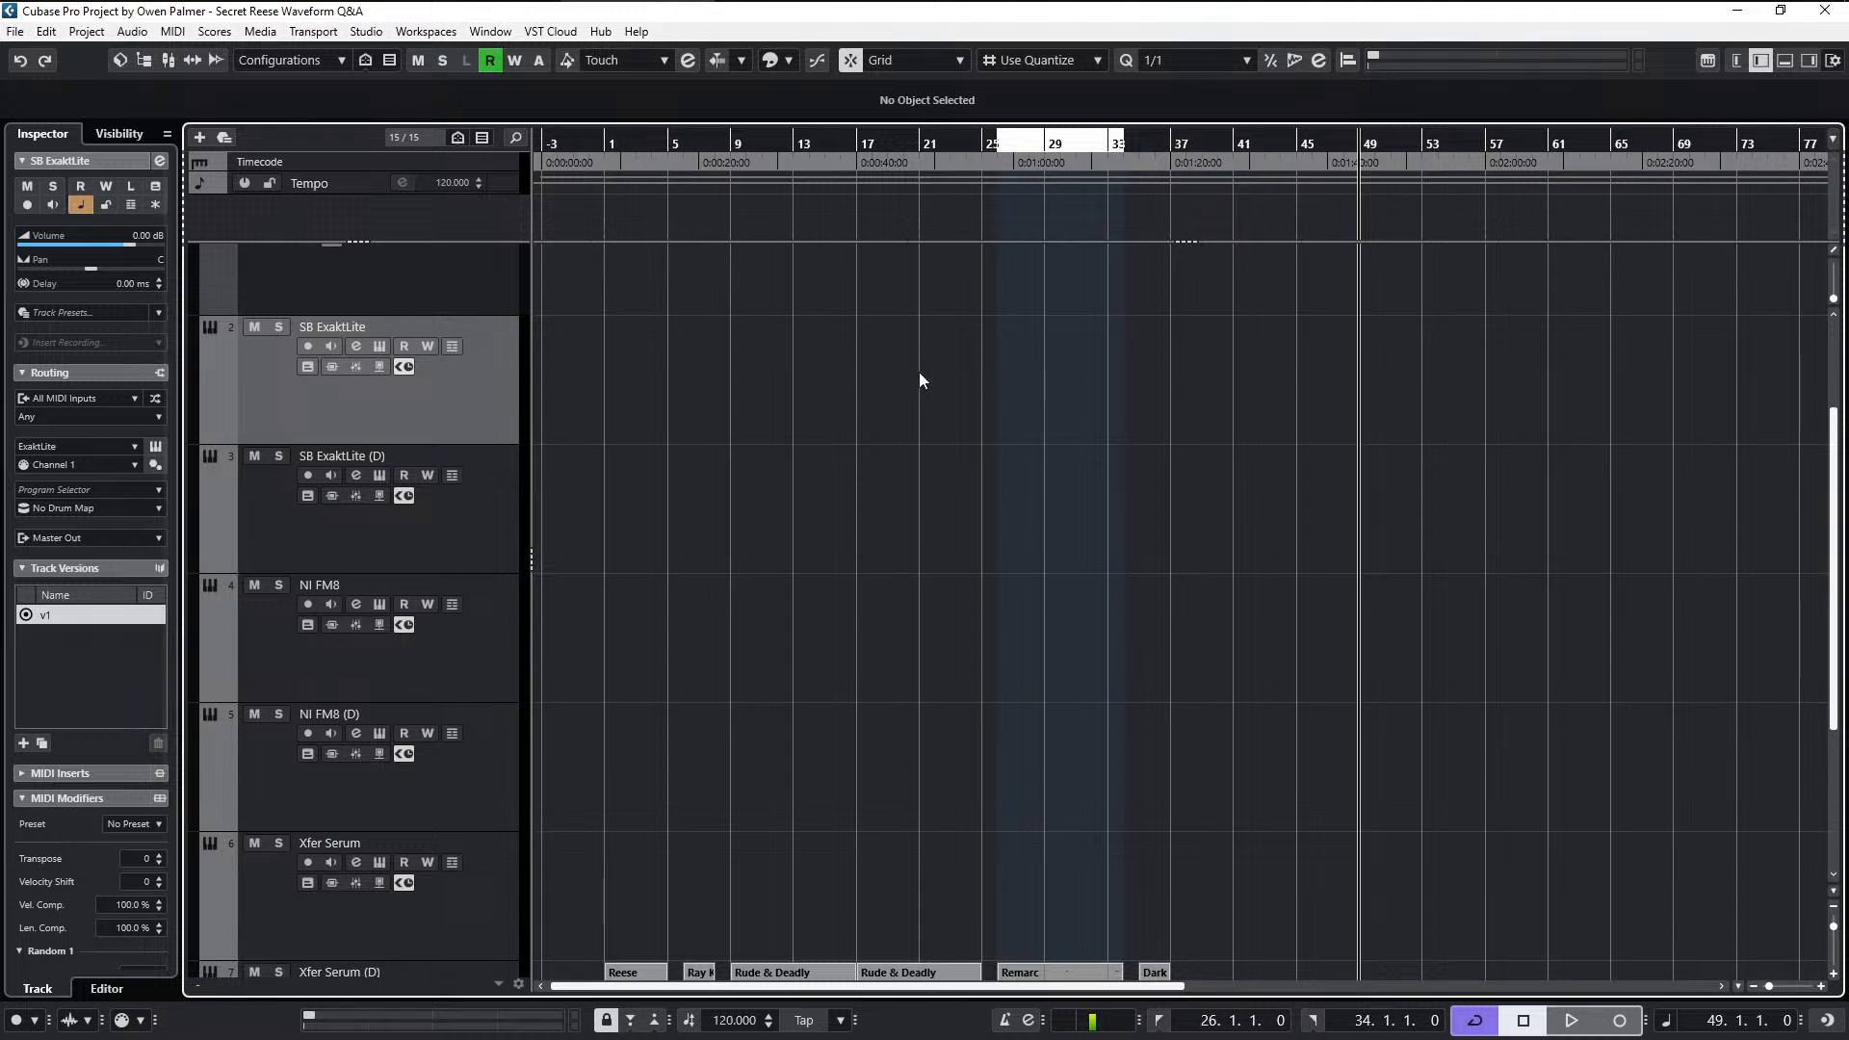
- Open the ExaktLite instrument of the SB ExaktLite track and record-enable the track
{"action": "left_click", "coordinate": [382, 346]}
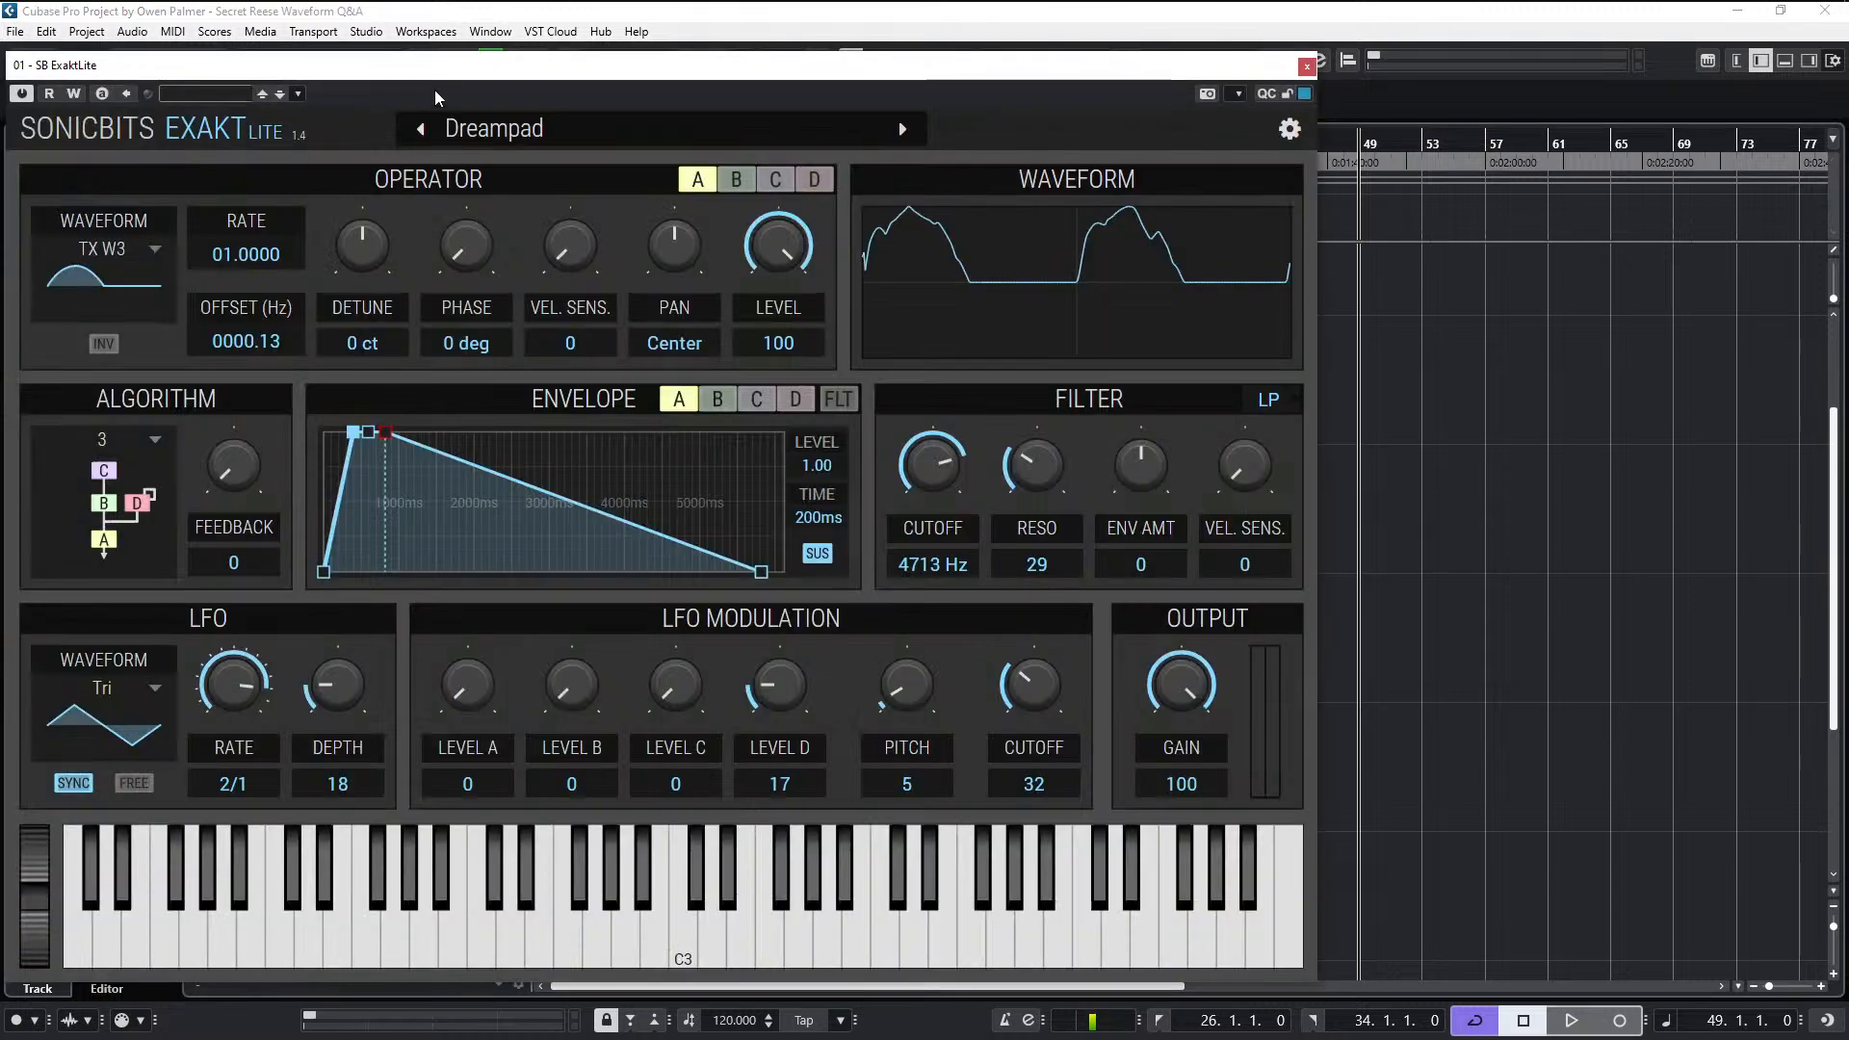
{"action": "left_click_drag", "start_coordinate": [456, 79], "coordinate": [929, 104]}
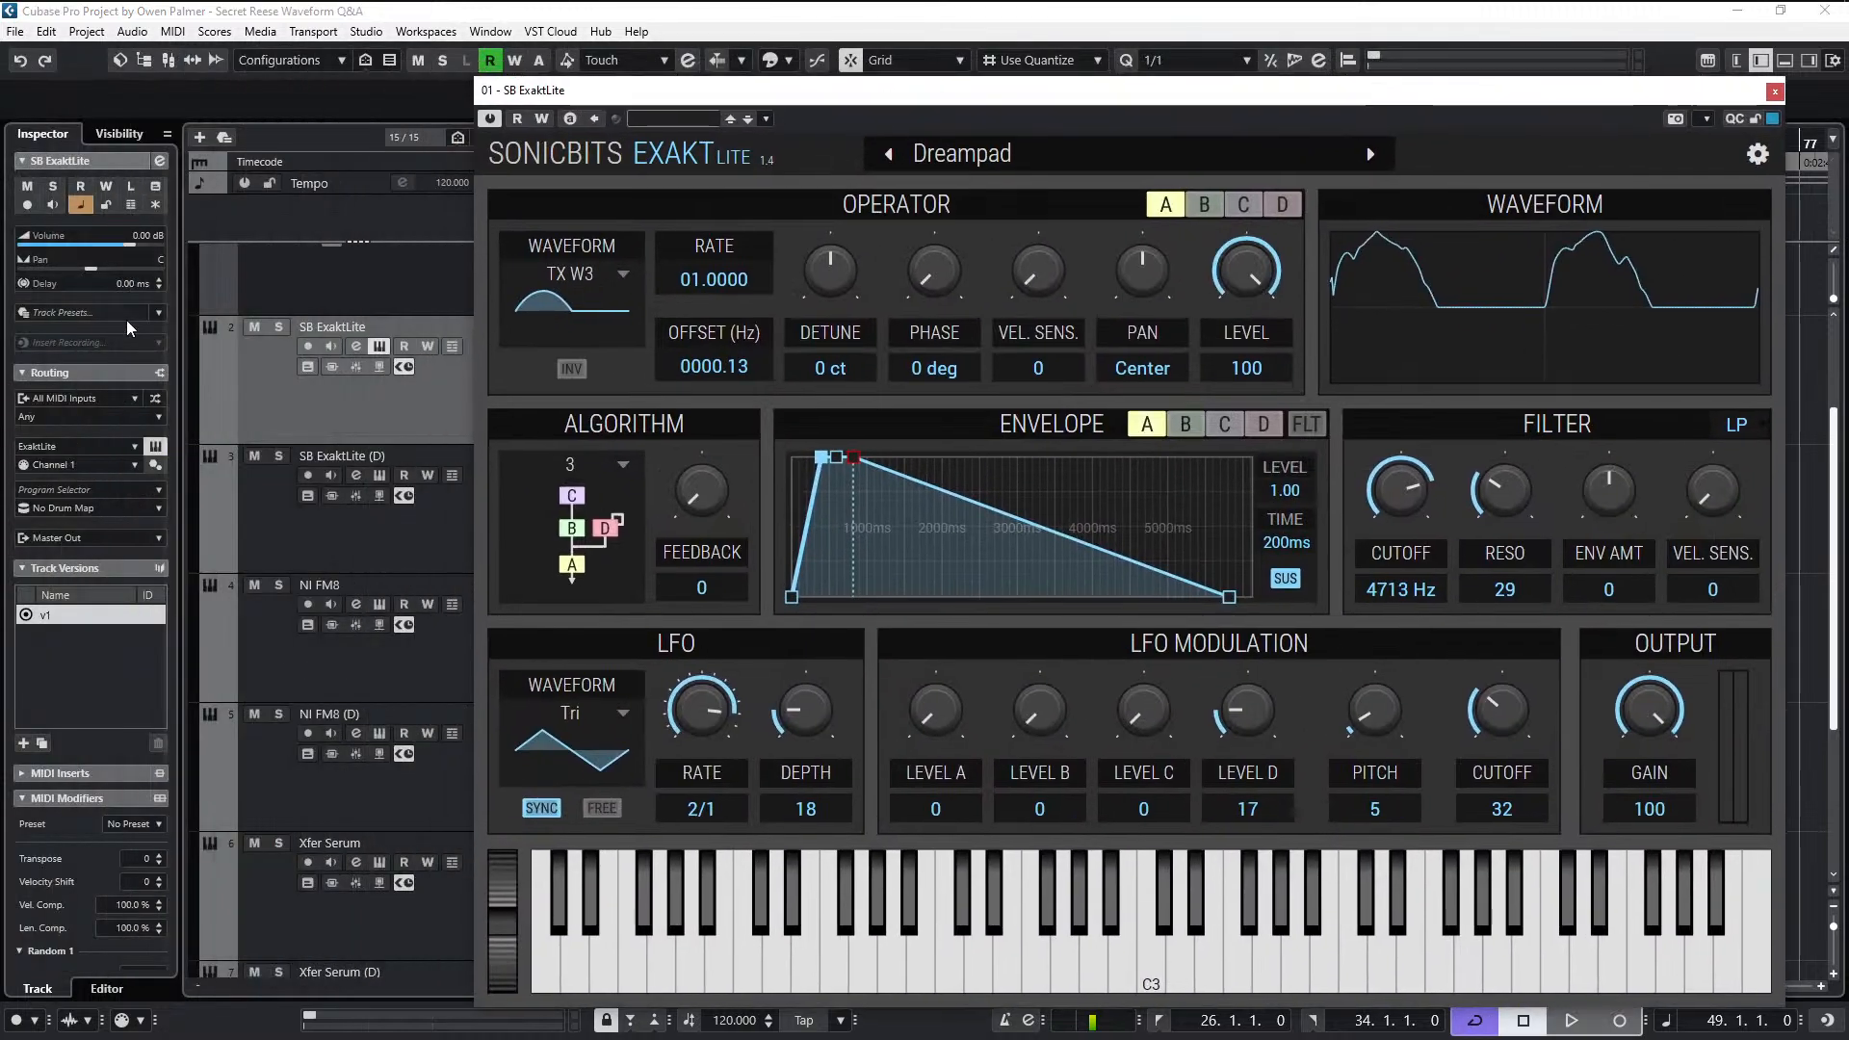
{"action": "left_click", "coordinate": [308, 349]}
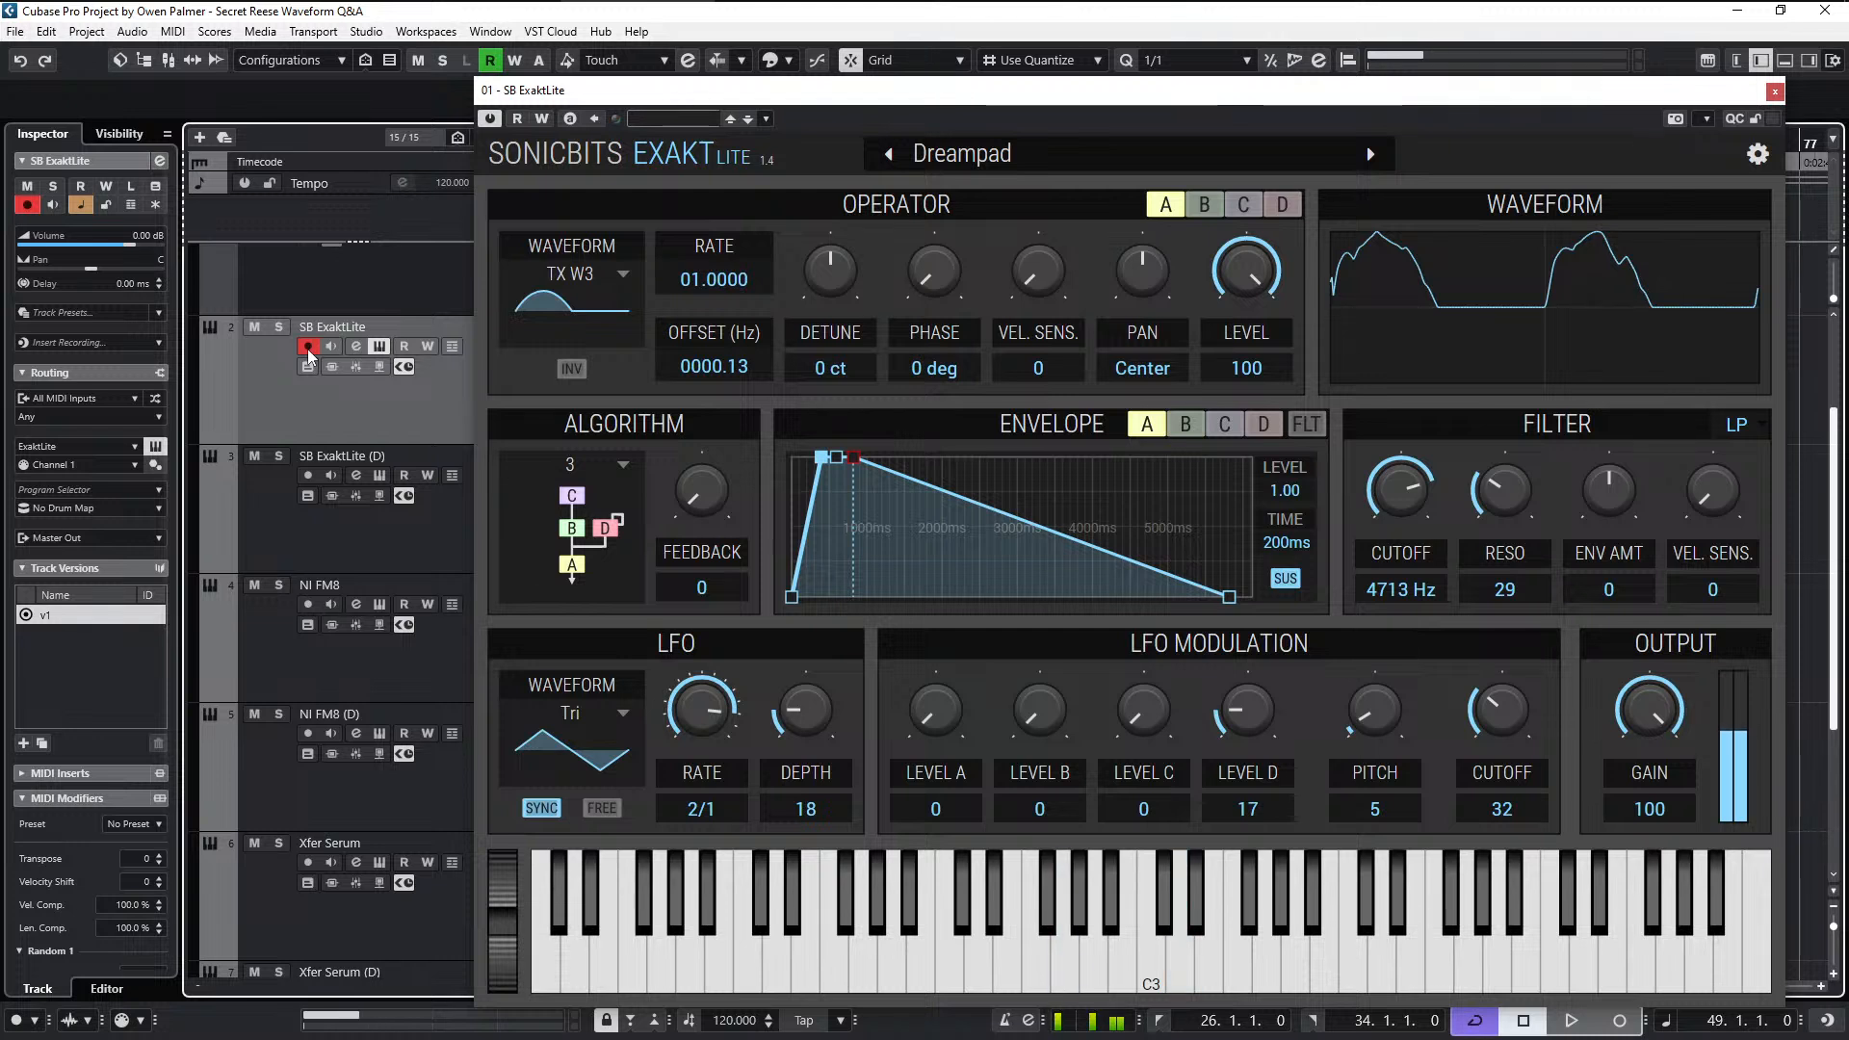
- Reset ExaktLite to its Init Sound and reposition the synth window
{"action": "left_click", "coordinate": [1758, 154]}
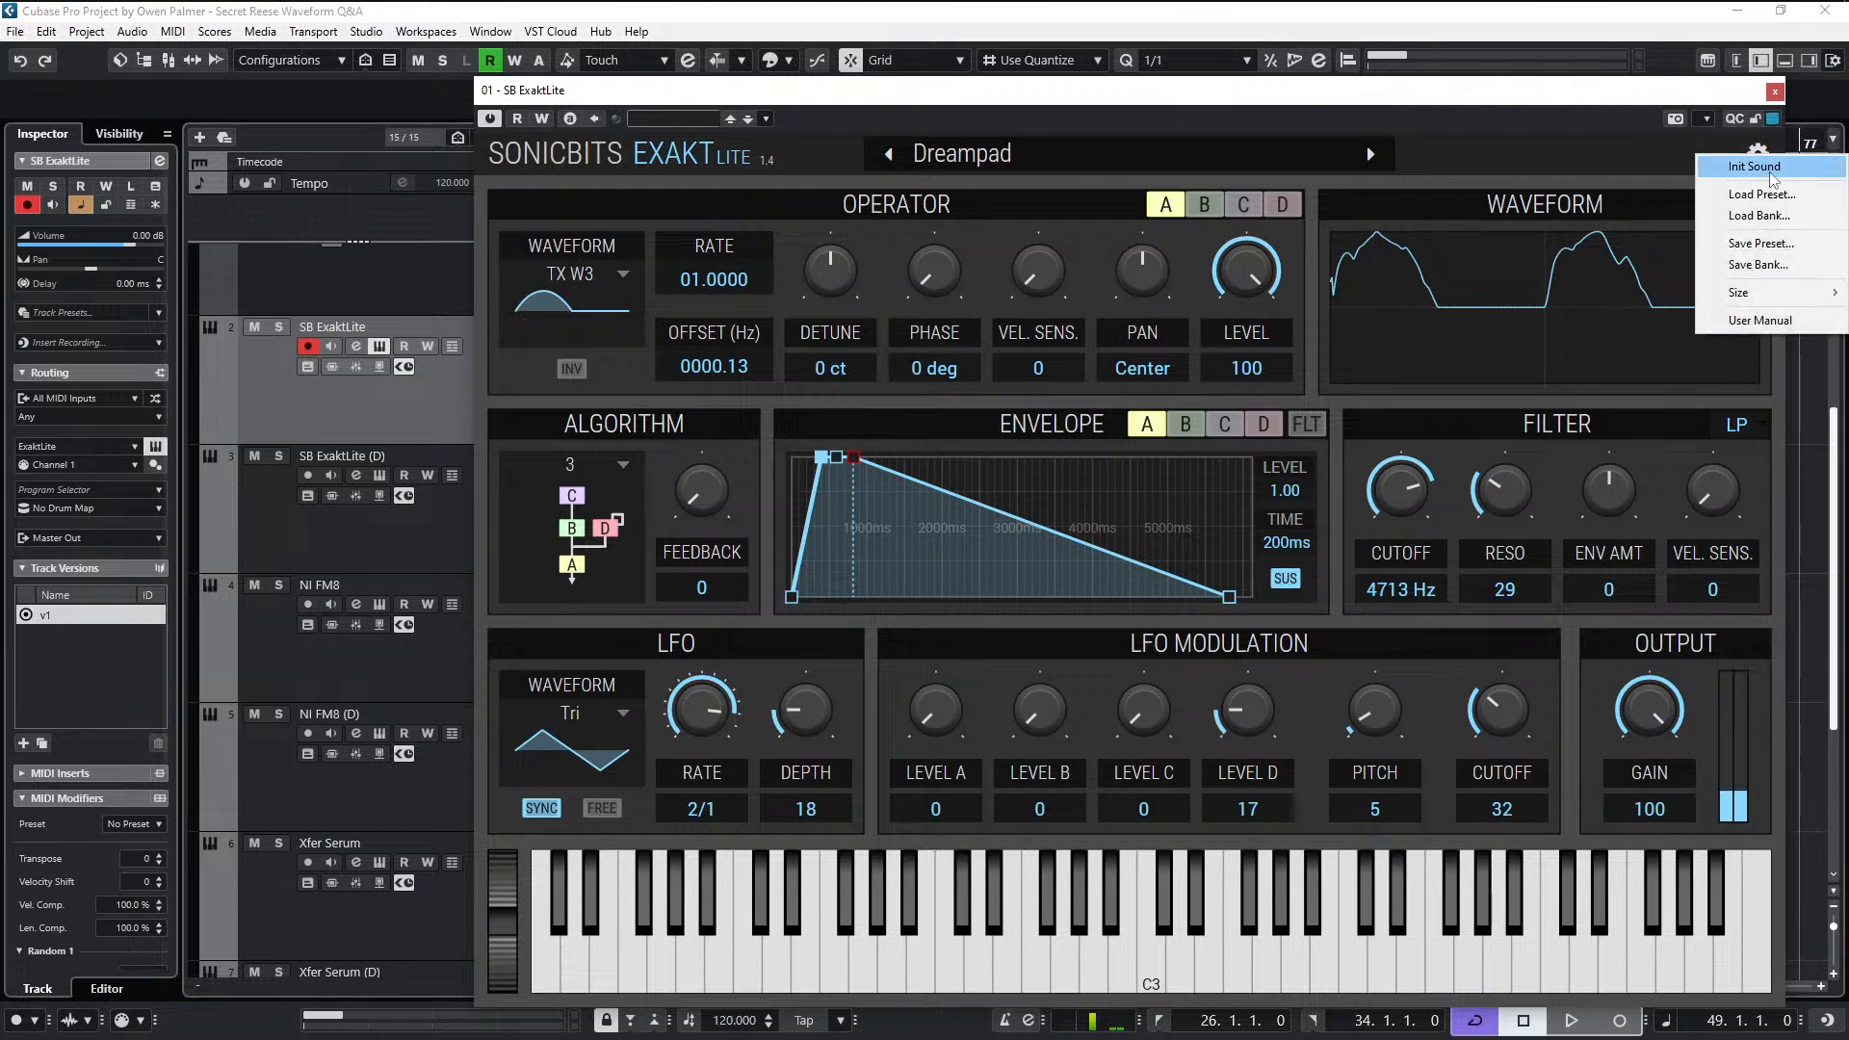
{"action": "left_click", "coordinate": [1770, 176]}
{"action": "left_click_drag", "start_coordinate": [1697, 96], "coordinate": [1610, 56]}
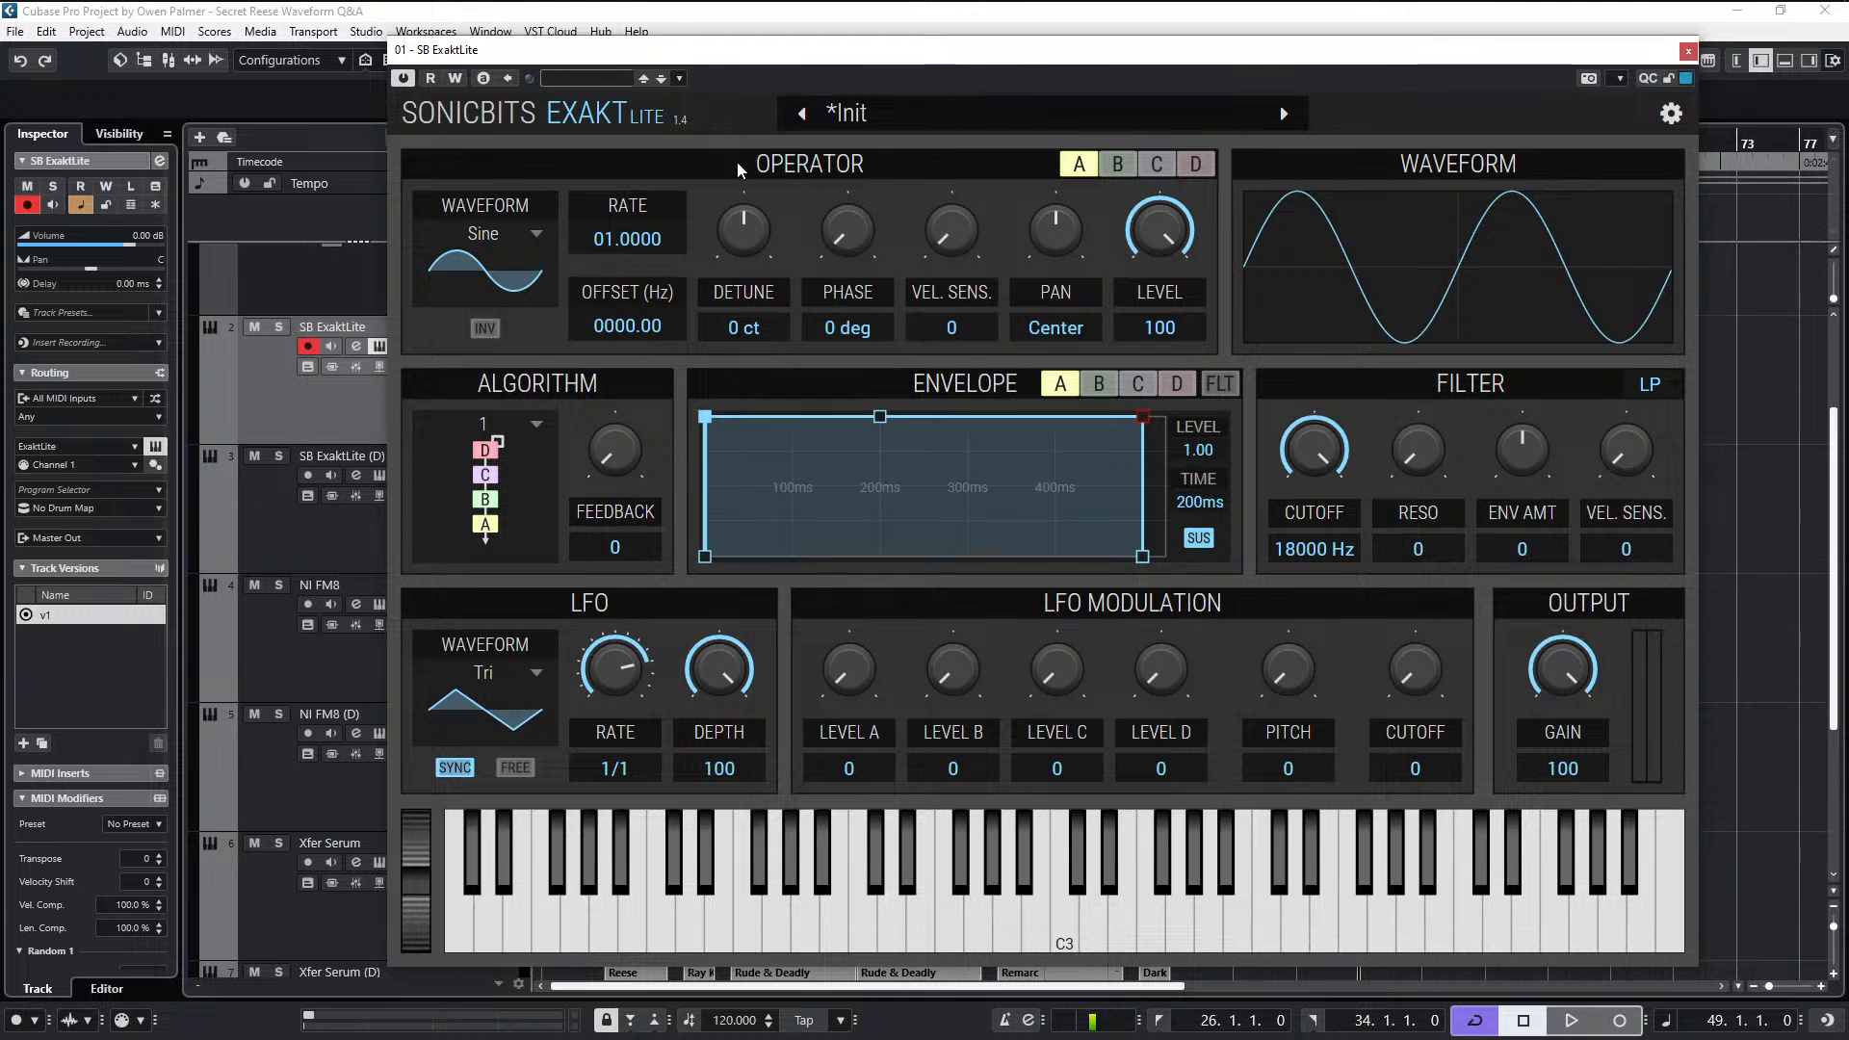
- Examine the settings of operators B, C and D, and return to operator A
{"action": "left_click", "coordinate": [1117, 164]}
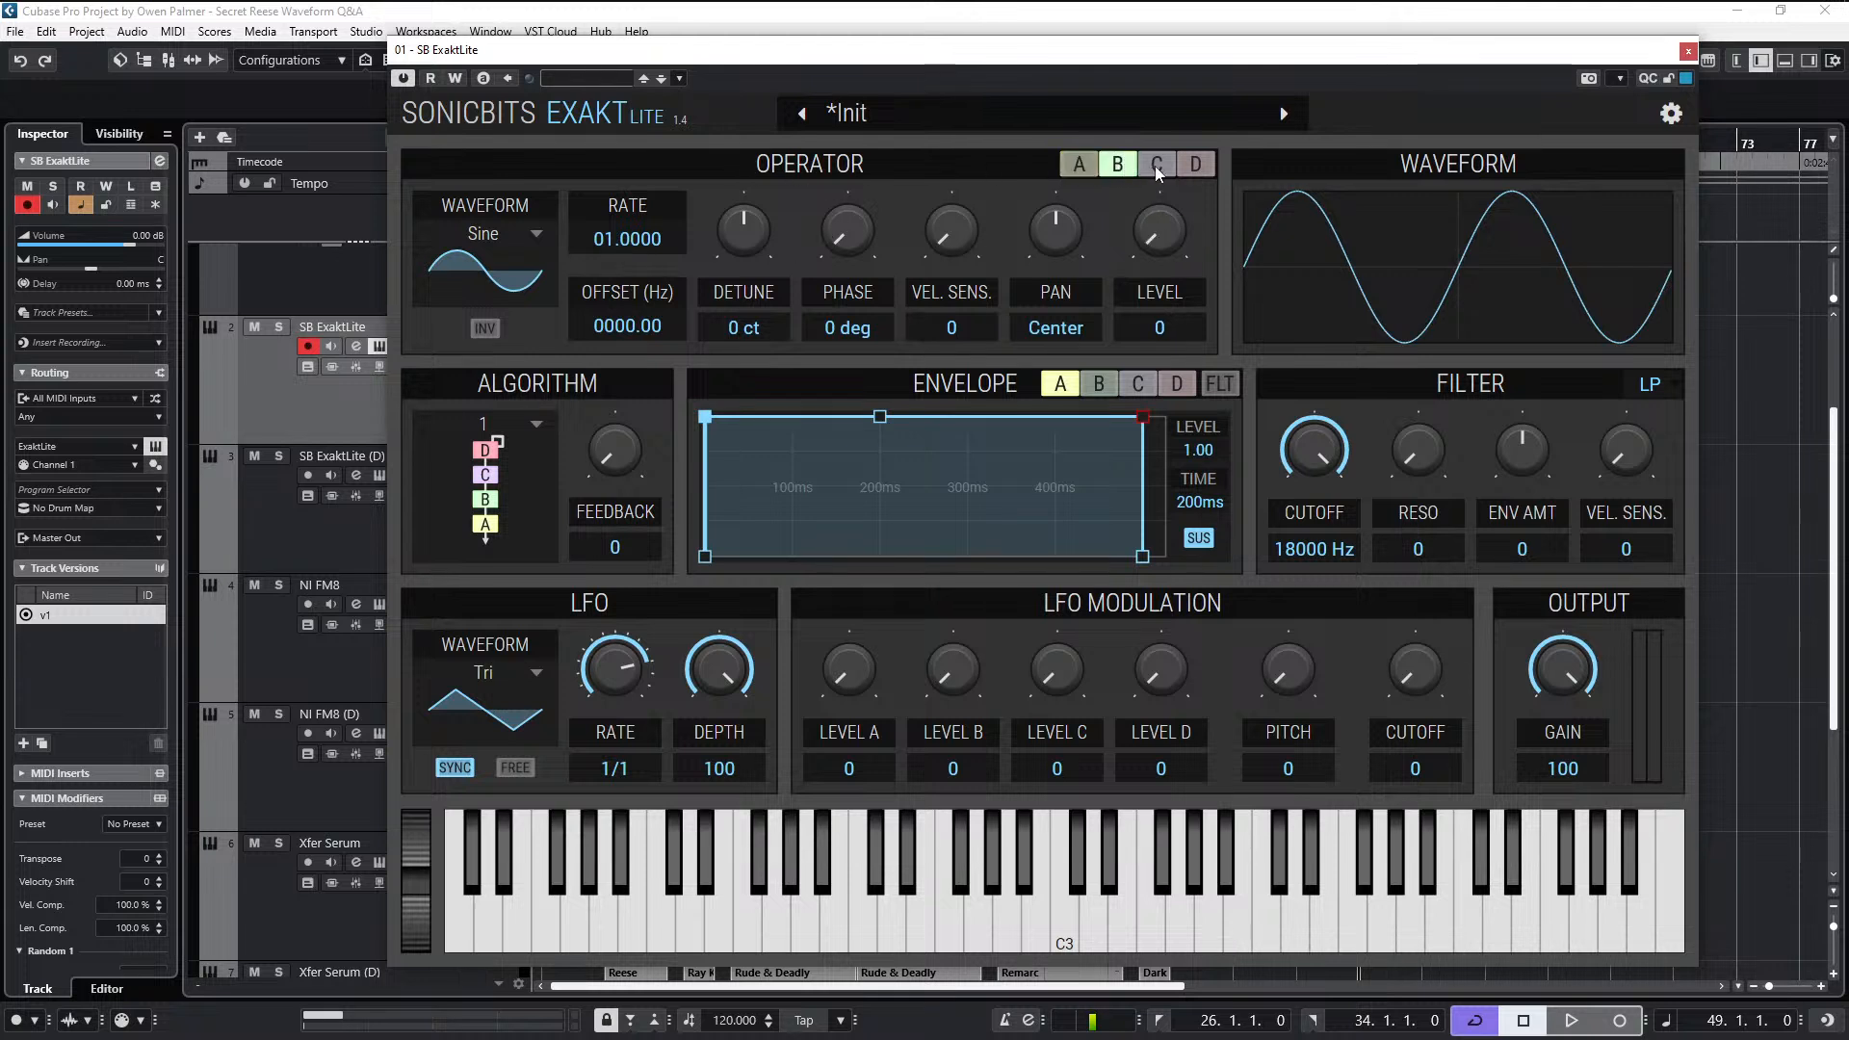
{"action": "left_click", "coordinate": [1201, 172]}
{"action": "left_click", "coordinate": [1157, 170]}
{"action": "left_click", "coordinate": [1116, 171]}
{"action": "left_click", "coordinate": [1195, 163]}
{"action": "left_click", "coordinate": [1110, 168]}
{"action": "left_click", "coordinate": [1075, 169]}
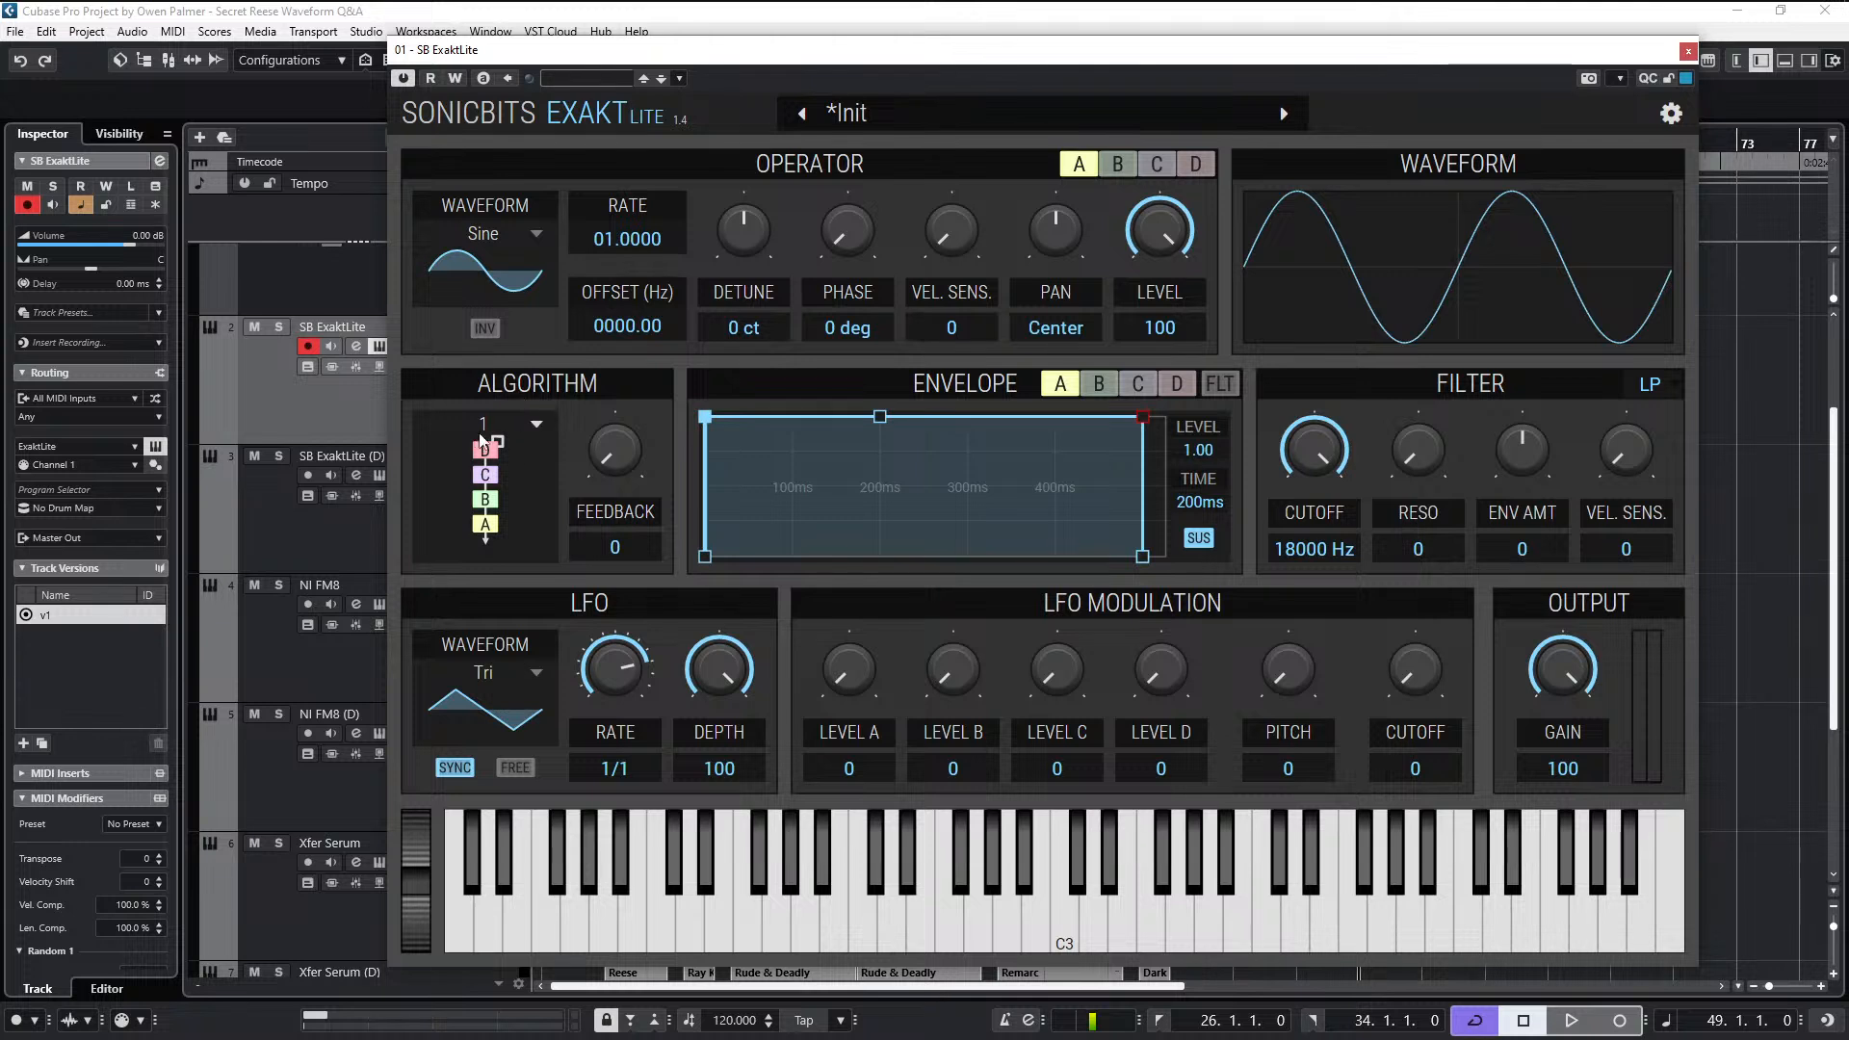
- Try operator routing algorithm 3 and return to algorithm 1
{"action": "left_click", "coordinate": [541, 425]}
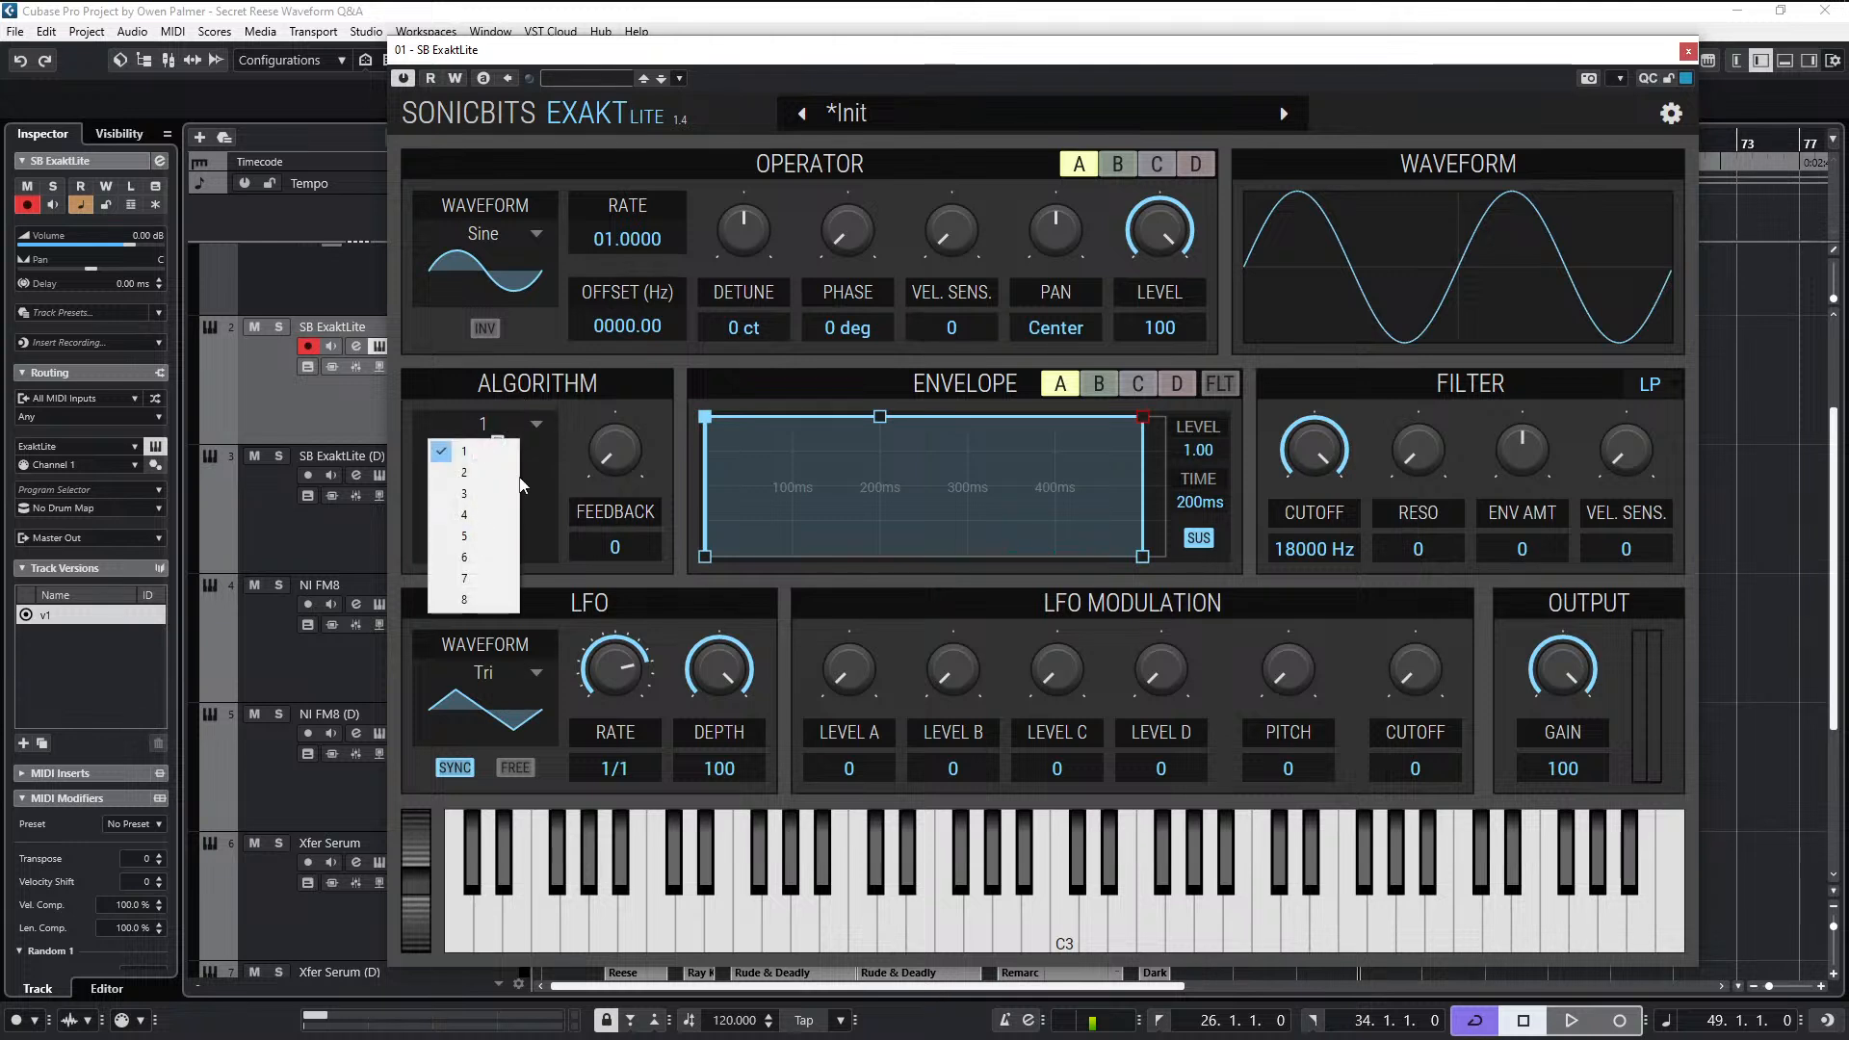
{"action": "left_click", "coordinate": [472, 493]}
{"action": "left_click", "coordinate": [535, 431]}
{"action": "left_click", "coordinate": [502, 453]}
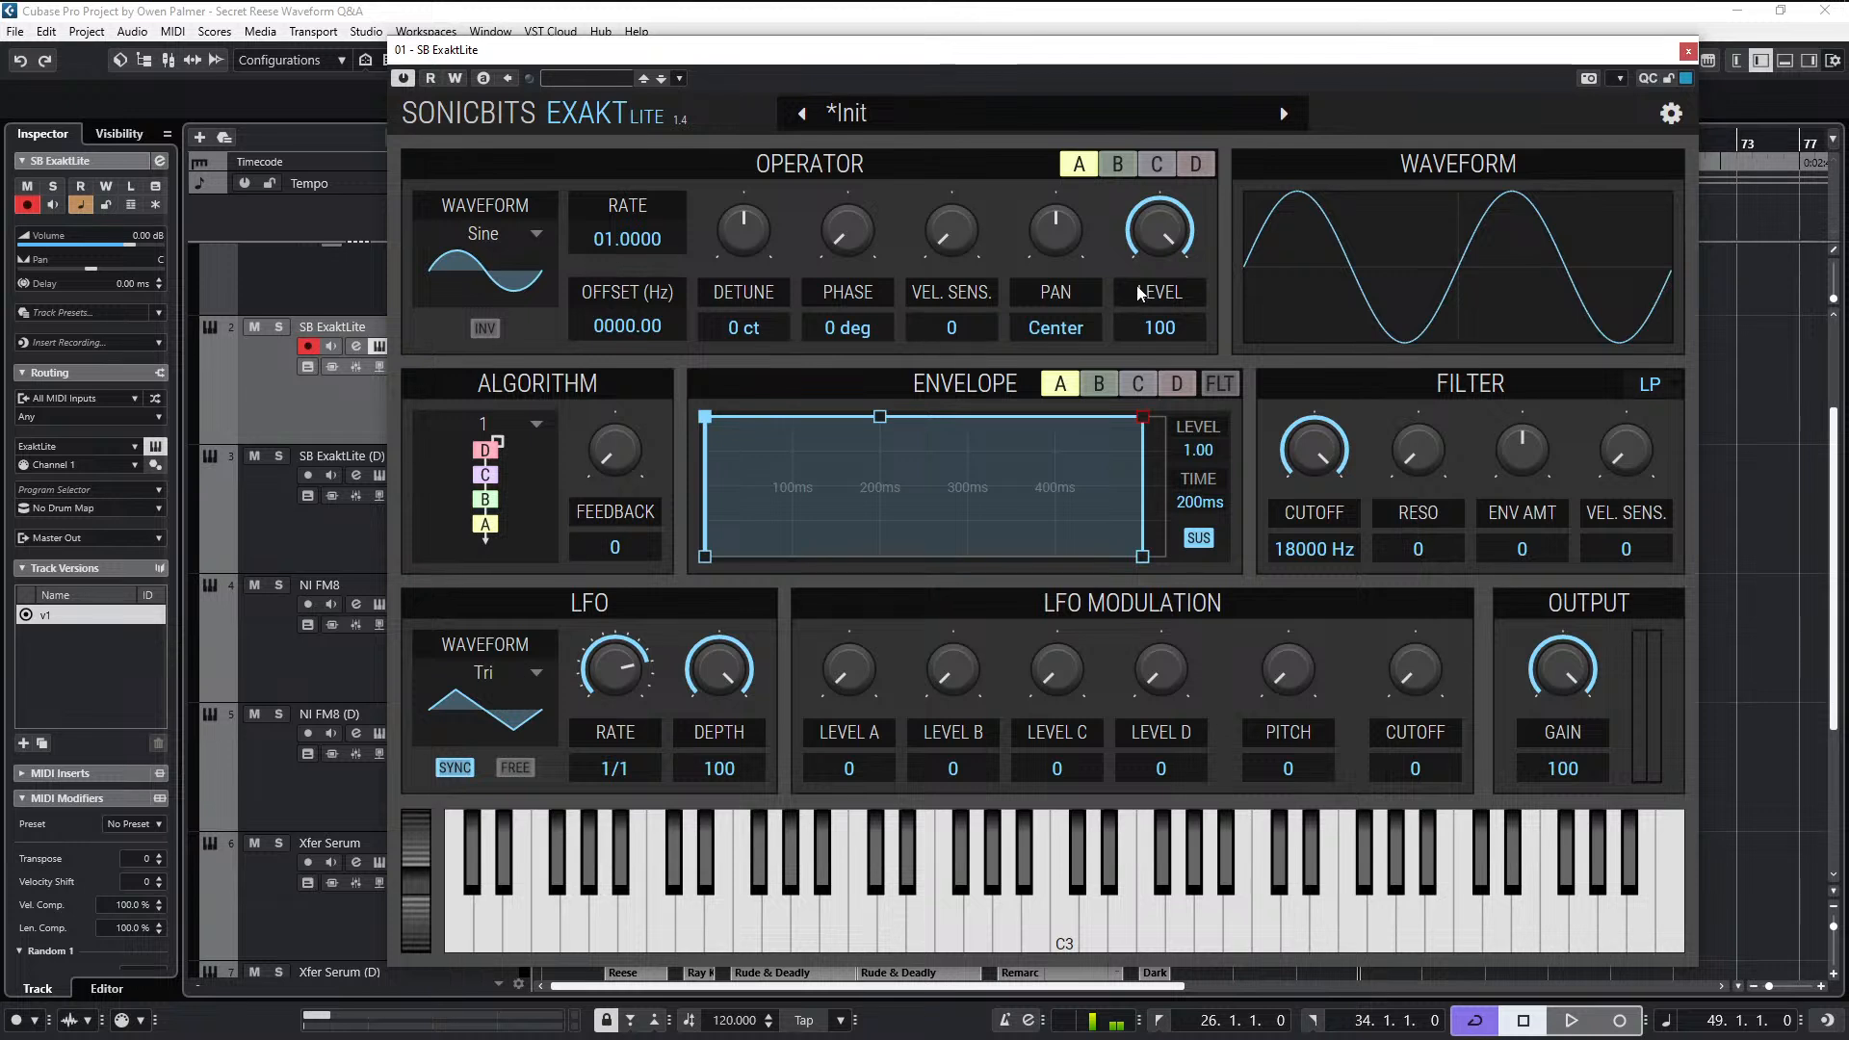
- Set operator B's level to 16 so that it modulates operator A
{"action": "left_click", "coordinate": [1117, 166]}
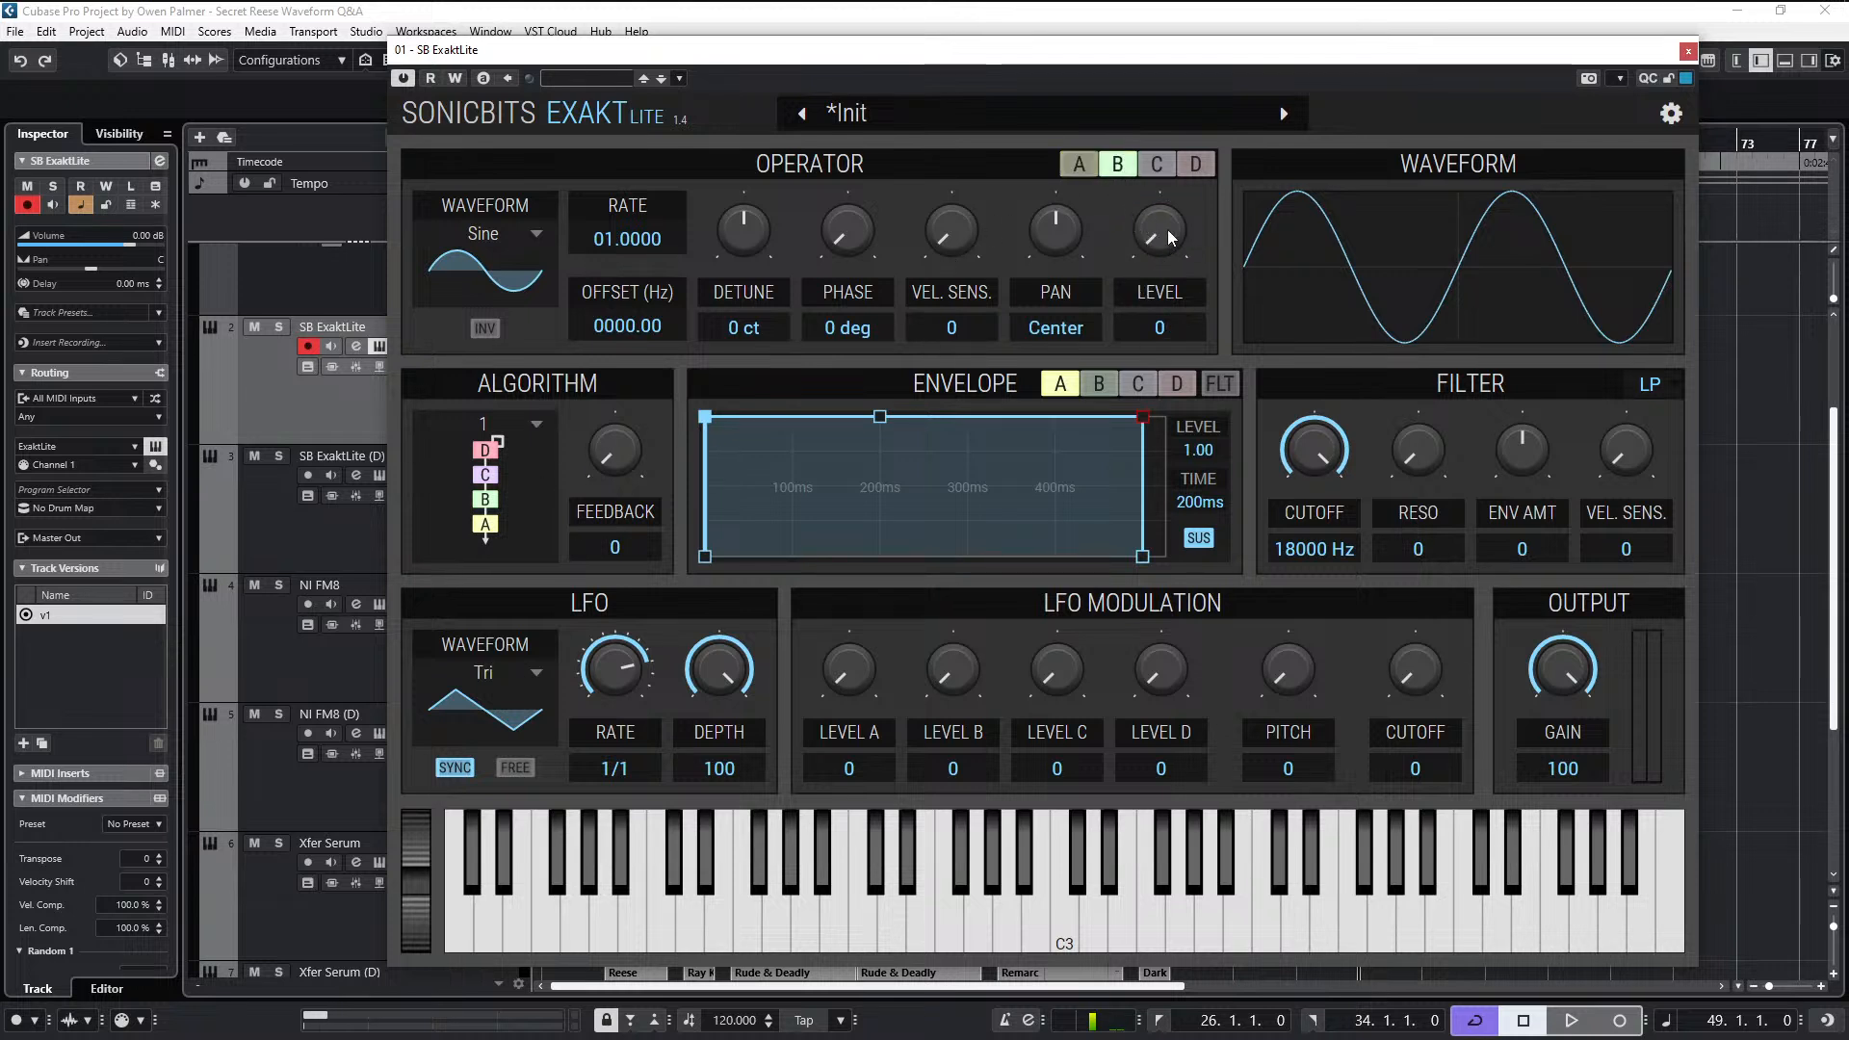
{"action": "mouse_move", "coordinate": [1158, 233]}
{"action": "left_mouse_down"}
{"action": "mouse_move", "coordinate": [1159, 210]}
{"action": "mouse_move", "coordinate": [1159, 241]}
{"action": "left_mouse_up"}
{"action": "left_click_drag", "start_coordinate": [1165, 241], "coordinate": [1165, 226]}
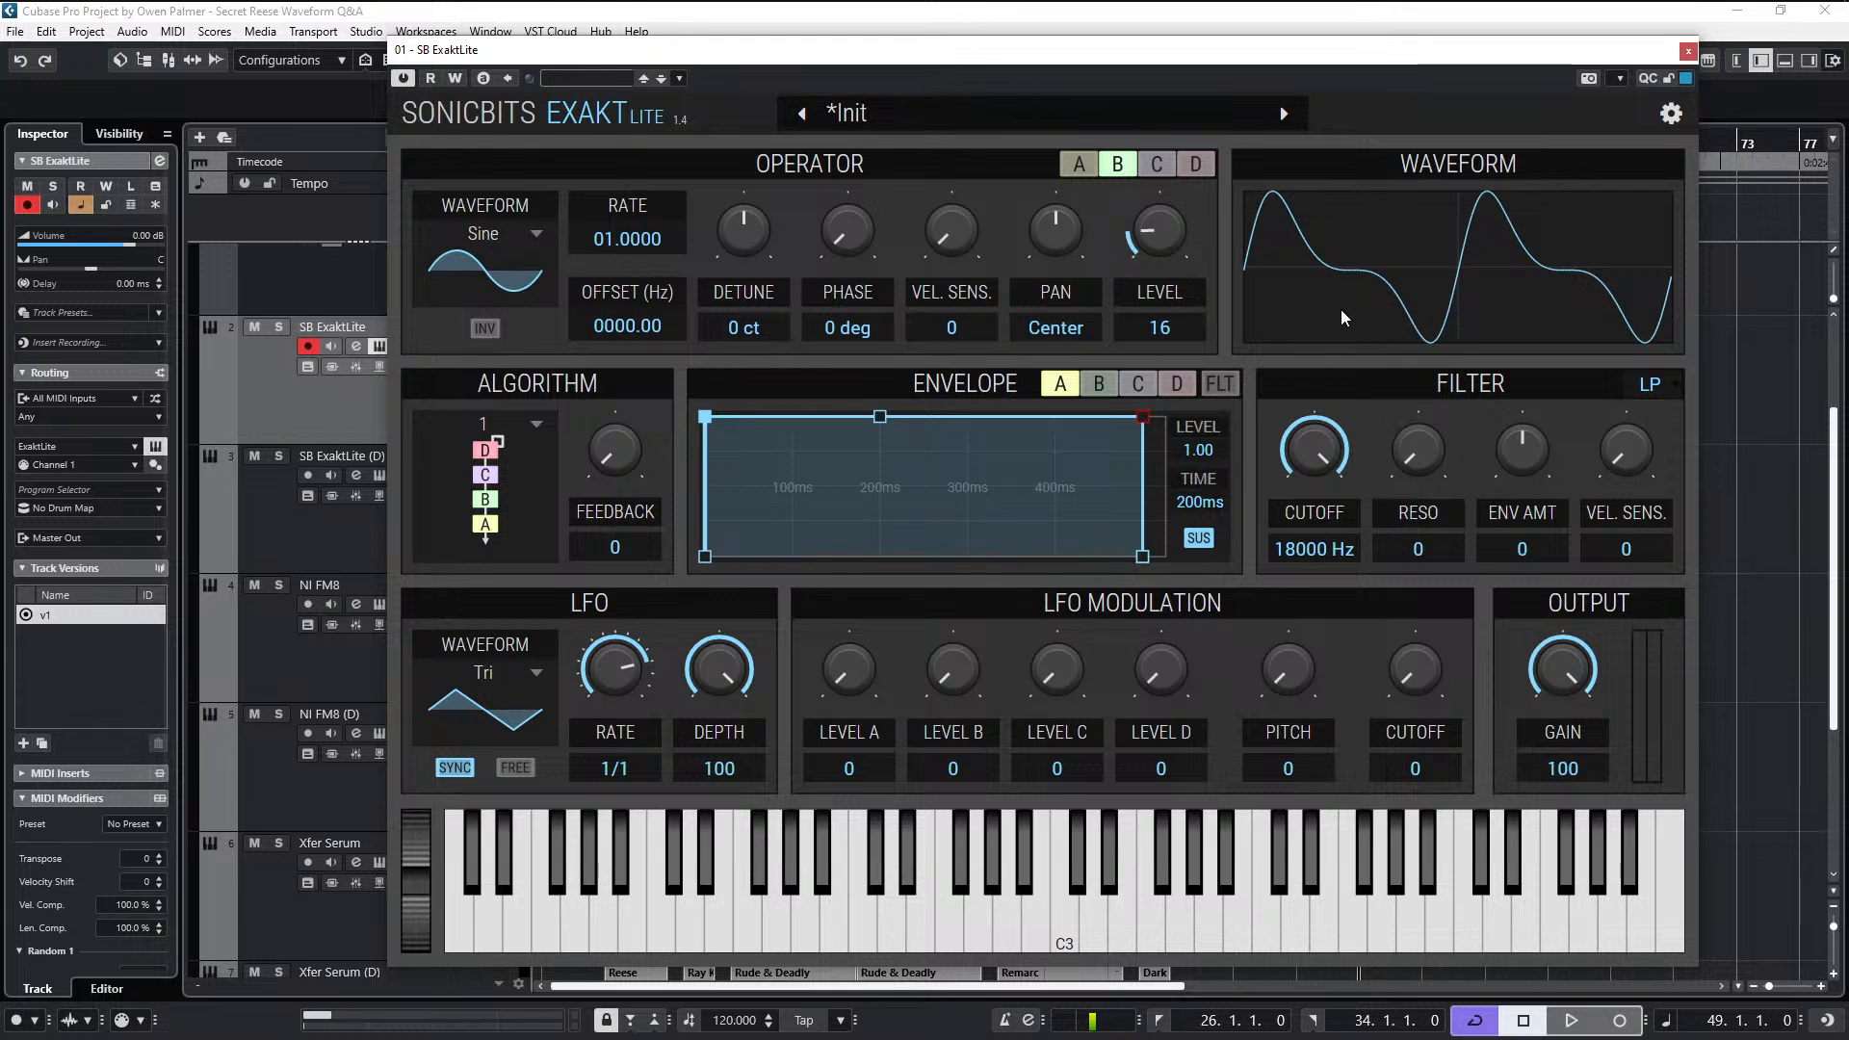
- Try operator B's level at 22 and 23, and return it to 16
{"action": "left_click_drag", "start_coordinate": [1160, 233], "coordinate": [1160, 210]}
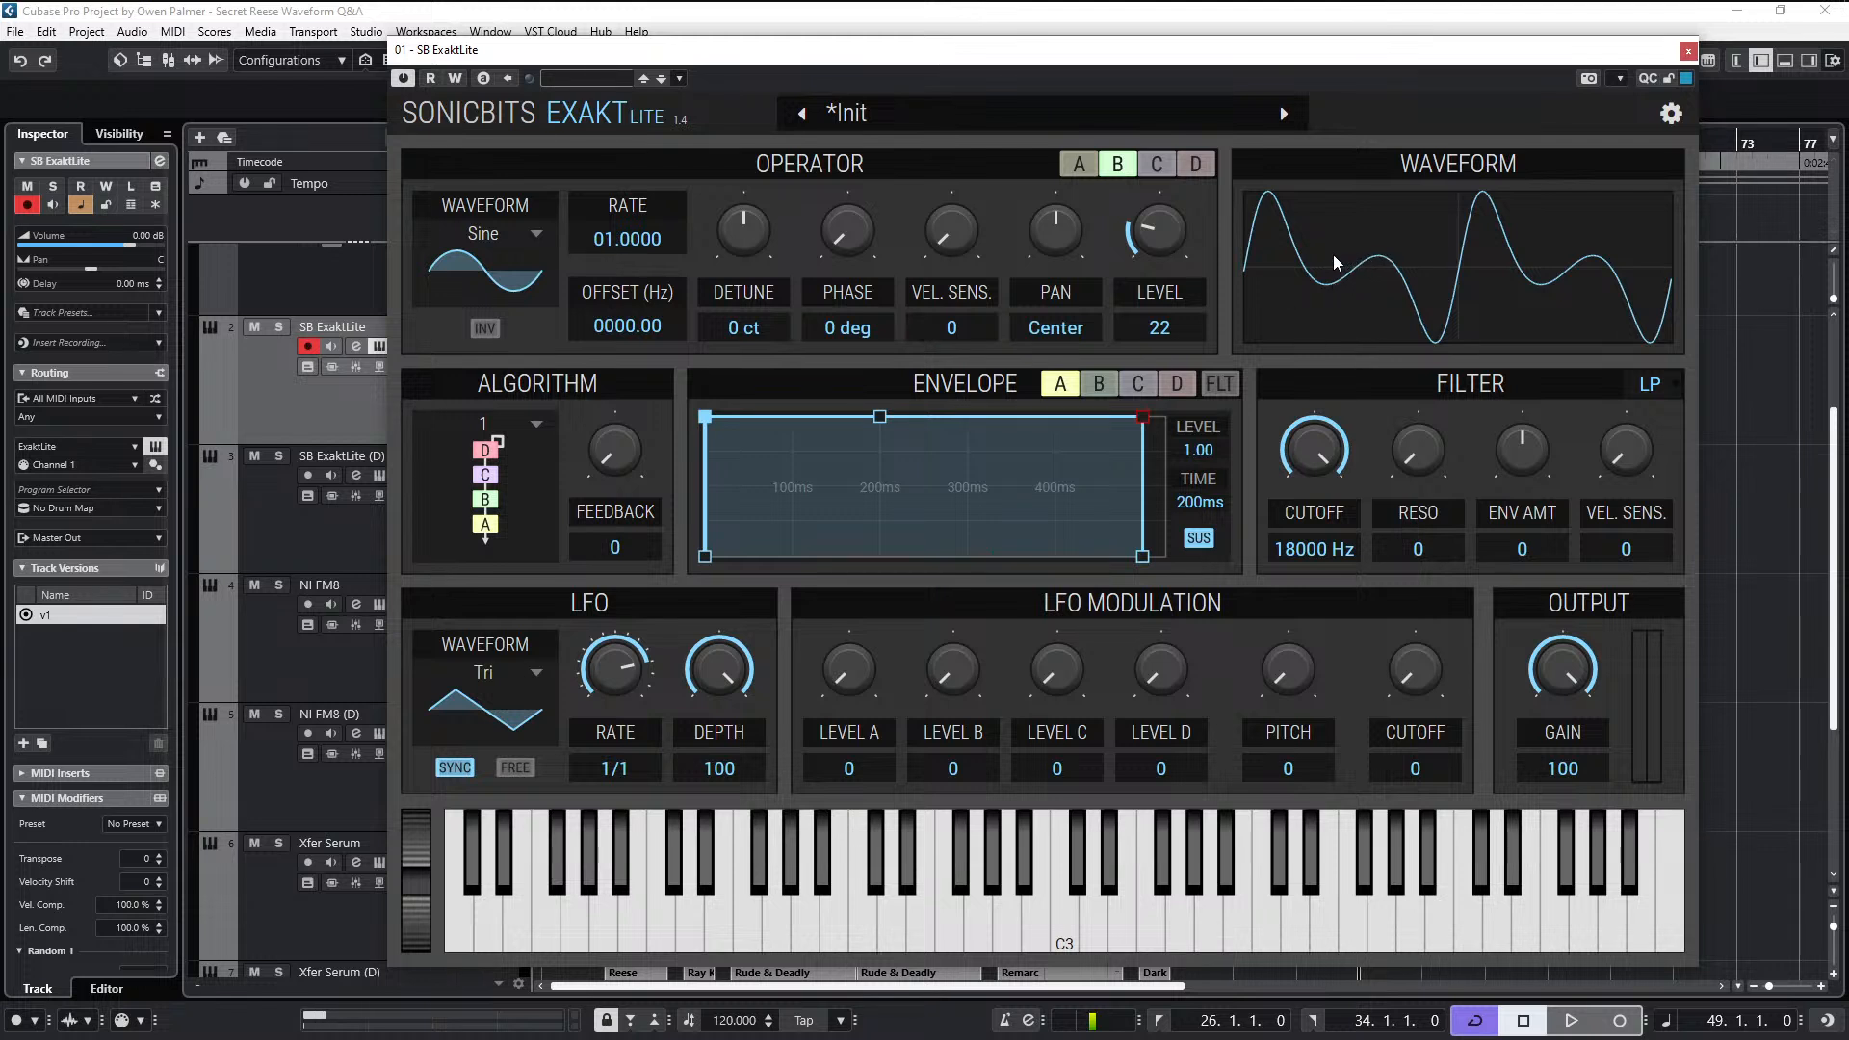
{"action": "mouse_move", "coordinate": [1176, 245]}
{"action": "left_mouse_down"}
{"action": "mouse_move", "coordinate": [1176, 200]}
{"action": "mouse_move", "coordinate": [1176, 258]}
{"action": "mouse_move", "coordinate": [1176, 230]}
{"action": "left_mouse_up"}
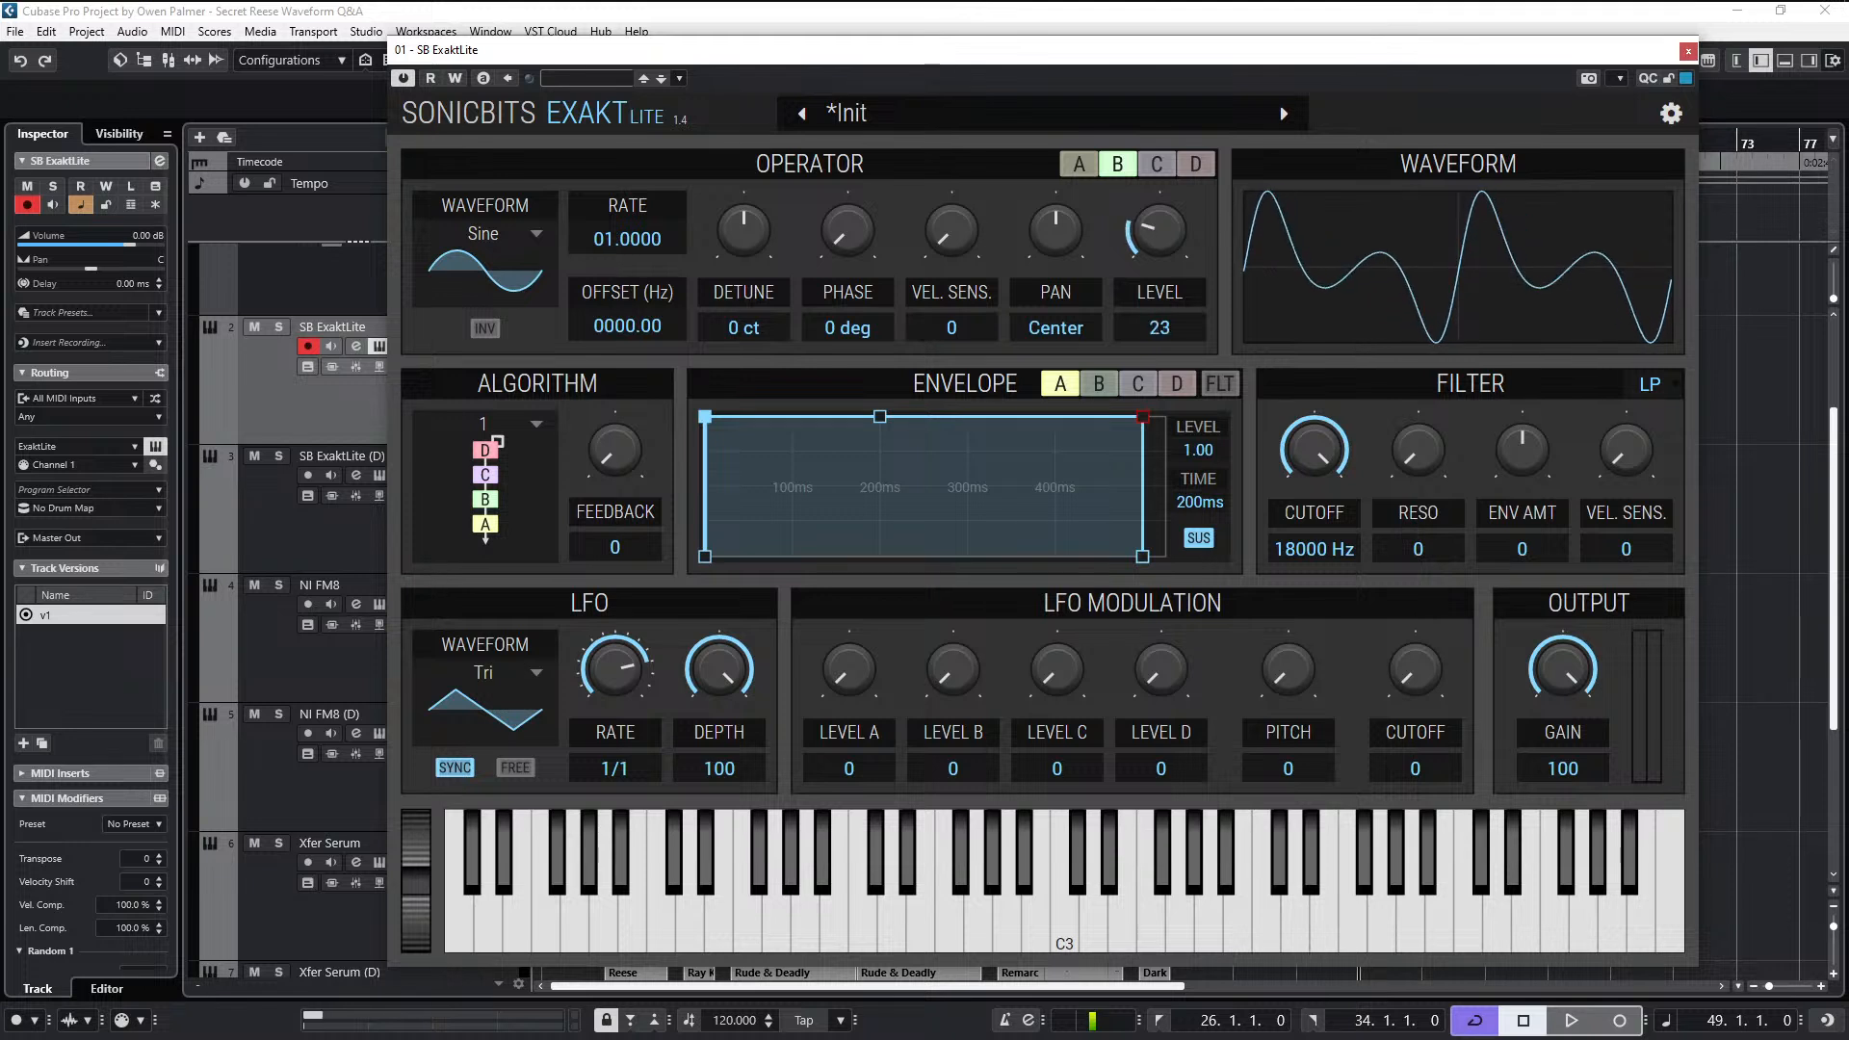
{"action": "mouse_move", "coordinate": [1176, 230]}
{"action": "left_mouse_down"}
{"action": "mouse_move", "coordinate": [1176, 261]}
{"action": "mouse_move", "coordinate": [1176, 243]}
{"action": "left_mouse_up"}
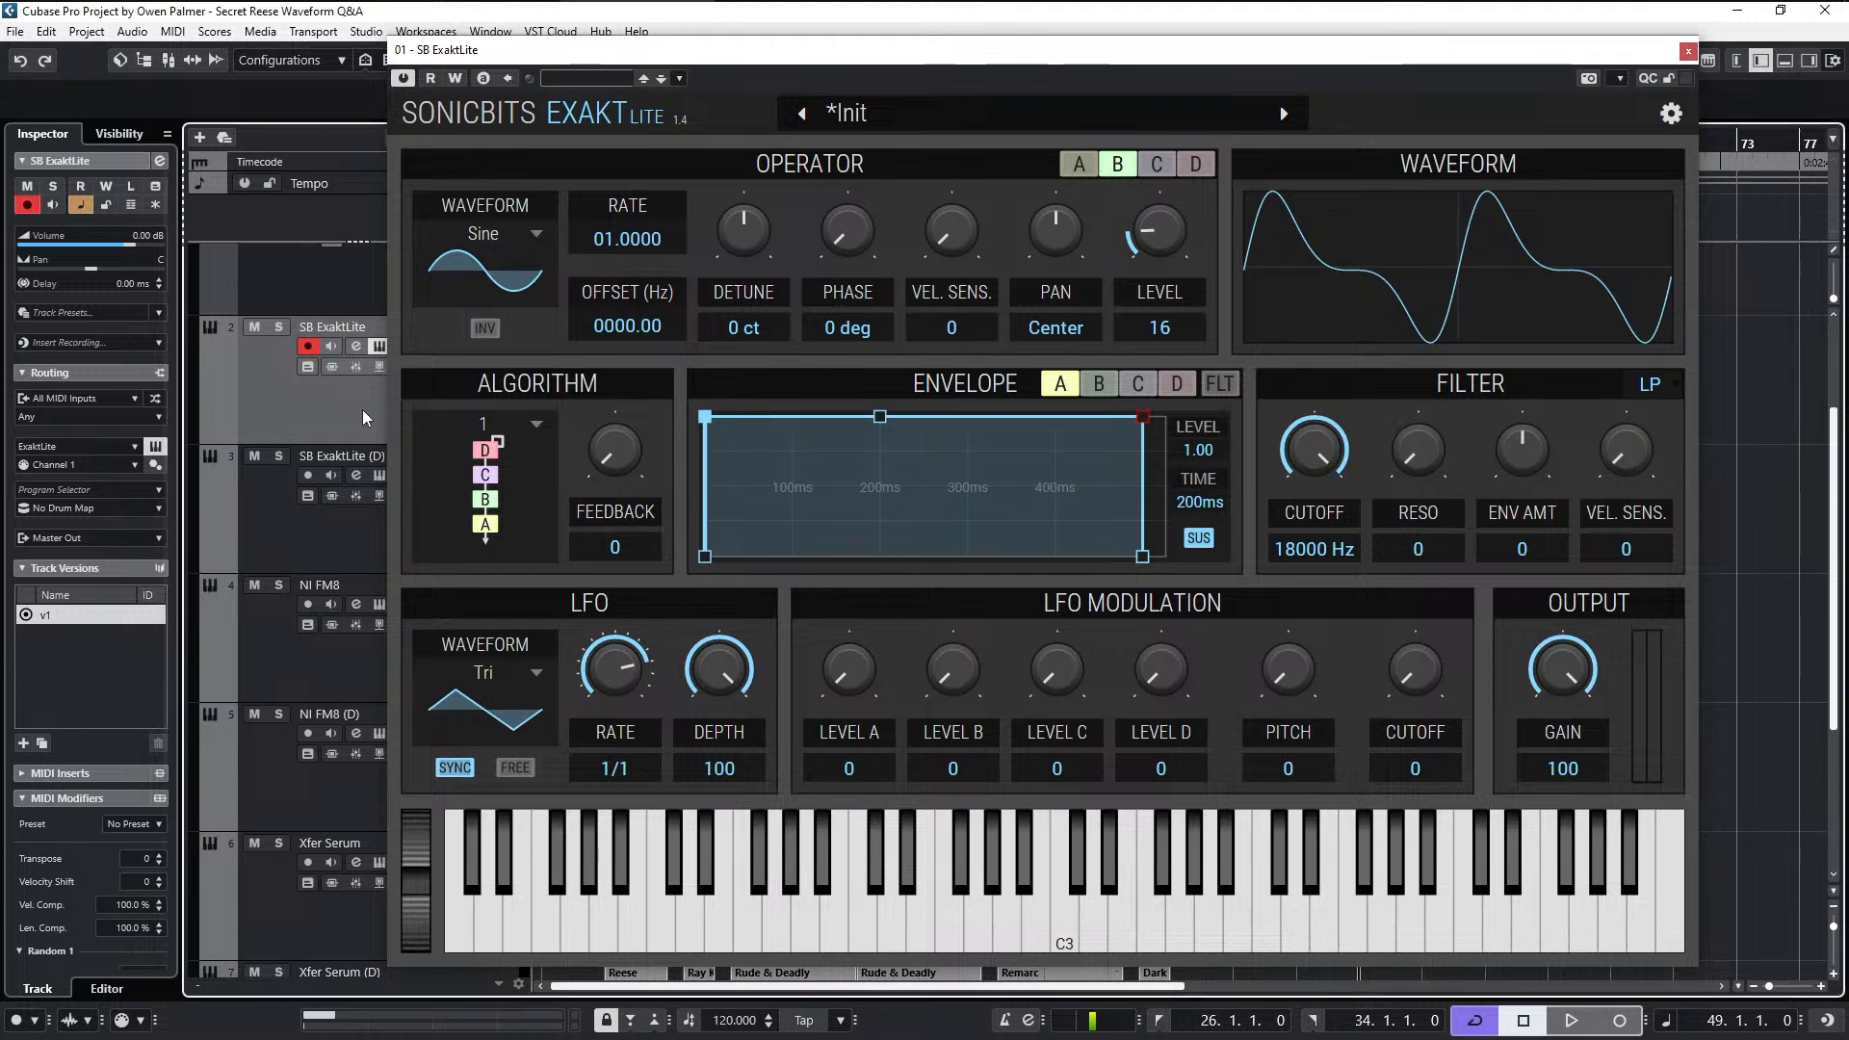
- Open the SPAN analyzer inserted on the Master Out channel and close the channel settings
{"action": "left_click", "coordinate": [356, 345]}
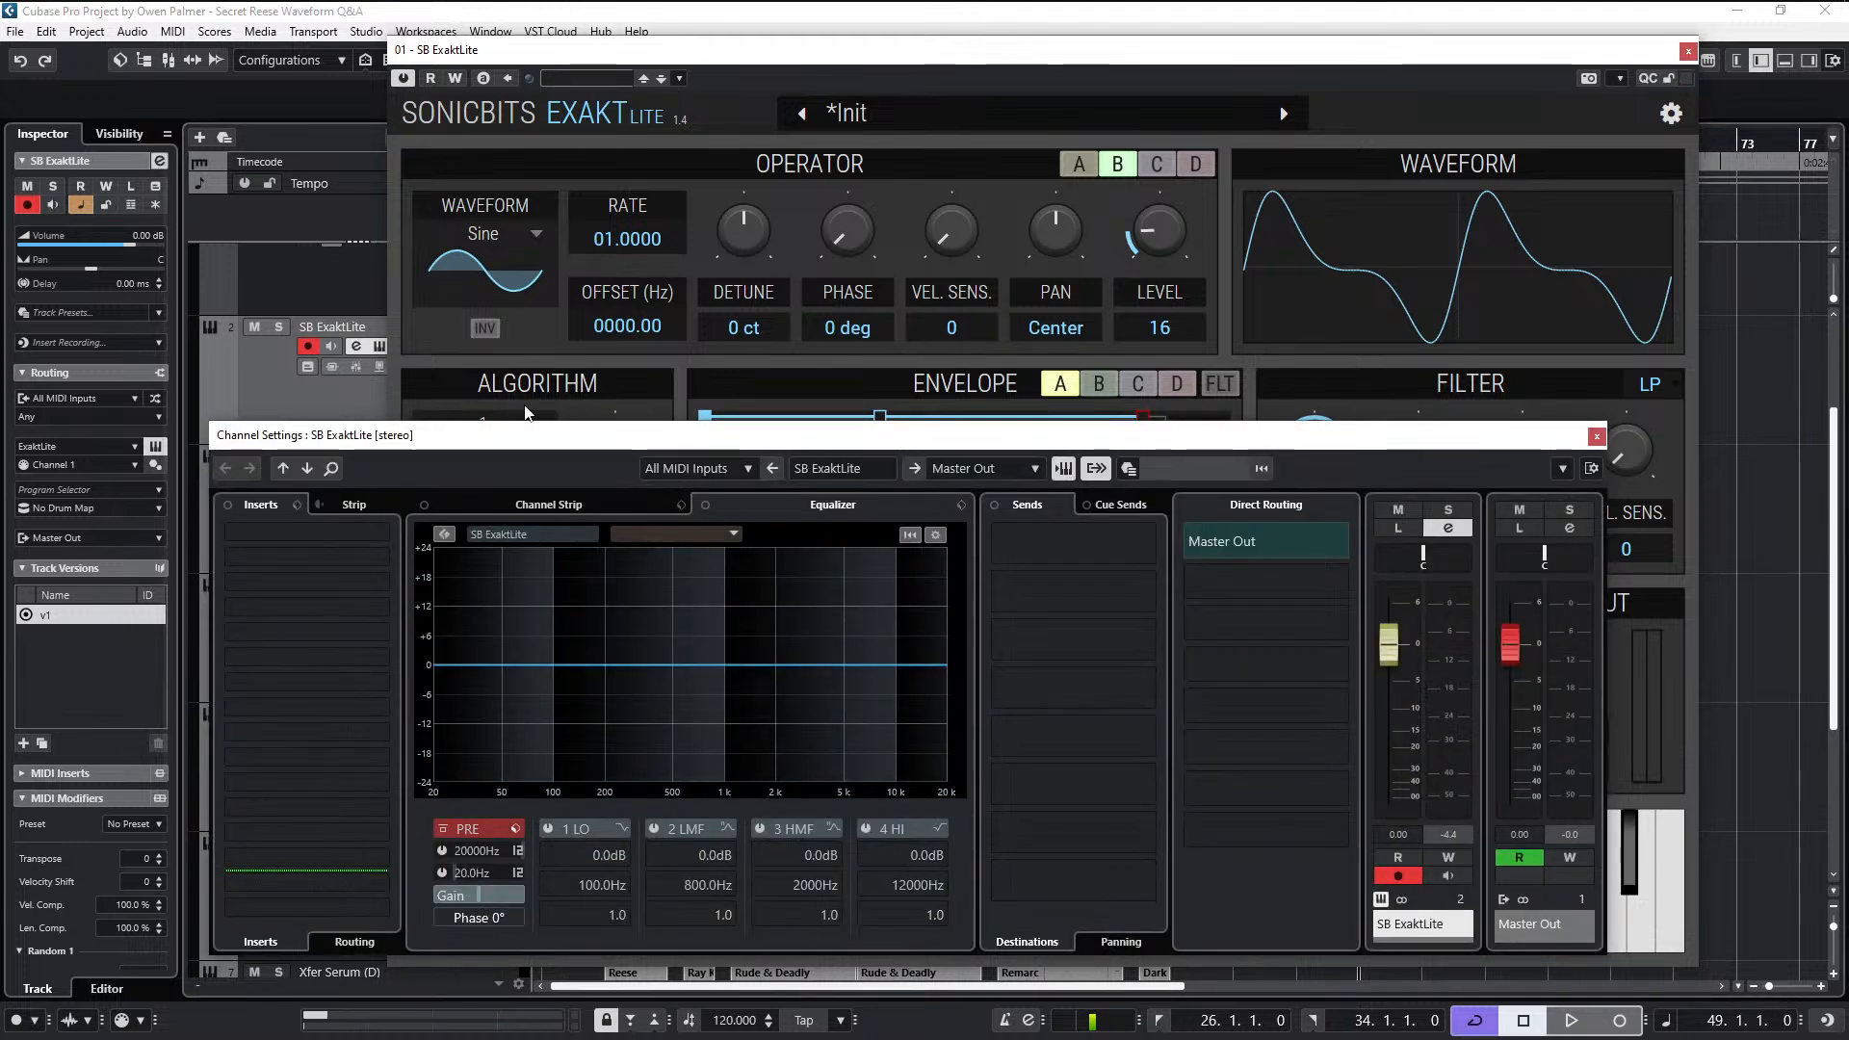
{"action": "left_click", "coordinate": [1579, 534]}
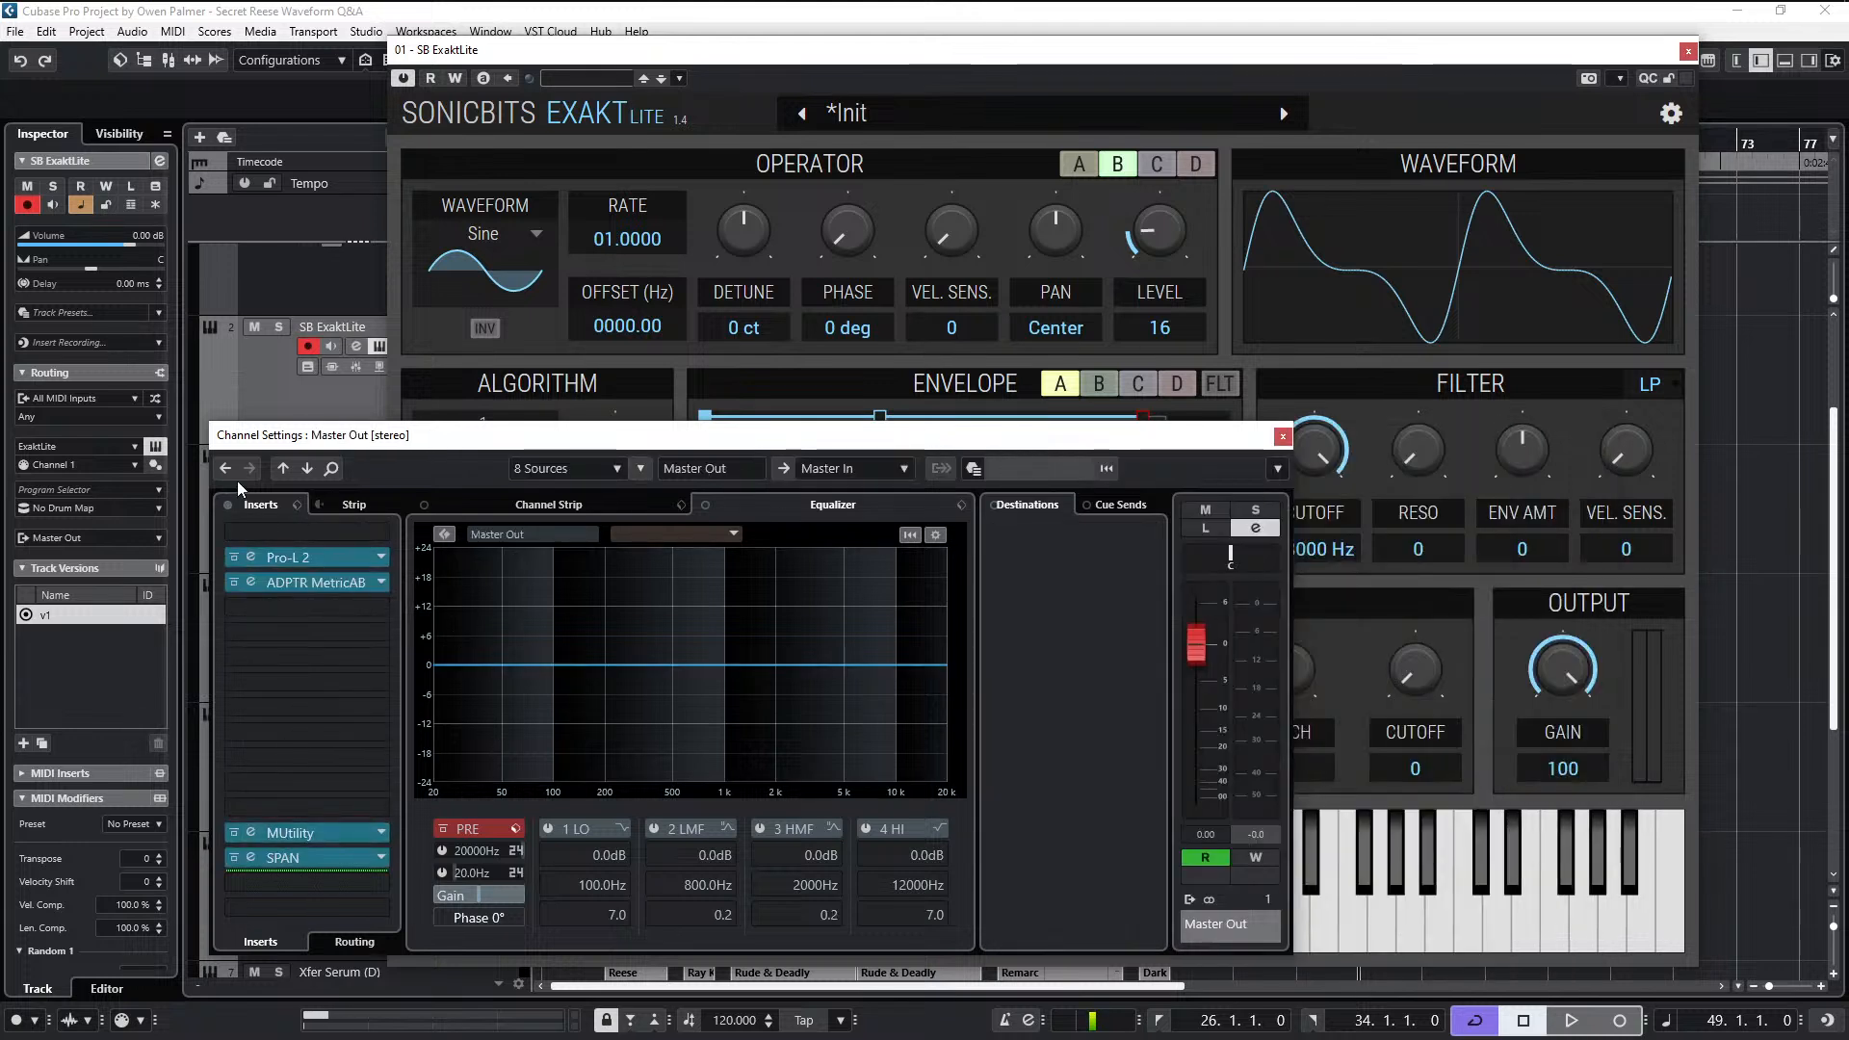
{"action": "left_click", "coordinate": [295, 863]}
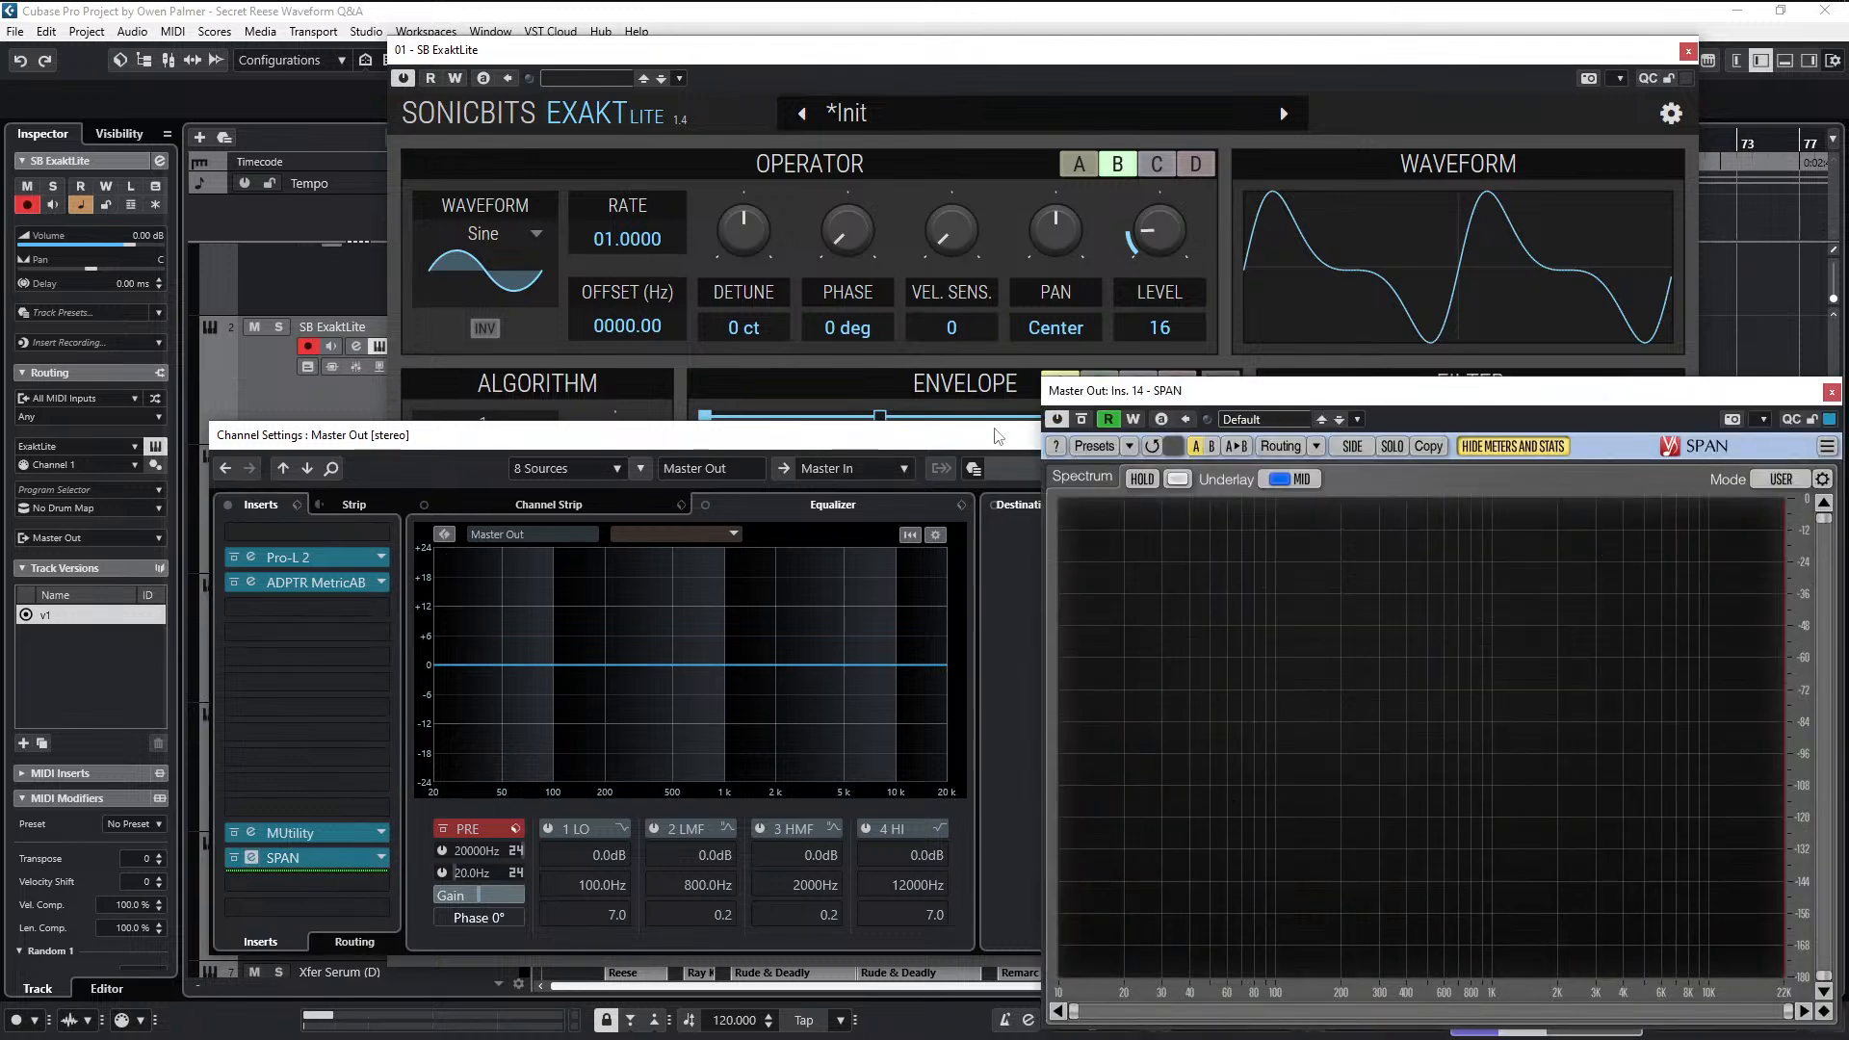
{"action": "left_click", "coordinate": [1002, 438]}
{"action": "left_click", "coordinate": [1283, 438]}
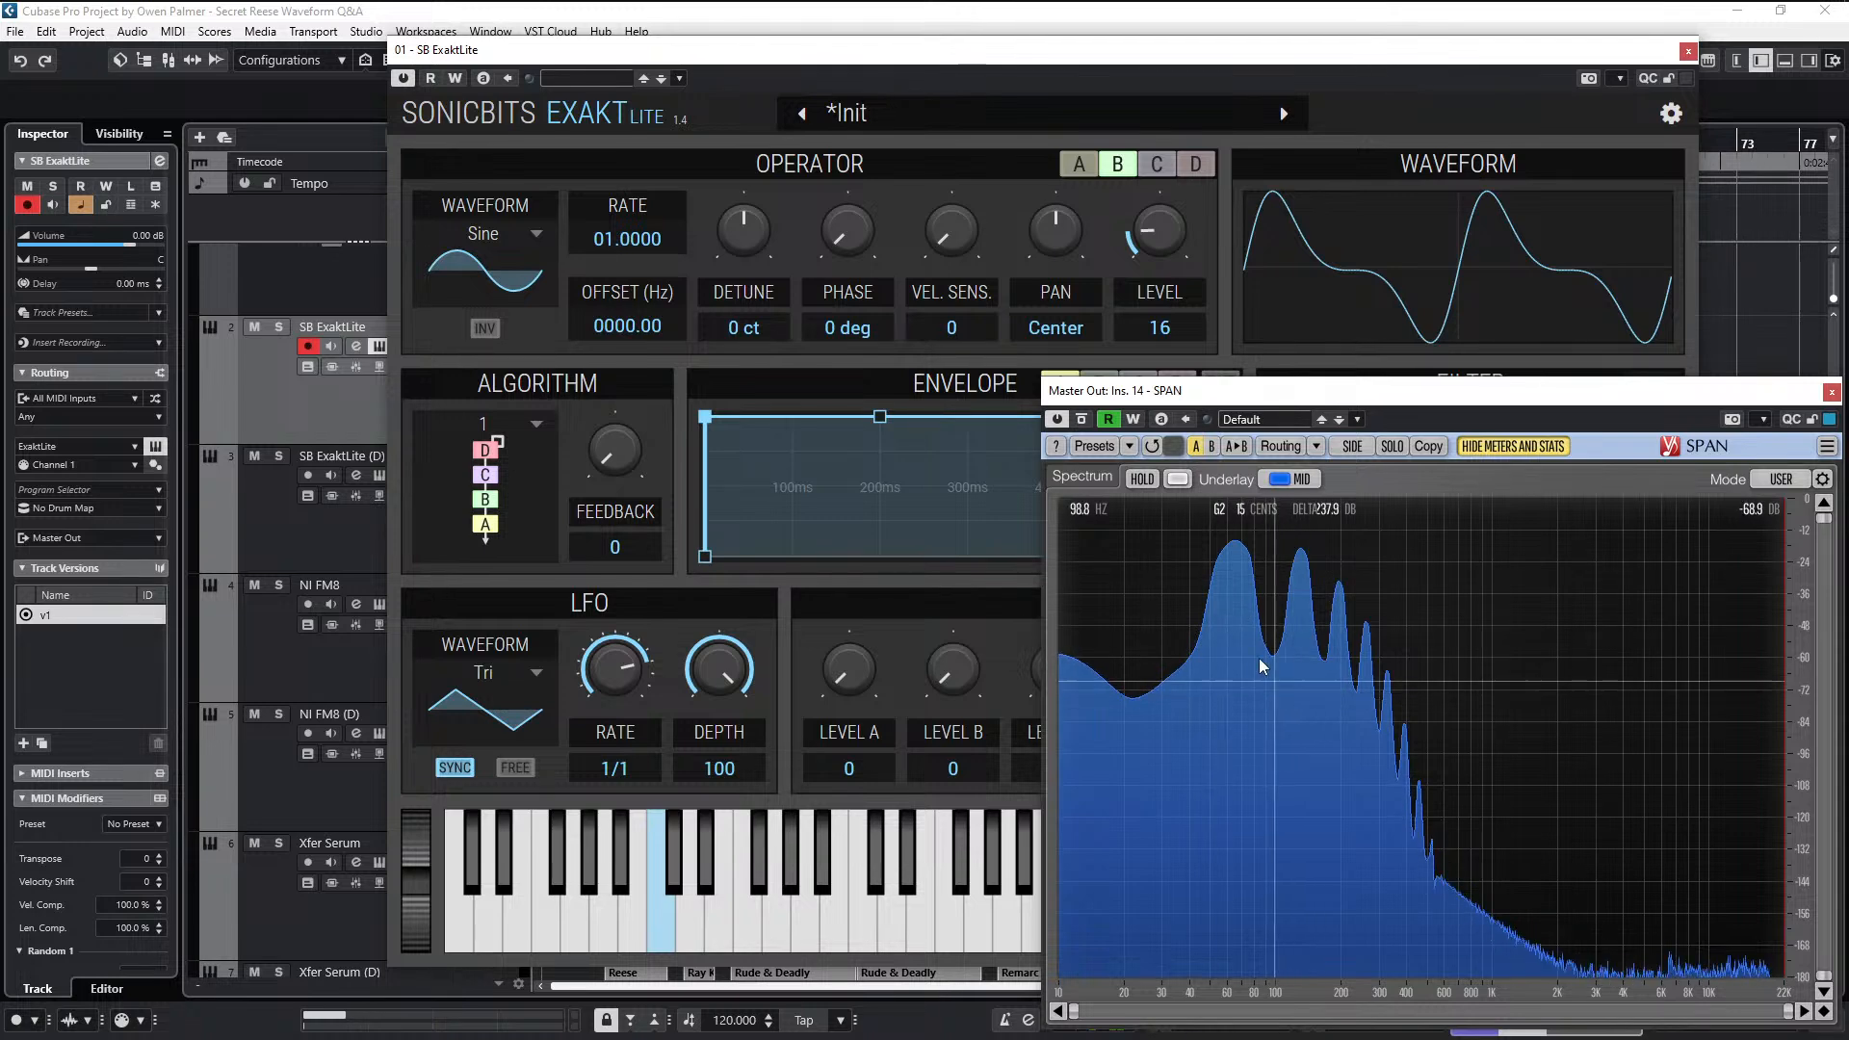
- Adjust SPAN's spectrum view to start just below 30 Hz and reach down to about -140 dB
{"action": "left_click_drag", "start_coordinate": [1801, 979], "coordinate": [1801, 885]}
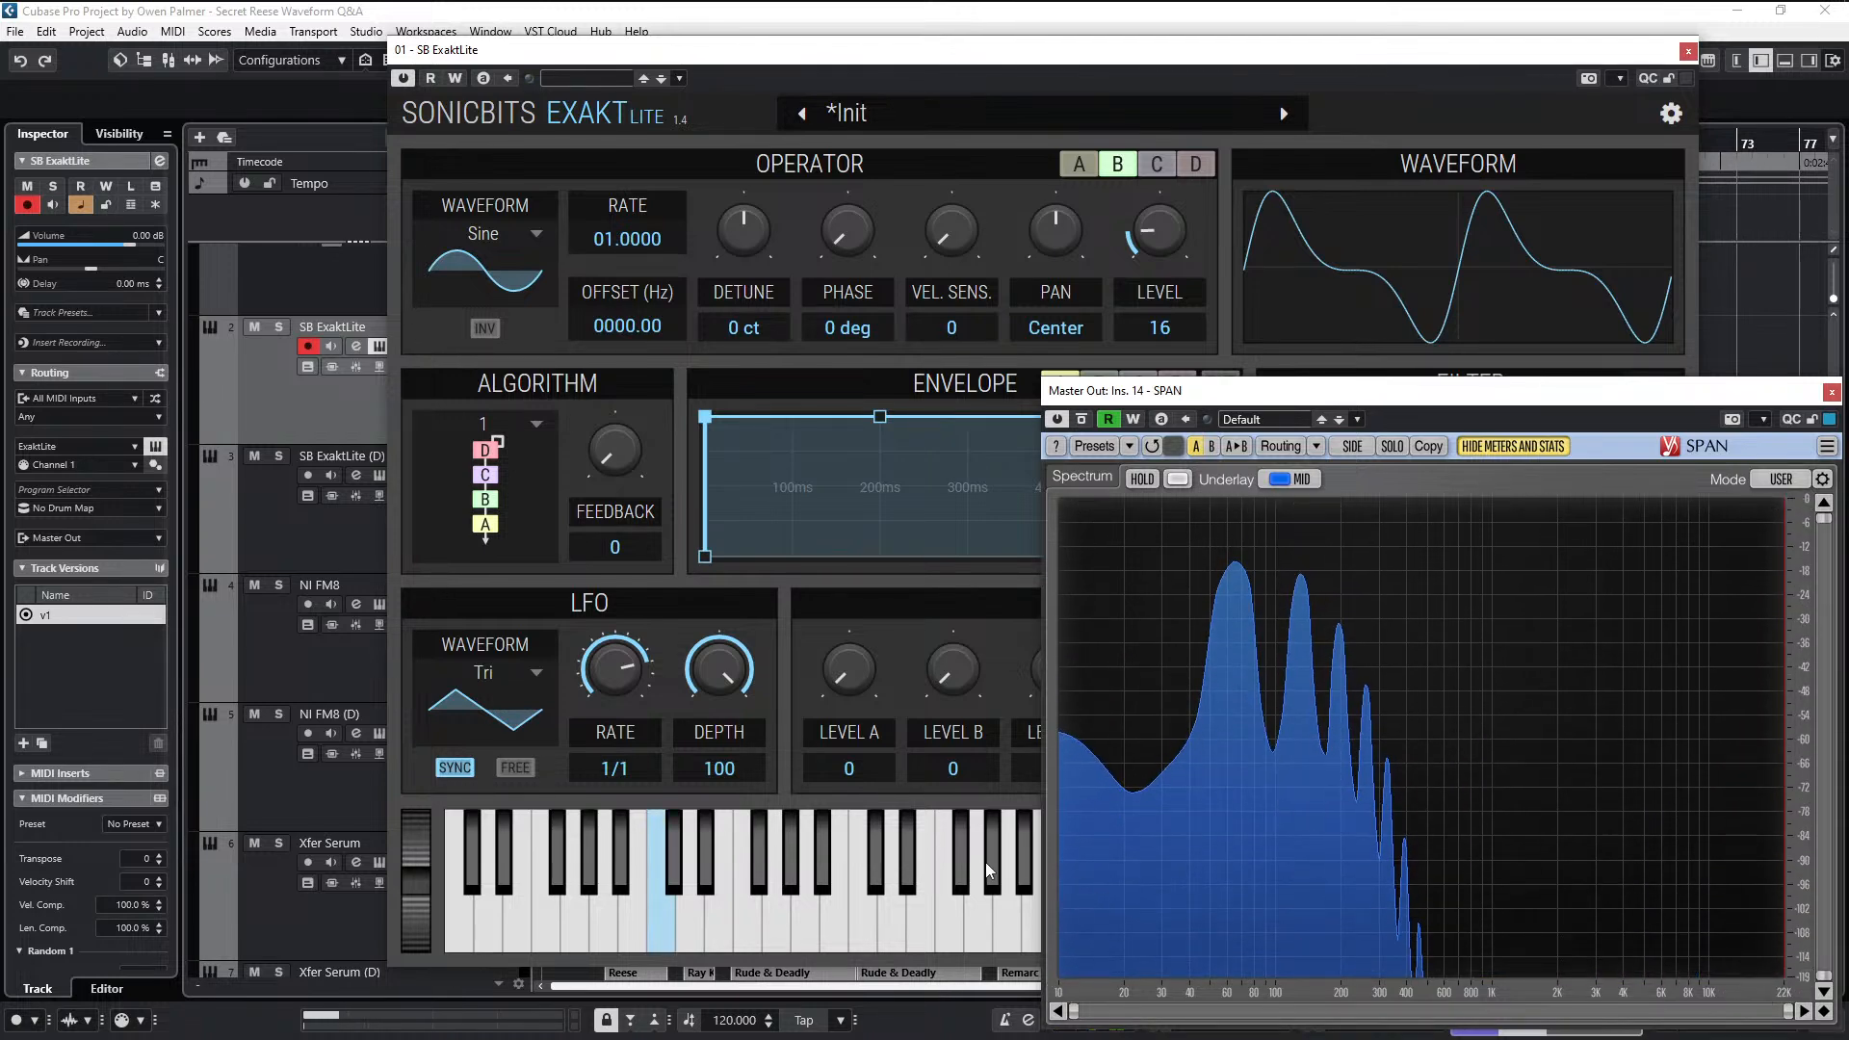
{"action": "left_click_drag", "start_coordinate": [1075, 1011], "coordinate": [1161, 1011]}
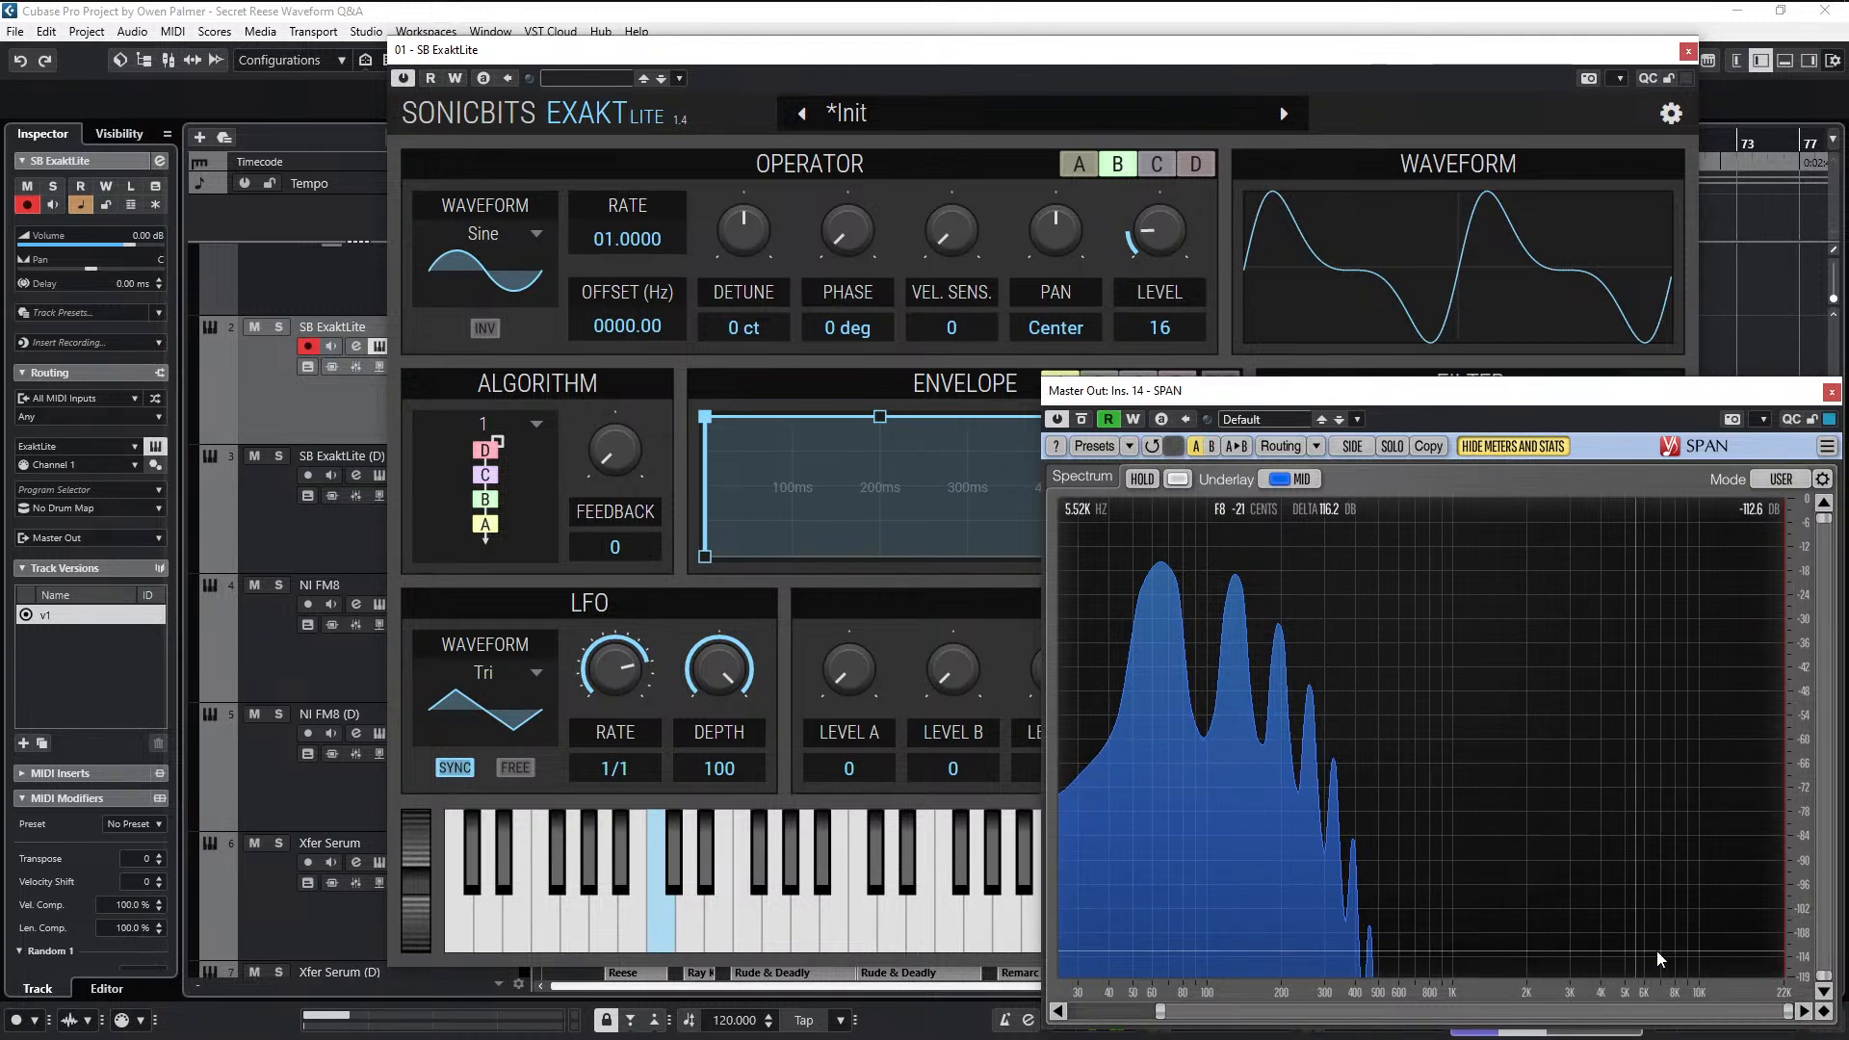
{"action": "left_click_drag", "start_coordinate": [1797, 975], "coordinate": [1797, 1017]}
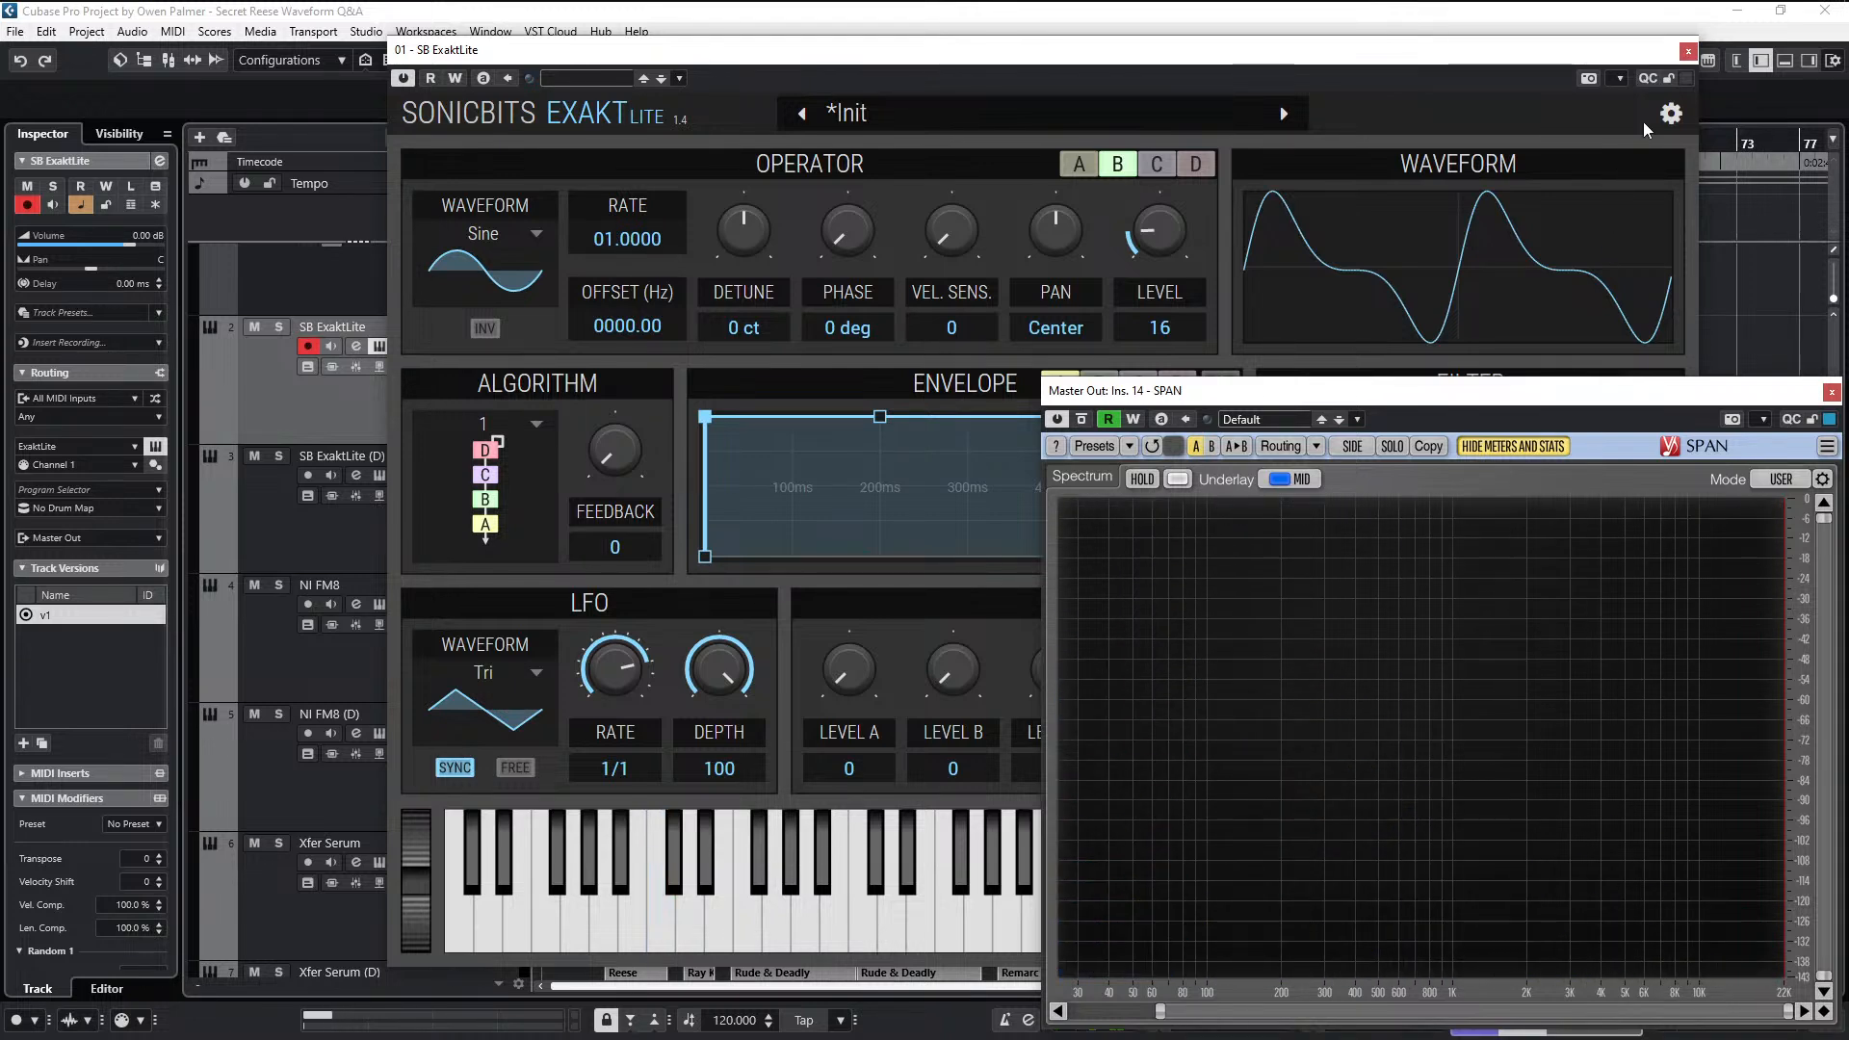
- Close the ExaktLite window and reopen it in front of the SPAN analyzer
{"action": "left_click", "coordinate": [1688, 50]}
{"action": "left_click", "coordinate": [1687, 50]}
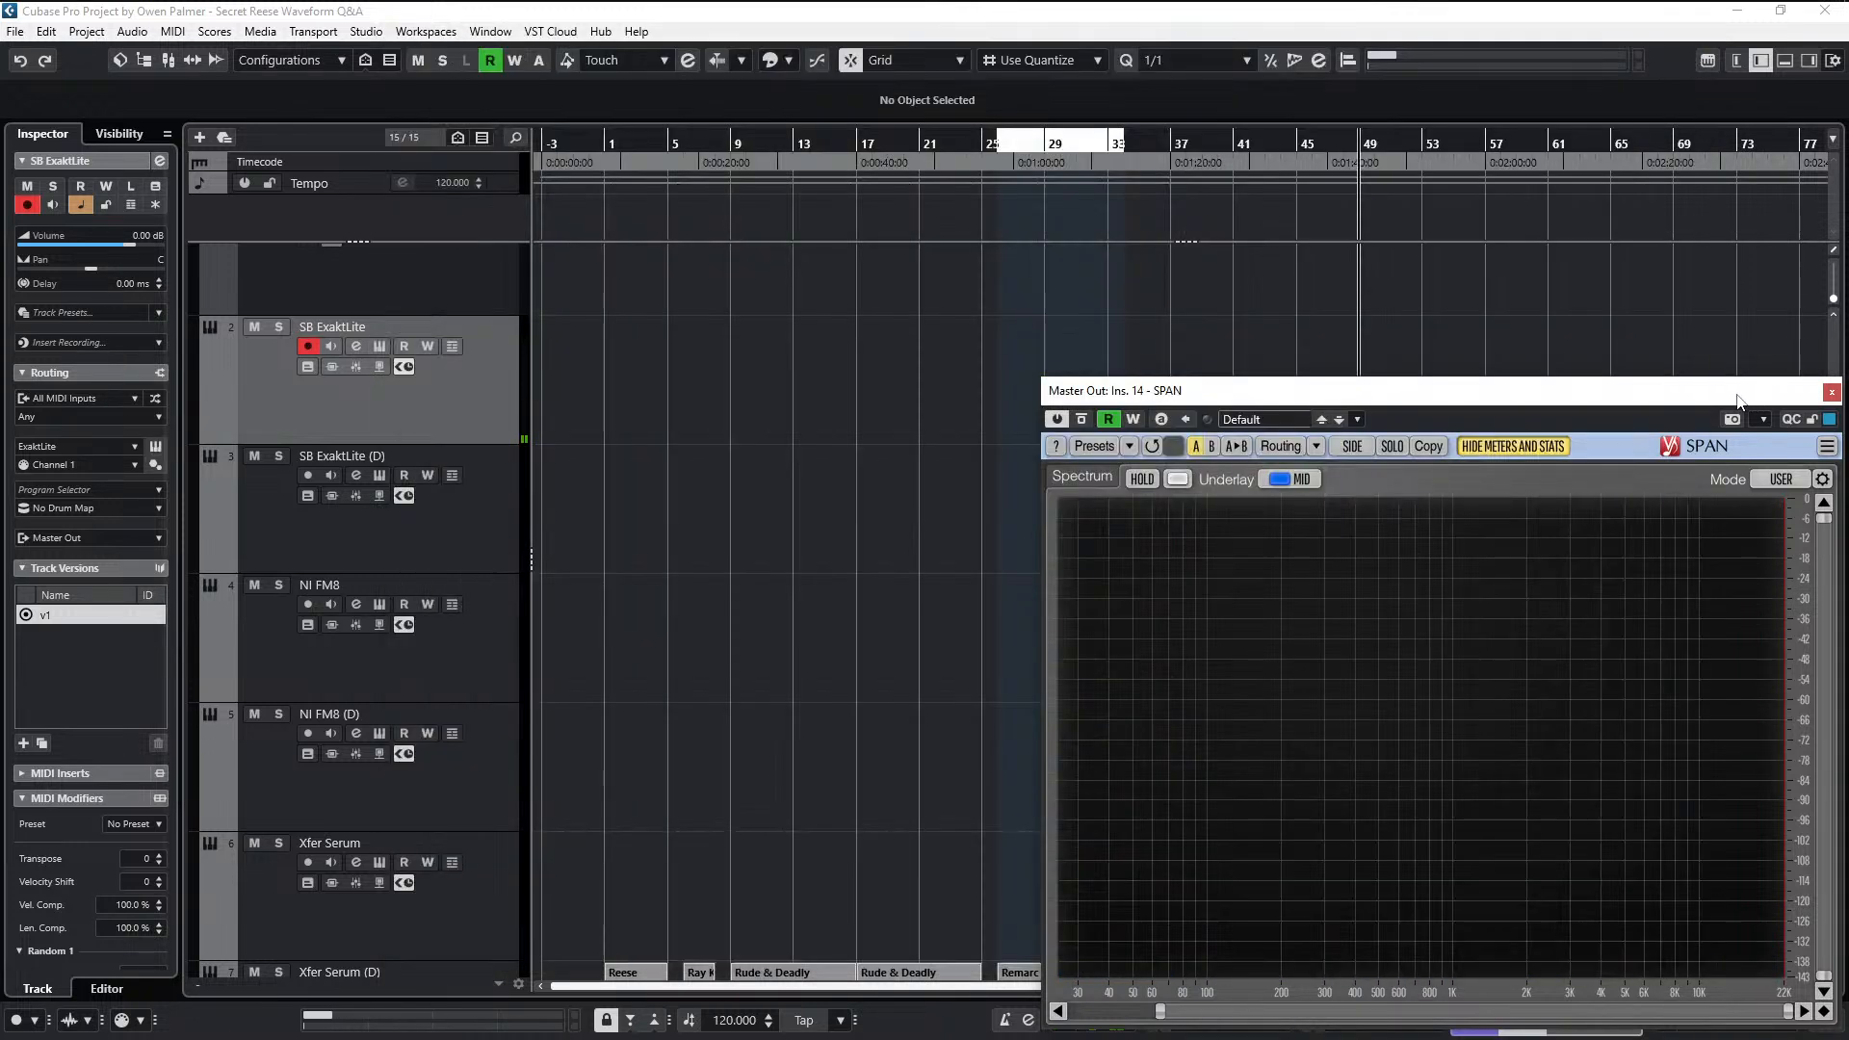
{"action": "key", "text": "e"}
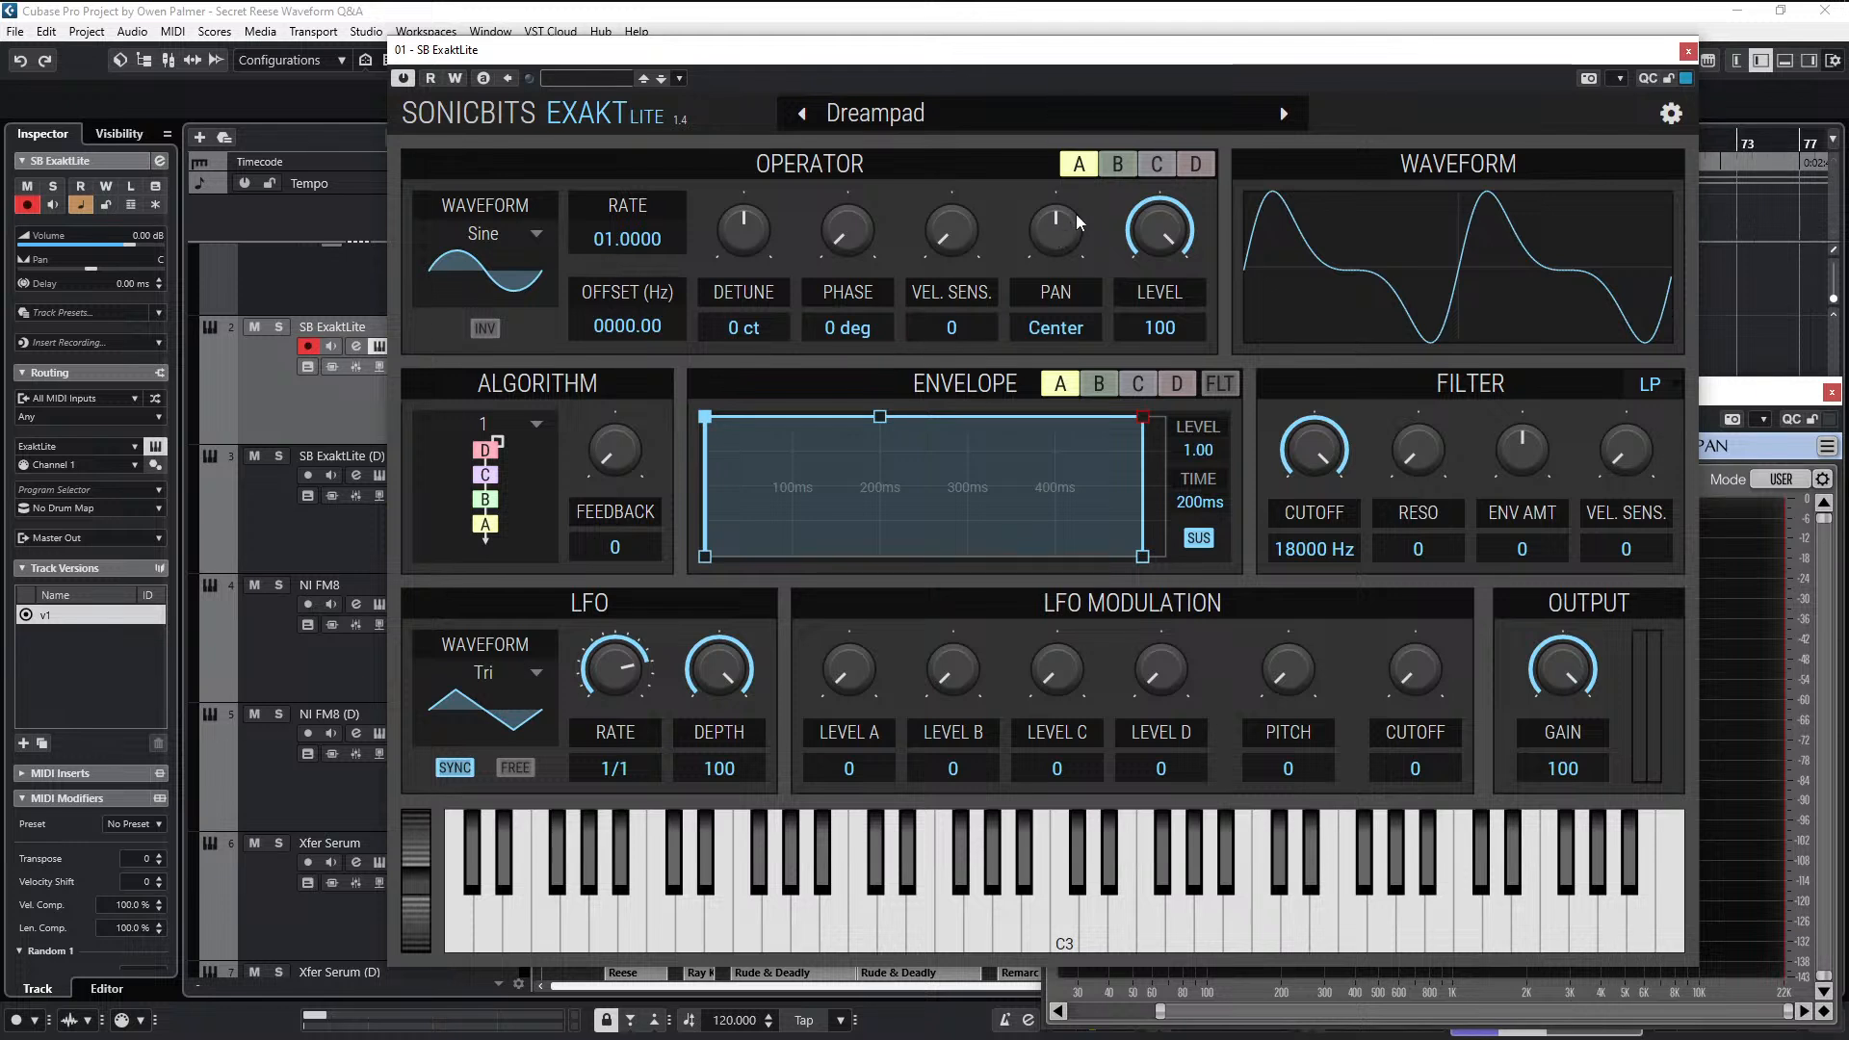
- Try operator D's level at 100 and operator C's level raised, and return both to 0
{"action": "left_click", "coordinate": [1119, 169]}
{"action": "left_click", "coordinate": [1161, 168]}
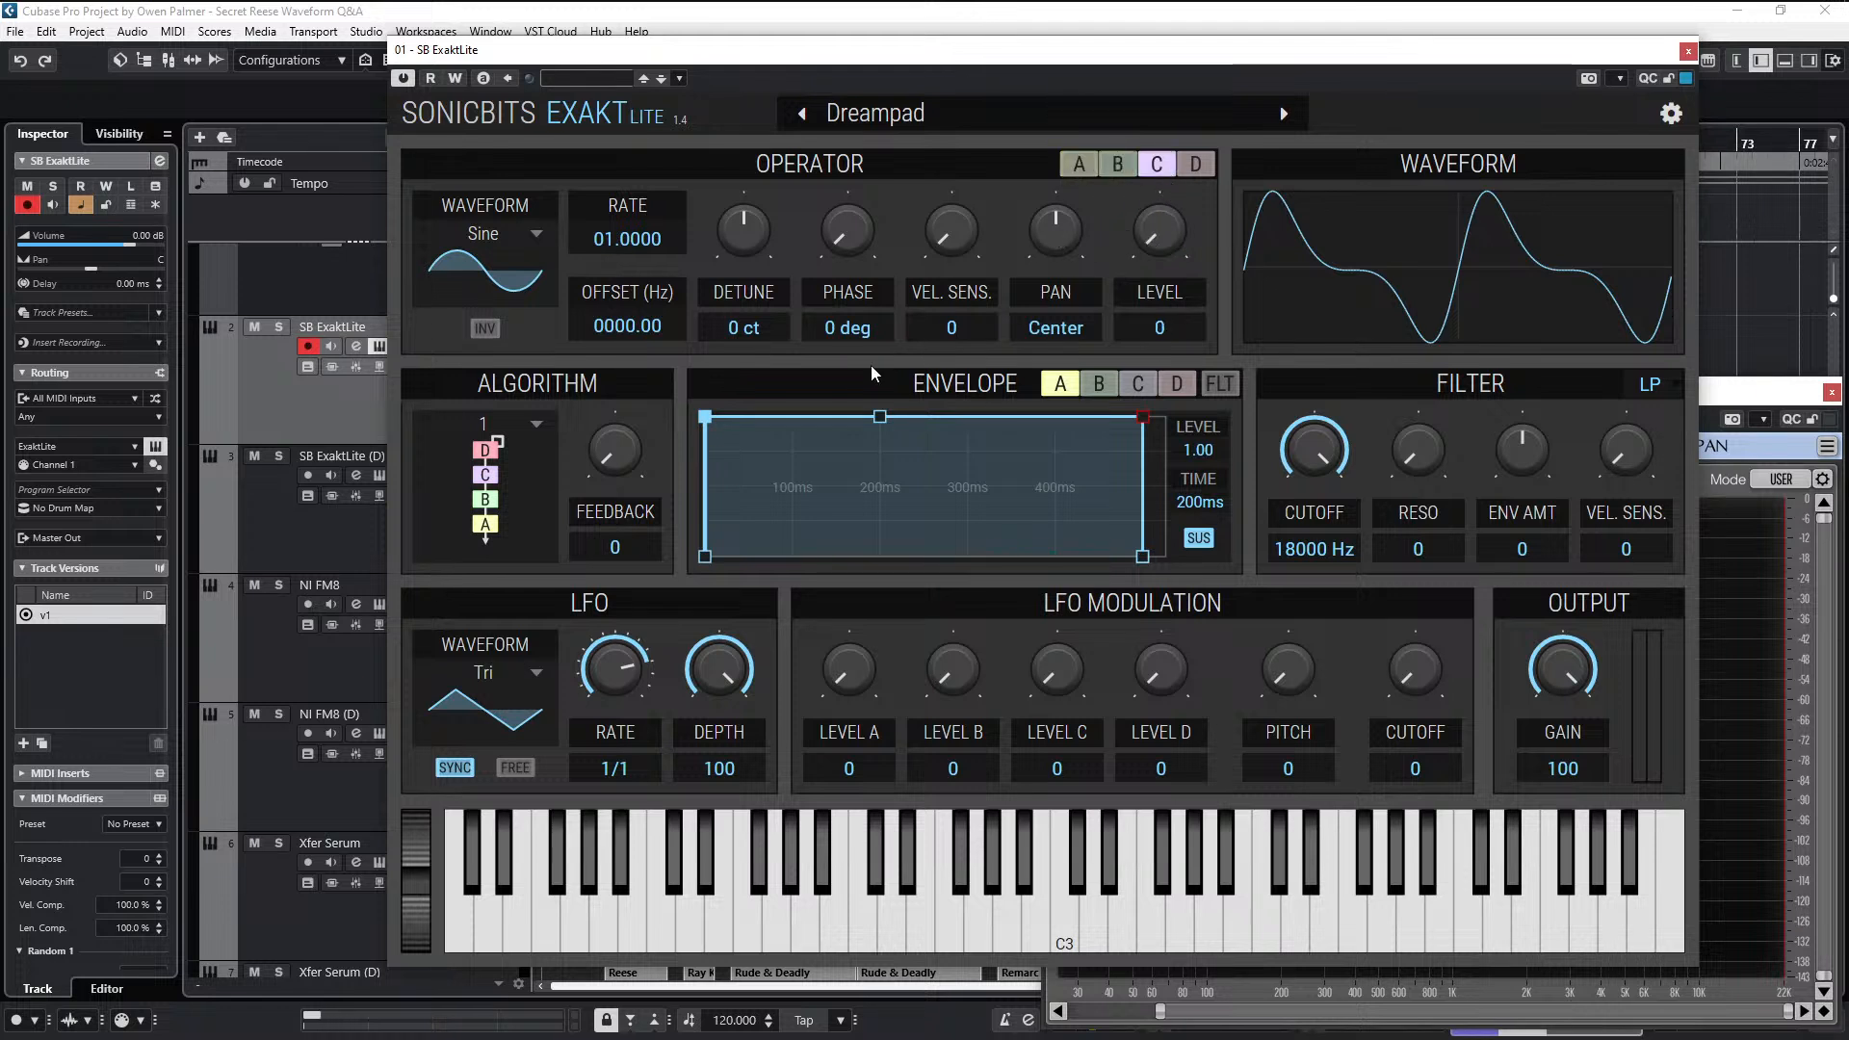
{"action": "left_click_drag", "start_coordinate": [1154, 249], "coordinate": [1157, 164]}
{"action": "left_click", "coordinate": [1194, 164]}
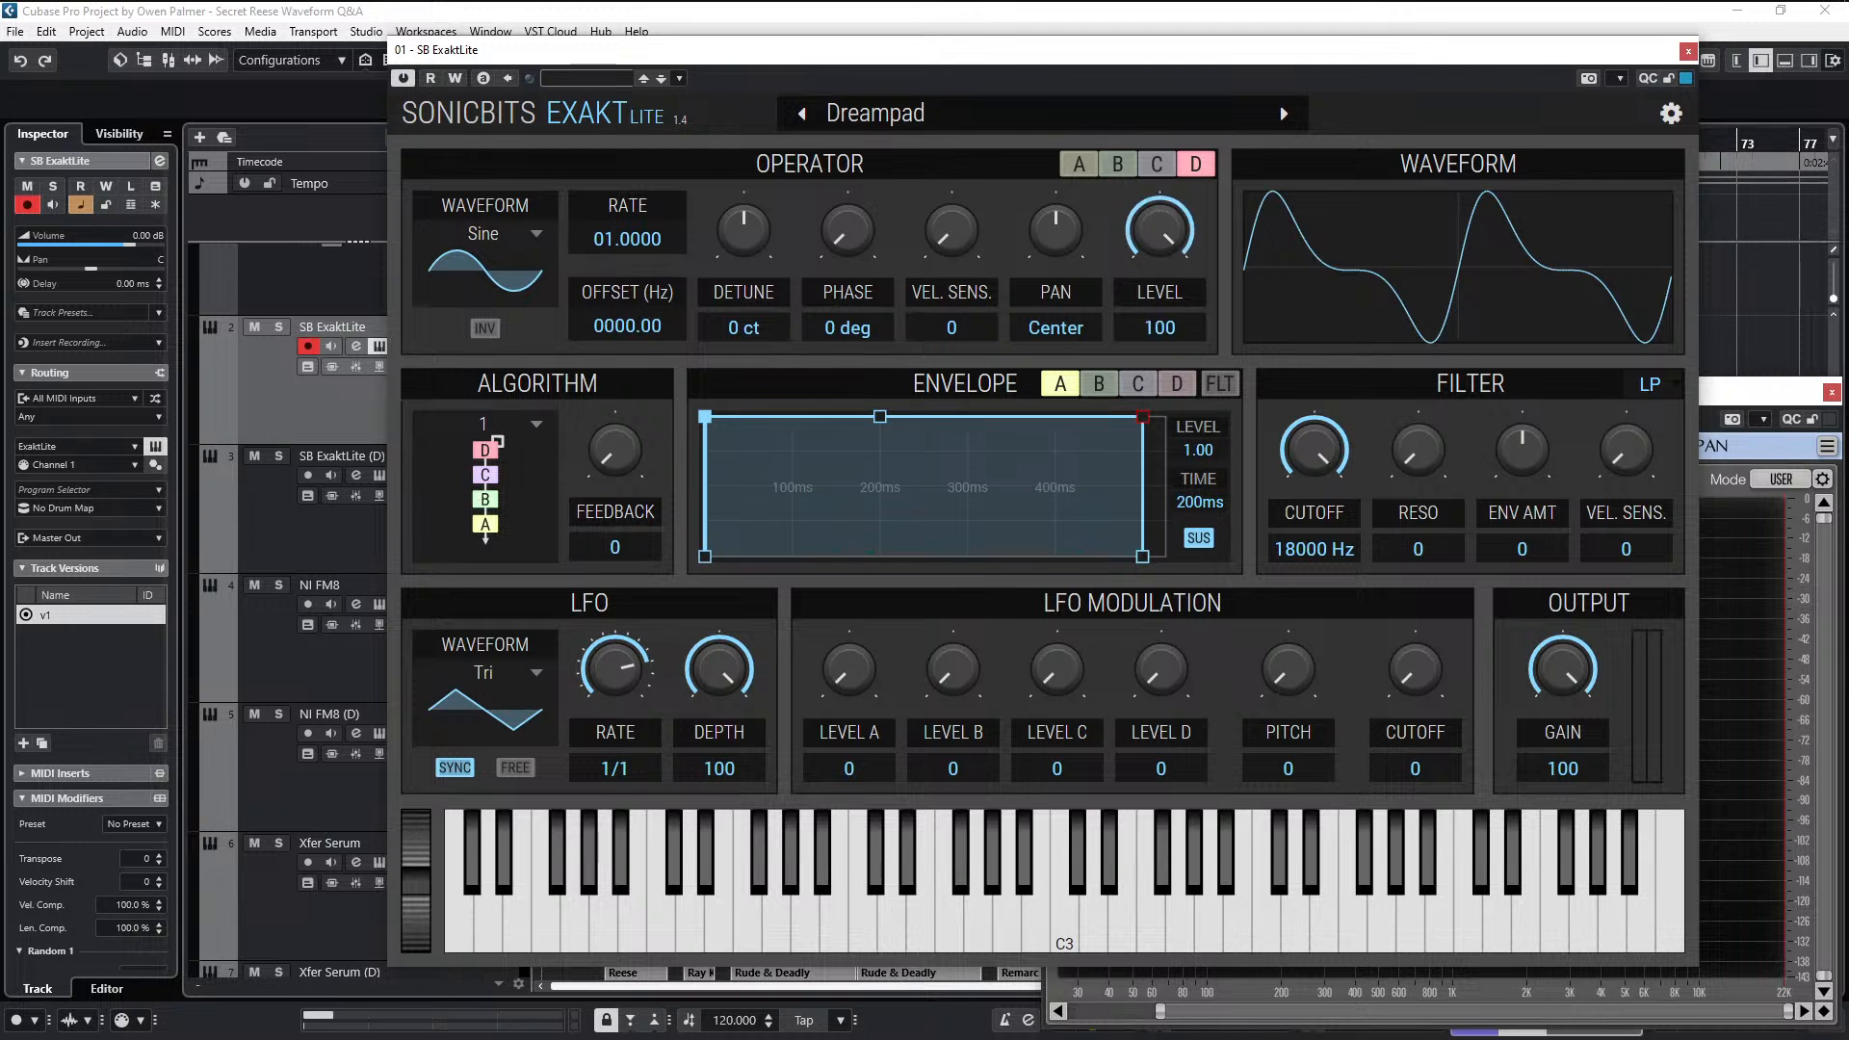
{"action": "left_click", "coordinate": [1155, 166]}
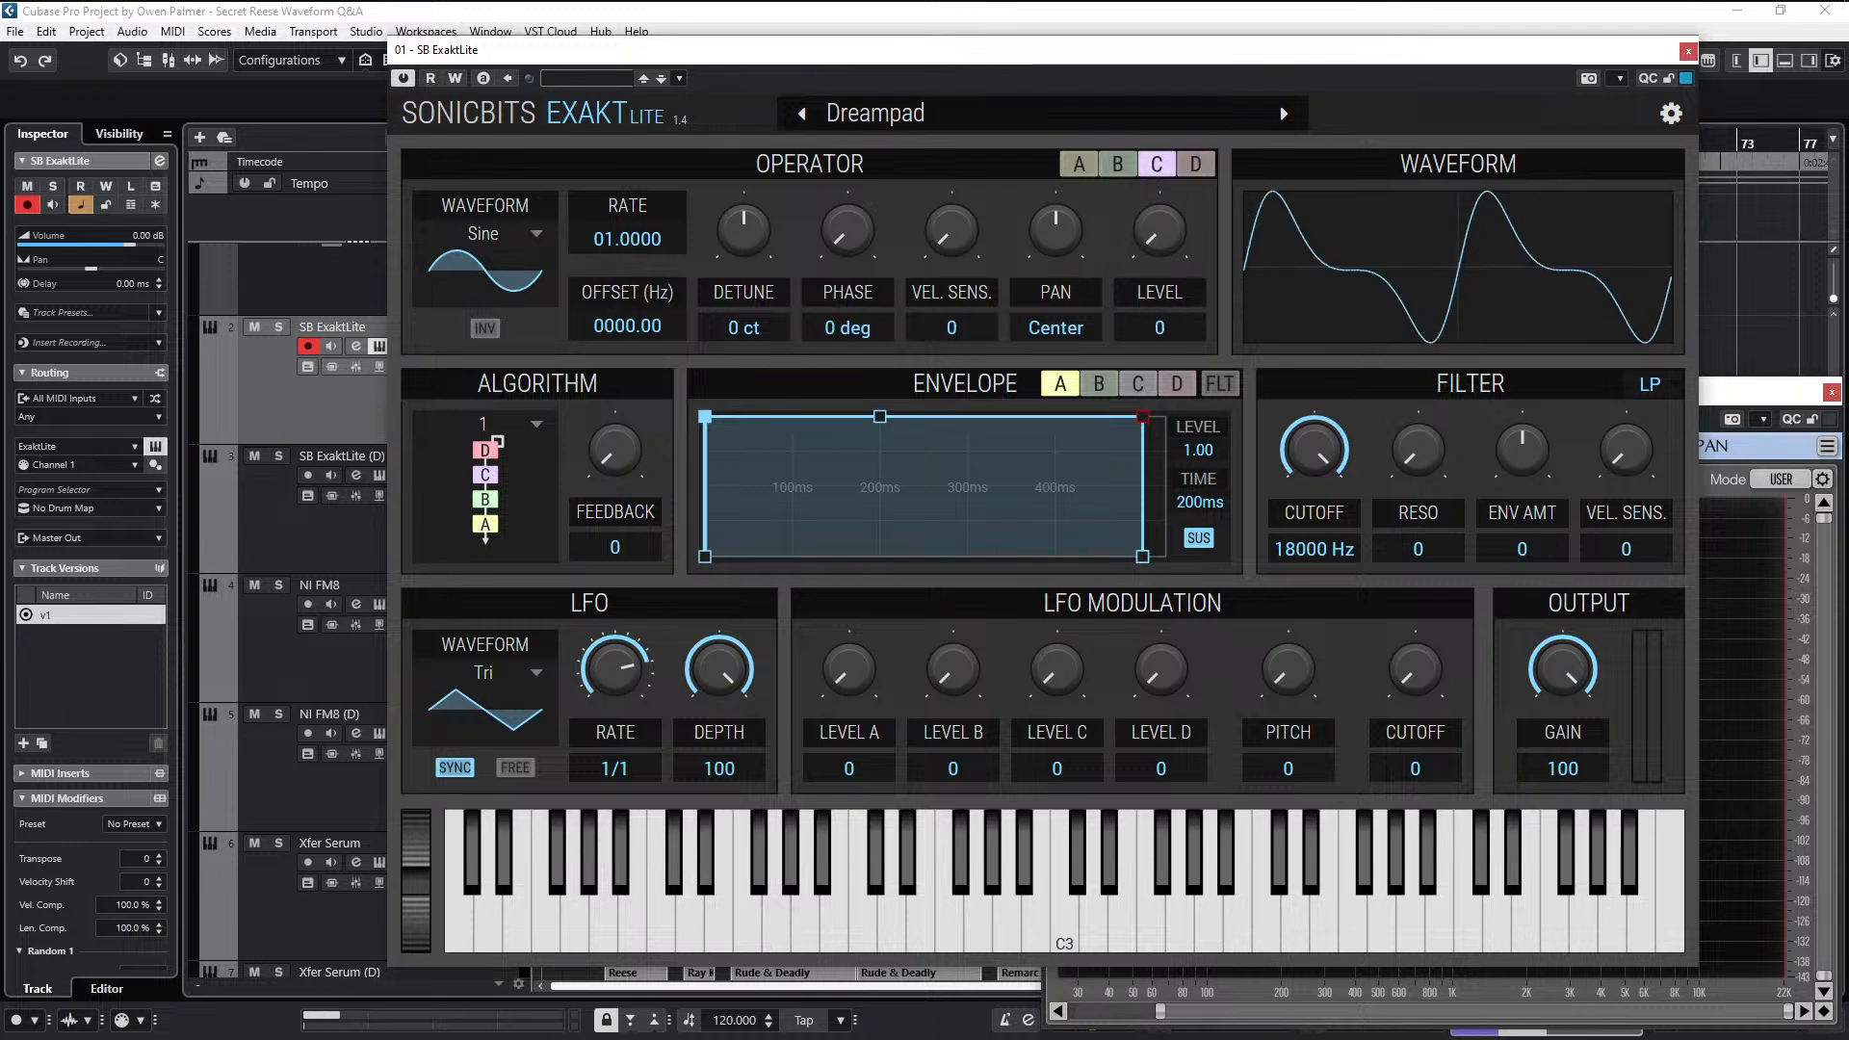
{"action": "left_click", "coordinate": [1197, 166]}
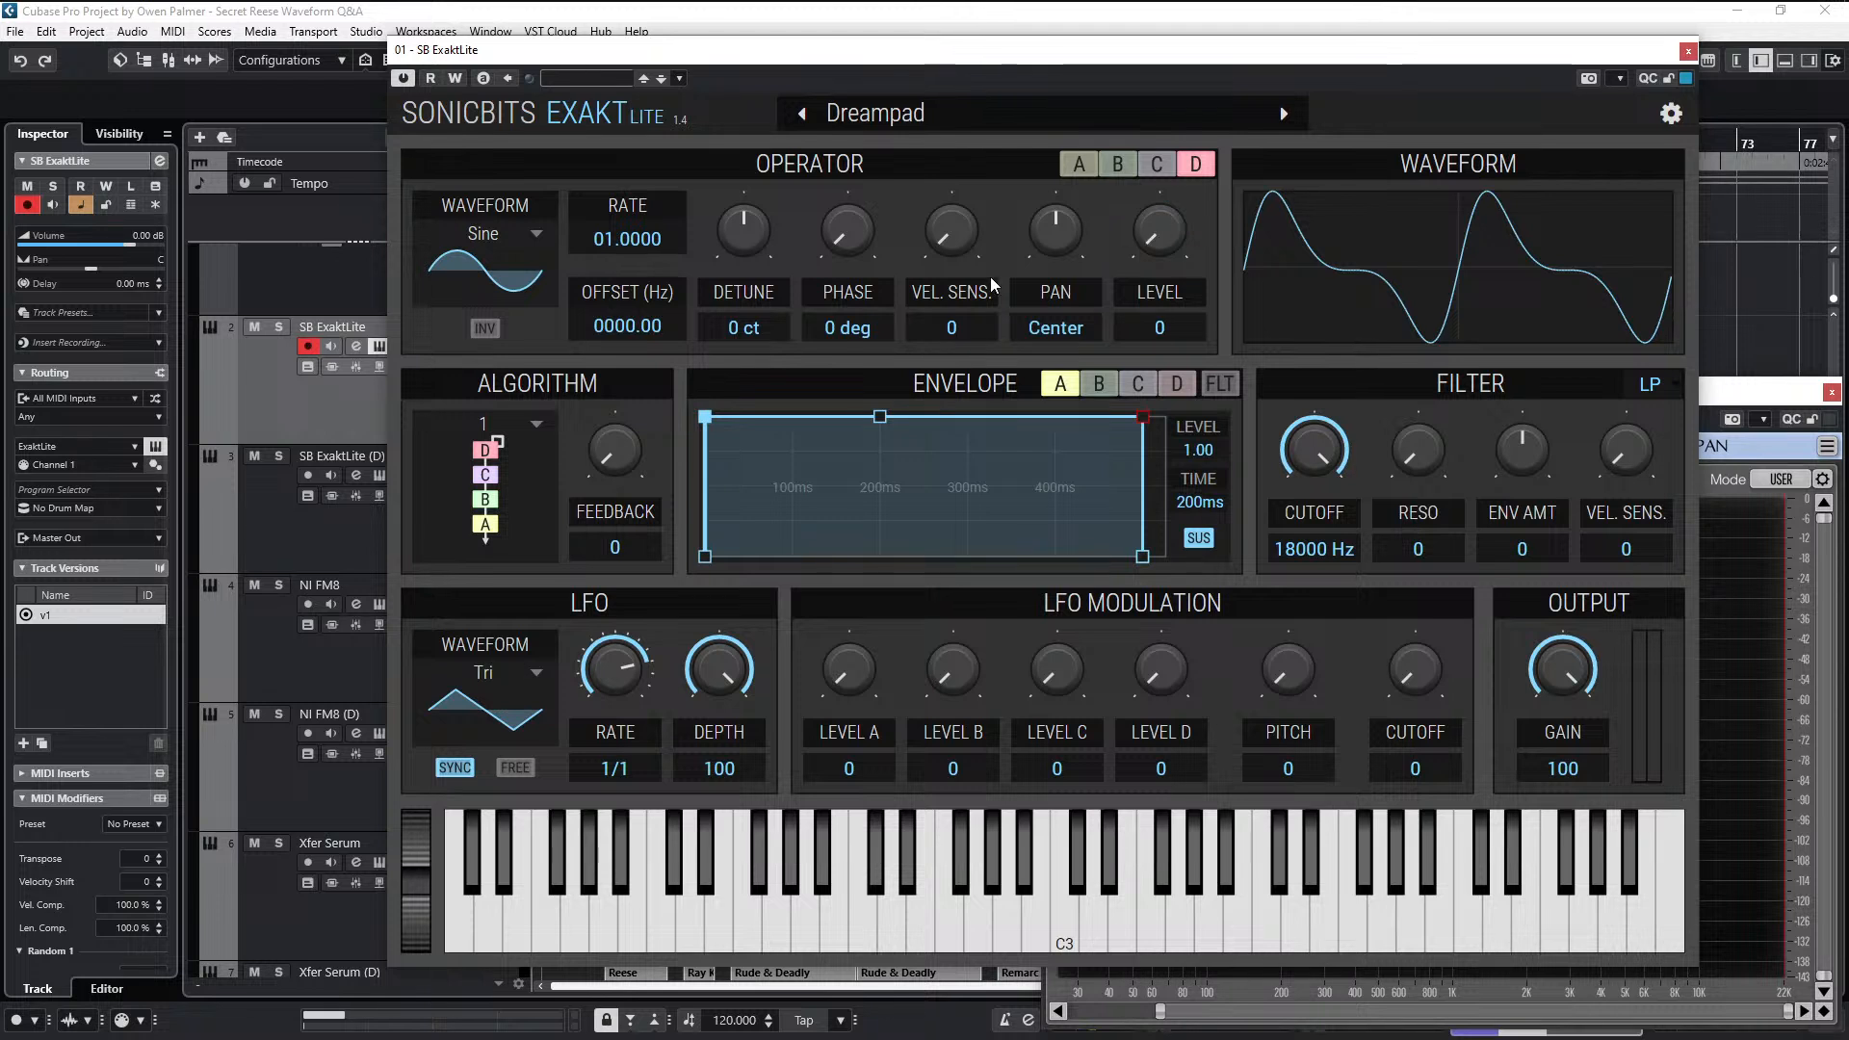
- Set the operator routing to algorithm 5, with B modulating A and D modulating C
{"action": "left_click", "coordinate": [527, 424]}
{"action": "left_click", "coordinate": [486, 537]}
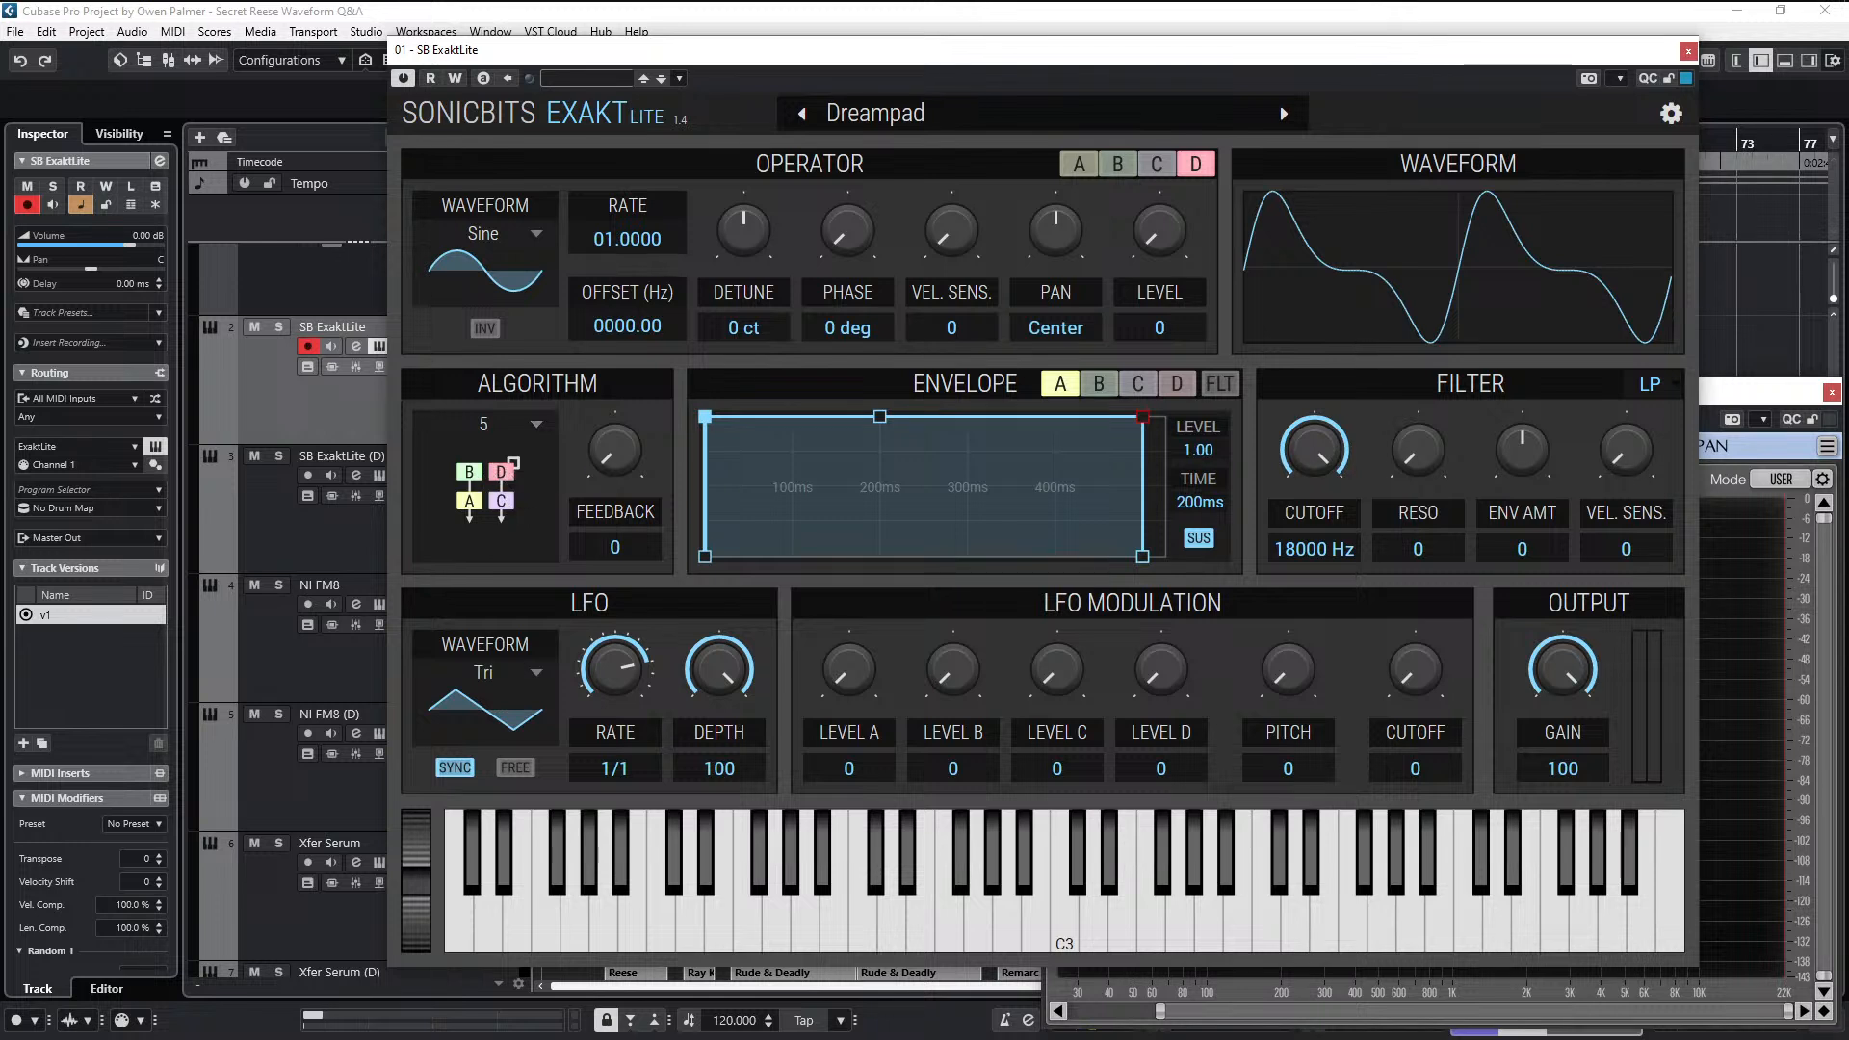
- Try a feedback amount of 56 on operator D and return it to 0, keeping algorithm 5
{"action": "mouse_move", "coordinate": [602, 469]}
{"action": "left_mouse_down"}
{"action": "mouse_move", "coordinate": [602, 423]}
{"action": "mouse_move", "coordinate": [583, 481]}
{"action": "left_mouse_up"}
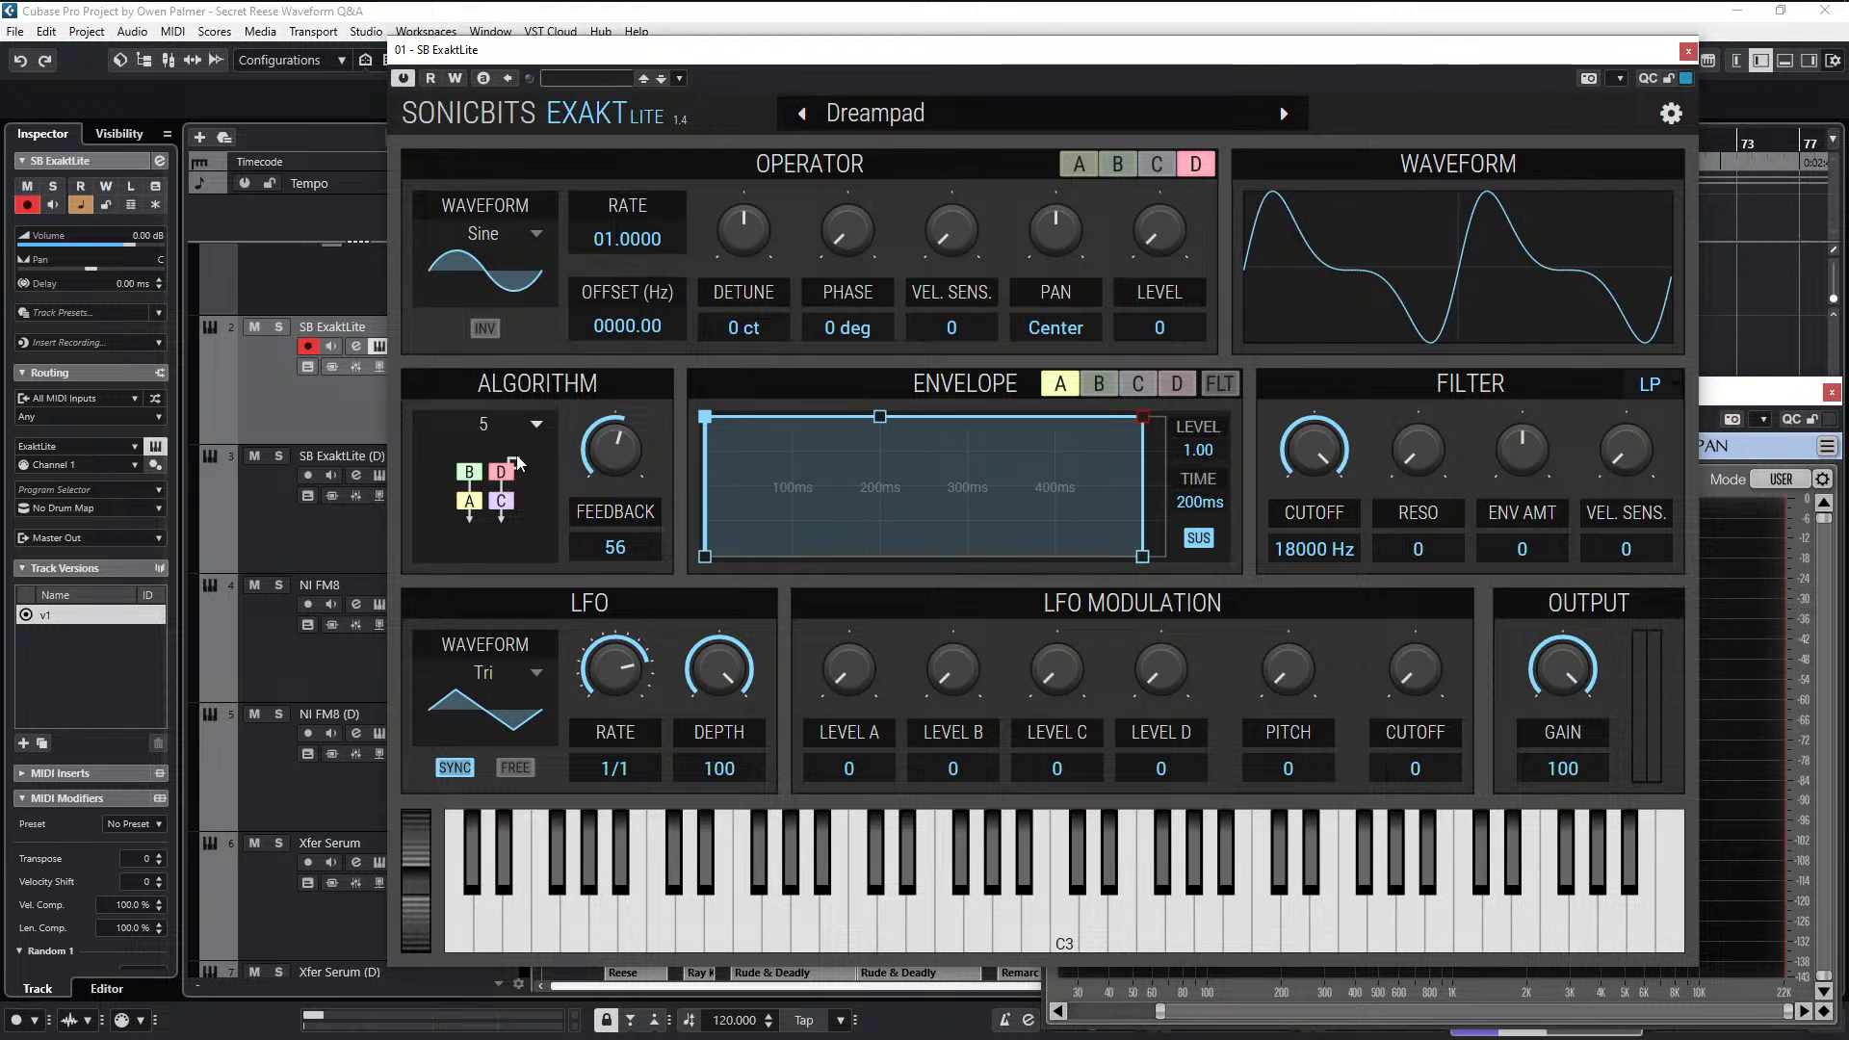
{"action": "left_click_drag", "start_coordinate": [623, 442], "coordinate": [623, 559]}
{"action": "left_click", "coordinate": [475, 504]}
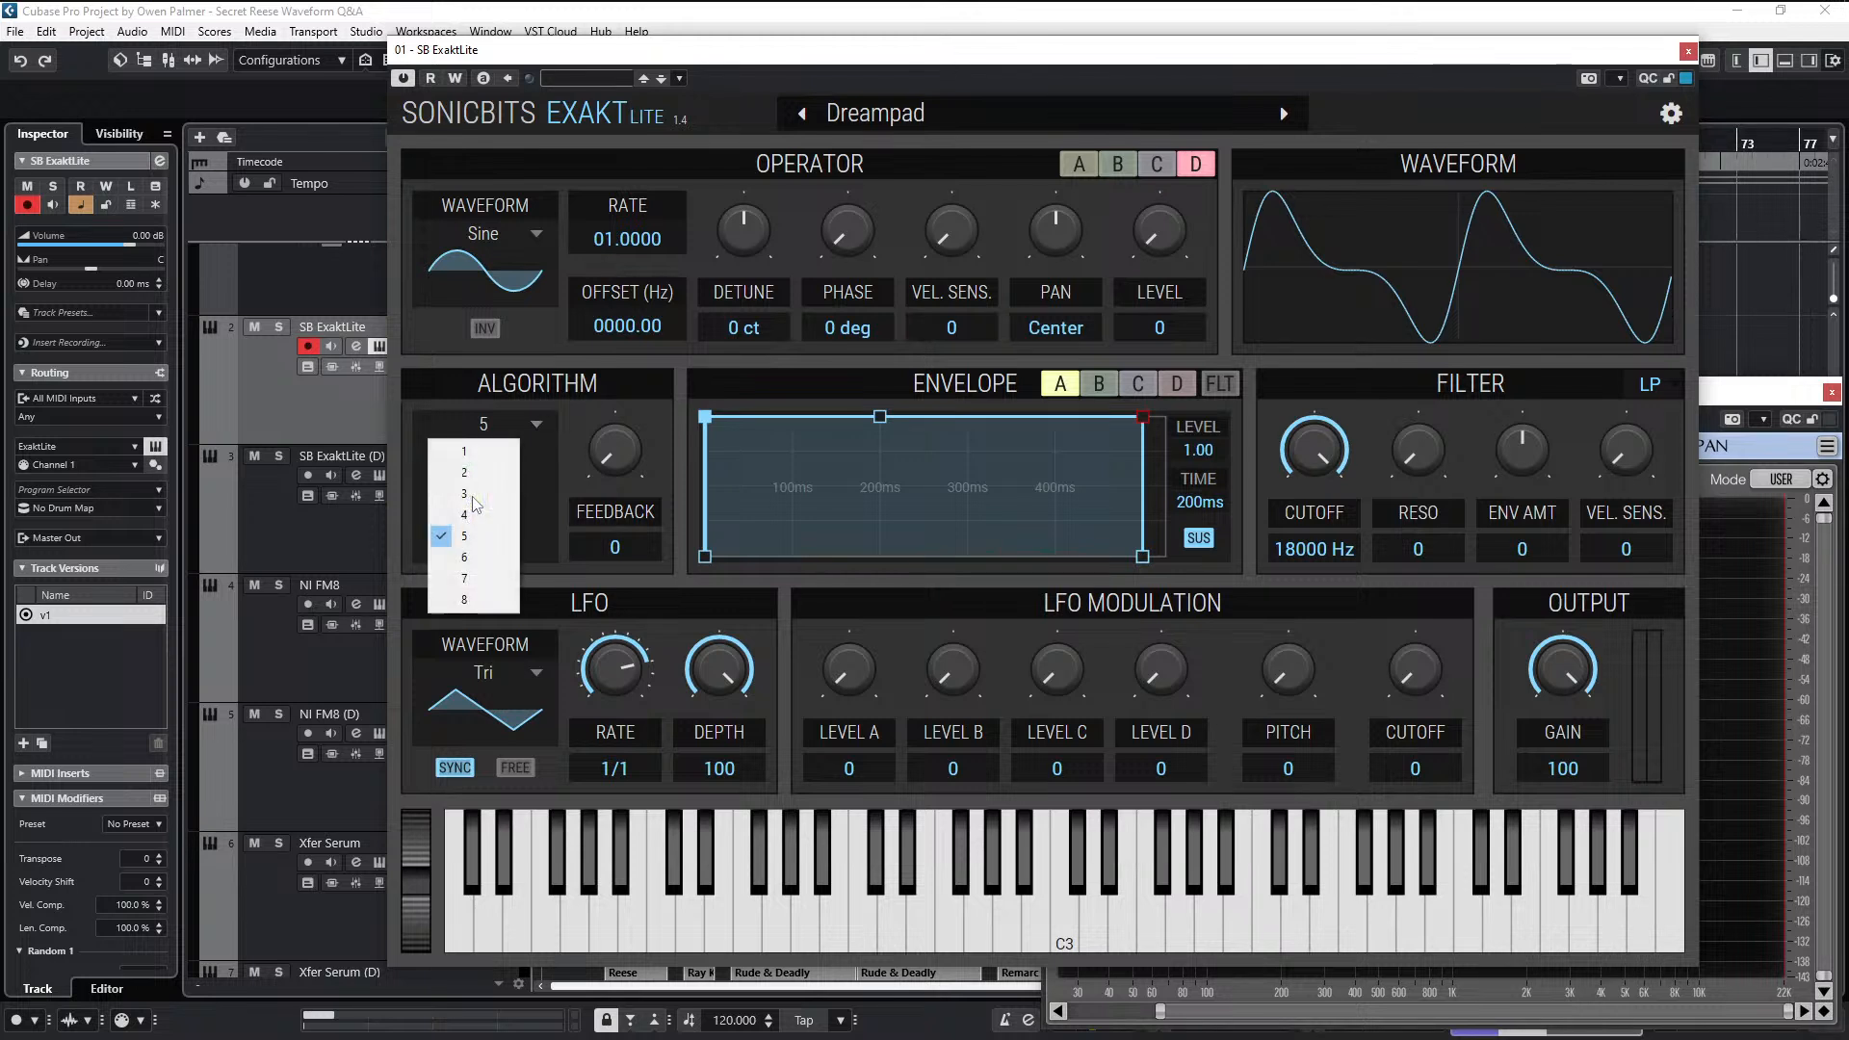
{"action": "left_click", "coordinate": [1424, 108]}
- Check the level settings of operators A and B
{"action": "left_click", "coordinate": [1117, 166]}
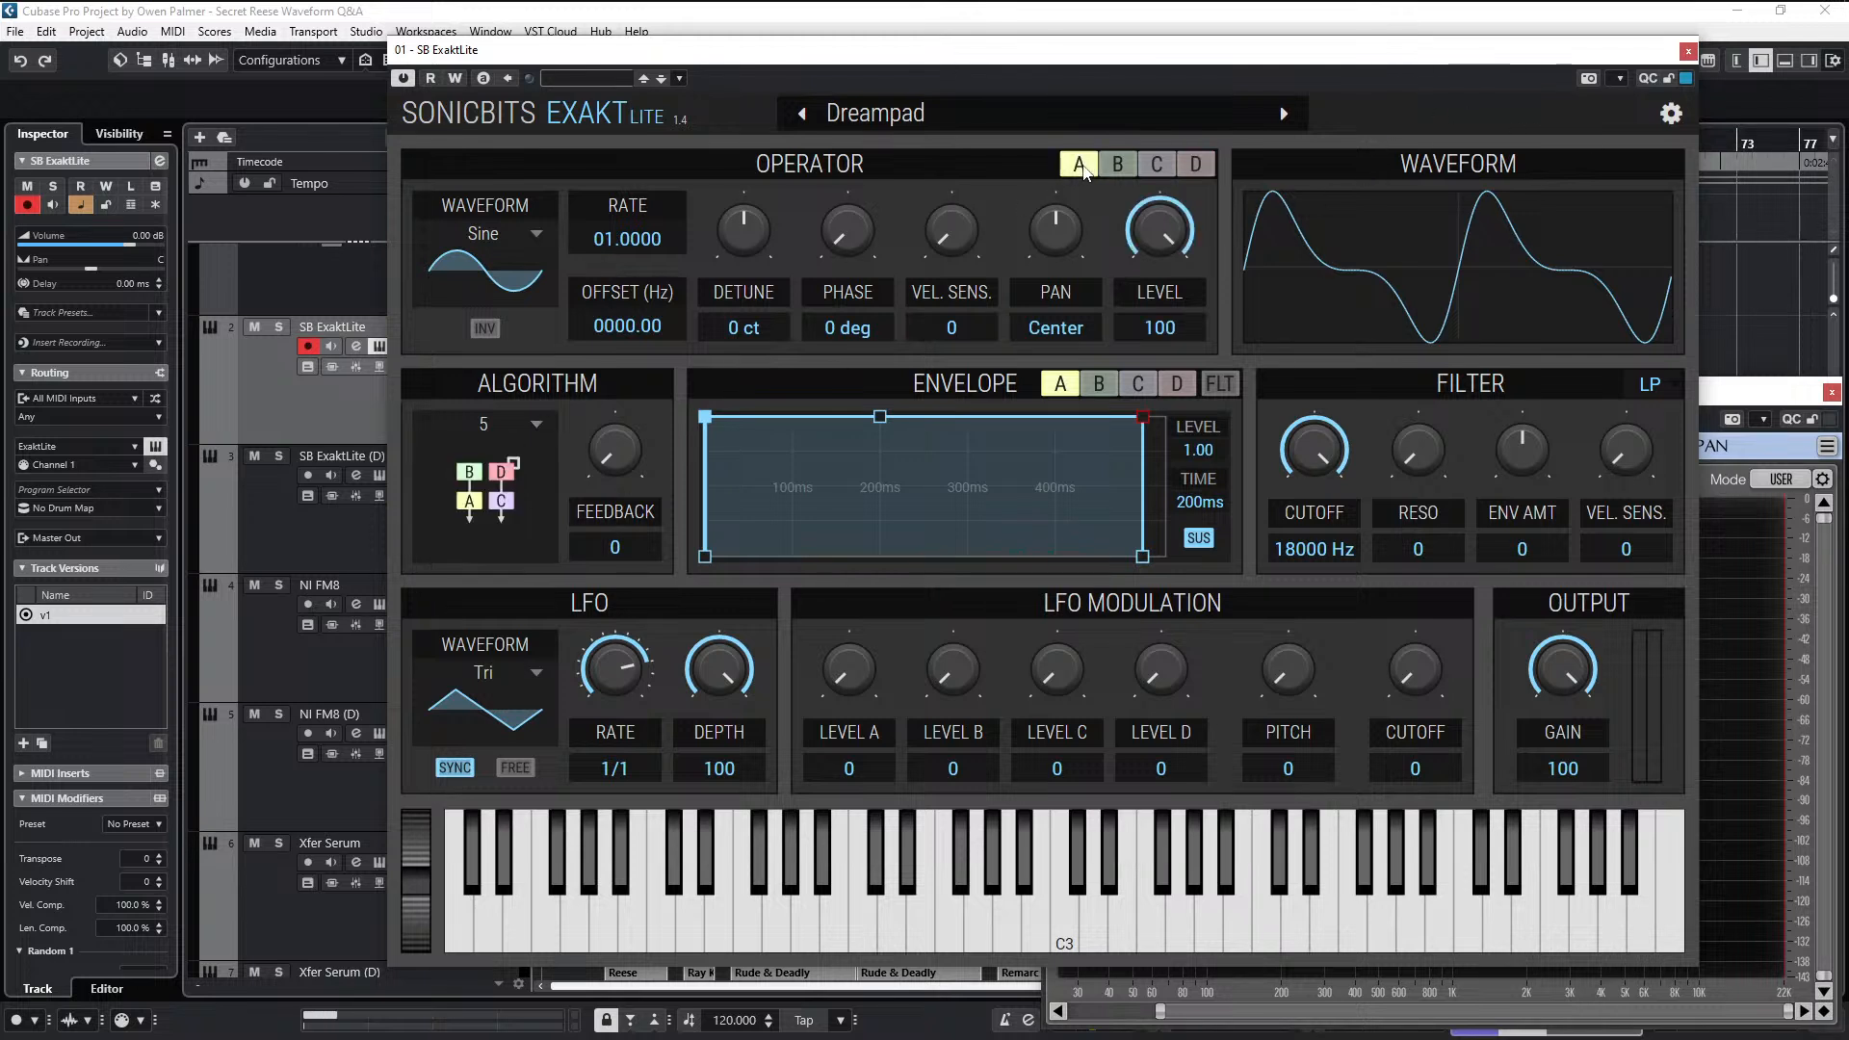
{"action": "left_click", "coordinate": [1082, 165]}
{"action": "mouse_move", "coordinate": [1157, 243]}
{"action": "left_mouse_down"}
{"action": "mouse_move", "coordinate": [1157, 433]}
{"action": "mouse_move", "coordinate": [1157, 245]}
{"action": "left_mouse_up"}
{"action": "left_click", "coordinate": [1126, 173]}
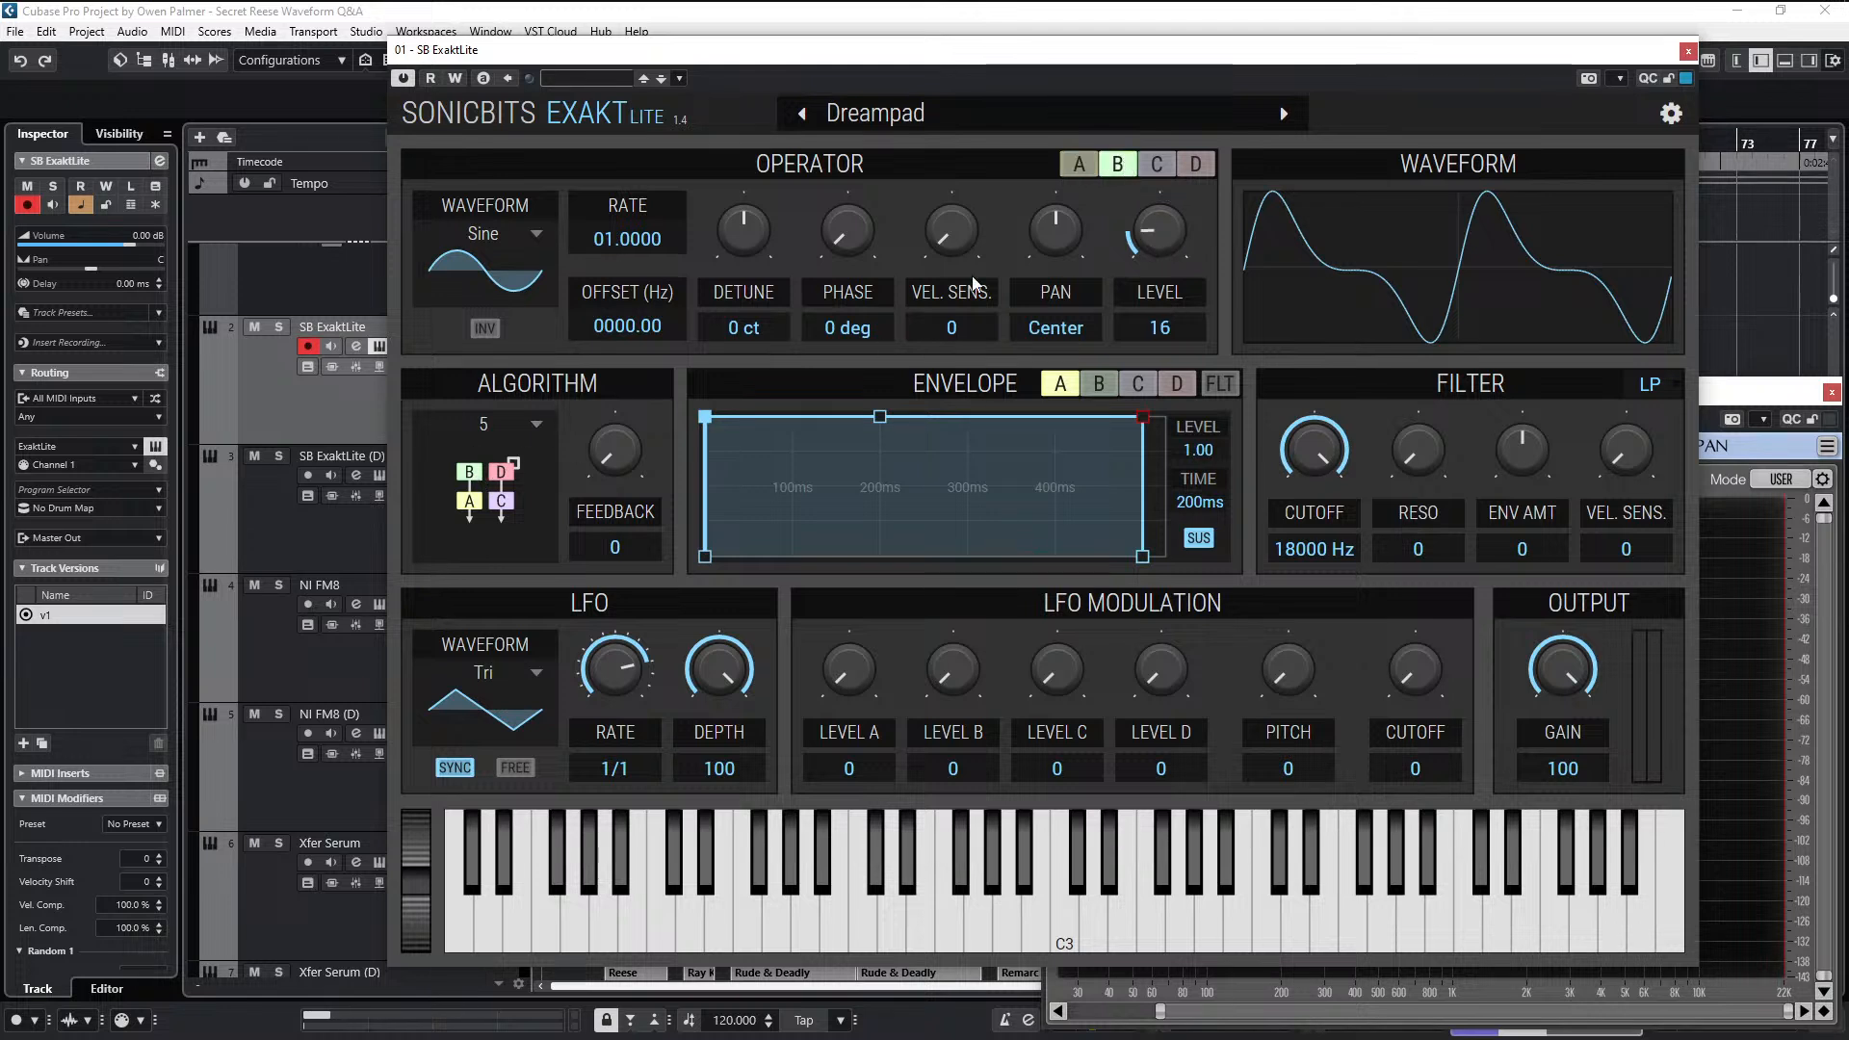
- Set operator C's level to 100 and operator D's level to 16
{"action": "left_click", "coordinate": [1159, 165]}
{"action": "left_click_drag", "start_coordinate": [1154, 251], "coordinate": [1154, 193]}
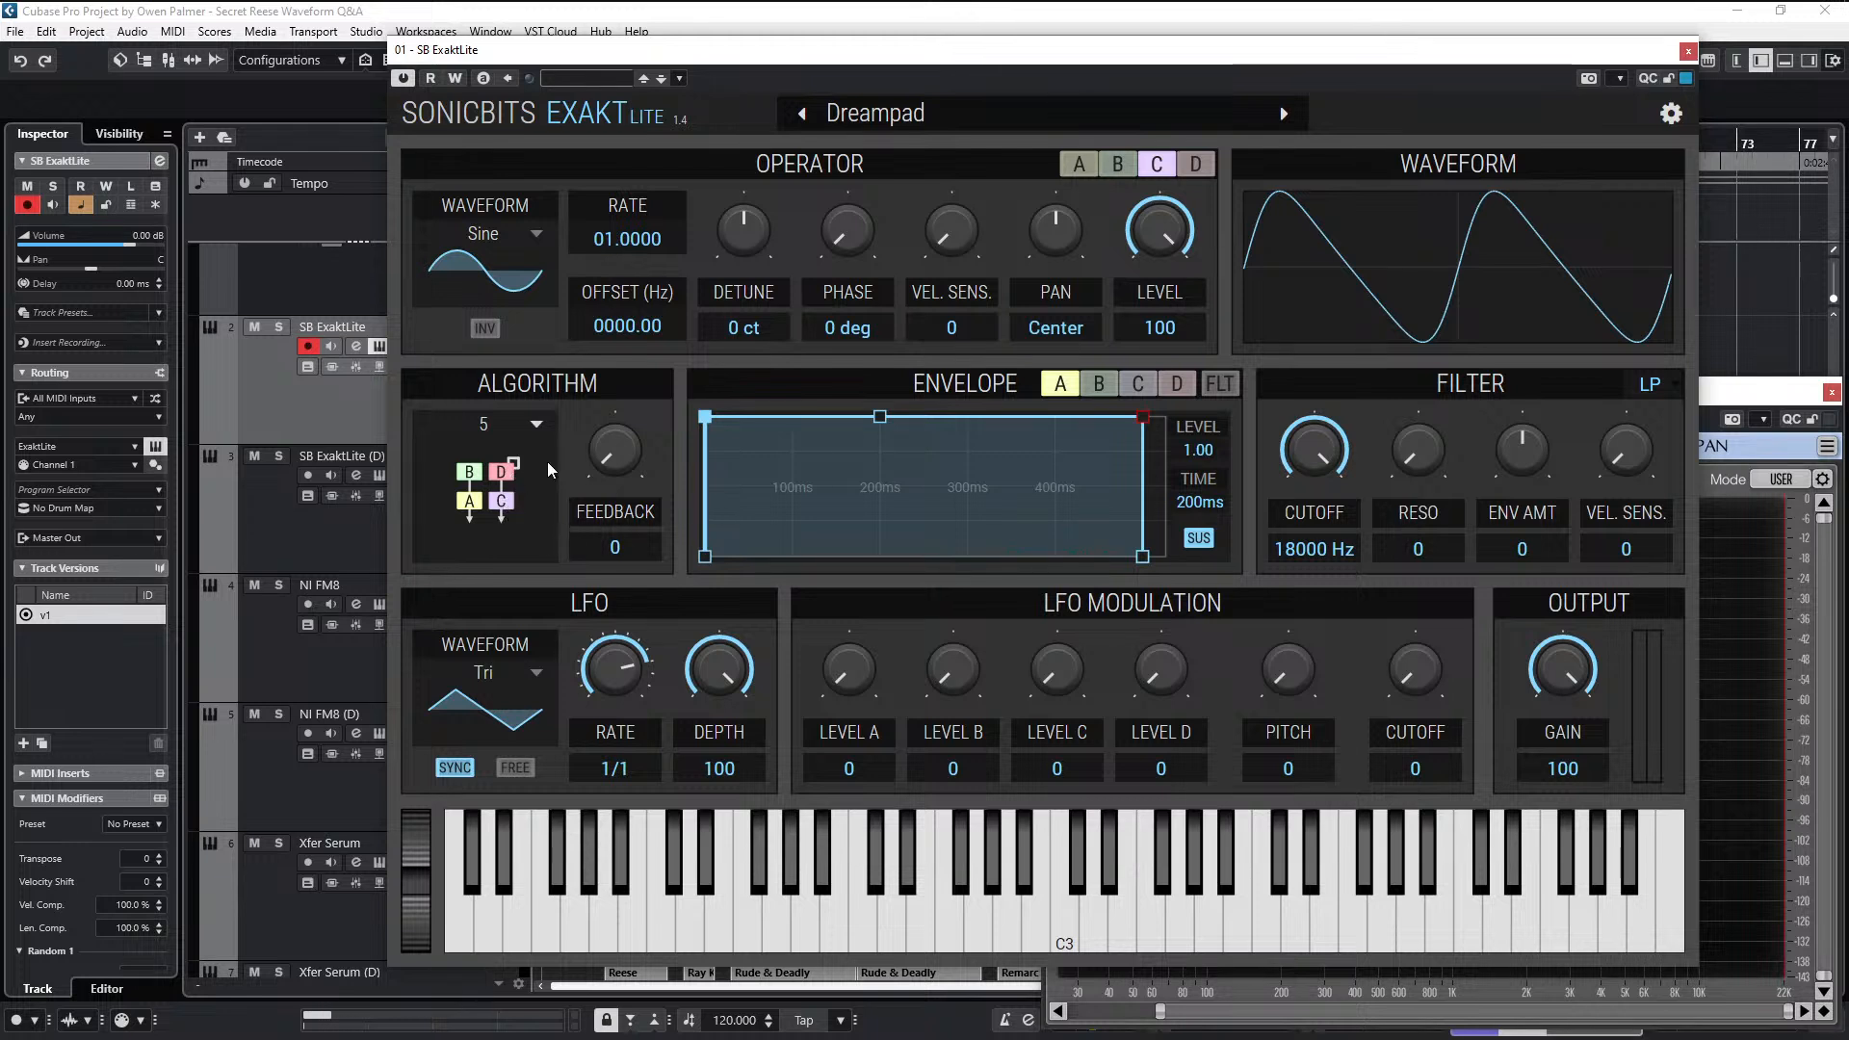
{"action": "left_click", "coordinate": [1195, 165]}
{"action": "left_click_drag", "start_coordinate": [1149, 232], "coordinate": [1149, 212]}
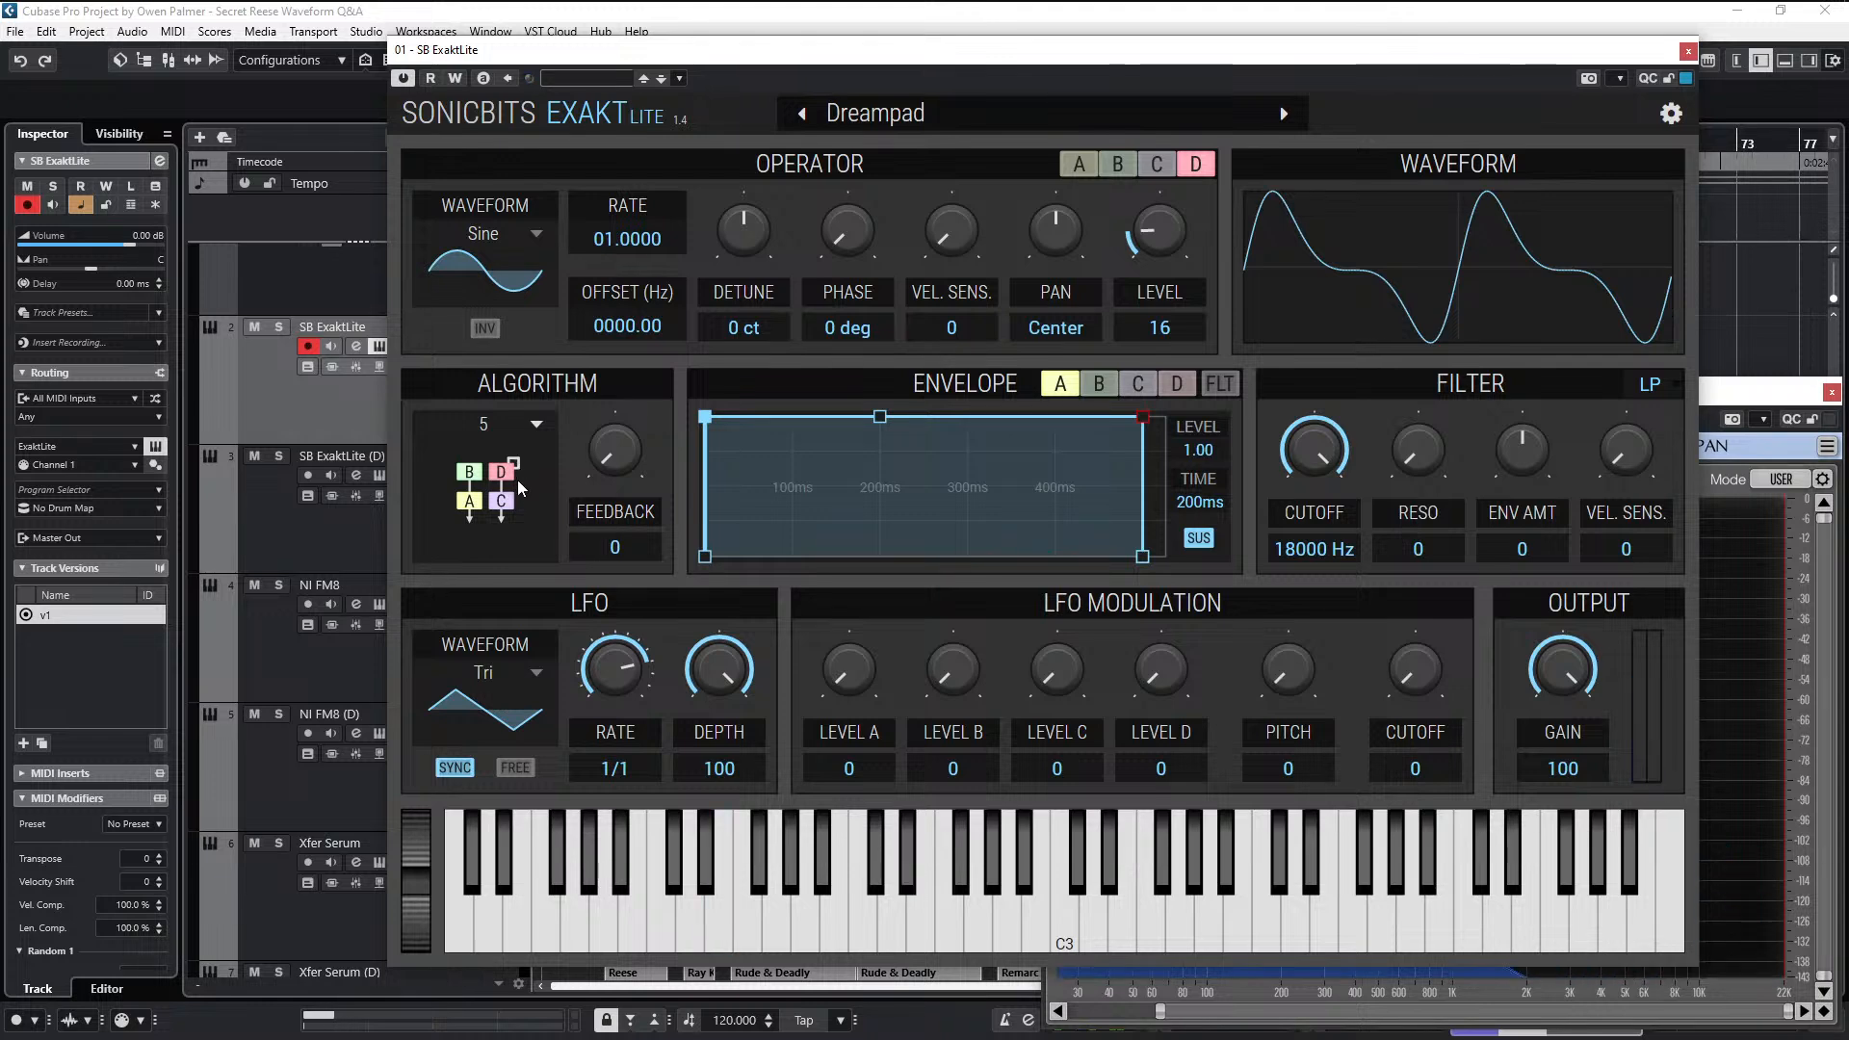
- Close the ExaktLite window and copy the Reese clip from the Xfer Serum (D) track to bar 1 of the SB ExaktLite track
{"action": "left_click", "coordinate": [1689, 50]}
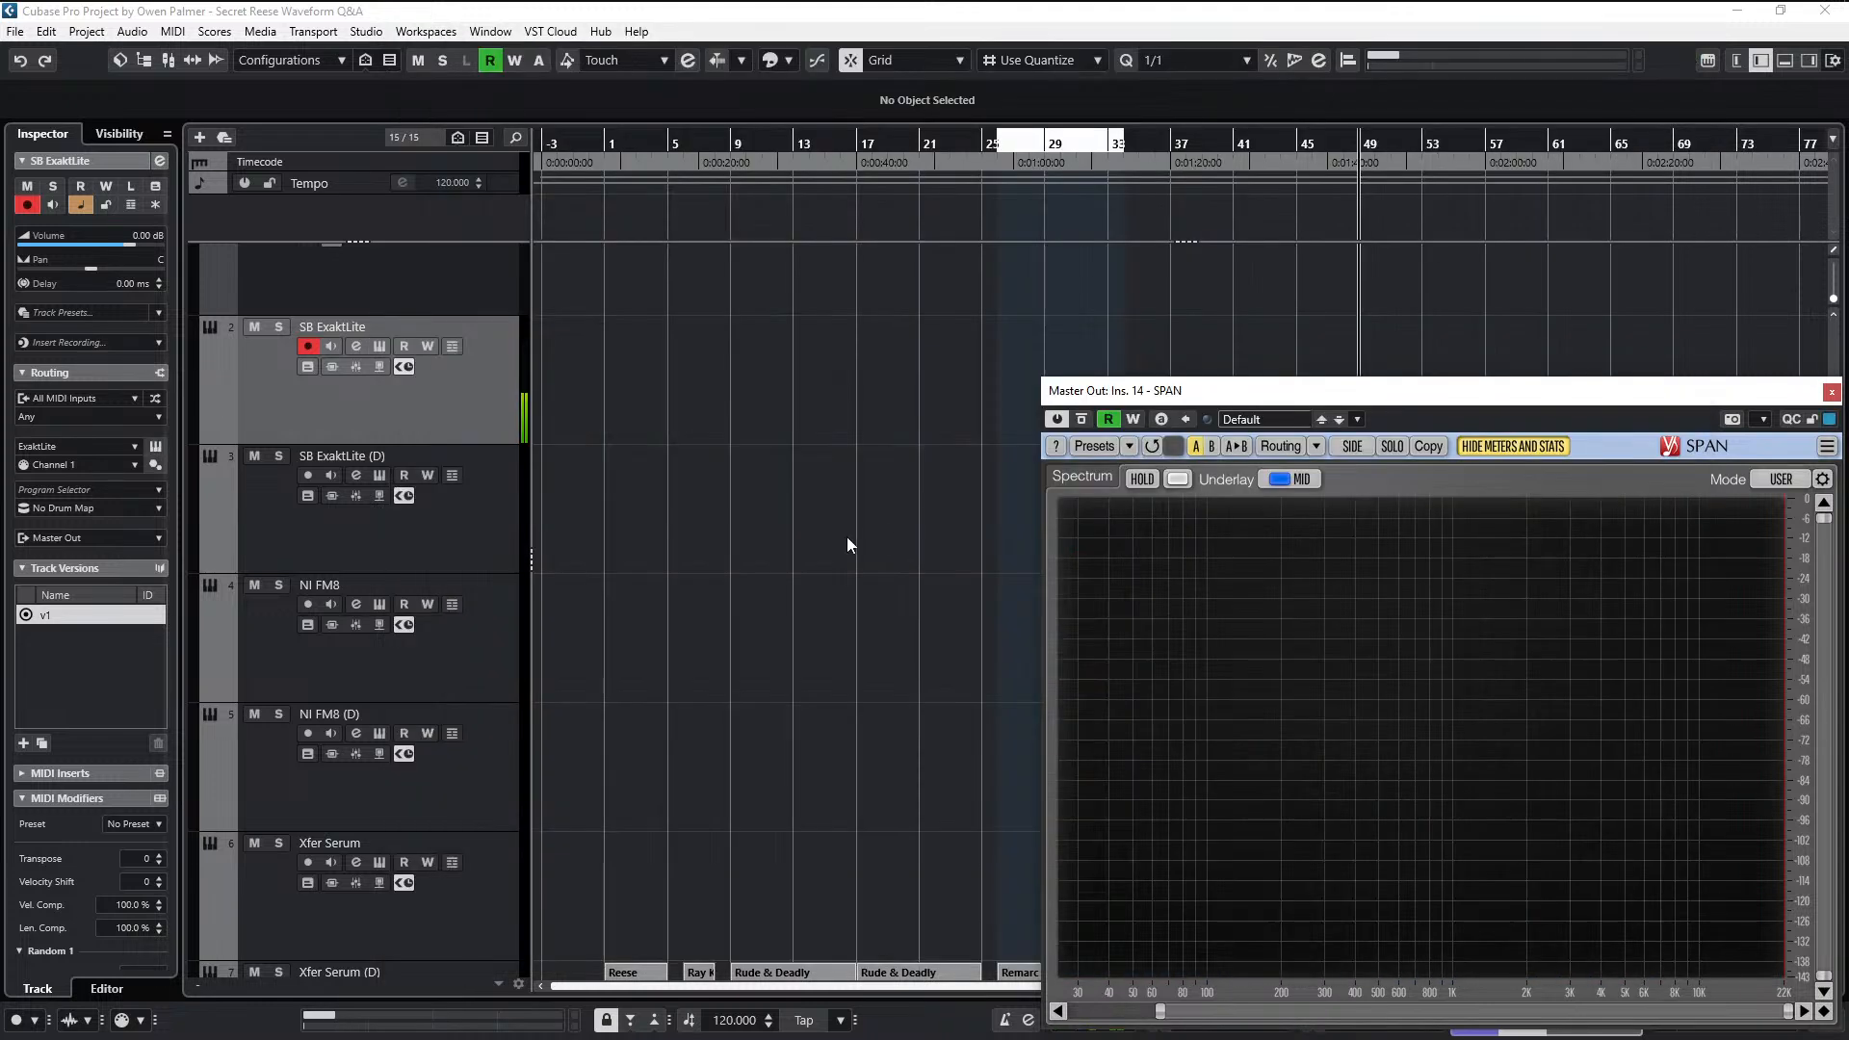
{"action": "scroll", "coordinate": [789, 527], "scroll_direction": "down", "scroll_amount": 2}
{"action": "scroll", "coordinate": [715, 609], "scroll_direction": "down", "scroll_amount": 2}
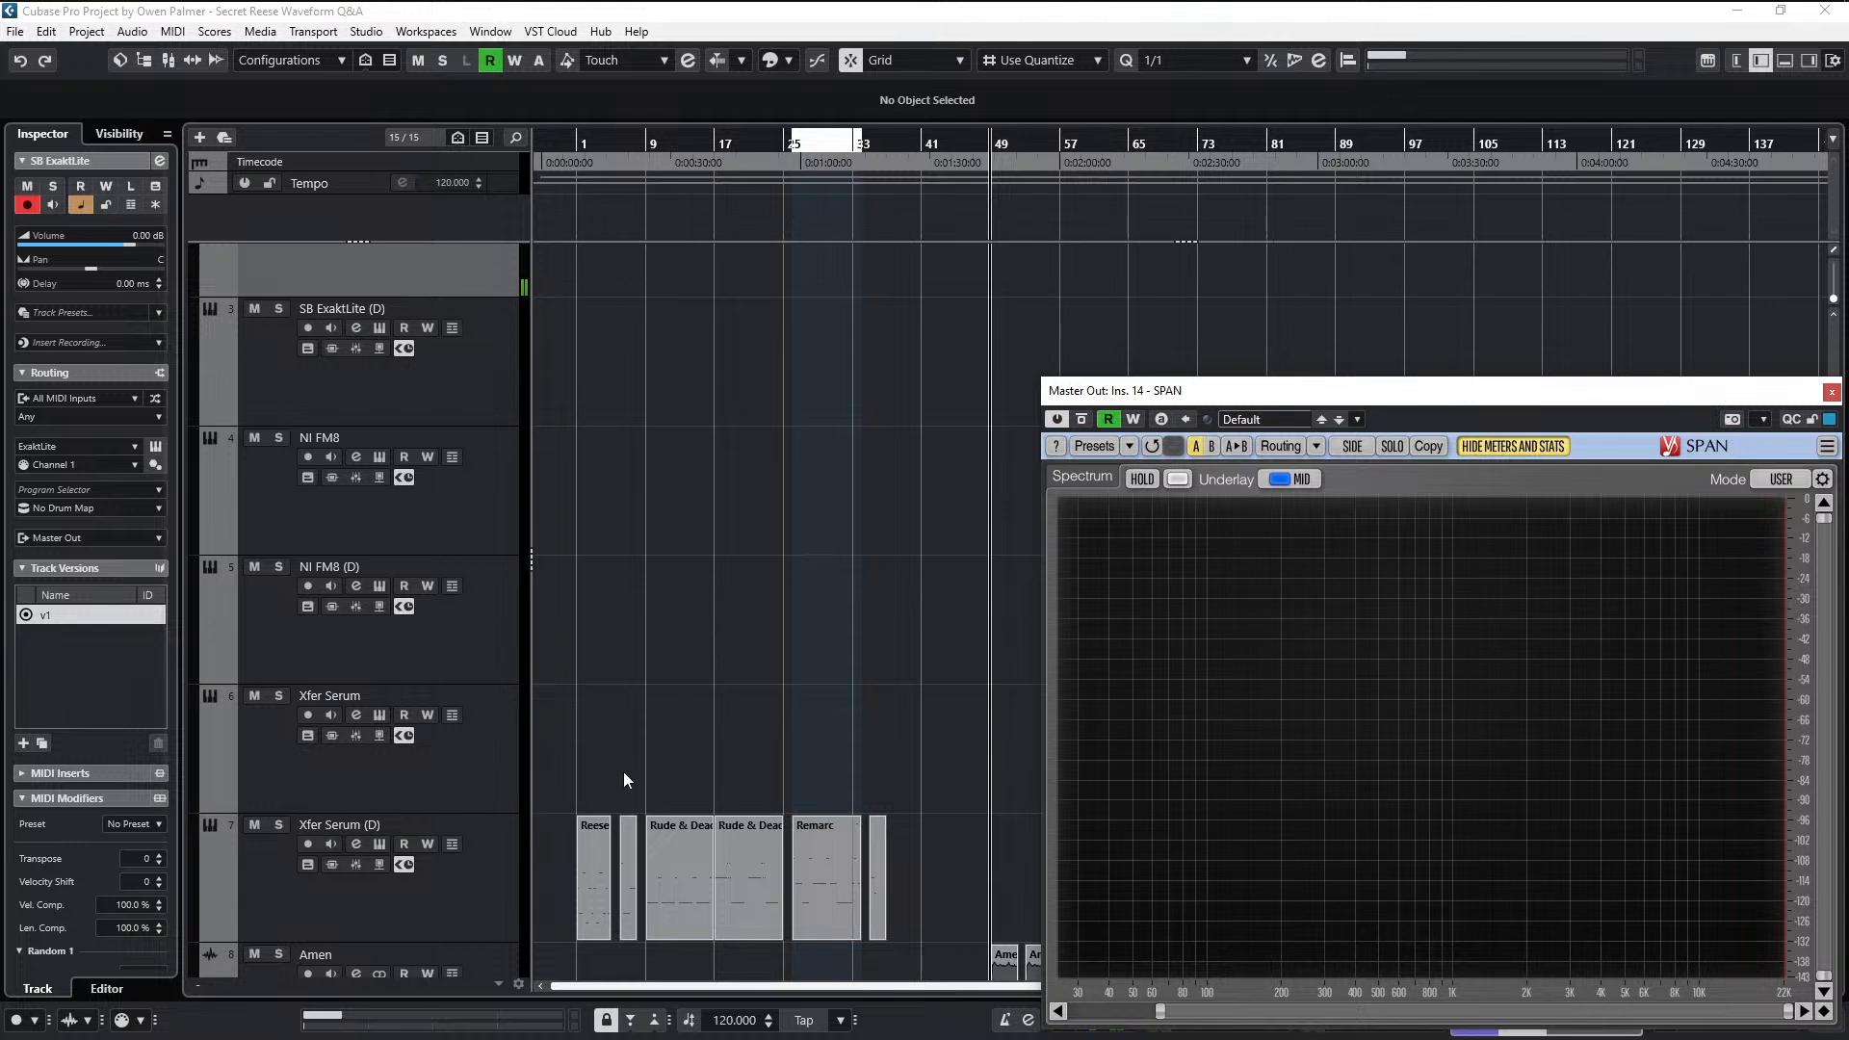
{"action": "left_click_drag", "start_coordinate": [592, 892], "coordinate": [587, 281]}
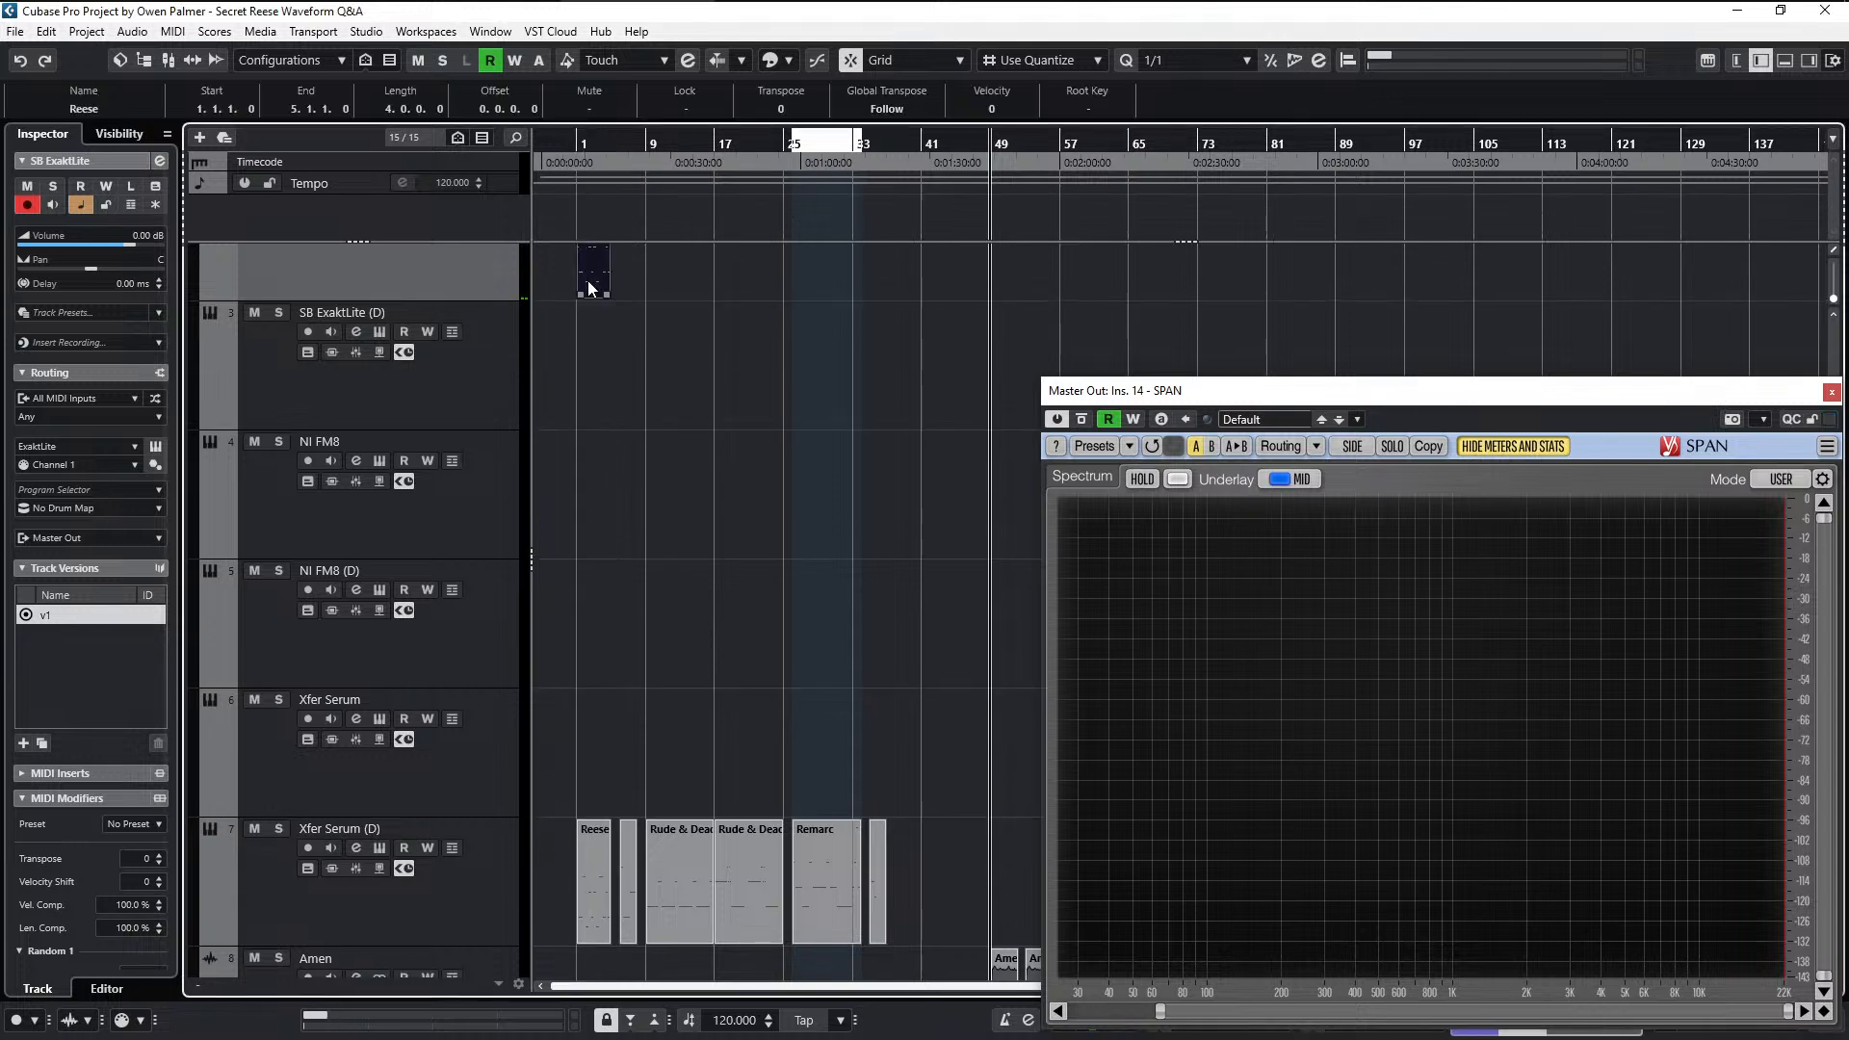
{"action": "key", "text": "h"}
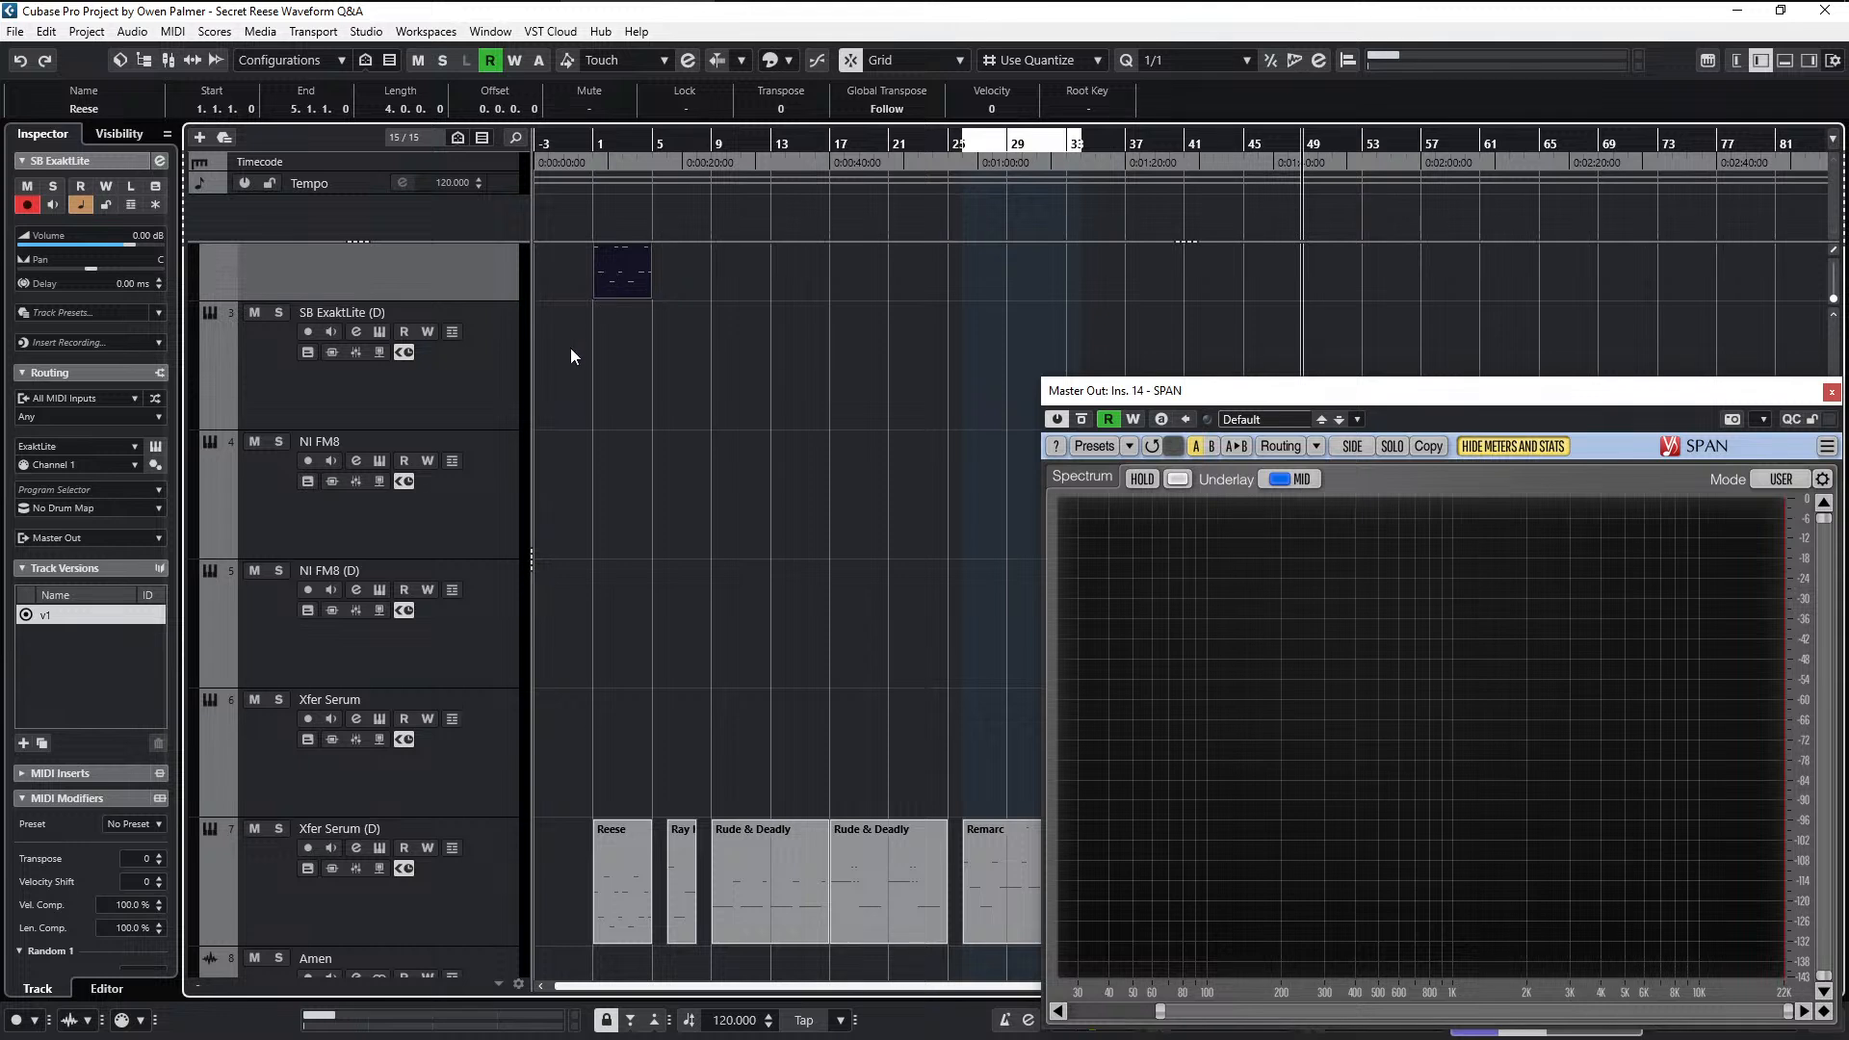
- Mute the Xfer Serum (D) track and loop playback over the copied Reese clip in bars 1 to 5
{"action": "left_click", "coordinate": [254, 829]}
{"action": "key", "text": "shift+g"}
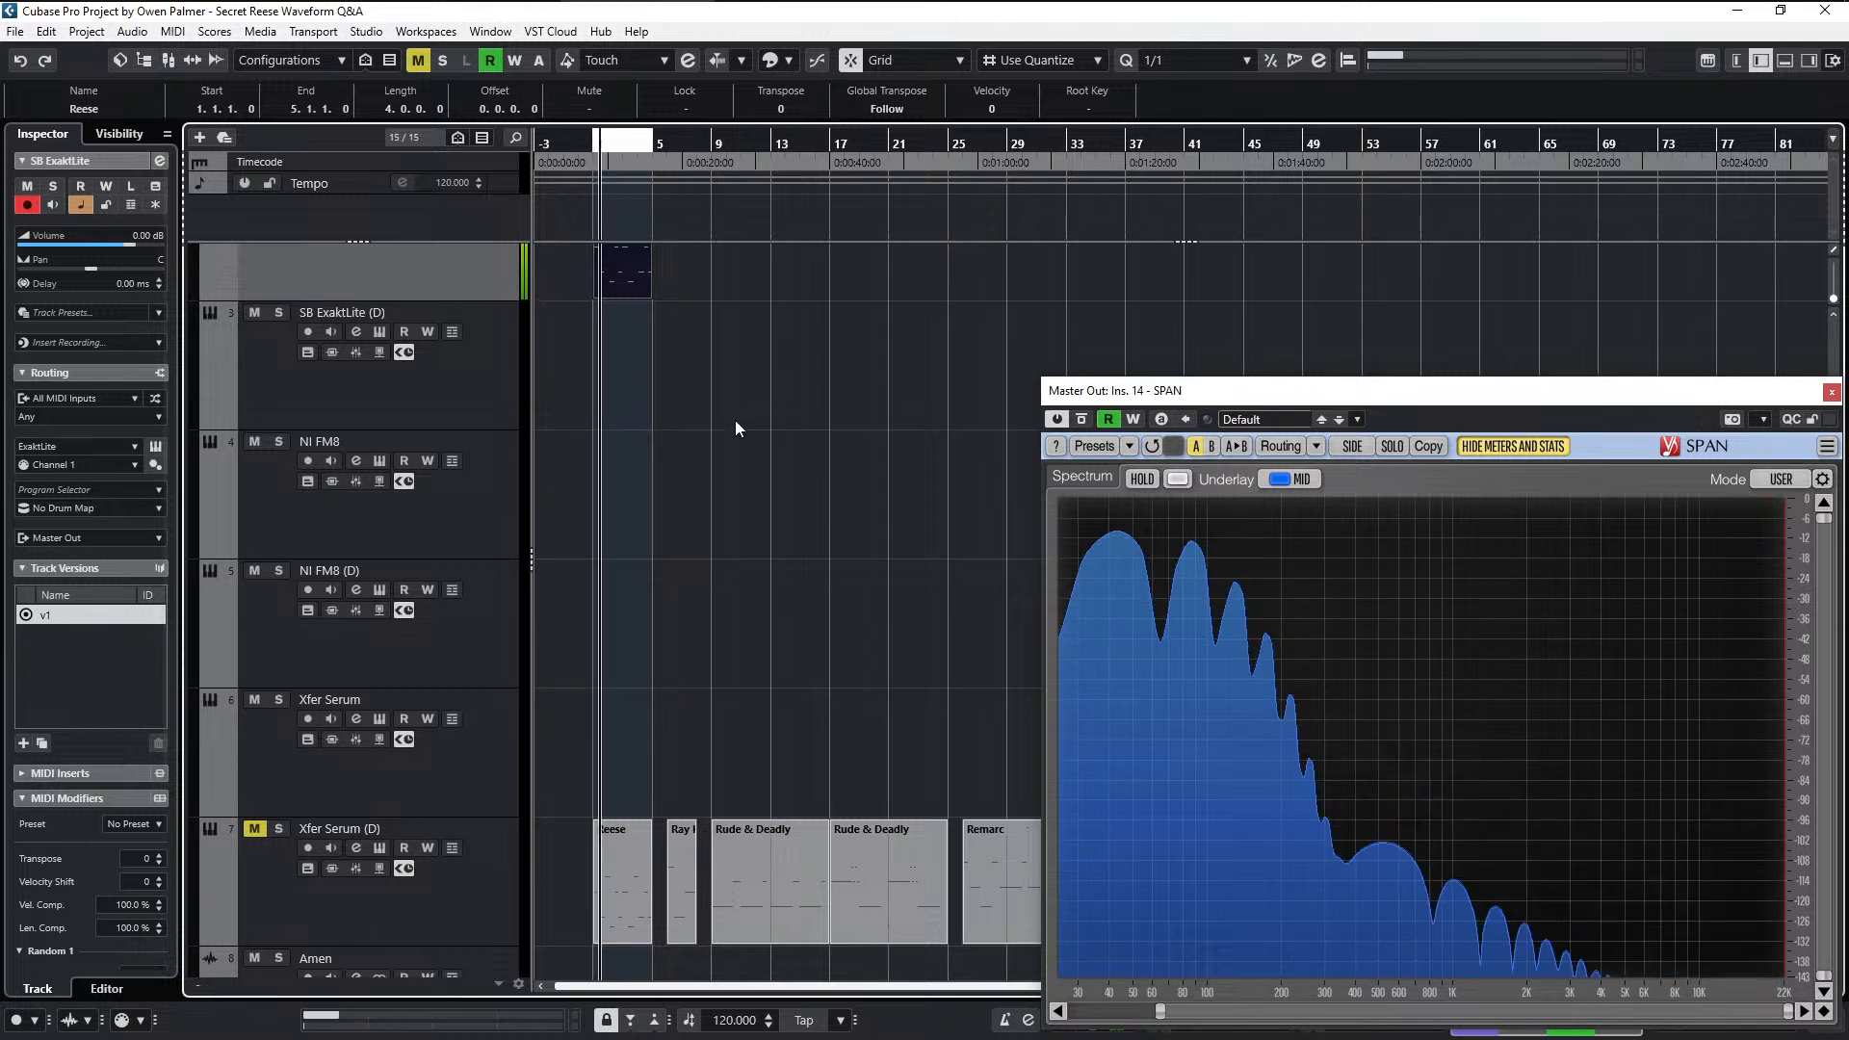
{"action": "scroll", "coordinate": [741, 448], "scroll_direction": "up", "scroll_amount": 3}
- Reopen the ExaktLite window with playback stopped and move it to uncover more of the SPAN analyzer
{"action": "key", "text": "e"}
{"action": "key", "text": "space"}
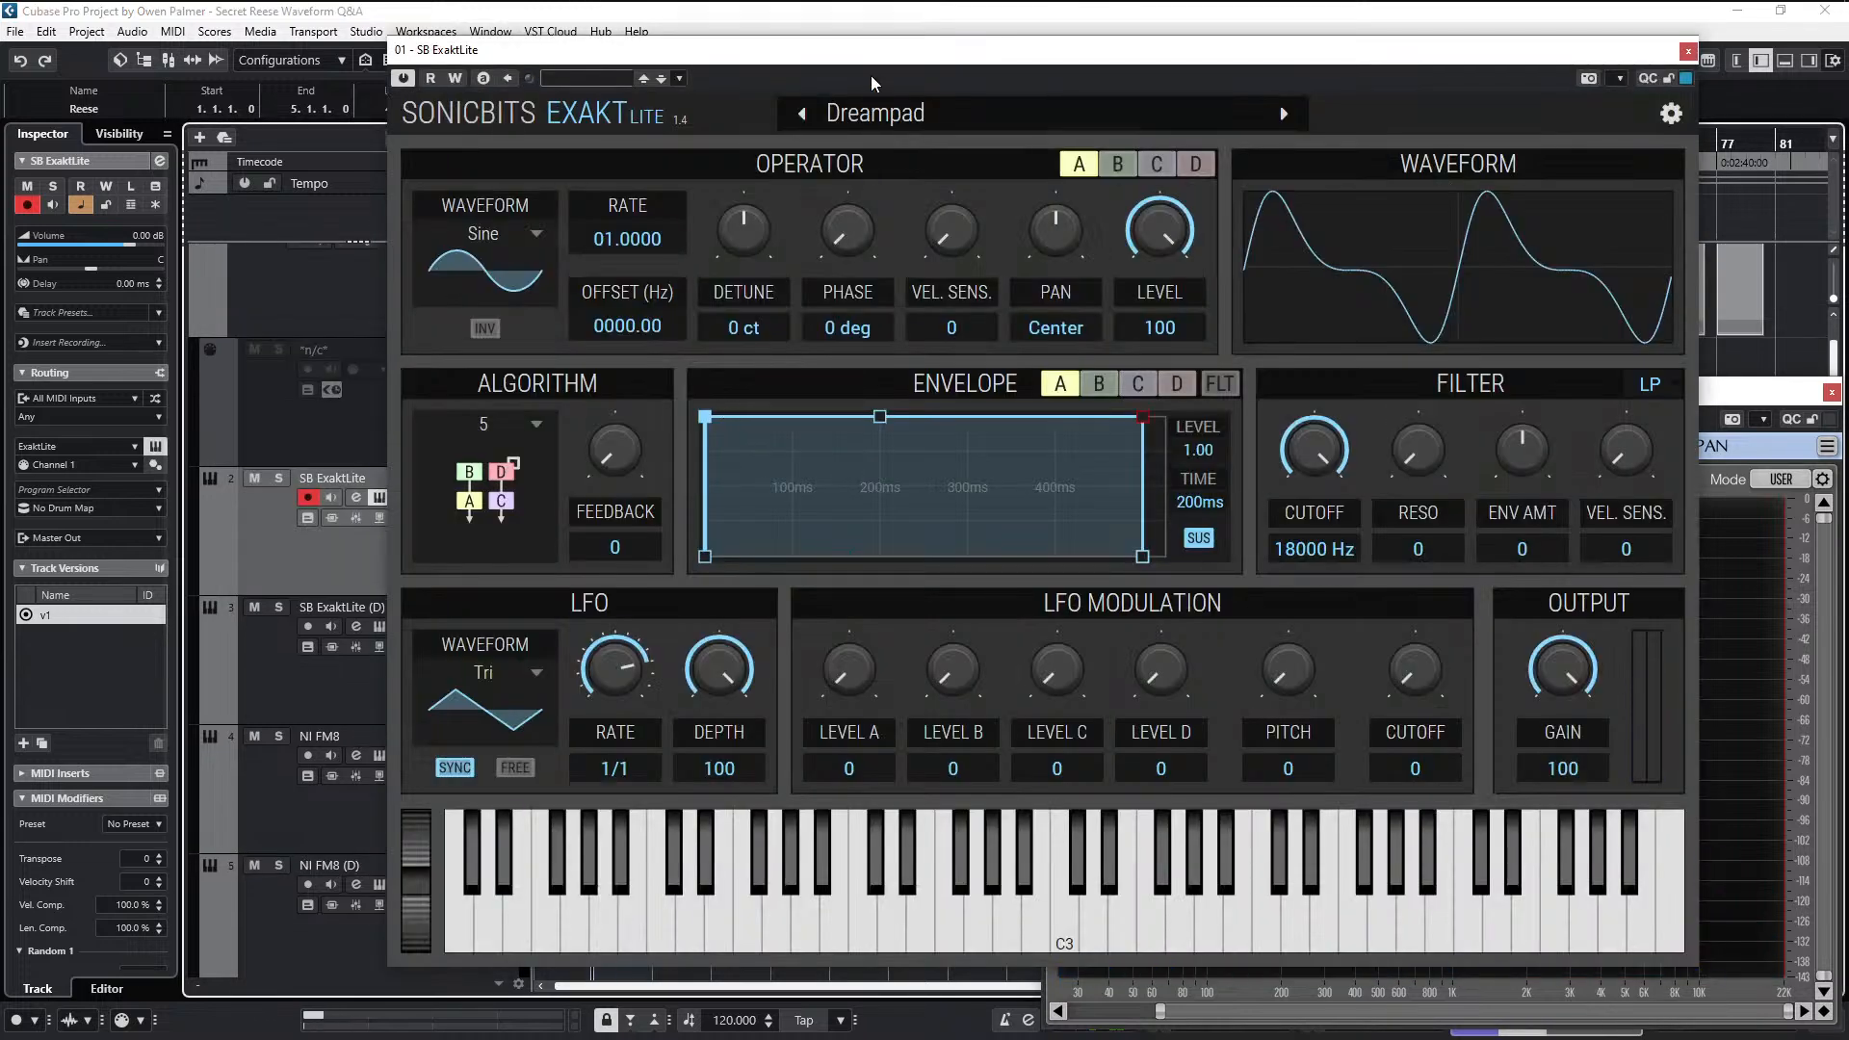
{"action": "left_click_drag", "start_coordinate": [847, 64], "coordinate": [561, 82]}
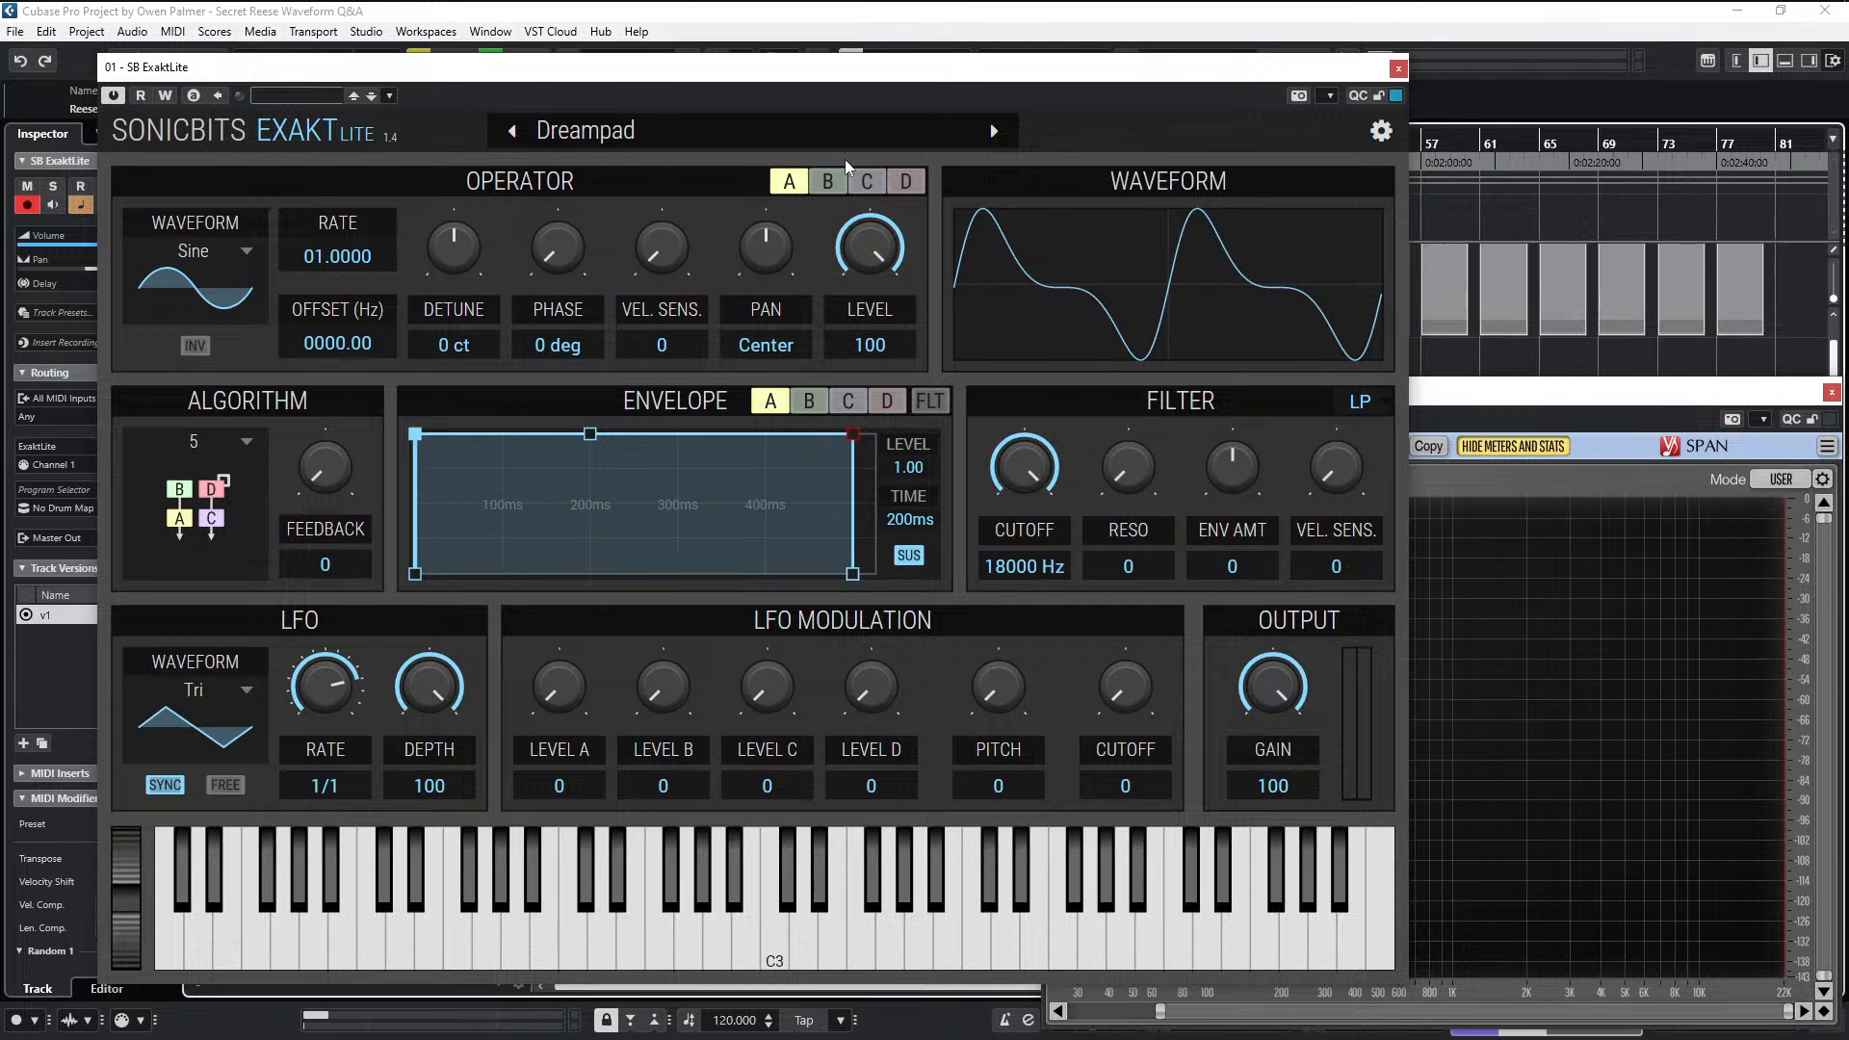
- Detune carrier operator A to -35 ct and carrier operator C to 35 ct
{"action": "left_click_drag", "start_coordinate": [455, 227], "coordinate": [458, 267]}
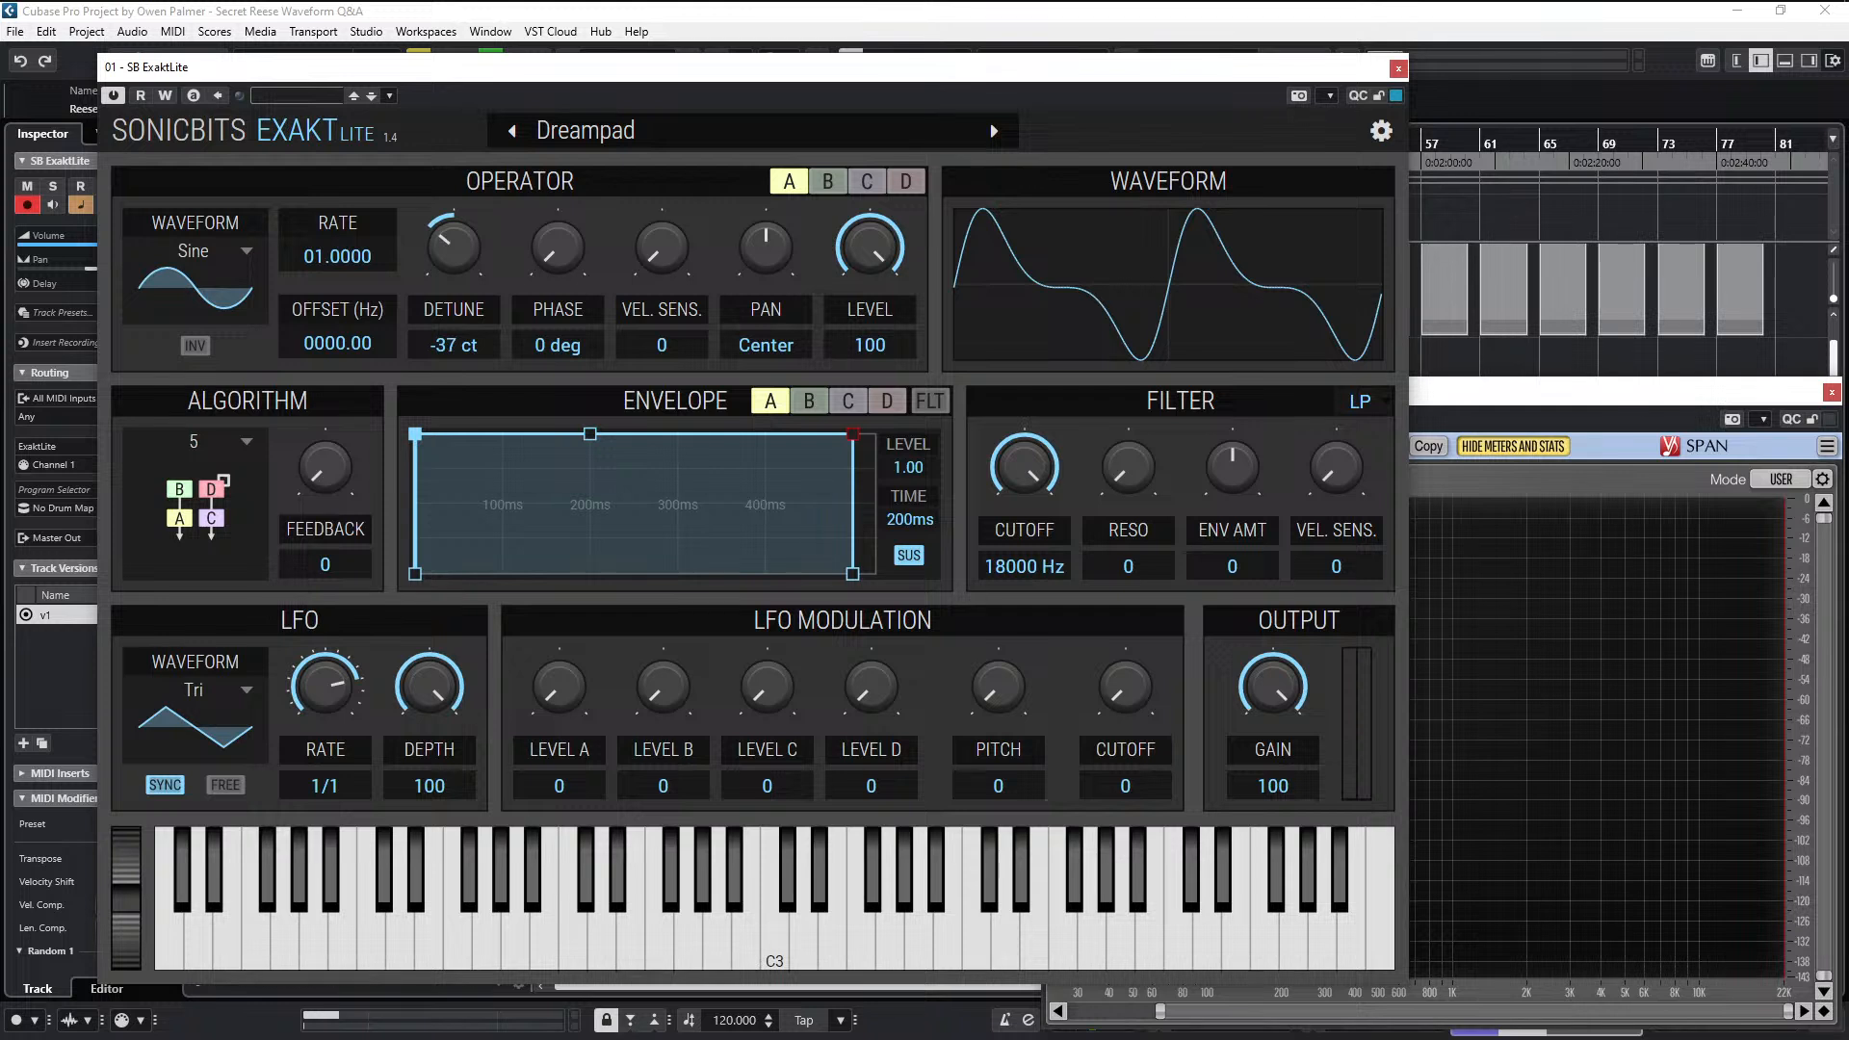
{"action": "left_click_drag", "start_coordinate": [458, 268], "coordinate": [458, 270]}
{"action": "left_click", "coordinate": [868, 191]}
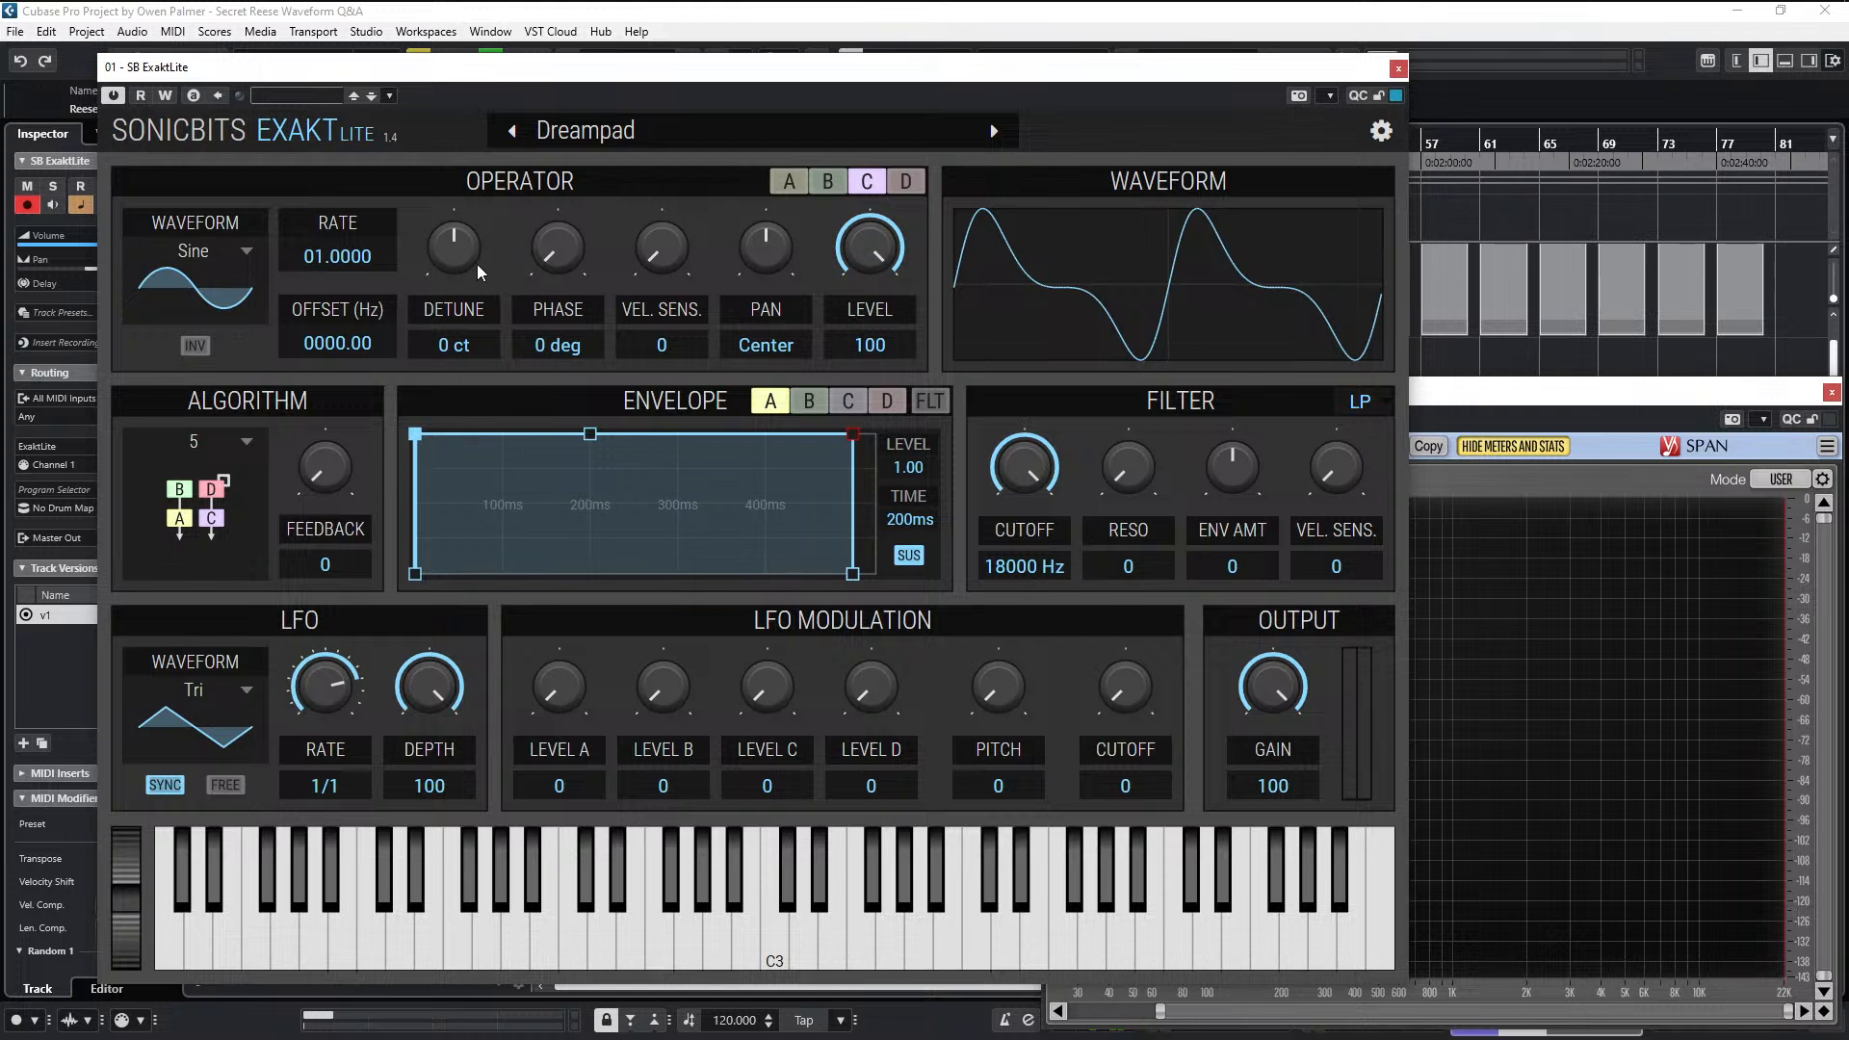
{"action": "left_click_drag", "start_coordinate": [482, 273], "coordinate": [482, 235]}
- Compare the detune and level settings of carriers A and C with those of modulators B and D
{"action": "left_click", "coordinate": [830, 182]}
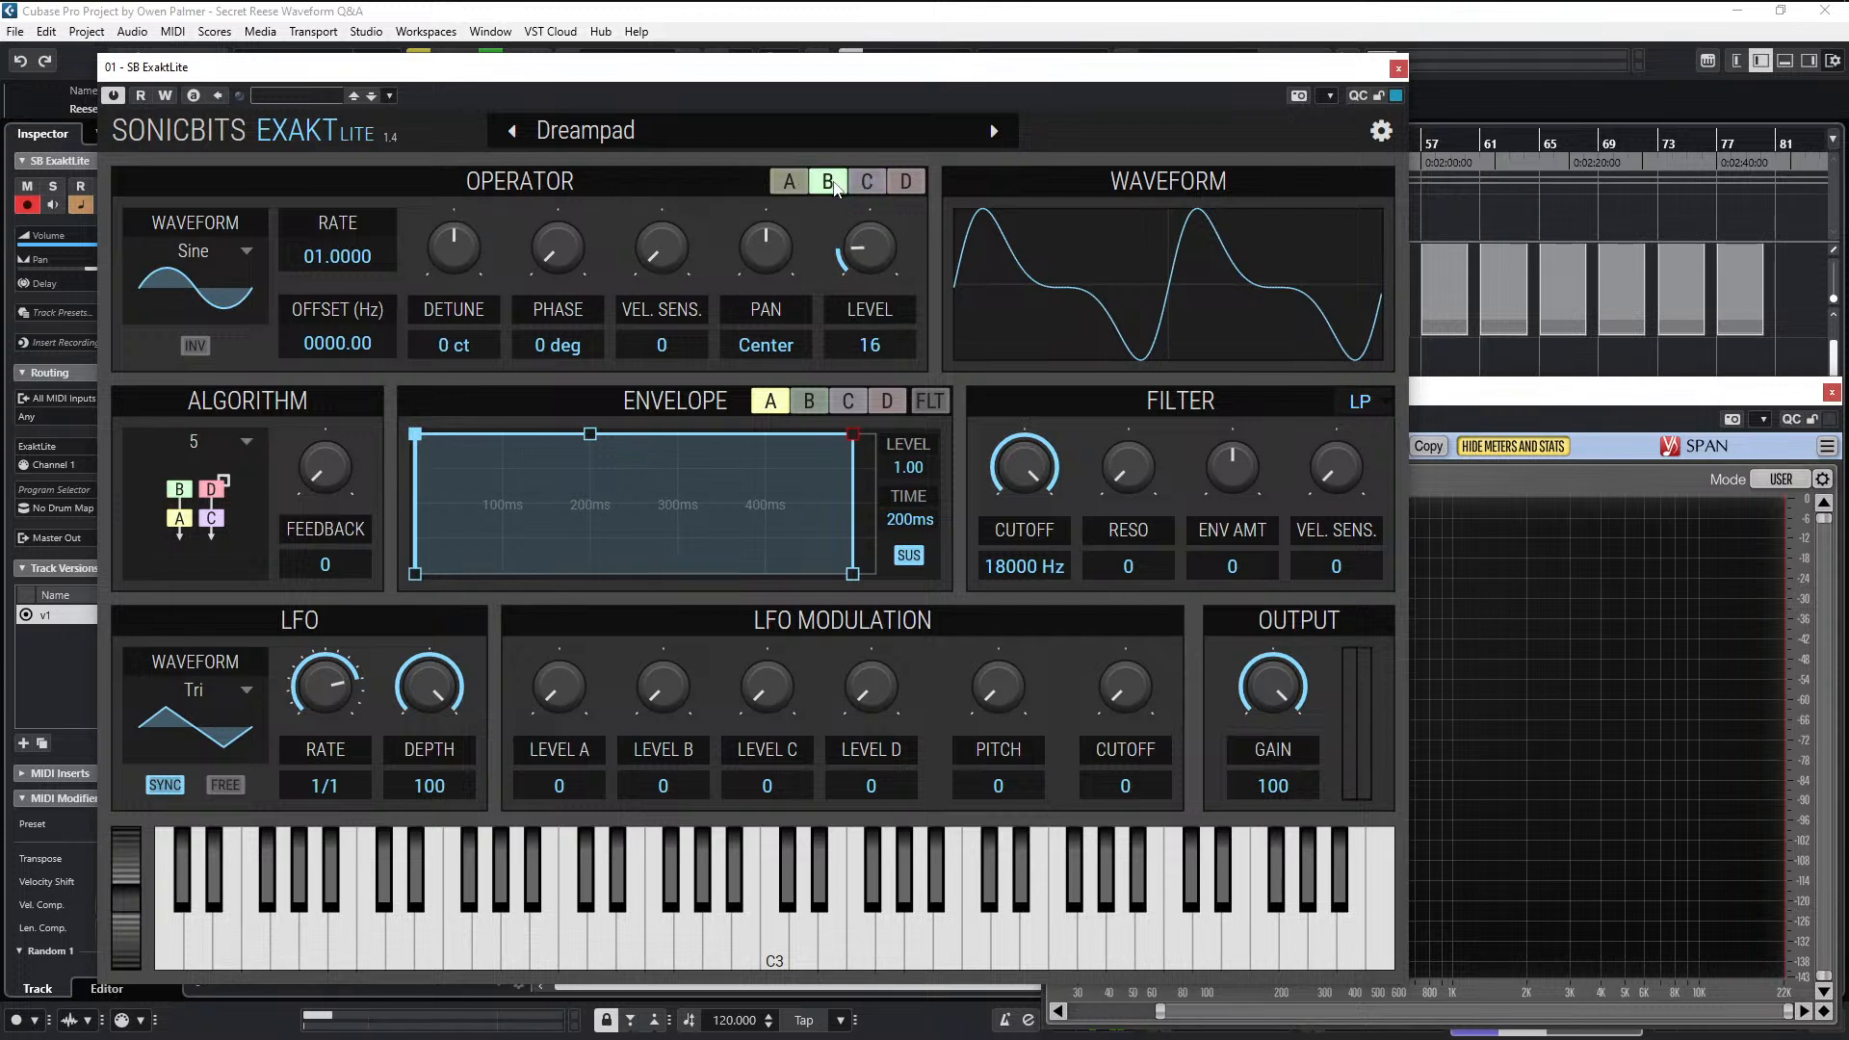
{"action": "left_click", "coordinate": [913, 183]}
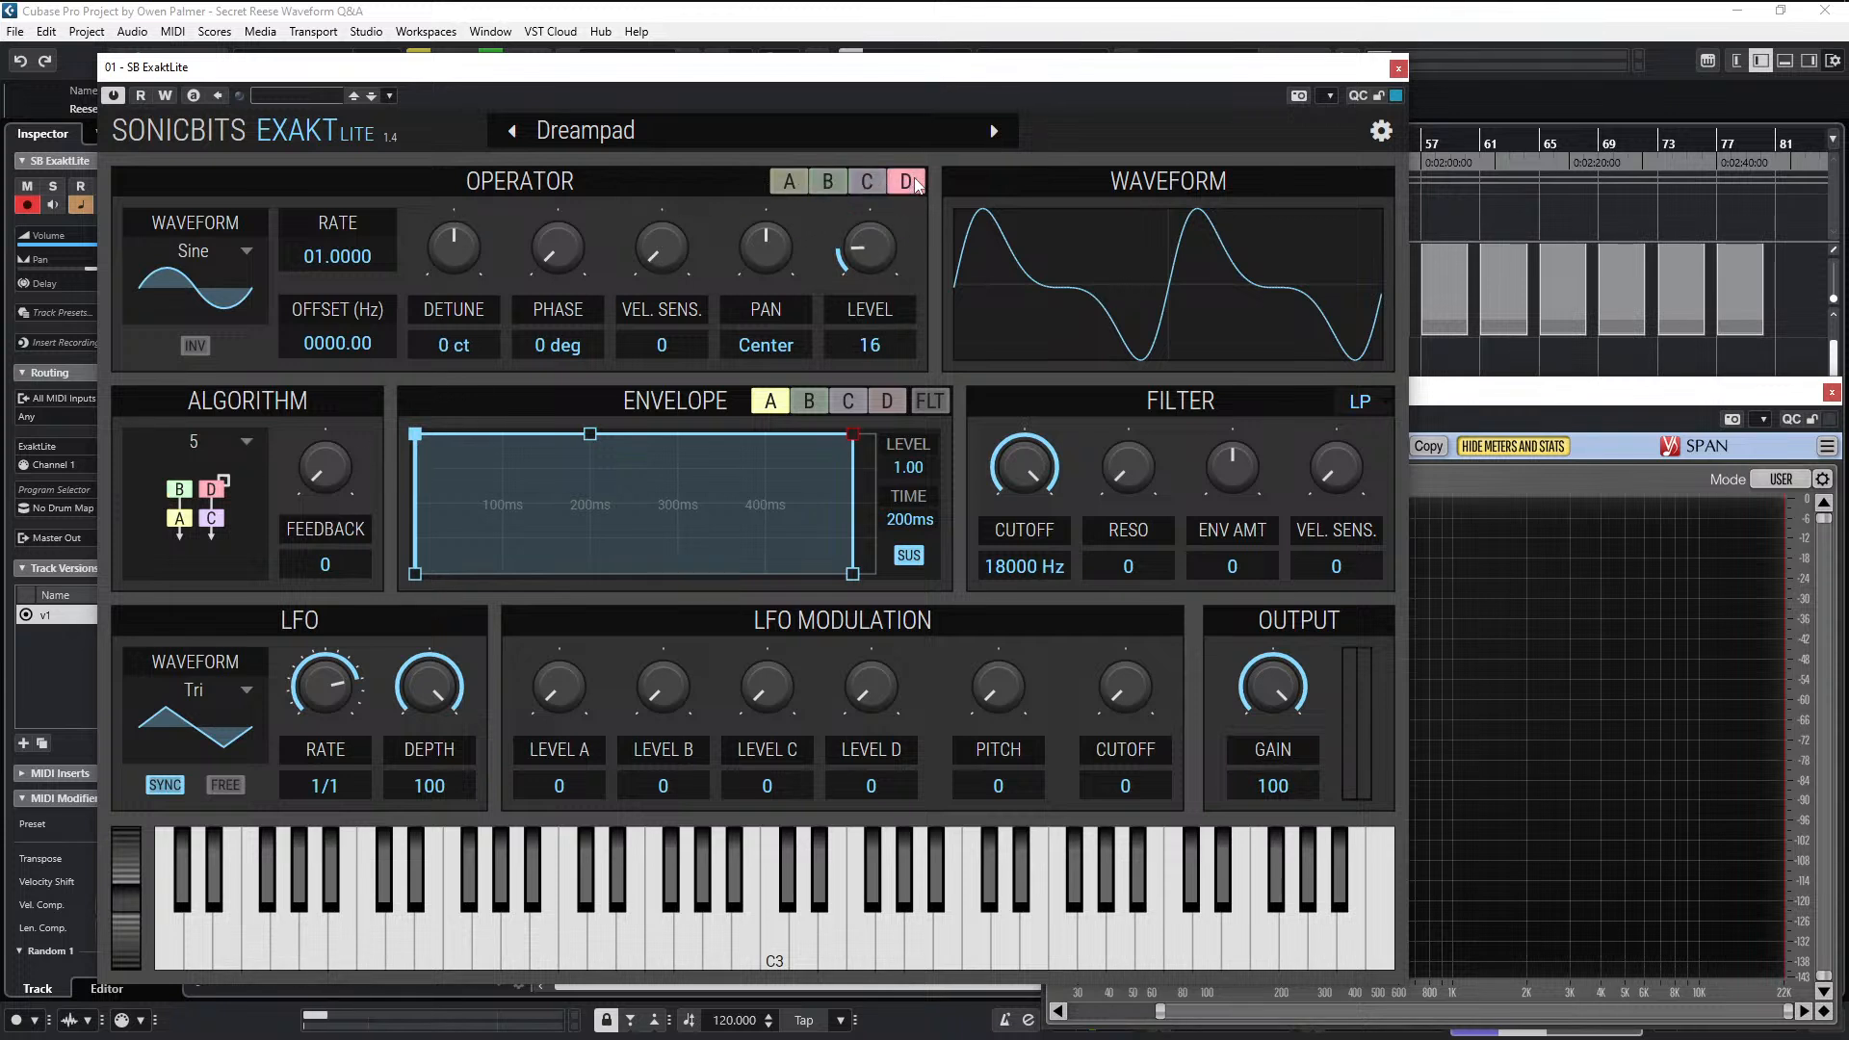
{"action": "left_click", "coordinate": [832, 179]}
{"action": "left_click", "coordinate": [796, 181]}
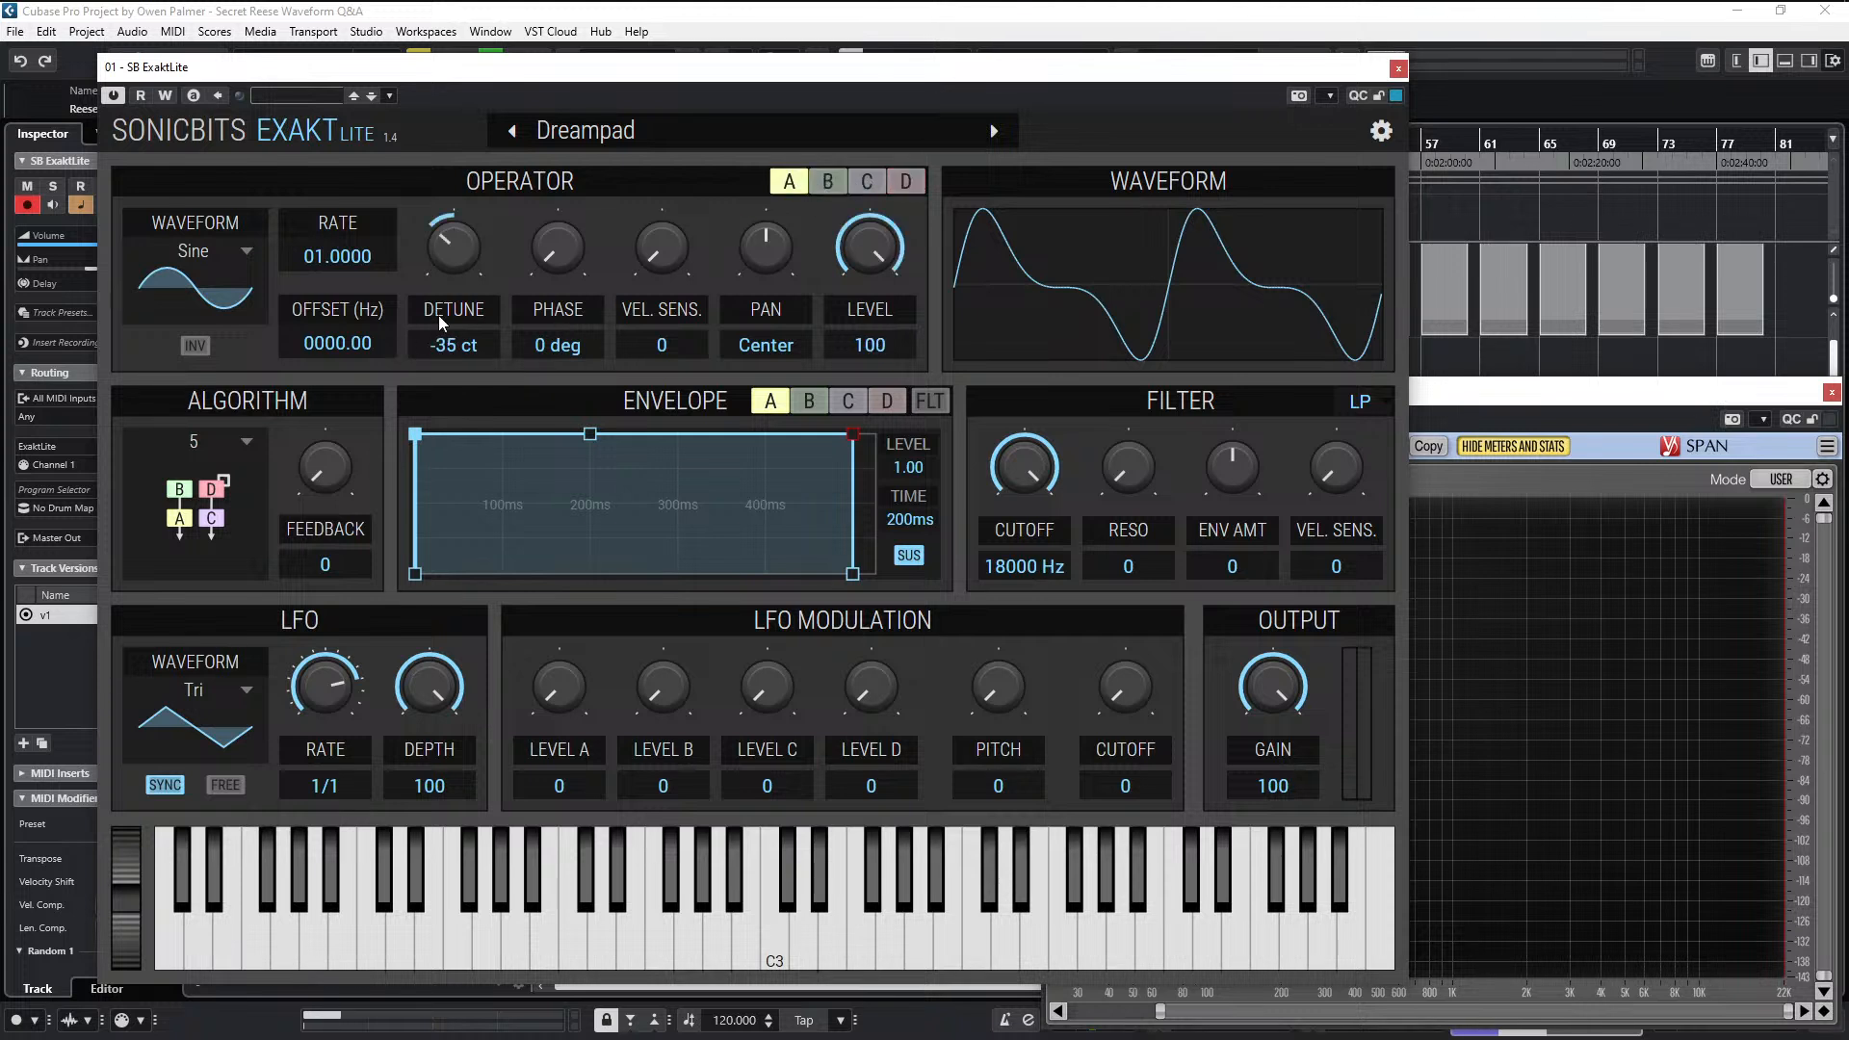
{"action": "left_click", "coordinate": [881, 175]}
{"action": "left_click", "coordinate": [806, 188]}
{"action": "left_click", "coordinate": [833, 191]}
{"action": "left_click", "coordinate": [911, 198]}
{"action": "left_click", "coordinate": [828, 191]}
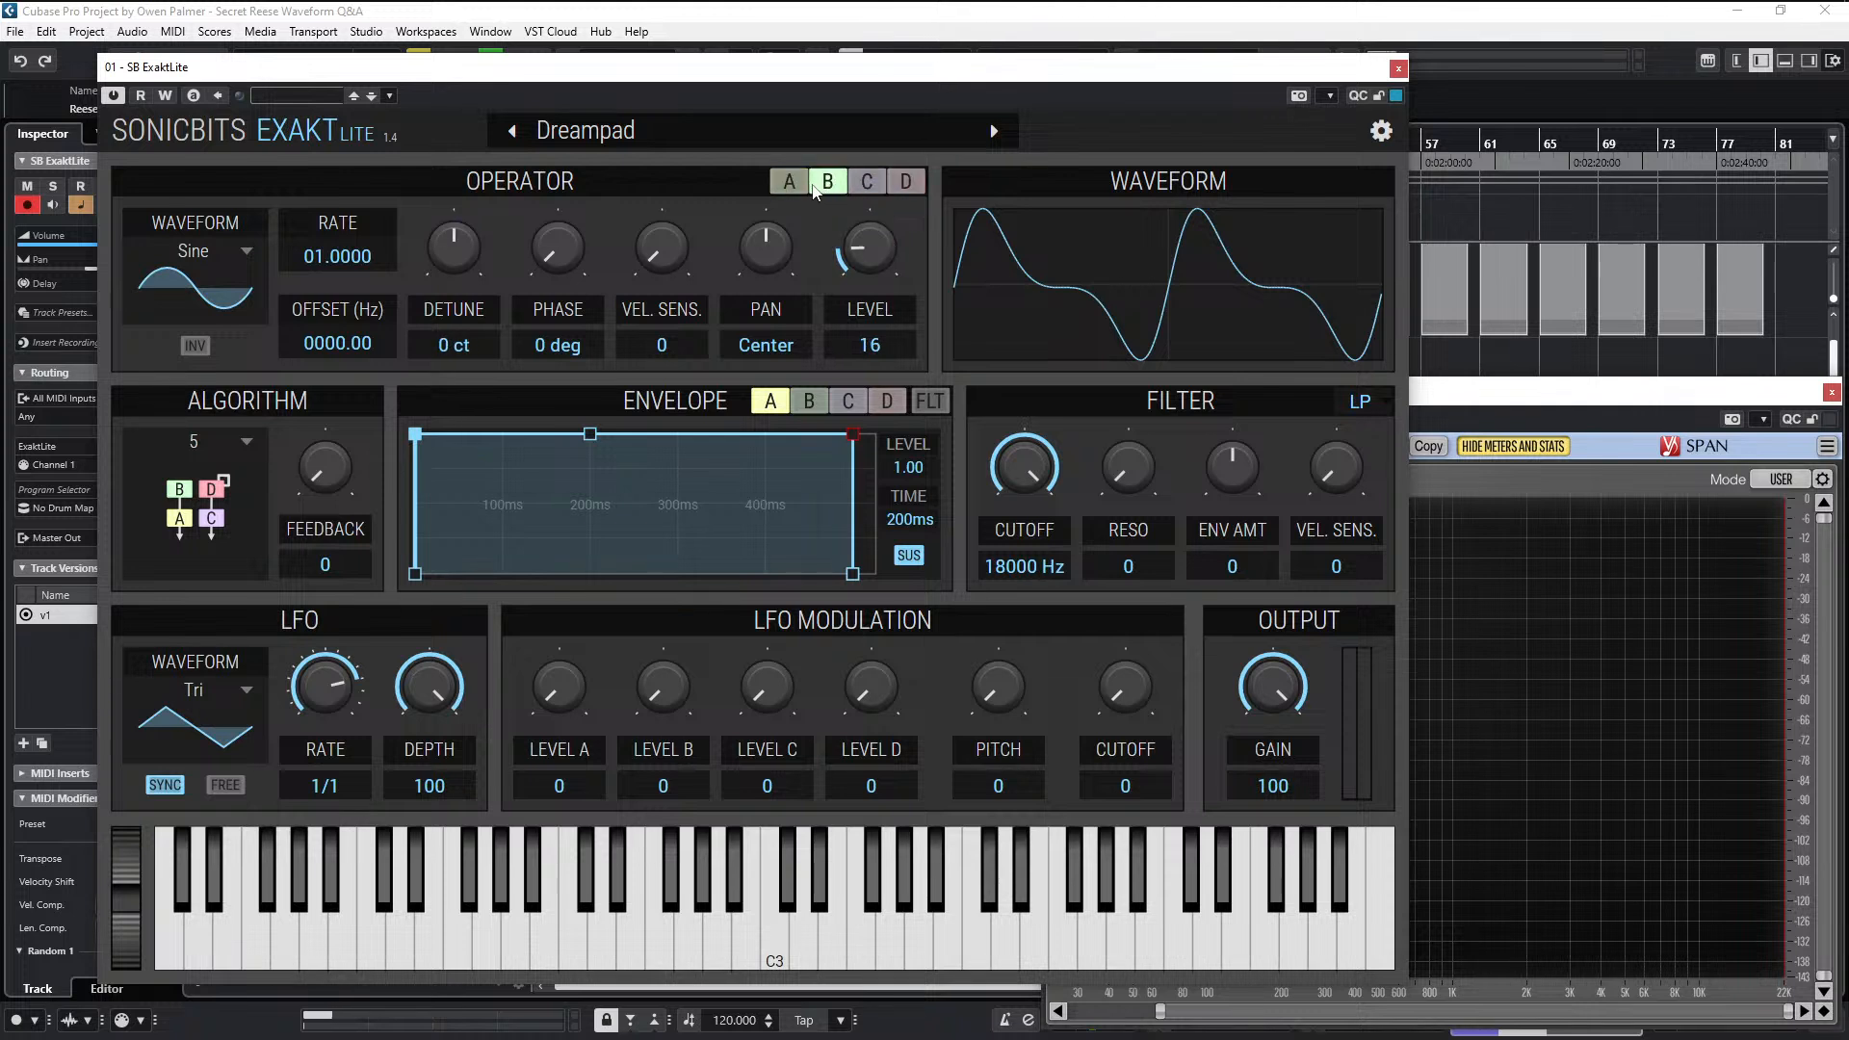
{"action": "left_click", "coordinate": [798, 189]}
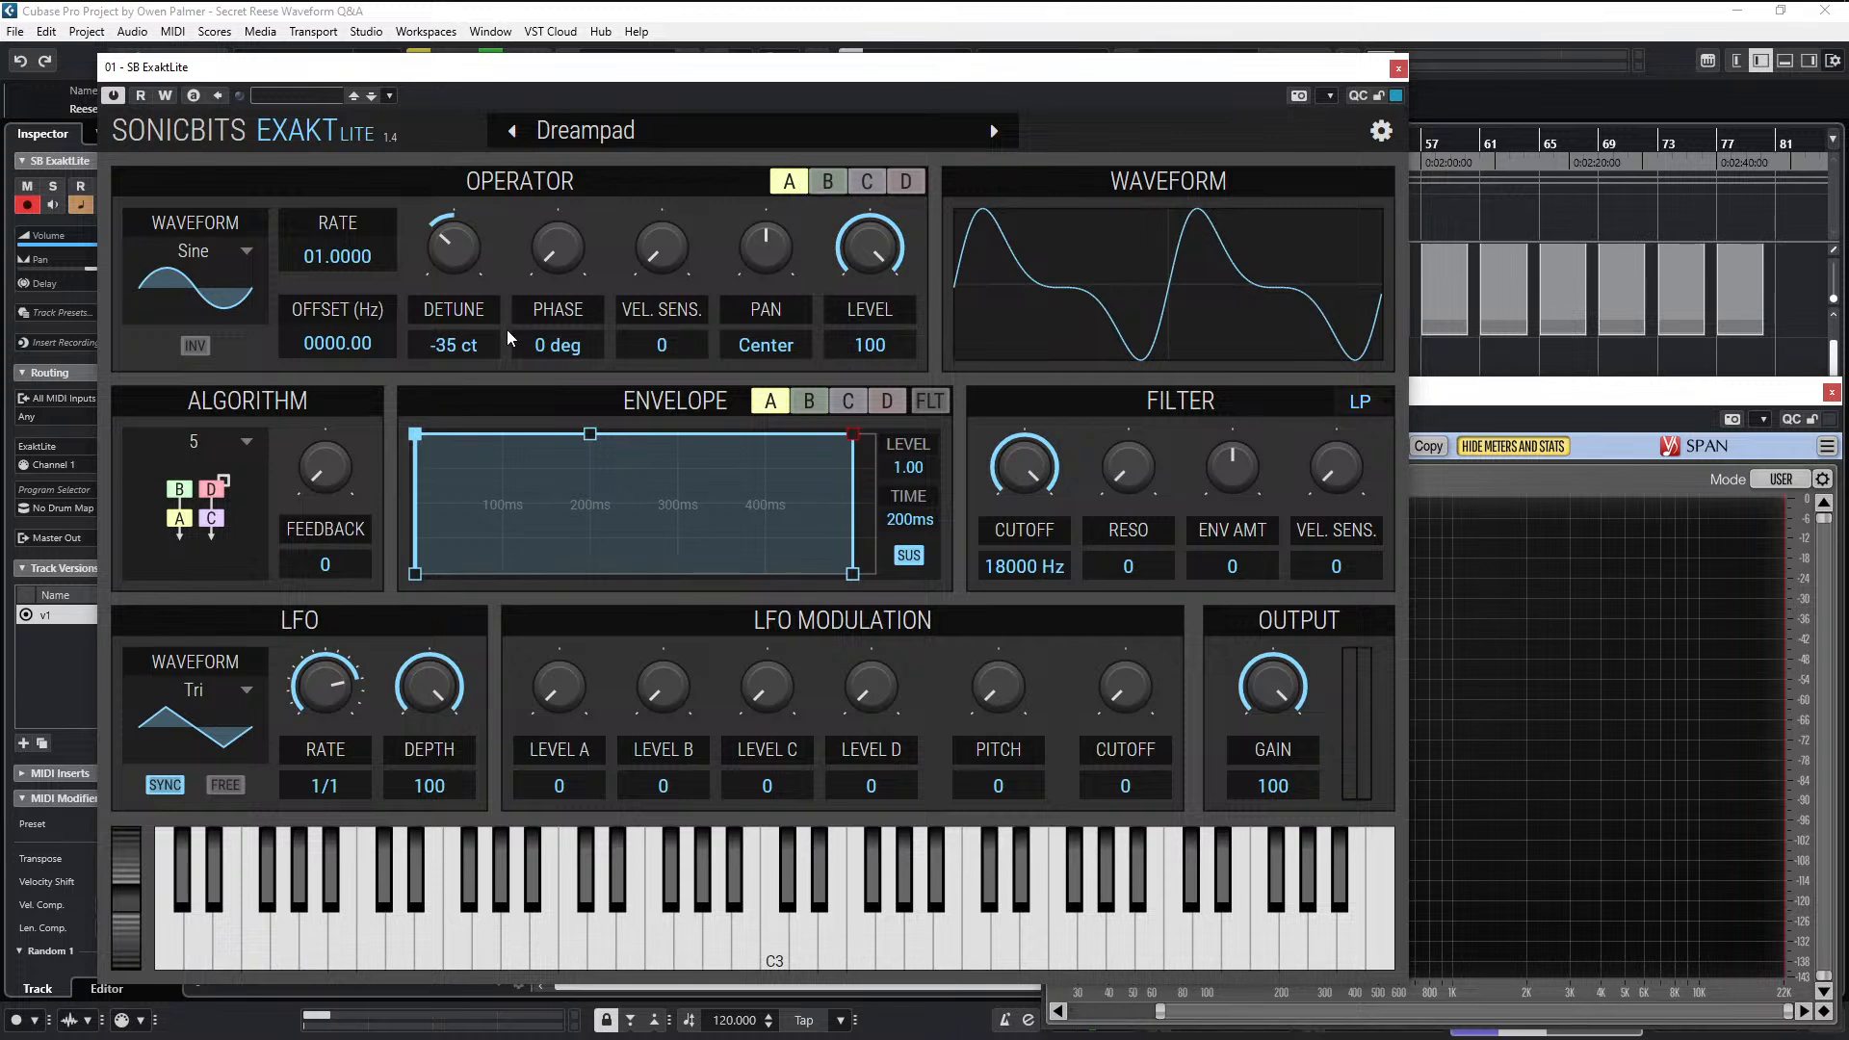
{"action": "left_click", "coordinate": [845, 186]}
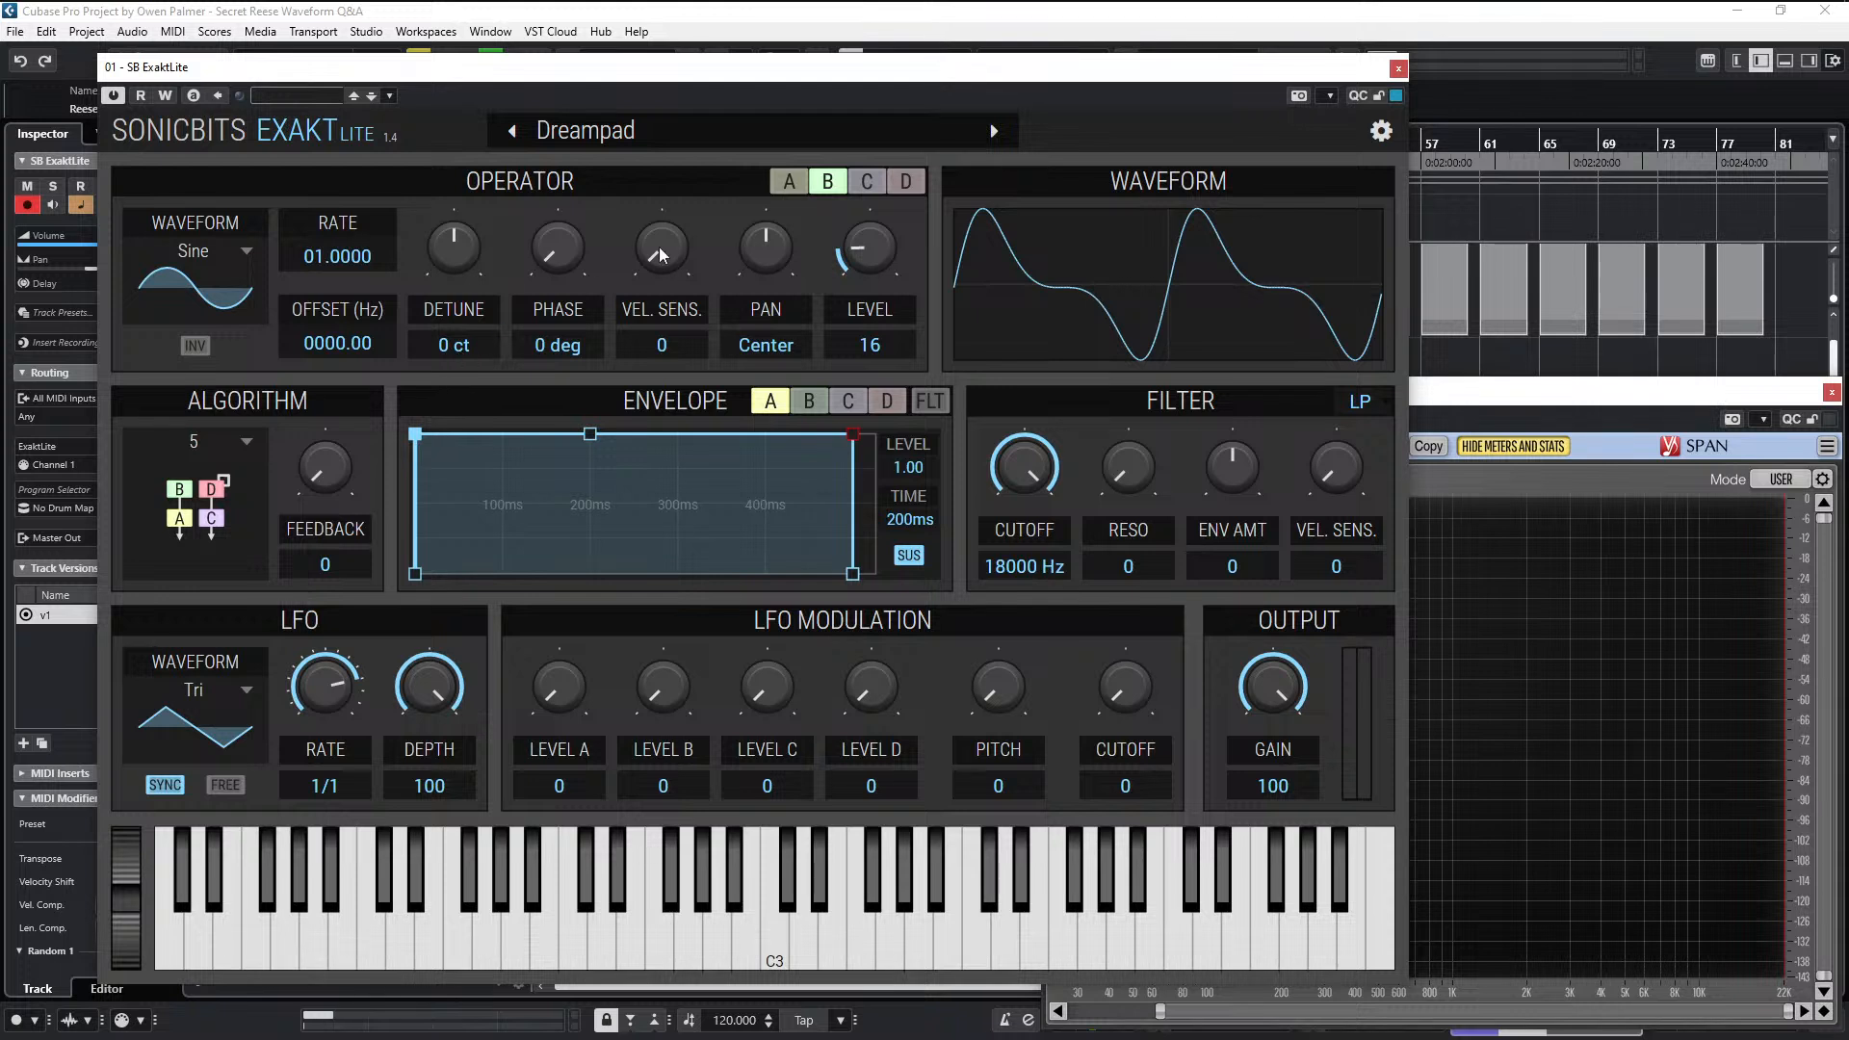
{"action": "left_click", "coordinate": [881, 182]}
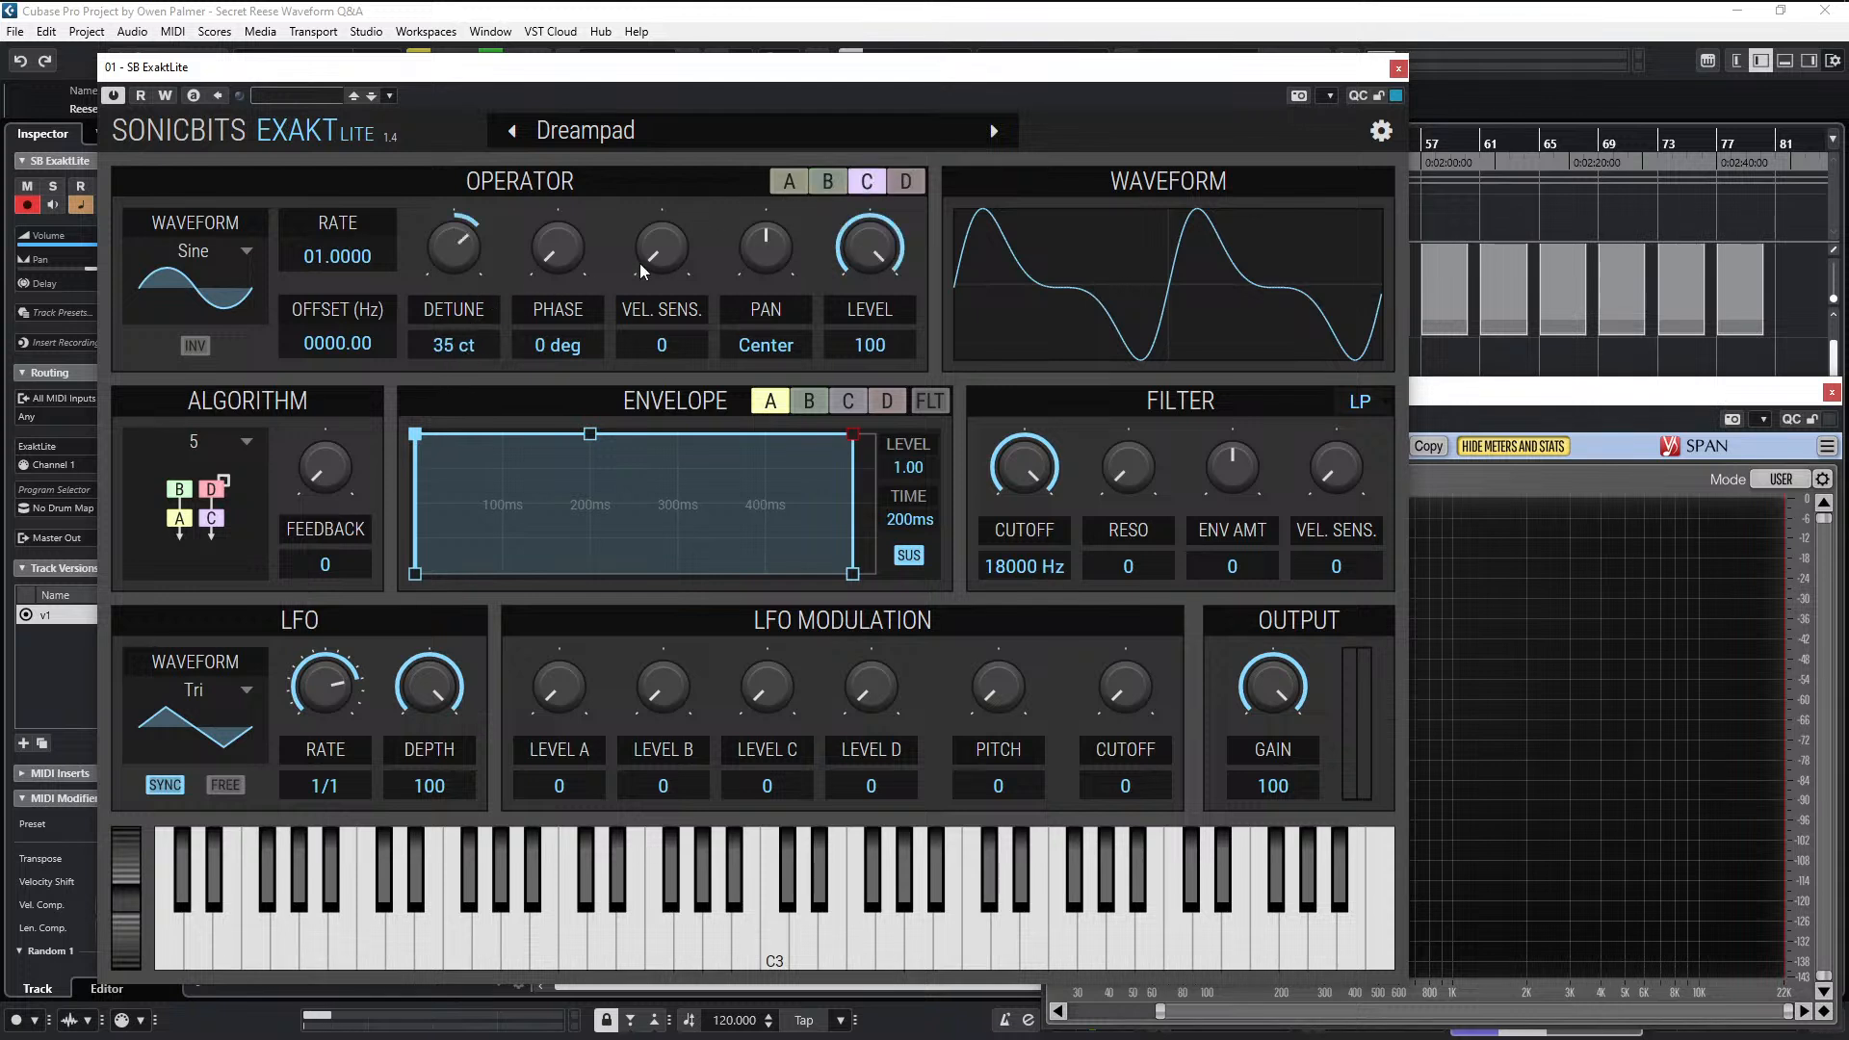
{"action": "left_click", "coordinate": [910, 180]}
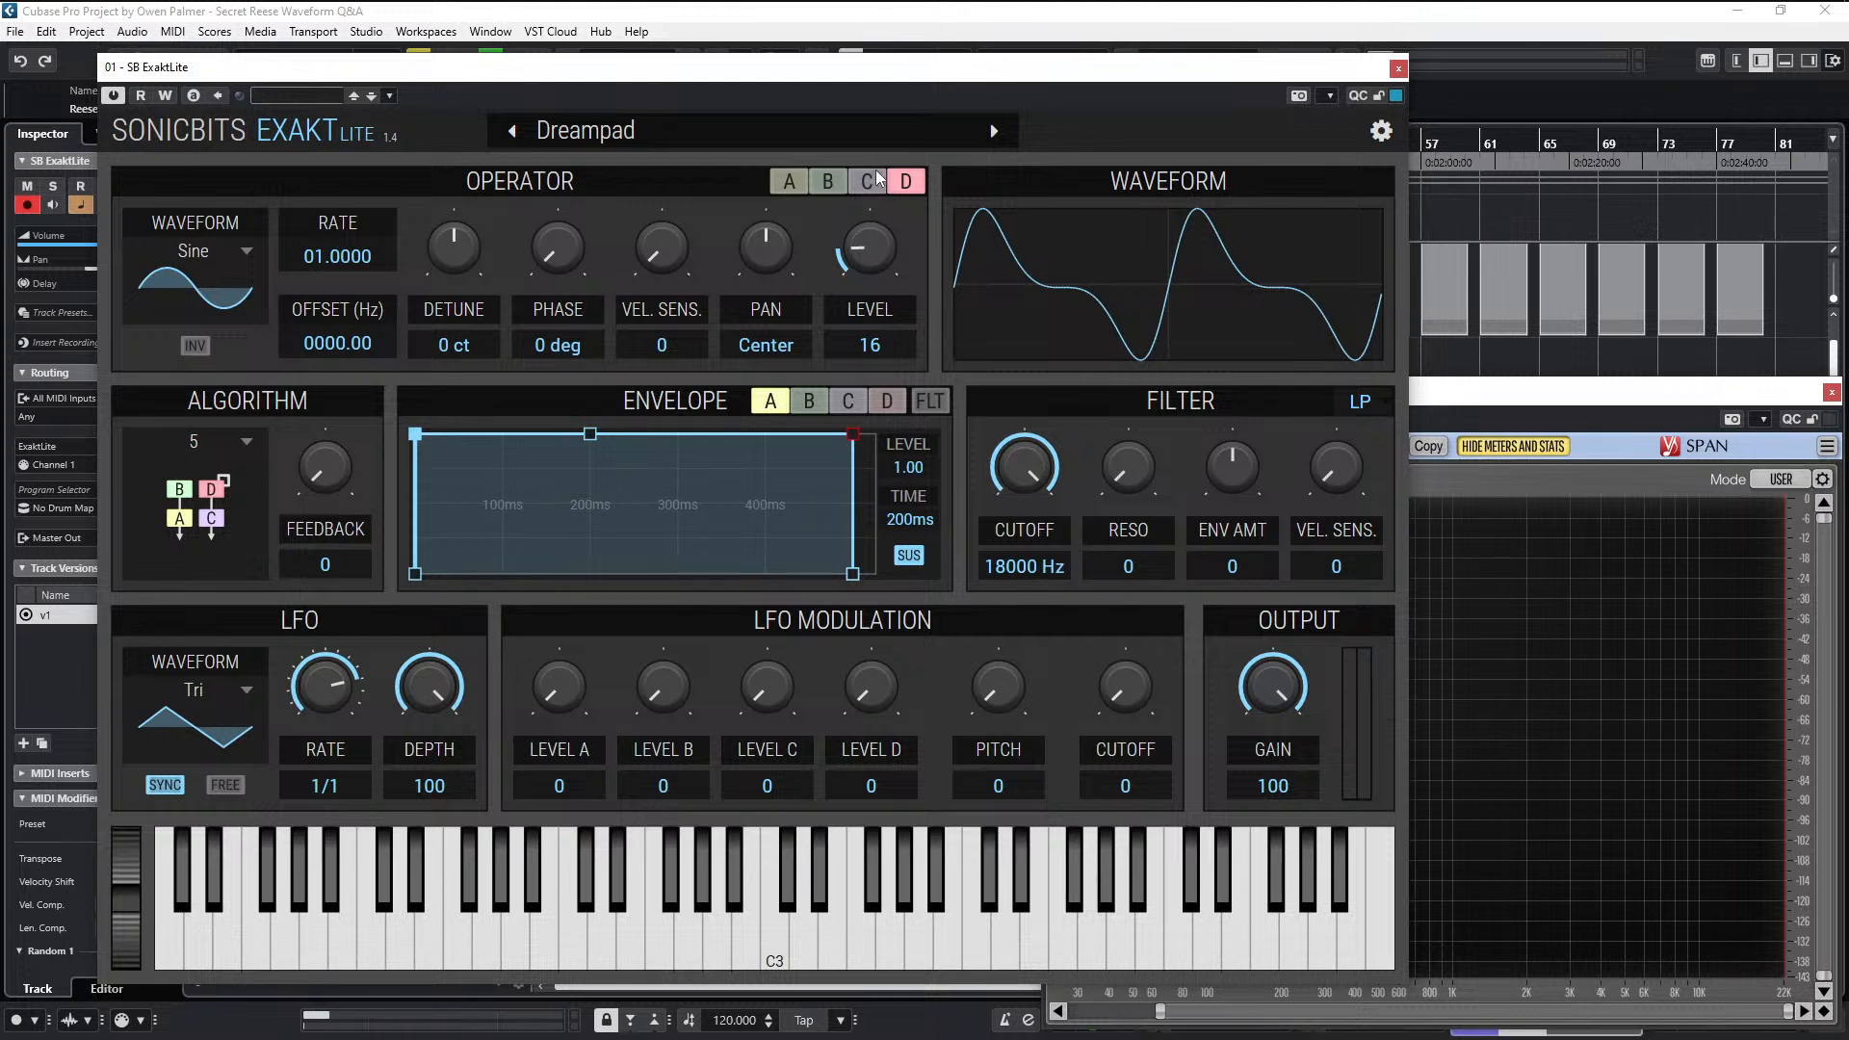
{"action": "left_click", "coordinate": [868, 183]}
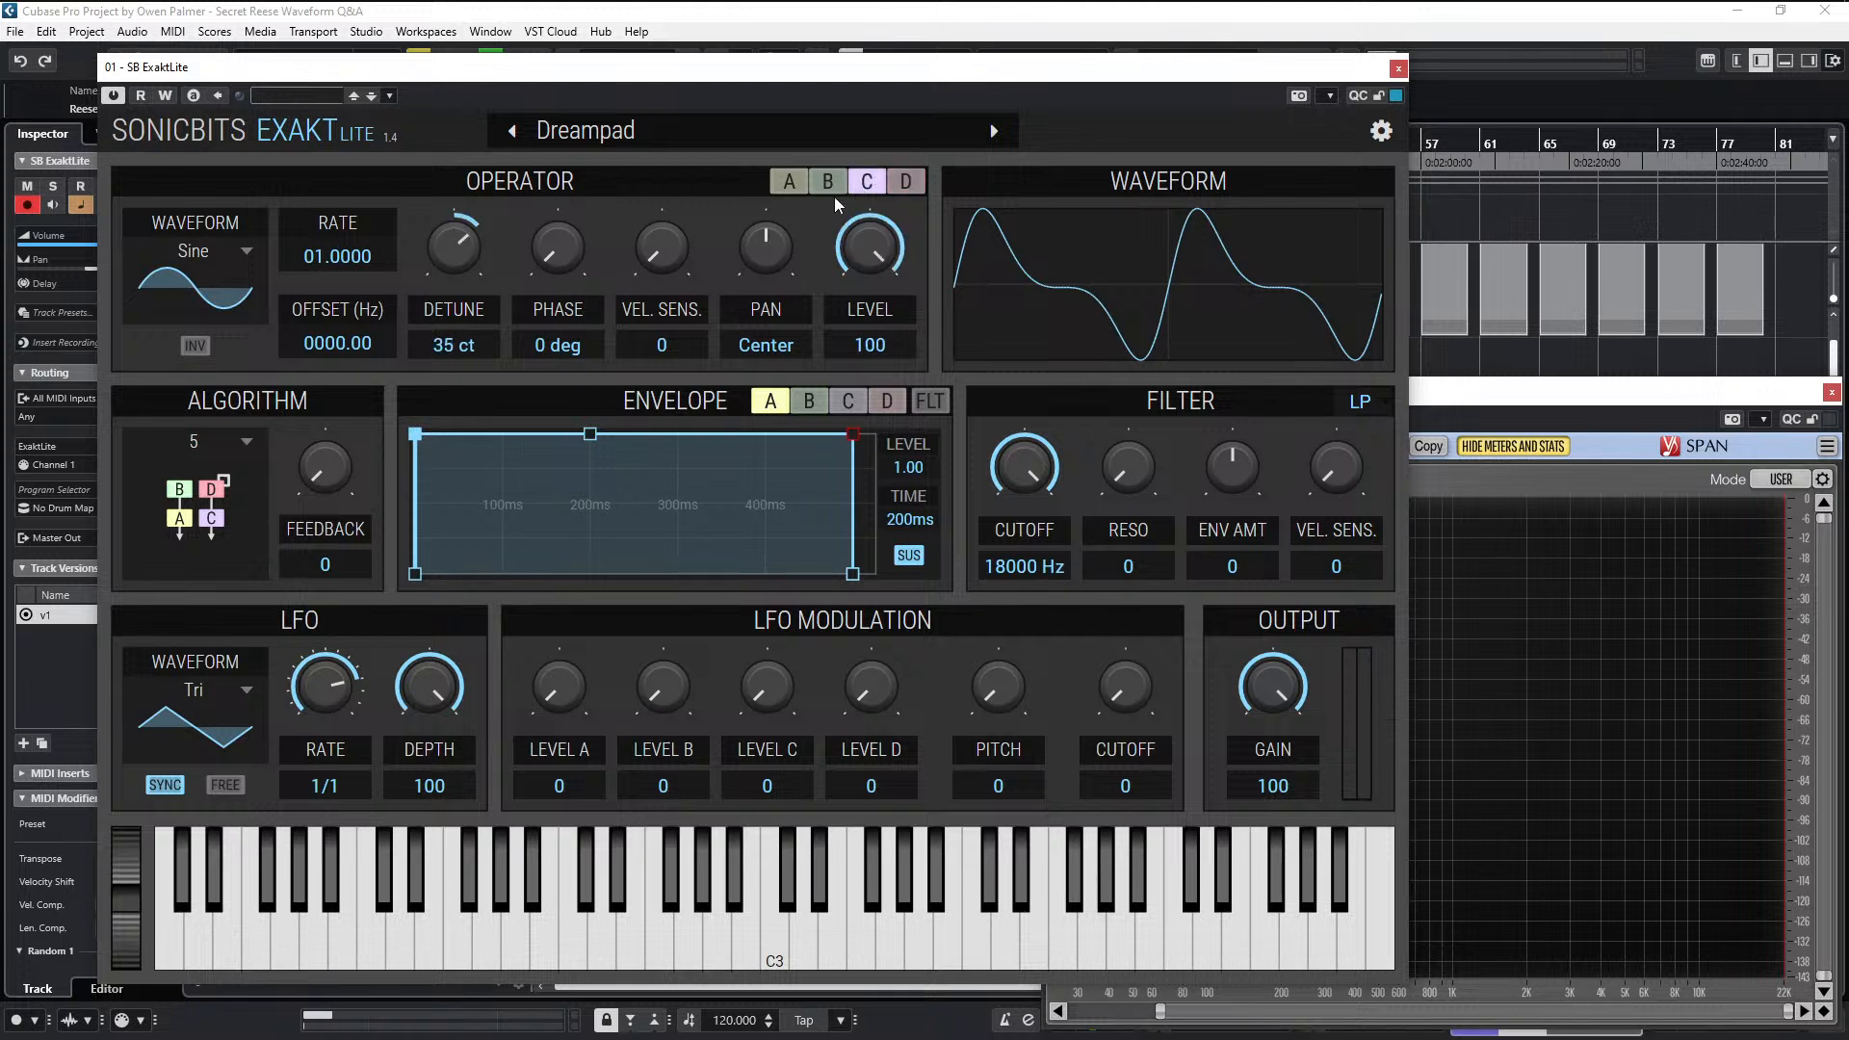
{"action": "left_click", "coordinate": [834, 196]}
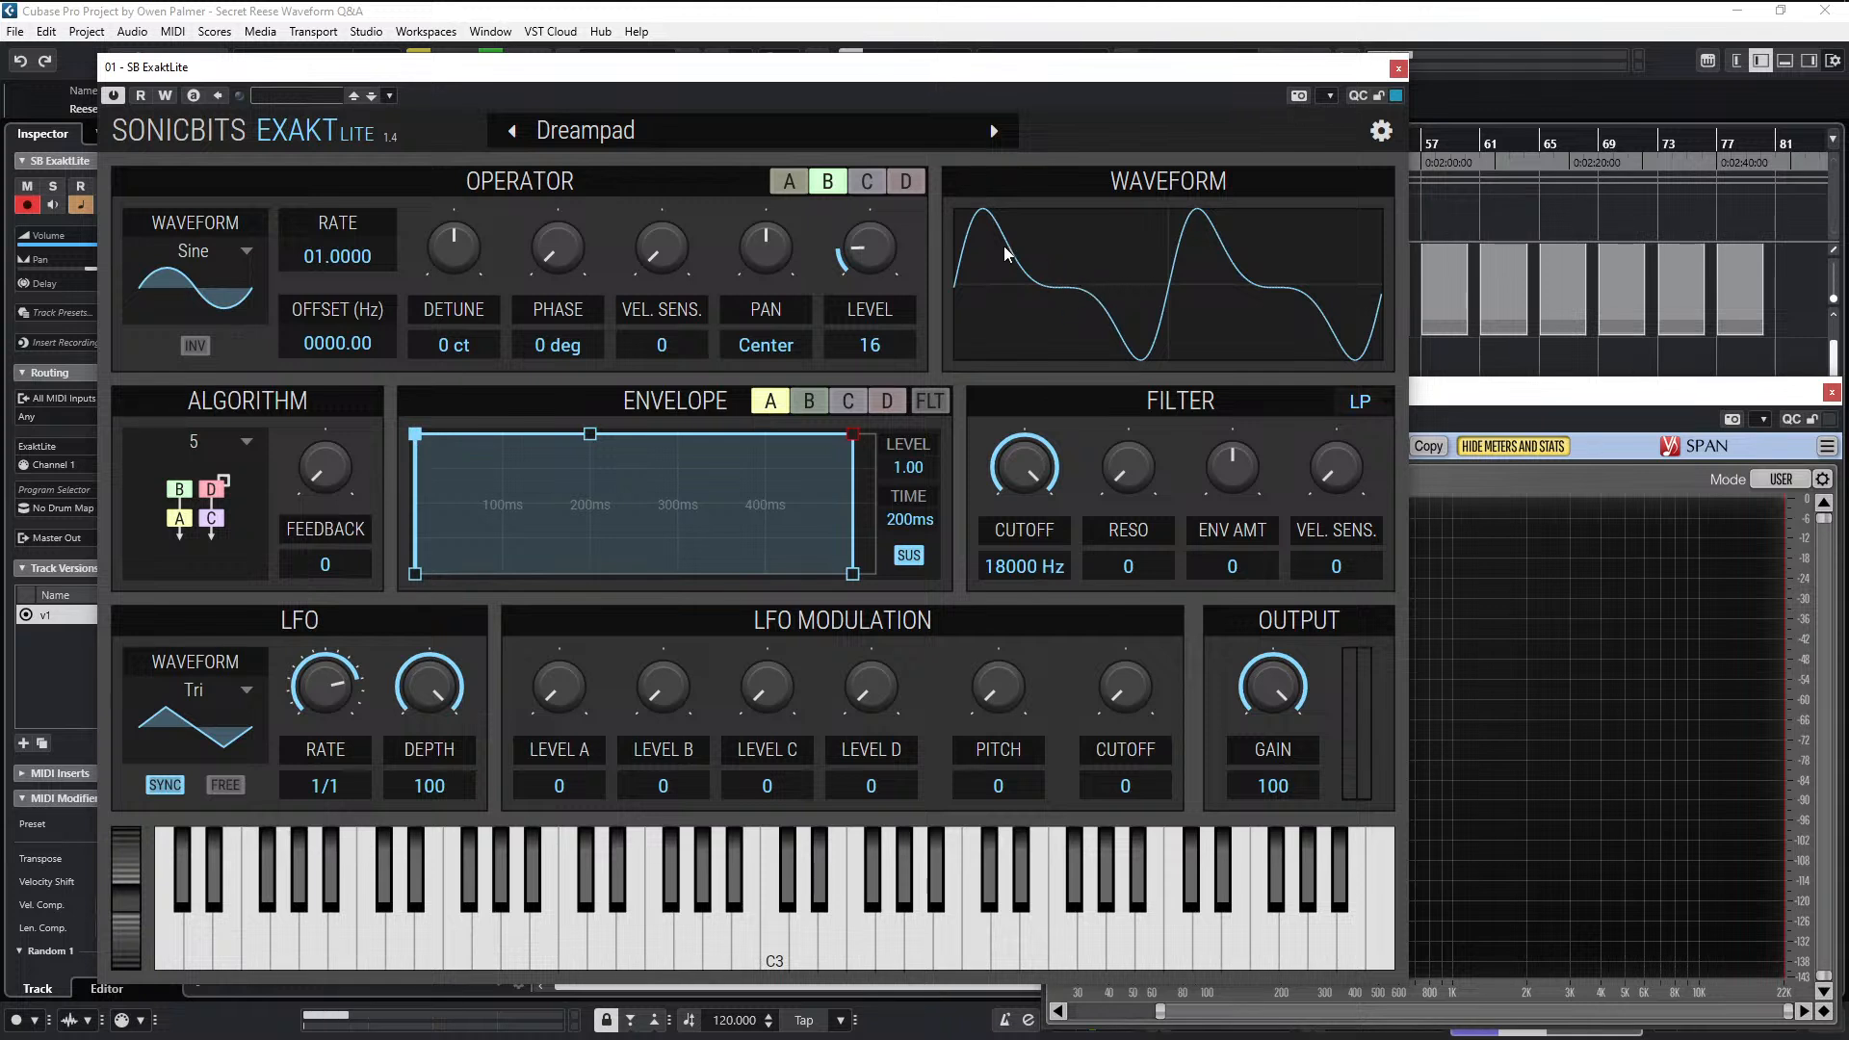
{"action": "left_click", "coordinate": [795, 188]}
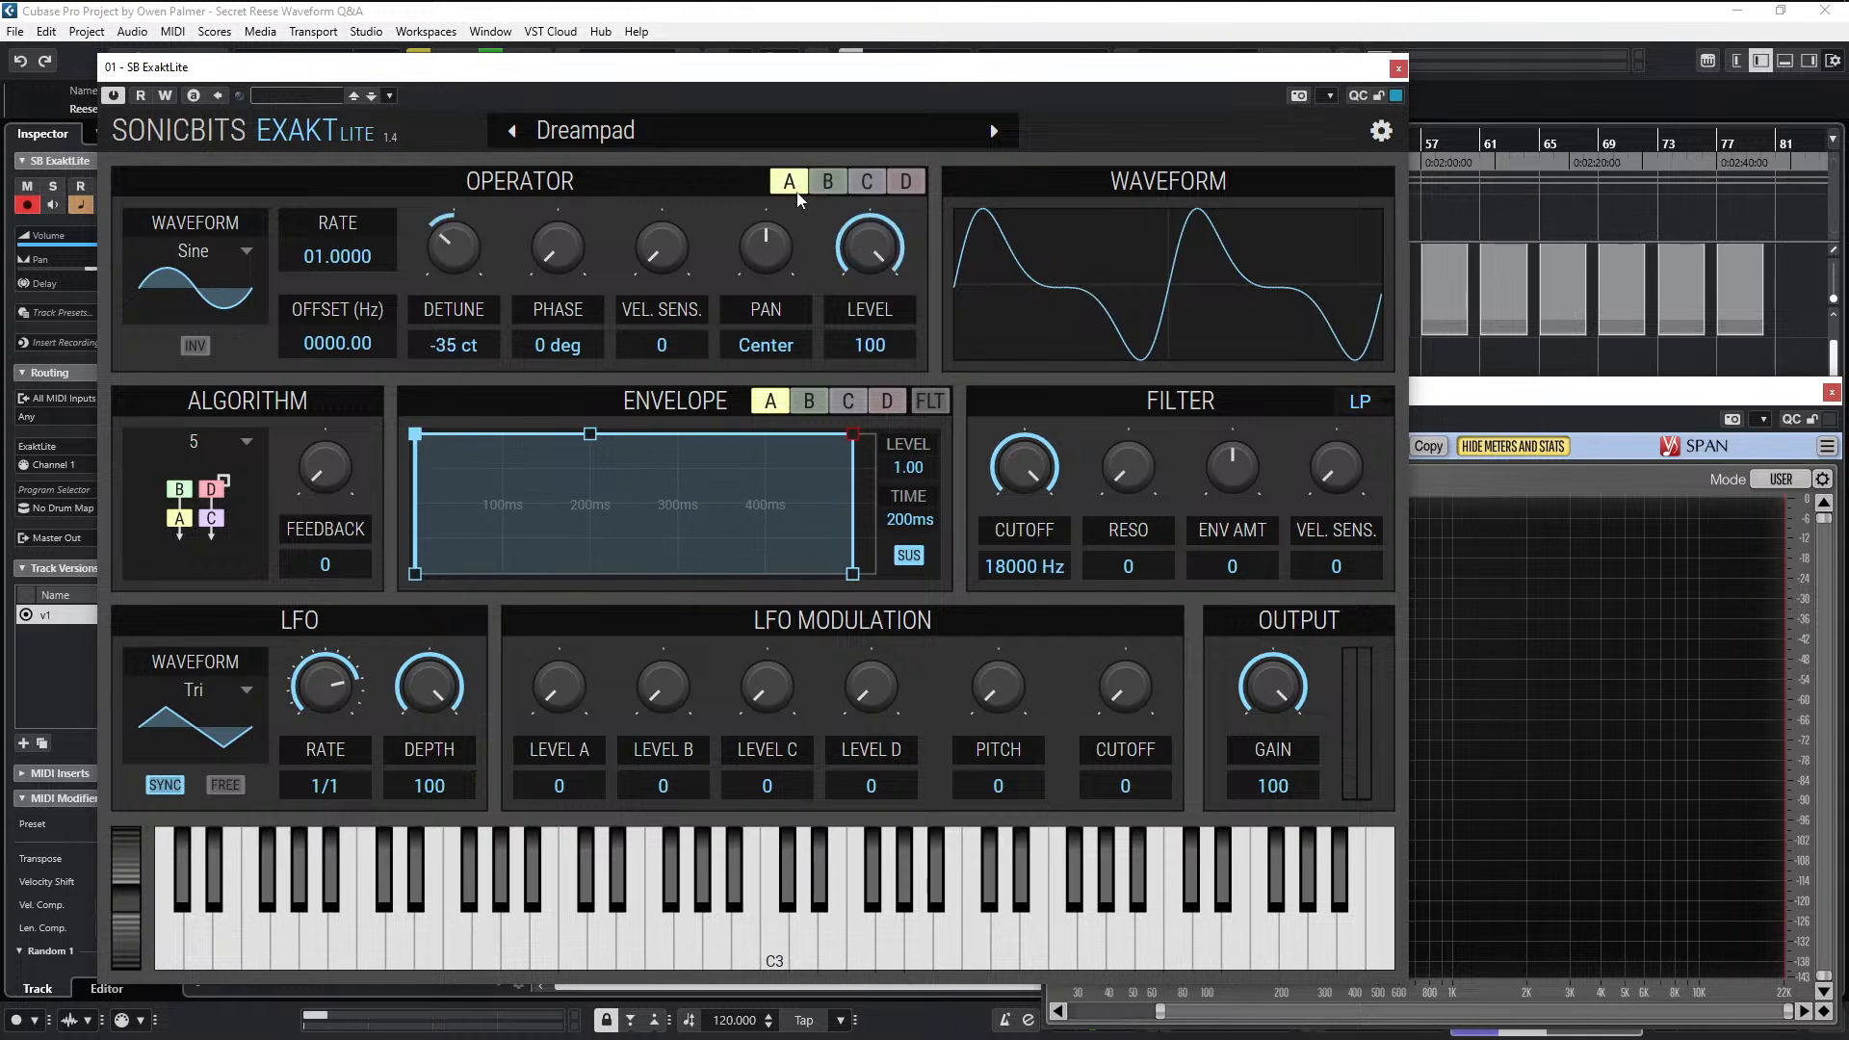
- Set operator B's detune to -35 ct to match operator A
{"action": "left_click", "coordinate": [820, 190]}
{"action": "left_click", "coordinate": [785, 186]}
{"action": "left_click", "coordinate": [817, 188]}
{"action": "left_click_drag", "start_coordinate": [470, 262], "coordinate": [470, 285]}
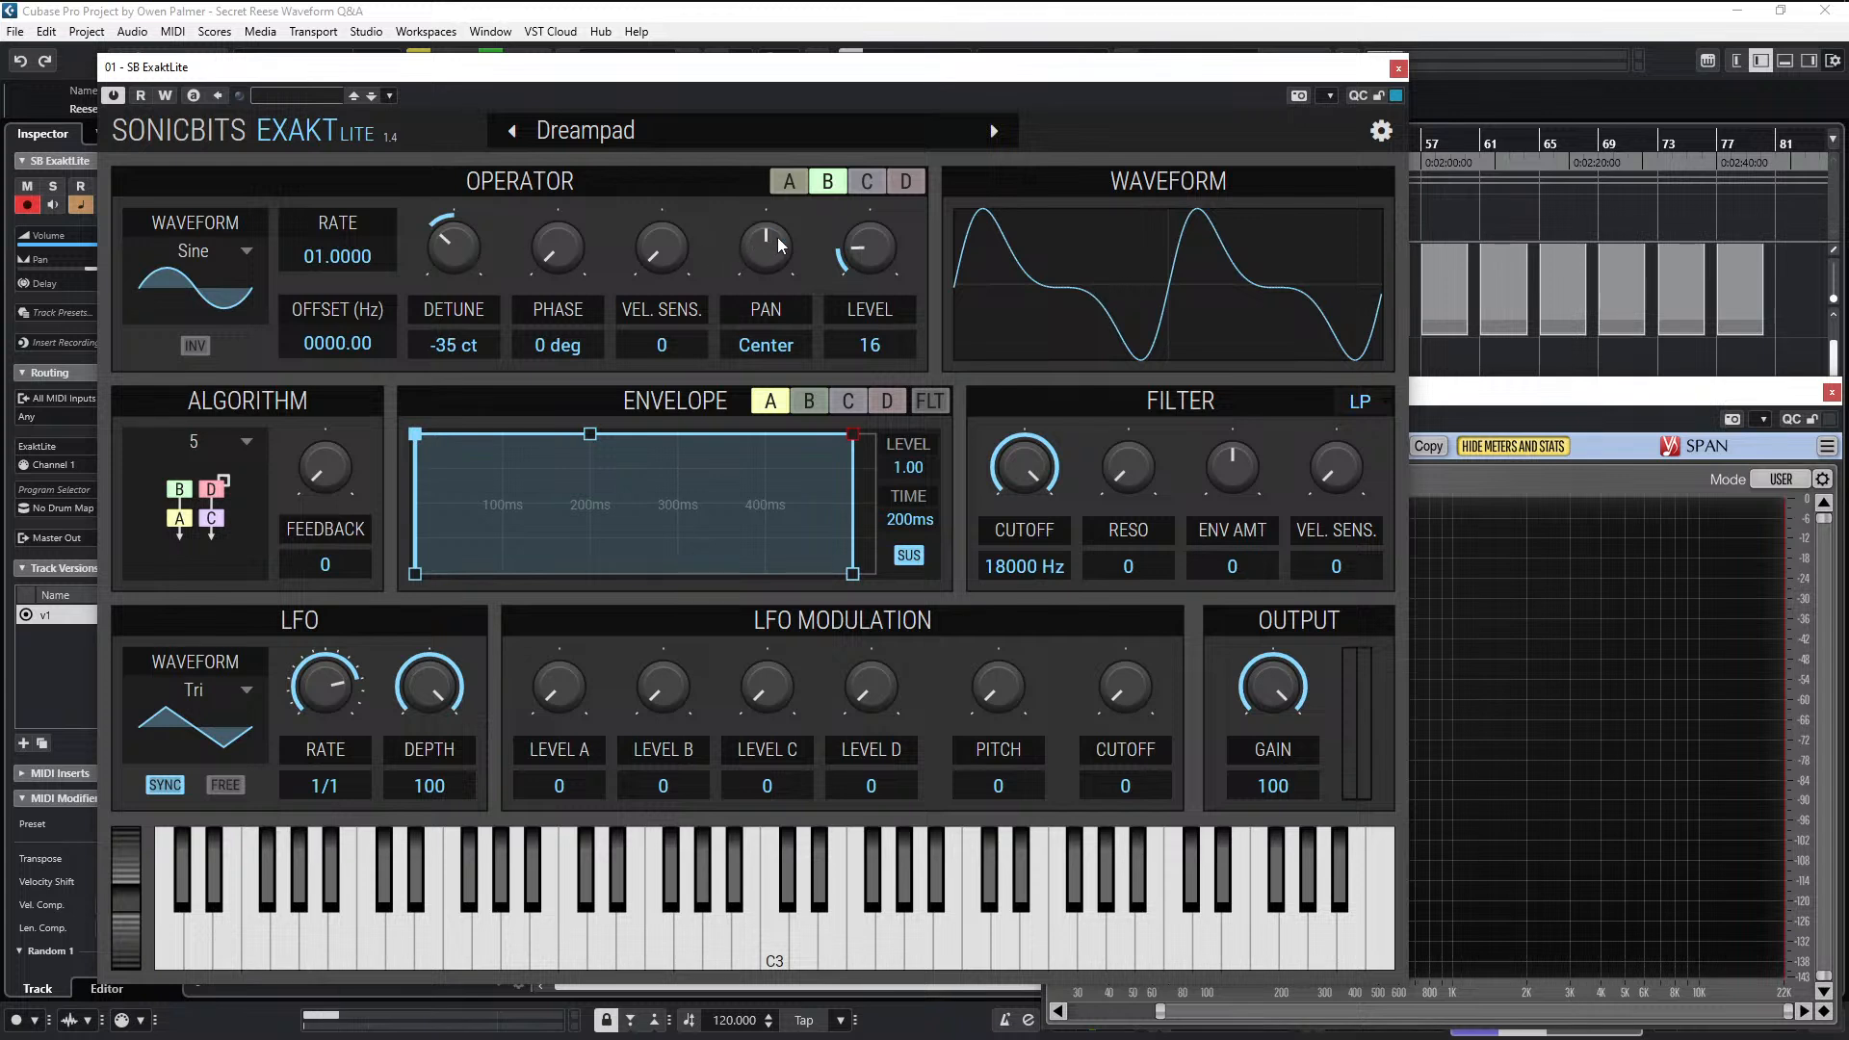
- Set operator D's detune to 35 ct to match operator C, keeping algorithm 5
{"action": "left_click", "coordinate": [871, 183]}
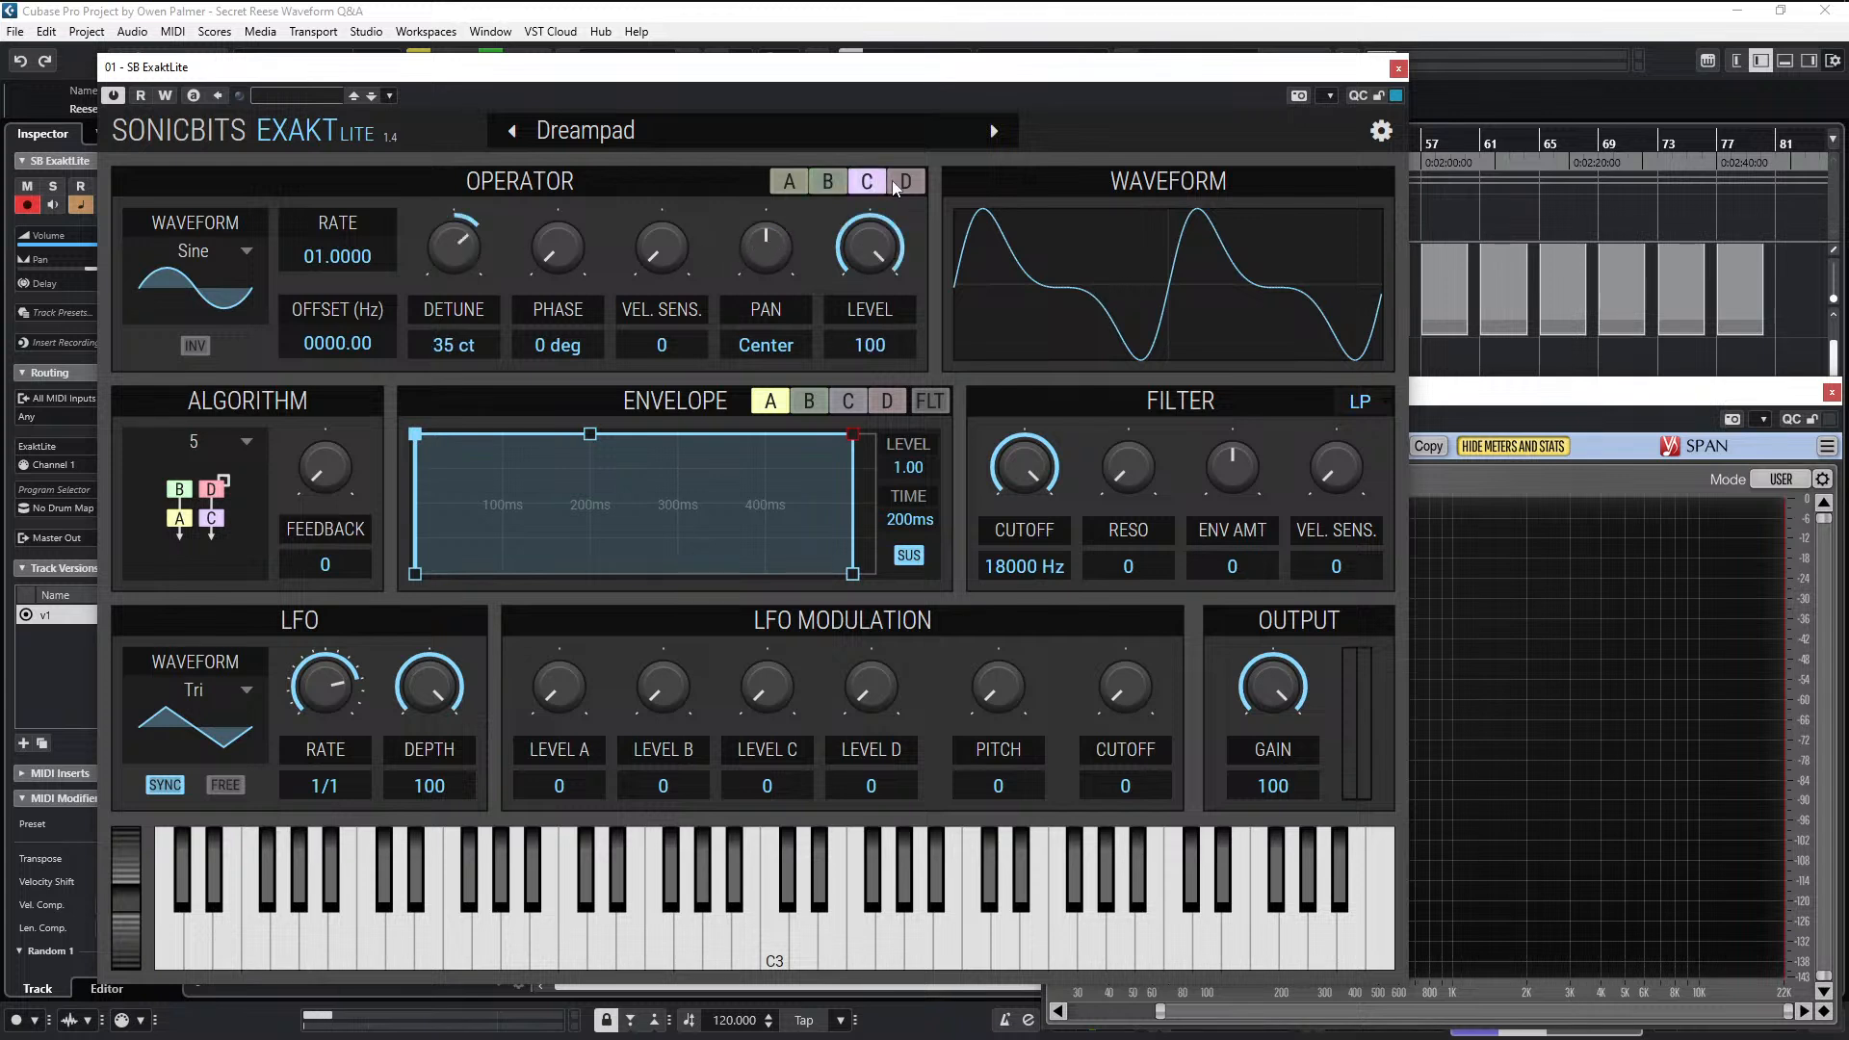
{"action": "left_click", "coordinate": [900, 186]}
{"action": "left_click", "coordinate": [873, 189]}
{"action": "left_click", "coordinate": [909, 173]}
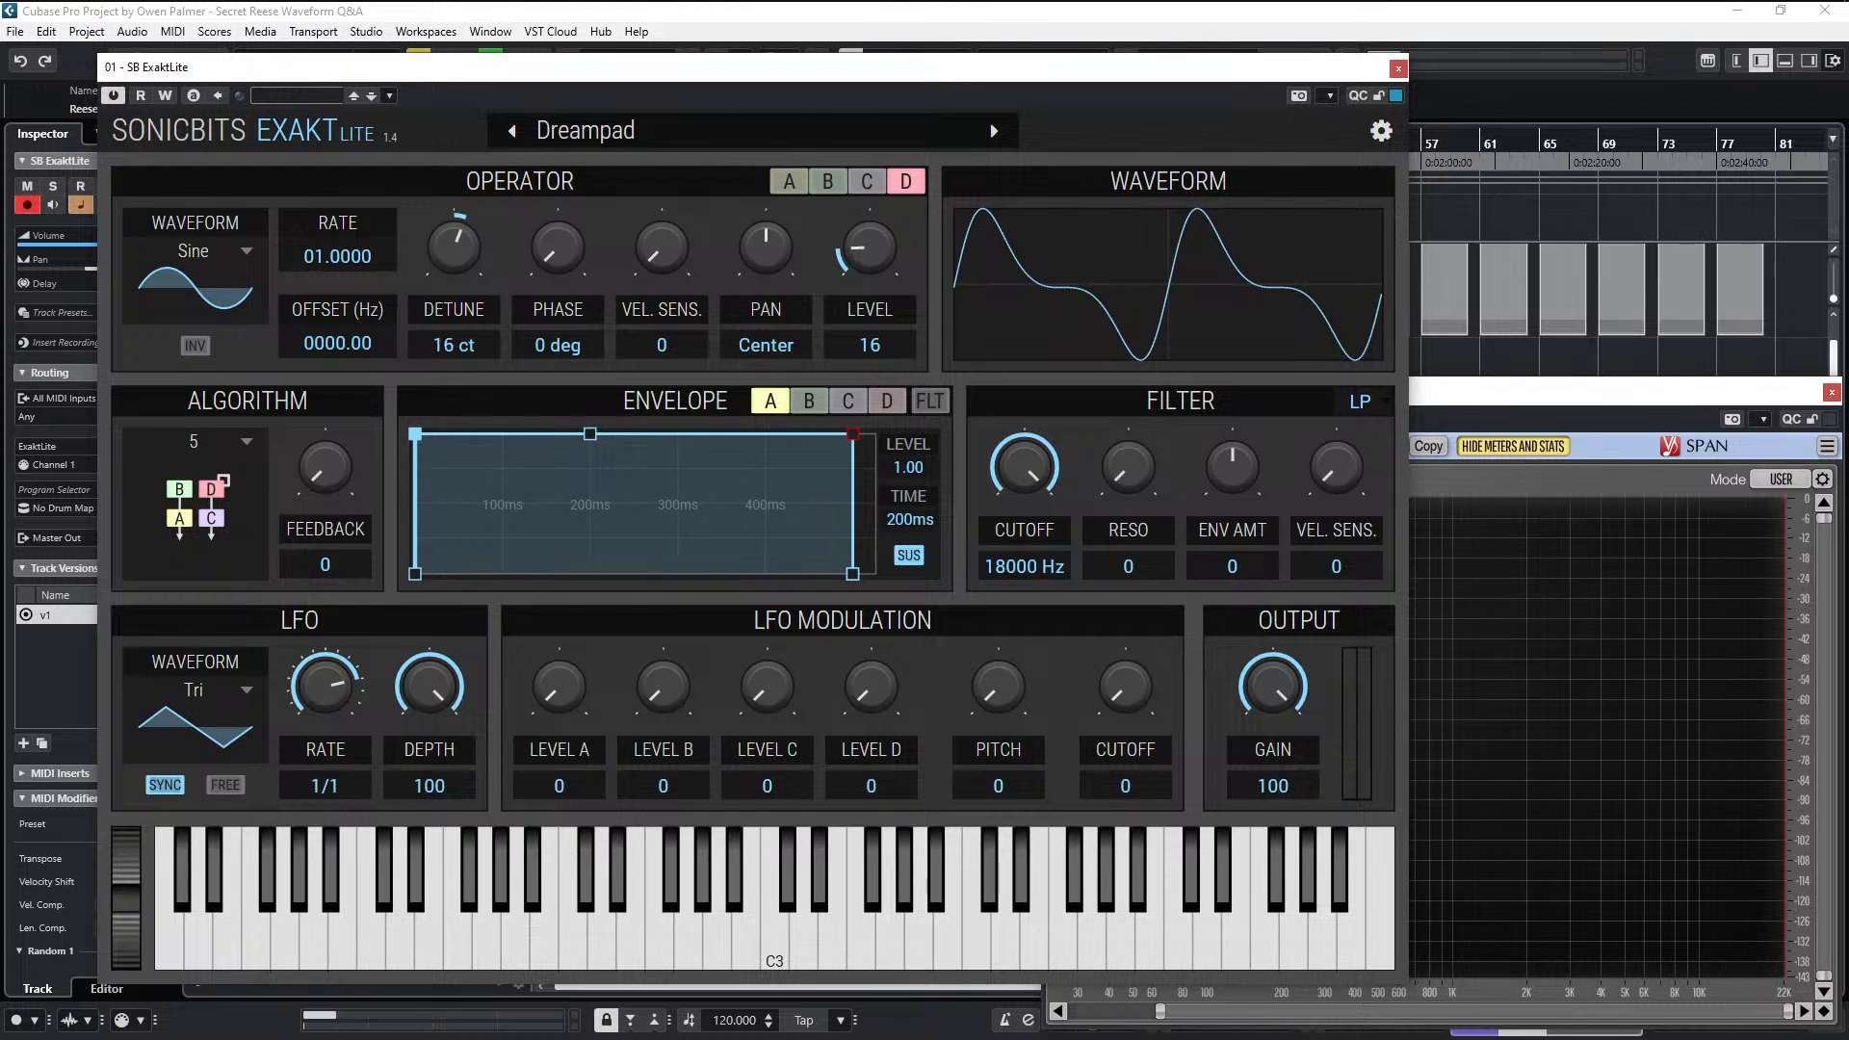
{"action": "left_click_drag", "start_coordinate": [453, 247], "coordinate": [454, 239]}
{"action": "left_click", "coordinate": [196, 492]}
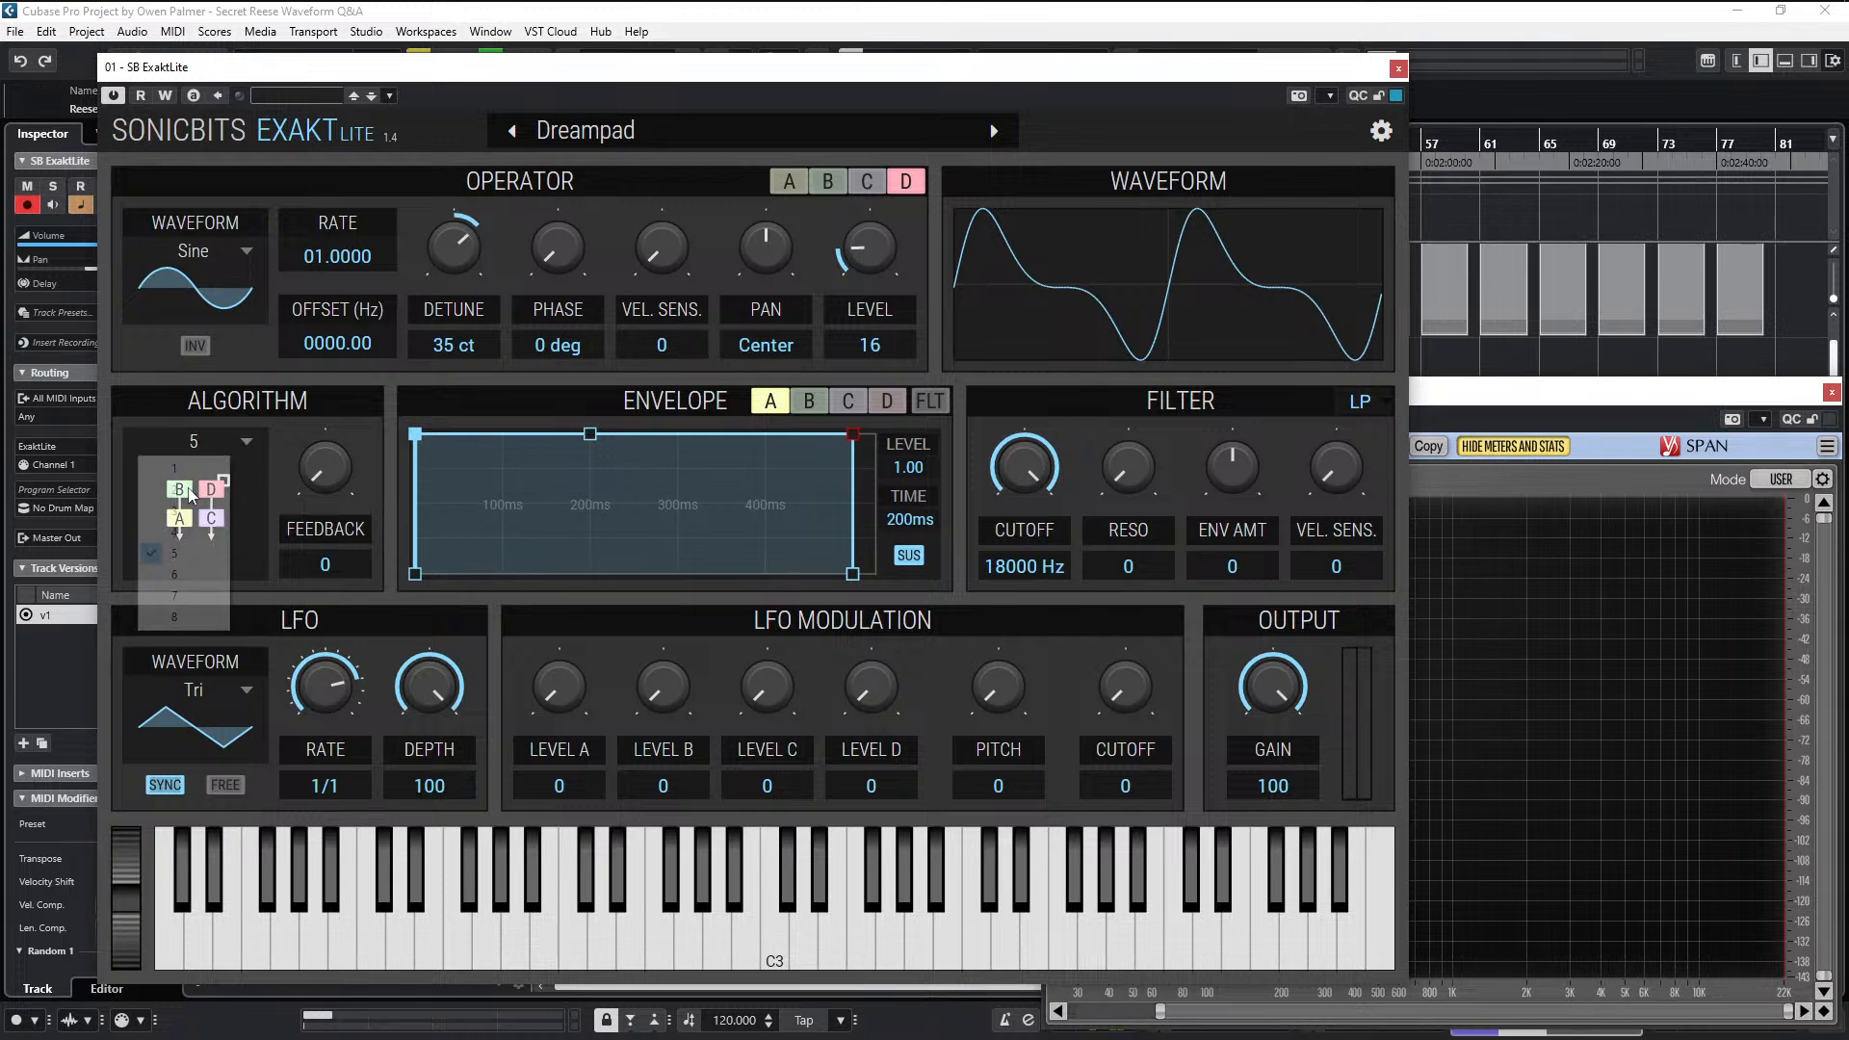
{"action": "left_click", "coordinate": [570, 367]}
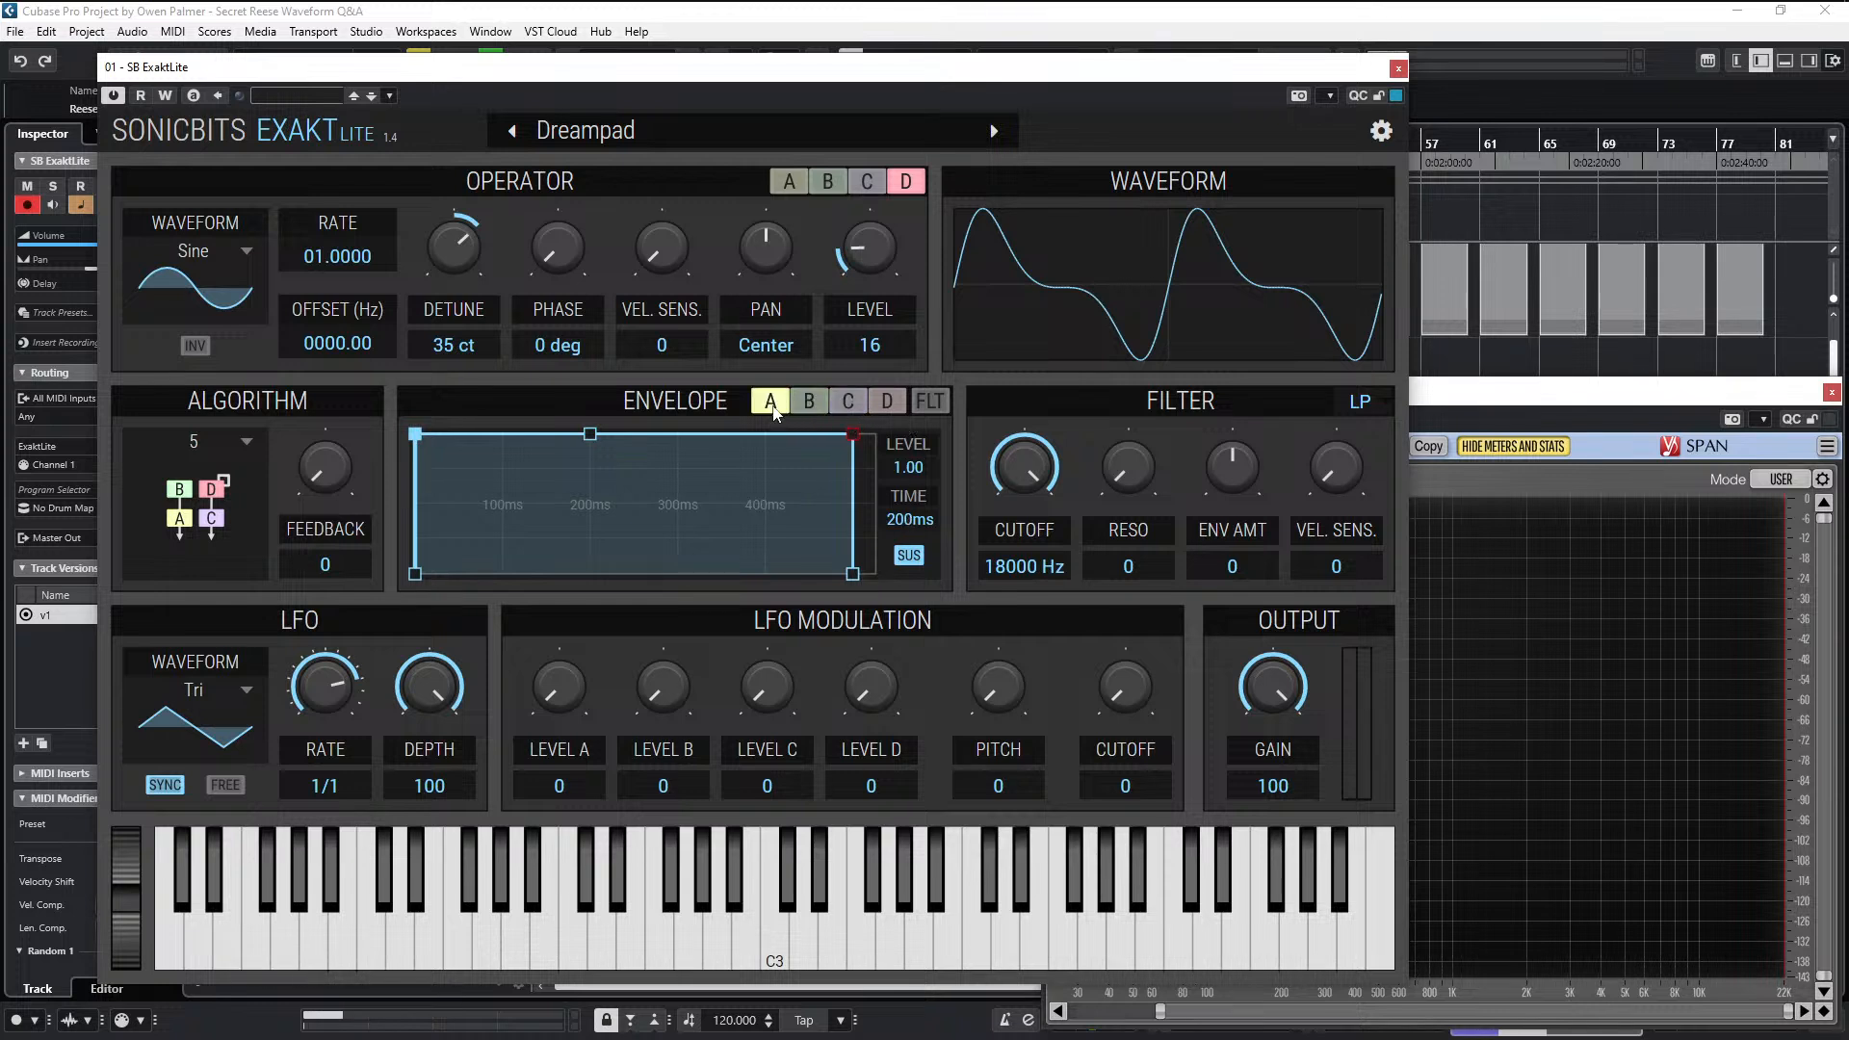
- Set the release time of the operator A and operator C envelopes to 15 ms each
{"action": "left_click_drag", "start_coordinate": [857, 573], "coordinate": [847, 582]}
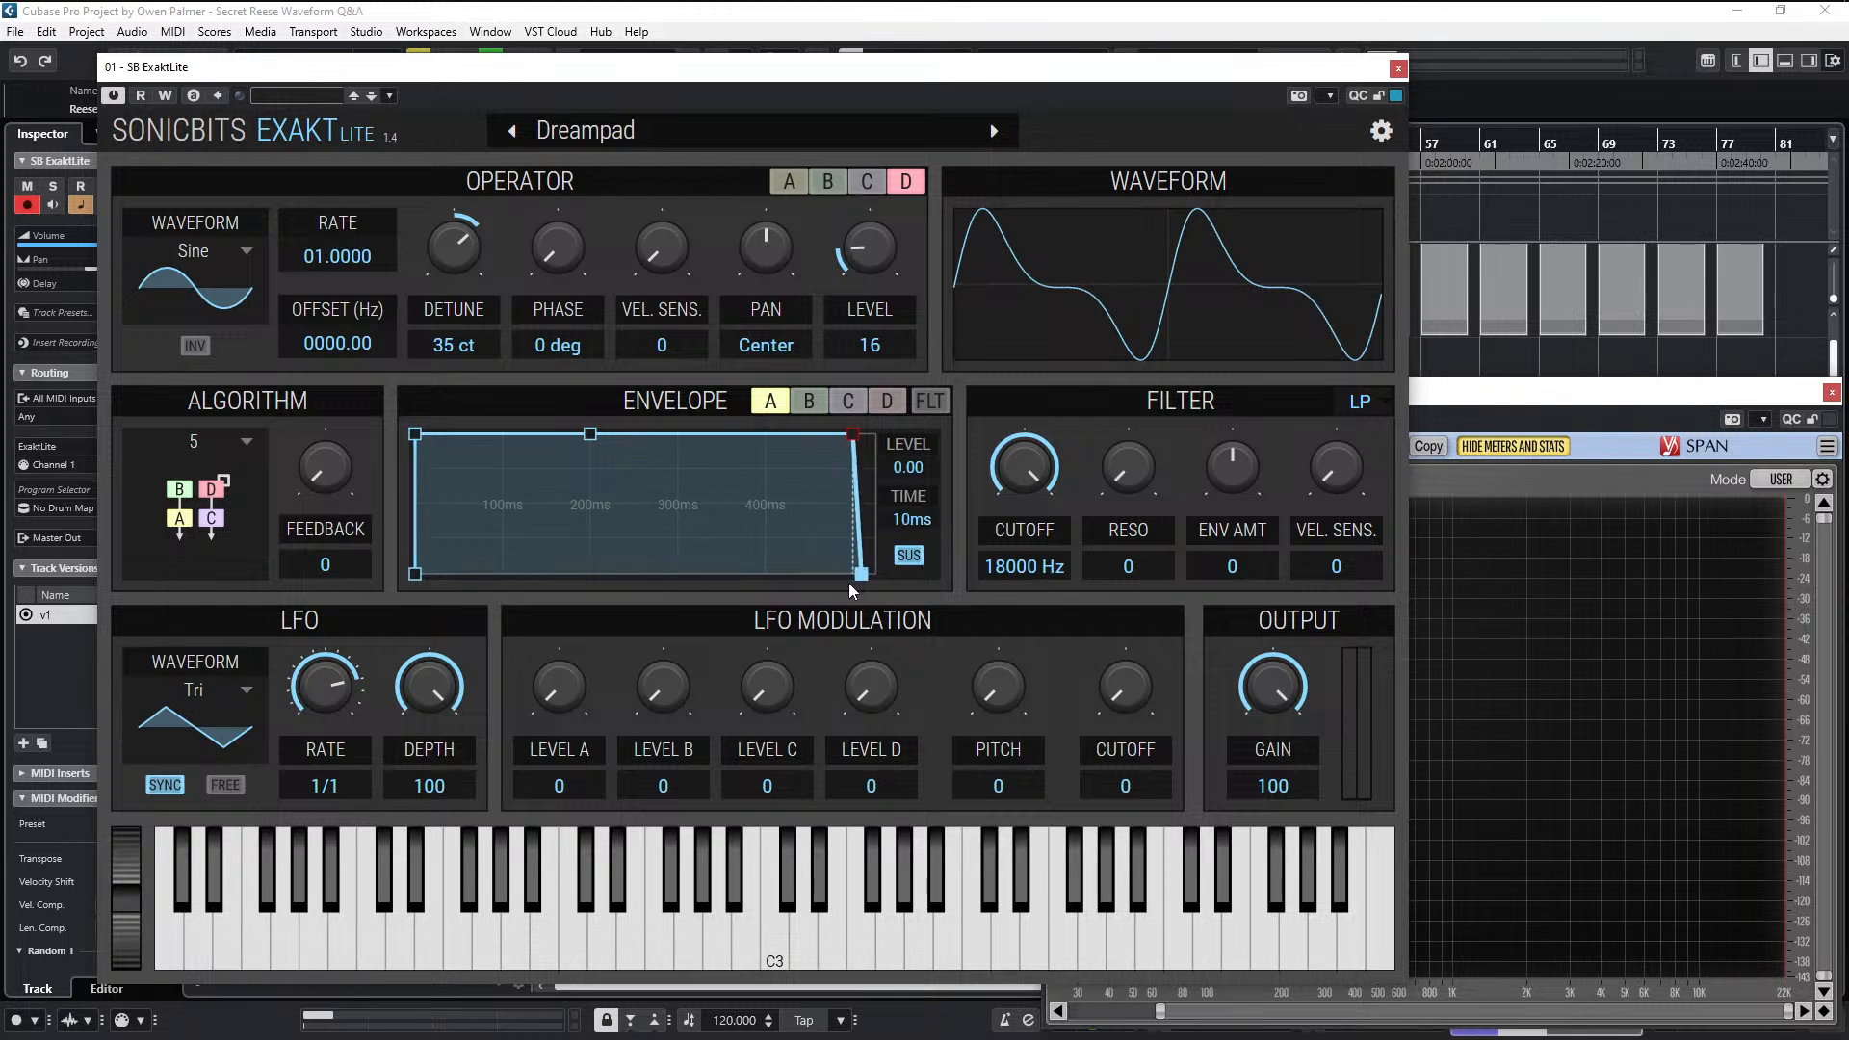
{"action": "left_click", "coordinate": [851, 402]}
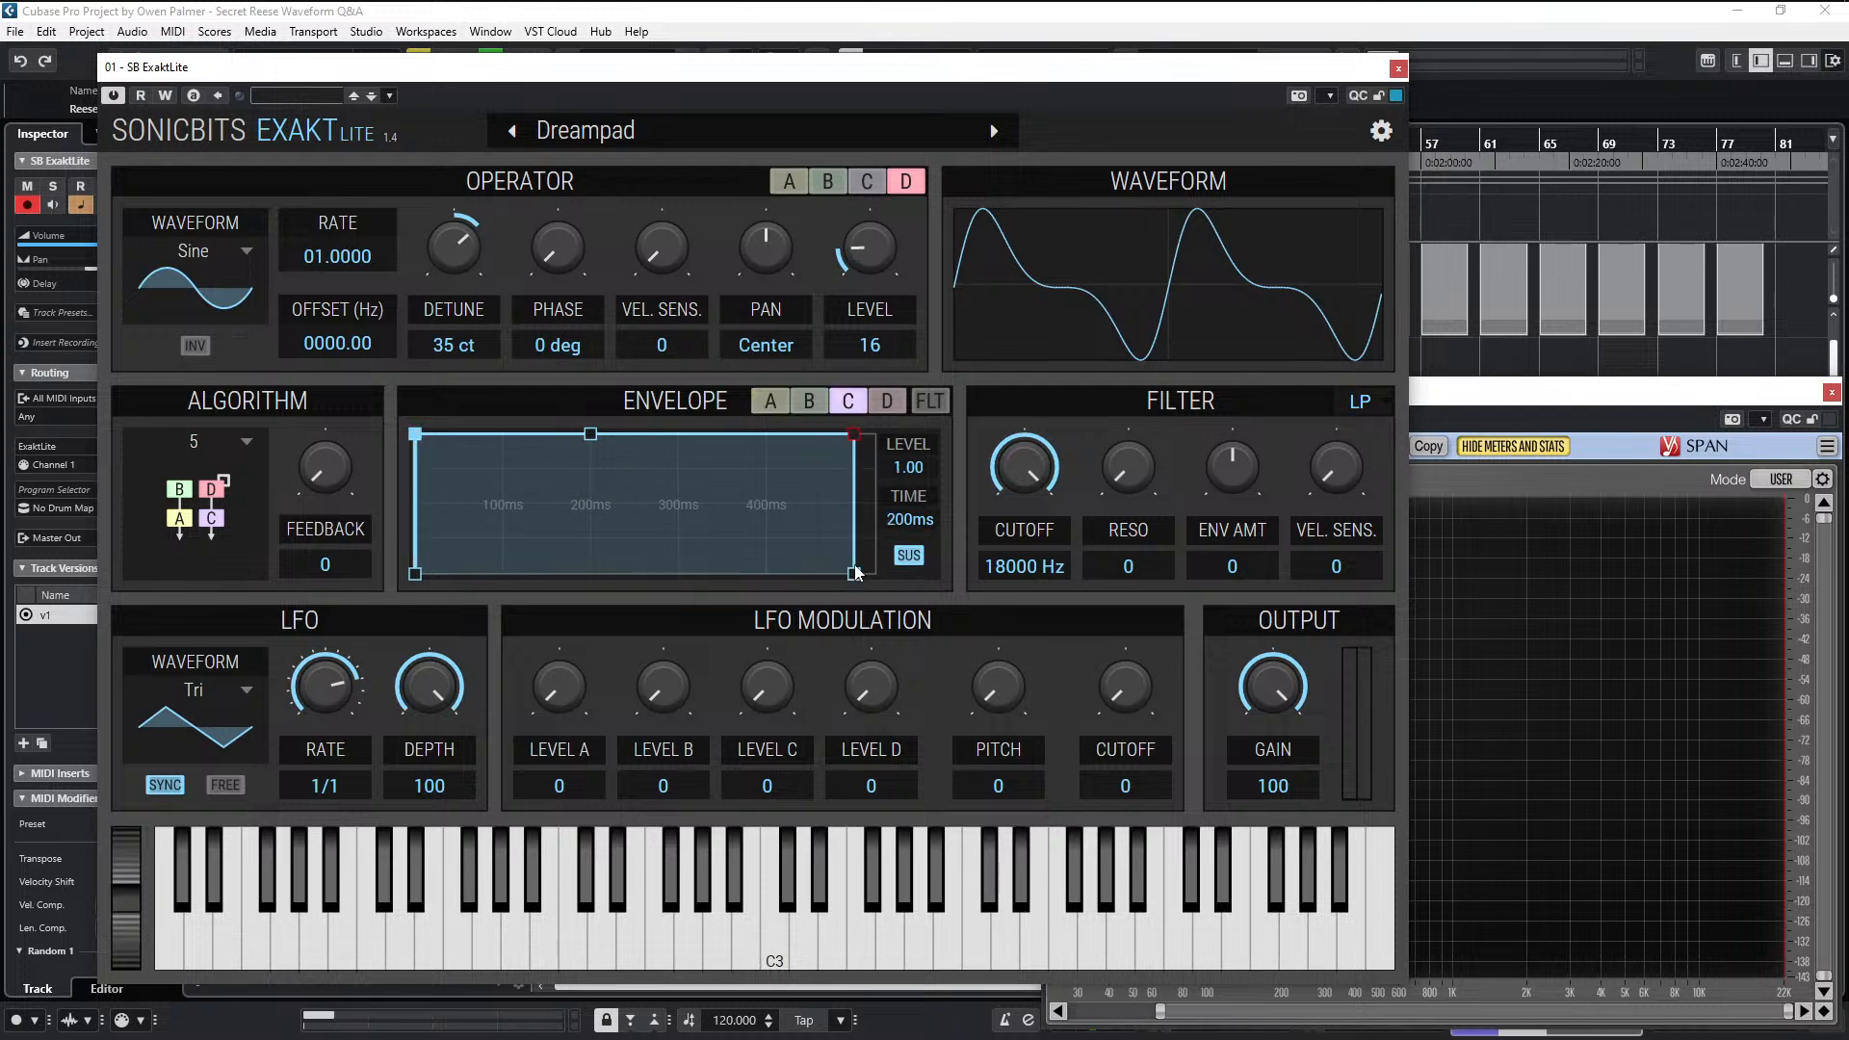
{"action": "left_click_drag", "start_coordinate": [856, 576], "coordinate": [866, 577]}
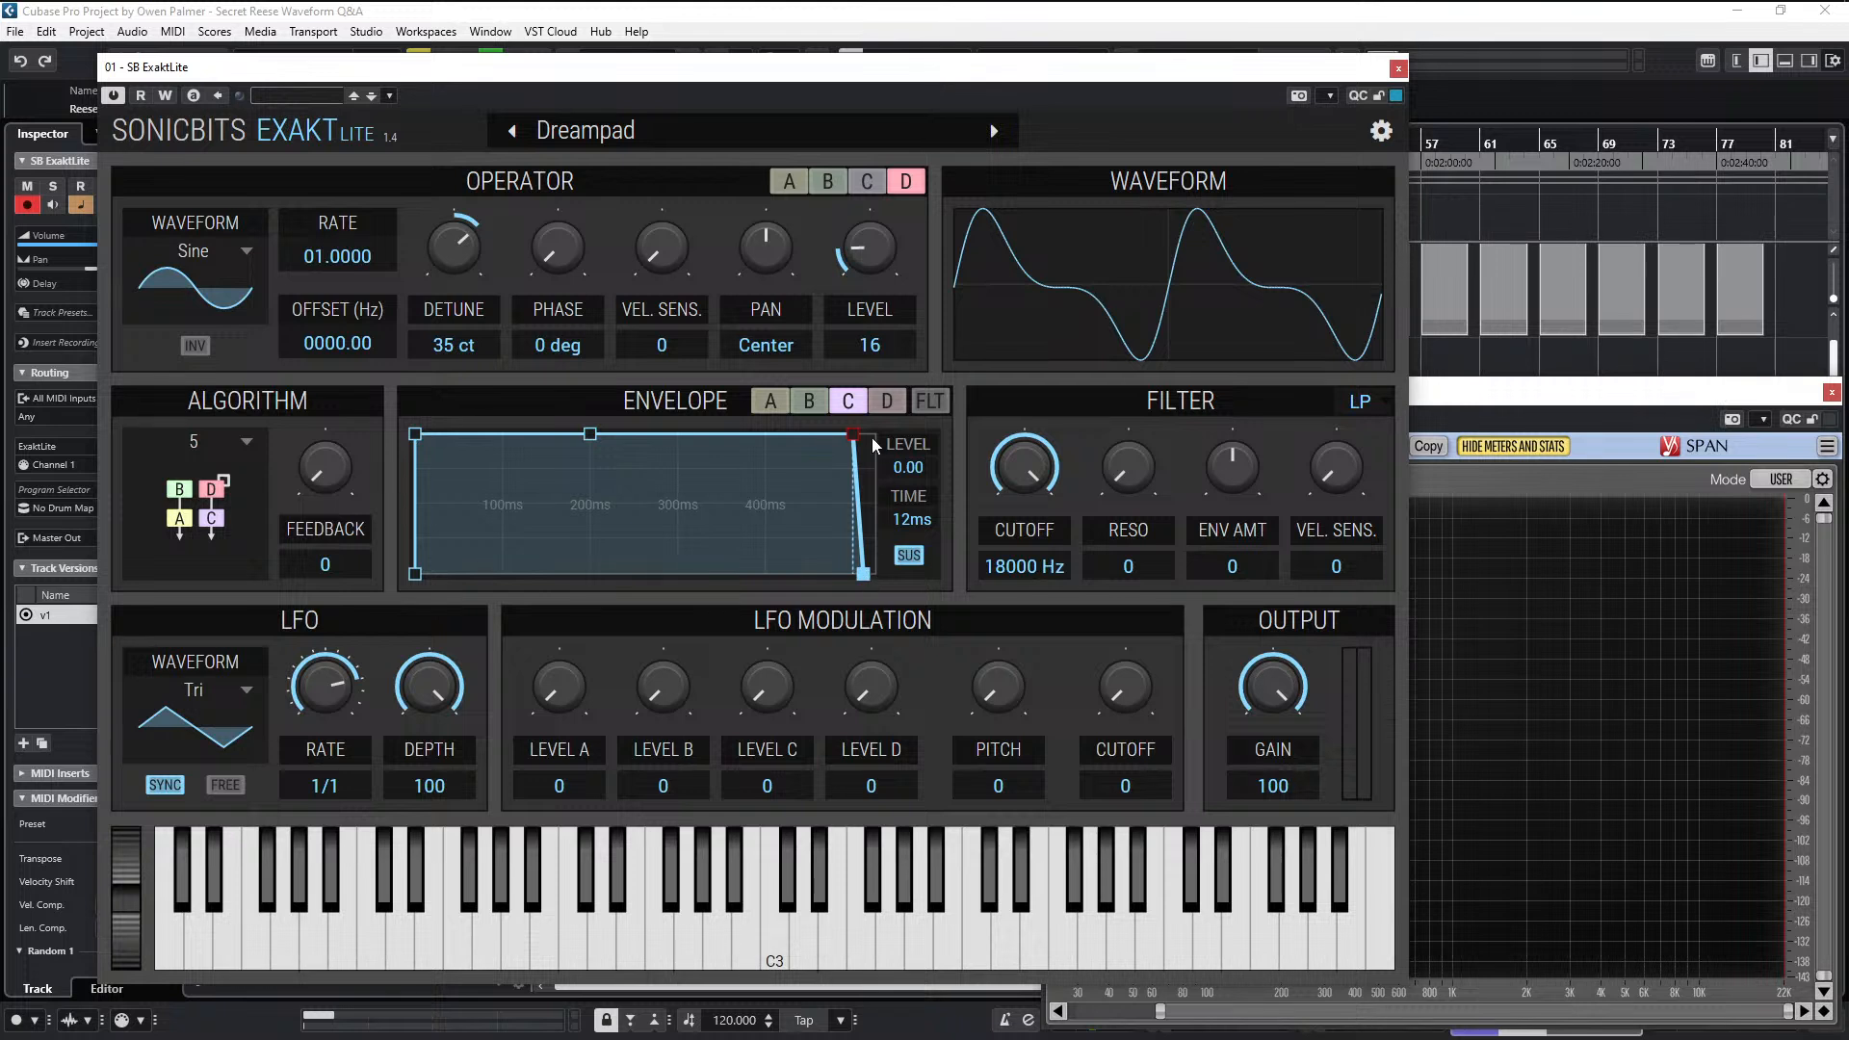
{"action": "left_click", "coordinate": [771, 403]}
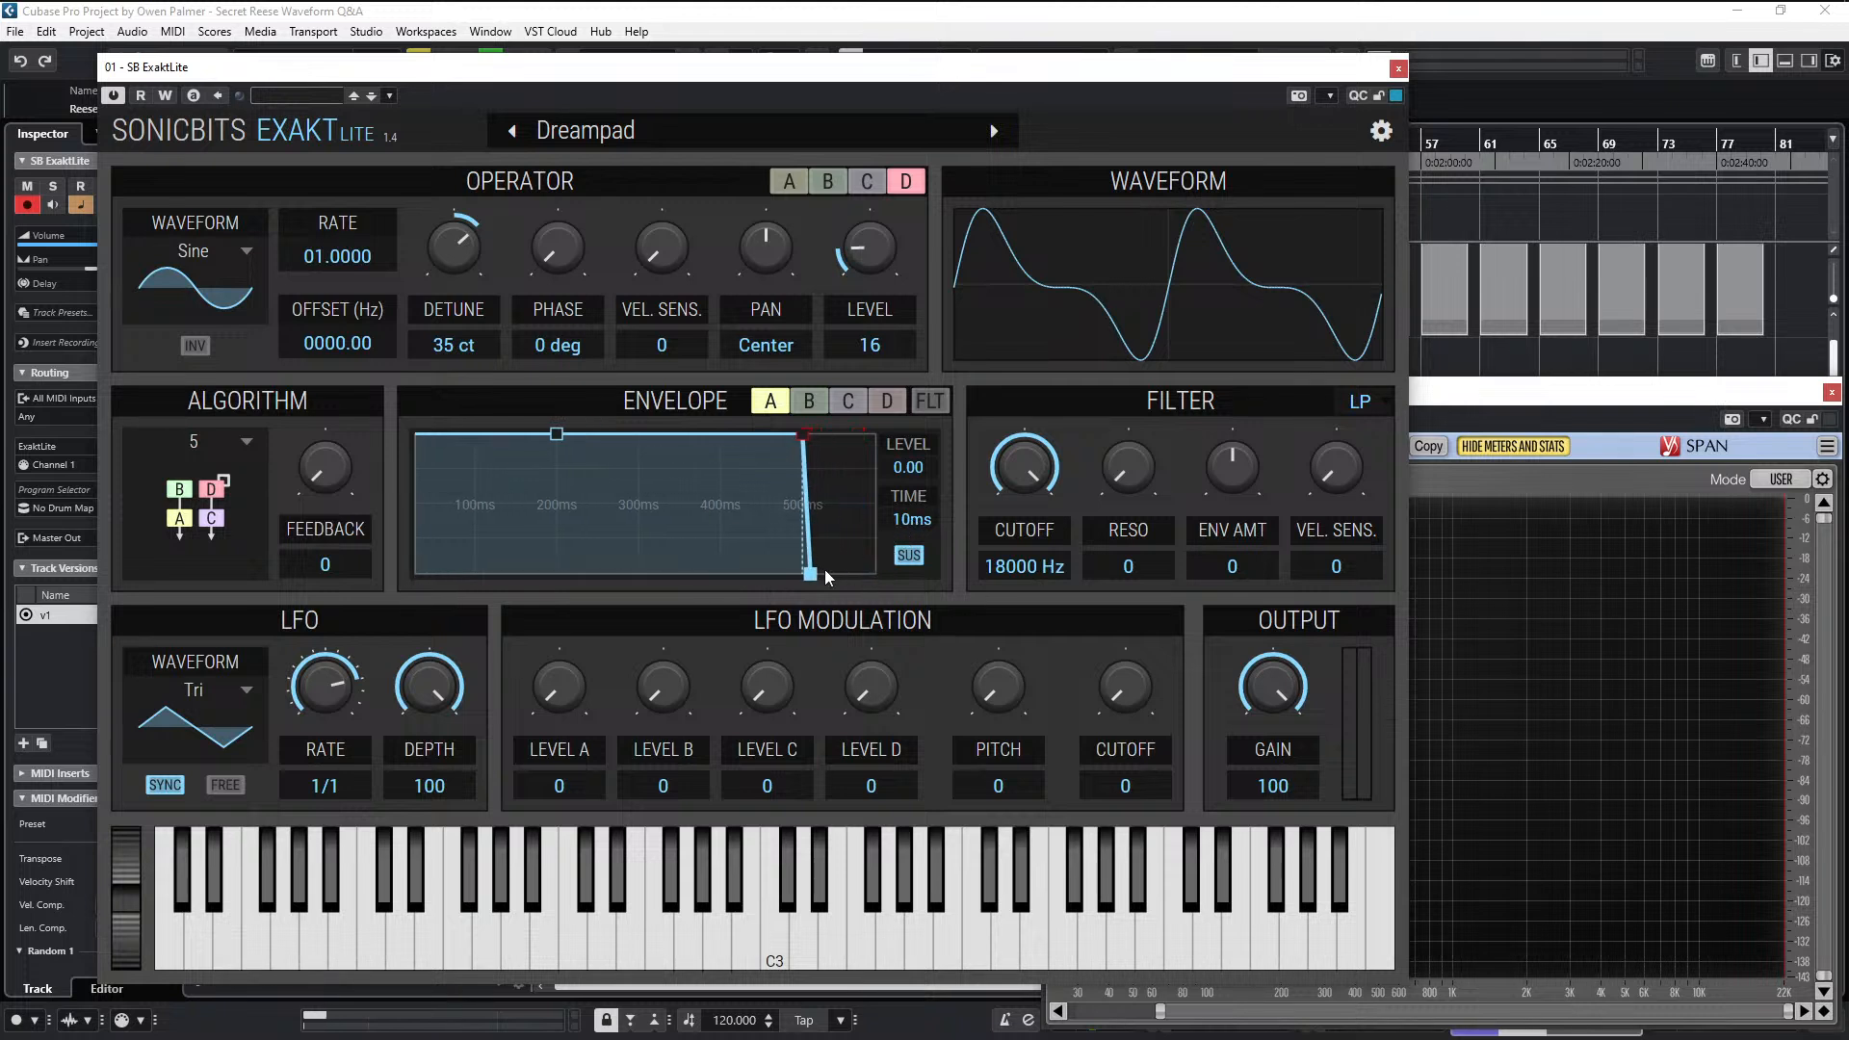
{"action": "left_click_drag", "start_coordinate": [825, 569], "coordinate": [817, 582]}
{"action": "left_click", "coordinate": [860, 398]}
{"action": "left_click_drag", "start_coordinate": [869, 575], "coordinate": [867, 584]}
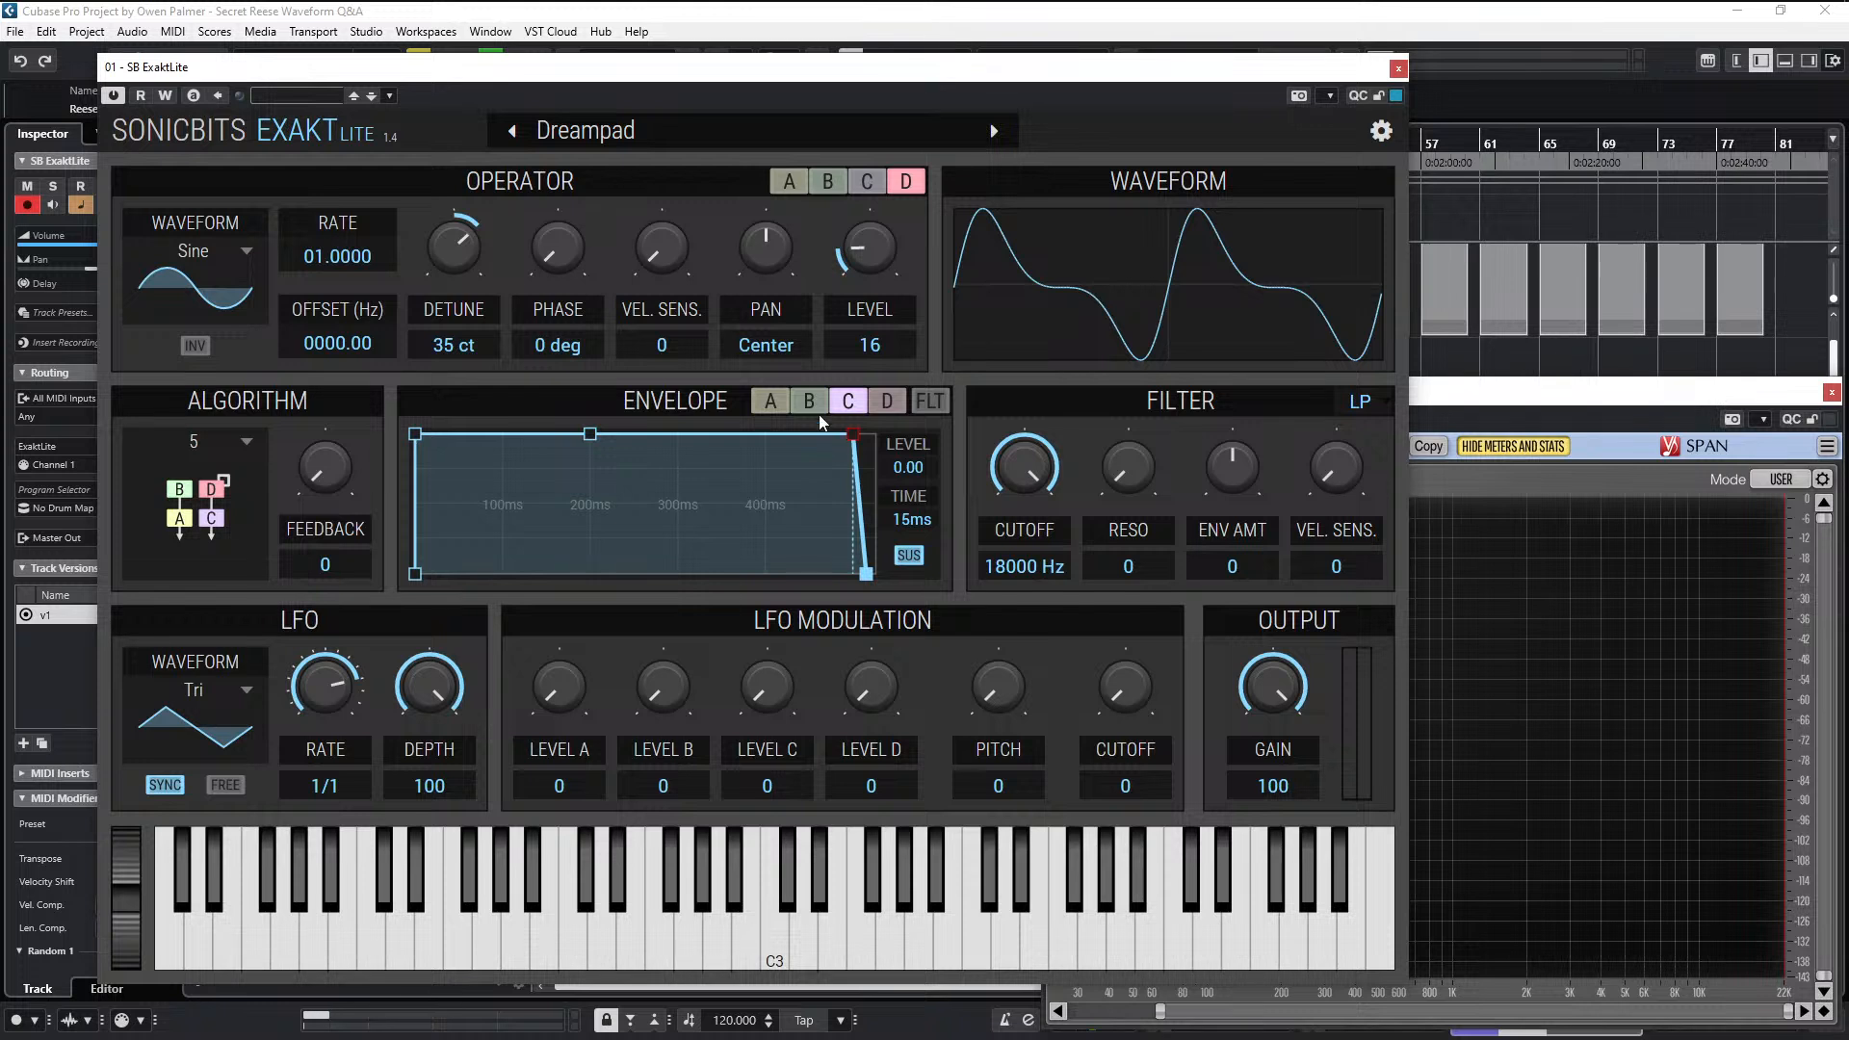
{"action": "left_click", "coordinate": [773, 401]}
{"action": "left_click", "coordinate": [858, 407]}
- Set the release time of the operator B and operator D envelopes to 25 ms each
{"action": "left_click", "coordinate": [812, 402]}
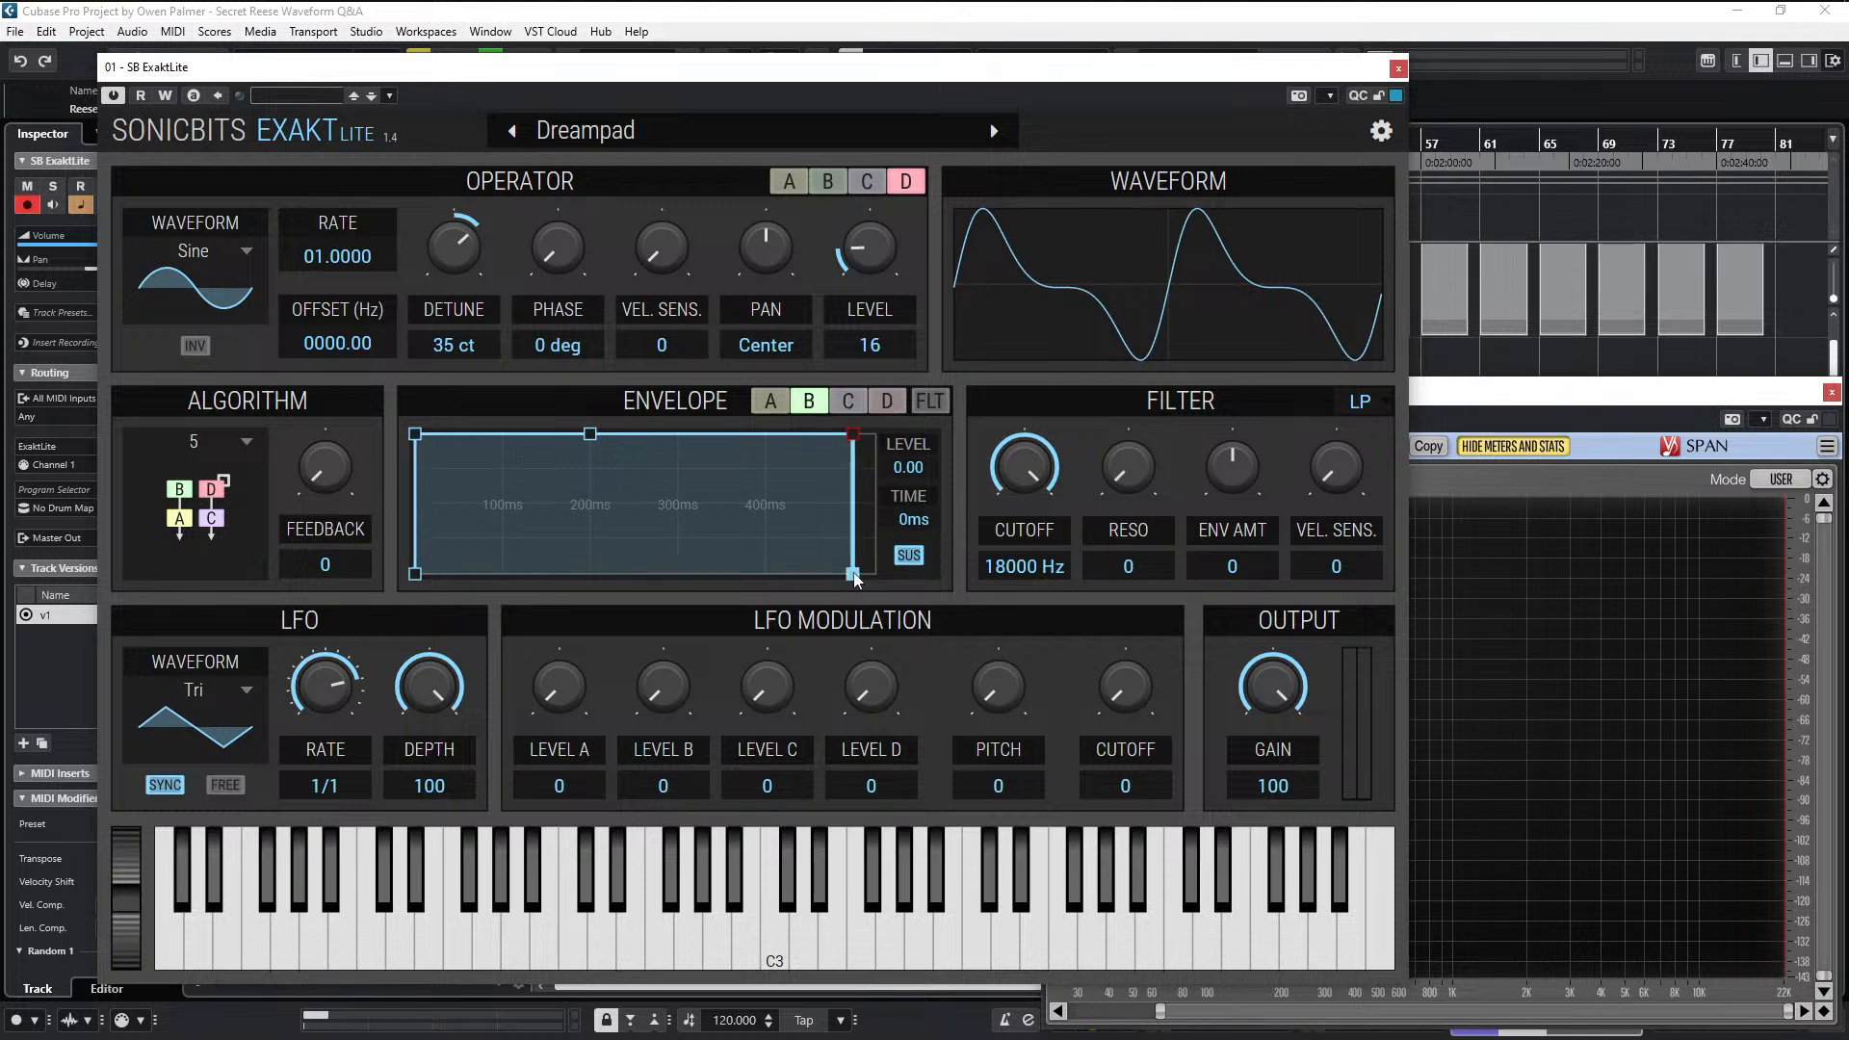
{"action": "left_click", "coordinate": [887, 400]}
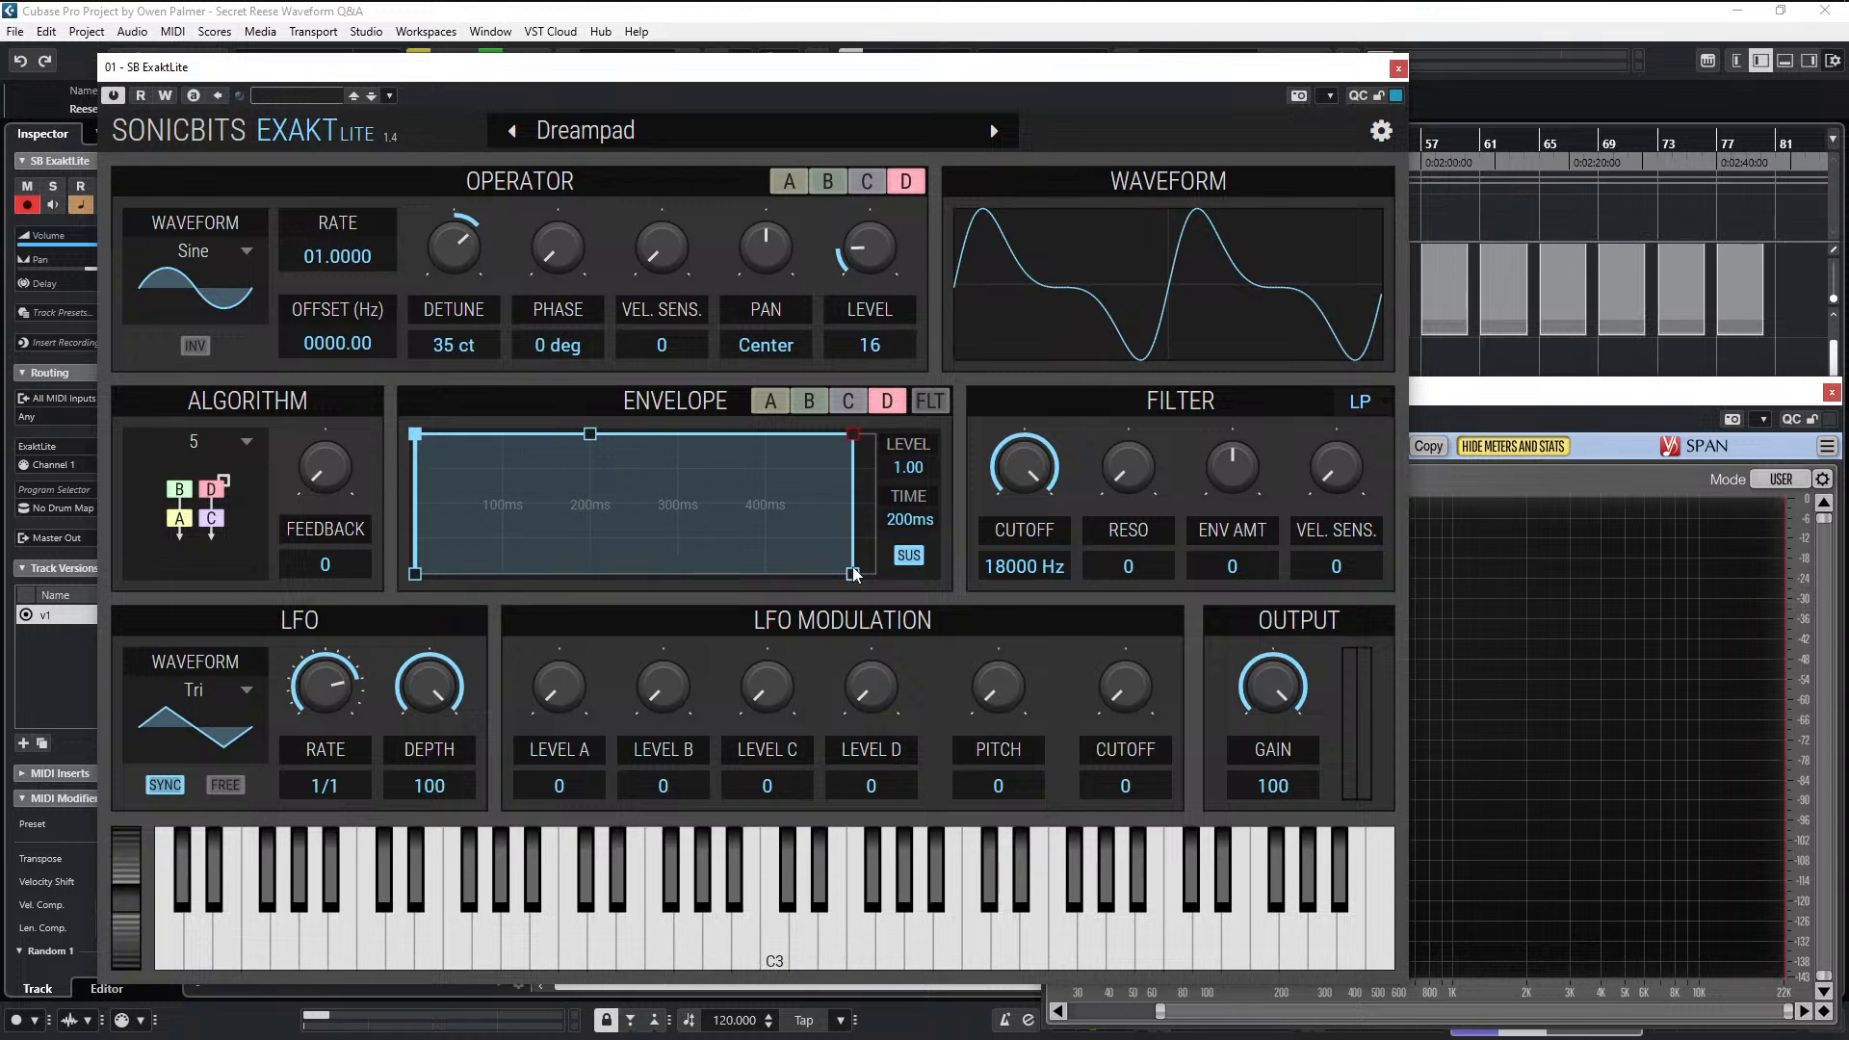
{"action": "left_click", "coordinate": [762, 401]}
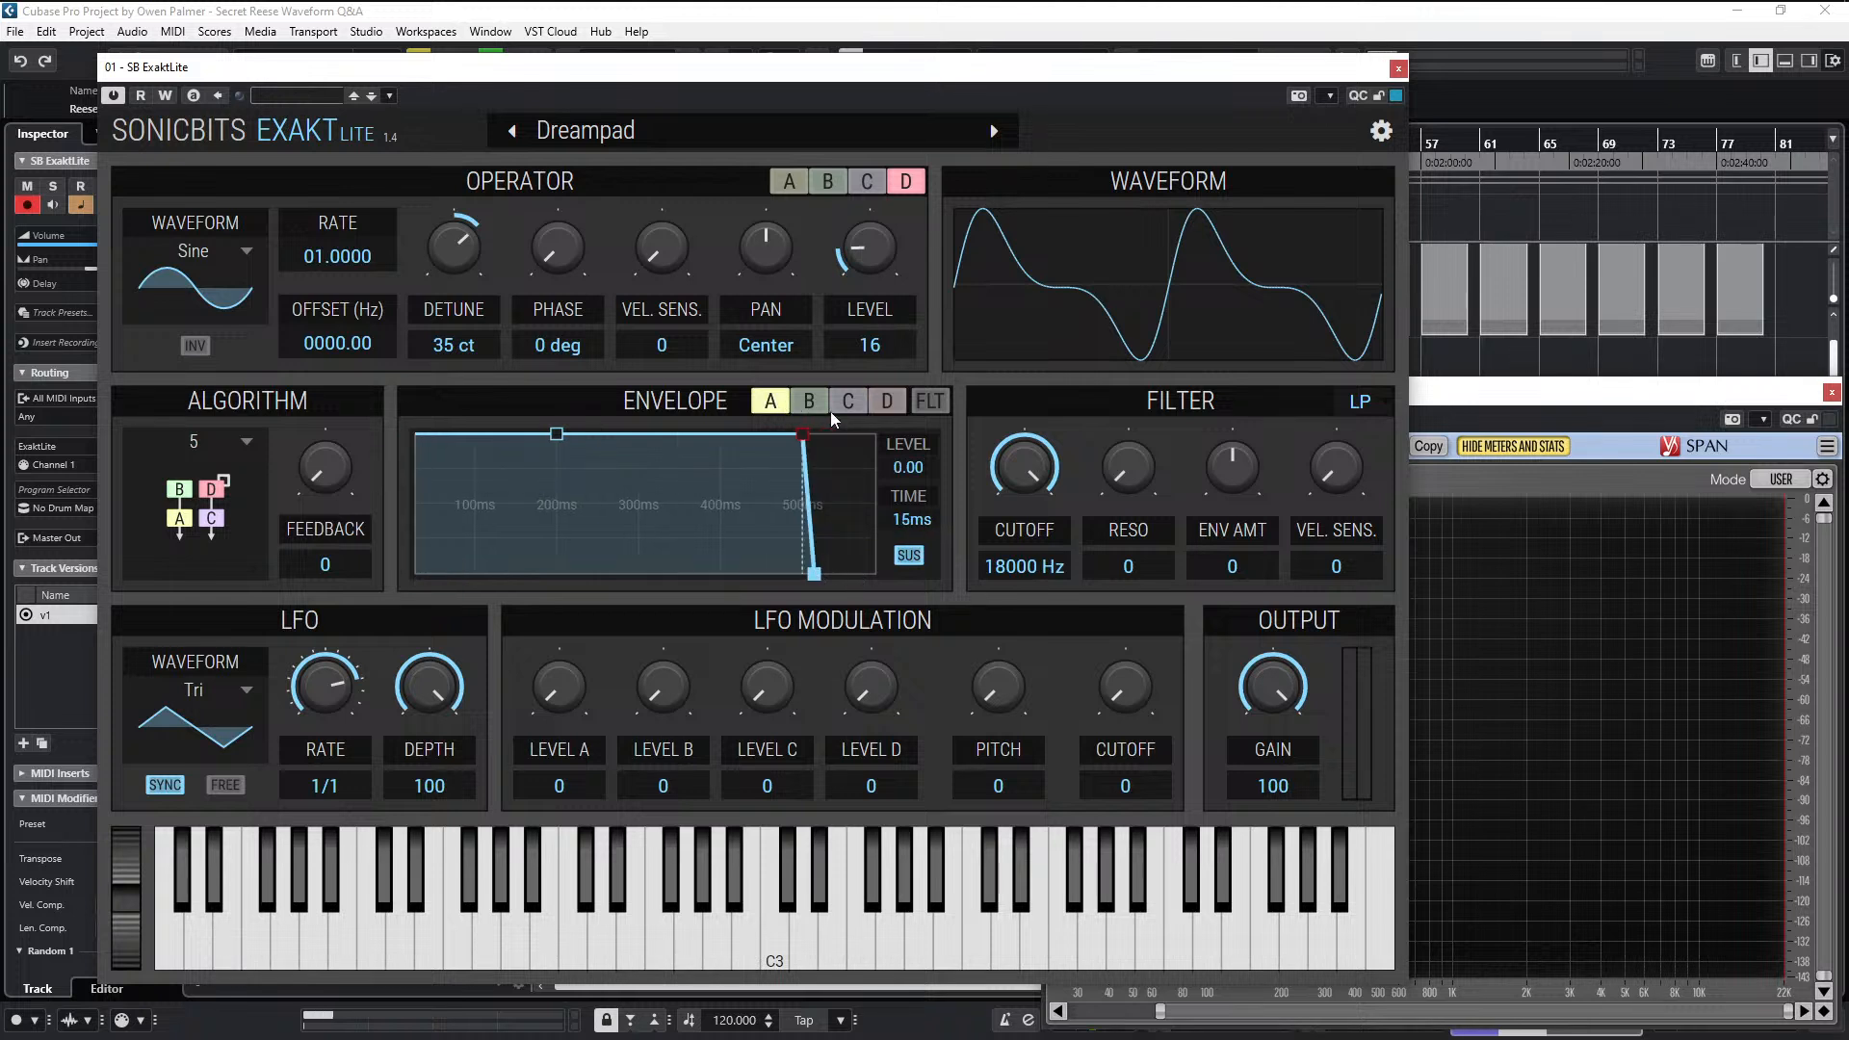
{"action": "left_click", "coordinate": [846, 406]}
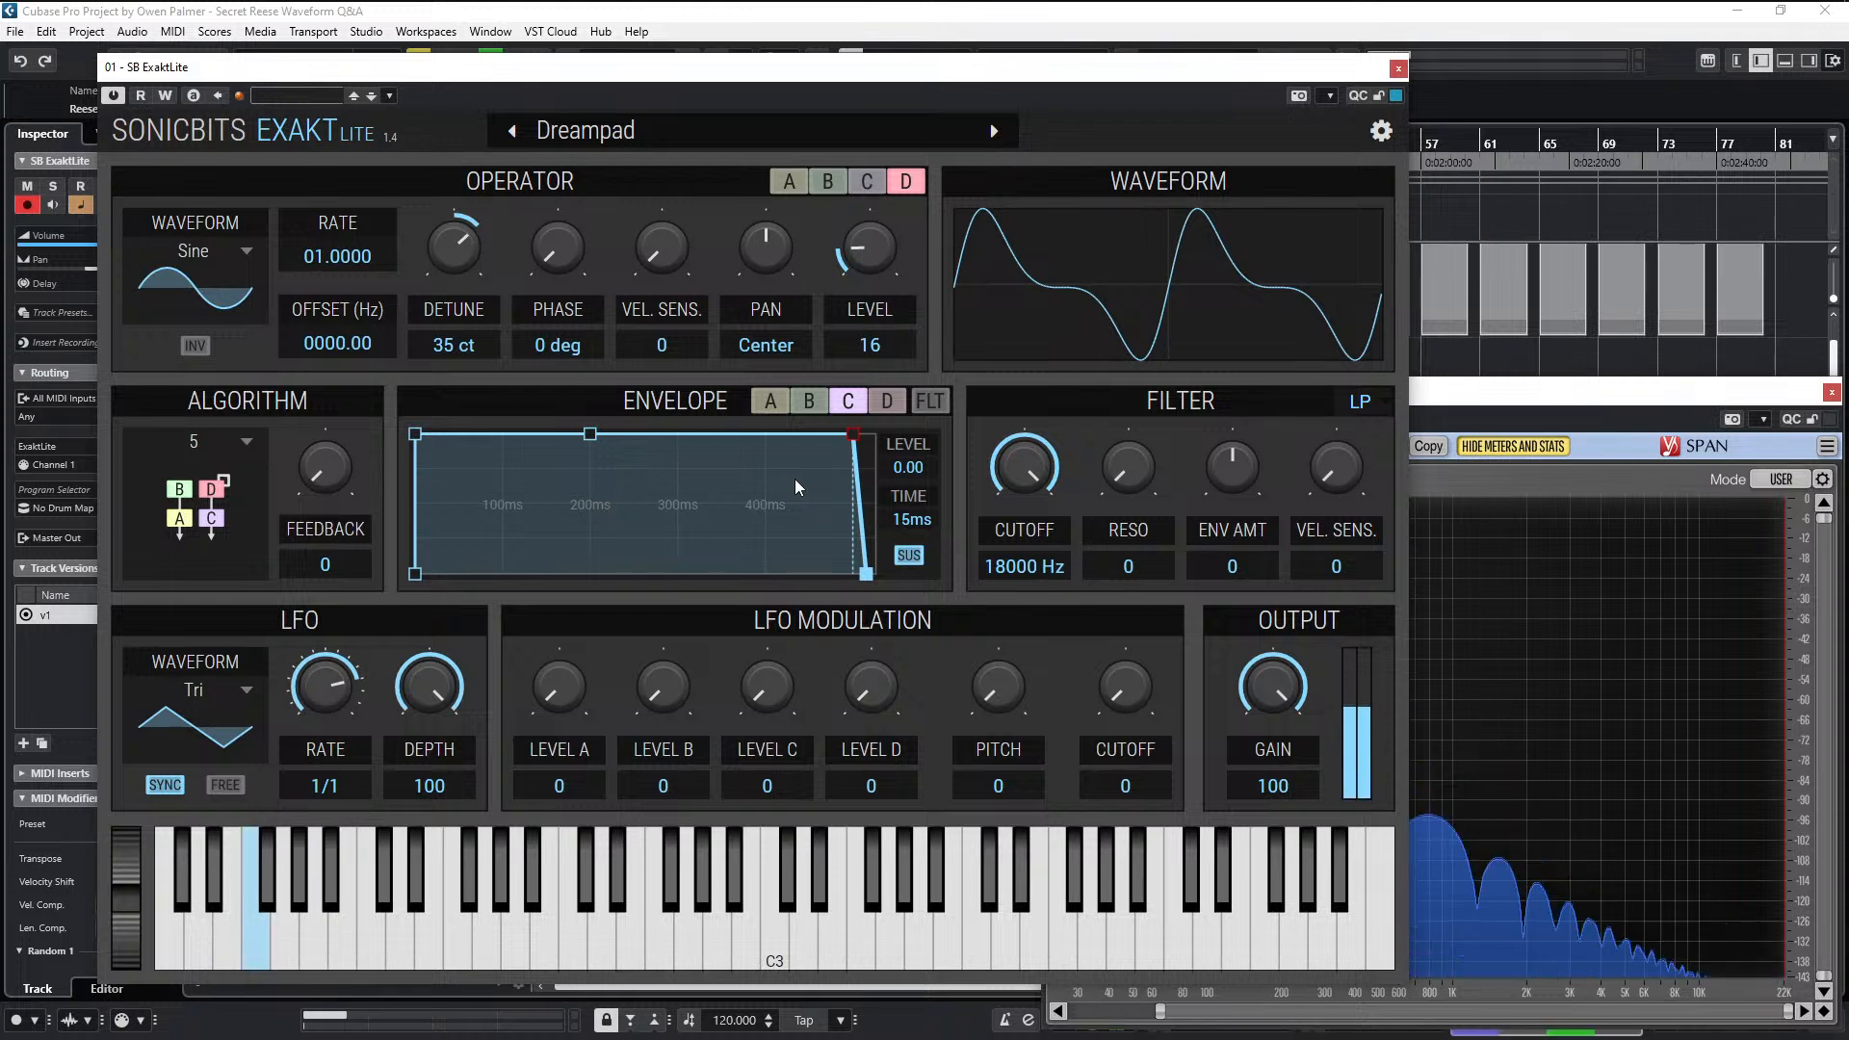
{"action": "left_click", "coordinate": [819, 406]}
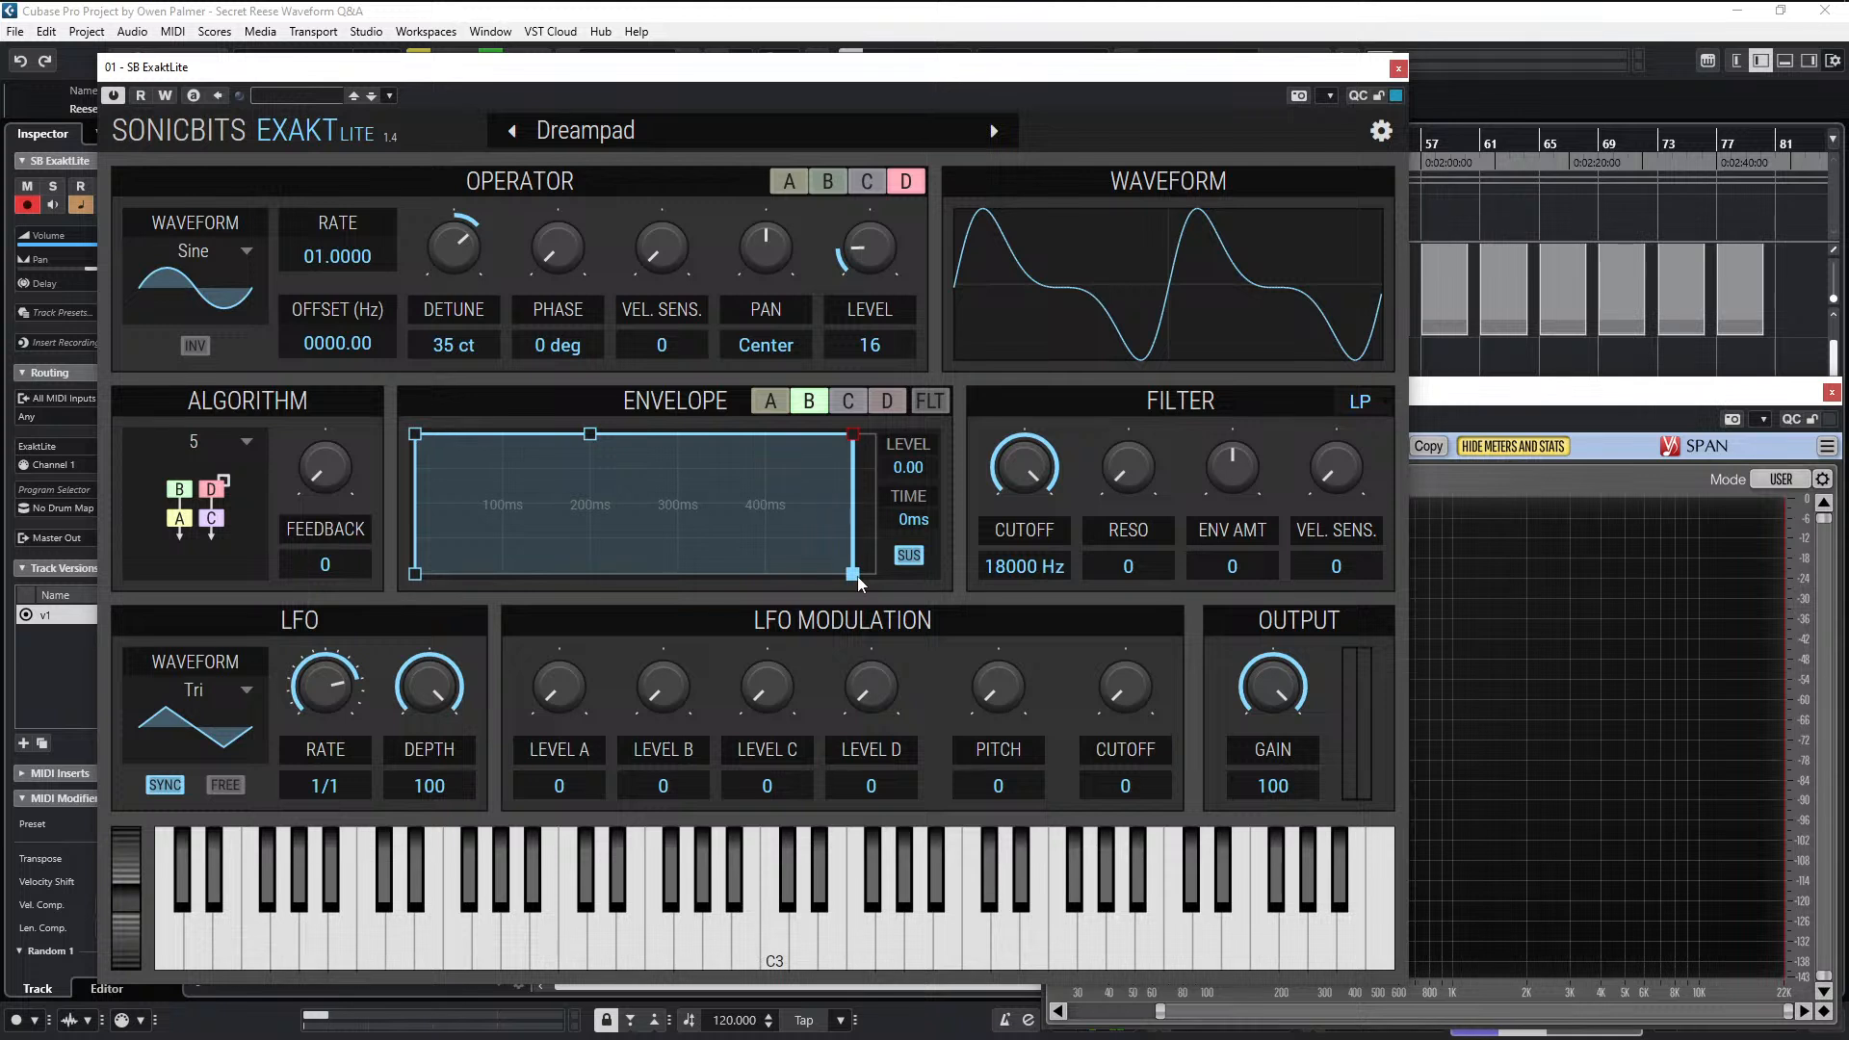
{"action": "left_click_drag", "start_coordinate": [857, 576], "coordinate": [896, 574]}
{"action": "left_click", "coordinate": [887, 401]}
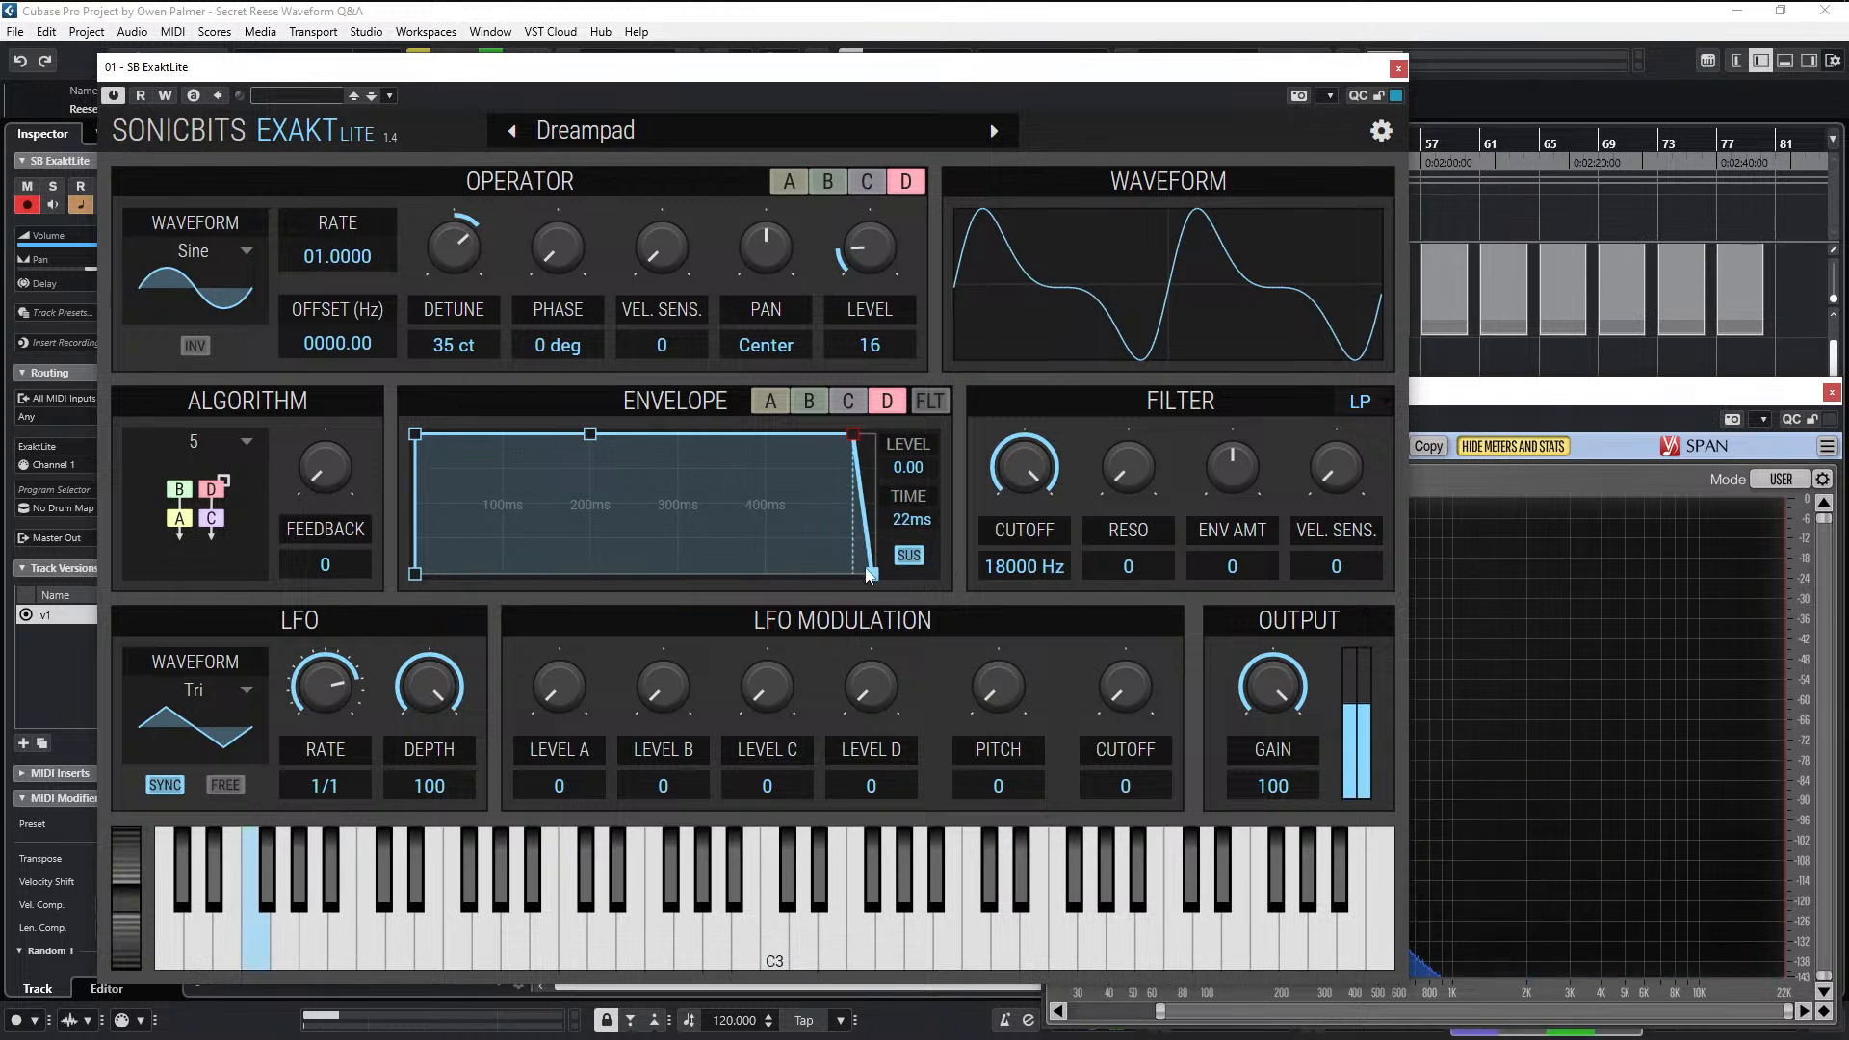
{"action": "left_click_drag", "start_coordinate": [873, 575], "coordinate": [897, 586]}
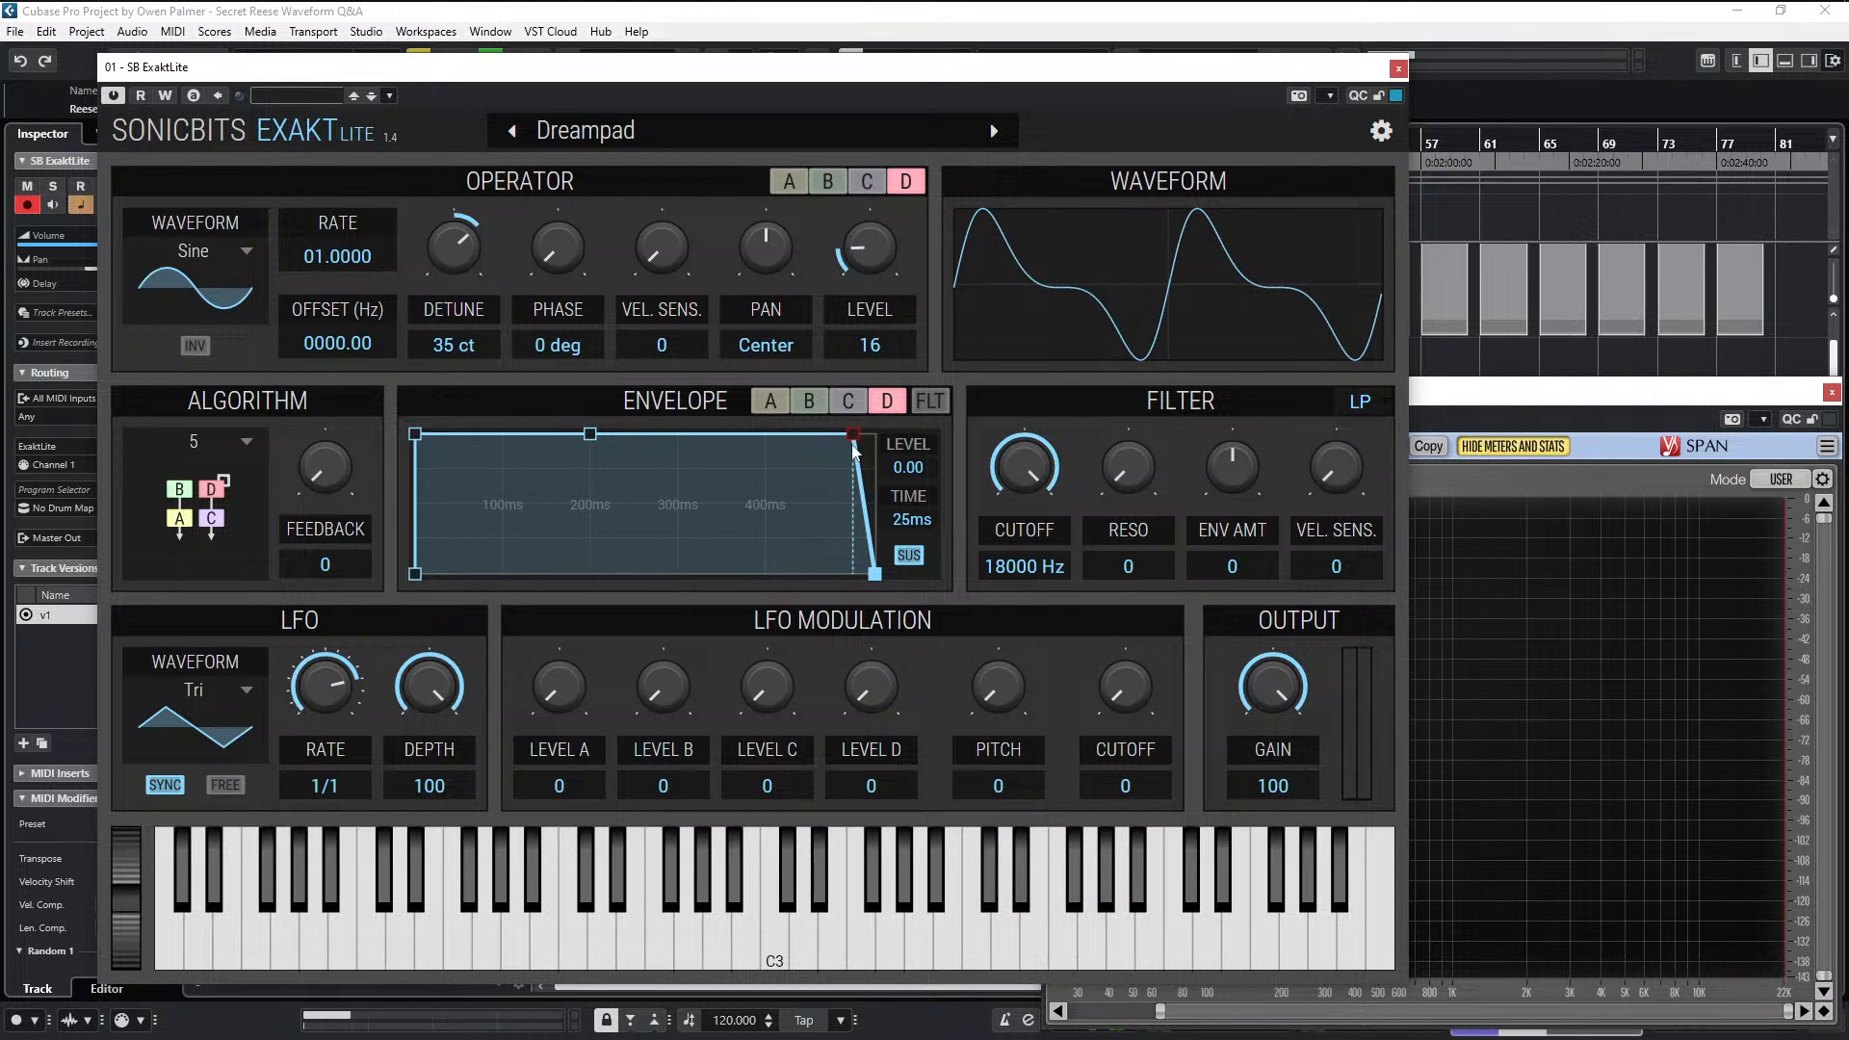
{"action": "left_click", "coordinate": [820, 402]}
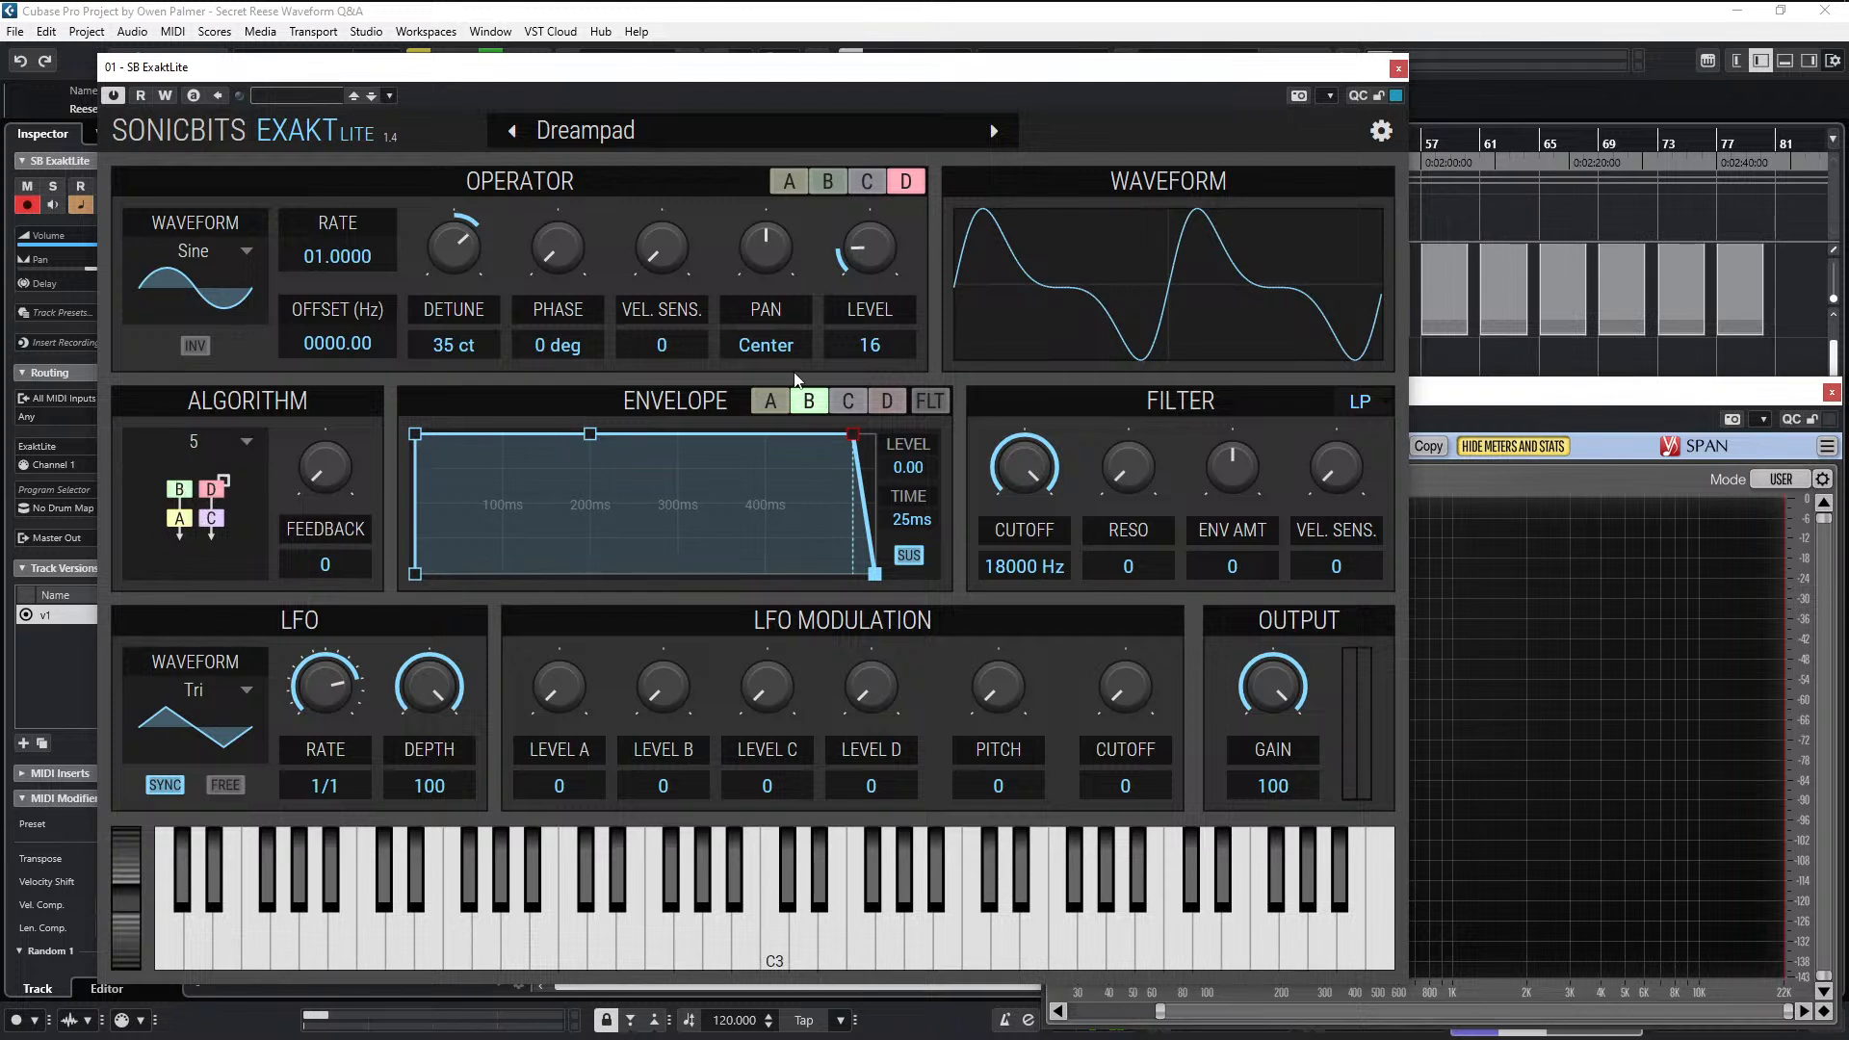
- Set the attack time of operator A's envelope to 6 ms and operator C's to 5 ms
{"action": "left_click", "coordinate": [779, 407]}
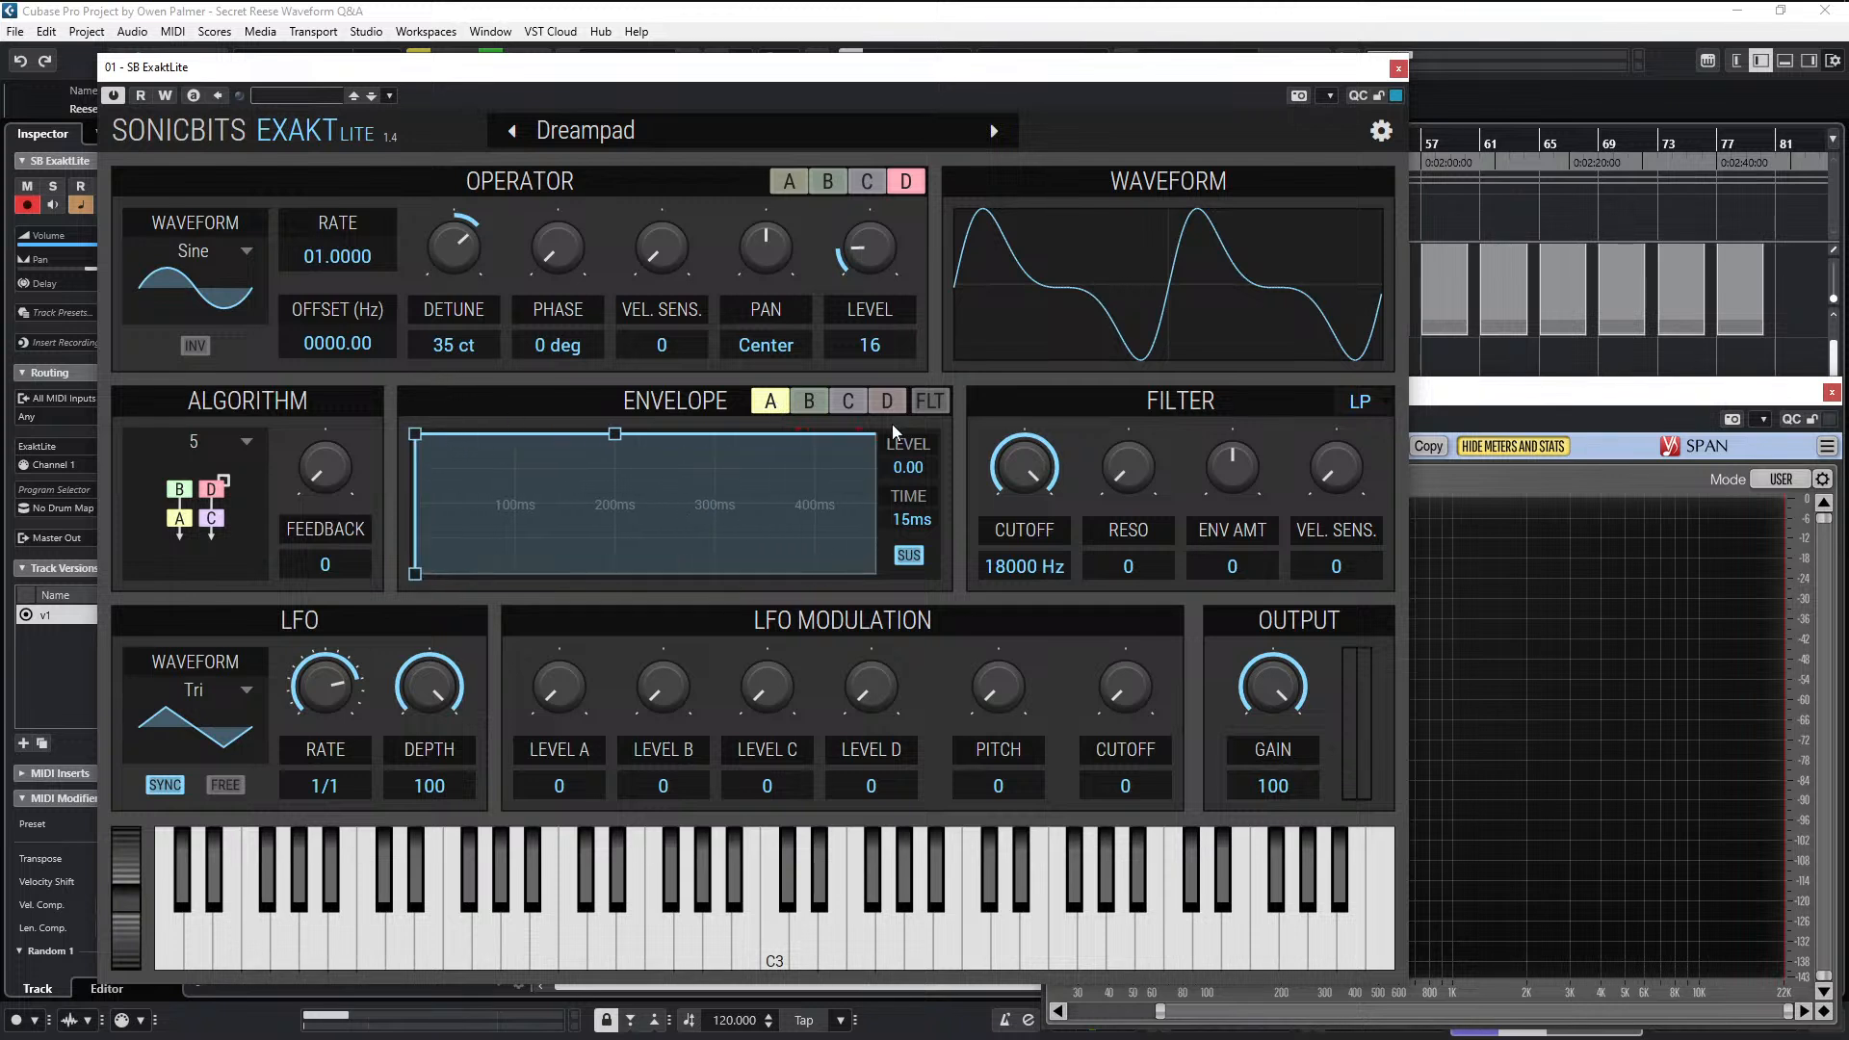
{"action": "left_click", "coordinate": [414, 429]}
{"action": "left_click_drag", "start_coordinate": [414, 431], "coordinate": [420, 436]}
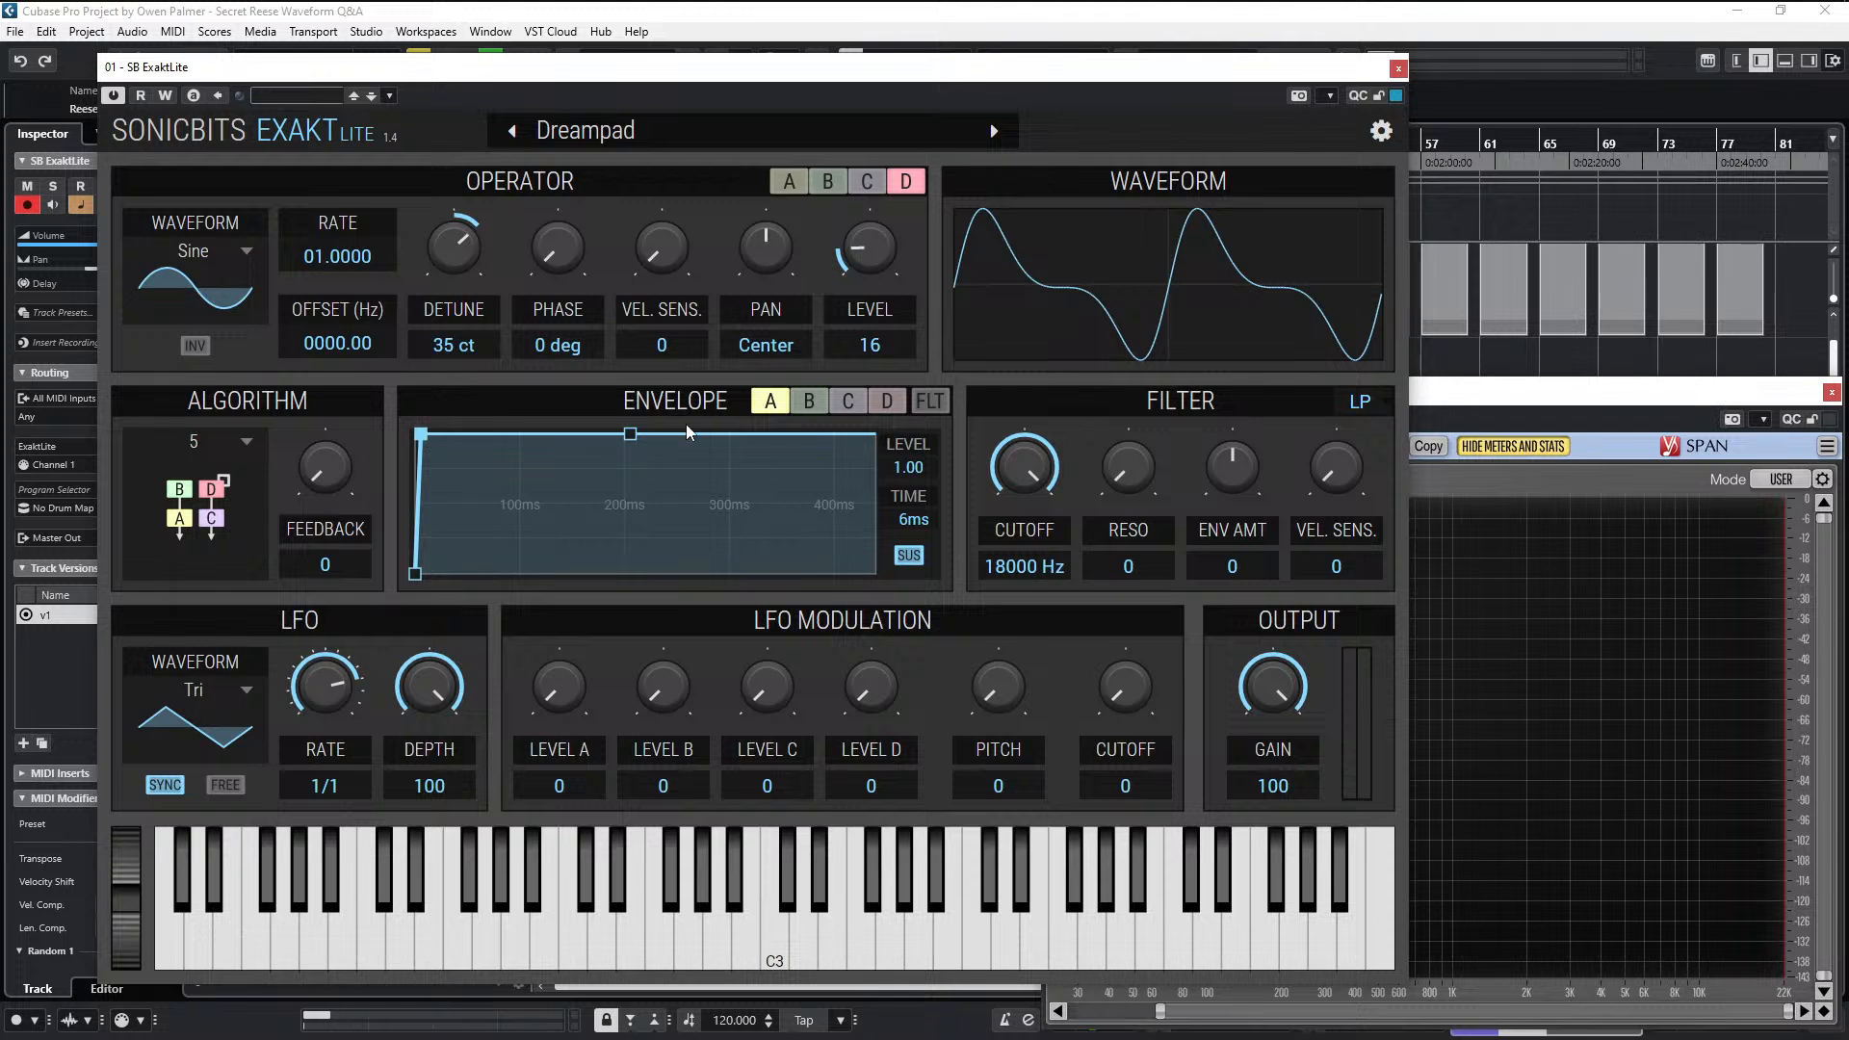
{"action": "left_click", "coordinate": [849, 402]}
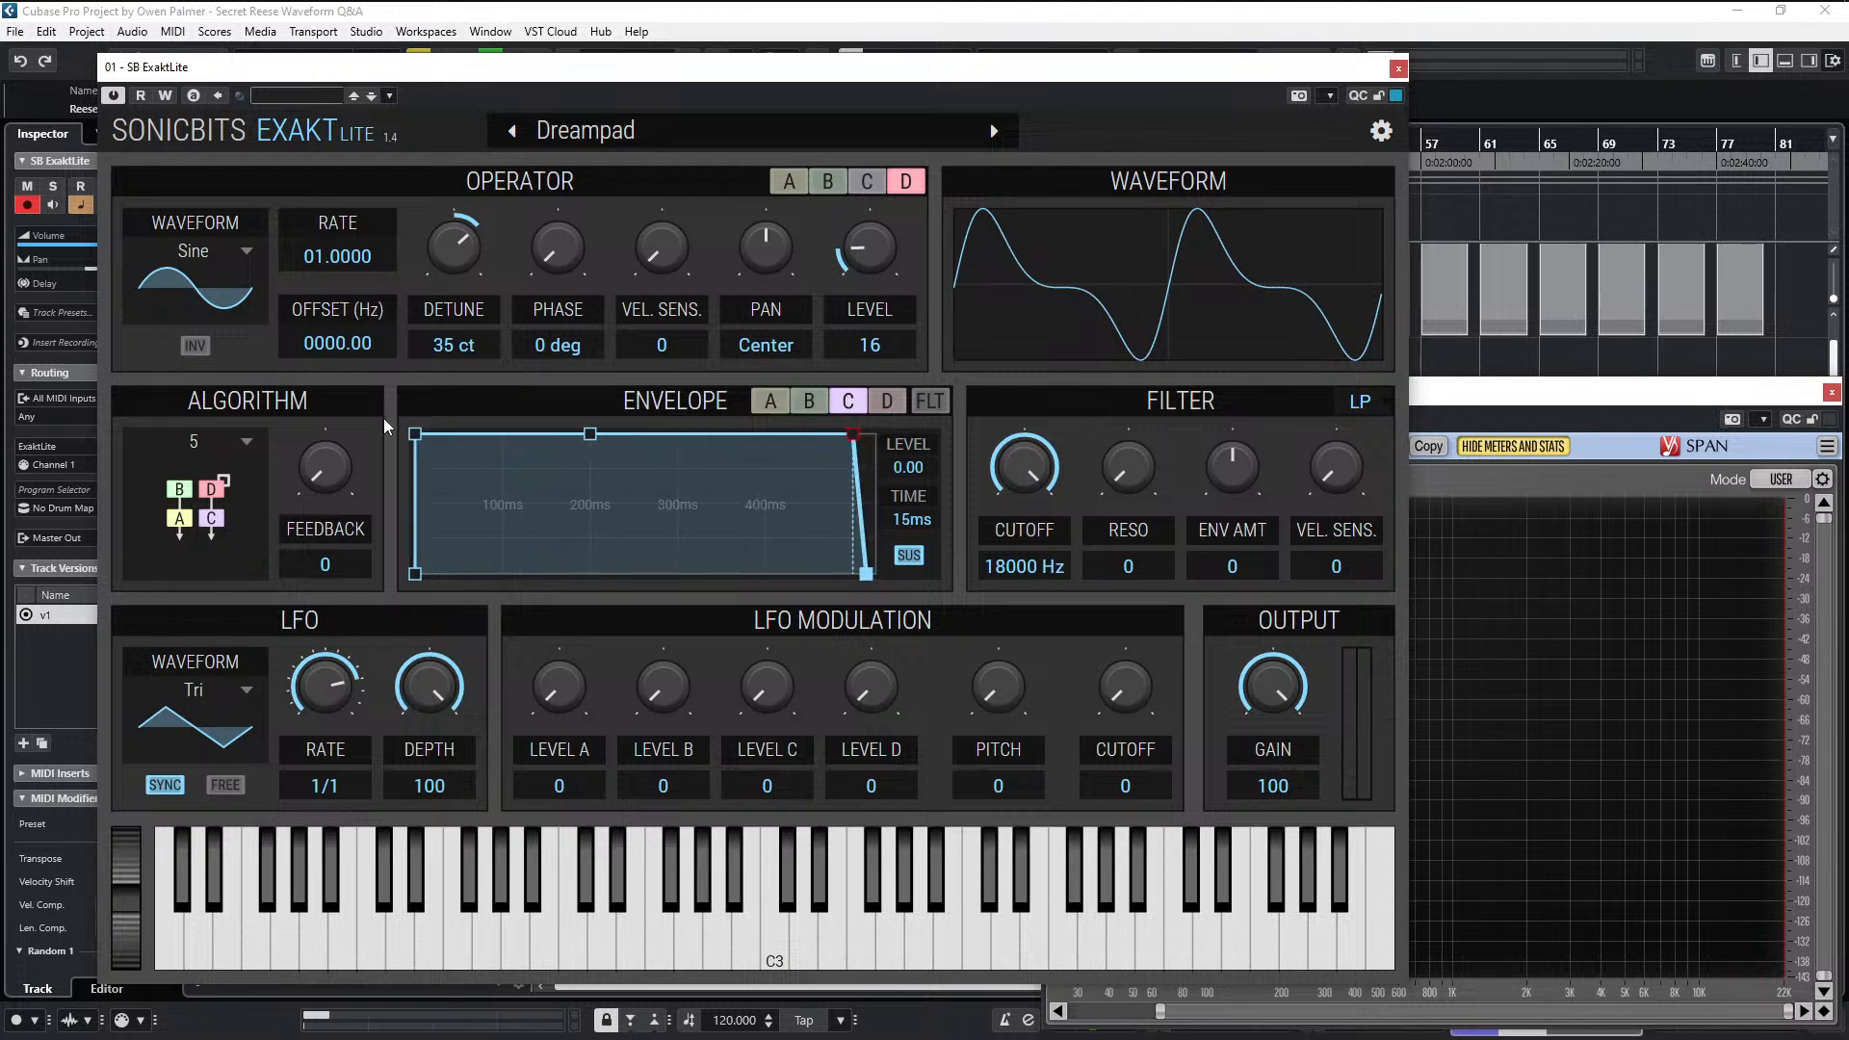
{"action": "left_click_drag", "start_coordinate": [417, 436], "coordinate": [424, 412]}
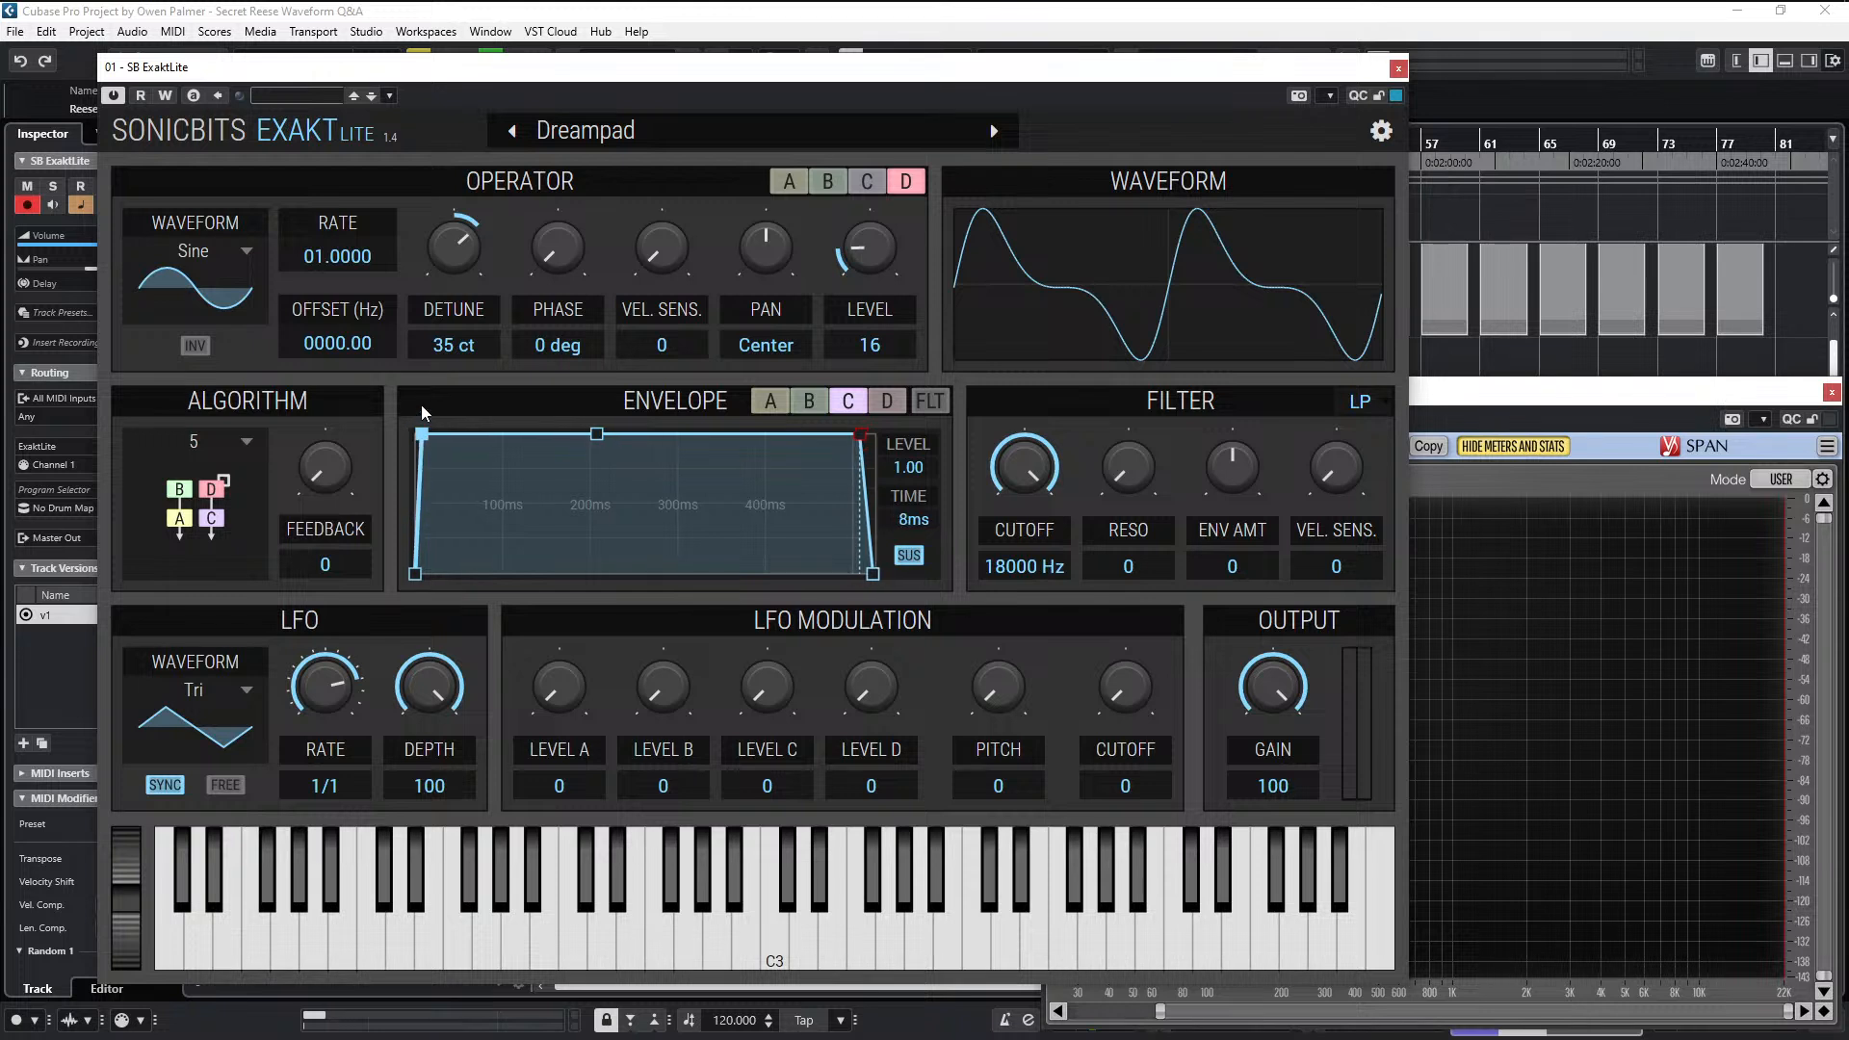
{"action": "left_click_drag", "start_coordinate": [419, 481], "coordinate": [595, 52]}
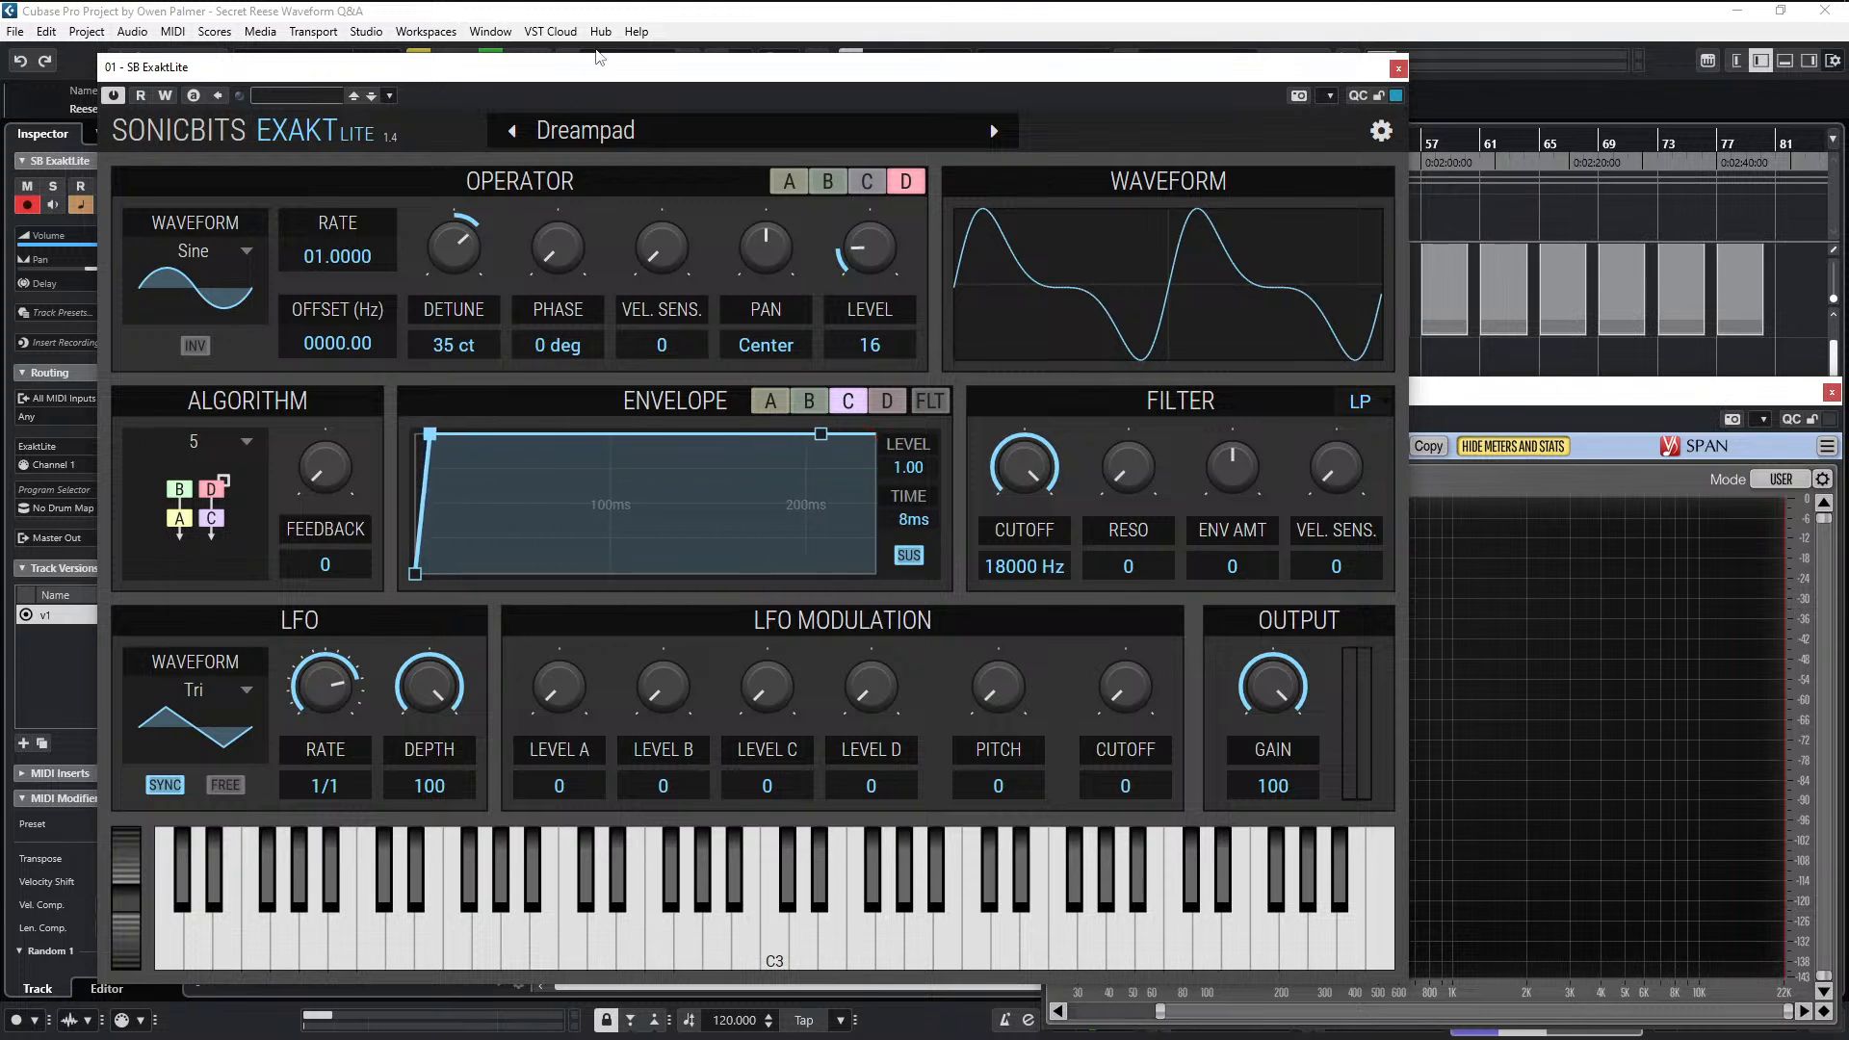
{"action": "left_click_drag", "start_coordinate": [434, 434], "coordinate": [427, 433]}
- Raise the level of modulators B and D to 19 each and audition the sound
{"action": "left_click", "coordinate": [784, 183]}
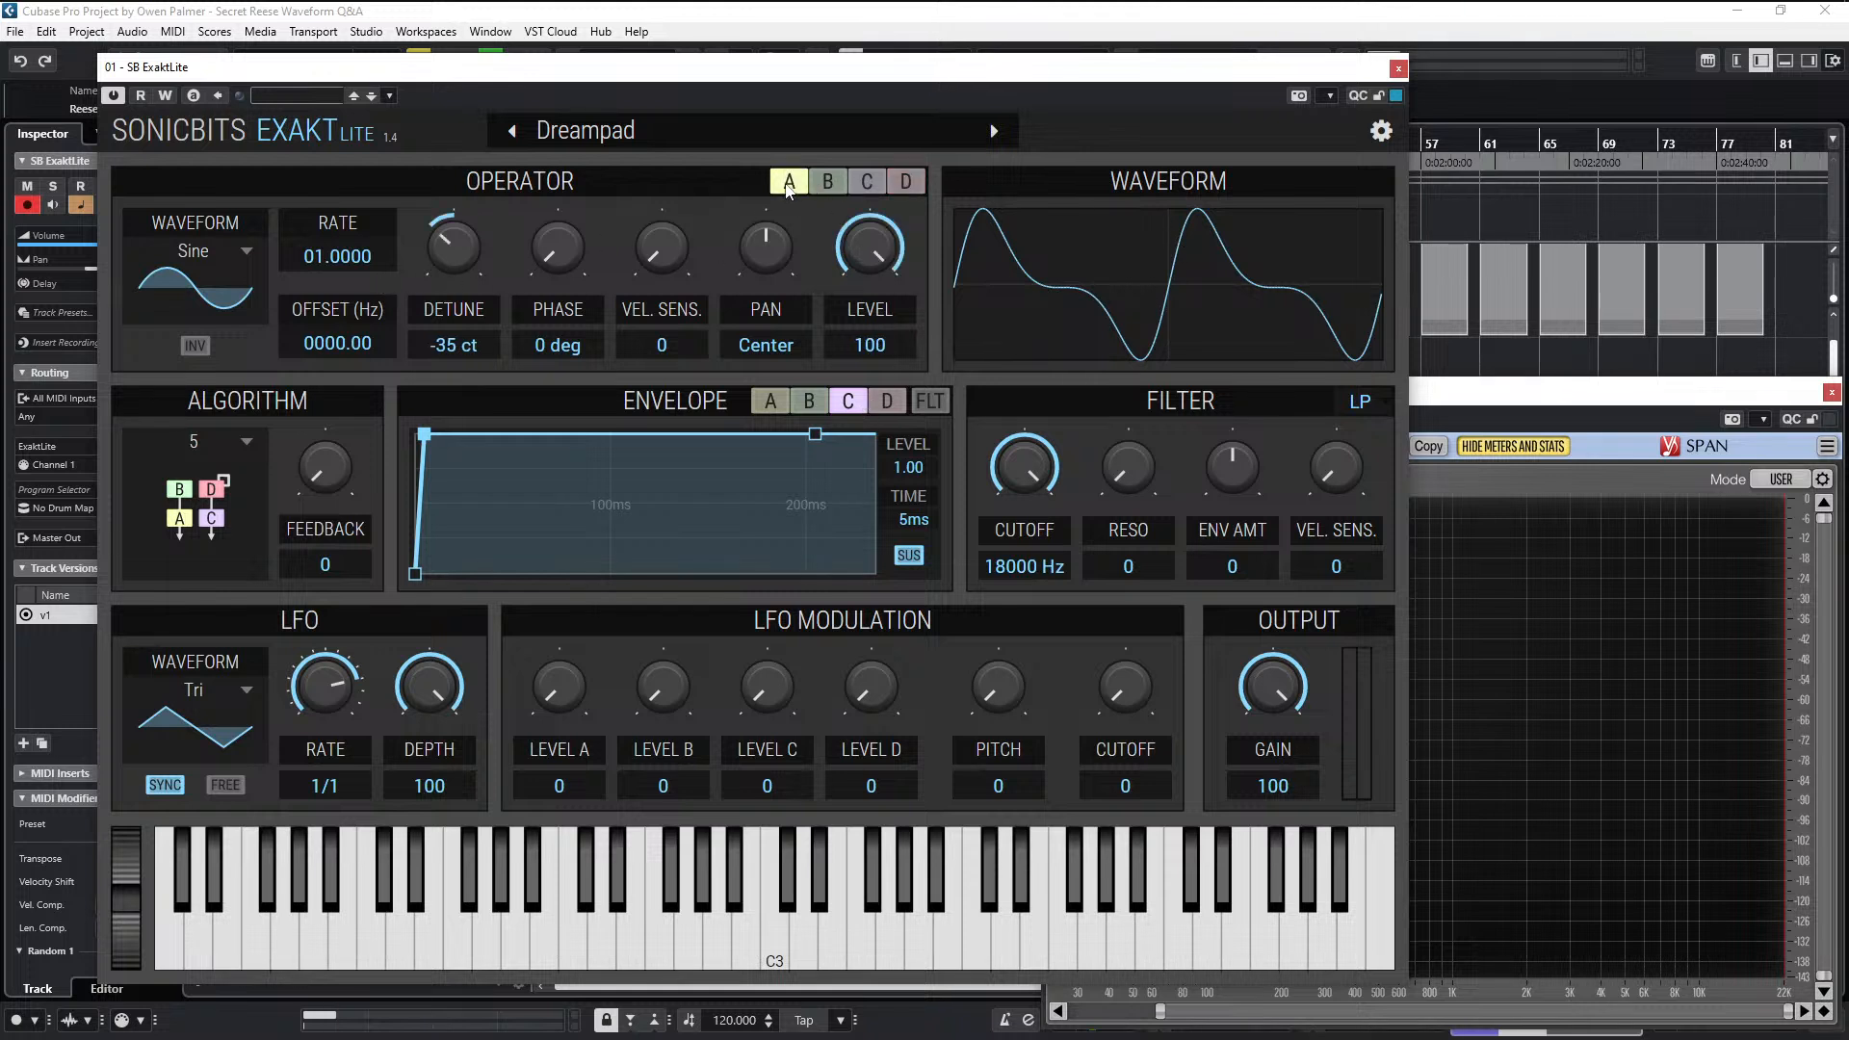
{"action": "left_click", "coordinate": [910, 183]}
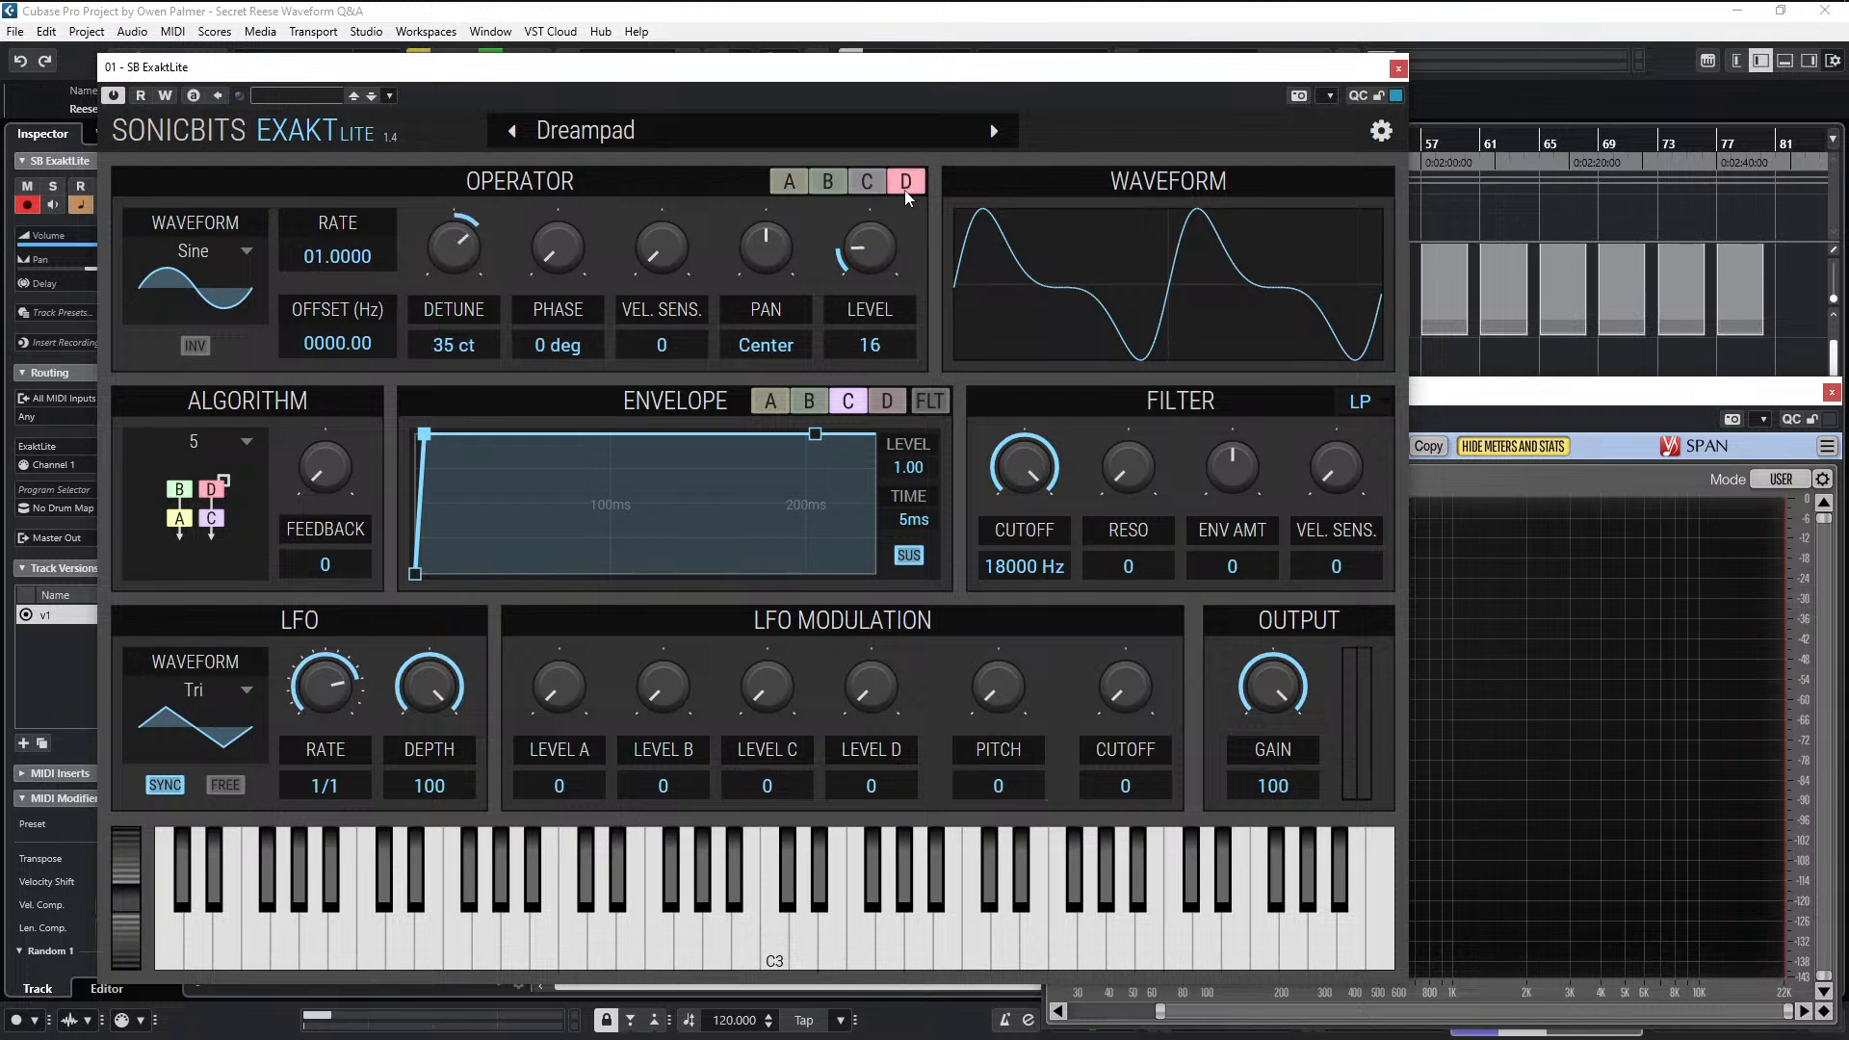
{"action": "left_click", "coordinate": [823, 182]}
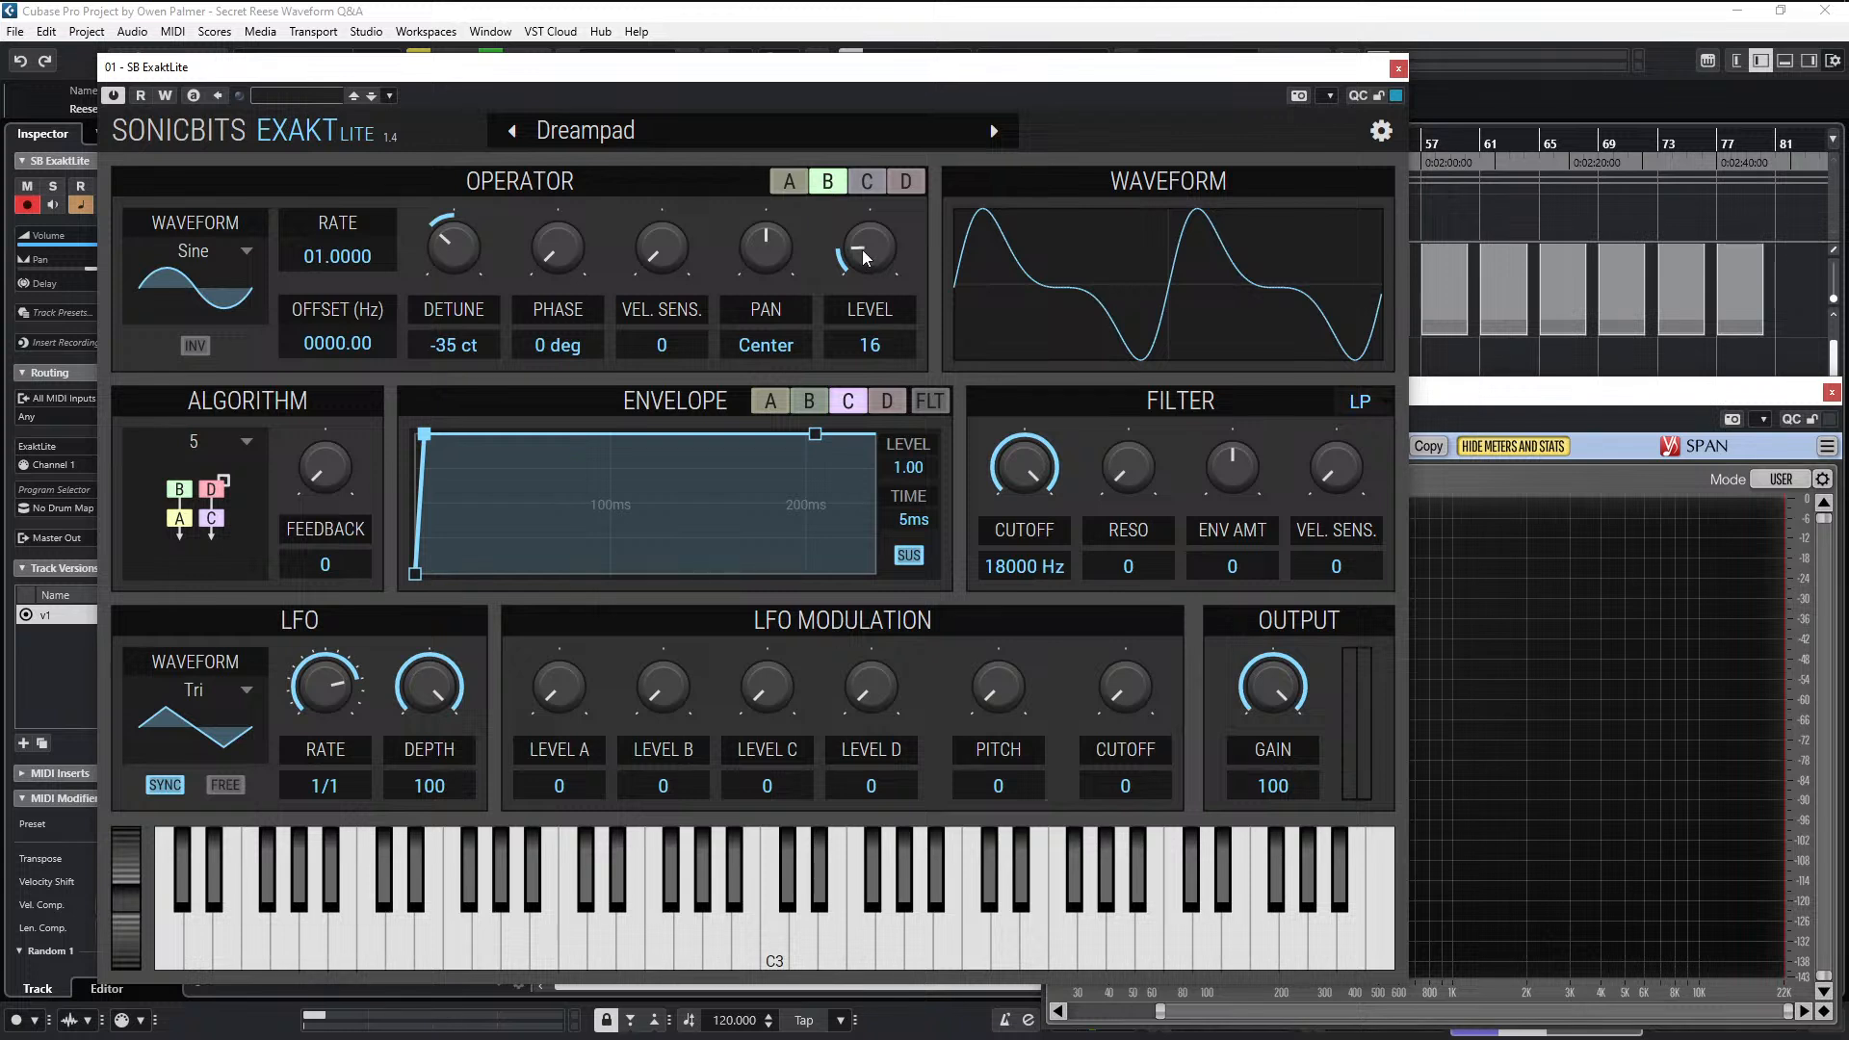
{"action": "scroll", "coordinate": [870, 261], "scroll_direction": "up", "scroll_amount": 3}
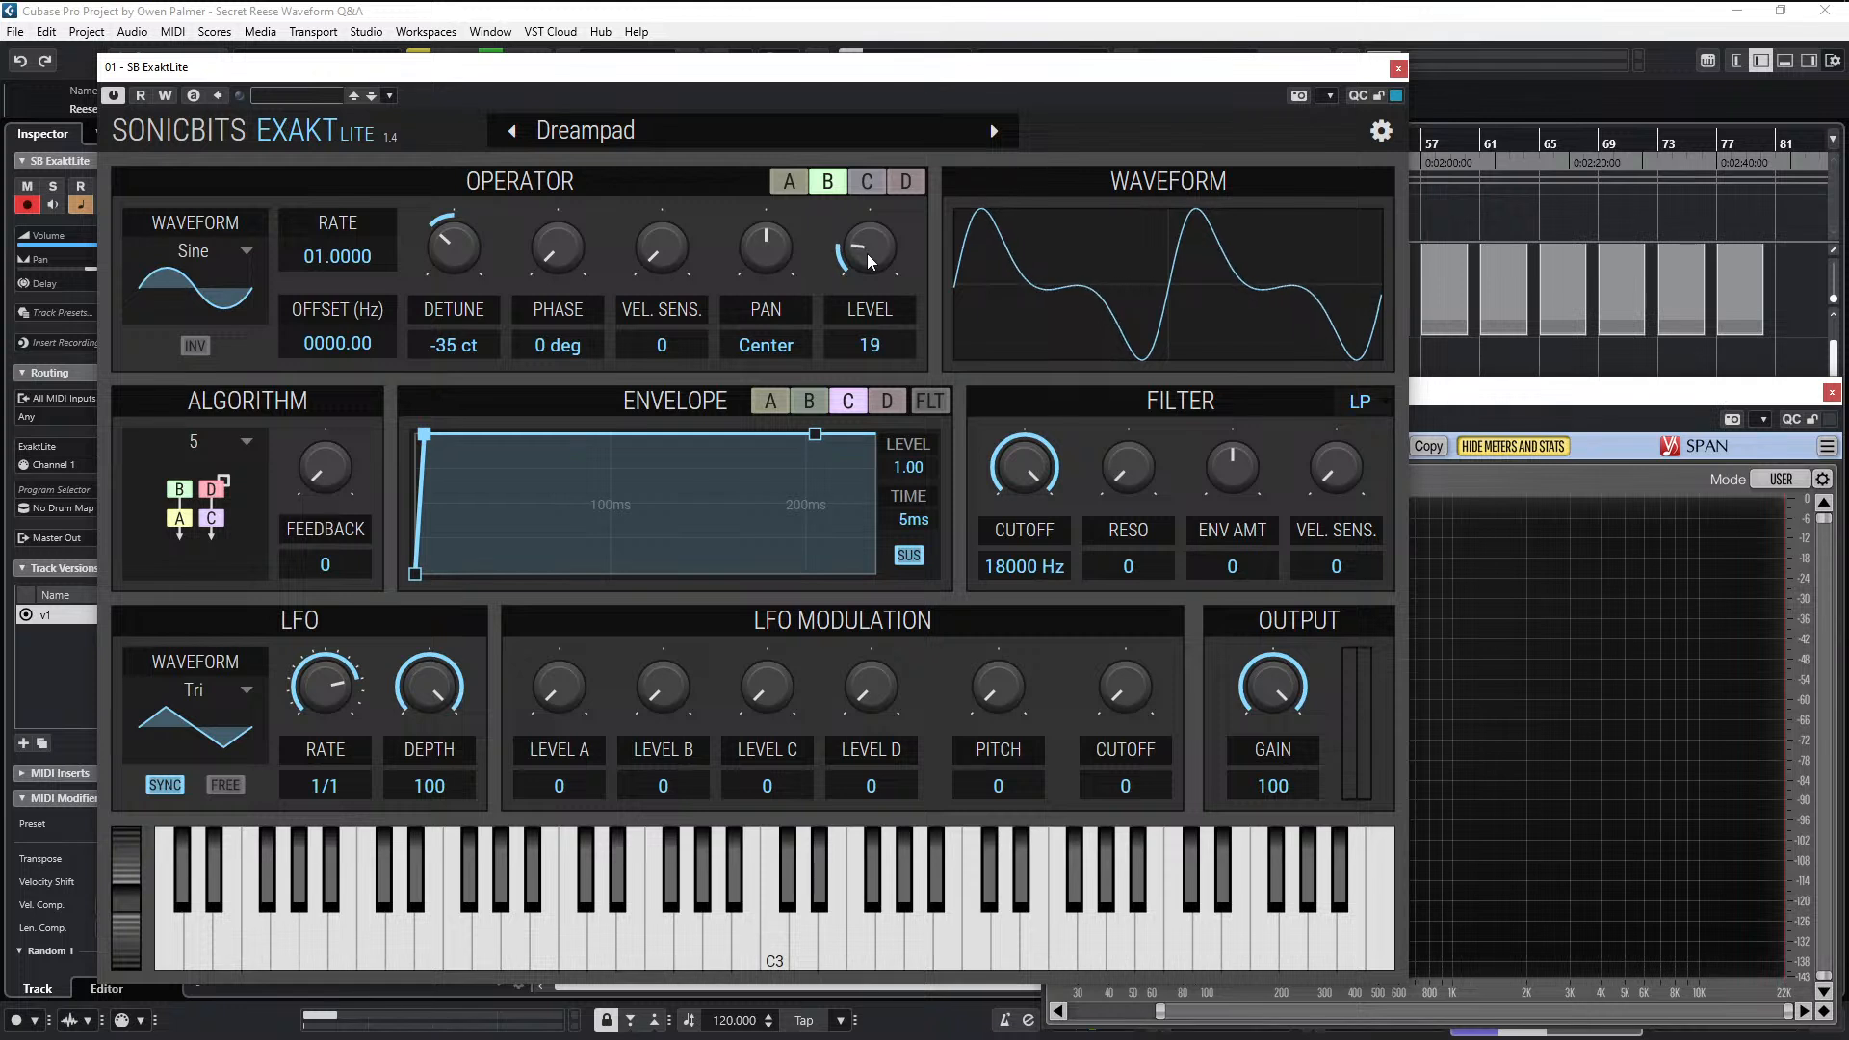
{"action": "left_click", "coordinate": [906, 182]}
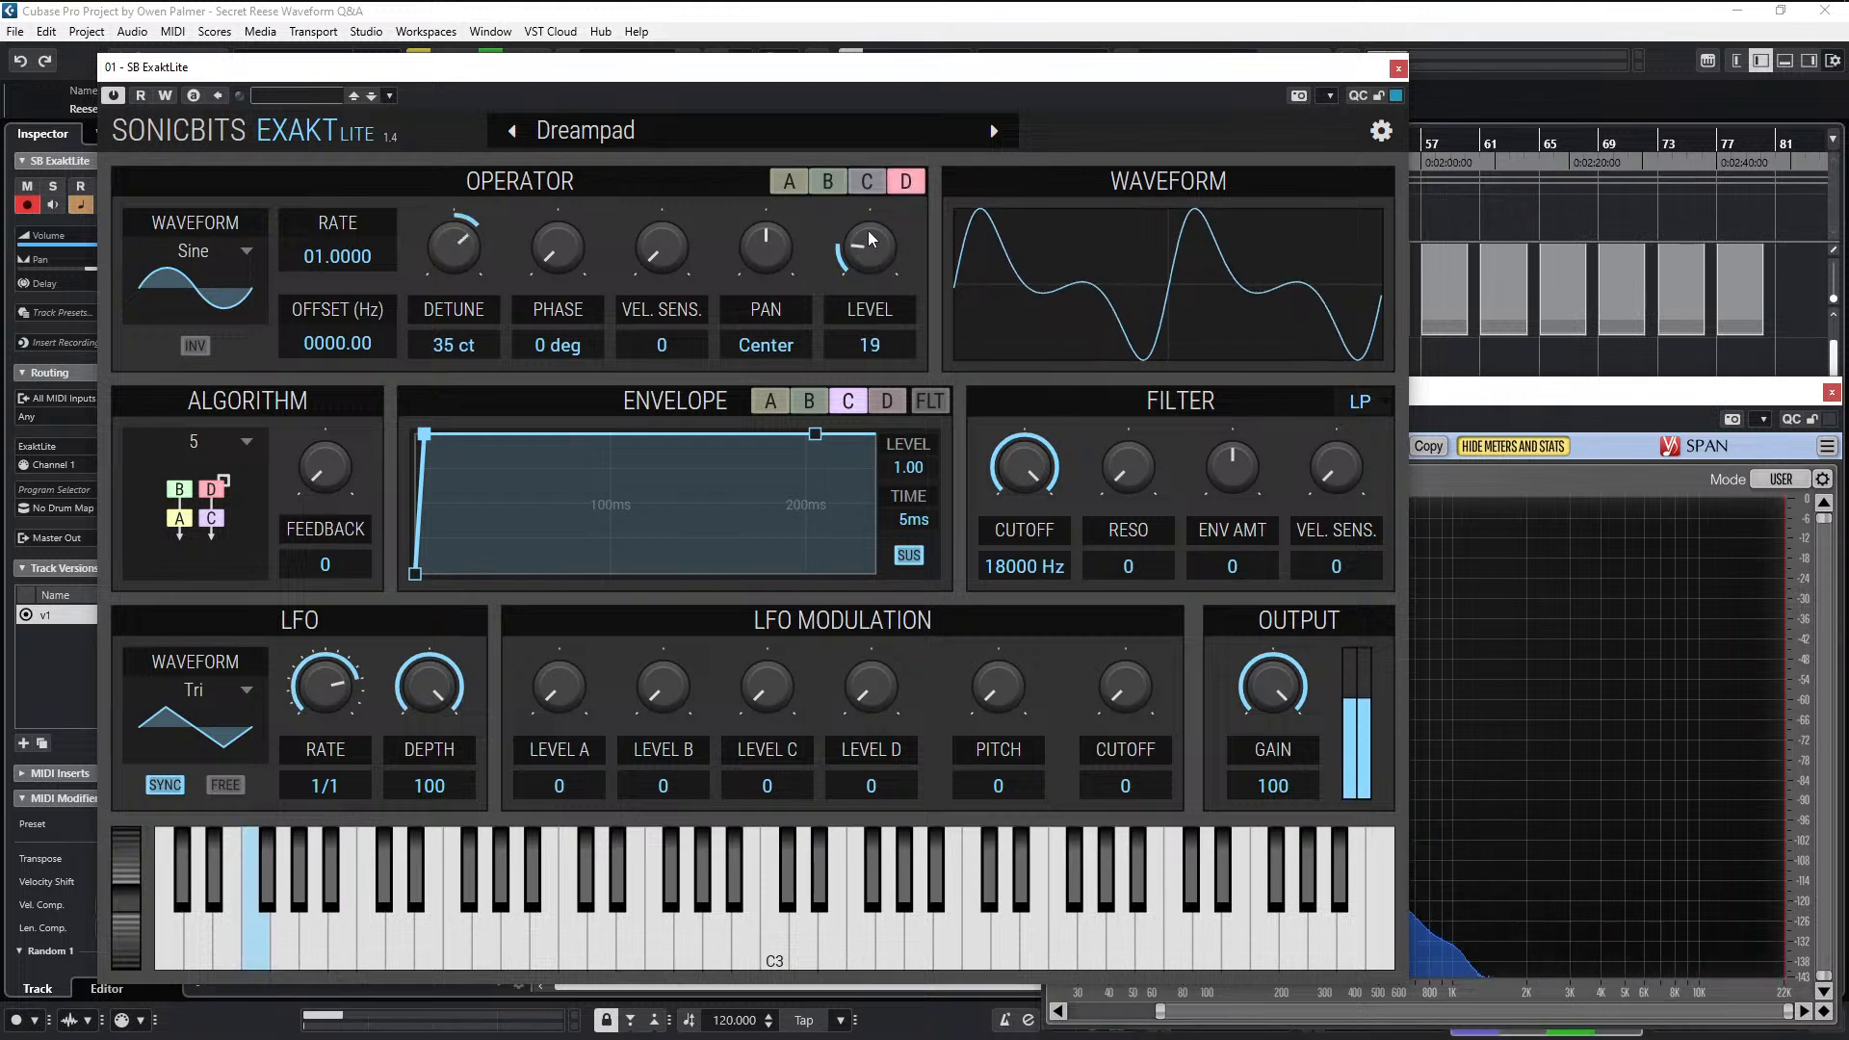
{"action": "left_click", "coordinate": [834, 181]}
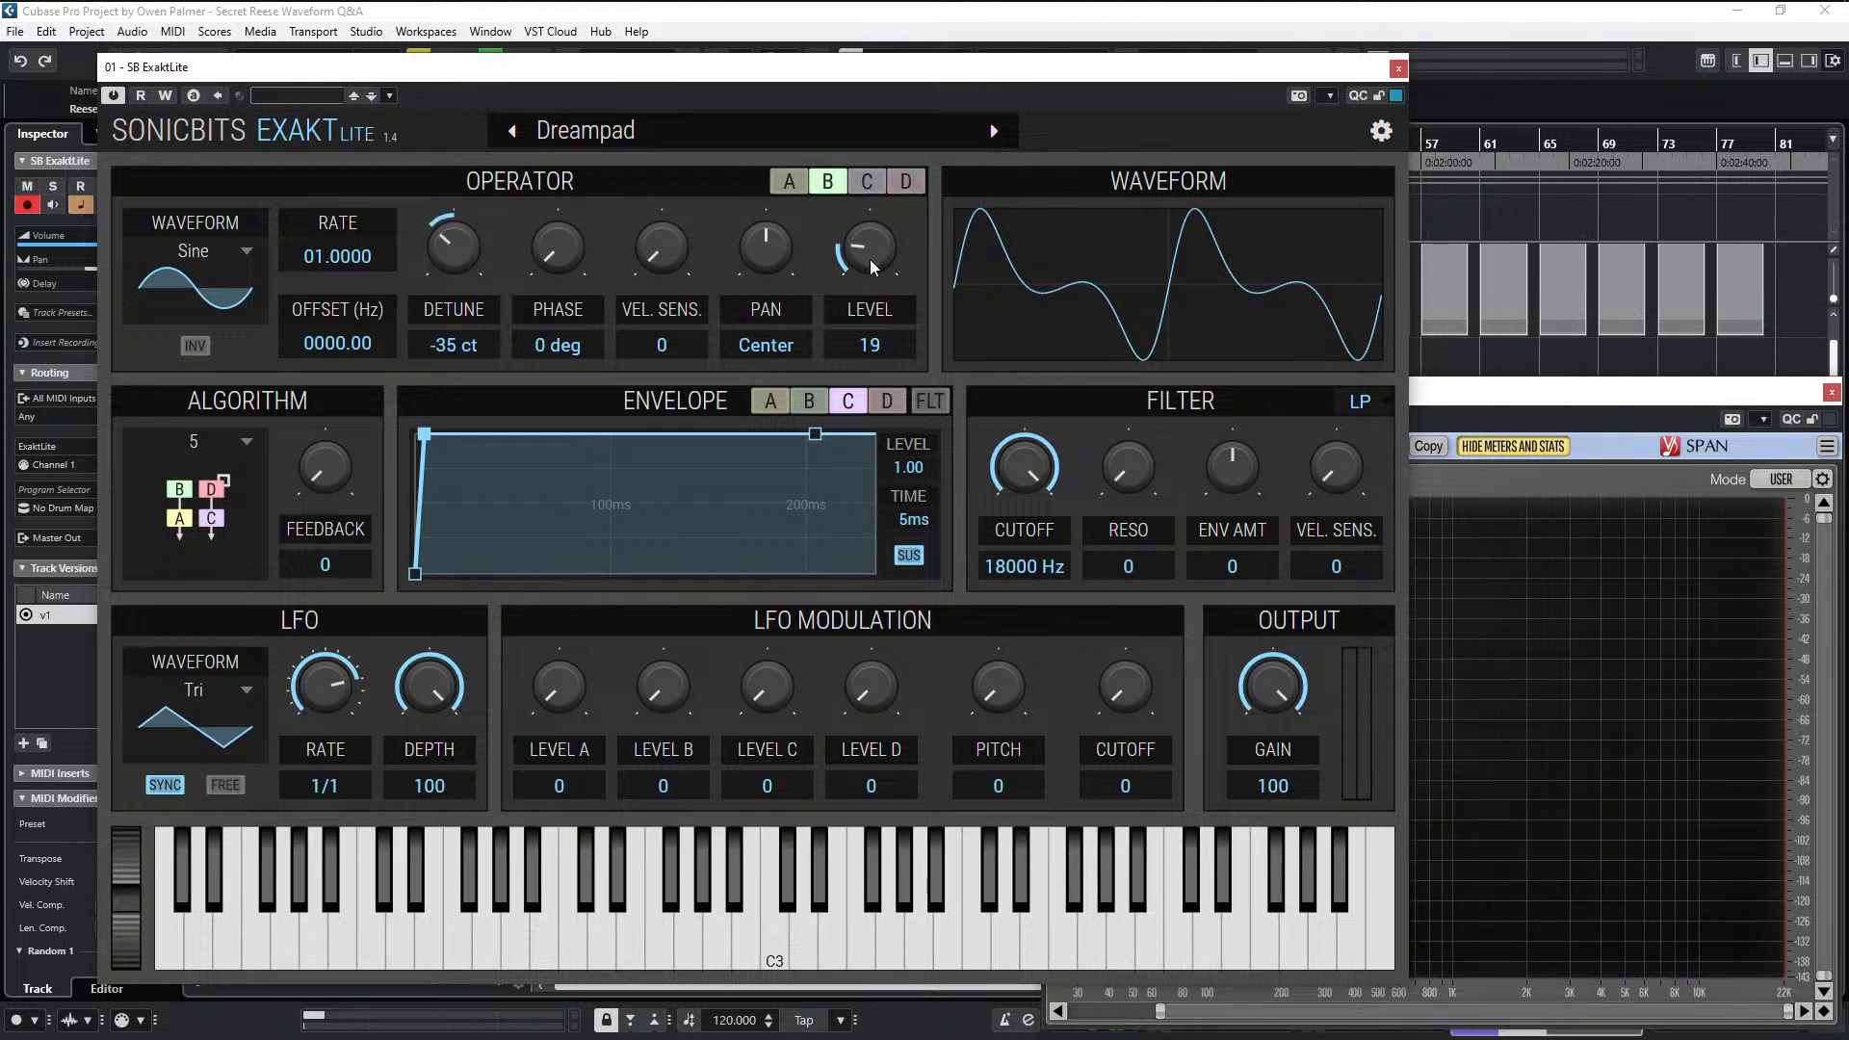
- Set the level of modulators D and B to 20 each
{"action": "left_click", "coordinate": [903, 185]}
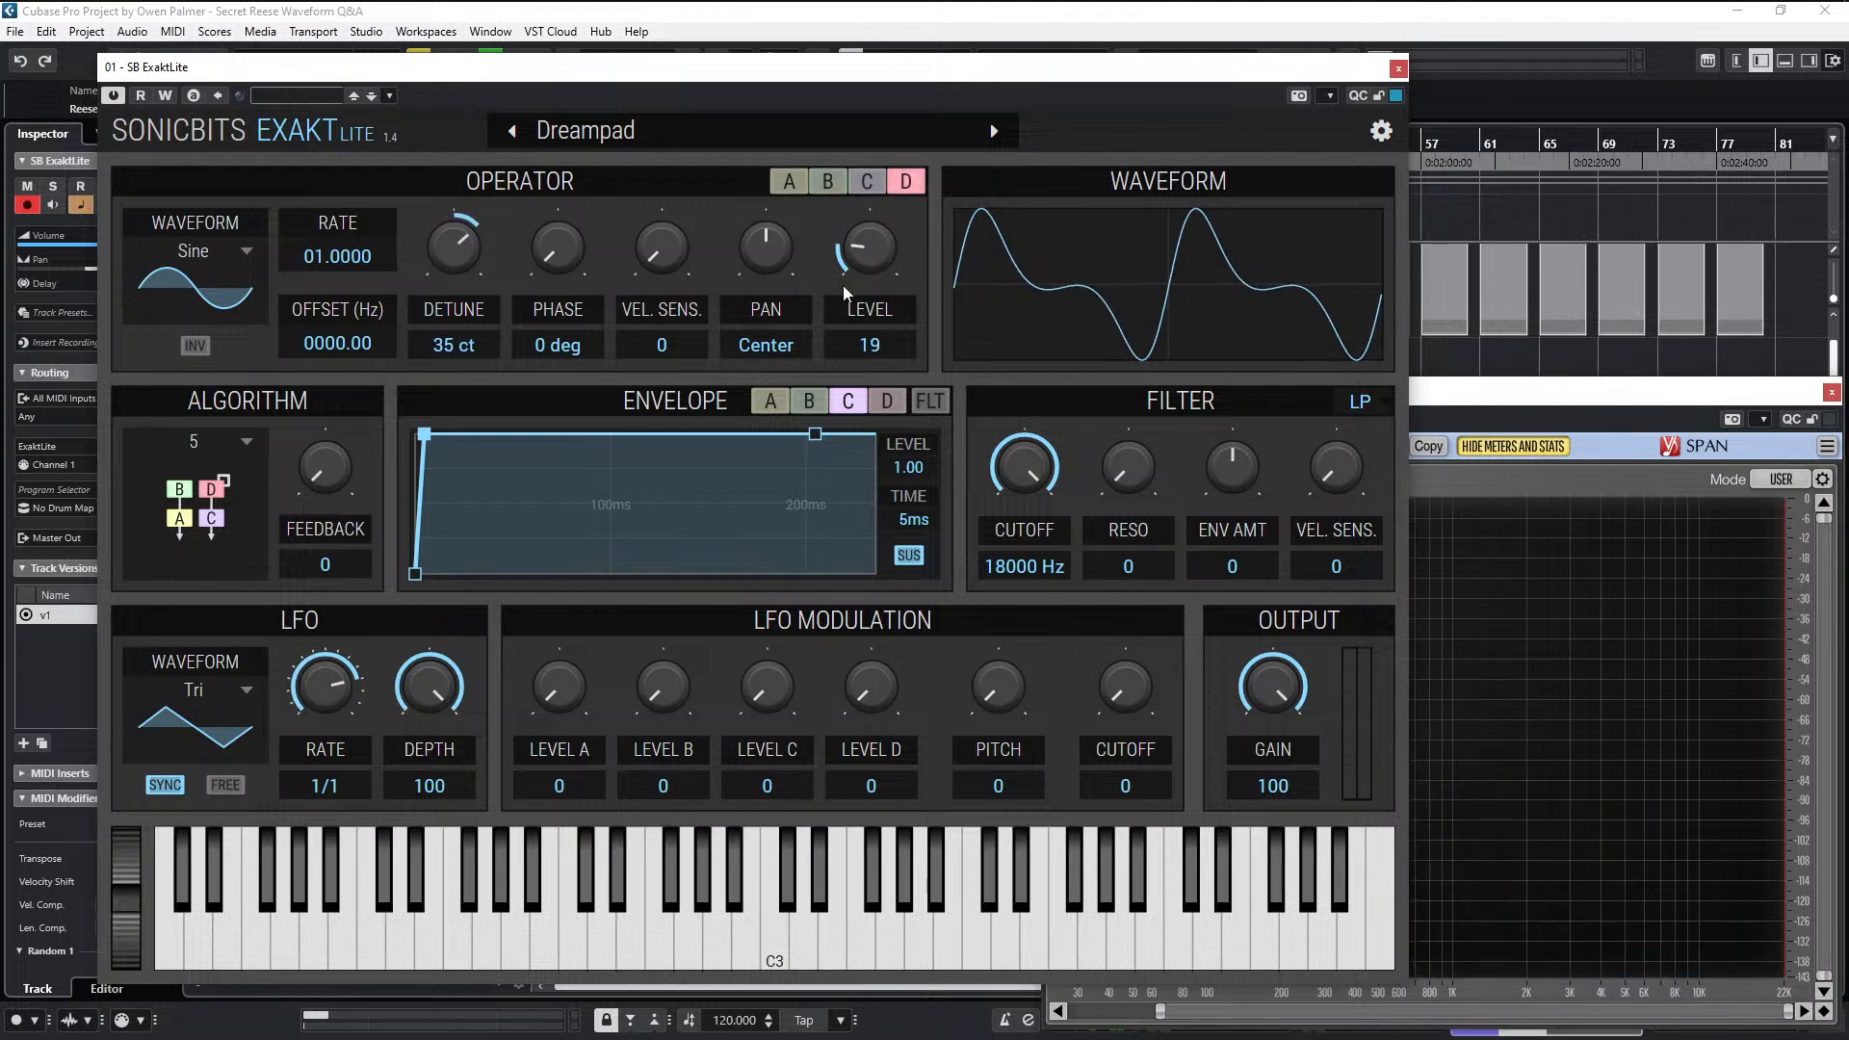
{"action": "mouse_move", "coordinate": [870, 251]}
{"action": "left_mouse_down"}
{"action": "mouse_move", "coordinate": [877, 274]}
{"action": "mouse_move", "coordinate": [880, 256]}
{"action": "left_mouse_up"}
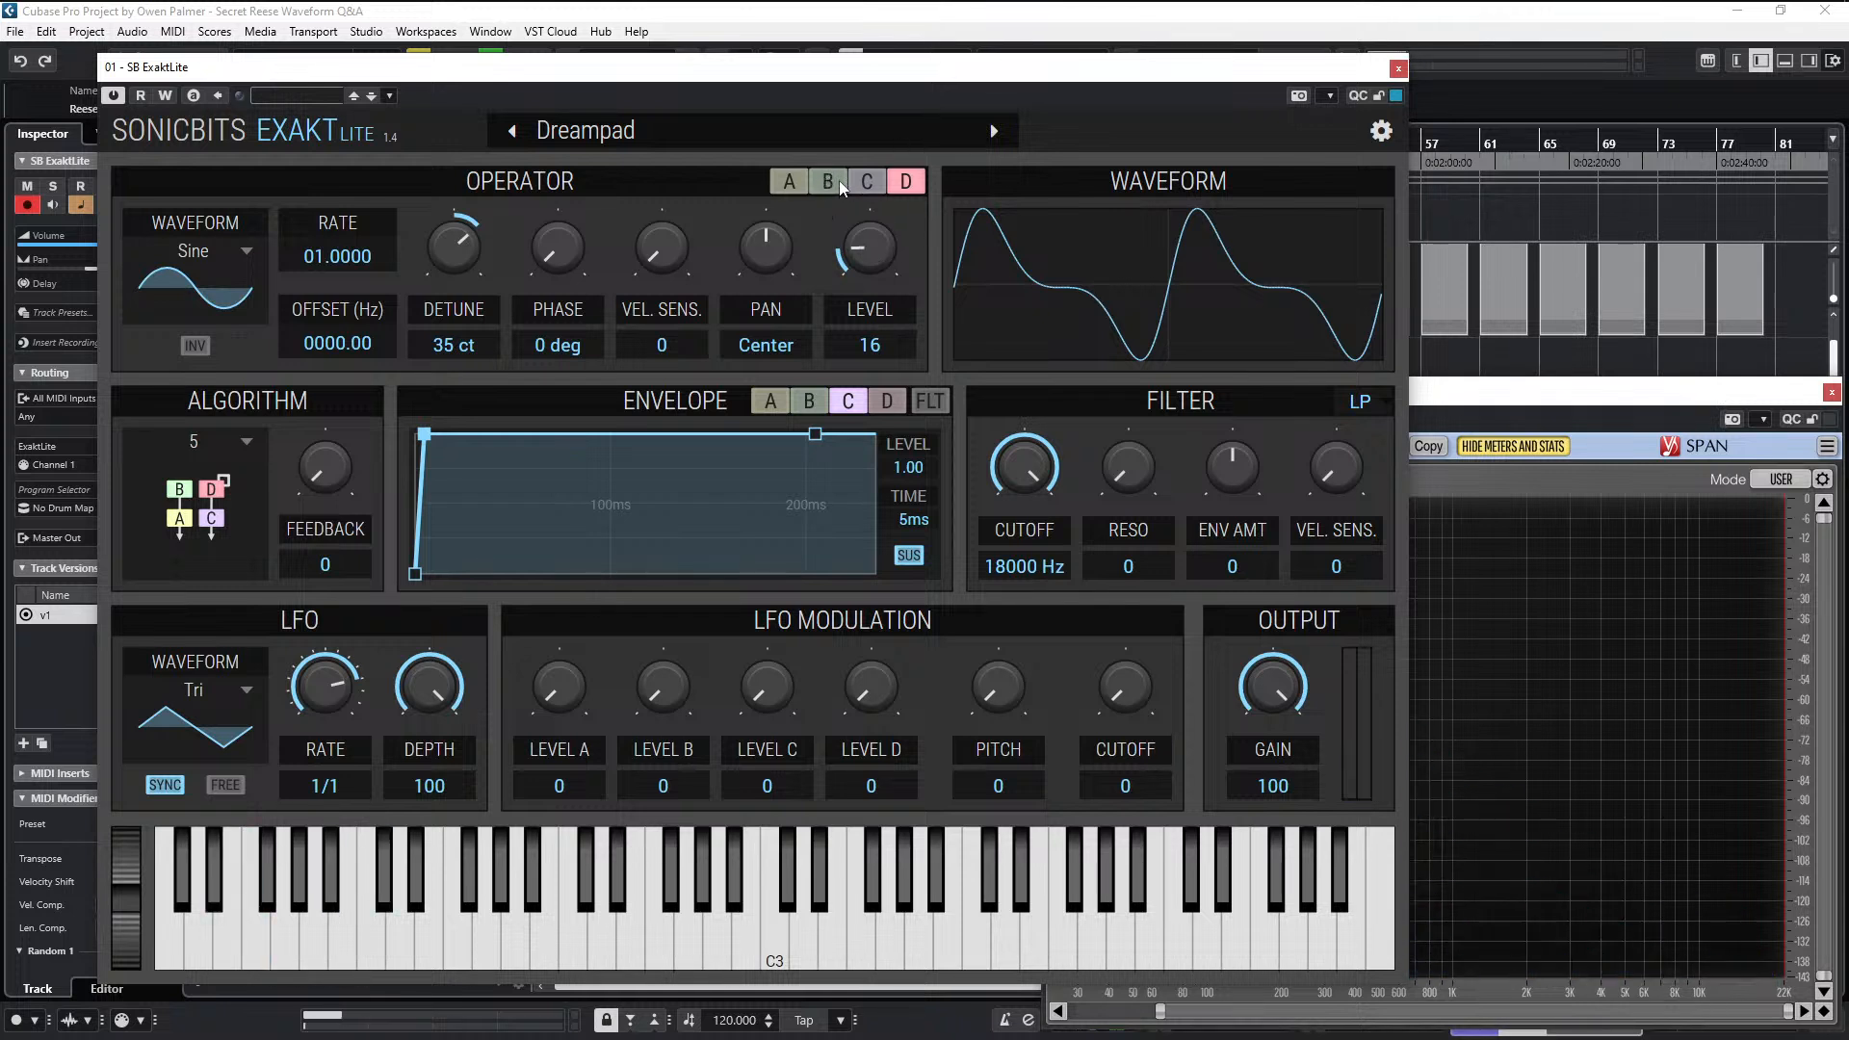
{"action": "left_click_drag", "start_coordinate": [869, 250], "coordinate": [869, 239]}
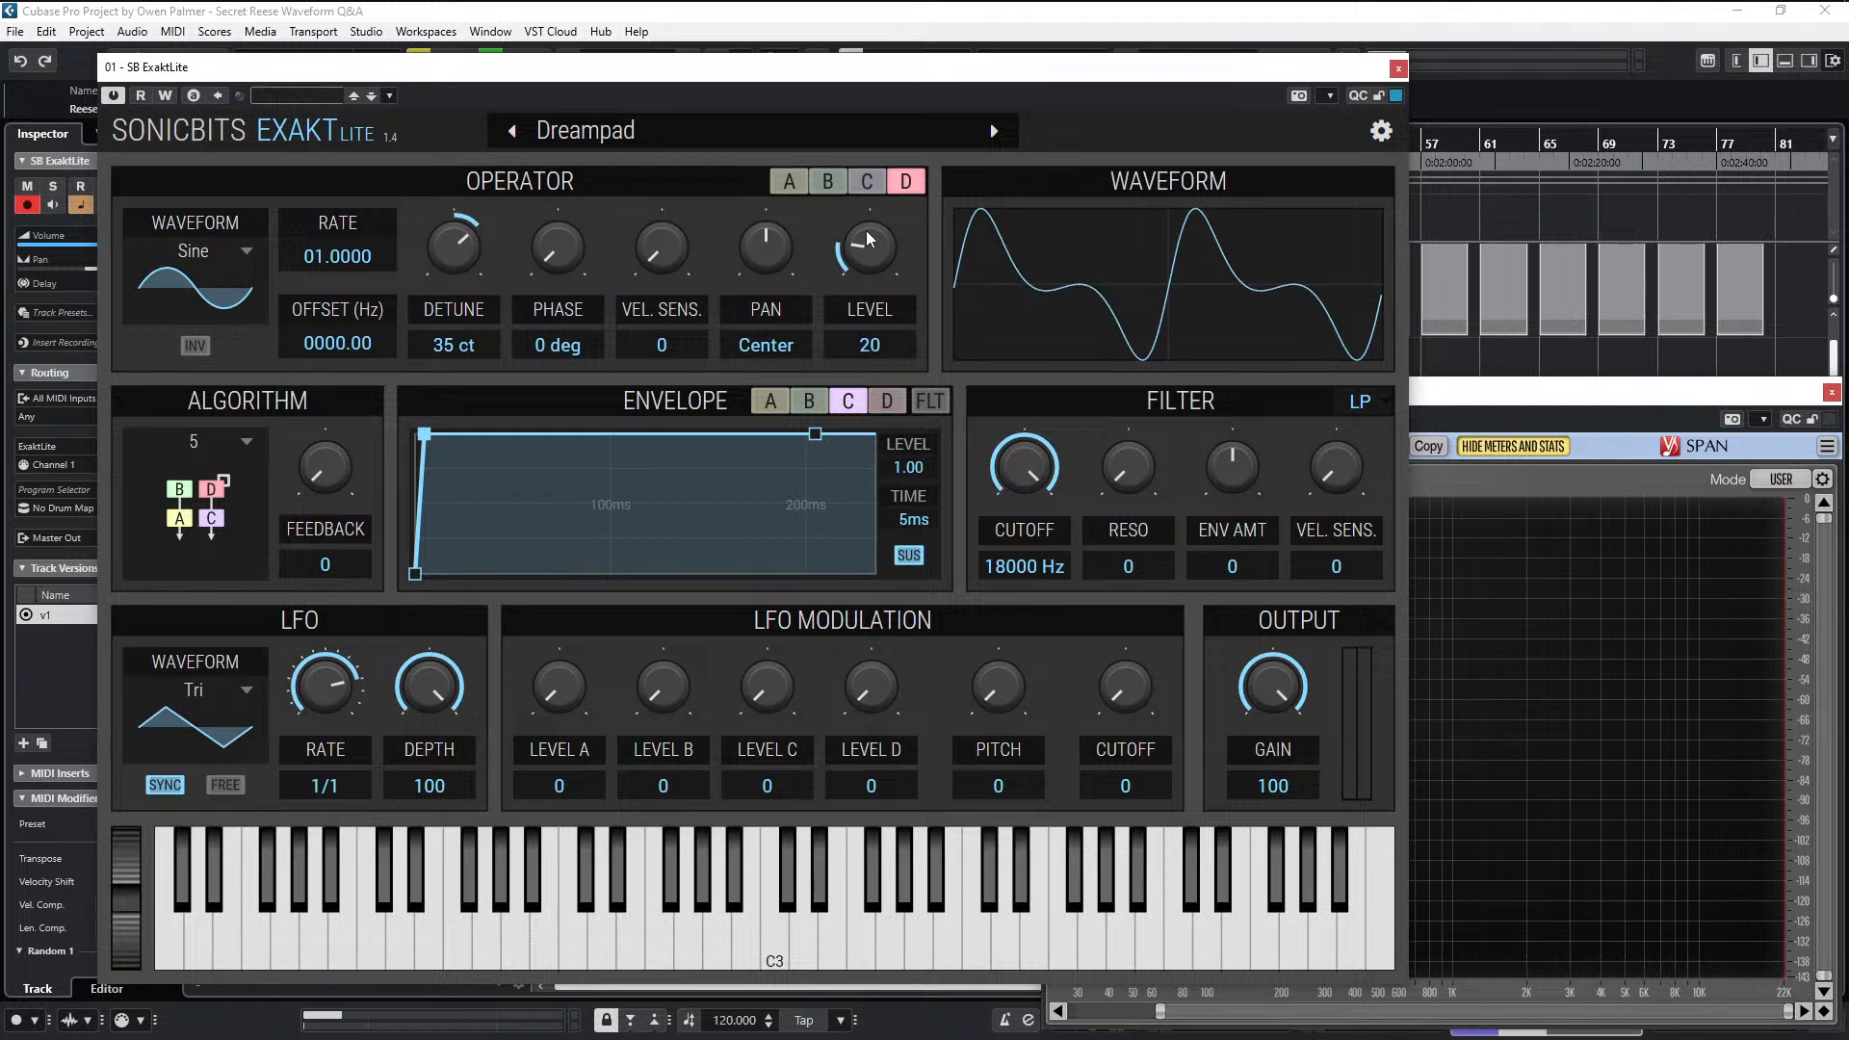
{"action": "left_click", "coordinate": [840, 187]}
{"action": "scroll", "coordinate": [878, 258], "scroll_direction": "up", "scroll_amount": 2}
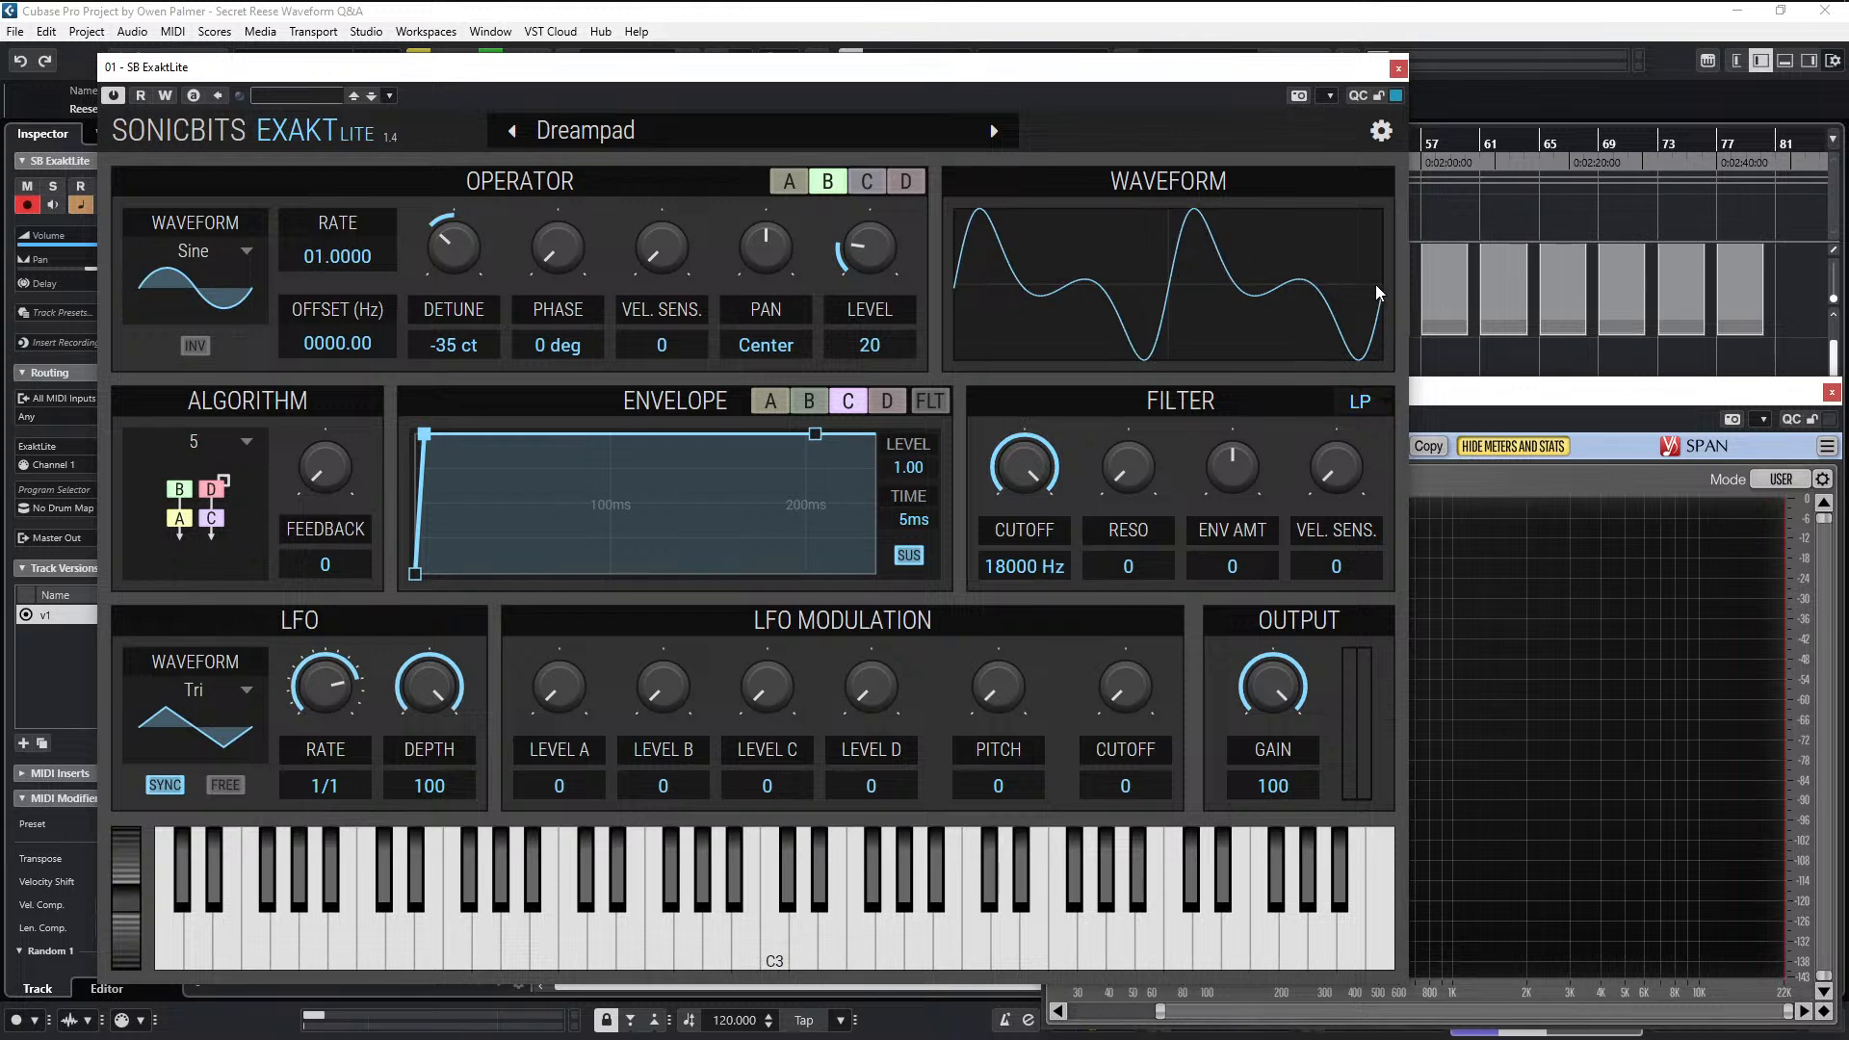
- Disarm the SB ExaktLite track and move the Reese clip to the NI FM8 track at bar 1
{"action": "left_click", "coordinate": [1537, 420]}
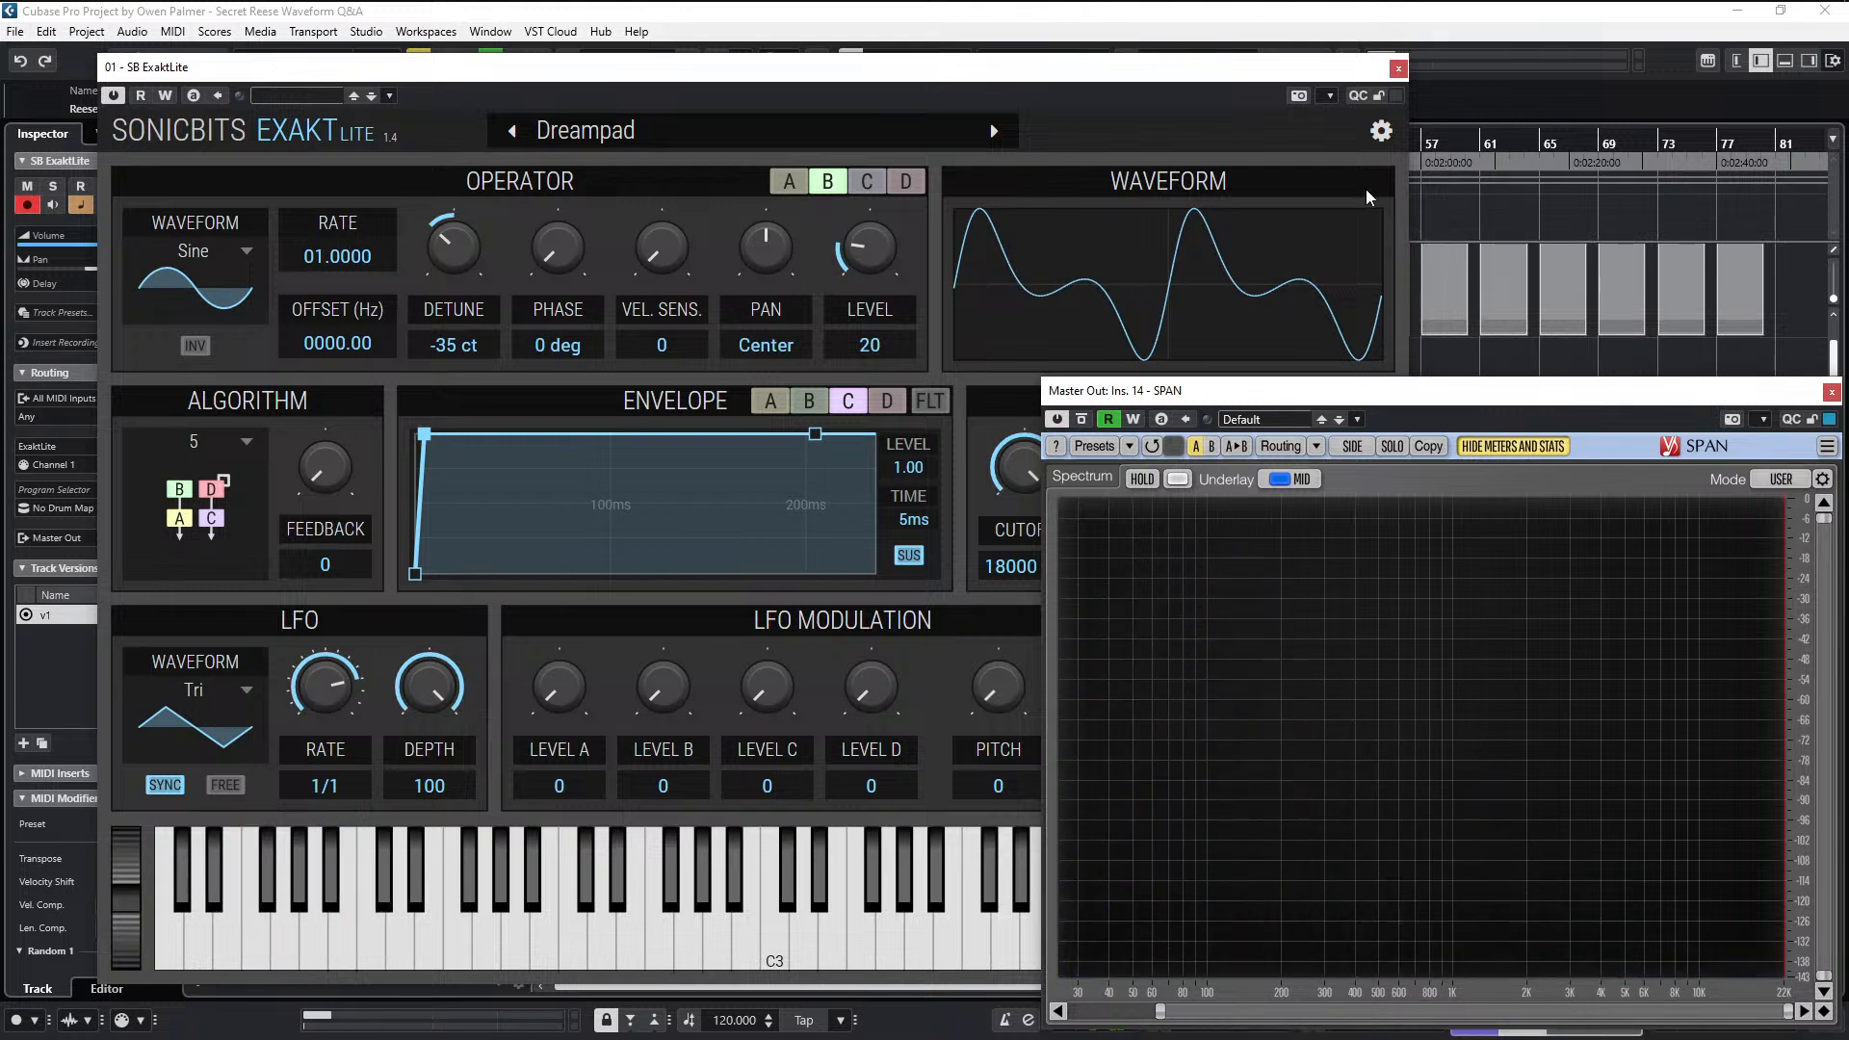
{"action": "left_click", "coordinate": [1398, 68]}
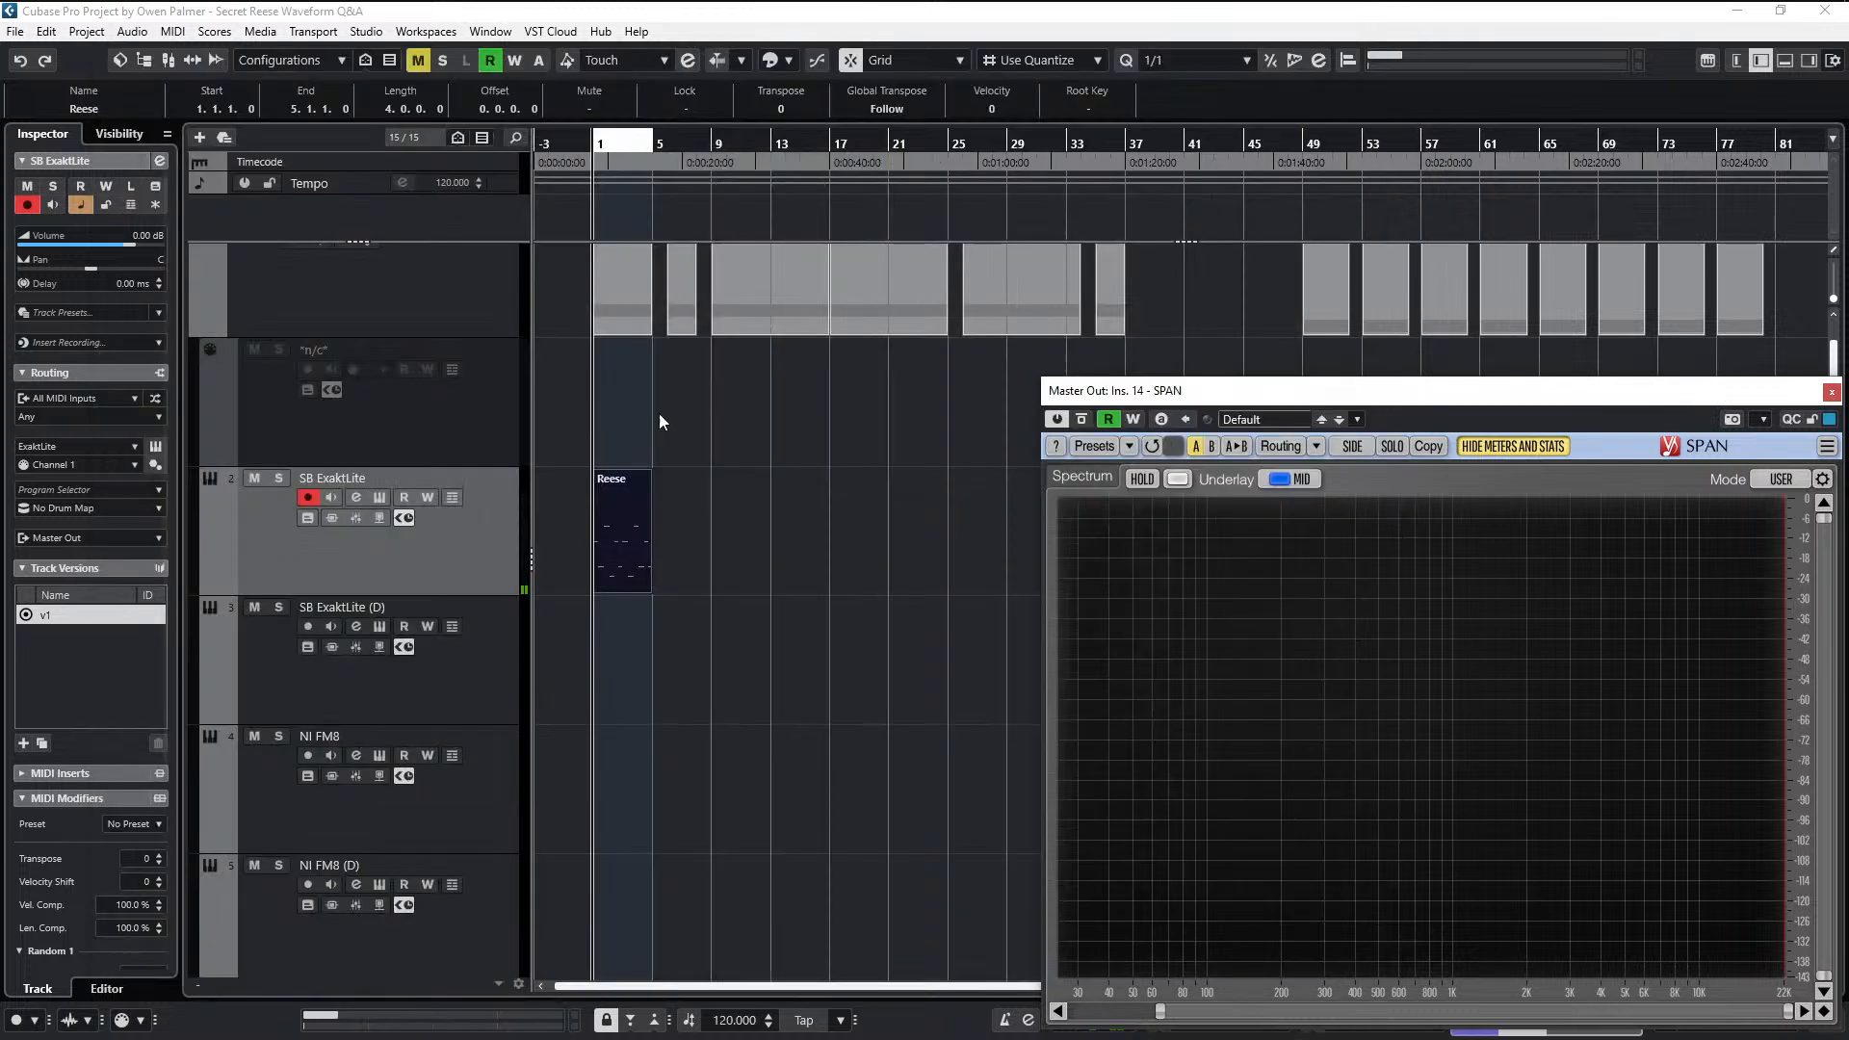
{"action": "left_click", "coordinate": [309, 497]}
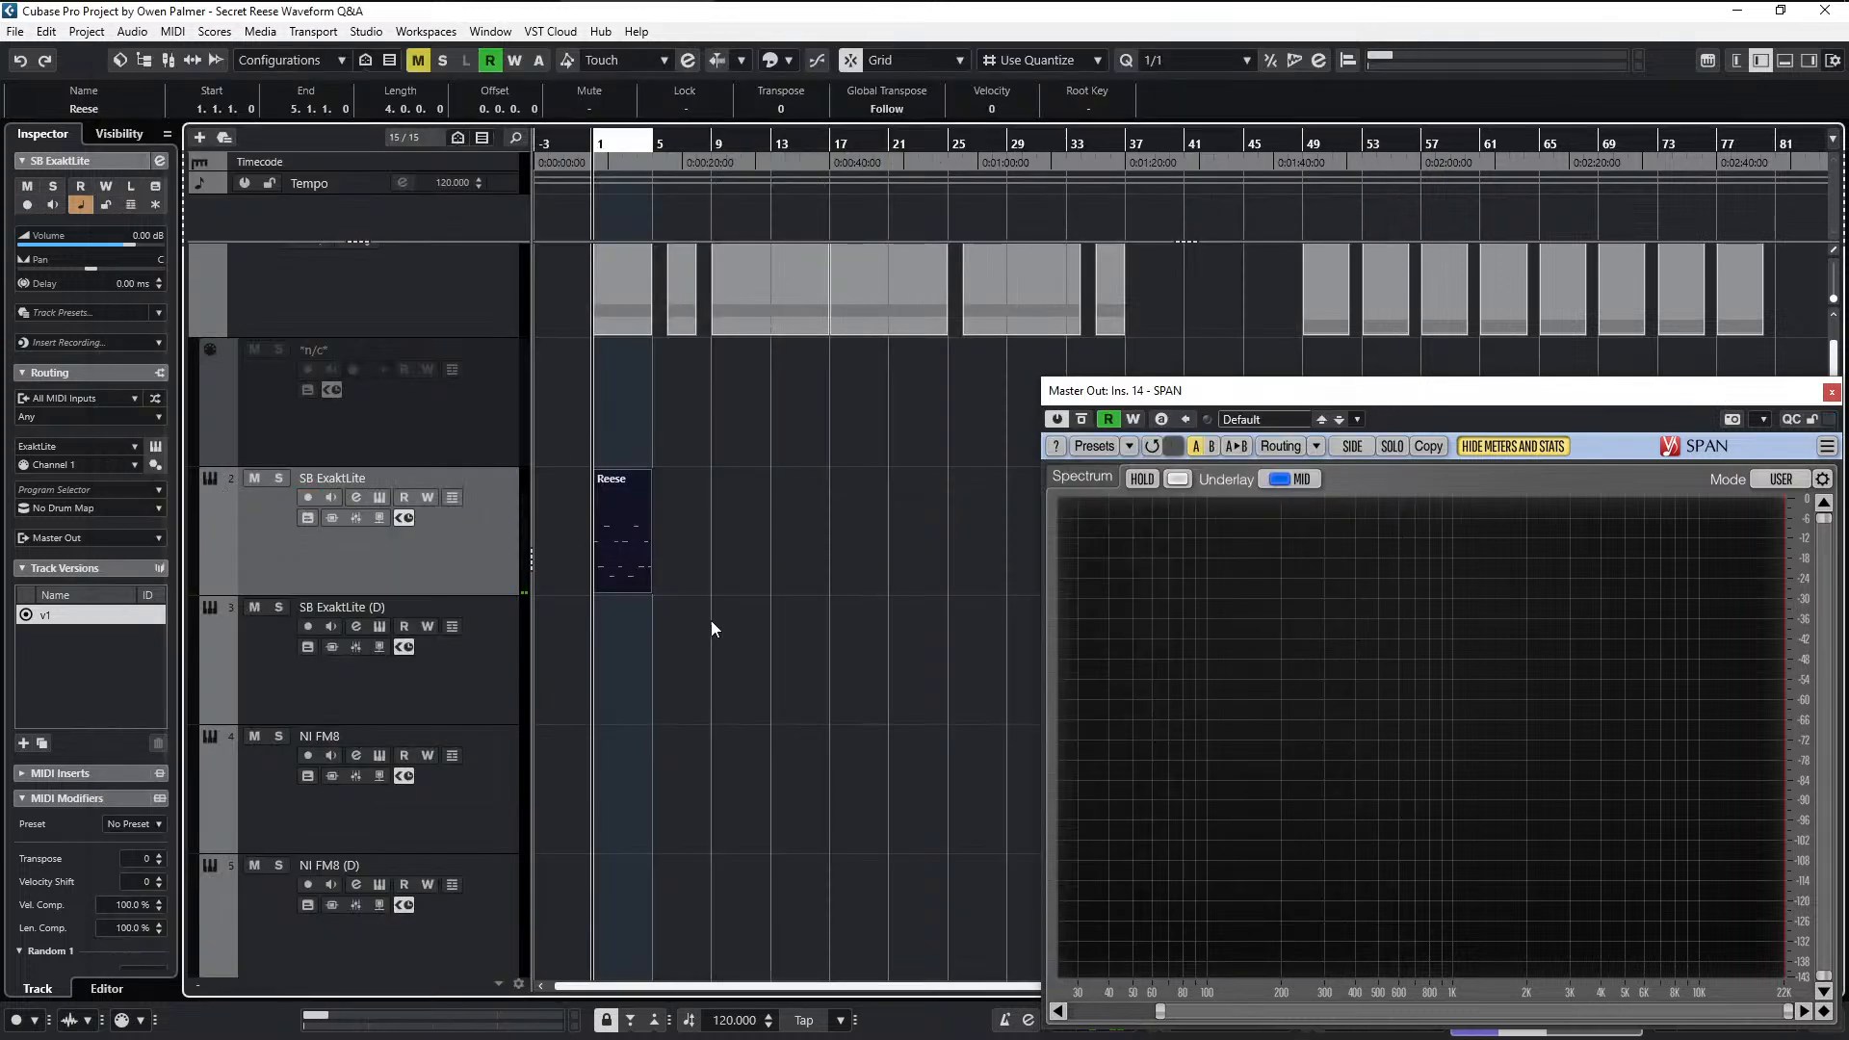
{"action": "left_click_drag", "start_coordinate": [620, 529], "coordinate": [615, 746]}
- Open FM8 from the NI FM8 track and replace its loaded patch with a new blank sound
{"action": "left_click", "coordinate": [491, 787]}
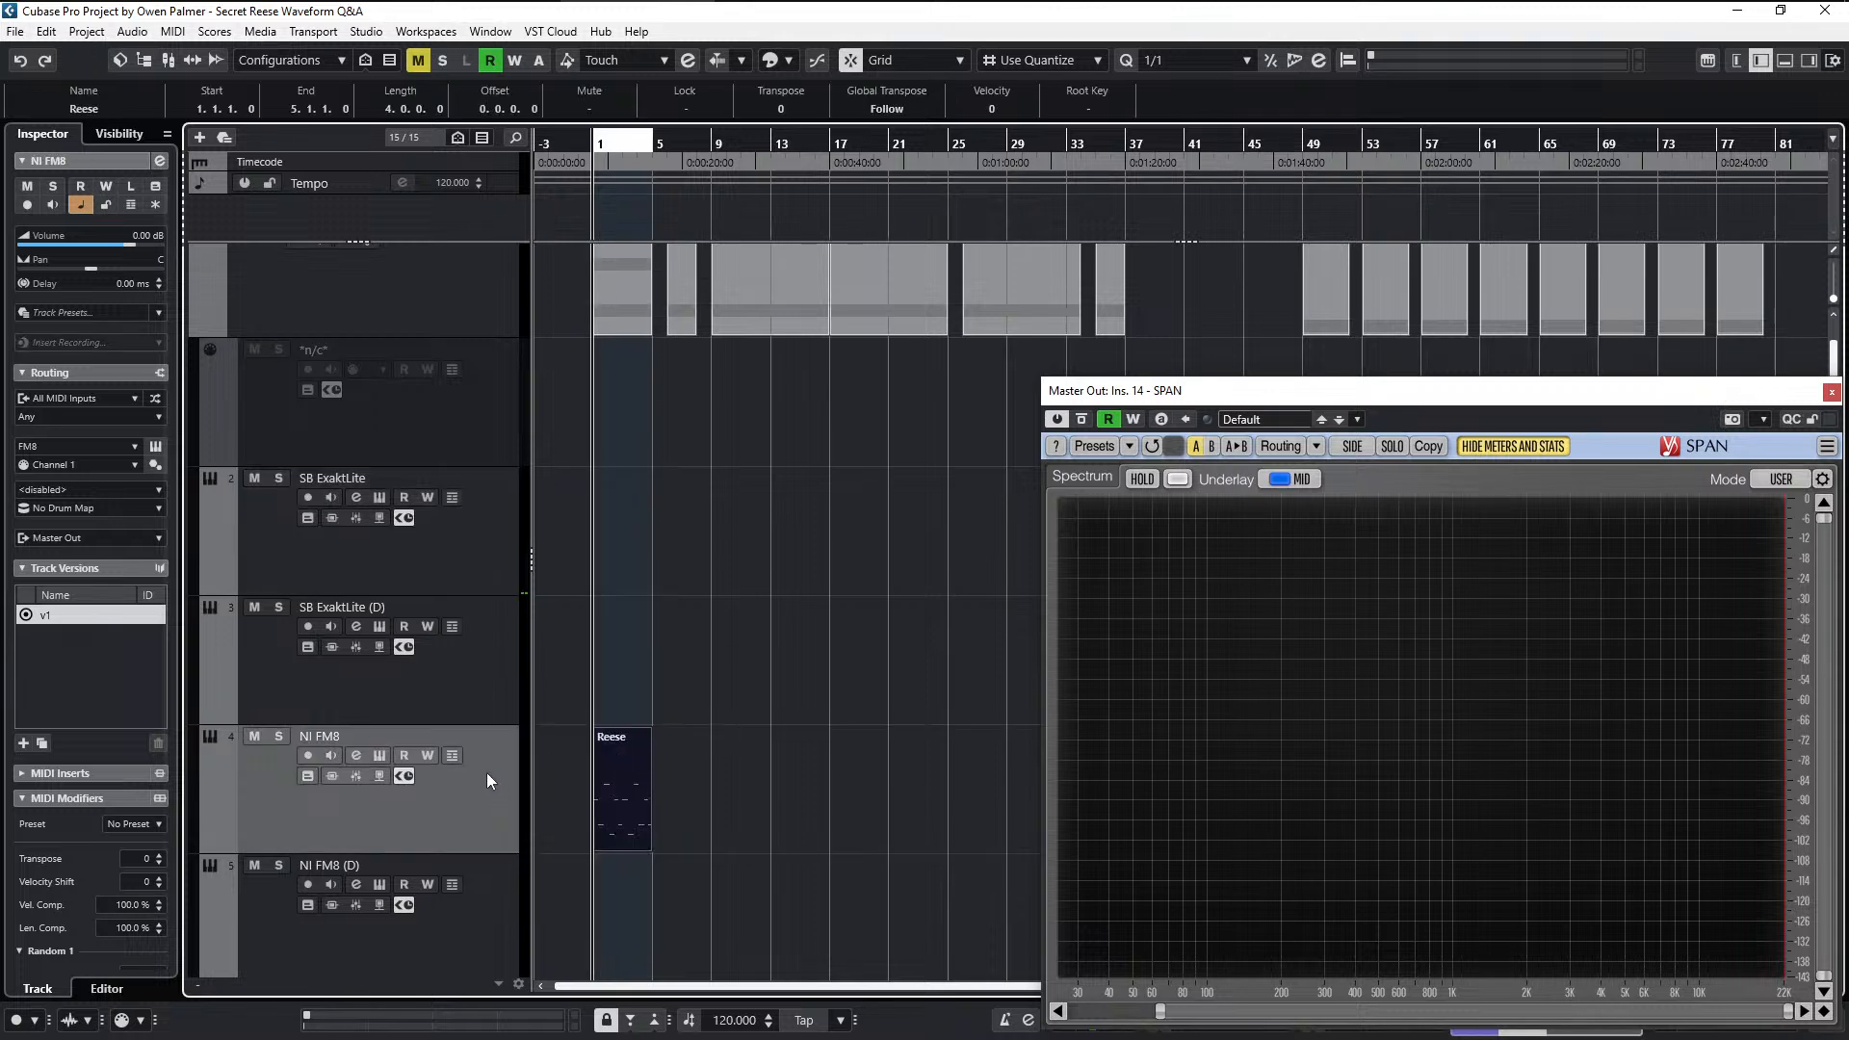
{"action": "double_click", "coordinate": [488, 765]}
{"action": "key", "text": "space"}
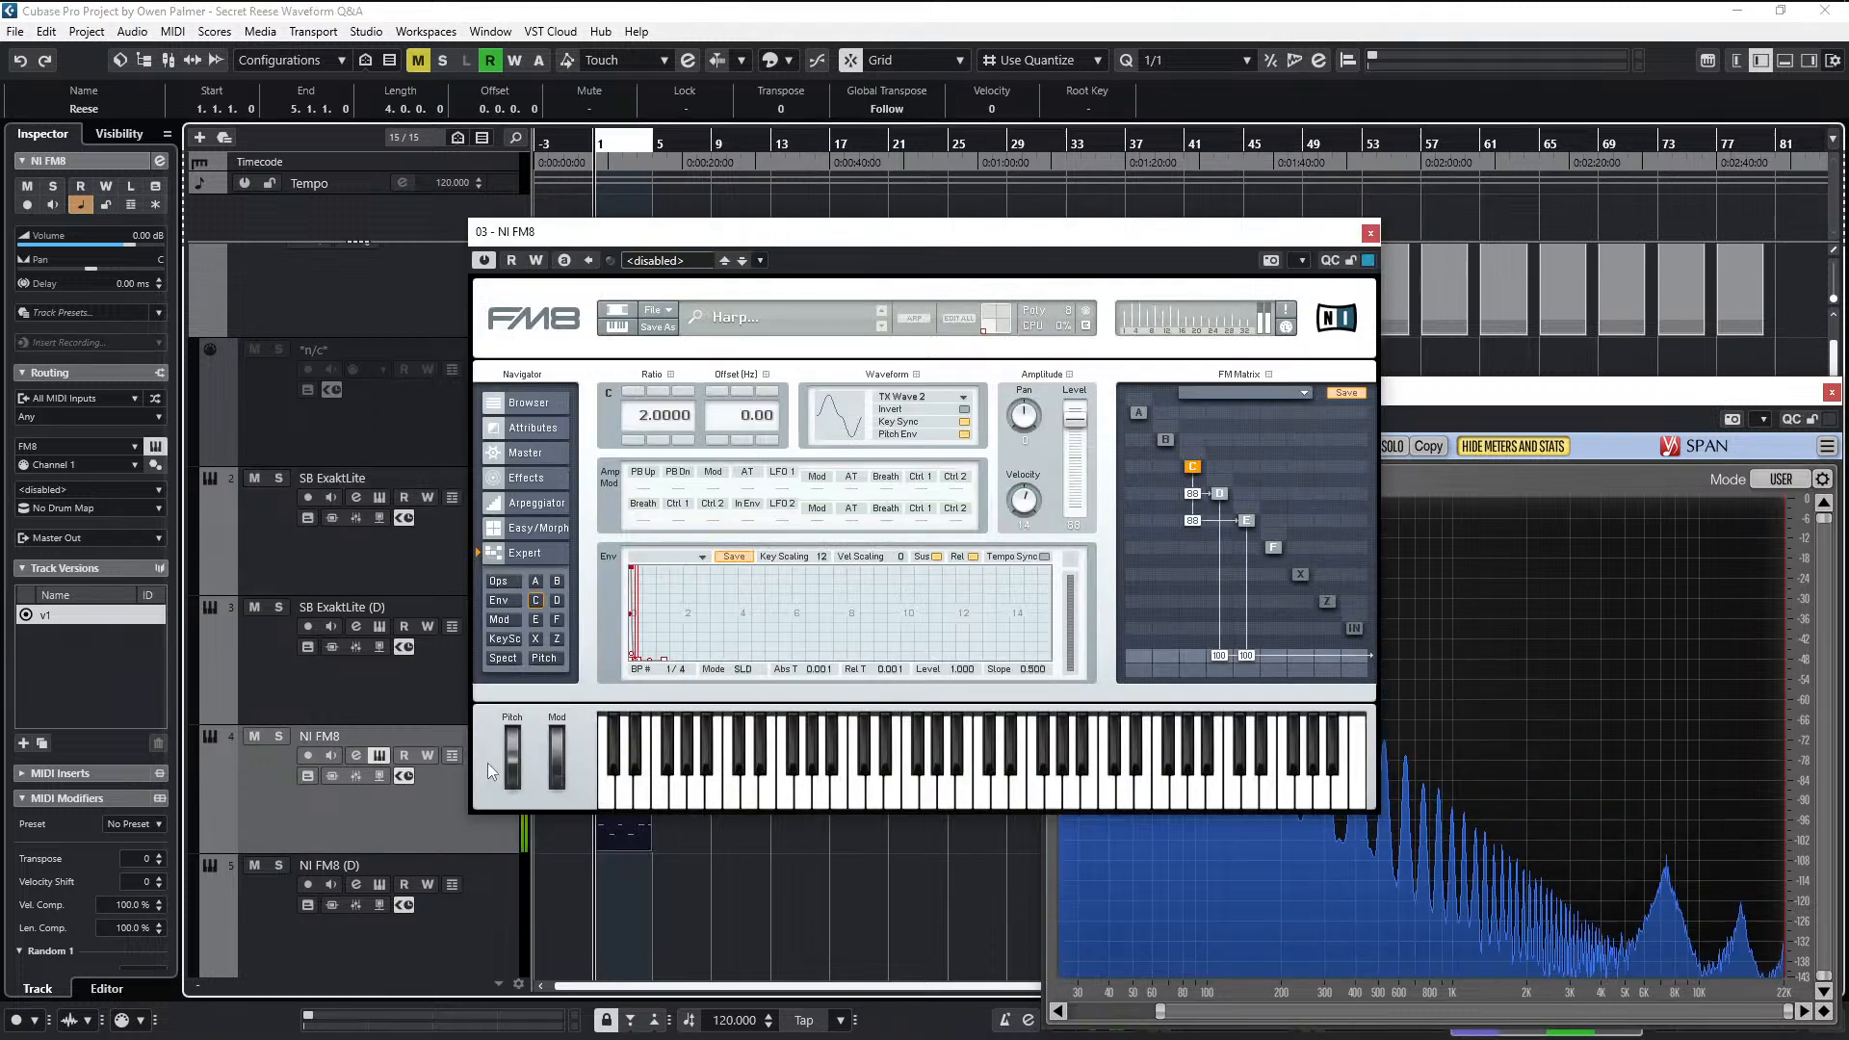
{"action": "key", "text": "space"}
{"action": "left_click", "coordinate": [659, 314]}
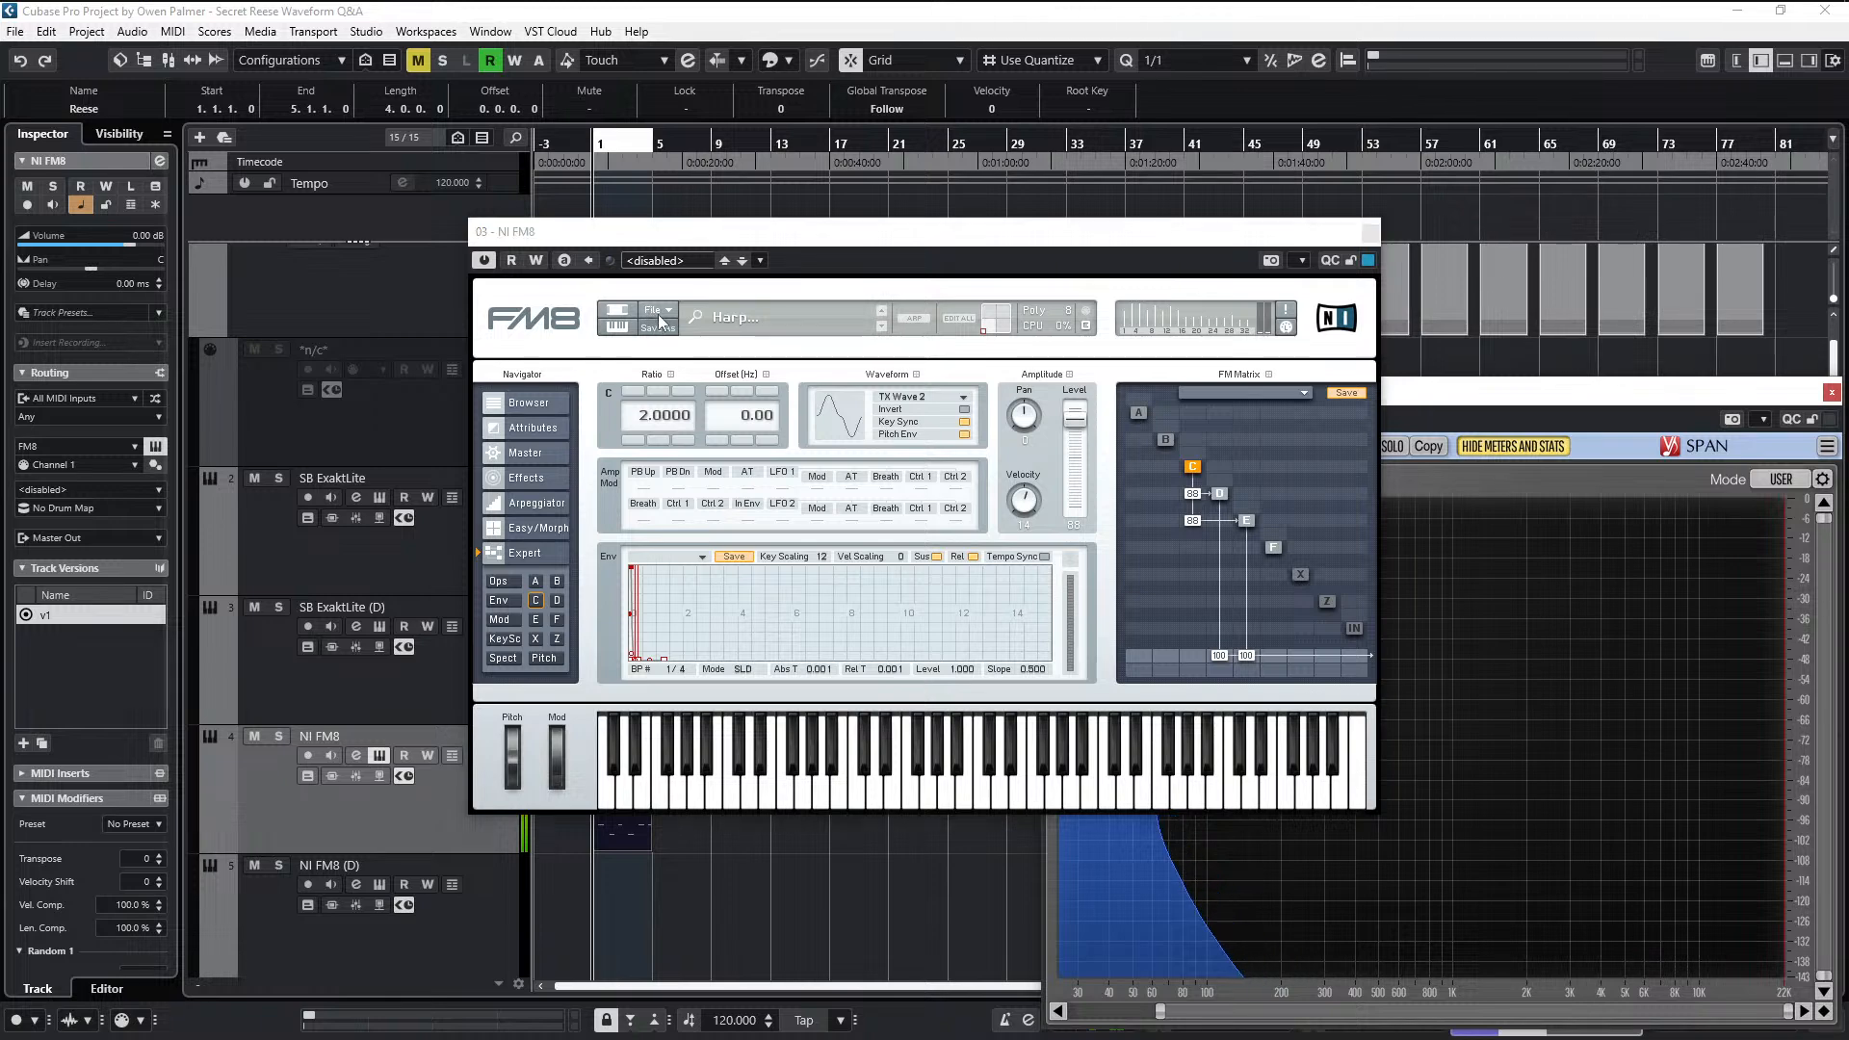
{"action": "key", "text": "Escape"}
{"action": "left_click", "coordinate": [664, 312]}
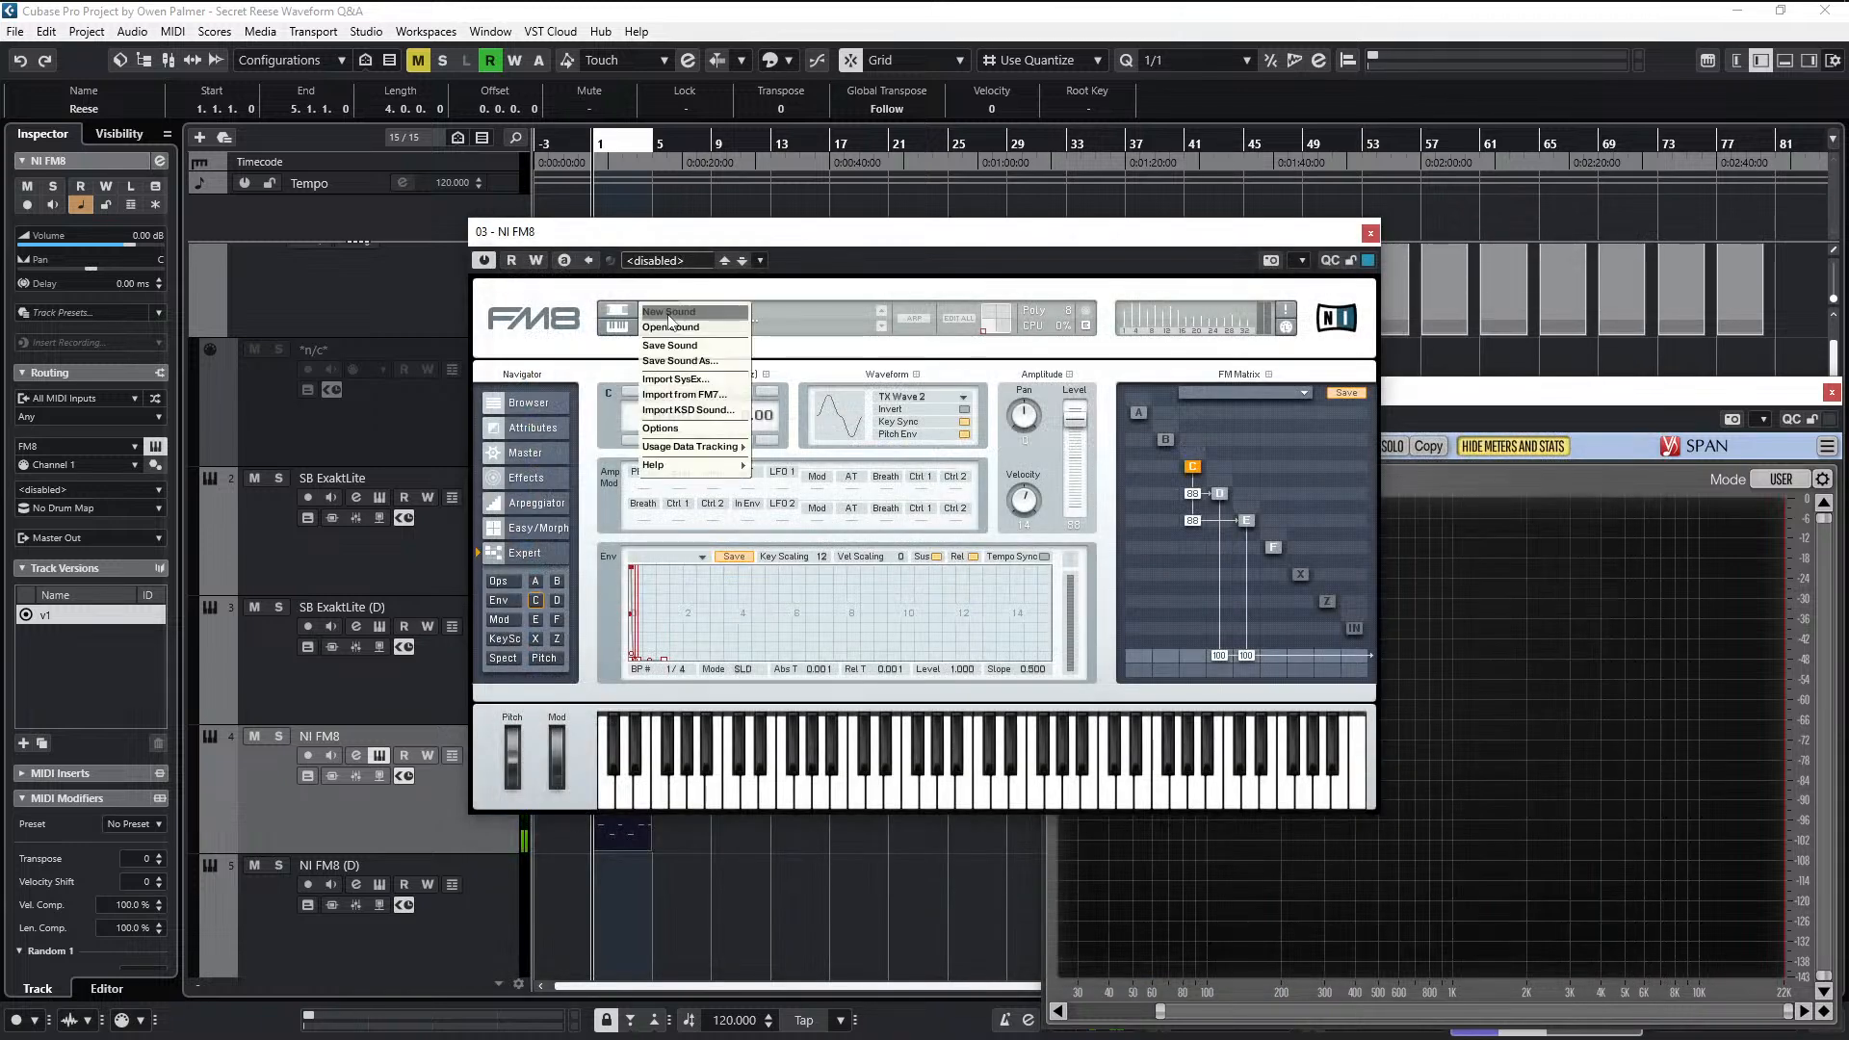
{"action": "left_click", "coordinate": [674, 312]}
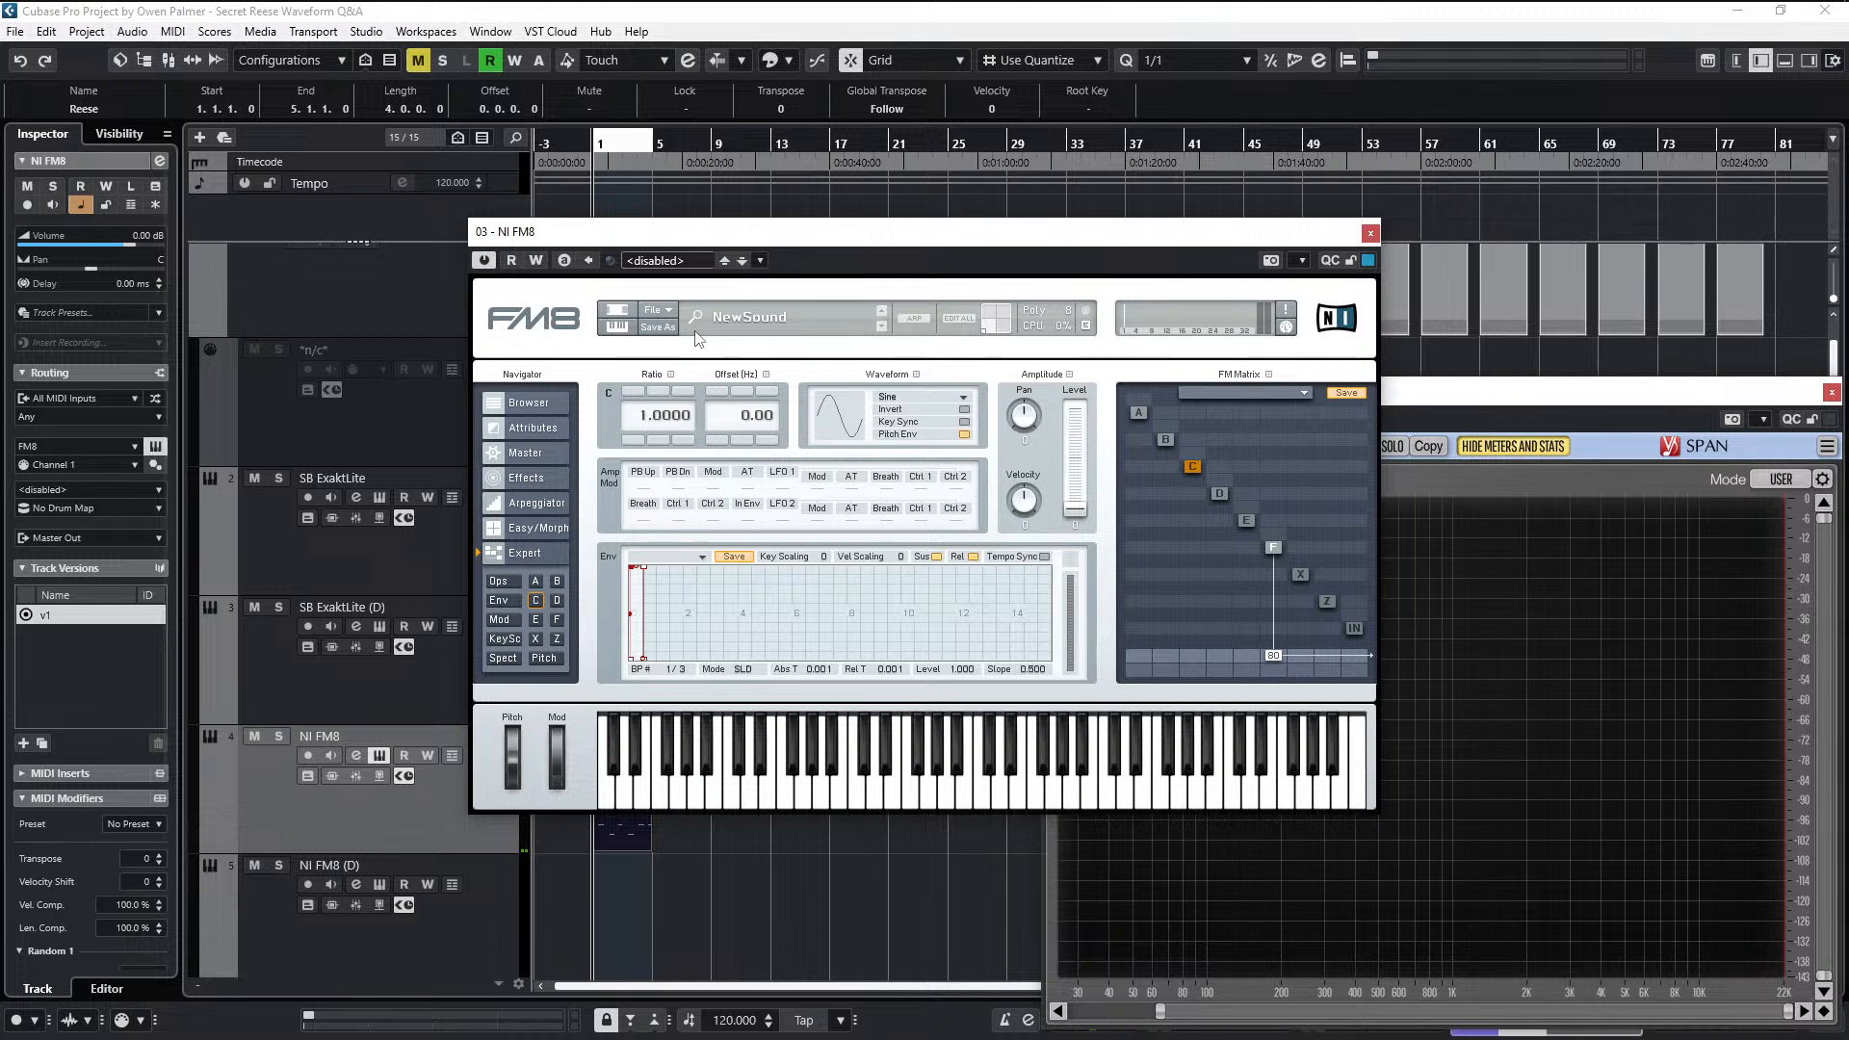
- Select operator F in the FM matrix and audition it with the Reese clip
{"action": "left_click", "coordinate": [1274, 548]}
{"action": "key", "text": "space"}
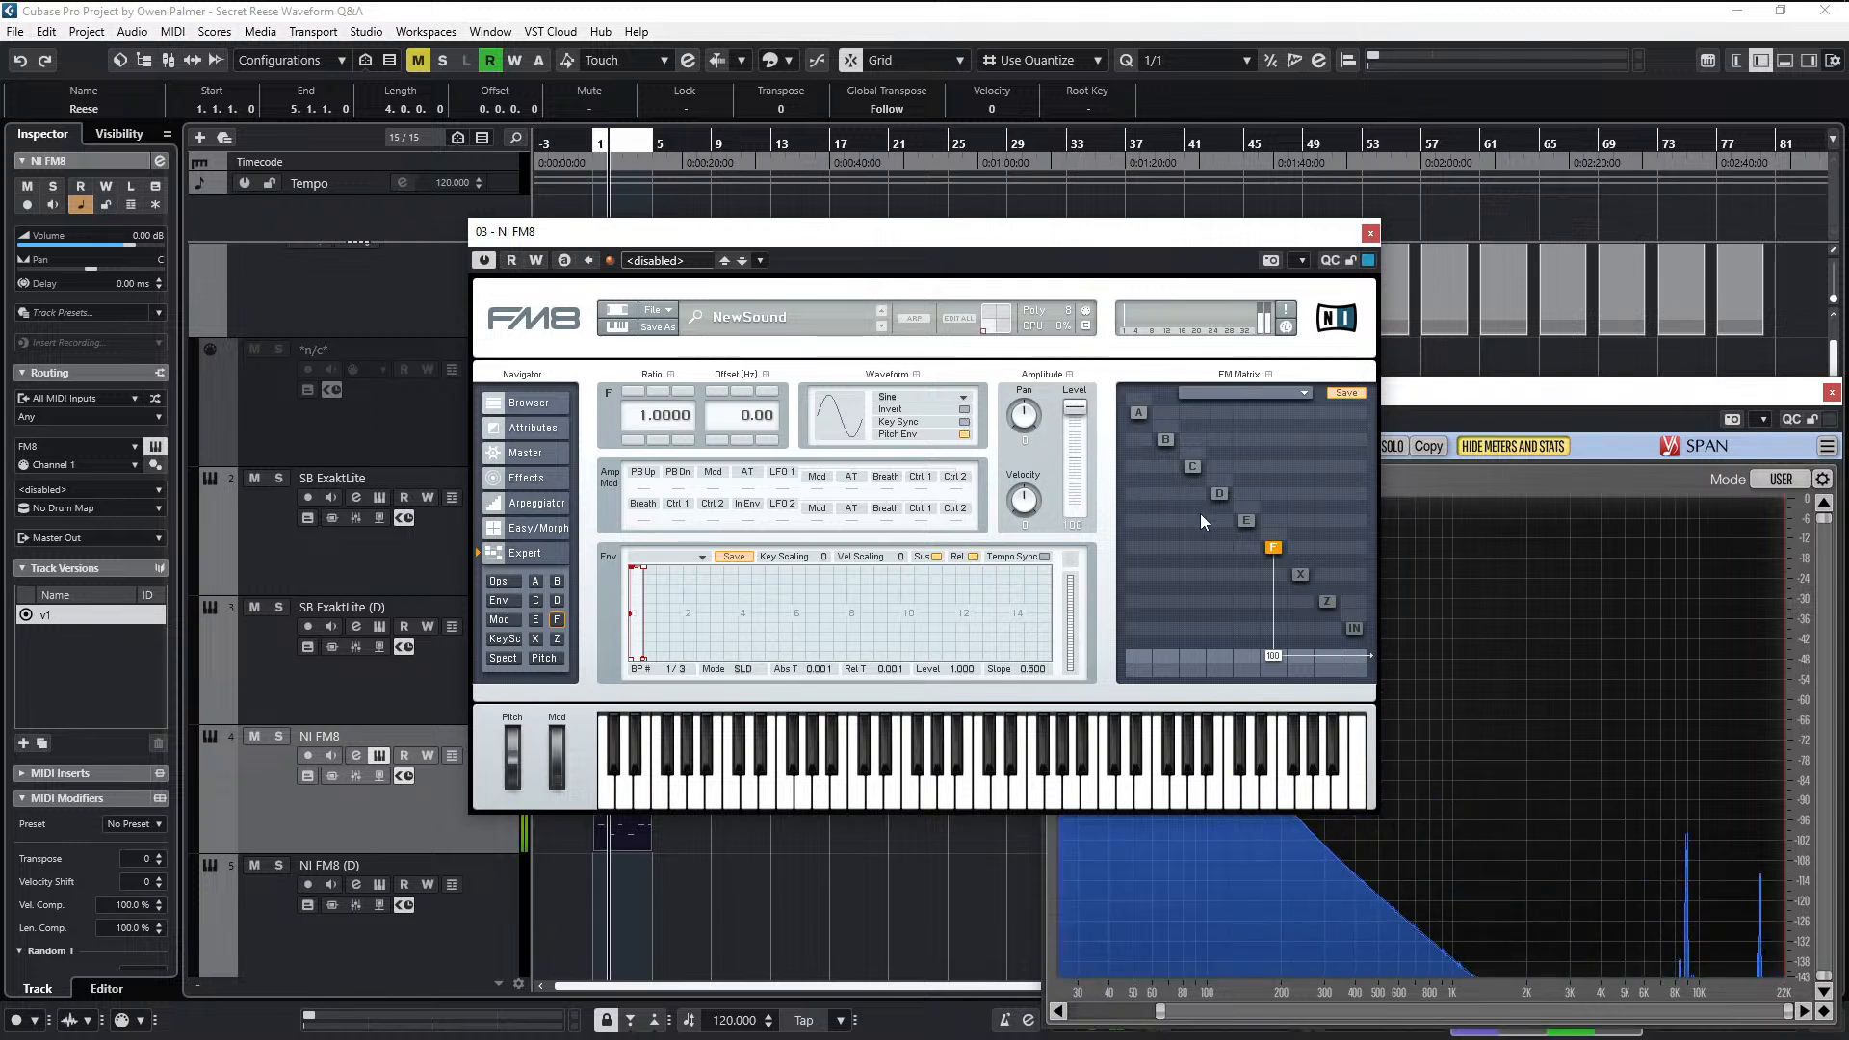
{"action": "key", "text": "space"}
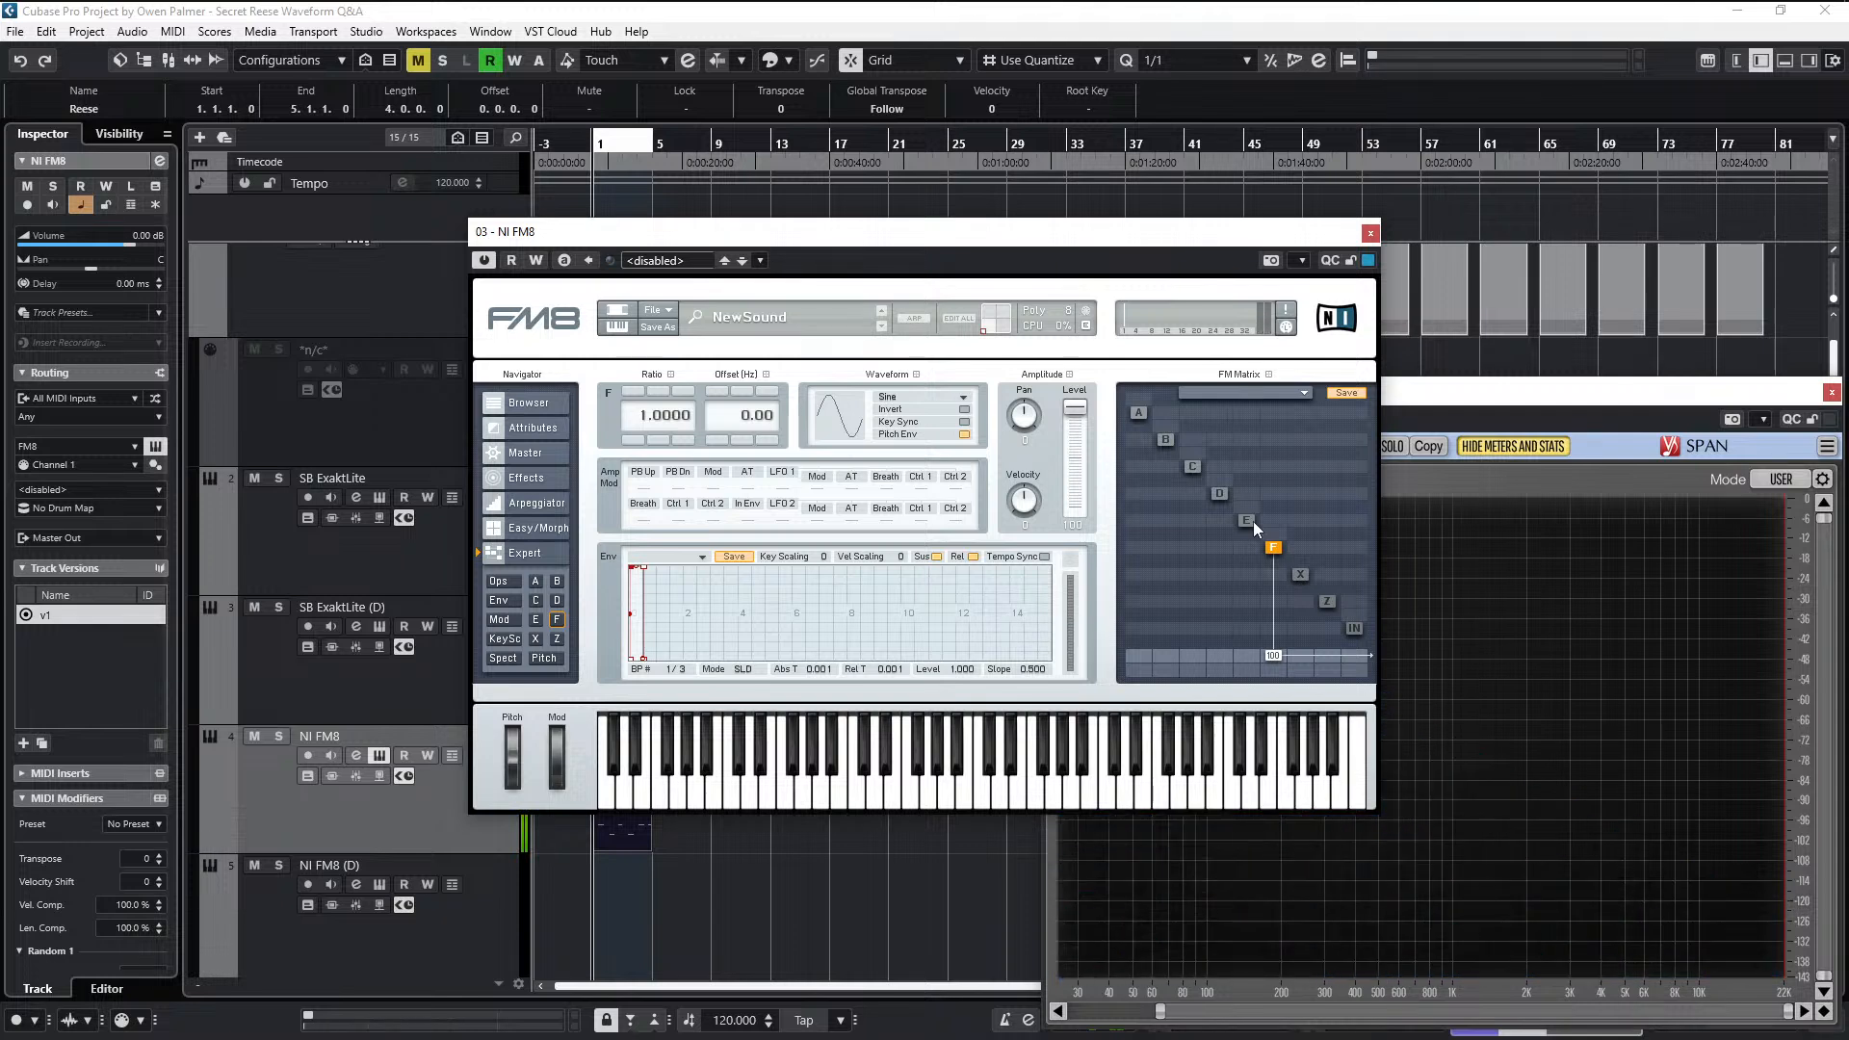
- Modulate operator F with operator E in the FM matrix and audition the result
{"action": "left_click", "coordinate": [1246, 522]}
{"action": "key", "text": "space"}
{"action": "mouse_move", "coordinate": [1252, 549]}
{"action": "left_mouse_down"}
{"action": "mouse_move", "coordinate": [1262, 503]}
{"action": "mouse_move", "coordinate": [1260, 547]}
{"action": "left_mouse_up"}
{"action": "key", "text": "space"}
{"action": "key", "text": "space"}
{"action": "key", "text": "space"}
- Insert the MOscilloscope plug-in in the second insert slot of the NI FM8 channel
{"action": "key", "text": "e"}
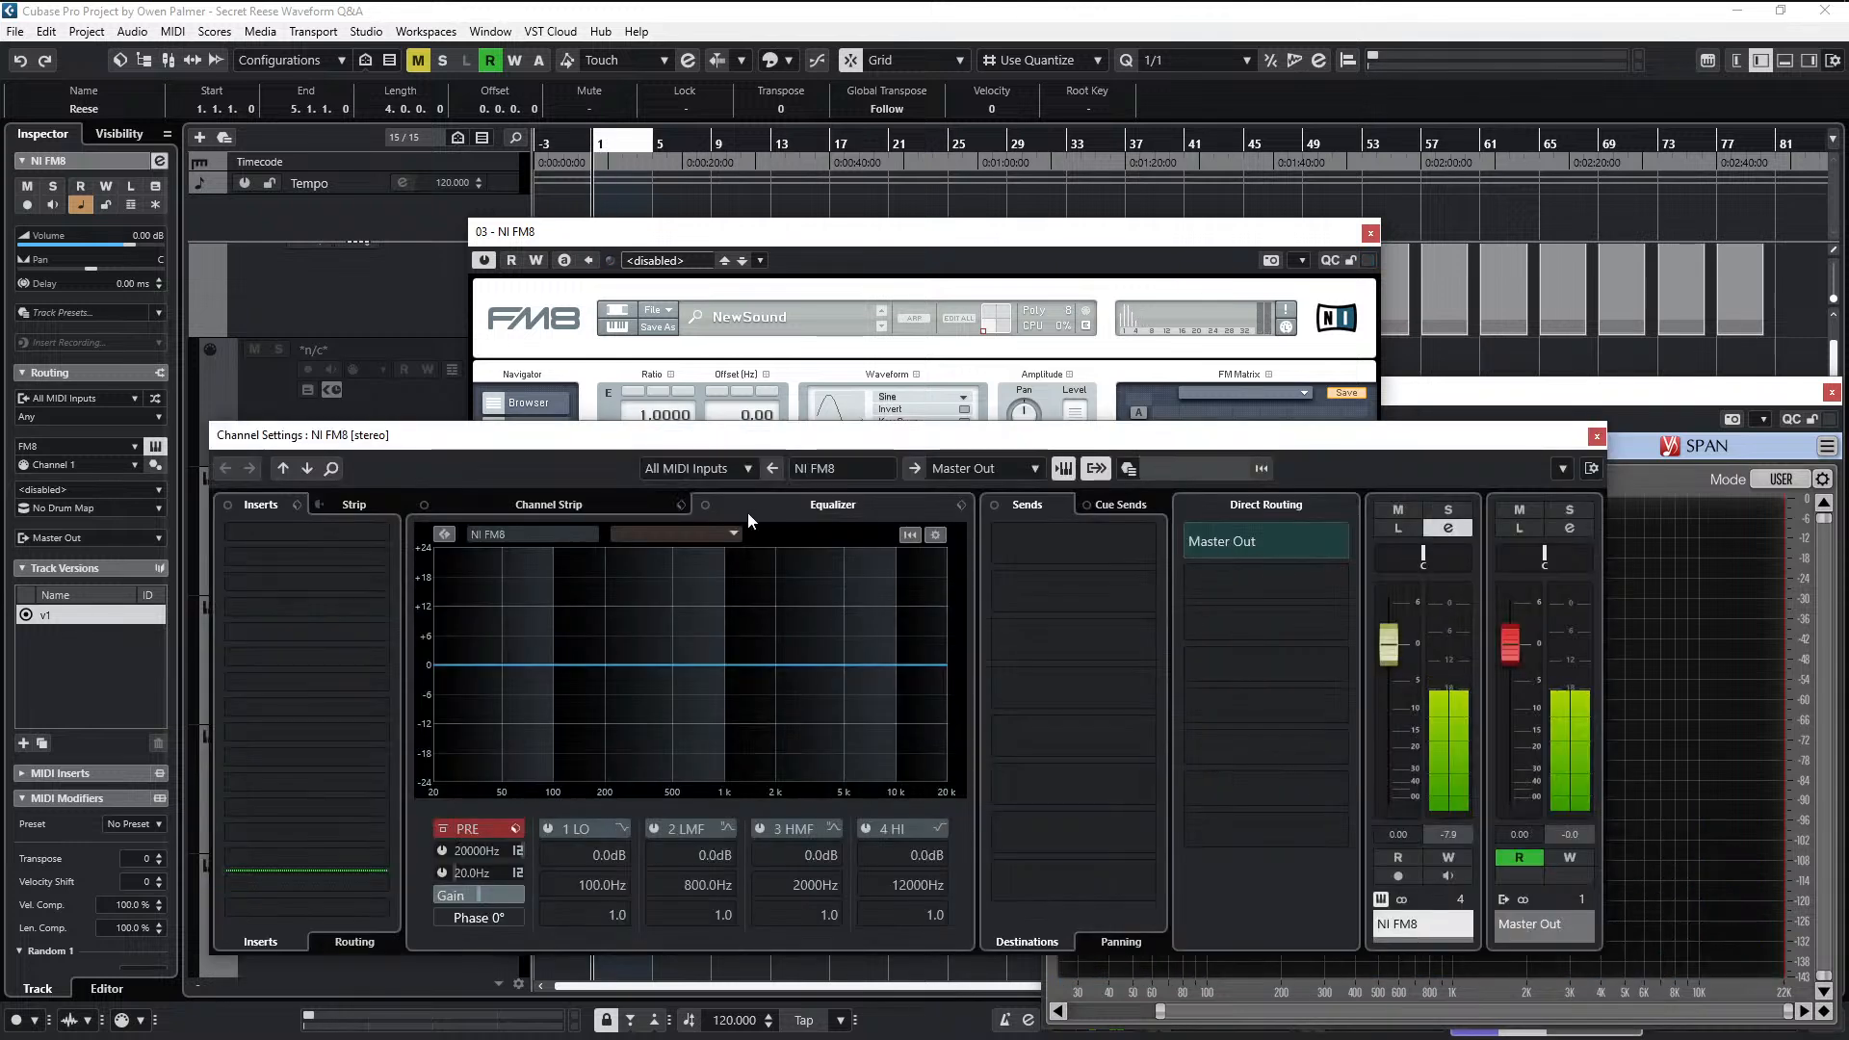
{"action": "left_click", "coordinate": [300, 555]}
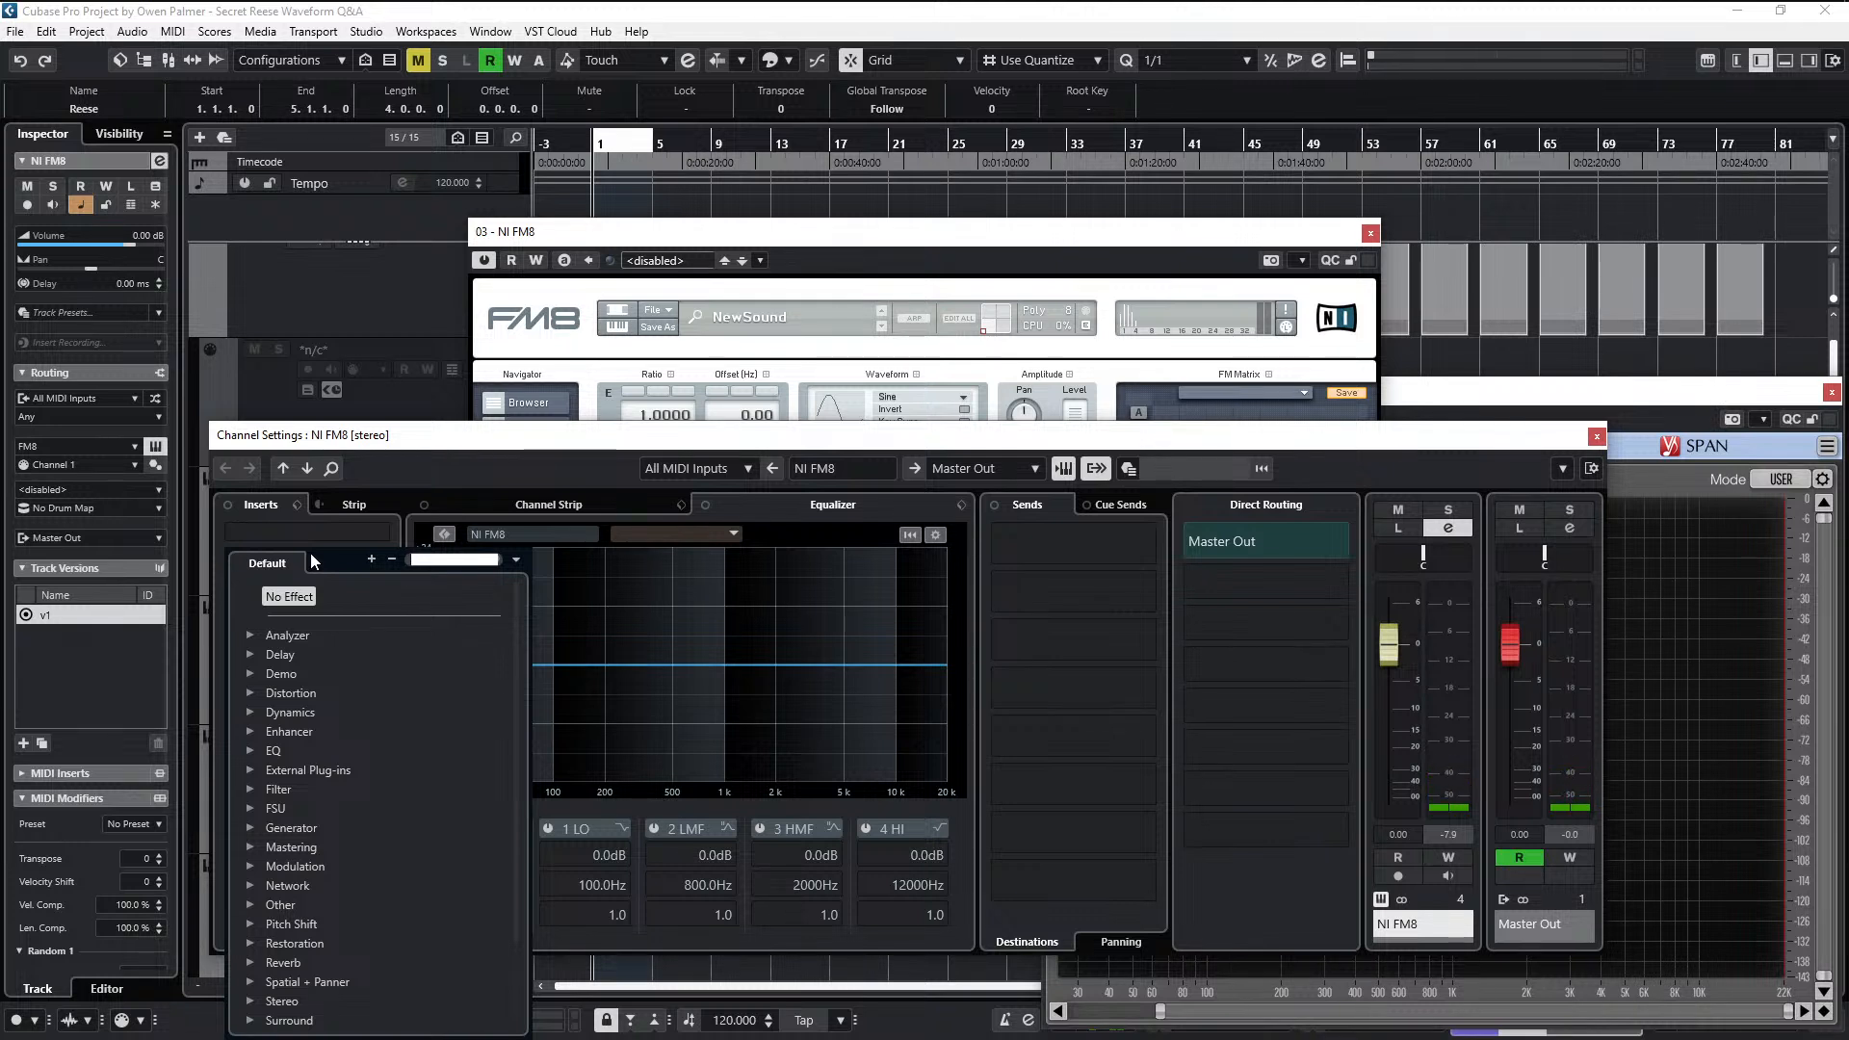
{"action": "type", "text": "mosc"}
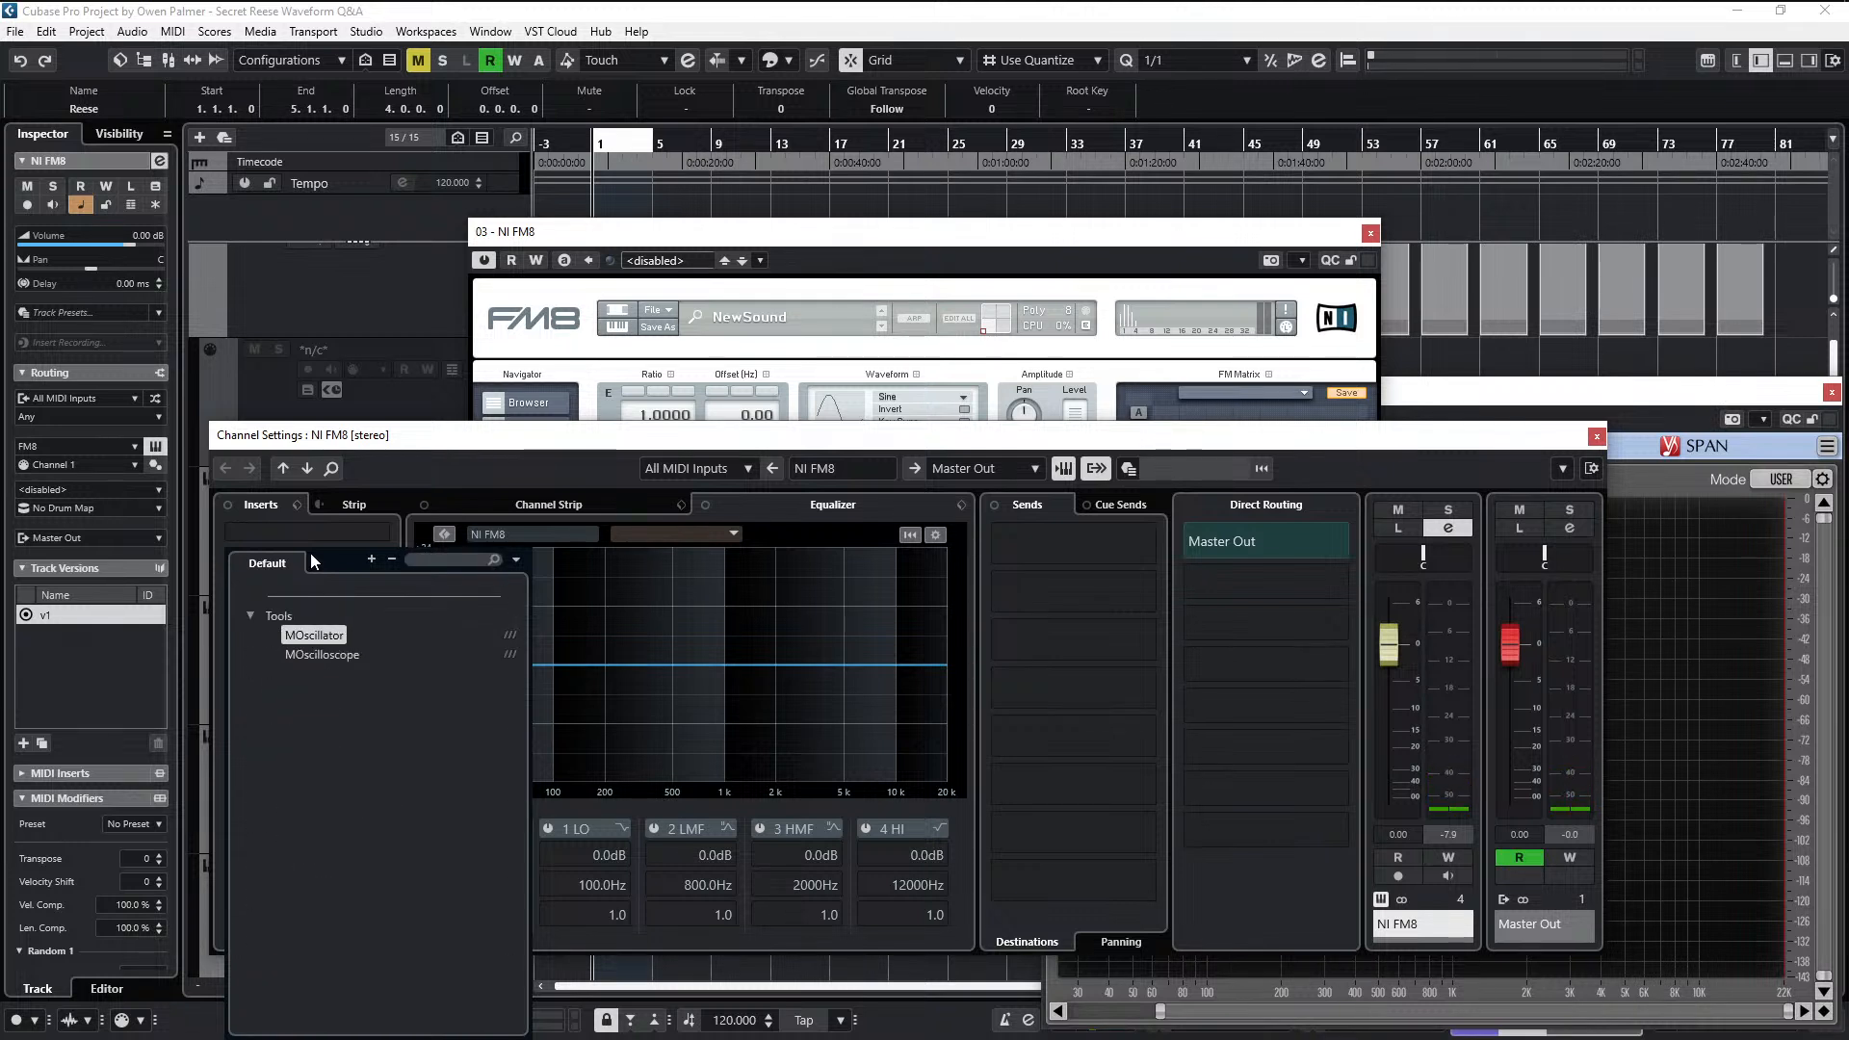
{"action": "key", "text": "Return"}
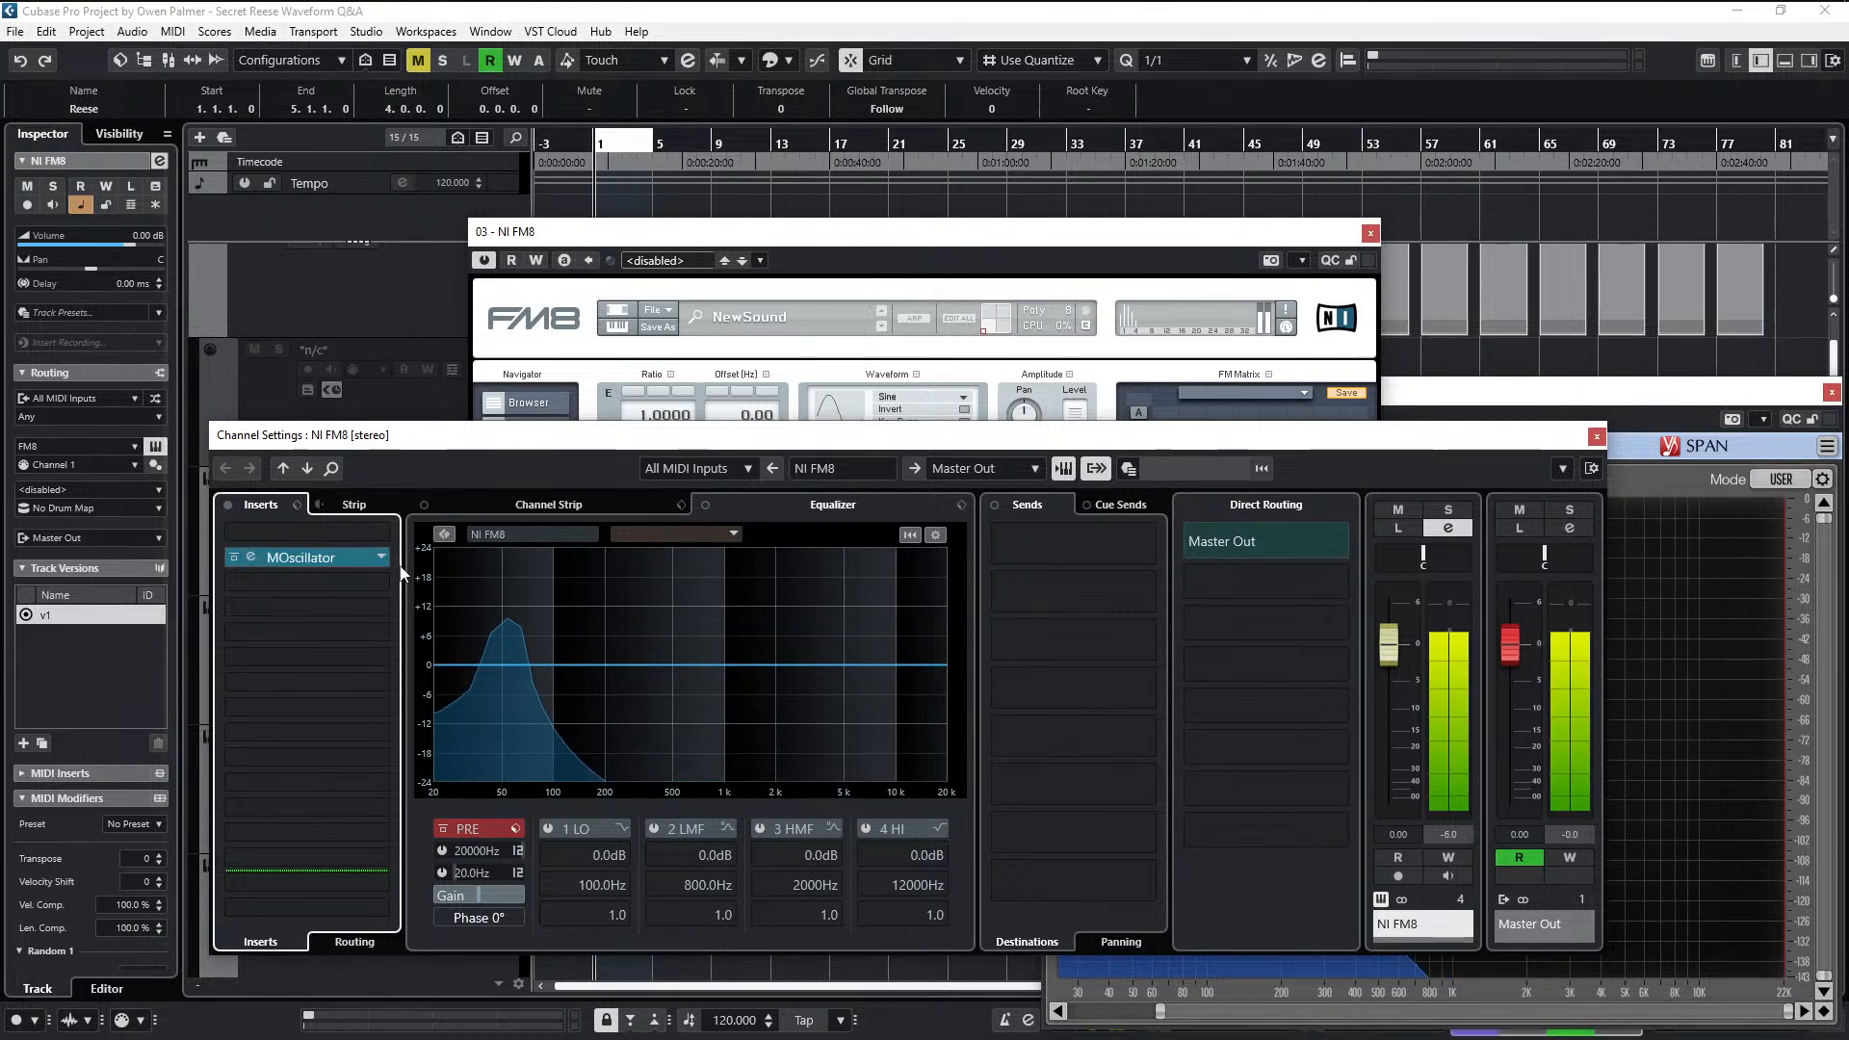
{"action": "left_click_drag", "start_coordinate": [353, 557], "coordinate": [456, 580]}
{"action": "left_click", "coordinate": [333, 563]}
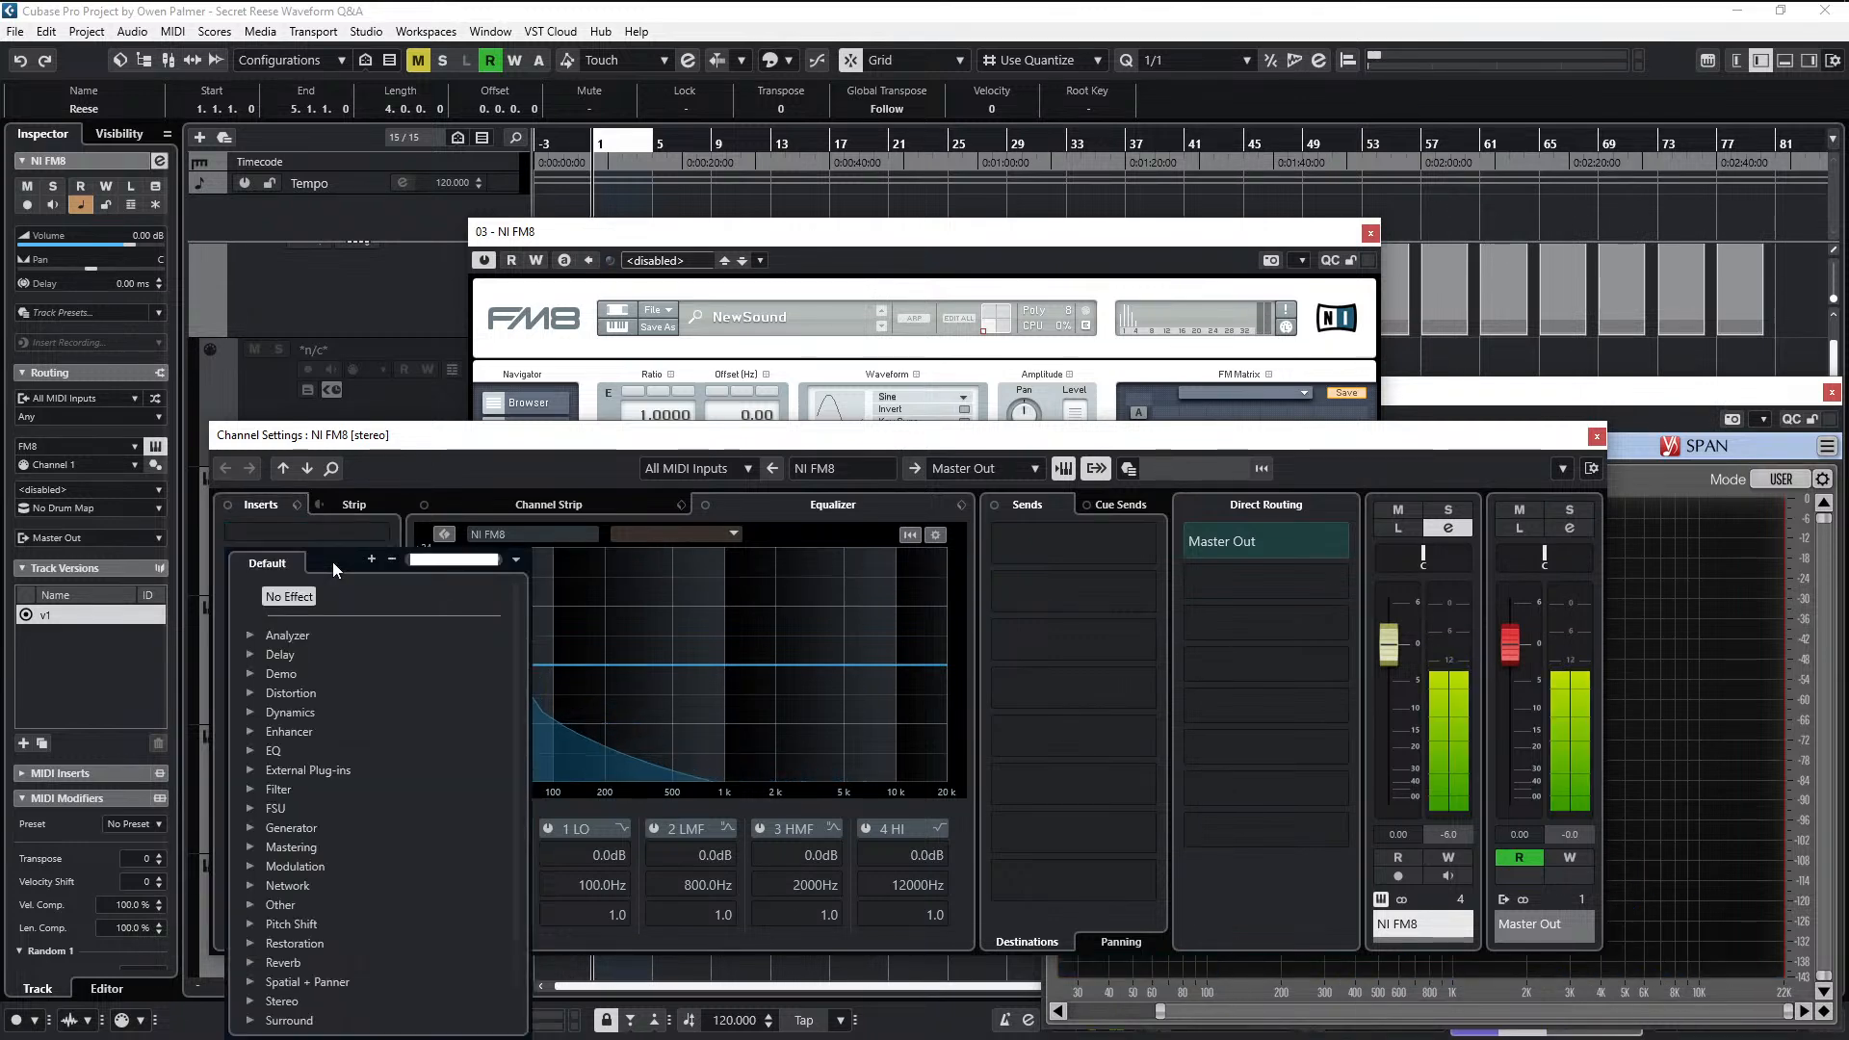
{"action": "type", "text": "mosc"}
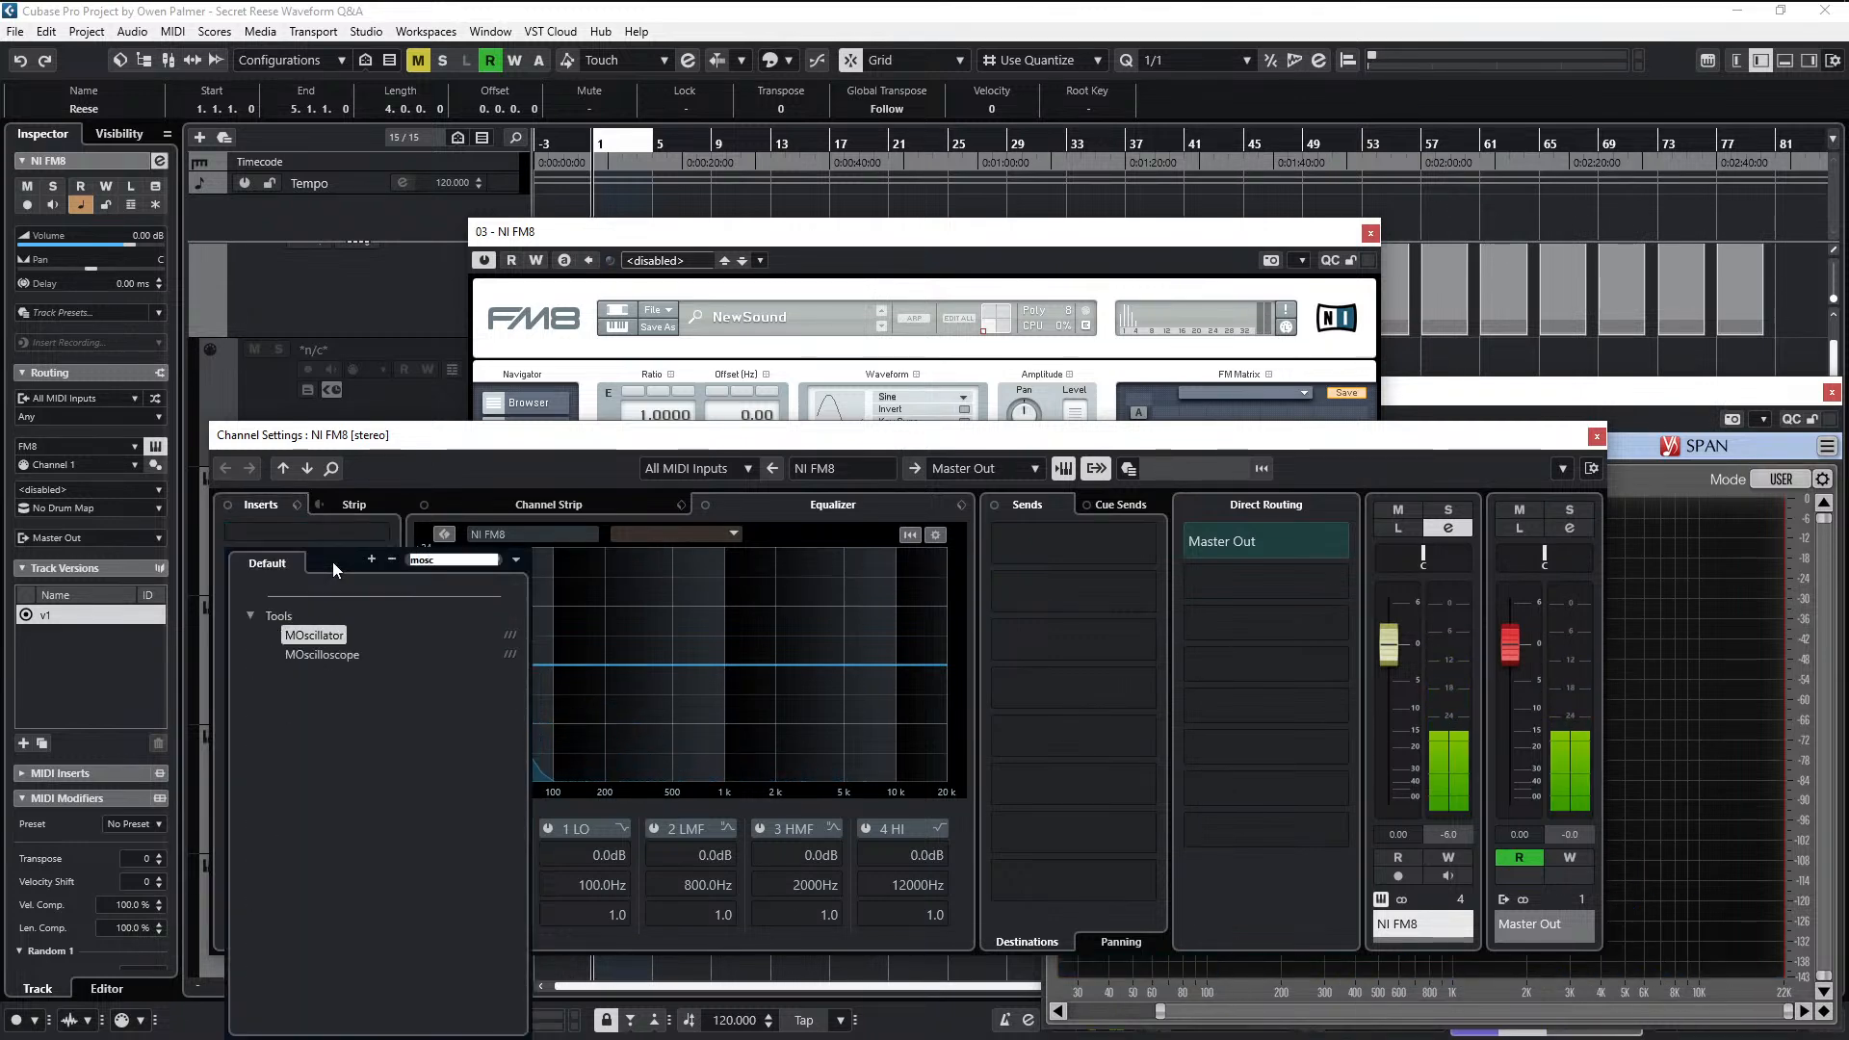
{"action": "left_click", "coordinate": [349, 657]}
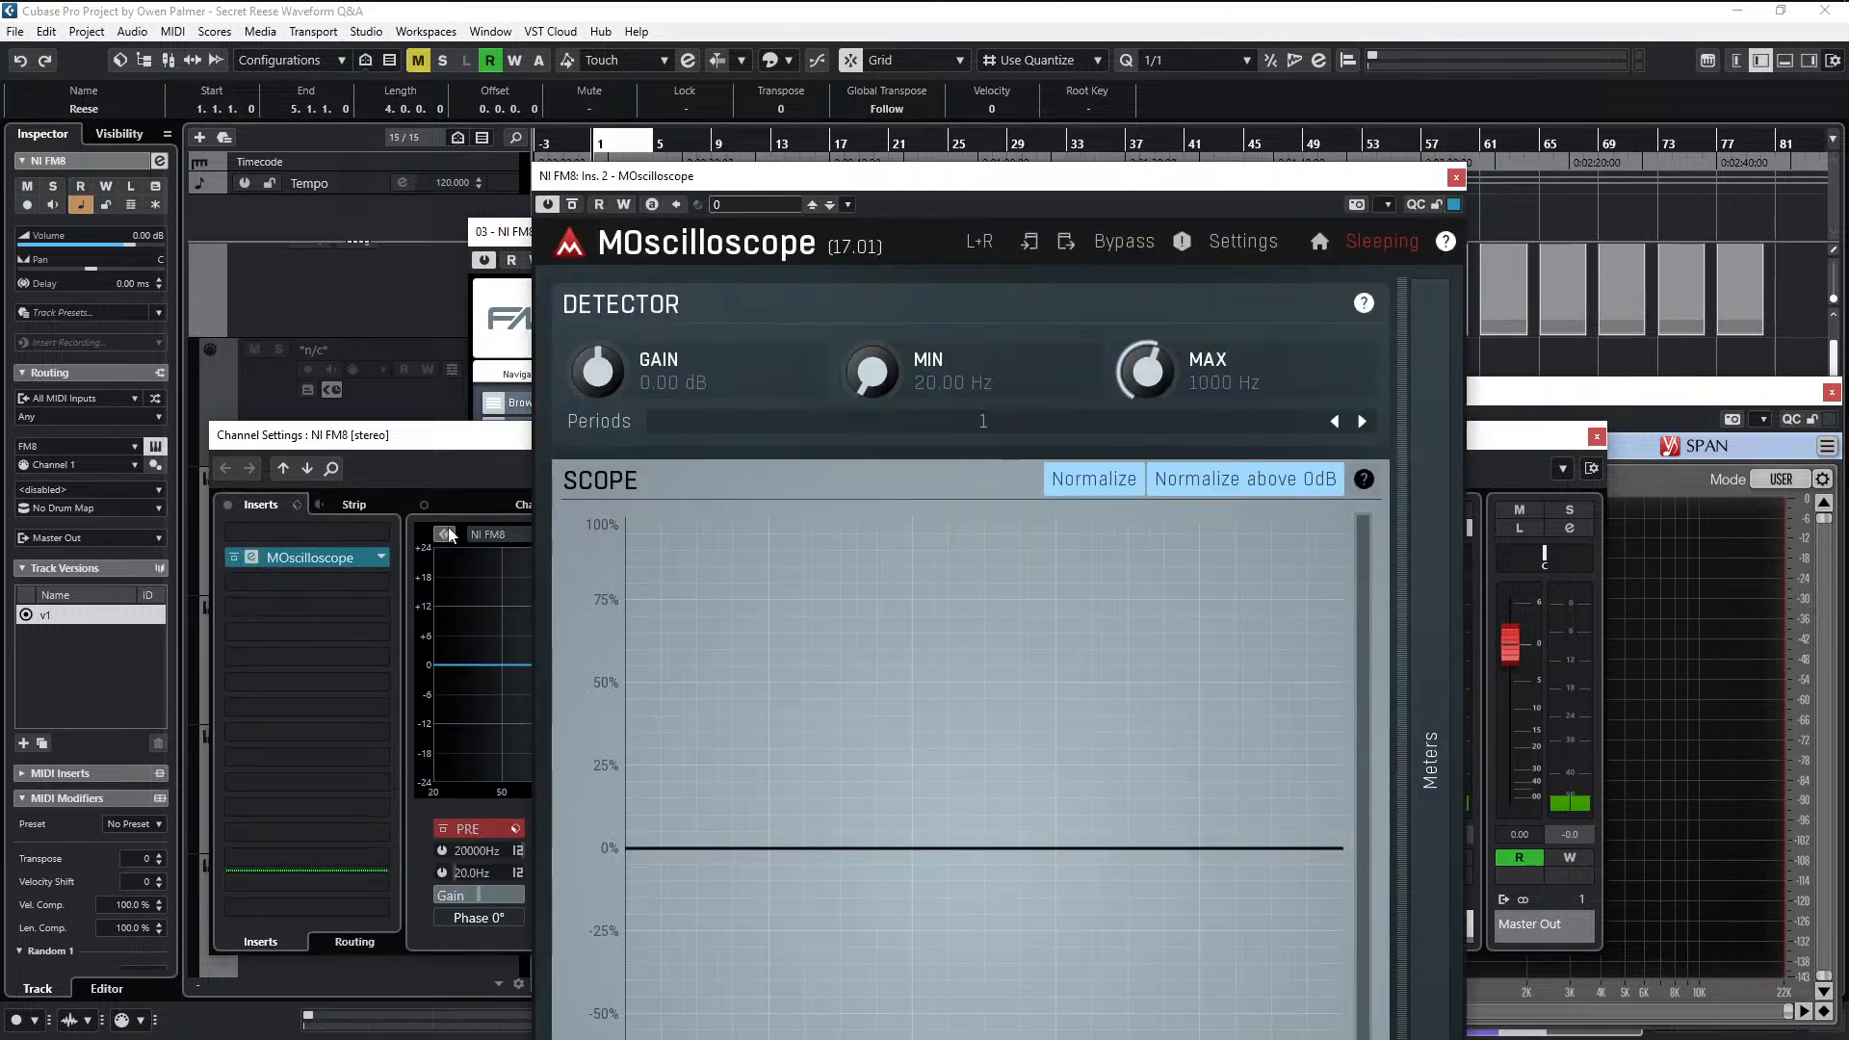
- Arrange MOscilloscope and FM8 side by side and adjust operator E's modulation of F while watching the waveform
{"action": "left_click_drag", "start_coordinate": [1029, 91], "coordinate": [1357, 6]}
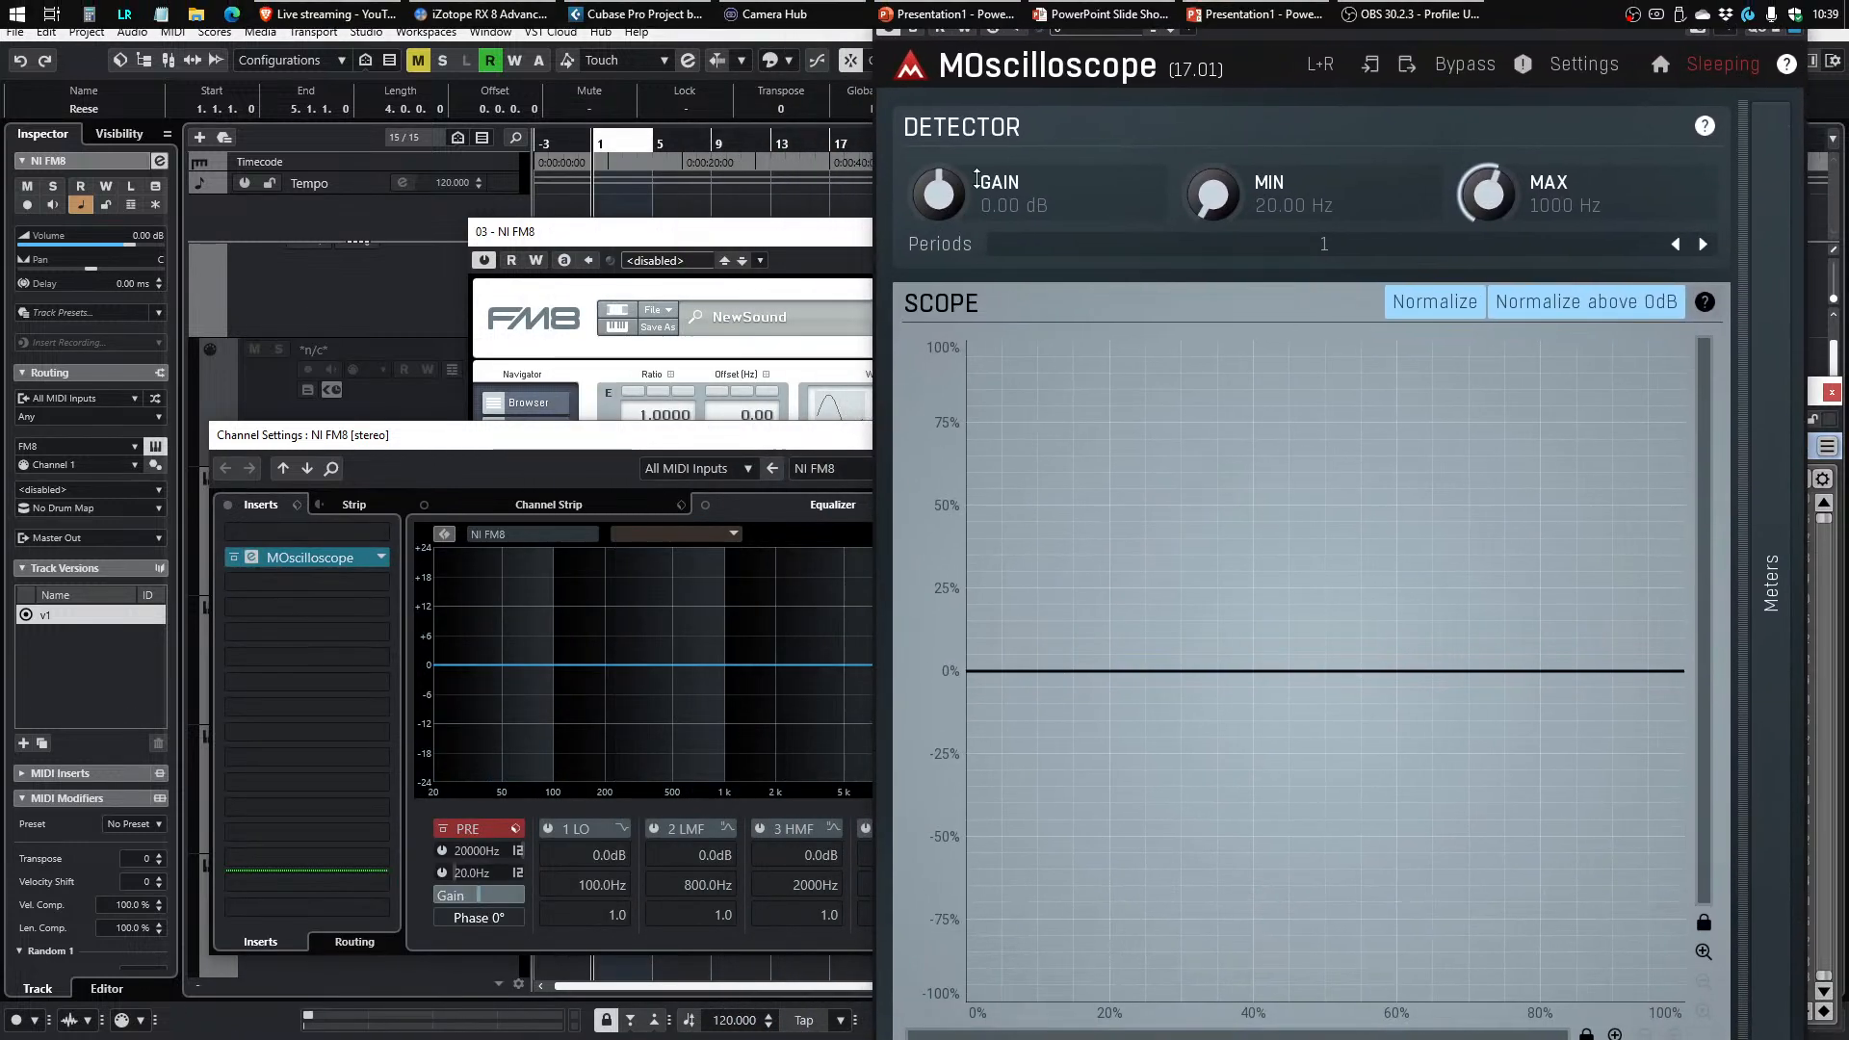
{"action": "left_click", "coordinate": [748, 239]}
{"action": "left_click_drag", "start_coordinate": [849, 240], "coordinate": [308, 238]}
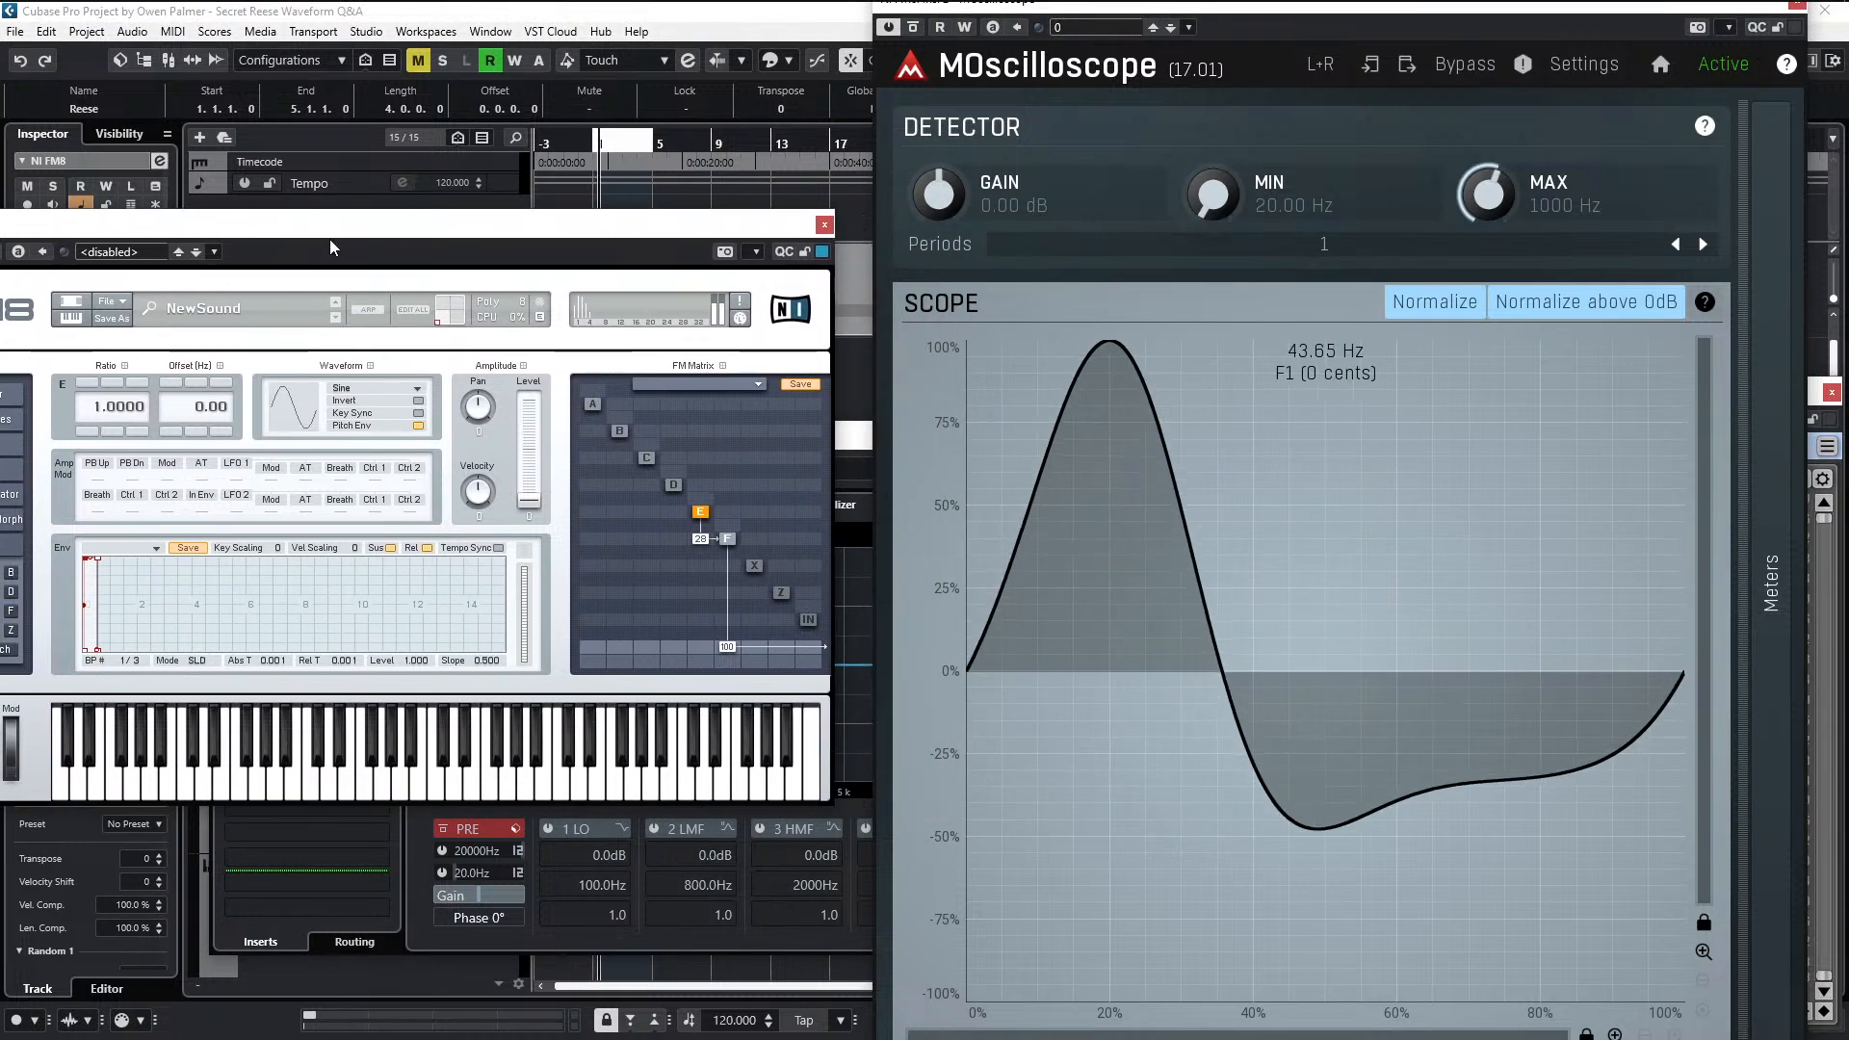
{"action": "mouse_move", "coordinate": [709, 542]}
{"action": "left_mouse_down"}
{"action": "mouse_move", "coordinate": [697, 557]}
{"action": "mouse_move", "coordinate": [706, 531]}
{"action": "mouse_move", "coordinate": [710, 559]}
{"action": "mouse_move", "coordinate": [717, 545]}
{"action": "left_mouse_up"}
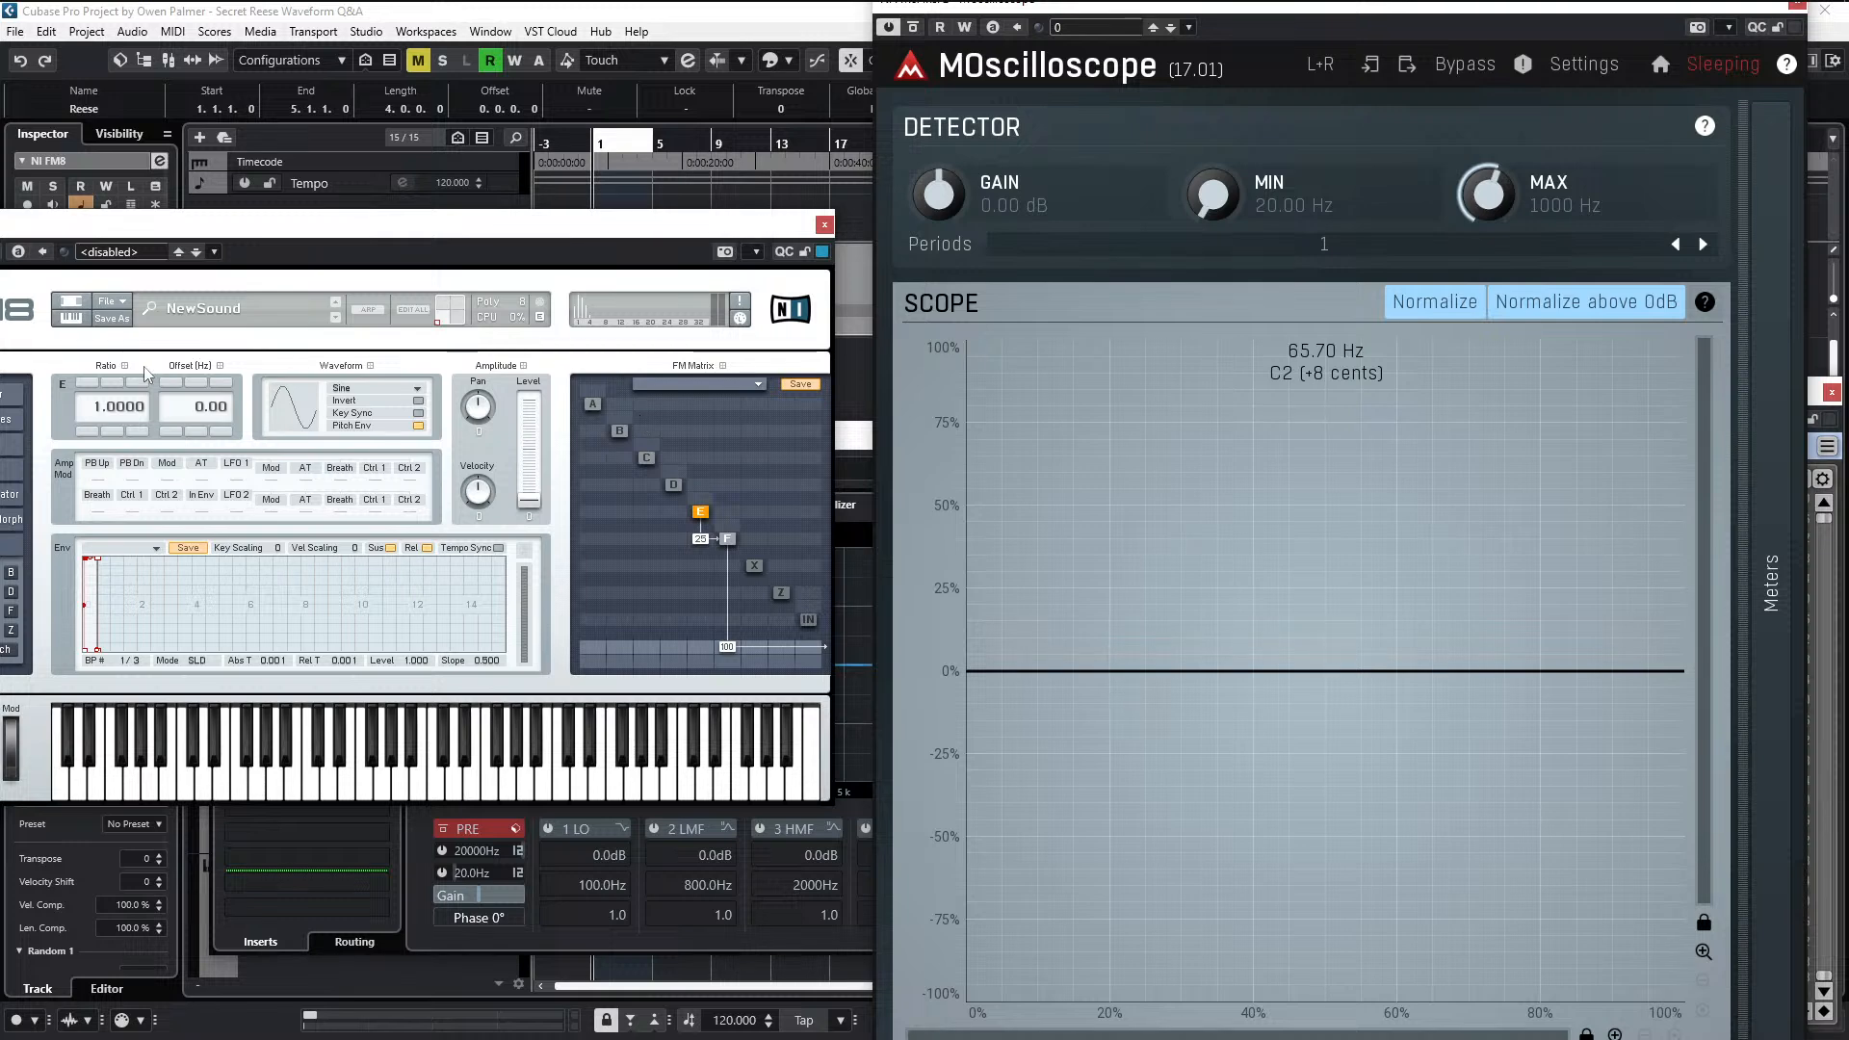
- Enable Key Sync on all six FM8 operators, A through F
{"action": "left_click_drag", "start_coordinate": [187, 221], "coordinate": [352, 232]}
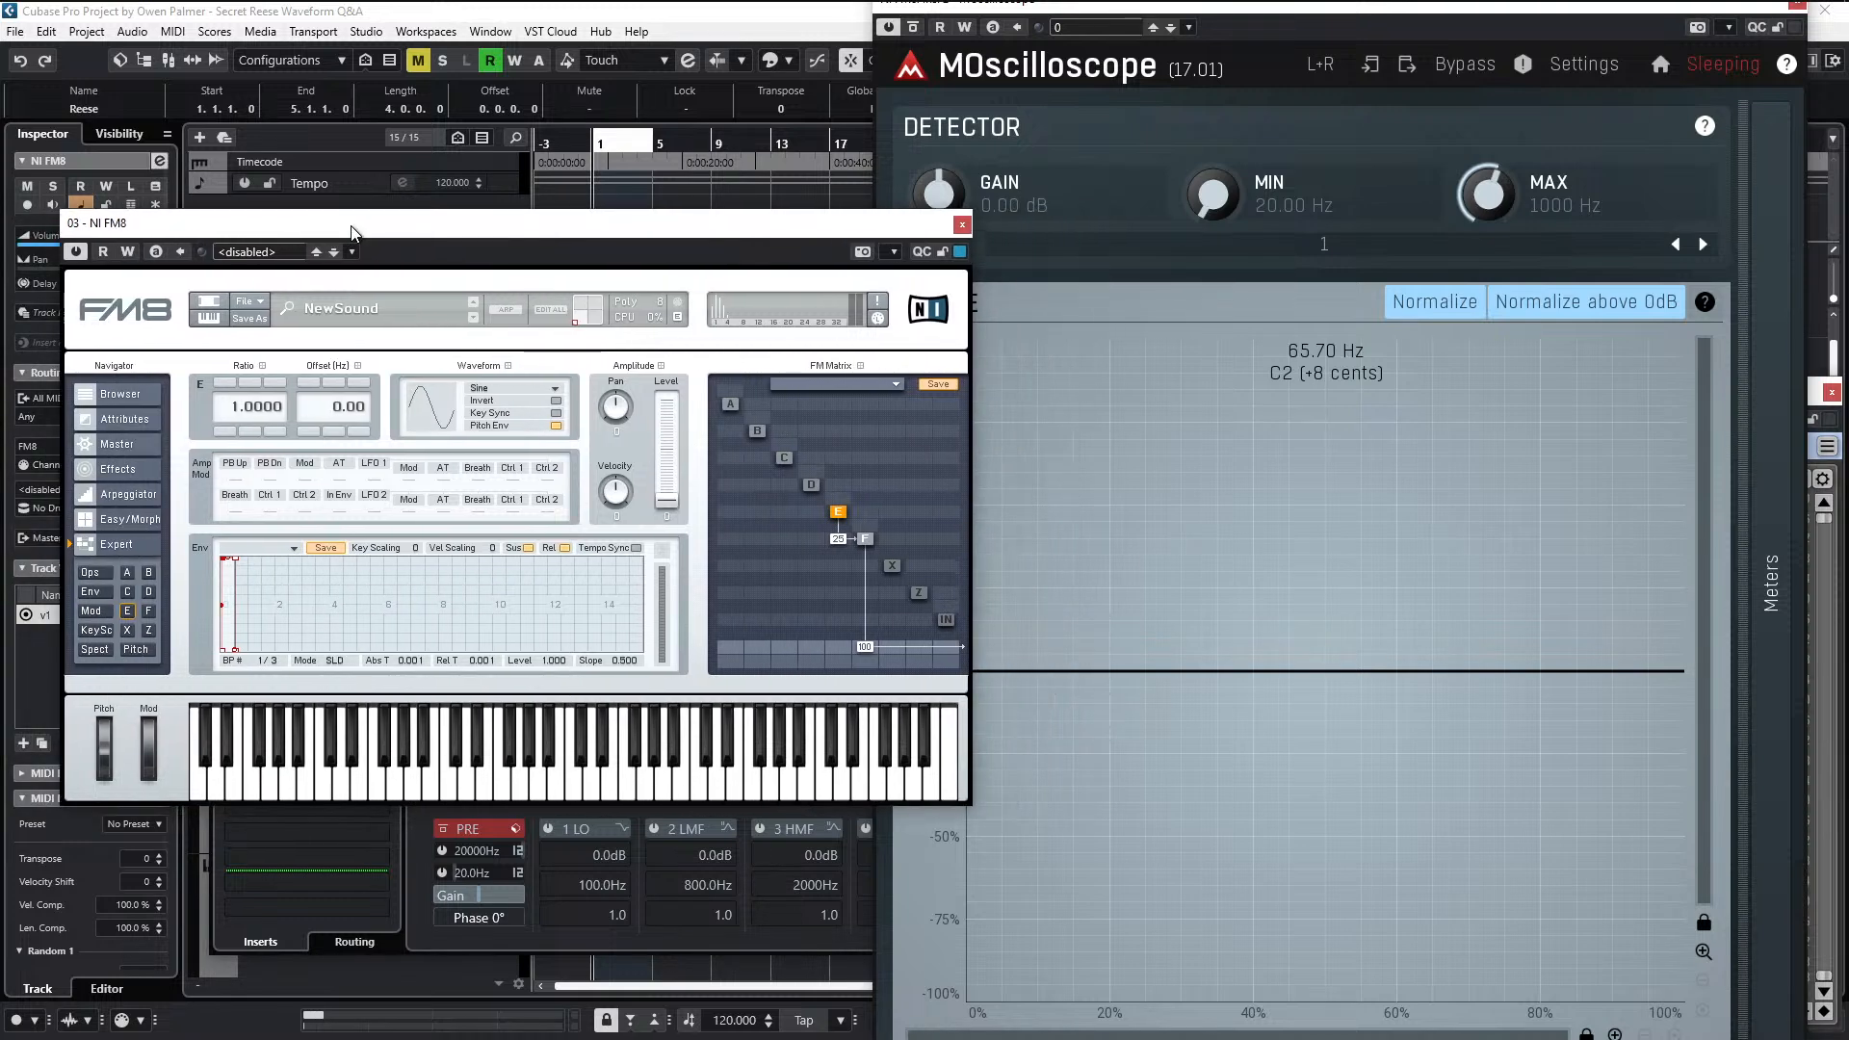
{"action": "left_click", "coordinate": [93, 574]}
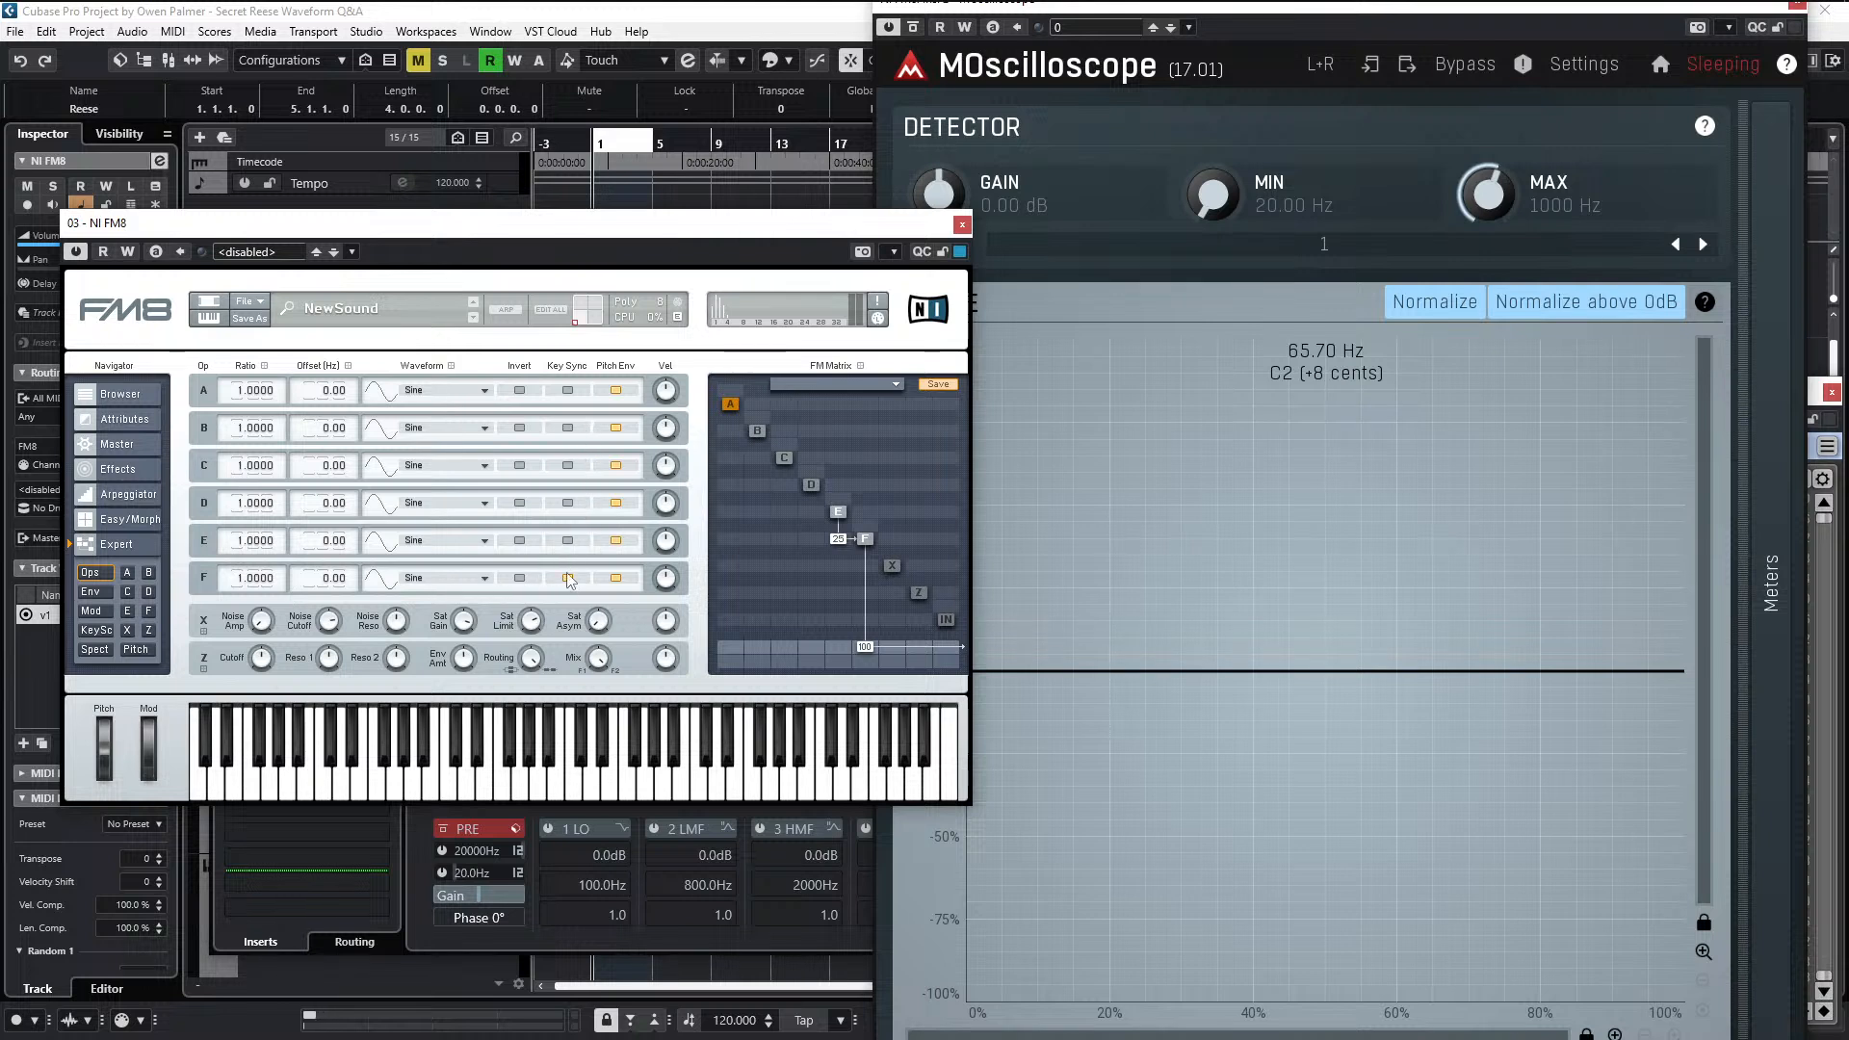
{"action": "left_click", "coordinate": [574, 538]}
{"action": "left_click", "coordinate": [568, 502]}
- Play the Reese clip and set operator E's modulation of F to 27 while watching the scope
{"action": "key", "text": "space"}
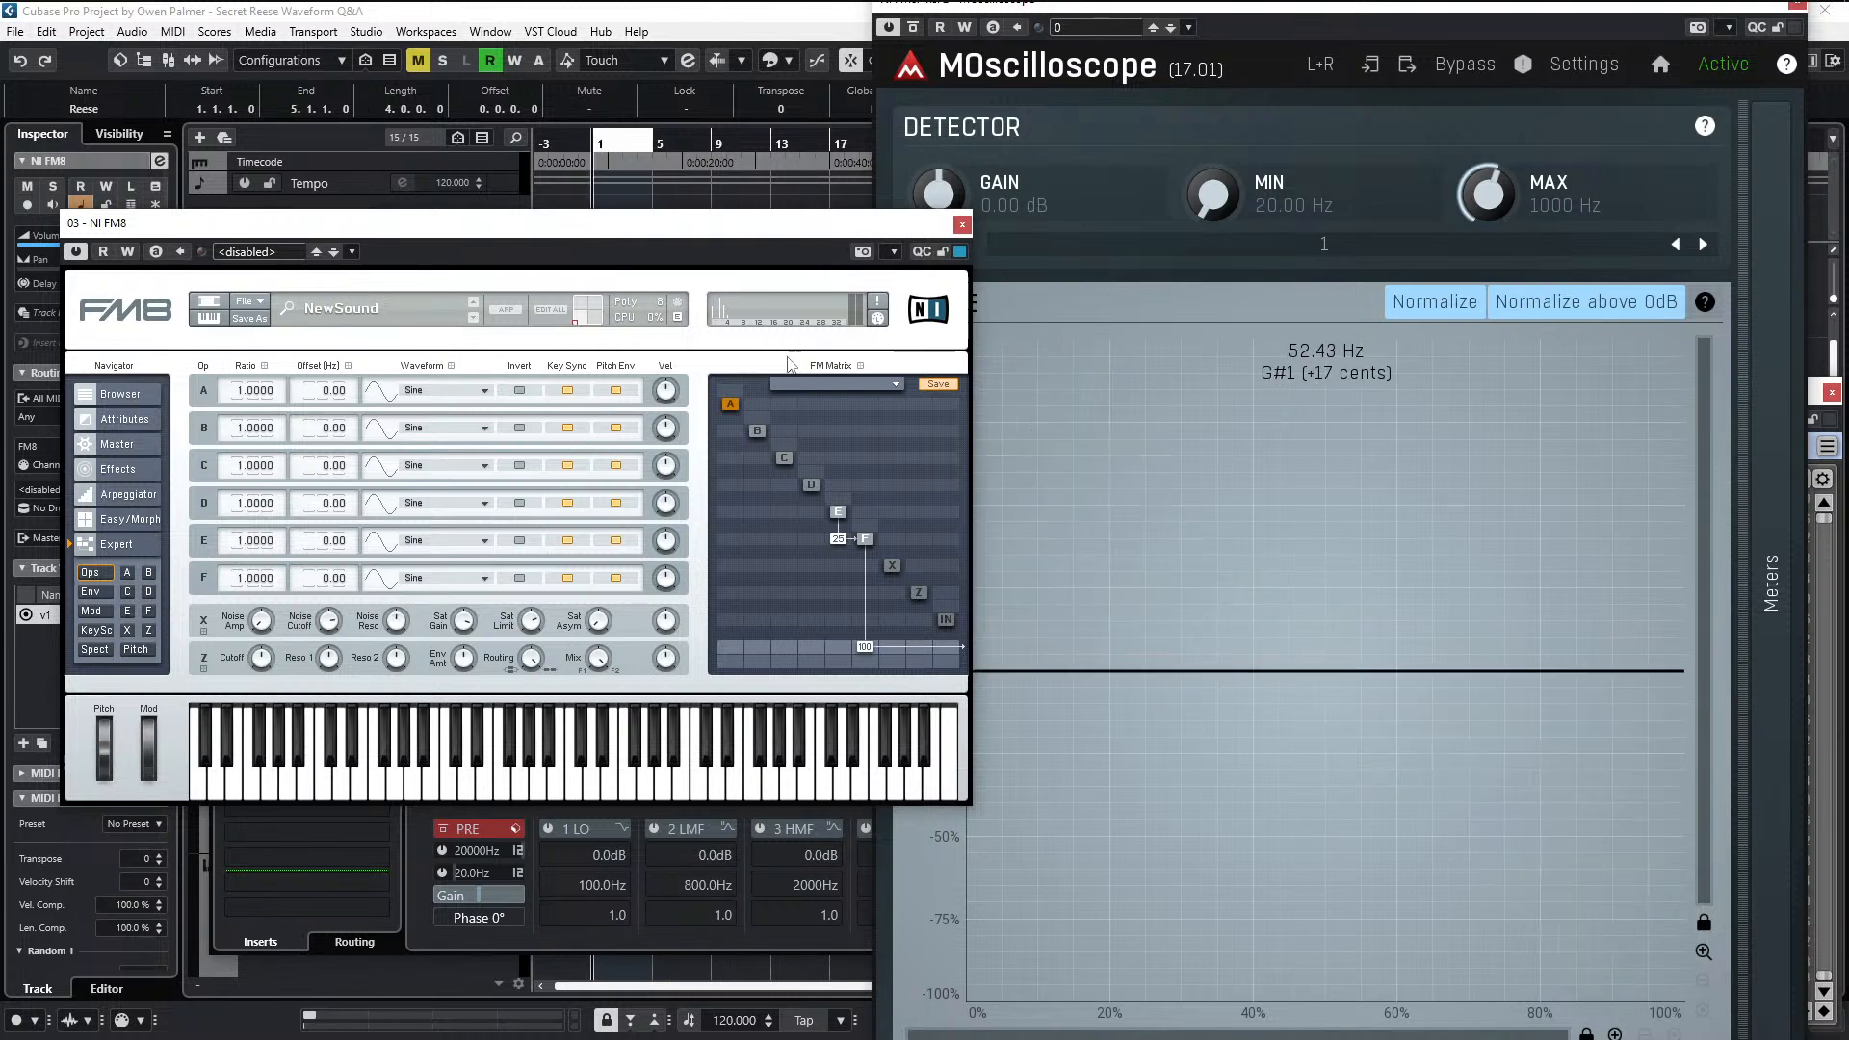
{"action": "left_click_drag", "start_coordinate": [762, 239], "coordinate": [632, 238]}
{"action": "key", "text": "space"}
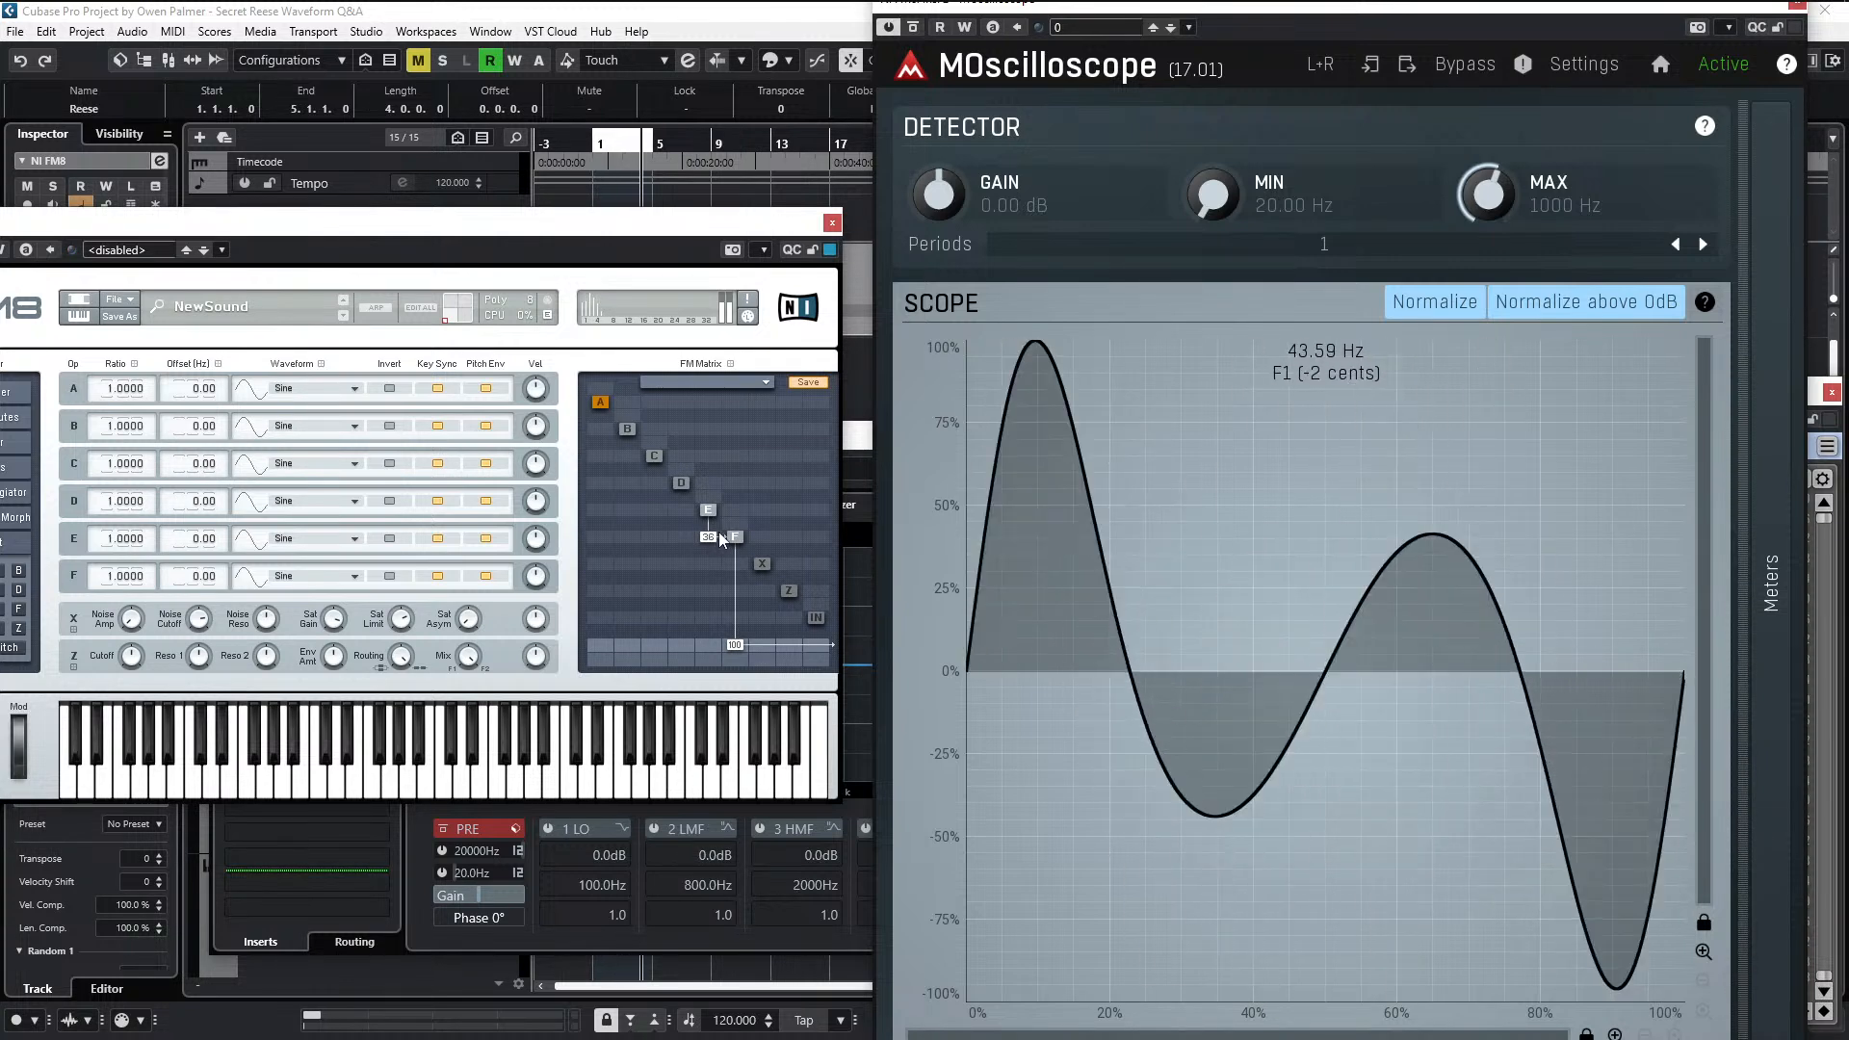
{"action": "mouse_move", "coordinate": [721, 536]}
{"action": "left_mouse_down"}
{"action": "mouse_move", "coordinate": [729, 512]}
{"action": "mouse_move", "coordinate": [729, 535]}
{"action": "left_mouse_up"}
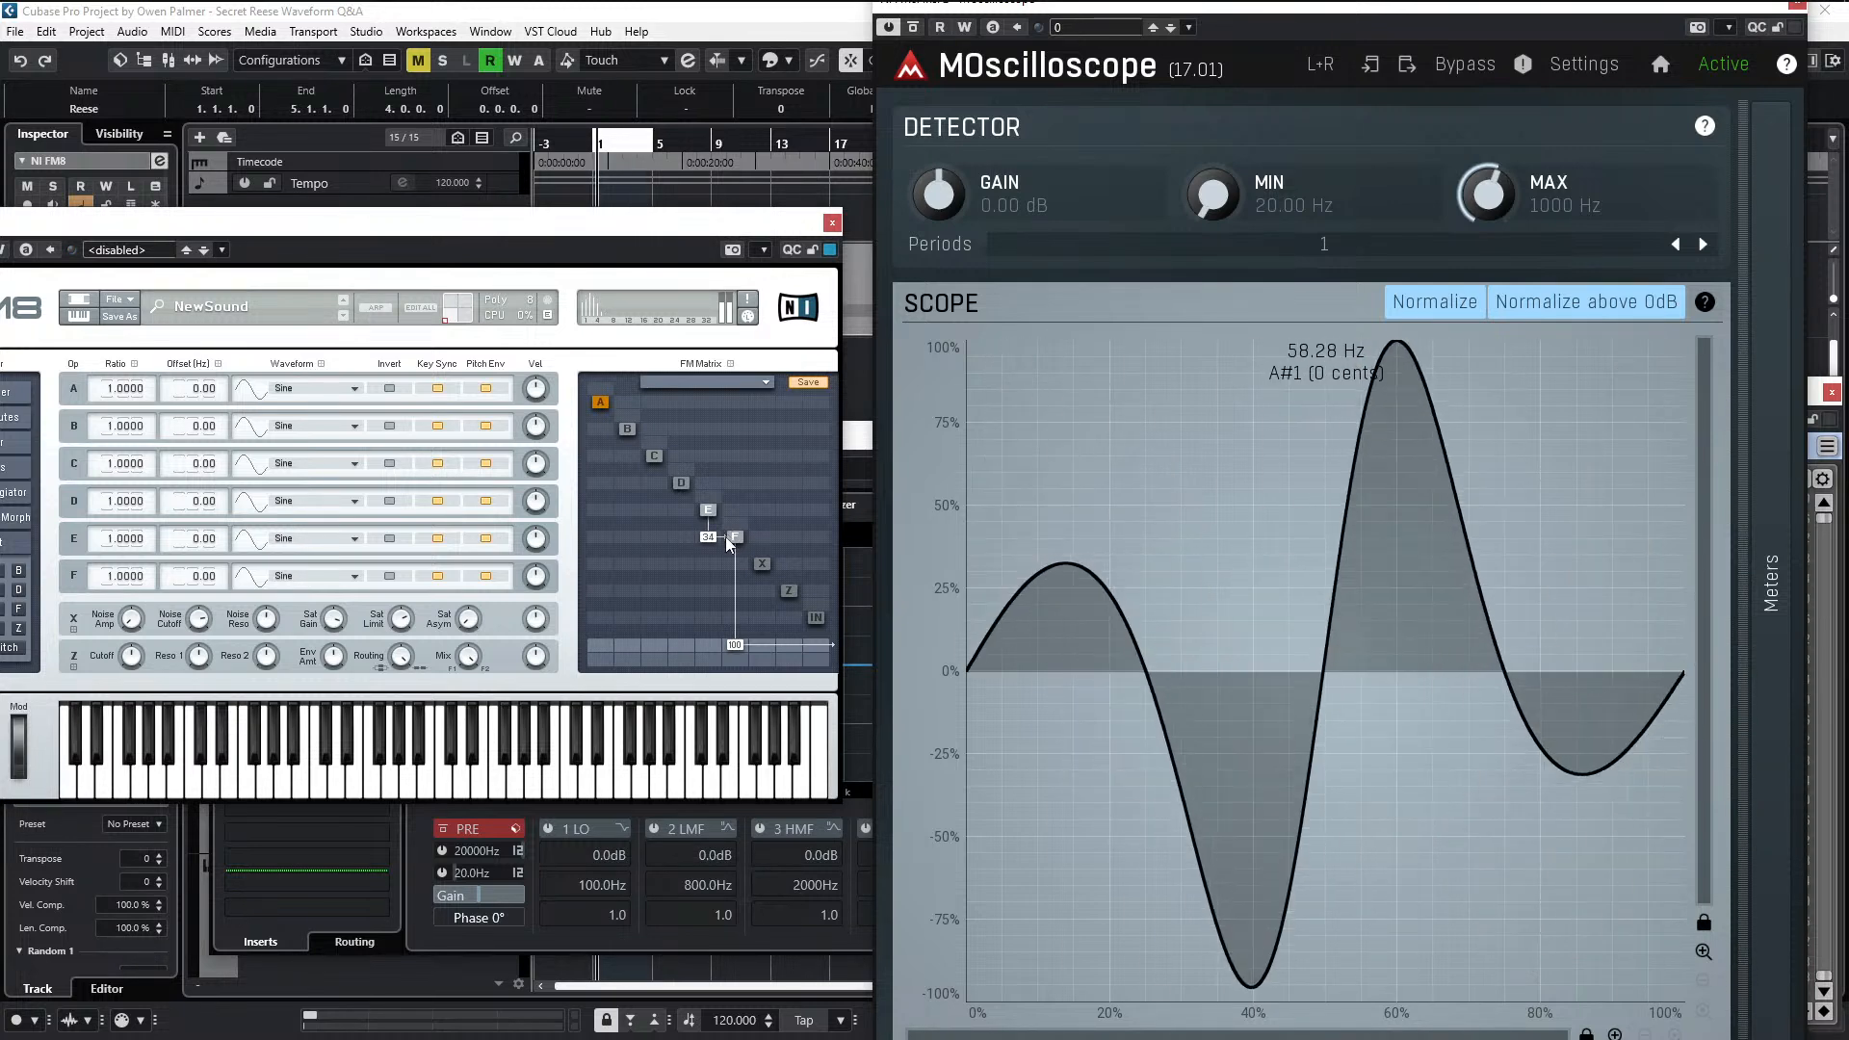
{"action": "left_click_drag", "start_coordinate": [729, 536], "coordinate": [724, 561]}
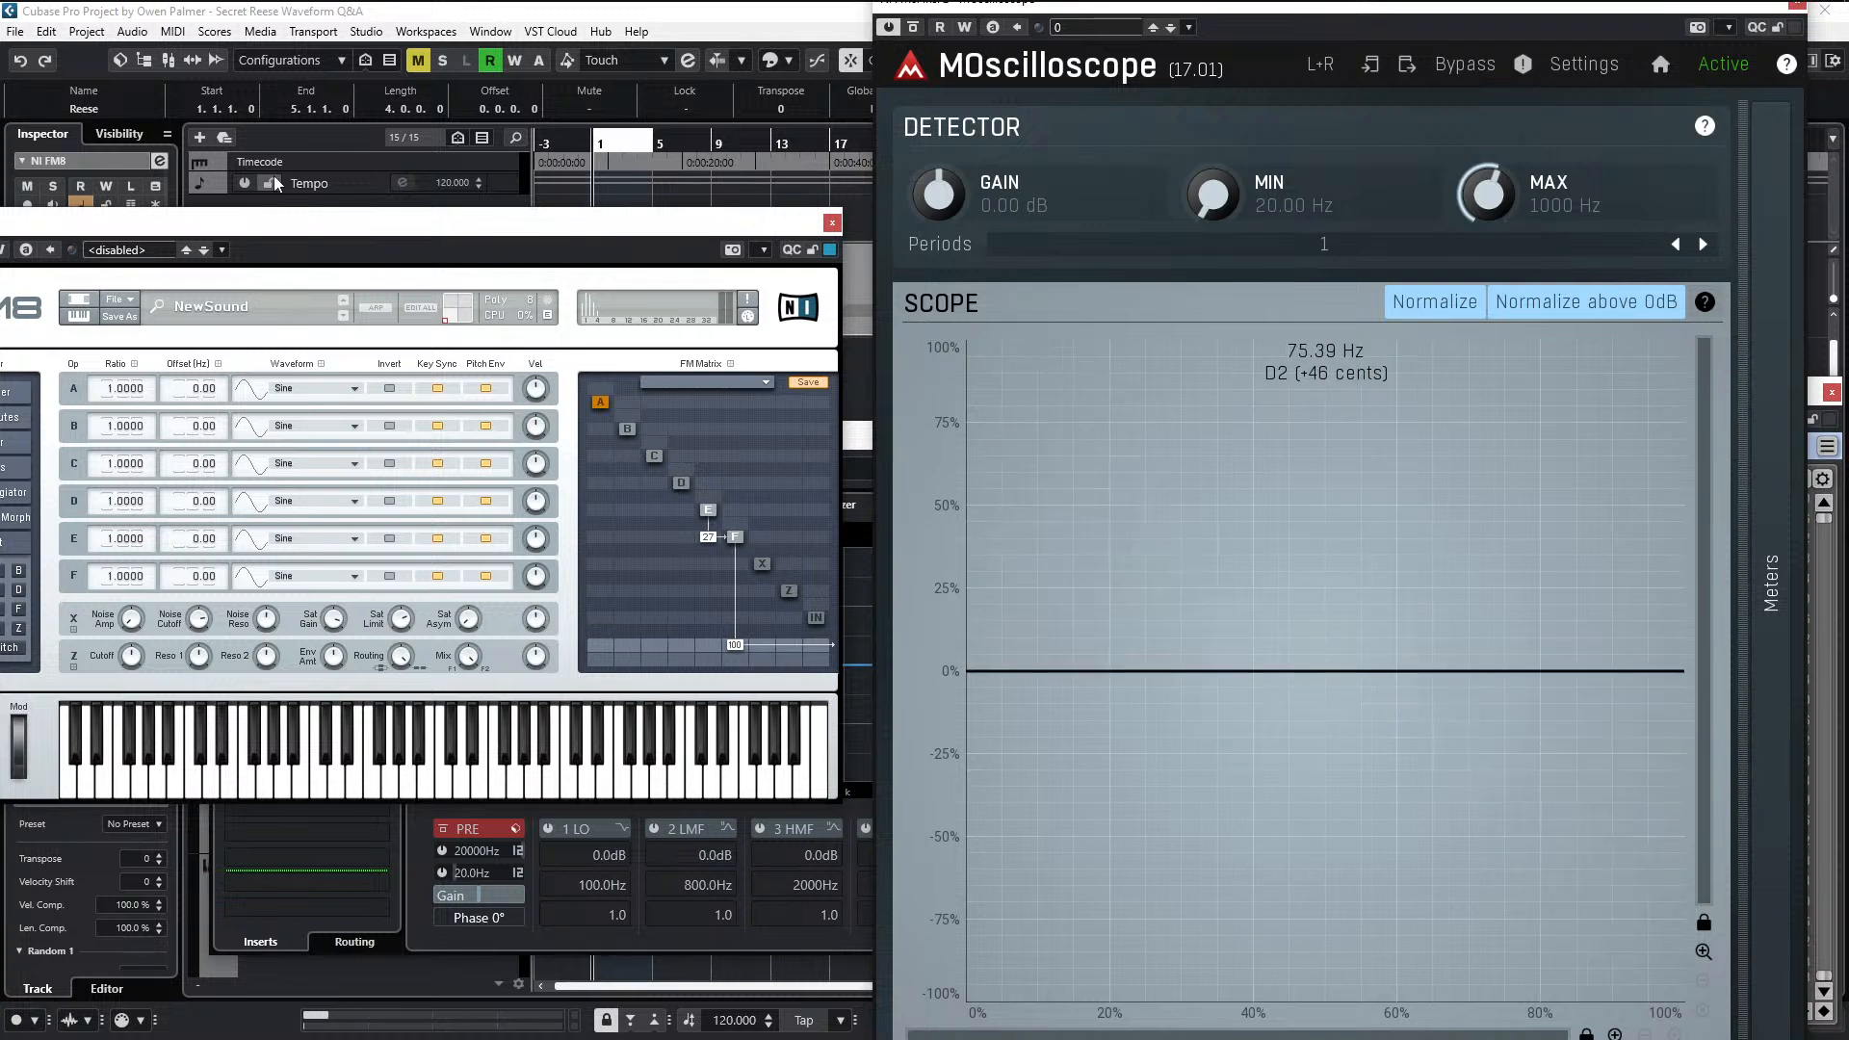
- Make the FM8 patch mono with polyphony 2 and two unison voices, and raise the unison detune during playback
{"action": "left_click_drag", "start_coordinate": [297, 216], "coordinate": [394, 251]}
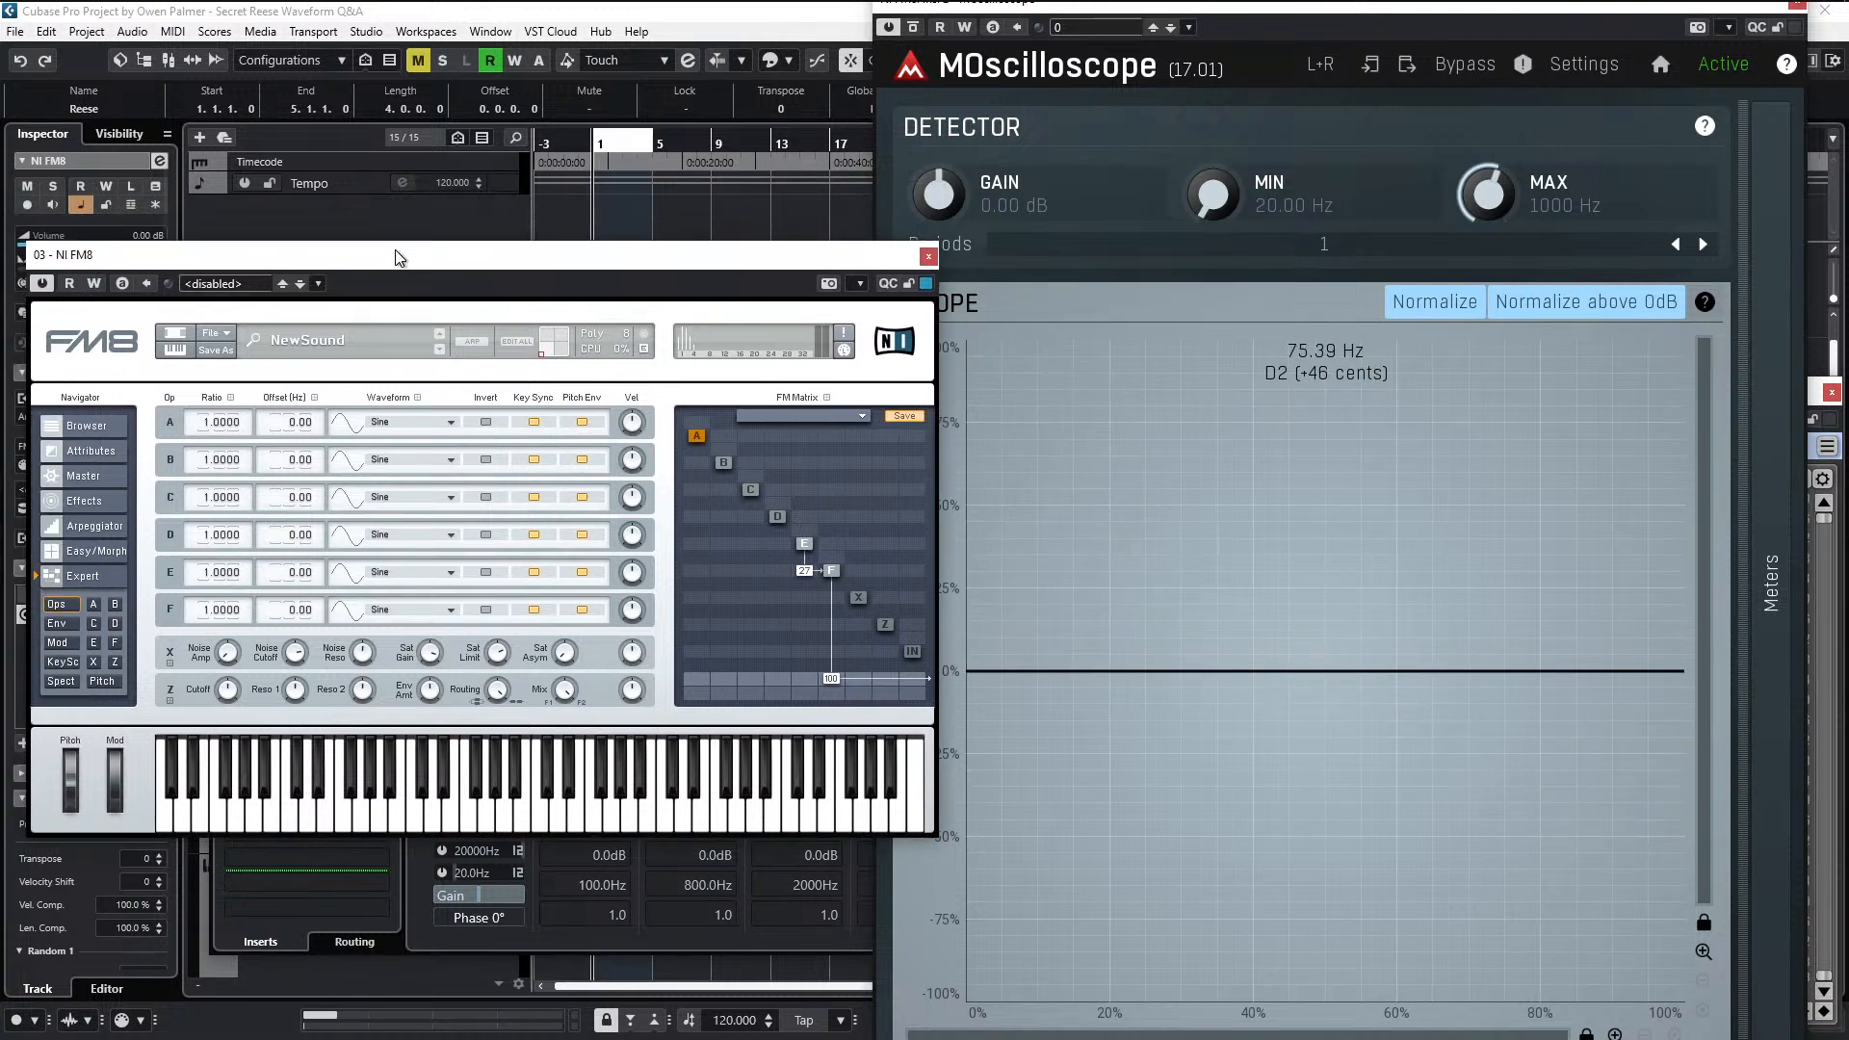
{"action": "left_click", "coordinate": [87, 476]}
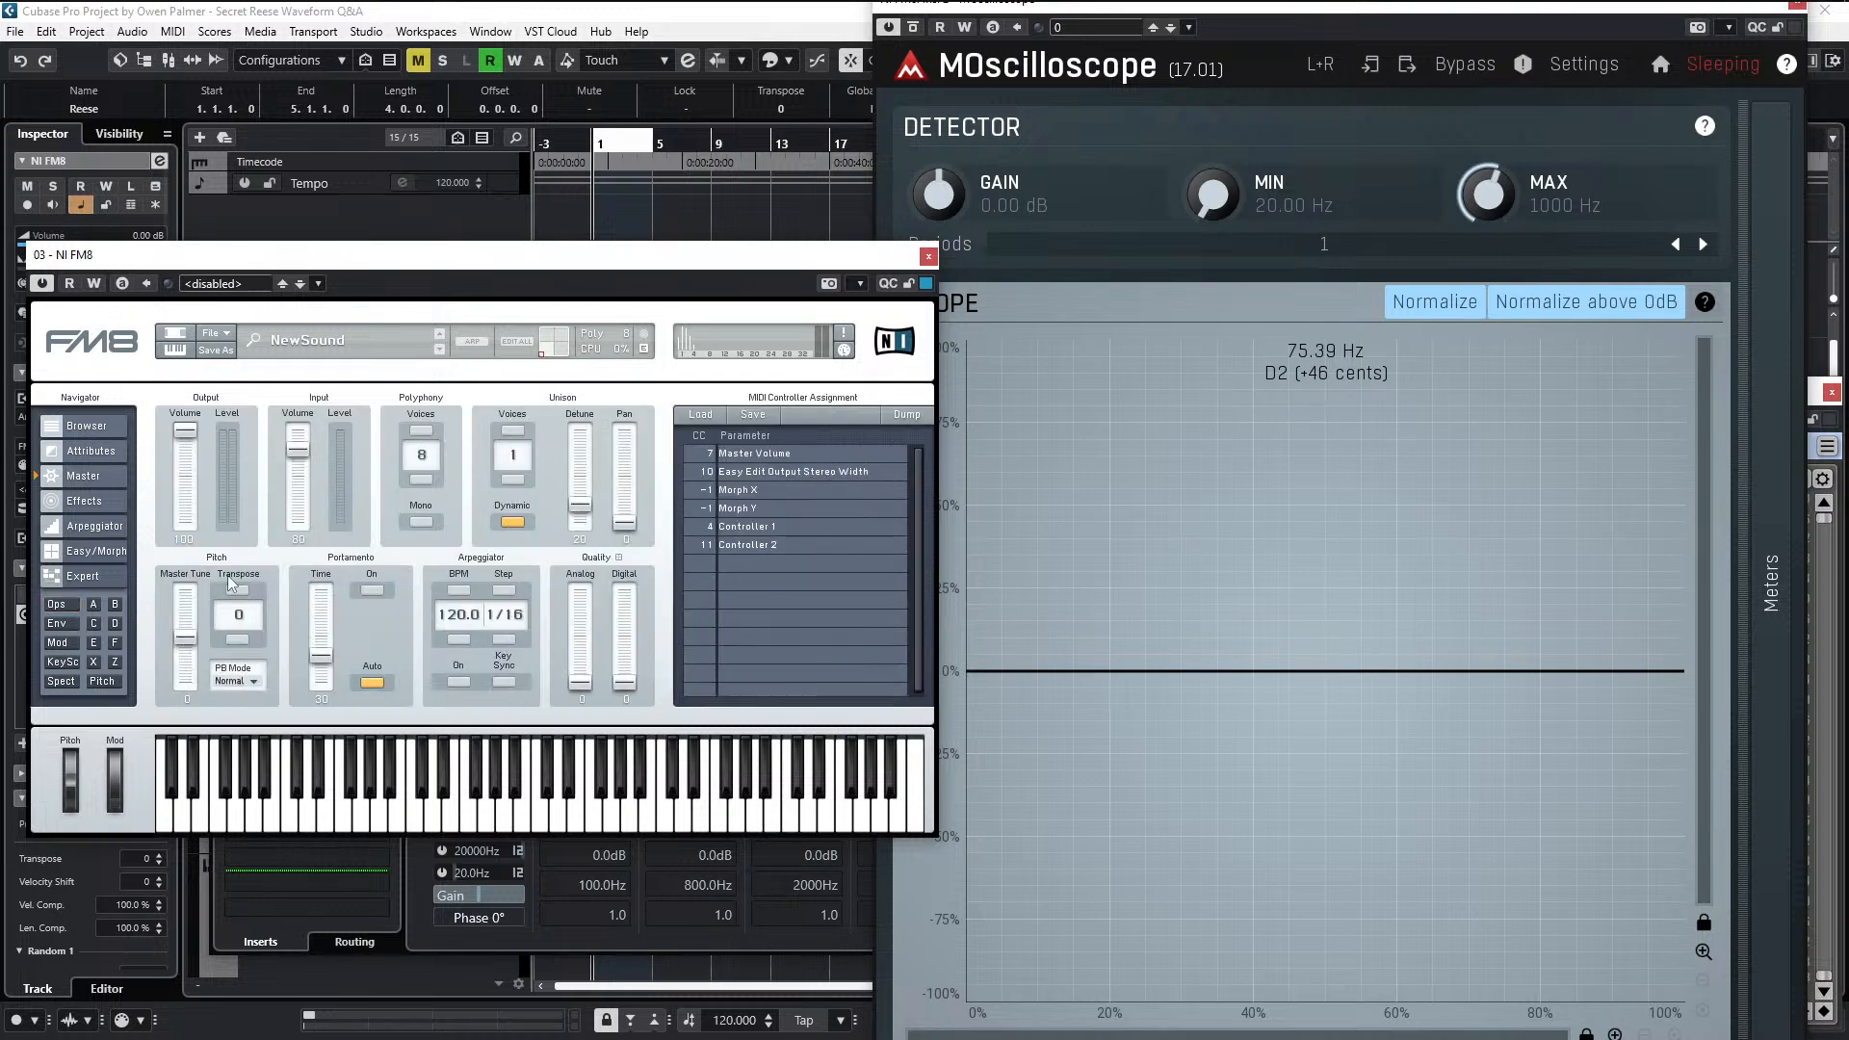
{"action": "left_click", "coordinate": [508, 895]}
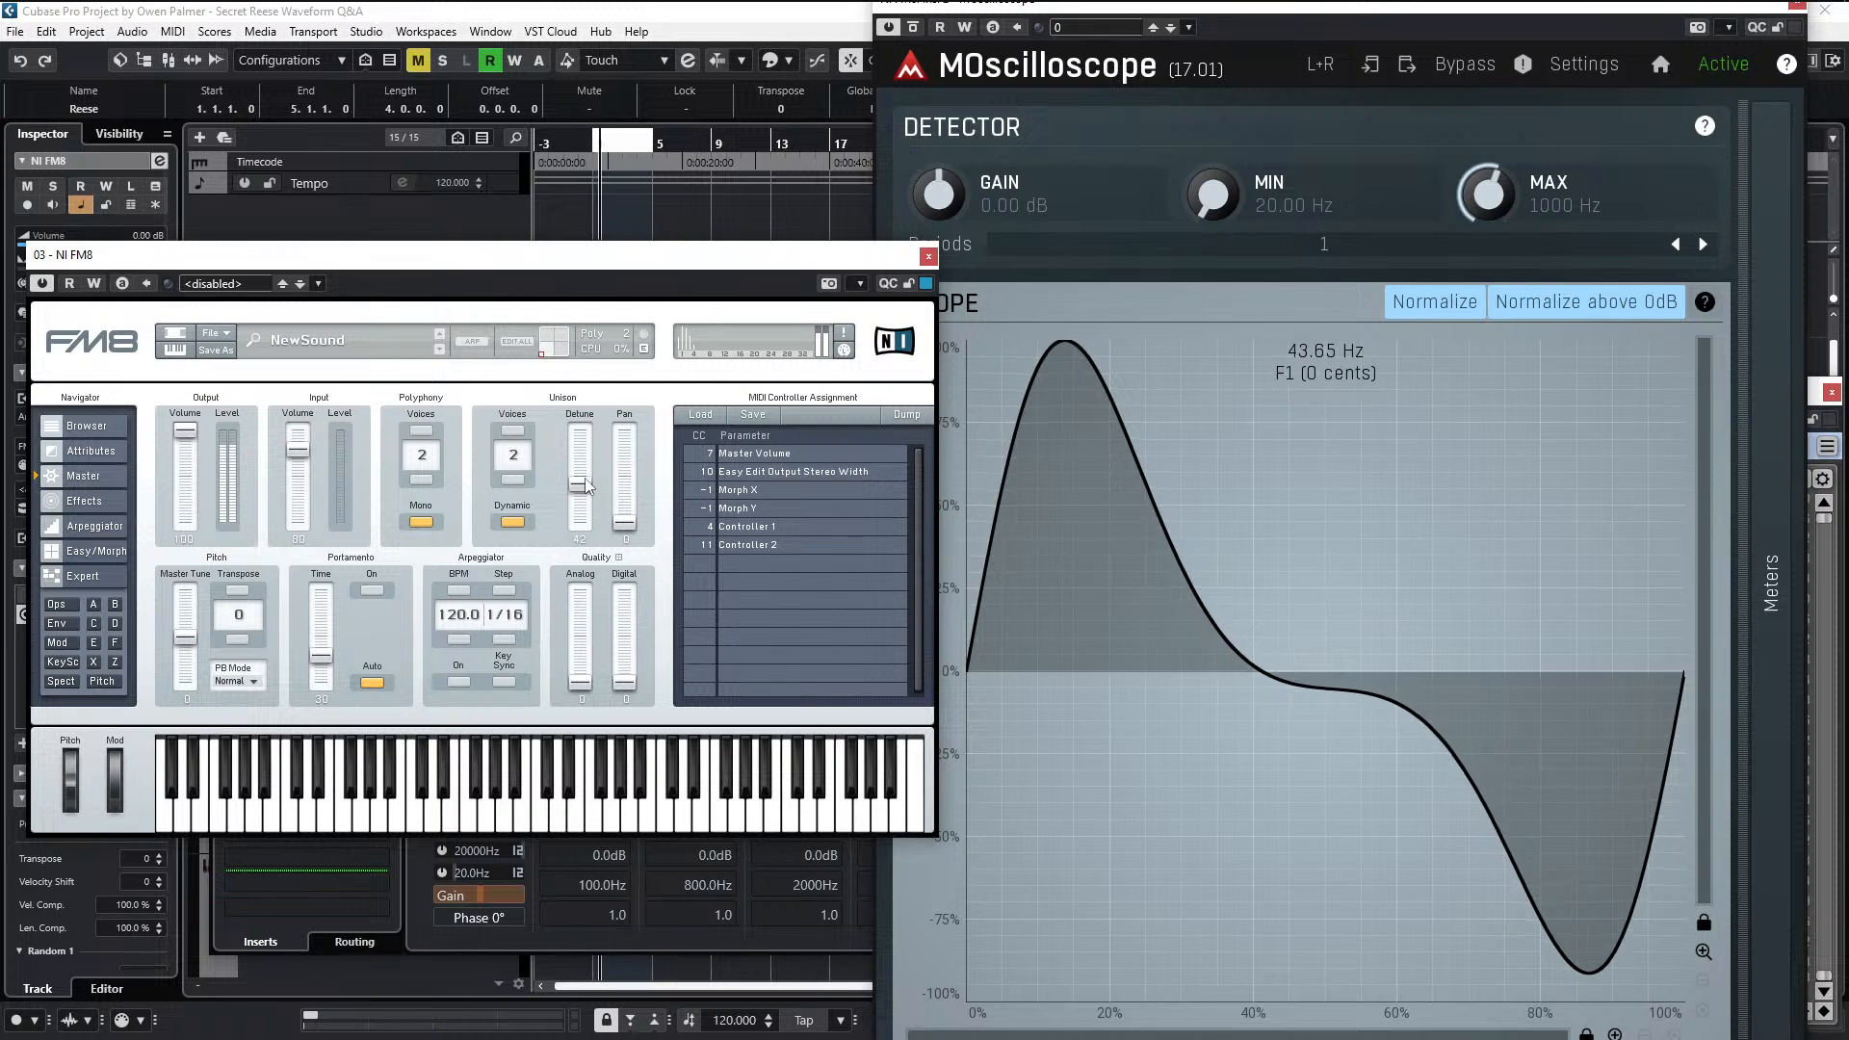
{"action": "left_click_drag", "start_coordinate": [579, 507], "coordinate": [596, 427]}
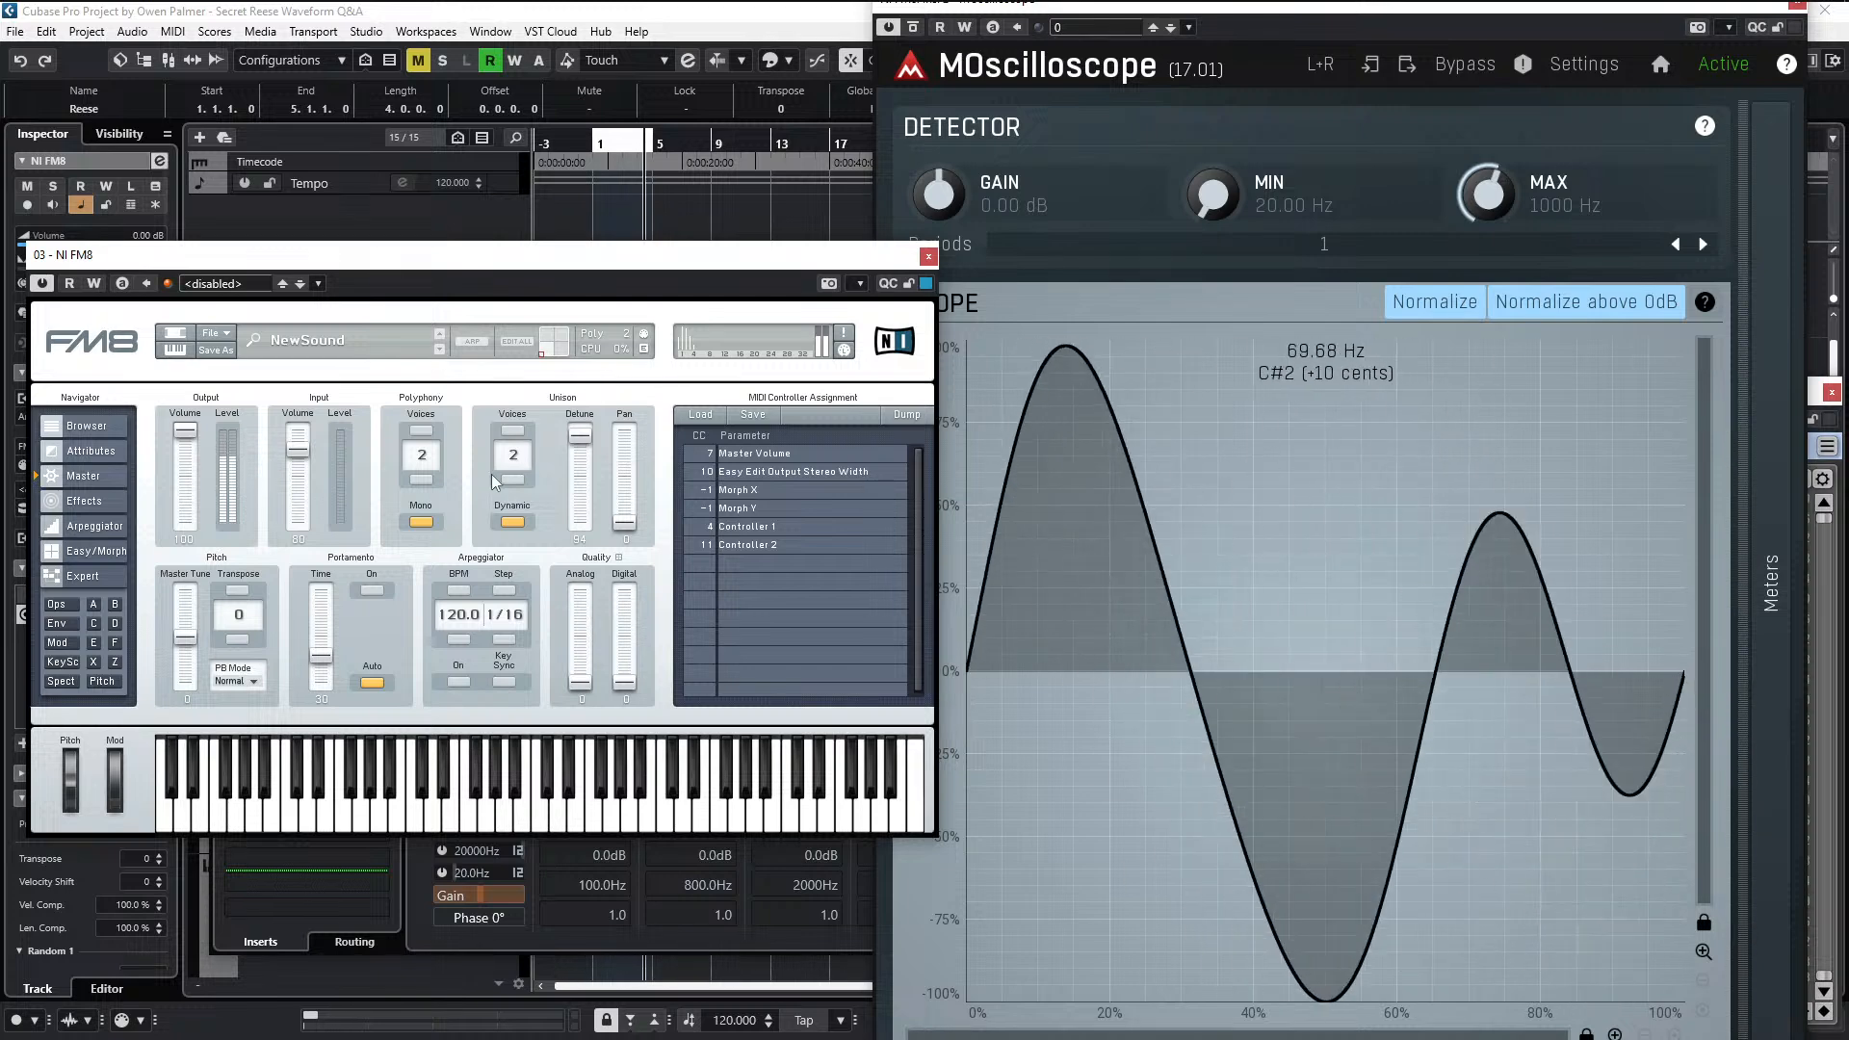
- Link the operator envelopes together, with operator F's envelope open for editing
{"action": "left_click", "coordinate": [63, 604]}
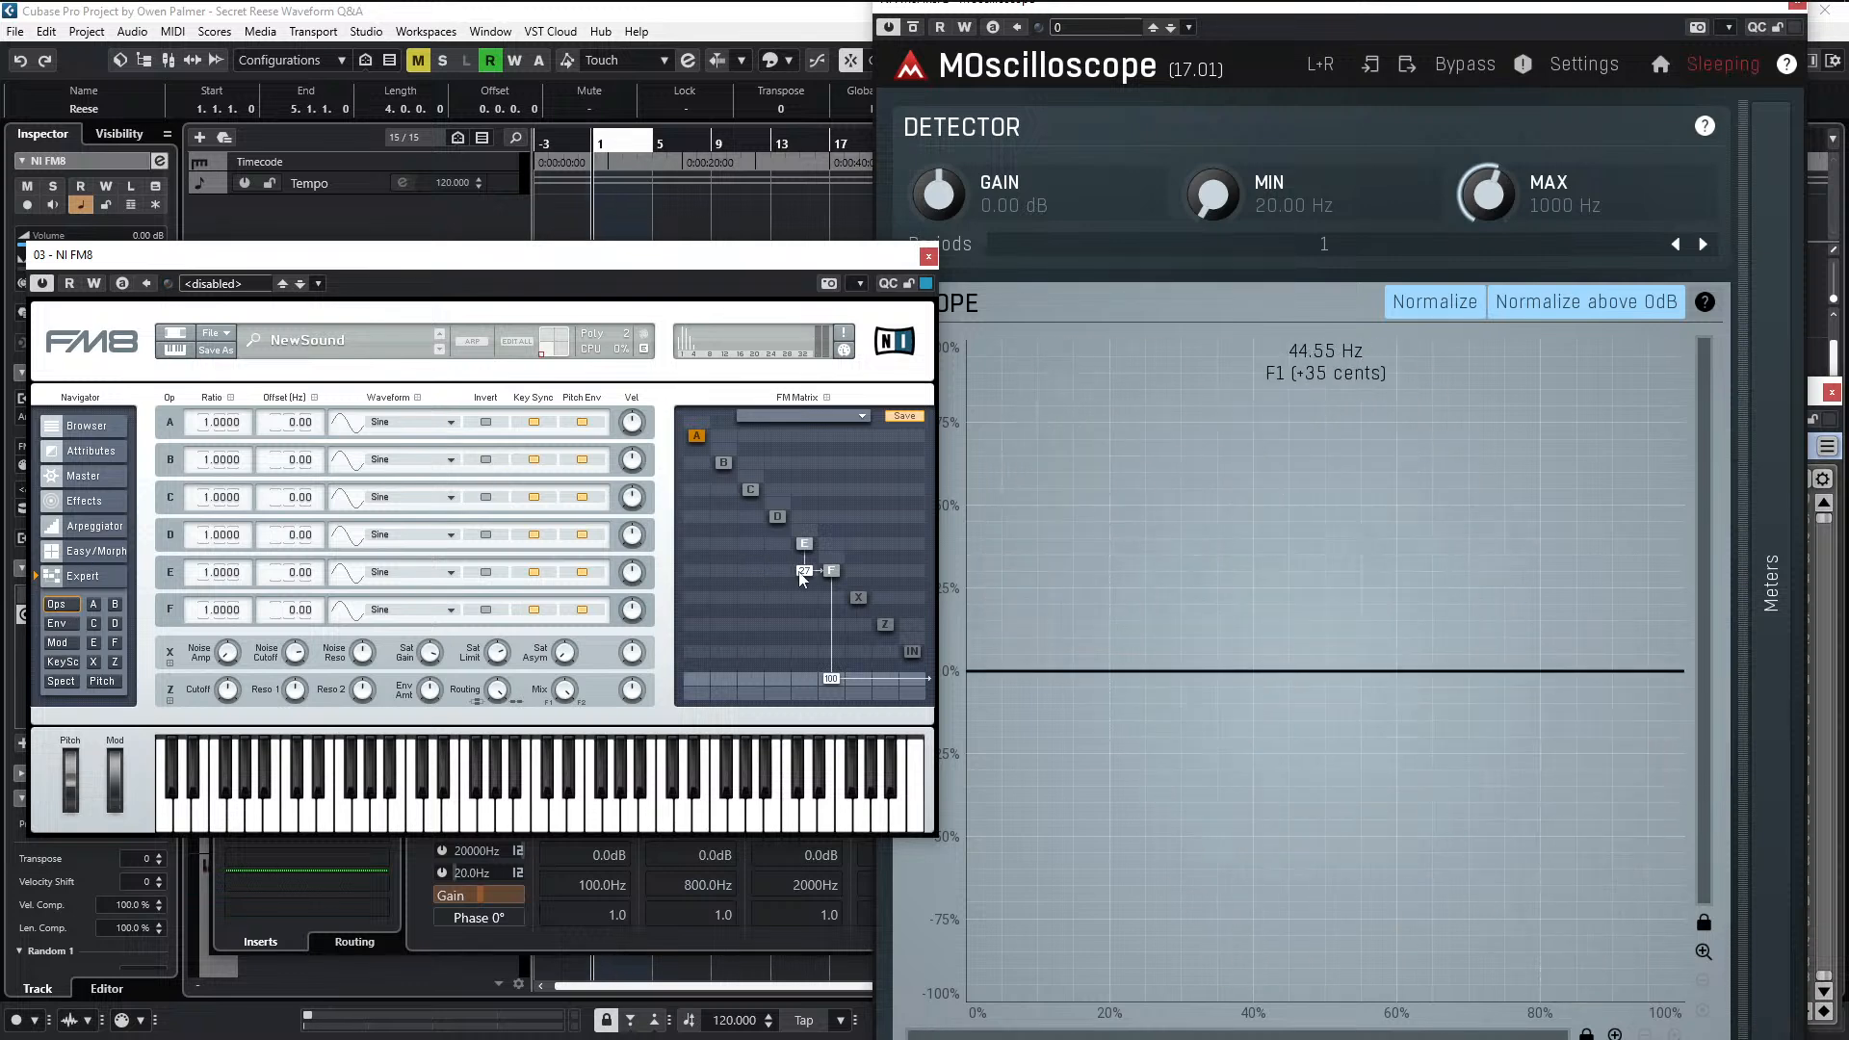
{"action": "left_click", "coordinate": [73, 627]}
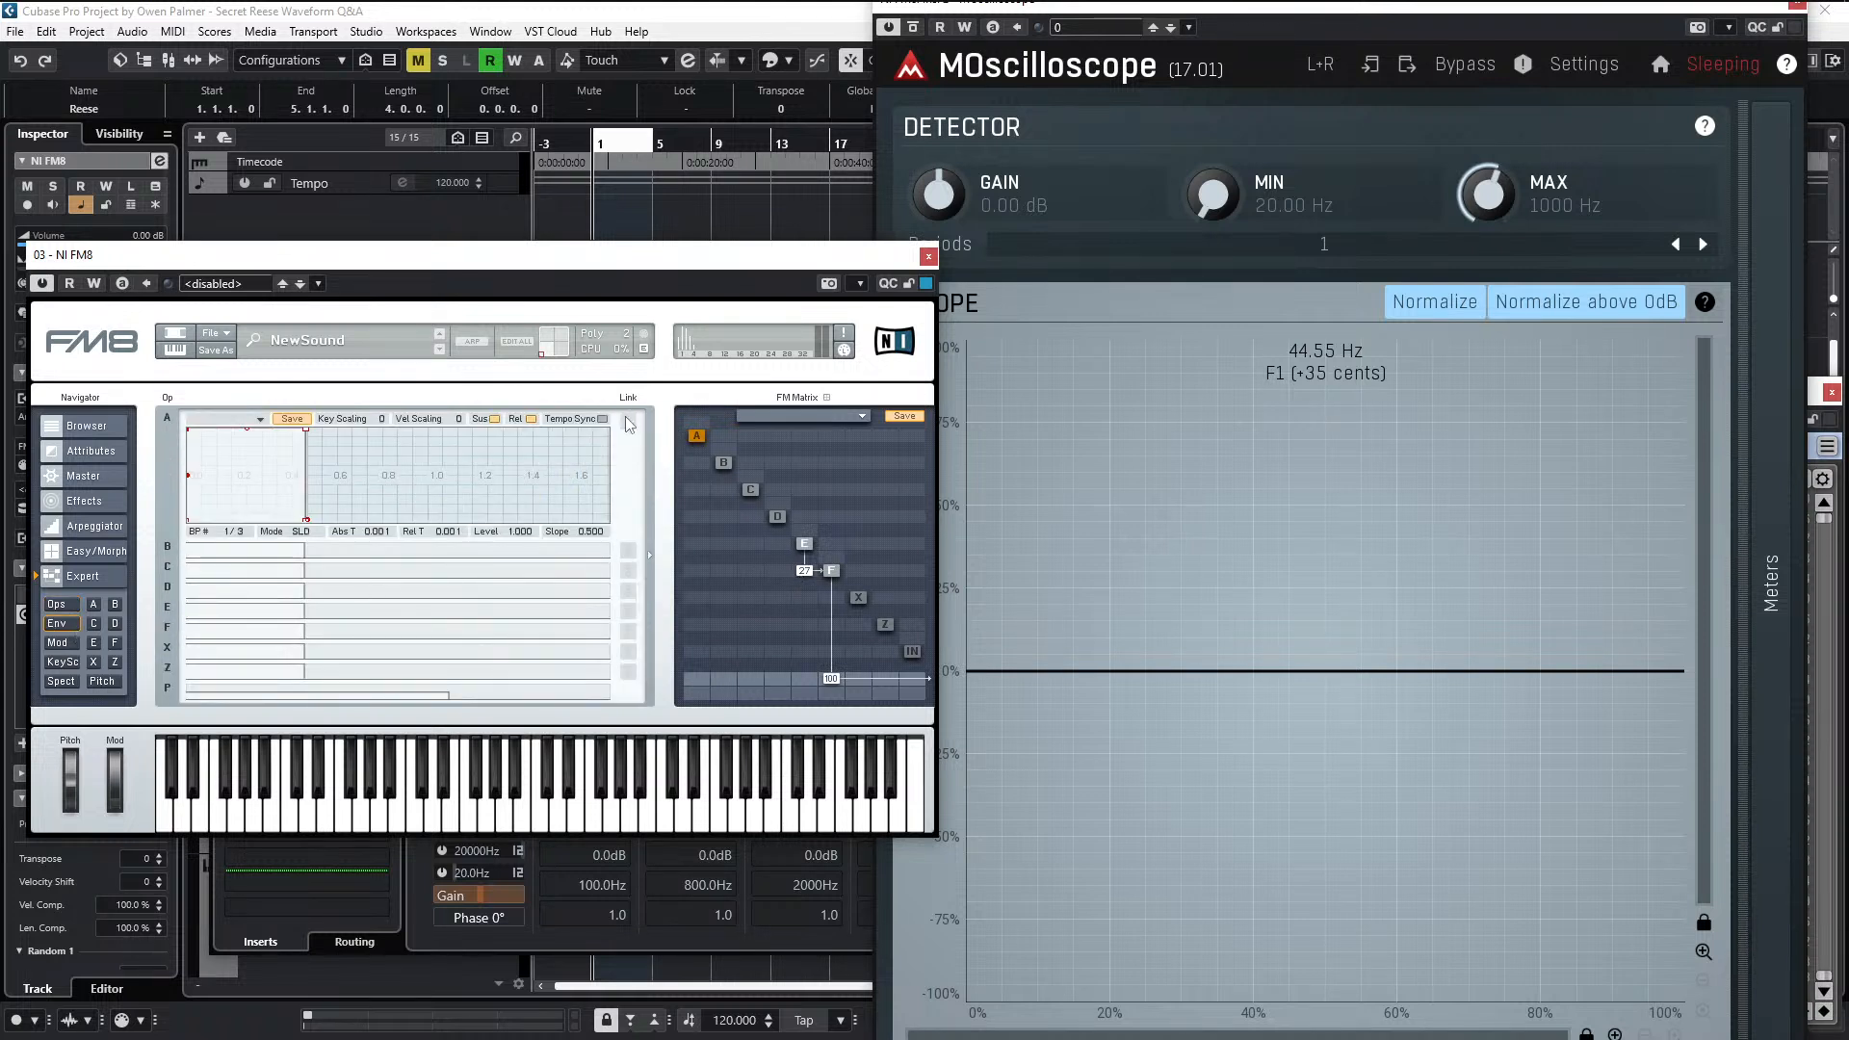
{"action": "left_click", "coordinate": [385, 632]}
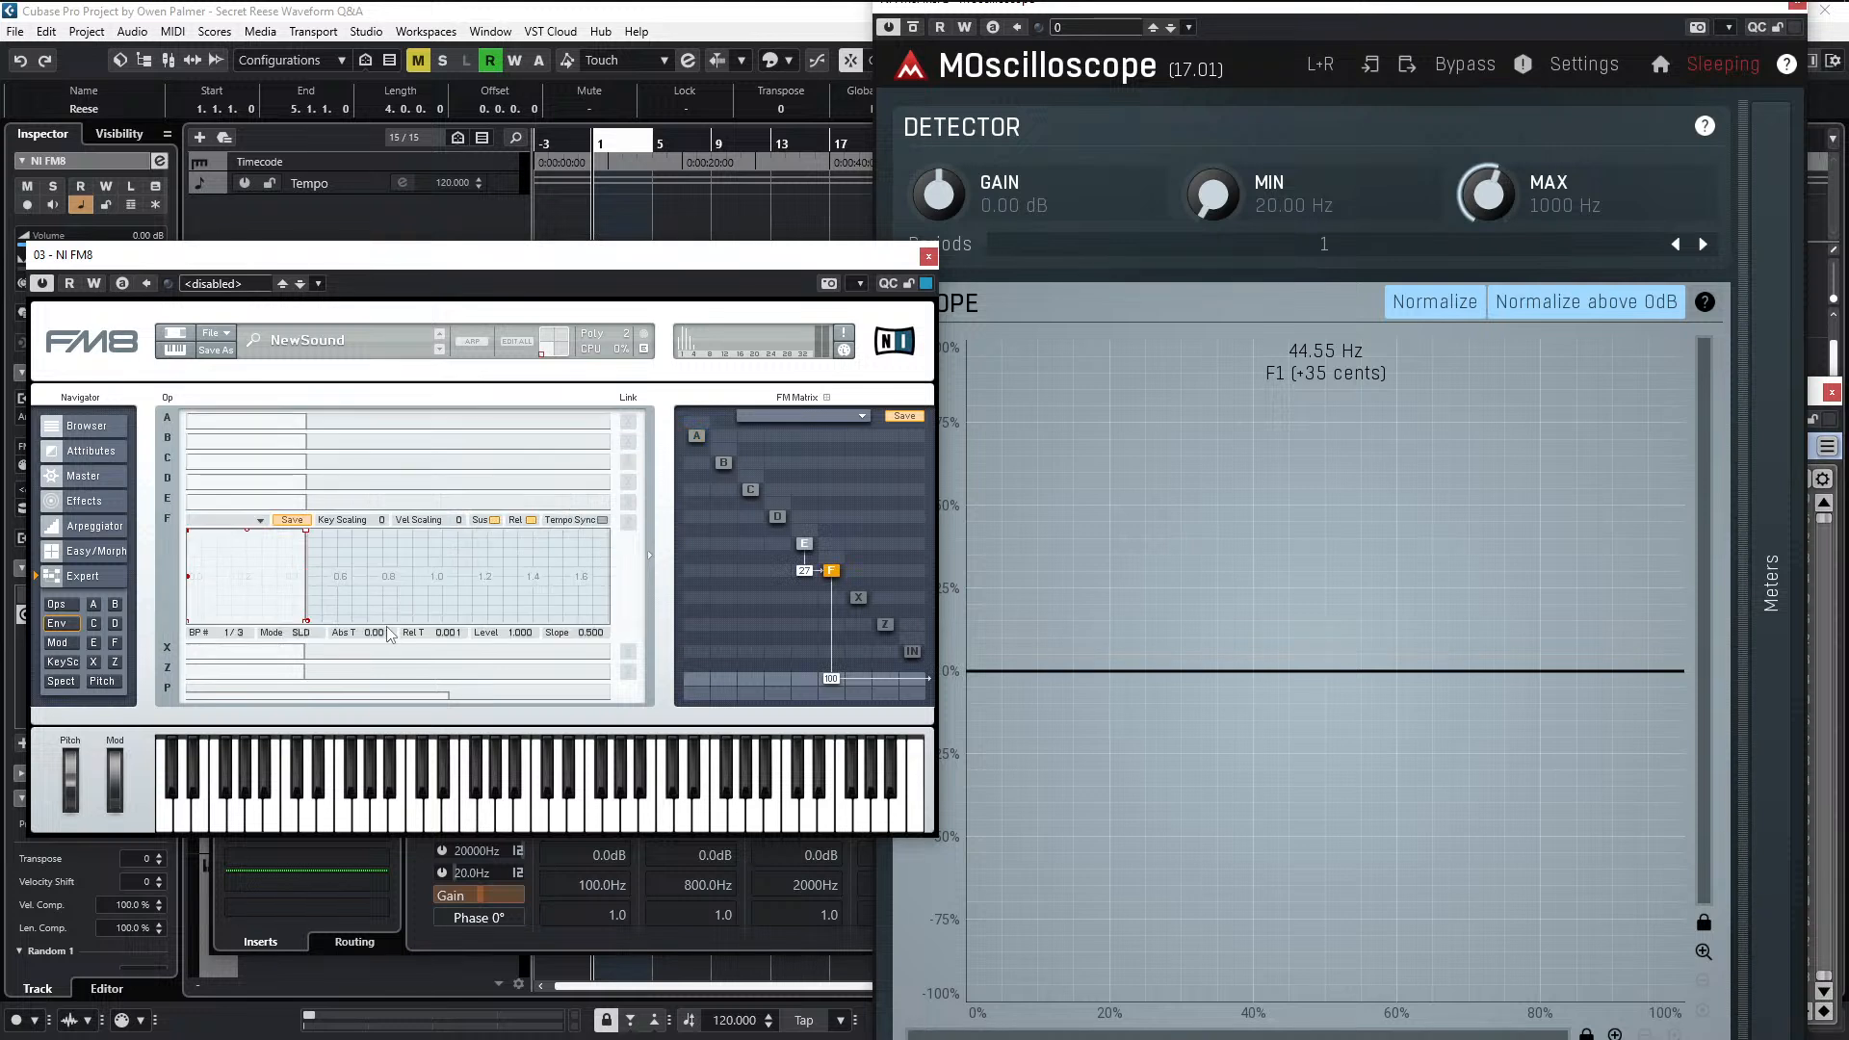
{"action": "left_click", "coordinate": [627, 436]}
{"action": "left_click", "coordinate": [629, 424]}
- Lengthen the linked envelopes' release to 0.103 while auditioning the Reese clip
{"action": "left_click_drag", "start_coordinate": [308, 622], "coordinate": [319, 628]}
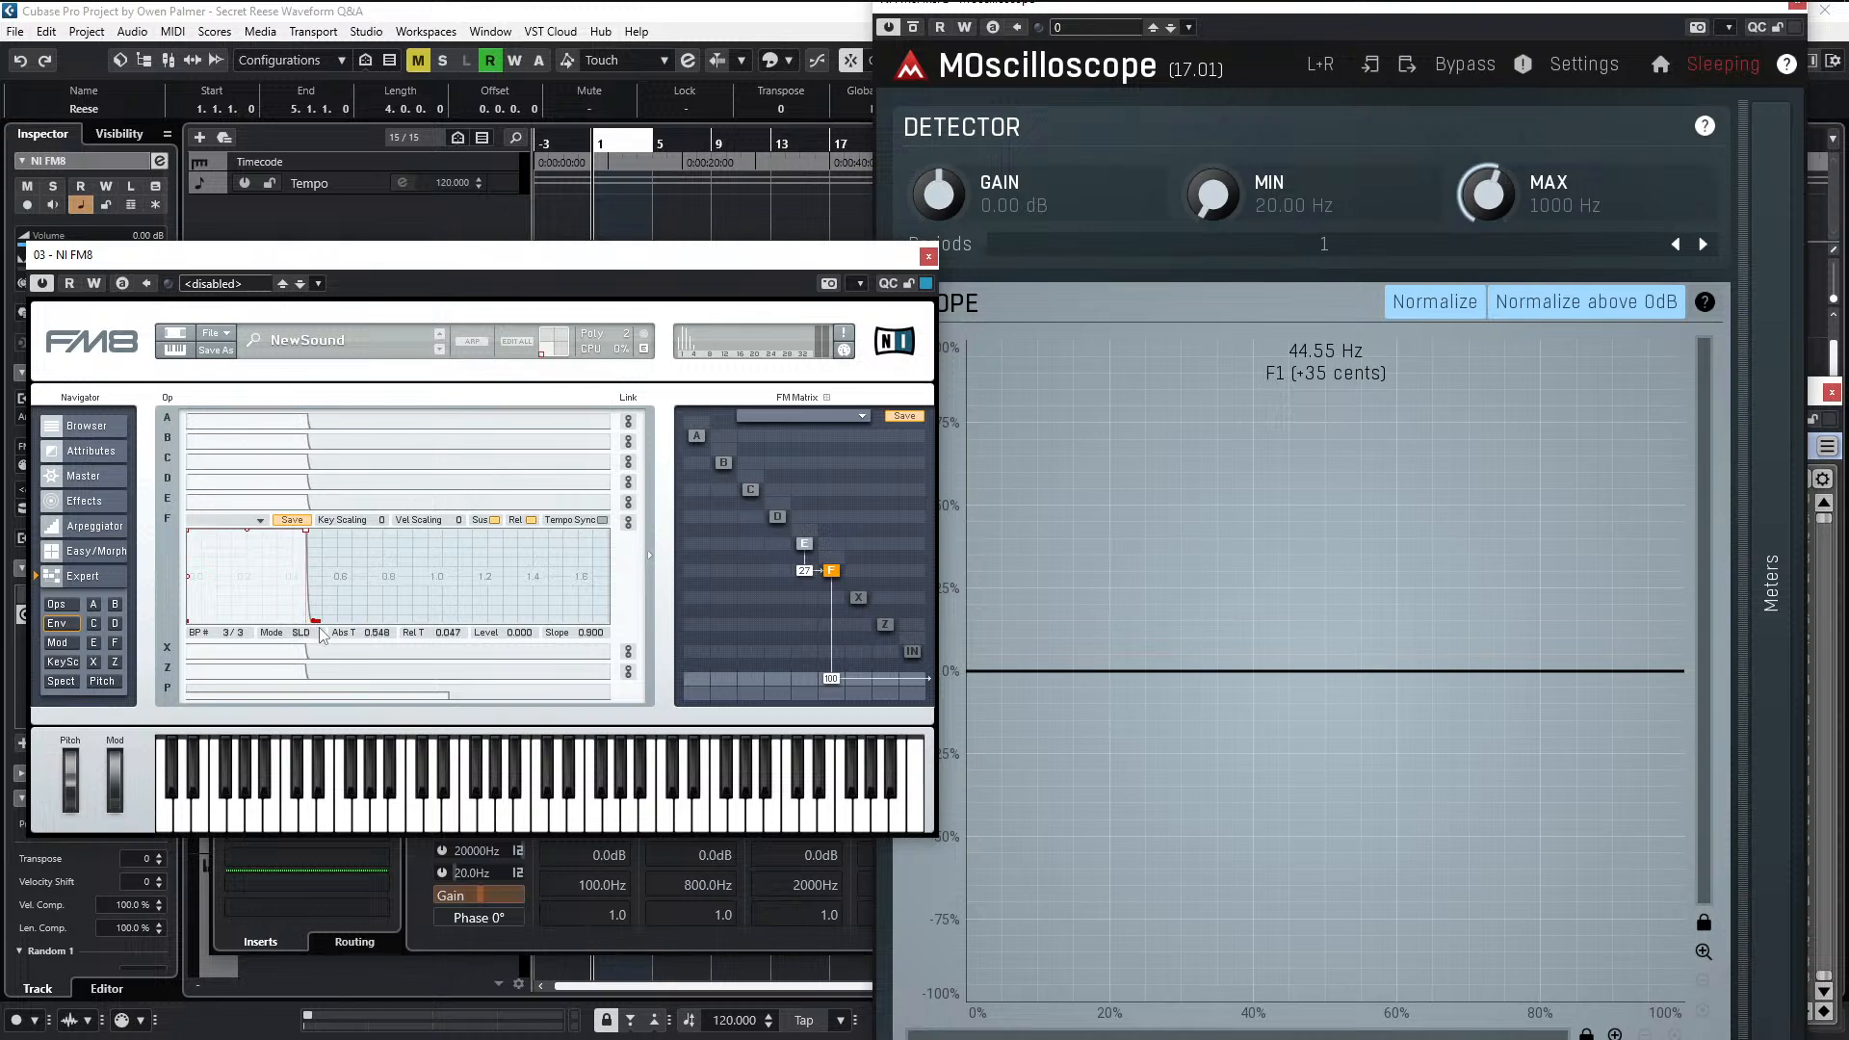
{"action": "key", "text": "space"}
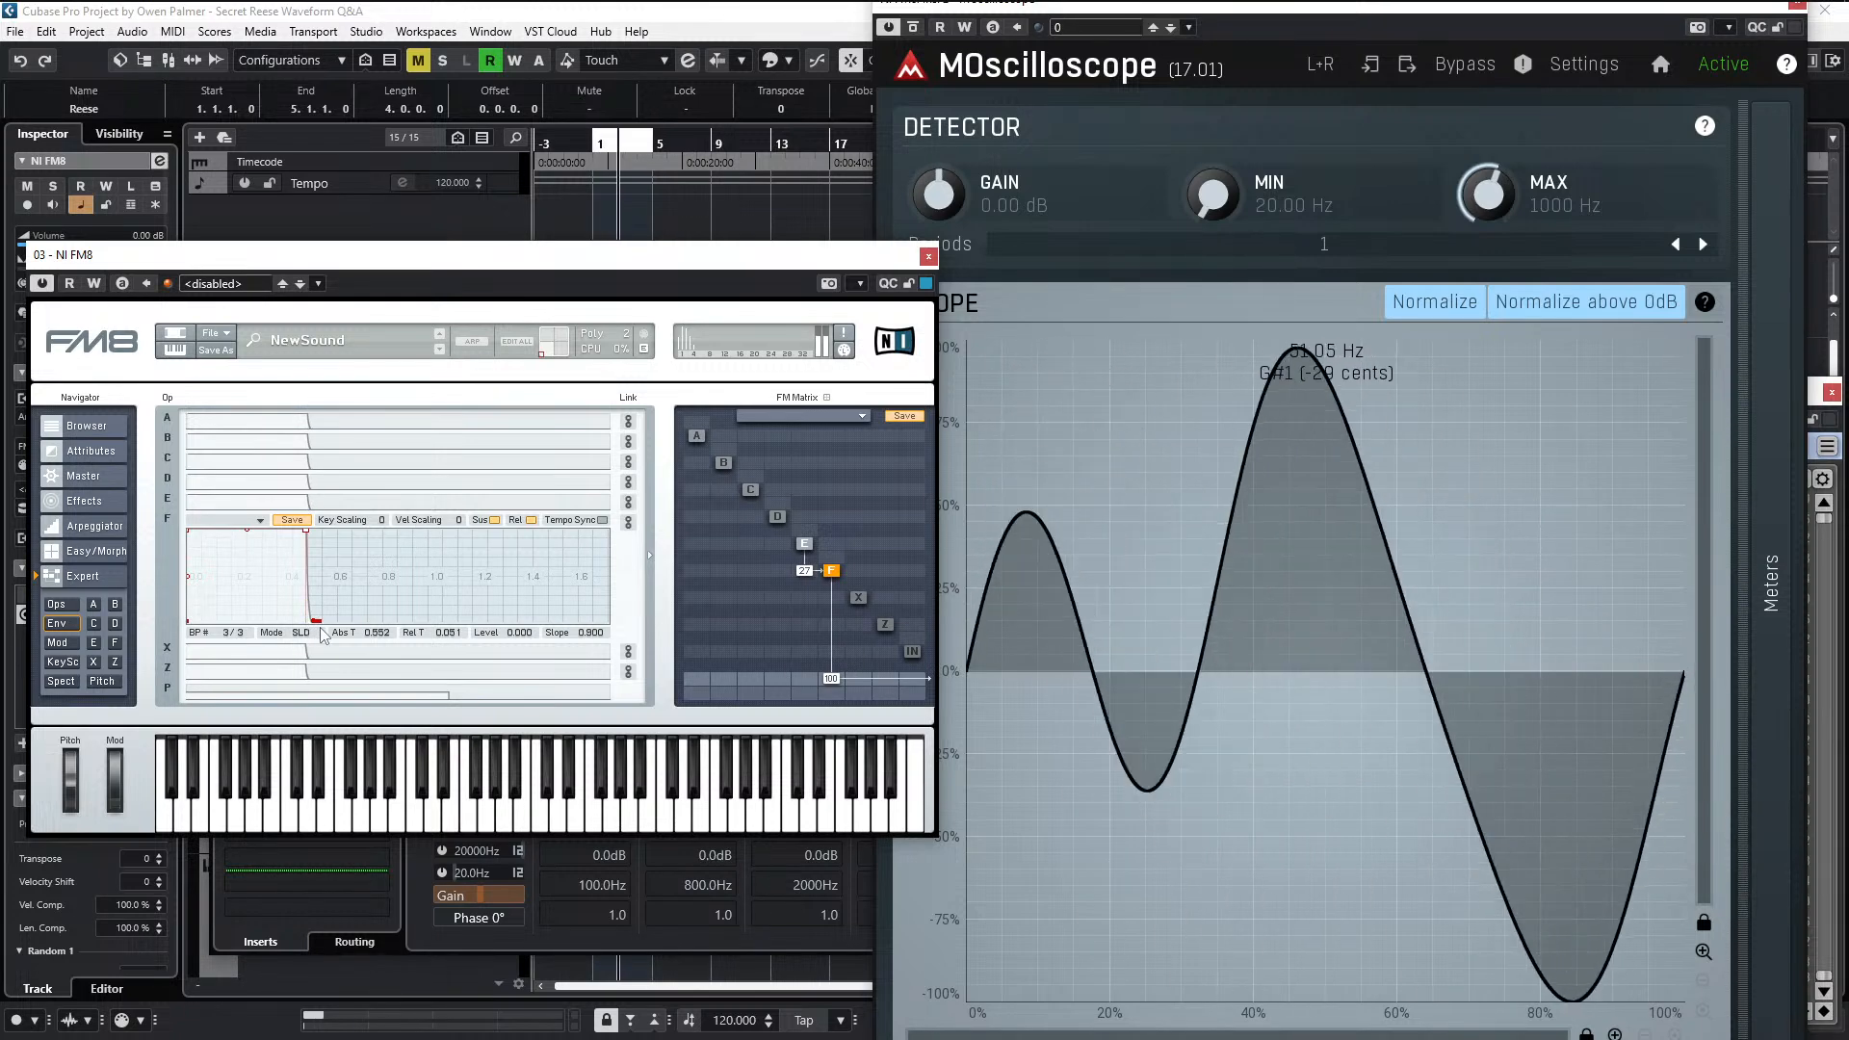
{"action": "left_click_drag", "start_coordinate": [320, 634], "coordinate": [325, 674]}
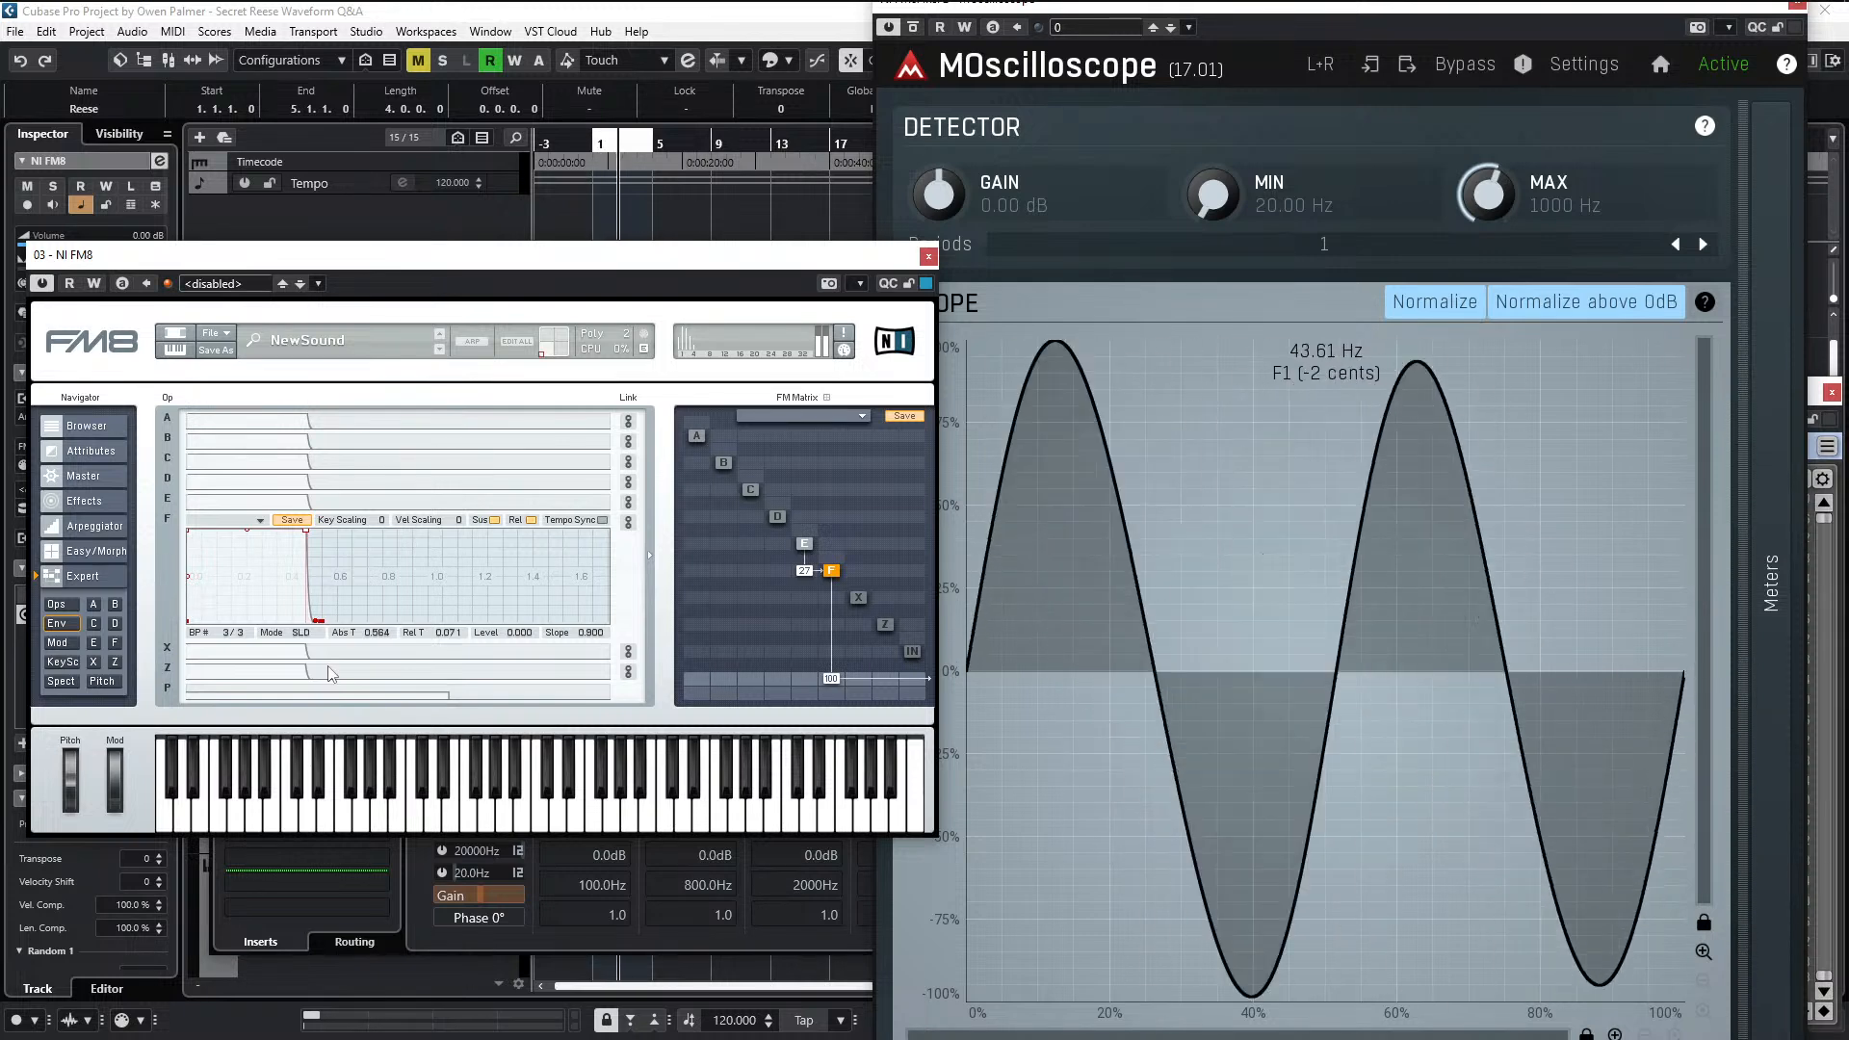
{"action": "left_click_drag", "start_coordinate": [325, 674], "coordinate": [337, 672]}
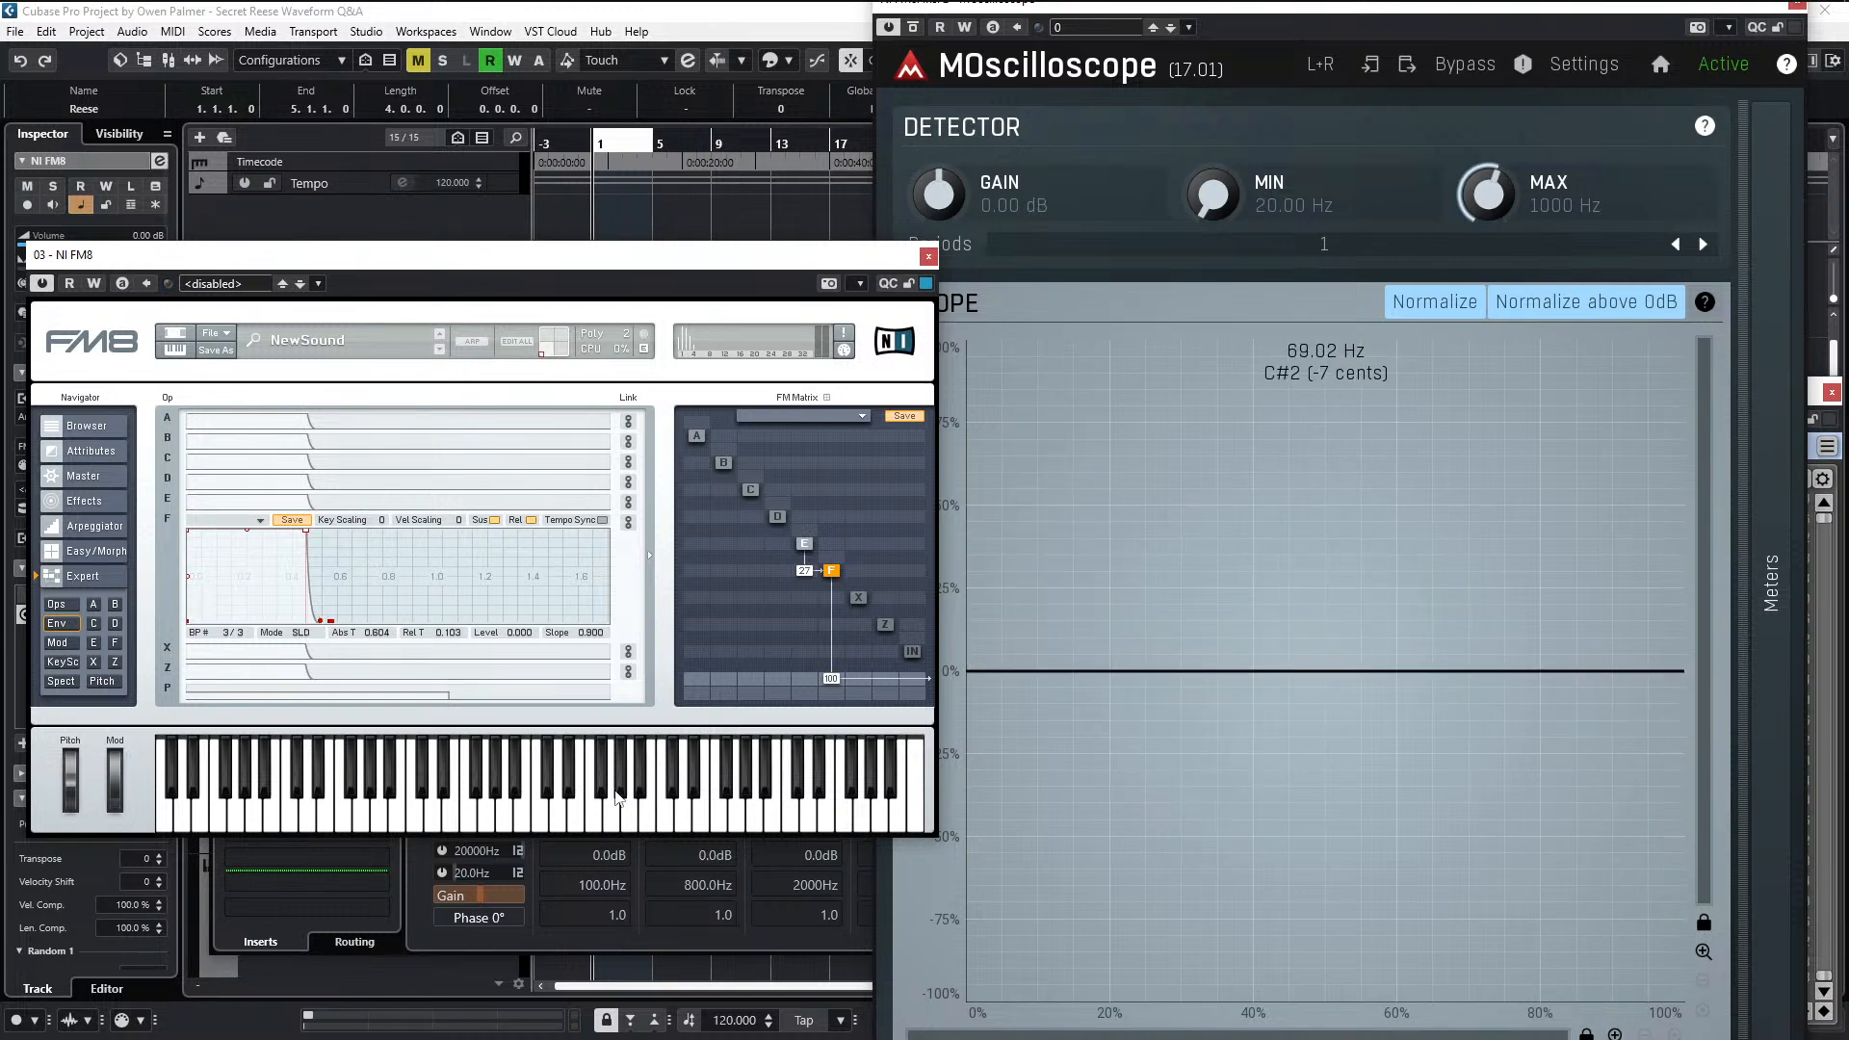
- Audition single notes, unlink operator F's envelope, set its attack time to 0.008 and play the clip
{"action": "left_click", "coordinate": [249, 807]}
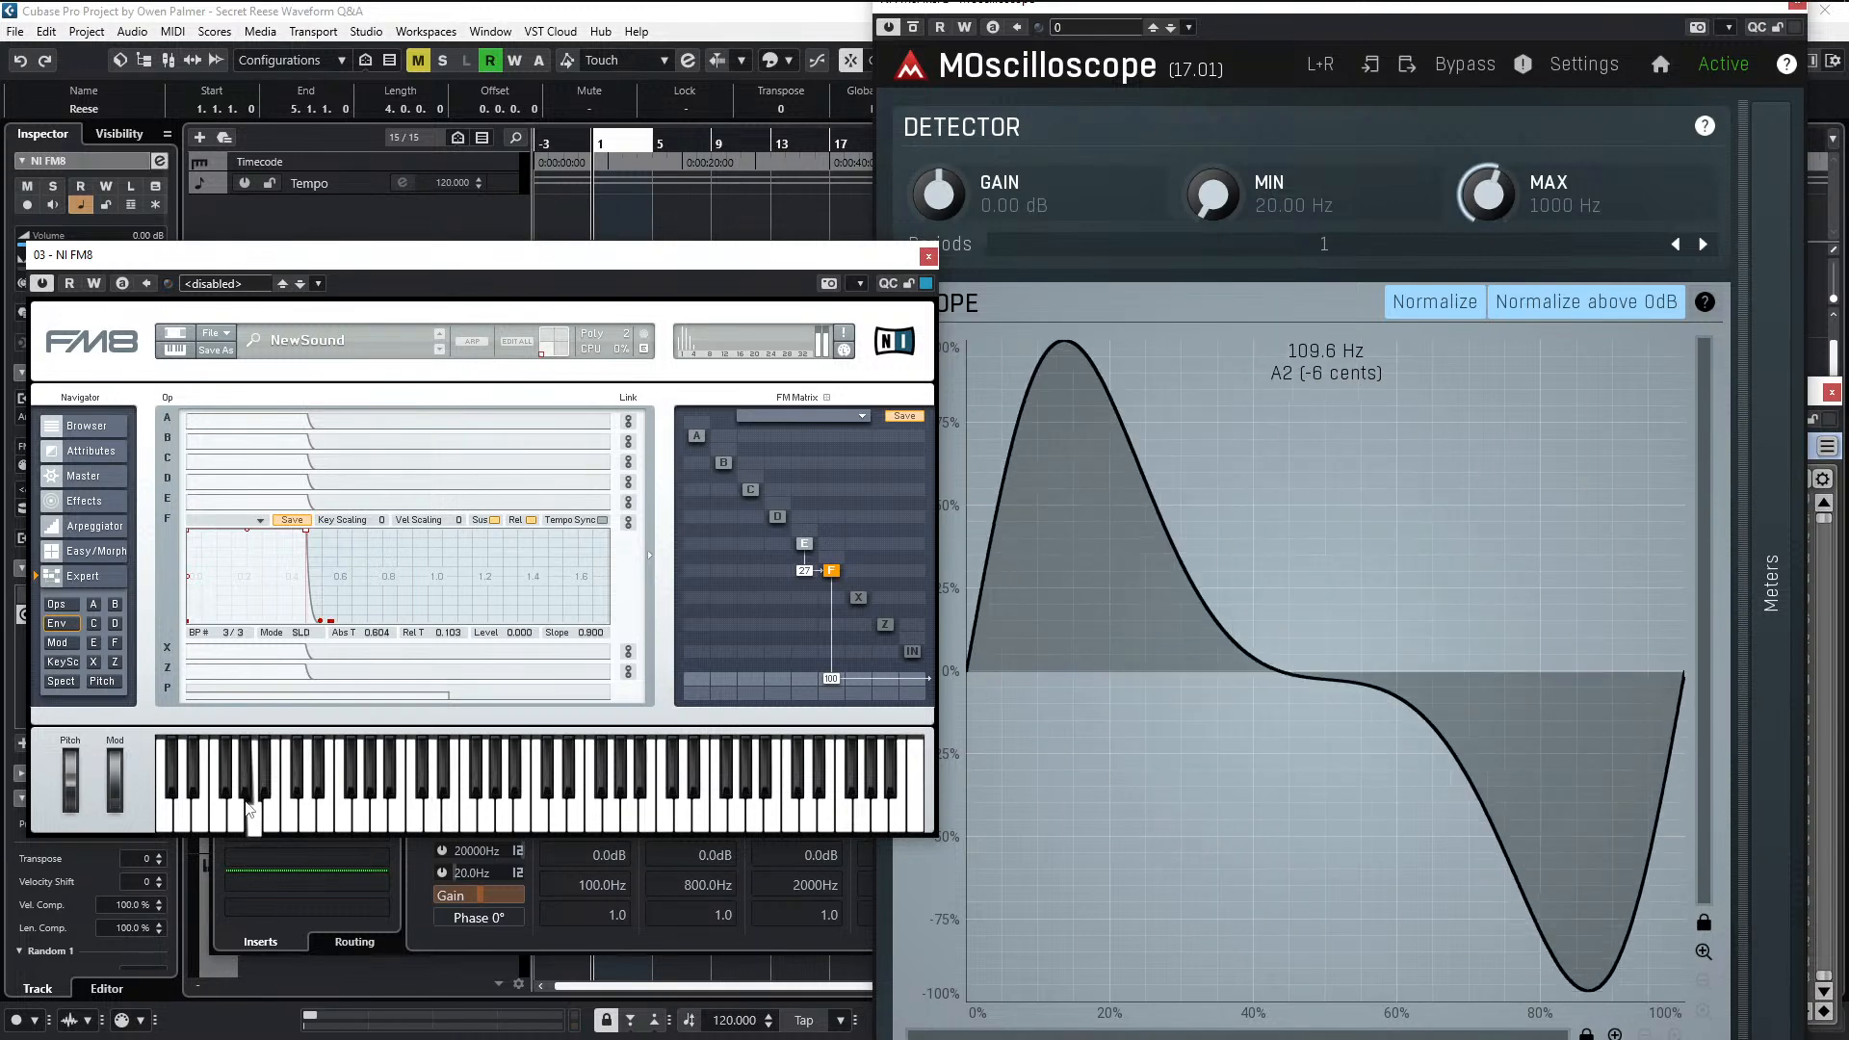
{"action": "left_click", "coordinate": [310, 764]}
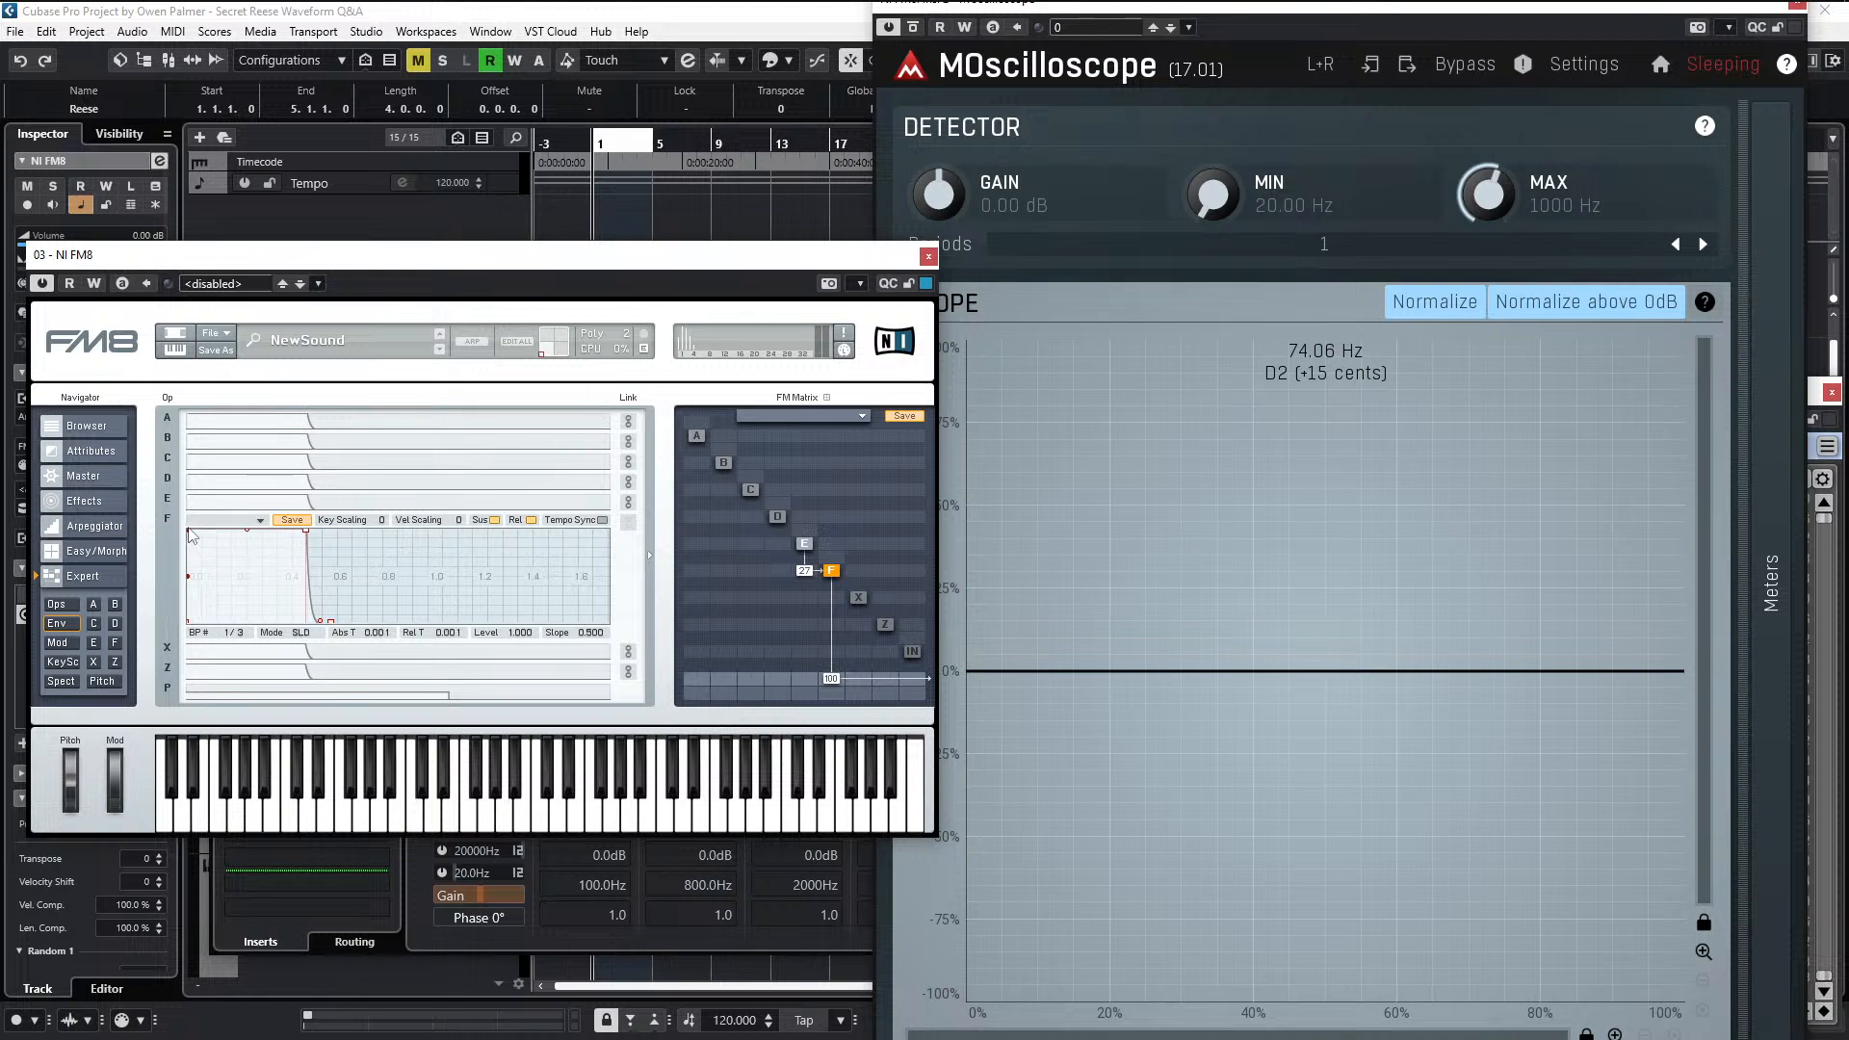
{"action": "left_click_drag", "start_coordinate": [190, 536], "coordinate": [193, 538]}
{"action": "key", "text": "space"}
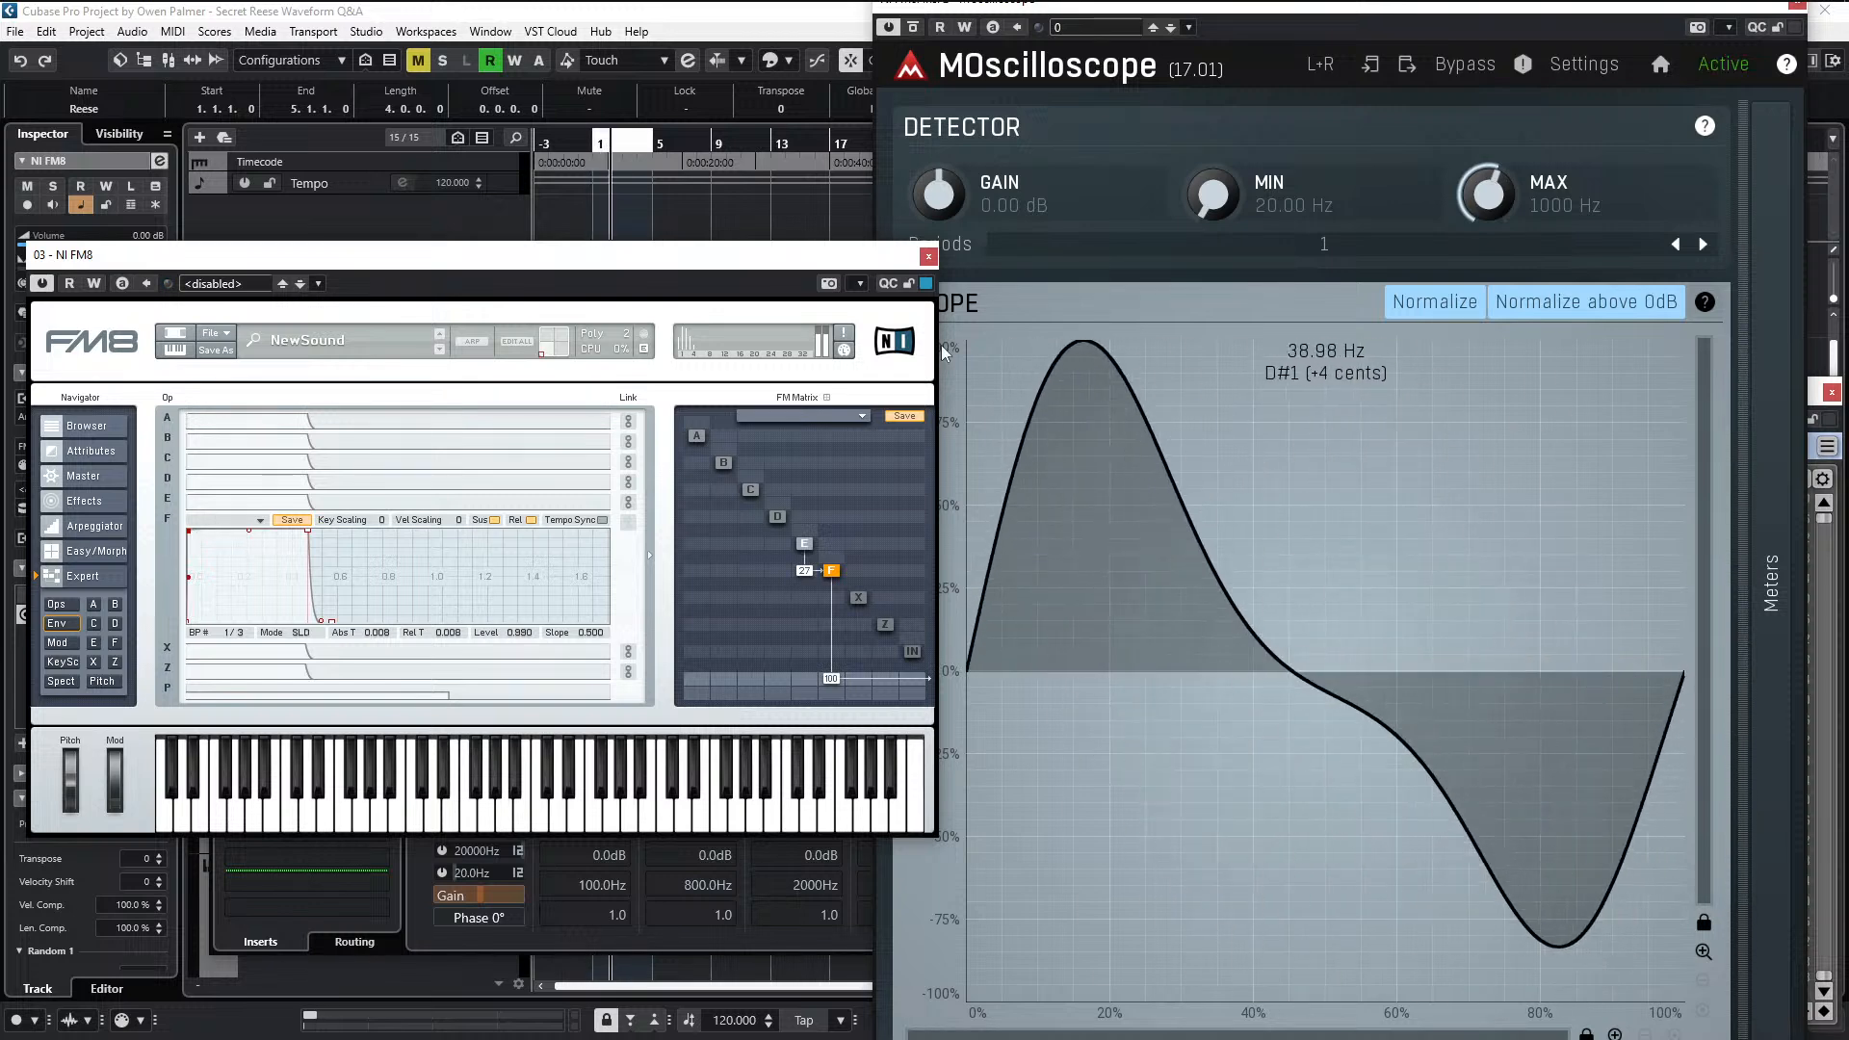
- Fine-tune operator E's modulation of F in the FM matrix against playback, and close MOscilloscope
{"action": "left_click", "coordinate": [928, 257]}
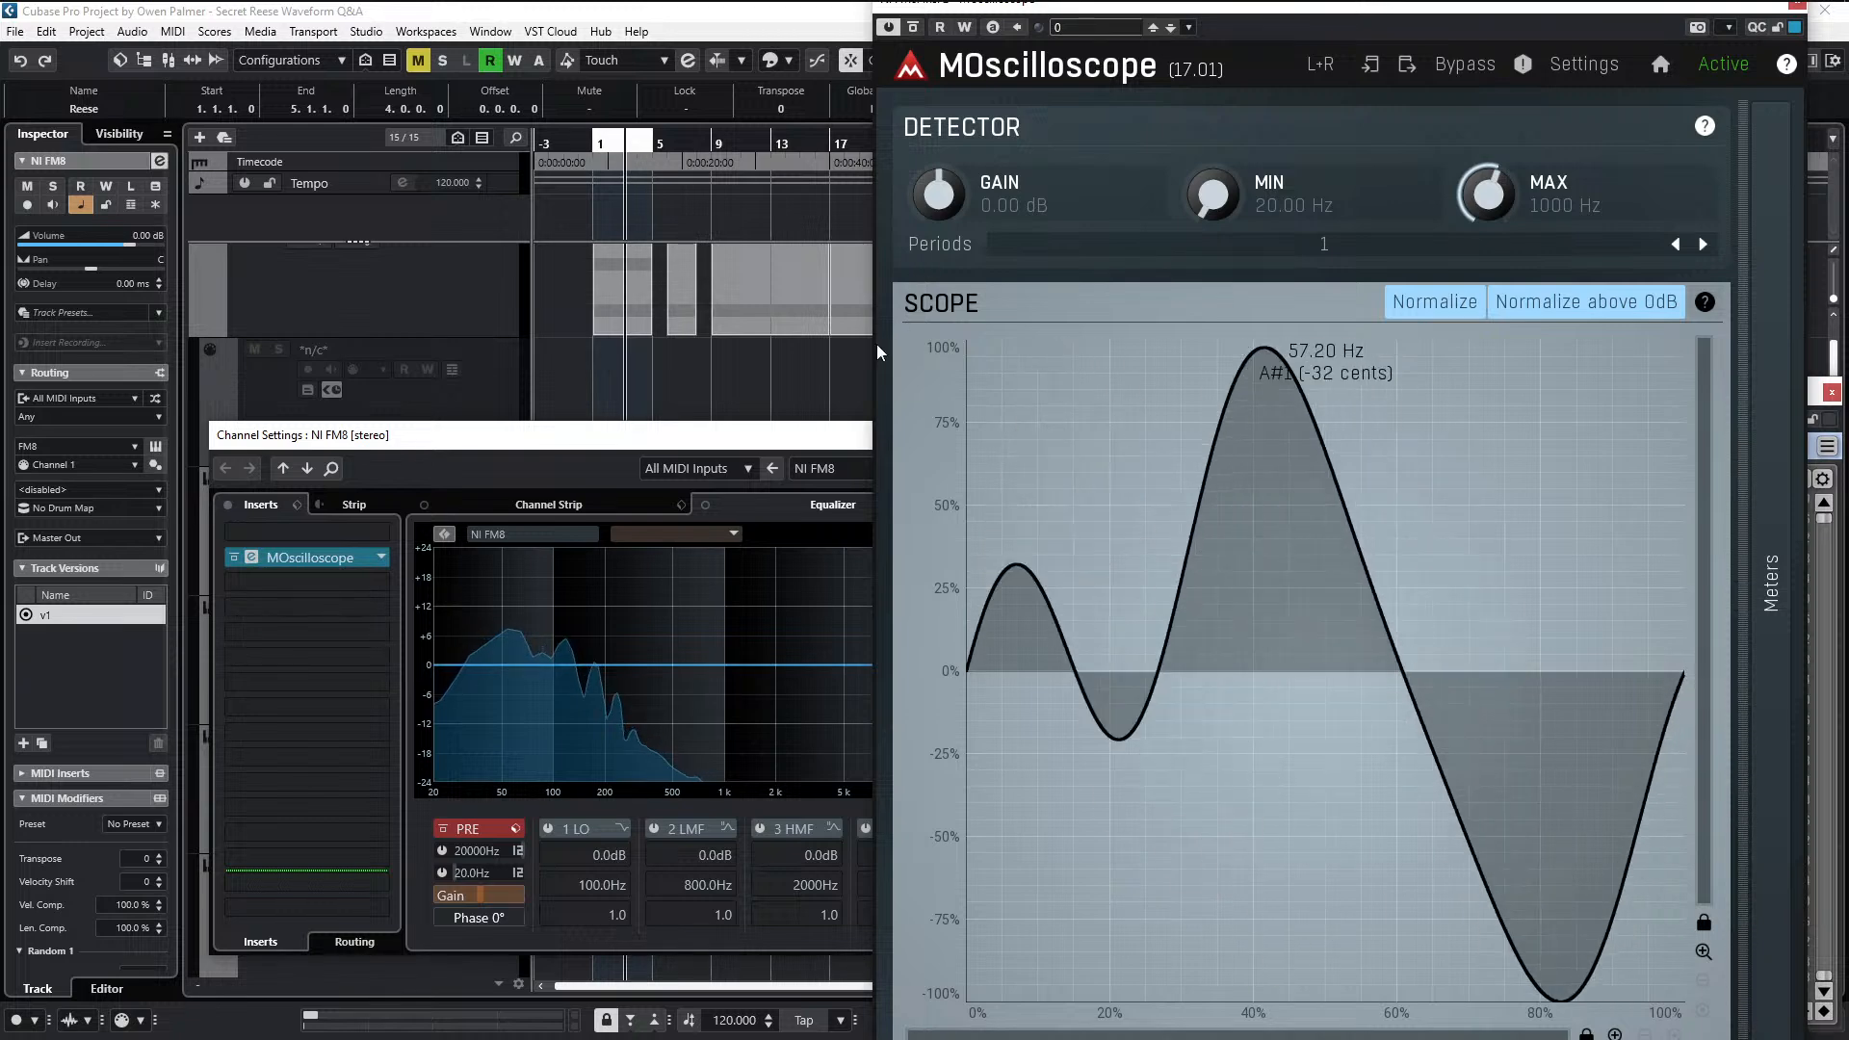
{"action": "key", "text": "e"}
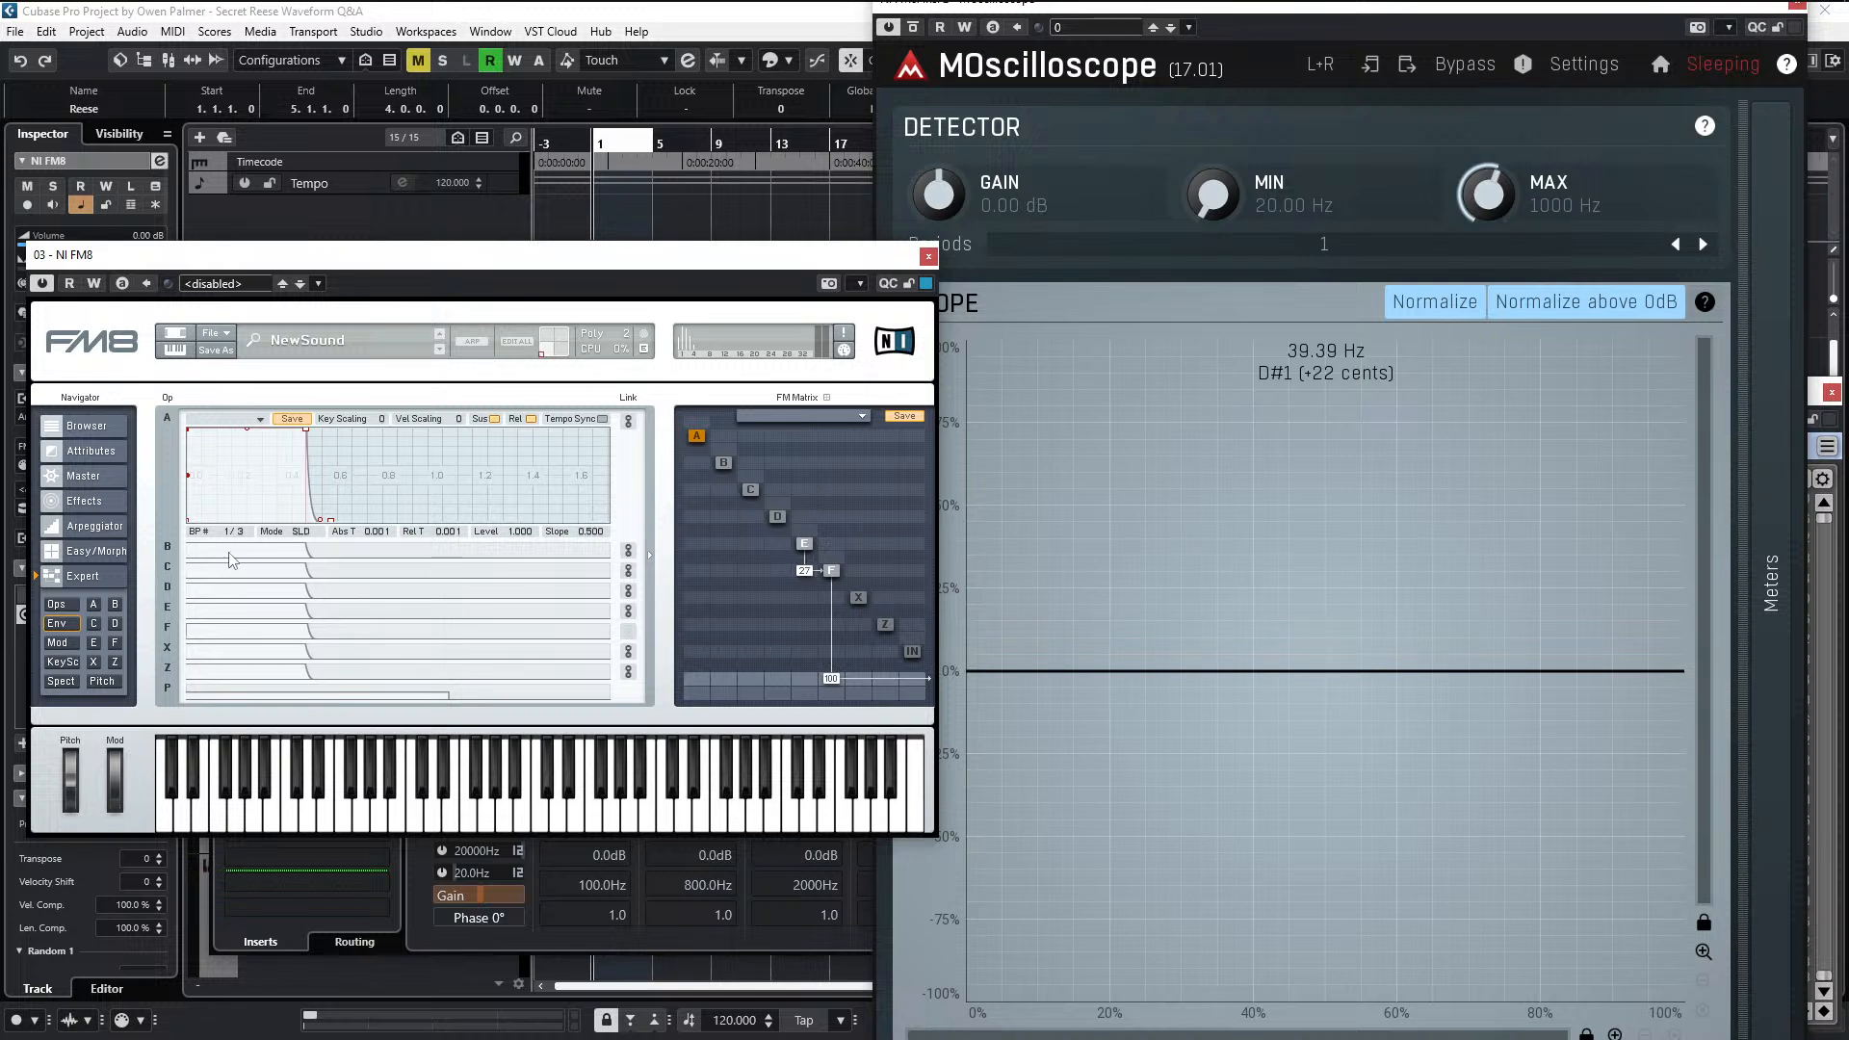
{"action": "left_click", "coordinate": [63, 607]}
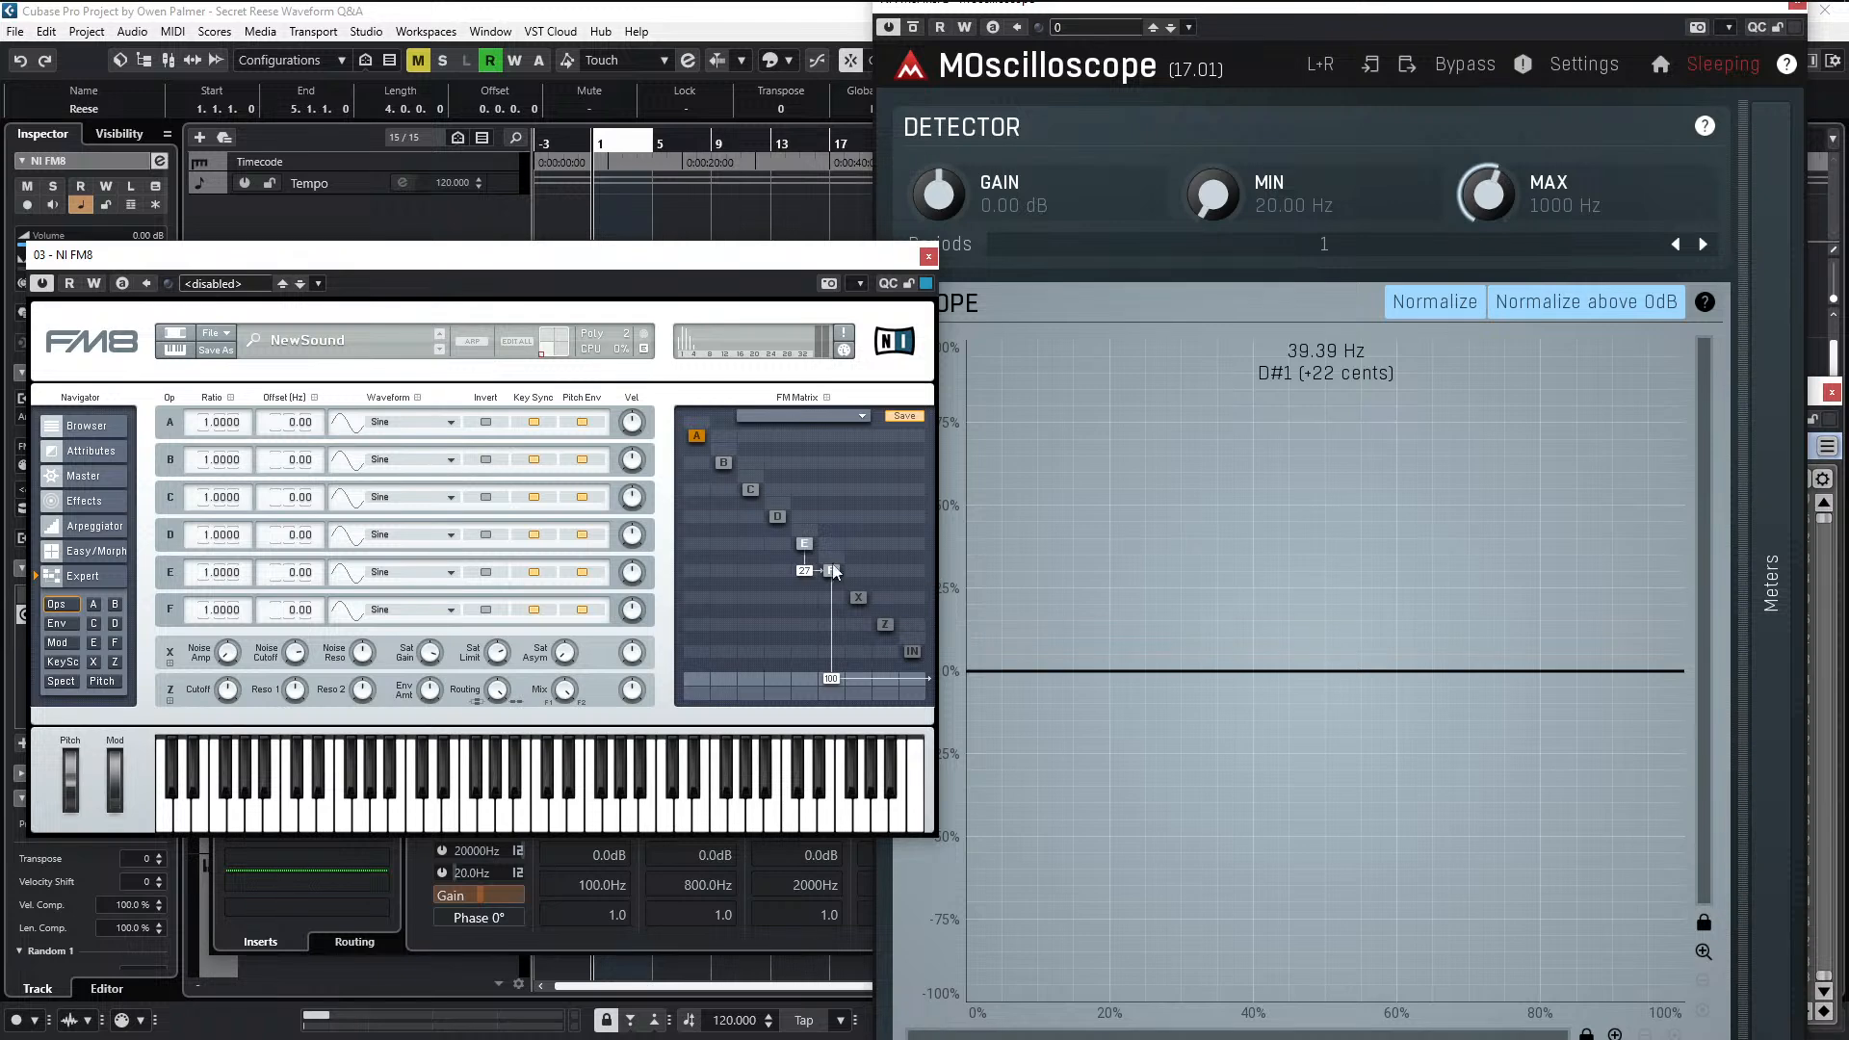
{"action": "key", "text": "space"}
{"action": "left_click_drag", "start_coordinate": [807, 573], "coordinate": [810, 575]}
{"action": "key", "text": "space"}
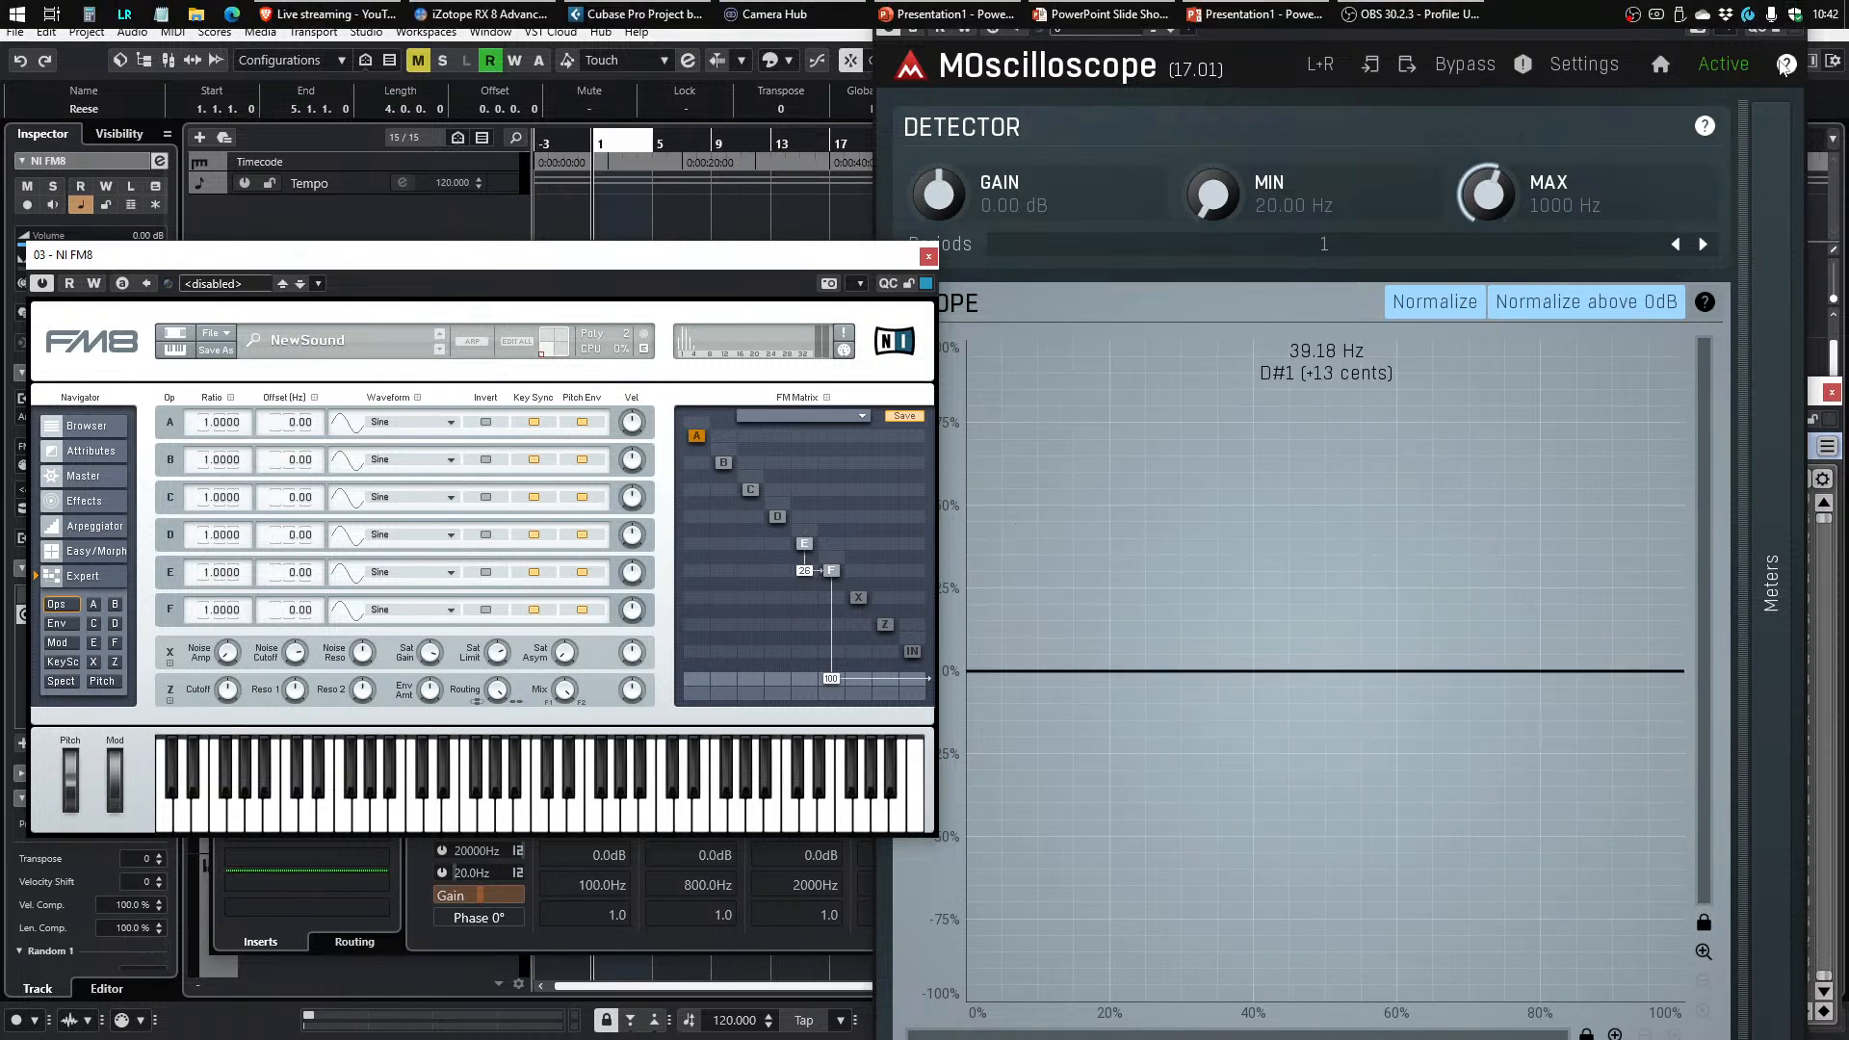
{"action": "left_click", "coordinate": [1795, 21]}
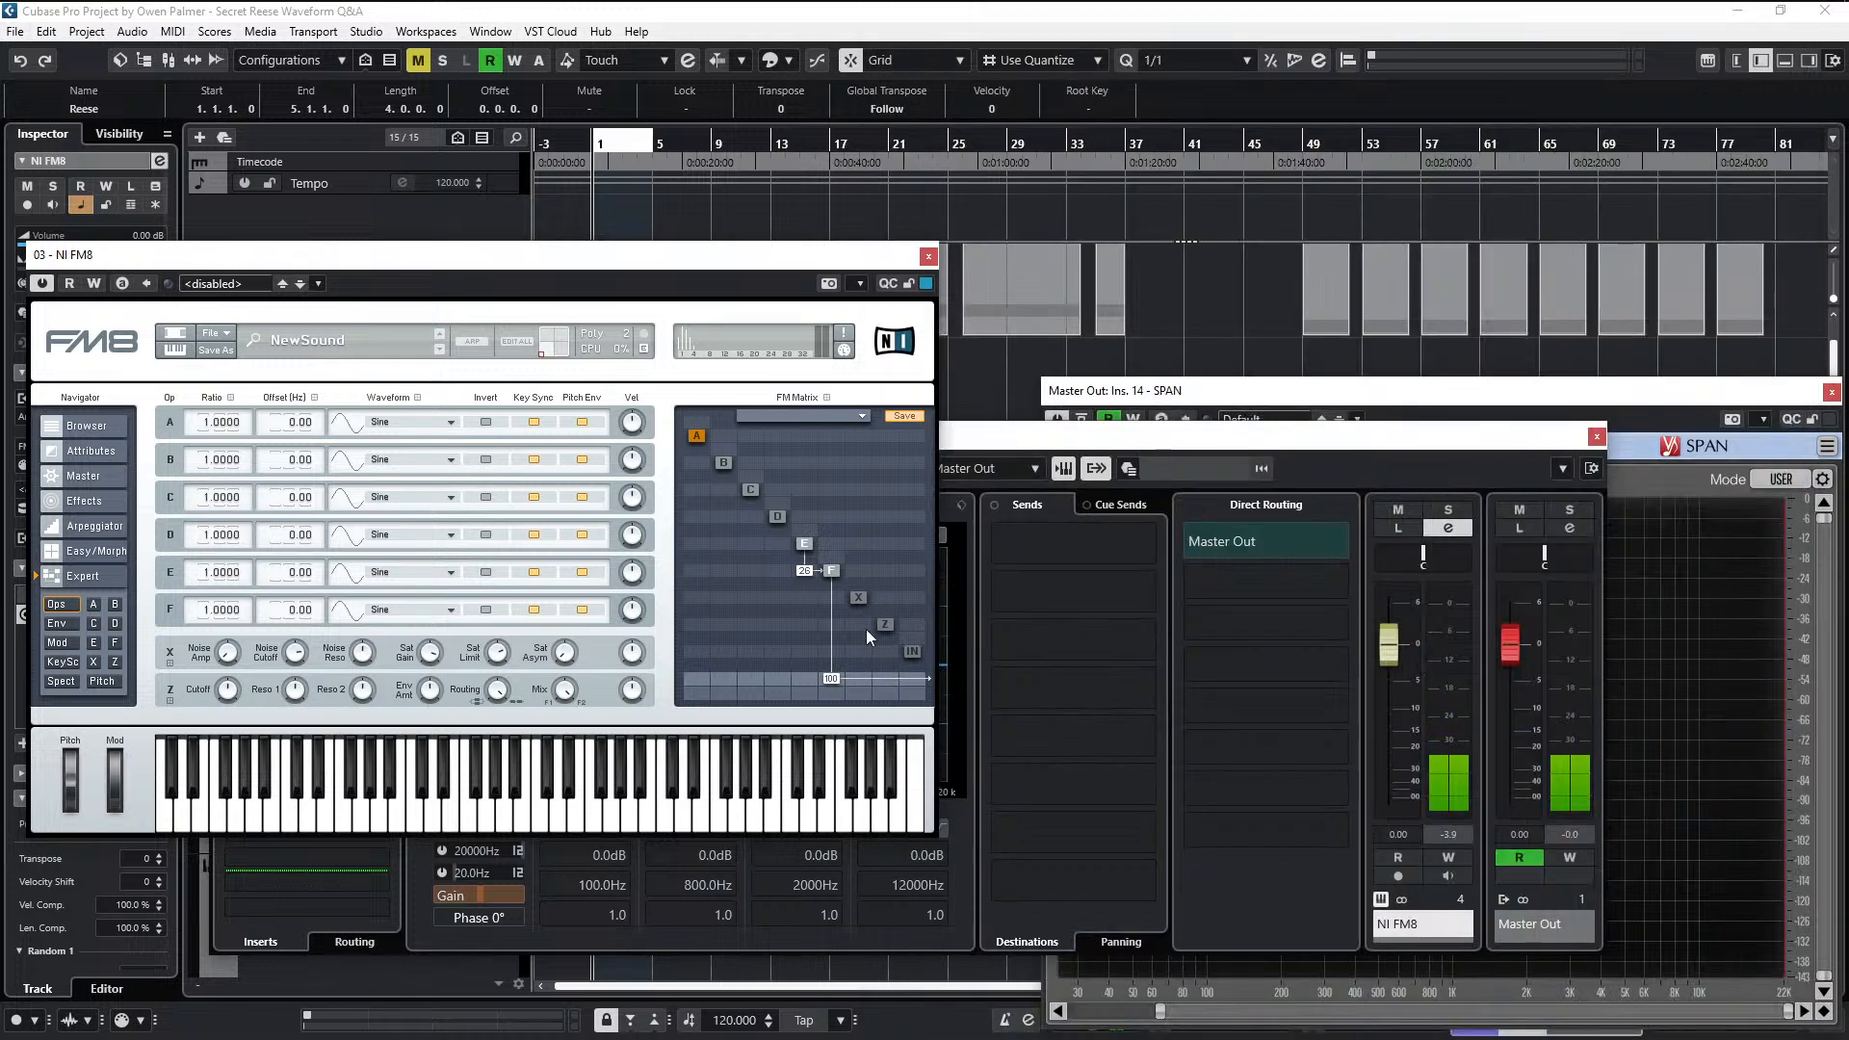
- Remove operator E's modulation of F while playing the Reese clip, and bring SPAN into view with a narrower level range
{"action": "left_click_drag", "start_coordinate": [1133, 439], "coordinate": [1273, 440]}
{"action": "left_click", "coordinate": [739, 254]}
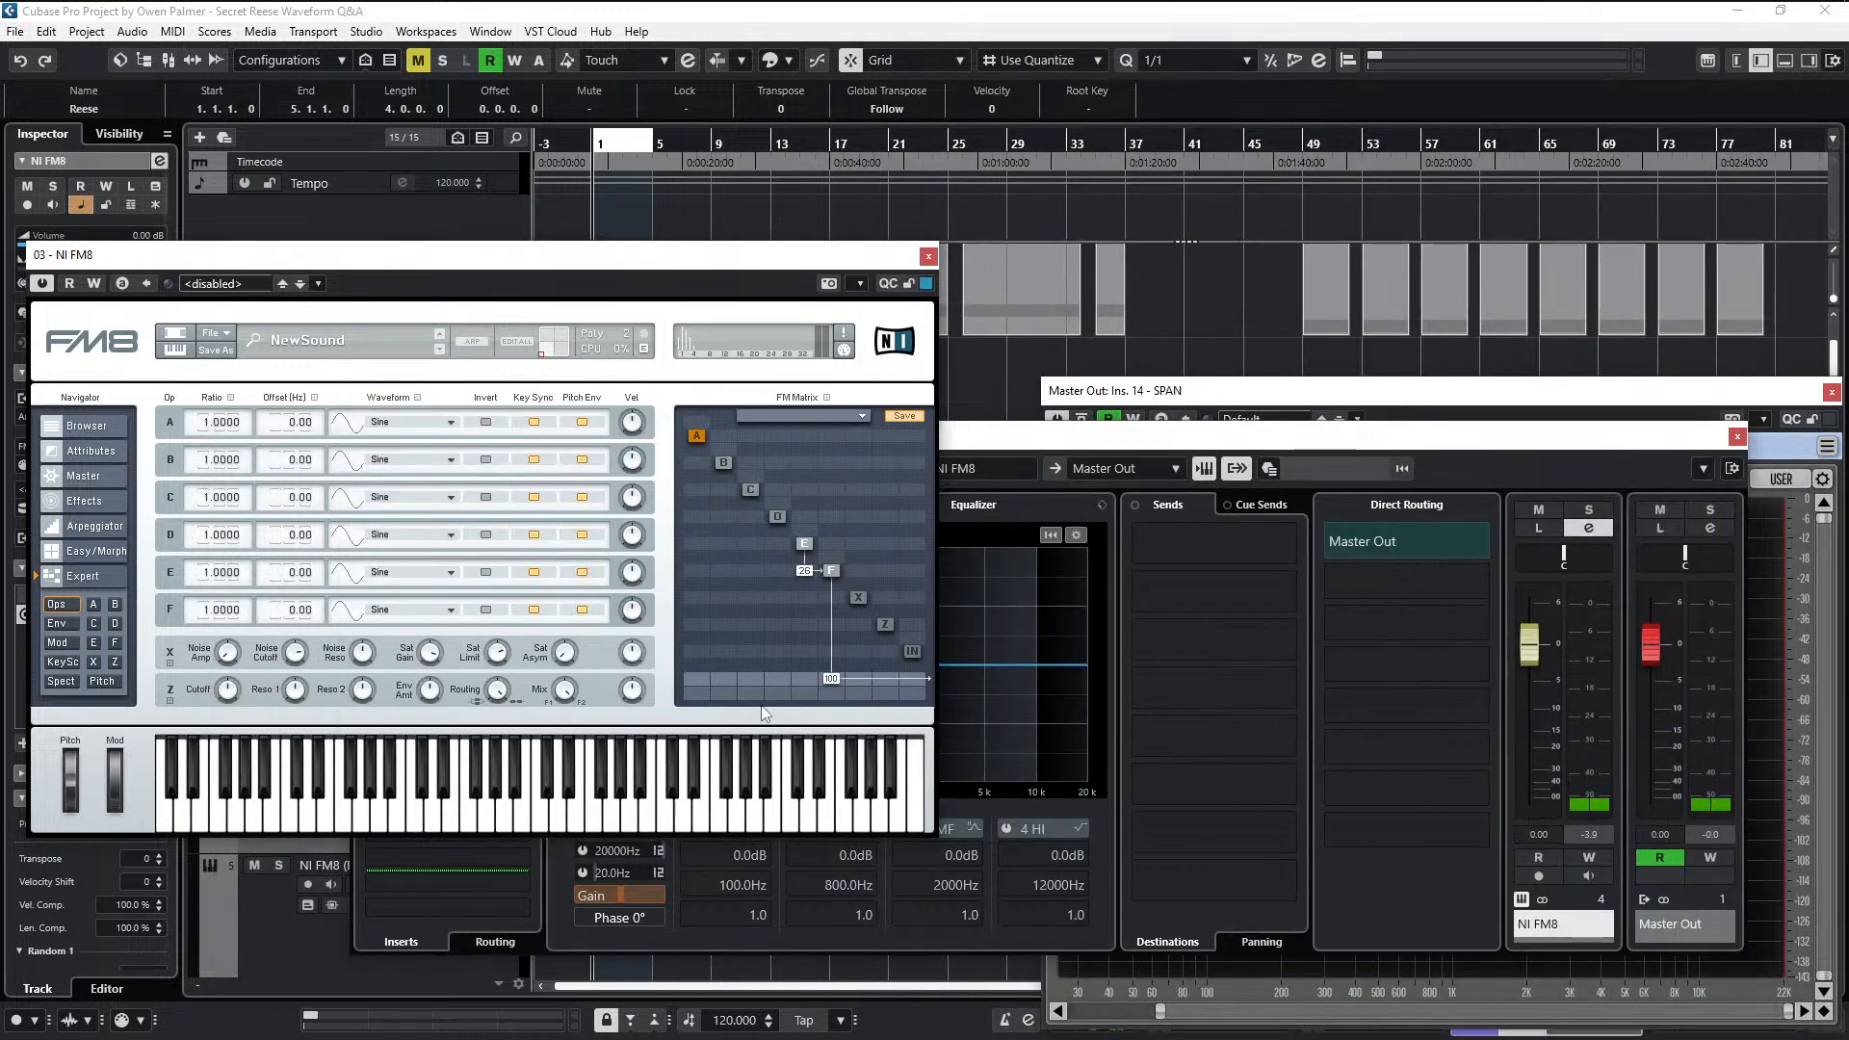
{"action": "key", "text": "space"}
{"action": "left_click_drag", "start_coordinate": [801, 576], "coordinate": [806, 601]}
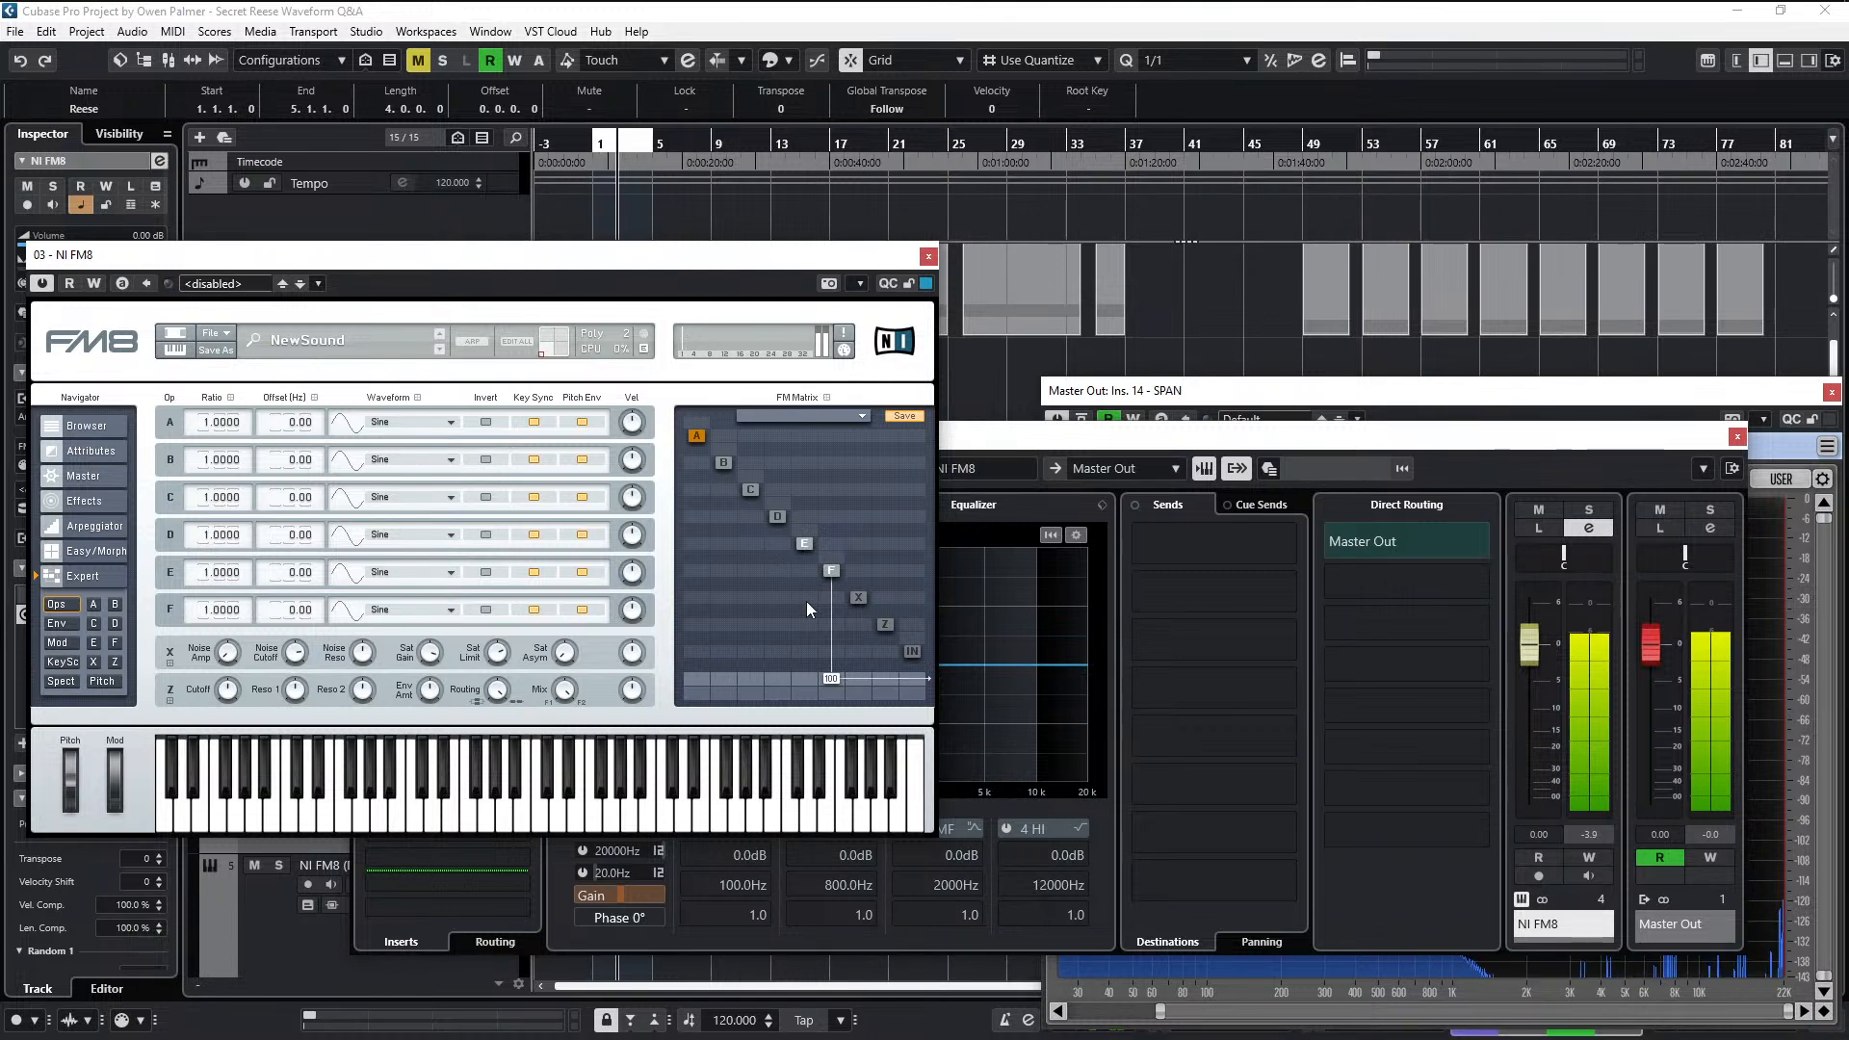
{"action": "left_click_drag", "start_coordinate": [1202, 394], "coordinate": [1191, 355]}
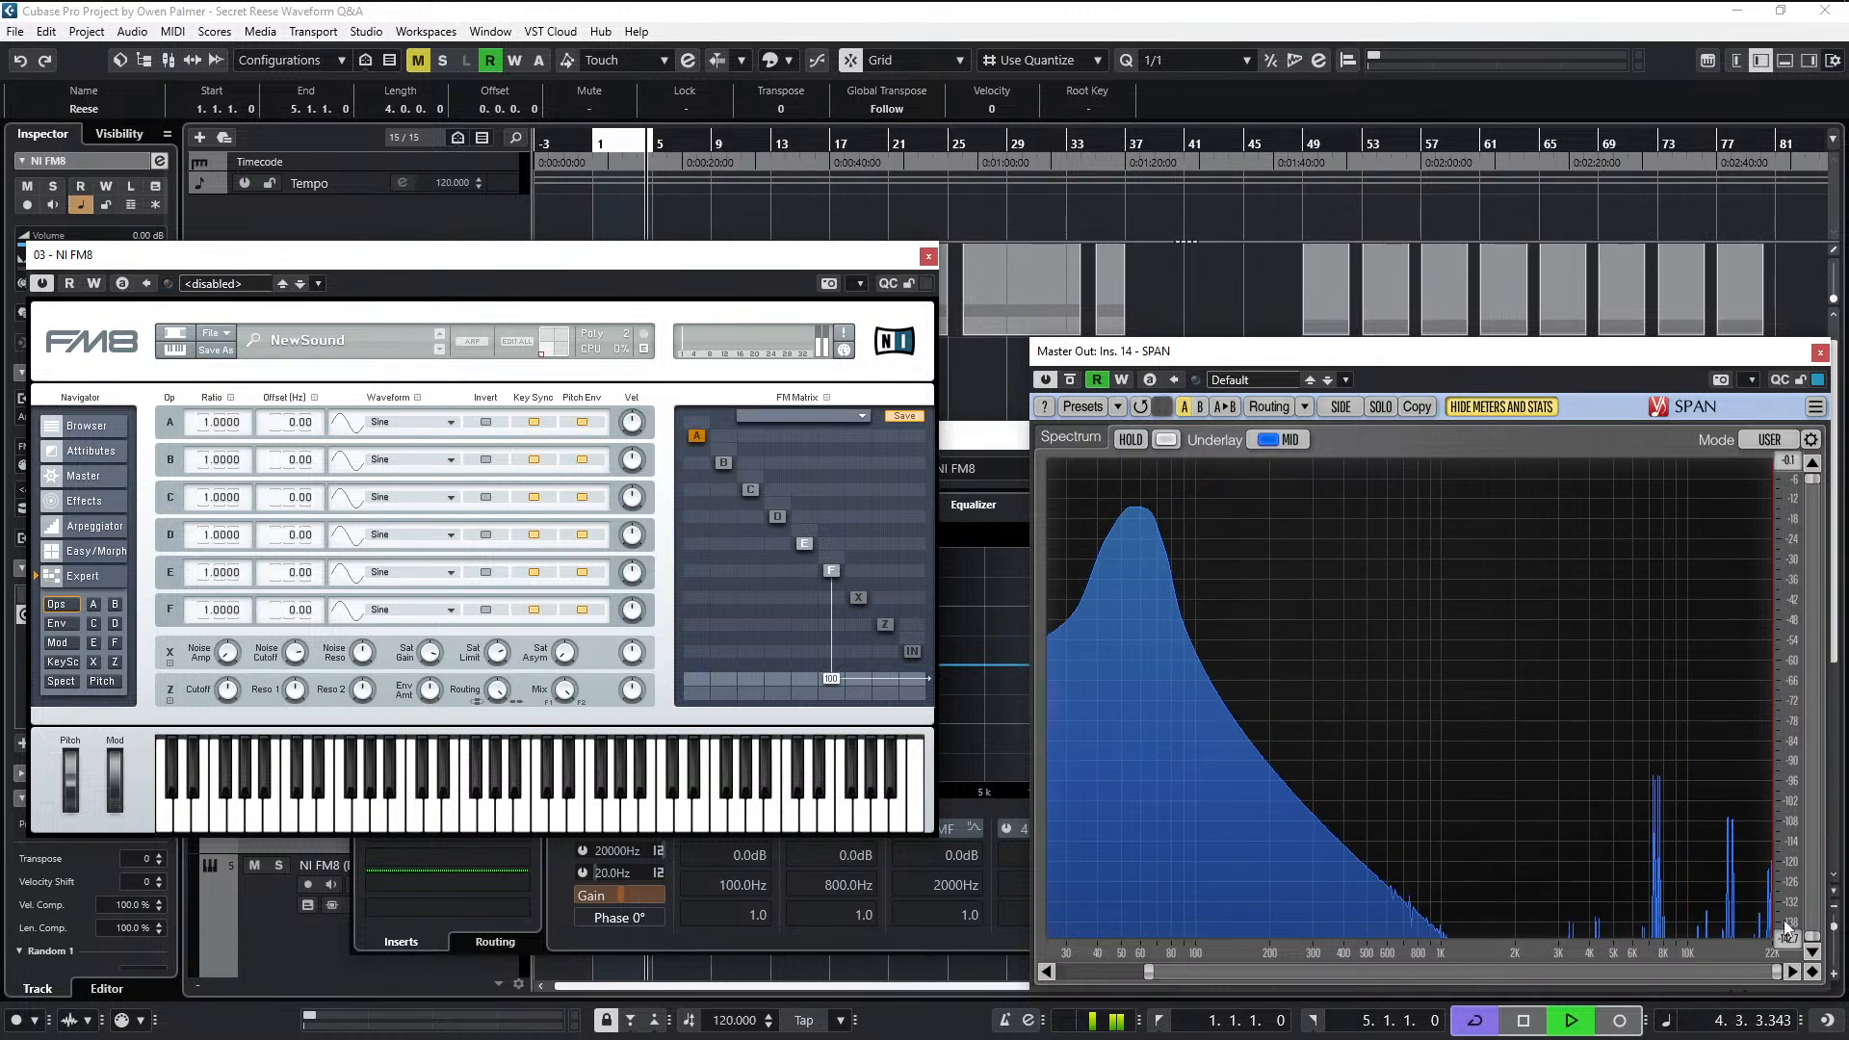
{"action": "left_click_drag", "start_coordinate": [1788, 937], "coordinate": [1788, 865]}
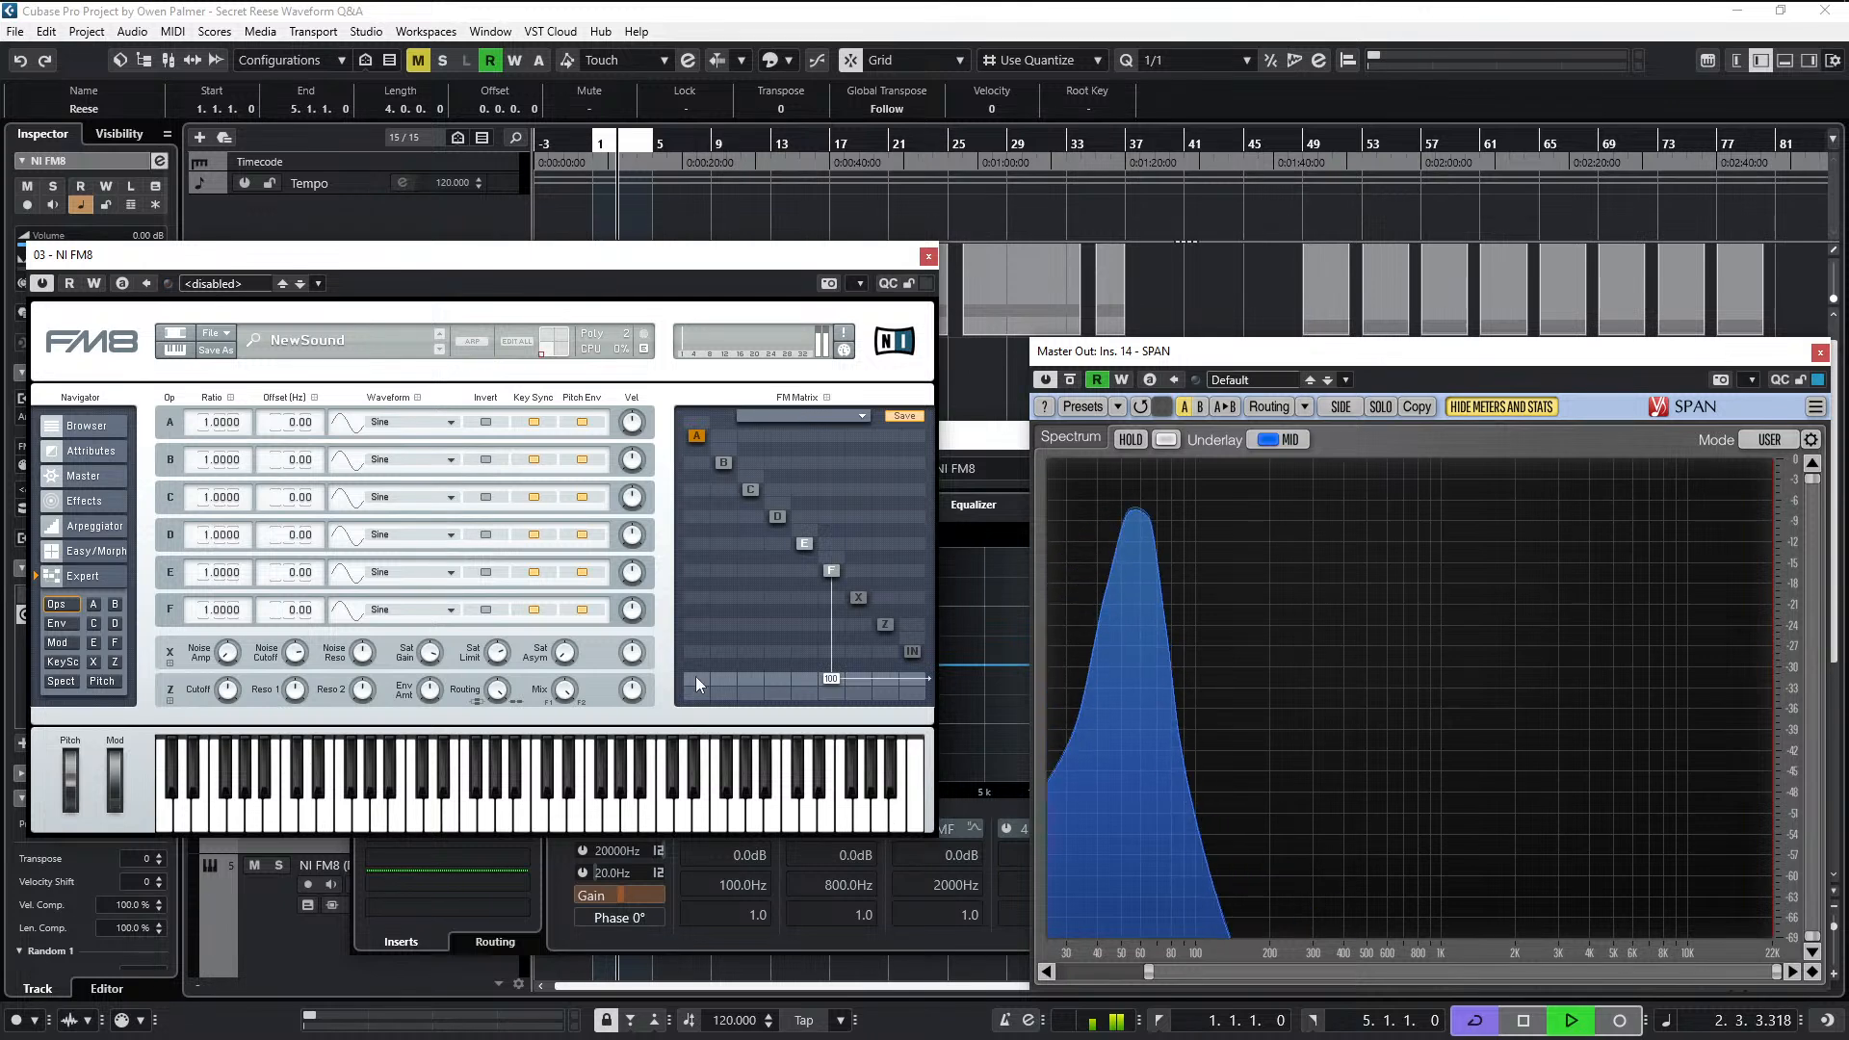
- Raise operator E's modulation of F to 44, then reduce it to 27 while playing the clip
{"action": "left_click", "coordinate": [804, 569]}
{"action": "left_click_drag", "start_coordinate": [805, 567], "coordinate": [835, 536]}
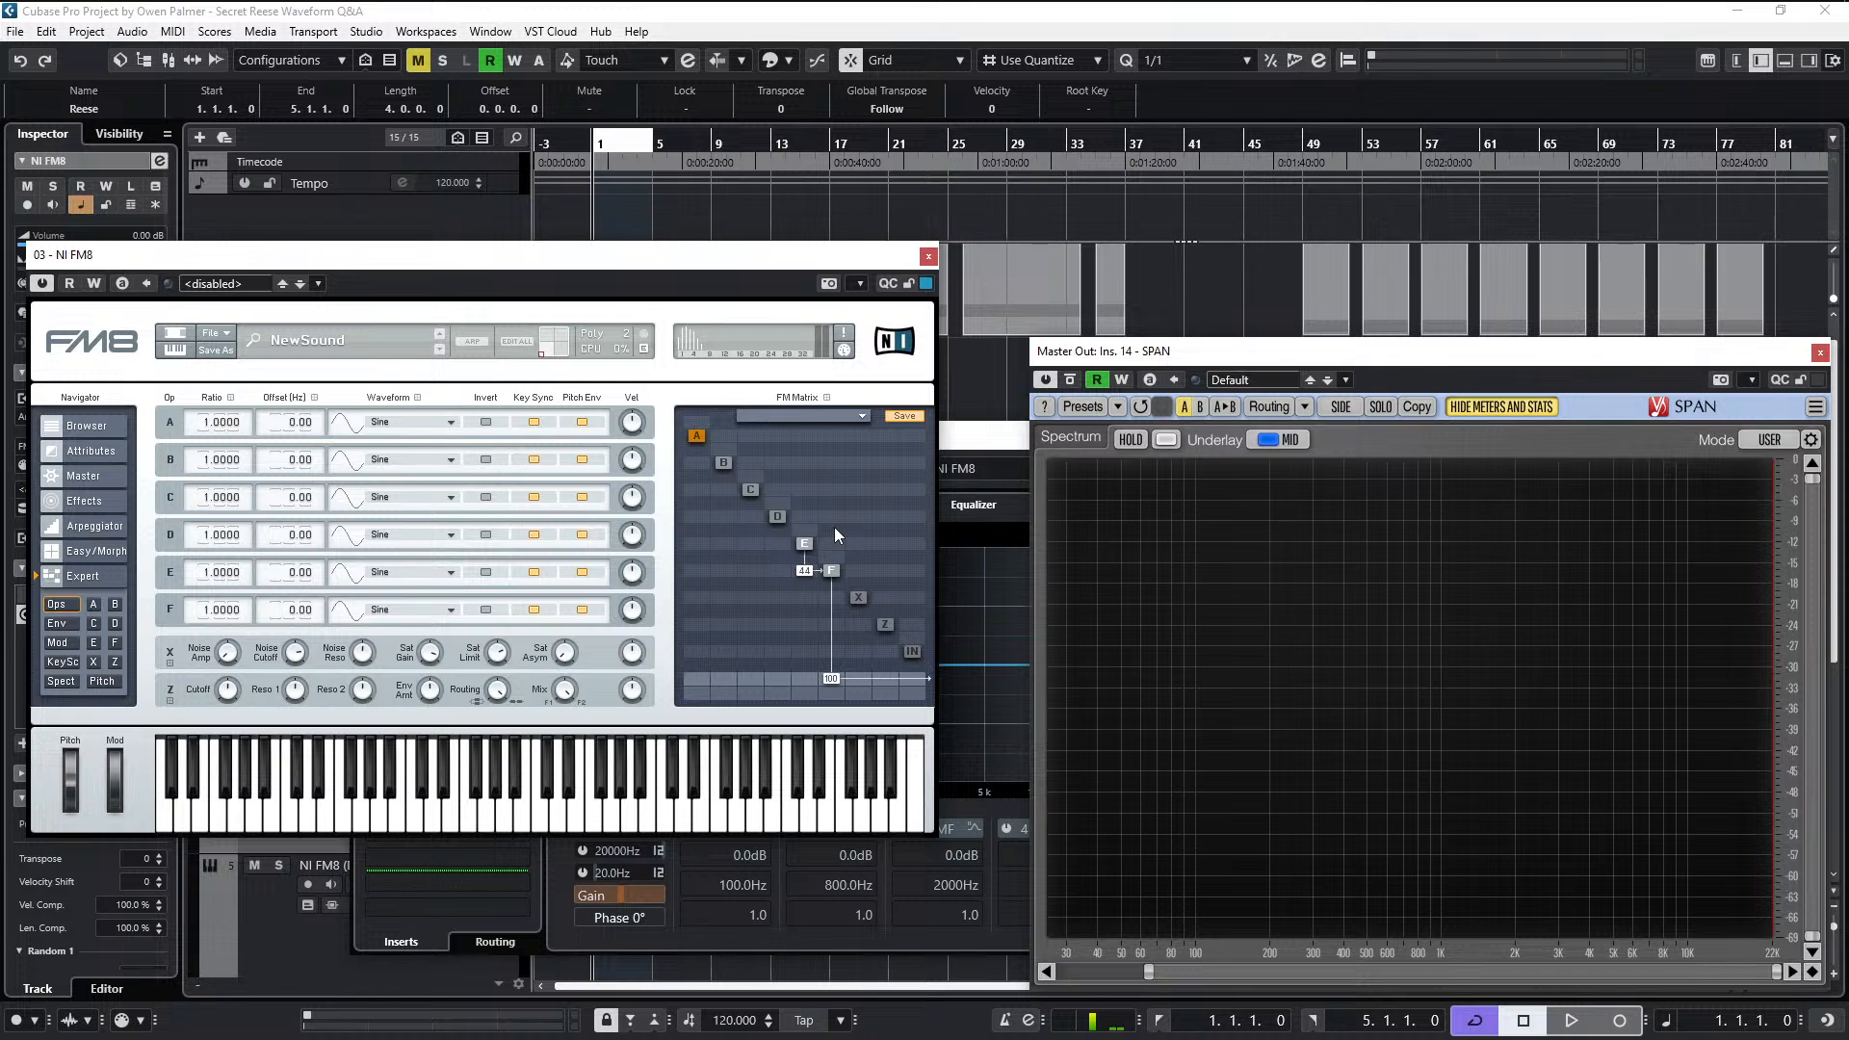
{"action": "key", "text": "space"}
{"action": "mouse_move", "coordinate": [834, 528]}
{"action": "left_mouse_down"}
{"action": "mouse_move", "coordinate": [836, 570]}
{"action": "mouse_move", "coordinate": [842, 547]}
{"action": "left_mouse_up"}
{"action": "key", "text": "space"}
- Try the Parabol waveform on operators F and E, and set E's modulation of F to 33 during playback
{"action": "left_click", "coordinate": [351, 617]}
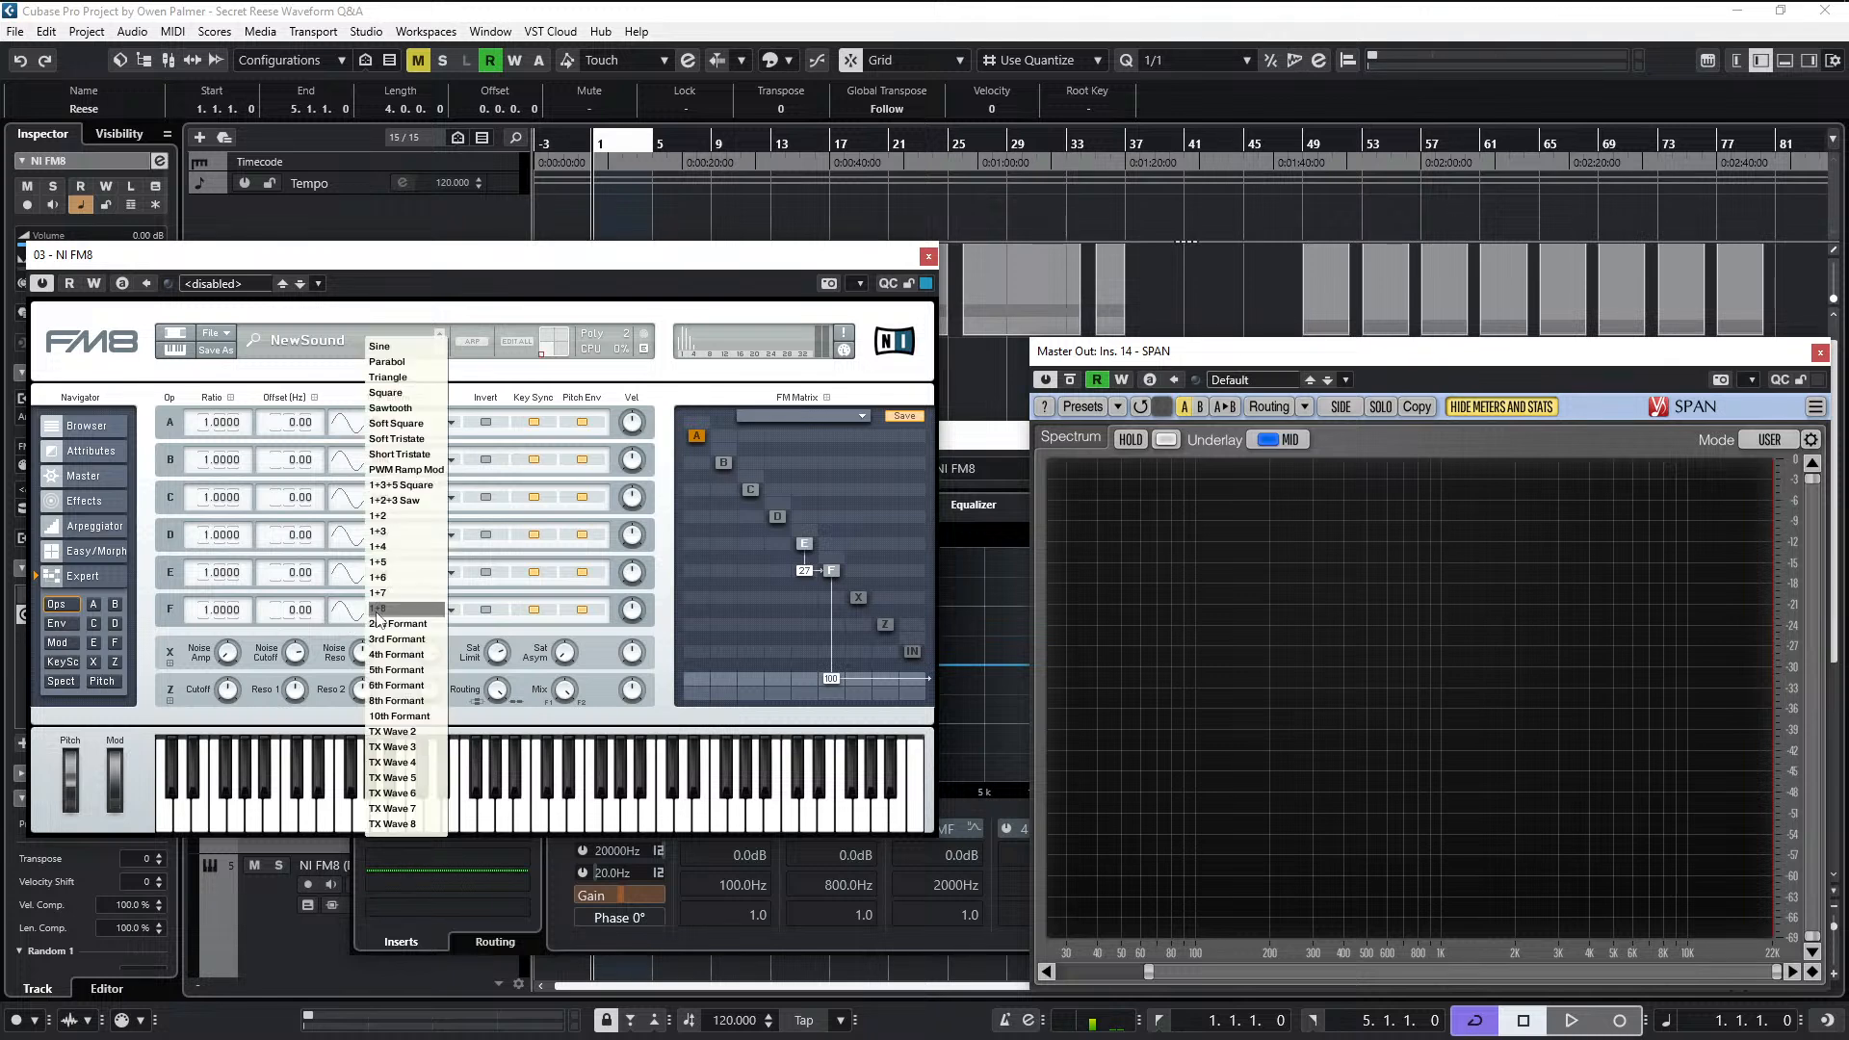
{"action": "left_click", "coordinate": [421, 363]}
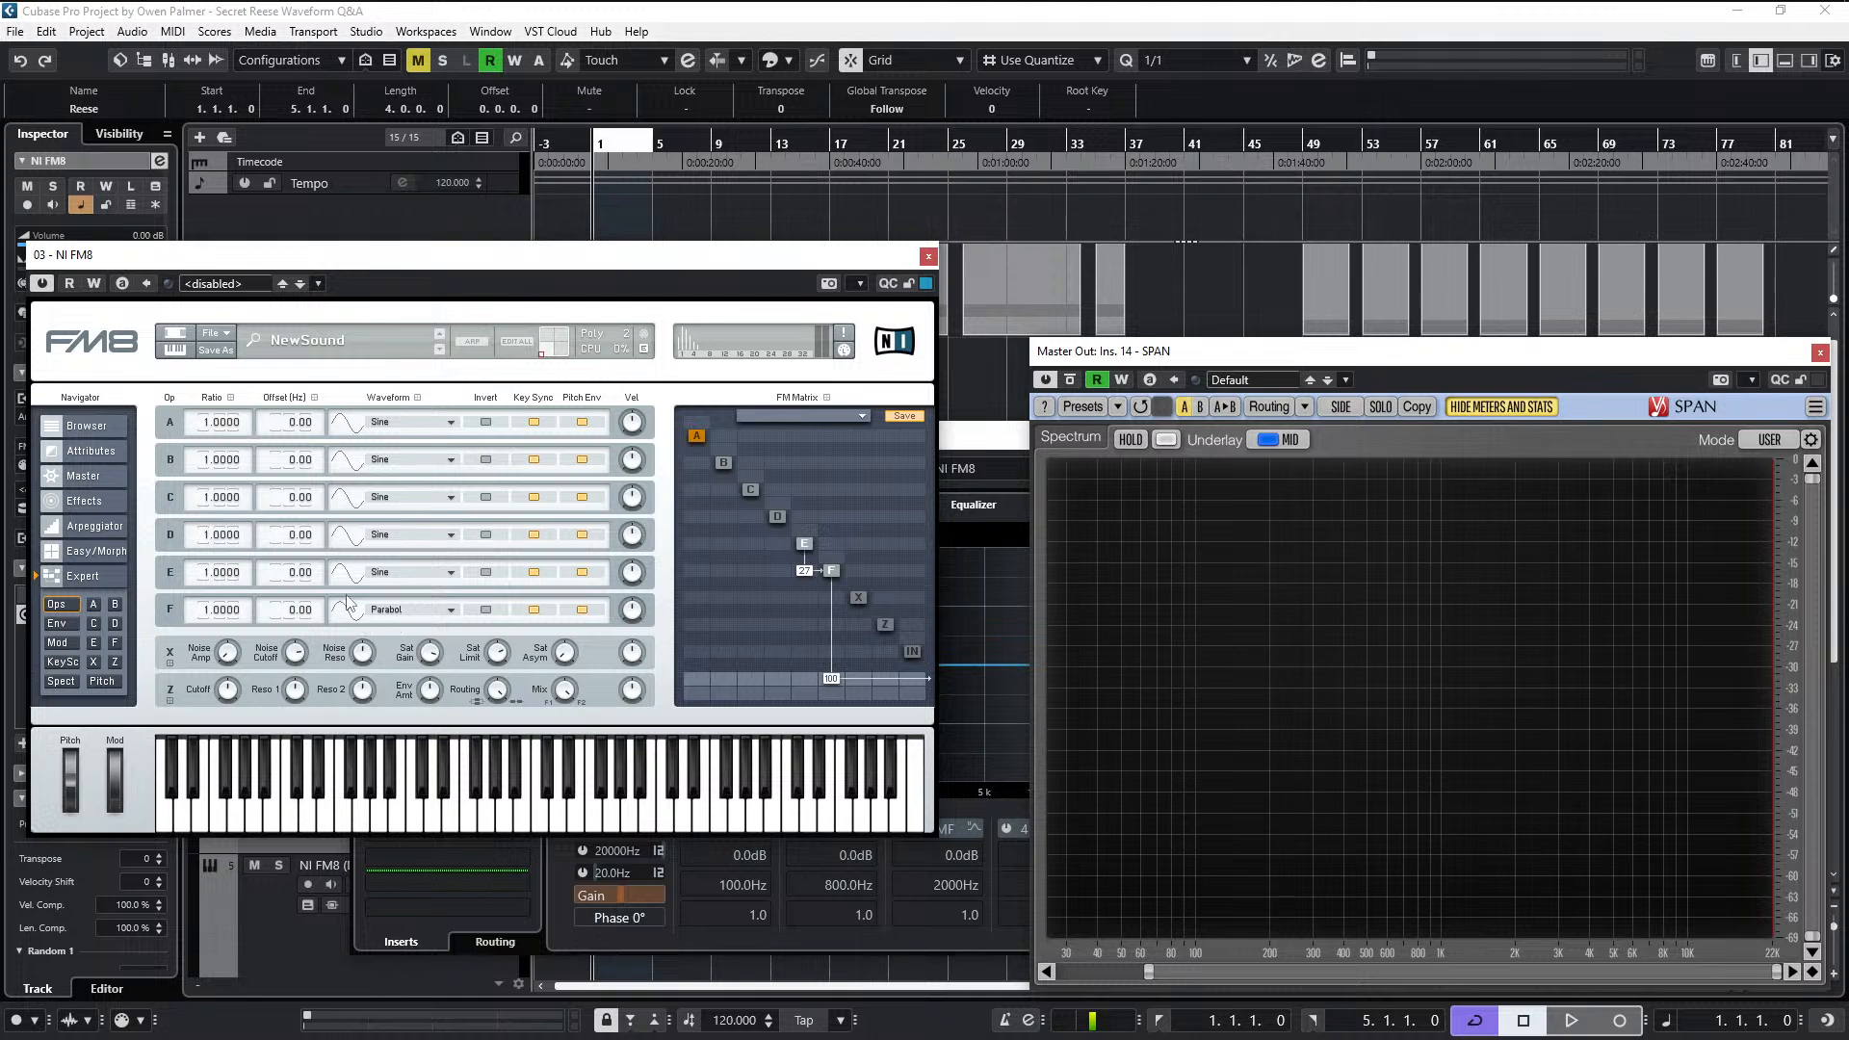
{"action": "left_click", "coordinate": [384, 575]}
{"action": "left_click", "coordinate": [409, 364]}
{"action": "key", "text": "space"}
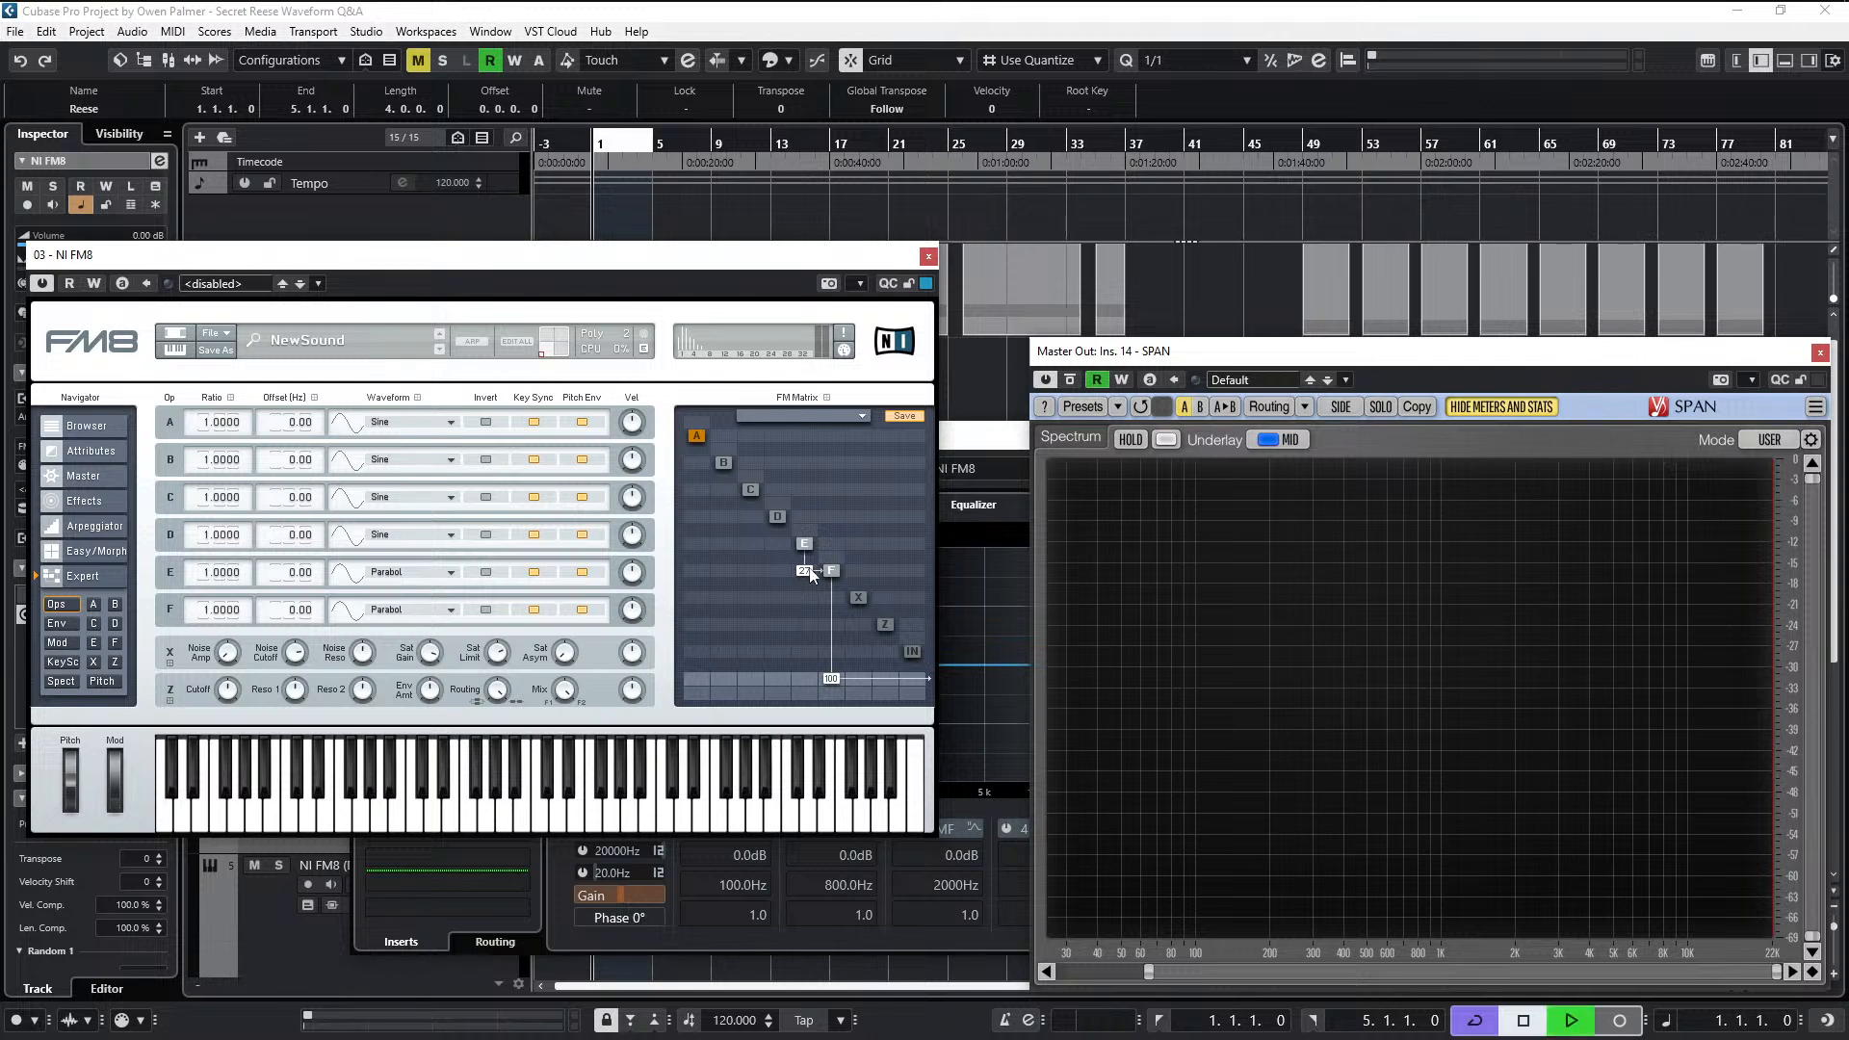
{"action": "mouse_move", "coordinate": [807, 585]}
{"action": "left_mouse_down"}
{"action": "mouse_move", "coordinate": [813, 547]}
{"action": "mouse_move", "coordinate": [813, 562]}
{"action": "left_mouse_up"}
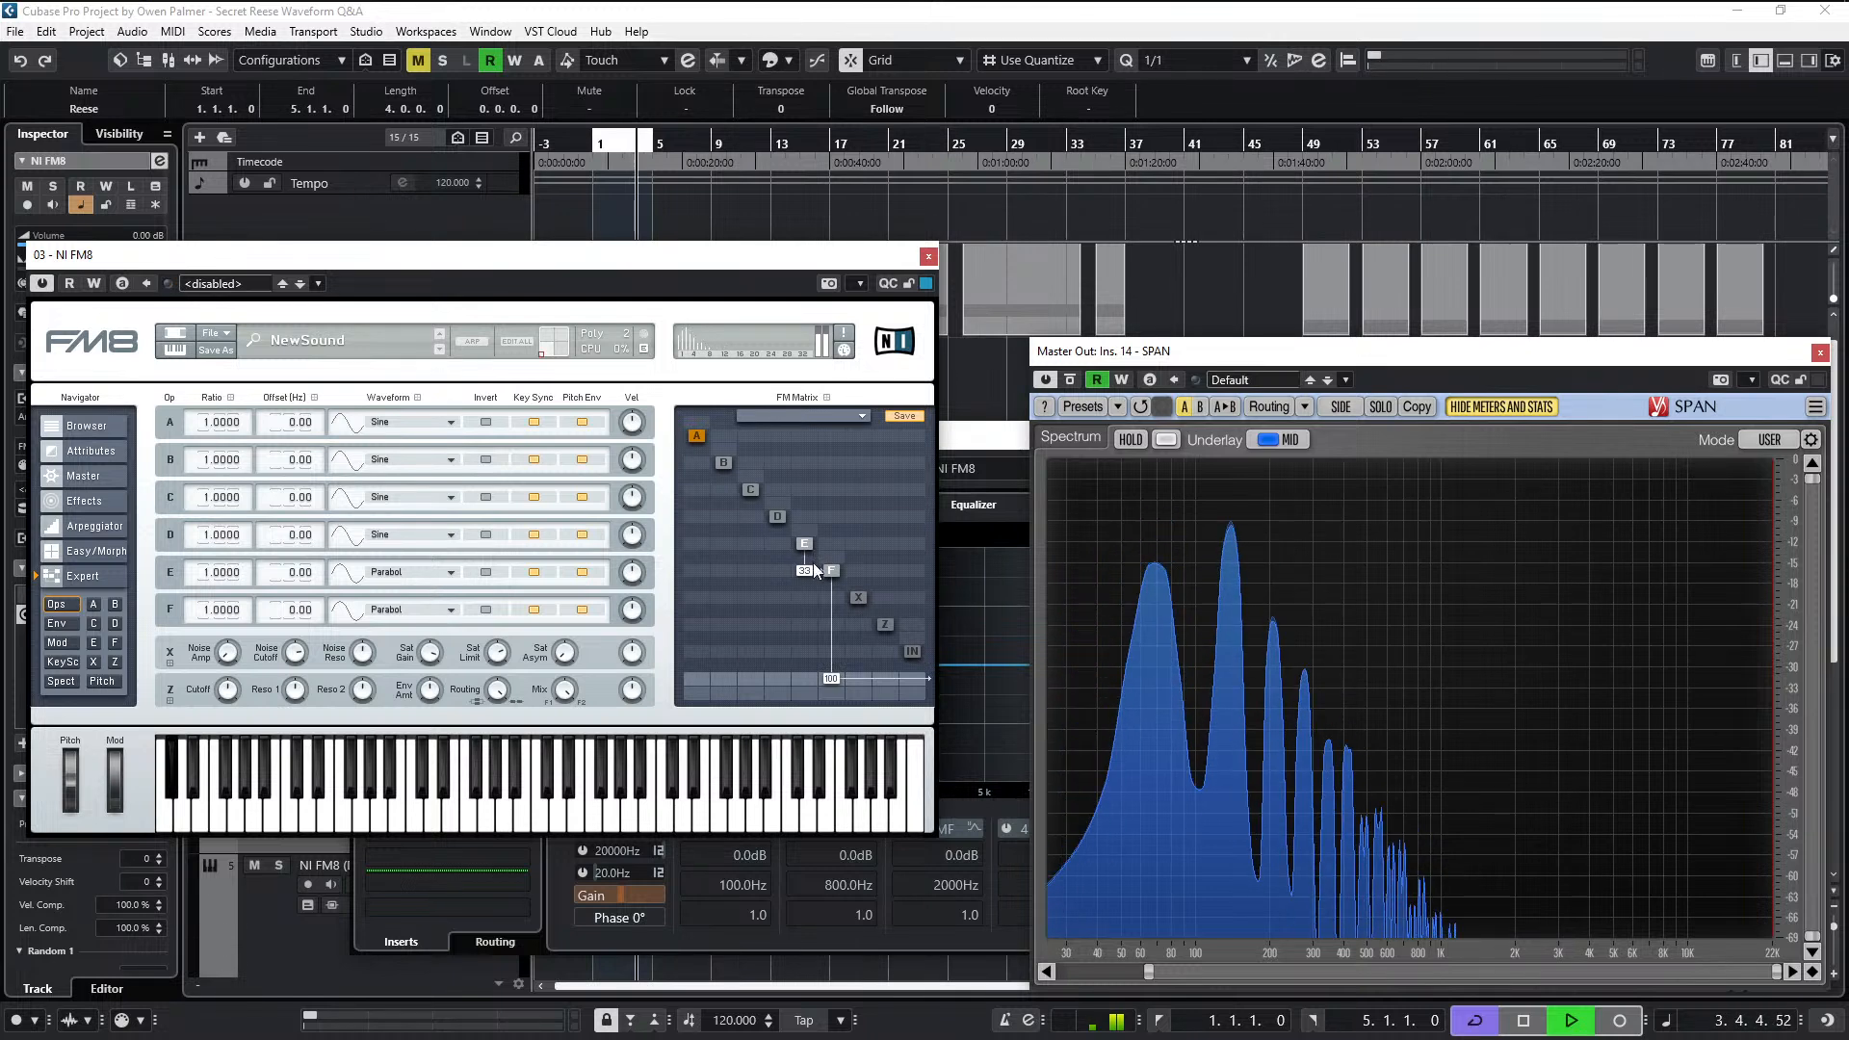
{"action": "key", "text": "space"}
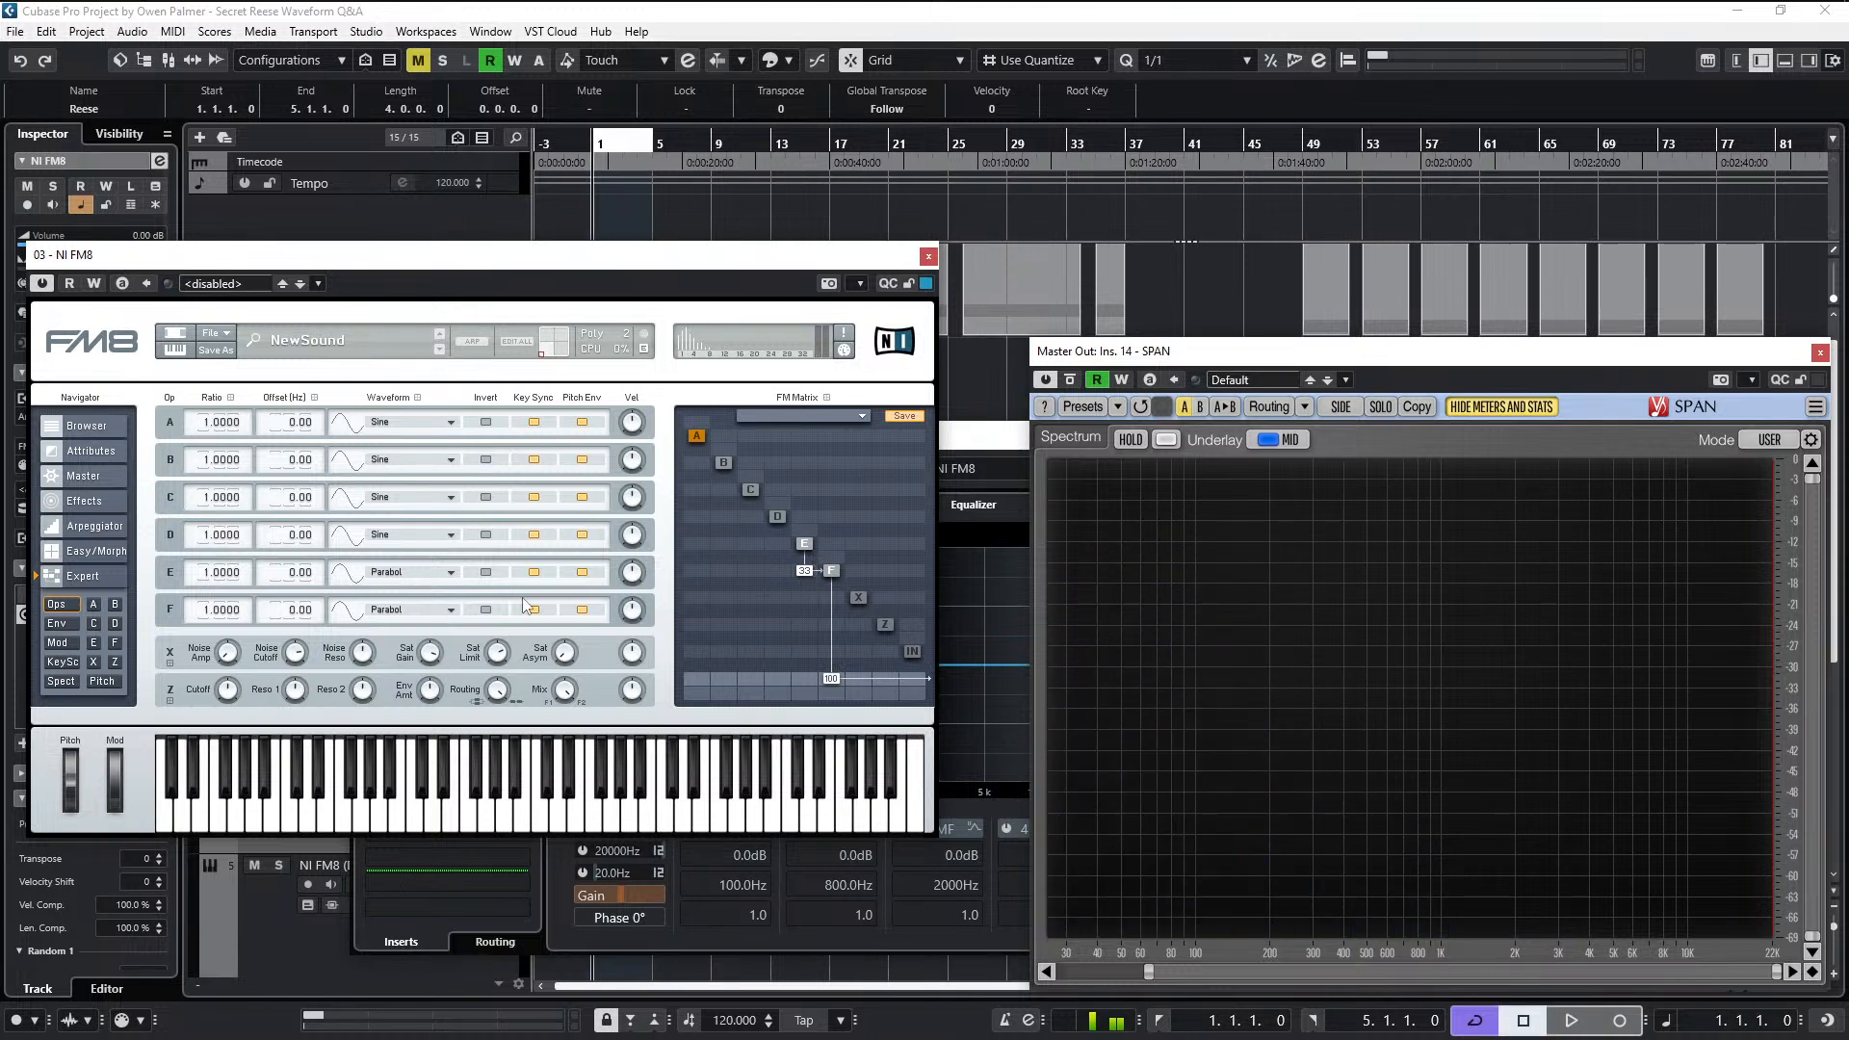
- Return the waveforms of operators E and F to Sine
{"action": "left_click", "coordinate": [418, 571]}
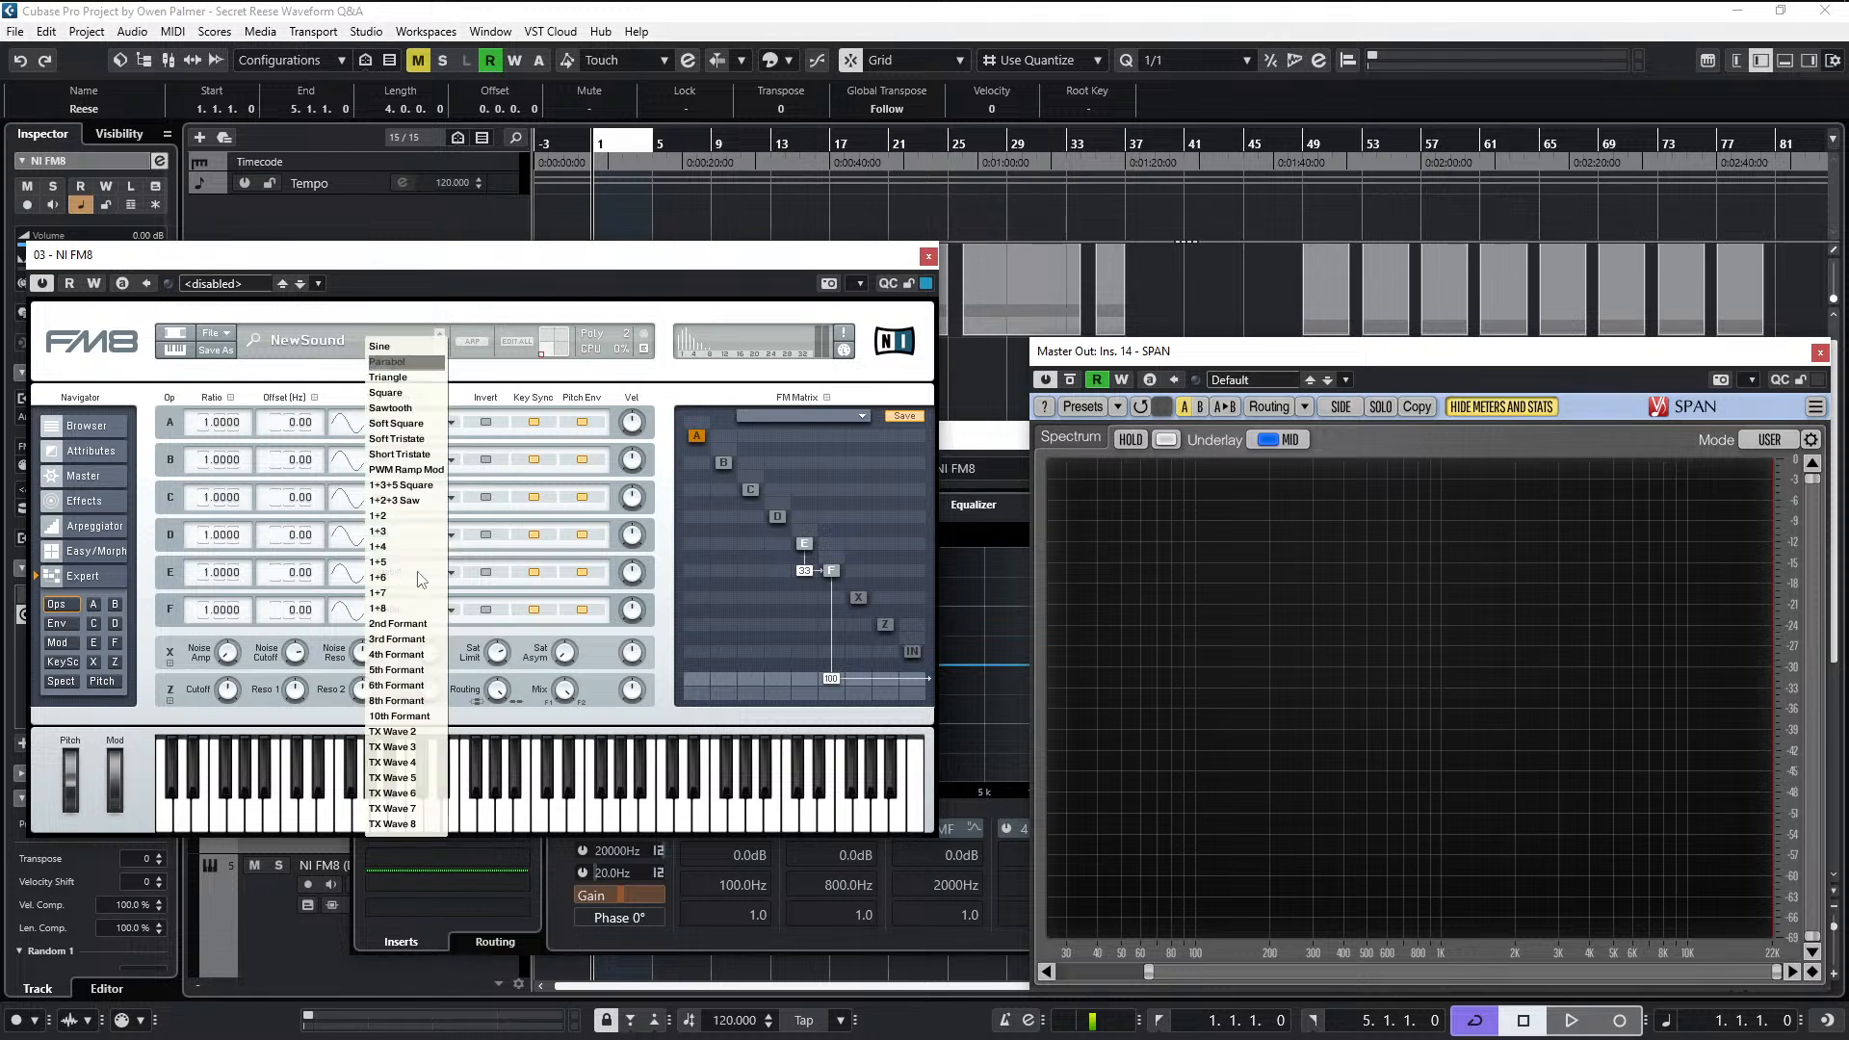
{"action": "left_click", "coordinate": [430, 345]}
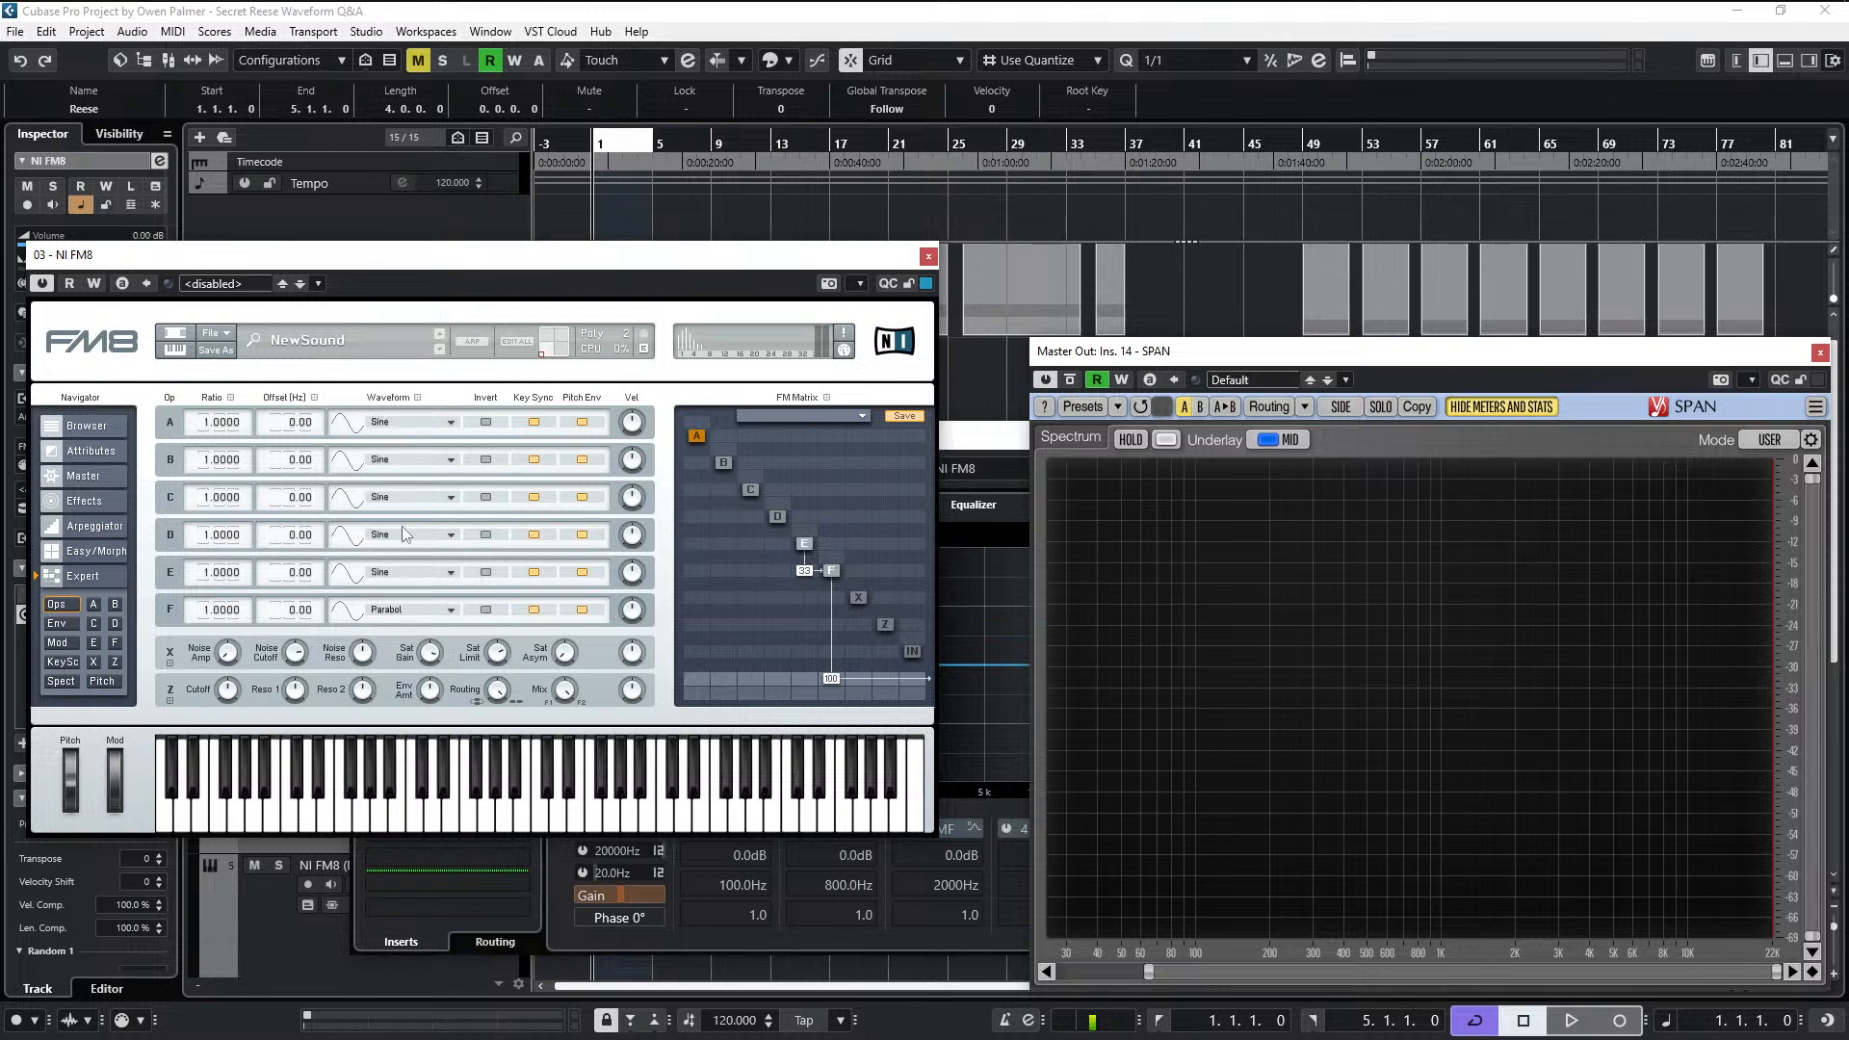
{"action": "left_click", "coordinate": [403, 605]}
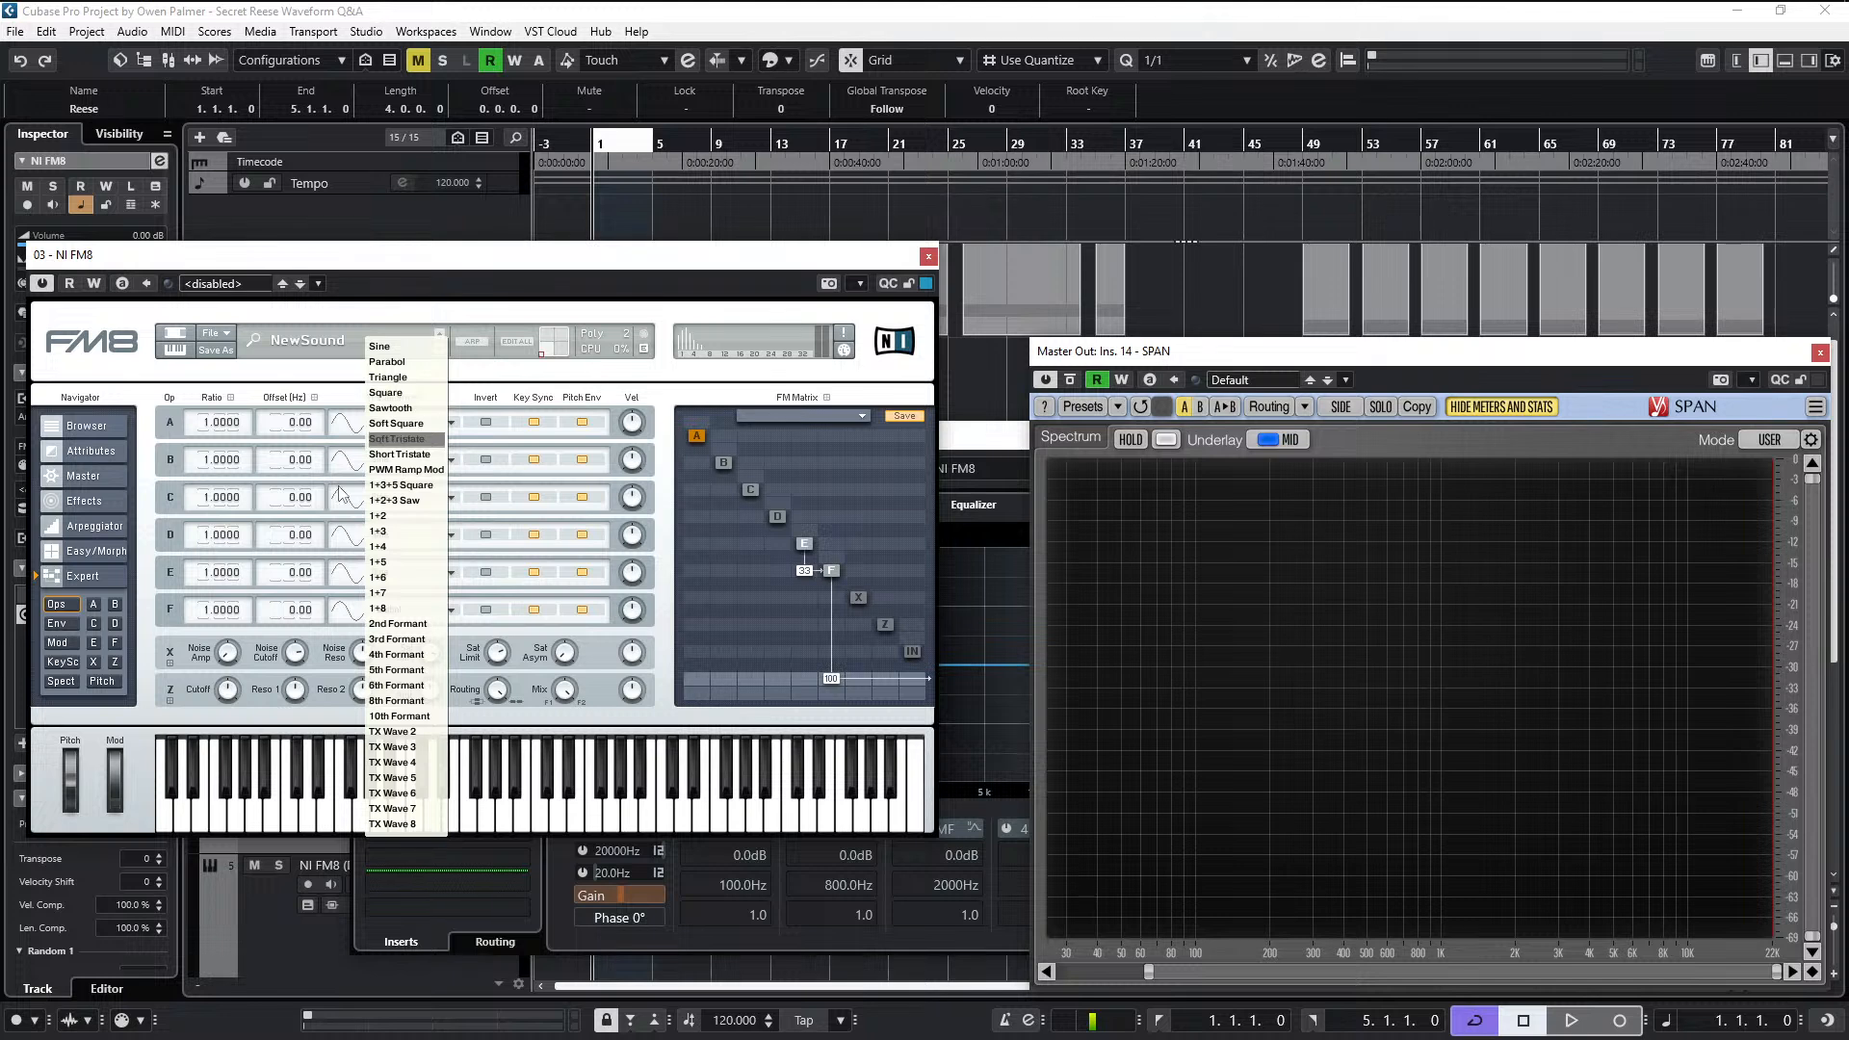
{"action": "left_click", "coordinate": [407, 343]}
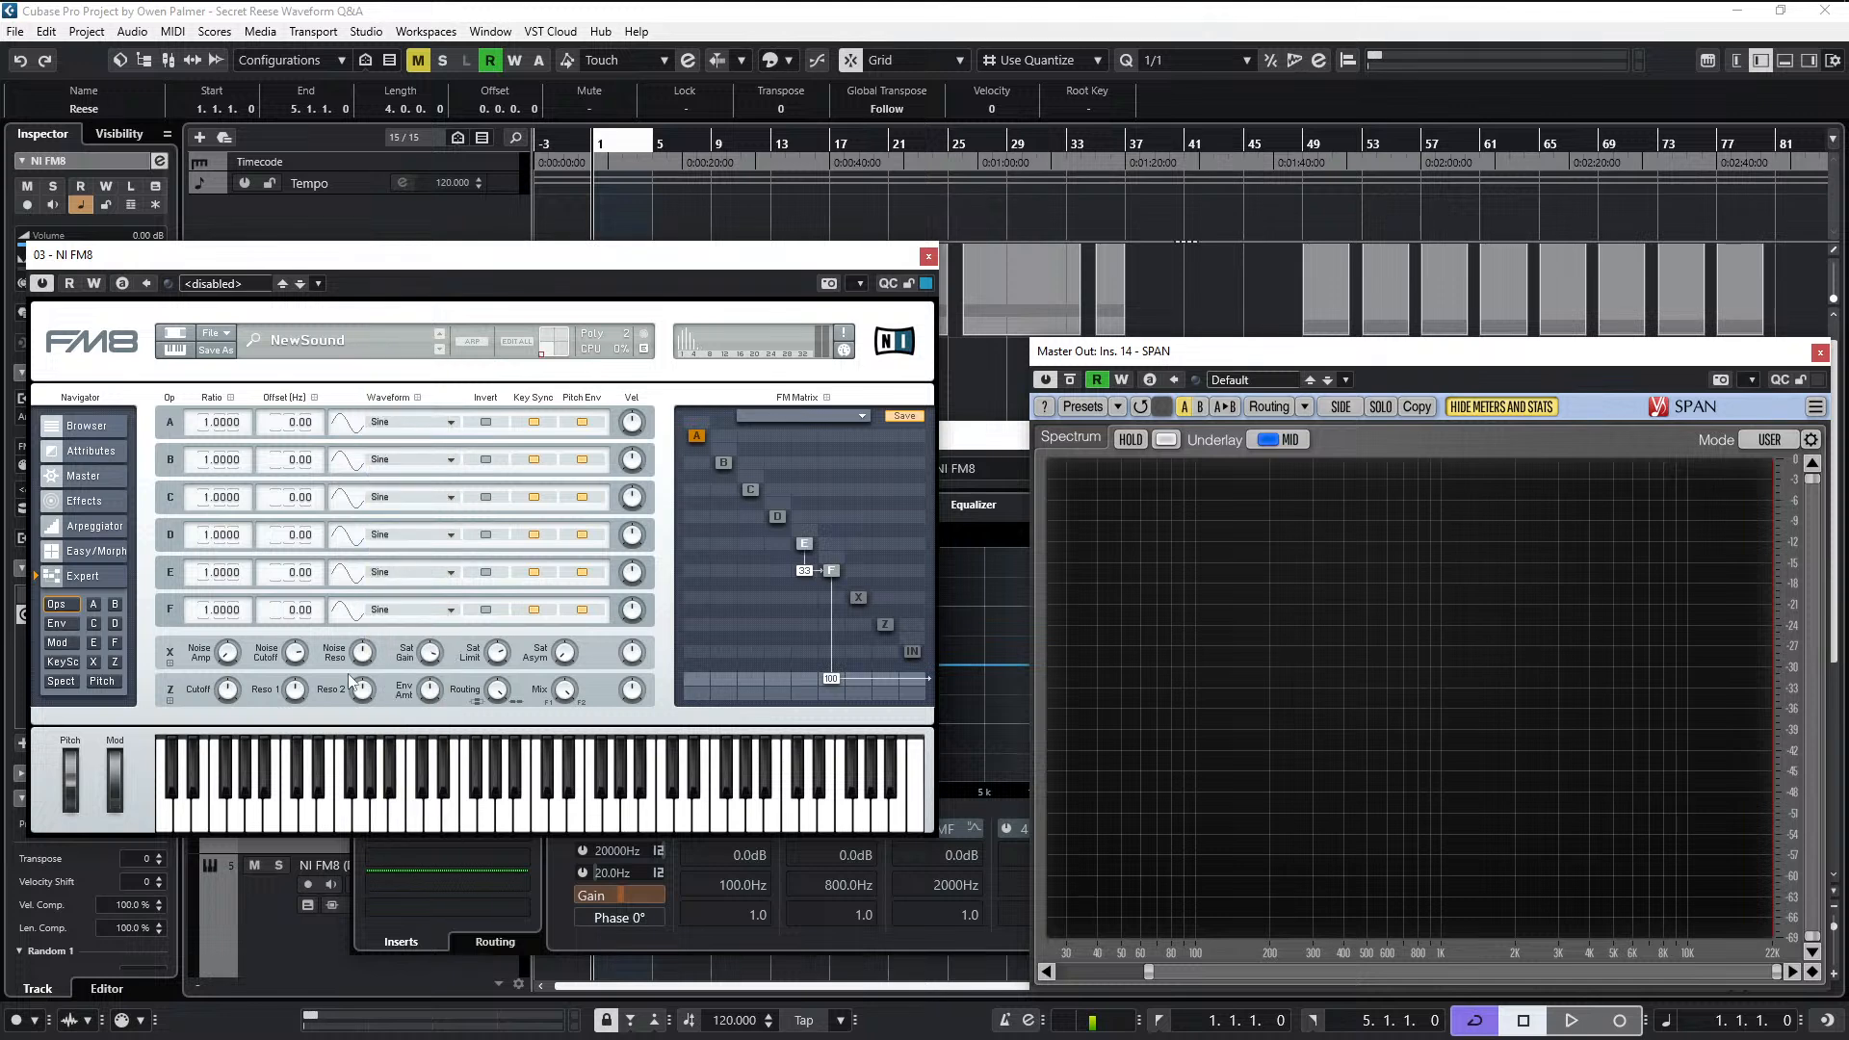
{"action": "left_click", "coordinate": [398, 612]}
{"action": "left_click", "coordinate": [593, 295]}
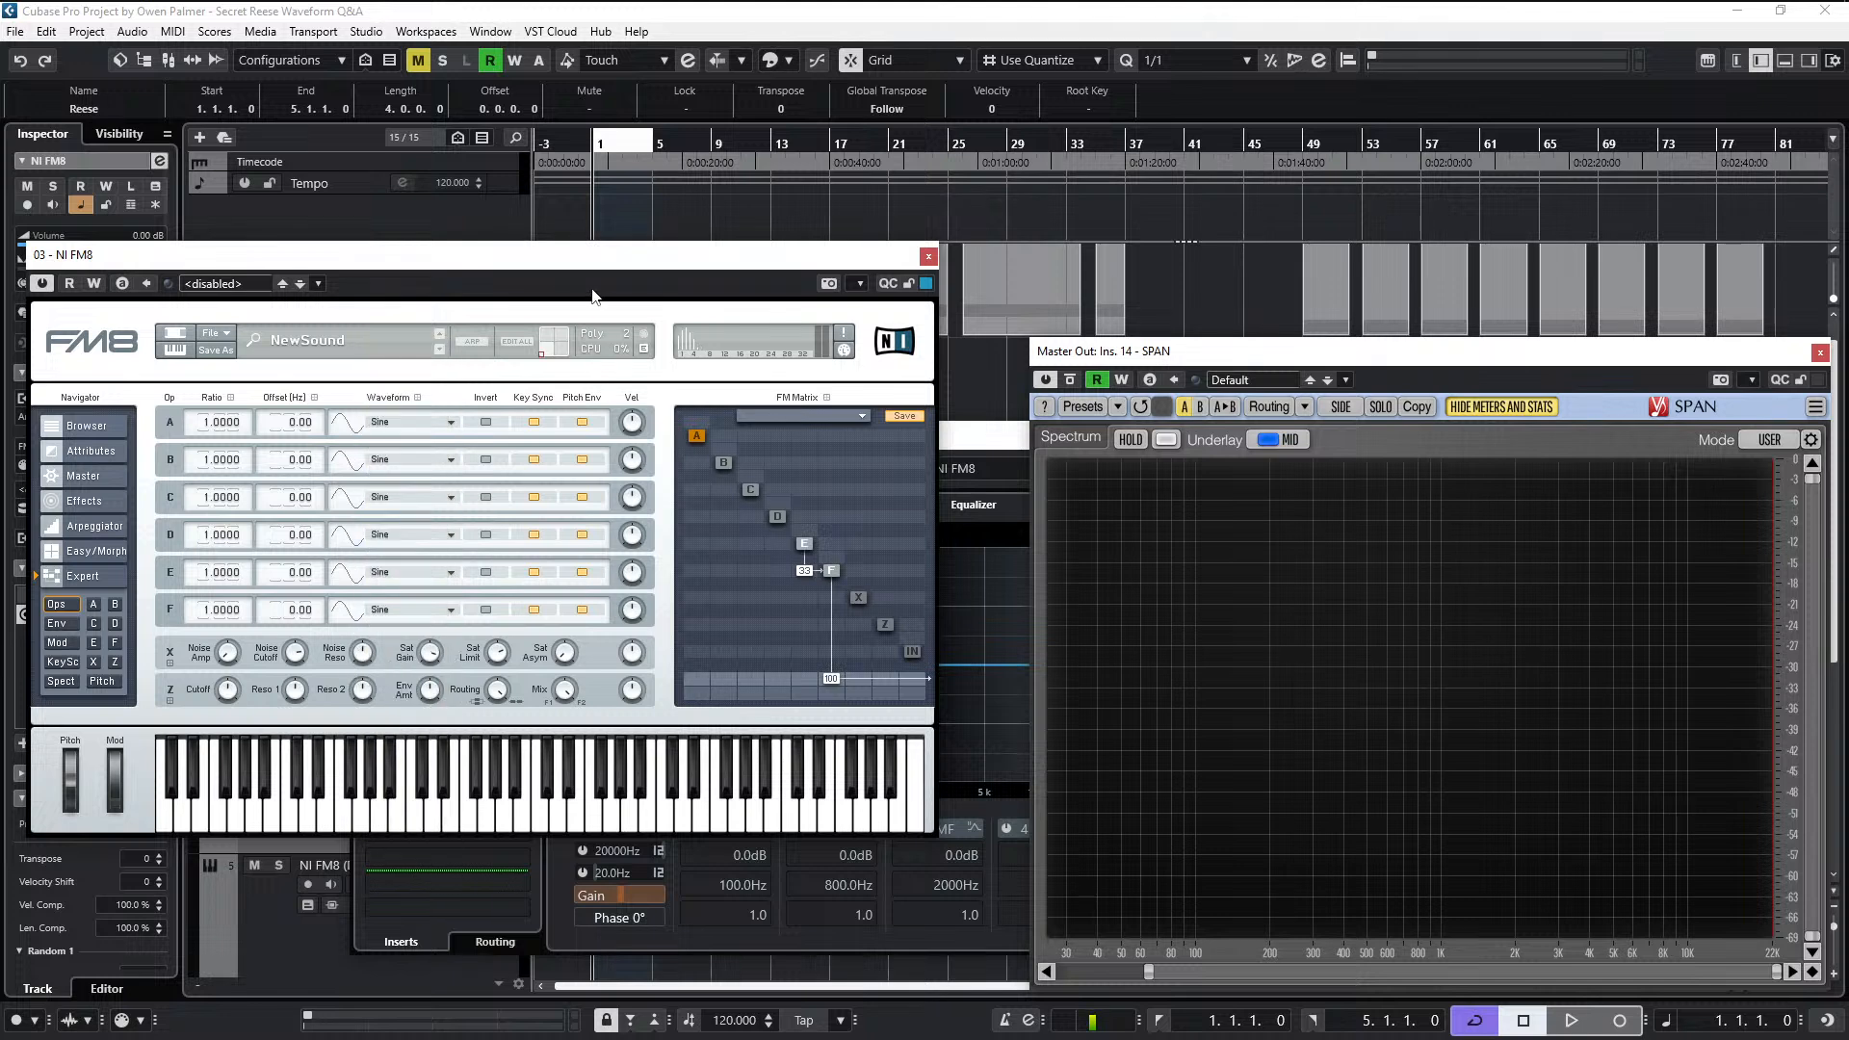
- Try TX Wave 2 on operator E and set its modulation of F to 25 while playing the clip
{"action": "left_click", "coordinate": [391, 566]}
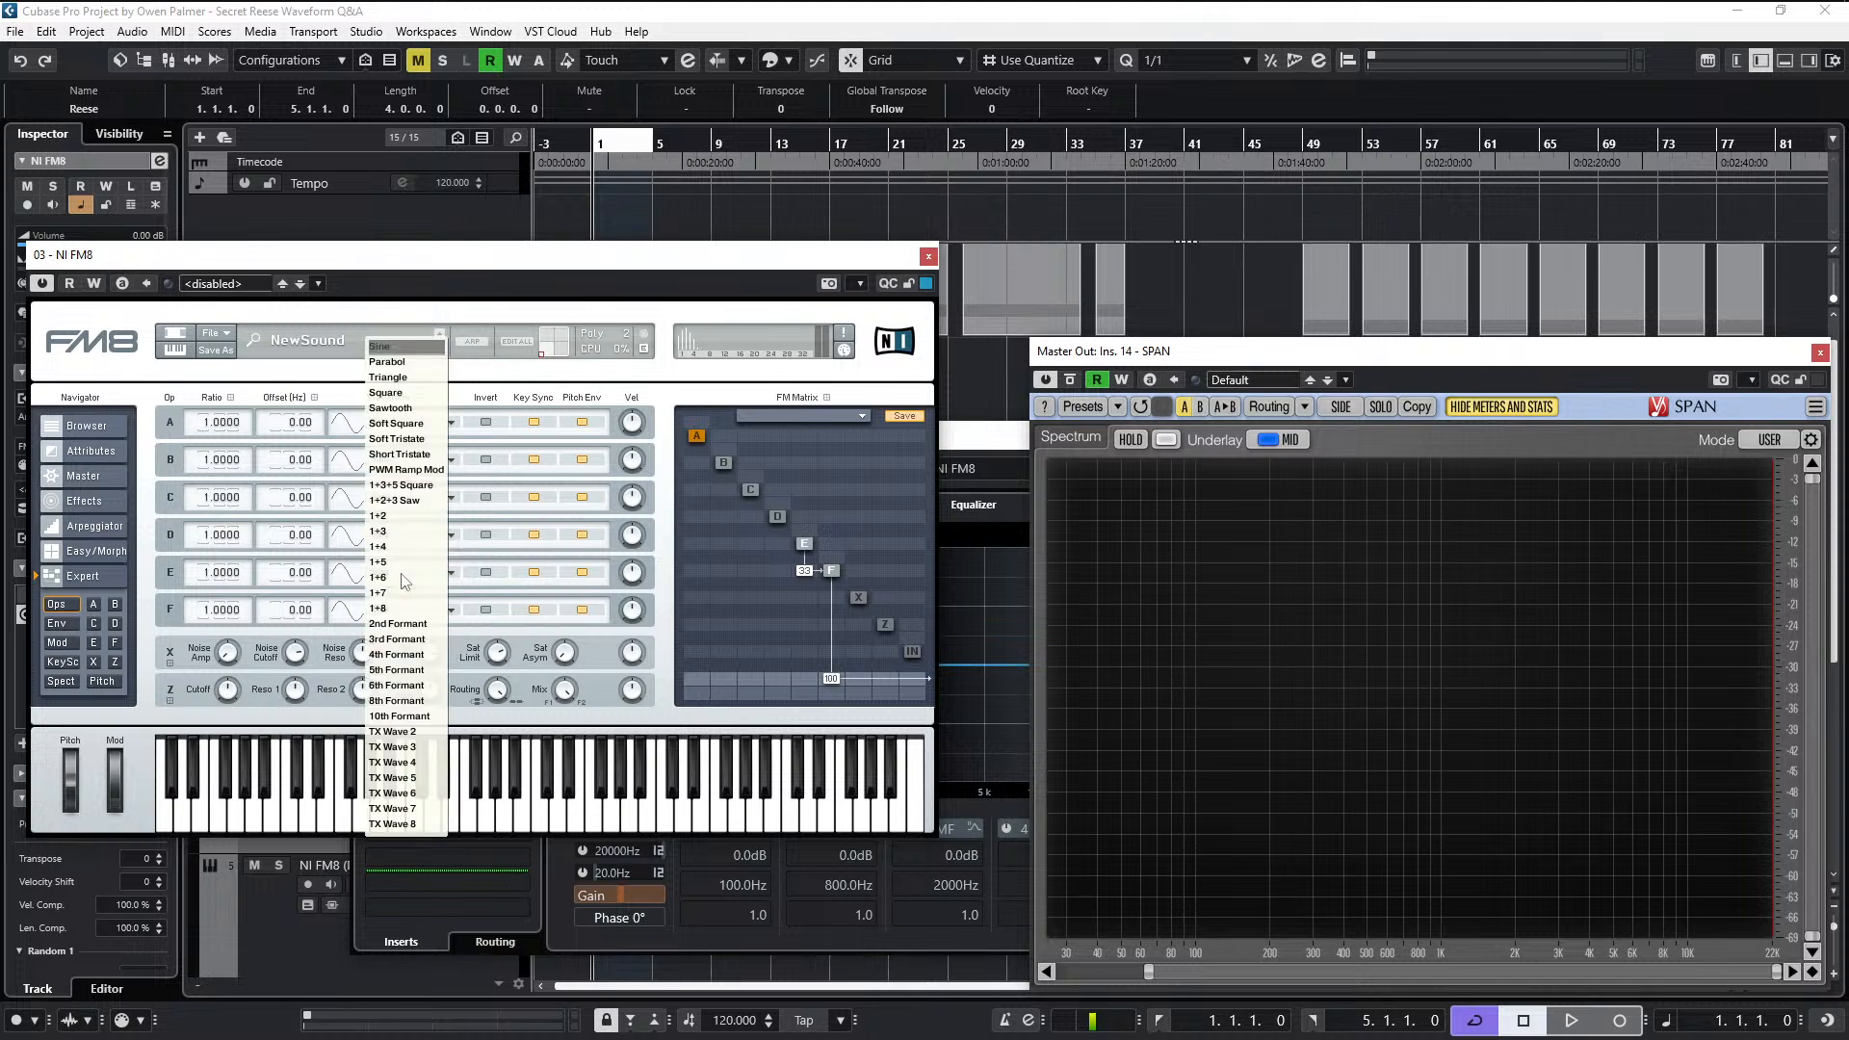
{"action": "left_click", "coordinate": [425, 731]}
{"action": "key", "text": "space"}
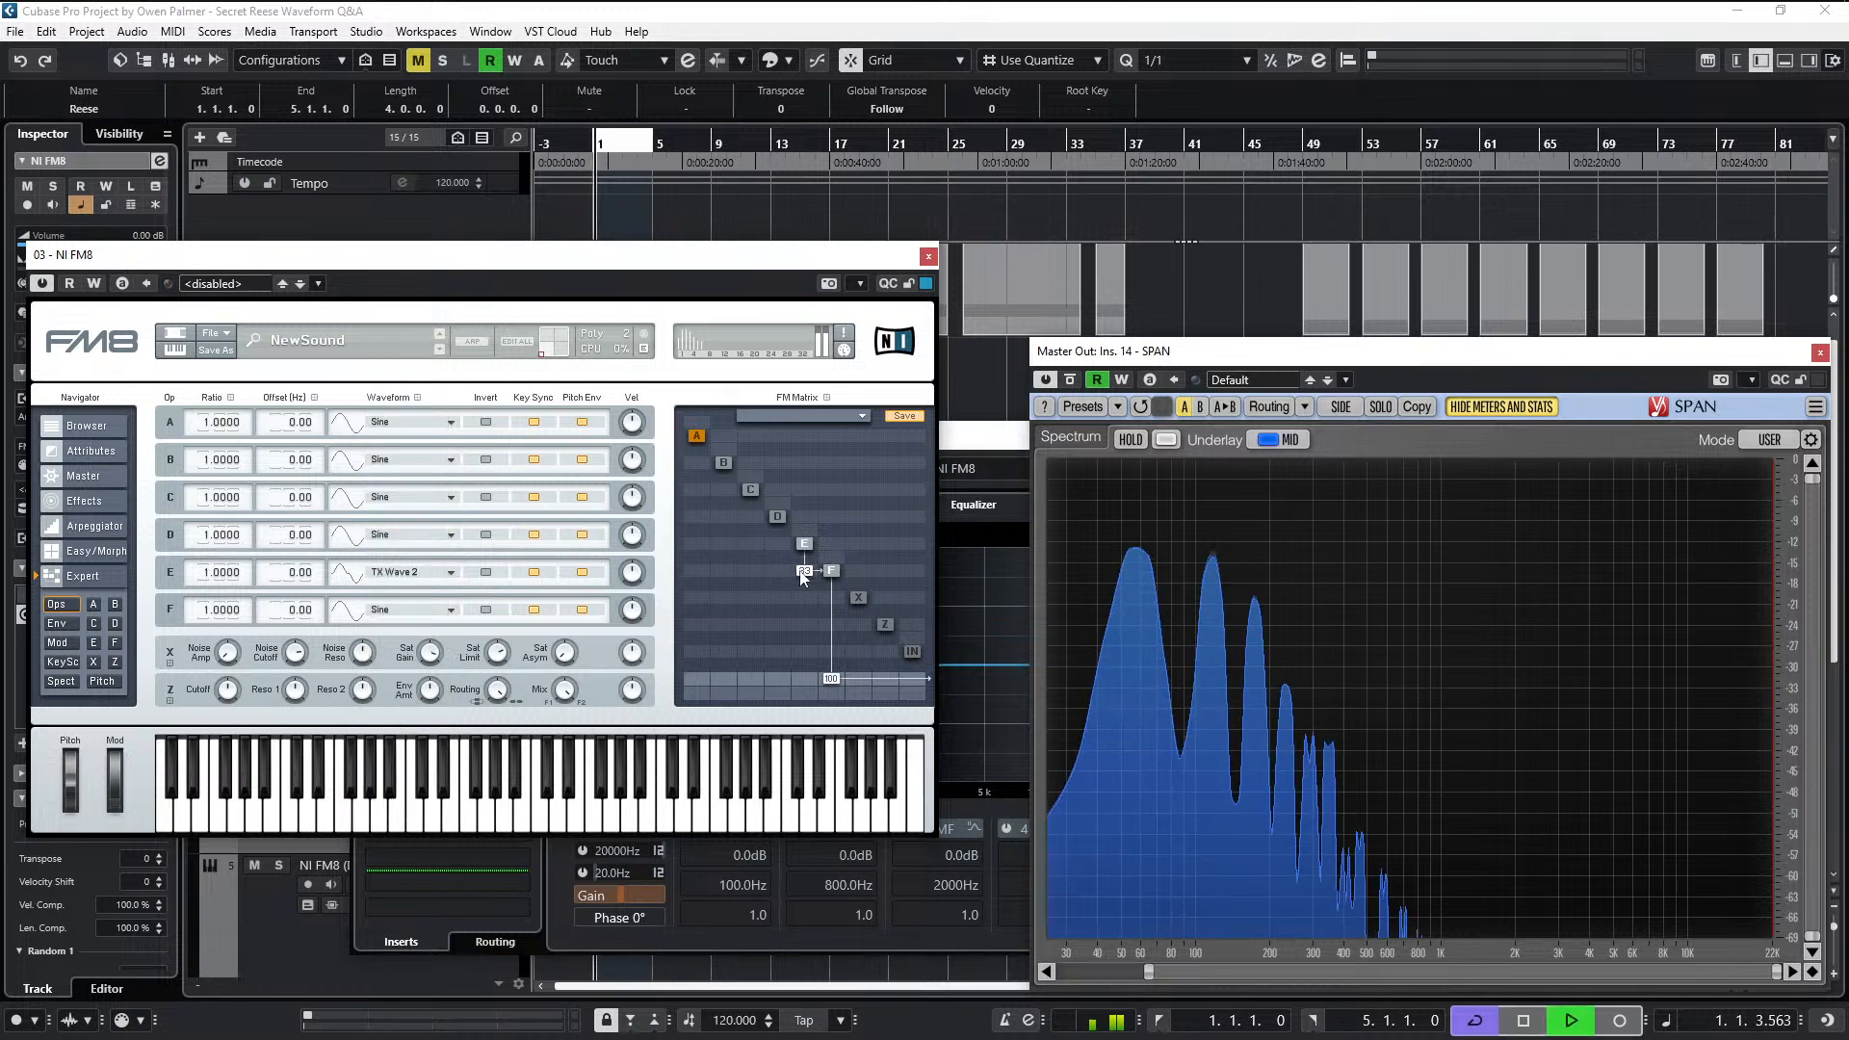
{"action": "mouse_move", "coordinate": [806, 590]}
{"action": "left_mouse_down"}
{"action": "mouse_move", "coordinate": [812, 549]}
{"action": "mouse_move", "coordinate": [811, 576]}
{"action": "left_mouse_up"}
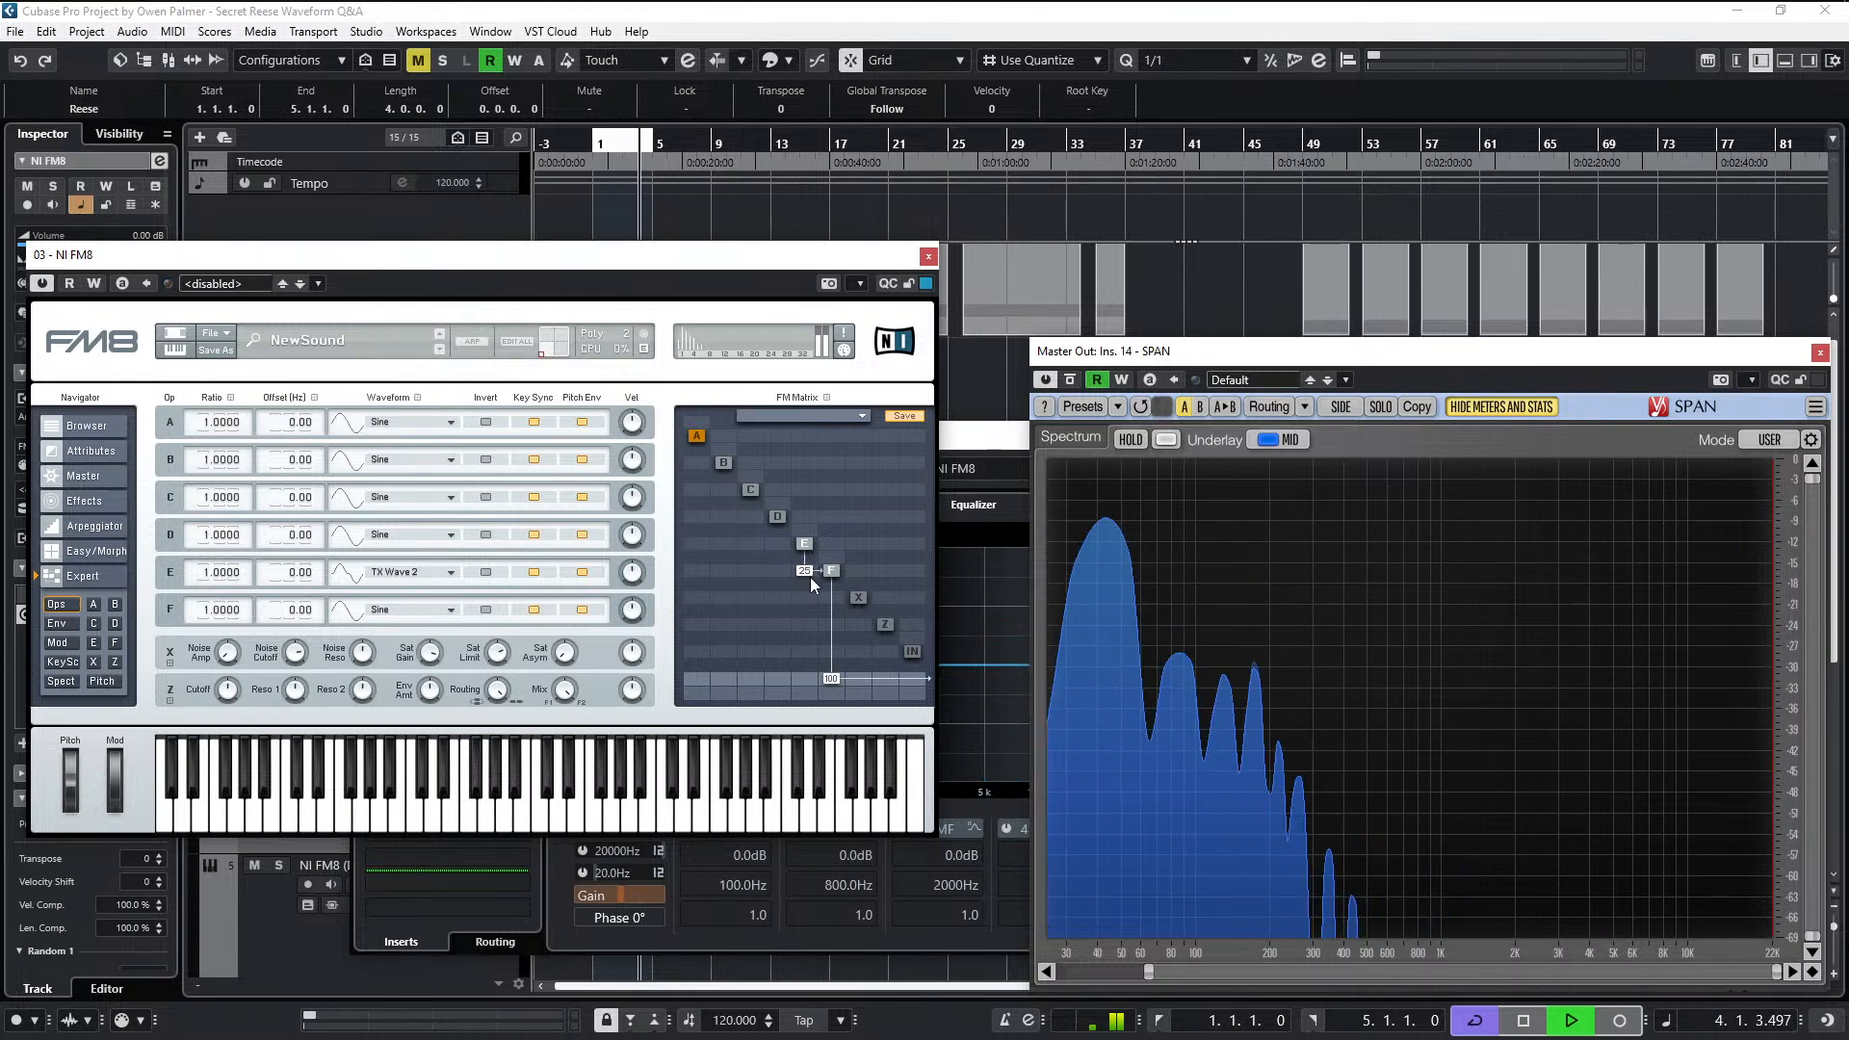
{"action": "key", "text": "space"}
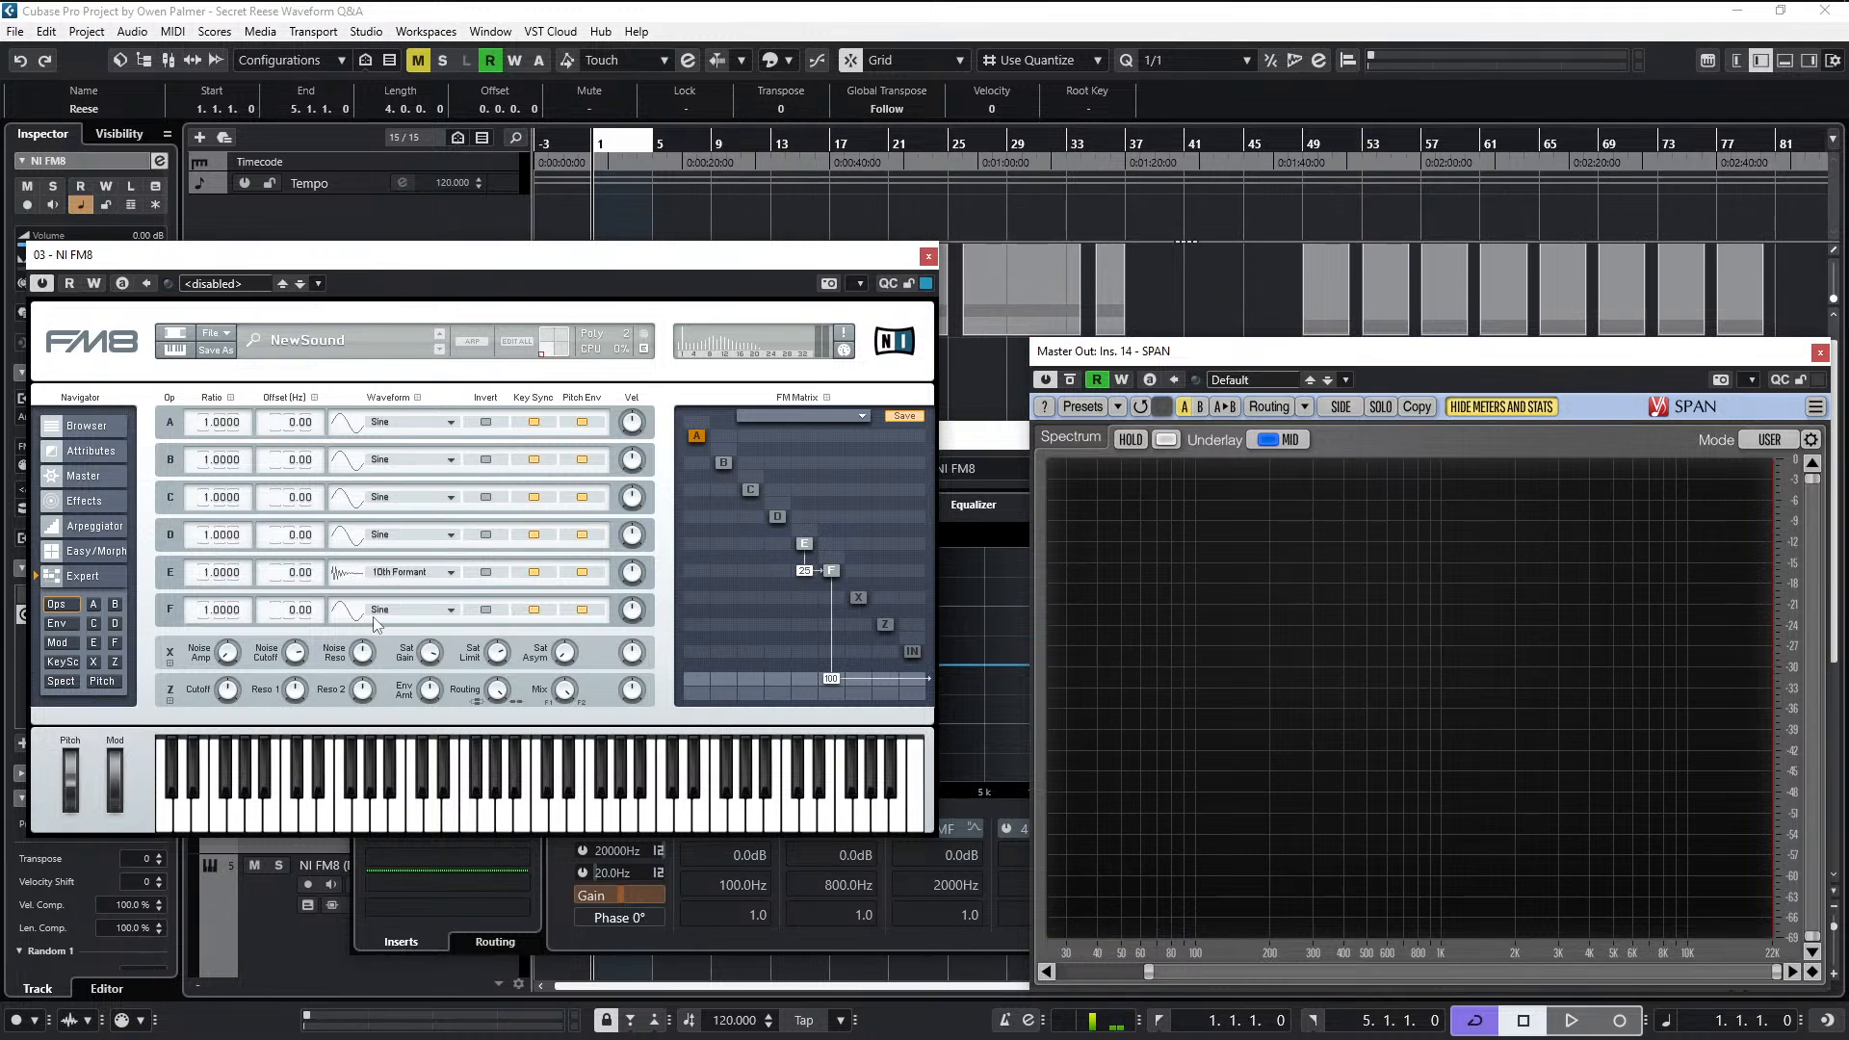
- Audition different waveforms on operator E against the Reese clip, including 10th Formant, Sine and Short Tristate, ending on 1+2
{"action": "scroll", "coordinate": [382, 572], "scroll_direction": "up", "scroll_amount": 9}
{"action": "key", "text": "space"}
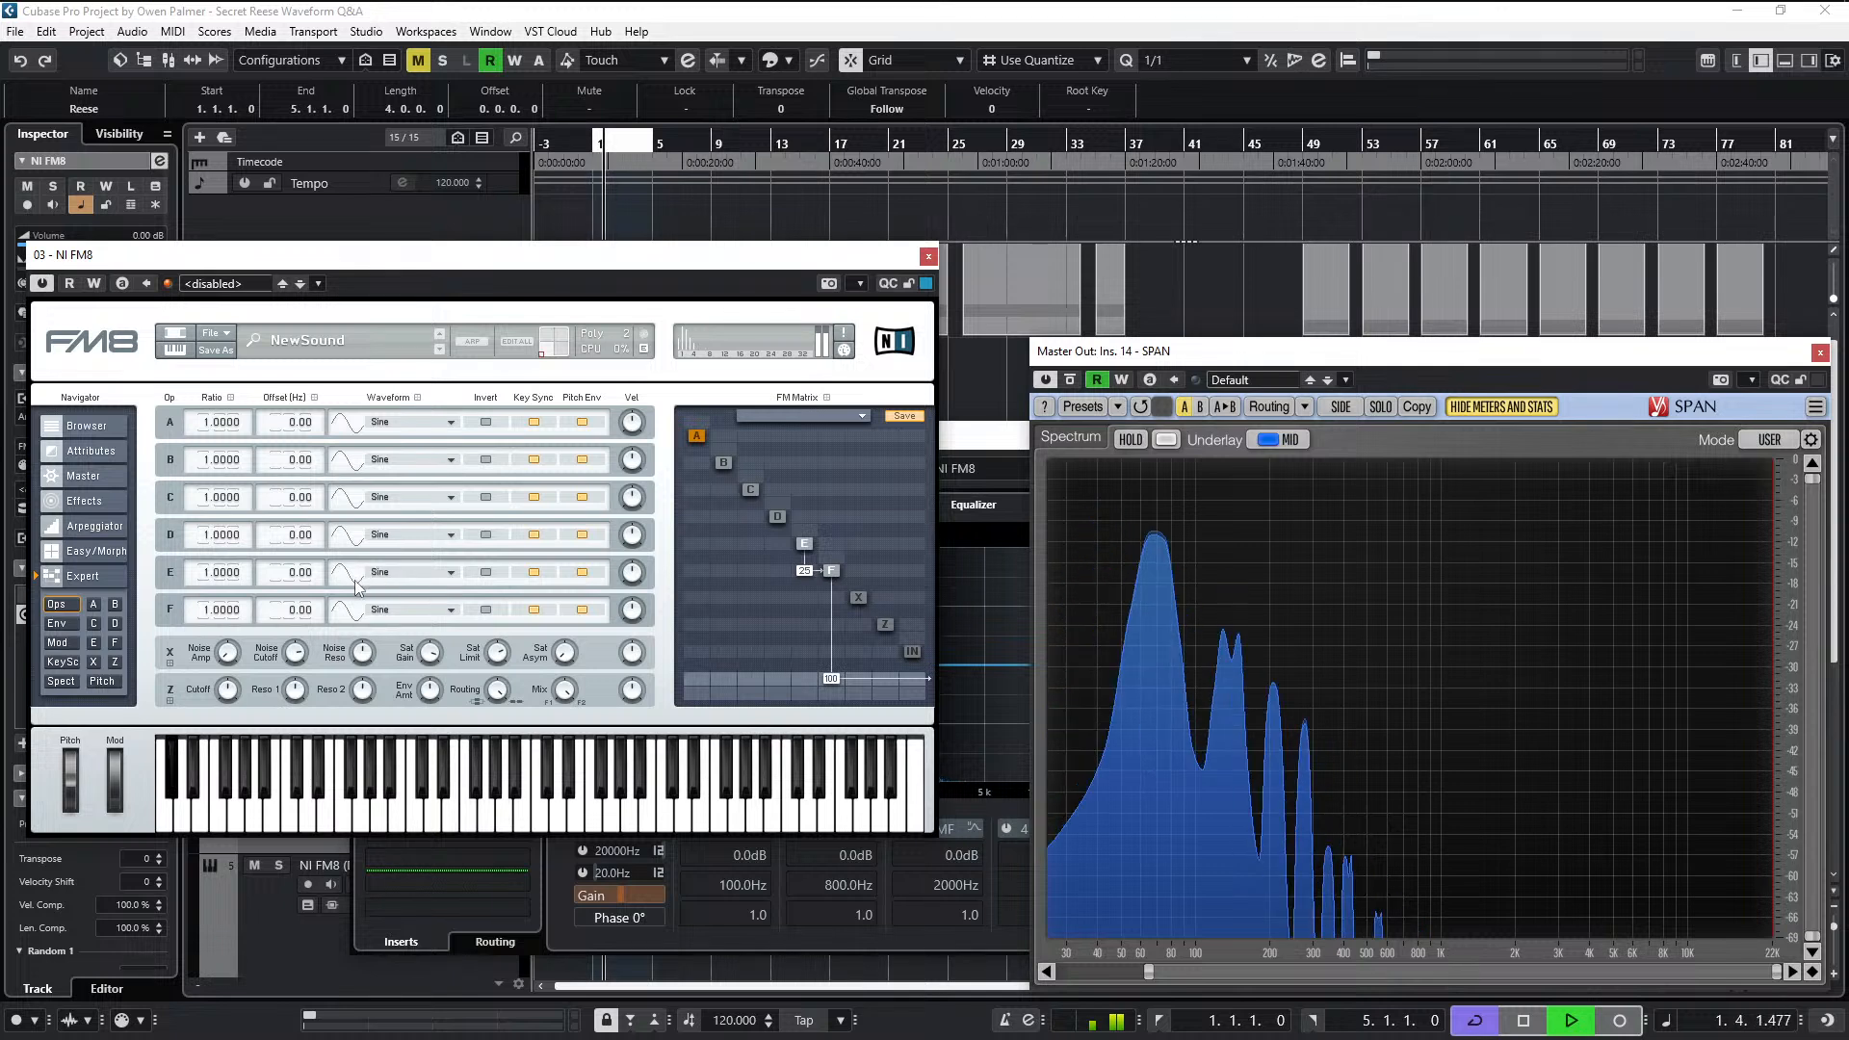
{"action": "left_click_drag", "start_coordinate": [355, 580], "coordinate": [363, 561]}
{"action": "key", "text": "space"}
{"action": "key", "text": "space"}
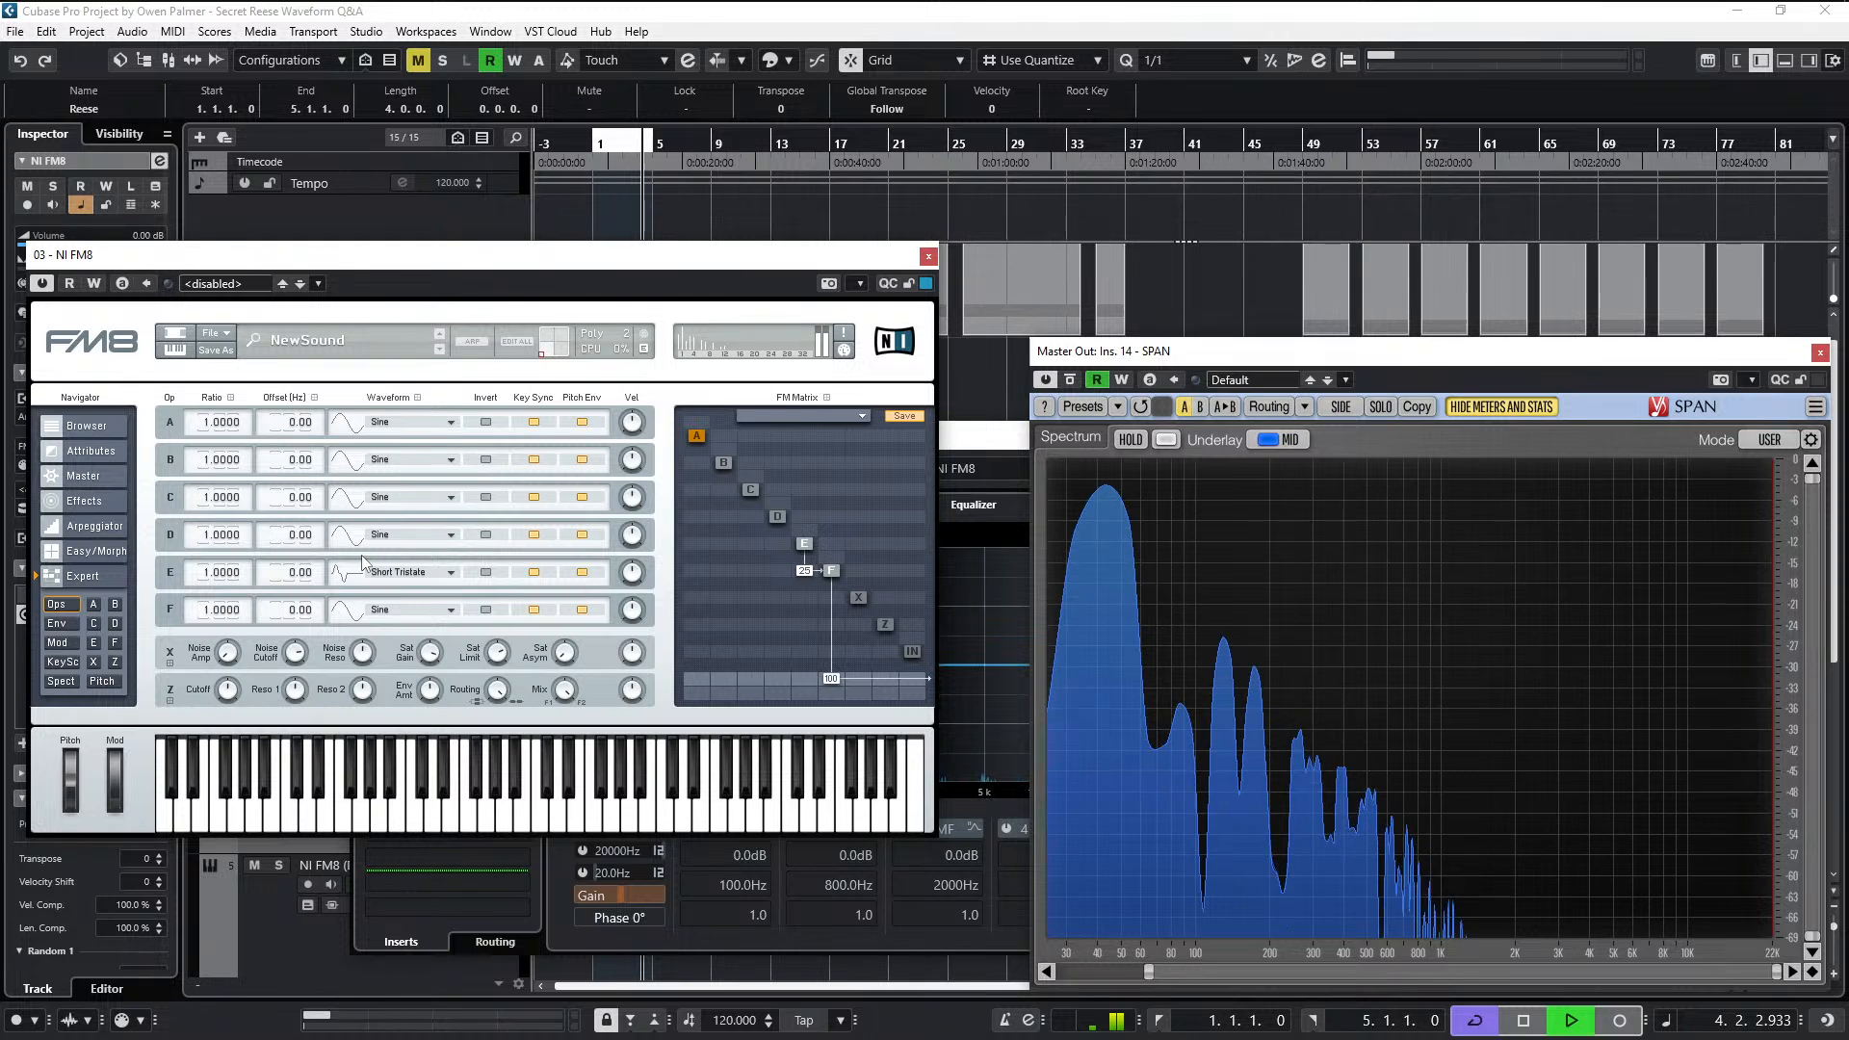
{"action": "left_click_drag", "start_coordinate": [363, 562], "coordinate": [372, 543]}
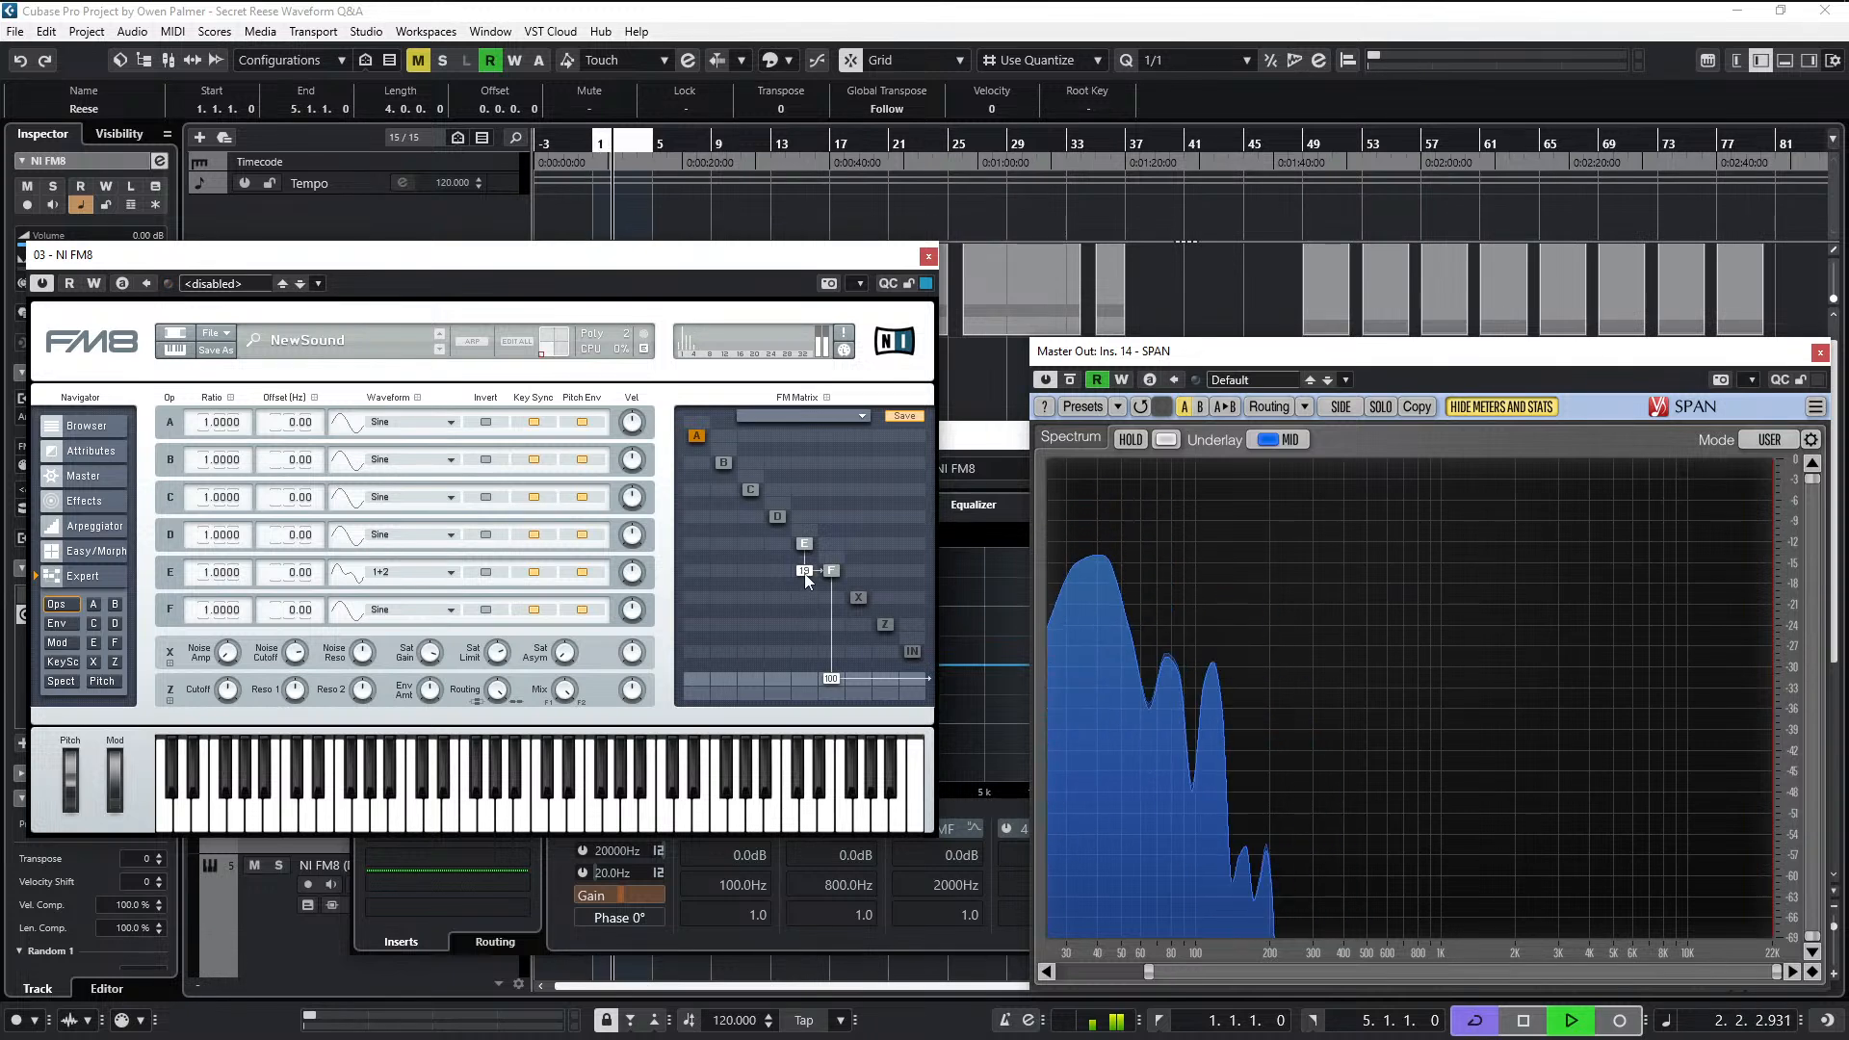
- Adjust operator E's modulation of F during playback, return E's waveform to Sine and stop the clip
{"action": "mouse_move", "coordinate": [805, 574]}
{"action": "left_mouse_down"}
{"action": "mouse_move", "coordinate": [811, 557]}
{"action": "mouse_move", "coordinate": [811, 574]}
{"action": "left_mouse_up"}
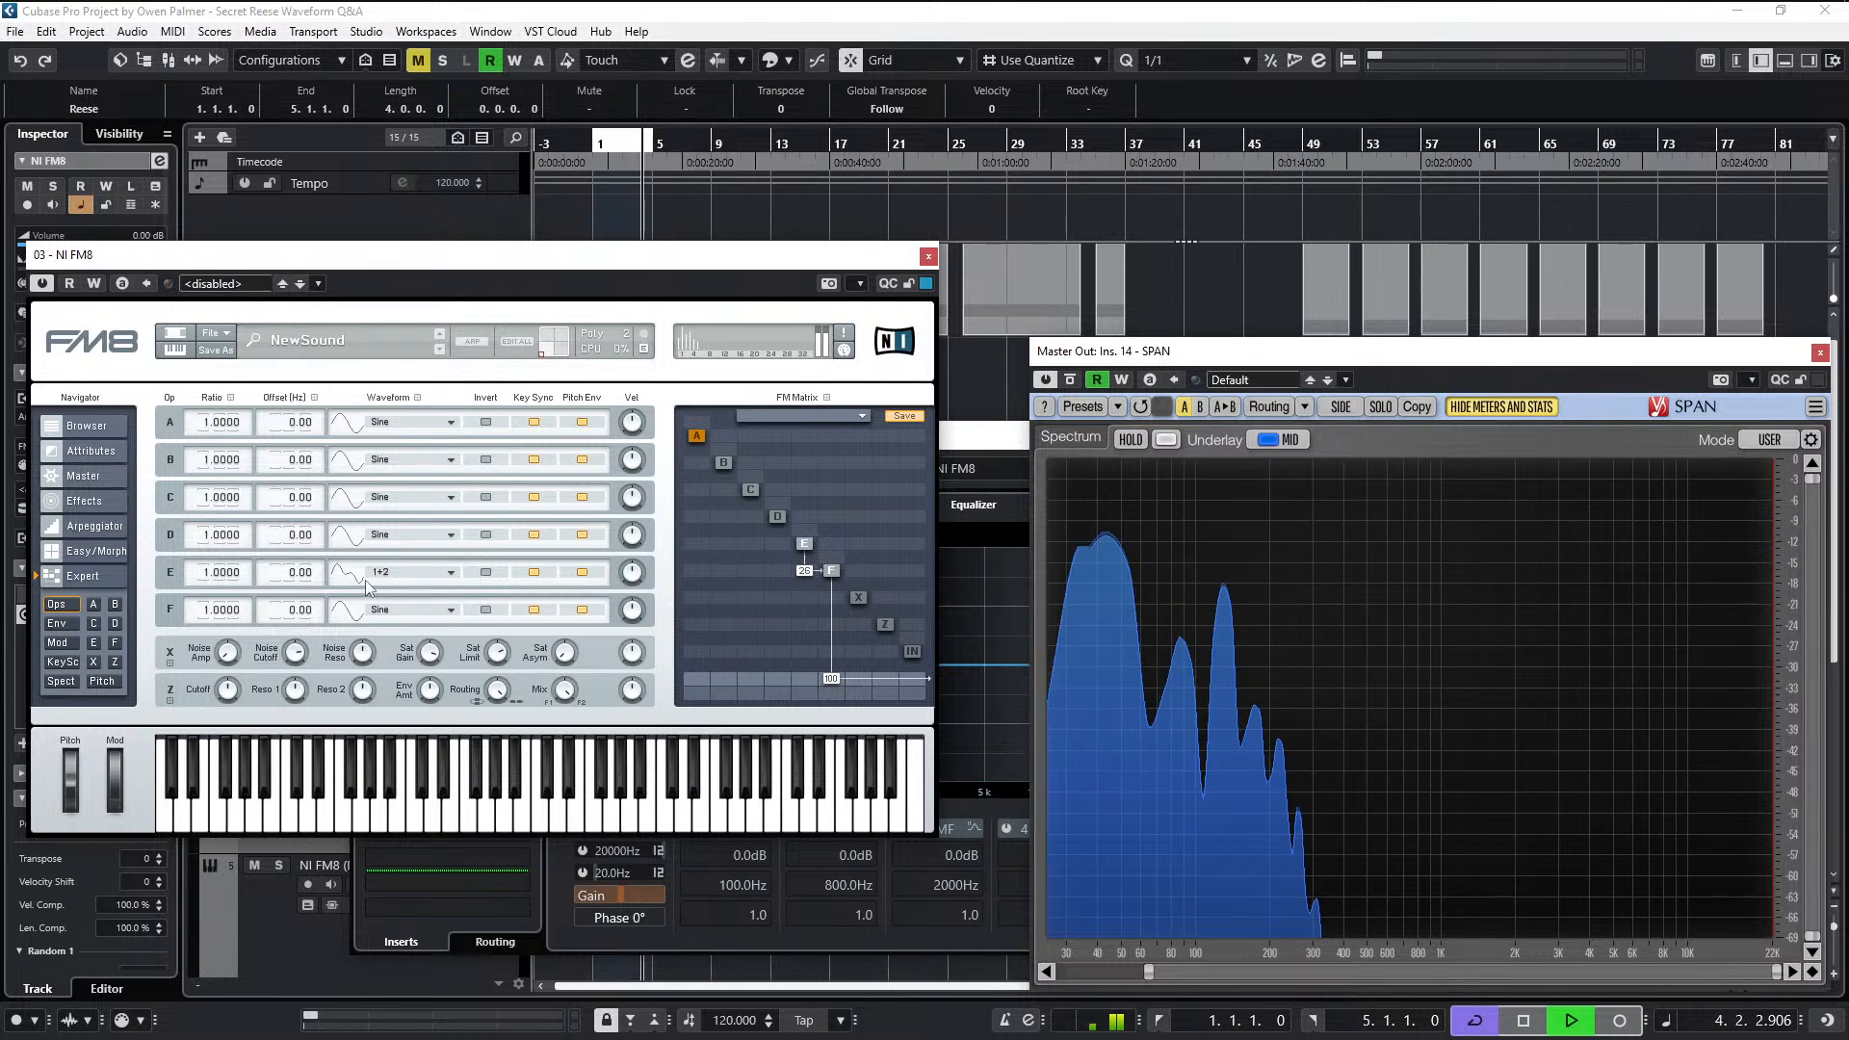
{"action": "left_click_drag", "start_coordinate": [360, 578], "coordinate": [403, 917]}
{"action": "key", "text": "space"}
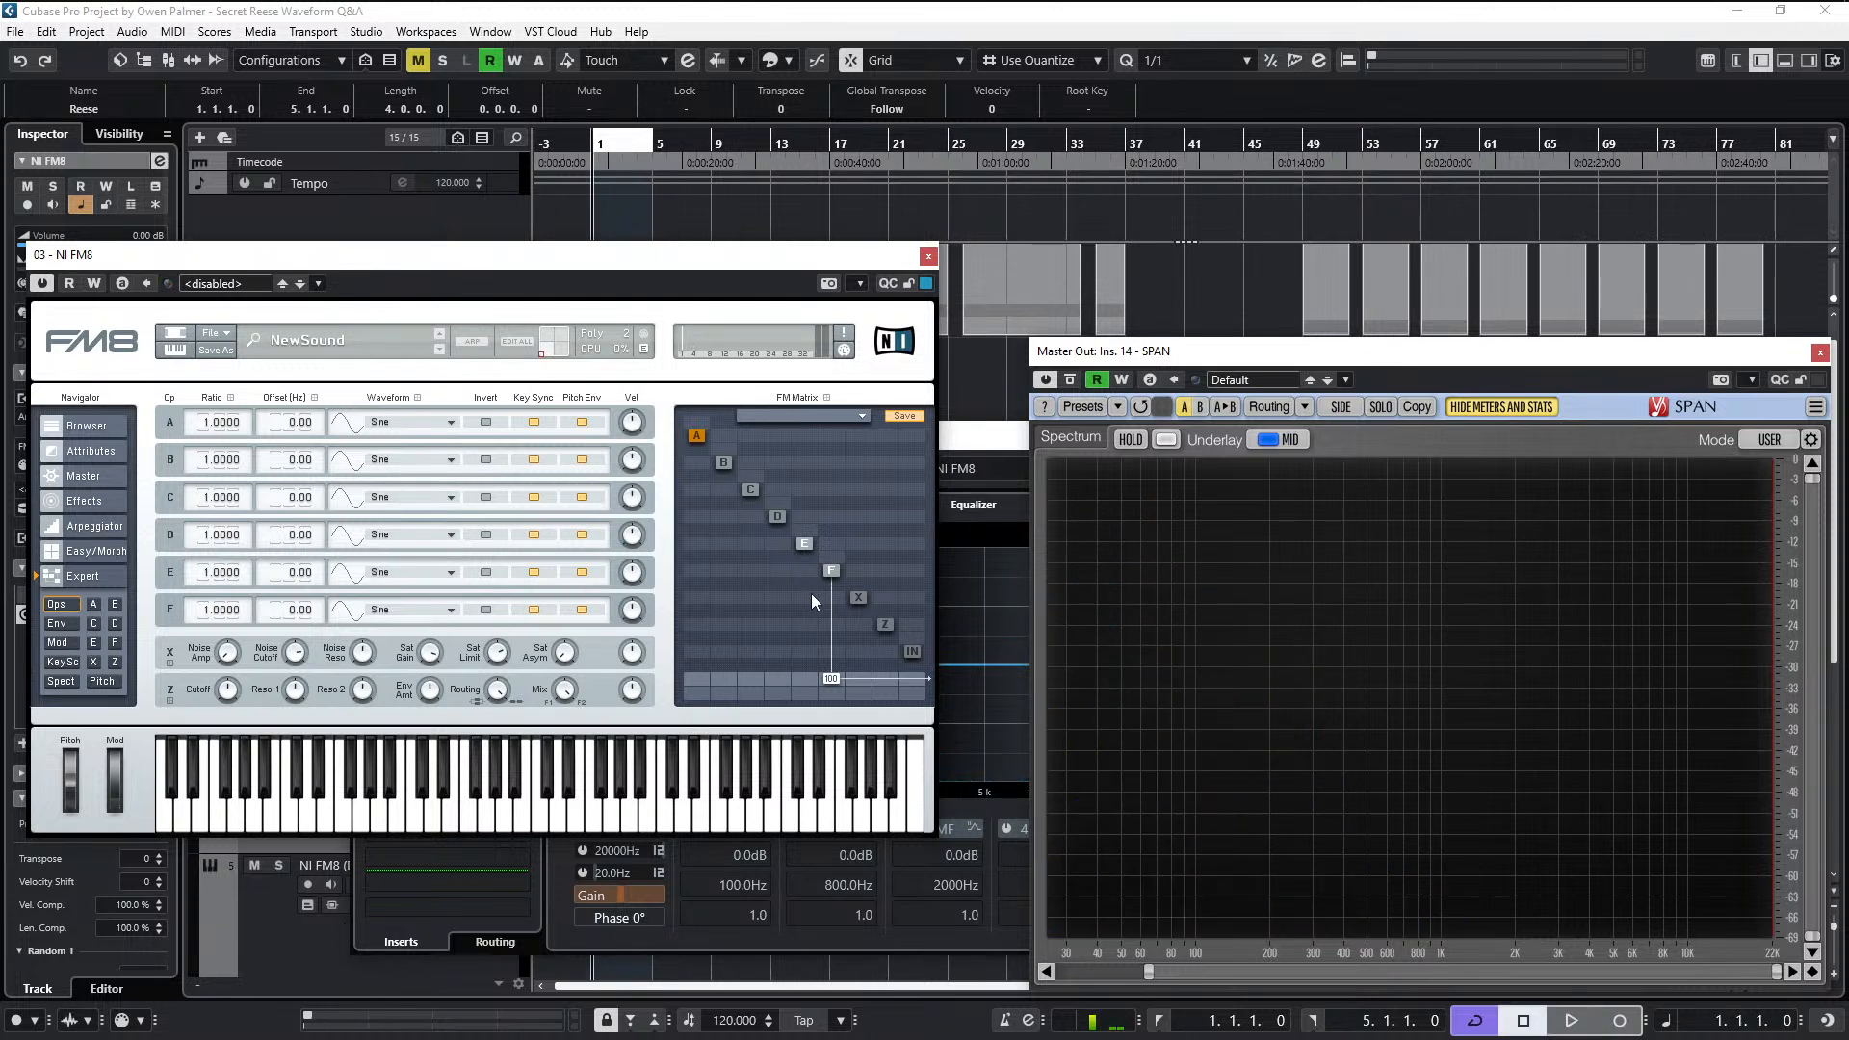
{"action": "left_click_drag", "start_coordinate": [807, 574], "coordinate": [816, 566]}
- Close the FM8 and NI FM8 channel settings windows, and resize the project's track rows so all tracks fit with their controls
{"action": "left_click", "coordinate": [929, 256]}
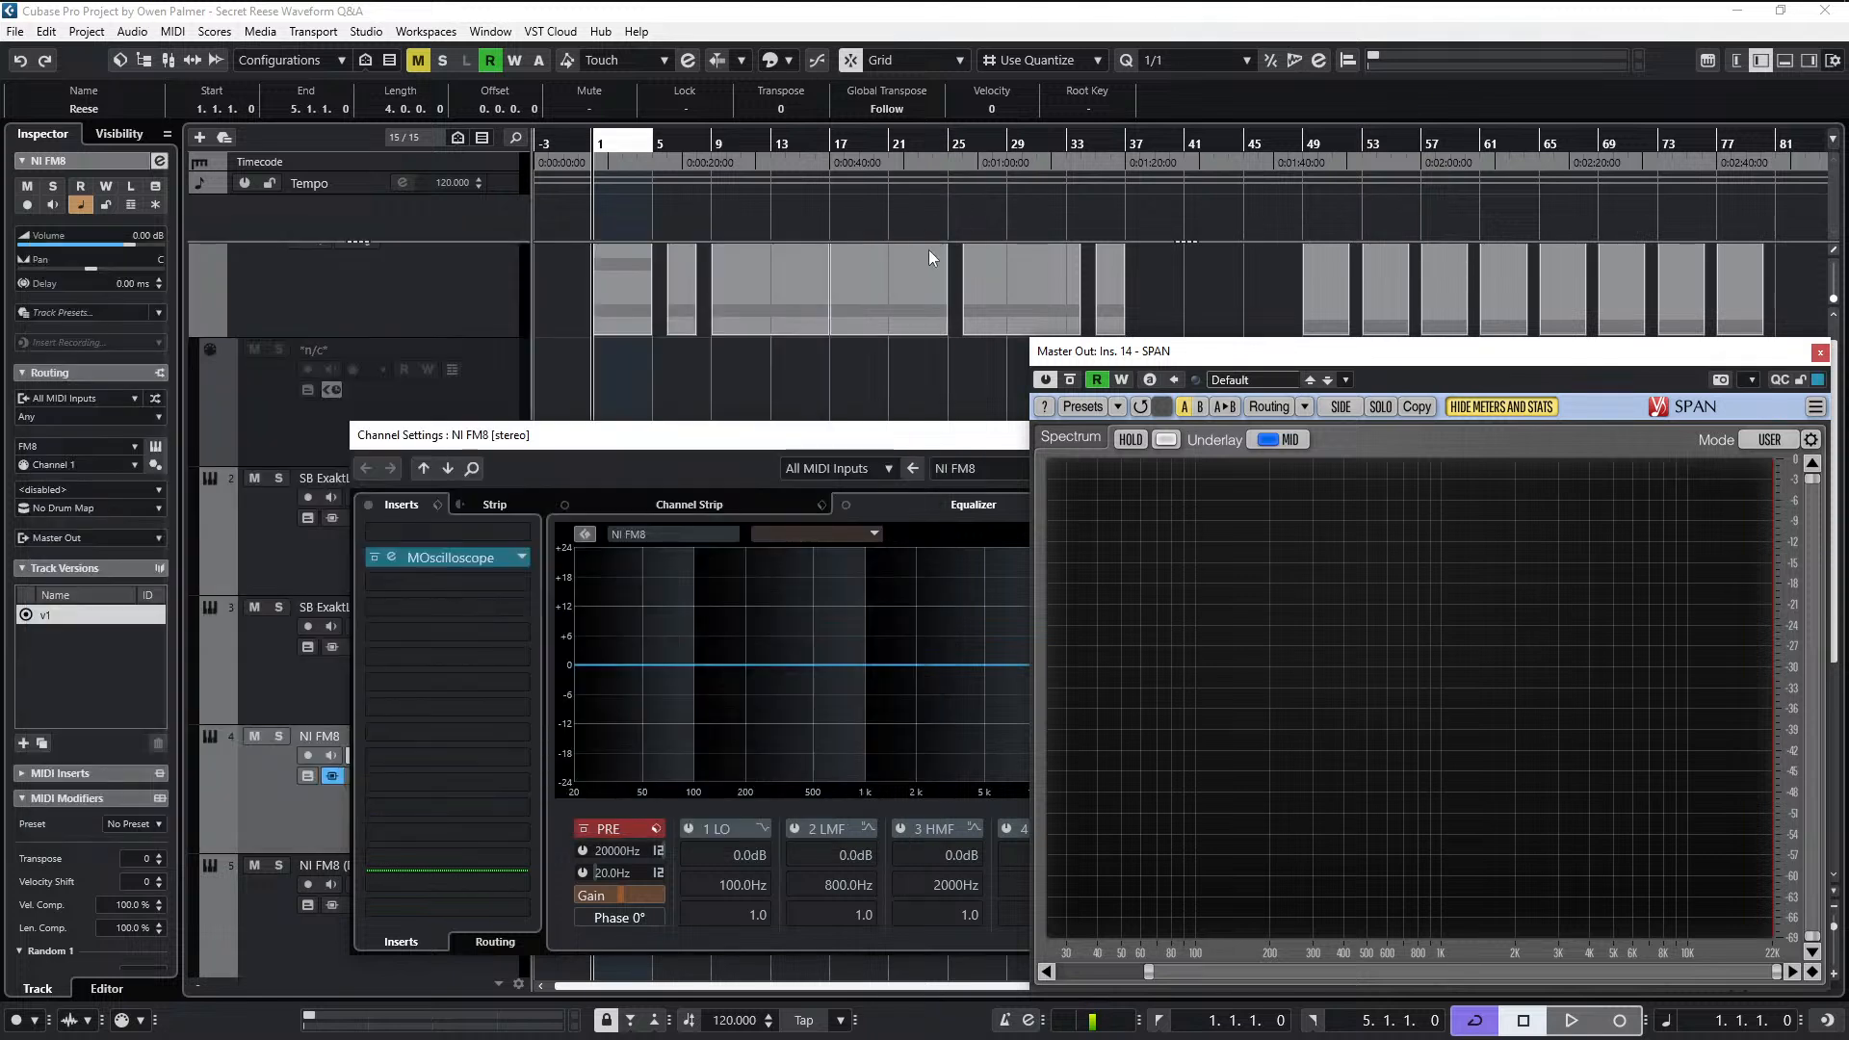
{"action": "left_click", "coordinate": [931, 434]}
{"action": "left_click", "coordinate": [1737, 436]}
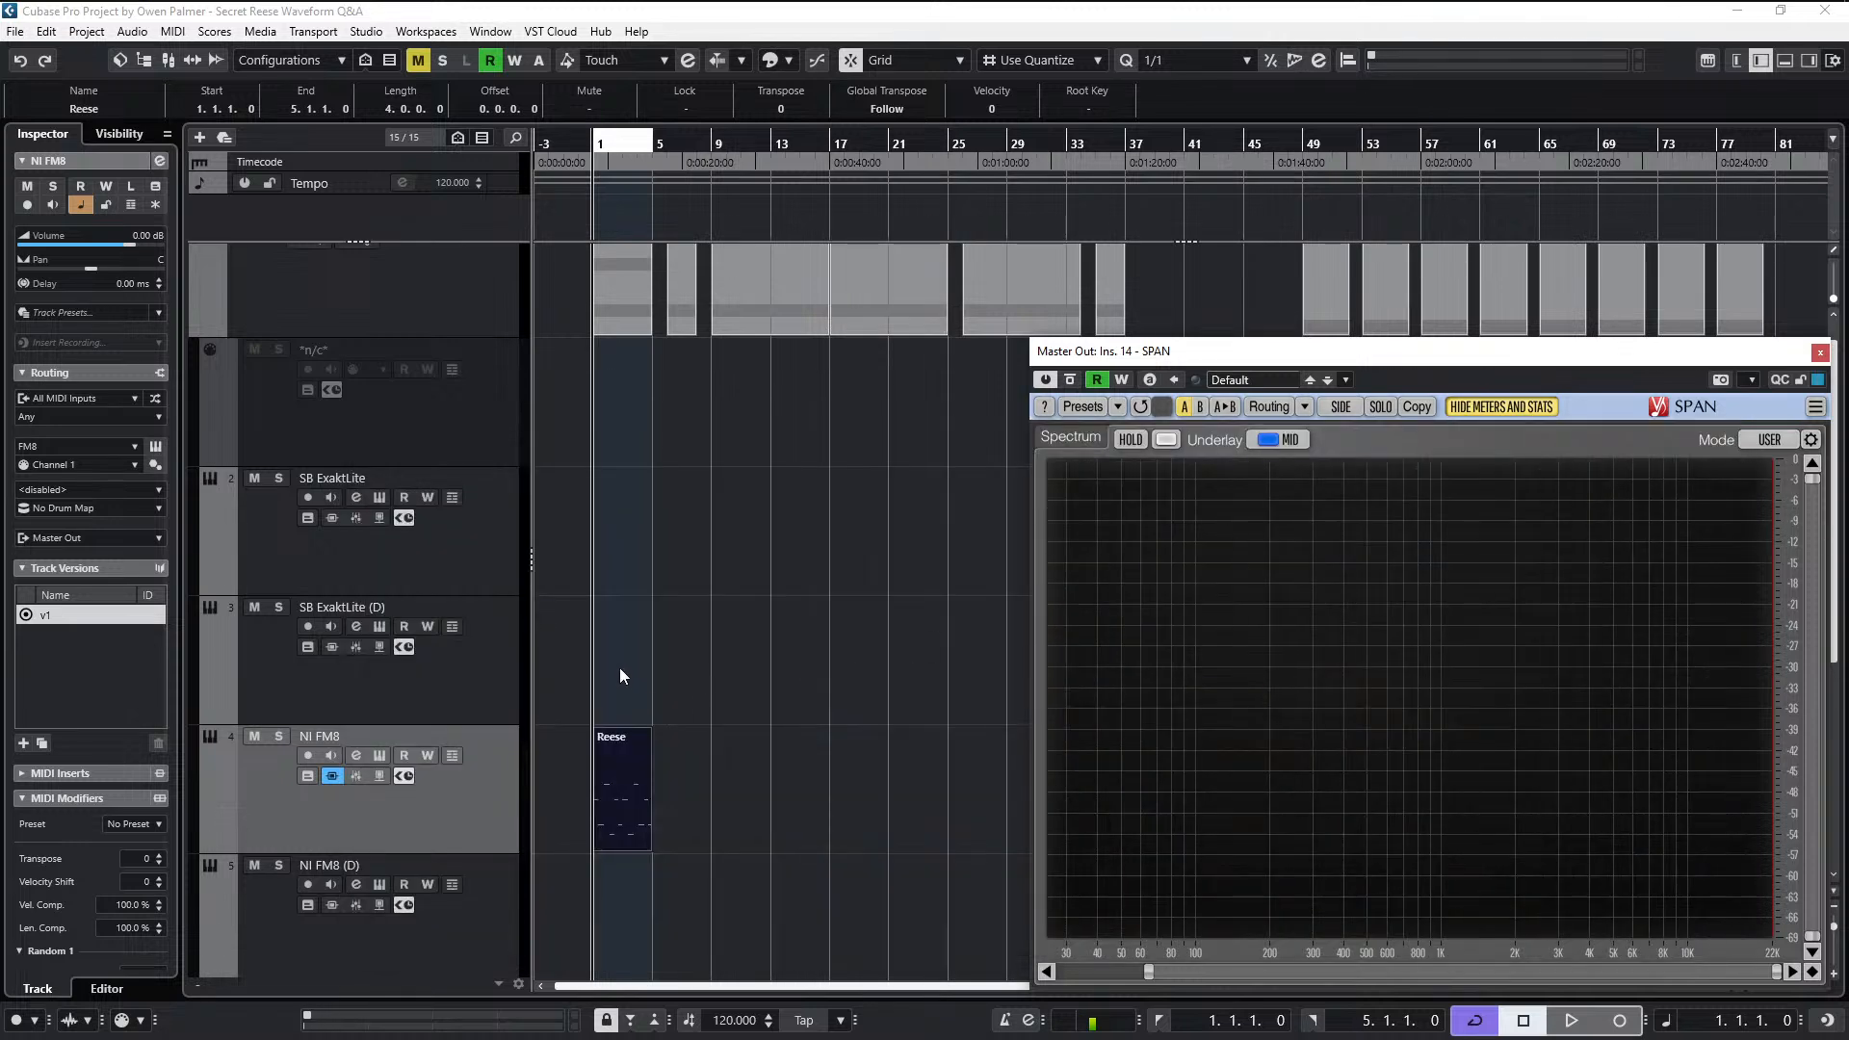
{"action": "key", "text": "z"}
{"action": "key", "text": "z"}
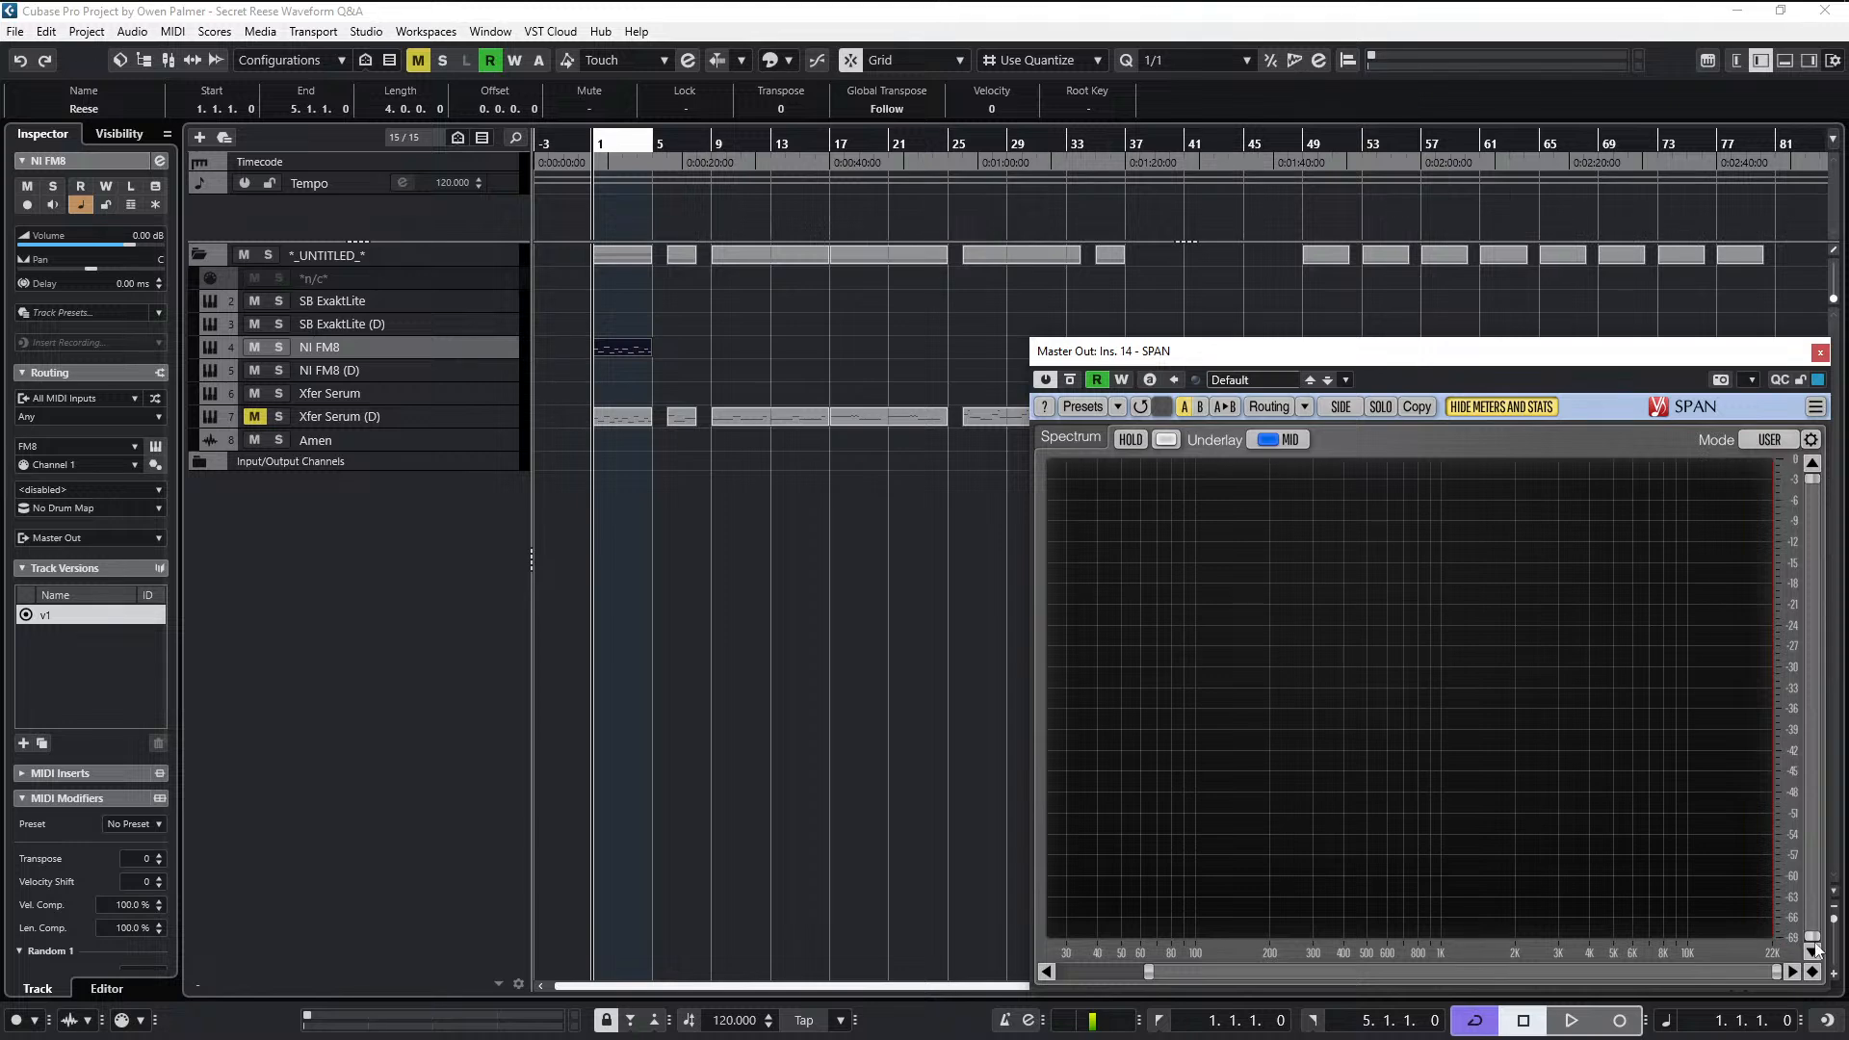
{"action": "left_click", "coordinate": [1833, 973]}
{"action": "left_click", "coordinate": [1834, 974]}
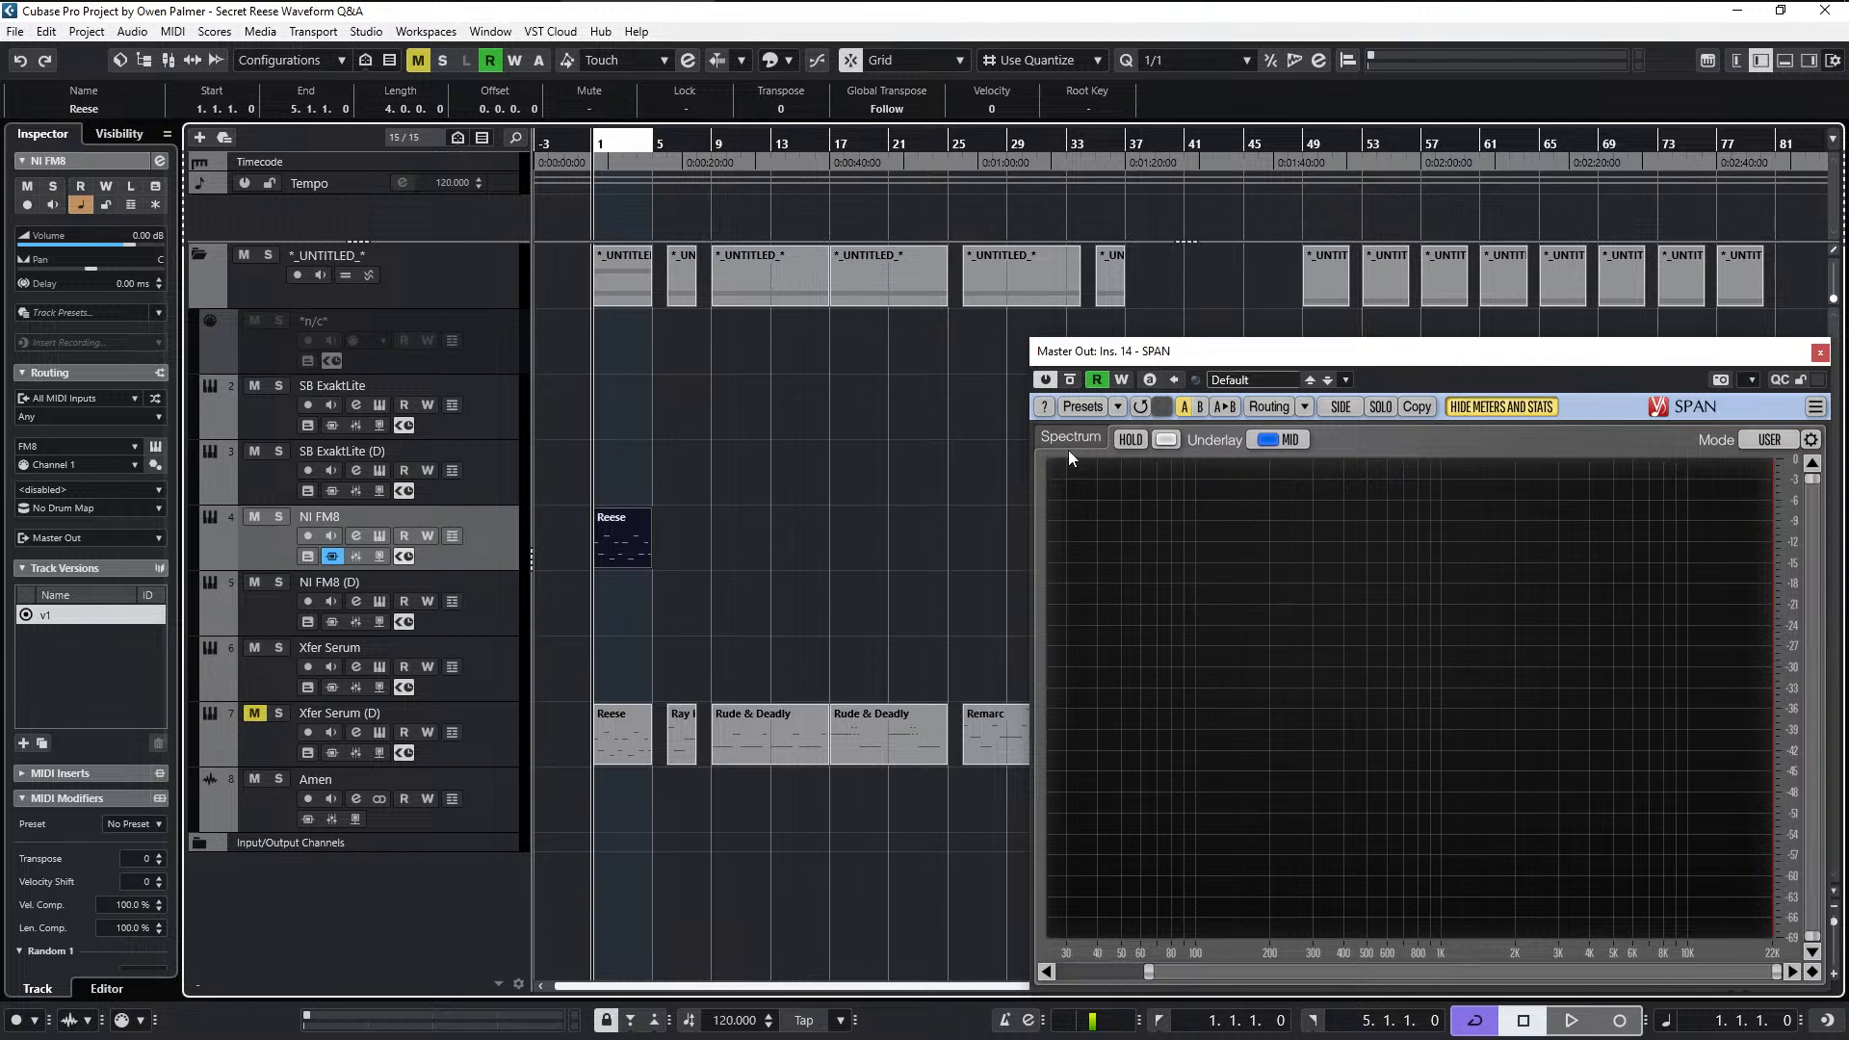
- Move the Reese clip from the NI FM8 track to the Xfer Serum track, open Serum and audition the clip
{"action": "left_click", "coordinate": [900, 504]}
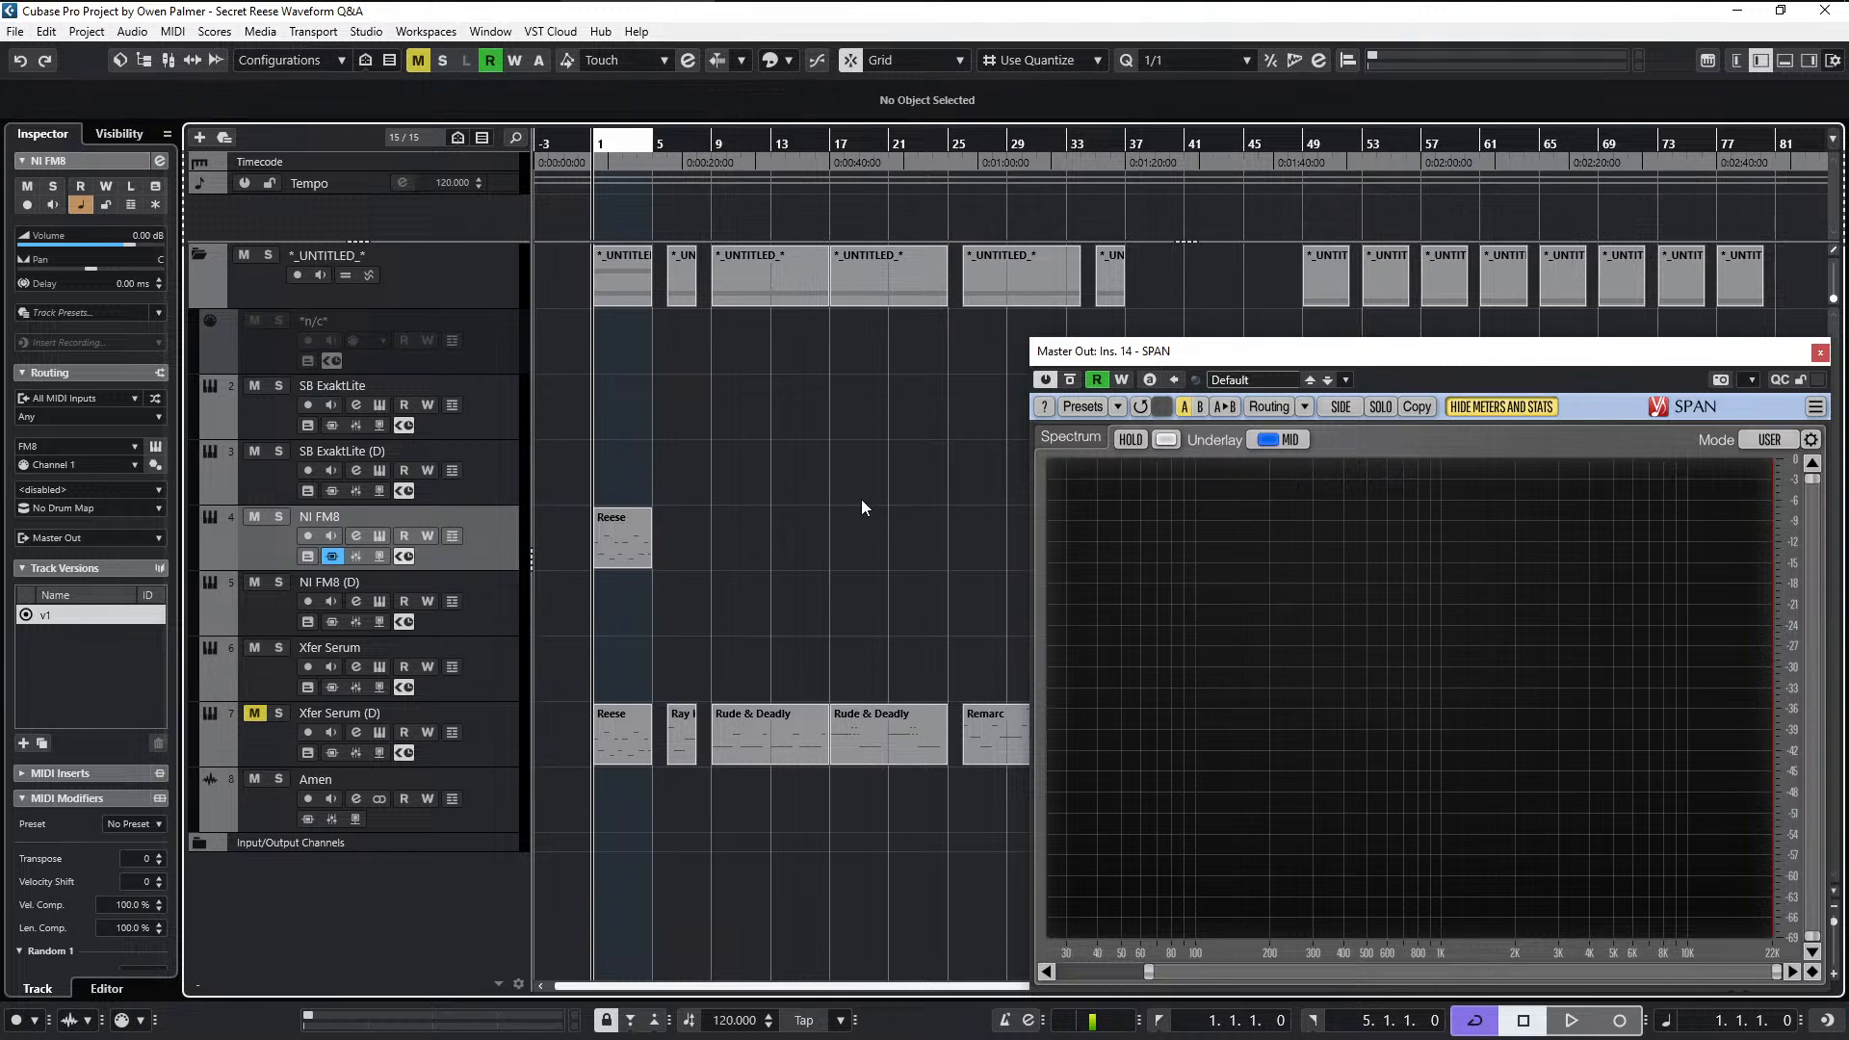
{"action": "left_click", "coordinate": [643, 556]}
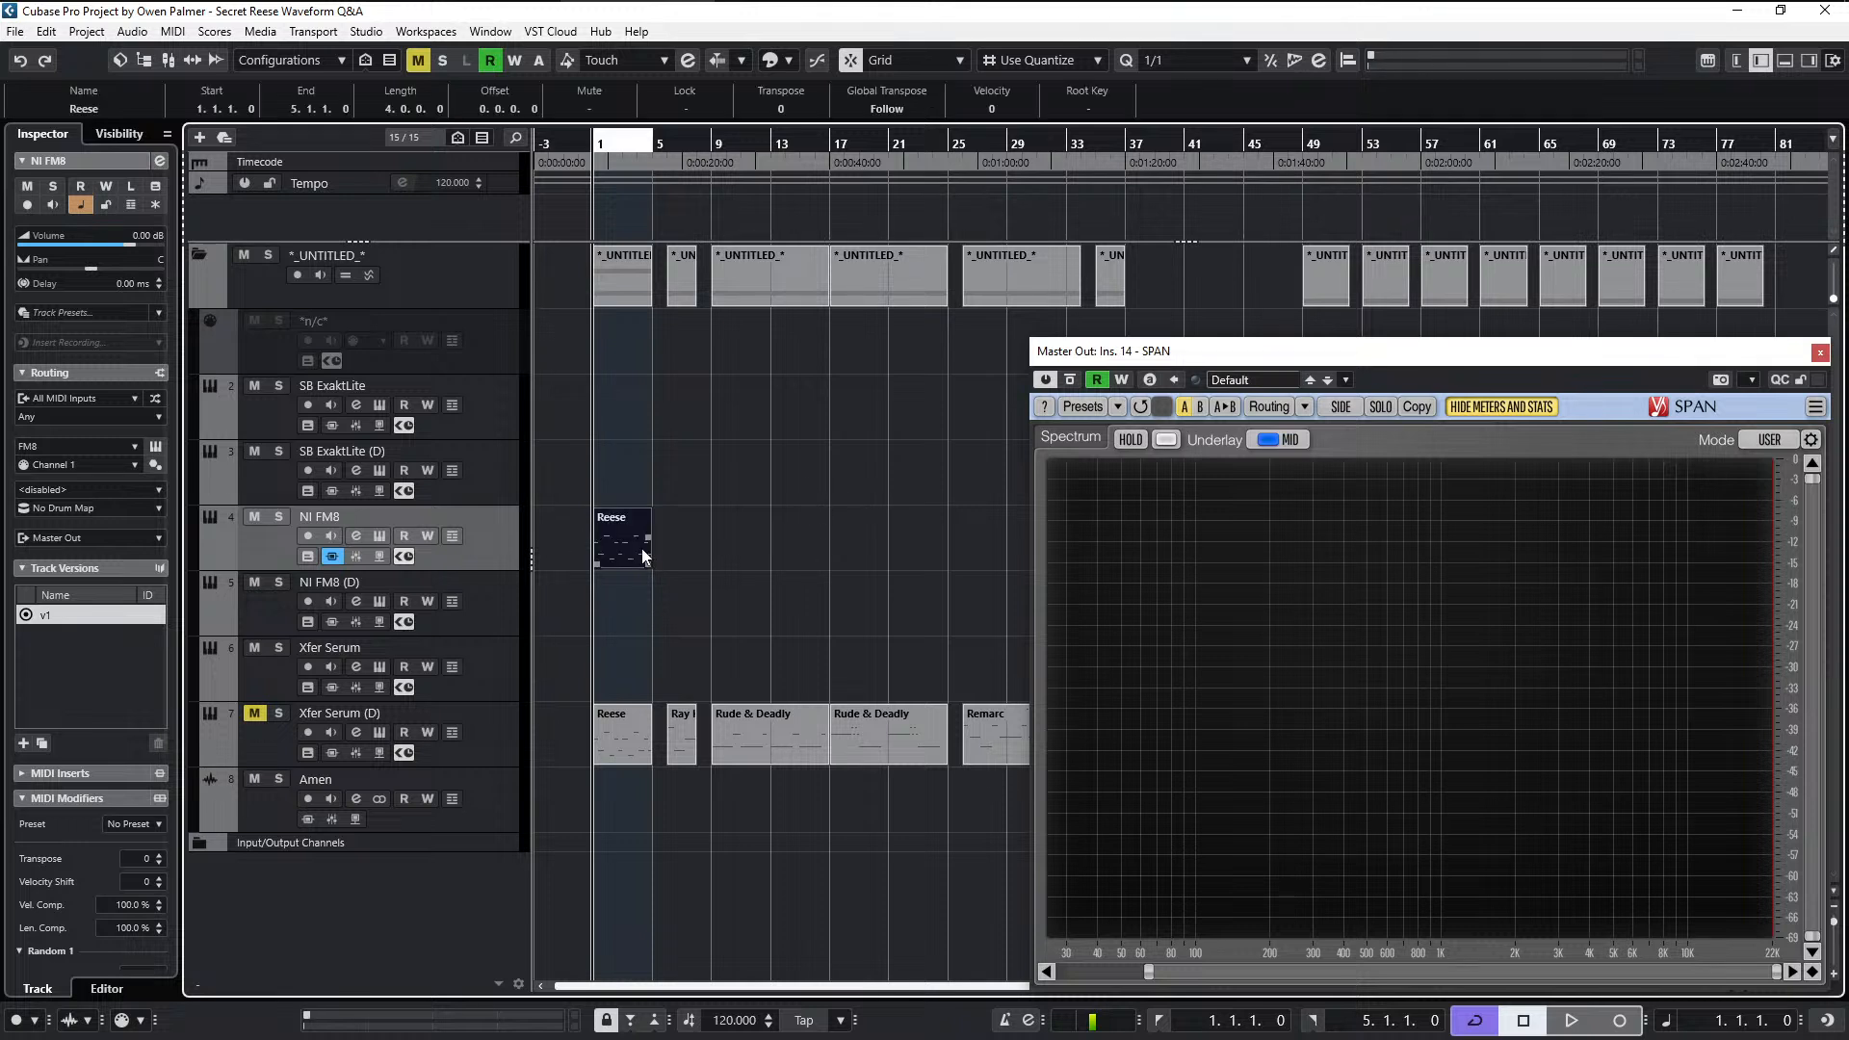
{"action": "left_click_drag", "start_coordinate": [643, 555], "coordinate": [622, 669]}
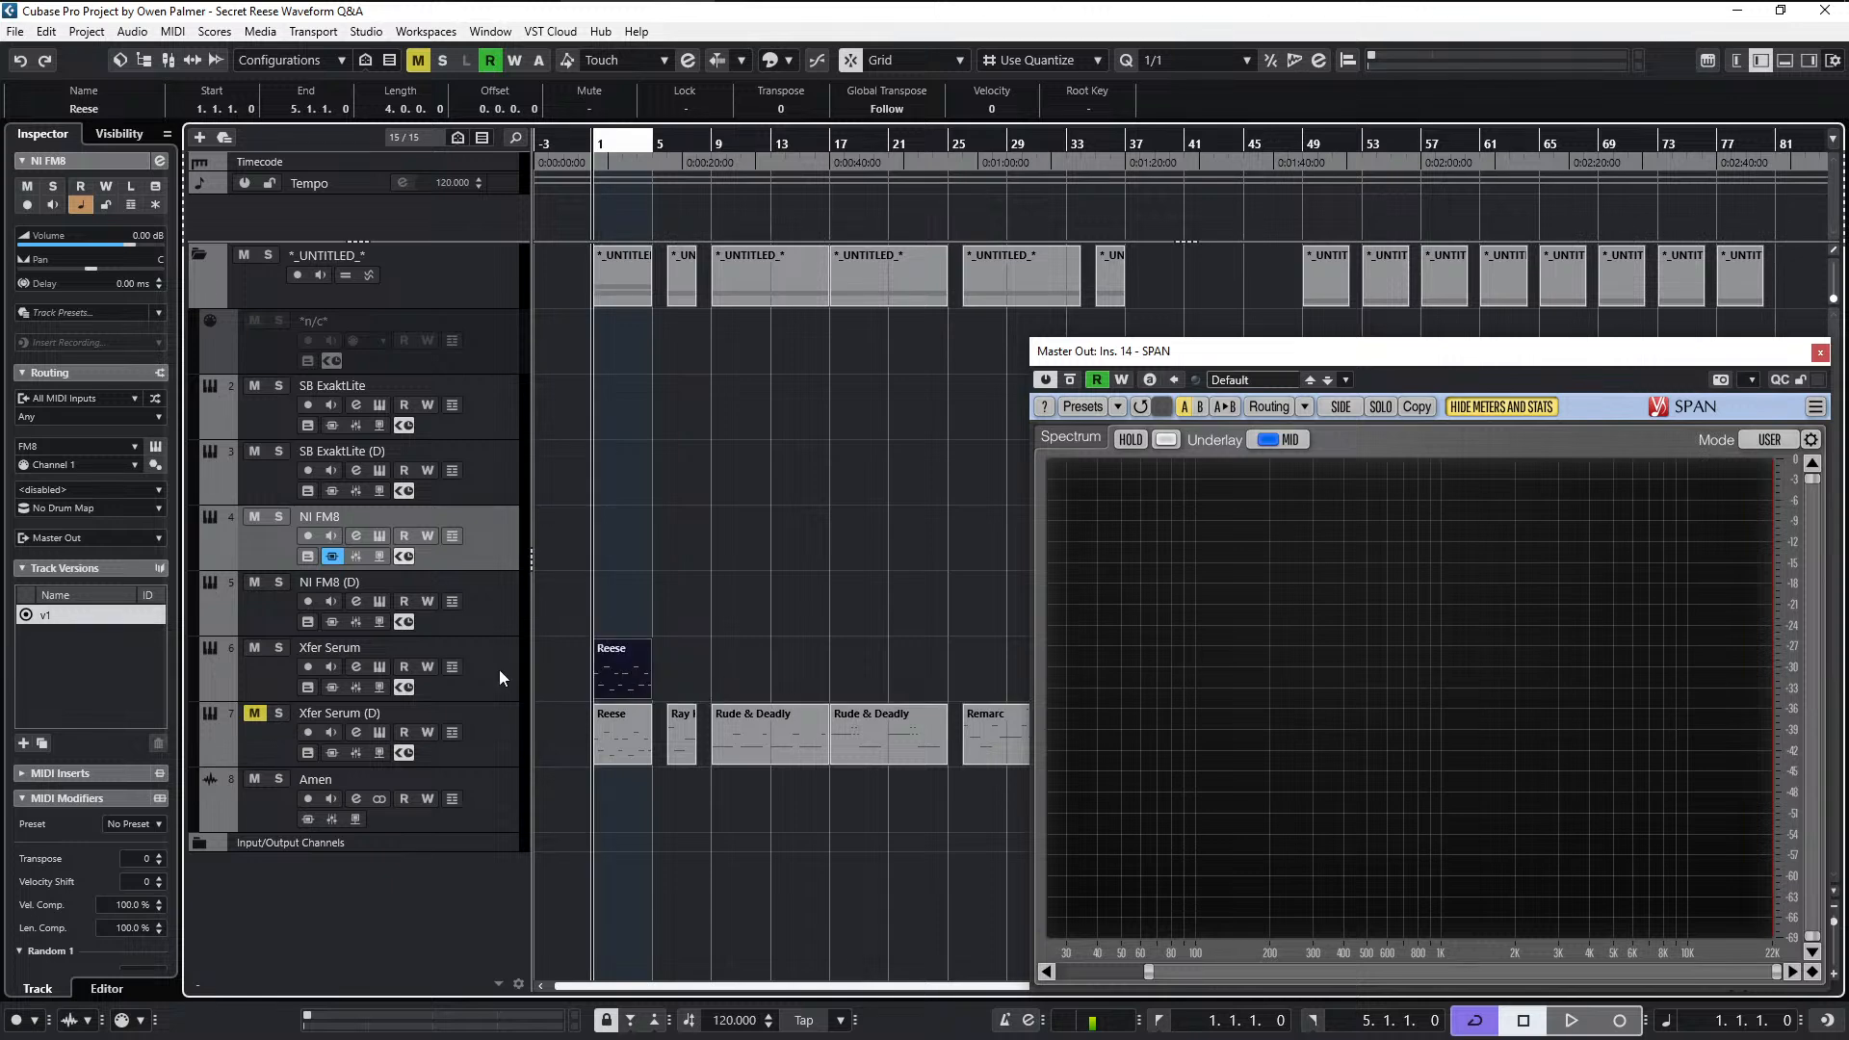
{"action": "left_click", "coordinate": [484, 672]}
{"action": "double_click", "coordinate": [484, 672]}
{"action": "key", "text": "space"}
{"action": "key", "text": "space"}
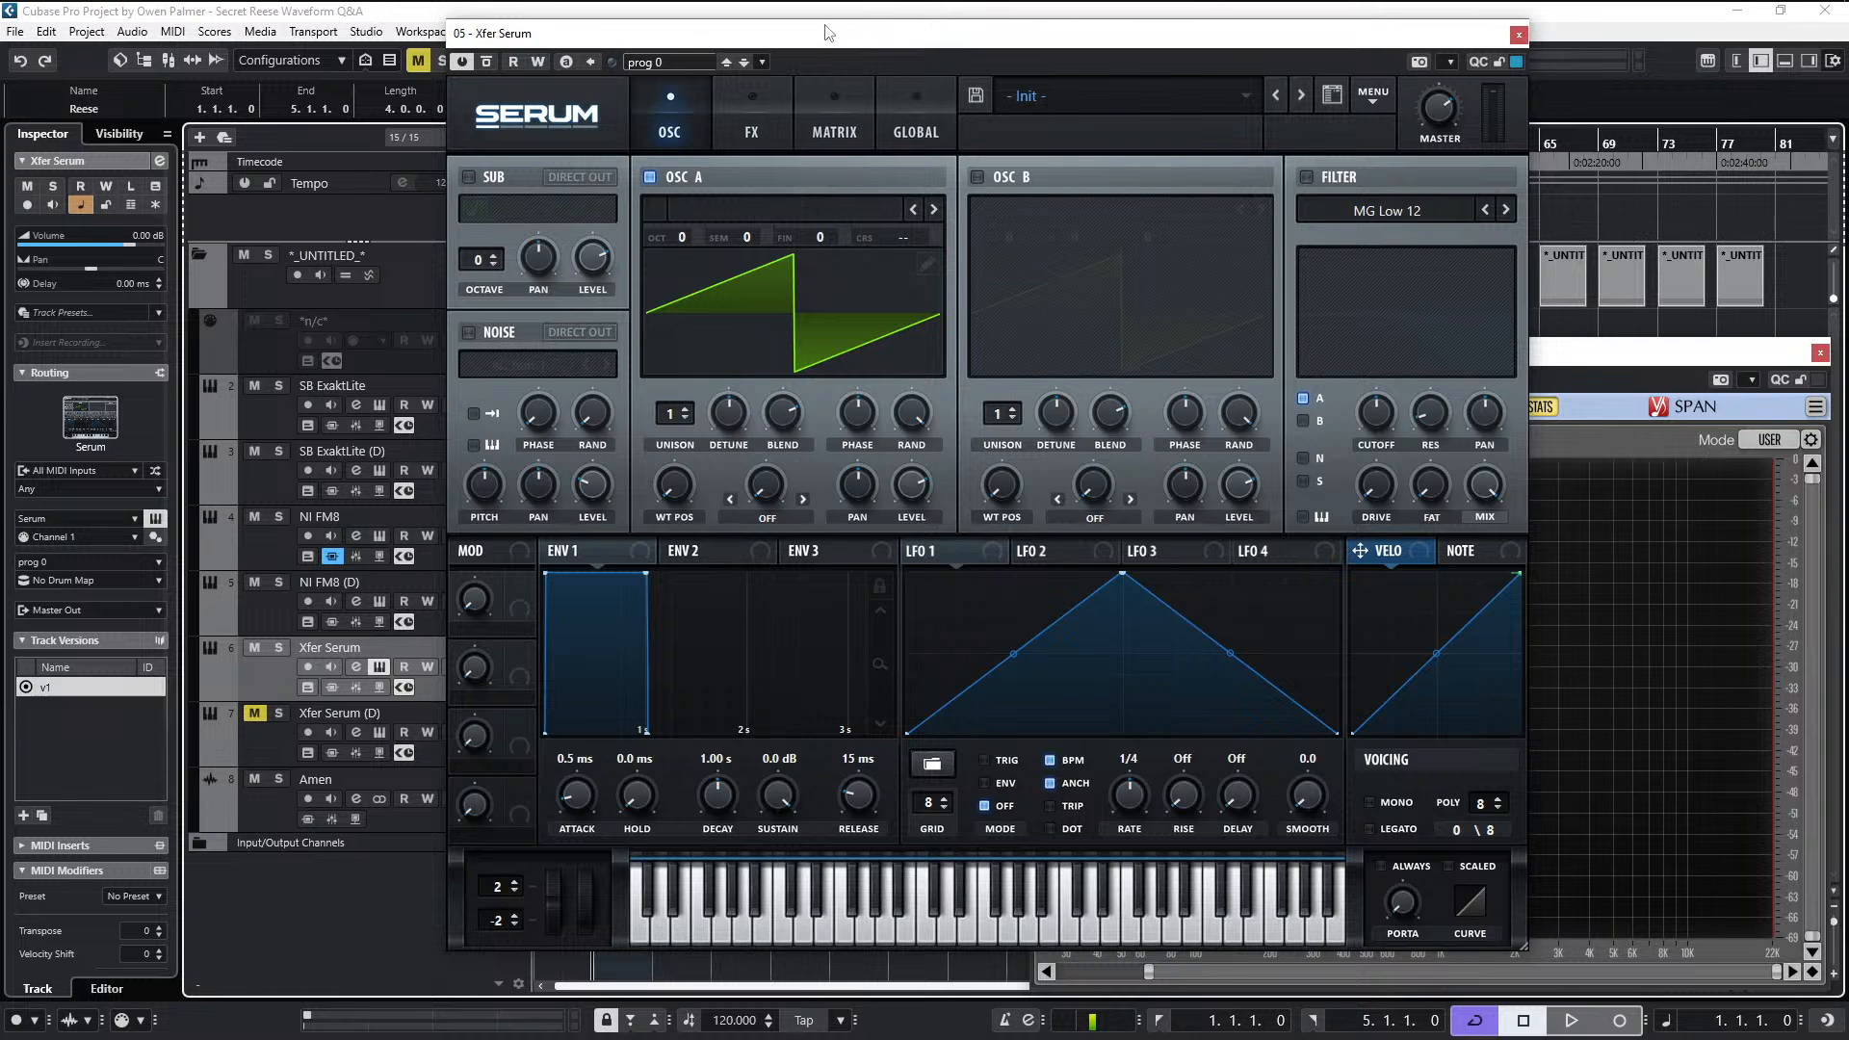
- Move the Serum window aside and load the Analog wavetable Basic Shapes into oscillator A
{"action": "left_click_drag", "start_coordinate": [826, 33], "coordinate": [639, 57]}
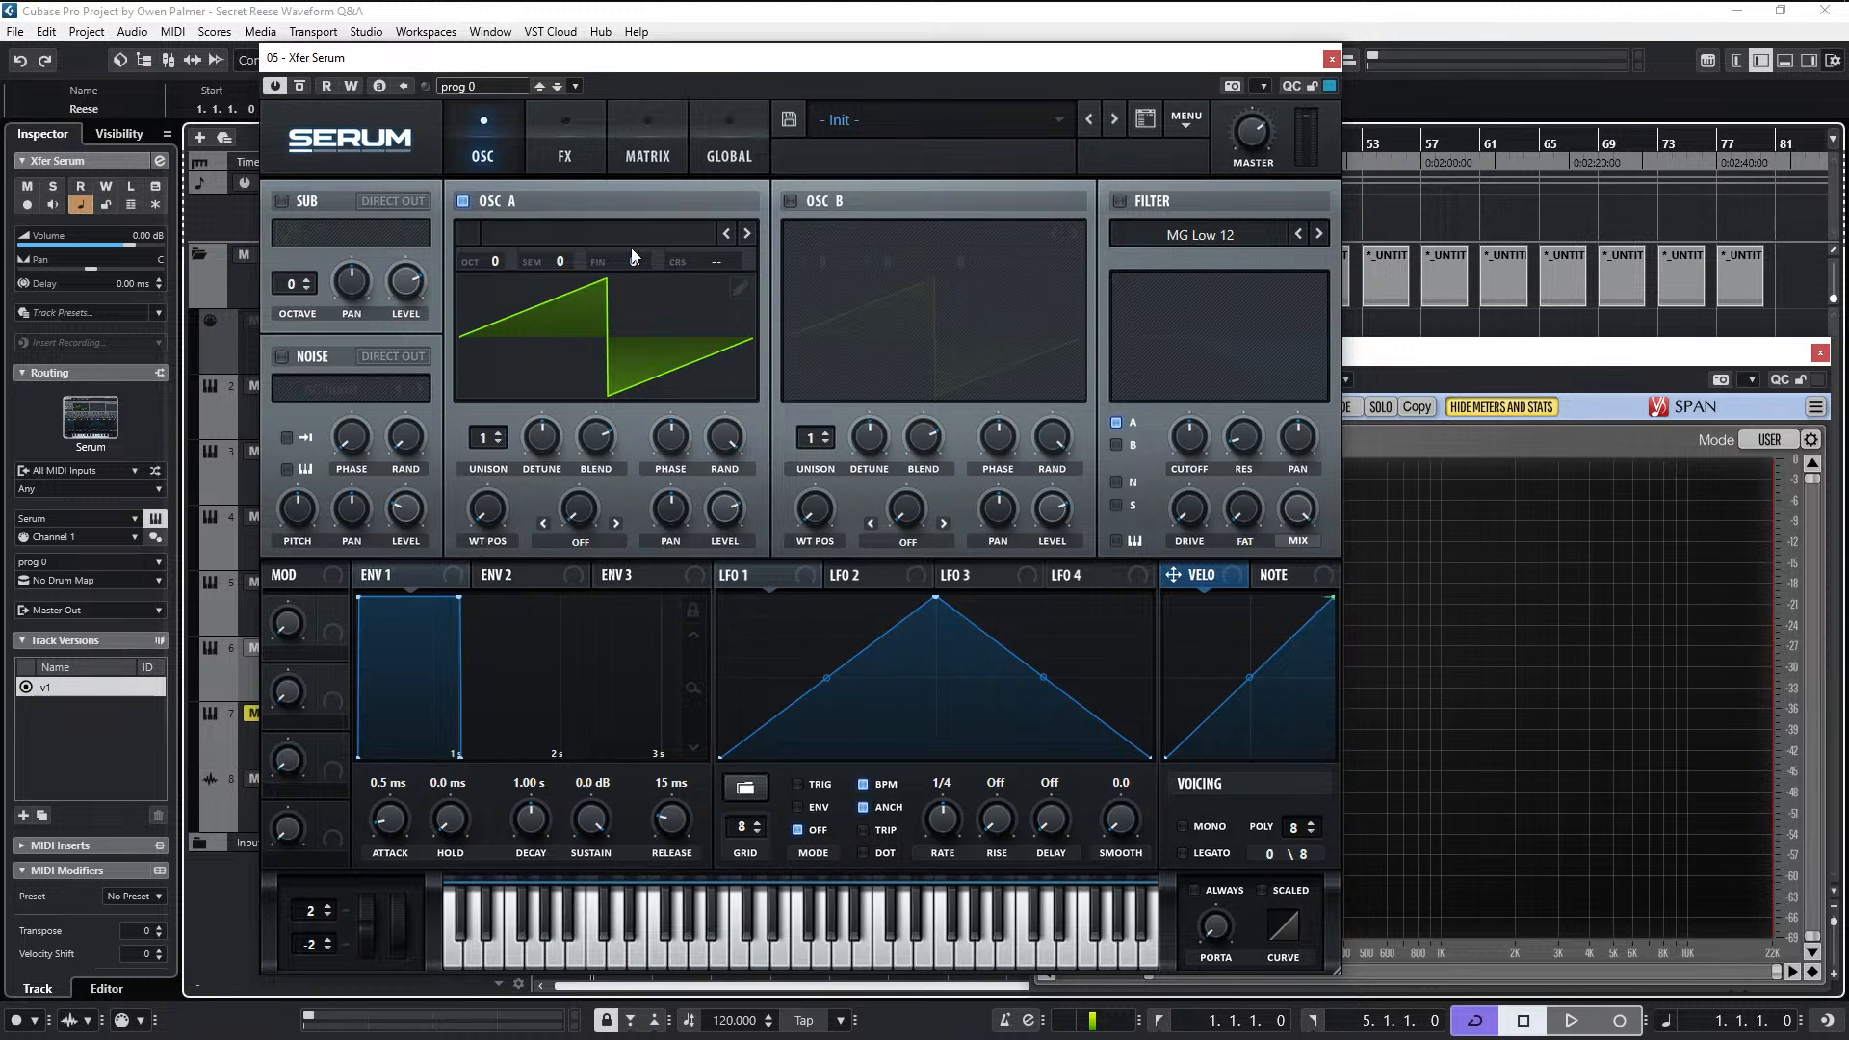
{"action": "mouse_move", "coordinate": [501, 504]}
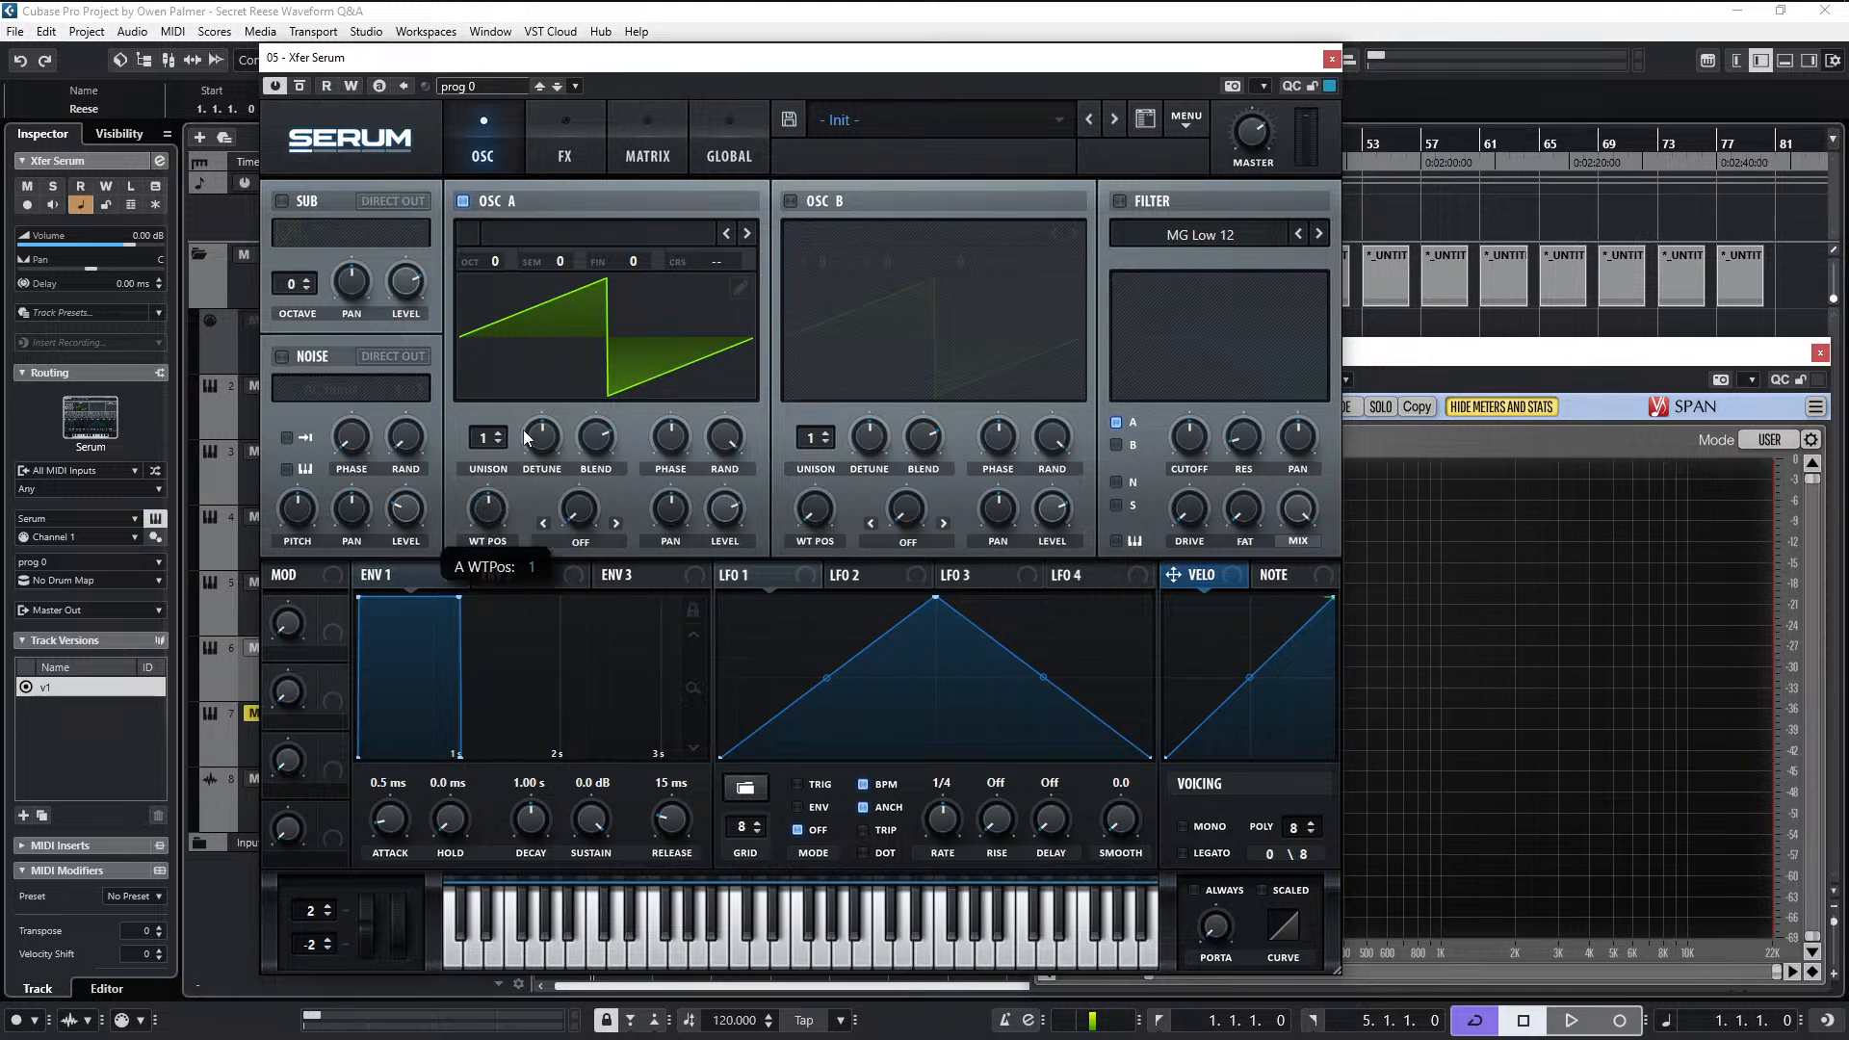
{"action": "left_click", "coordinate": [598, 231]}
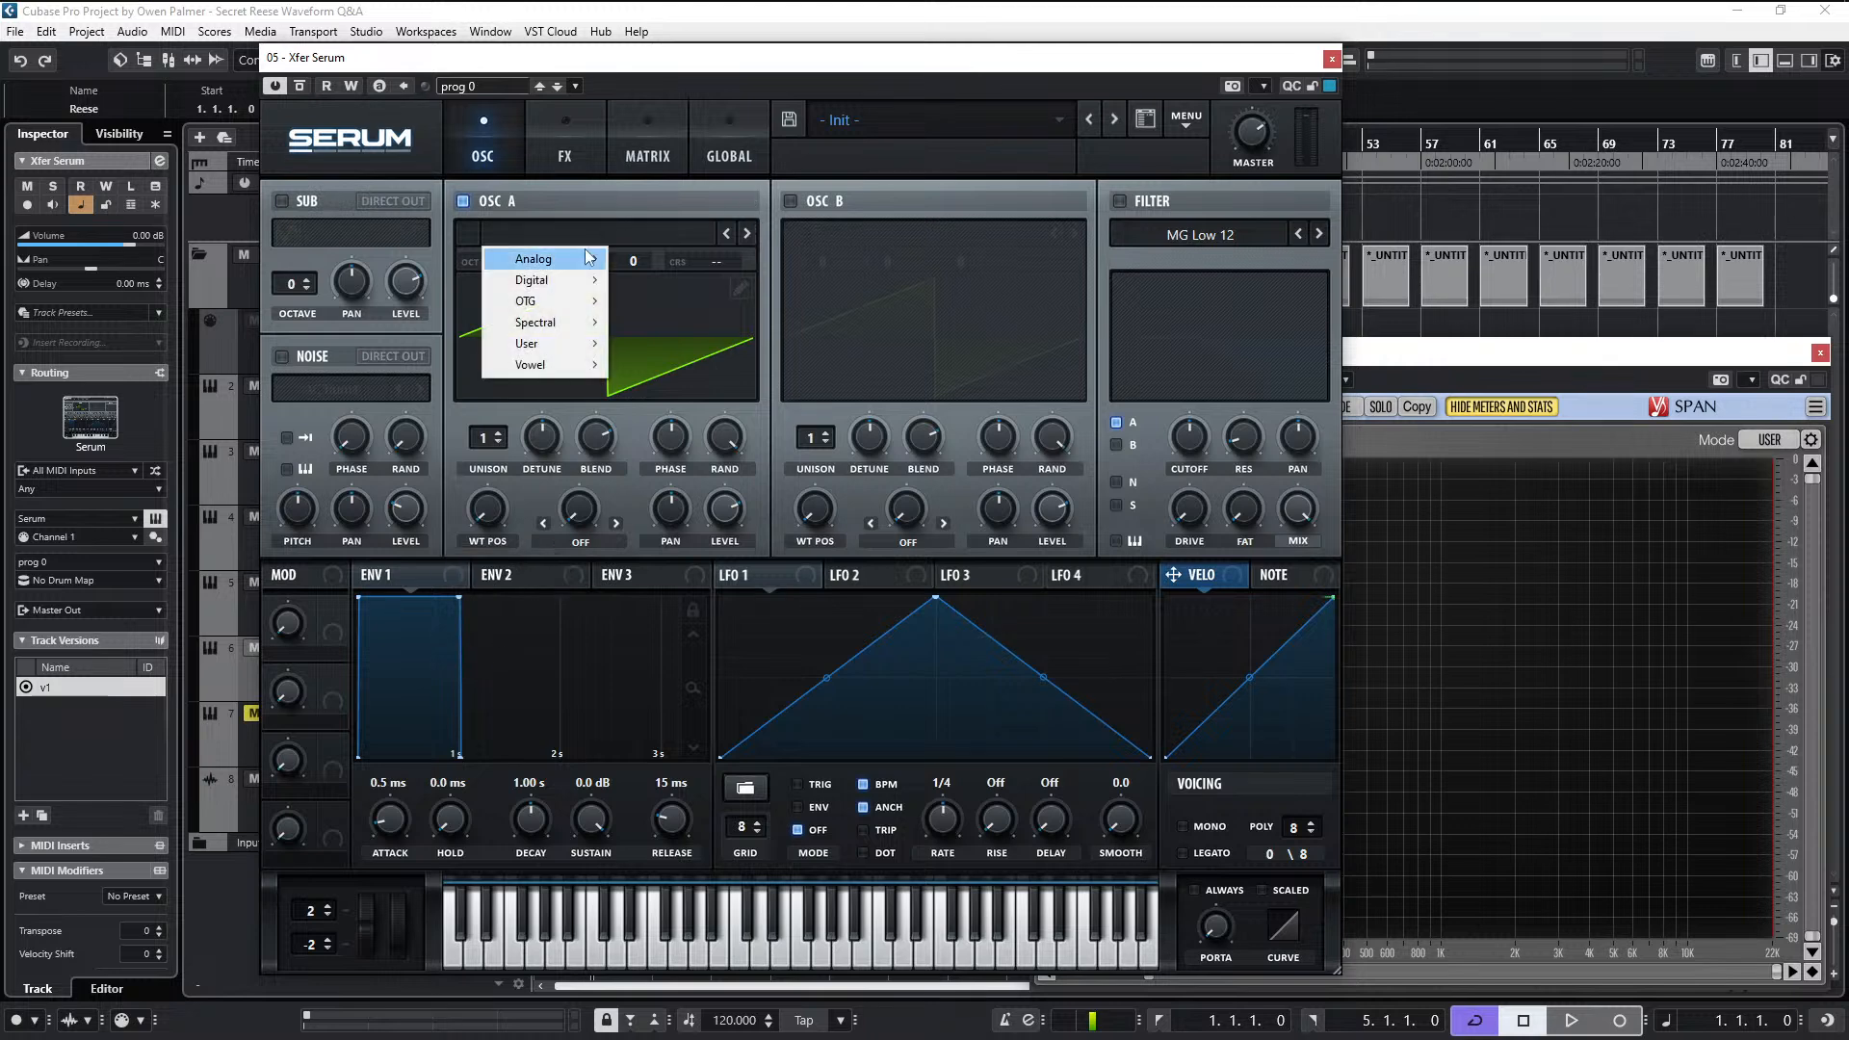
{"action": "mouse_move", "coordinate": [590, 257]}
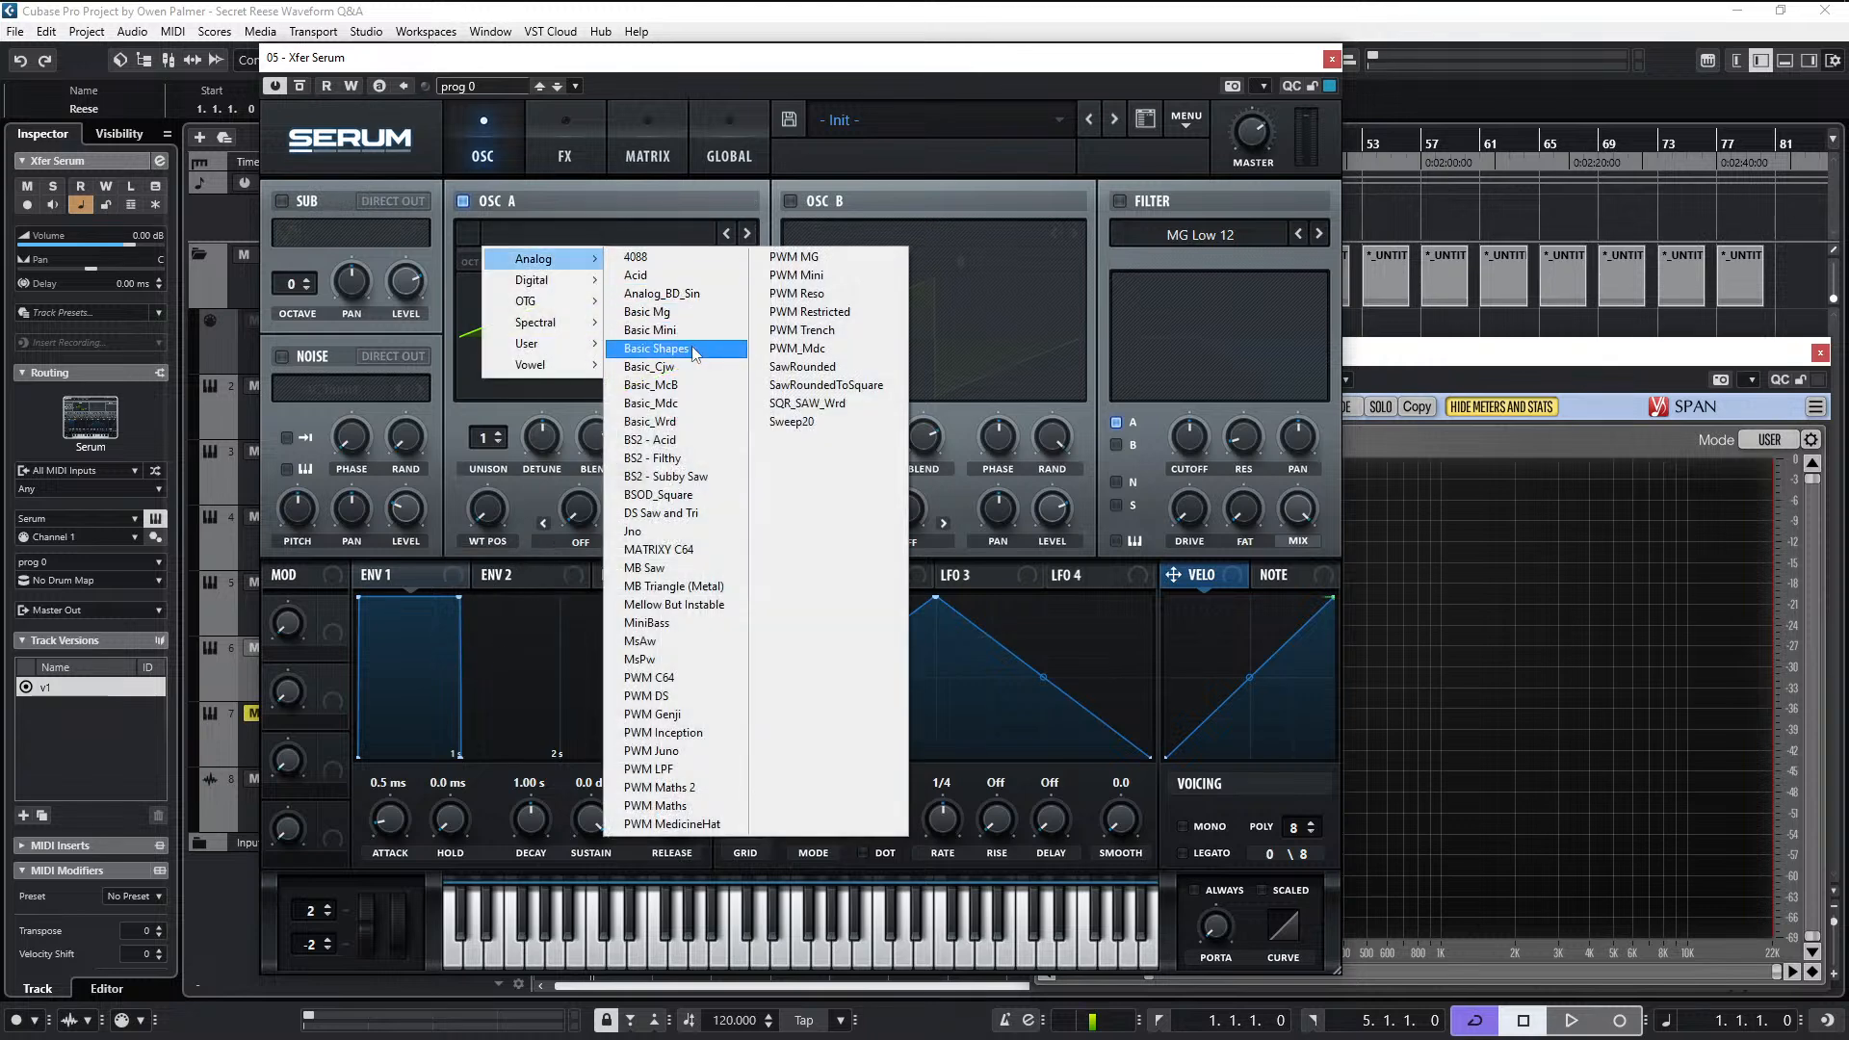
{"action": "left_click", "coordinate": [657, 348]}
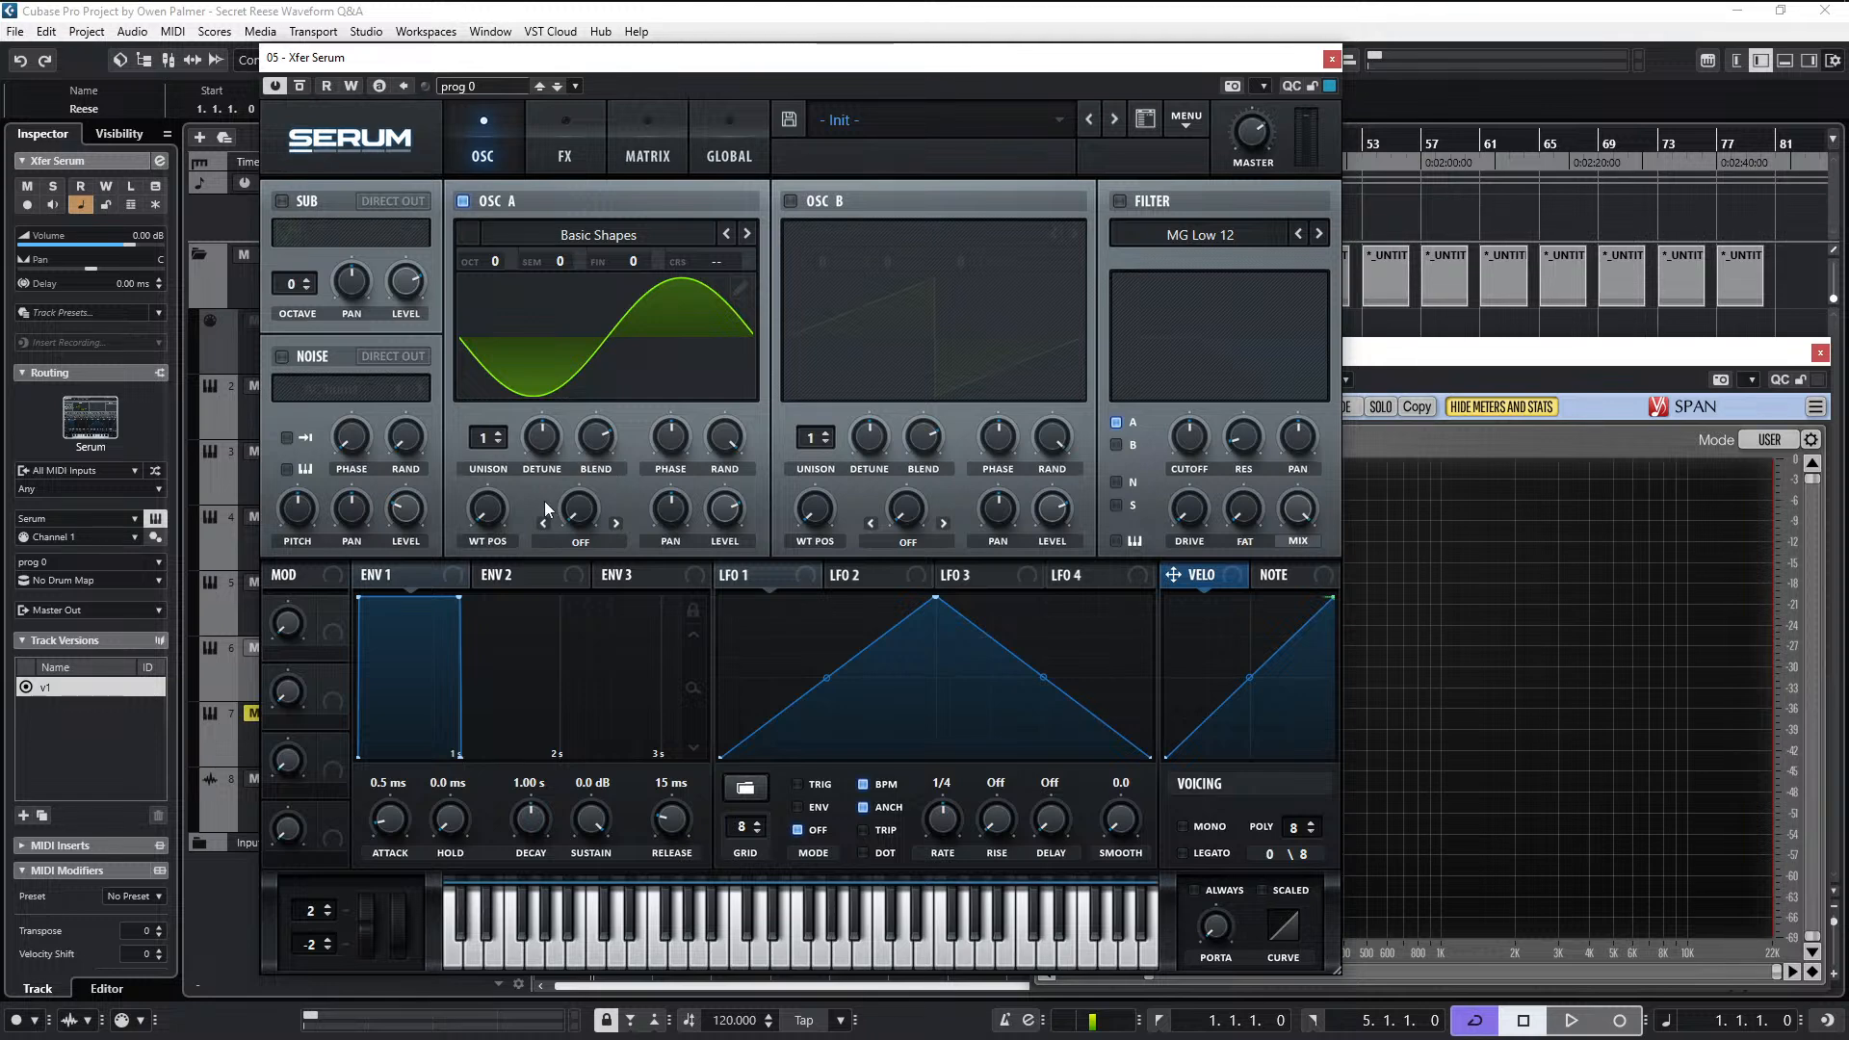
- Set oscillator A's warp mode to Remap 1 and open its remap curve for editing
{"action": "left_click", "coordinate": [593, 541]}
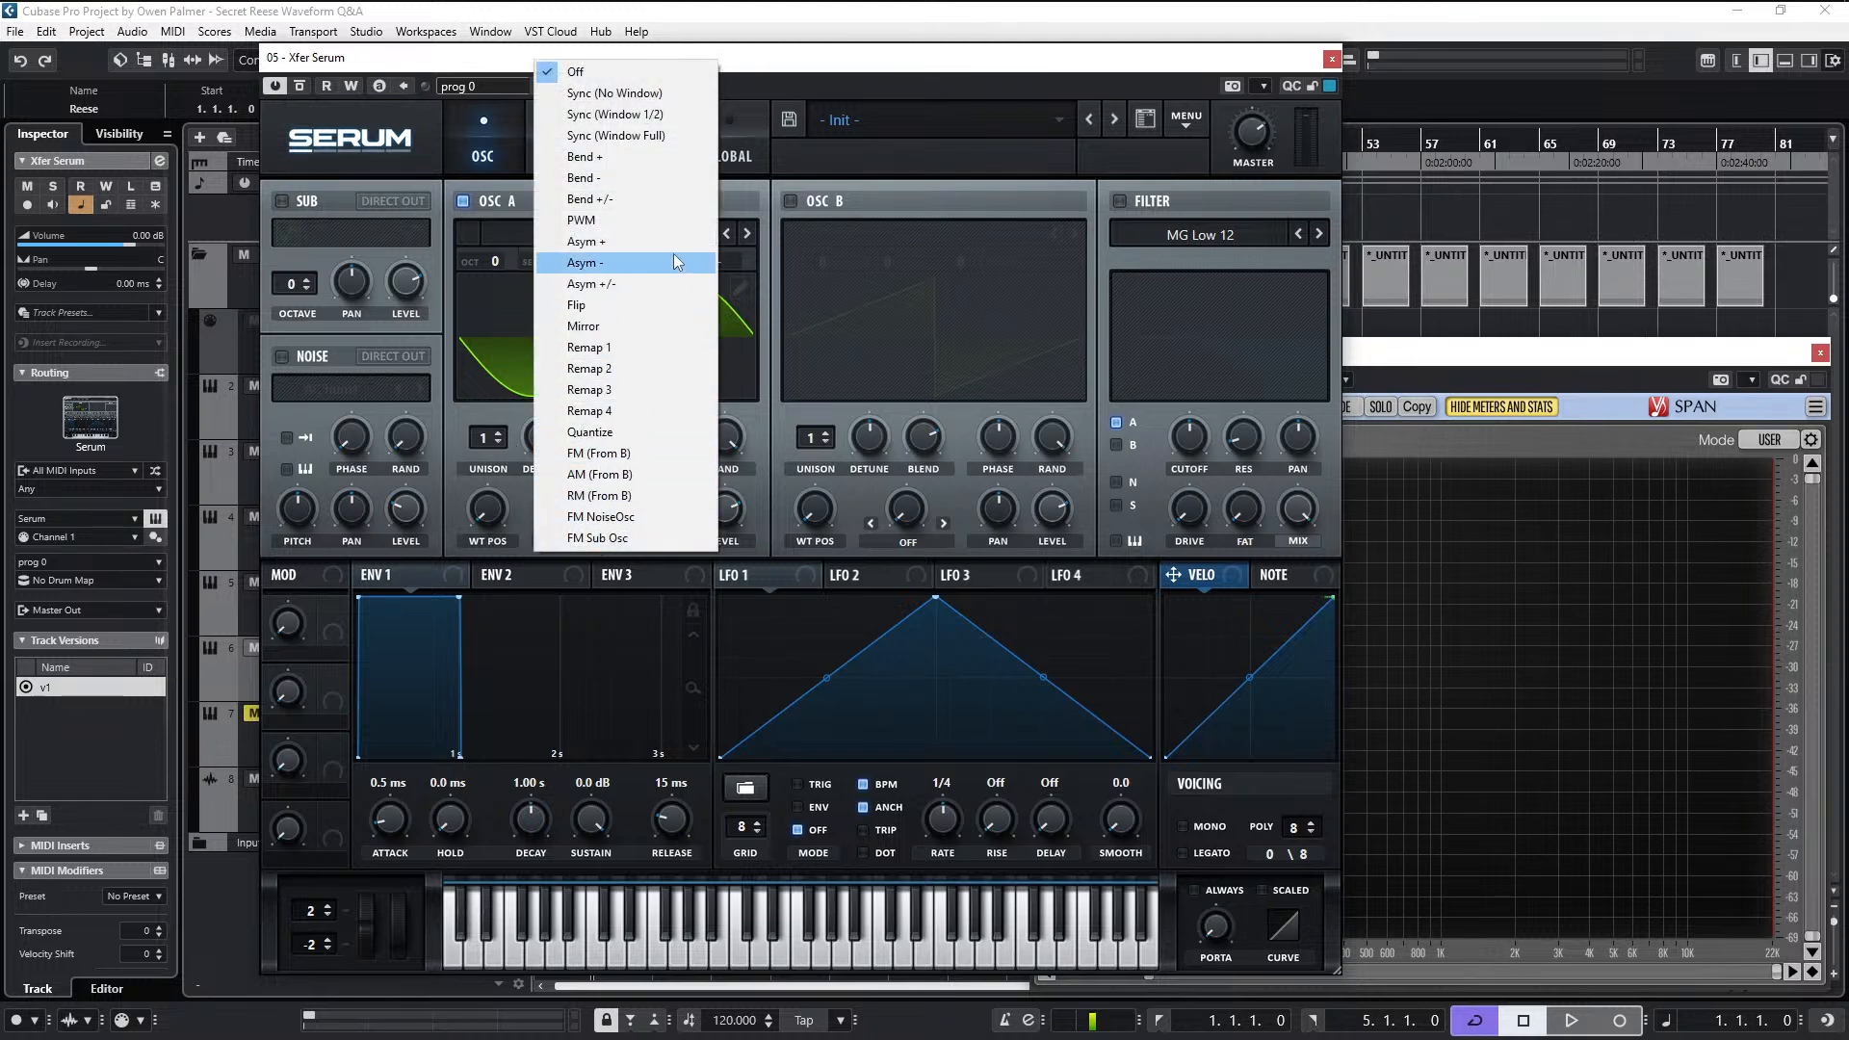
{"action": "left_click", "coordinate": [645, 349]}
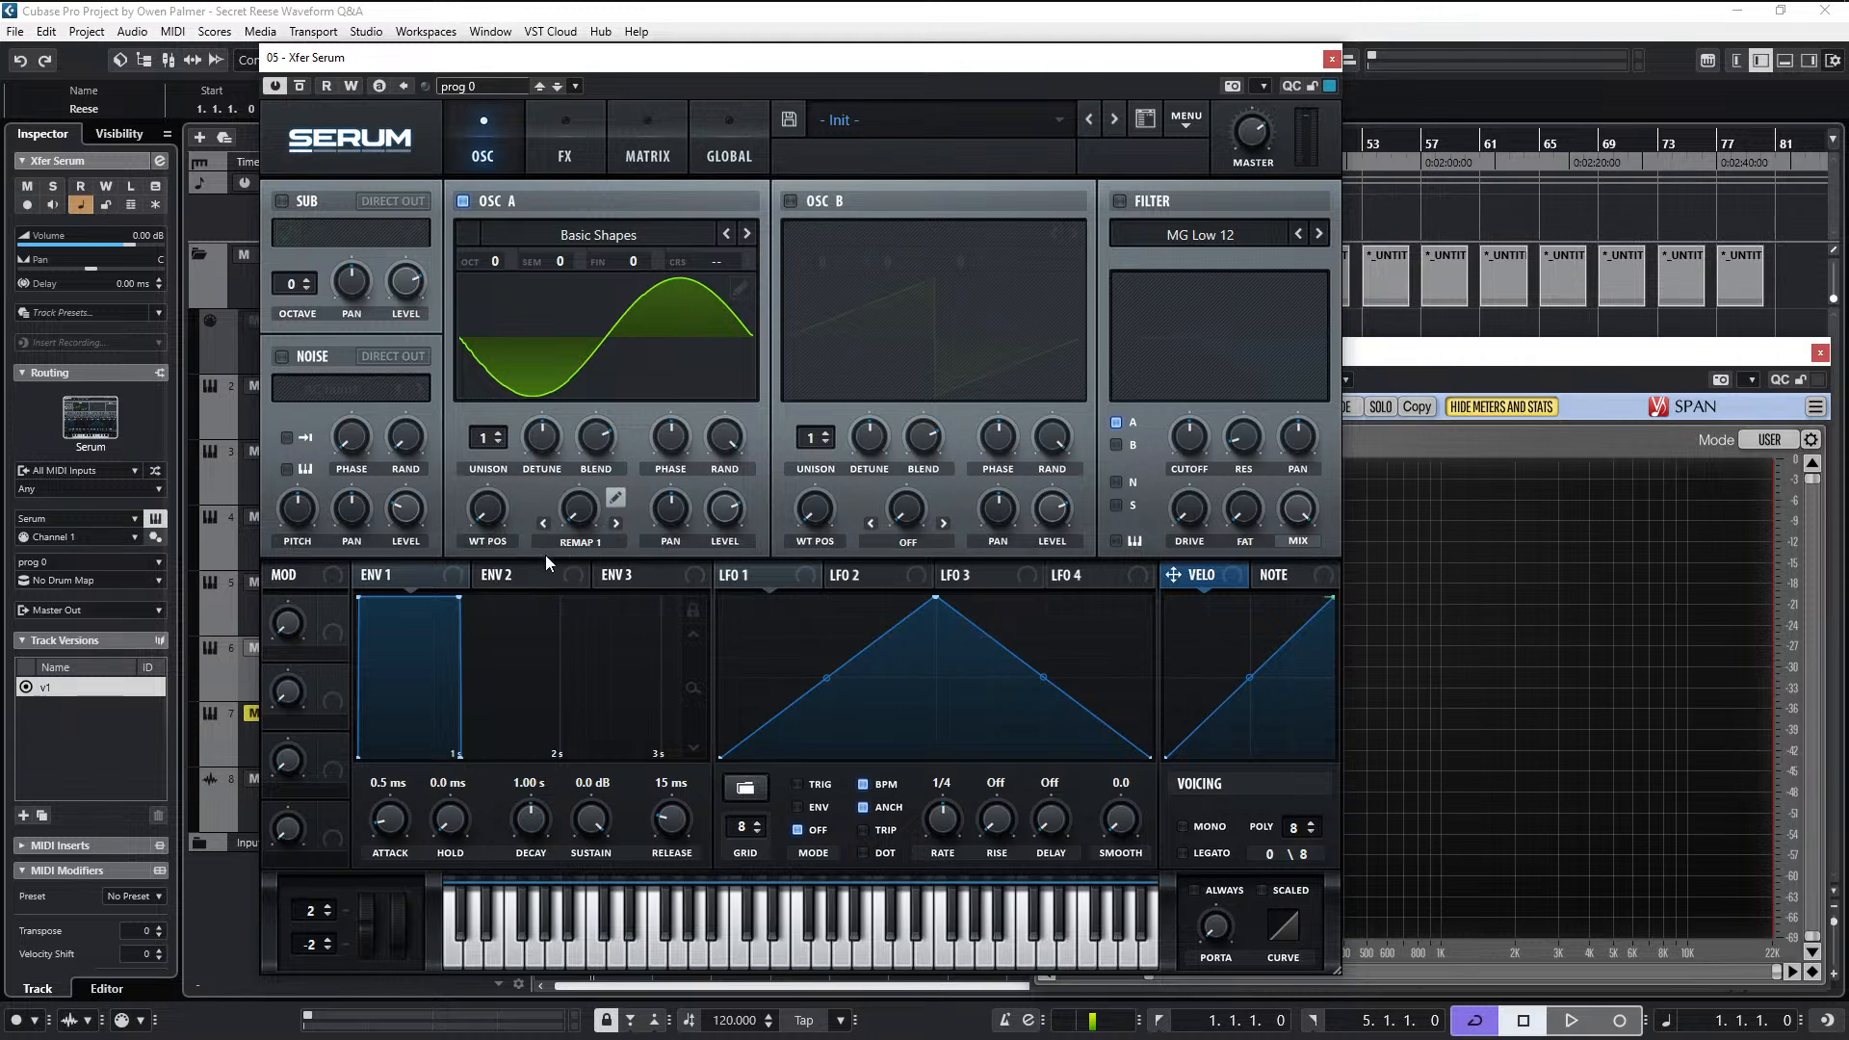
{"action": "left_click", "coordinate": [614, 498]}
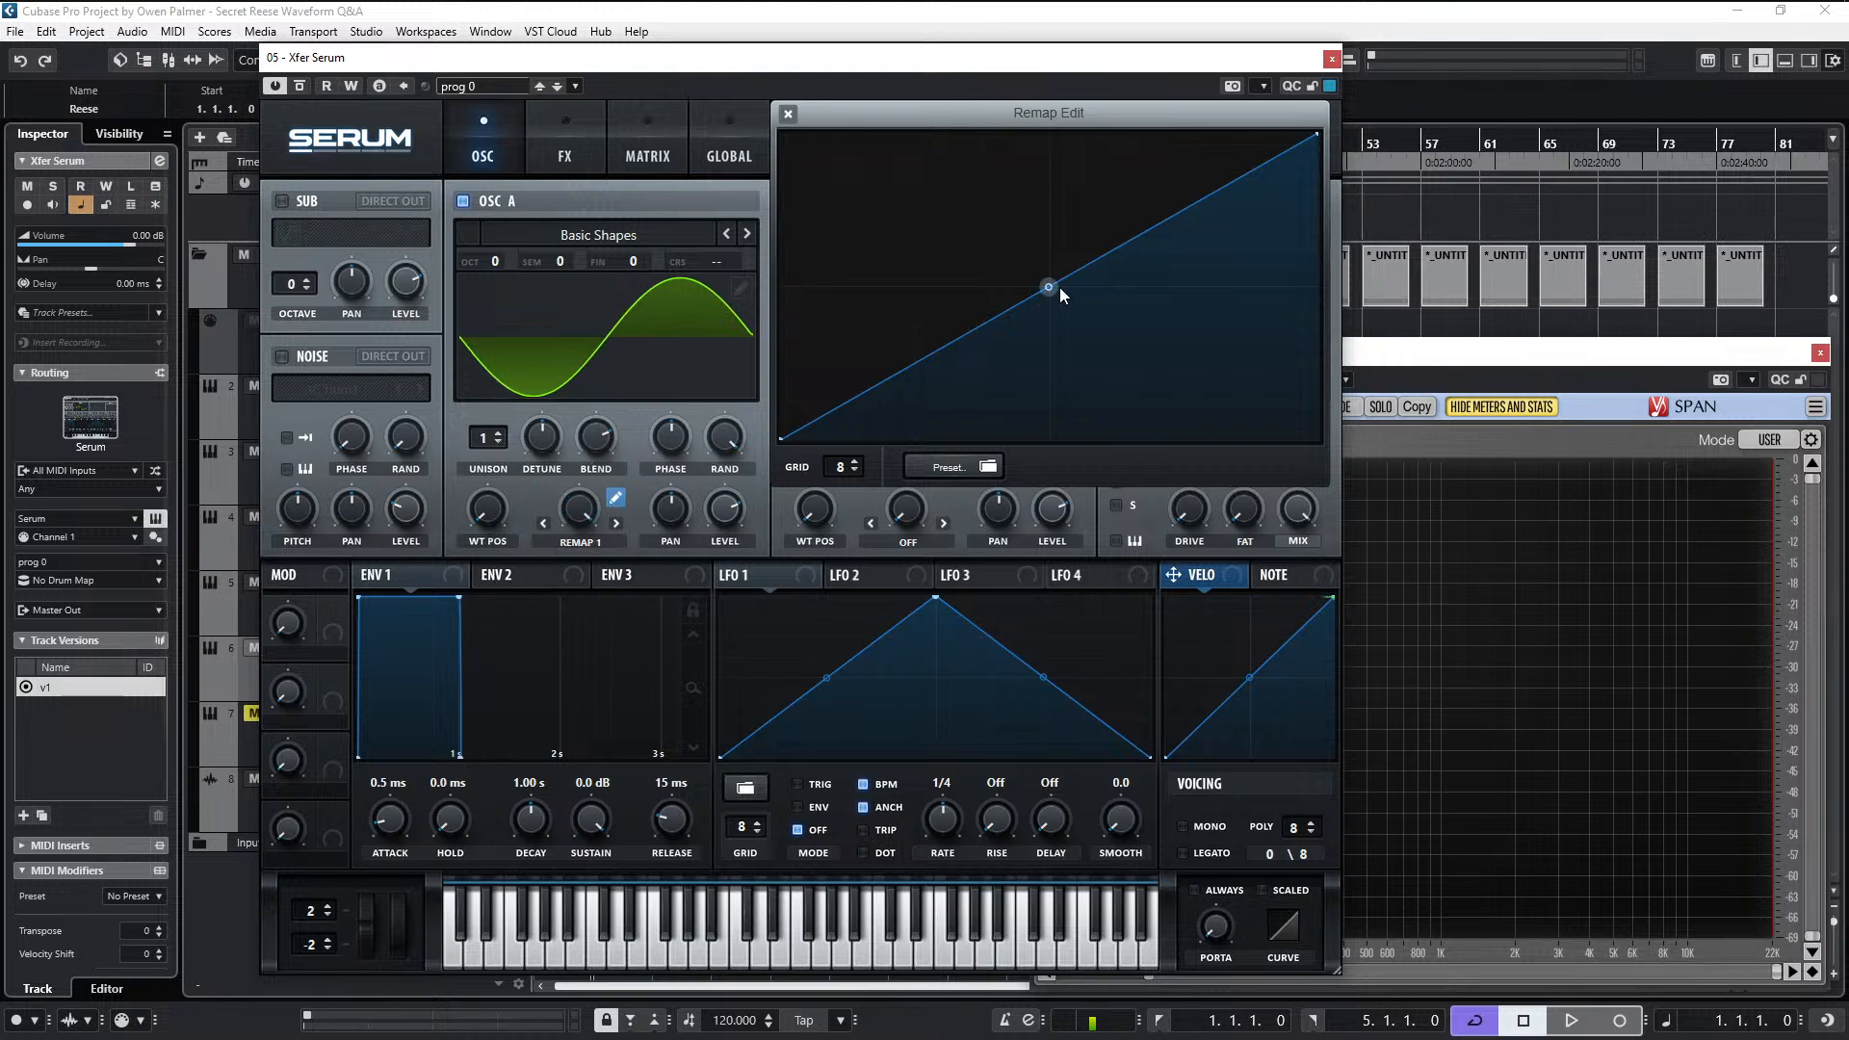
{"action": "mouse_move", "coordinate": [1049, 287]}
{"action": "left_mouse_down"}
{"action": "mouse_move", "coordinate": [1035, 224]}
{"action": "mouse_move", "coordinate": [1102, 346]}
{"action": "mouse_move", "coordinate": [1176, 347]}
{"action": "mouse_move", "coordinate": [1021, 158]}
{"action": "mouse_move", "coordinate": [880, 253]}
{"action": "mouse_move", "coordinate": [1054, 251]}
{"action": "left_mouse_up"}
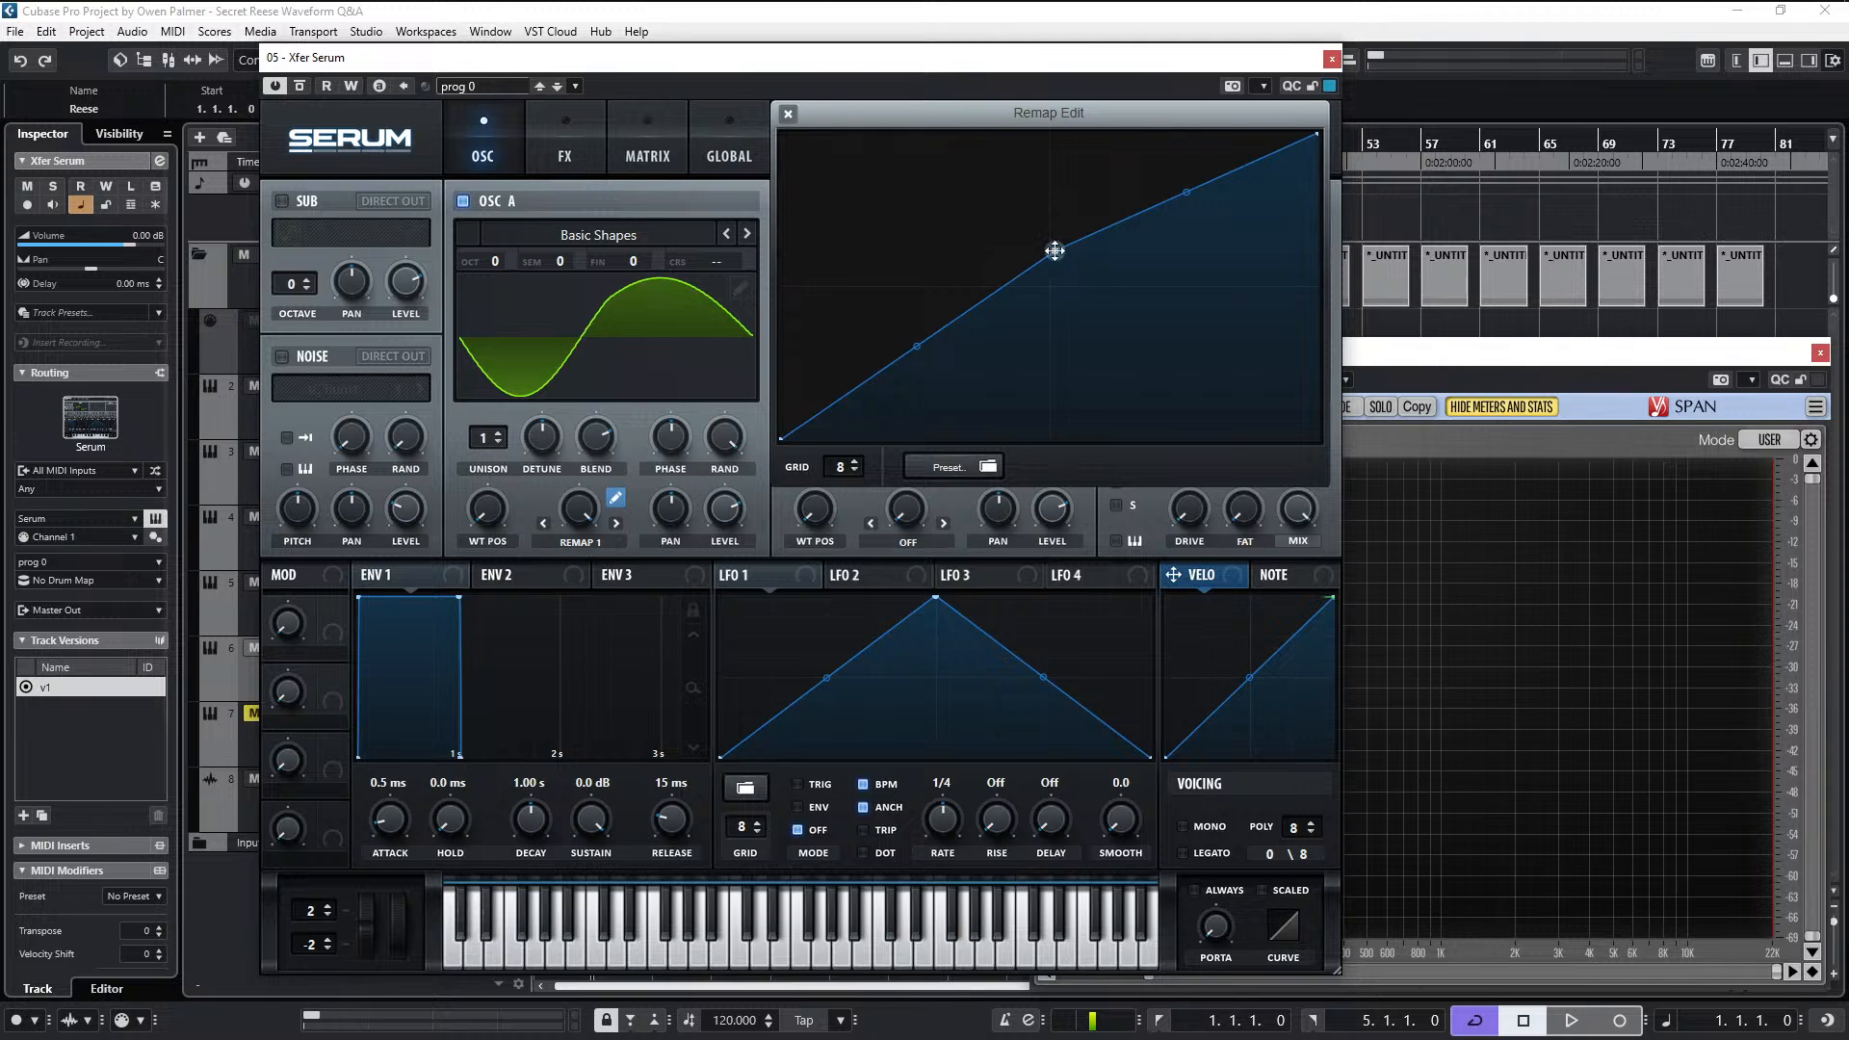
{"action": "double_click", "coordinate": [1055, 252]}
{"action": "double_click", "coordinate": [1052, 290]}
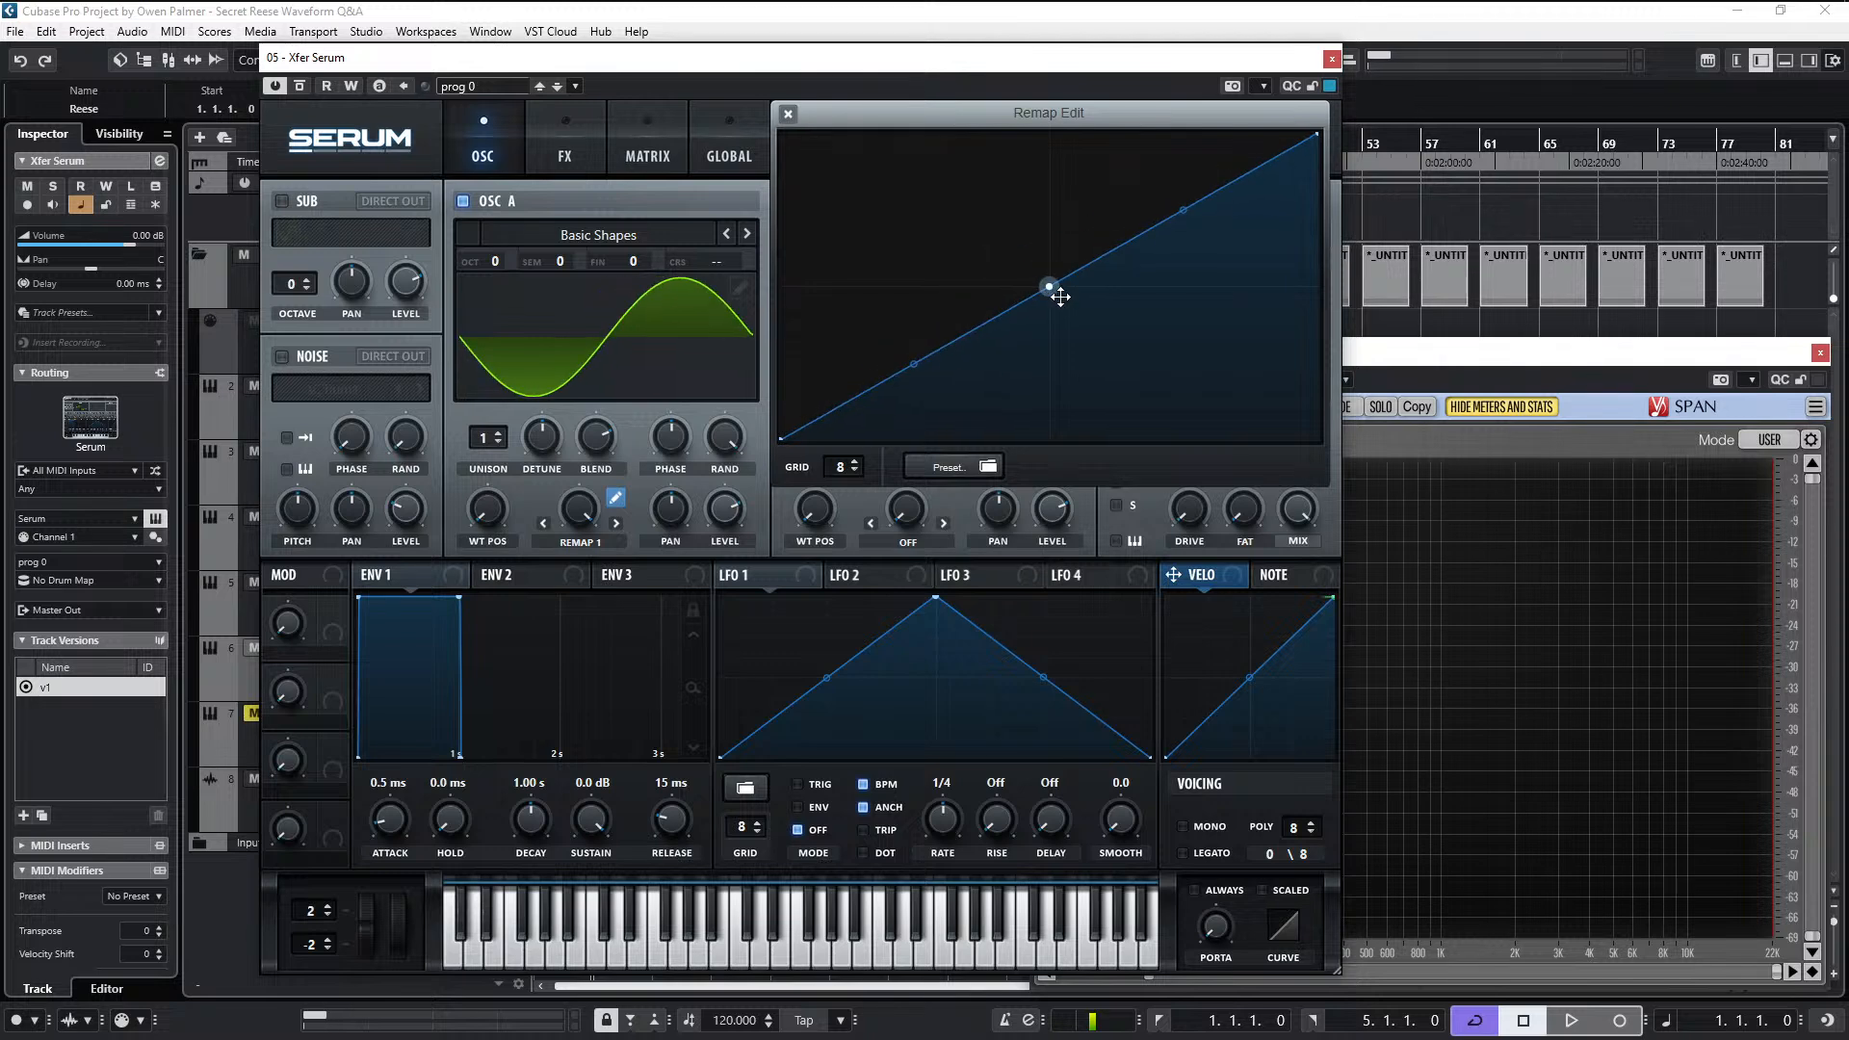
- Reshape the remap curve with one low point near the middle and one raised to full height at three quarters, removing the centre point
{"action": "double_click", "coordinate": [1004, 311]}
{"action": "left_click_drag", "start_coordinate": [1003, 311], "coordinate": [953, 368]}
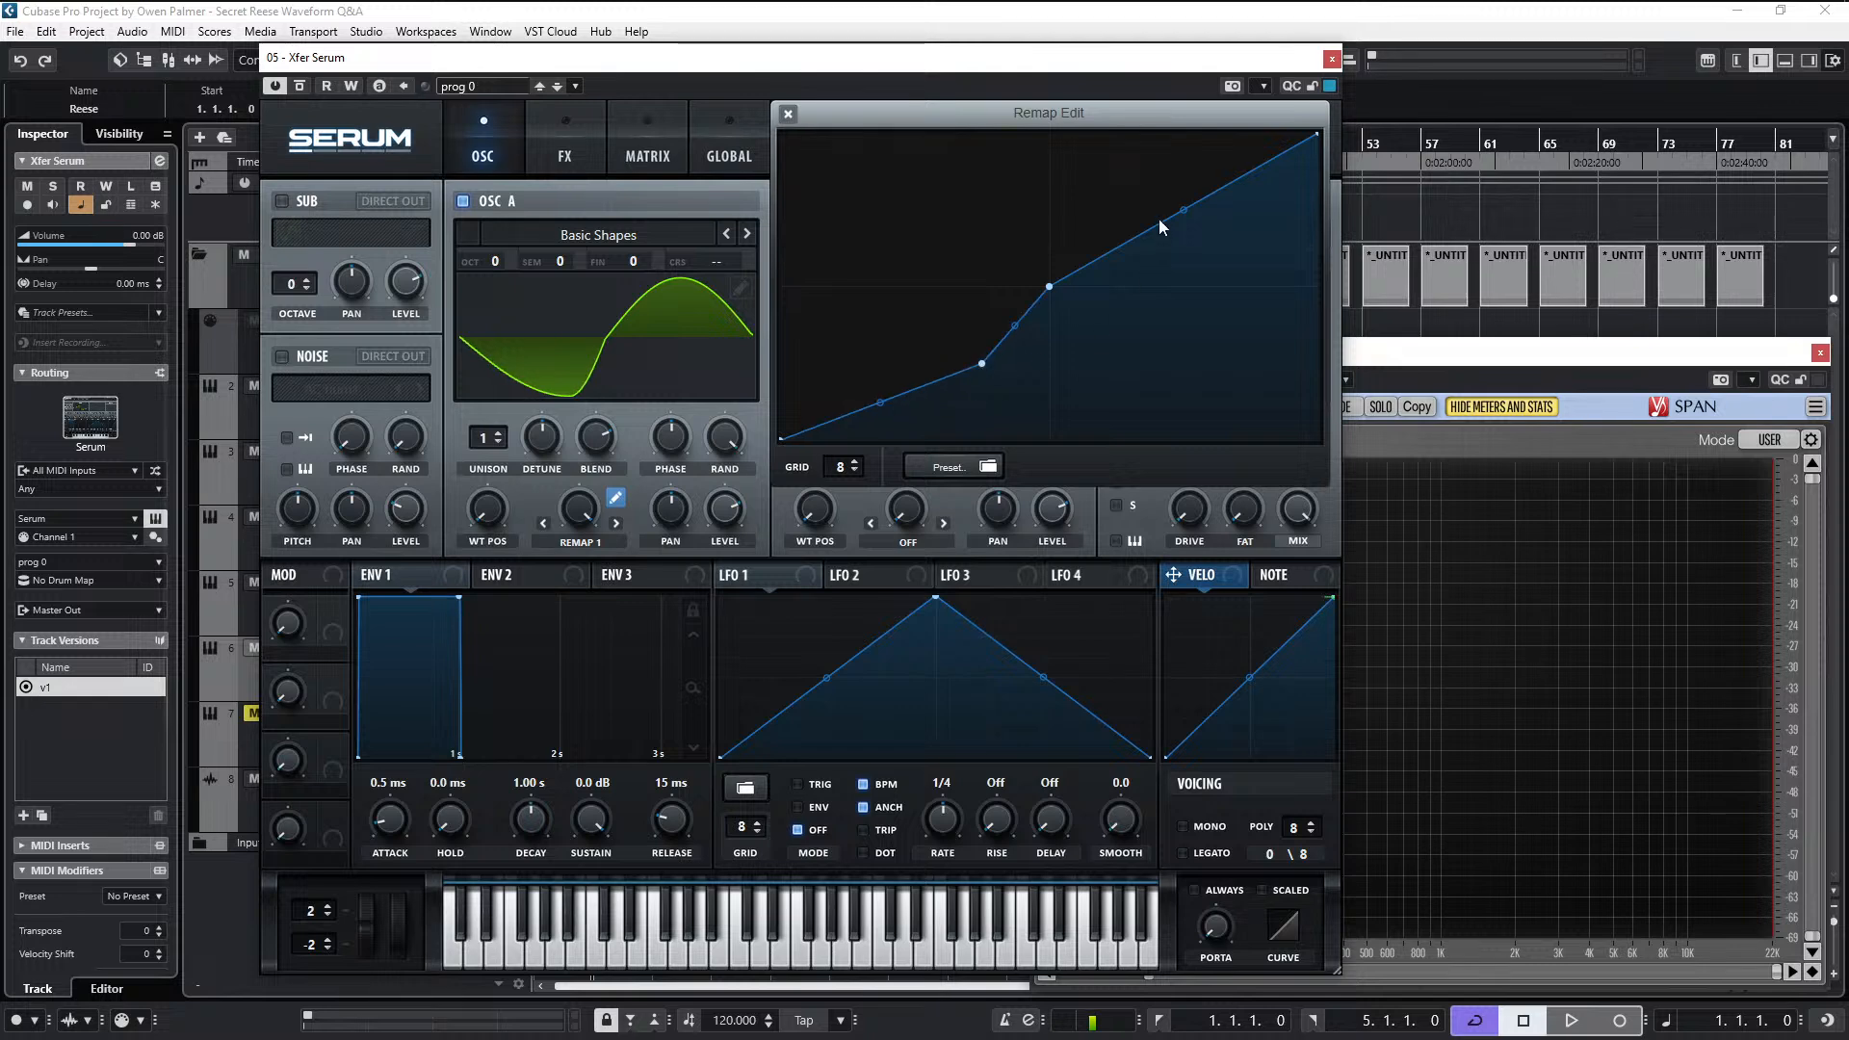
{"action": "double_click", "coordinate": [1049, 287]}
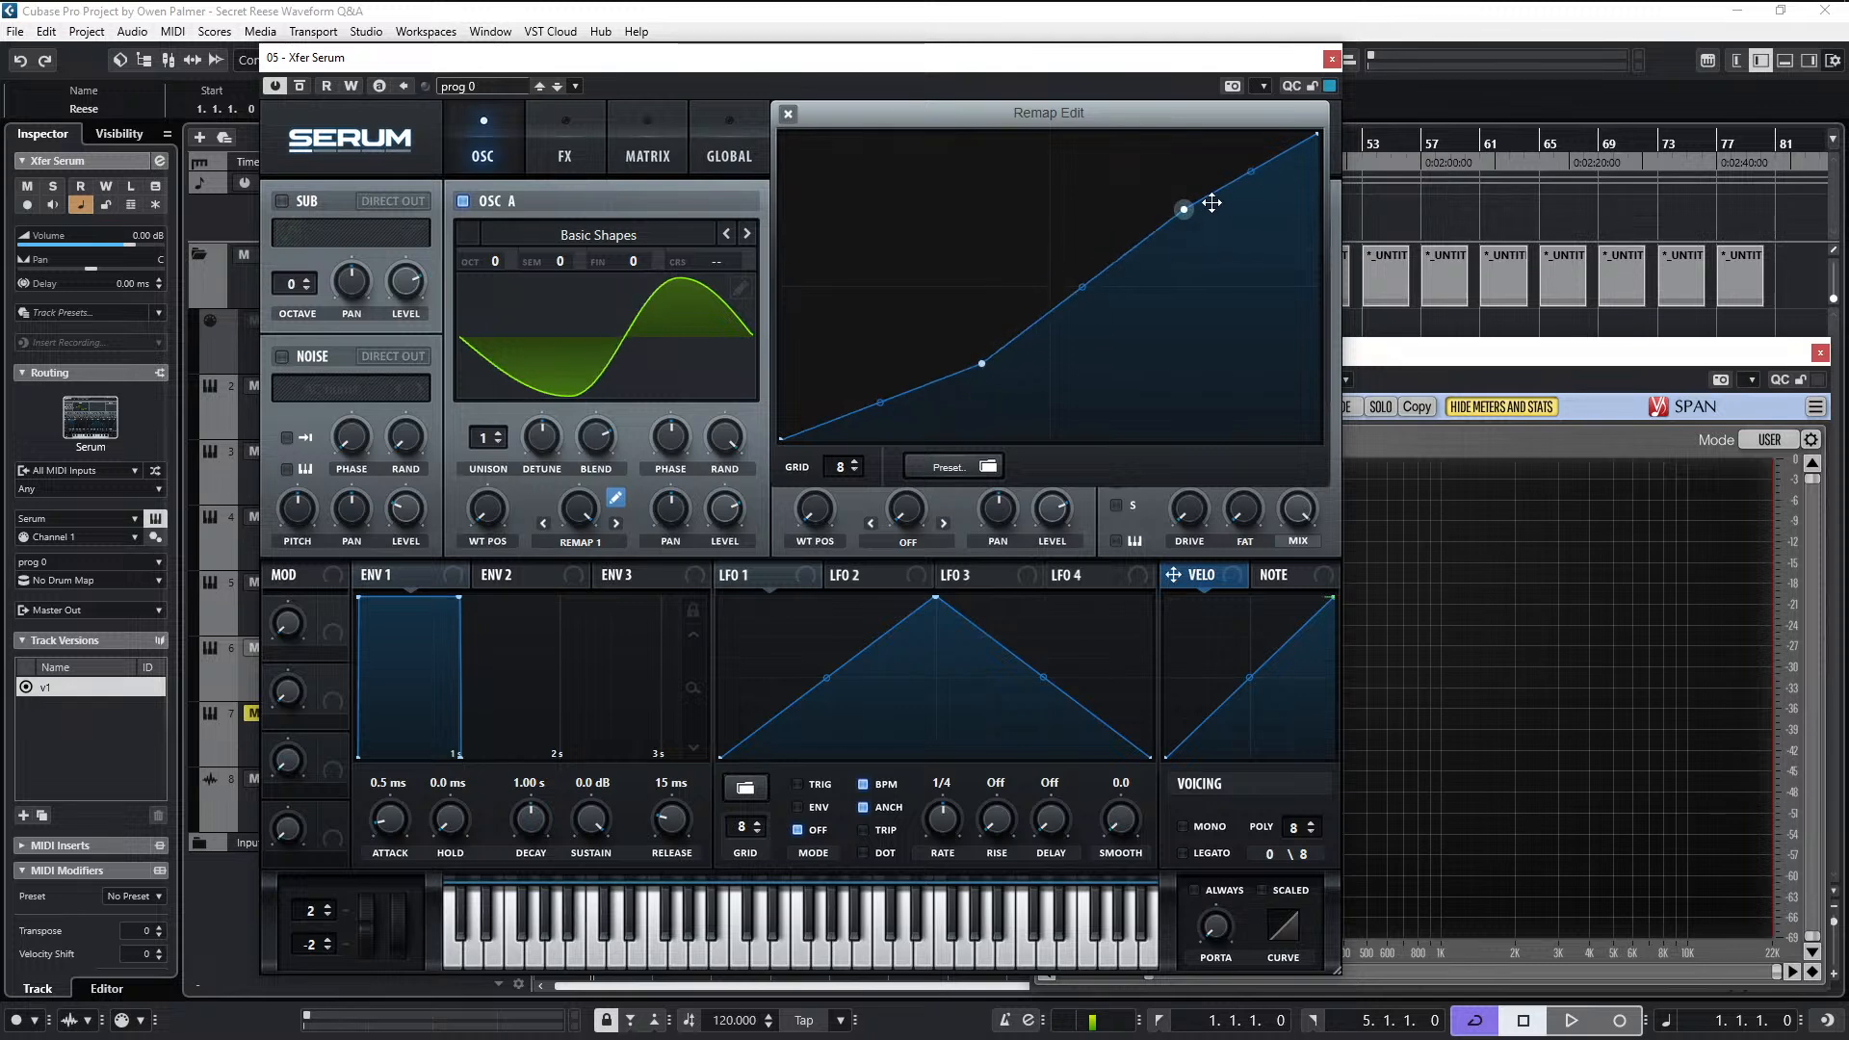
{"action": "left_click_drag", "start_coordinate": [1183, 209], "coordinate": [1184, 133]}
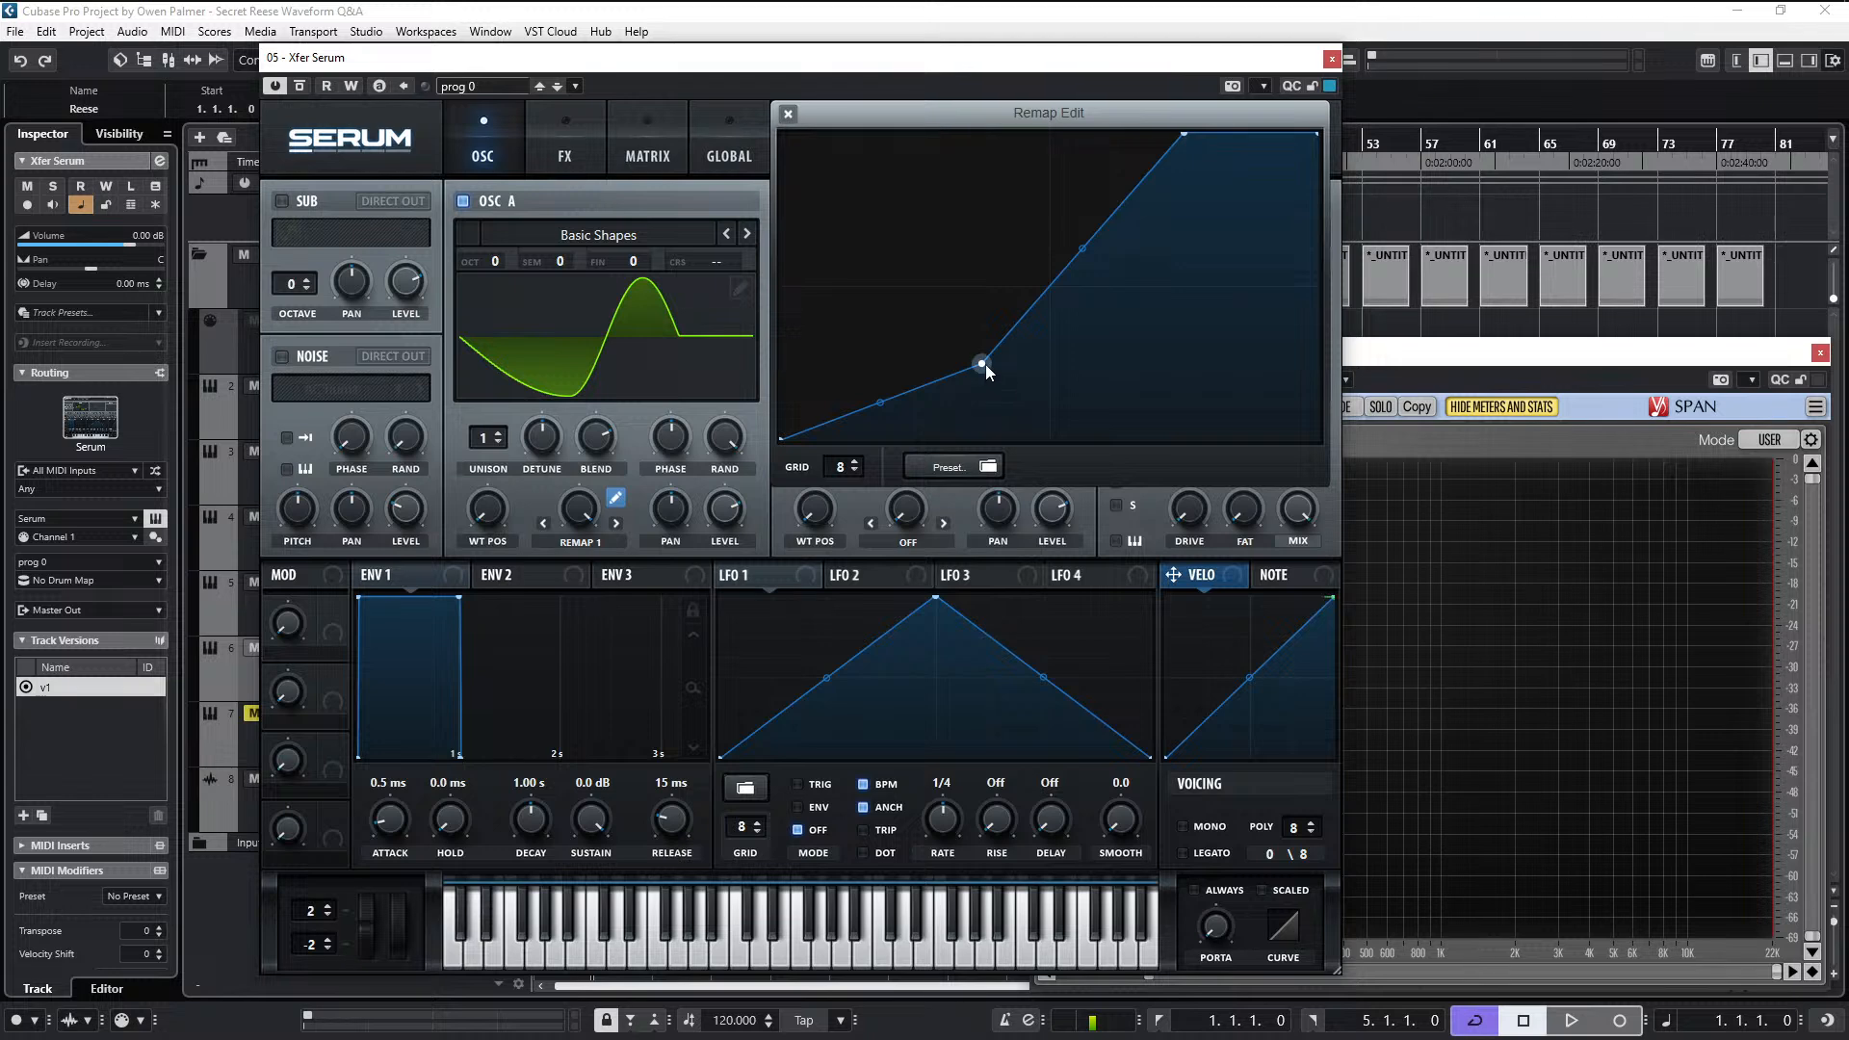
- Stretch the remap curve between the edges, from one quarter height at the start to three quarters at the end on grid 16, and close the editor
{"action": "left_click_drag", "start_coordinate": [985, 364], "coordinate": [720, 329]}
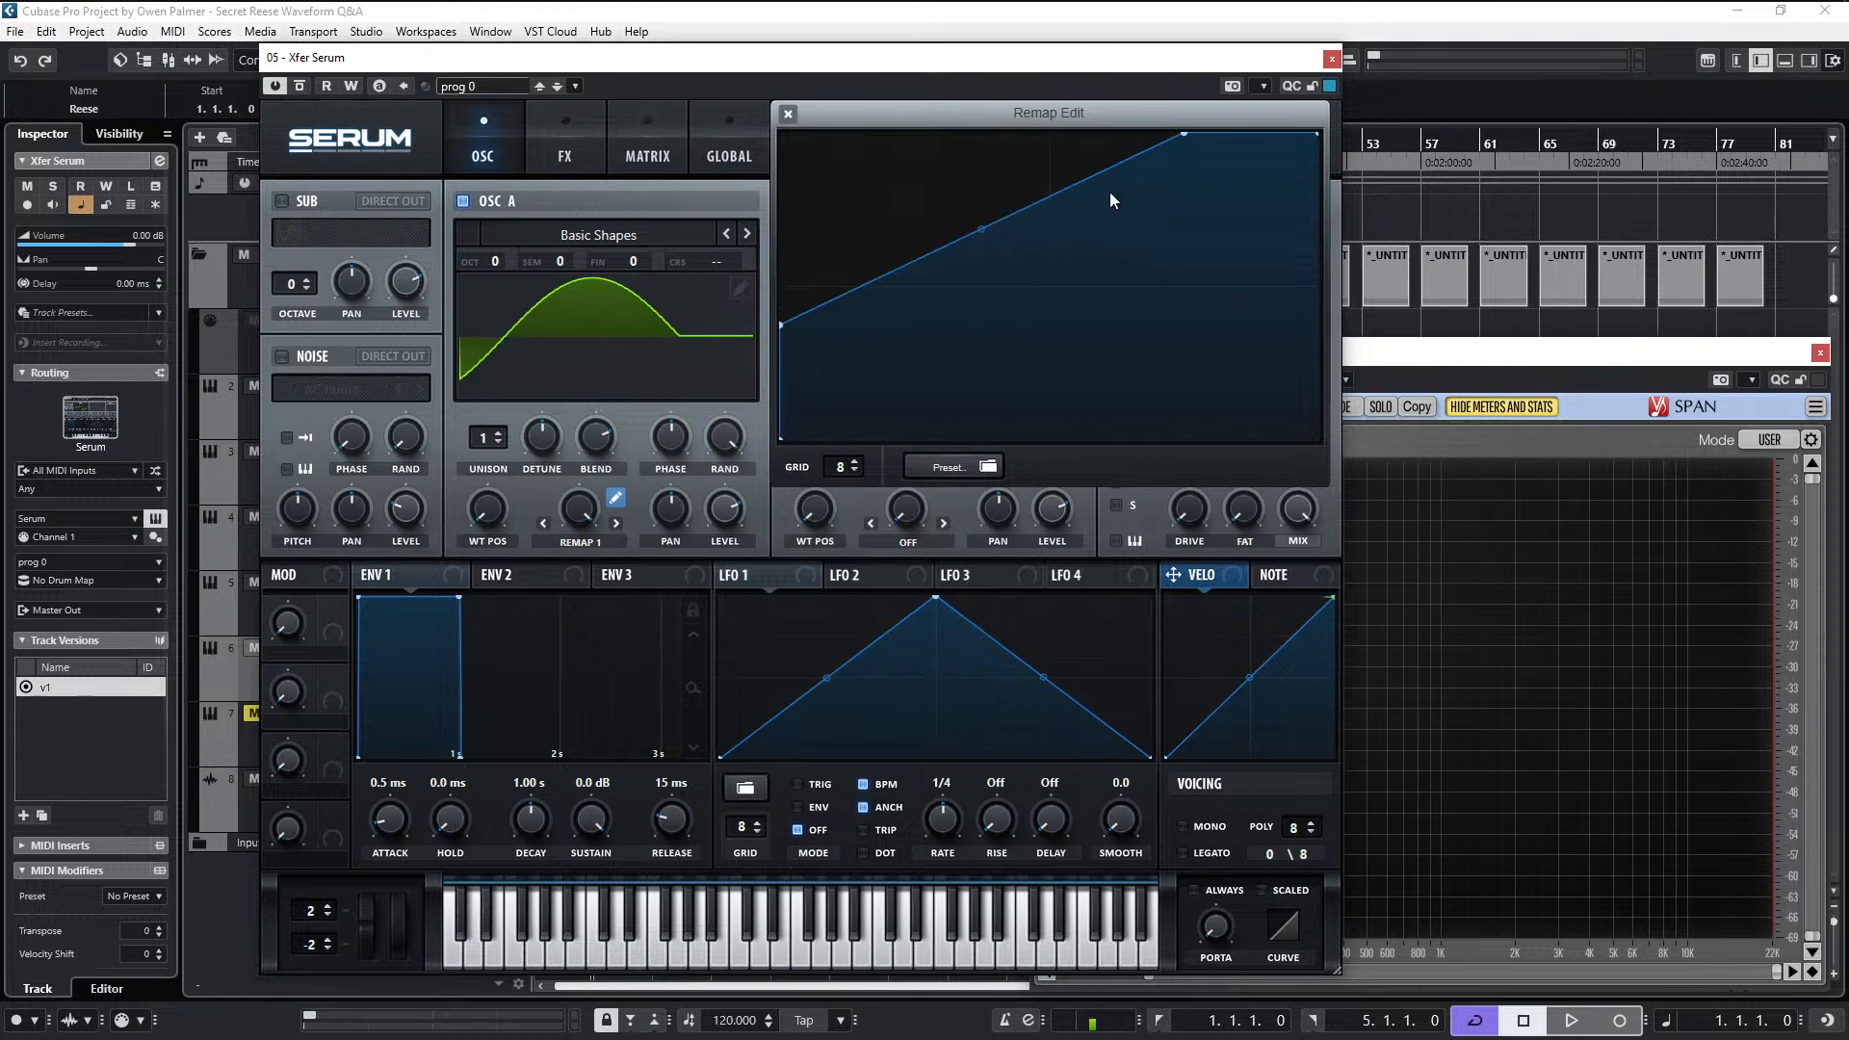
{"action": "left_click_drag", "start_coordinate": [1192, 137], "coordinate": [1393, 164]}
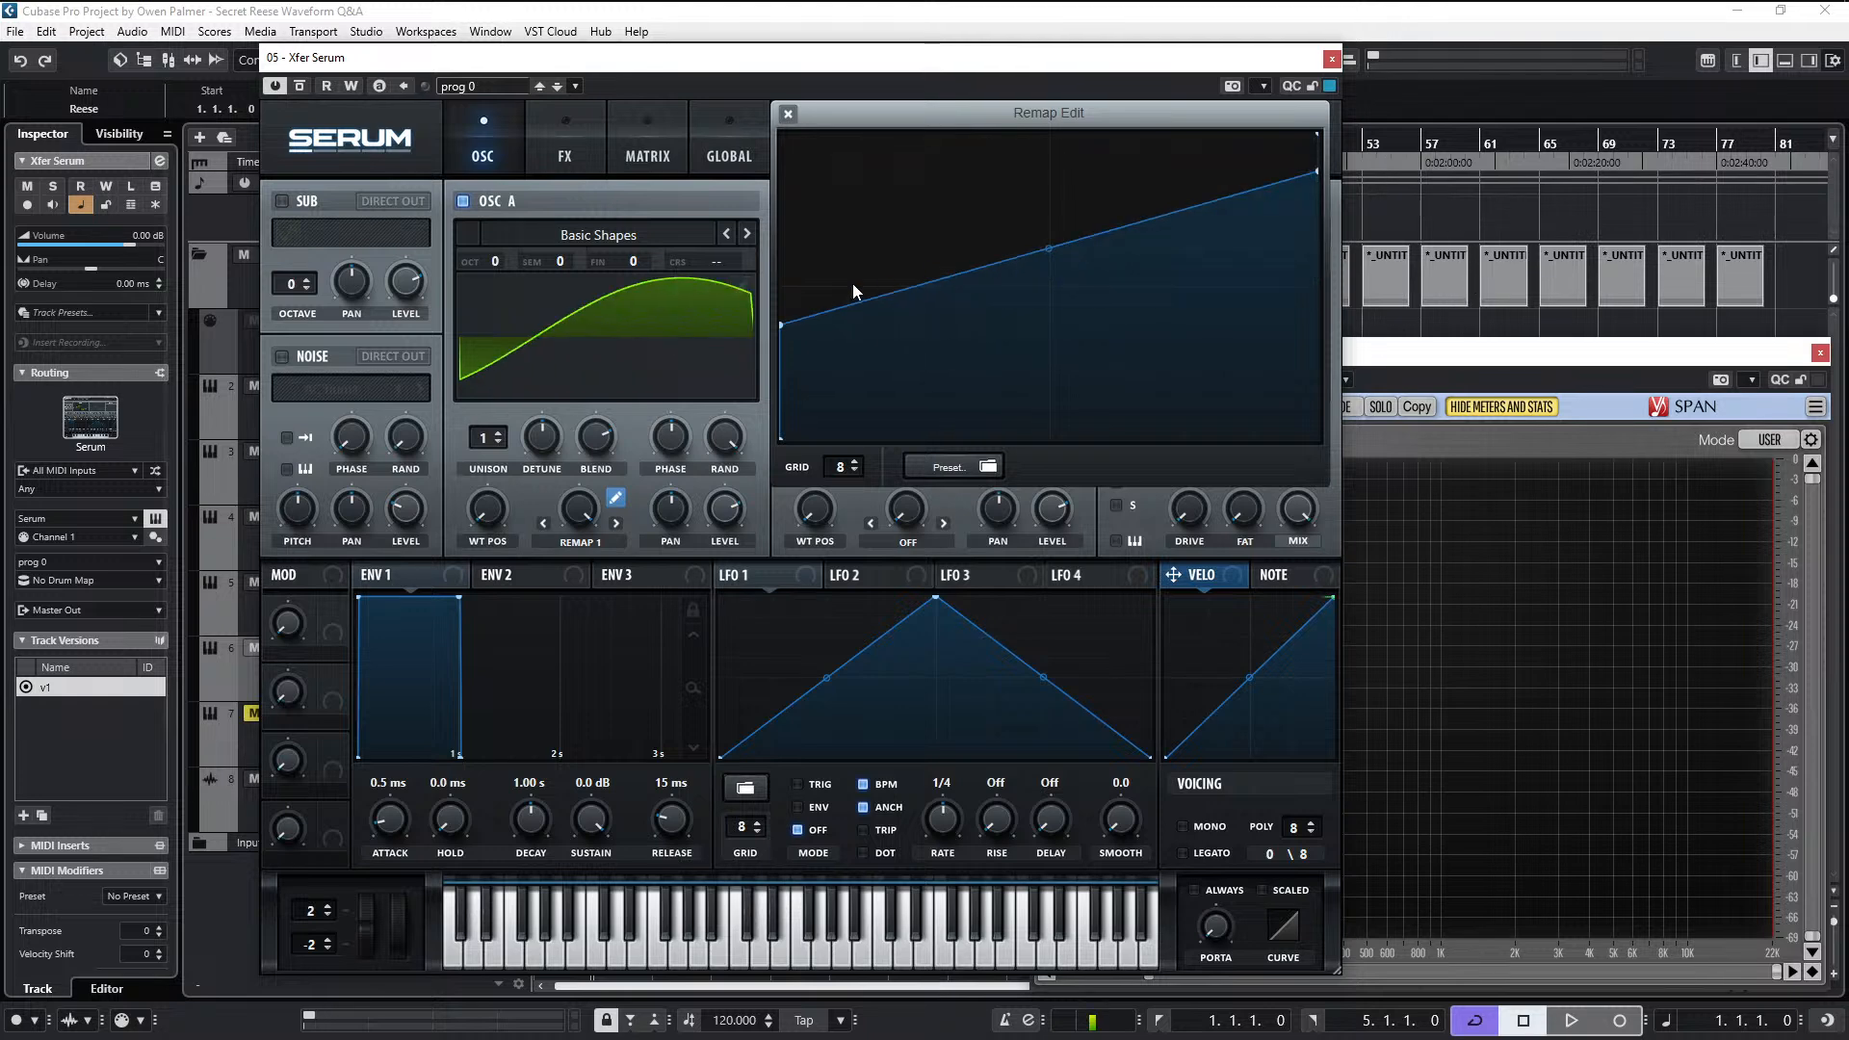
{"action": "left_click_drag", "start_coordinate": [781, 326], "coordinate": [776, 400]}
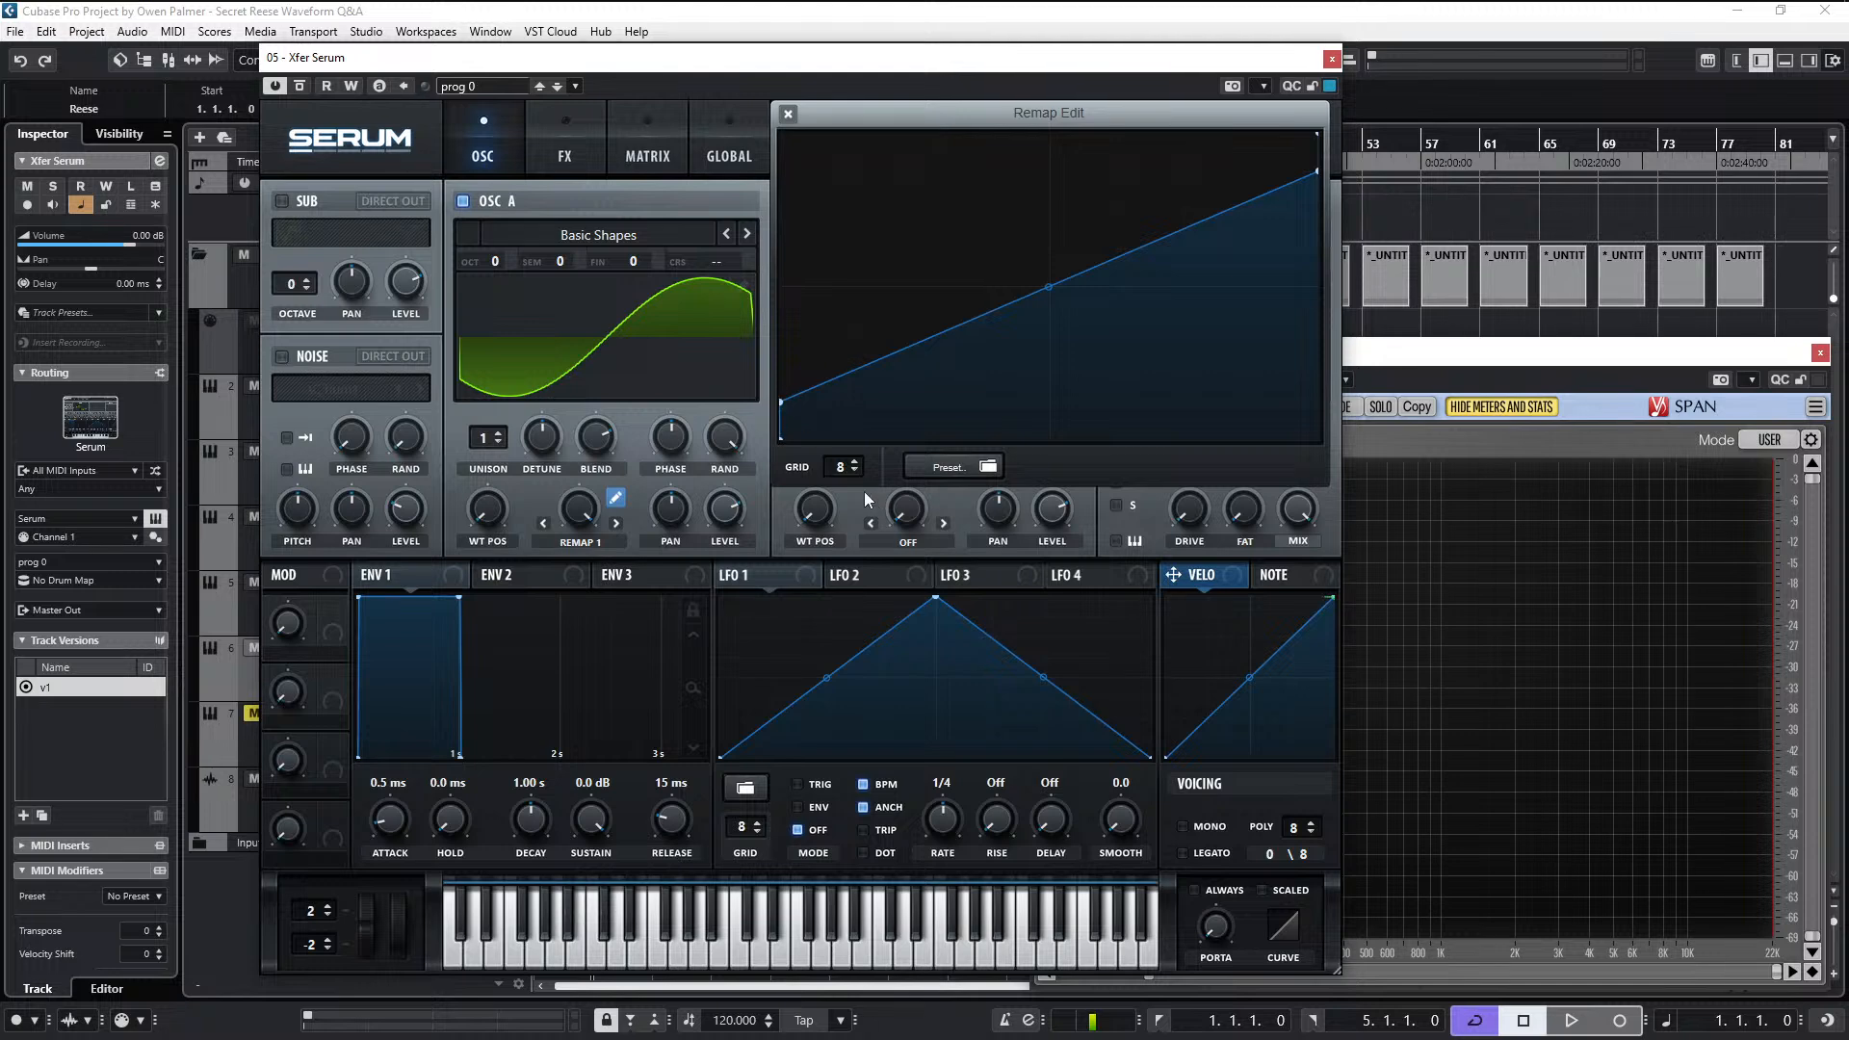
{"action": "left_click_drag", "start_coordinate": [842, 470], "coordinate": [880, 181]}
{"action": "left_click_drag", "start_coordinate": [784, 408], "coordinate": [785, 366]}
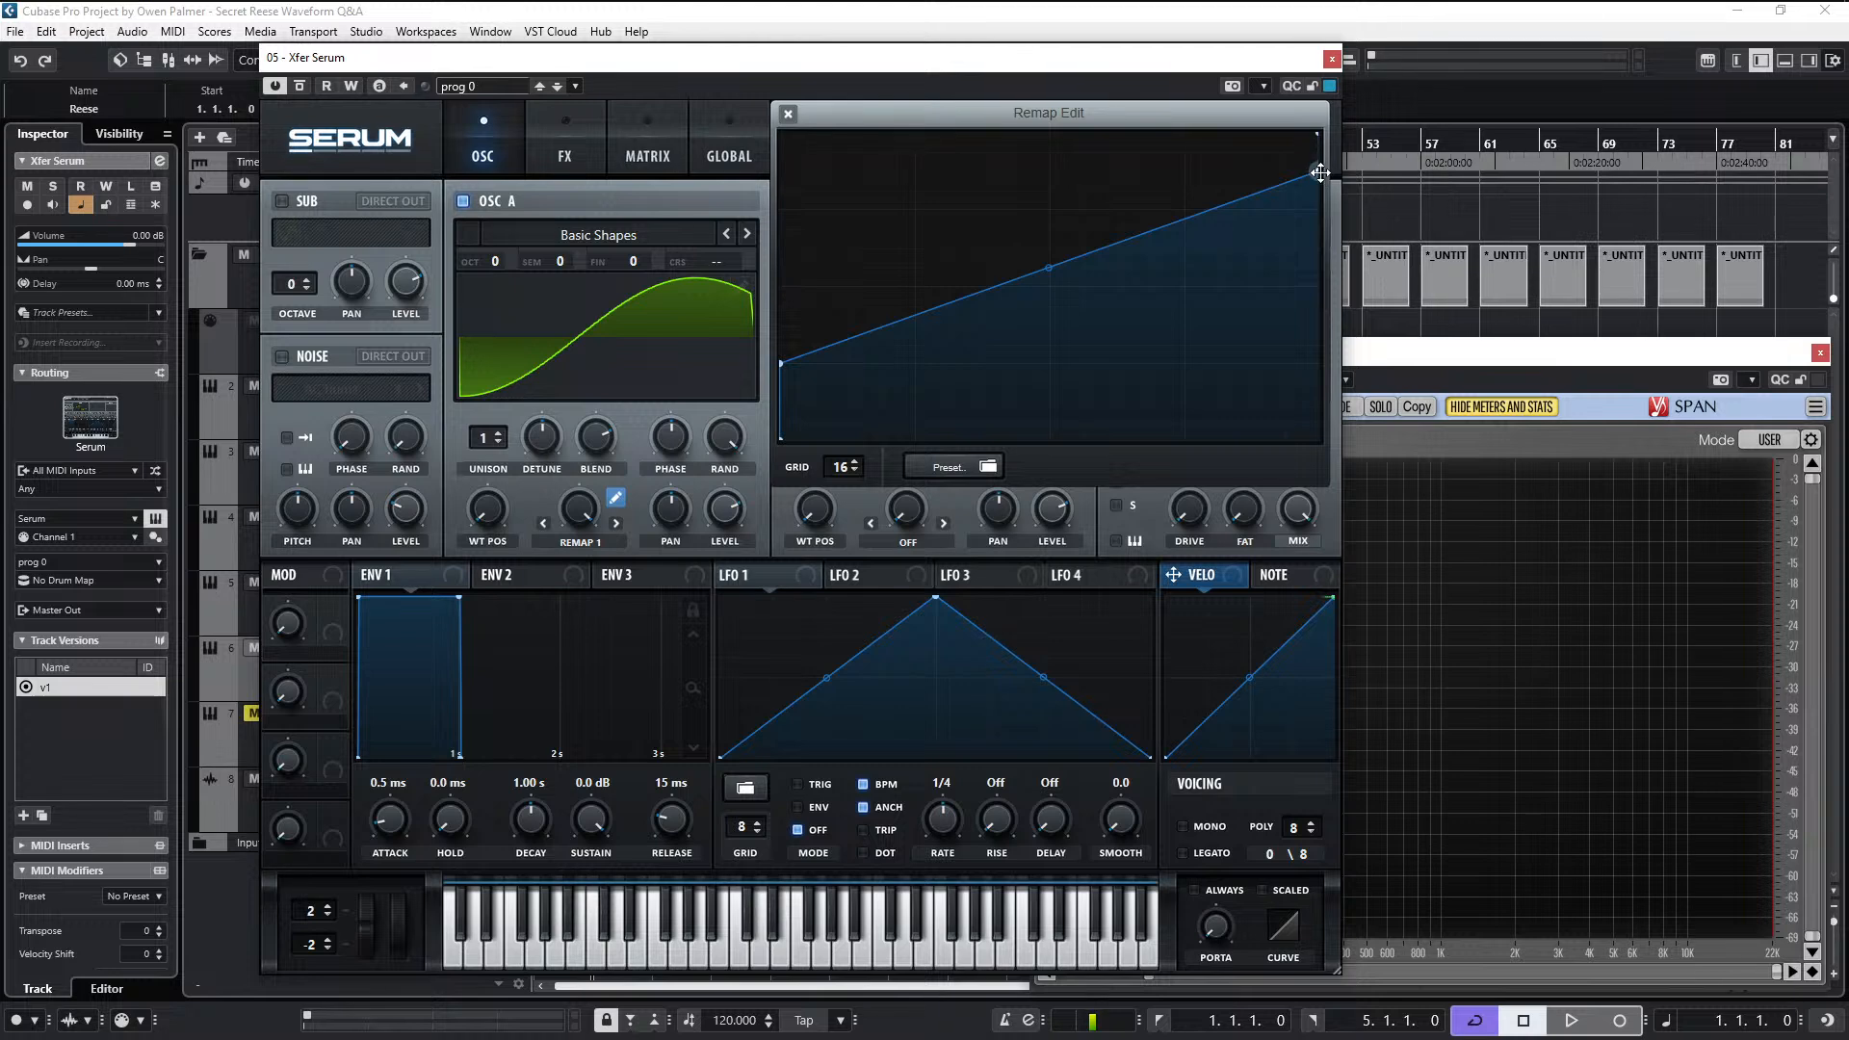
{"action": "left_click_drag", "start_coordinate": [1320, 170], "coordinate": [1325, 209]}
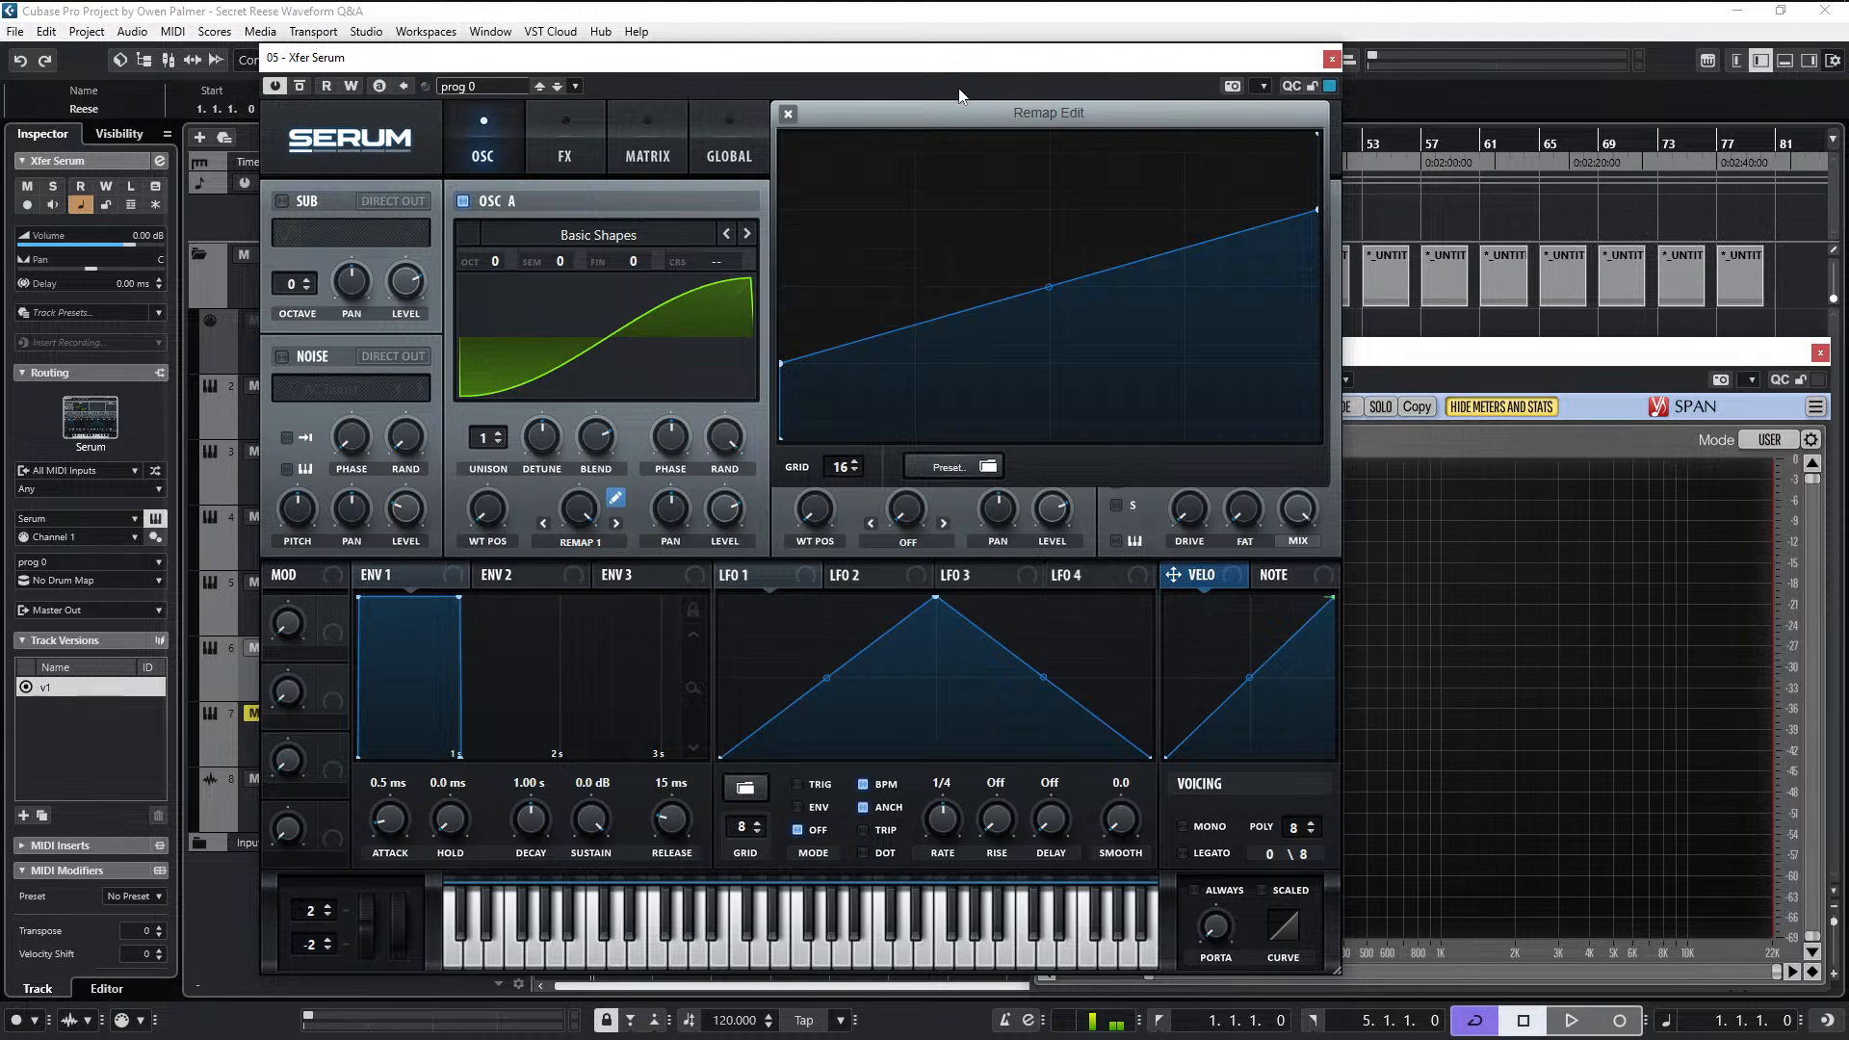
{"action": "left_click", "coordinate": [789, 116]}
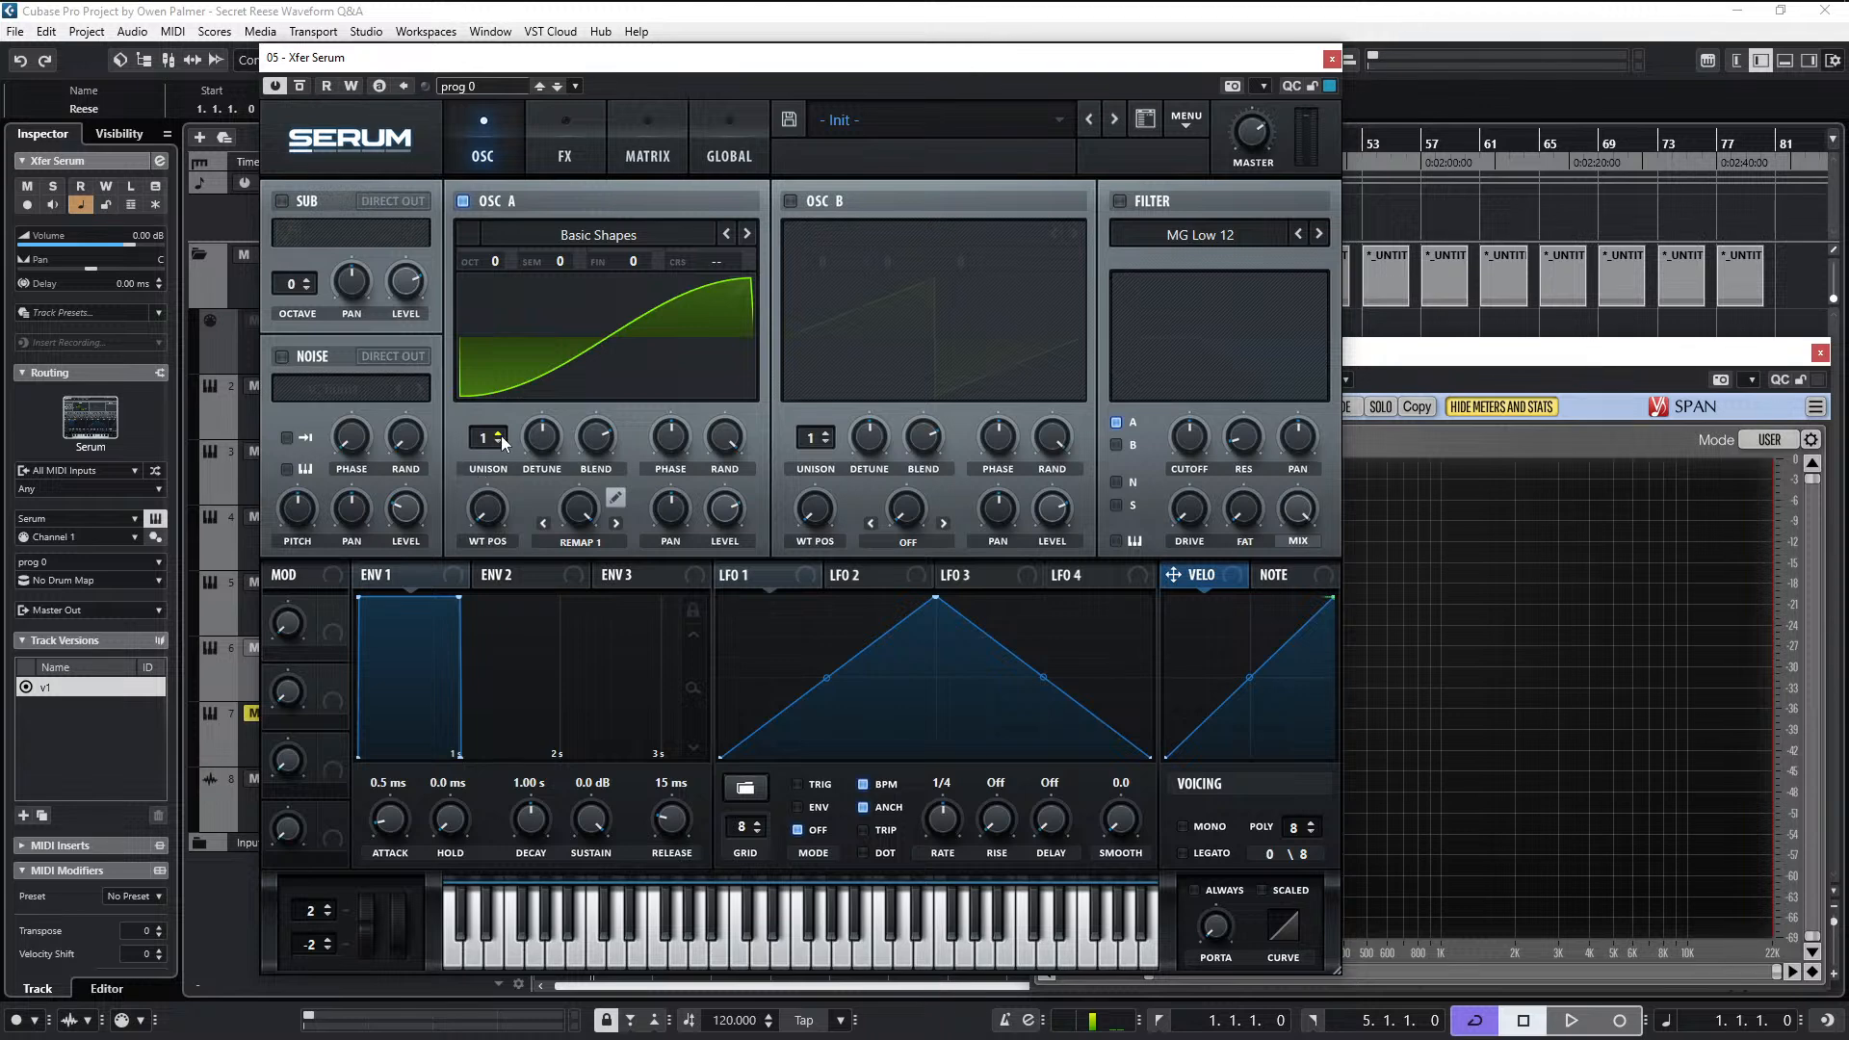
- Set oscillator A's unison to 2 voices, reduce the global unison width for both oscillators, and return to the oscillator page
{"action": "mouse_move", "coordinate": [507, 442]}
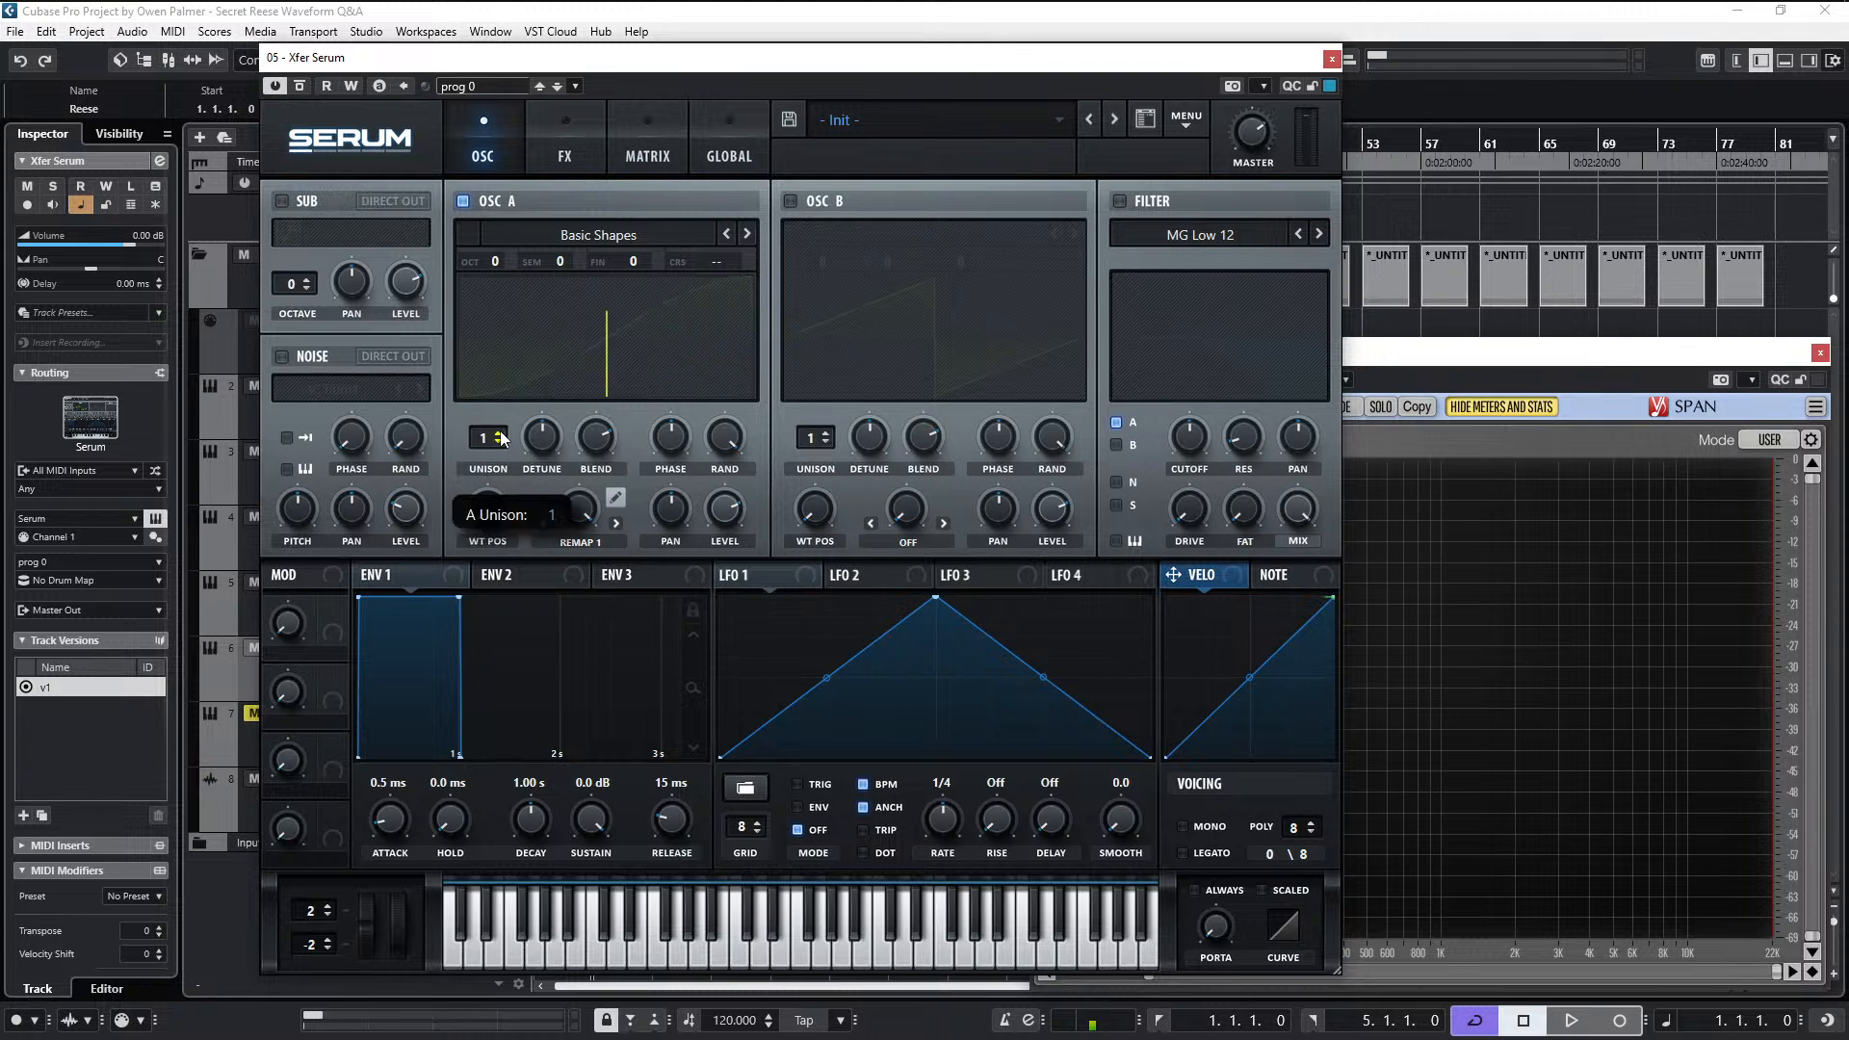
{"action": "left_click_drag", "start_coordinate": [507, 442], "coordinate": [508, 432]}
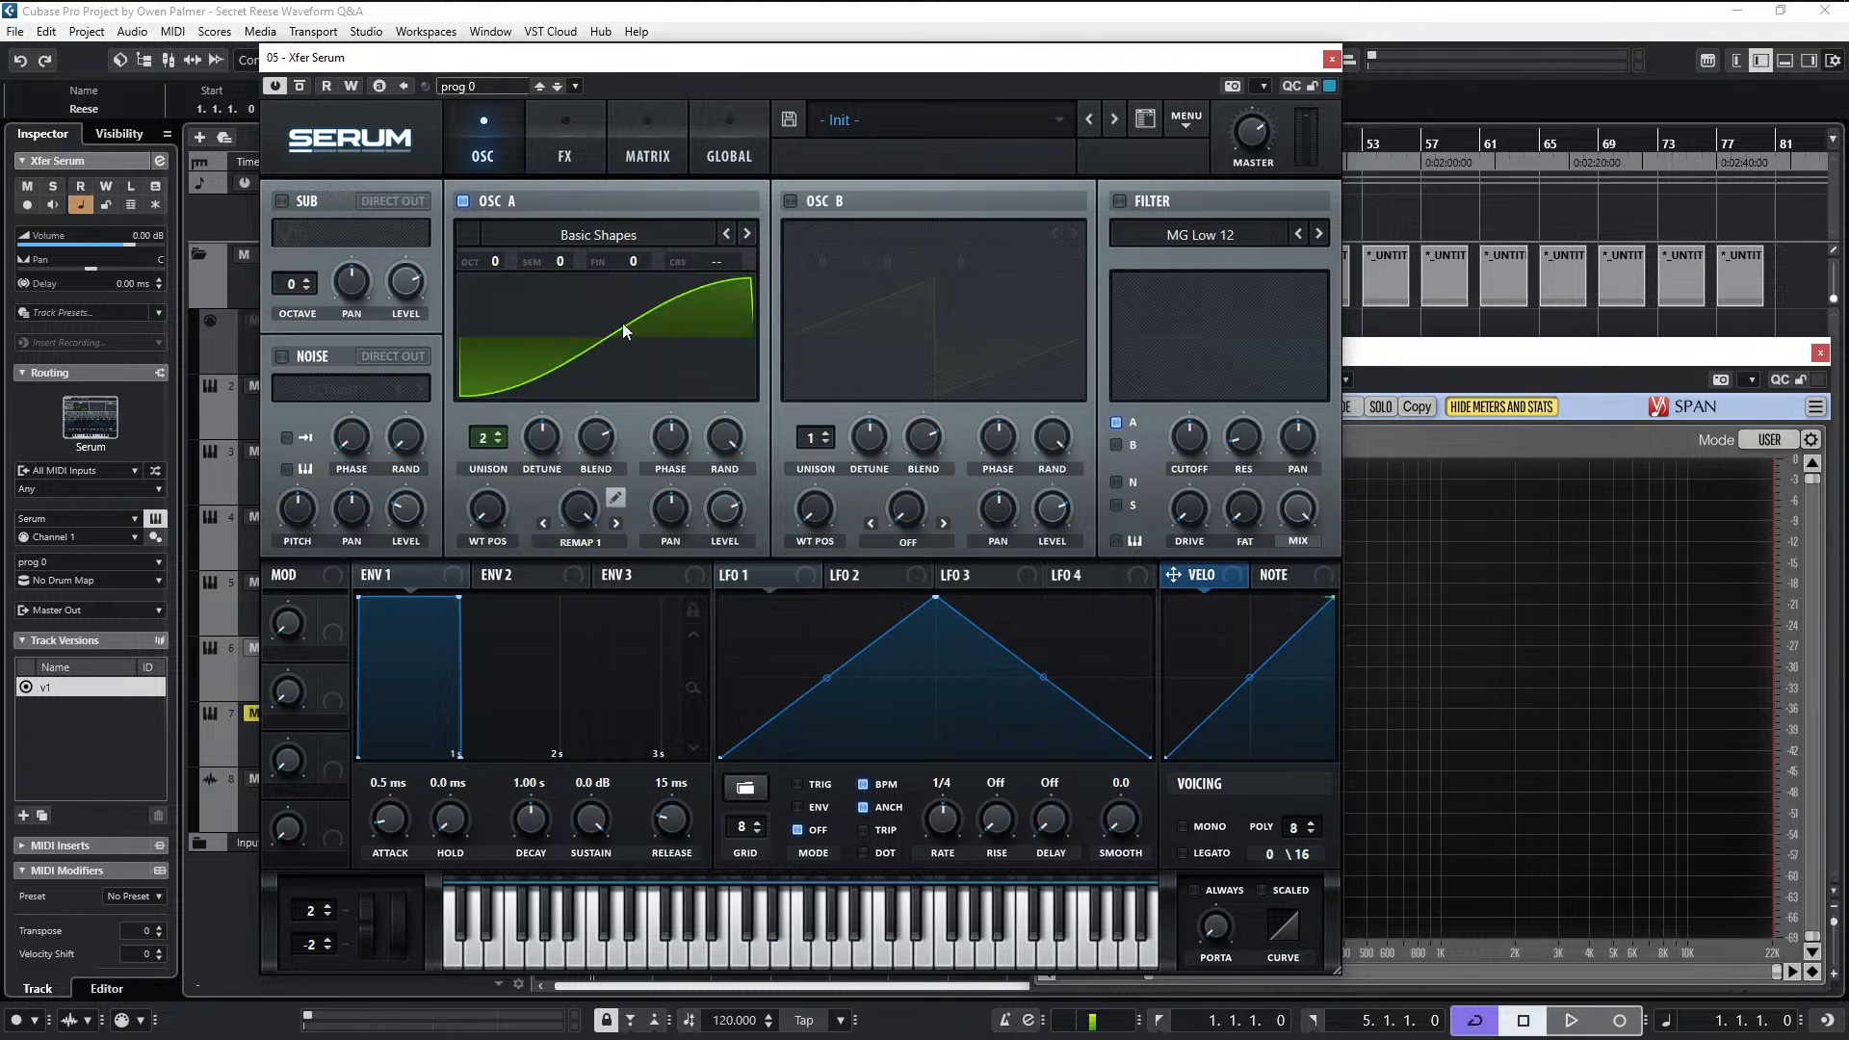
{"action": "left_click", "coordinate": [732, 149]}
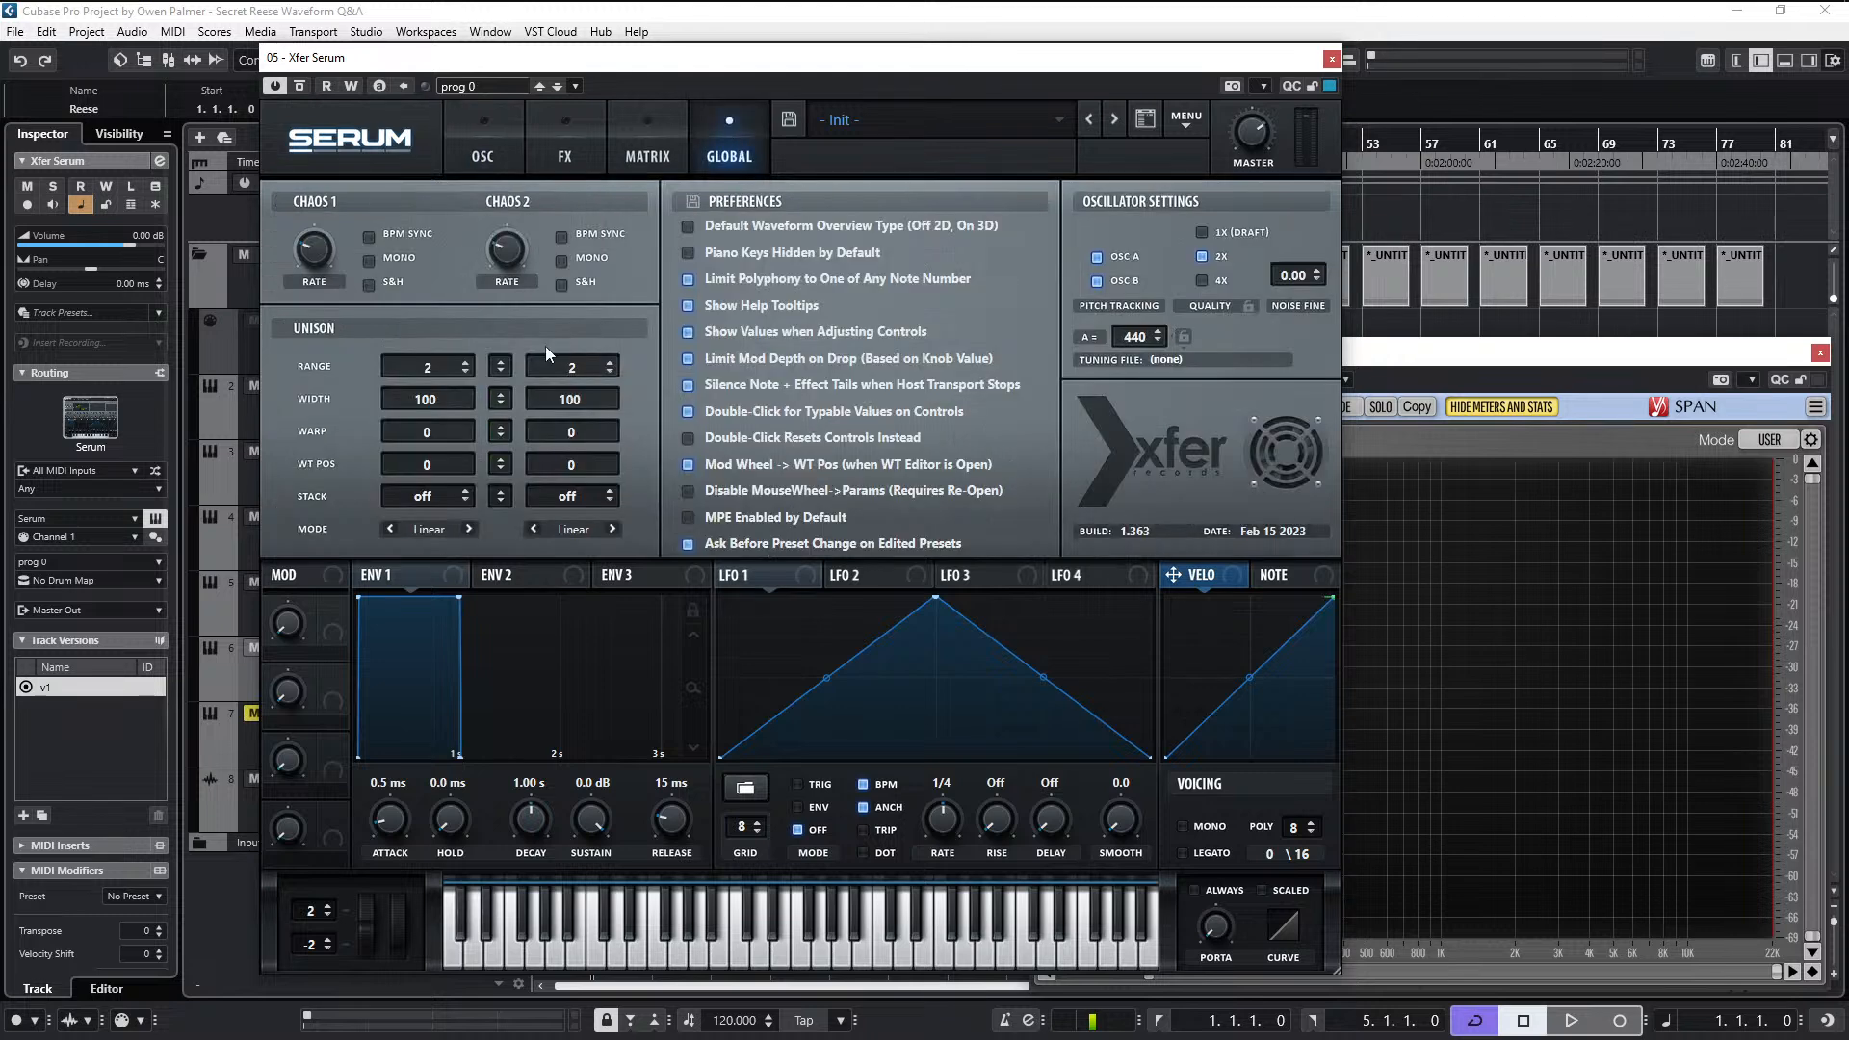
{"action": "left_click_drag", "start_coordinate": [422, 409], "coordinate": [377, 701]}
{"action": "left_click_drag", "start_coordinate": [587, 402], "coordinate": [541, 761]}
{"action": "left_click", "coordinate": [483, 152]}
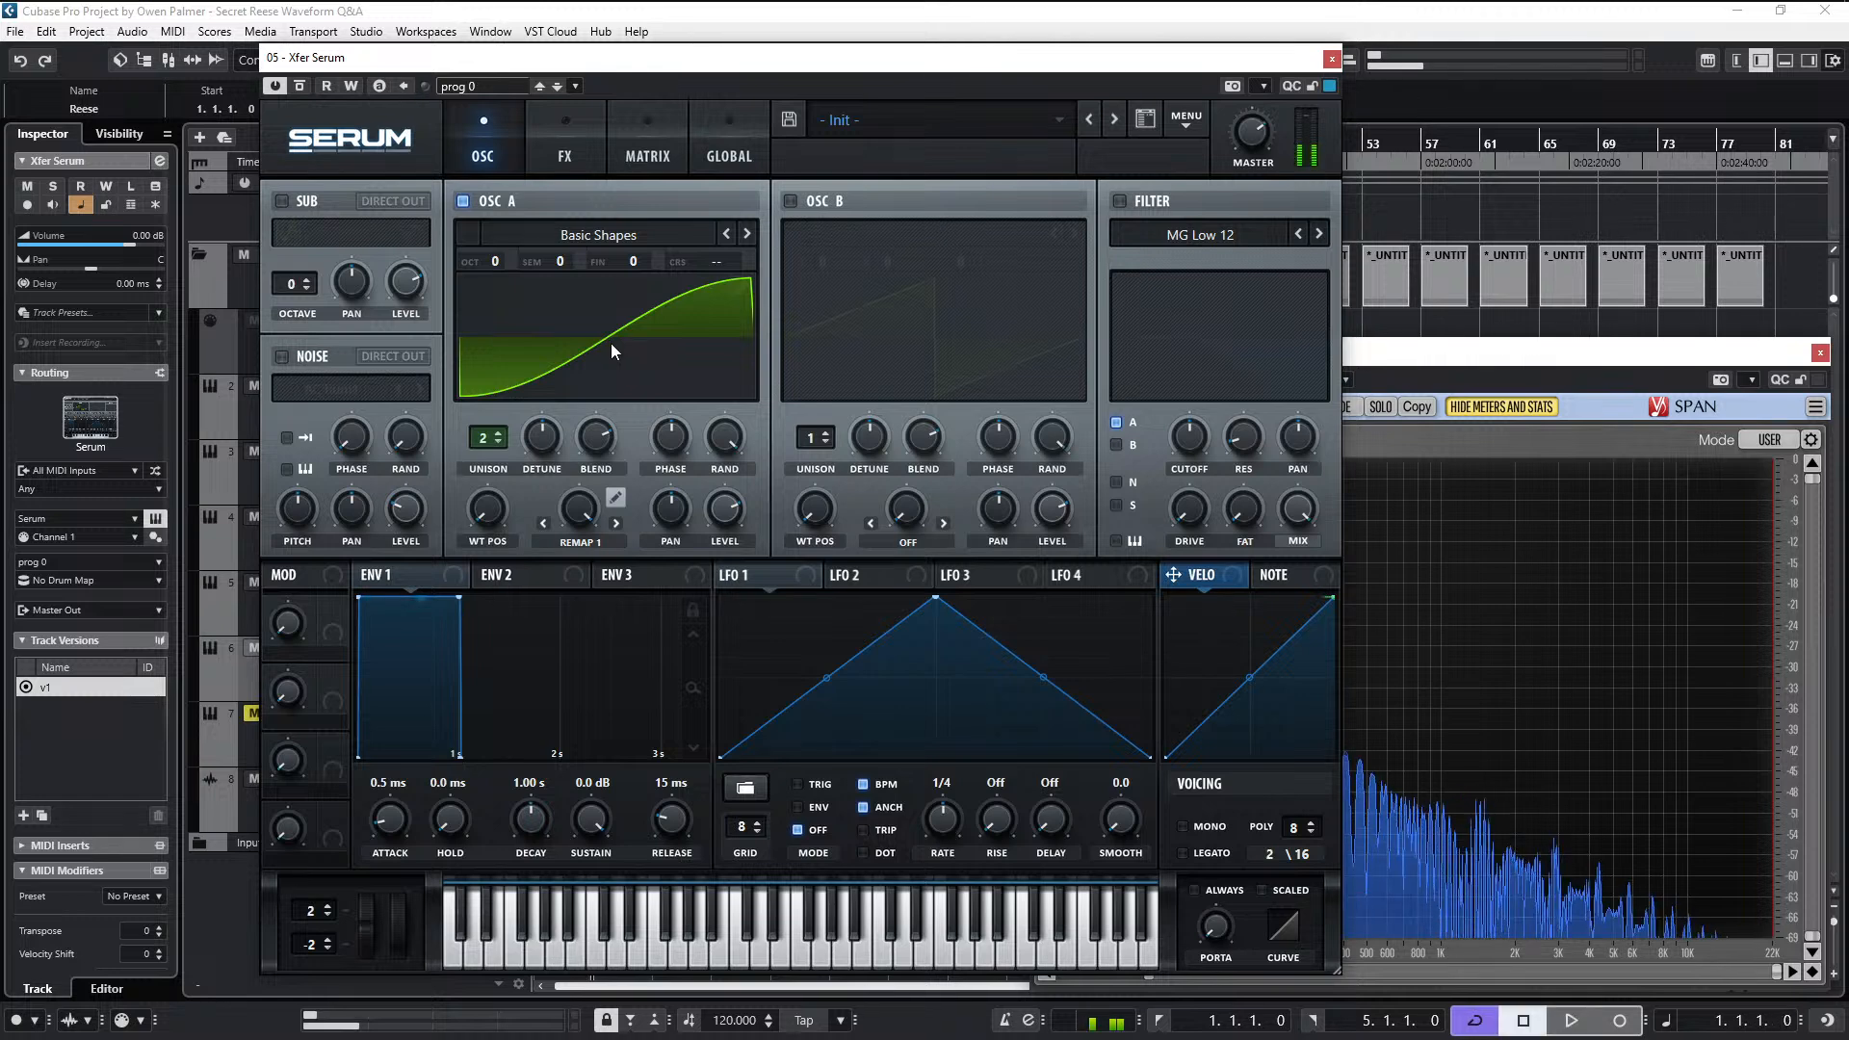
- Record-enable the Xfer Serum track for live playing, reposition the Serum window, and check oscillator A's random phase and detune
{"action": "left_click", "coordinate": [728, 932]}
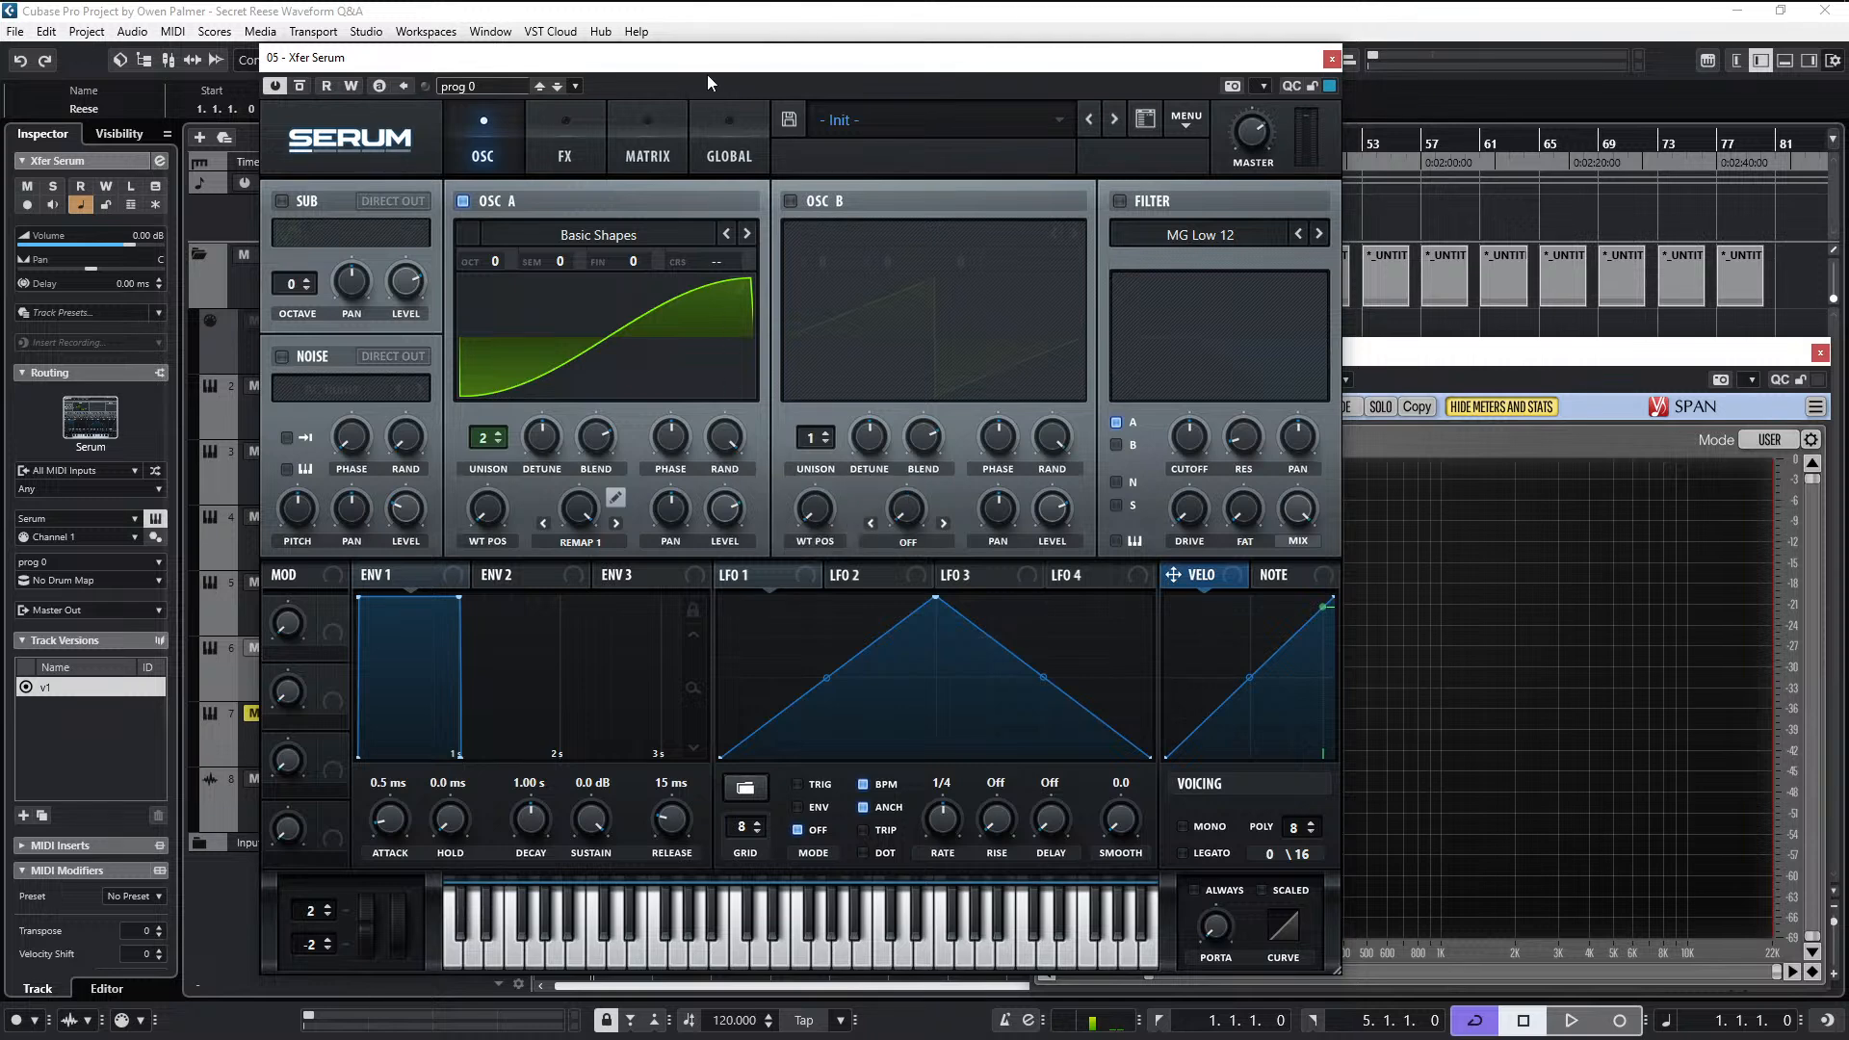
{"action": "left_click_drag", "start_coordinate": [707, 73], "coordinate": [831, 73]}
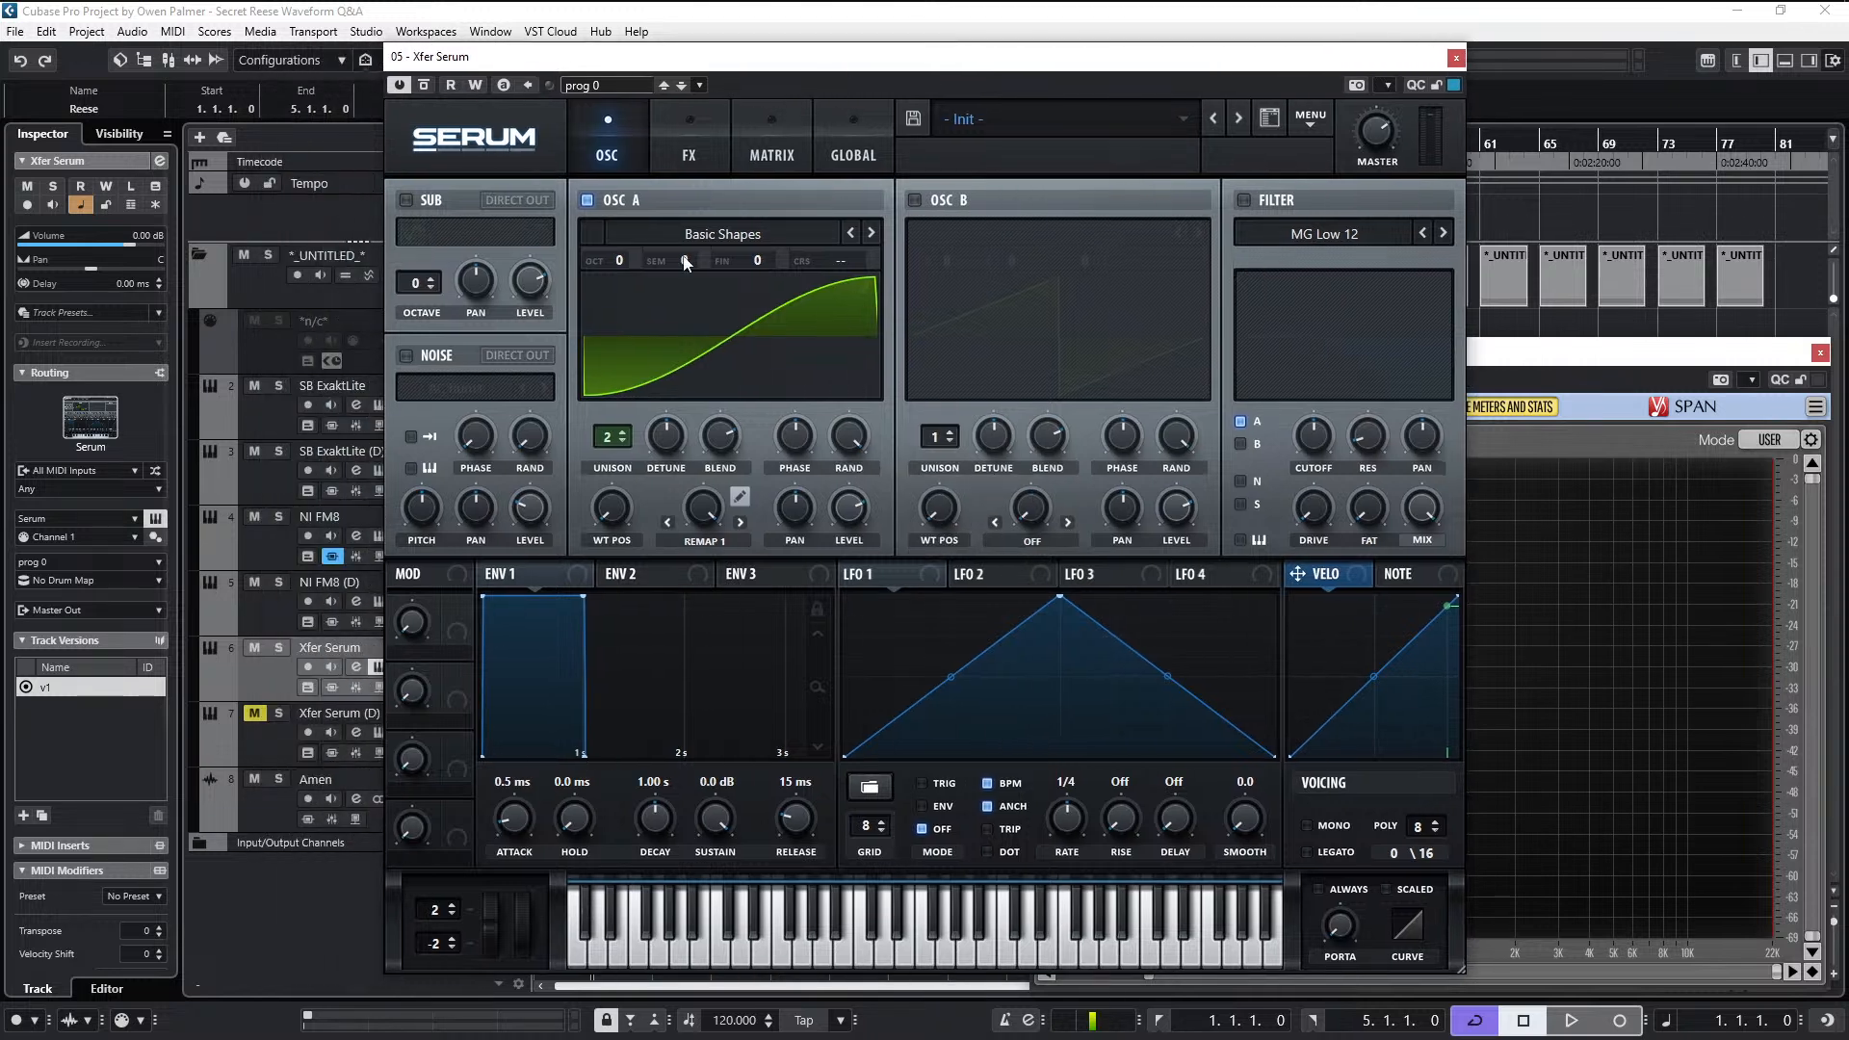
{"action": "left_click", "coordinate": [307, 667]}
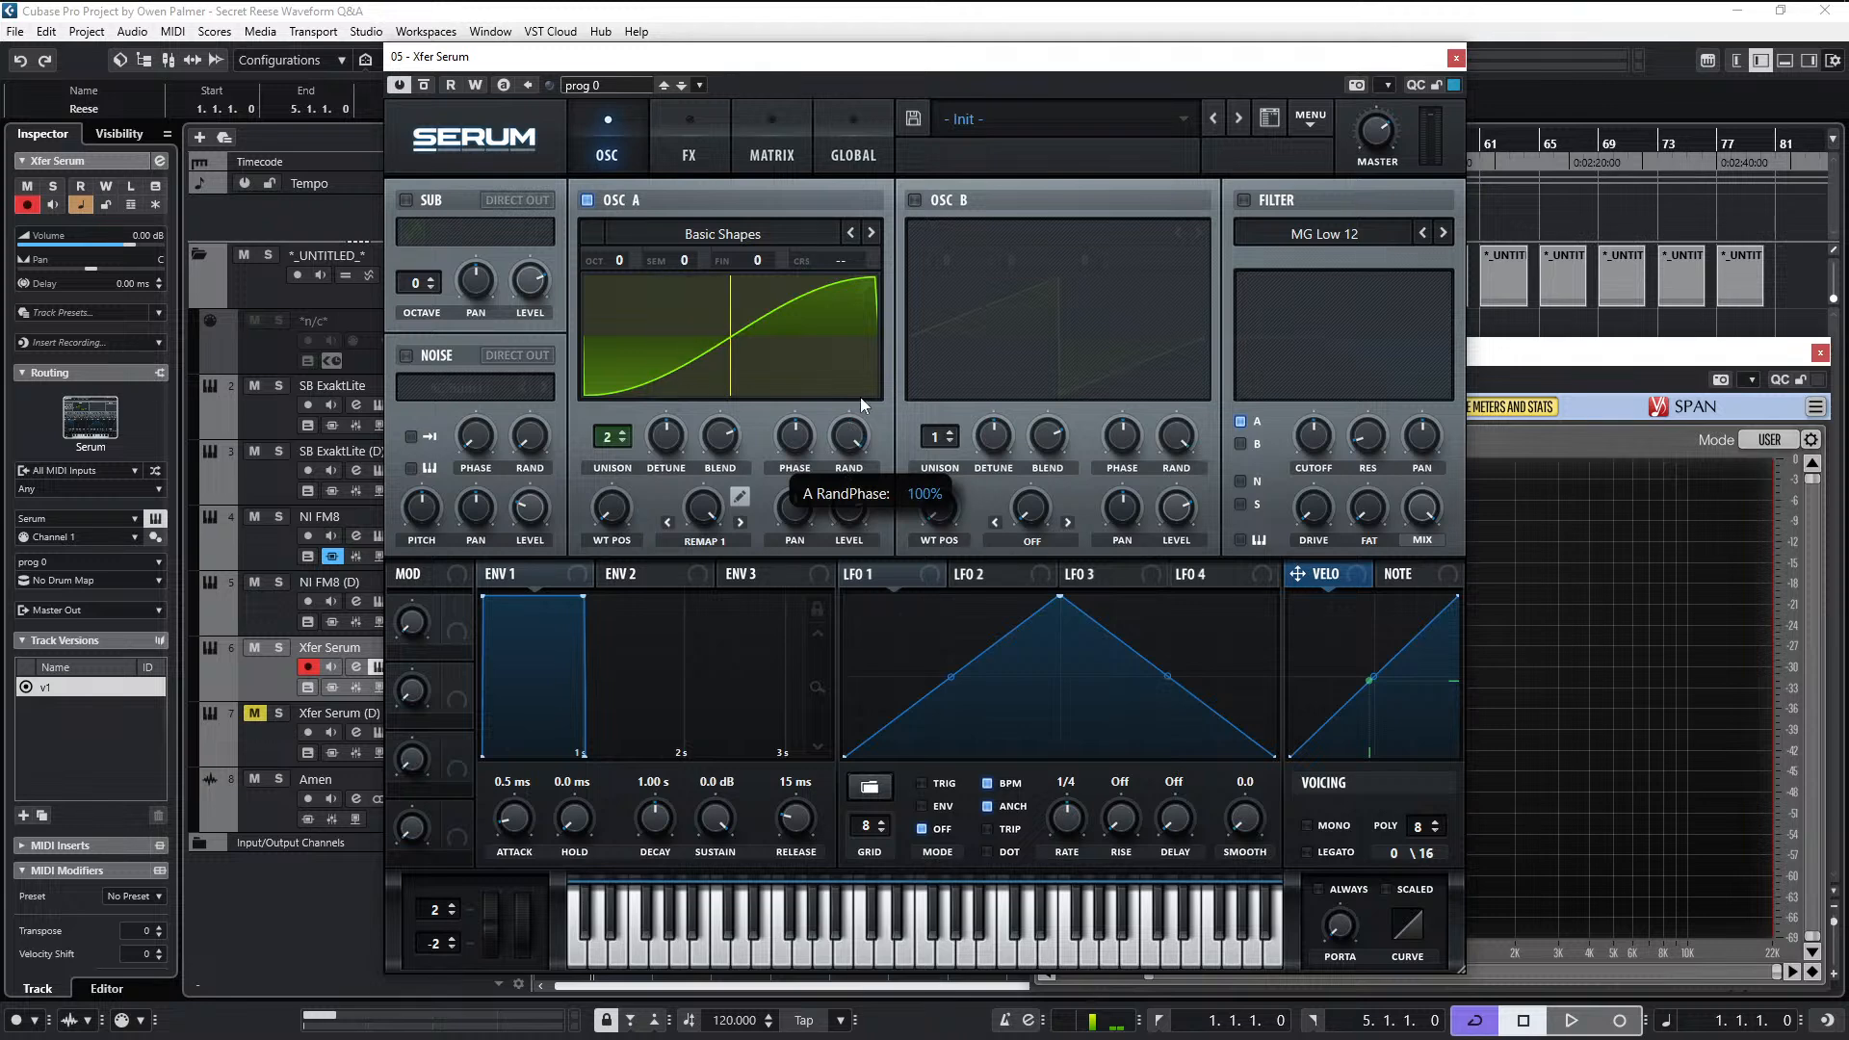
{"action": "left_click", "coordinate": [848, 435]}
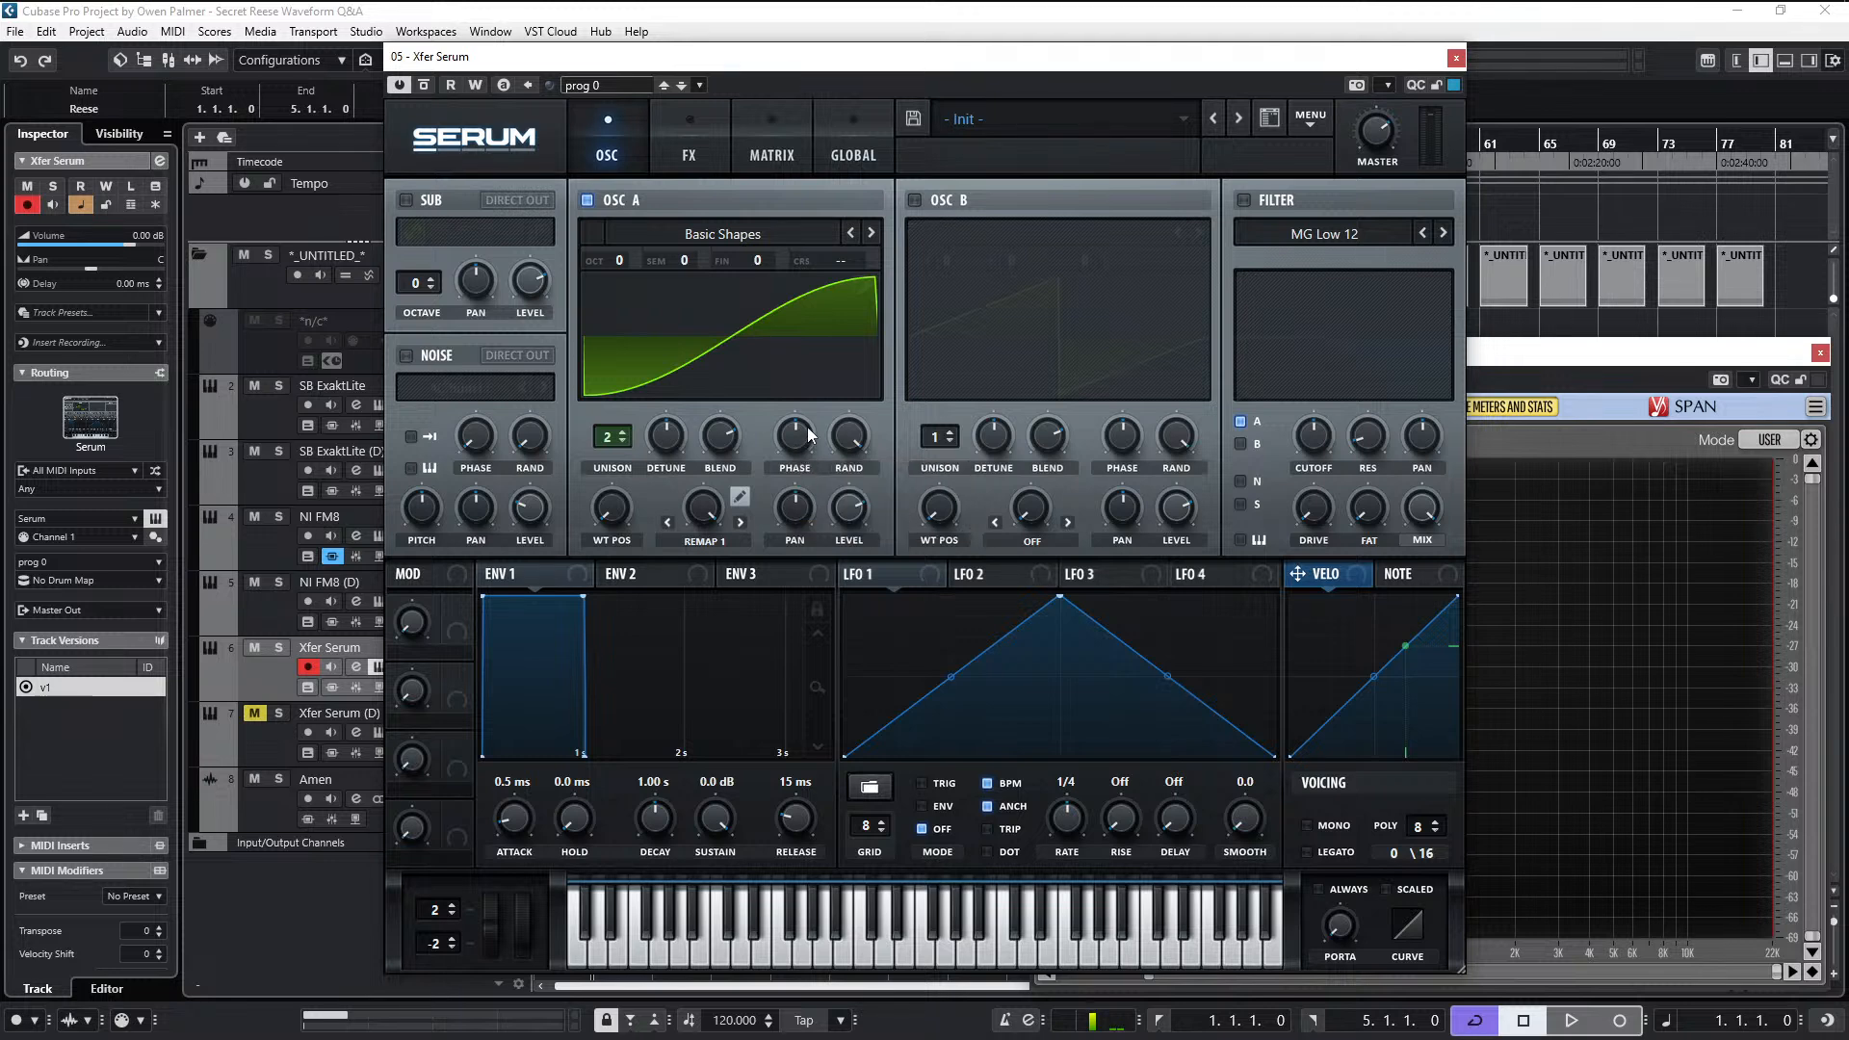
{"action": "left_click_drag", "start_coordinate": [977, 73], "coordinate": [866, 97]}
{"action": "mouse_move", "coordinate": [562, 487]}
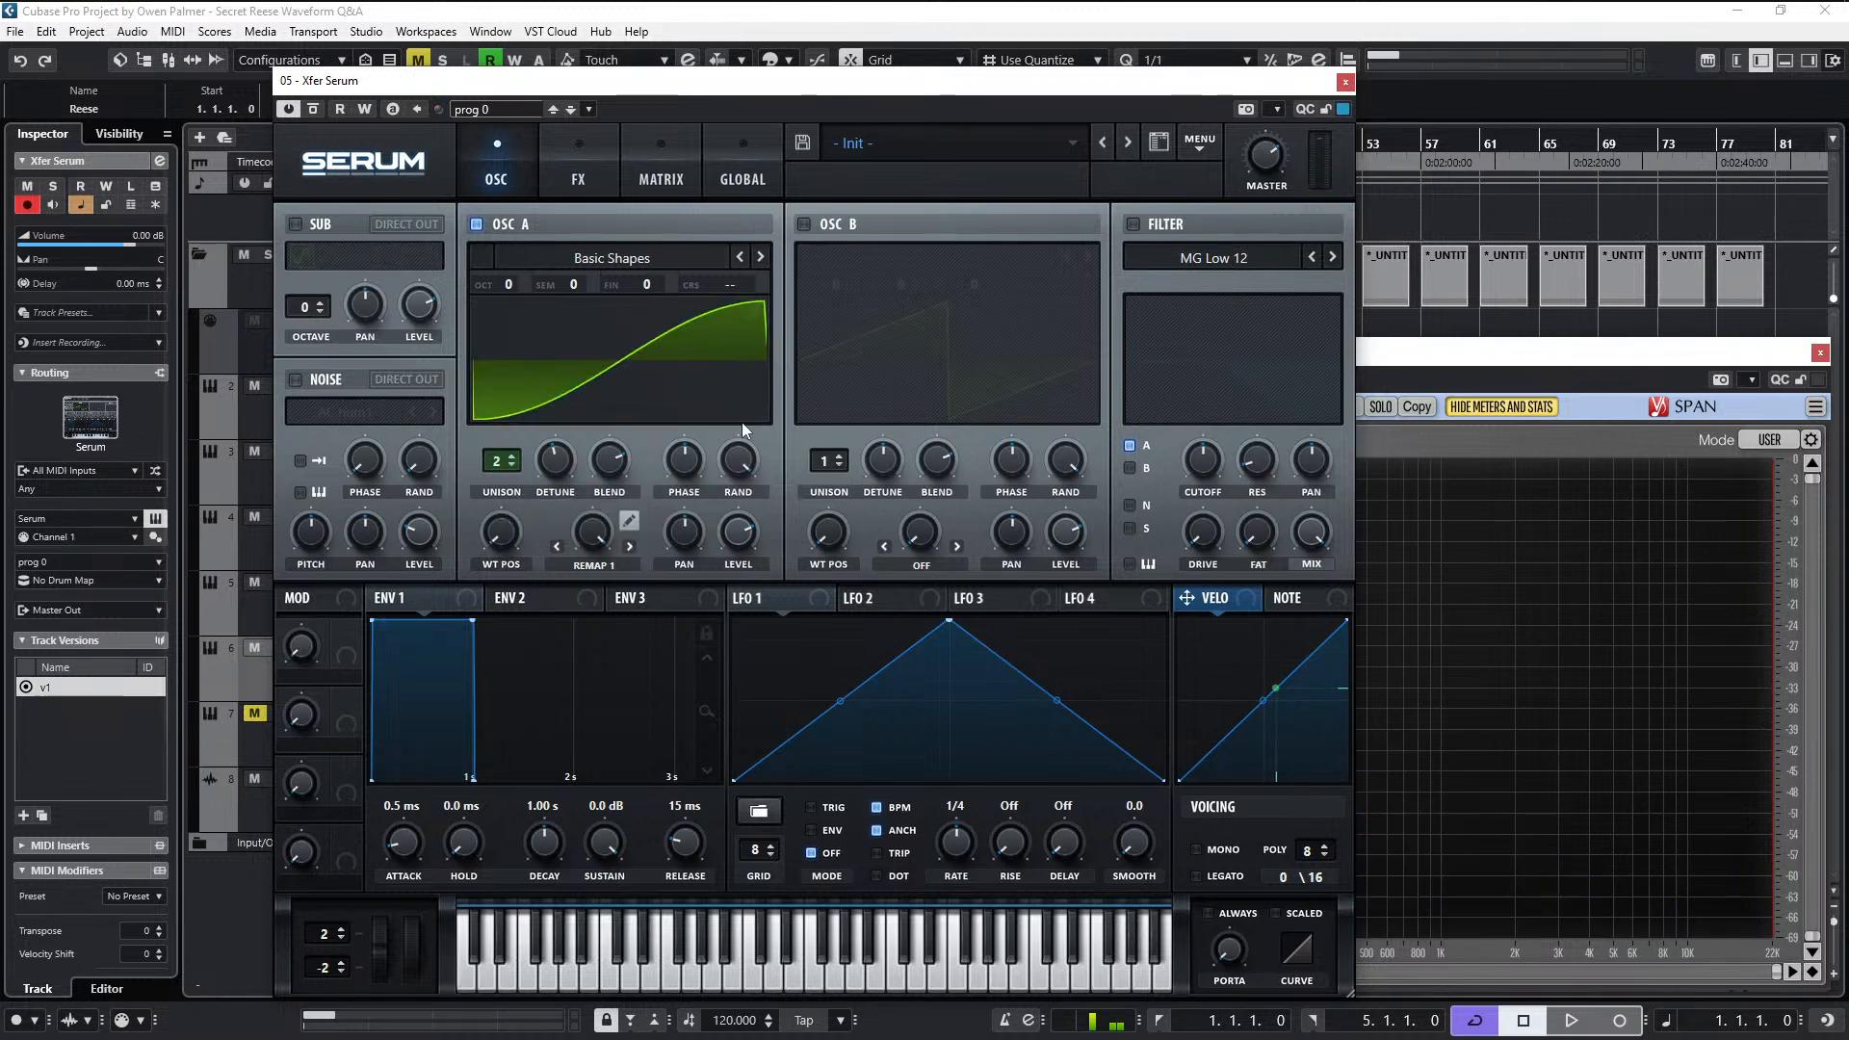
{"action": "double_click", "coordinate": [564, 454]}
- Enable Serum's filter and set its type to MG Low 24
{"action": "left_click", "coordinate": [1133, 224]}
{"action": "left_click", "coordinate": [1248, 254]}
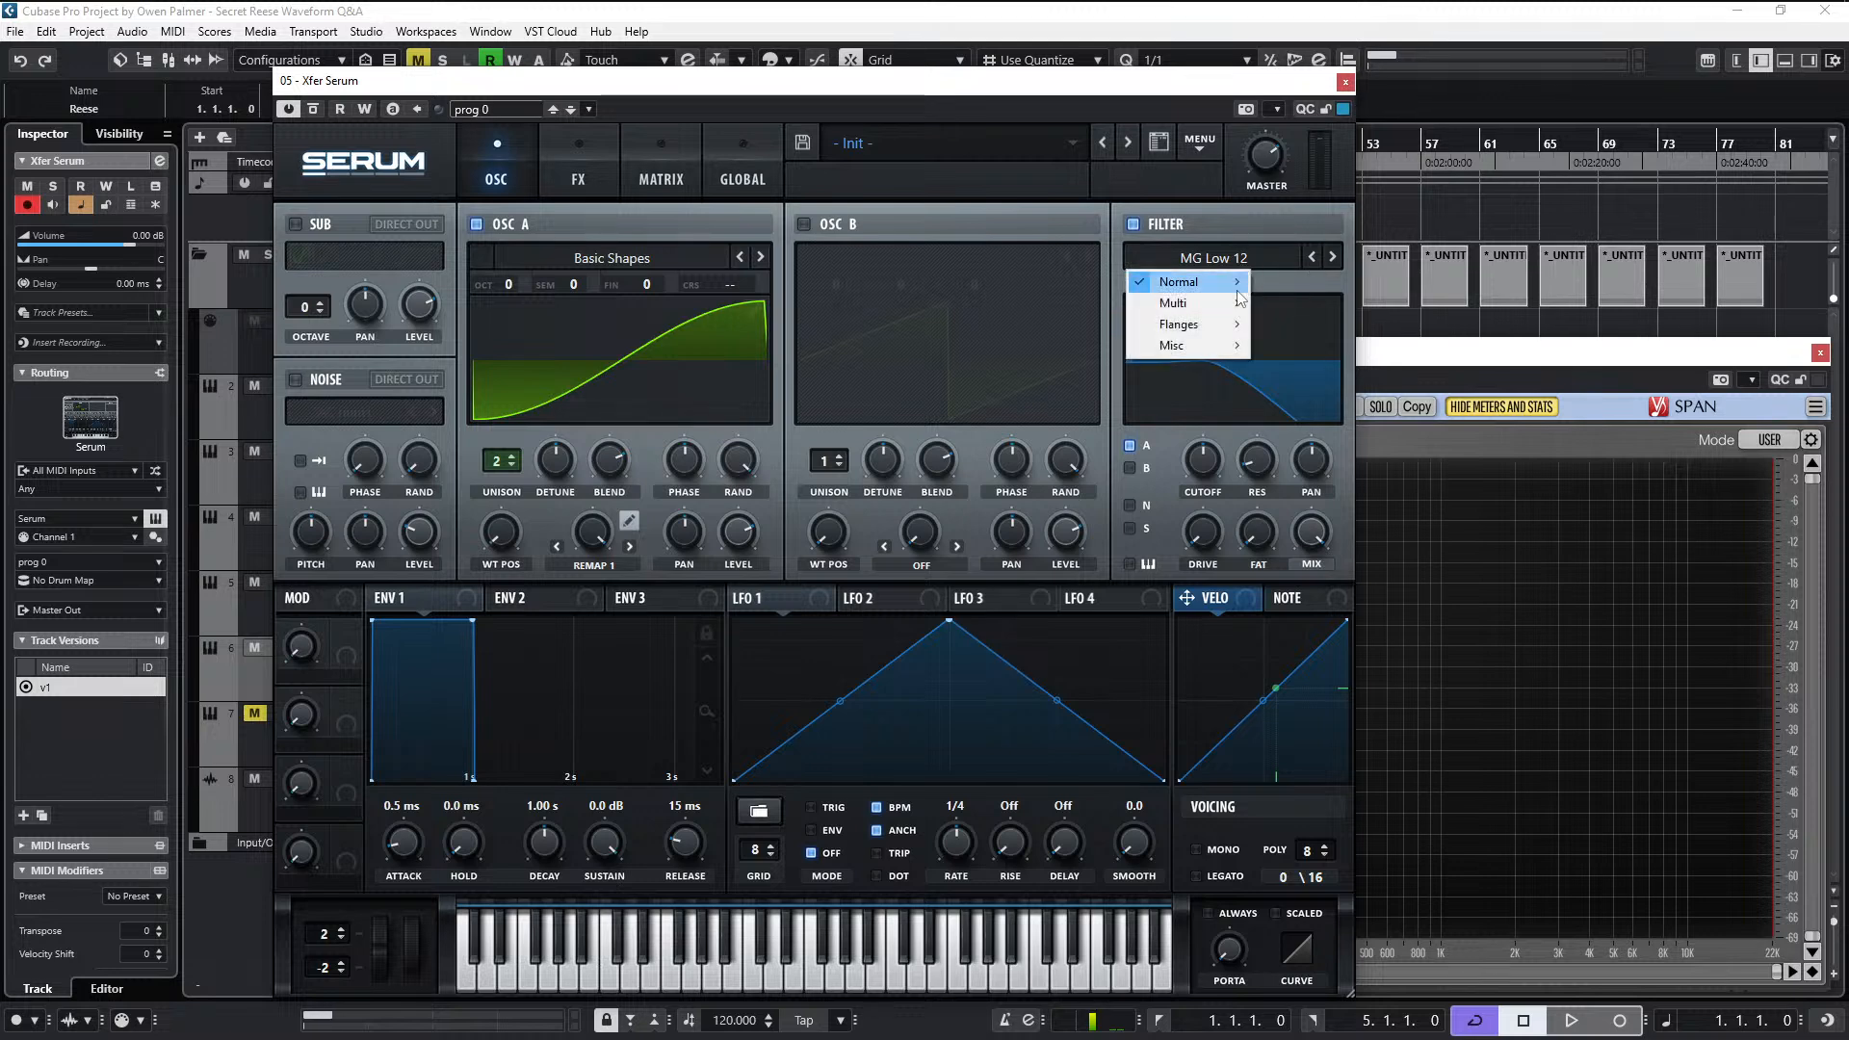
{"action": "mouse_move", "coordinate": [1175, 280]}
{"action": "left_click", "coordinate": [1292, 349]}
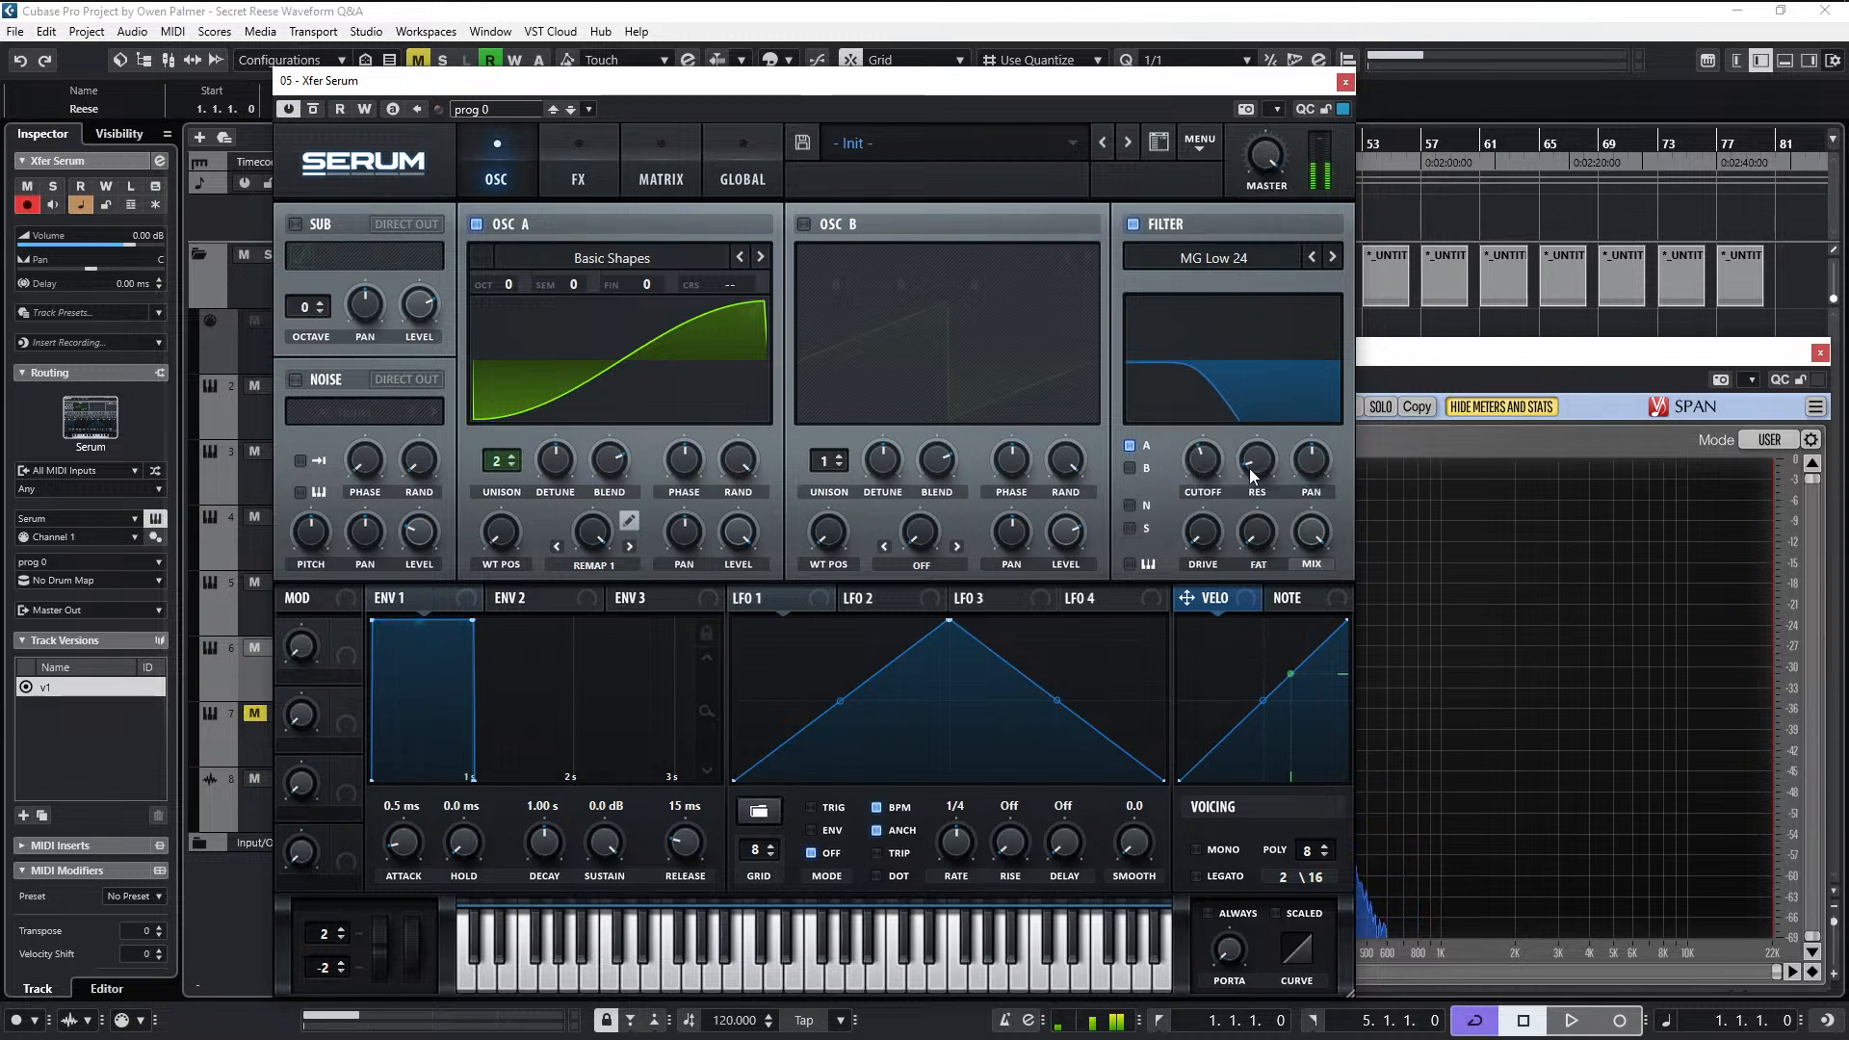
- Turn on filter key tracking, lower the cutoff to 534 Hz, and nudge it up slightly while playing notes
{"action": "mouse_move", "coordinate": [1205, 458]}
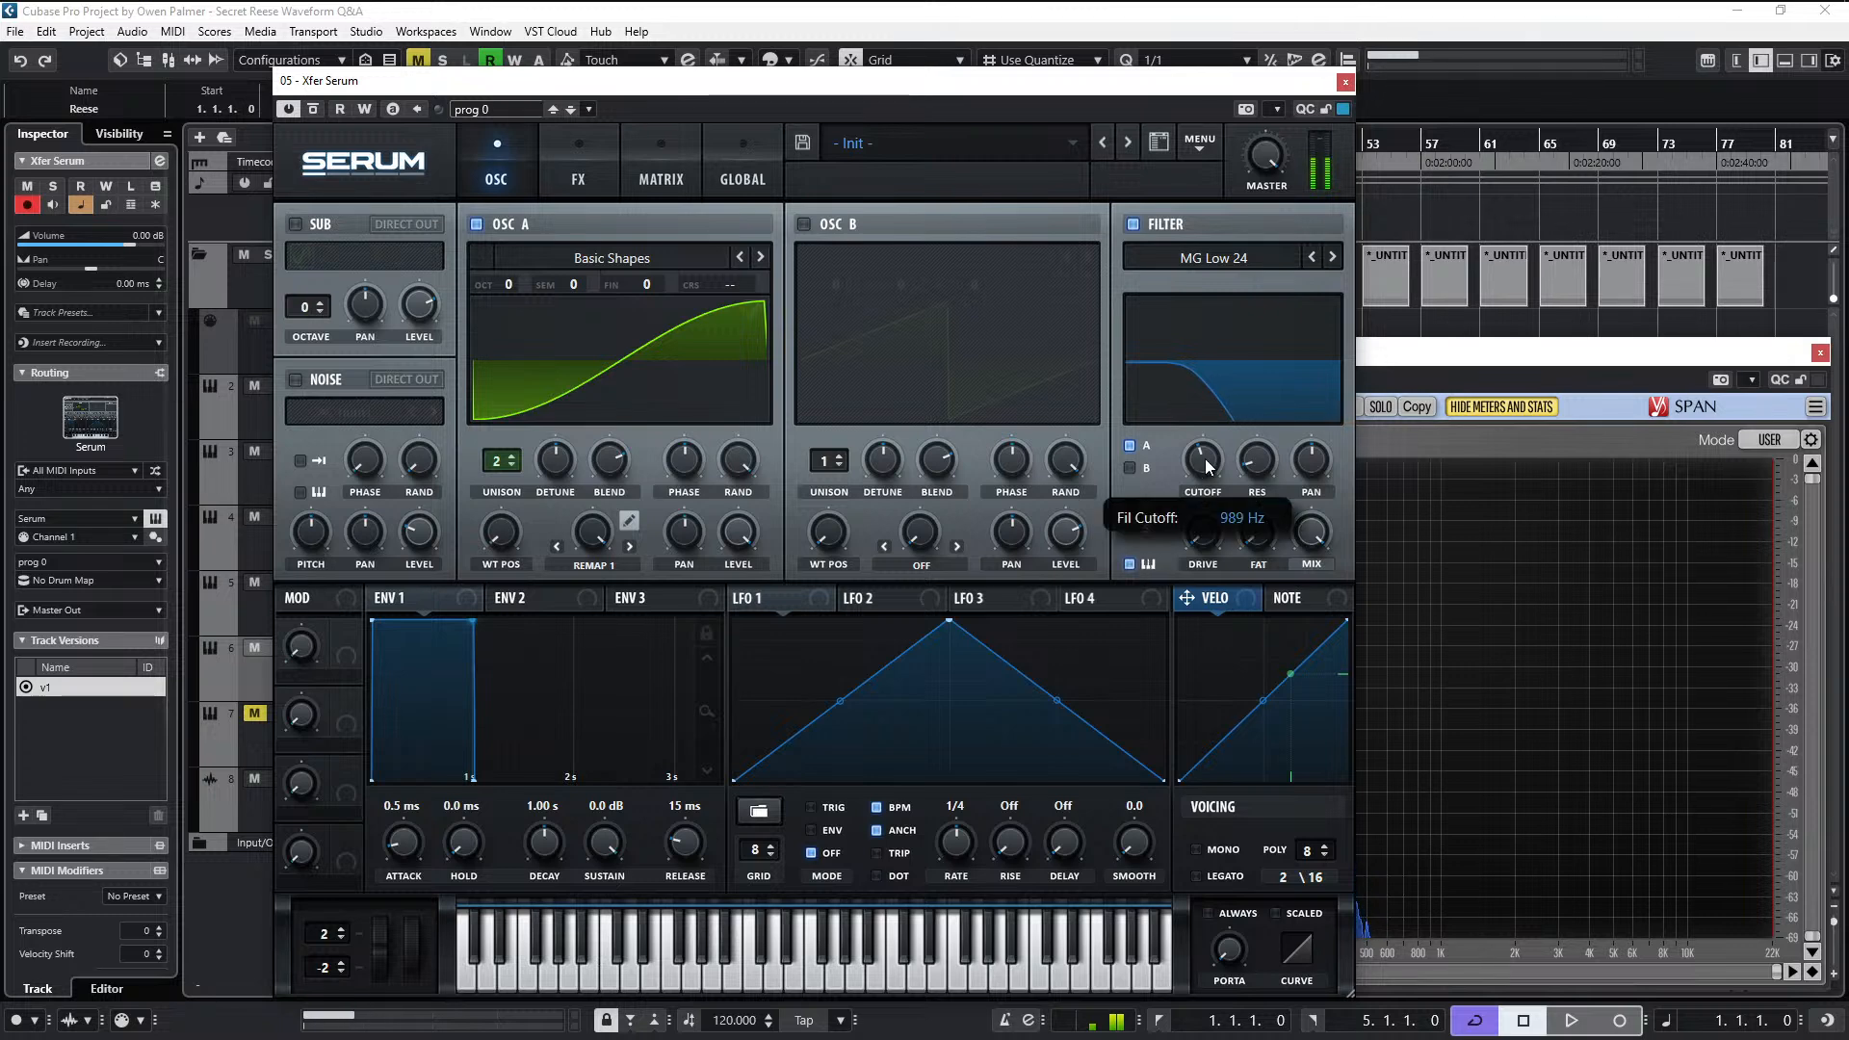
{"action": "left_click_drag", "start_coordinate": [1205, 459], "coordinate": [1204, 472]}
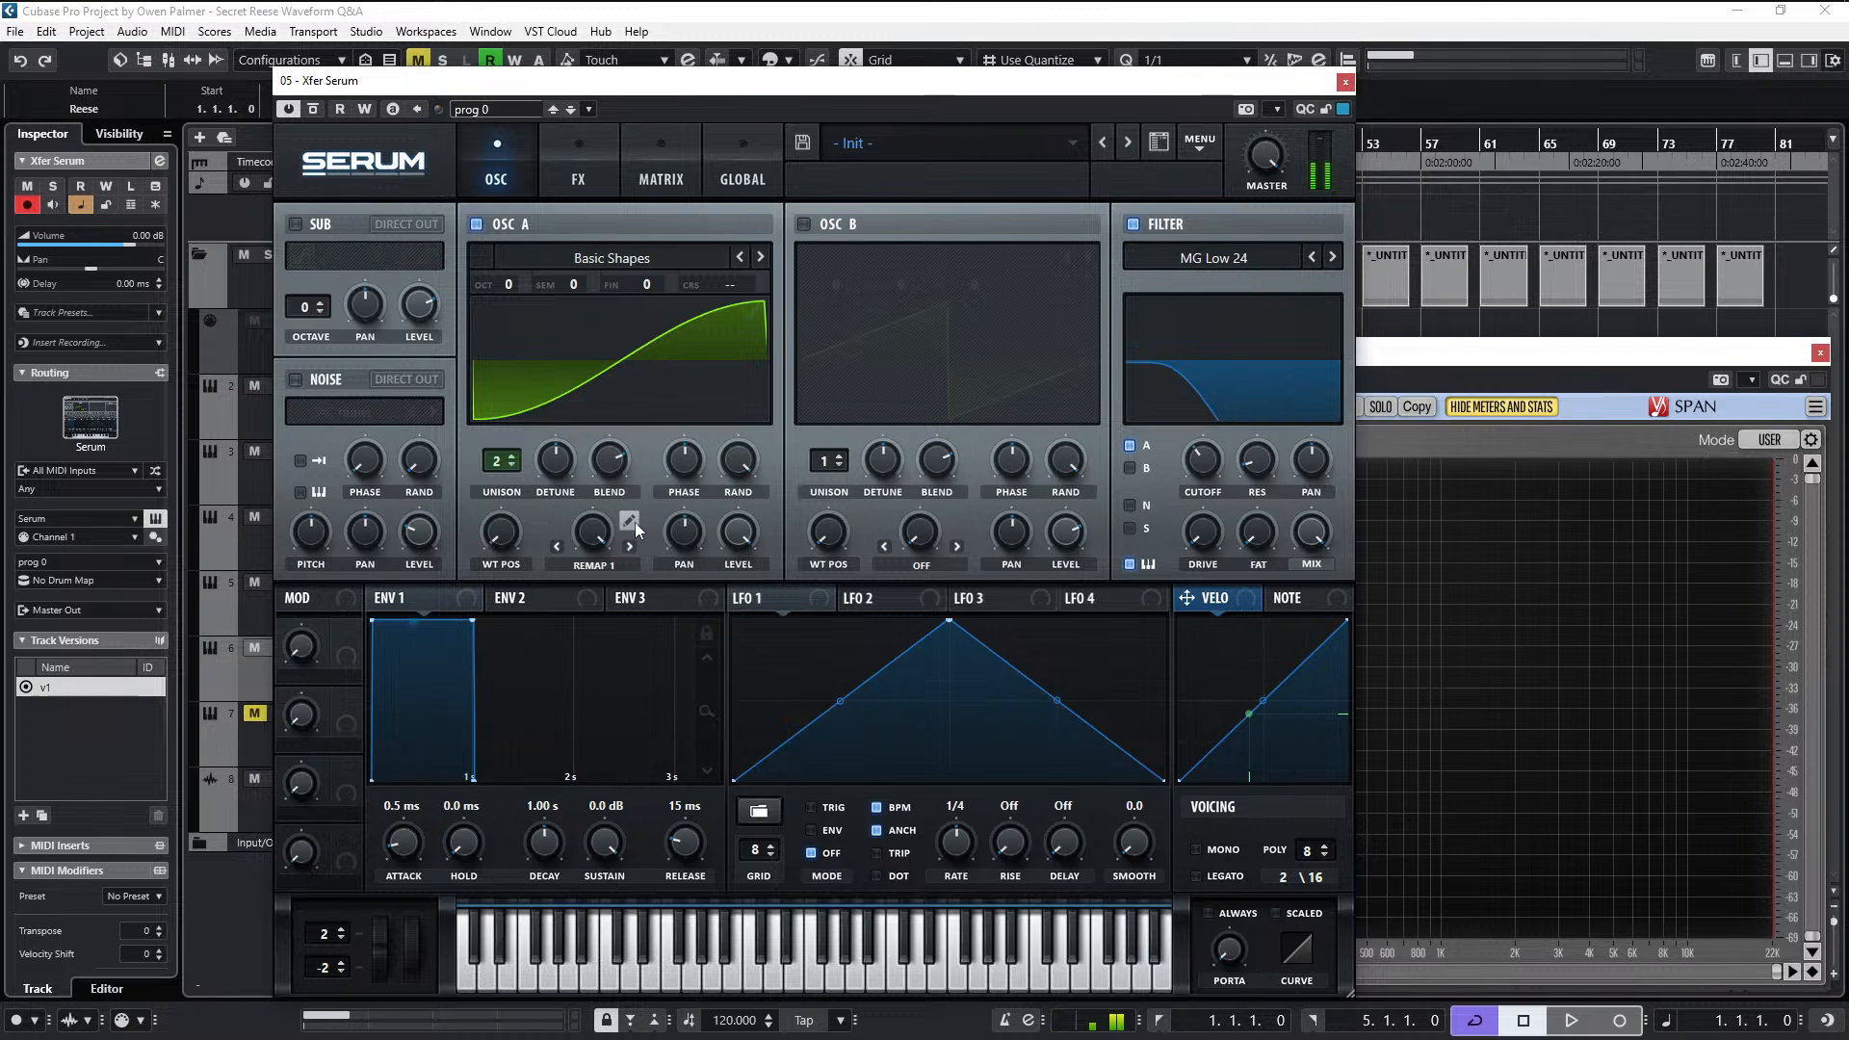
{"action": "mouse_move", "coordinate": [1197, 488]}
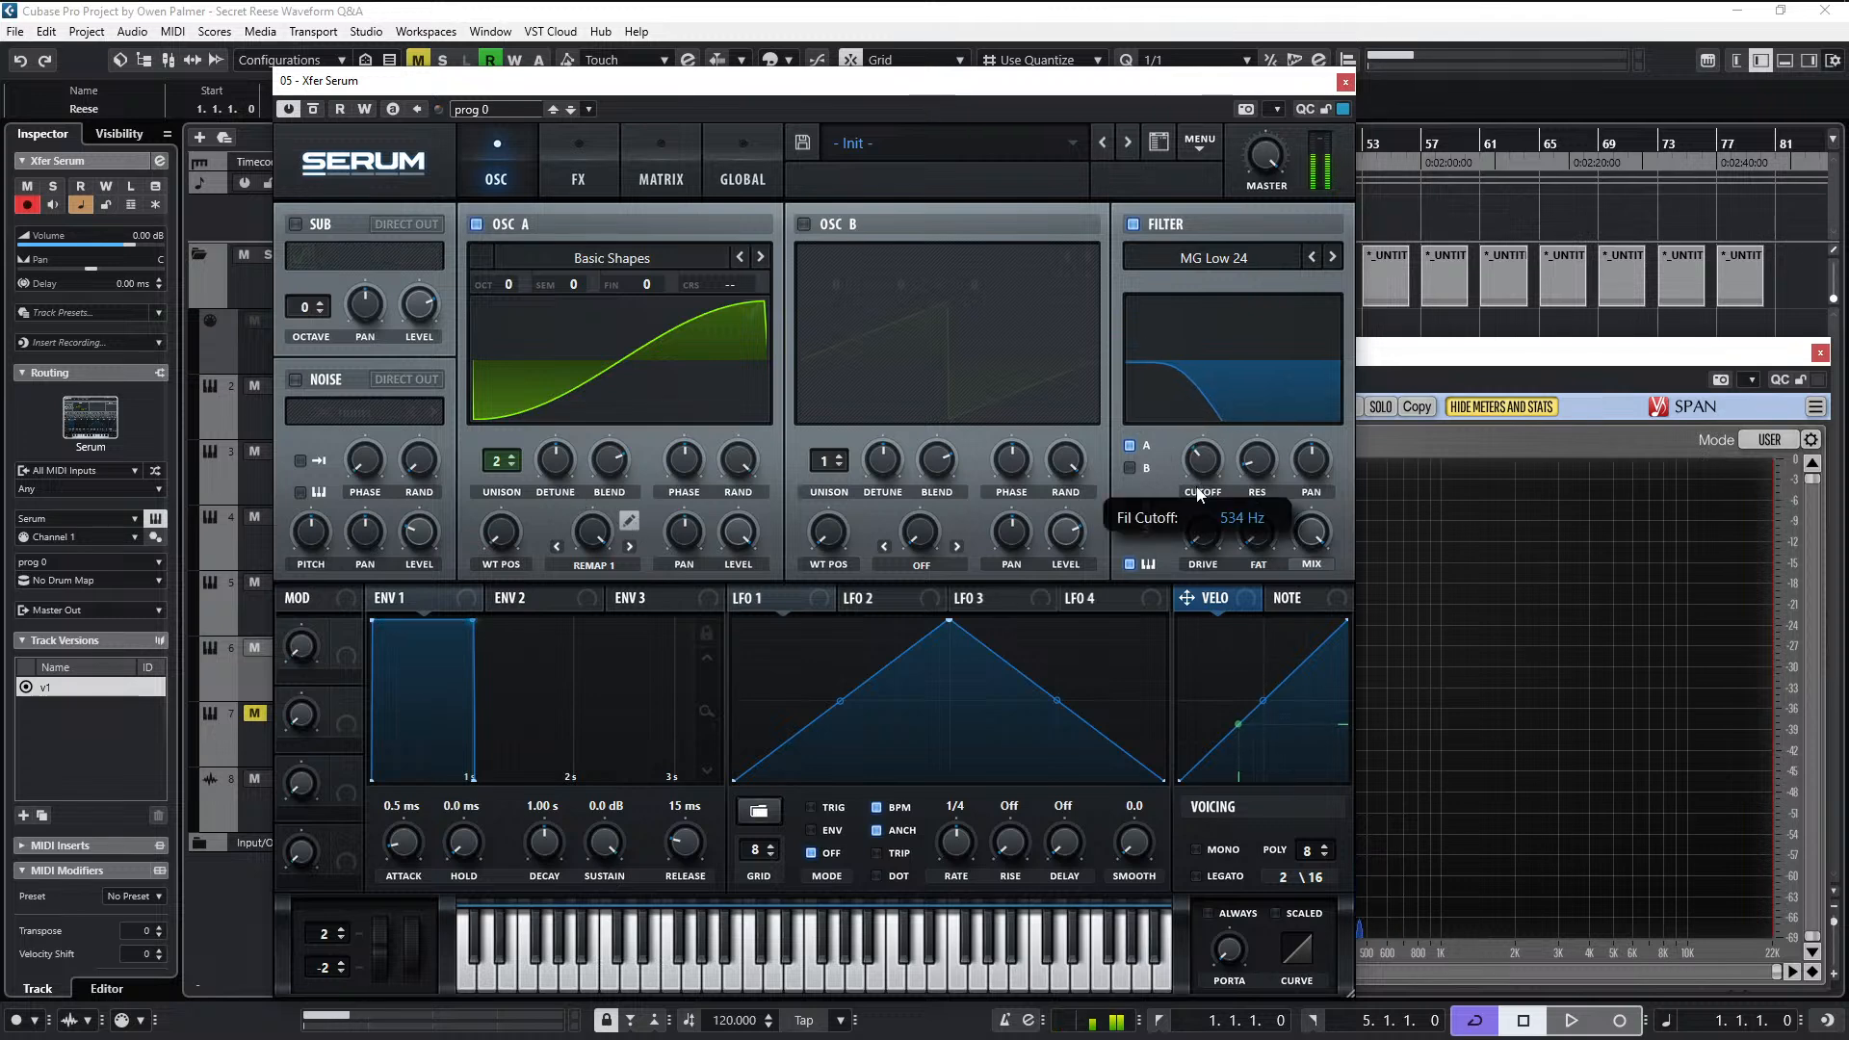
{"action": "left_click_drag", "start_coordinate": [1196, 486], "coordinate": [1196, 482]}
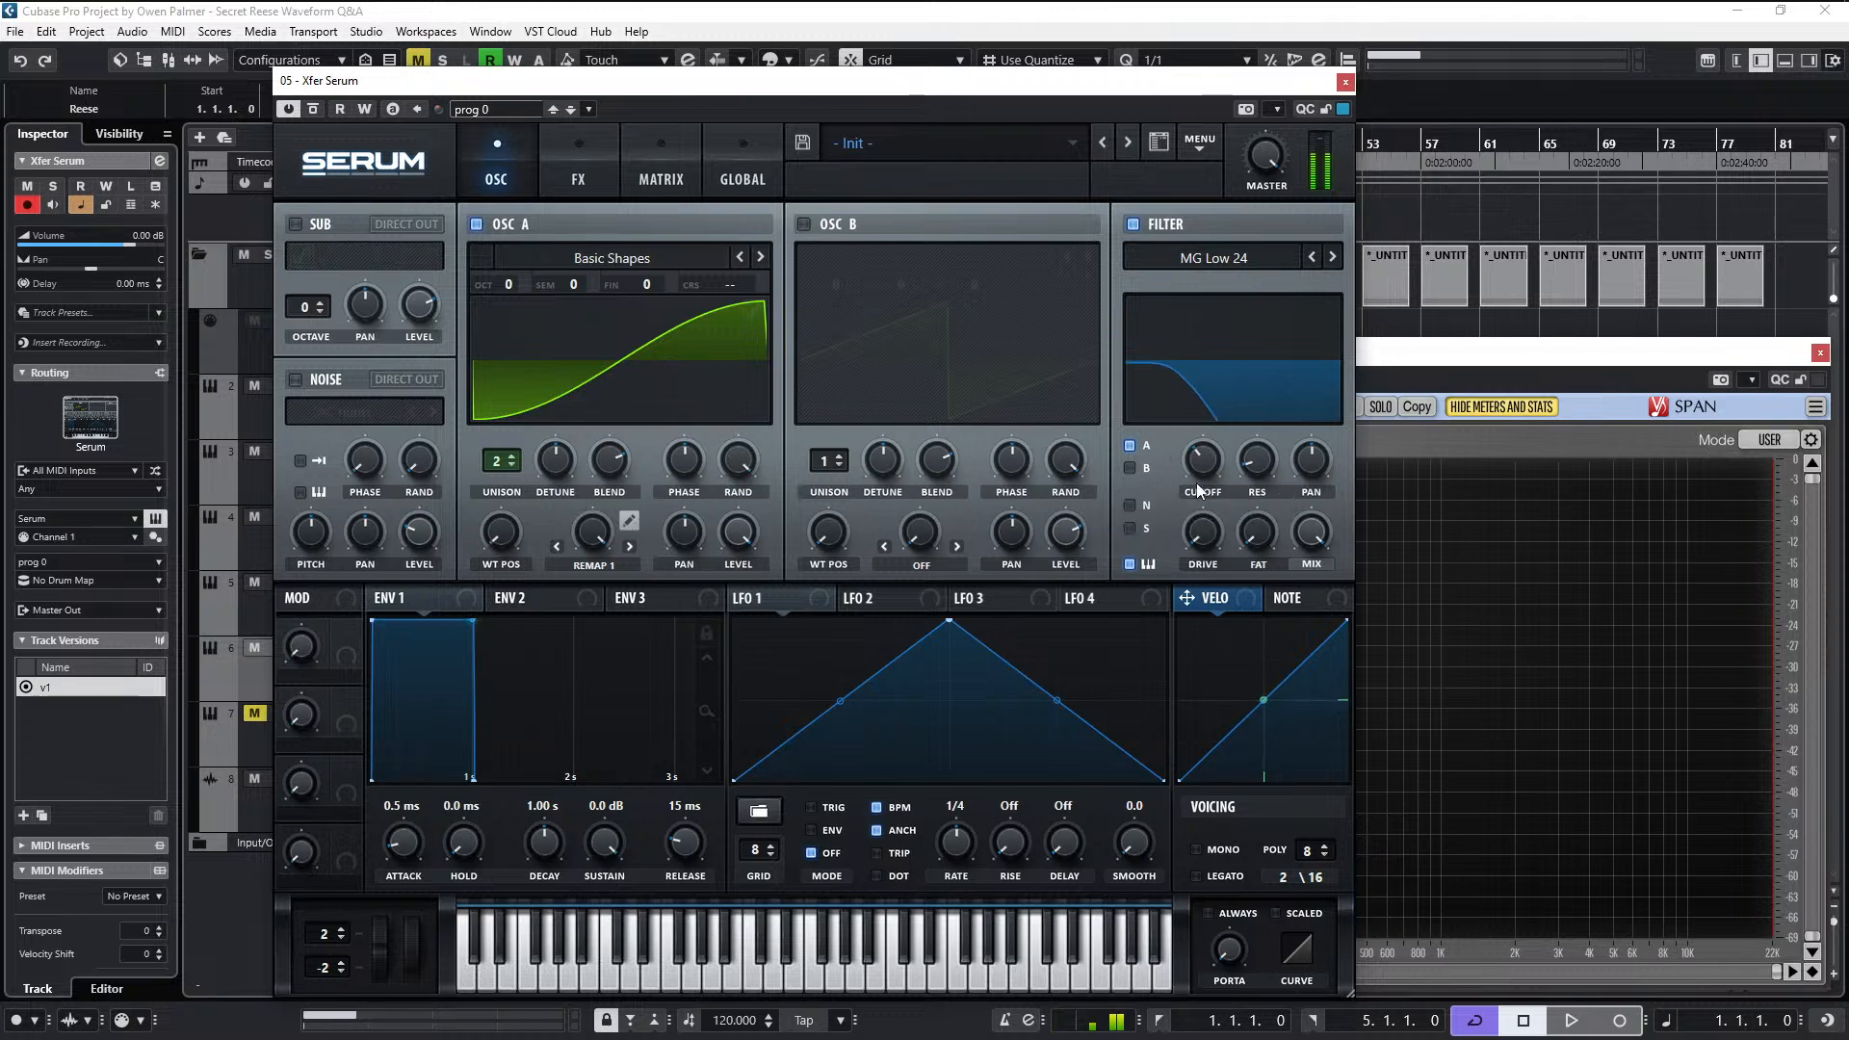
- Examine oscillator A's wavetable in the table editor and its Remap 1 curve, closing each editor after viewing
{"action": "left_click", "coordinate": [754, 314]}
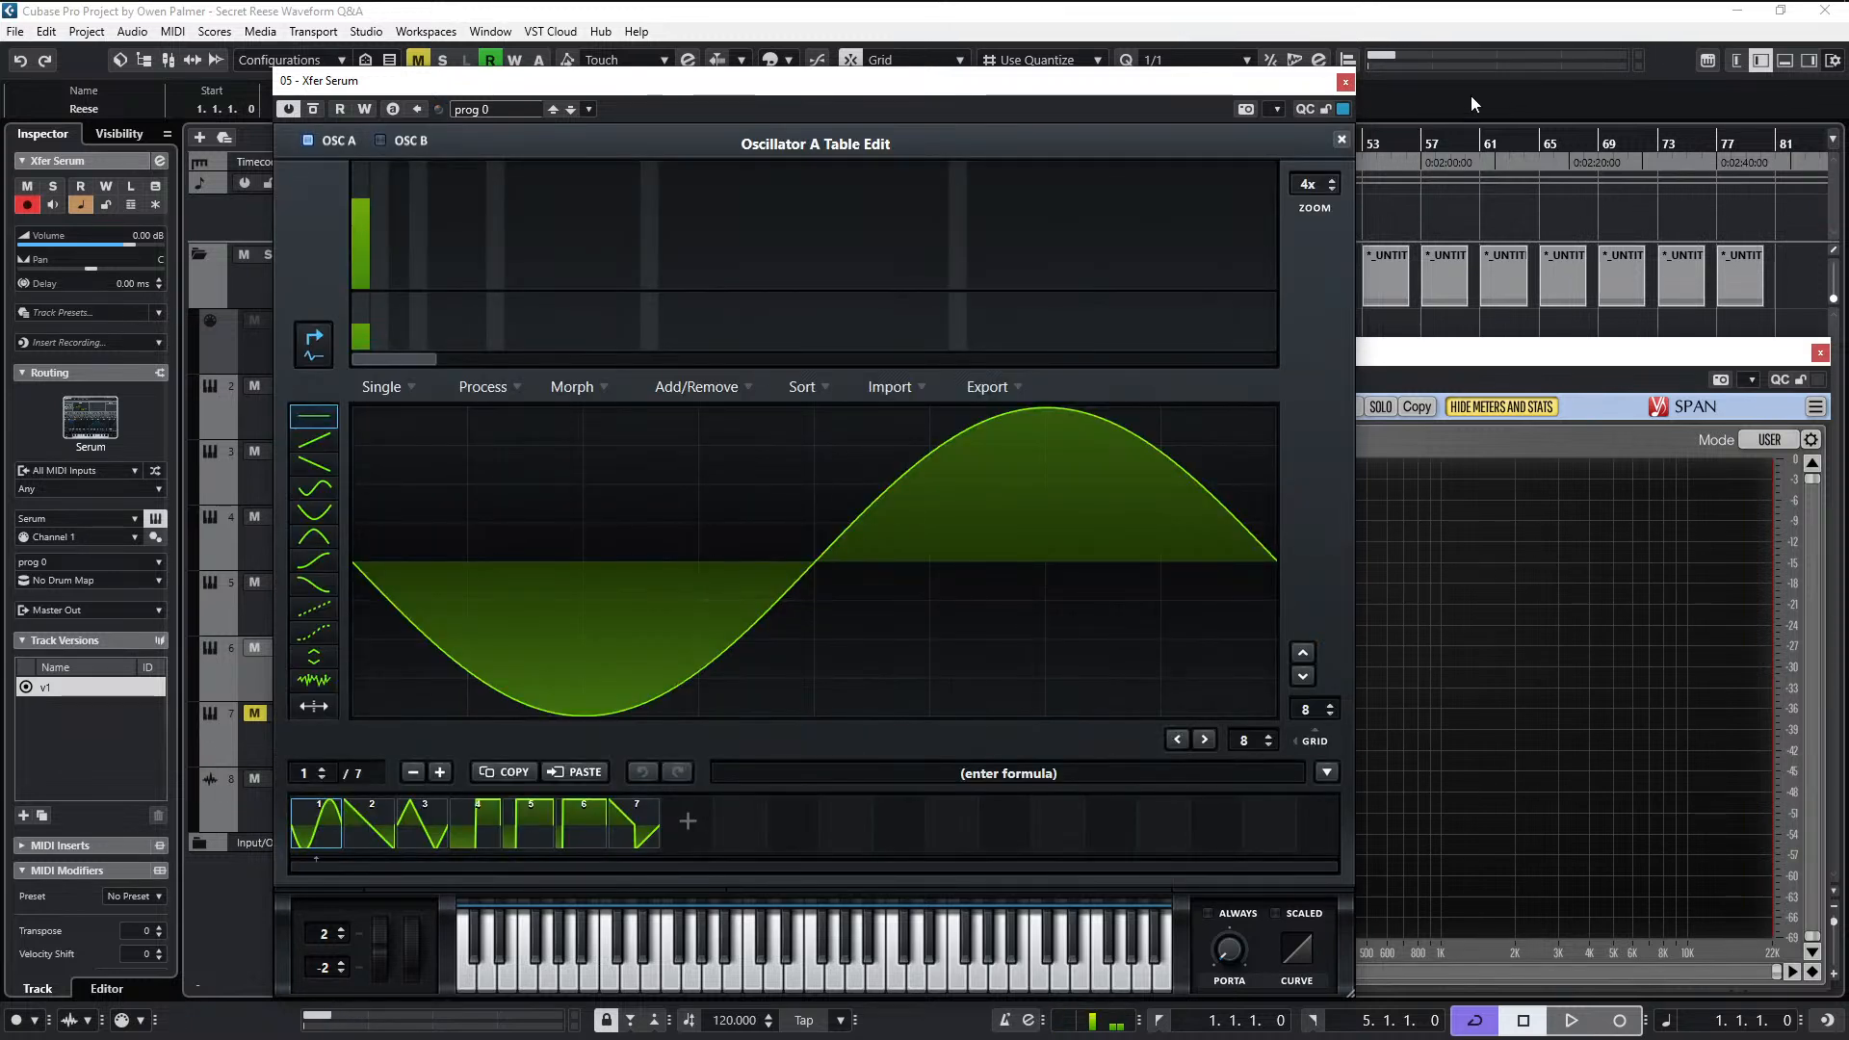
{"action": "left_click", "coordinate": [1339, 140]}
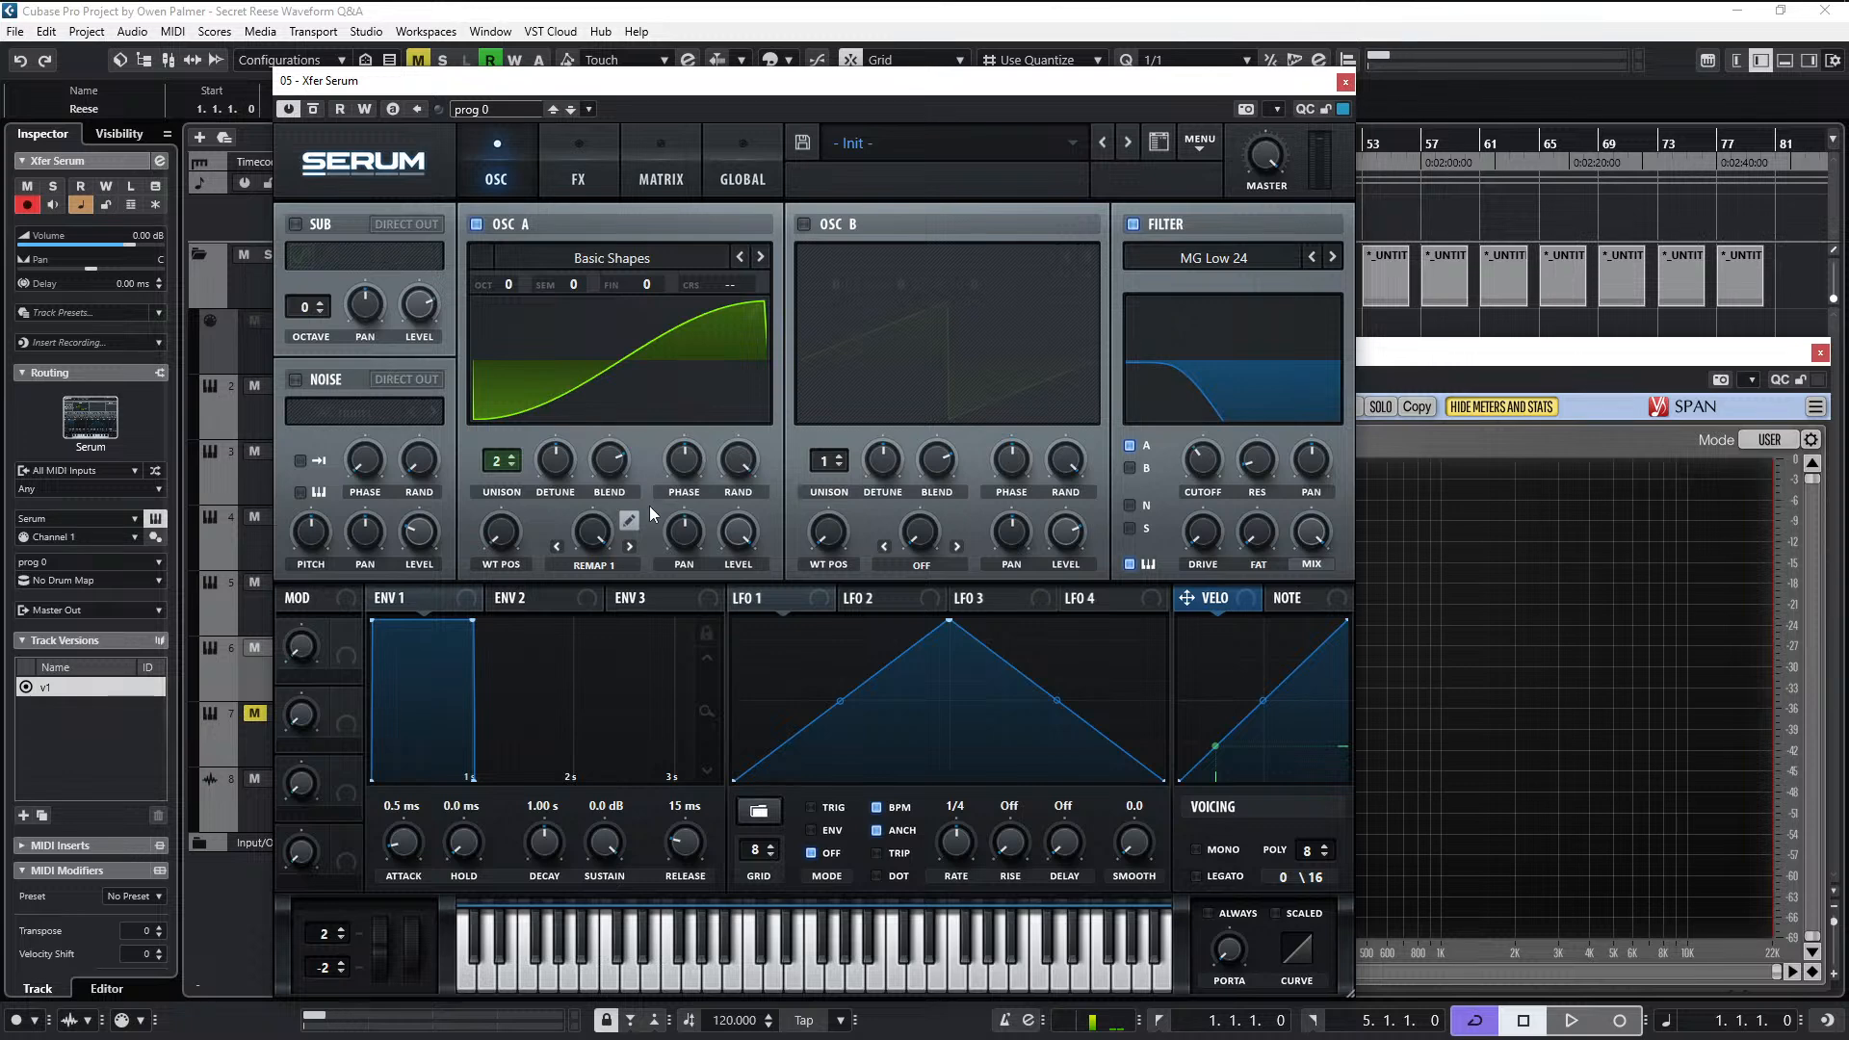
{"action": "left_click", "coordinate": [629, 522]}
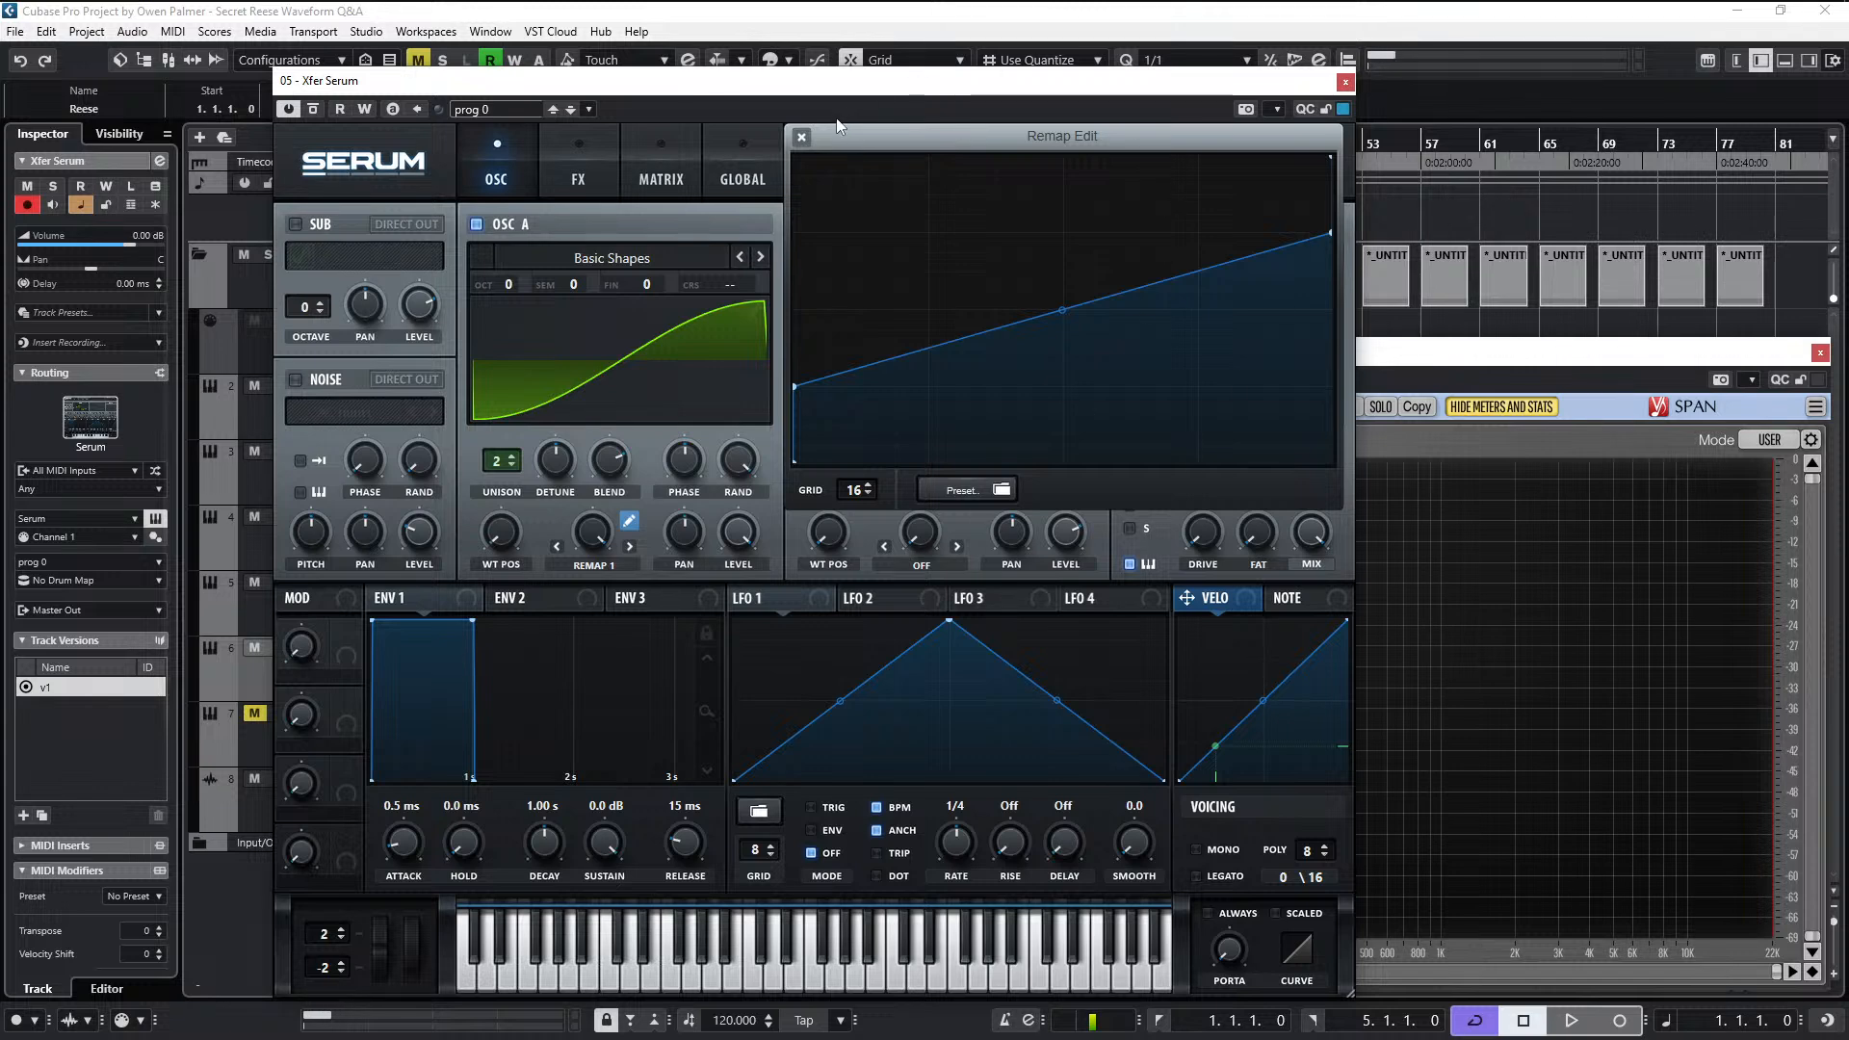
{"action": "left_click", "coordinate": [806, 137]}
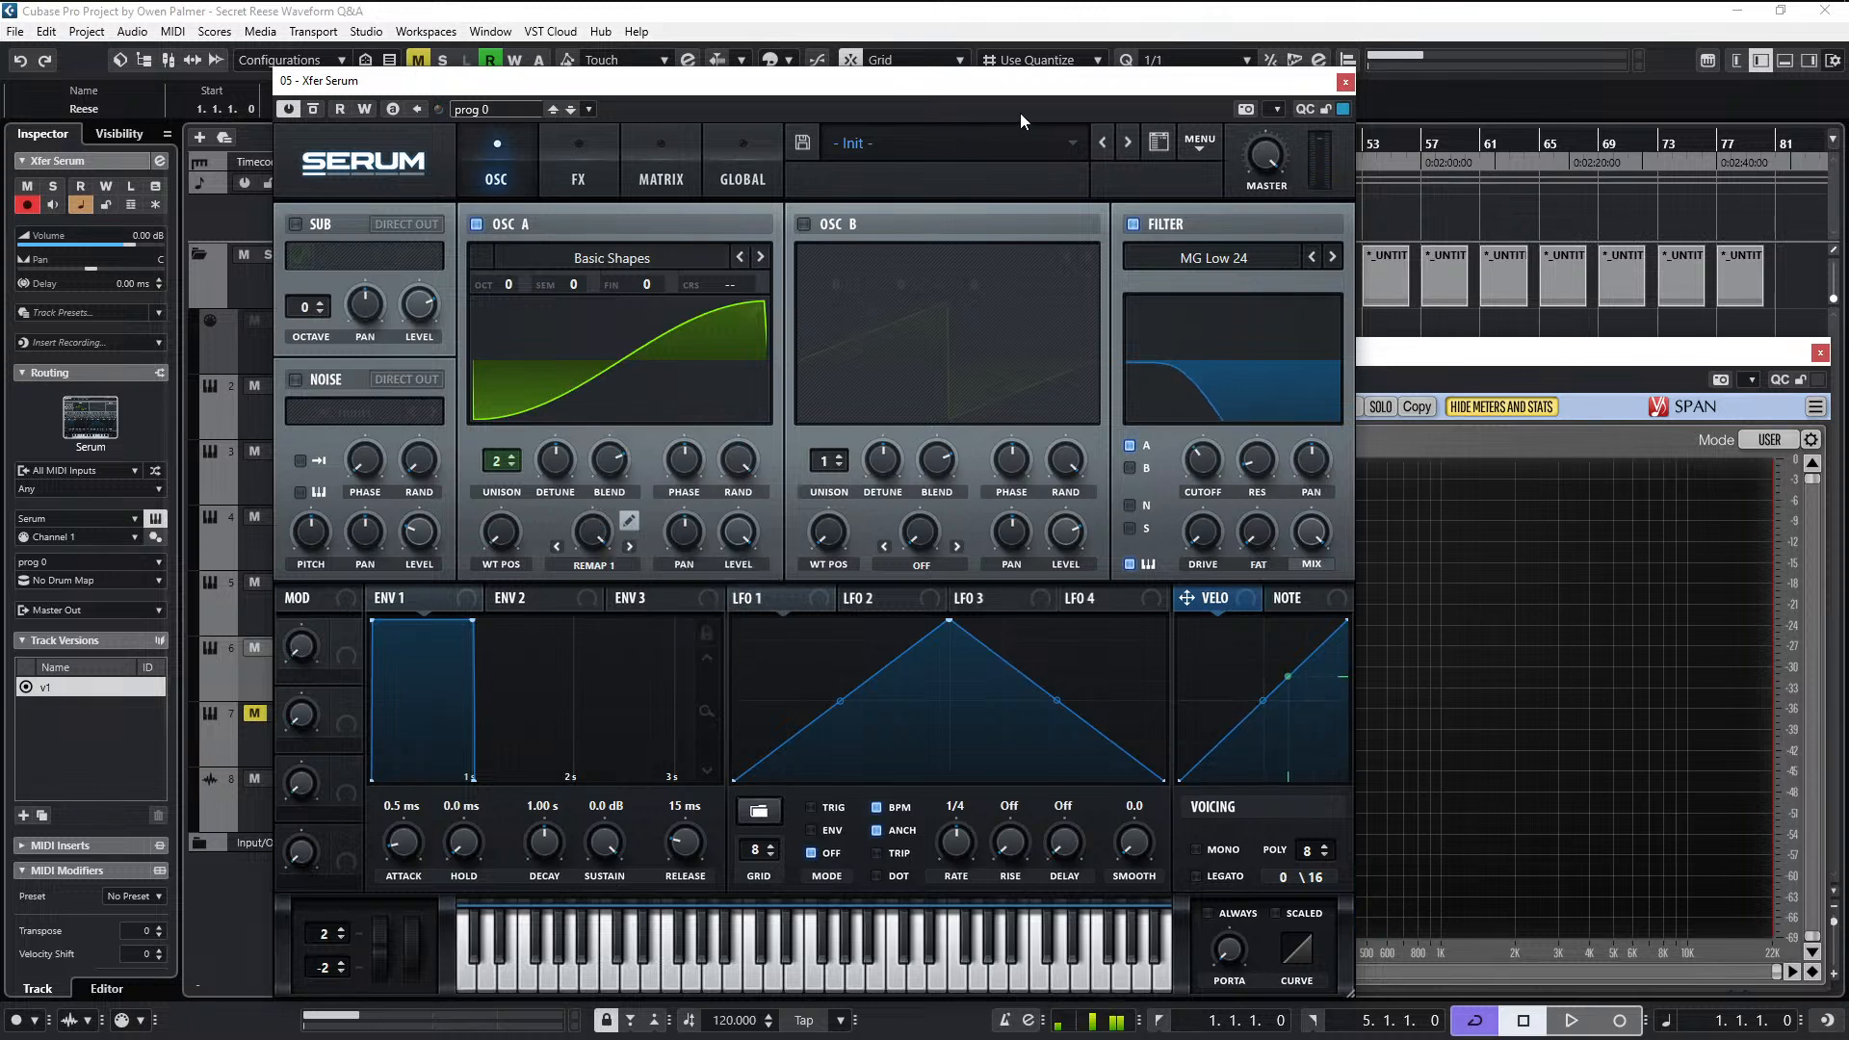
- Reset Serum to the initial preset
{"action": "left_click", "coordinate": [1200, 143]}
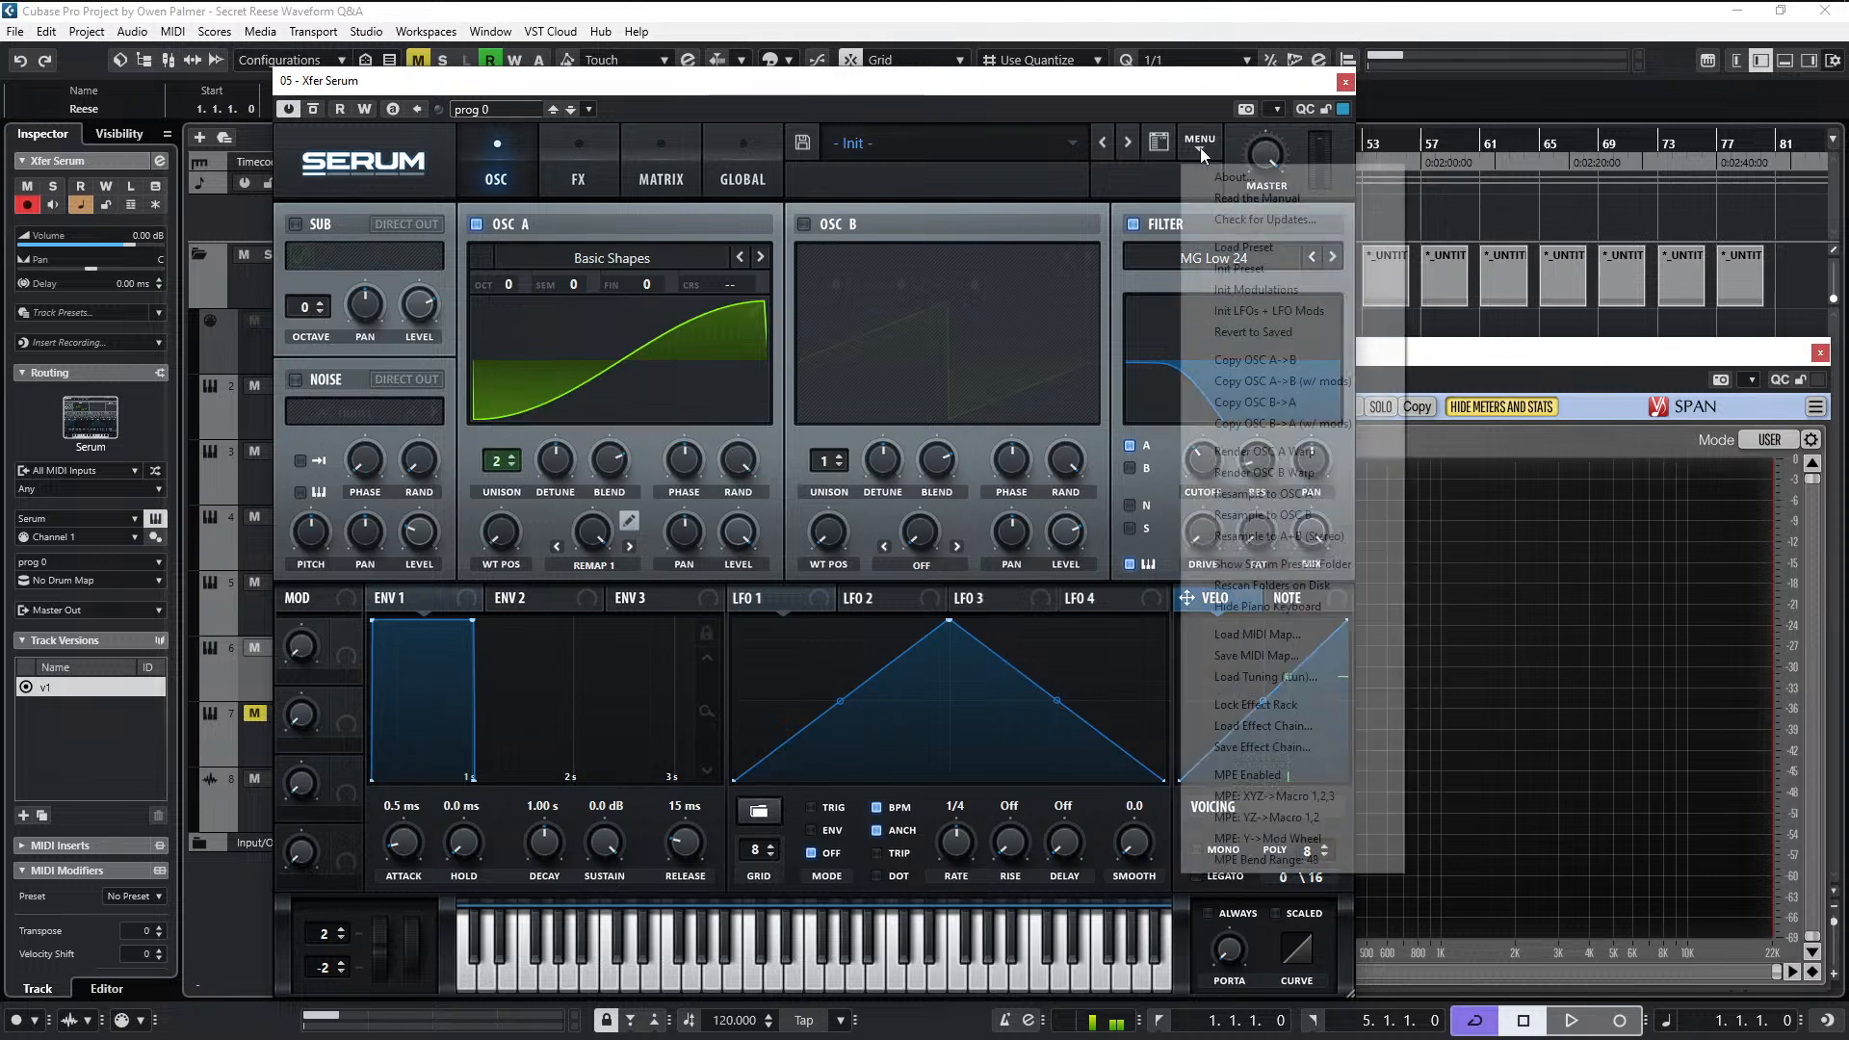
{"action": "left_click", "coordinate": [1248, 269]}
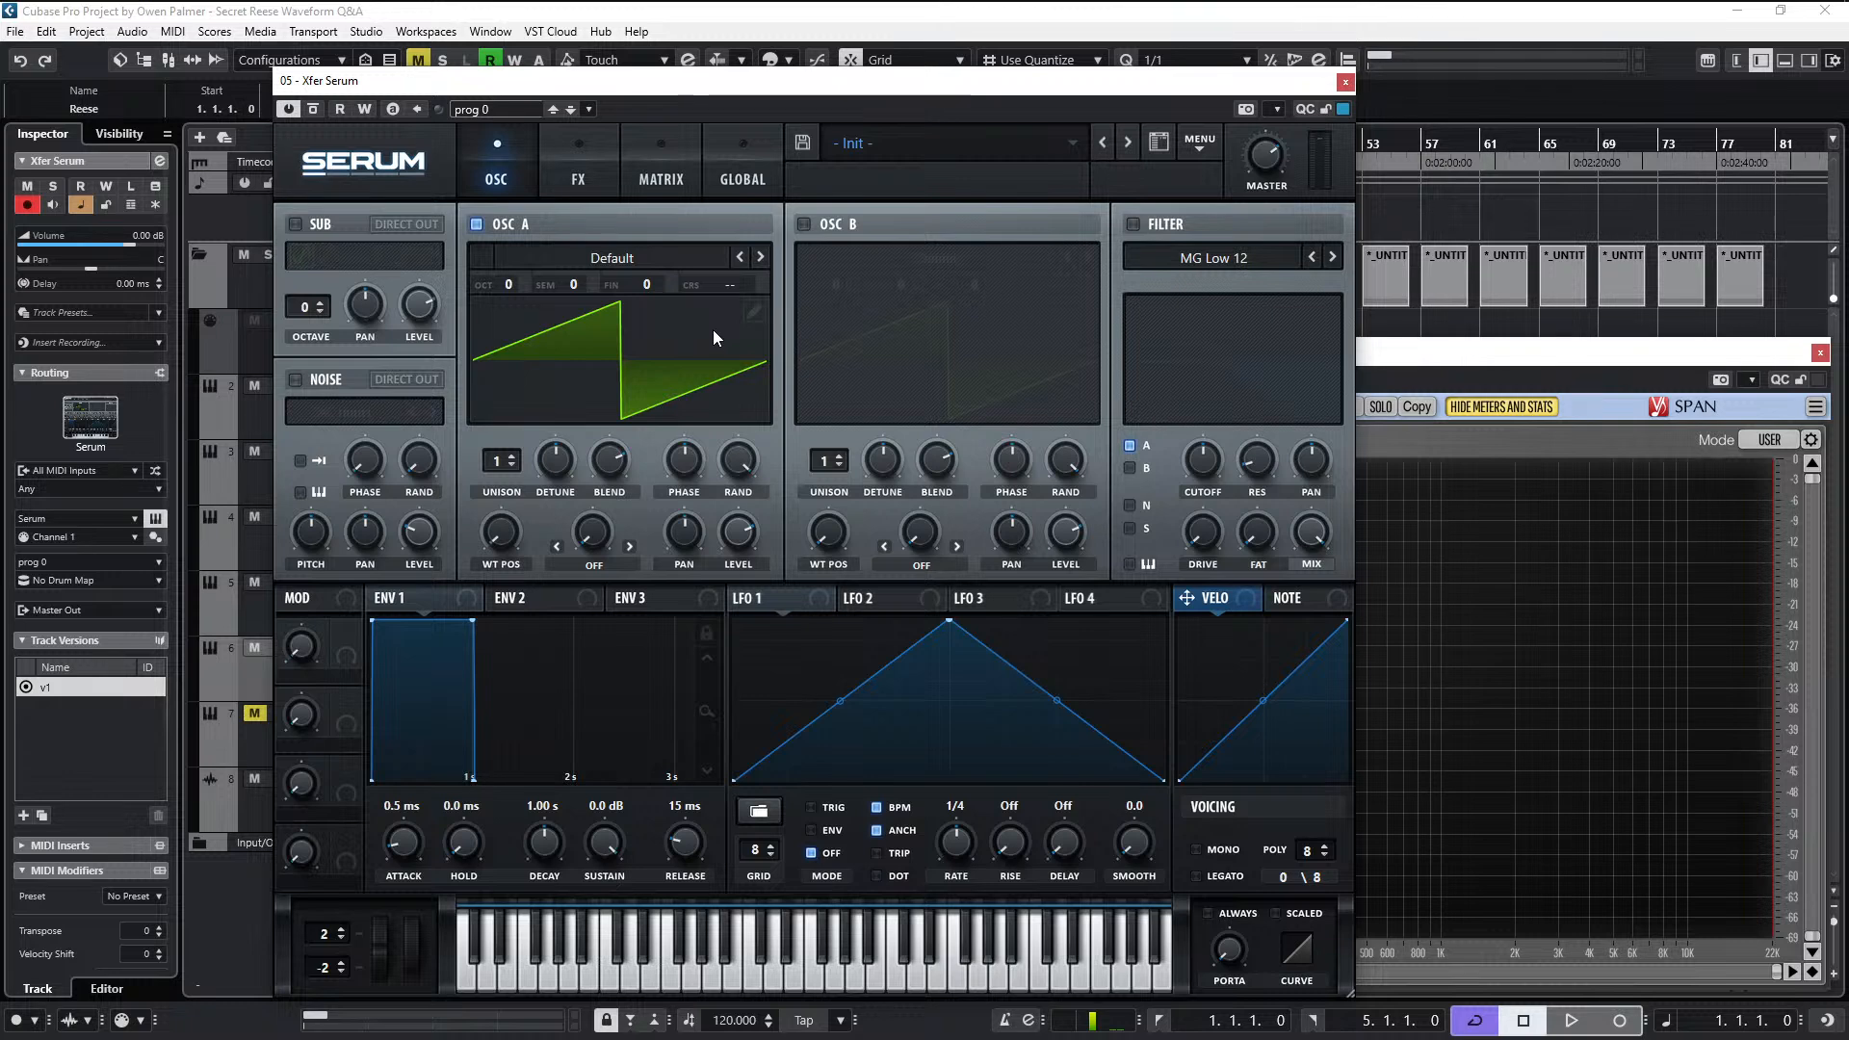
- Replace oscillator A's wavetable frame with the single-cycle sin formula sin(x*pi), and lower the first harmonic's phase to zero to flip the sine
{"action": "left_click", "coordinate": [753, 310]}
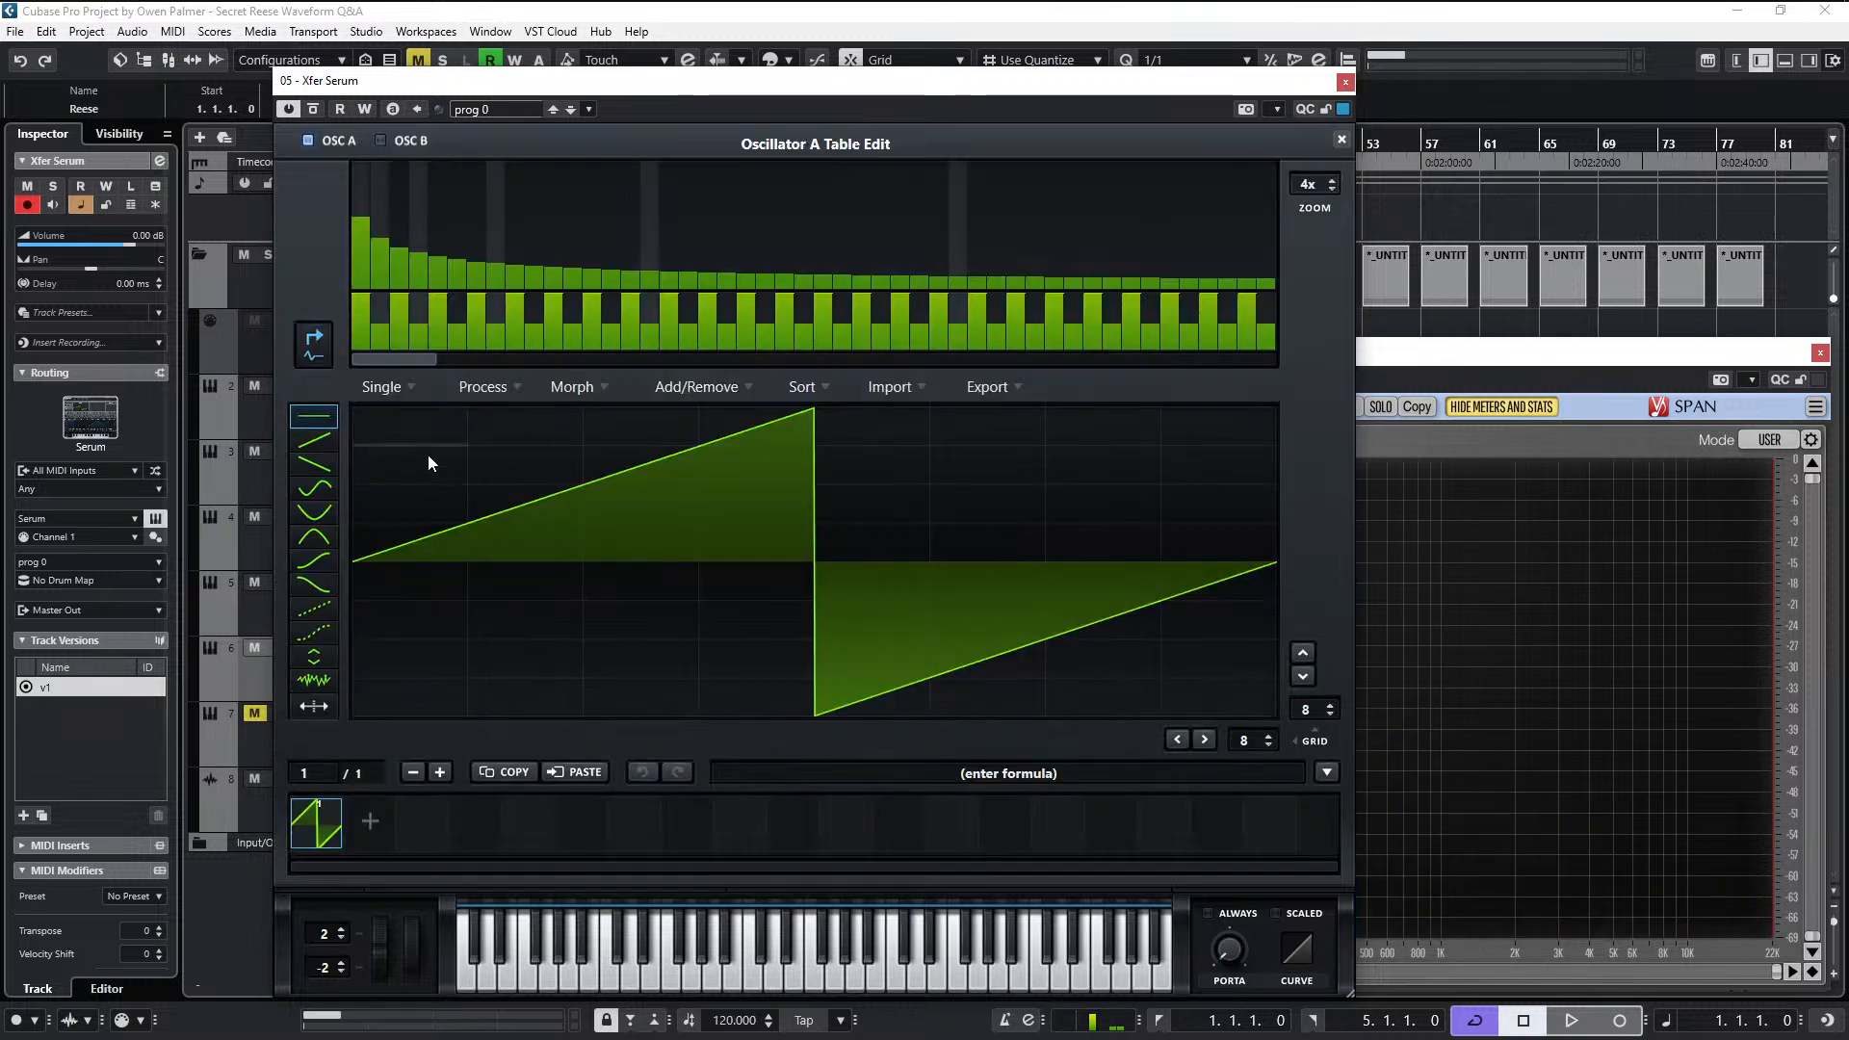
{"action": "left_click", "coordinate": [1329, 773]}
{"action": "mouse_move", "coordinate": [1345, 795]}
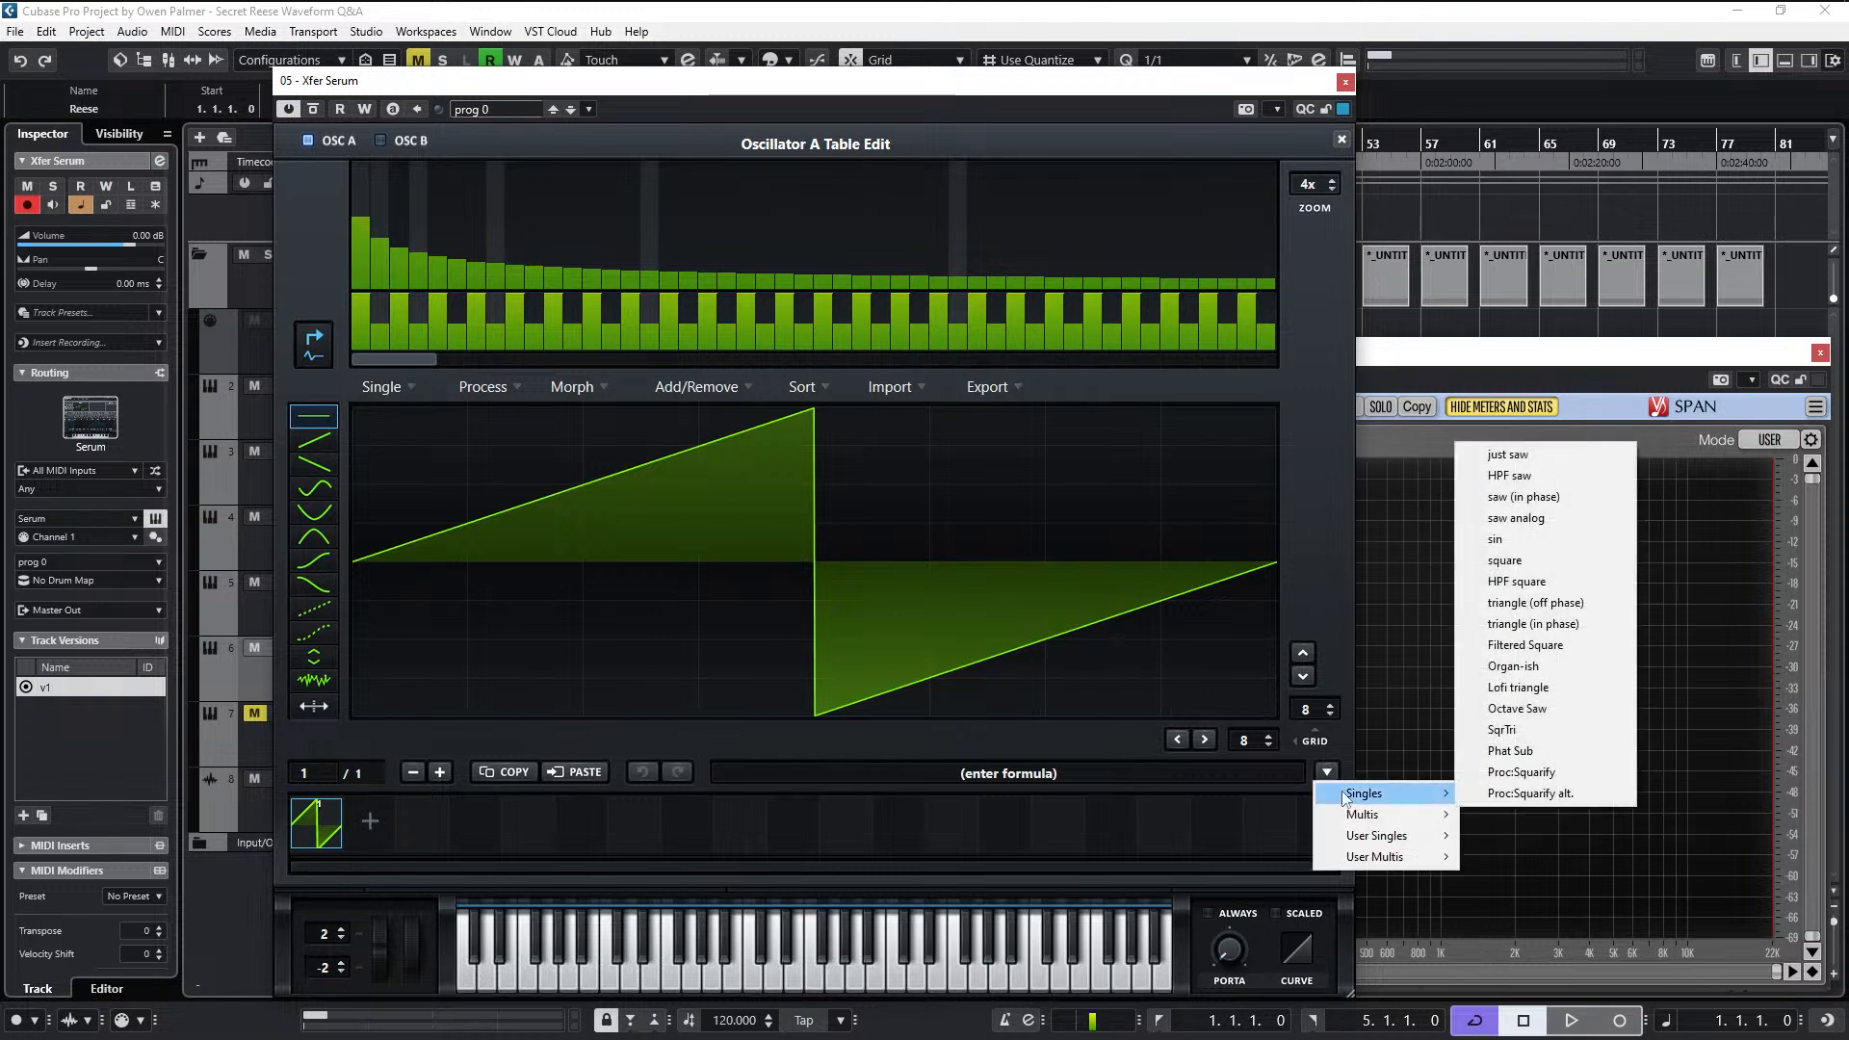
{"action": "left_click", "coordinate": [1510, 538]}
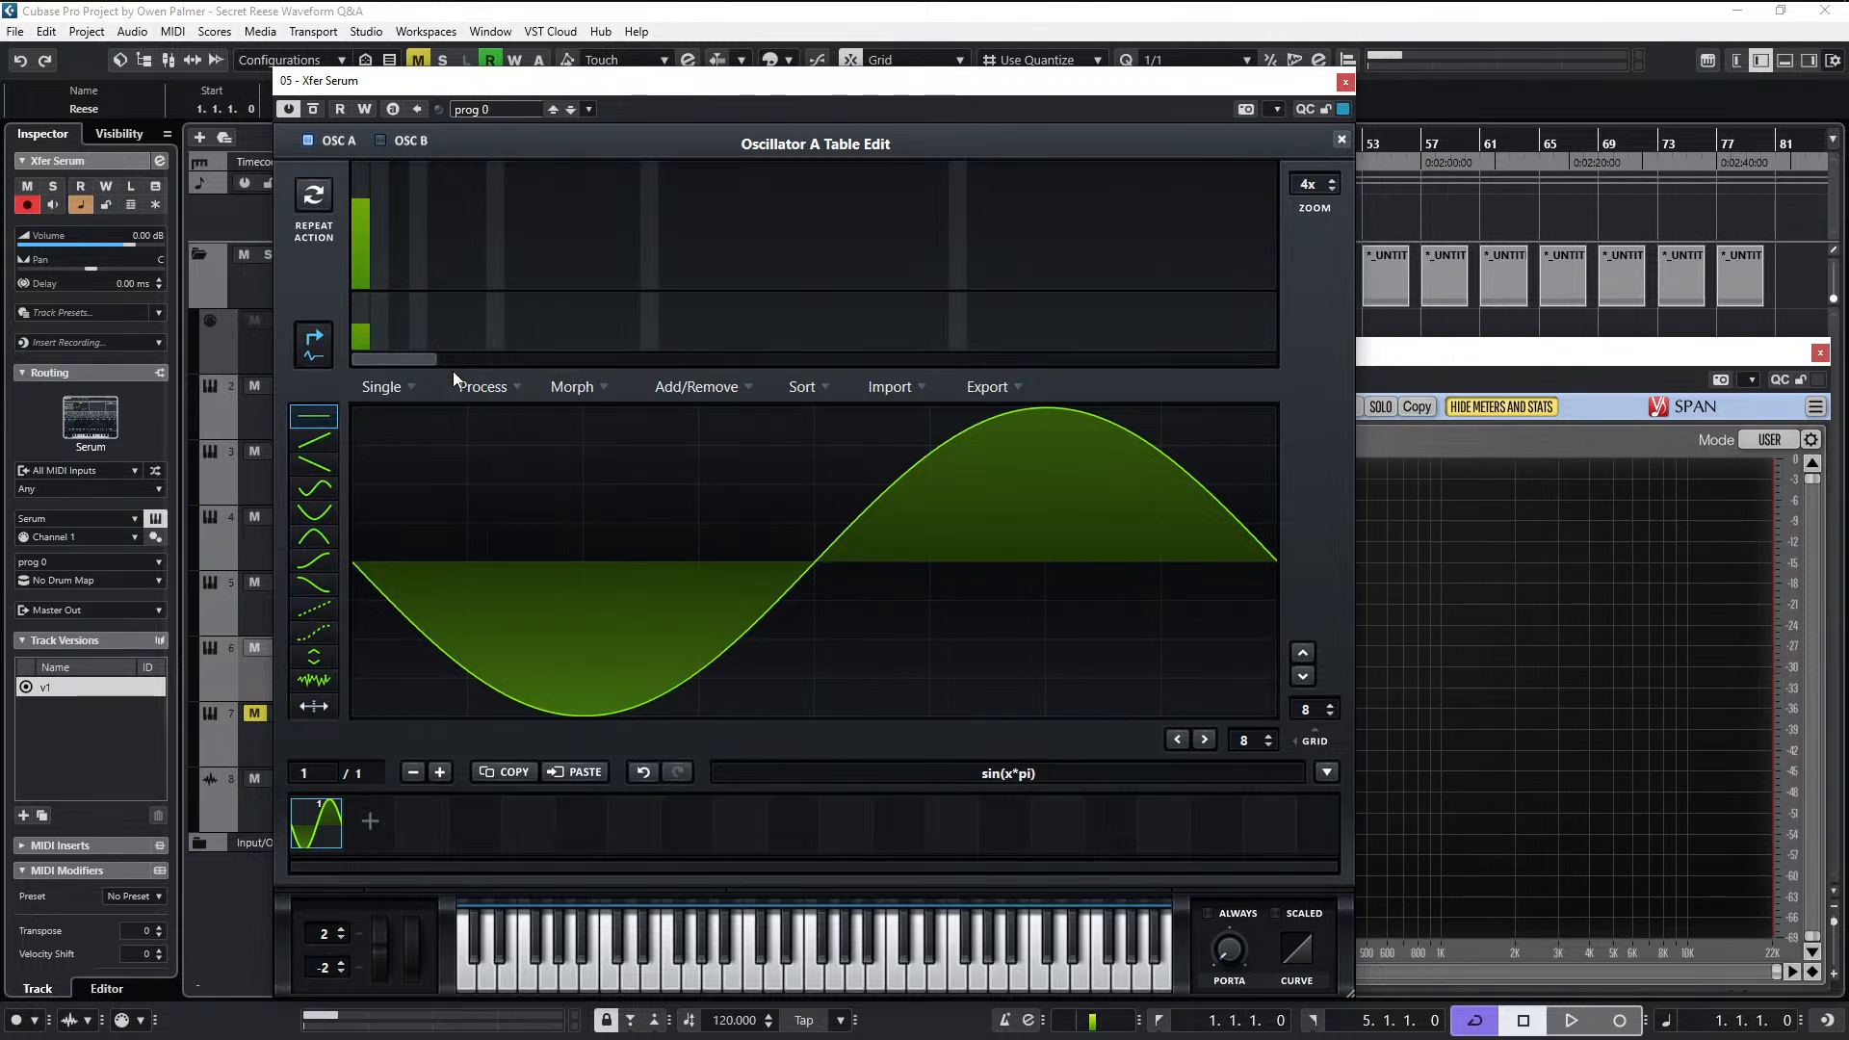
{"action": "left_click_drag", "start_coordinate": [362, 337], "coordinate": [363, 378]}
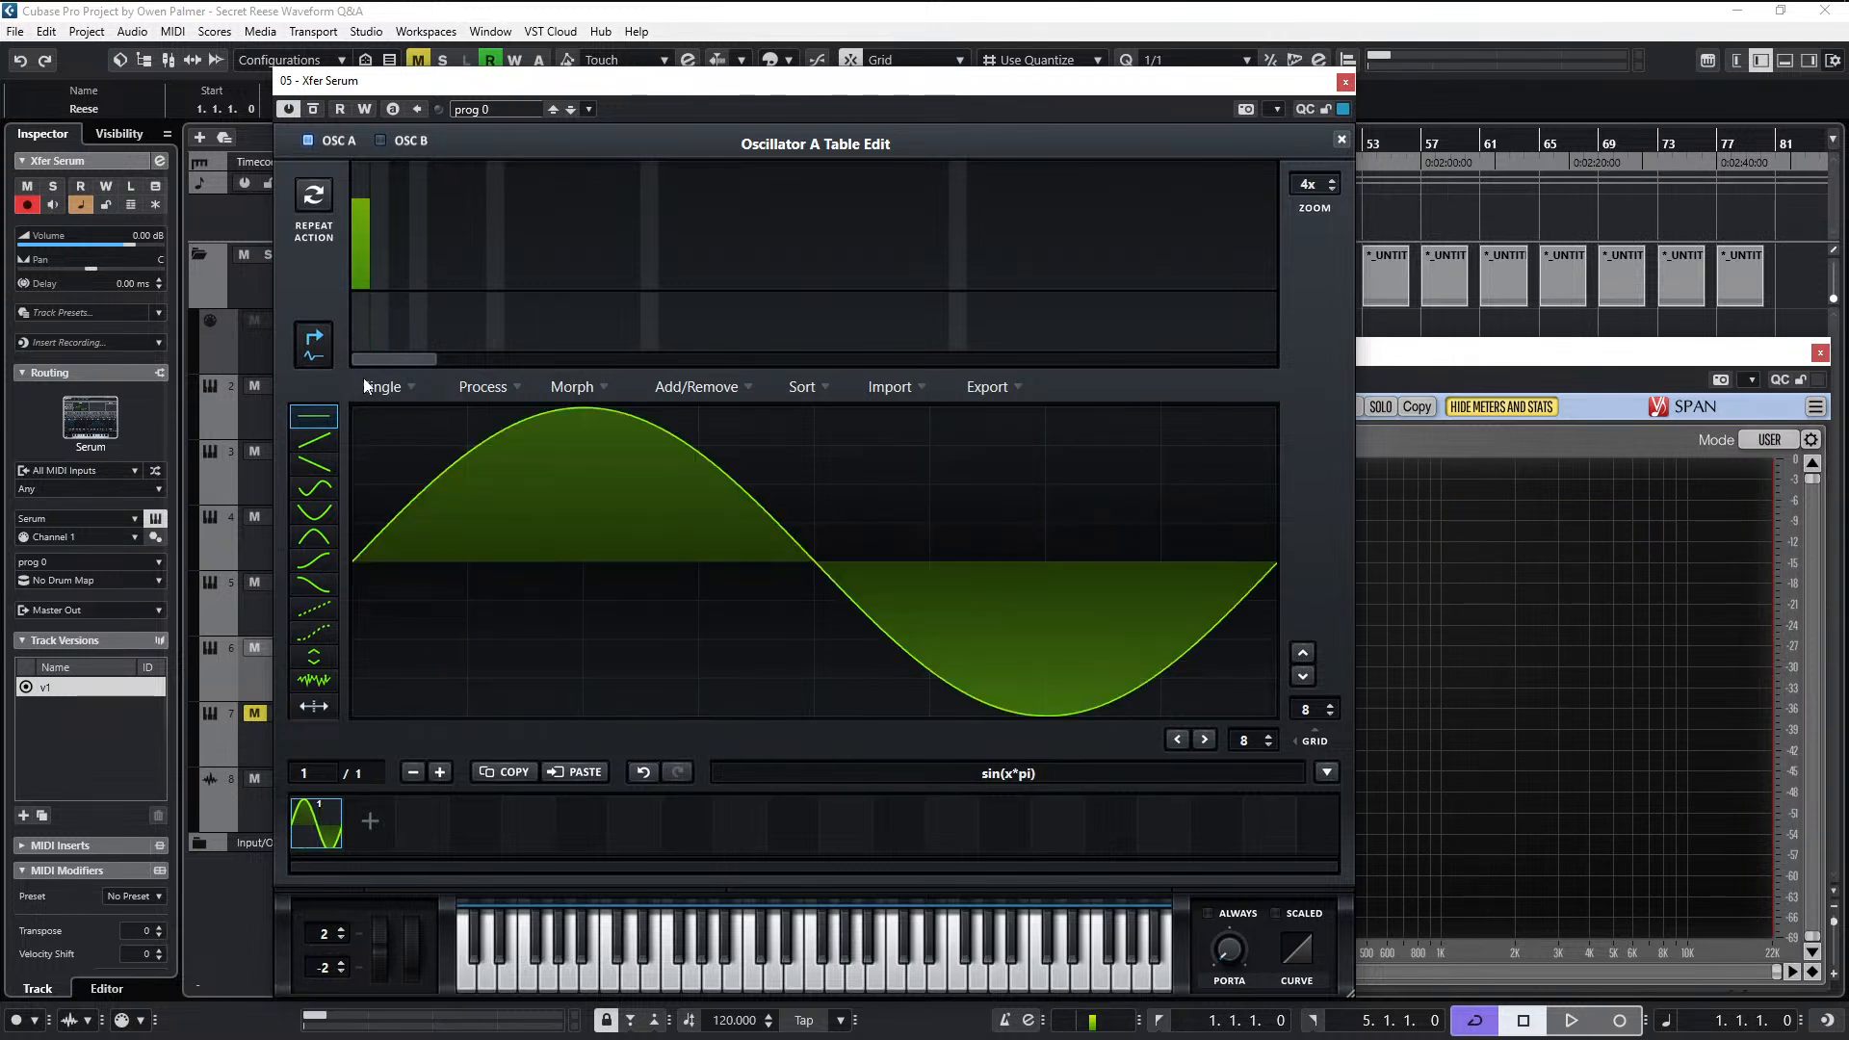
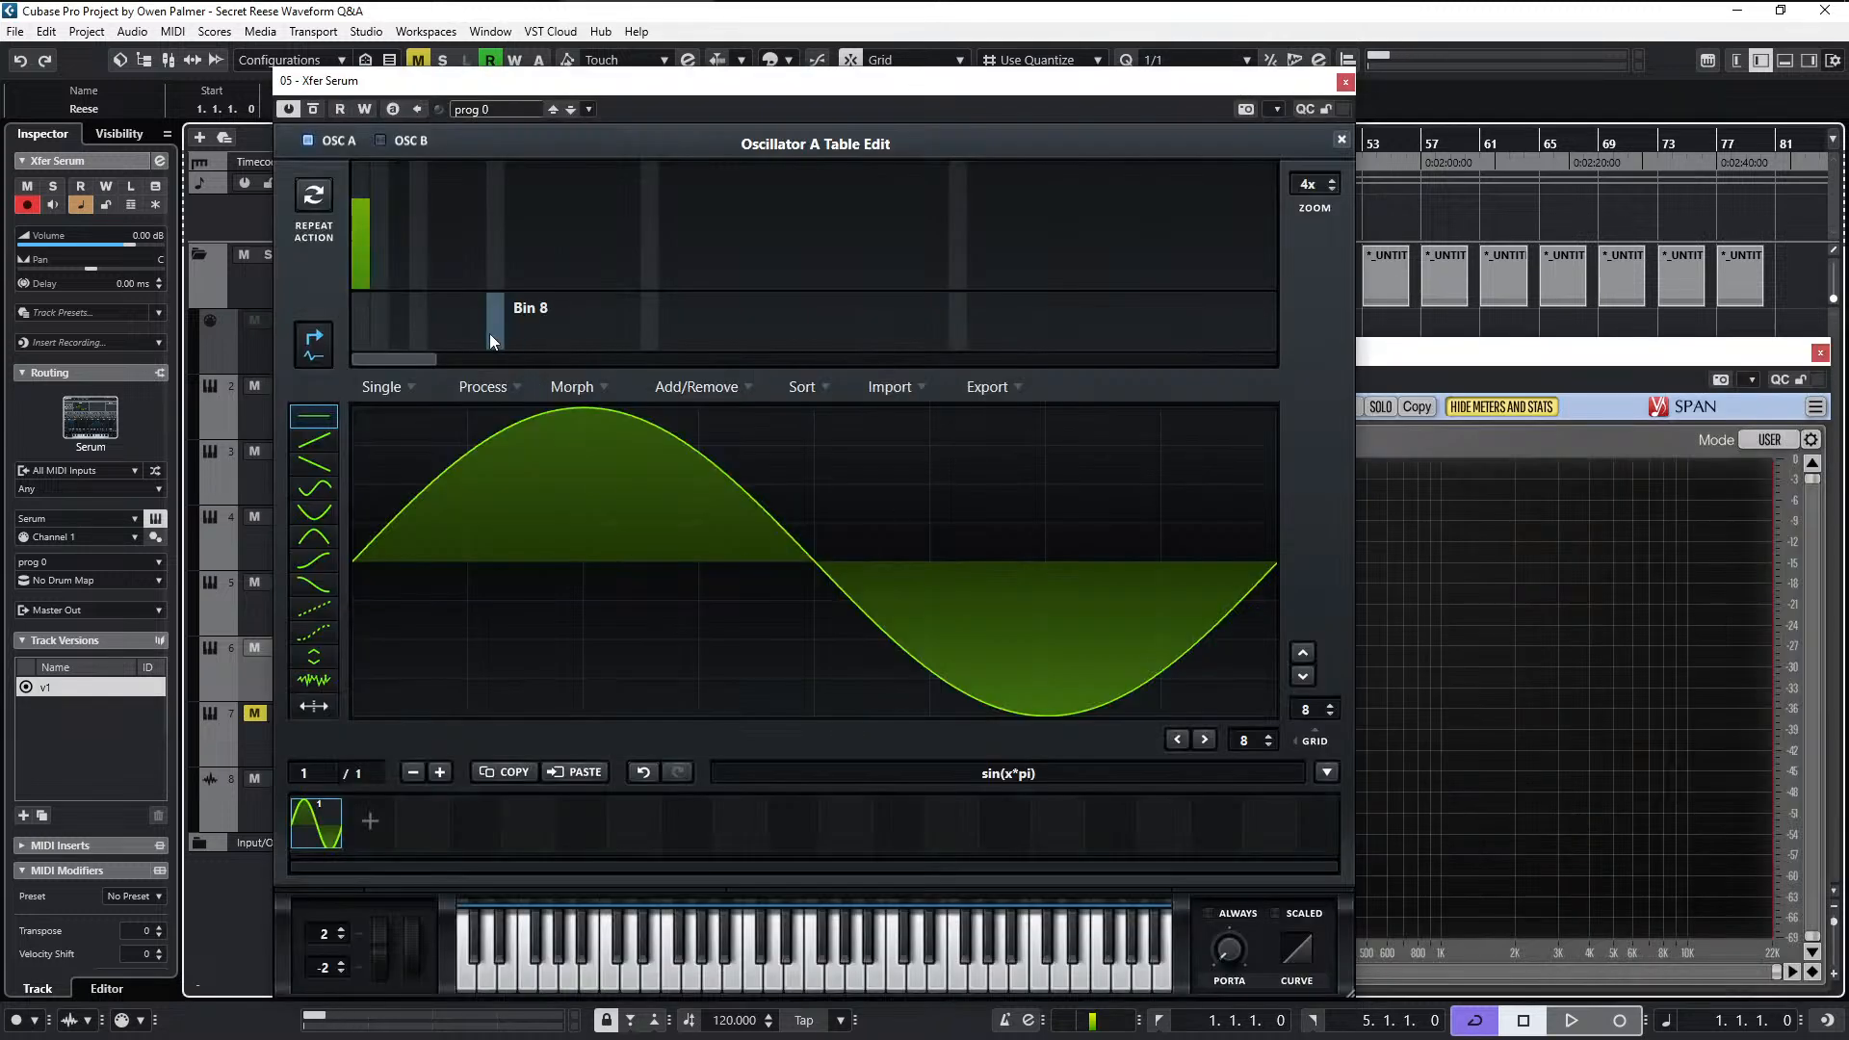
- Add a second harmonic to oscillator A's sine frame, fine-tune it to slightly below the fundamental, and close the table editor
{"action": "left_click_drag", "start_coordinate": [387, 247], "coordinate": [386, 235]}
{"action": "left_click", "coordinate": [386, 234]}
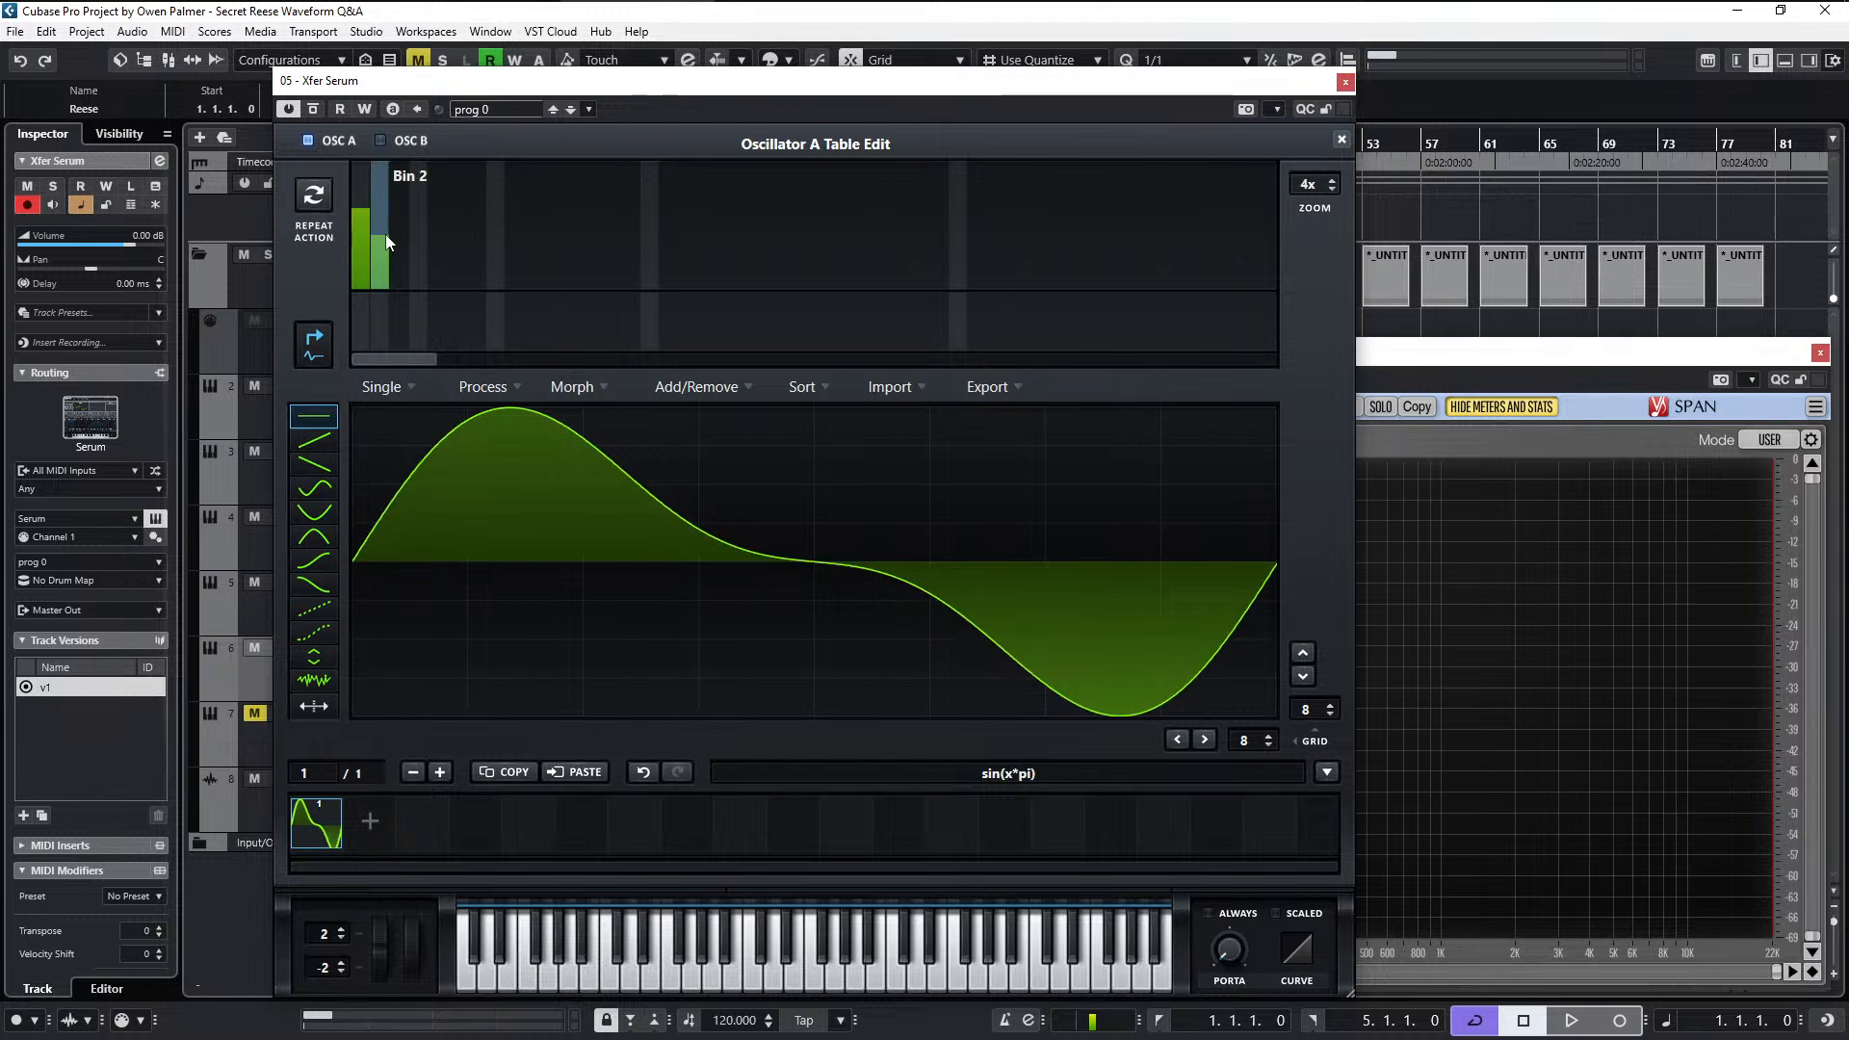
{"action": "left_click", "coordinate": [385, 235]}
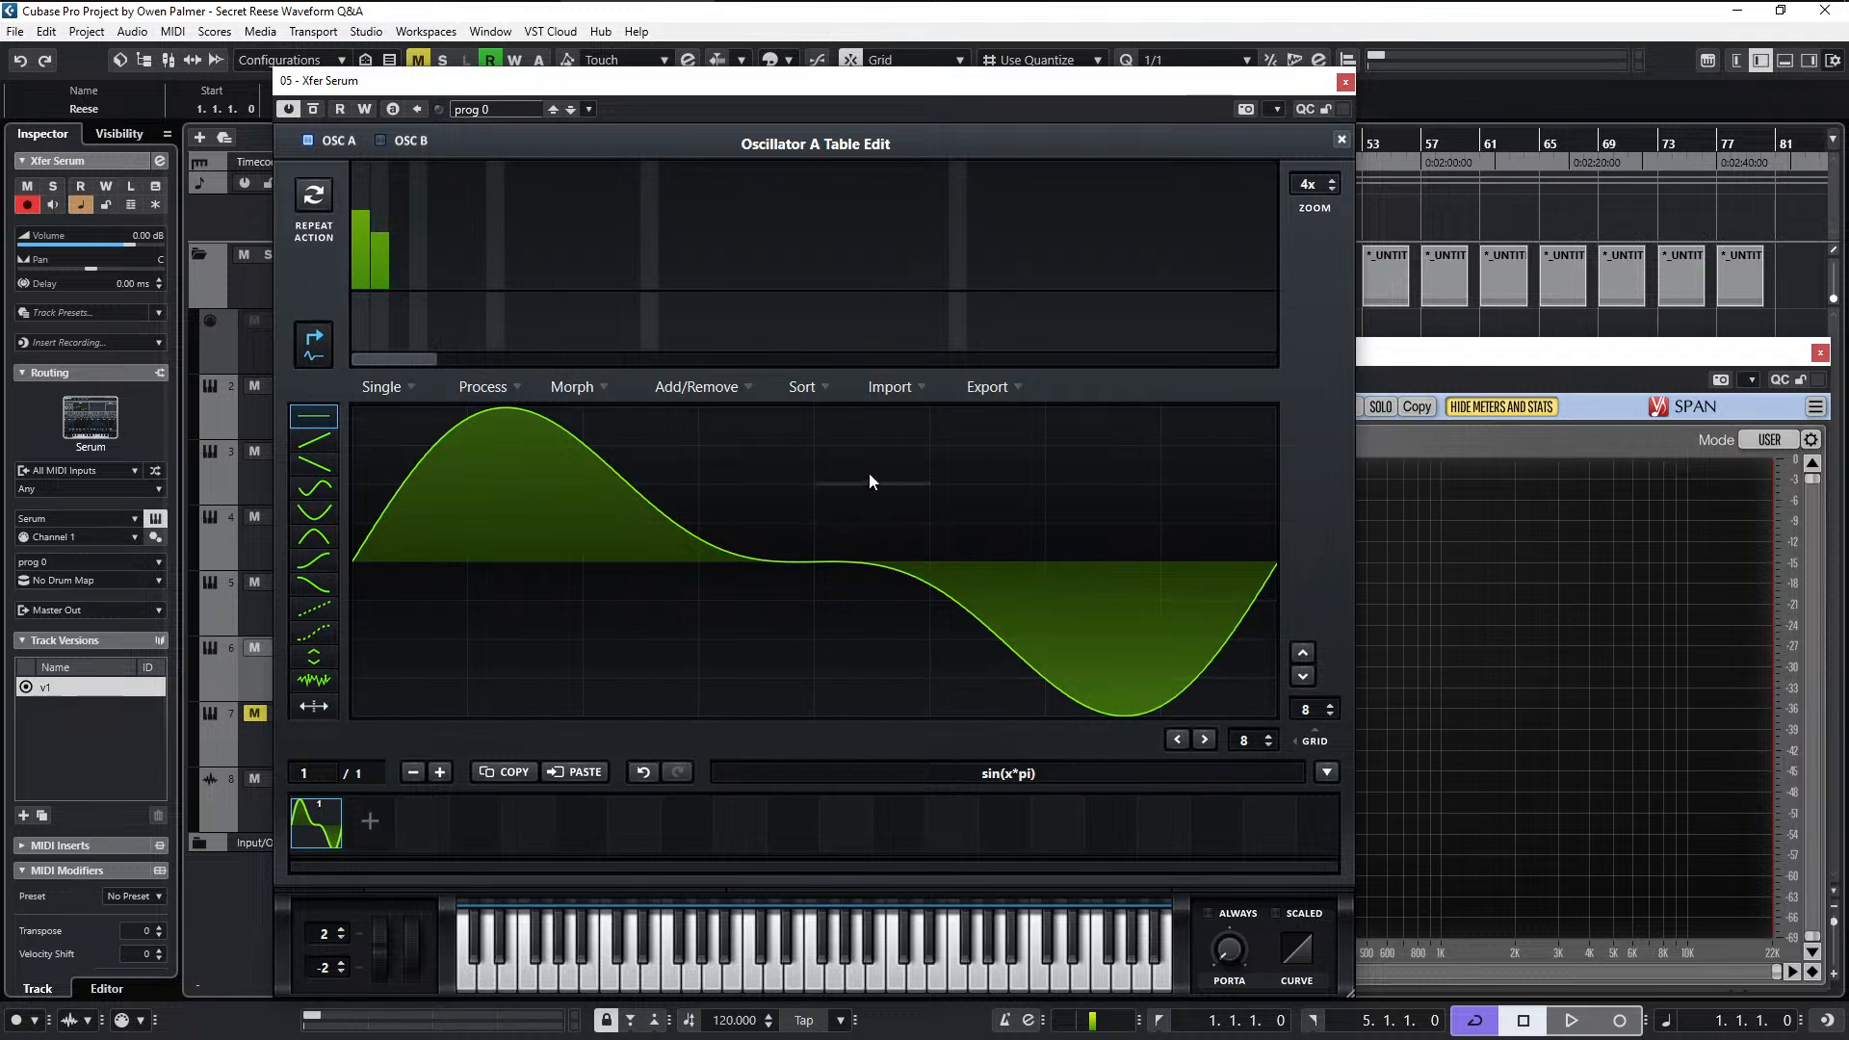
{"action": "left_click", "coordinate": [389, 228]}
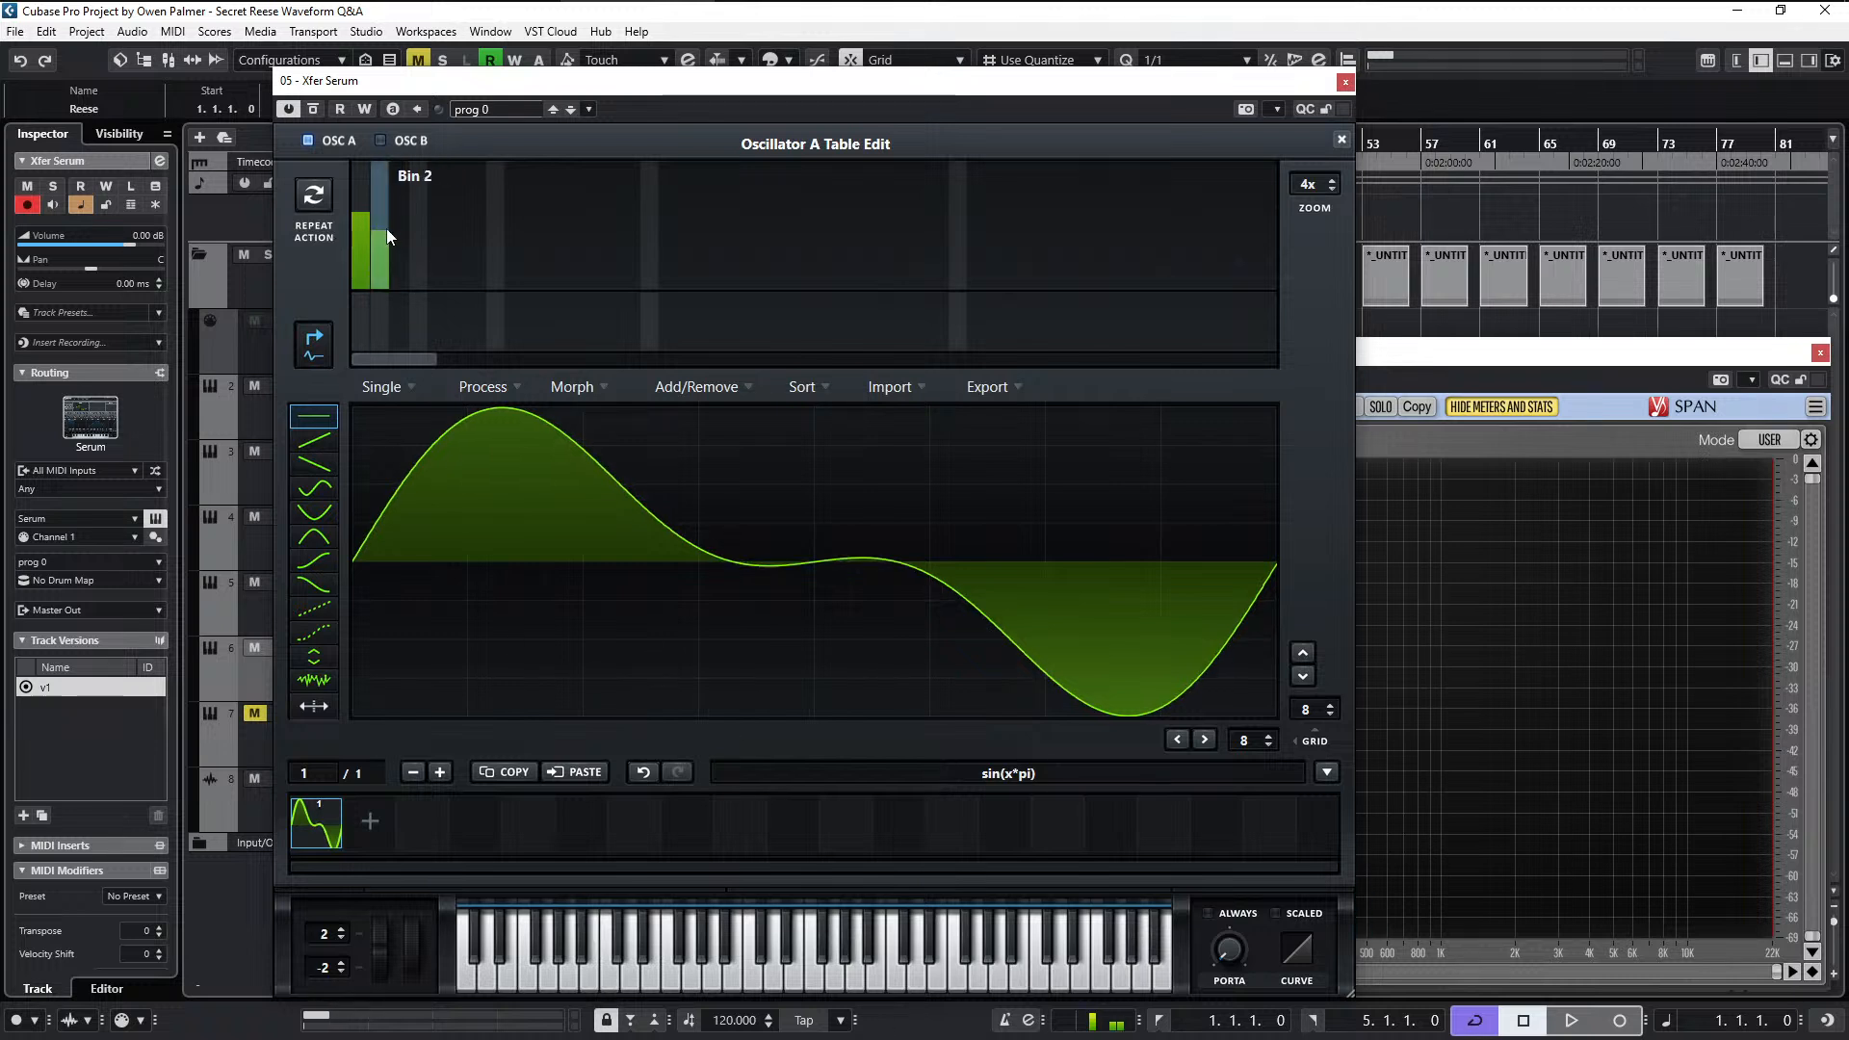
{"action": "left_click", "coordinate": [1342, 141]}
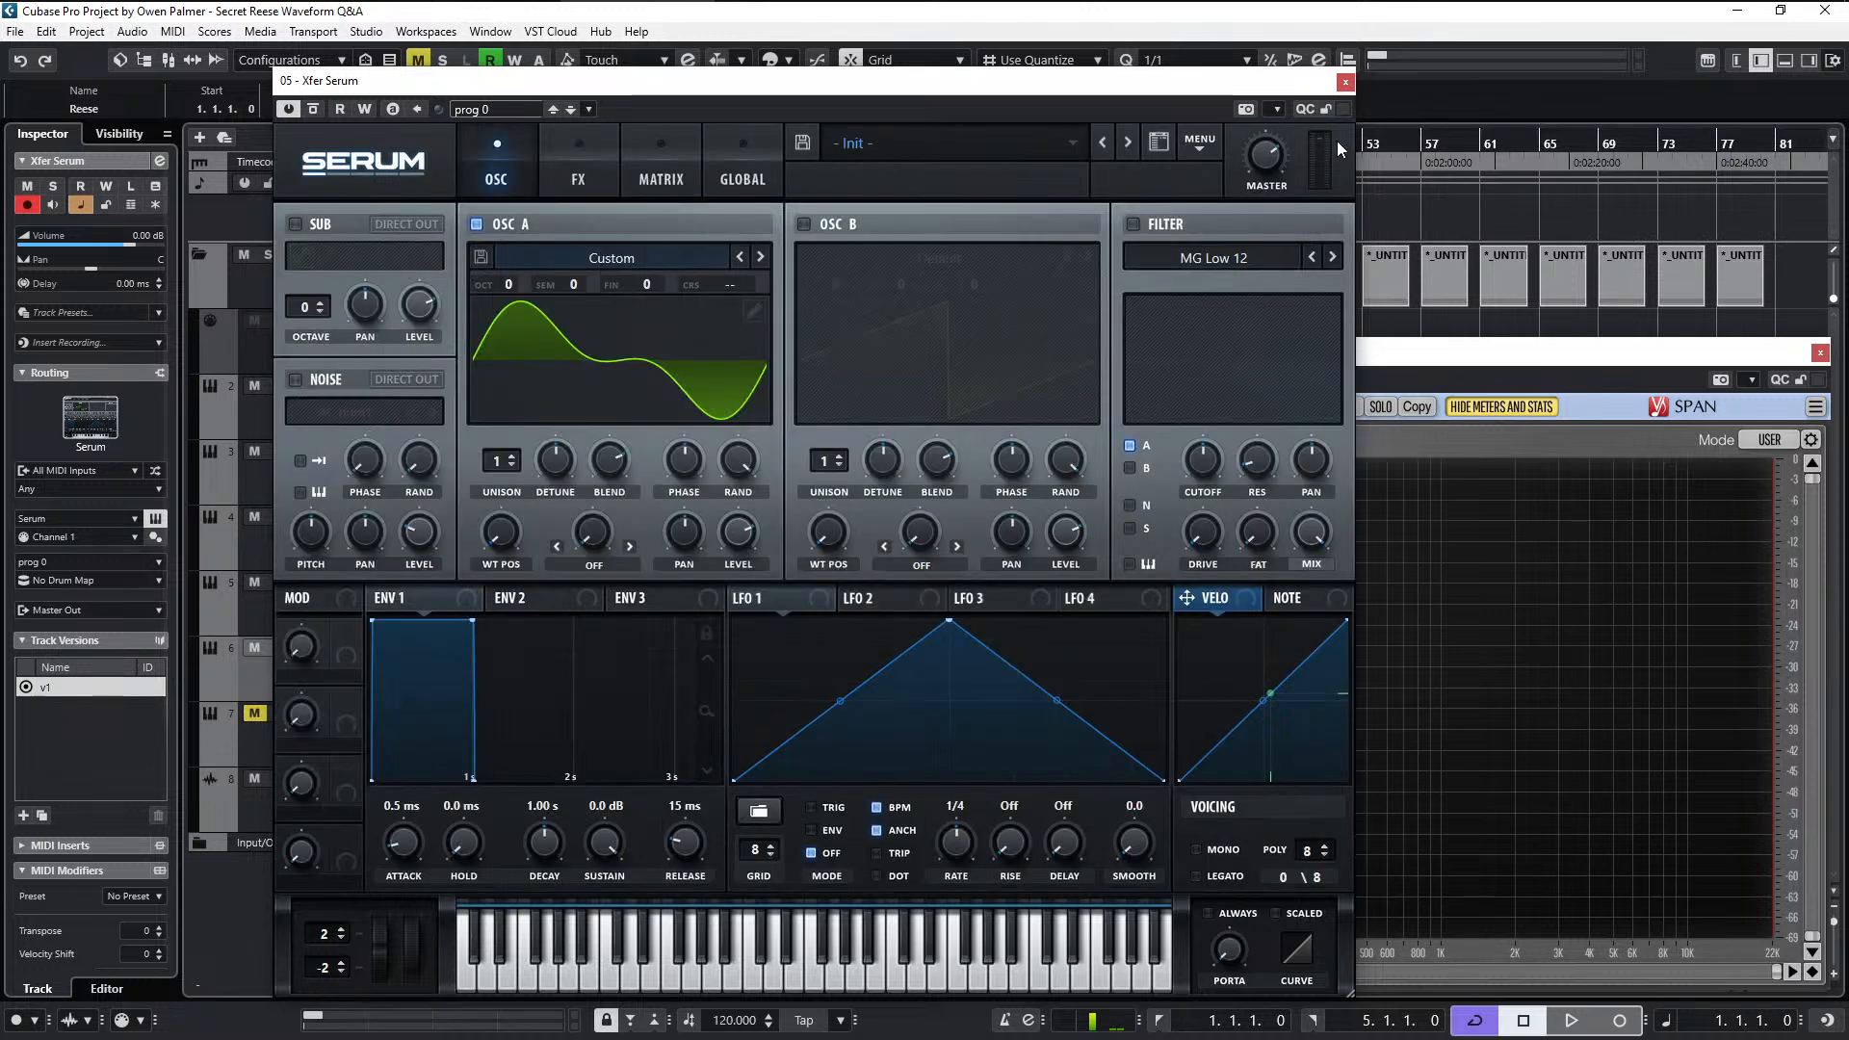
- Set oscillator A to 2 unison voices and reduce the unison width to 0 for both oscillators
{"action": "left_click", "coordinate": [502, 459]}
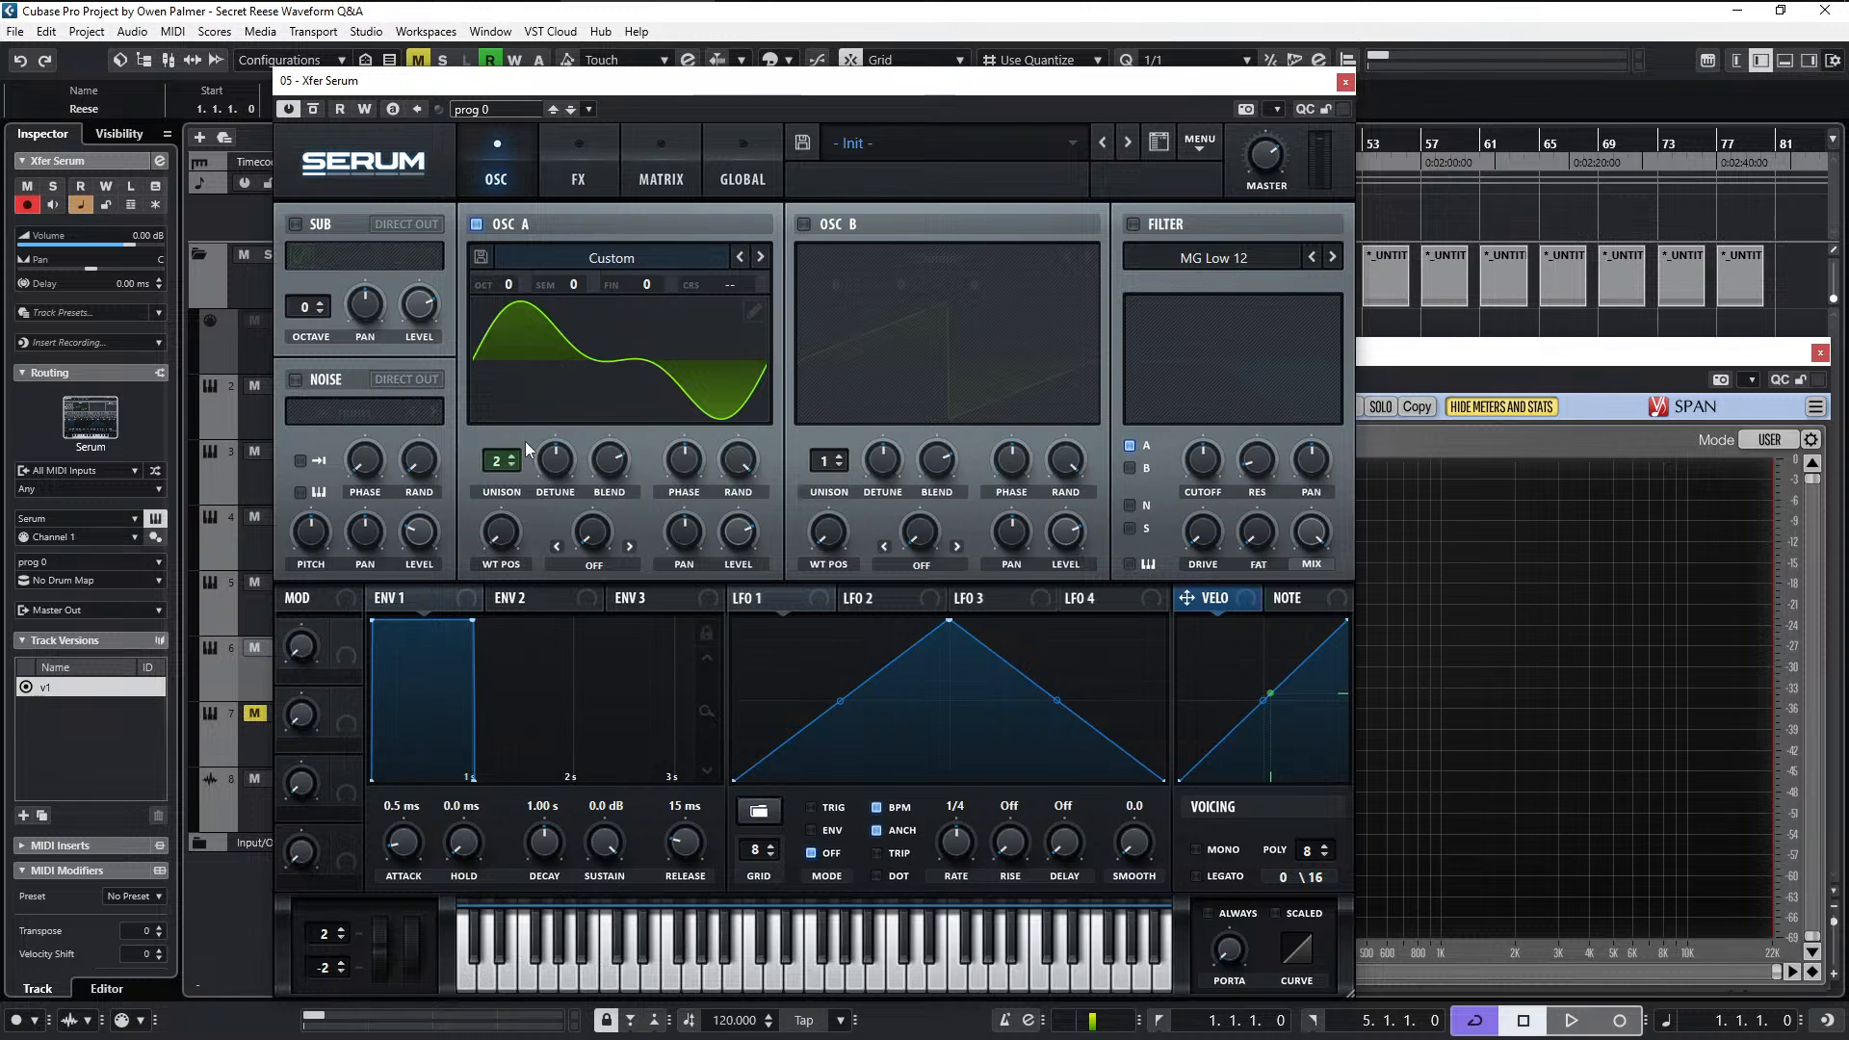
{"action": "left_click", "coordinate": [730, 162]}
{"action": "left_click_drag", "start_coordinate": [447, 421], "coordinate": [396, 783]}
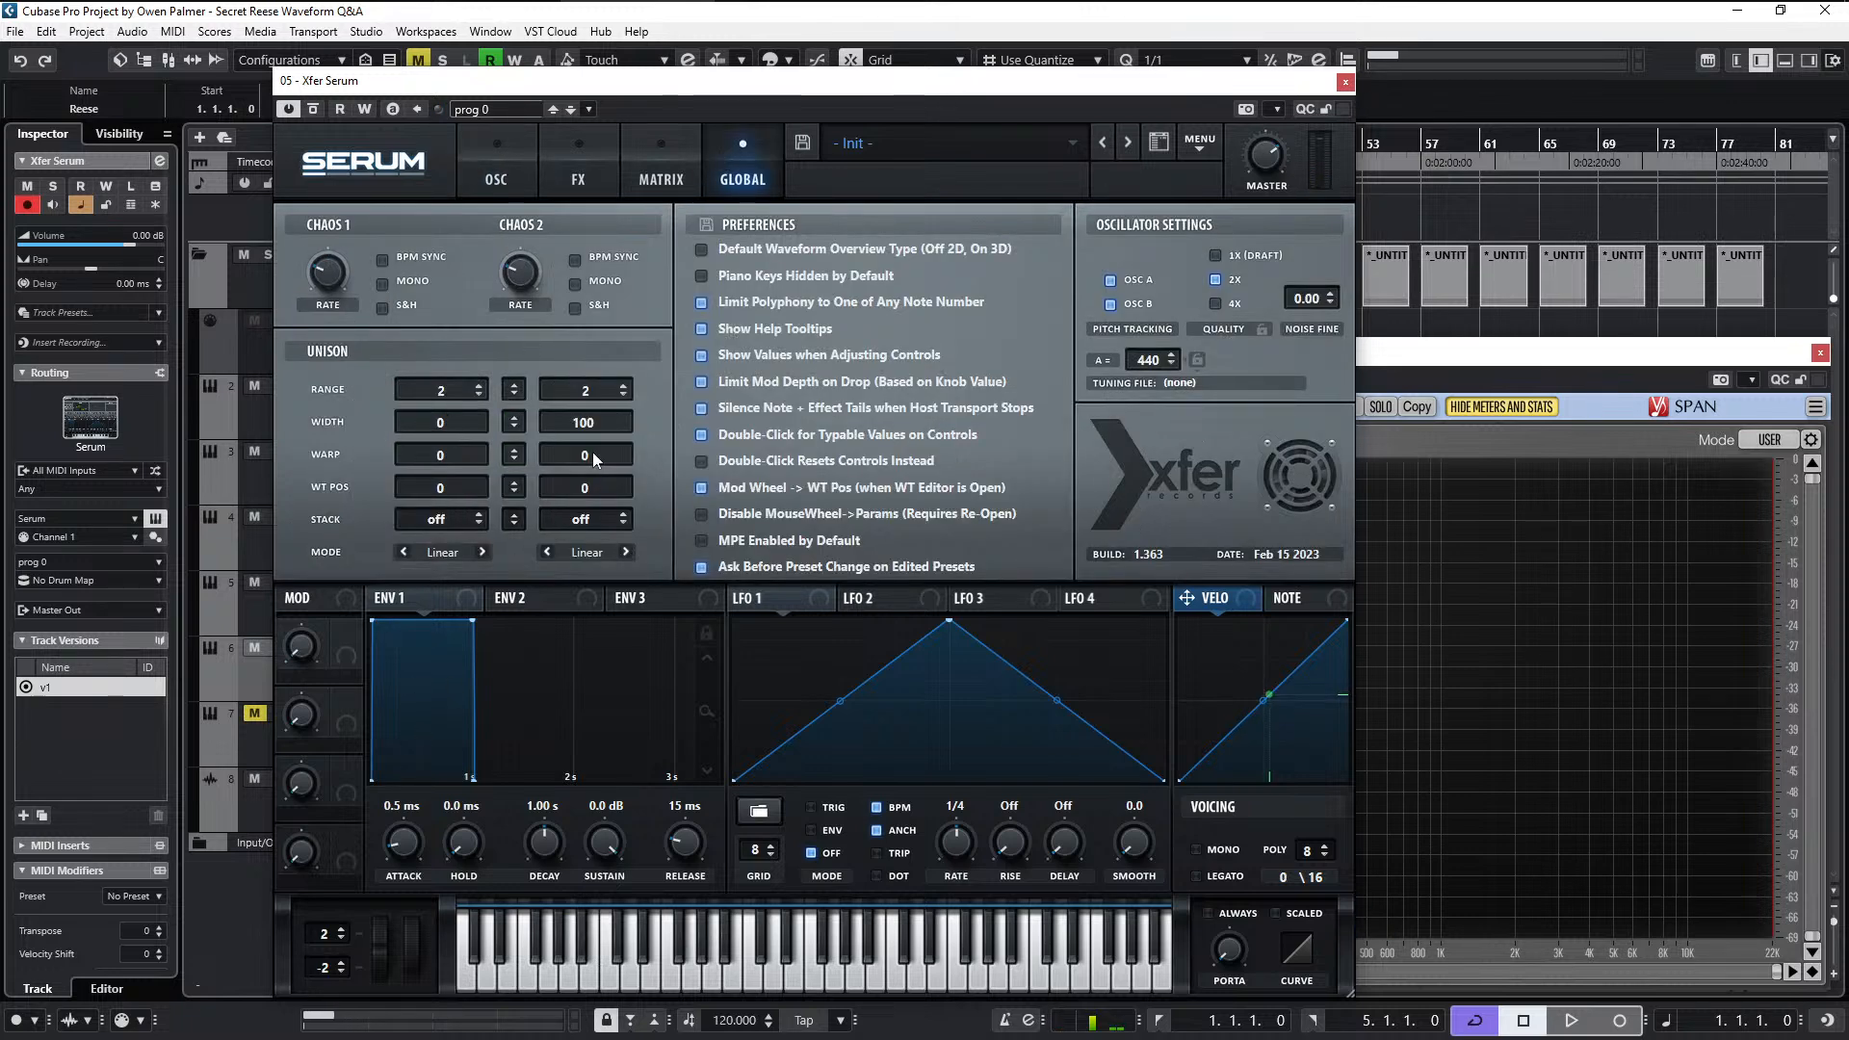
{"action": "left_click_drag", "start_coordinate": [590, 422], "coordinate": [565, 782]}
{"action": "left_click", "coordinate": [506, 174]}
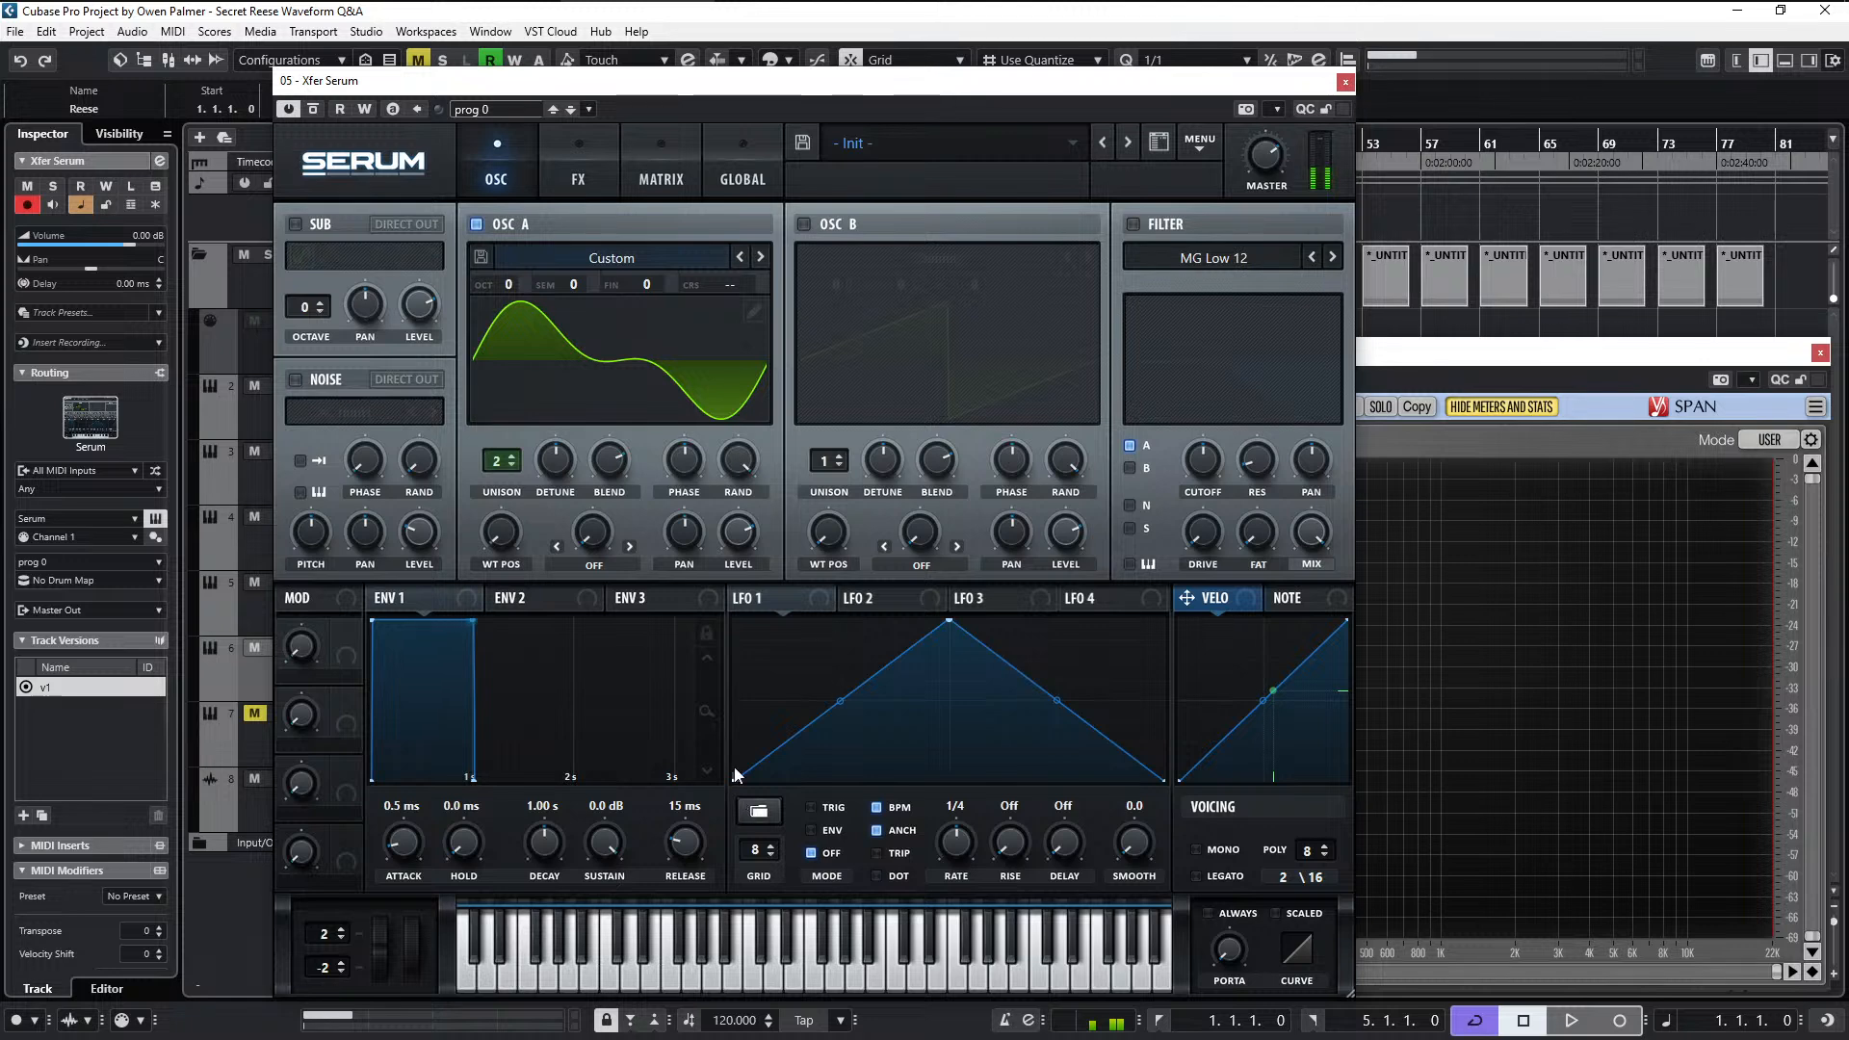
- Enable mono and legato voicing
{"action": "left_click", "coordinate": [1204, 851]}
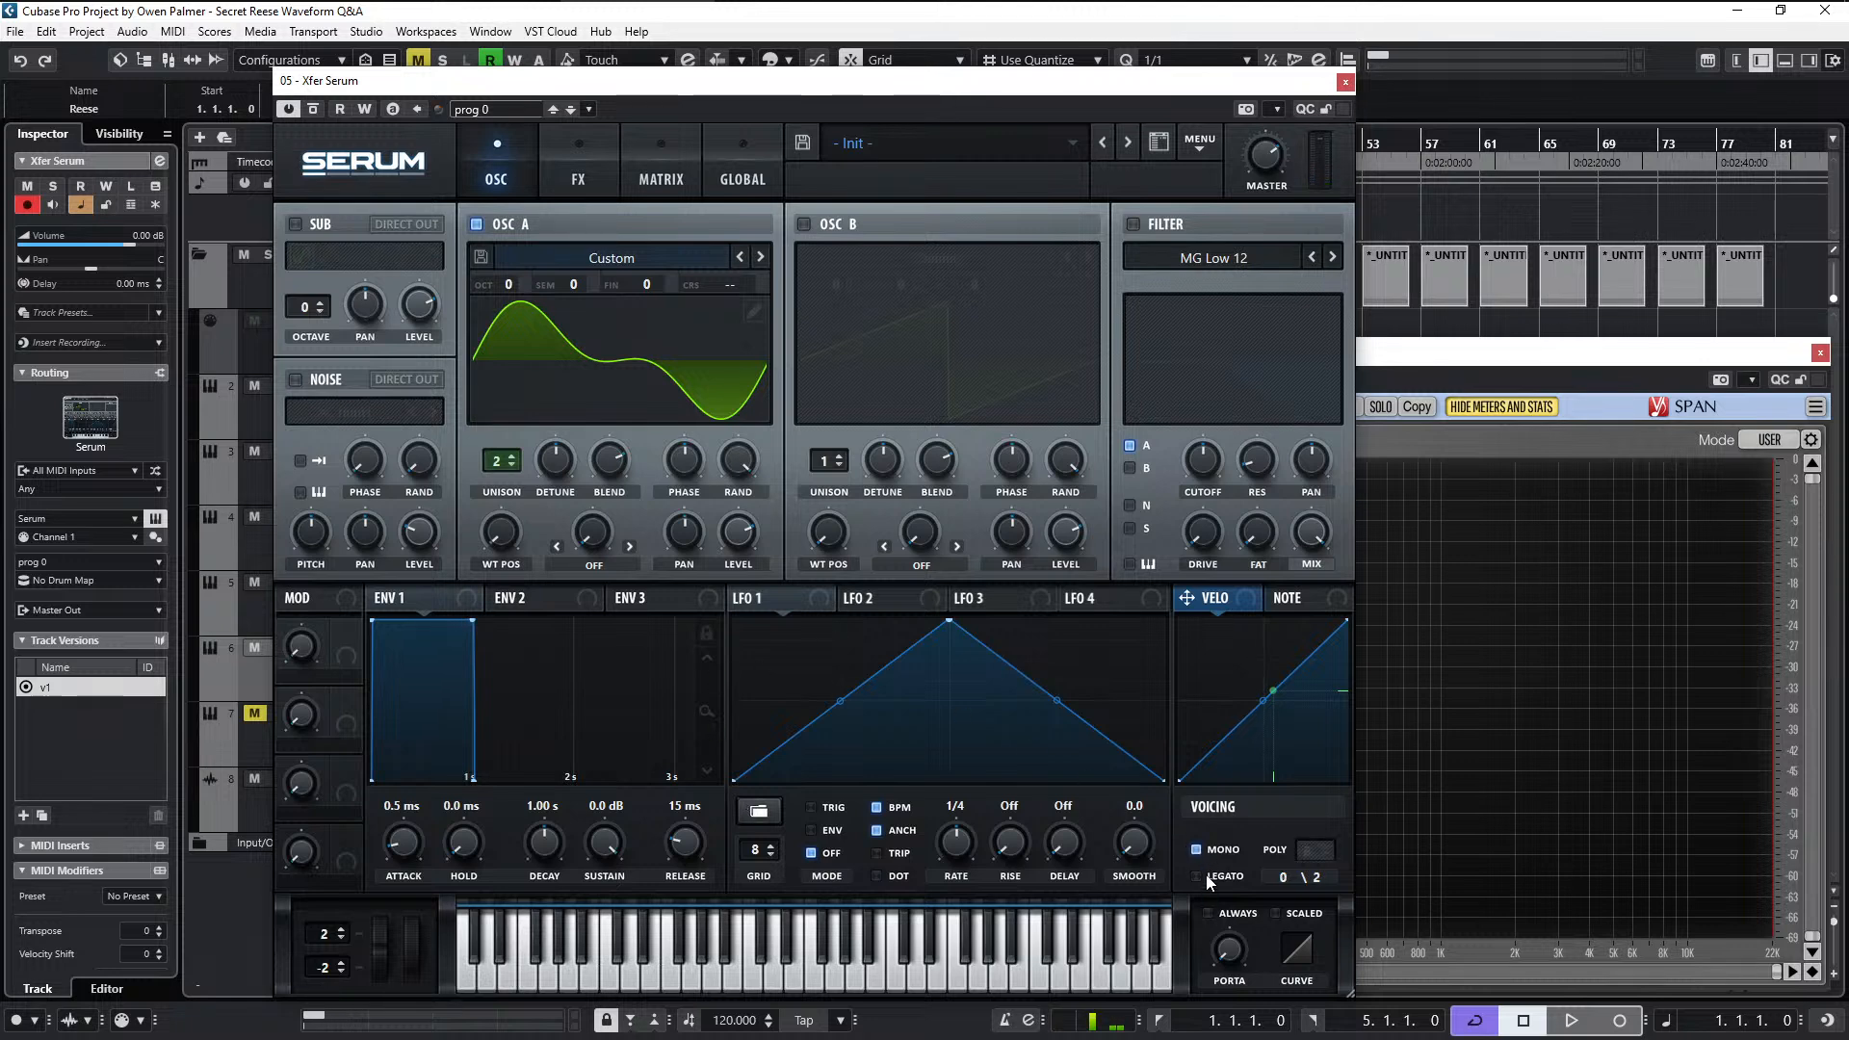
{"action": "left_click", "coordinate": [1210, 878]}
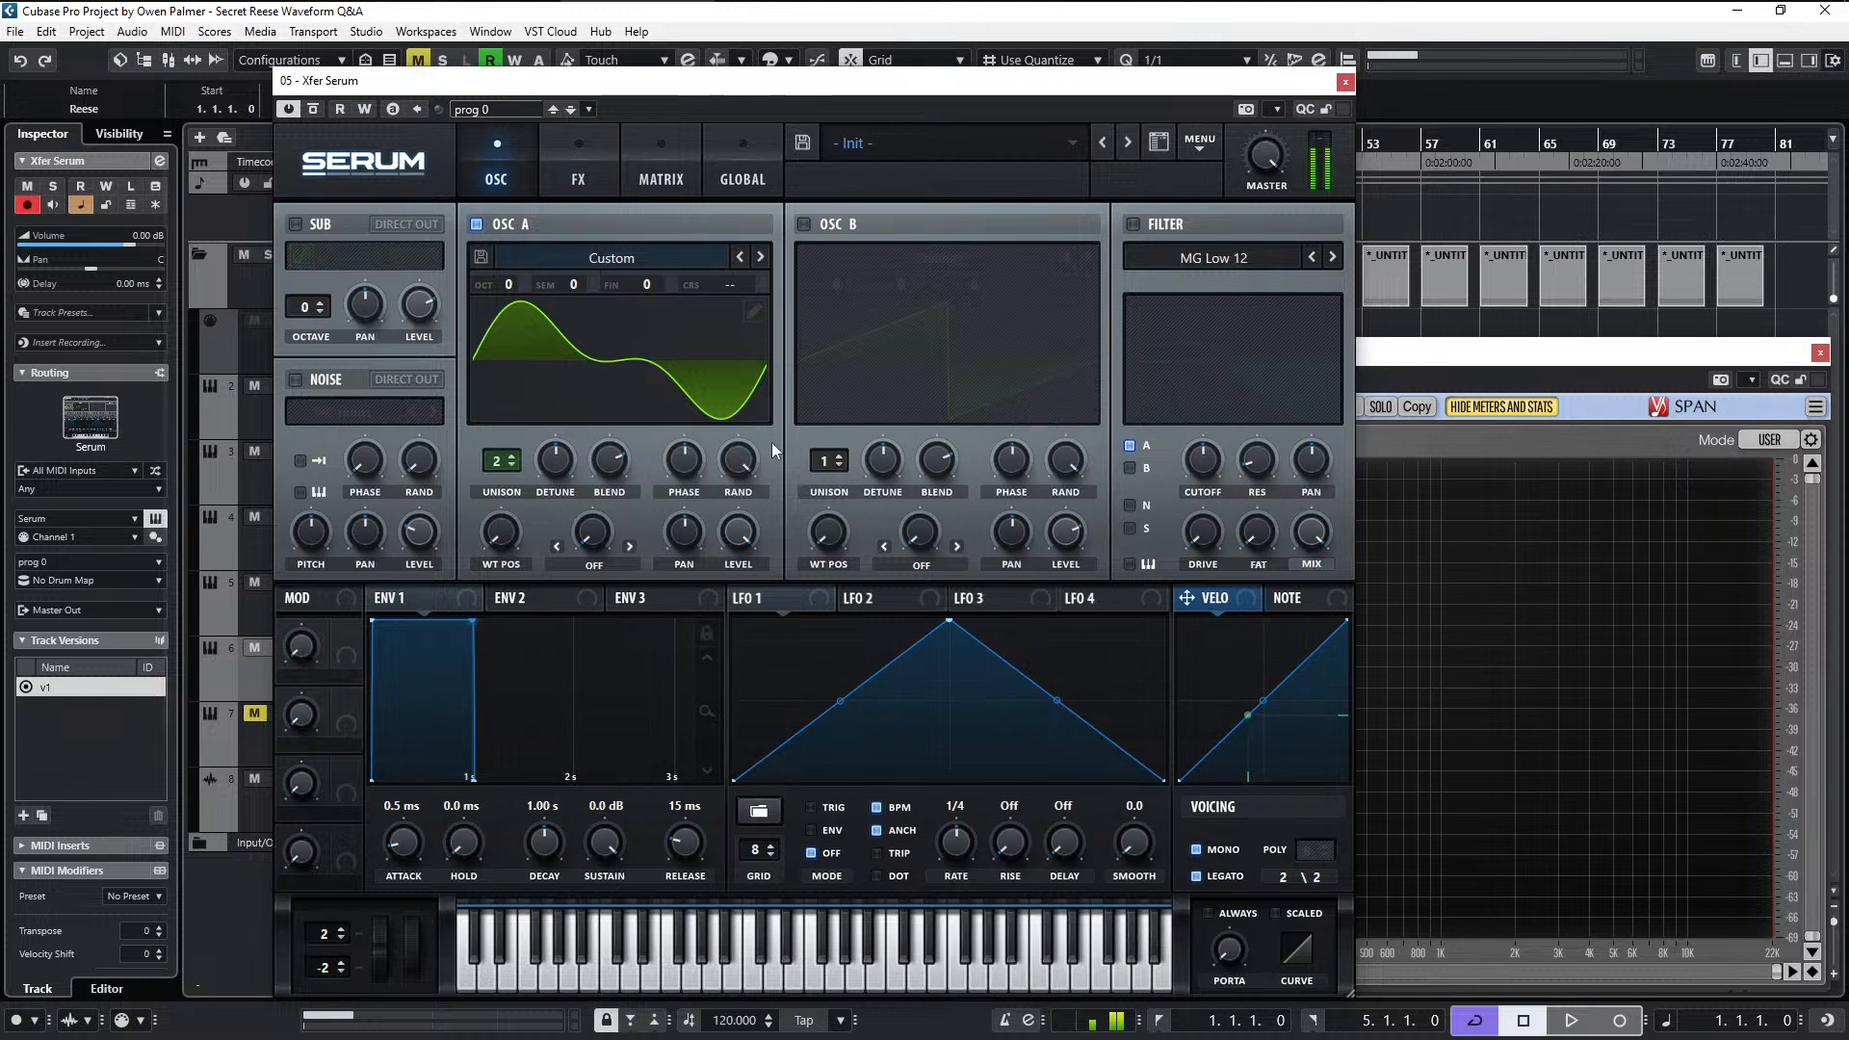
- Lower the second harmonic slightly in oscillator A's wavetable frame and normalize the frame
{"action": "left_click", "coordinate": [755, 311]}
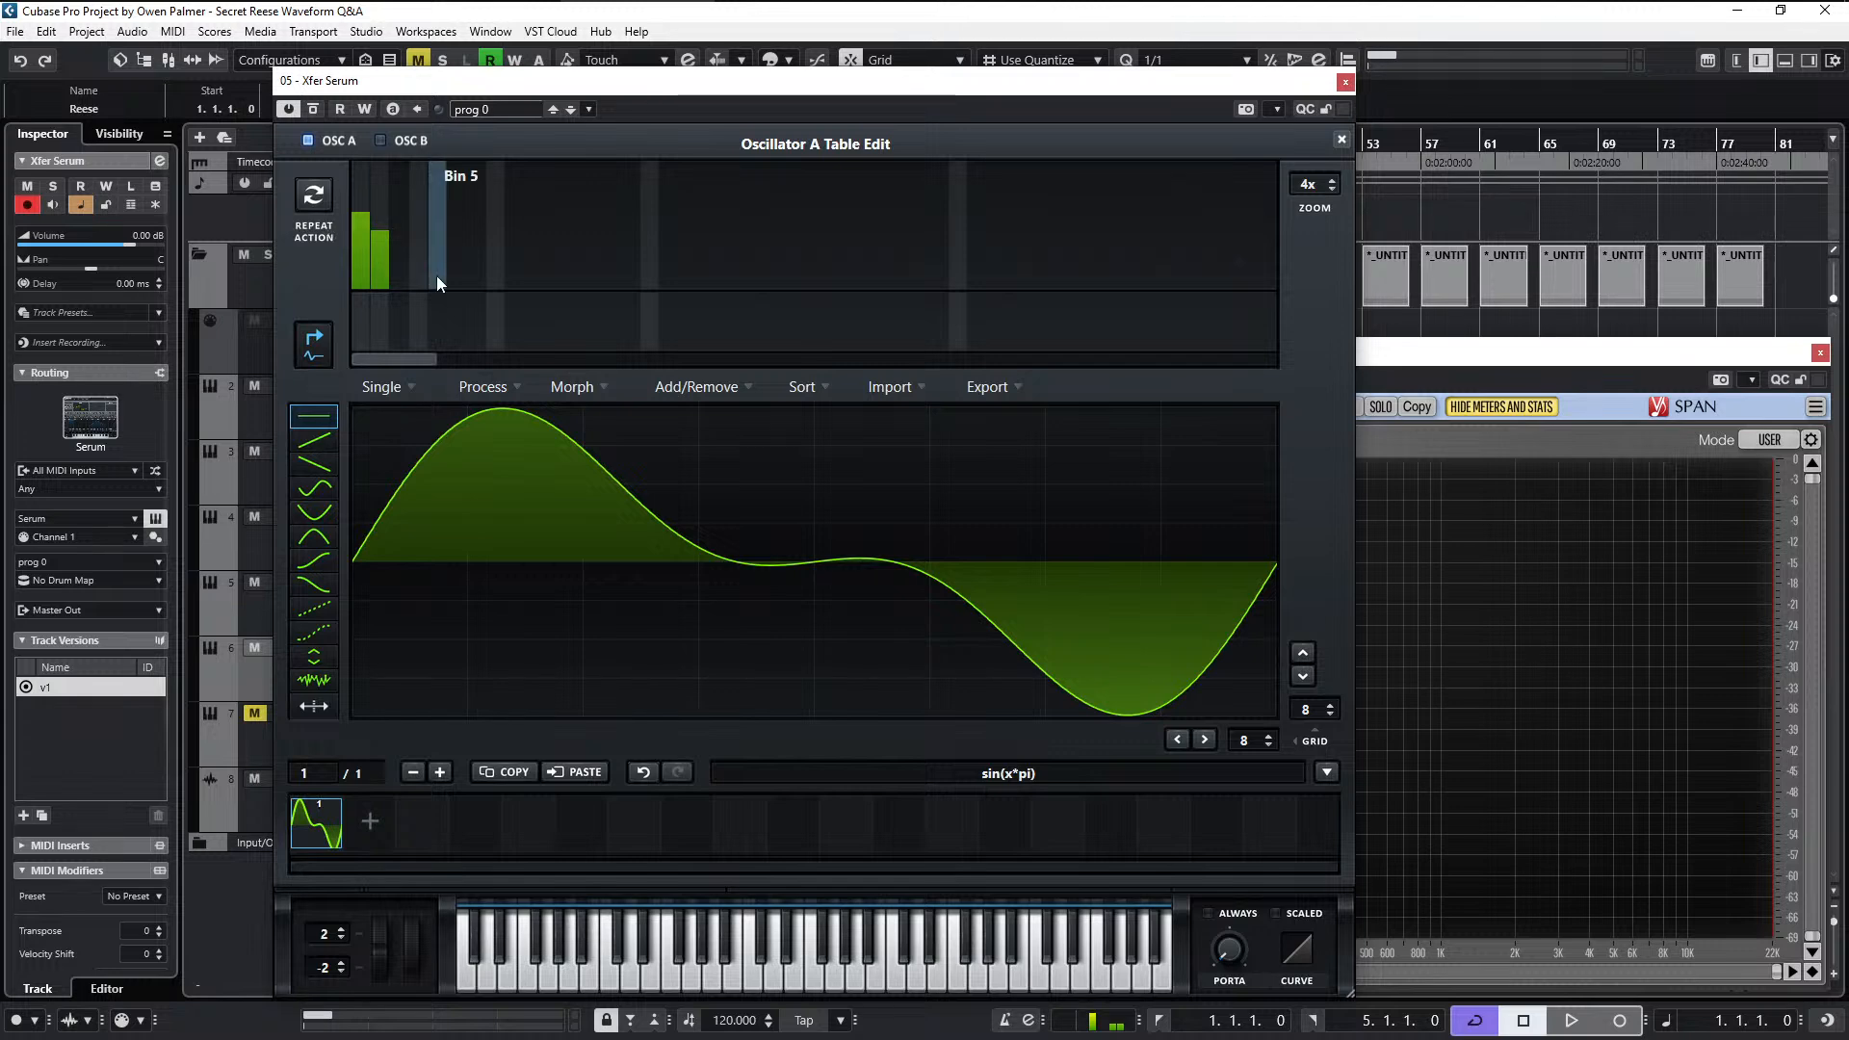
{"action": "left_click", "coordinate": [379, 235]}
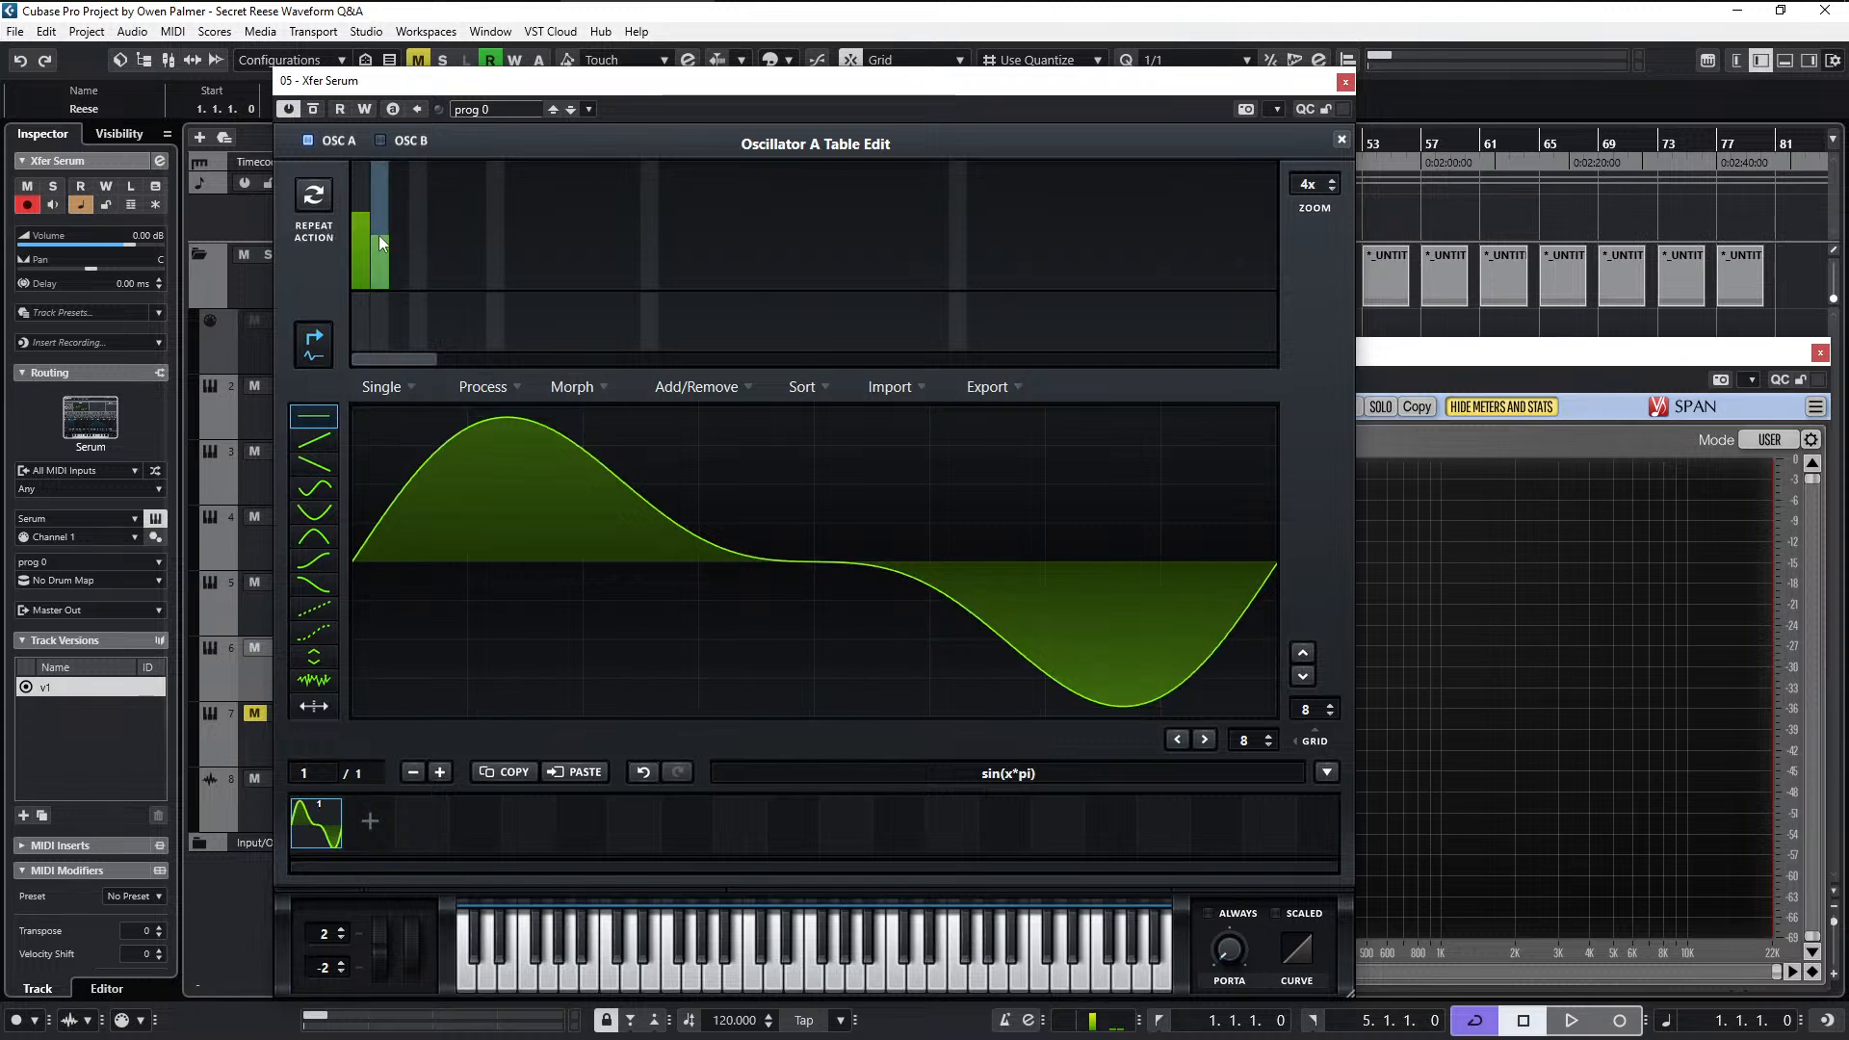
{"action": "left_click", "coordinate": [486, 388]}
{"action": "left_click", "coordinate": [498, 414]}
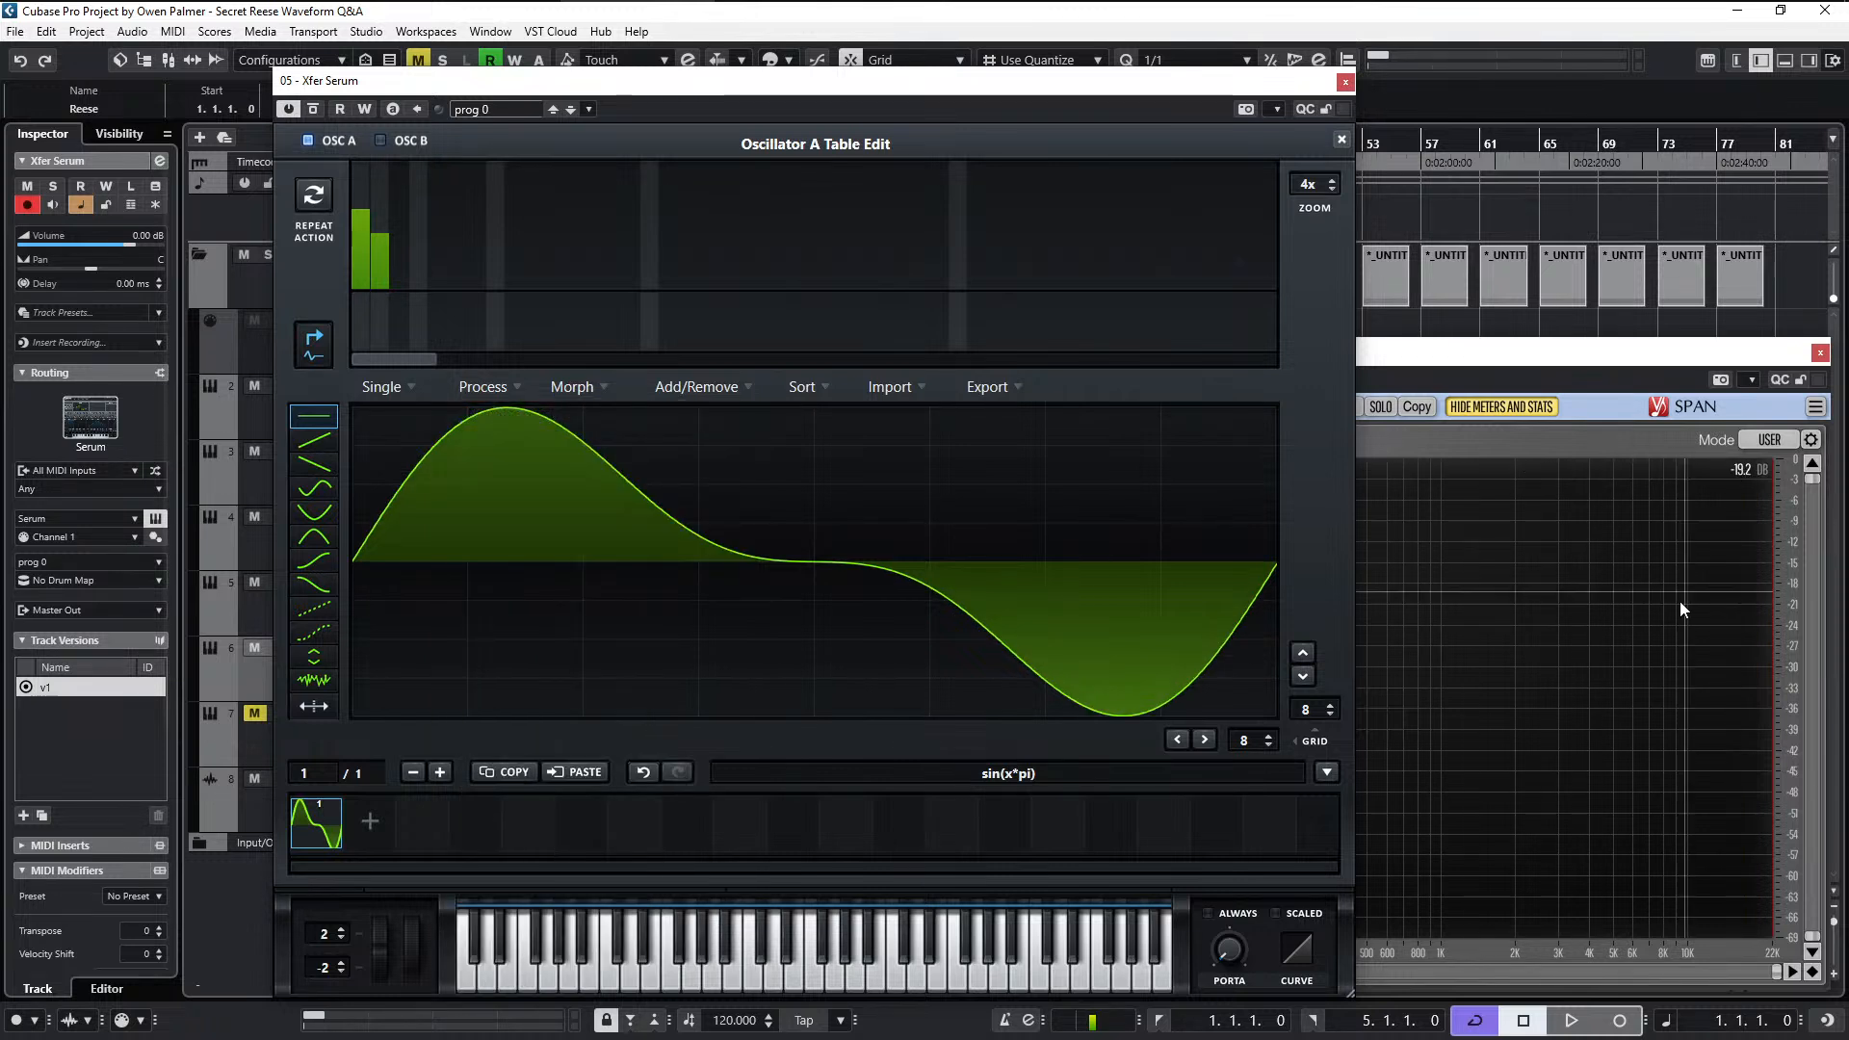
- Try adding third and fourth harmonics to the frame at decreasing levels, with the second harmonic raised slightly
{"action": "left_click", "coordinate": [398, 254]}
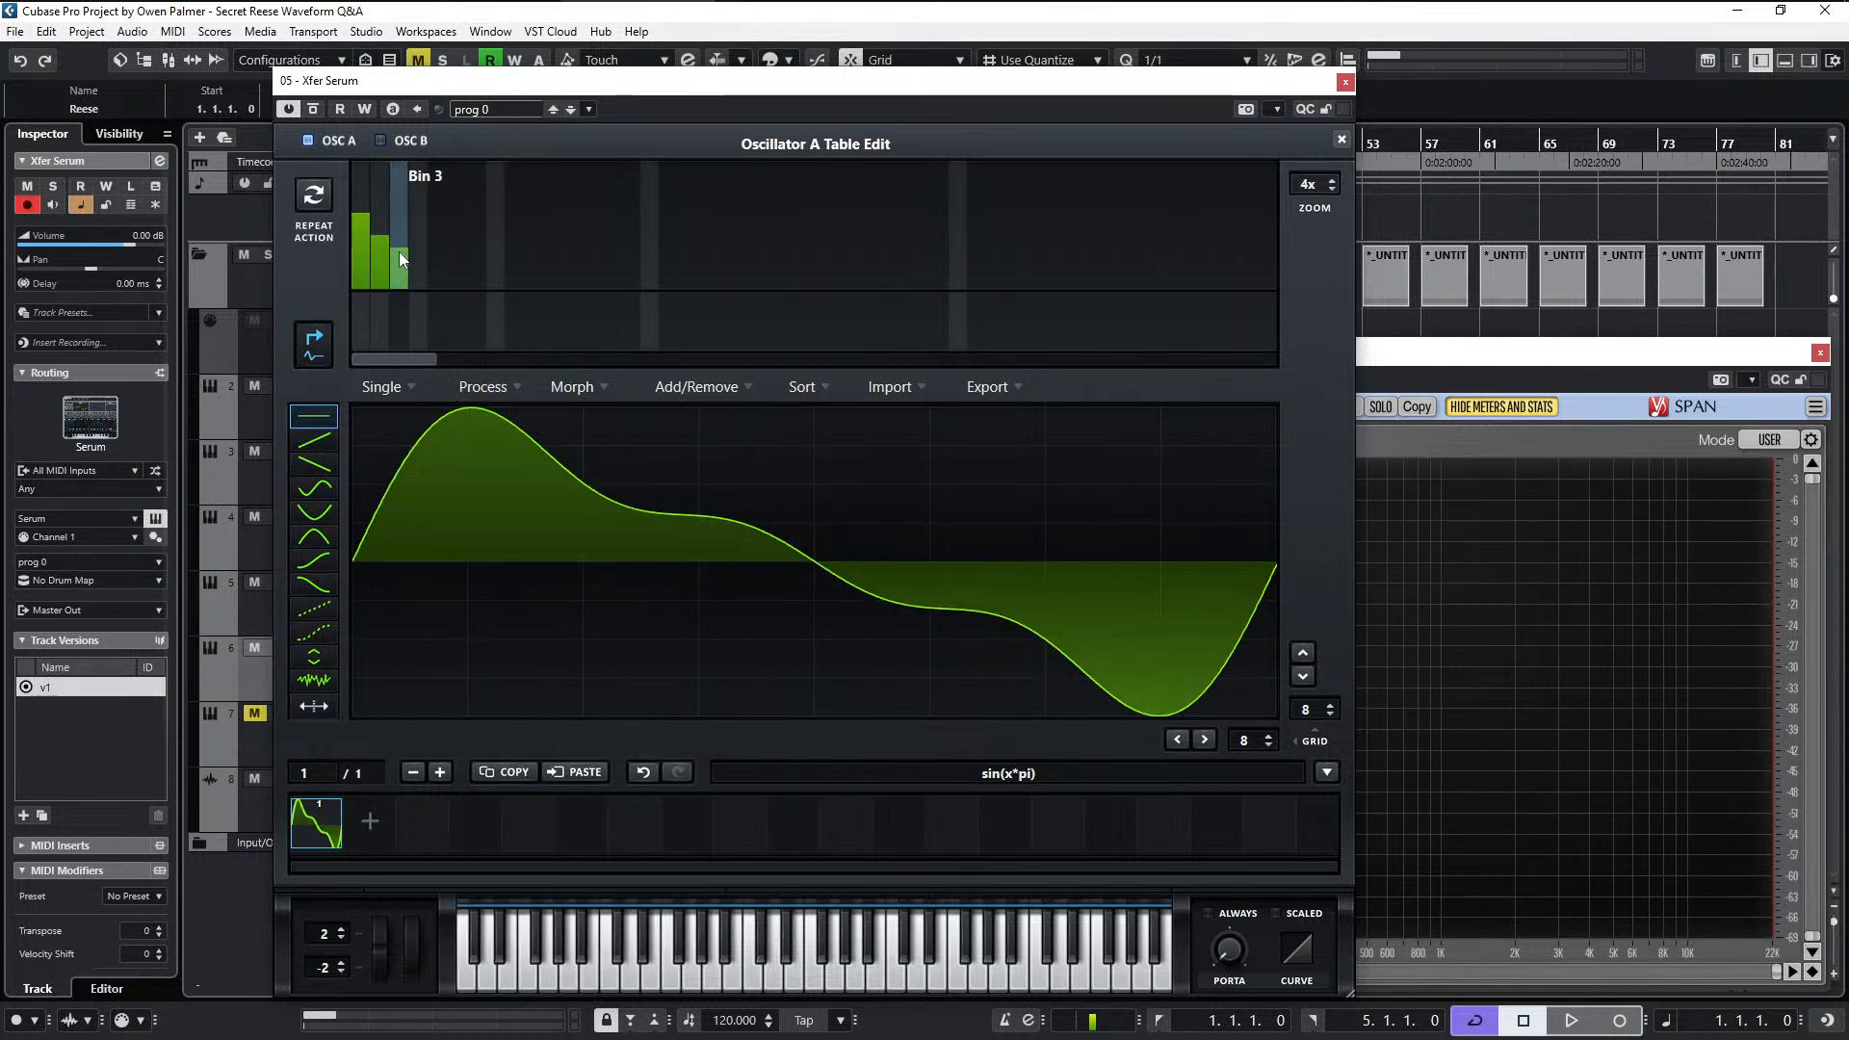
{"action": "left_click_drag", "start_coordinate": [394, 262], "coordinate": [395, 266]}
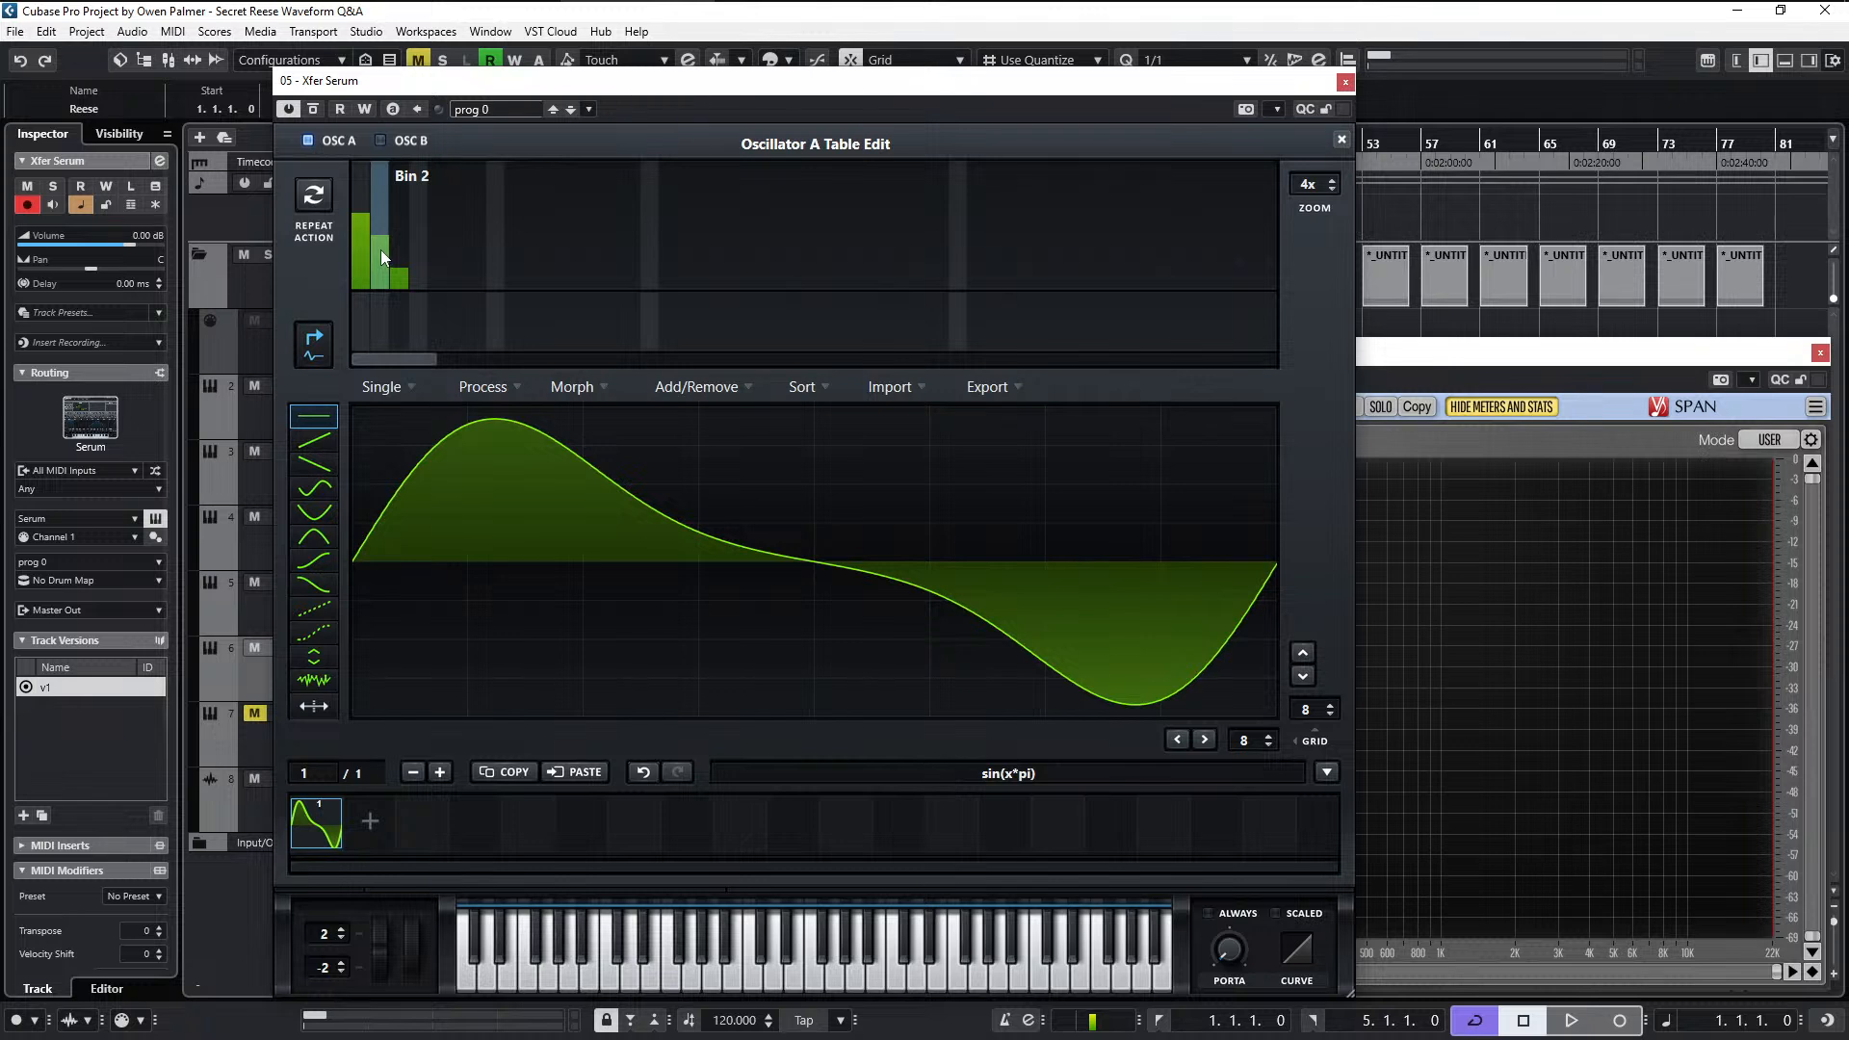
{"action": "left_click", "coordinate": [420, 260]}
{"action": "left_click", "coordinate": [399, 256]}
{"action": "left_click_drag", "start_coordinate": [418, 263], "coordinate": [384, 221]}
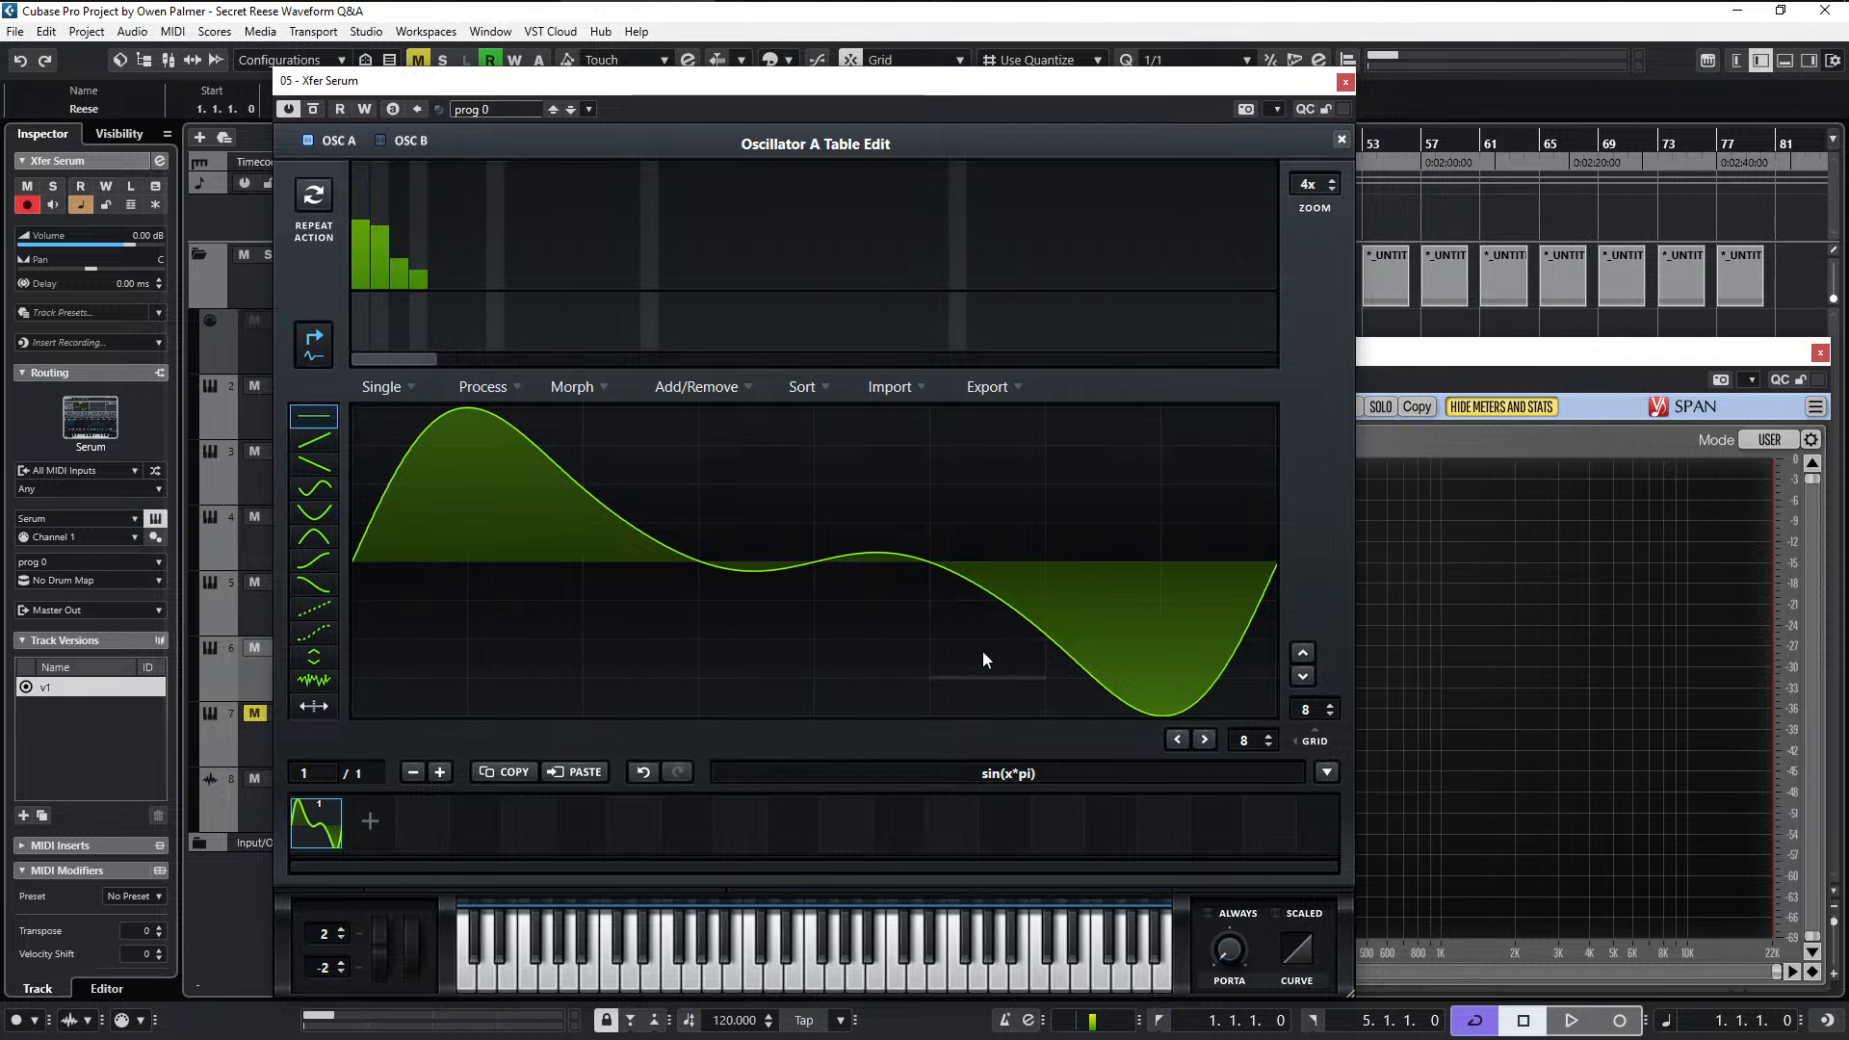
{"action": "left_click_drag", "start_coordinate": [436, 276], "coordinate": [435, 310]}
- Set the table editor's grid to 3 horizontal and 0 vertical divisions
{"action": "left_click_drag", "start_coordinate": [1312, 725], "coordinate": [1308, 873]}
{"action": "left_click", "coordinate": [1269, 740]}
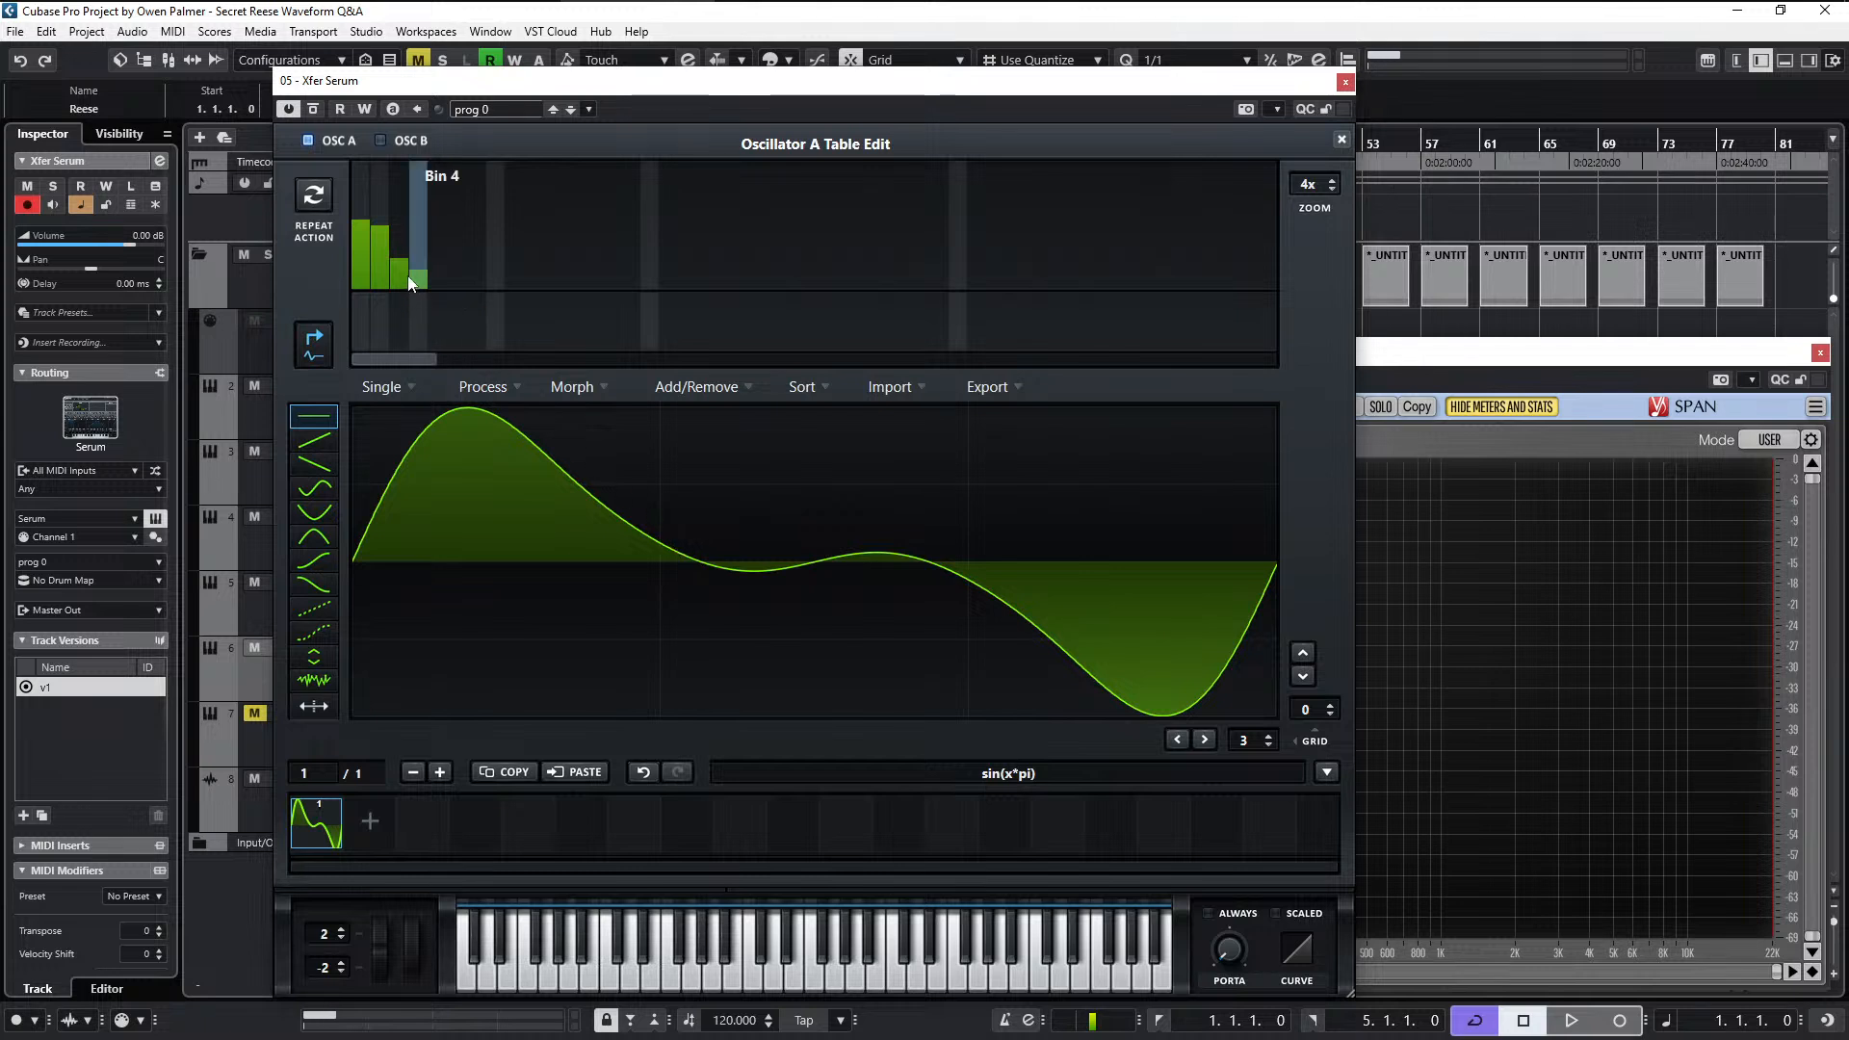
- Remove the third and fourth harmonics, lower the second harmonic, and normalize the frame
{"action": "mouse_move", "coordinate": [407, 276]}
{"action": "left_mouse_down"}
{"action": "mouse_move", "coordinate": [439, 331]}
{"action": "mouse_move", "coordinate": [414, 315]}
{"action": "mouse_move", "coordinate": [400, 332]}
{"action": "left_mouse_up"}
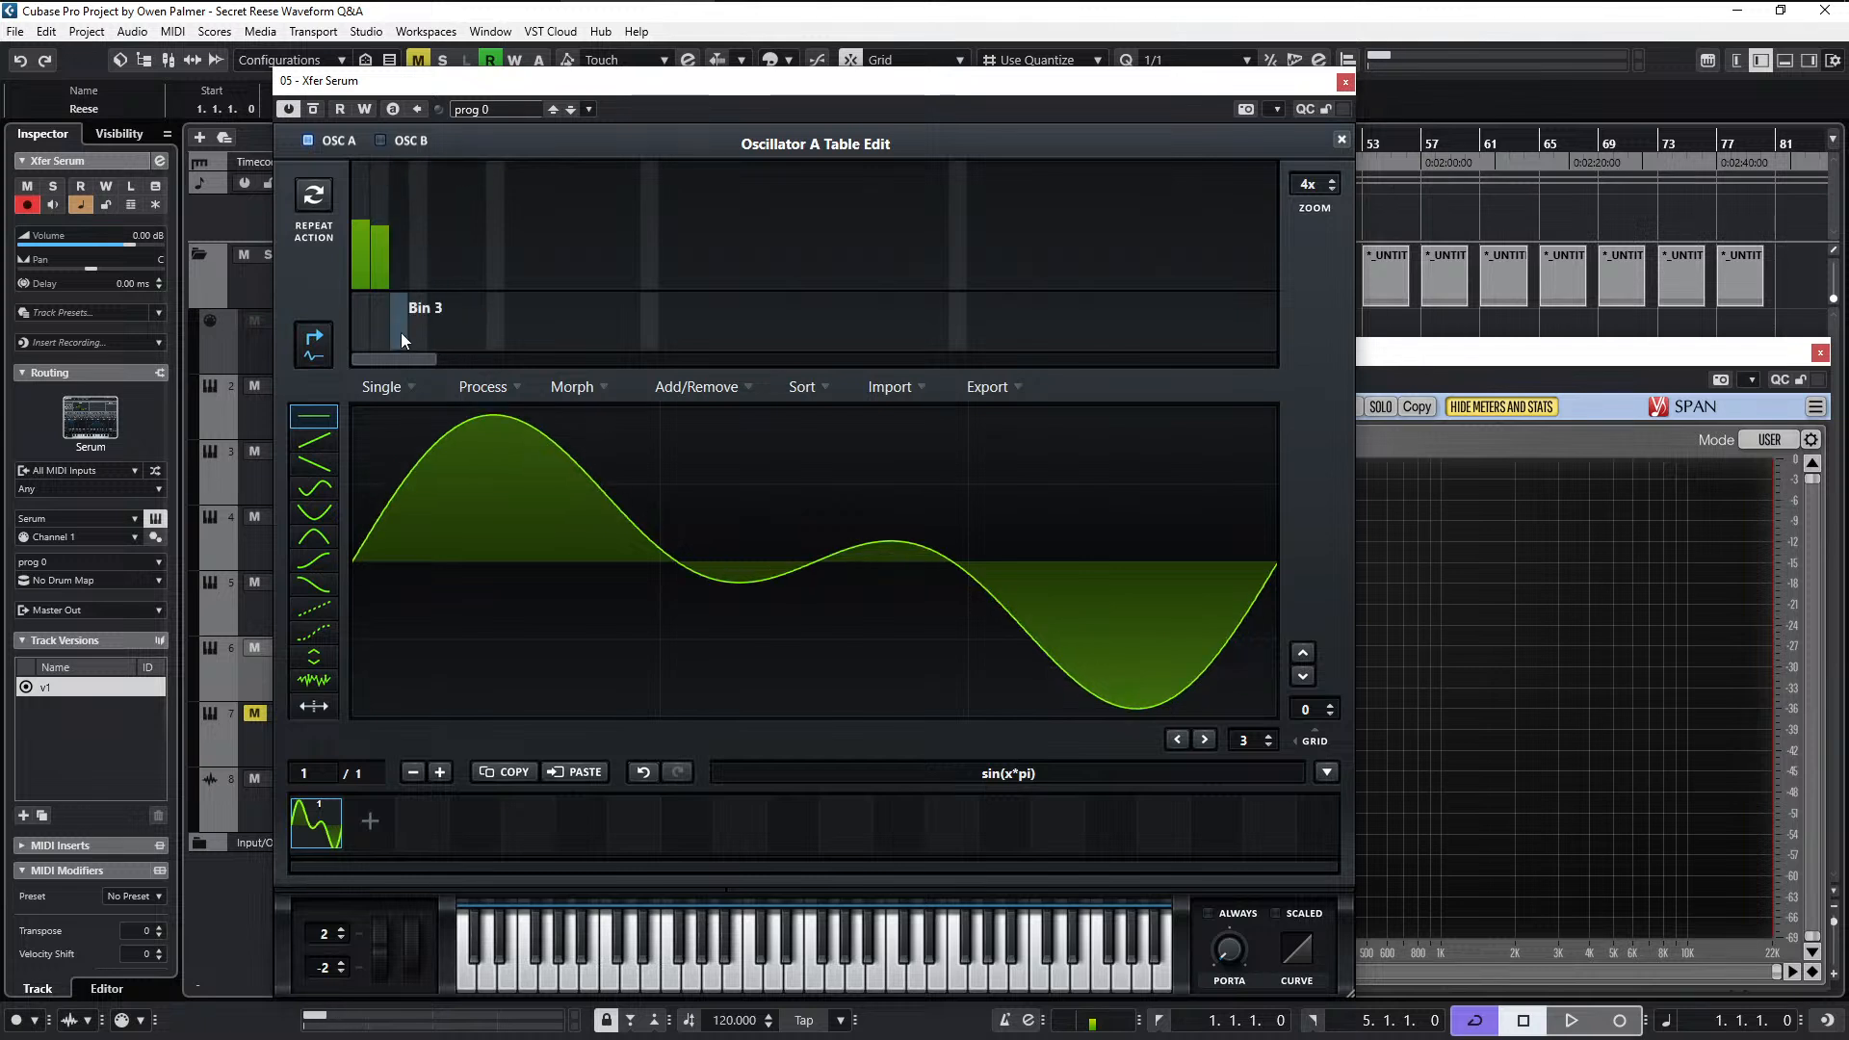
{"action": "left_click", "coordinate": [375, 238]}
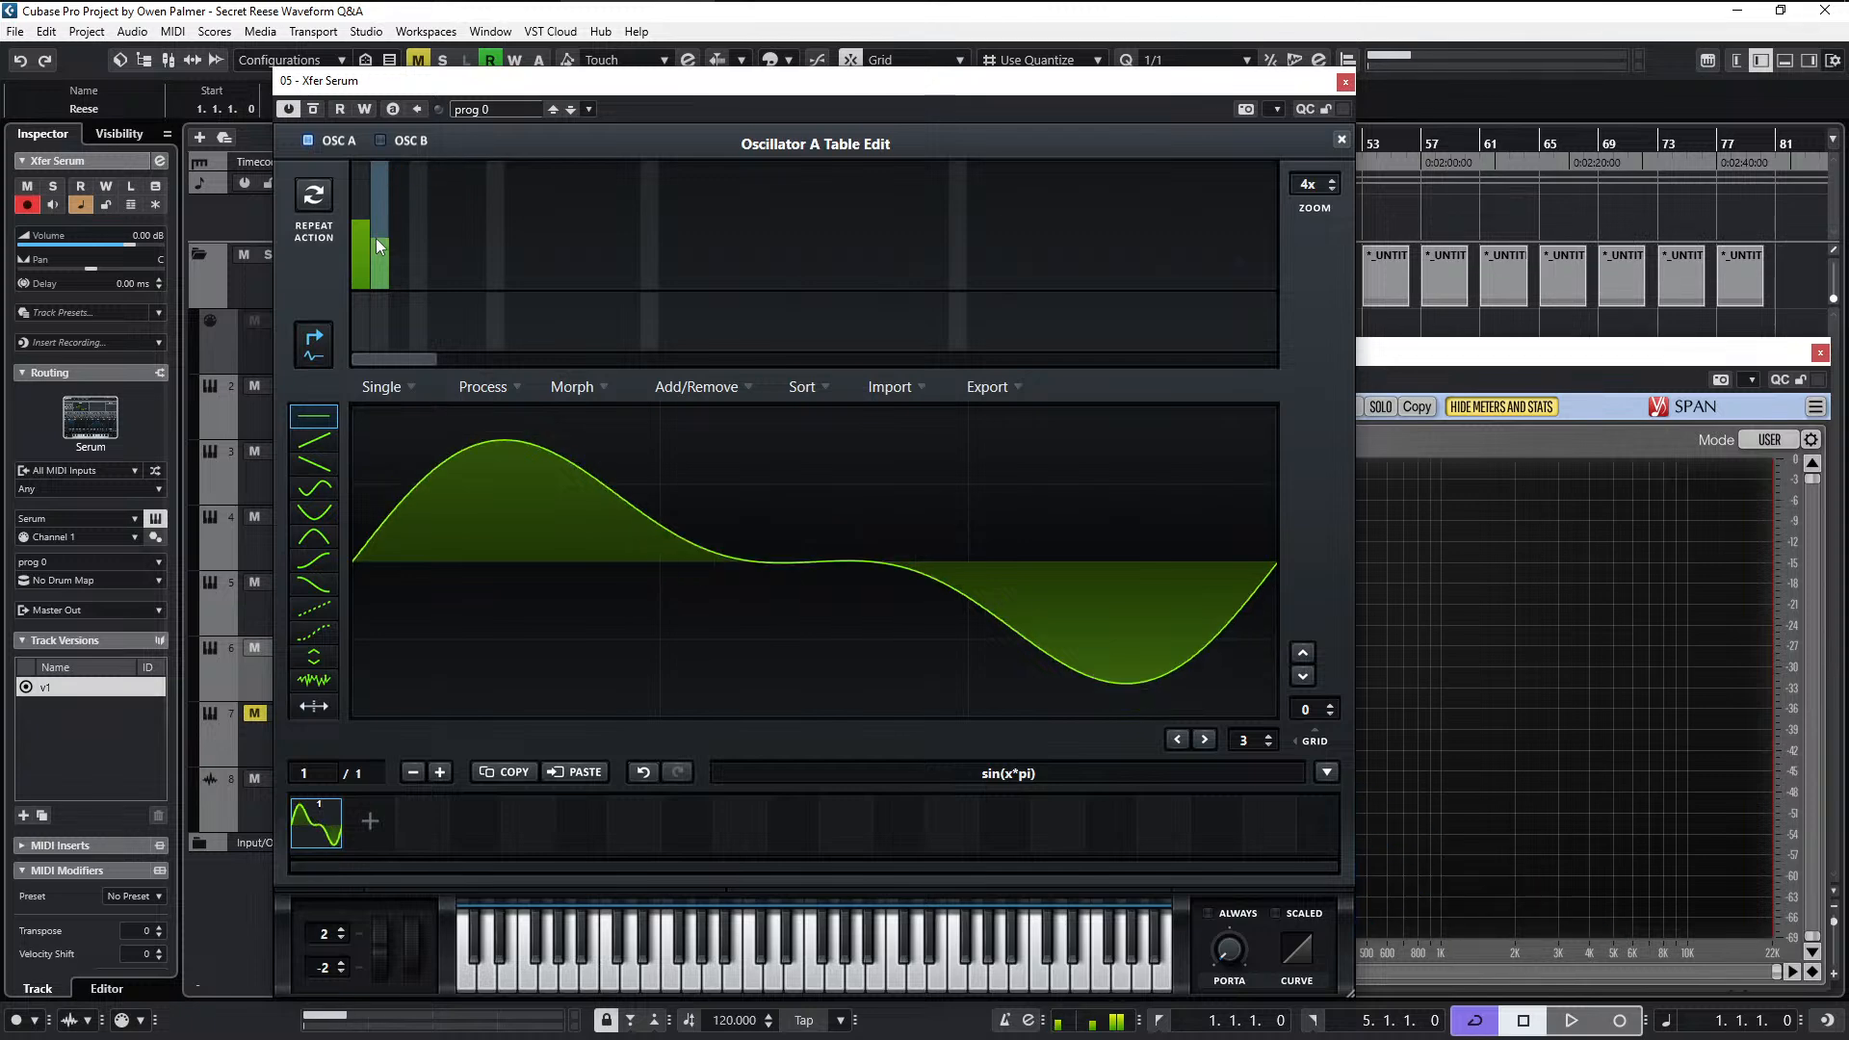
{"action": "left_click", "coordinate": [517, 409]}
{"action": "left_click", "coordinate": [518, 416]}
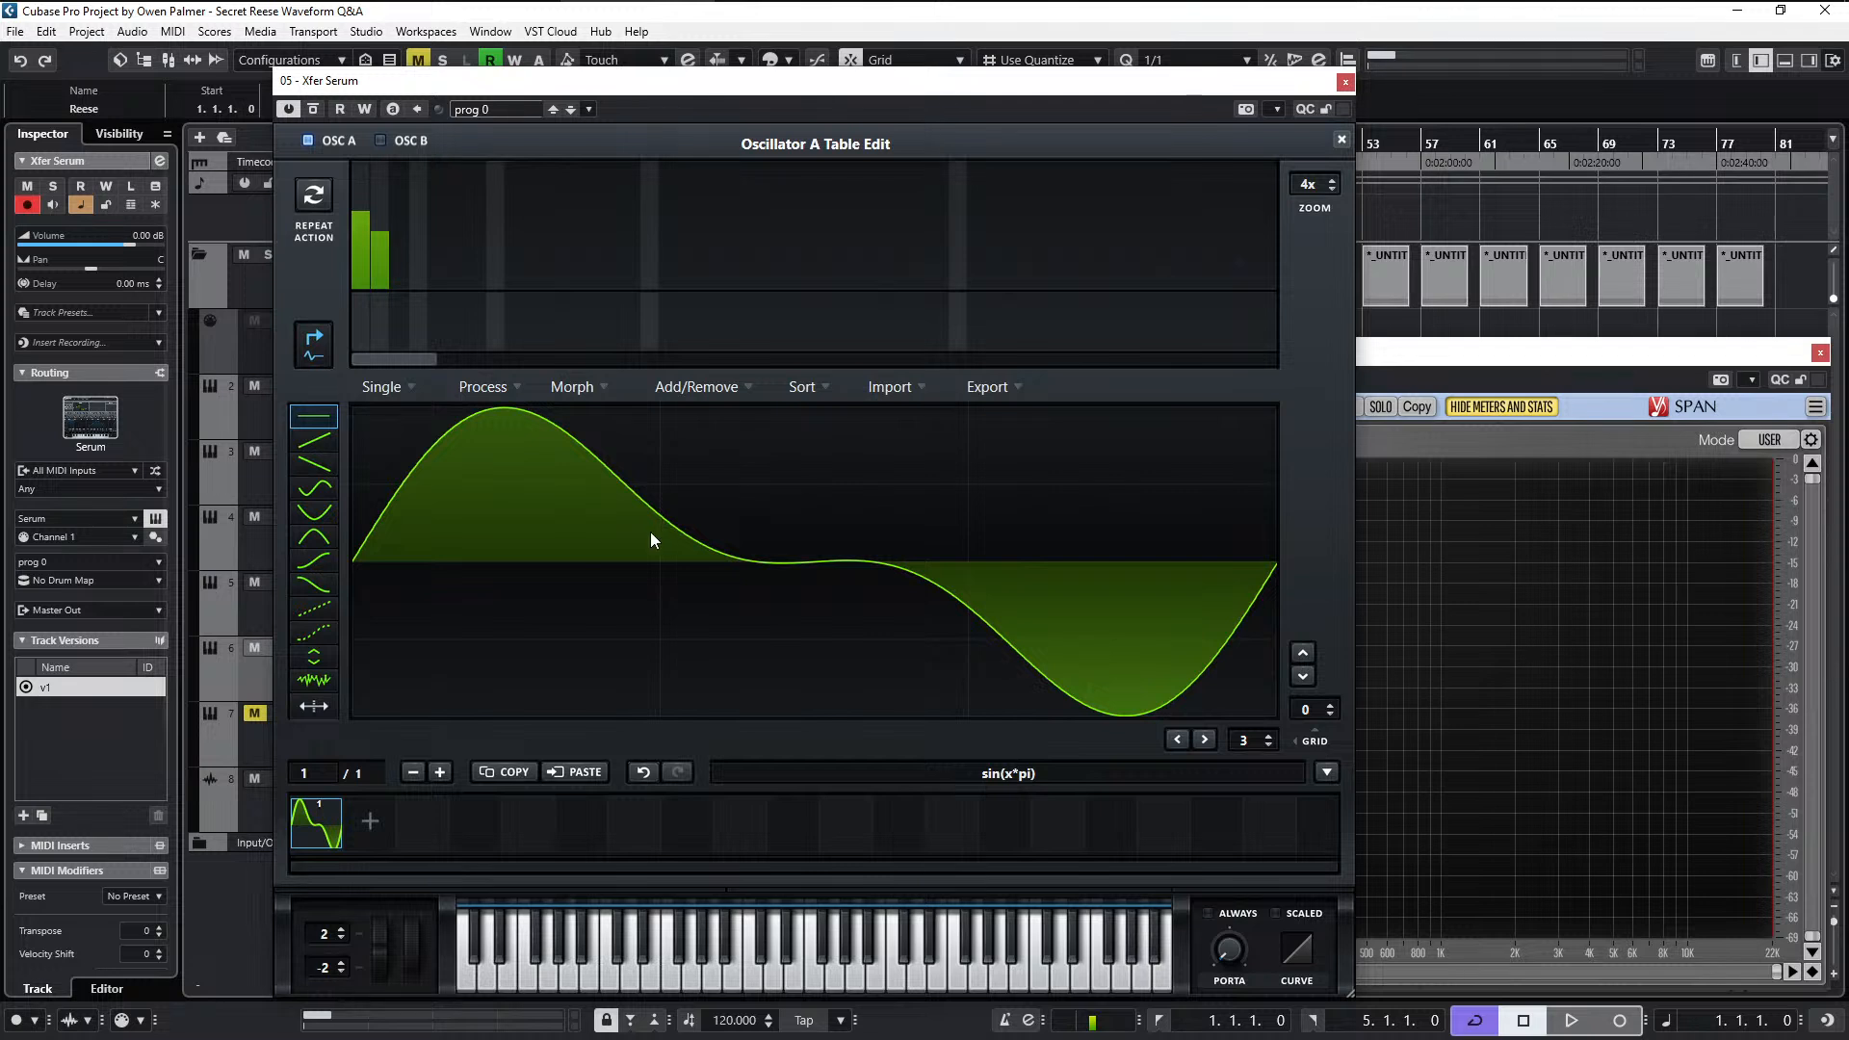
- Add a third and a small fourth harmonic, balance them against the second to flatten the waveform's middle, and normalize the frame
{"action": "left_click", "coordinate": [395, 254]}
{"action": "left_click", "coordinate": [386, 221]}
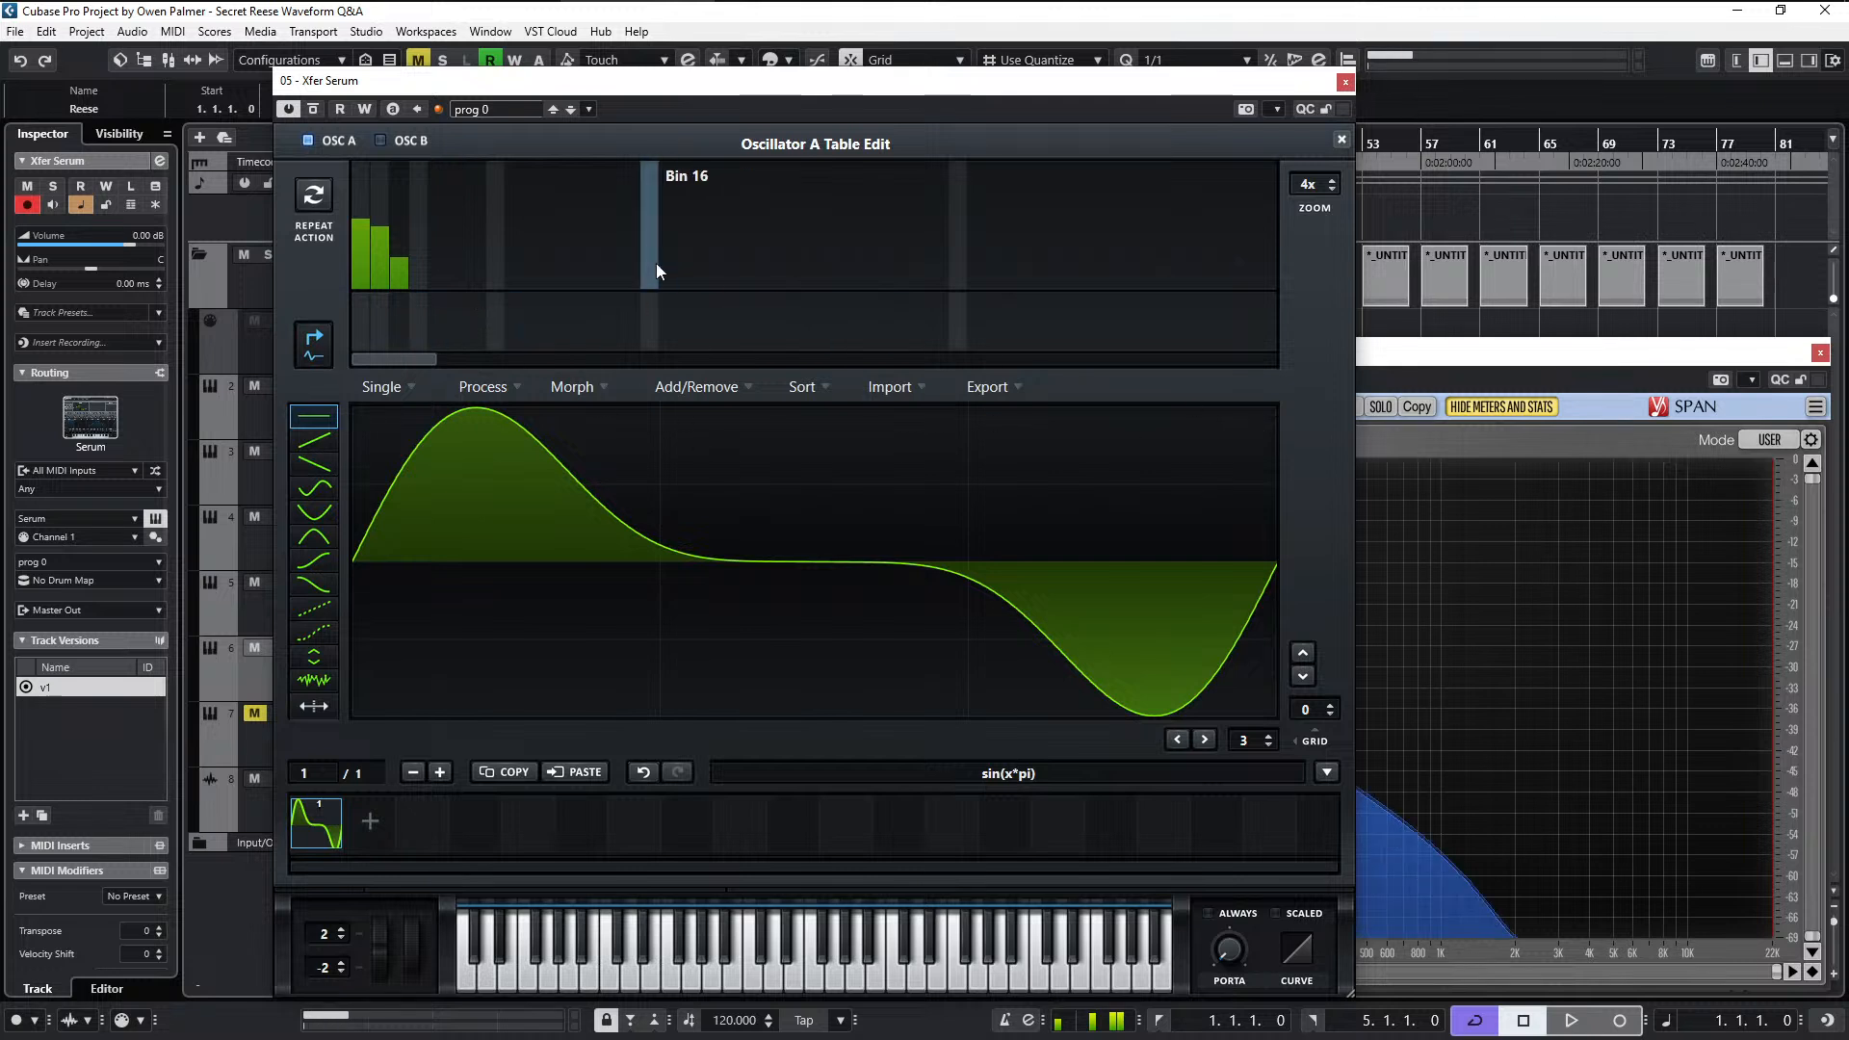
{"action": "left_click", "coordinate": [403, 245]}
{"action": "mouse_move", "coordinate": [418, 263]}
{"action": "left_mouse_down"}
{"action": "mouse_move", "coordinate": [418, 297]}
{"action": "mouse_move", "coordinate": [418, 263]}
{"action": "mouse_move", "coordinate": [423, 278]}
{"action": "left_mouse_up"}
{"action": "left_click", "coordinate": [403, 258]}
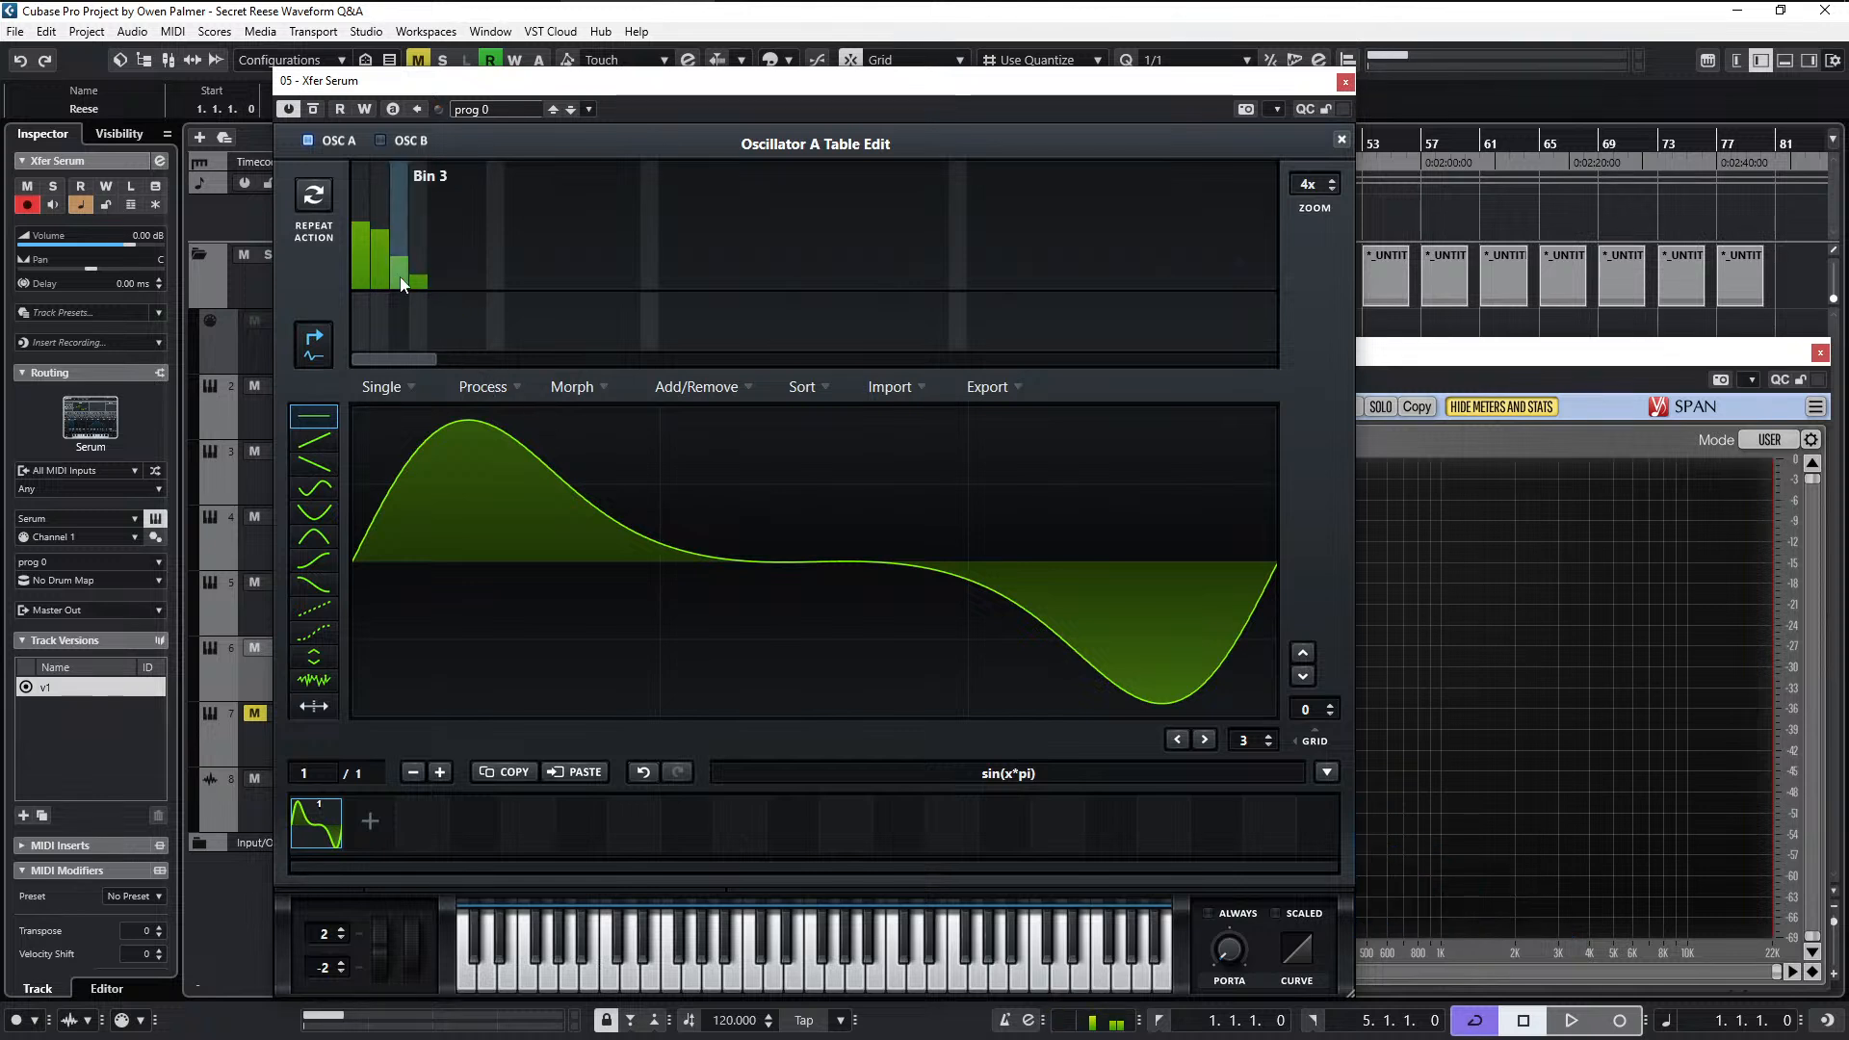
{"action": "left_click", "coordinate": [486, 386]}
{"action": "left_click", "coordinate": [511, 414]}
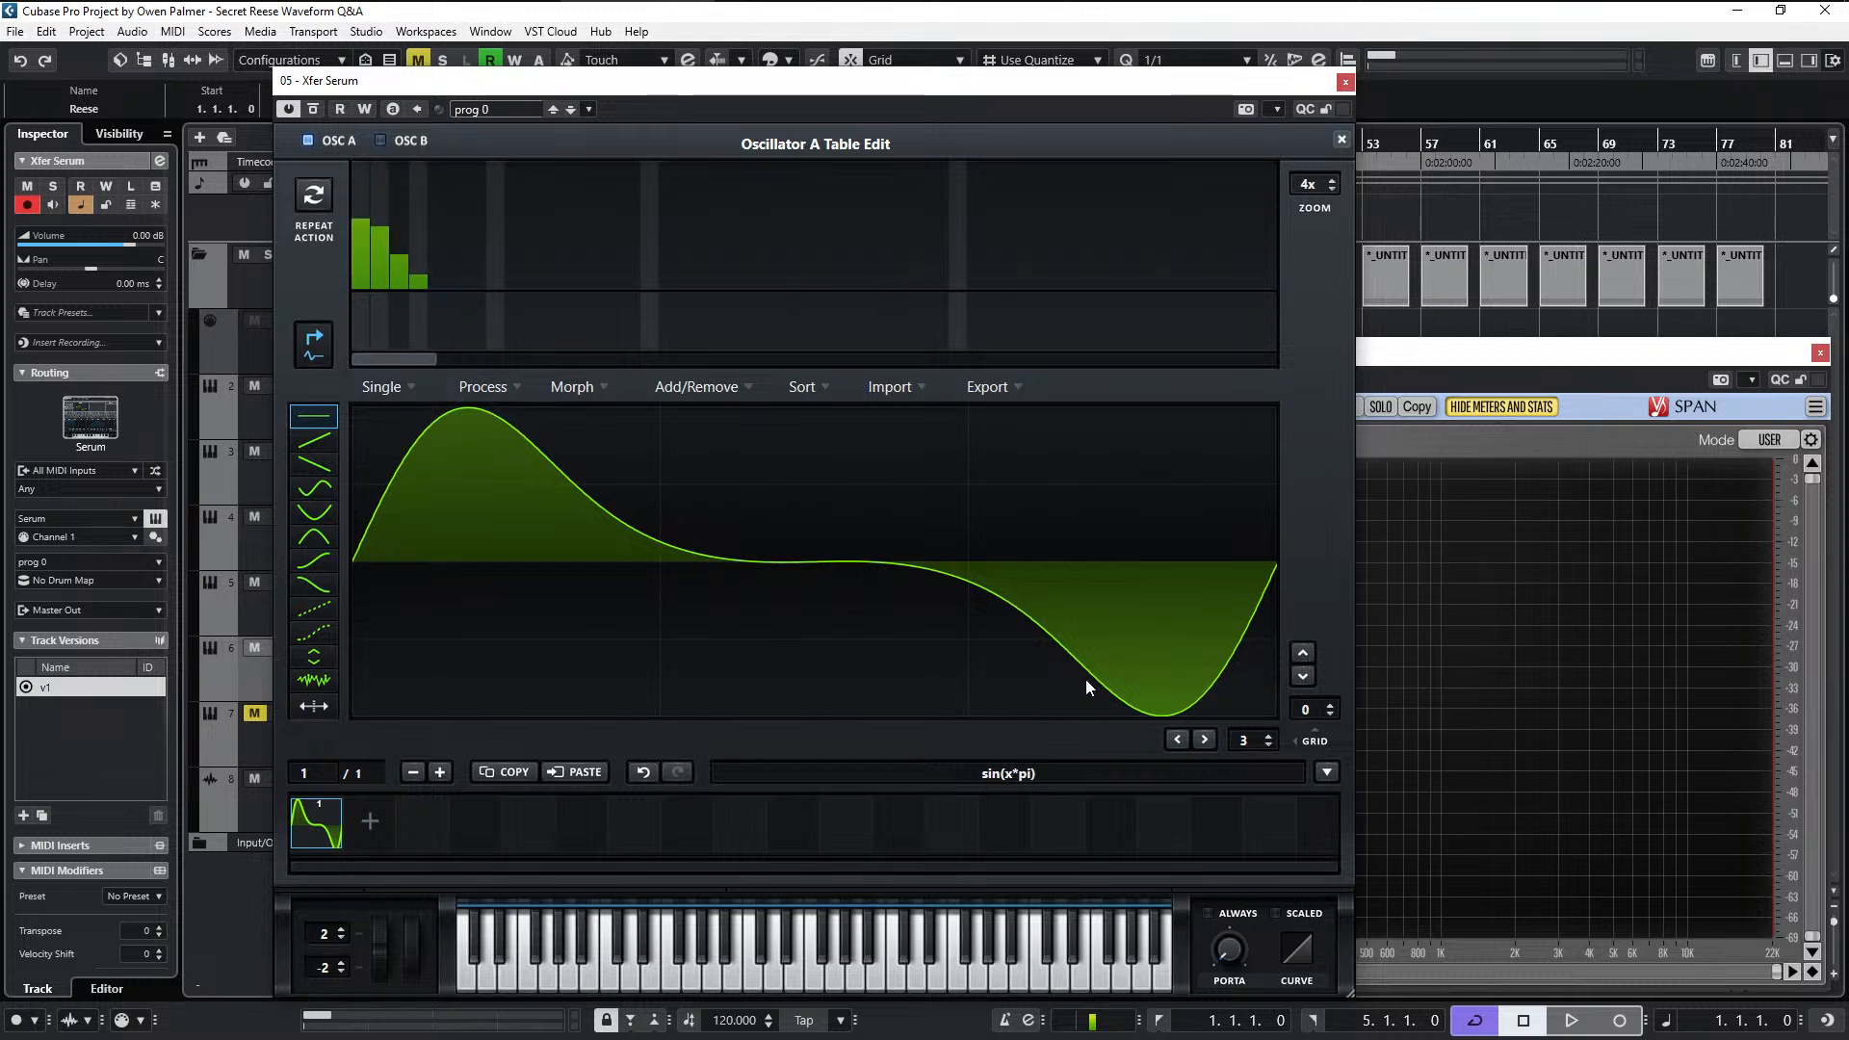
- Add tiny, tapering fifth, sixth and seventh harmonics, and extend SPAN's frequency range lower before closing the table editor
{"action": "left_click", "coordinate": [436, 281]}
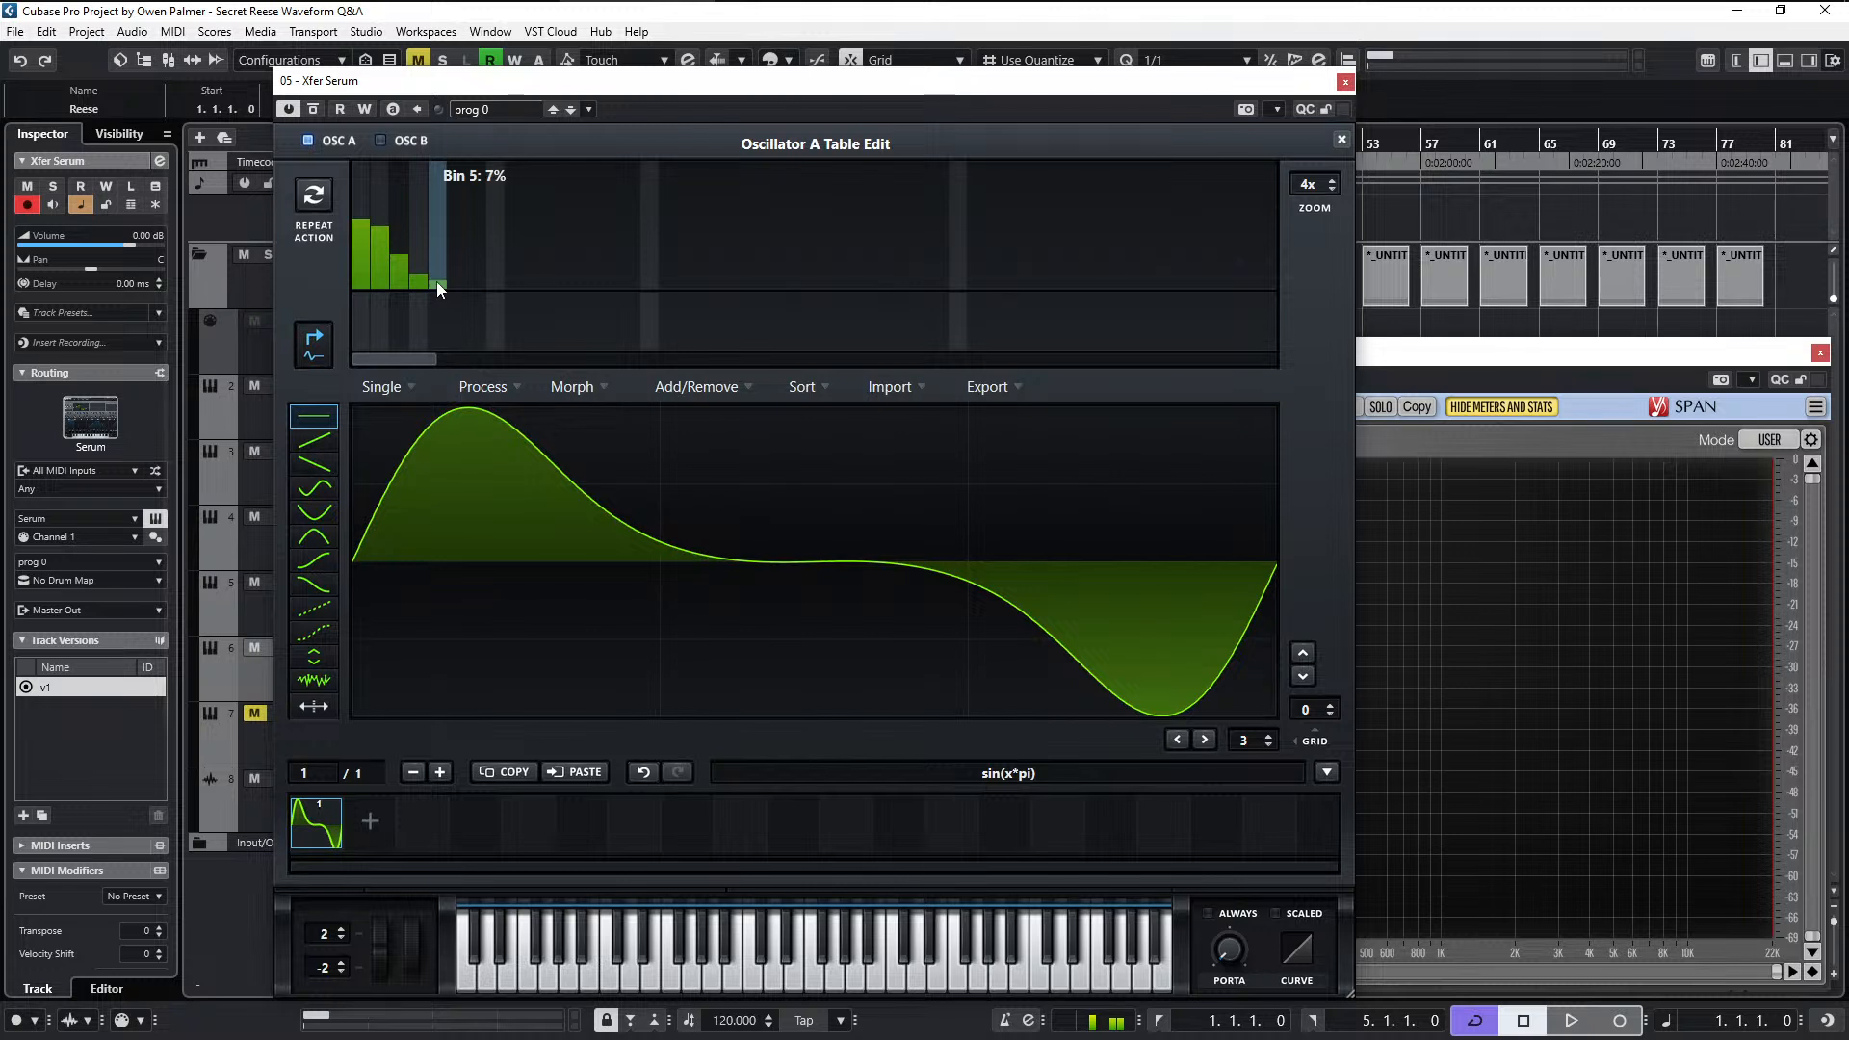
{"action": "left_click", "coordinate": [458, 285]}
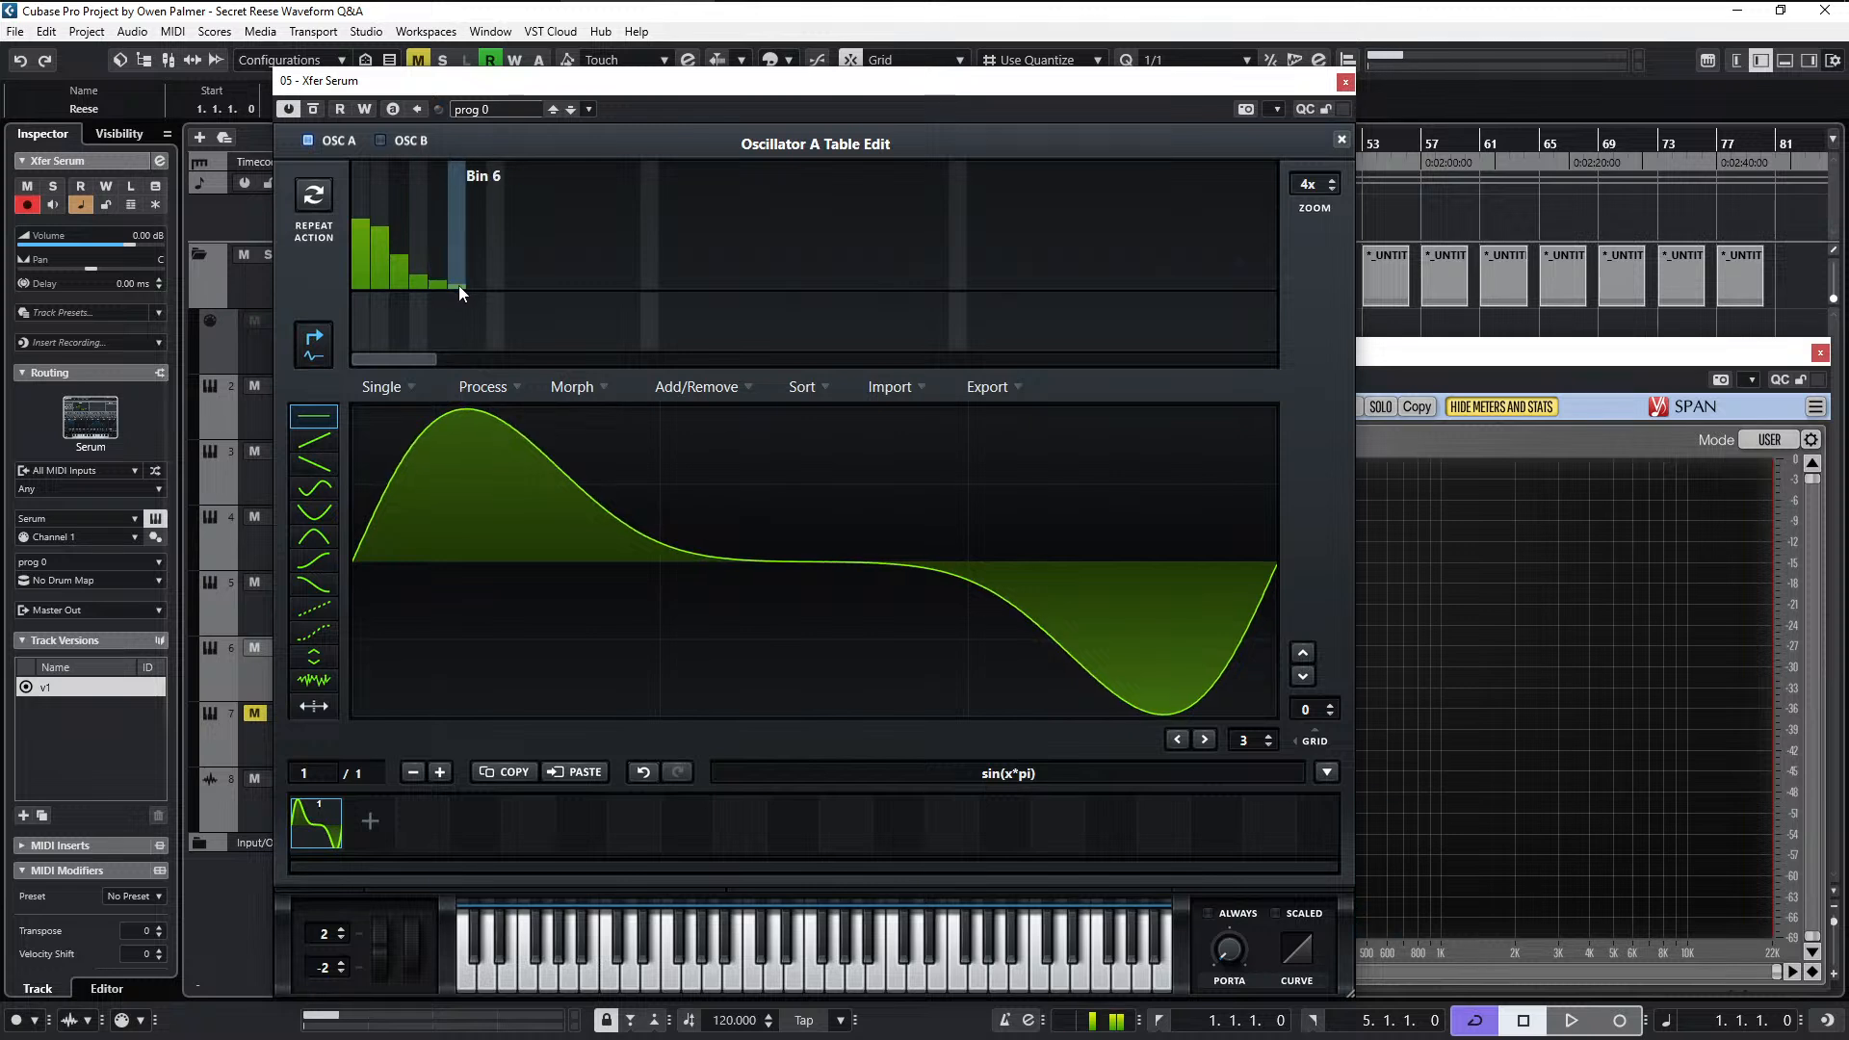
{"action": "mouse_move", "coordinate": [460, 280]}
{"action": "left_mouse_down"}
{"action": "mouse_move", "coordinate": [461, 262]}
{"action": "mouse_move", "coordinate": [462, 286]}
{"action": "left_mouse_up"}
{"action": "left_click", "coordinate": [476, 287]}
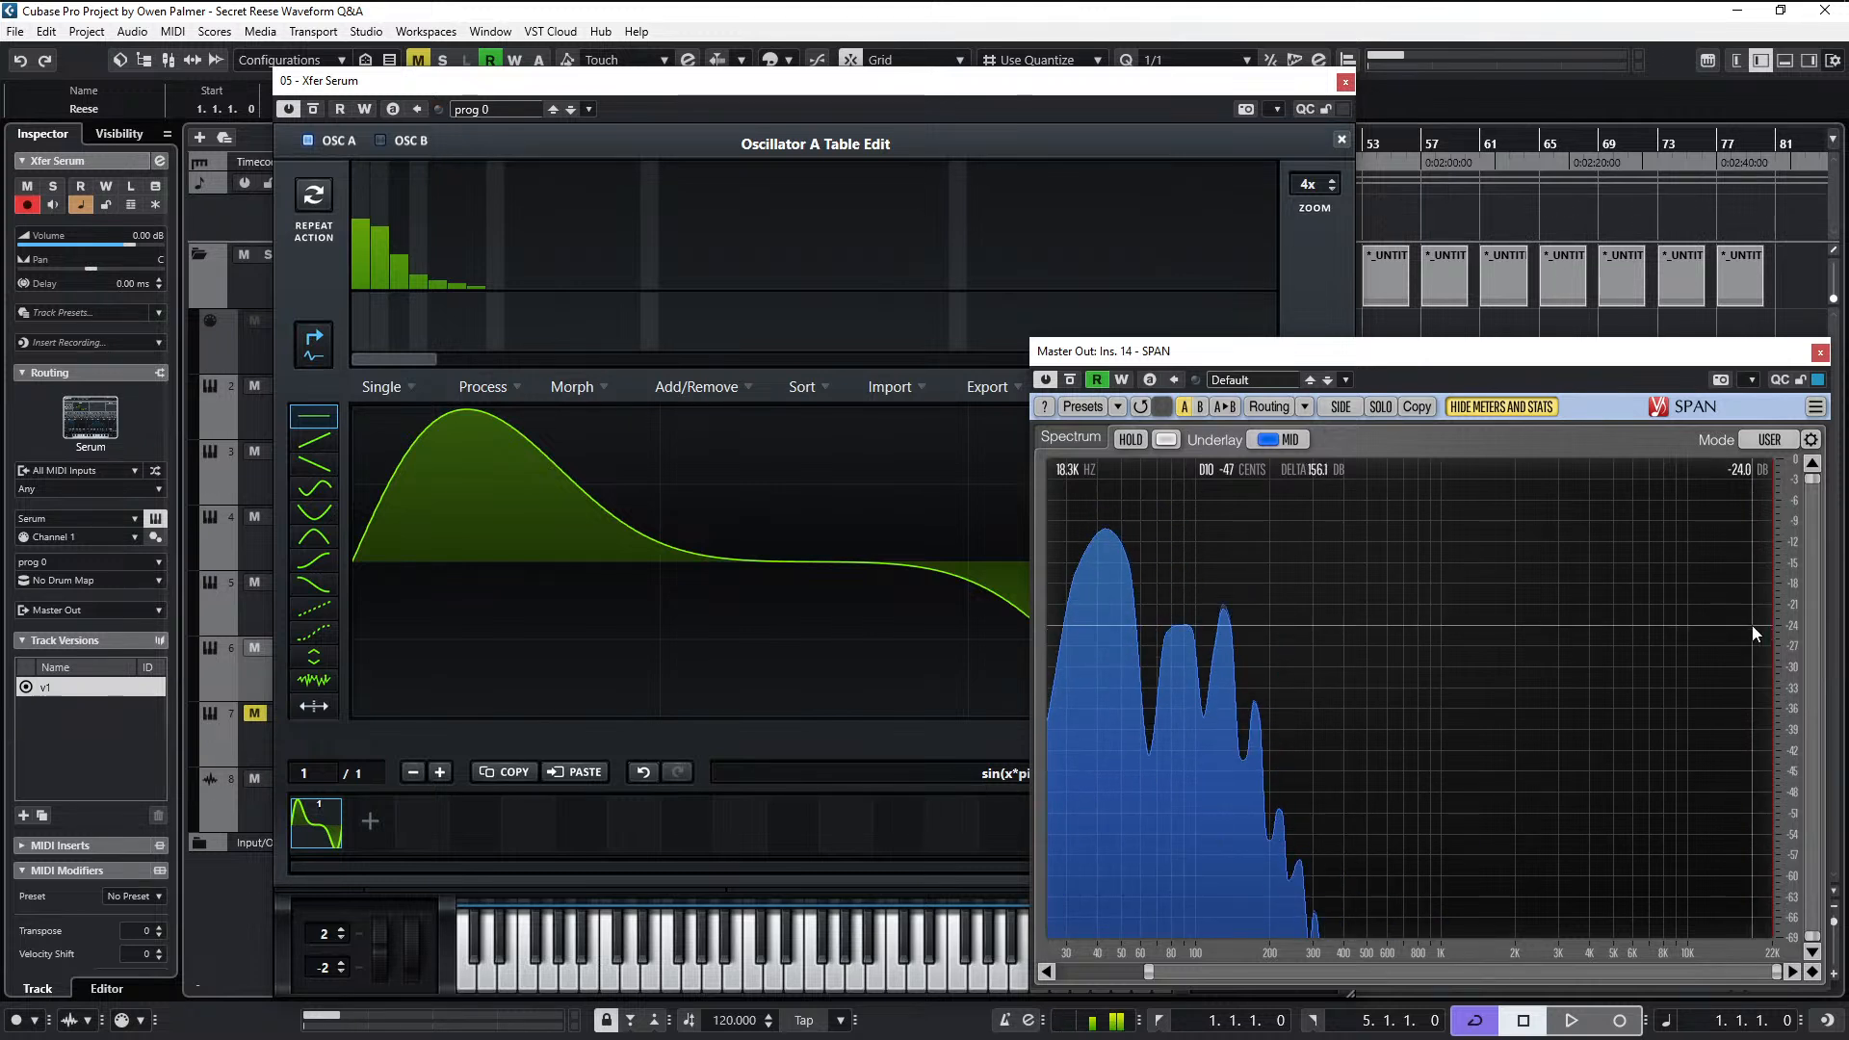
{"action": "left_click_drag", "start_coordinate": [1150, 971], "coordinate": [1101, 971]}
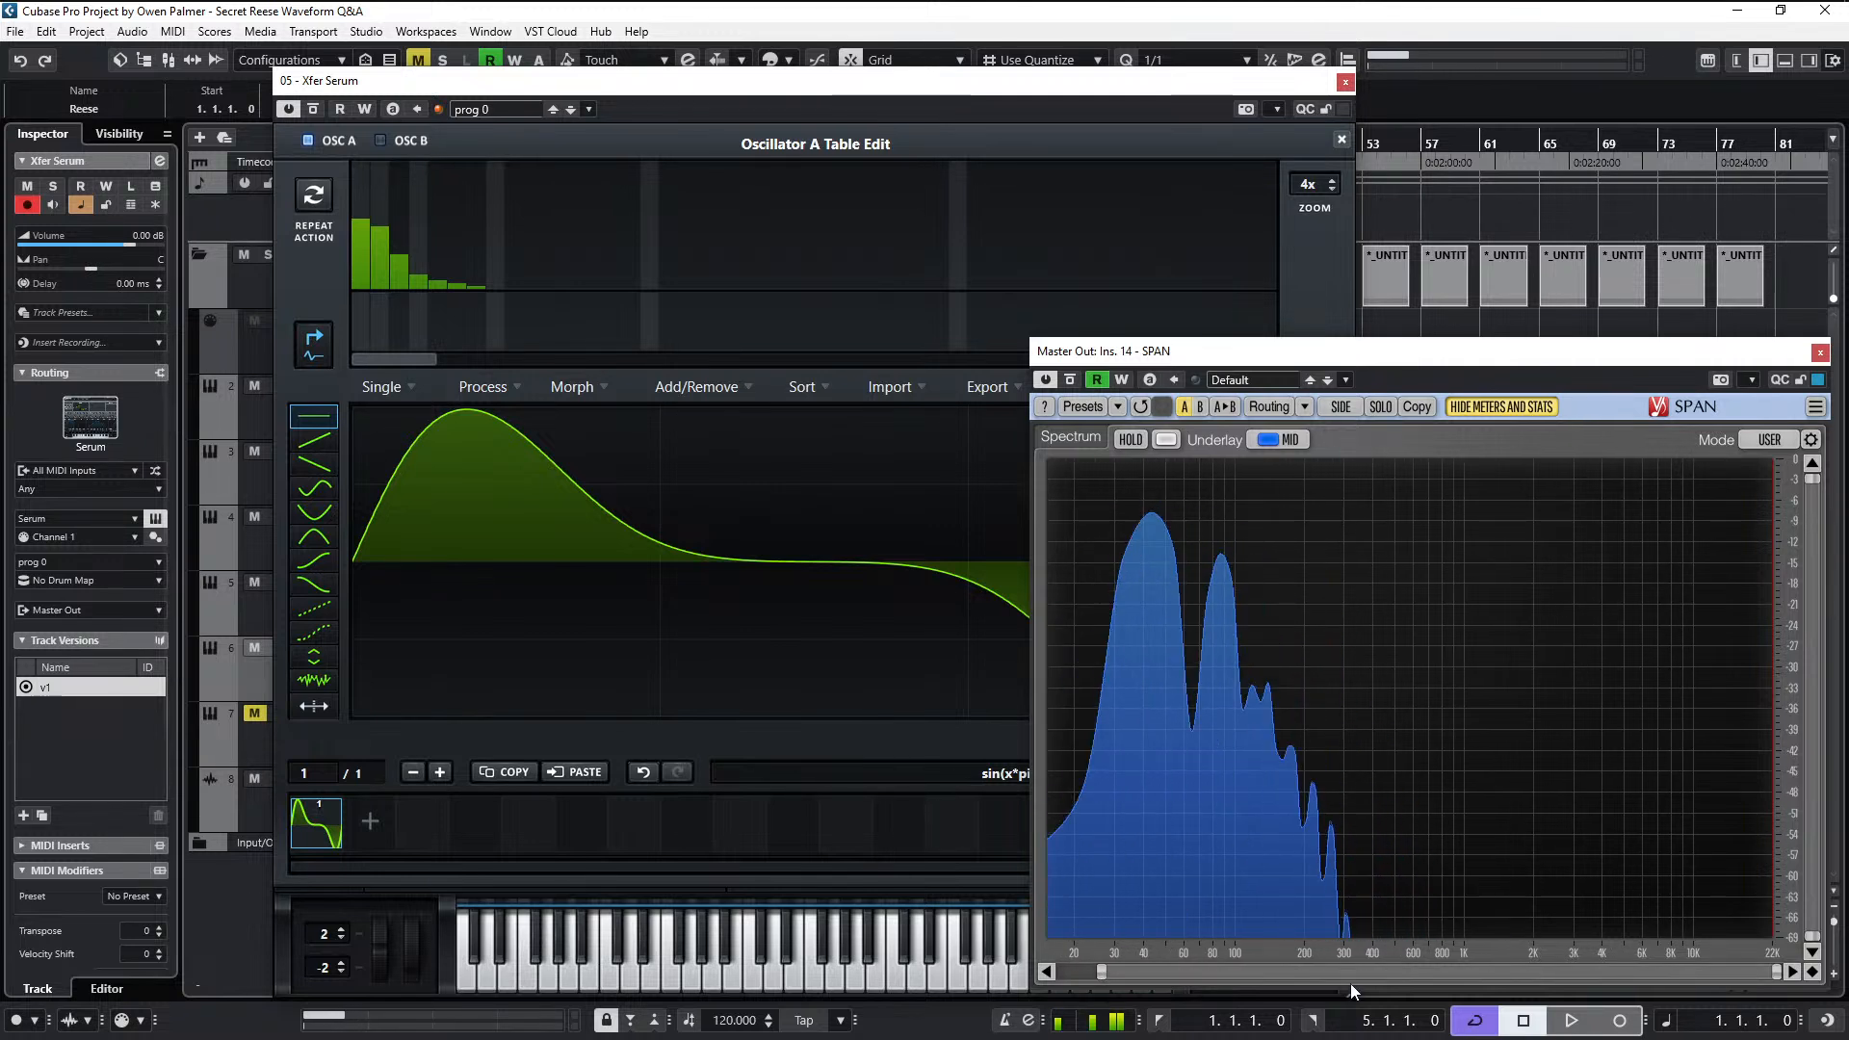
{"action": "left_click", "coordinate": [1341, 139]}
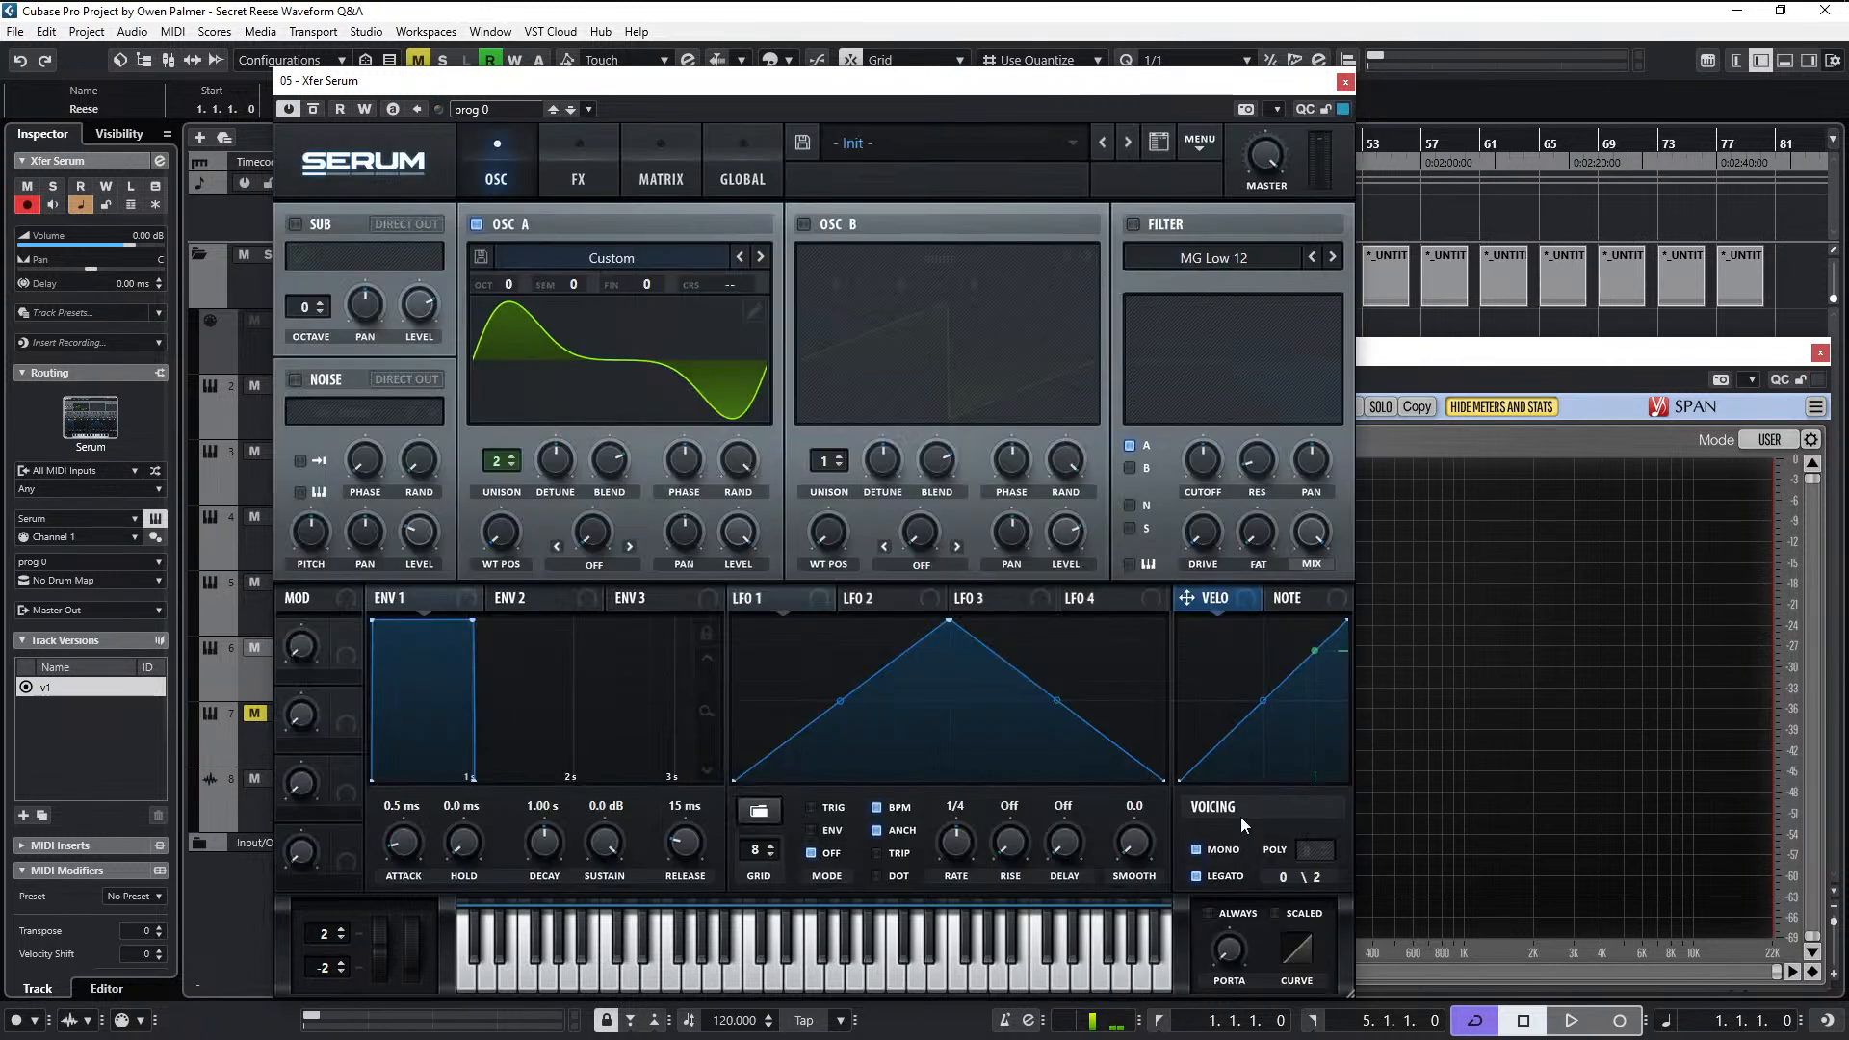
- Turn mono and legato voicing off and back on to compare polyphonic and mono playback
{"action": "left_click", "coordinate": [1218, 852]}
{"action": "left_click", "coordinate": [1223, 878]}
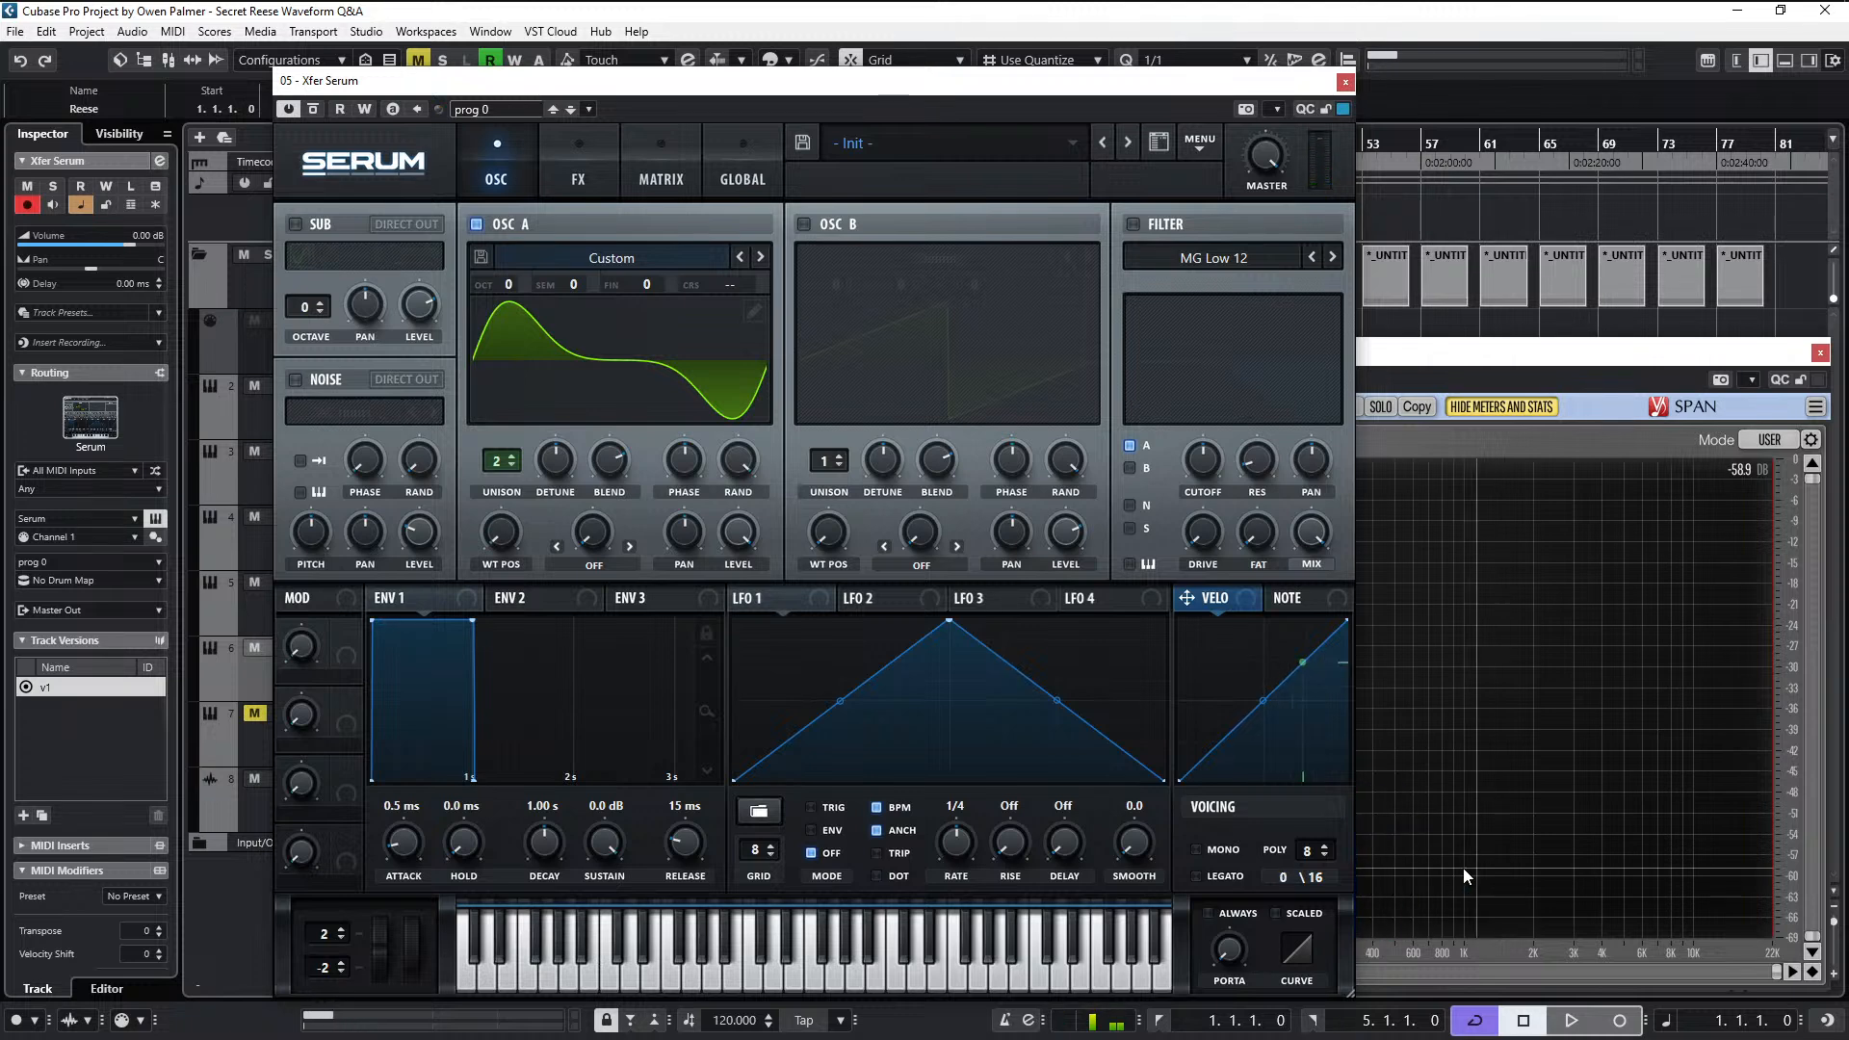
{"action": "left_click", "coordinate": [1220, 853]}
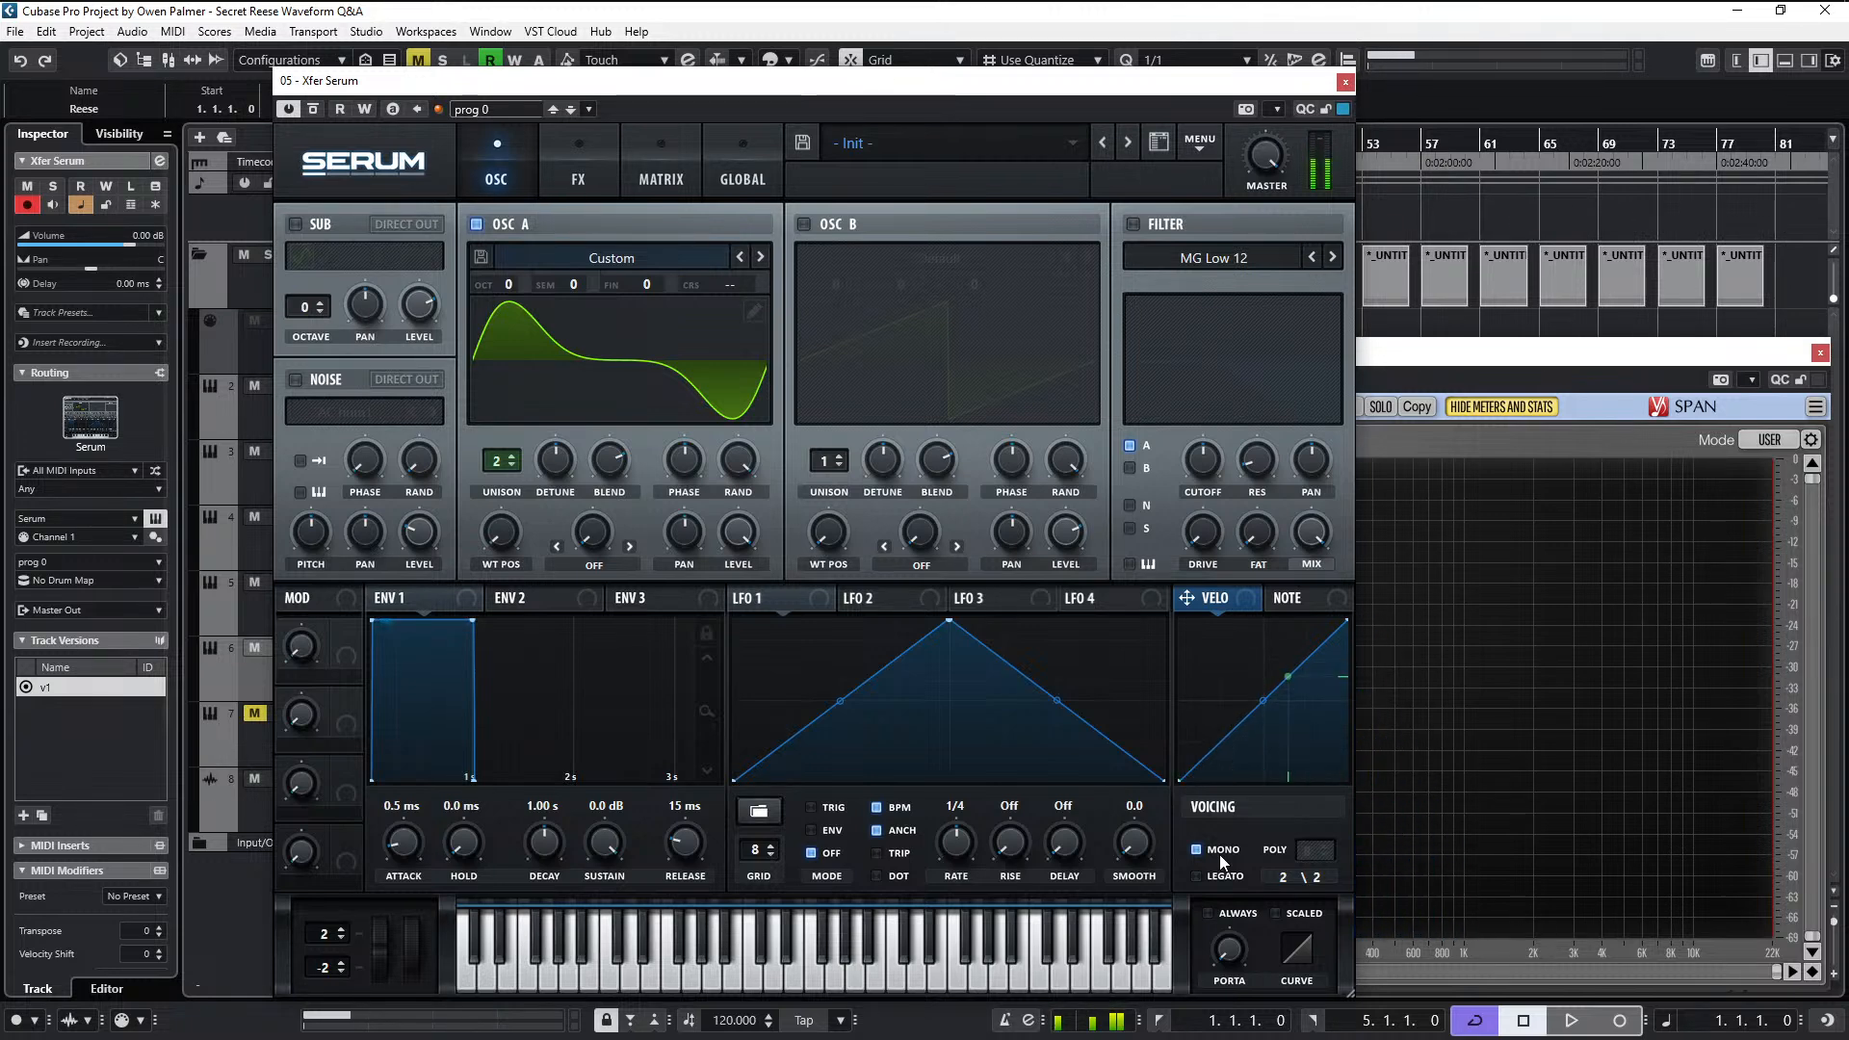
{"action": "left_click", "coordinate": [1218, 879]}
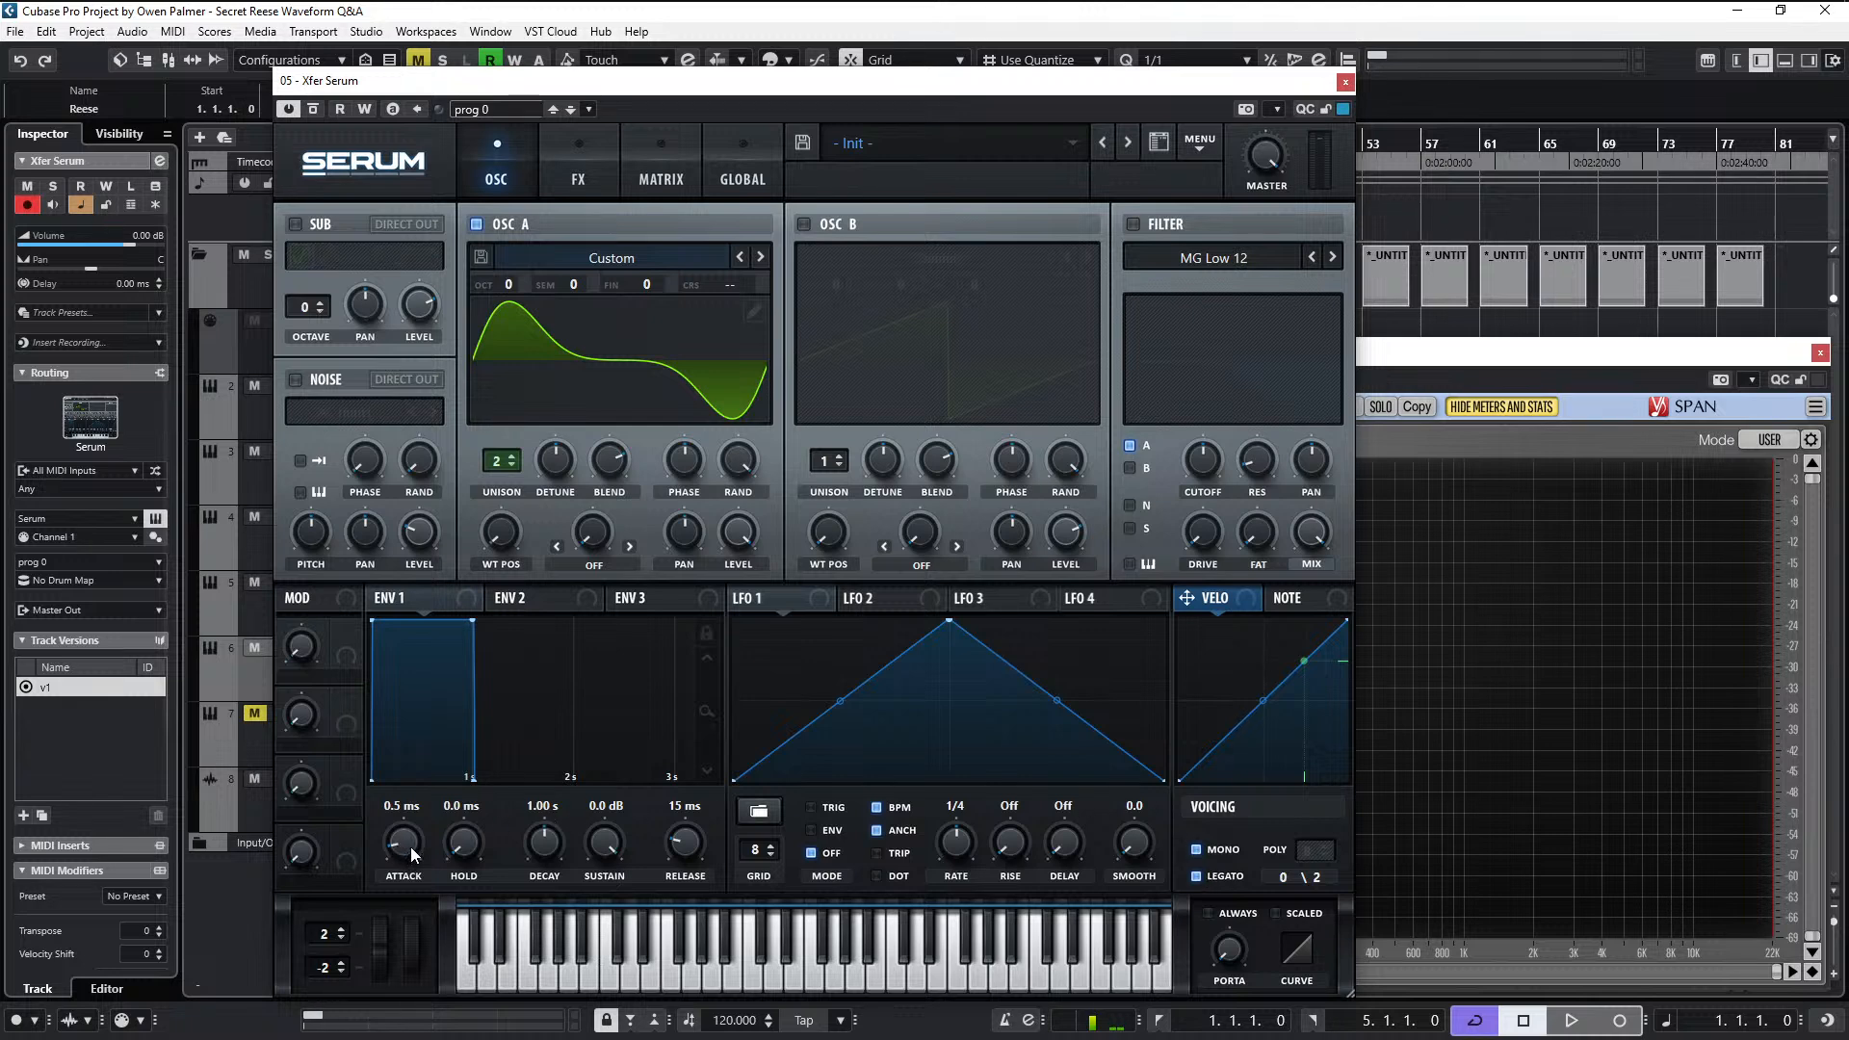
- Increase envelope 1's release and attack slightly
{"action": "left_click_drag", "start_coordinate": [665, 841], "coordinate": [664, 827]}
{"action": "left_click_drag", "start_coordinate": [424, 846], "coordinate": [410, 828]}
- Reopen oscillator A's table editor and normalize the frame again
{"action": "left_click", "coordinate": [754, 309]}
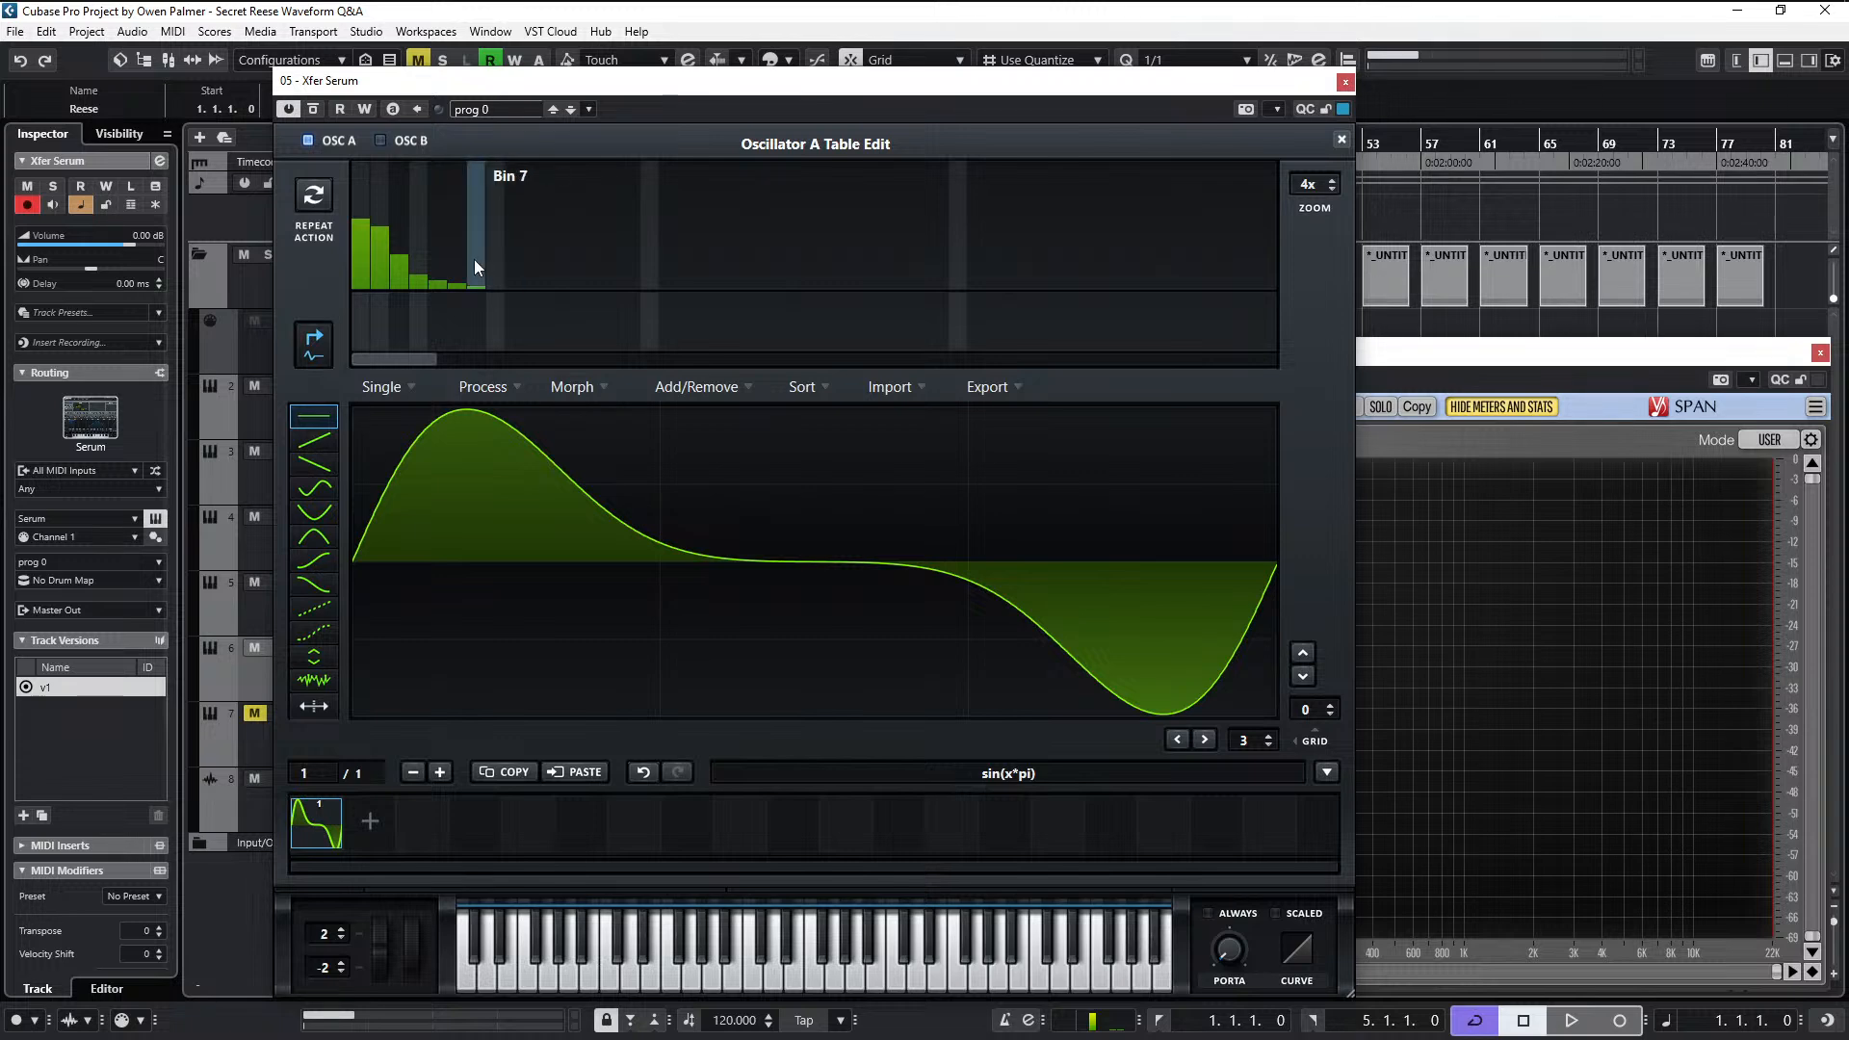
{"action": "left_click", "coordinate": [484, 388]}
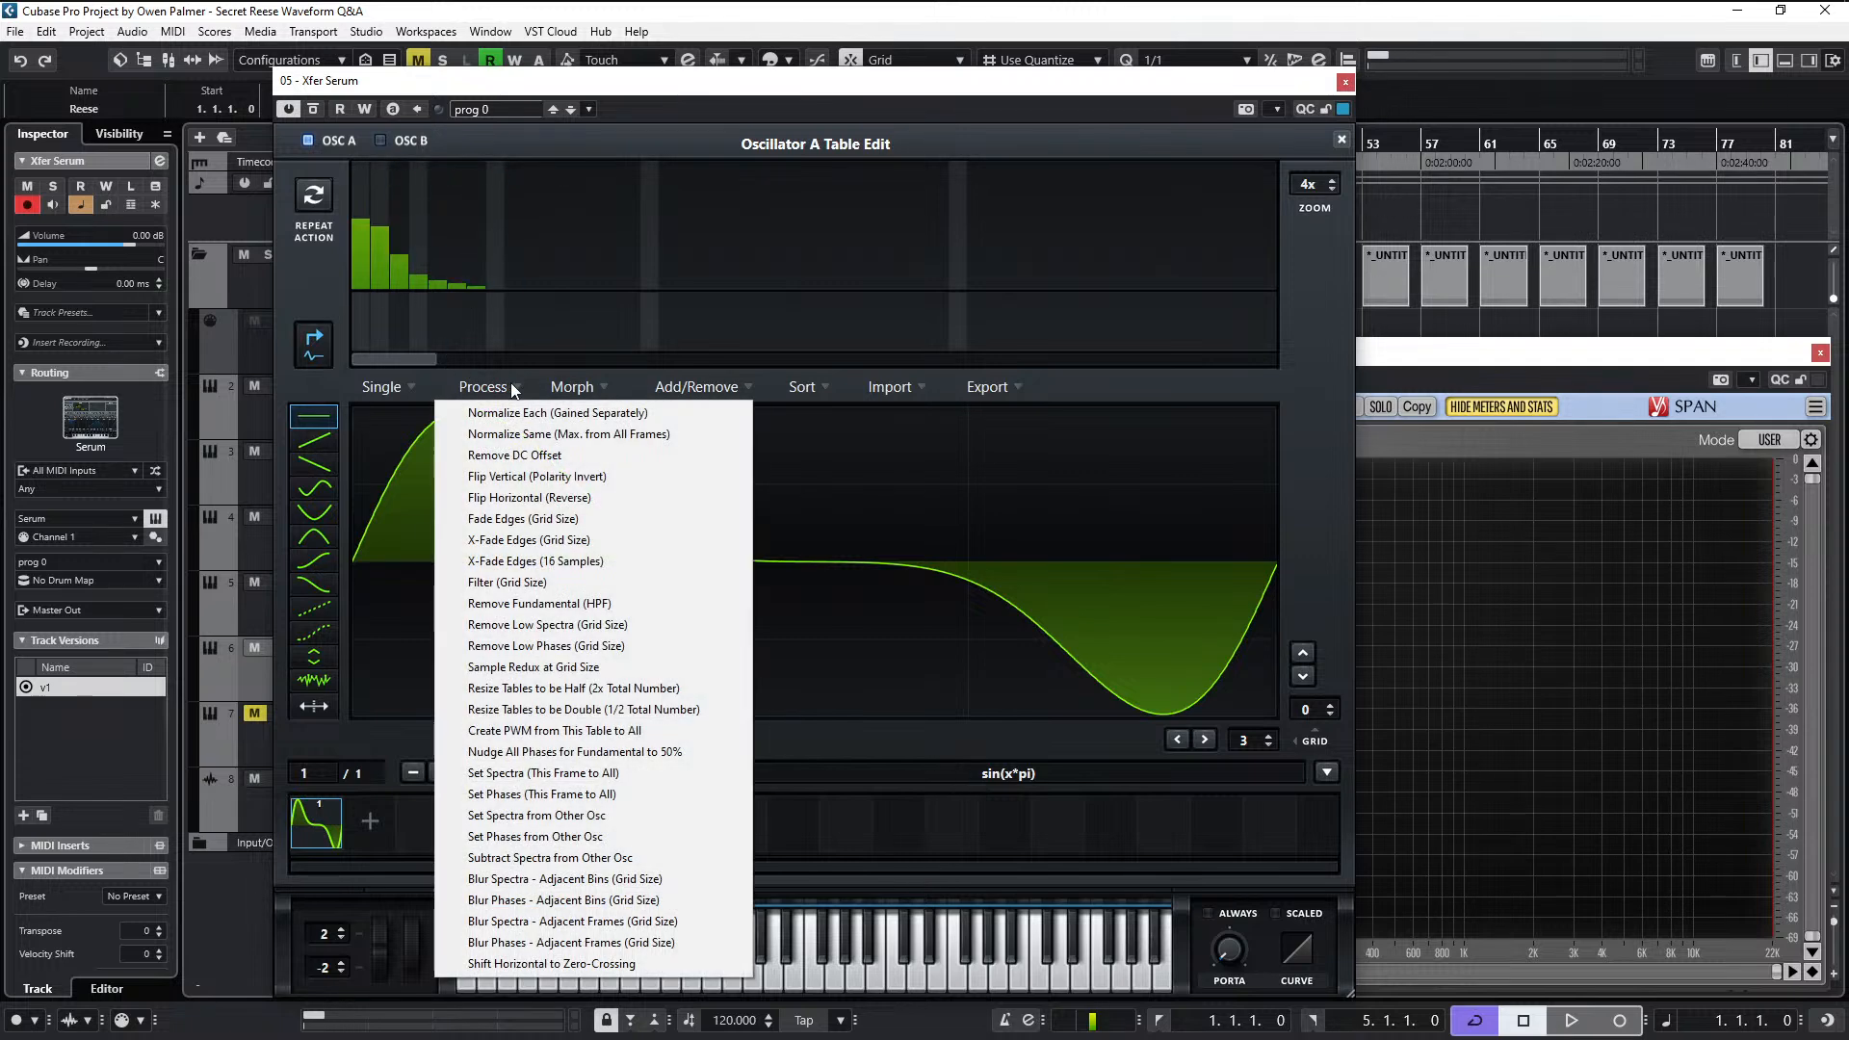
{"action": "left_click", "coordinate": [522, 421]}
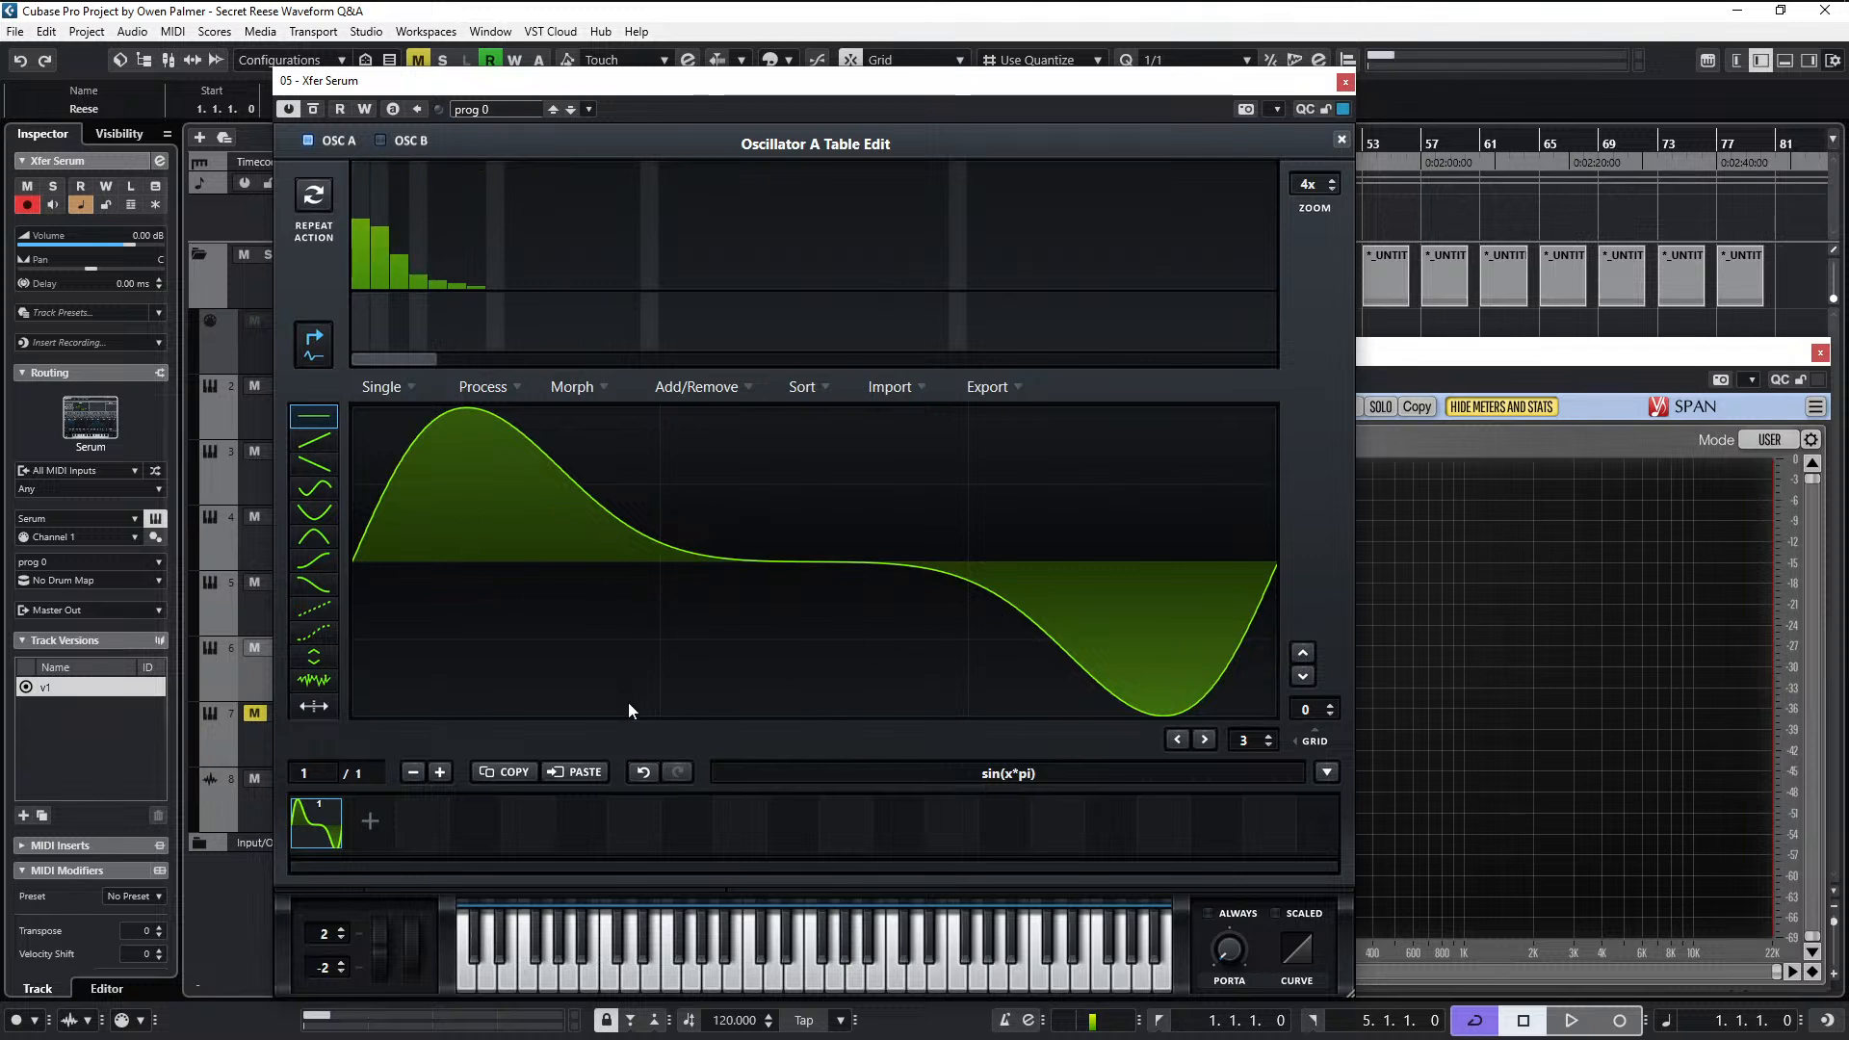
- Add a duplicate second frame to the wavetable and raise its third through sixth harmonics in a descending slope
{"action": "left_click", "coordinate": [366, 826]}
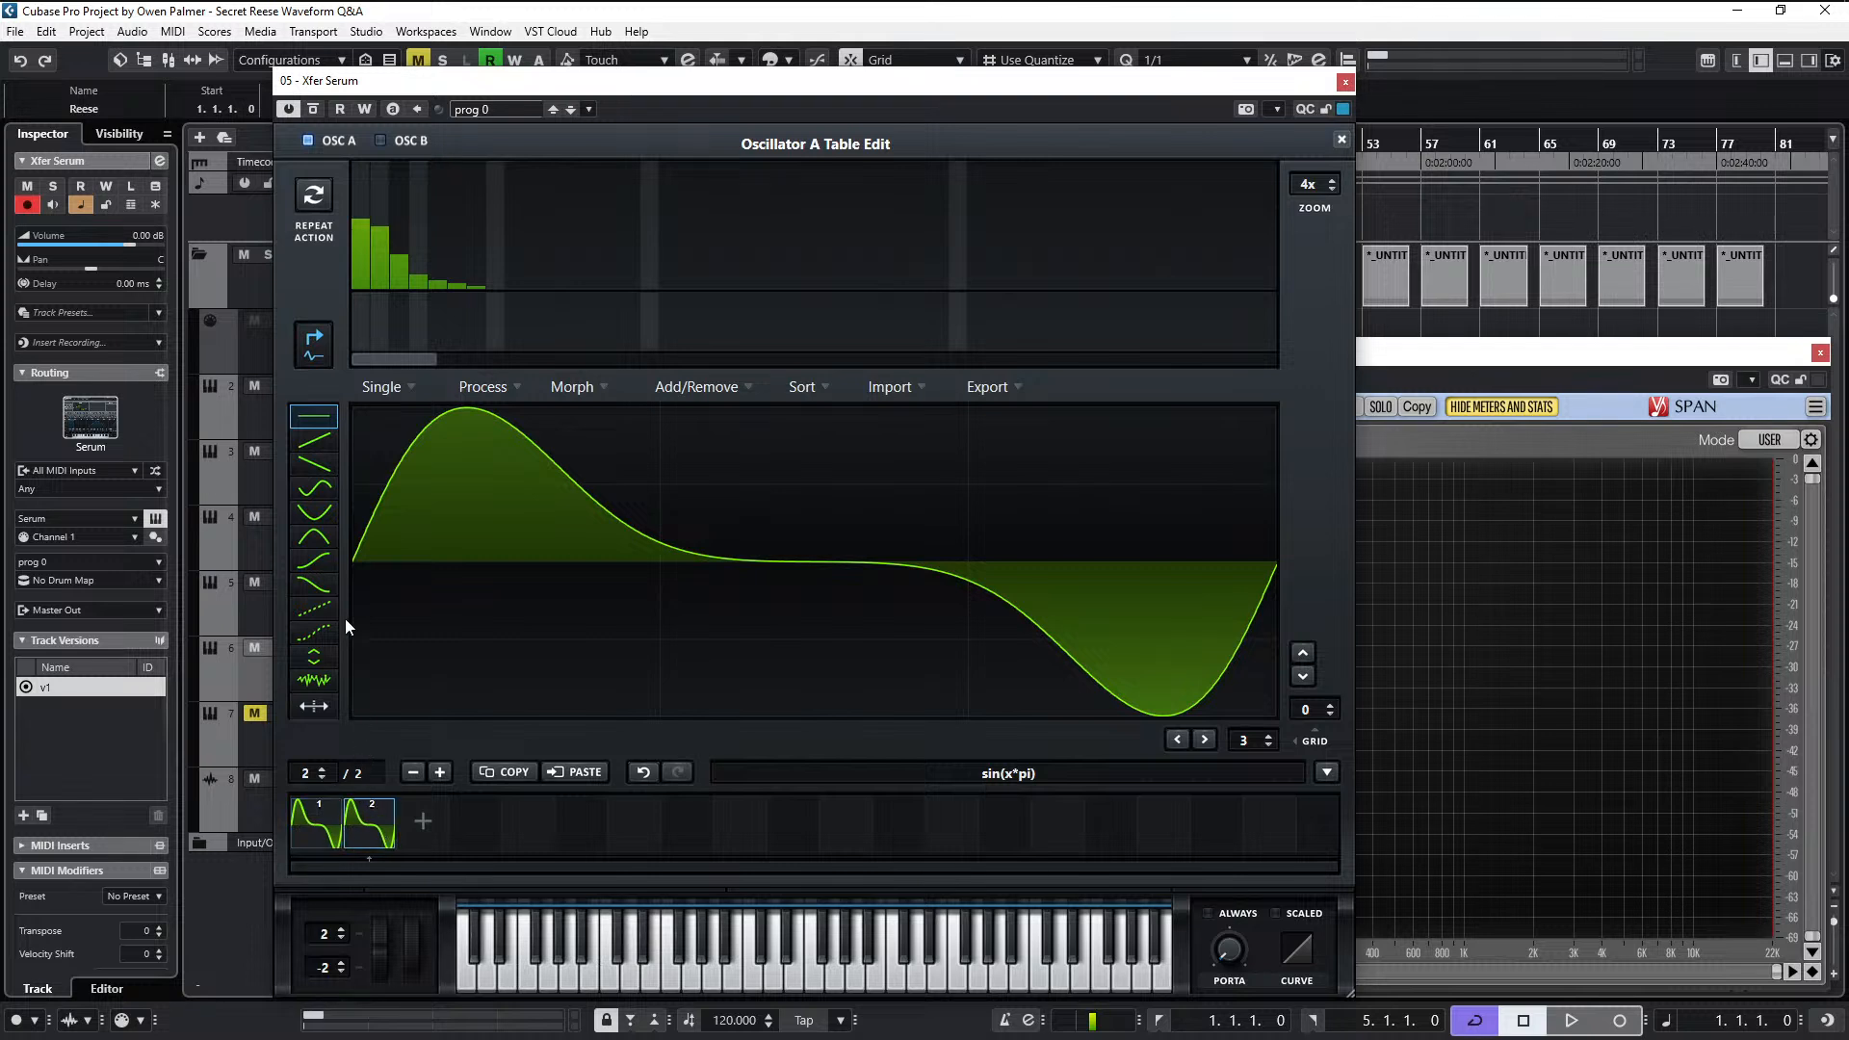
{"action": "left_click", "coordinate": [397, 244]}
{"action": "left_click", "coordinate": [418, 258]}
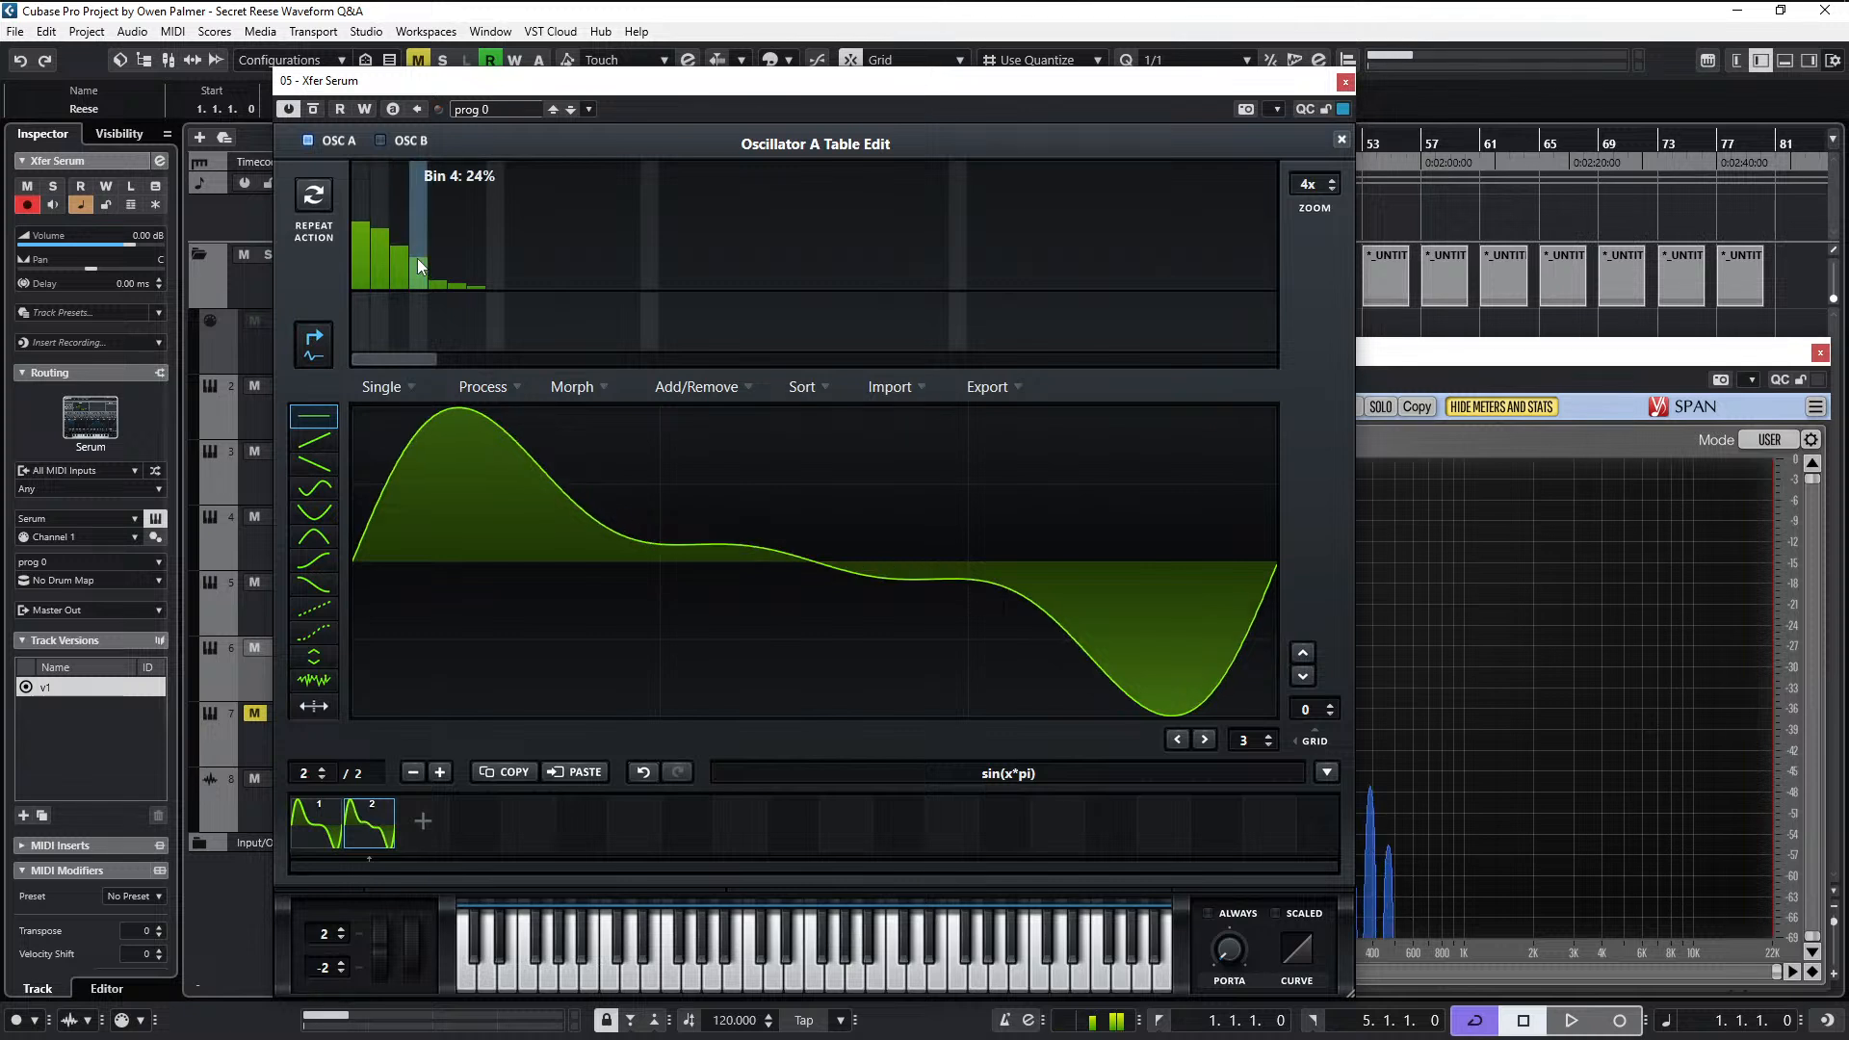
{"action": "left_click_drag", "start_coordinate": [418, 258], "coordinate": [472, 285]}
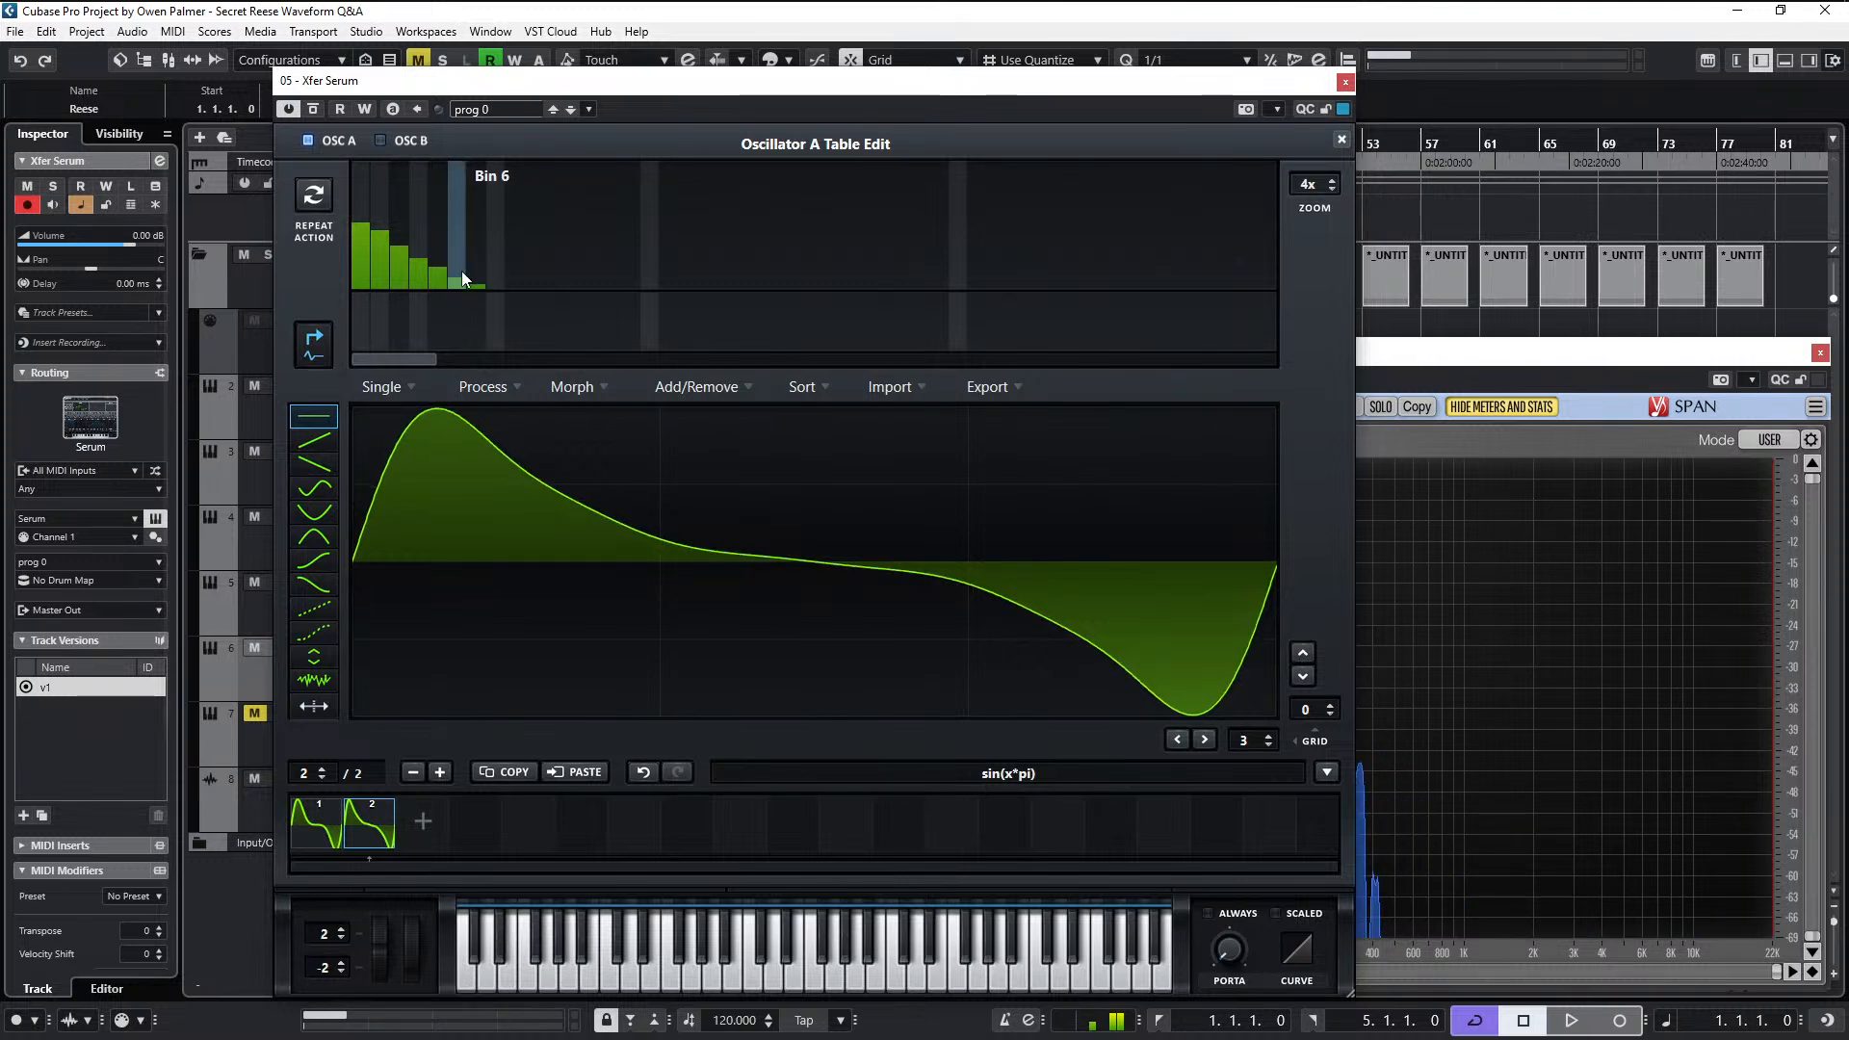
- Raise the second and third harmonics of the second wavetable frame, making the second harmonic the strongest
{"action": "left_click", "coordinate": [384, 214]}
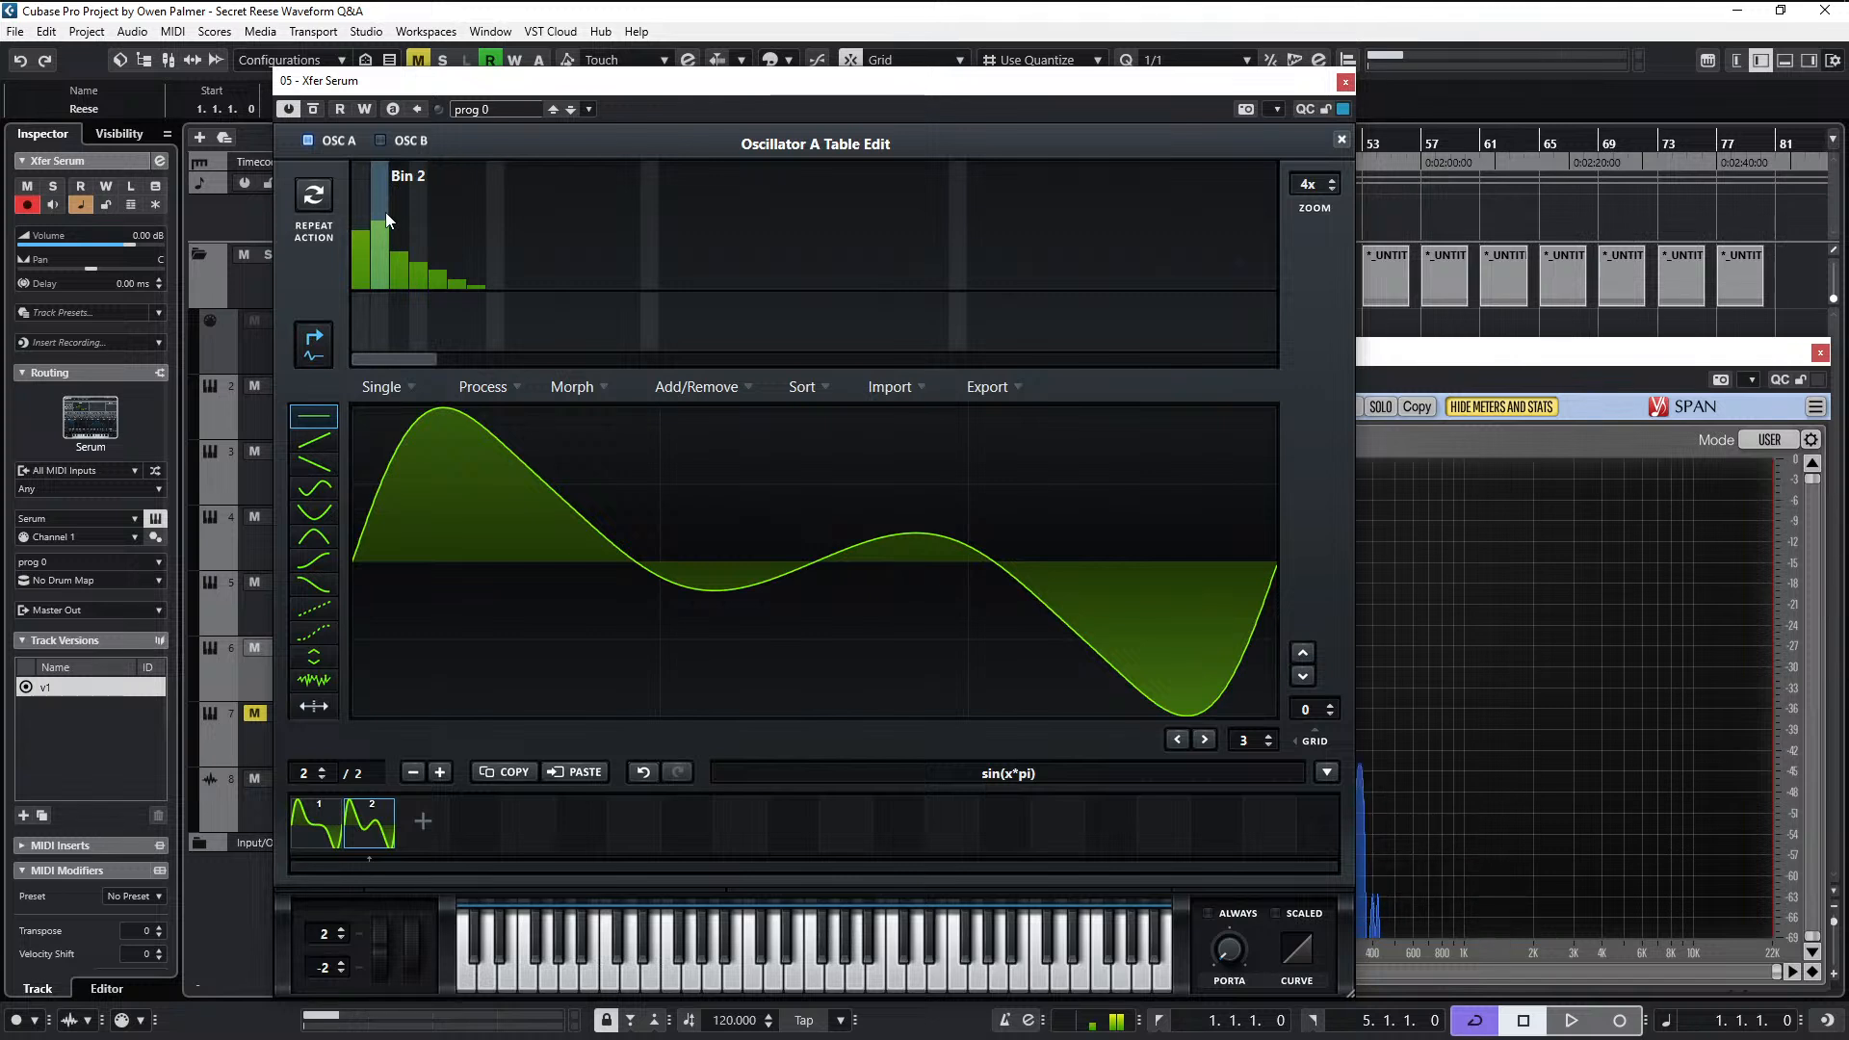
{"action": "left_click", "coordinate": [405, 239]}
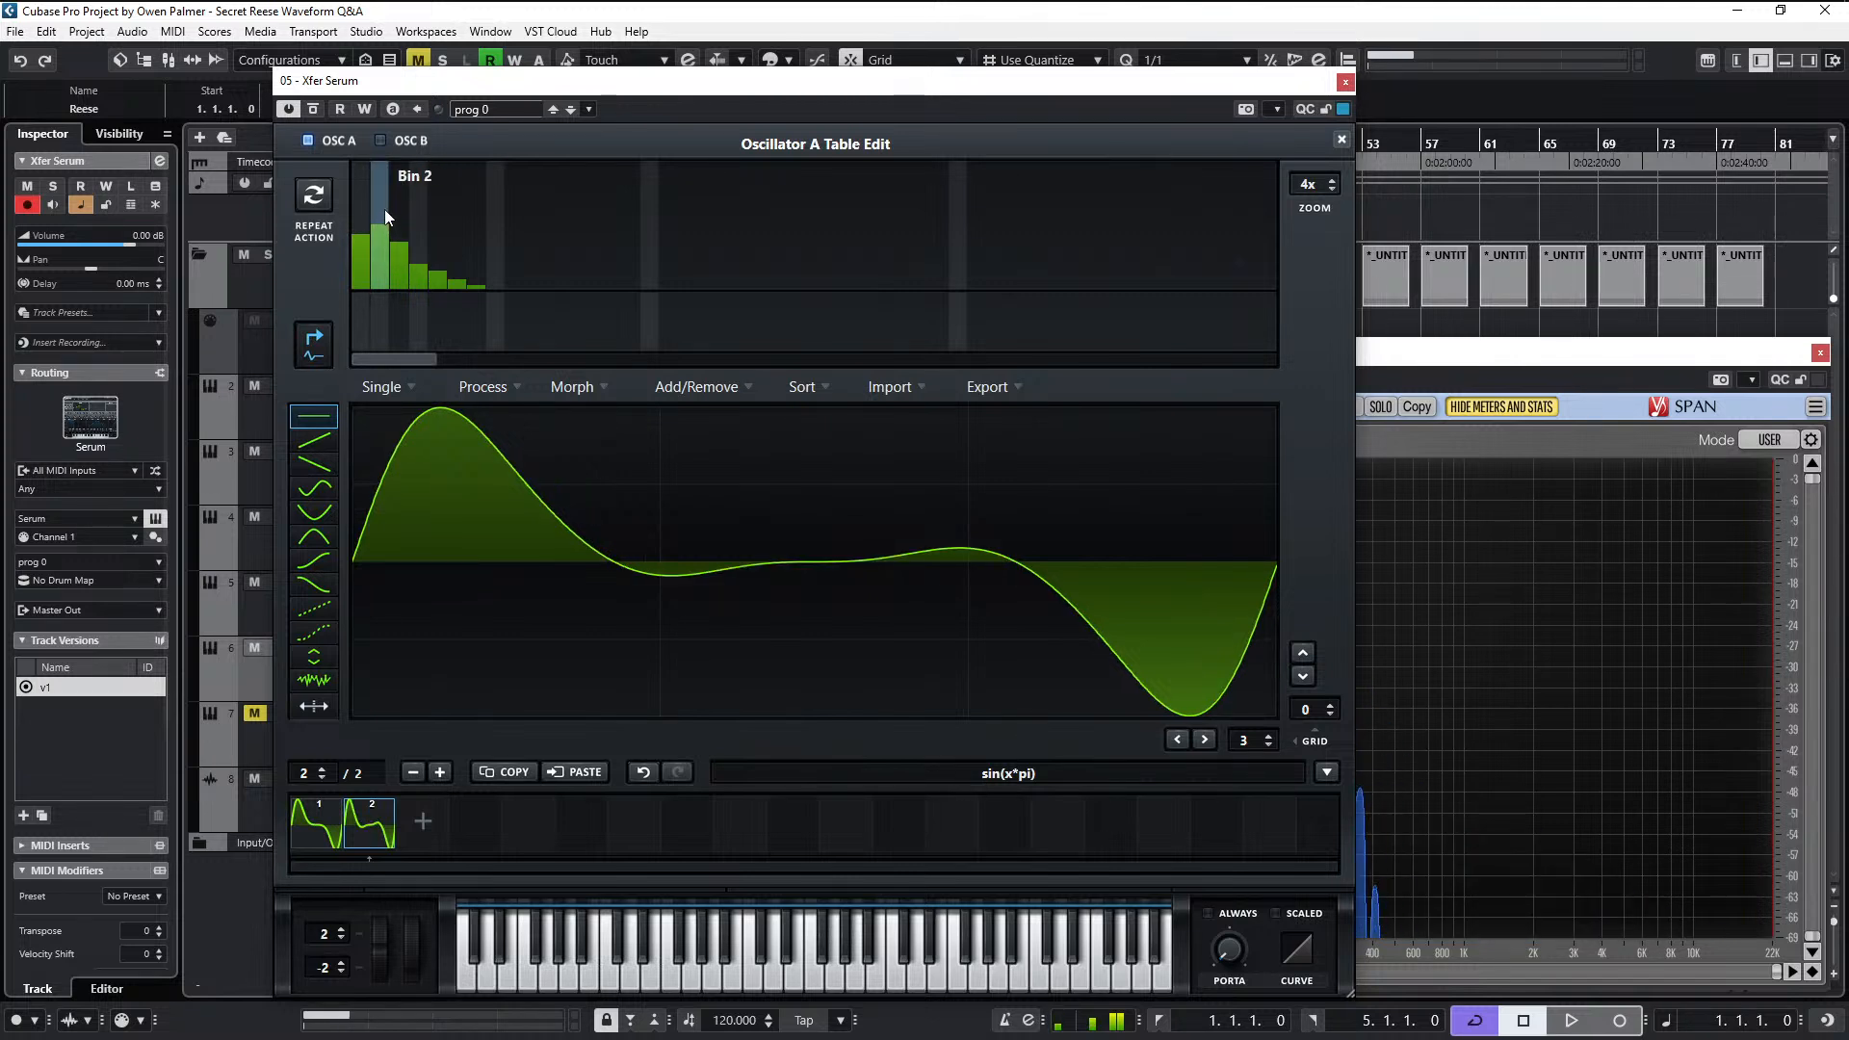
{"action": "left_click", "coordinate": [384, 210]}
{"action": "left_click", "coordinate": [397, 246]}
{"action": "left_click", "coordinate": [397, 239]}
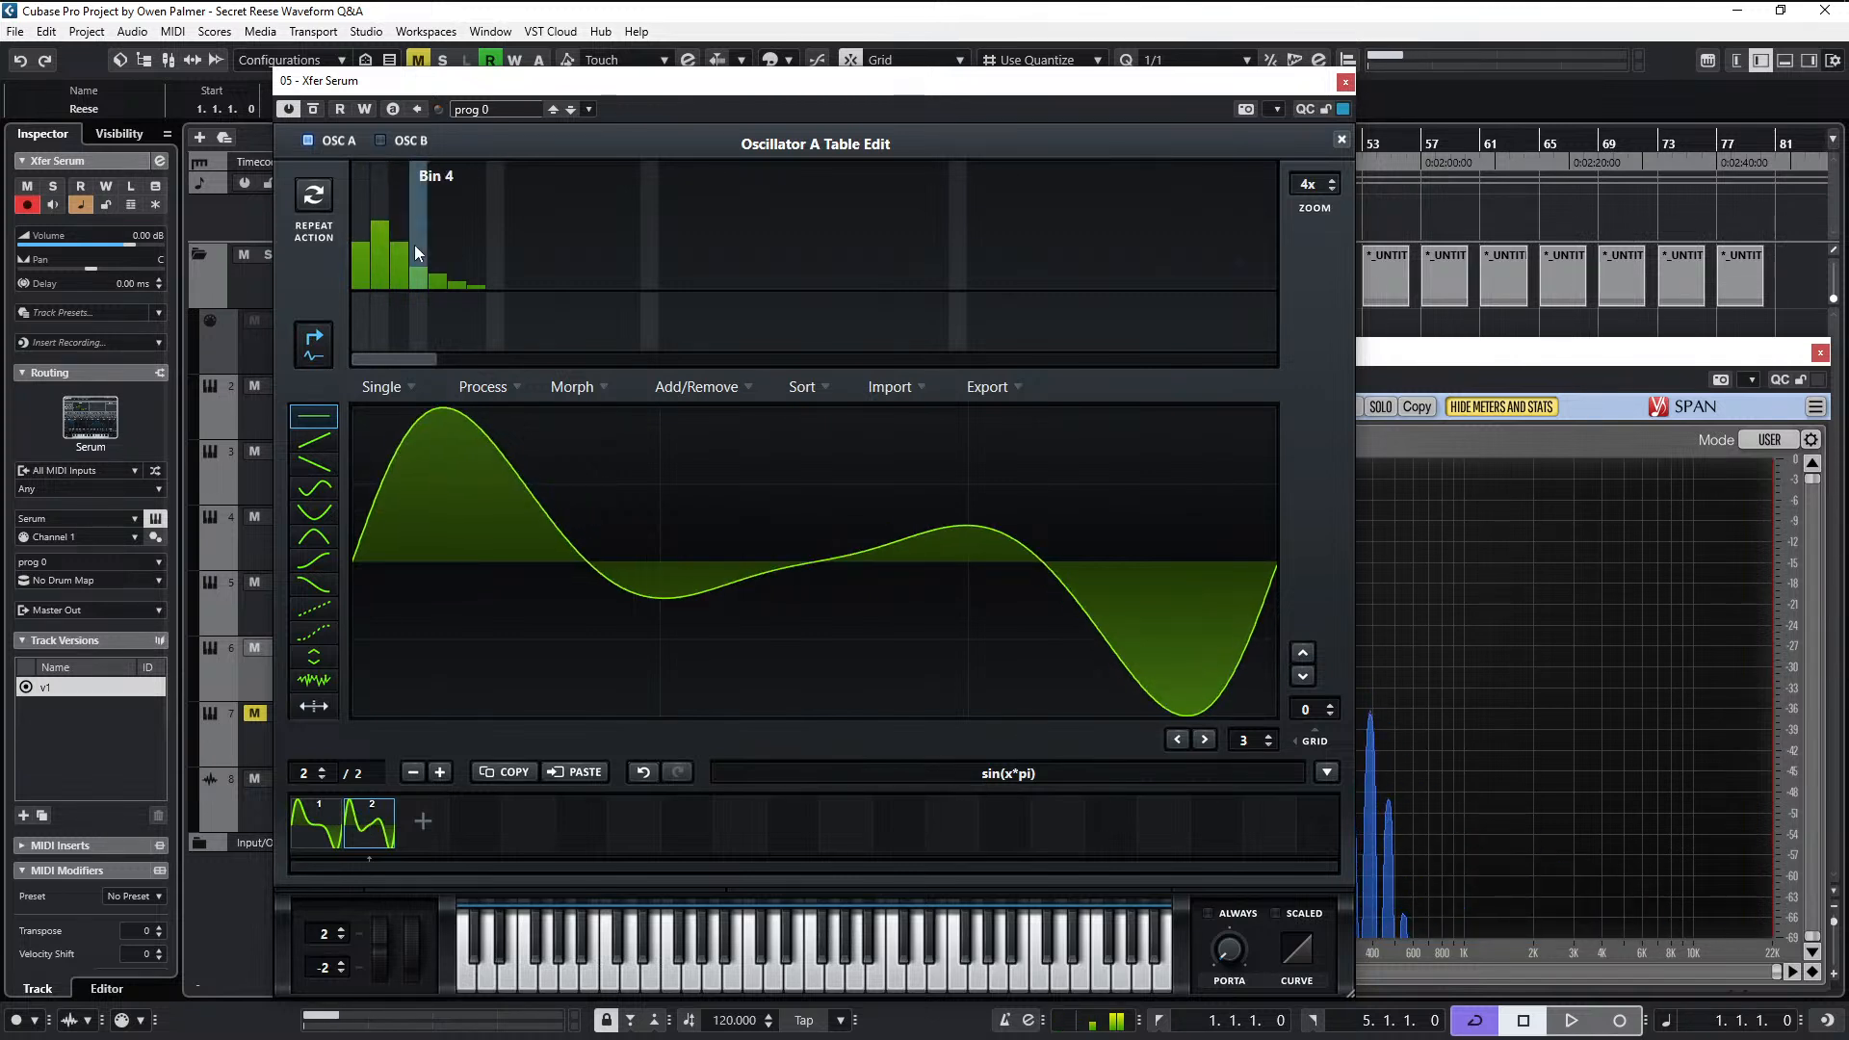
- Shape the second frame's fourth through seventh harmonics into a gradually descending slope
{"action": "left_click", "coordinate": [418, 259]}
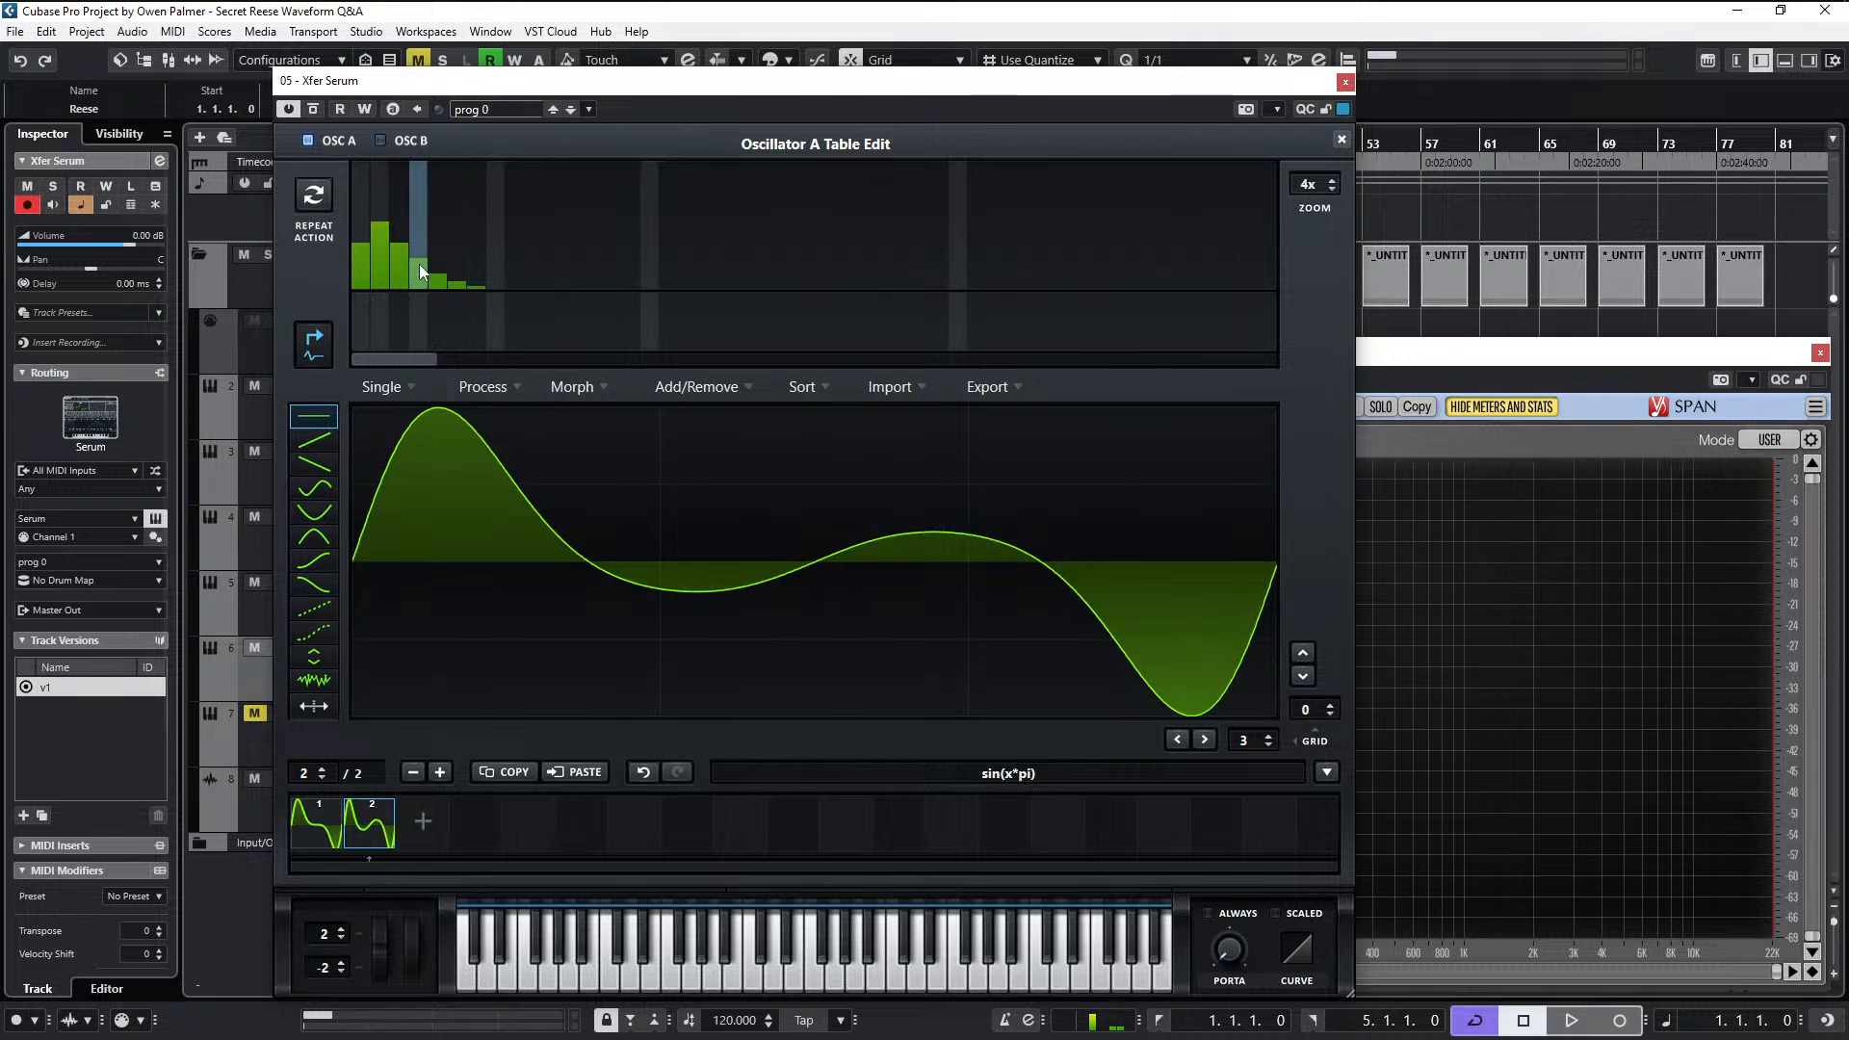
{"action": "left_click", "coordinate": [437, 269]}
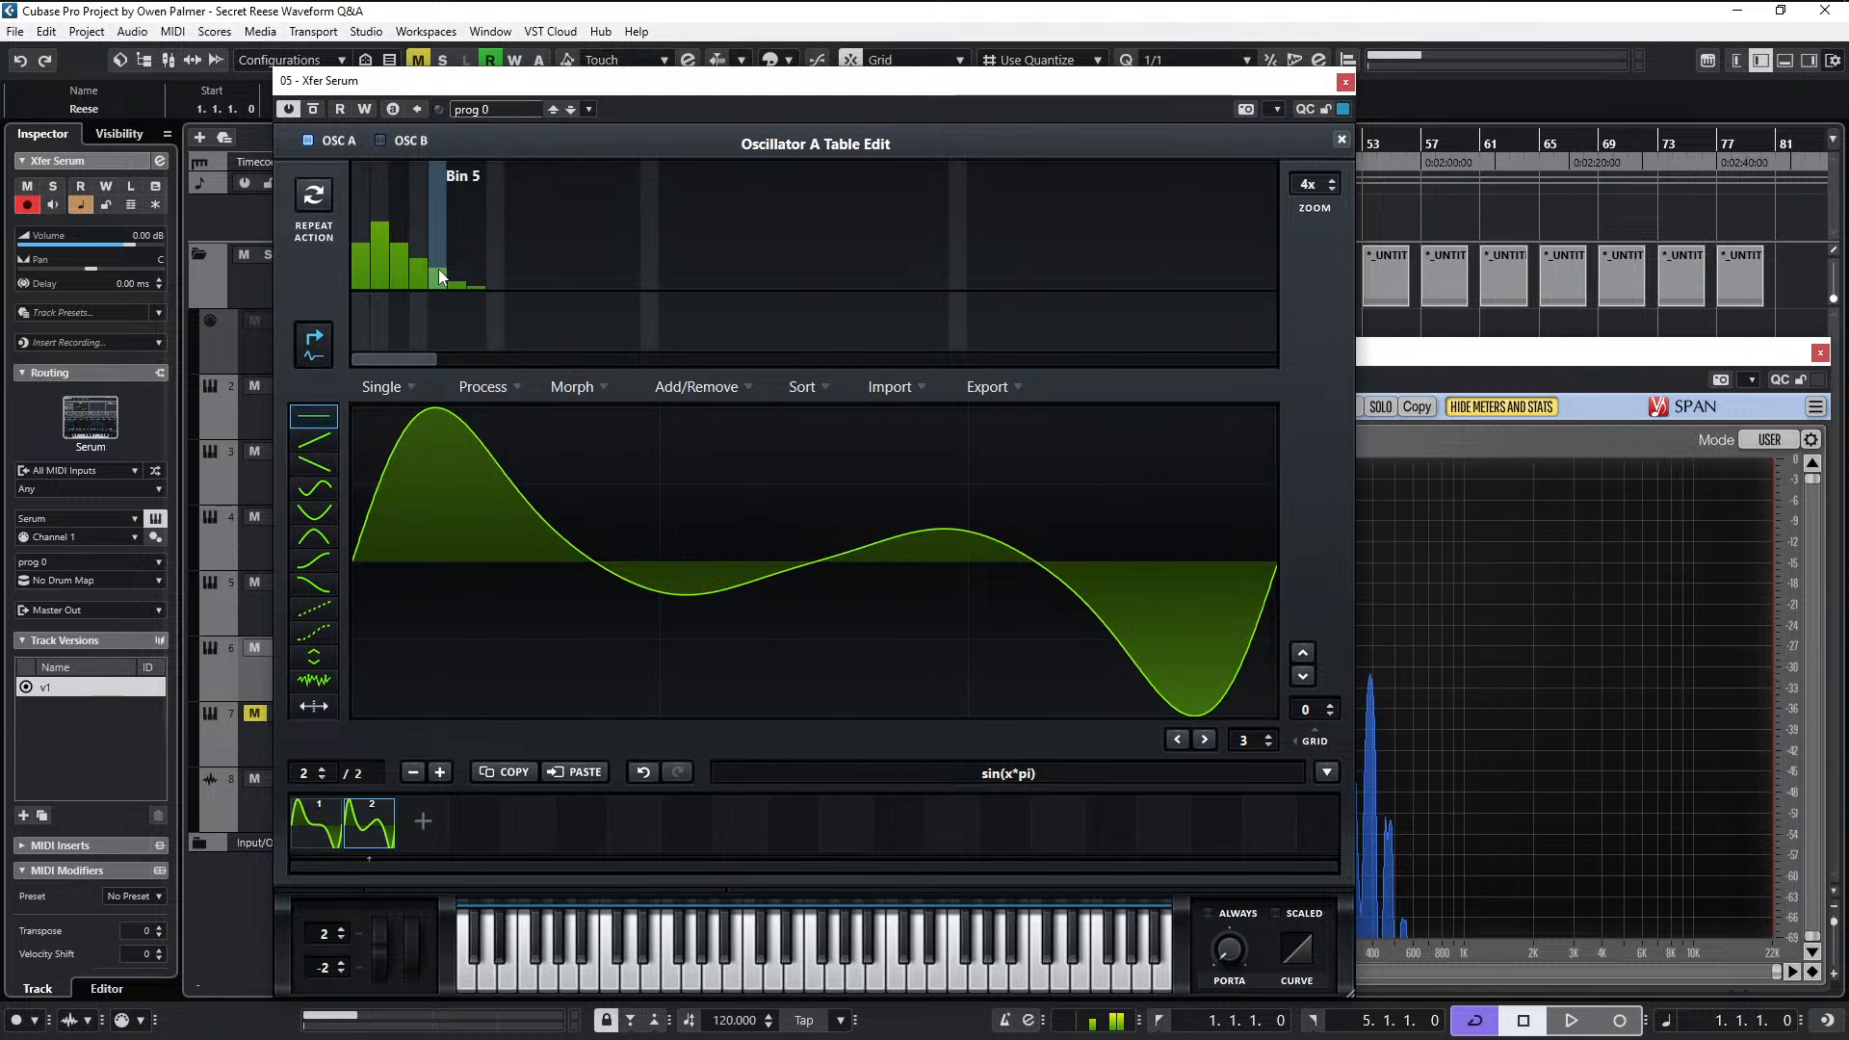
{"action": "left_click", "coordinate": [465, 273]}
{"action": "left_click", "coordinate": [484, 264]}
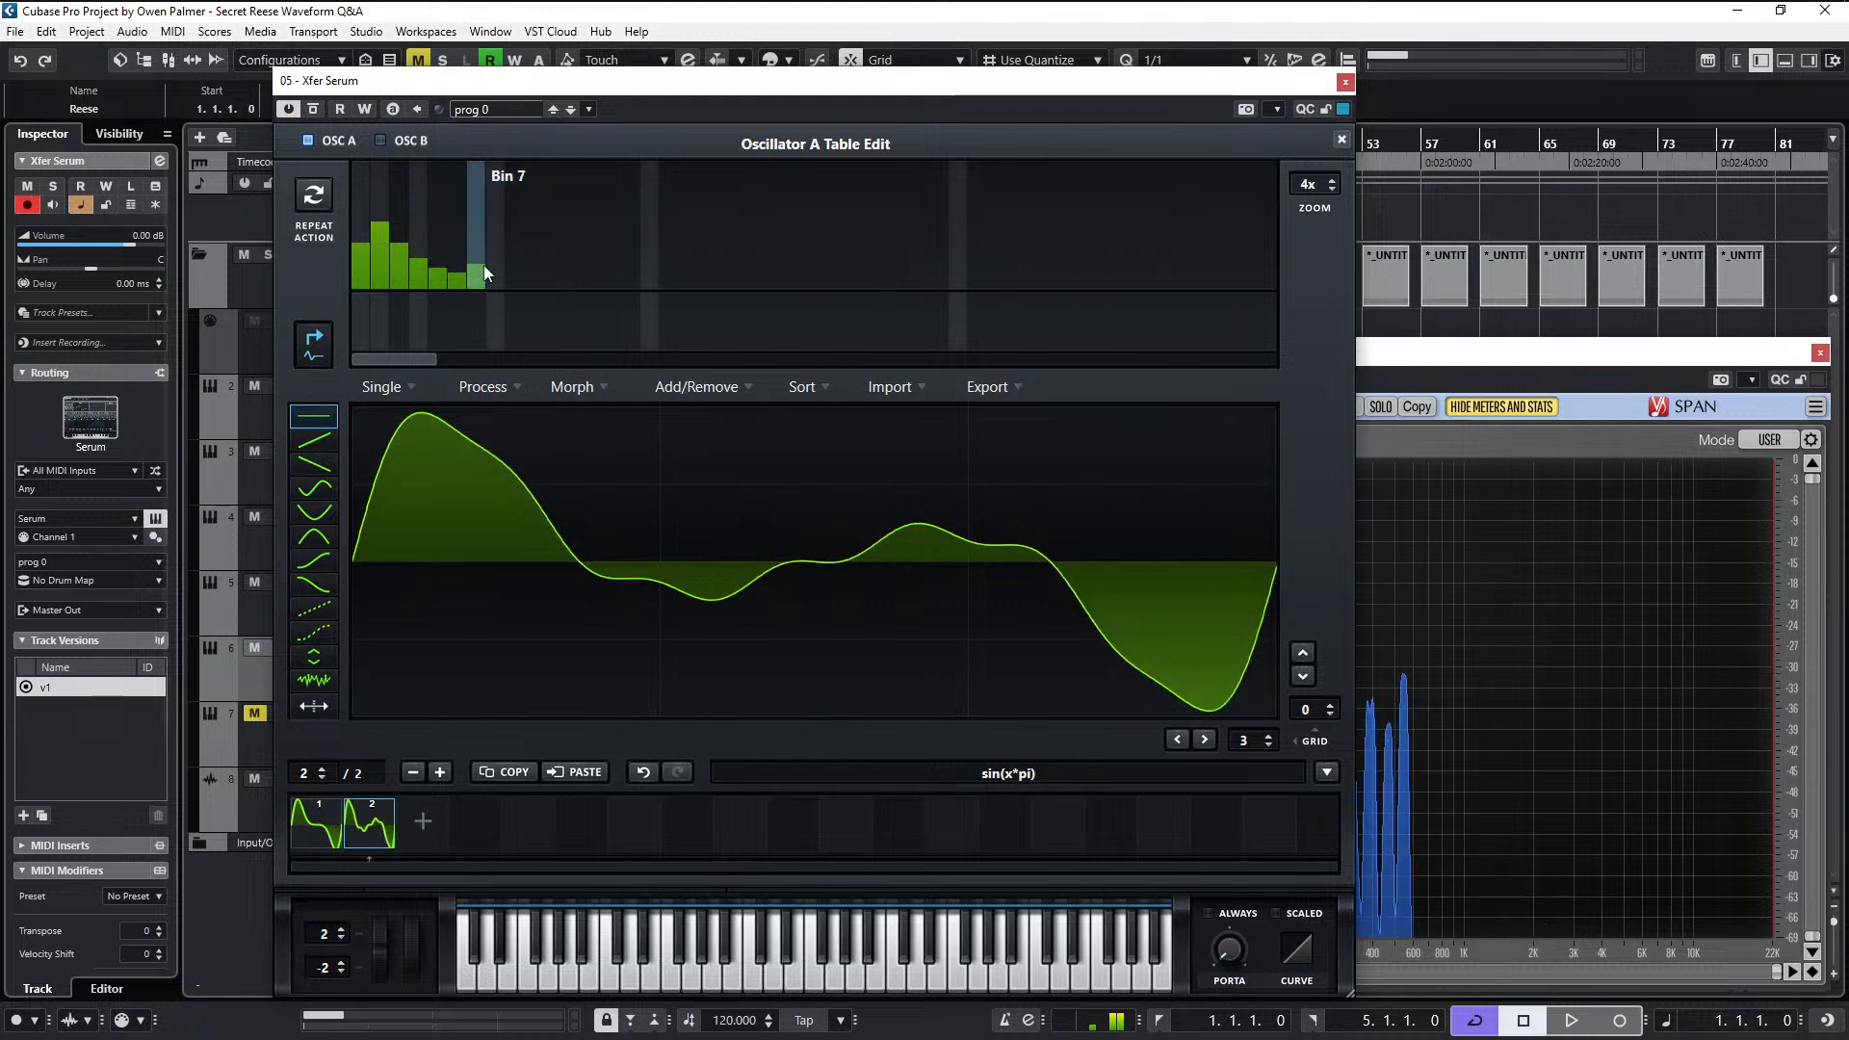
{"action": "left_click_drag", "start_coordinate": [483, 264], "coordinate": [478, 285]}
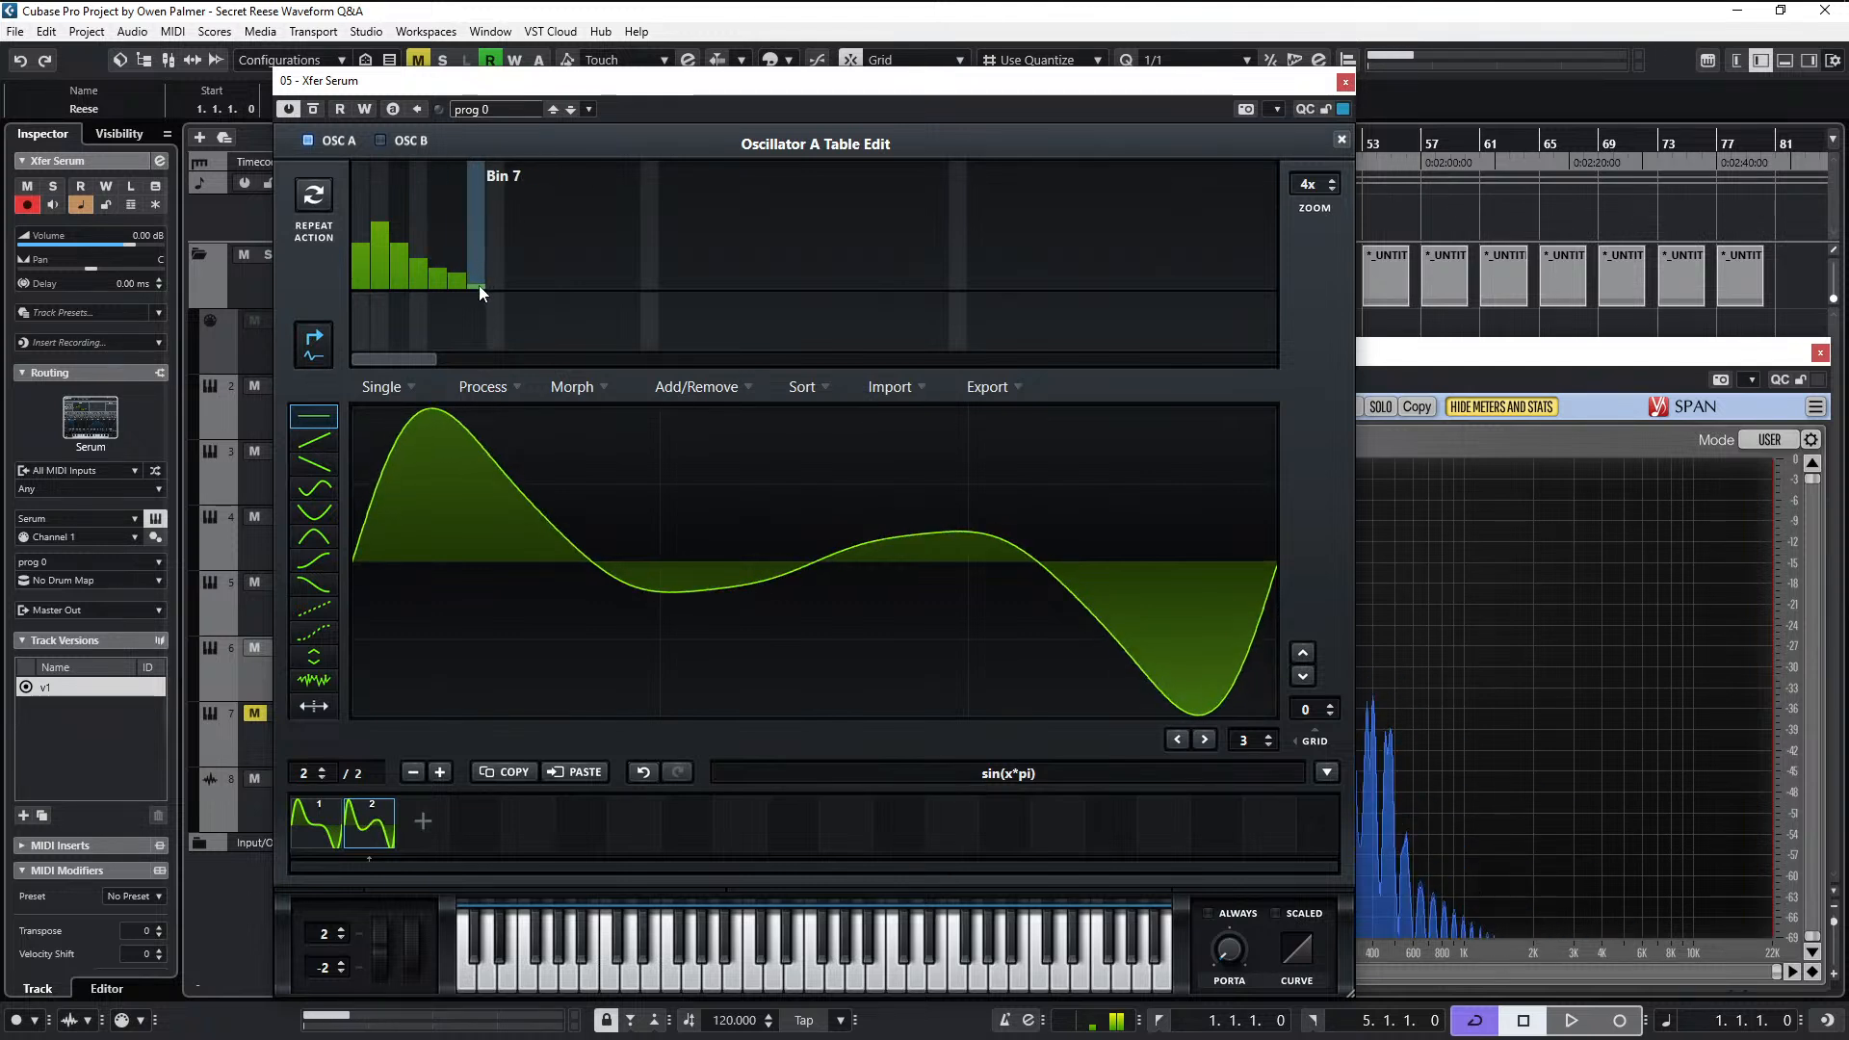
{"action": "left_click", "coordinate": [479, 286]}
{"action": "left_click_drag", "start_coordinate": [478, 286], "coordinate": [461, 279]}
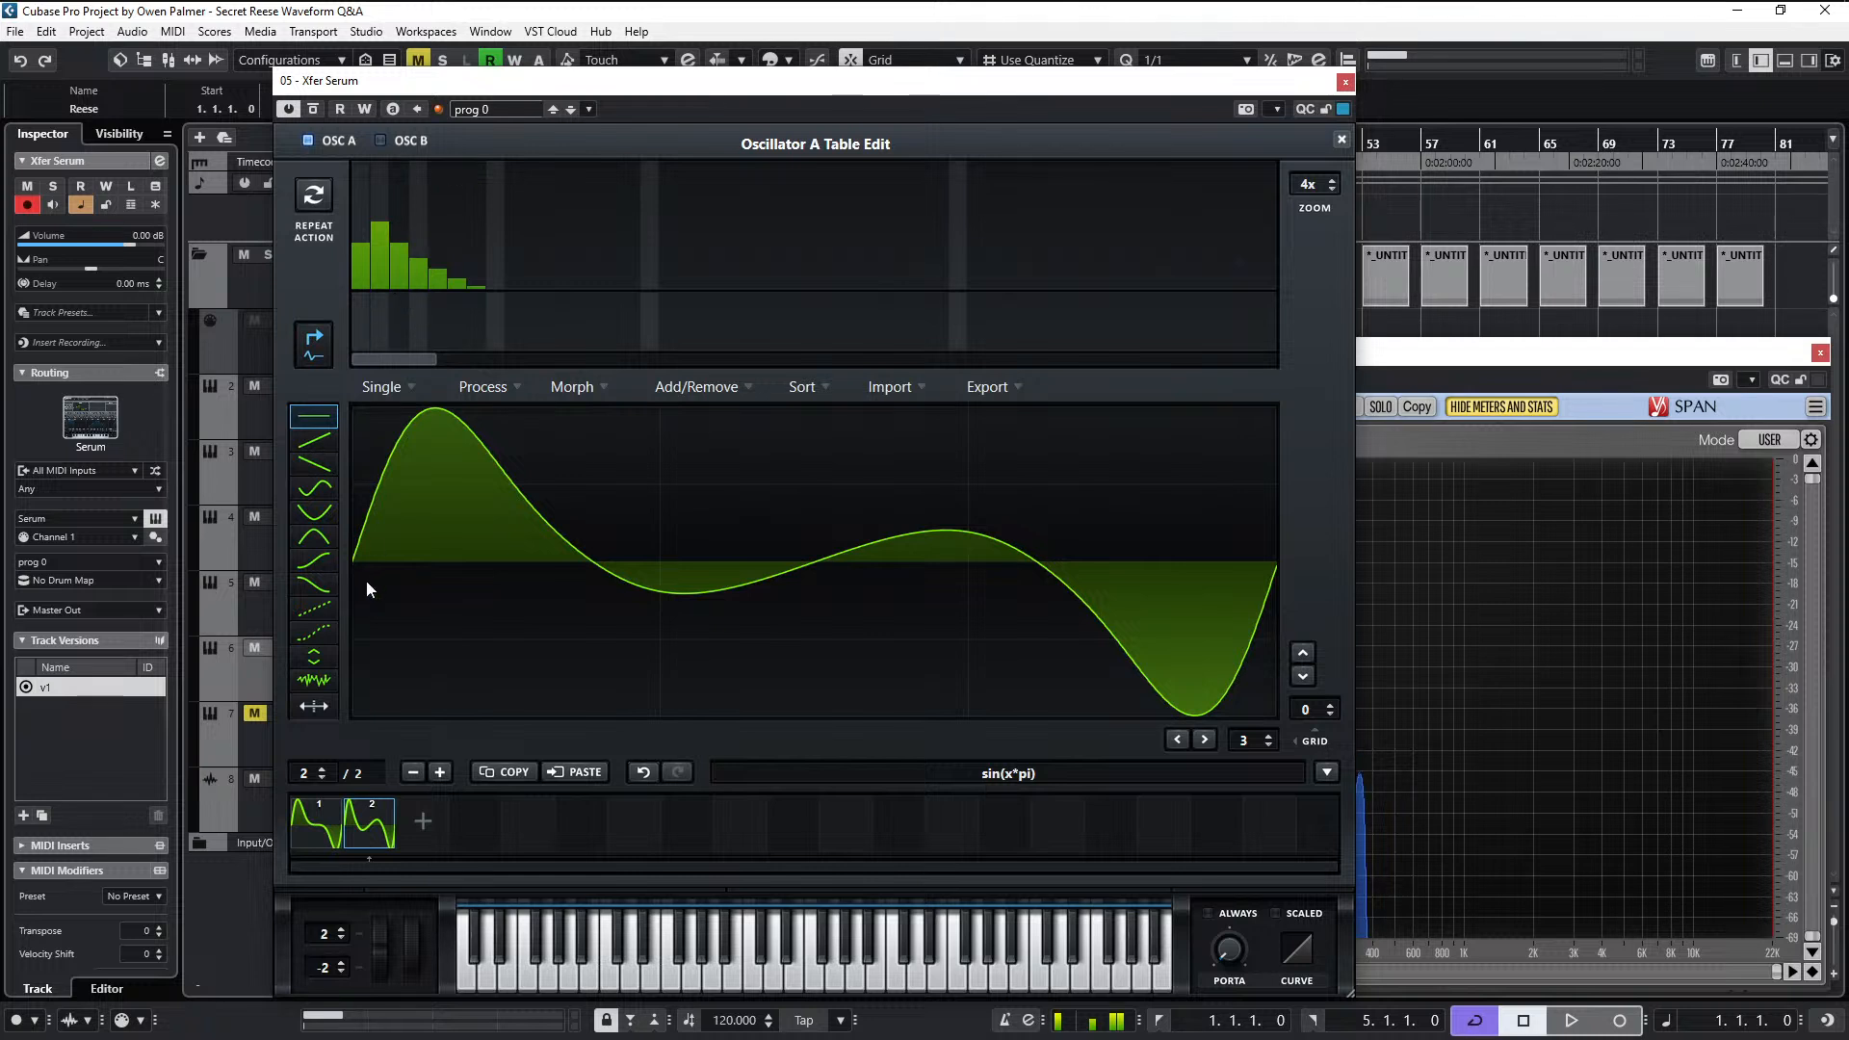
- Compare the first and second frames, adjust the second frame's fundamental, and boost its second harmonic above it
{"action": "left_click", "coordinate": [303, 807]}
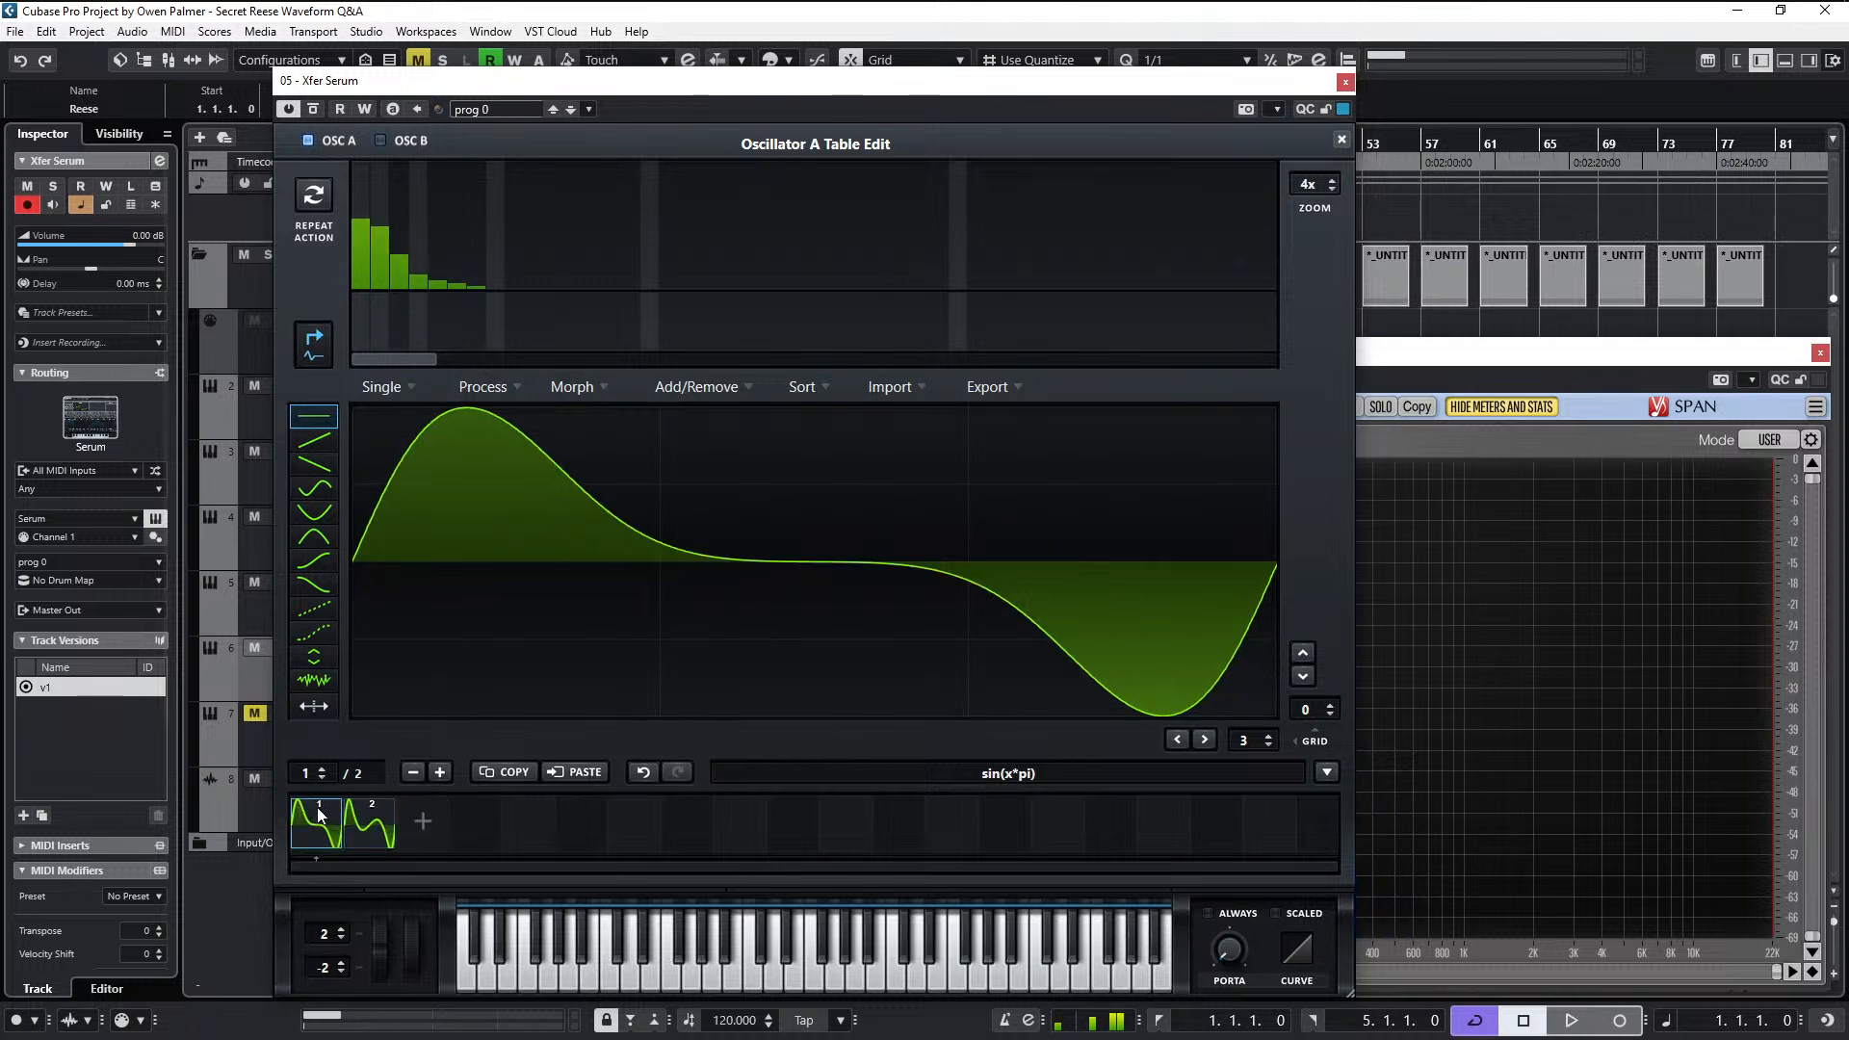
{"action": "left_click", "coordinate": [365, 826]}
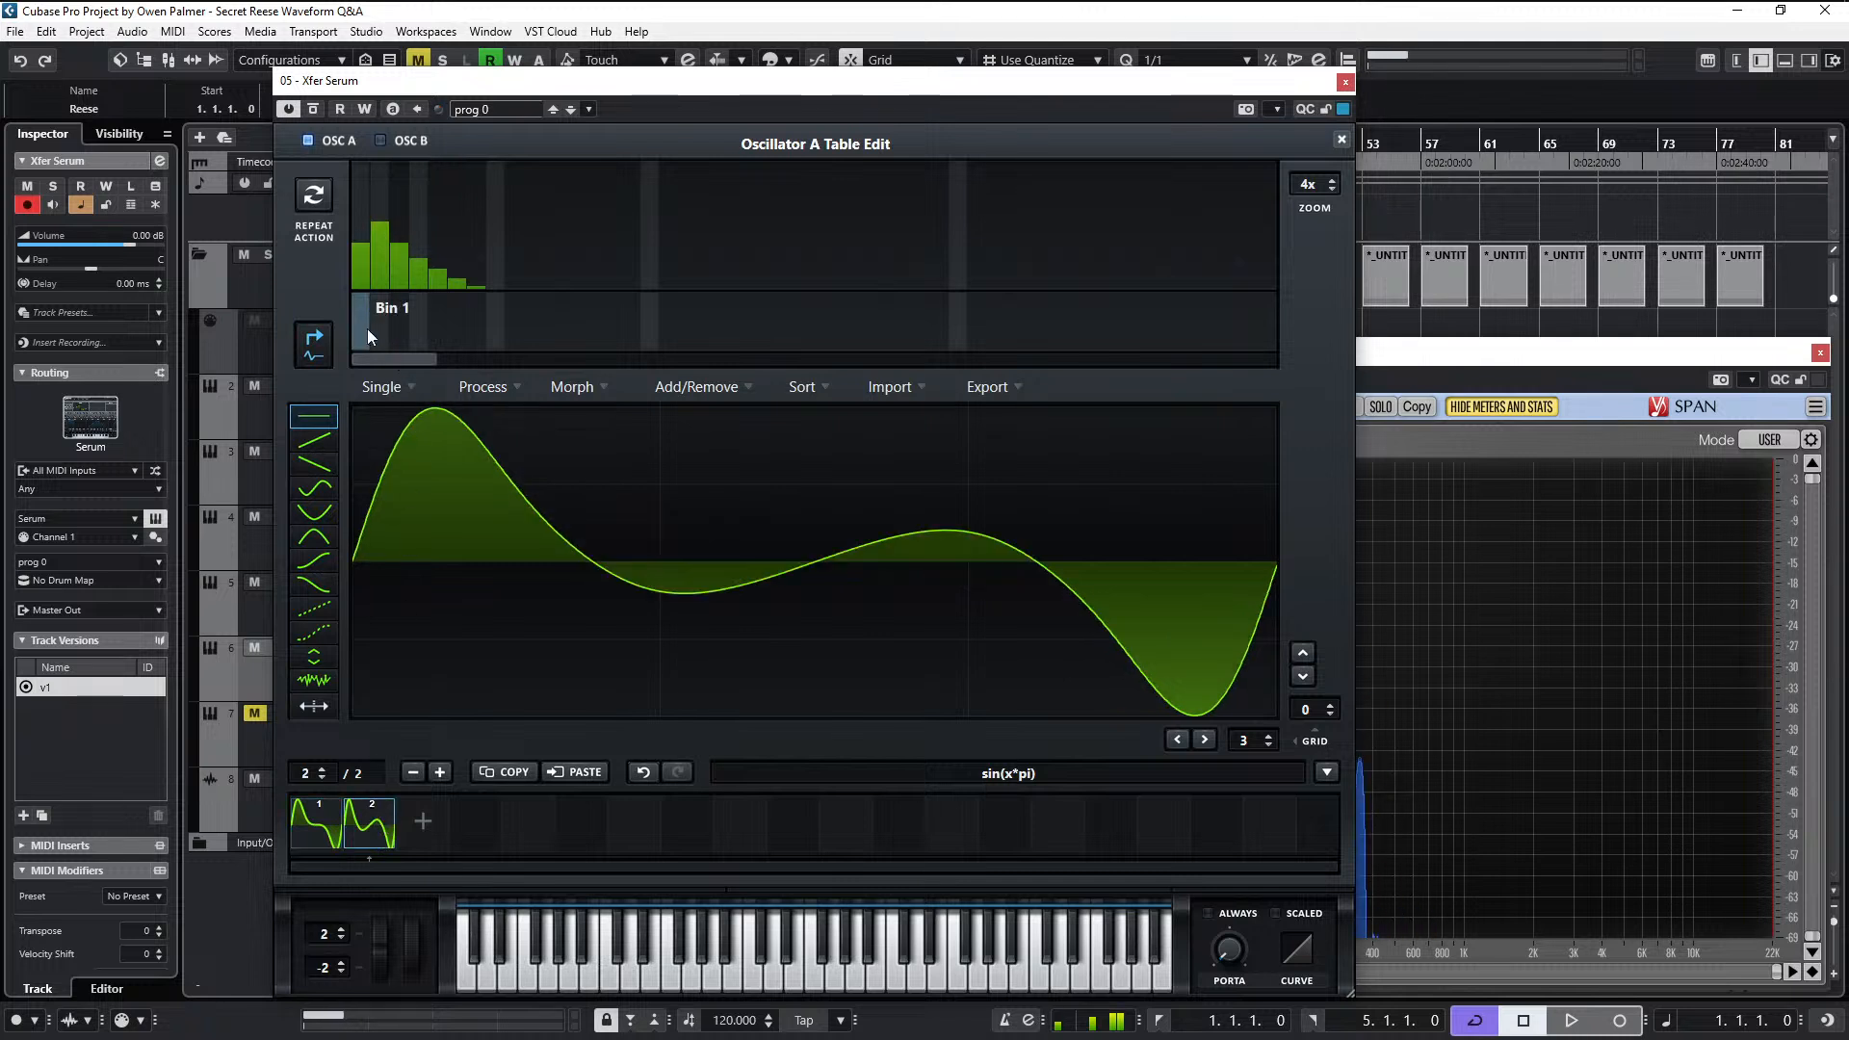
{"action": "left_click", "coordinate": [362, 234]}
{"action": "left_click", "coordinate": [360, 227]}
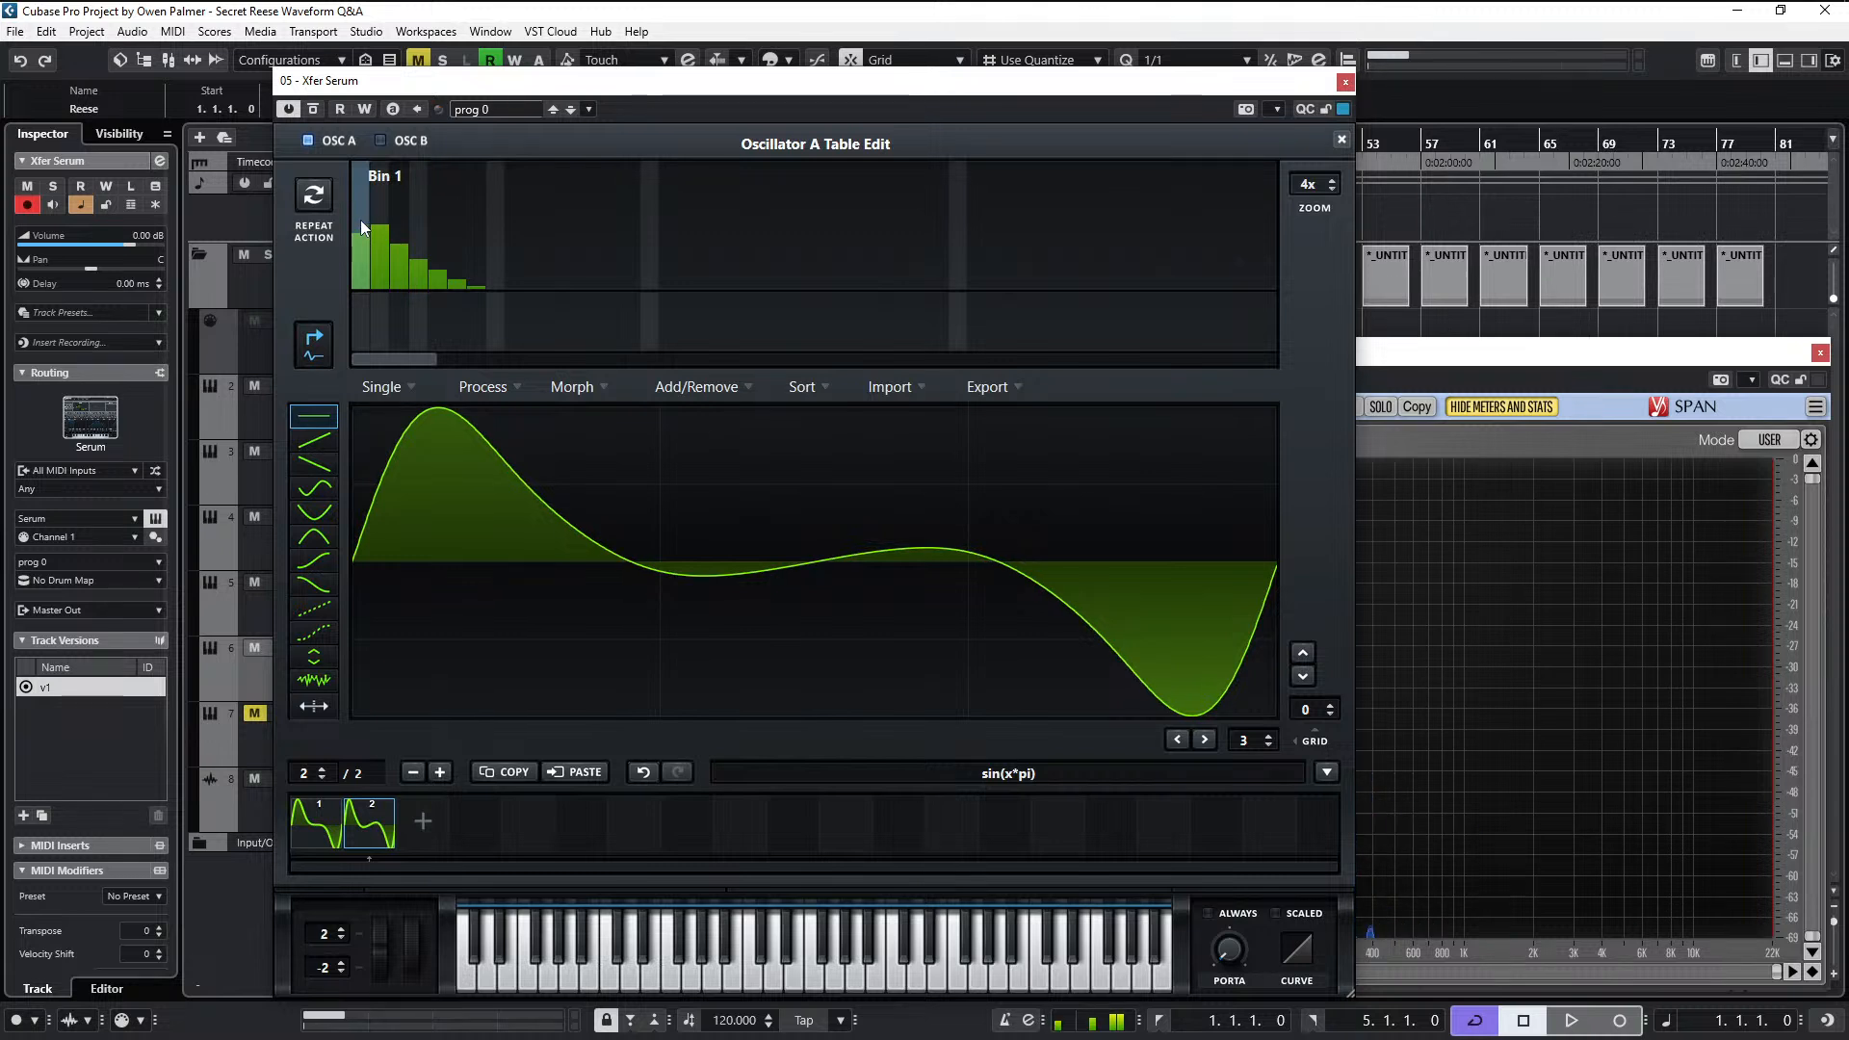
{"action": "left_click", "coordinate": [360, 220]}
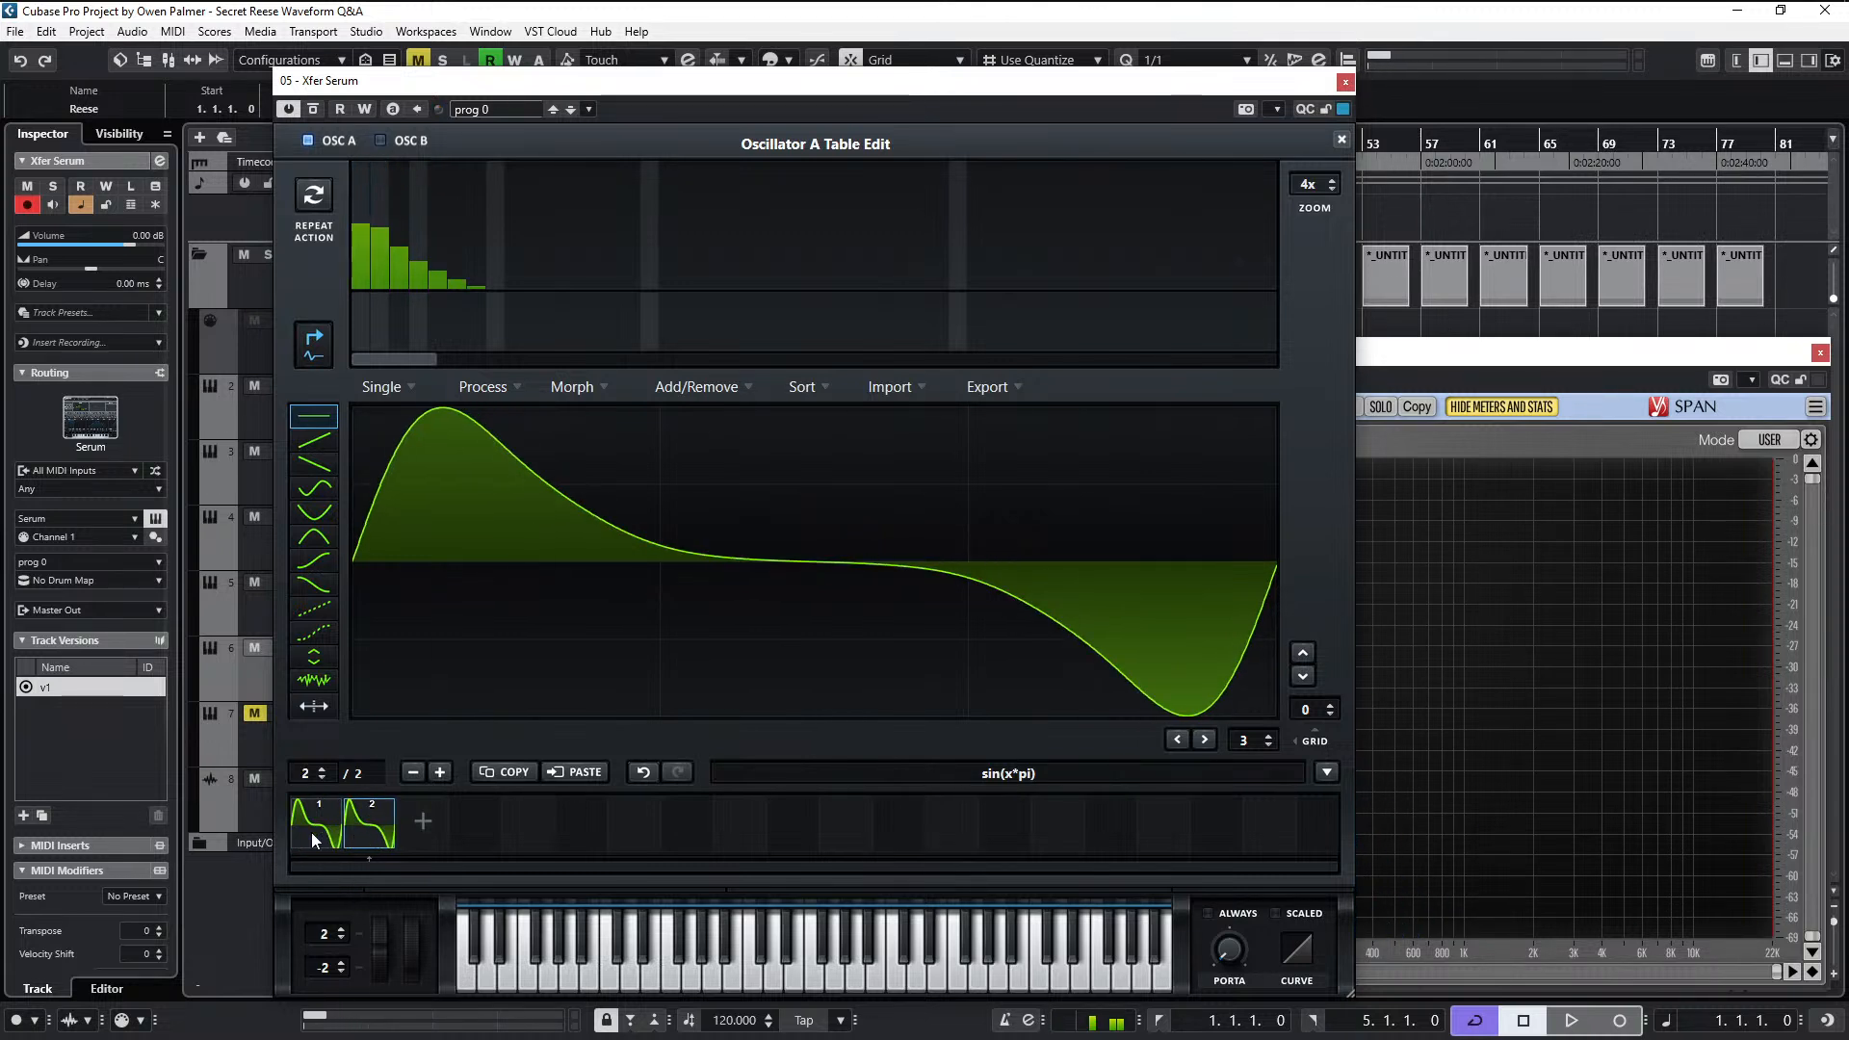
{"action": "left_click", "coordinate": [381, 204]}
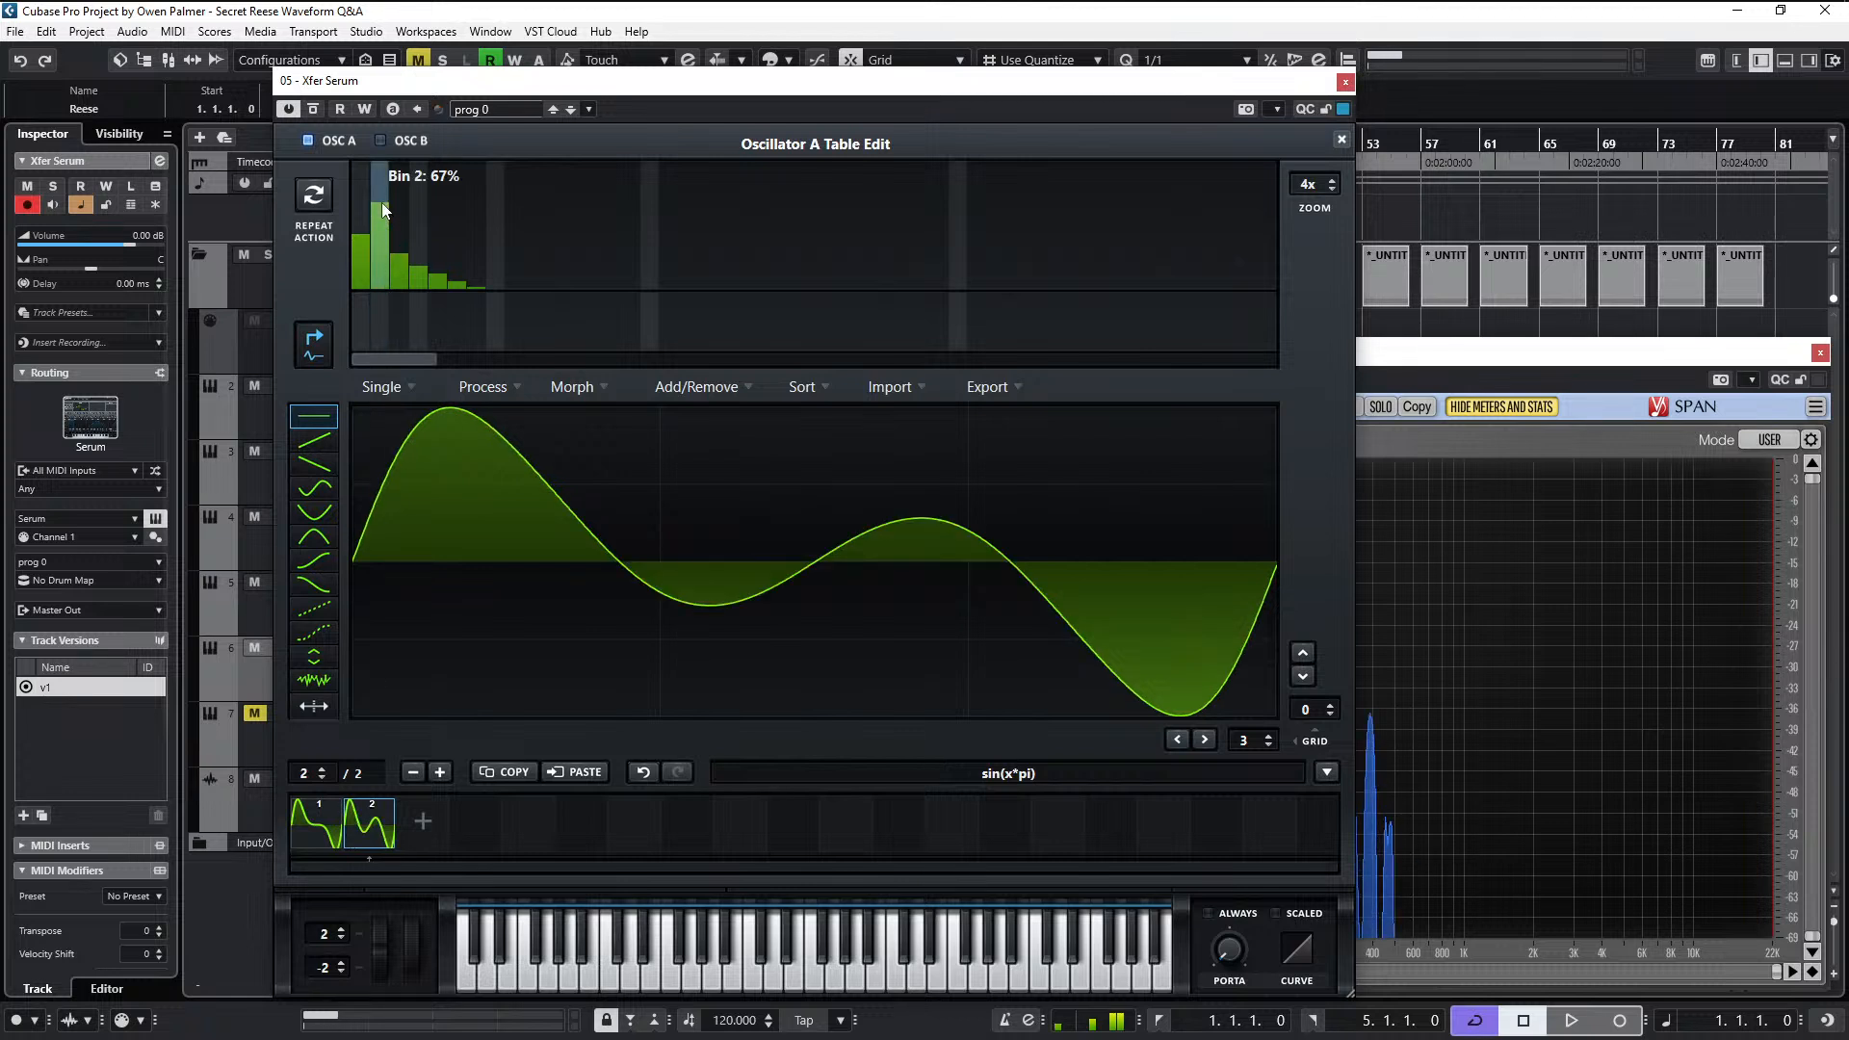
{"action": "left_click", "coordinate": [382, 211]}
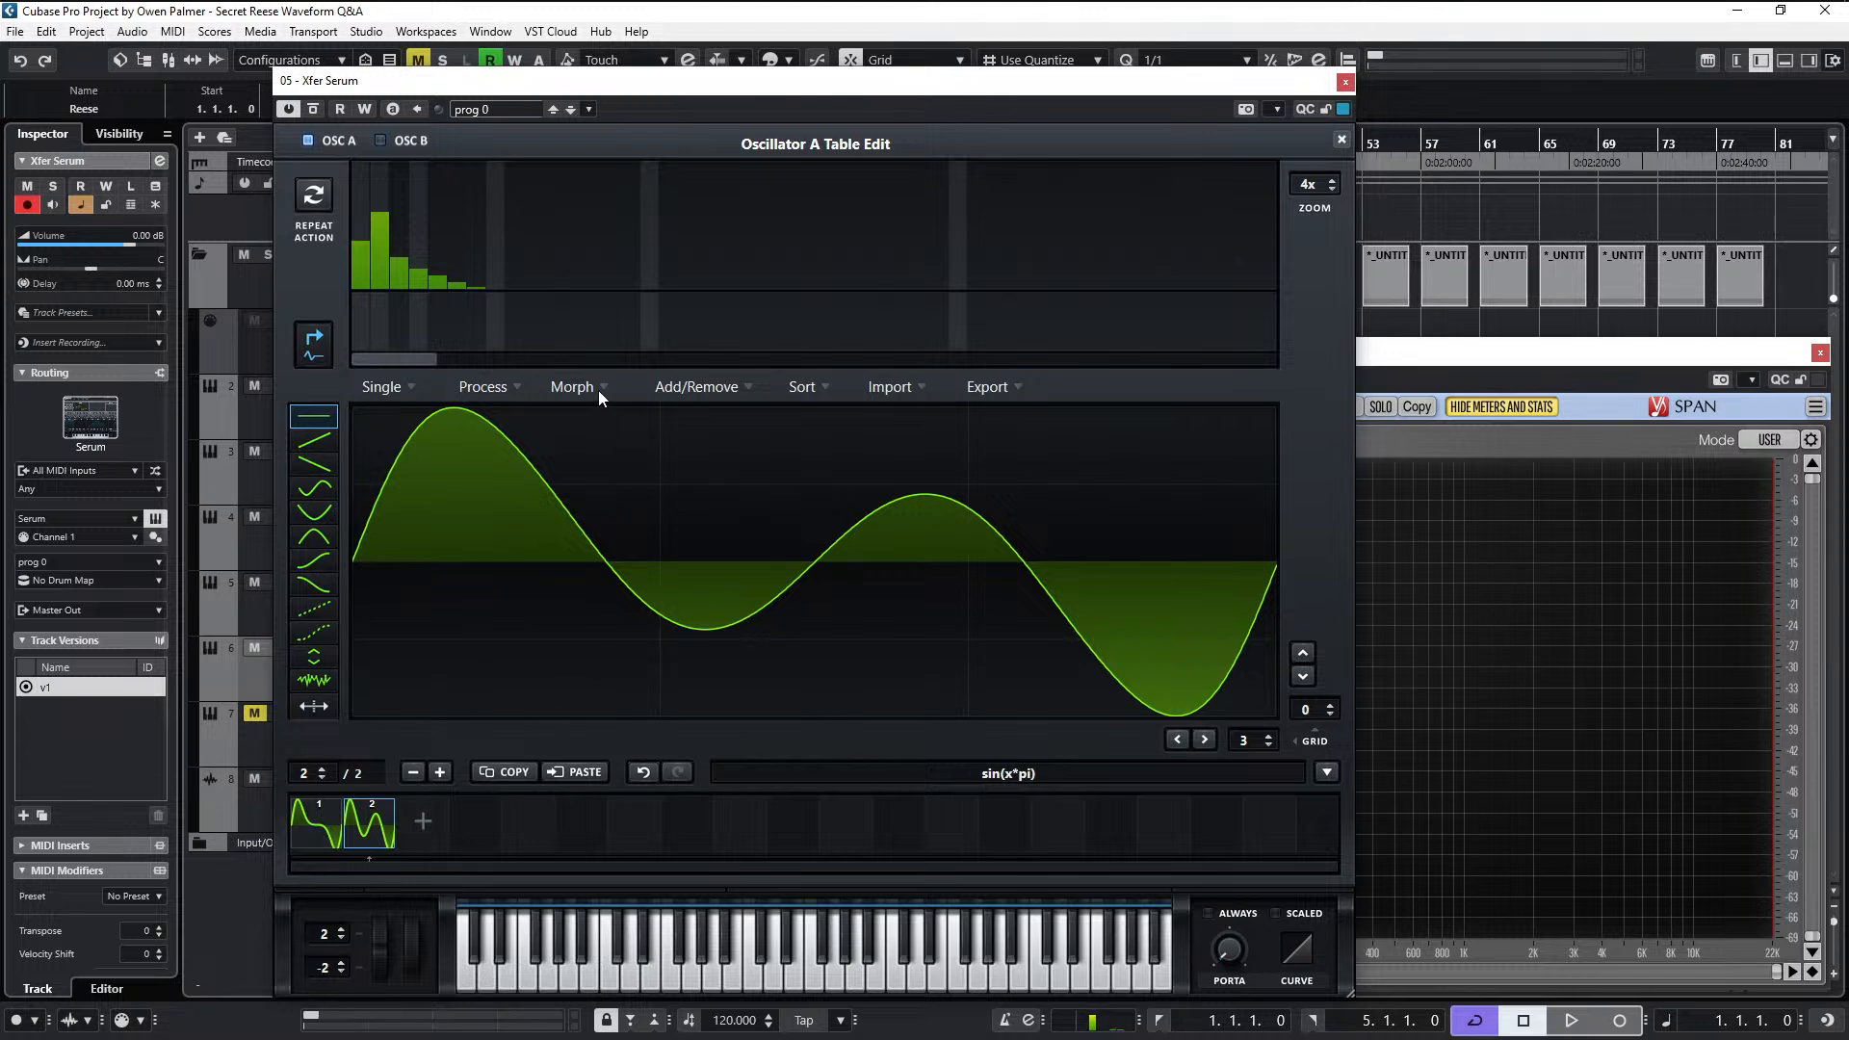
- Apply a spectral morph between the two frames and scrub the frame selection back to frame 1
{"action": "left_click", "coordinate": [598, 390]}
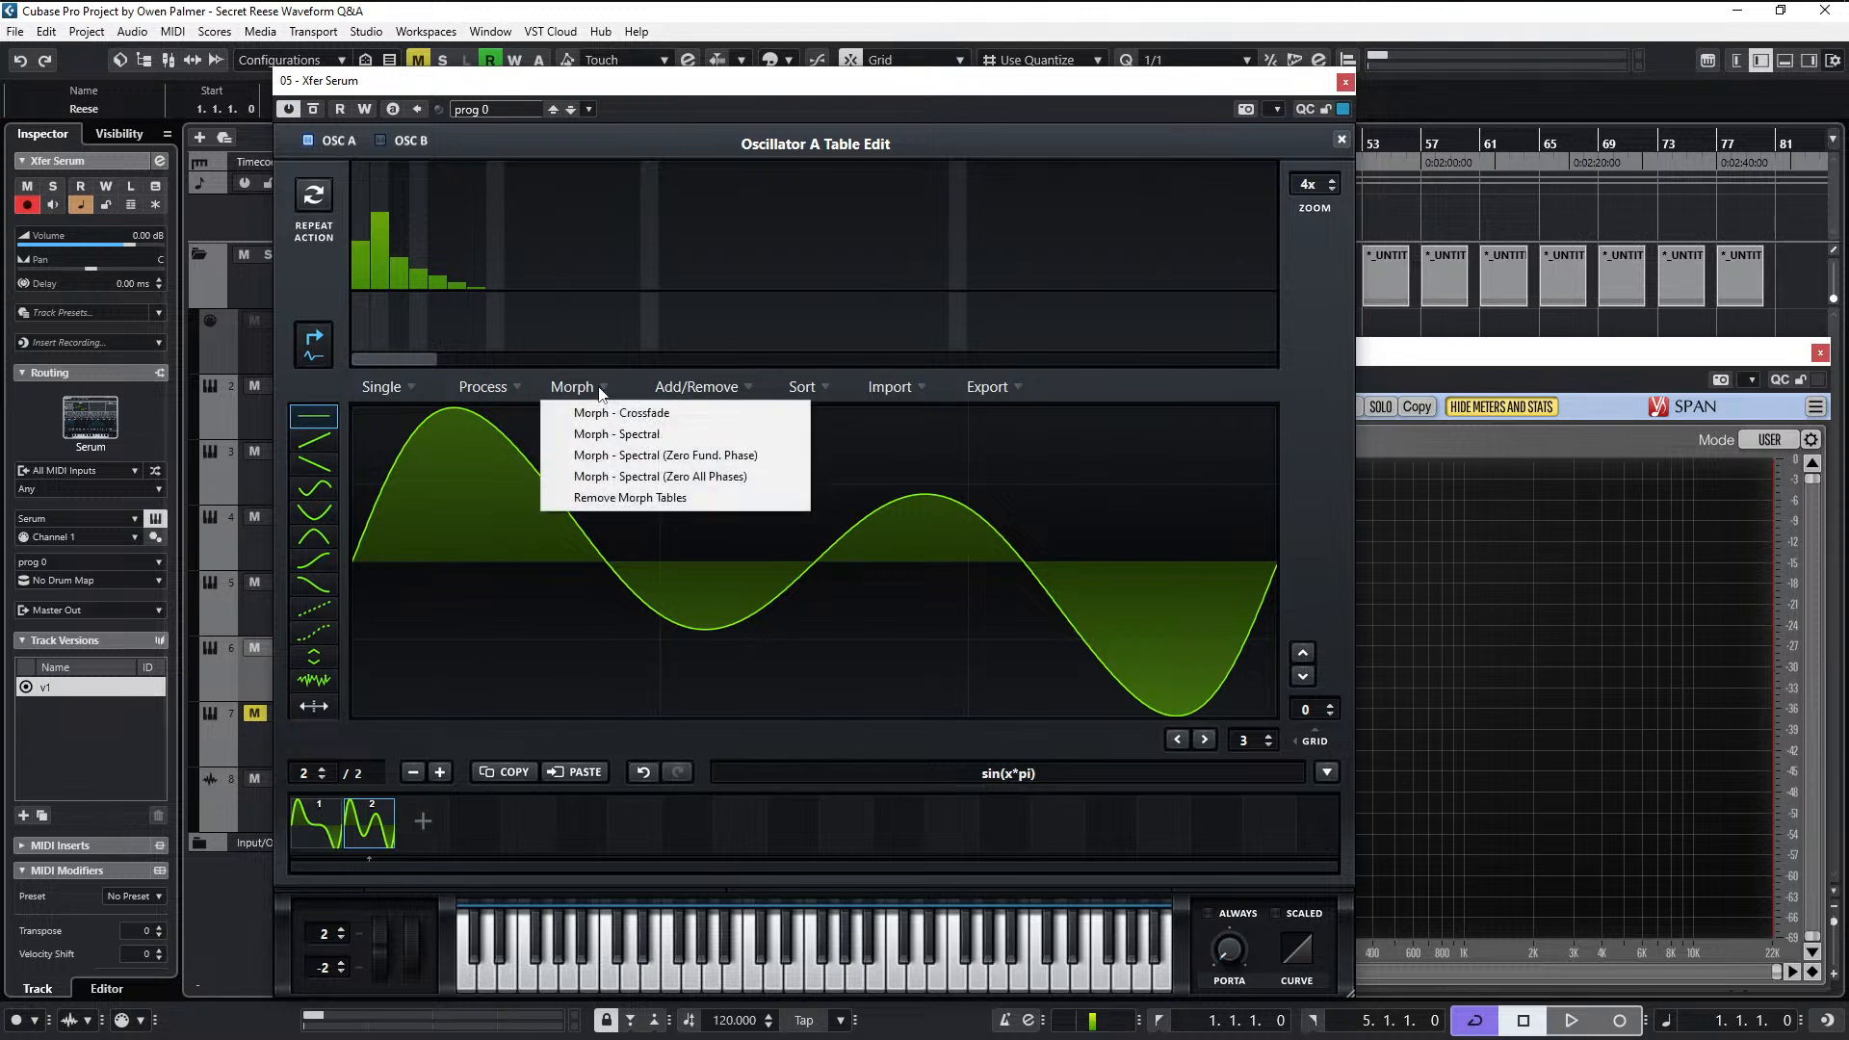
{"action": "left_click", "coordinate": [636, 439]}
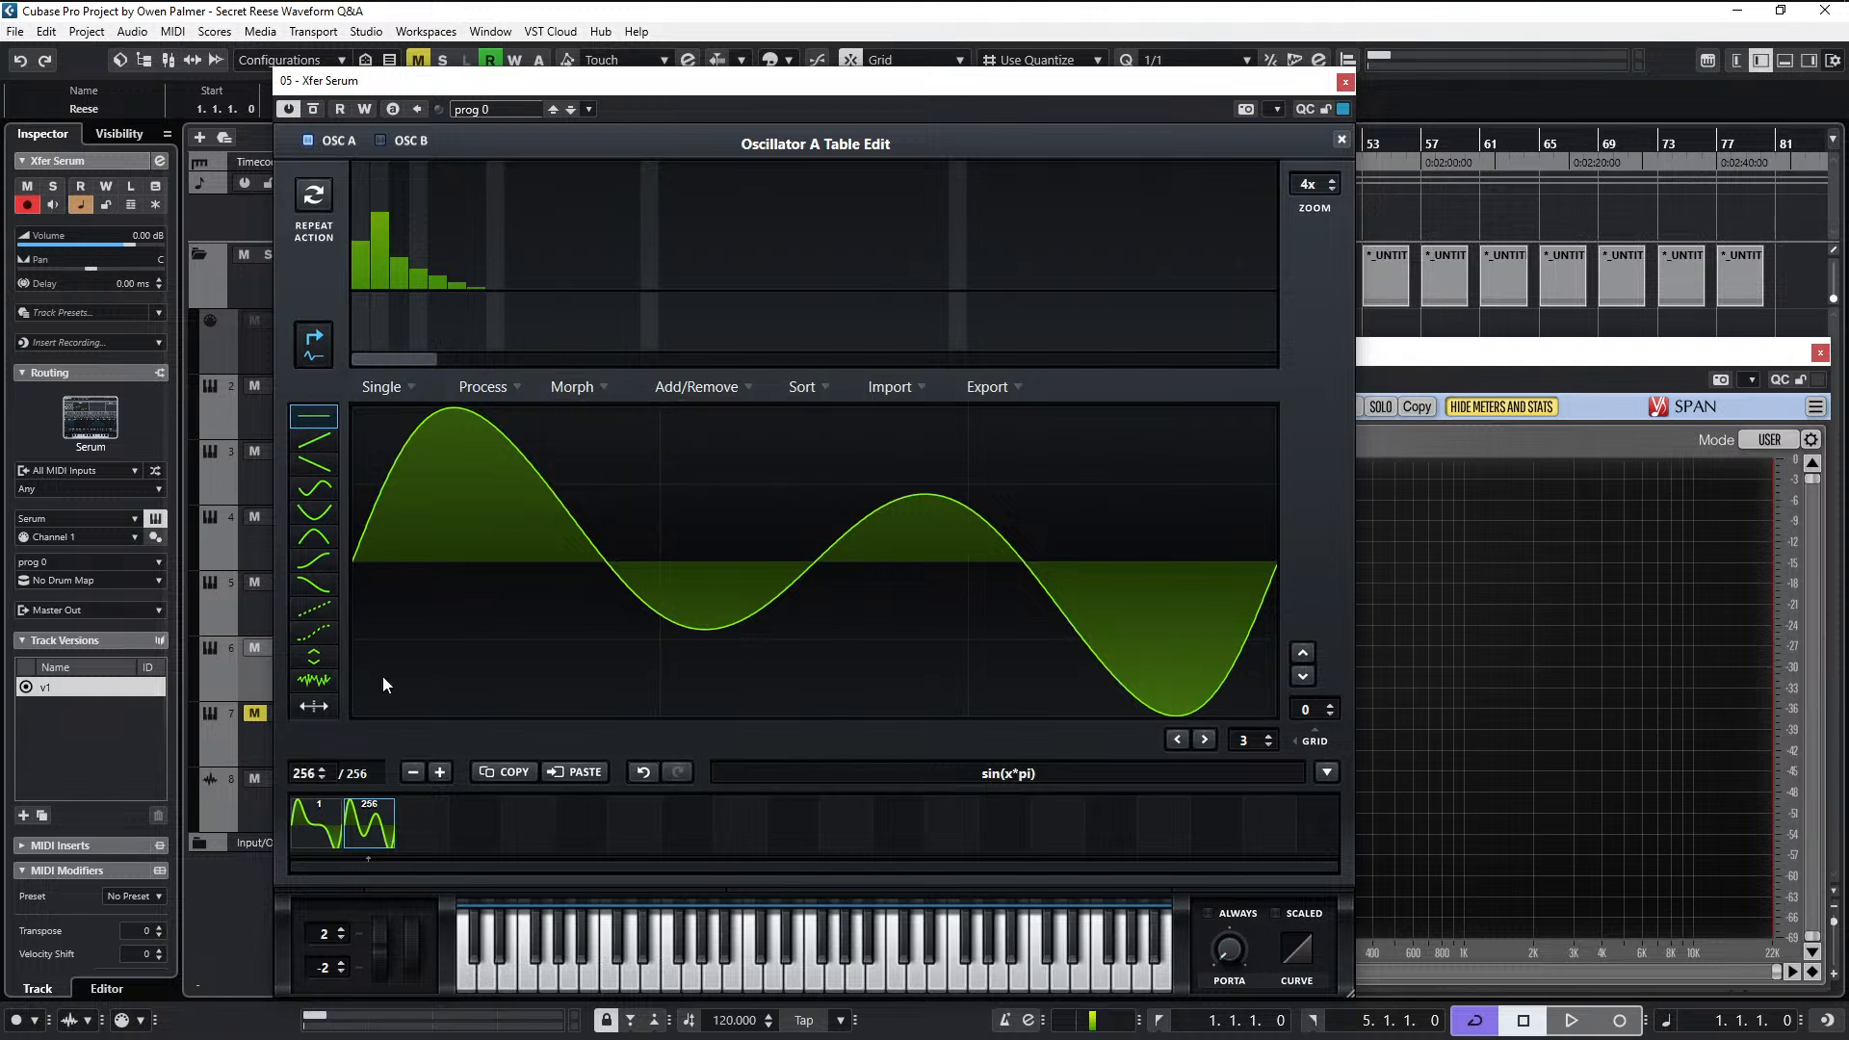
{"action": "left_click_drag", "start_coordinate": [306, 782], "coordinate": [285, 1038]}
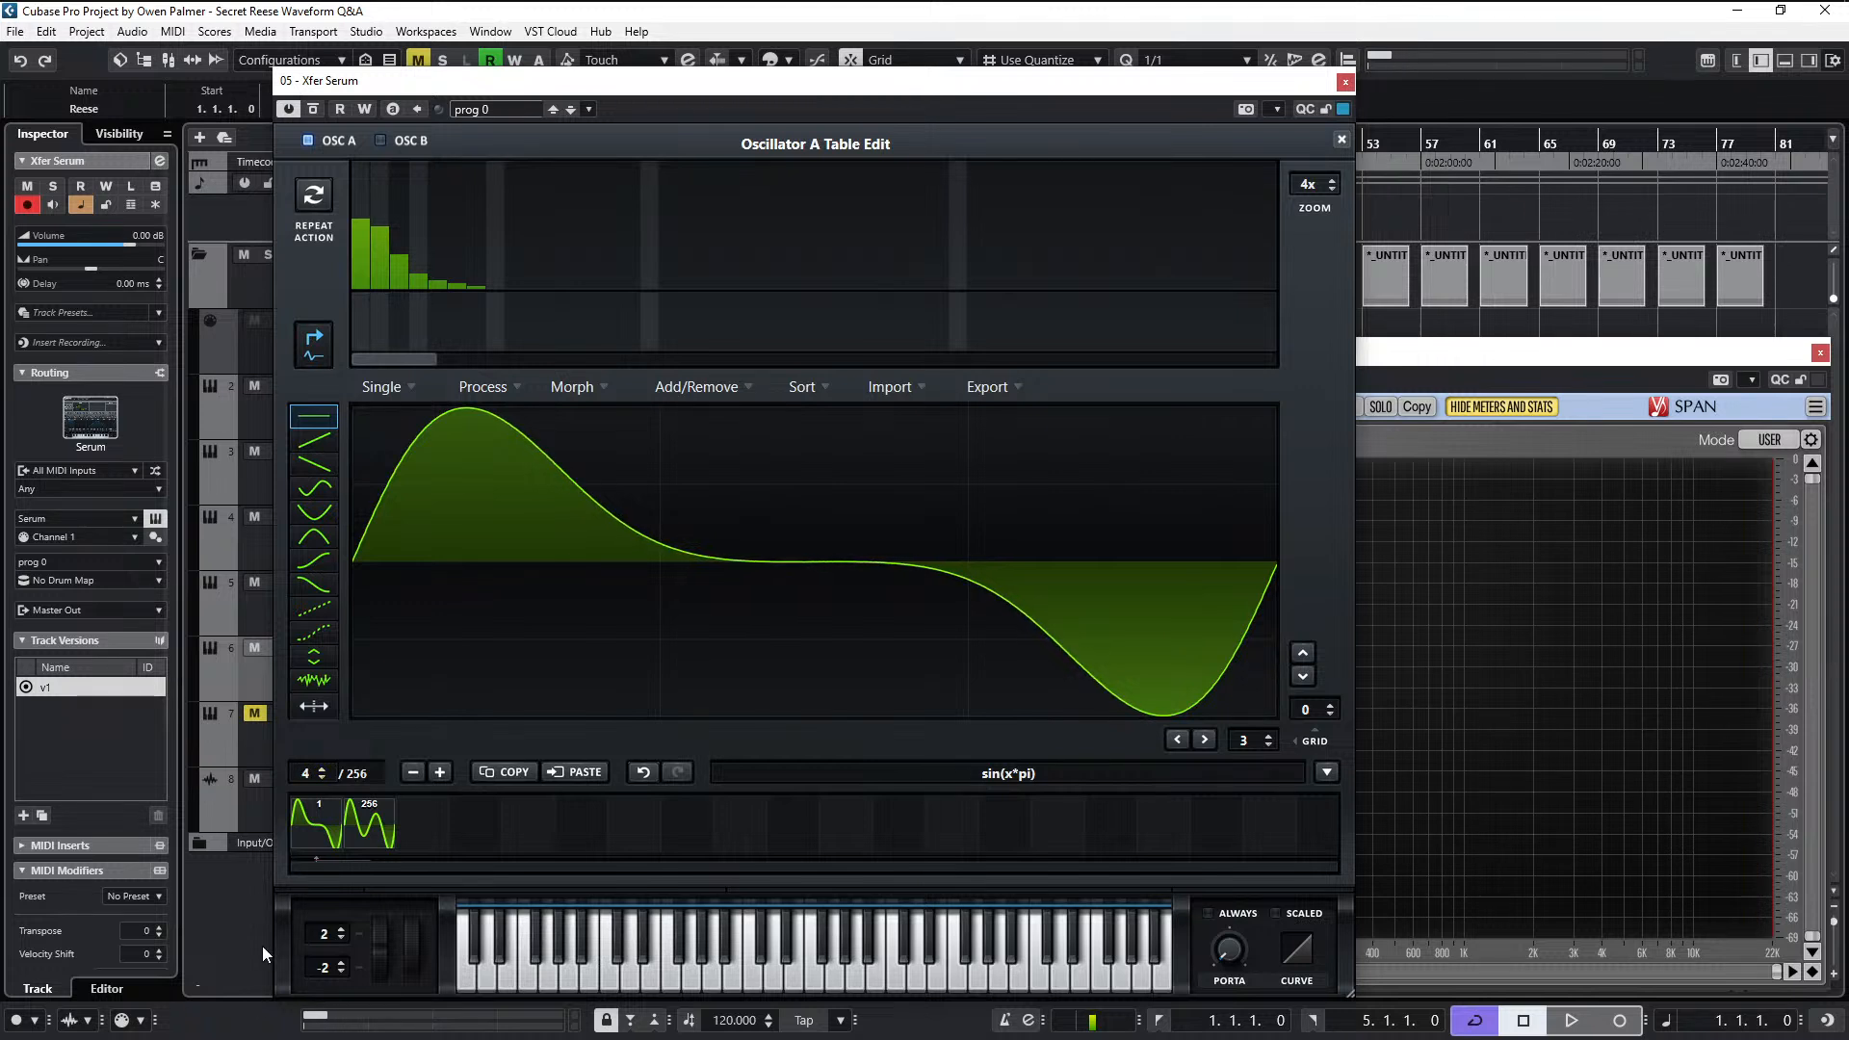
{"action": "left_click_drag", "start_coordinate": [316, 776], "coordinate": [297, 864]}
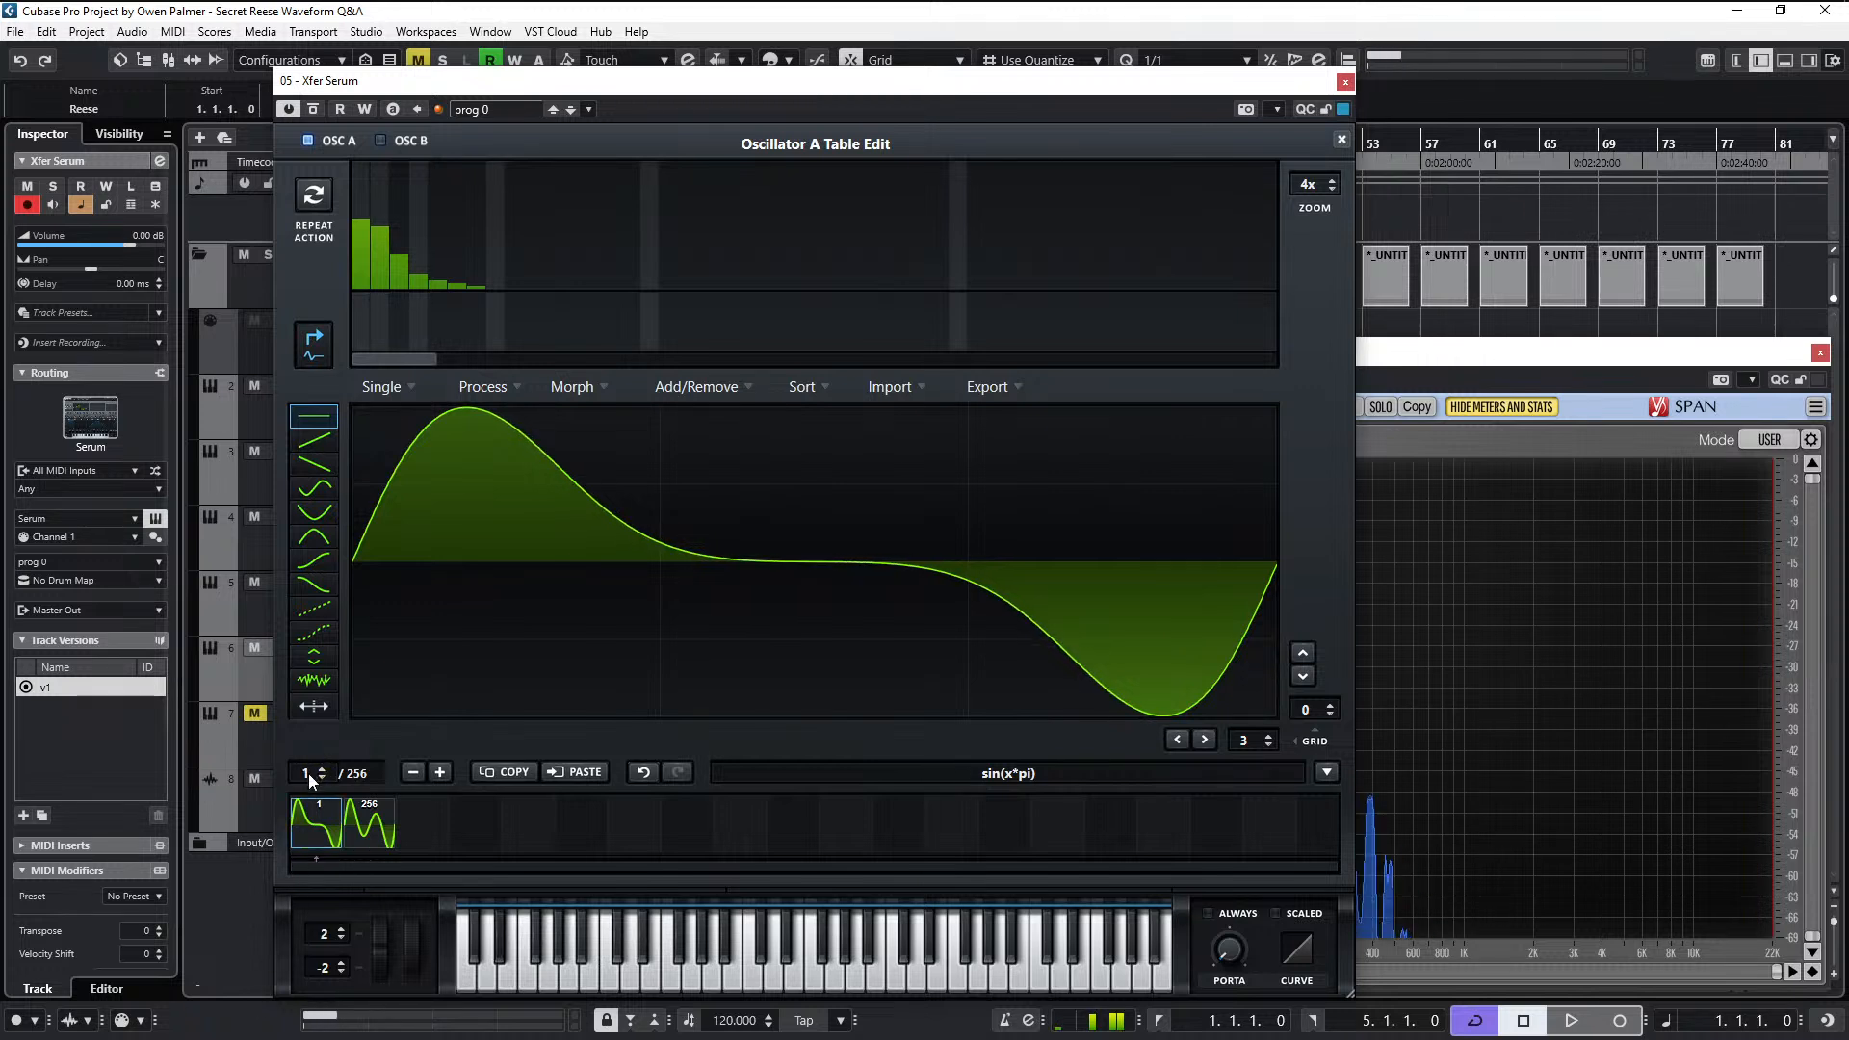
{"action": "left_click_drag", "start_coordinate": [308, 773], "coordinate": [275, 975]}
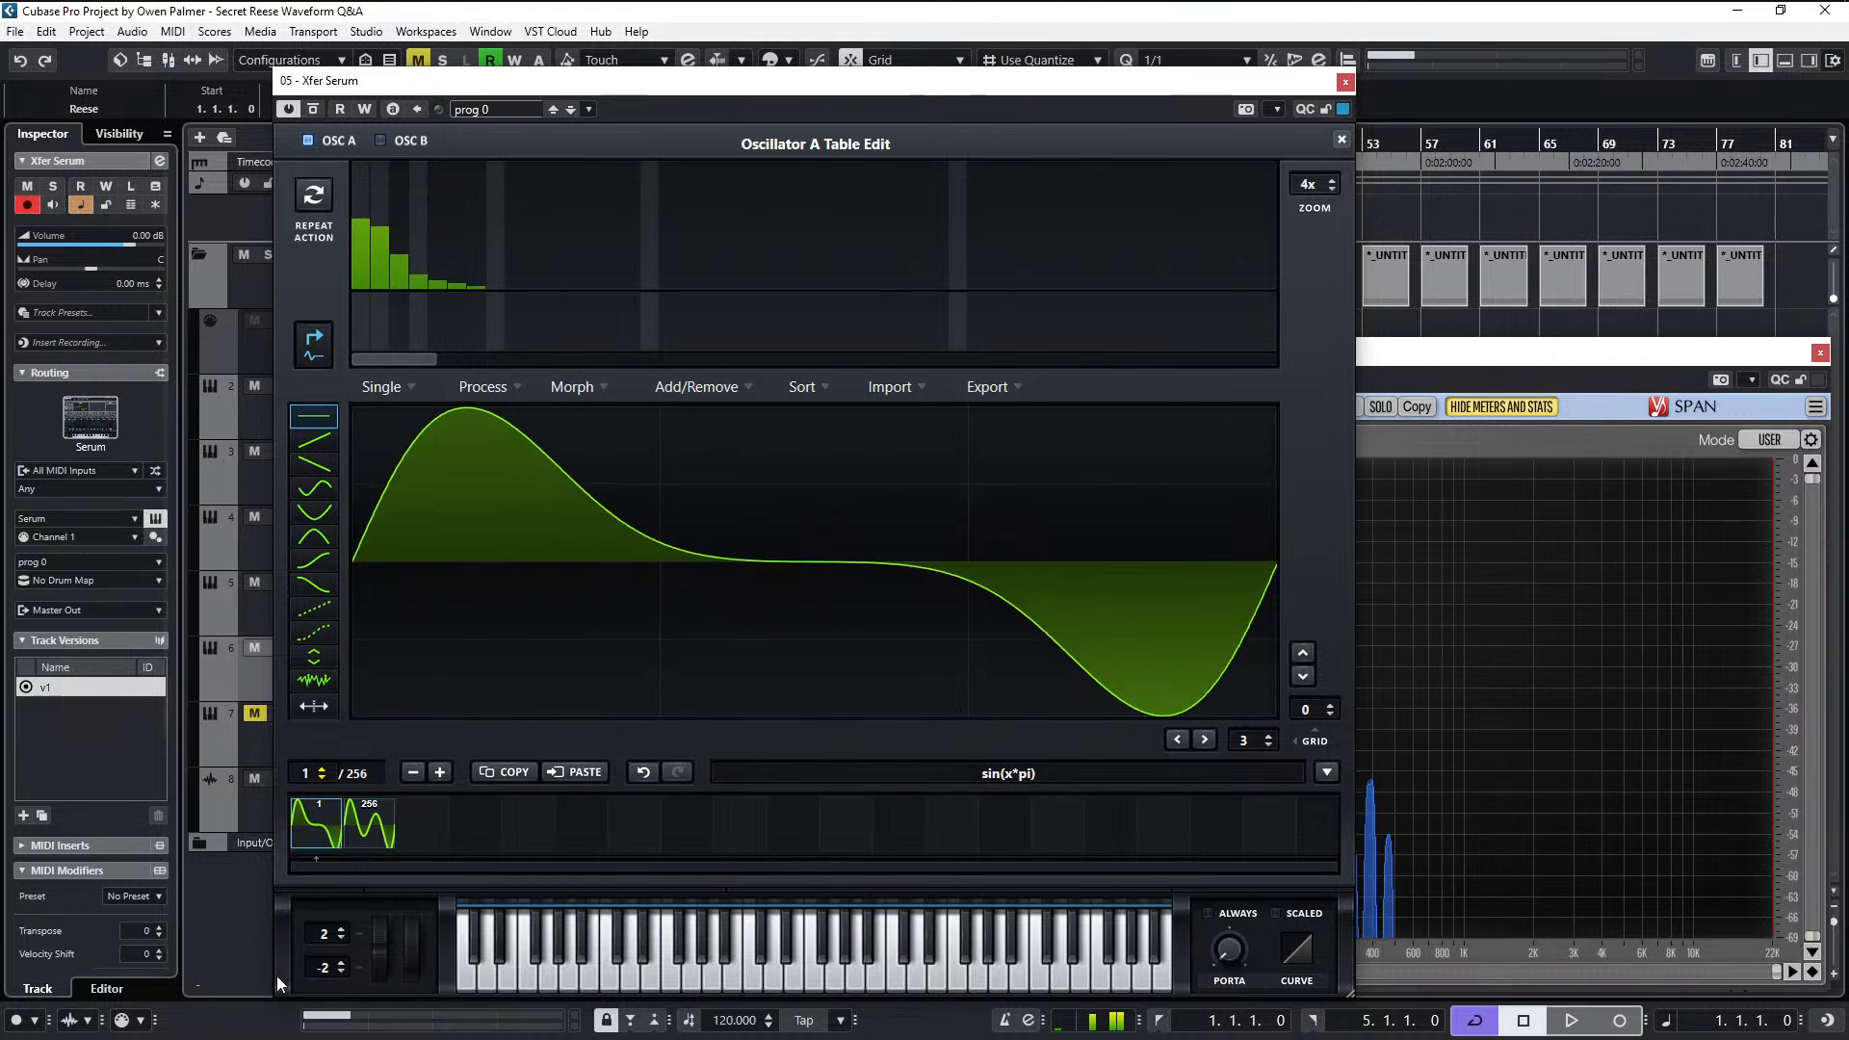
- Close the table editor and sweep oscillator A's wavetable position between its first and last frames to audition the morph
{"action": "left_click", "coordinate": [1342, 139]}
{"action": "mouse_move", "coordinate": [500, 520]}
{"action": "left_click_drag", "start_coordinate": [500, 520], "coordinate": [511, 819]}
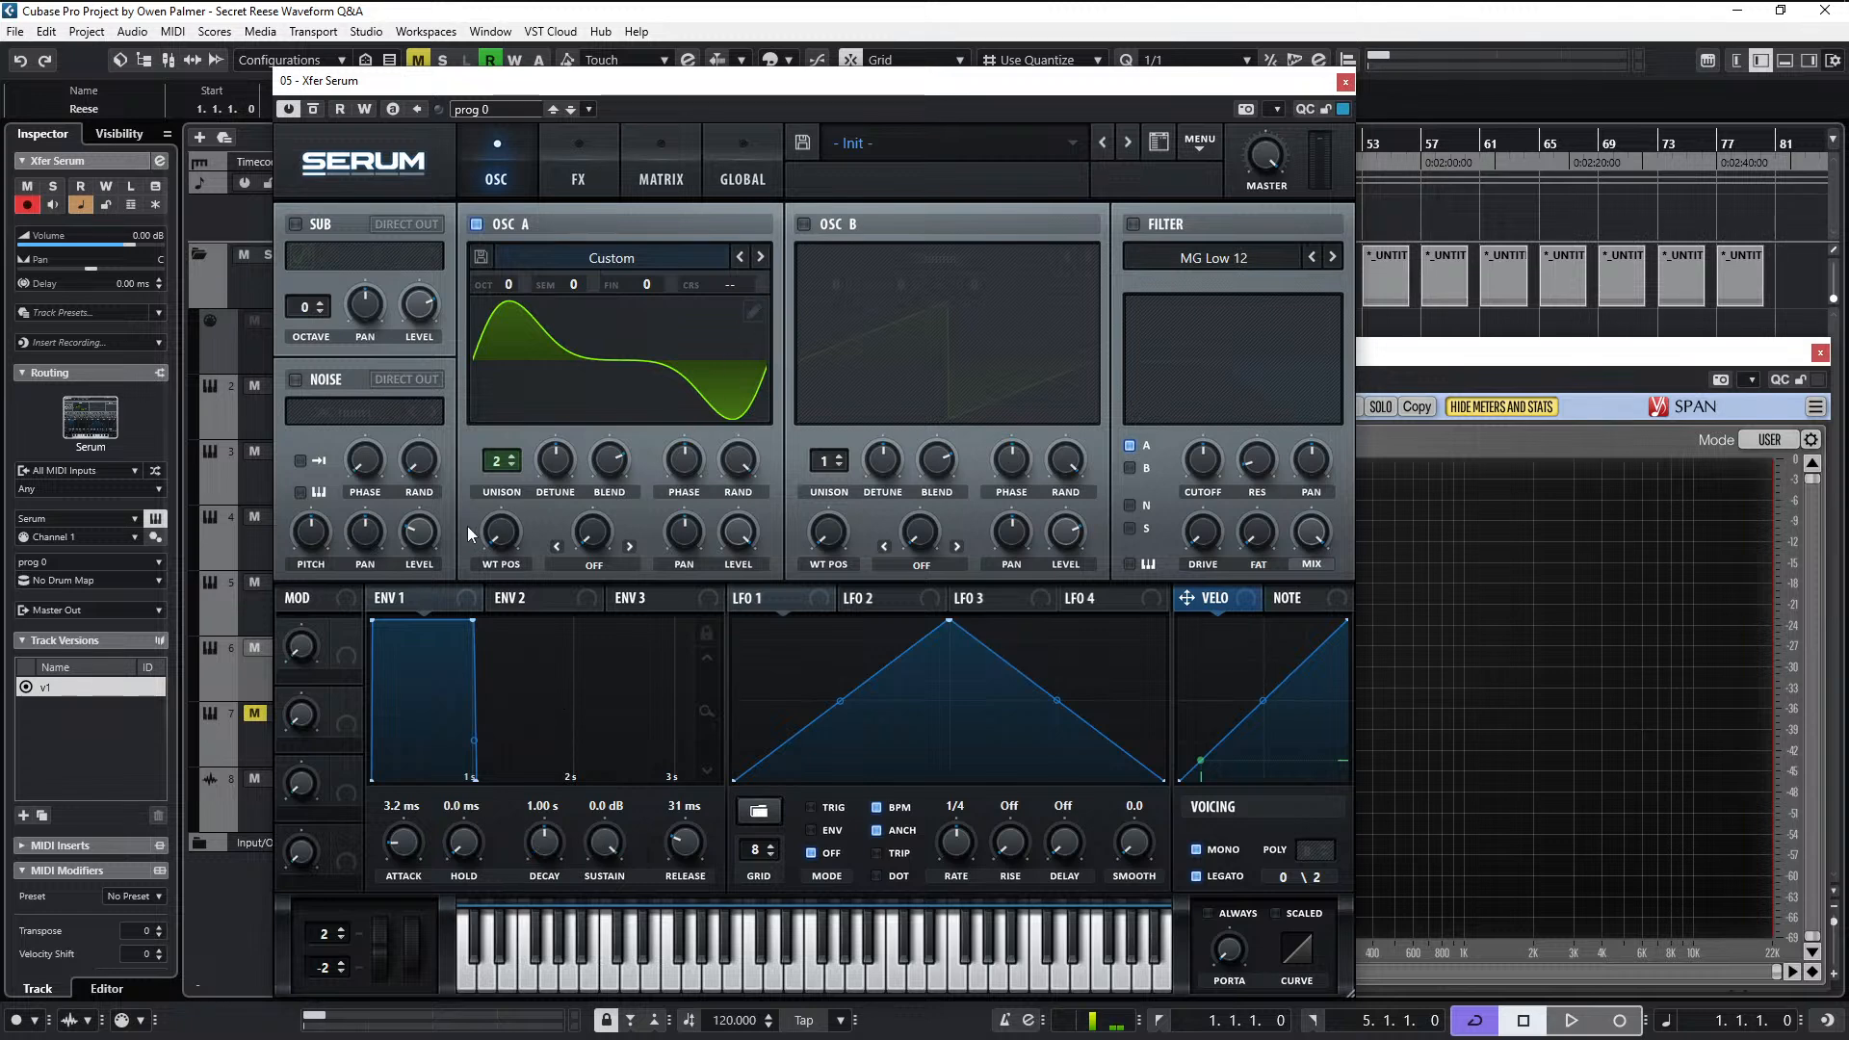
{"action": "left_click_drag", "start_coordinate": [500, 529], "coordinate": [552, 341]}
{"action": "left_click_drag", "start_coordinate": [565, 260], "coordinate": [568, 366]}
{"action": "left_click", "coordinate": [1604, 633]}
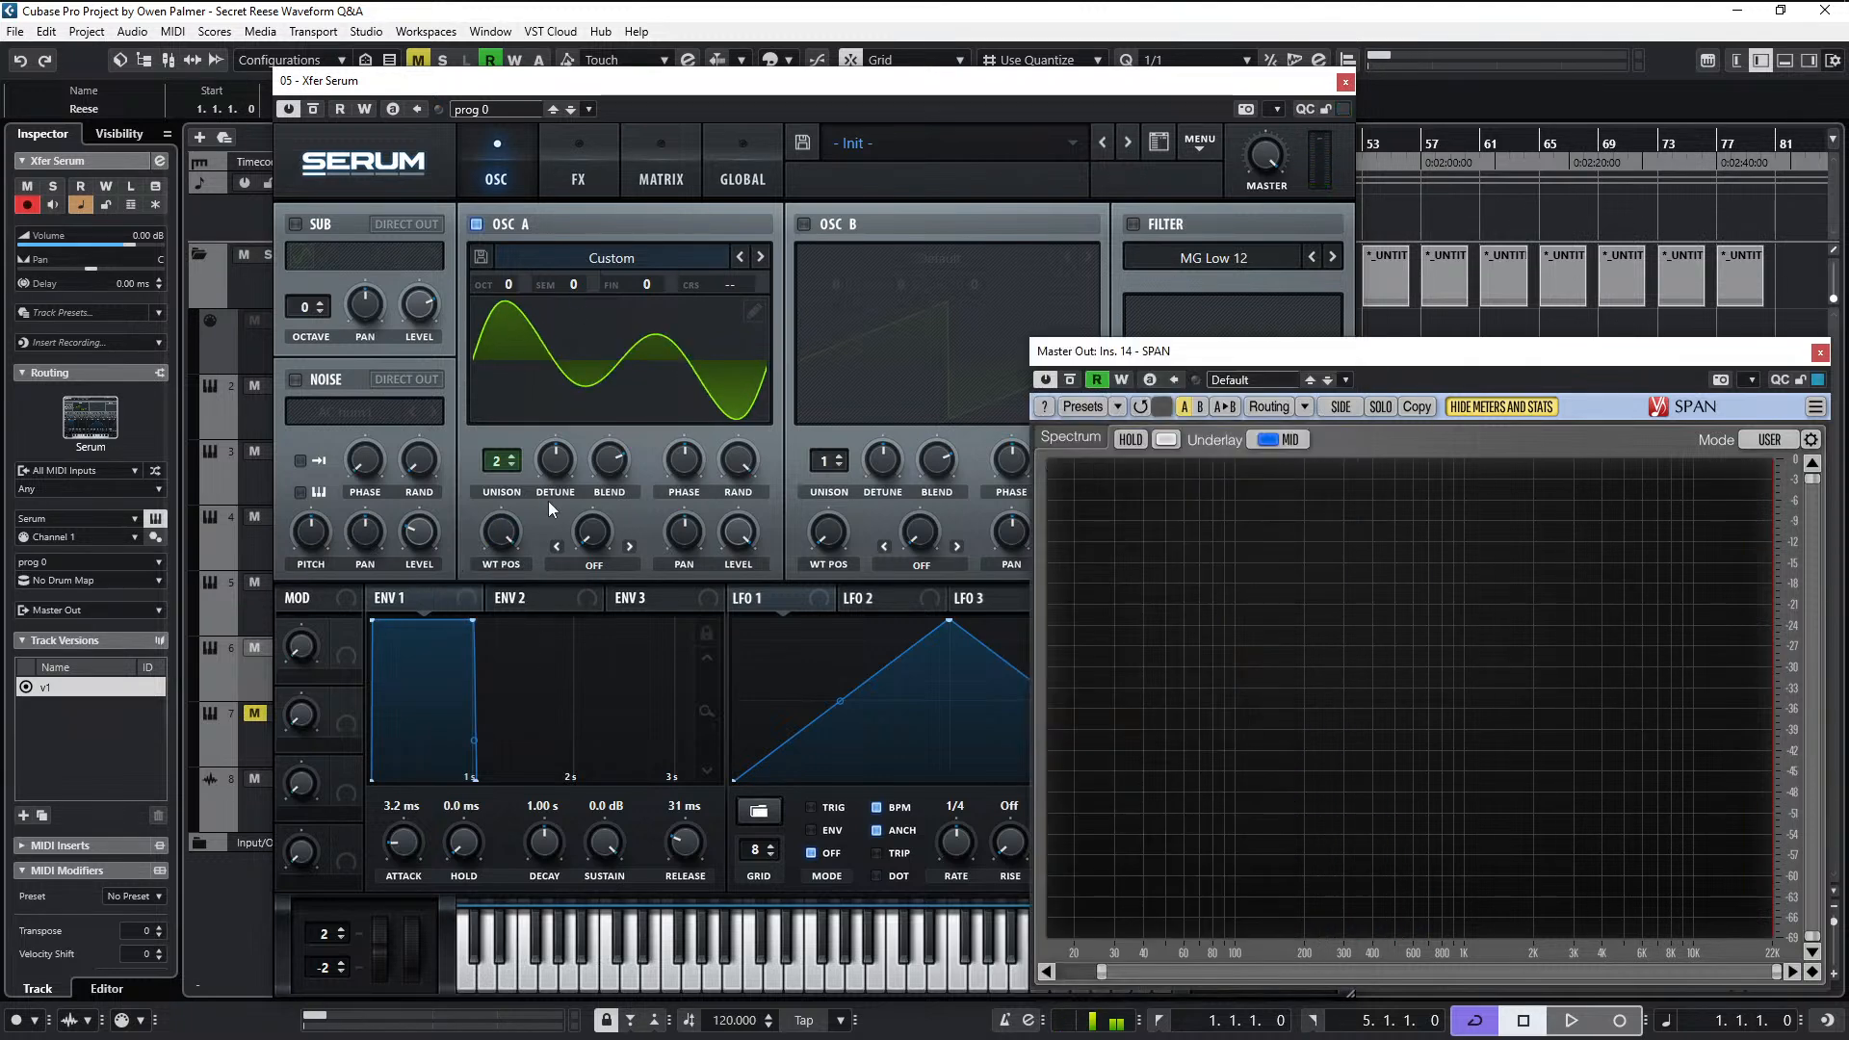
{"action": "left_click_drag", "start_coordinate": [510, 537], "coordinate": [487, 924]}
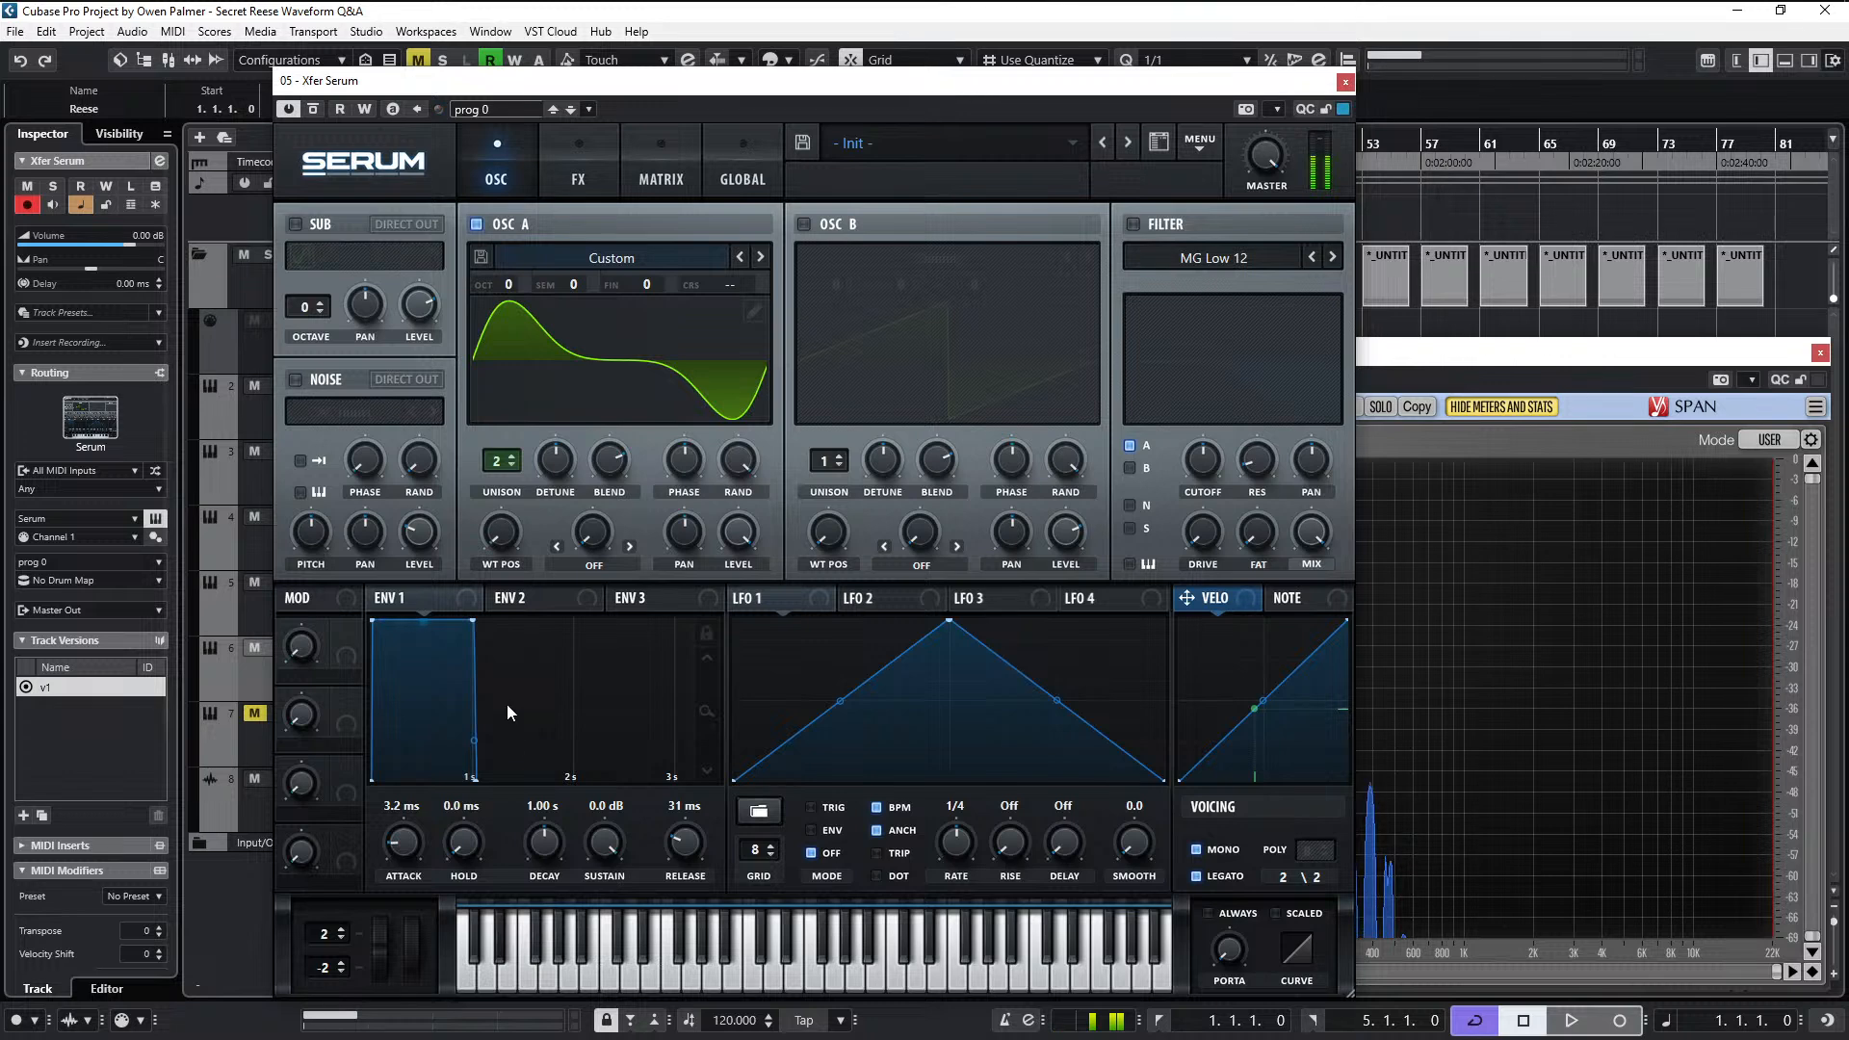
{"action": "left_click_drag", "start_coordinate": [511, 541], "coordinate": [557, 263]}
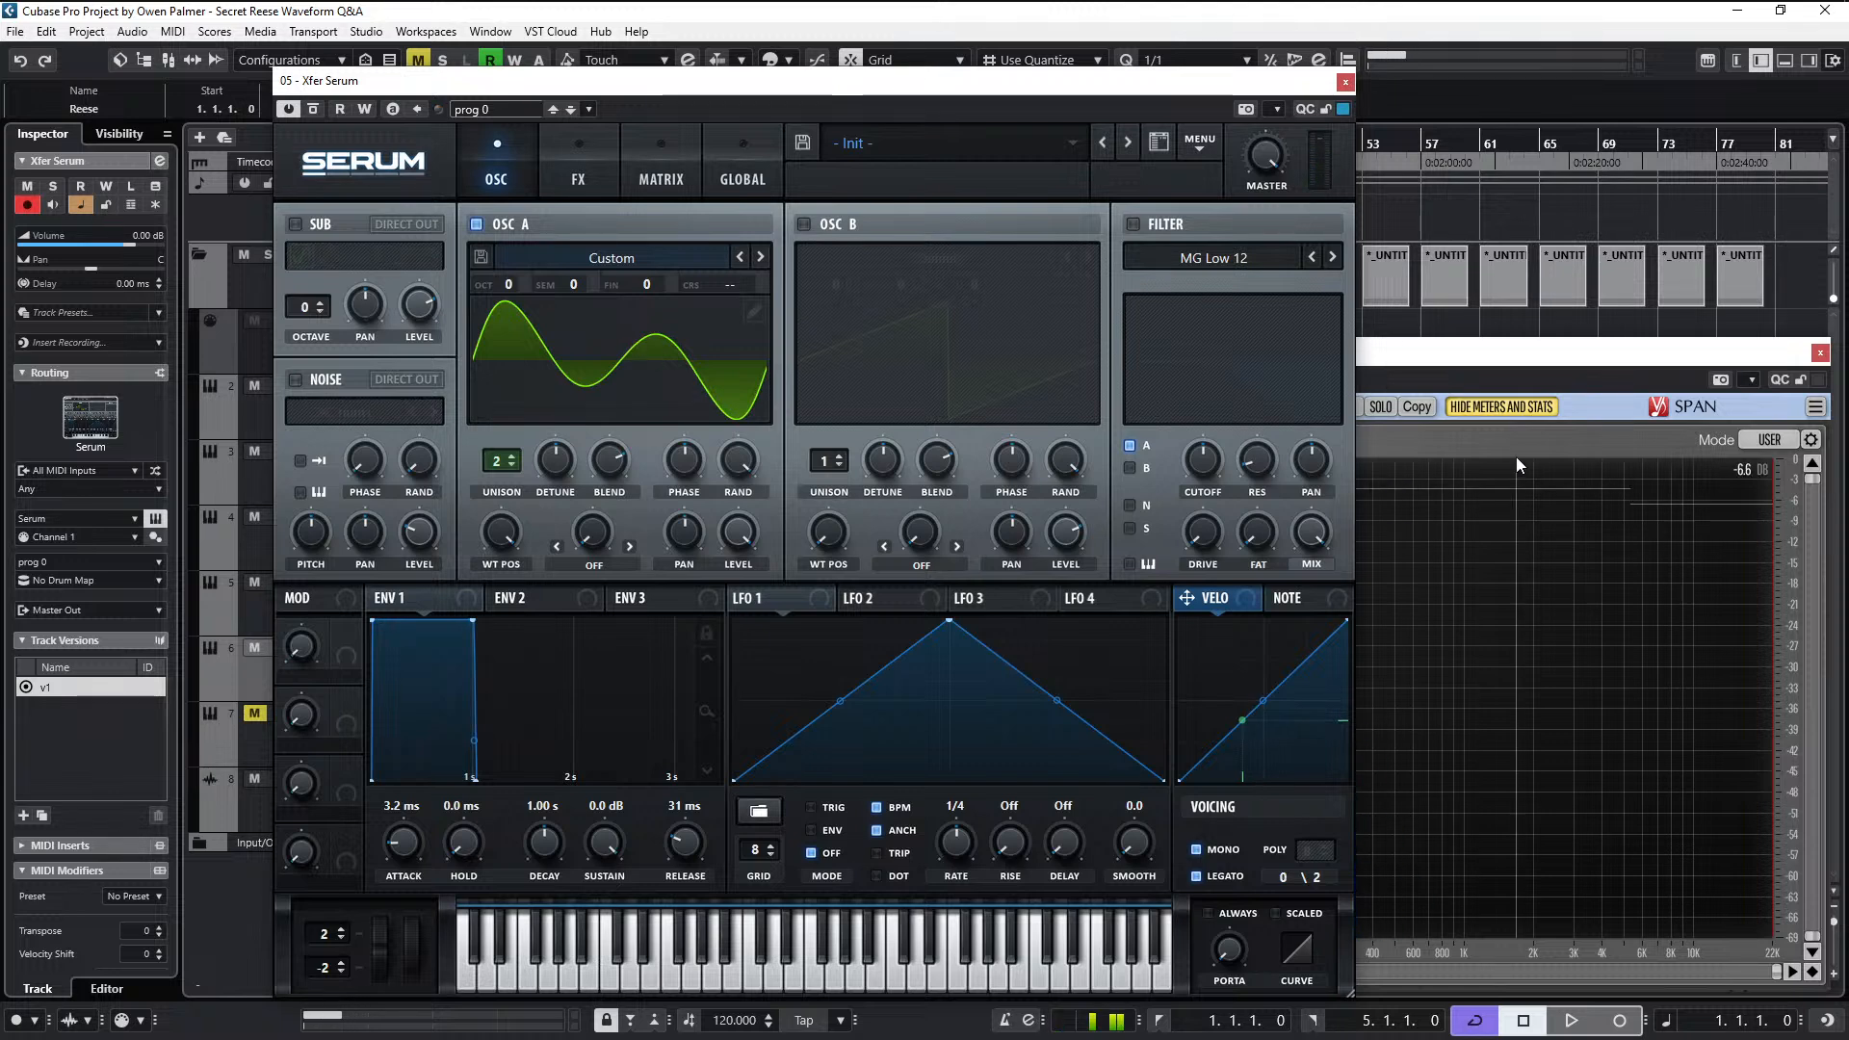
- Arrange the Serum and SPAN windows side by side and sweep oscillator A's wavetable position back to the first frame
{"action": "left_click_drag", "start_coordinate": [1102, 82], "coordinate": [909, 69]}
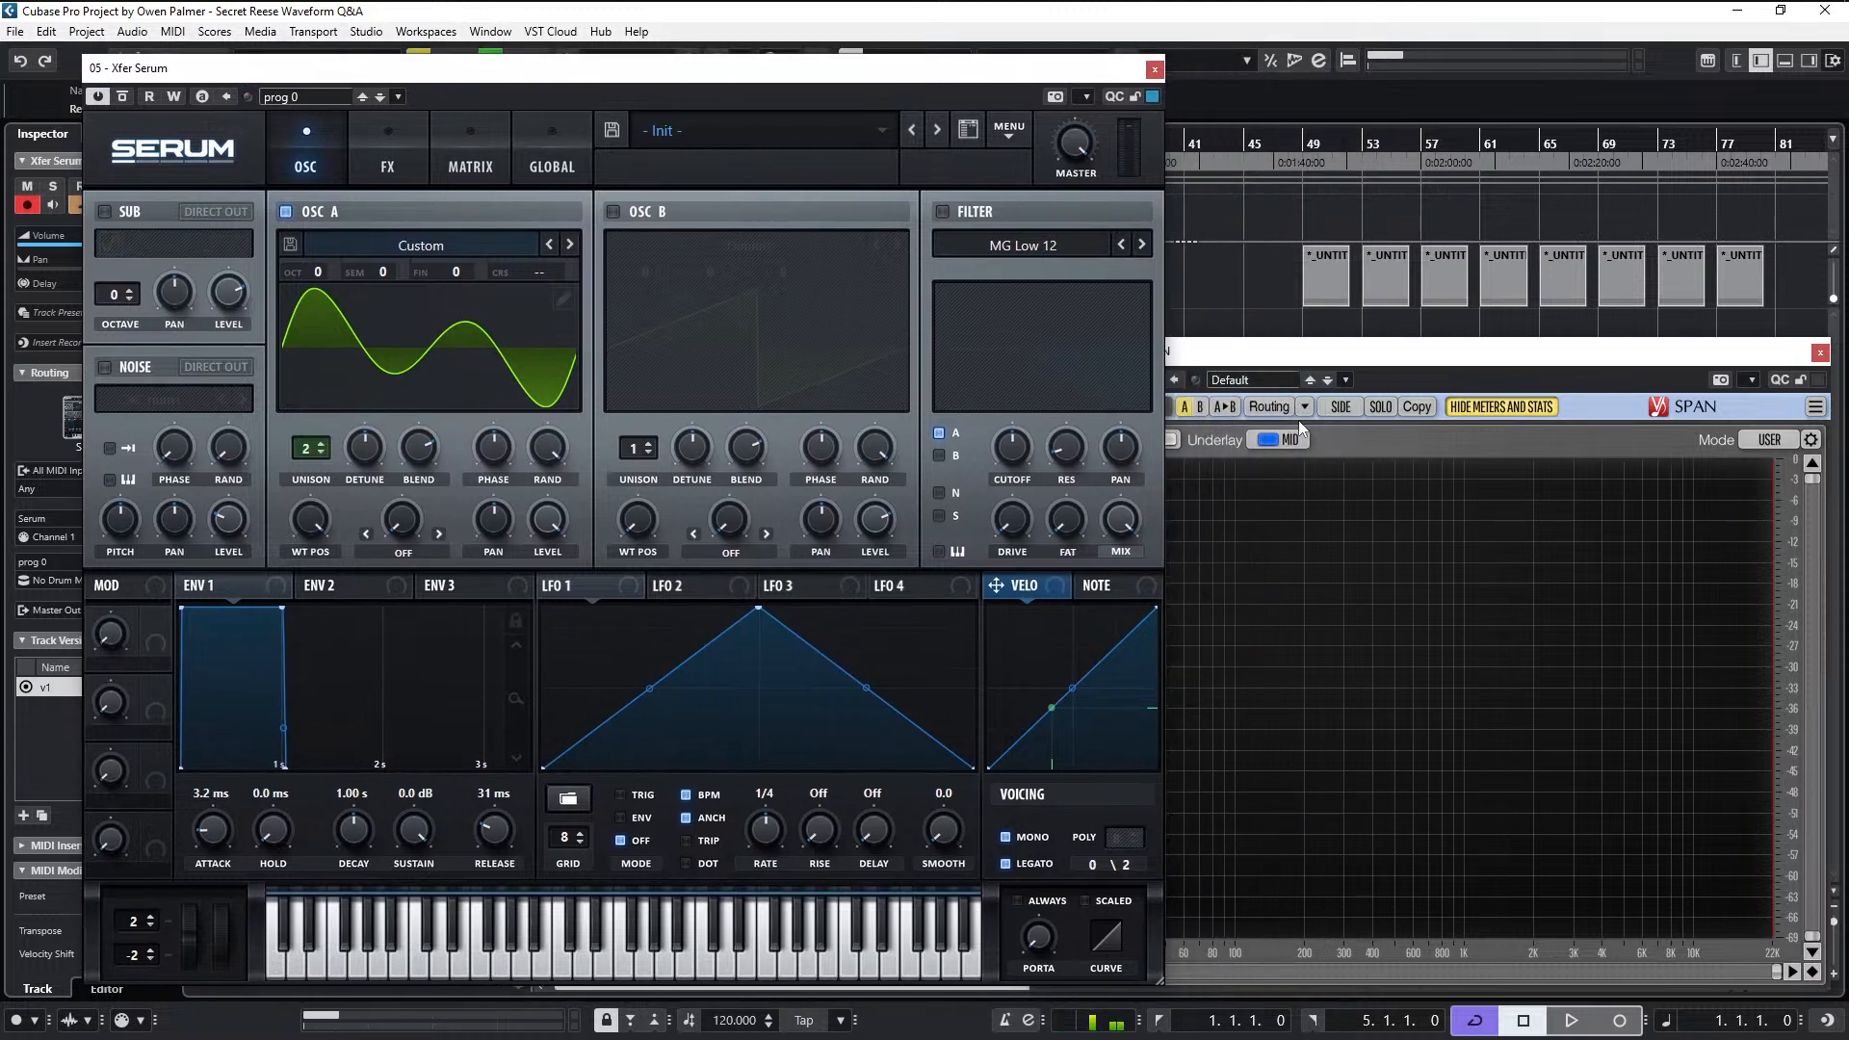
{"action": "left_click", "coordinate": [1384, 360]}
{"action": "left_click_drag", "start_coordinate": [1507, 301], "coordinate": [1528, 288]}
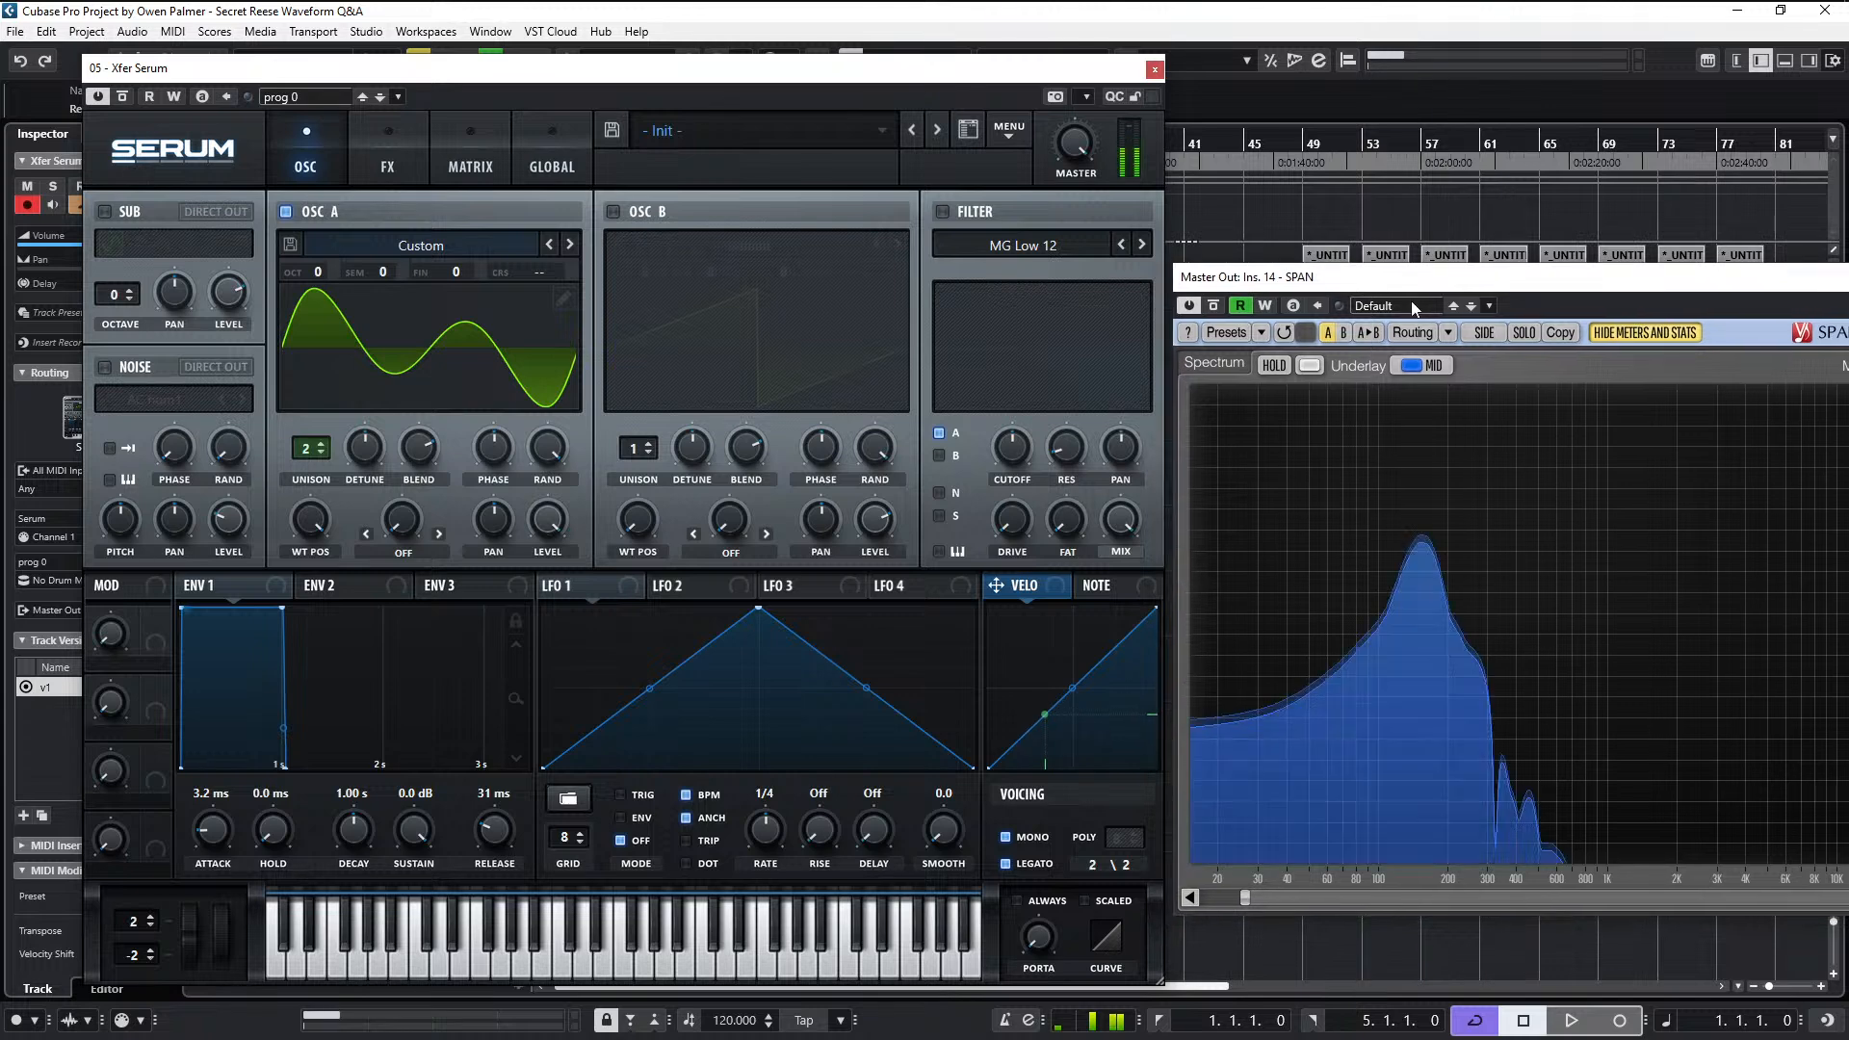
{"action": "mouse_move", "coordinate": [327, 556]}
{"action": "left_click_drag", "start_coordinate": [327, 557], "coordinate": [318, 873]}
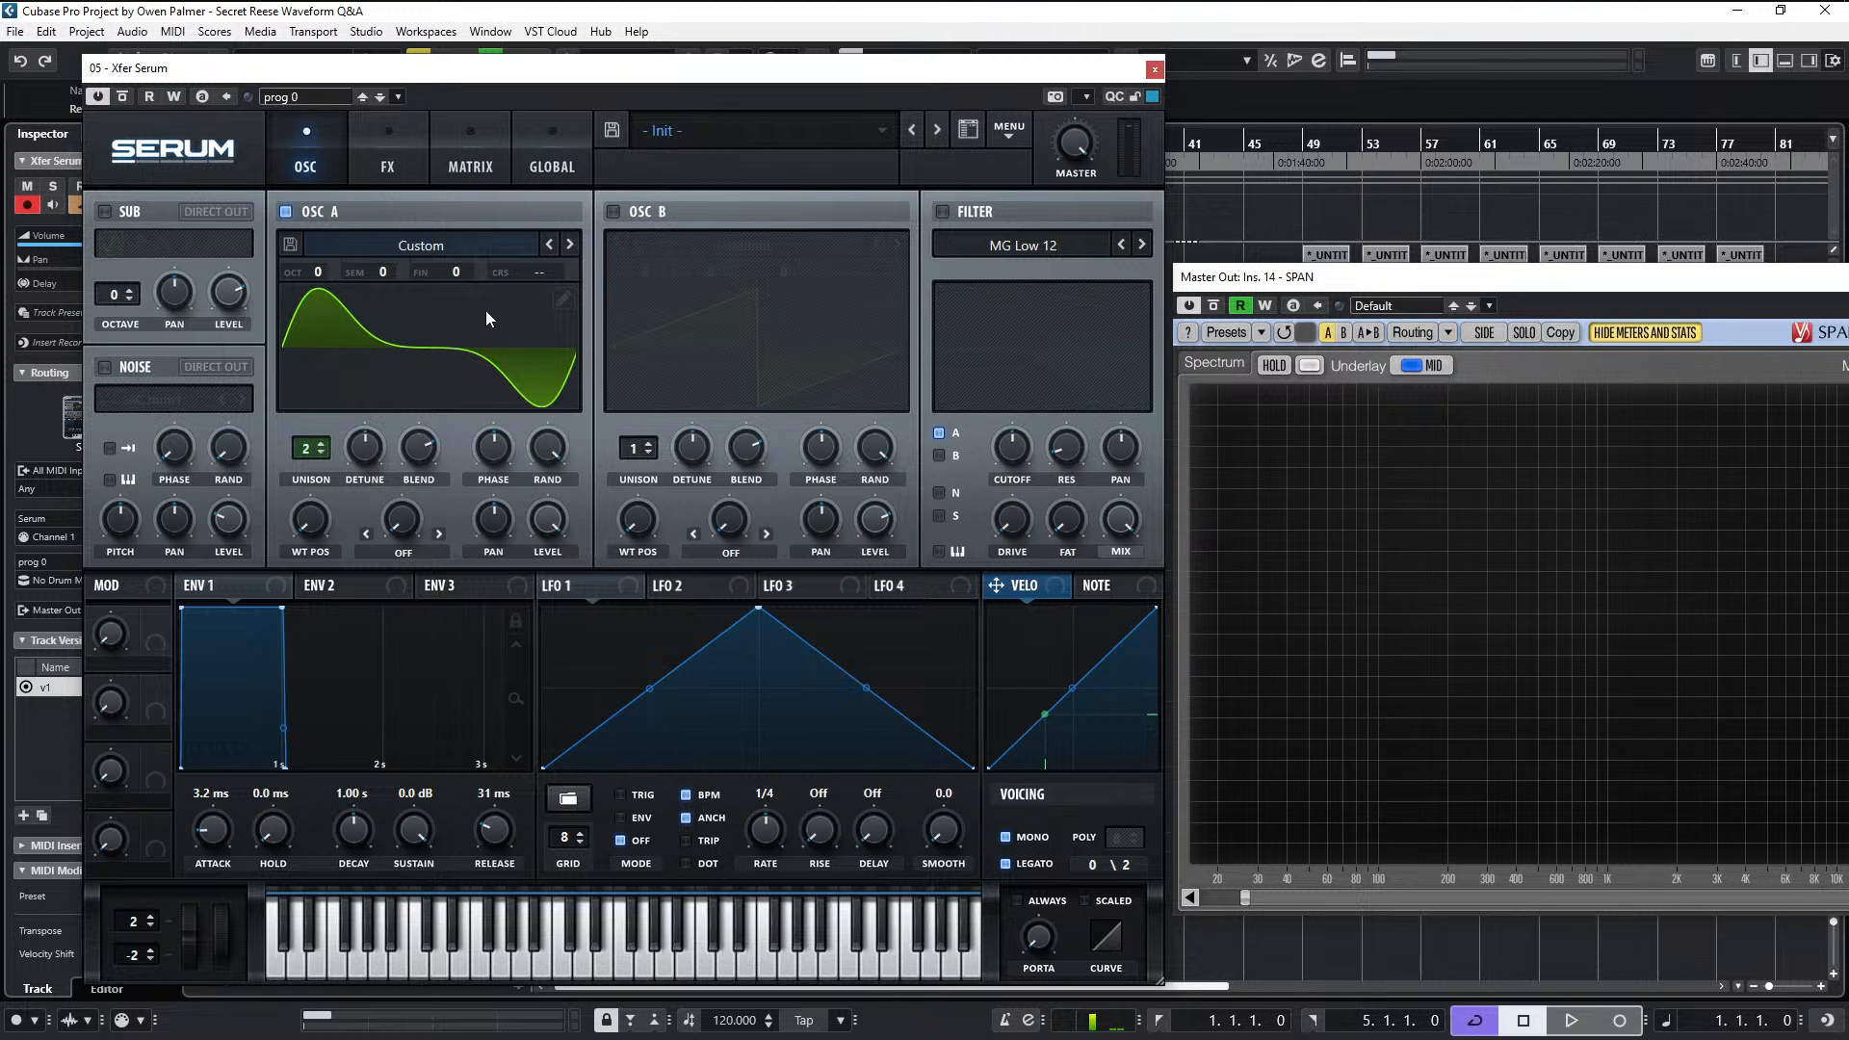
- Reopen oscillator A's table editor to review the first frame's harmonics and waveform, and close it again
{"action": "left_click", "coordinate": [572, 300]}
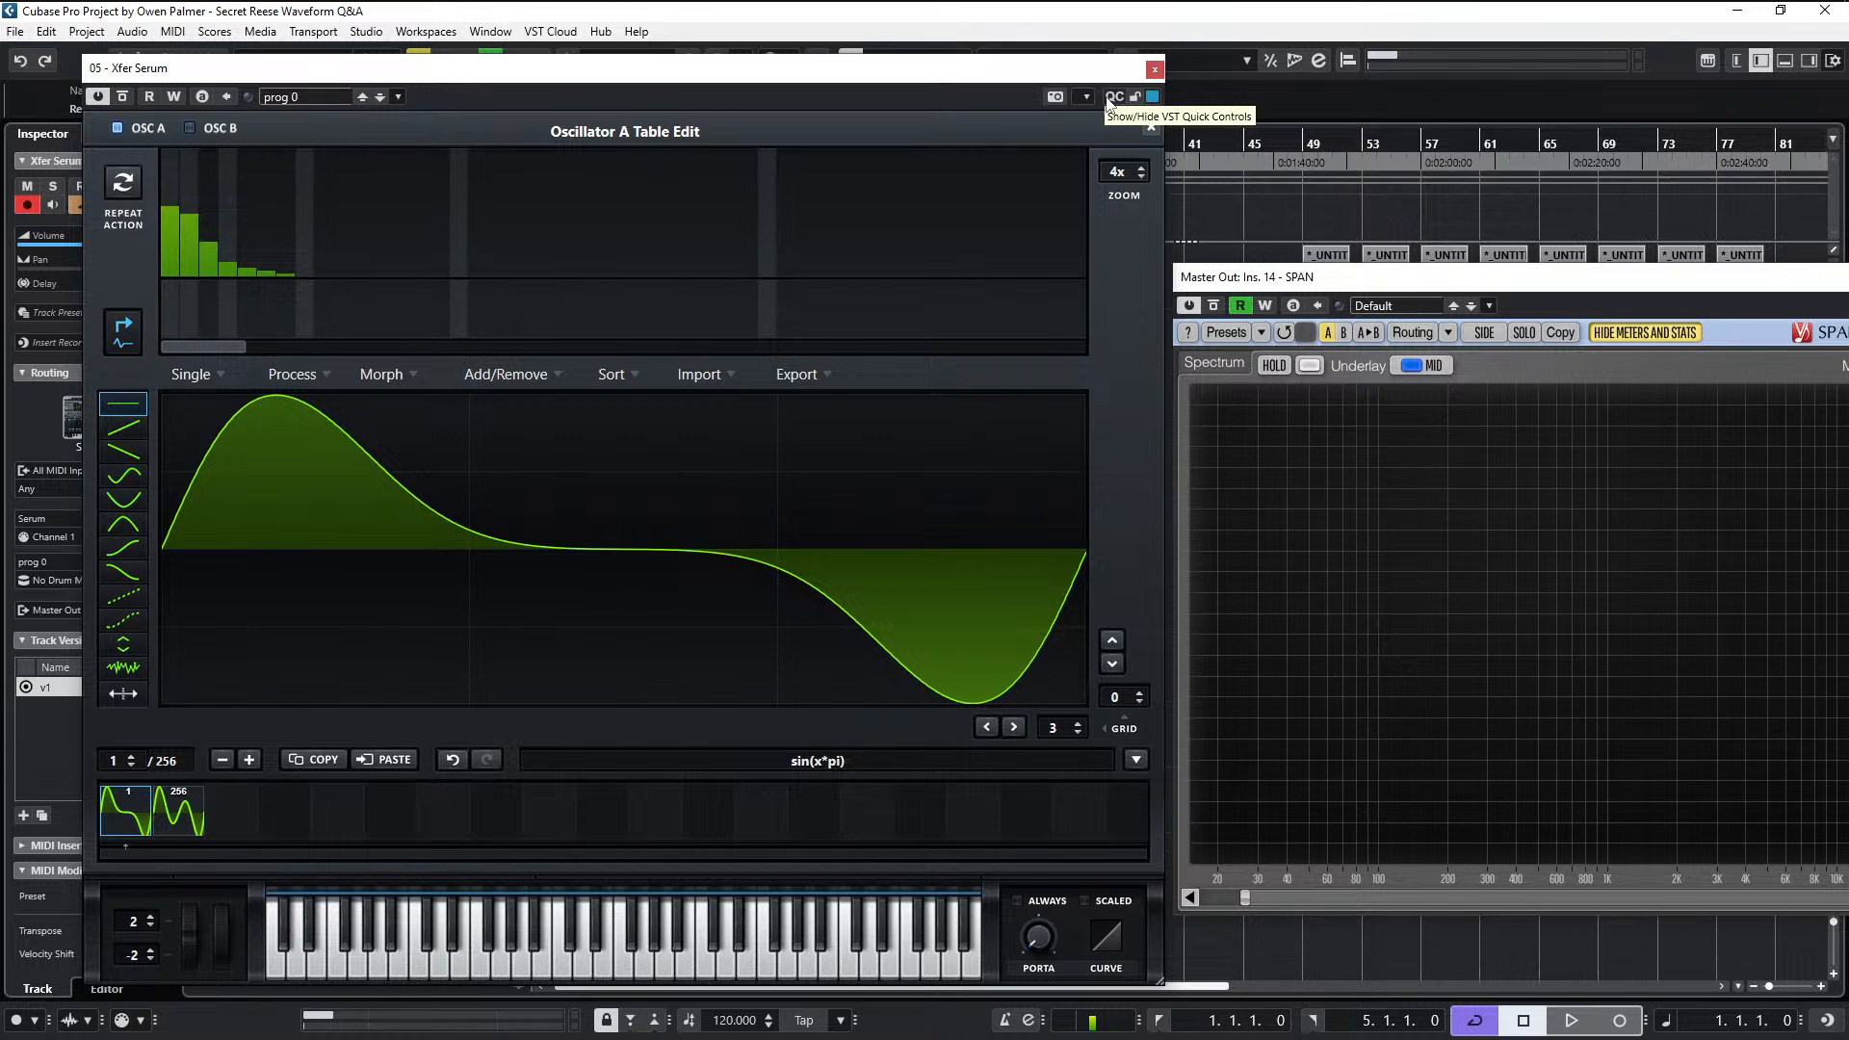
{"action": "left_click", "coordinate": [1152, 128]}
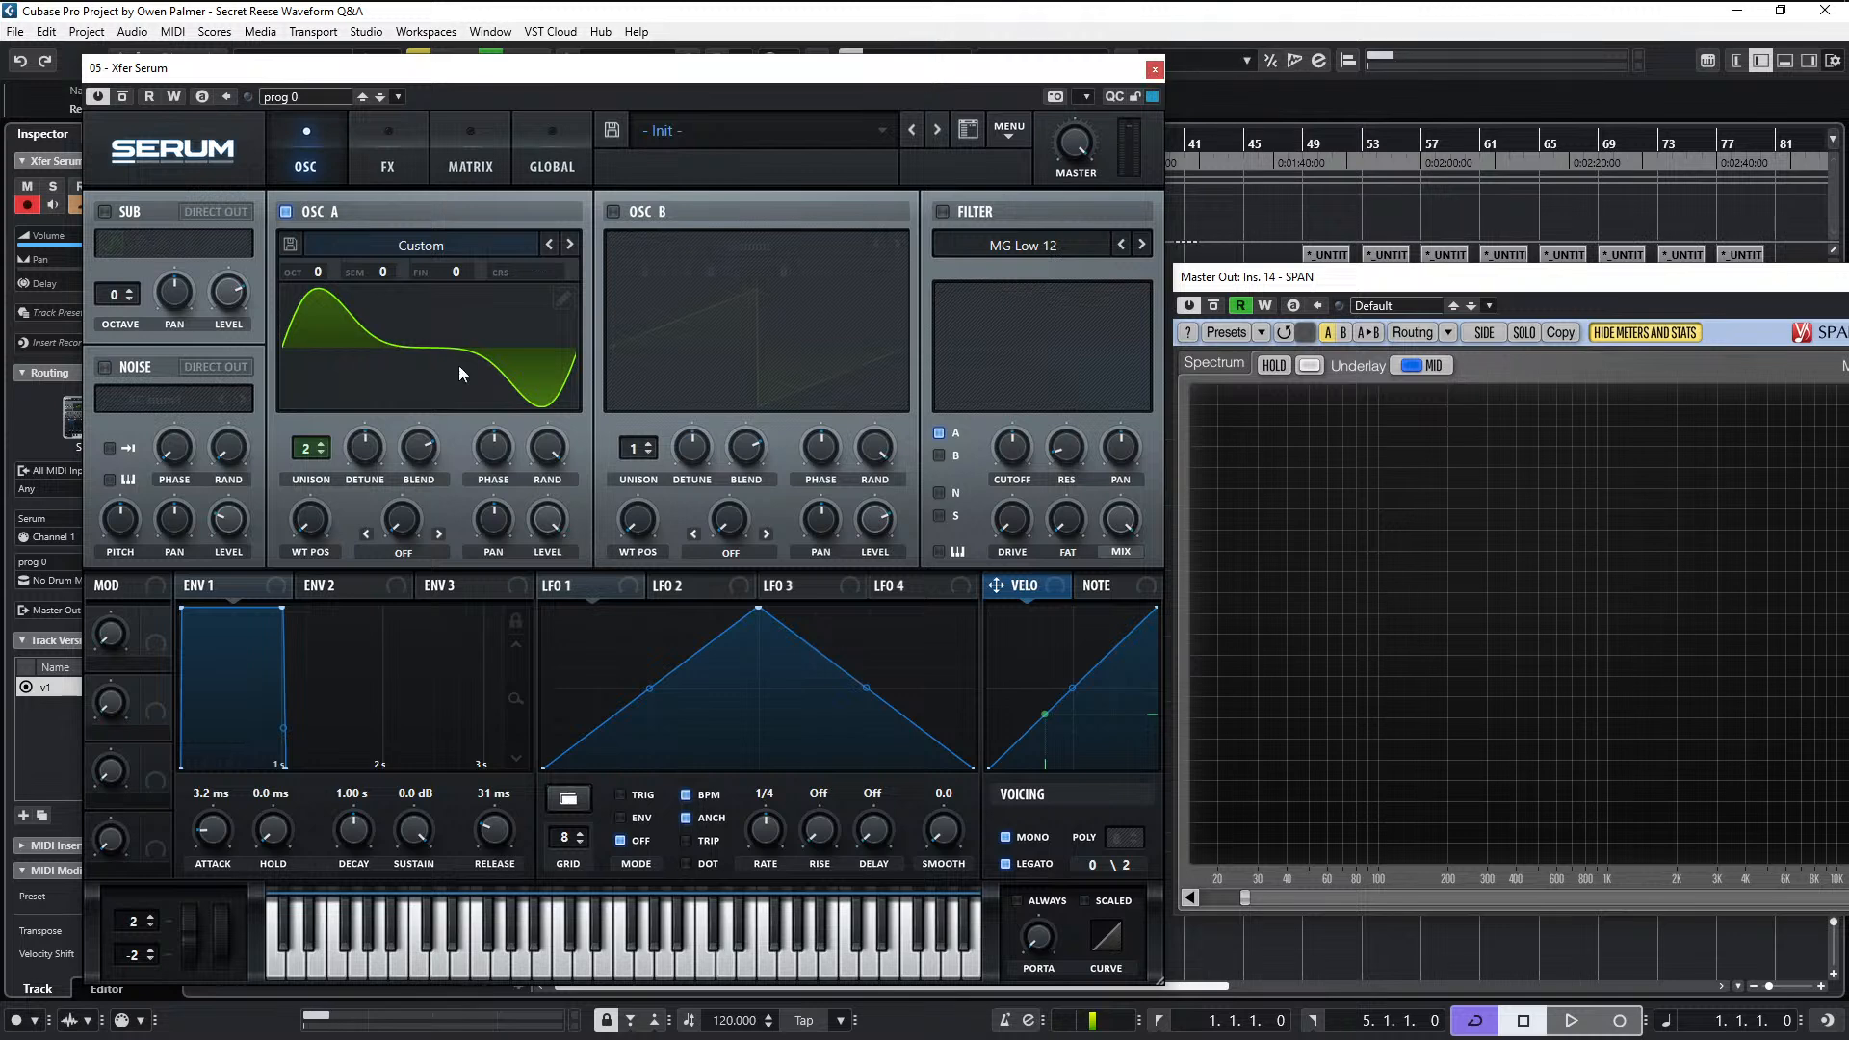
- Load the OTG Init preset from the plug-in's default preset options
{"action": "left_click", "coordinate": [714, 121]}
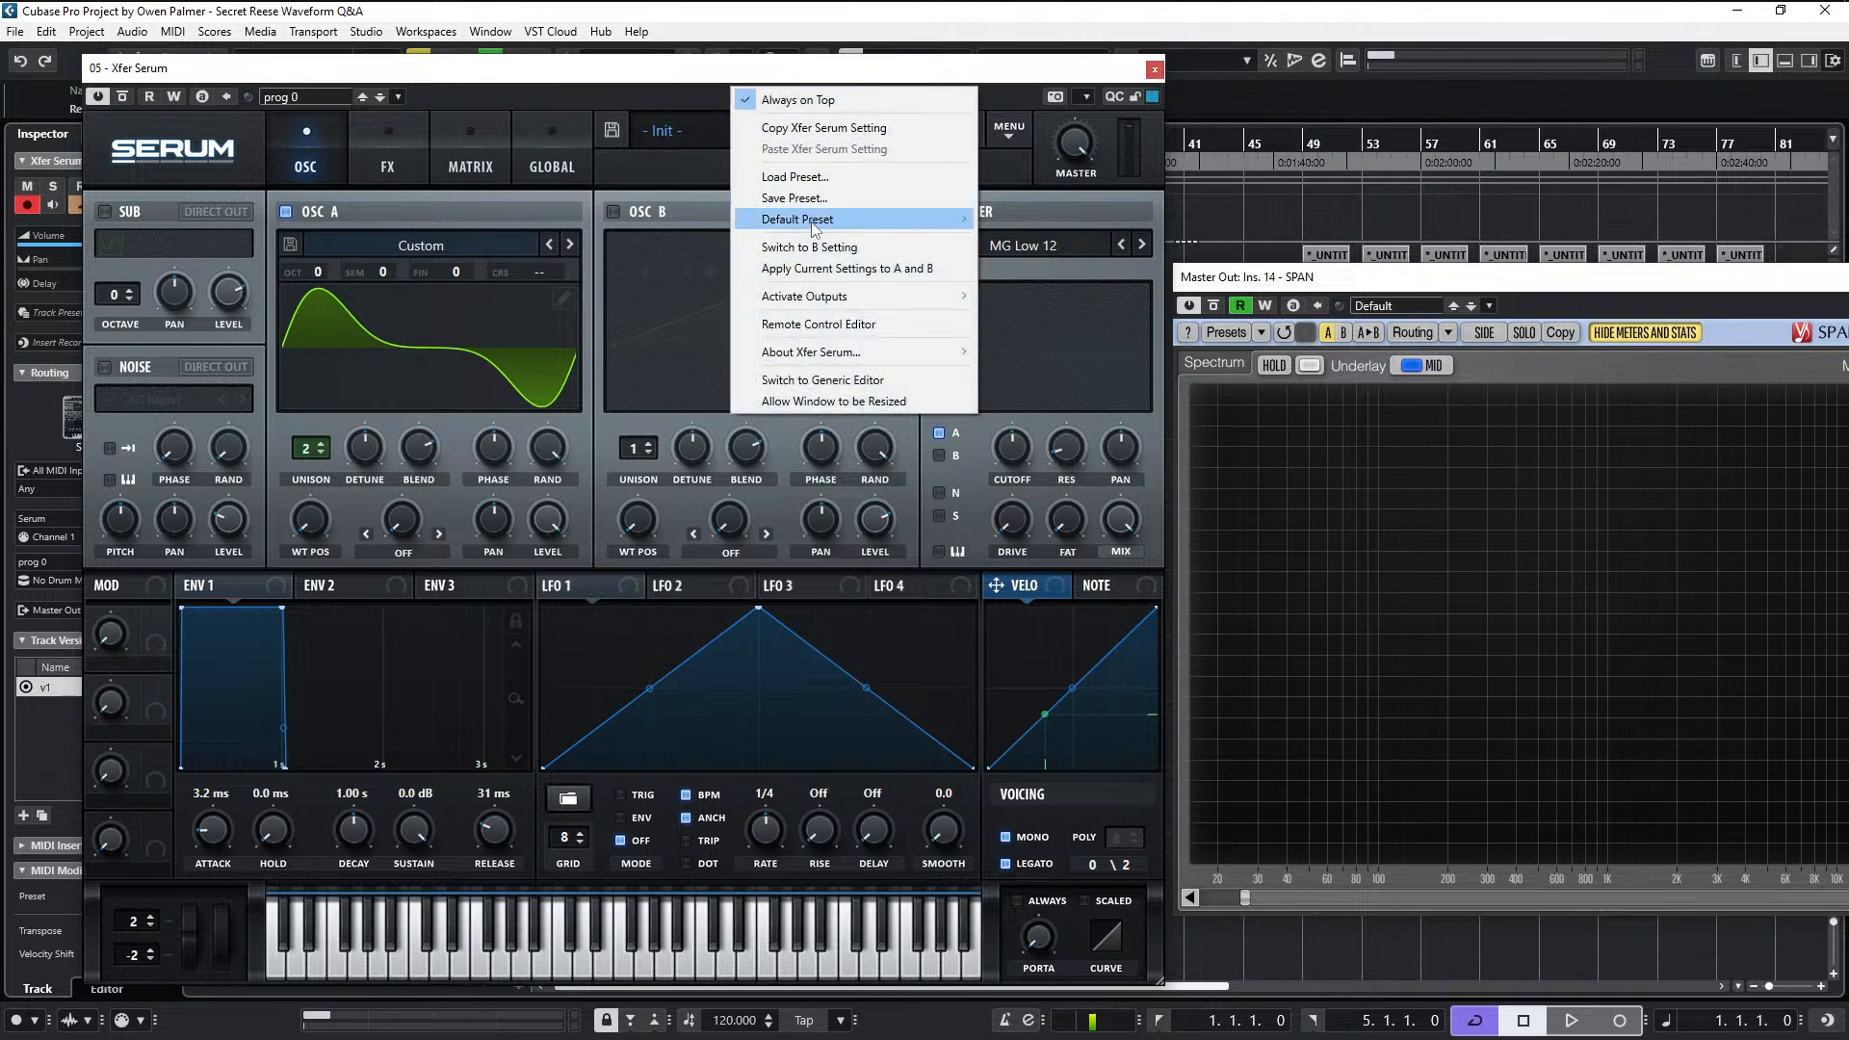
{"action": "mouse_move", "coordinate": [934, 215]}
{"action": "left_click", "coordinate": [1091, 222]}
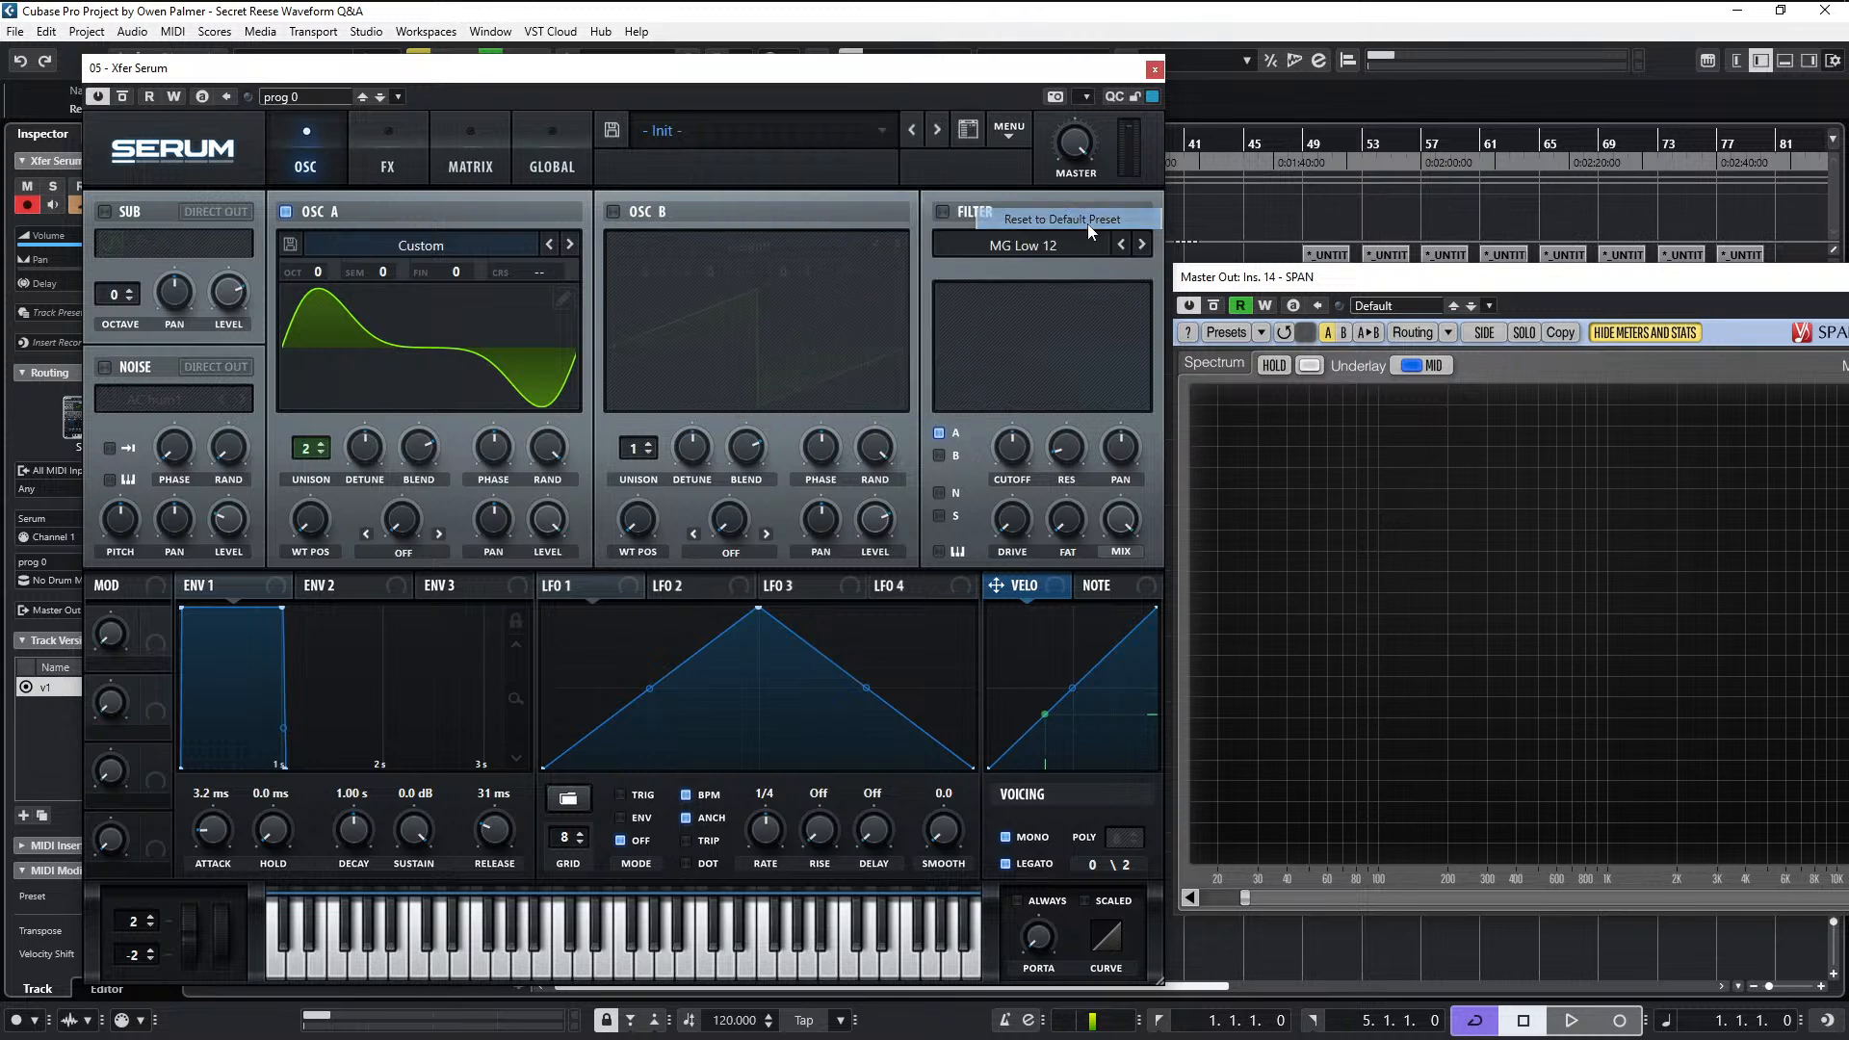
- Load the OTG Saw BP24 Q1.5 wavetable into oscillator A and raise its wavetable position slightly
{"action": "left_click", "coordinate": [385, 245]}
{"action": "mouse_move", "coordinate": [394, 316]}
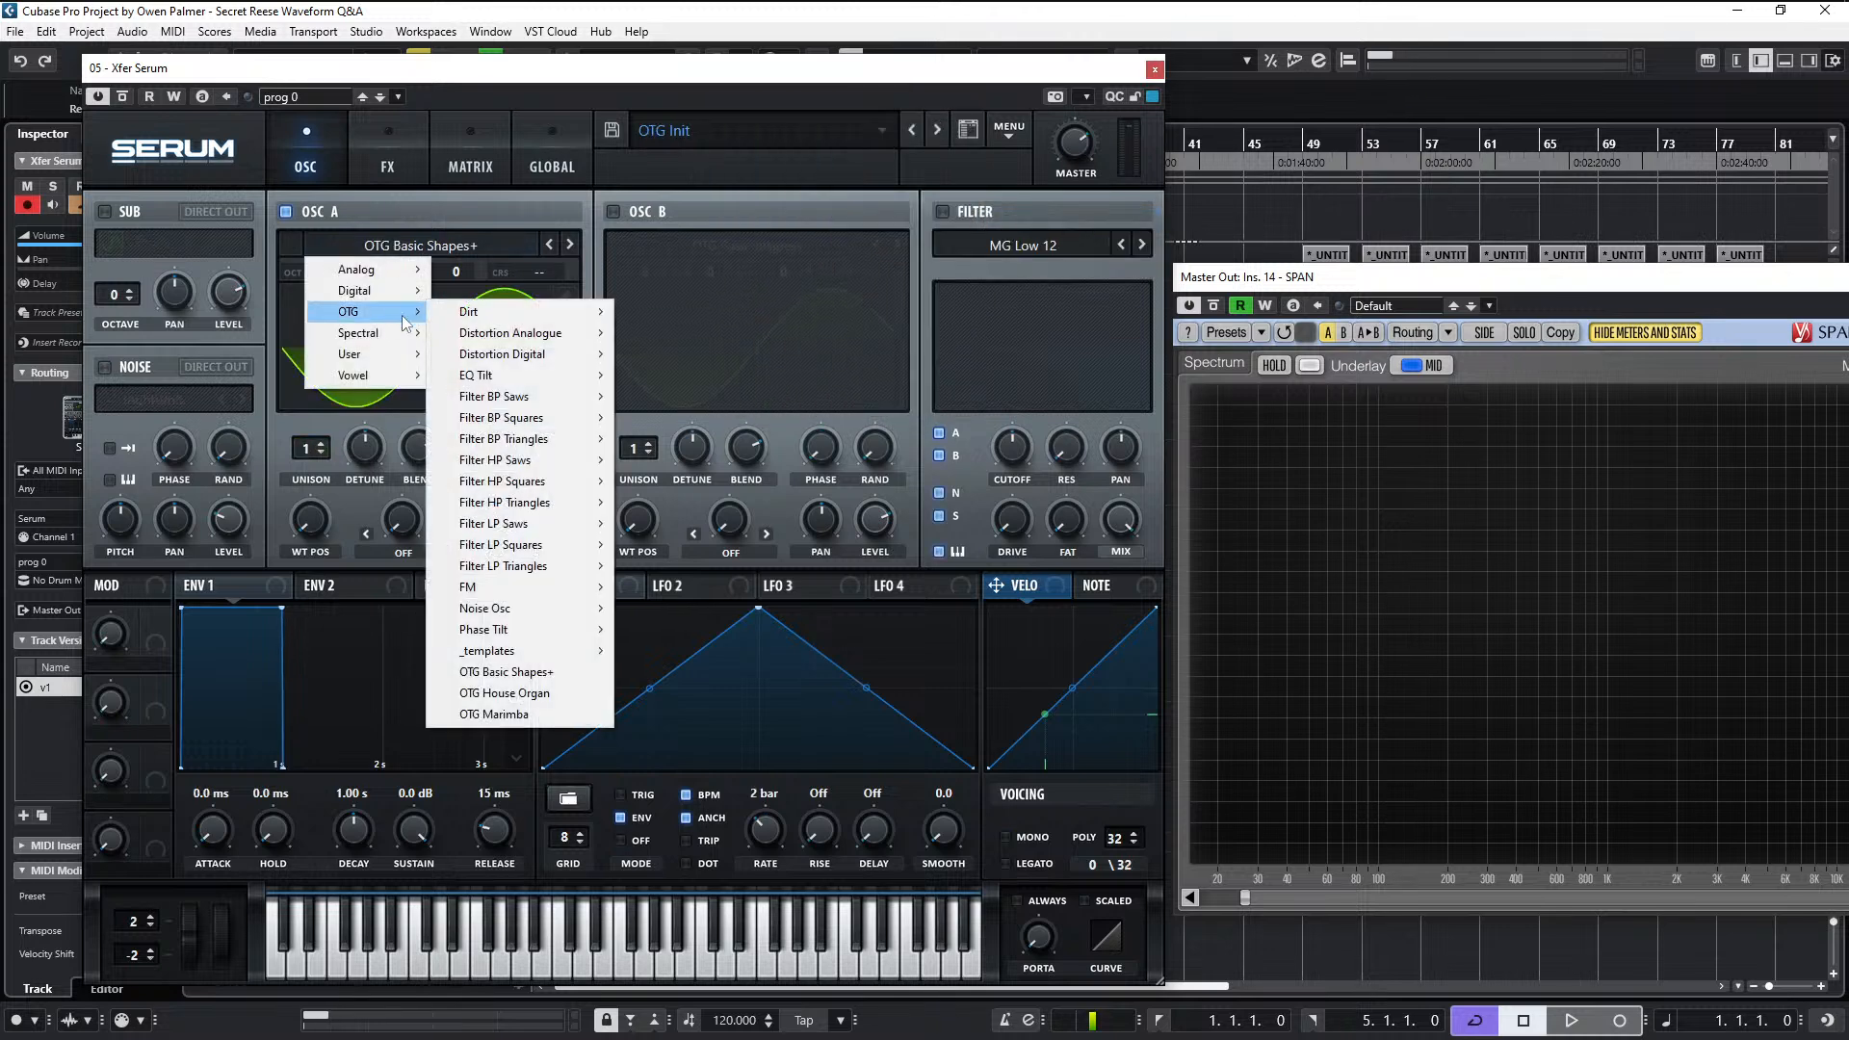
{"action": "mouse_move", "coordinate": [533, 398]}
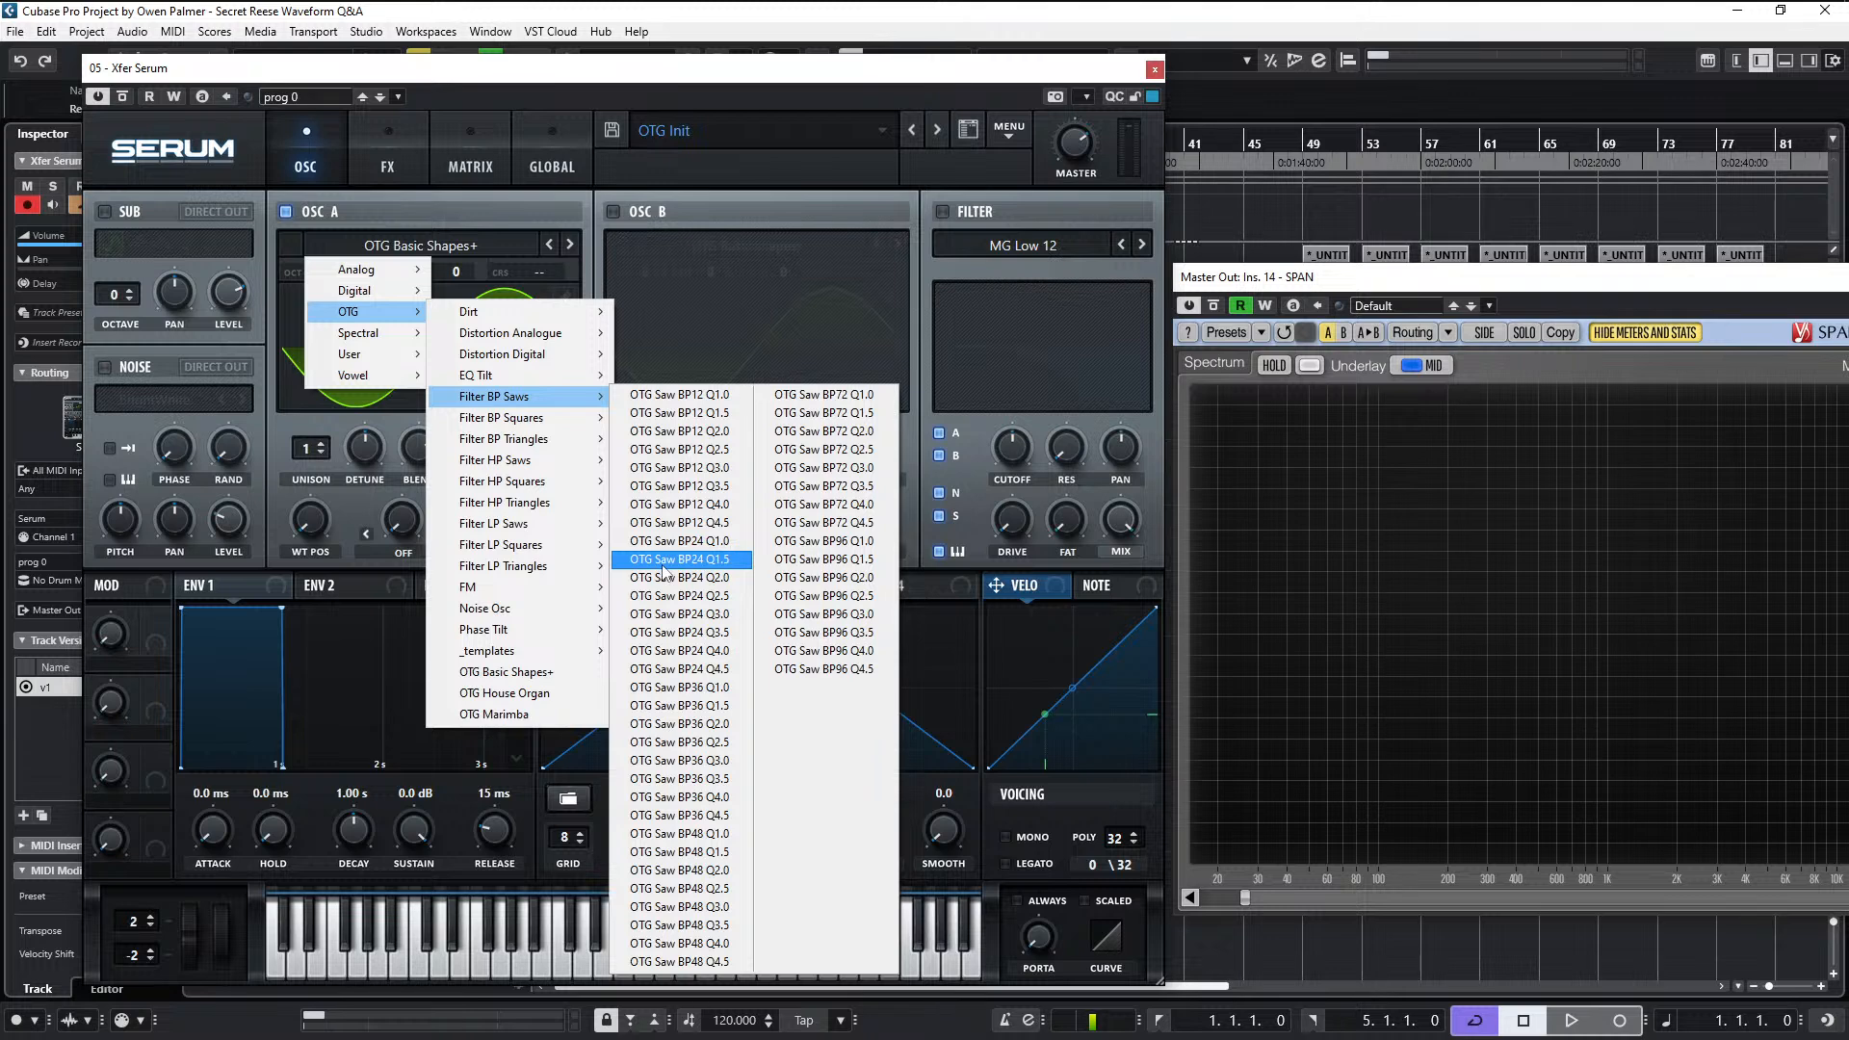
{"action": "left_click", "coordinate": [717, 564]}
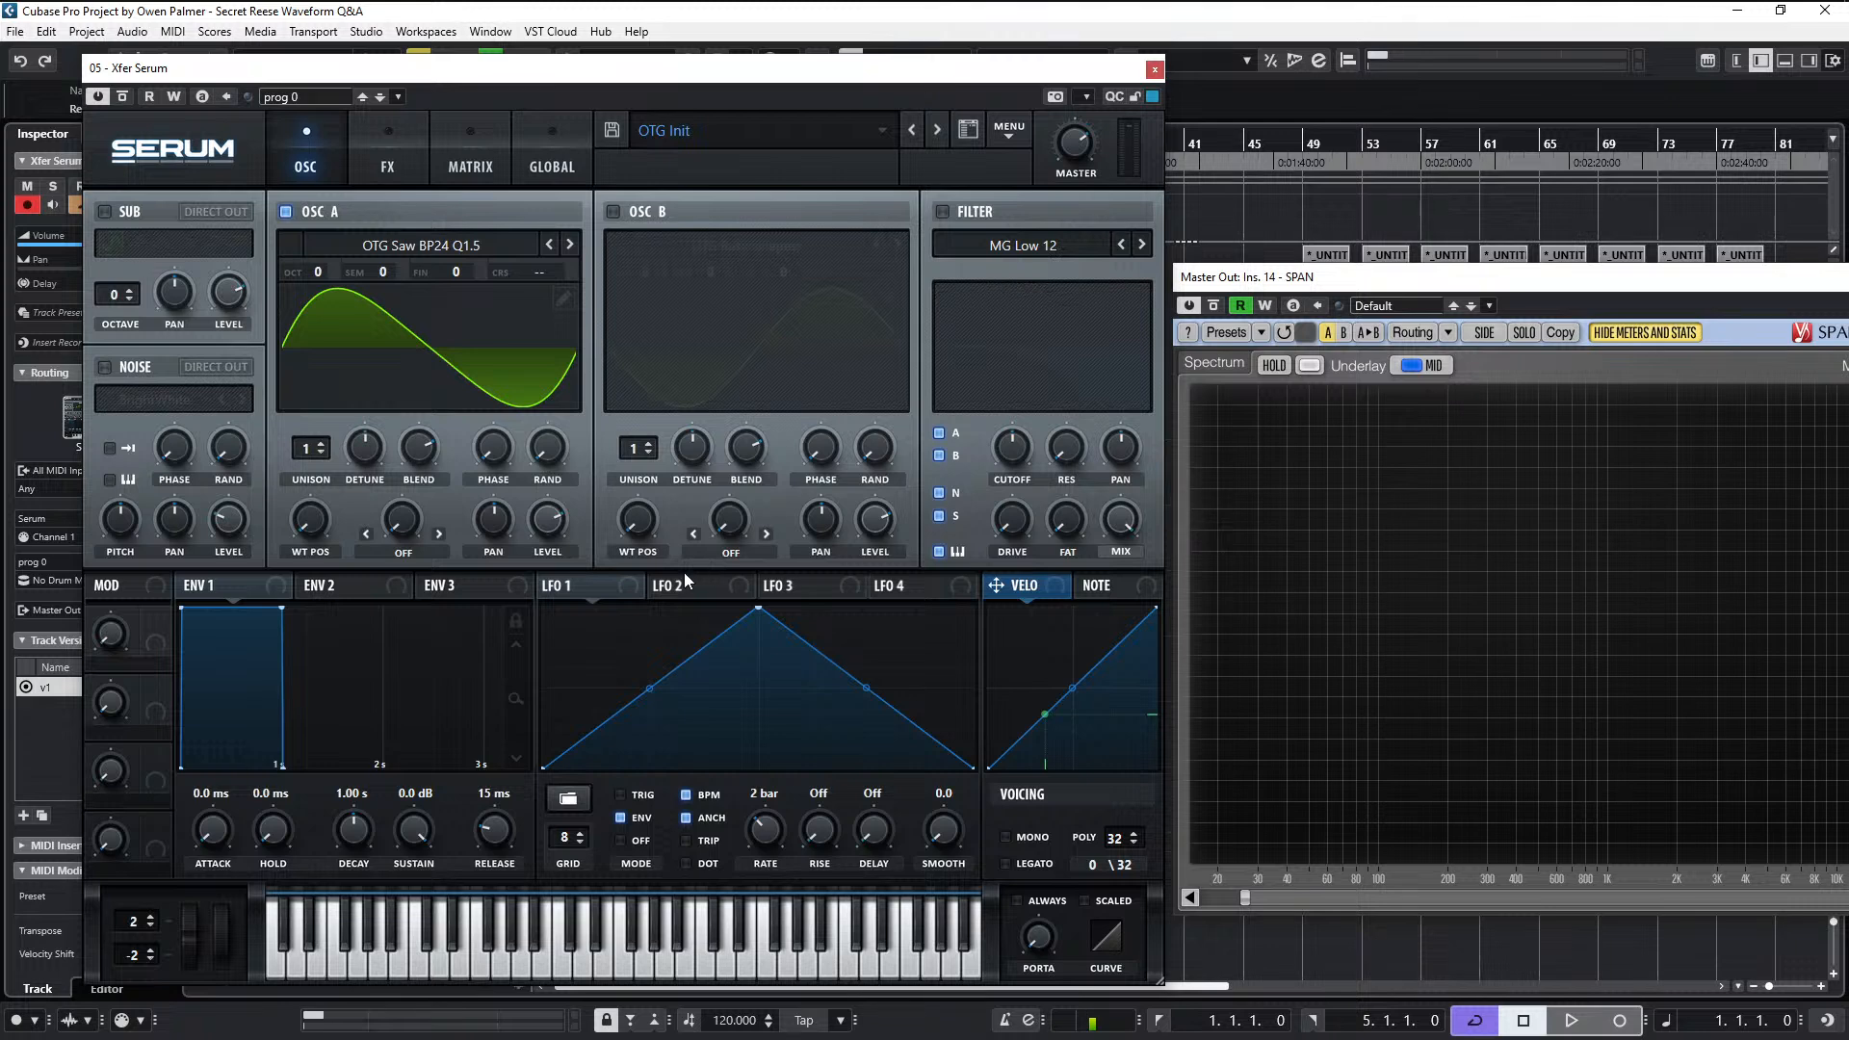
{"action": "mouse_move", "coordinate": [314, 525]}
{"action": "left_mouse_down"}
{"action": "mouse_move", "coordinate": [339, 472]}
{"action": "mouse_move", "coordinate": [331, 530]}
{"action": "left_mouse_up"}
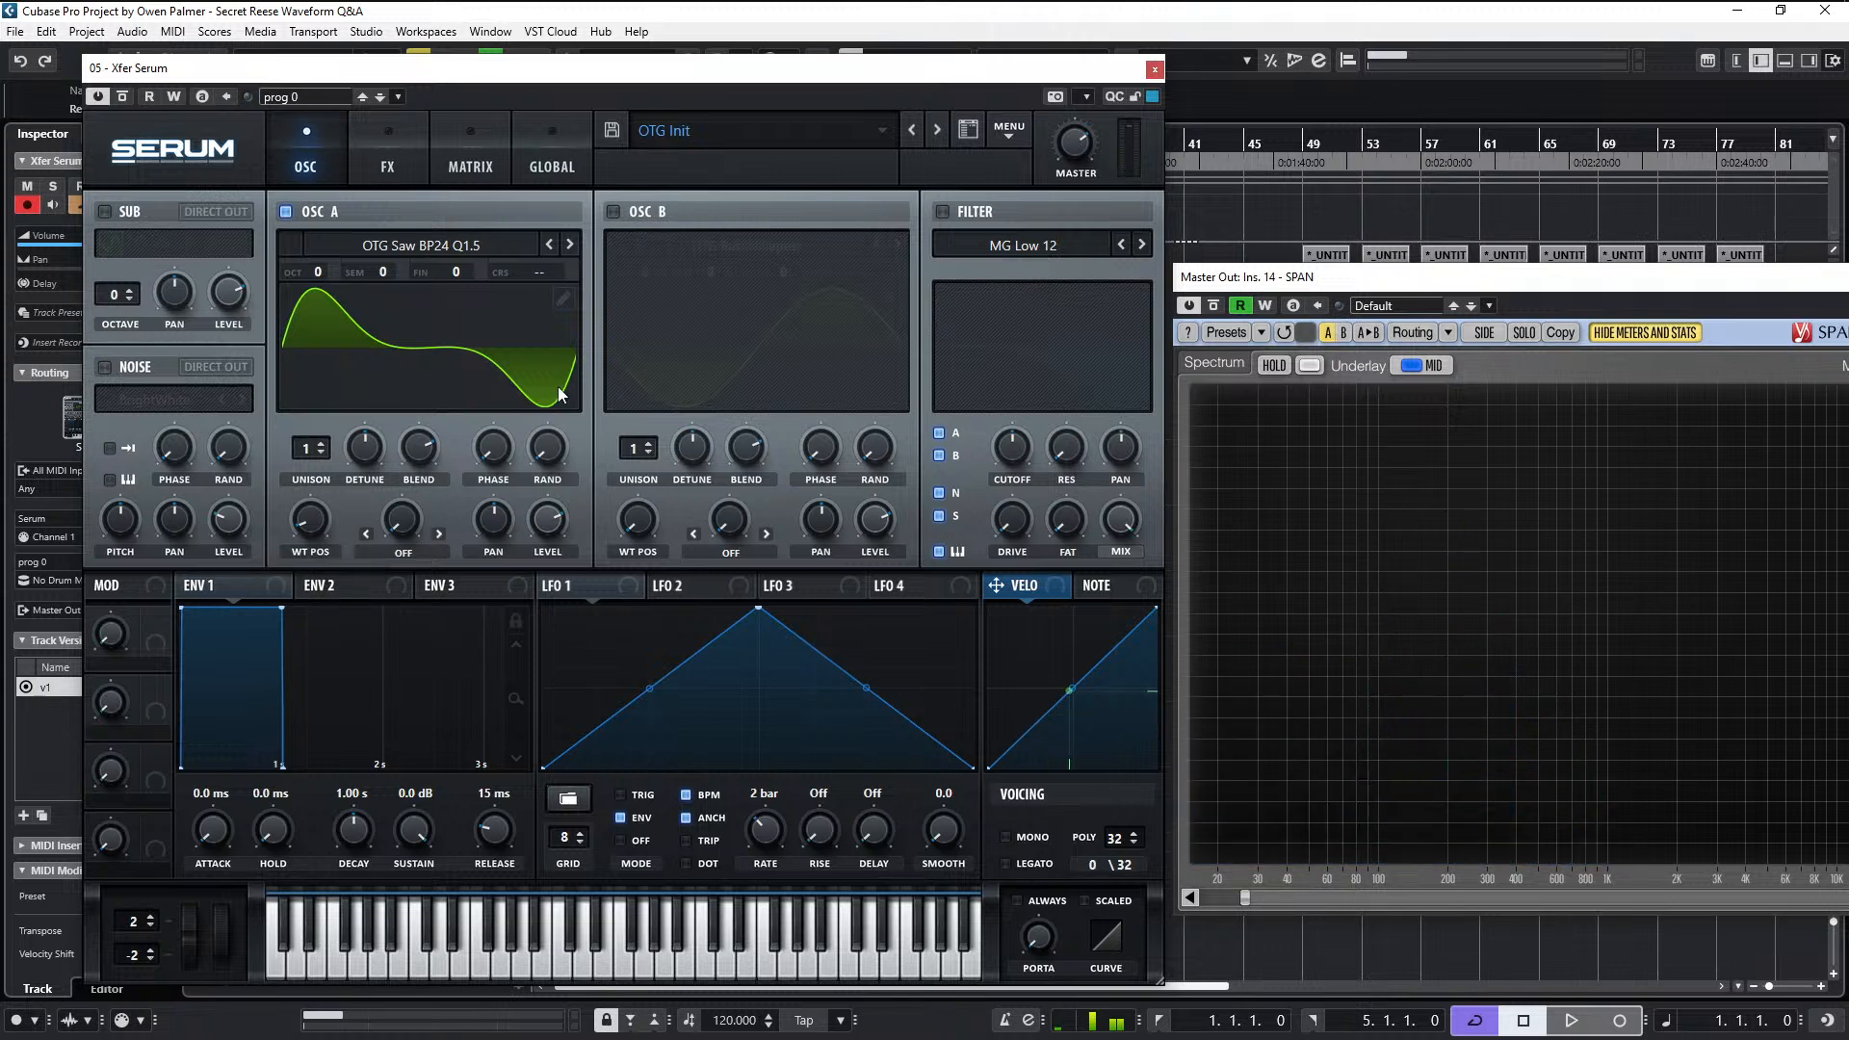
{"action": "left_click", "coordinate": [541, 164]}
{"action": "left_click", "coordinate": [491, 166]}
{"action": "left_click", "coordinate": [407, 167]}
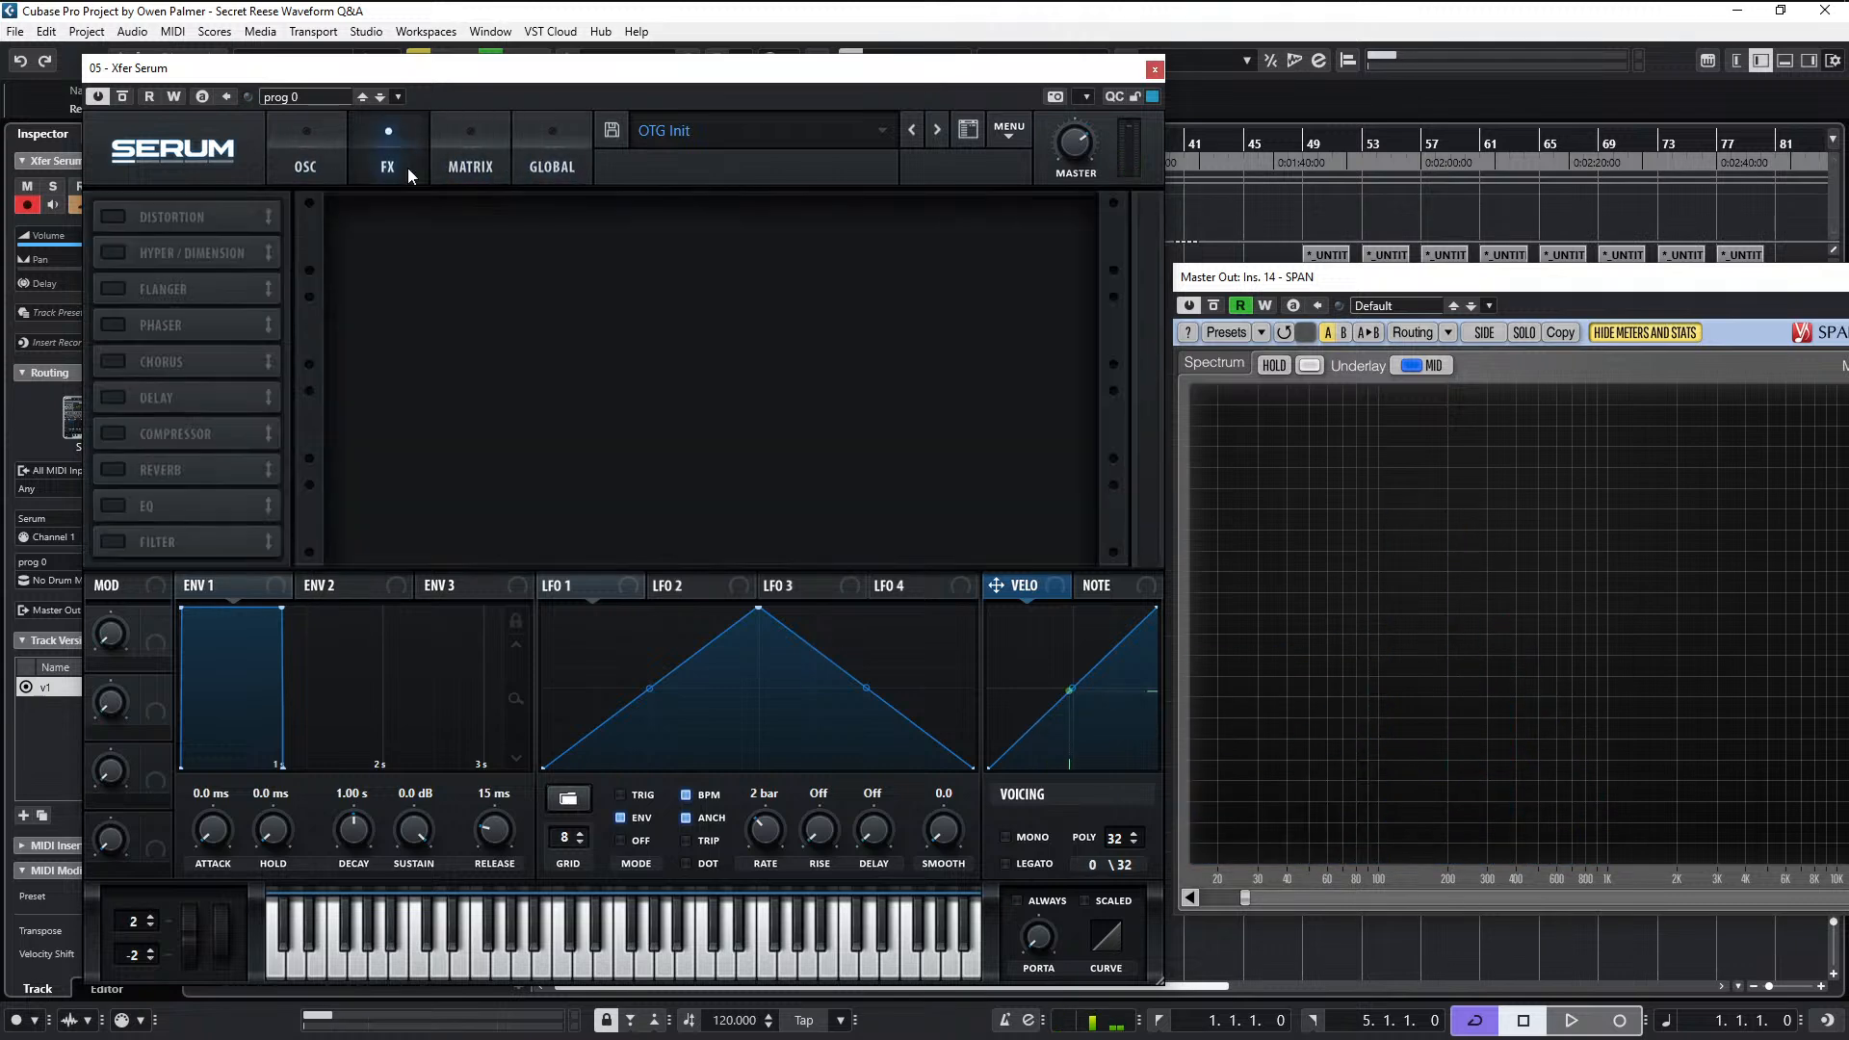
{"action": "left_click", "coordinate": [557, 171]}
{"action": "left_click", "coordinate": [310, 166]}
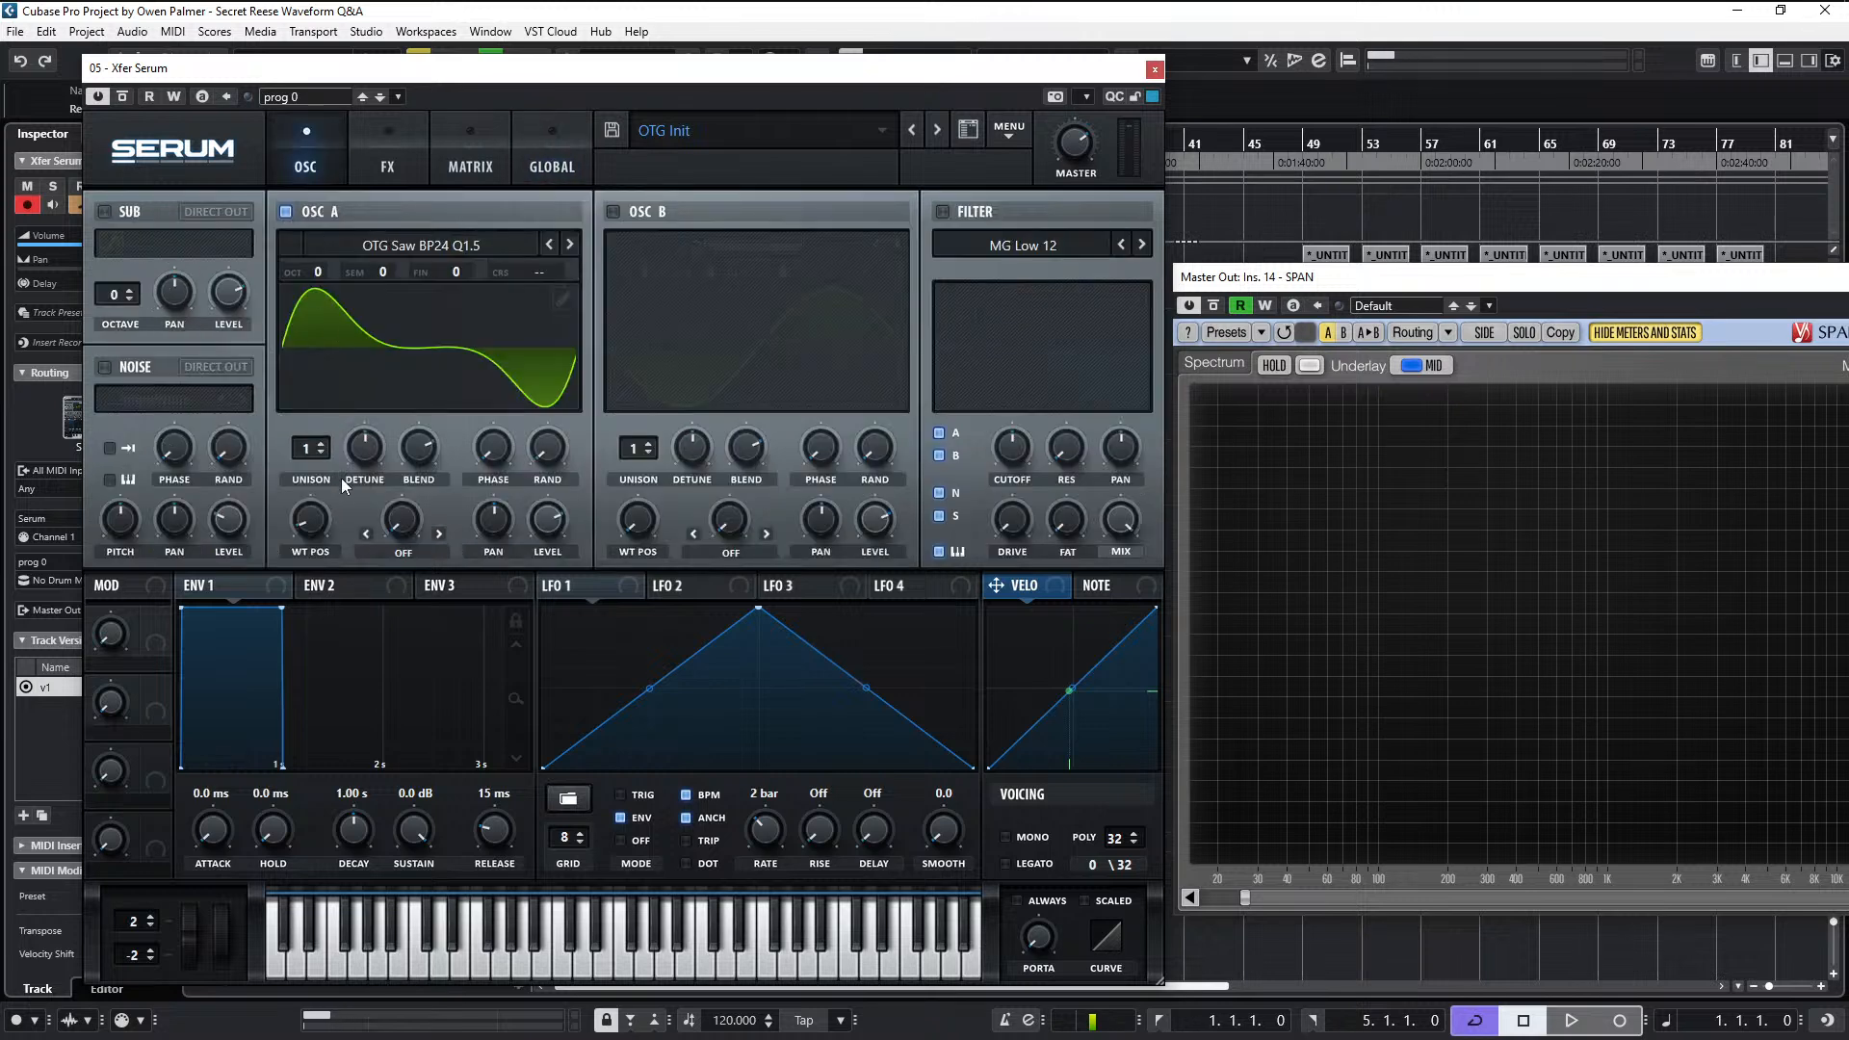
- Set oscillator A's unison to 2 voices and move the Serum window clear of the track inspector
{"action": "left_click", "coordinate": [323, 444]}
{"action": "left_click", "coordinate": [322, 445]}
{"action": "left_click_drag", "start_coordinate": [537, 69], "coordinate": [733, 54]}
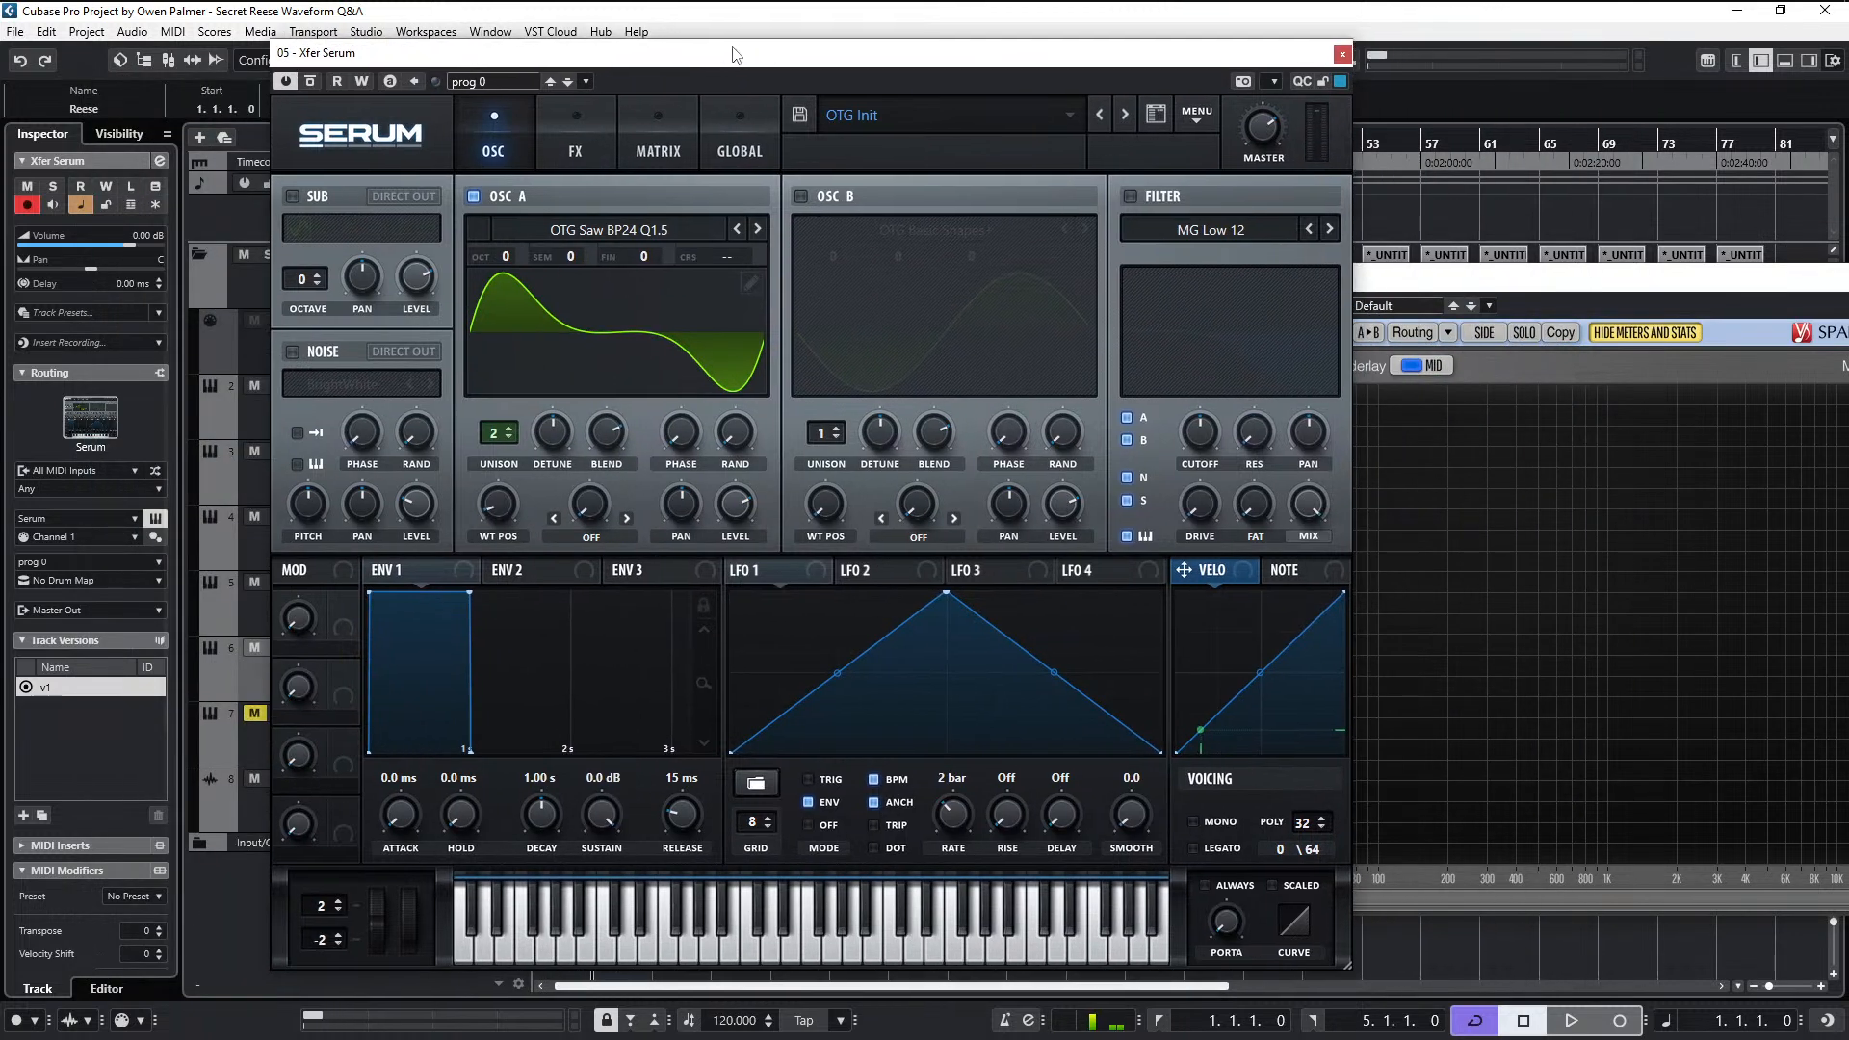
{"action": "left_click", "coordinate": [591, 536]}
{"action": "left_click", "coordinate": [601, 555]}
{"action": "left_click", "coordinate": [658, 150]}
{"action": "left_click", "coordinate": [770, 138]}
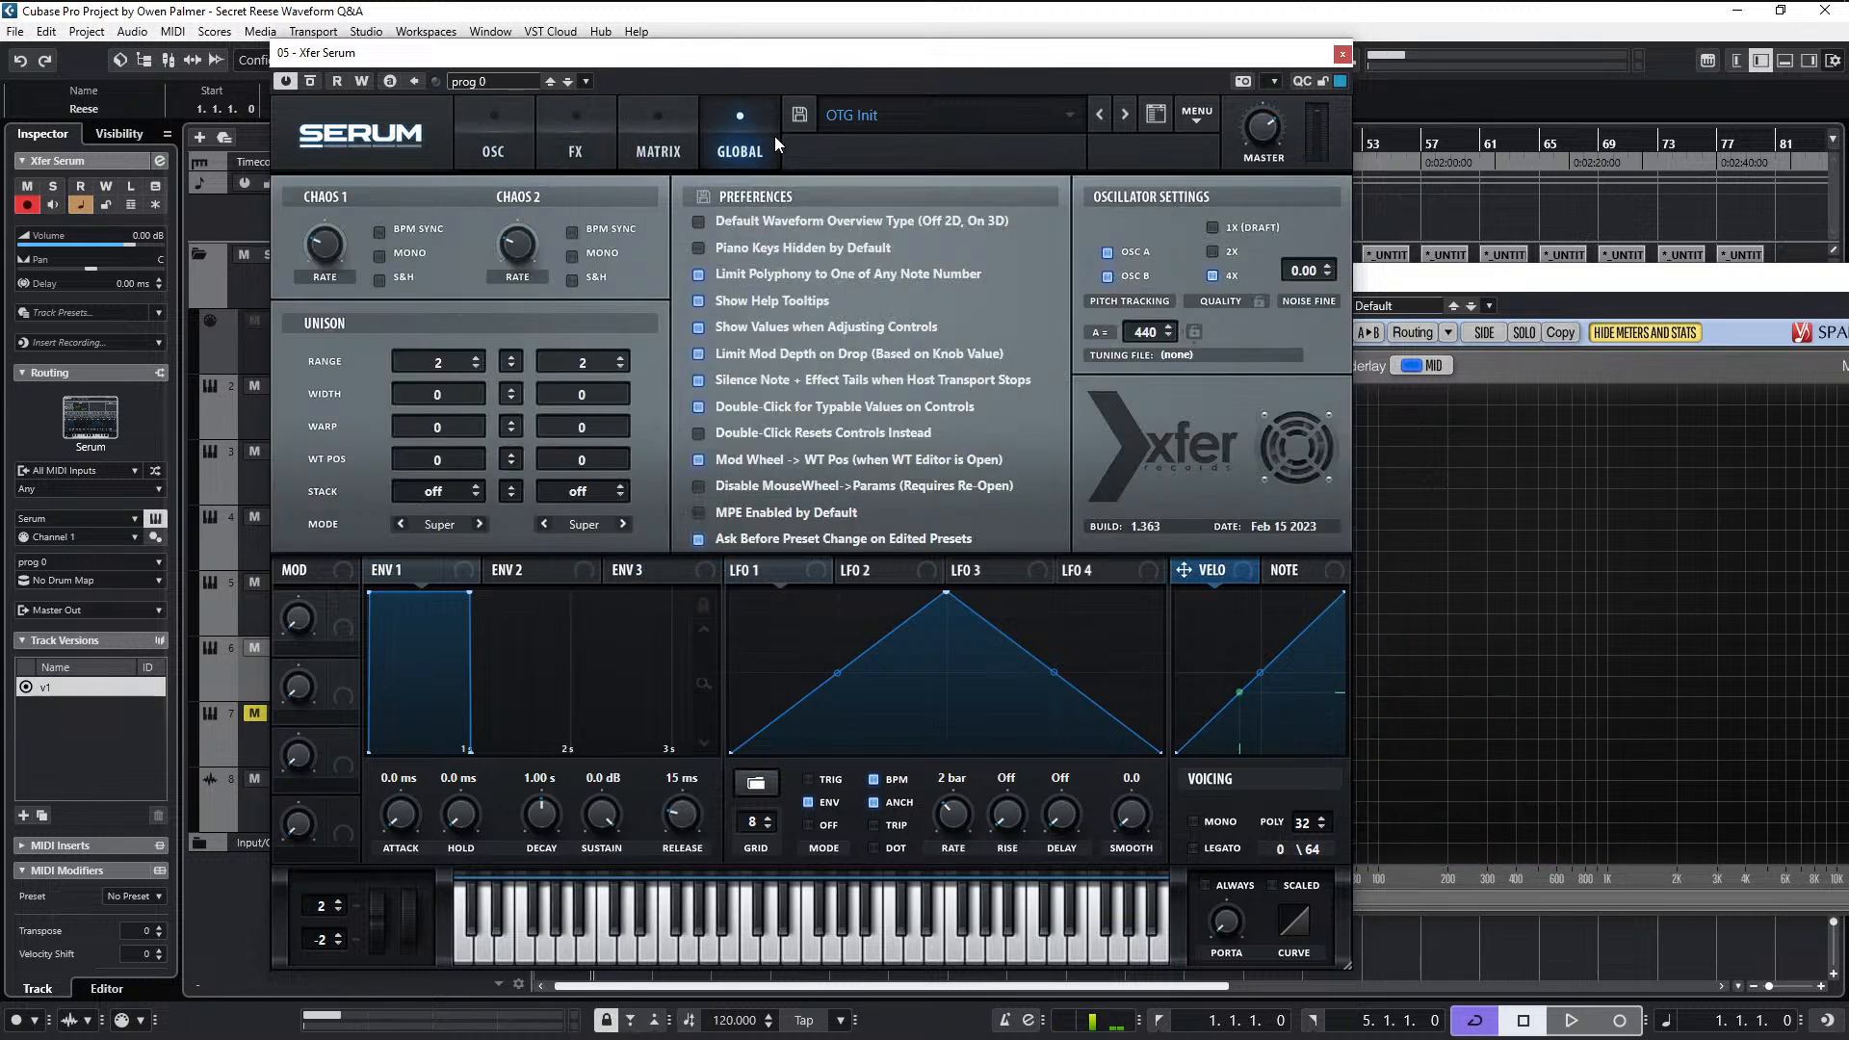
{"action": "left_click", "coordinate": [680, 147]}
{"action": "left_click", "coordinate": [578, 154]}
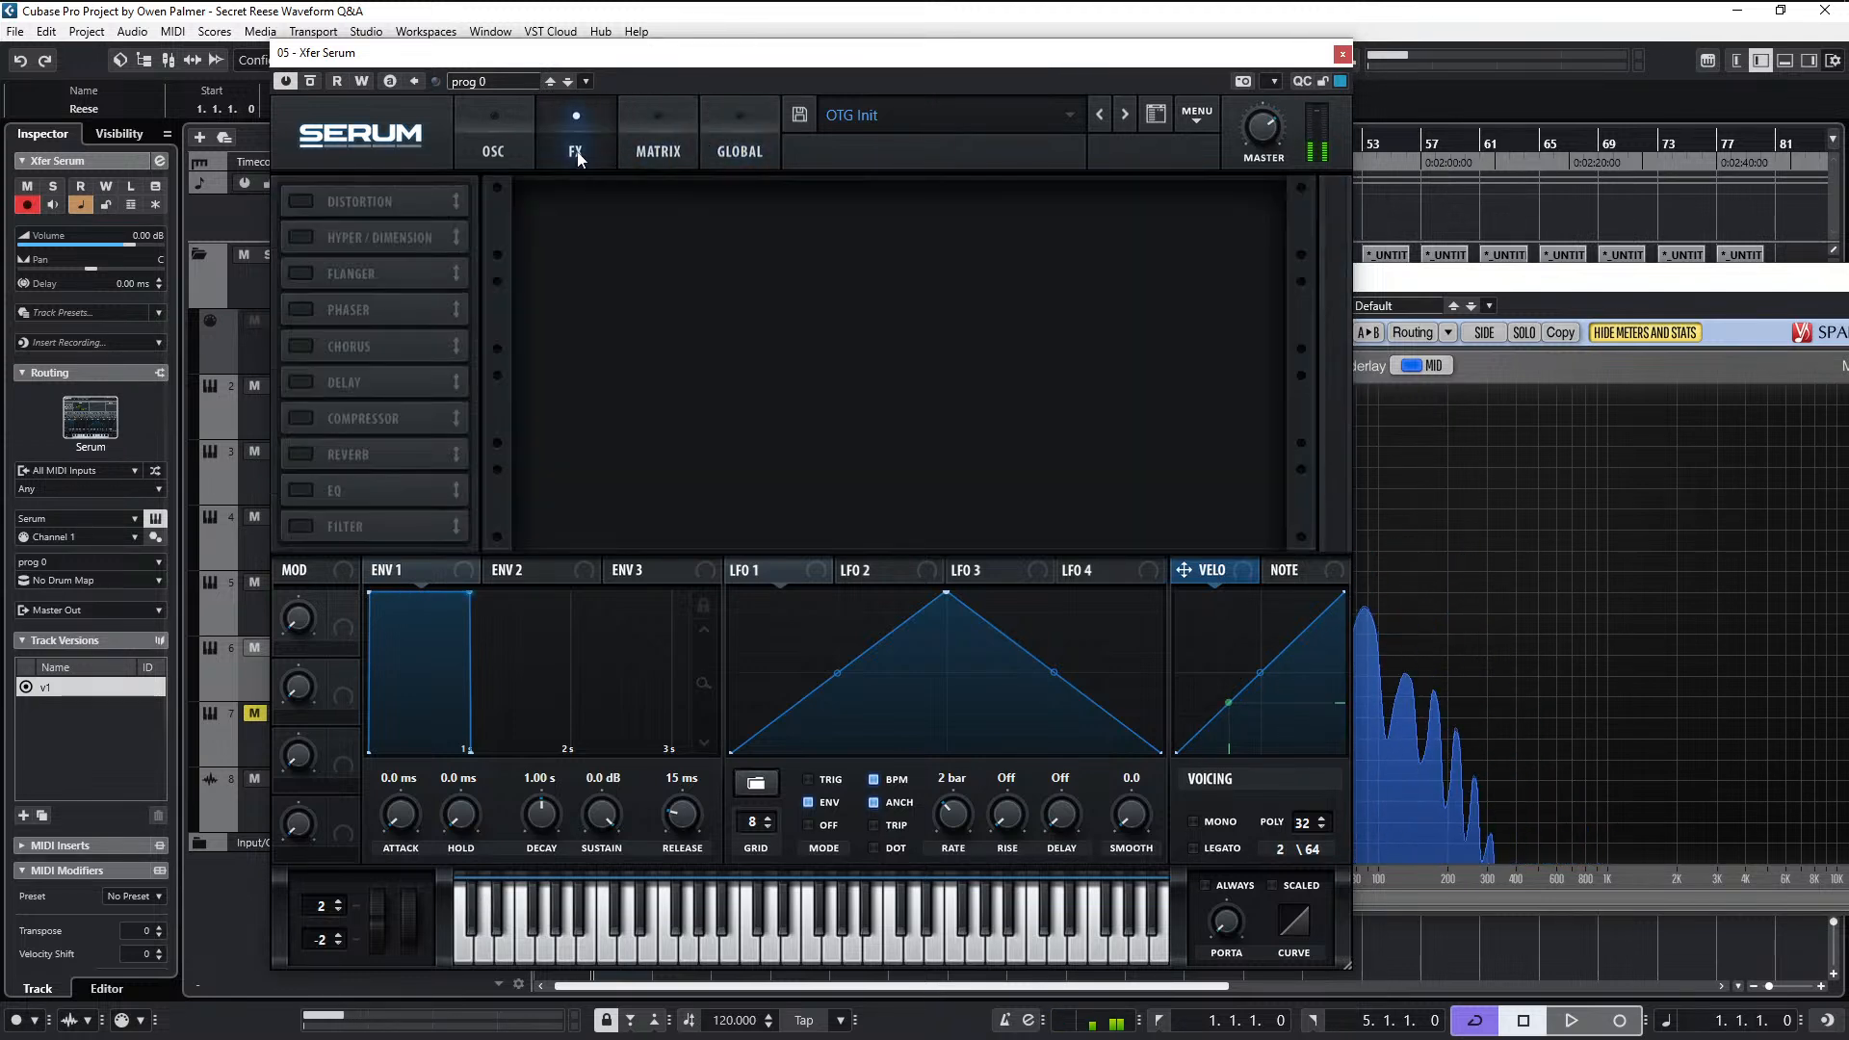
{"action": "left_click", "coordinate": [484, 164]}
- Lower oscillator A's wavetable position slightly and raise the oscillator's level
{"action": "mouse_move", "coordinate": [504, 509]}
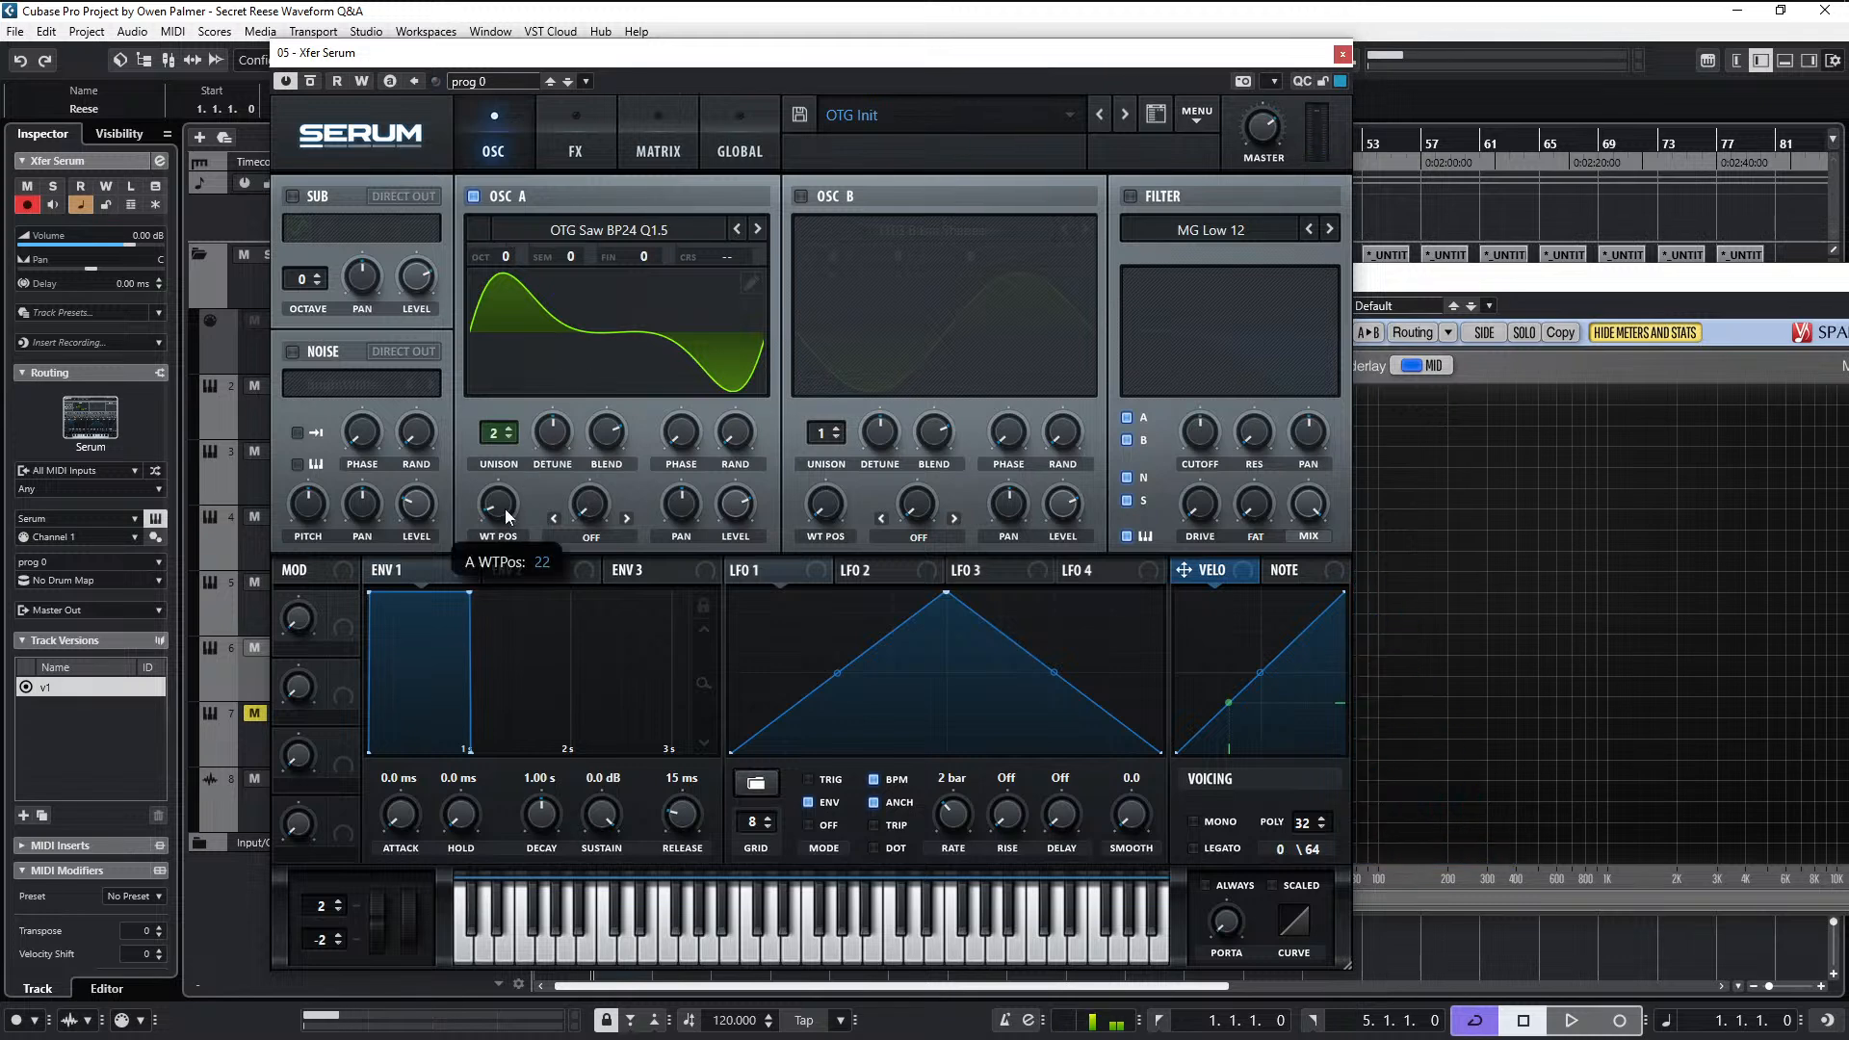
{"action": "left_click_drag", "start_coordinate": [505, 508], "coordinate": [507, 512]}
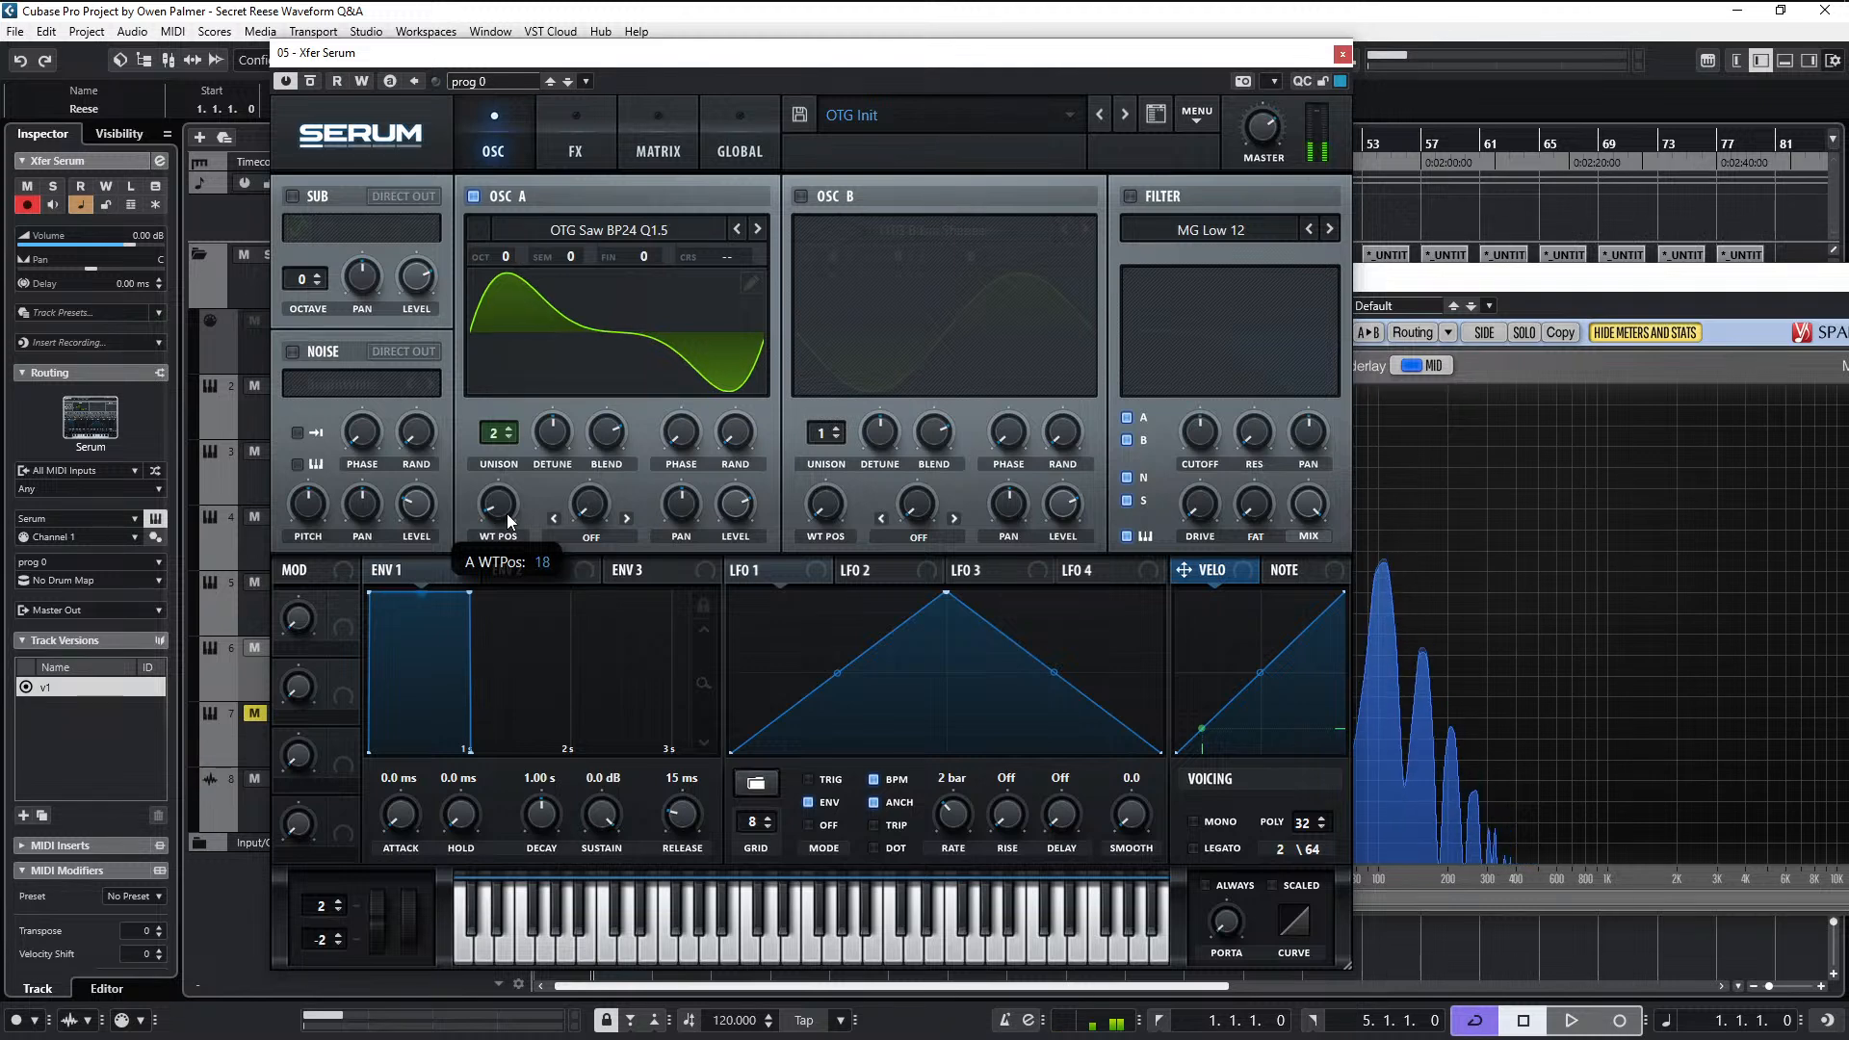
{"action": "left_click_drag", "start_coordinate": [737, 500], "coordinate": [781, 423]}
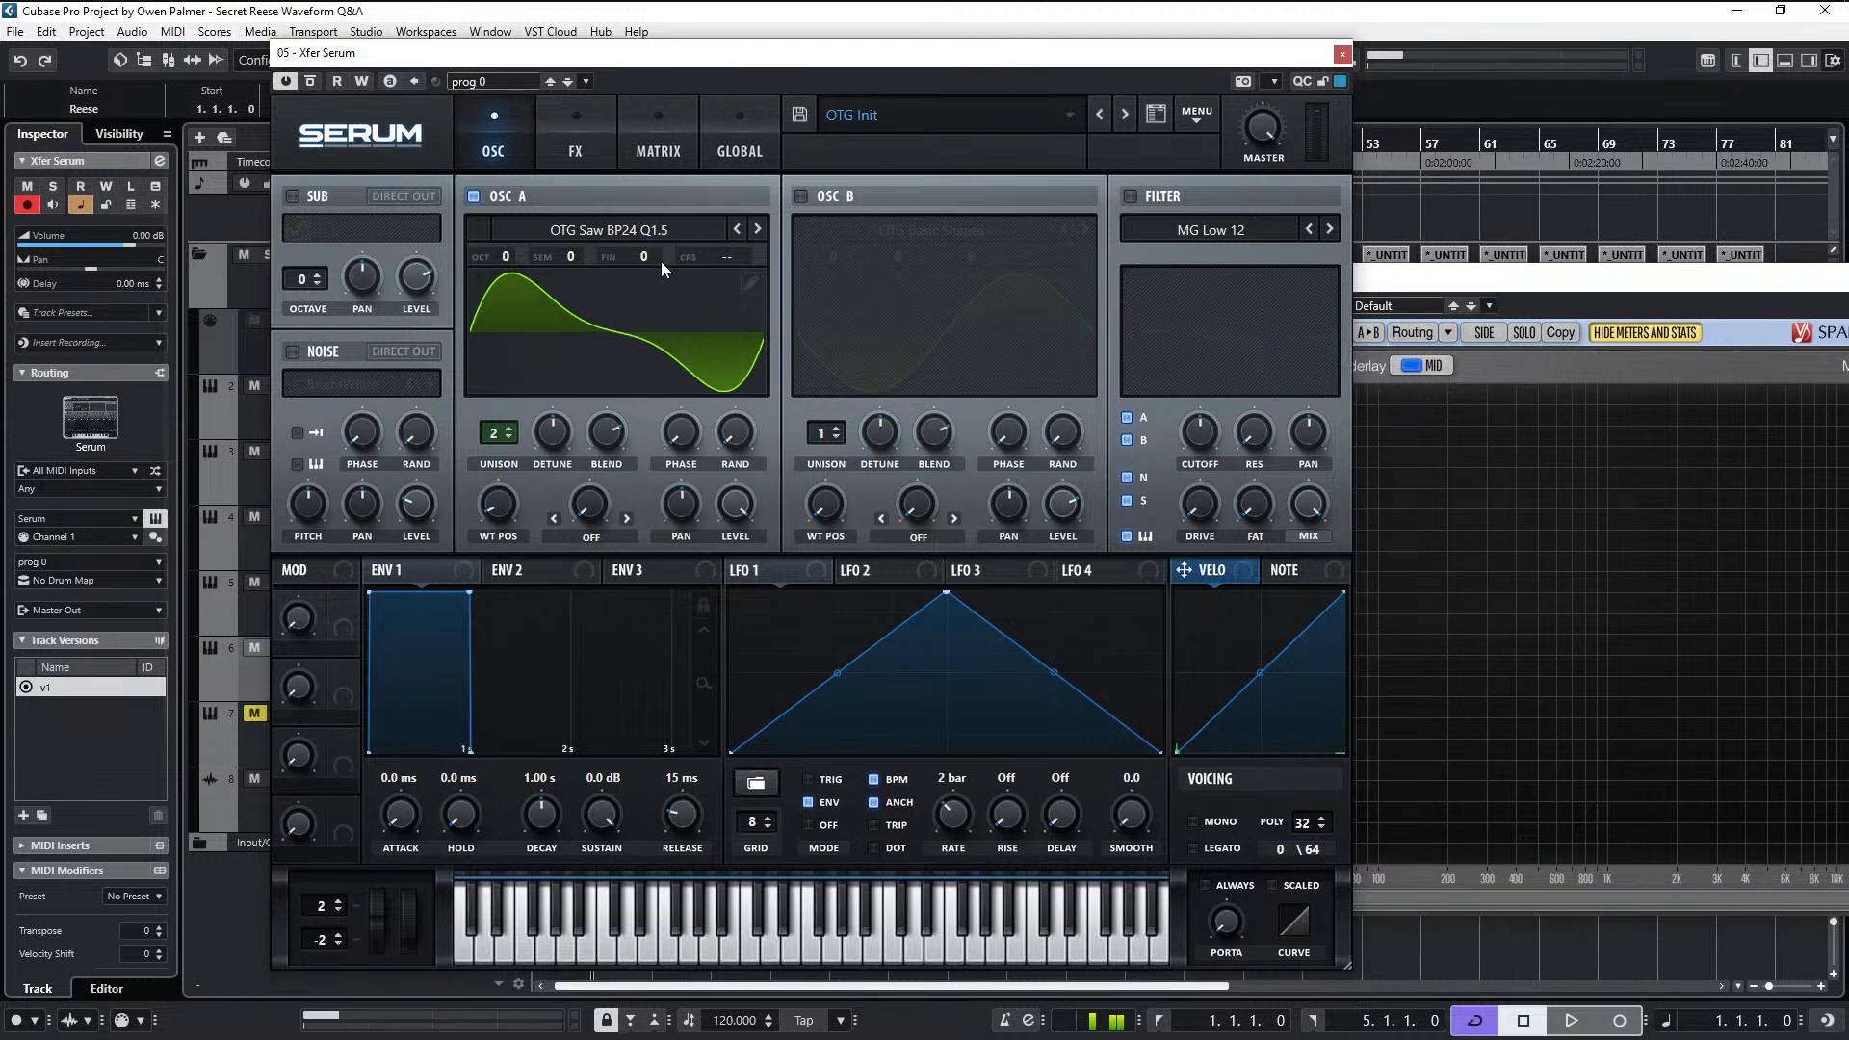
- Load the OTG Saw BP48 Q1.5 wavetable from the OTG Filter BP Saws group into oscillator A
{"action": "left_click", "coordinate": [660, 229]}
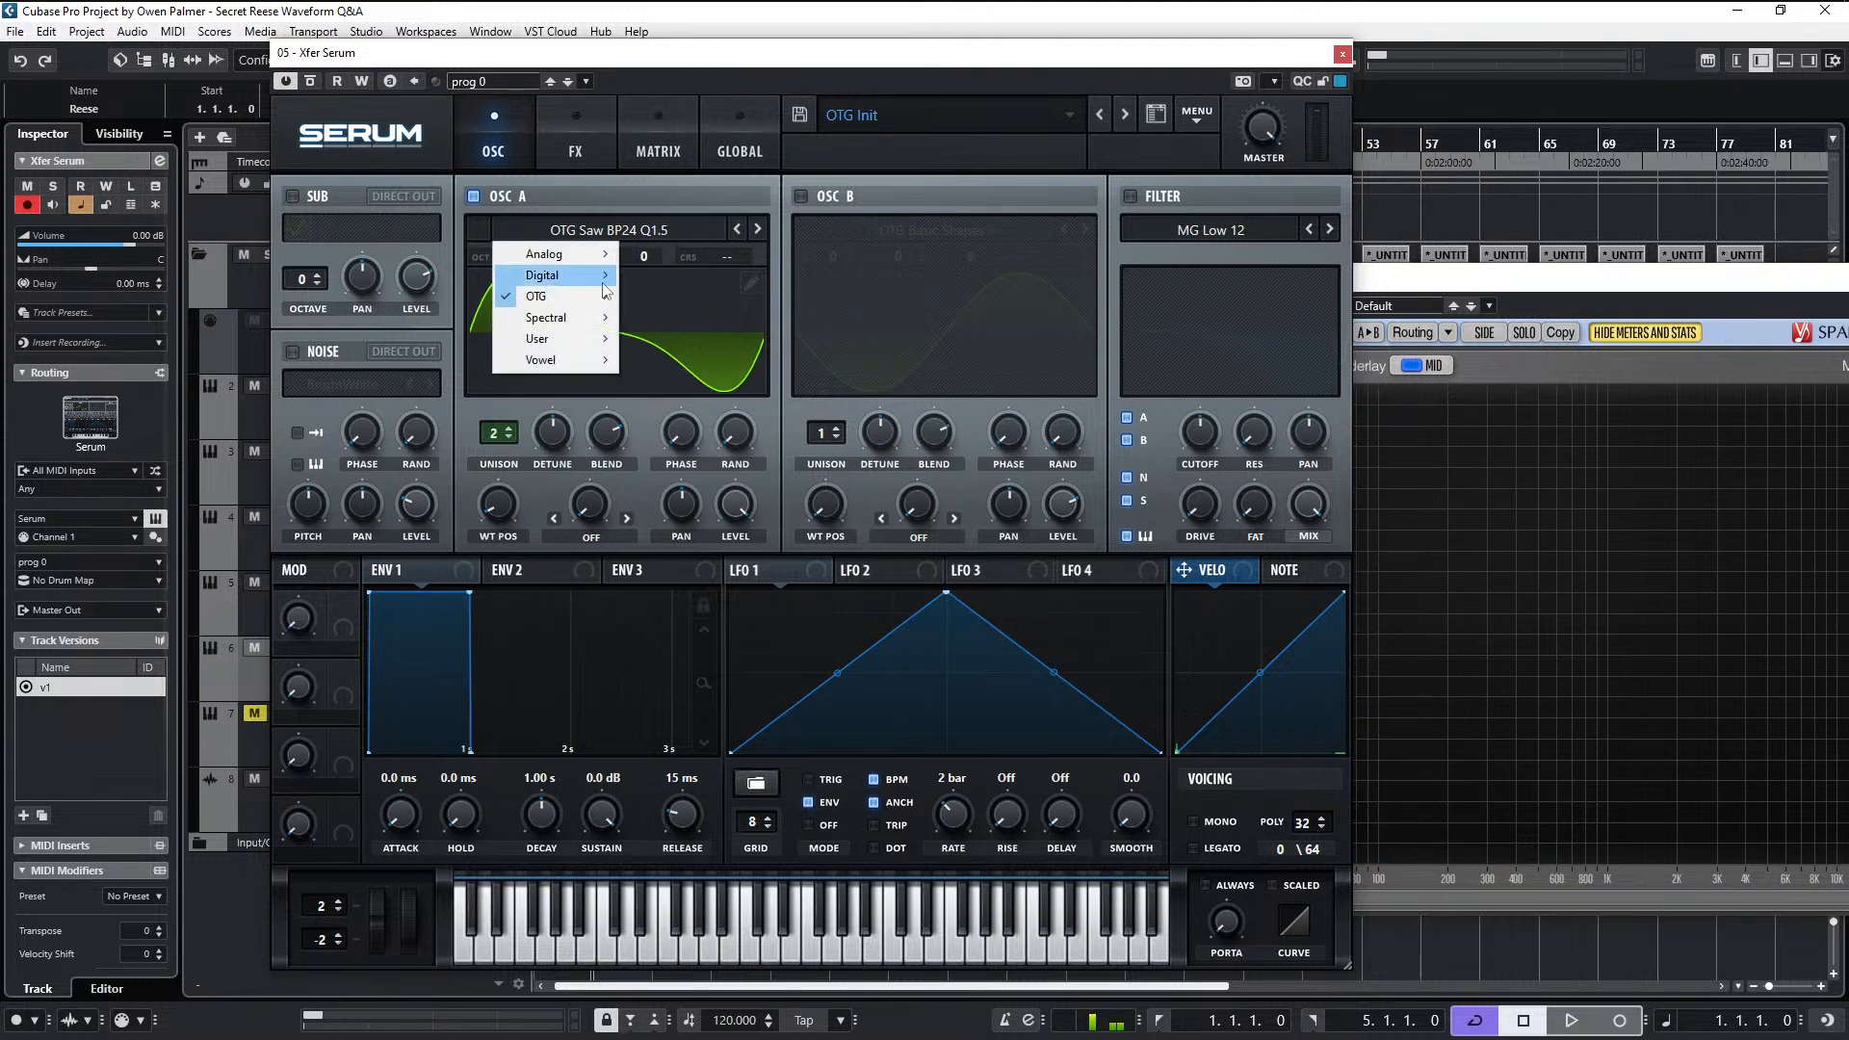
{"action": "mouse_move", "coordinate": [578, 296]}
{"action": "mouse_move", "coordinate": [747, 381]}
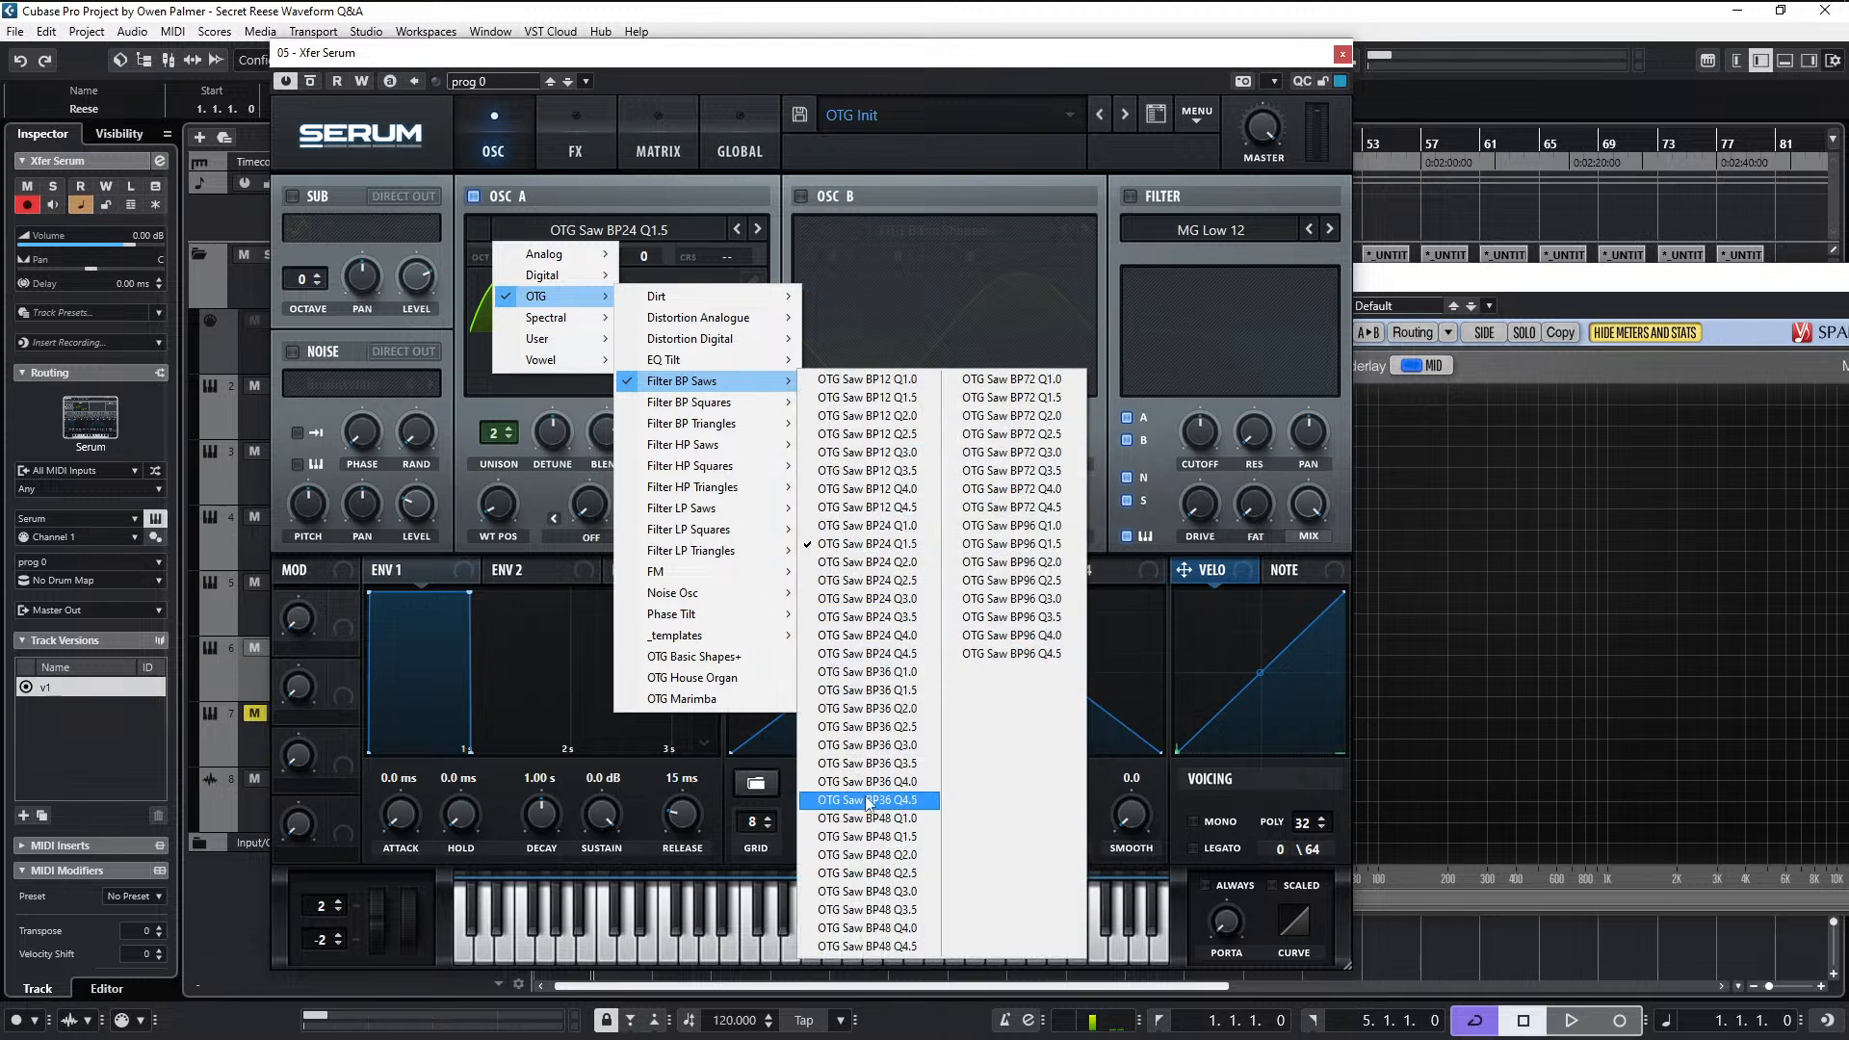
{"action": "left_click", "coordinate": [876, 837]}
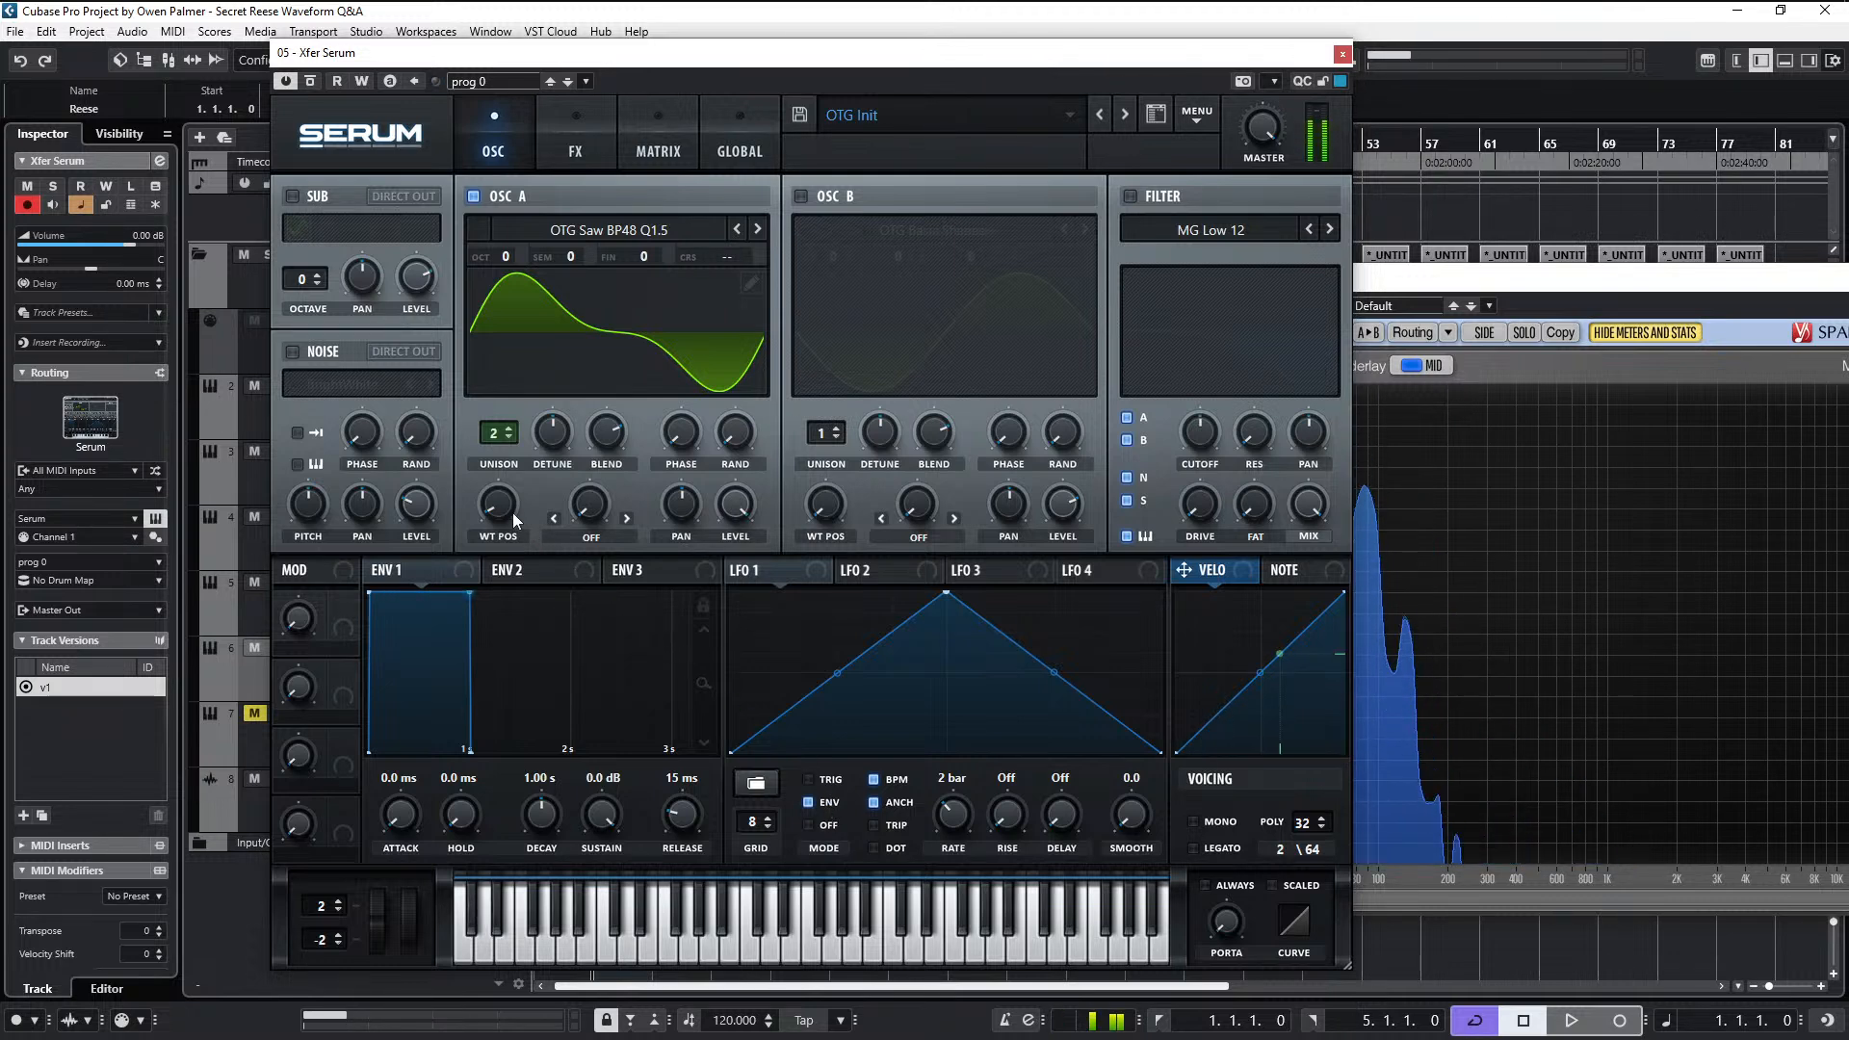
- Sweep oscillator A's wavetable position up and down while playing notes, ending on a brighter frame
{"action": "mouse_move", "coordinate": [512, 511]}
{"action": "scroll", "coordinate": [513, 511], "scroll_direction": "up", "scroll_amount": 5}
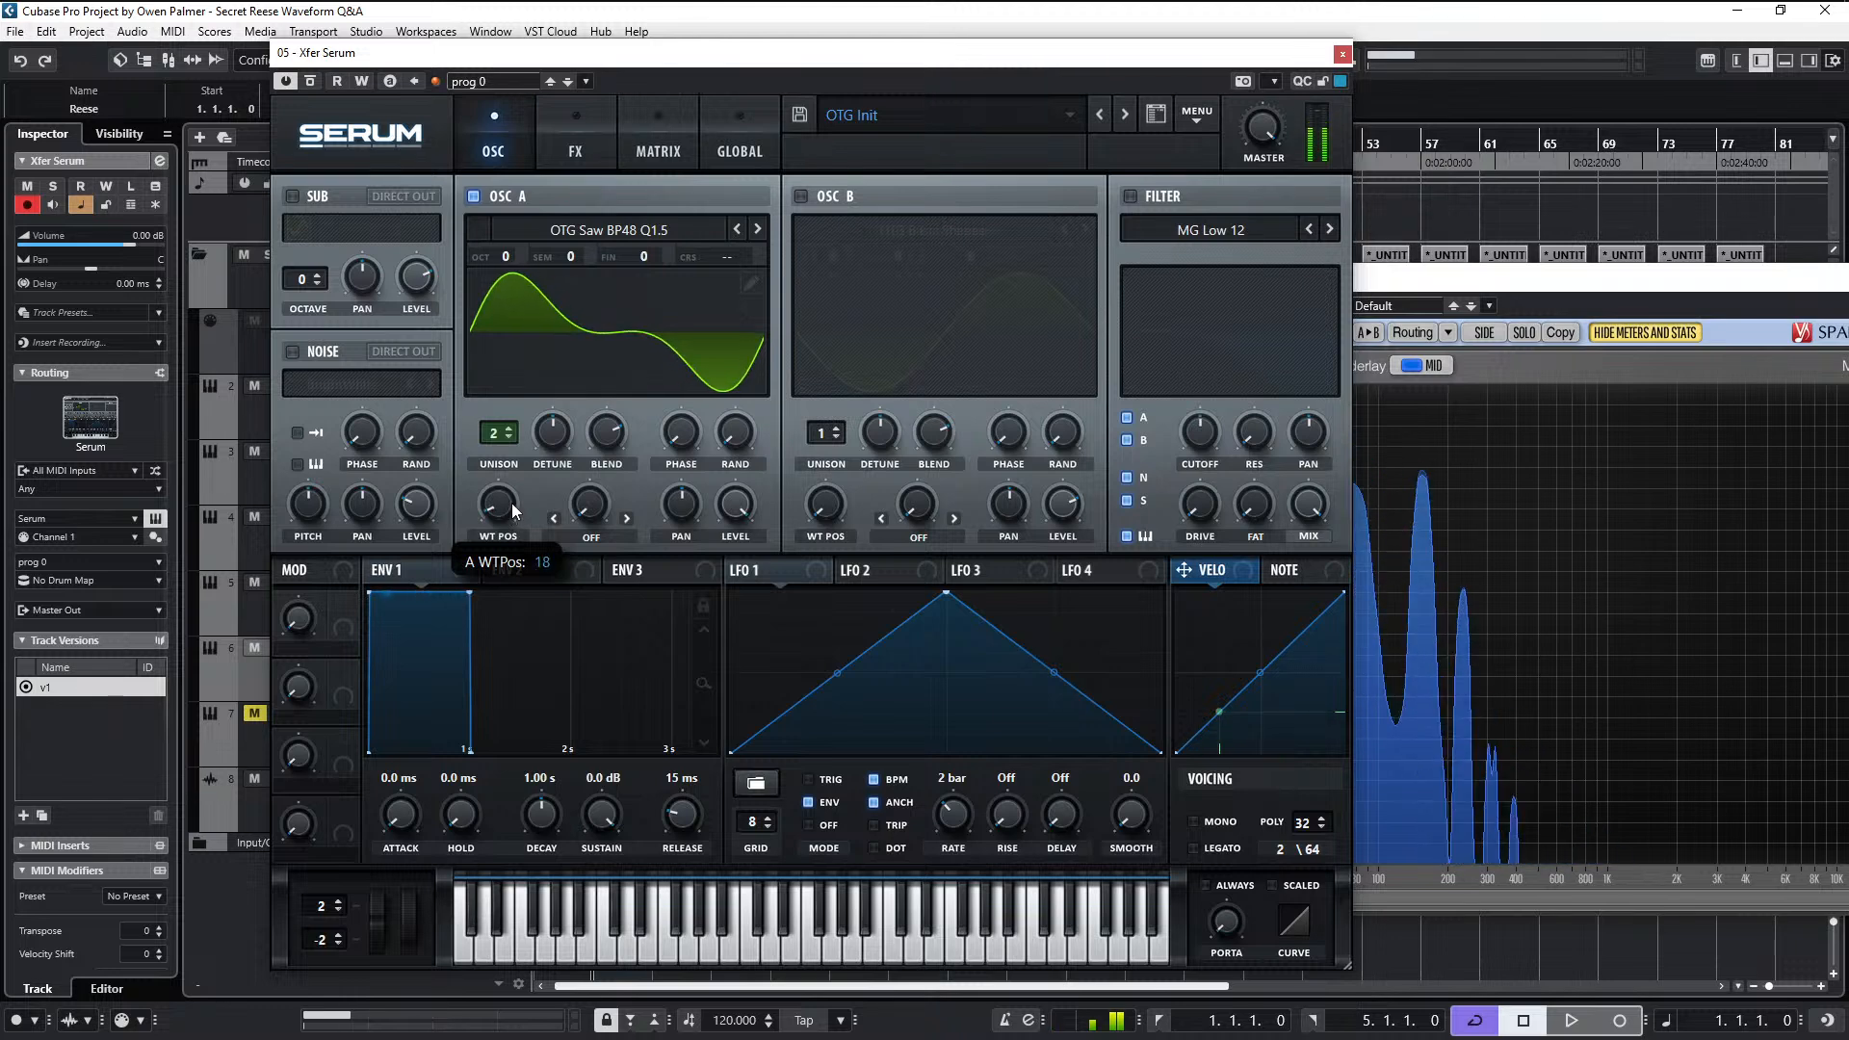
{"action": "scroll", "coordinate": [514, 517], "scroll_direction": "down", "scroll_amount": 10}
{"action": "mouse_move", "coordinate": [517, 521]}
{"action": "left_mouse_down"}
{"action": "mouse_move", "coordinate": [530, 471]}
{"action": "mouse_move", "coordinate": [524, 531]}
{"action": "left_mouse_up"}
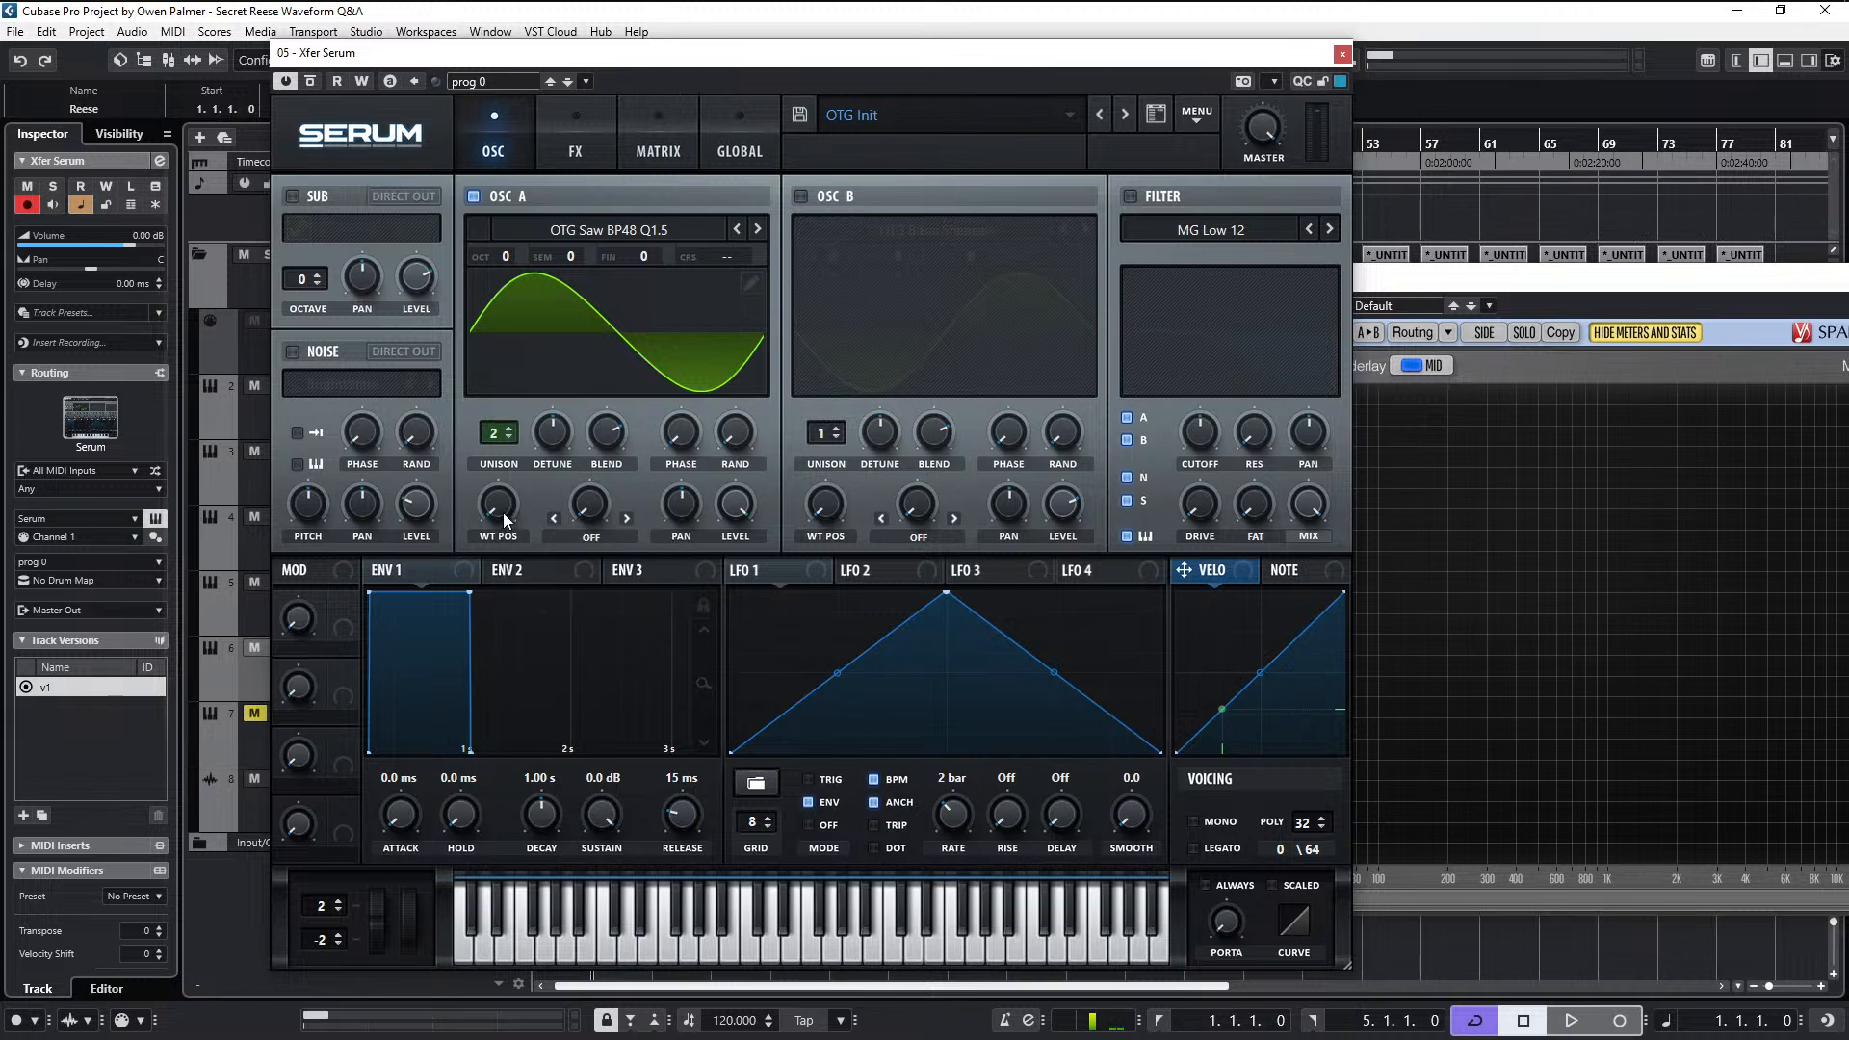
{"action": "mouse_move", "coordinate": [509, 520]}
{"action": "left_mouse_down"}
{"action": "mouse_move", "coordinate": [529, 469]}
{"action": "mouse_move", "coordinate": [522, 524]}
{"action": "mouse_move", "coordinate": [529, 476]}
{"action": "mouse_move", "coordinate": [526, 517]}
{"action": "mouse_move", "coordinate": [534, 500]}
{"action": "left_mouse_up"}
- Enable mono and legato voicing, and set envelope 1's attack to 5.3 ms and release to 56 ms
{"action": "left_click", "coordinate": [1195, 821]}
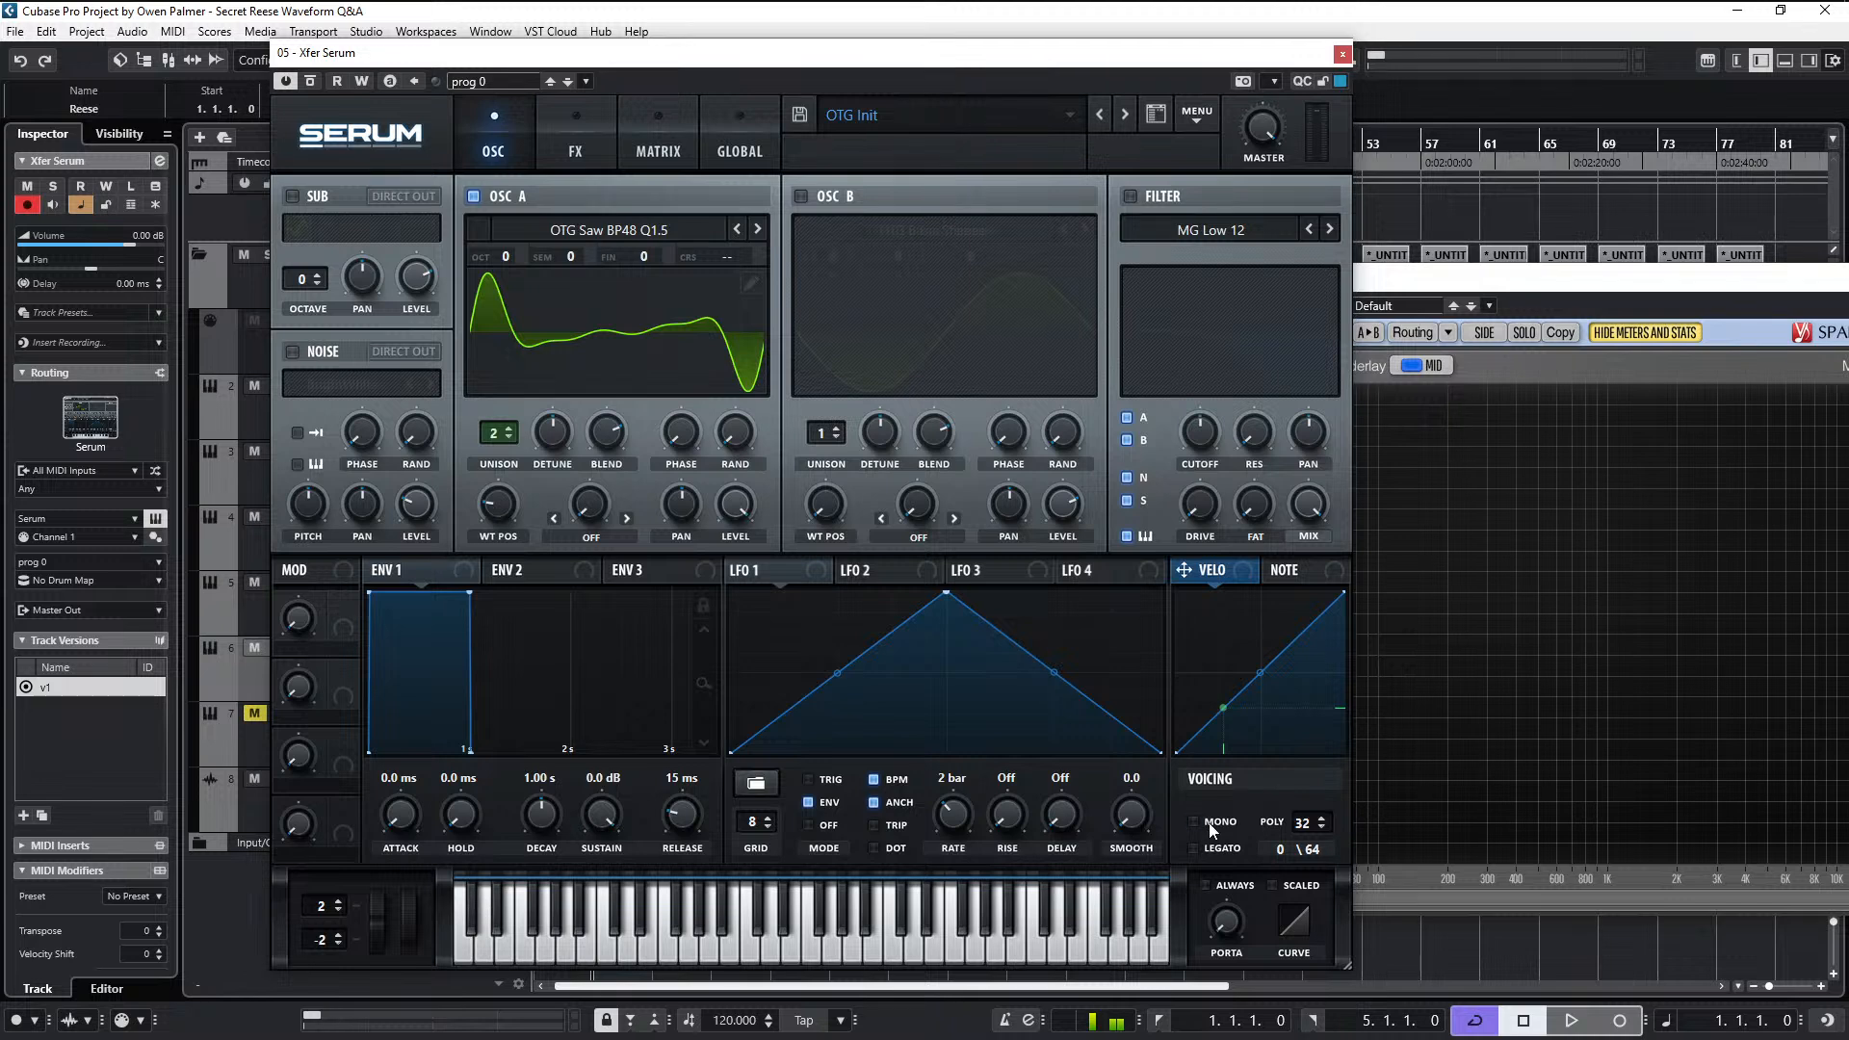
{"action": "left_click_drag", "start_coordinate": [681, 814], "coordinate": [679, 791]}
{"action": "left_click_drag", "start_coordinate": [421, 814], "coordinate": [428, 784]}
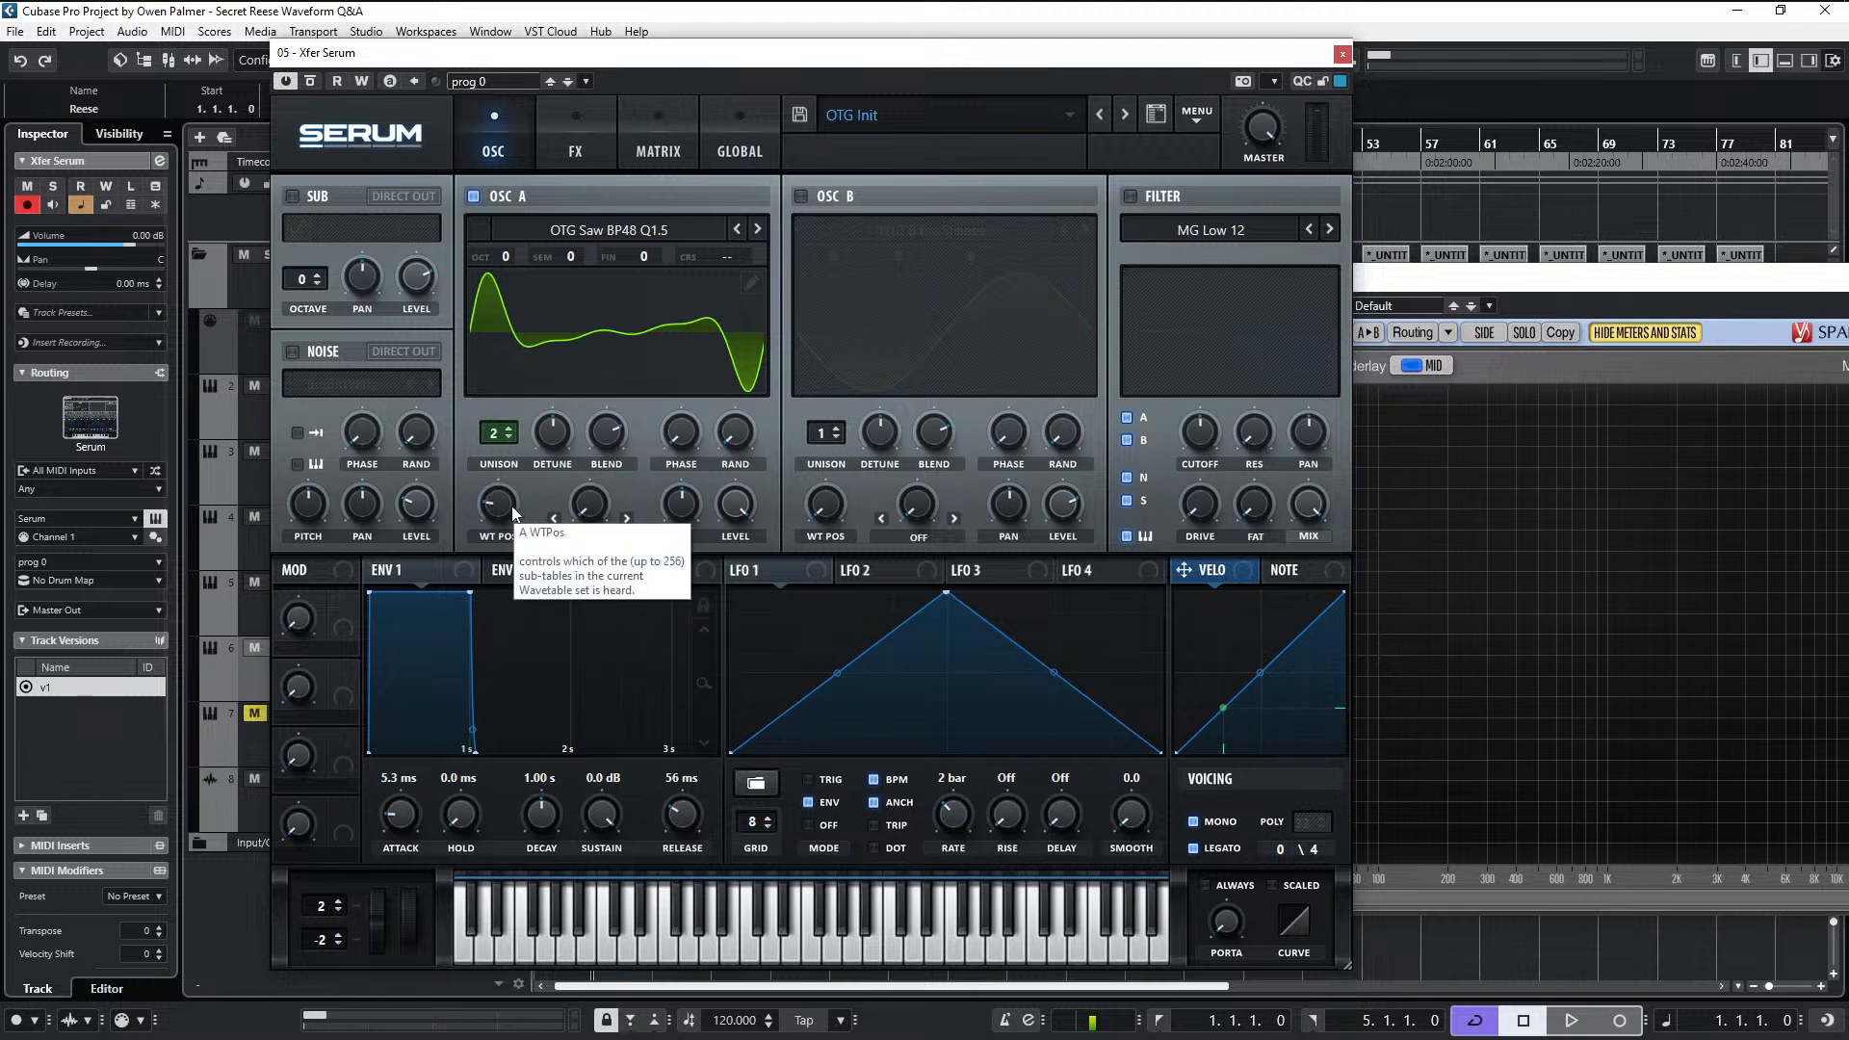
- Sweep oscillator A's wavetable position up while playing and bring it back down to about 17
{"action": "left_click_drag", "start_coordinate": [515, 511], "coordinate": [525, 438]}
{"action": "left_click_drag", "start_coordinate": [517, 463], "coordinate": [498, 538]}
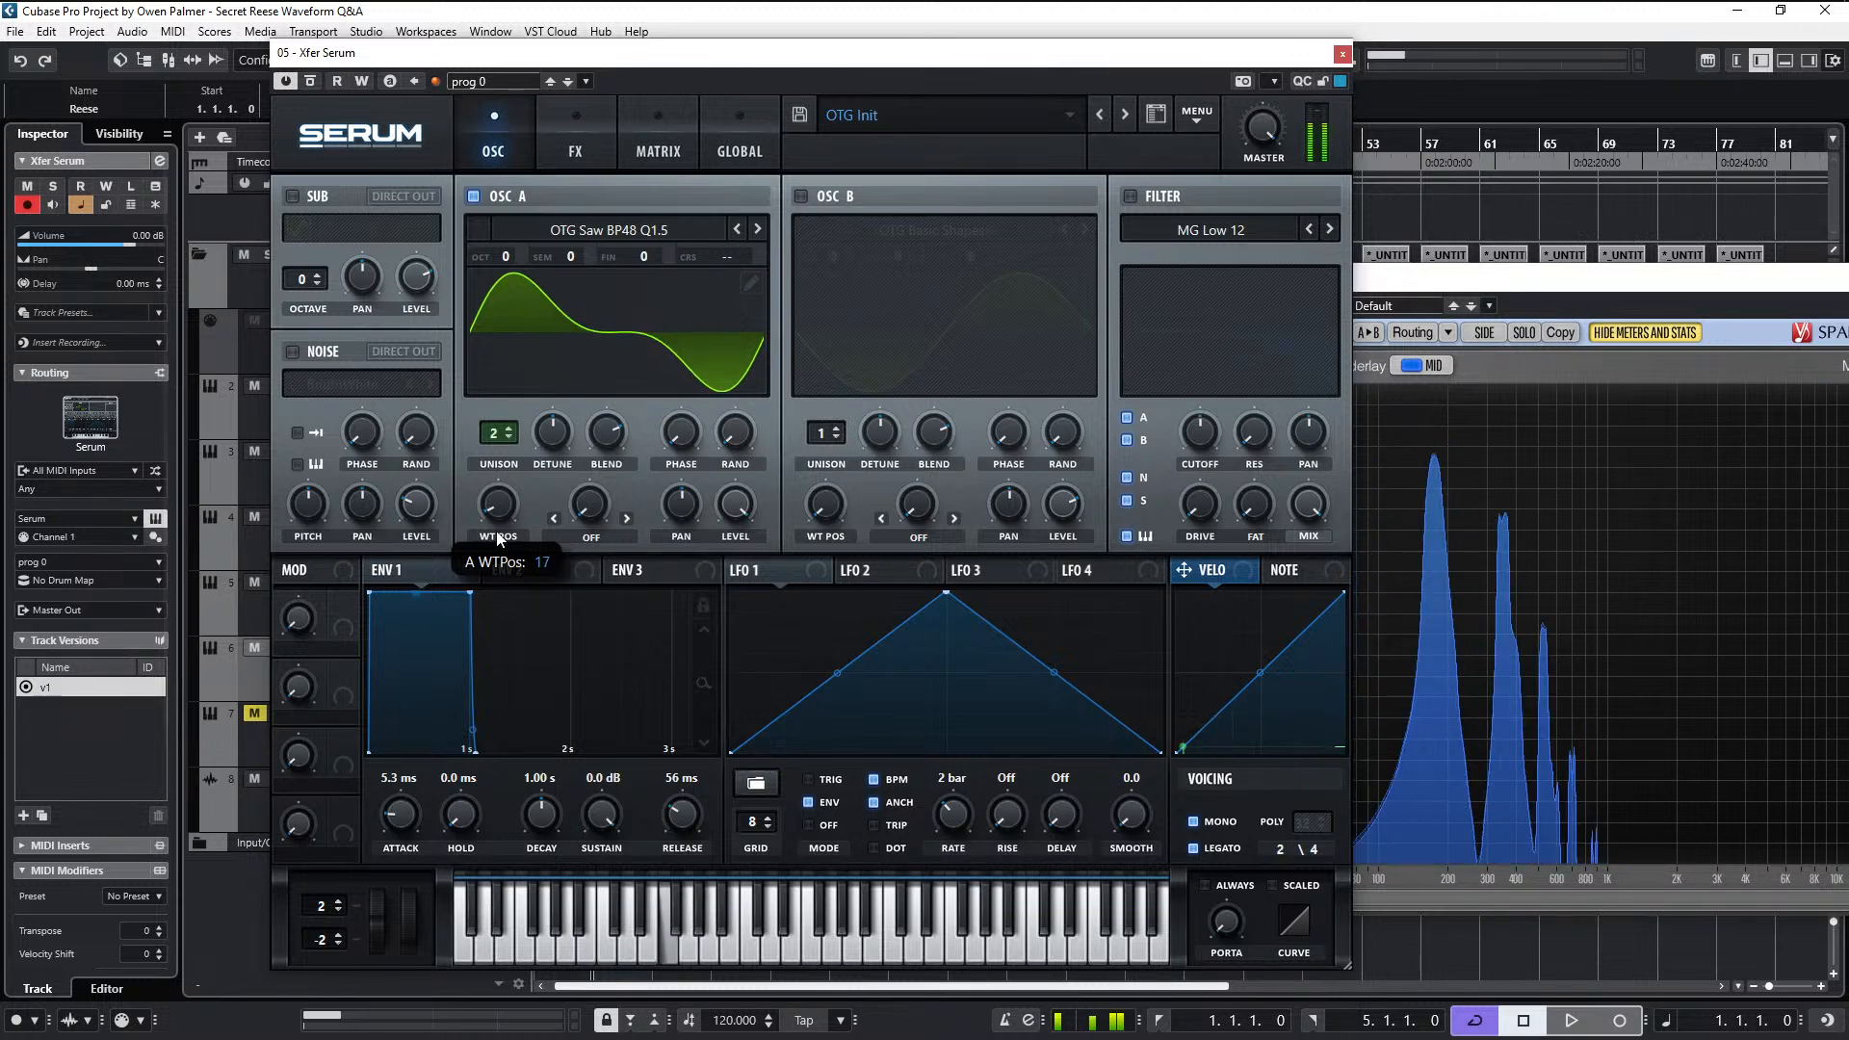
{"action": "left_click_drag", "start_coordinate": [498, 537], "coordinate": [510, 535]}
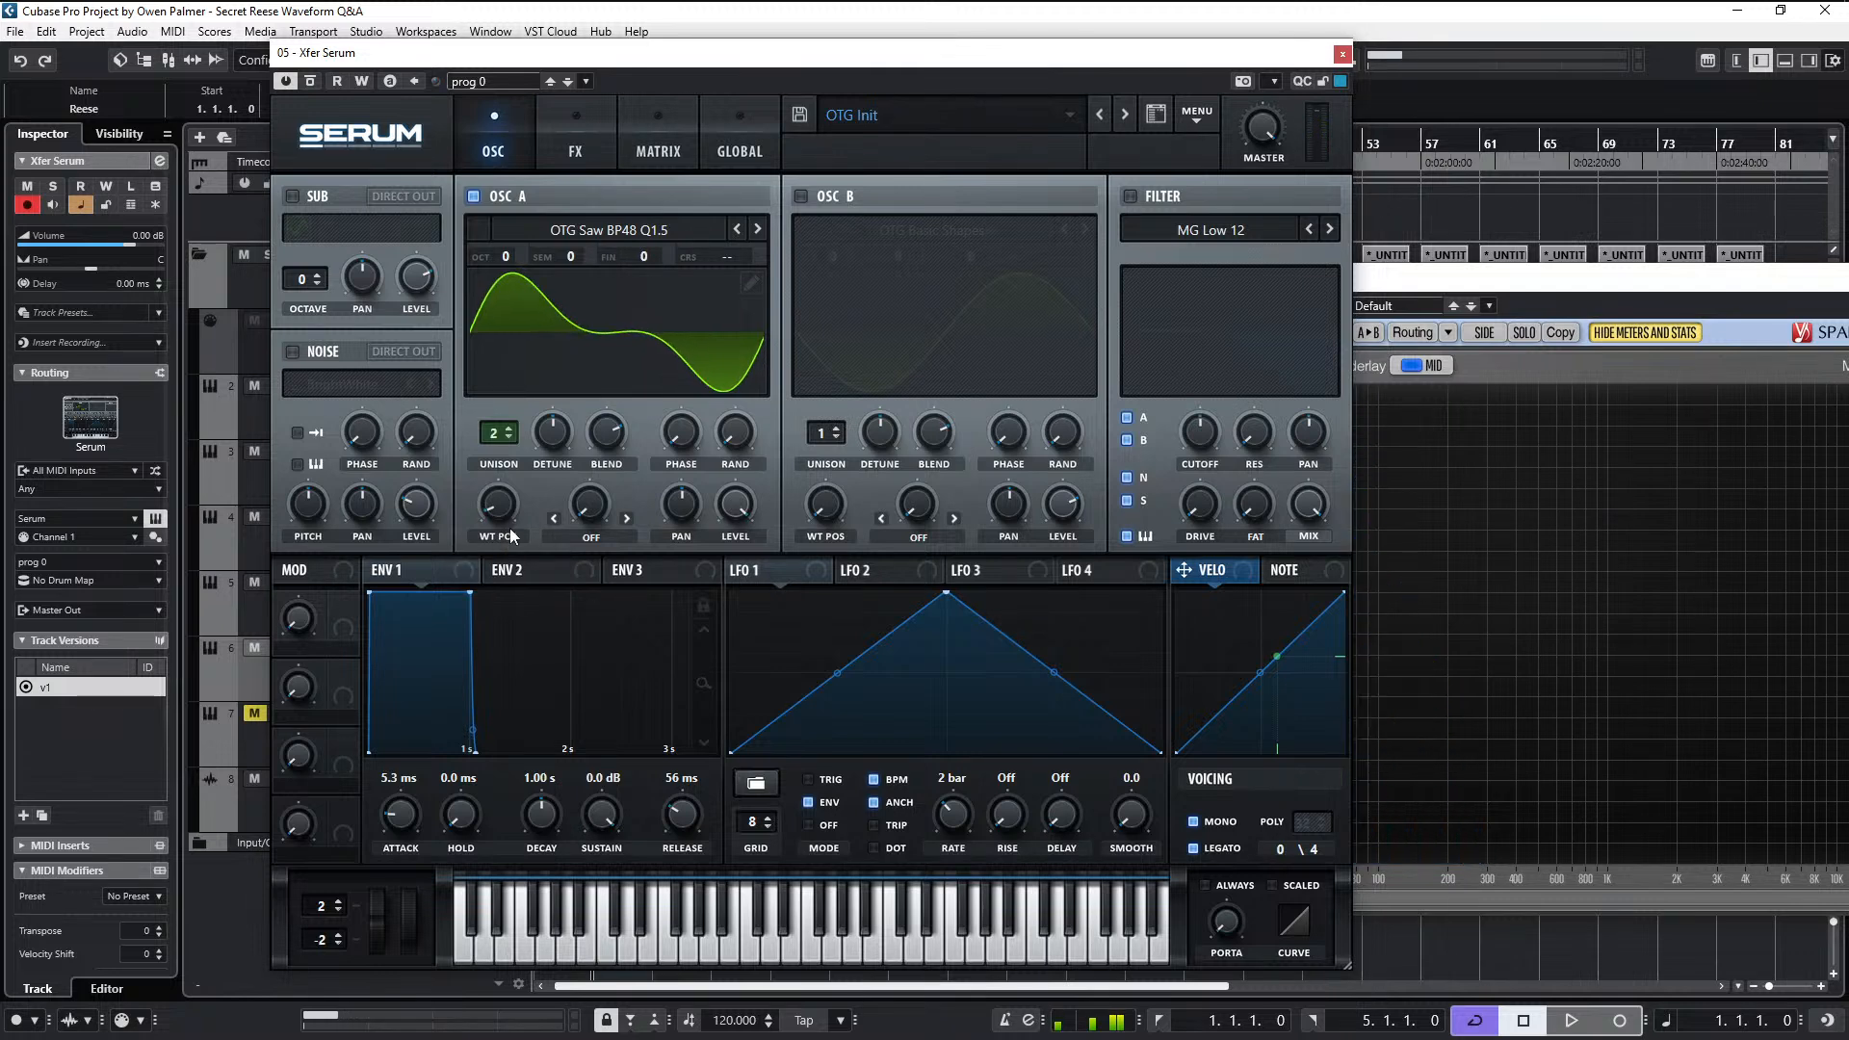
- Try the Sync (Window Full) warp mode on oscillator A and vary its warp amount
{"action": "left_click", "coordinate": [605, 536]}
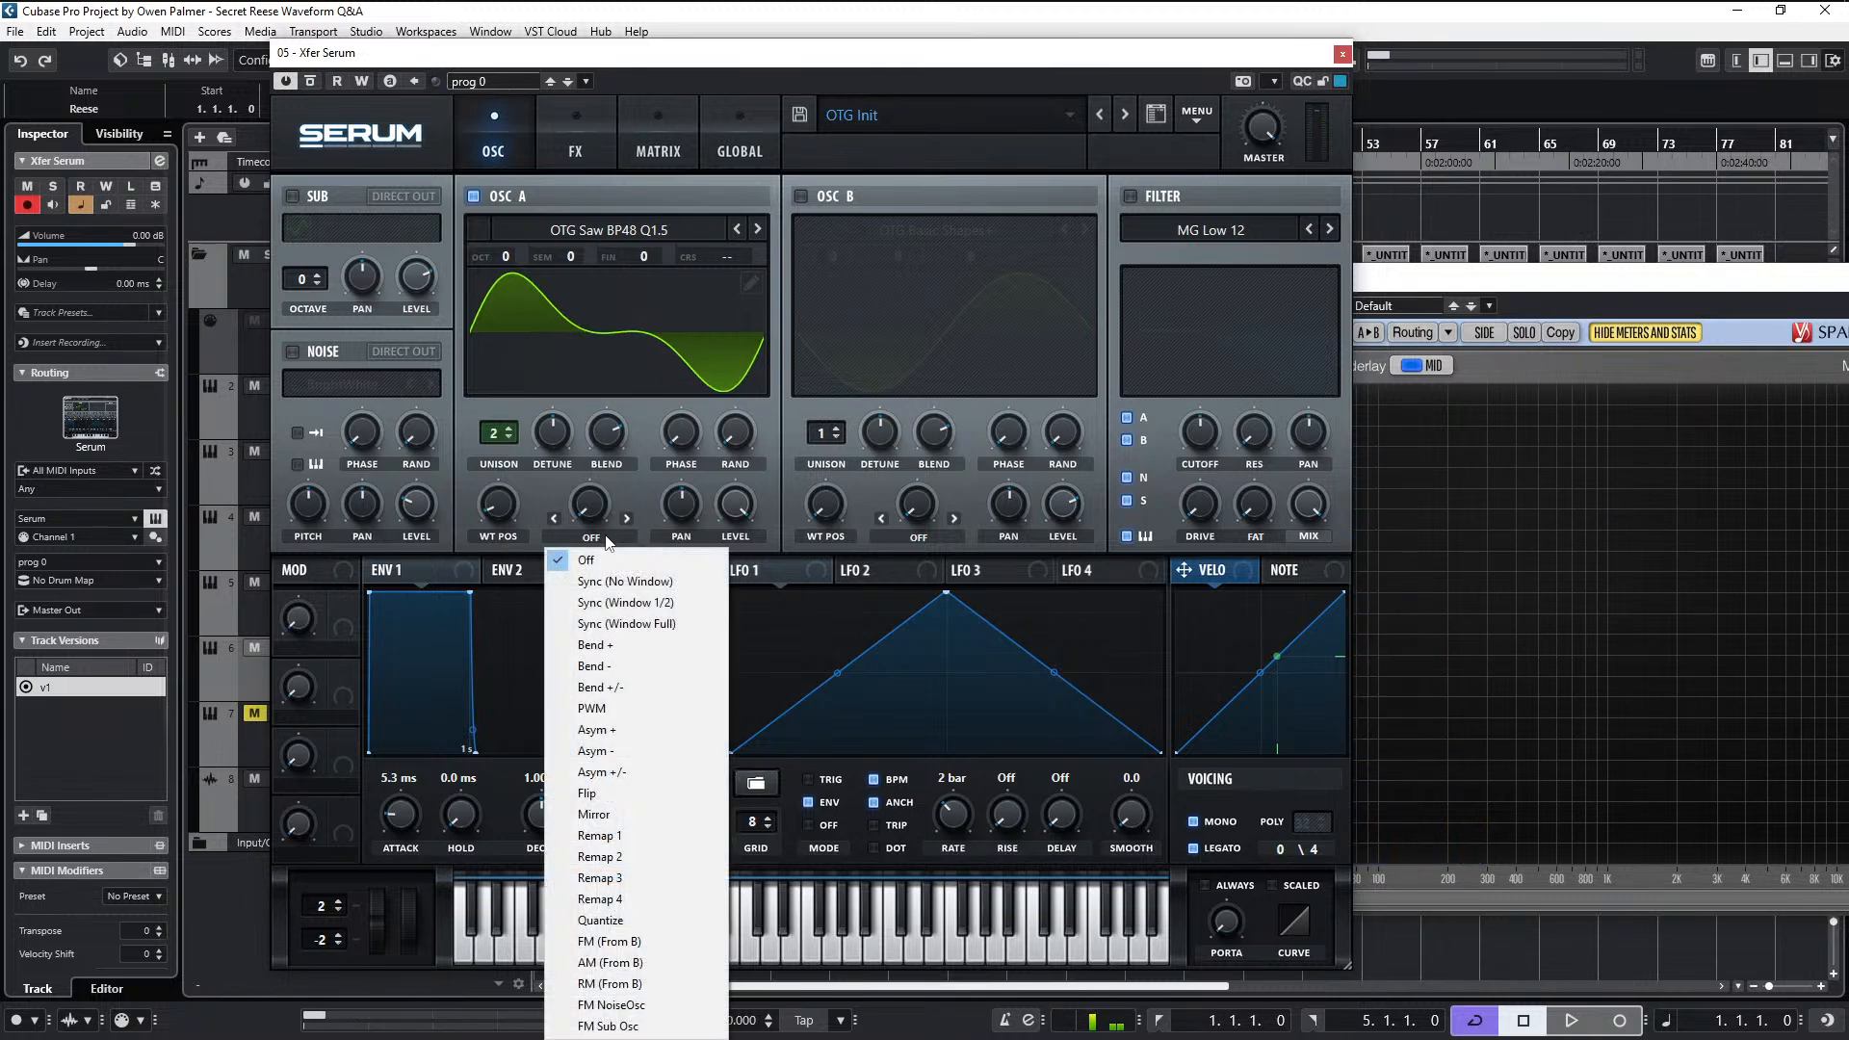
{"action": "left_click", "coordinate": [664, 625]}
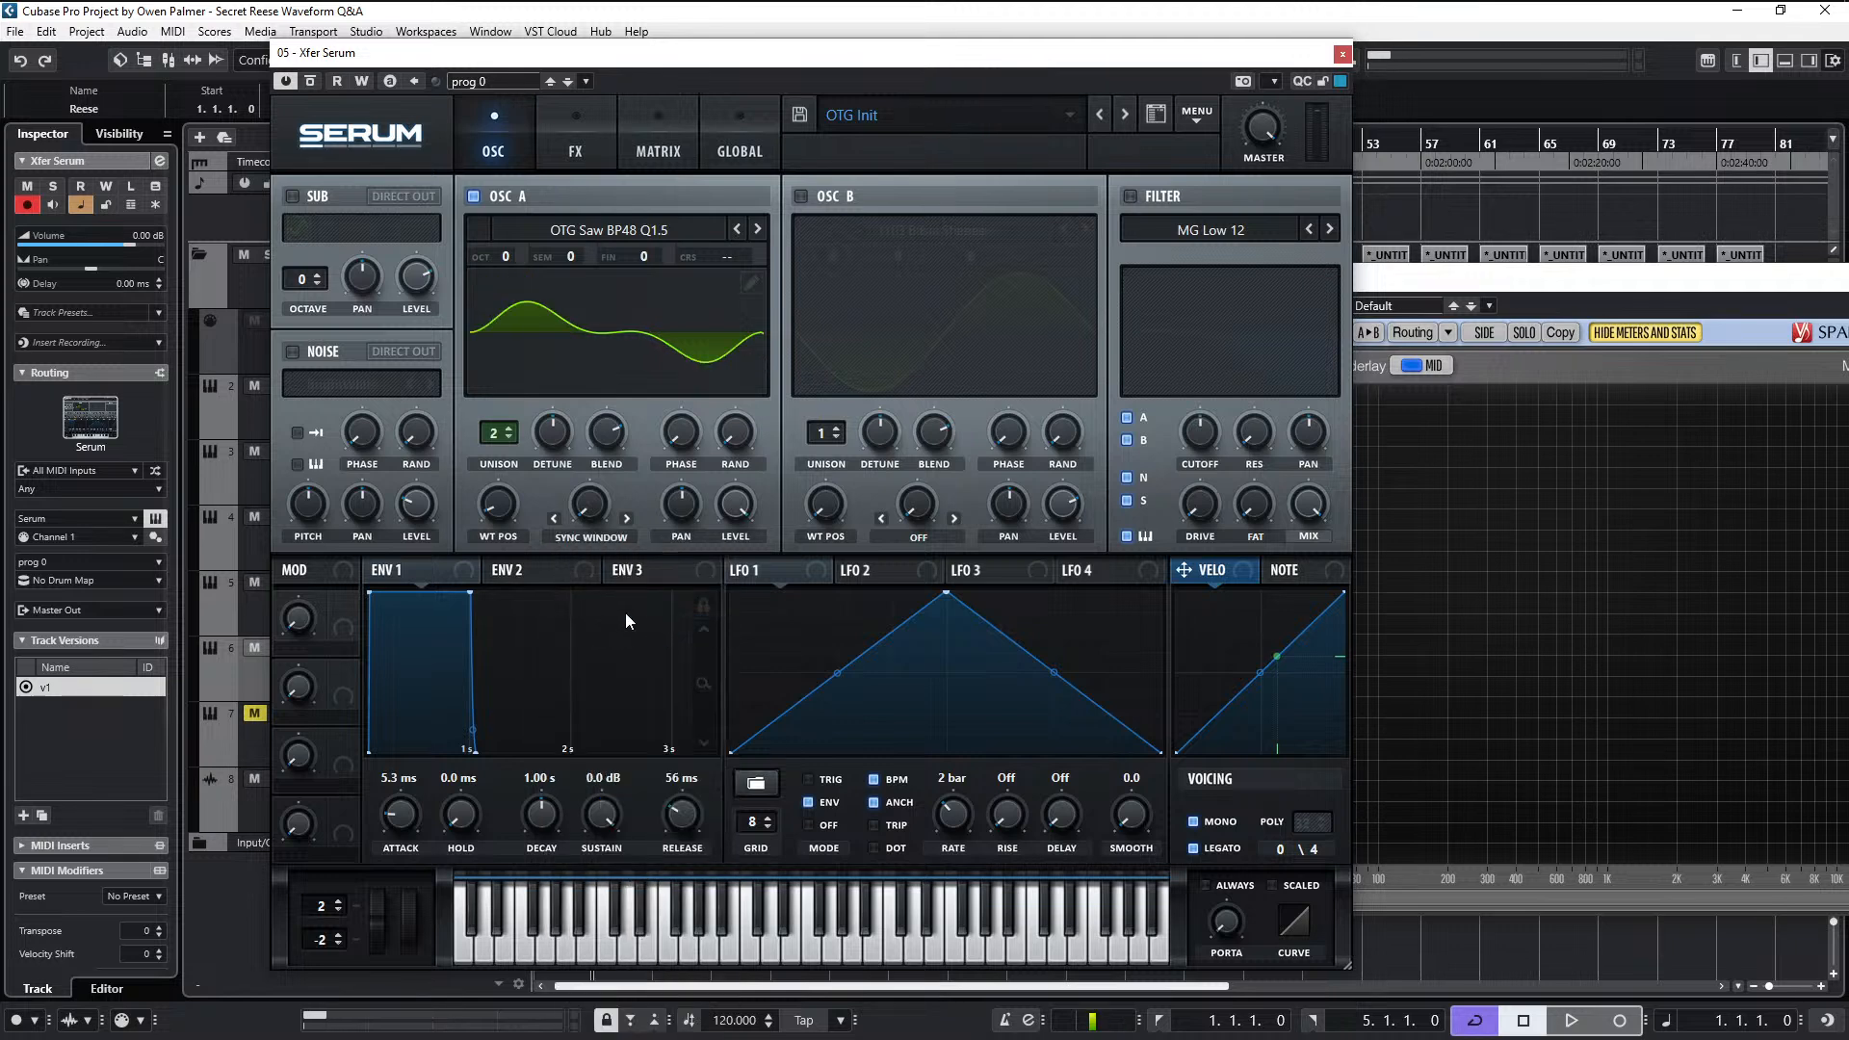
{"action": "mouse_move", "coordinate": [591, 510]}
{"action": "left_mouse_down"}
{"action": "mouse_move", "coordinate": [622, 357]}
{"action": "mouse_move", "coordinate": [604, 482]}
{"action": "left_mouse_up"}
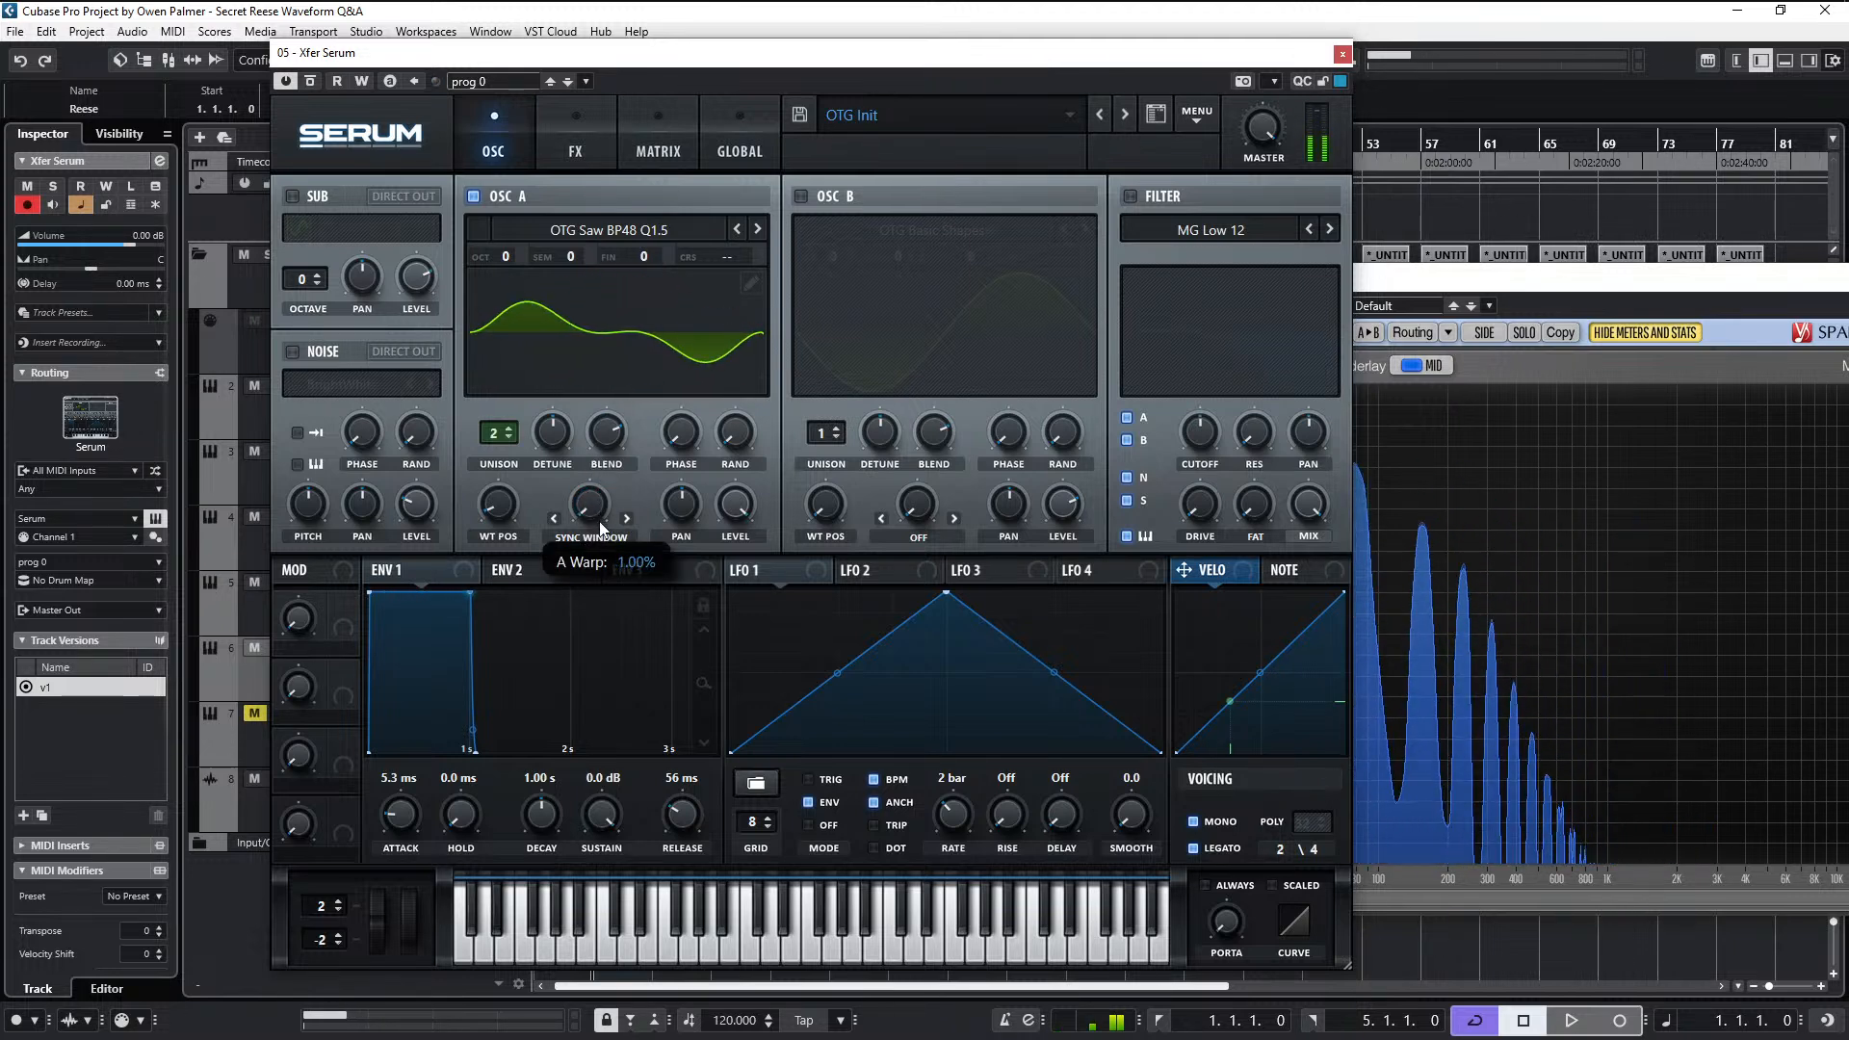
- Try the Bend +/- warp mode on oscillator A, sweeping the warp amount in both directions
{"action": "left_click", "coordinate": [591, 536]}
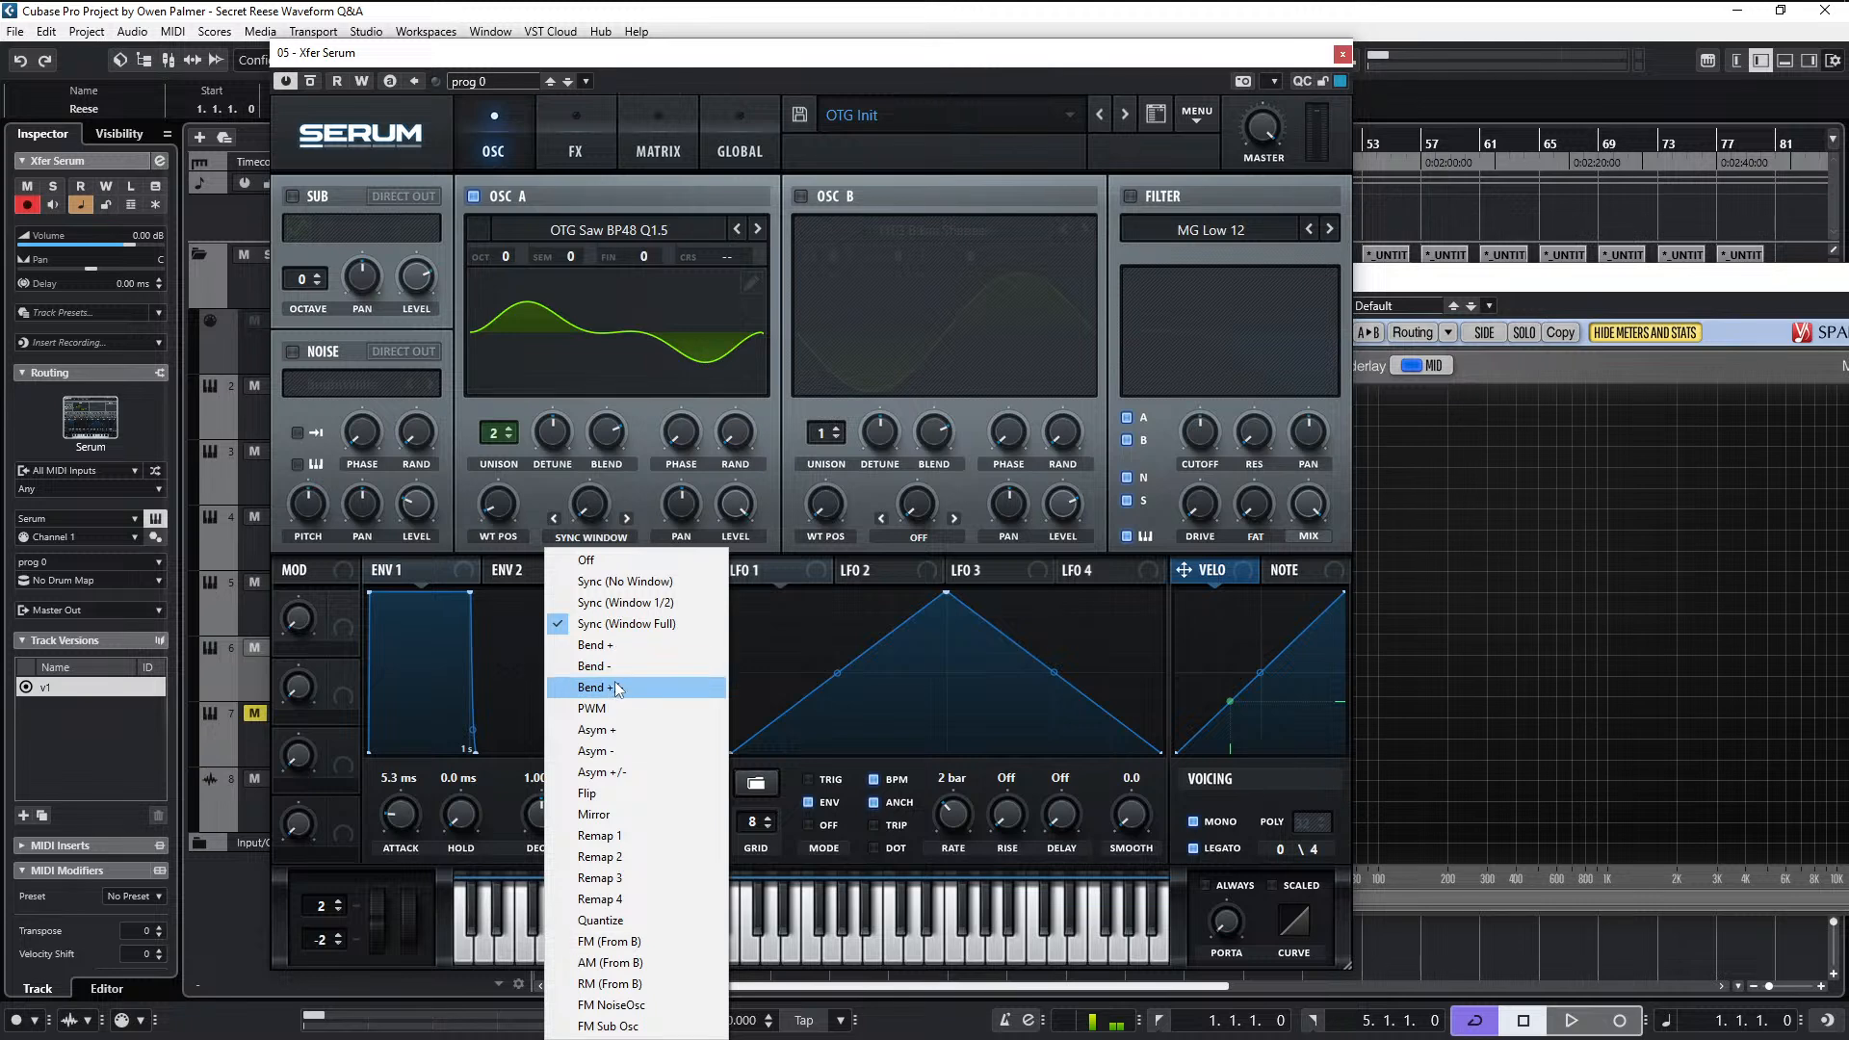
{"action": "left_click", "coordinate": [614, 687]}
{"action": "left_click_drag", "start_coordinate": [598, 504], "coordinate": [620, 599]}
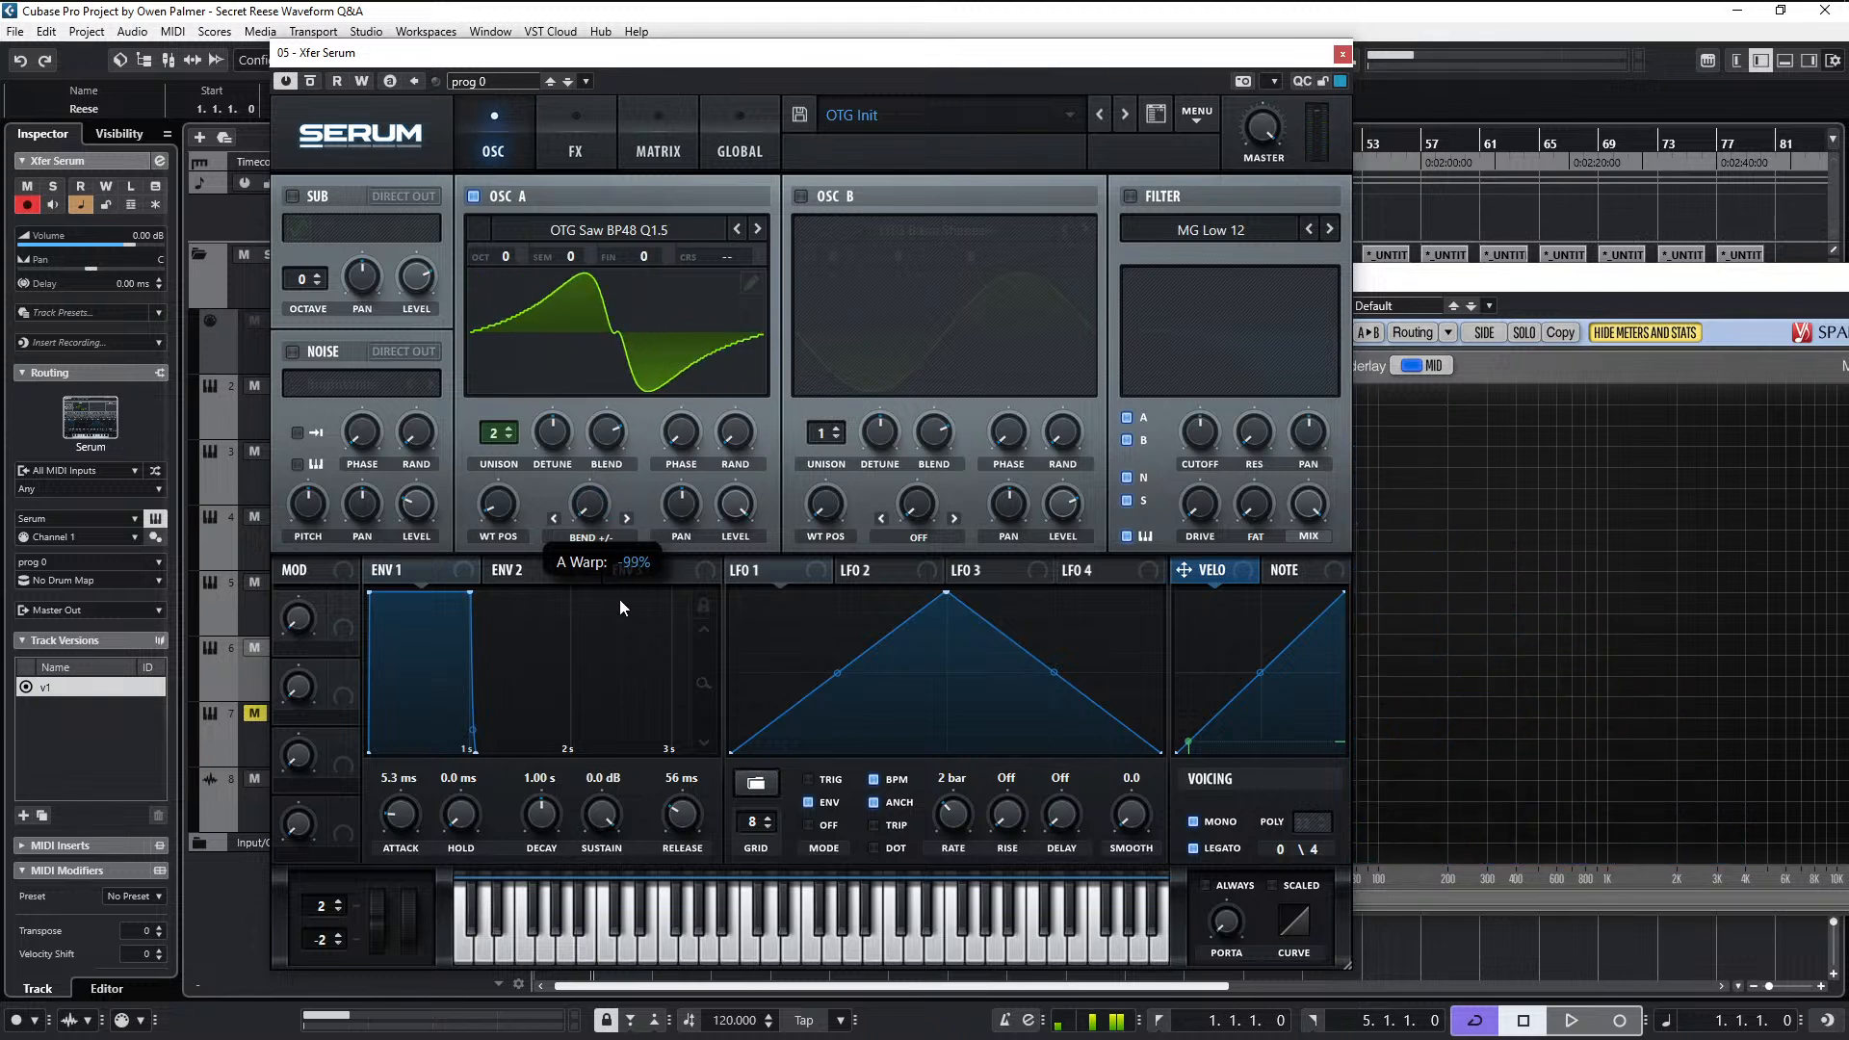
{"action": "mouse_move", "coordinate": [607, 523]}
{"action": "left_mouse_down"}
{"action": "mouse_move", "coordinate": [631, 375]}
{"action": "mouse_move", "coordinate": [620, 464]}
{"action": "mouse_move", "coordinate": [657, 341]}
{"action": "mouse_move", "coordinate": [638, 505]}
{"action": "mouse_move", "coordinate": [615, 541]}
{"action": "left_mouse_up"}
- Try the PWM warp mode on oscillator A and vary its warp amount
{"action": "left_click", "coordinate": [616, 538]}
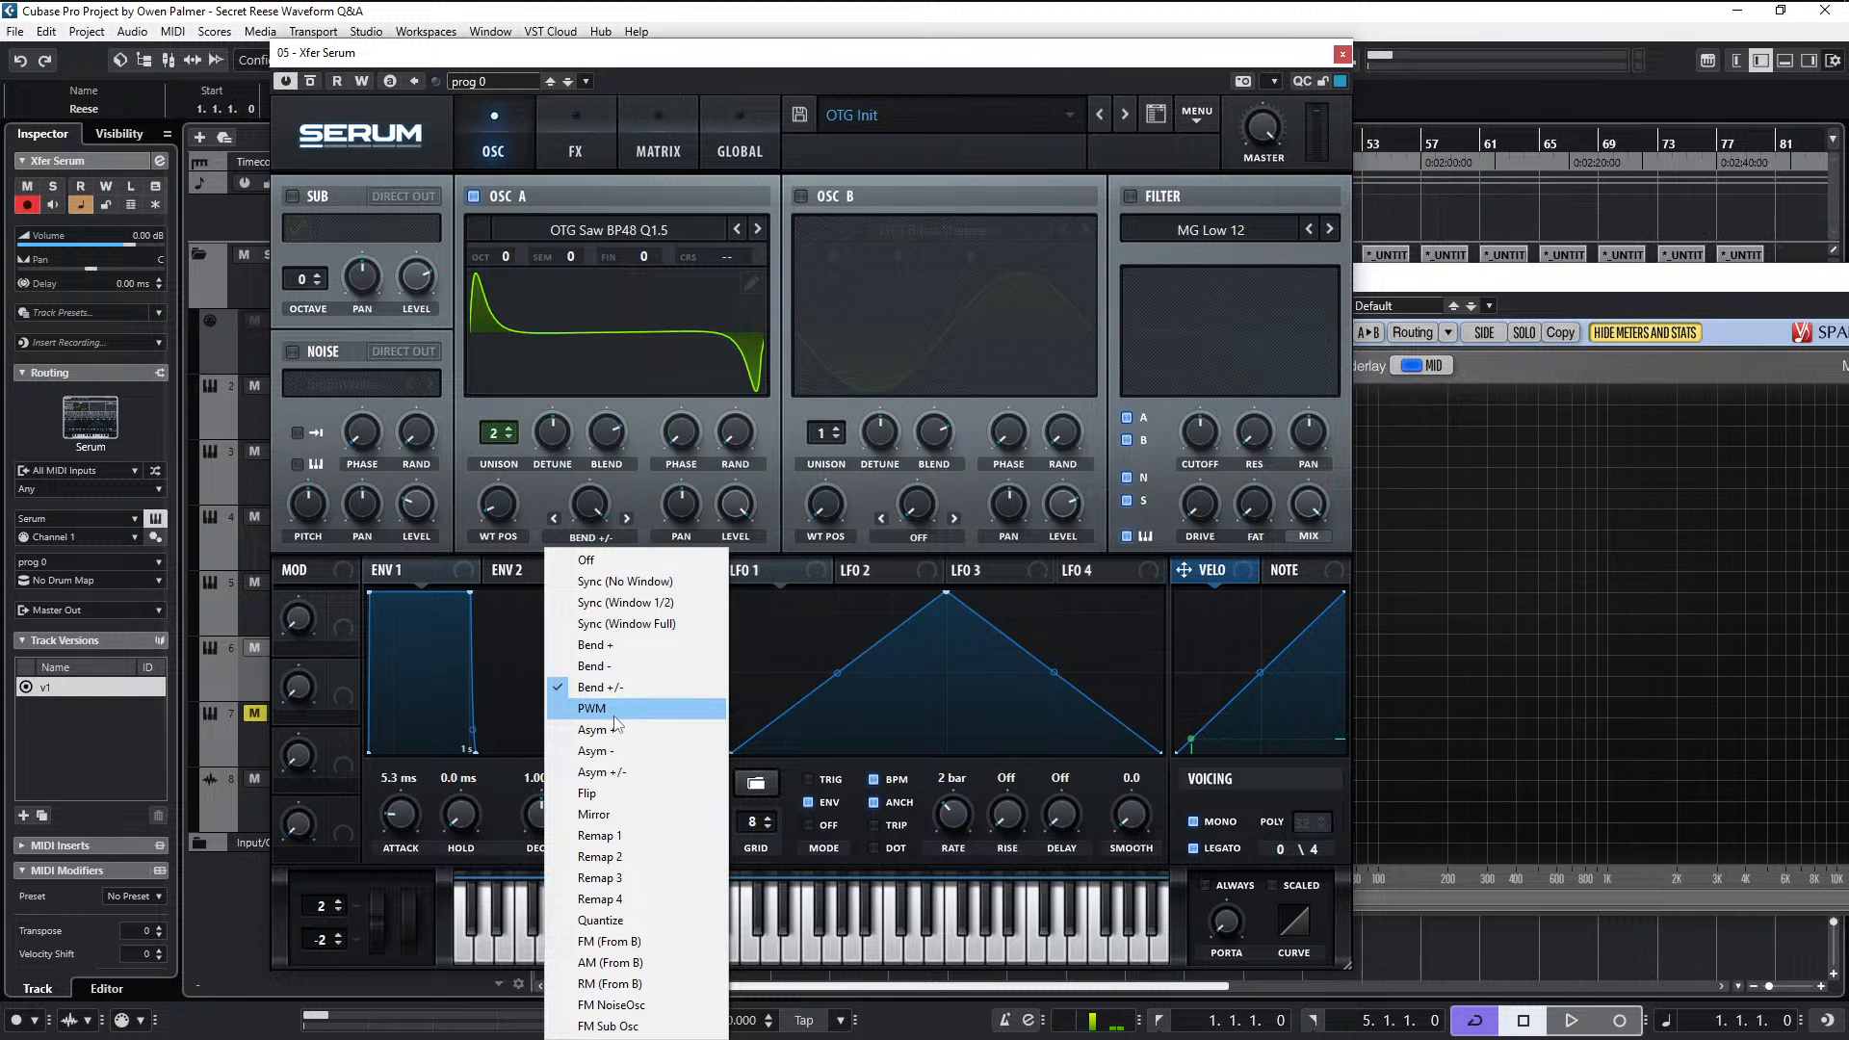
{"action": "left_click", "coordinate": [595, 709]}
{"action": "mouse_move", "coordinate": [585, 511]}
{"action": "left_mouse_down"}
{"action": "mouse_move", "coordinate": [632, 385]}
{"action": "mouse_move", "coordinate": [616, 520]}
{"action": "left_mouse_up"}
- Try the Asym +/- warp mode on oscillator A and sweep its warp amount while playing
{"action": "left_click", "coordinate": [604, 539]}
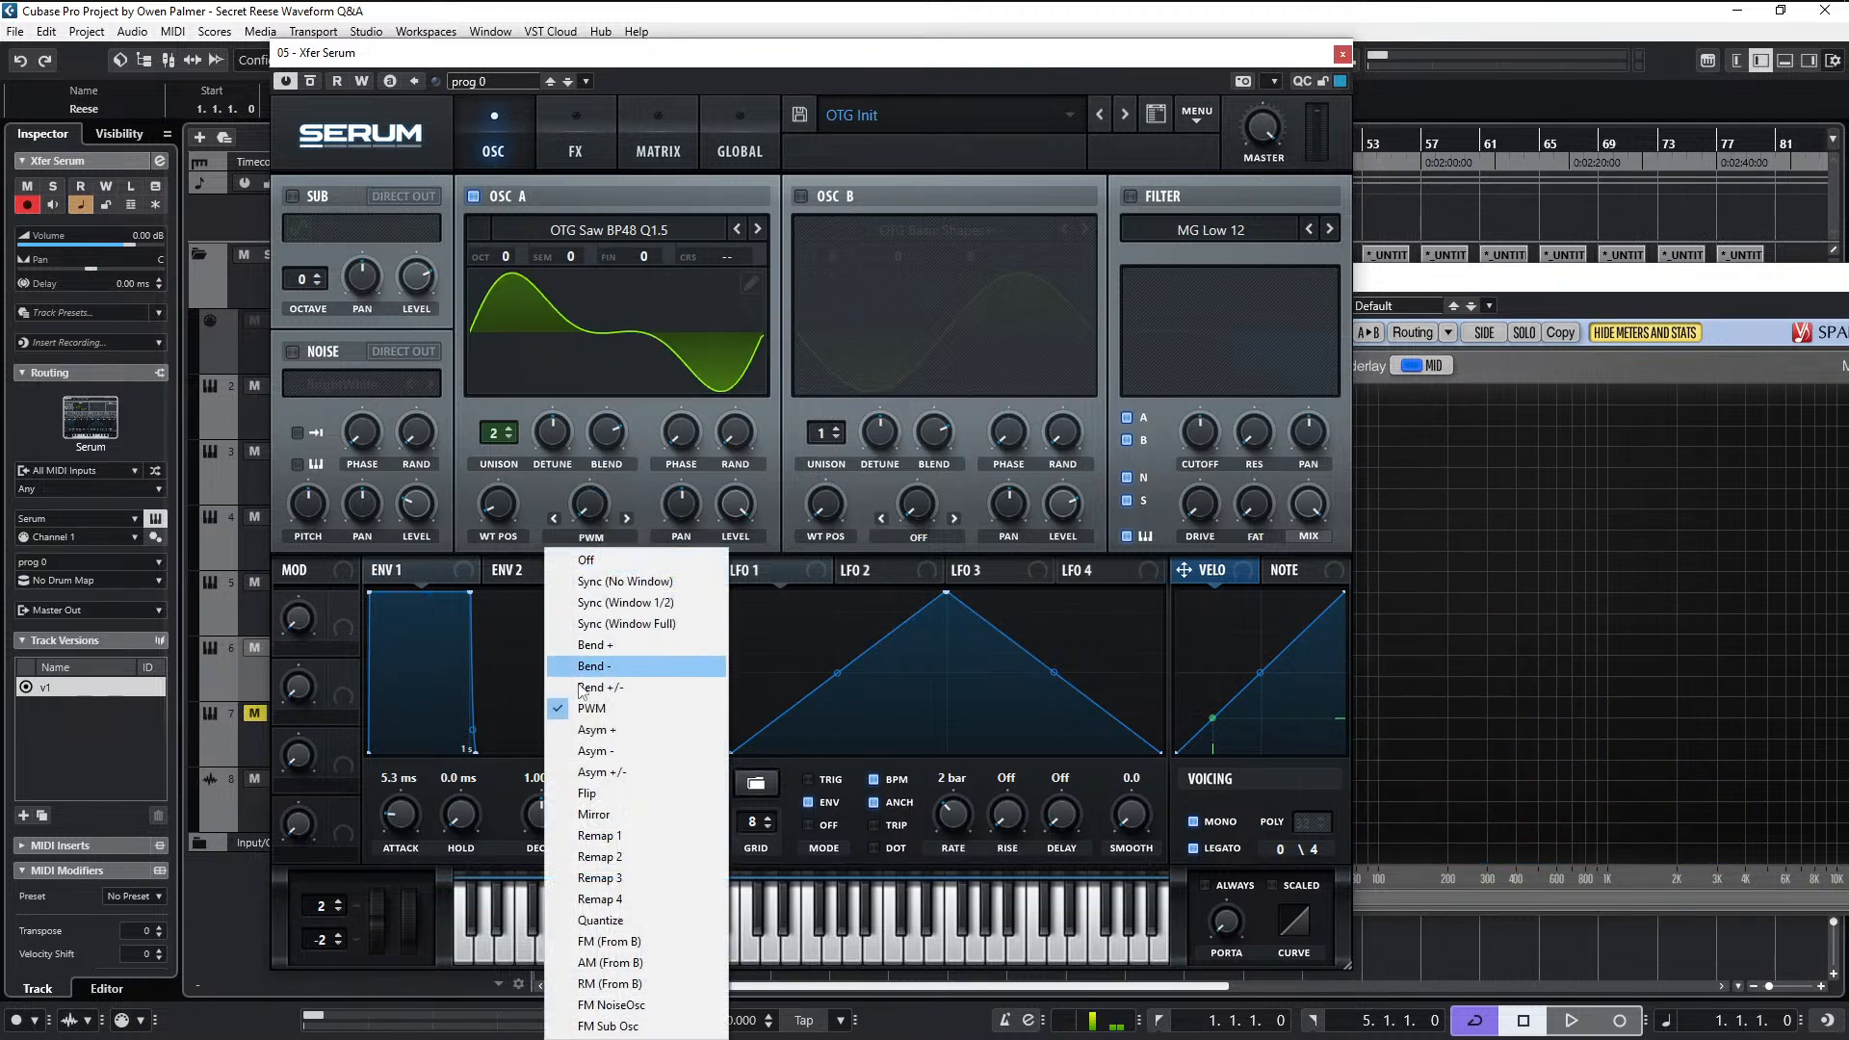
{"action": "left_click", "coordinate": [635, 772]}
{"action": "mouse_move", "coordinate": [638, 522]}
{"action": "left_mouse_down"}
{"action": "mouse_move", "coordinate": [633, 362]}
{"action": "mouse_move", "coordinate": [651, 327]}
{"action": "mouse_move", "coordinate": [616, 556]}
{"action": "mouse_move", "coordinate": [622, 481]}
{"action": "mouse_move", "coordinate": [593, 506]}
{"action": "mouse_move", "coordinate": [614, 441]}
{"action": "mouse_move", "coordinate": [598, 570]}
{"action": "mouse_move", "coordinate": [628, 383]}
{"action": "mouse_move", "coordinate": [622, 495]}
{"action": "left_mouse_up"}
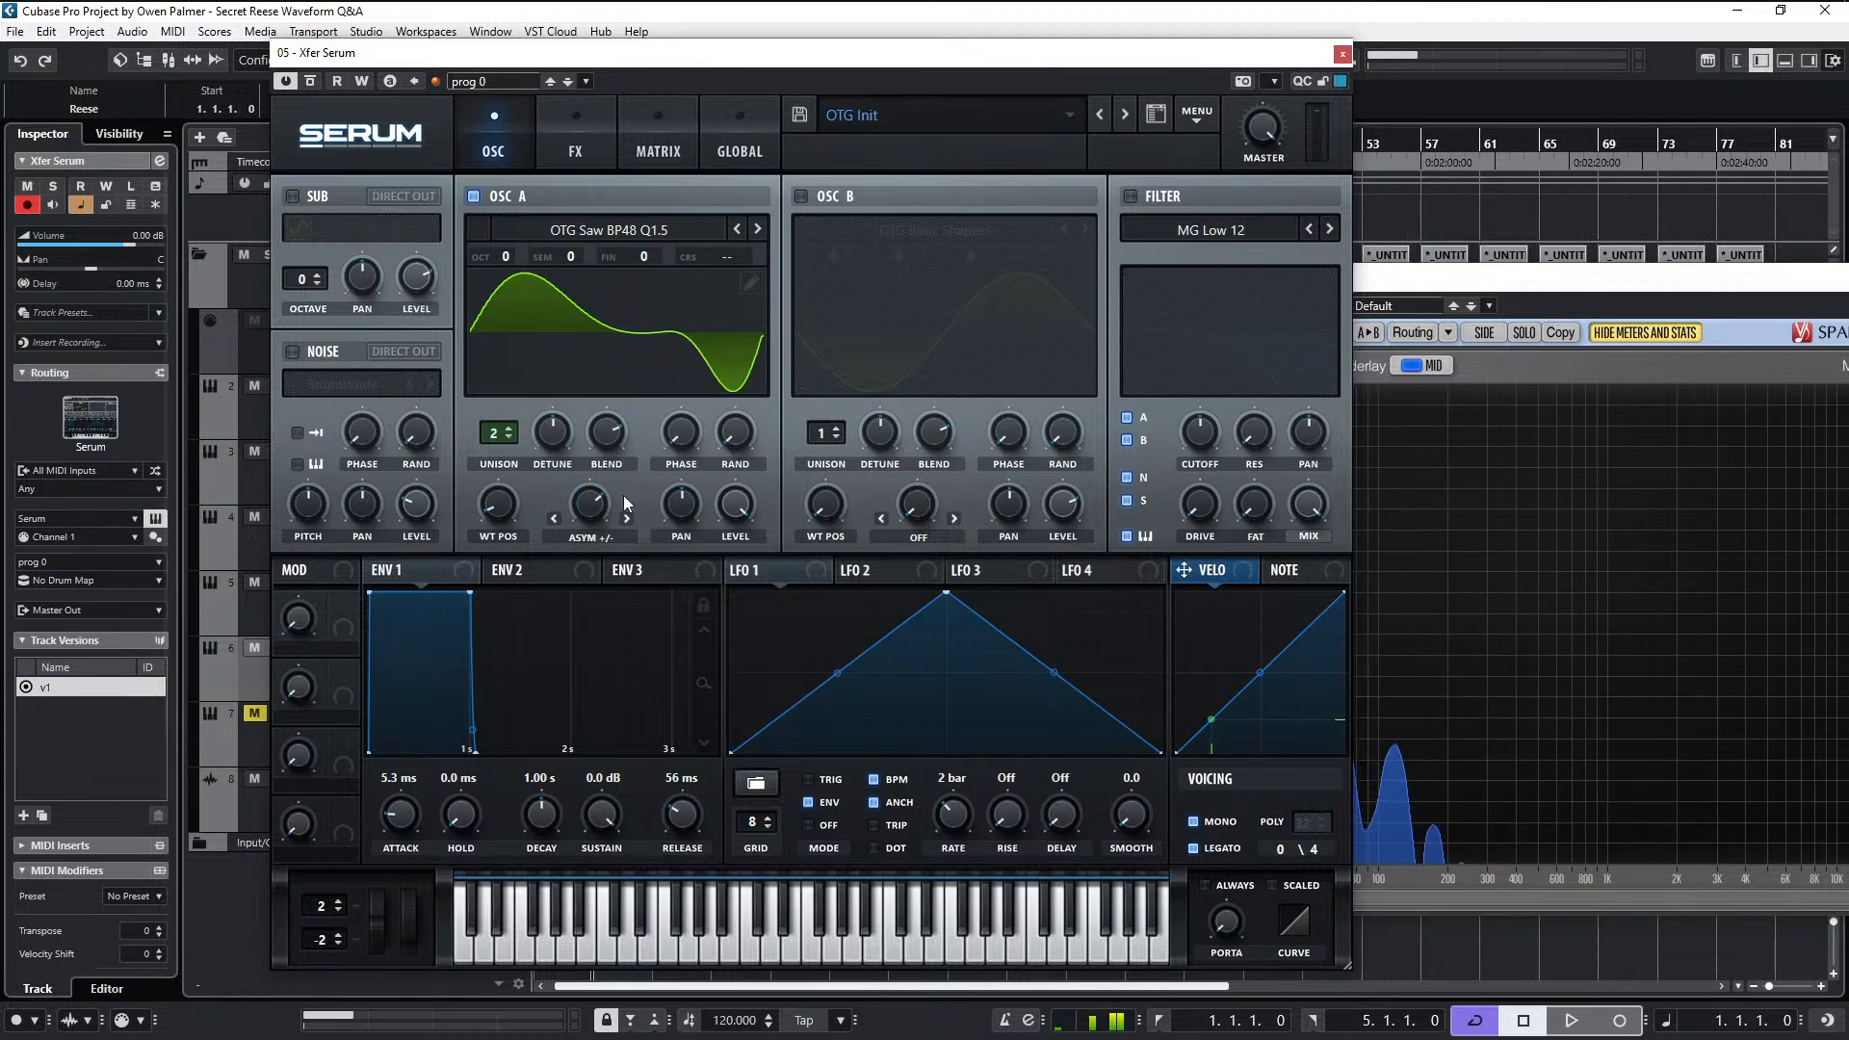
- Switch oscillator A's warp back to PWM to vary its amount again, and return to the Asym +/- mode
{"action": "left_click", "coordinate": [590, 536]}
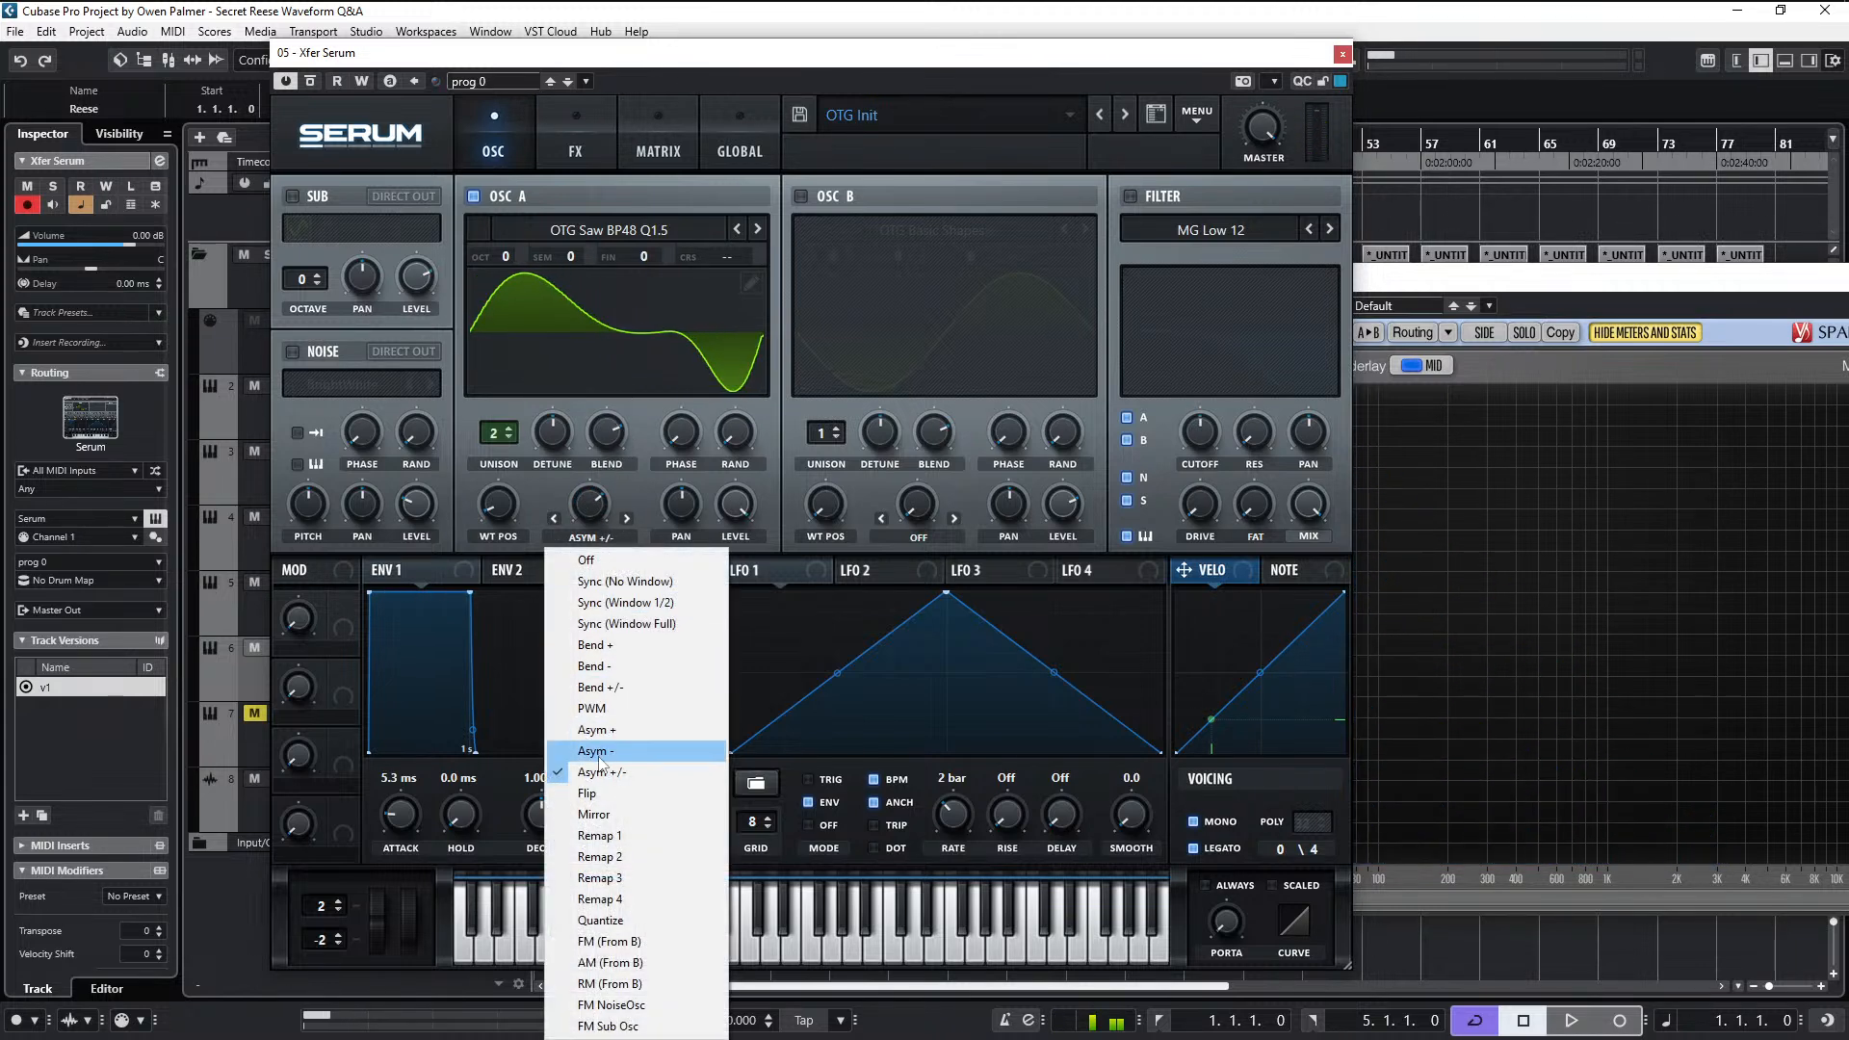
{"action": "left_click", "coordinate": [627, 706]}
{"action": "mouse_move", "coordinate": [578, 522]}
{"action": "left_mouse_down"}
{"action": "mouse_move", "coordinate": [605, 484]}
{"action": "mouse_move", "coordinate": [592, 542]}
{"action": "mouse_move", "coordinate": [601, 449]}
{"action": "mouse_move", "coordinate": [576, 626]}
{"action": "mouse_move", "coordinate": [596, 483]}
{"action": "mouse_move", "coordinate": [603, 545]}
{"action": "mouse_move", "coordinate": [610, 395]}
{"action": "mouse_move", "coordinate": [603, 522]}
{"action": "mouse_move", "coordinate": [651, 306]}
{"action": "mouse_move", "coordinate": [593, 536]}
{"action": "left_mouse_up"}
{"action": "left_click", "coordinate": [603, 545]}
{"action": "left_click", "coordinate": [597, 753]}
- Set oscillator A's warp mode to Remap 1, sweep its warp amount, and open the remap curve for editing
{"action": "left_click", "coordinate": [595, 537]}
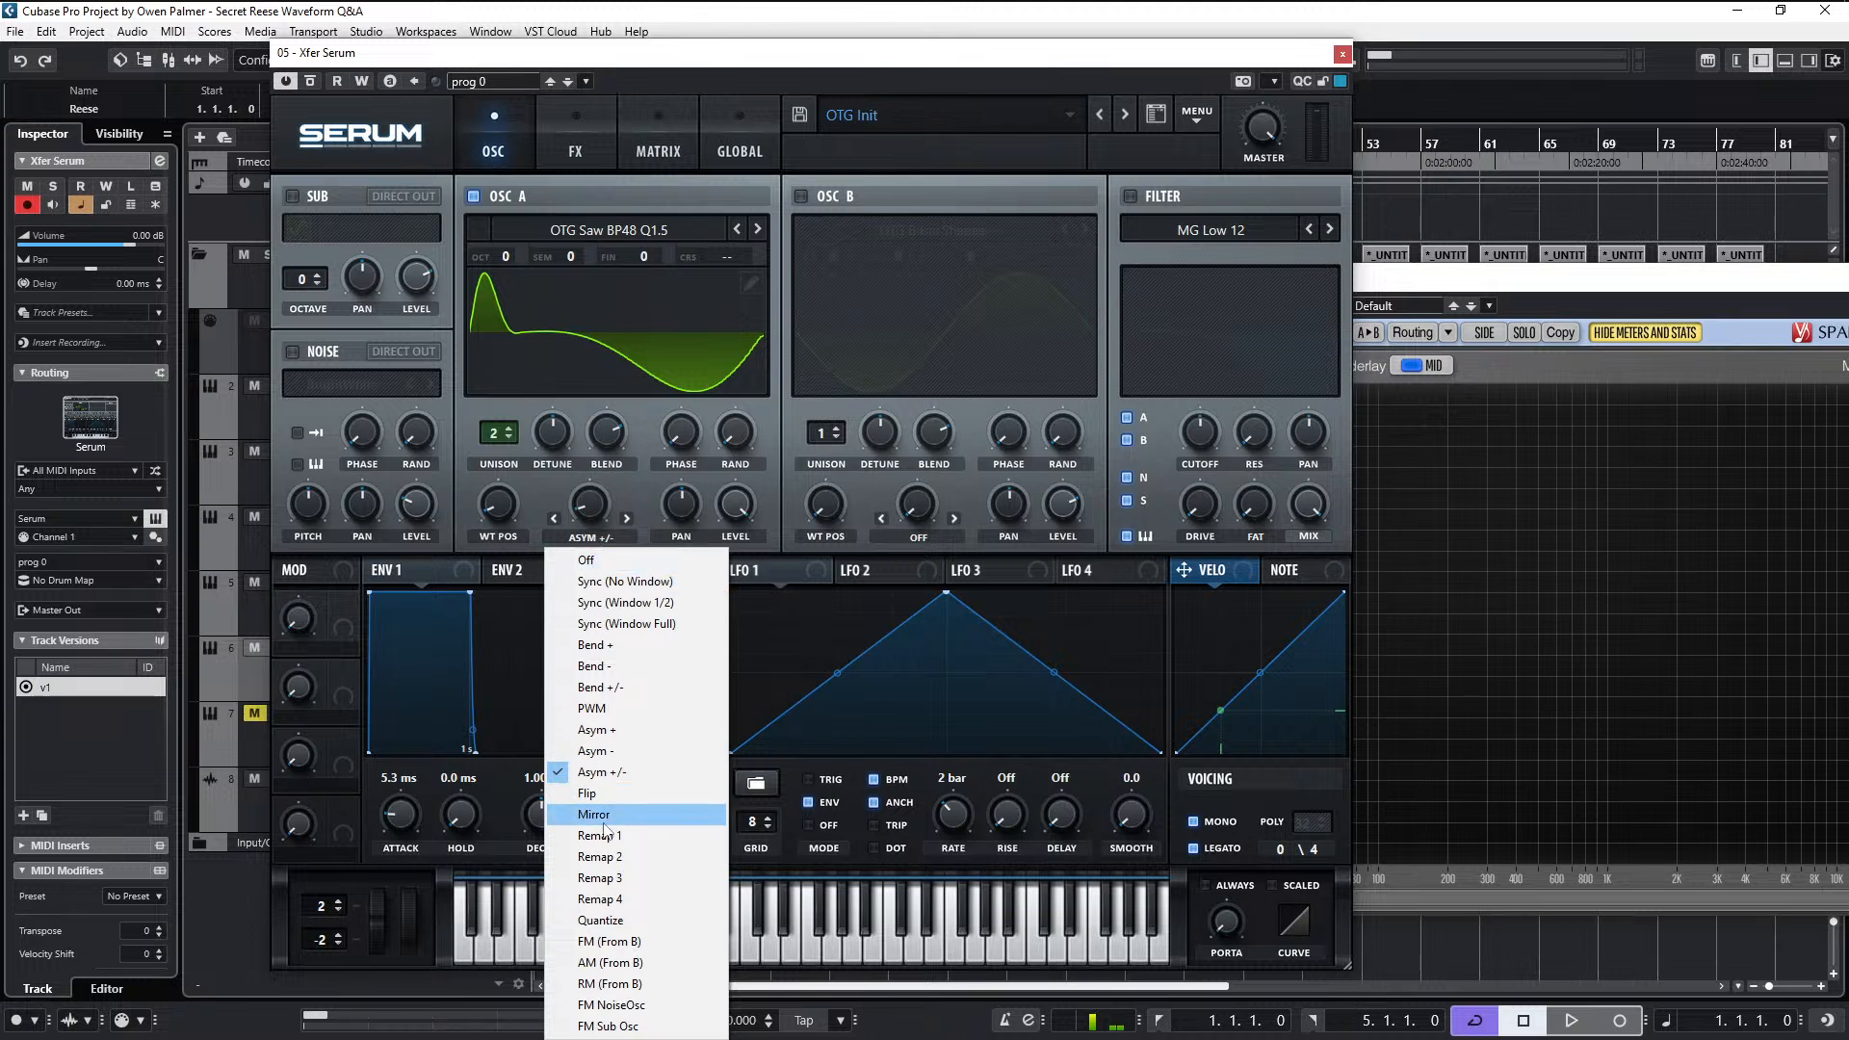
{"action": "left_click", "coordinate": [663, 836]}
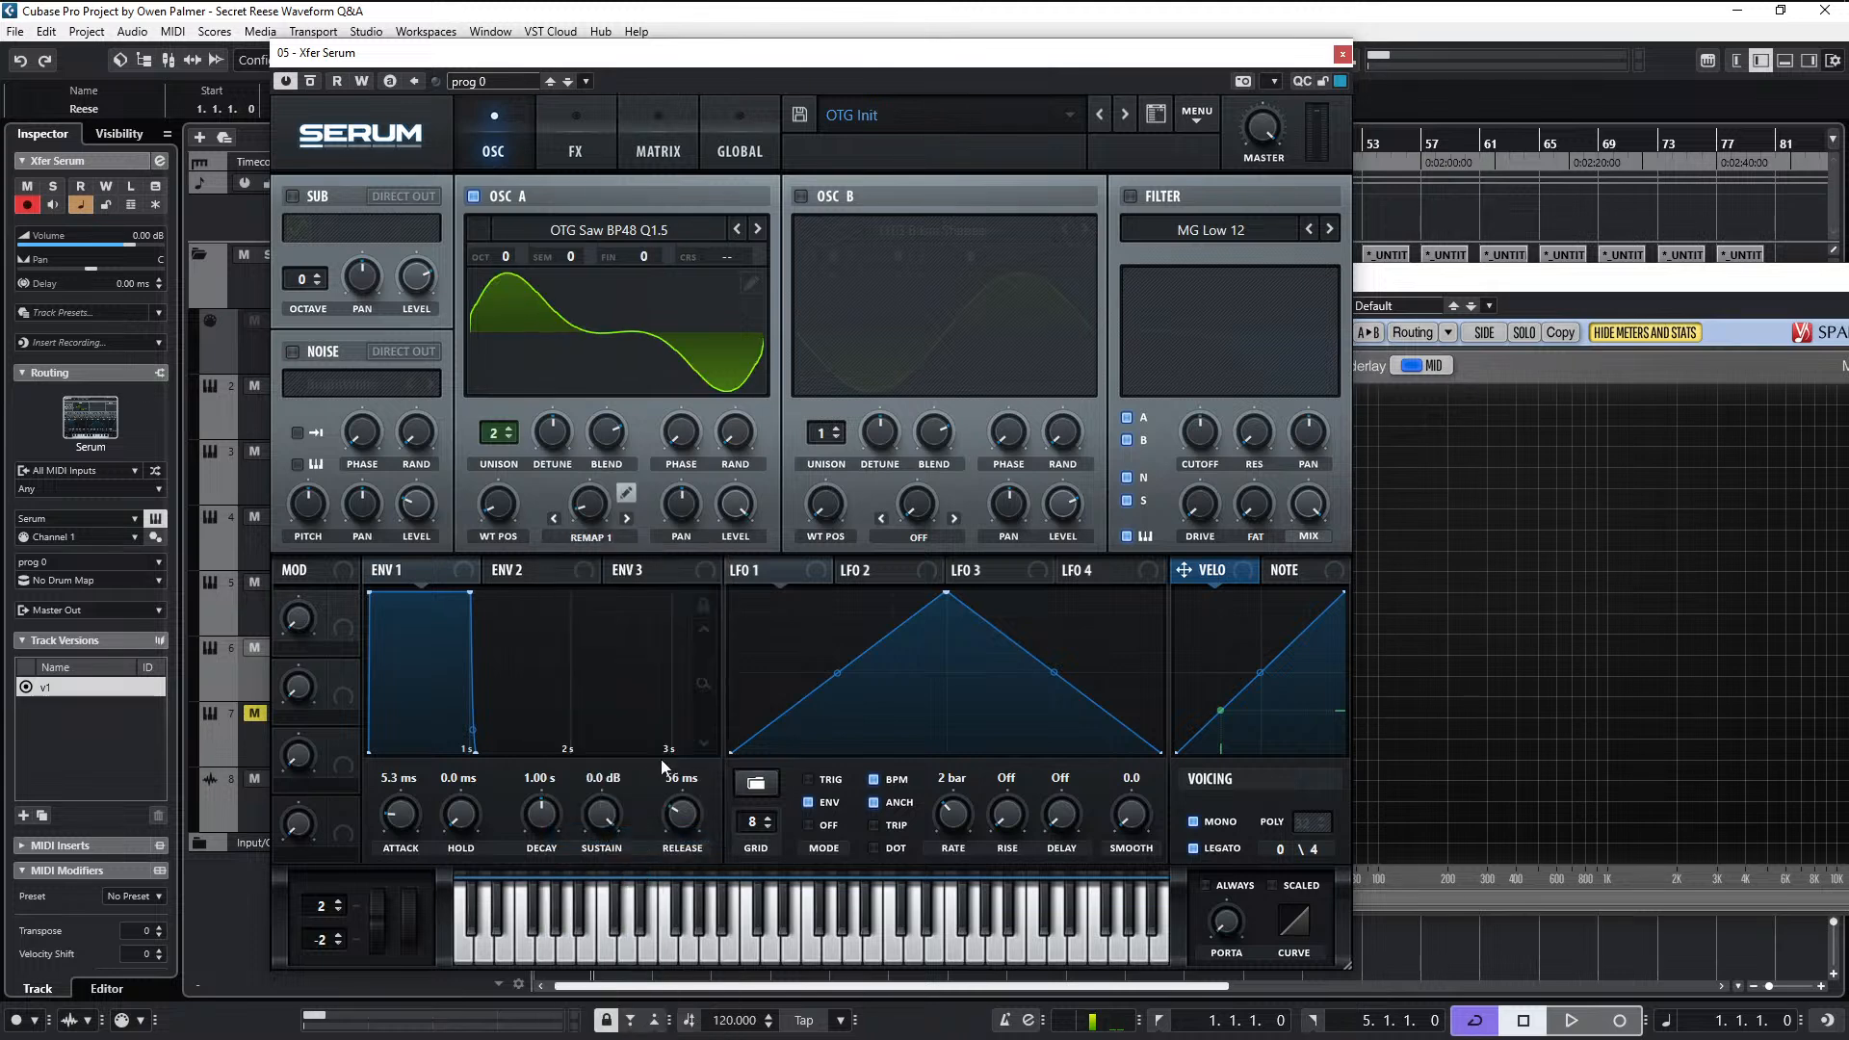
{"action": "mouse_move", "coordinate": [610, 494]}
{"action": "left_mouse_down"}
{"action": "mouse_move", "coordinate": [680, 251]}
{"action": "mouse_move", "coordinate": [633, 638]}
{"action": "left_mouse_up"}
{"action": "left_click", "coordinate": [627, 496]}
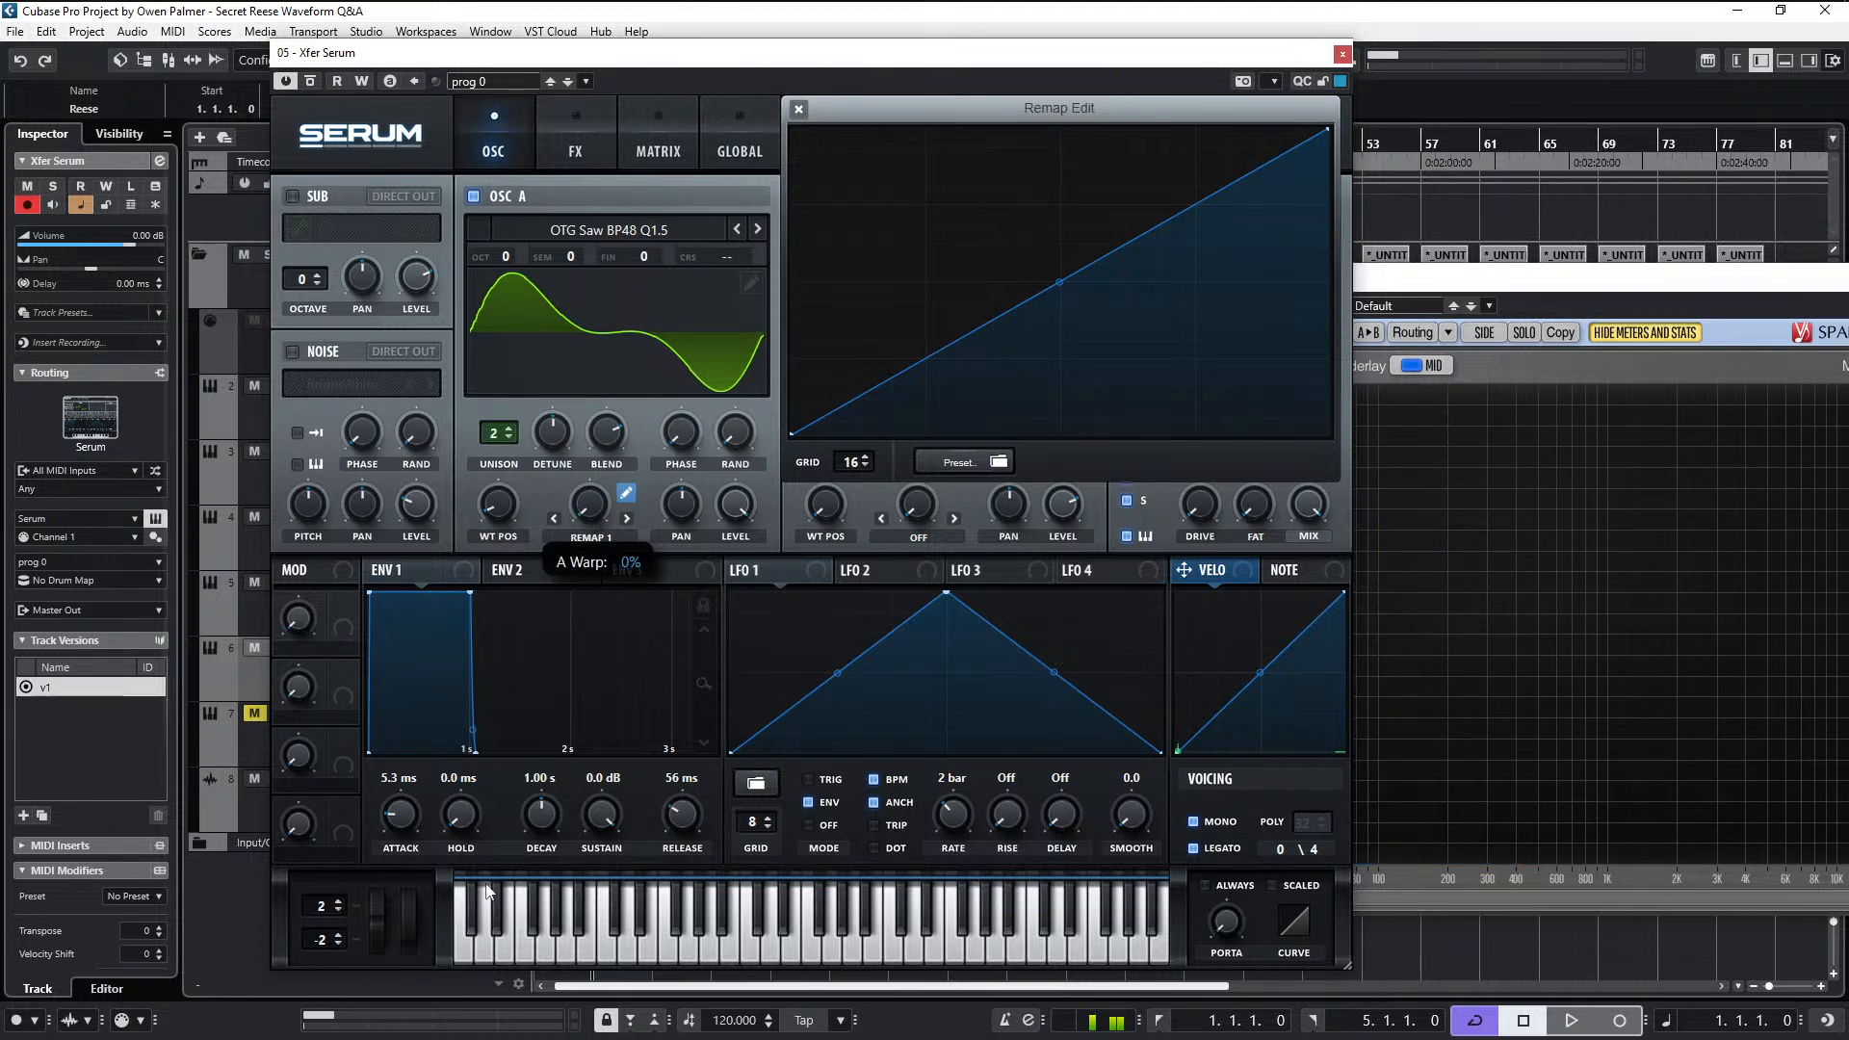
- Try adding a point that pulls the remap curve slightly below the diagonal, and remove it again
{"action": "double_click", "coordinate": [991, 182]}
{"action": "left_click_drag", "start_coordinate": [991, 183], "coordinate": [1088, 301]}
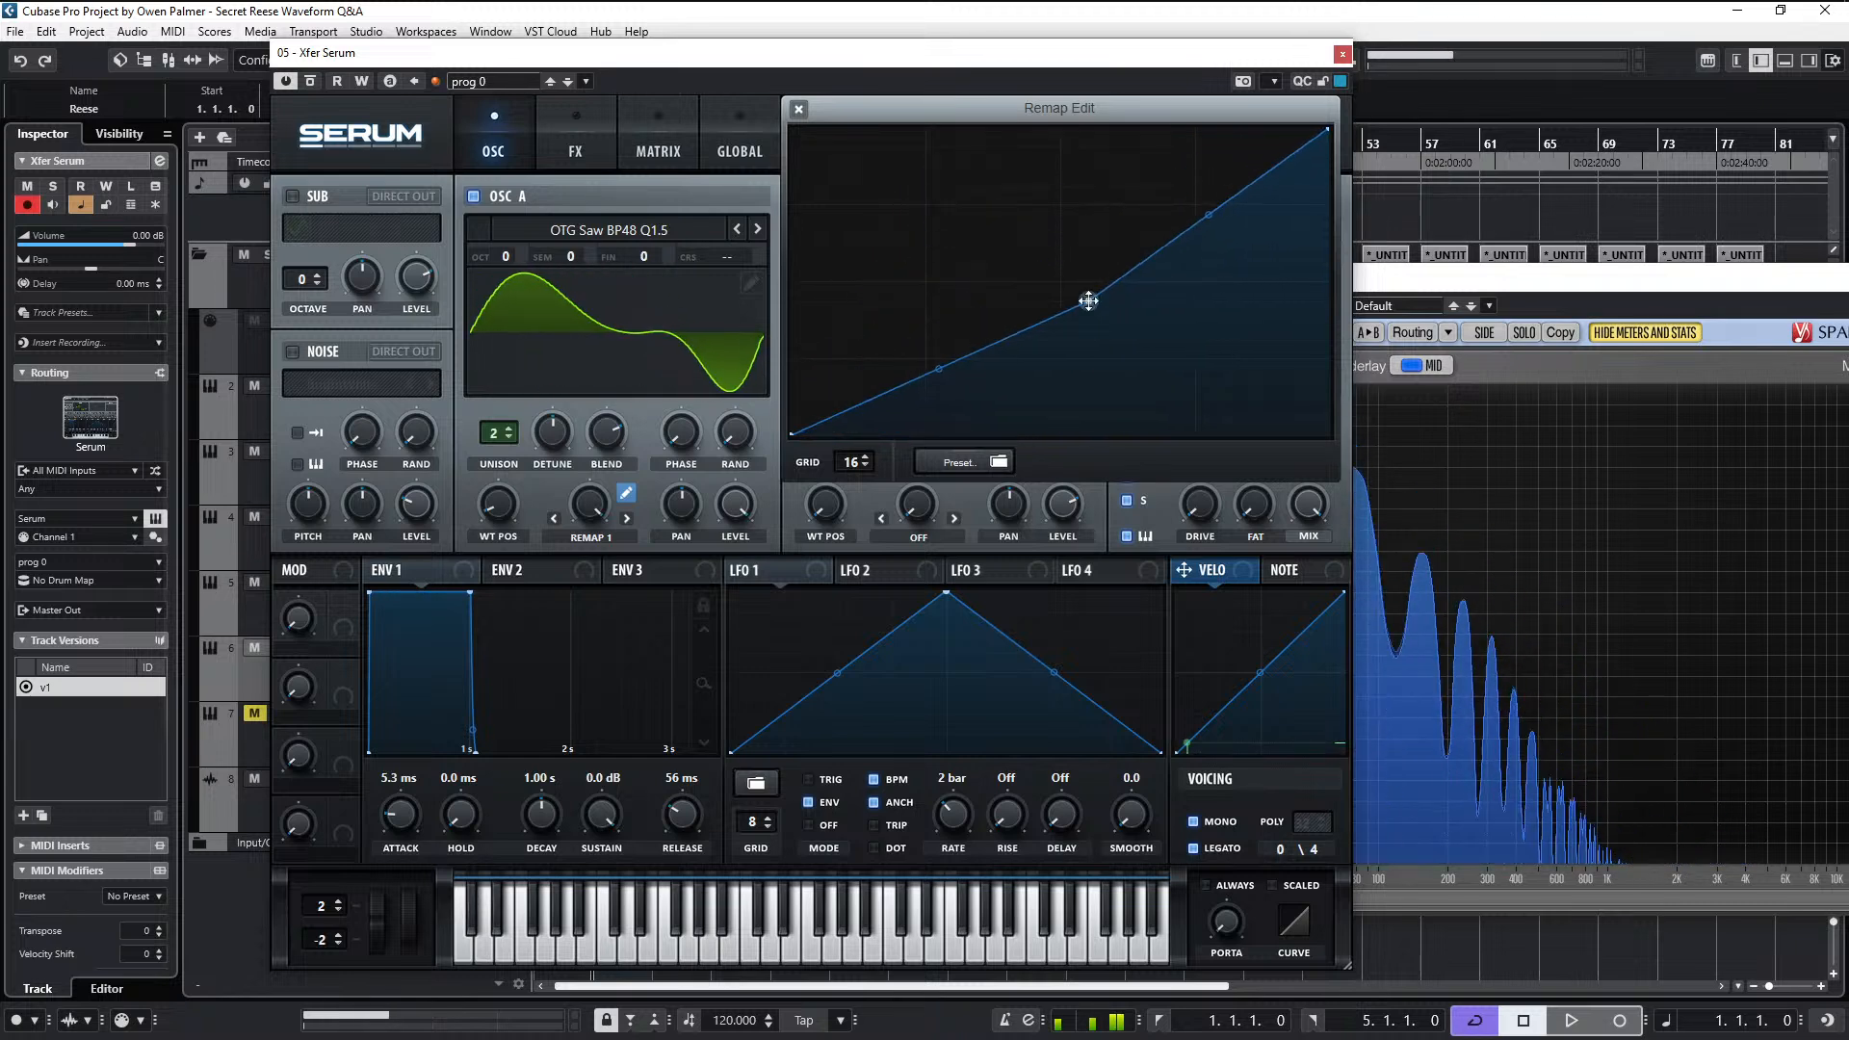
{"action": "double_click", "coordinate": [1088, 301]}
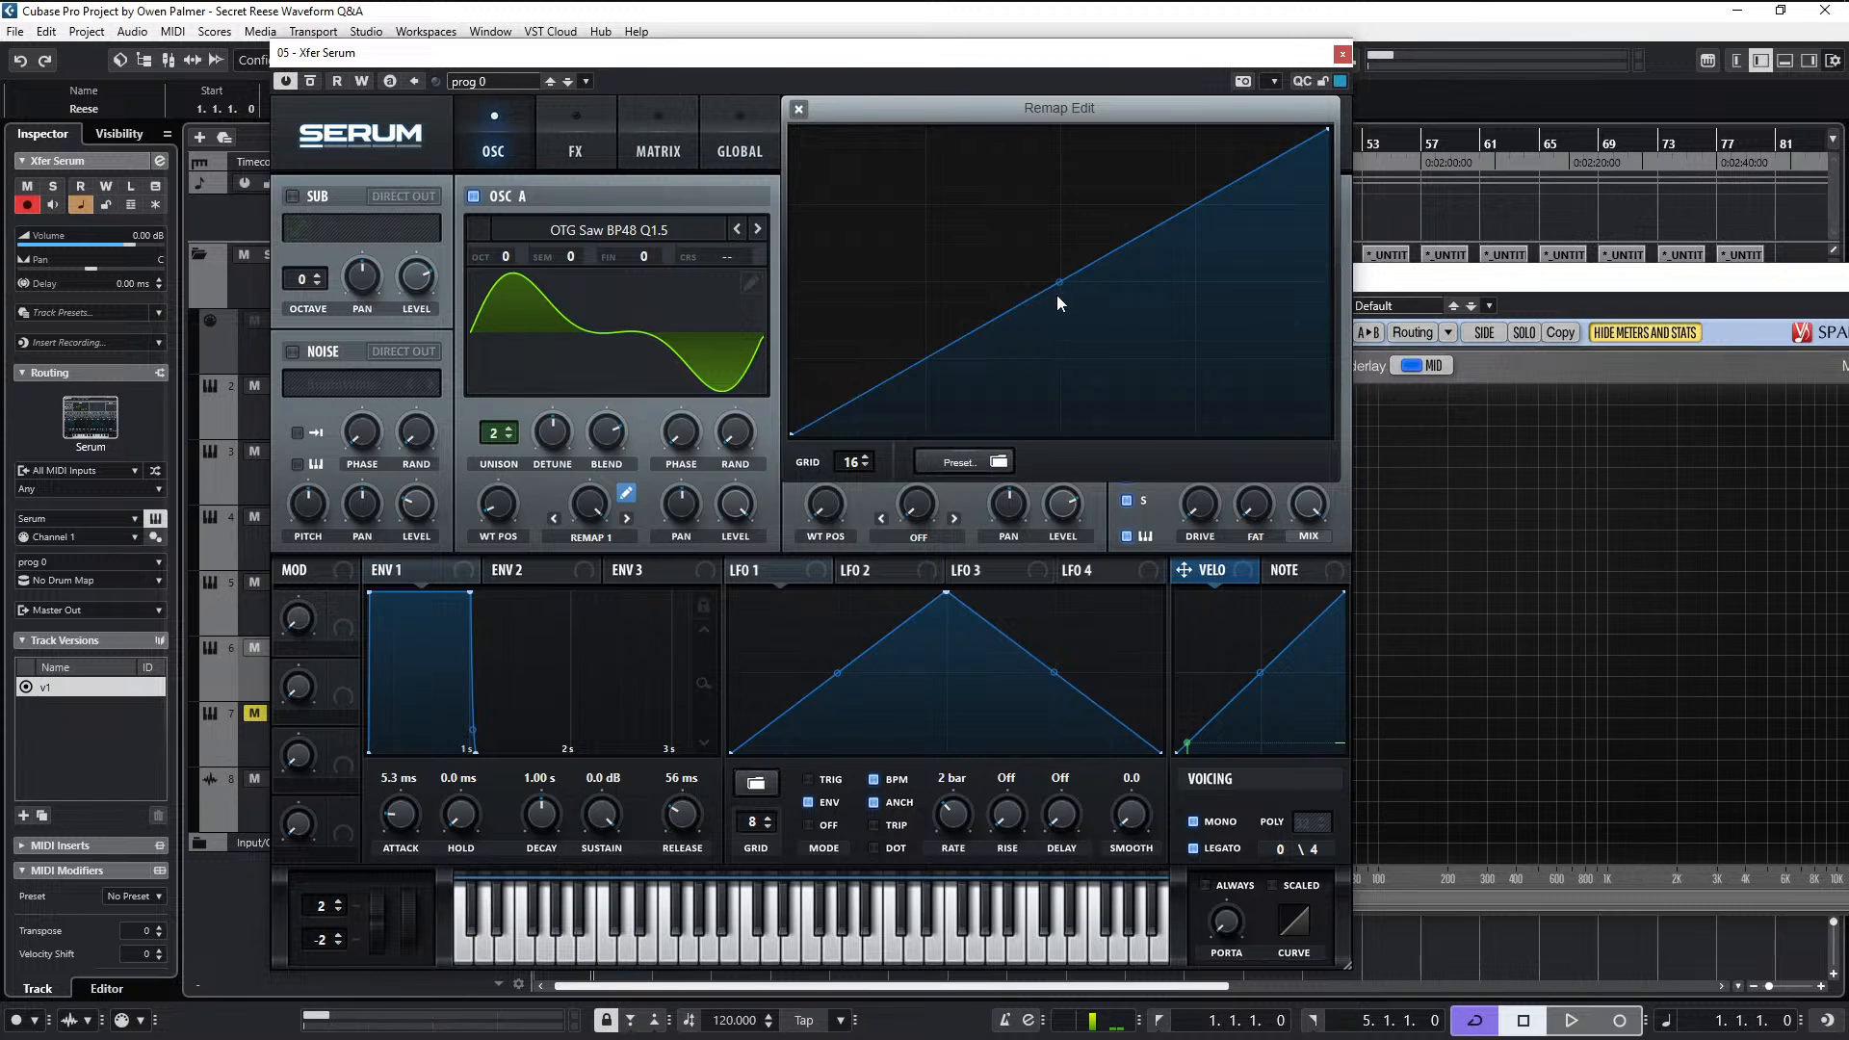
- Bend the Remap 1 curve above and below the diagonal with its midpoint handle to compare the resulting waveforms
{"action": "mouse_move", "coordinate": [1056, 292]}
{"action": "left_mouse_down"}
{"action": "mouse_move", "coordinate": [1049, 253]}
{"action": "mouse_move", "coordinate": [1055, 342]}
{"action": "mouse_move", "coordinate": [1083, 241]}
{"action": "mouse_move", "coordinate": [1058, 287]}
{"action": "mouse_move", "coordinate": [1055, 263]}
{"action": "left_mouse_up"}
{"action": "double_click", "coordinate": [1064, 290]}
{"action": "double_click", "coordinate": [1057, 288]}
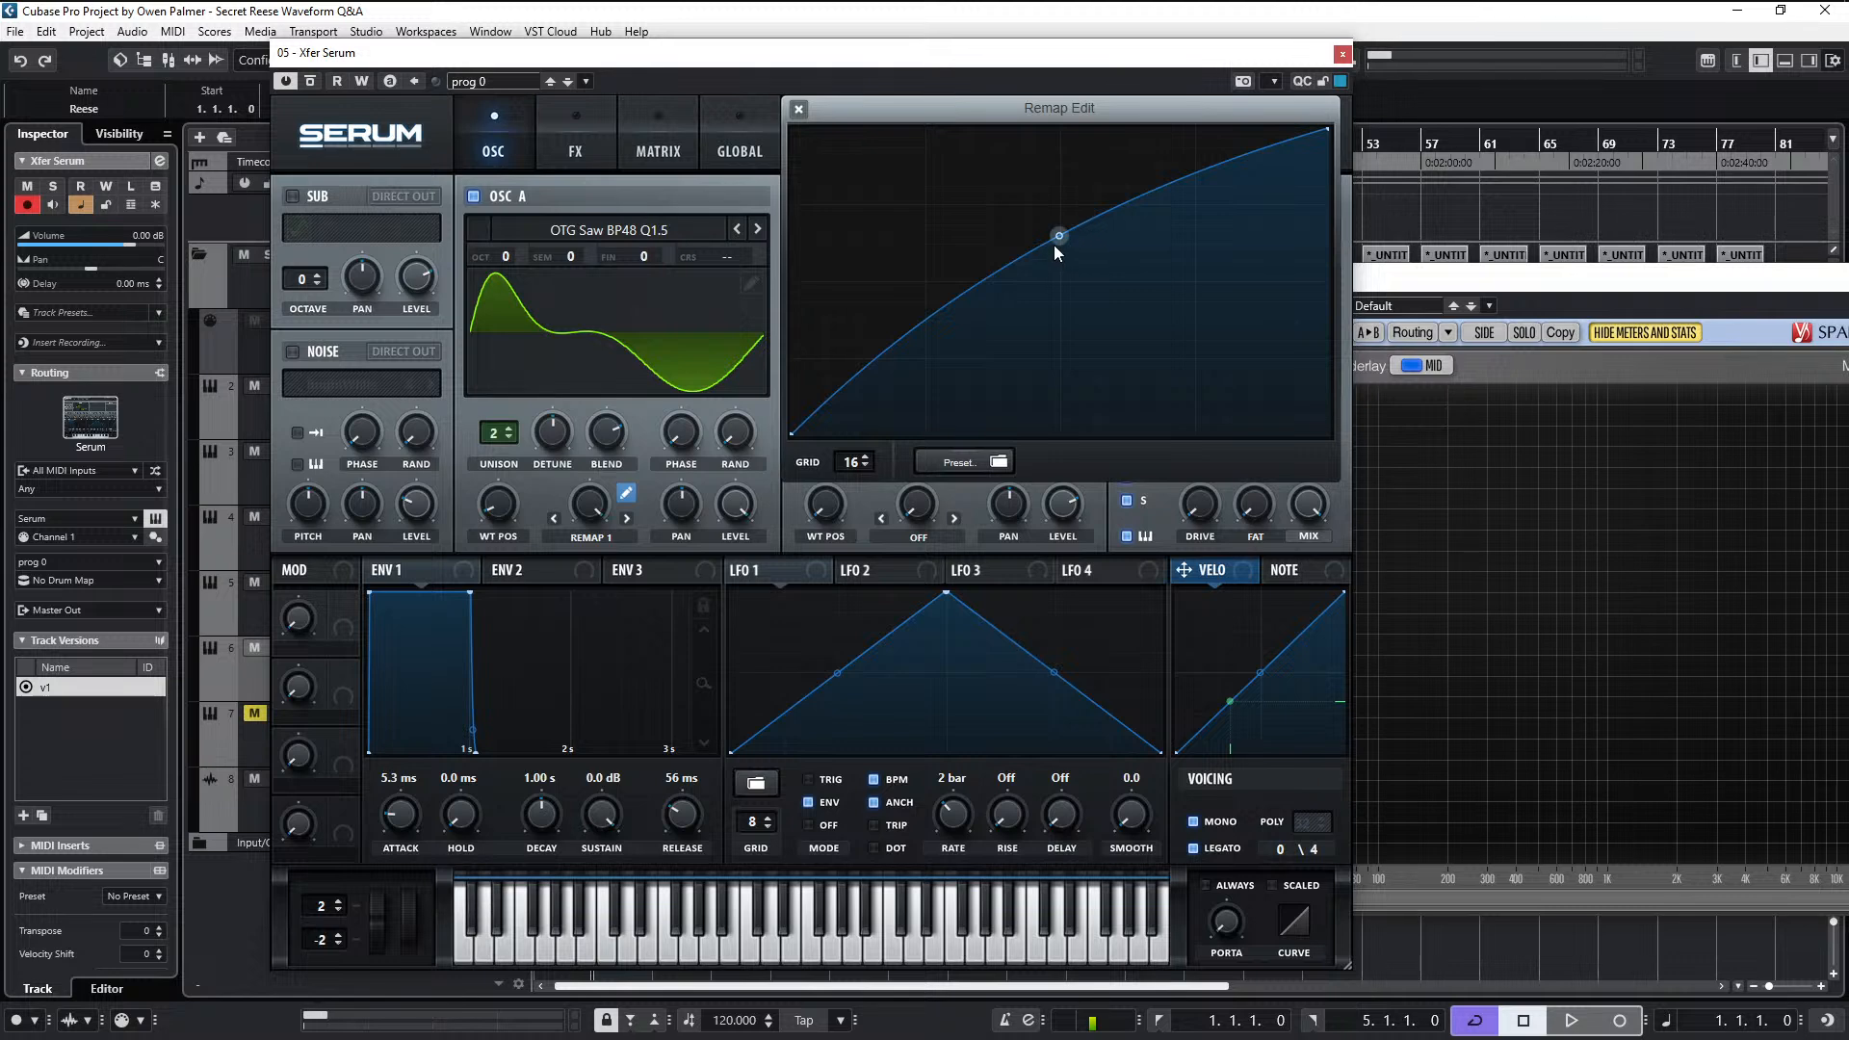
{"action": "mouse_move", "coordinate": [1054, 245]}
{"action": "left_mouse_down"}
{"action": "mouse_move", "coordinate": [1057, 193]}
{"action": "mouse_move", "coordinate": [1069, 292]}
{"action": "mouse_move", "coordinate": [1068, 243]}
{"action": "left_mouse_up"}
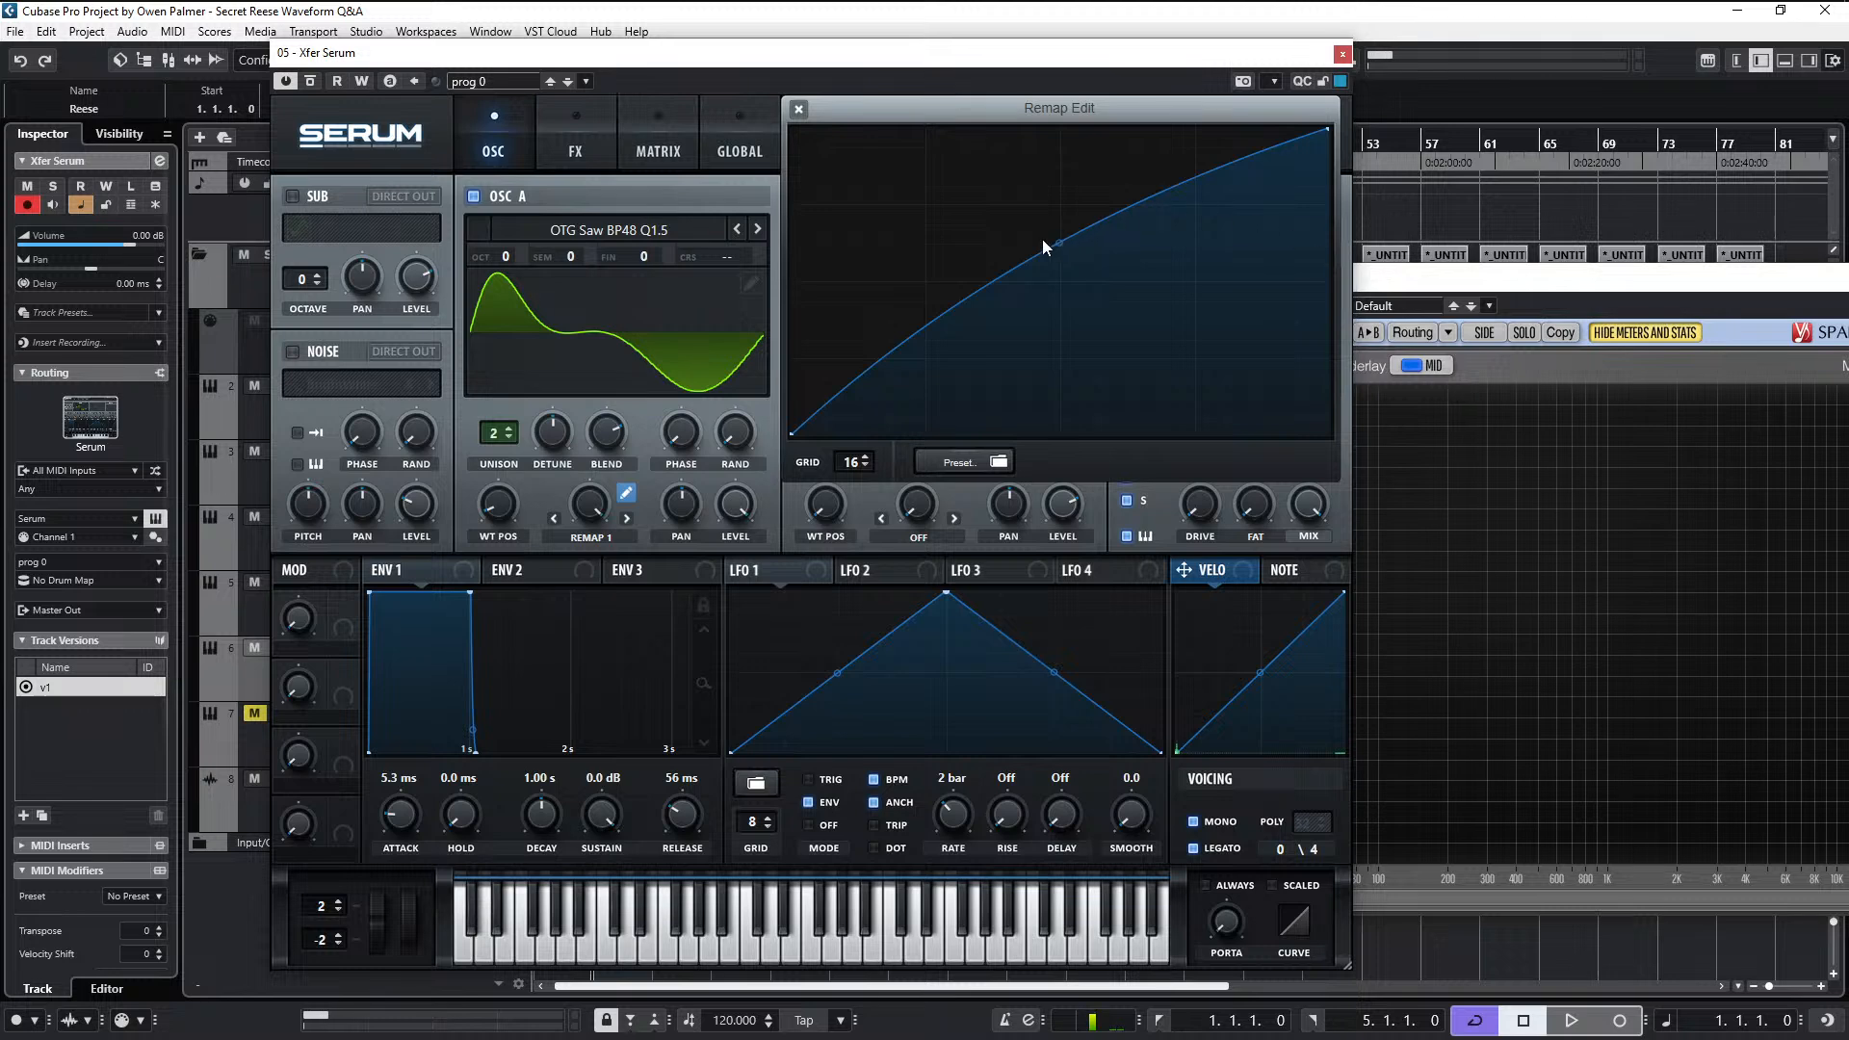
{"action": "left_click_drag", "start_coordinate": [1060, 247], "coordinate": [888, 314]}
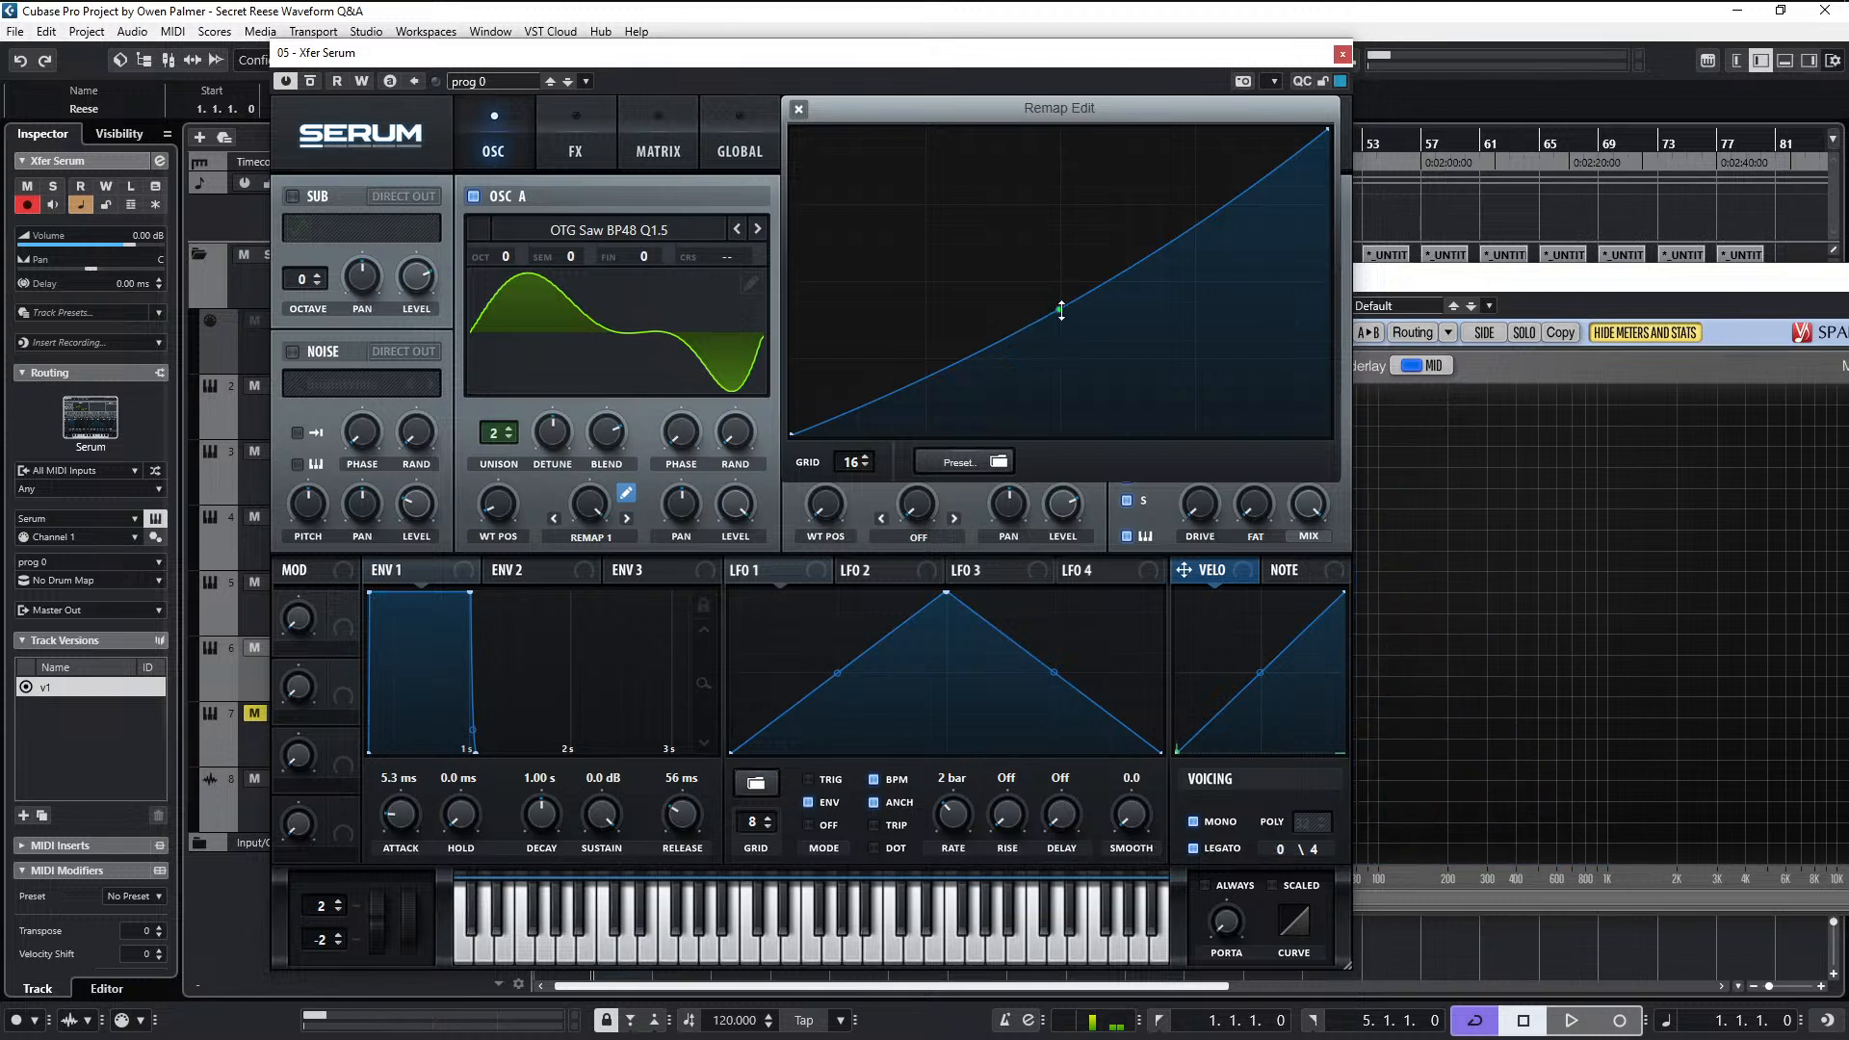
{"action": "left_click_drag", "start_coordinate": [1064, 305], "coordinate": [1073, 292]}
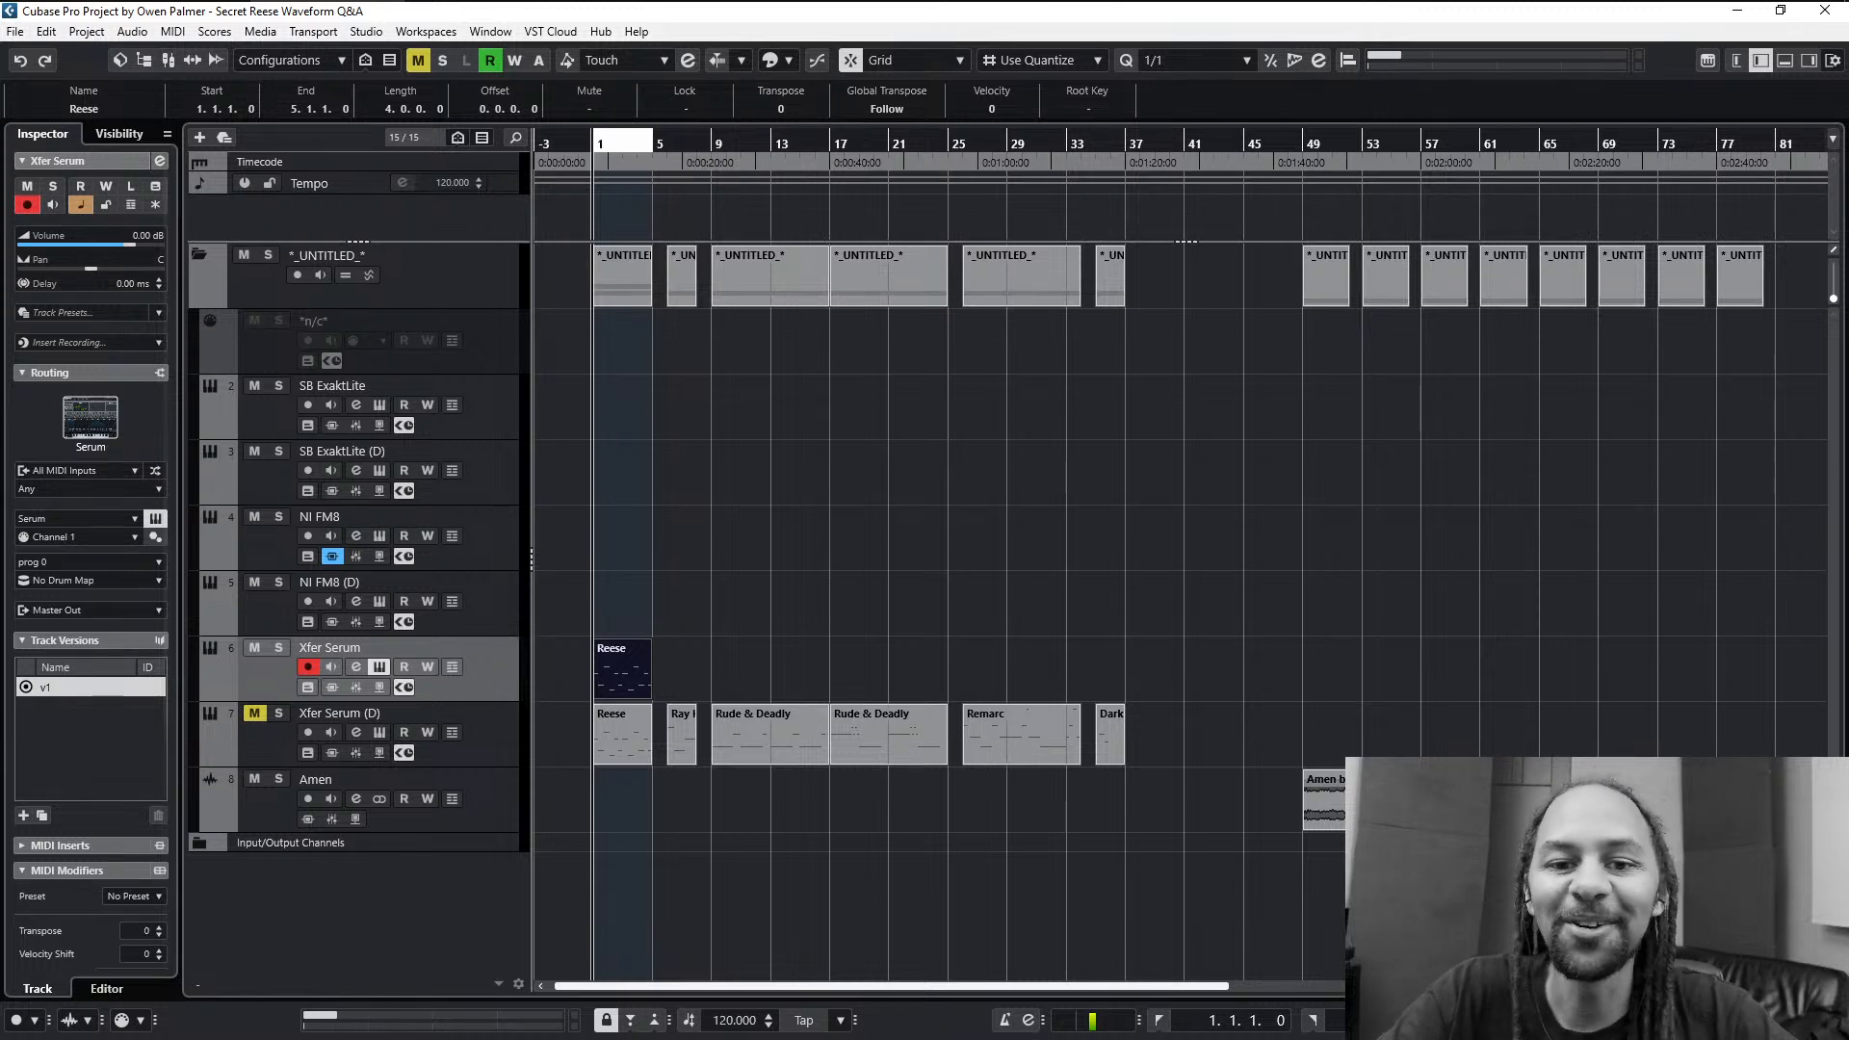
- Reopen the Serum window and bend the Remap 1 curve below the diagonal using its midpoint handle
{"action": "key", "text": "ctrl+alt+shift+w"}
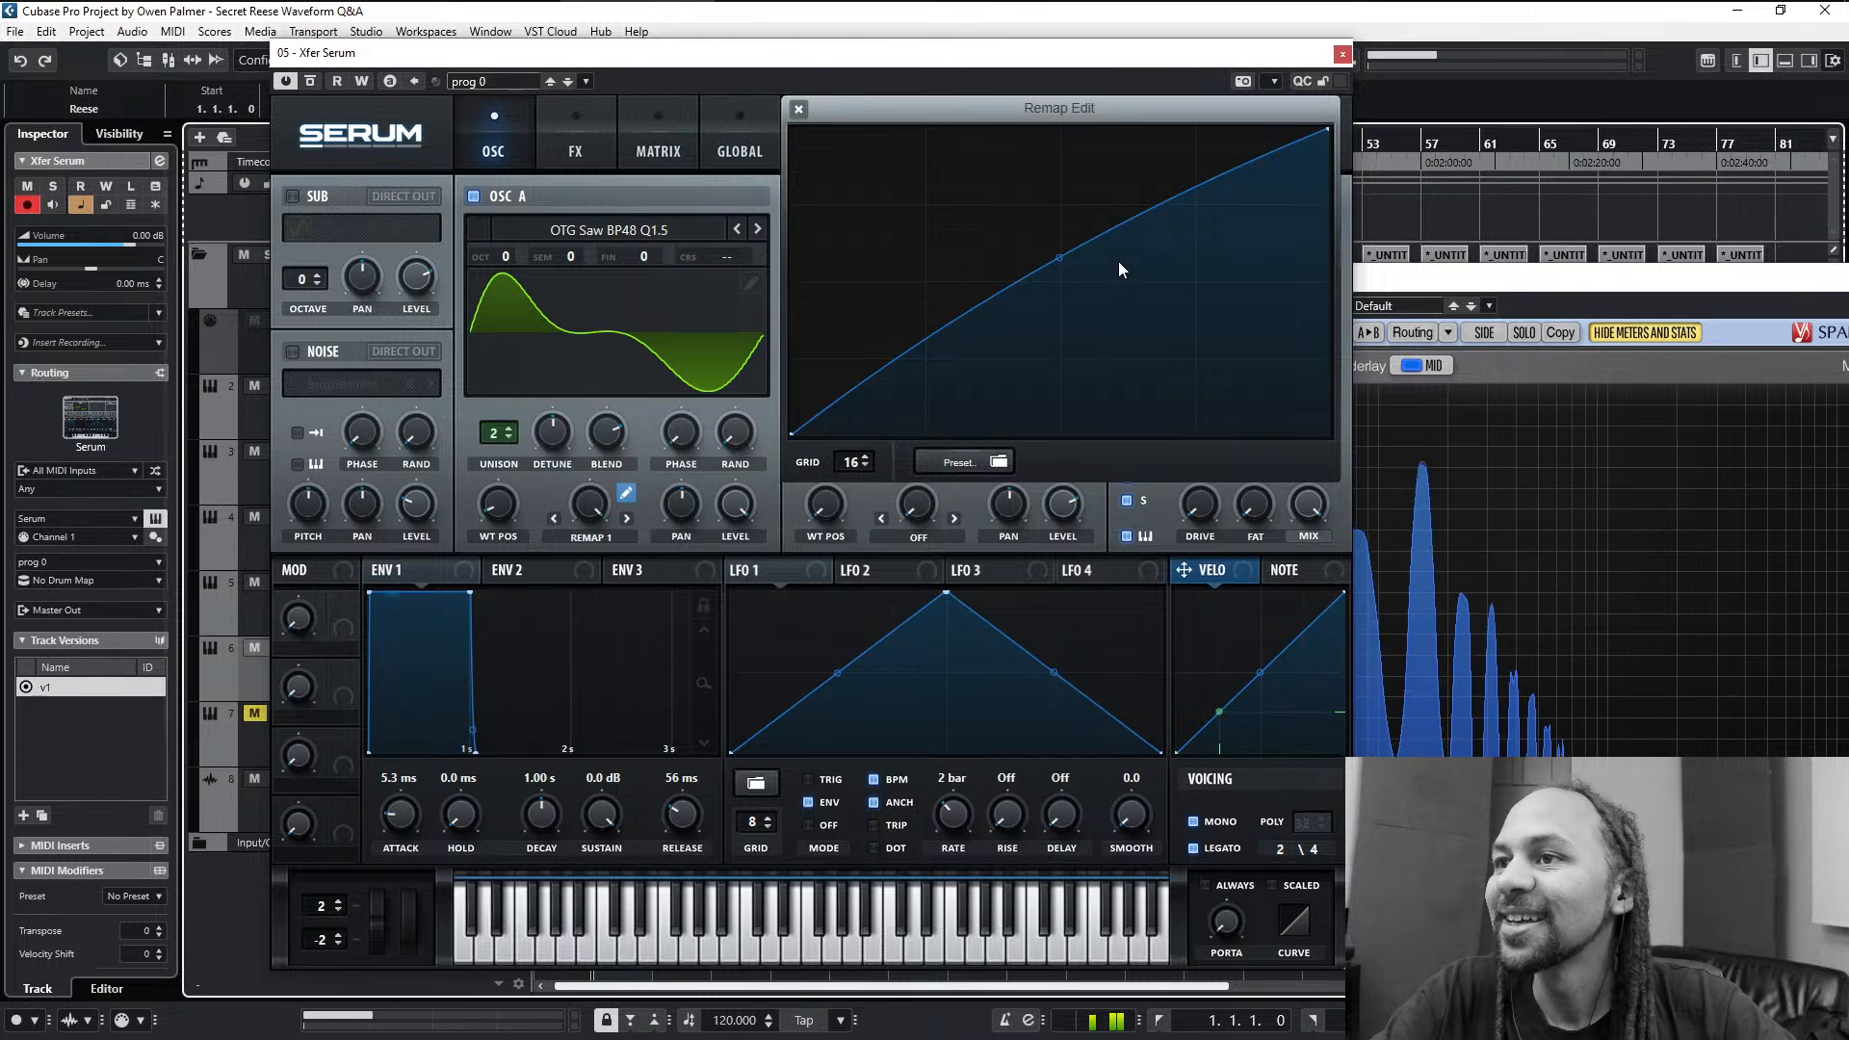
{"action": "left_click_drag", "start_coordinate": [1060, 257], "coordinate": [1049, 322]}
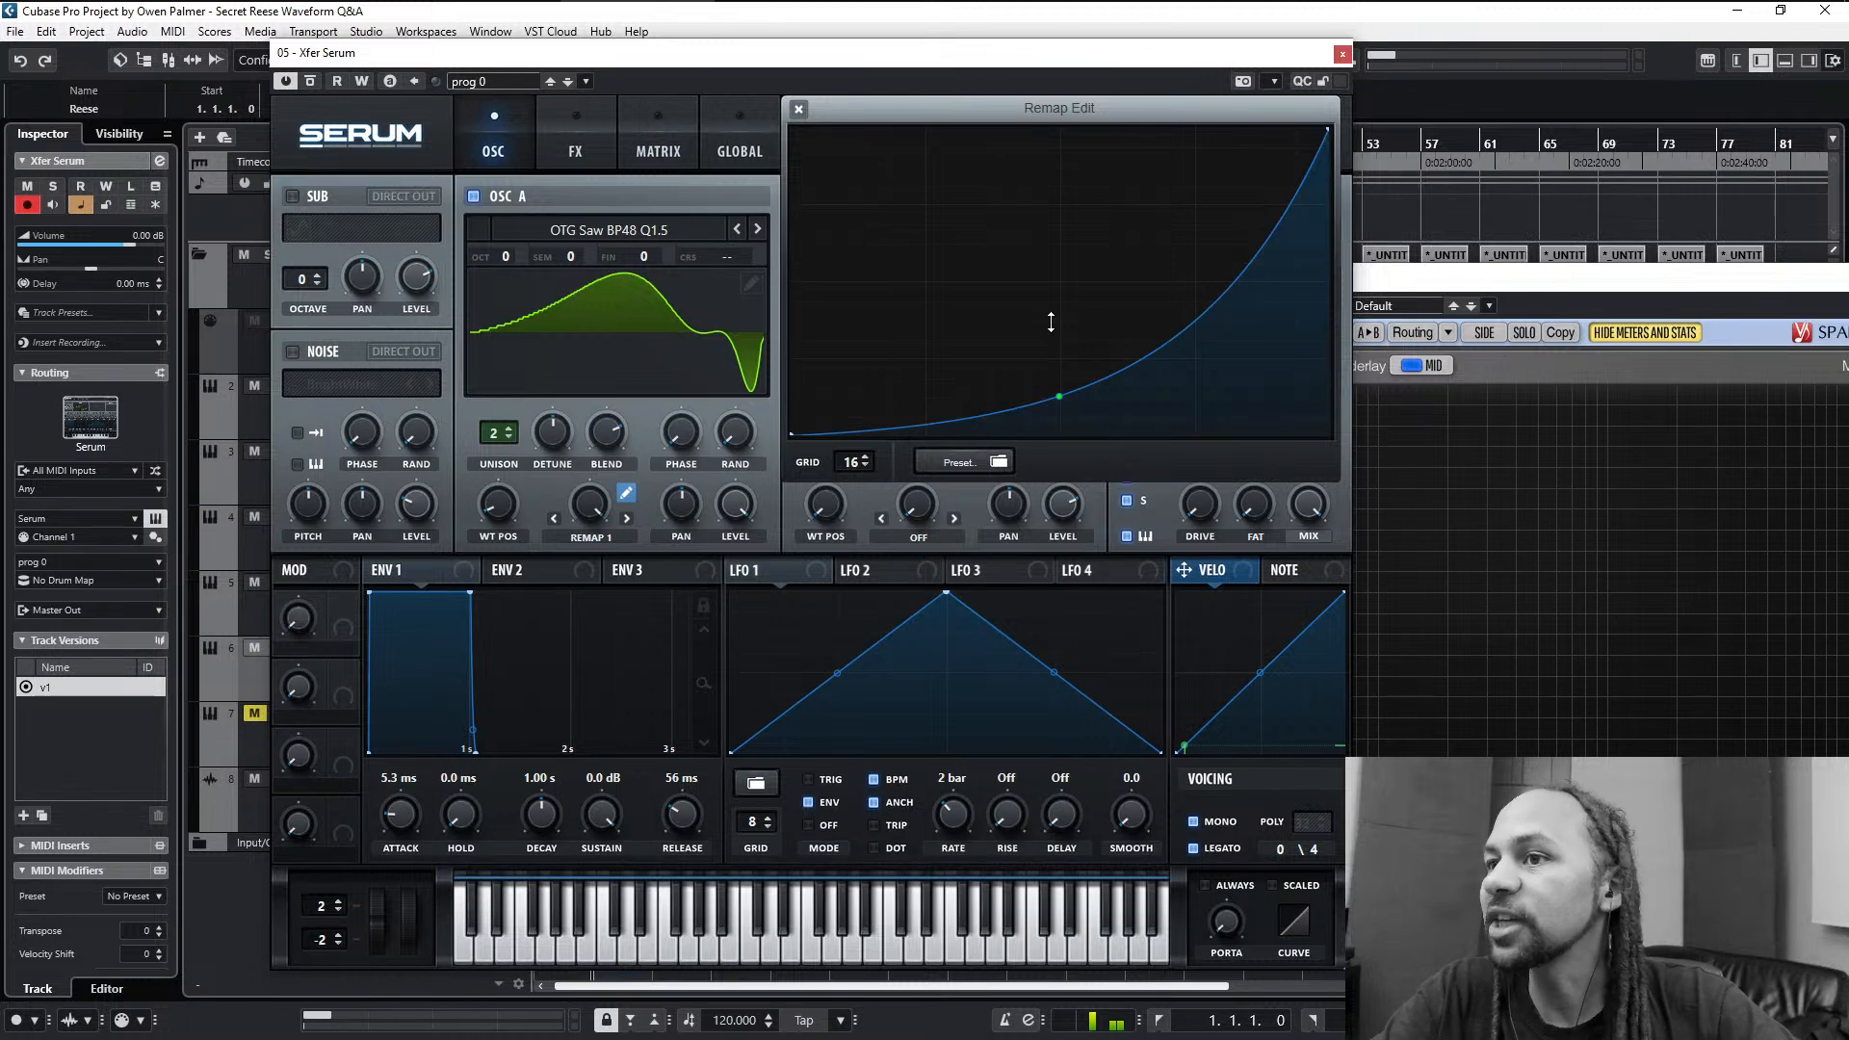
{"action": "mouse_move", "coordinate": [1051, 322]}
{"action": "left_mouse_down"}
{"action": "mouse_move", "coordinate": [1073, 227]}
{"action": "mouse_move", "coordinate": [1073, 322]}
{"action": "mouse_move", "coordinate": [1098, 194]}
{"action": "mouse_move", "coordinate": [1106, 314]}
{"action": "mouse_move", "coordinate": [1110, 190]}
{"action": "mouse_move", "coordinate": [1106, 354]}
{"action": "mouse_move", "coordinate": [1127, 197]}
{"action": "mouse_move", "coordinate": [1130, 301]}
{"action": "mouse_move", "coordinate": [1134, 226]}
{"action": "mouse_move", "coordinate": [1136, 262]}
{"action": "mouse_move", "coordinate": [1057, 304]}
{"action": "mouse_move", "coordinate": [1052, 356]}
{"action": "left_mouse_up"}
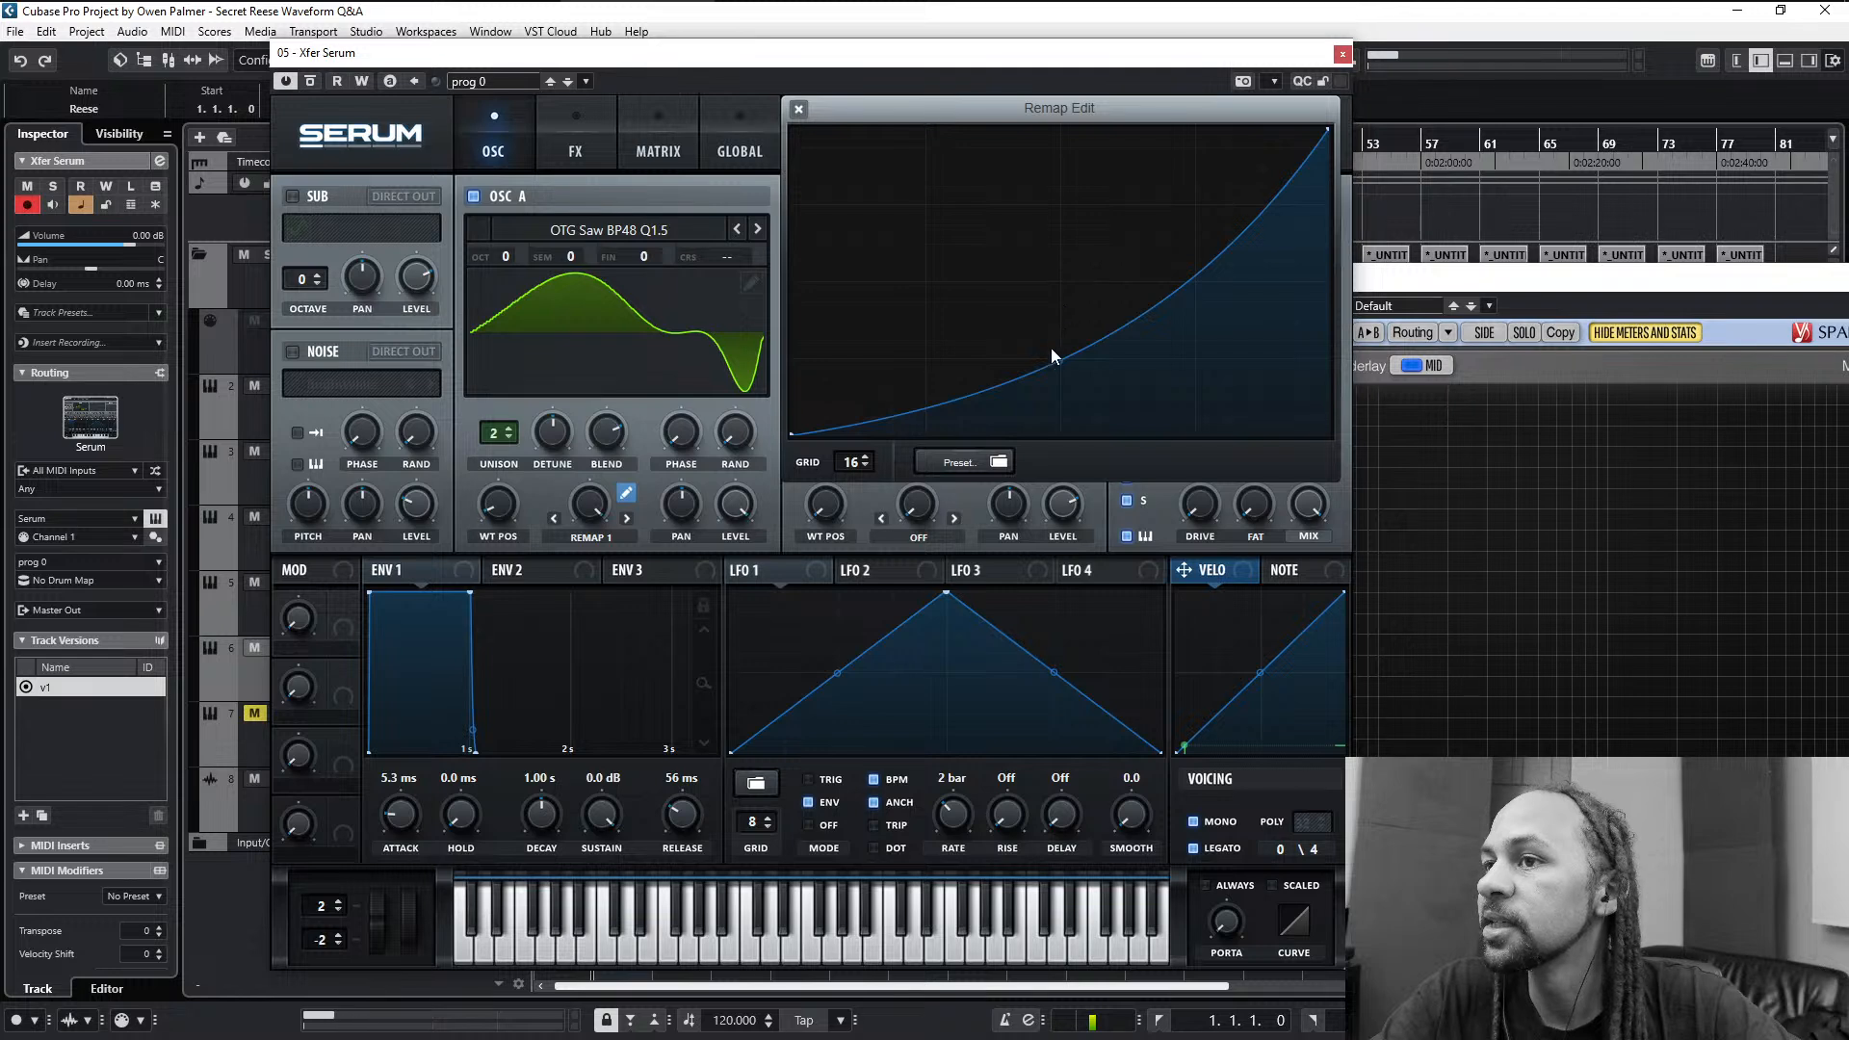
{"action": "right_click", "coordinate": [1054, 363]}
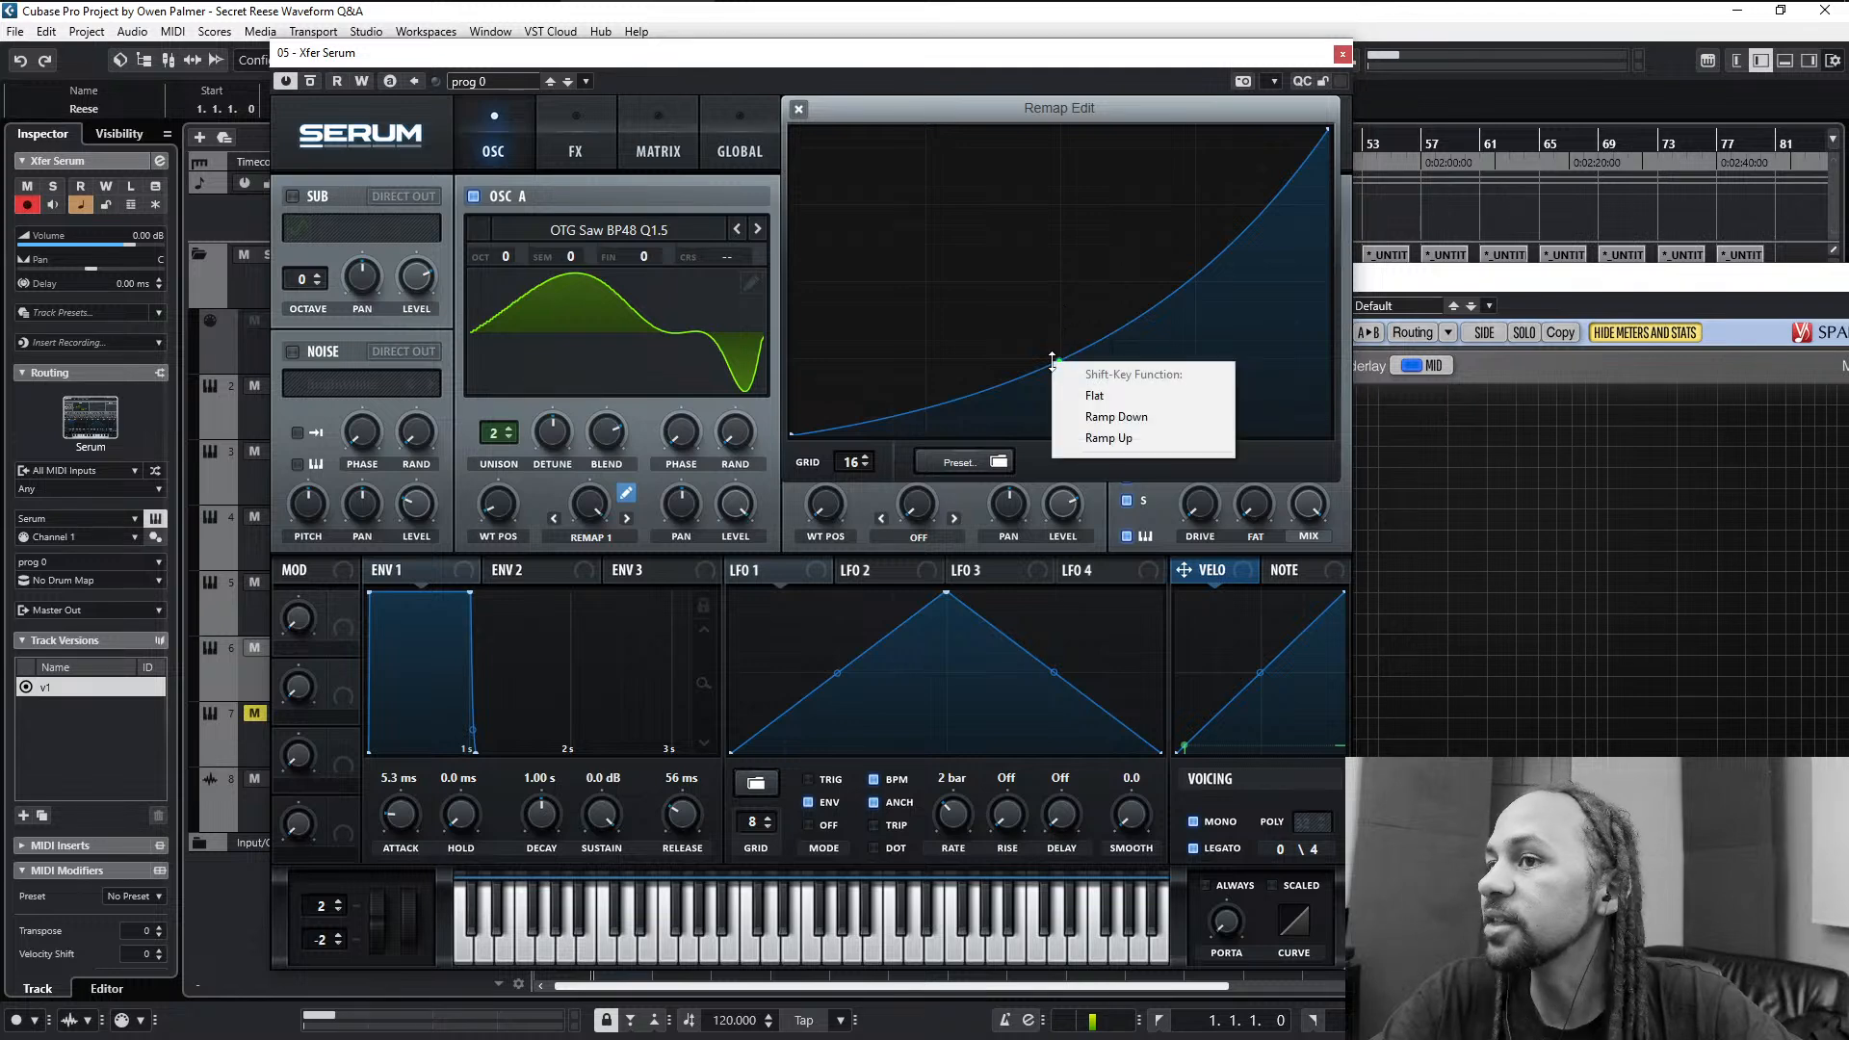
{"action": "left_click", "coordinate": [1091, 396]}
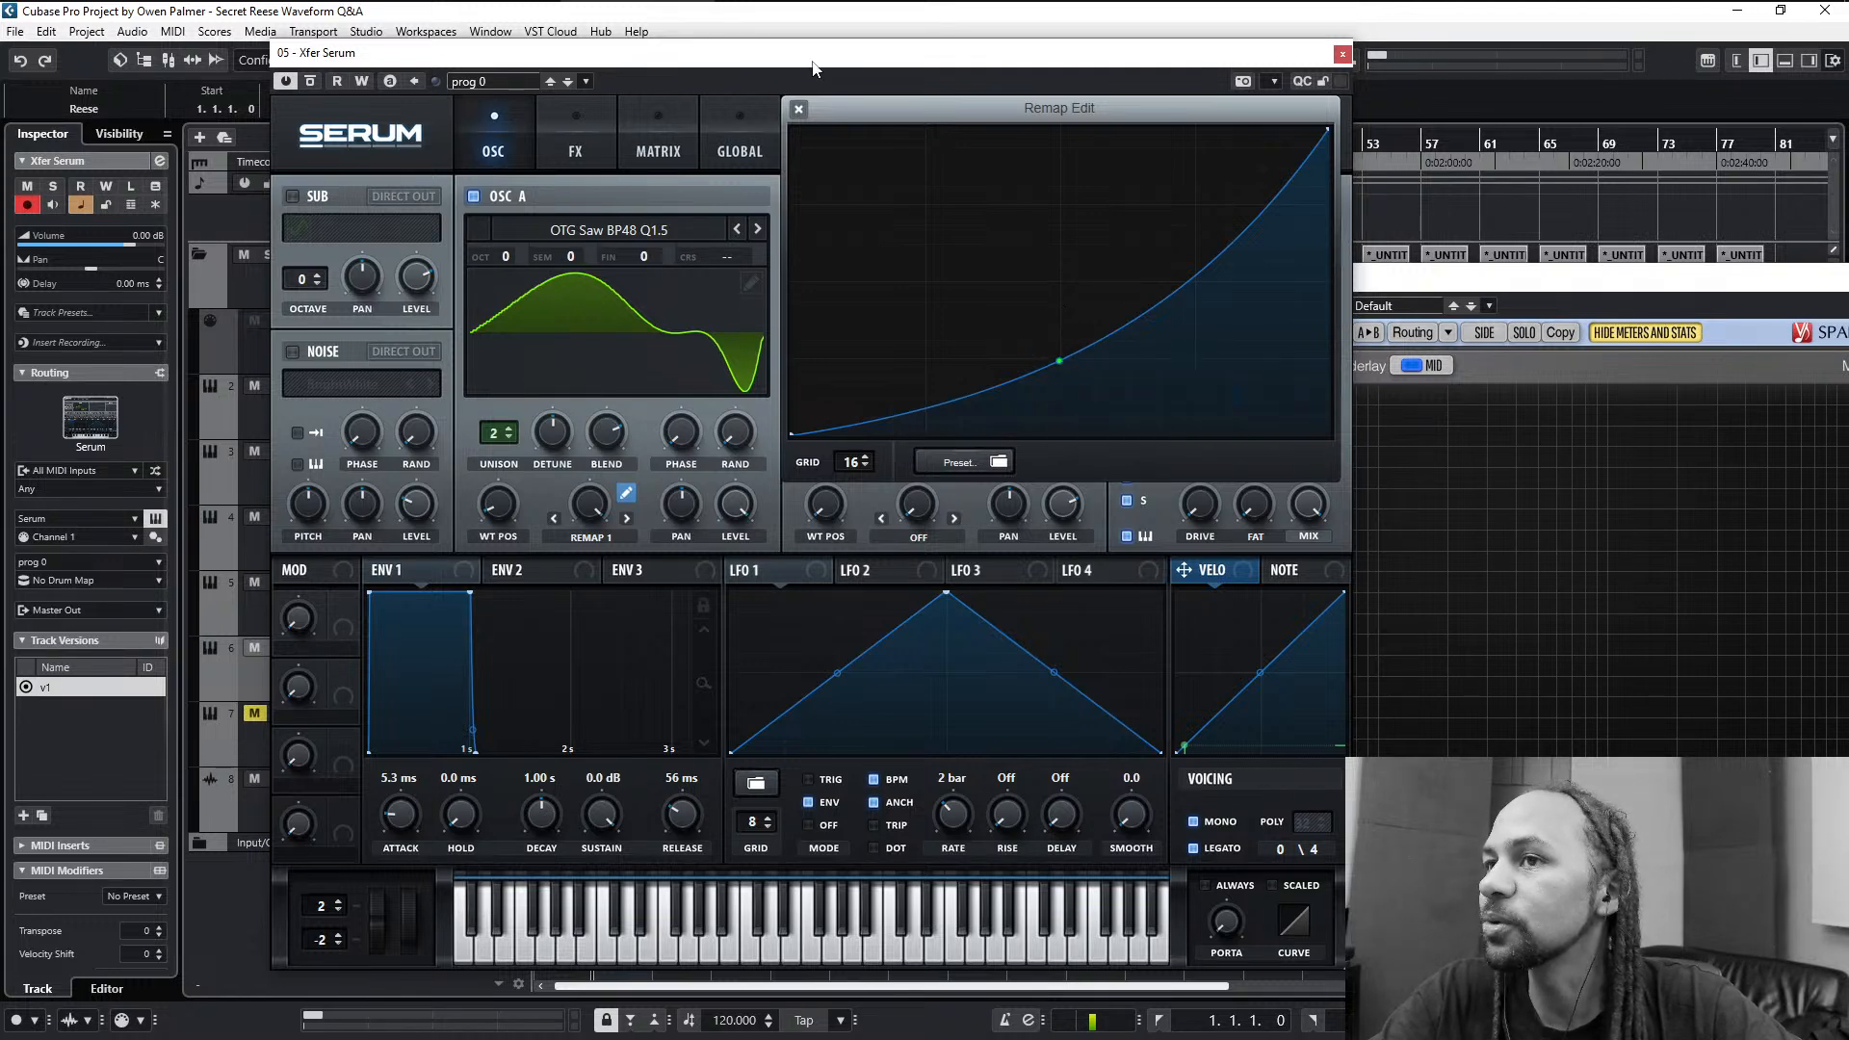
- Turn oscillator A's Remap 1 warp amount down to zero, recheck its curve, and close the curve editor
{"action": "left_click", "coordinate": [799, 107]}
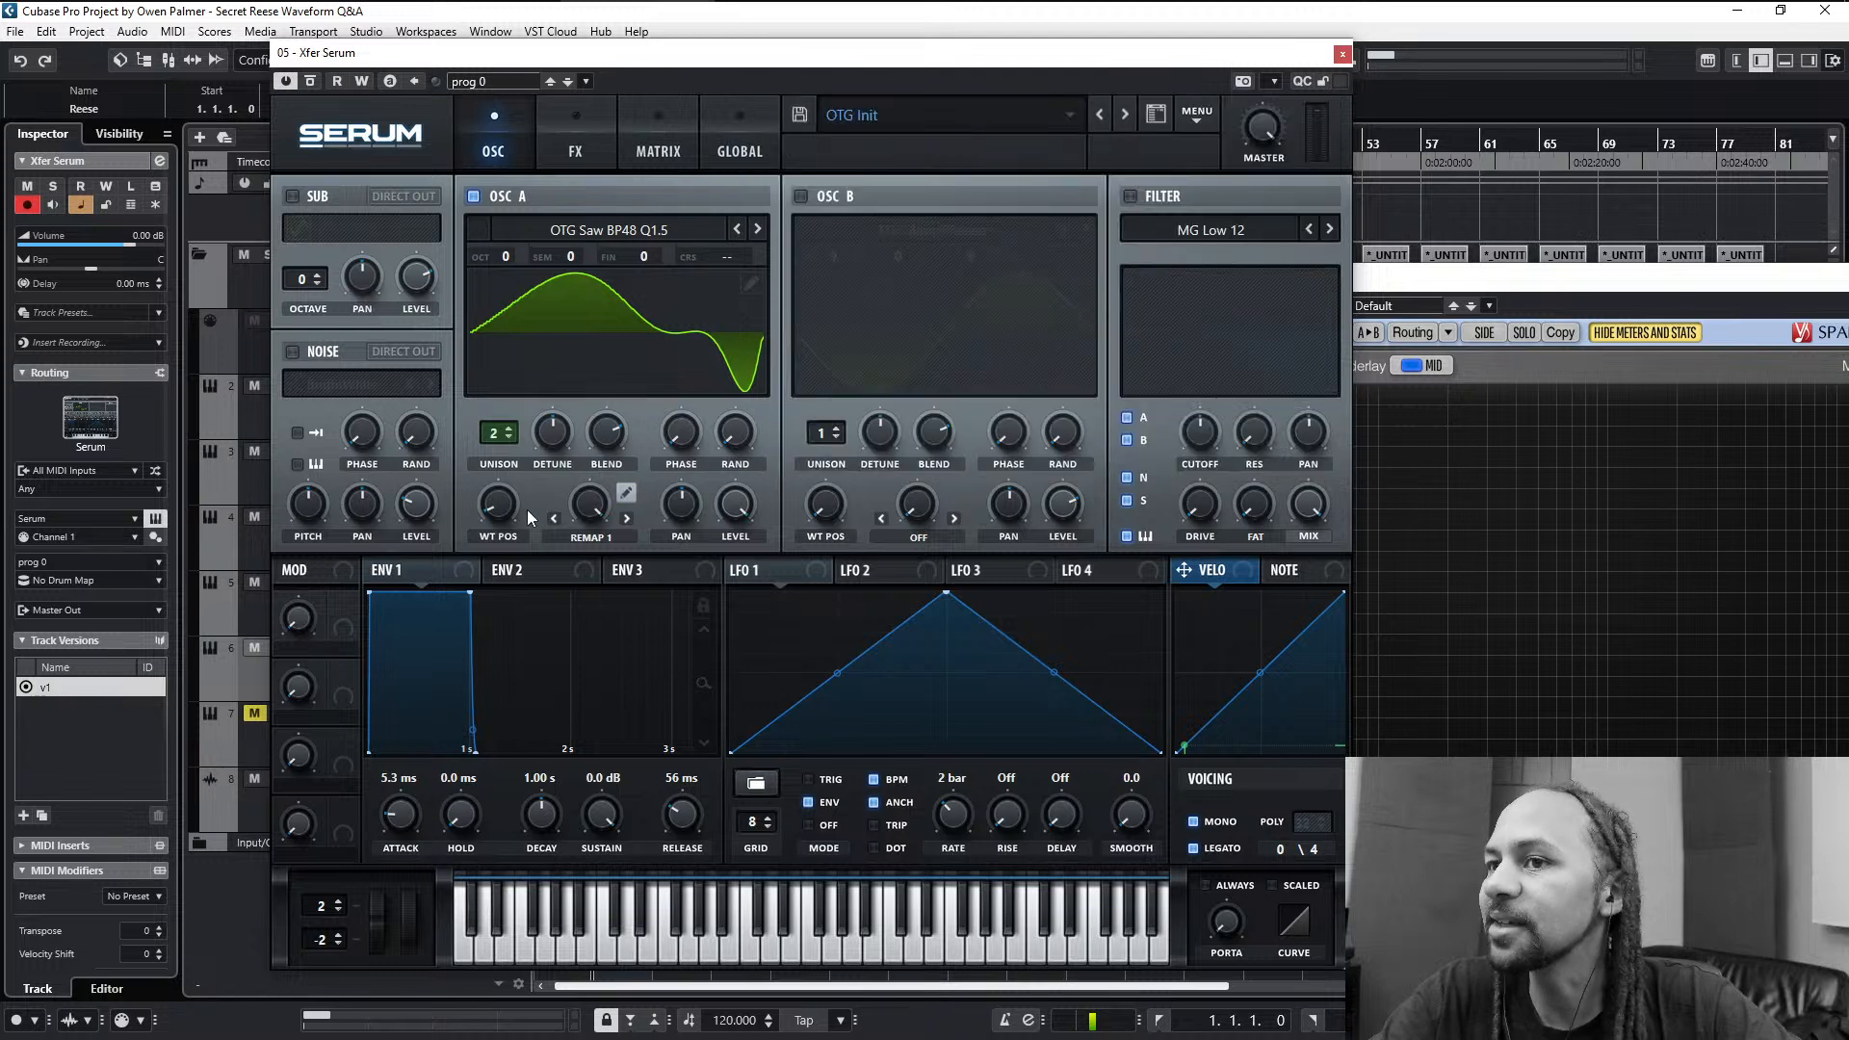
{"action": "left_click_drag", "start_coordinate": [583, 509], "coordinate": [594, 788]}
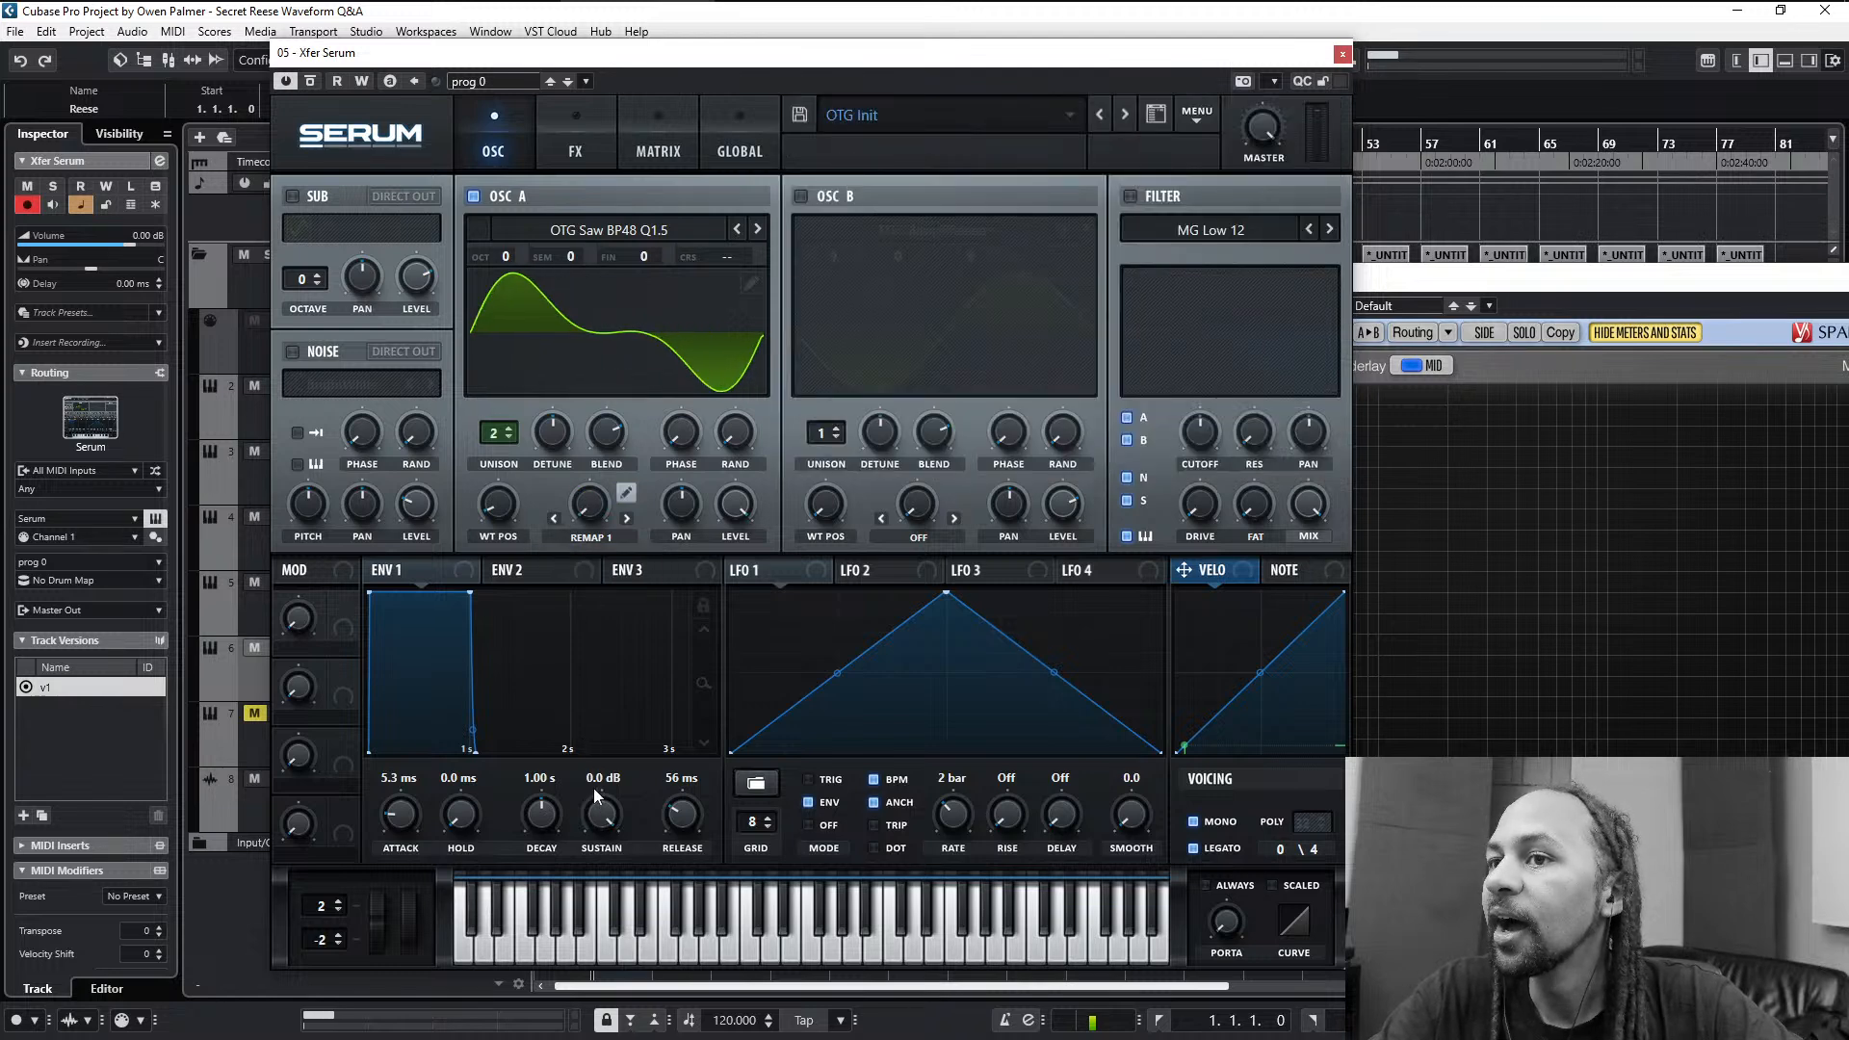
{"action": "left_click", "coordinate": [626, 493]}
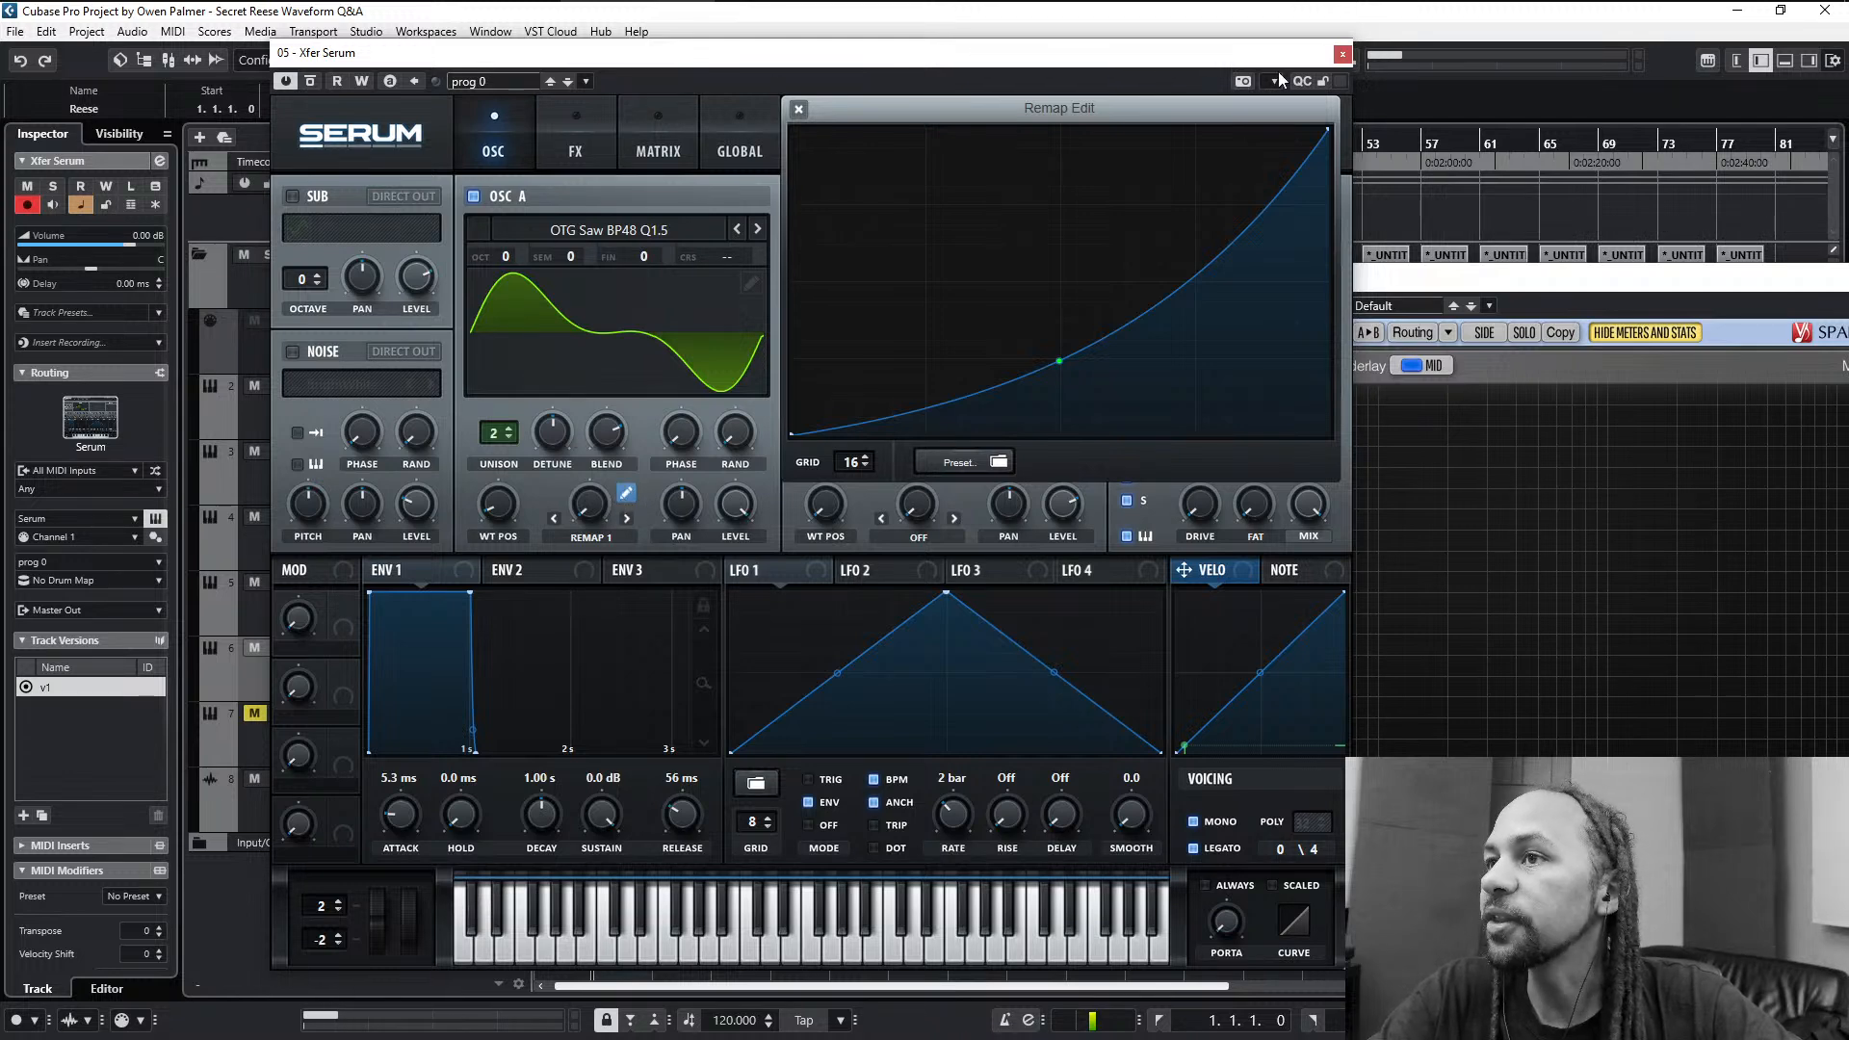
{"action": "left_click", "coordinate": [798, 109]}
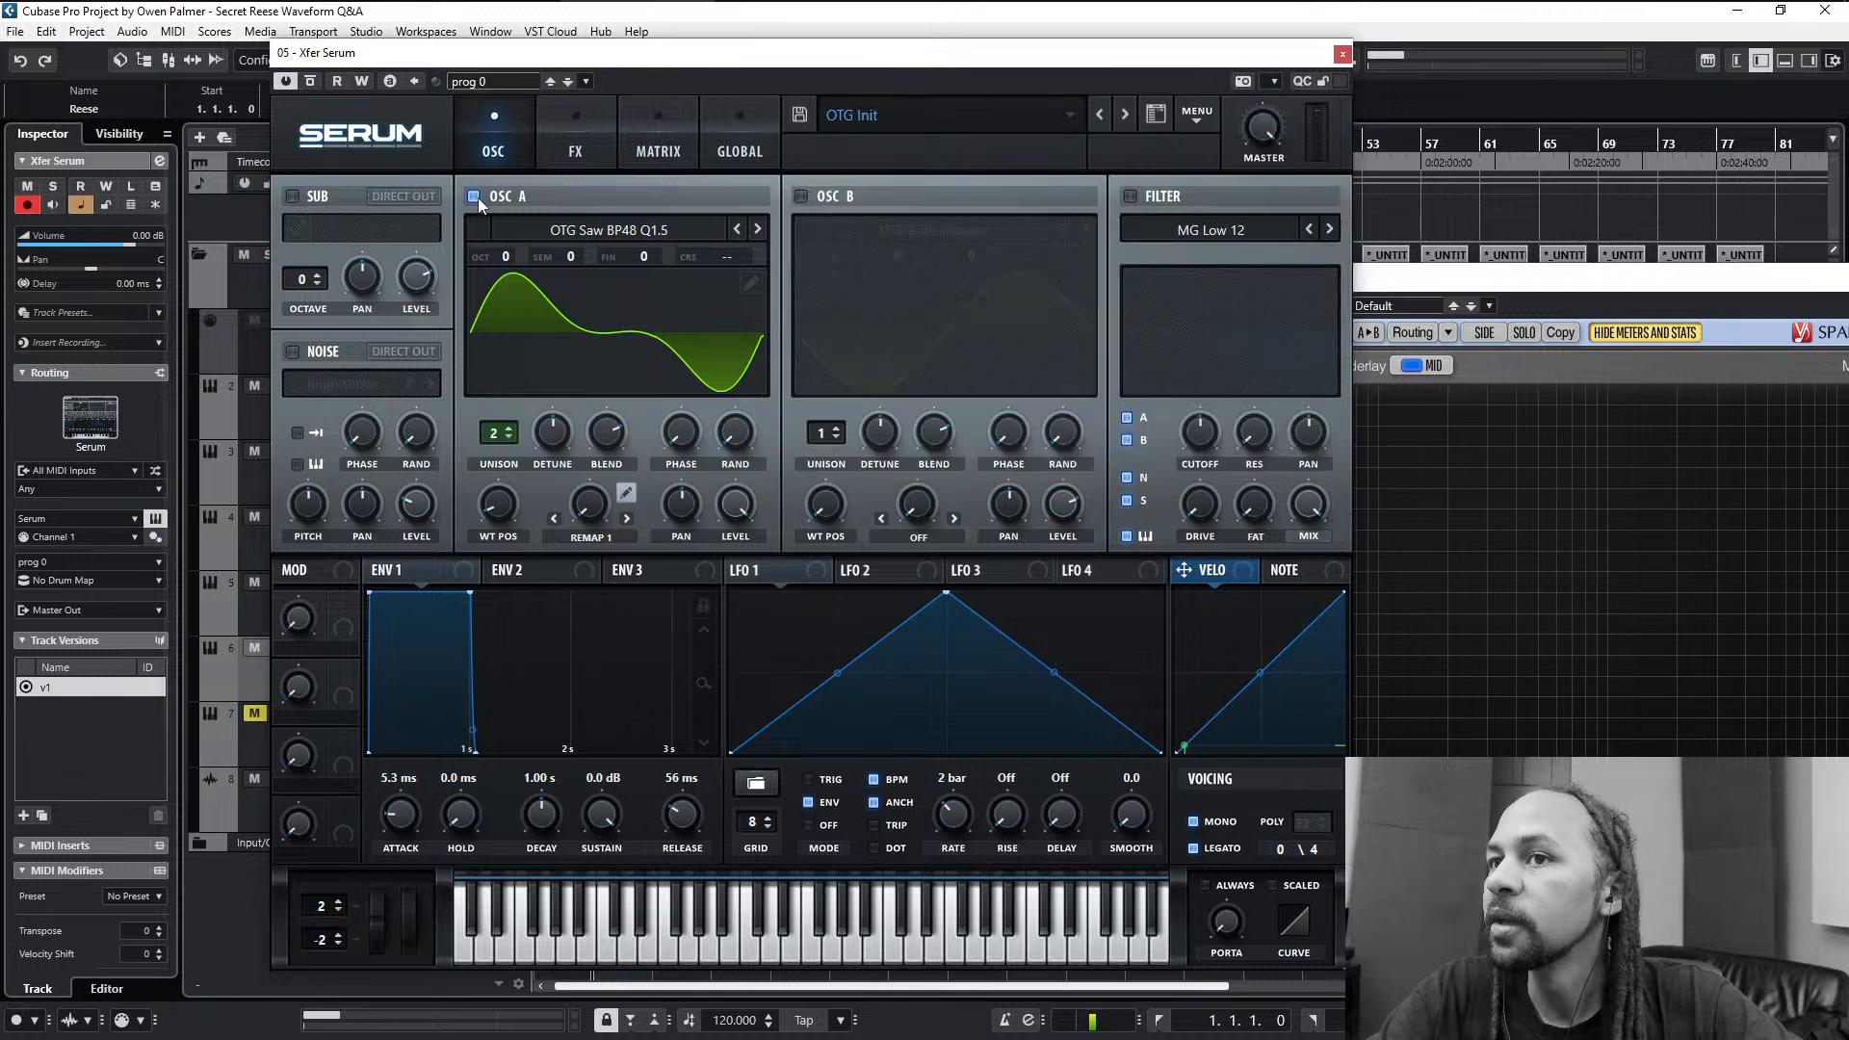
- Switch from oscillator A to oscillator B and set B's warp mode to Remap 1
{"action": "left_click", "coordinate": [473, 196]}
{"action": "left_click", "coordinate": [799, 195]}
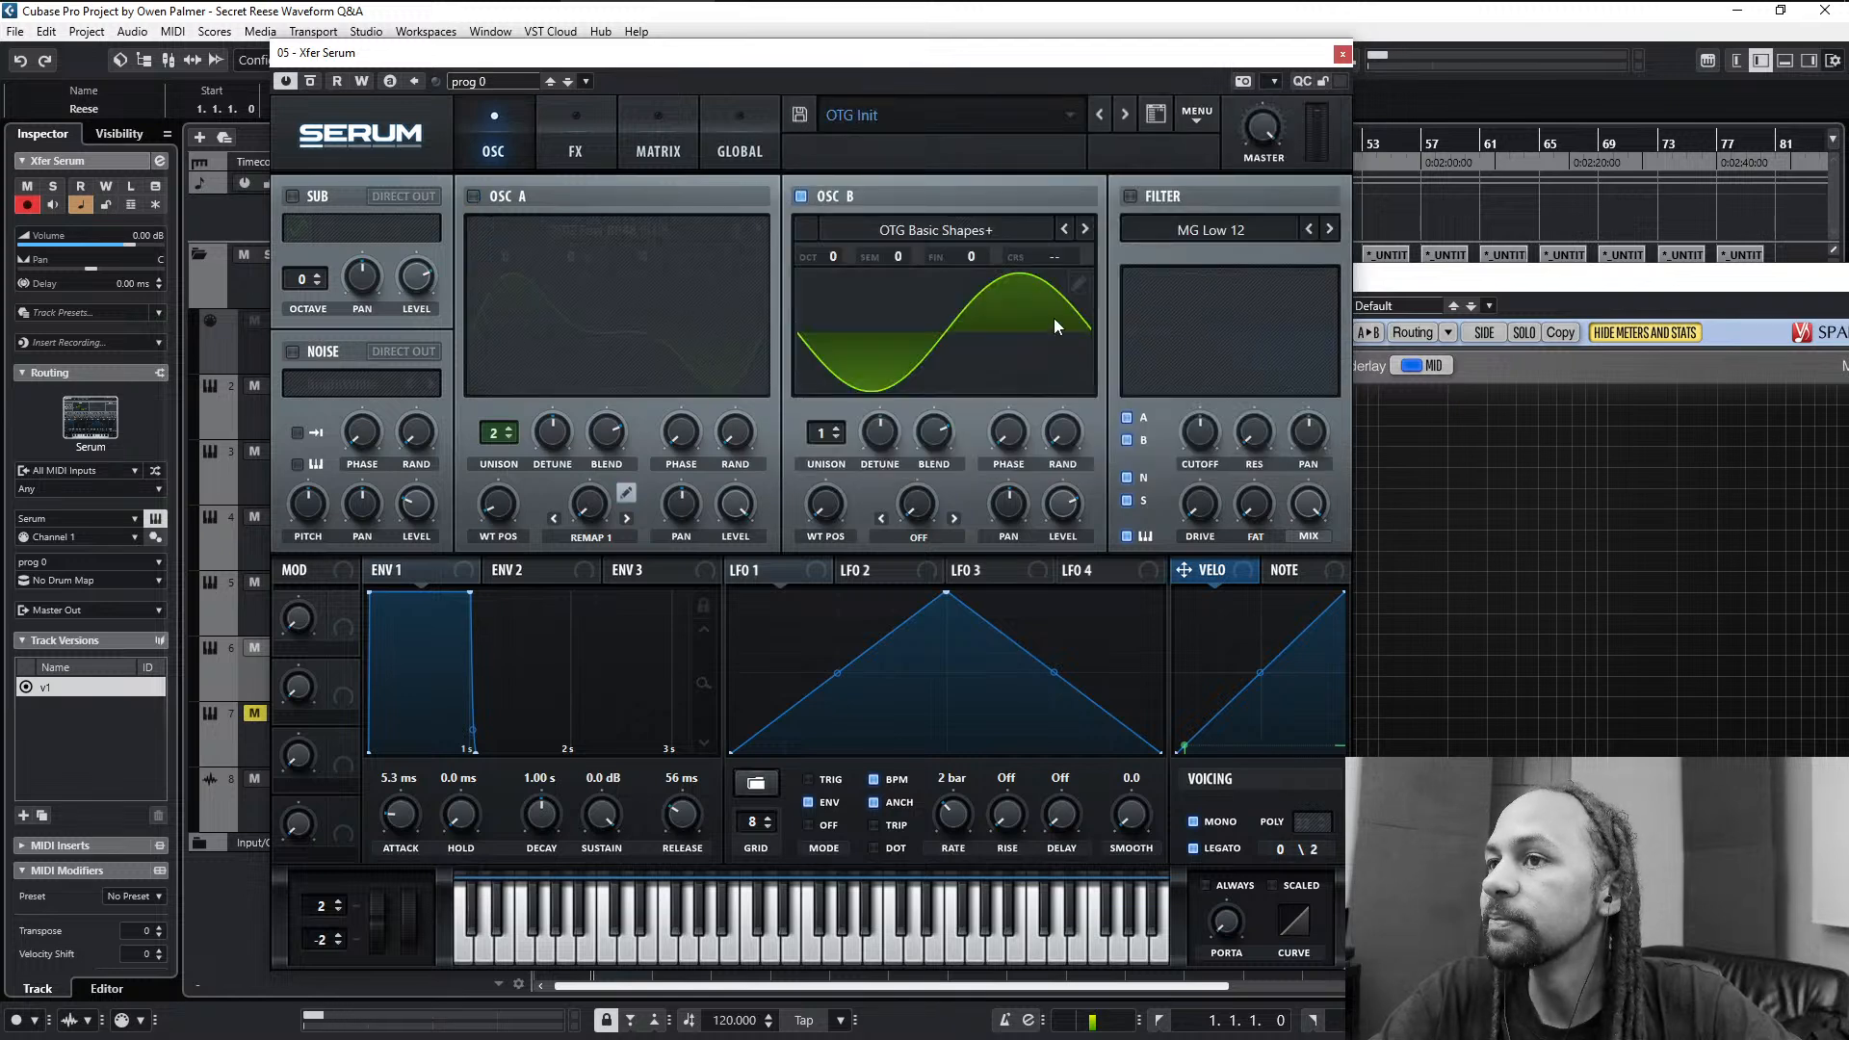
{"action": "left_click", "coordinate": [923, 534]}
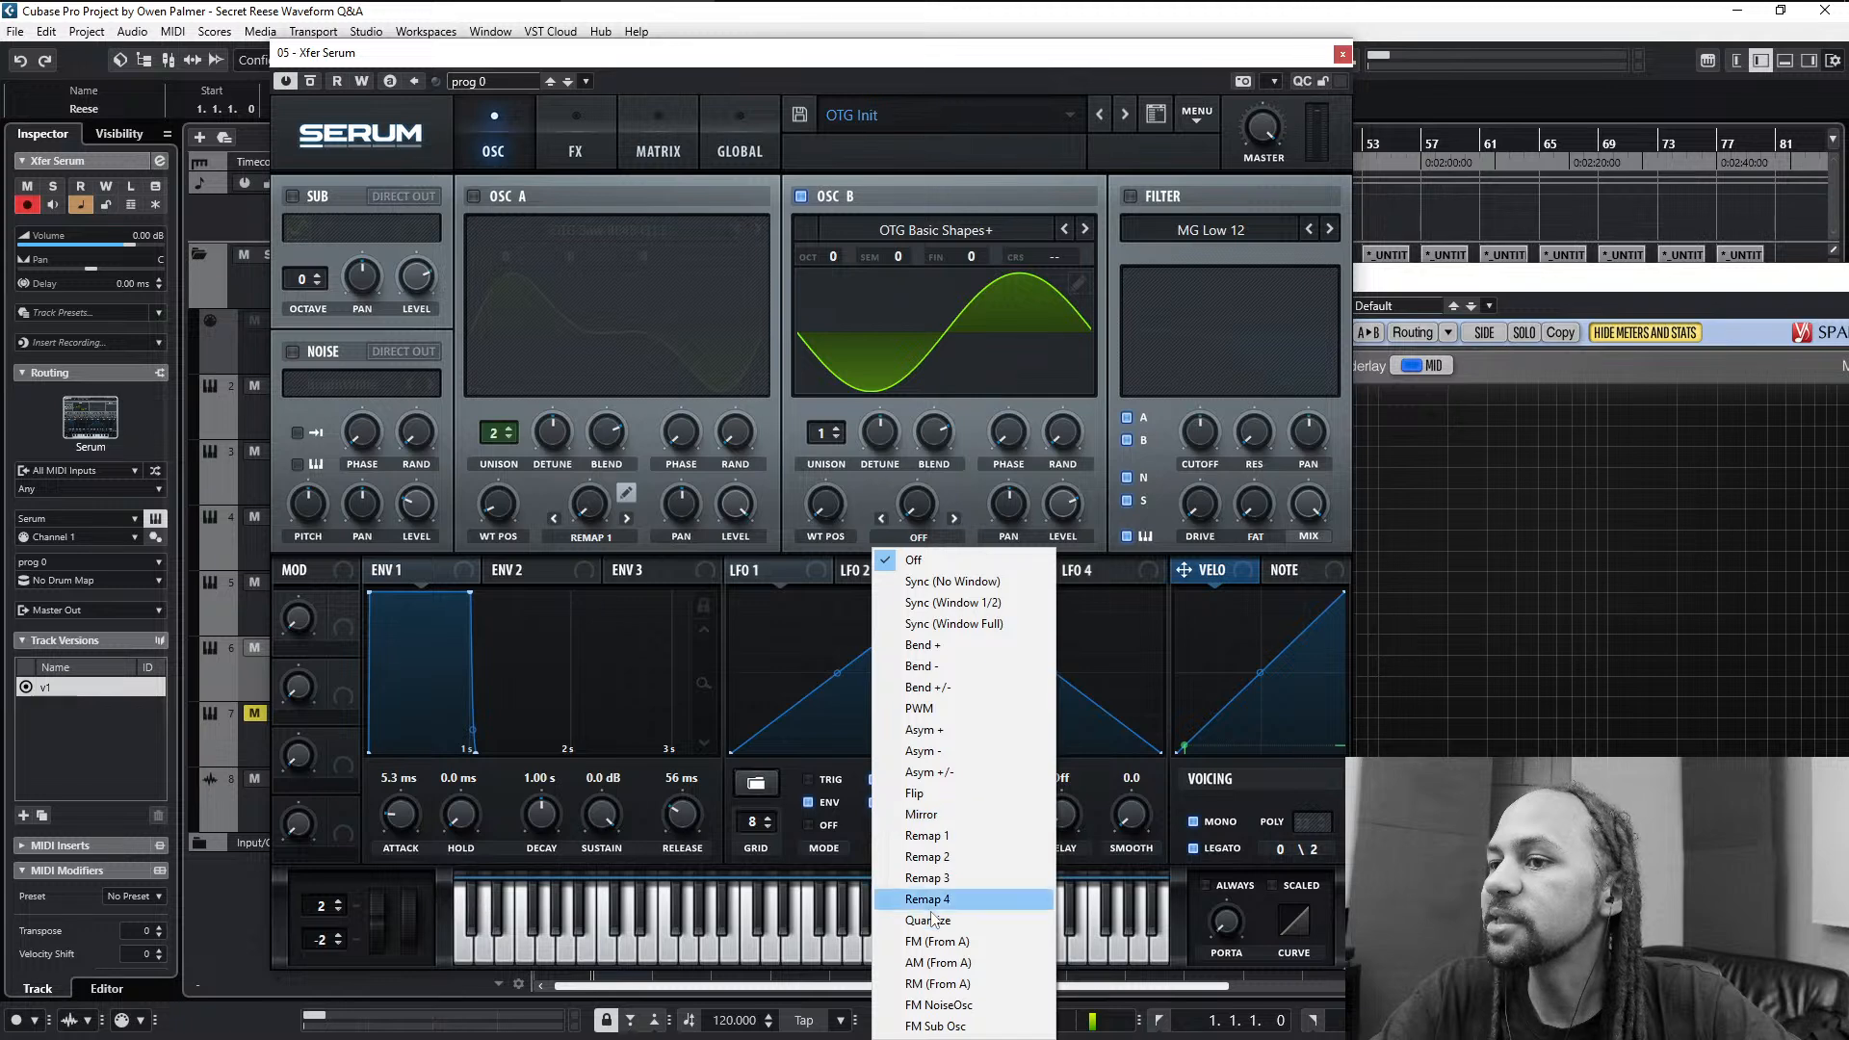
{"action": "left_click", "coordinate": [961, 844]}
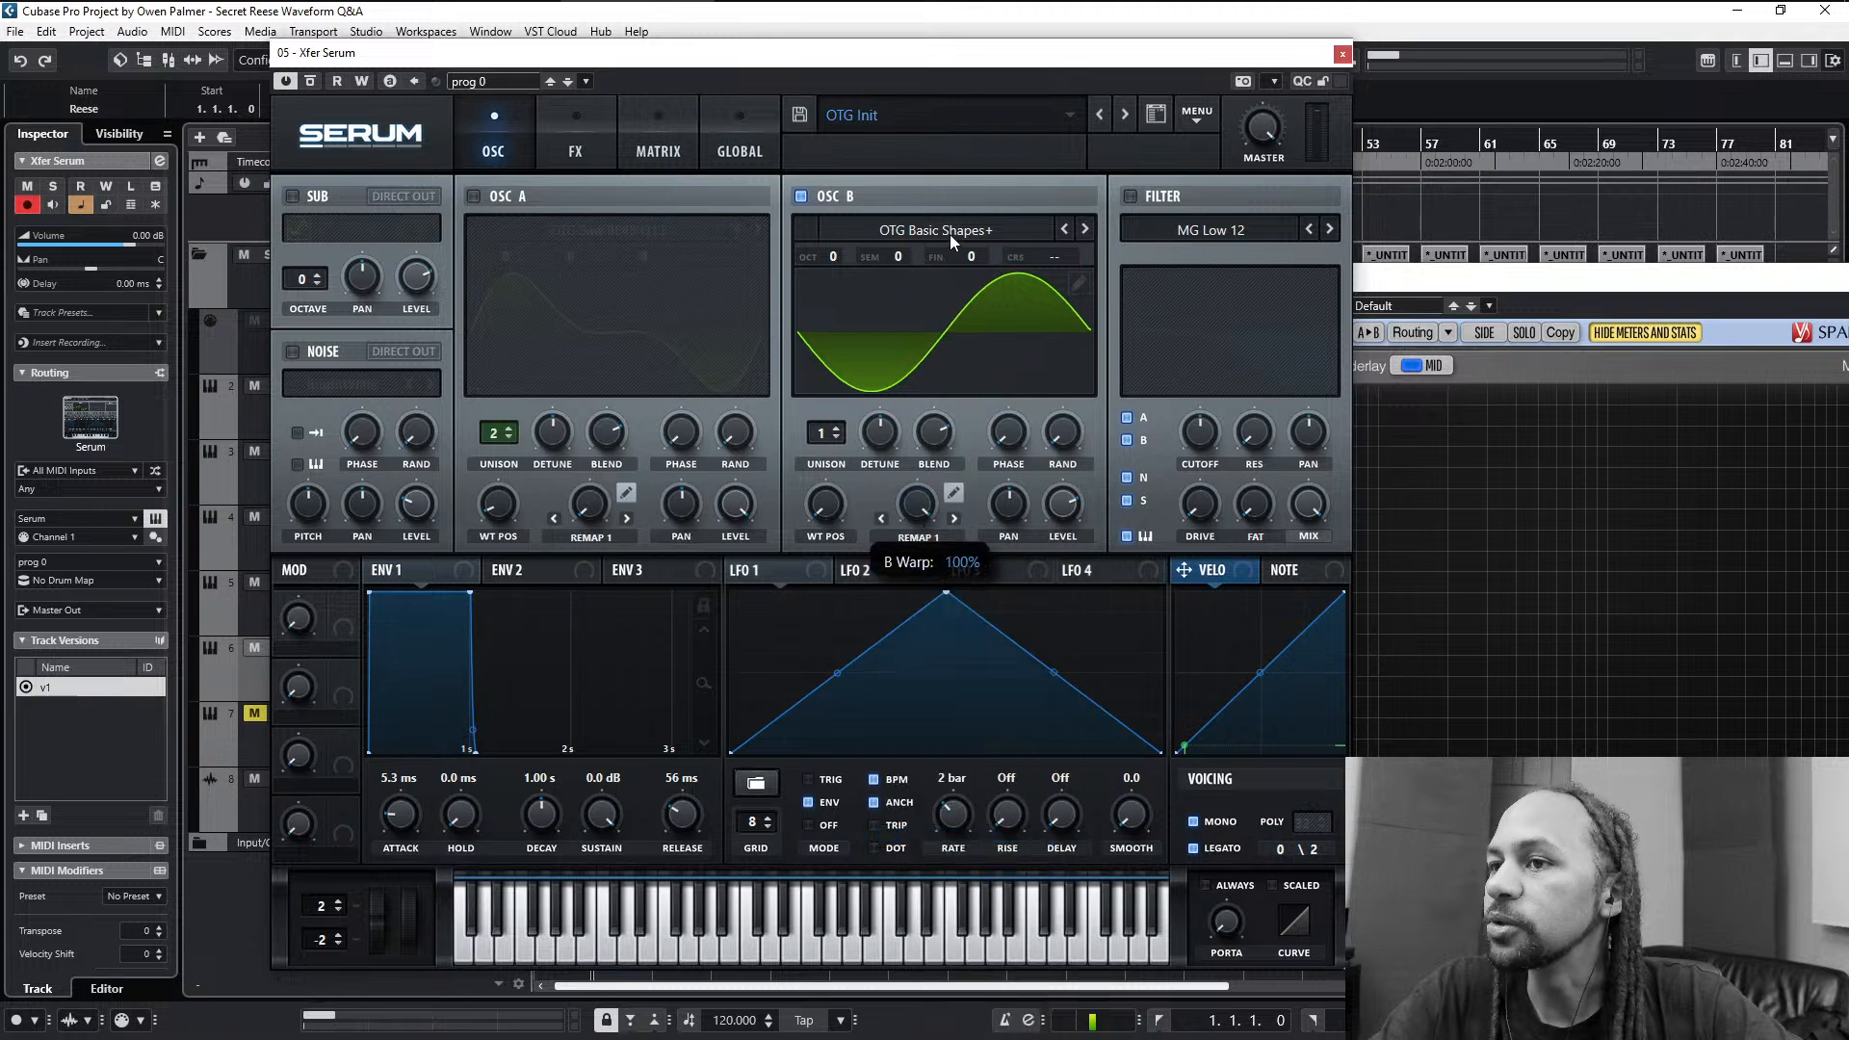
- View oscillator B's default Remap 1 curve and check Serum's main menu options
{"action": "left_click", "coordinate": [953, 494]}
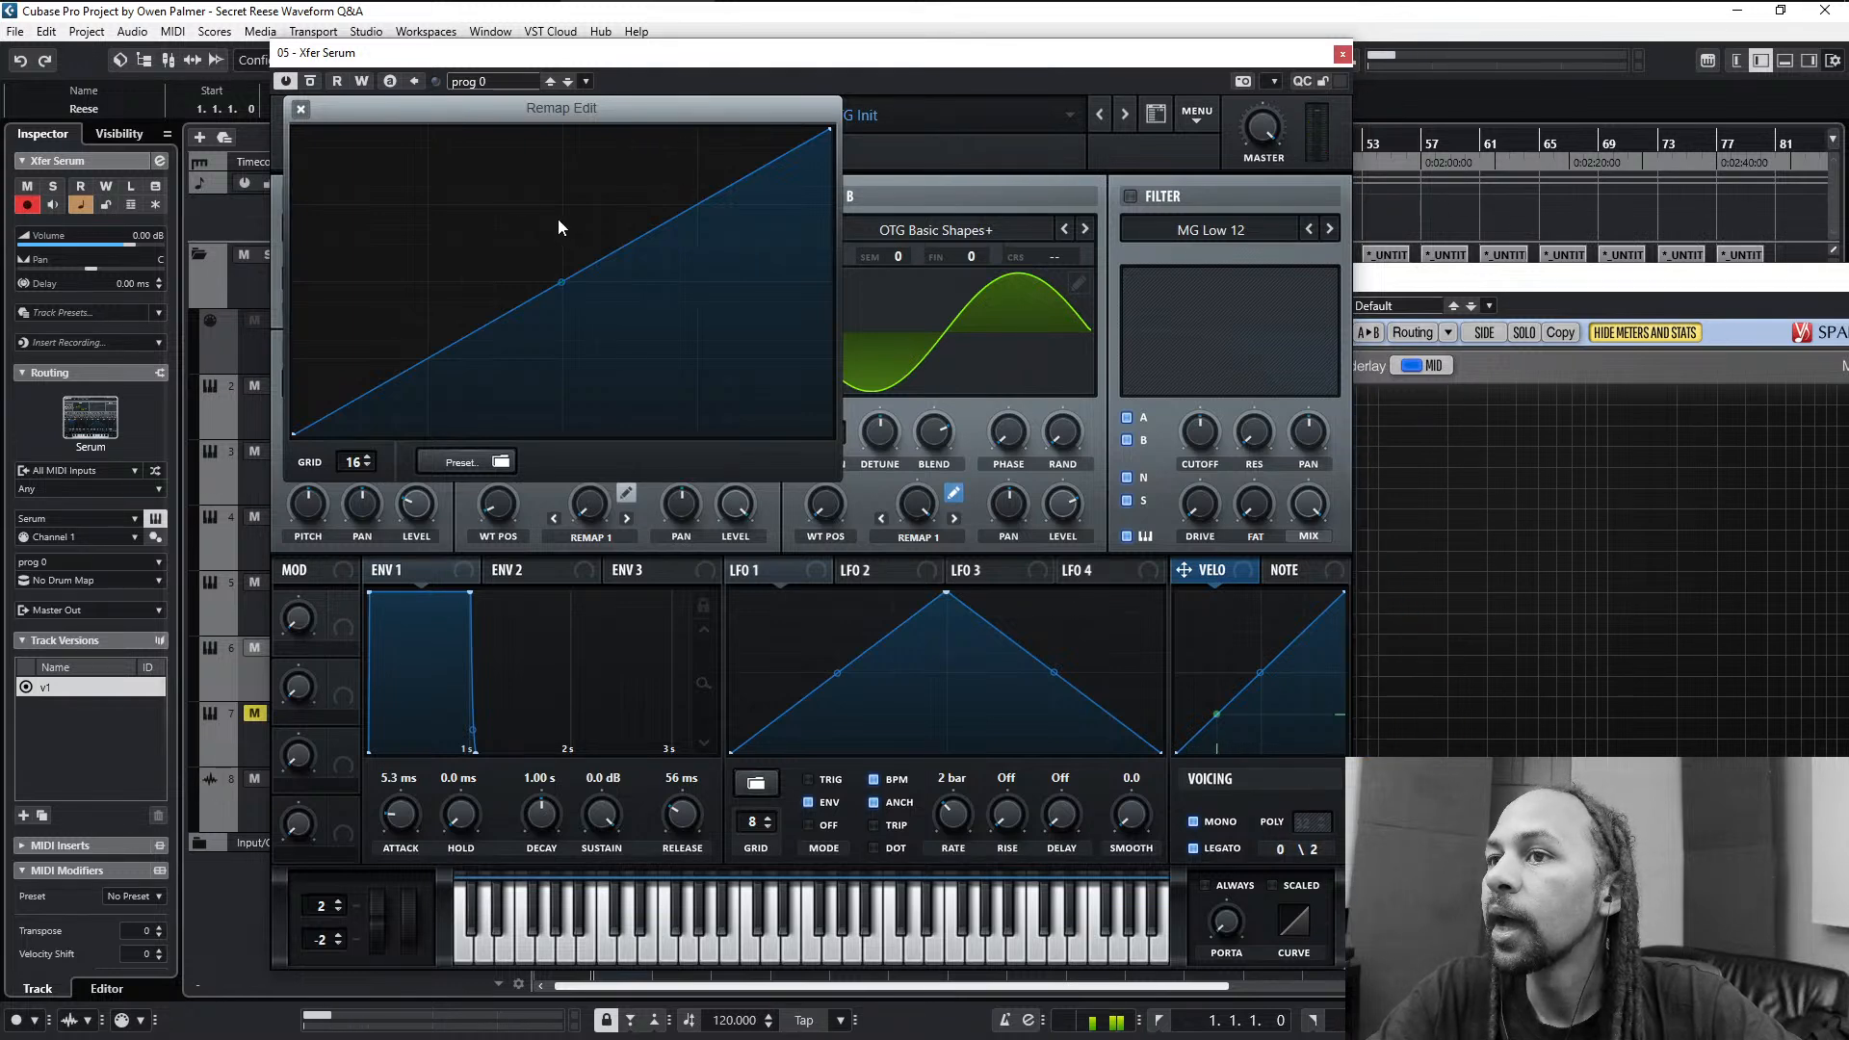
{"action": "left_click", "coordinate": [301, 109]}
{"action": "left_click", "coordinate": [952, 493]}
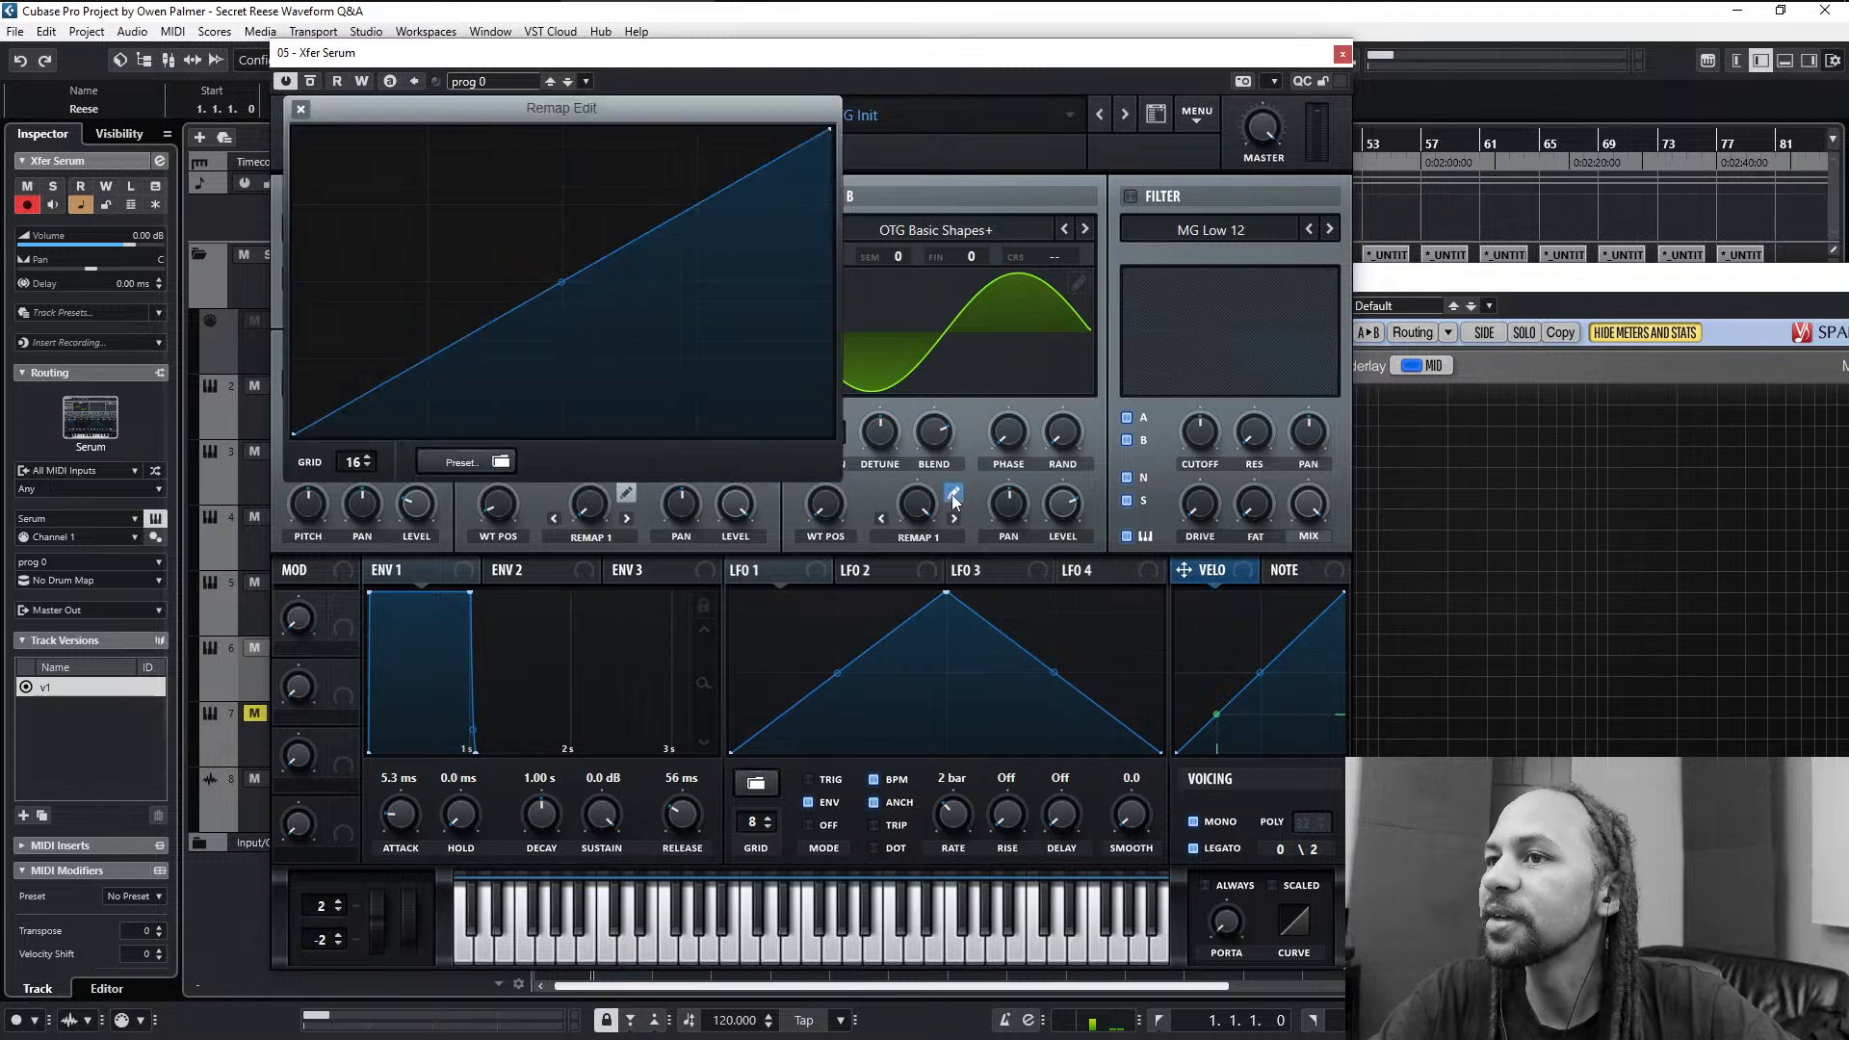
{"action": "left_click", "coordinate": [954, 495]}
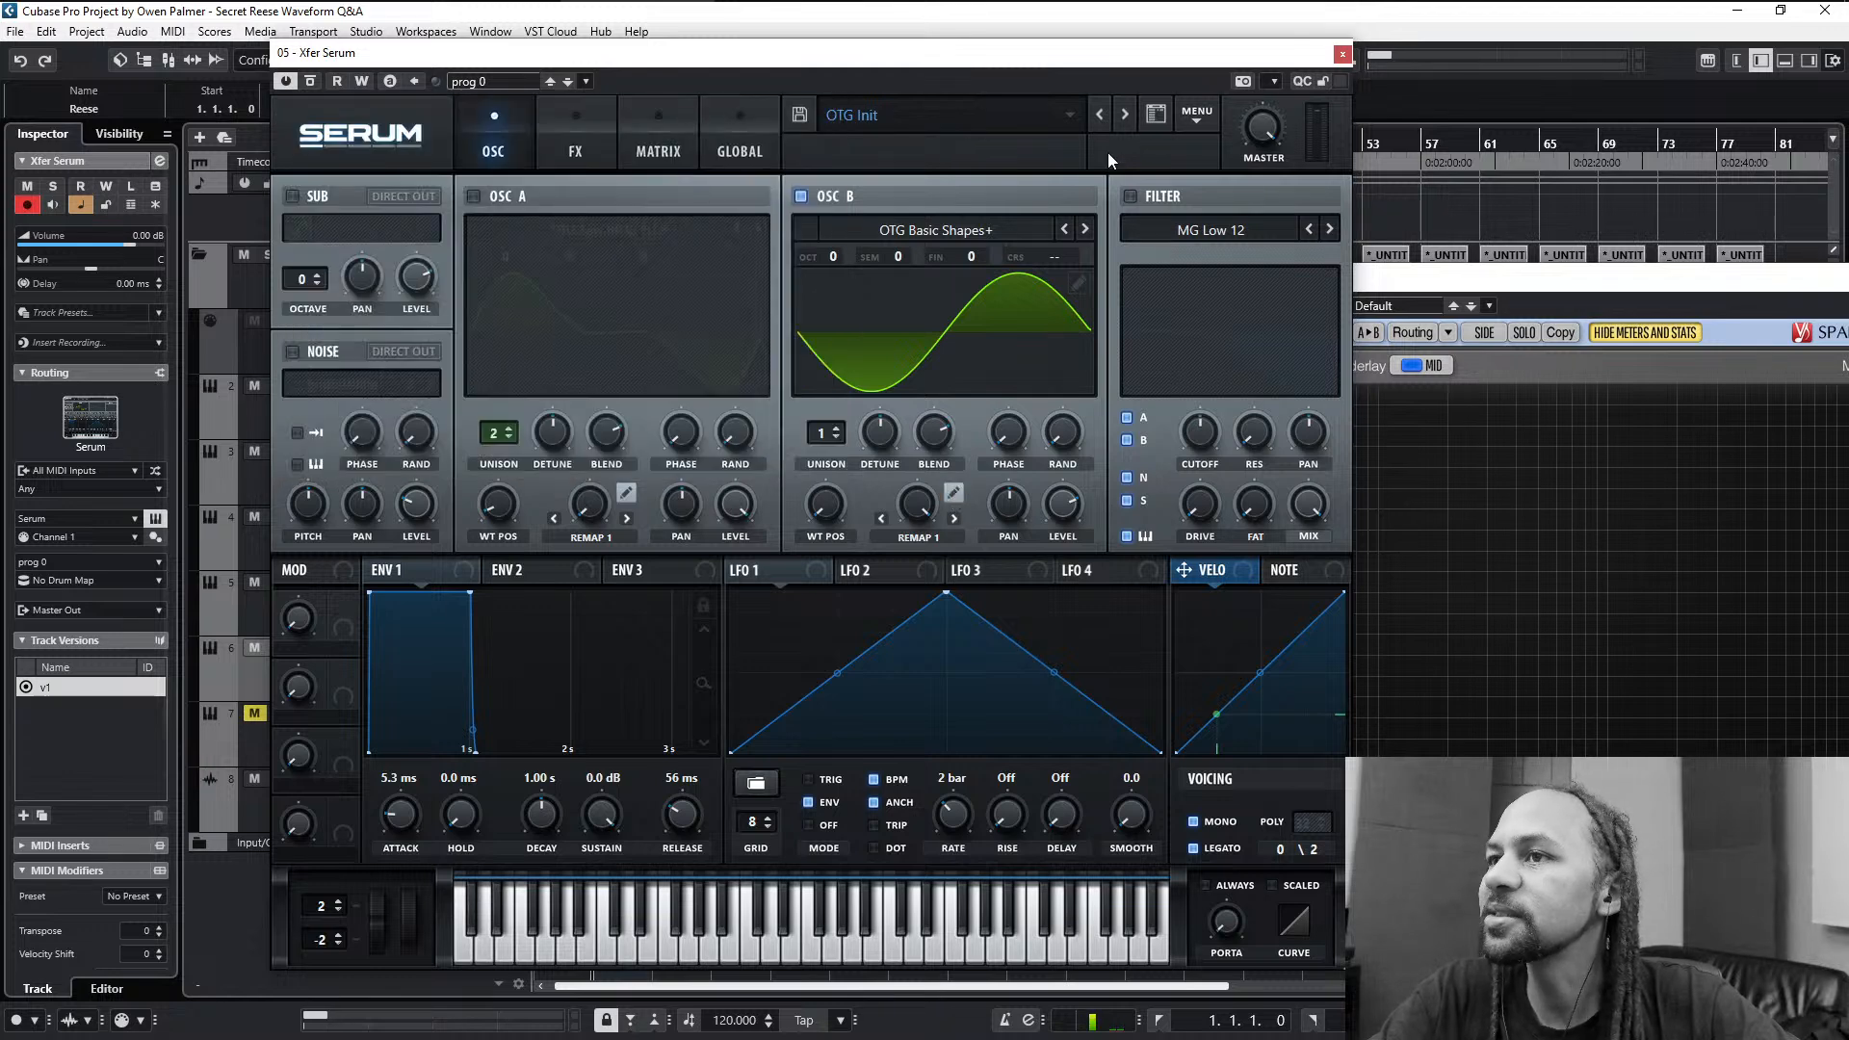
{"action": "left_click", "coordinate": [1215, 110]}
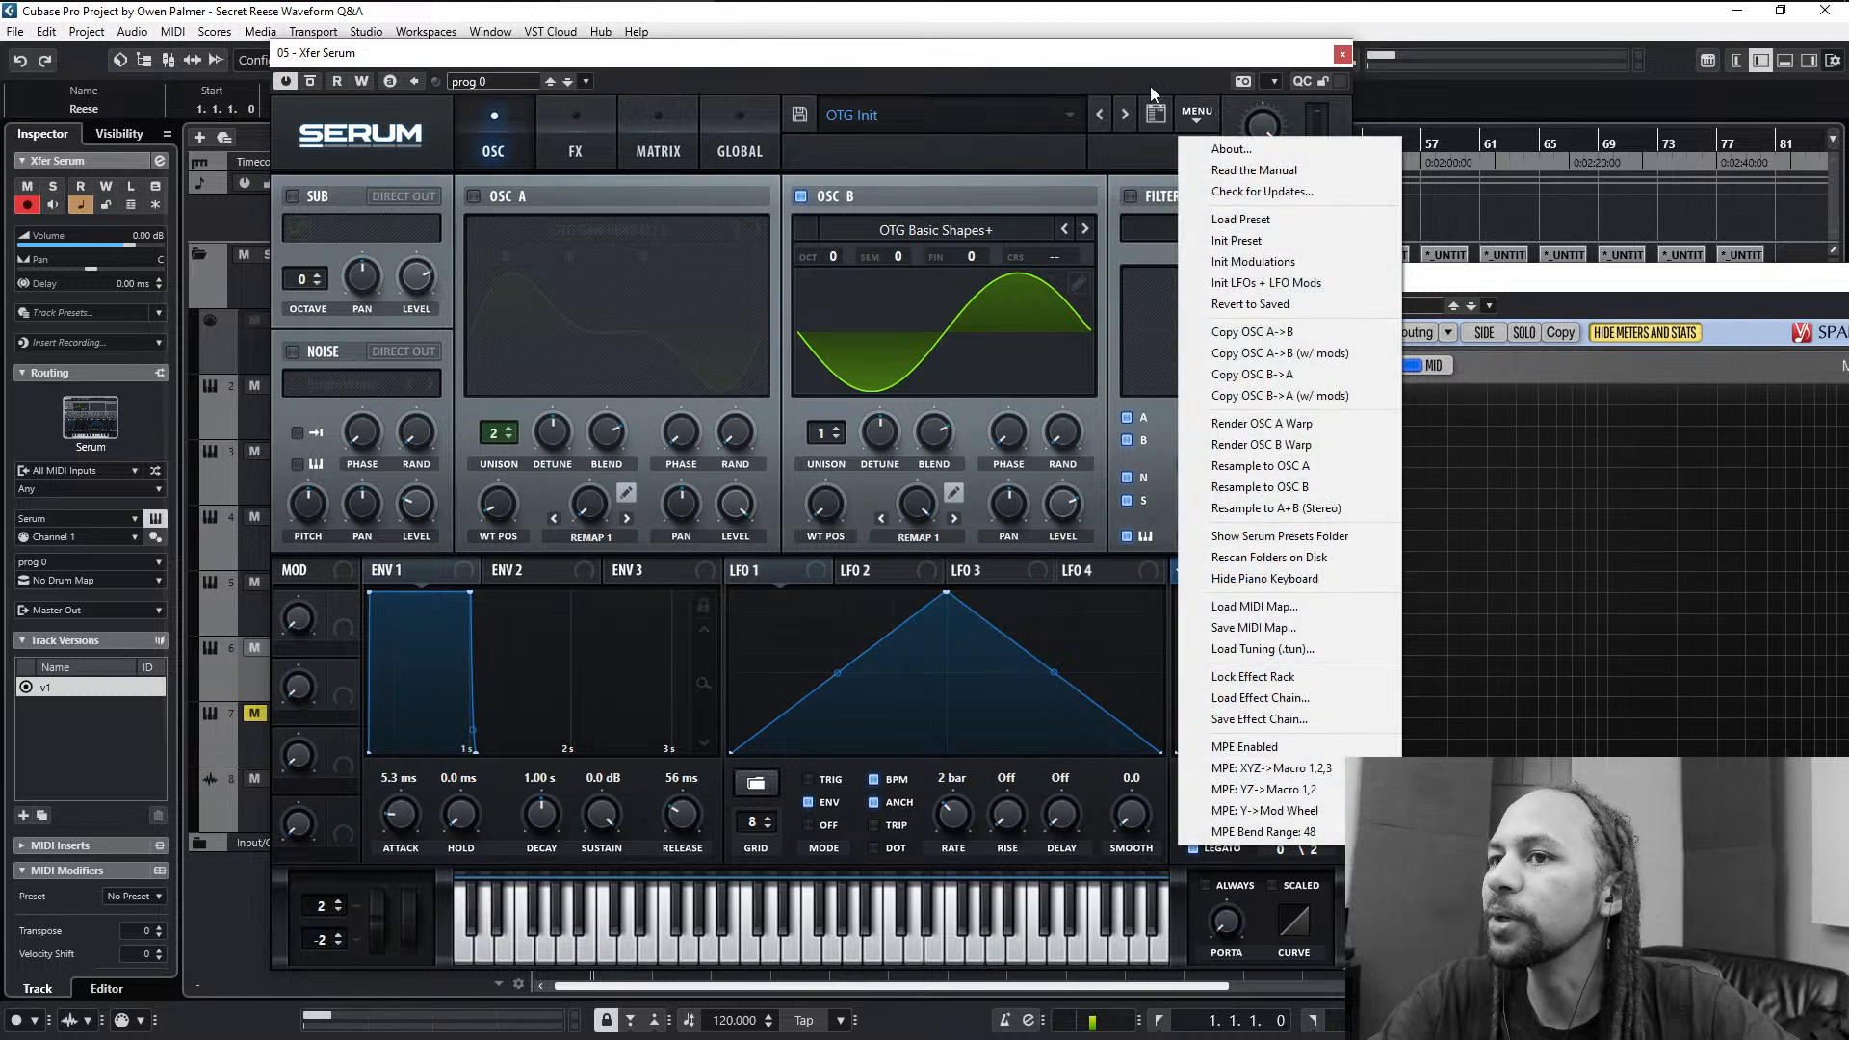
{"action": "left_click", "coordinate": [729, 79]}
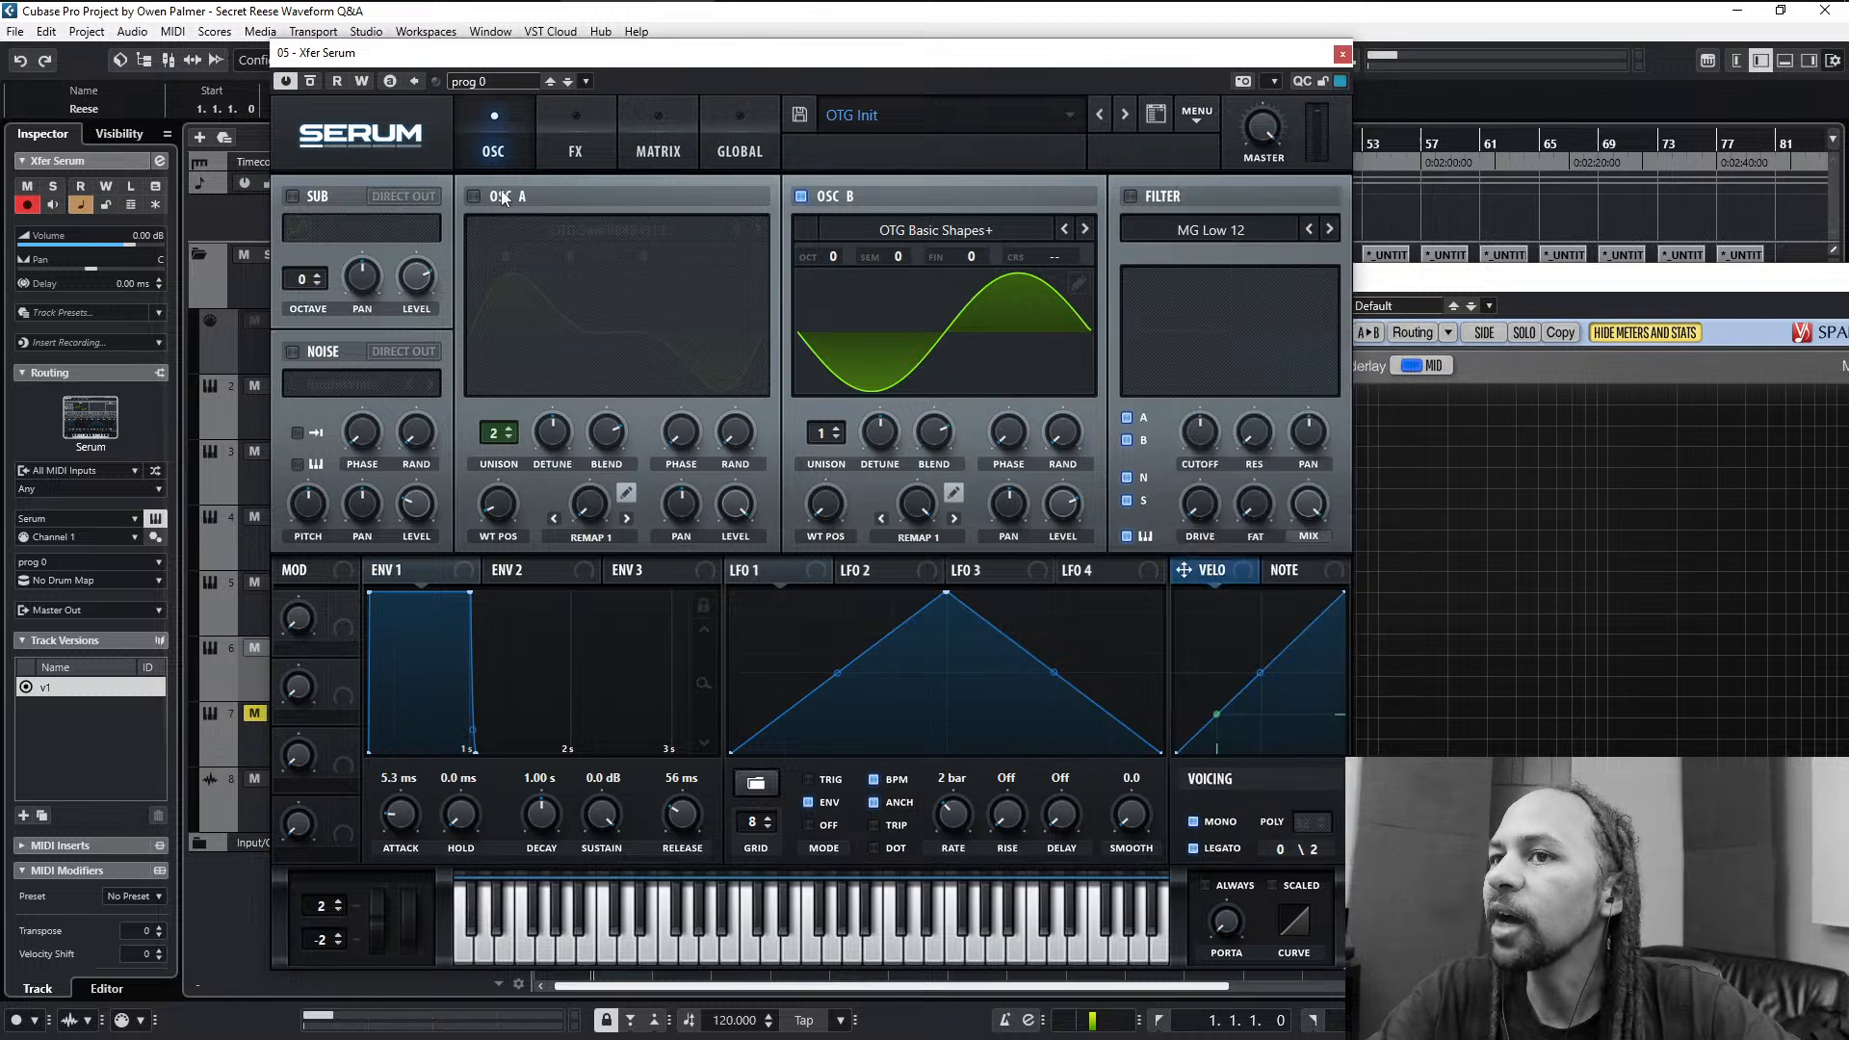
- Re-enable oscillator A and load the Basic Shapes wavetable from the Analog category into it
{"action": "left_click", "coordinate": [474, 196]}
{"action": "left_click", "coordinate": [619, 227]}
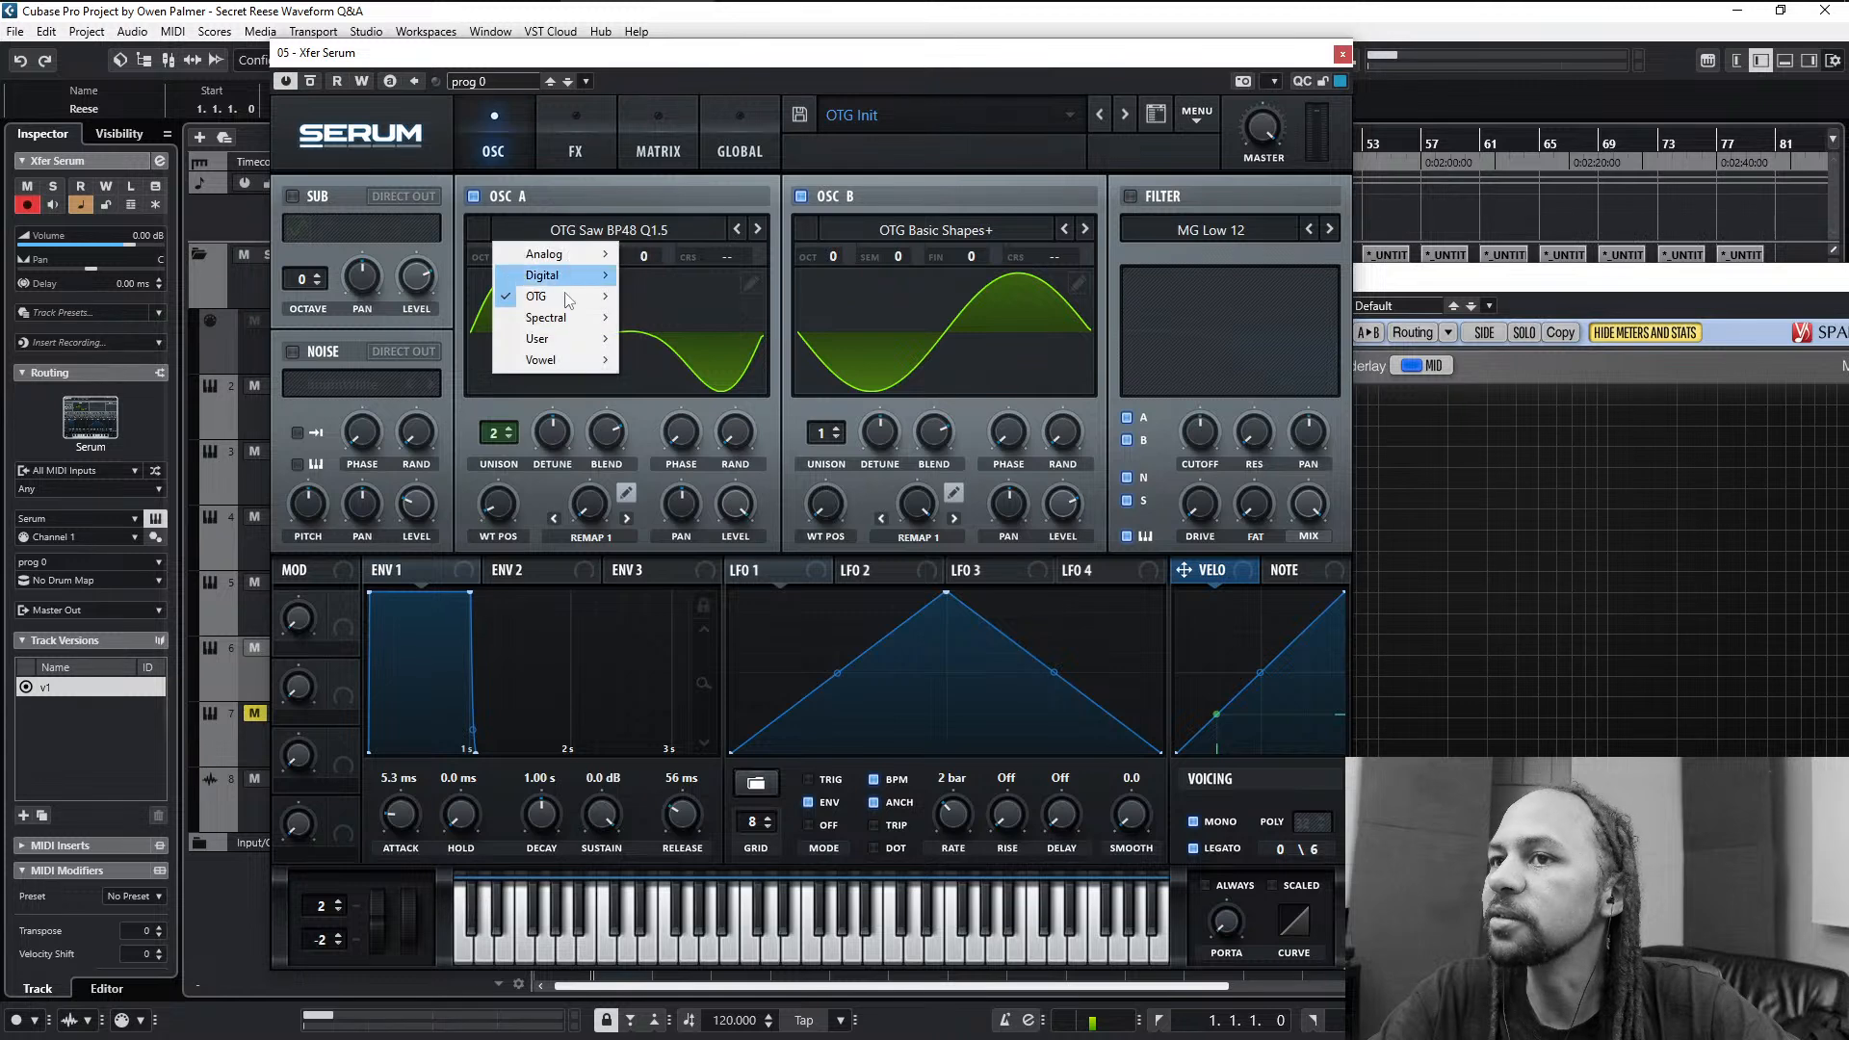
{"action": "mouse_move", "coordinate": [562, 300]}
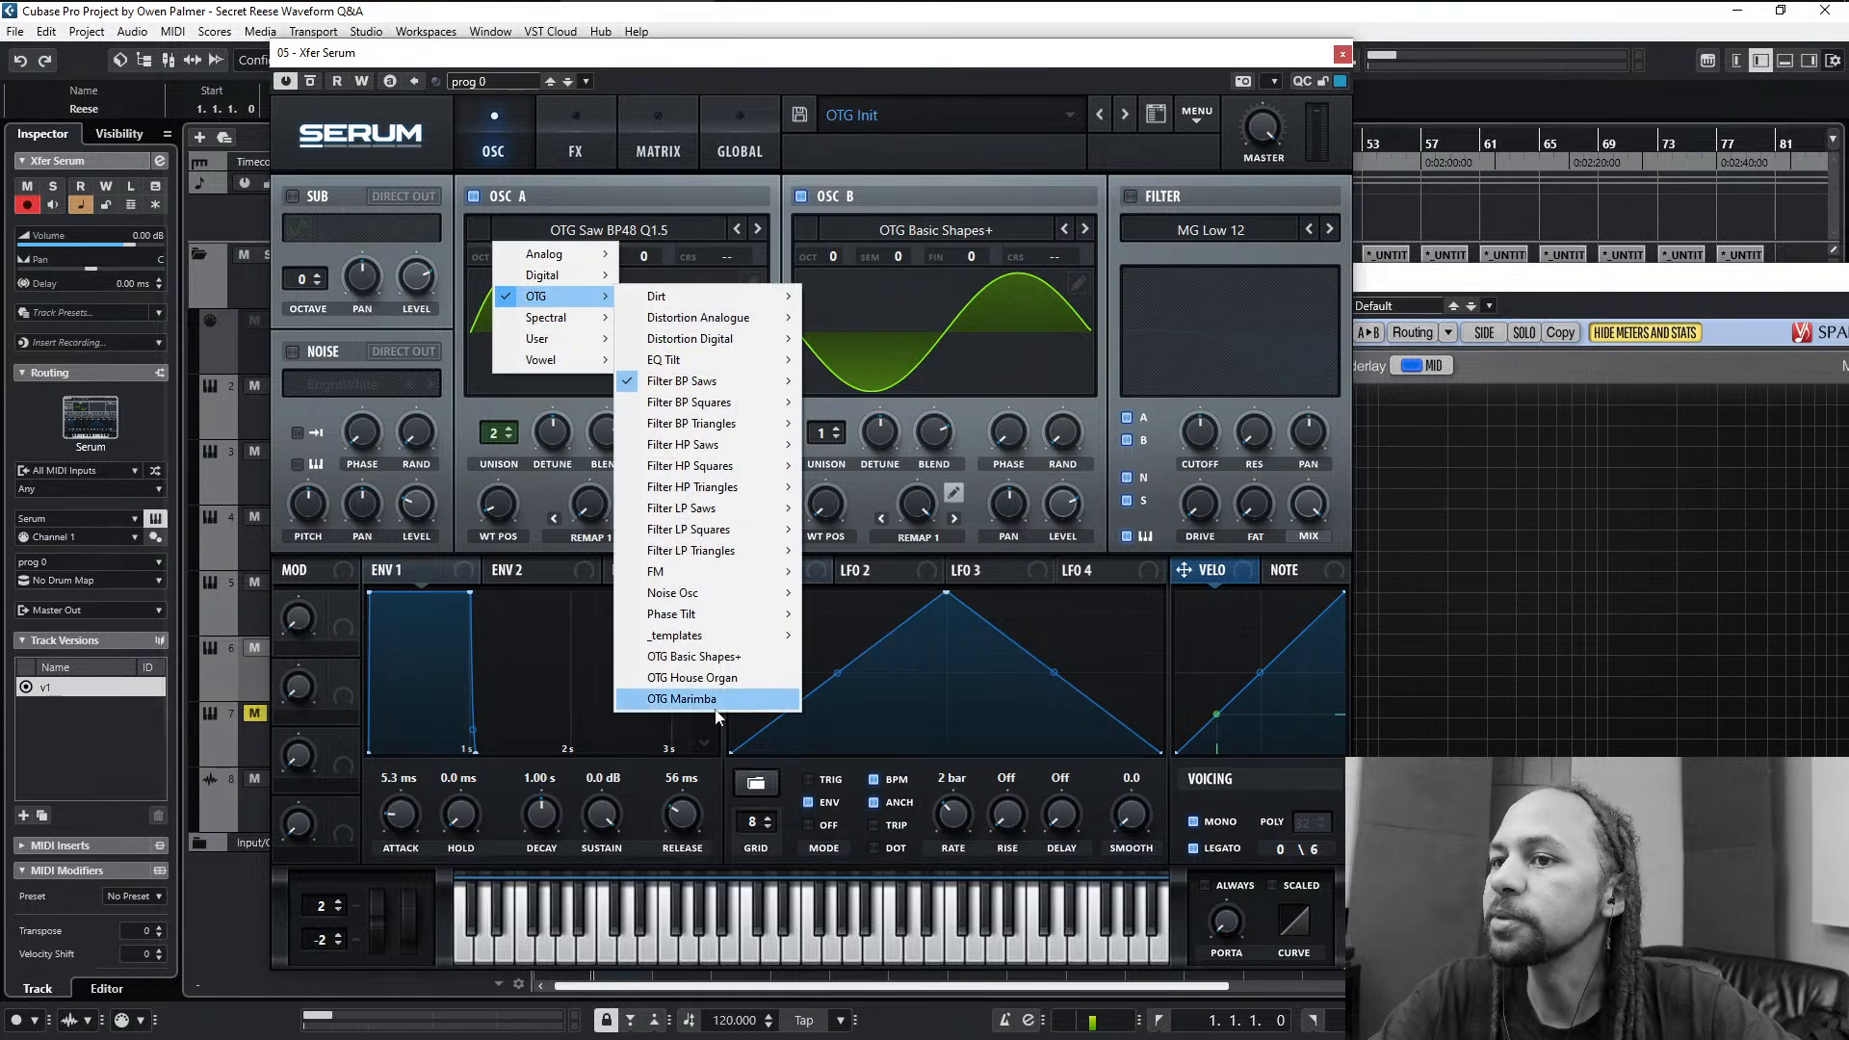
{"action": "left_click", "coordinate": [555, 239]}
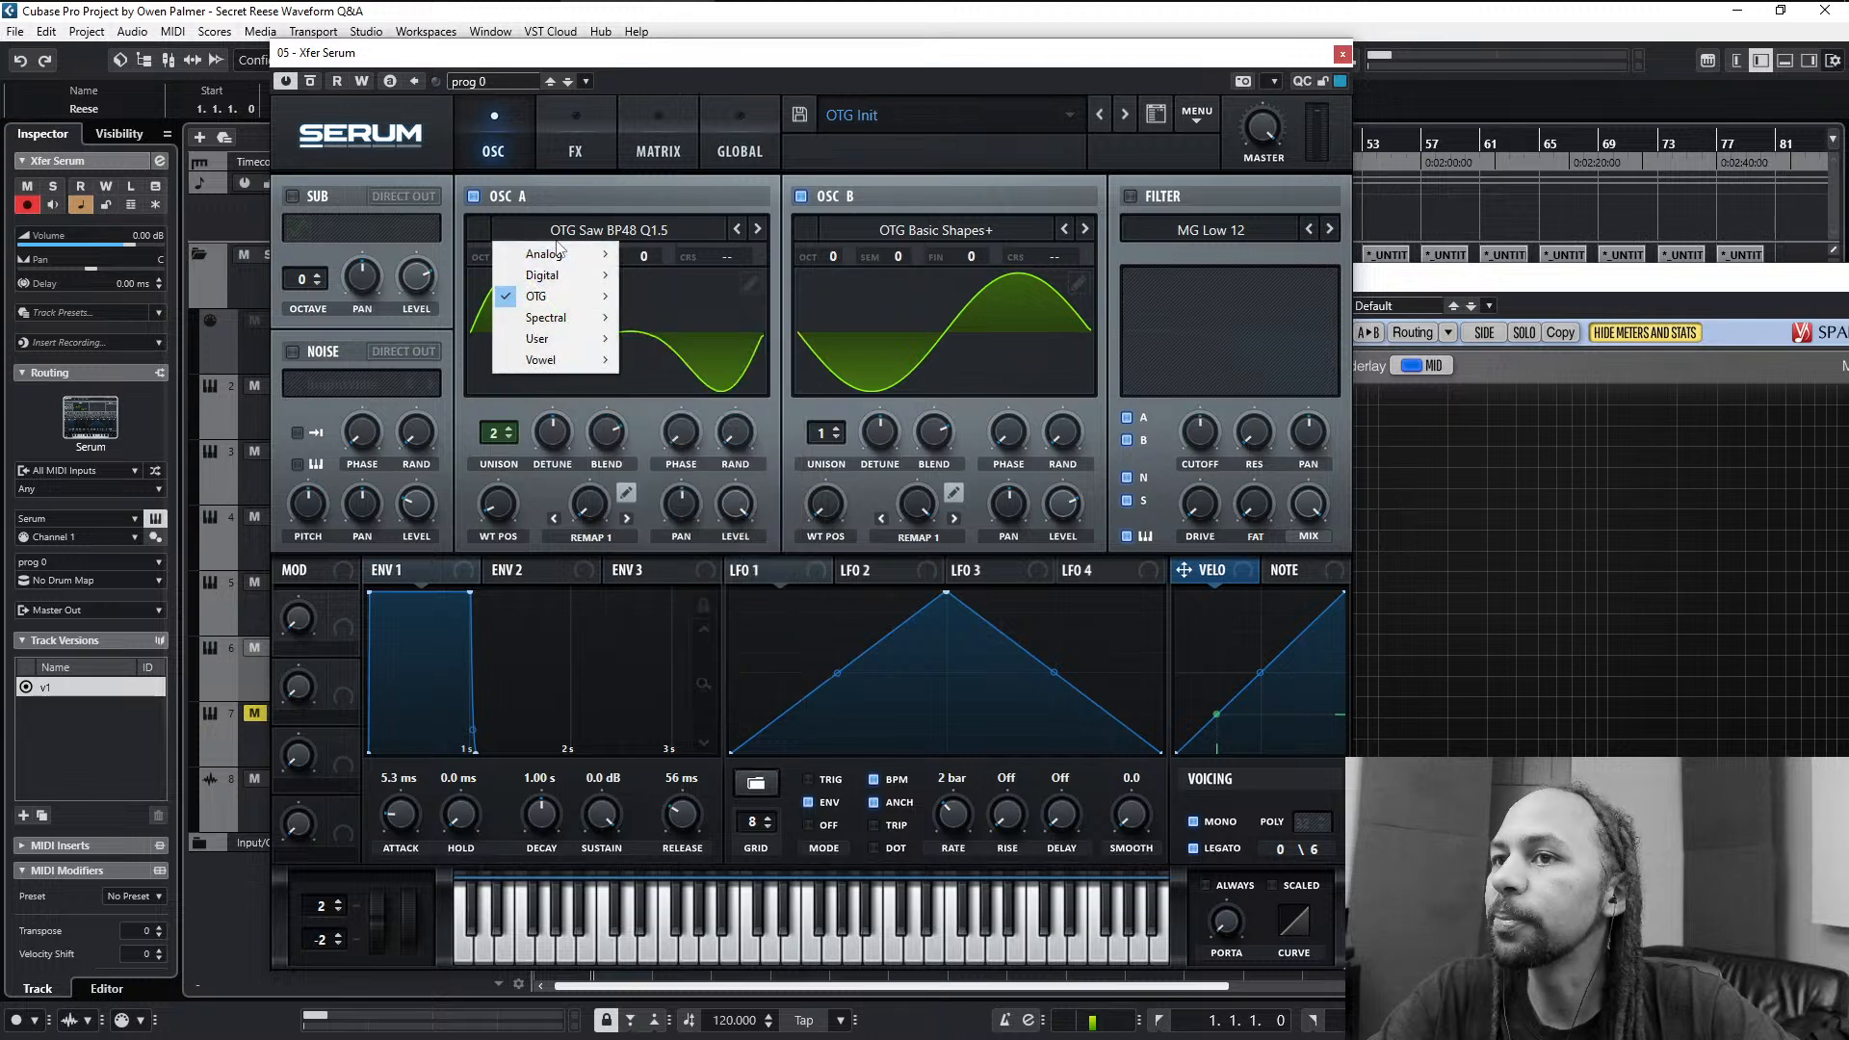
{"action": "mouse_move", "coordinate": [557, 254]}
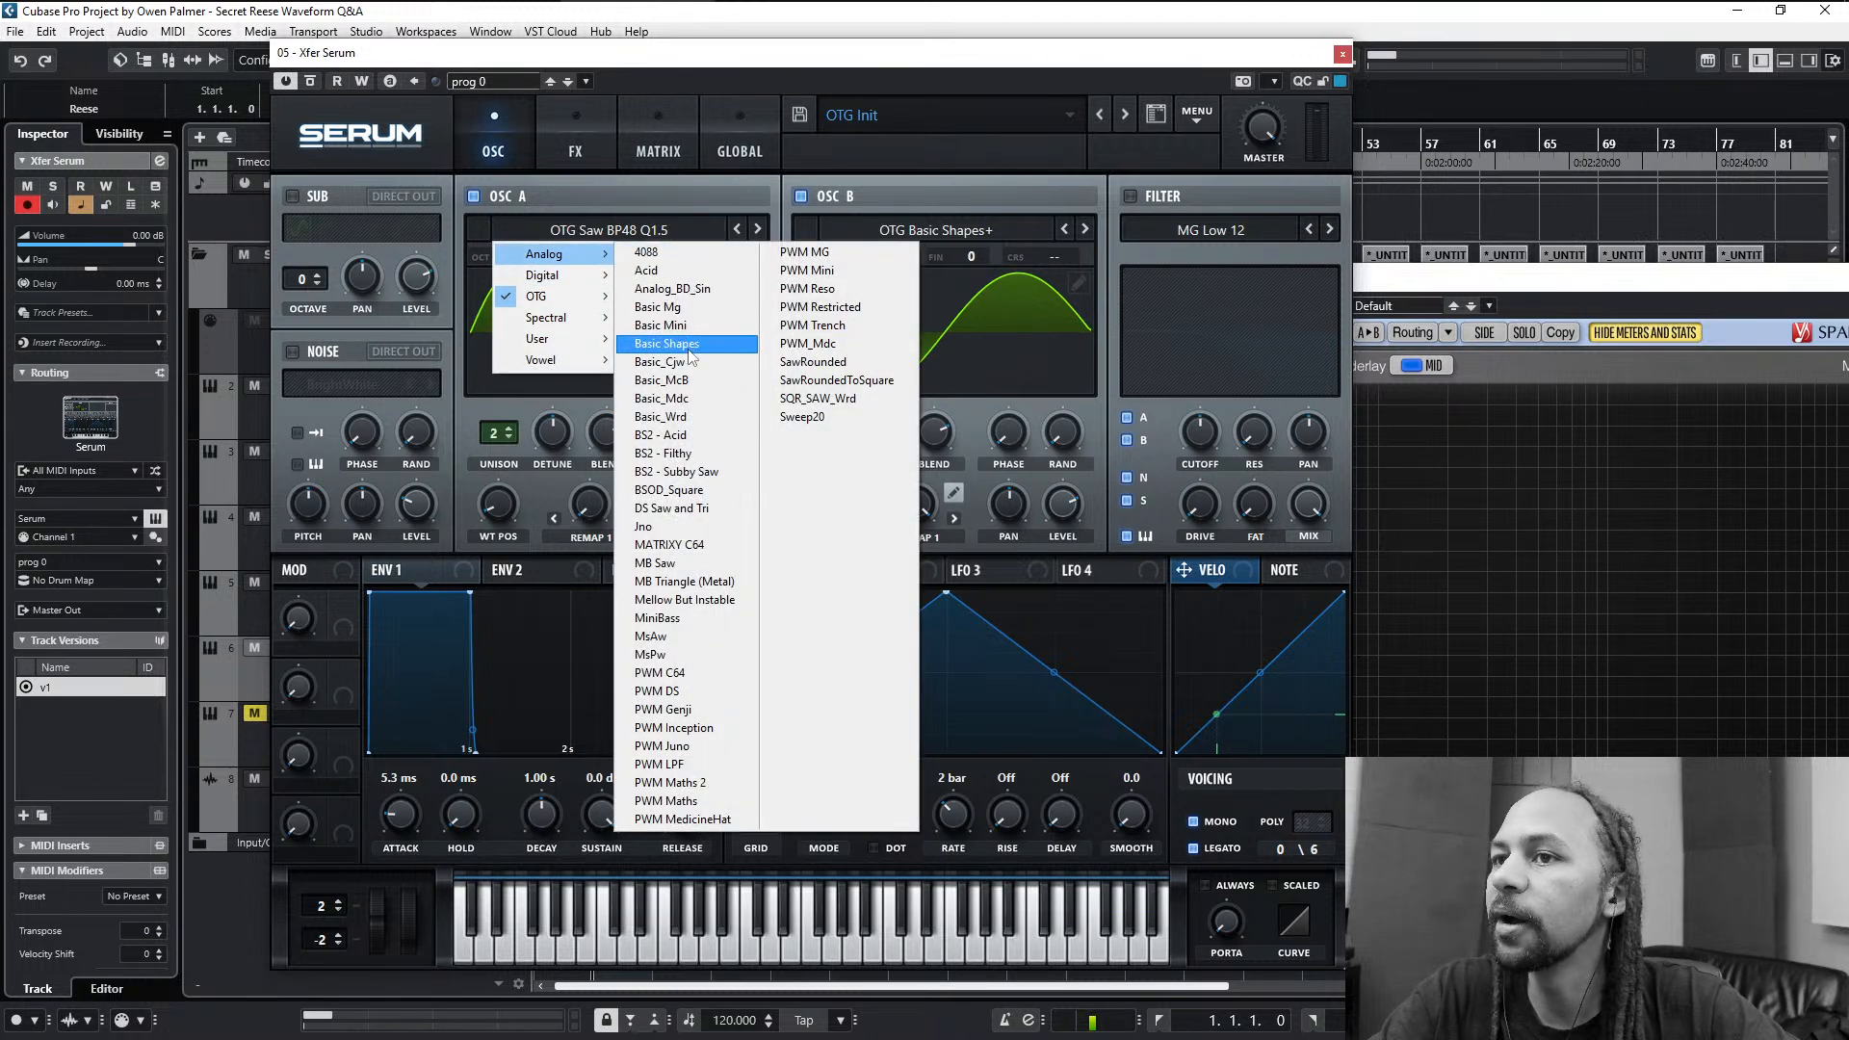
{"action": "left_click", "coordinate": [689, 342]}
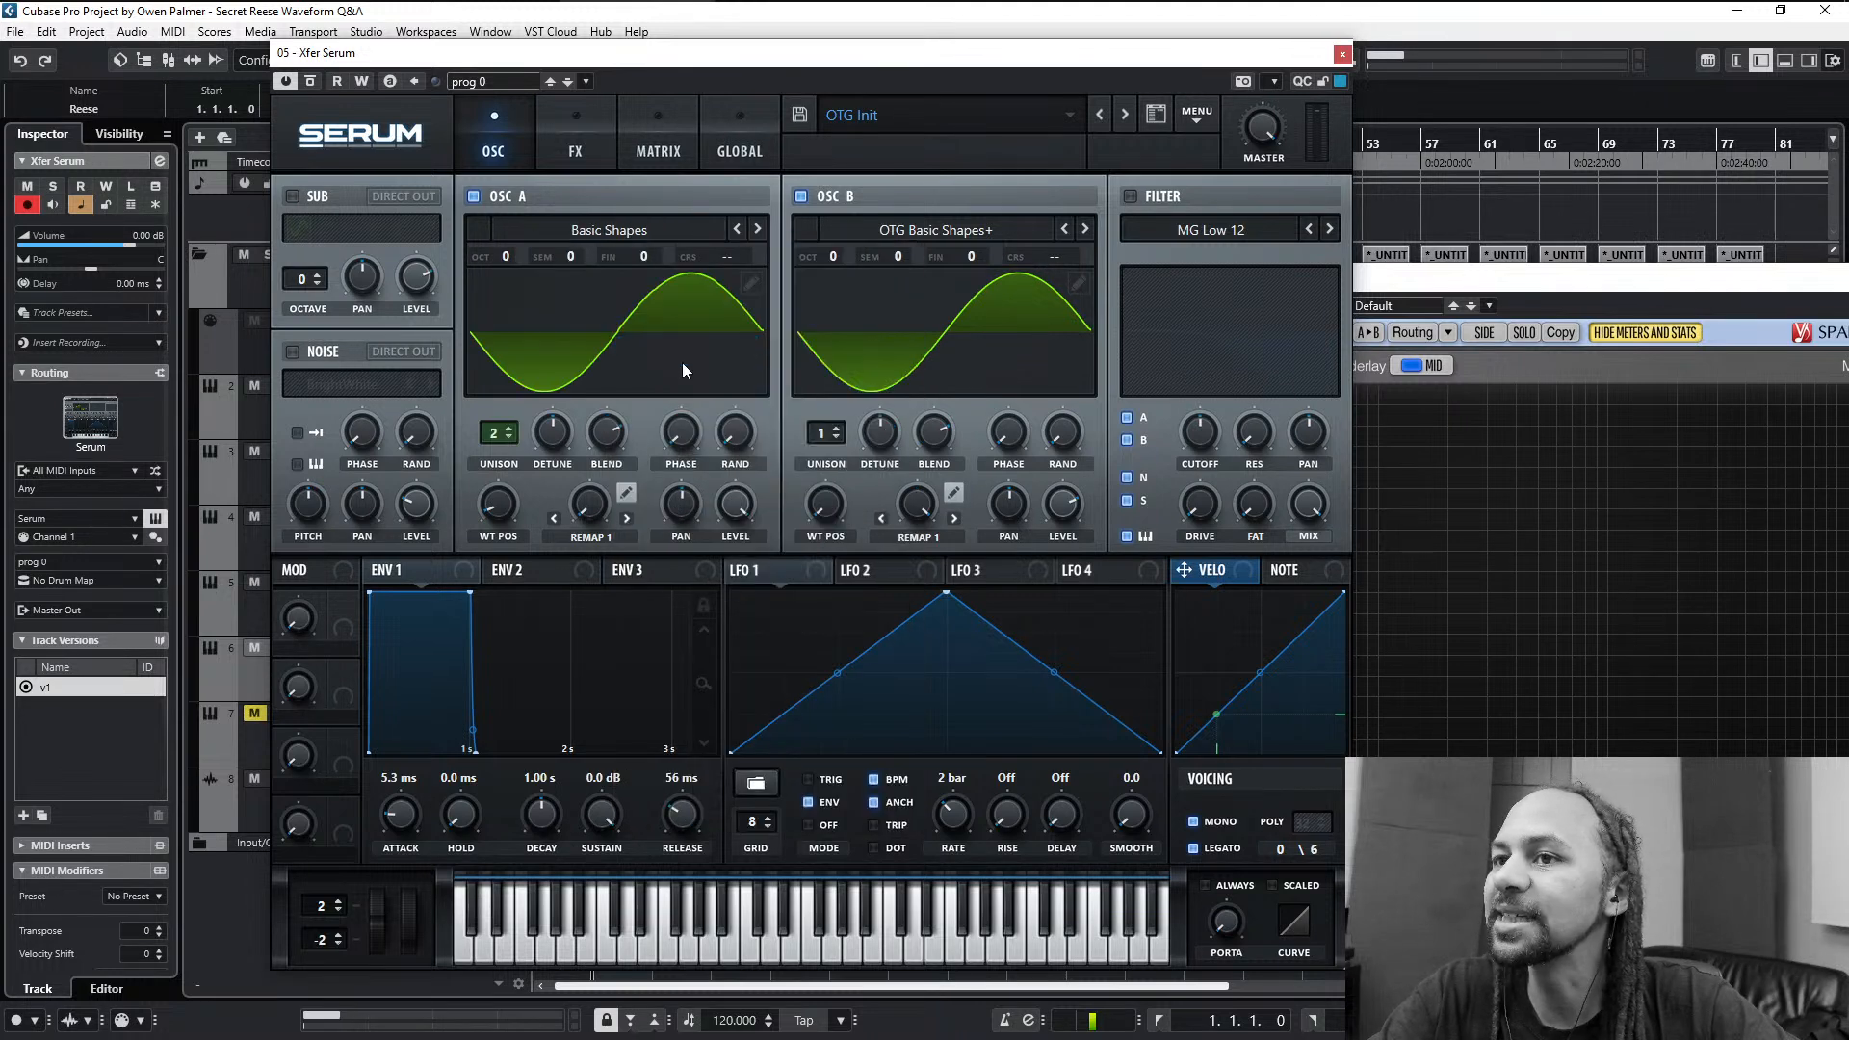
- Switch oscillator A's warp through Remap 2 and Remap 3 to check their curves, and return to Remap 1 with its curve editor open
{"action": "left_click", "coordinate": [626, 493]}
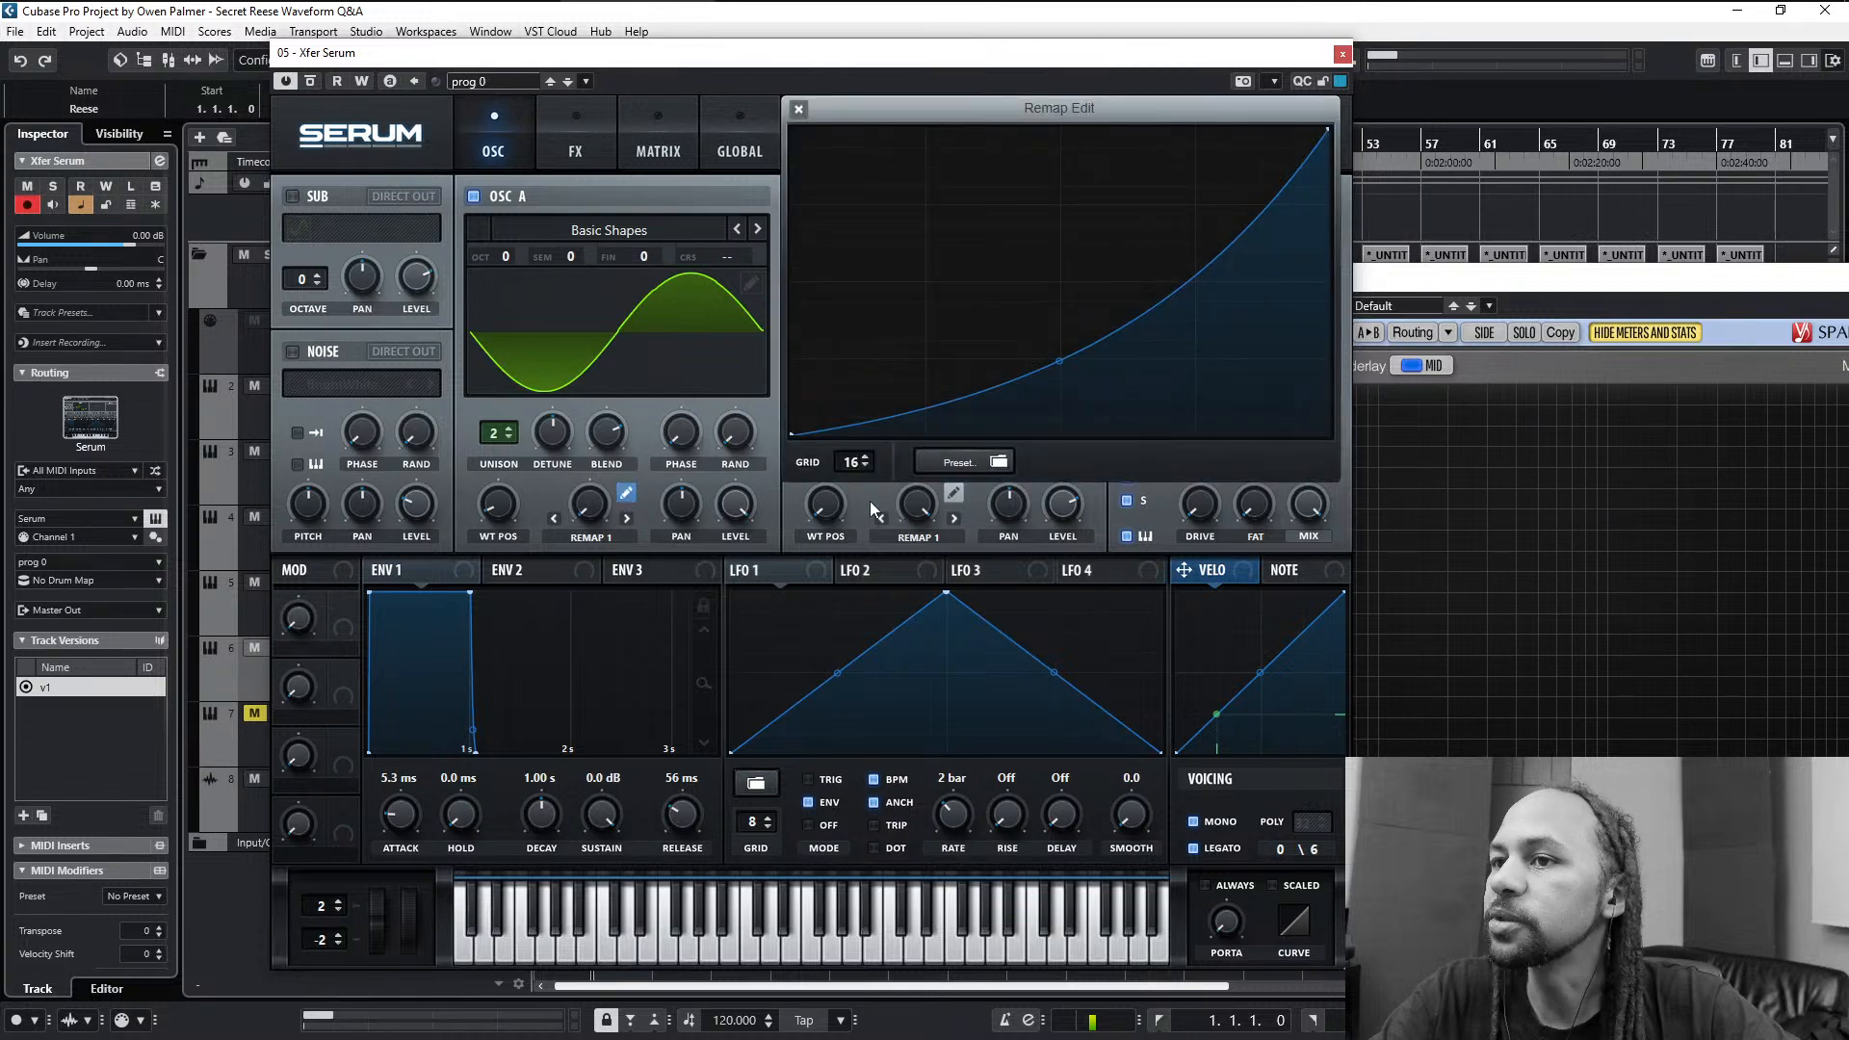
{"action": "left_click", "coordinate": [629, 493]}
{"action": "left_click", "coordinate": [629, 493]}
{"action": "left_click", "coordinate": [626, 493]}
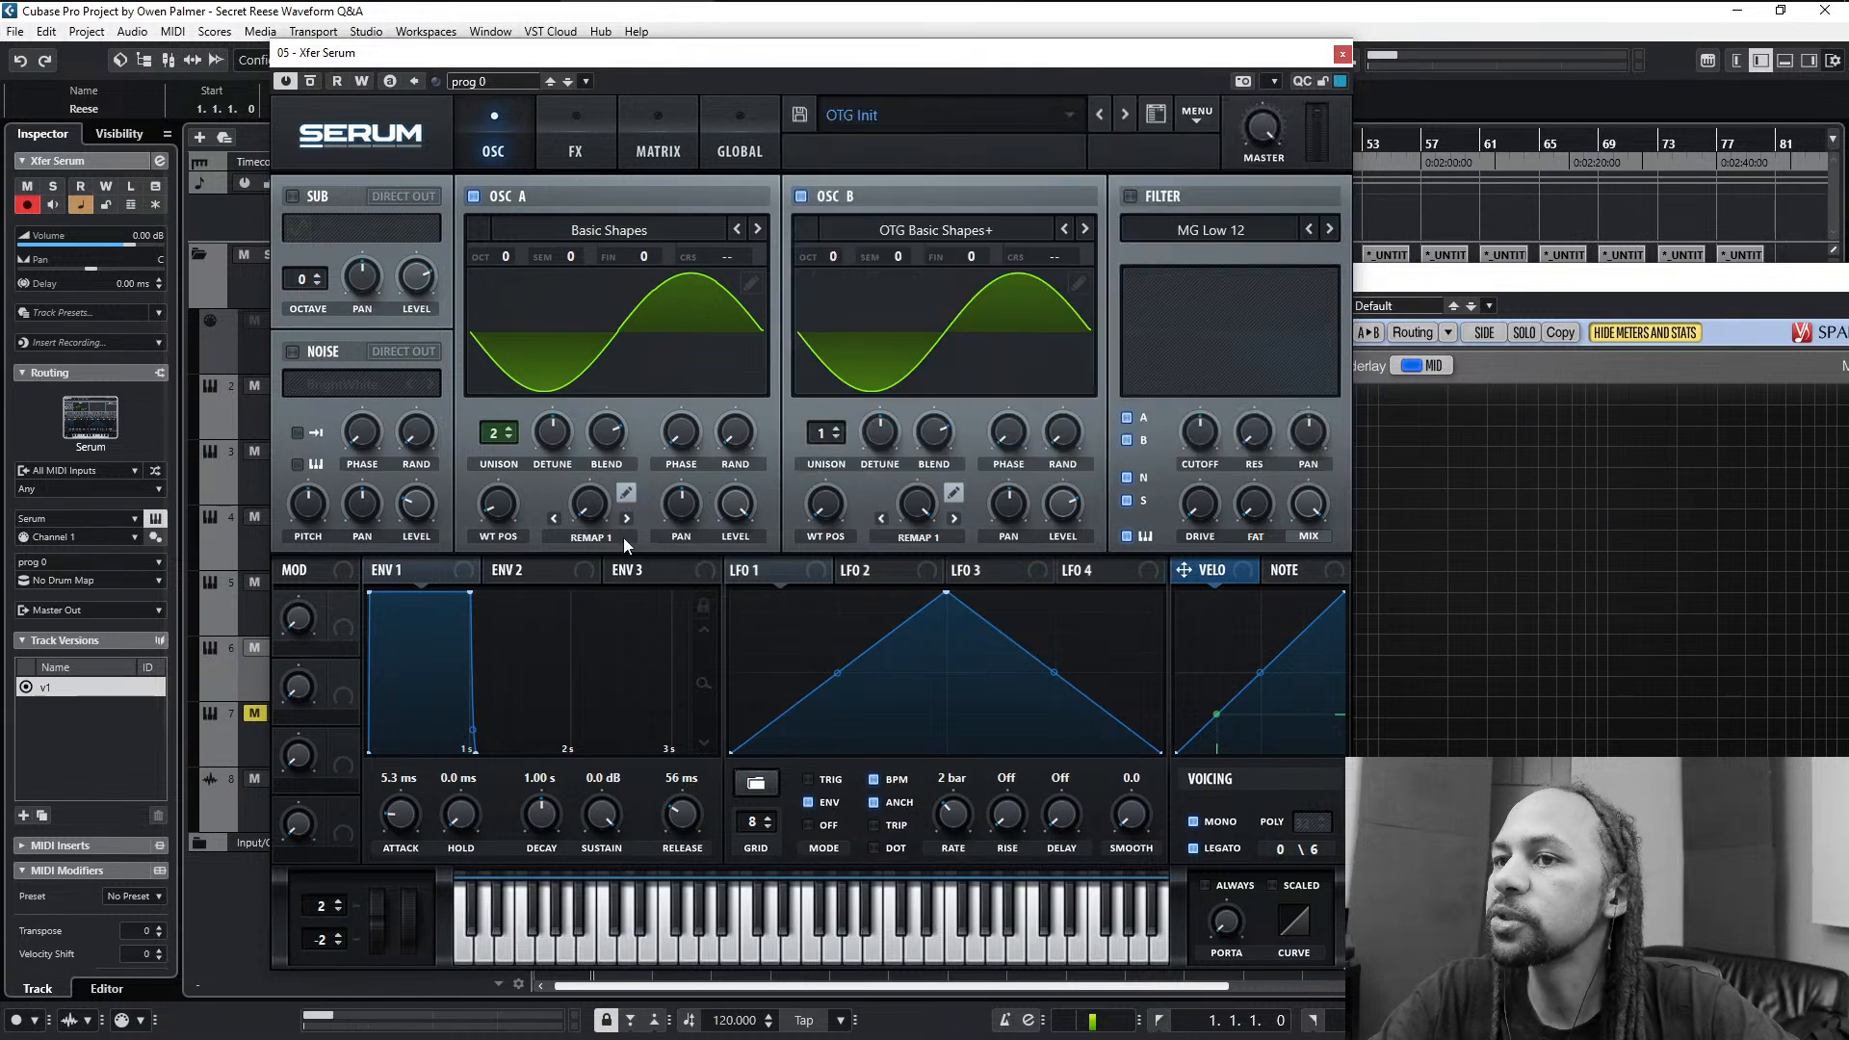
{"action": "left_click", "coordinate": [626, 519]}
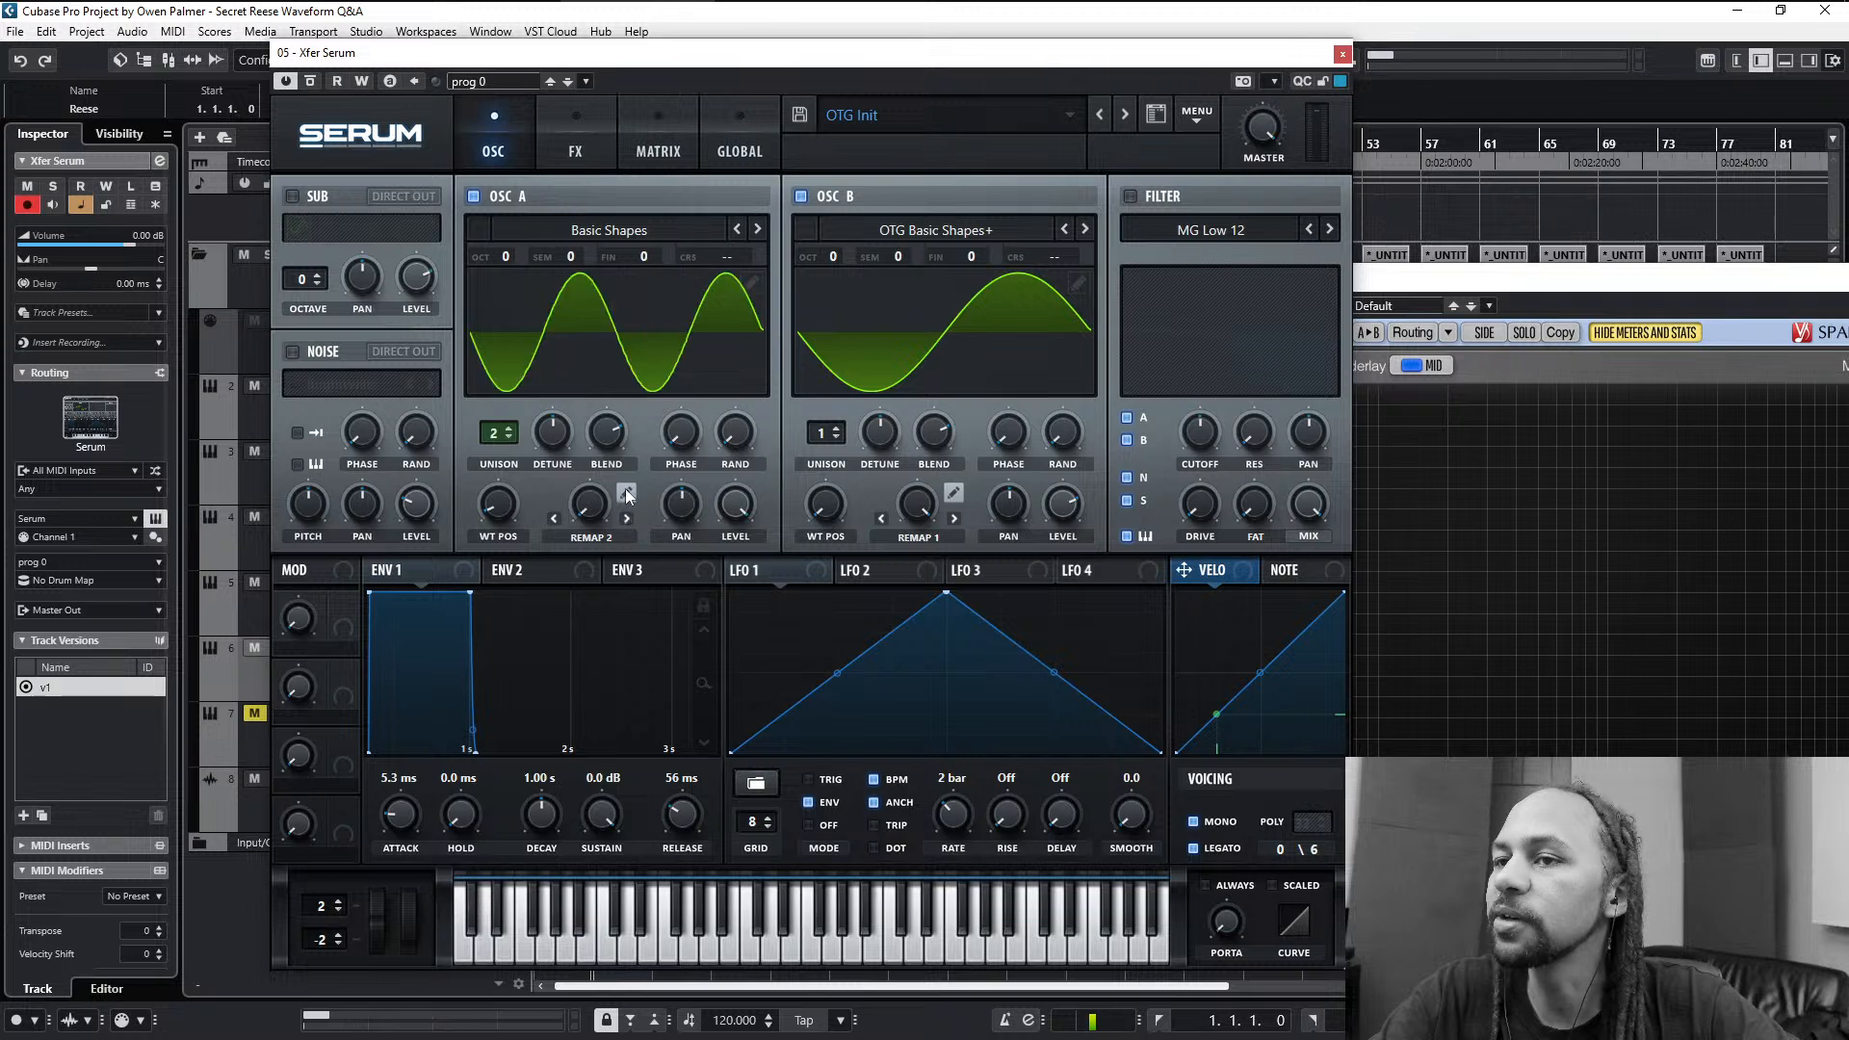
{"action": "left_click", "coordinate": [626, 493]}
{"action": "left_click", "coordinate": [626, 493]}
{"action": "left_click", "coordinate": [626, 528]}
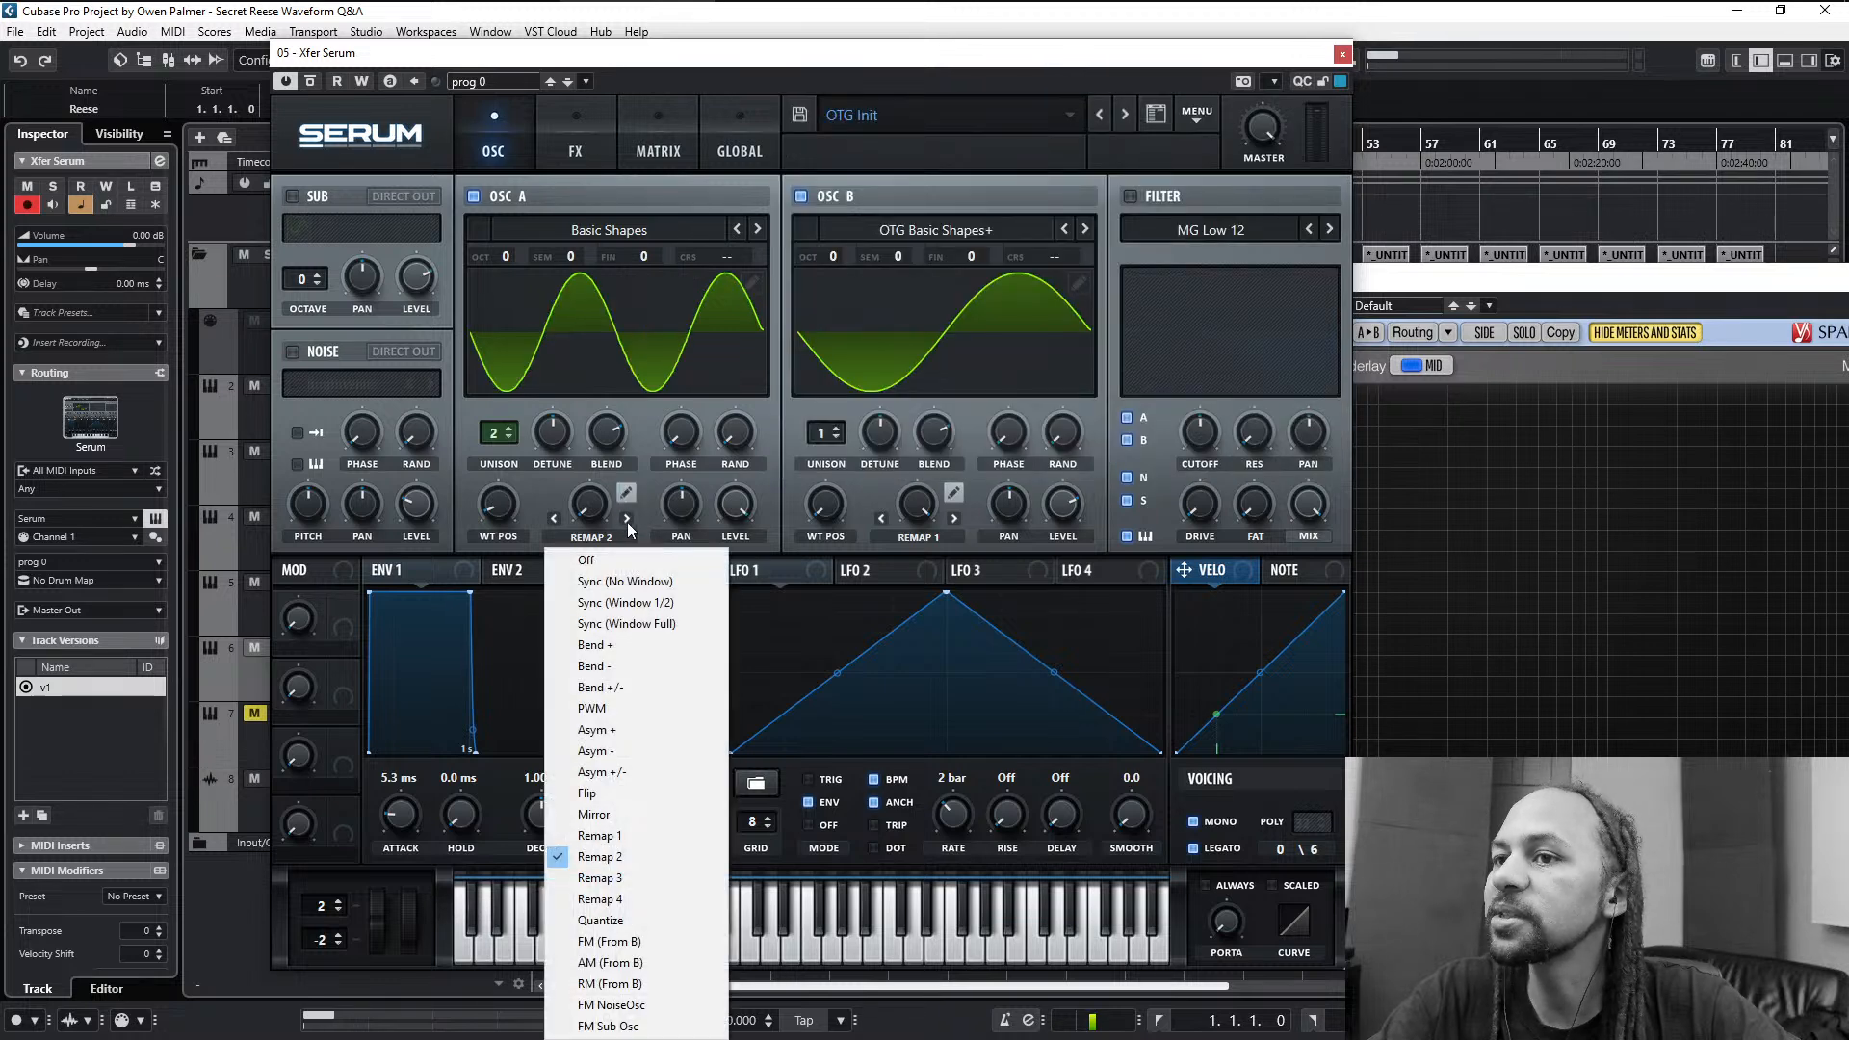
{"action": "left_click", "coordinate": [627, 522]}
{"action": "left_click", "coordinate": [626, 494]}
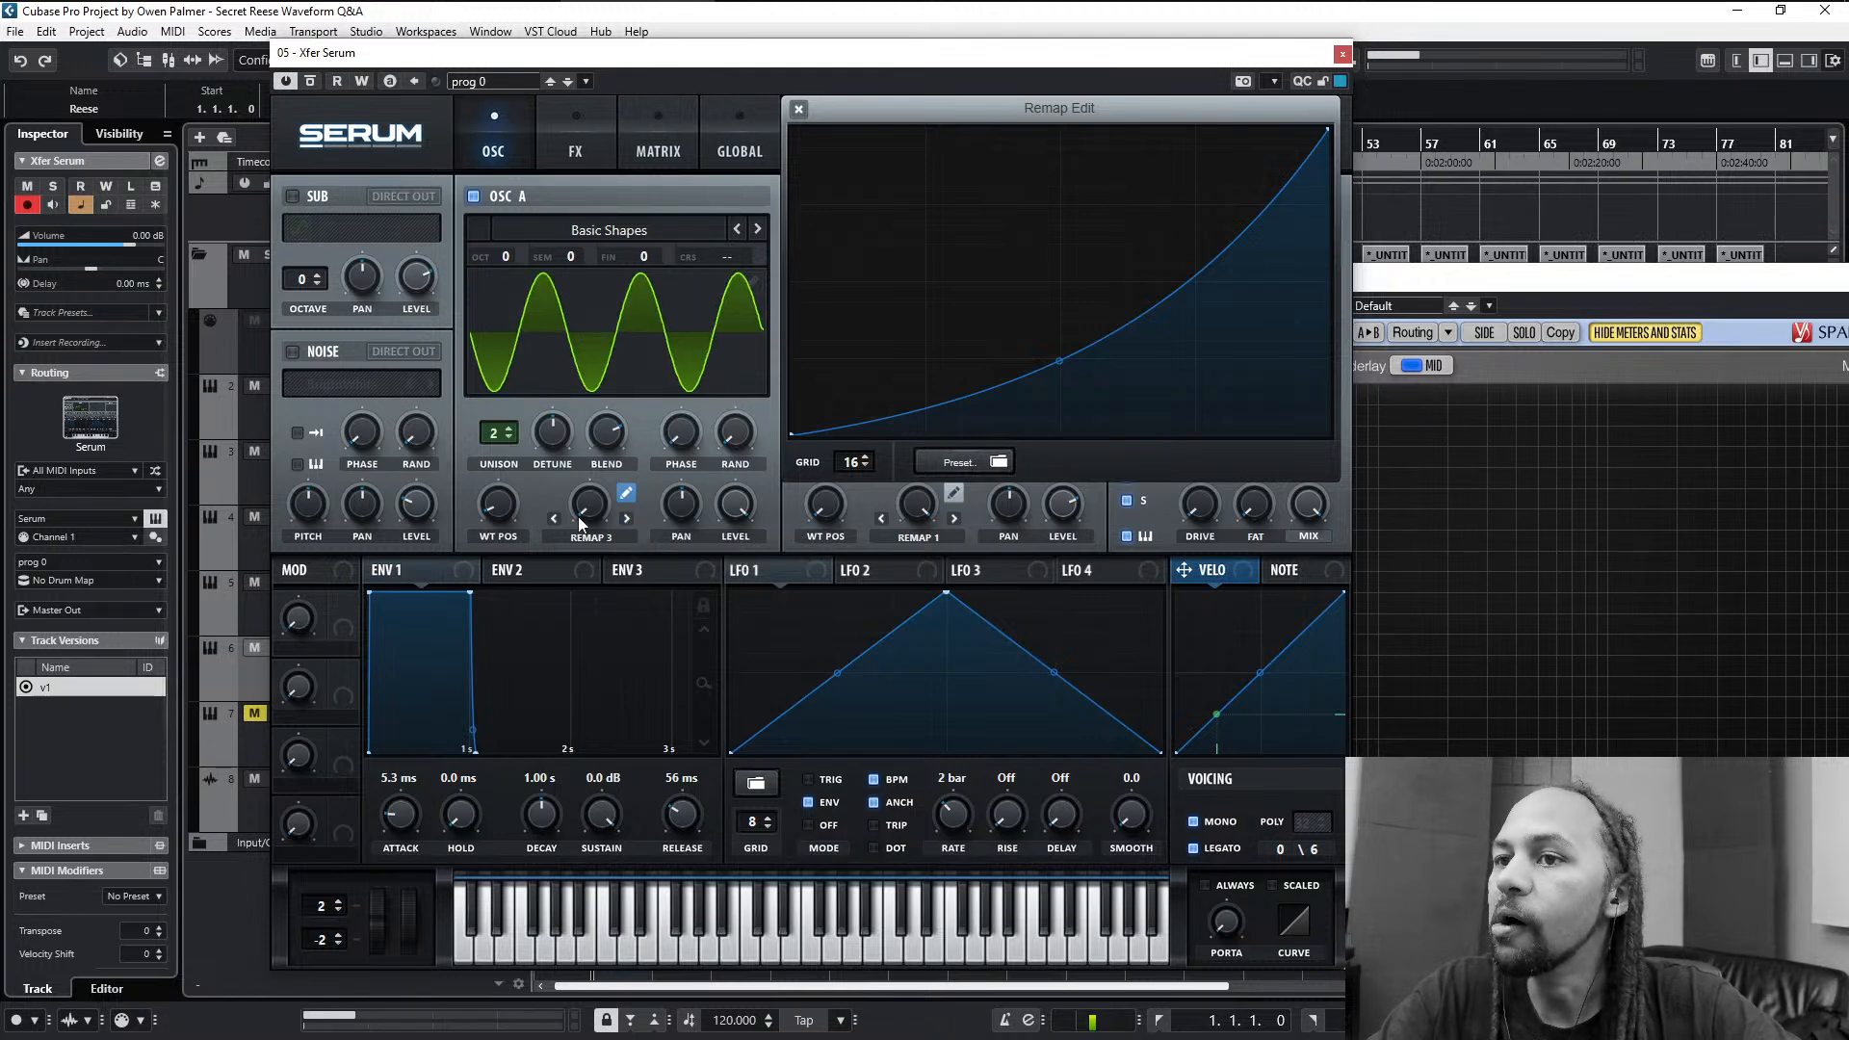
{"action": "left_click", "coordinate": [554, 519]}
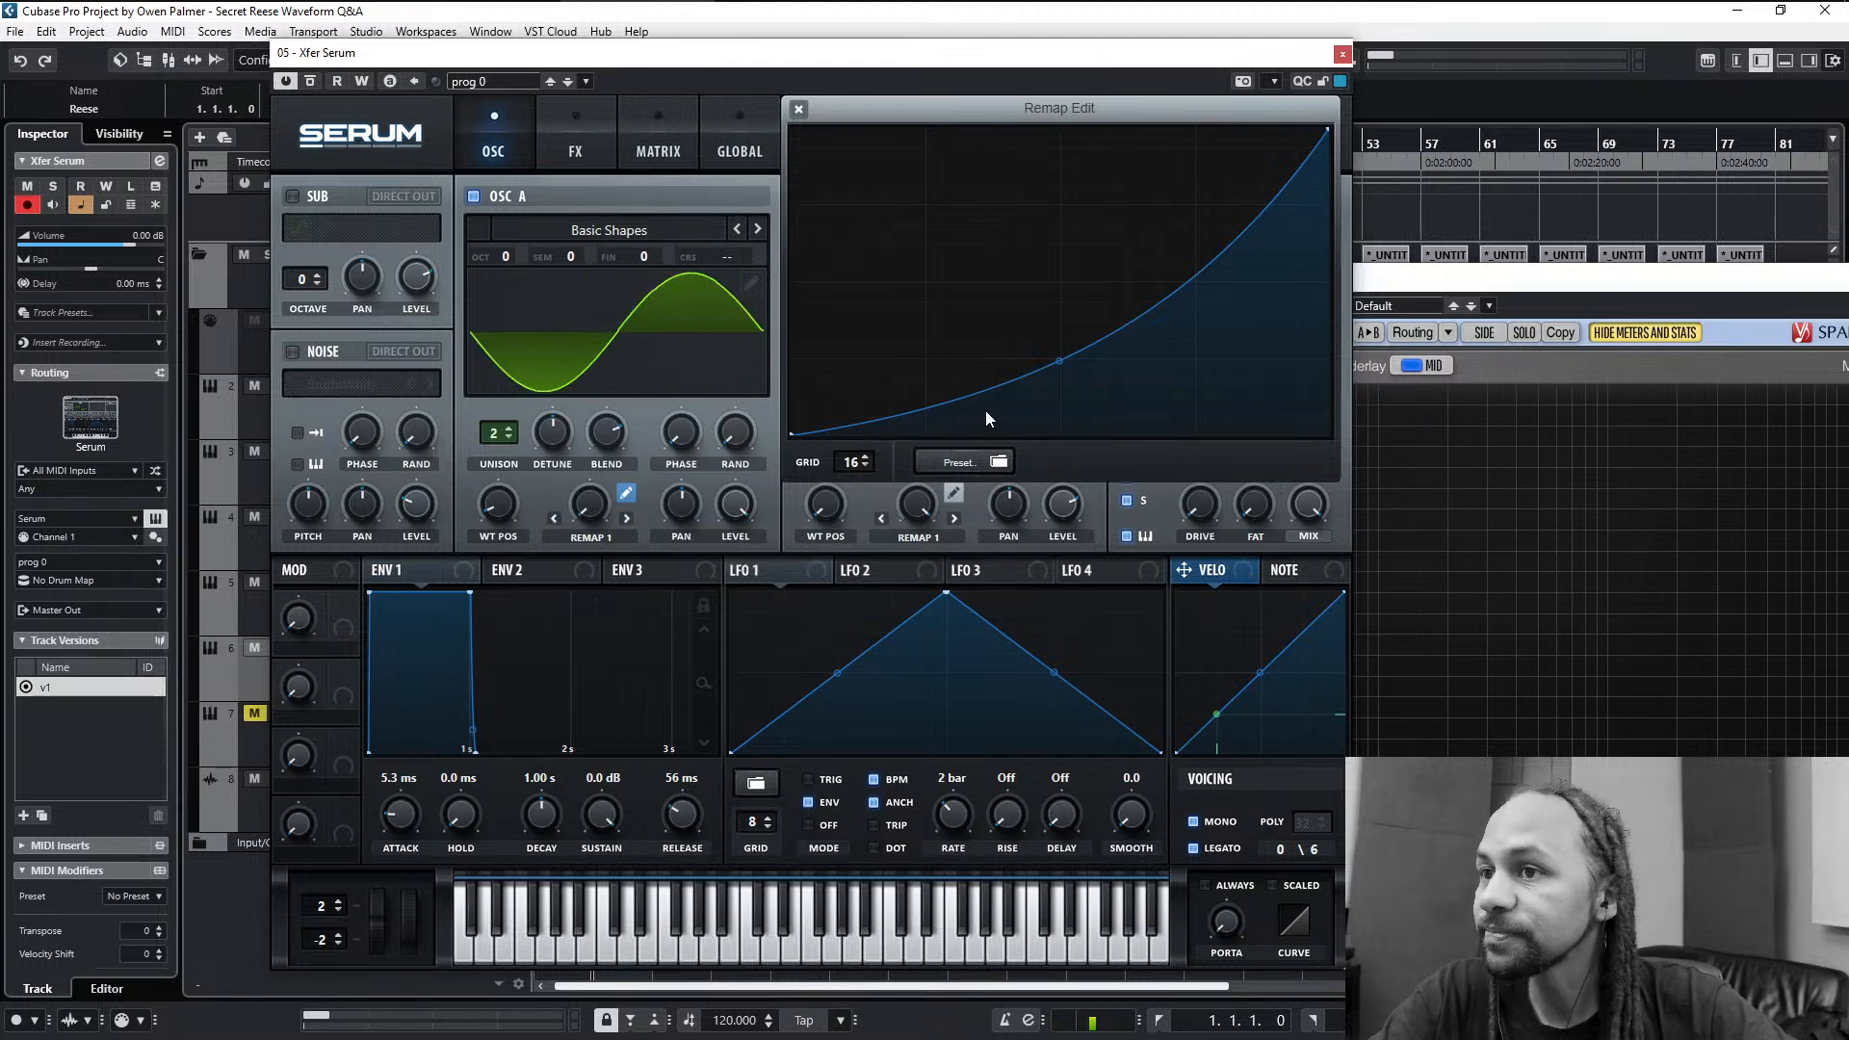
- Reset oscillator A's Remap 1 curve to a straight diagonal and turn its warp amount back up
{"action": "right_click", "coordinate": [1017, 344]}
{"action": "left_click", "coordinate": [1064, 376]}
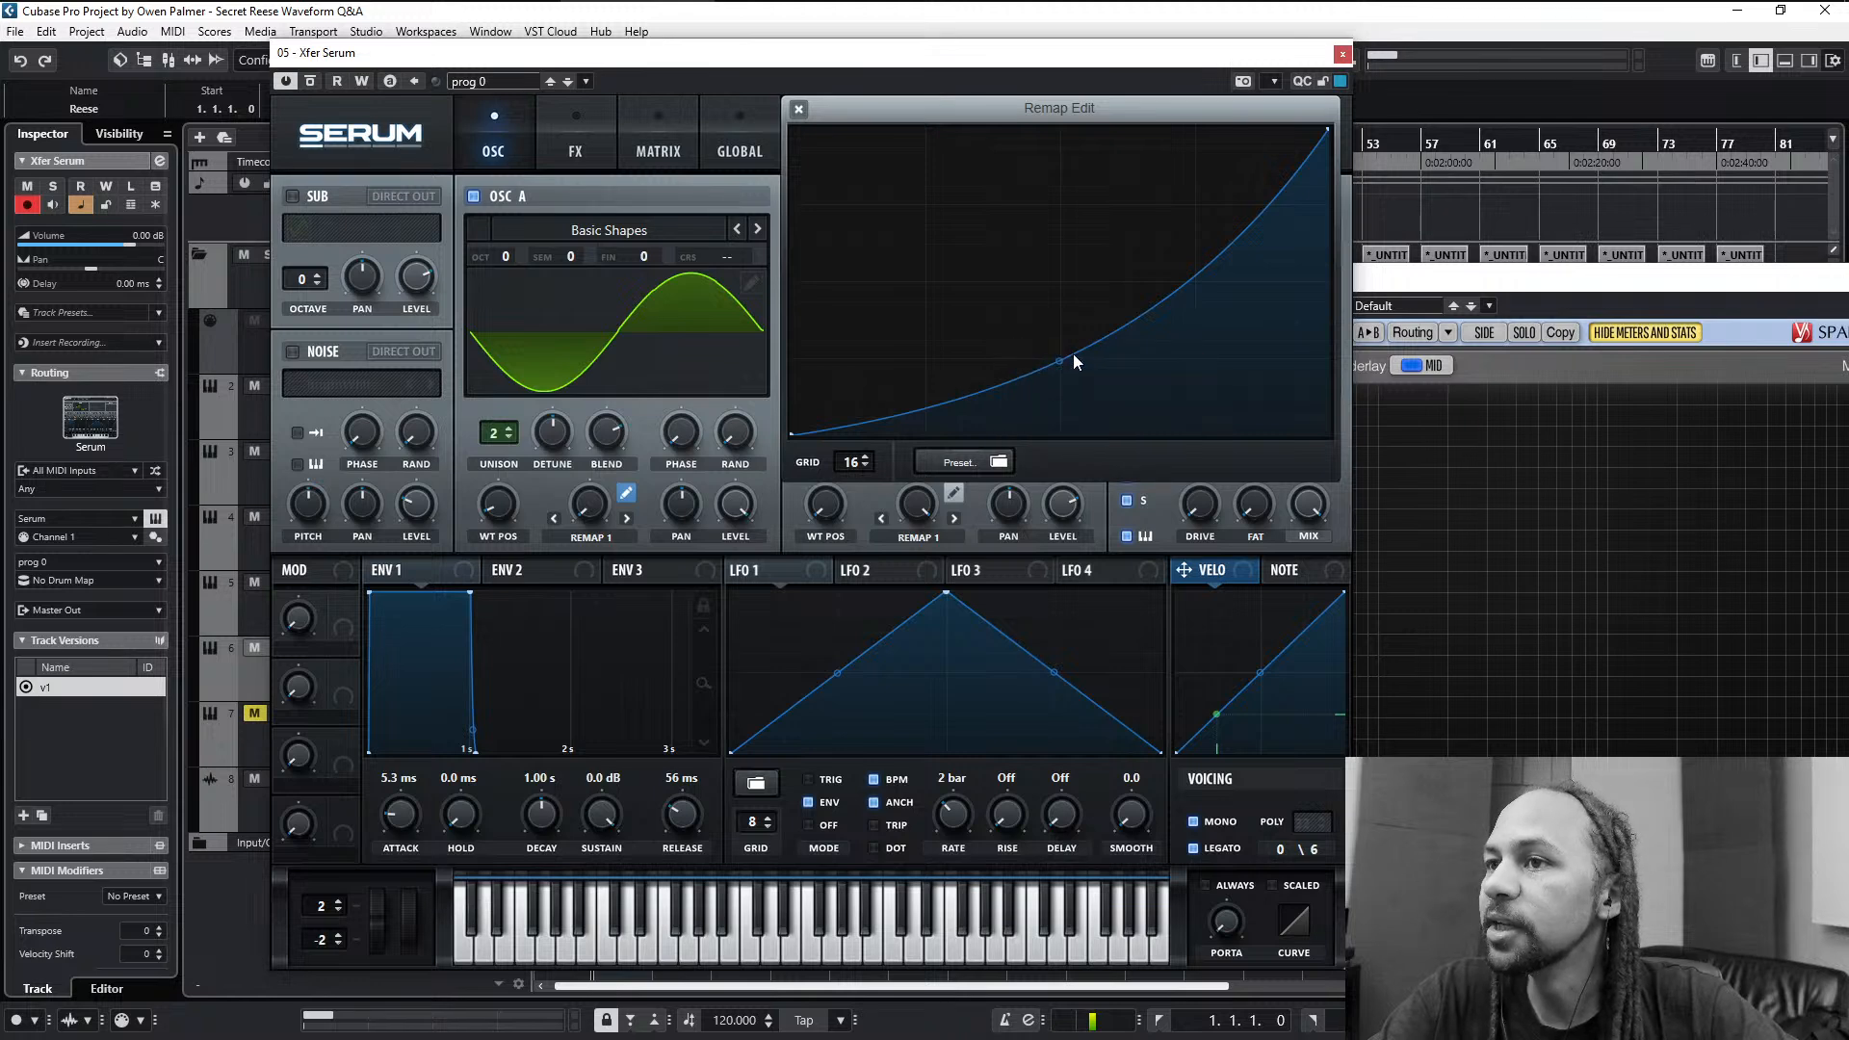
{"action": "double_click", "coordinate": [1059, 363]}
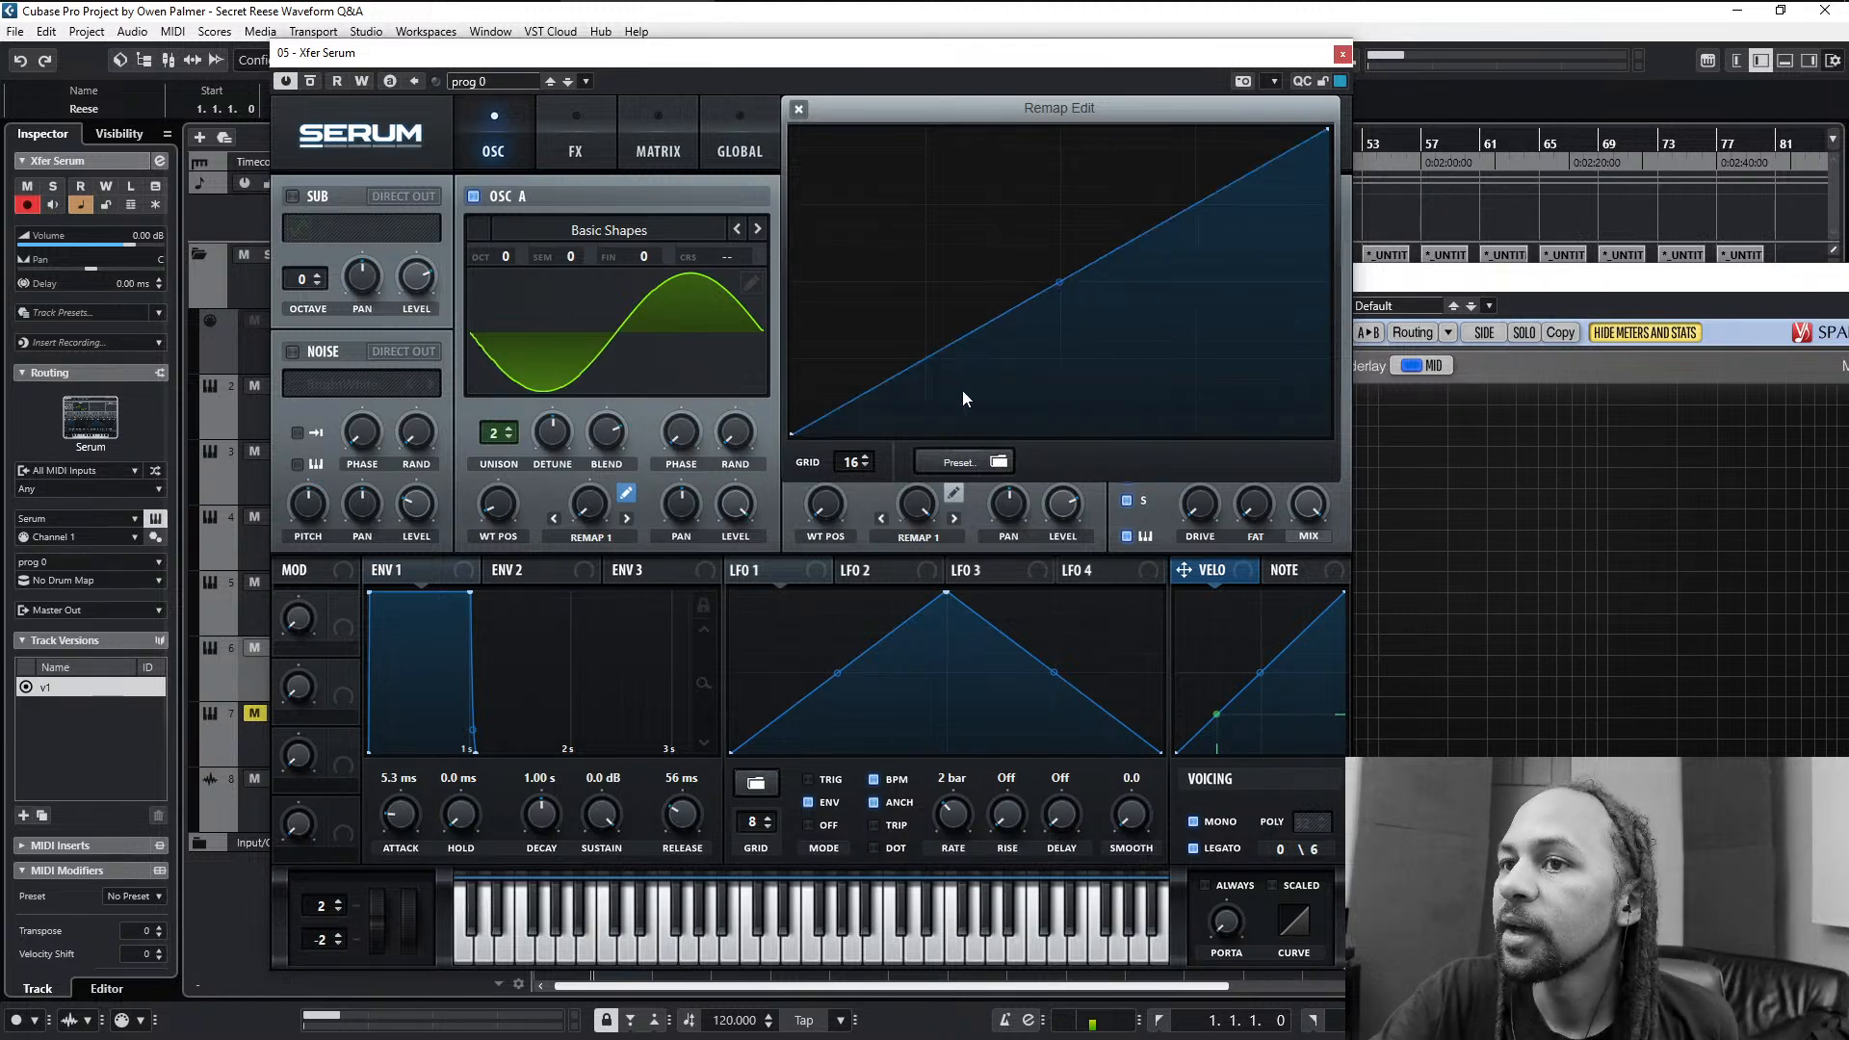
{"action": "left_click_drag", "start_coordinate": [580, 509], "coordinate": [649, 248]}
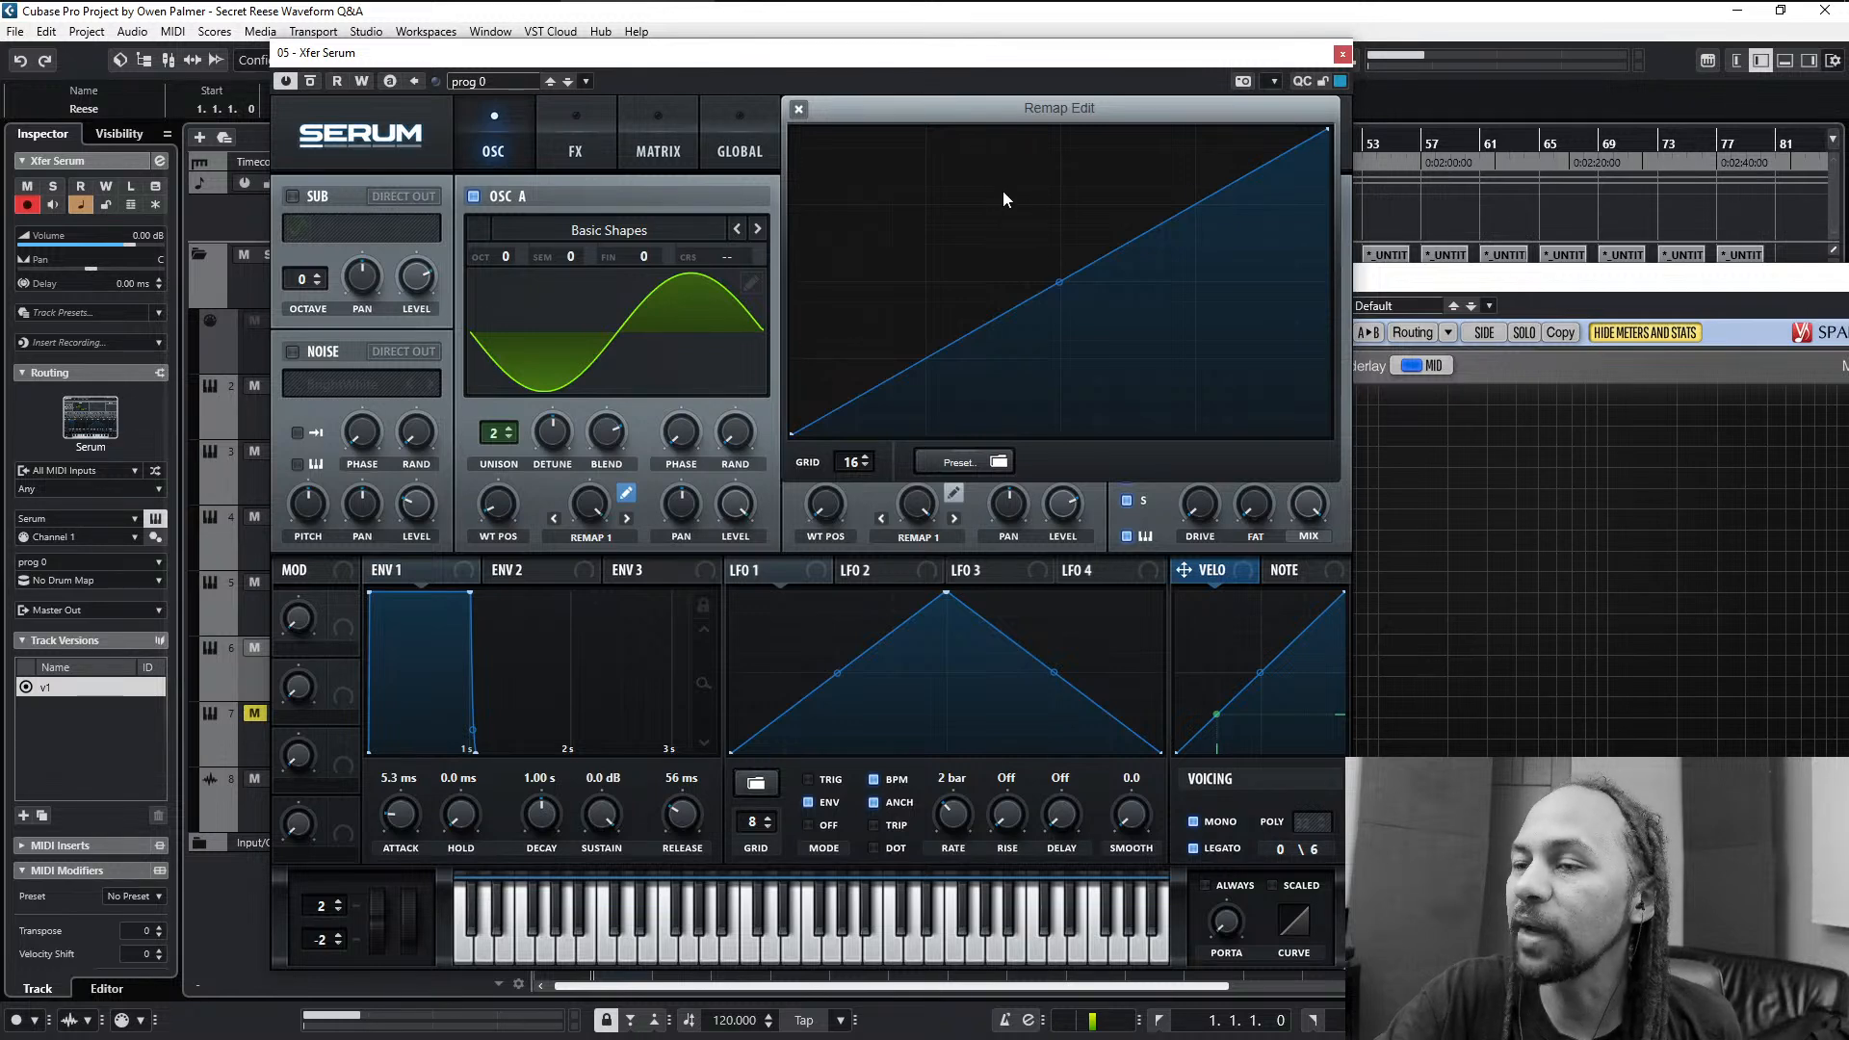
- Add a centre point and another just before it, and level these with the curve's next handle to form a flat stretch at half height
{"action": "double_click", "coordinate": [1051, 220]}
{"action": "left_click_drag", "start_coordinate": [1052, 222], "coordinate": [1067, 284]}
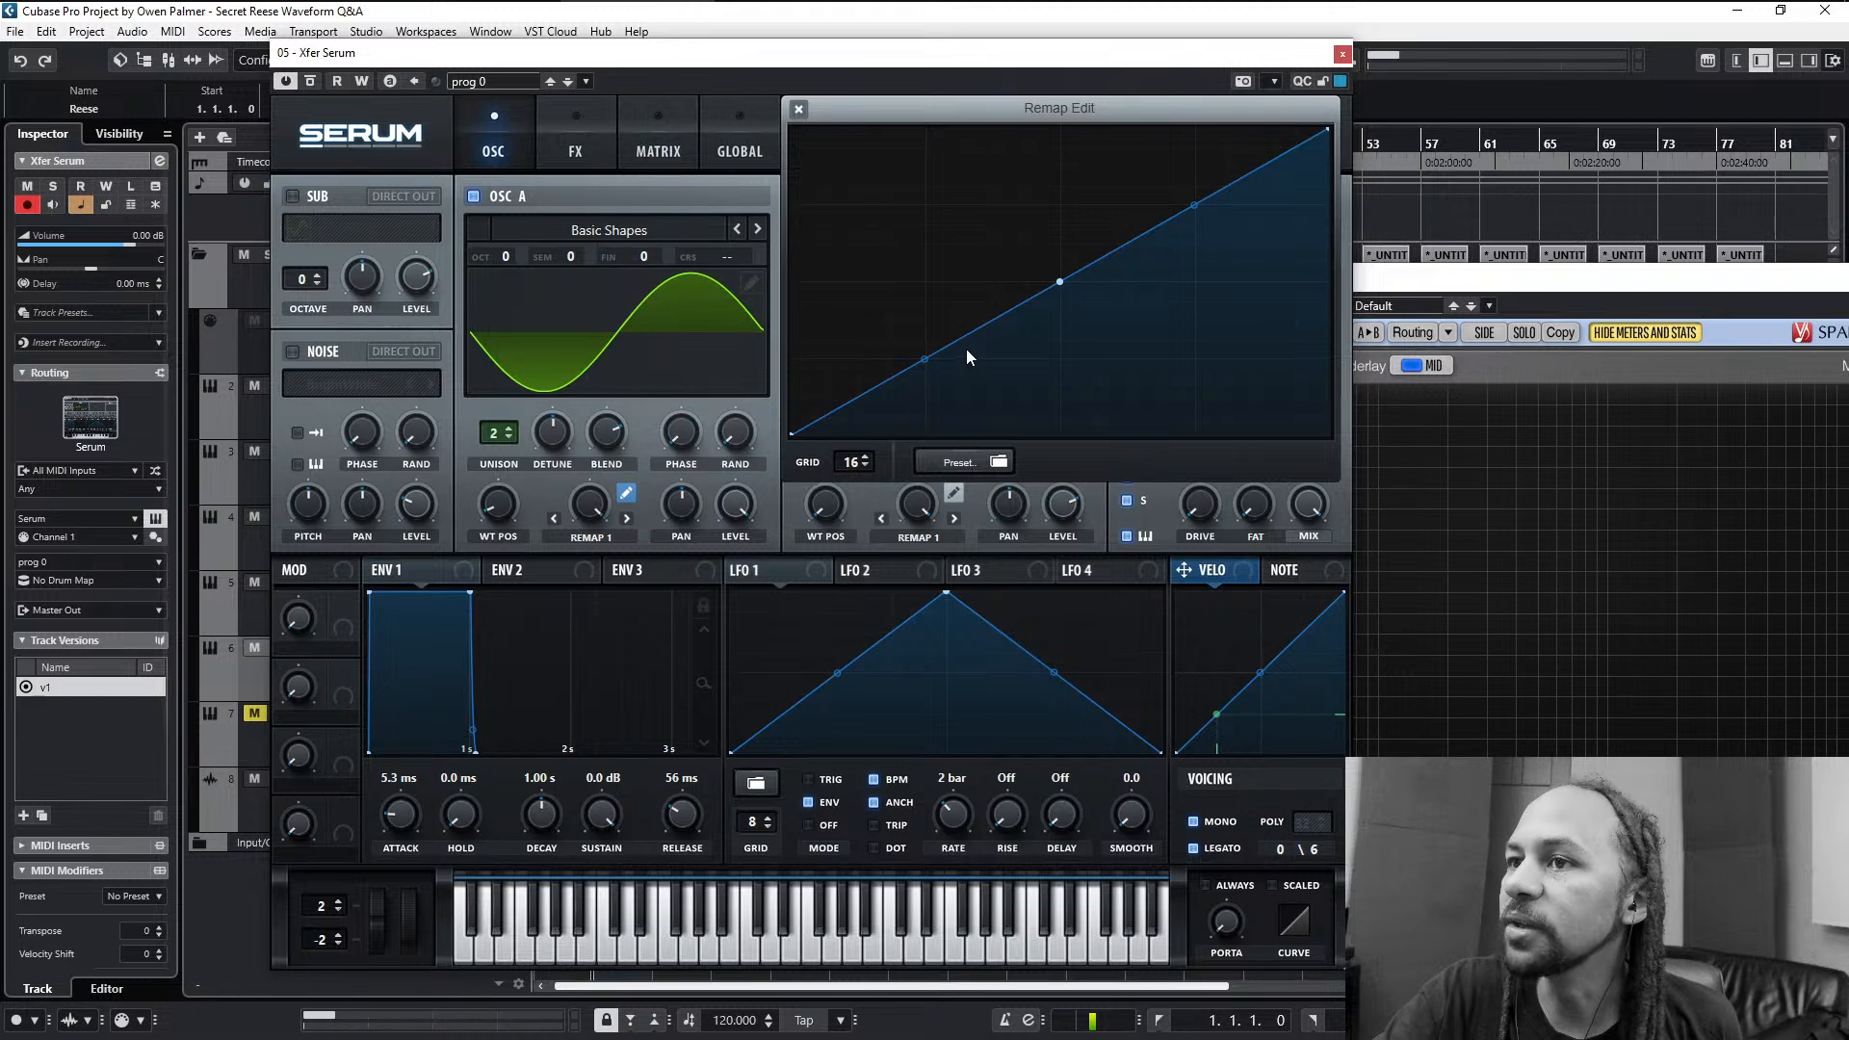
{"action": "double_click", "coordinate": [1006, 308]}
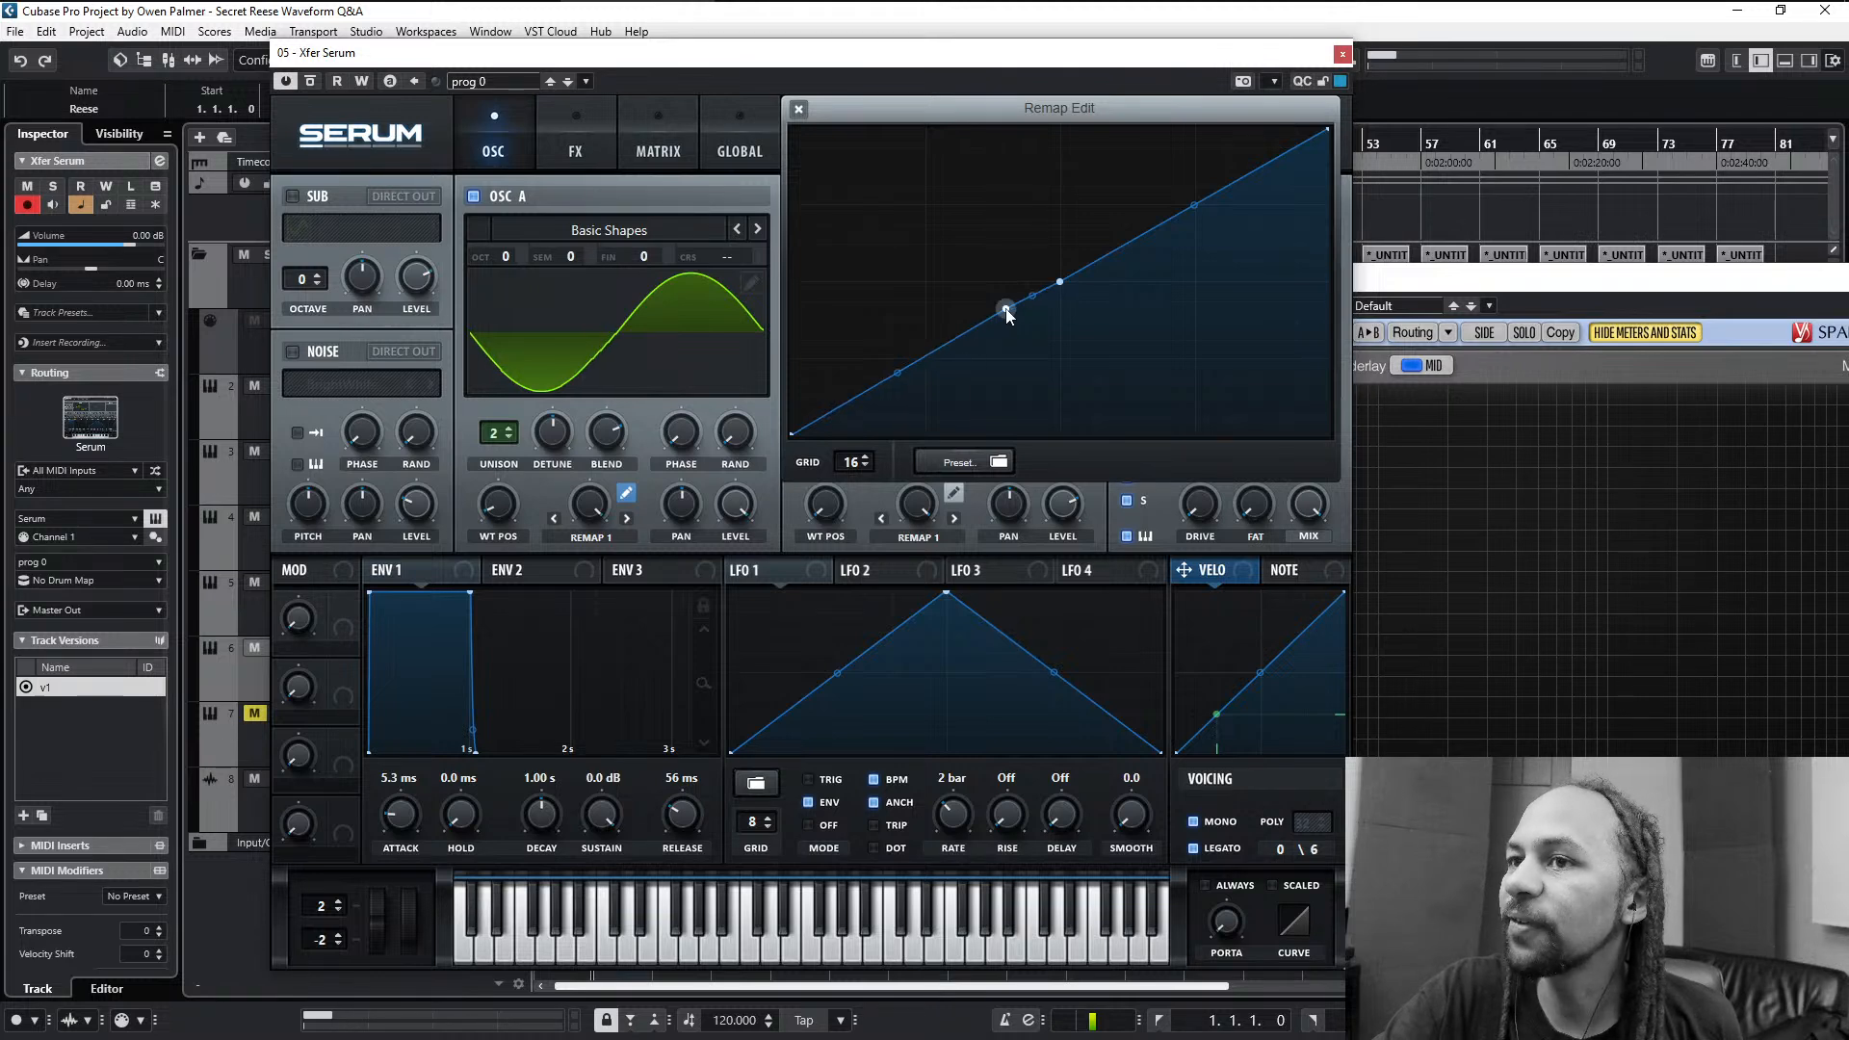
{"action": "left_click_drag", "start_coordinate": [1006, 308], "coordinate": [993, 283]}
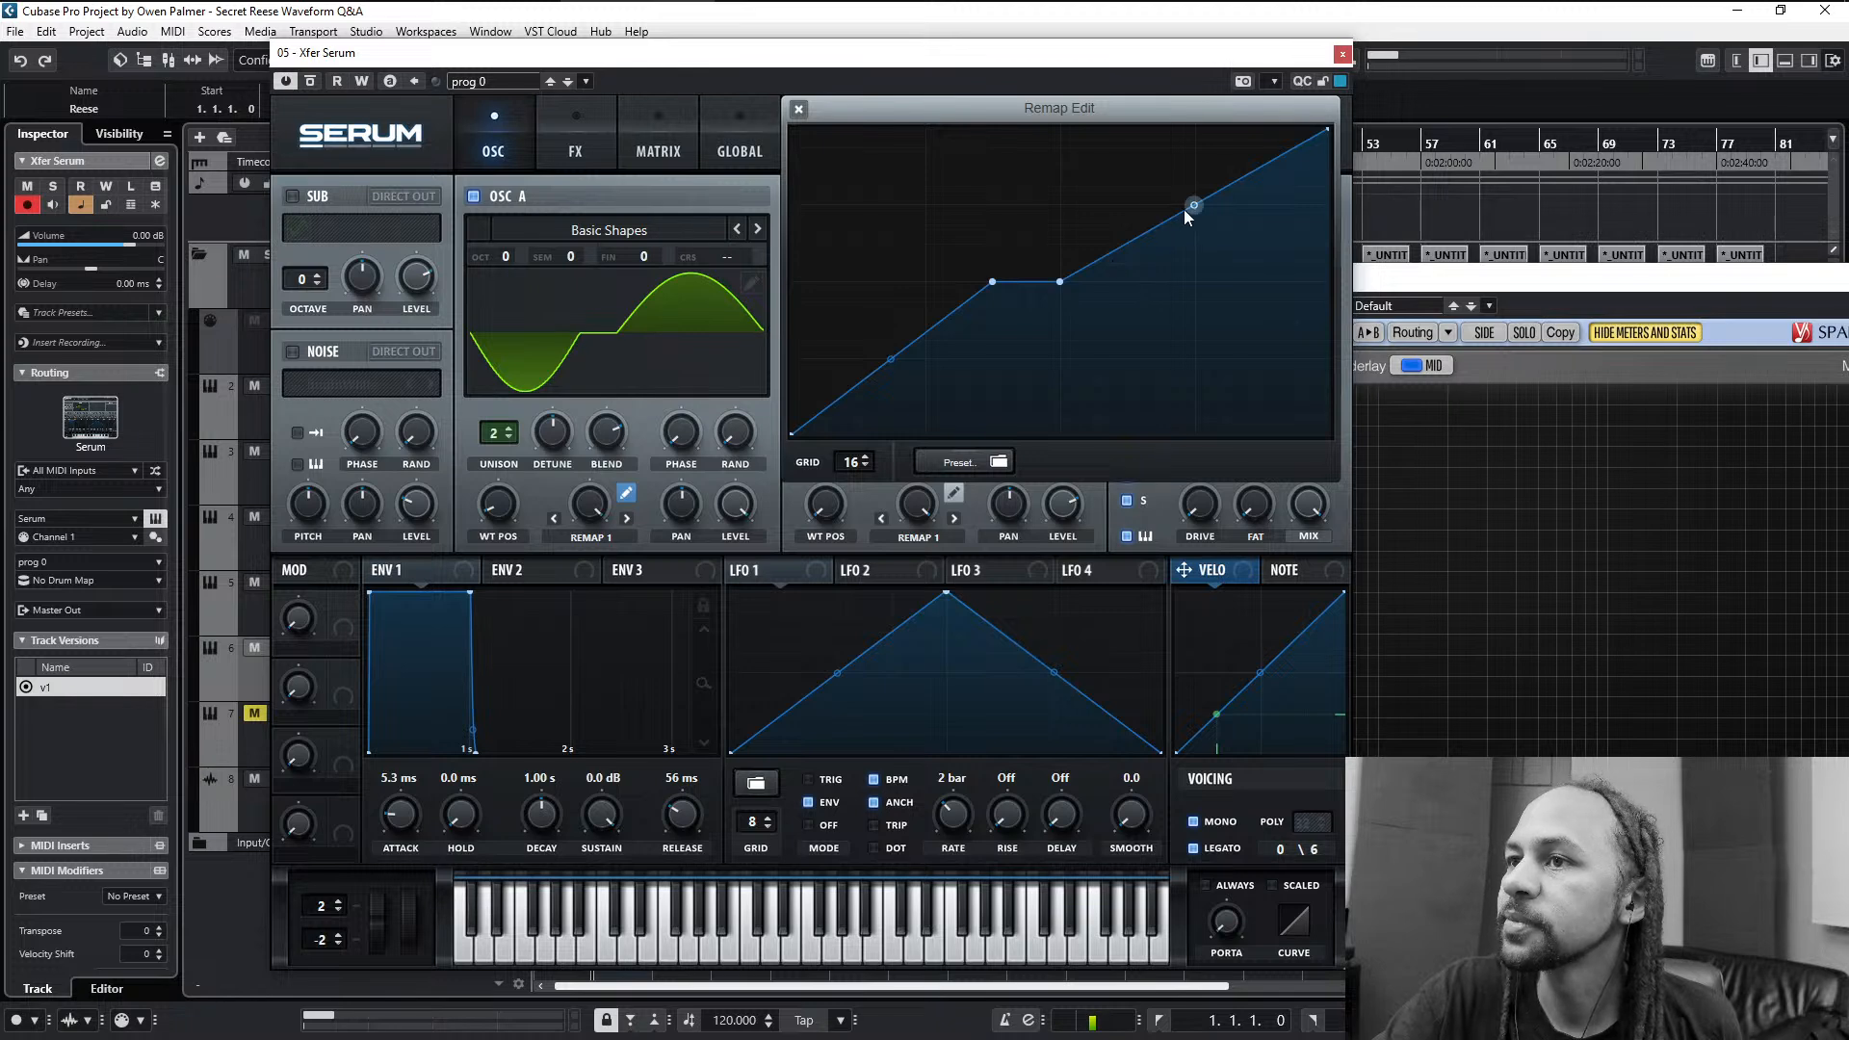
{"action": "left_click_drag", "start_coordinate": [1192, 206], "coordinate": [1191, 282]}
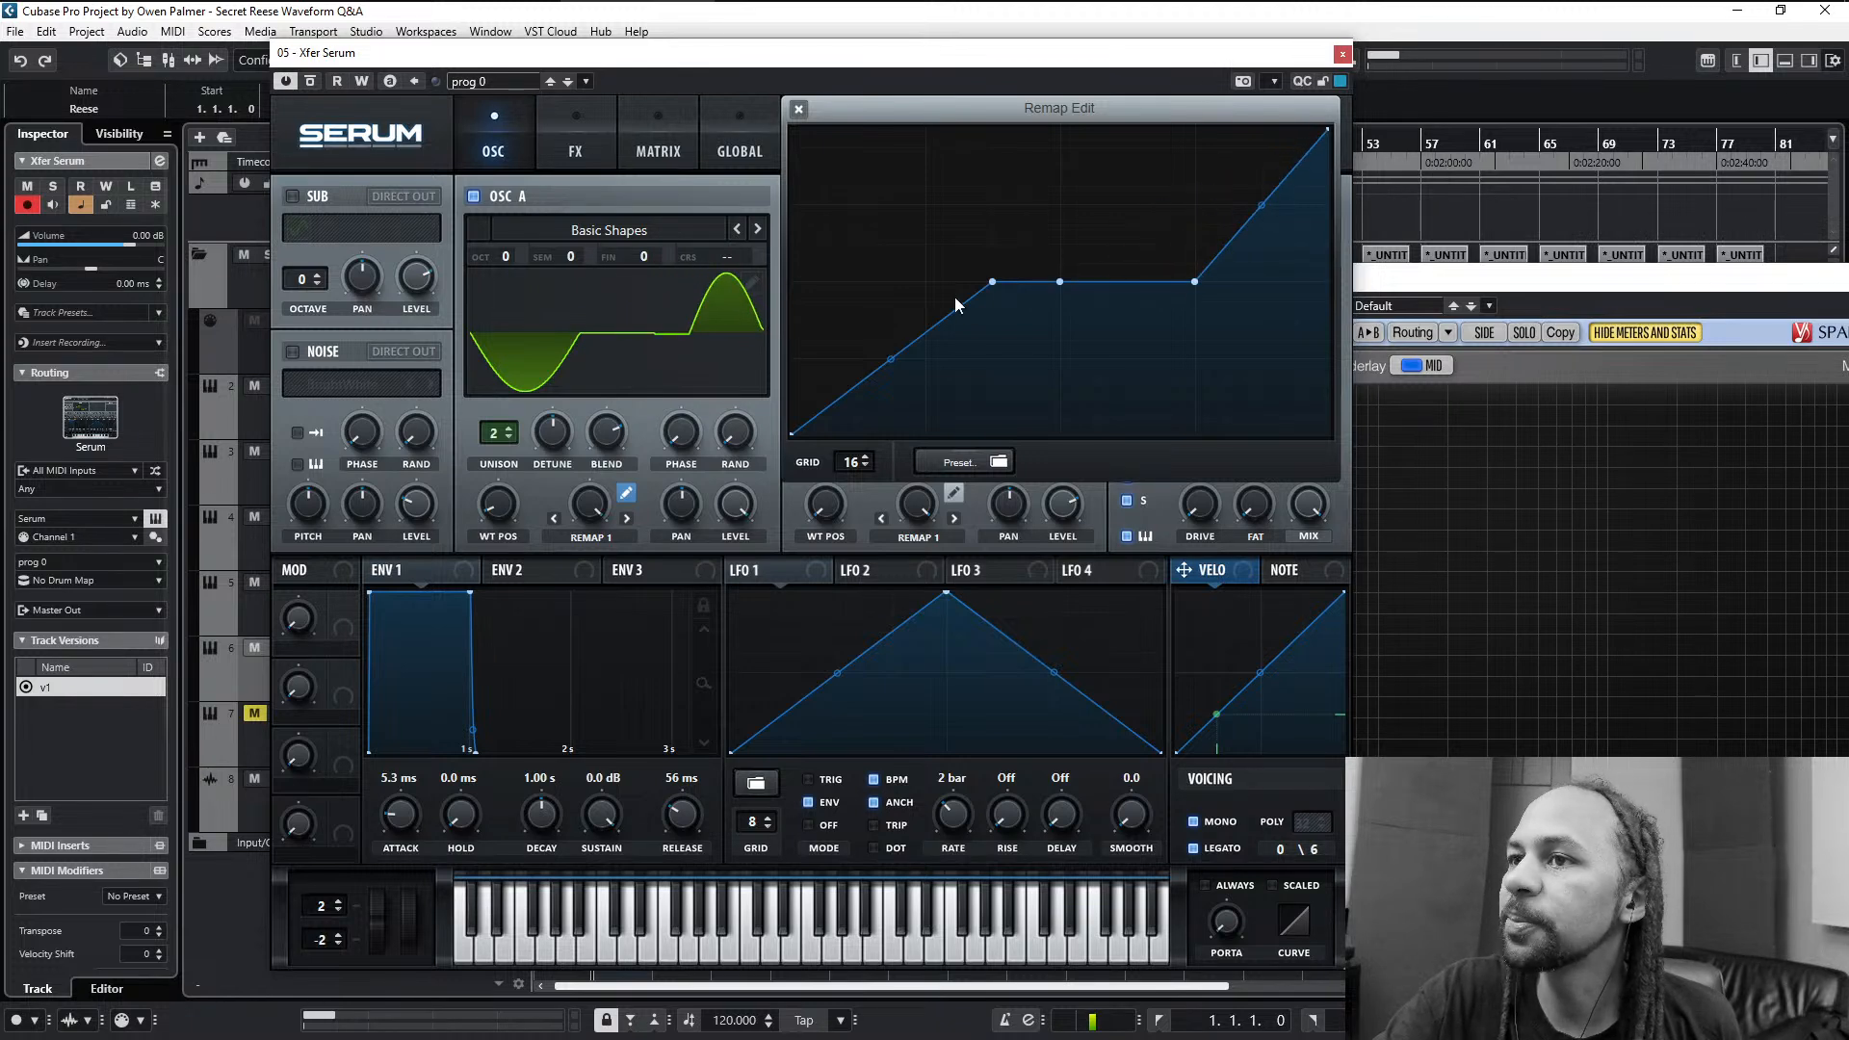
- Lengthen the remap curve's flat stretch by moving its first point back to a quarter of the width, and check oscillator A's waveform
{"action": "left_click_drag", "start_coordinate": [992, 282], "coordinate": [925, 281]}
{"action": "left_click", "coordinate": [499, 380]}
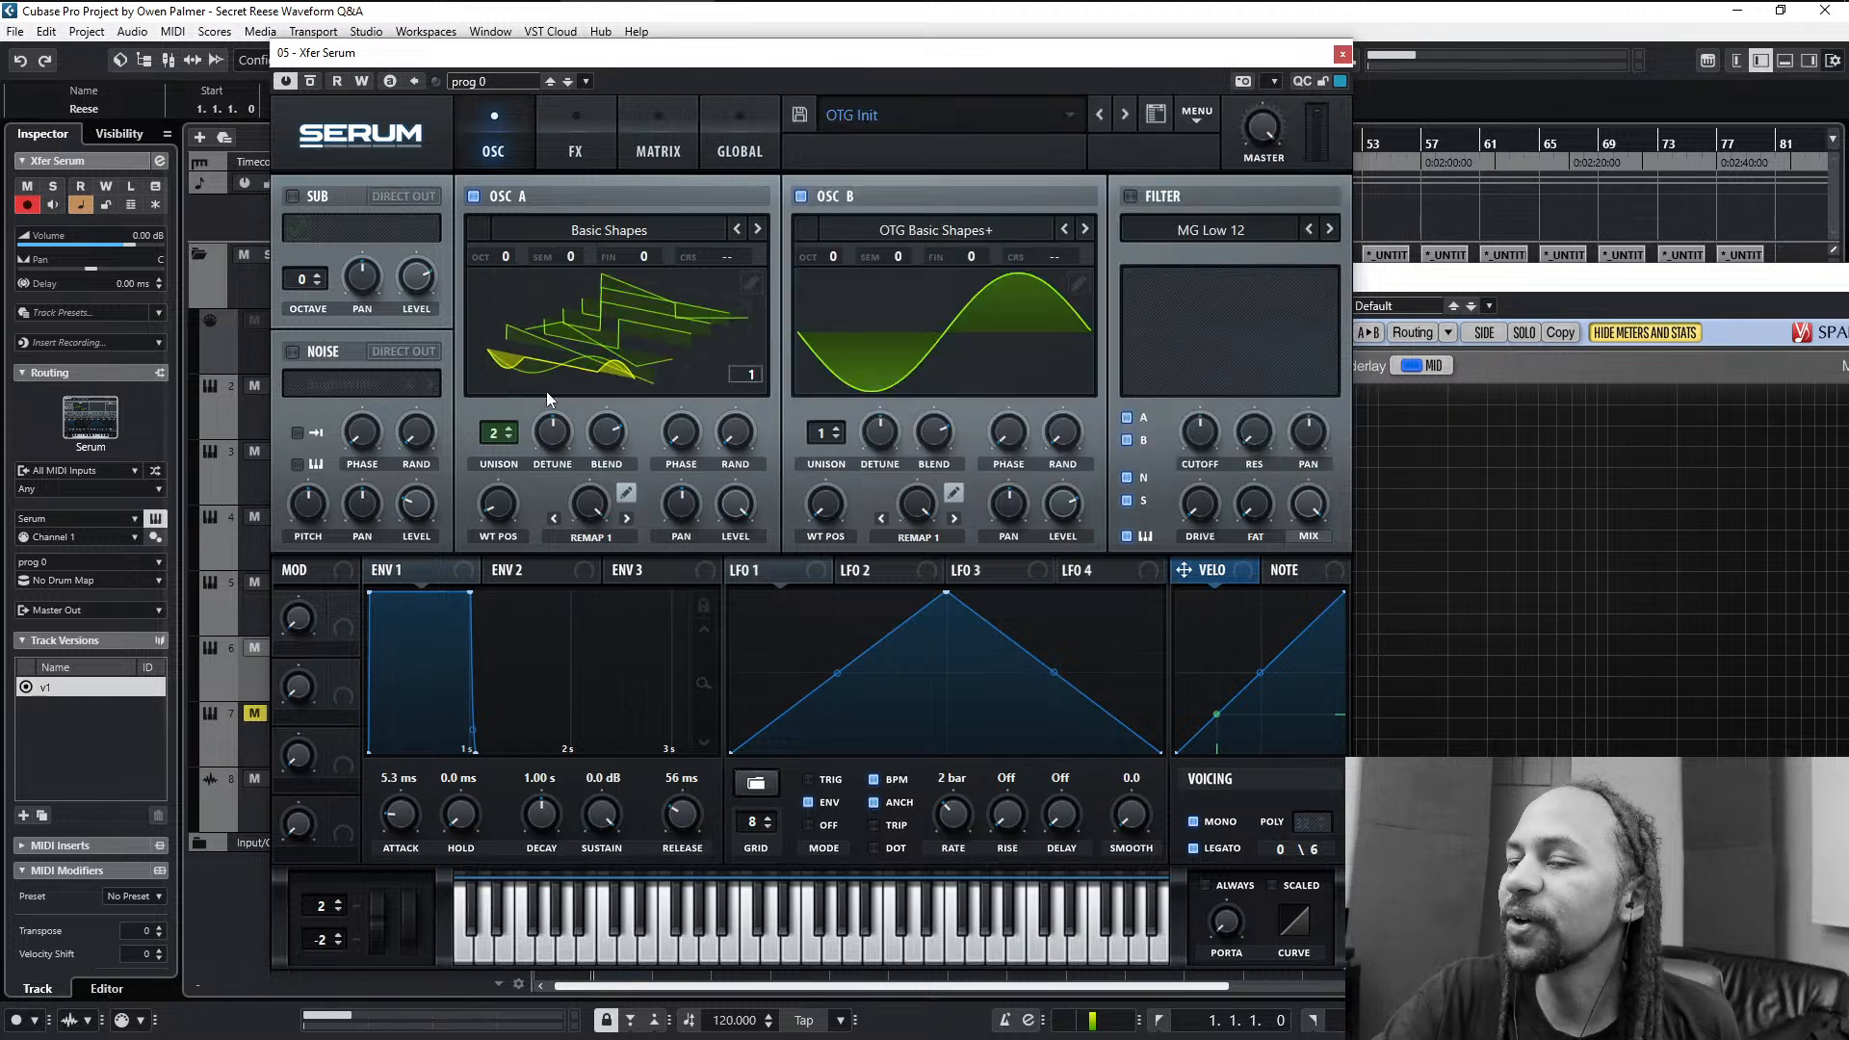
{"action": "left_click", "coordinate": [693, 326]}
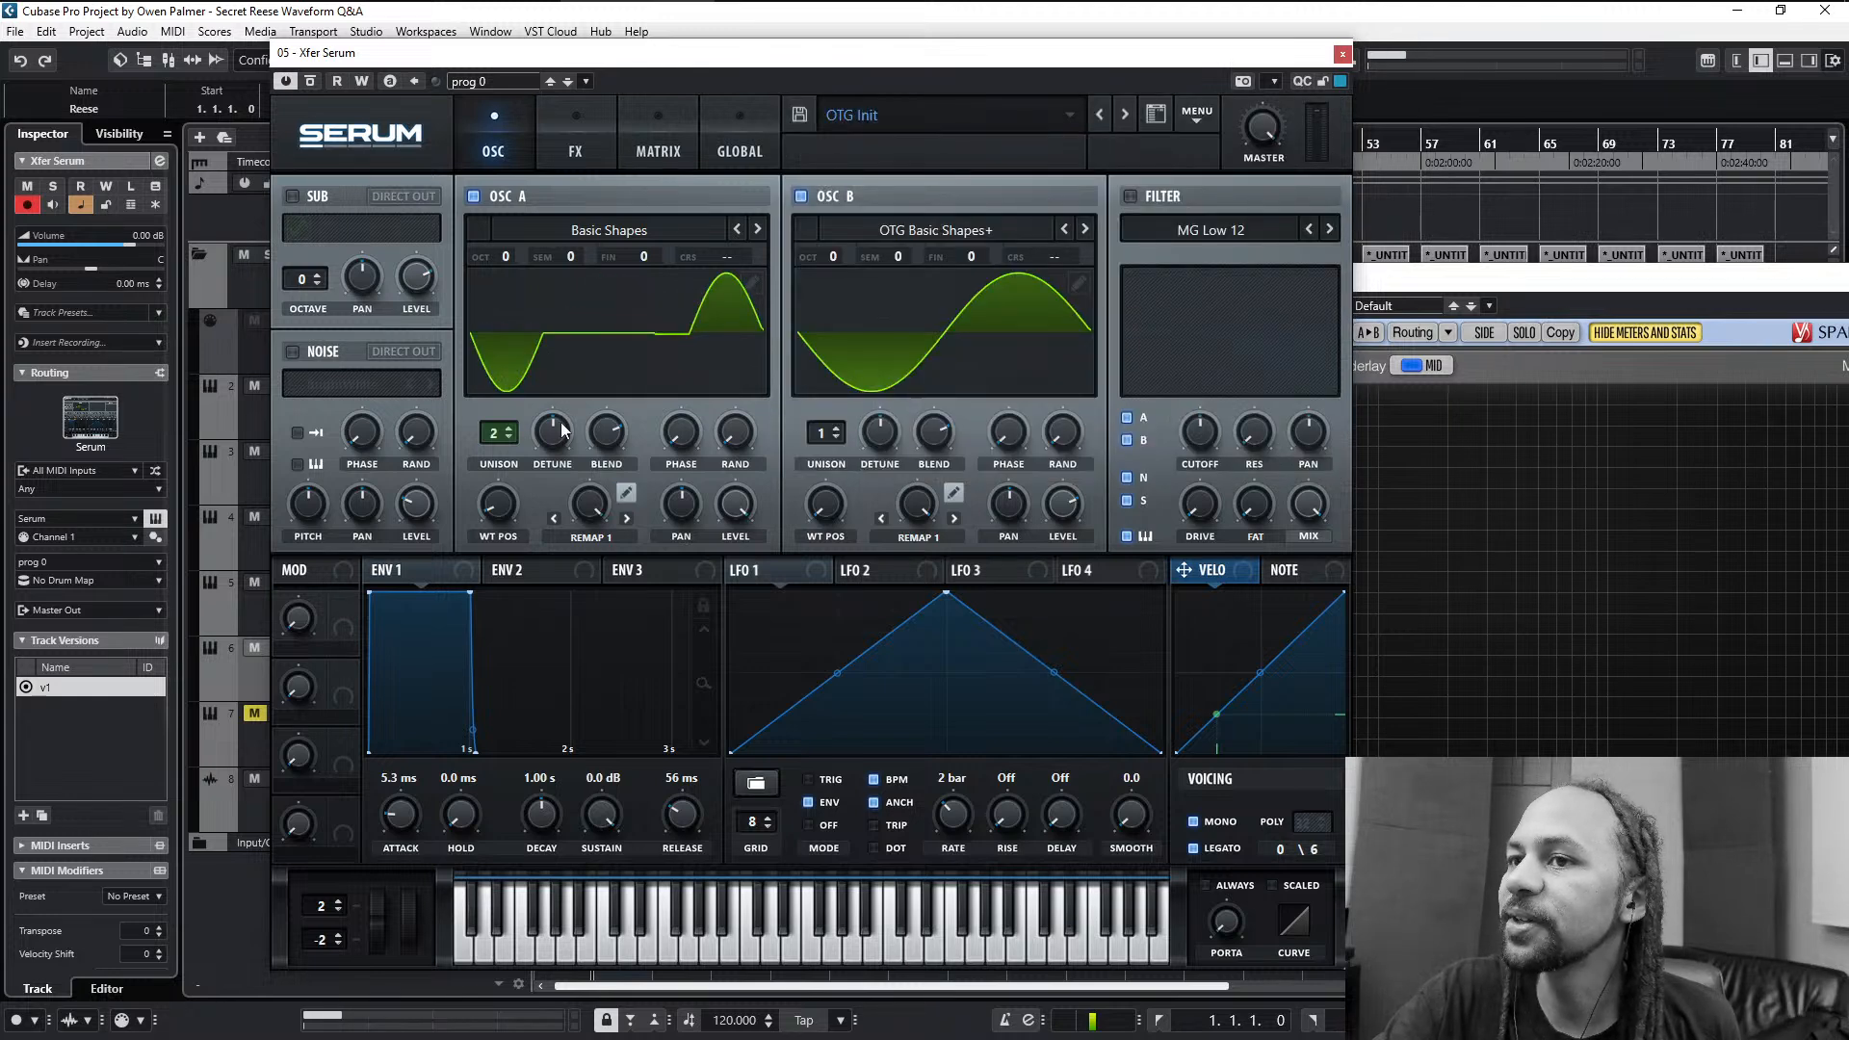
{"action": "left_click", "coordinate": [626, 491]}
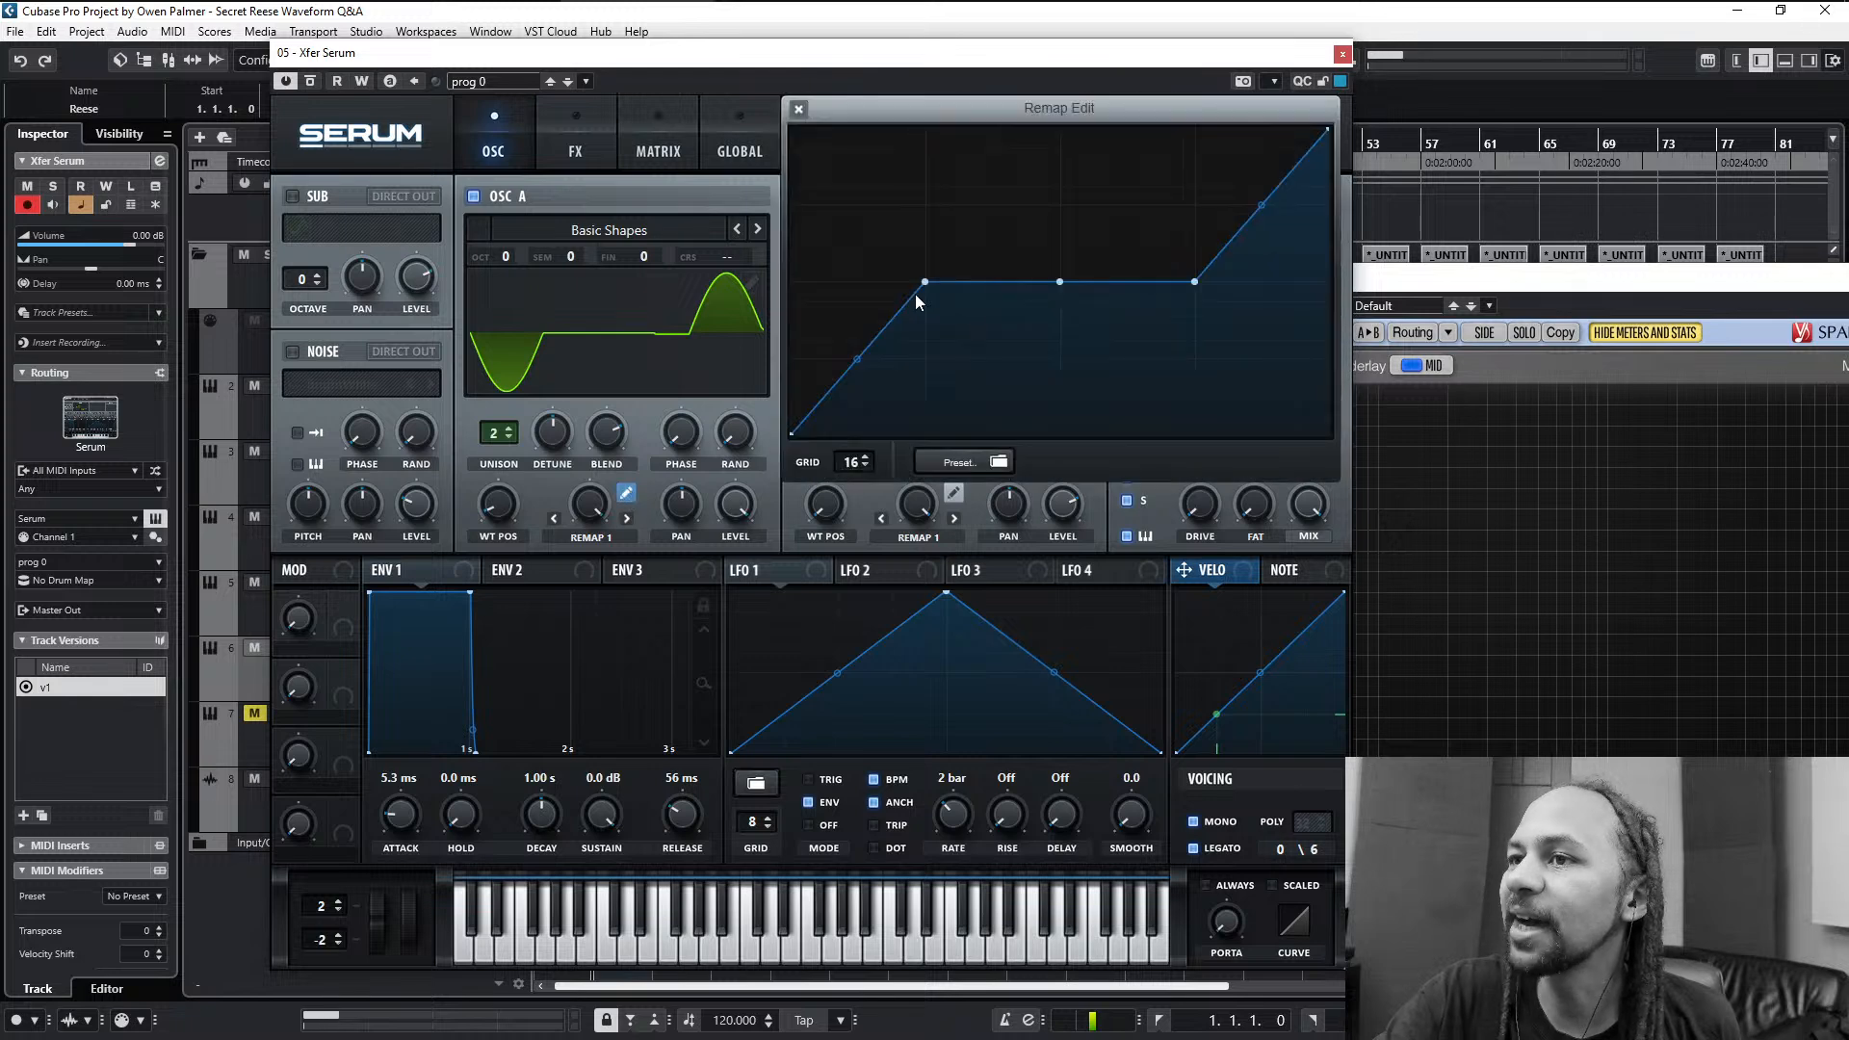
- Set the remap grid to 6 and move the flat stretch's ends to one third and two thirds of the width
{"action": "left_click", "coordinate": [864, 468]}
{"action": "left_click", "coordinate": [865, 468]}
{"action": "left_click", "coordinate": [865, 468]}
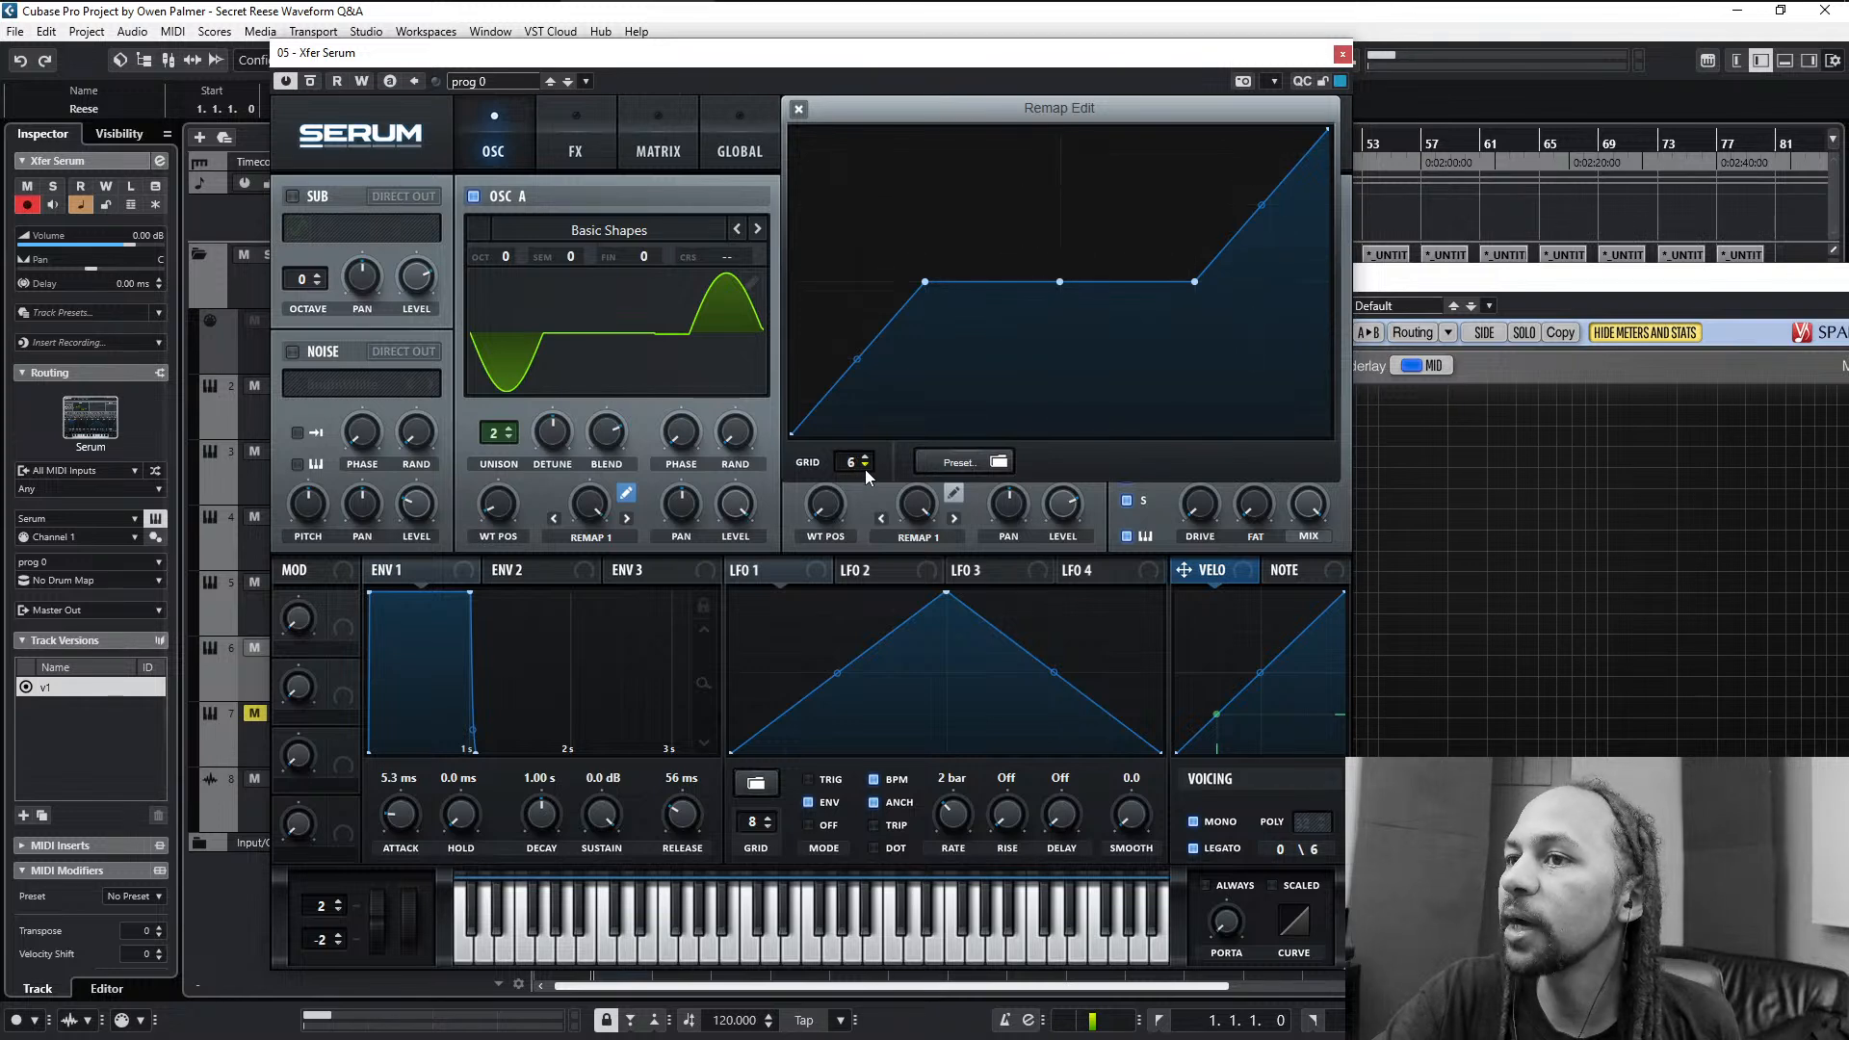
{"action": "left_click_drag", "start_coordinate": [927, 282], "coordinate": [981, 286]}
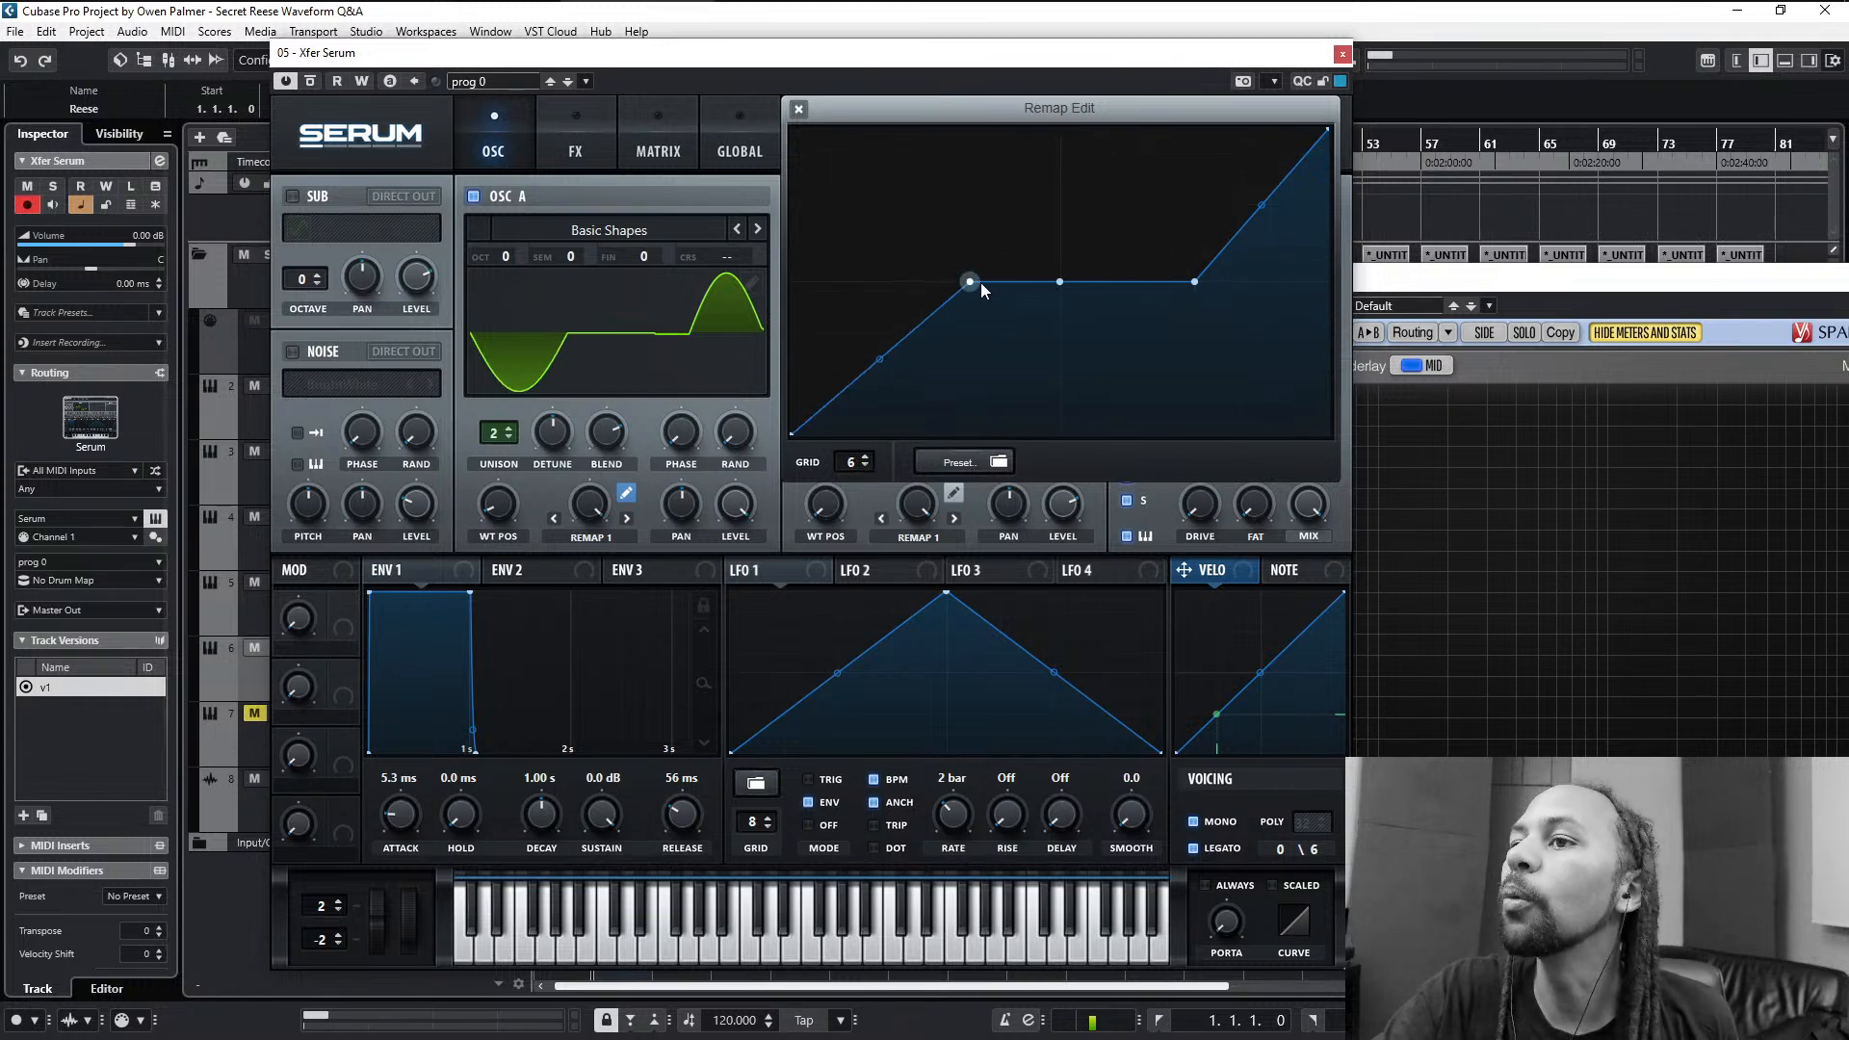
{"action": "left_click_drag", "start_coordinate": [1192, 283], "coordinate": [1150, 281]}
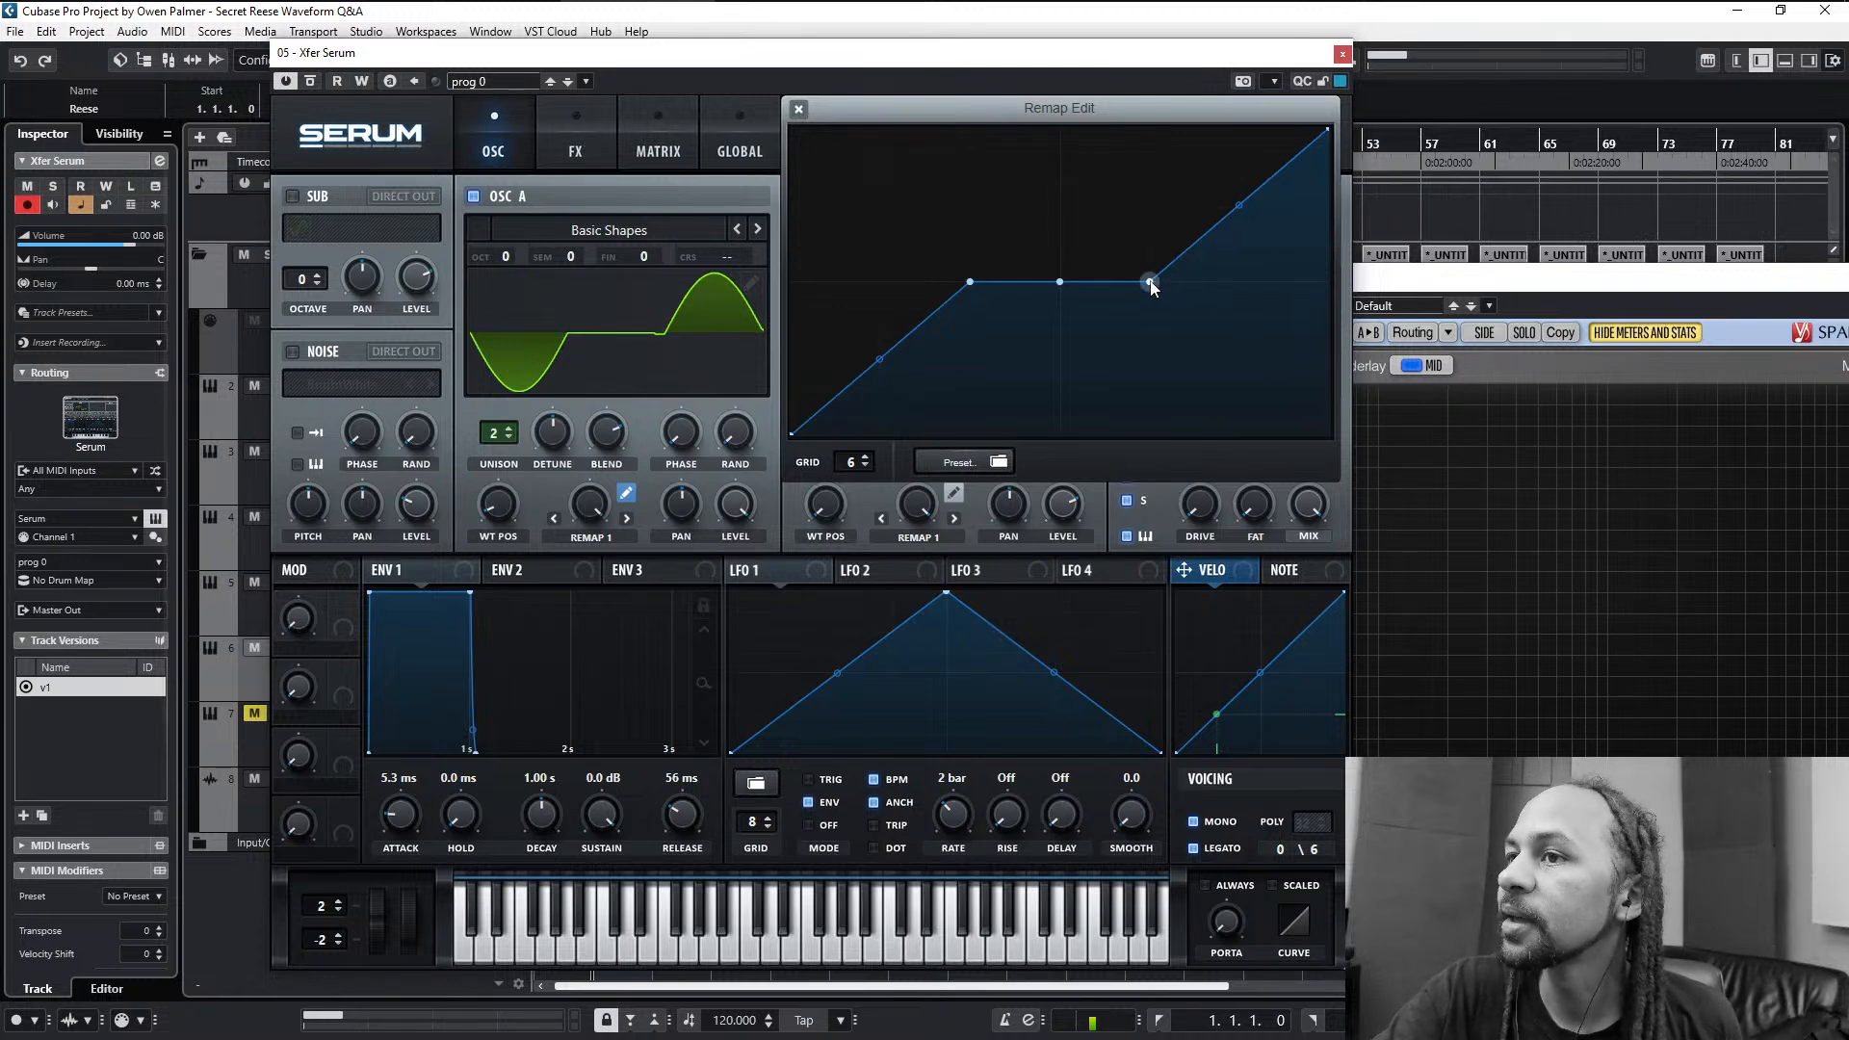
- Remove both outer points of the flat stretch and bend the two halves into a smooth S-curve levelling off around the centre point
{"action": "double_click", "coordinate": [1150, 282]}
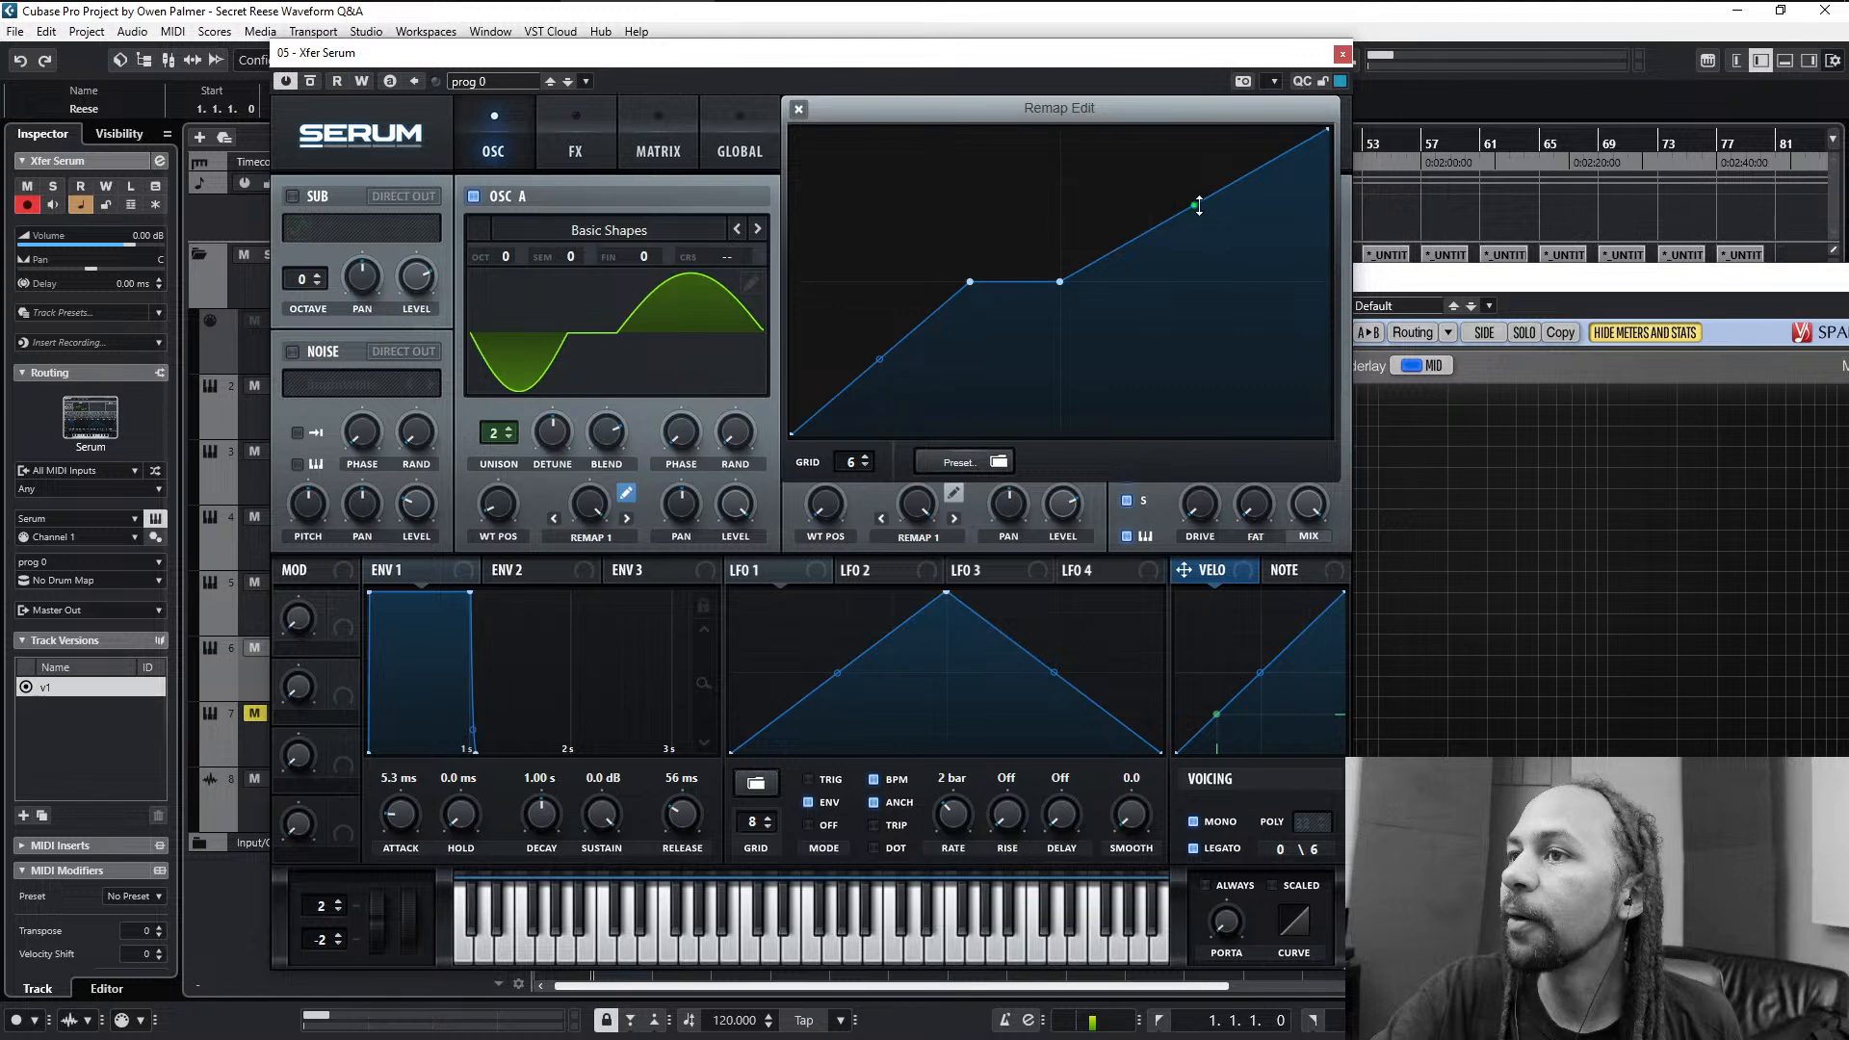
{"action": "left_click_drag", "start_coordinate": [1195, 205], "coordinate": [1195, 258]}
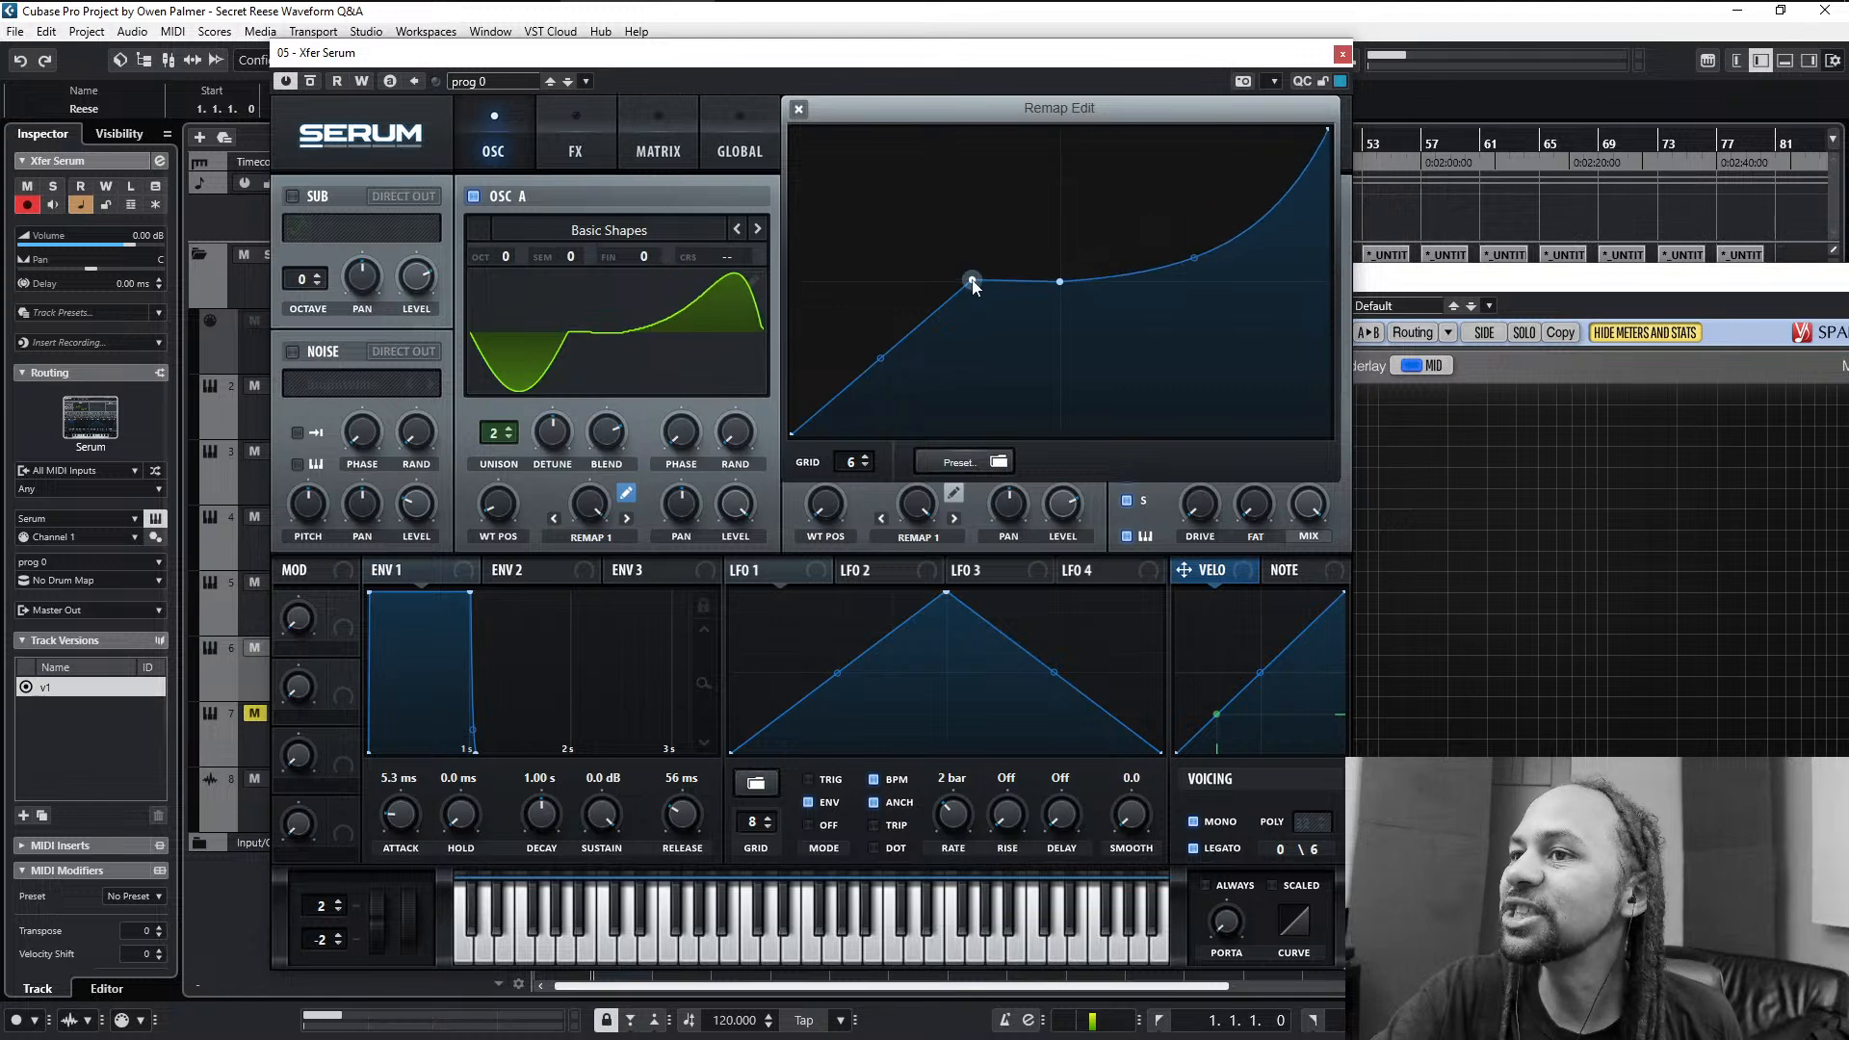
{"action": "double_click", "coordinate": [971, 282]}
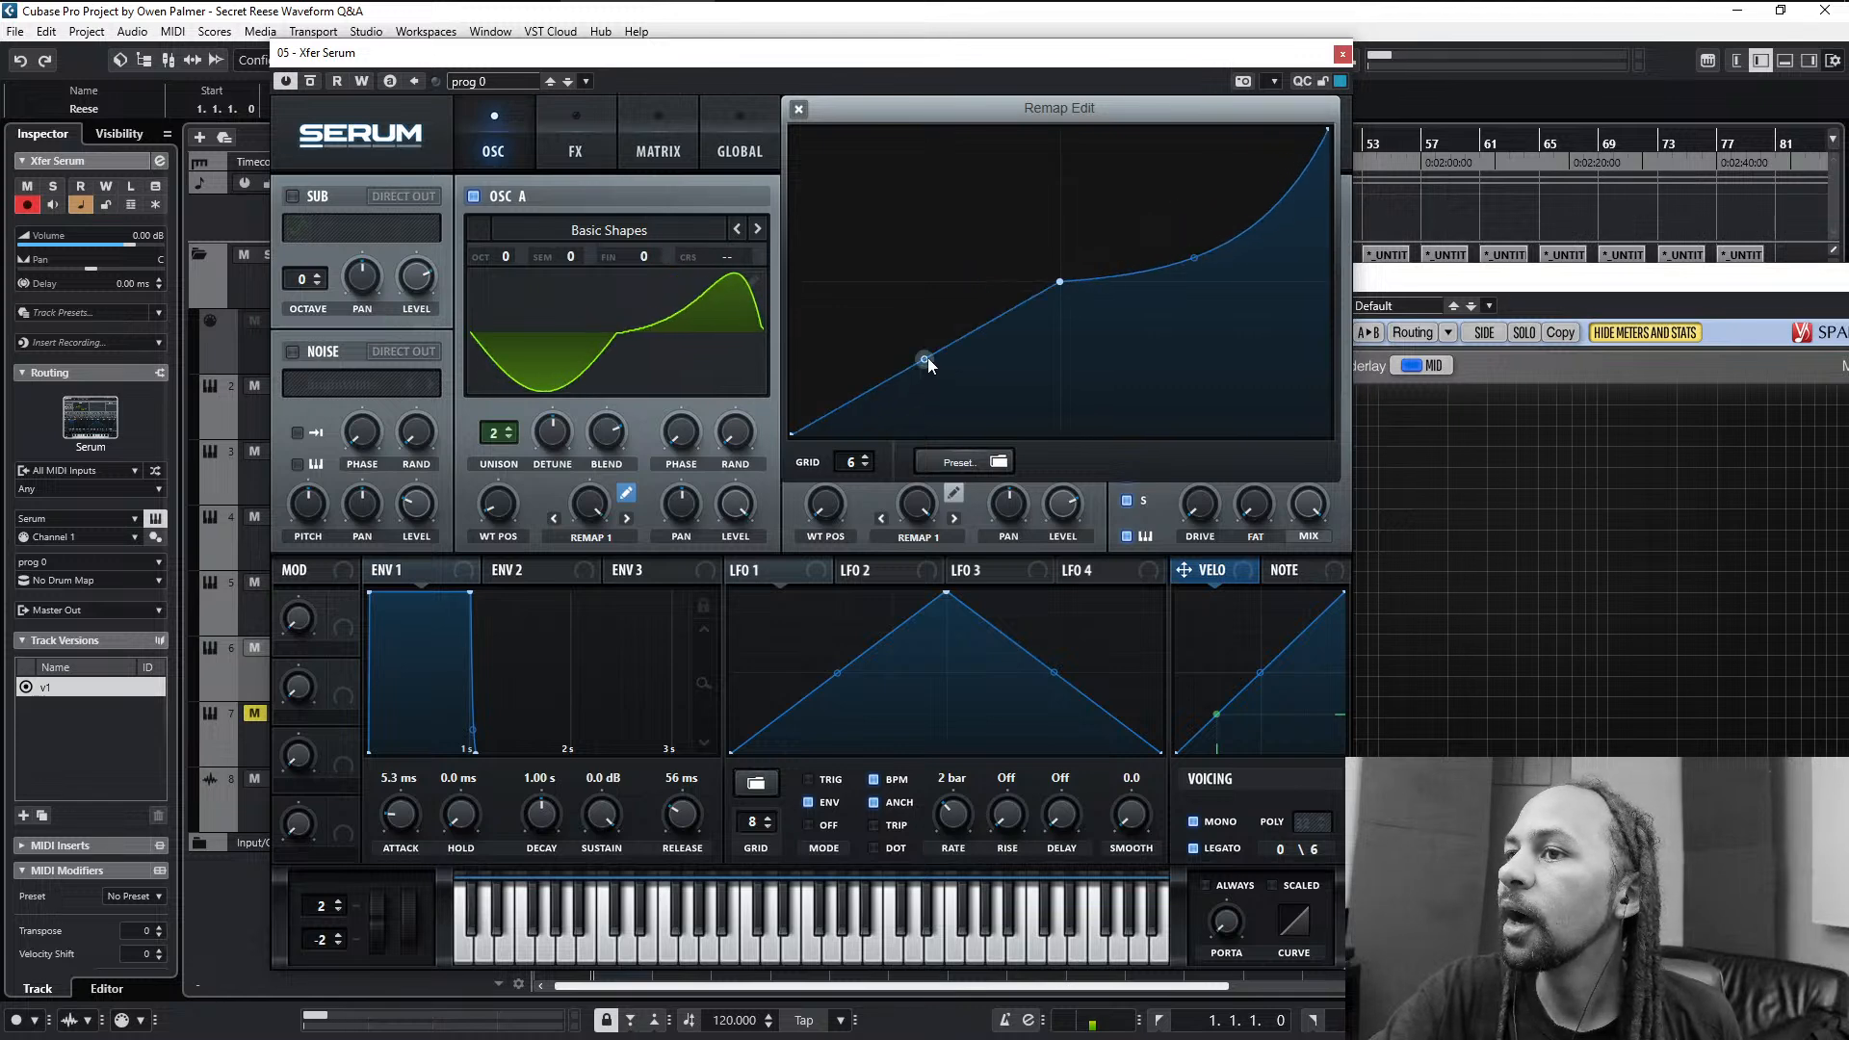
{"action": "left_click_drag", "start_coordinate": [926, 361], "coordinate": [963, 296]}
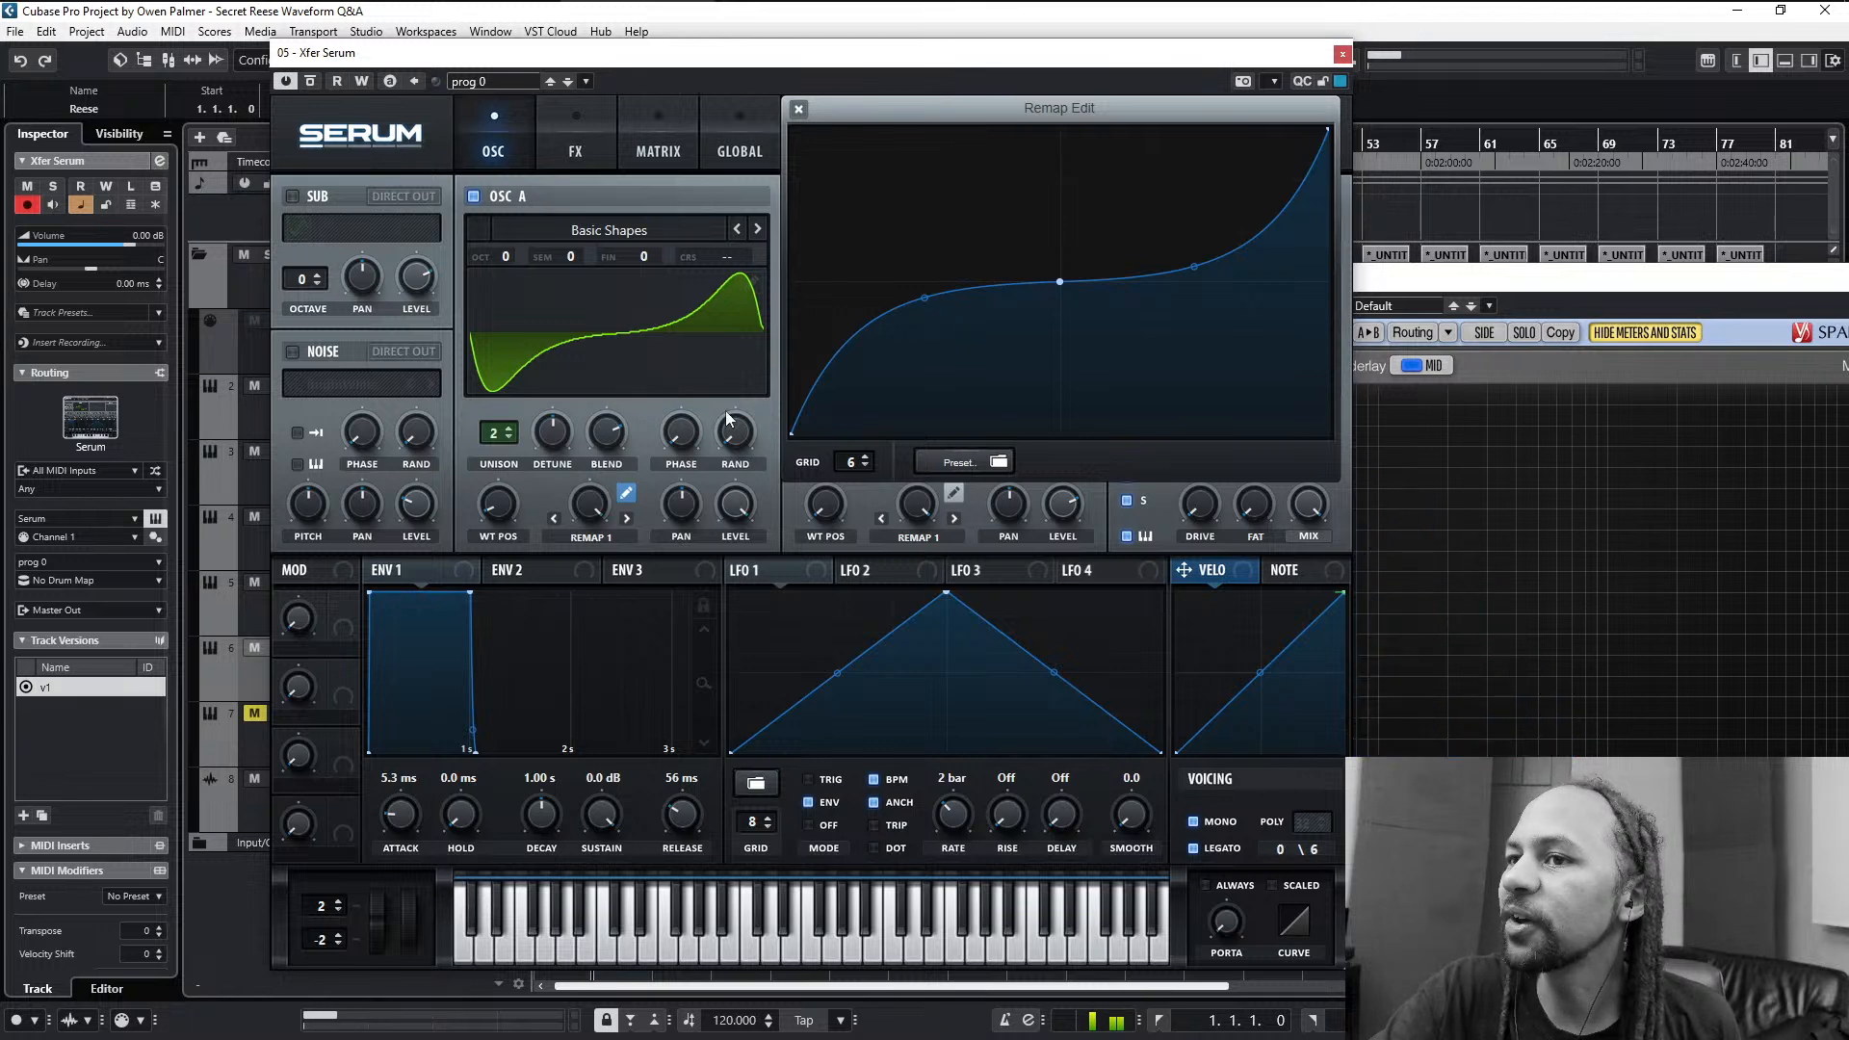
- Set the fundamental's phase to zero in oscillator A's wavetable editor so the sine starts with its positive half, and return to the oscillators
{"action": "left_click", "coordinate": [757, 282]}
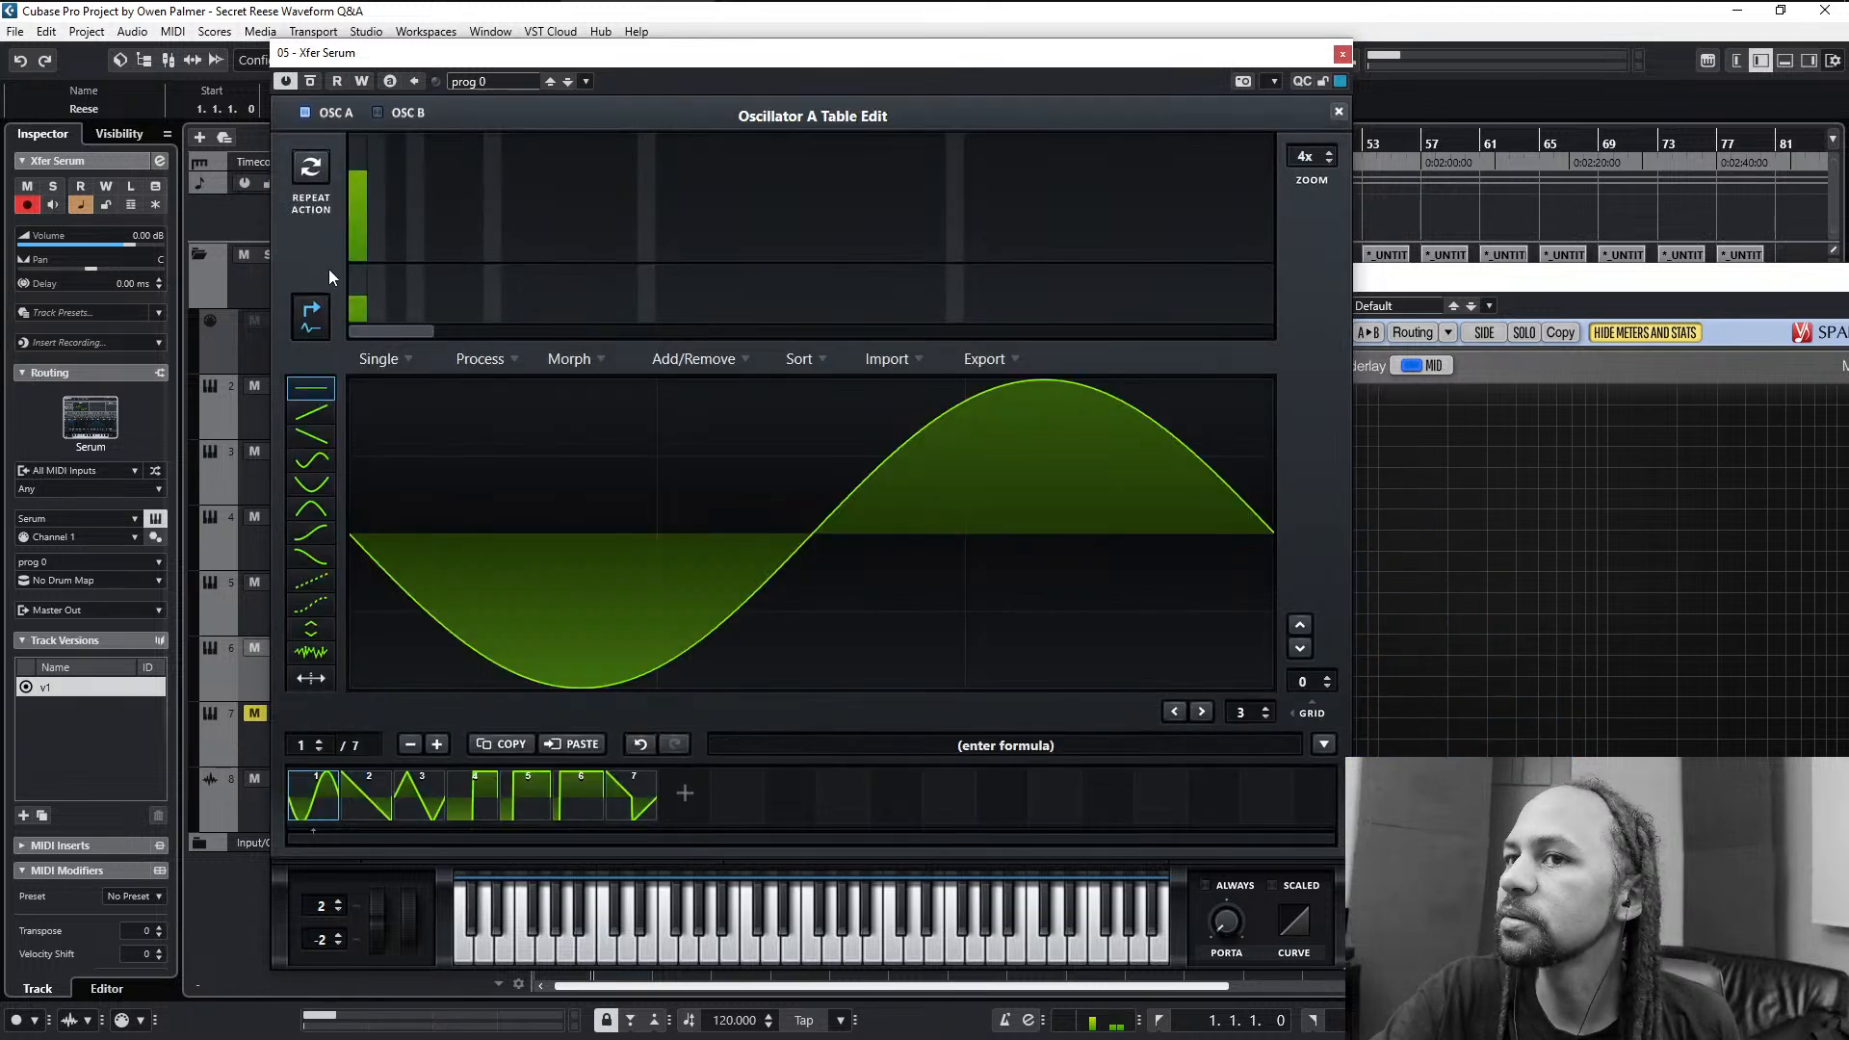
{"action": "left_click", "coordinate": [367, 308]}
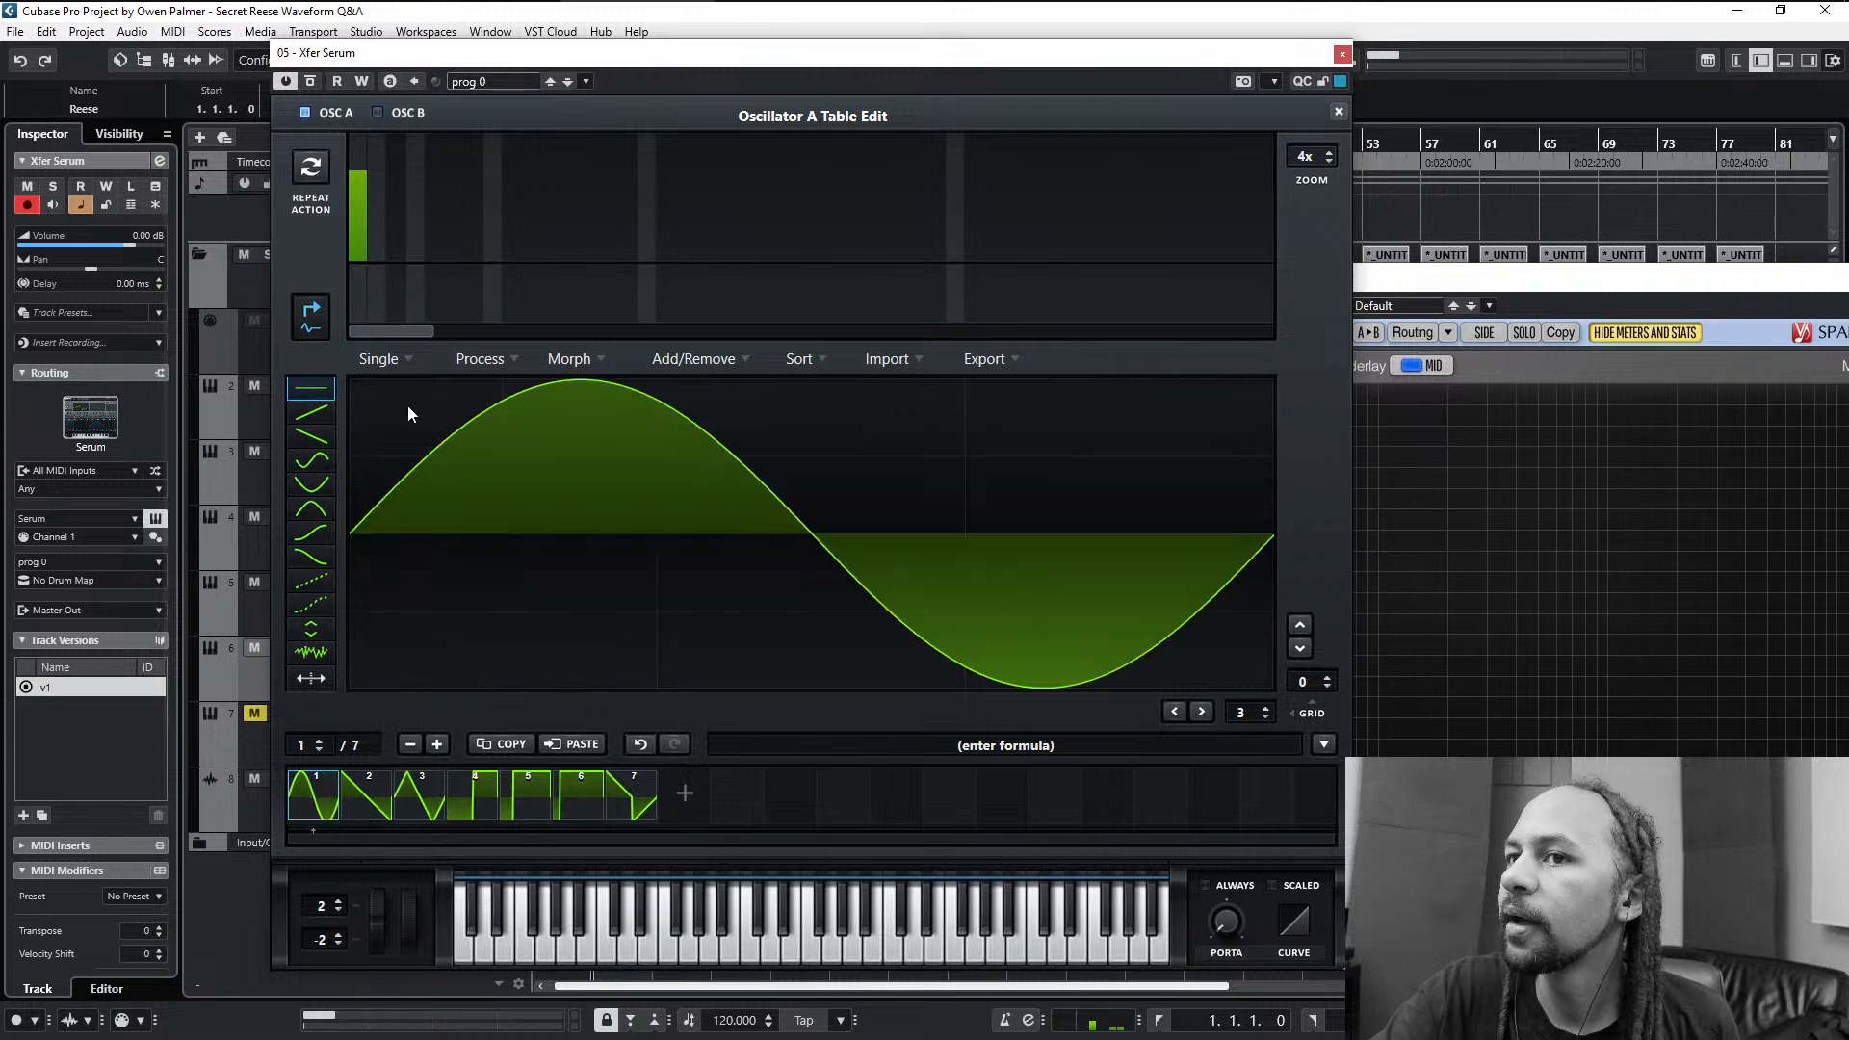
{"action": "left_click", "coordinate": [1339, 113]}
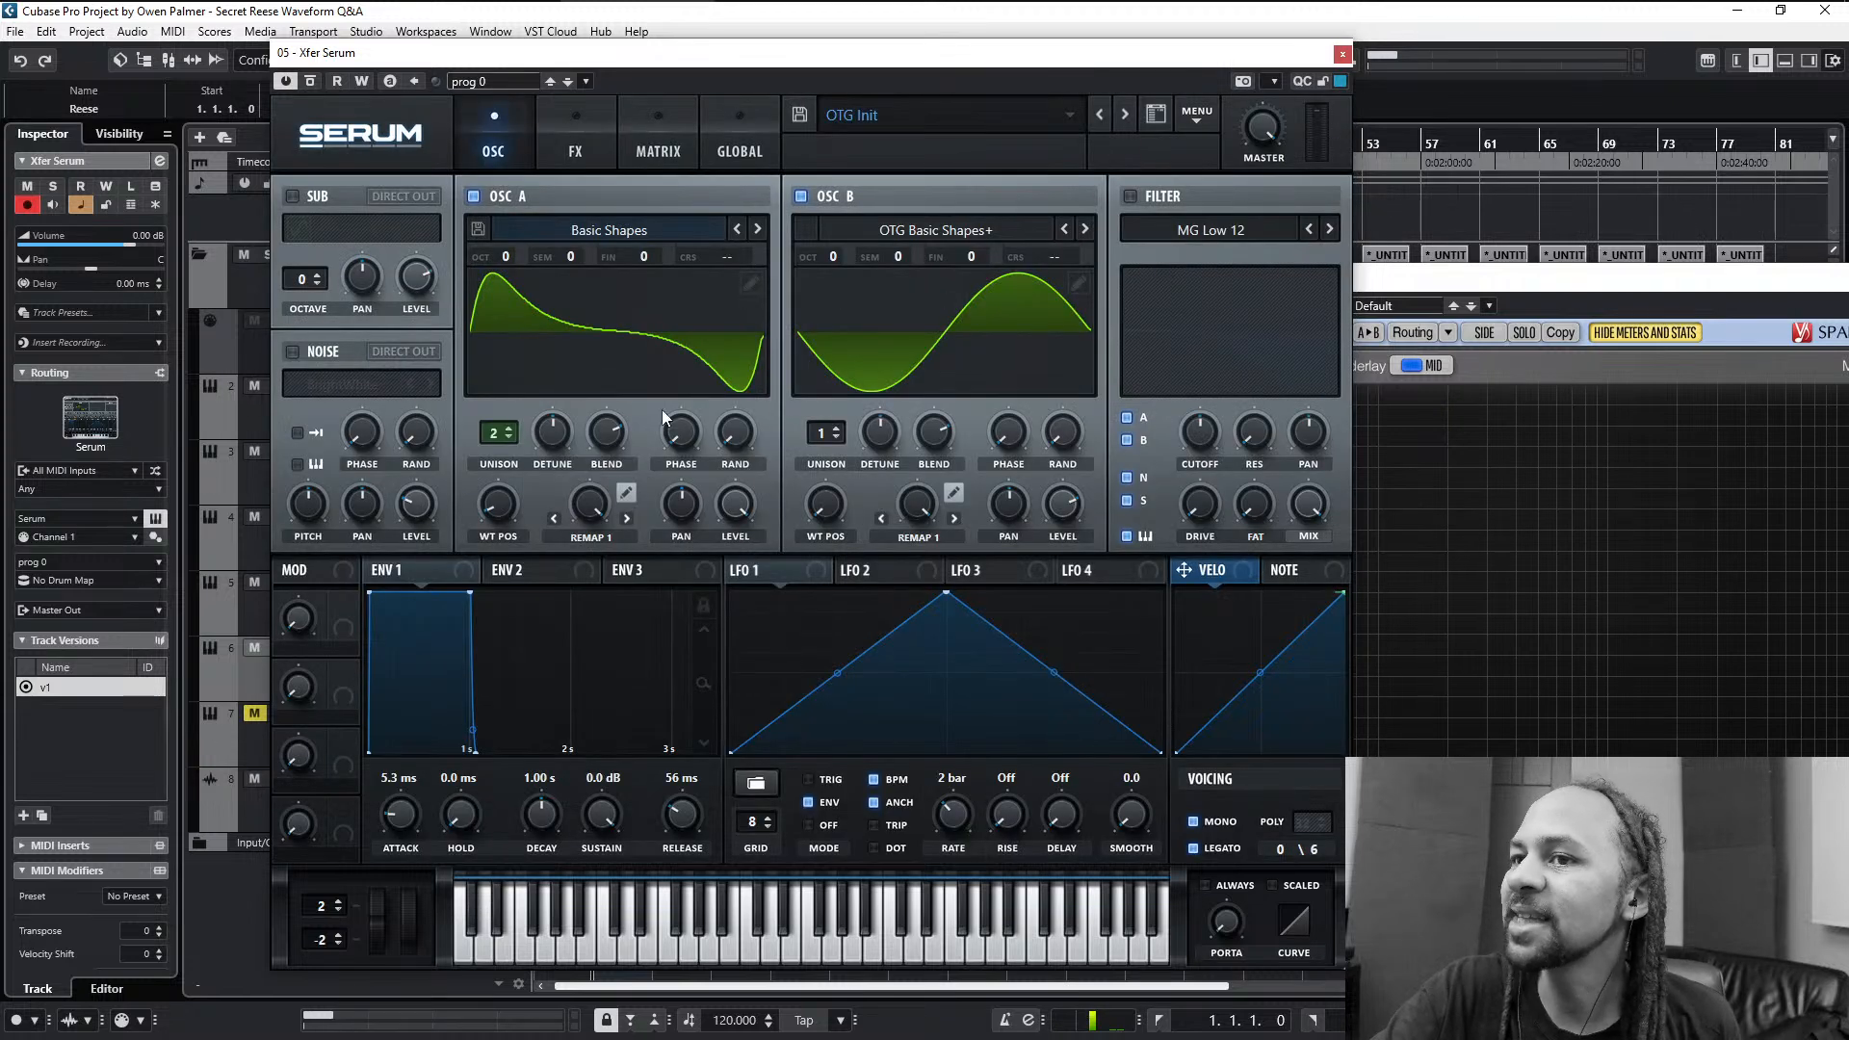
- Turn off oscillator B and bring oscillator A's Remap 1 curve editor back up
{"action": "left_click", "coordinate": [627, 493]}
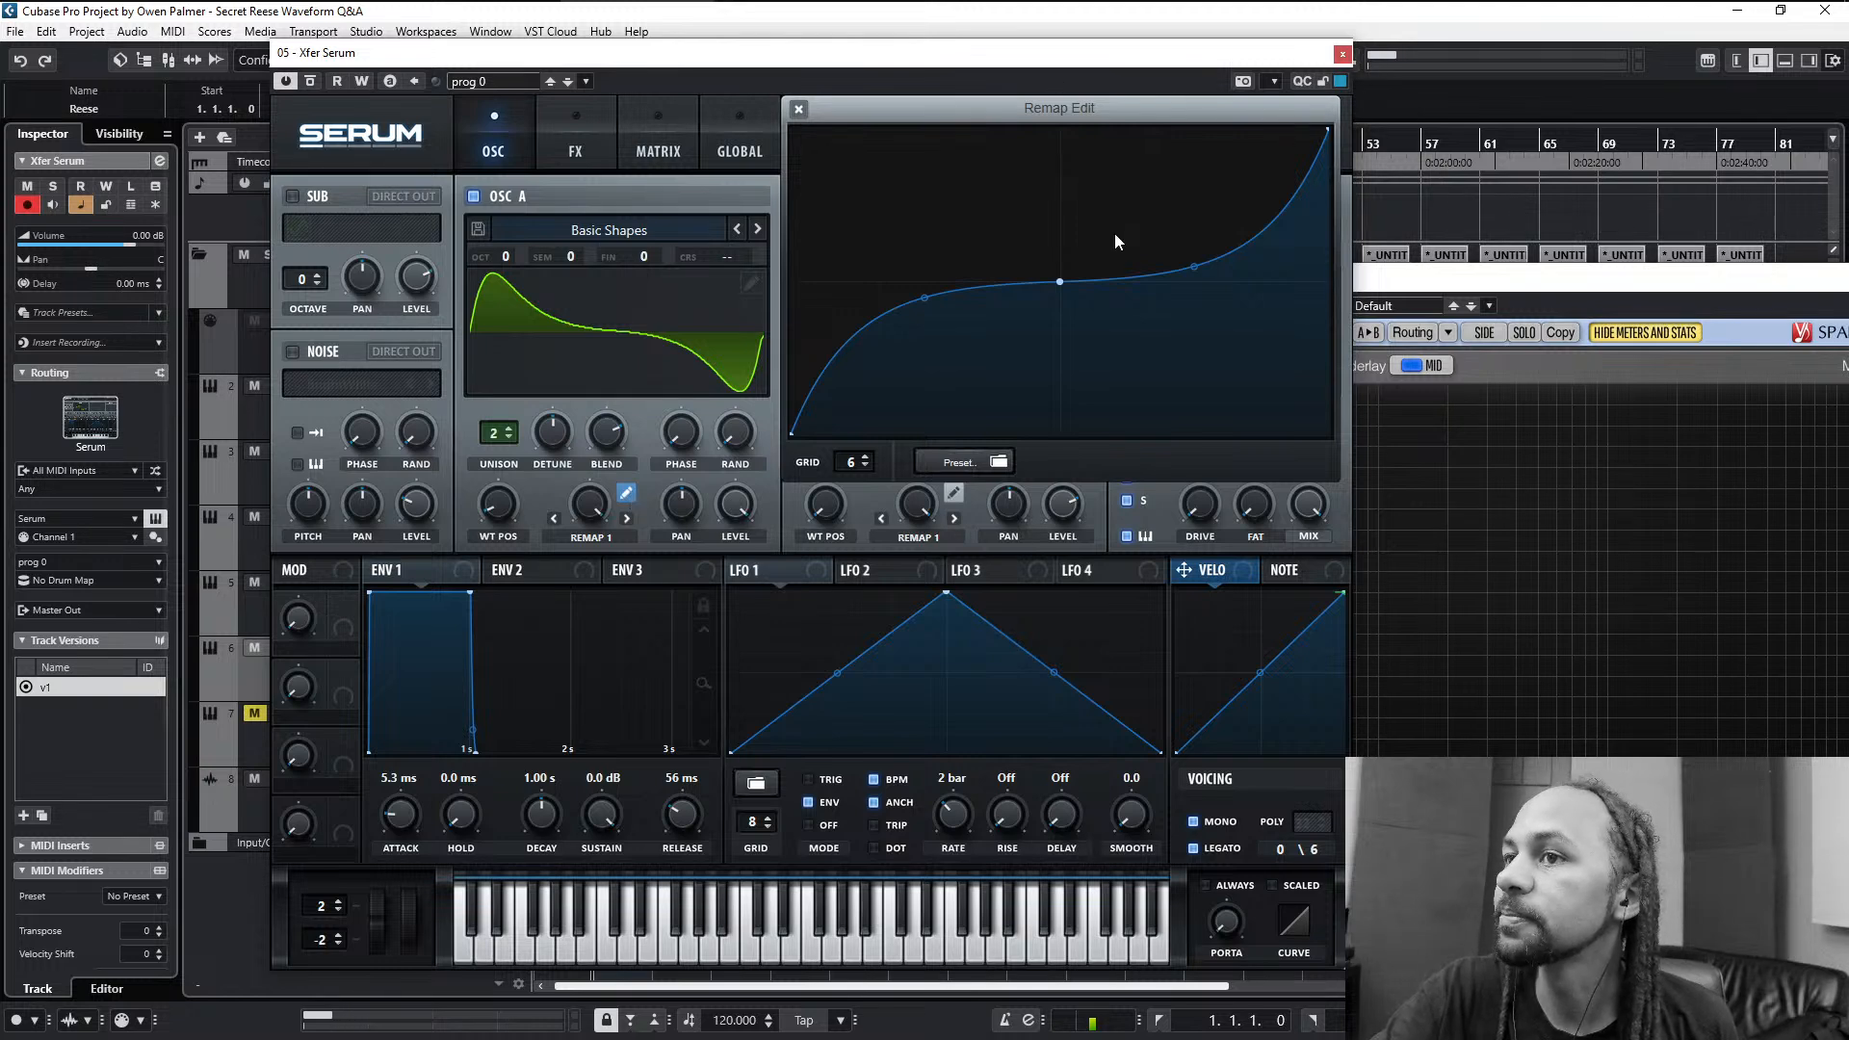
{"action": "left_click", "coordinate": [800, 110]}
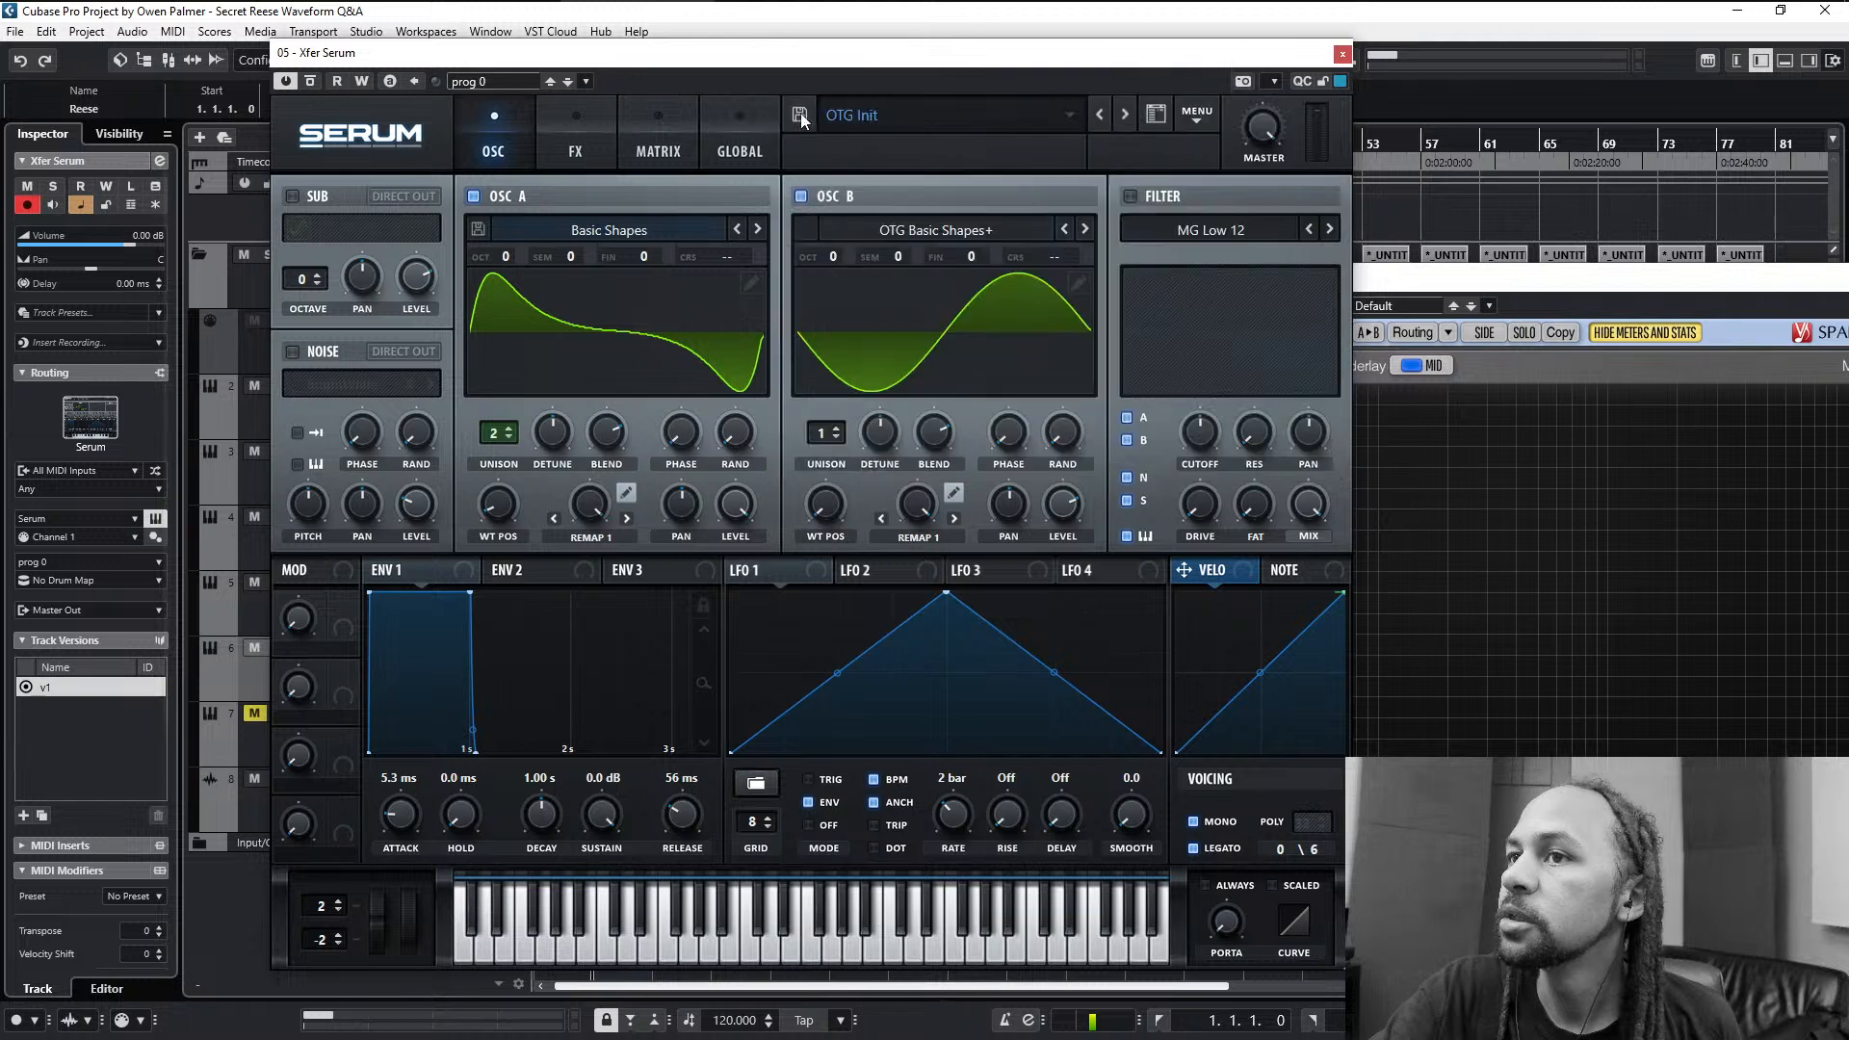
{"action": "left_click", "coordinate": [802, 196]}
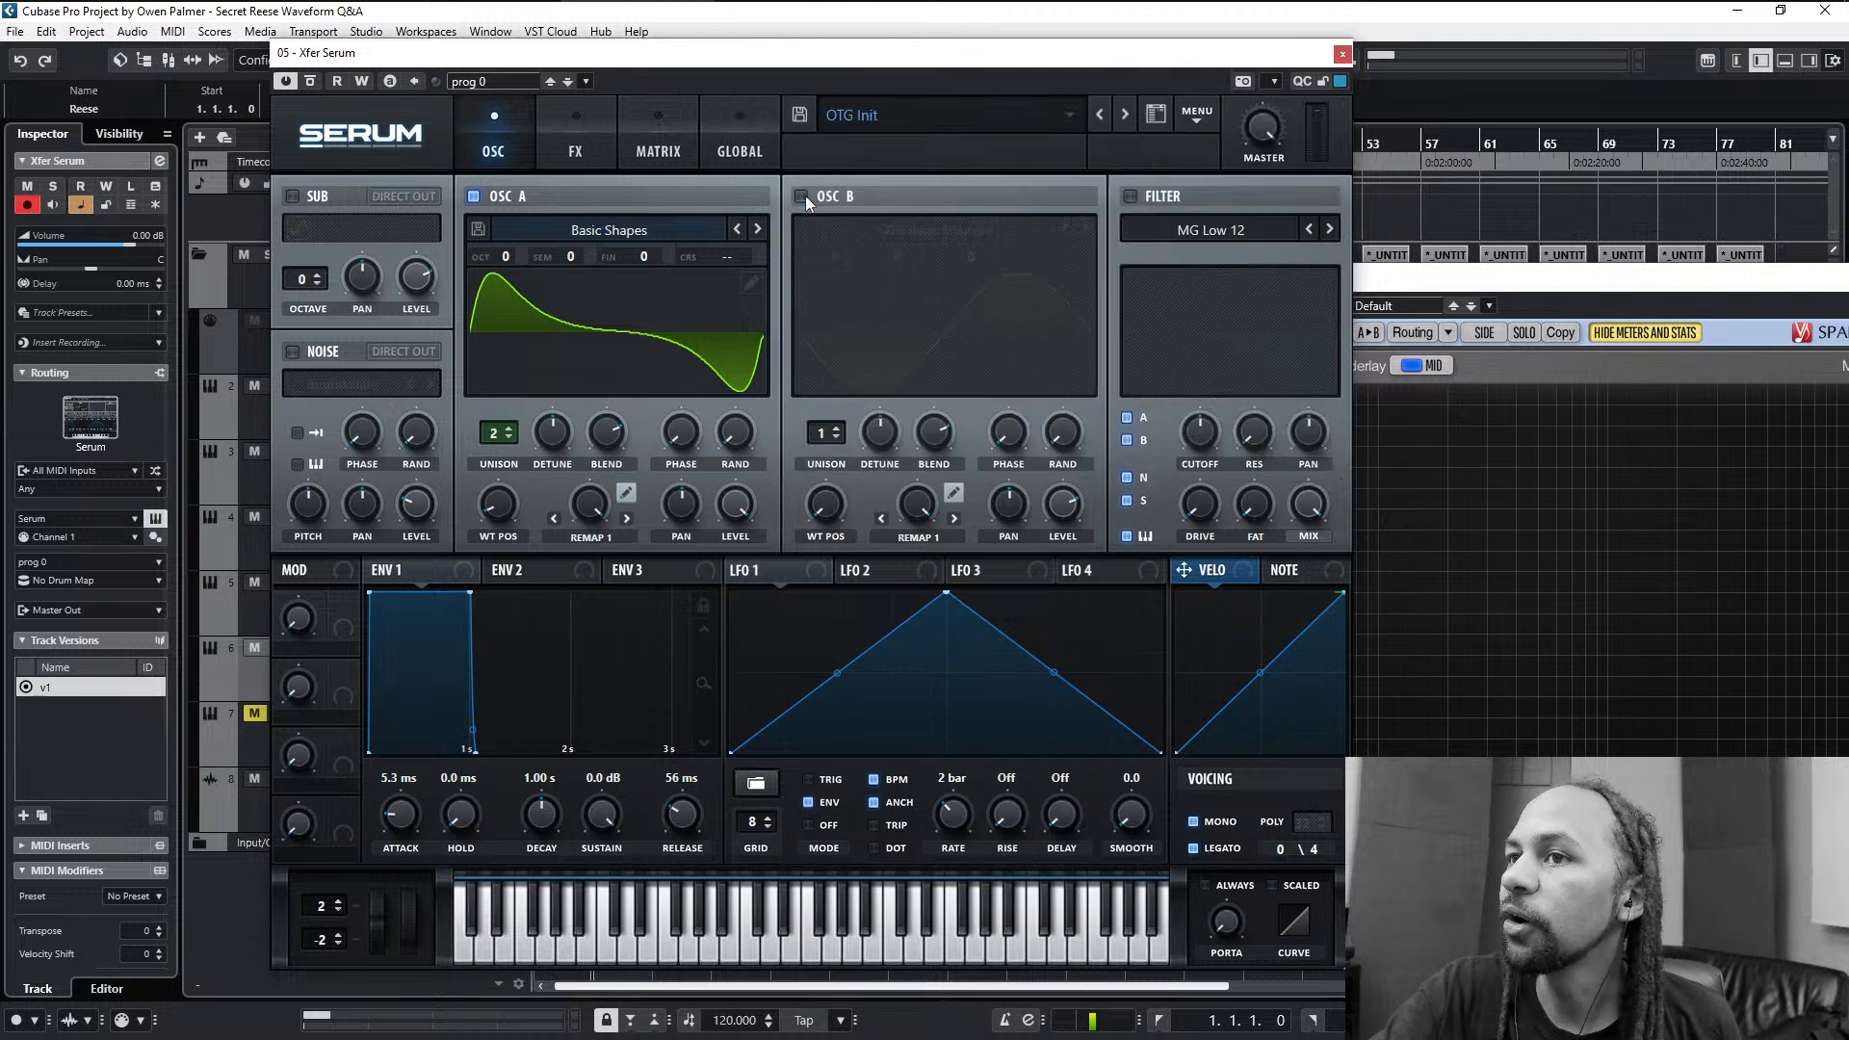
{"action": "left_click", "coordinate": [626, 492]}
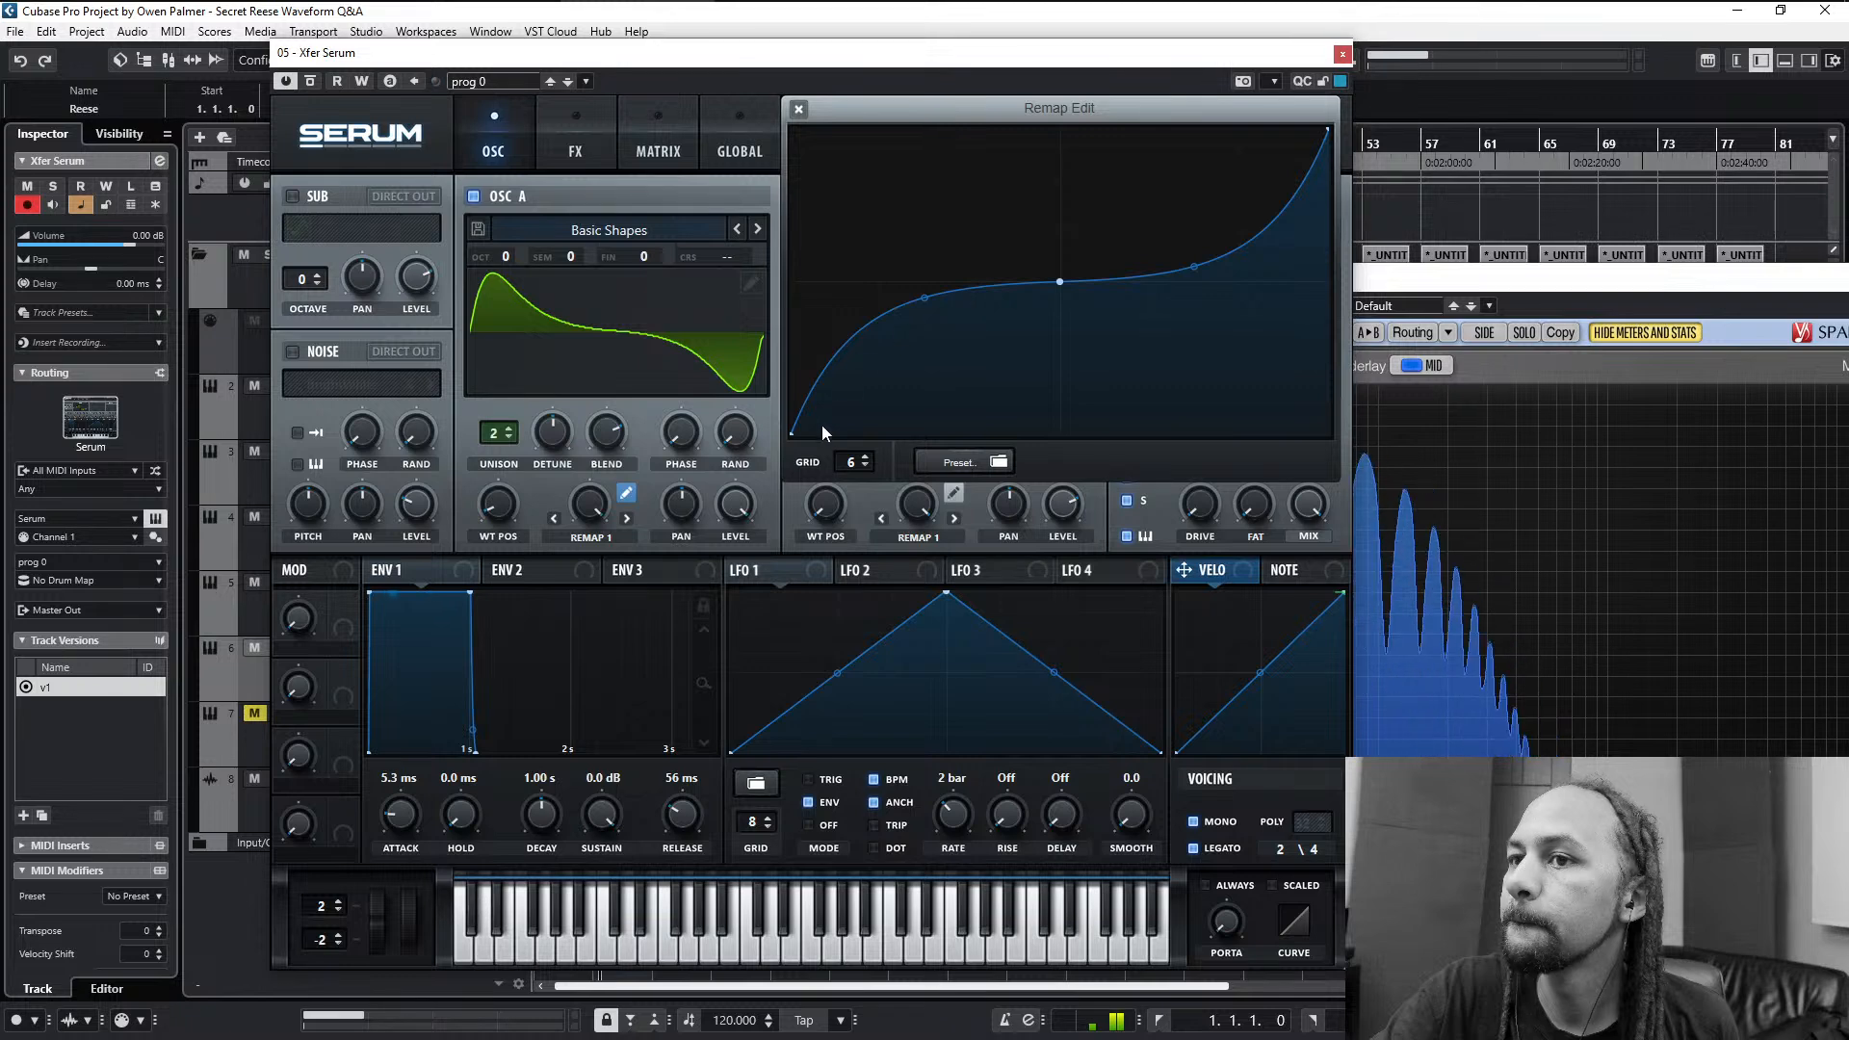
- Soften both bends of the S-curve, add a point one sixth along its lower half and straighten the segment before it
{"action": "left_click_drag", "start_coordinate": [919, 300], "coordinate": [972, 328]}
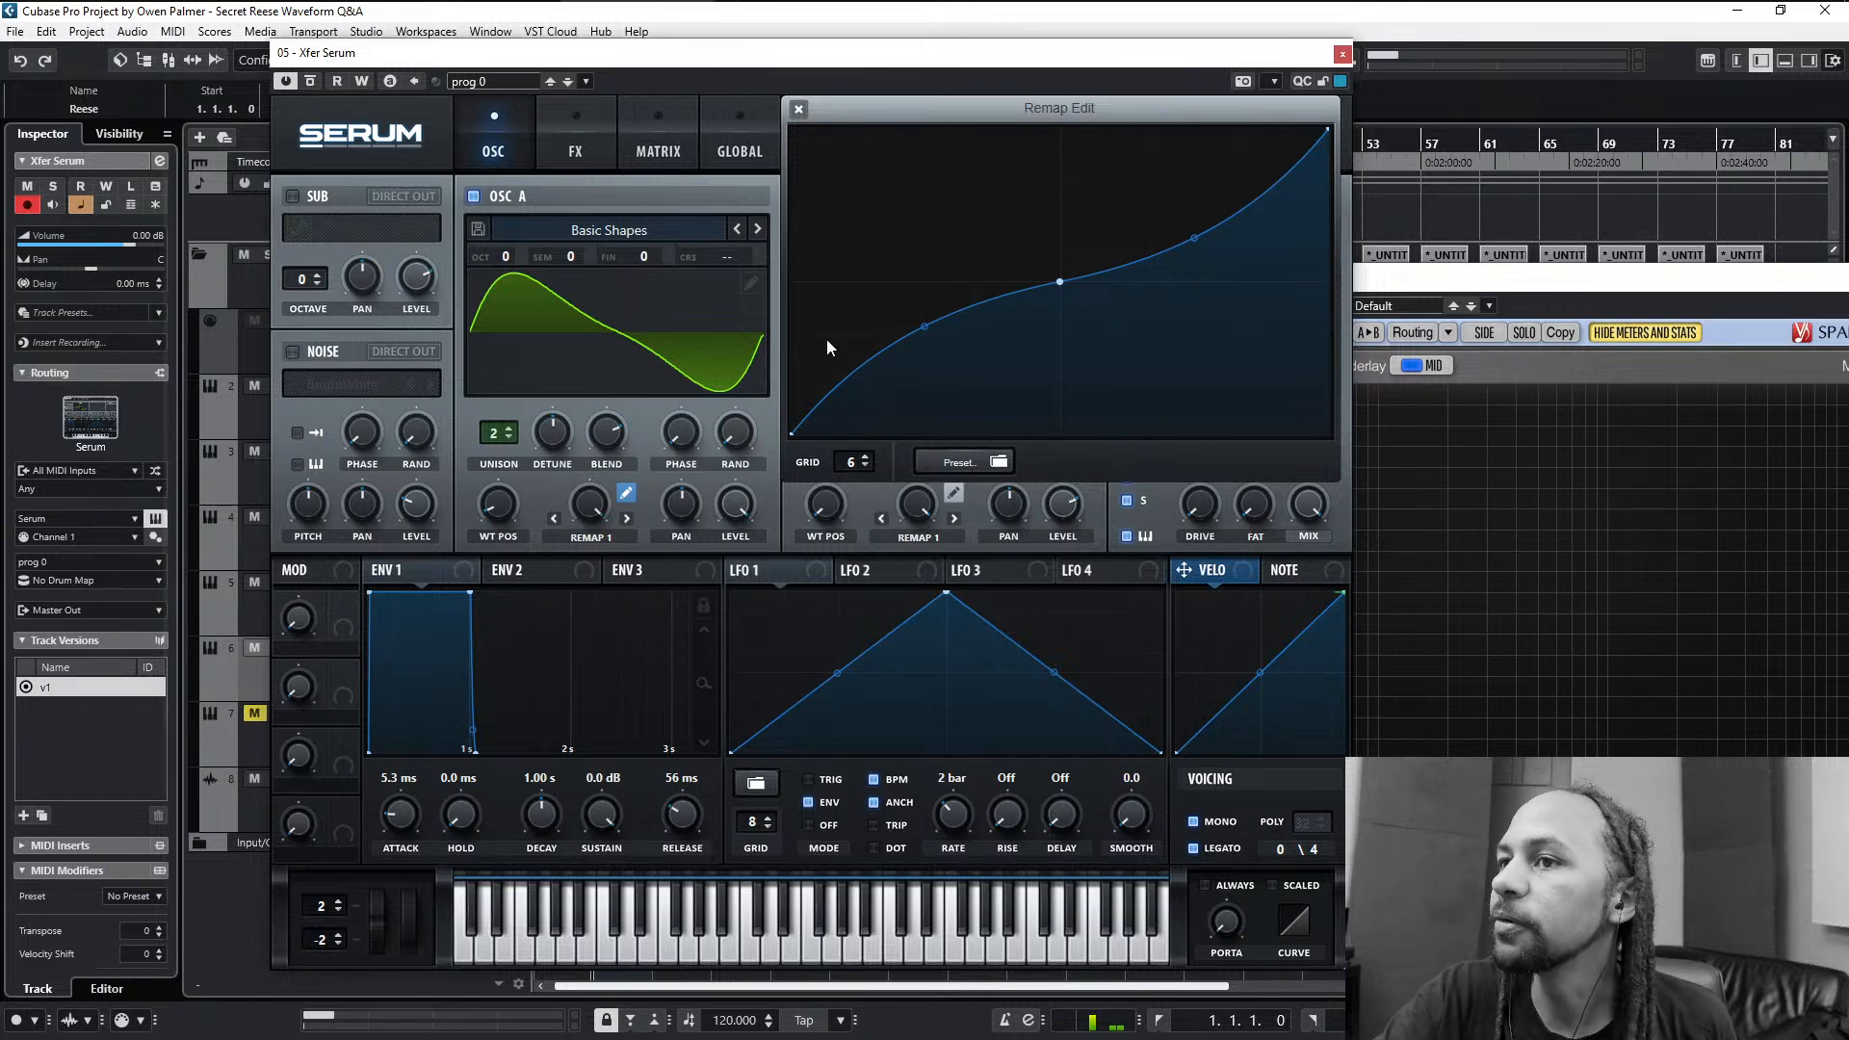
{"action": "double_click", "coordinate": [841, 369]}
{"action": "mouse_move", "coordinate": [839, 371]}
{"action": "left_mouse_down"}
{"action": "mouse_move", "coordinate": [892, 359]}
{"action": "mouse_move", "coordinate": [825, 388]}
{"action": "mouse_move", "coordinate": [850, 380]}
{"action": "mouse_move", "coordinate": [847, 346]}
{"action": "left_mouse_up"}
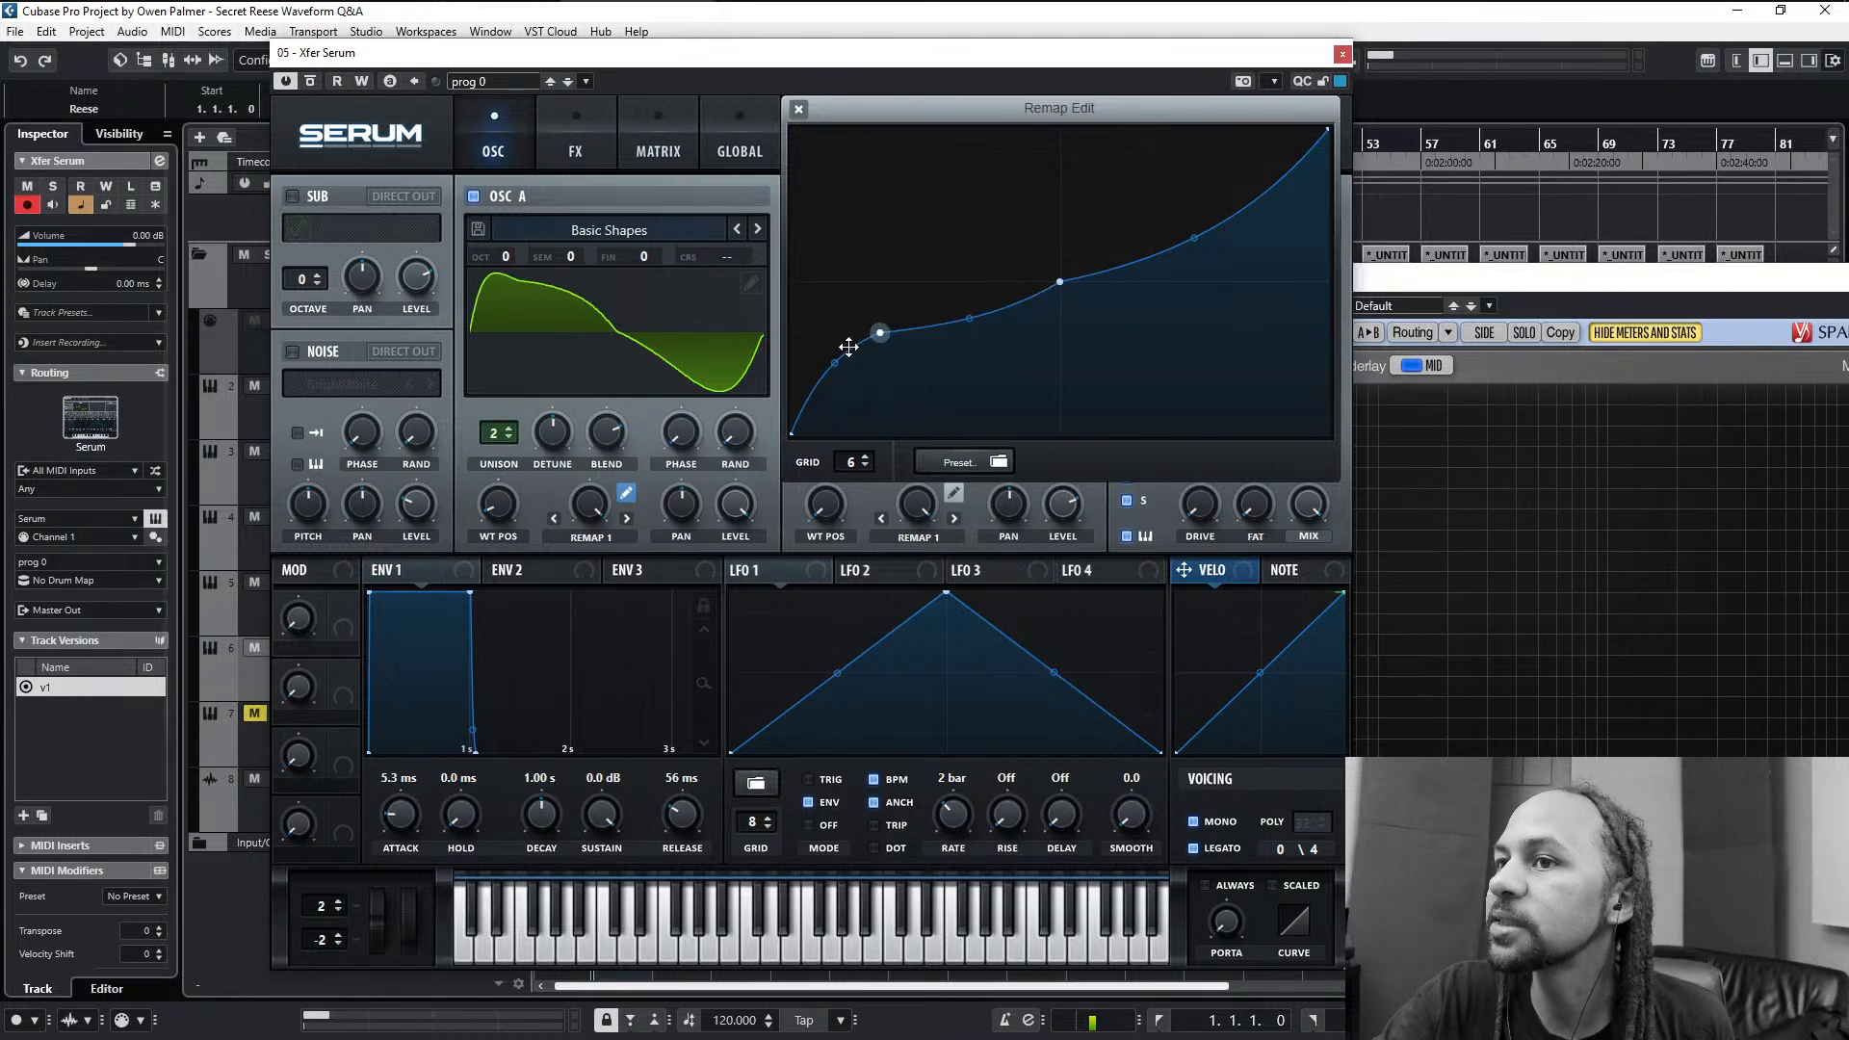
{"action": "double_click", "coordinate": [835, 363]}
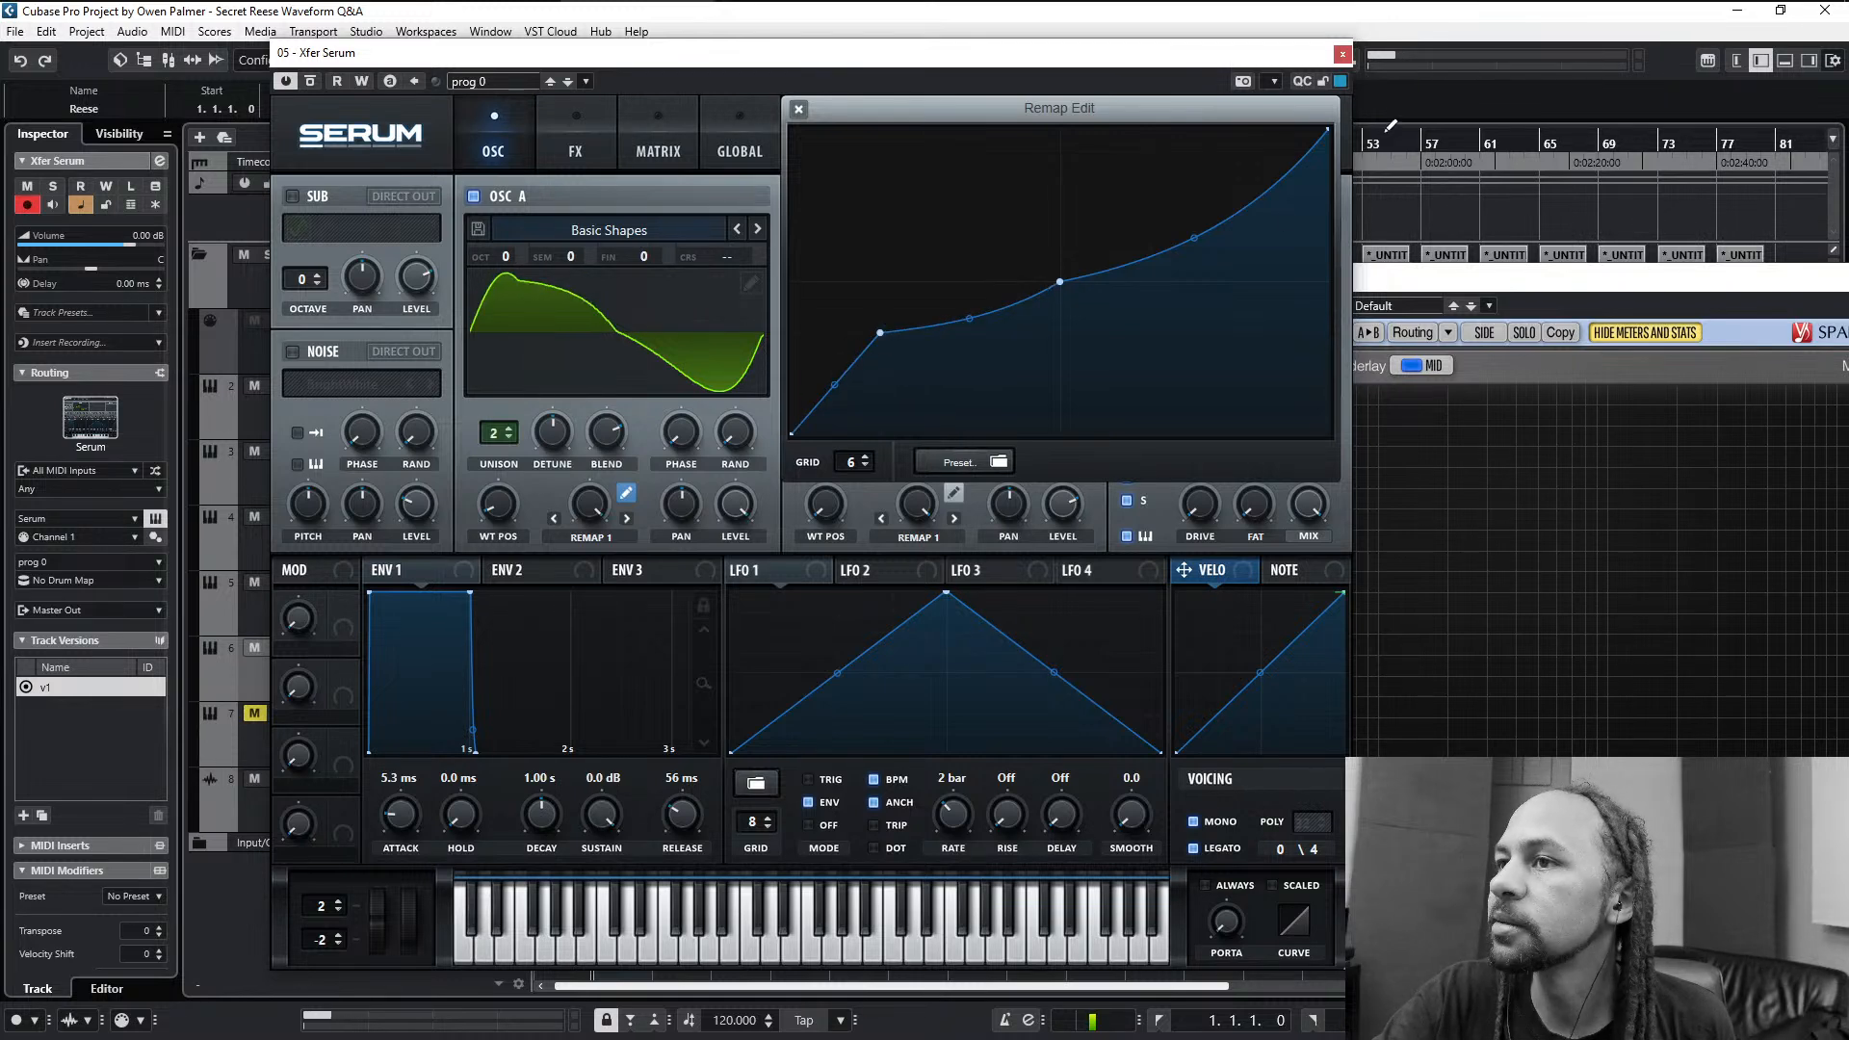
- Add a matching point five sixths along the upper half of the curve and try different heights for it
{"action": "double_click", "coordinate": [1285, 178]}
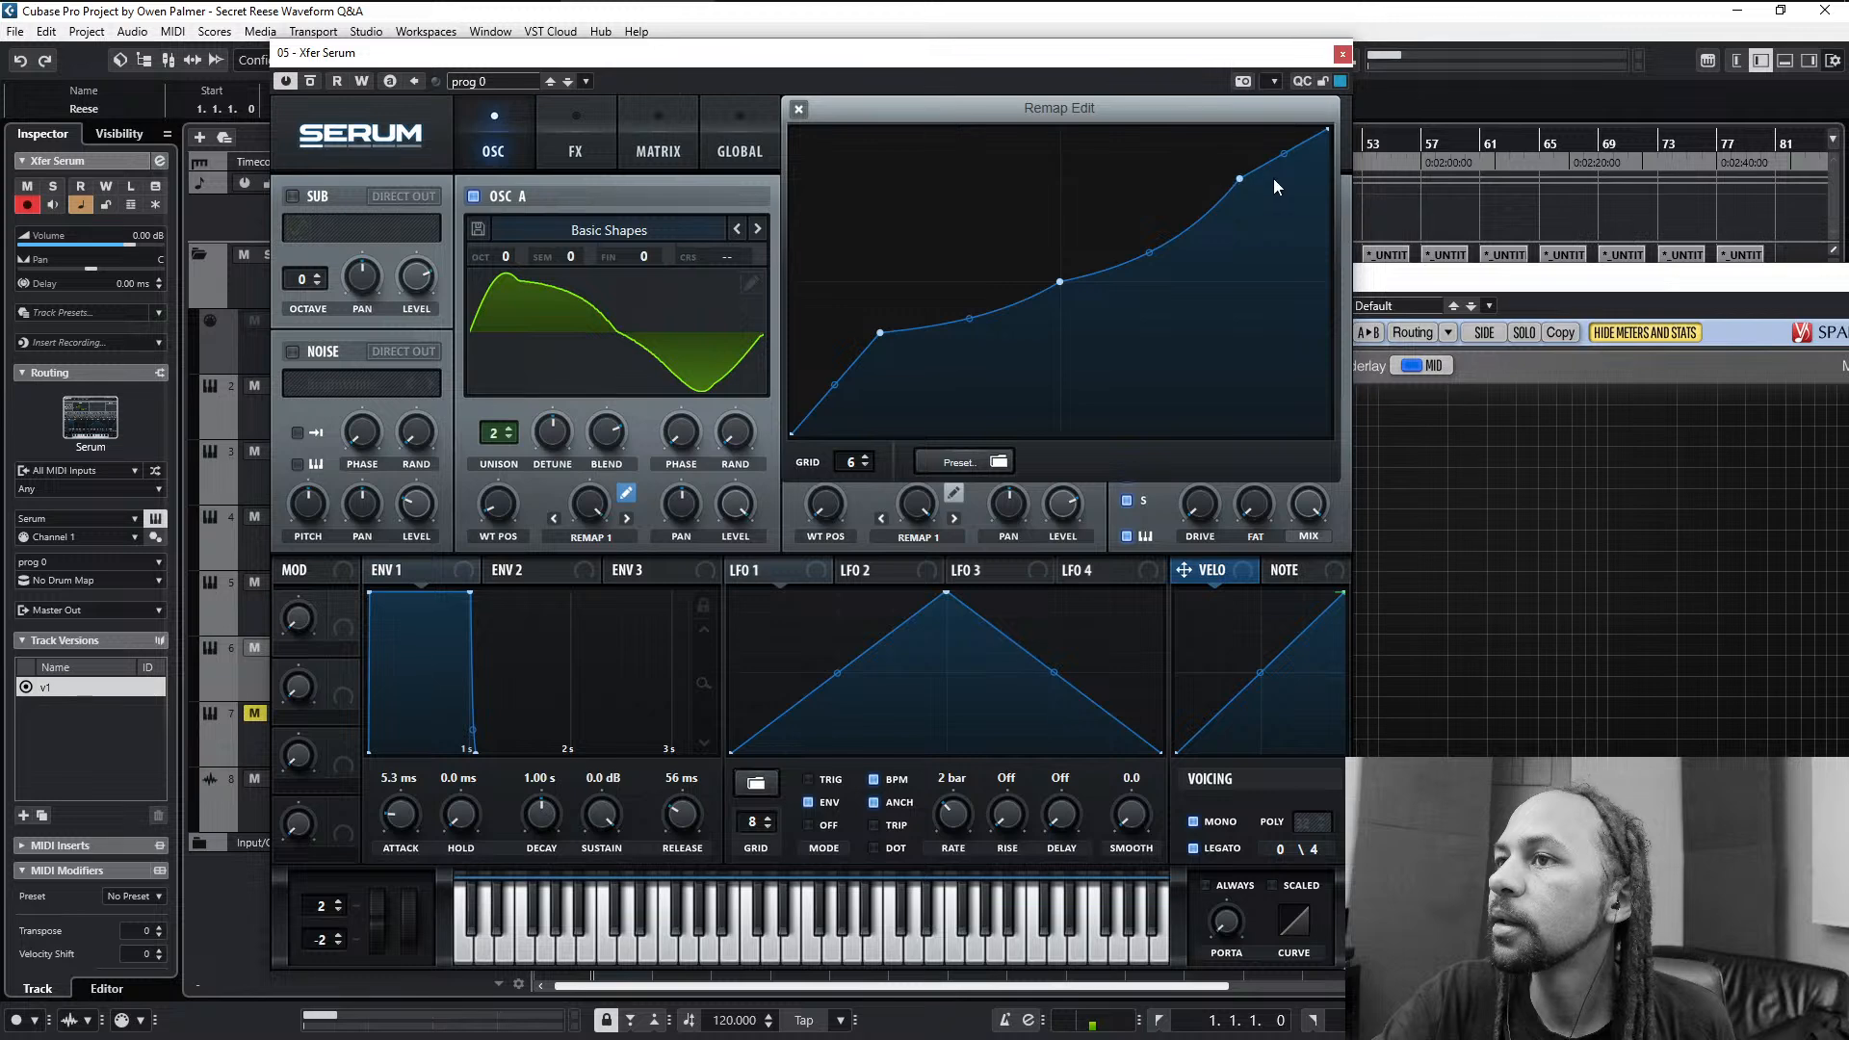
{"action": "left_click_drag", "start_coordinate": [1238, 183], "coordinate": [1240, 214]}
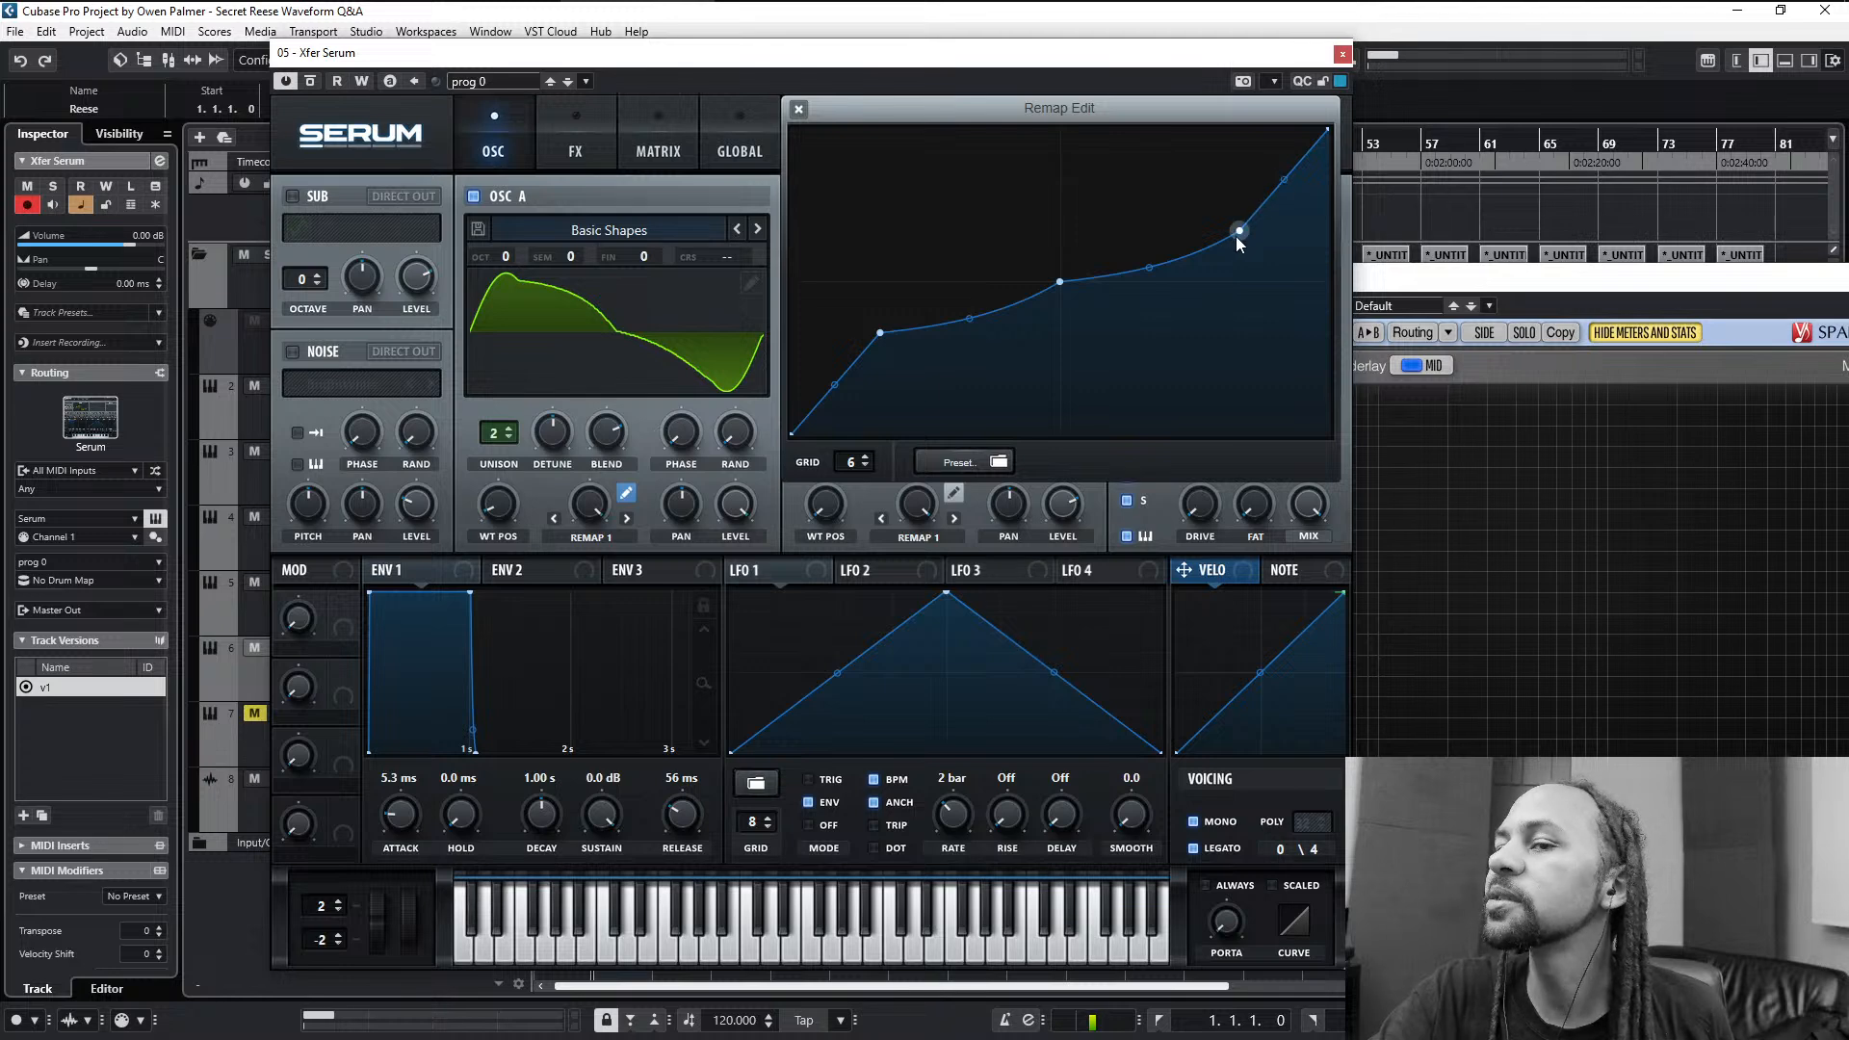
{"action": "left_click_drag", "start_coordinate": [1240, 228], "coordinate": [1241, 190]}
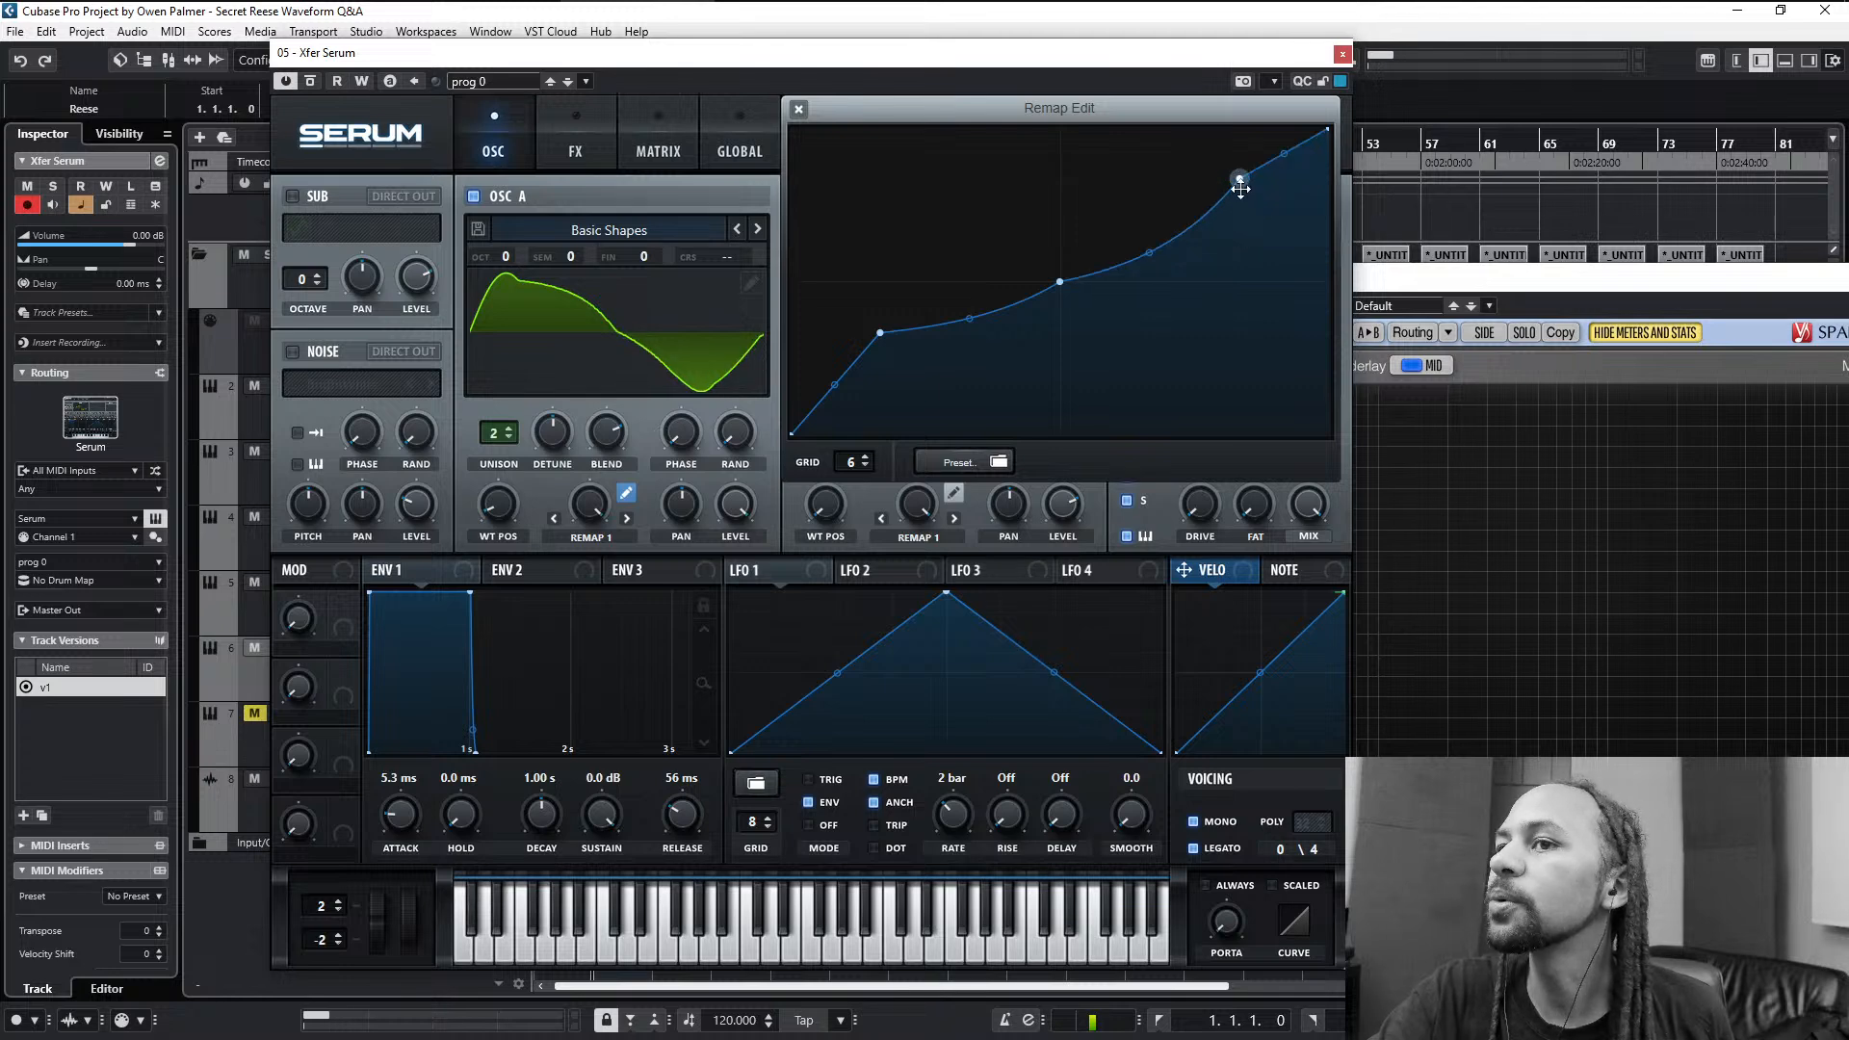
- Try stepped and gentler bends, set the grid to 9, and move the outer points to one ninth and eight ninths of the width
{"action": "left_click_drag", "start_coordinate": [880, 333], "coordinate": [1022, 227]}
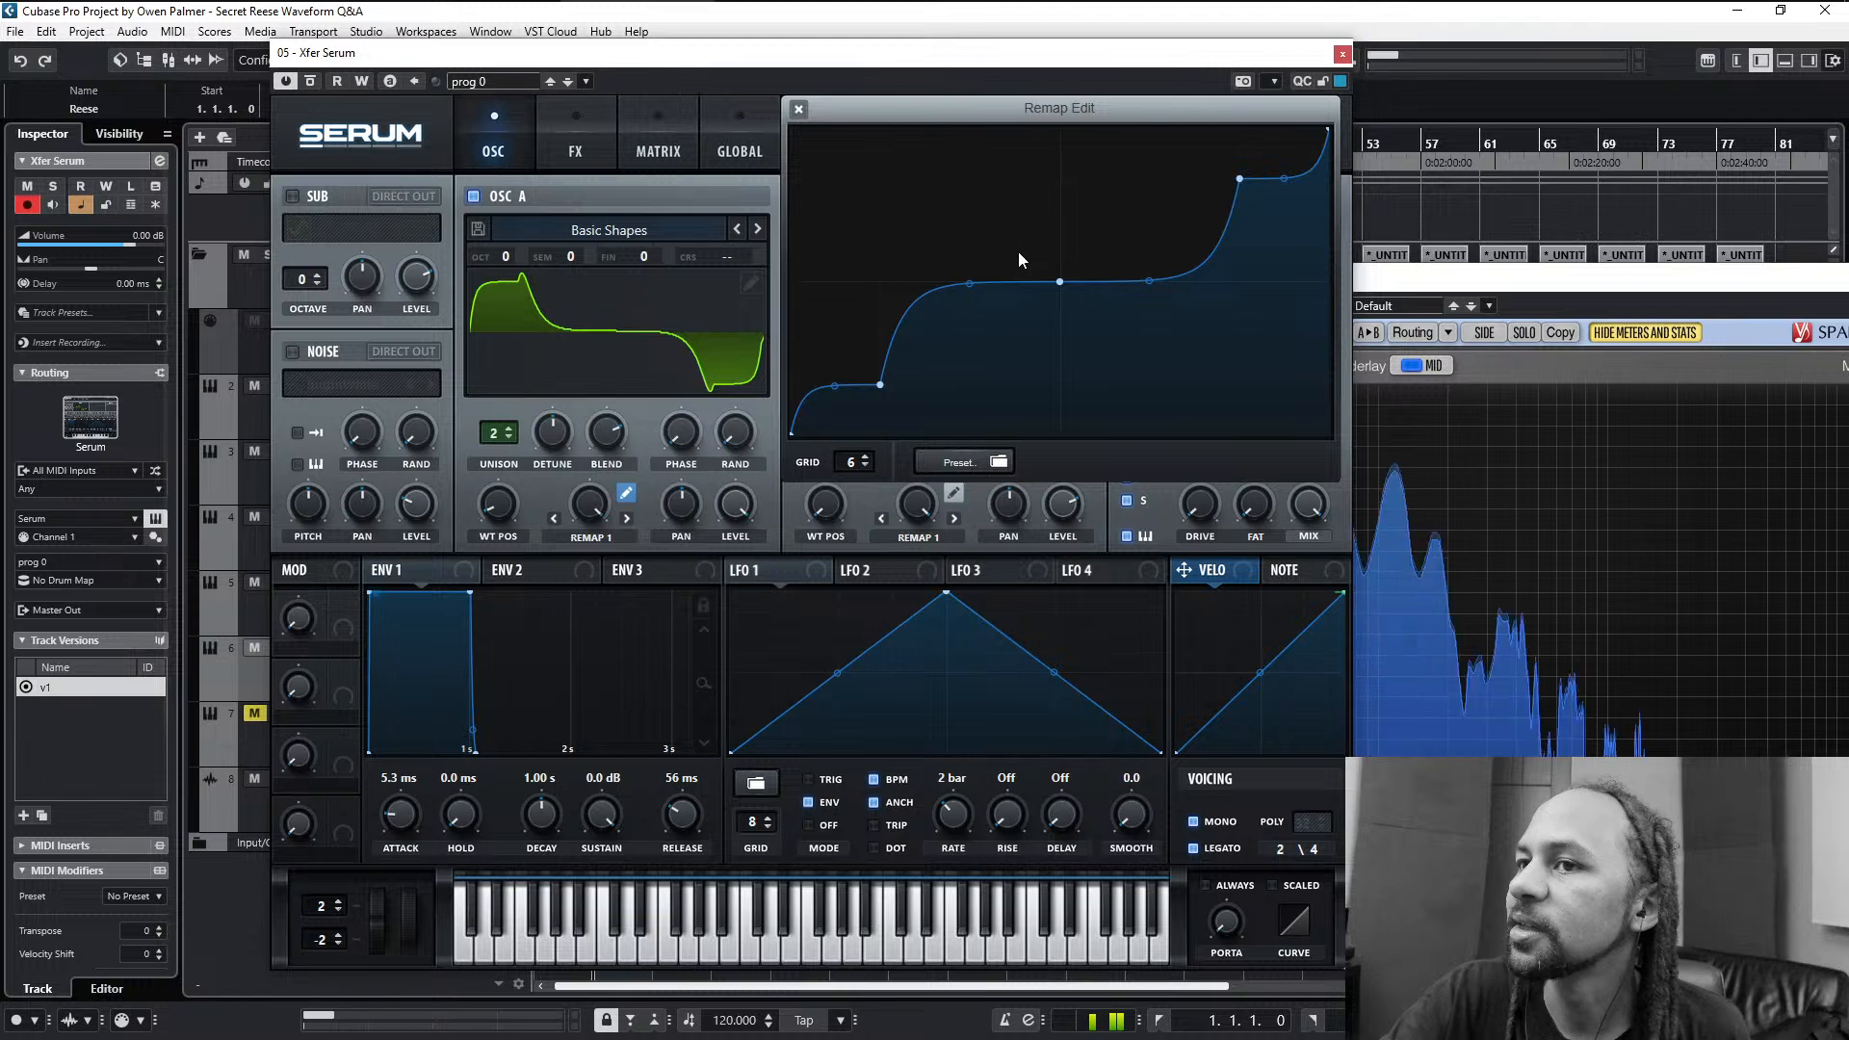
{"action": "left_click_drag", "start_coordinate": [968, 289], "coordinate": [882, 382]}
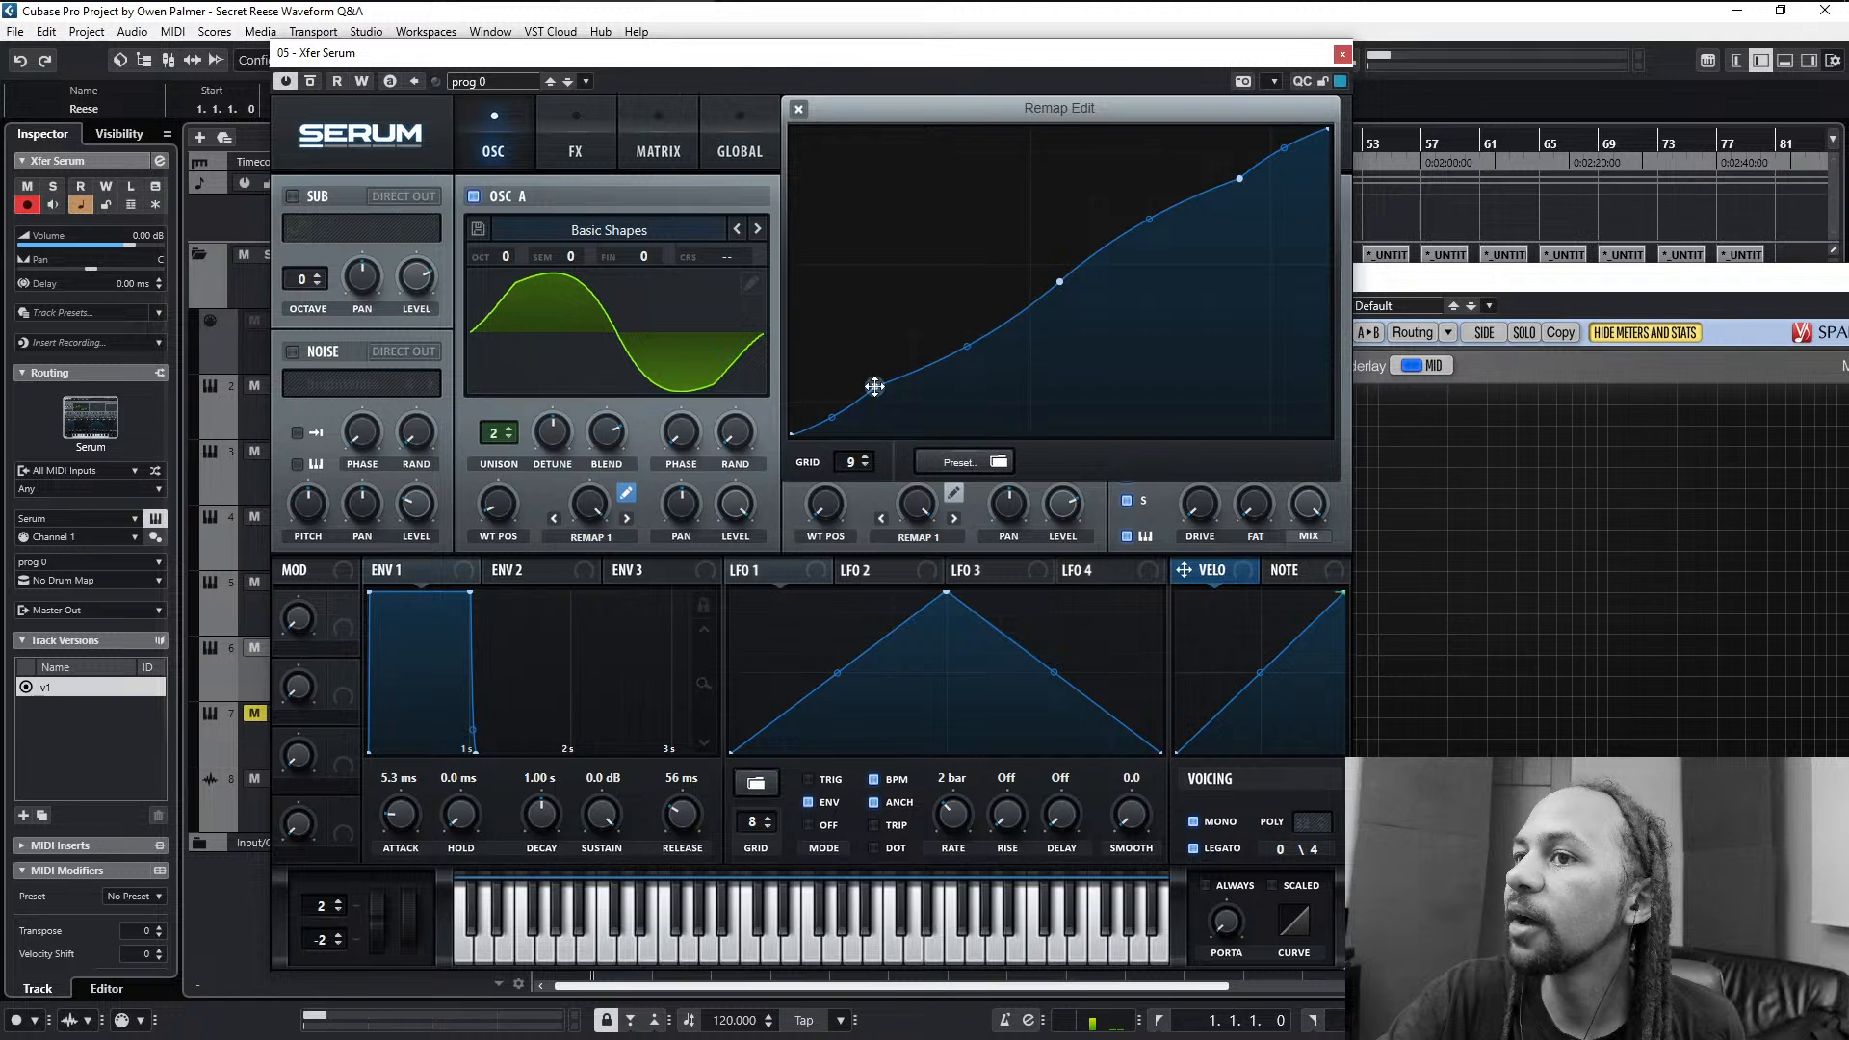
{"action": "mouse_move", "coordinate": [874, 386]}
{"action": "left_mouse_down"}
{"action": "mouse_move", "coordinate": [813, 414]}
{"action": "mouse_move", "coordinate": [849, 401]}
{"action": "left_mouse_up"}
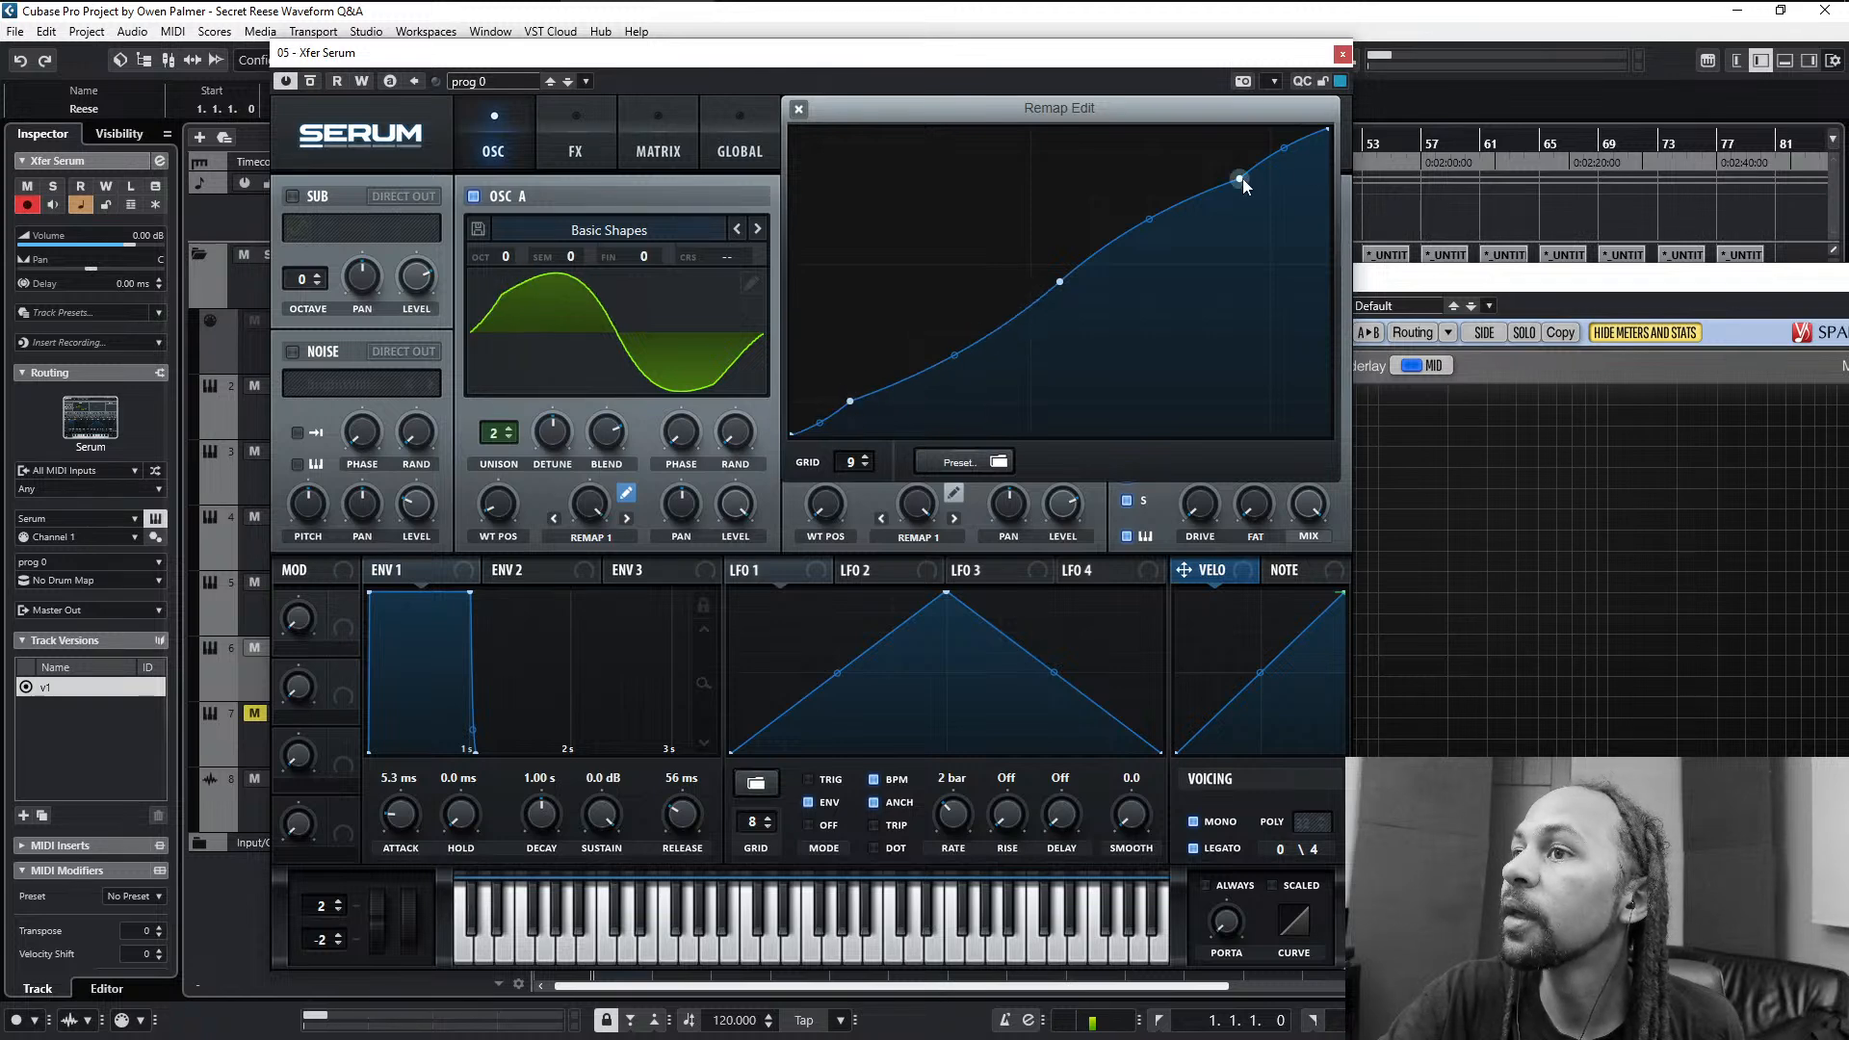
{"action": "left_click_drag", "start_coordinate": [1240, 179], "coordinate": [1272, 163]}
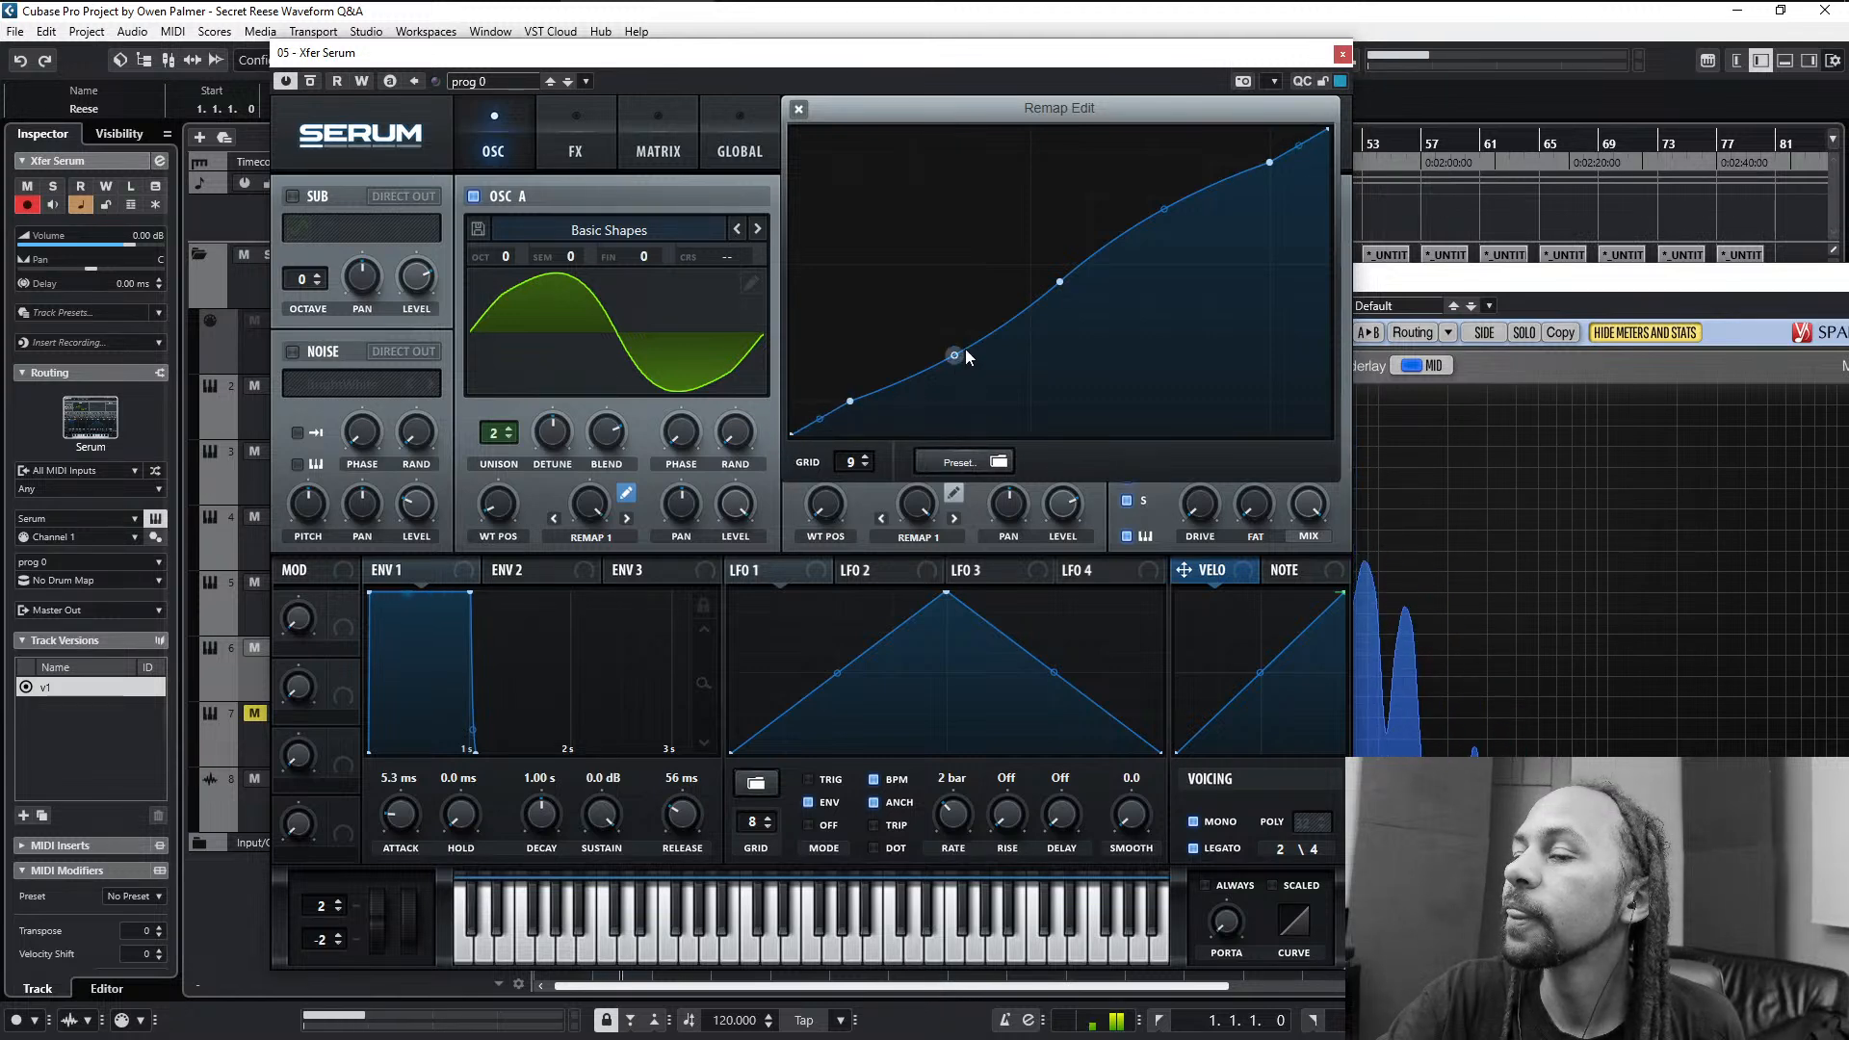
- Clear the Remap 1 curve and raise its end point to the maximum to form a straight diagonal
{"action": "left_click", "coordinate": [913, 463]}
{"action": "mouse_move", "coordinate": [963, 468]}
{"action": "left_click", "coordinate": [1103, 469]}
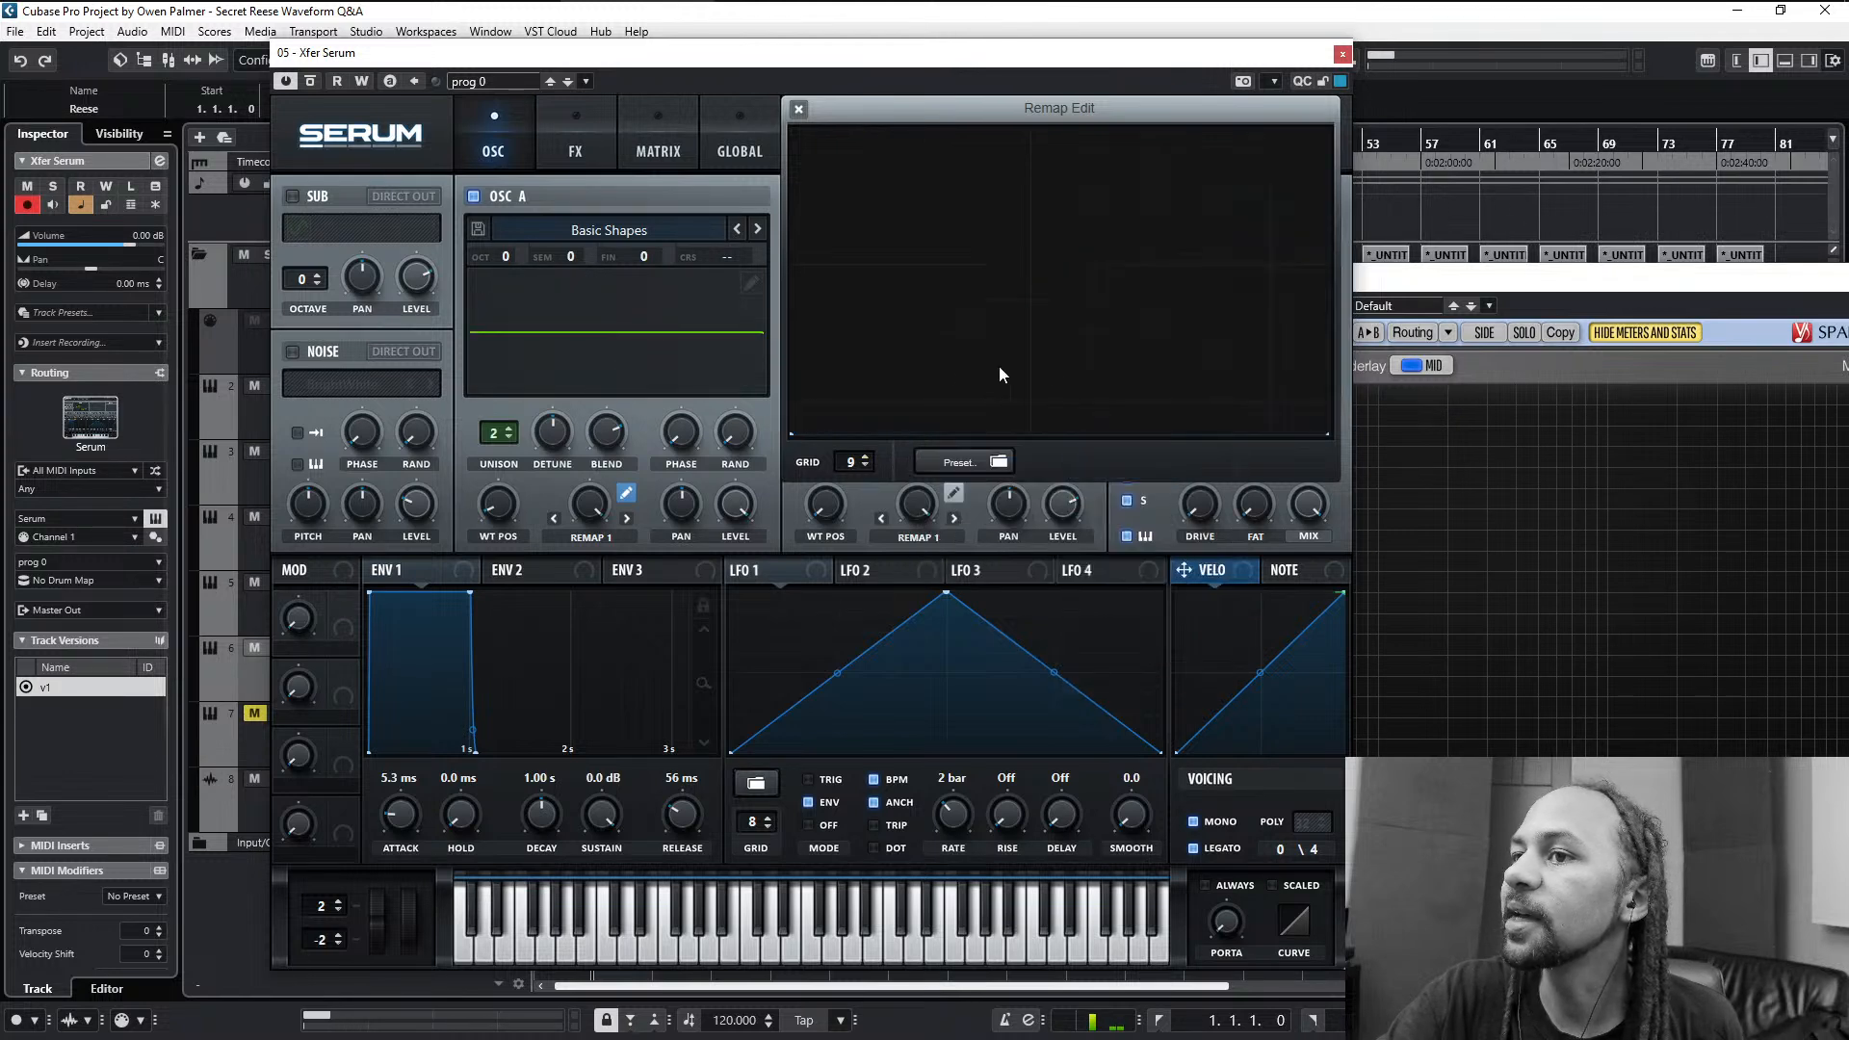
{"action": "double_click", "coordinate": [1309, 347]}
{"action": "double_click", "coordinate": [1310, 346]}
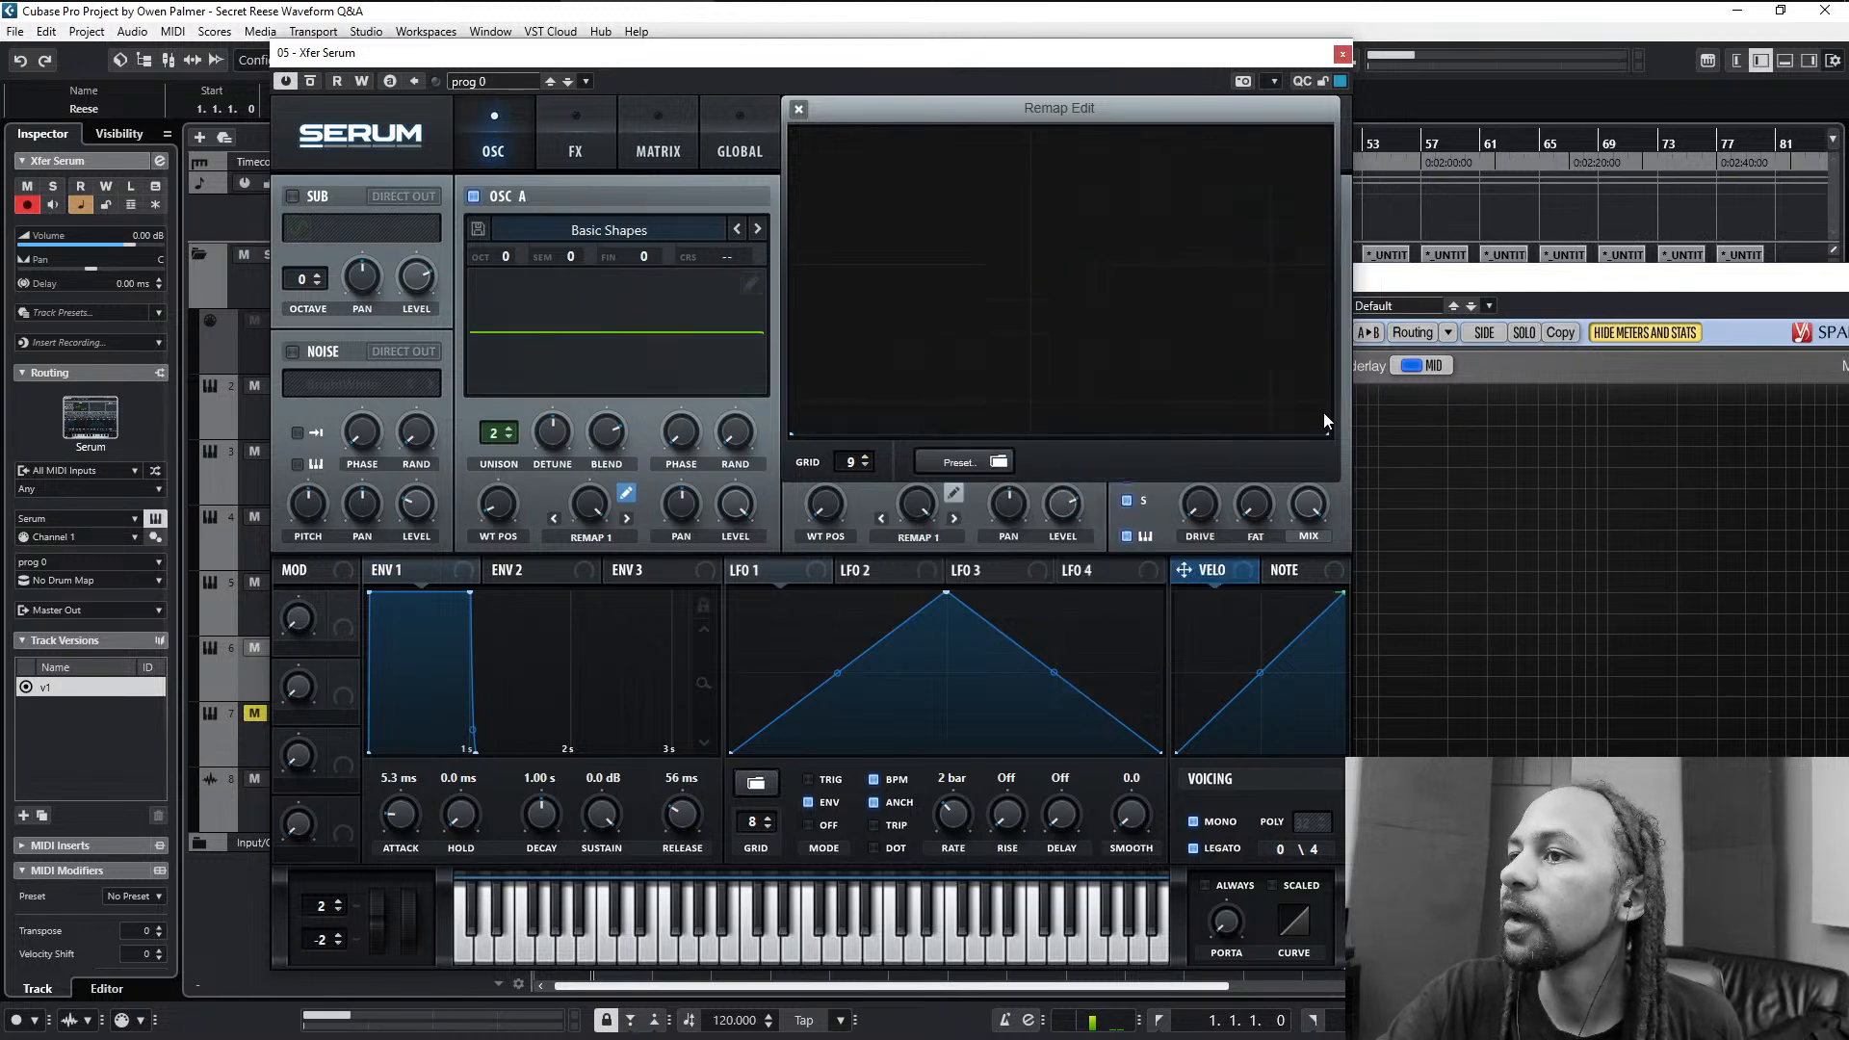
{"action": "left_click_drag", "start_coordinate": [1327, 436], "coordinate": [1328, 129]}
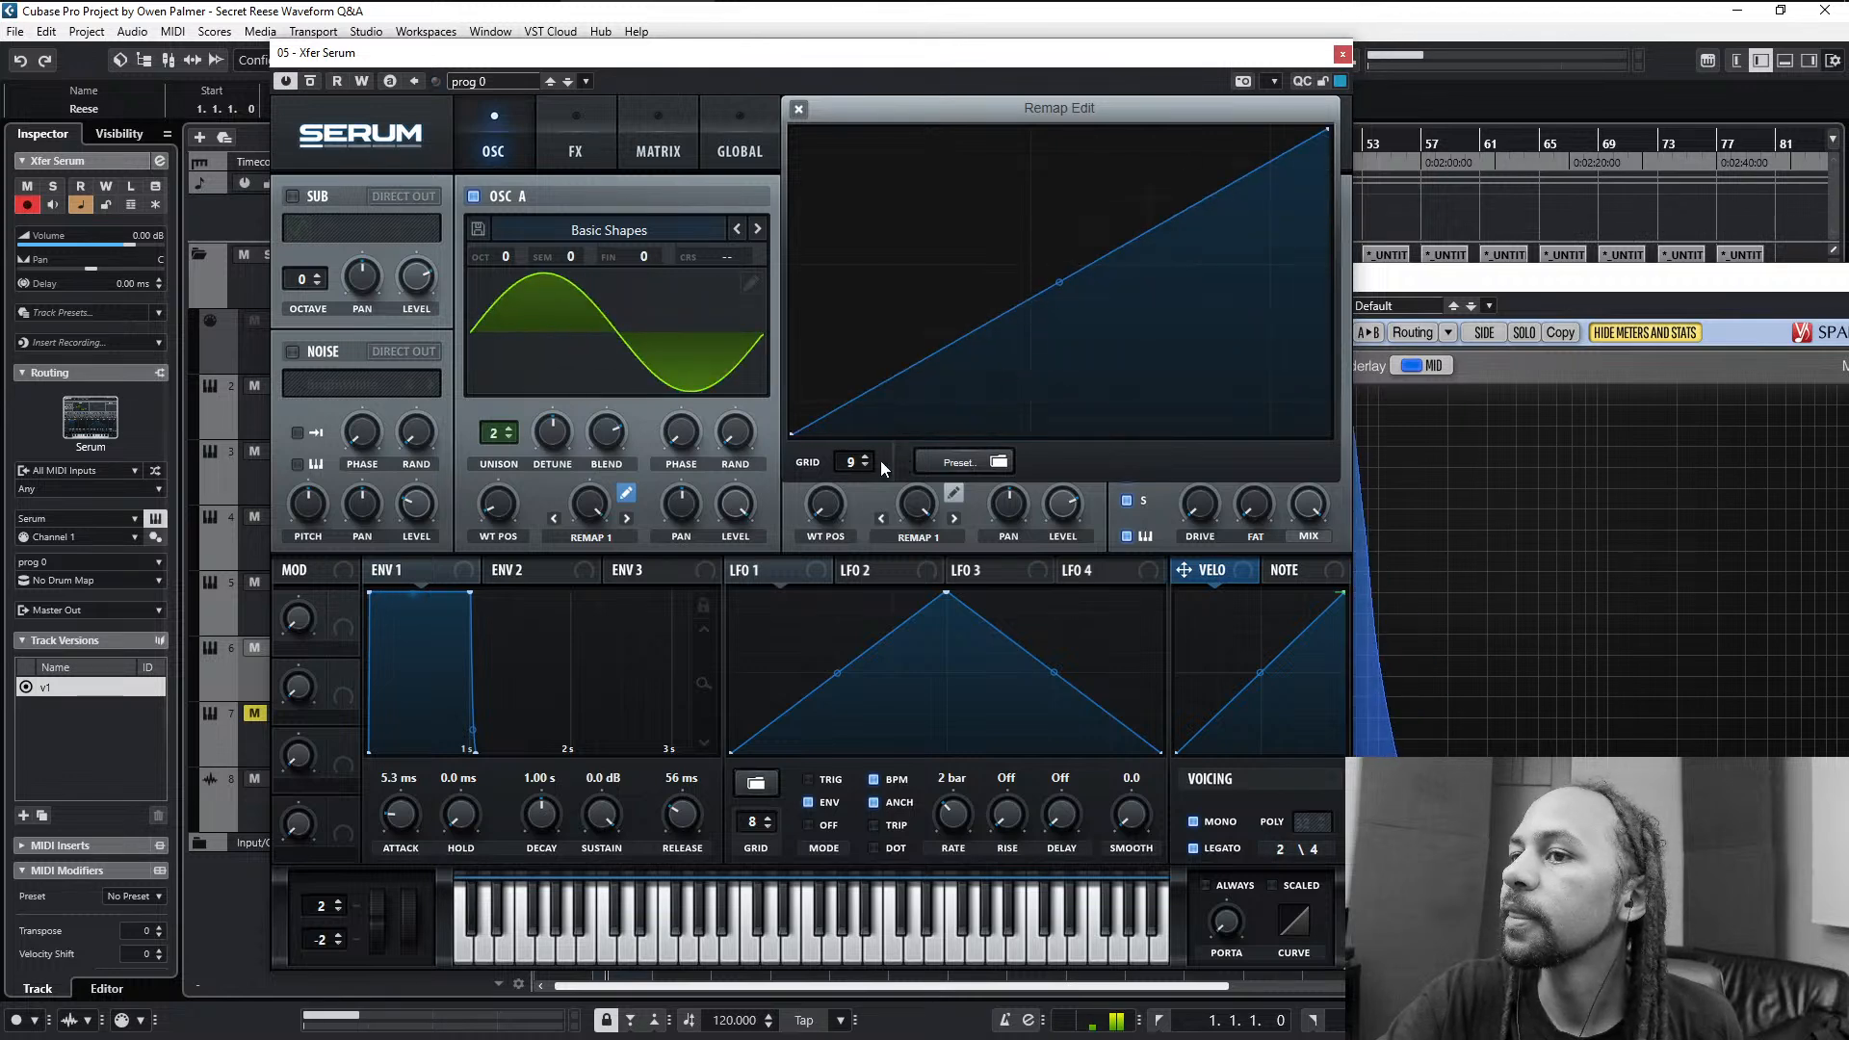
- Set the remap grid to 16 and add two points at the centre, at one quarter and three quarters height, forming a vertical step
{"action": "left_click_drag", "start_coordinate": [867, 461], "coordinate": [871, 405]}
{"action": "left_click_drag", "start_coordinate": [1059, 282], "coordinate": [1061, 360]}
{"action": "double_click", "coordinate": [1061, 276]}
{"action": "double_click", "coordinate": [1192, 191]}
{"action": "double_click", "coordinate": [1003, 249]}
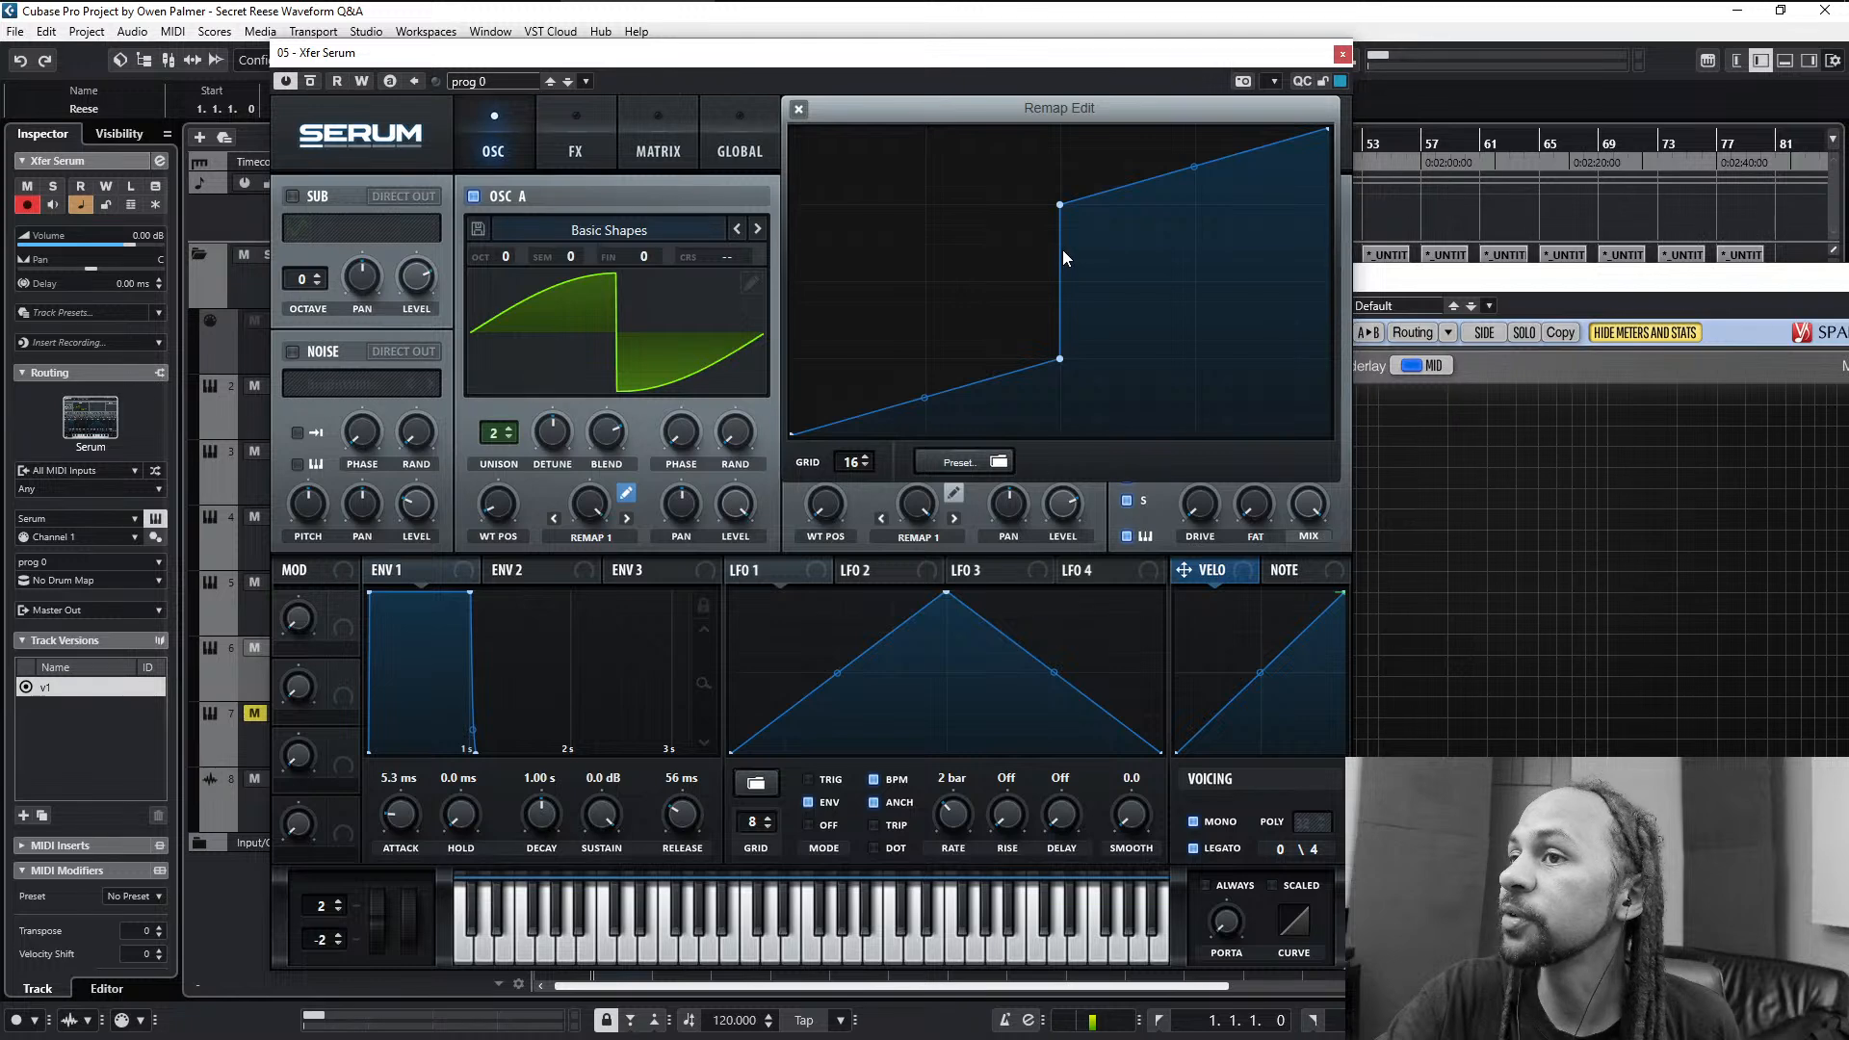
- Move the lower centre point to half height, delete the upper one, and bend both halves into an S-curve flattening at the centre
{"action": "left_click_drag", "start_coordinate": [926, 399], "coordinate": [914, 431]}
{"action": "left_click_drag", "start_coordinate": [1063, 362], "coordinate": [1059, 282]}
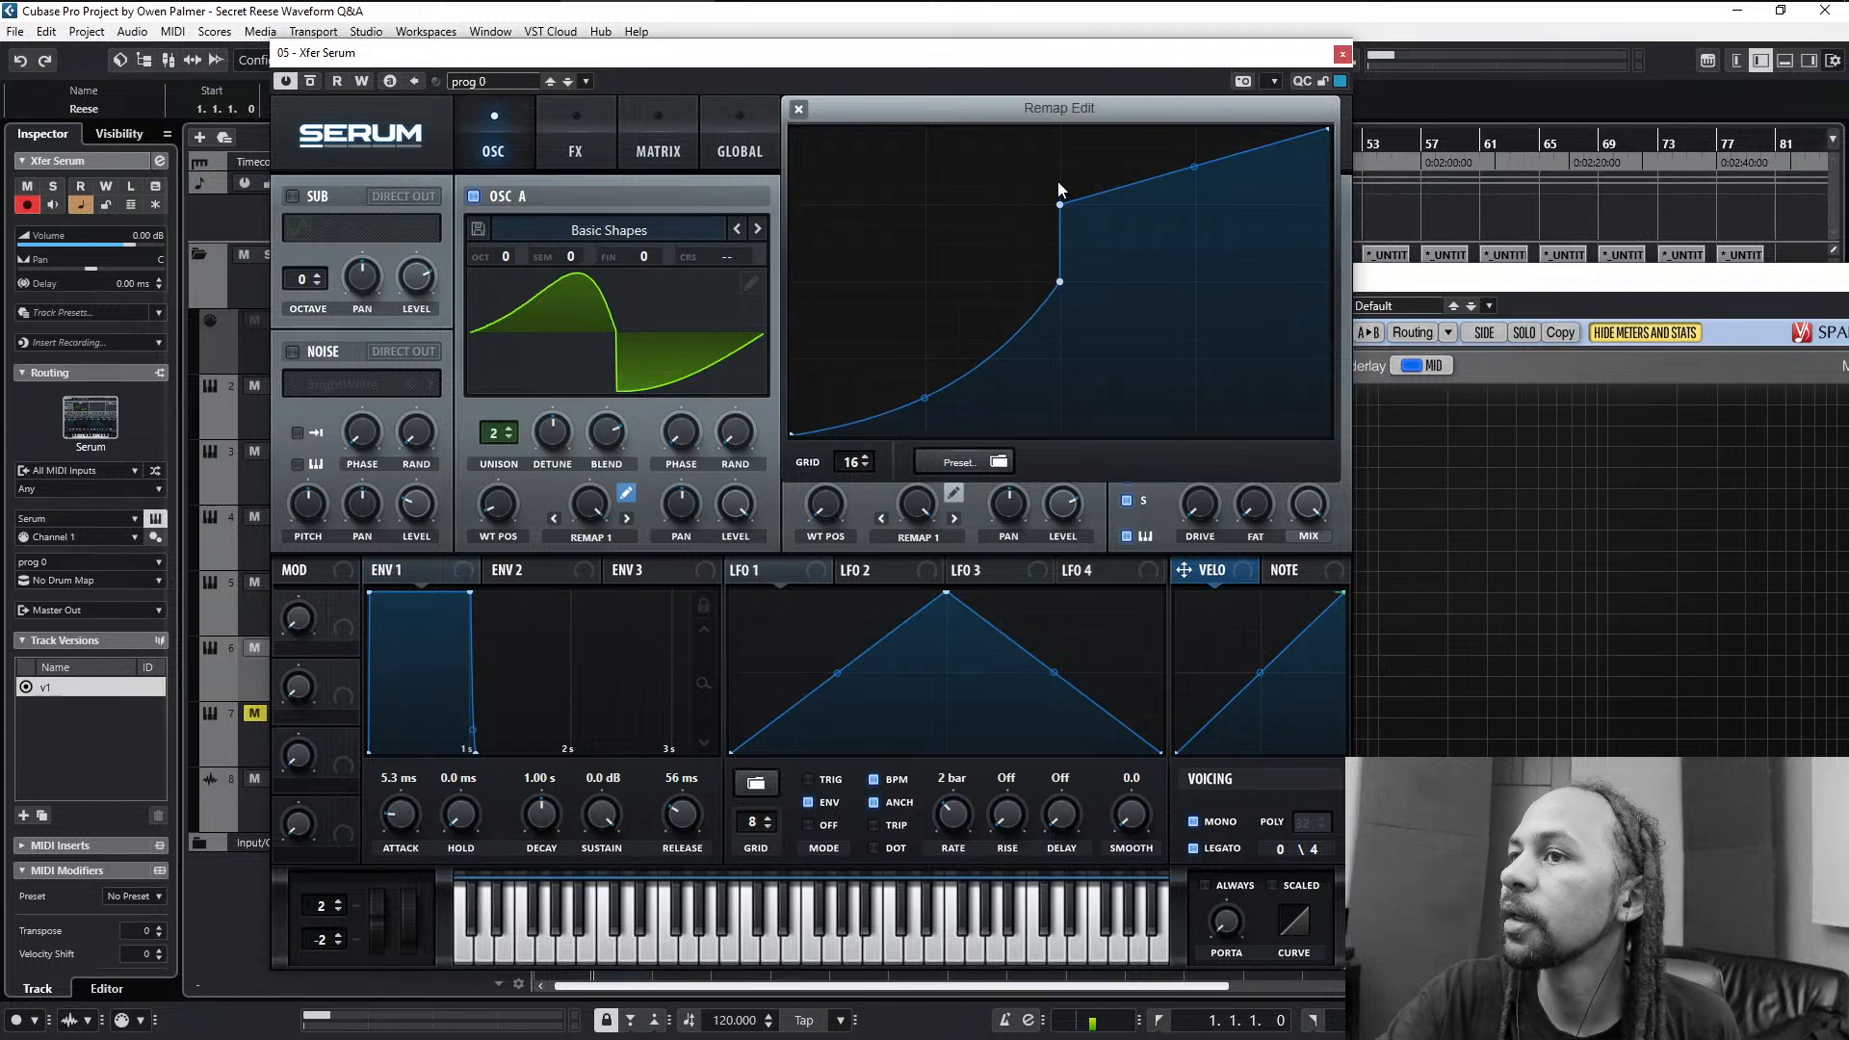
{"action": "double_click", "coordinate": [1057, 207]}
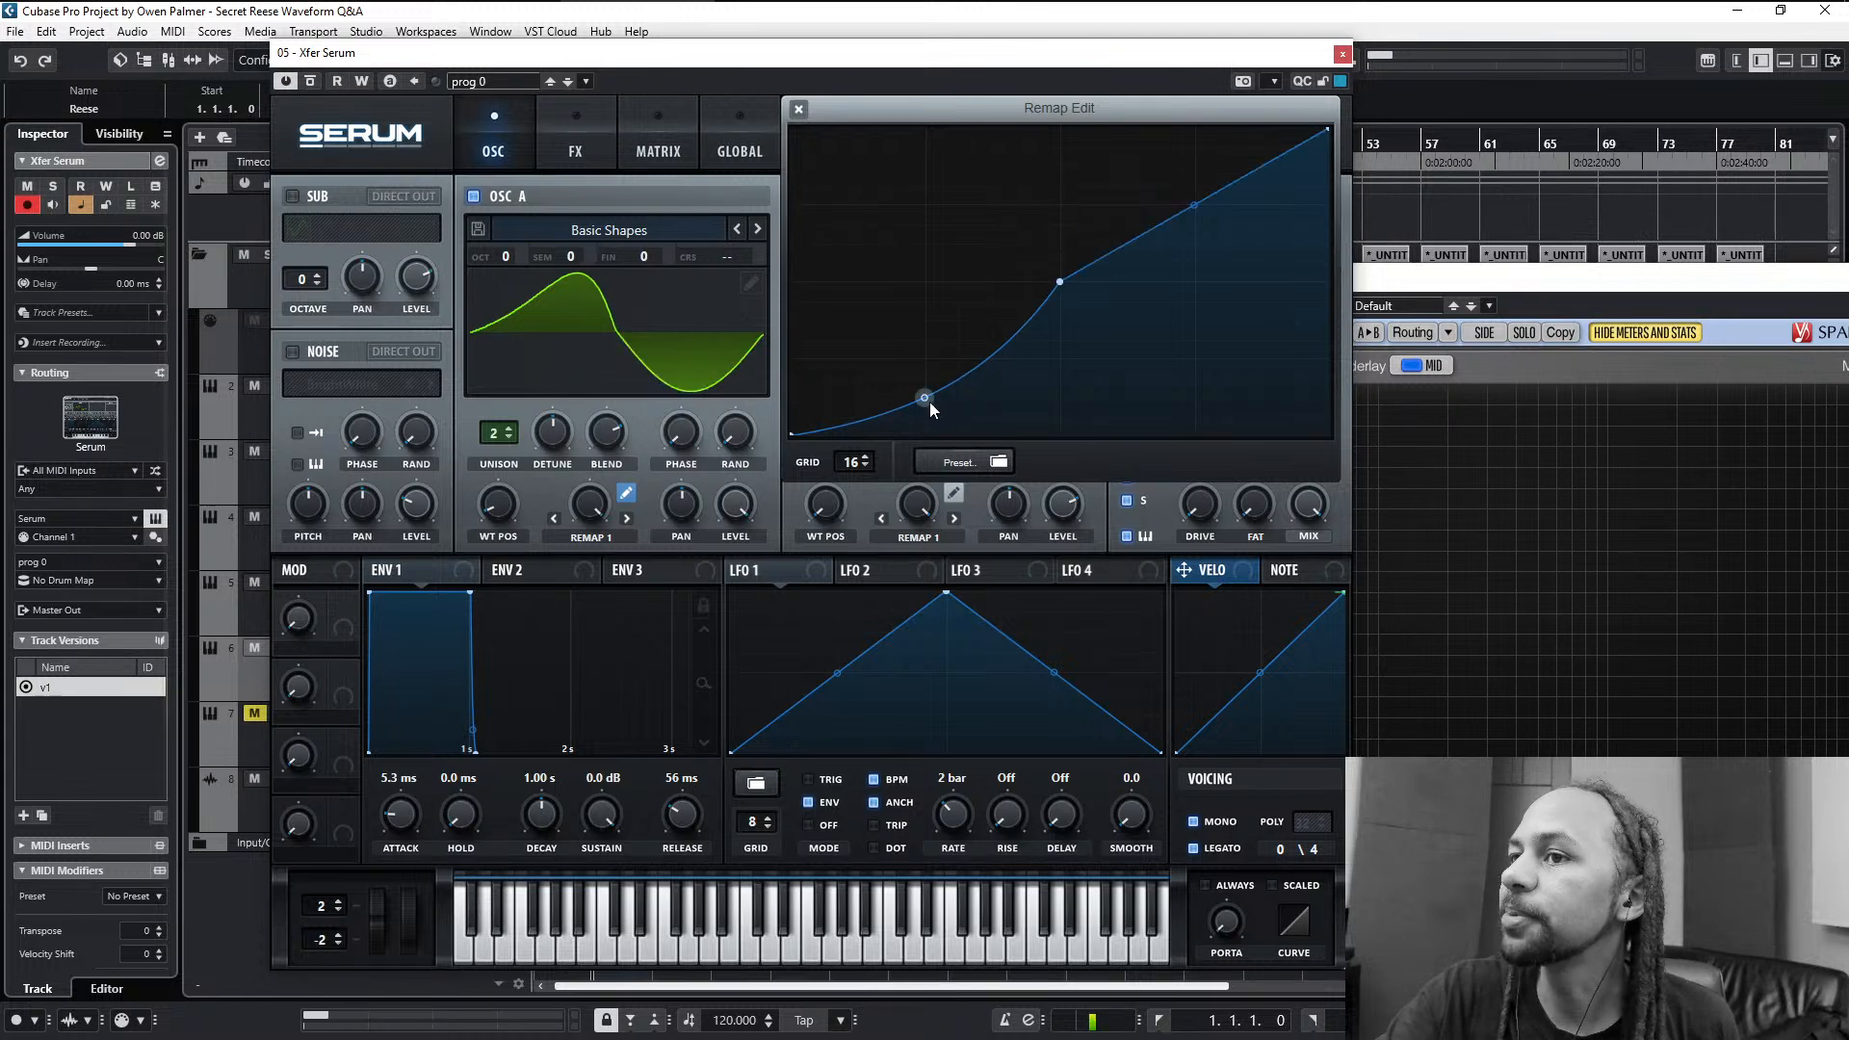
{"action": "left_click_drag", "start_coordinate": [929, 402], "coordinate": [944, 315]}
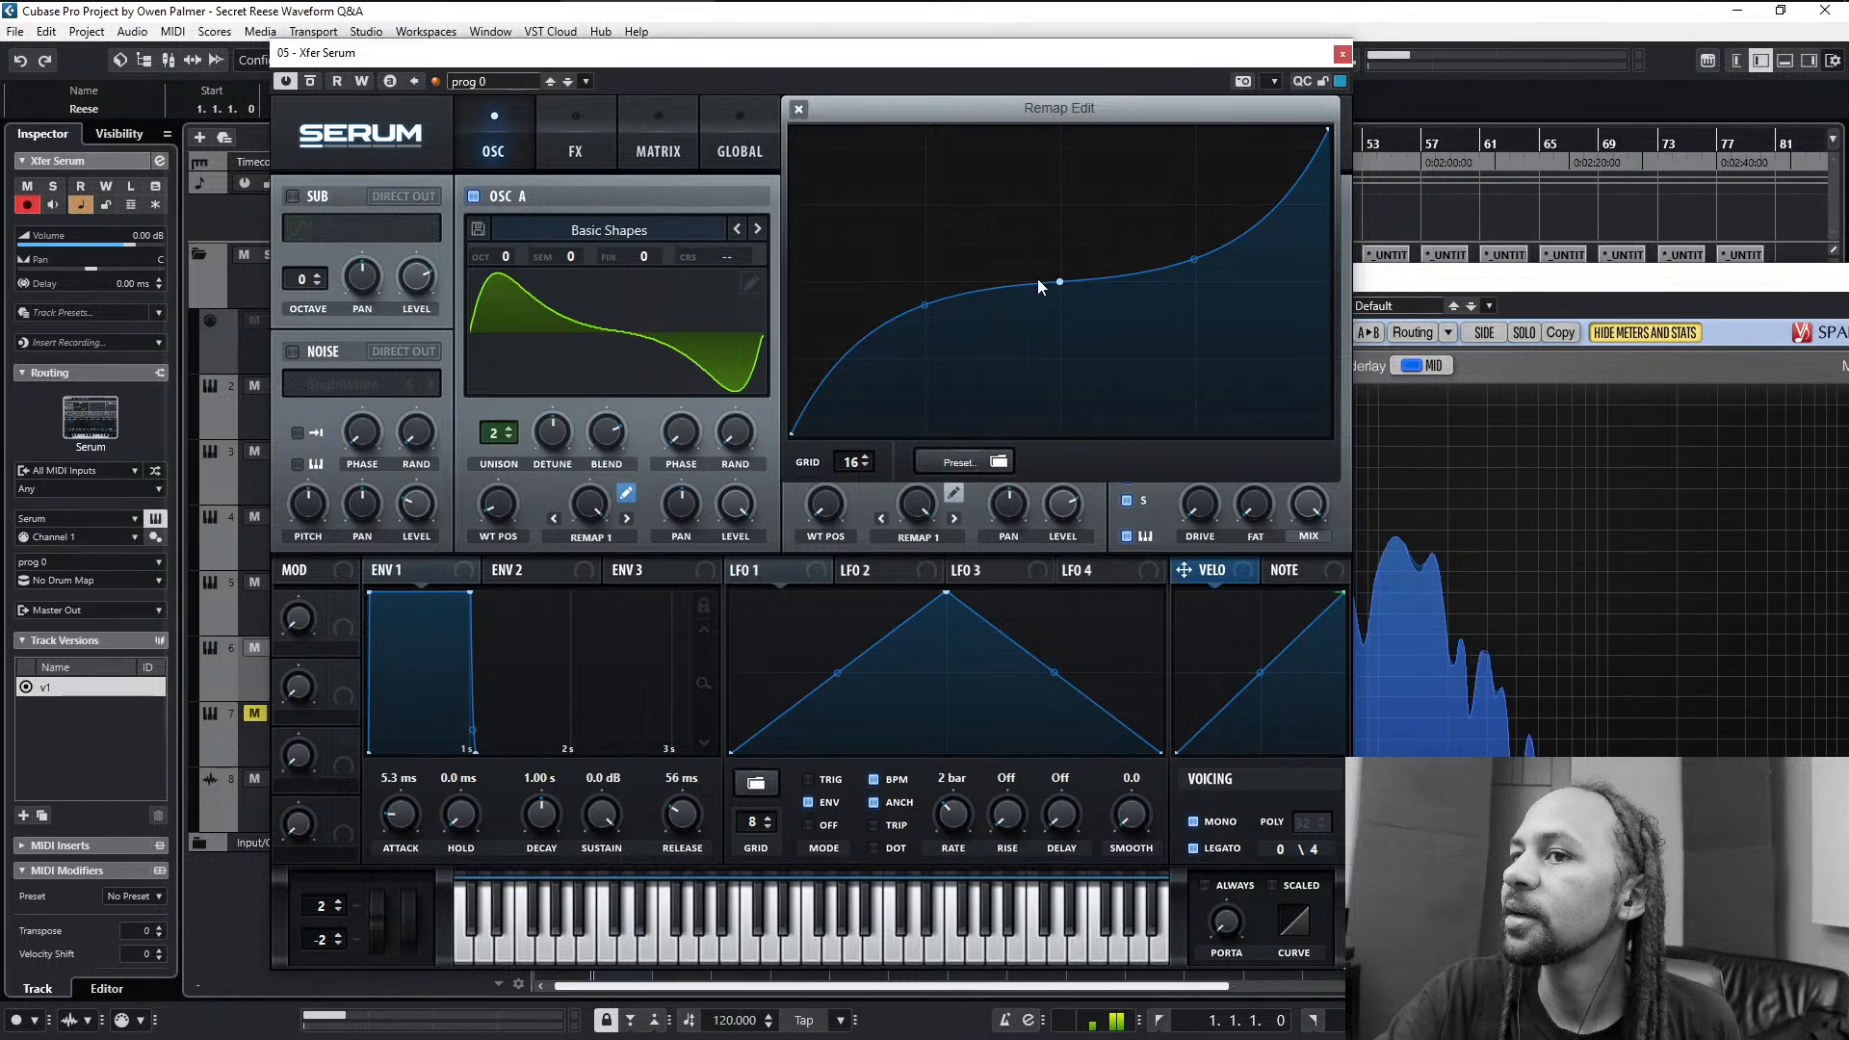
- Spread points either side of the centre into a short flat stretch at half height and soften the bends of both outer segments
{"action": "left_click_drag", "start_coordinate": [1056, 280], "coordinate": [1099, 281]}
{"action": "mouse_move", "coordinate": [909, 304]}
{"action": "left_mouse_down"}
{"action": "mouse_move", "coordinate": [912, 276]}
{"action": "mouse_move", "coordinate": [910, 328]}
{"action": "left_mouse_up"}
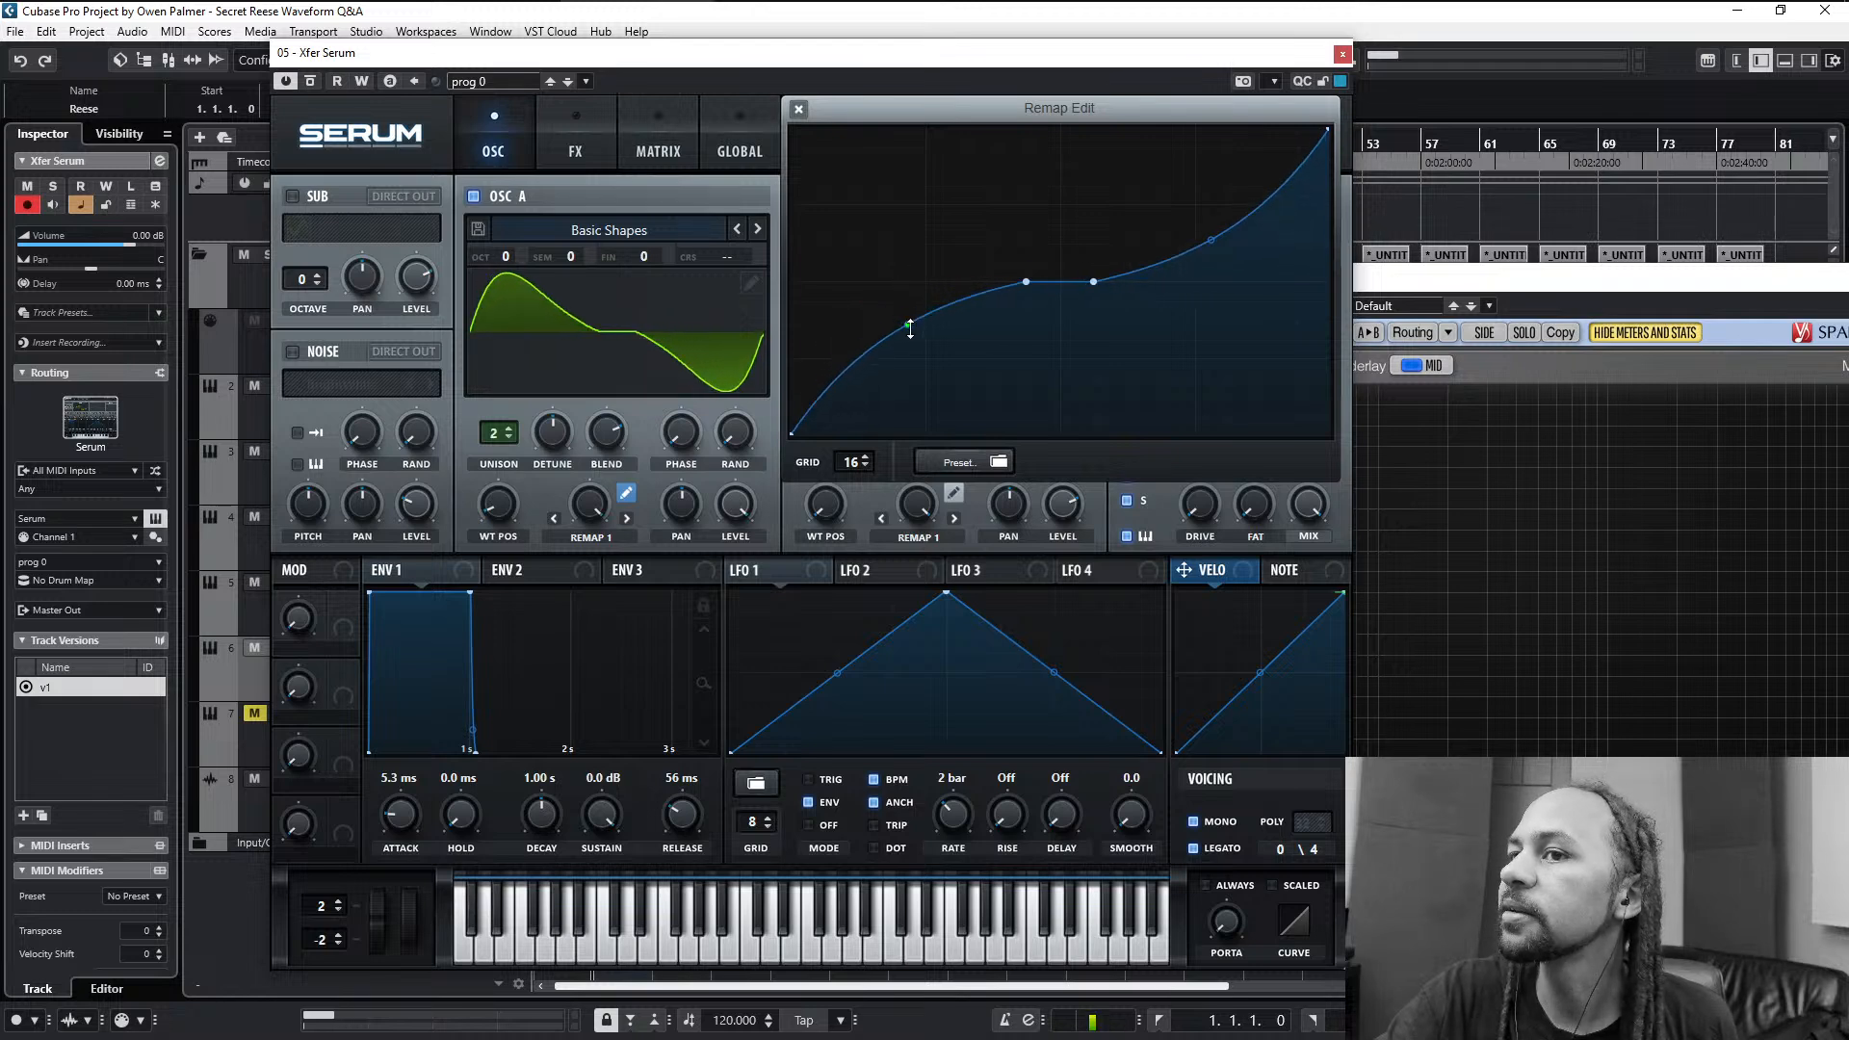
{"action": "key", "text": "c"}
{"action": "key", "text": "v"}
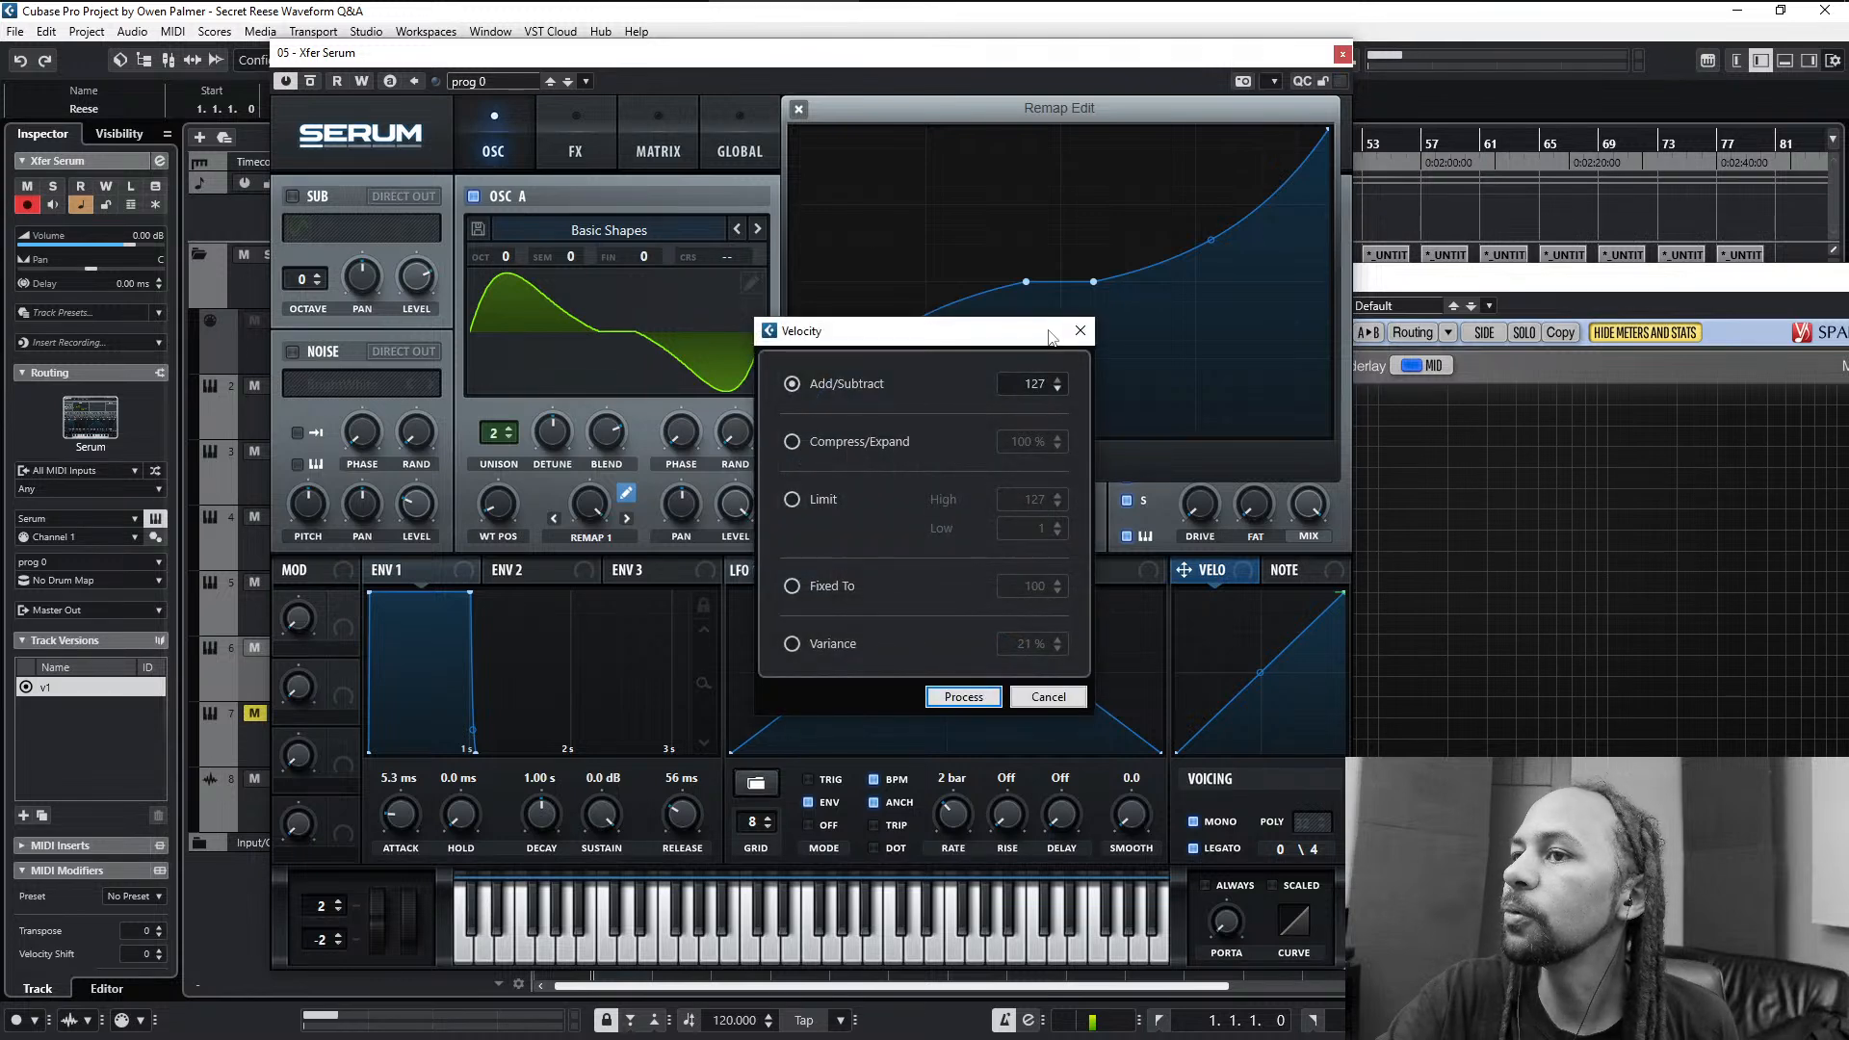
{"action": "left_click", "coordinate": [1079, 330]}
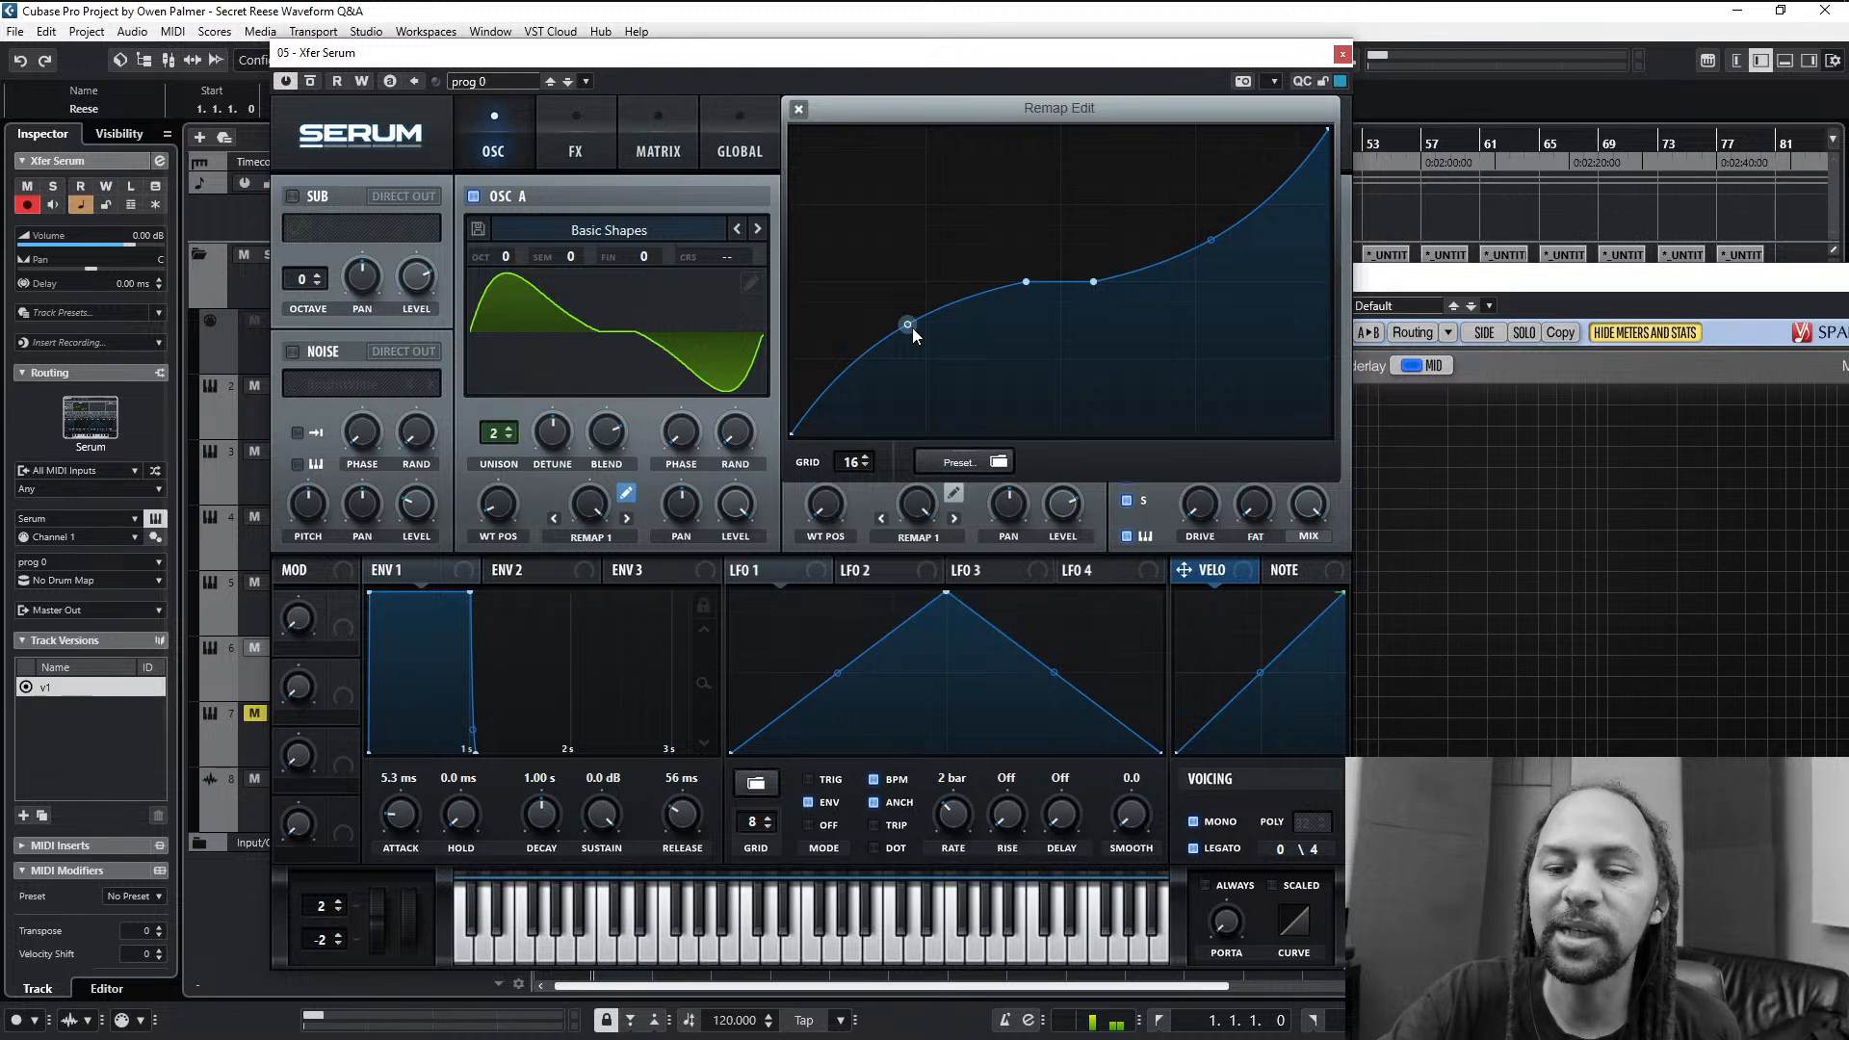
- Bend both outer segments of the remap curve further so it stays nearly flat around half height, and close the remap editor
{"action": "left_click_drag", "start_coordinate": [911, 328], "coordinate": [922, 292]}
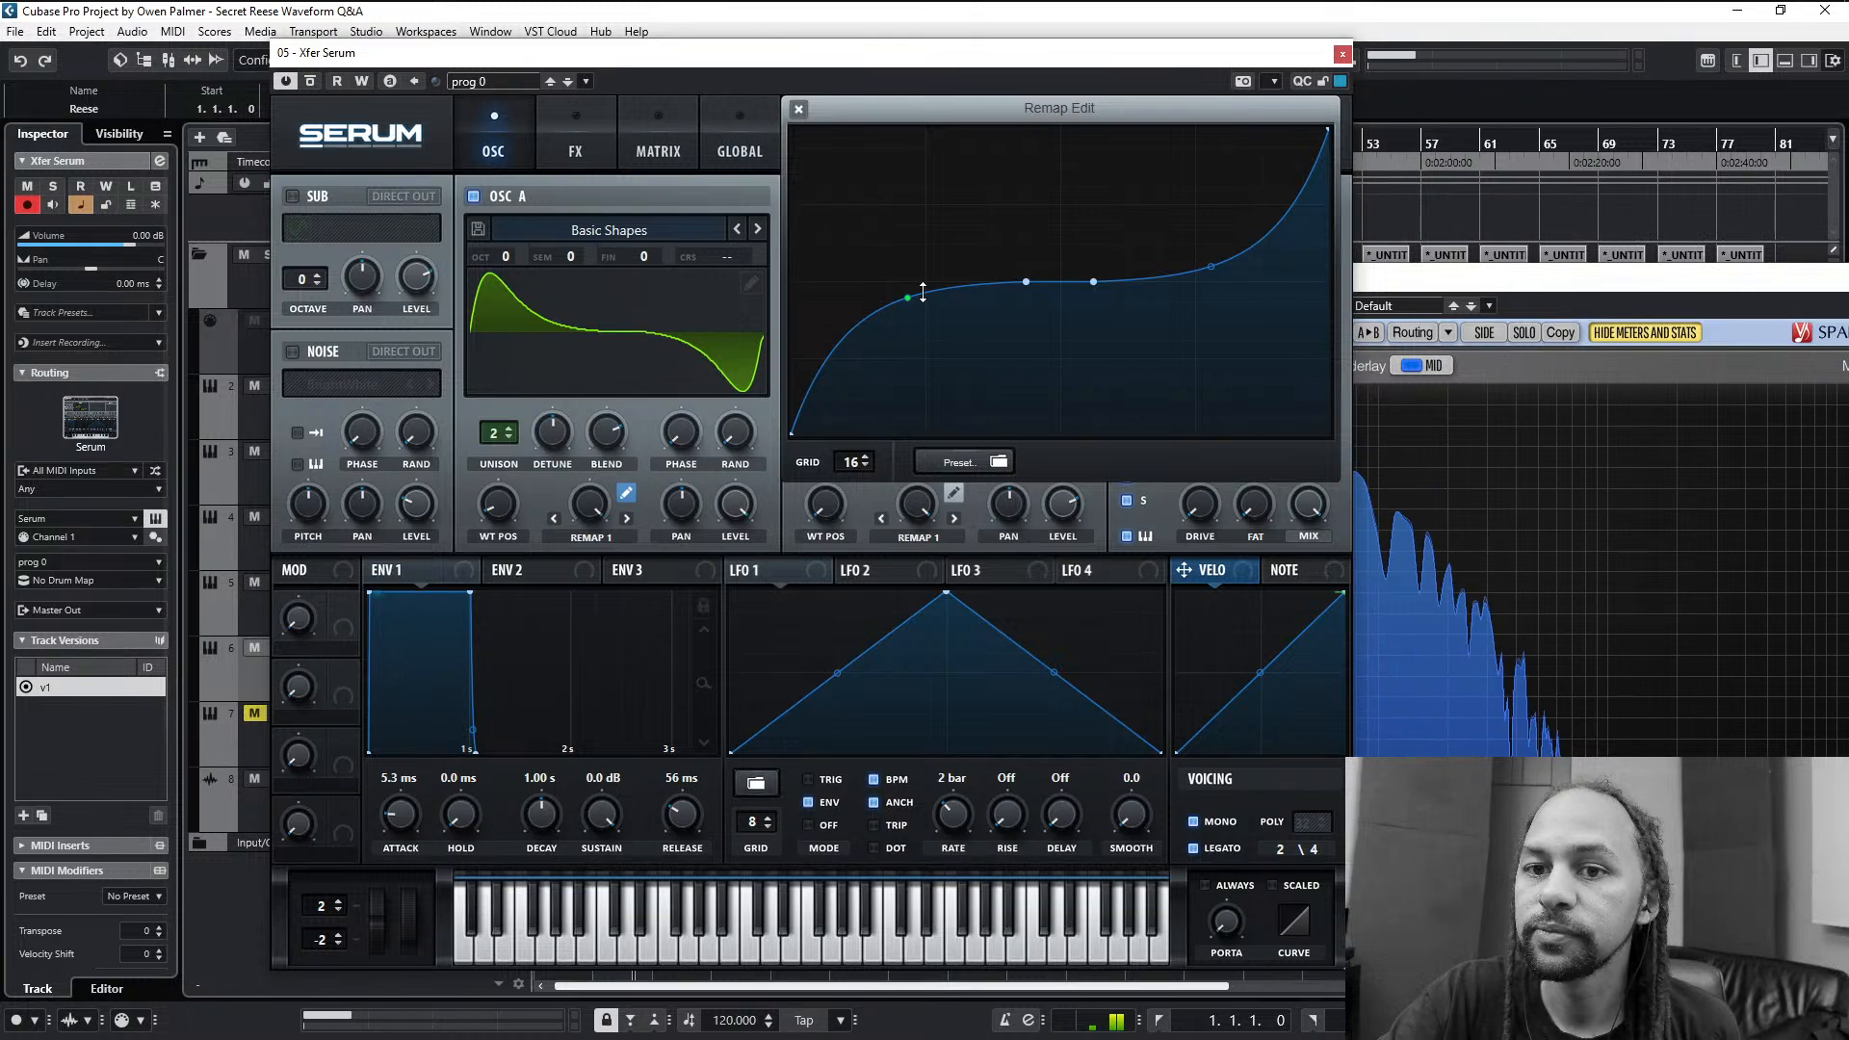
{"action": "left_click_drag", "start_coordinate": [923, 292], "coordinate": [954, 265]}
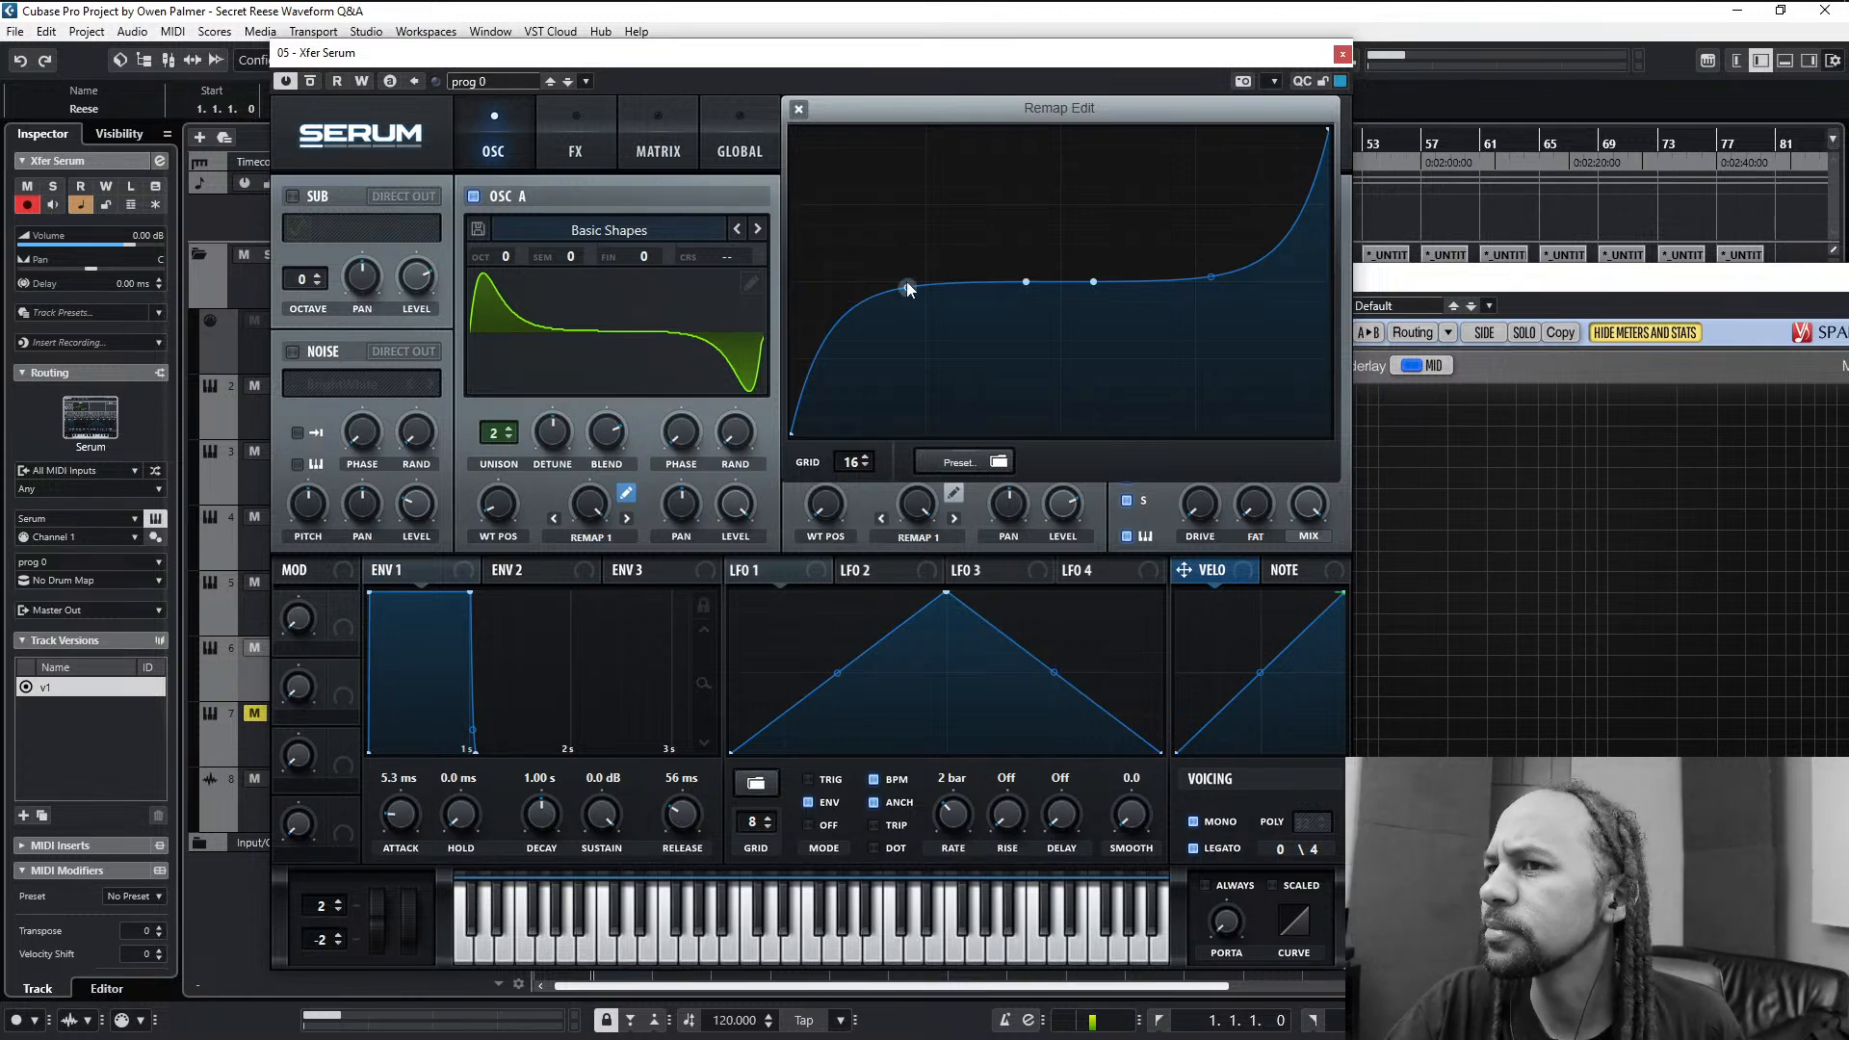
{"action": "right_click", "coordinate": [911, 285]}
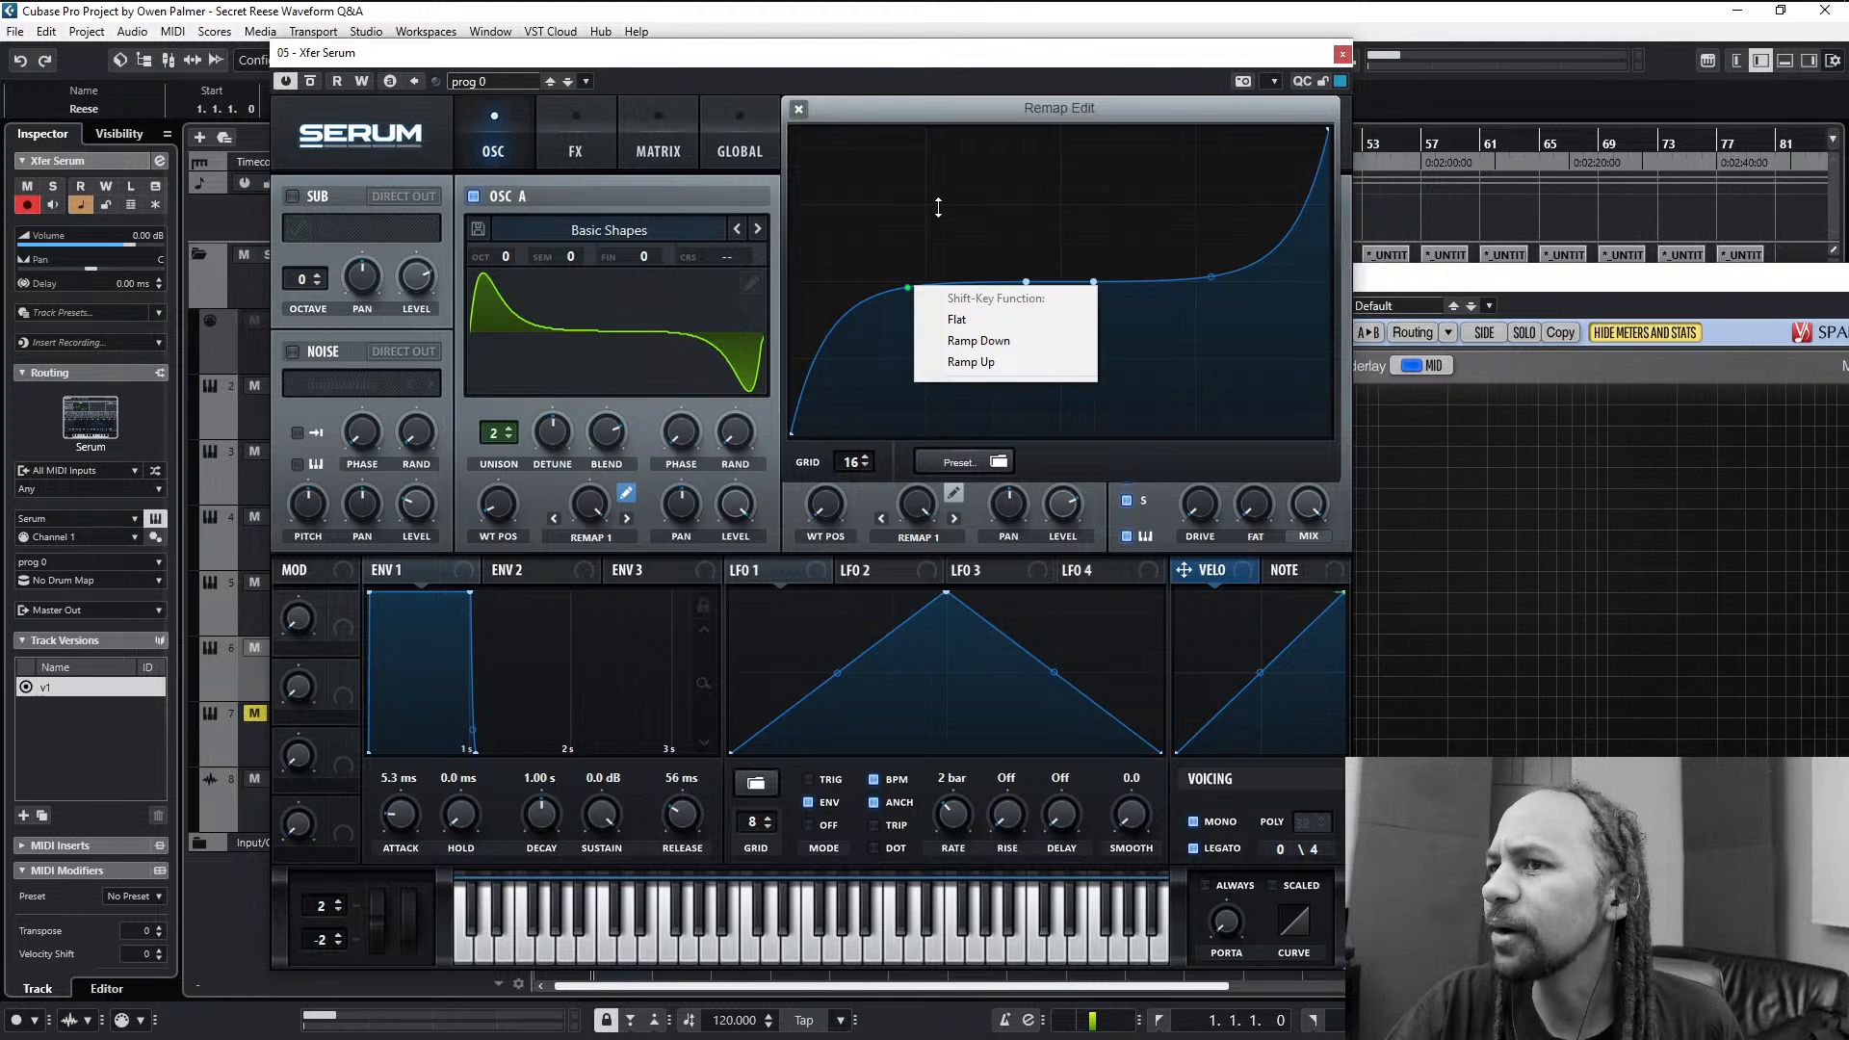
{"action": "left_click", "coordinate": [938, 207]}
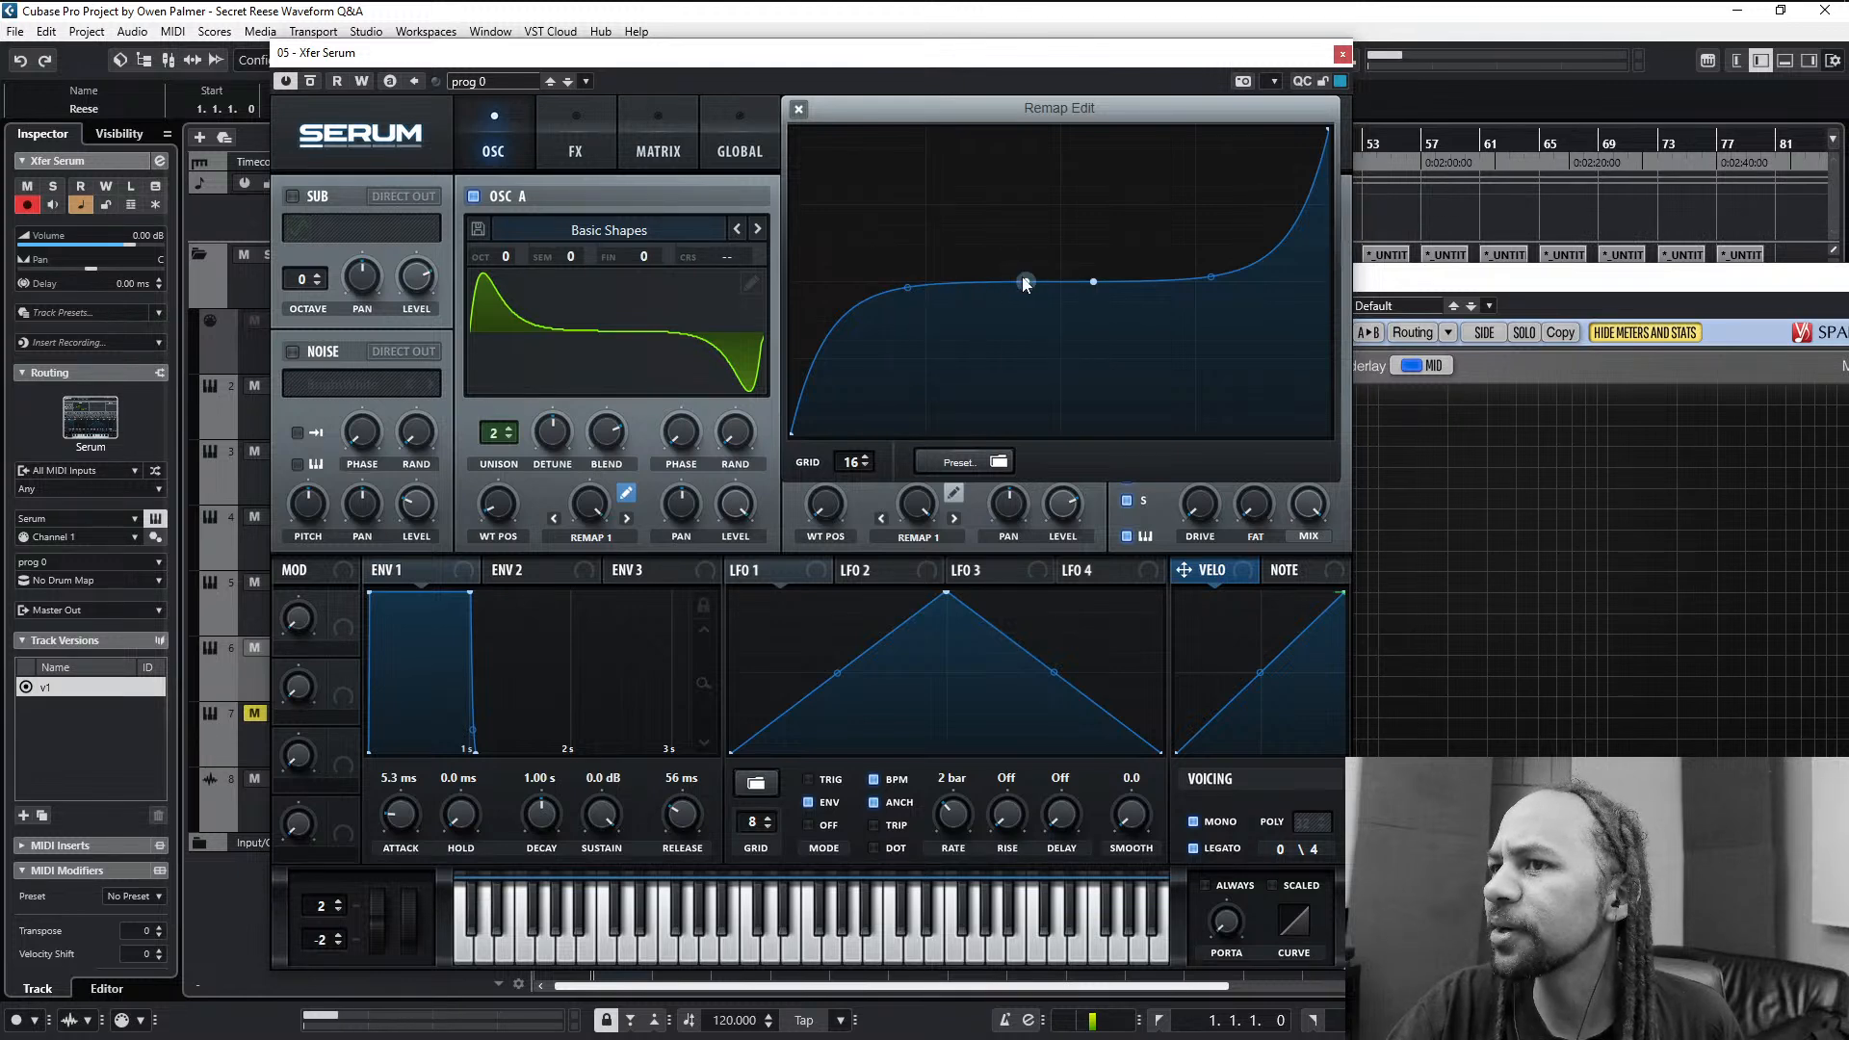
{"action": "right_click", "coordinate": [1025, 281]}
{"action": "left_click", "coordinate": [1058, 206]}
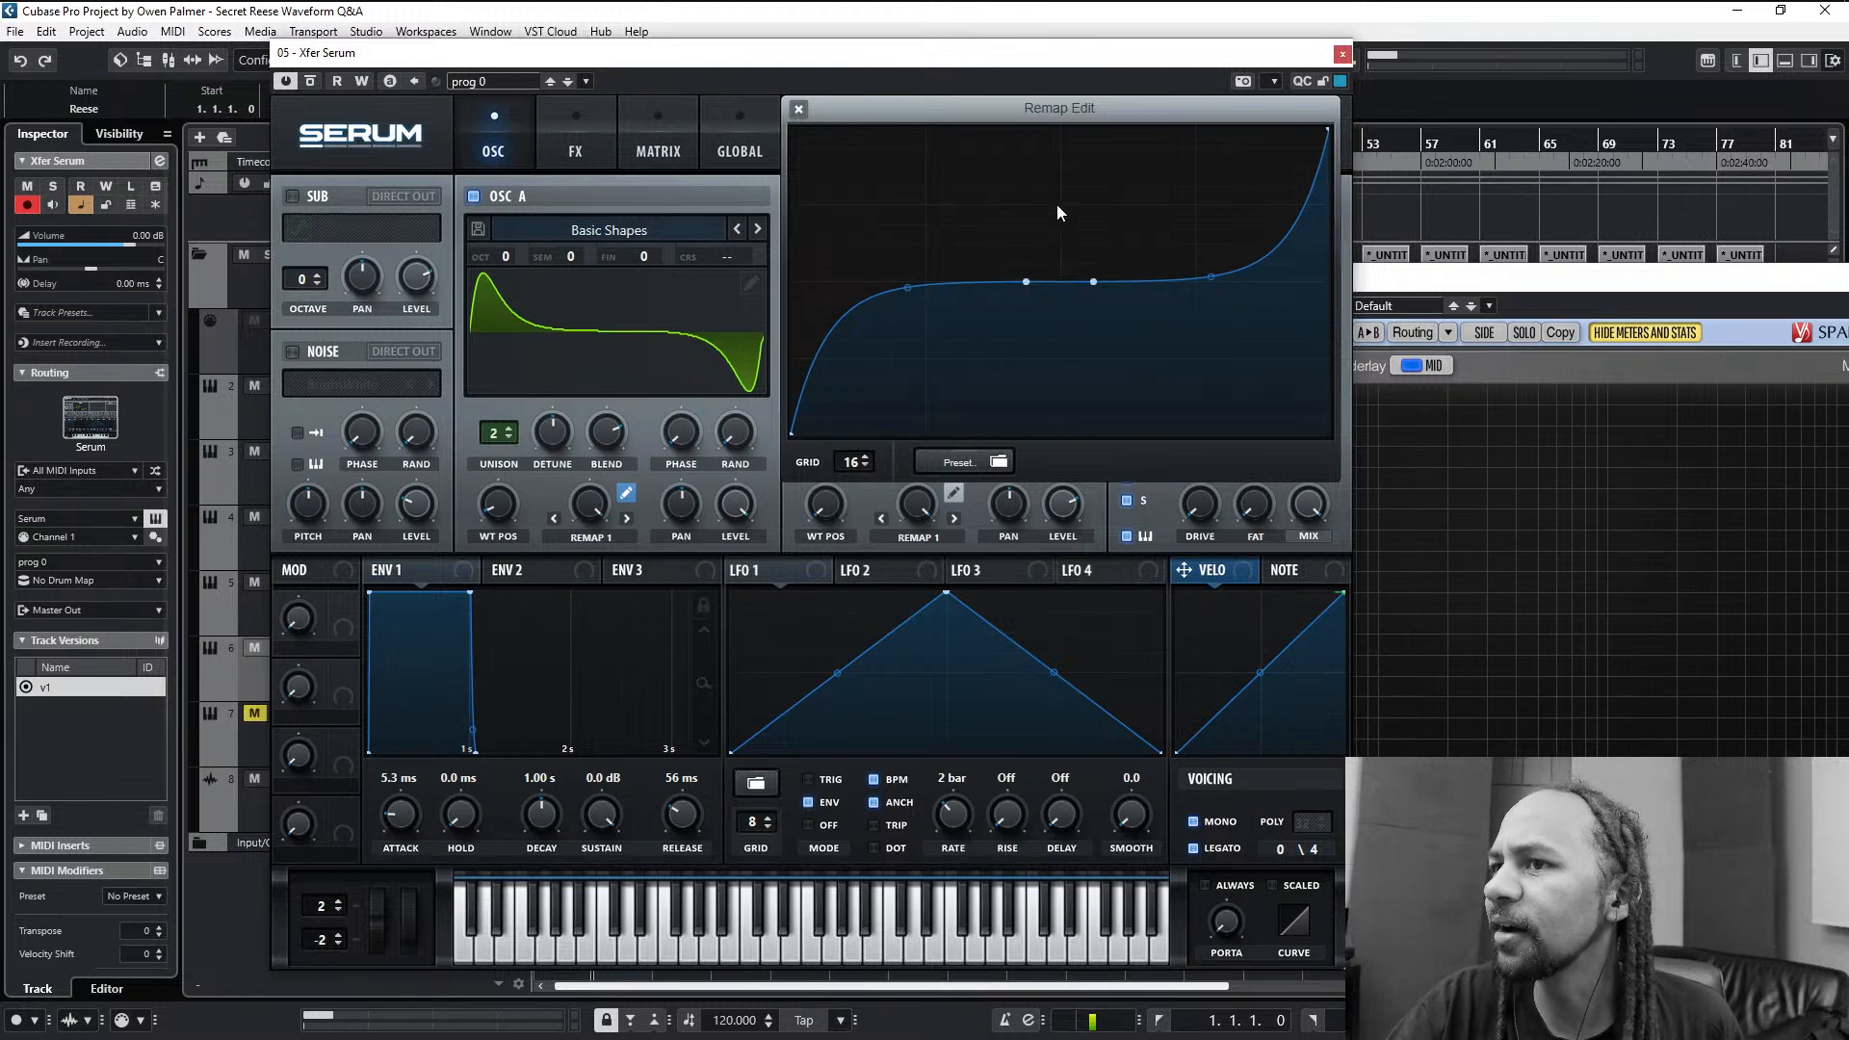
{"action": "left_click", "coordinate": [799, 109]}
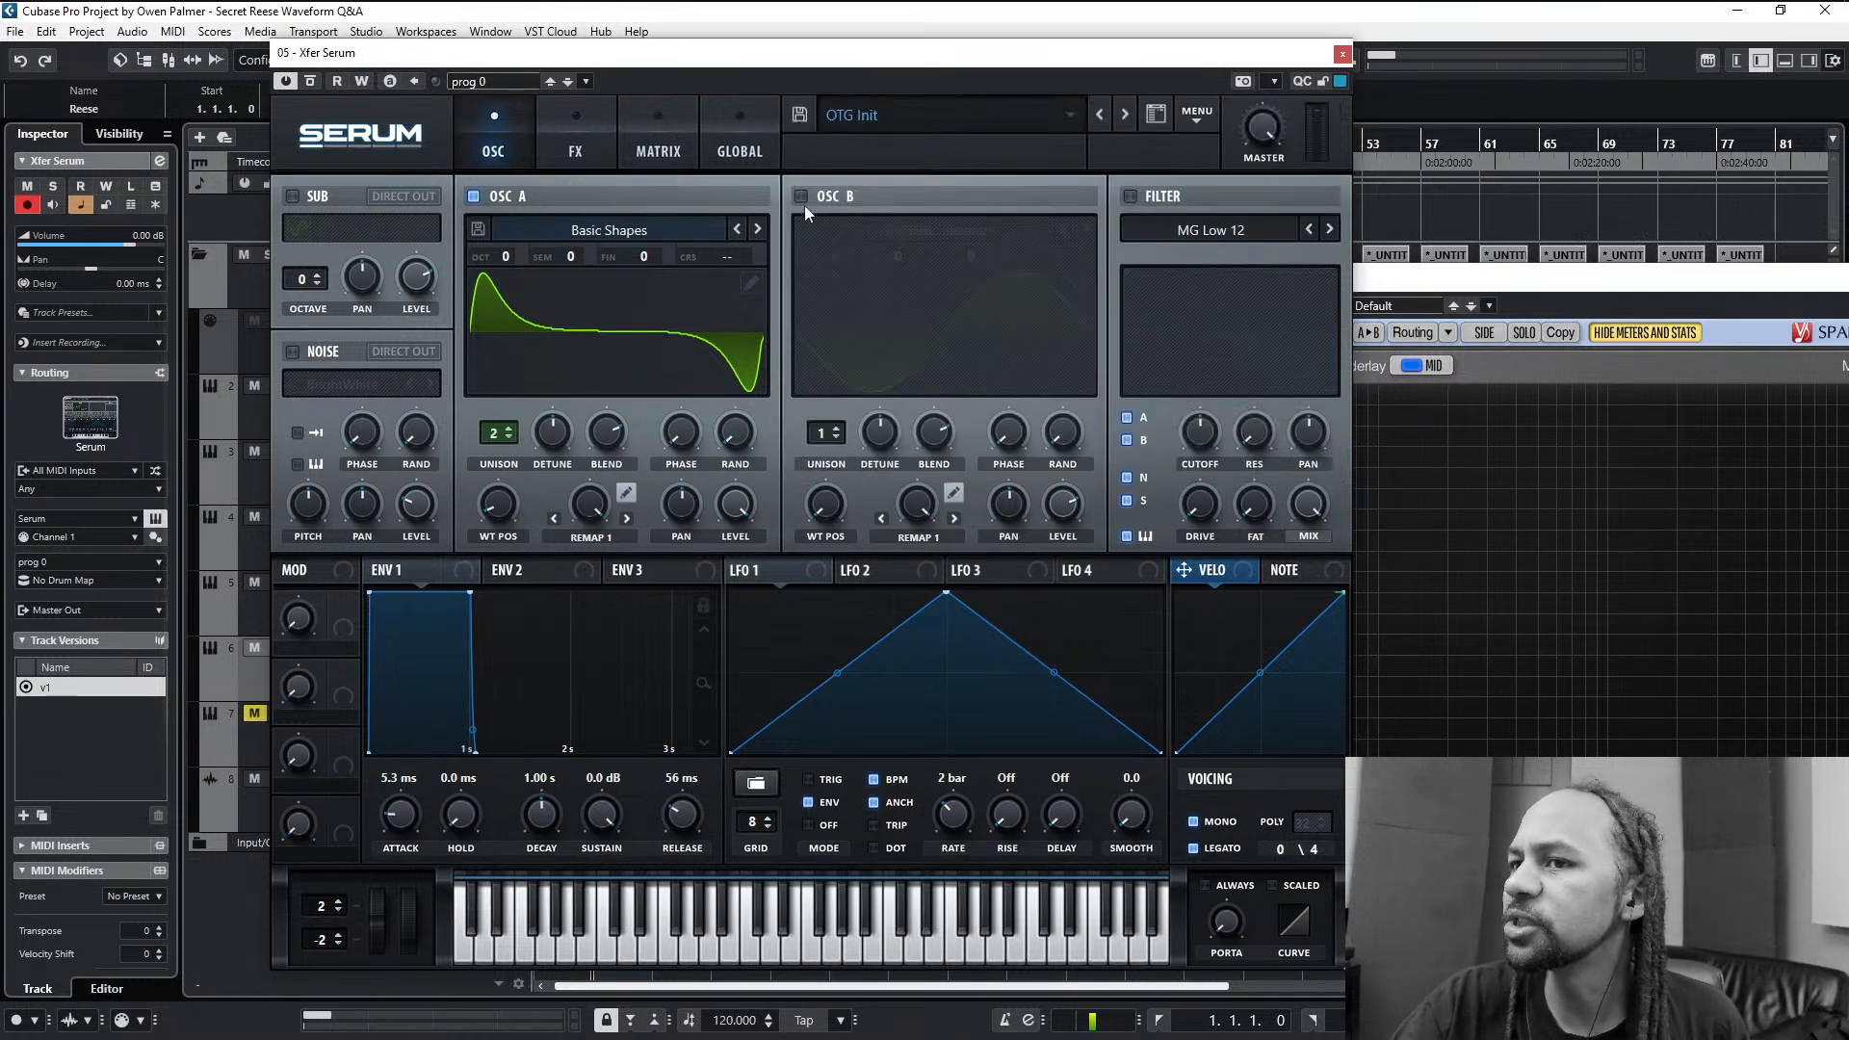
- Reset oscillator A's Remap 1 amount to zero, render its warp into the wavetable and set its warp mode to Off
{"action": "mouse_move", "coordinate": [598, 493]}
{"action": "left_mouse_down"}
{"action": "mouse_move", "coordinate": [568, 755]}
{"action": "mouse_move", "coordinate": [585, 569]}
{"action": "mouse_move", "coordinate": [566, 697]}
{"action": "mouse_move", "coordinate": [571, 611]}
{"action": "mouse_move", "coordinate": [578, 722]}
{"action": "mouse_move", "coordinate": [626, 439]}
{"action": "mouse_move", "coordinate": [576, 794]}
{"action": "mouse_move", "coordinate": [643, 517]}
{"action": "mouse_move", "coordinate": [618, 503]}
{"action": "left_mouse_up"}
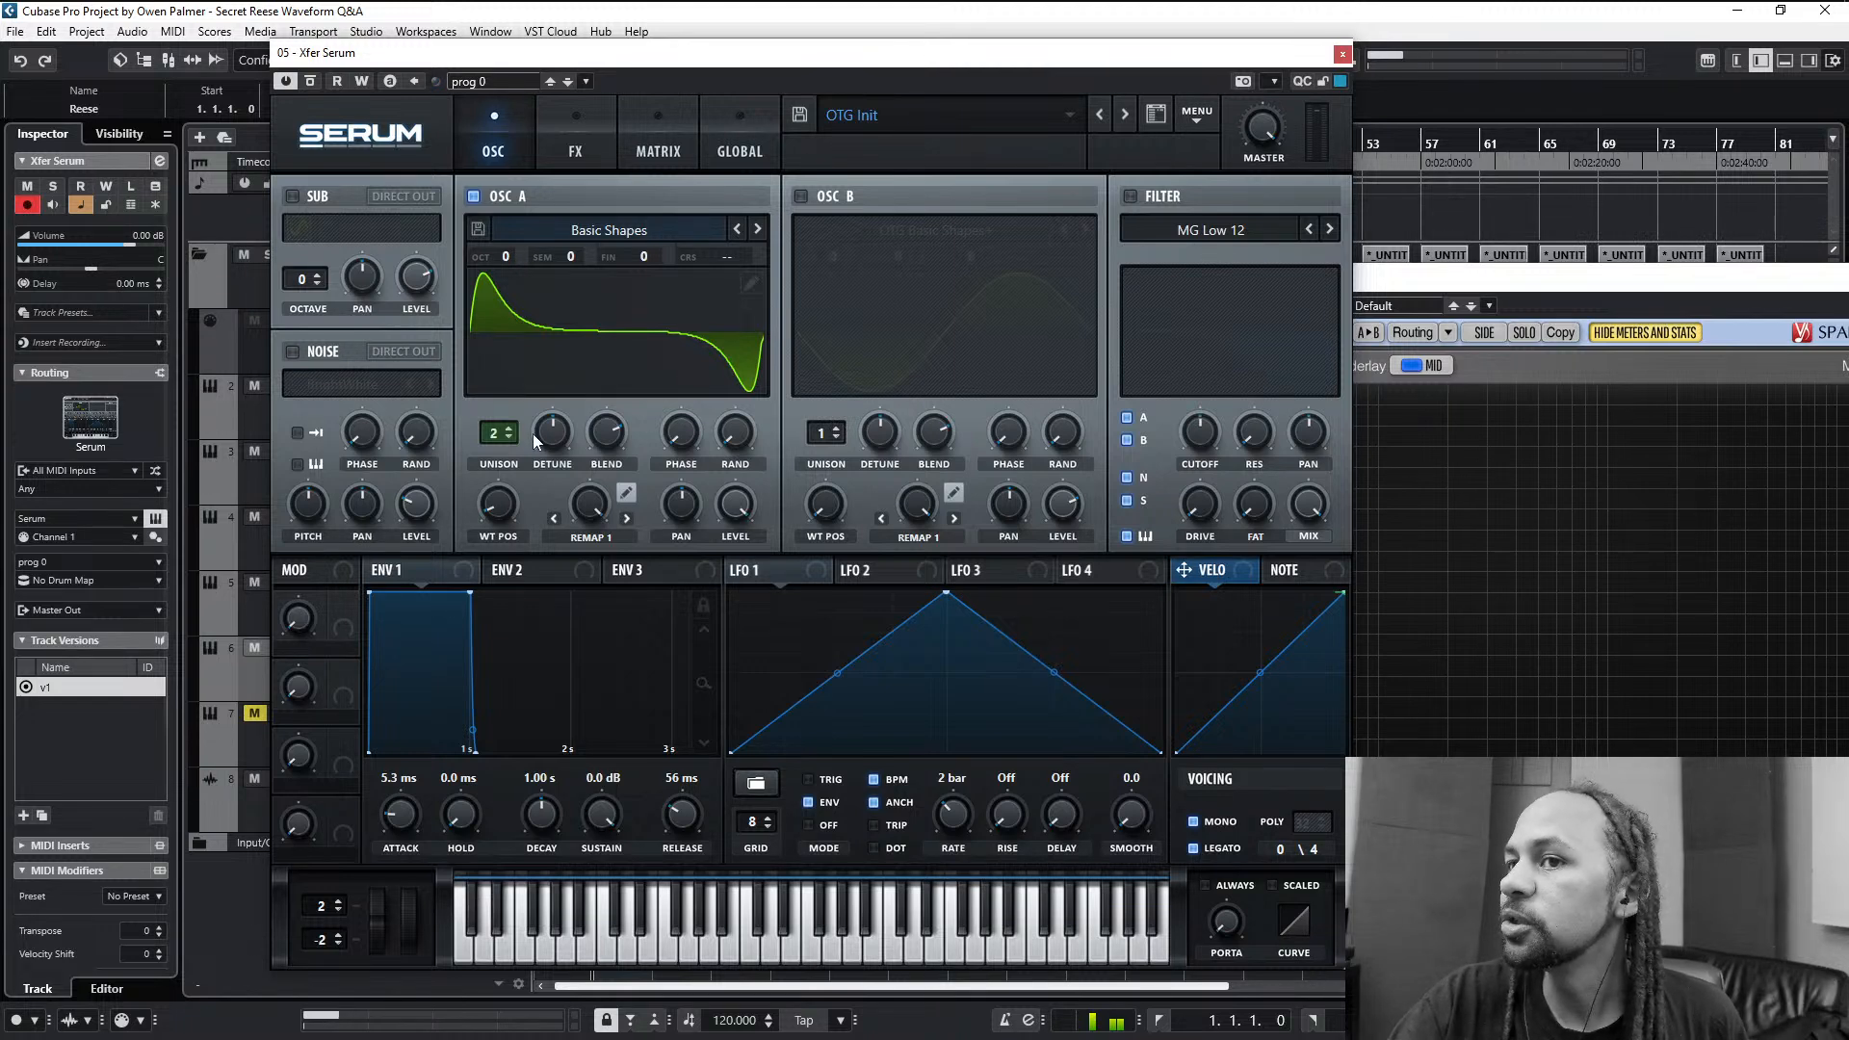
{"action": "double_click", "coordinate": [591, 513]}
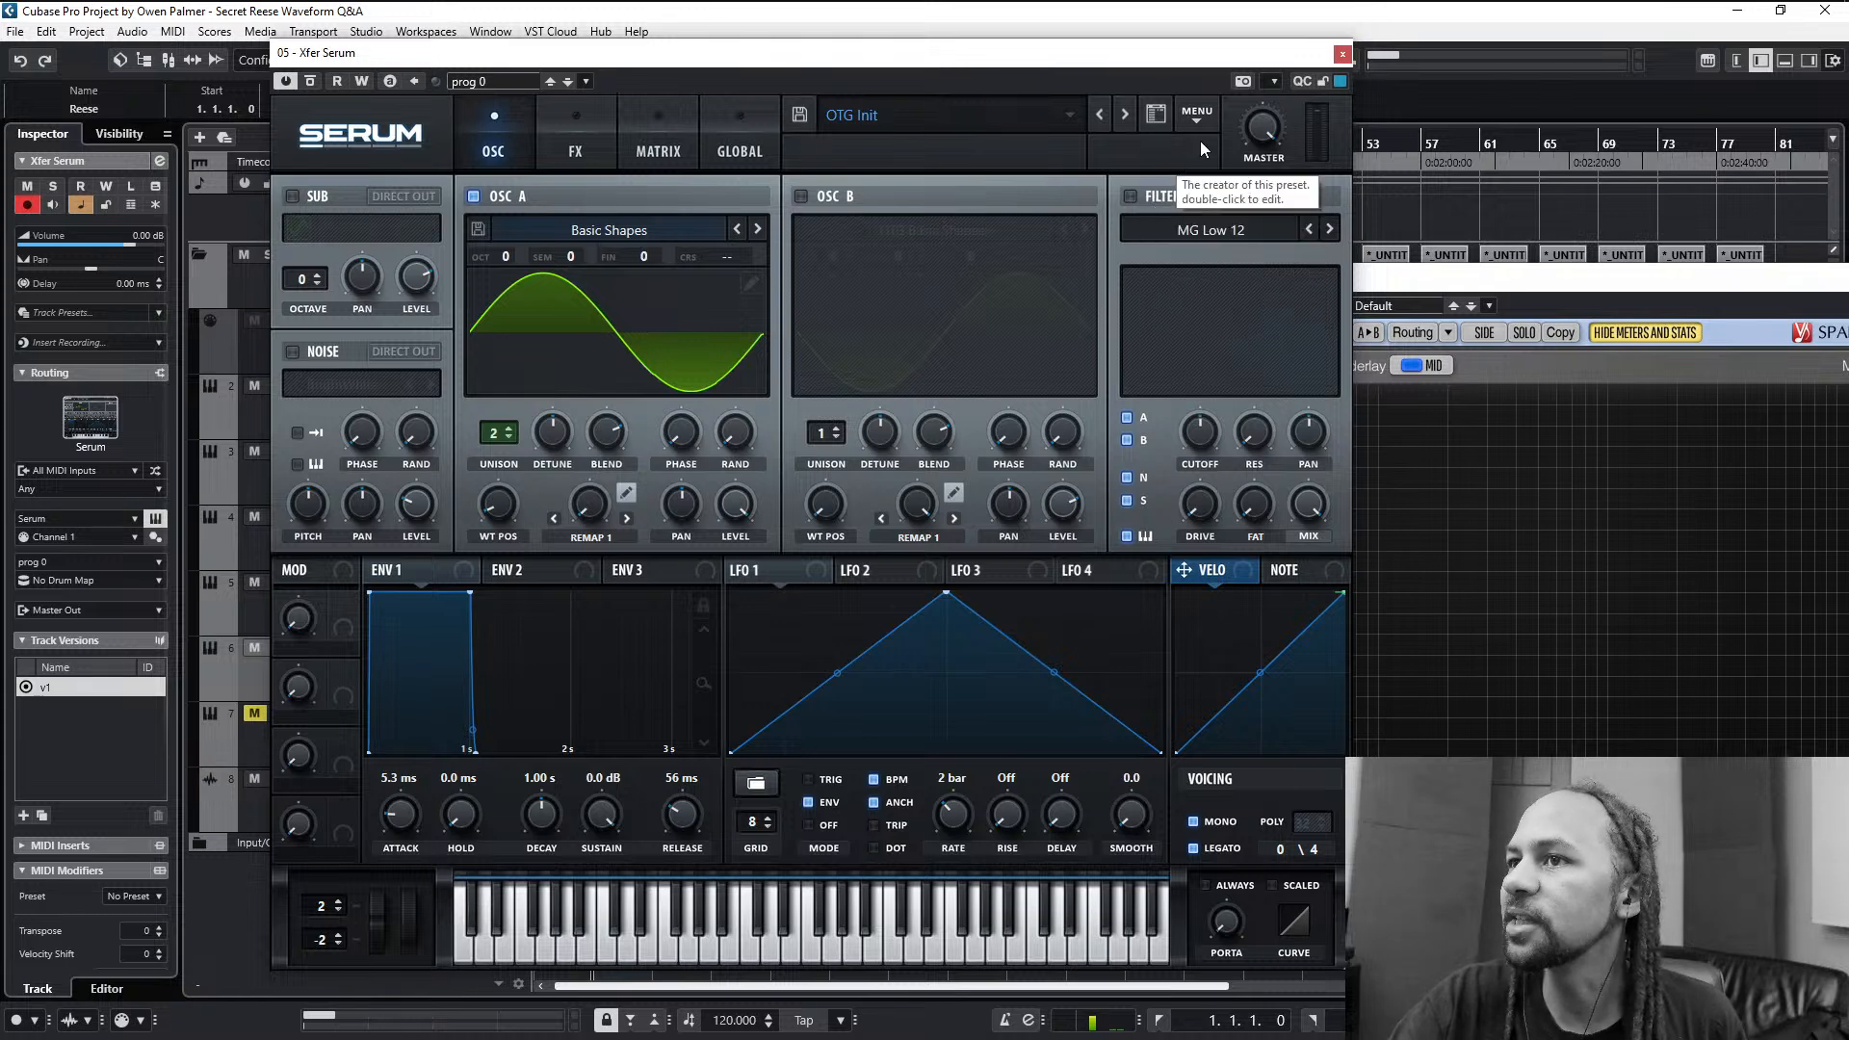
{"action": "left_click", "coordinate": [1199, 112]}
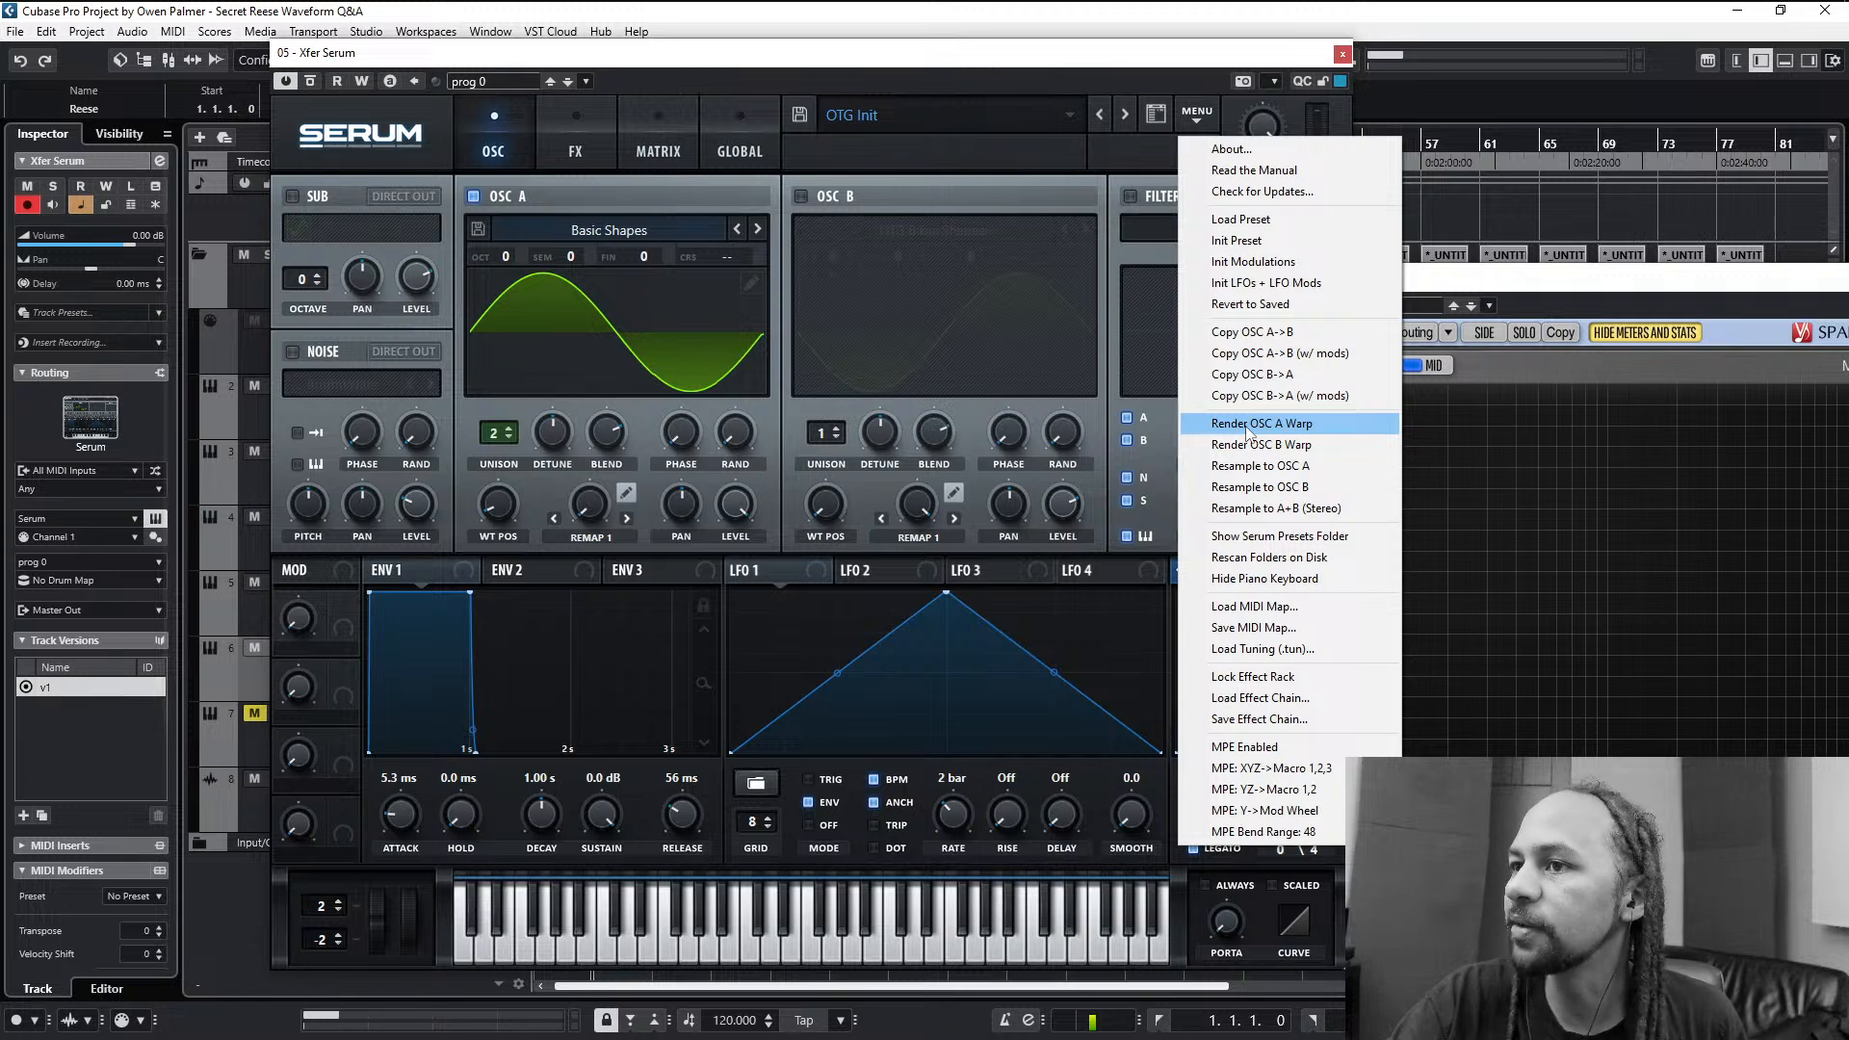
{"action": "left_click", "coordinate": [1247, 425]}
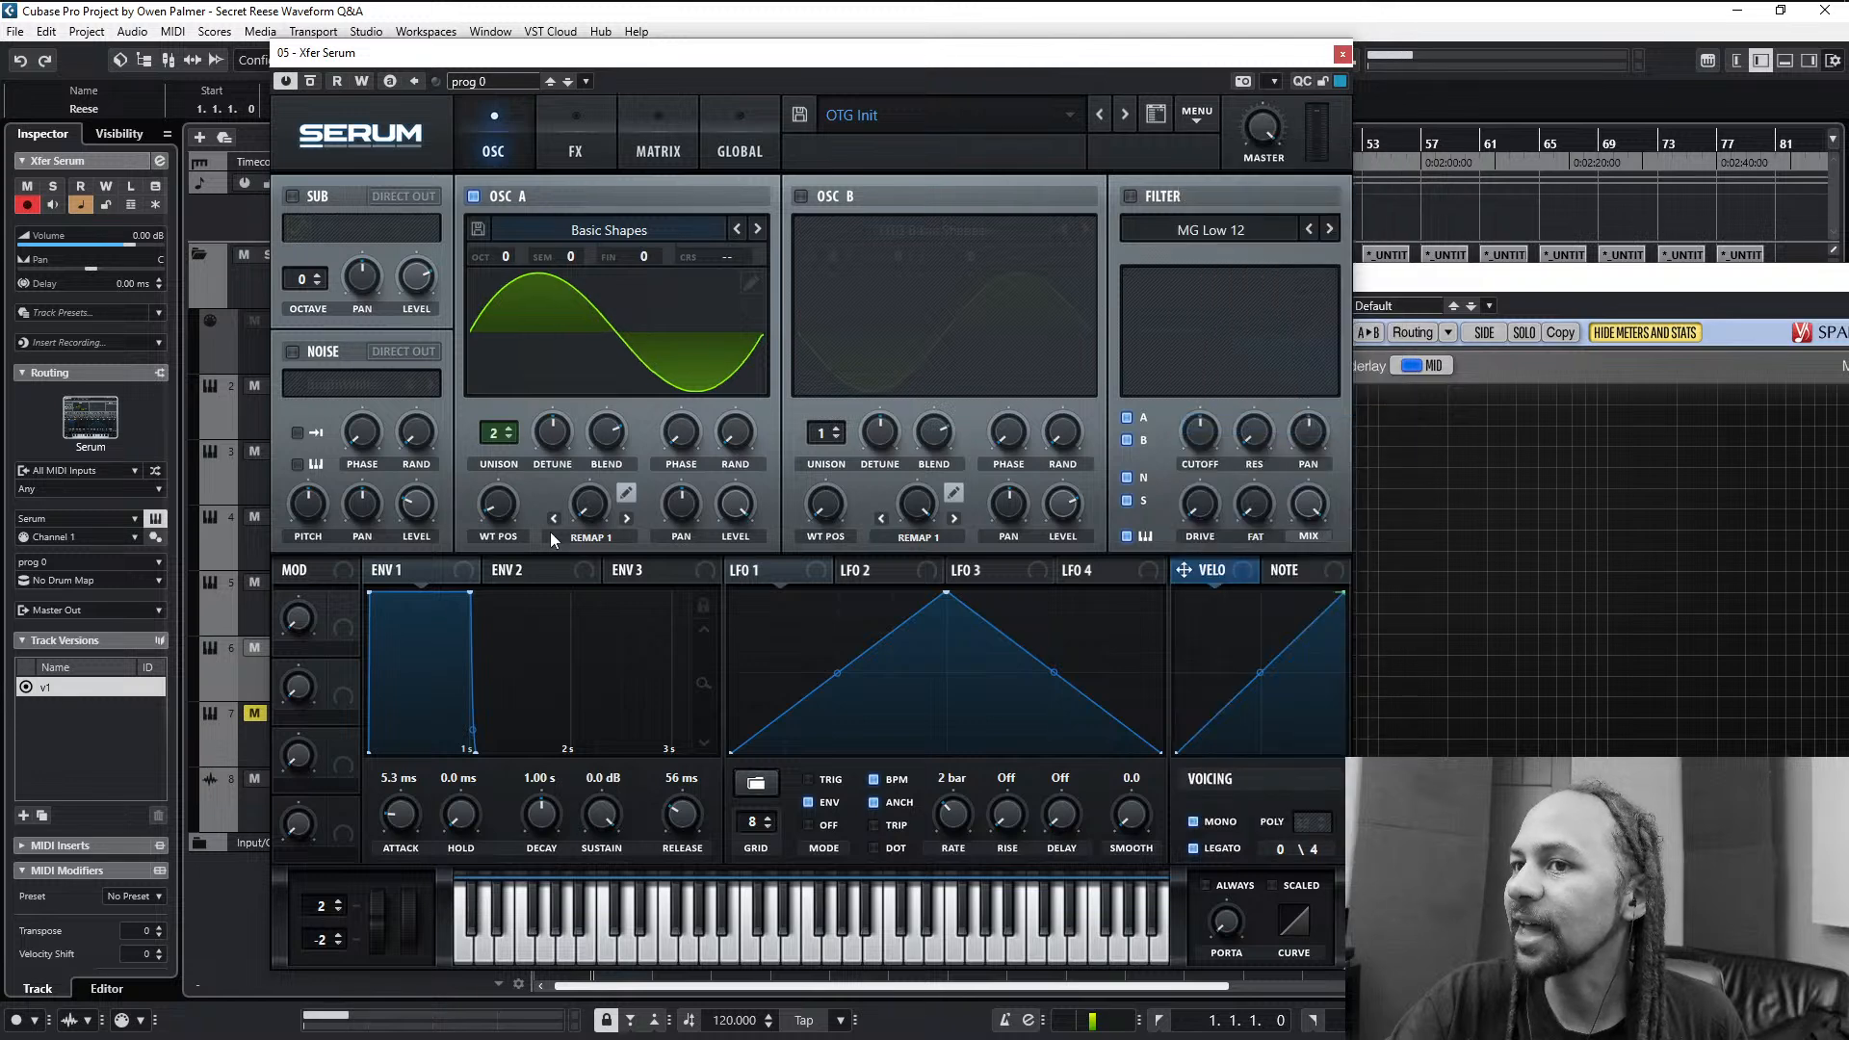
{"action": "left_click", "coordinate": [584, 536]}
{"action": "left_click", "coordinate": [601, 561]}
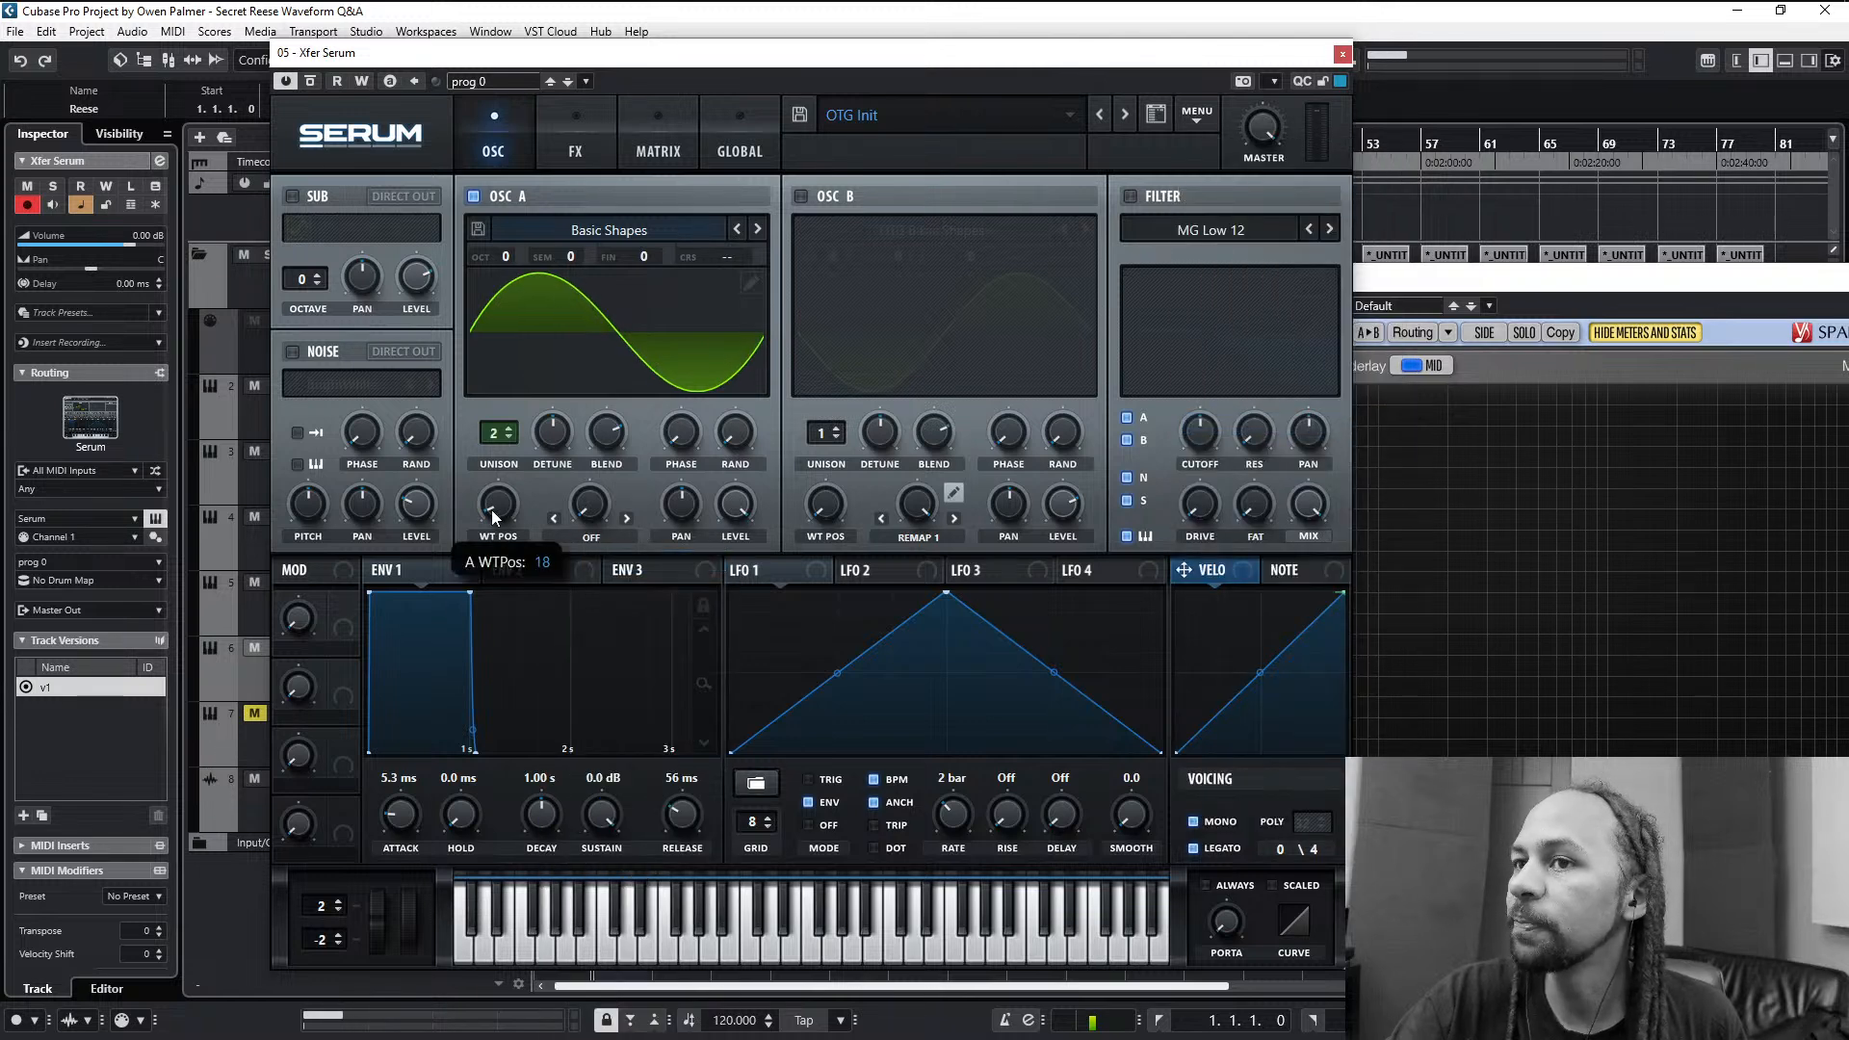
- Sweep oscillator A's rendered wavetable up to position 256, examine frame 126 in the table editor and return to the first frame
{"action": "left_click_drag", "start_coordinate": [491, 511], "coordinate": [511, 451]}
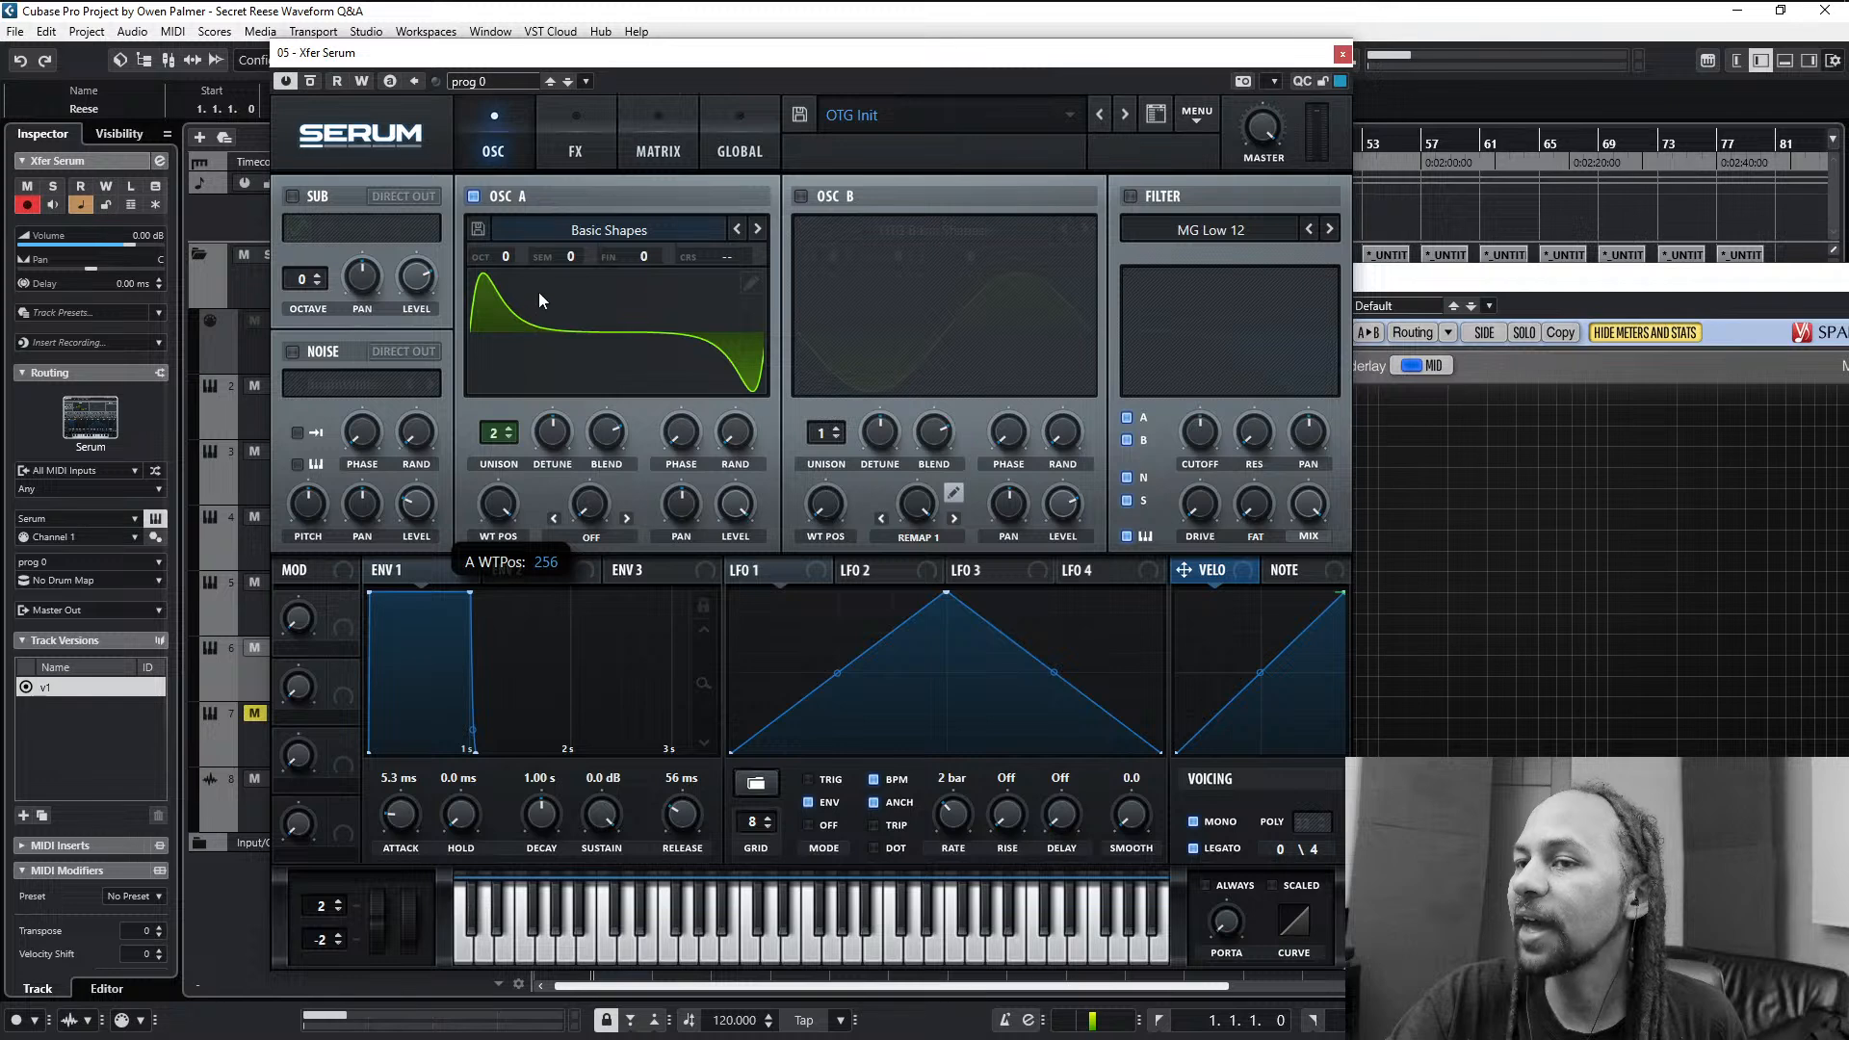
{"action": "left_click_drag", "start_coordinate": [540, 292], "coordinate": [547, 459]}
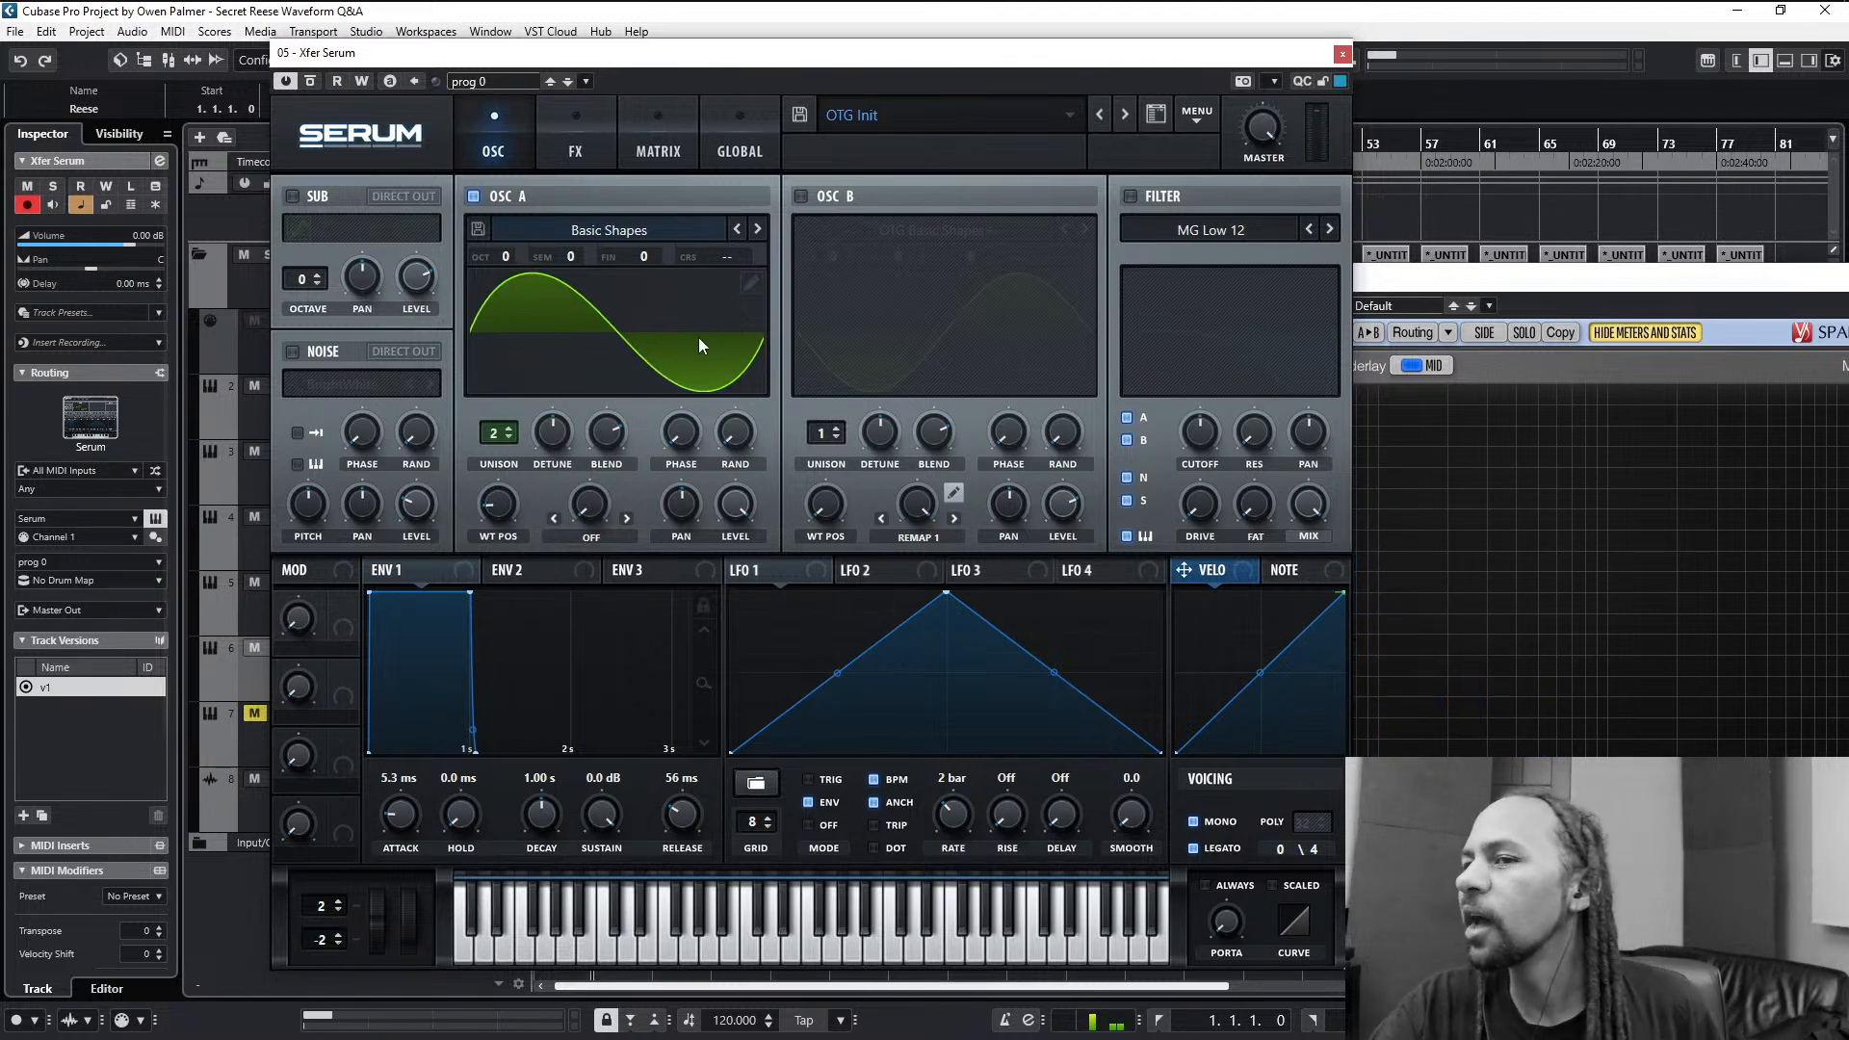
{"action": "left_click_drag", "start_coordinate": [529, 514], "coordinate": [542, 445]}
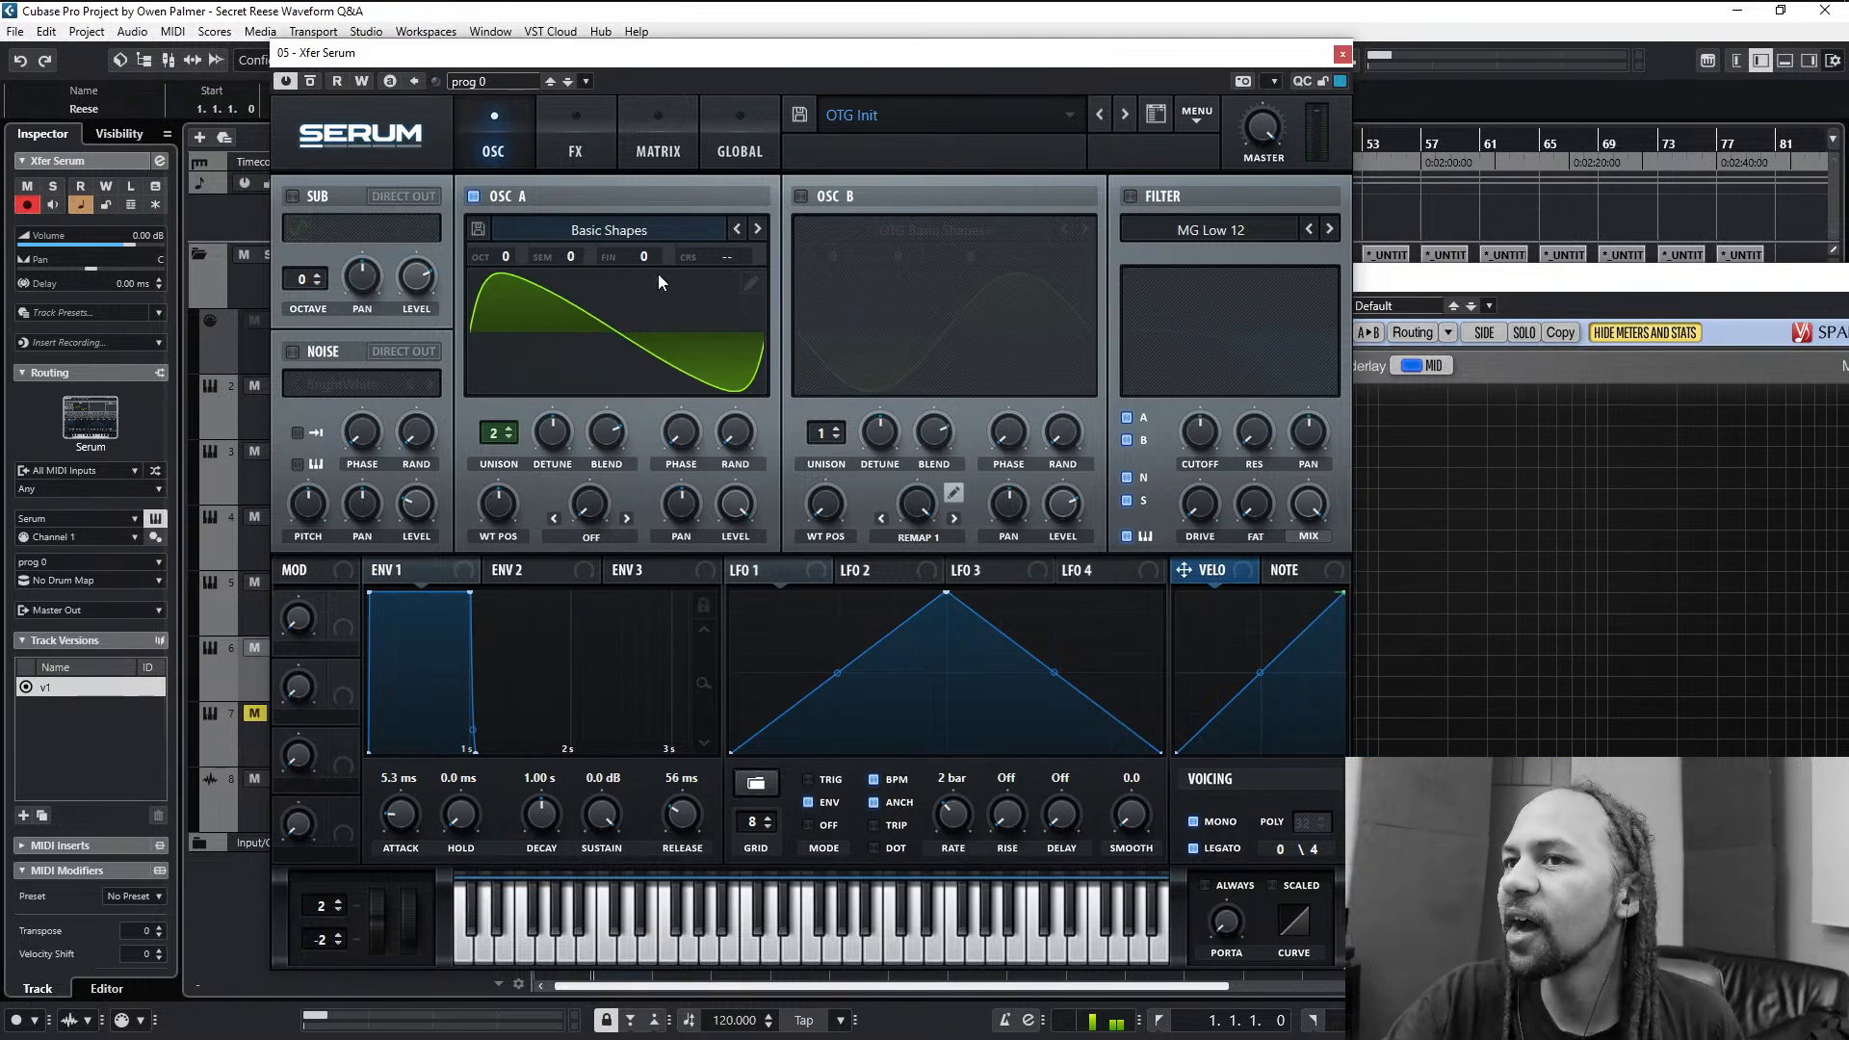
{"action": "left_click", "coordinate": [751, 282]}
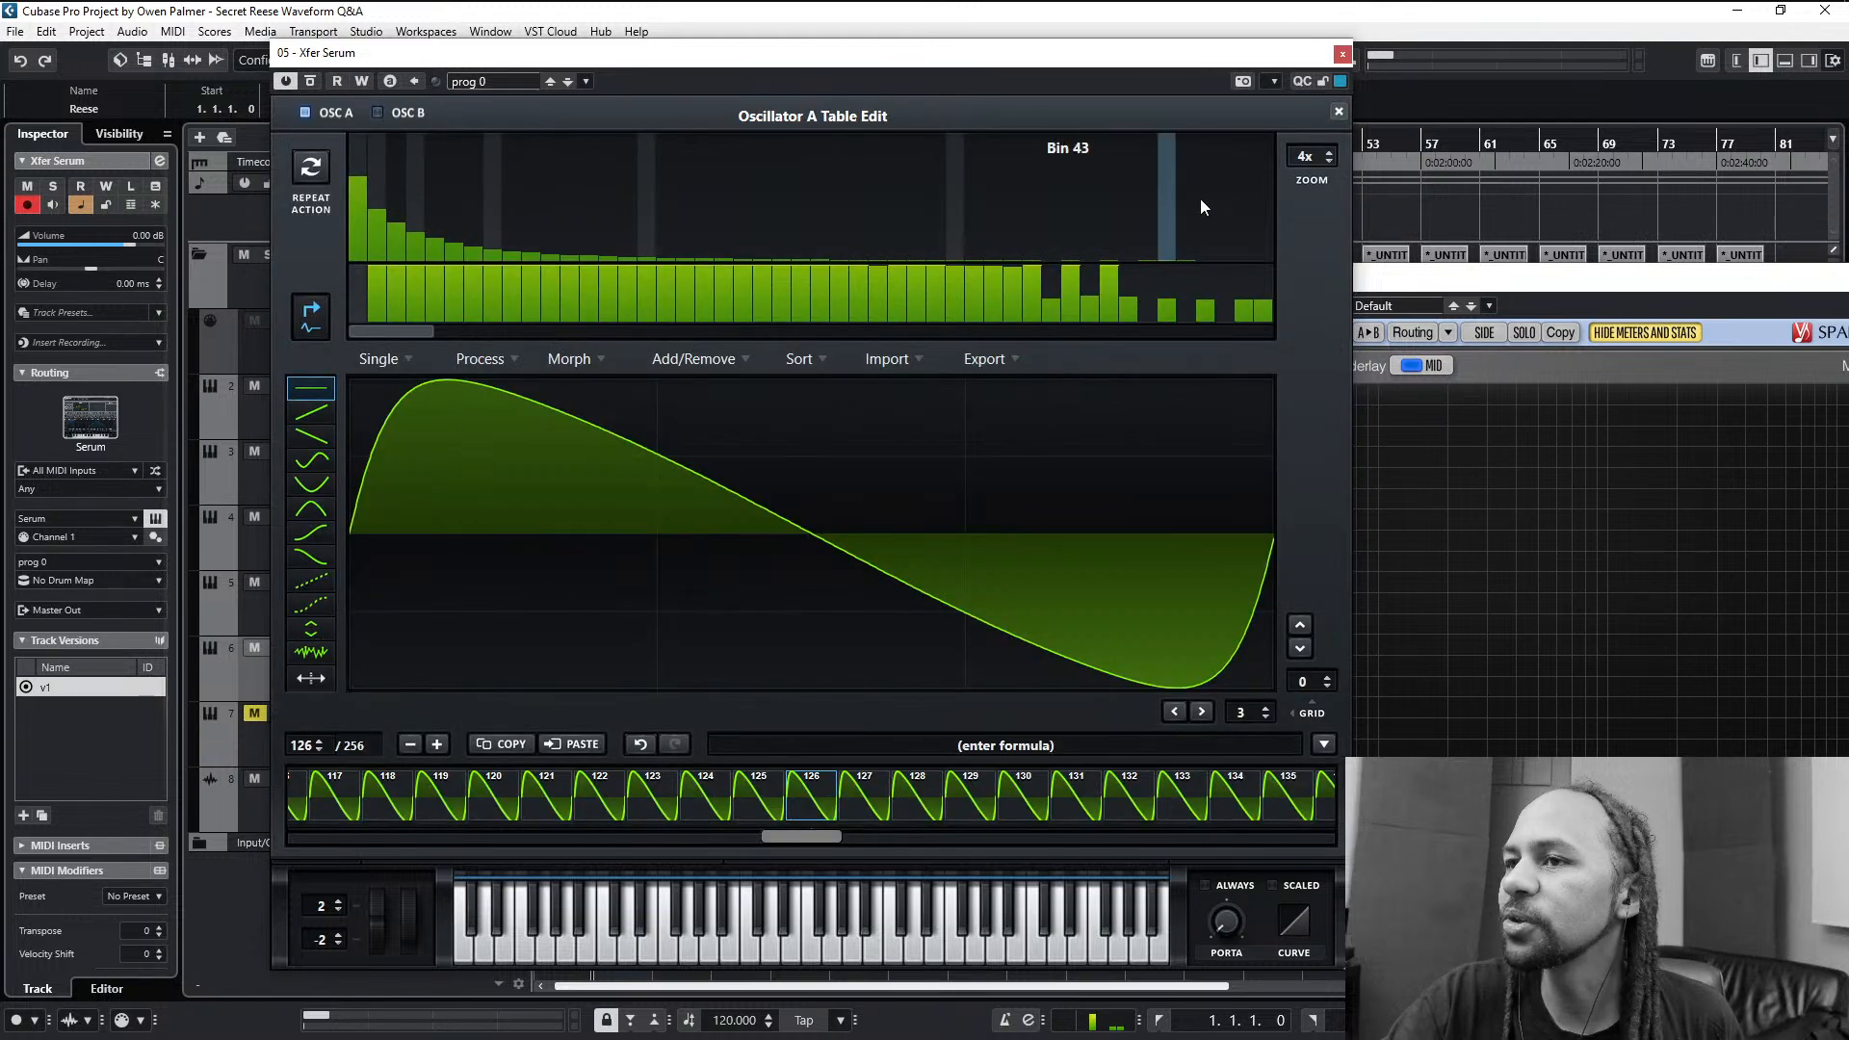
{"action": "left_click", "coordinate": [1341, 110]}
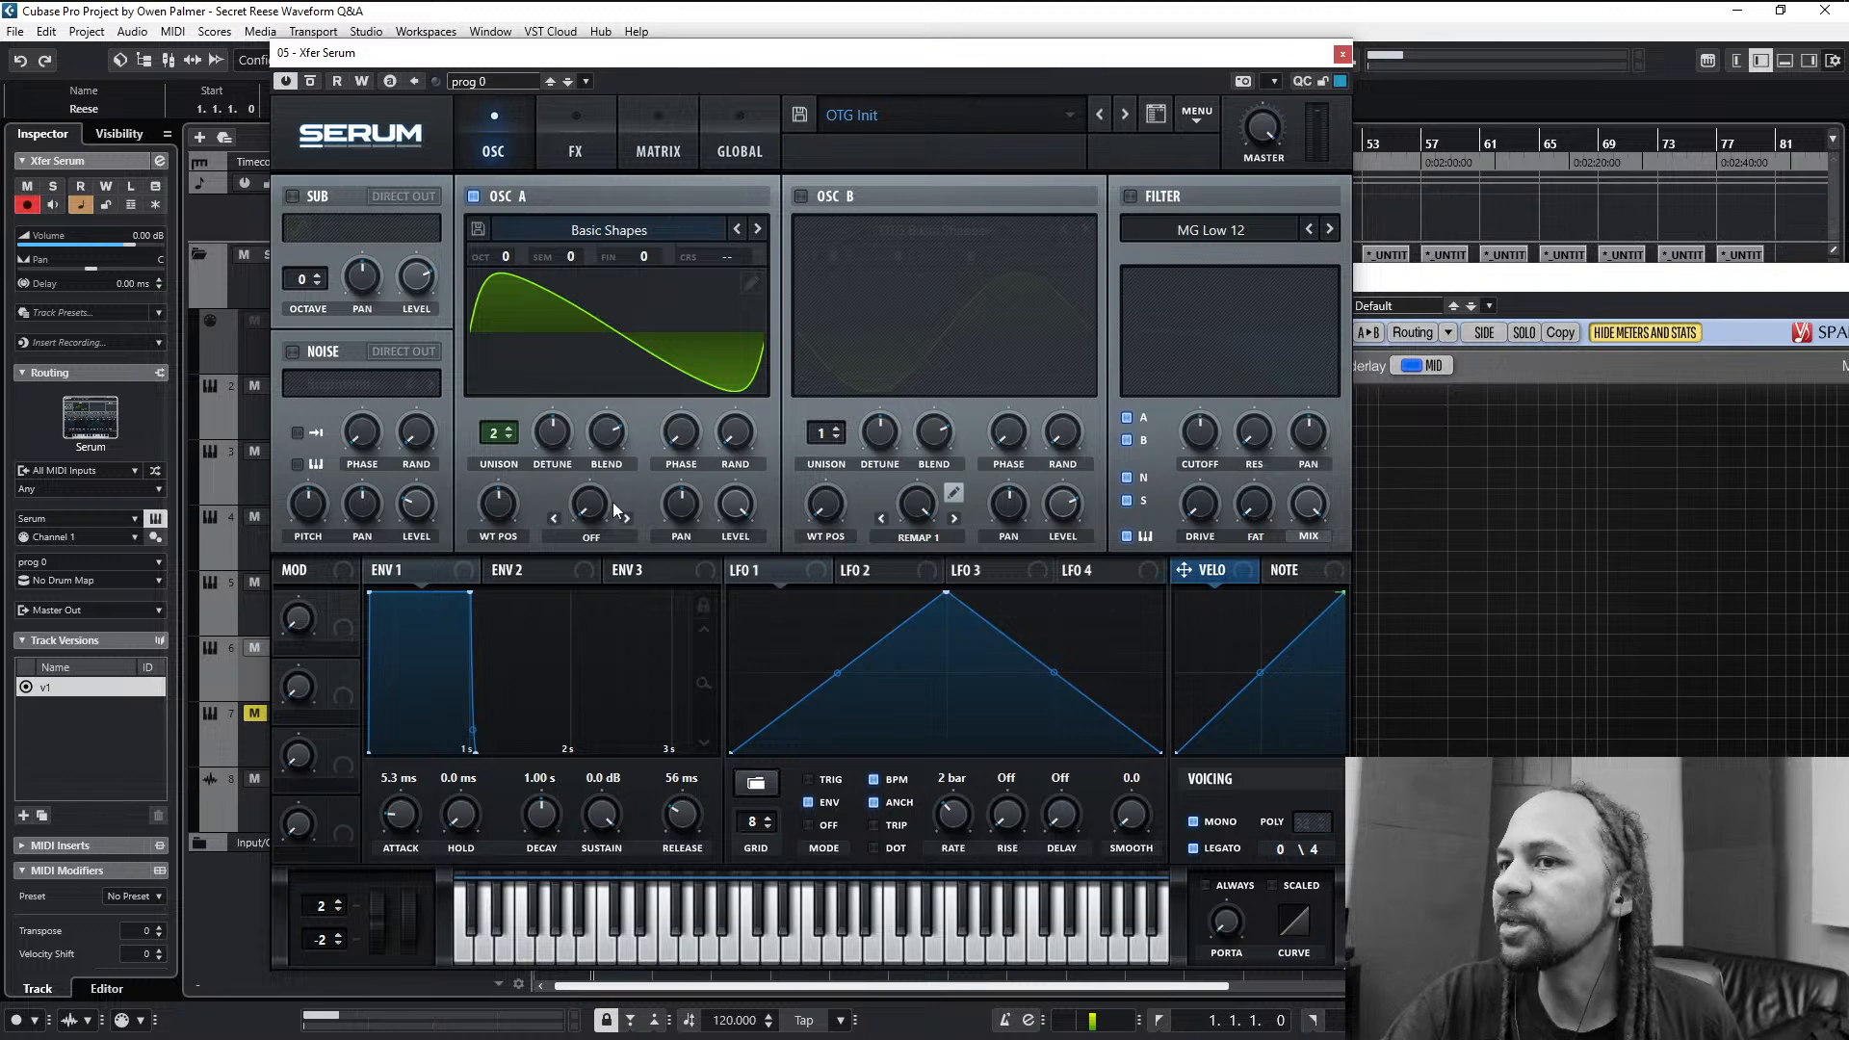
{"action": "left_click_drag", "start_coordinate": [494, 518], "coordinate": [574, 626]}
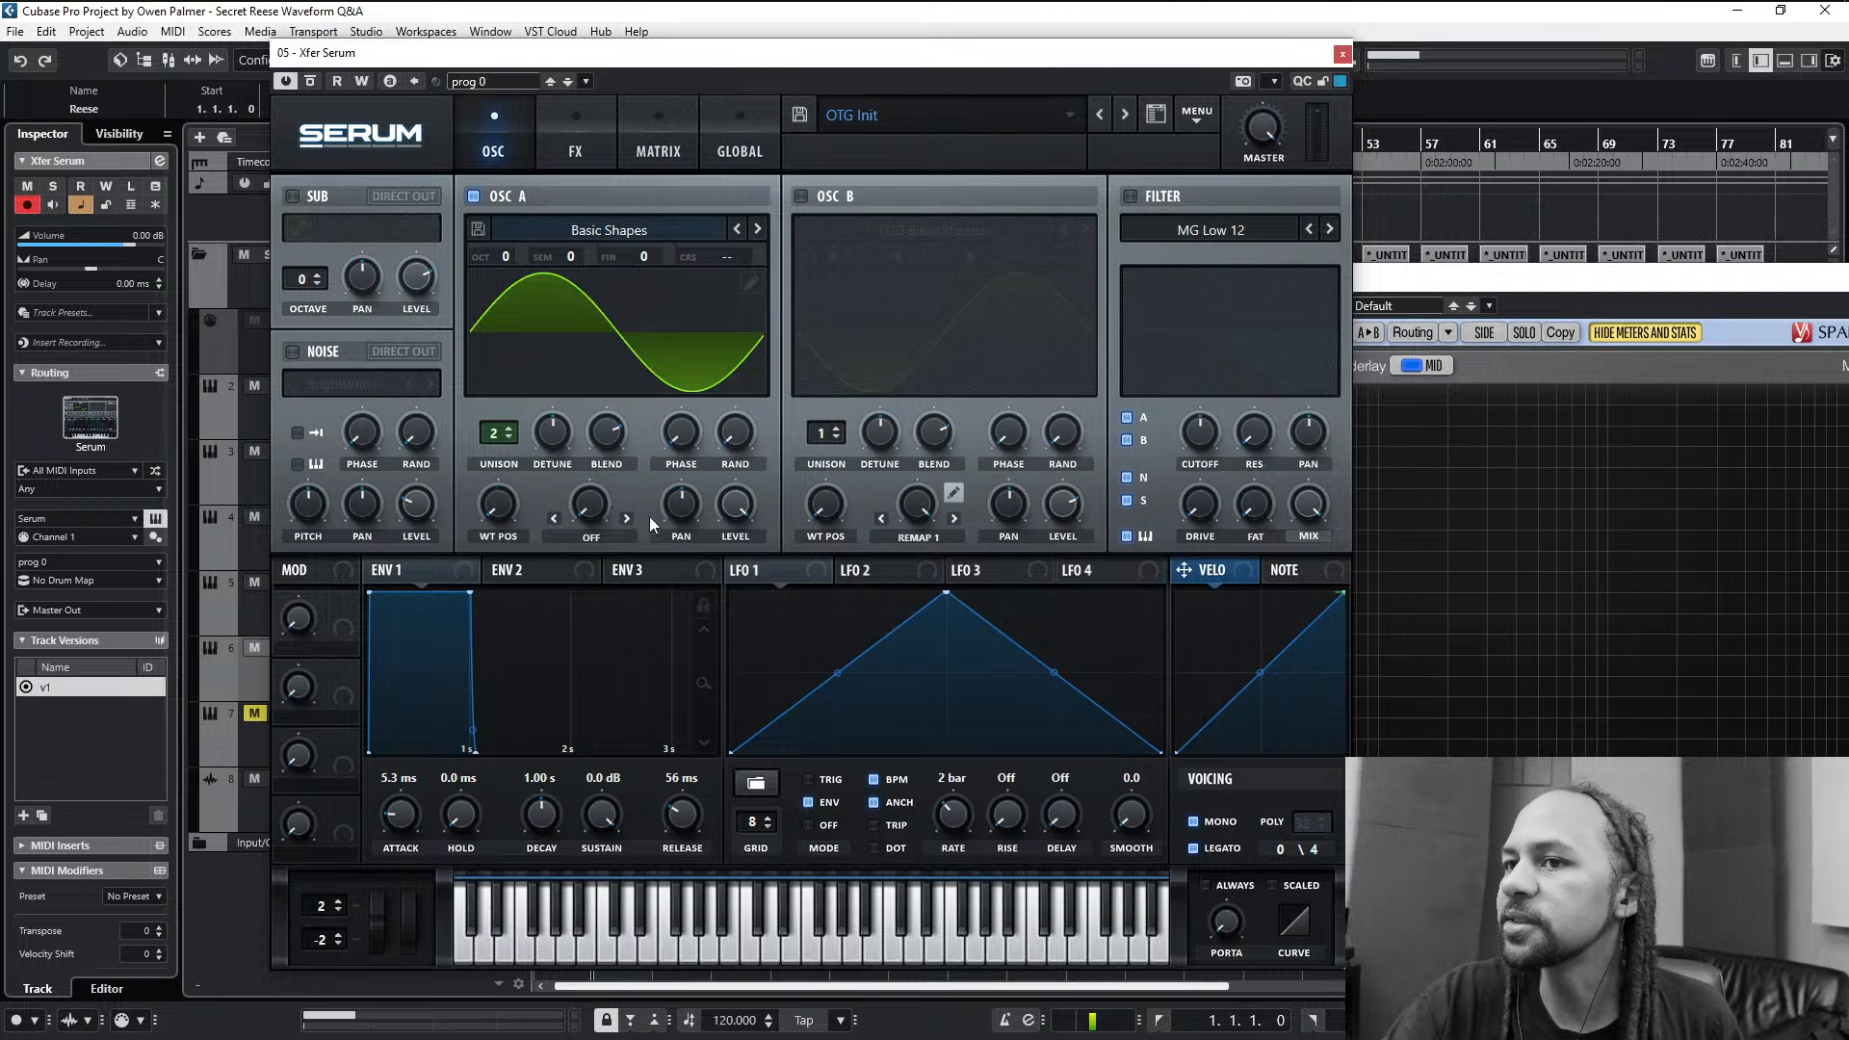
- Set oscillator A's warp to Remap 1, replace the two middle curve points with one centre point at half height and bend both halves into an S-curve
{"action": "left_click", "coordinate": [622, 513]}
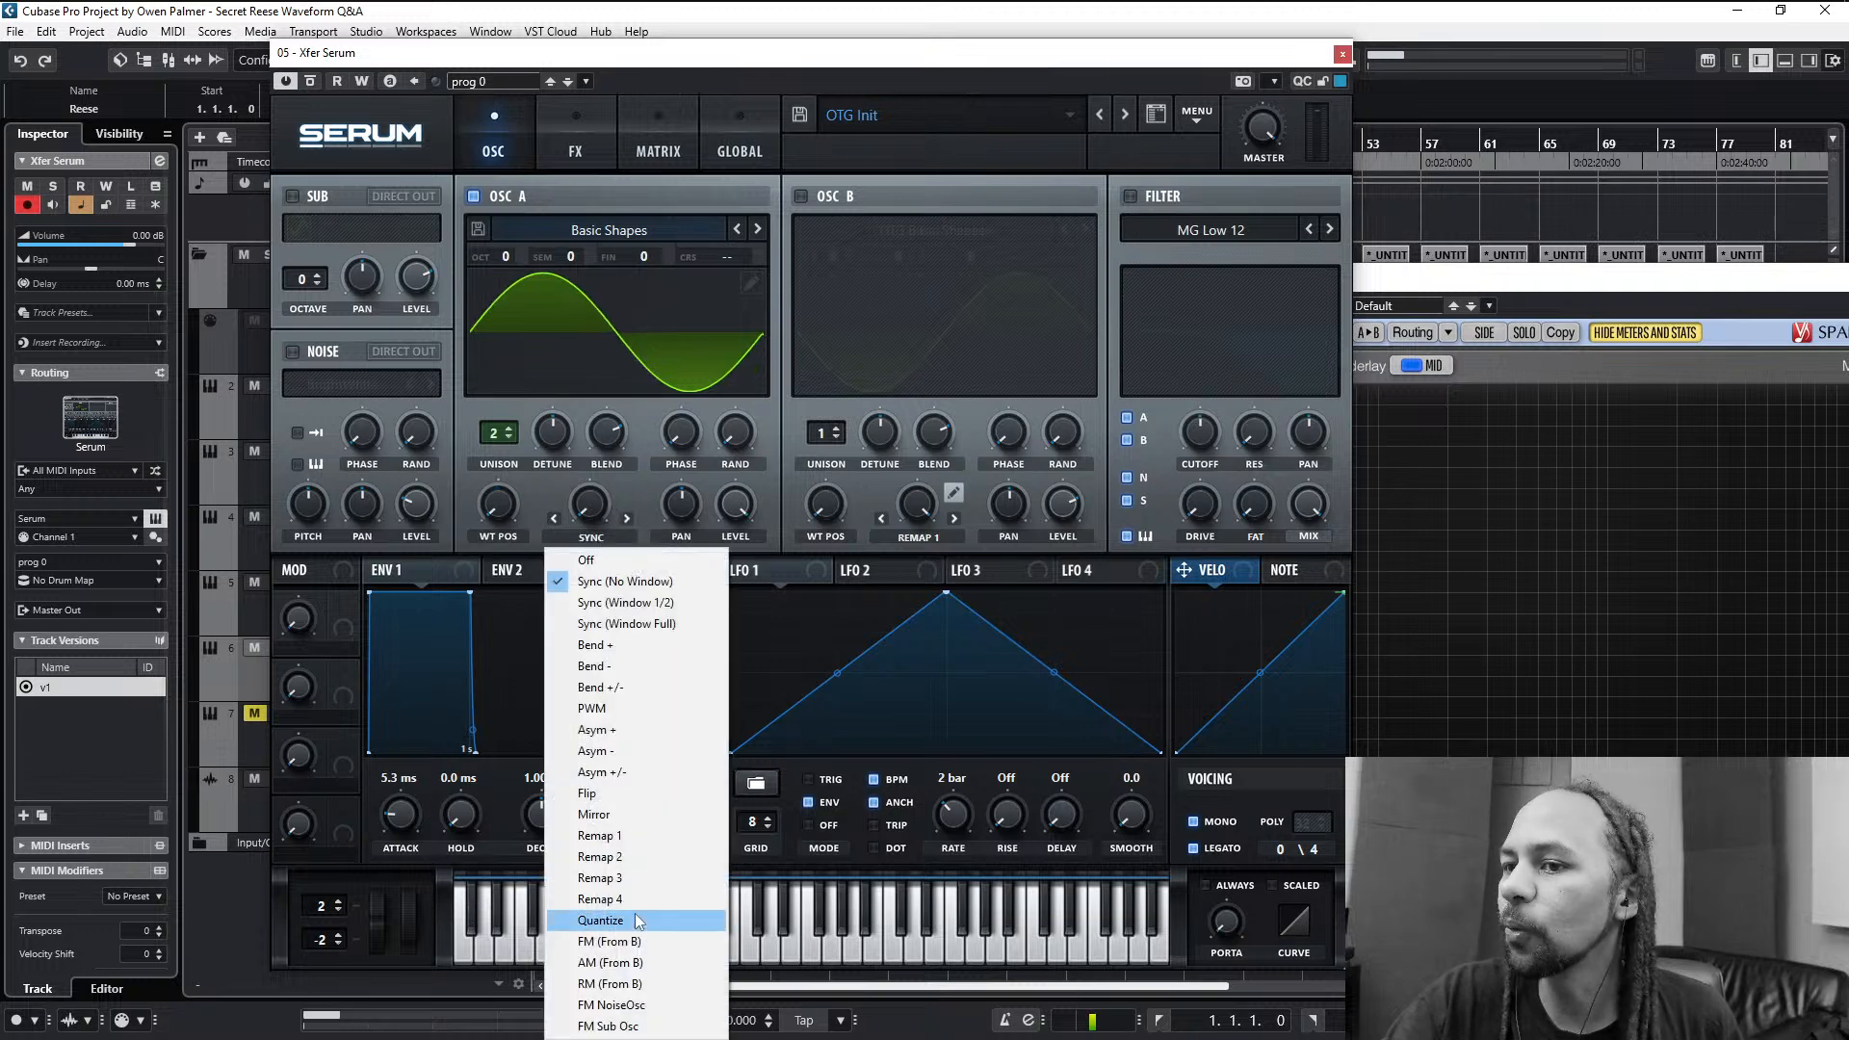
{"action": "left_click", "coordinate": [632, 837]}
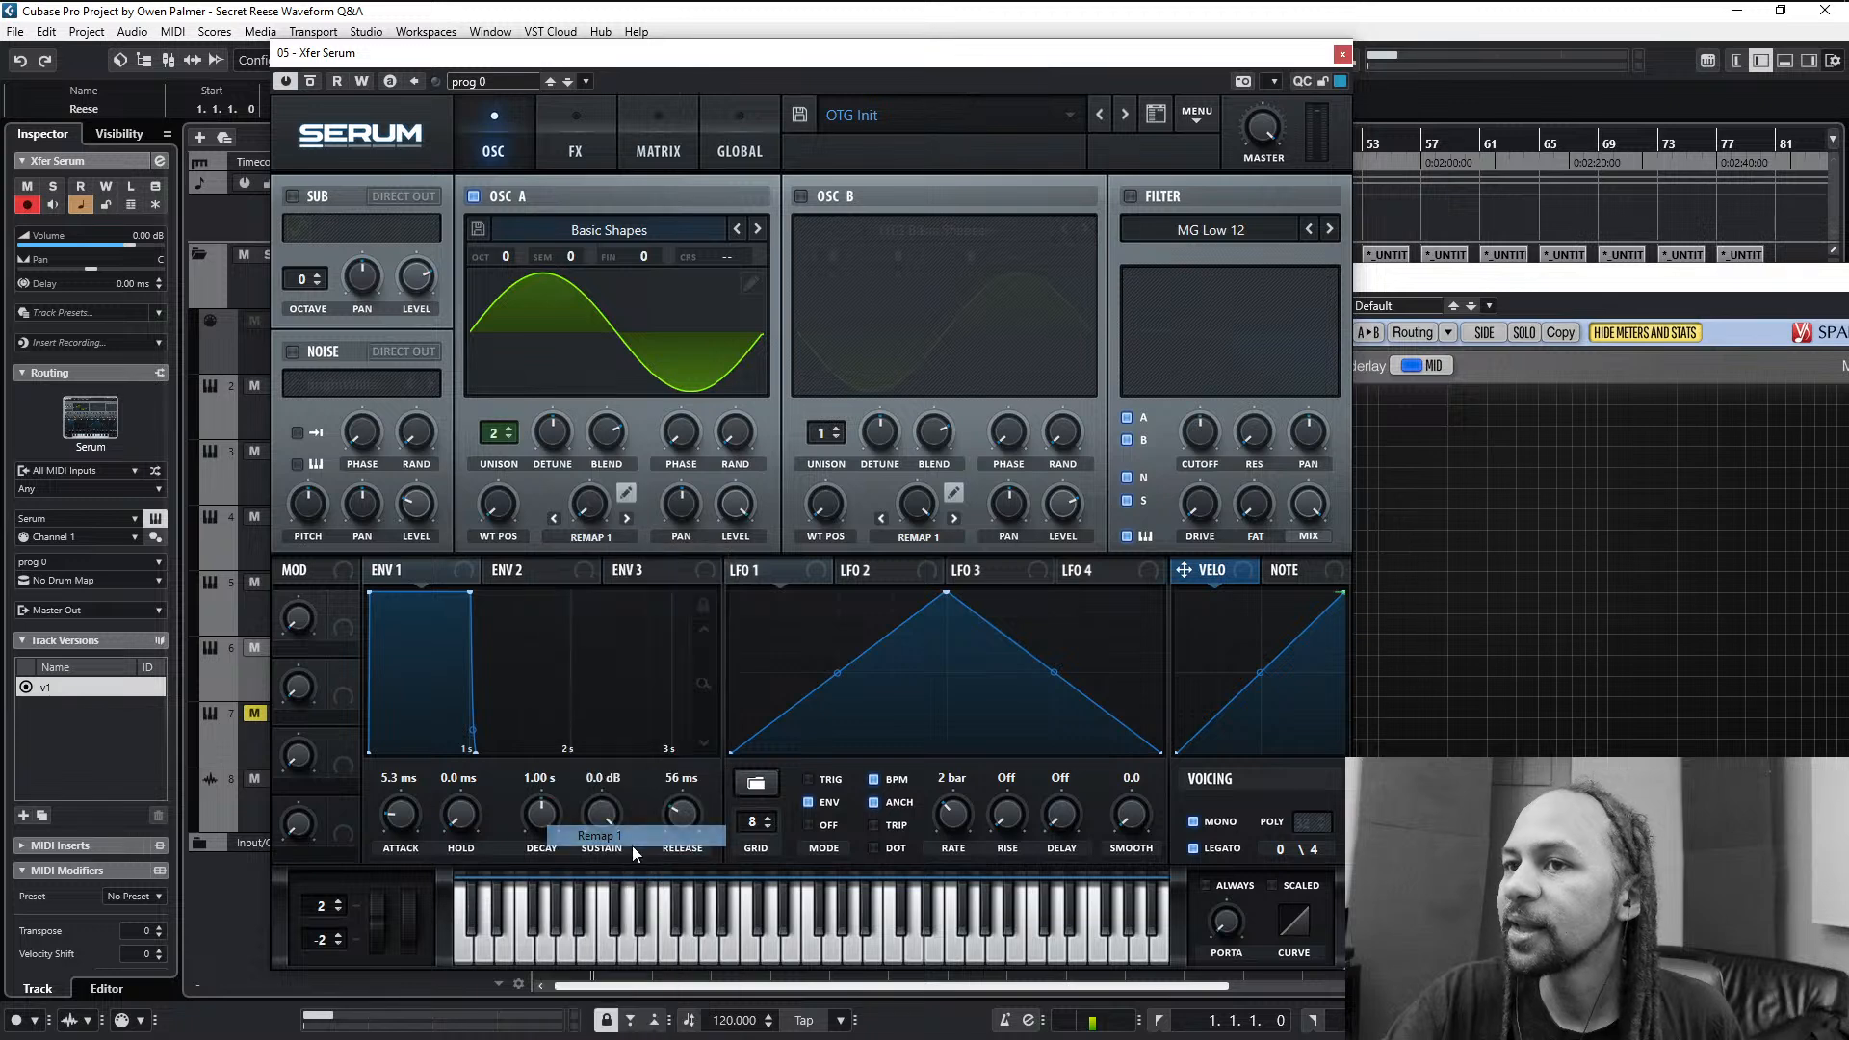
{"action": "left_click", "coordinate": [627, 496]}
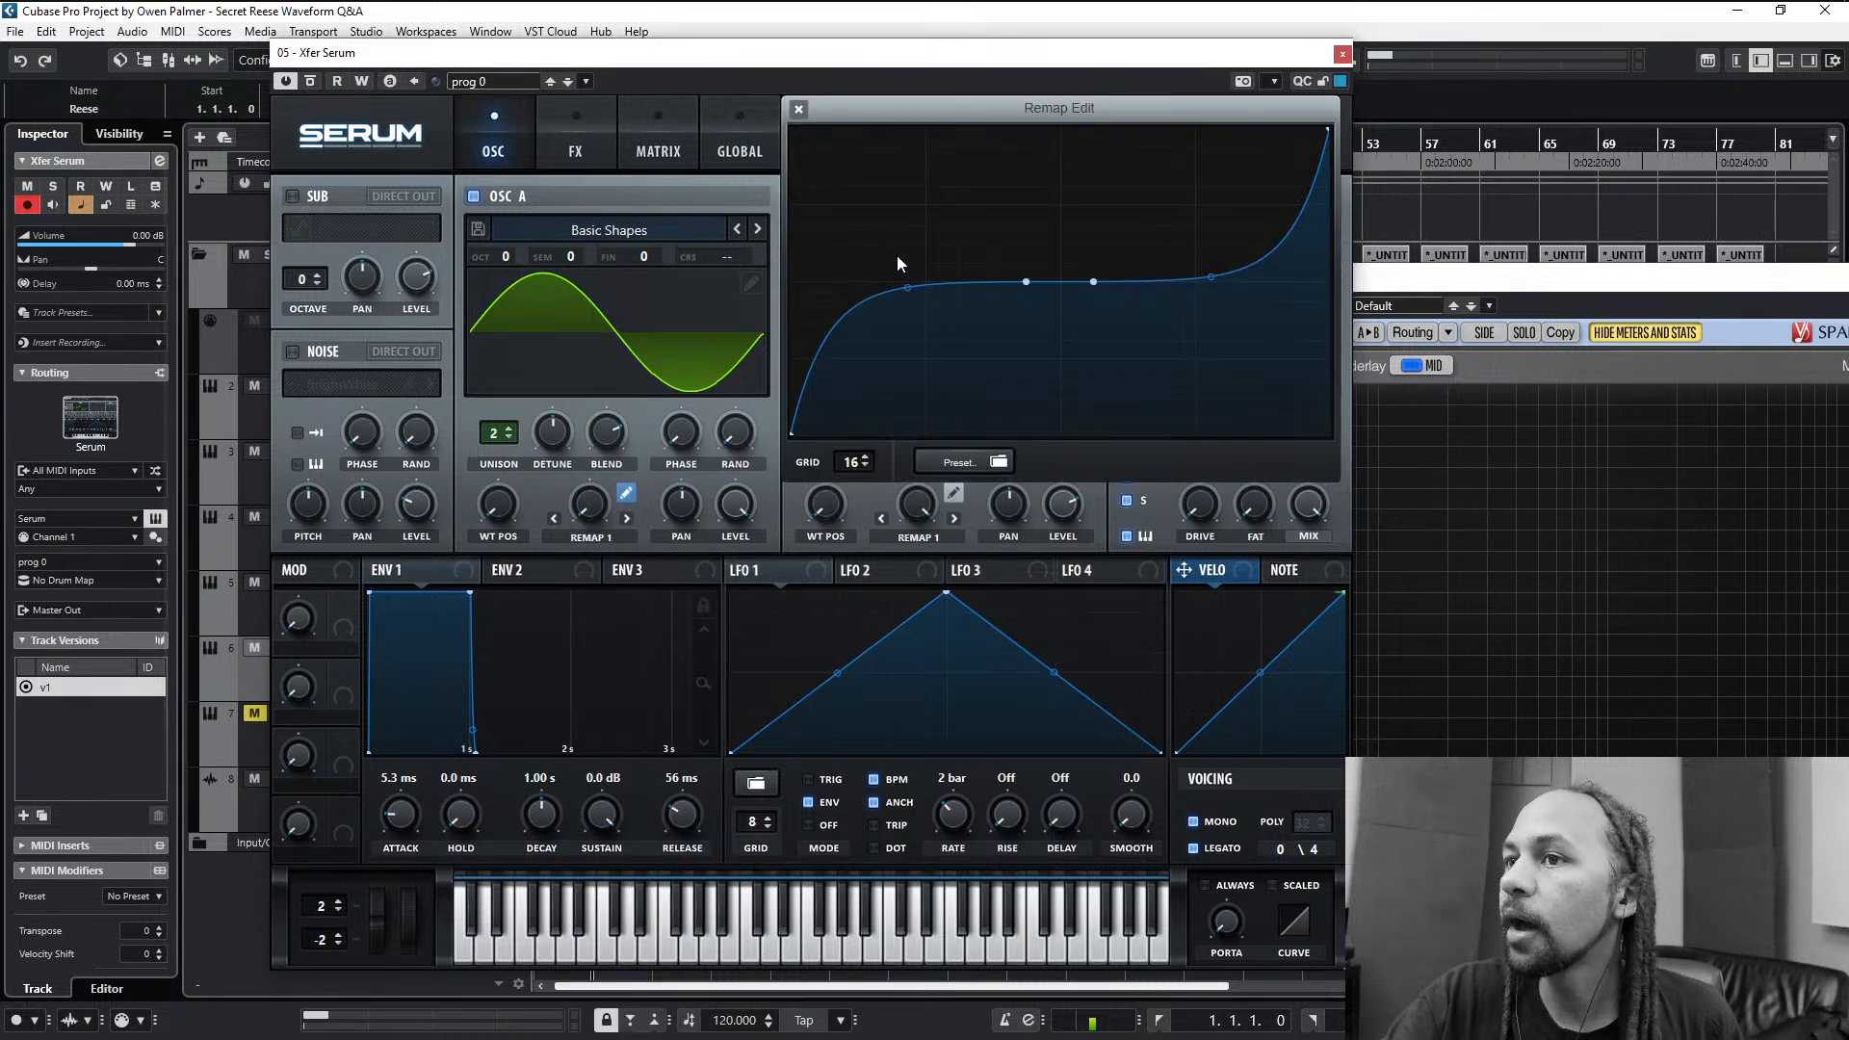
{"action": "double_click", "coordinate": [1028, 281]}
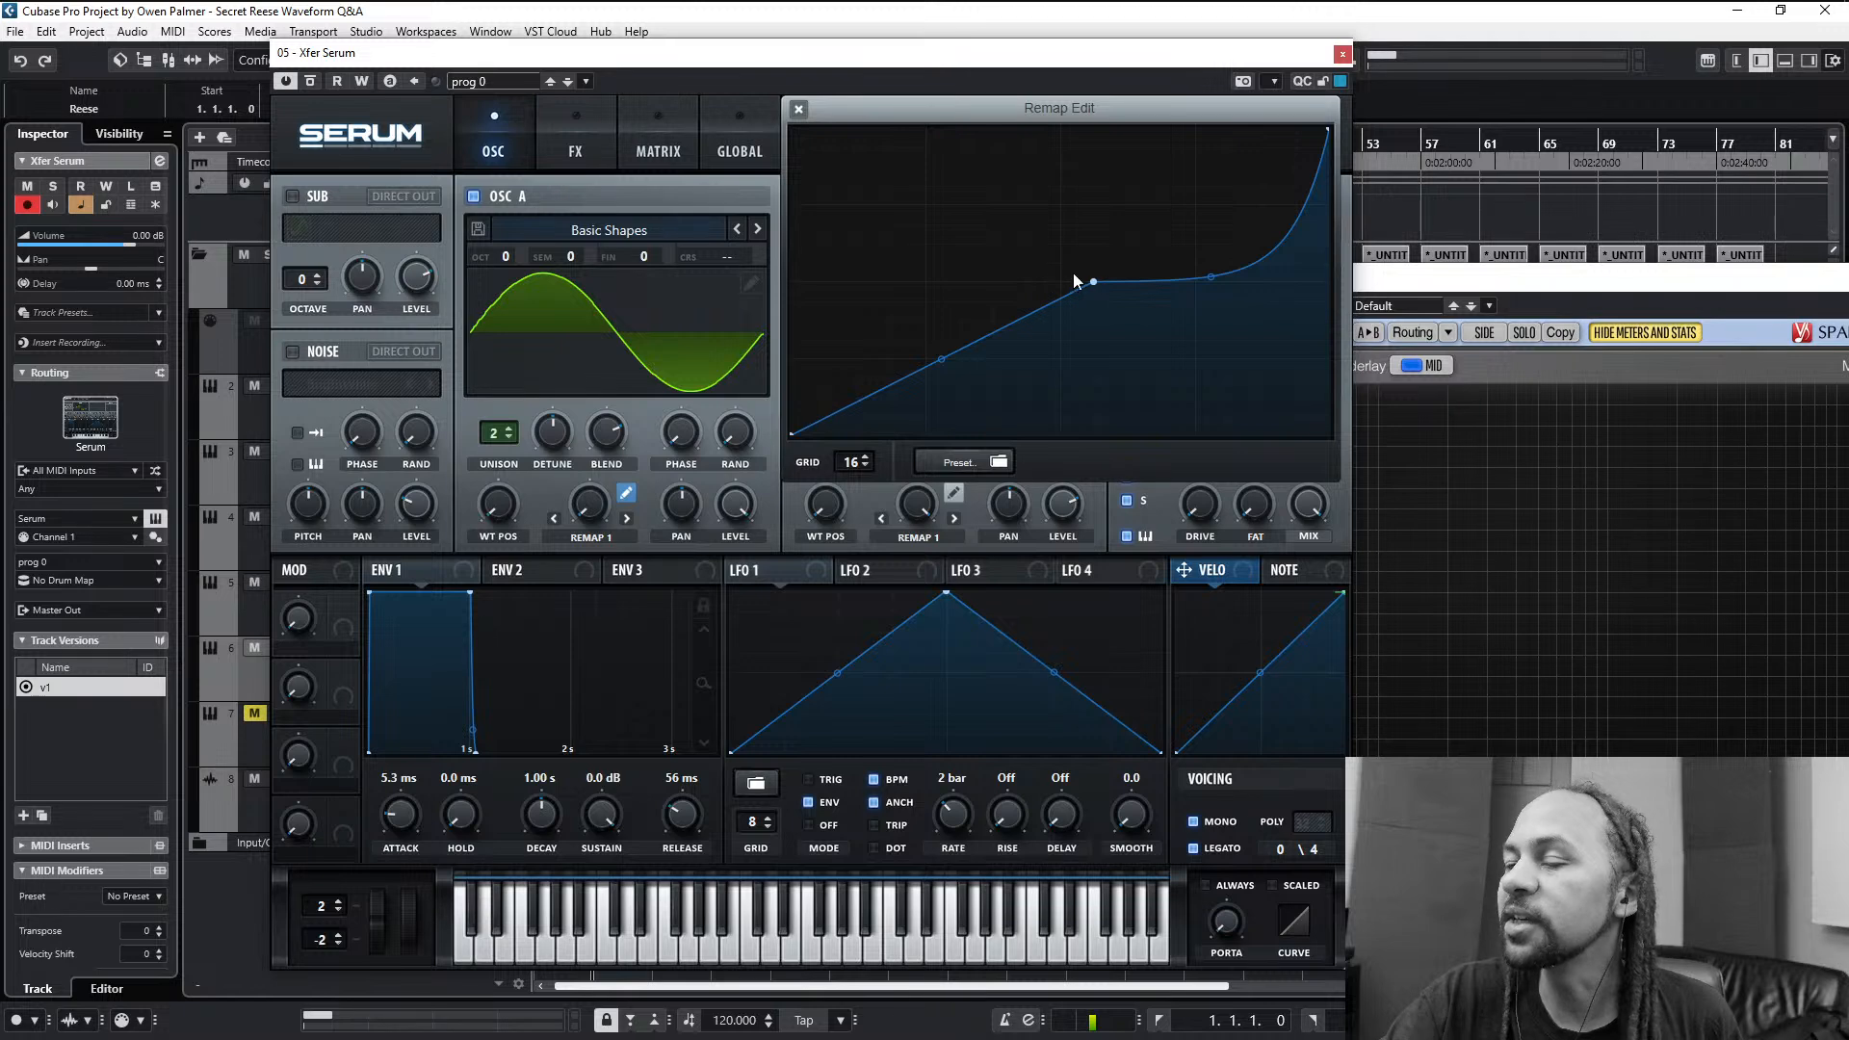
{"action": "double_click", "coordinate": [1092, 281]}
{"action": "double_click", "coordinate": [1060, 282]}
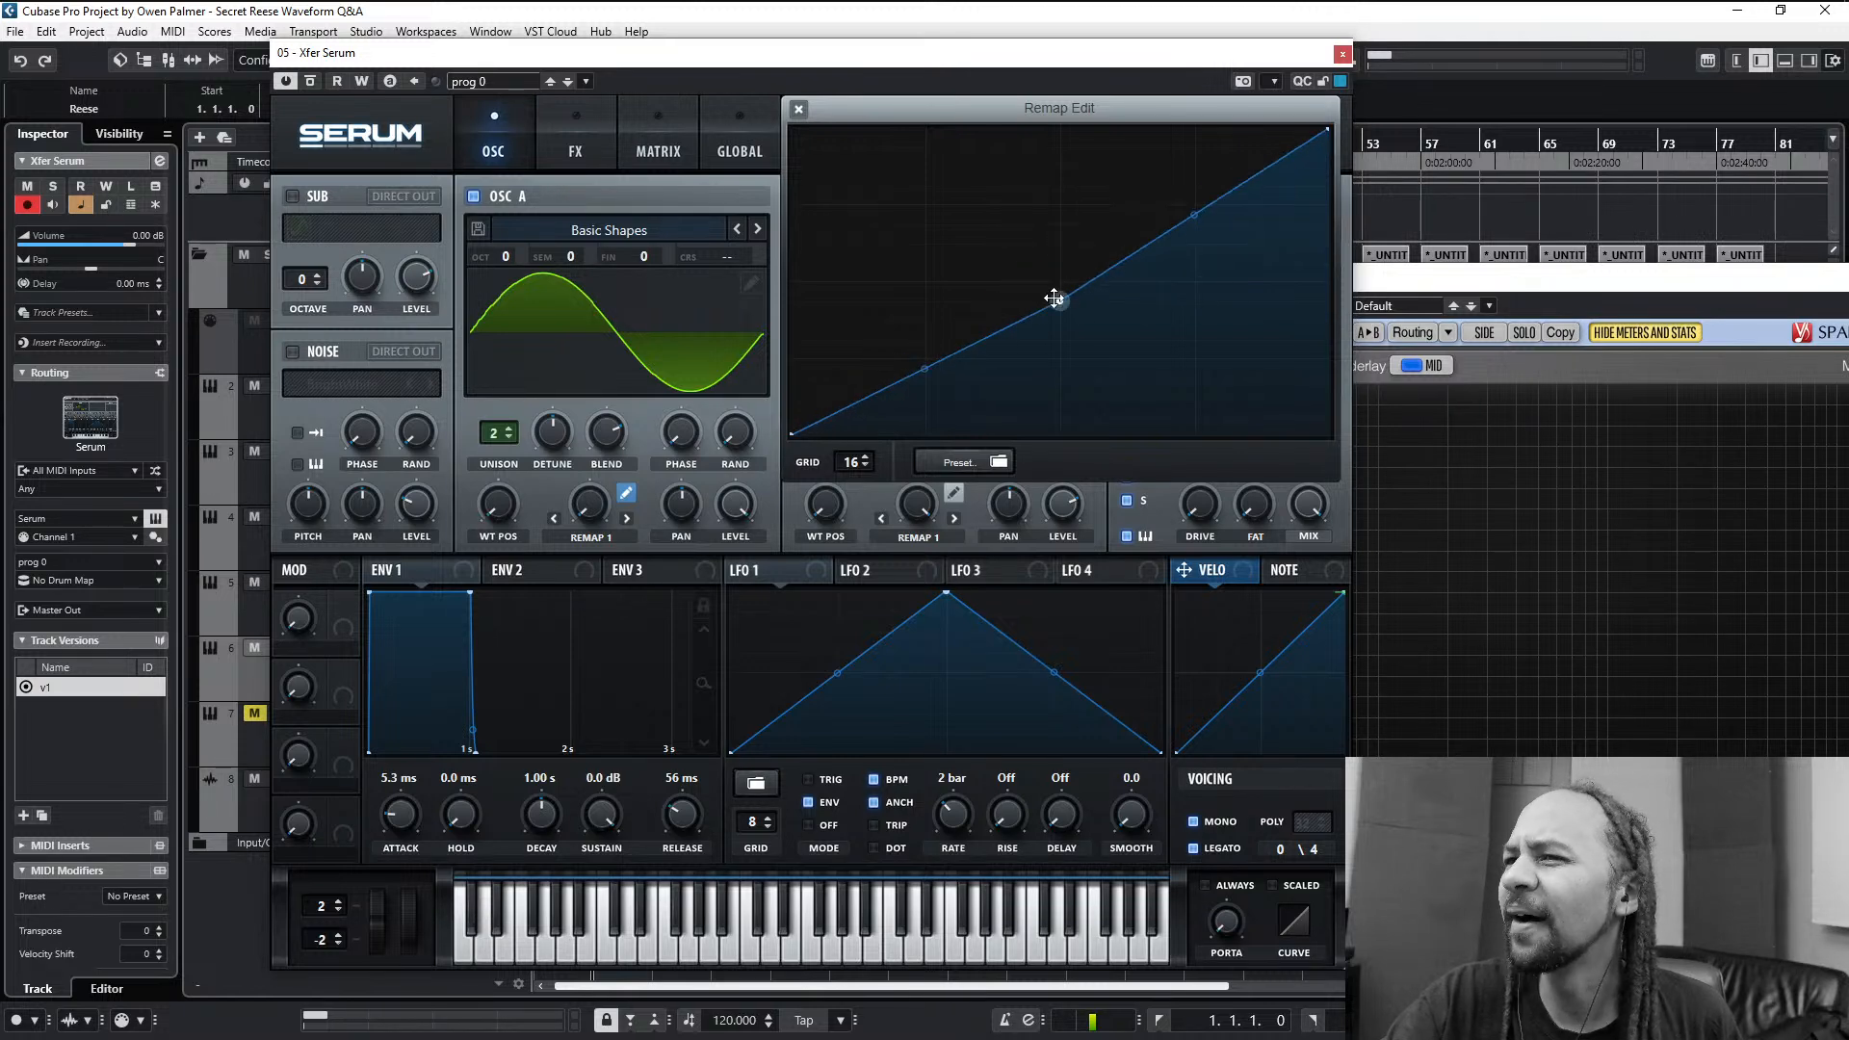
{"action": "left_click_drag", "start_coordinate": [925, 359], "coordinate": [925, 288]}
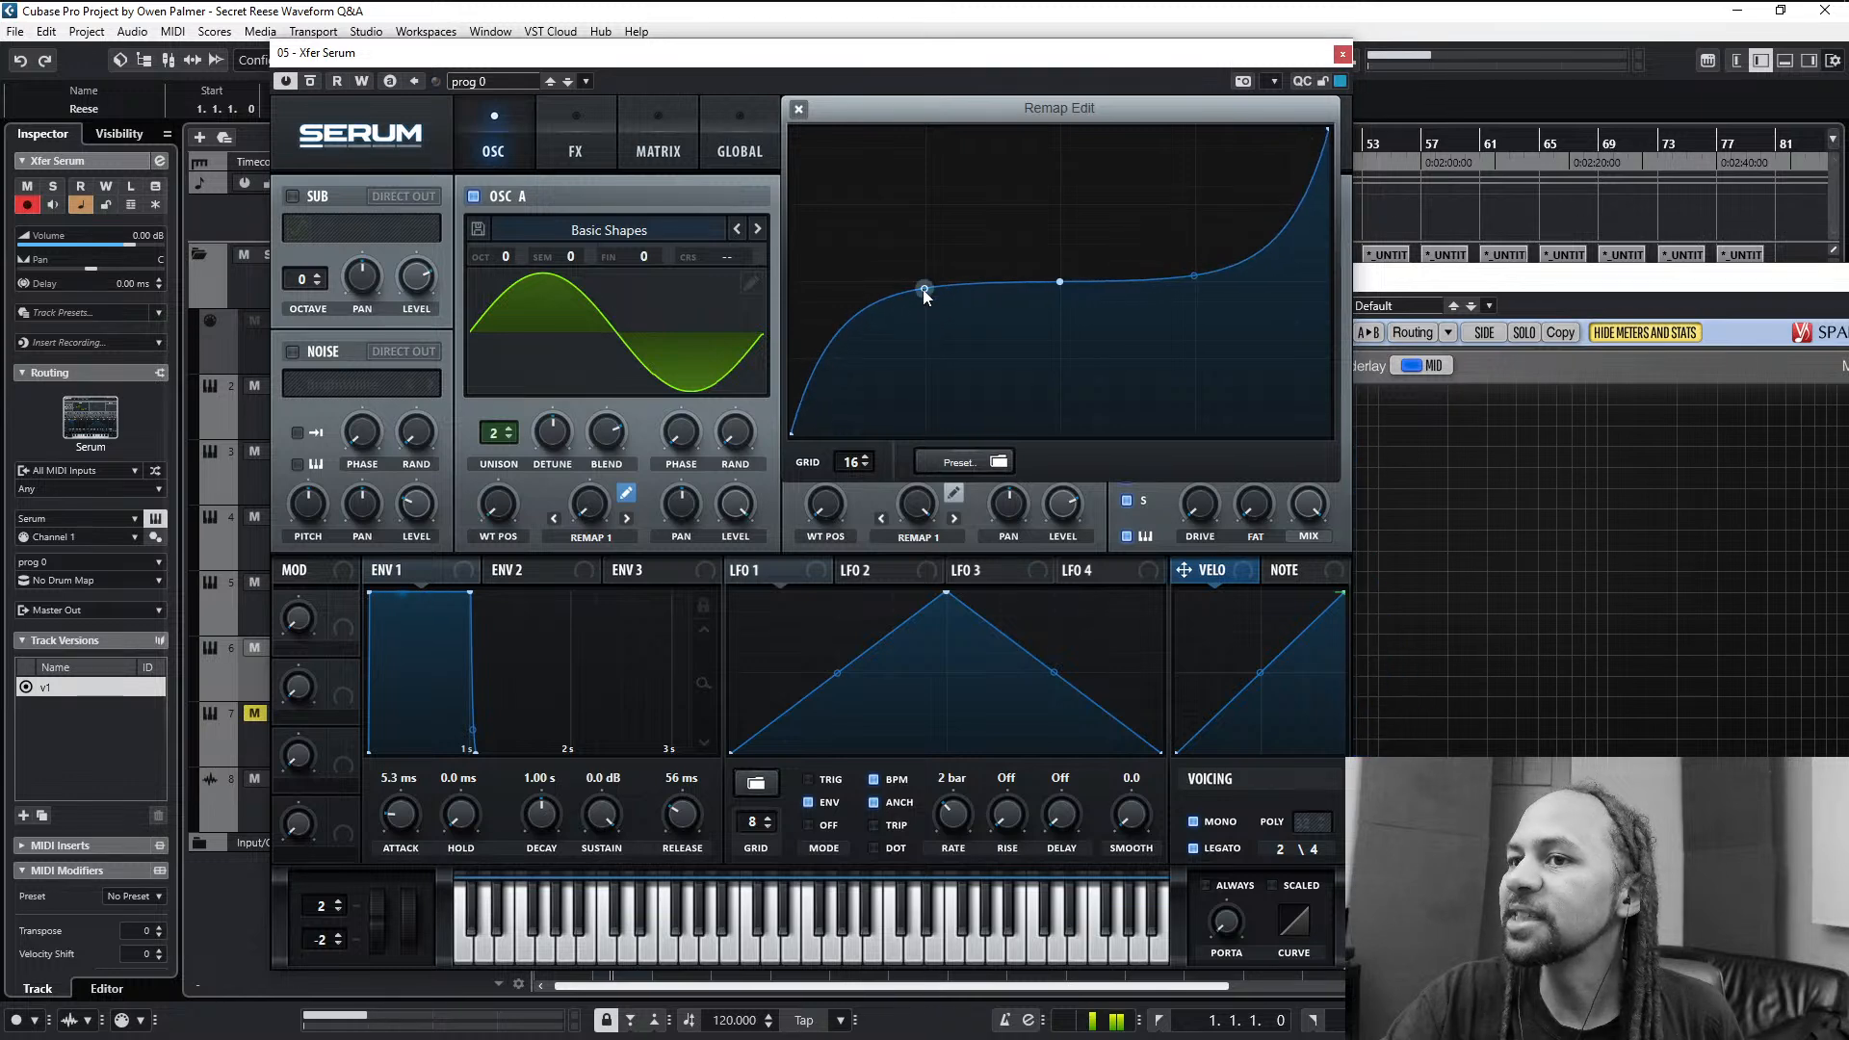
- Audition the single-point remap curve at full Remap 1 amount, set oscillator A's warp back to Off and close the remap editor
{"action": "left_click_drag", "start_coordinate": [588, 503], "coordinate": [655, 337]}
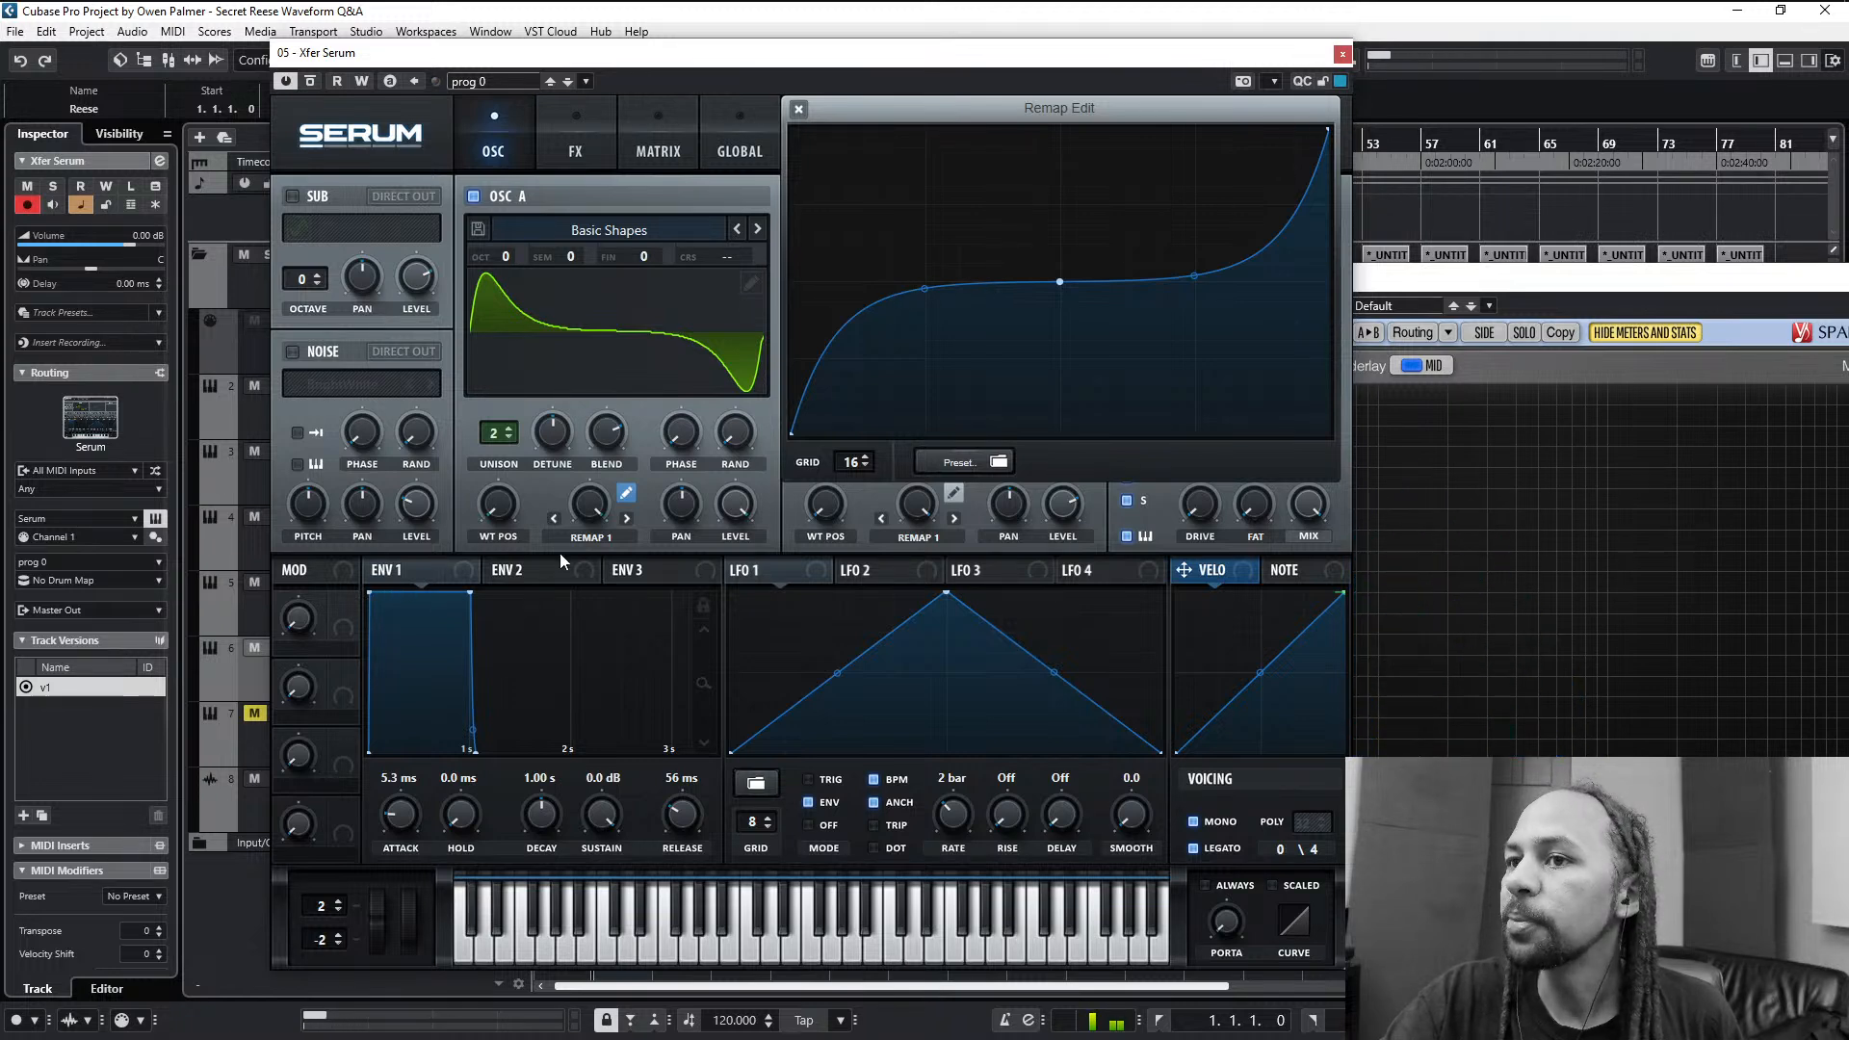
{"action": "left_click", "coordinate": [622, 539]}
{"action": "left_click", "coordinate": [624, 551]}
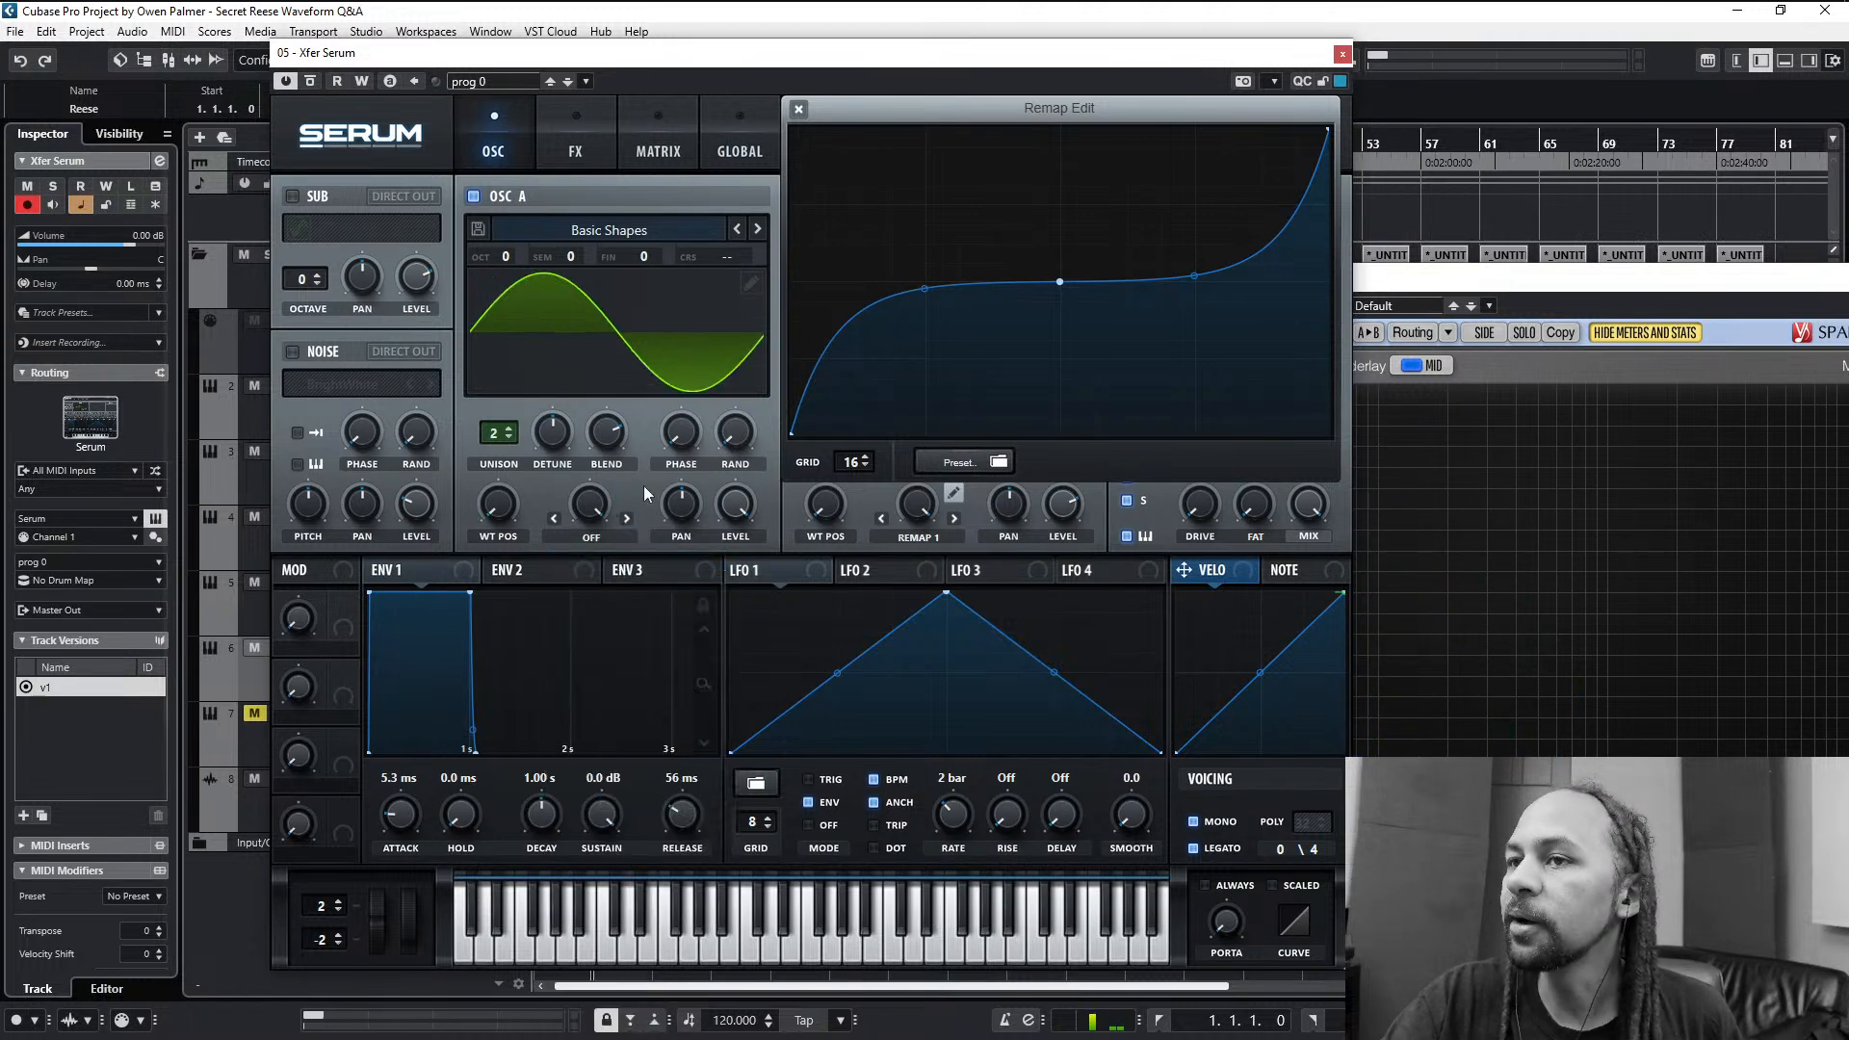
{"action": "left_click", "coordinate": [799, 108]}
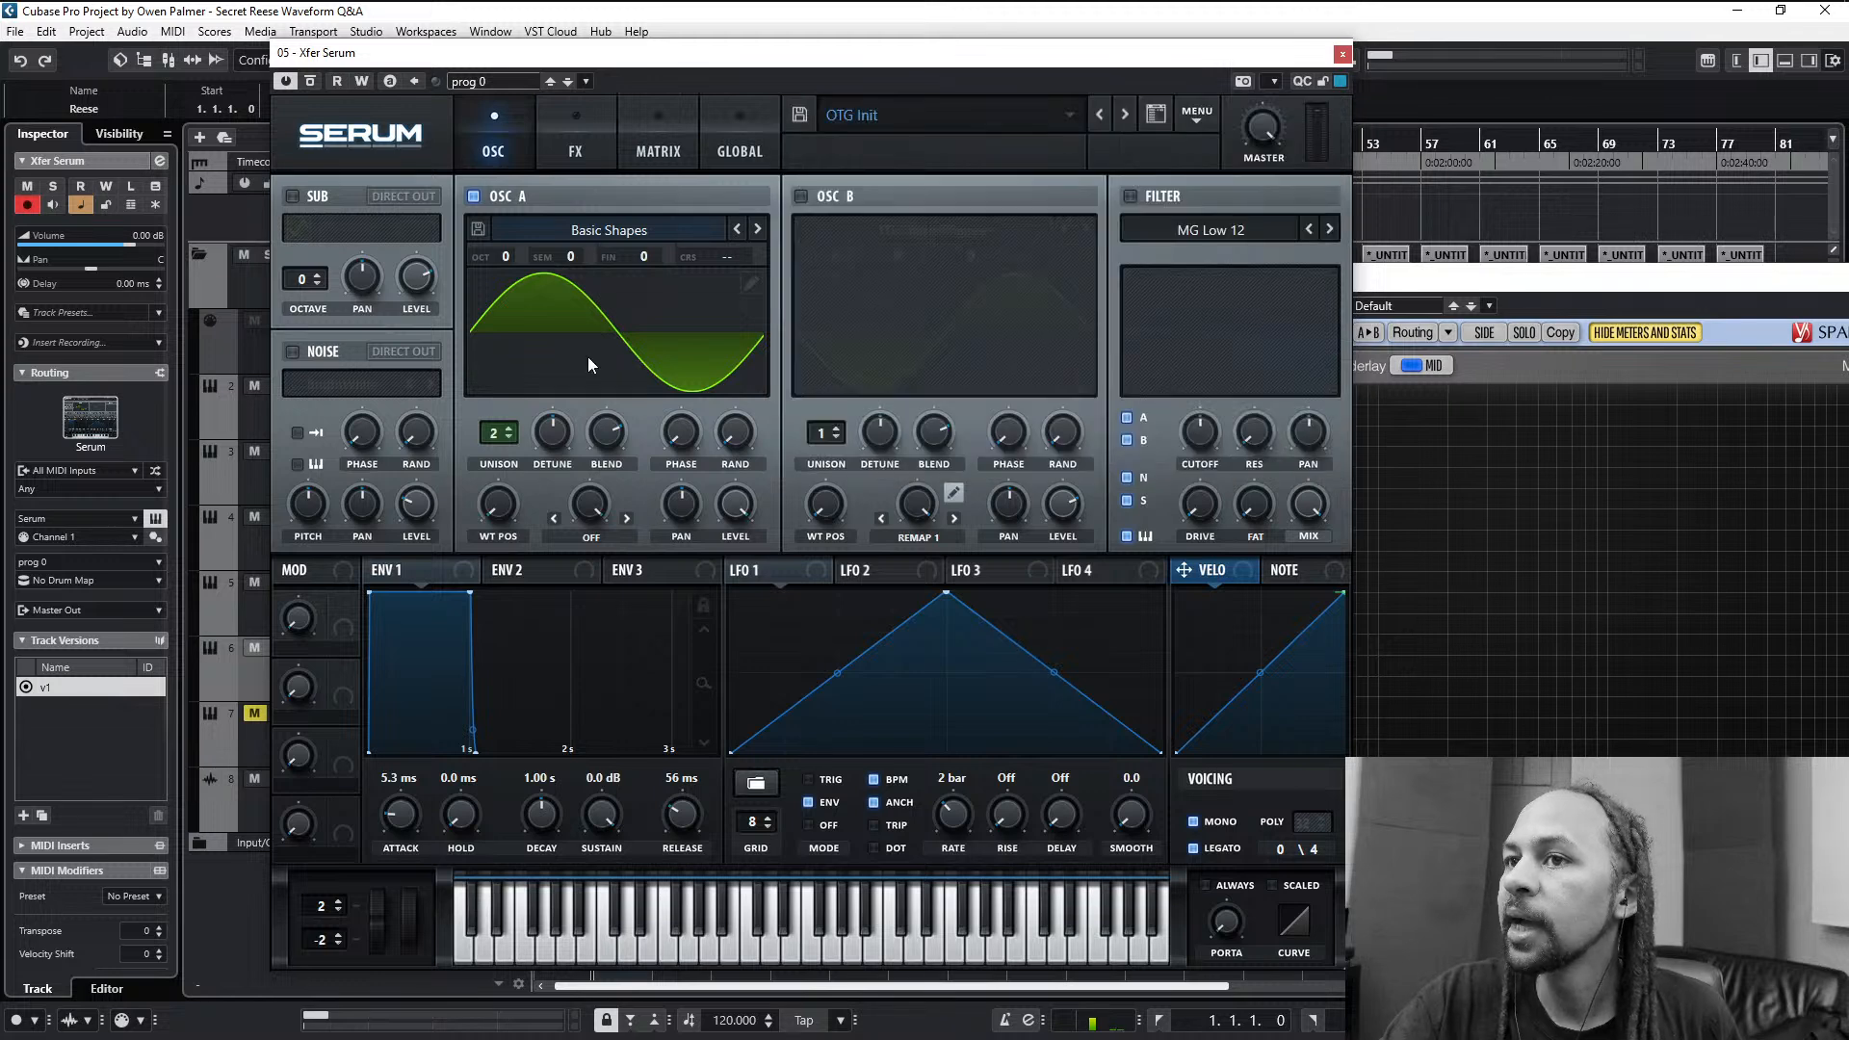
- Load the OTG Saw BP48 Q1.5 wavetable from Filter BP Saws into oscillator A and set its wavetable position to 18
{"action": "left_click", "coordinate": [620, 224]}
{"action": "mouse_move", "coordinate": [559, 296]}
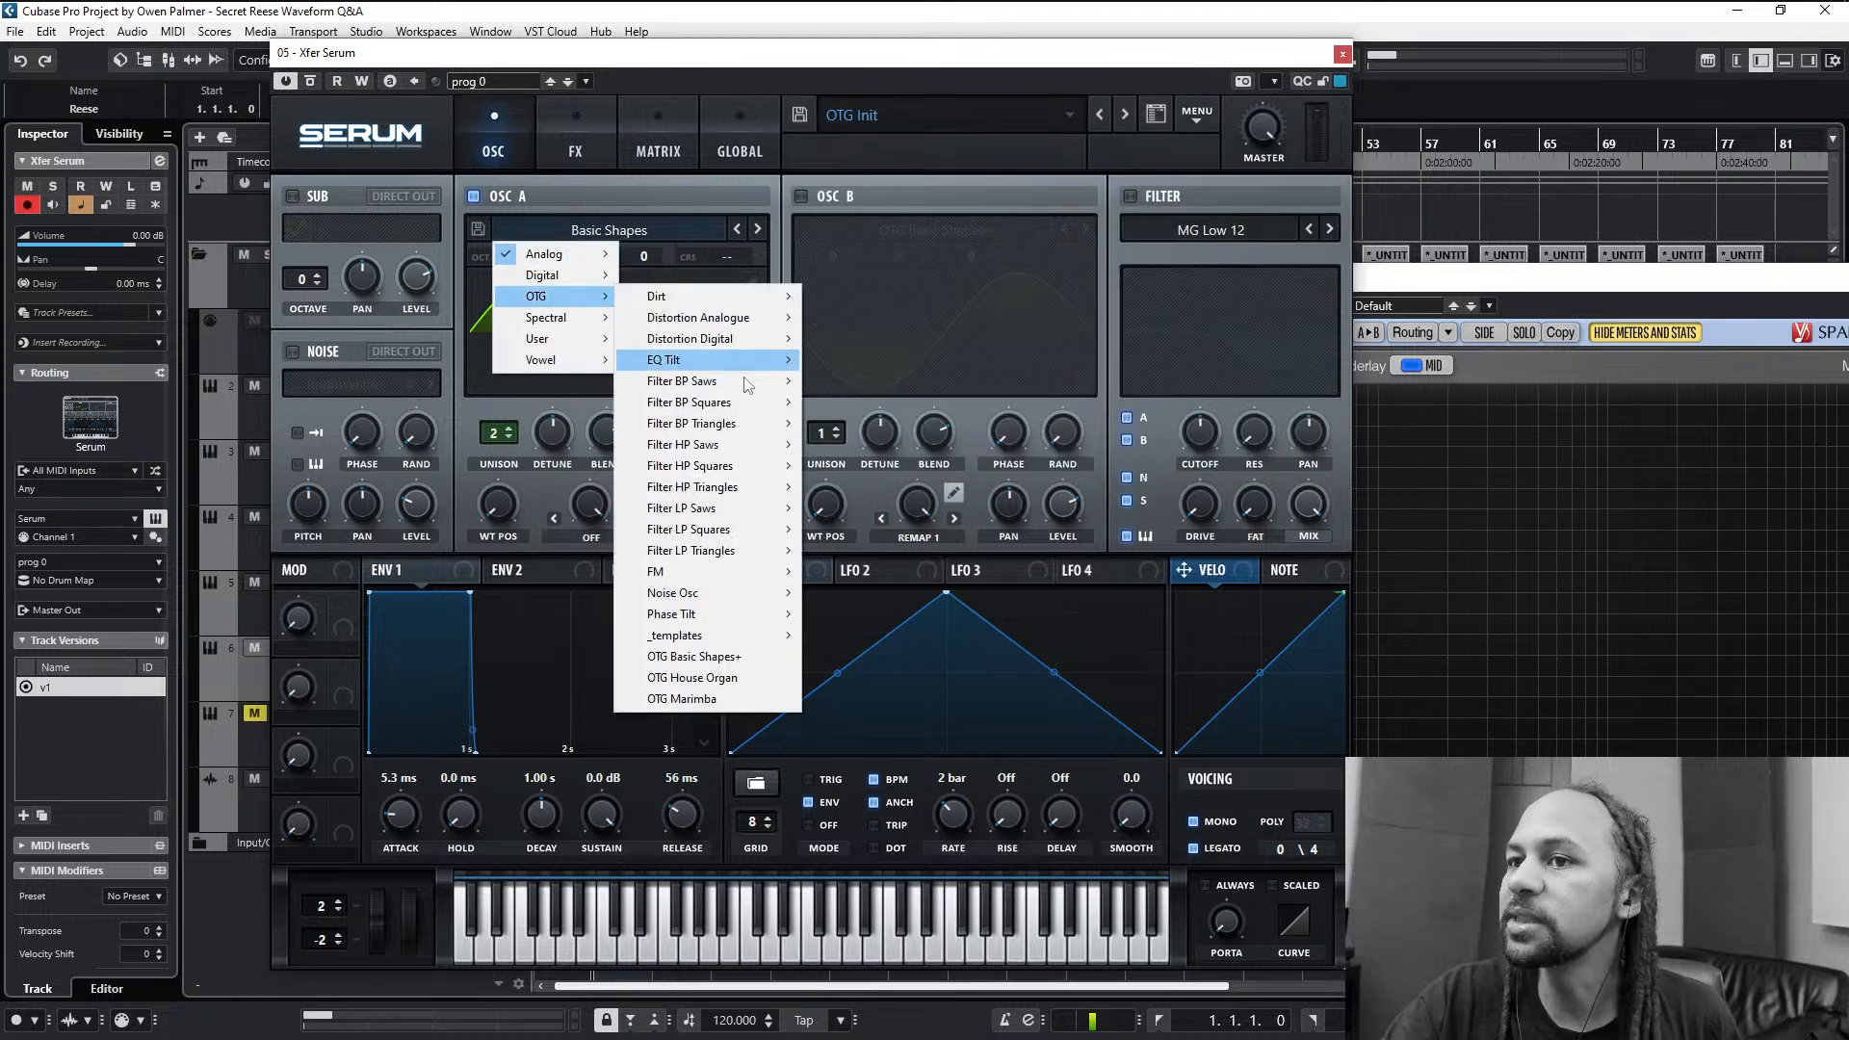
{"action": "mouse_move", "coordinate": [718, 381]}
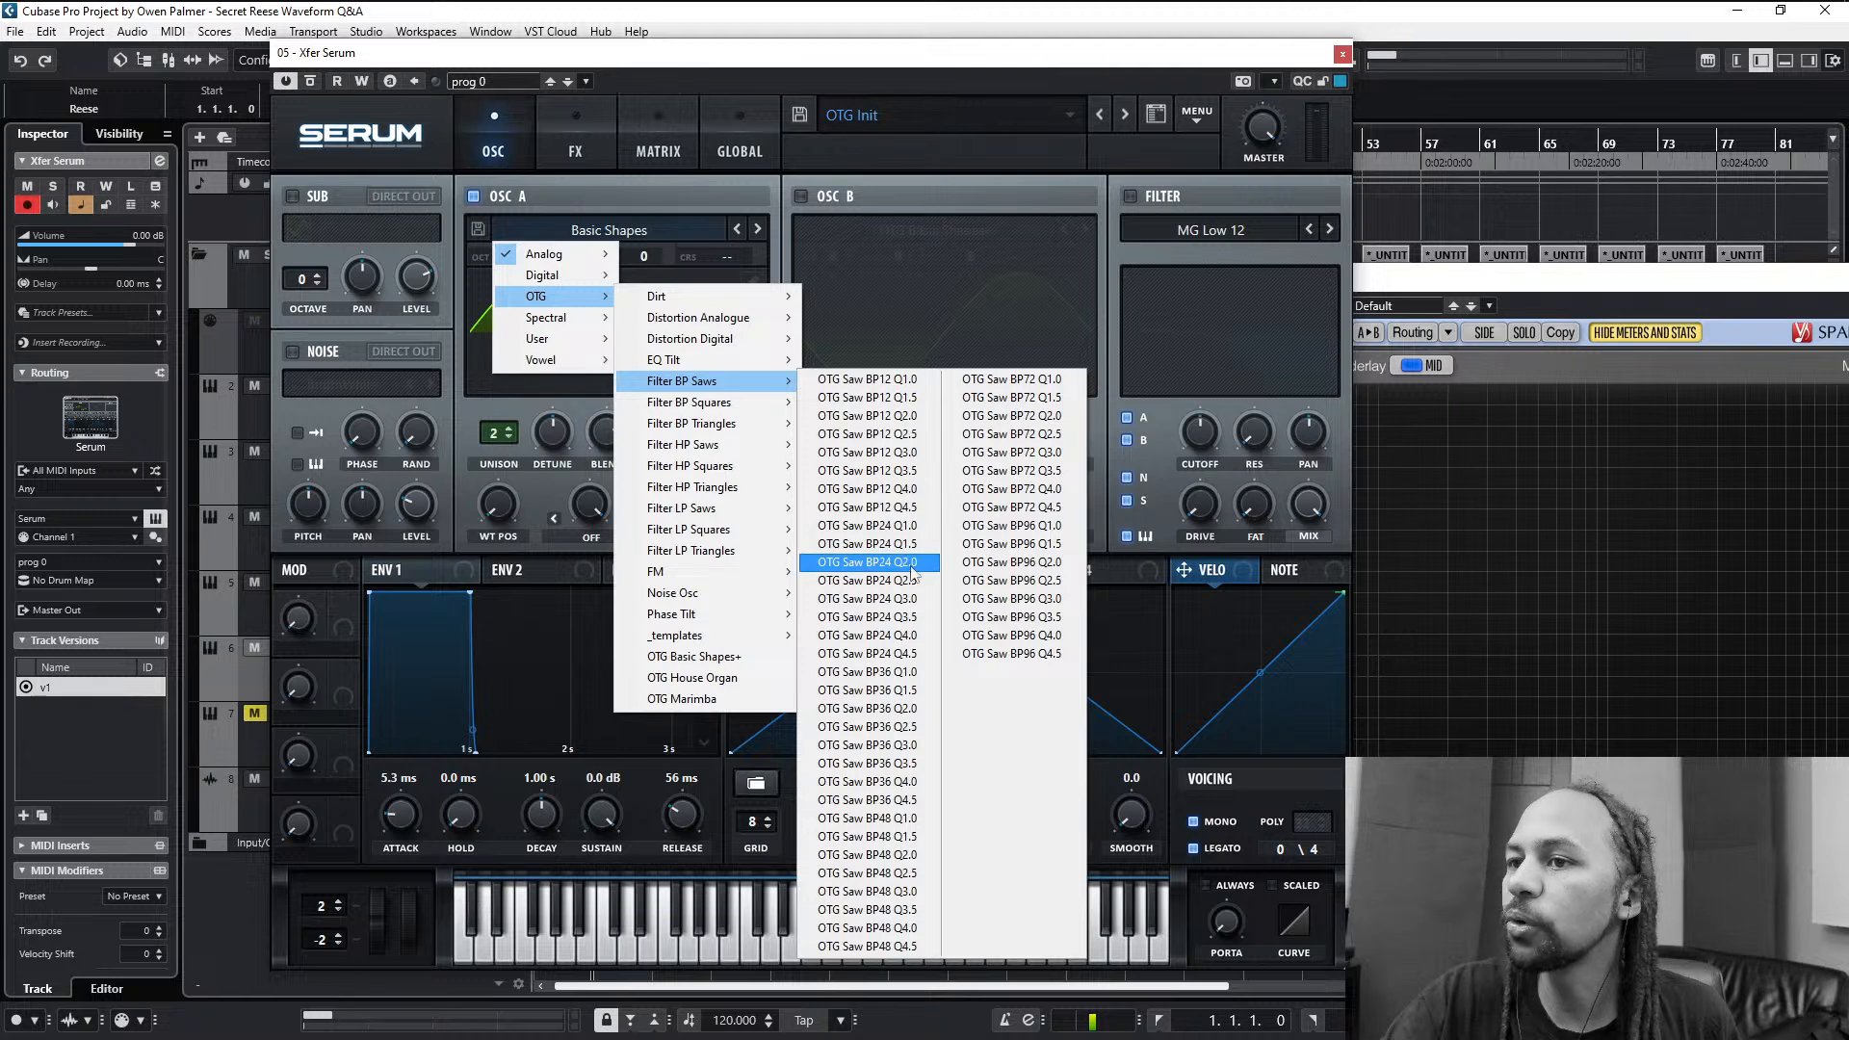
{"action": "left_click", "coordinate": [871, 836]}
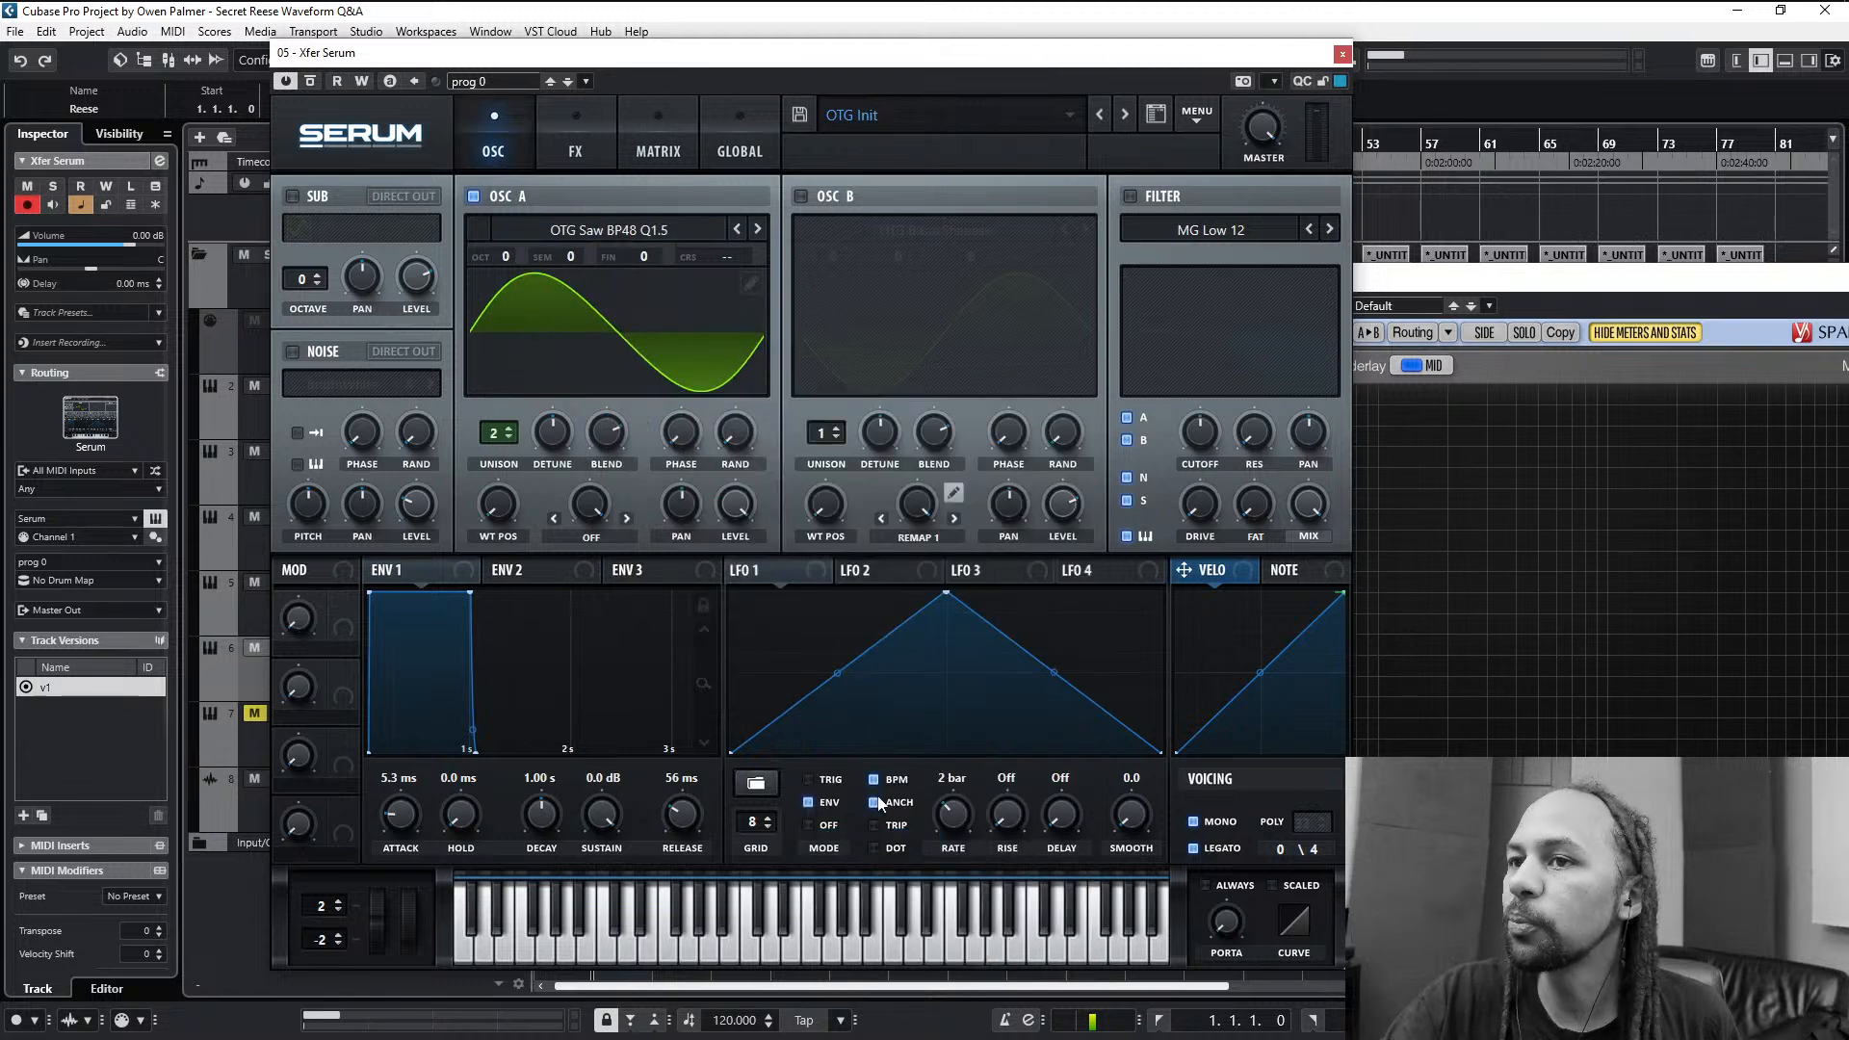
{"action": "left_click_drag", "start_coordinate": [493, 508], "coordinate": [496, 488]}
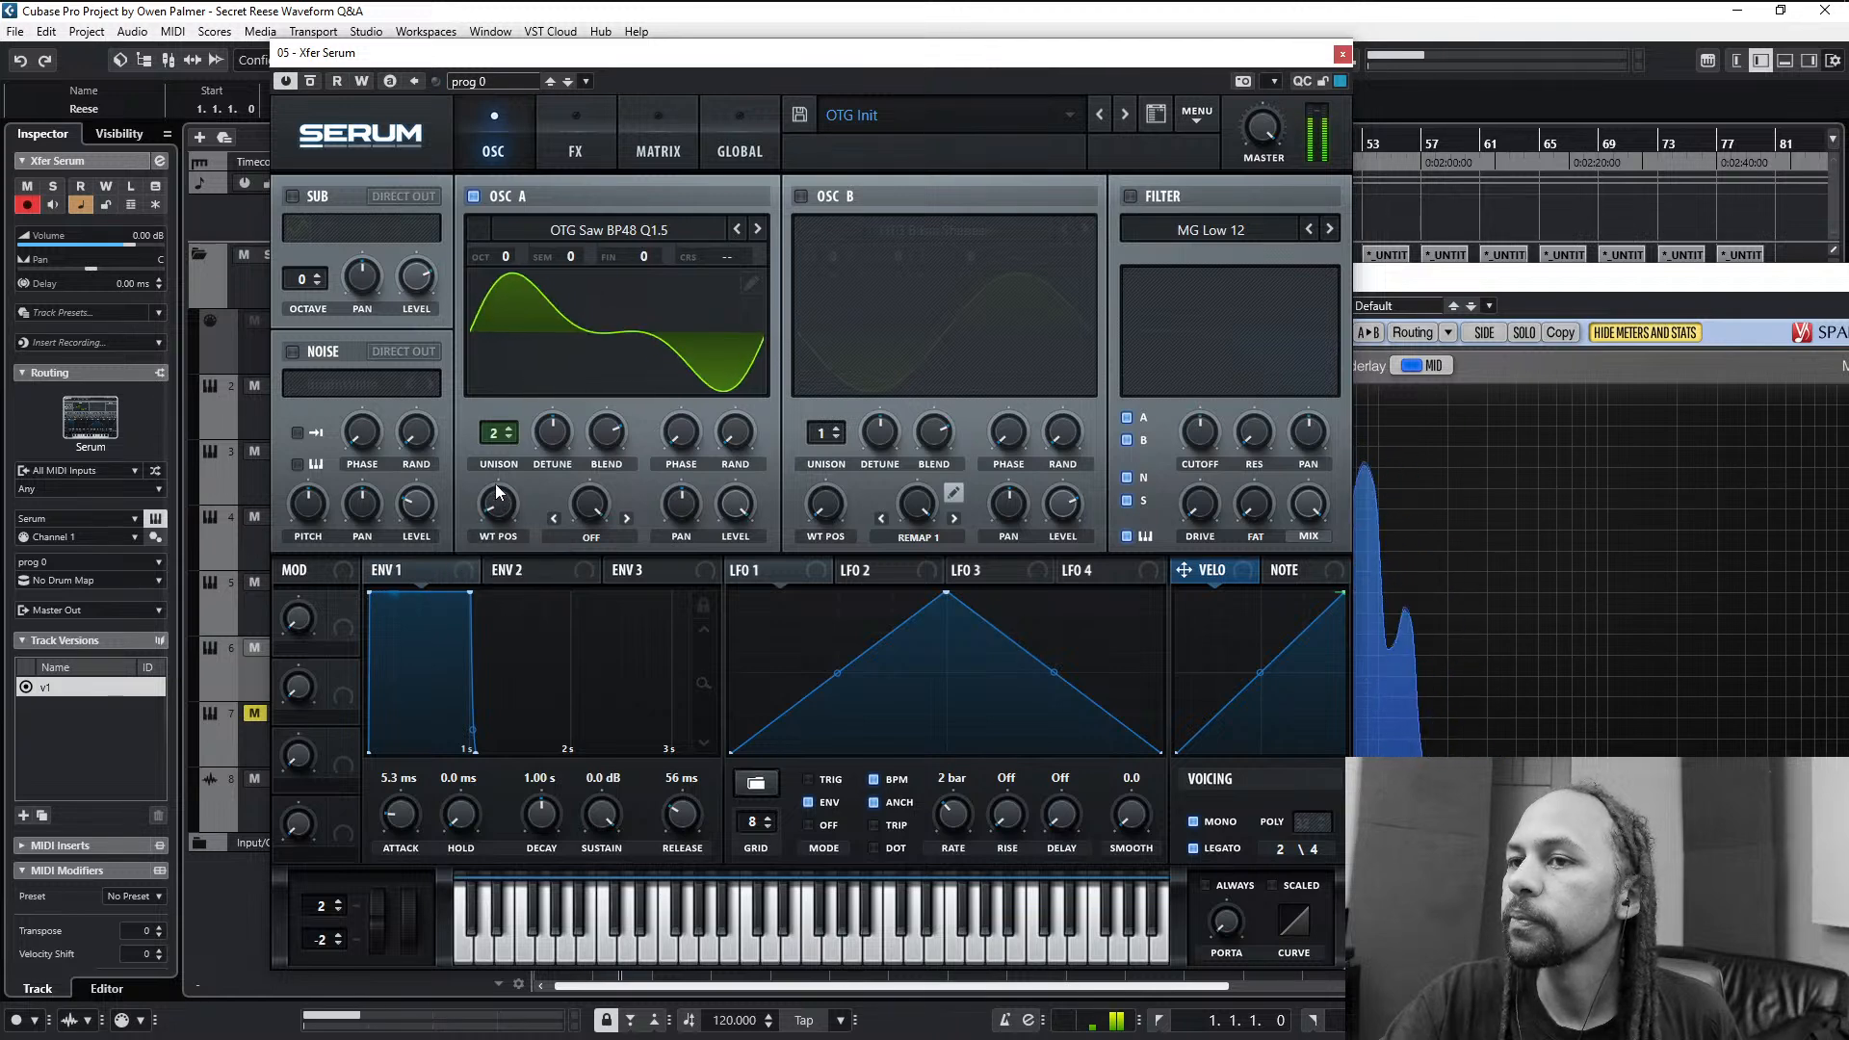
- Set oscillator A's warp to Remap 1 and remove the centre point from its remap curve
{"action": "left_click", "coordinate": [584, 536]}
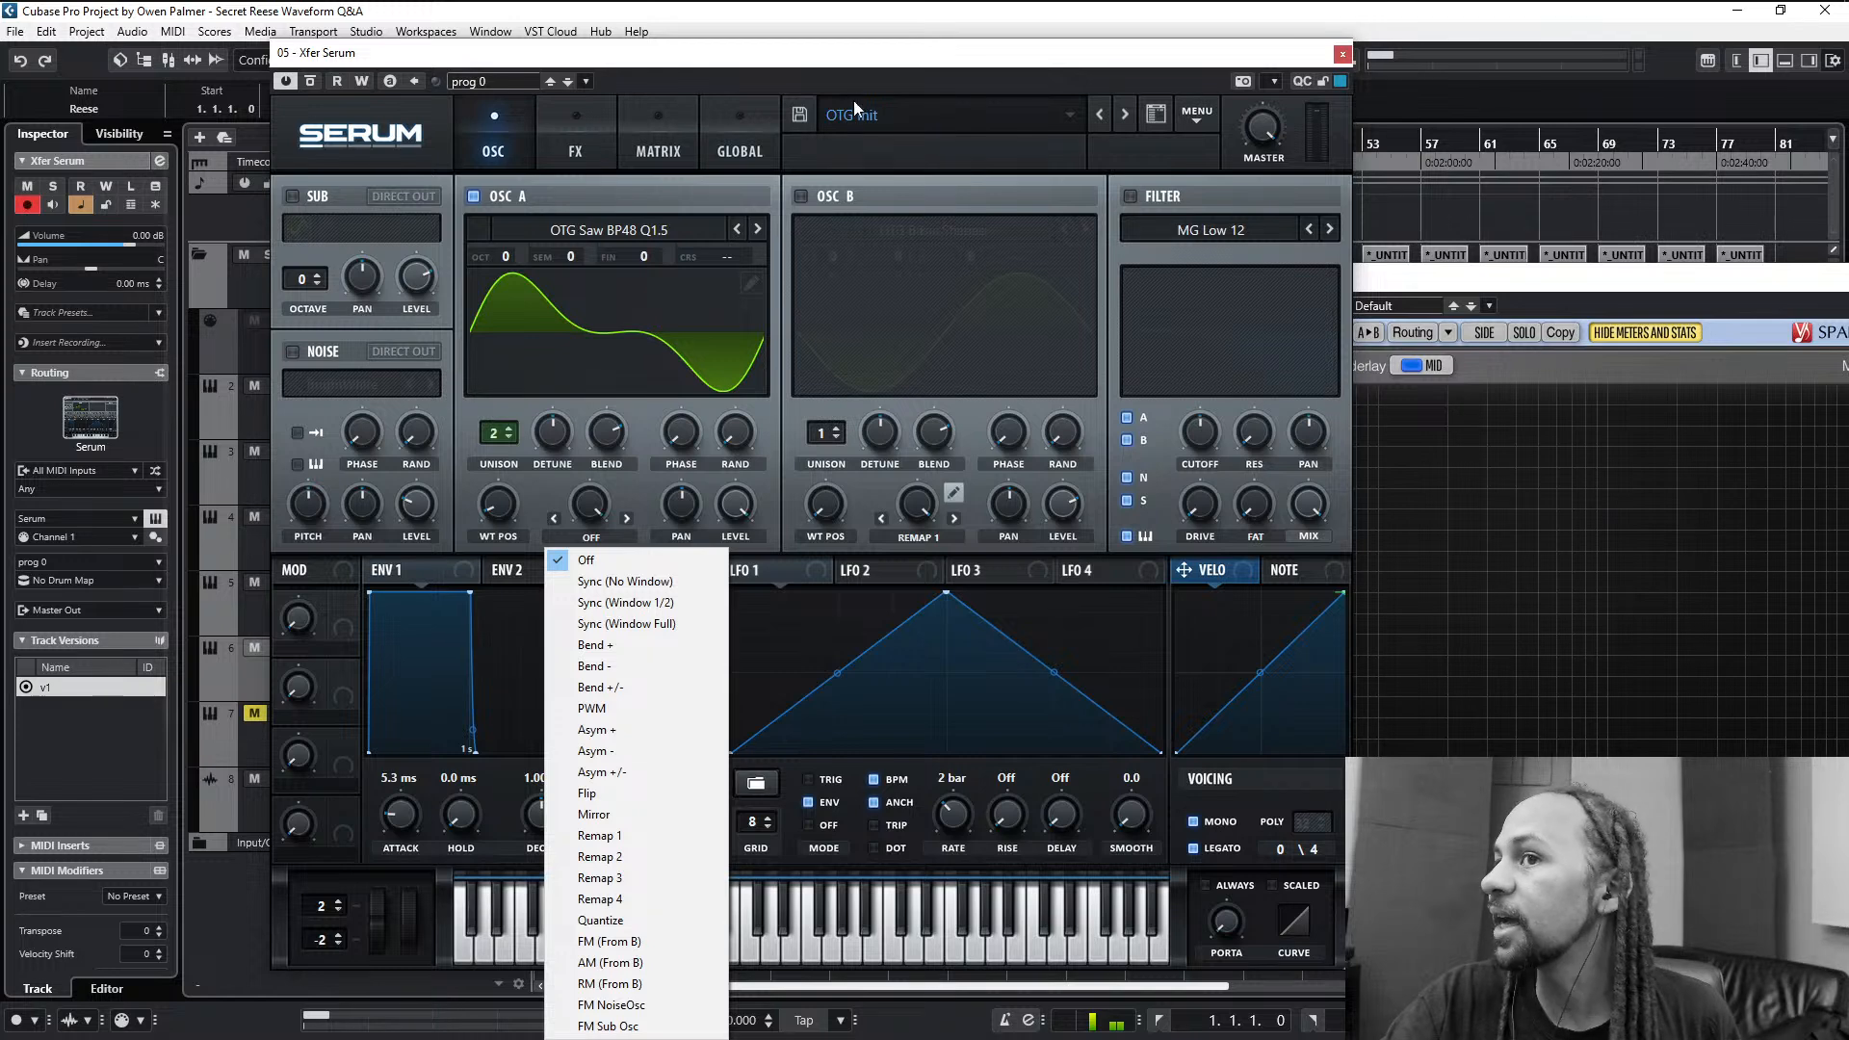
{"action": "left_click", "coordinate": [890, 74]}
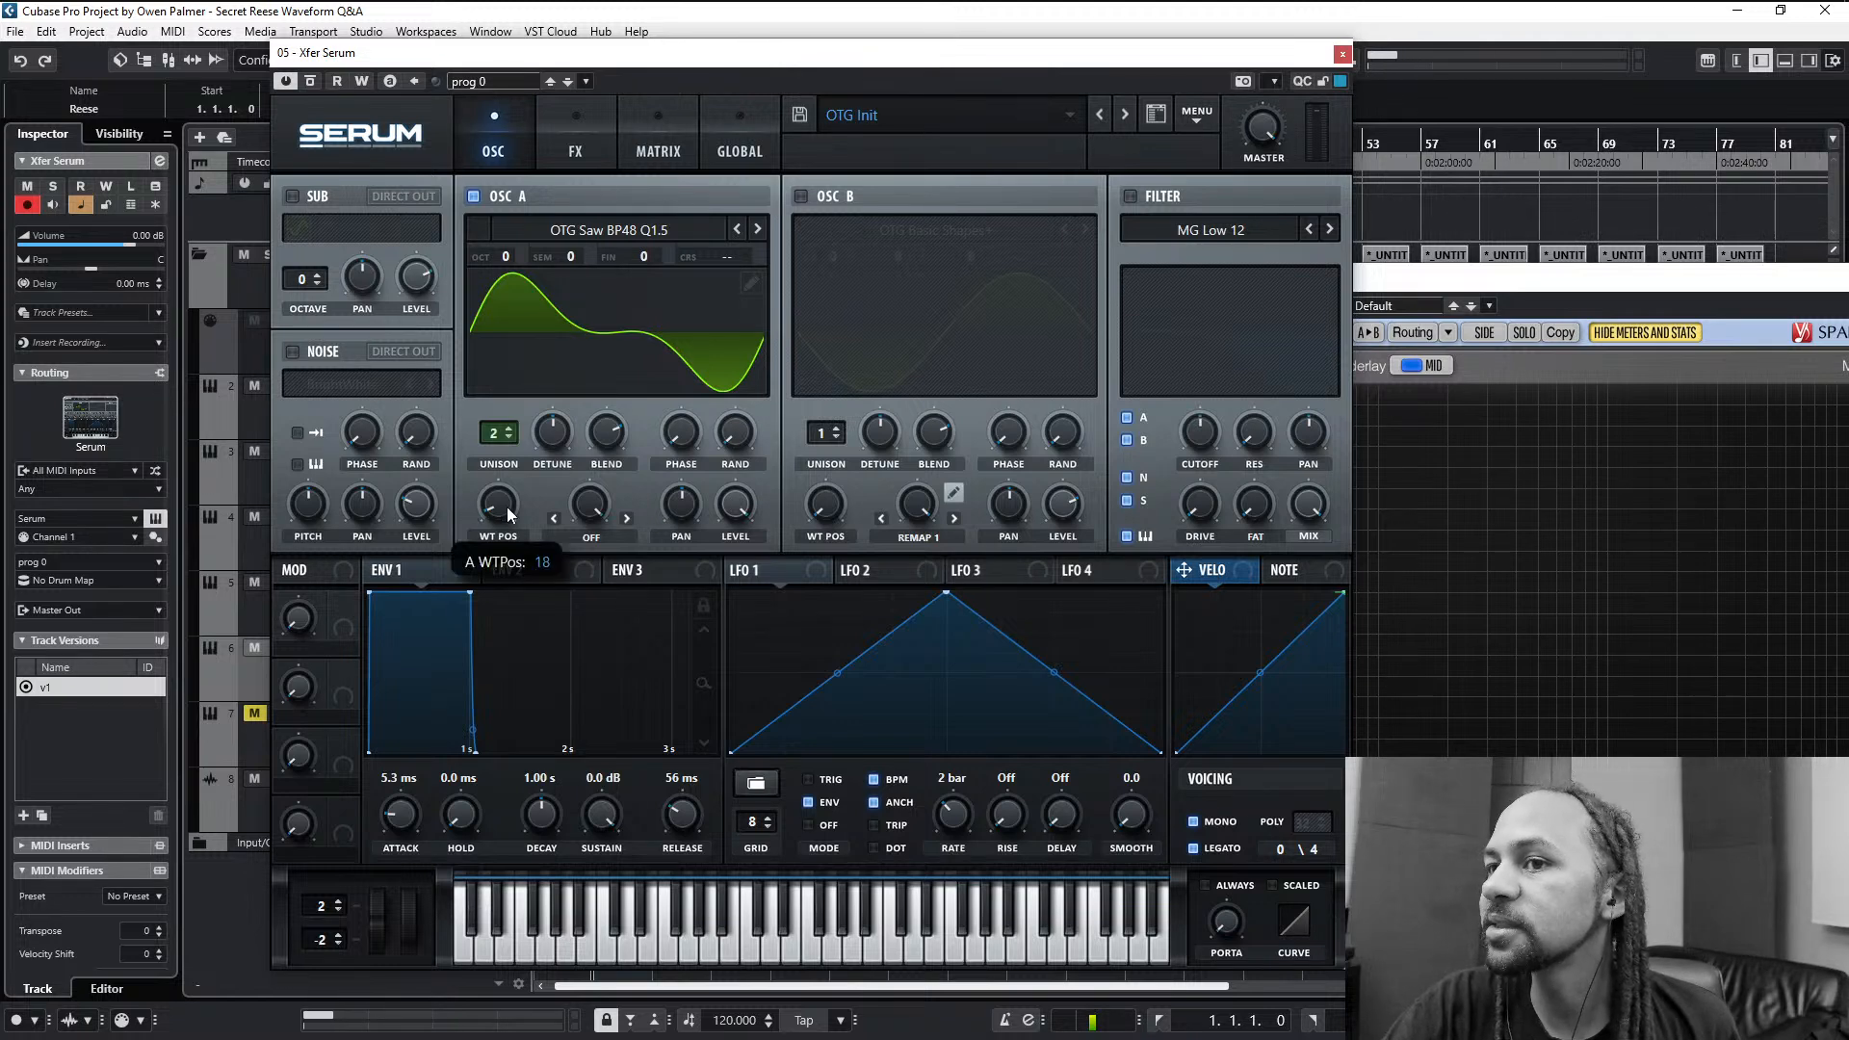
{"action": "left_click", "coordinate": [592, 539]}
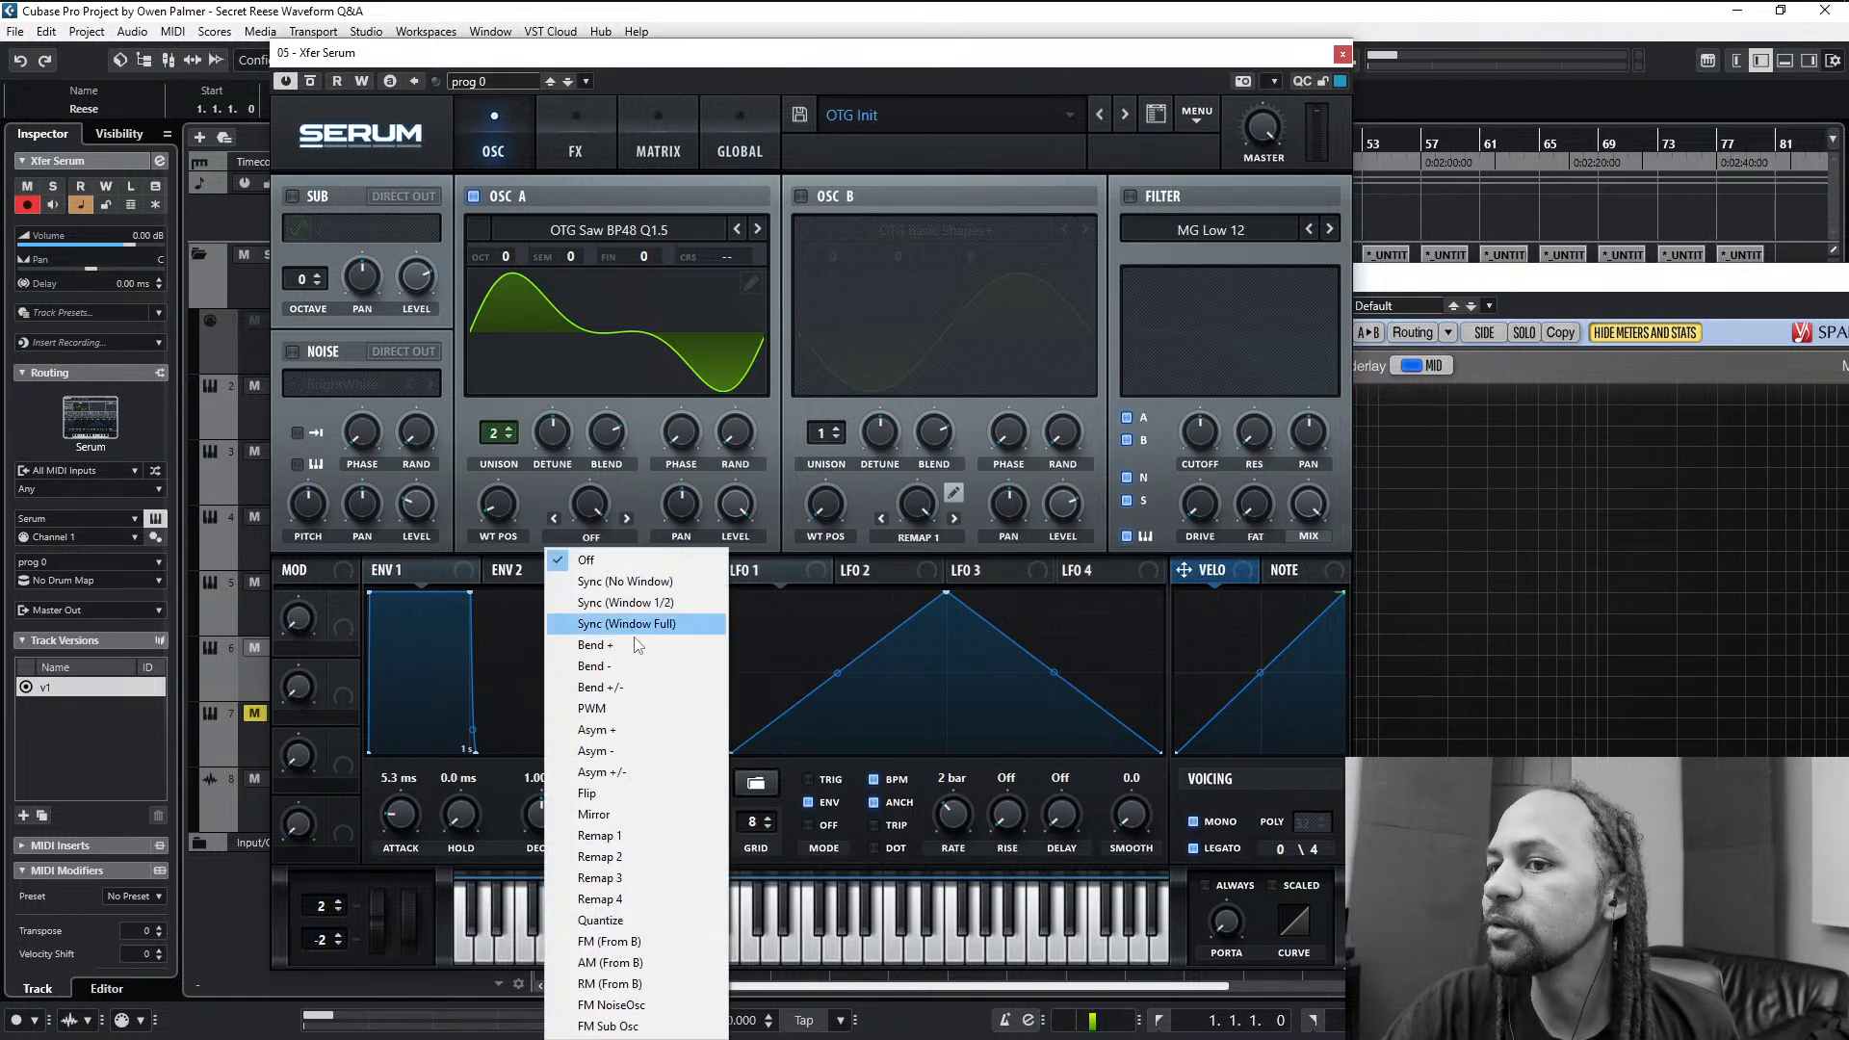
{"action": "left_click", "coordinate": [587, 832]}
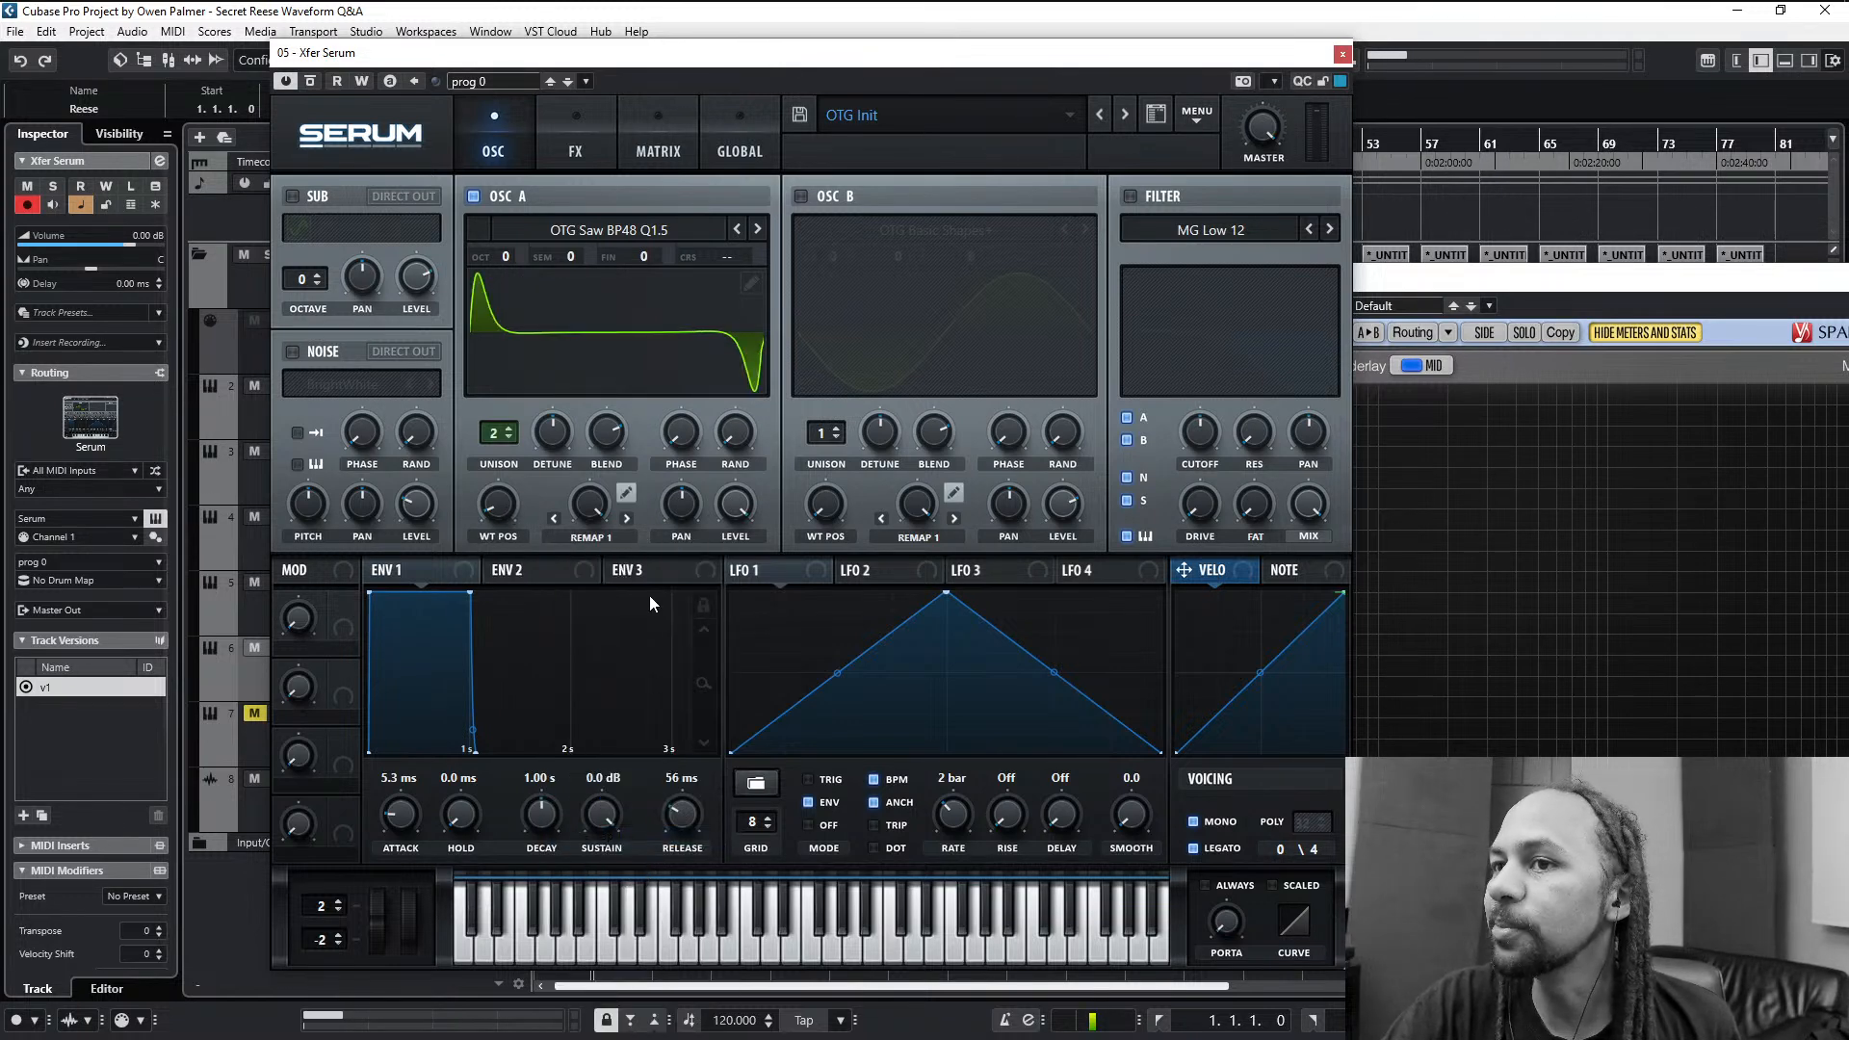
{"action": "left_click", "coordinate": [626, 494]}
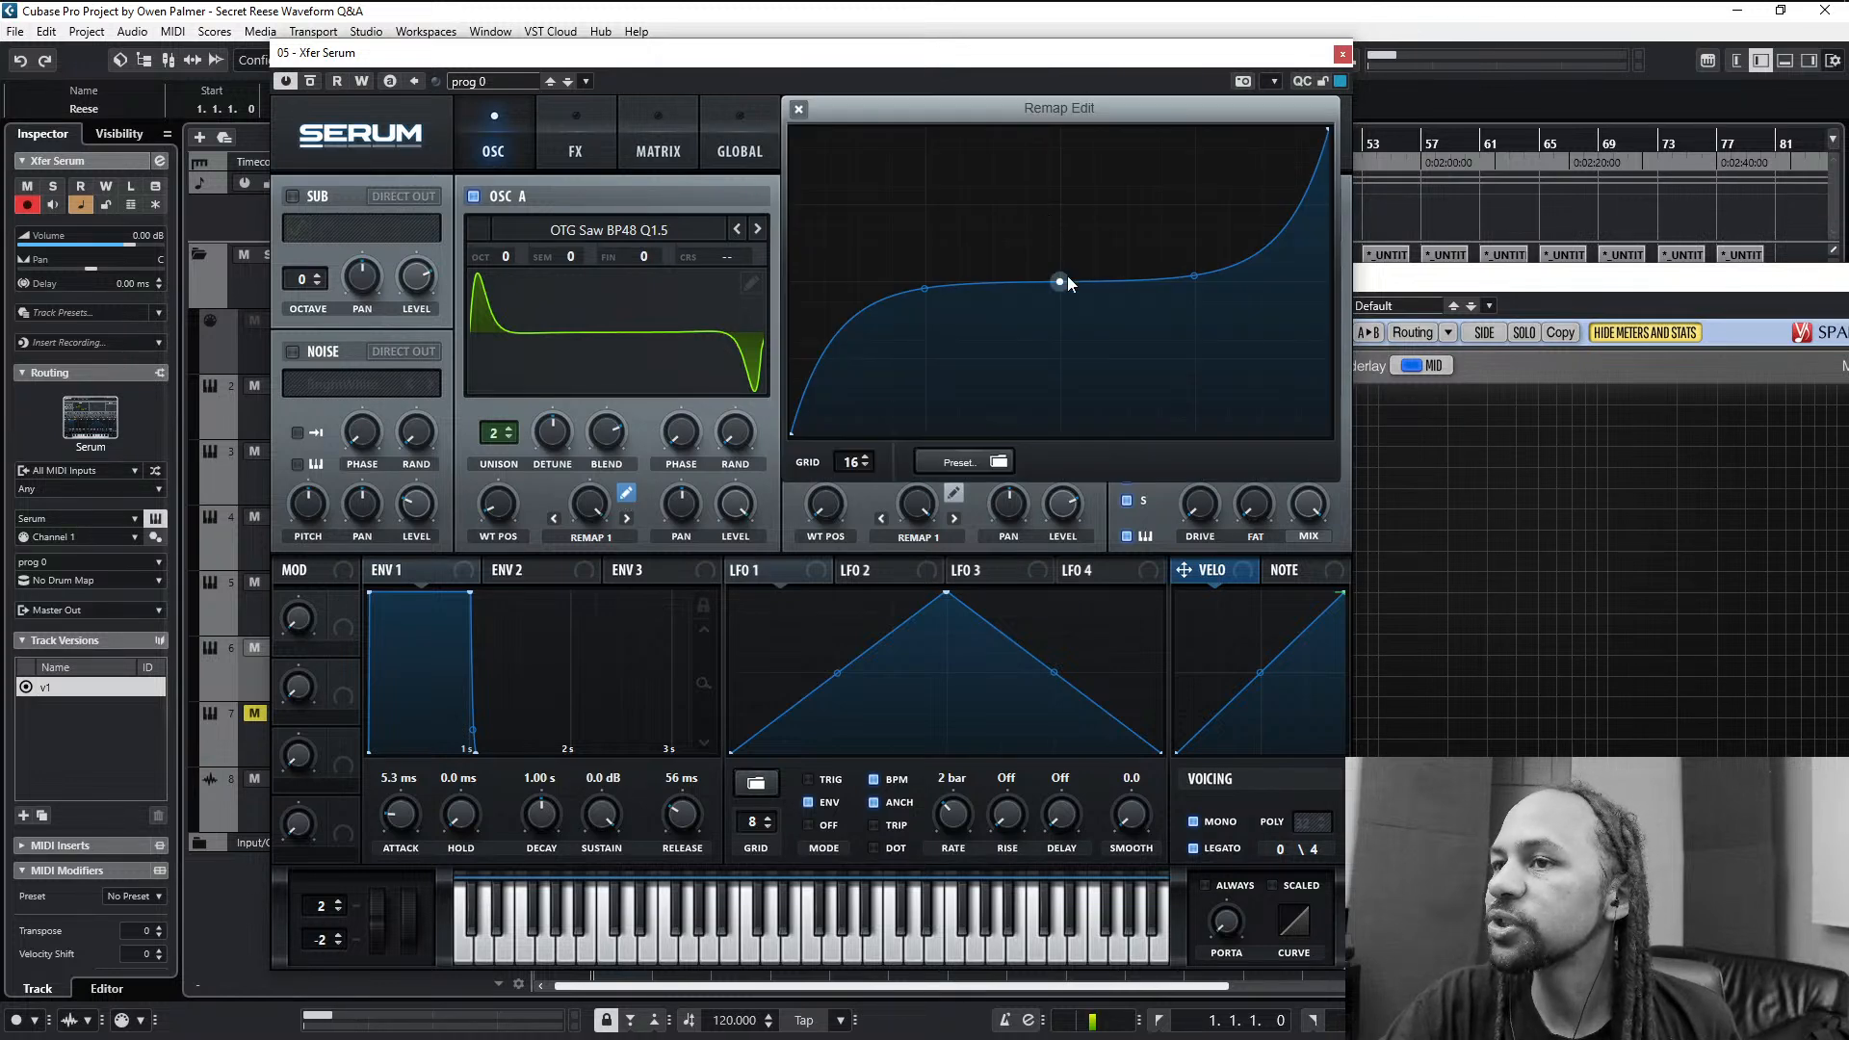
{"action": "double_click", "coordinate": [1058, 282]}
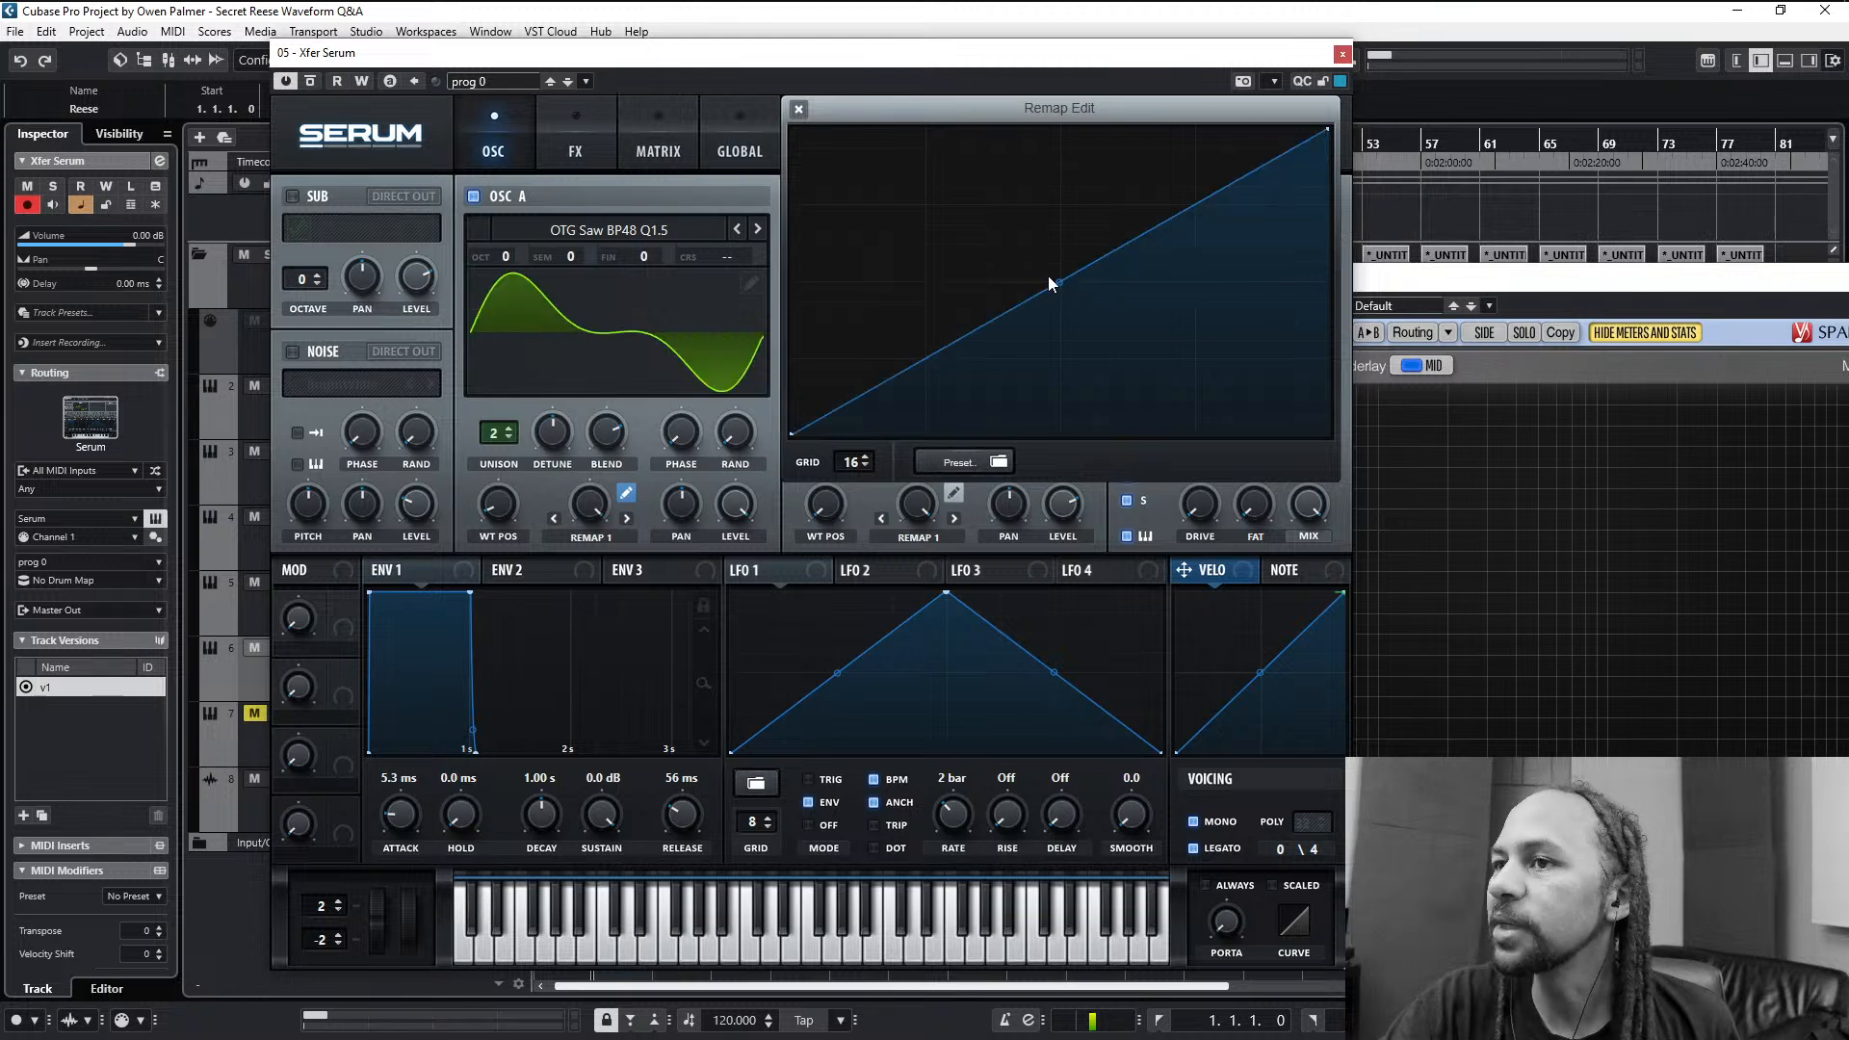
- Bend the remap line into a steep early rise with a flat plateau, ease the bend slightly and audition it by sweeping the Remap 1 amount
{"action": "left_click_drag", "start_coordinate": [1056, 283], "coordinate": [1125, 125]}
{"action": "right_click", "coordinate": [1060, 261]}
{"action": "left_click", "coordinate": [1074, 221]}
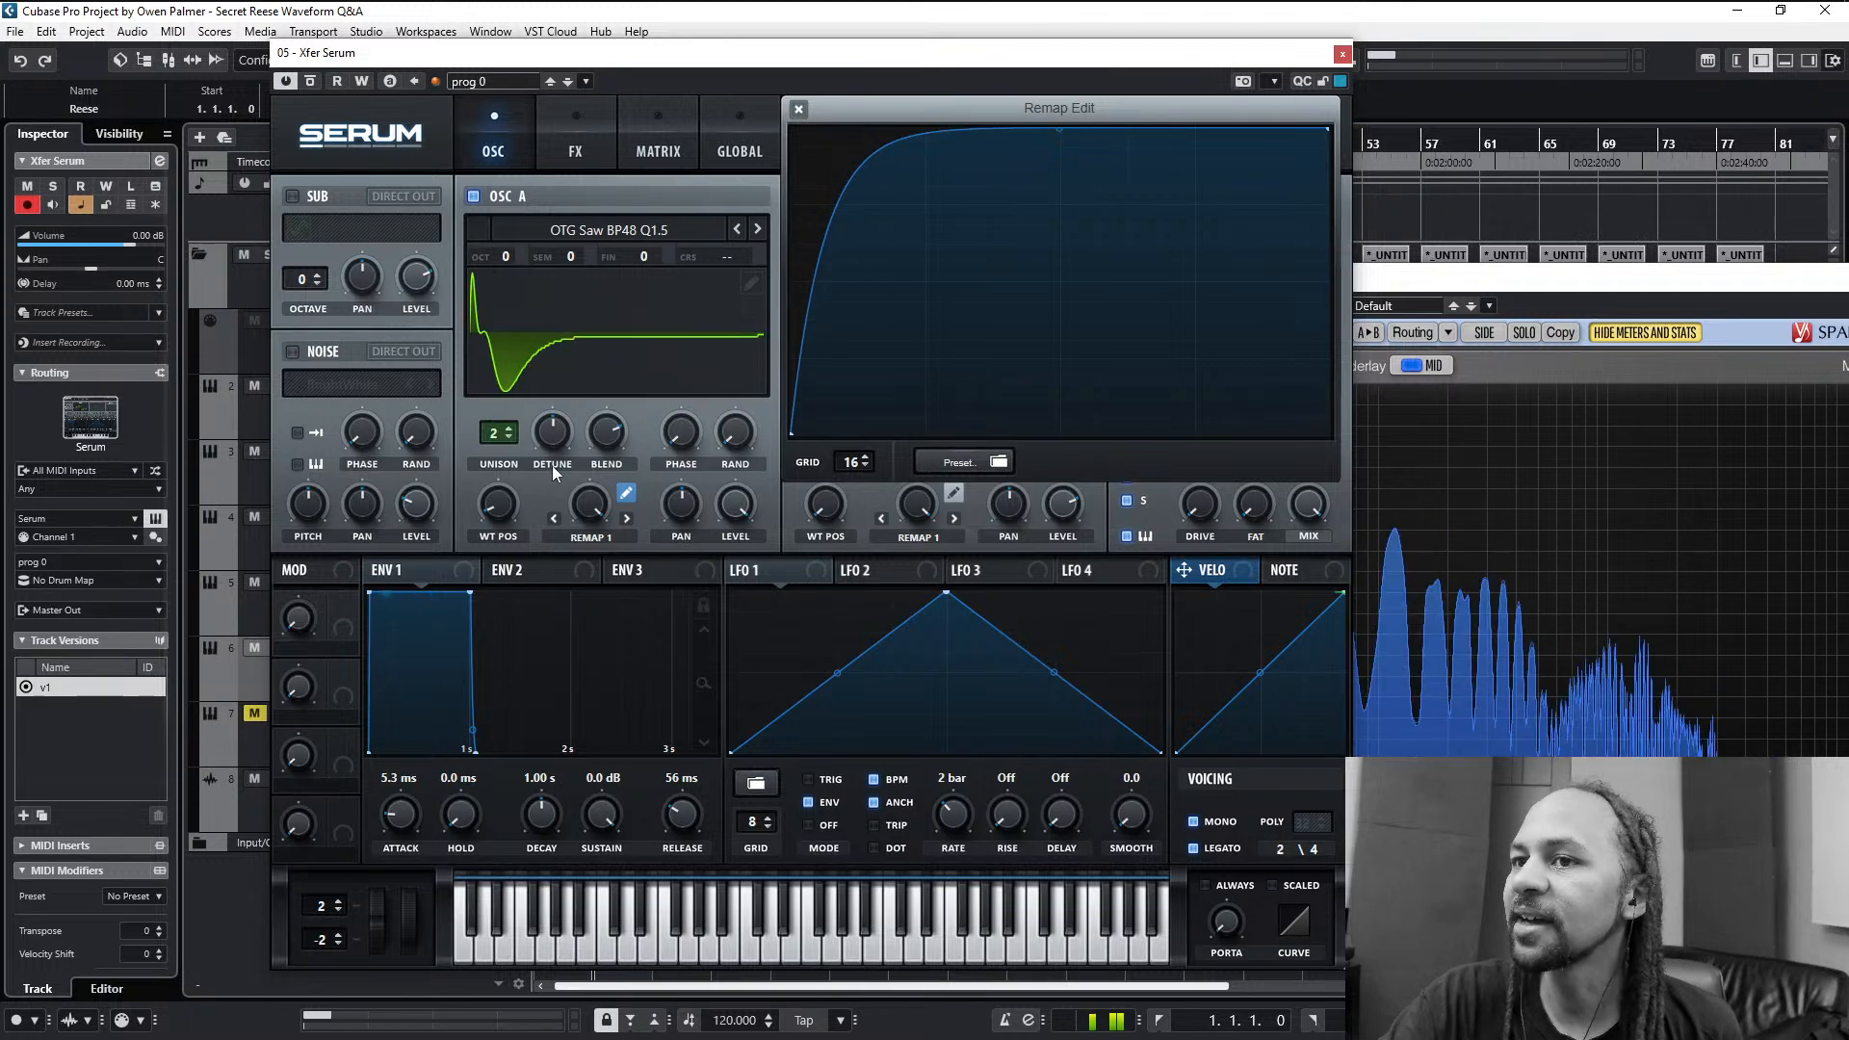
{"action": "left_click_drag", "start_coordinate": [599, 499], "coordinate": [659, 246]}
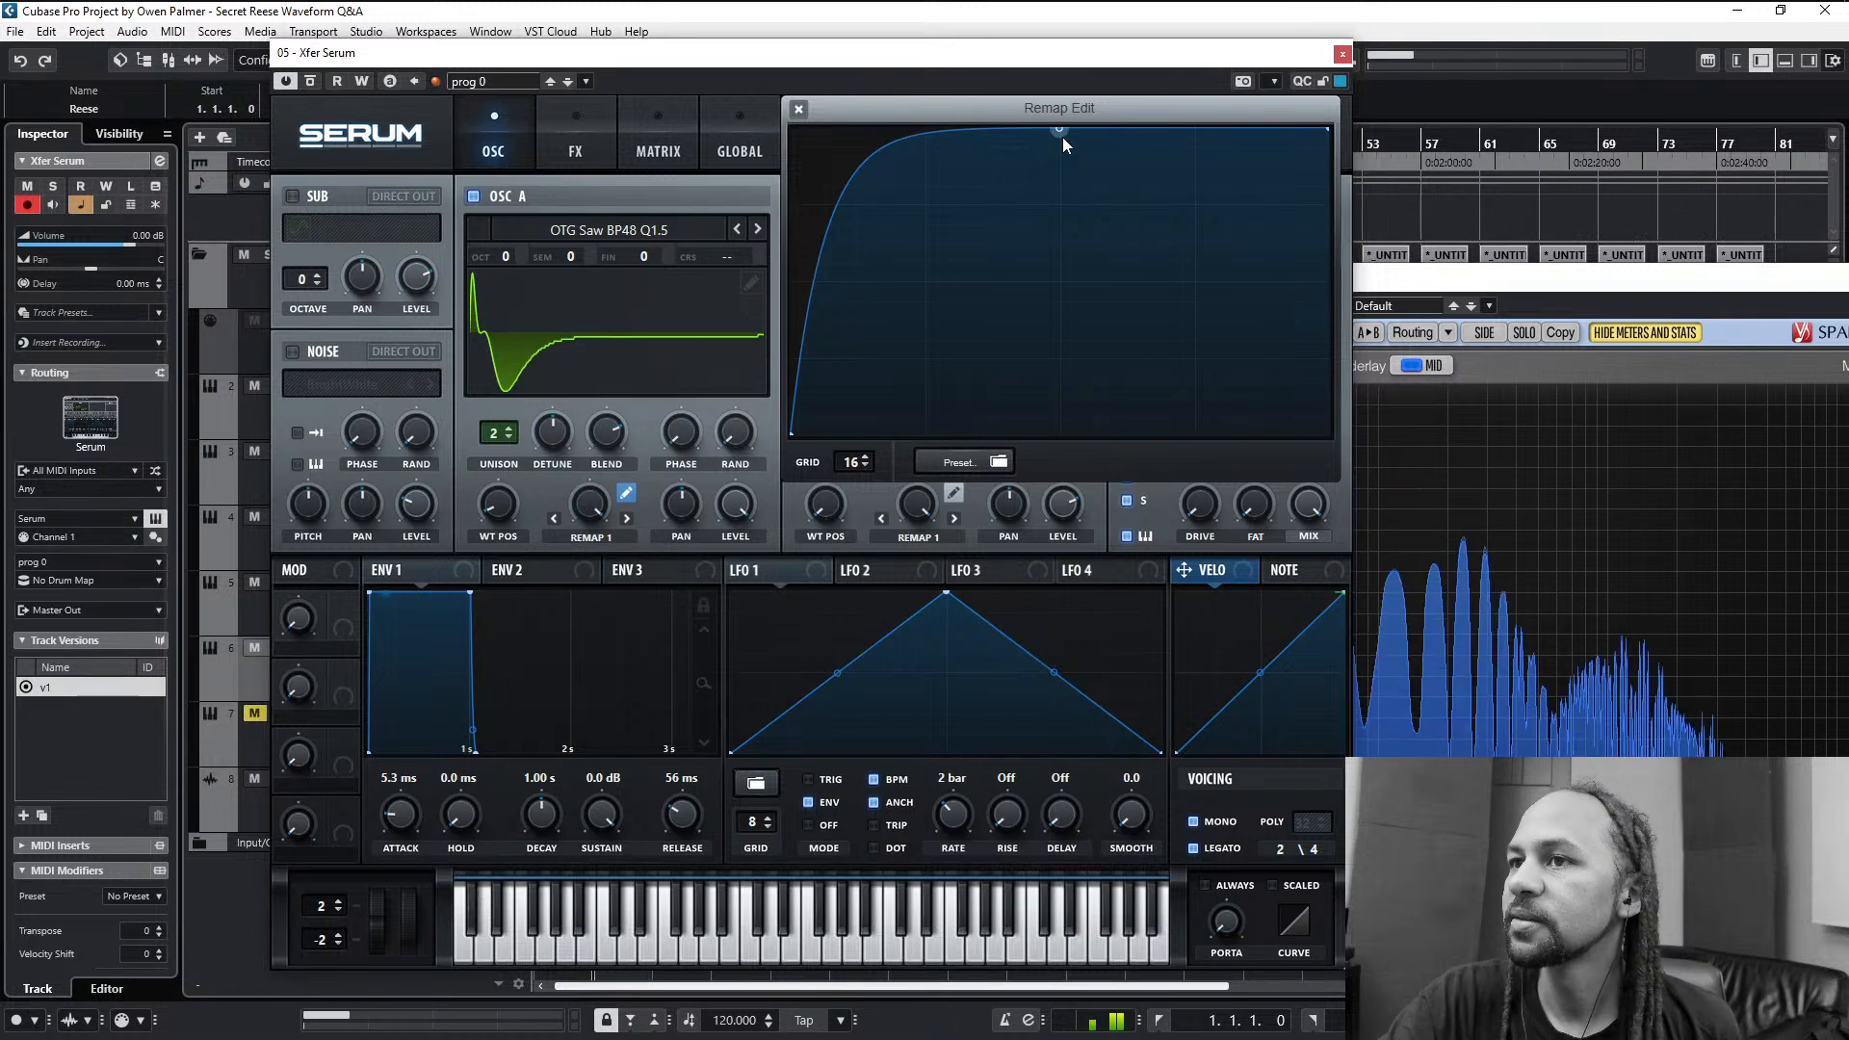
{"action": "left_click_drag", "start_coordinate": [1061, 137], "coordinate": [834, 406]}
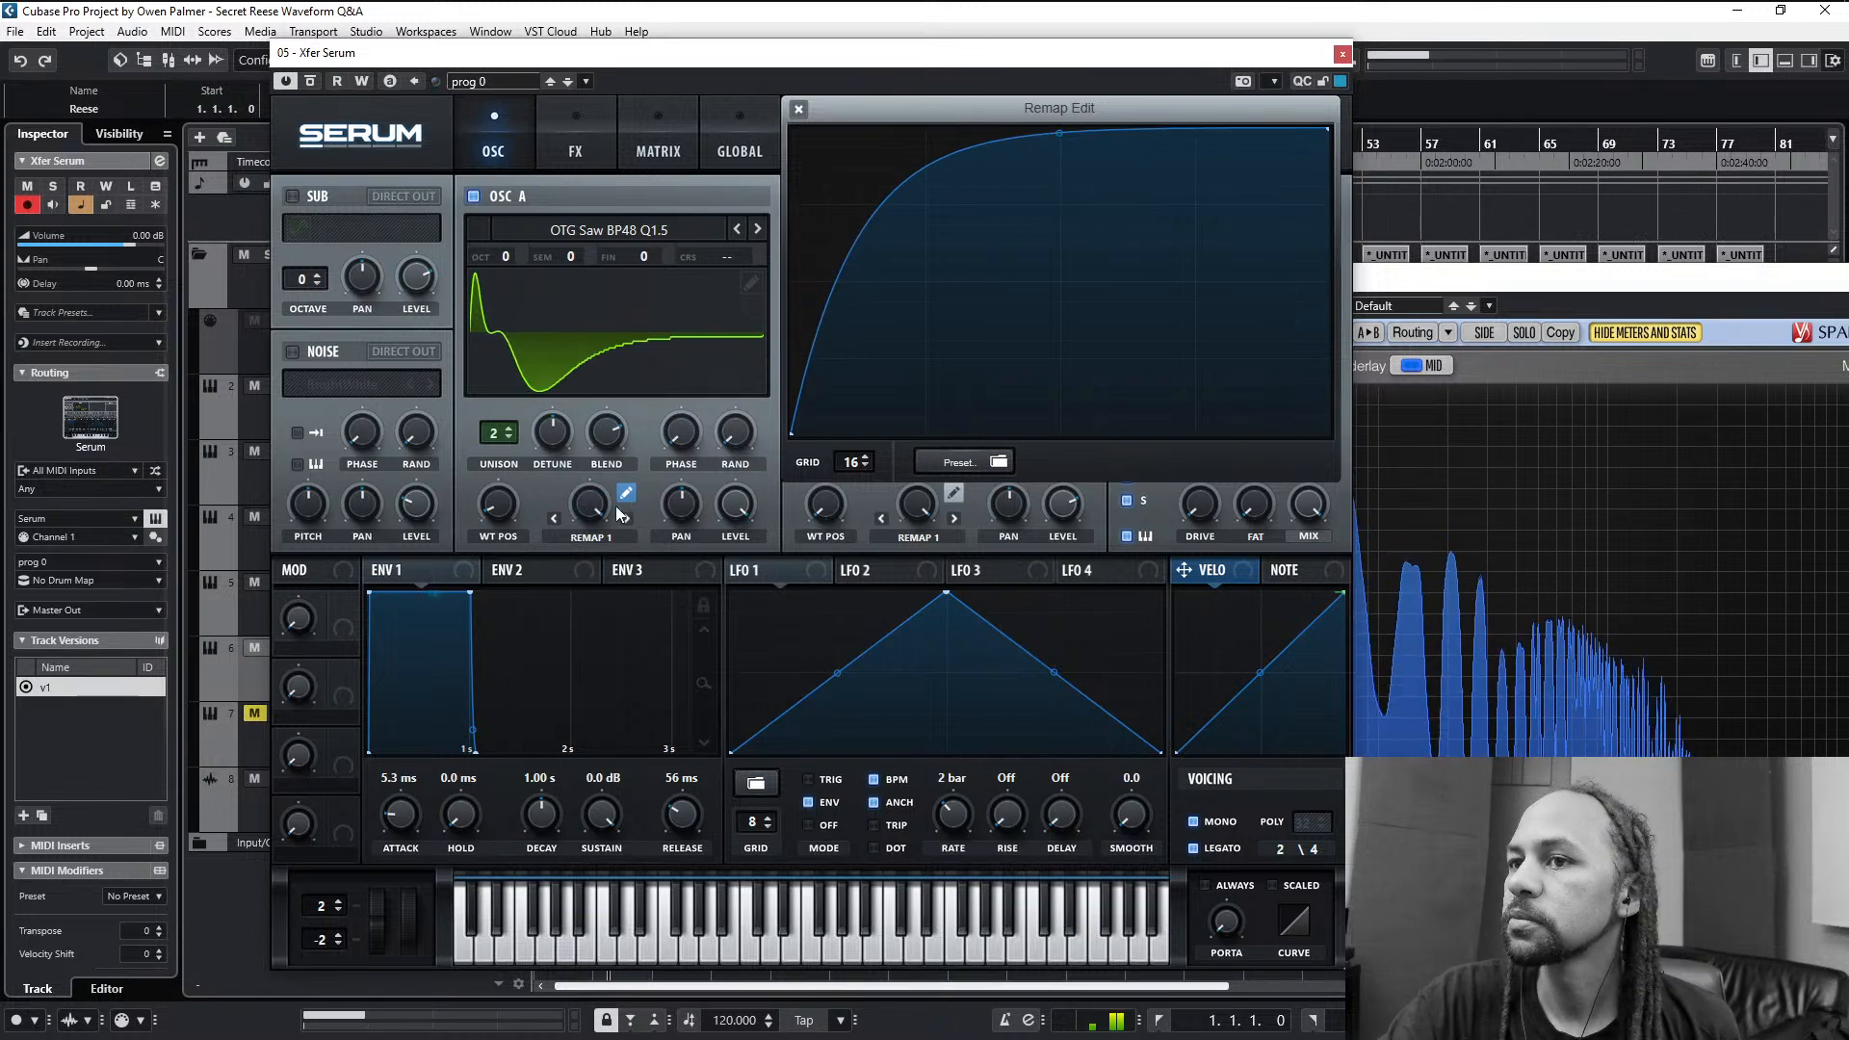
{"action": "left_click_drag", "start_coordinate": [590, 503], "coordinate": [633, 387]}
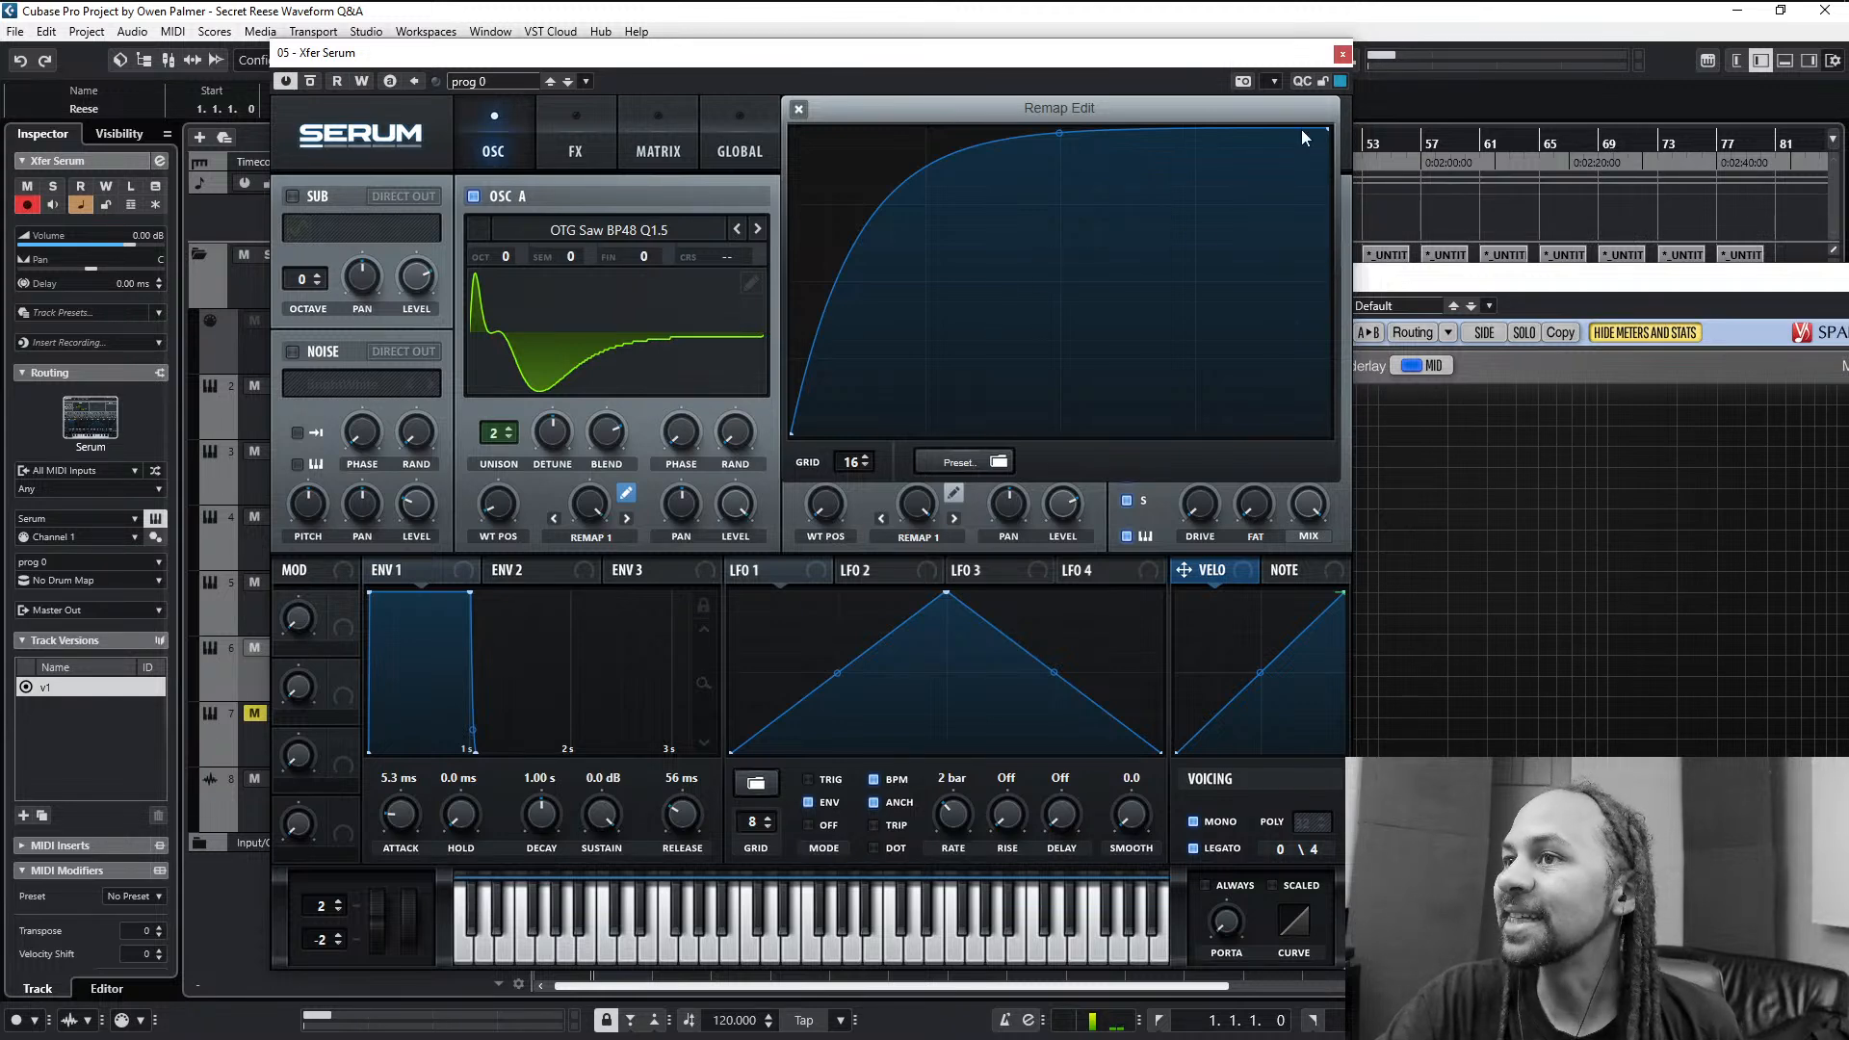
- Close the remap editor, render oscillator A's warp into its wavetable and set the warp to Off
{"action": "left_click", "coordinate": [799, 109]}
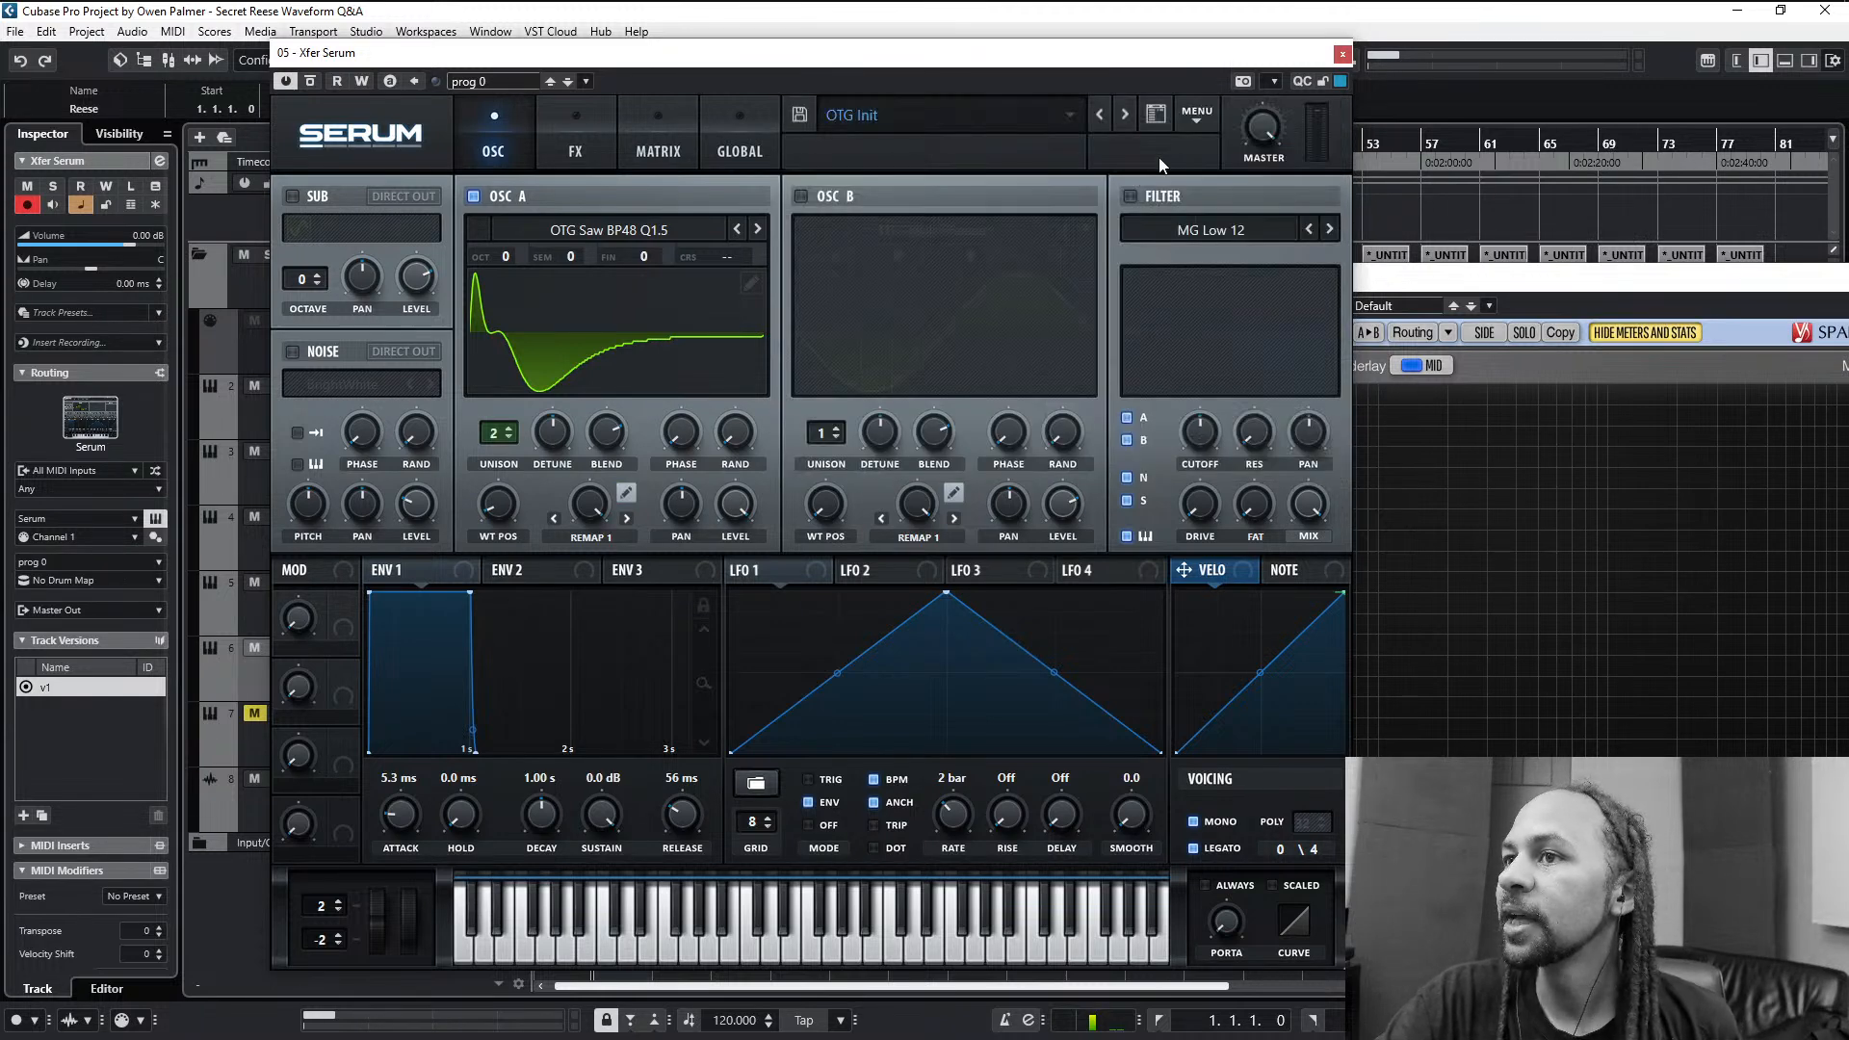
{"action": "left_click", "coordinate": [1196, 115]}
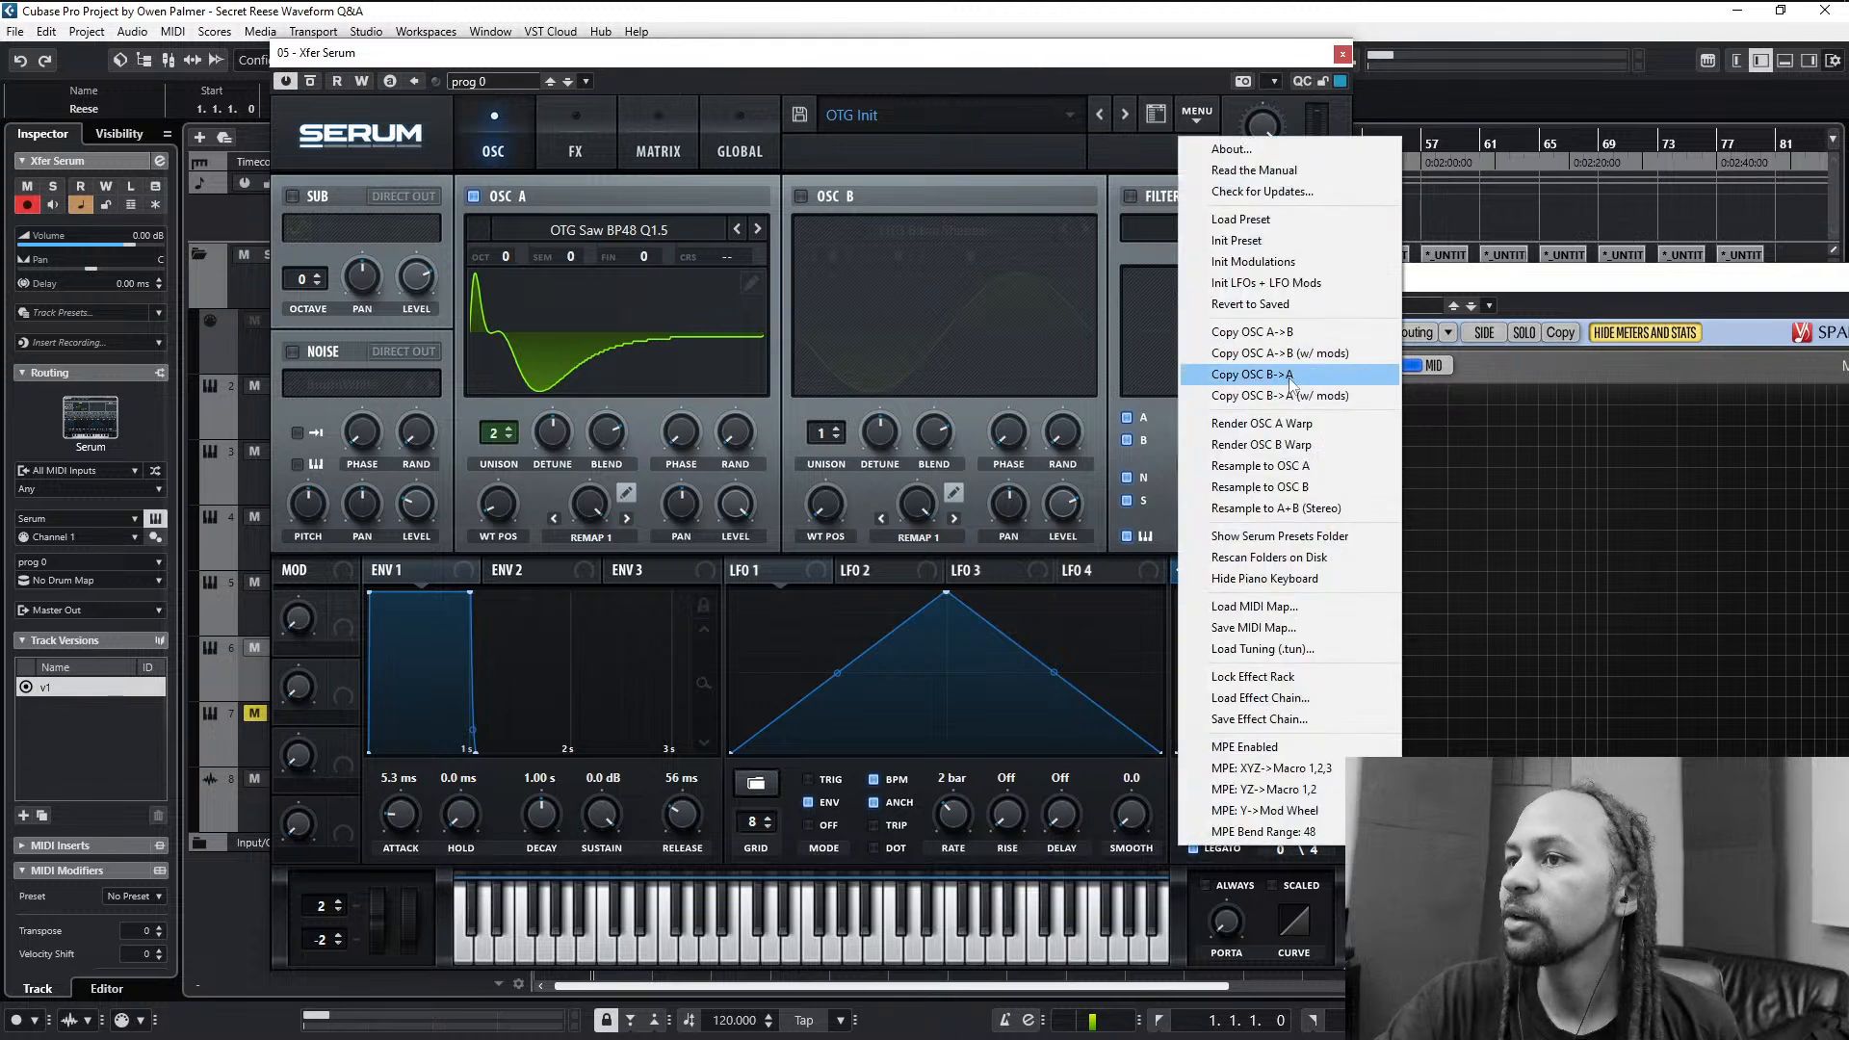
{"action": "left_click", "coordinate": [1291, 426]}
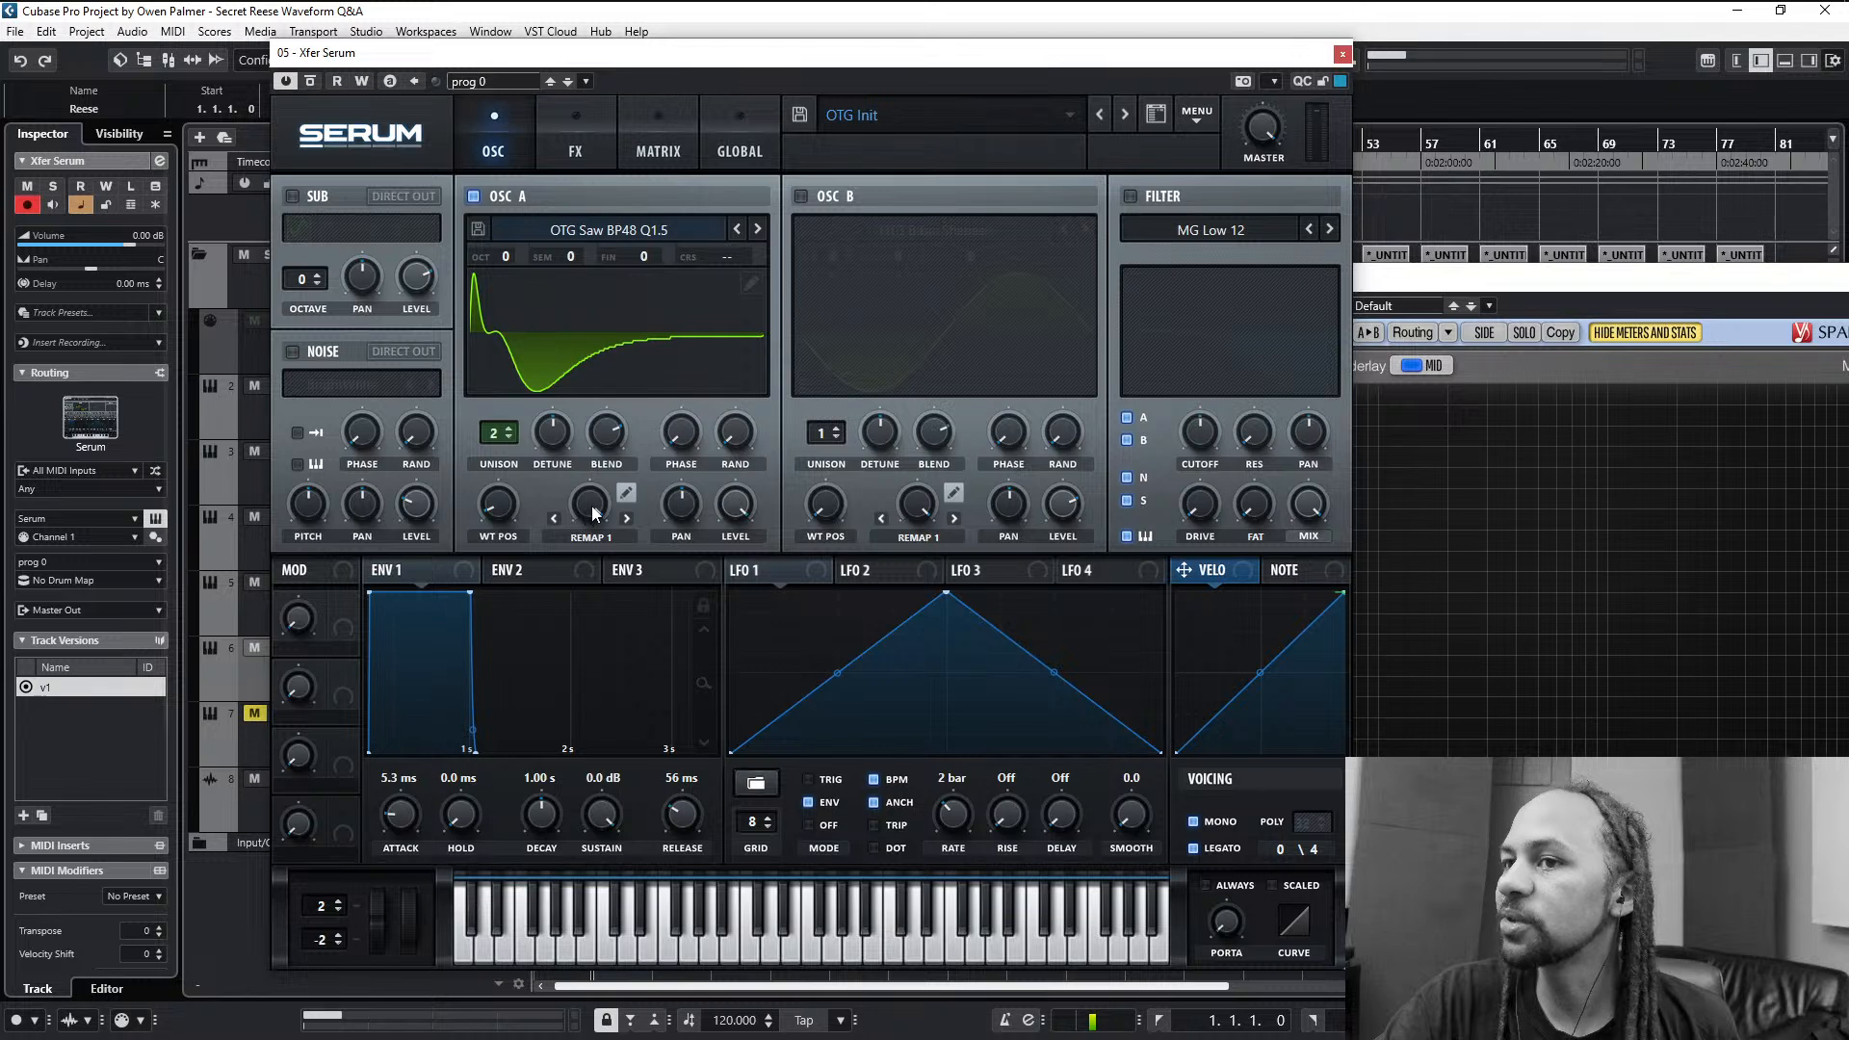
{"action": "left_click", "coordinate": [587, 541]}
{"action": "left_click", "coordinate": [558, 553]}
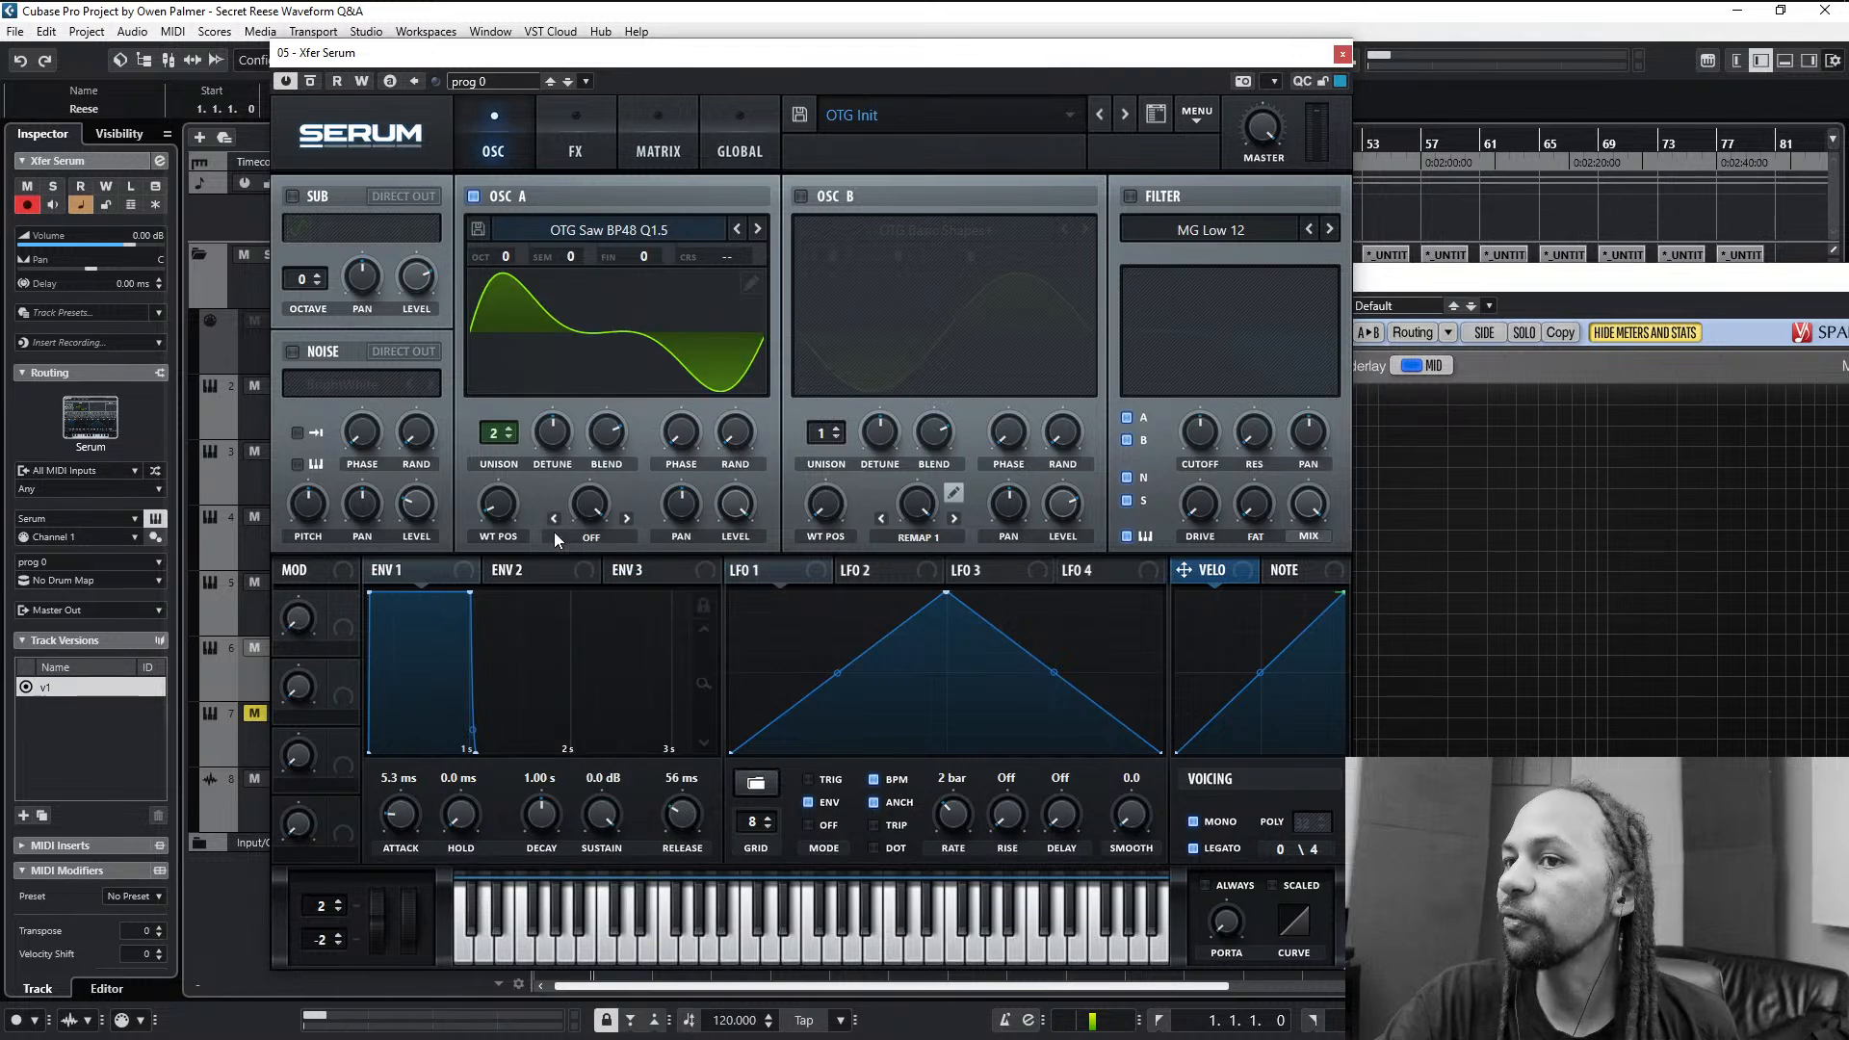
- Sweep oscillator A's wavetable position up and down to examine how the rendered frames morph
{"action": "left_click_drag", "start_coordinate": [488, 508], "coordinate": [565, 301]}
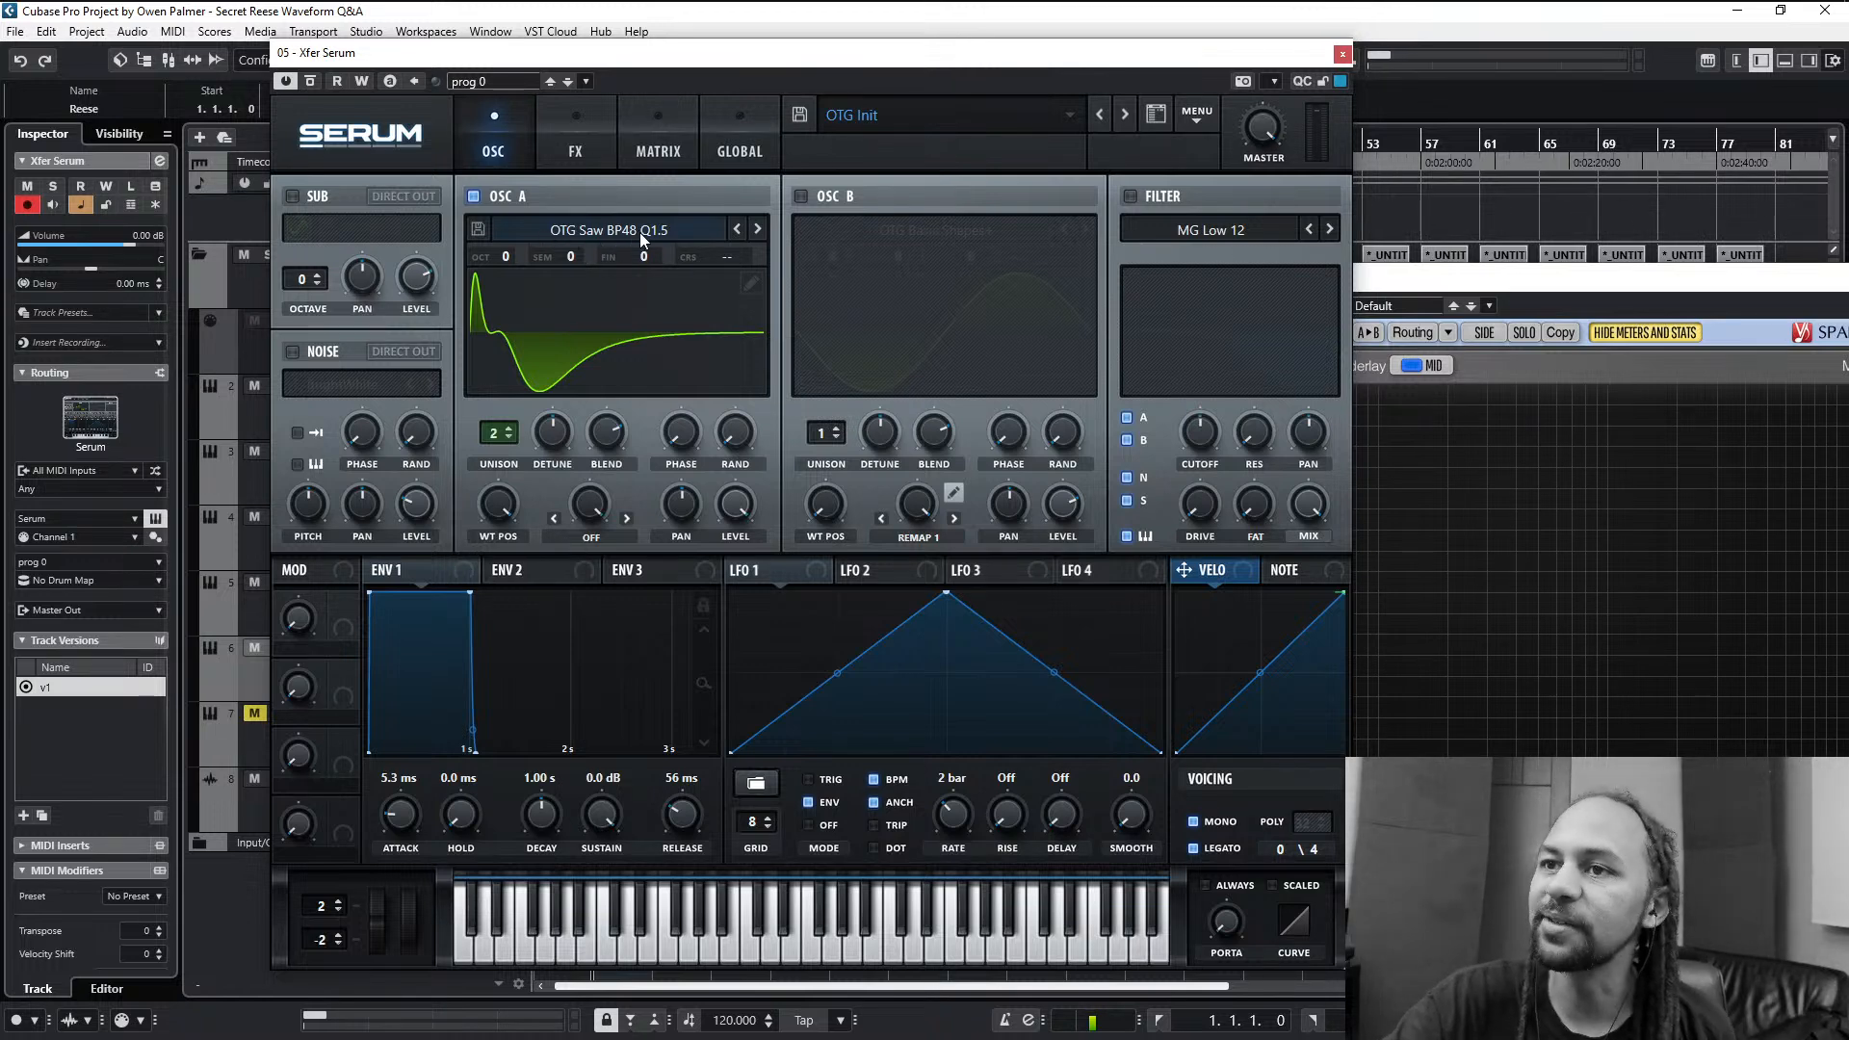
{"action": "left_click_drag", "start_coordinate": [493, 507], "coordinate": [512, 790]}
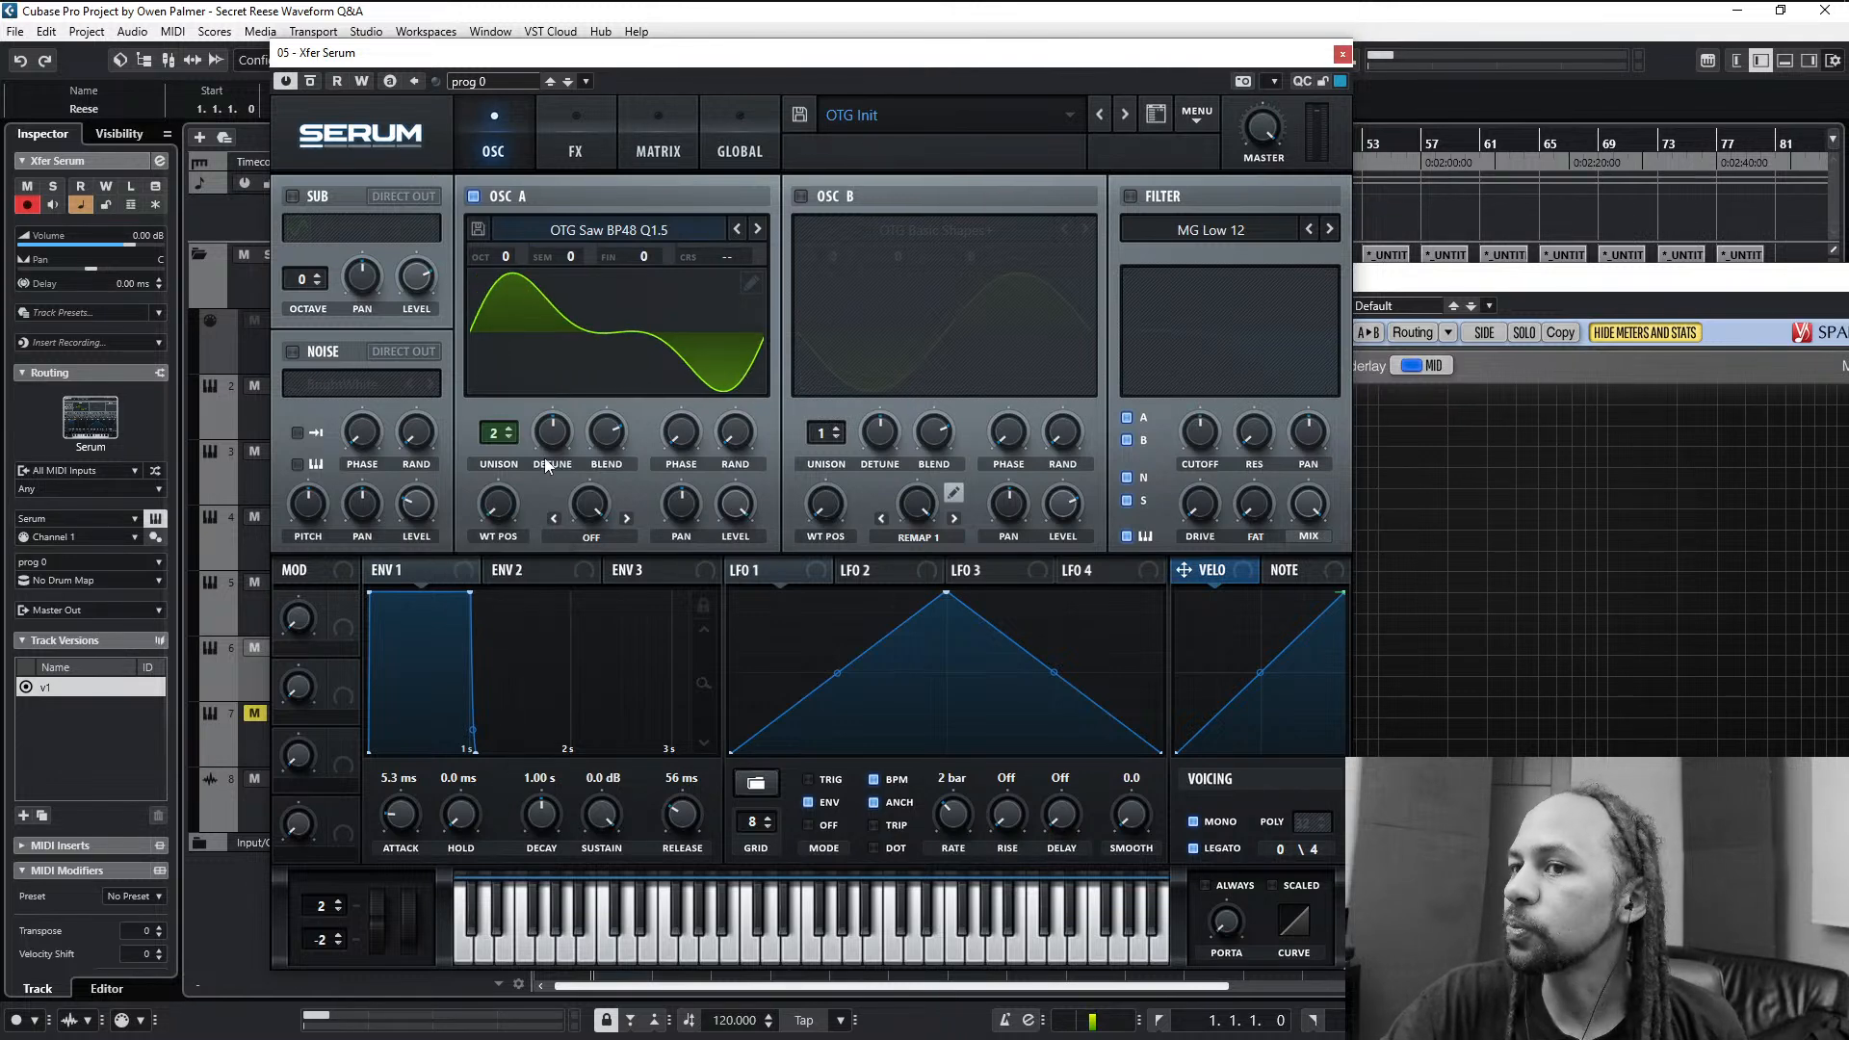
{"action": "left_click_drag", "start_coordinate": [511, 520], "coordinate": [643, 511]}
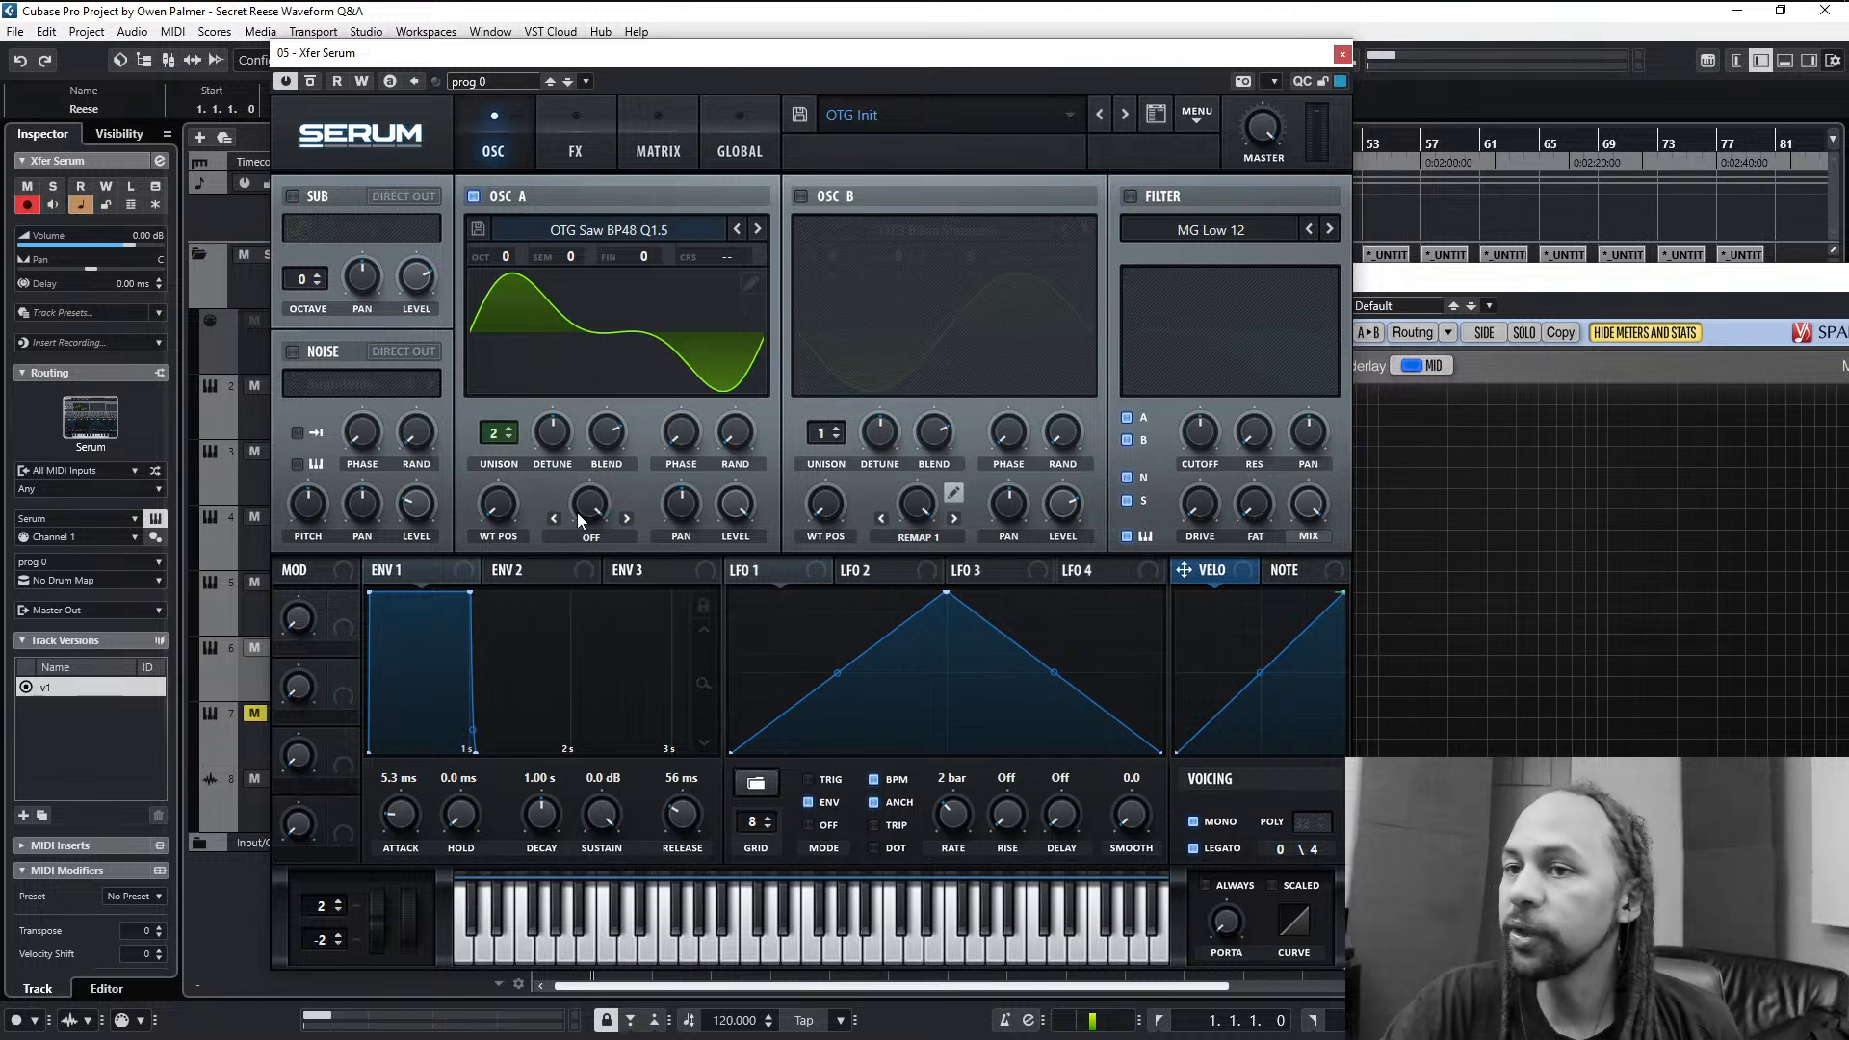
{"action": "left_click_drag", "start_coordinate": [504, 516], "coordinate": [593, 580]}
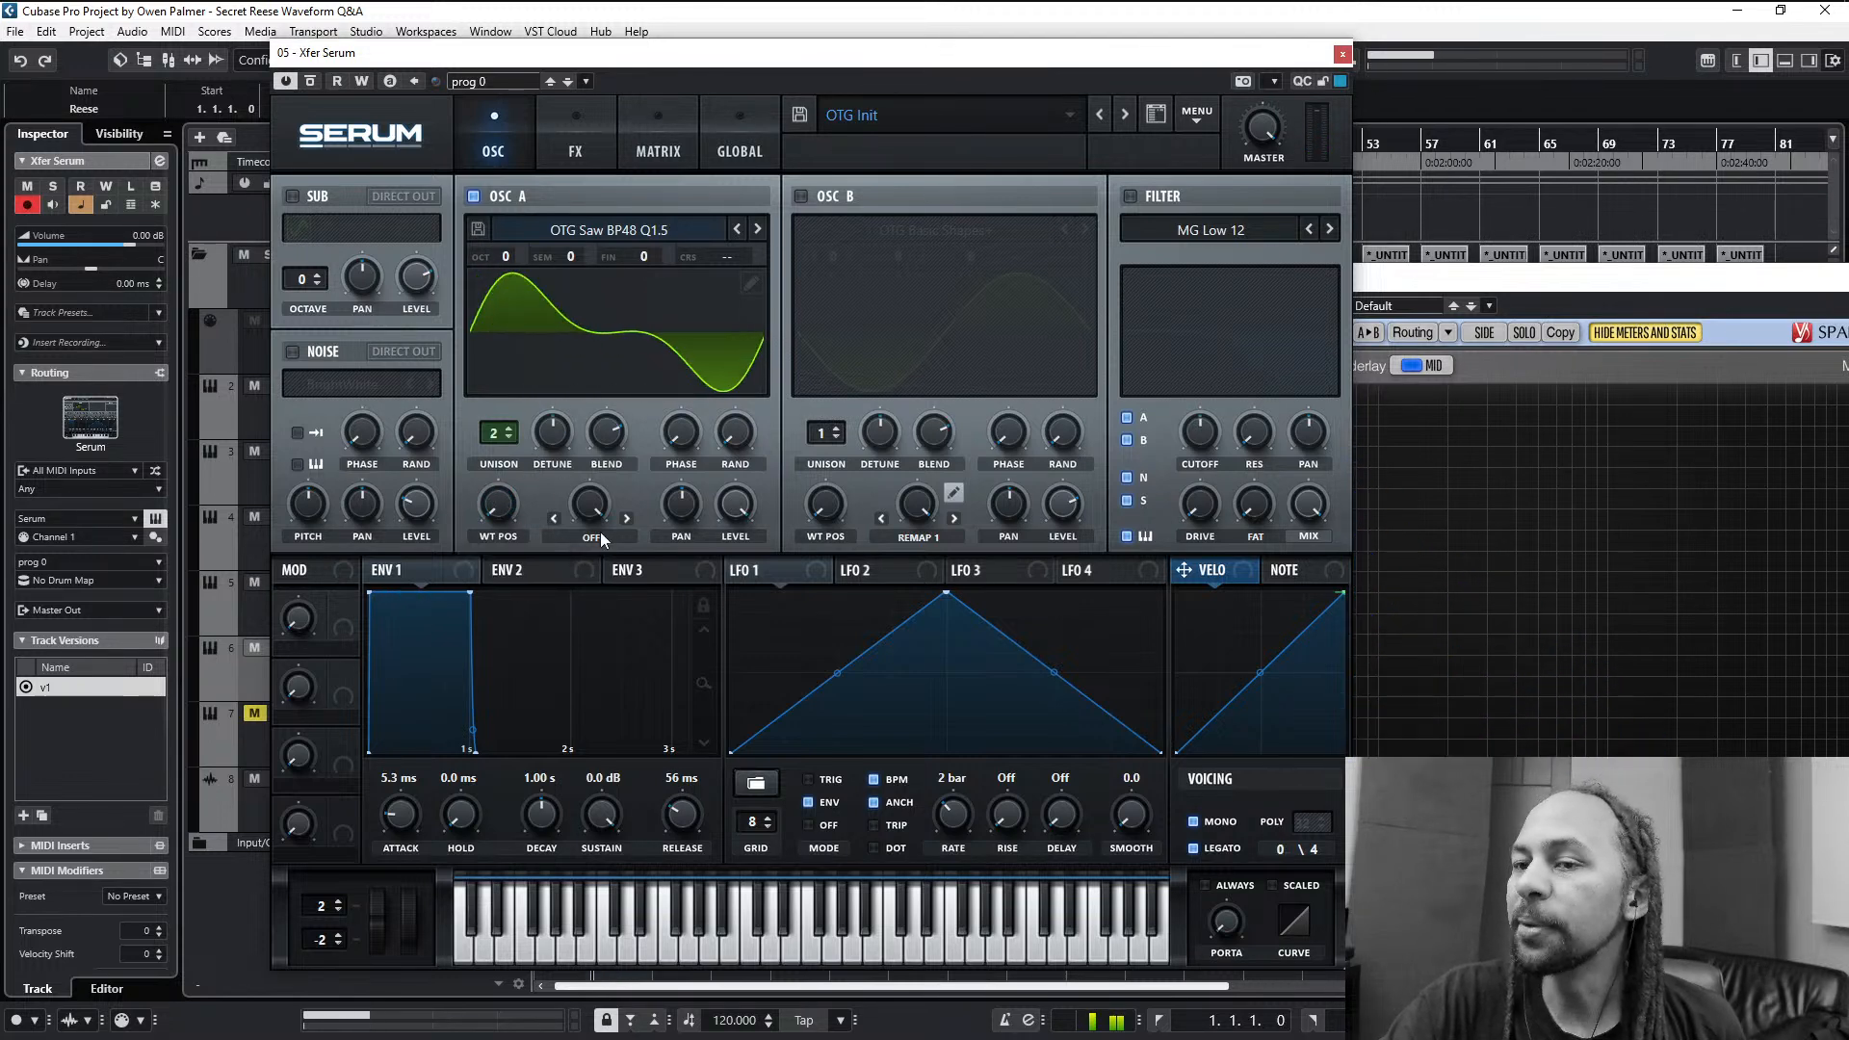
{"action": "left_click_drag", "start_coordinate": [491, 511], "coordinate": [585, 525]}
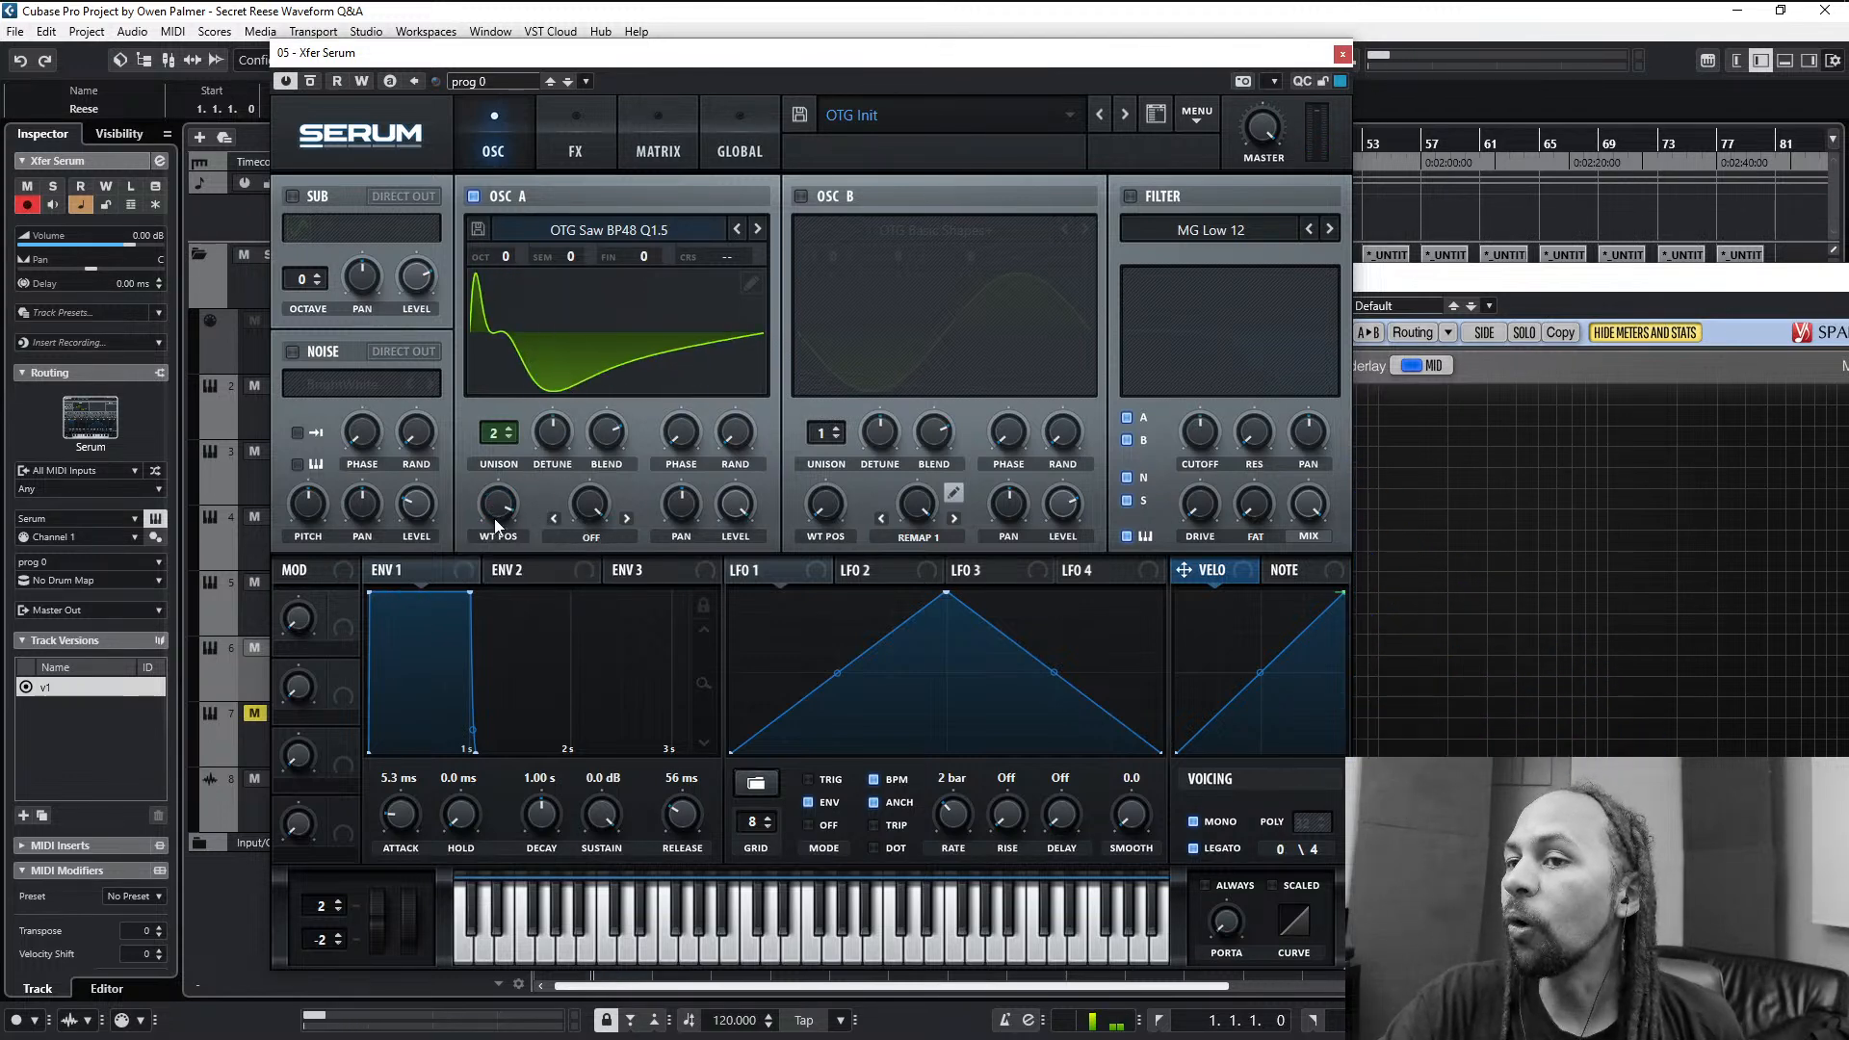
- Try the Bend +/- warp on oscillator A, return the wavetable position to the first frame and set the warp back to Off
{"action": "left_click", "coordinate": [602, 534]}
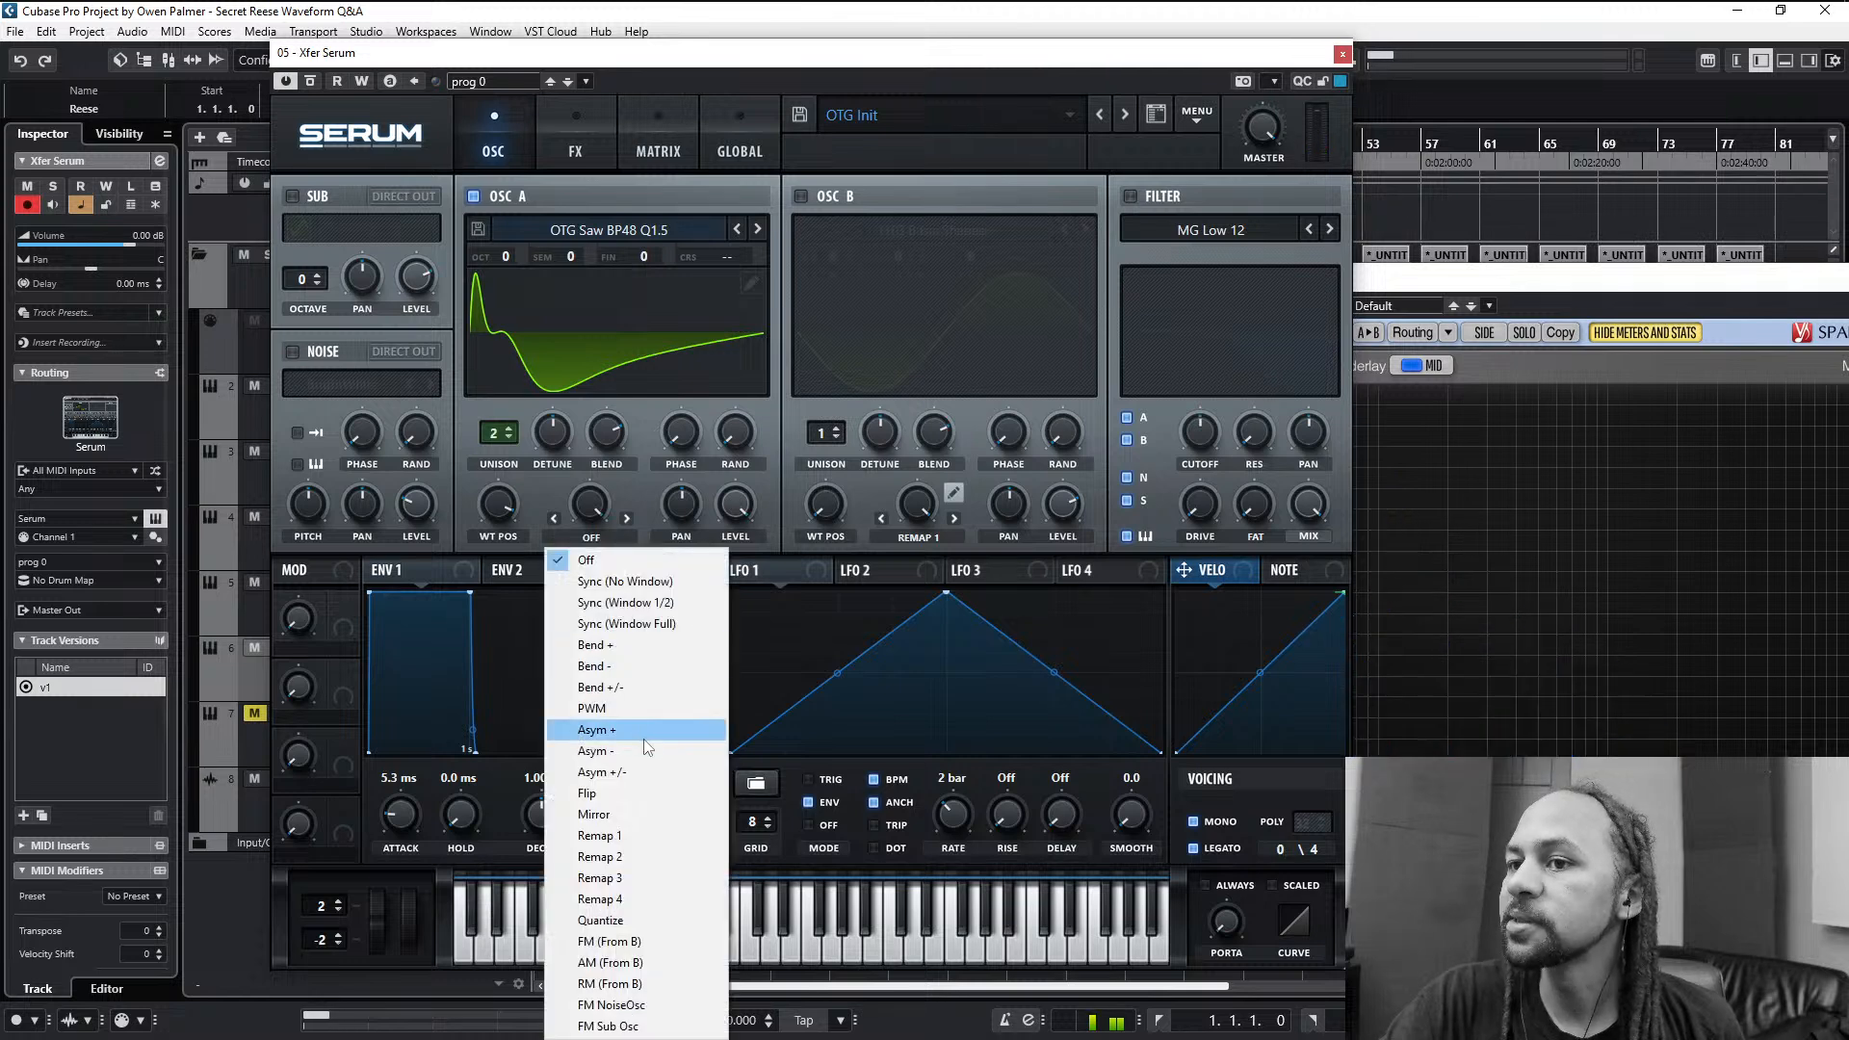
{"action": "left_click", "coordinate": [650, 690]}
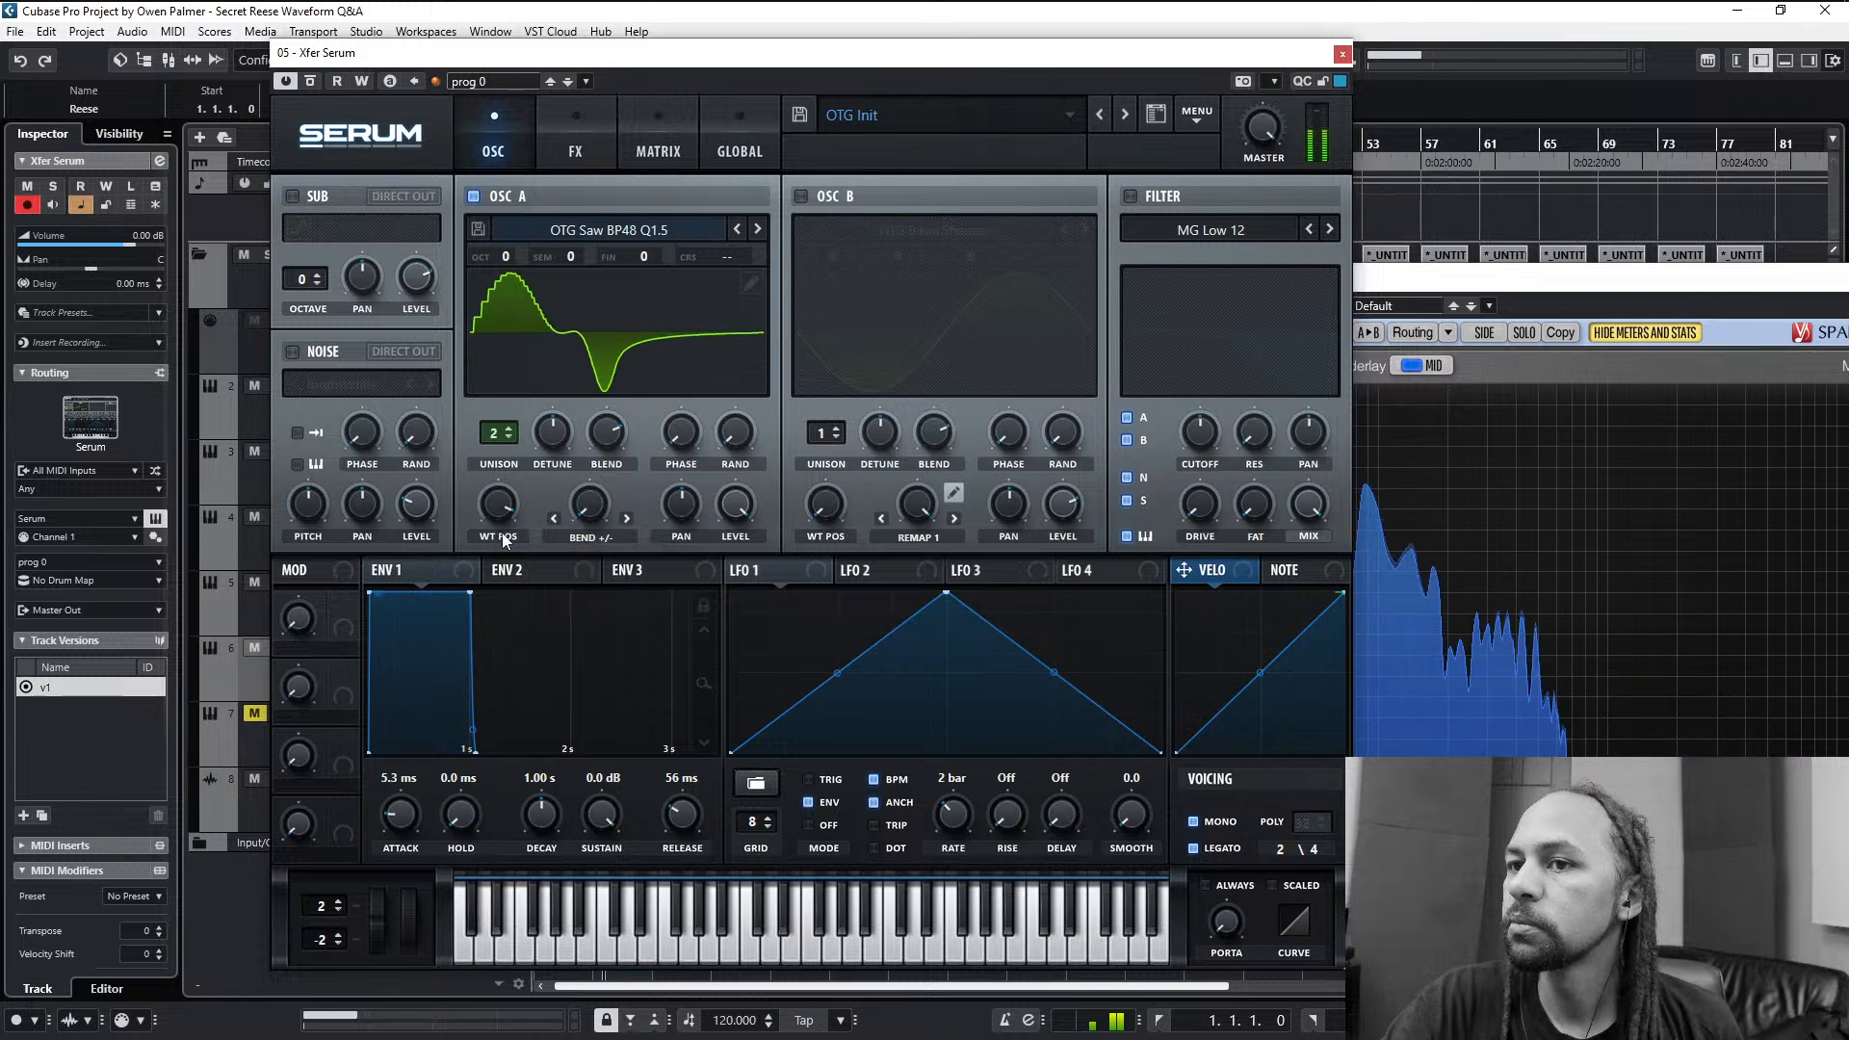
{"action": "left_click_drag", "start_coordinate": [501, 516], "coordinate": [578, 713]}
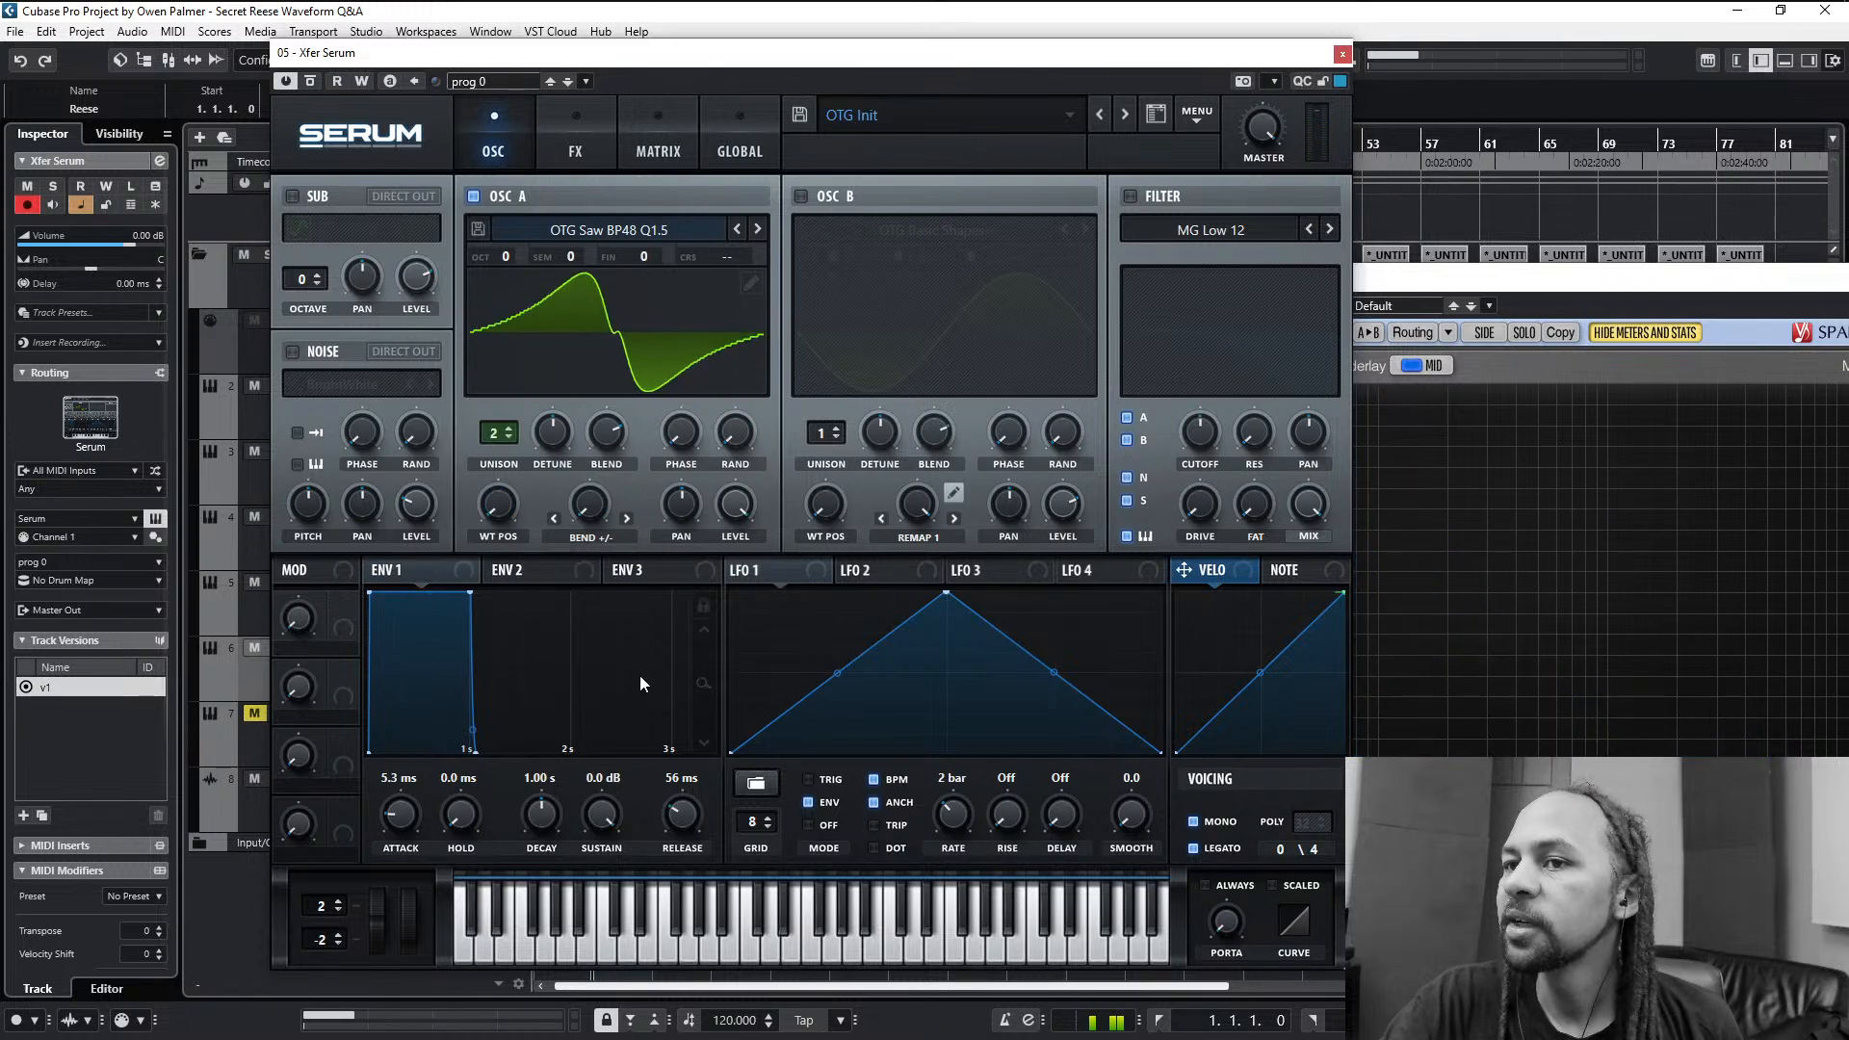
{"action": "left_click", "coordinate": [601, 536]}
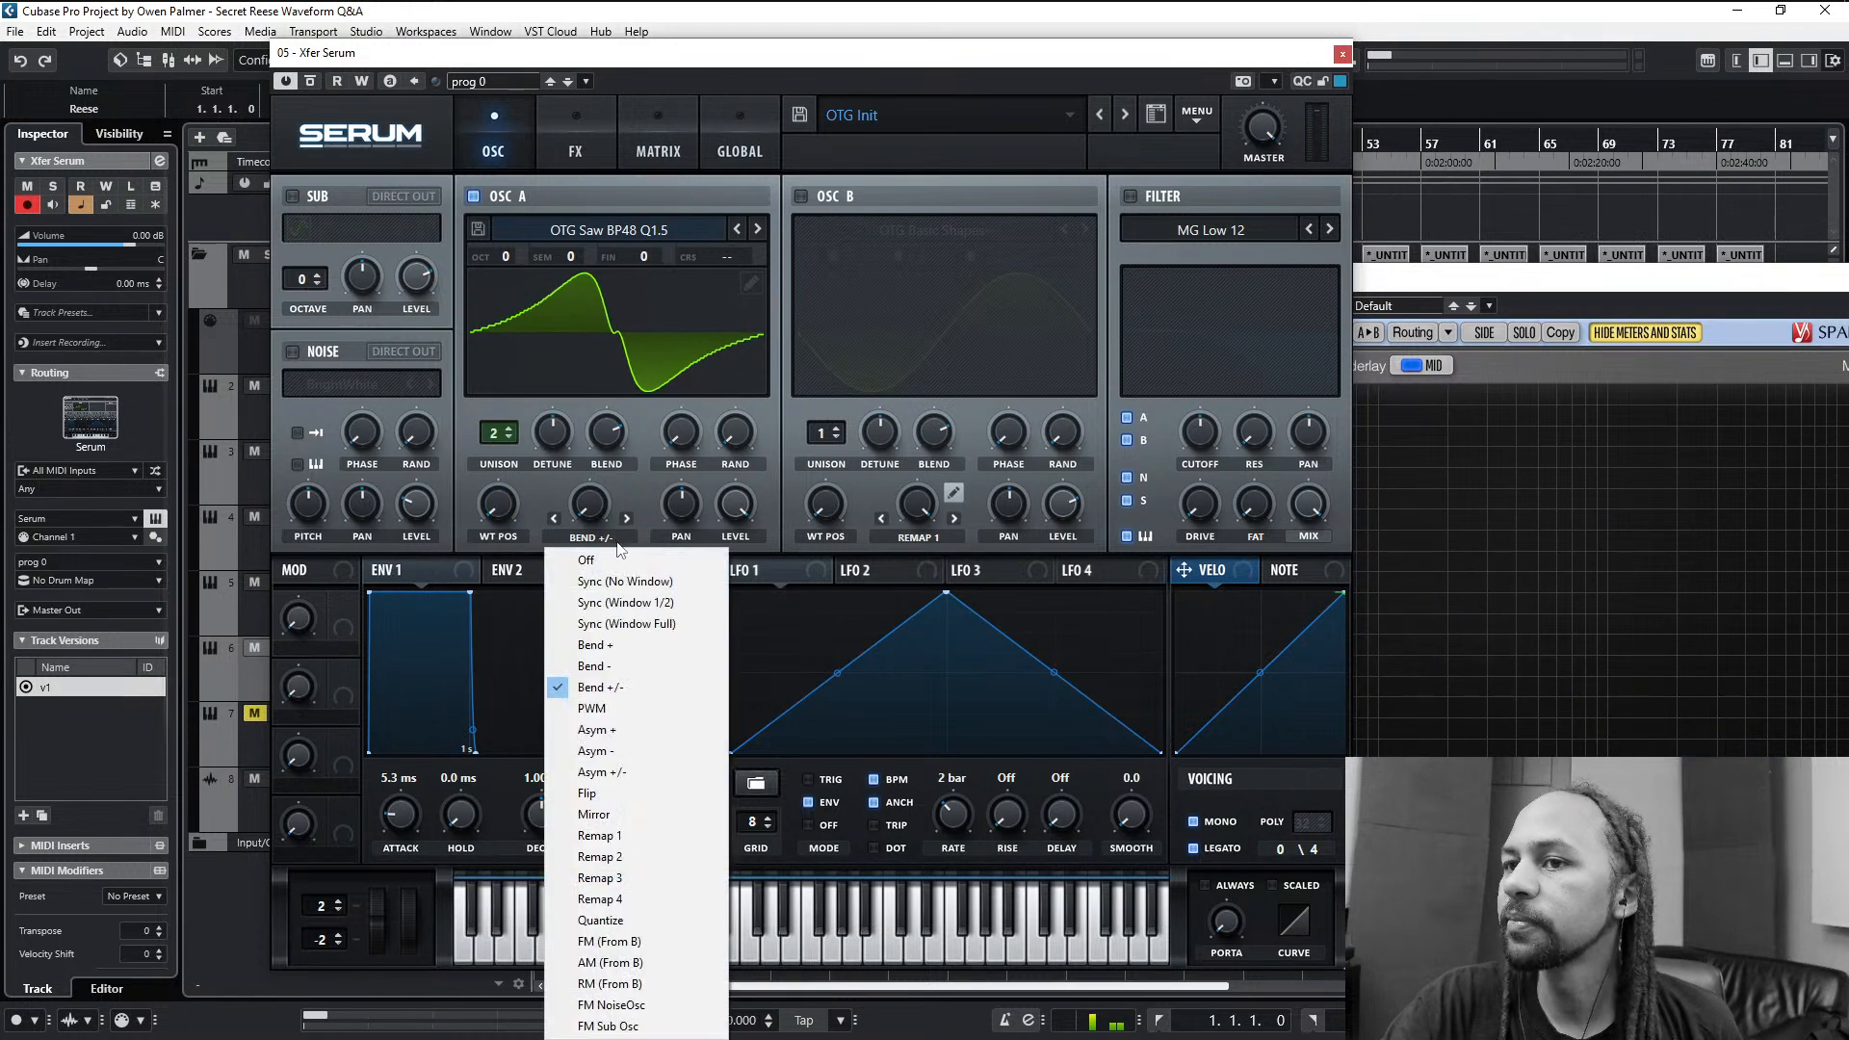
{"action": "left_click", "coordinate": [626, 560]}
- Assign LFO 1 to oscillator A's wavetable position with the LFO mode Off and its rate at 4 bar
{"action": "left_click", "coordinate": [772, 568]}
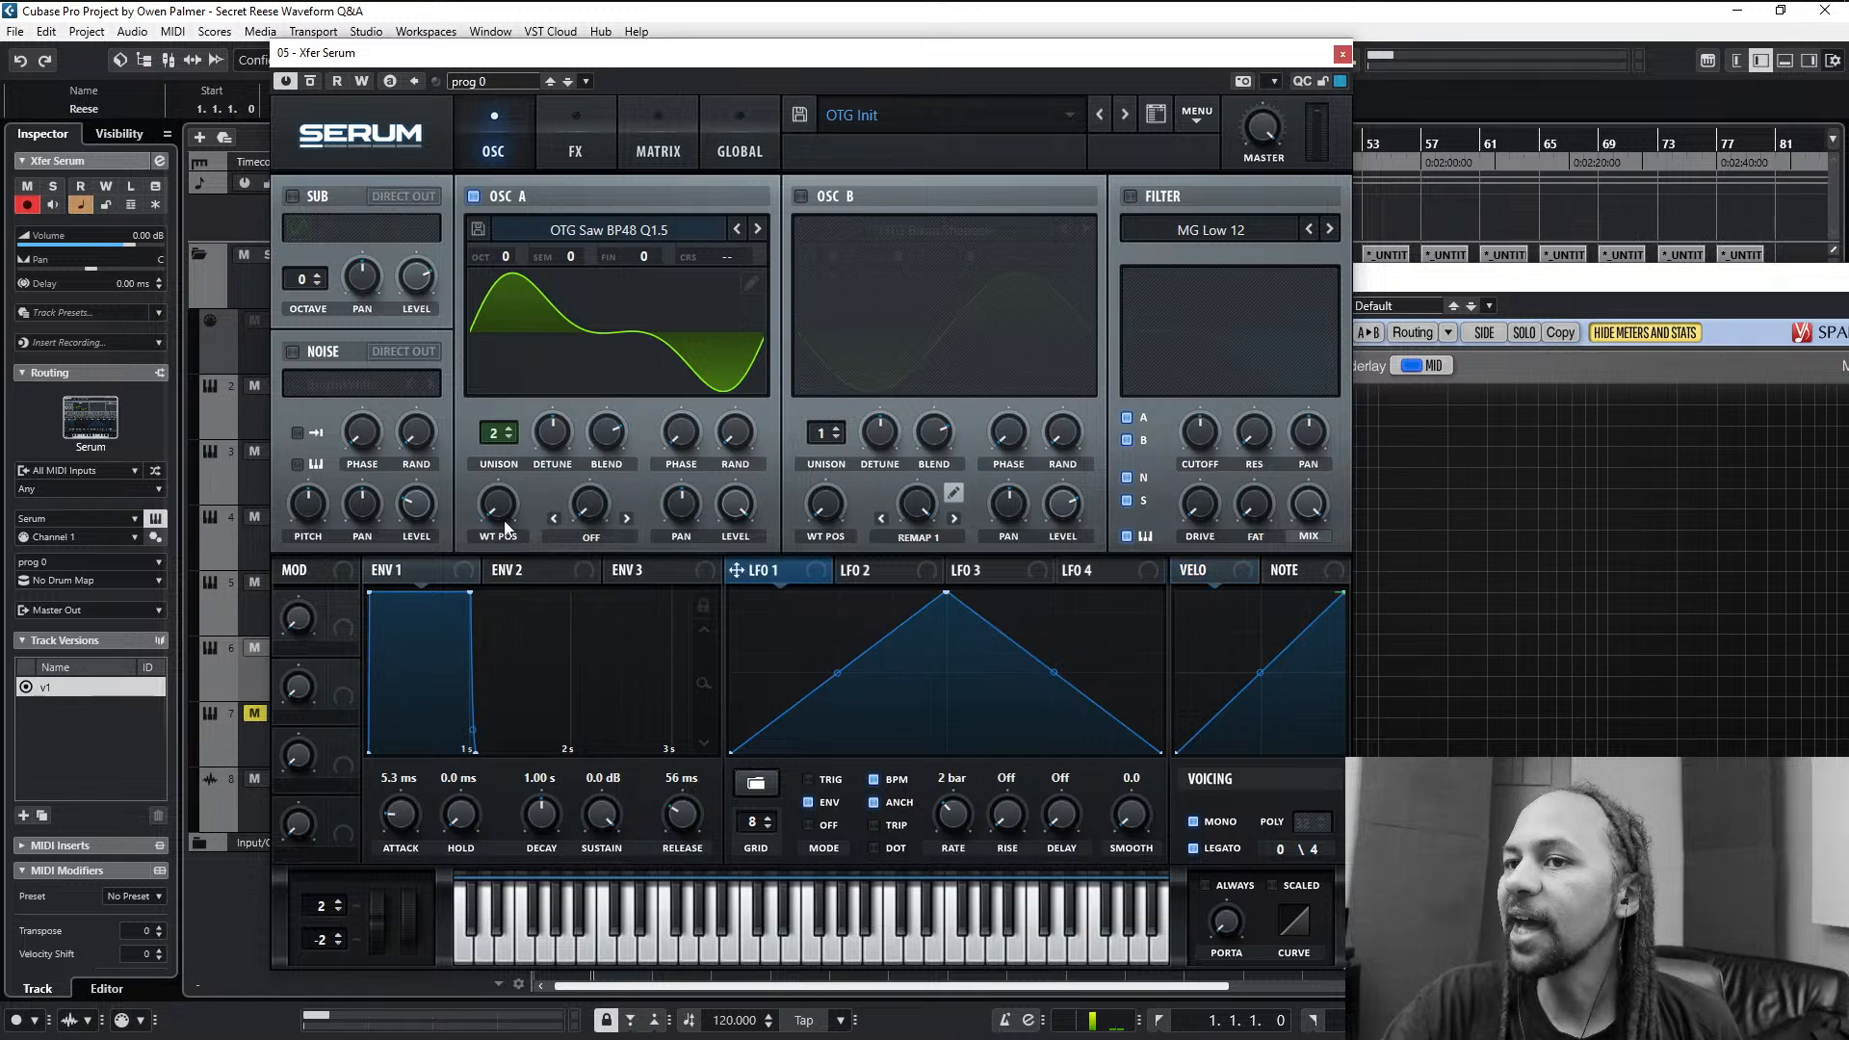
{"action": "left_click_drag", "start_coordinate": [793, 580], "coordinate": [510, 516]}
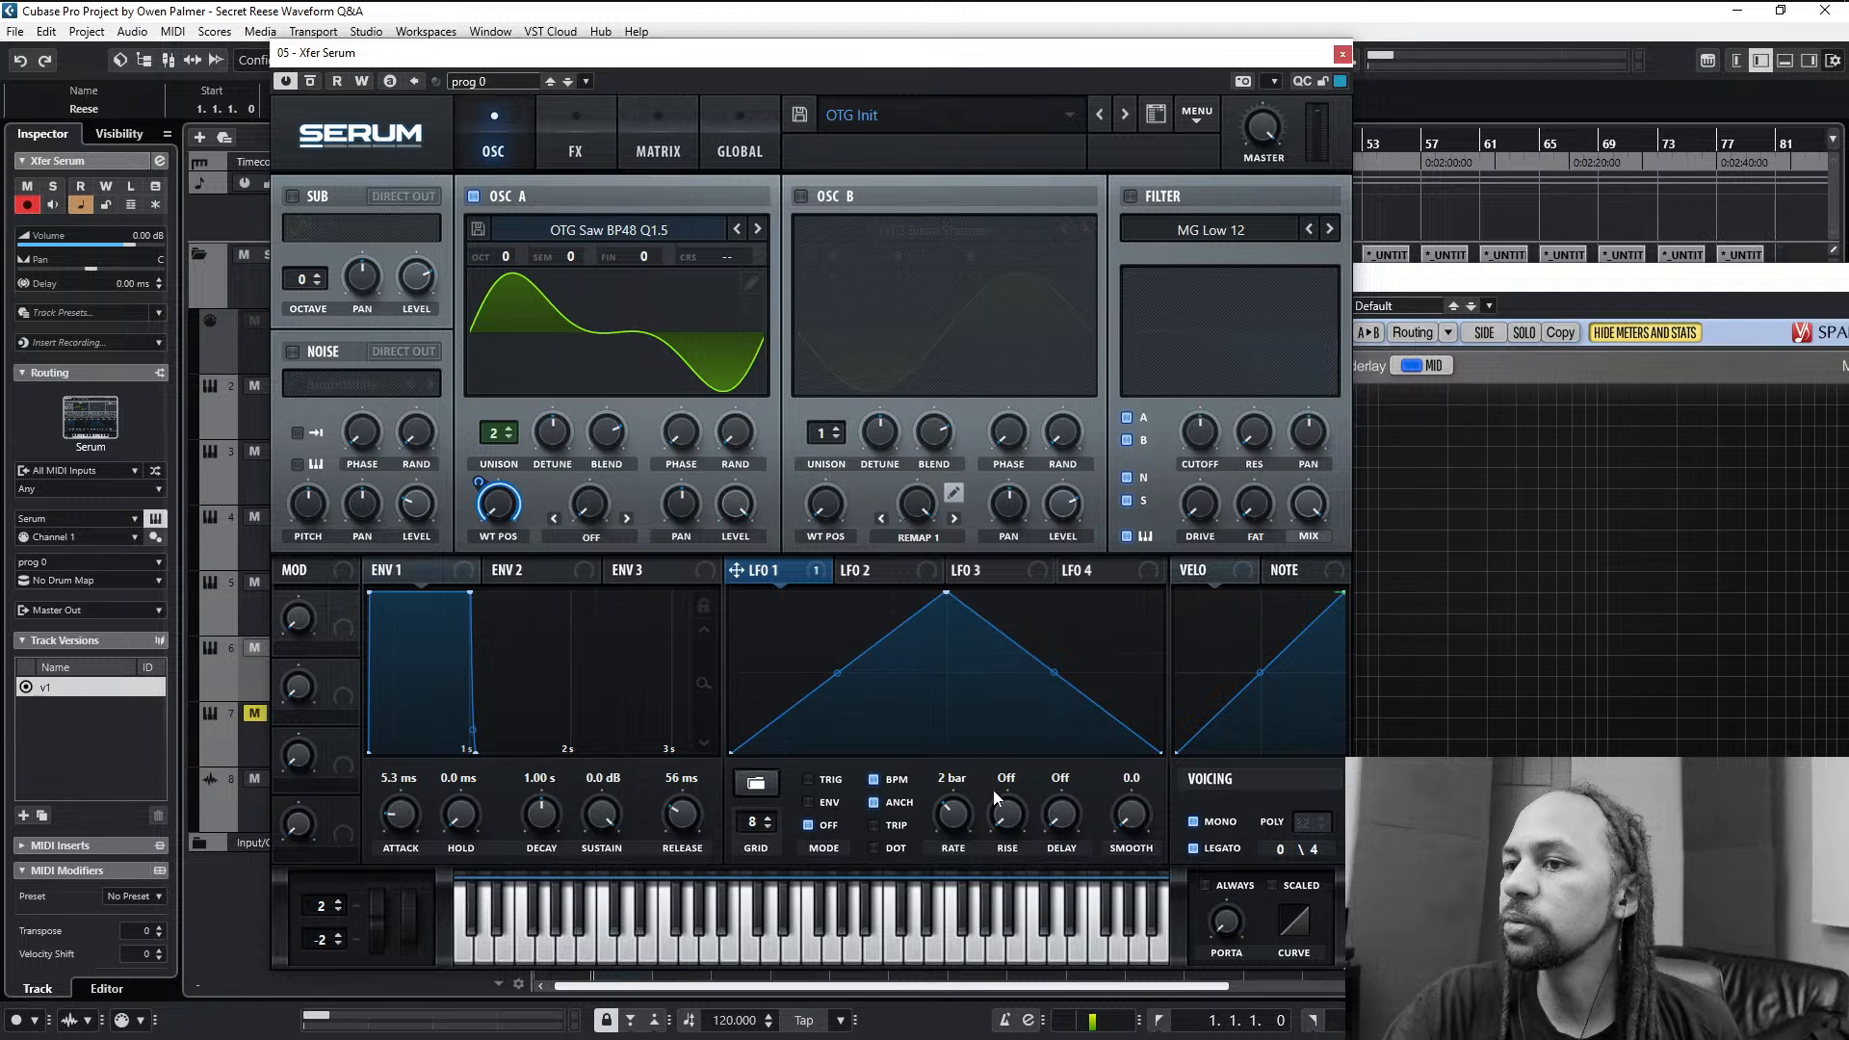
{"action": "left_click_drag", "start_coordinate": [969, 823], "coordinate": [968, 840]}
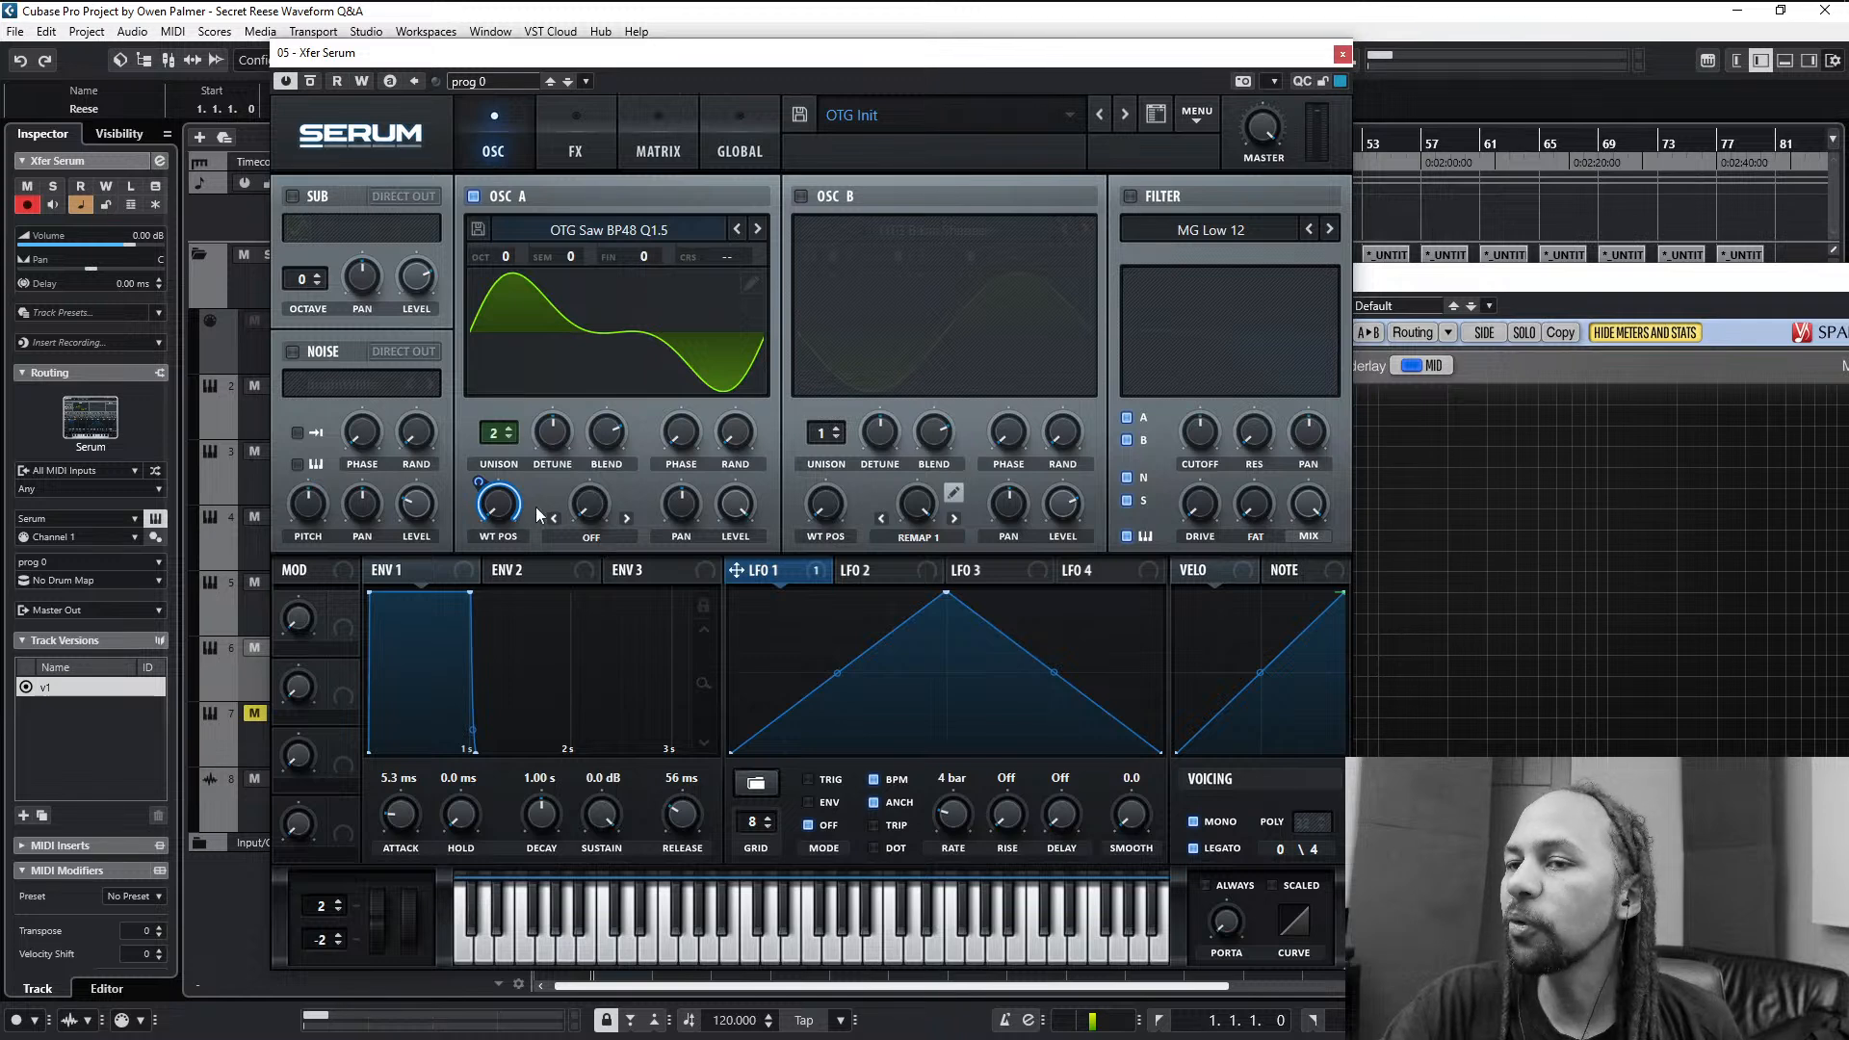
- Audition the Sync (Window Full) warp on oscillator A at varying amounts and advance the warp mode to Bend -
{"action": "left_click", "coordinate": [591, 540]}
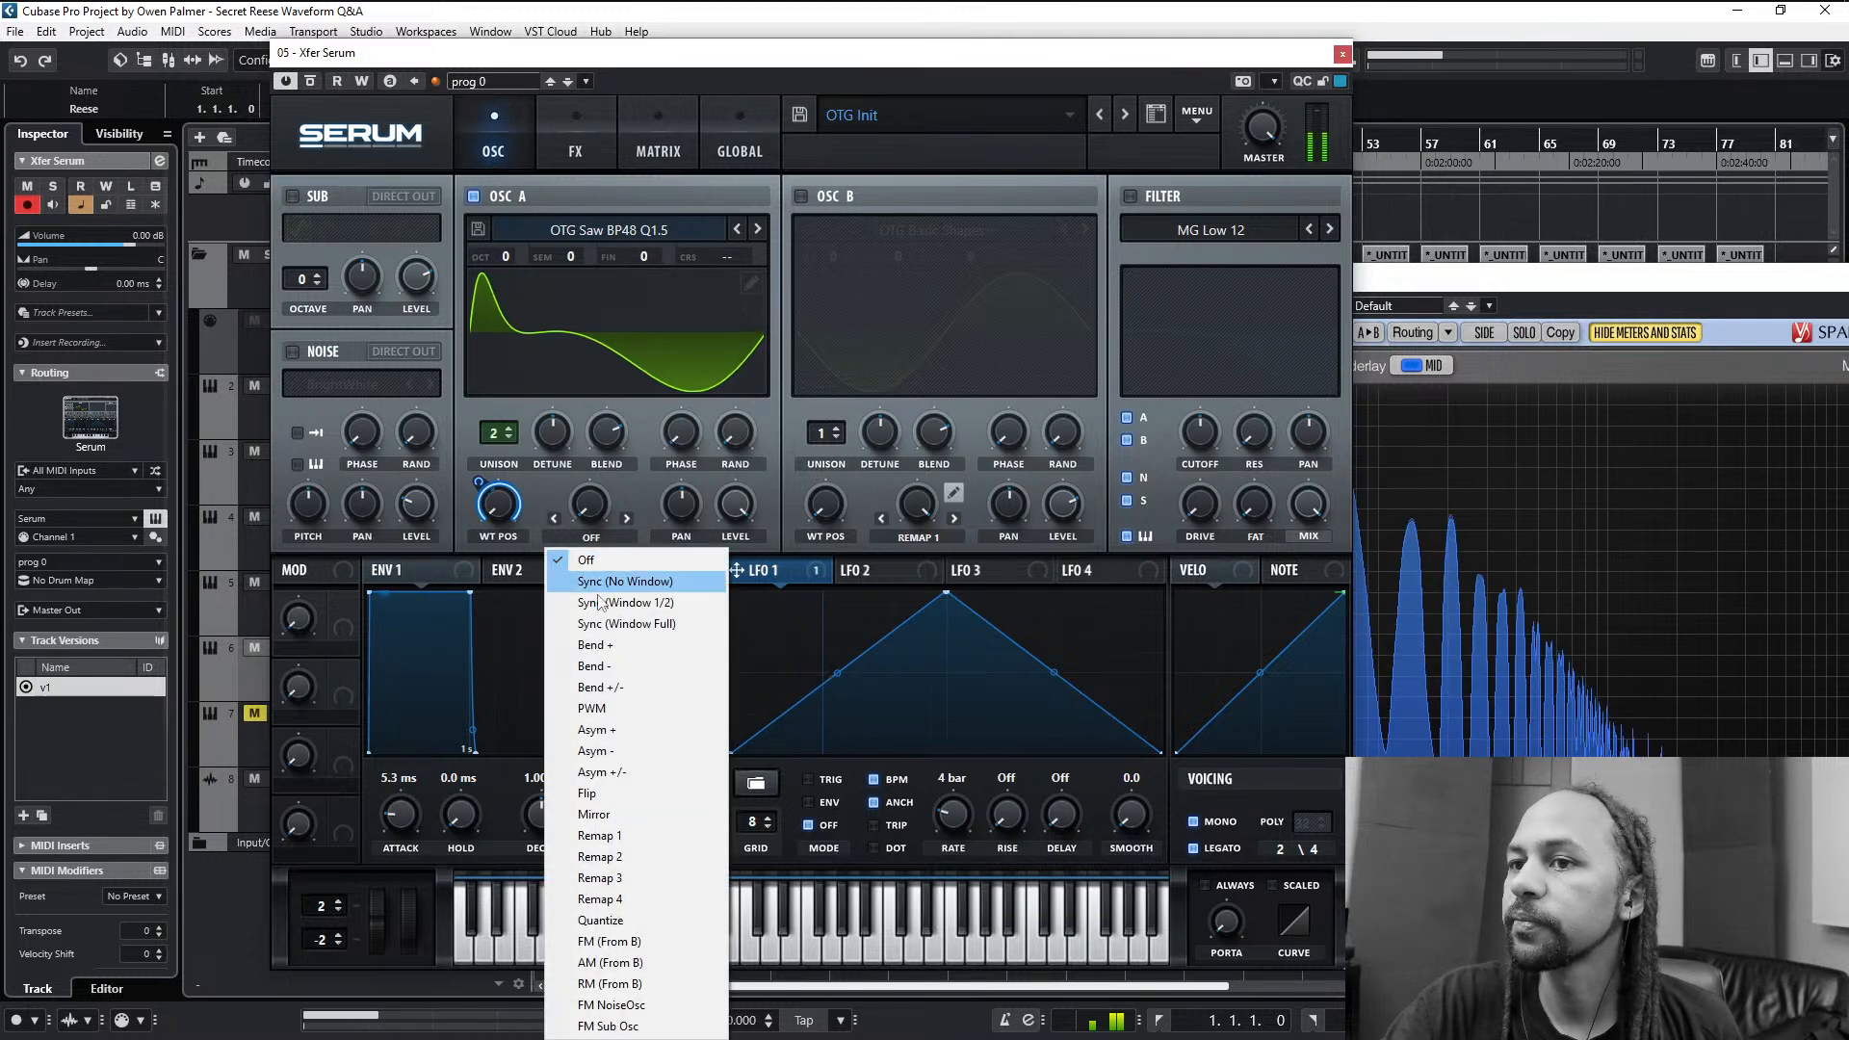
{"action": "left_click", "coordinate": [607, 625]}
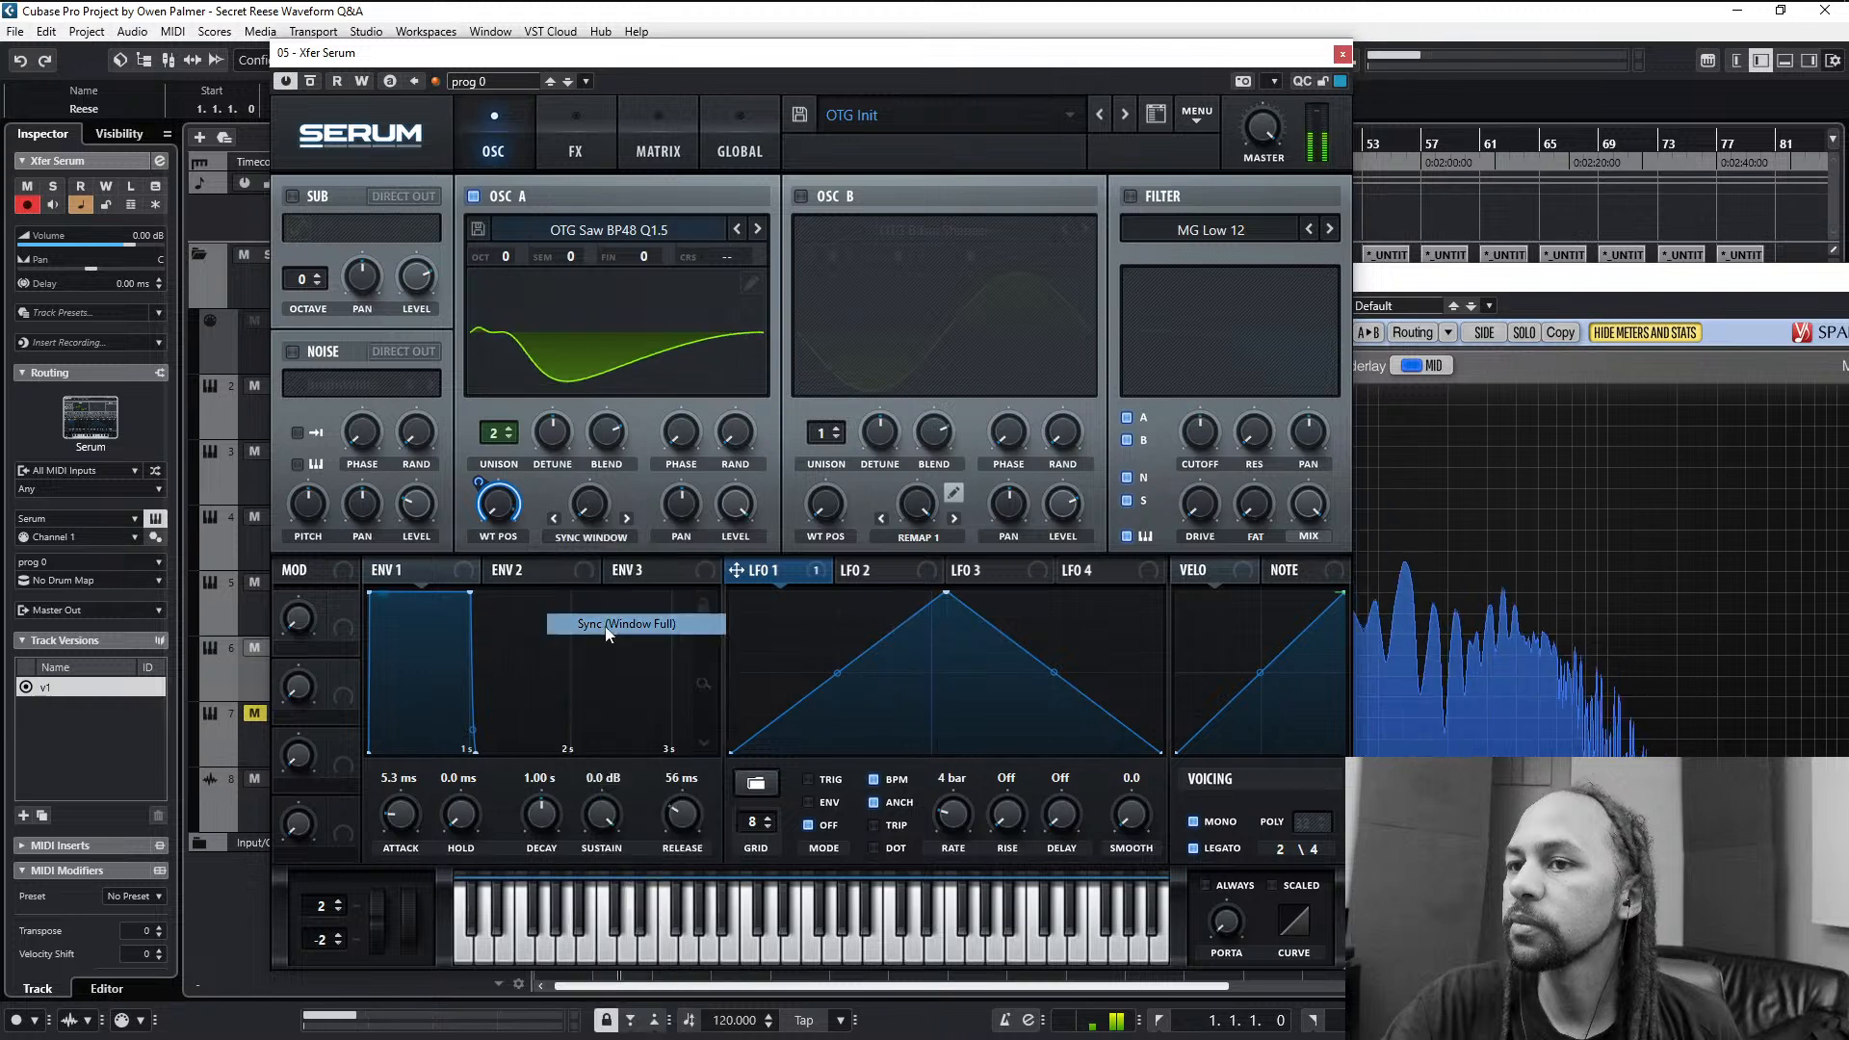
{"action": "mouse_move", "coordinate": [602, 503]}
{"action": "left_mouse_down"}
{"action": "mouse_move", "coordinate": [613, 393]}
{"action": "mouse_move", "coordinate": [618, 499]}
{"action": "left_mouse_up"}
{"action": "left_click", "coordinate": [627, 519]}
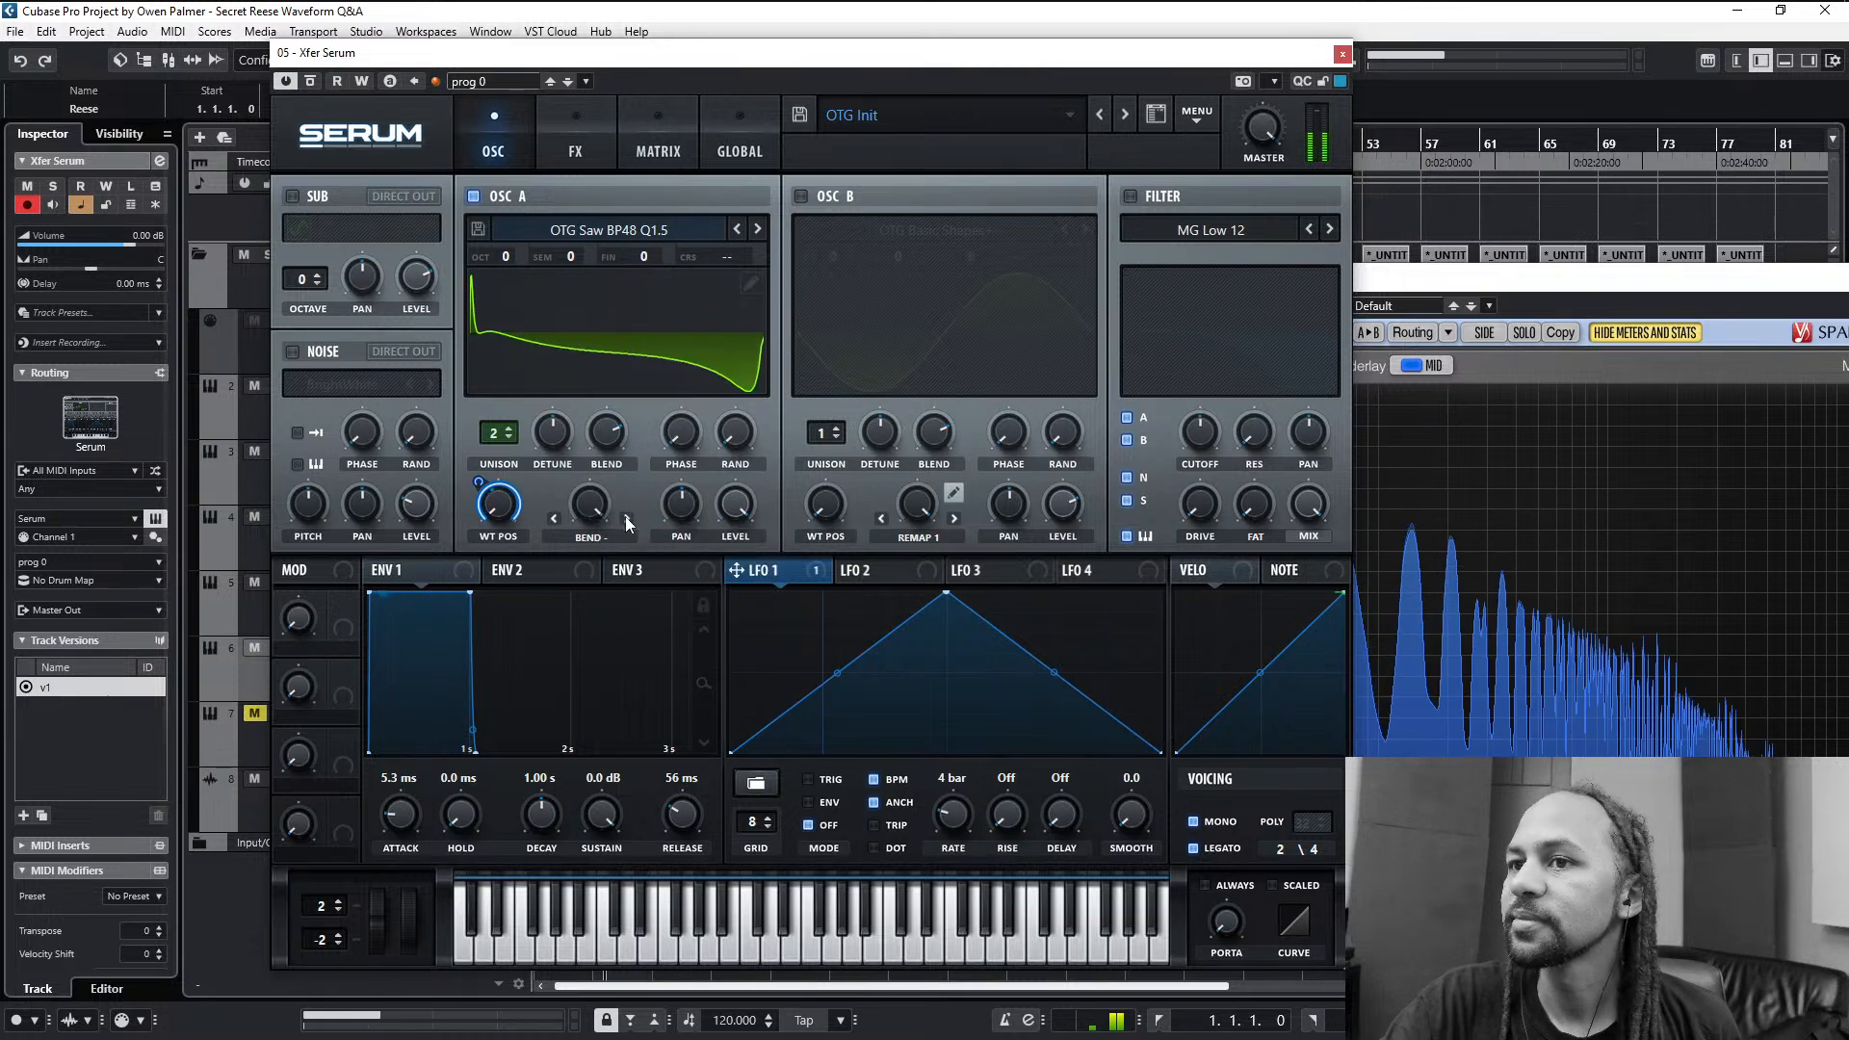
- Set oscillator A's warp to PWM, slightly lower the unison detune and bring the warp amount to about 14%
{"action": "left_click", "coordinate": [627, 519]}
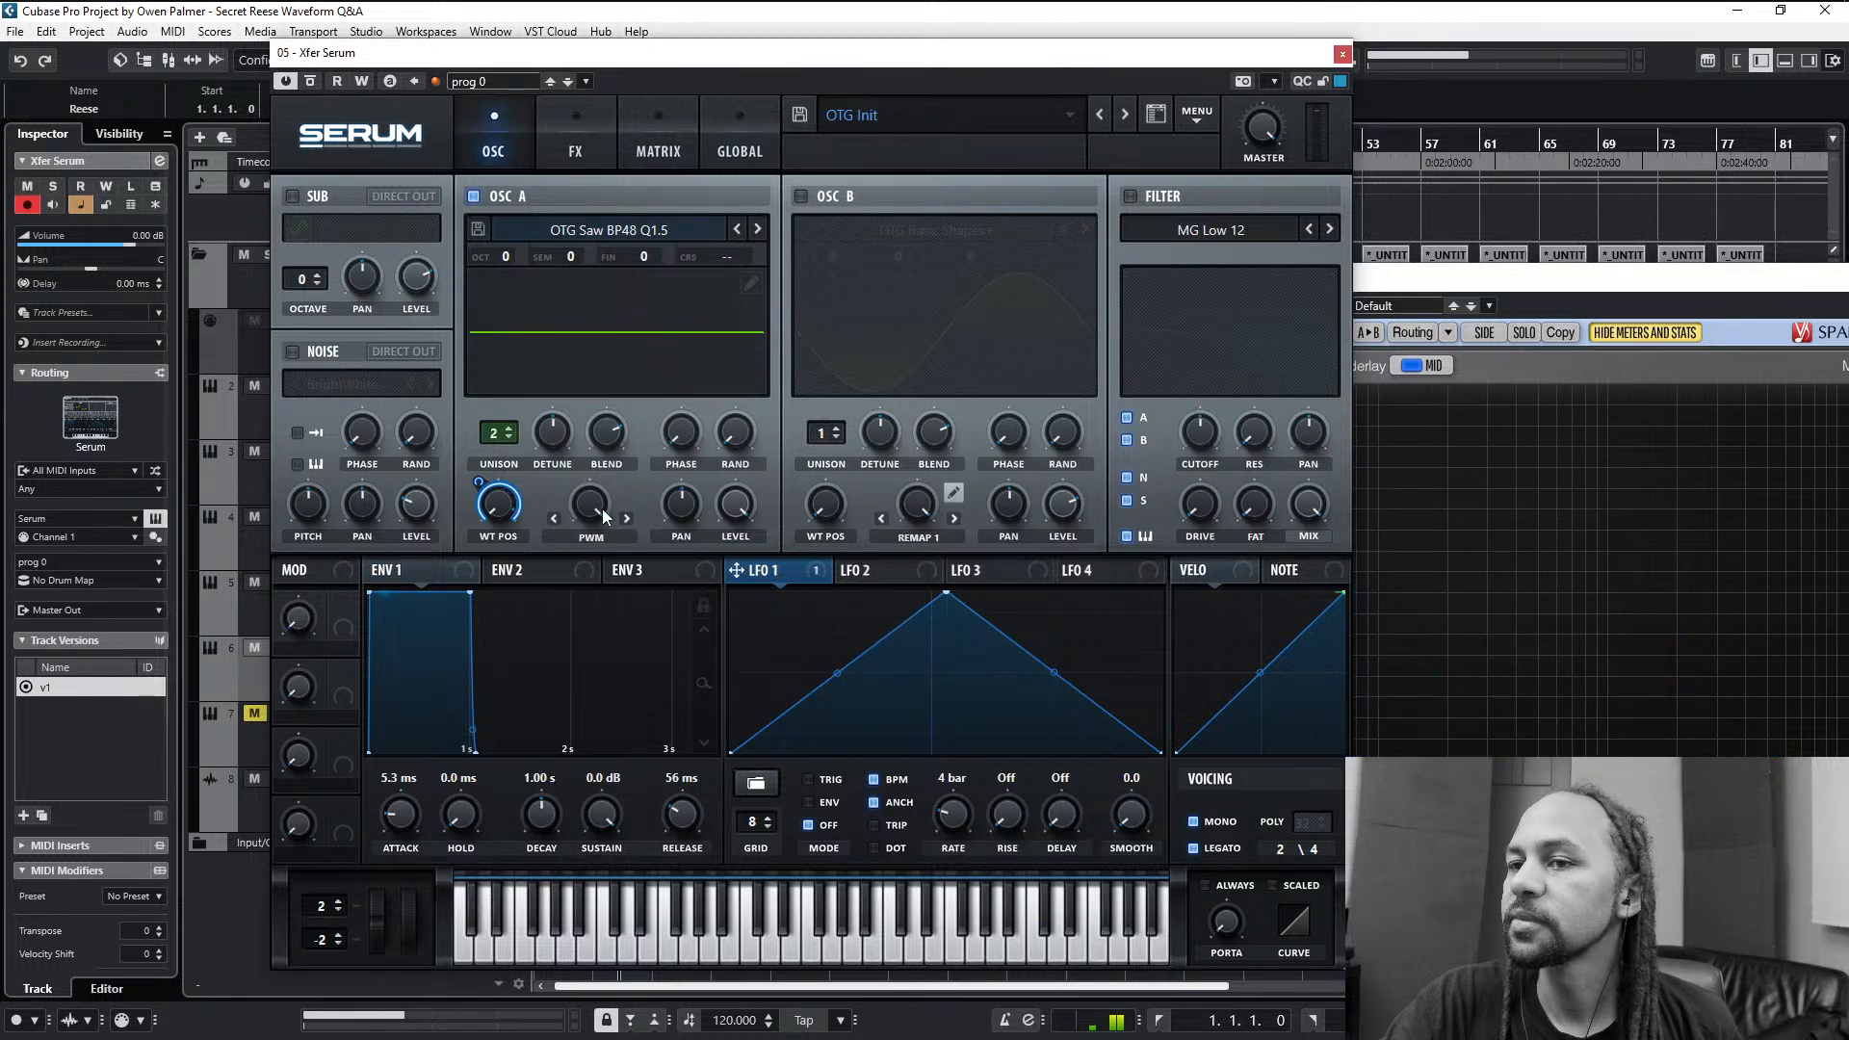
{"action": "left_click_drag", "start_coordinate": [603, 508], "coordinate": [607, 551]}
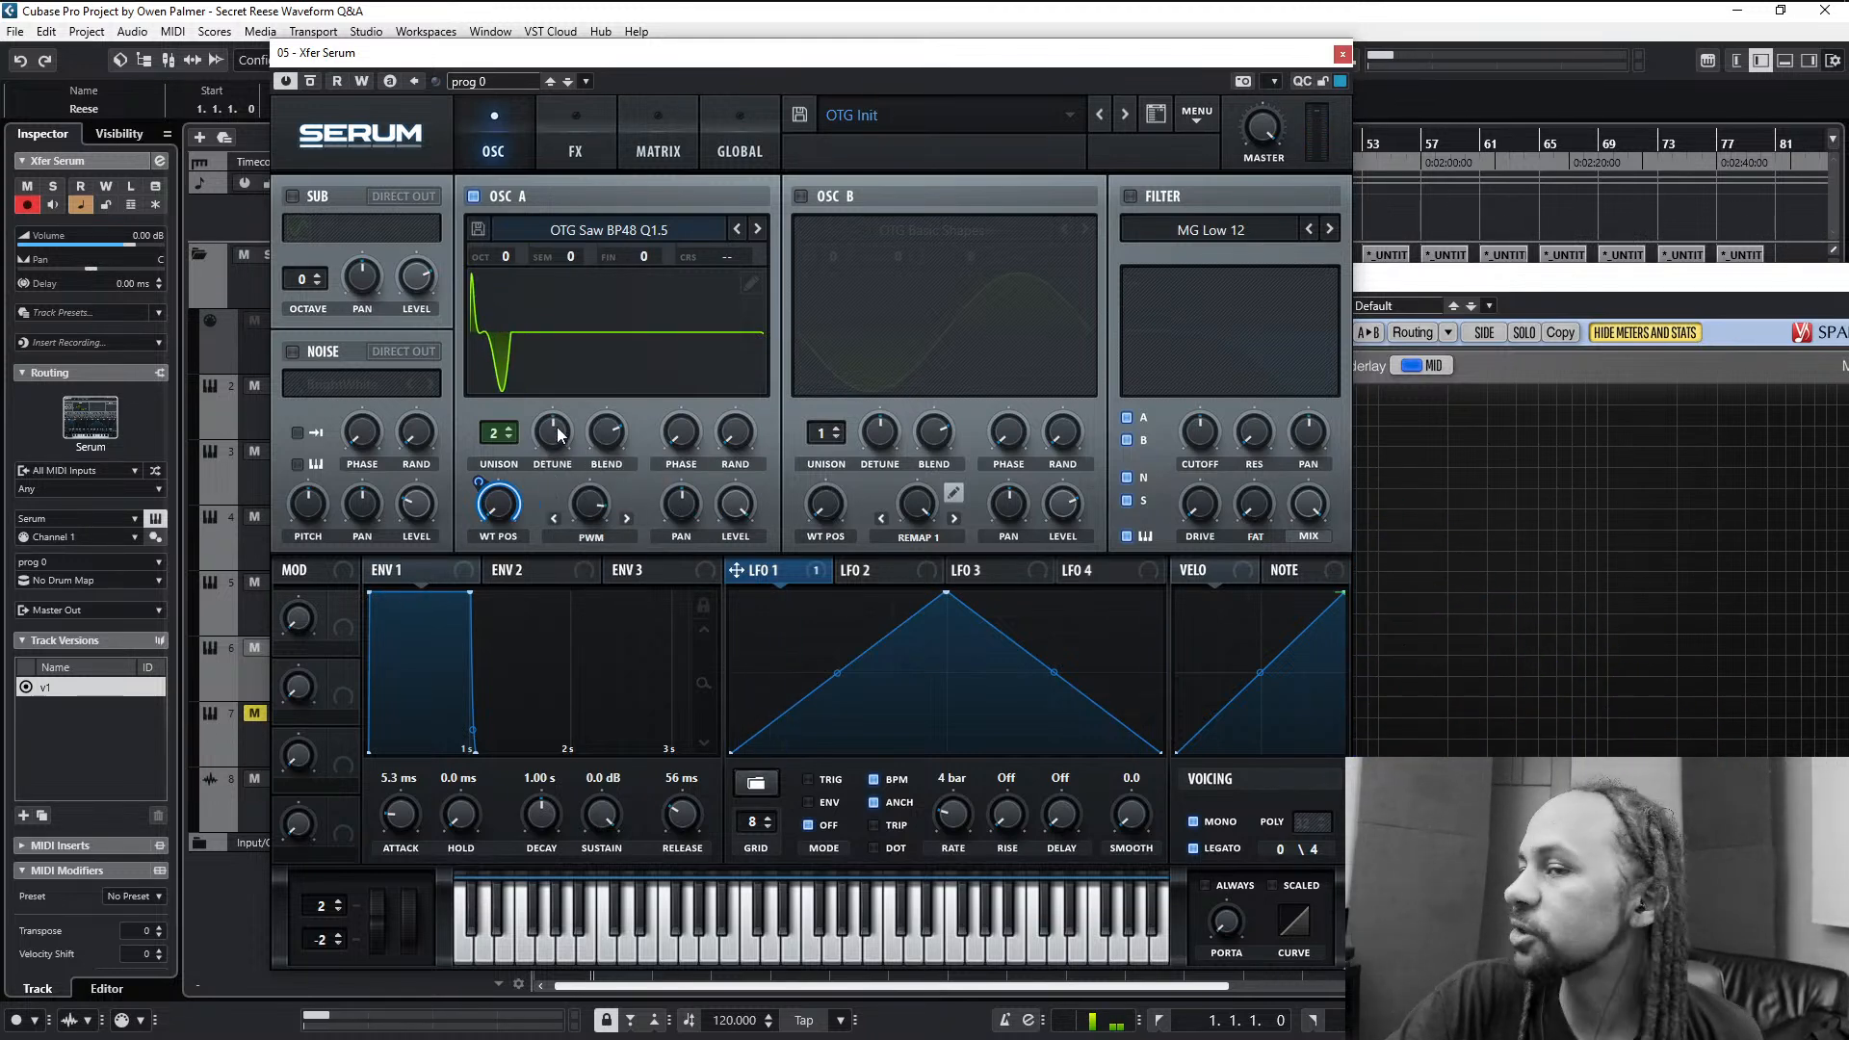
{"action": "left_click_drag", "start_coordinate": [557, 434], "coordinate": [558, 449]}
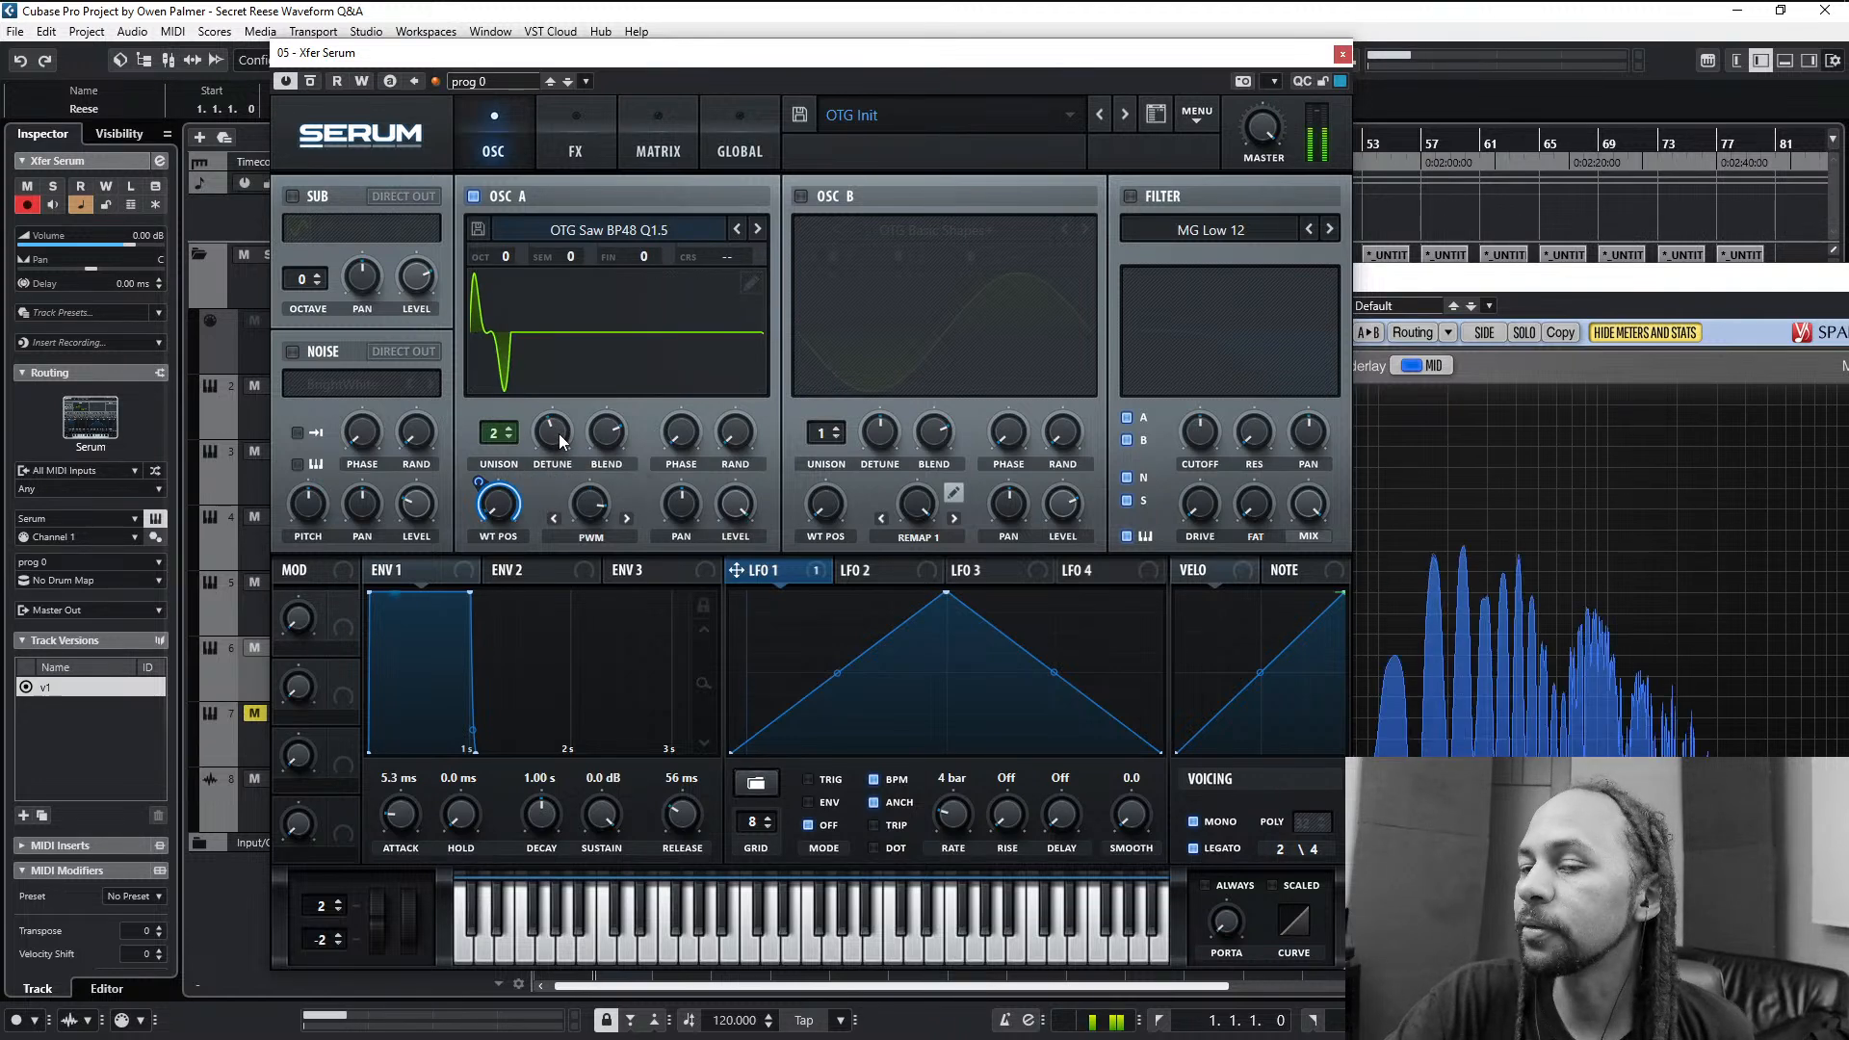
{"action": "left_click", "coordinate": [559, 433]}
{"action": "mouse_move", "coordinate": [589, 512]}
{"action": "left_mouse_down"}
{"action": "mouse_move", "coordinate": [582, 555]}
{"action": "mouse_move", "coordinate": [588, 468]}
{"action": "mouse_move", "coordinate": [568, 591]}
{"action": "mouse_move", "coordinate": [590, 500]}
{"action": "left_mouse_up"}
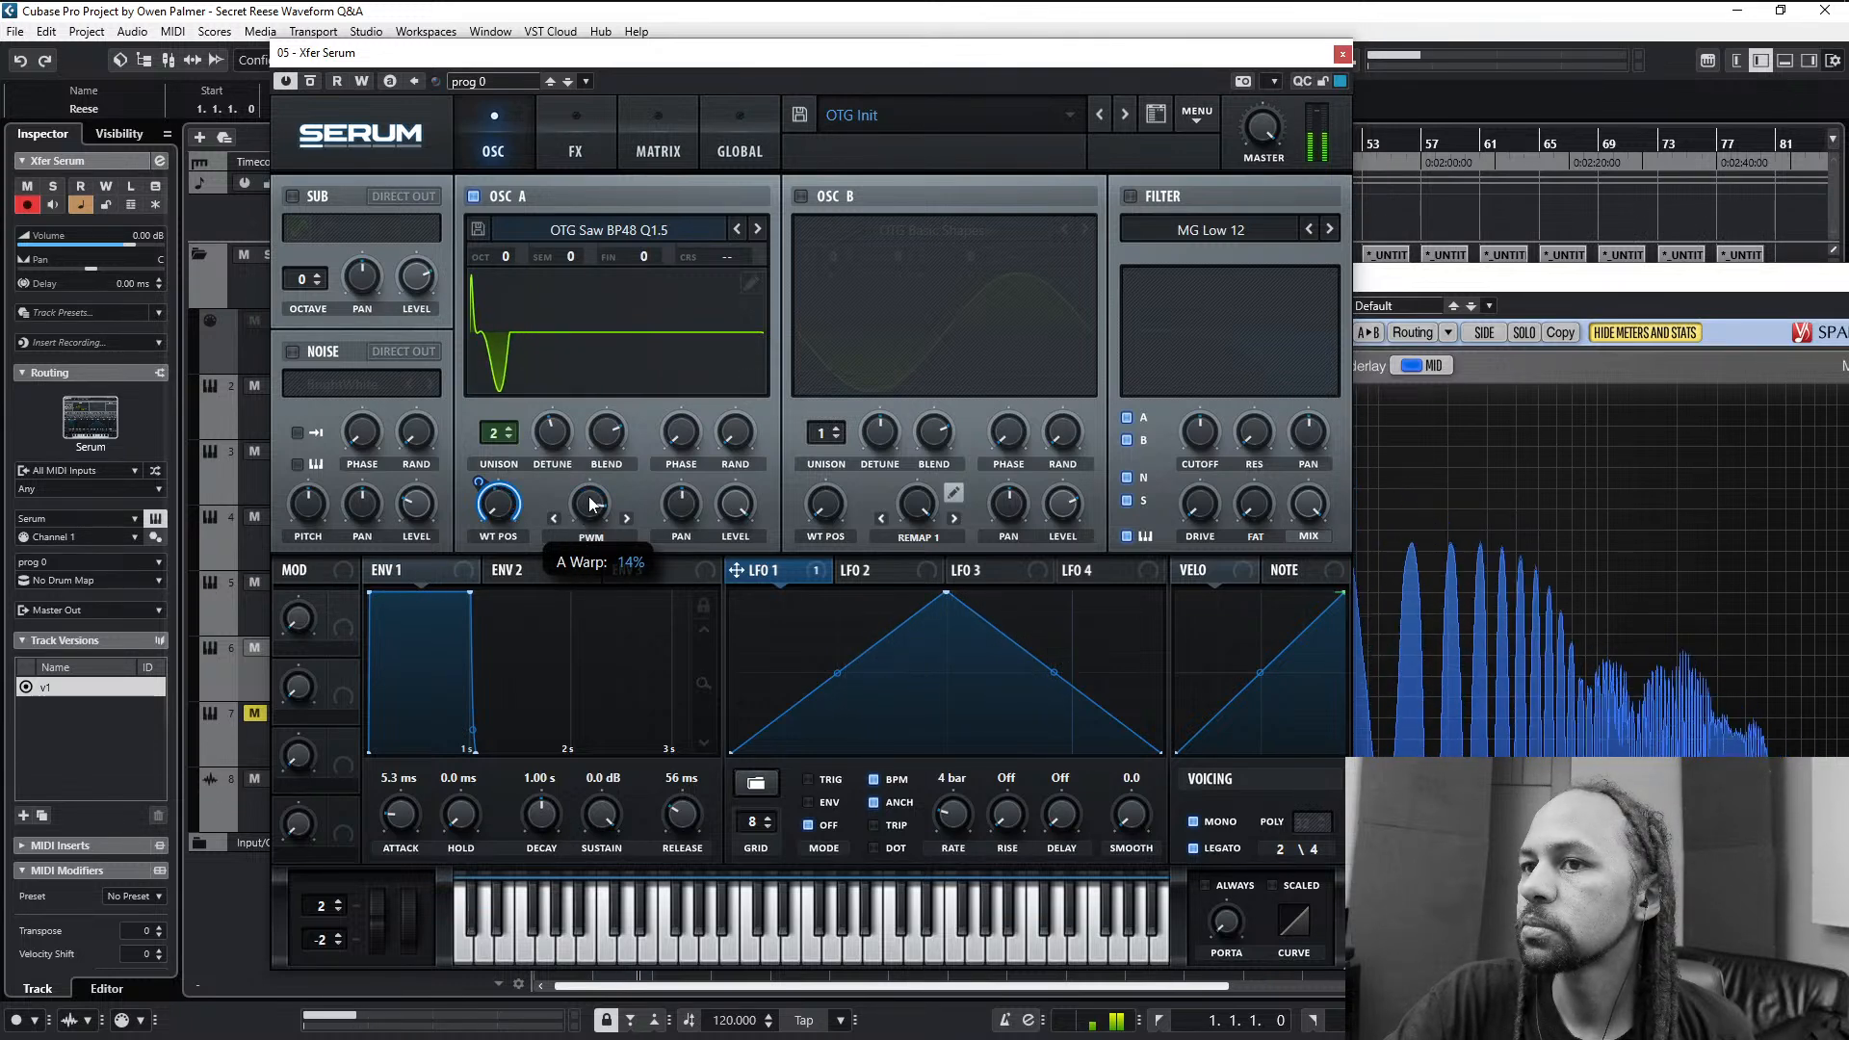
- Advance oscillator A's warp mode through Asym + and Asym - to Asym +/- and lower the warp amount
{"action": "left_click", "coordinate": [627, 519]}
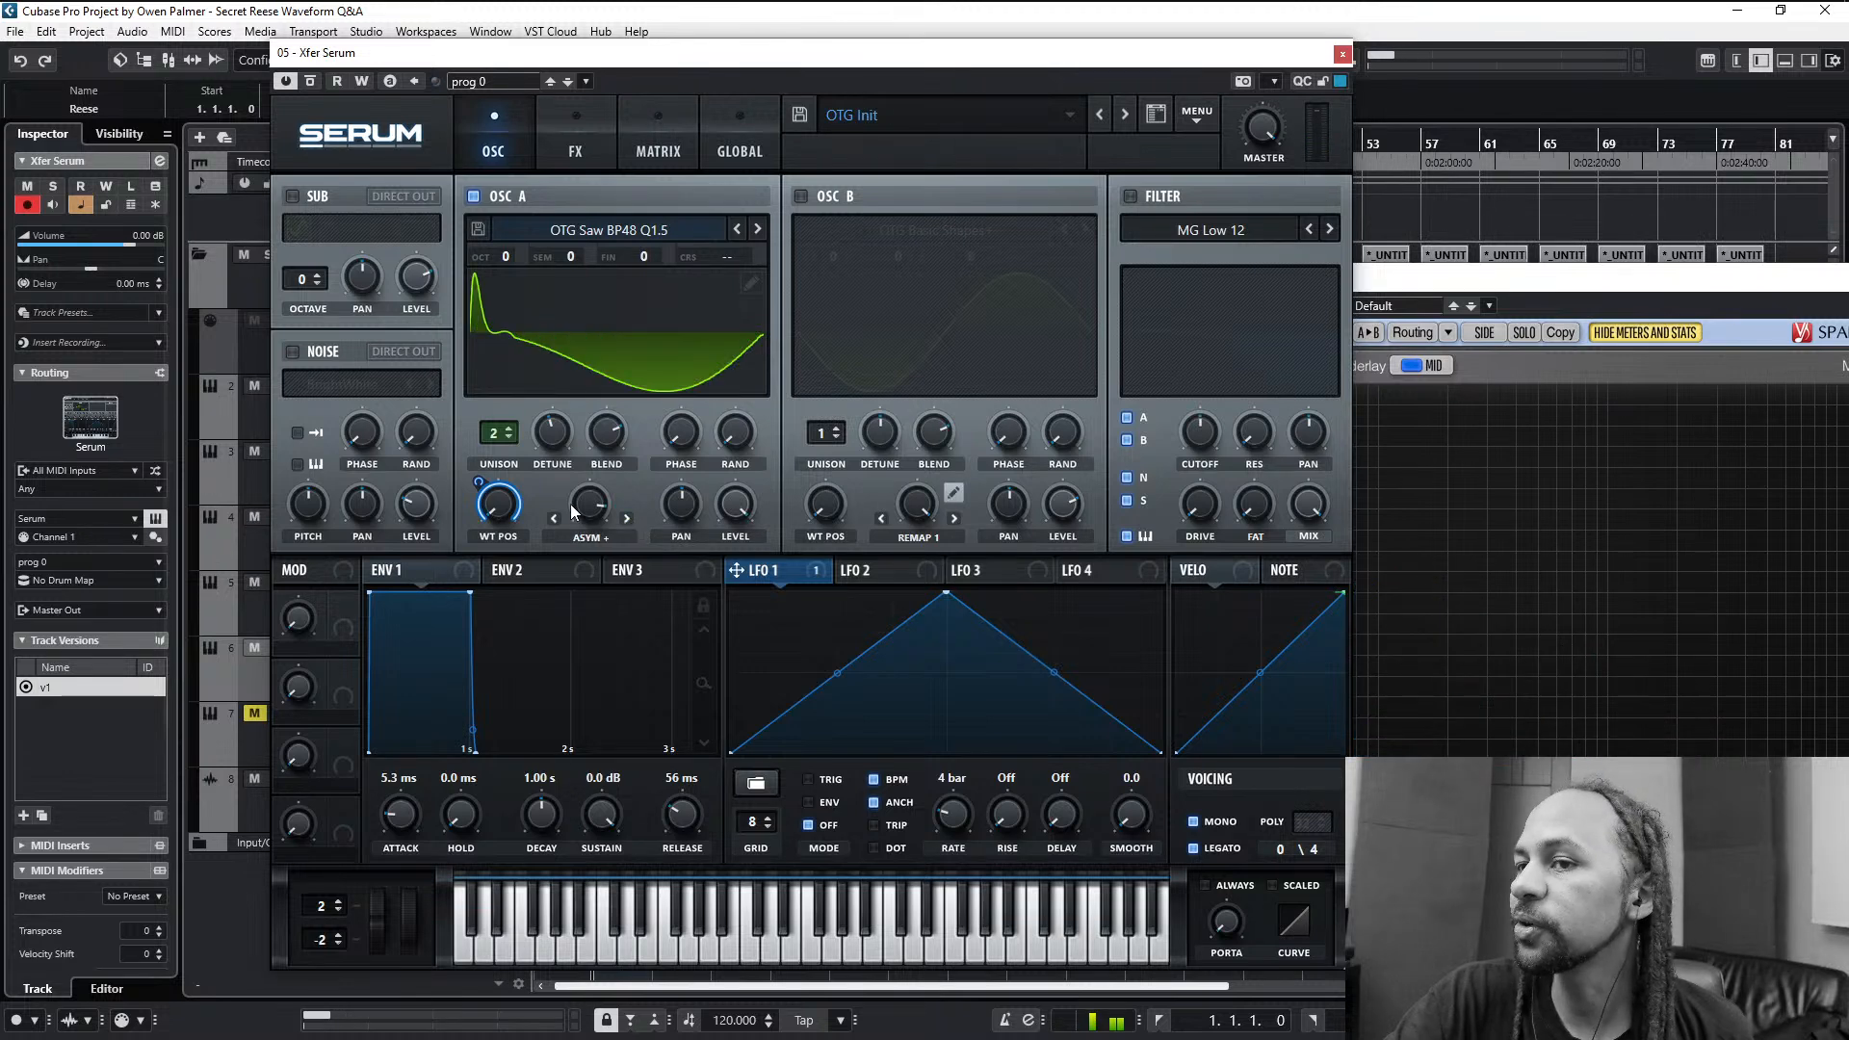
{"action": "left_click", "coordinate": [627, 518]}
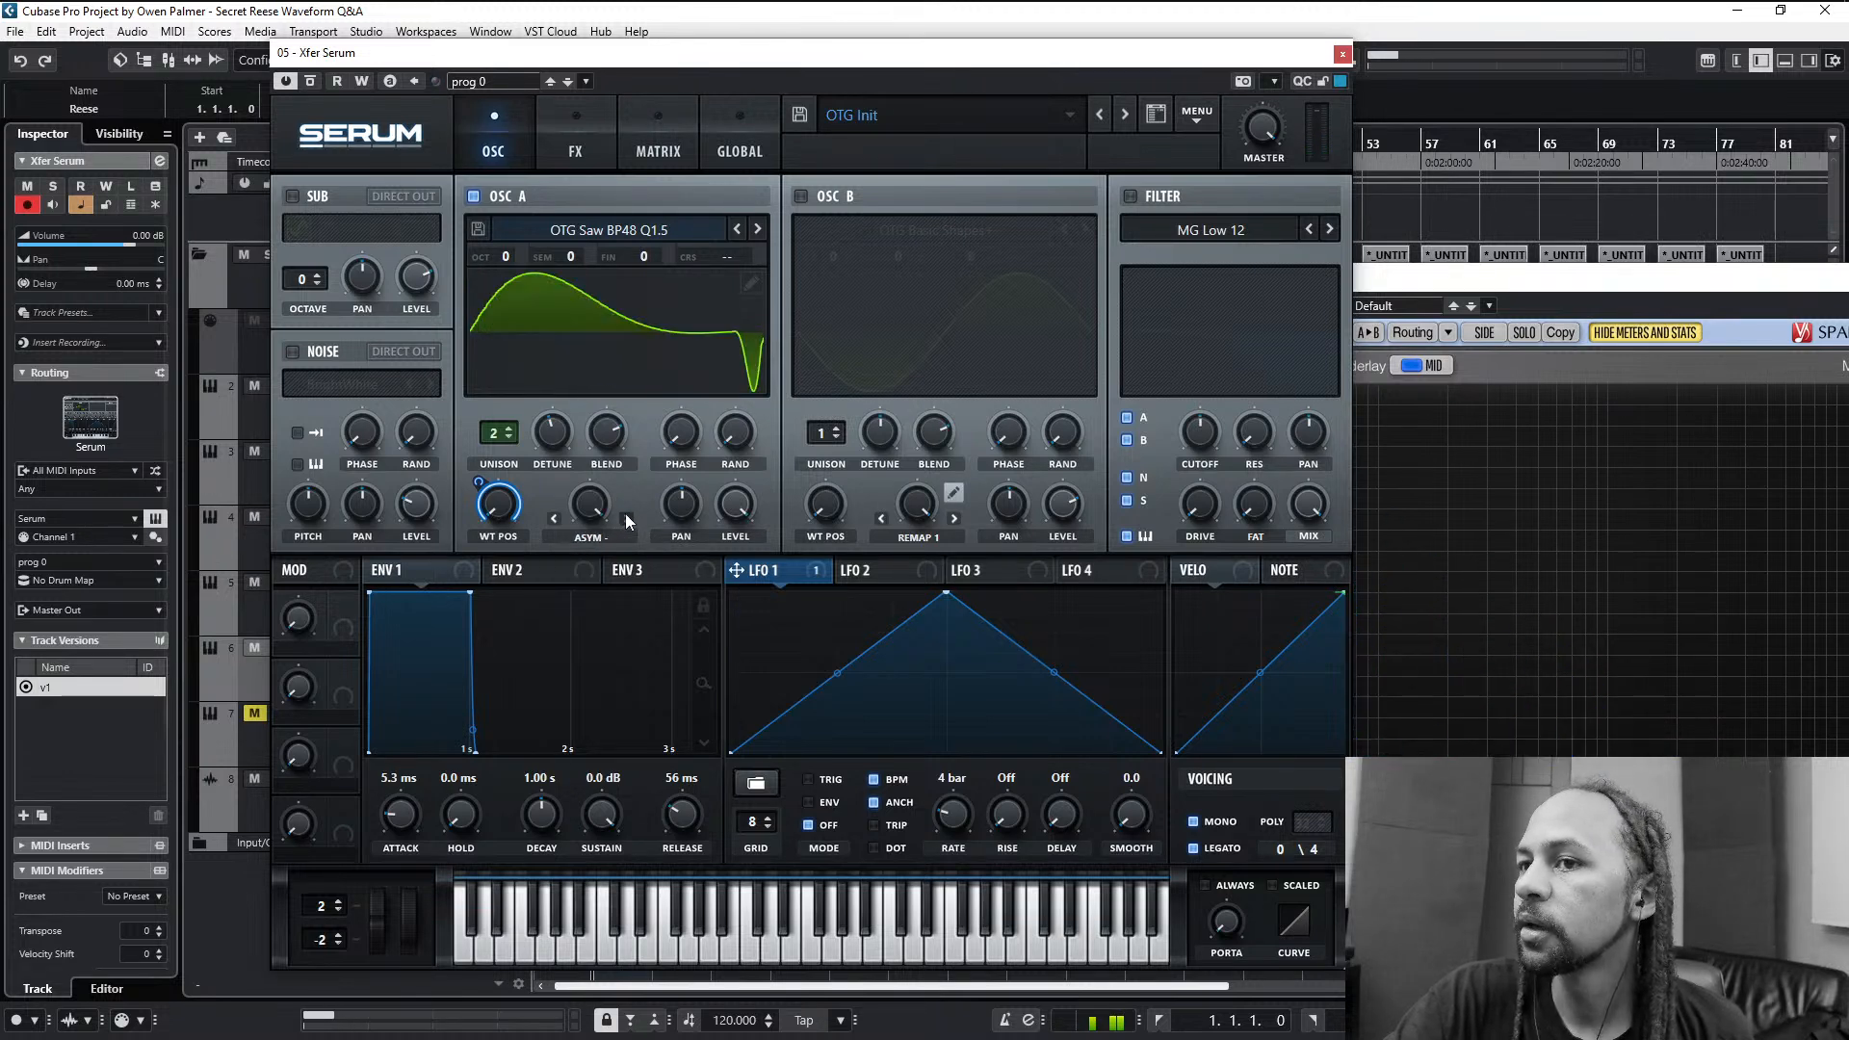
{"action": "left_click_drag", "start_coordinate": [589, 504], "coordinate": [587, 674]}
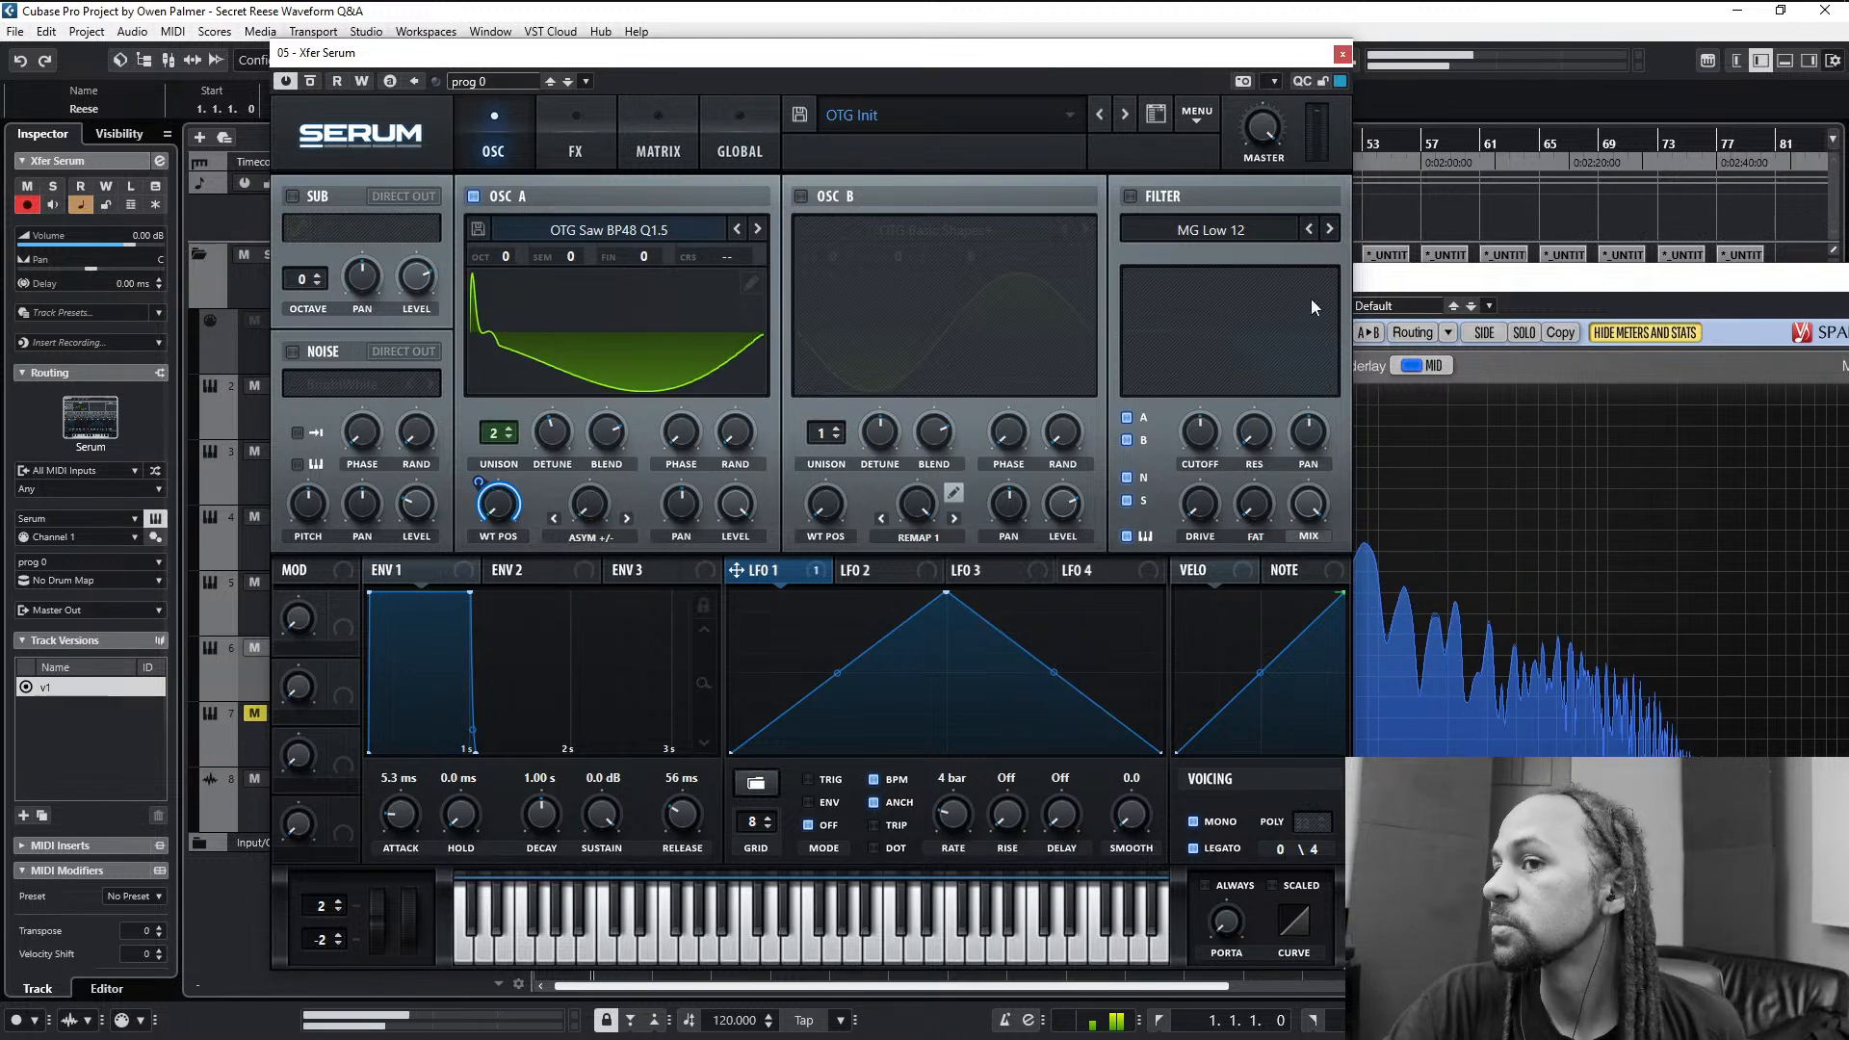
- Choose the Flg + flanger type for the filter and enable the filter
{"action": "left_click", "coordinate": [1148, 227]}
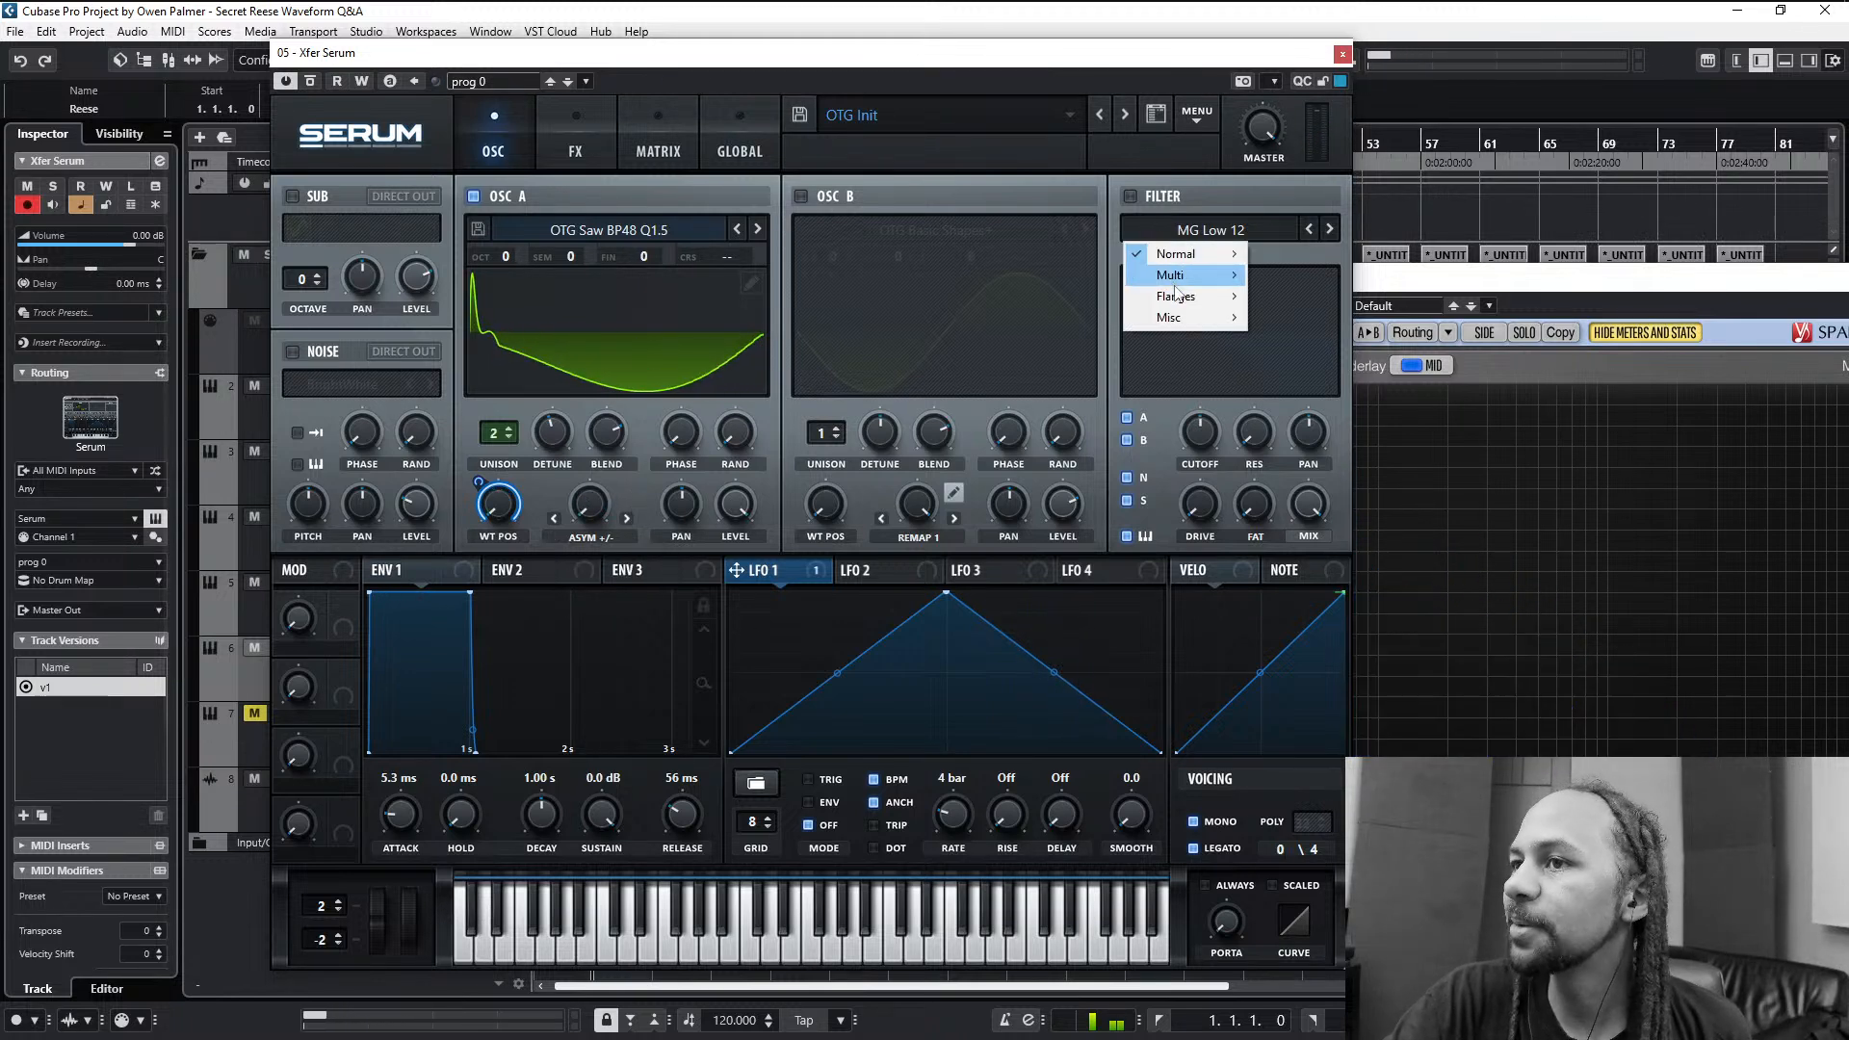
{"action": "mouse_move", "coordinate": [1172, 279]}
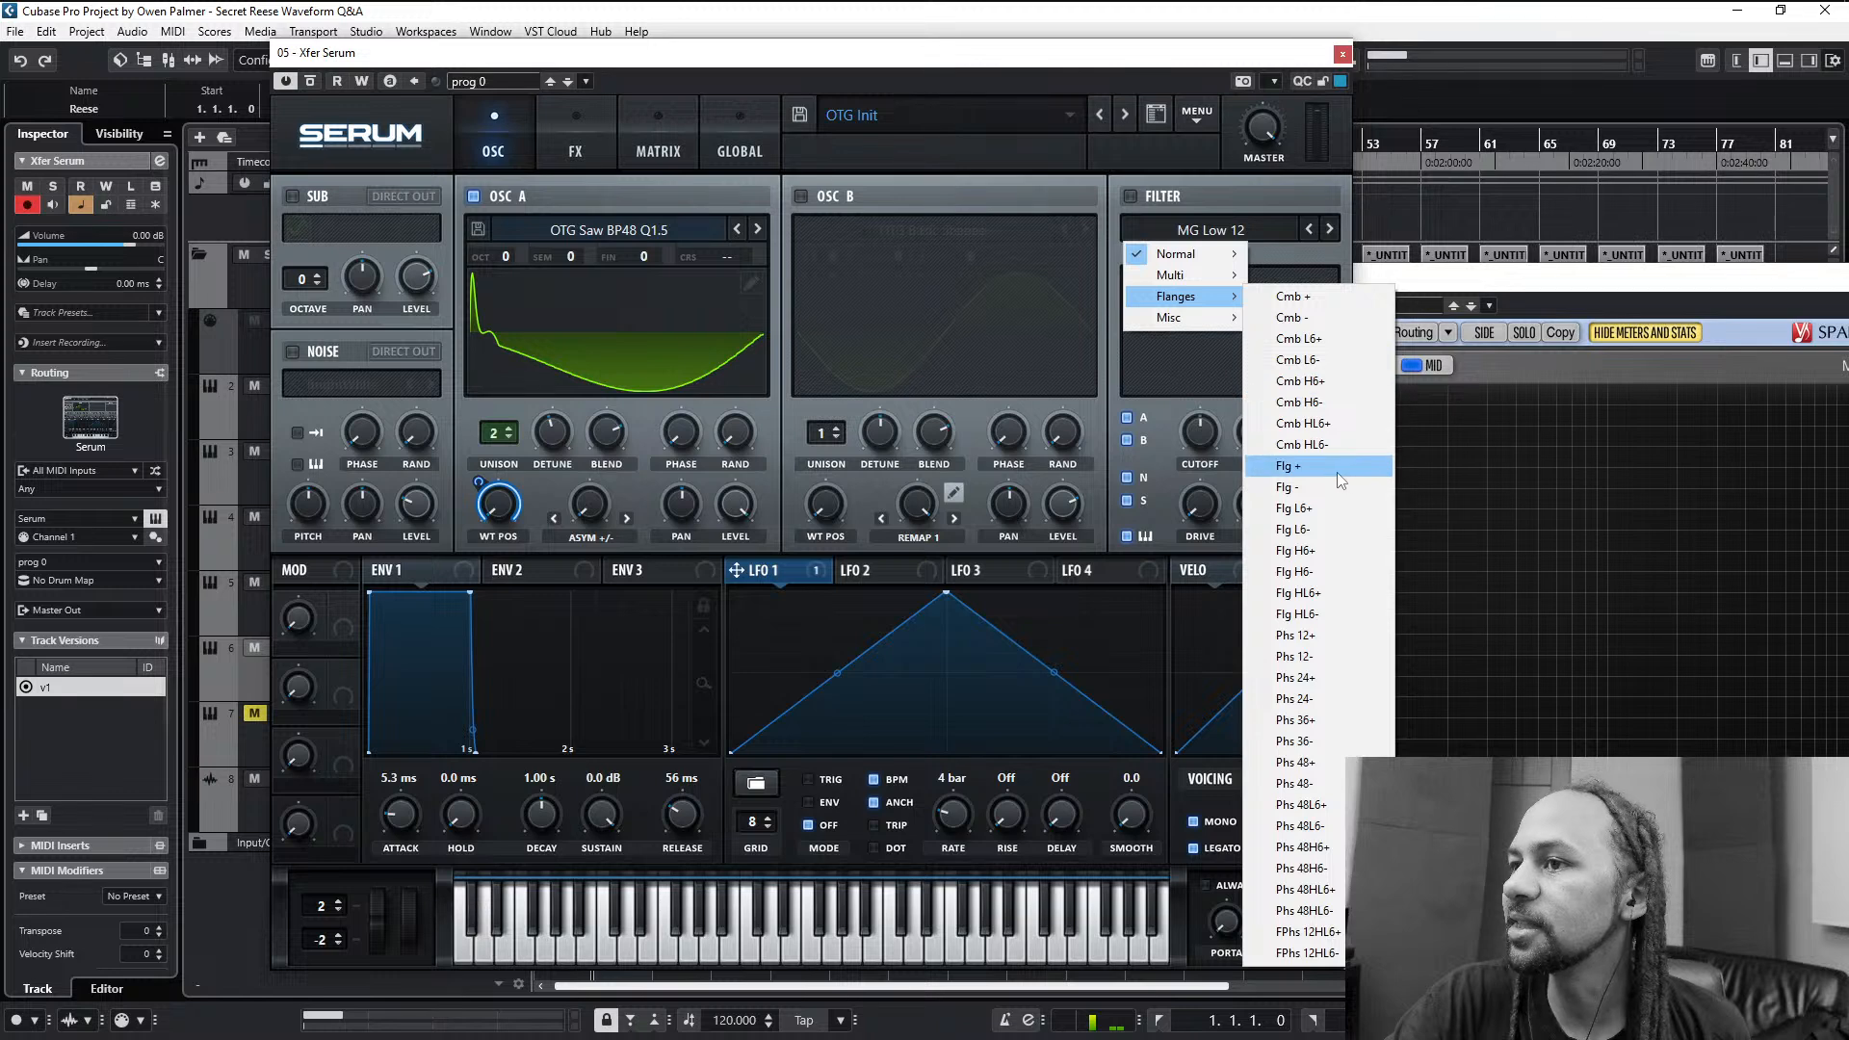
{"action": "left_click", "coordinate": [1326, 463]}
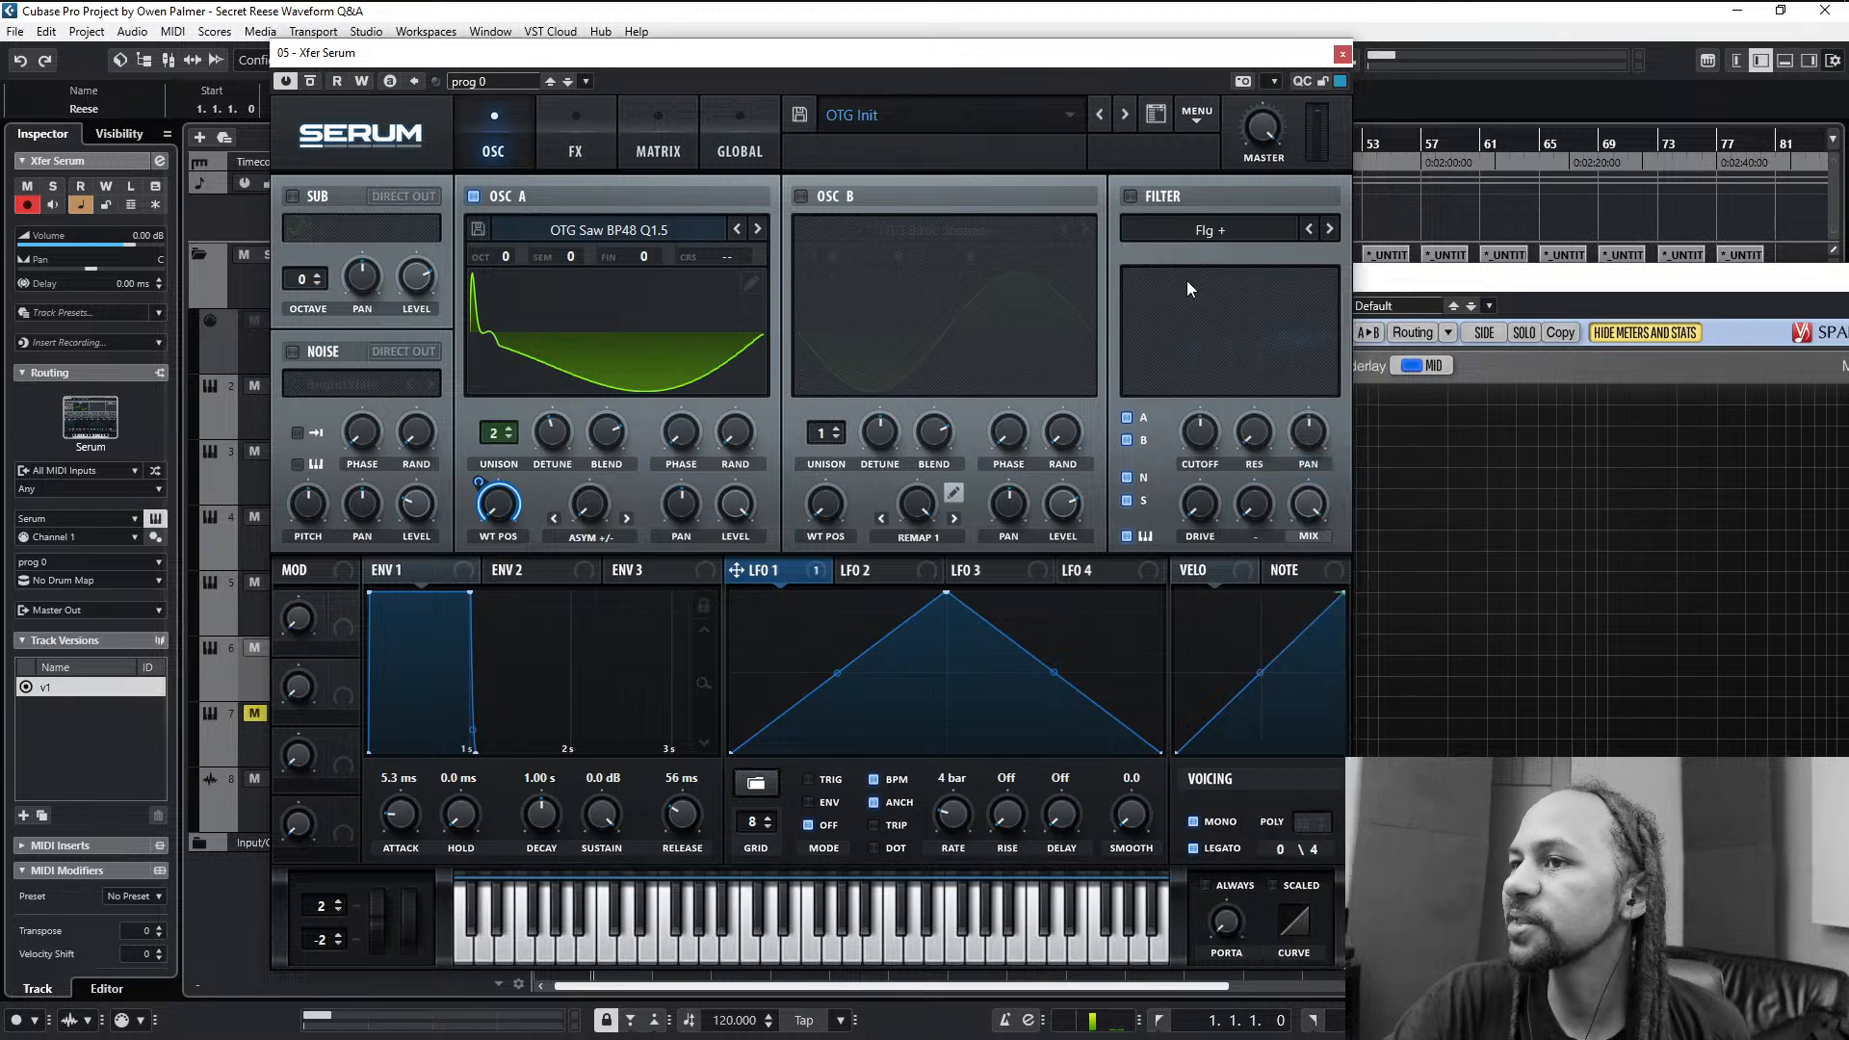
{"action": "left_click", "coordinate": [1132, 197]}
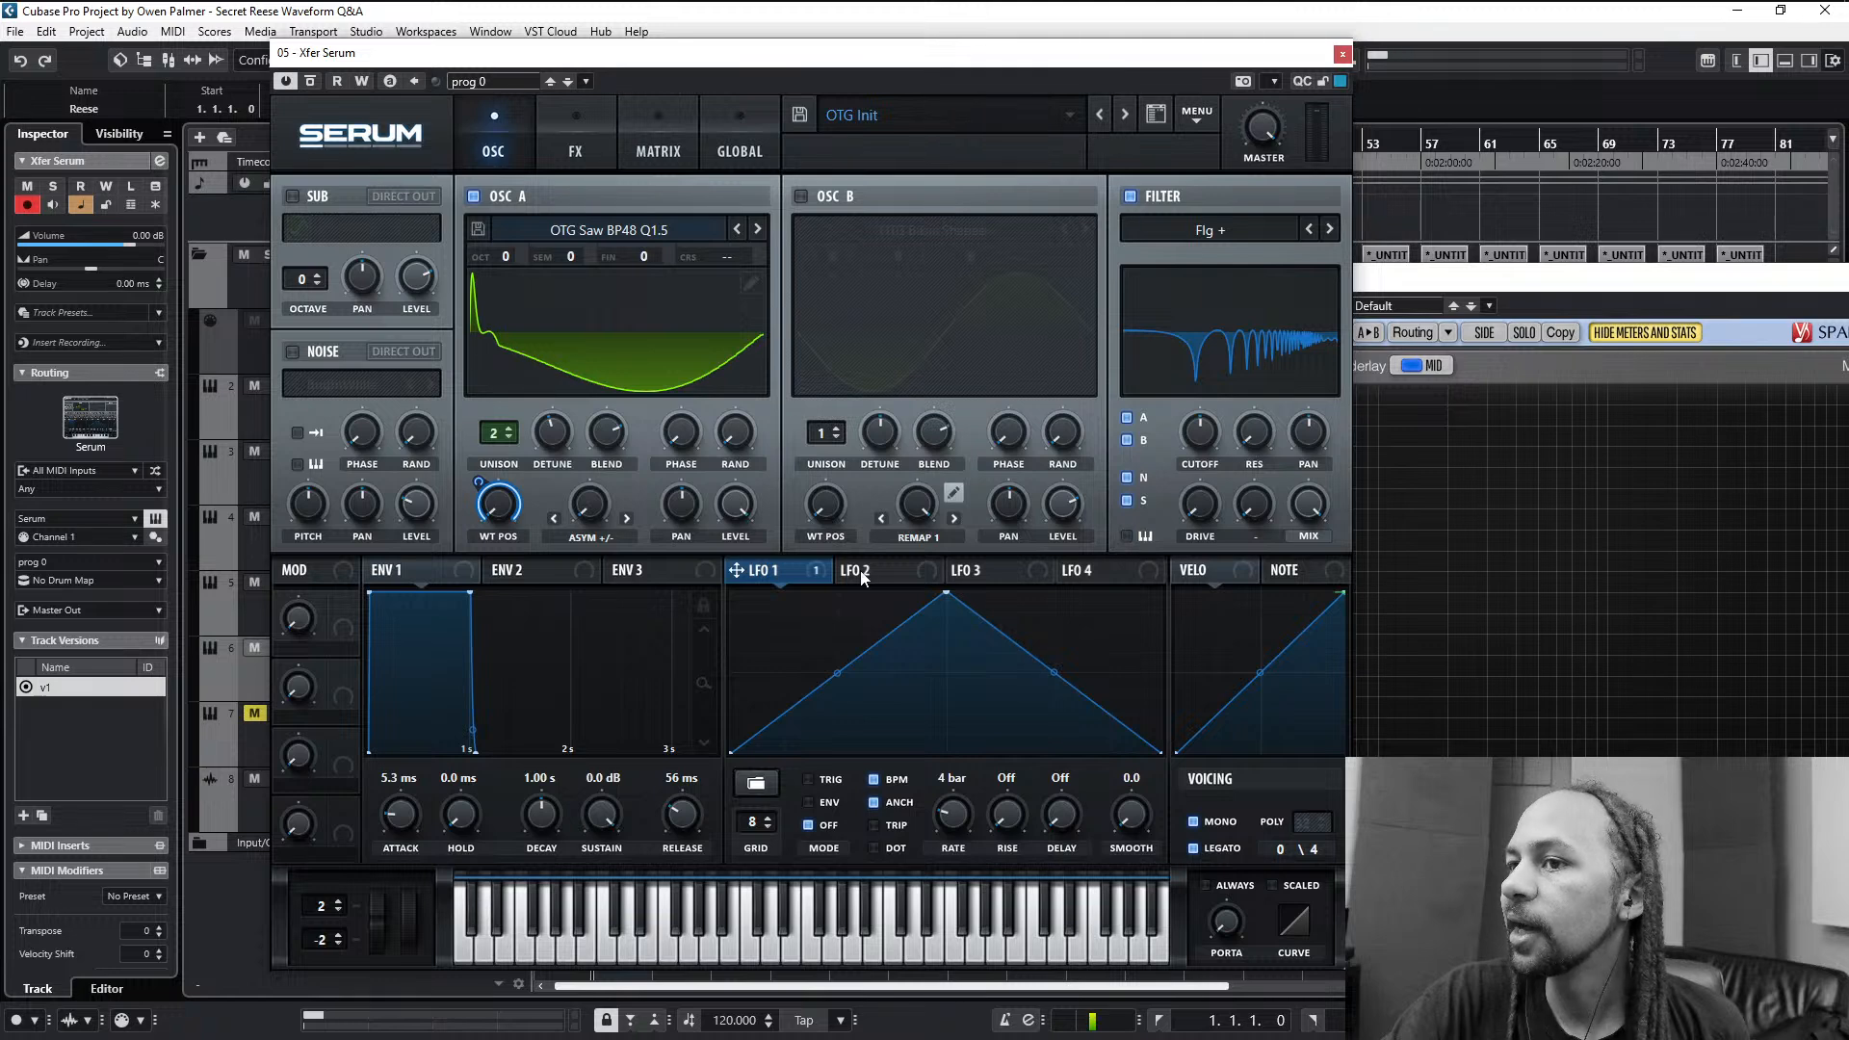
- Assign LFO 2 to the filter cutoff with mode Off and rate 16 bar, and adjust oscillator A's Asym +/- warp amount
{"action": "left_click_drag", "start_coordinate": [860, 576], "coordinate": [1175, 438]}
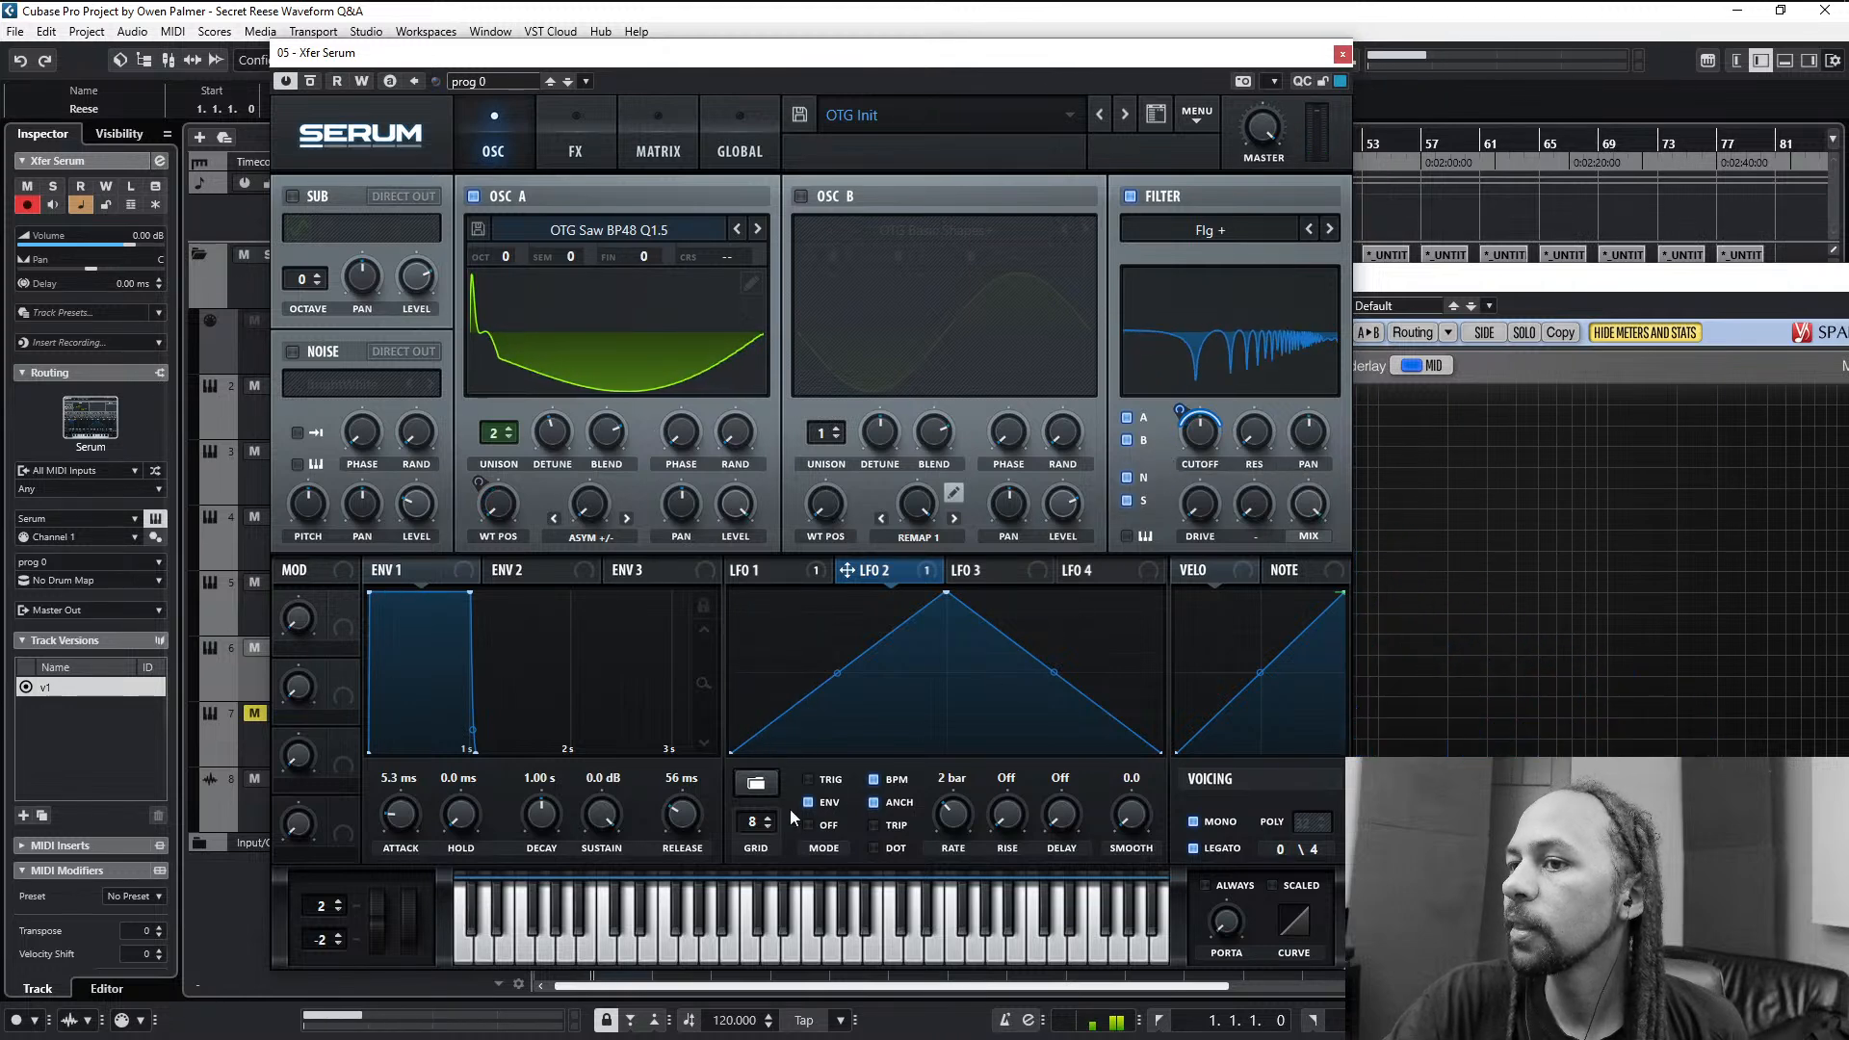
{"action": "left_click", "coordinate": [815, 828]}
{"action": "left_click_drag", "start_coordinate": [962, 798], "coordinate": [950, 877]}
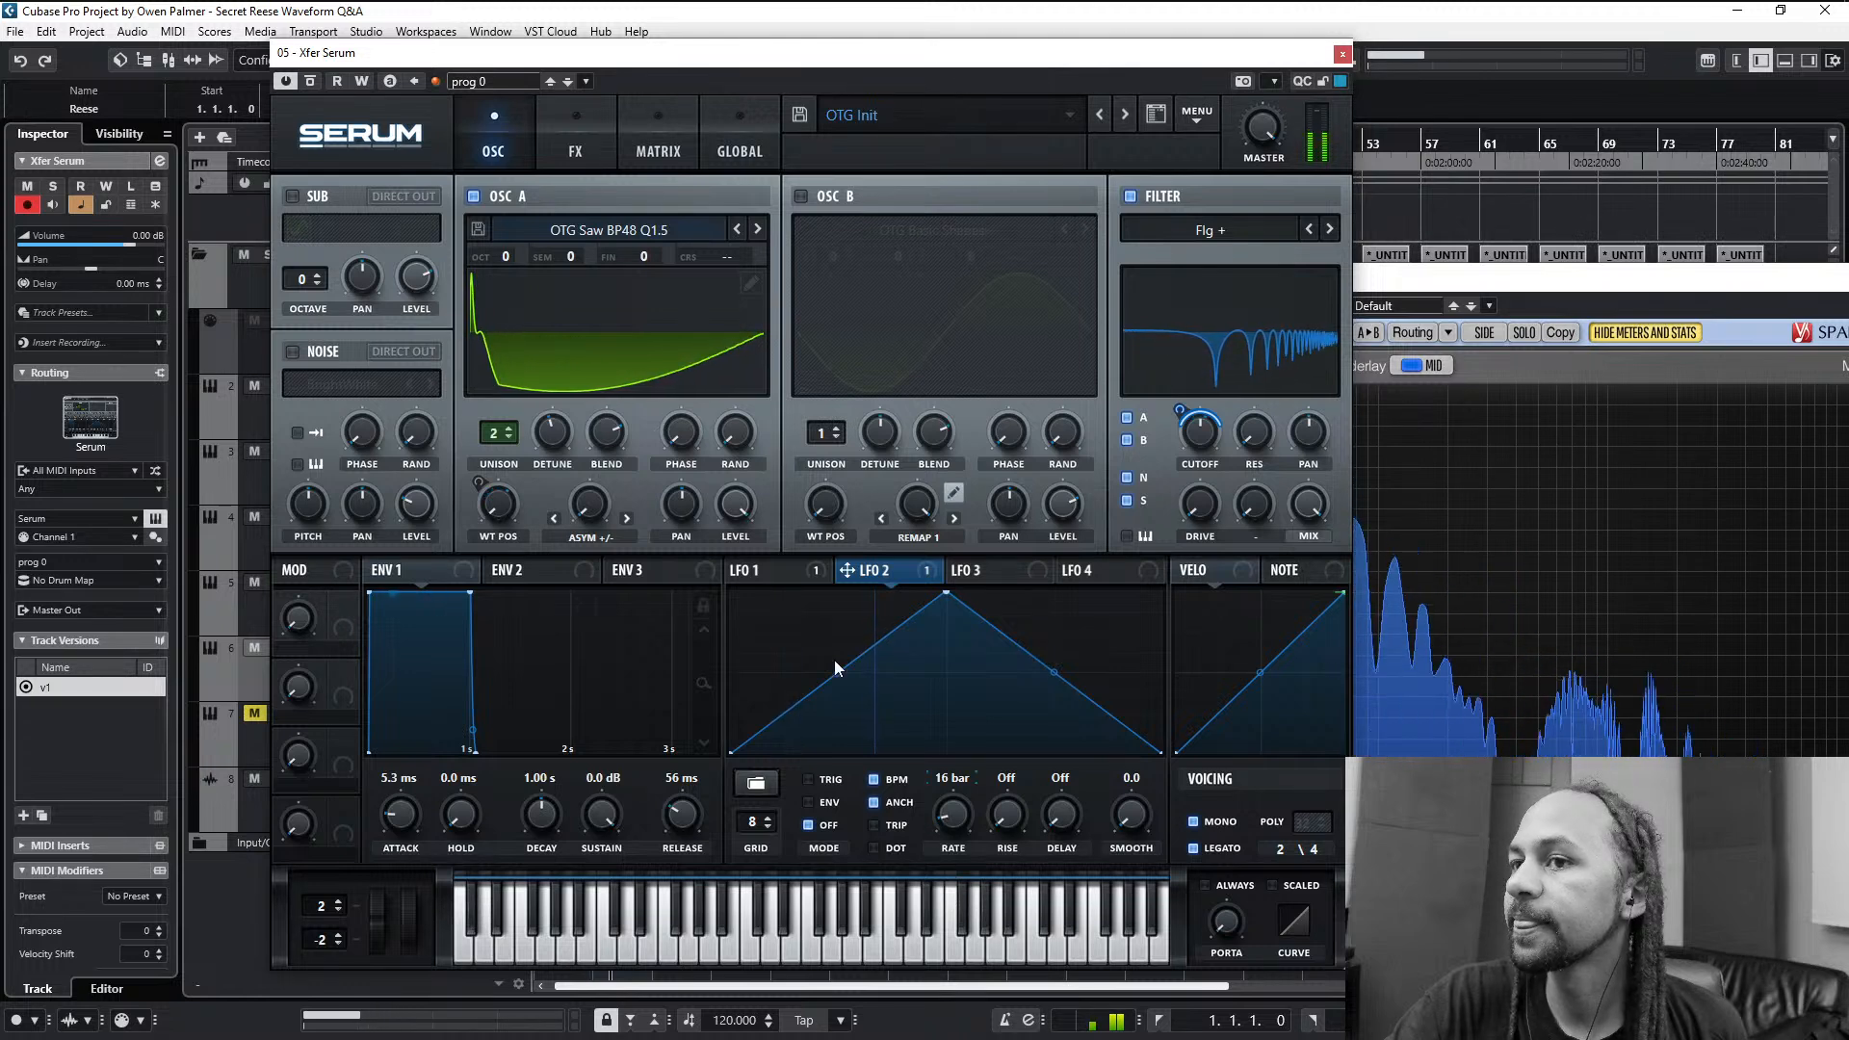
{"action": "left_click_drag", "start_coordinate": [608, 511], "coordinate": [624, 393]}
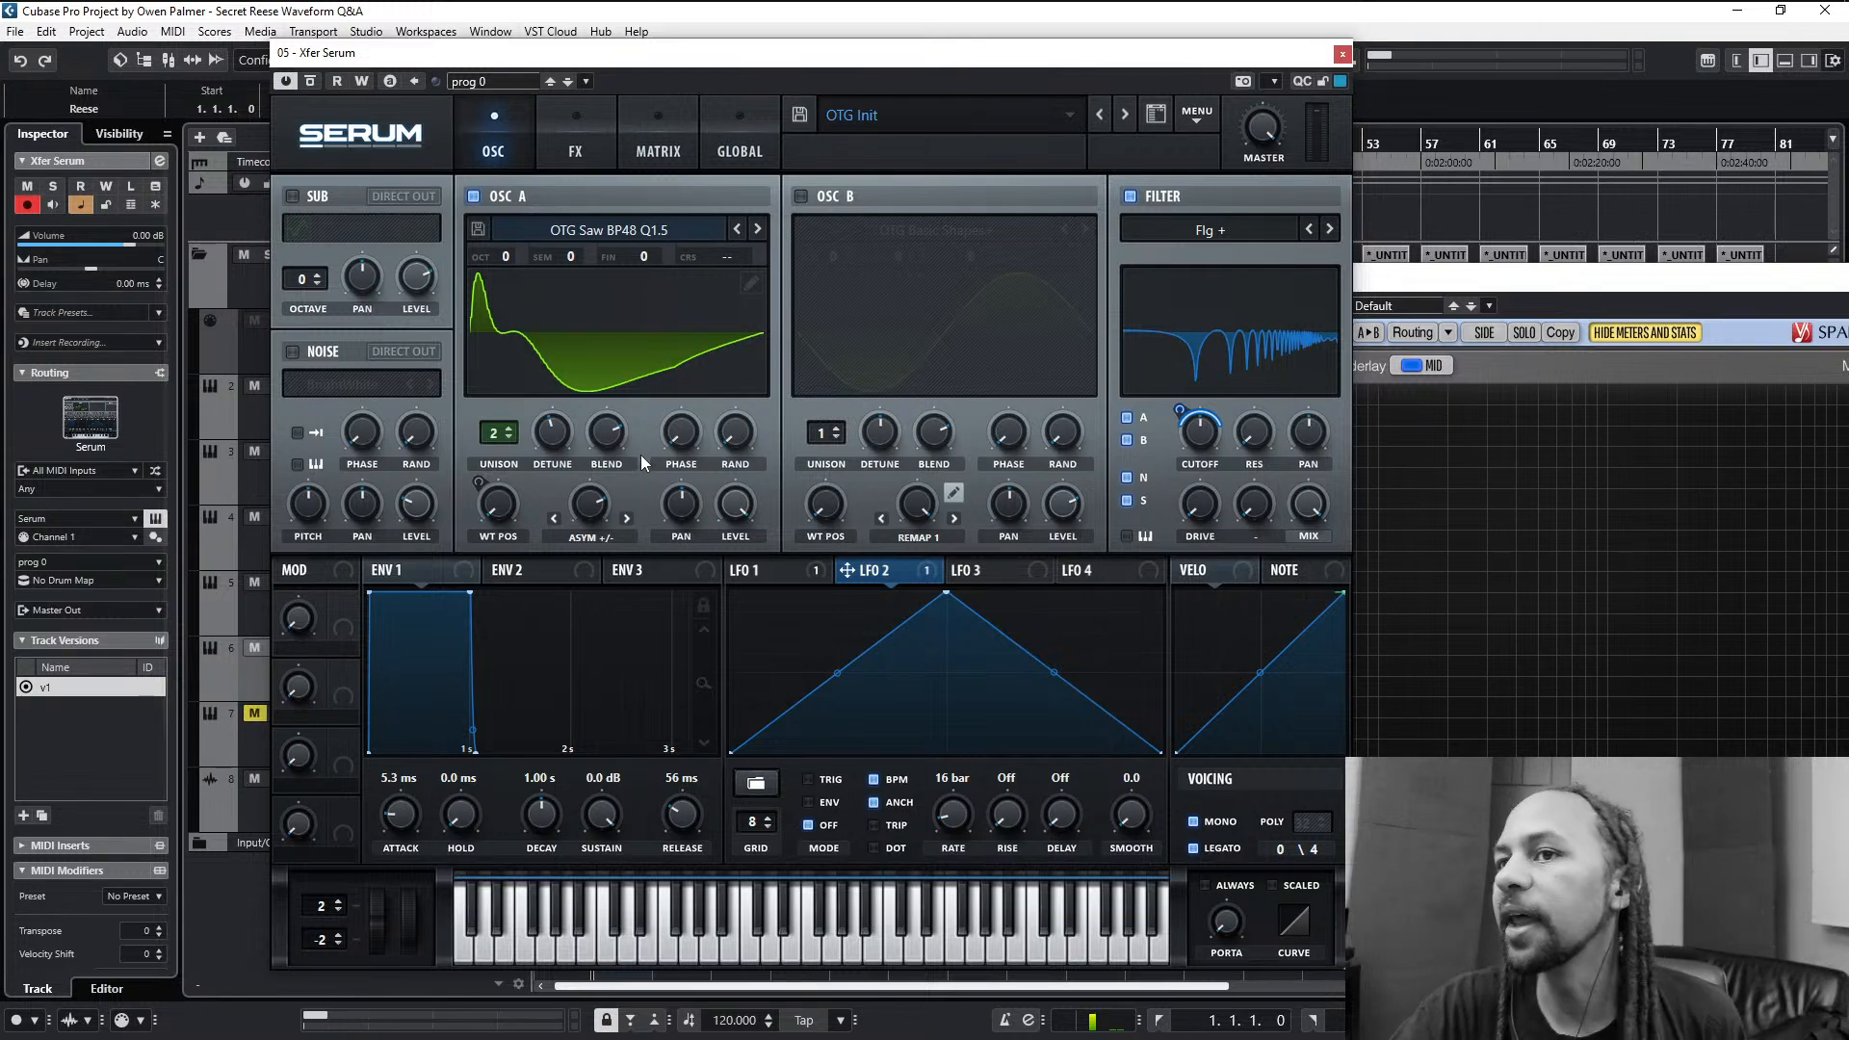
{"action": "key", "text": "alt+Tab"}
{"action": "key", "text": "alt+Tab"}
{"action": "left_click", "coordinate": [549, 415]}
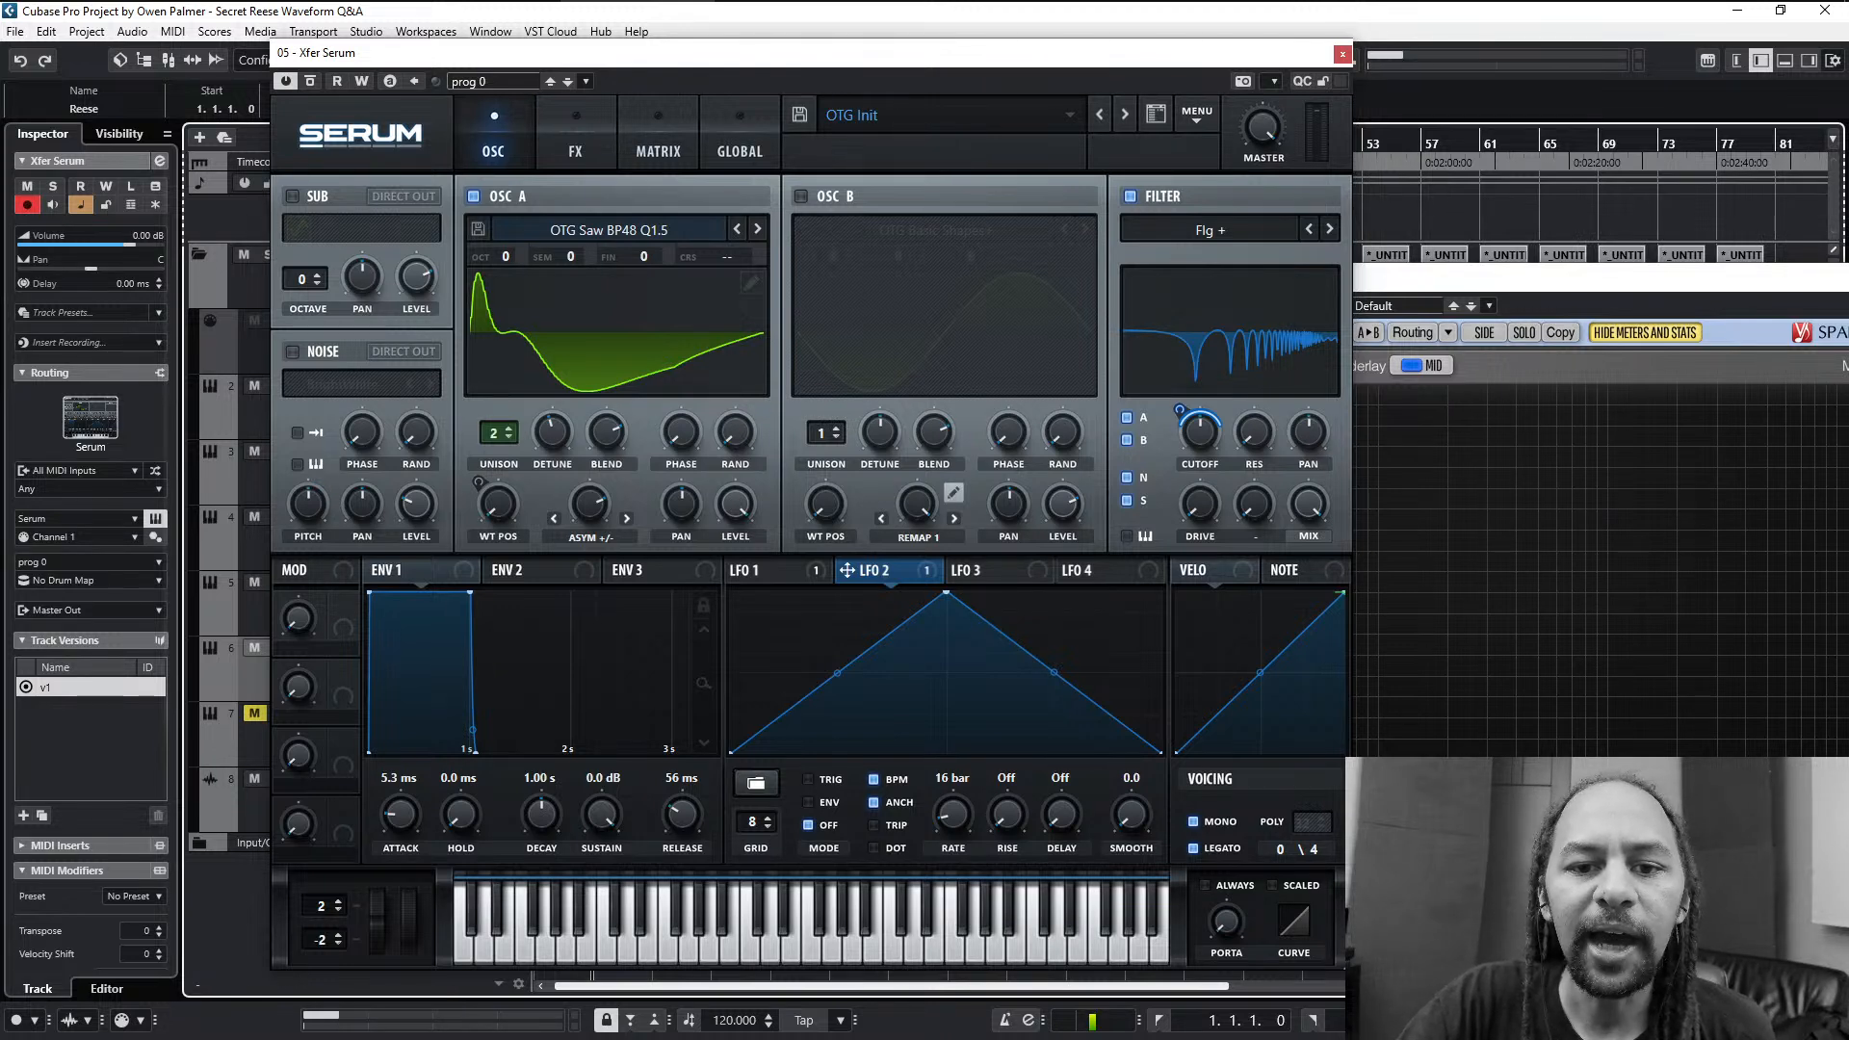
{"action": "key", "text": "alt+Tab"}
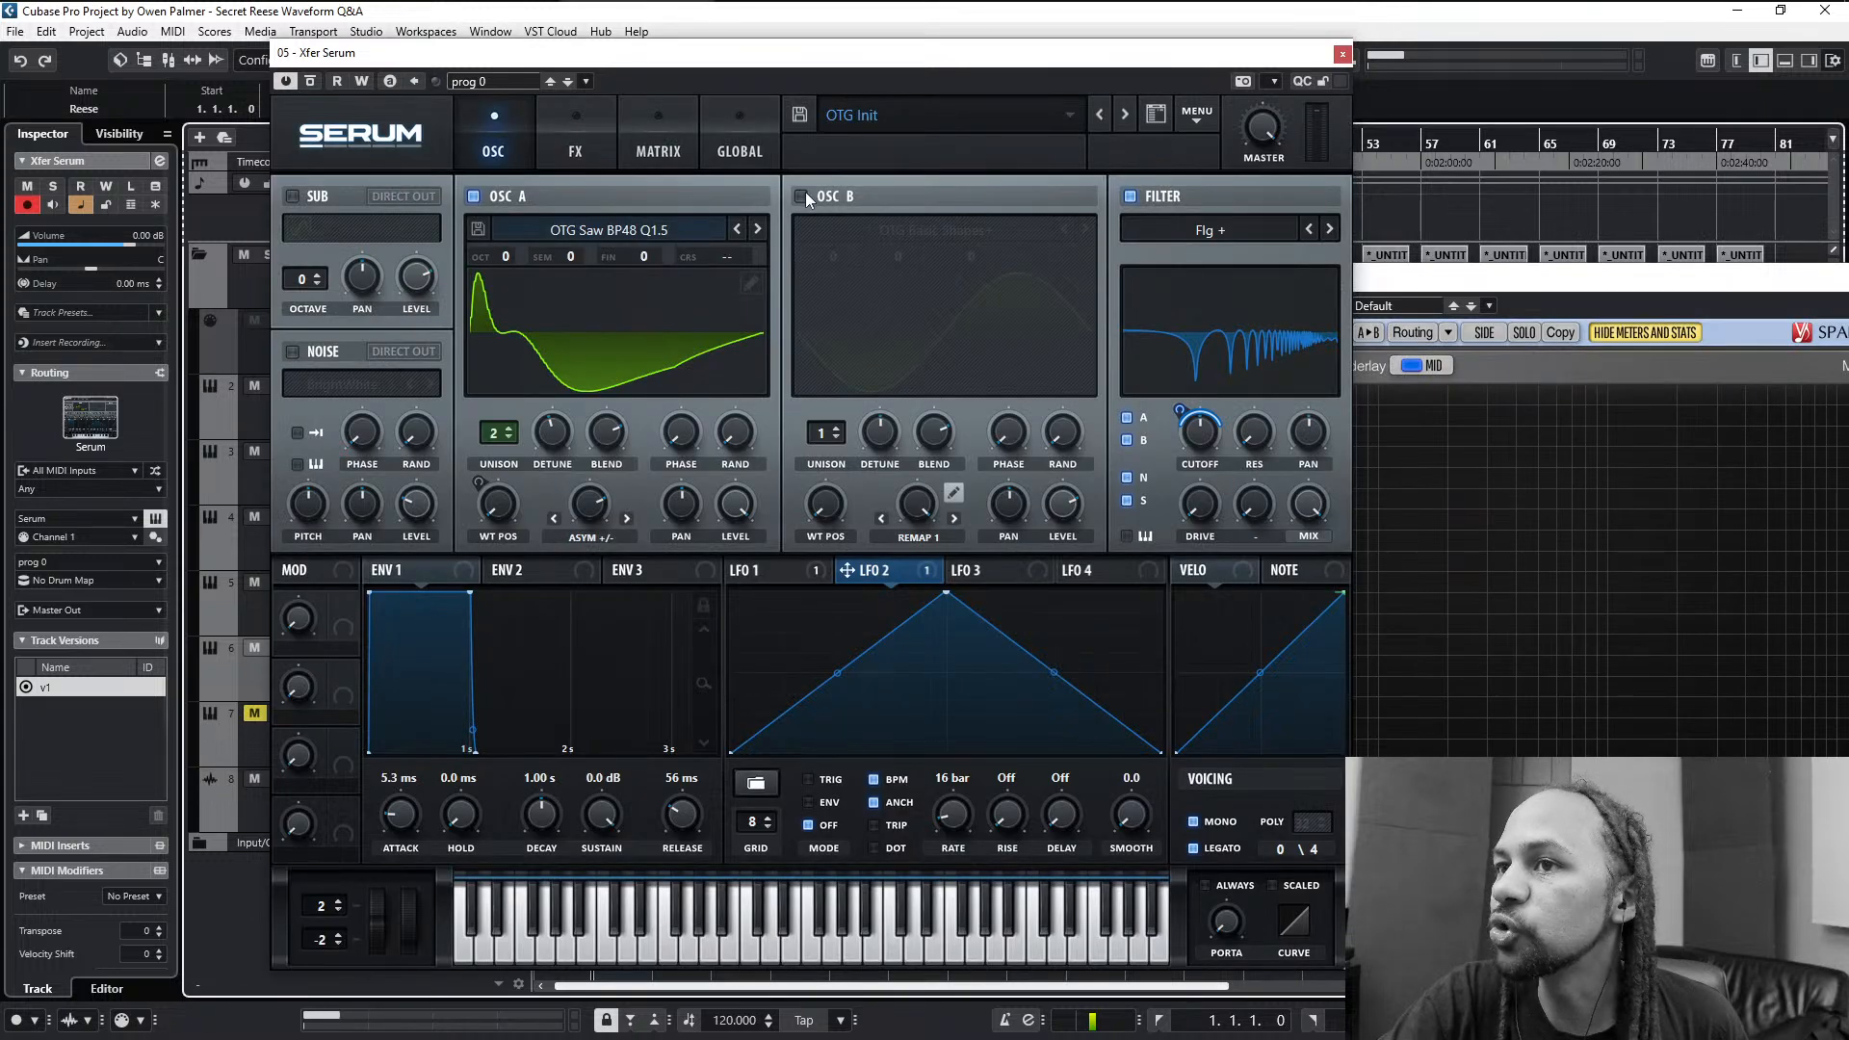
- Enable oscillator B, open its wavetable editor, zero bin 1's phase in frame 1 and draw descending harmonic levels in bins 1 to 4
{"action": "left_click", "coordinate": [803, 196]}
{"action": "left_click", "coordinate": [1078, 284]}
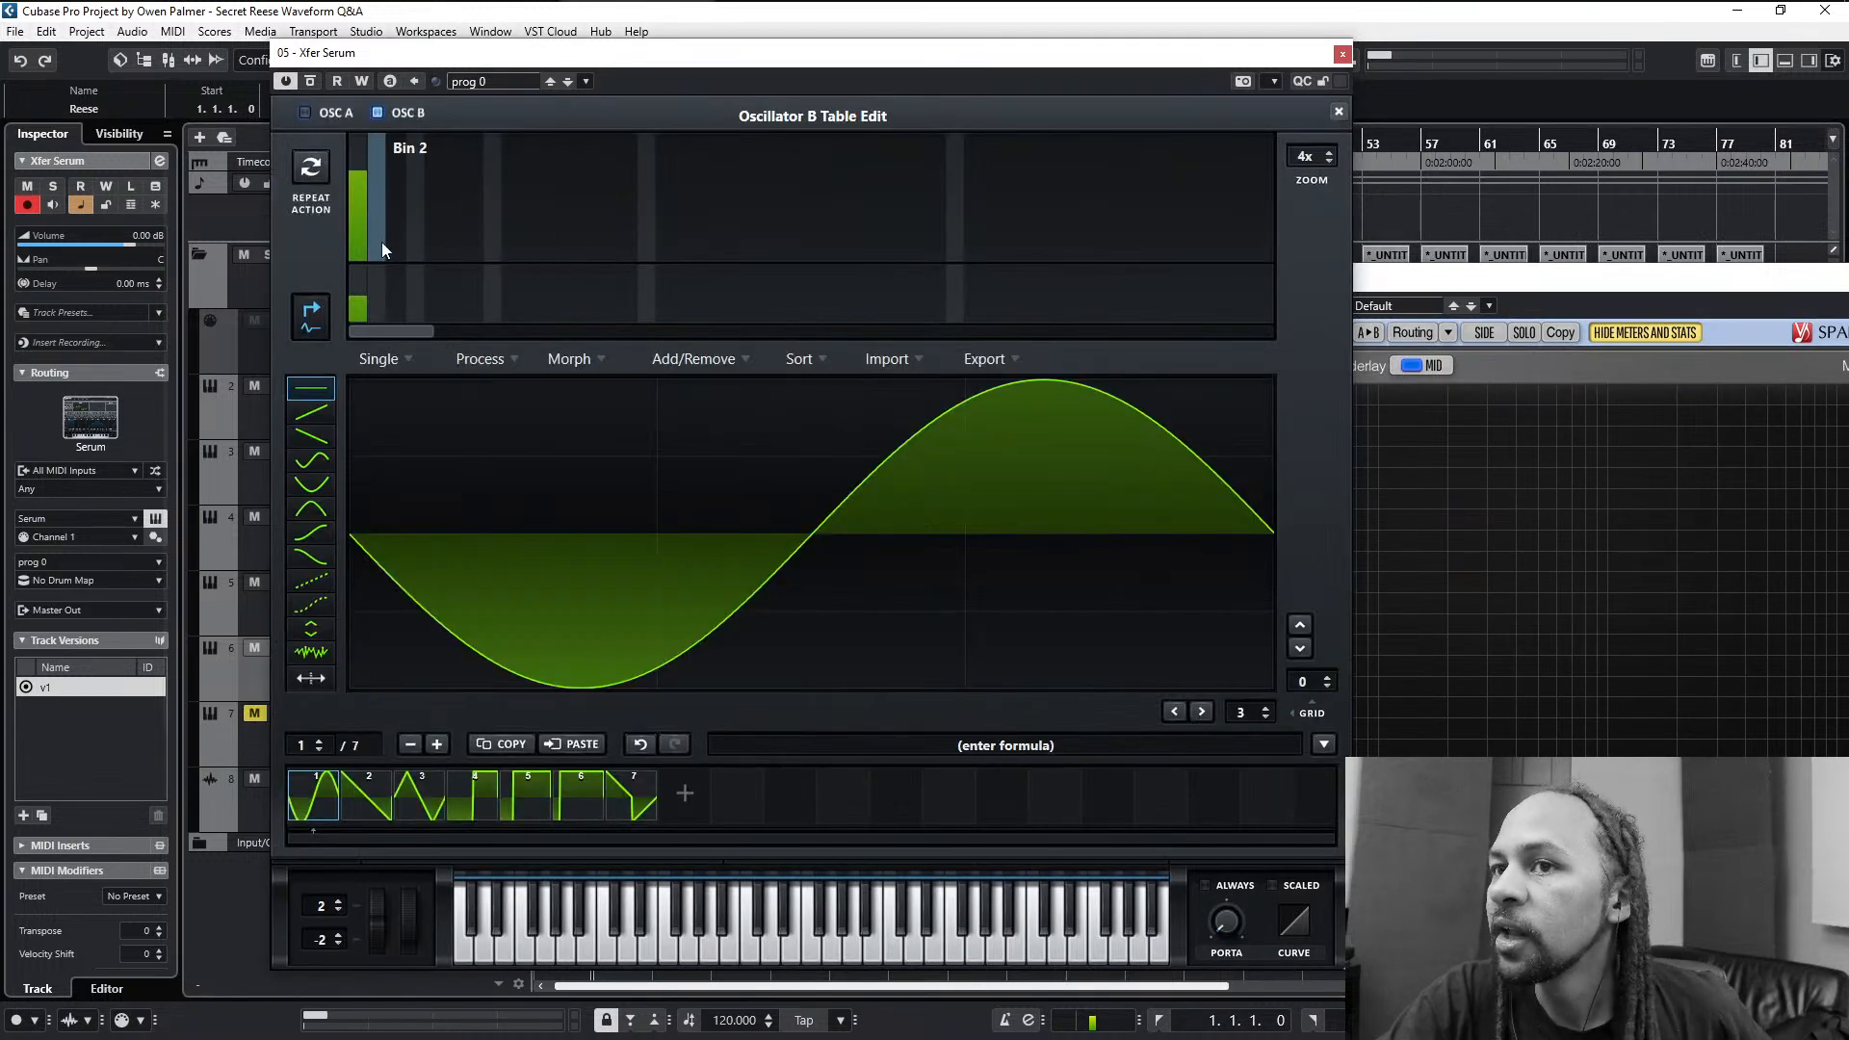
{"action": "left_click", "coordinate": [356, 316]}
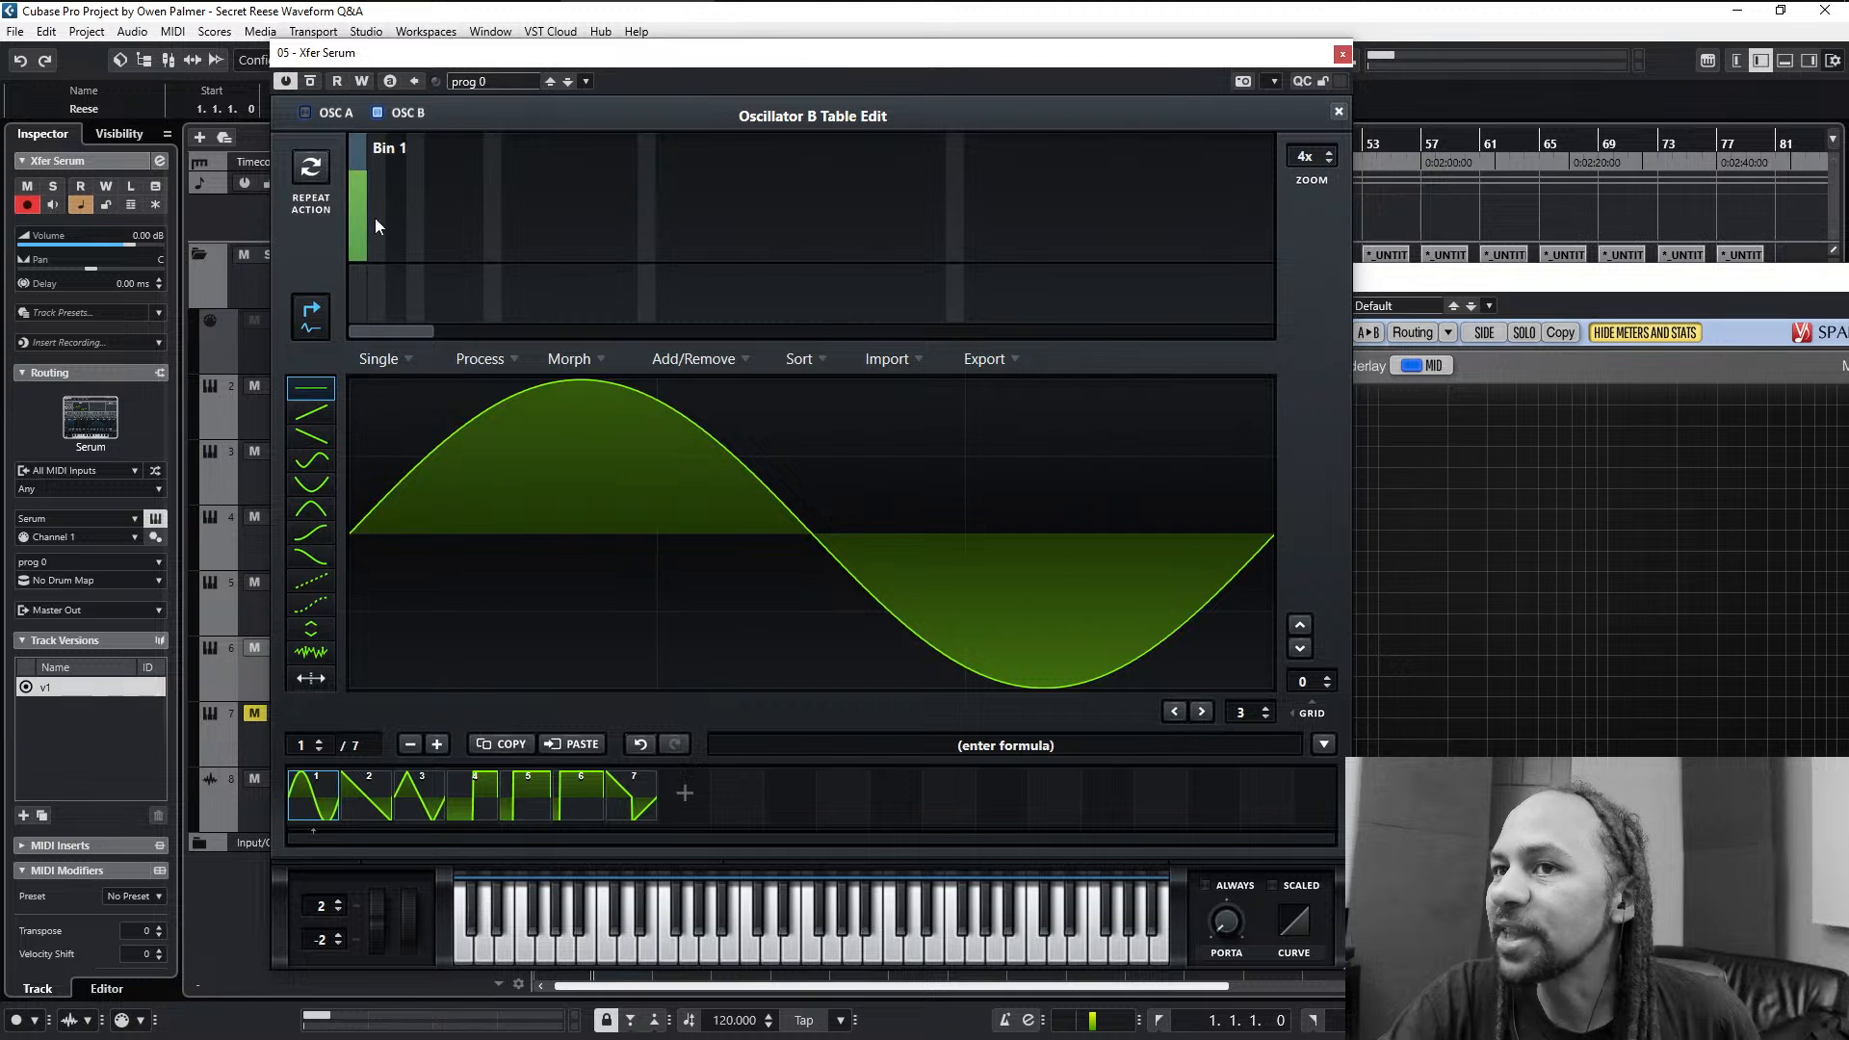
{"action": "left_click", "coordinate": [379, 197]}
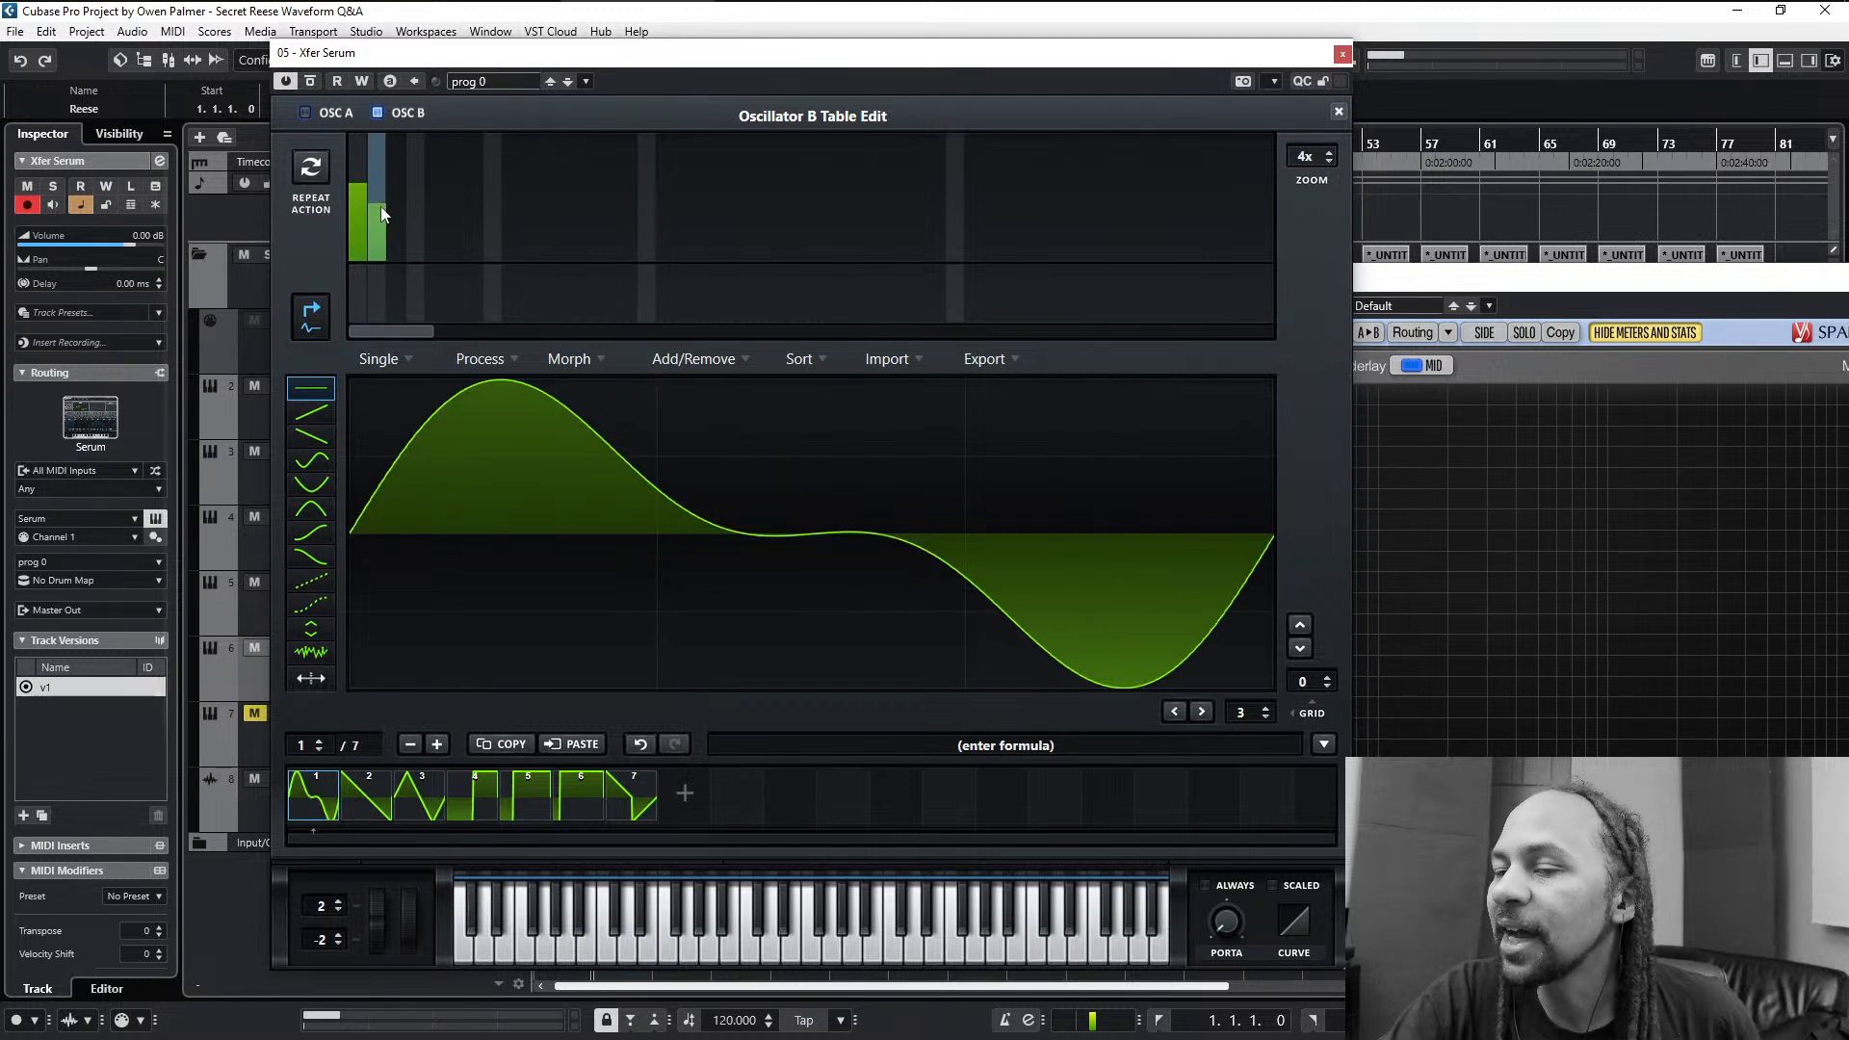
{"action": "left_click", "coordinate": [395, 222]}
{"action": "left_click", "coordinate": [408, 245]}
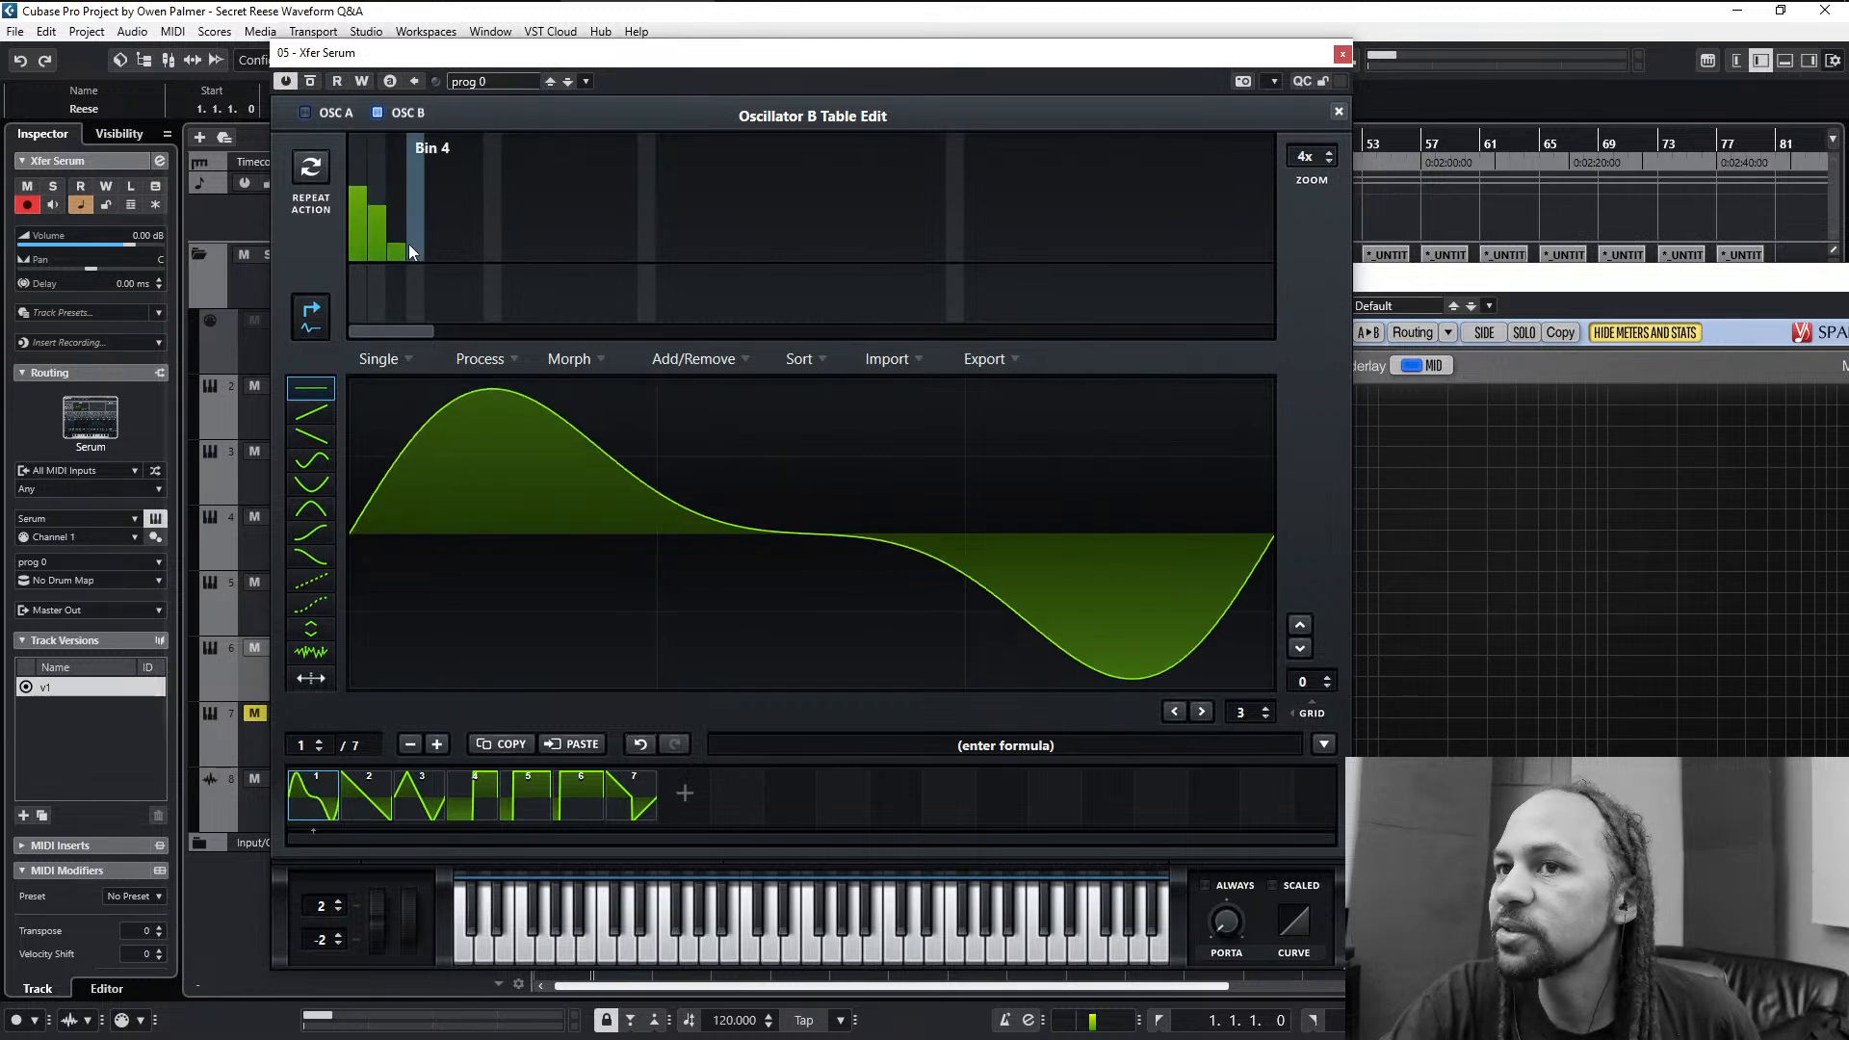
{"action": "left_click", "coordinate": [403, 223]}
{"action": "left_click", "coordinate": [418, 258]}
{"action": "left_click_drag", "start_coordinate": [401, 229], "coordinate": [394, 242]}
{"action": "left_click", "coordinate": [419, 248]}
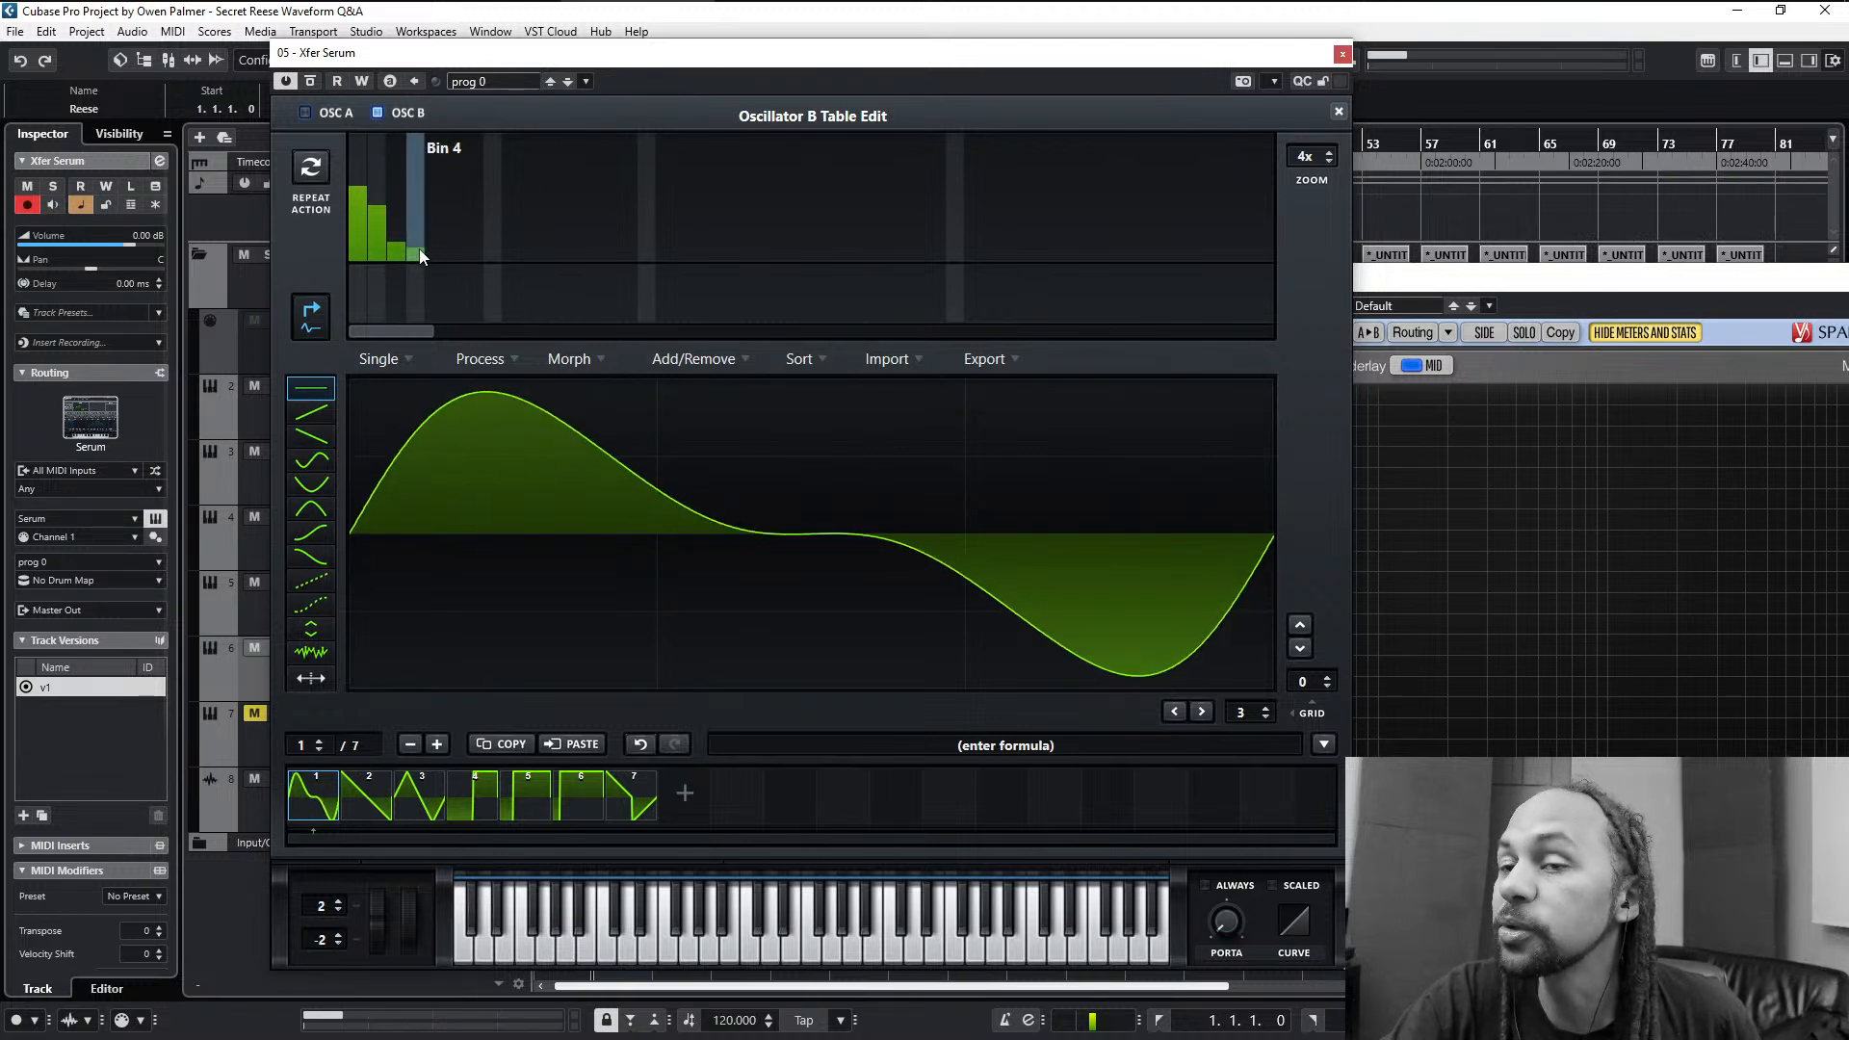
- Refine the levels of harmonic bins 2, 3 and 4 in frame 1 for a smoother roll-off
{"action": "left_click", "coordinate": [381, 200]}
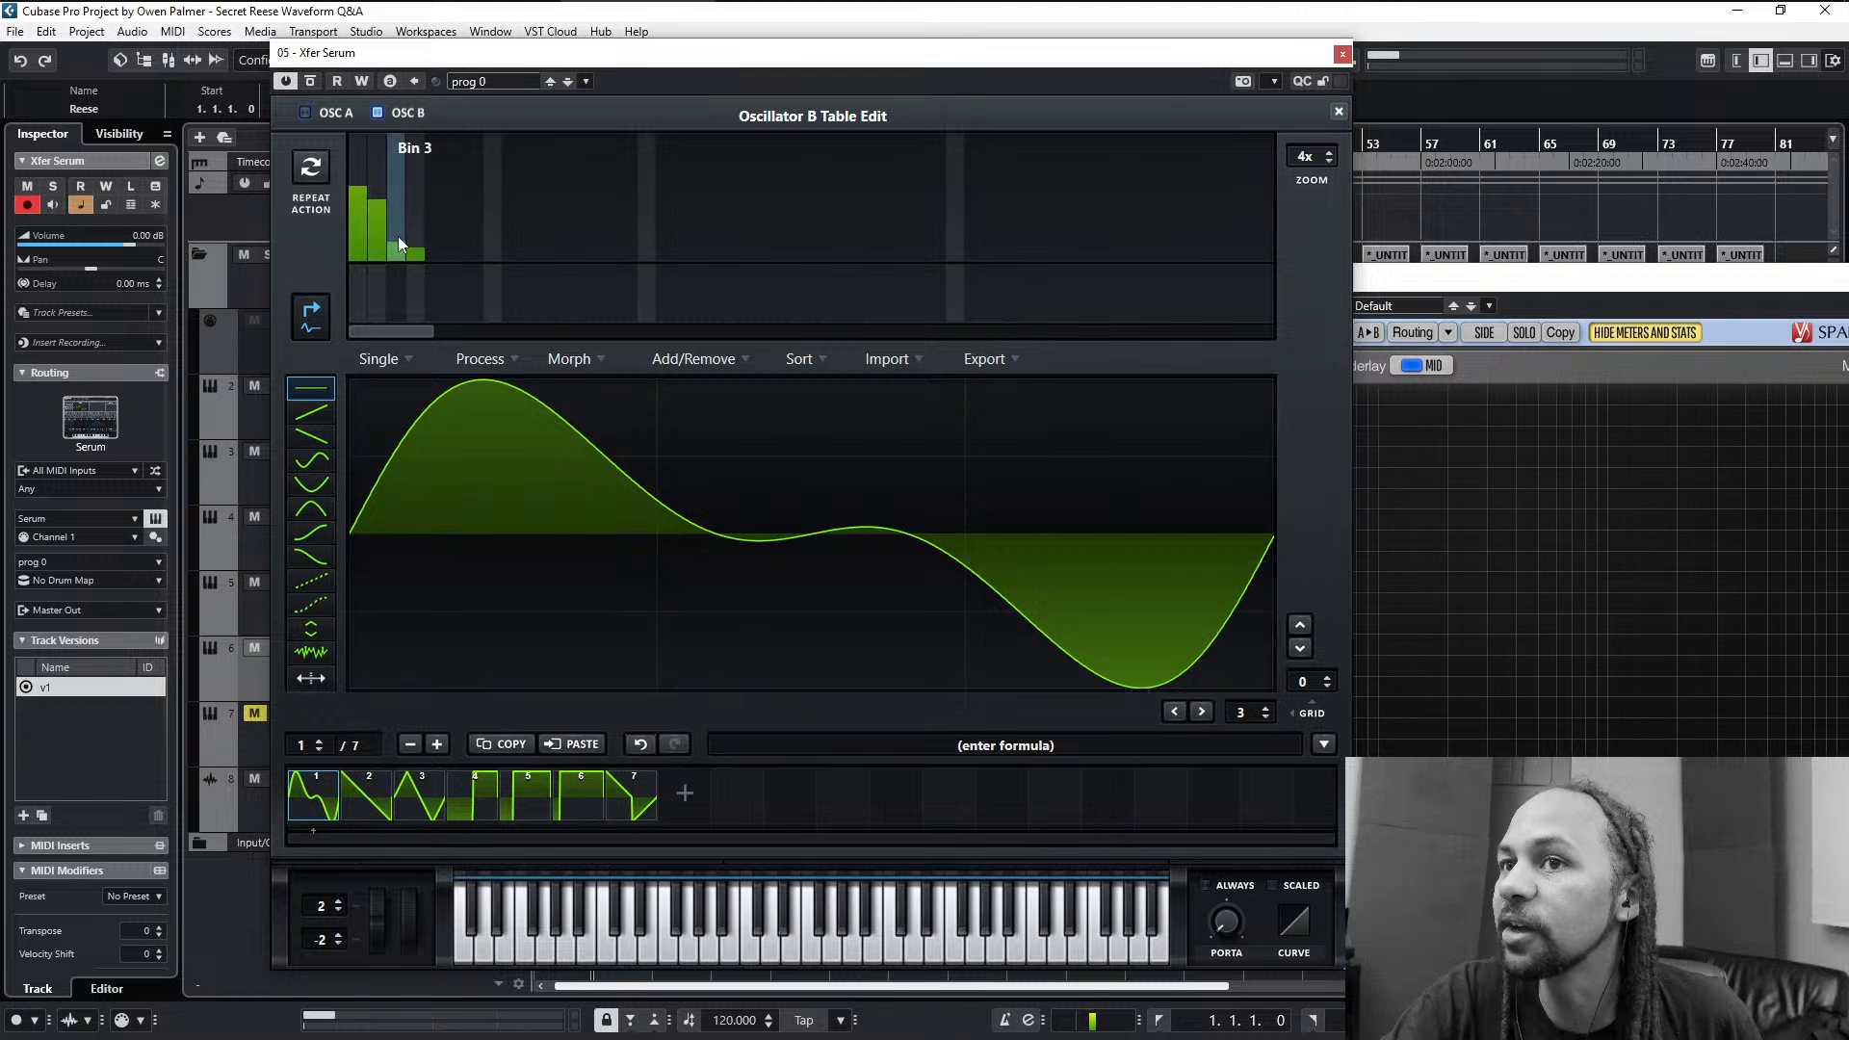
{"action": "left_click", "coordinate": [418, 238]}
{"action": "left_click", "coordinate": [420, 247]}
{"action": "left_click", "coordinate": [391, 235]}
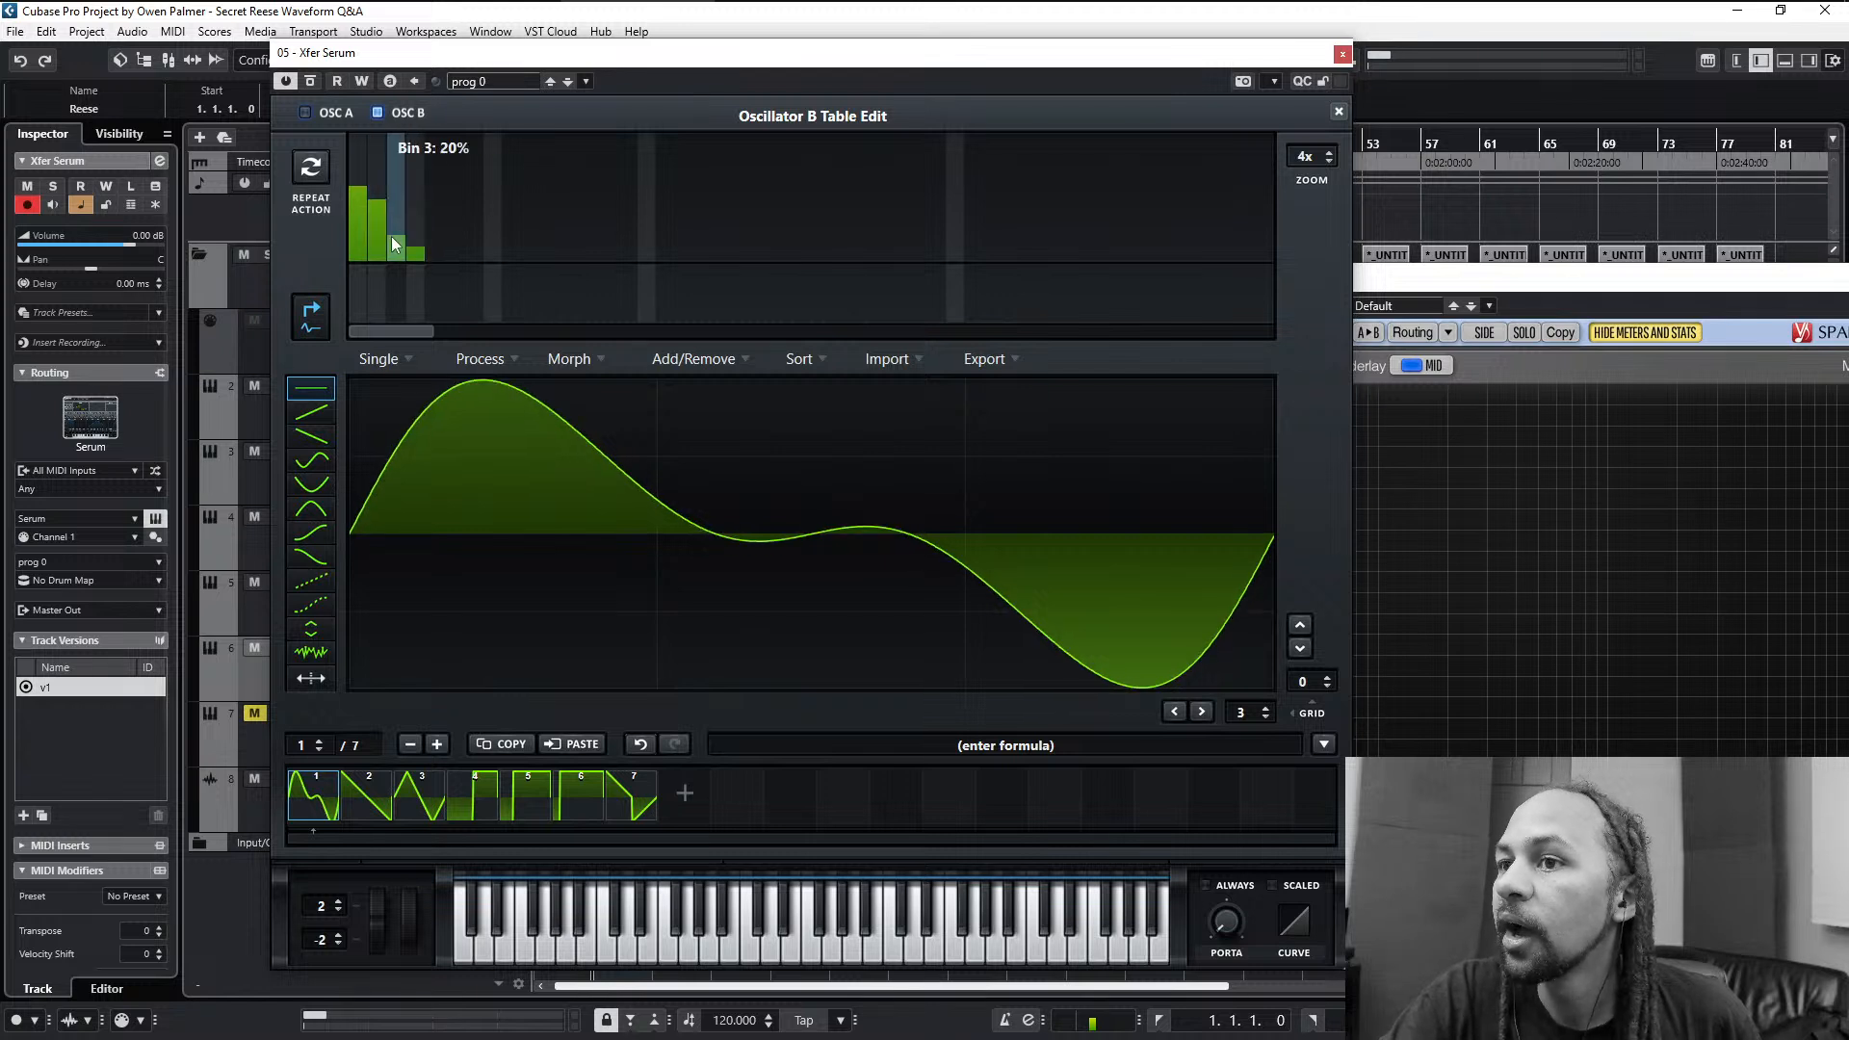
{"action": "left_click", "coordinate": [400, 223]}
{"action": "left_click", "coordinate": [395, 235]}
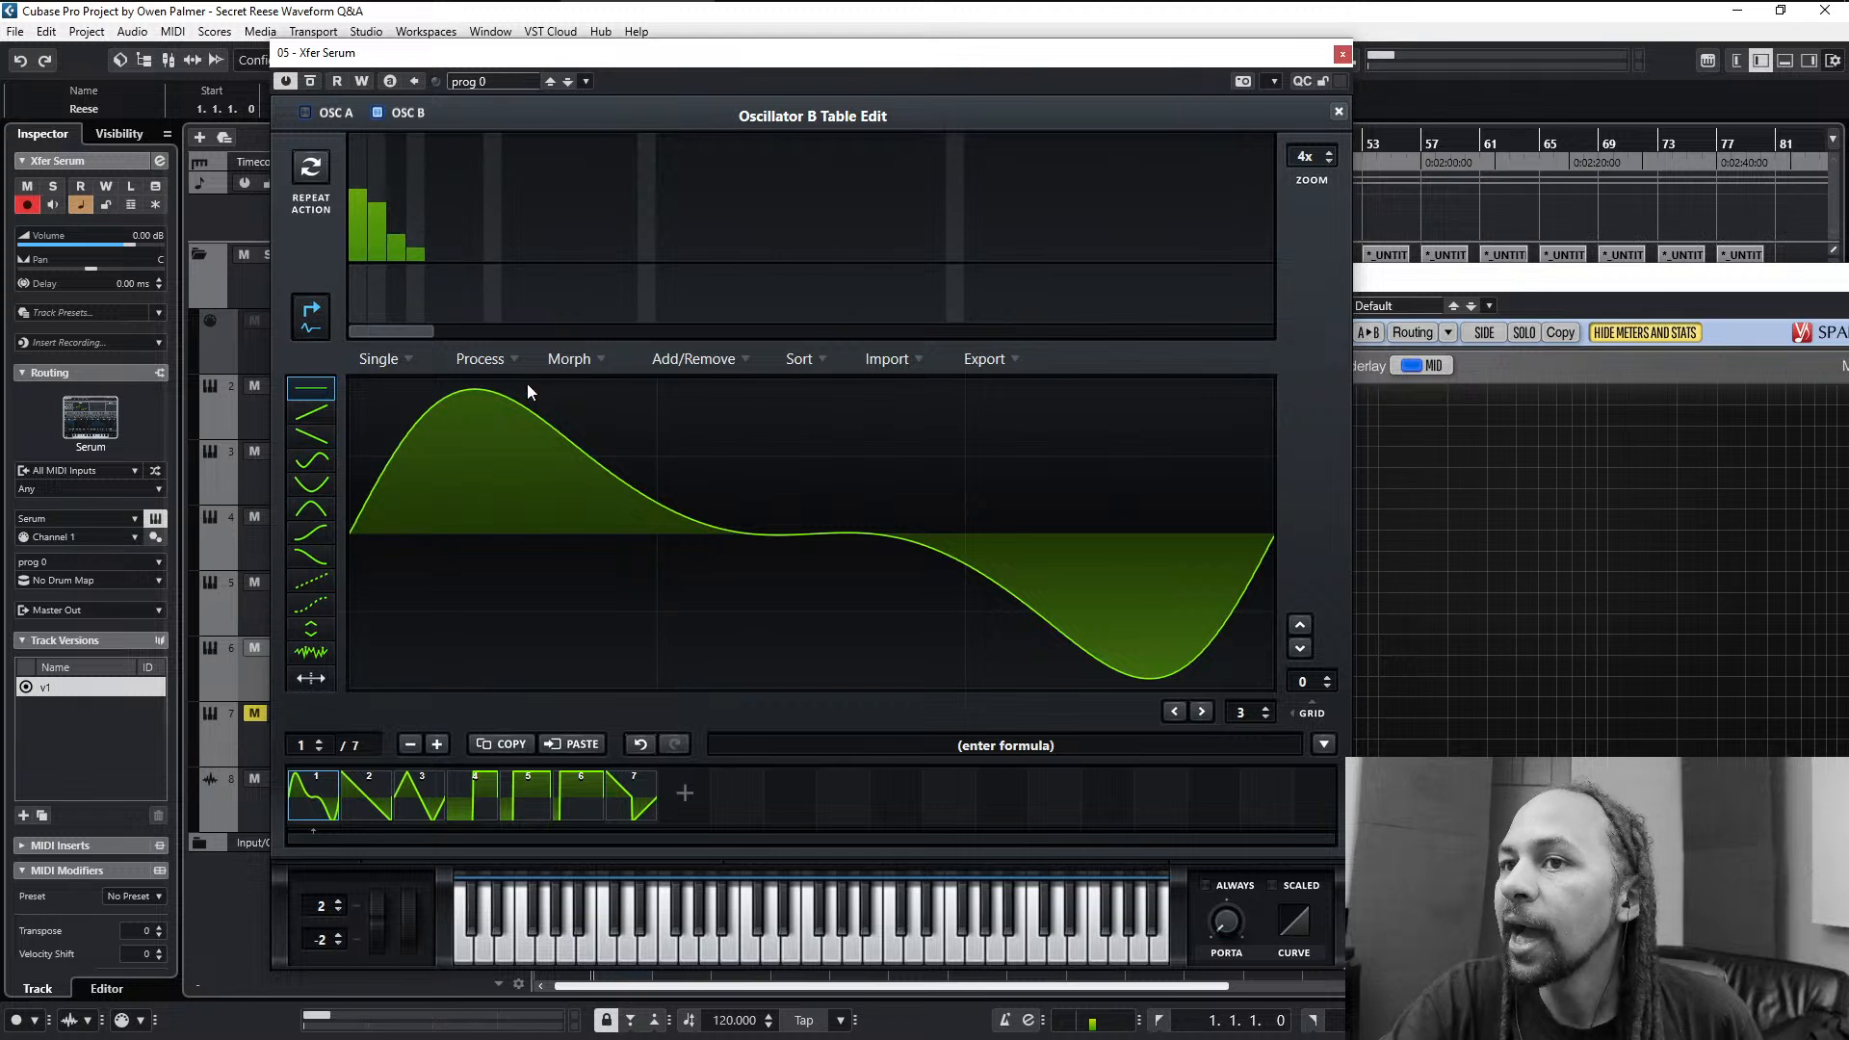
- Add very low harmonic levels in bins 5 to 7, normalize the waveform and close the wavetable editor
{"action": "left_click", "coordinate": [433, 257]}
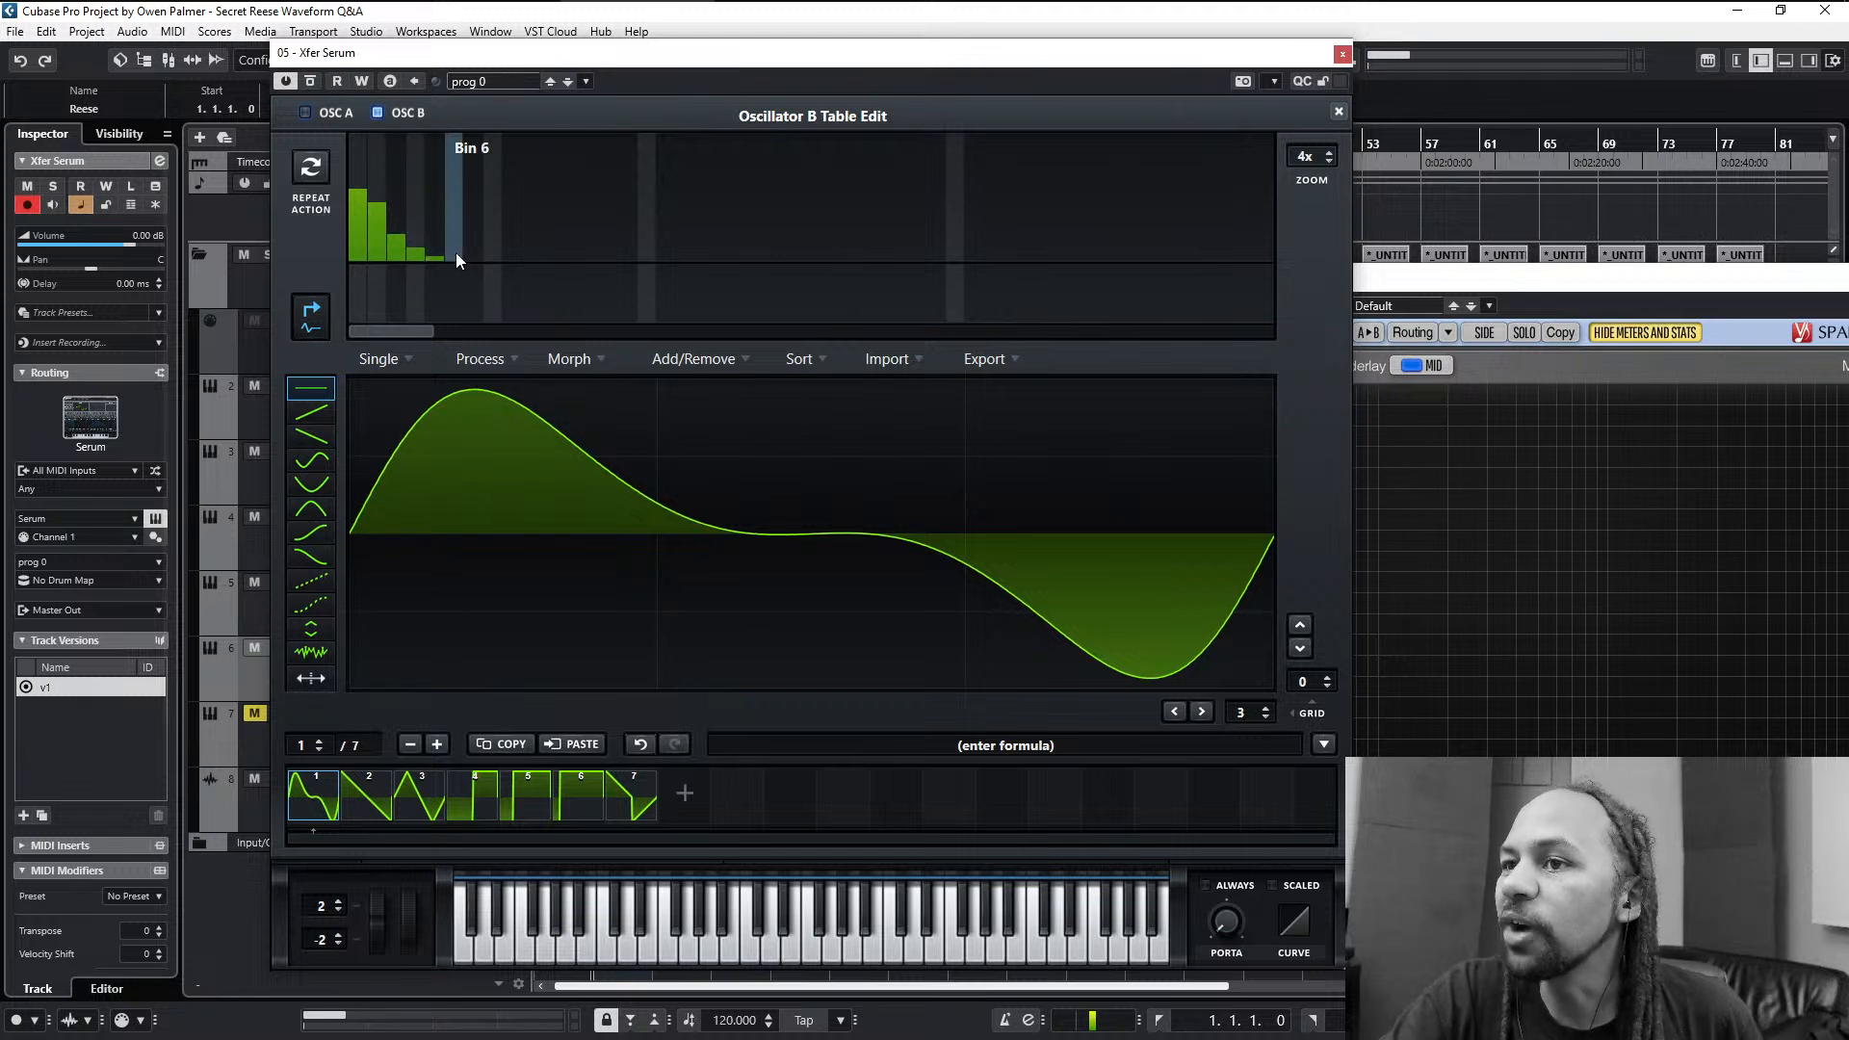
{"action": "left_click", "coordinate": [470, 252]}
{"action": "left_click", "coordinate": [461, 258]}
{"action": "left_click", "coordinate": [481, 258]}
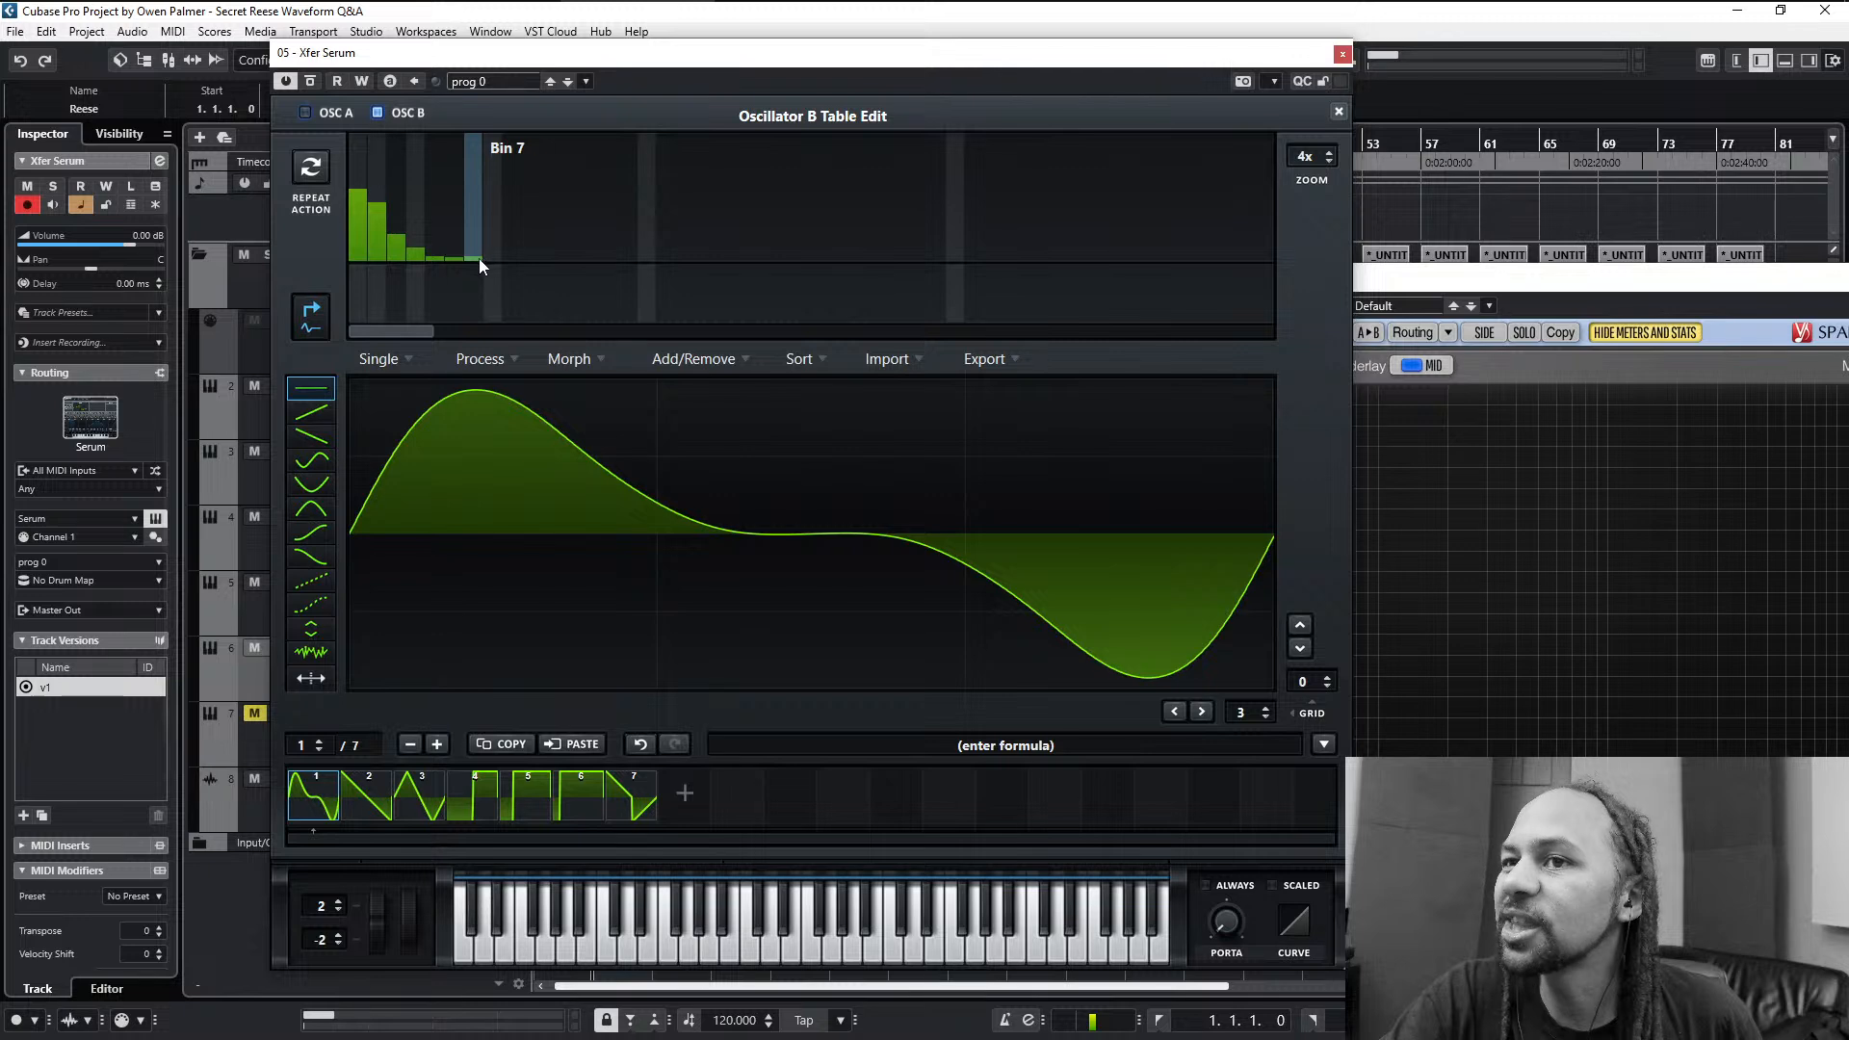
{"action": "left_click", "coordinate": [476, 258]}
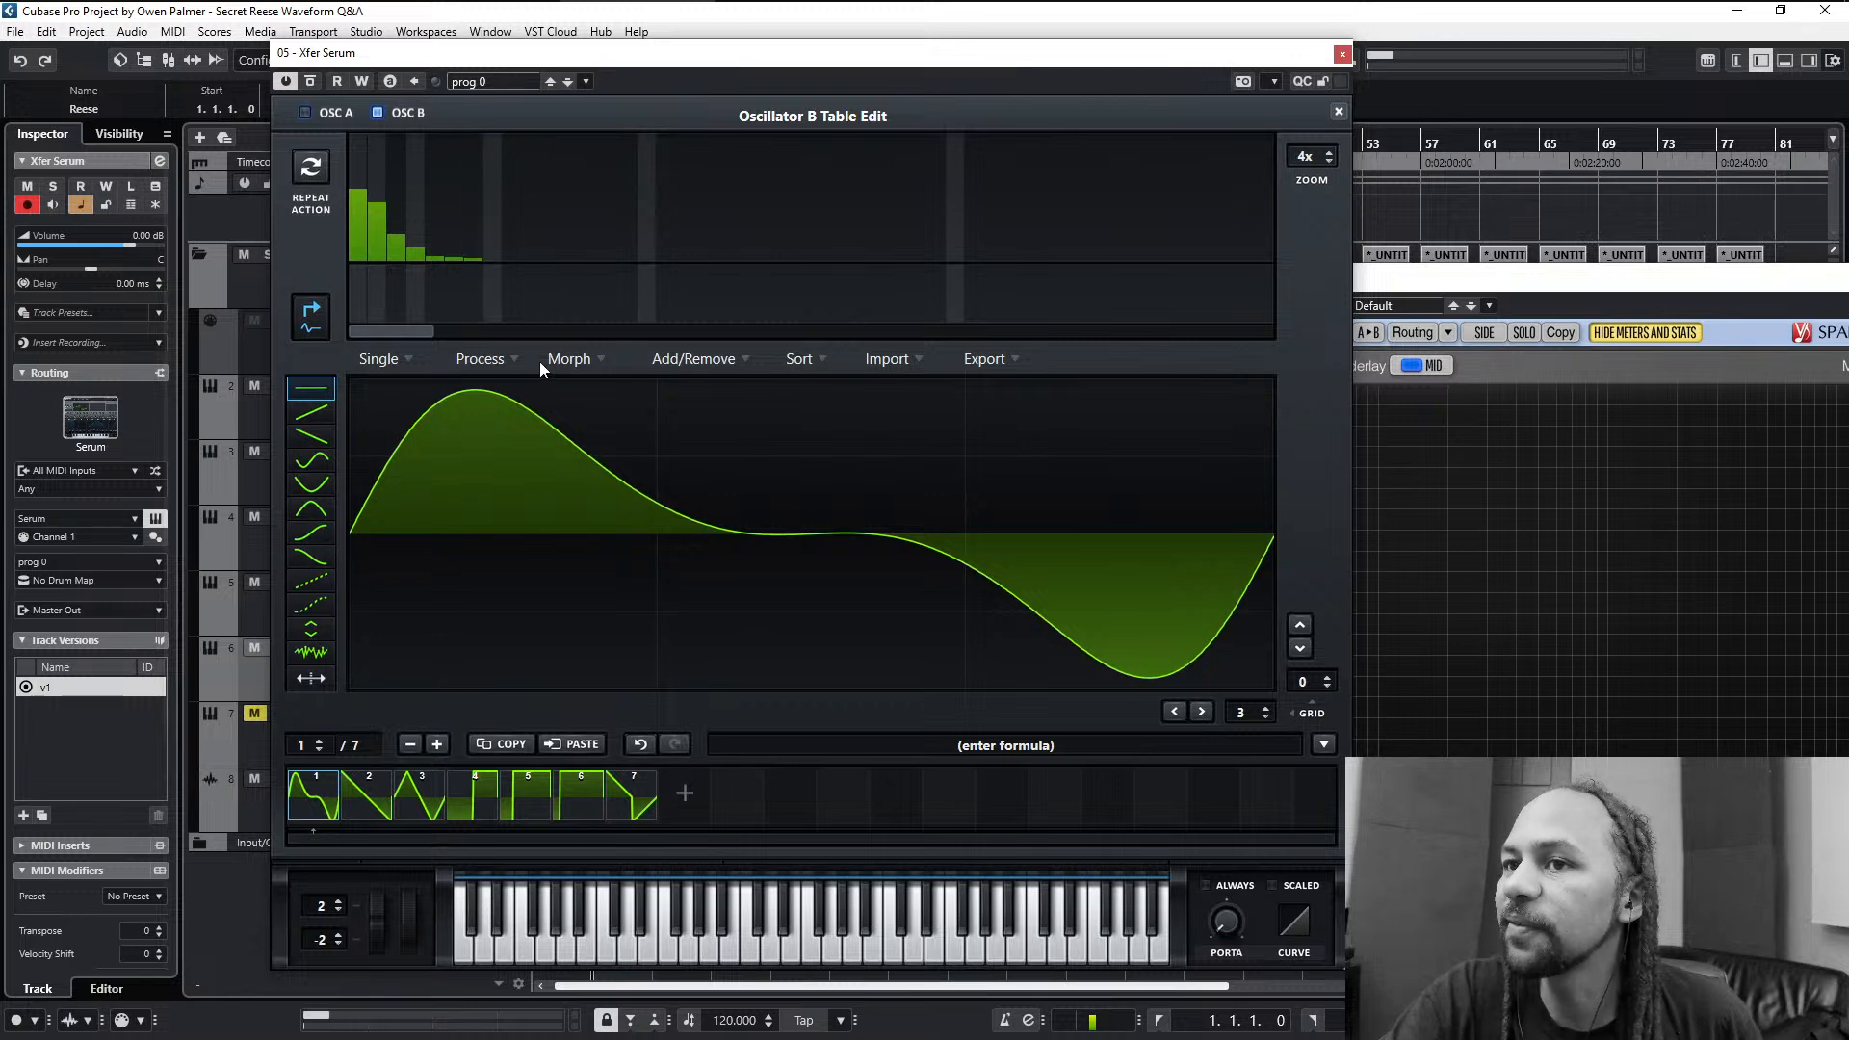
{"action": "left_click", "coordinate": [515, 359]}
{"action": "left_click", "coordinate": [508, 384]}
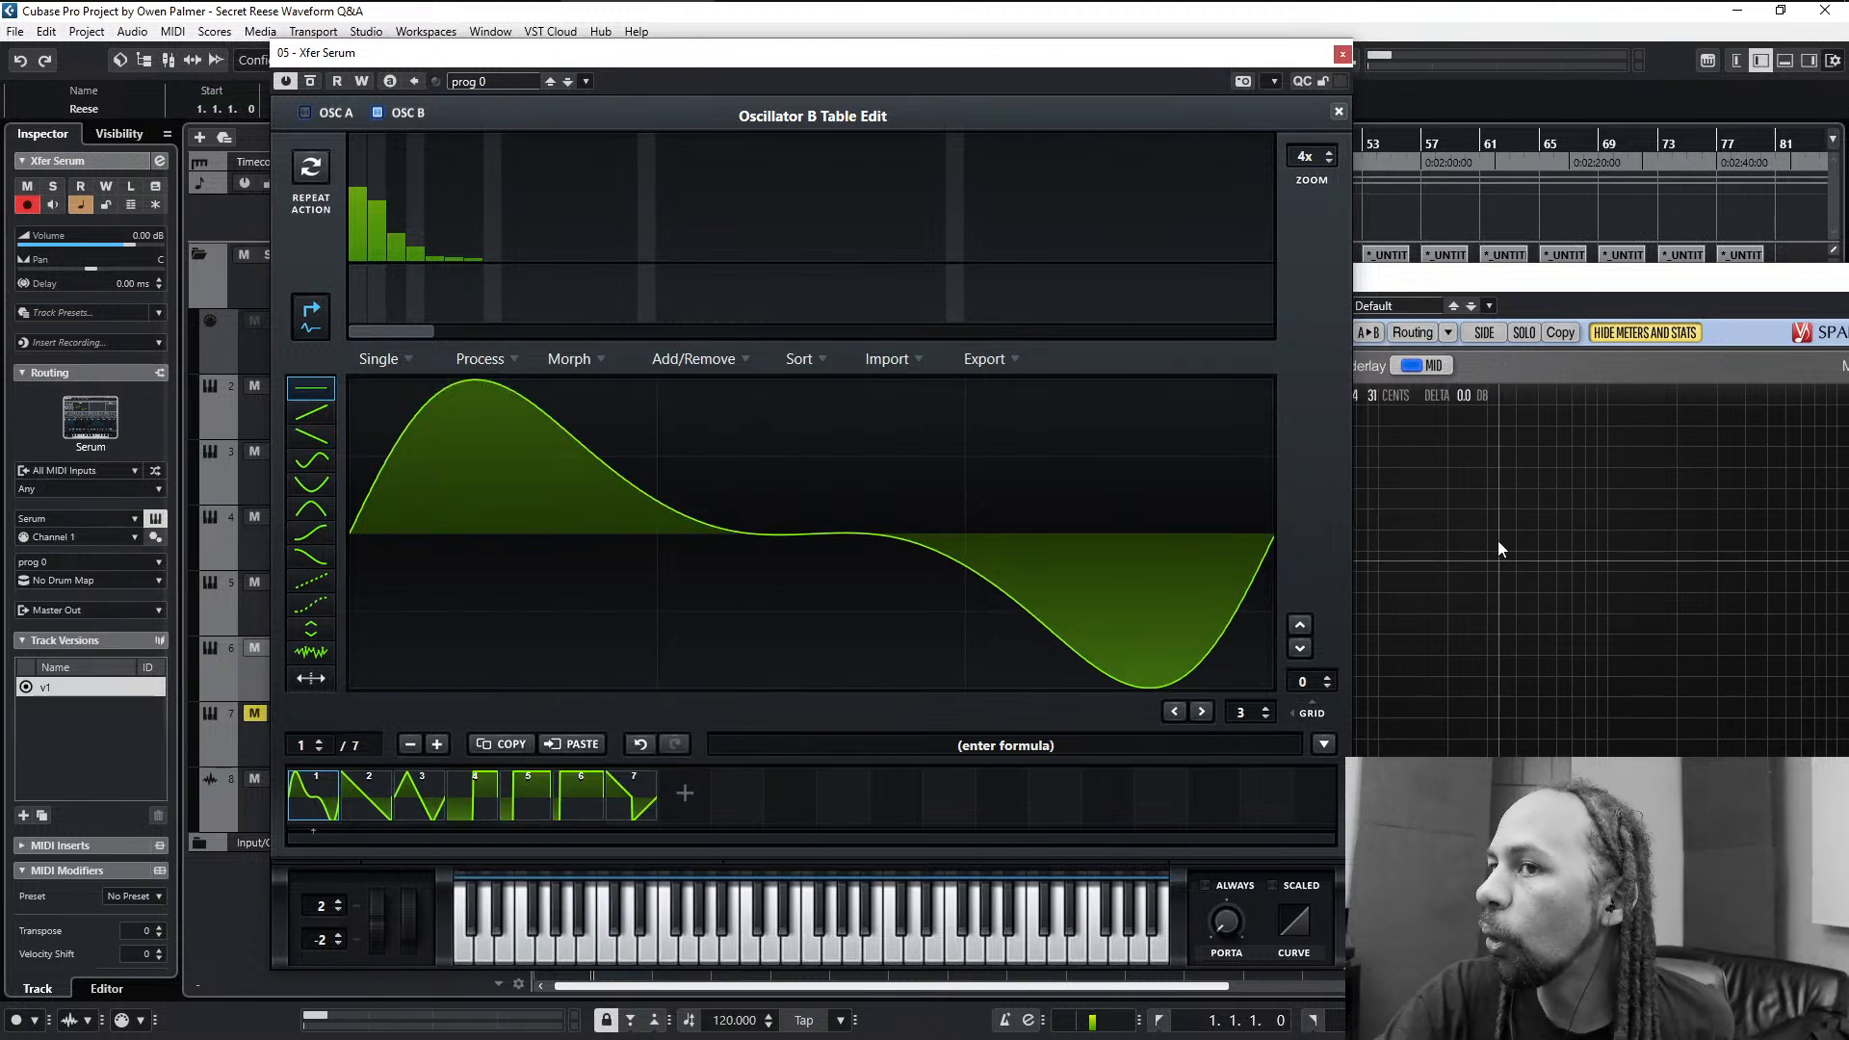
{"action": "left_click", "coordinate": [1339, 112]}
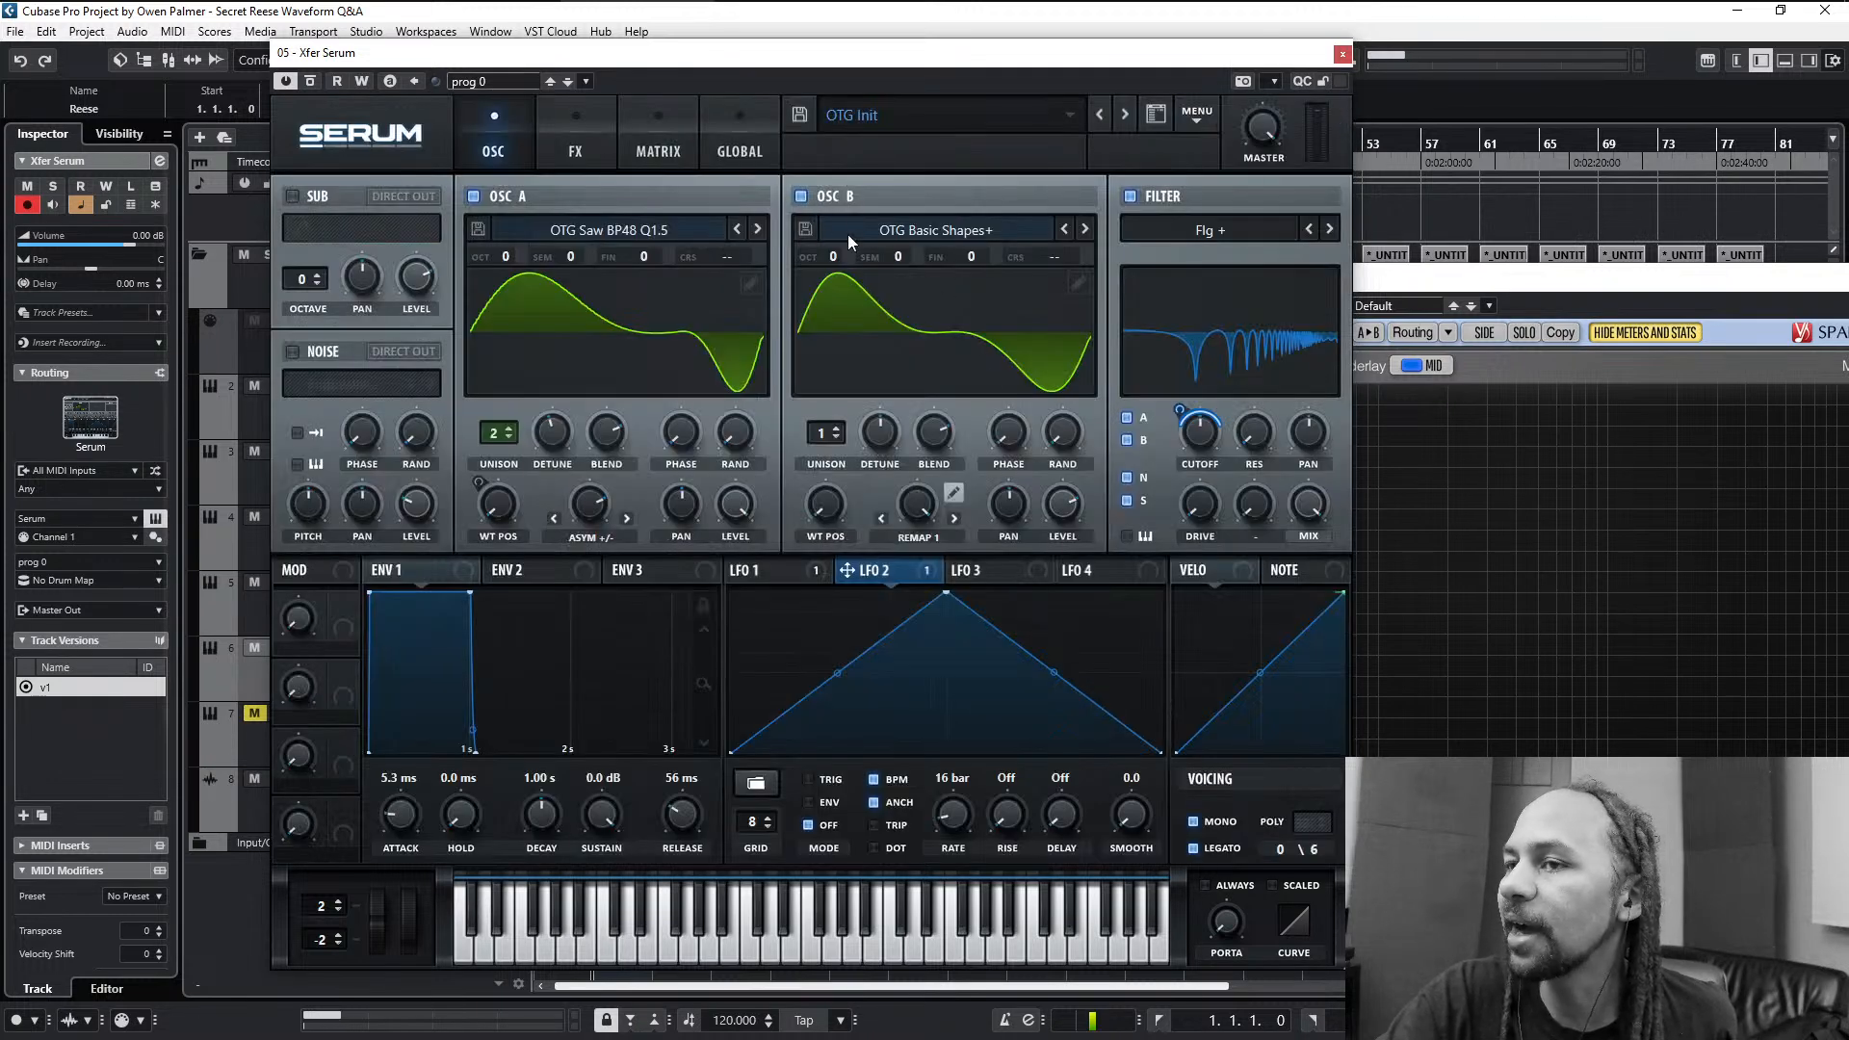
- Turn off oscillator A and the filter so that only oscillator B is active
{"action": "left_click", "coordinate": [802, 196]}
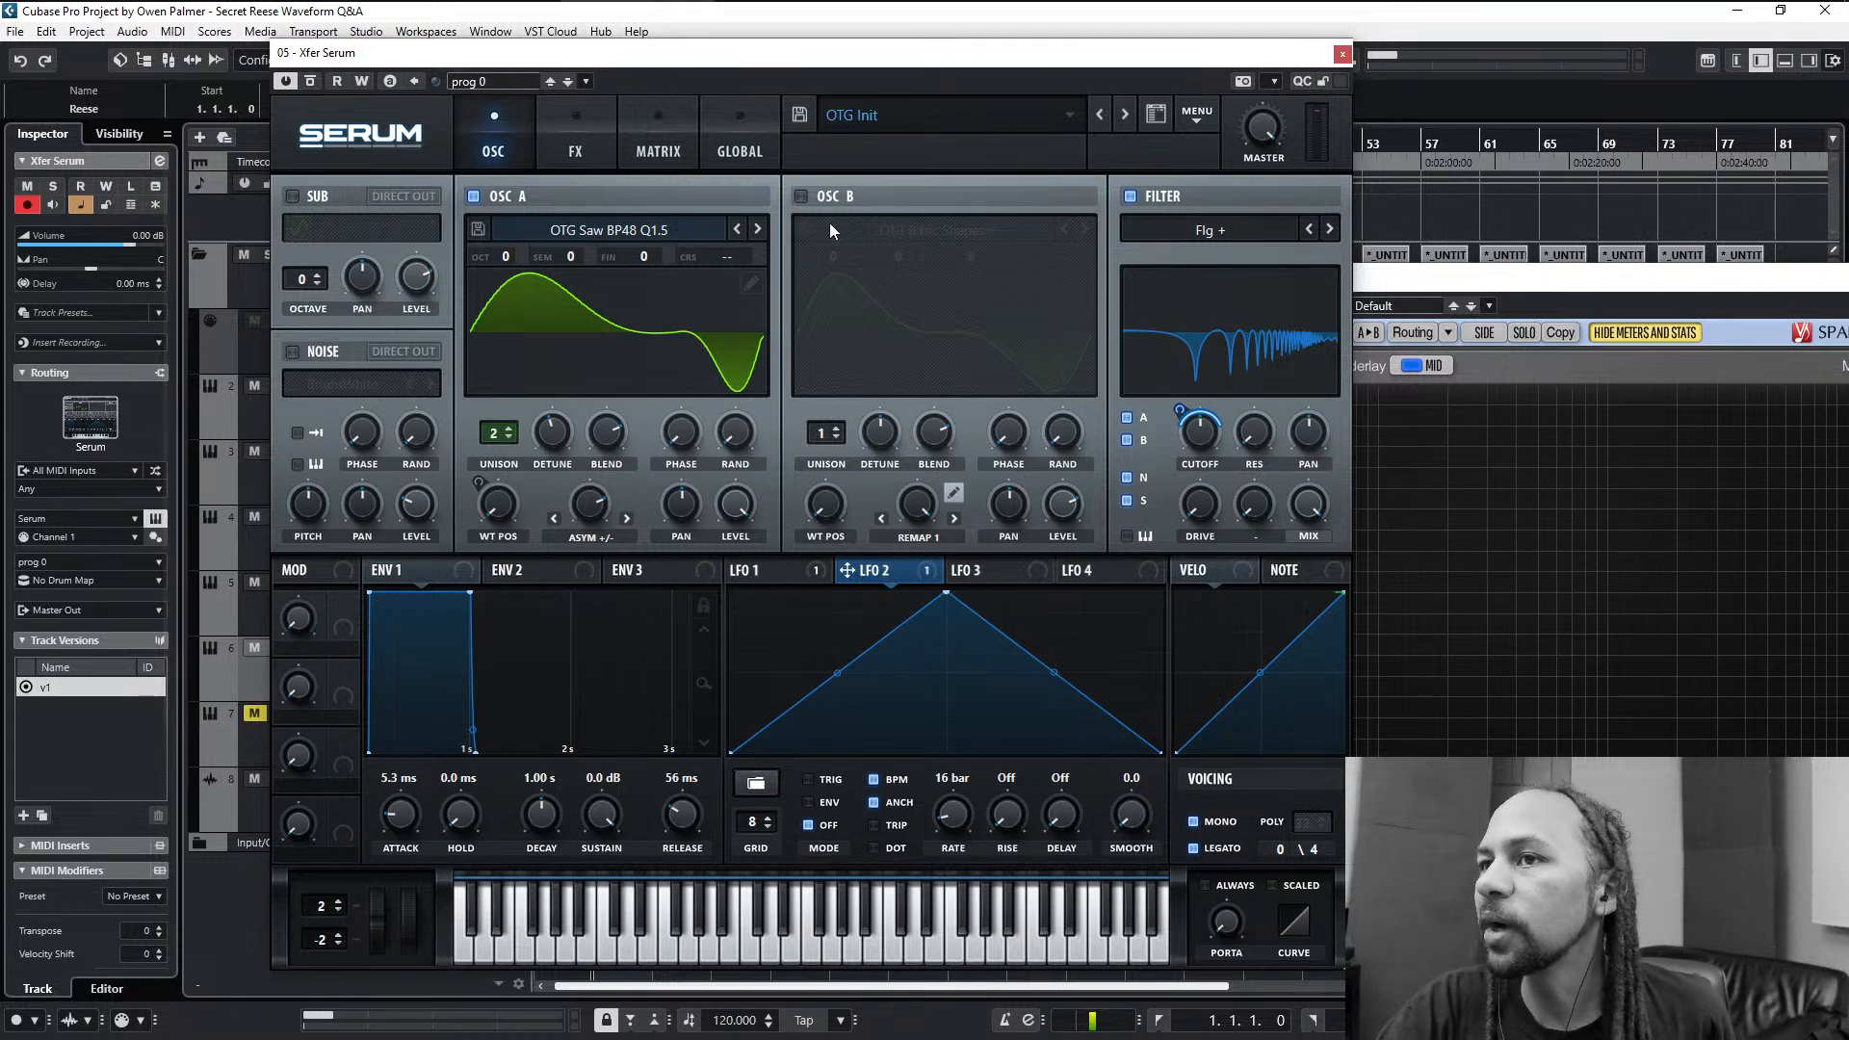
{"action": "left_click", "coordinate": [474, 194]}
{"action": "left_click", "coordinate": [800, 197]}
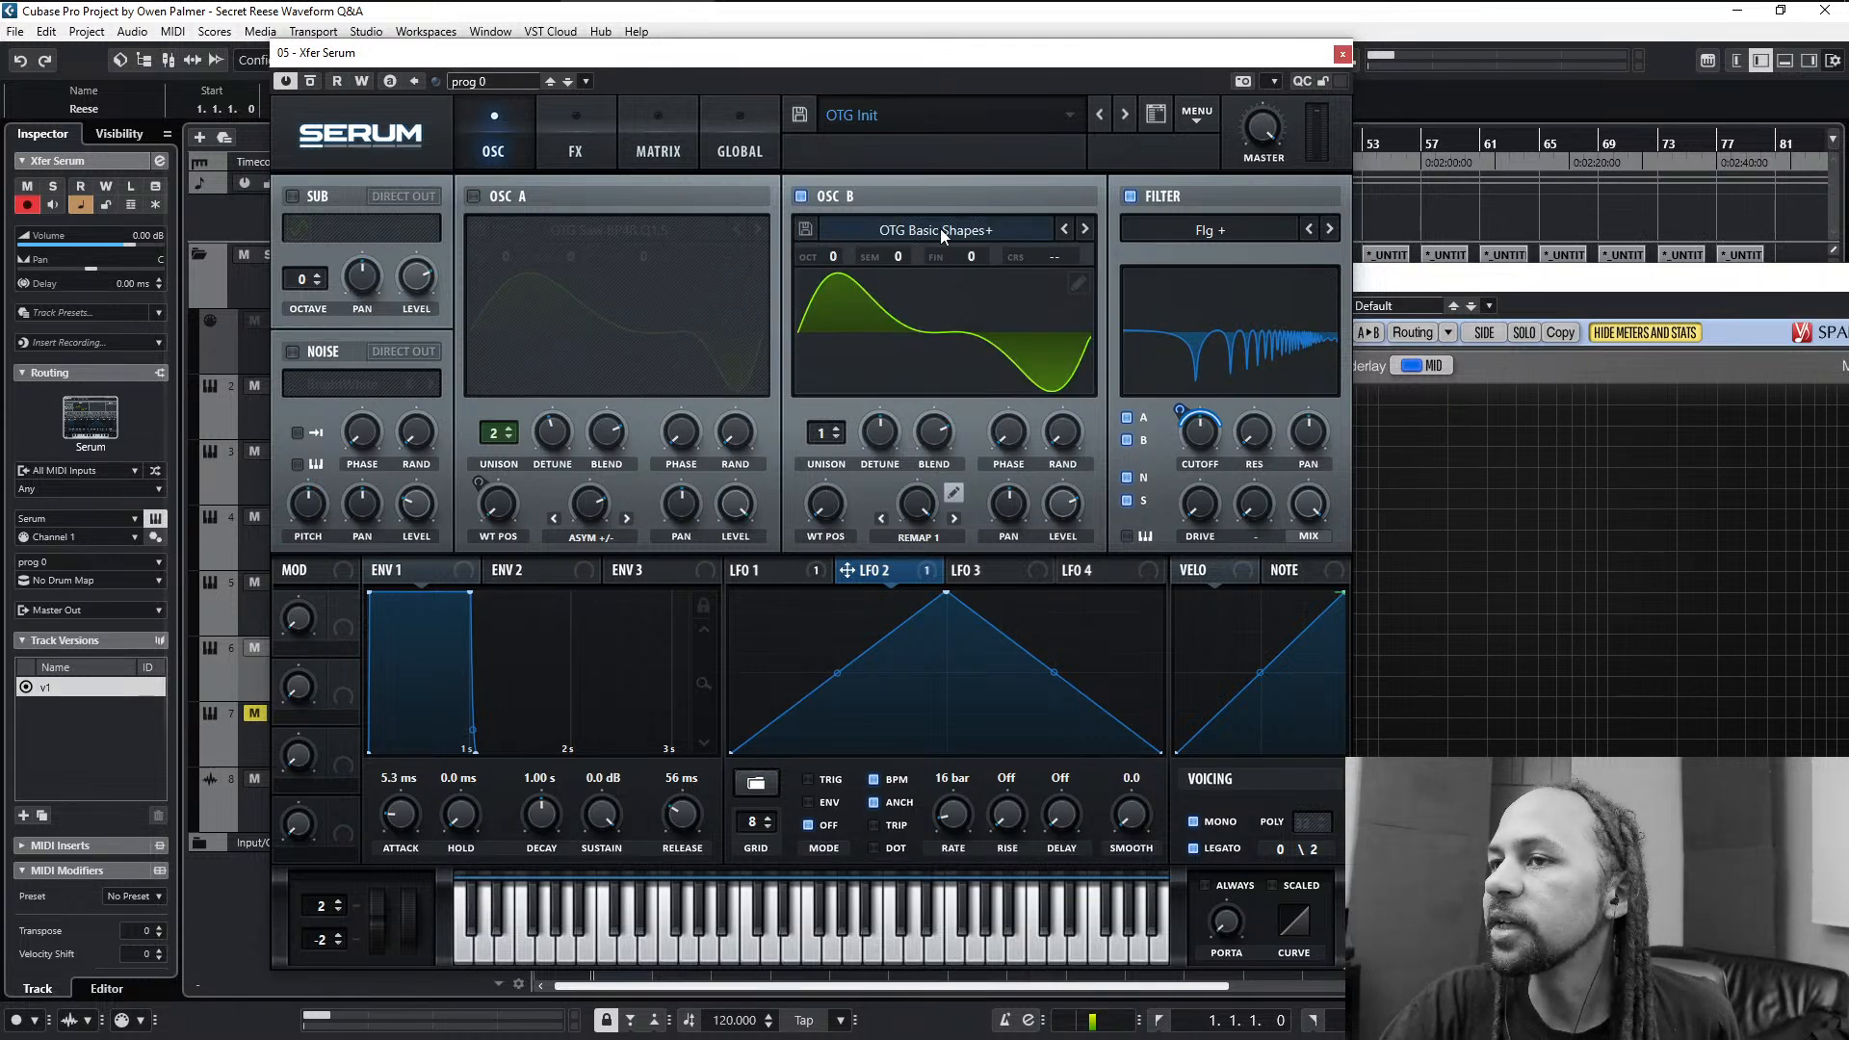
{"action": "left_click", "coordinate": [1131, 197]}
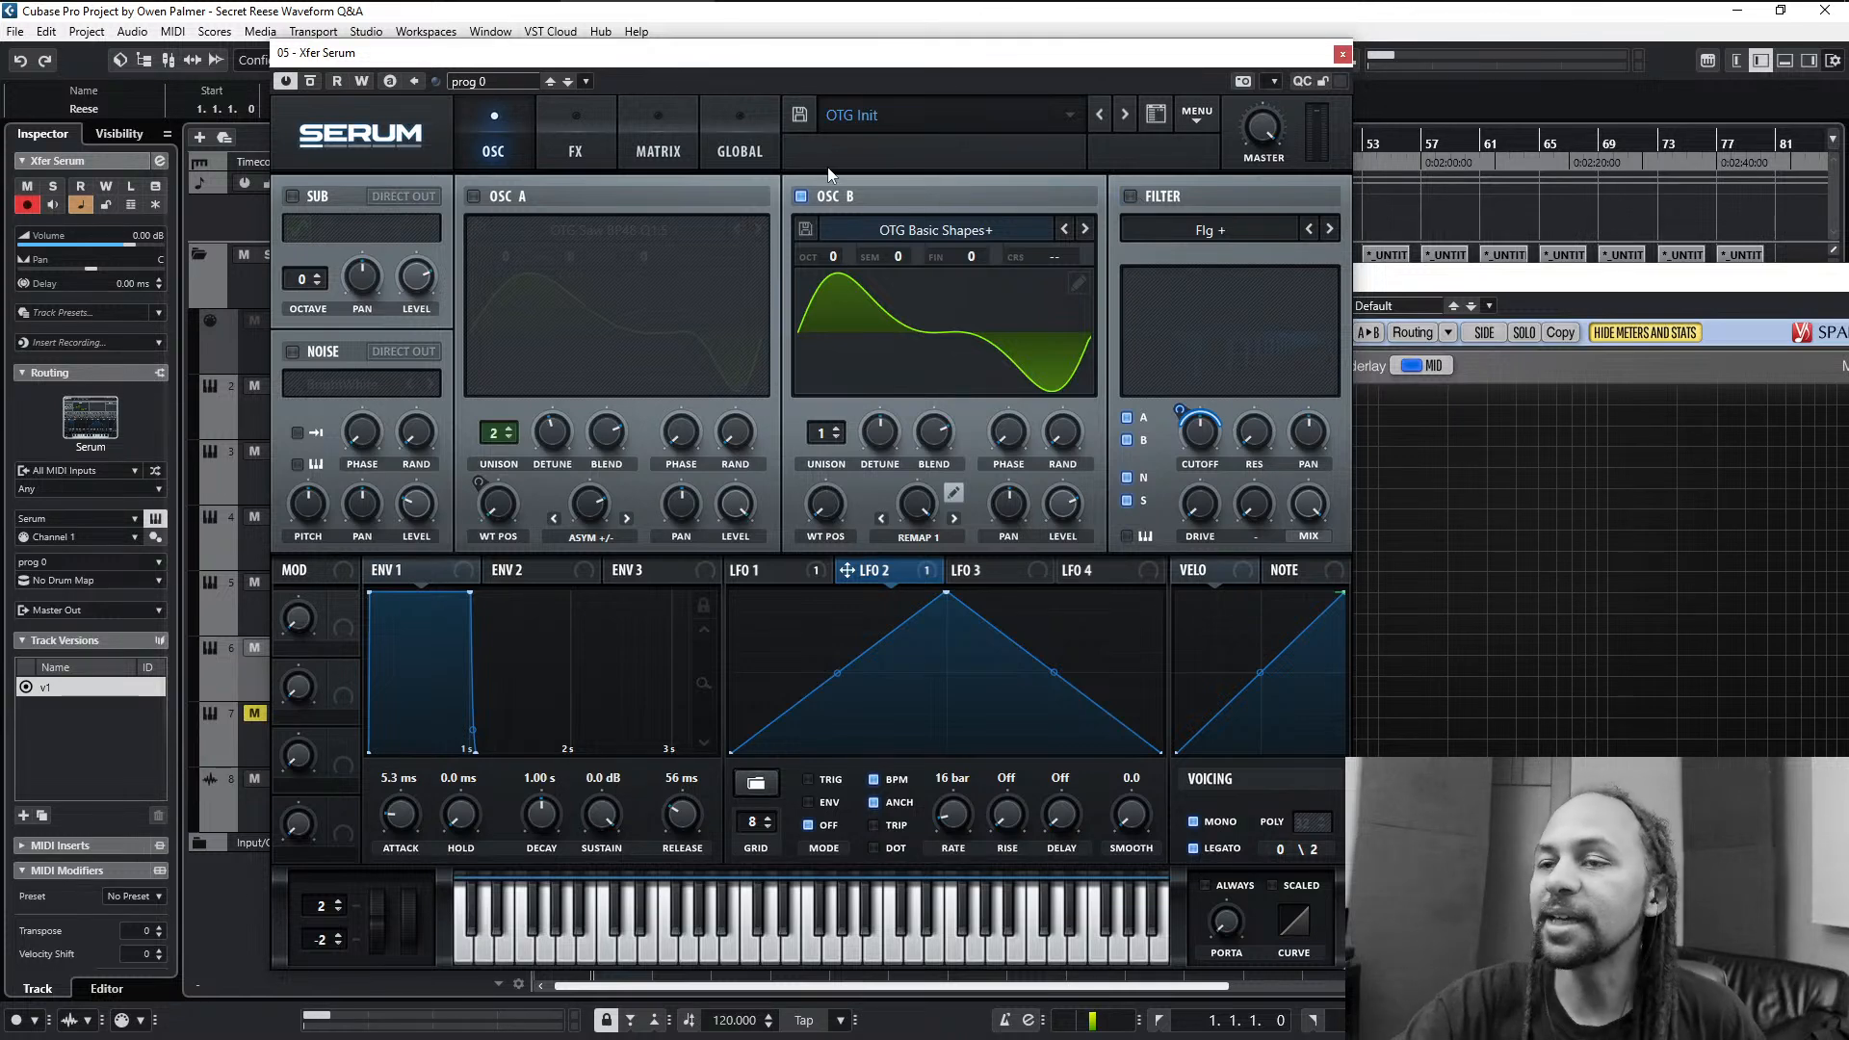
- Load the OTG YamFM 1-1 wavetable from the OTG FM folder into oscillator B and set its warp to Off
{"action": "left_click", "coordinate": [905, 235]}
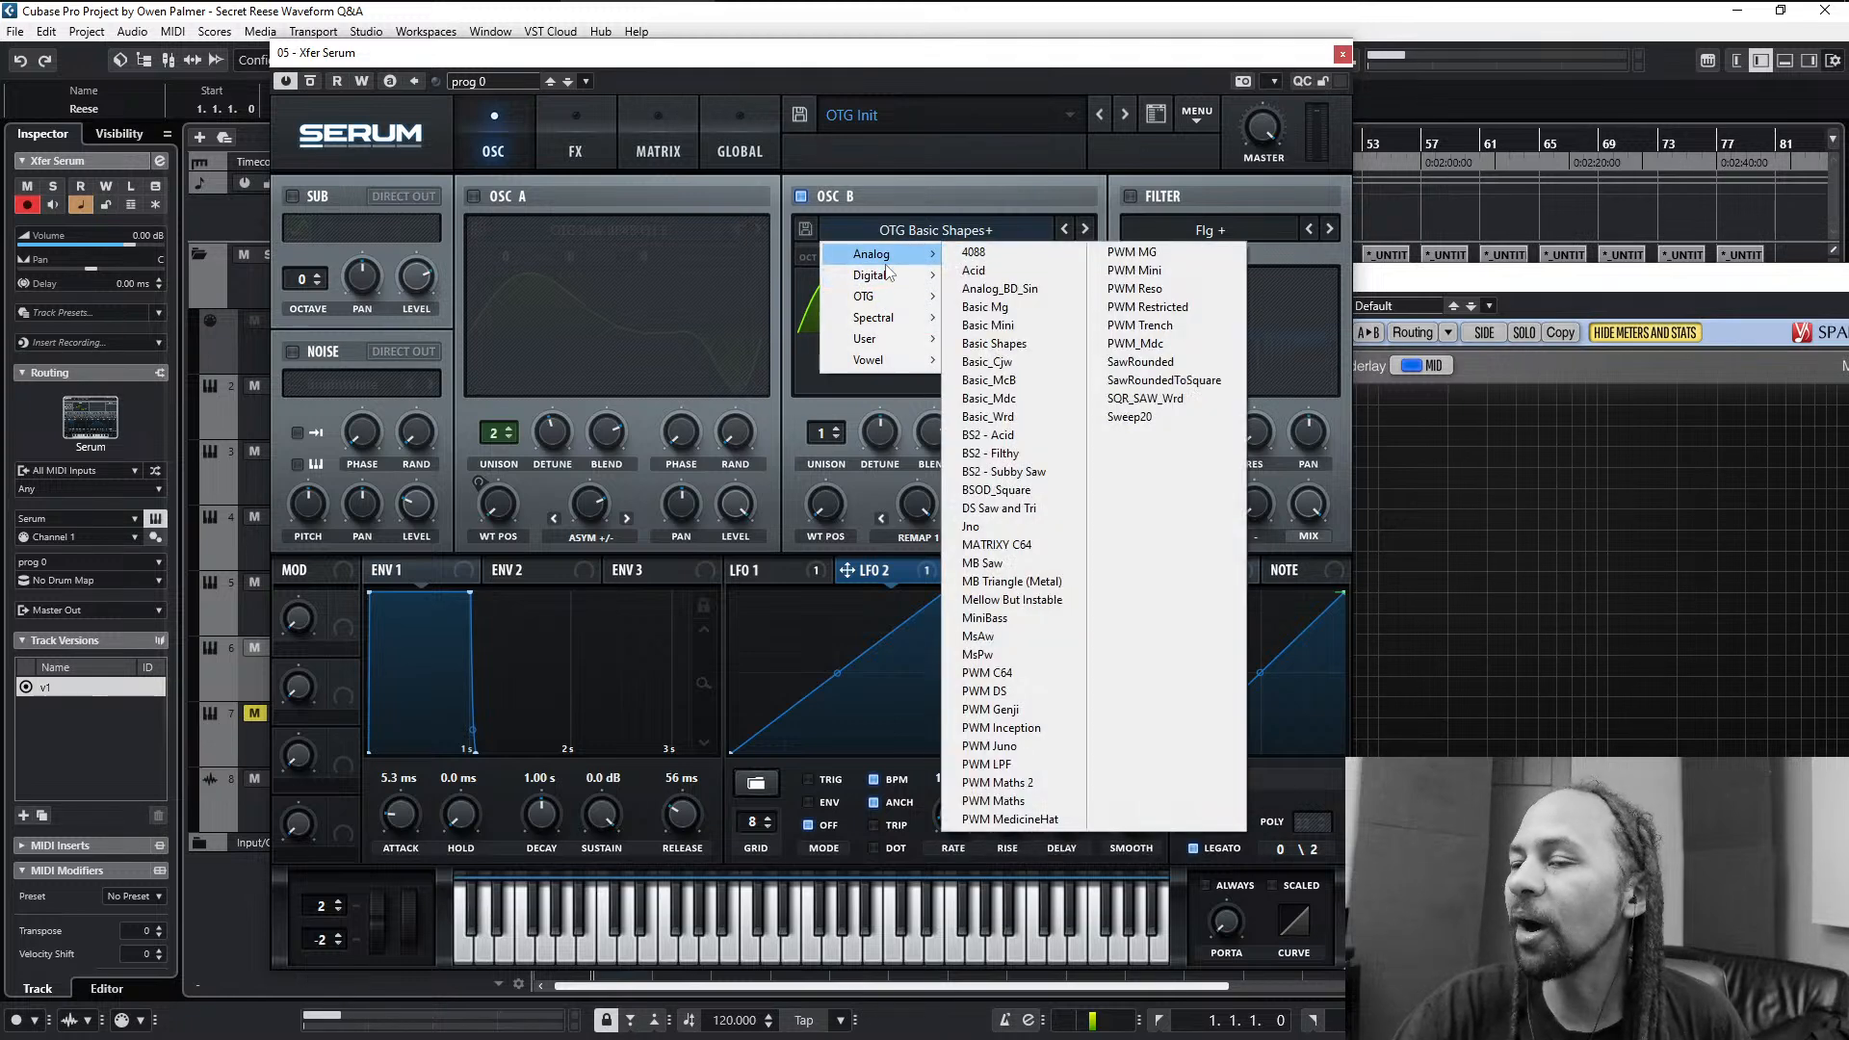
{"action": "left_click", "coordinate": [905, 200]}
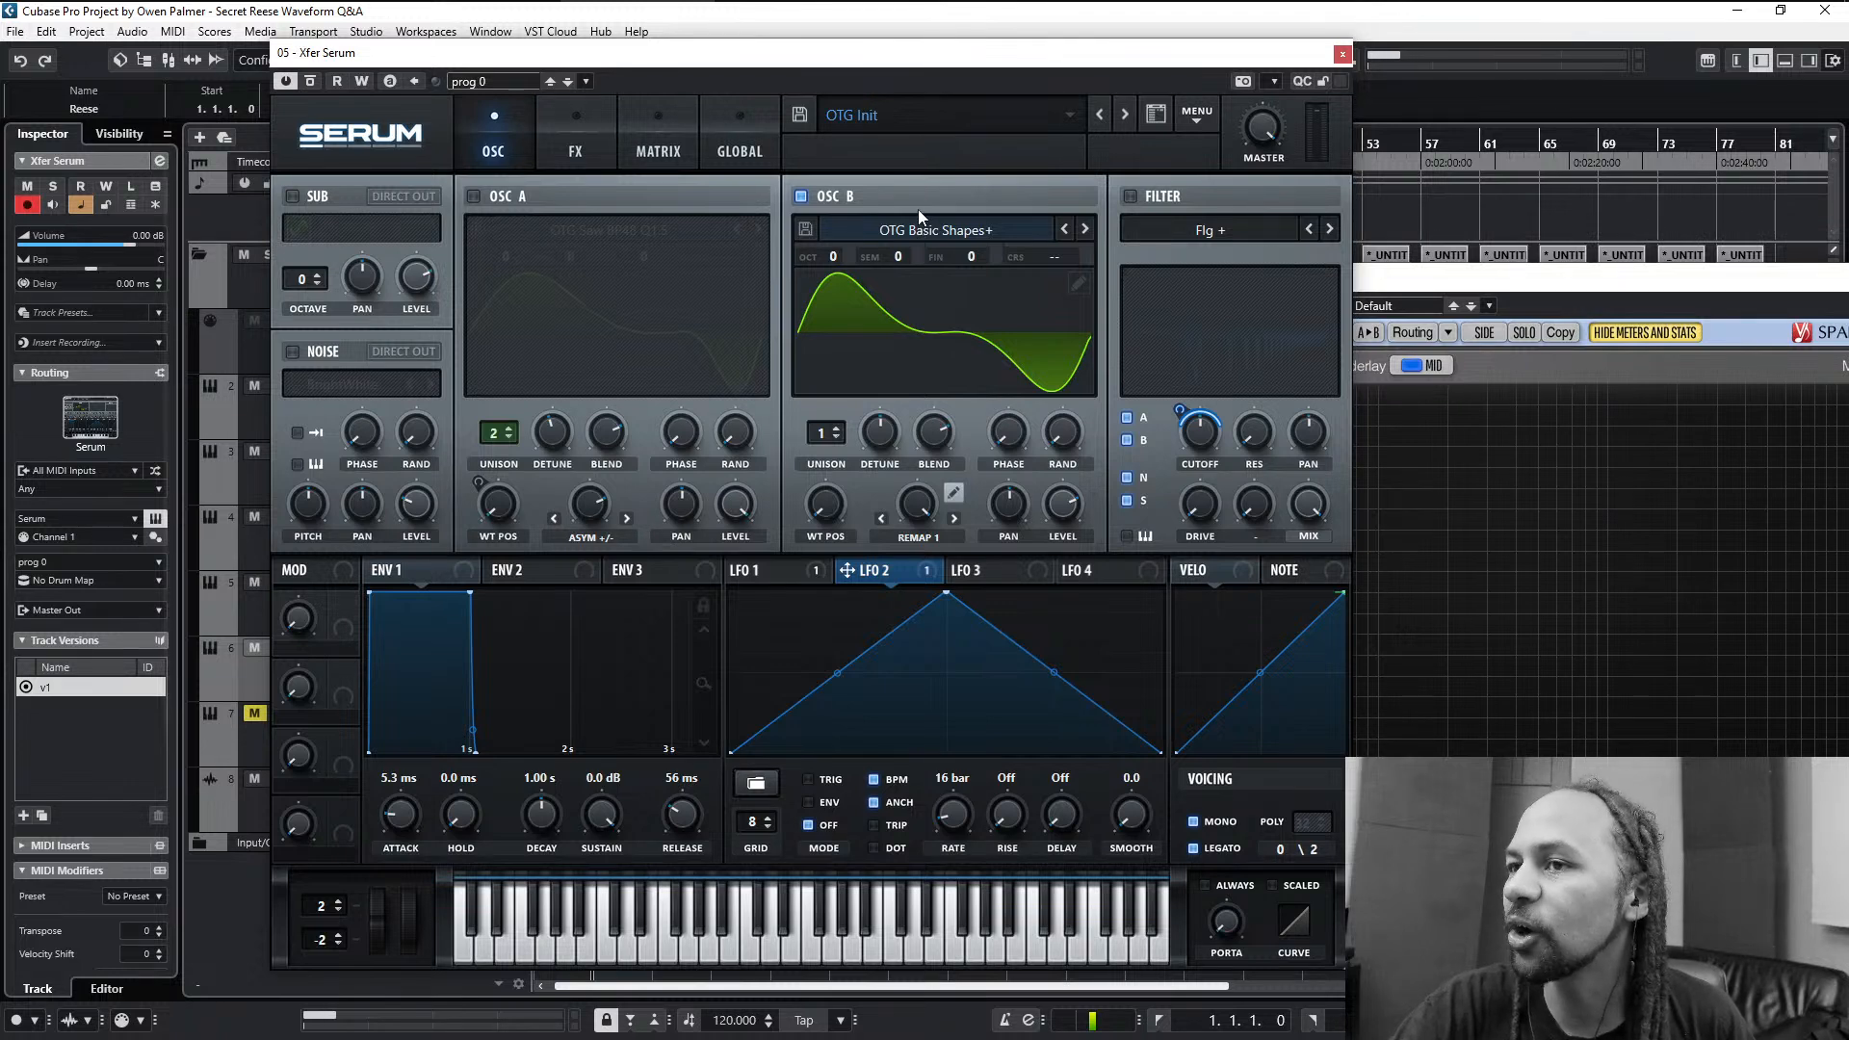
{"action": "left_click", "coordinate": [927, 227]}
{"action": "mouse_move", "coordinate": [910, 318]}
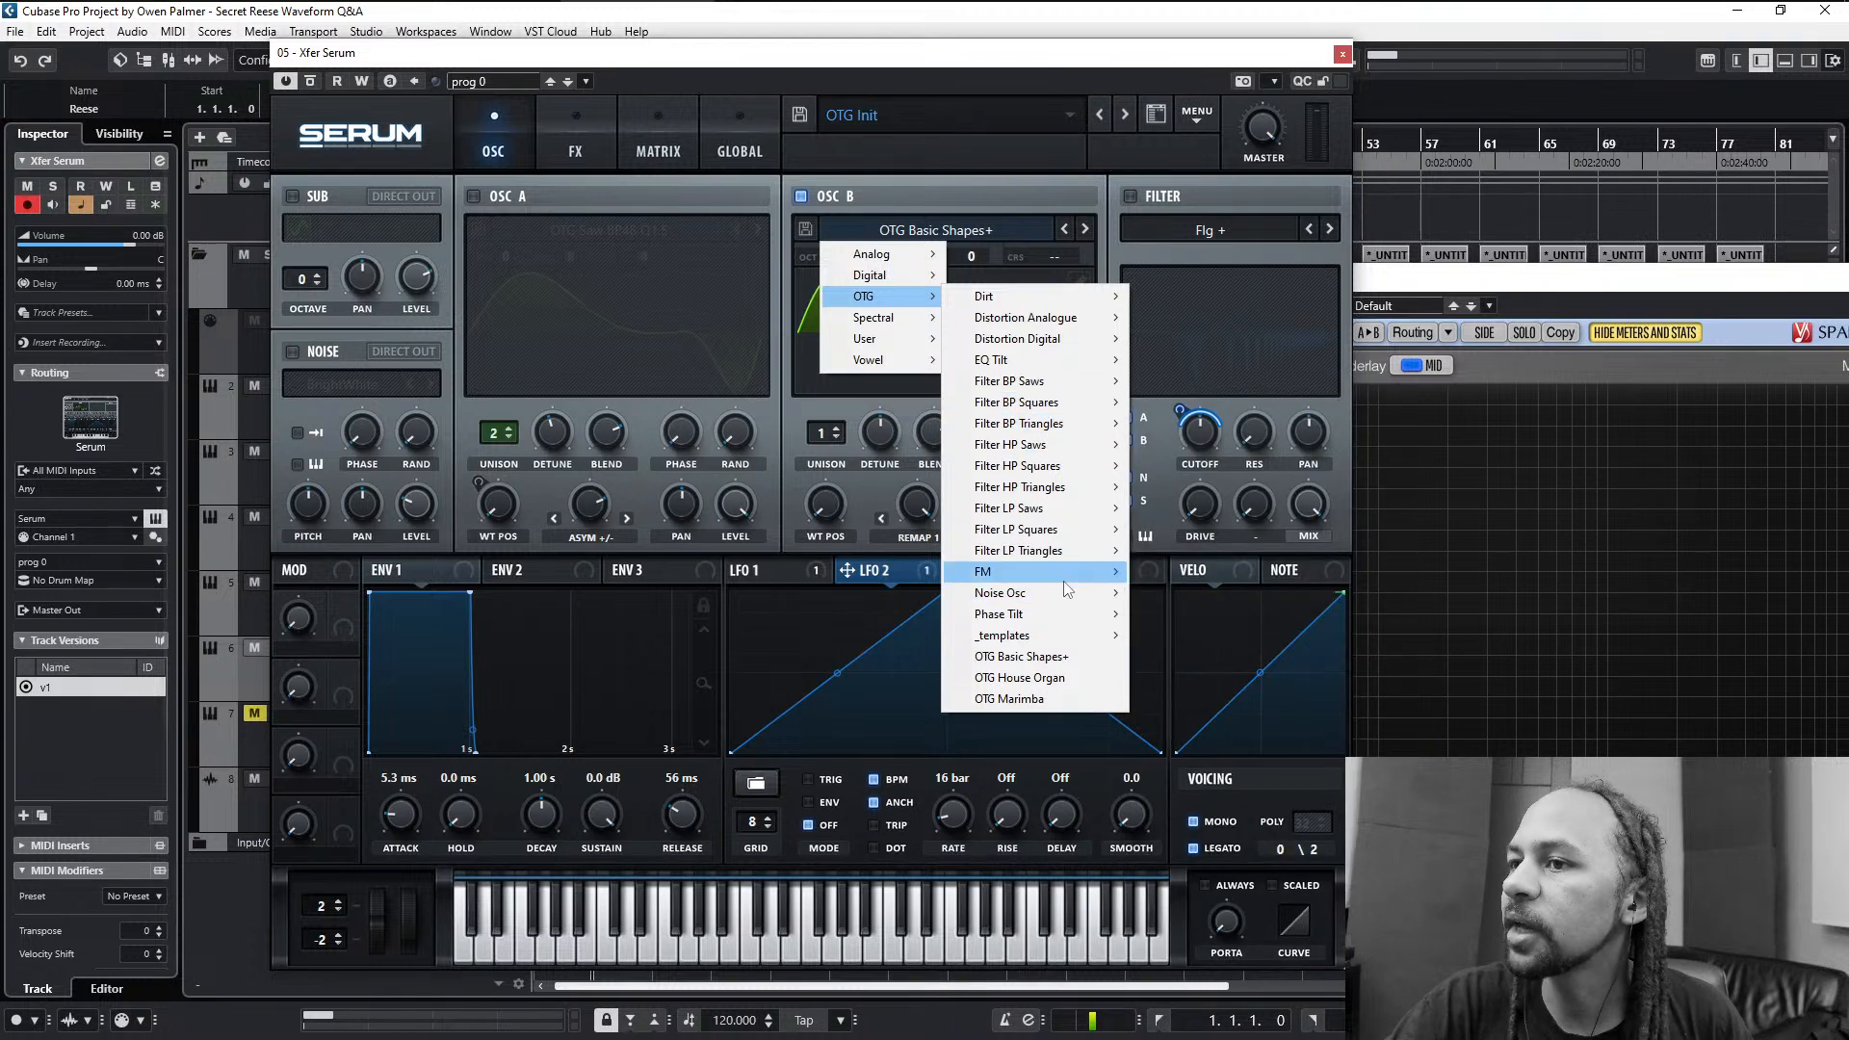
{"action": "left_click", "coordinate": [1210, 669]}
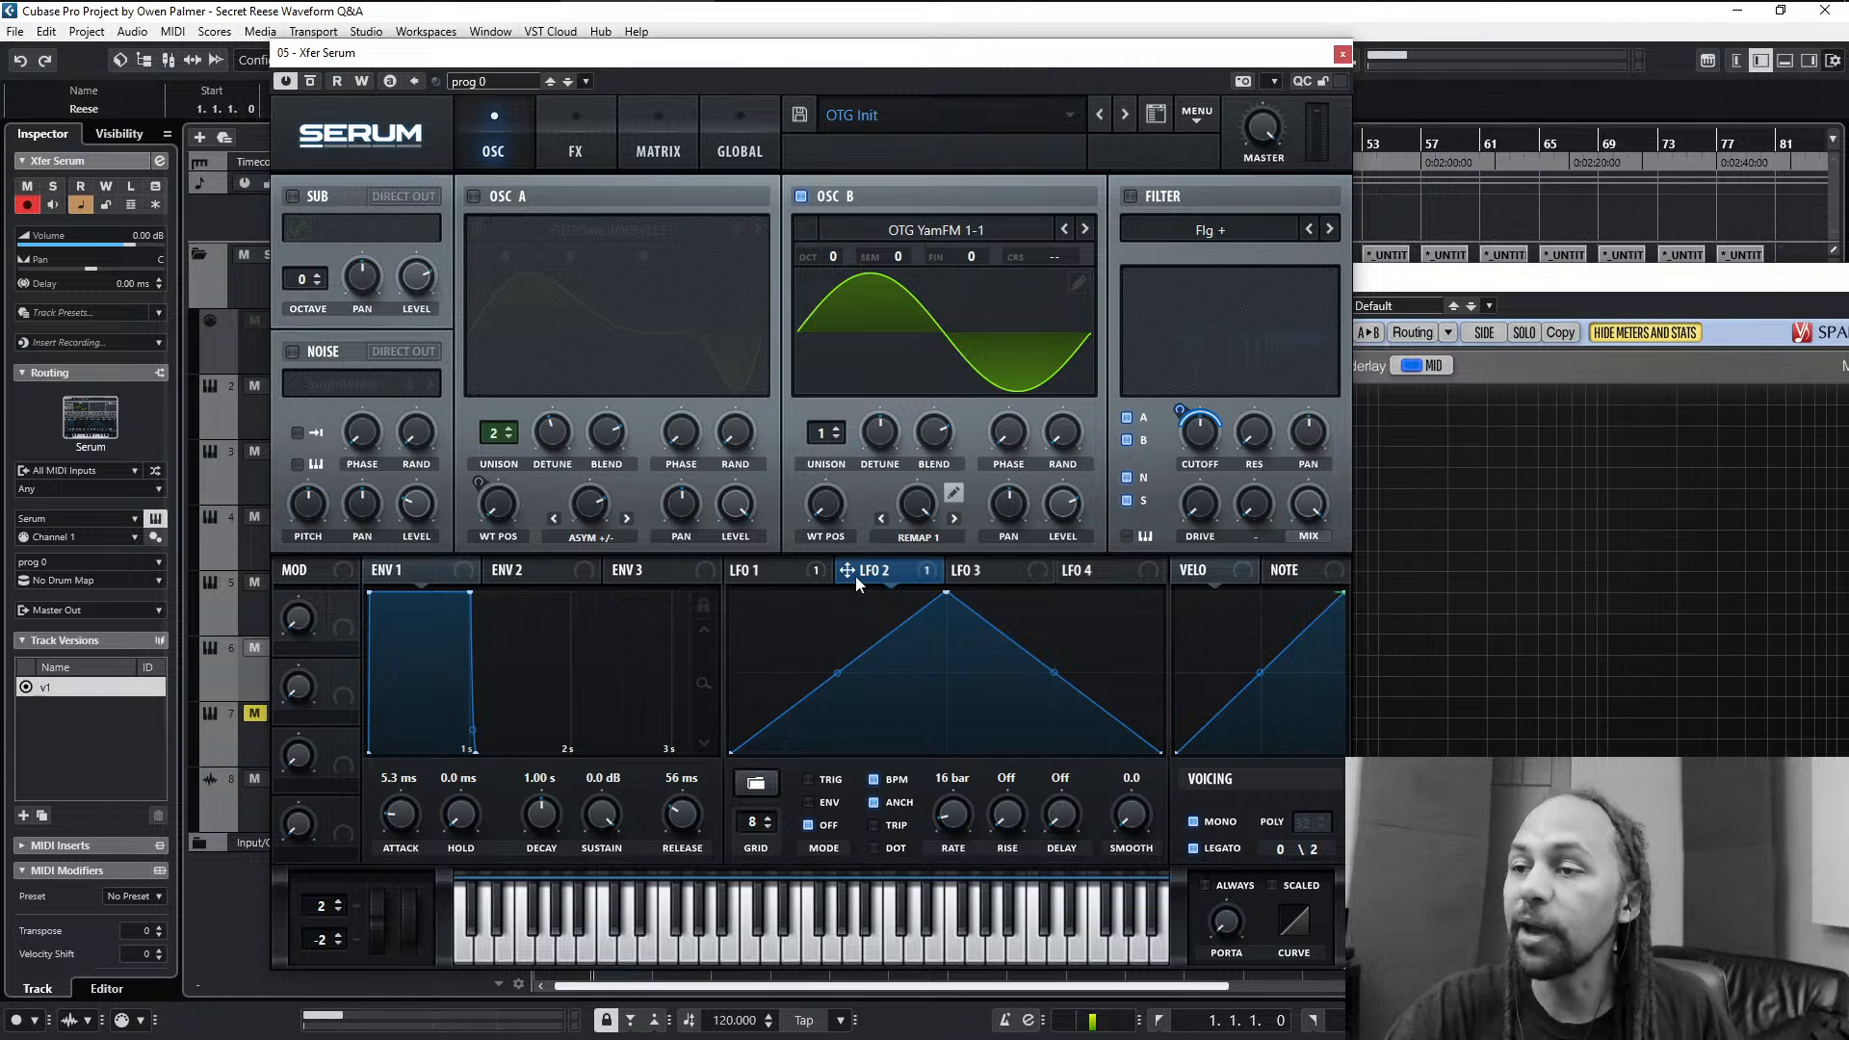
{"action": "left_click", "coordinate": [922, 541]}
{"action": "left_click", "coordinate": [928, 567]}
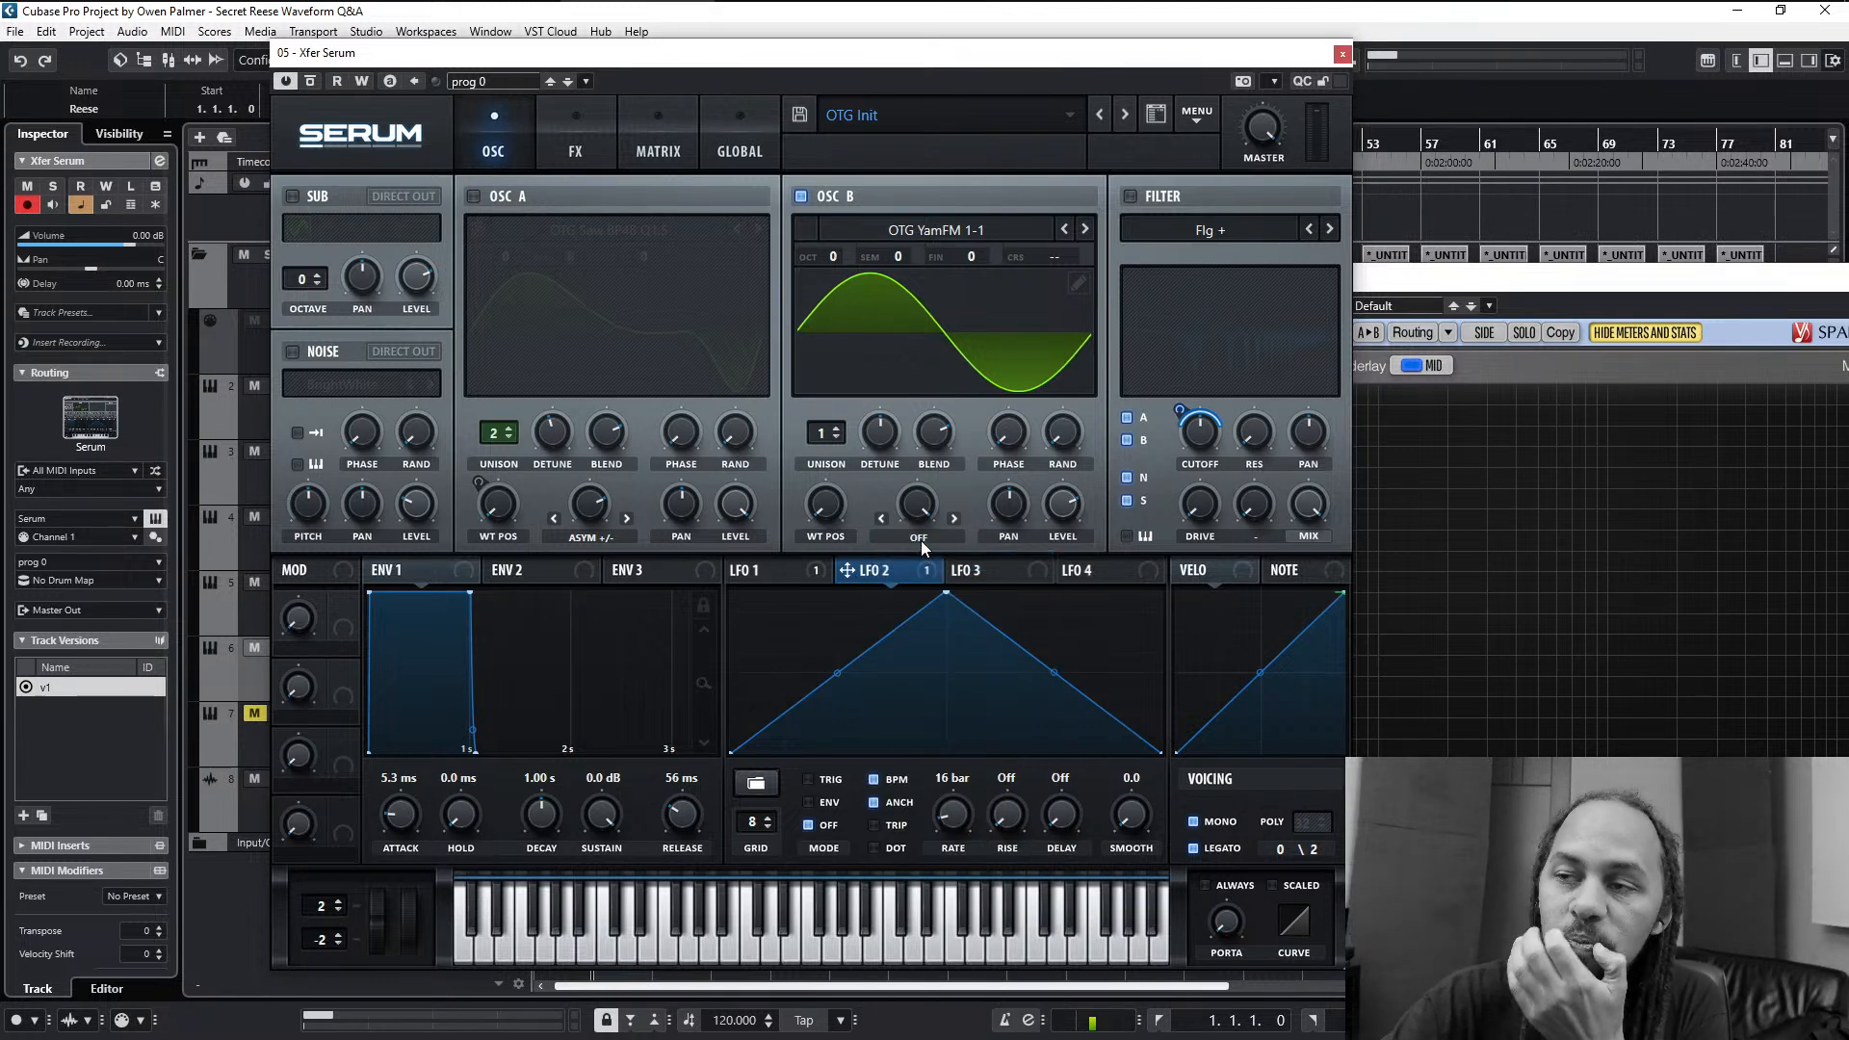
- Sweep oscillator B's wavetable position in the 3D and 2D waveform views, ending on a more strongly frequency-modulated frame
{"action": "left_click", "coordinate": [1040, 314]}
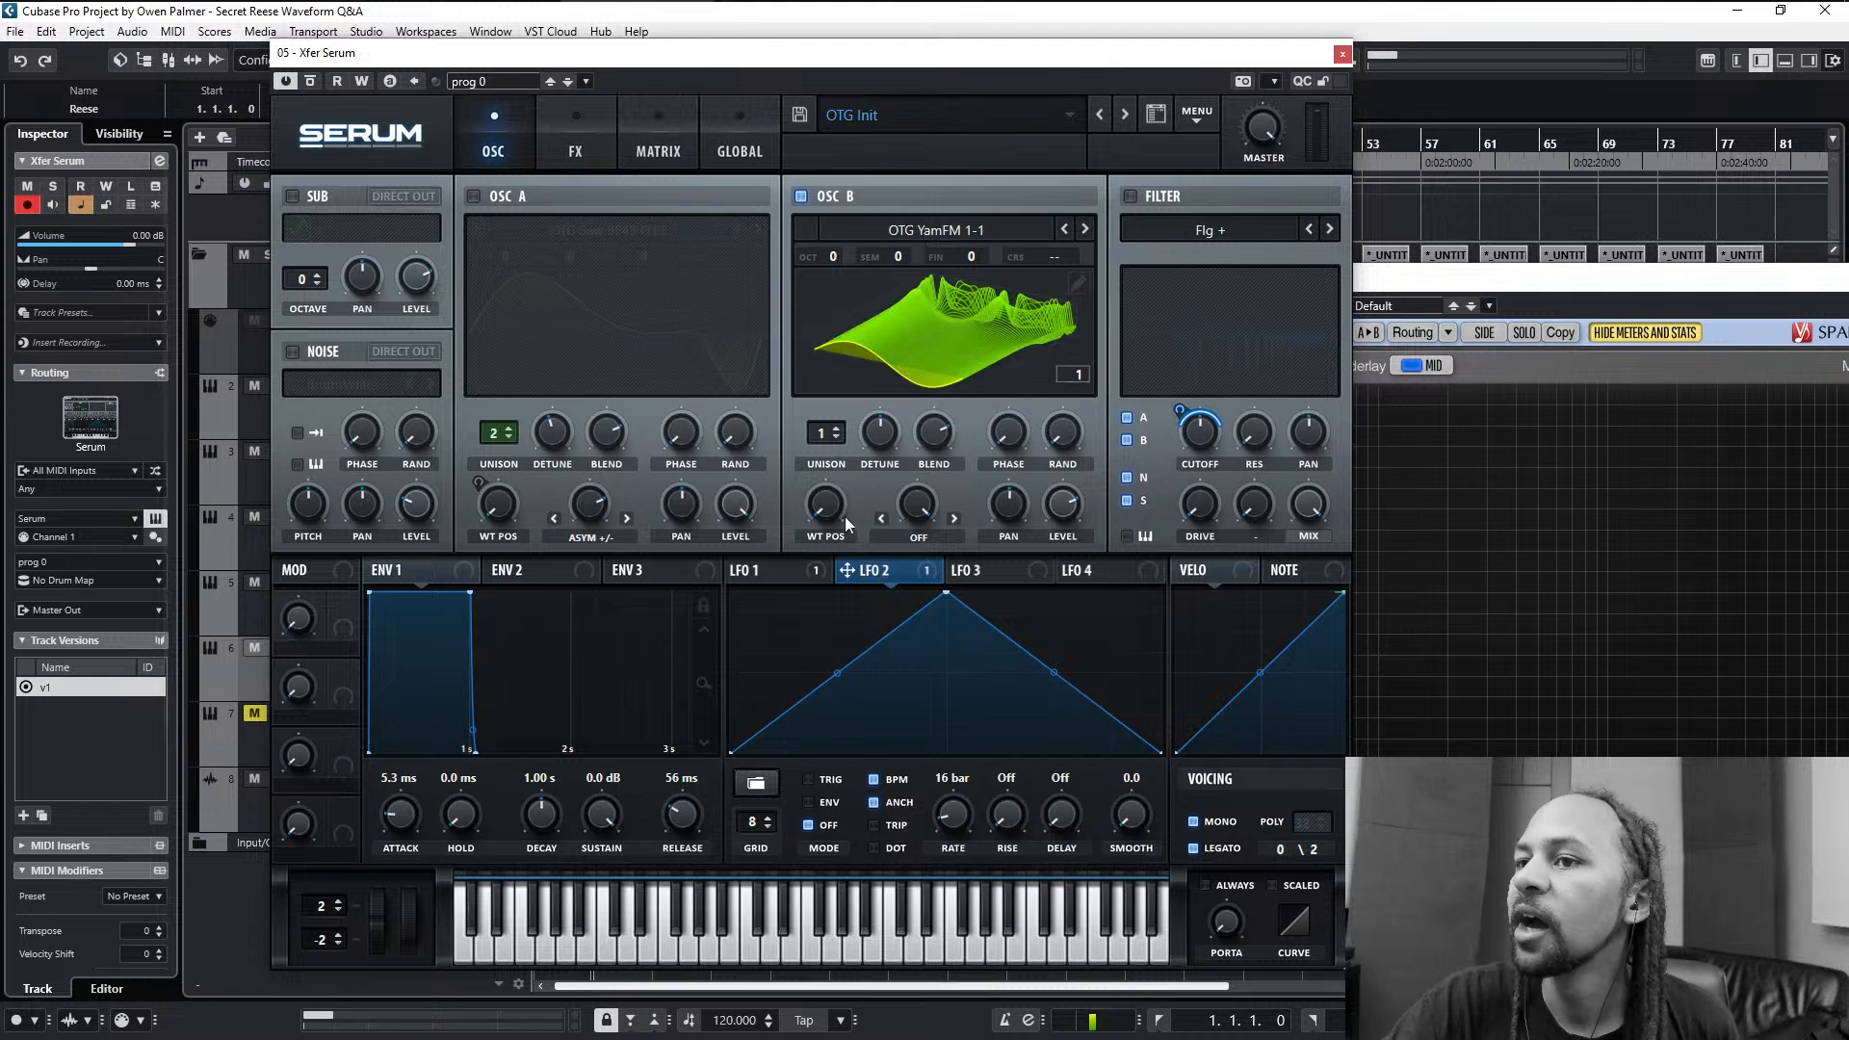
{"action": "left_click_drag", "start_coordinate": [846, 516], "coordinate": [917, 442]}
{"action": "left_click", "coordinate": [969, 309]}
{"action": "left_click_drag", "start_coordinate": [851, 530], "coordinate": [865, 468]}
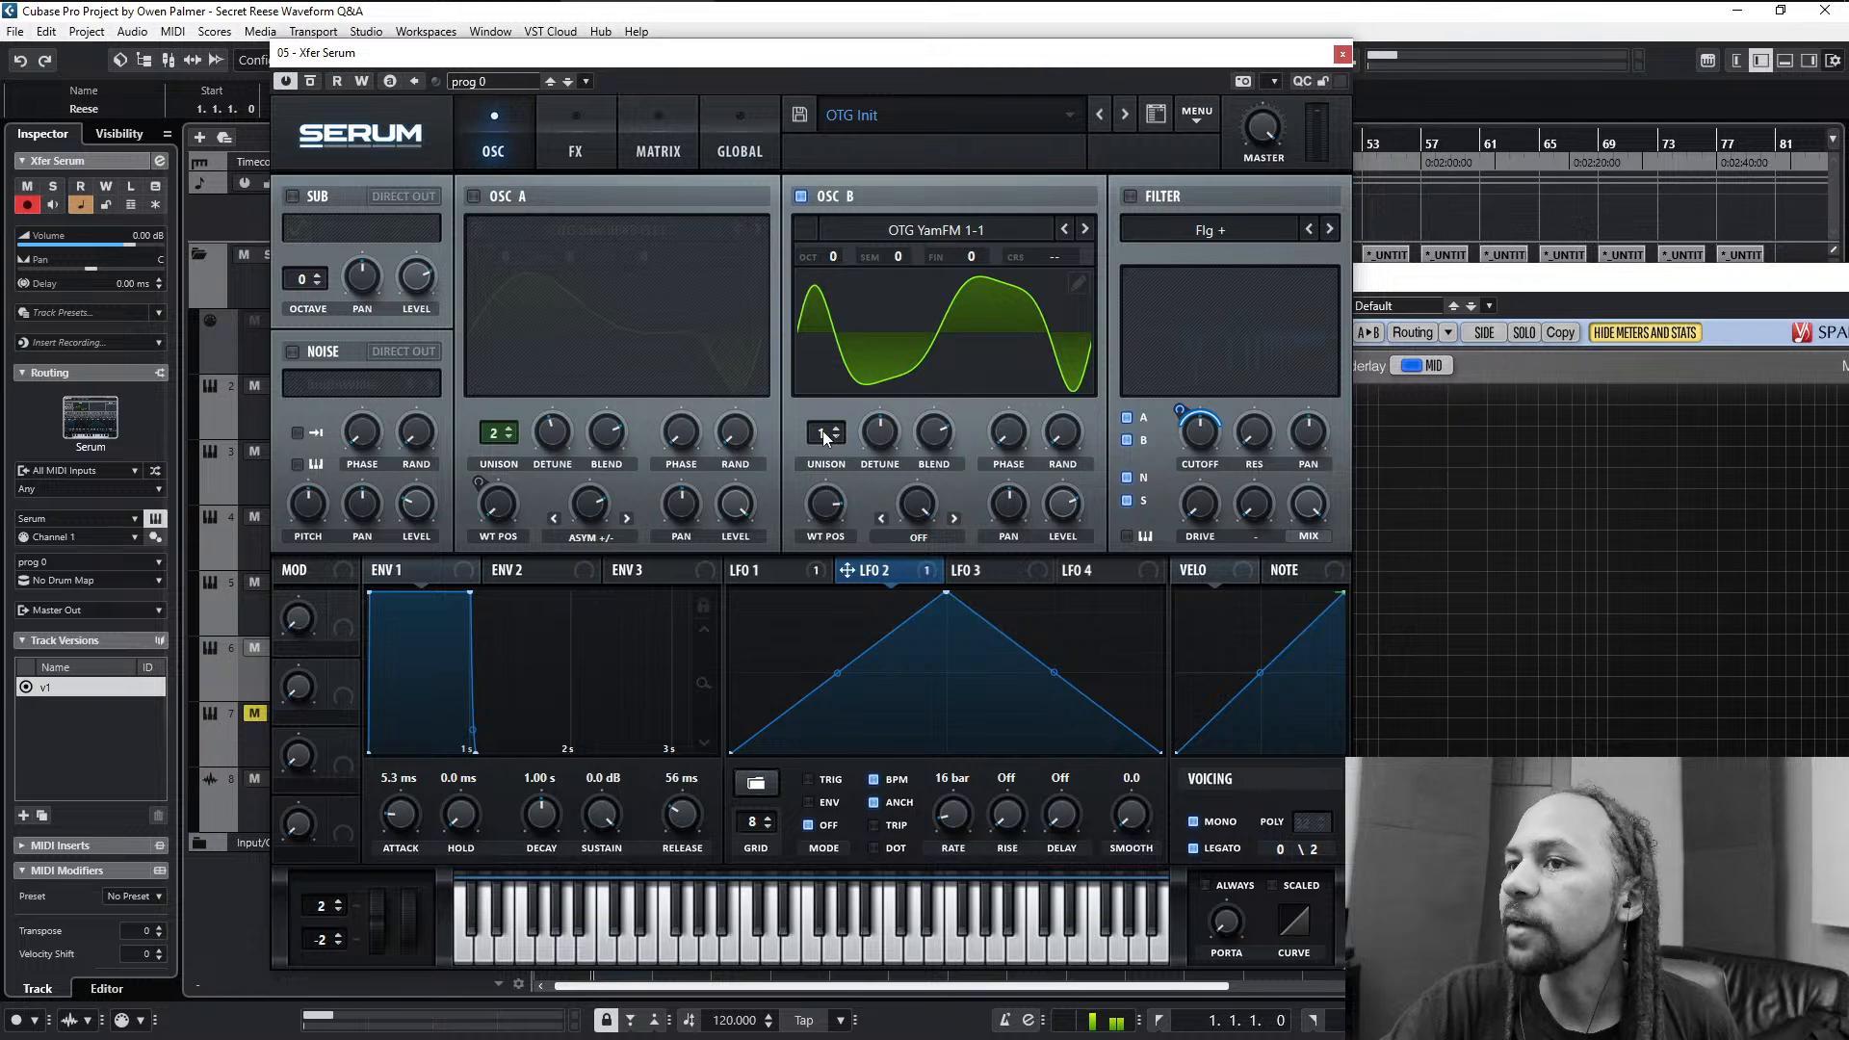
- Set oscillator B's unison to 2 voices, raise its level and adjust the wavetable position to a more sine-like frame
{"action": "left_click", "coordinate": [842, 432]}
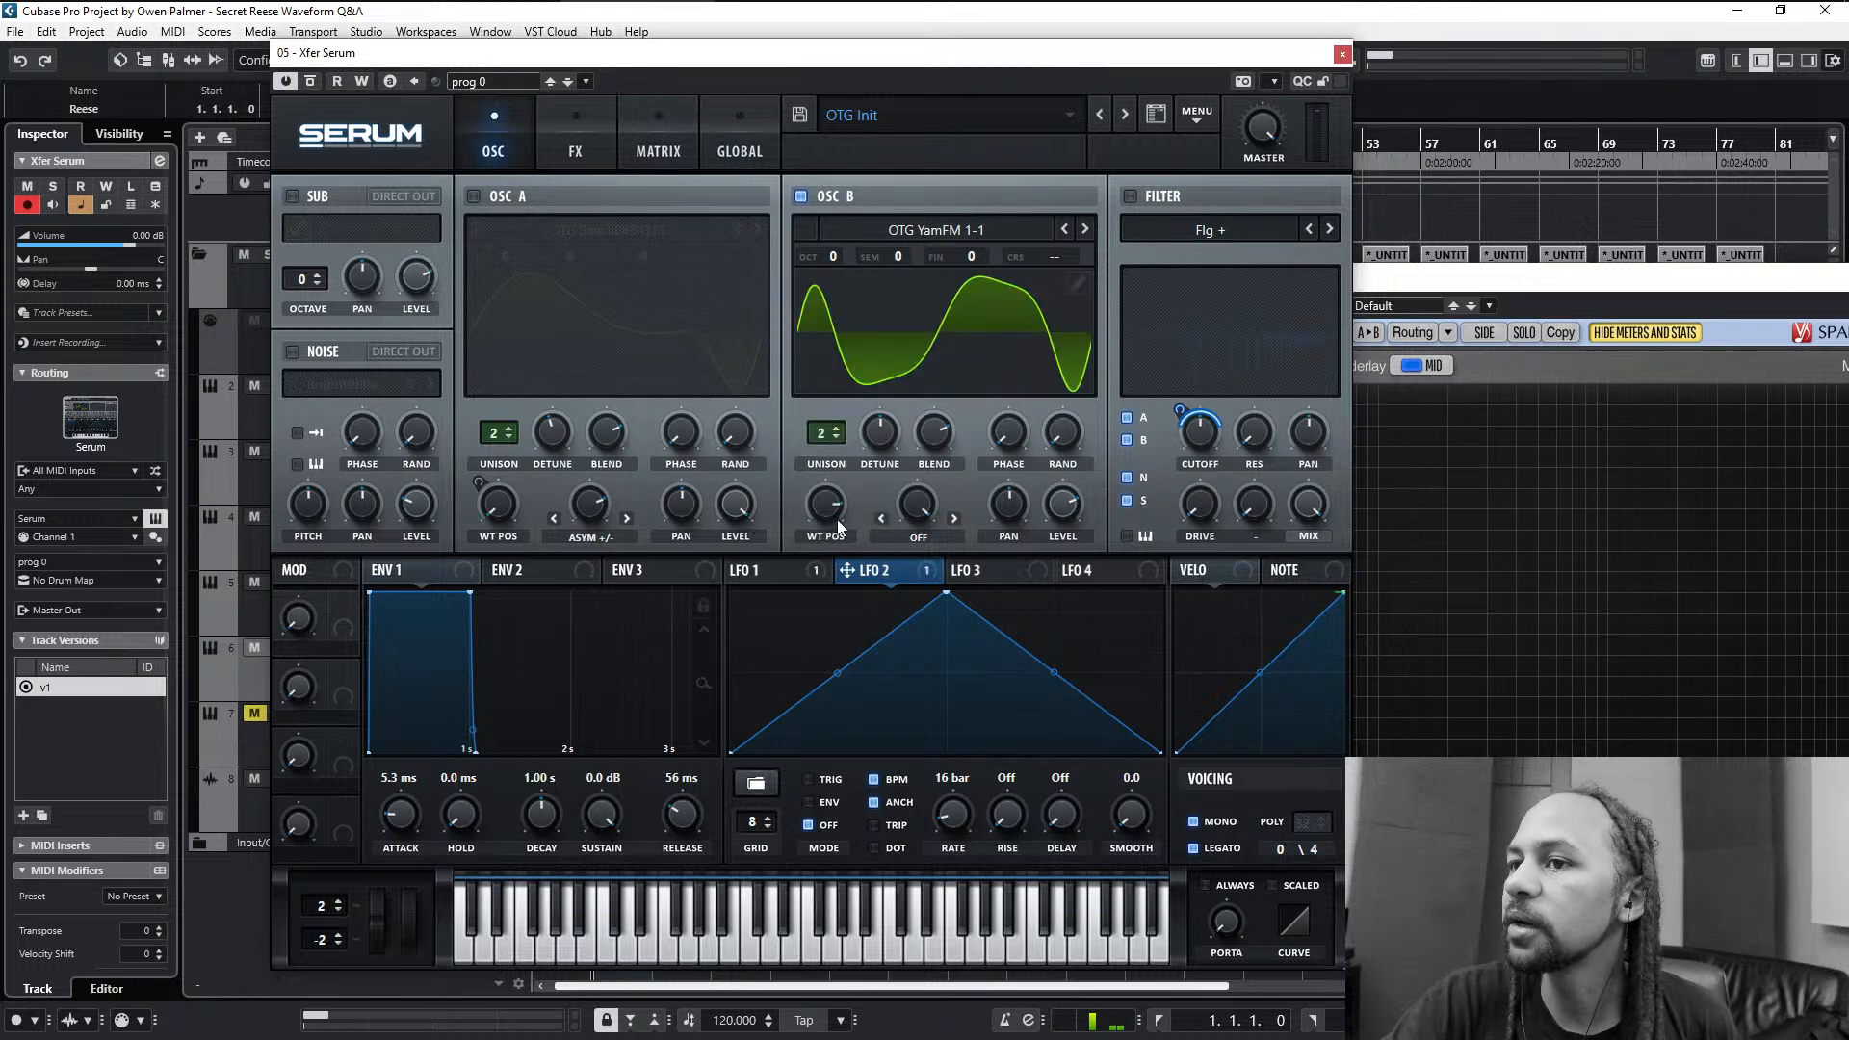
{"action": "left_click_drag", "start_coordinate": [837, 521], "coordinate": [838, 531]}
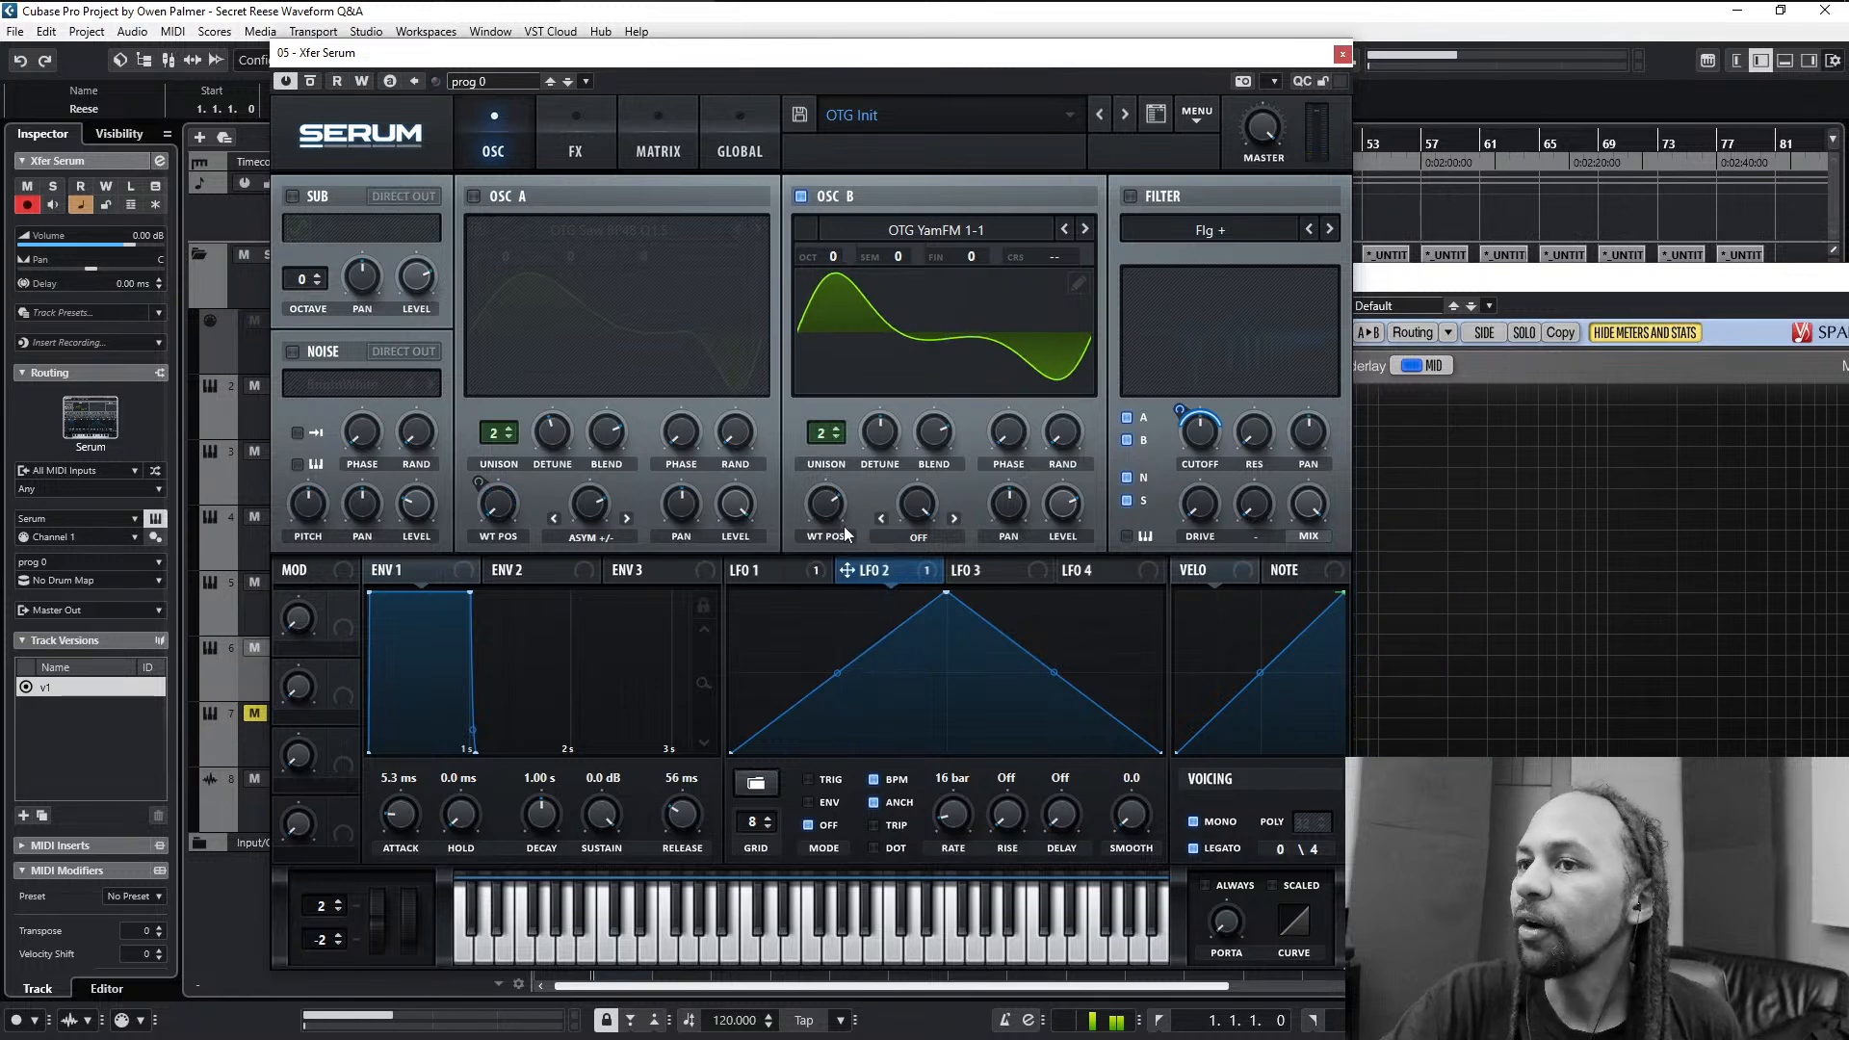
{"action": "left_click_drag", "start_coordinate": [1062, 508], "coordinate": [1102, 361]}
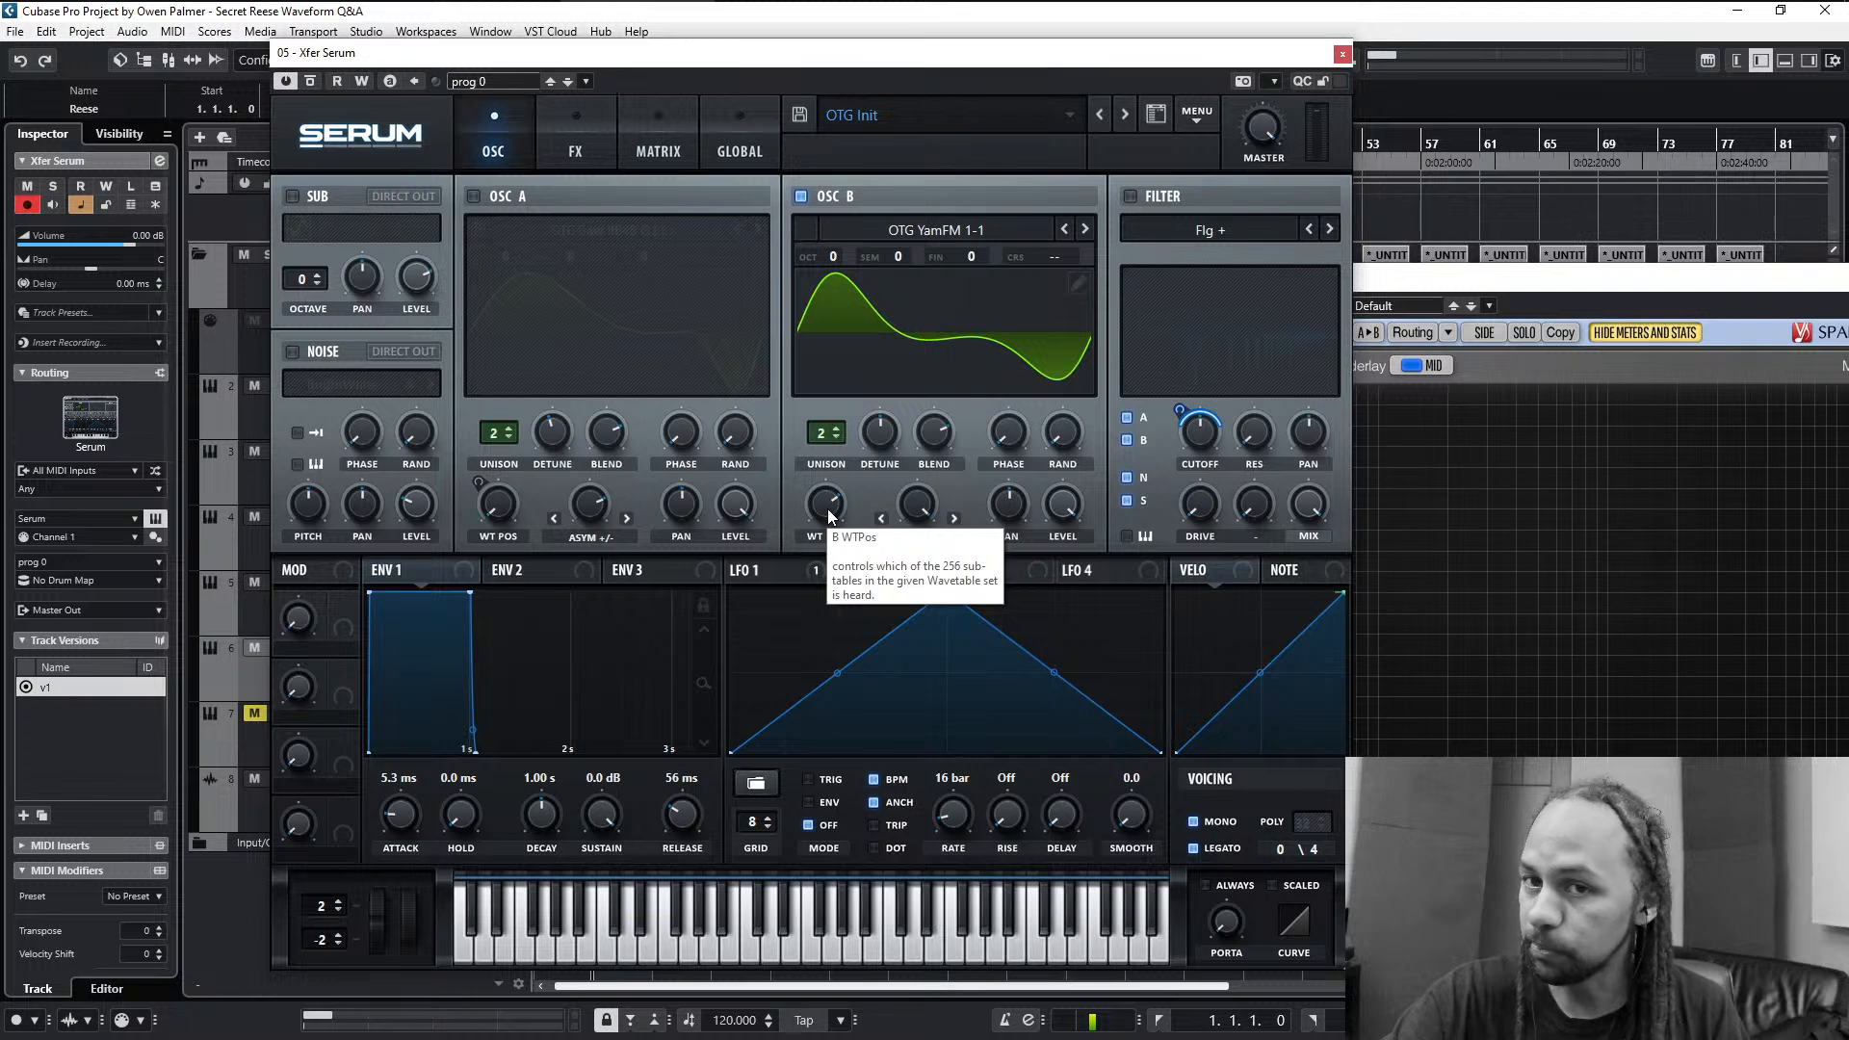
{"action": "mouse_move", "coordinate": [826, 515]}
{"action": "left_mouse_down"}
{"action": "mouse_move", "coordinate": [828, 539]}
{"action": "mouse_move", "coordinate": [840, 468]}
{"action": "mouse_move", "coordinate": [836, 671]}
{"action": "mouse_move", "coordinate": [842, 541]}
{"action": "left_mouse_up"}
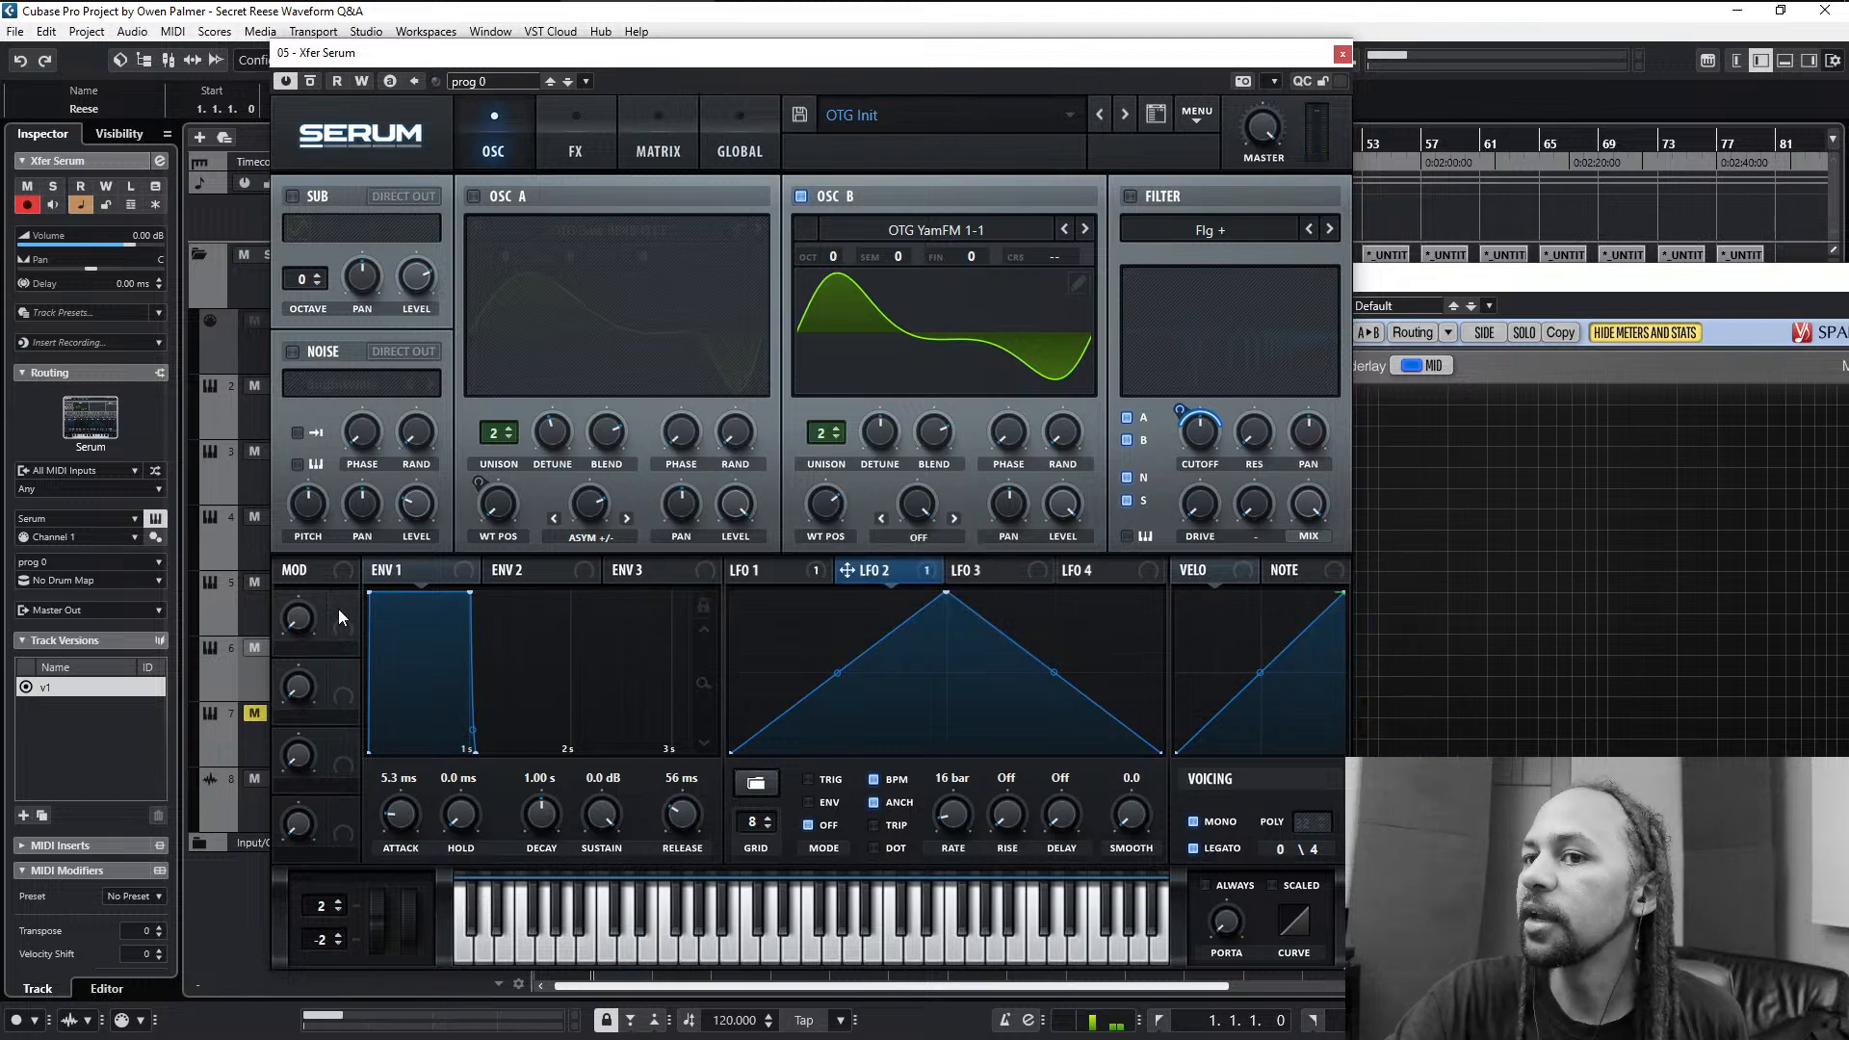
- Assign Macro 1 to oscillator B's wavetable position and sweep the macro to test it
{"action": "left_click_drag", "start_coordinate": [342, 613], "coordinate": [658, 562]}
{"action": "left_click_drag", "start_coordinate": [837, 506], "coordinate": [838, 506]}
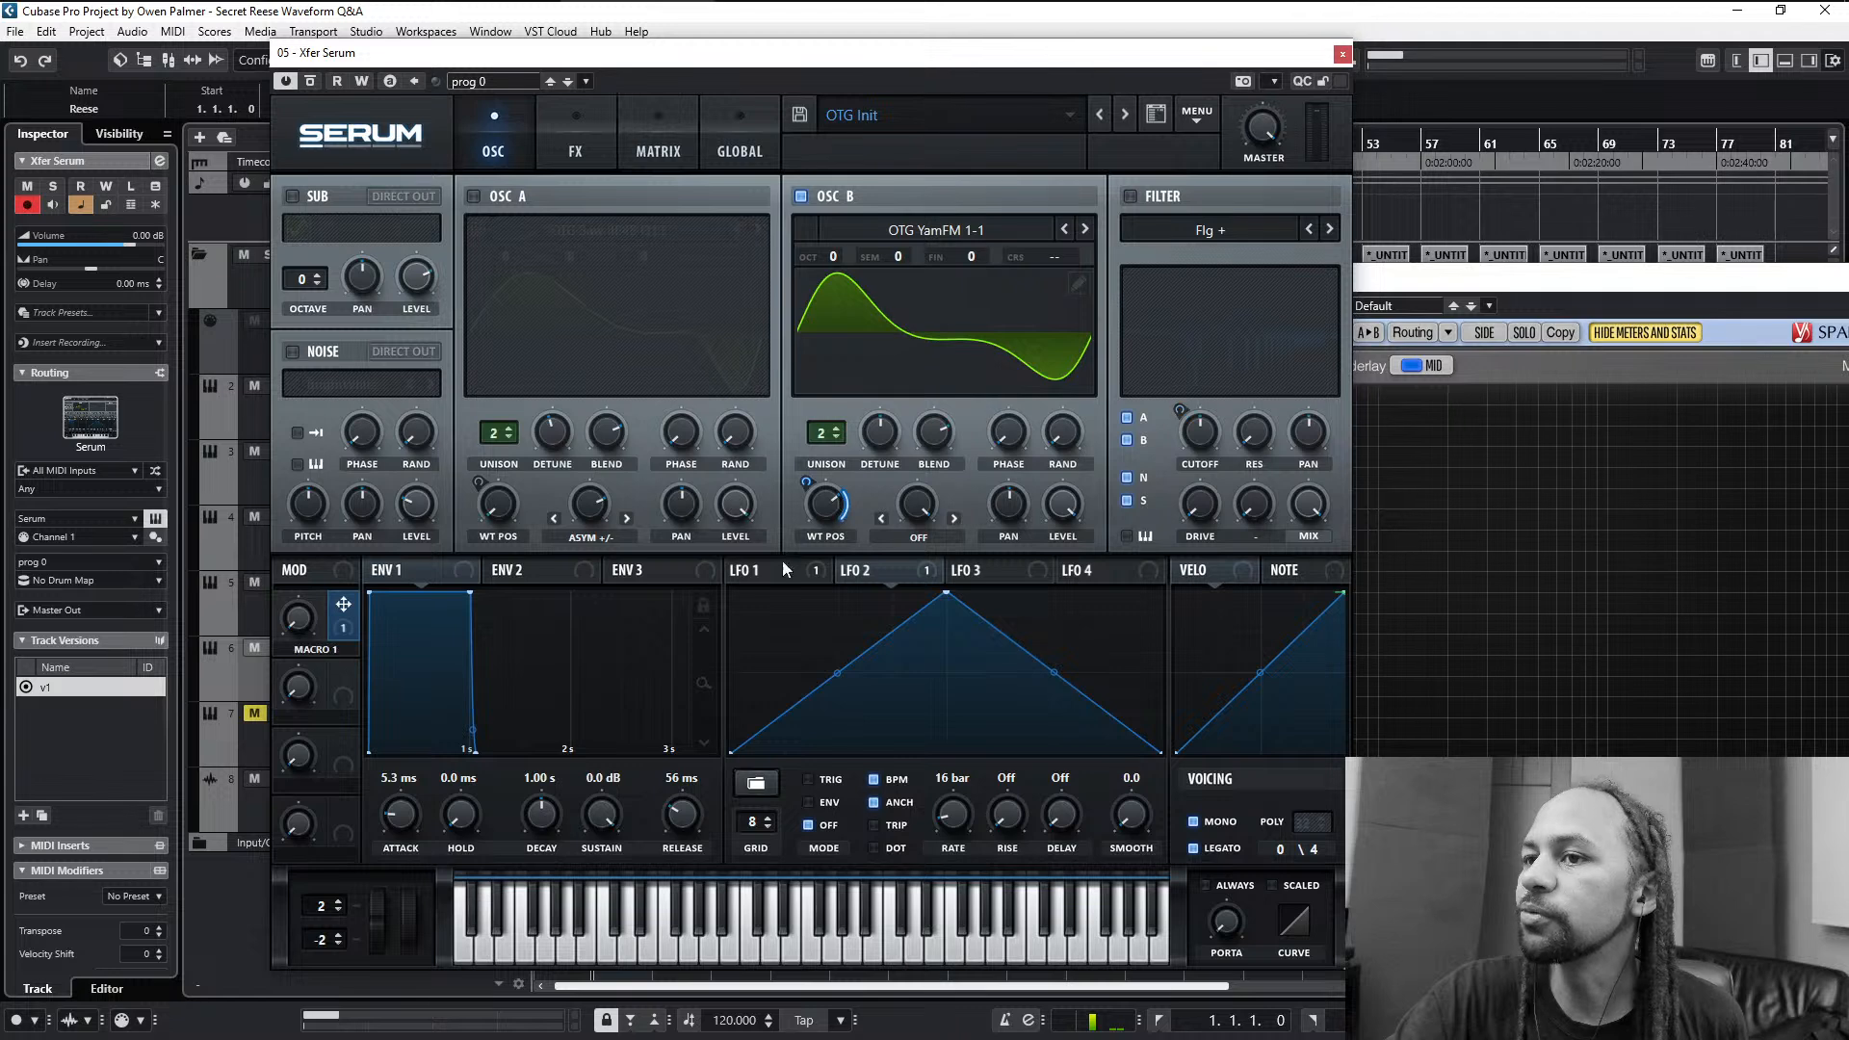
{"action": "left_click_drag", "start_coordinate": [299, 621], "coordinate": [471, 686]}
- Assign Macro 1 to oscillator B's unison detune and reduce the modulation depth
{"action": "right_click", "coordinate": [875, 436]}
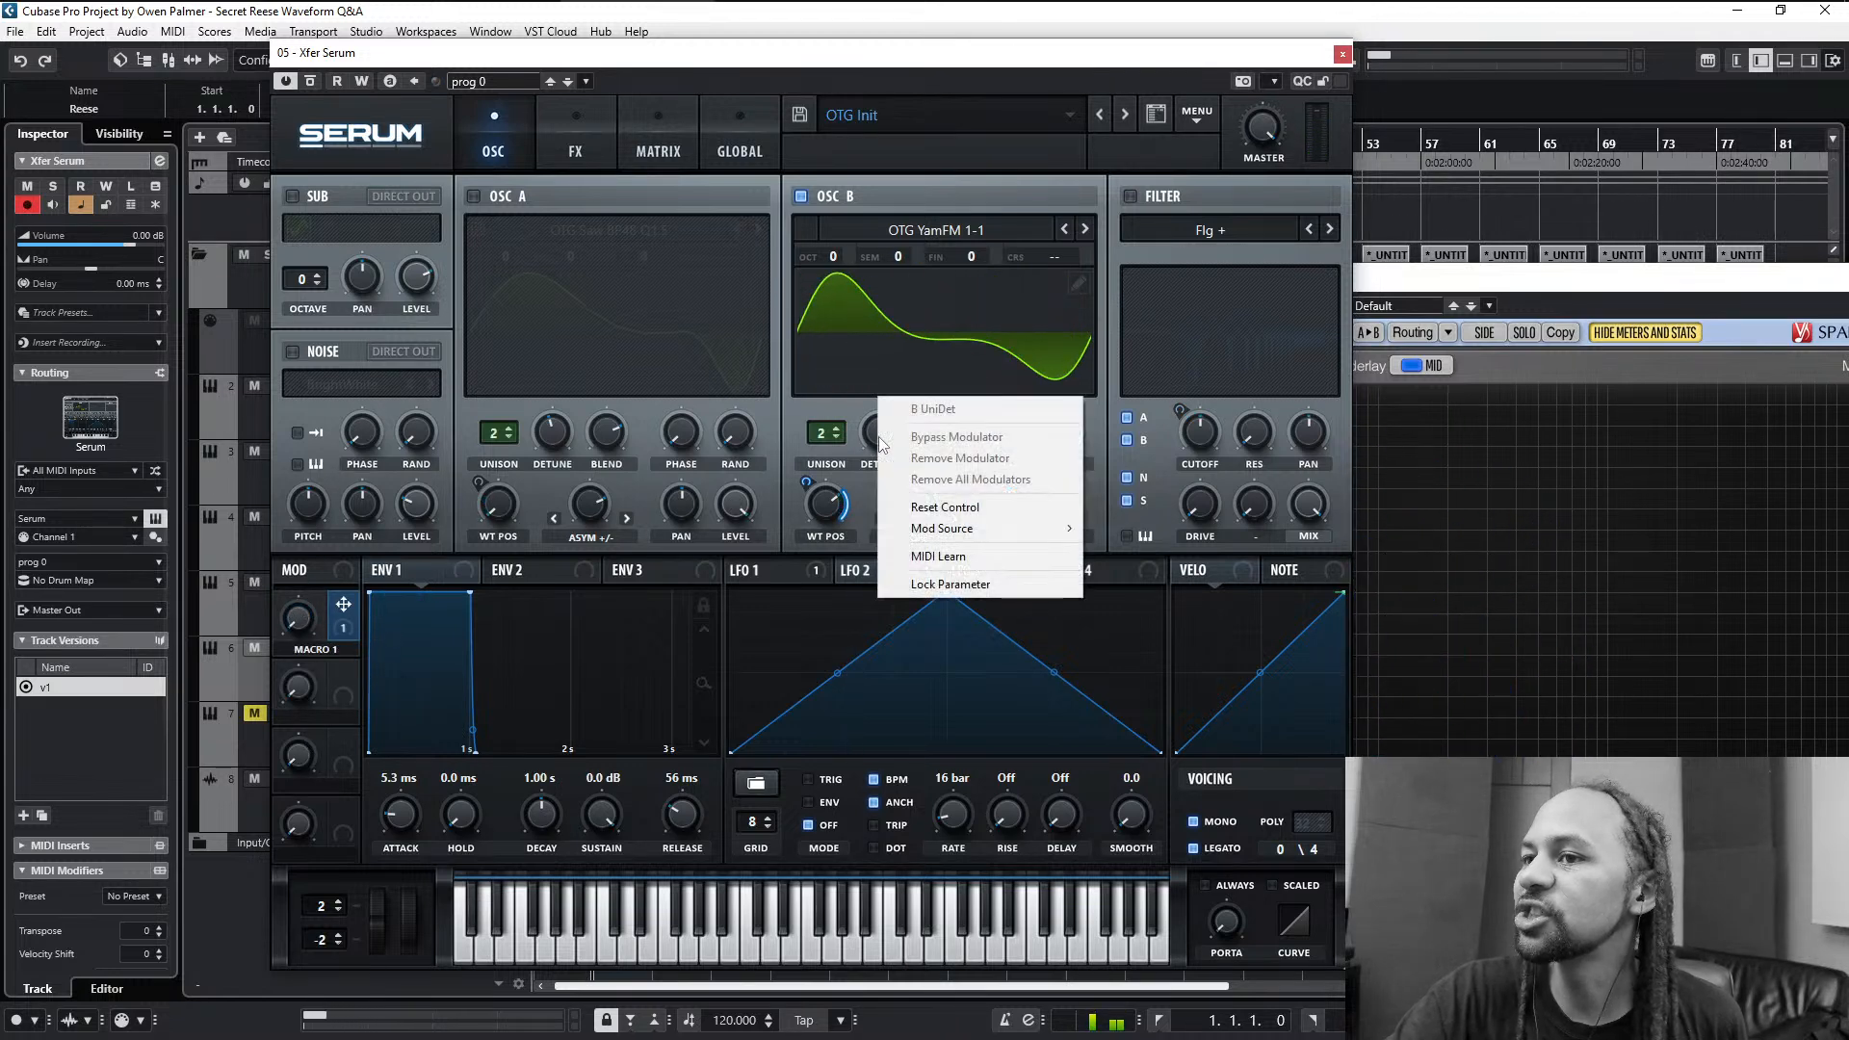
{"action": "left_click", "coordinate": [349, 611]}
{"action": "left_click_drag", "start_coordinate": [349, 611], "coordinate": [881, 435]}
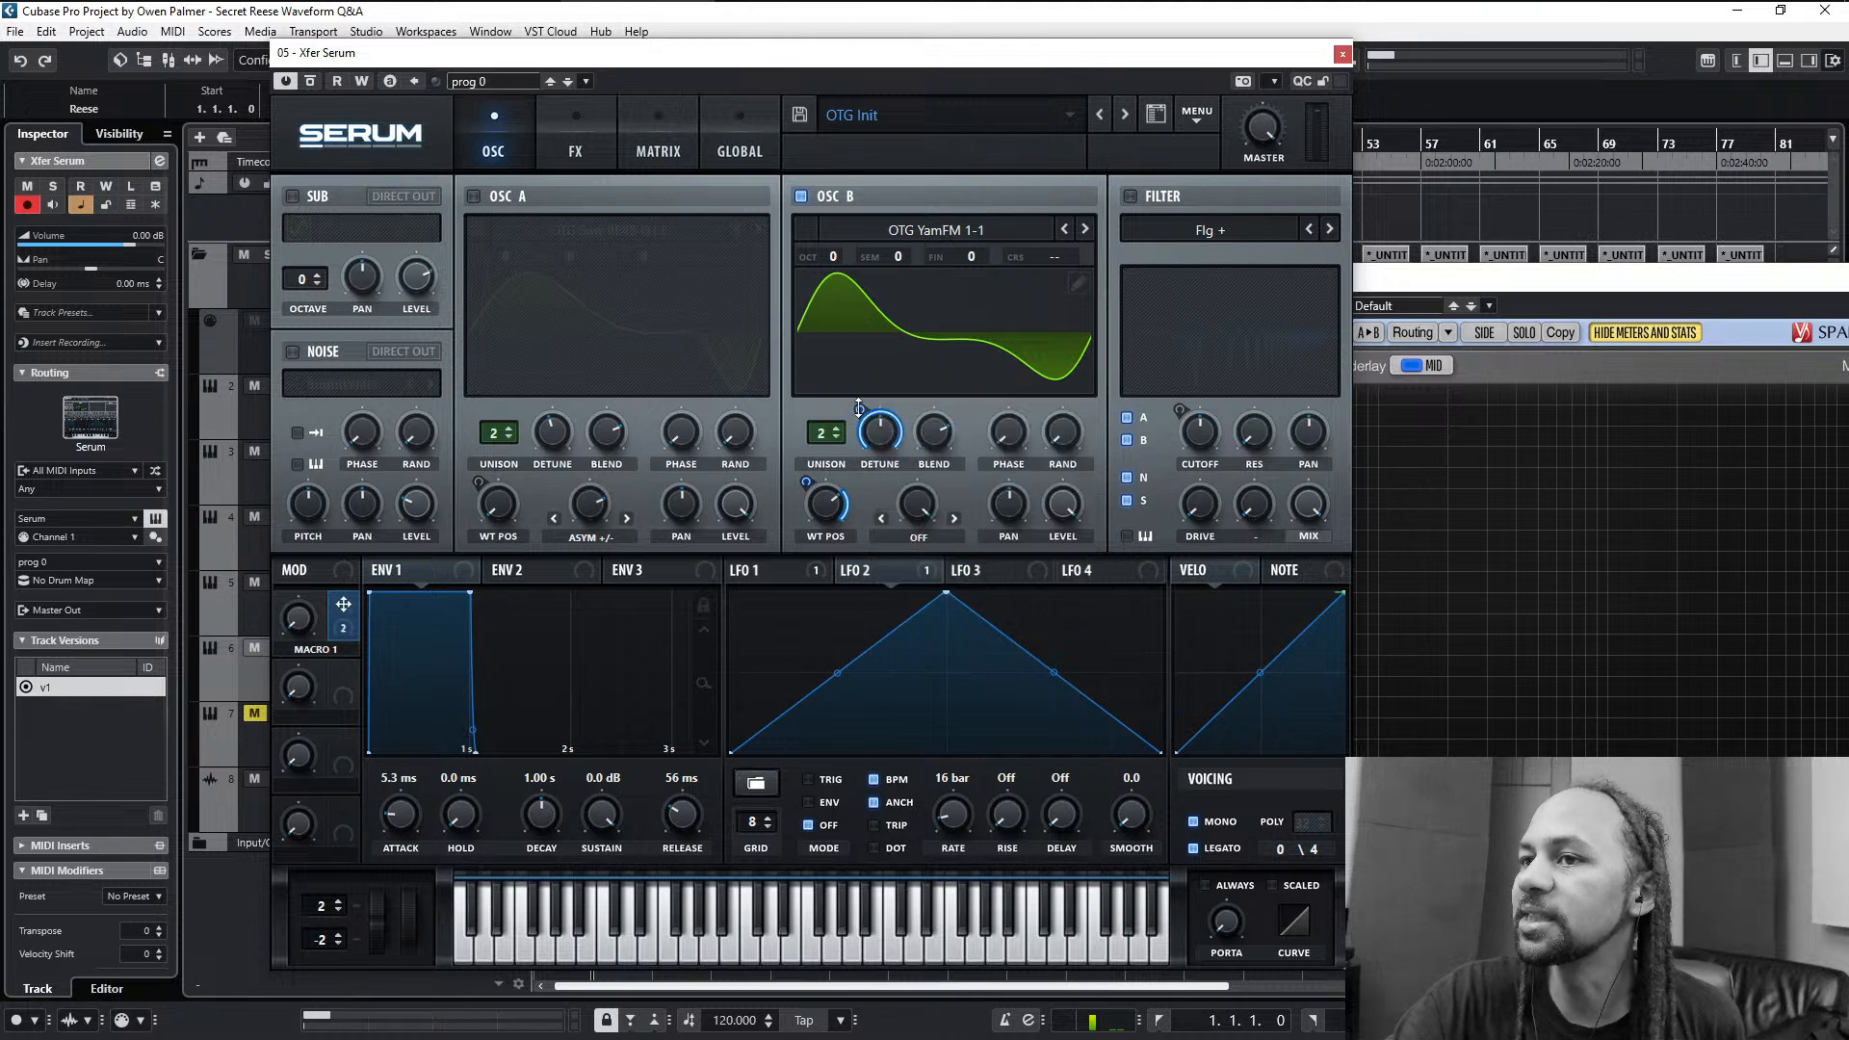
{"action": "left_click_drag", "start_coordinate": [861, 409], "coordinate": [847, 486]}
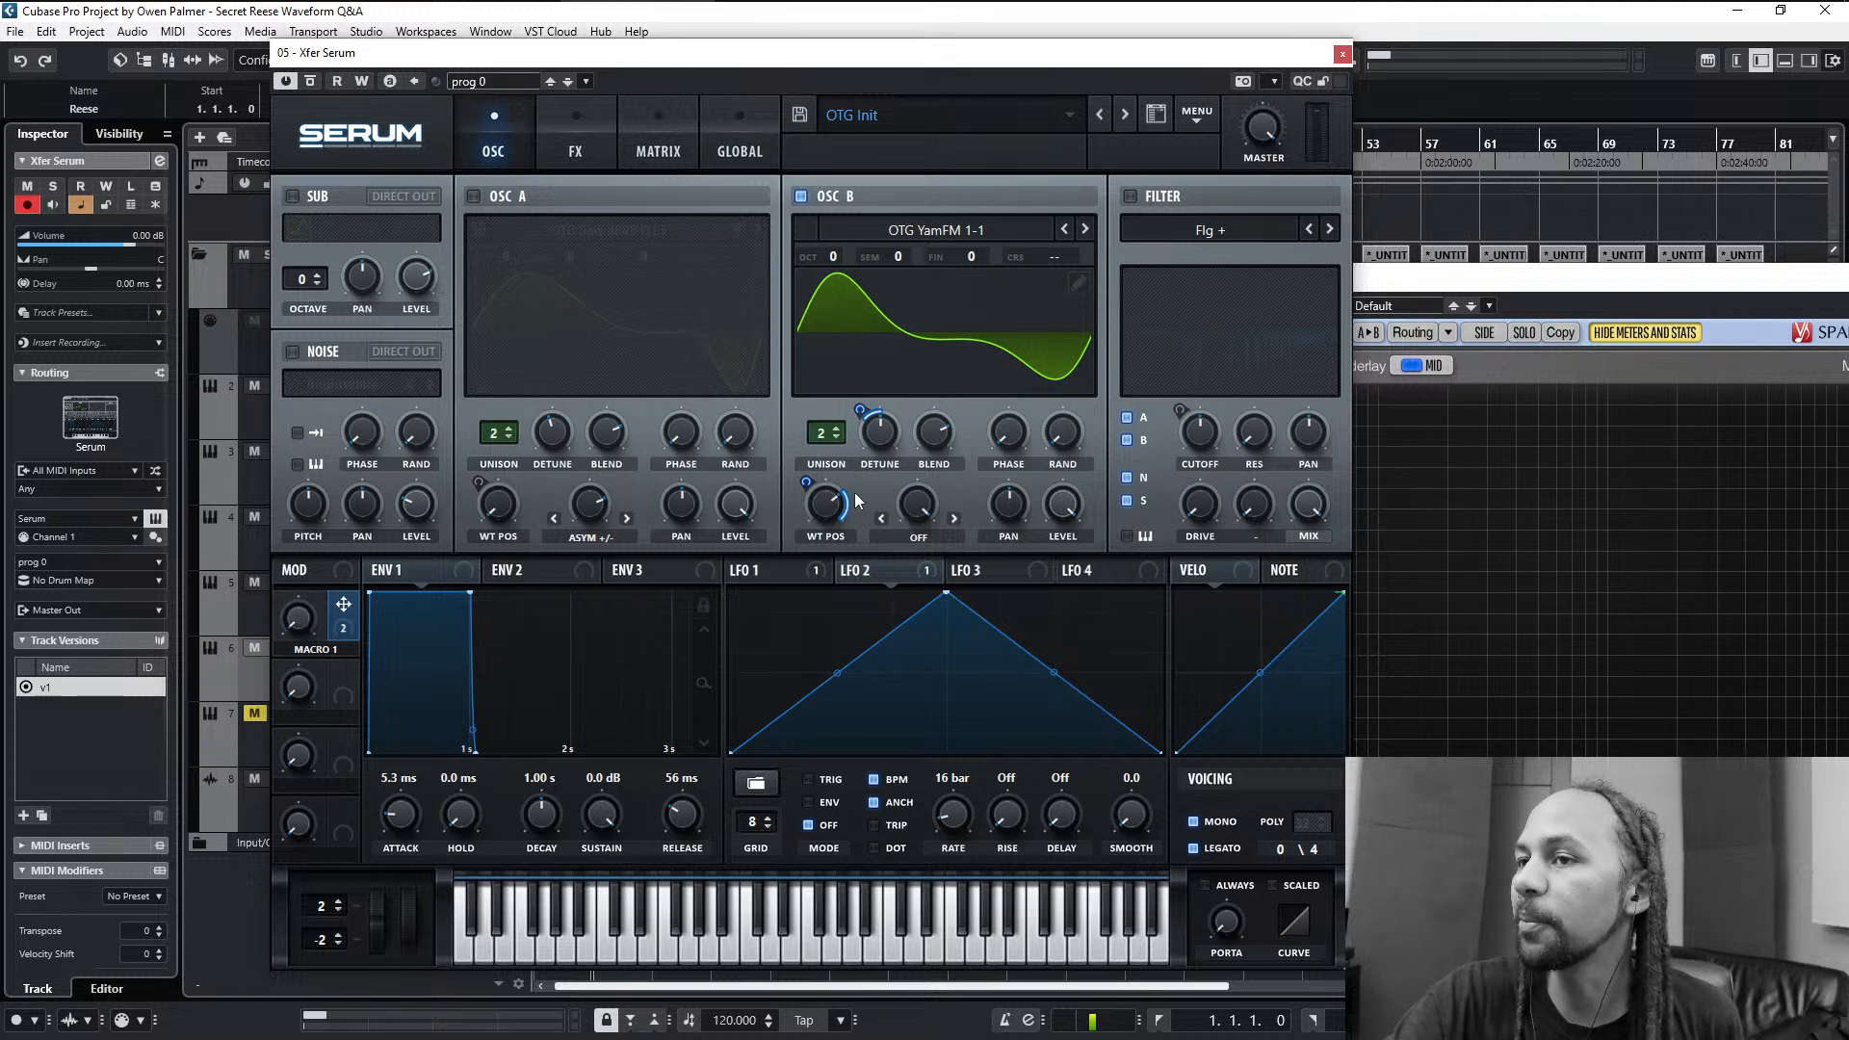
- Fine-tune Macro 1's modulation depth on oscillator B's detune while sweeping the macro to audition the combined movement
{"action": "mouse_move", "coordinate": [306, 614]}
{"action": "left_mouse_down"}
{"action": "mouse_move", "coordinate": [355, 466]}
{"action": "mouse_move", "coordinate": [329, 587]}
{"action": "mouse_move", "coordinate": [366, 395]}
{"action": "mouse_move", "coordinate": [321, 622]}
{"action": "left_mouse_up"}
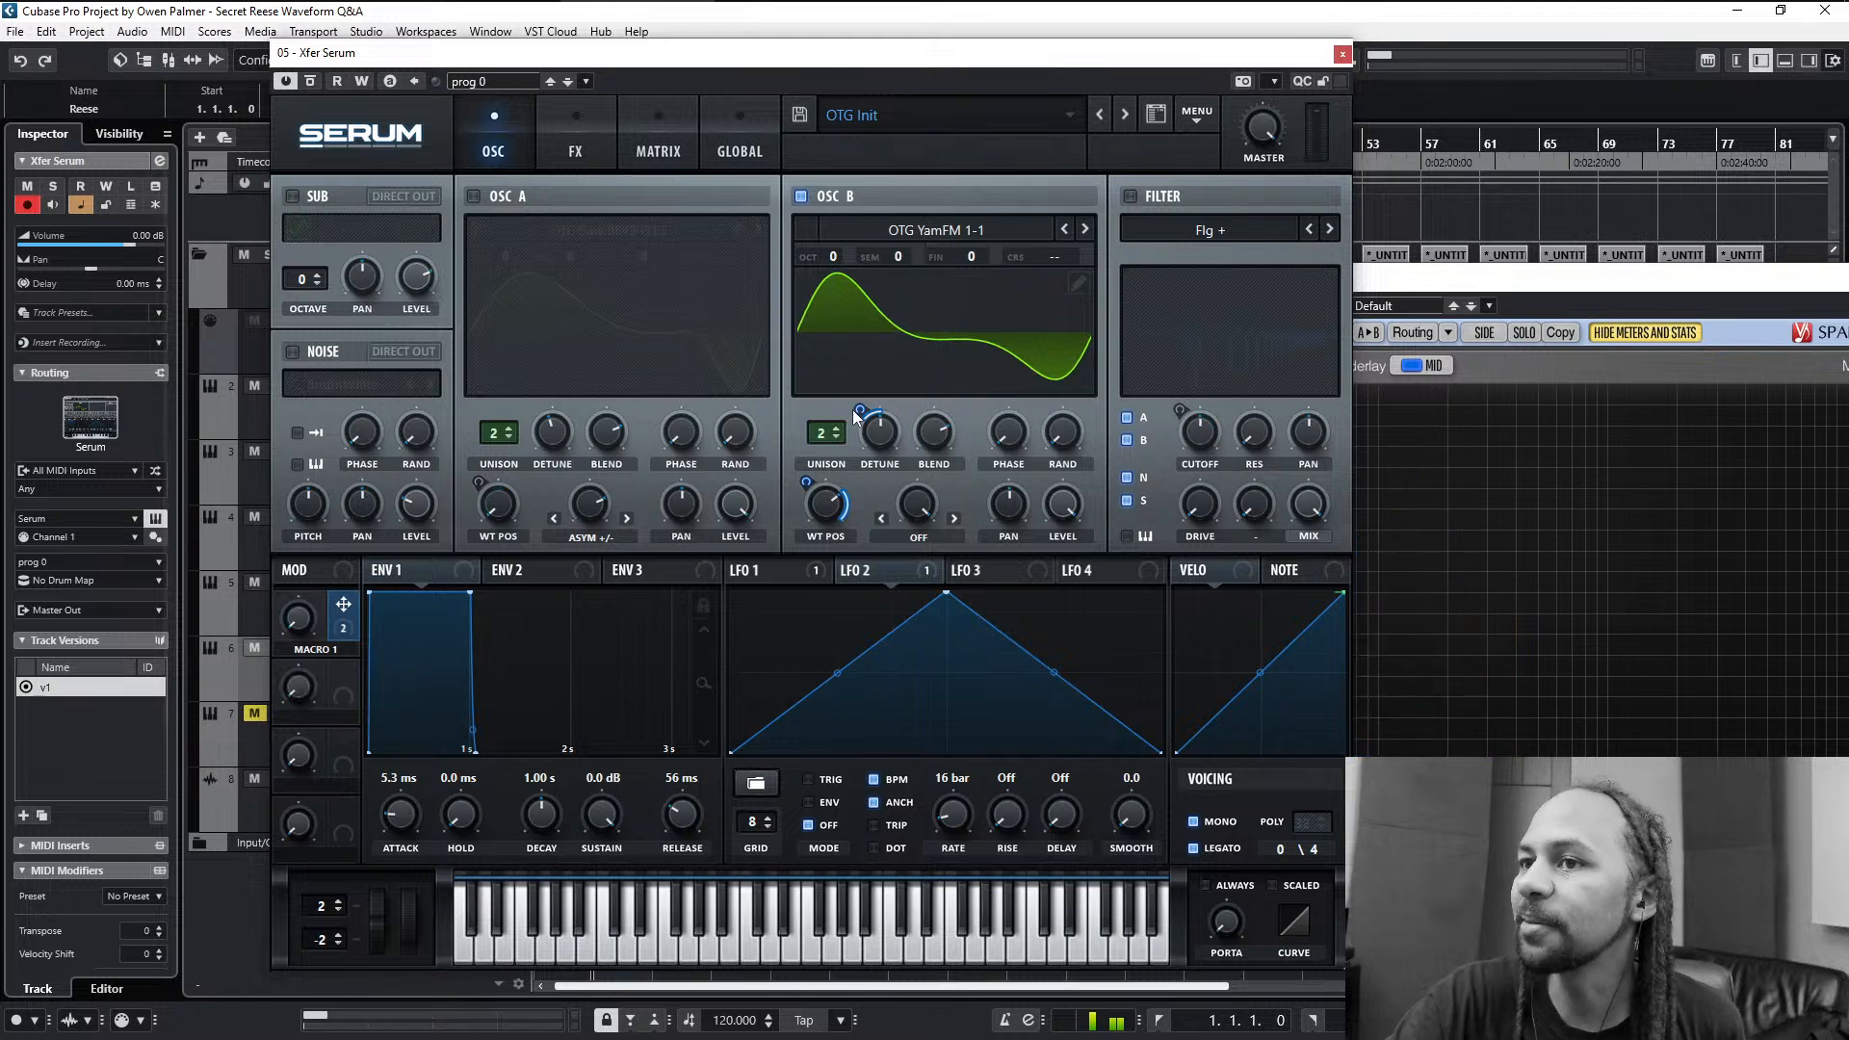
{"action": "mouse_move", "coordinate": [854, 406]}
{"action": "left_click_drag", "start_coordinate": [857, 406], "coordinate": [856, 400]}
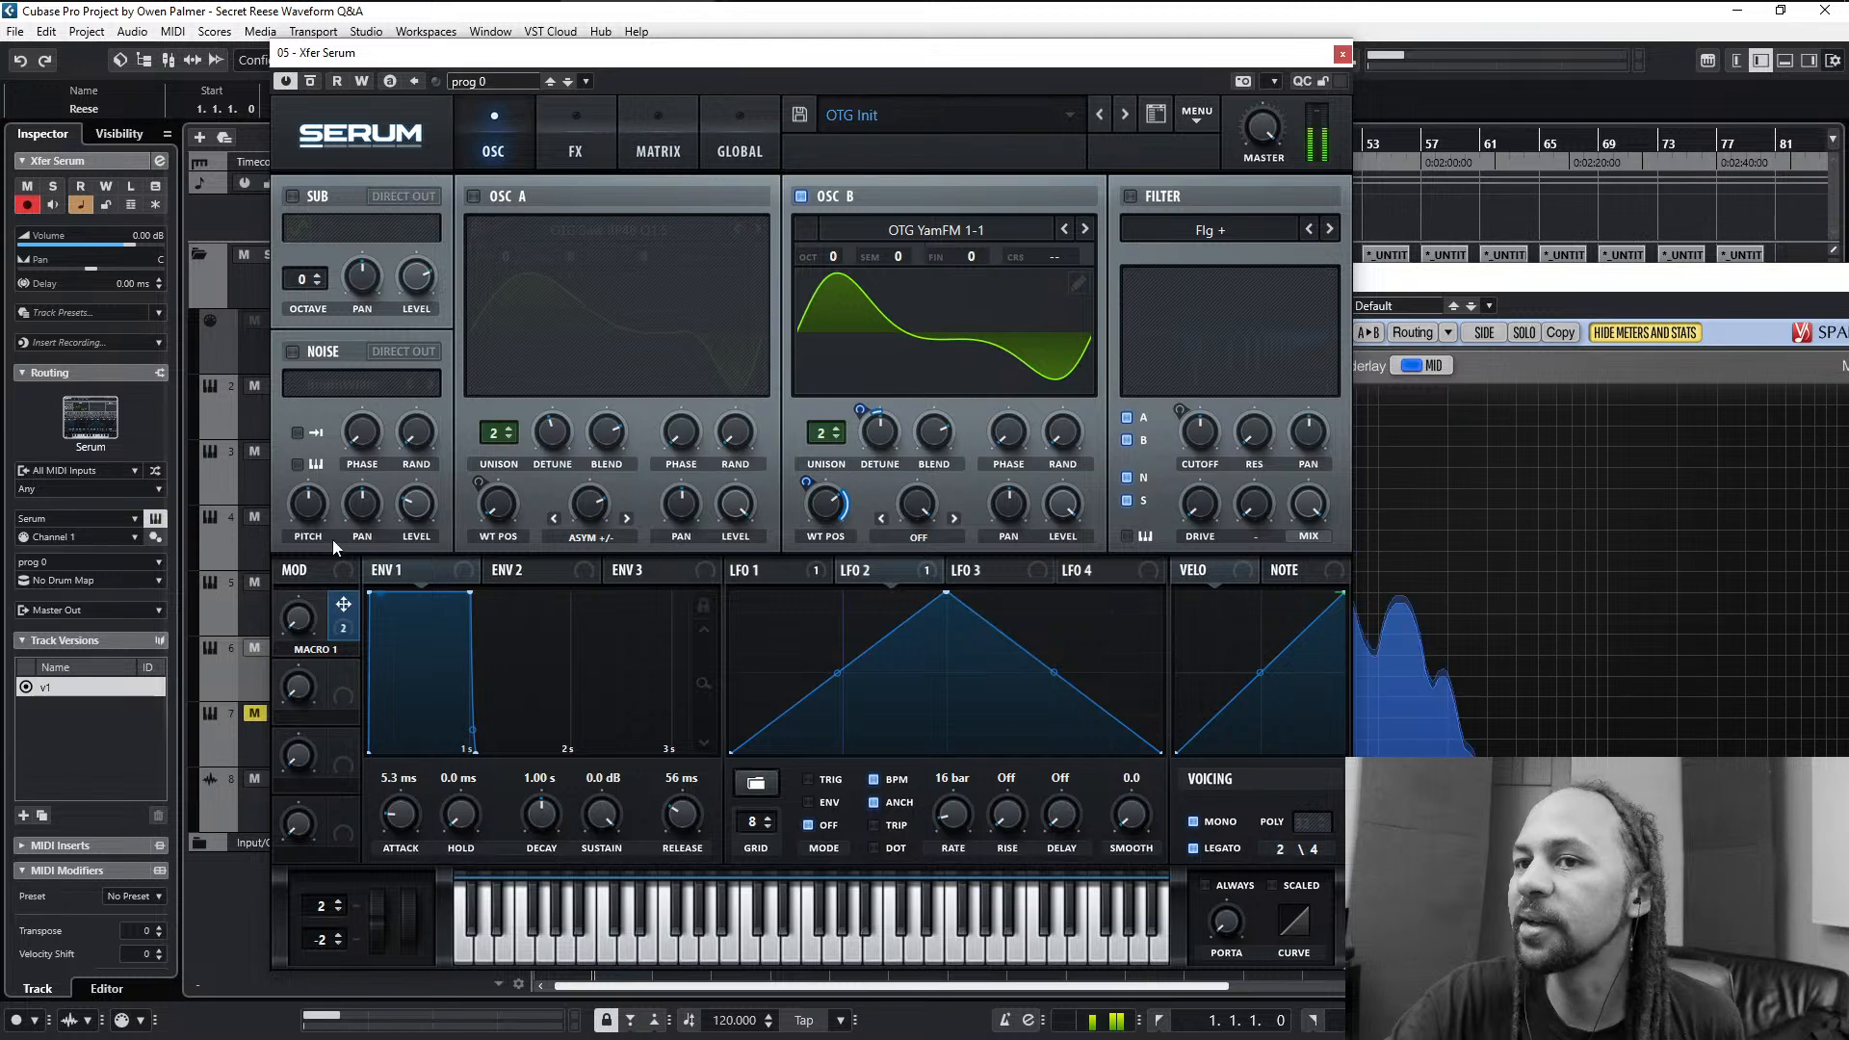
{"action": "left_click_drag", "start_coordinate": [299, 618], "coordinate": [297, 721]}
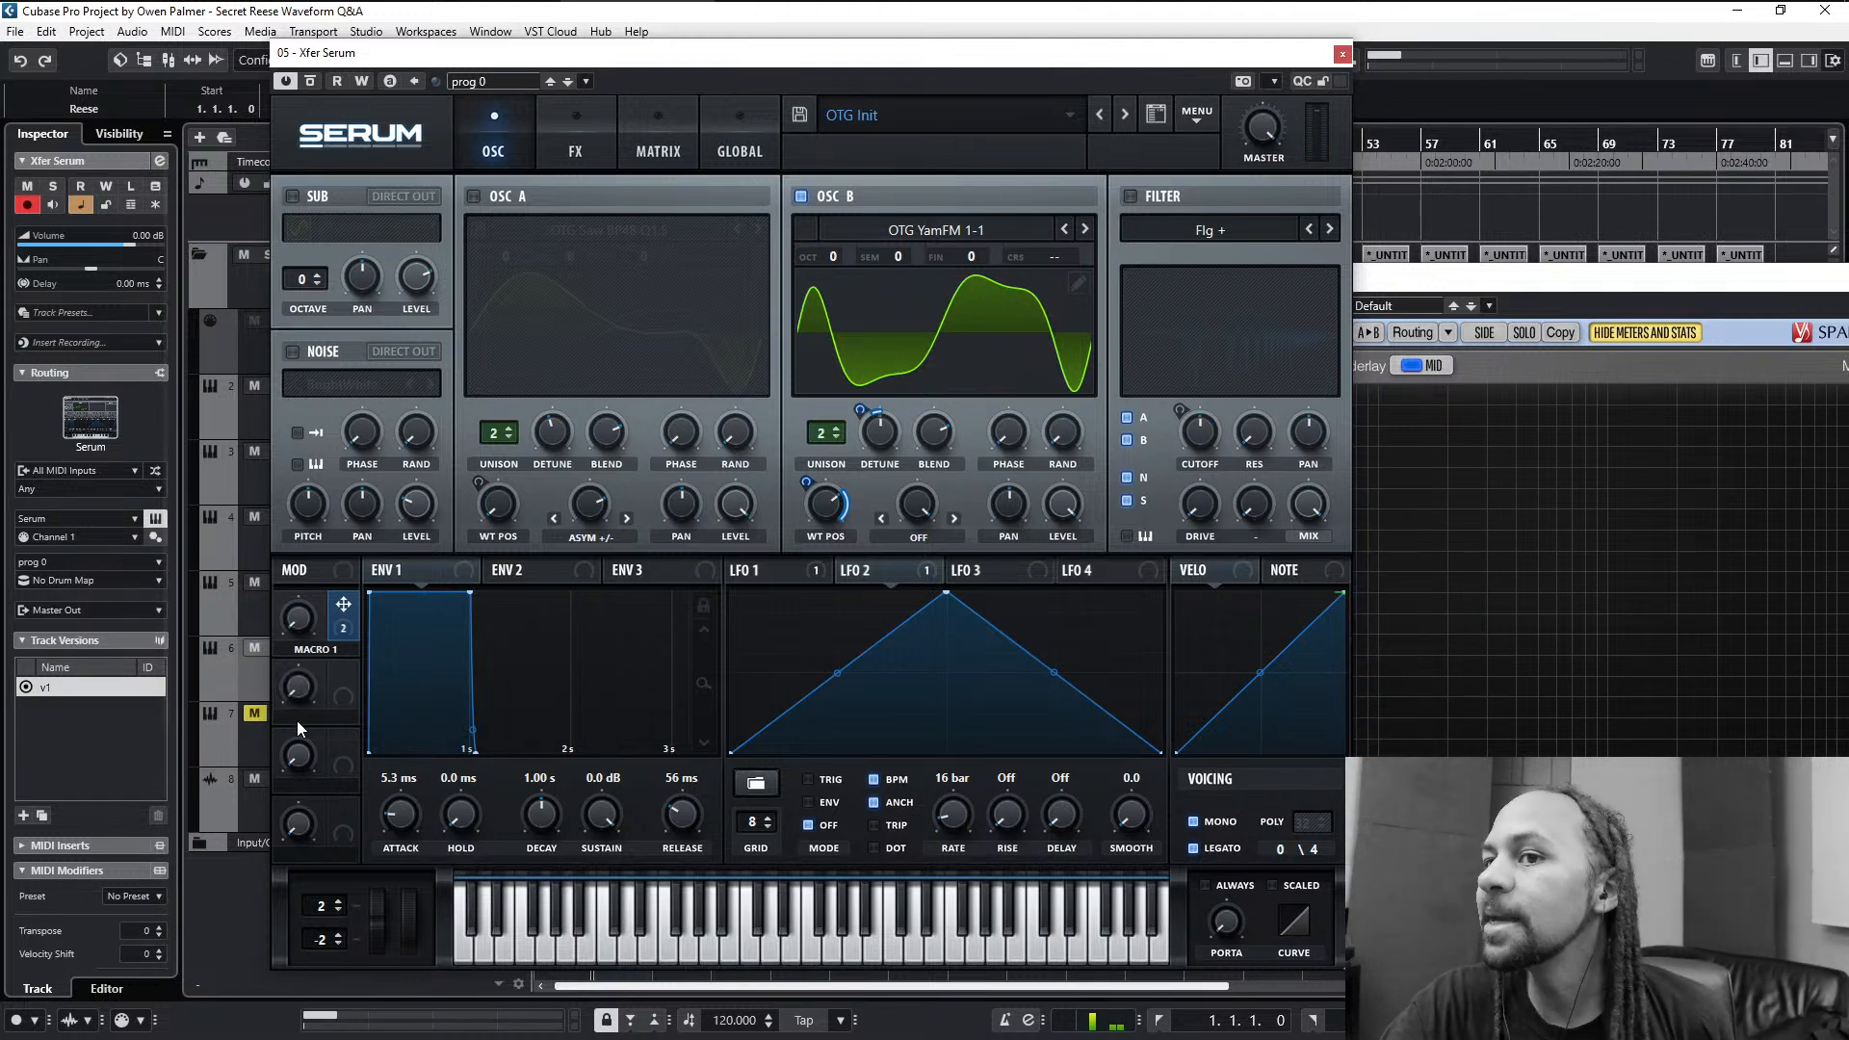
- Turn off oscillator B and turn oscillator A and the Flg + filter back on
{"action": "left_click", "coordinate": [801, 195]}
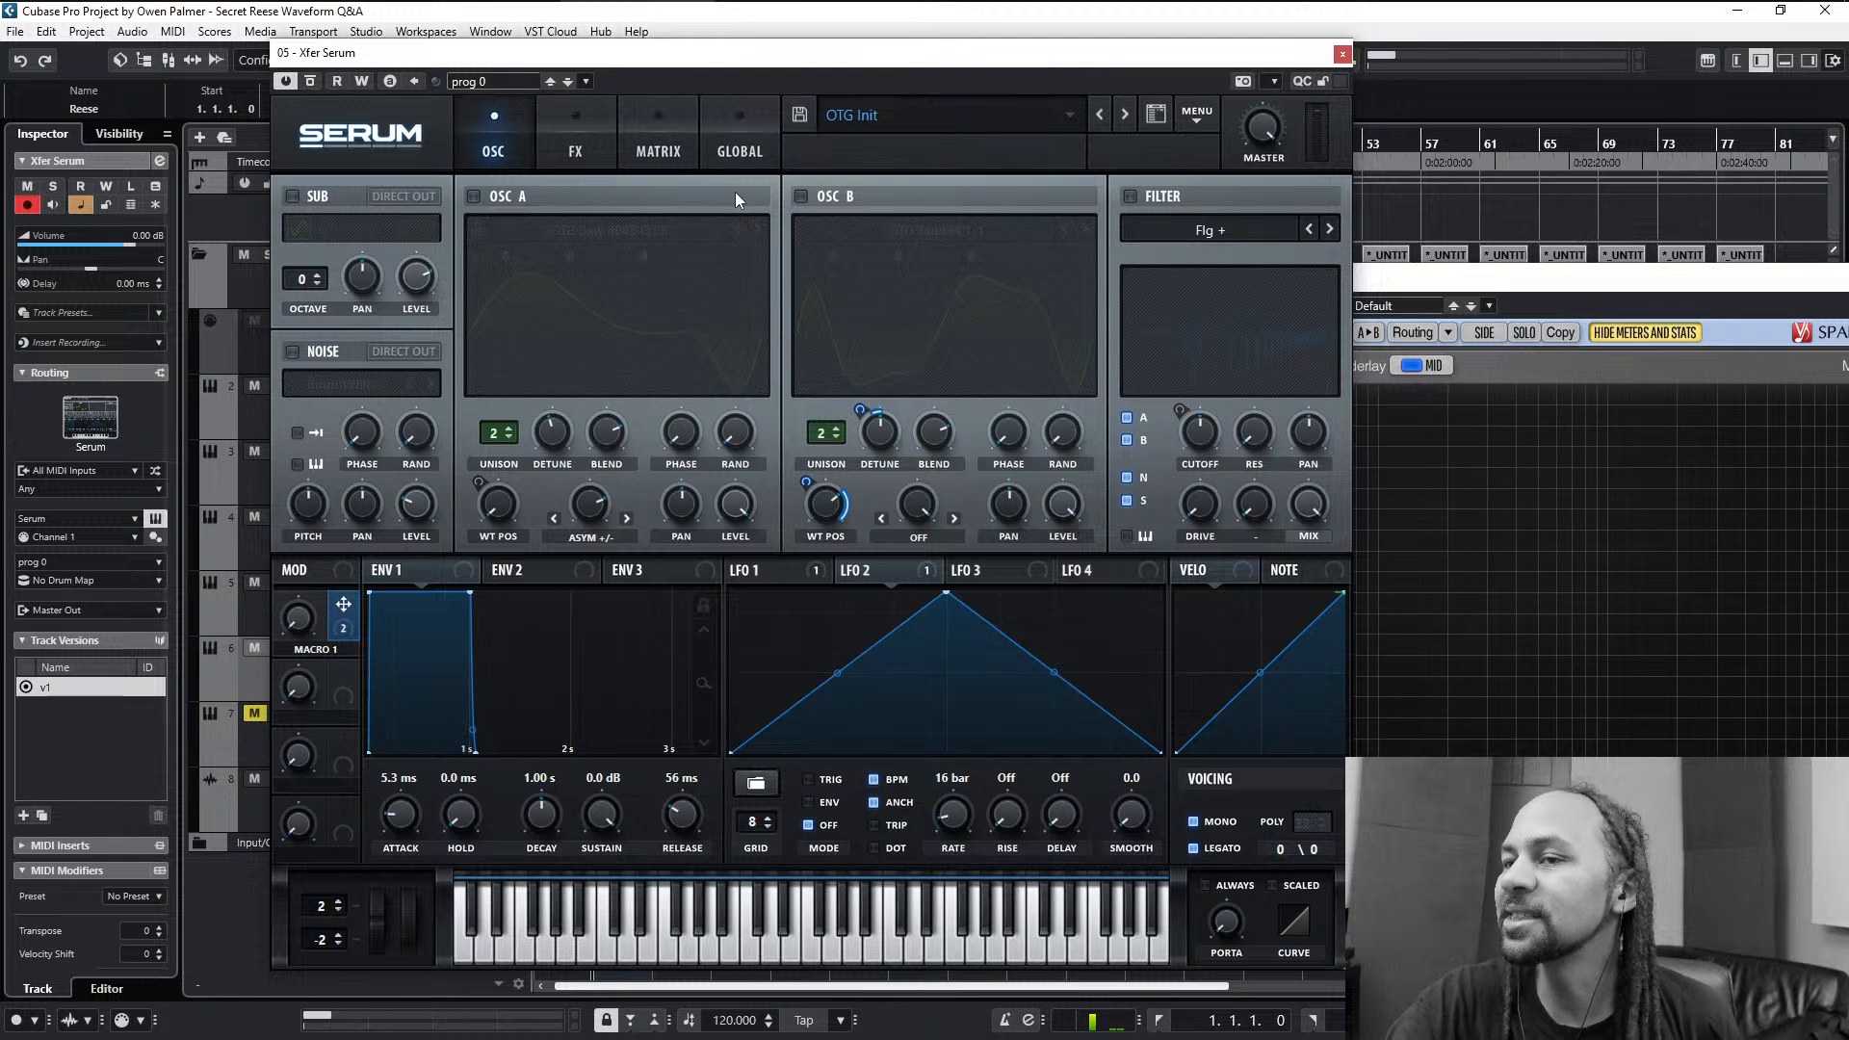
{"action": "left_click", "coordinate": [501, 193]}
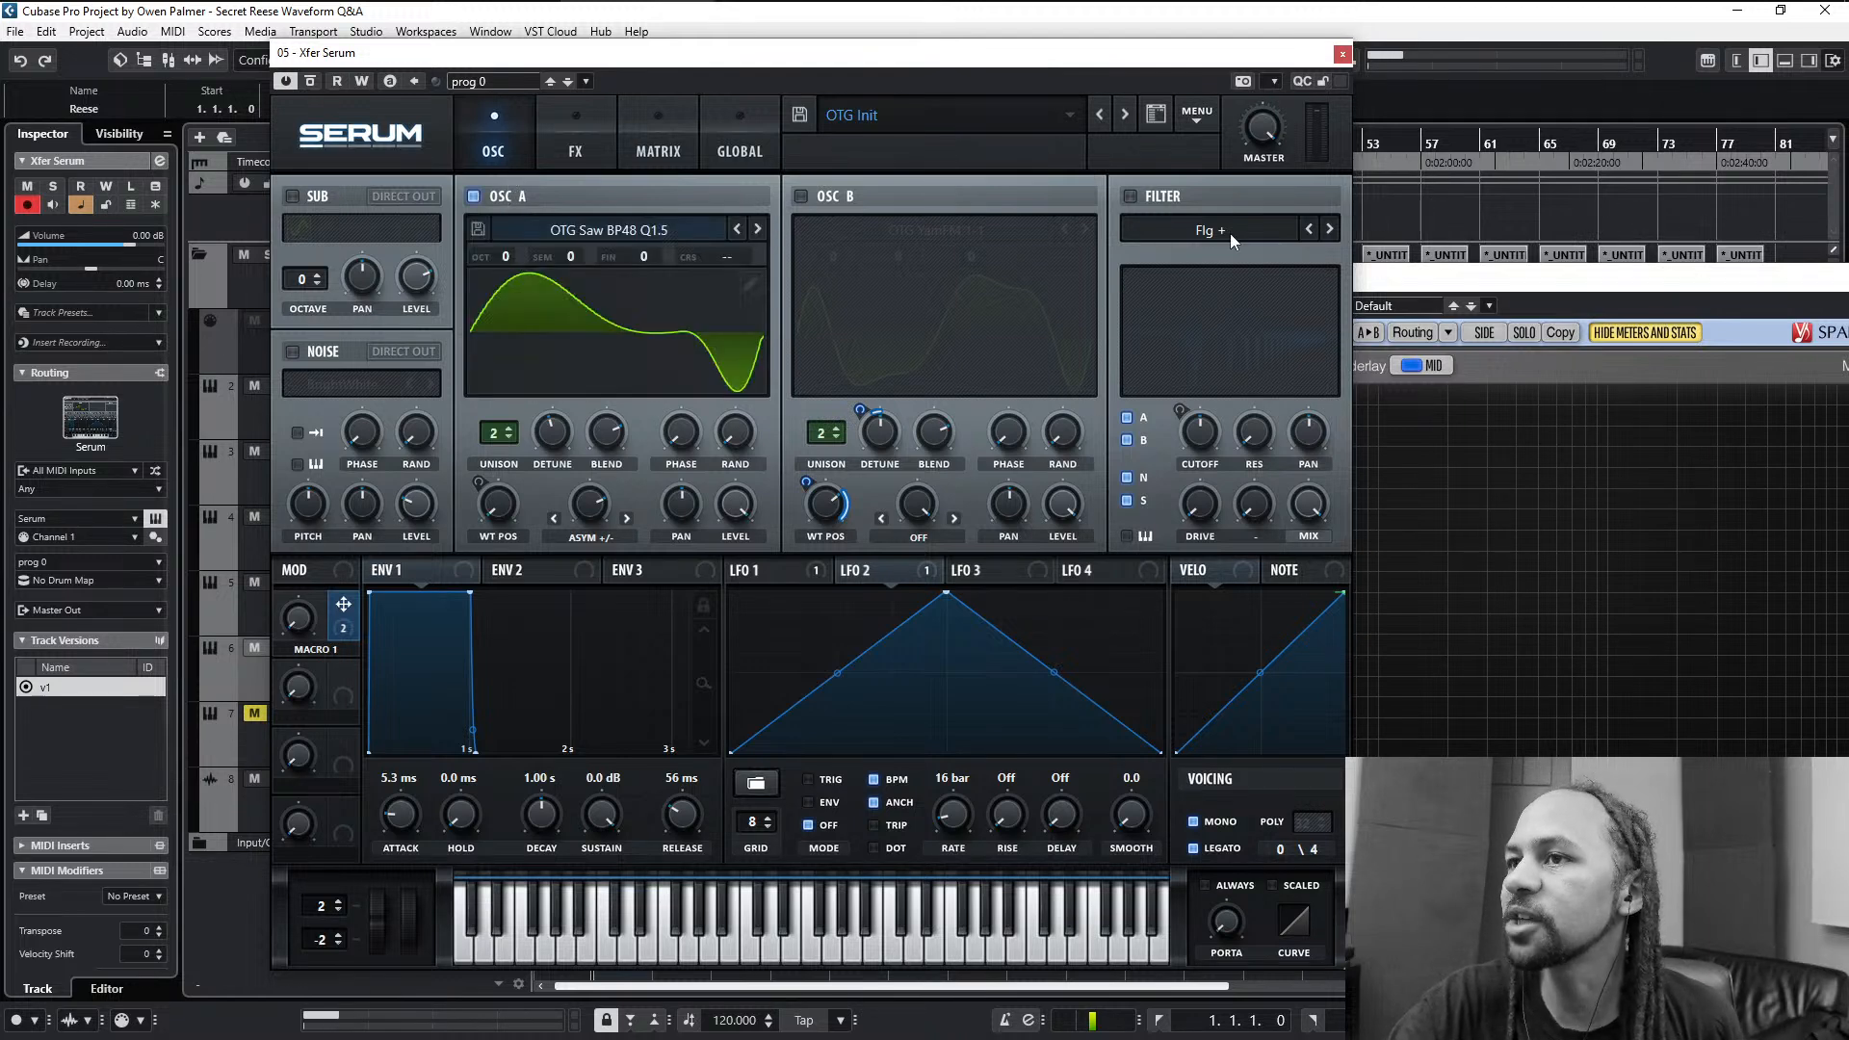
{"action": "left_click", "coordinate": [1139, 195]}
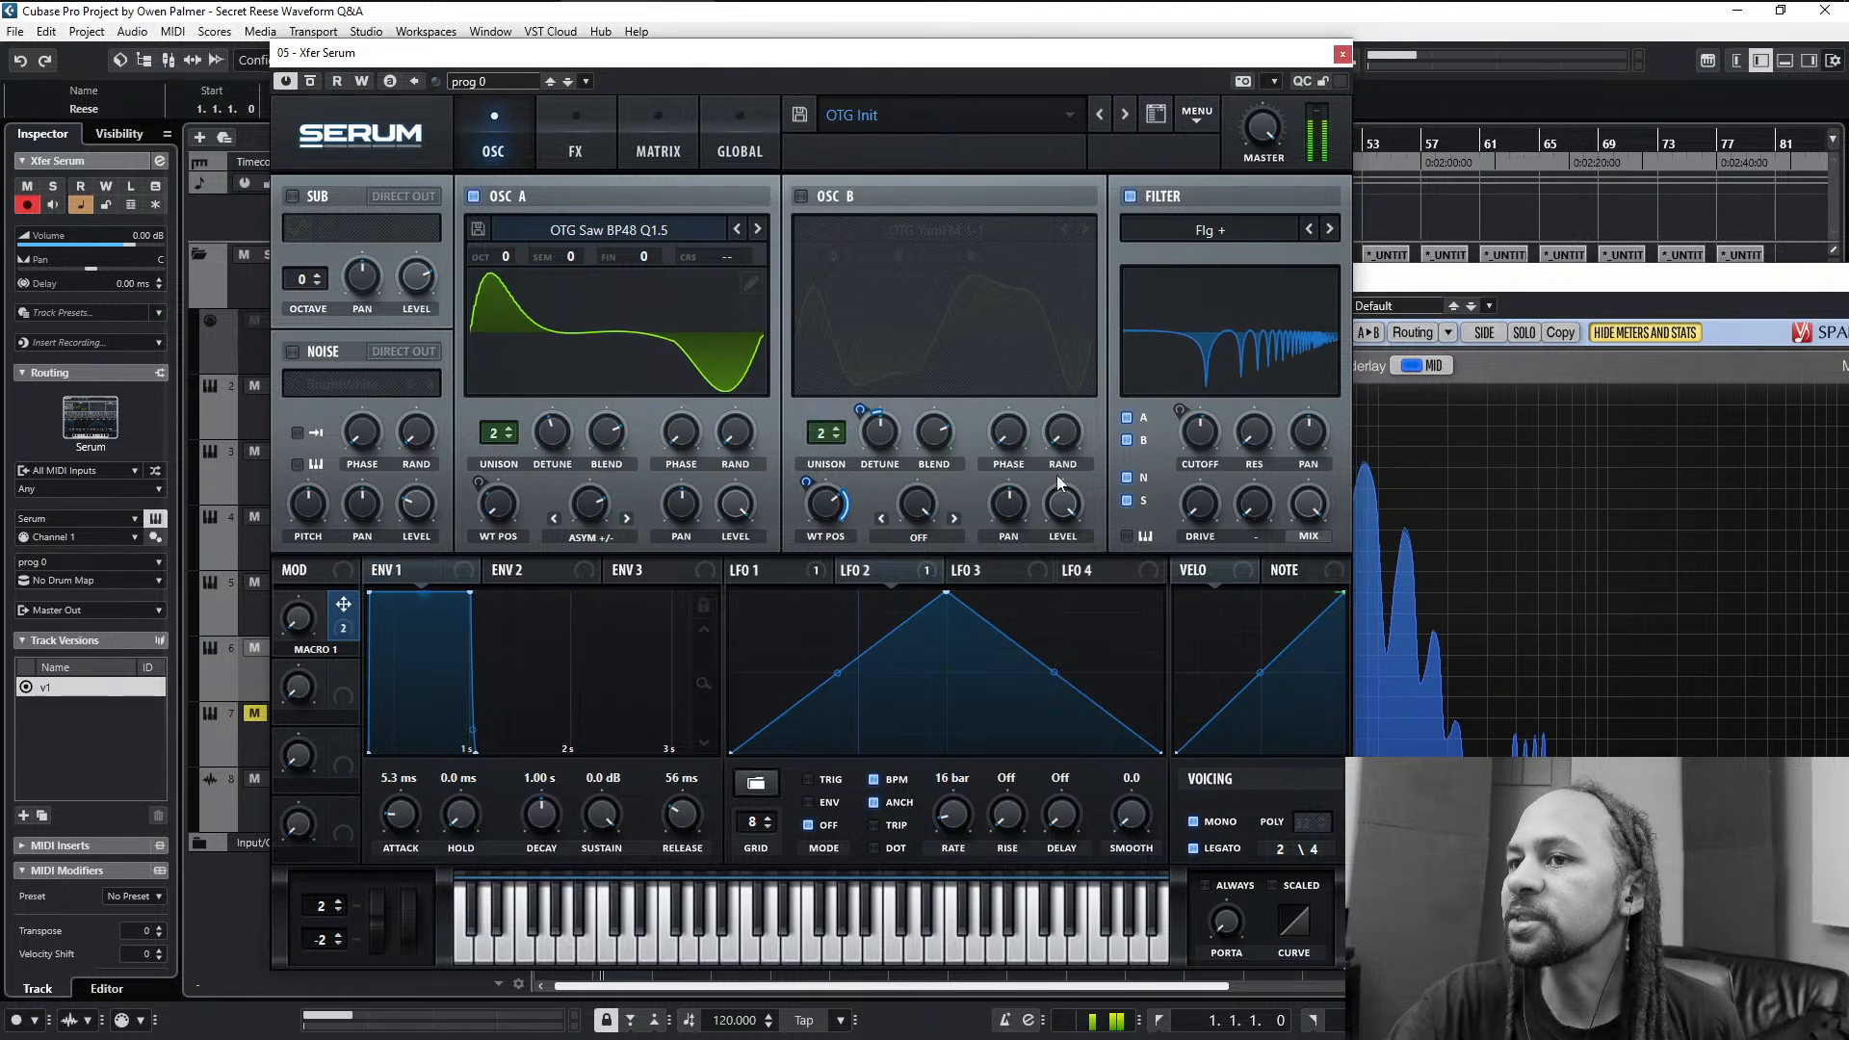
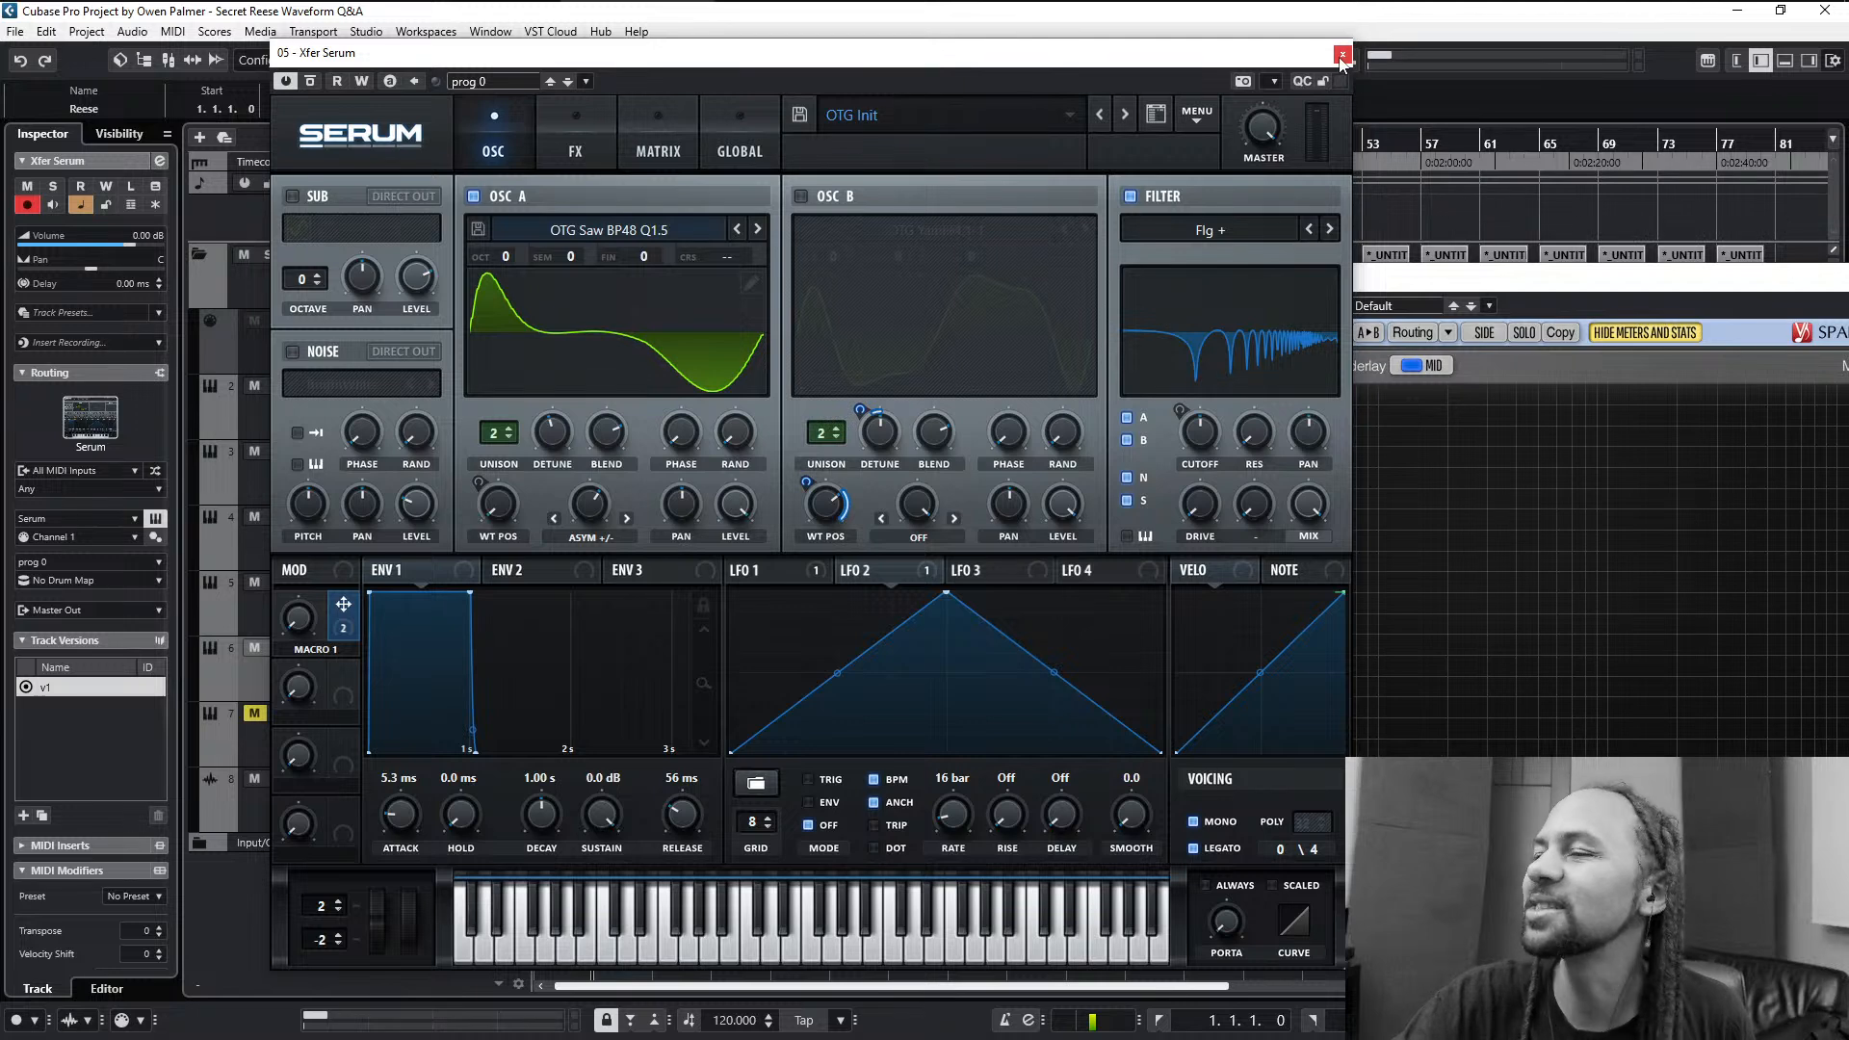
- Close the Serum window, switch to the PowerPoint slide show, advance the comment slides and swap presenter view with the slide show
{"action": "left_click", "coordinate": [1341, 55]}
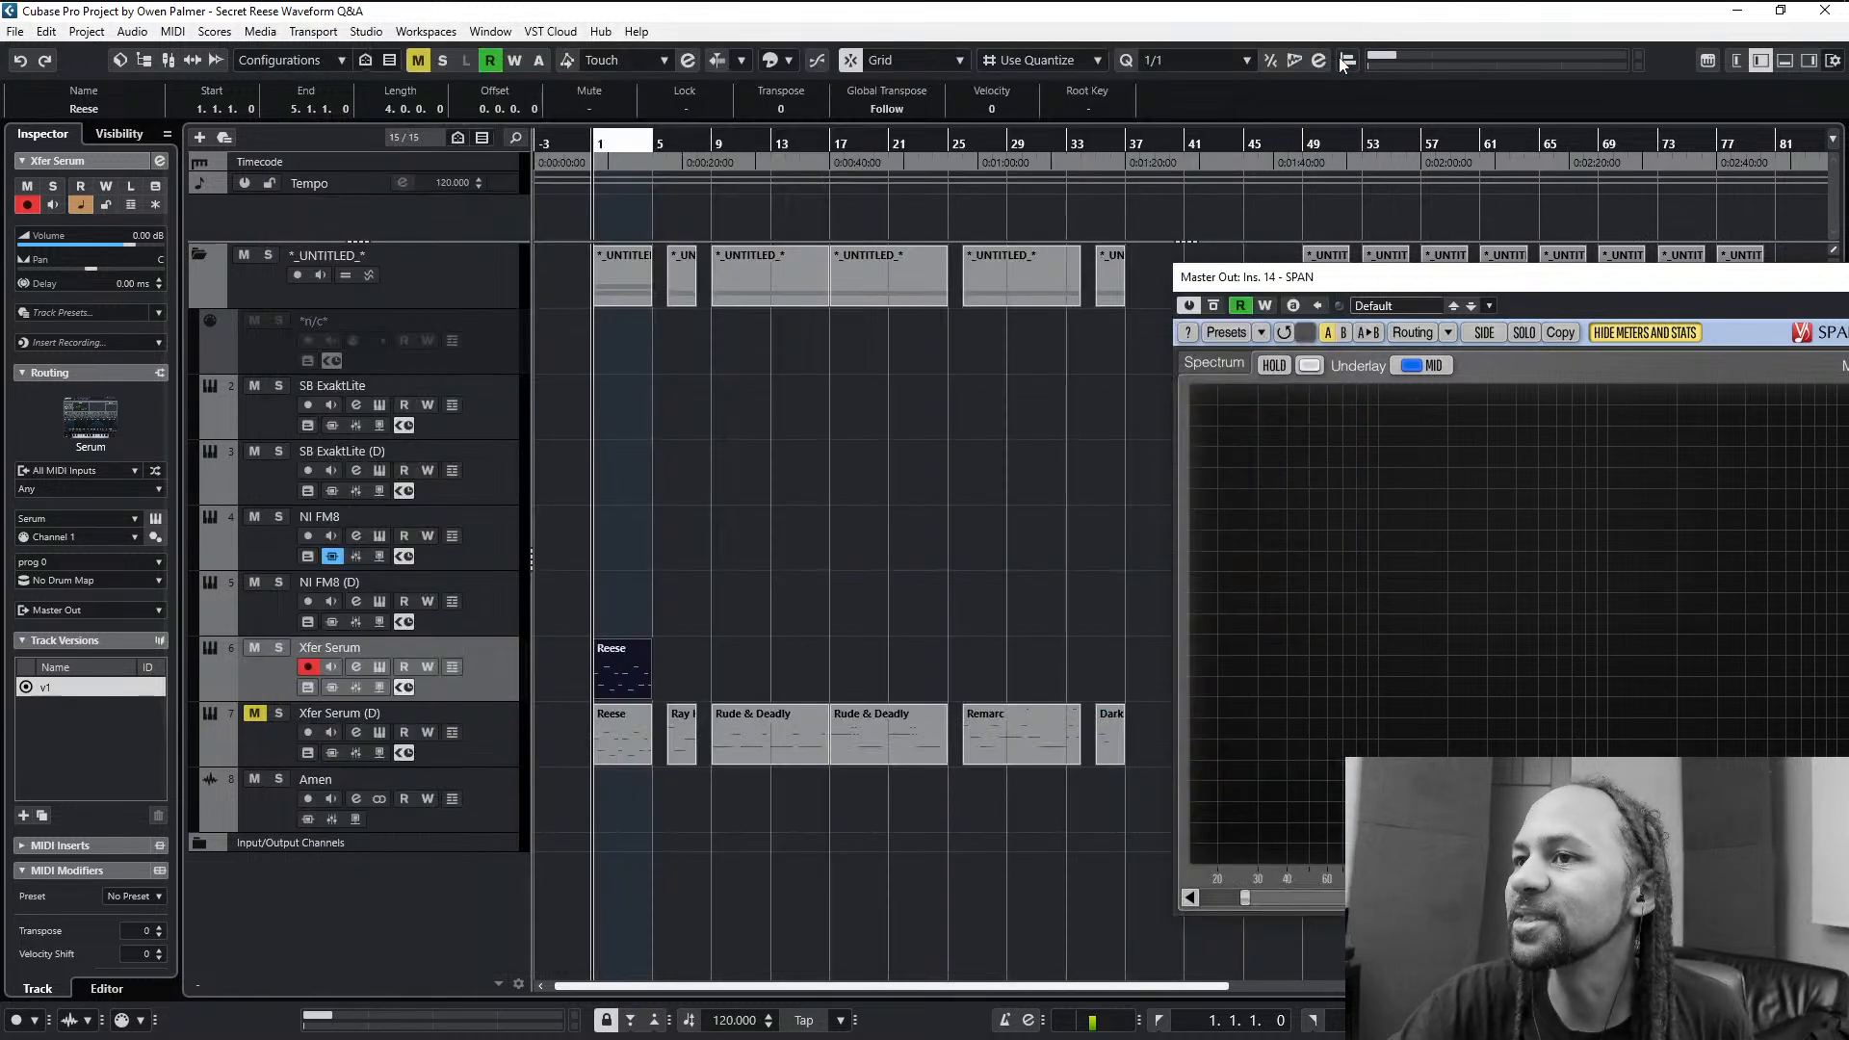
{"action": "left_click", "coordinate": [760, 587]}
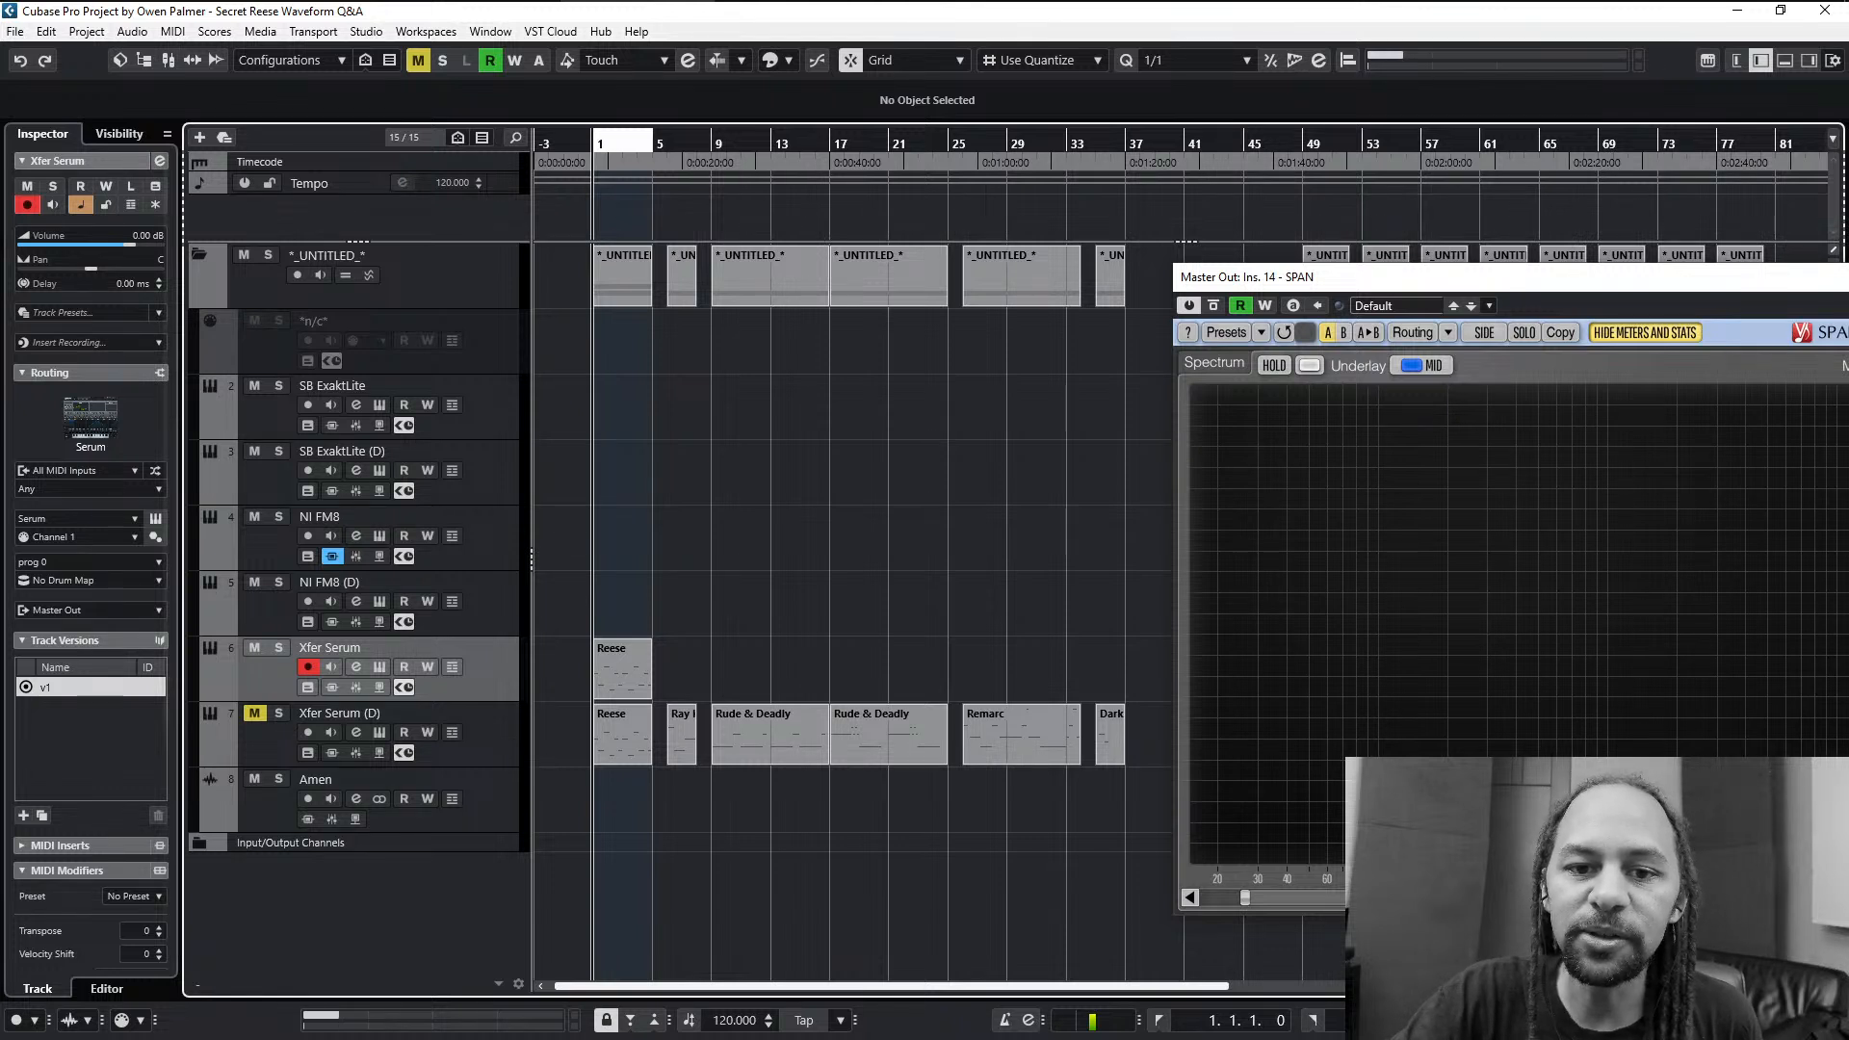
{"action": "key", "text": "alt+Tab"}
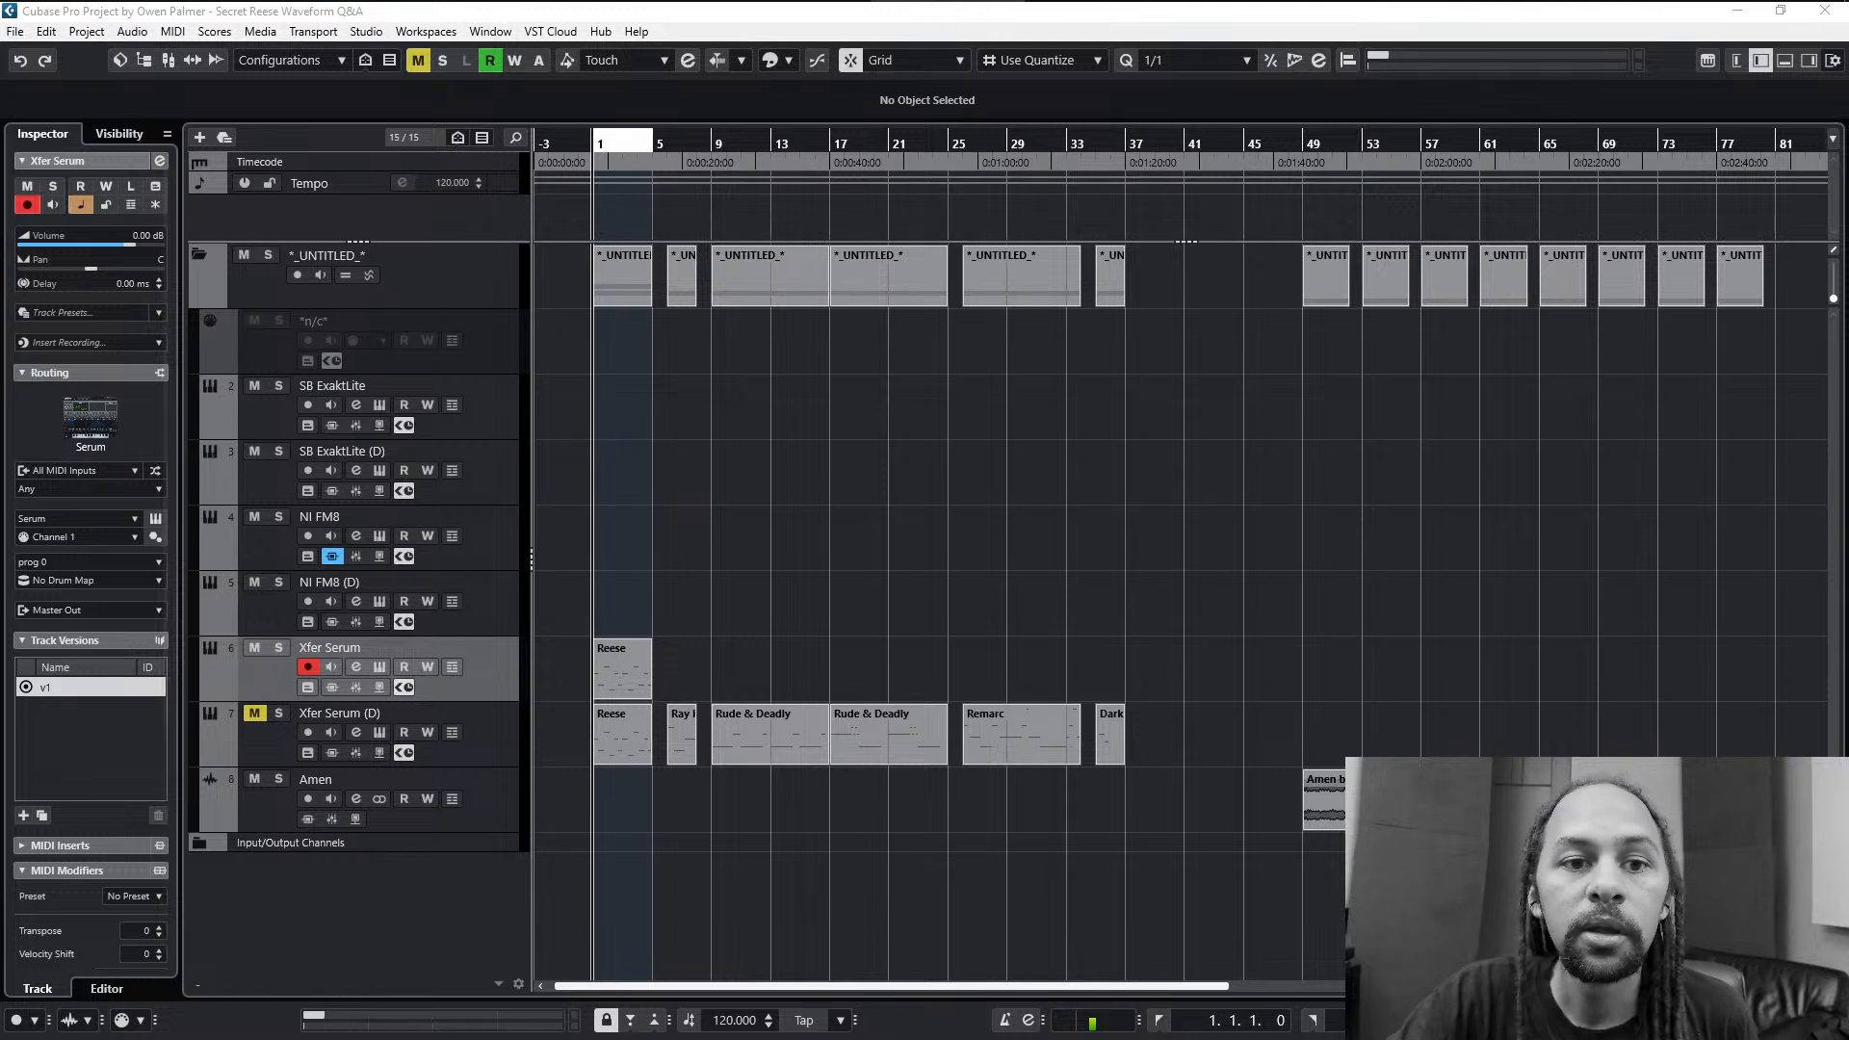
{"action": "key", "text": "alt+Tab"}
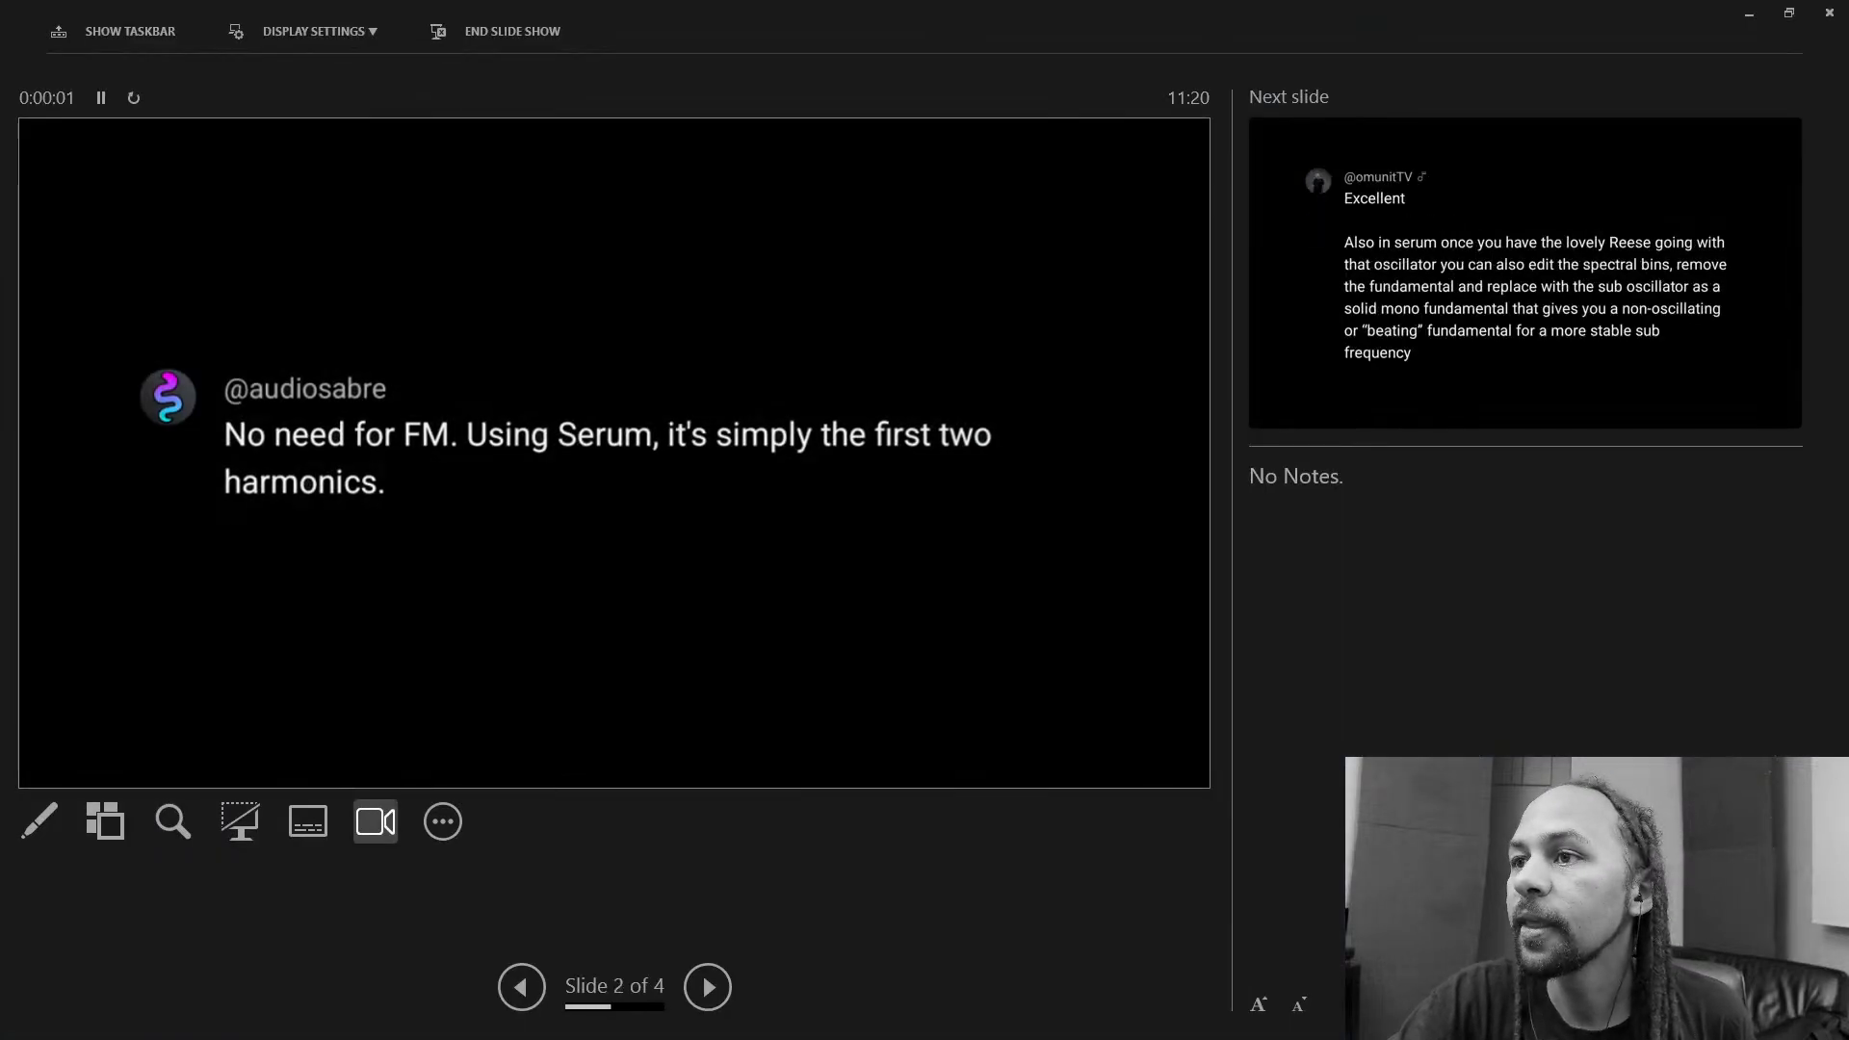
{"action": "key", "text": "Right"}
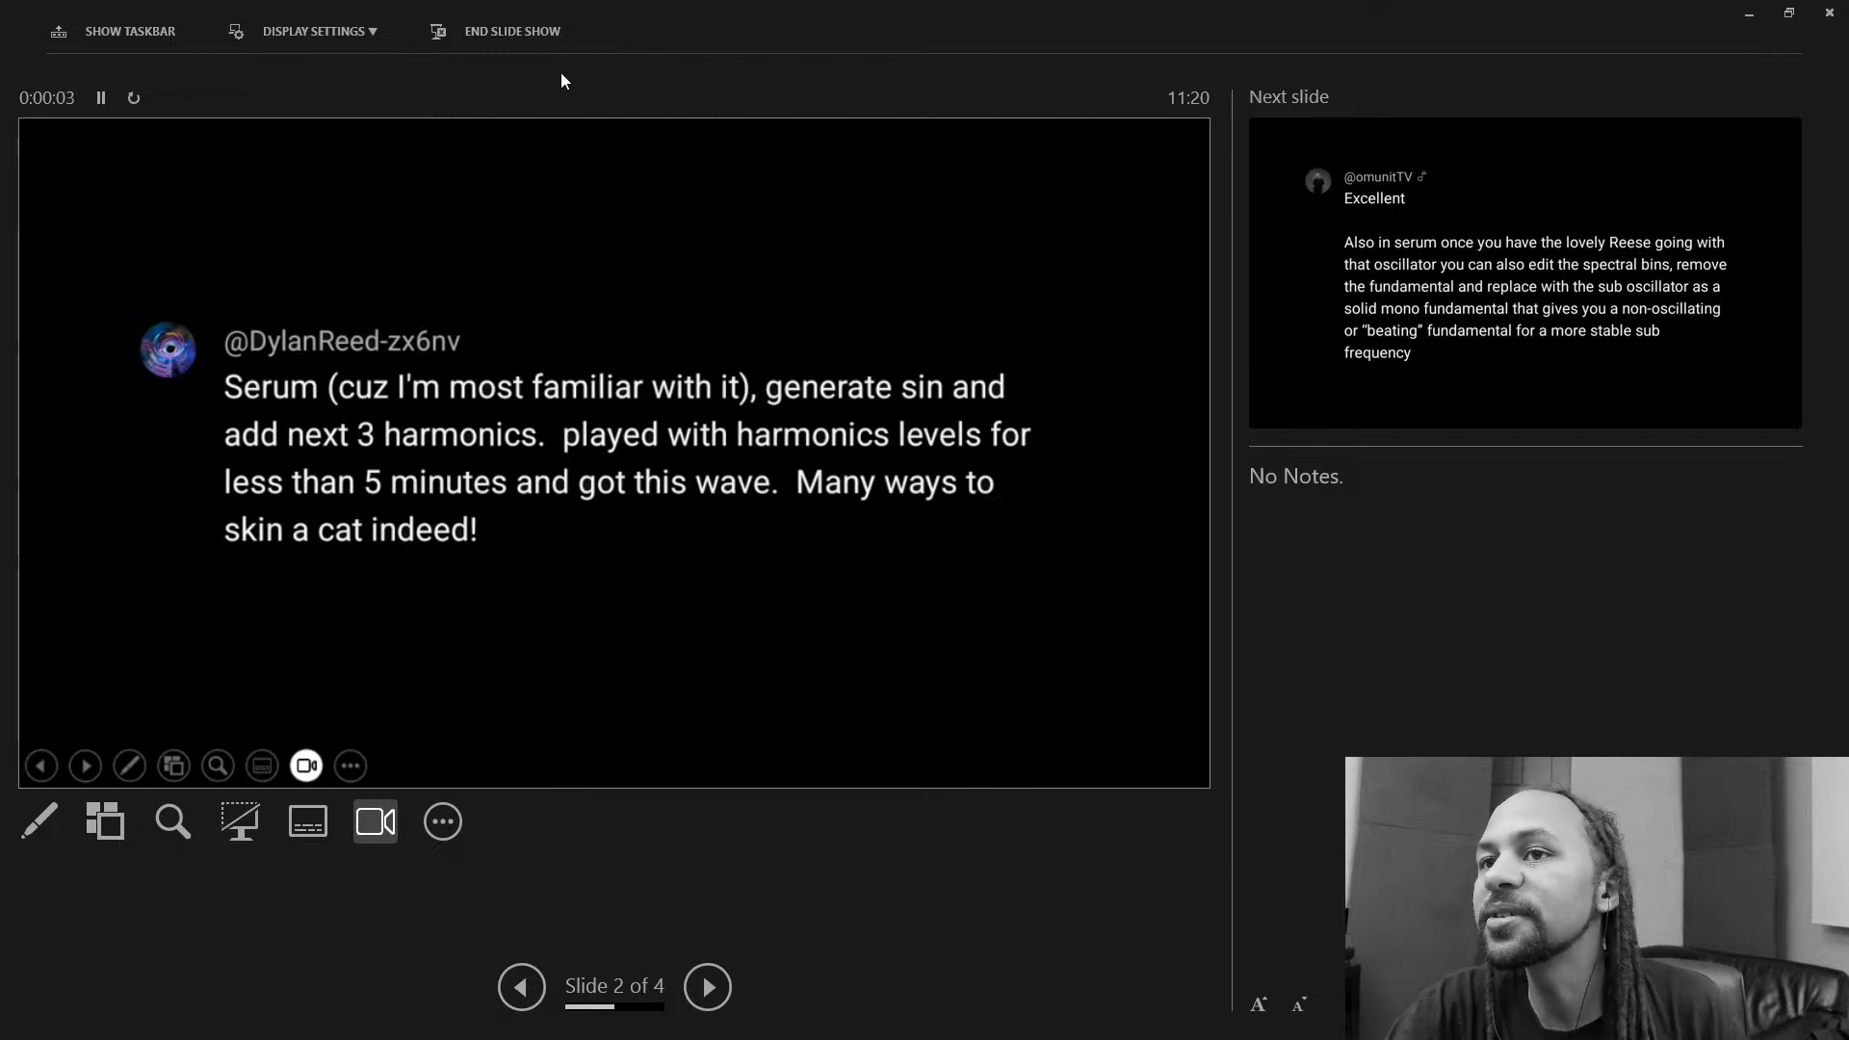
{"action": "left_click", "coordinate": [320, 35]}
{"action": "left_click", "coordinate": [348, 81]}
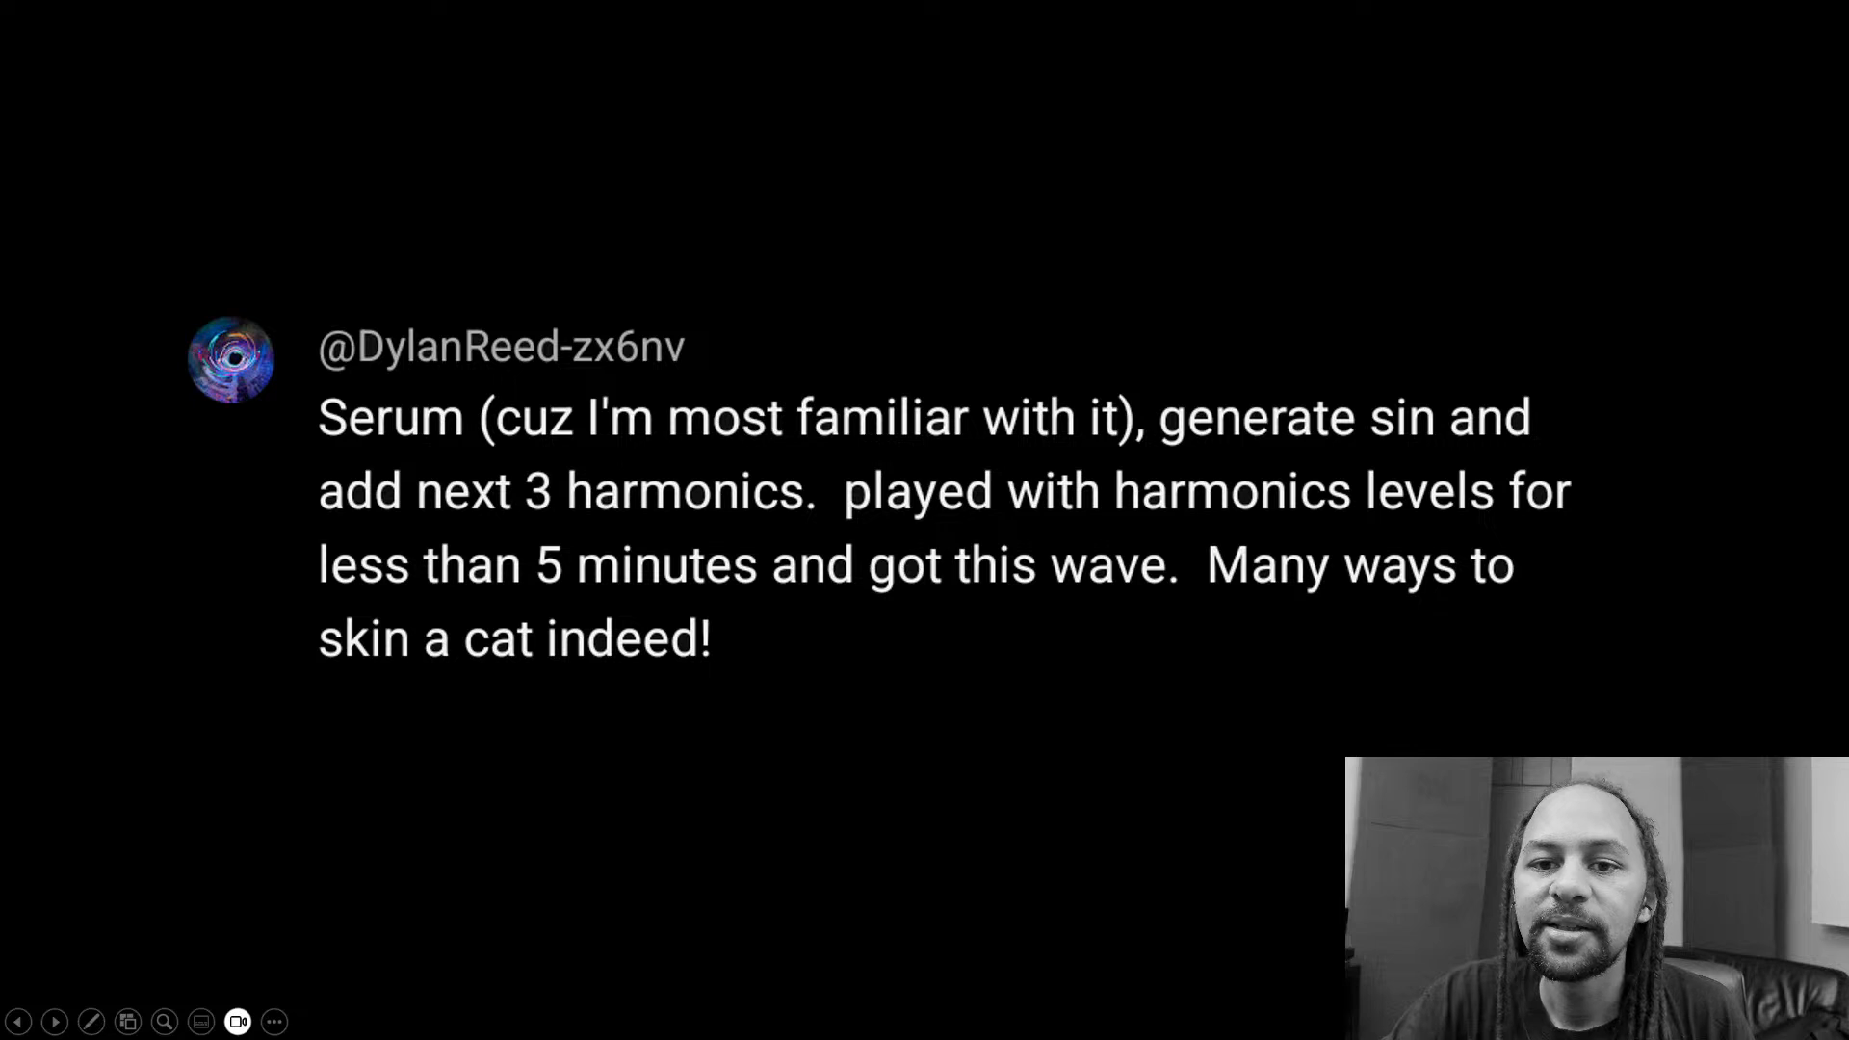
{"action": "key", "text": "Right"}
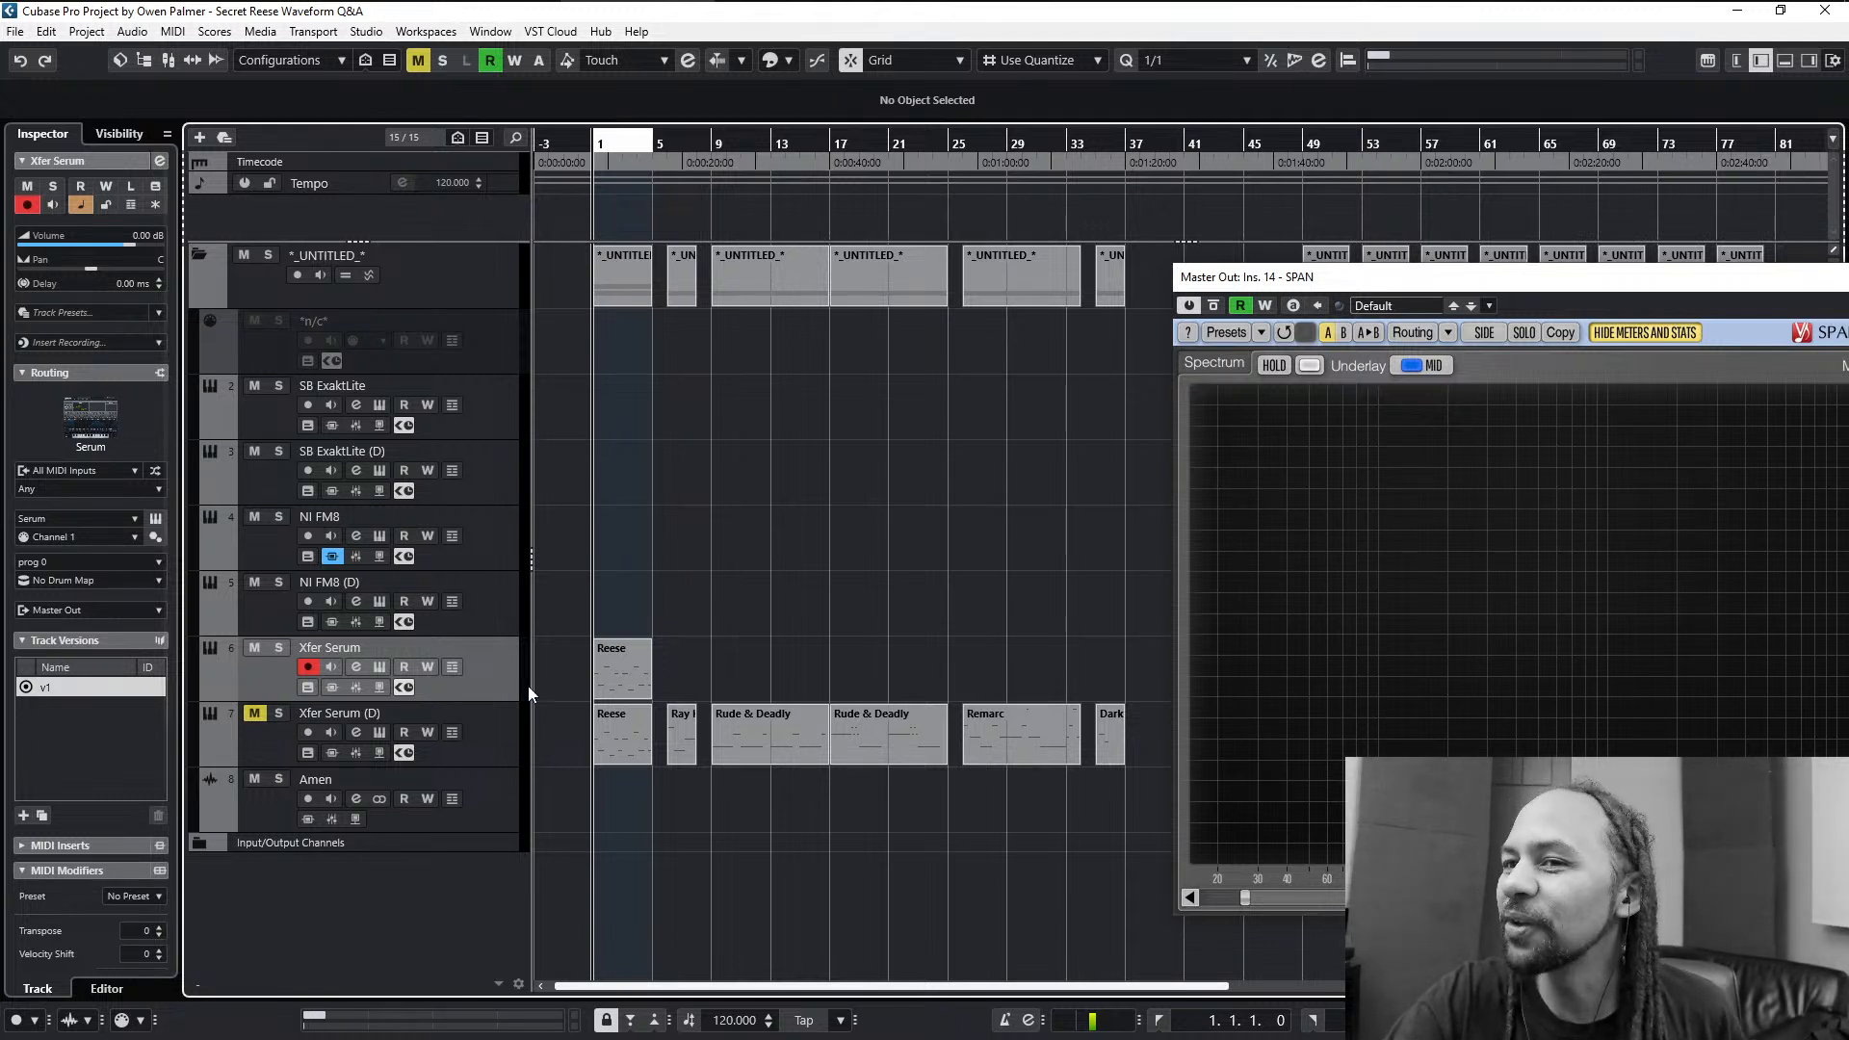
- Zoom in on the arrangement around the Reese part and reopen the Xfer Serum track's instrument
{"action": "key", "text": "h"}
{"action": "key", "text": "h"}
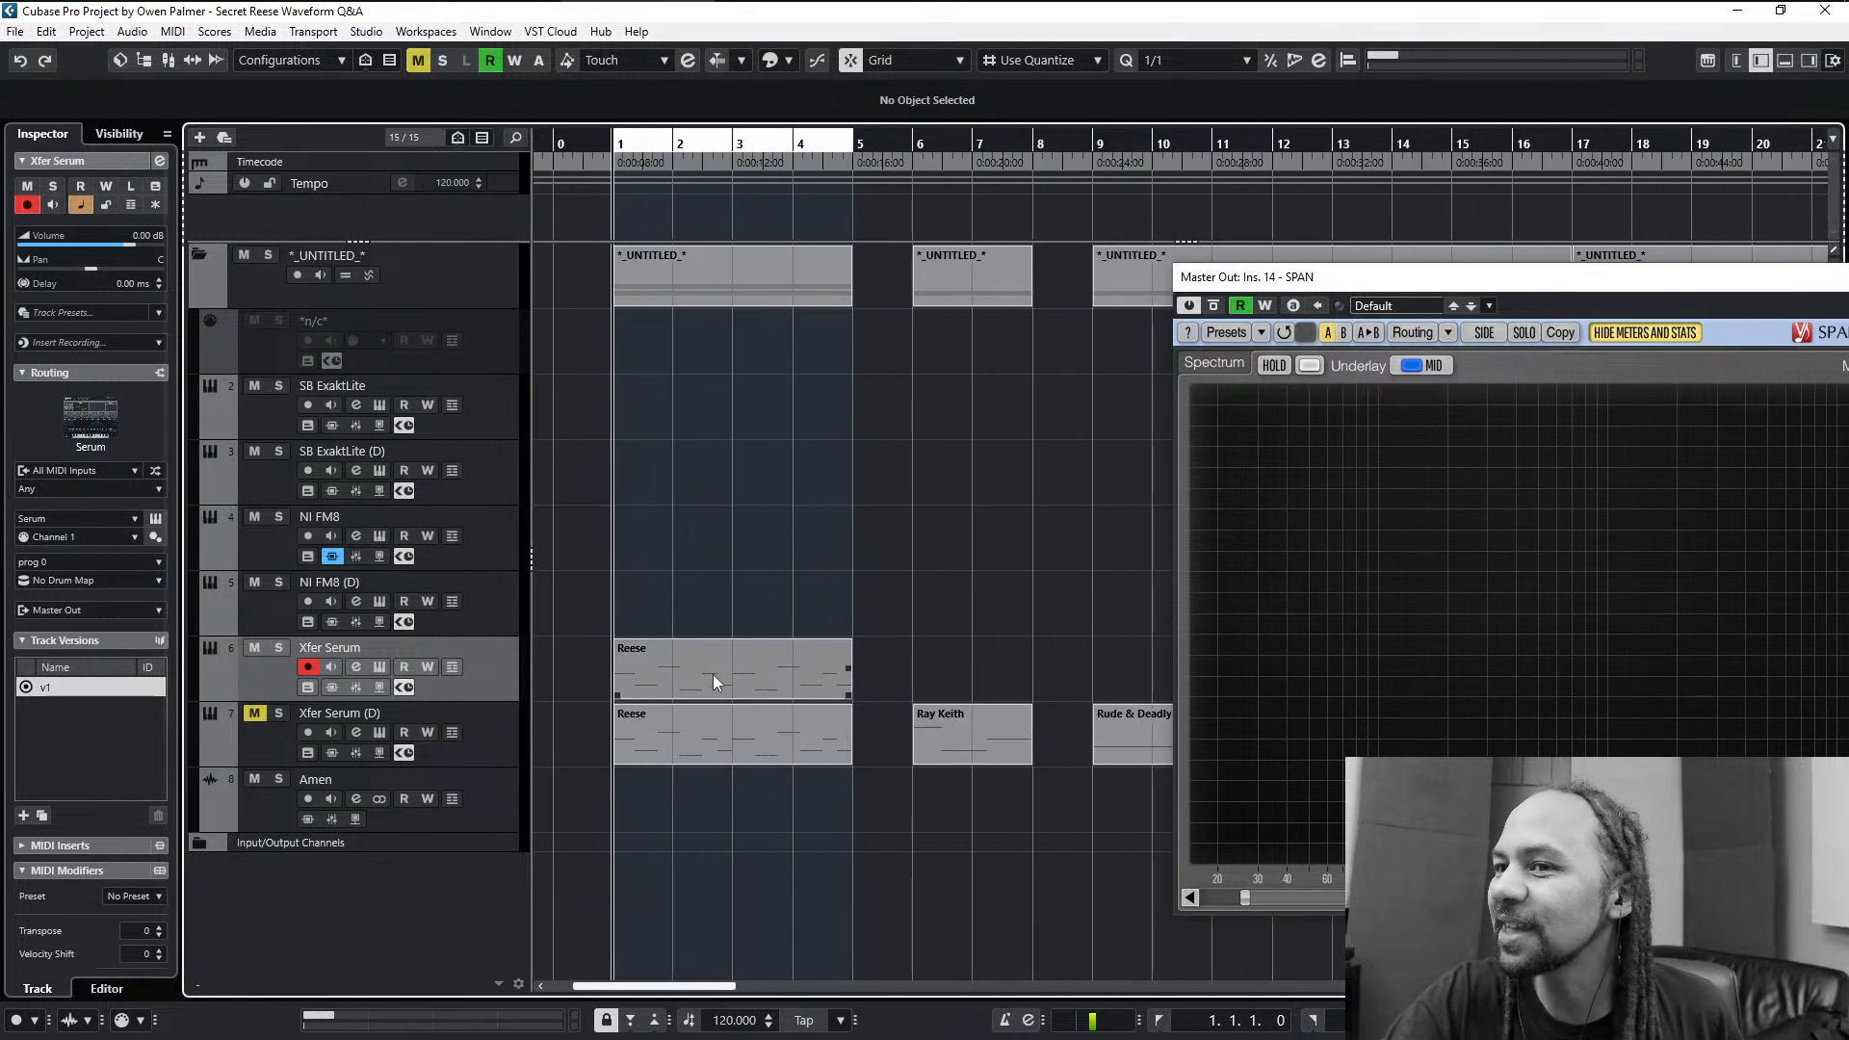
{"action": "key", "text": "e"}
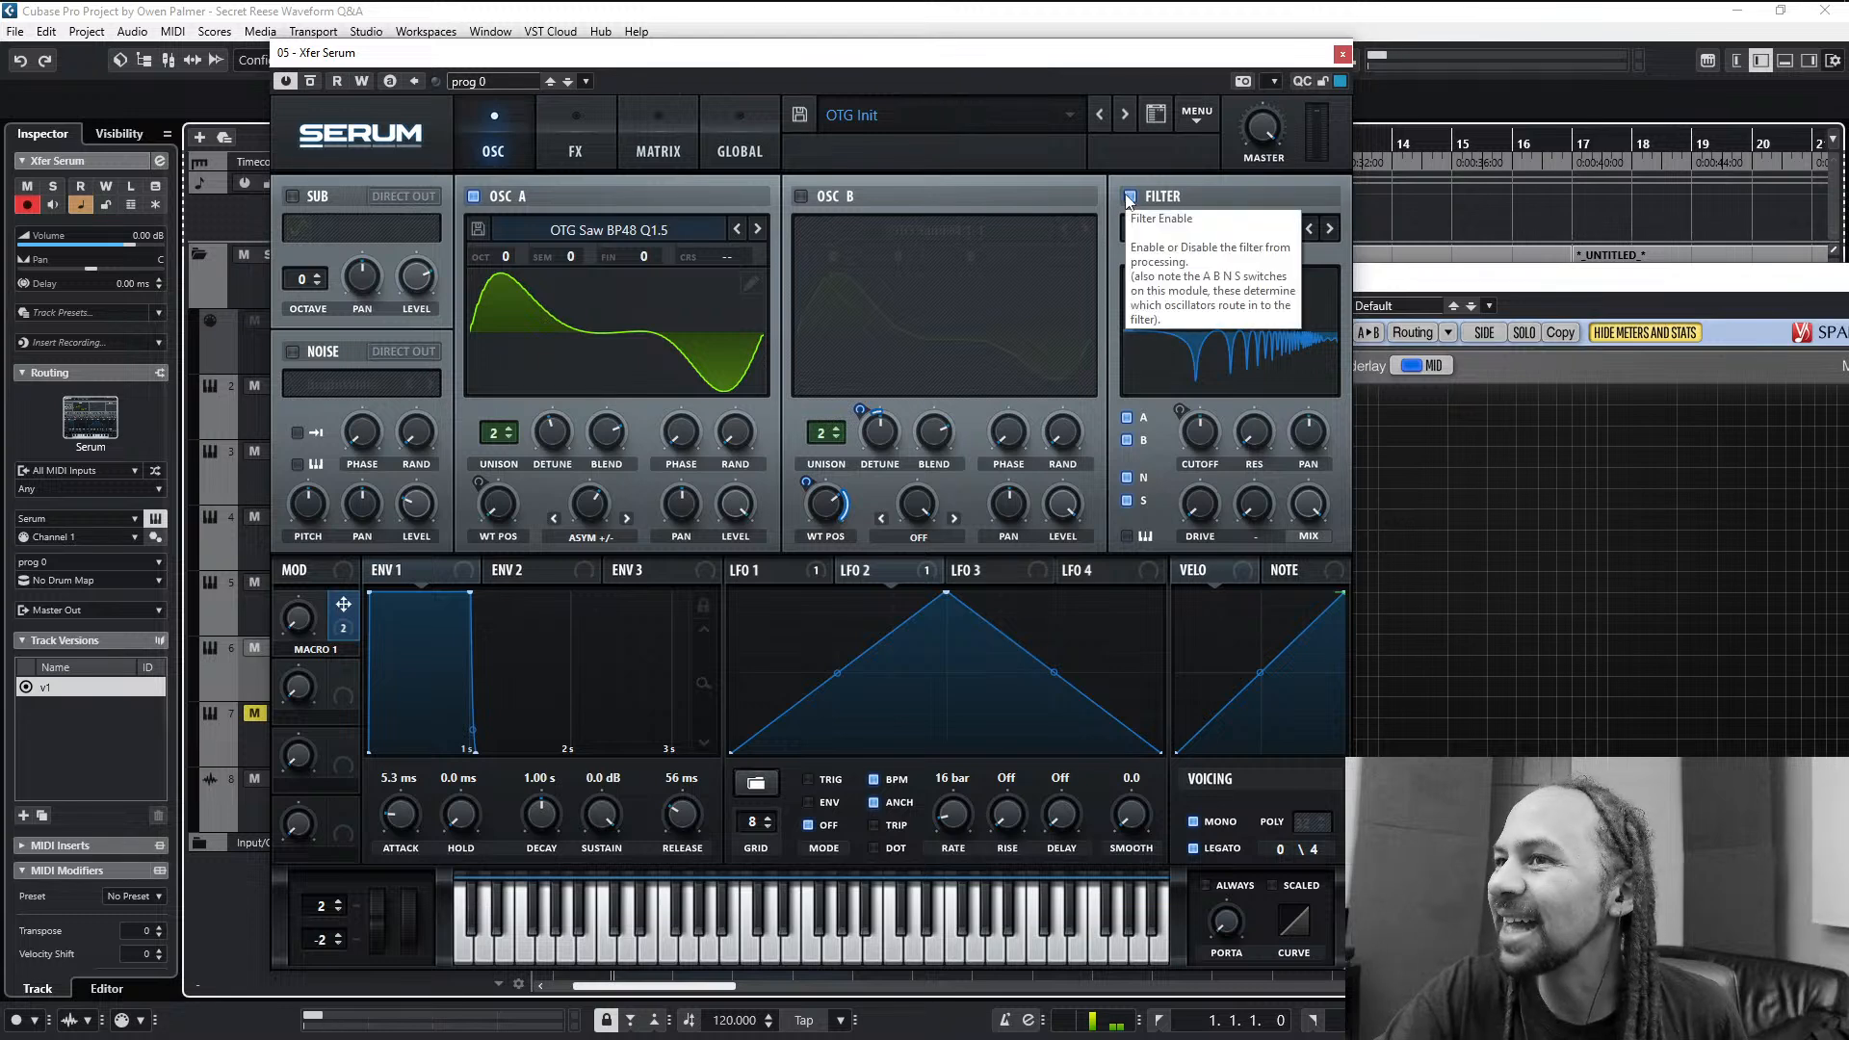
- Sweep oscillator A's Asym +/- warp amount against the SPAN spectrum, moving the SPAN window clear of Serum
{"action": "left_click_drag", "start_coordinate": [596, 508], "coordinate": [572, 617]}
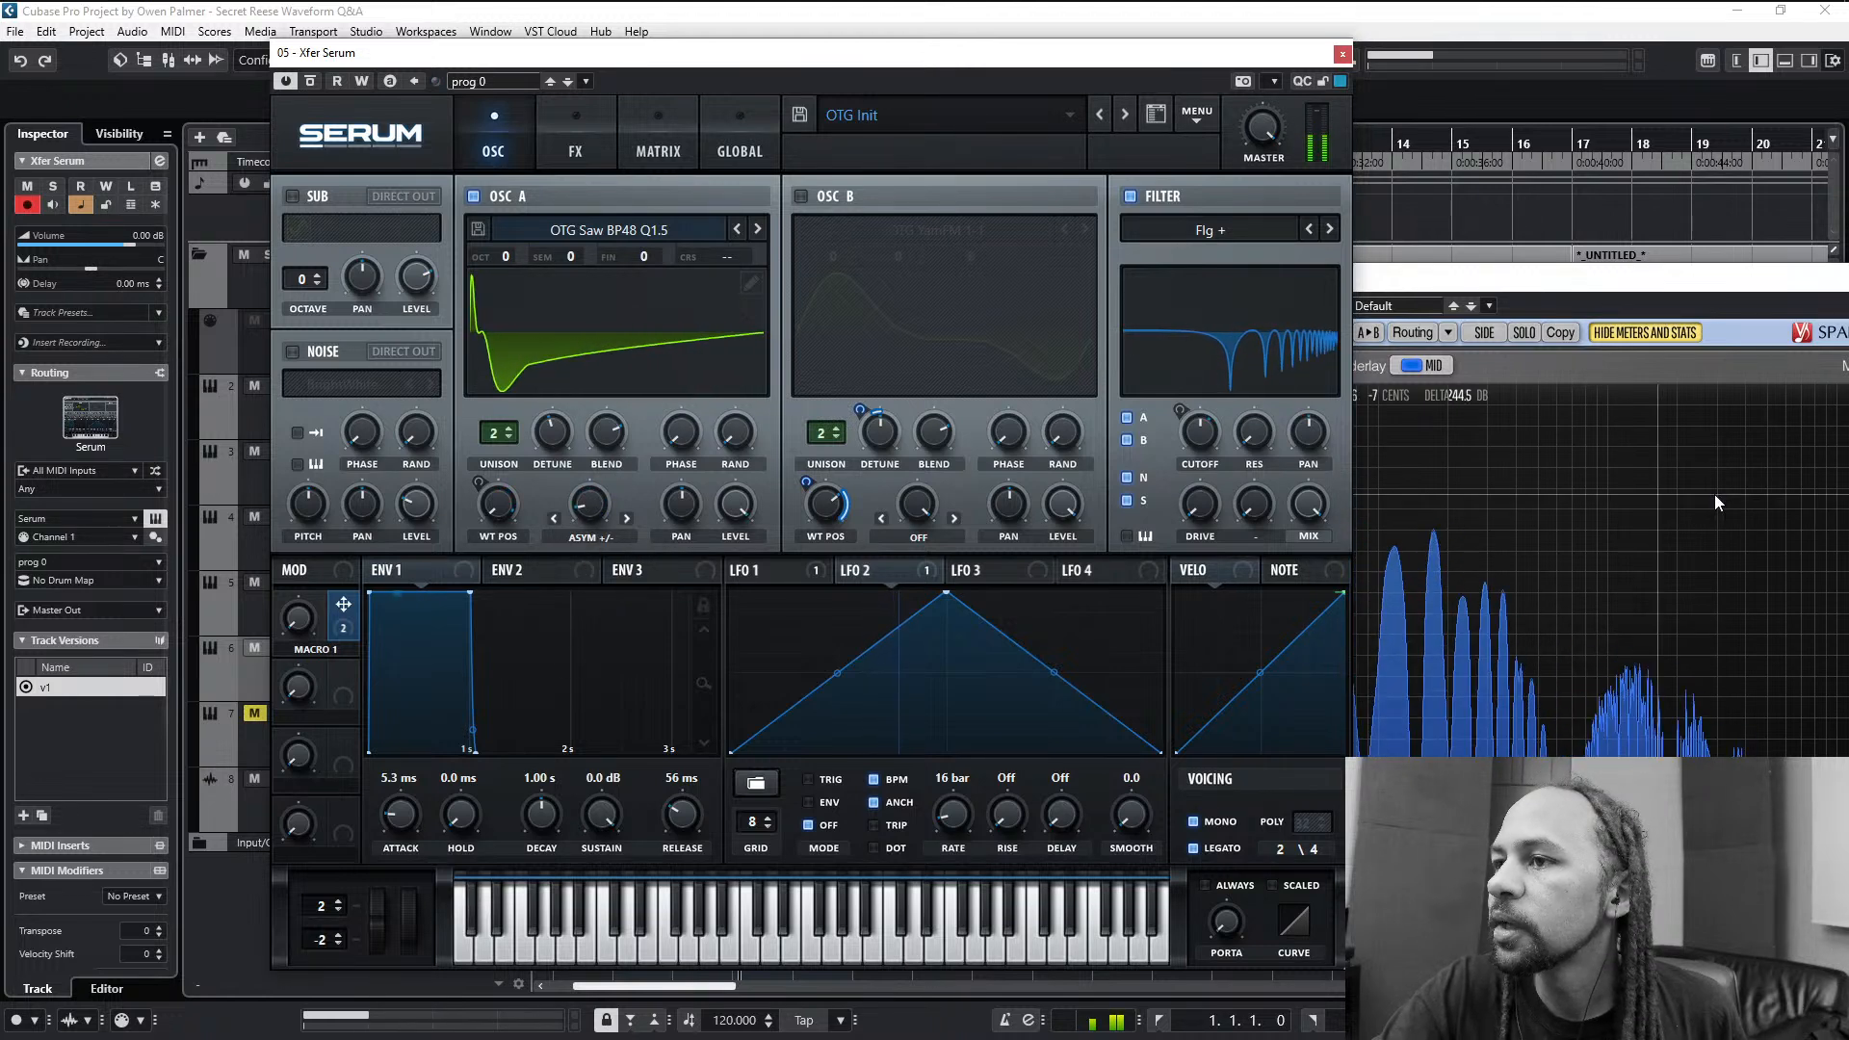
{"action": "left_click", "coordinate": [1715, 494]}
{"action": "left_click_drag", "start_coordinate": [1335, 282], "coordinate": [1545, 266]}
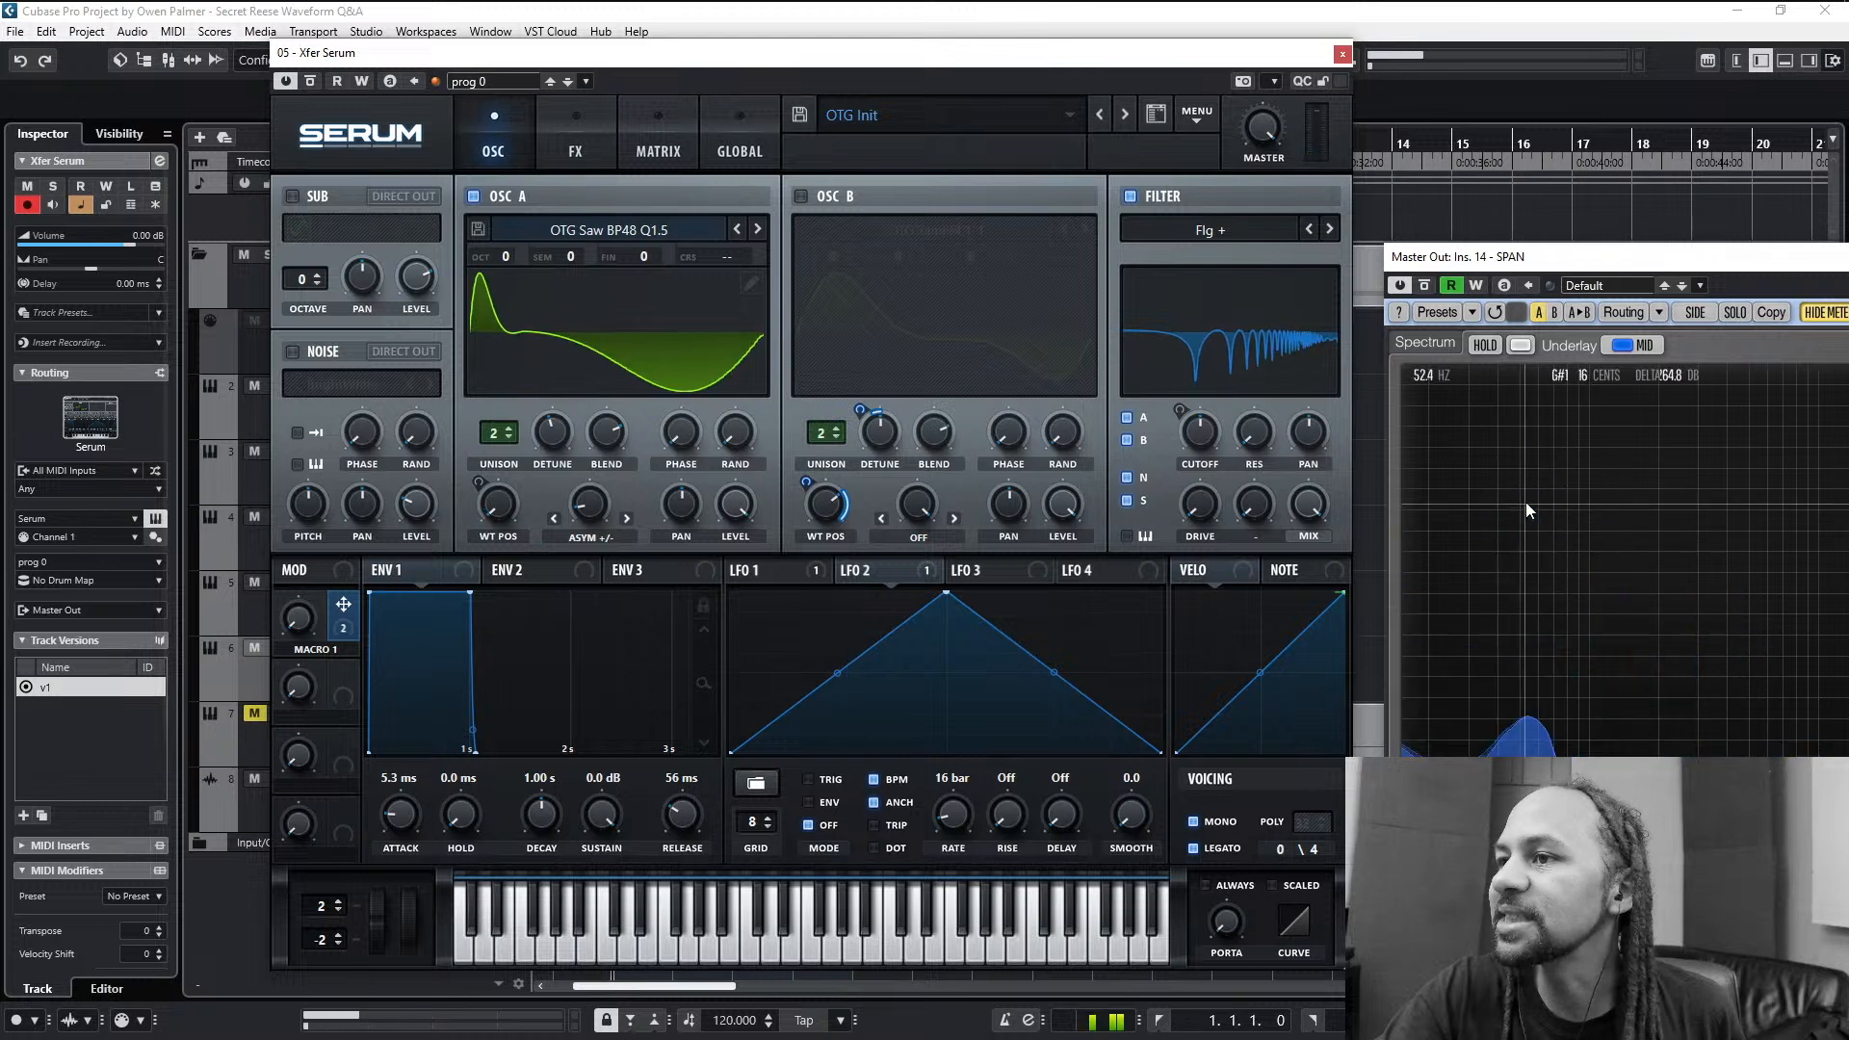
{"action": "left_click_drag", "start_coordinate": [591, 513], "coordinate": [616, 563]}
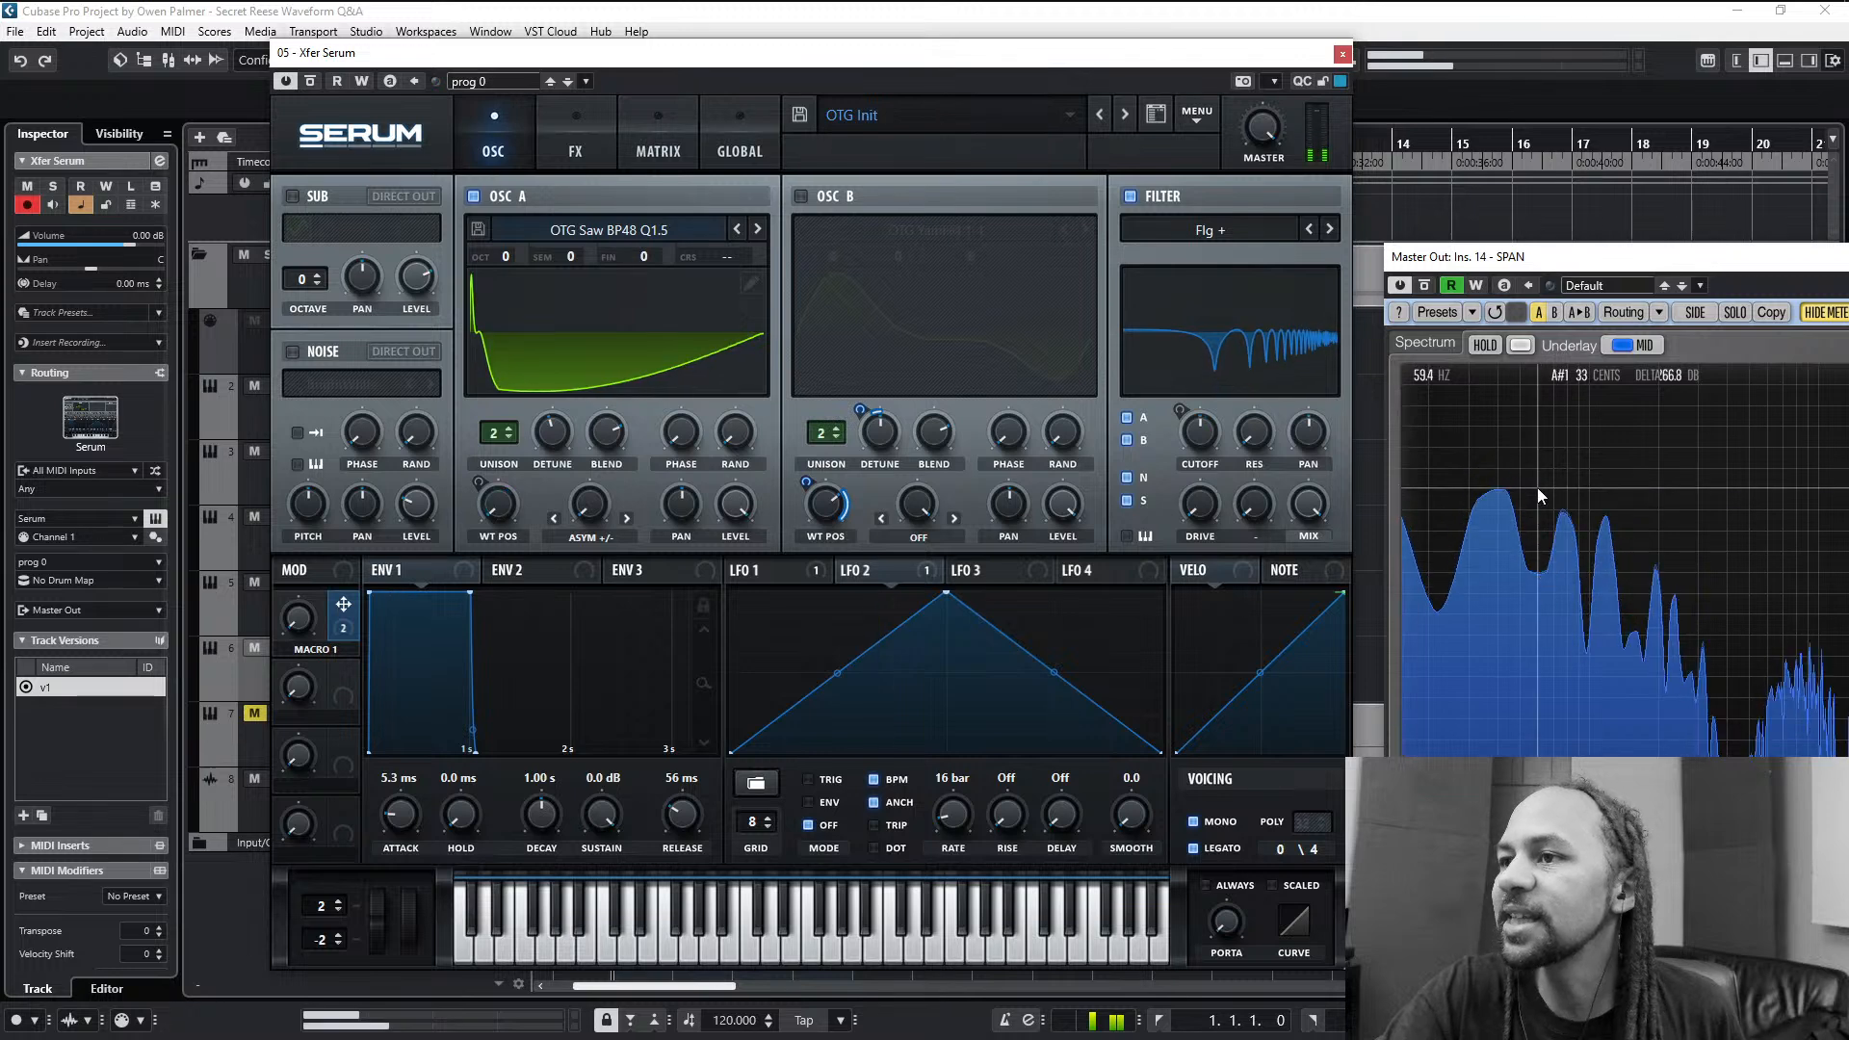
{"action": "left_click_drag", "start_coordinate": [589, 502], "coordinate": [560, 585]}
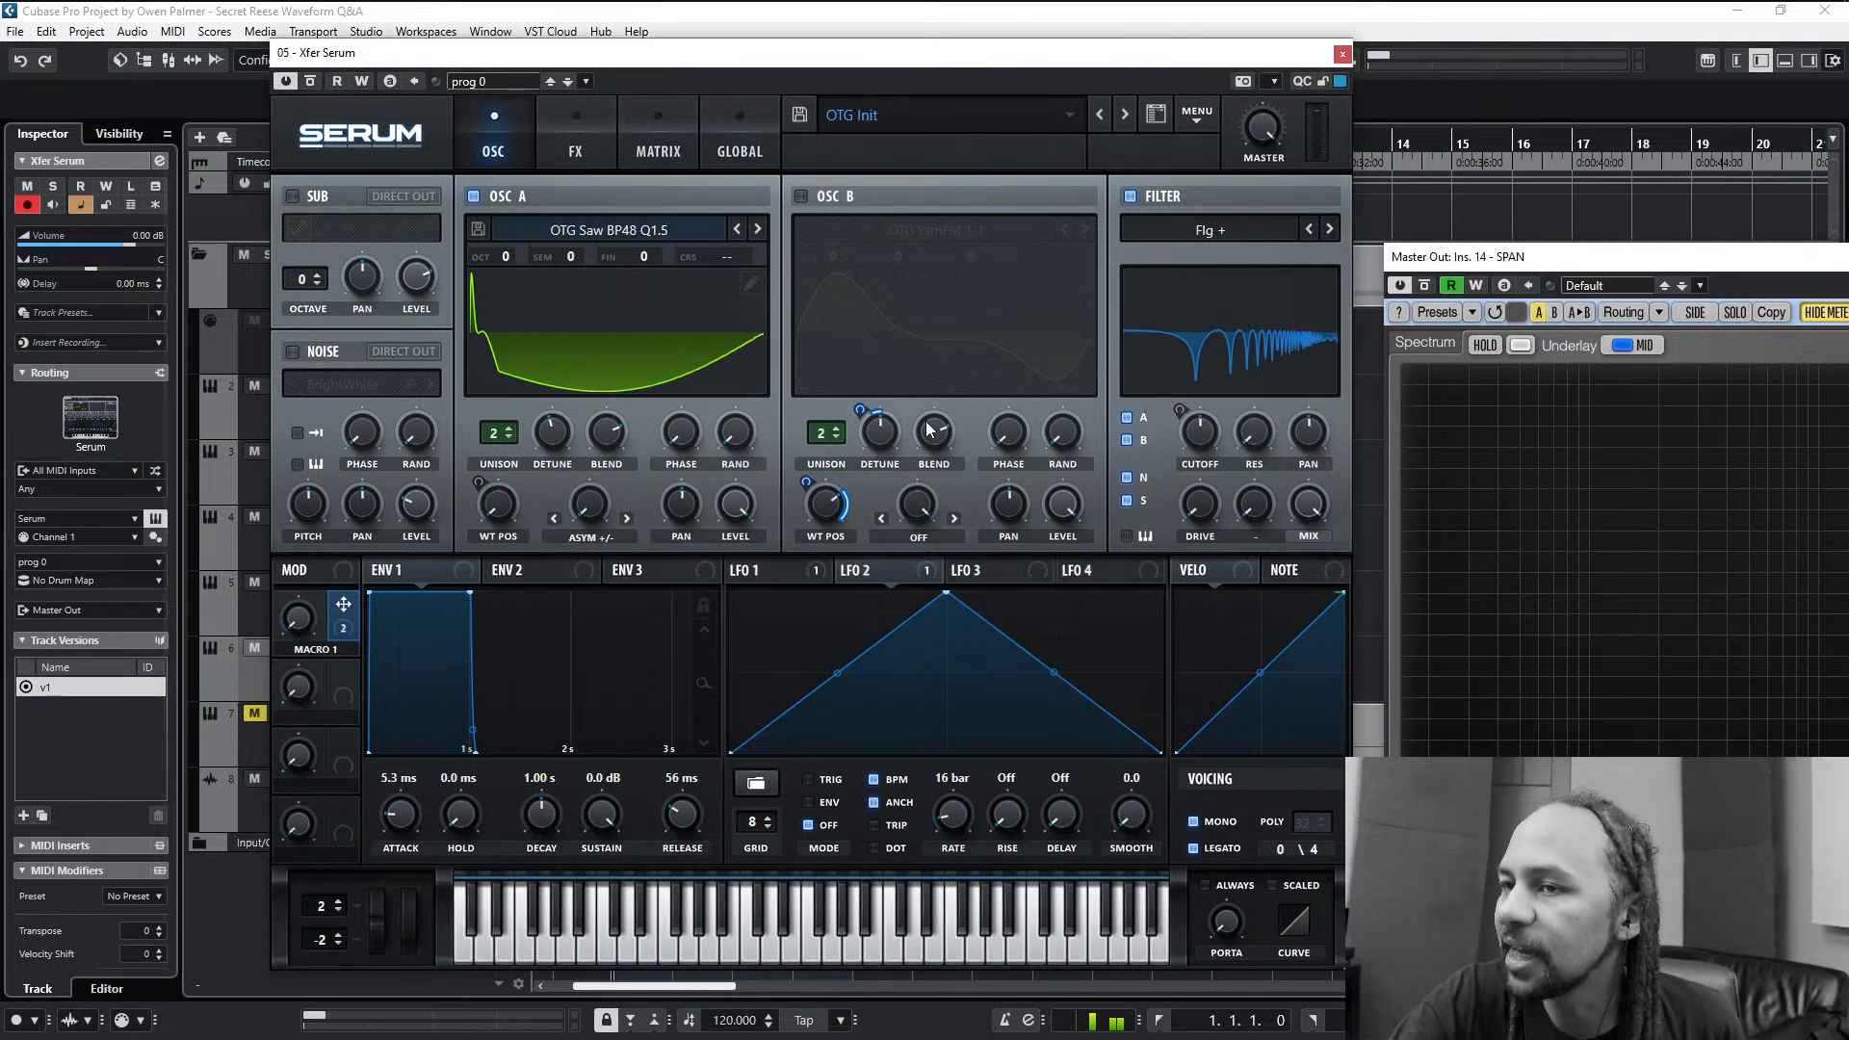
- Remove the fundamental from oscillator A's wavetable with the HPF process and return to the oscillator view
{"action": "left_click", "coordinate": [752, 283]}
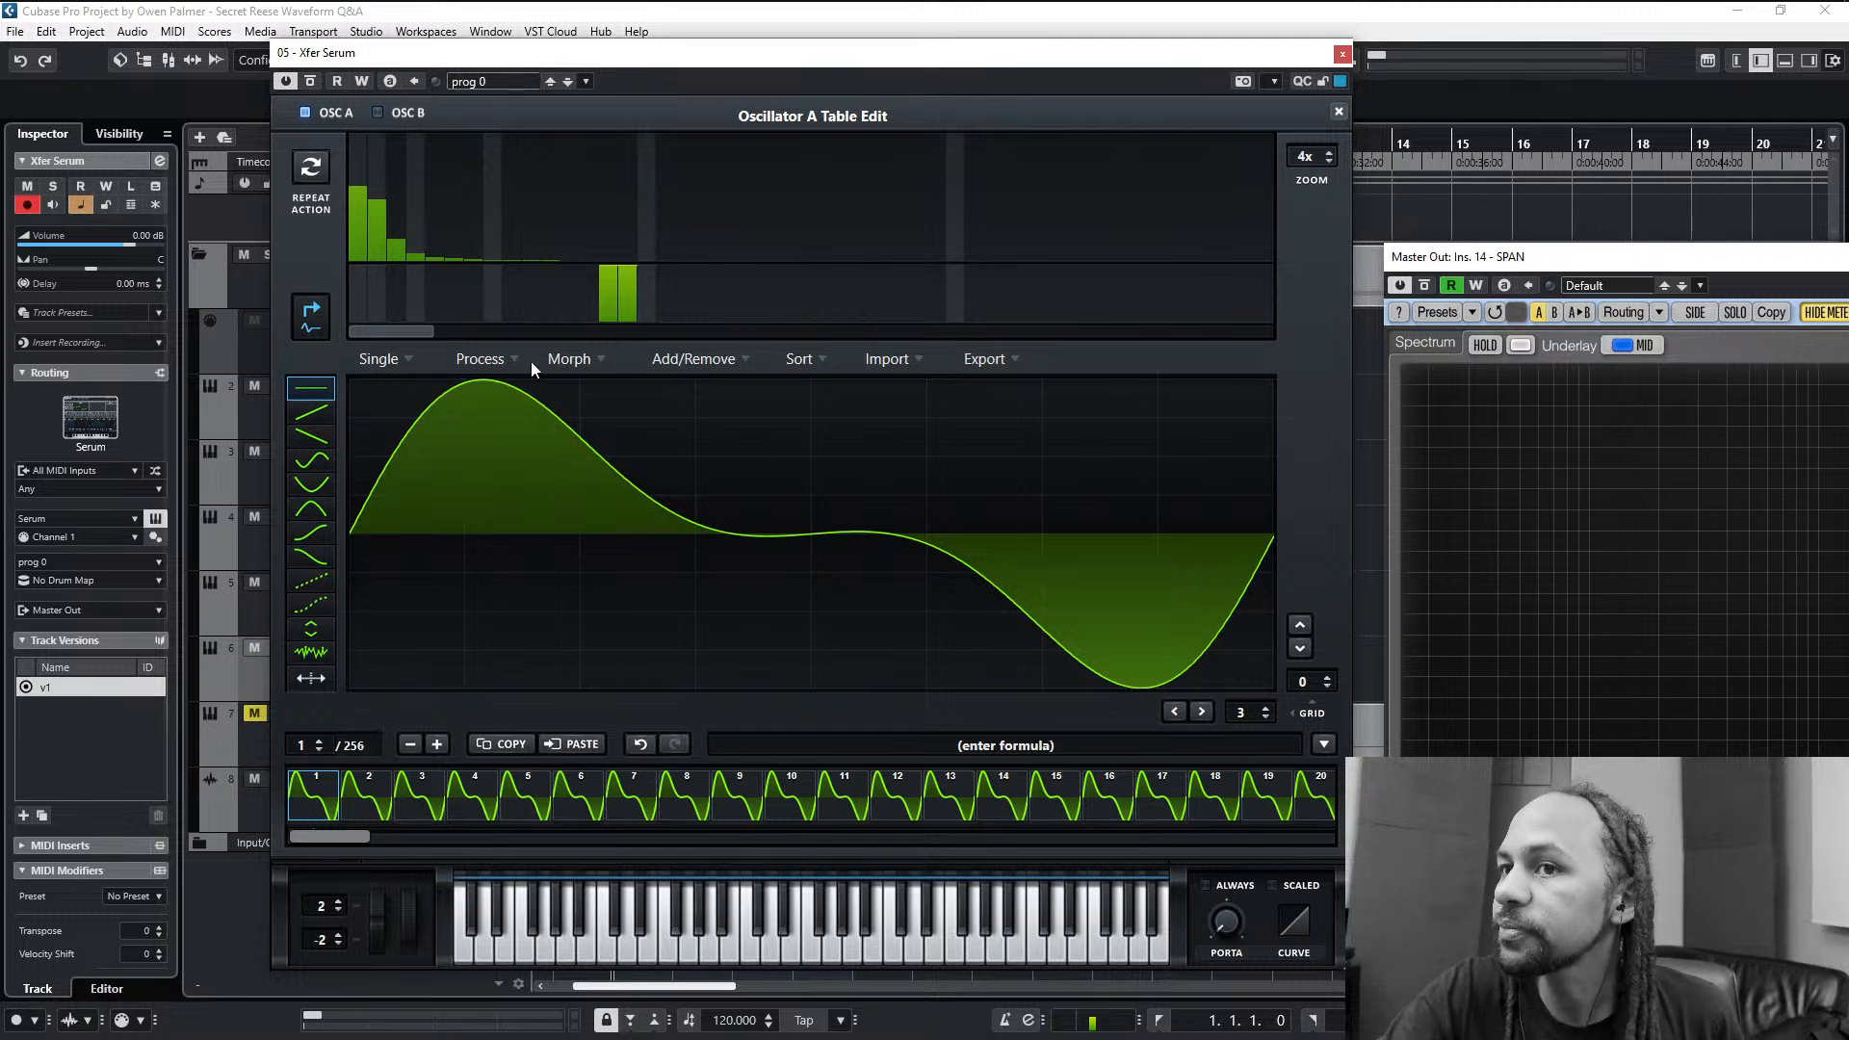
{"action": "left_click", "coordinate": [485, 359]}
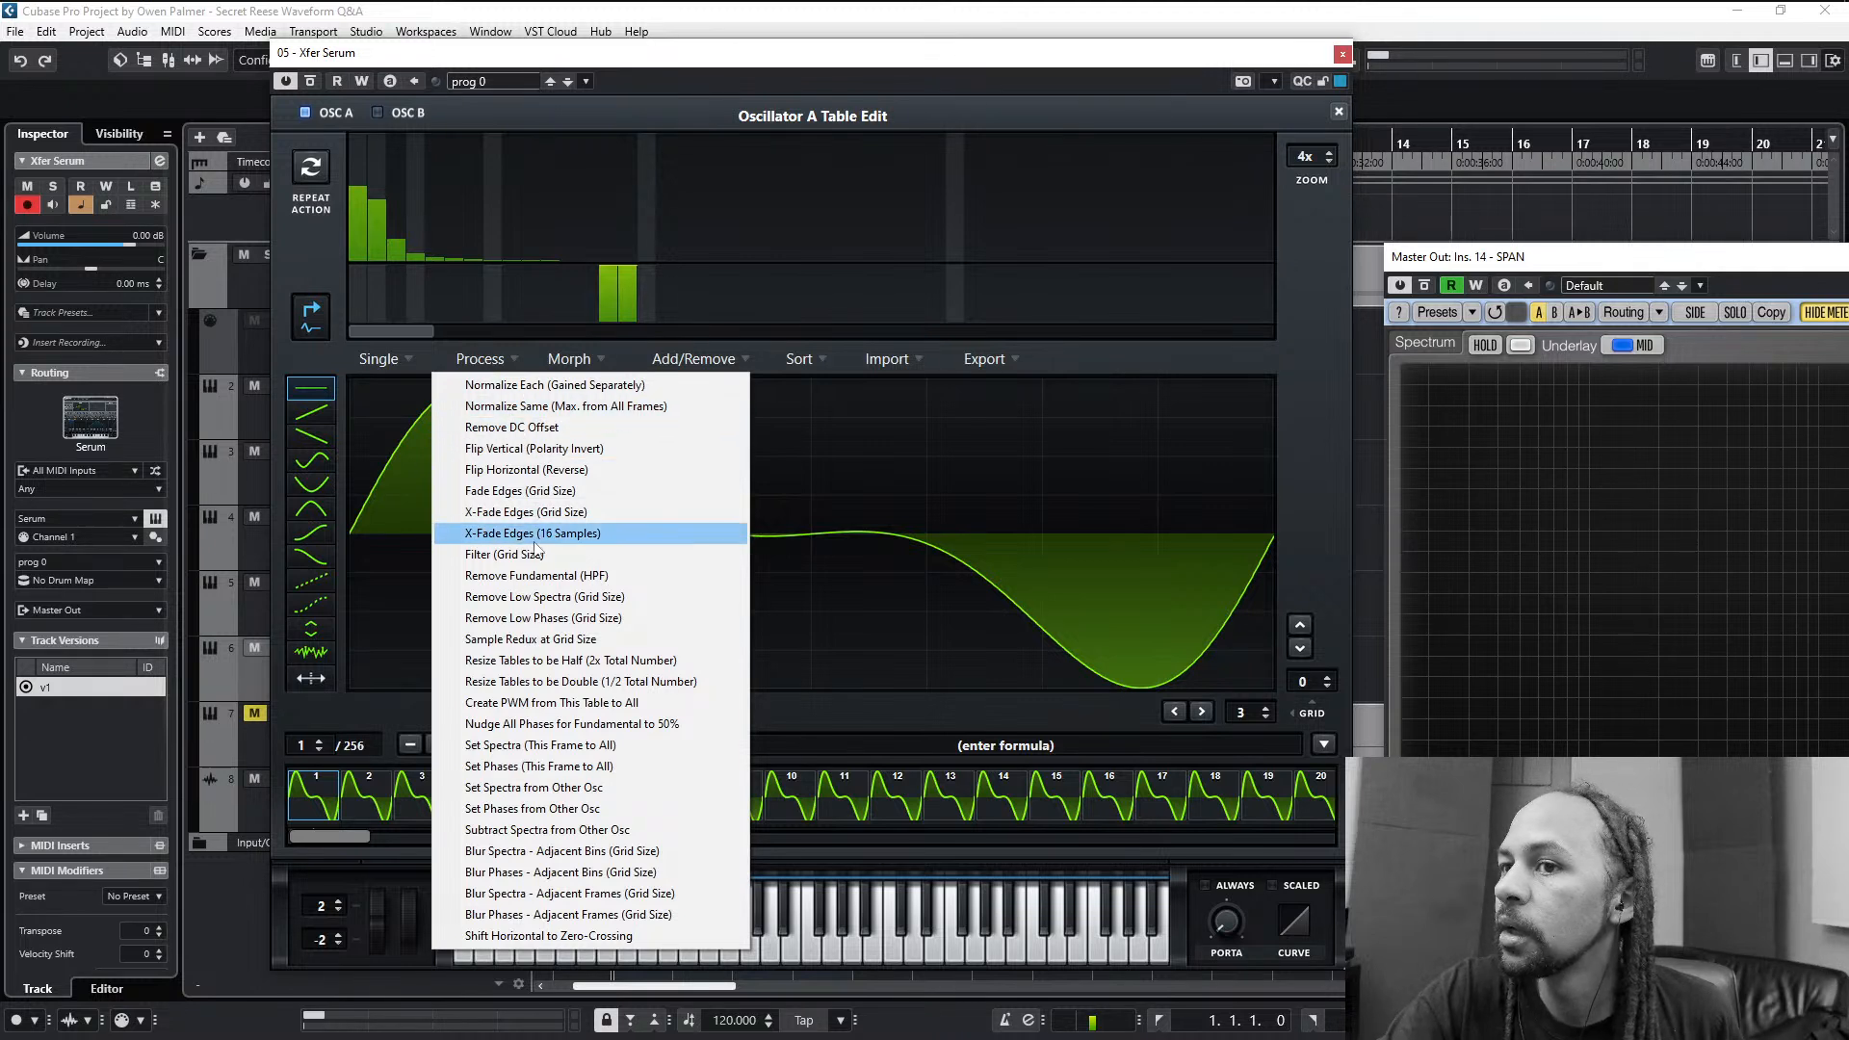
{"action": "left_click", "coordinate": [578, 578]}
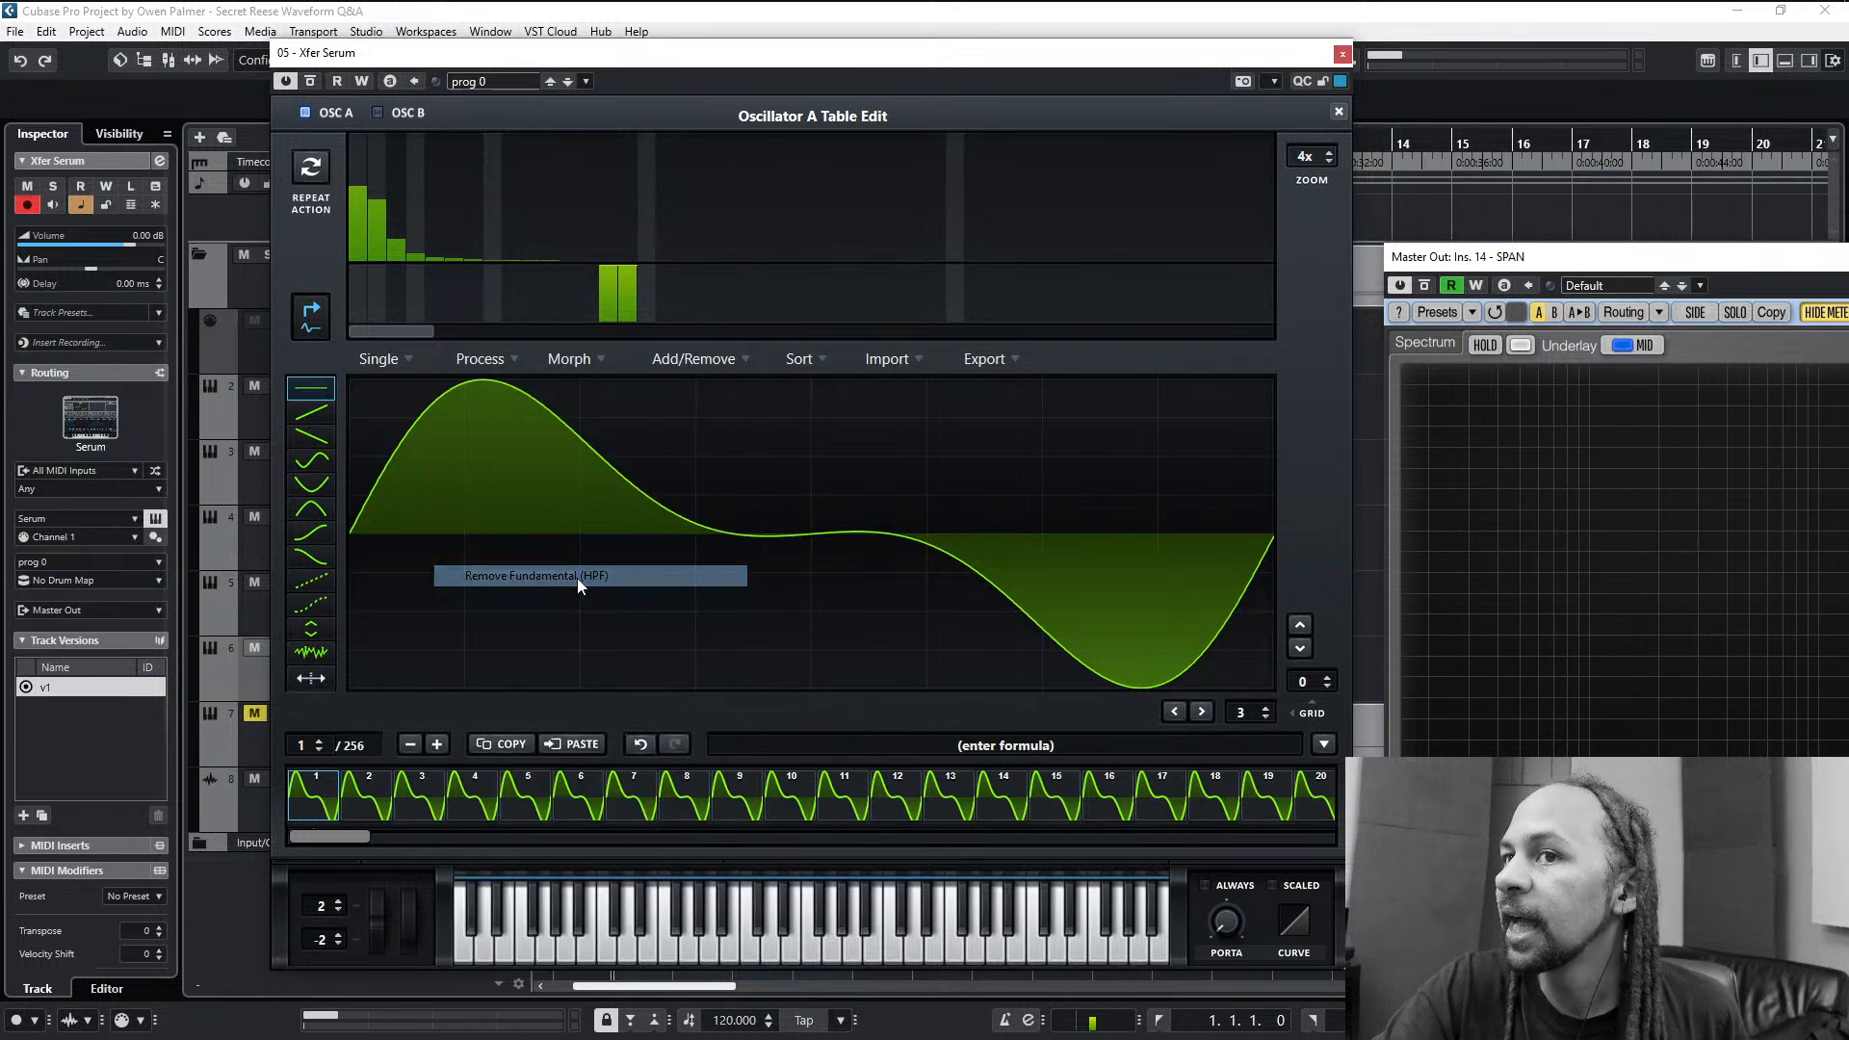
{"action": "left_click", "coordinate": [1340, 113]}
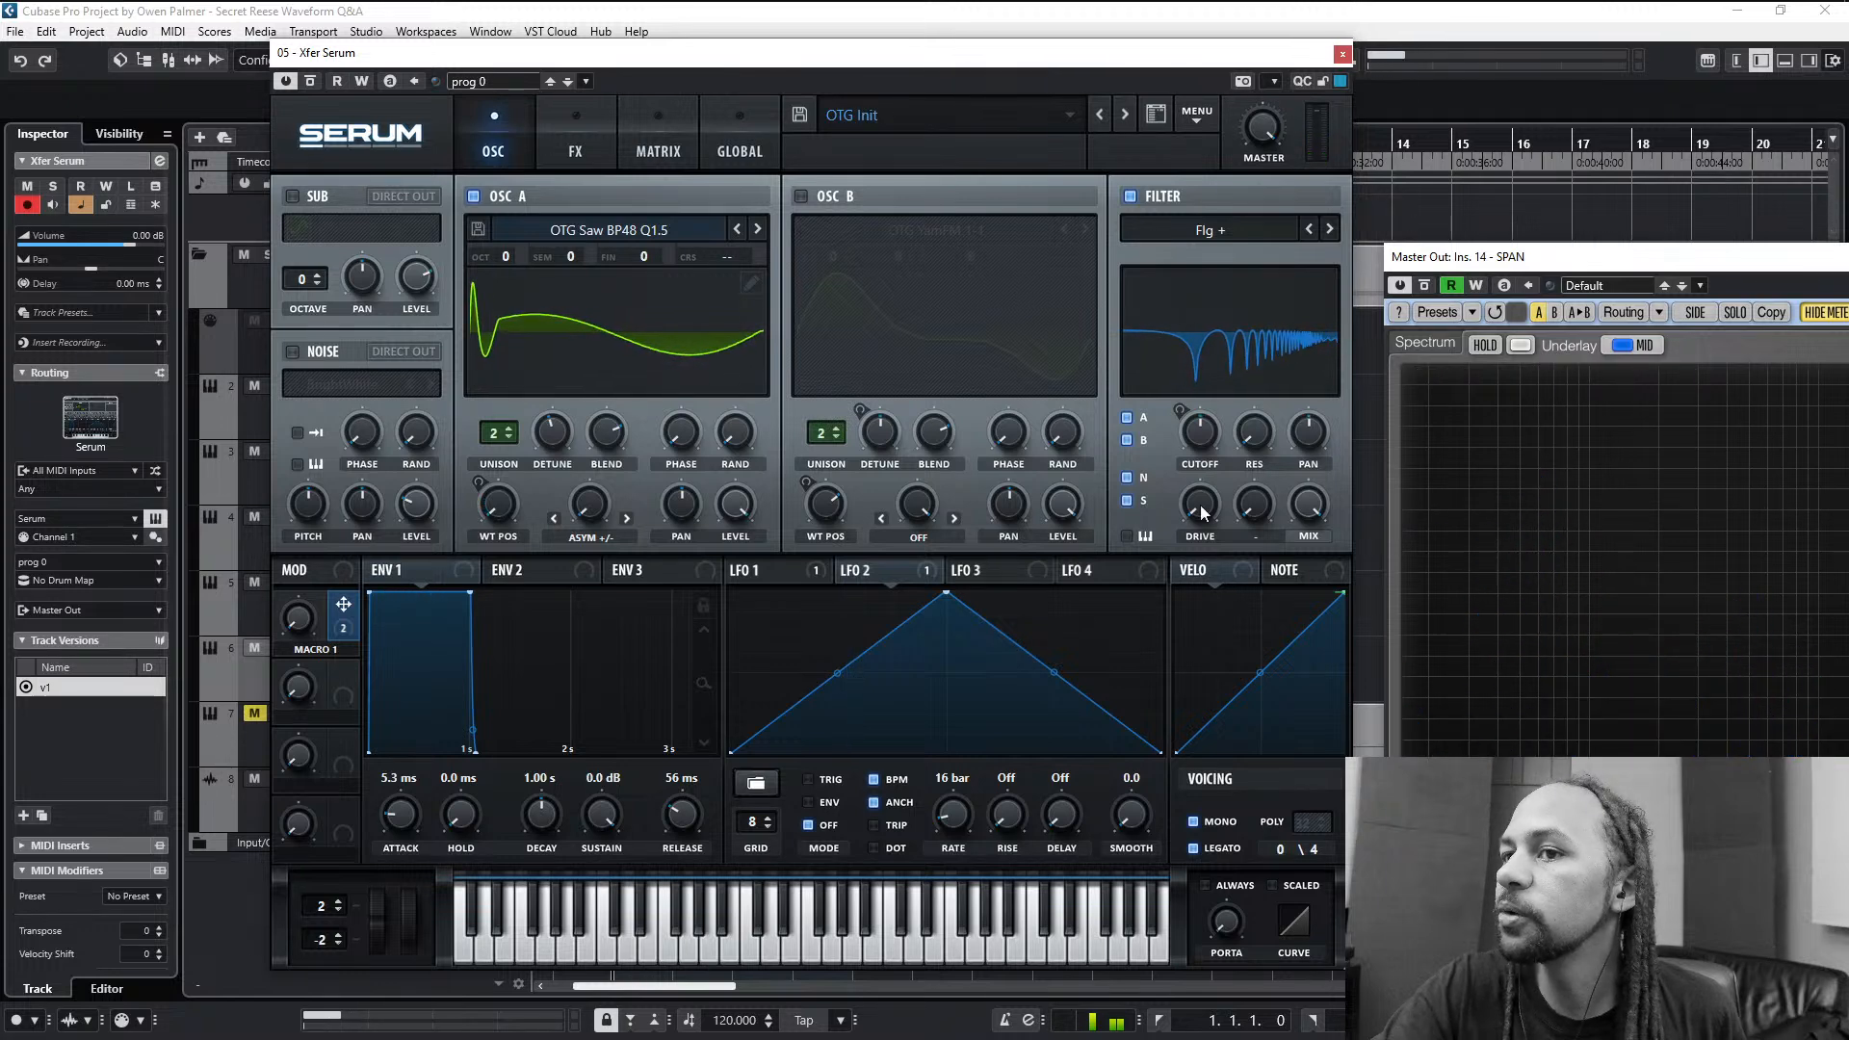
- Audition the fundamental-free oscillator A with its Asym warp and compare it with the sub oscillator on and off
{"action": "double_click", "coordinate": [597, 529]}
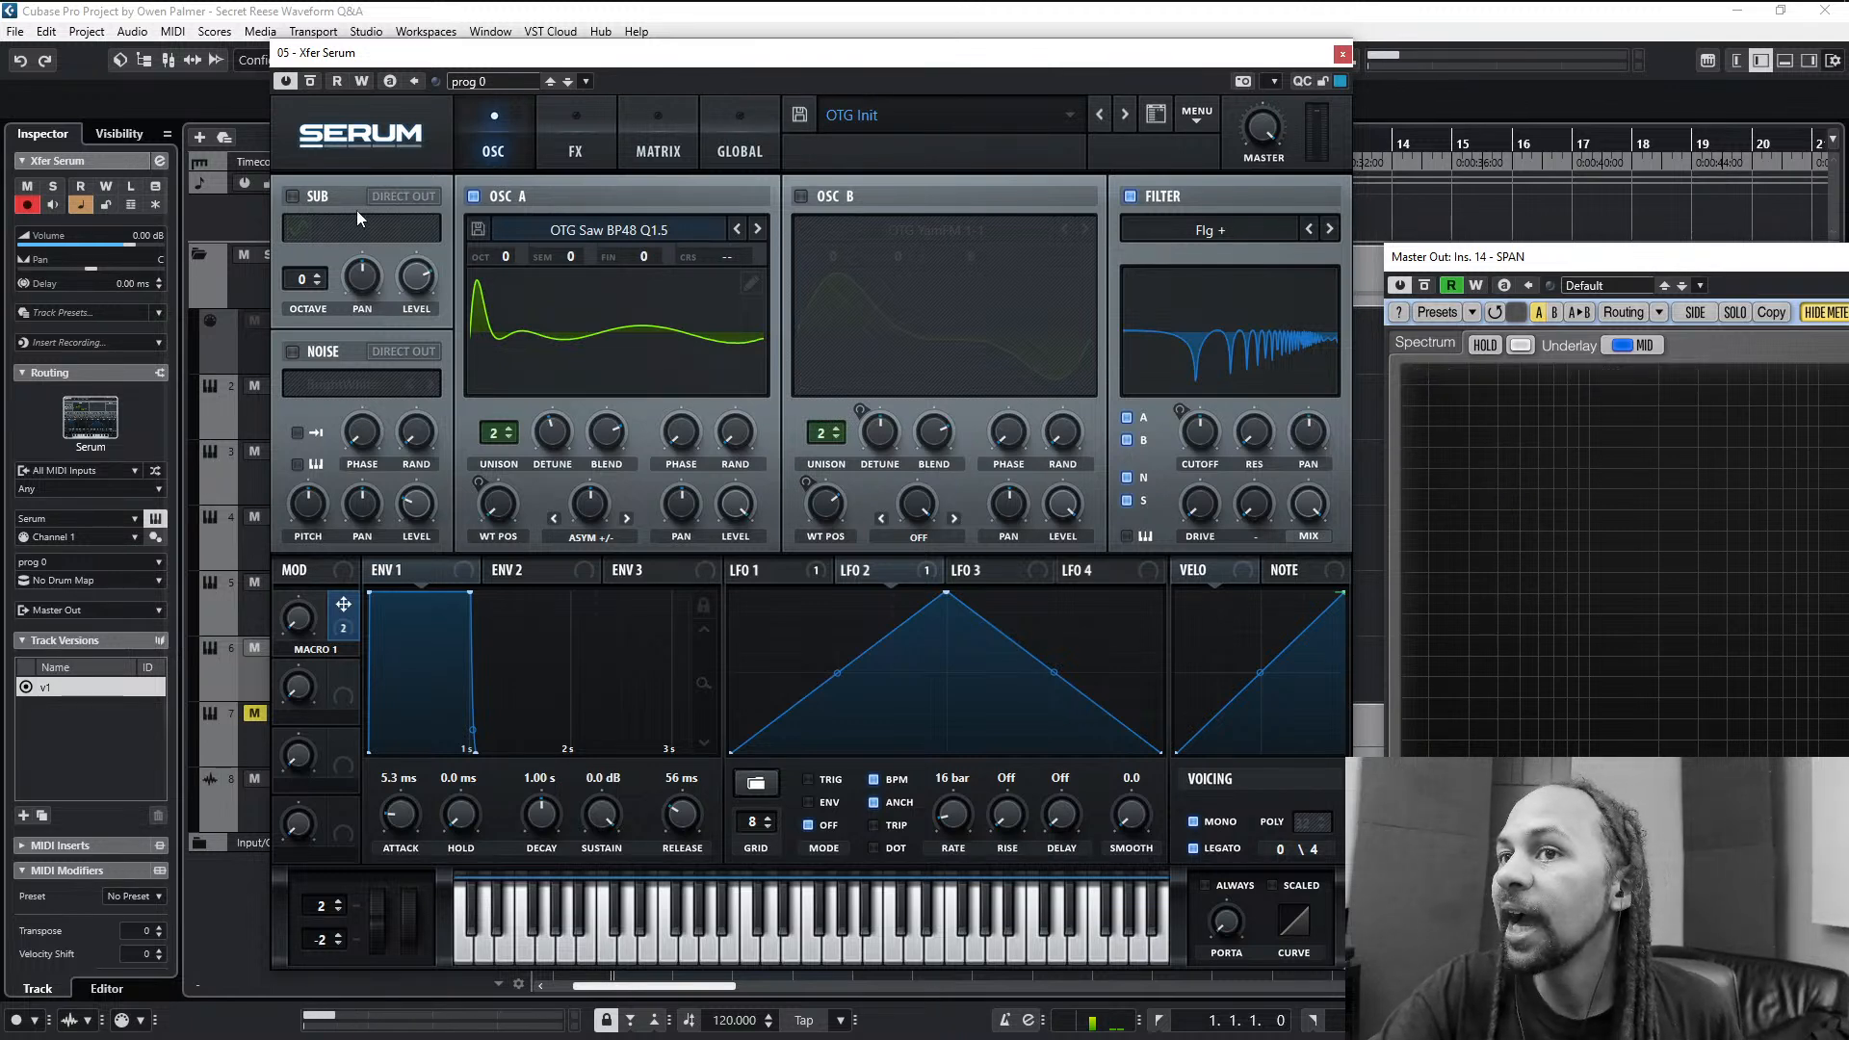
{"action": "left_click", "coordinate": [310, 197]}
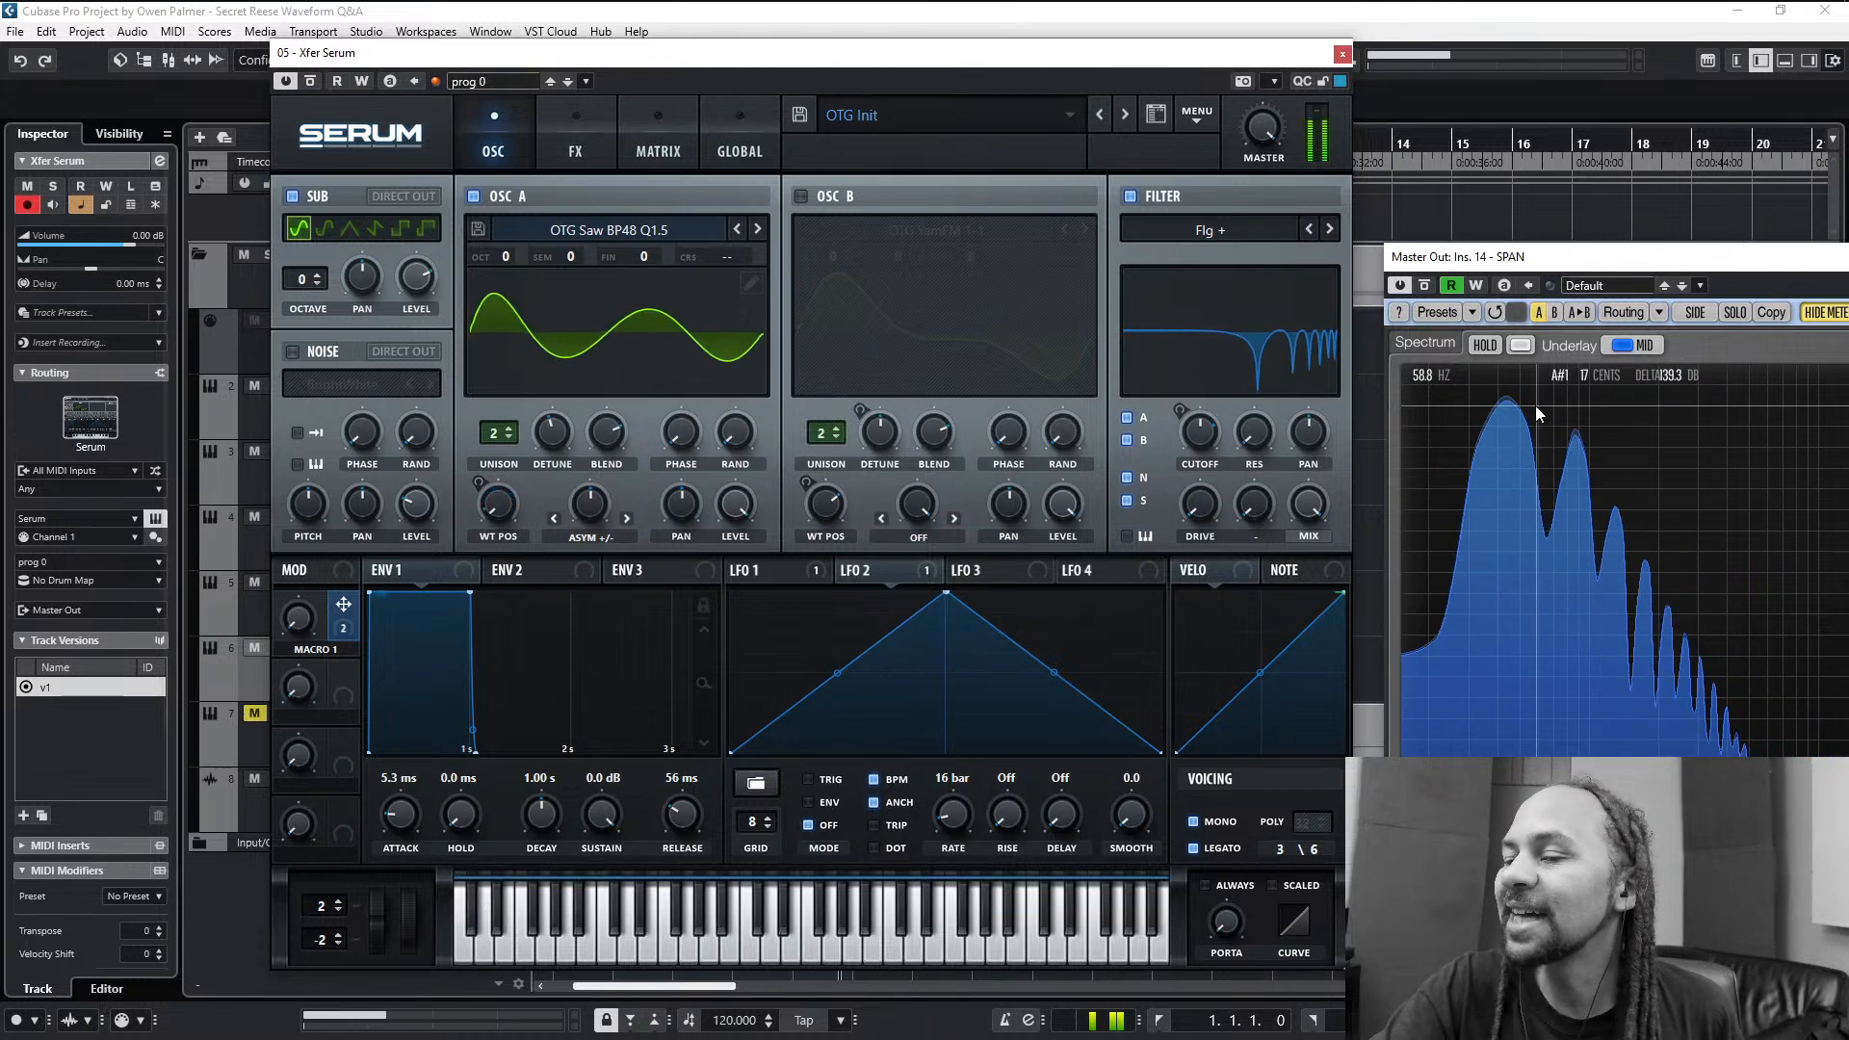
{"action": "left_click", "coordinate": [293, 196]}
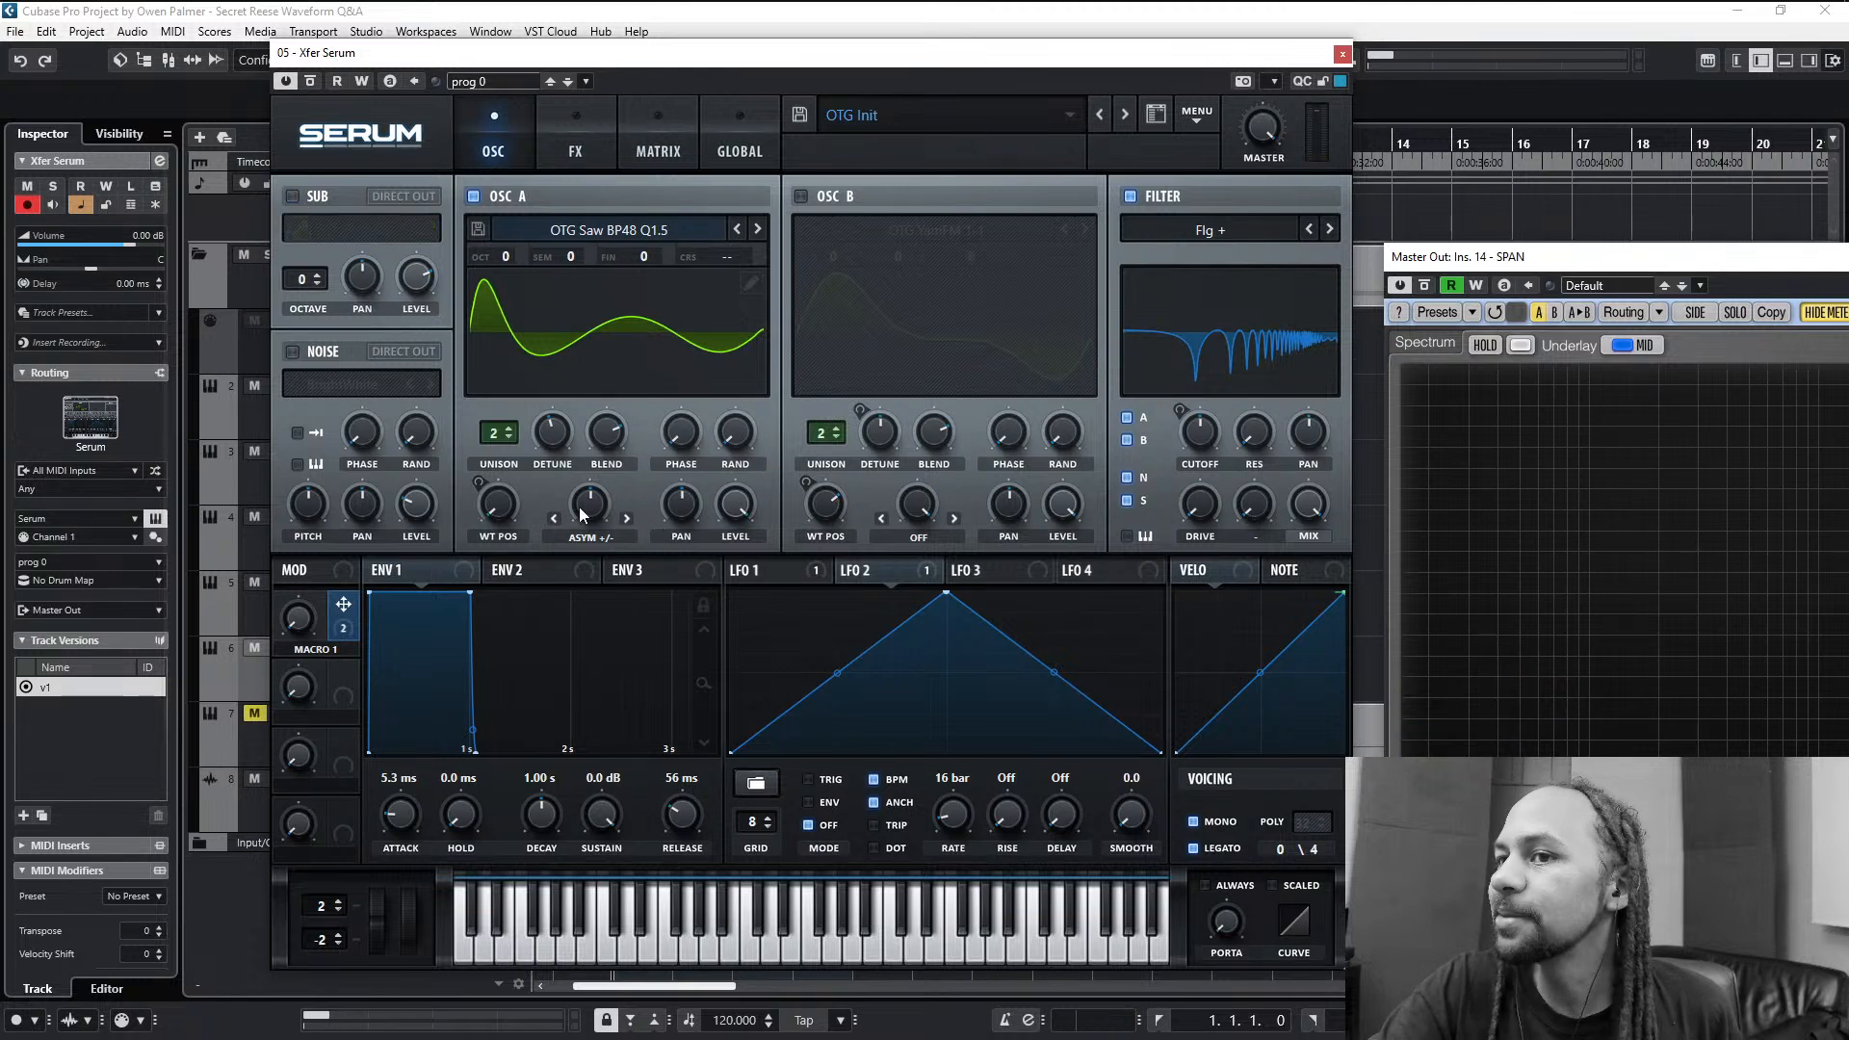
- Sweep oscillator A's Asym +/- warp on its own, turn on the sine sub oscillator and sweep the warp again
{"action": "left_click_drag", "start_coordinate": [579, 507], "coordinate": [587, 498]}
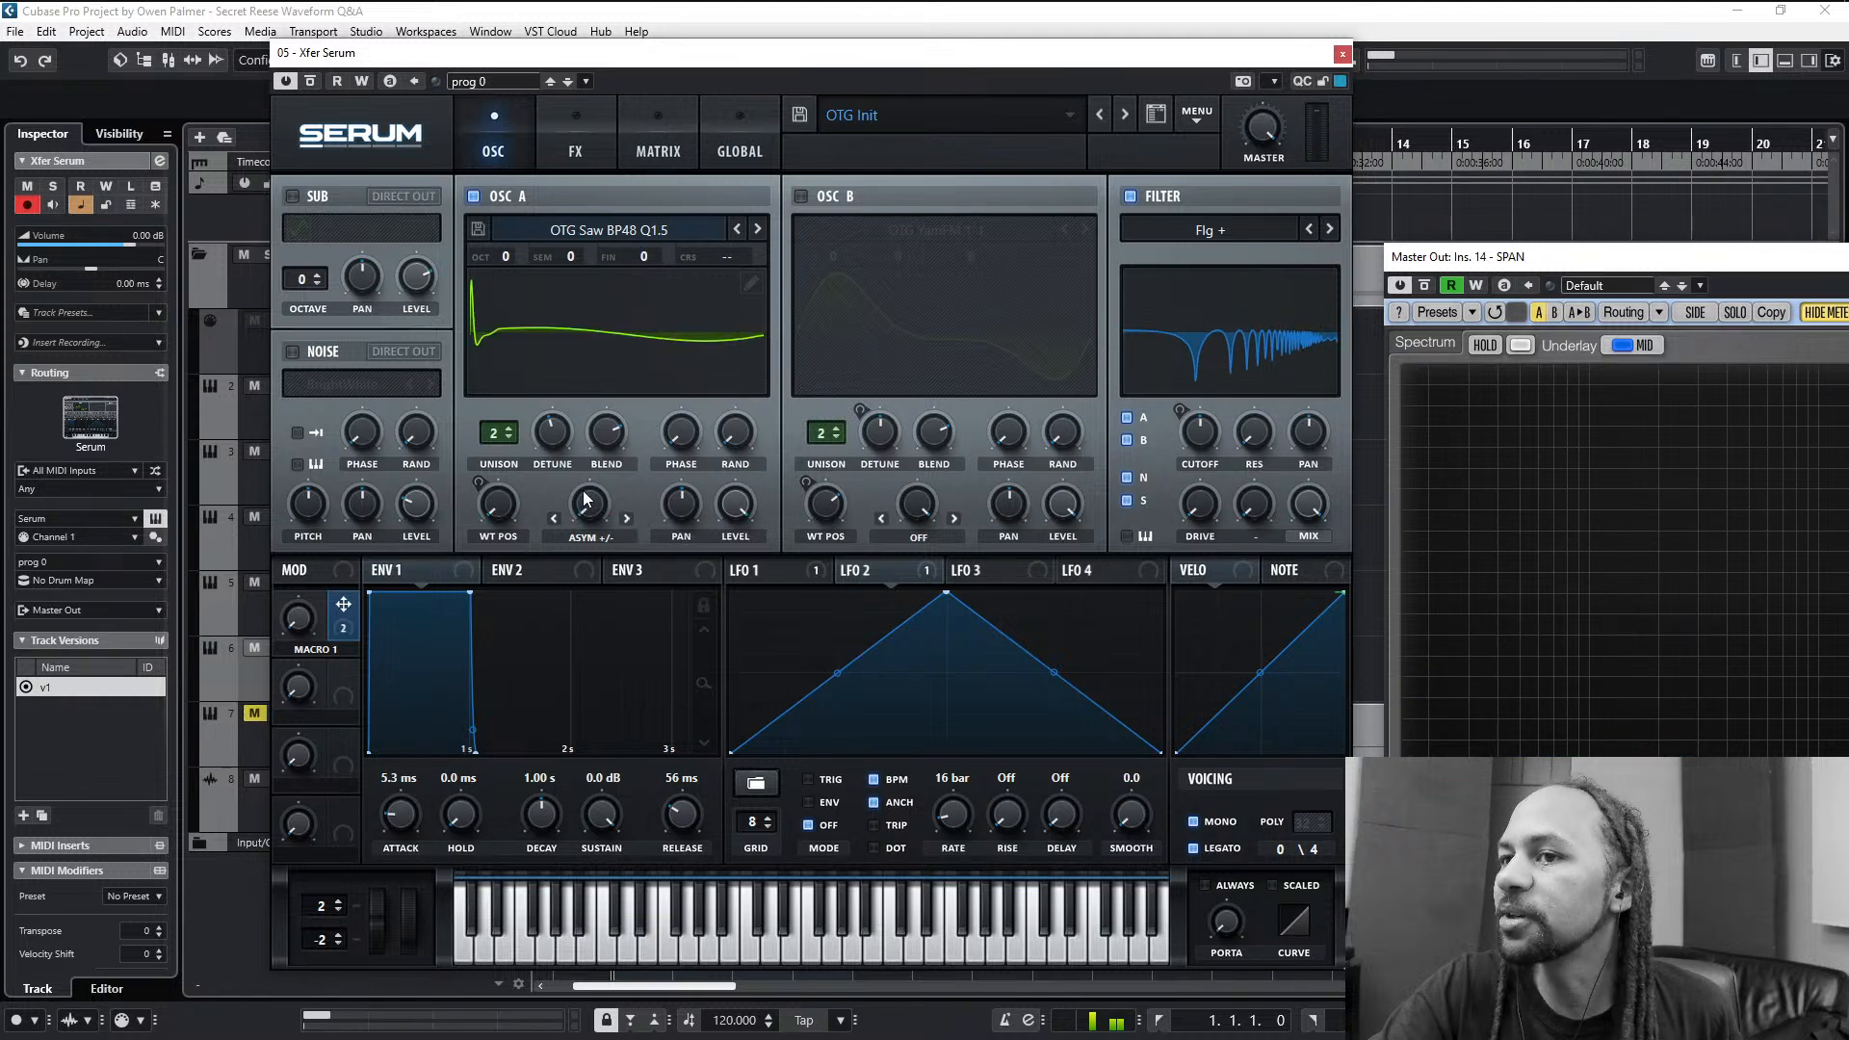
{"action": "double_click", "coordinate": [598, 511]}
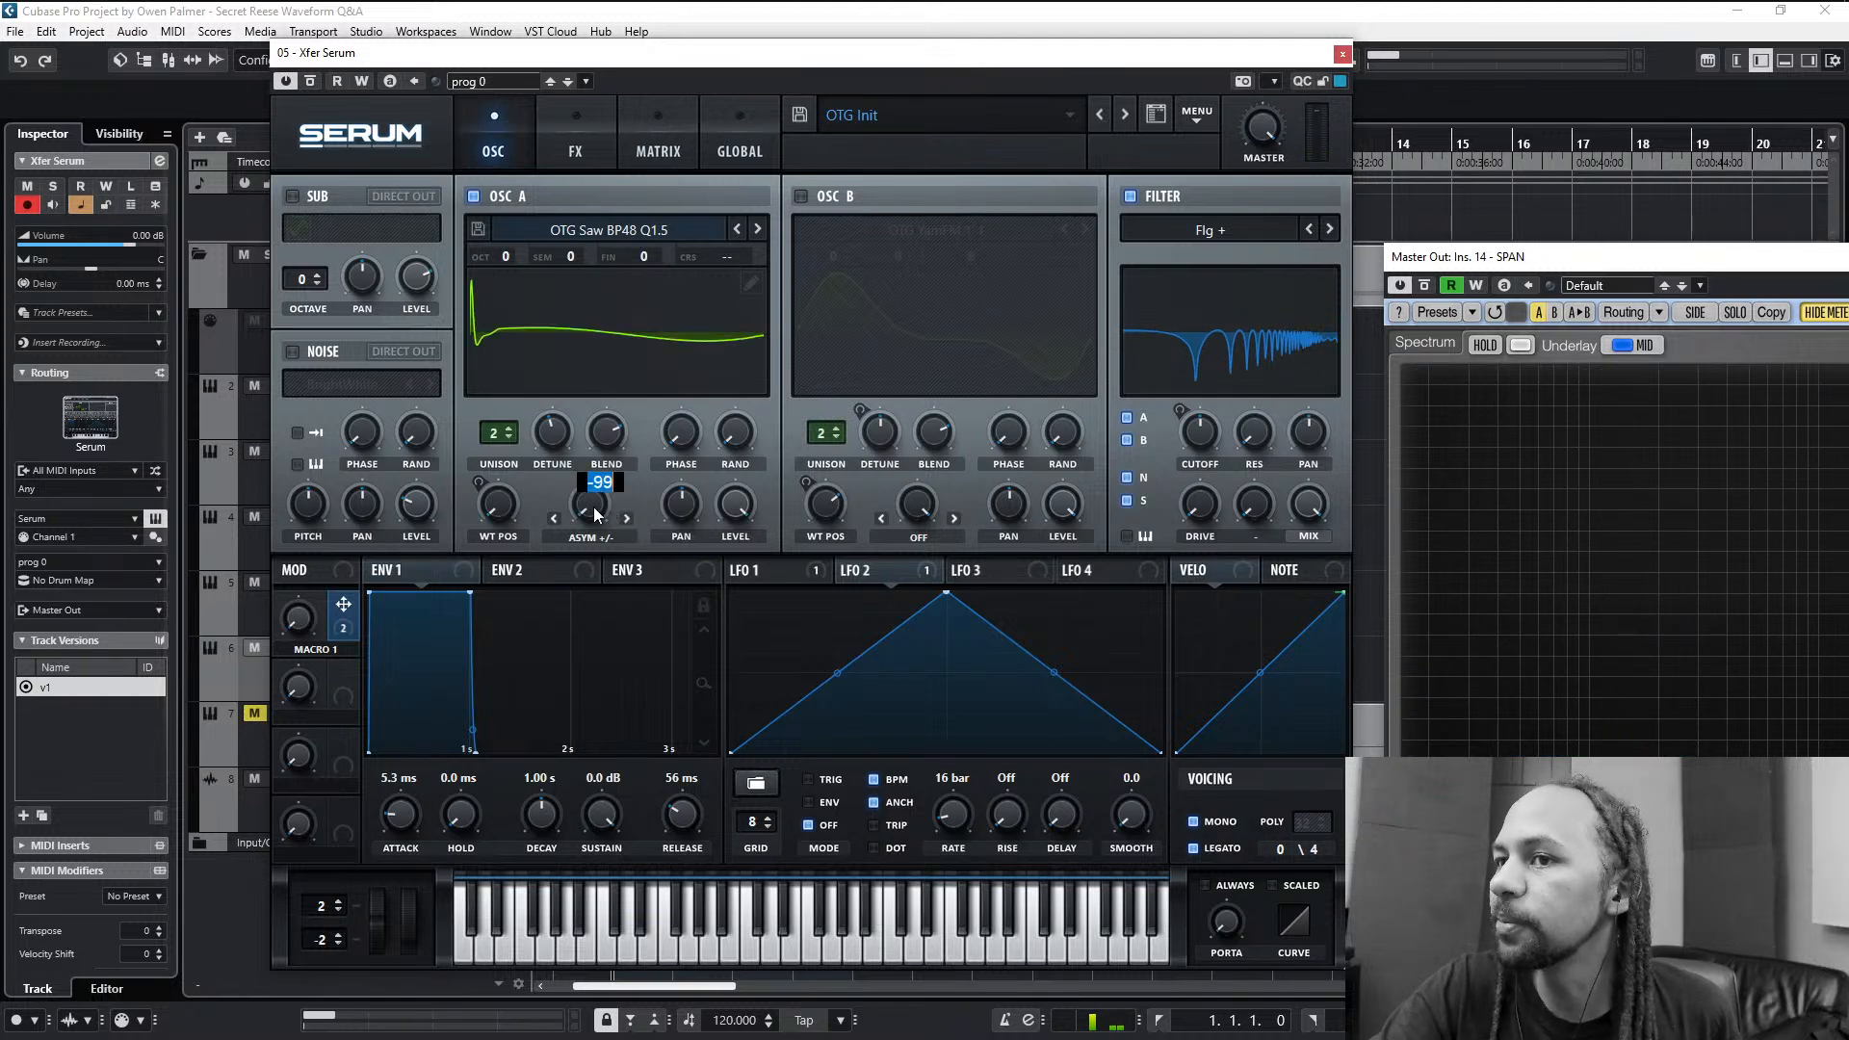
{"action": "left_click", "coordinate": [594, 508]}
{"action": "left_click_drag", "start_coordinate": [598, 502], "coordinate": [622, 447]}
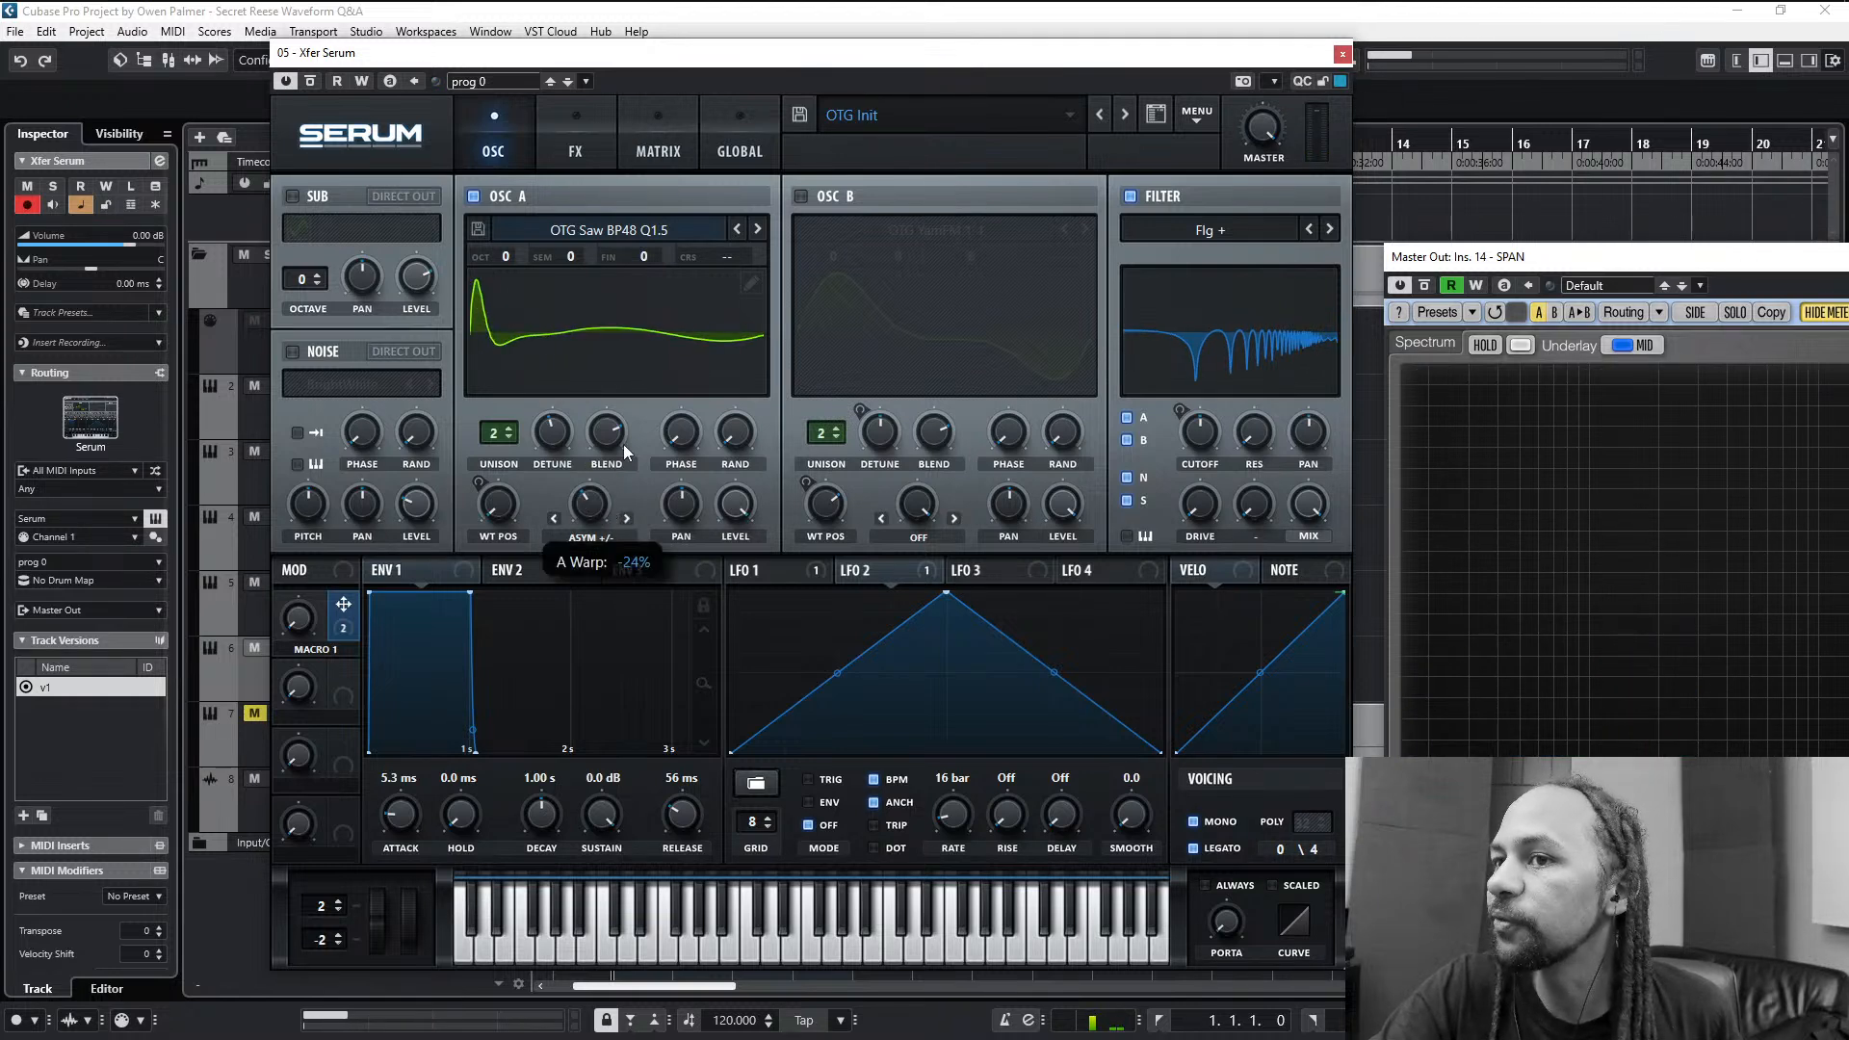
{"action": "left_click", "coordinate": [293, 197]}
{"action": "left_click_drag", "start_coordinate": [599, 511], "coordinate": [662, 277]}
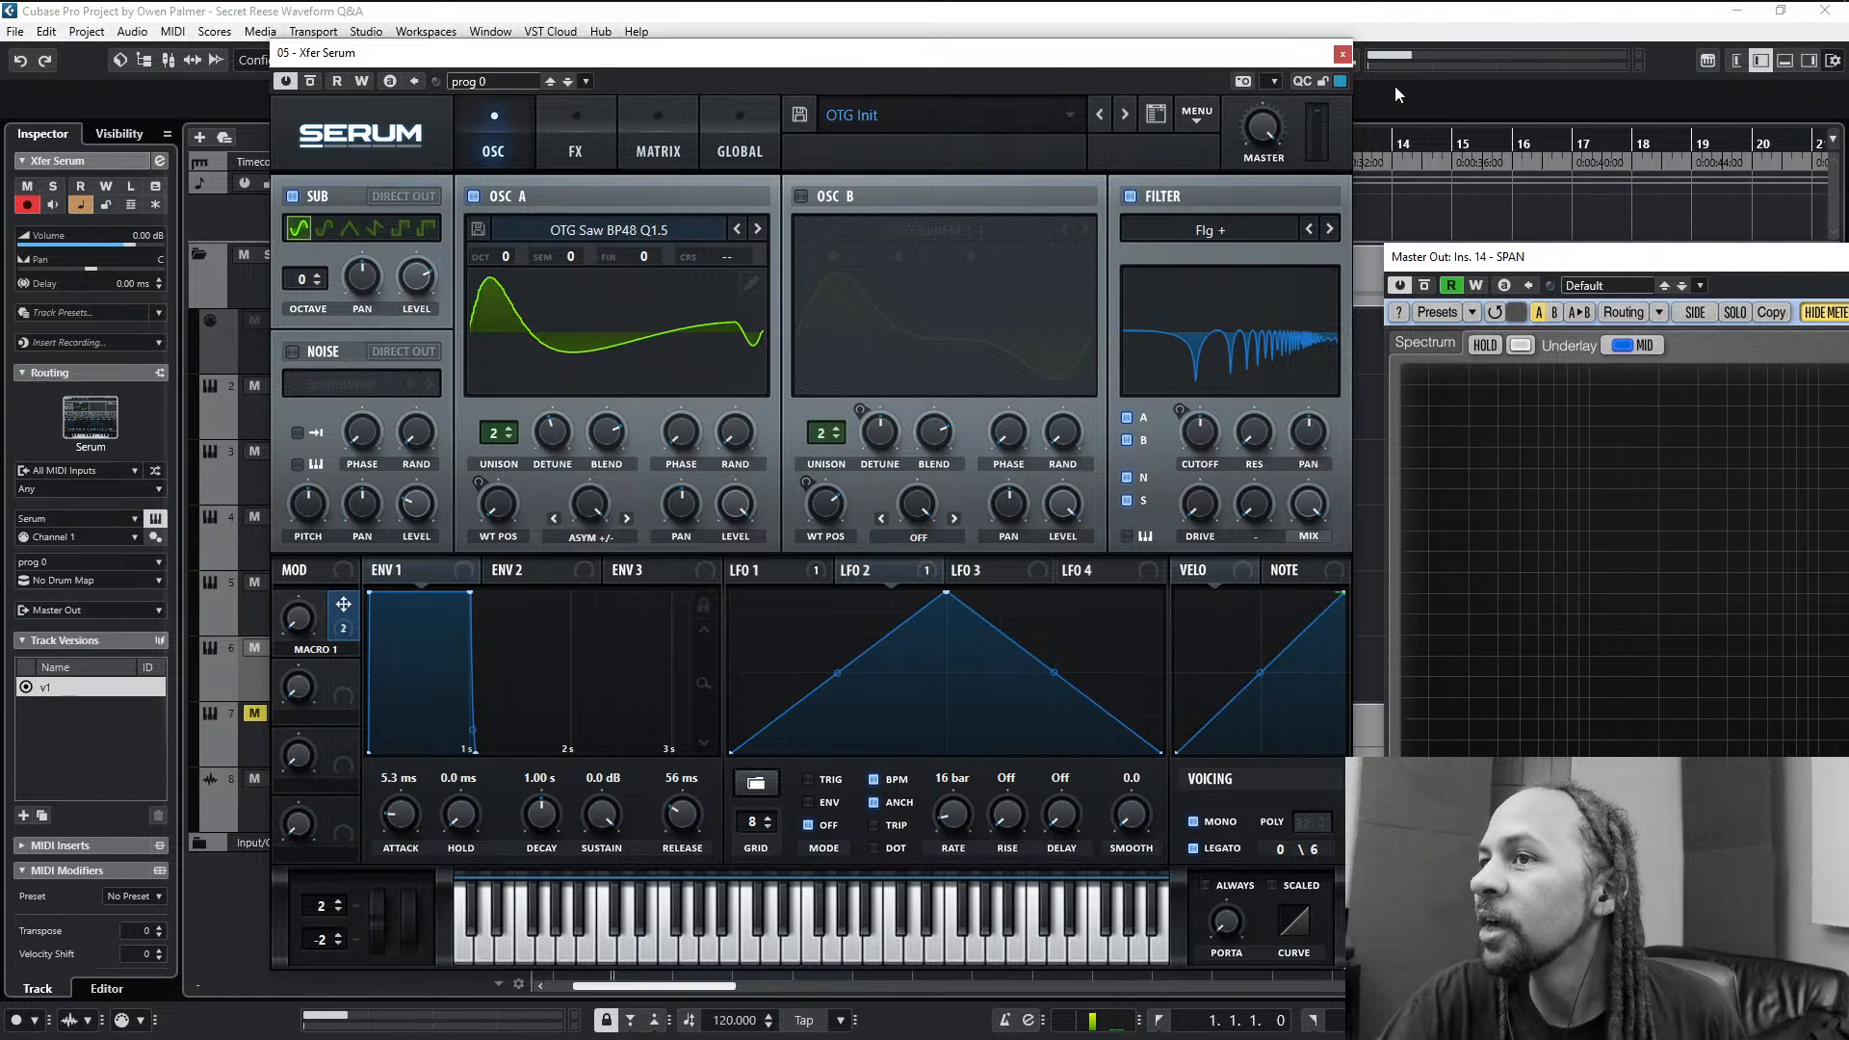
- Close Serum, mute the Xfer Serum track, unmute Xfer Serum (D) and open its Serum instrument
{"action": "left_click", "coordinate": [1342, 54]}
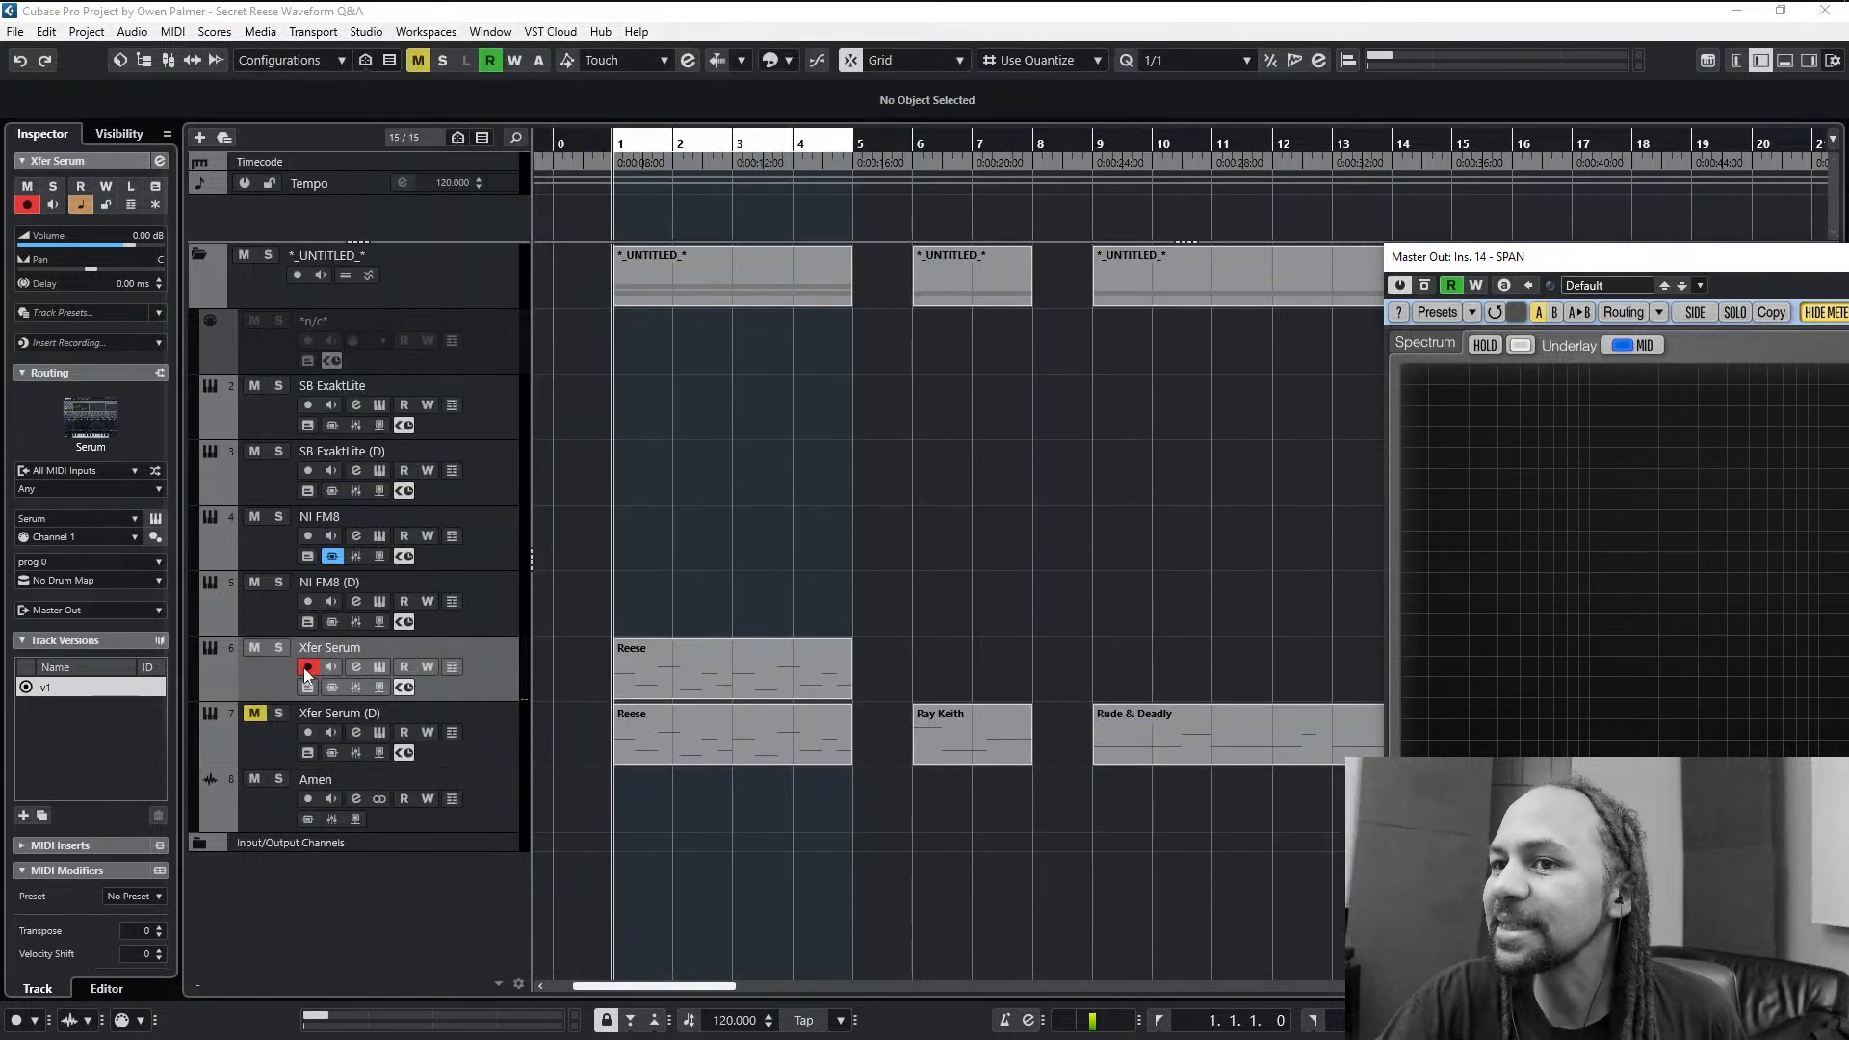
{"action": "left_click", "coordinate": [278, 724]}
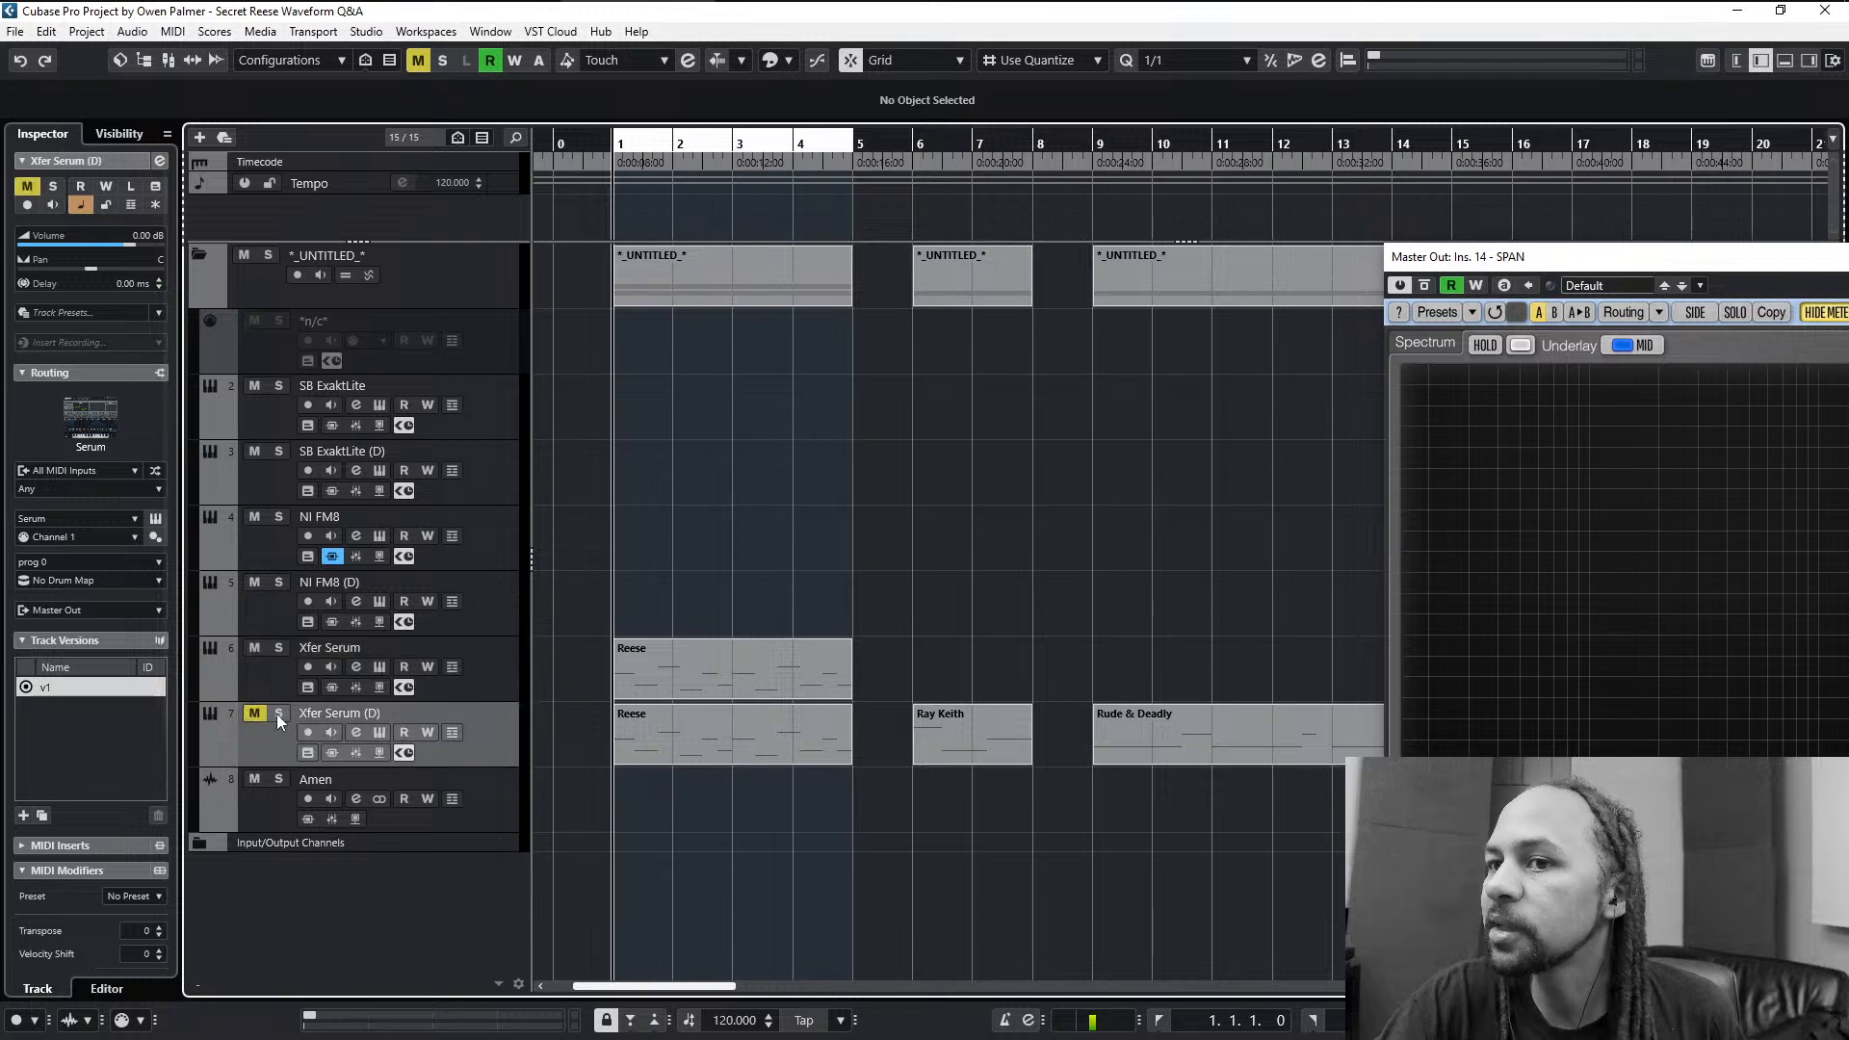
{"action": "key", "text": "space"}
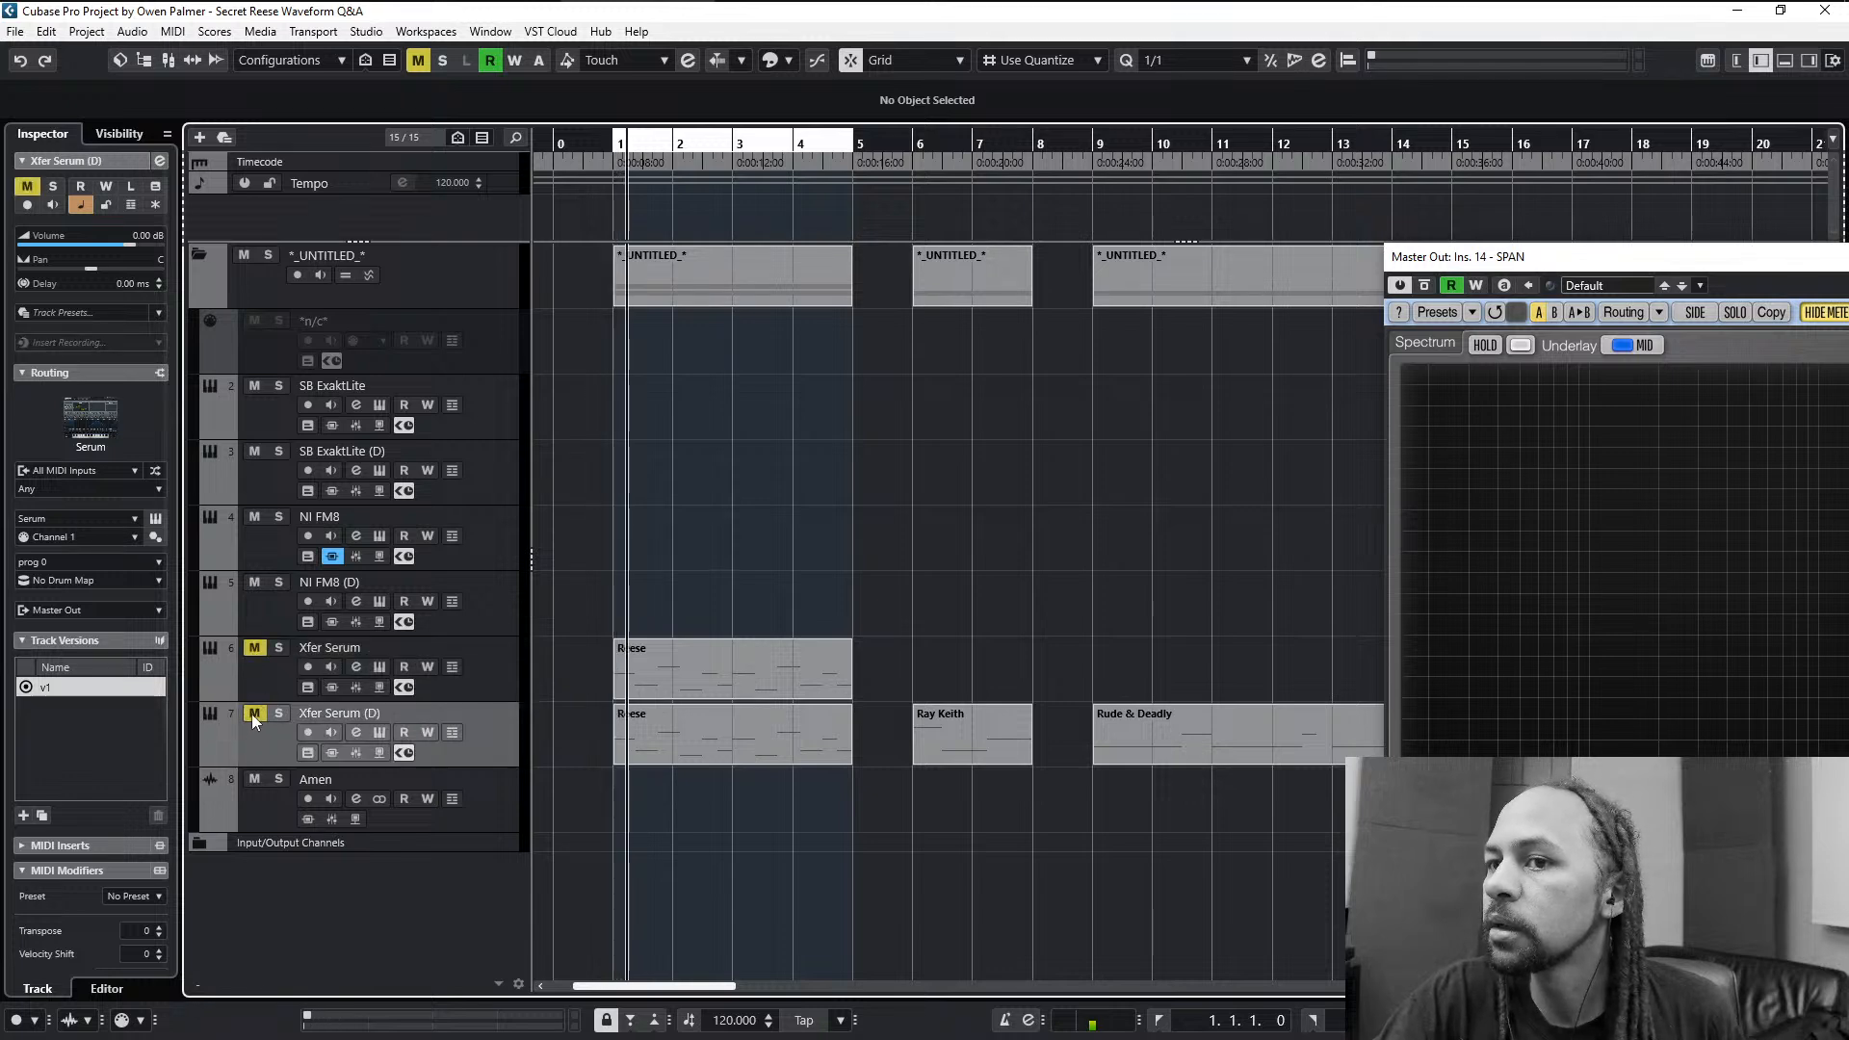
{"action": "left_click", "coordinate": [252, 714]}
{"action": "key", "text": "e"}
{"action": "key", "text": "space"}
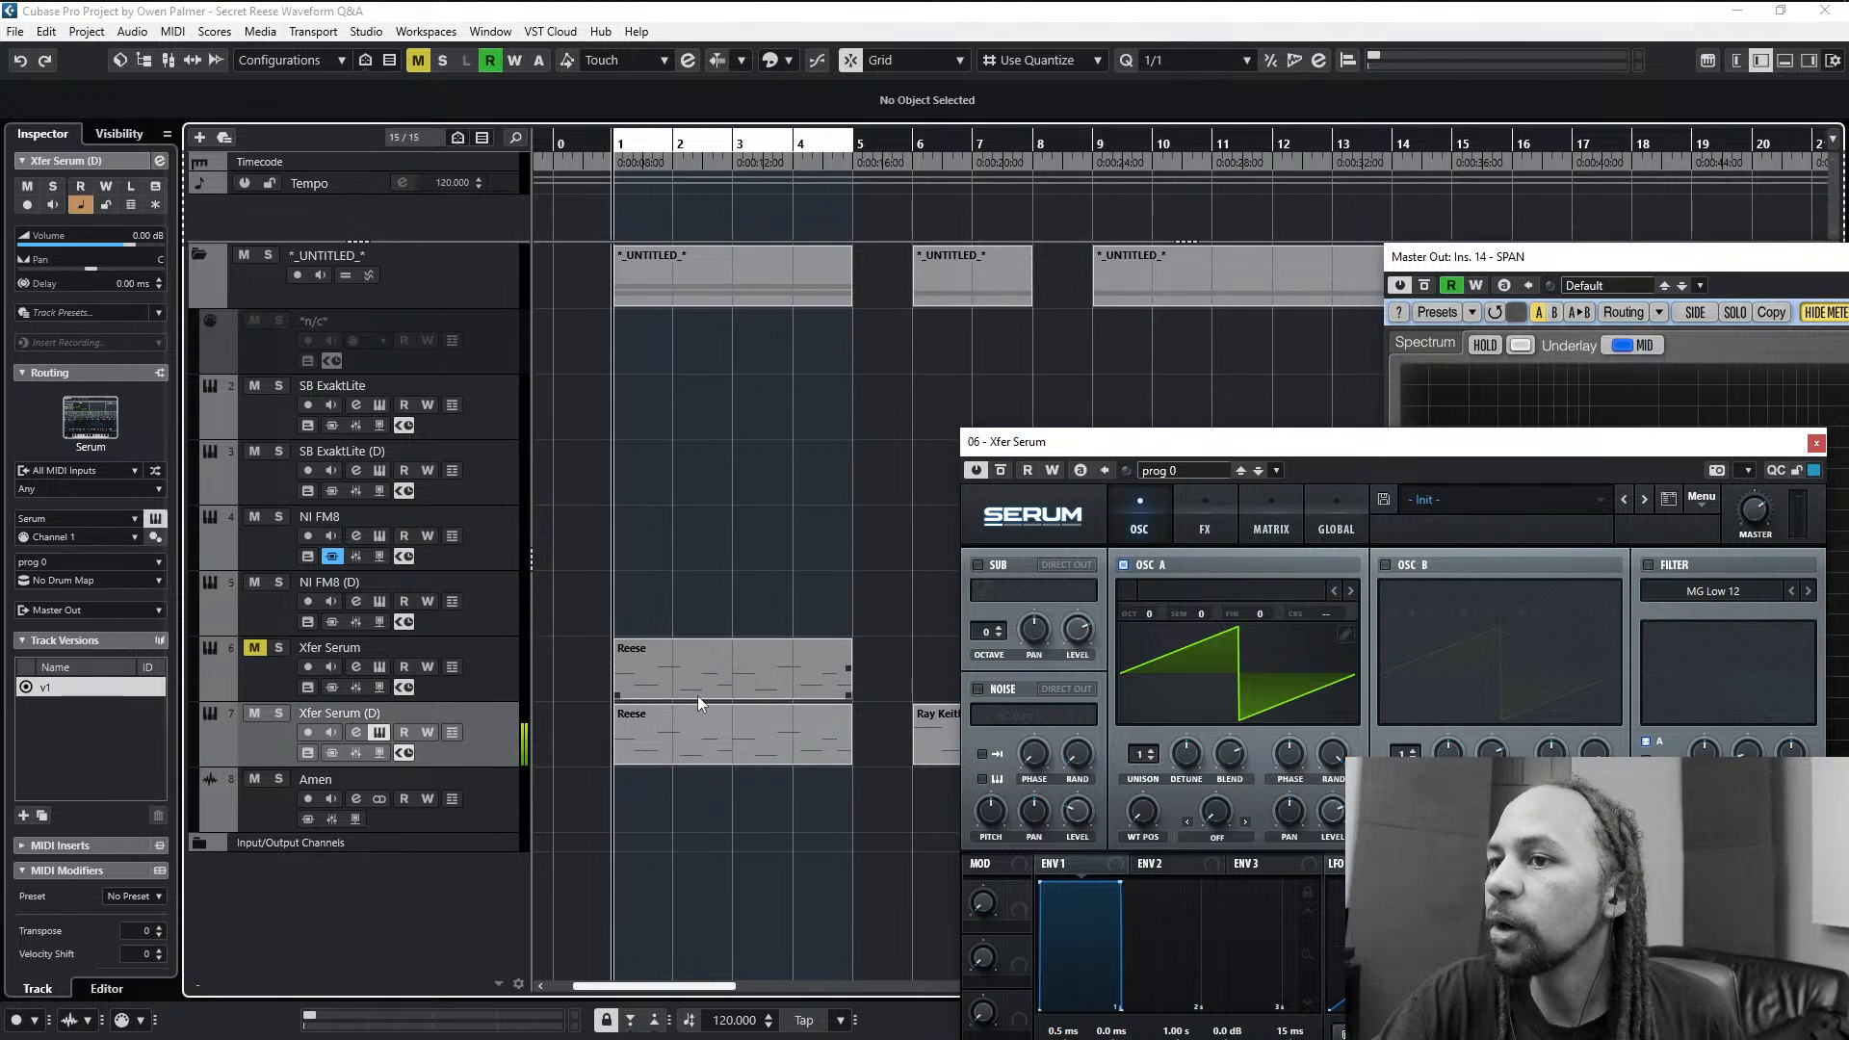
- Set the locators to the Ray Keith part on Xfer Serum (D) and activate the project's tempo track
{"action": "left_click", "coordinate": [928, 730]}
{"action": "key", "text": "p"}
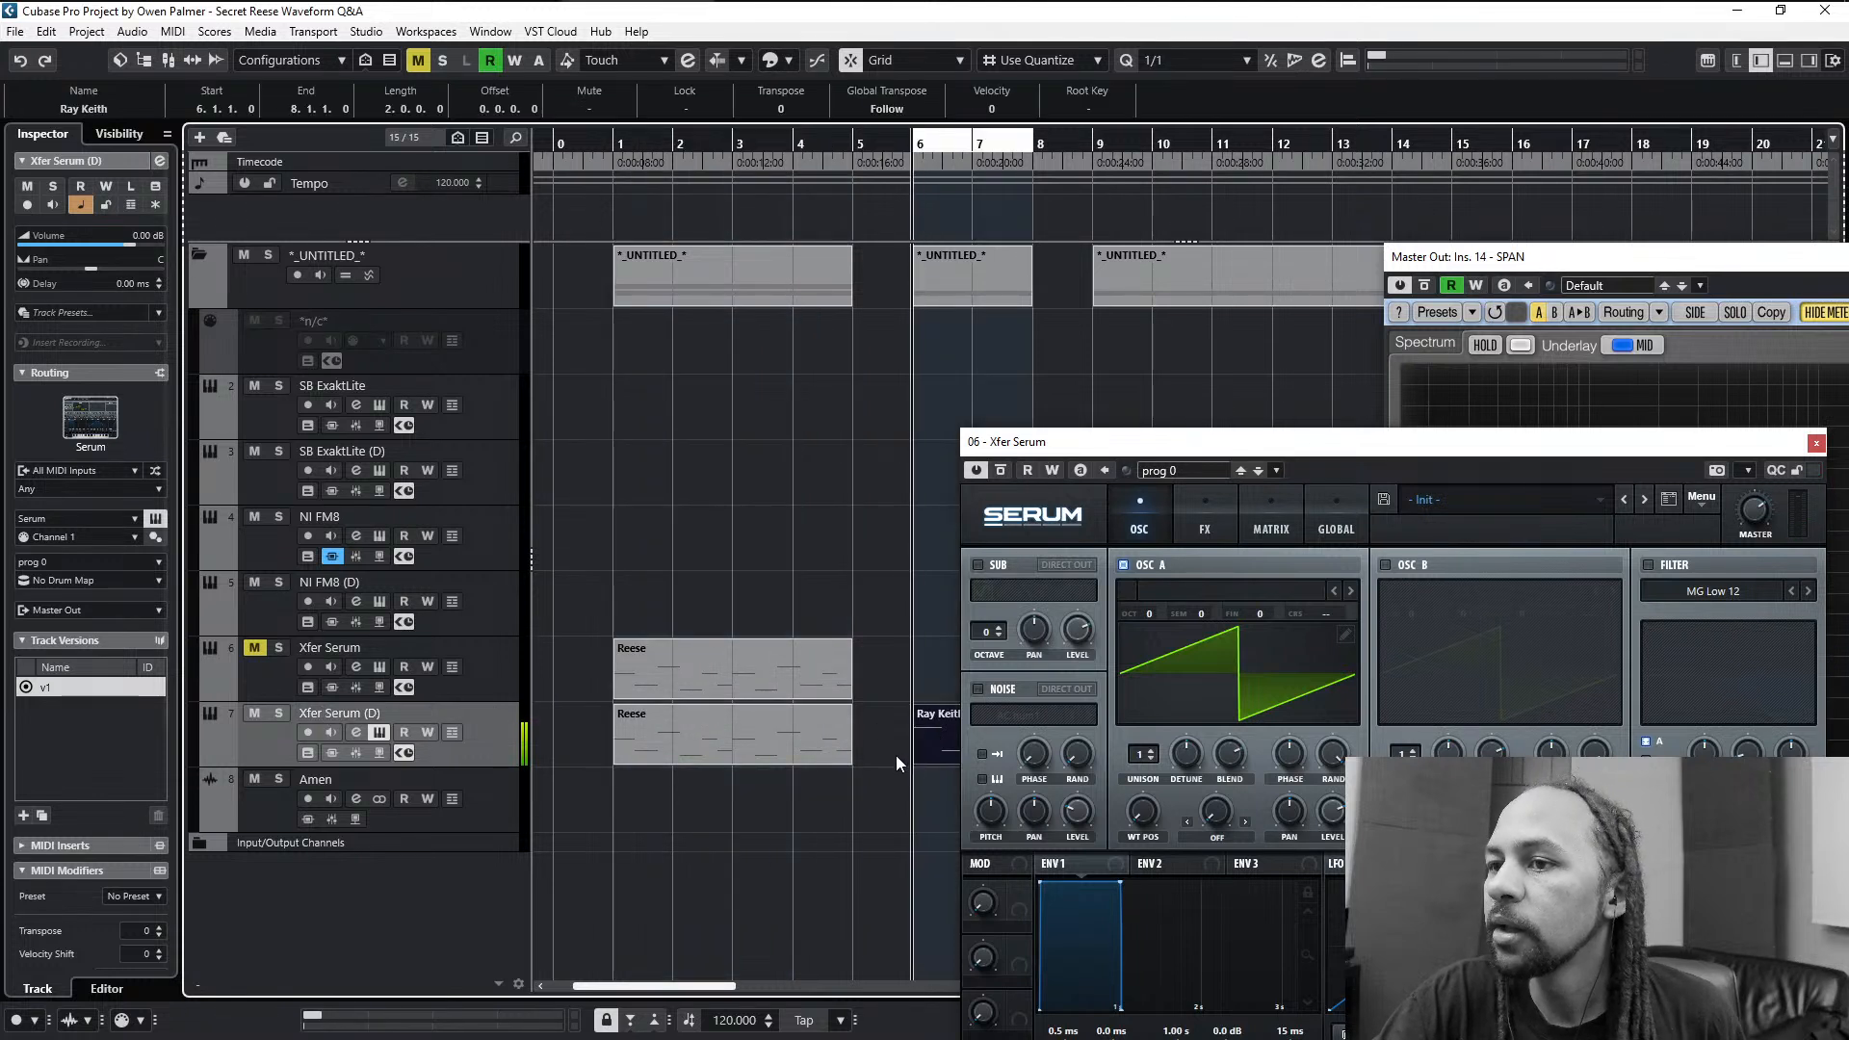
{"action": "key", "text": "F2"}
{"action": "left_click", "coordinate": [1257, 878]}
{"action": "key", "text": "F2"}
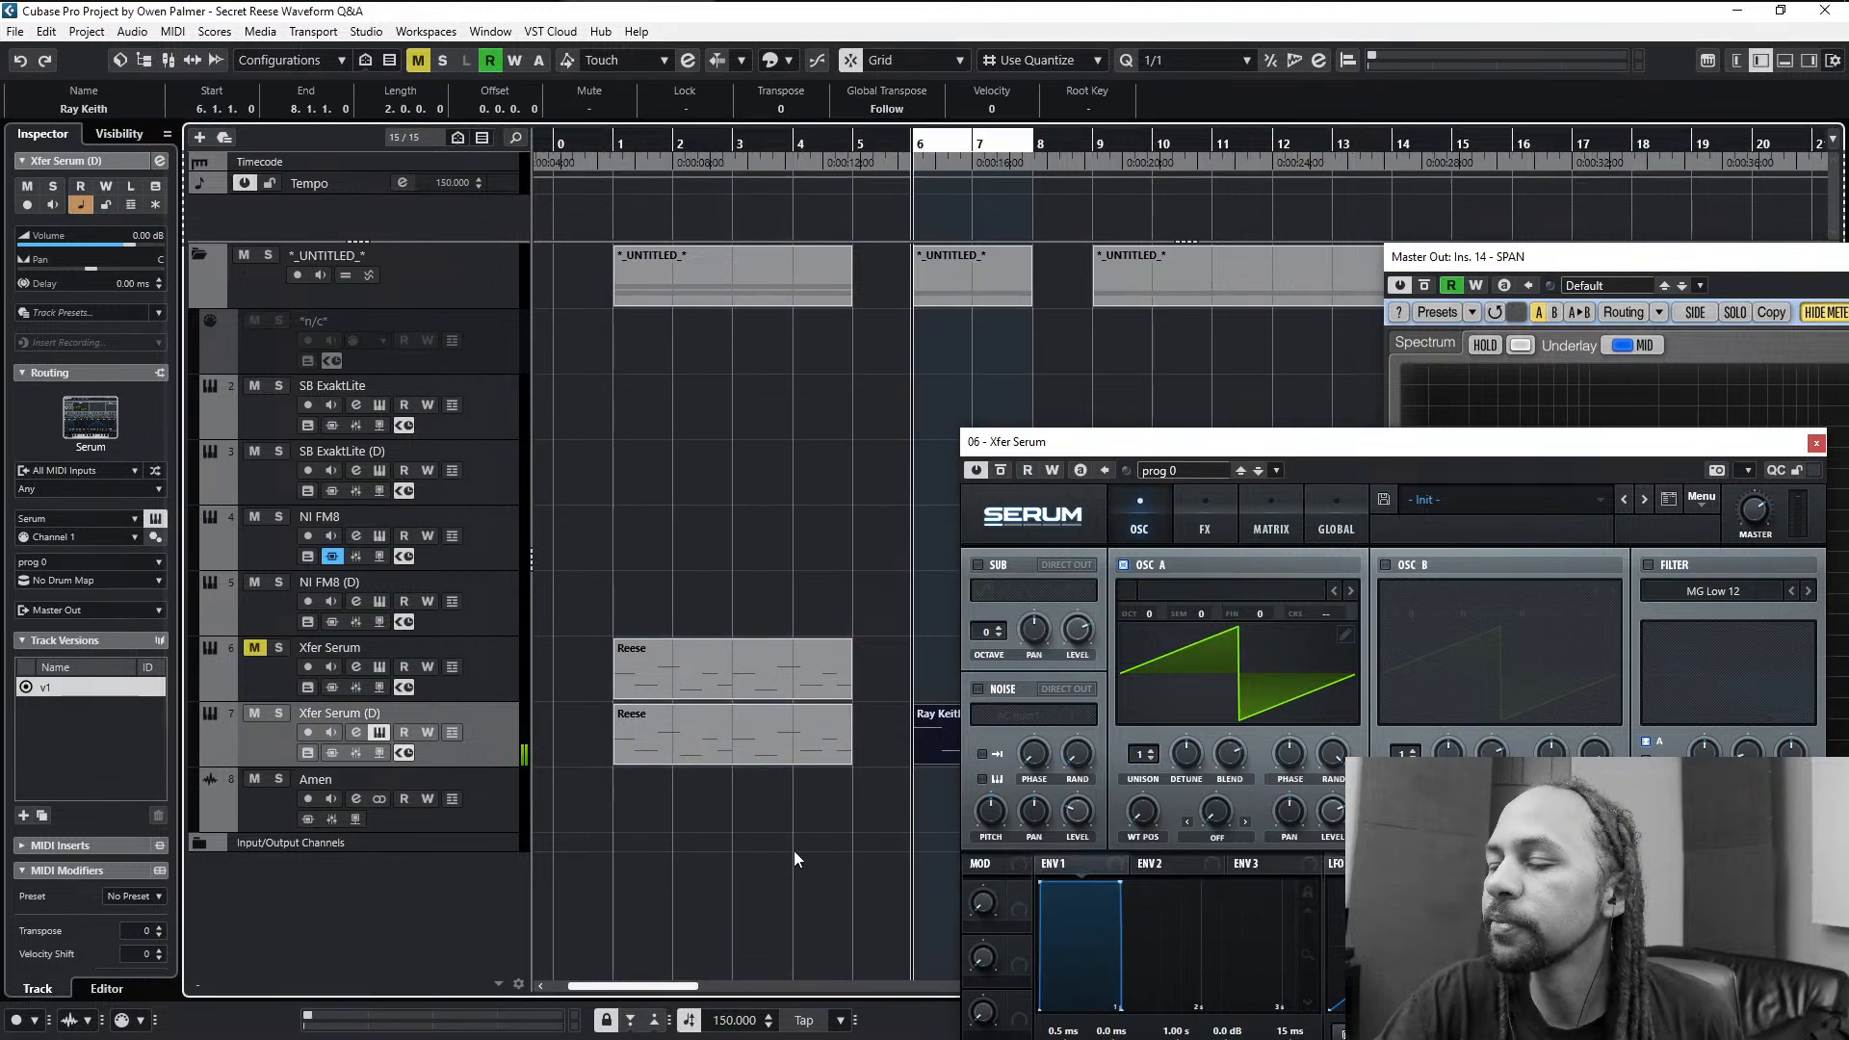
{"action": "key", "text": "space"}
- Enlarge the Xfer Serum (D) instrument window to 125% (1125 x 910) and reposition it so the whole interface fits on screen
{"action": "left_click_drag", "start_coordinate": [1204, 441], "coordinate": [507, 161]}
{"action": "left_click", "coordinate": [380, 250]}
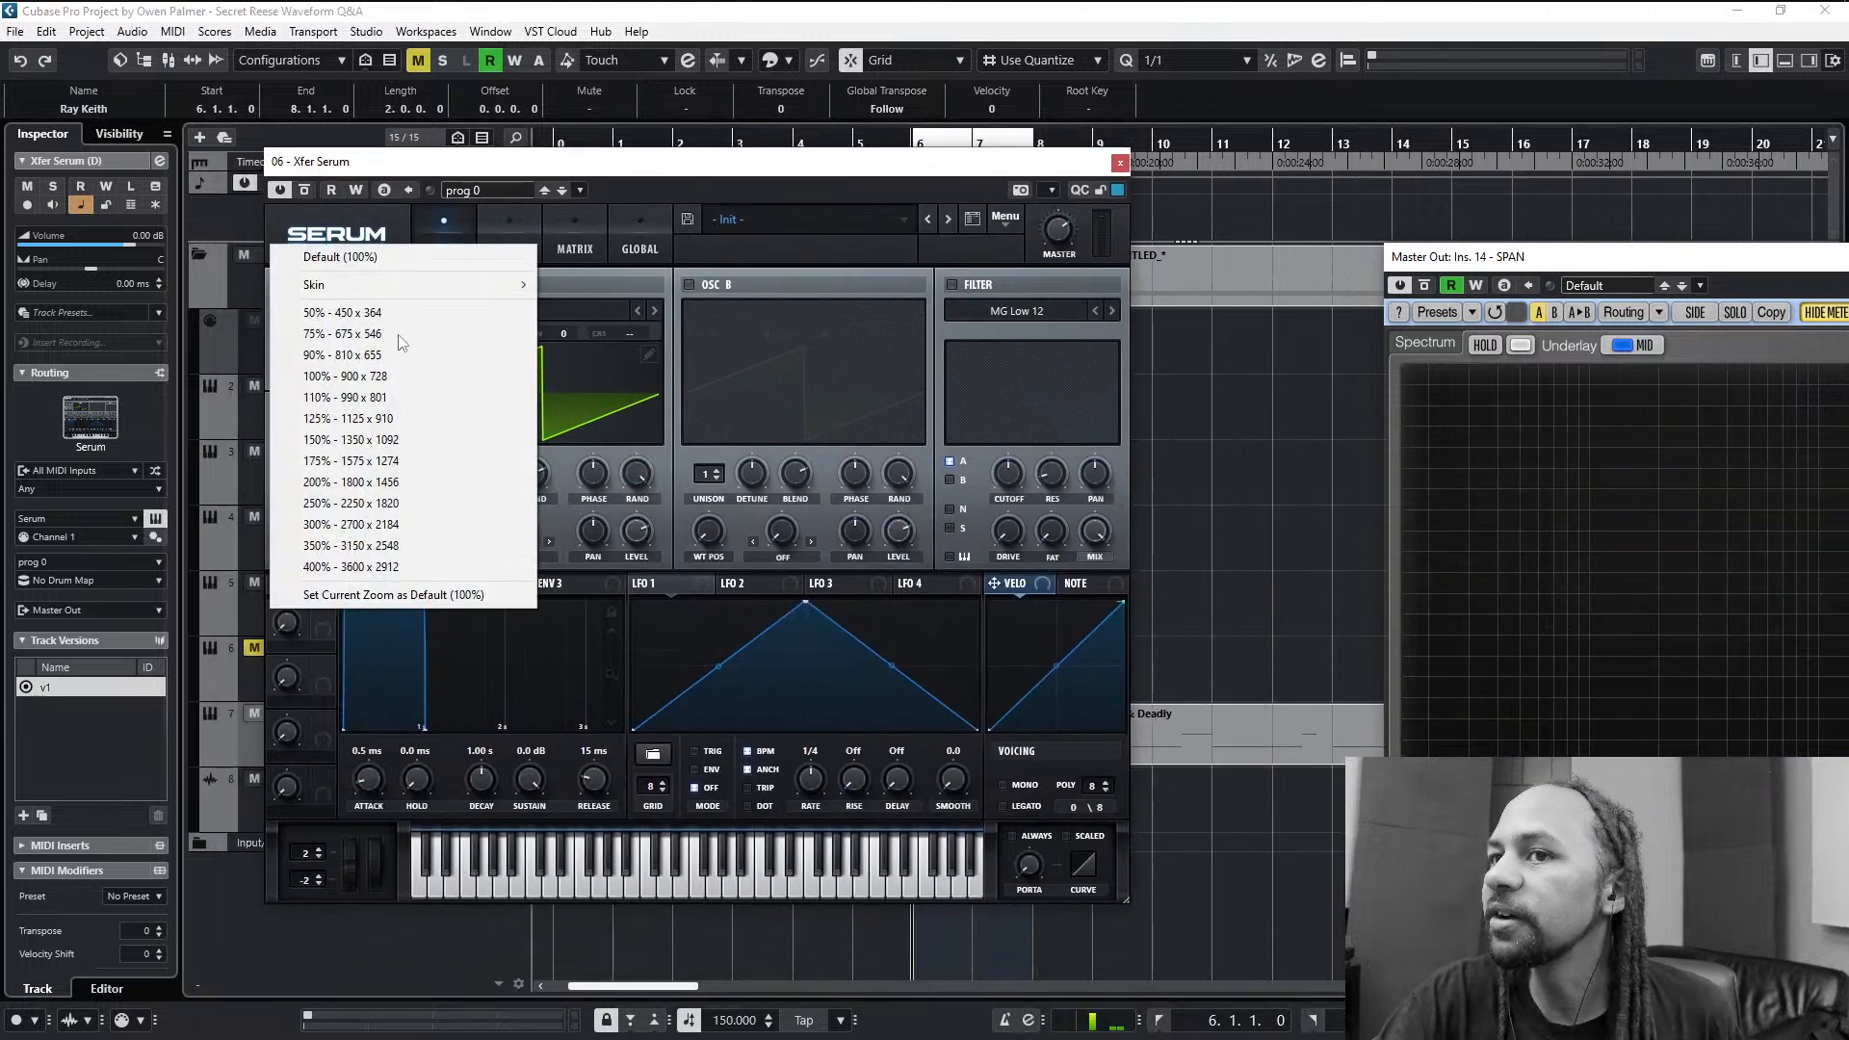
{"action": "left_click", "coordinate": [378, 421]}
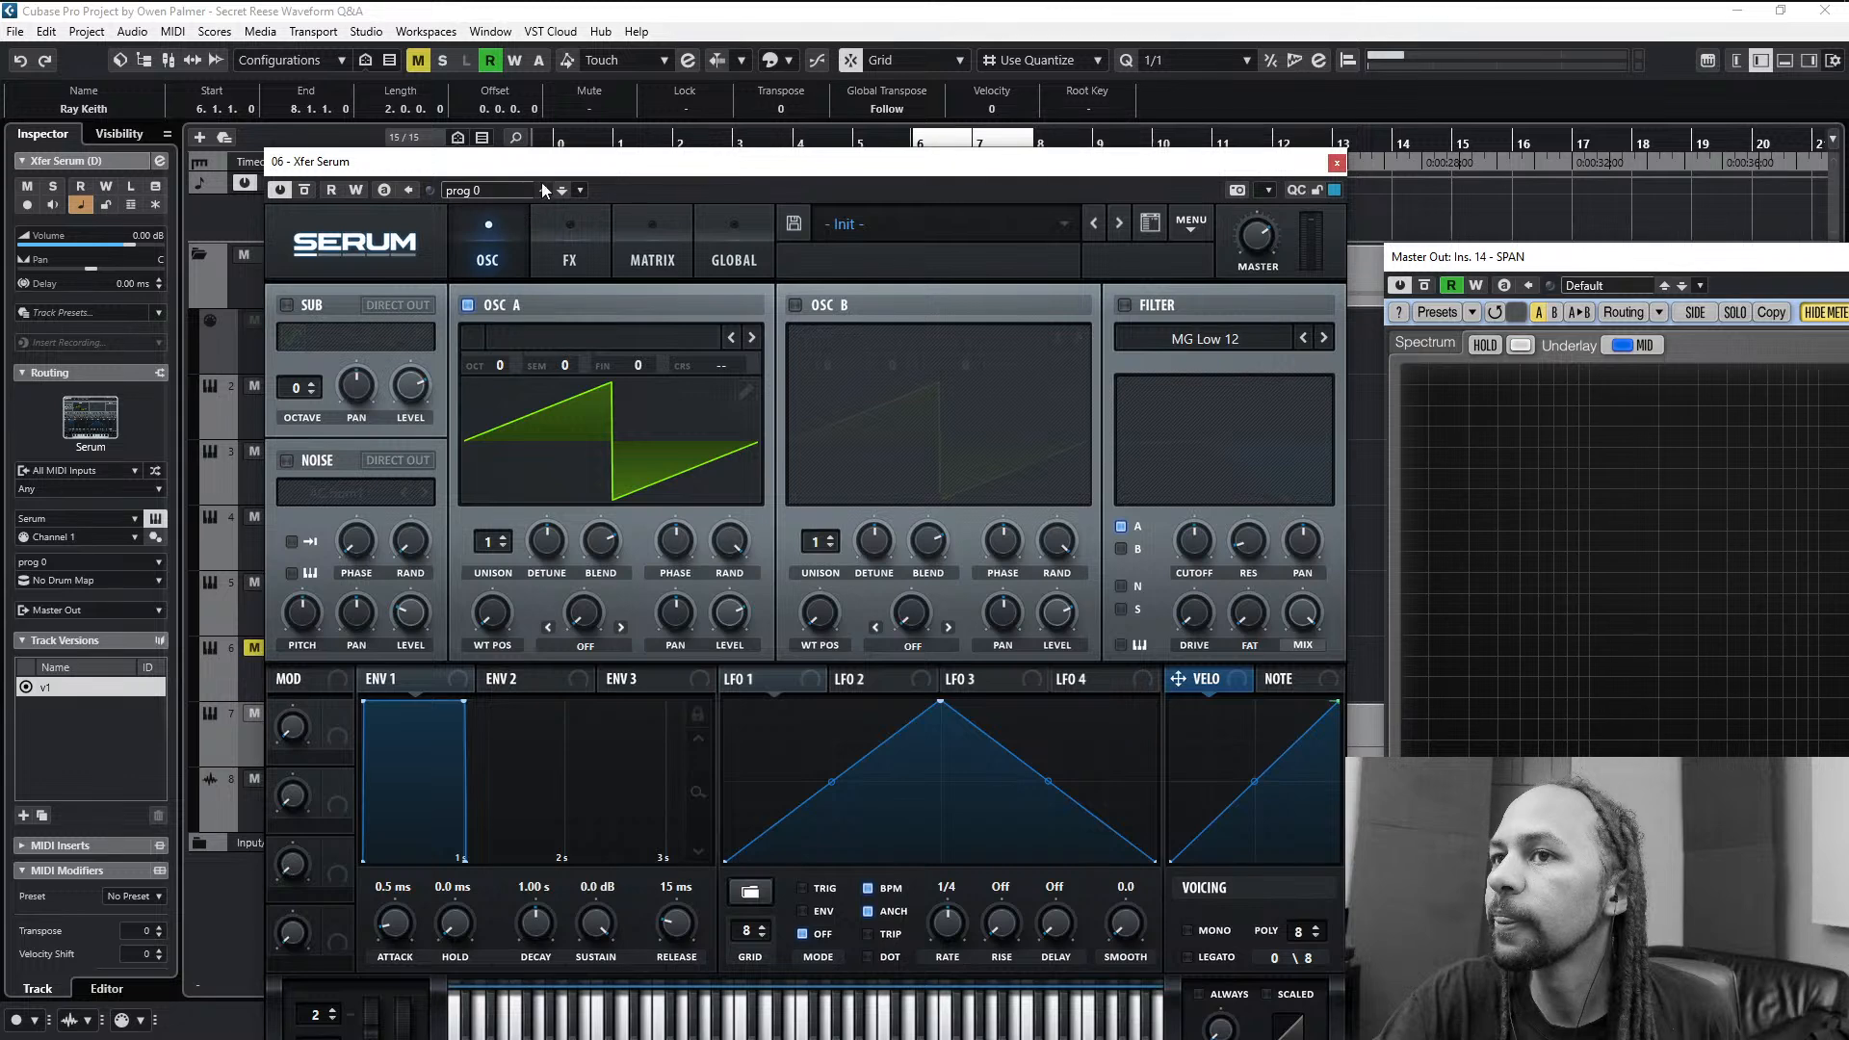
{"action": "left_click_drag", "start_coordinate": [549, 166], "coordinate": [451, 7]}
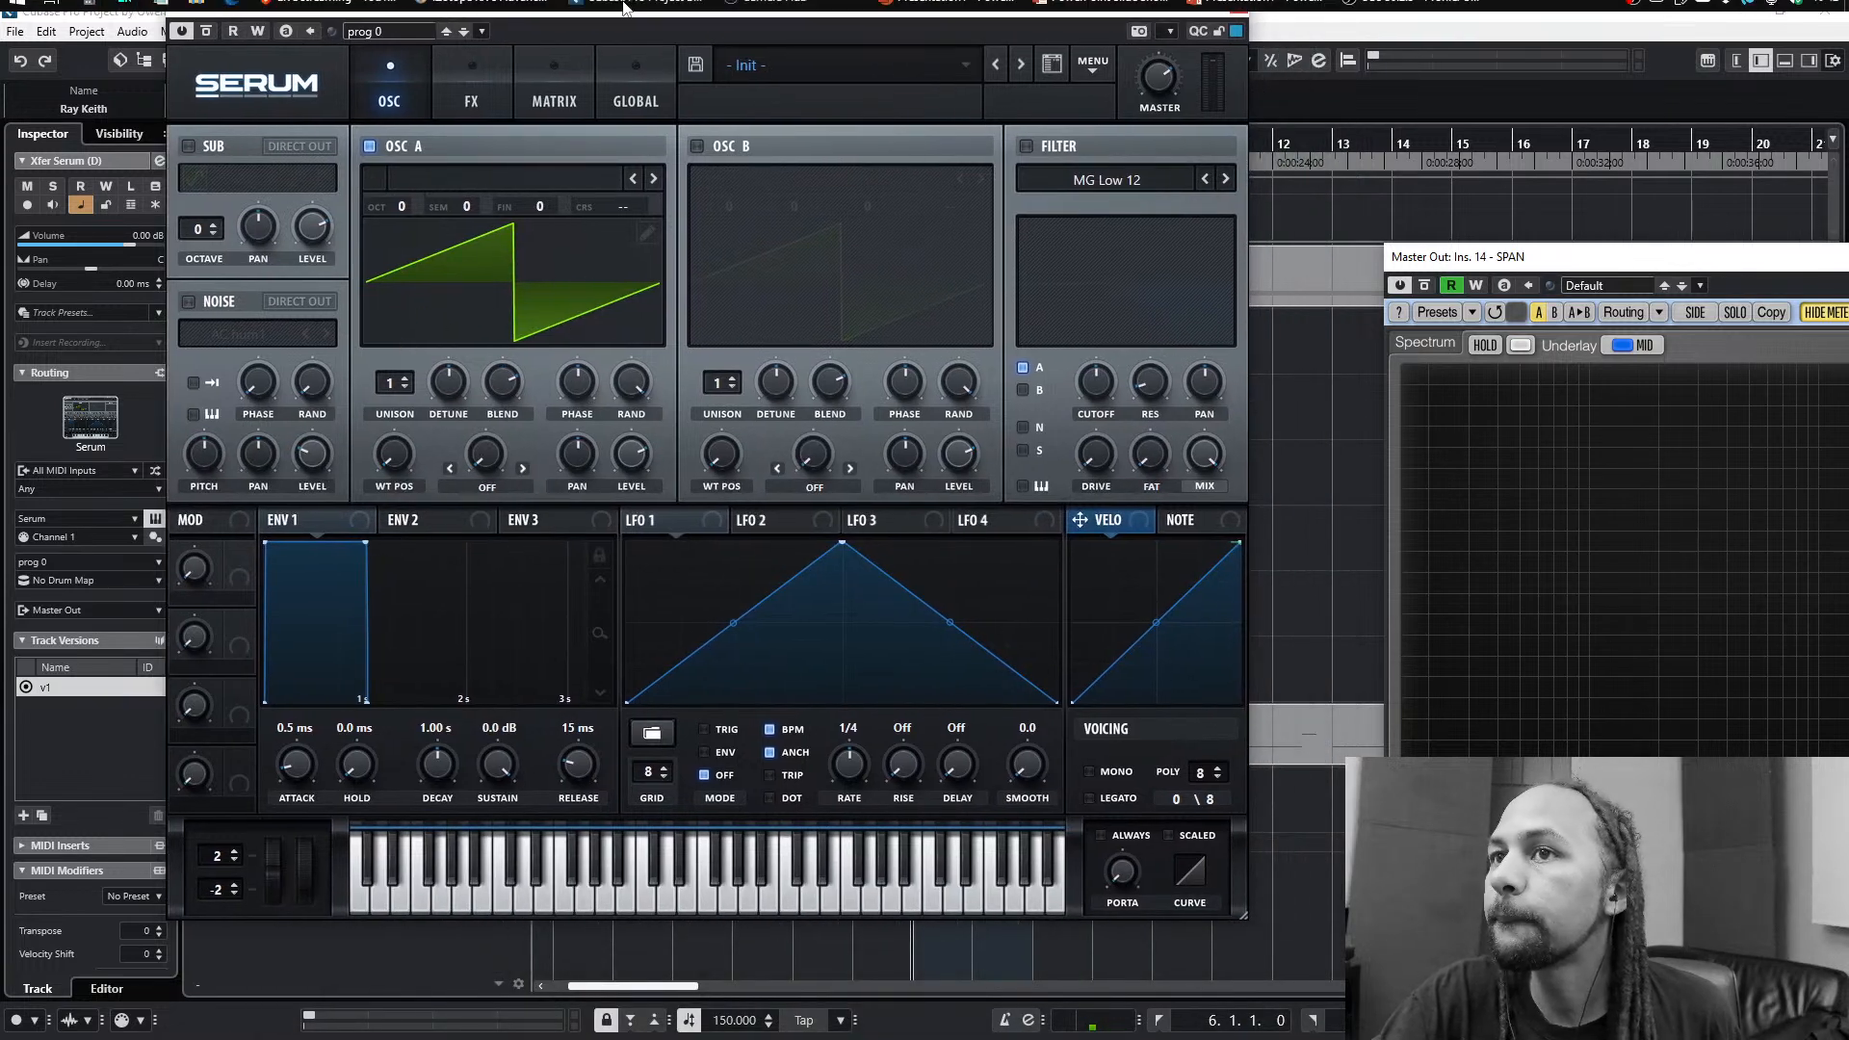
{"action": "left_click_drag", "start_coordinate": [607, 4], "coordinate": [694, 76]}
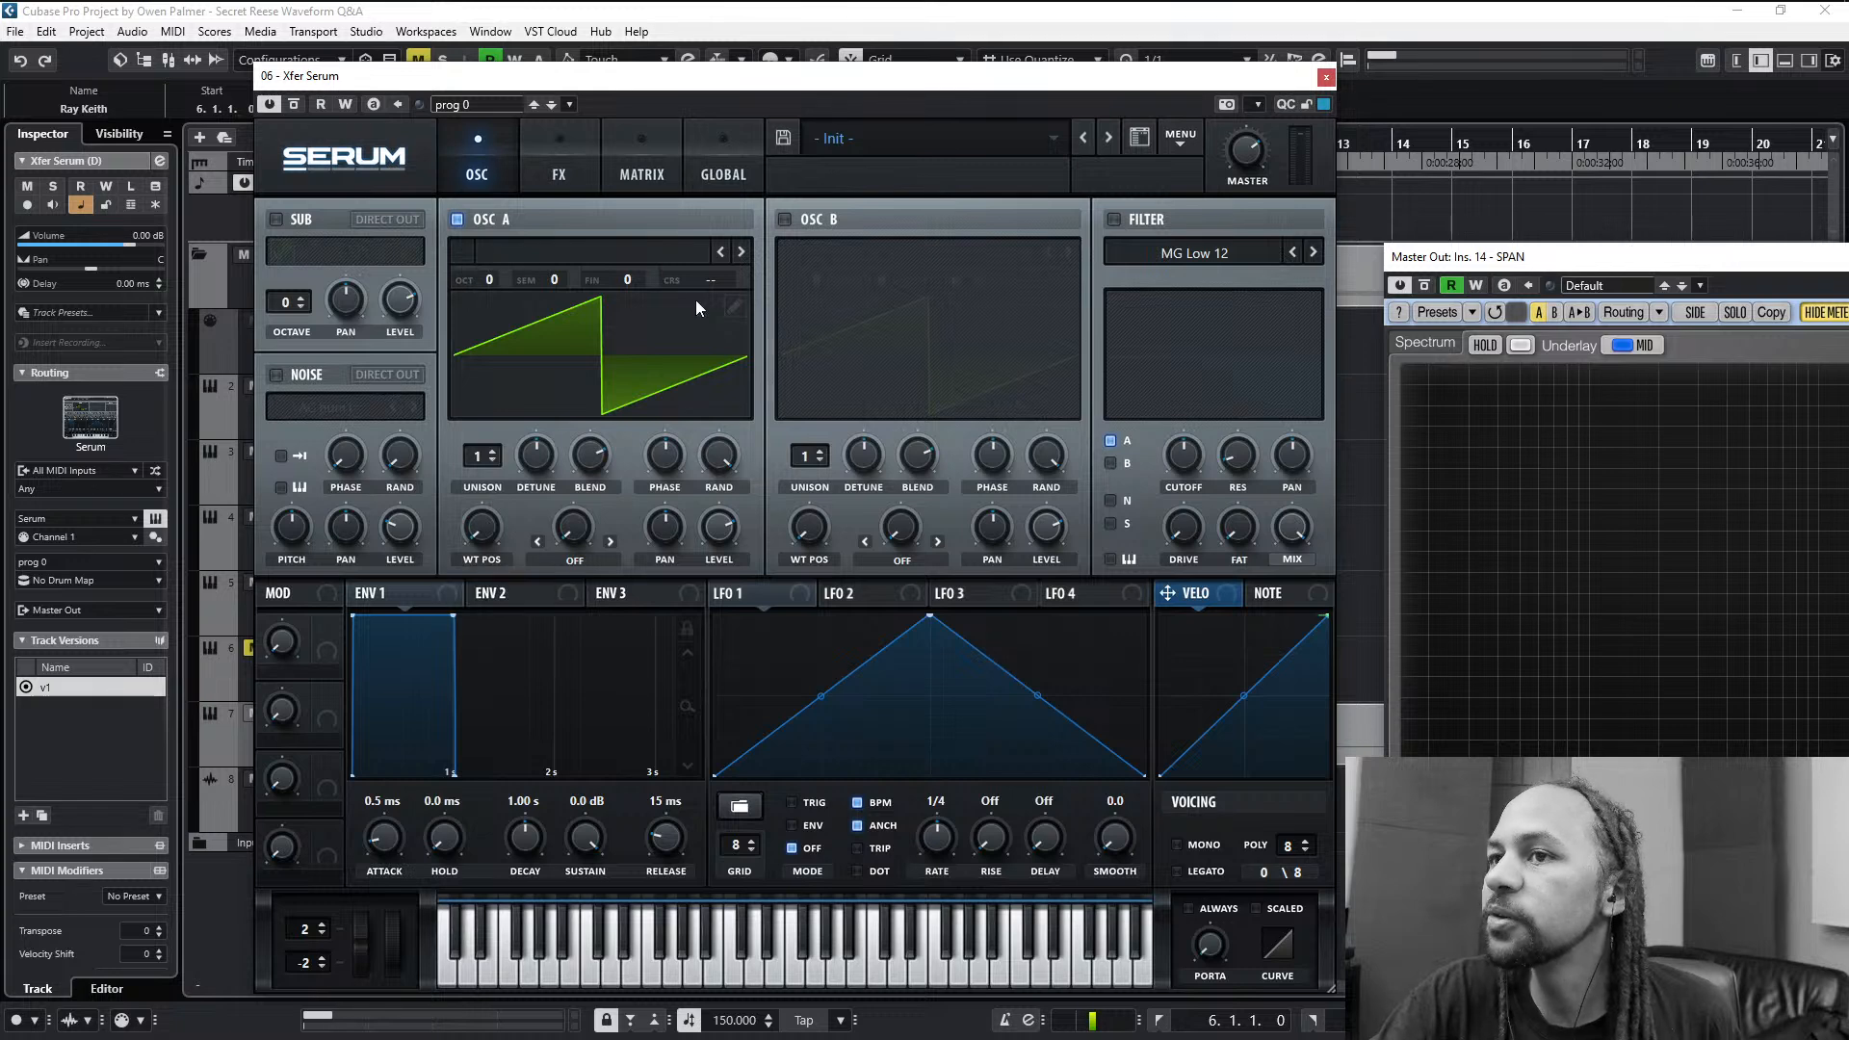
- Open oscillator A's wavetable for editing and replace the saw with a sine from the single-cycle formula sin(x*pi)
{"action": "left_click", "coordinate": [734, 306]}
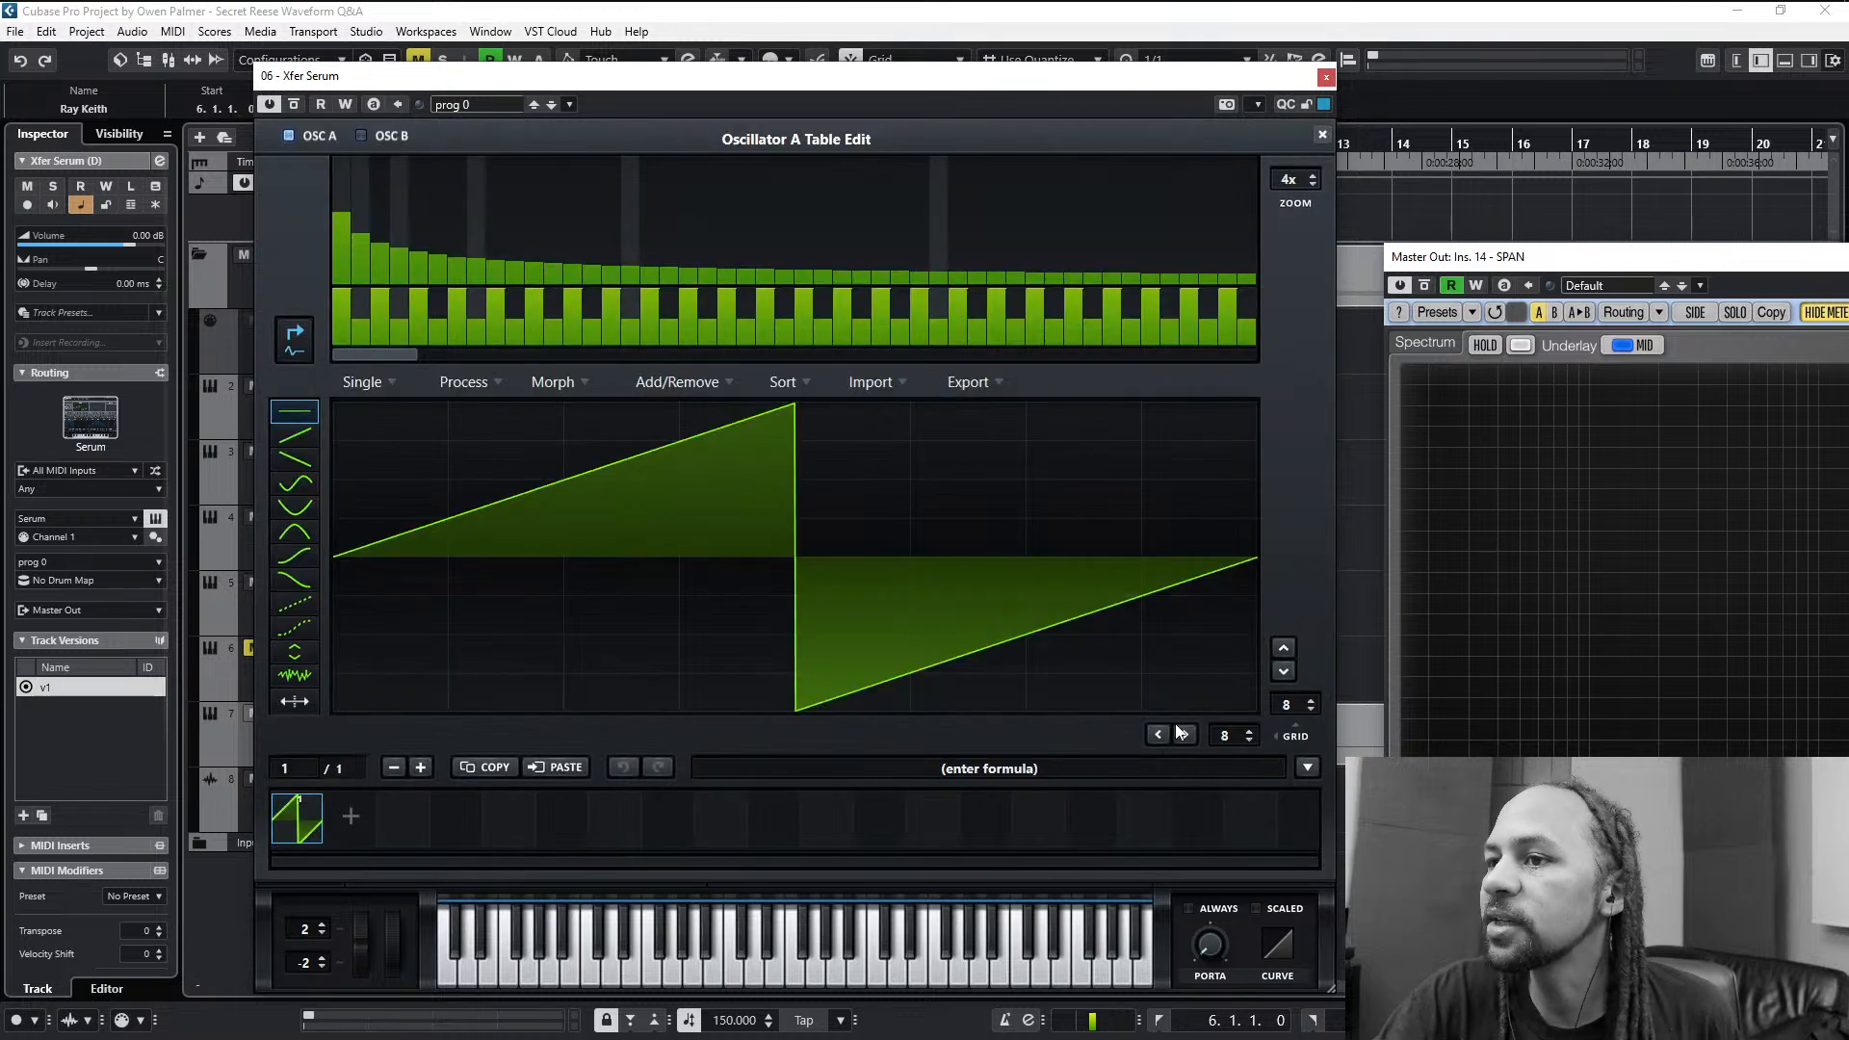
{"action": "left_click", "coordinate": [1308, 769]}
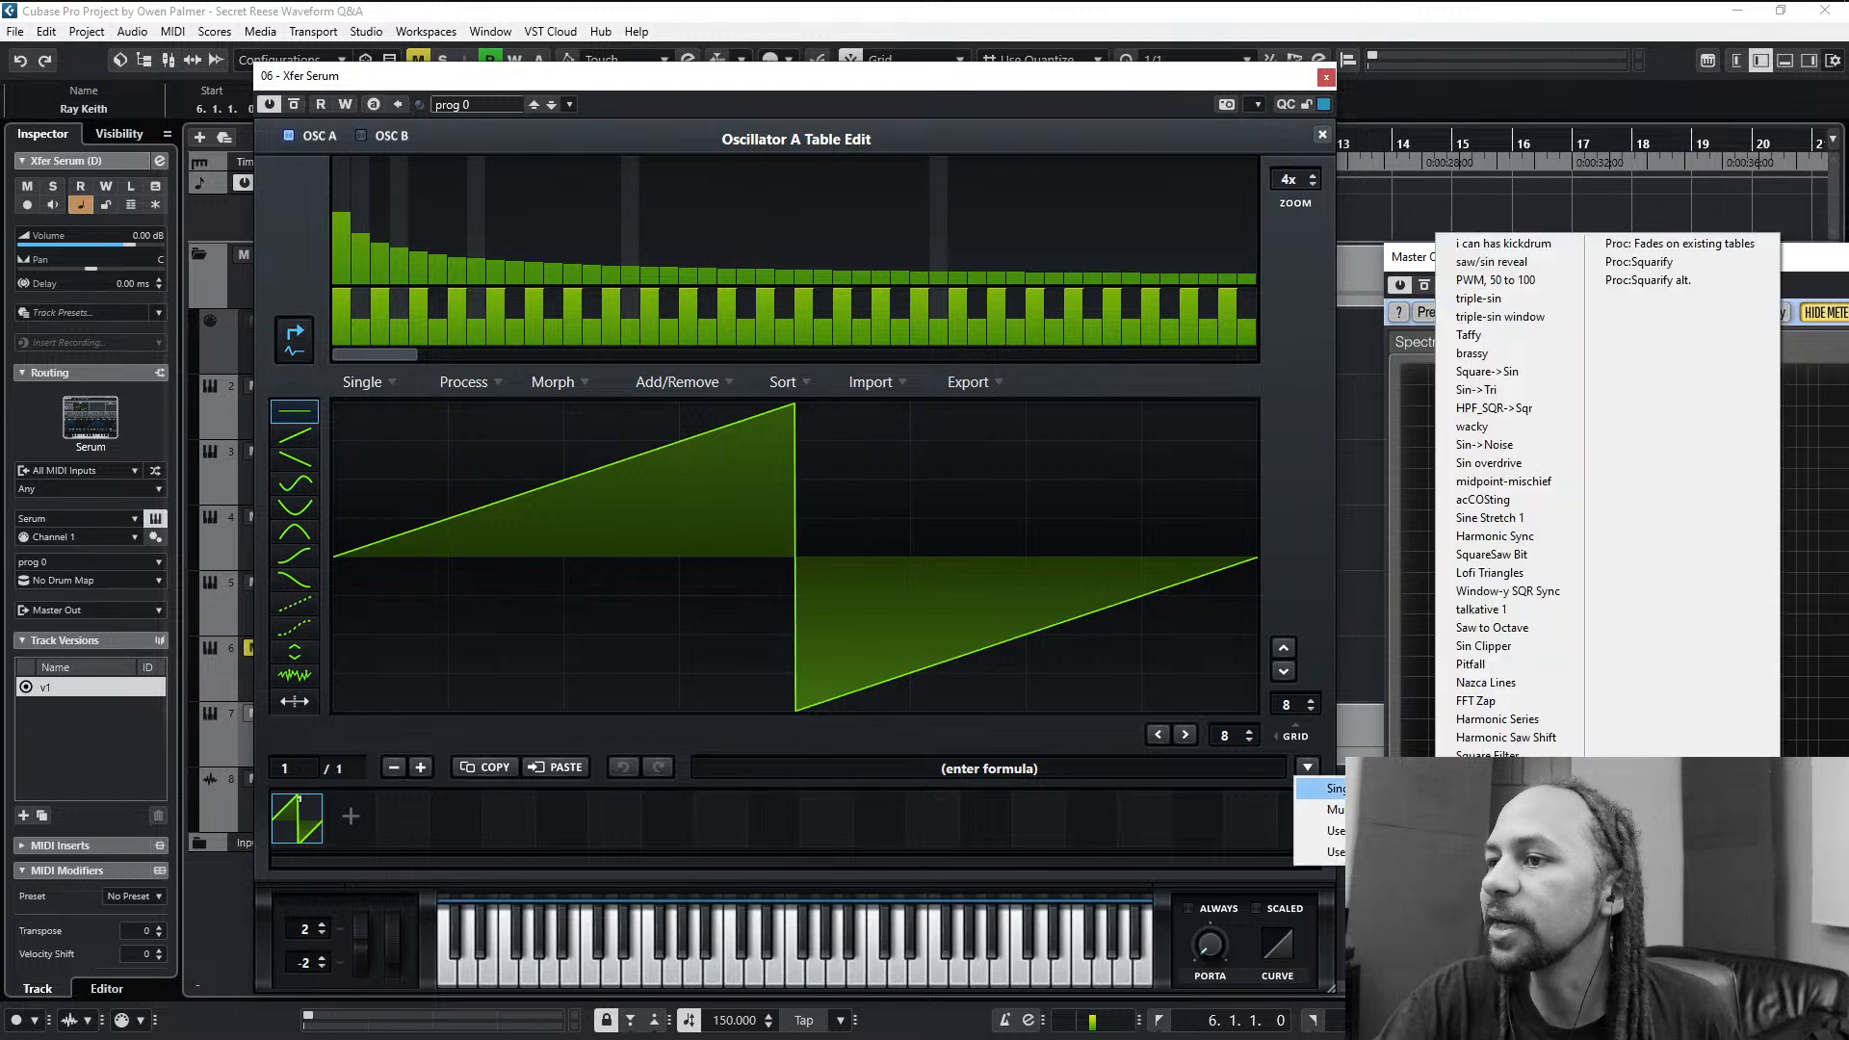
{"action": "mouse_move", "coordinate": [1327, 788]}
{"action": "left_click", "coordinate": [1488, 534]}
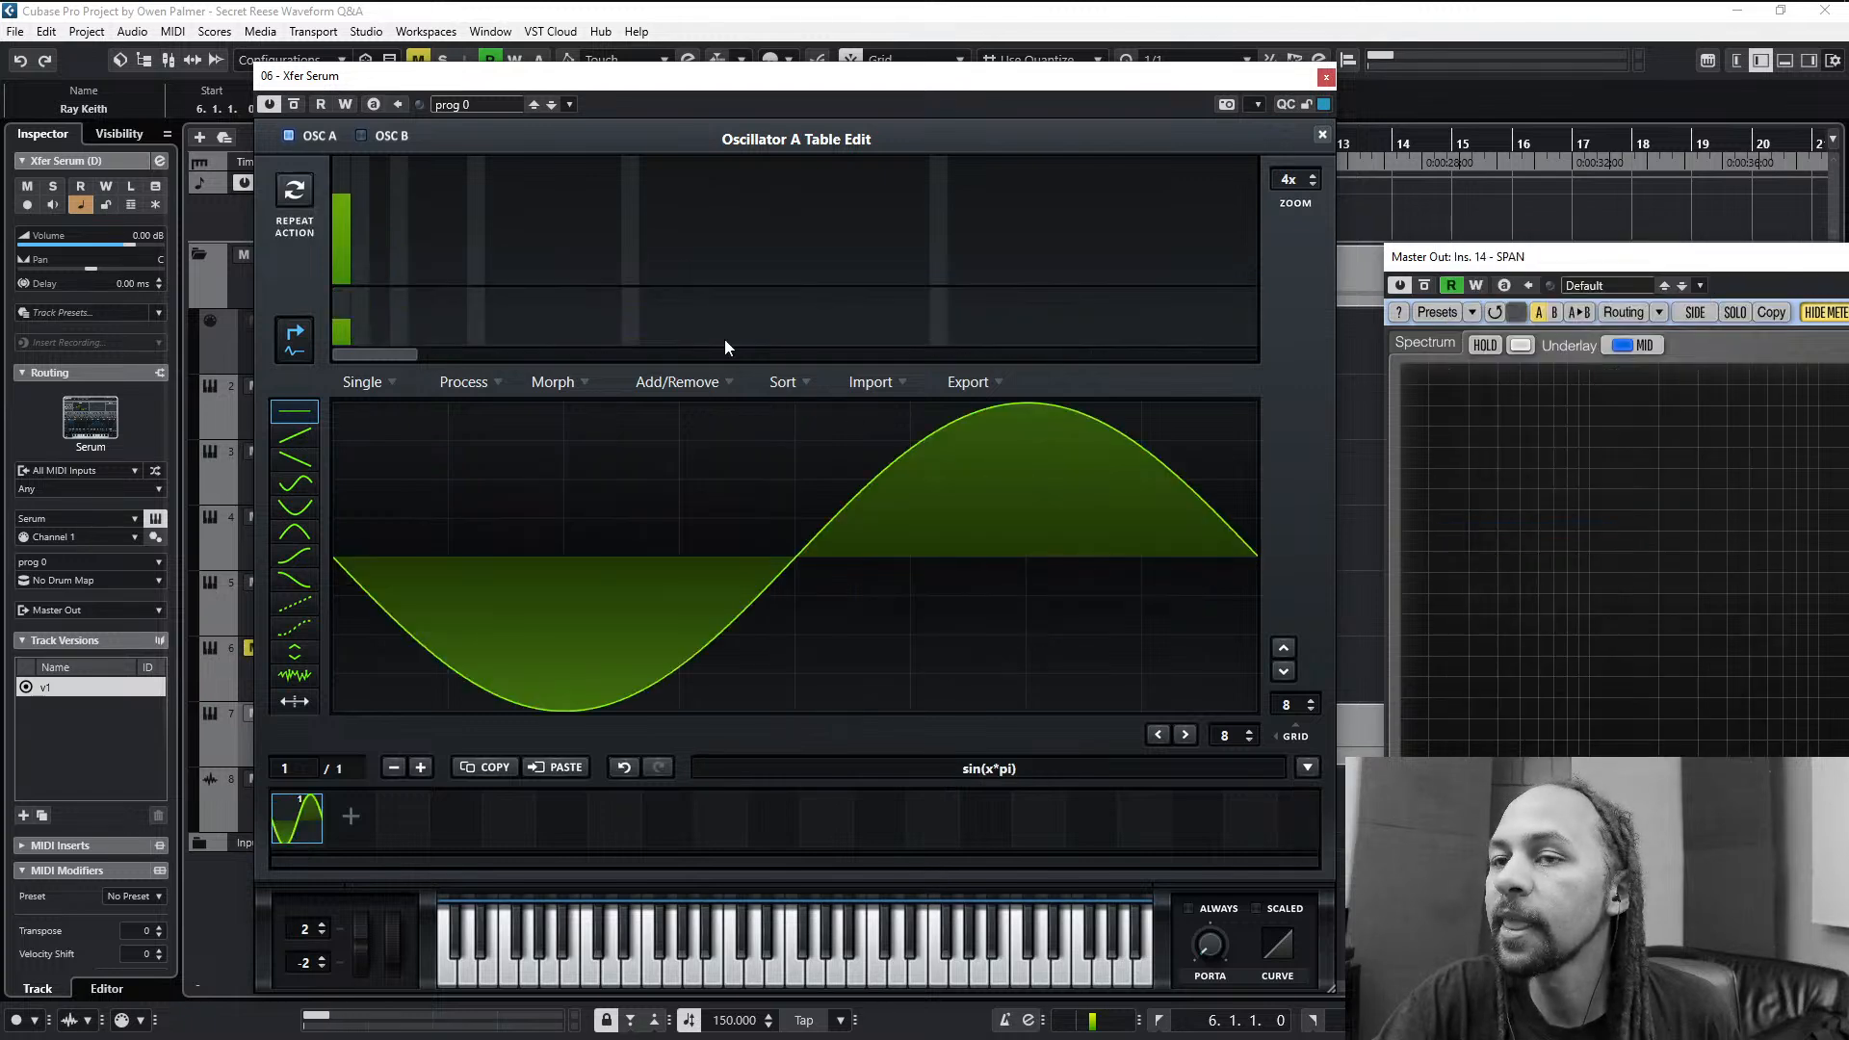
- Add harmonics 2, 3 and 4 at descending levels to oscillator A's sine and set the phase of bin 1 to zero
{"action": "left_click", "coordinate": [363, 207]}
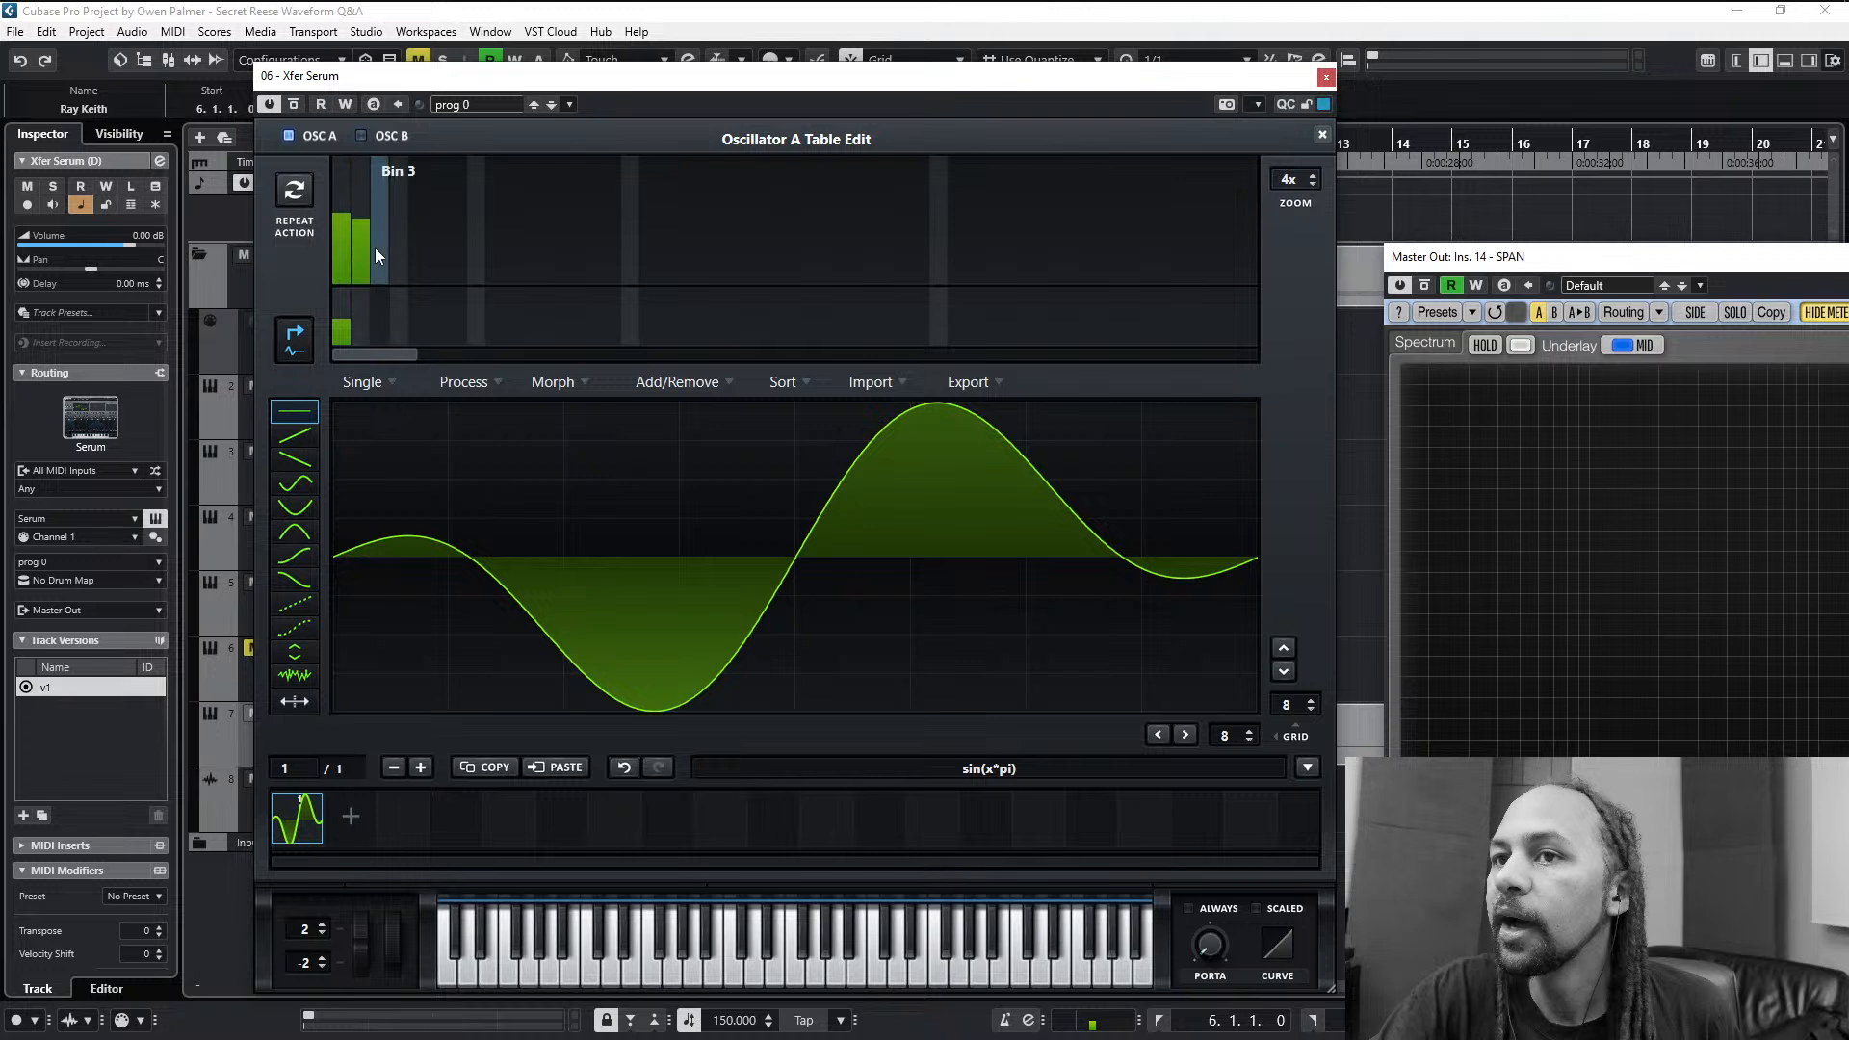
{"action": "left_click", "coordinate": [376, 249]}
{"action": "left_click", "coordinate": [407, 271]}
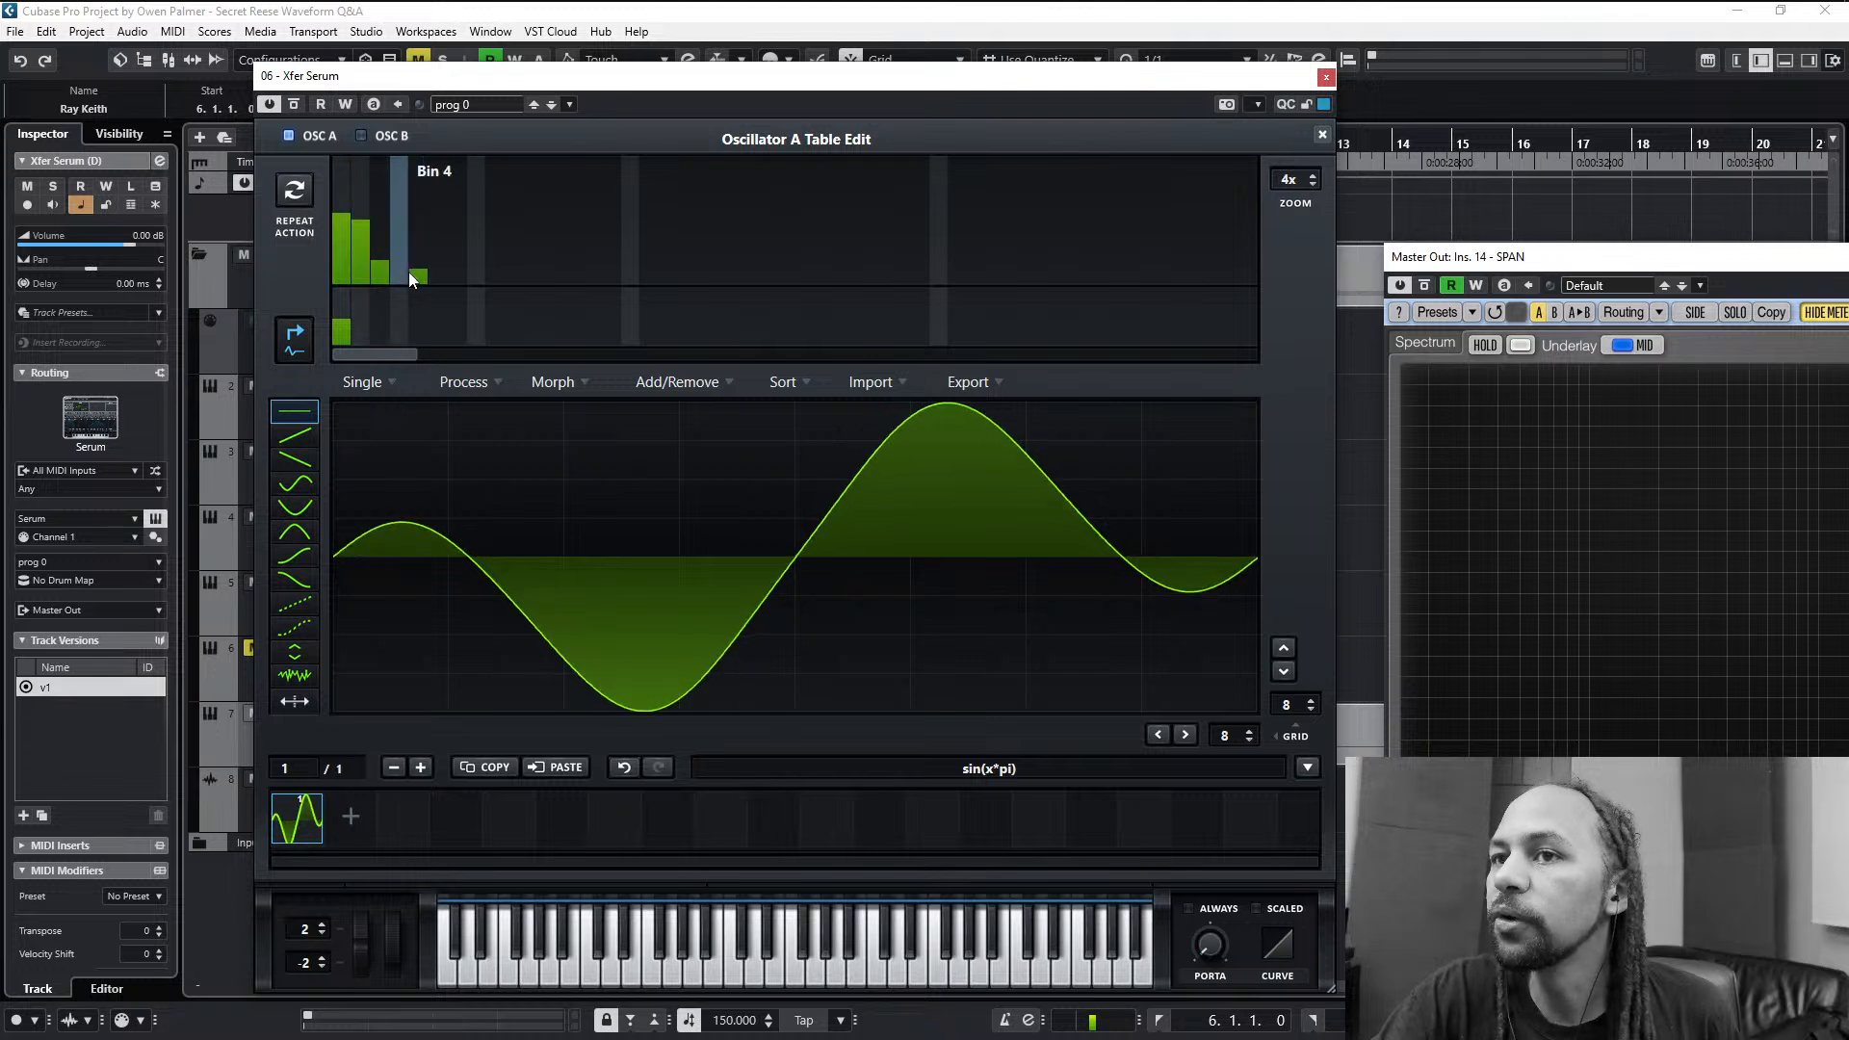
{"action": "left_click", "coordinate": [414, 275]}
{"action": "left_click_drag", "start_coordinate": [414, 275], "coordinate": [414, 287]}
{"action": "left_click", "coordinate": [380, 233]}
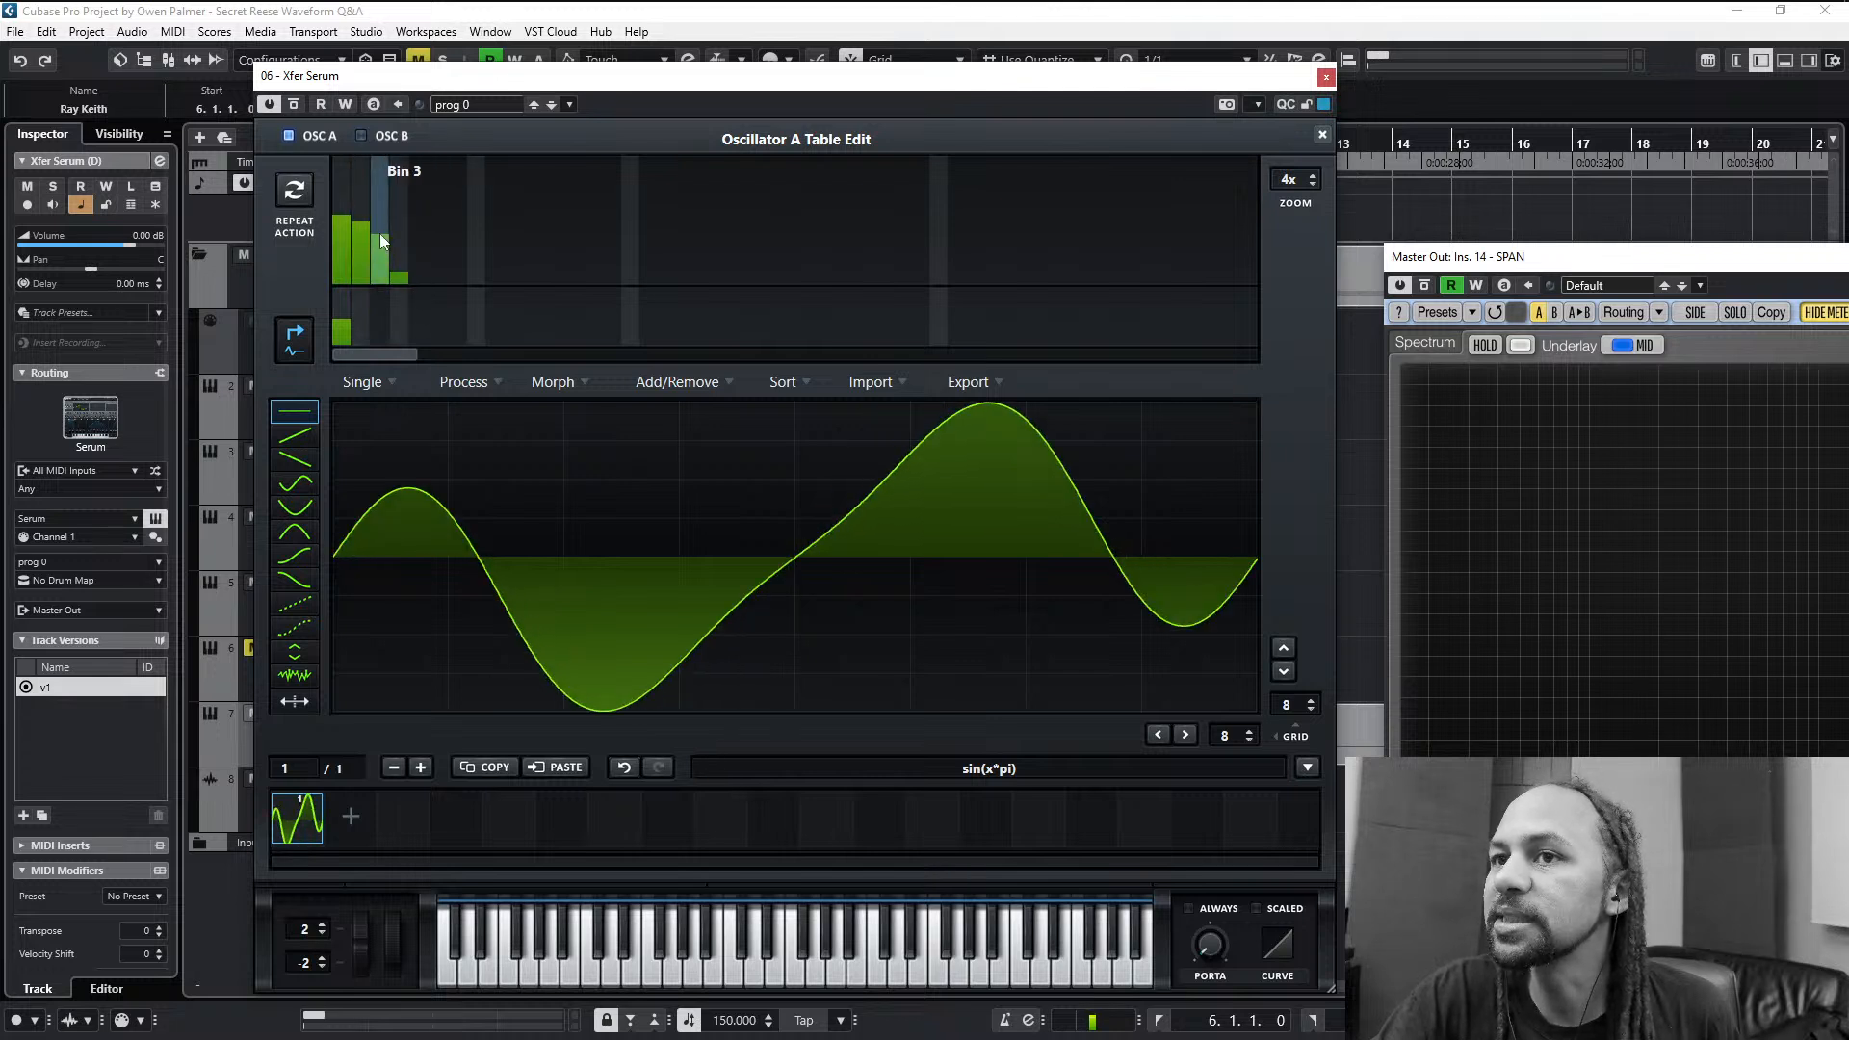
{"action": "left_click", "coordinate": [374, 246]}
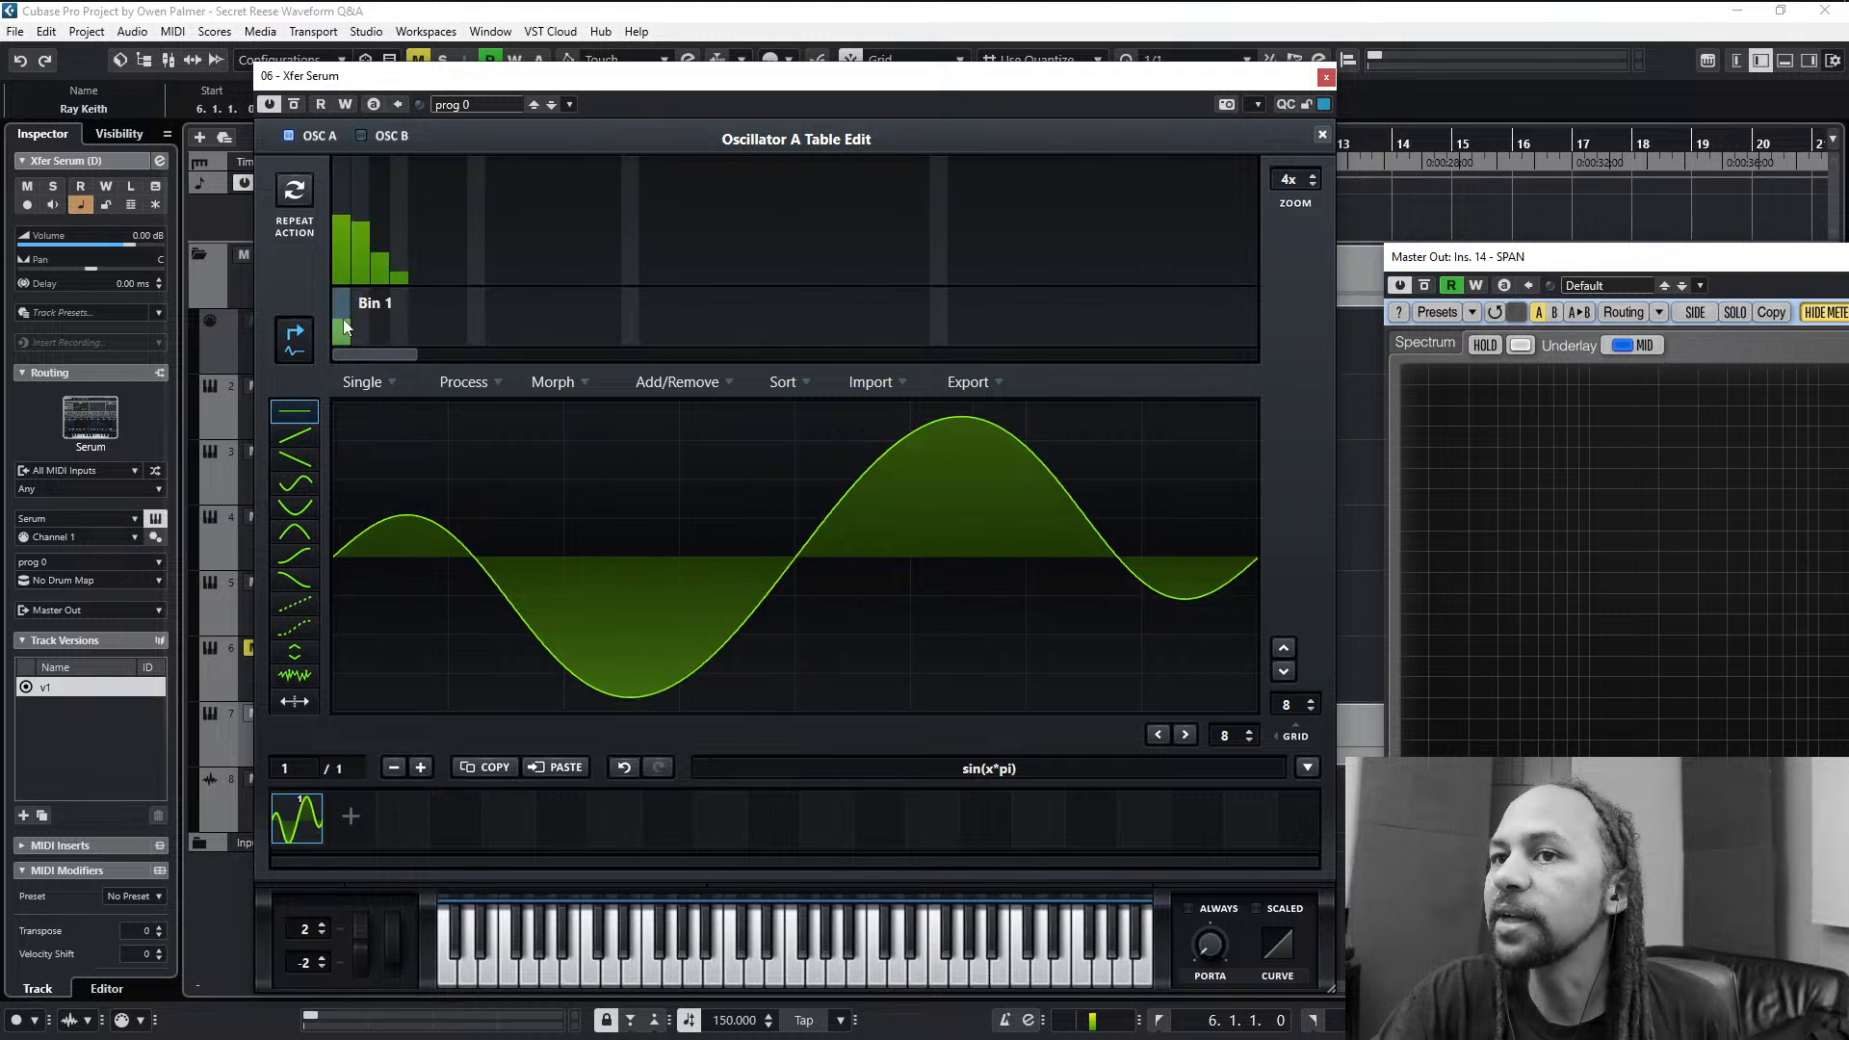
{"action": "left_click_drag", "start_coordinate": [342, 323], "coordinate": [345, 400]}
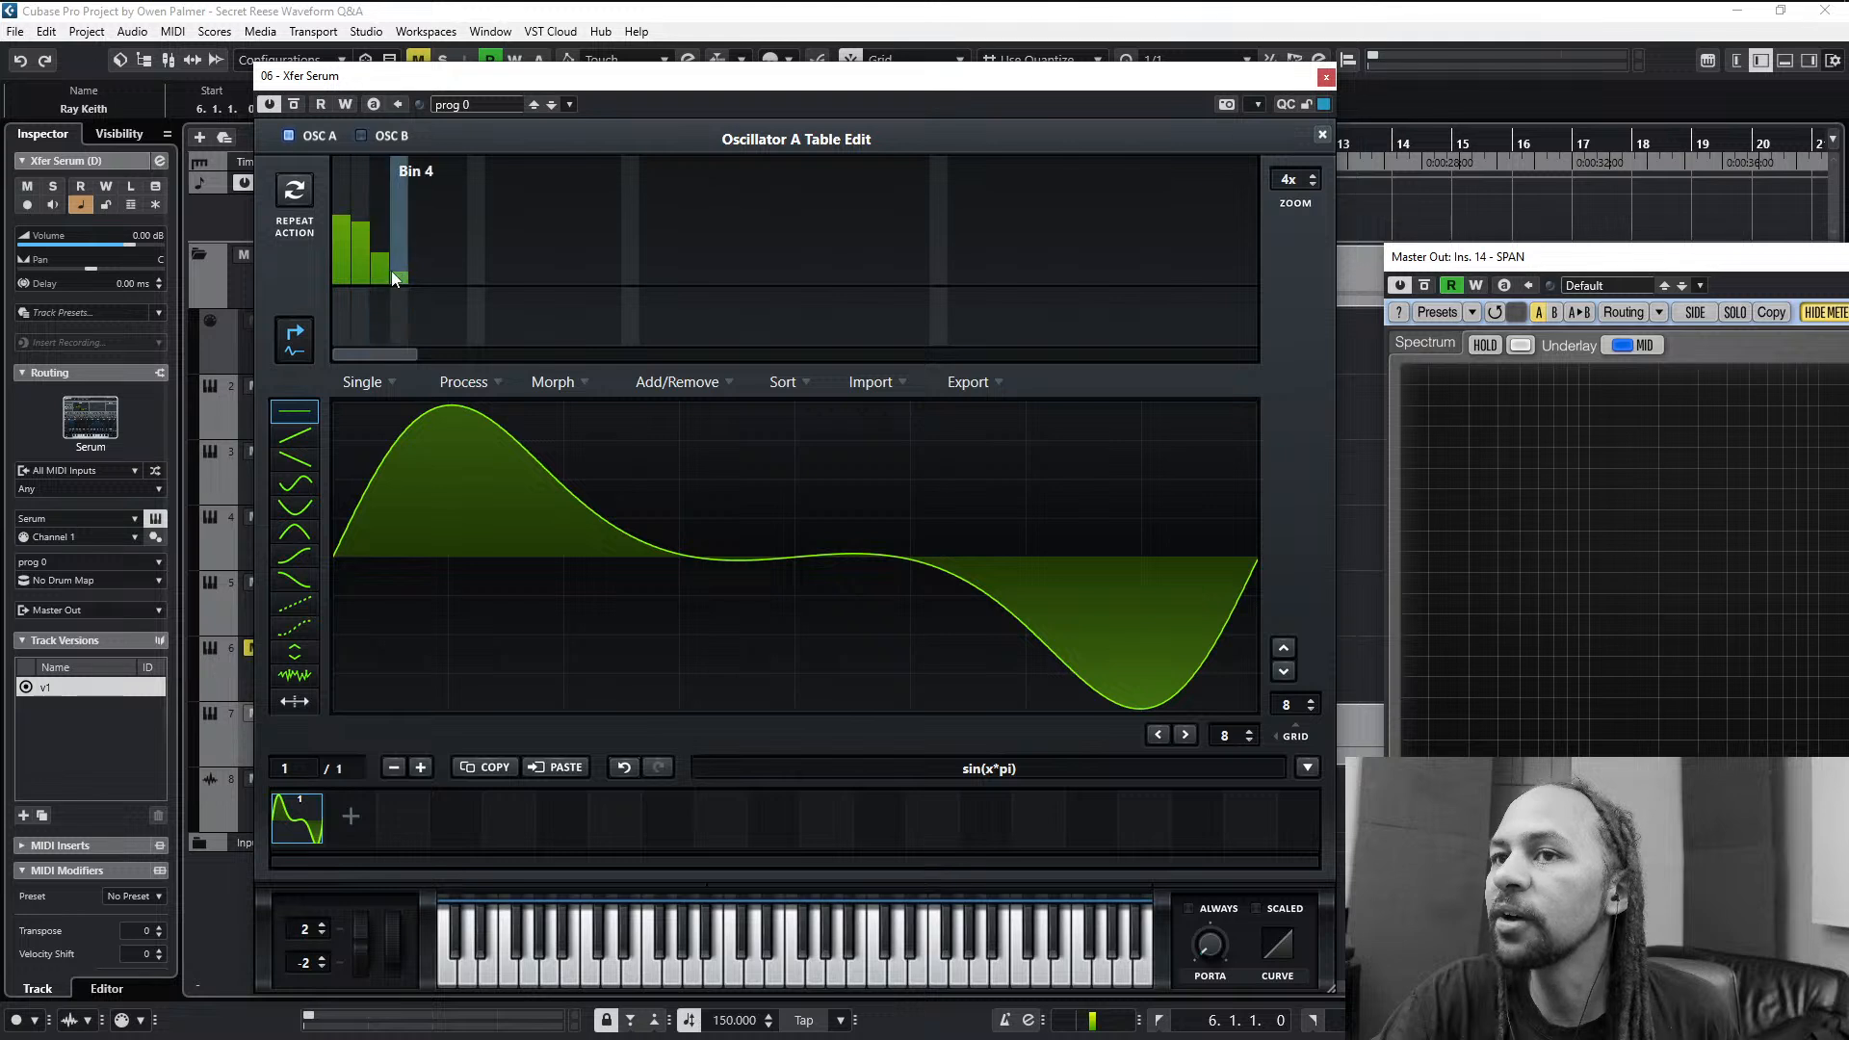
- Add a faint fifth harmonic and refine the levels of bins 3 to 5 into a smooth downward slope
{"action": "left_click", "coordinate": [417, 274]}
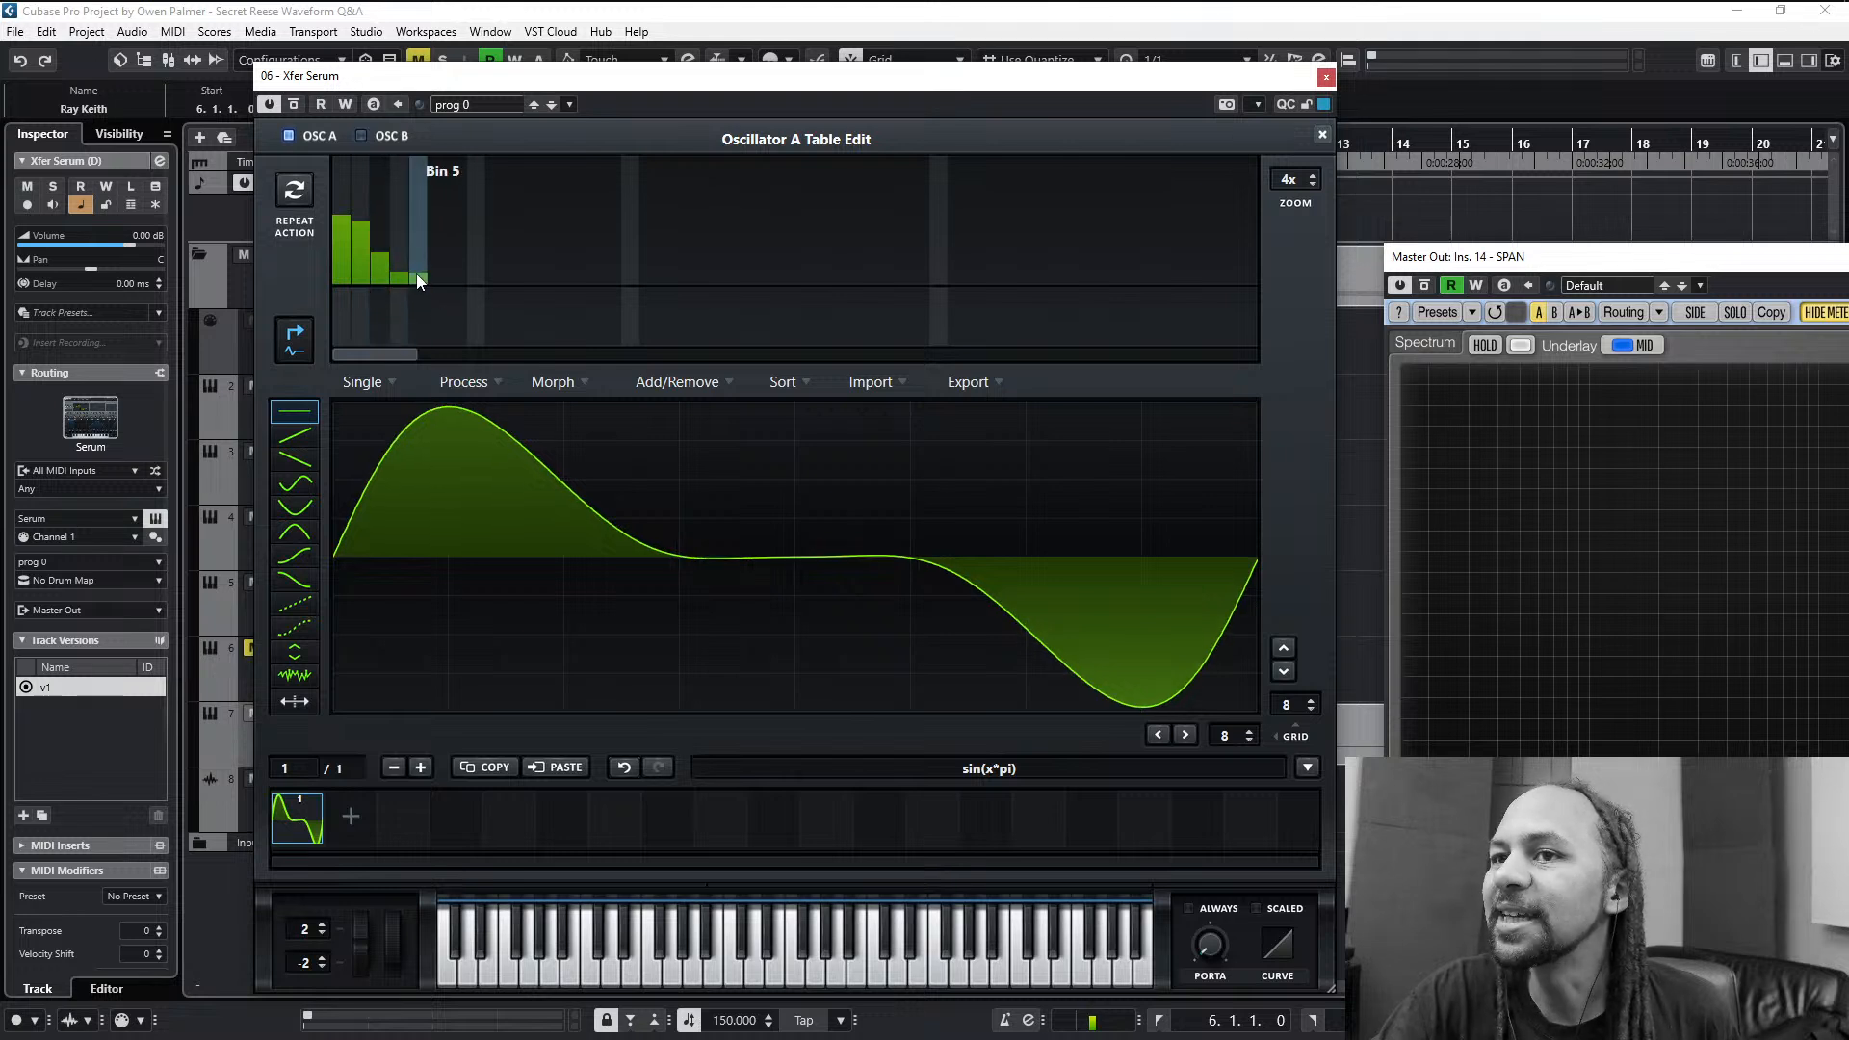
{"action": "left_click", "coordinate": [386, 239]}
{"action": "left_click", "coordinate": [398, 263]}
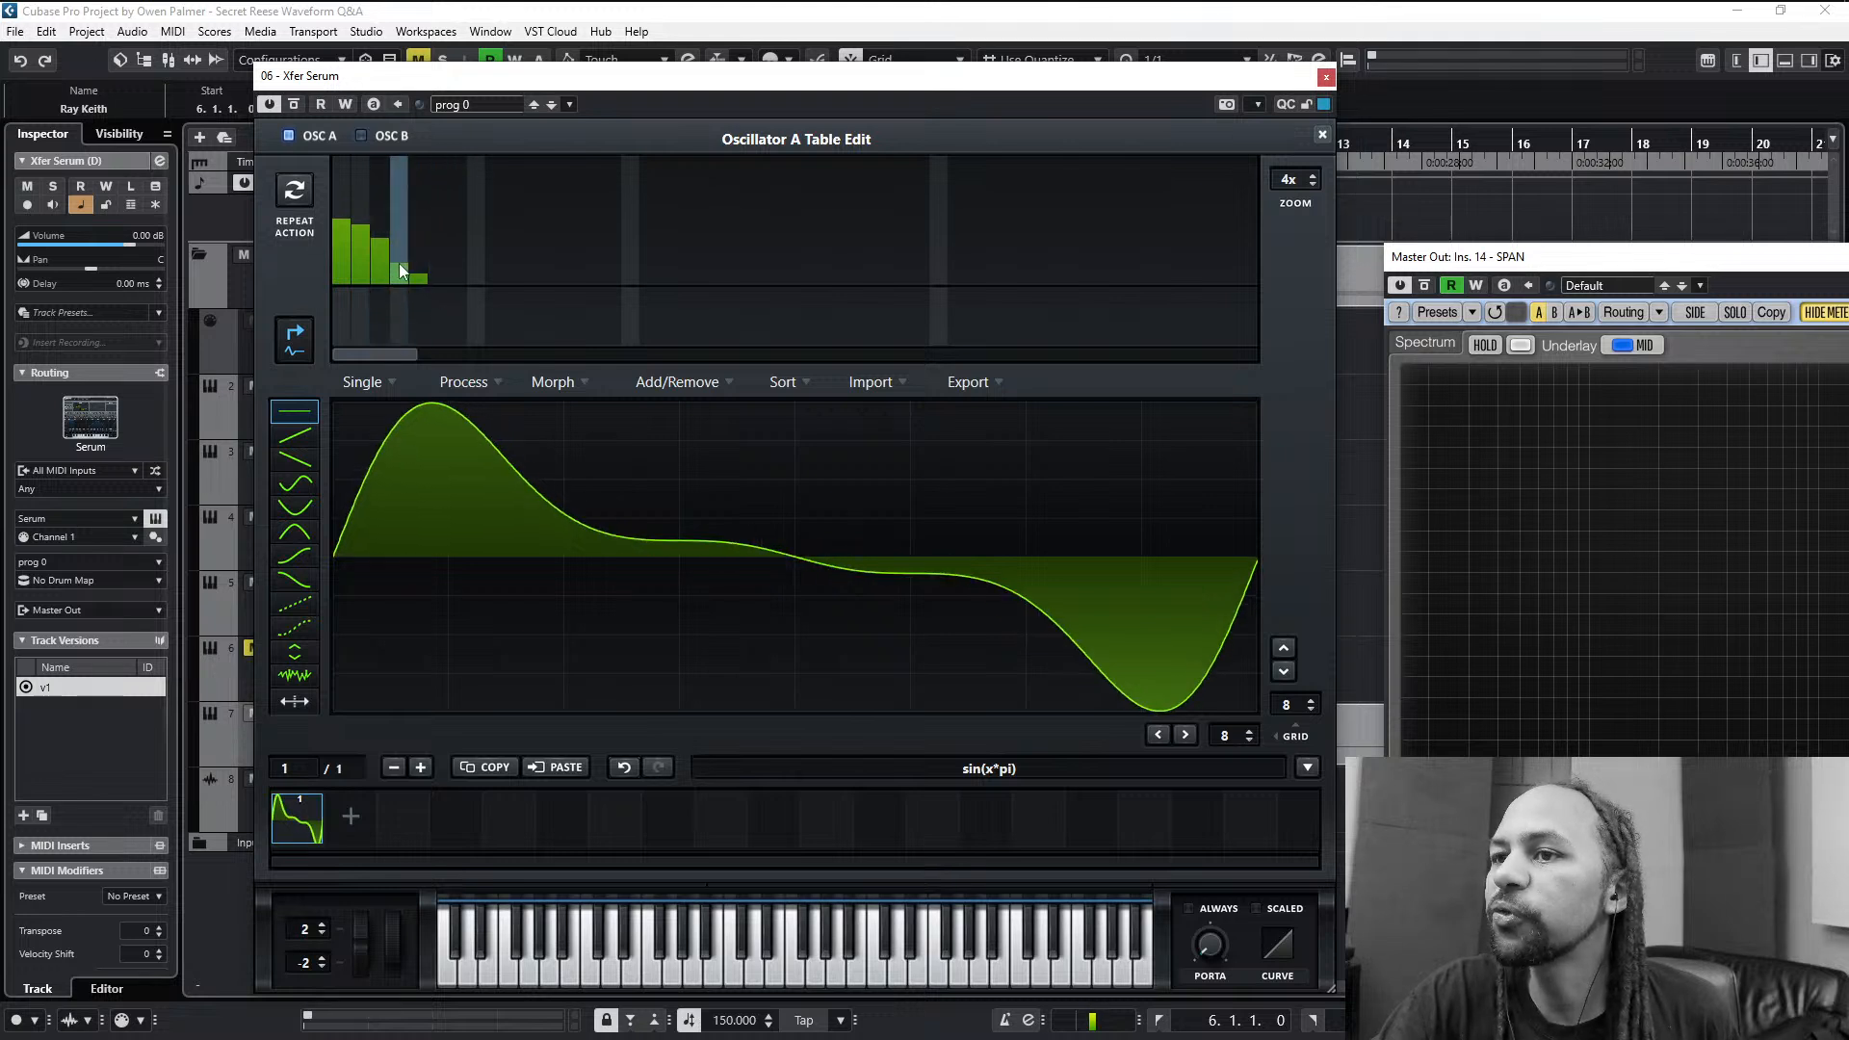
{"action": "left_click", "coordinate": [390, 249]}
{"action": "left_click_drag", "start_coordinate": [393, 262], "coordinate": [420, 281]}
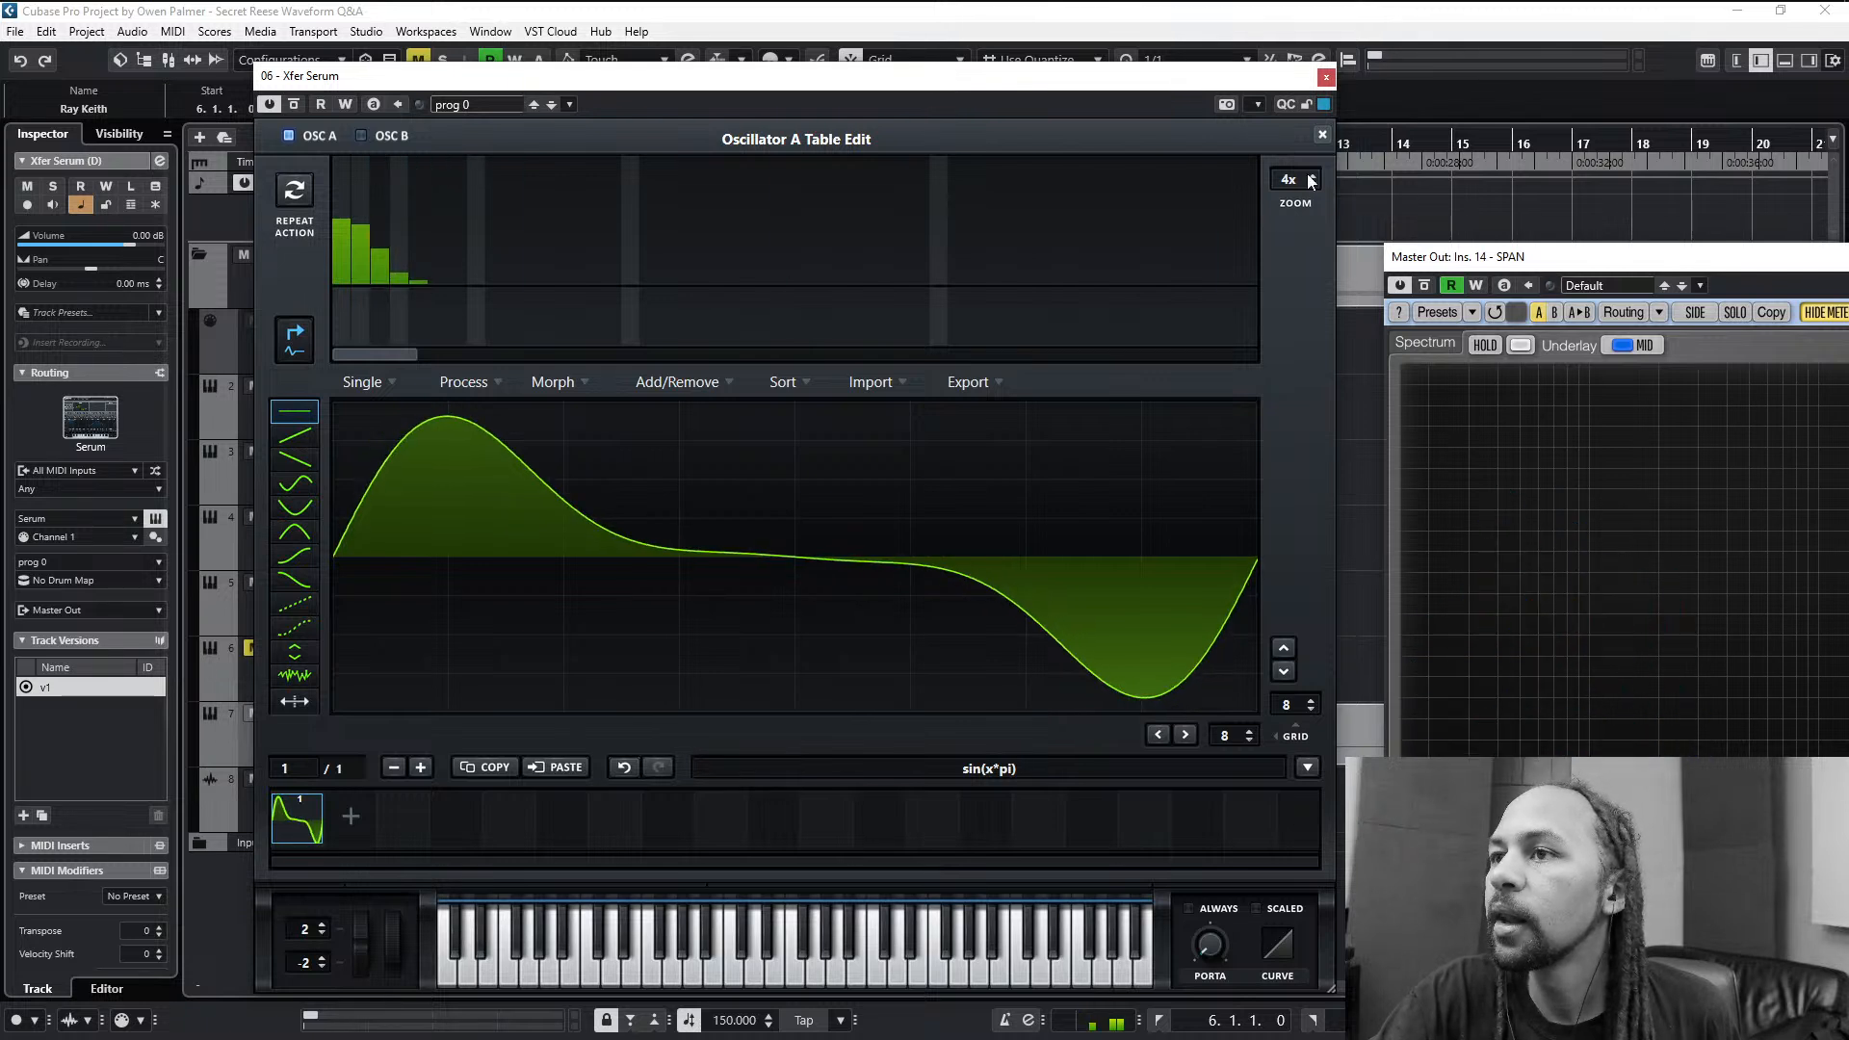
- Normalize oscillator A's harmonic wave and leave the table editor
{"action": "left_click", "coordinate": [472, 385]}
{"action": "left_click", "coordinate": [481, 411]}
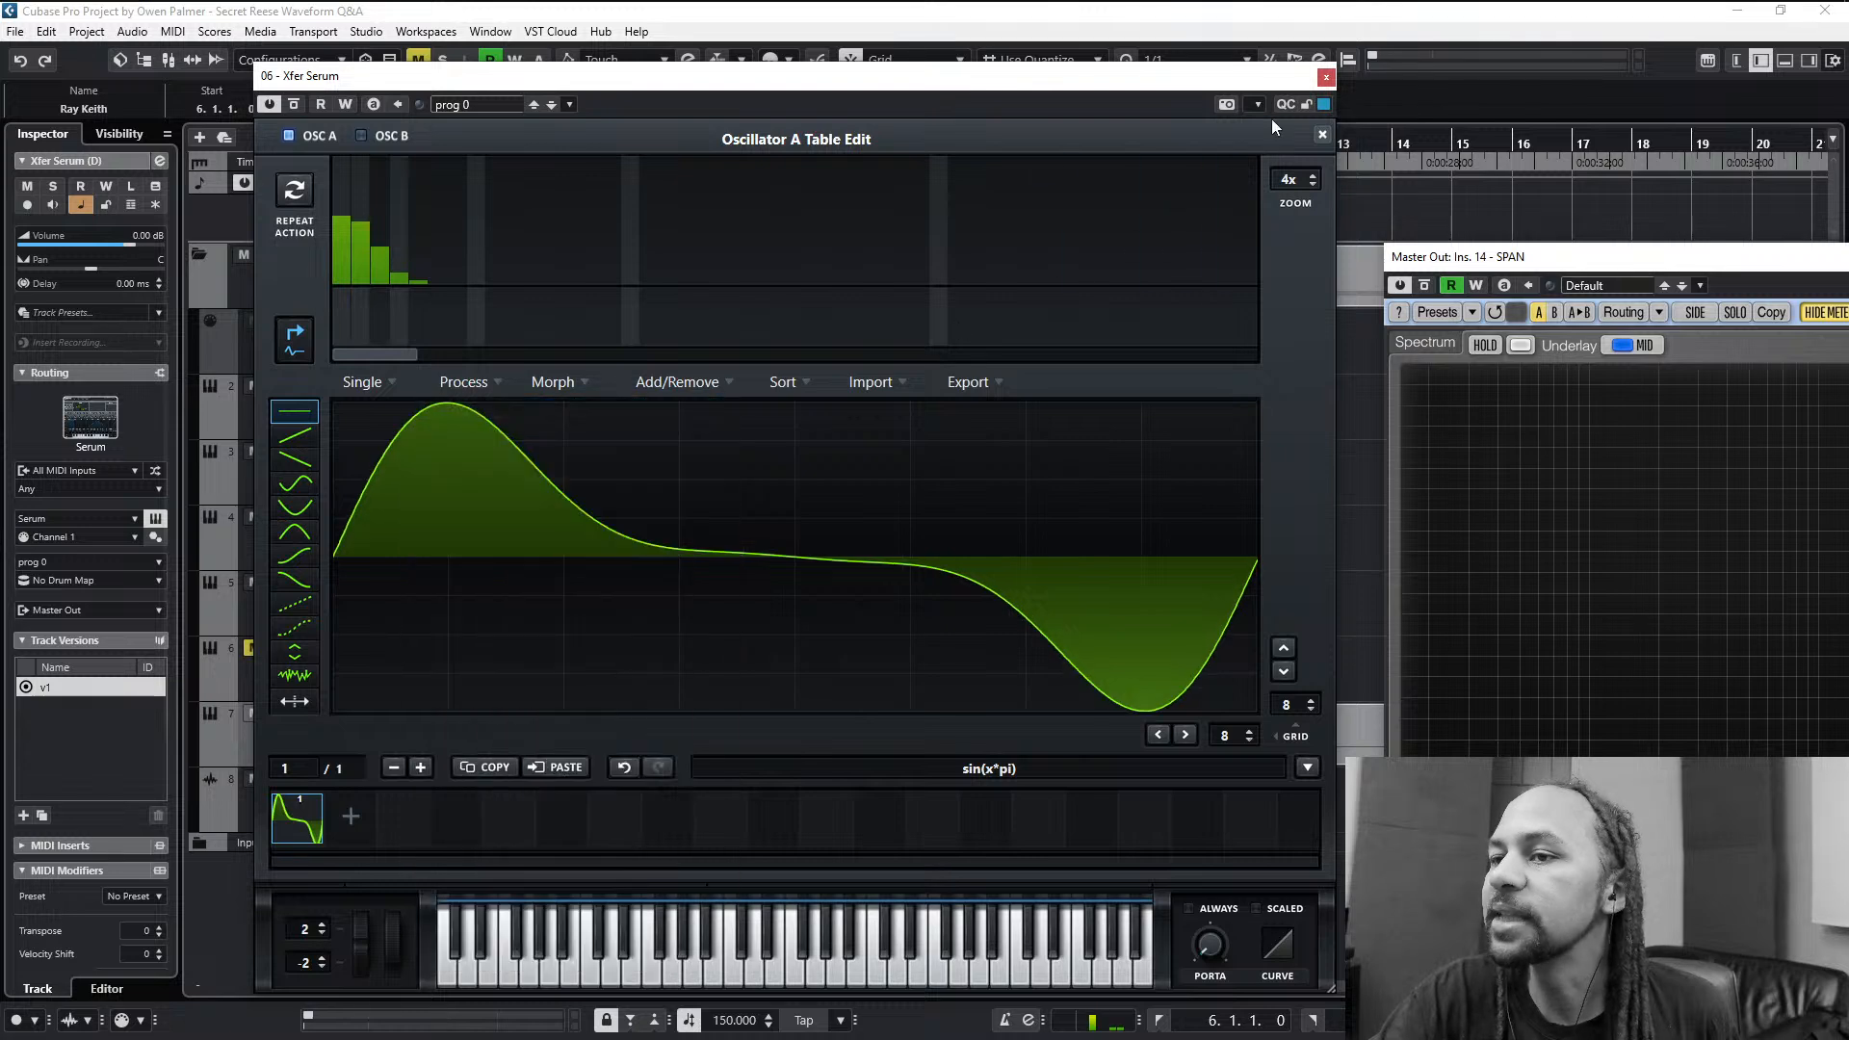
{"action": "left_click", "coordinate": [1323, 135]}
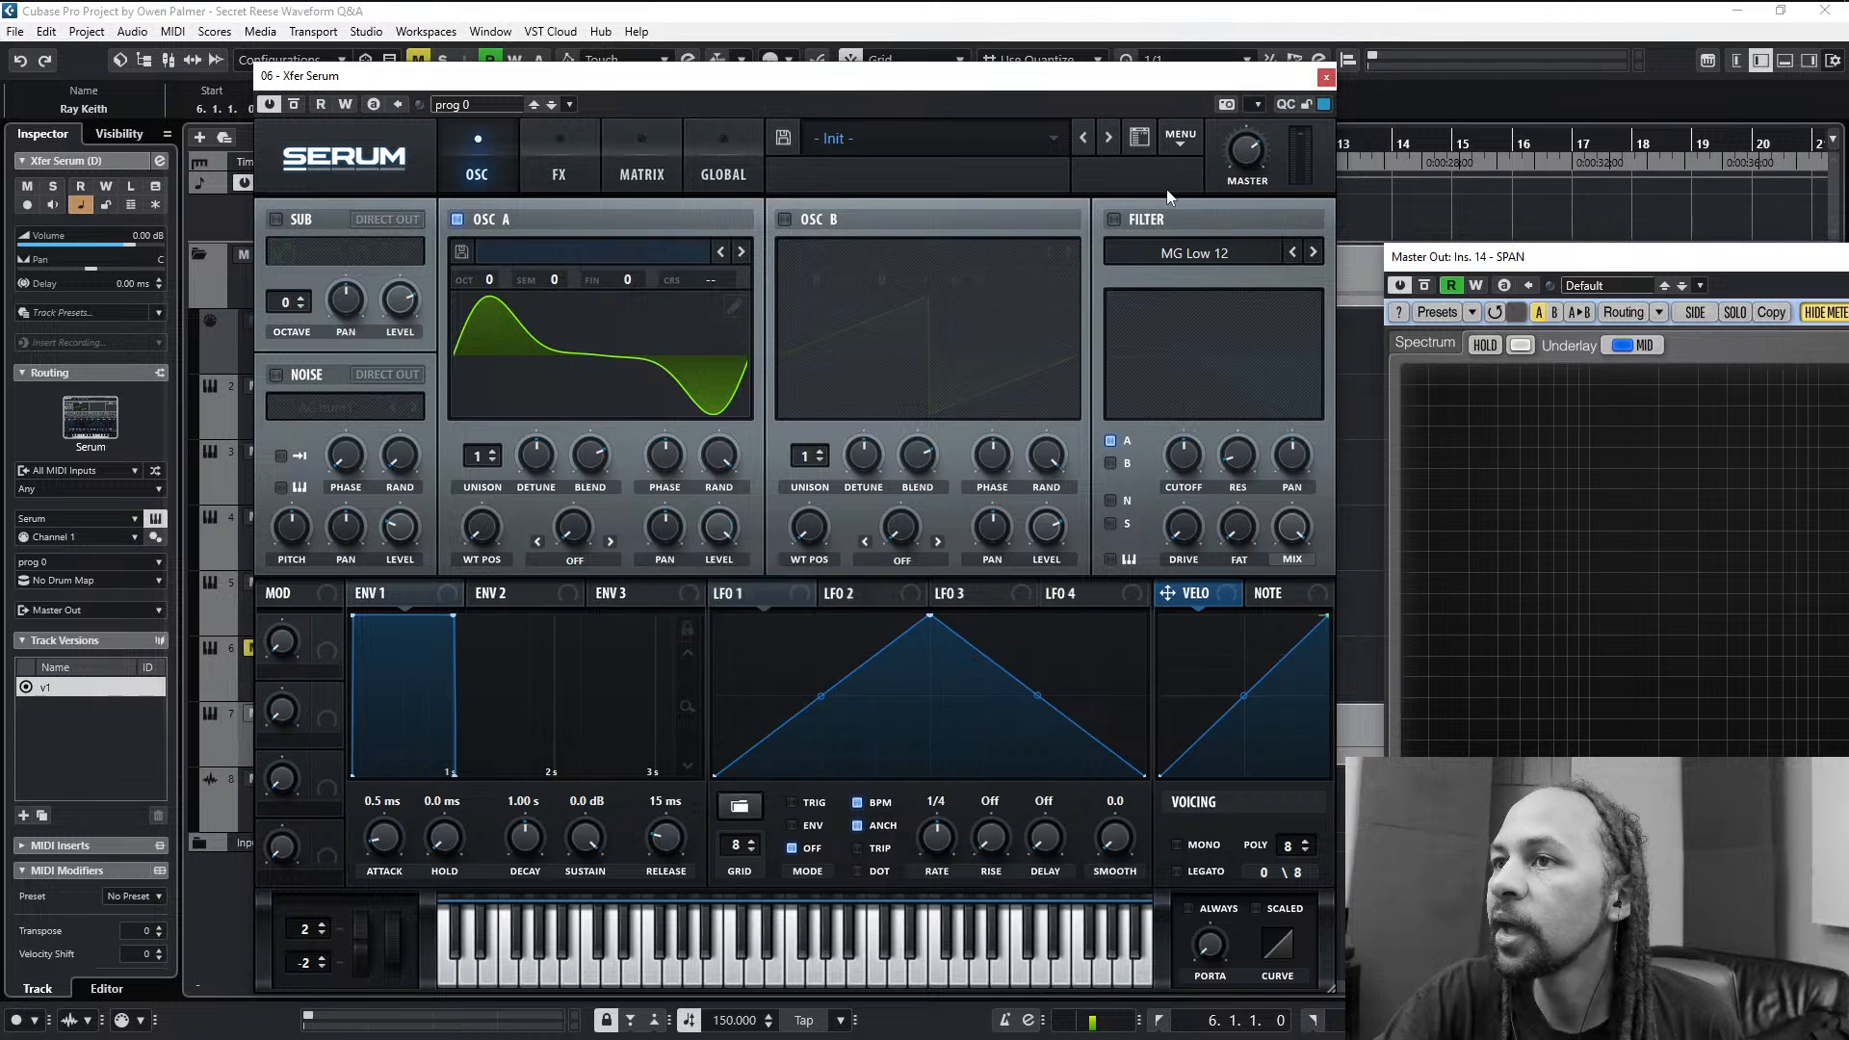
- Set oscillator A to 2 unison voices with a unison width of 0, and reduce oscillator B's unison width
{"action": "left_click", "coordinate": [495, 452]}
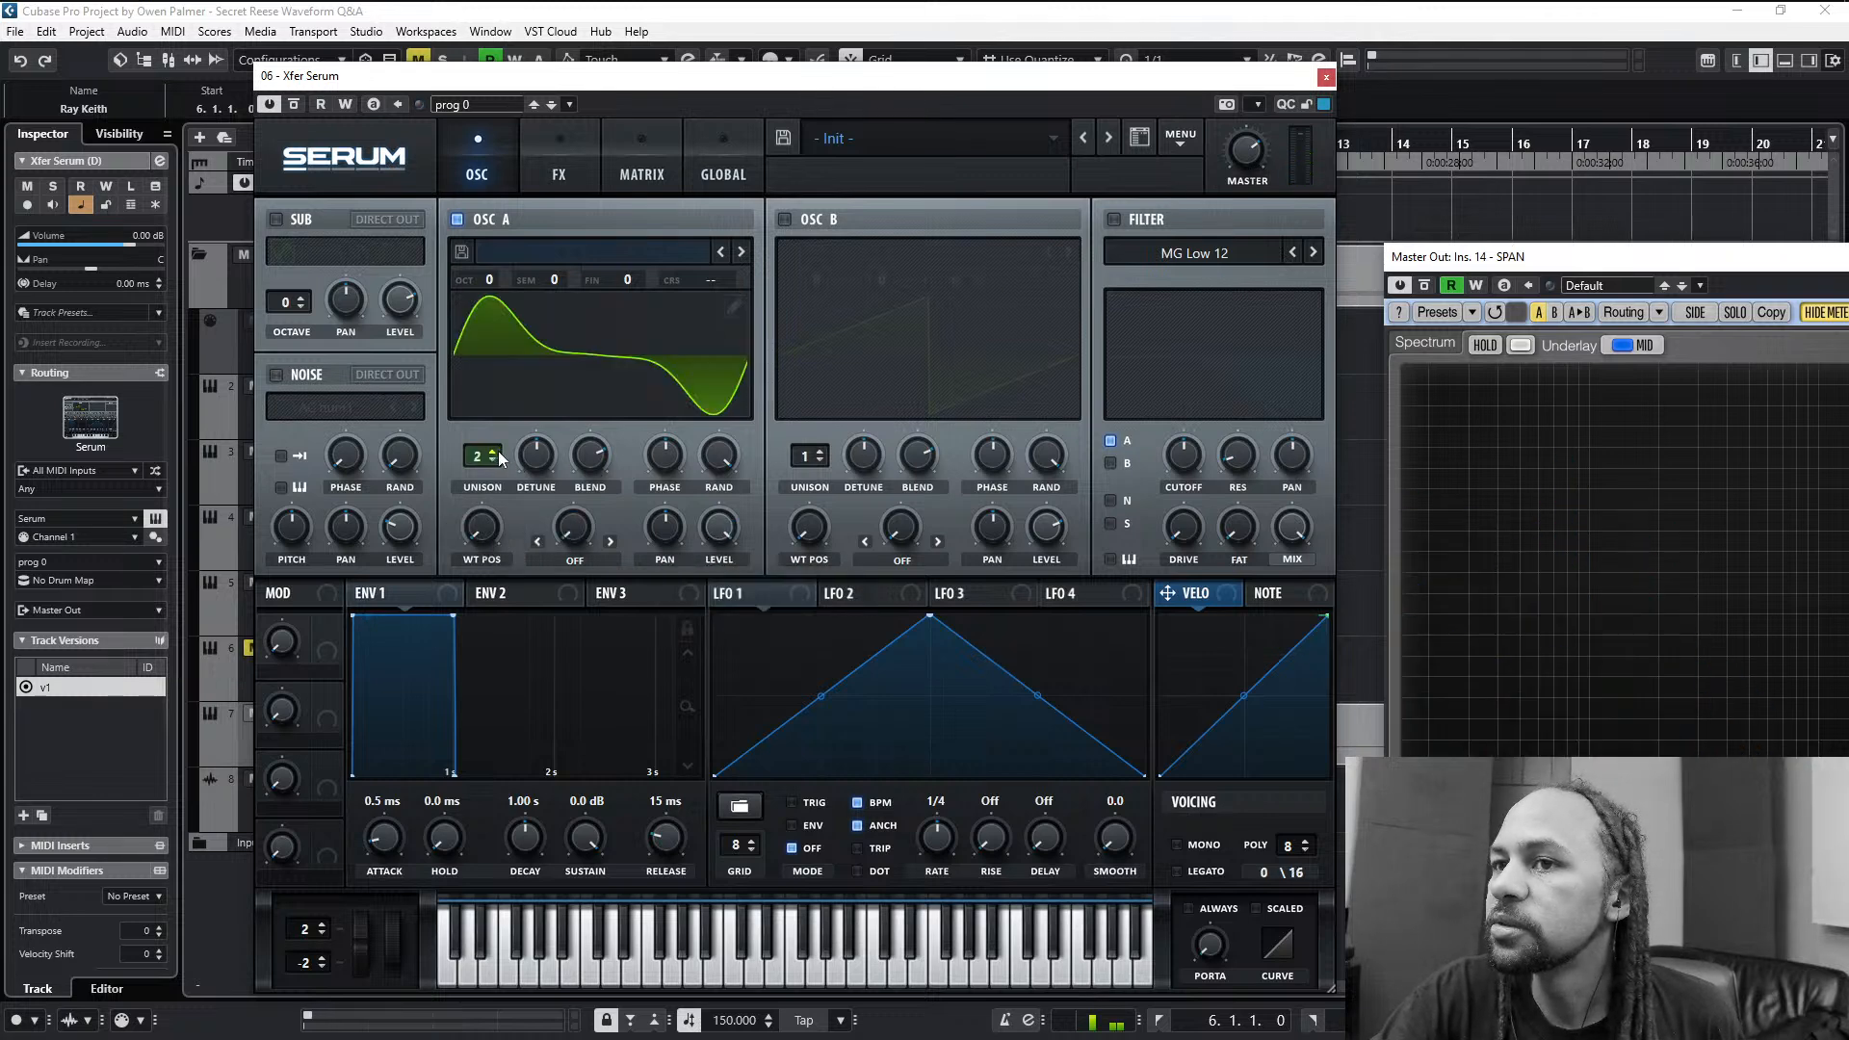
{"action": "left_click", "coordinate": [616, 173]}
{"action": "left_click", "coordinate": [690, 169]}
{"action": "left_click_drag", "start_coordinate": [418, 424], "coordinate": [535, 465]}
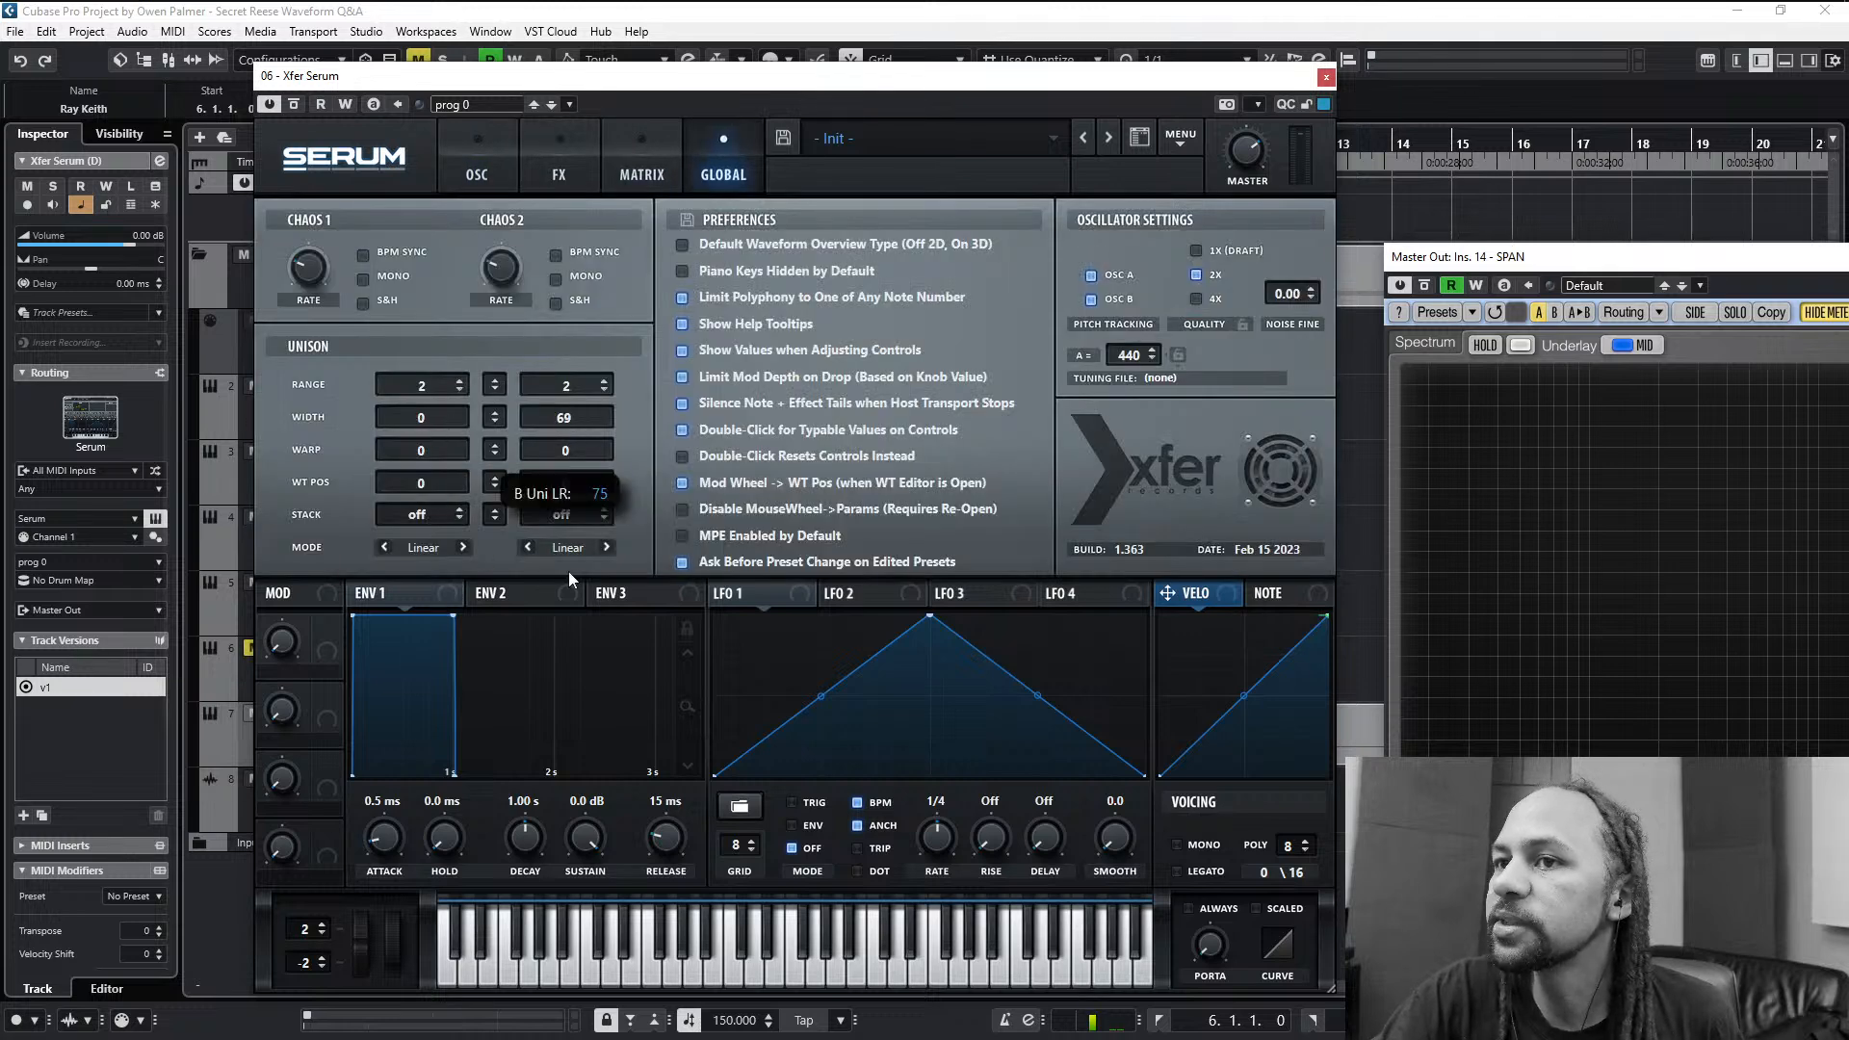
{"action": "left_click", "coordinate": [478, 167]}
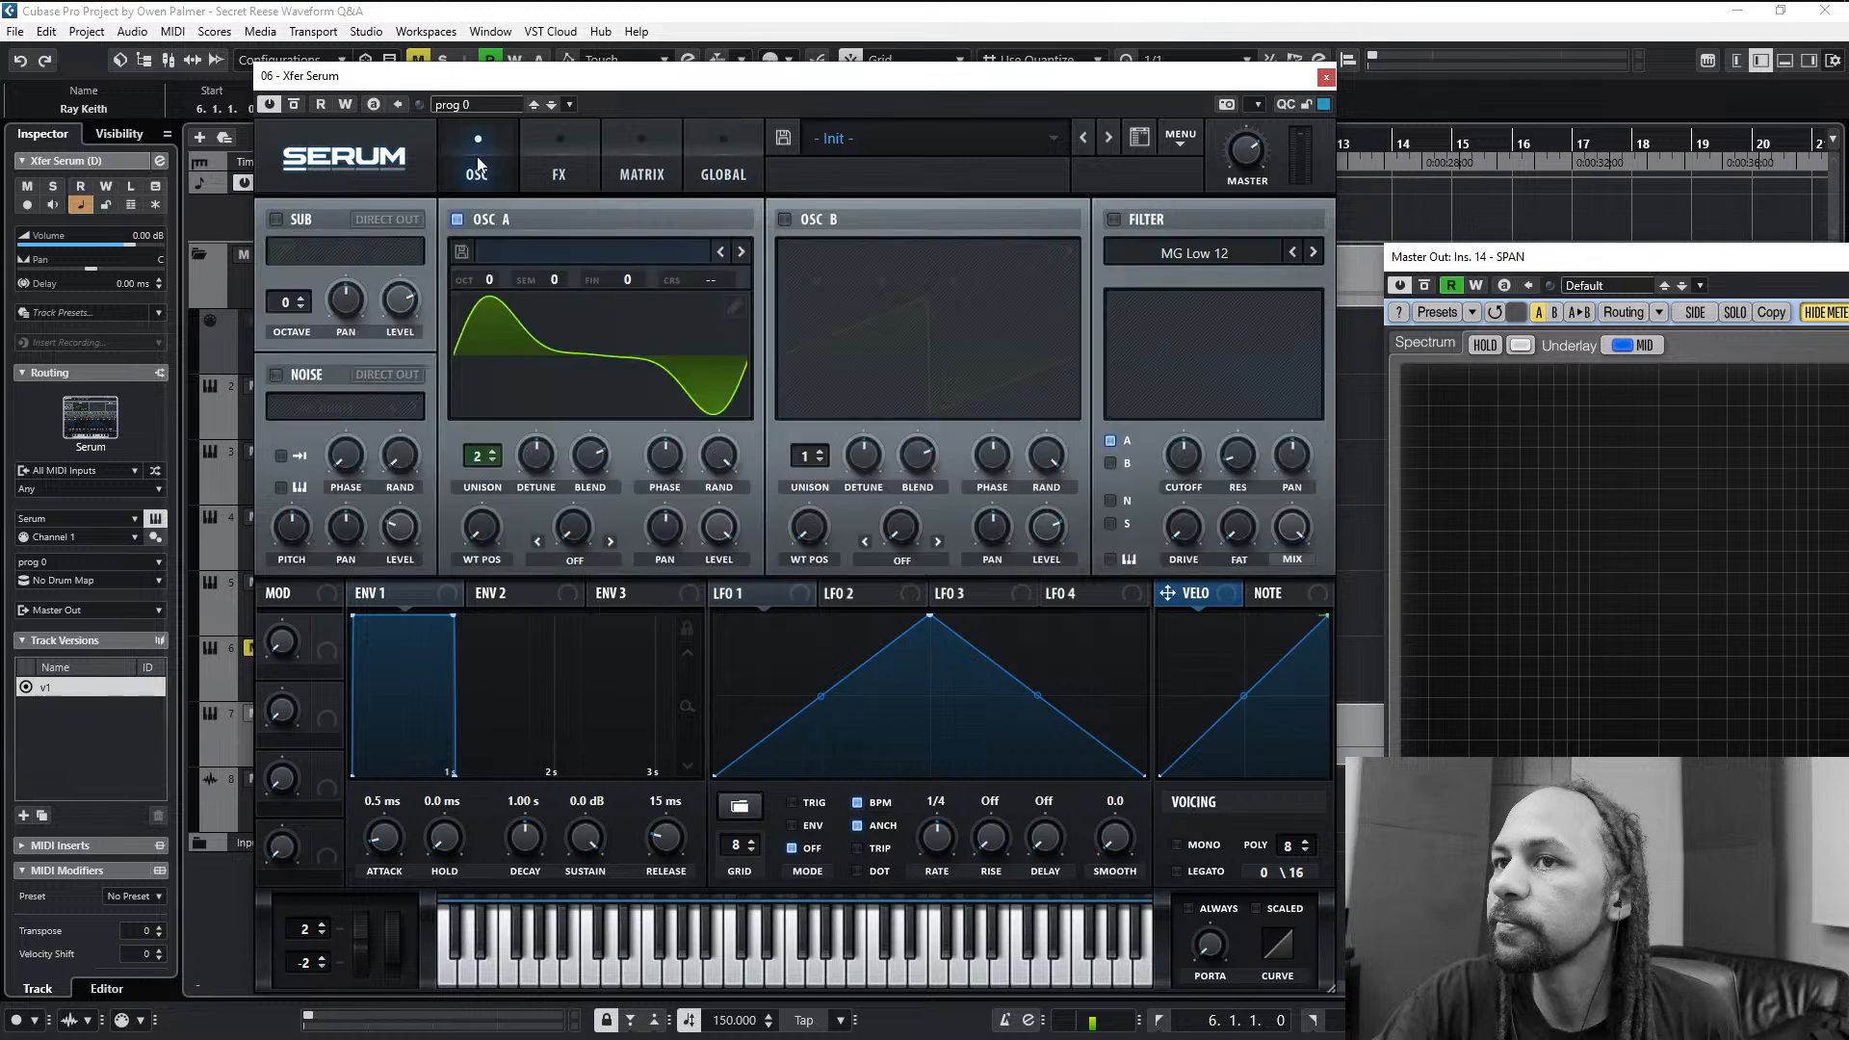
- Enable mono legato voicing and set envelope 1's release to 101 ms and attack to 2.4 ms
{"action": "left_click", "coordinate": [1198, 844]}
{"action": "left_click_drag", "start_coordinate": [671, 849], "coordinate": [671, 830]}
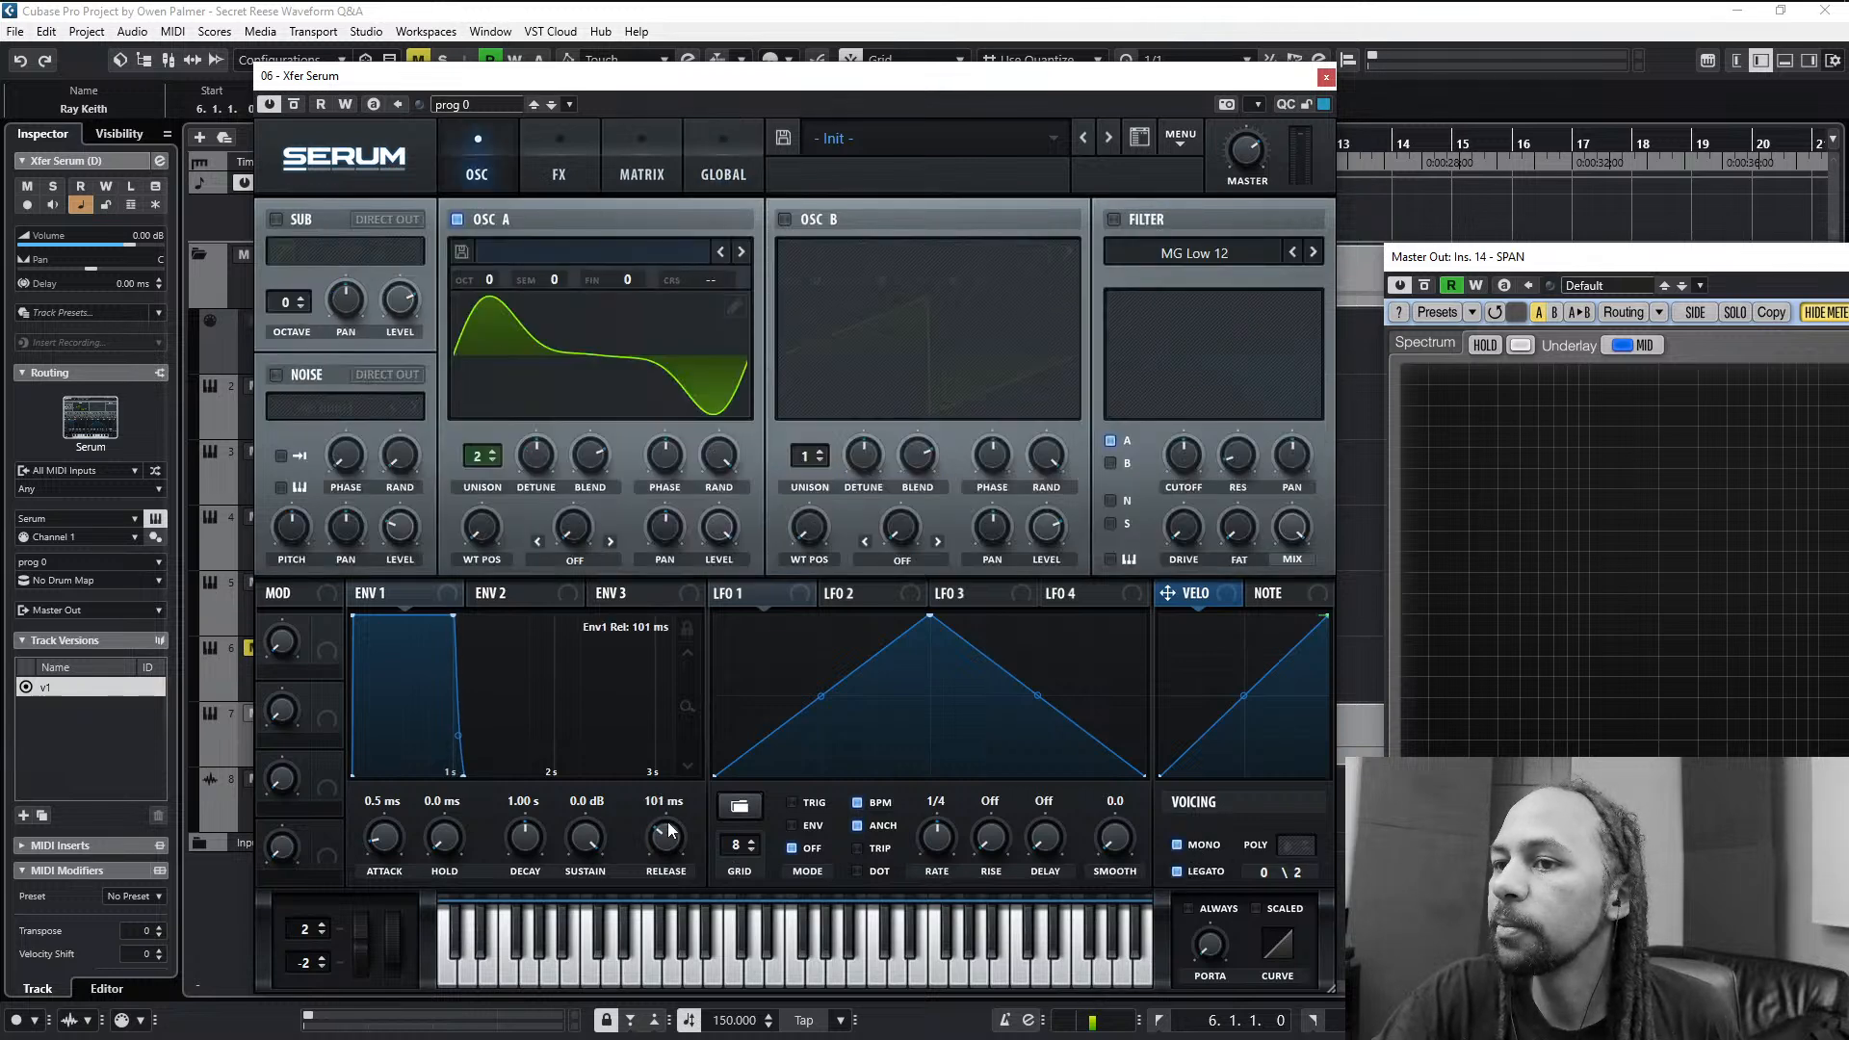
{"action": "left_click_drag", "start_coordinate": [395, 831], "coordinate": [396, 823]}
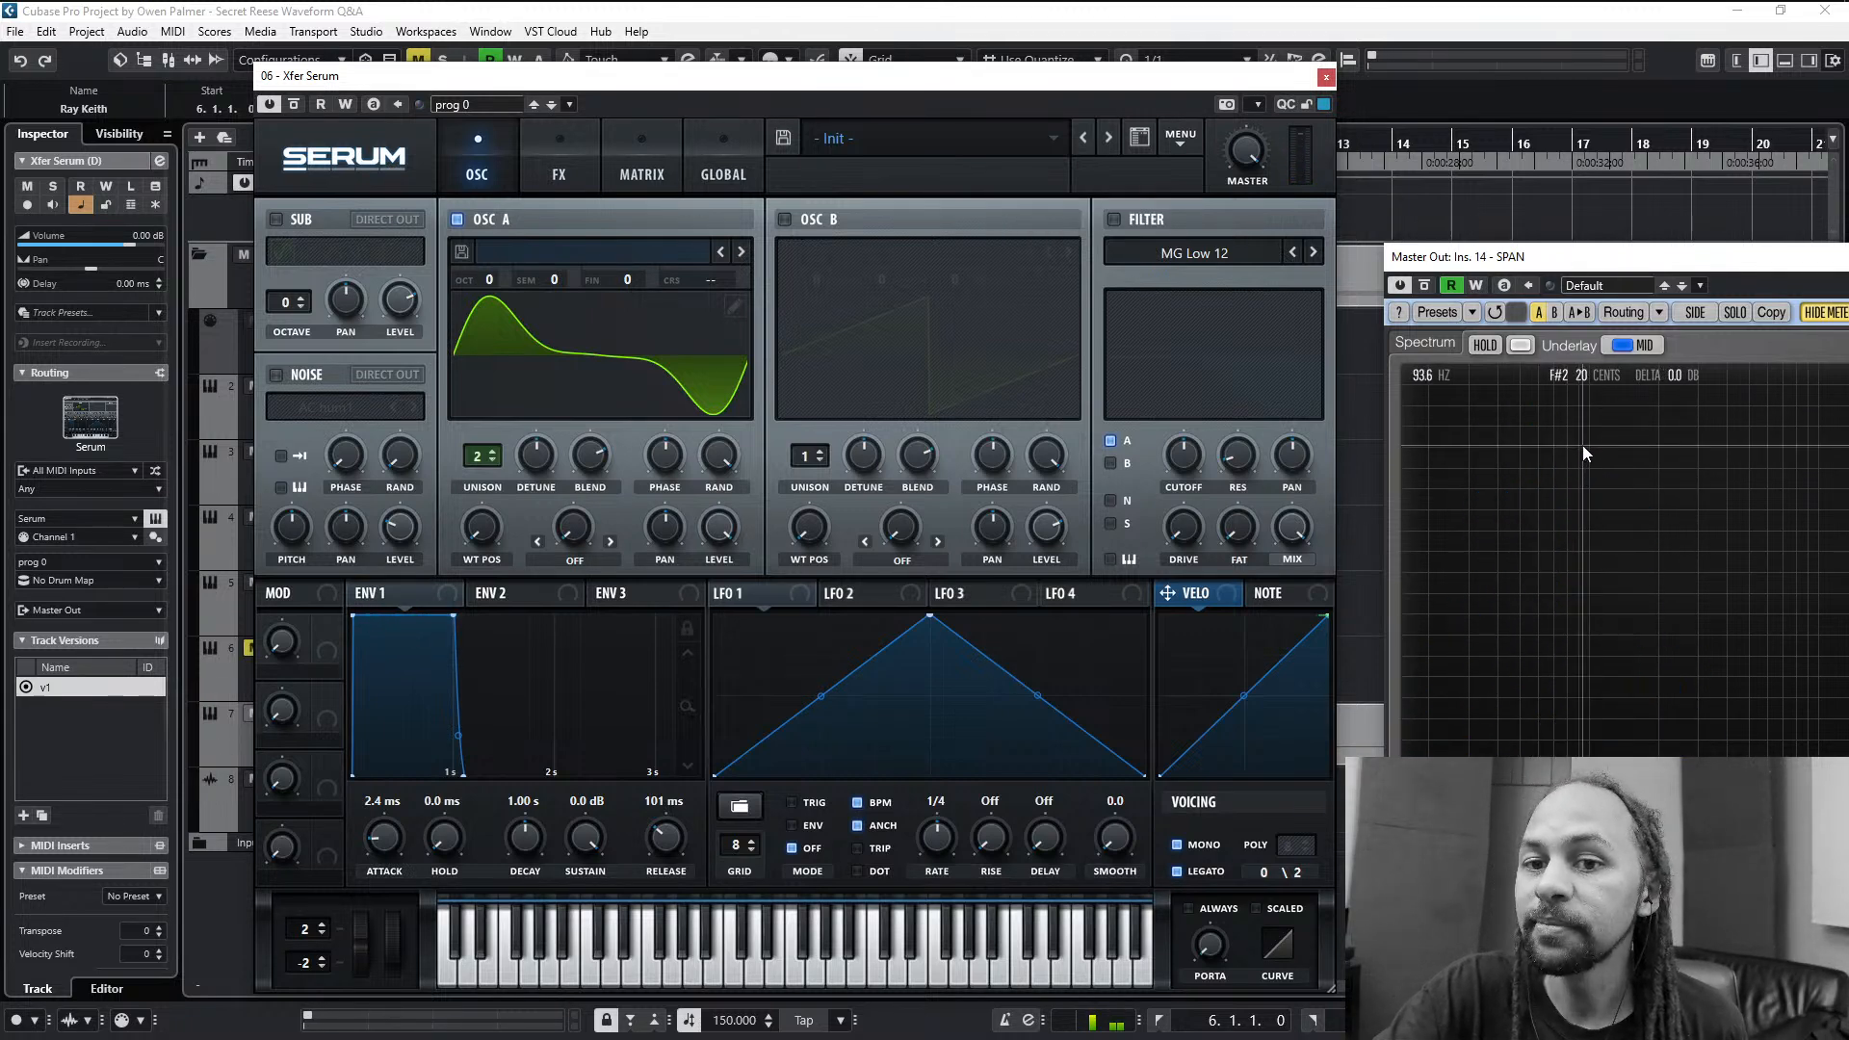
- Remove the fundamental (bin 1) from oscillator A's wavetable and briefly switch oscillator B on and off
{"action": "left_click", "coordinate": [735, 306]}
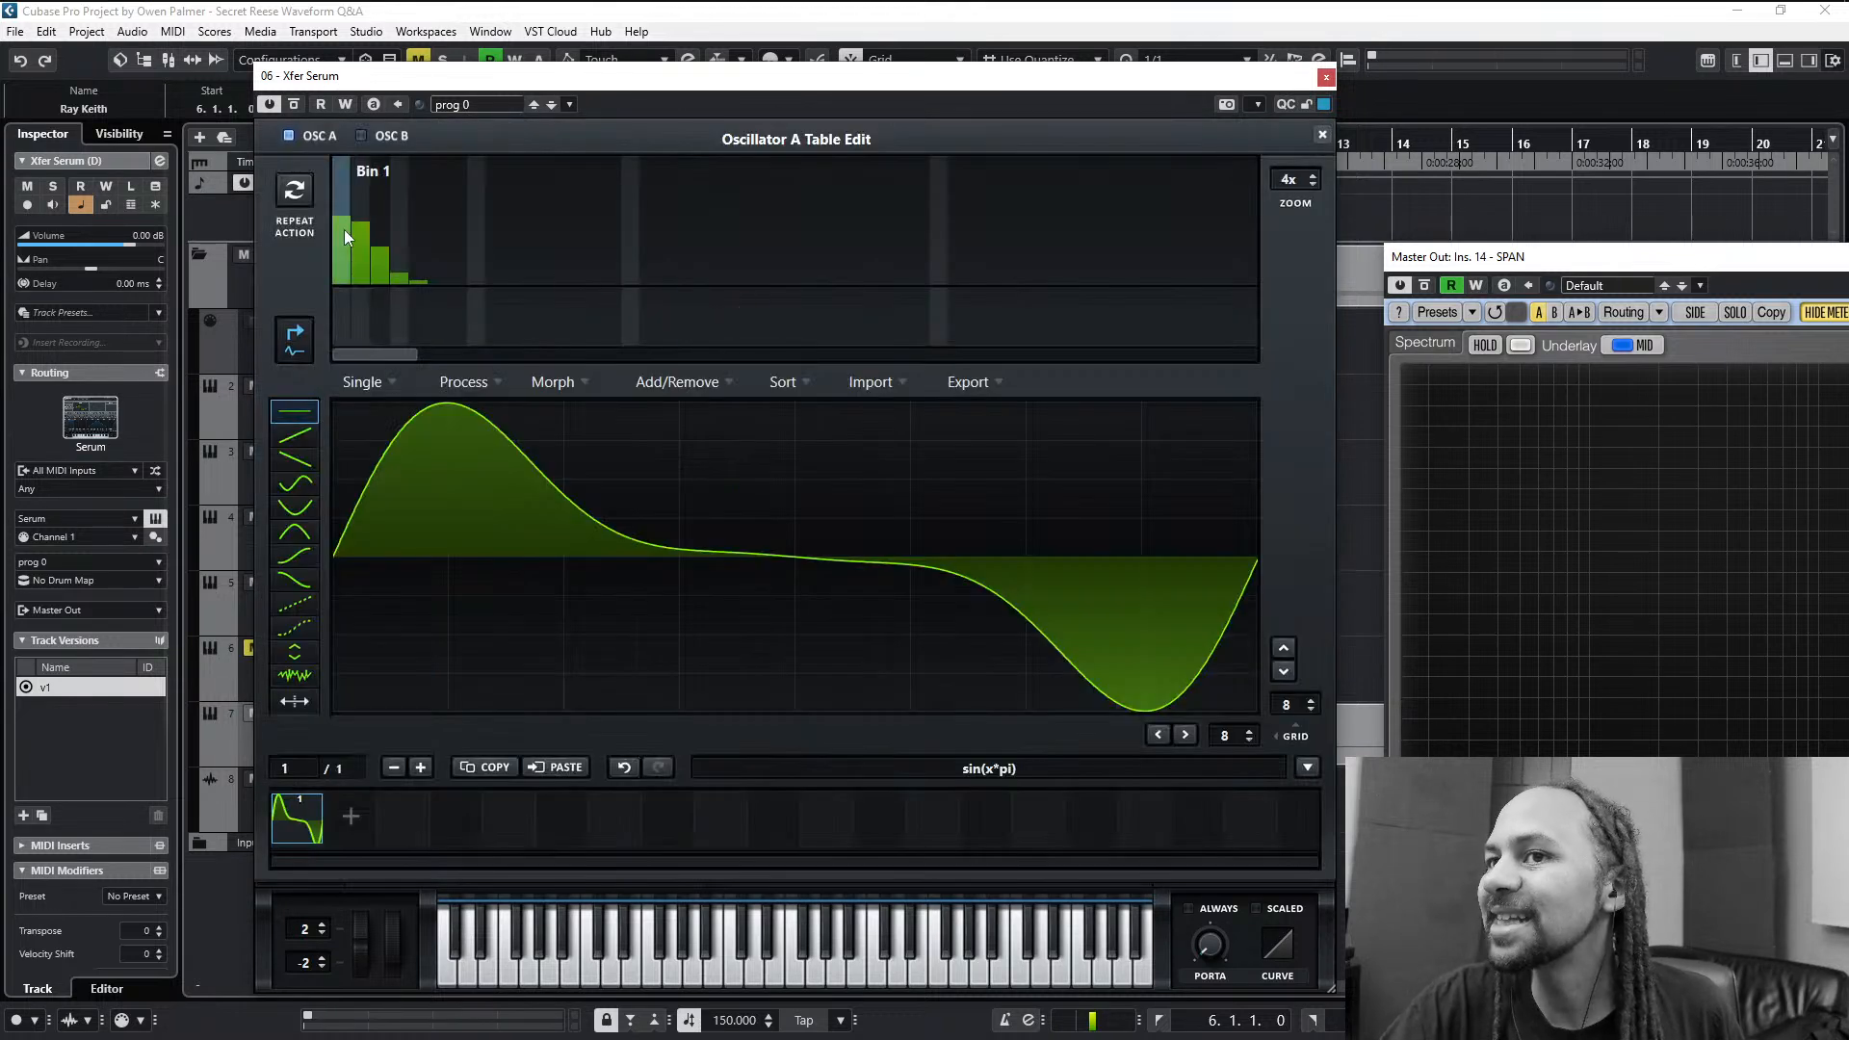
{"action": "left_click_drag", "start_coordinate": [344, 230], "coordinate": [327, 306]}
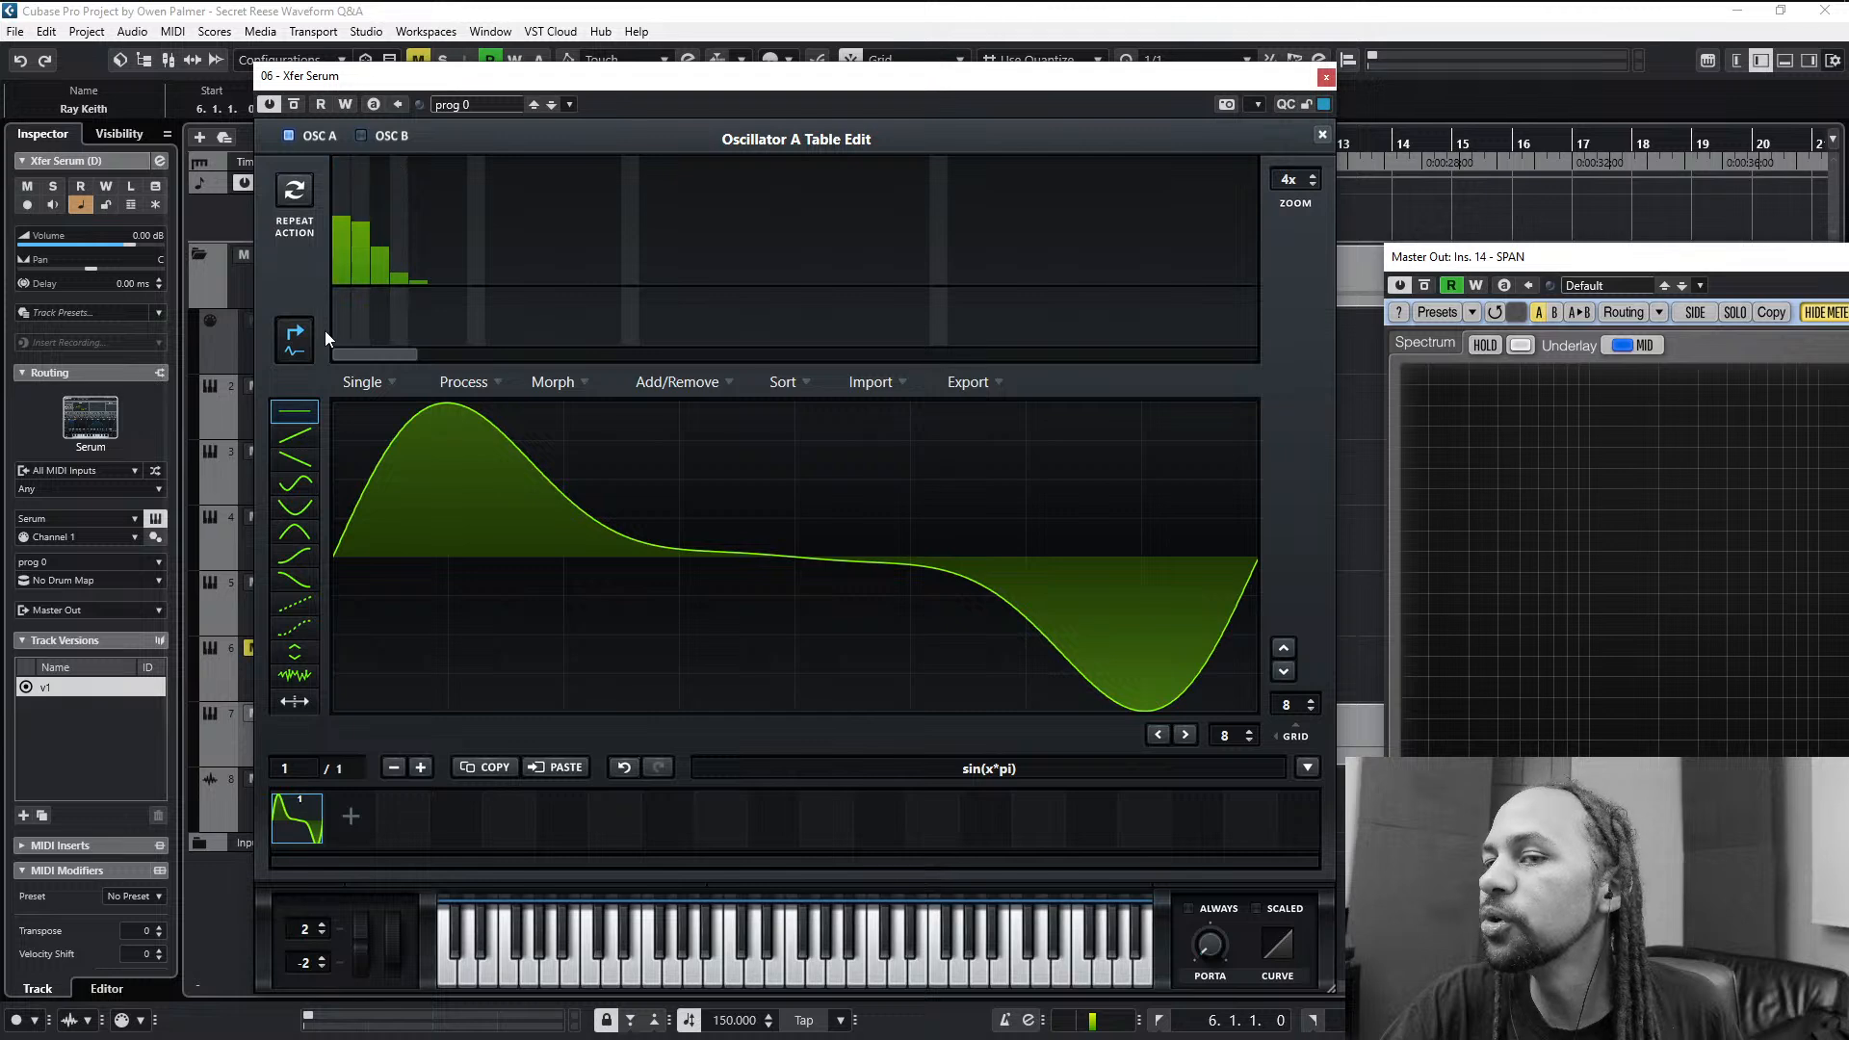
{"action": "left_click", "coordinate": [1321, 136]}
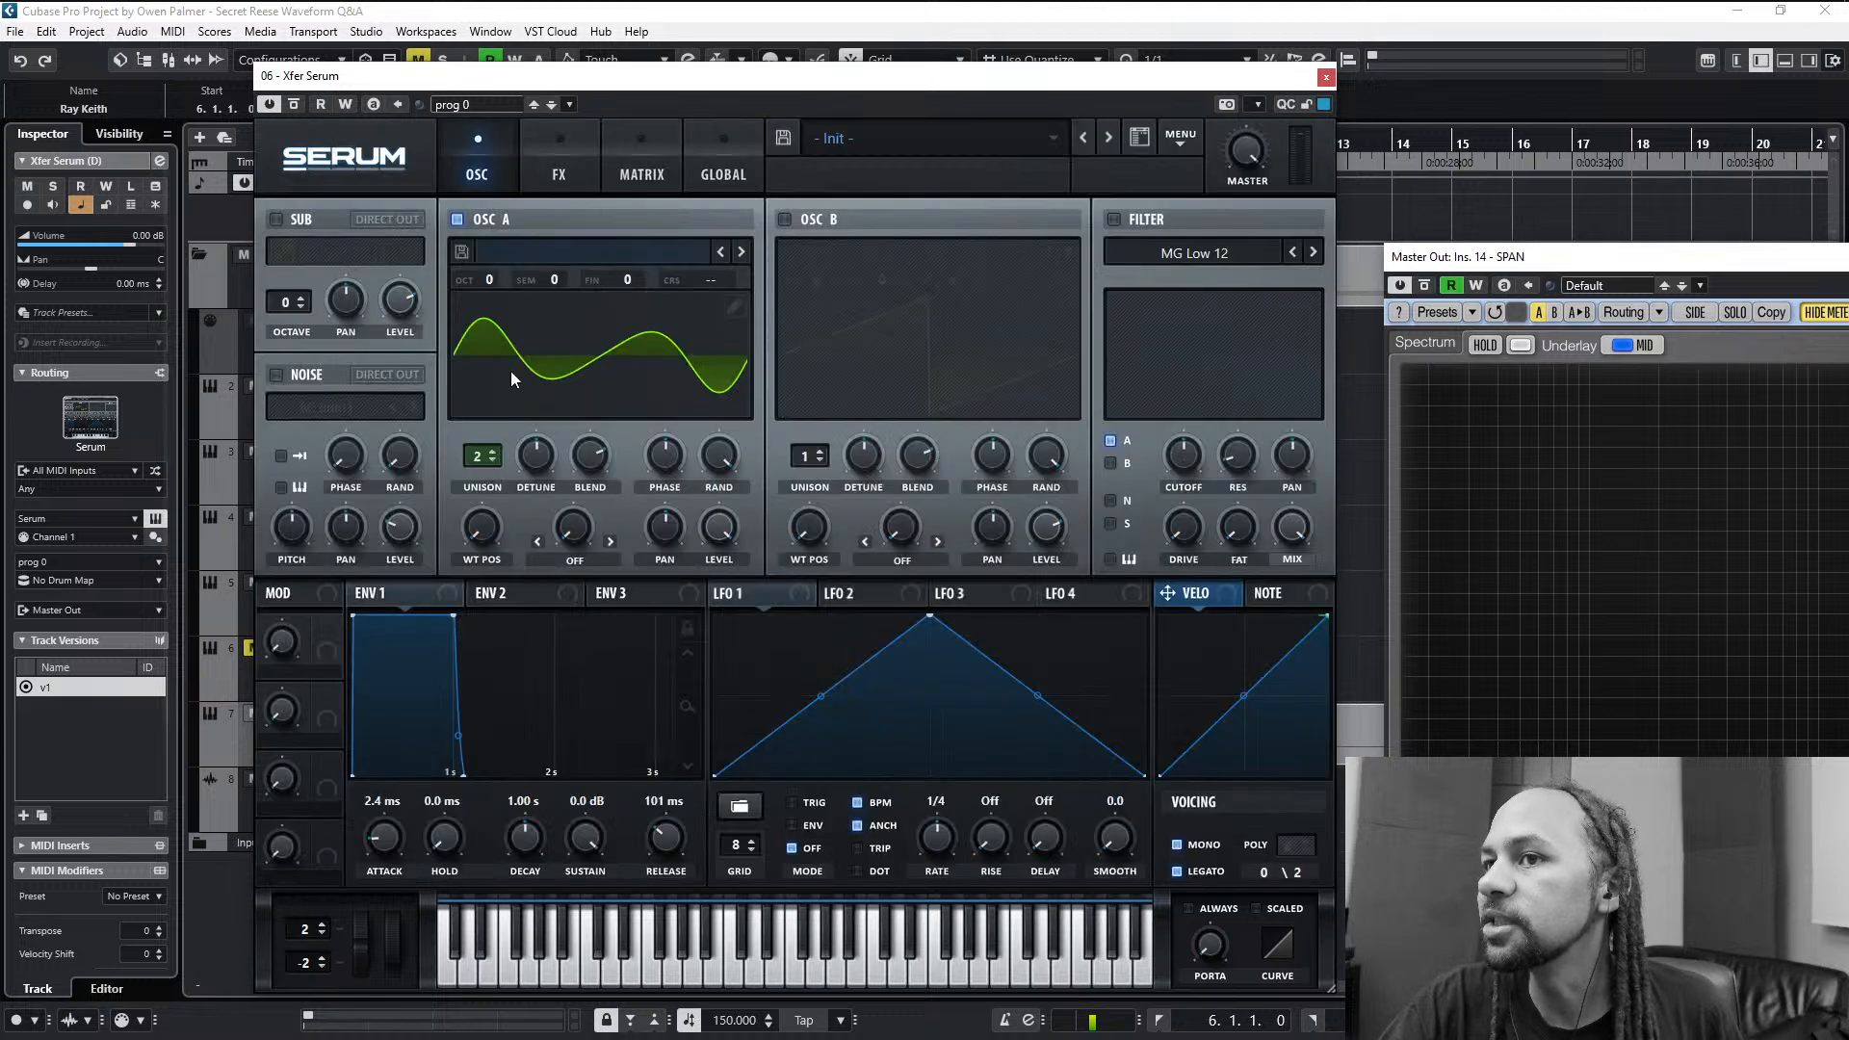
{"action": "left_click", "coordinate": [786, 219]}
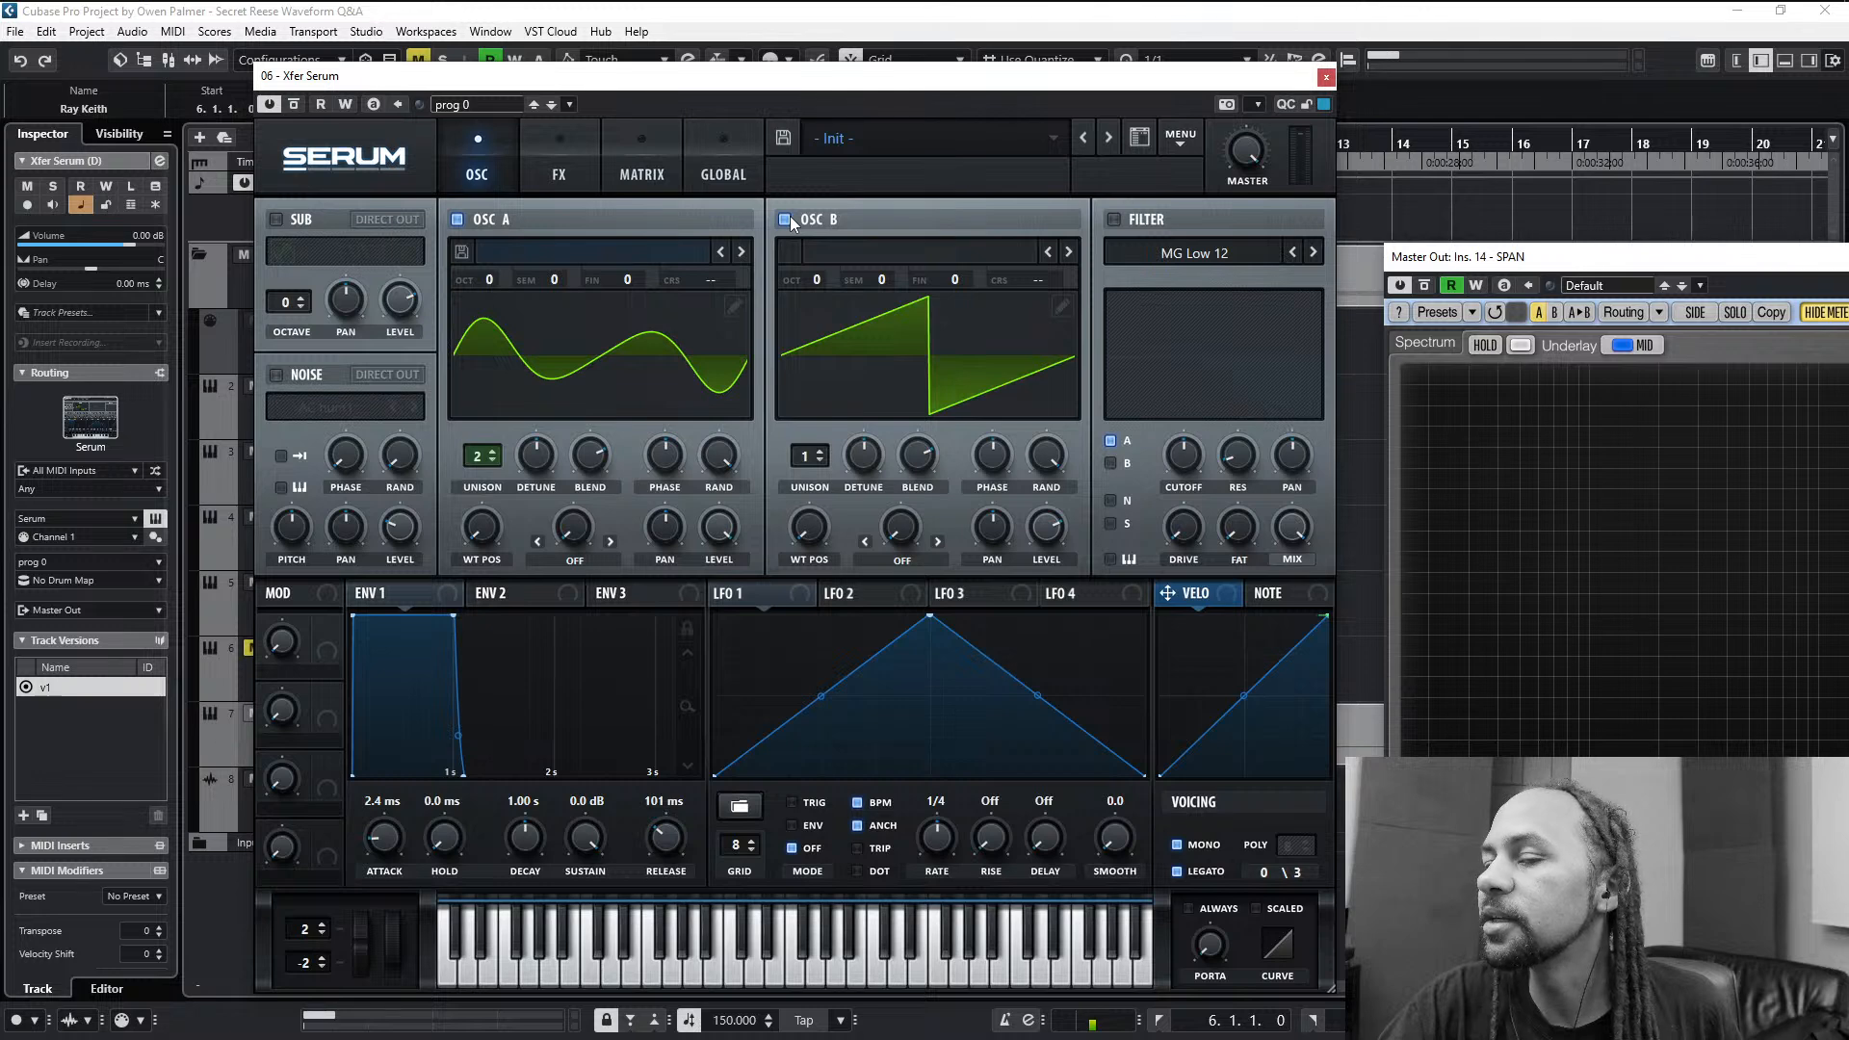
{"action": "left_click", "coordinate": [788, 218]}
- Redraw bin 1 in oscillator A's wavetable at about the level of bin 2 and normalize the wave
{"action": "left_click", "coordinate": [732, 308]}
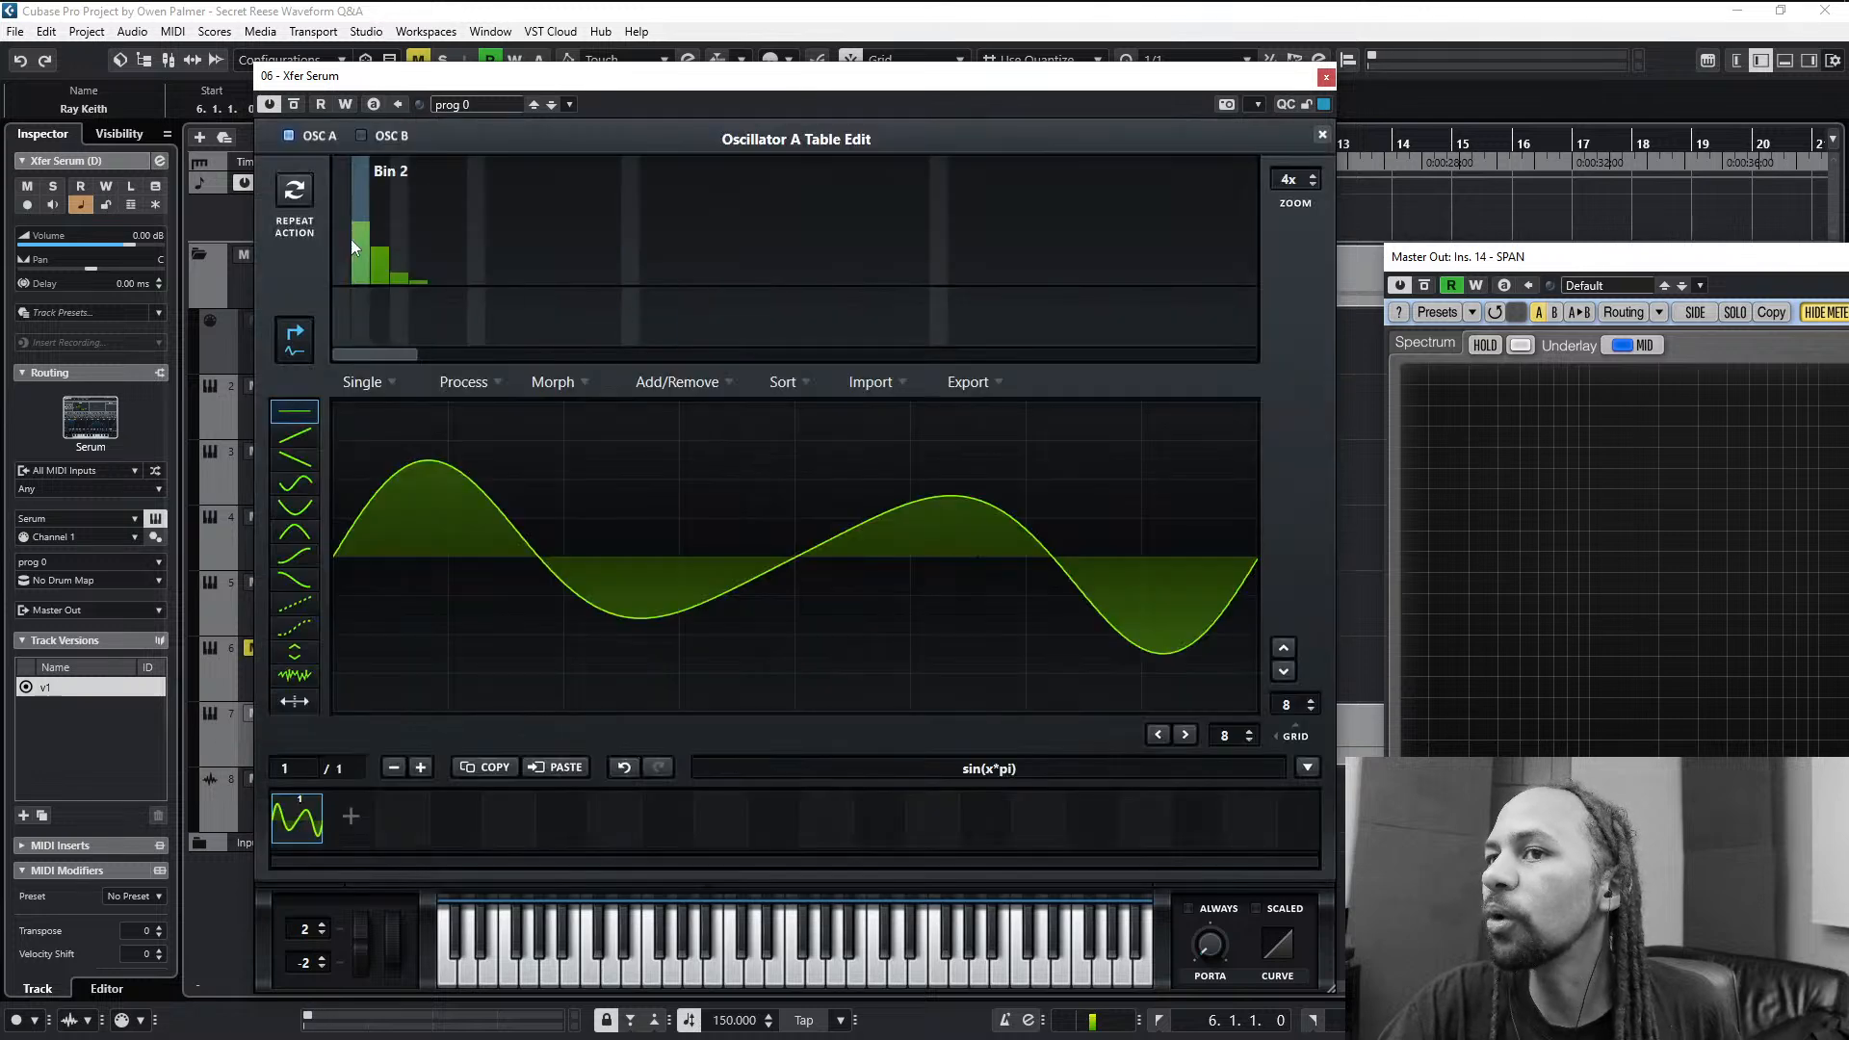
{"action": "left_click", "coordinate": [336, 207]}
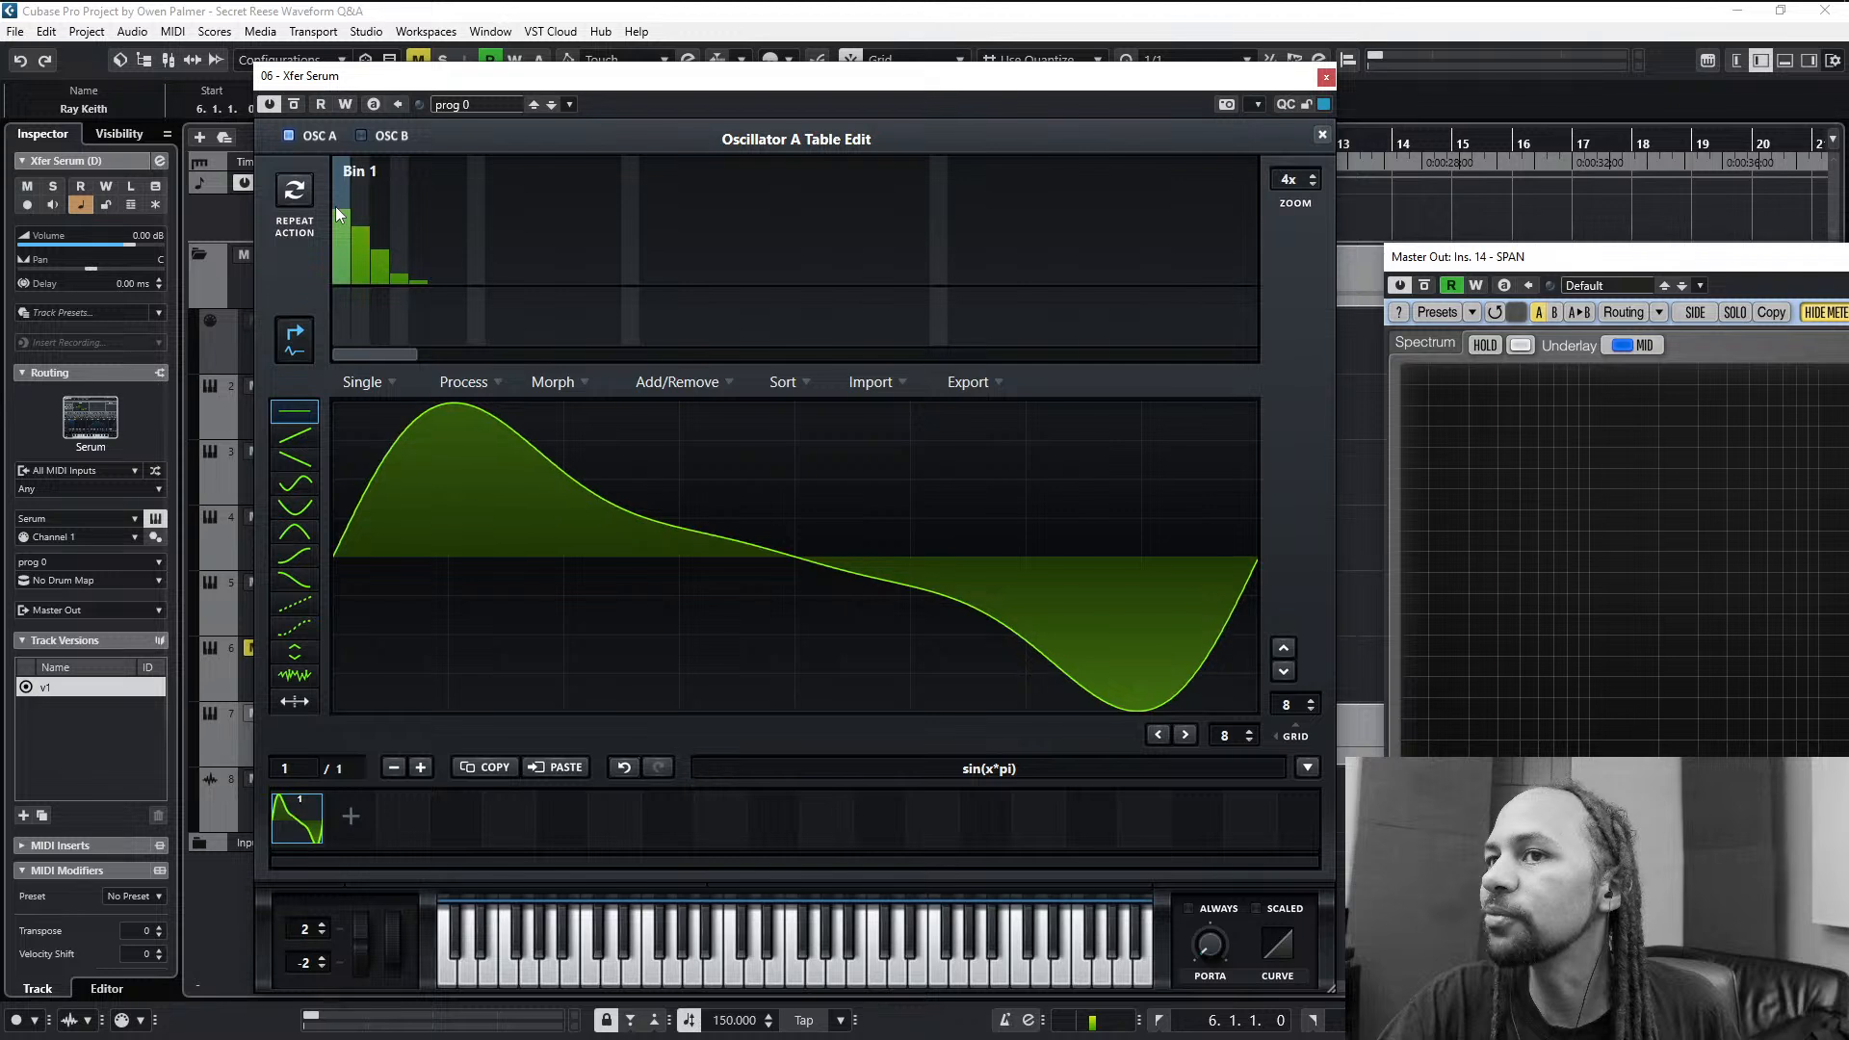
{"action": "left_click_drag", "start_coordinate": [335, 206], "coordinate": [349, 224]}
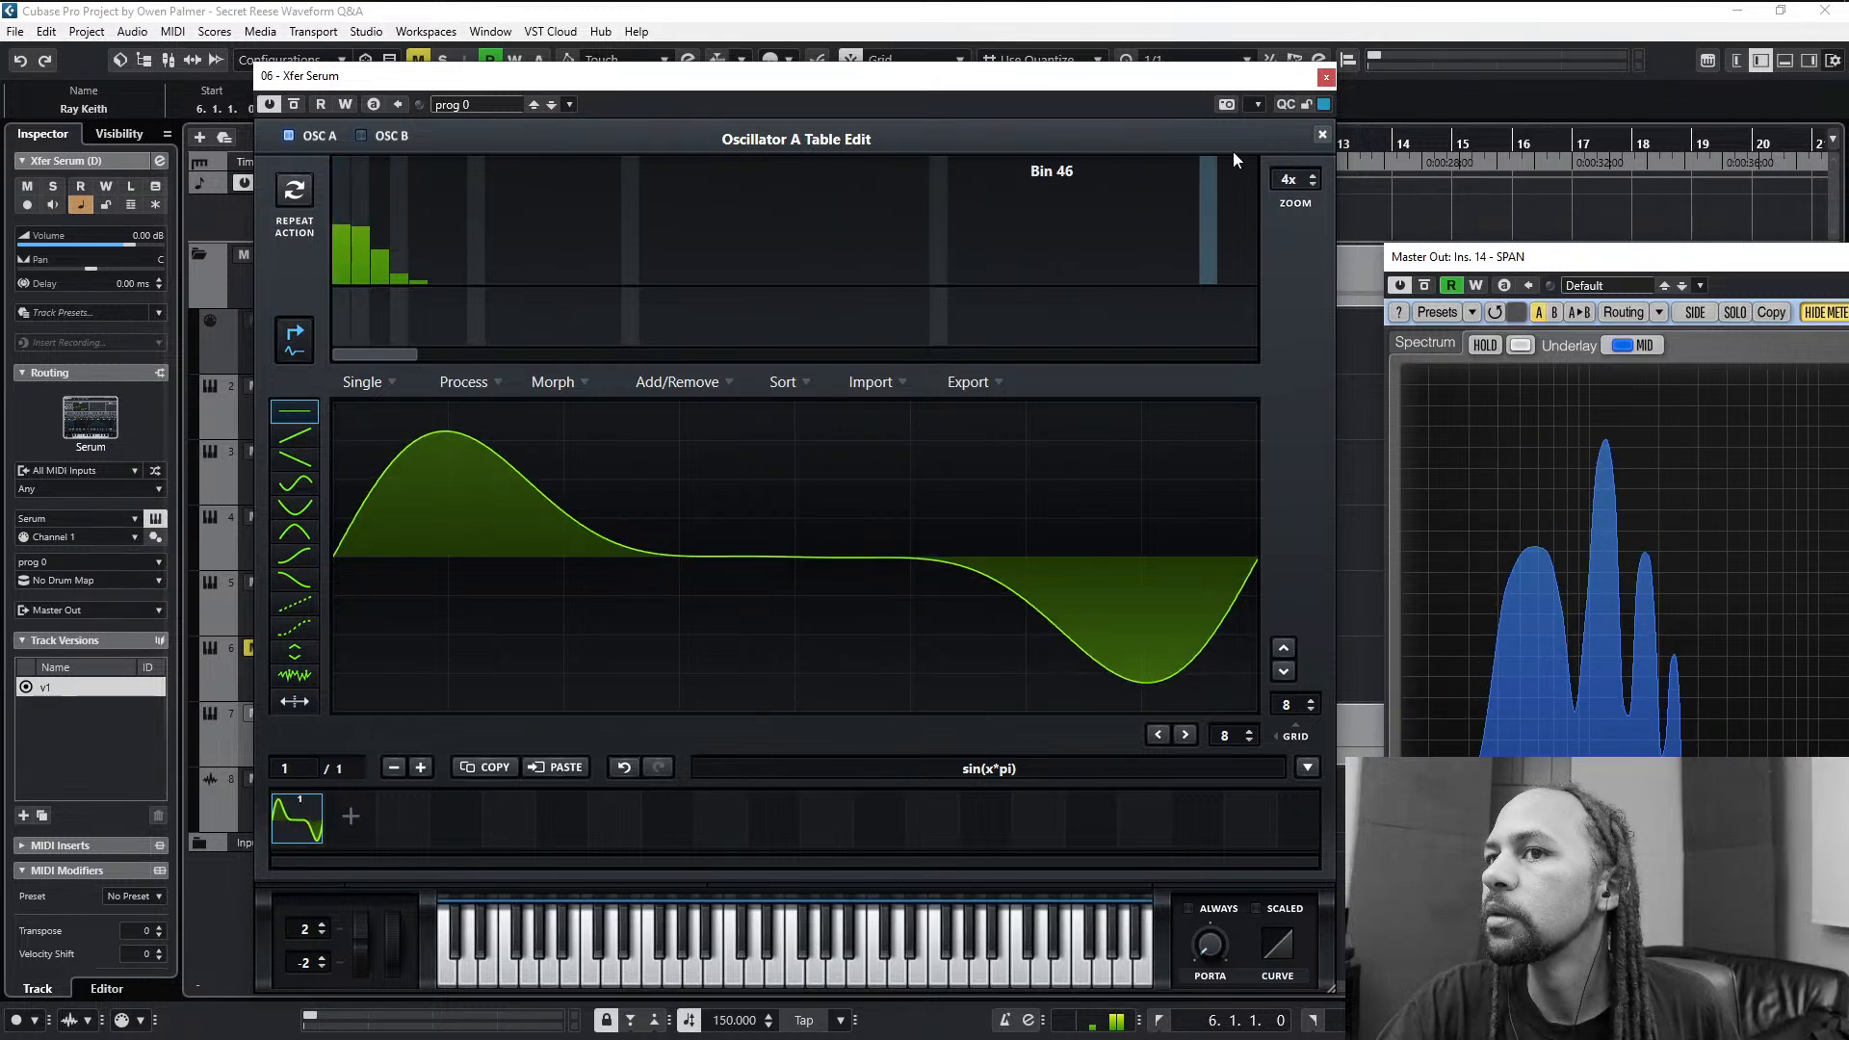
{"action": "left_click", "coordinate": [463, 382]}
{"action": "left_click", "coordinate": [460, 410]}
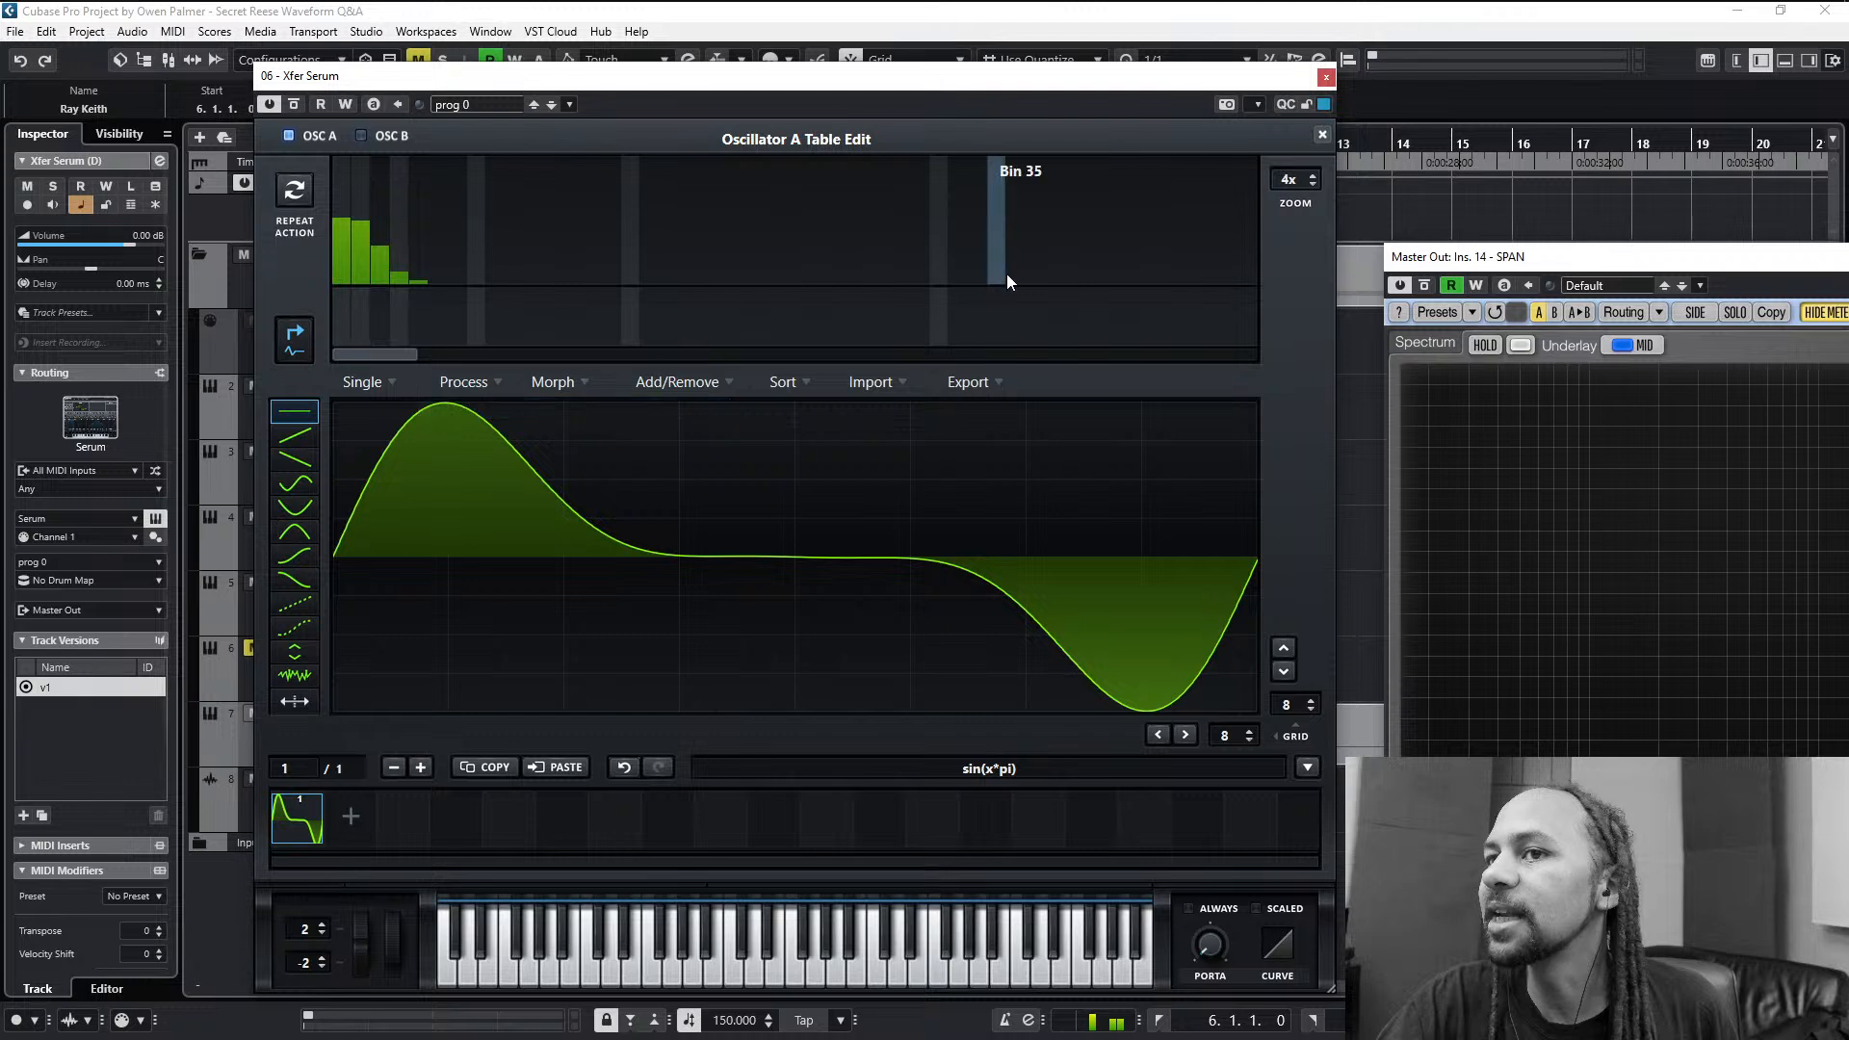
{"action": "left_click", "coordinate": [1322, 135]}
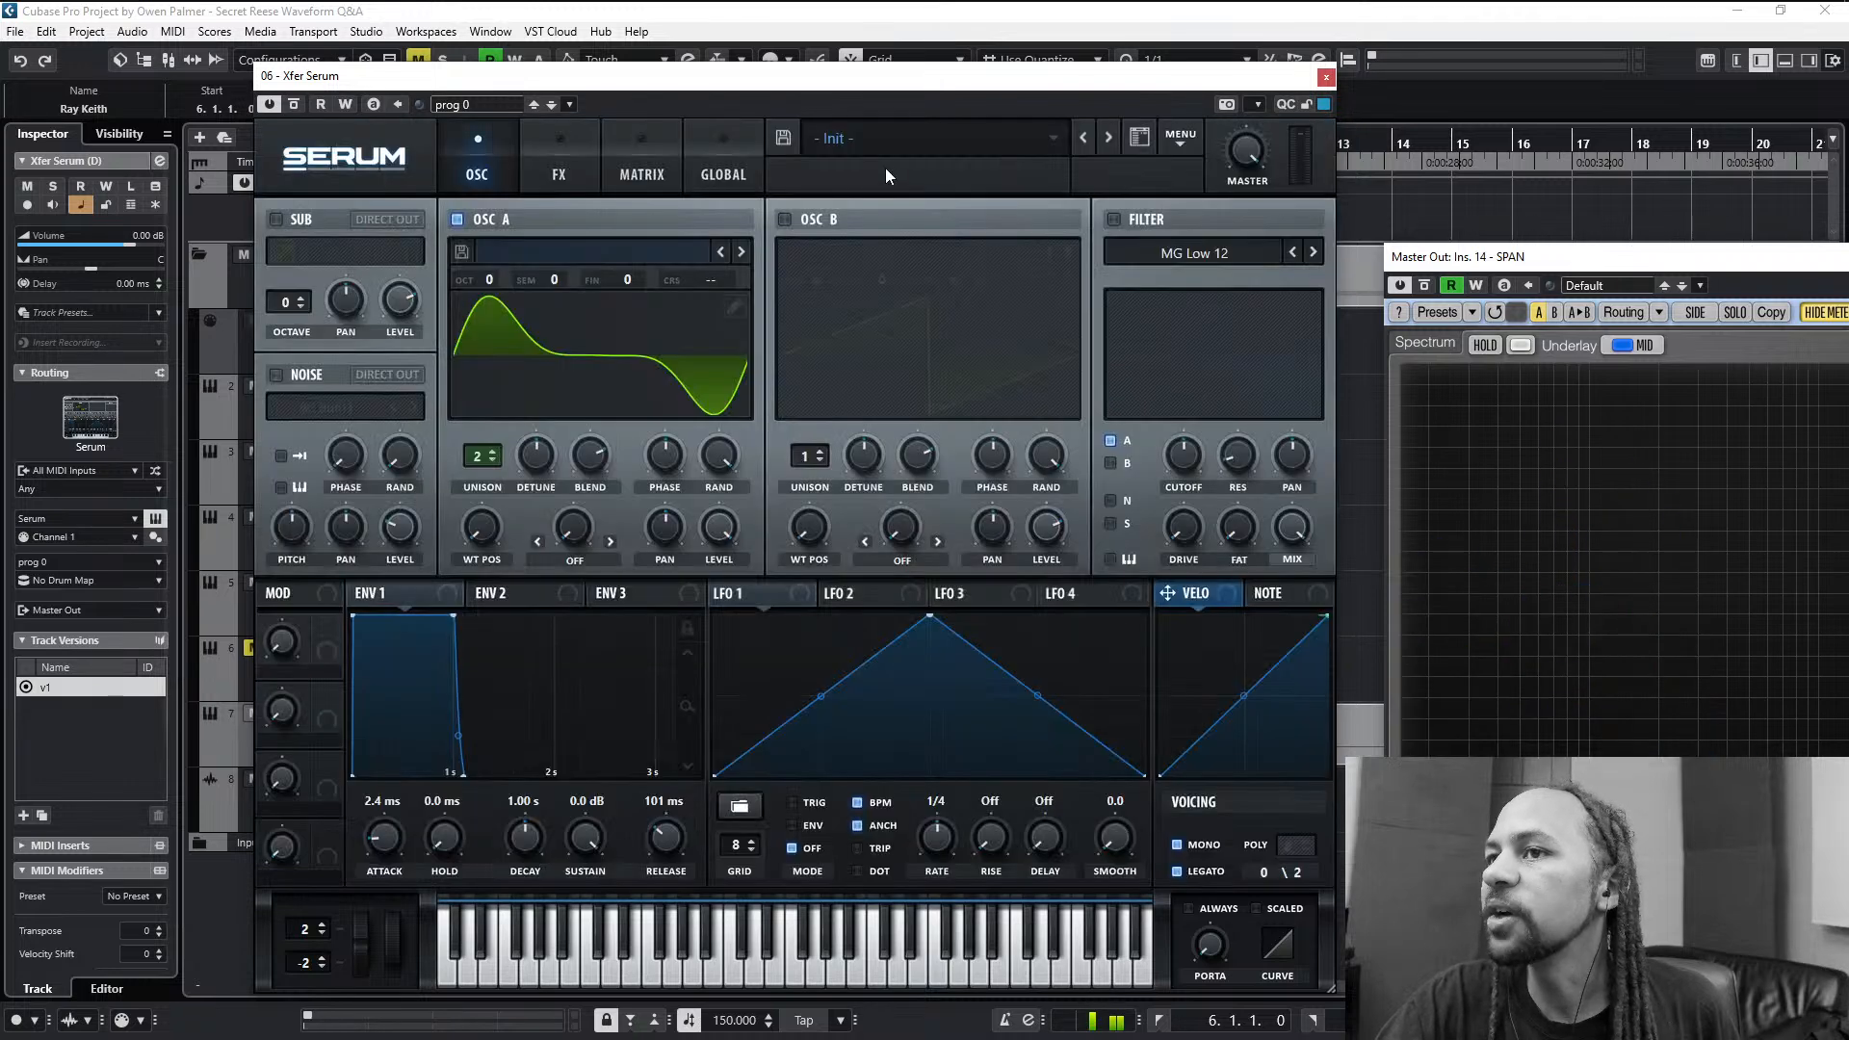
- Copy oscillator A to oscillator B and remove every harmonic above bin 1 from oscillator B's wavetable
{"action": "left_click", "coordinate": [1179, 140]}
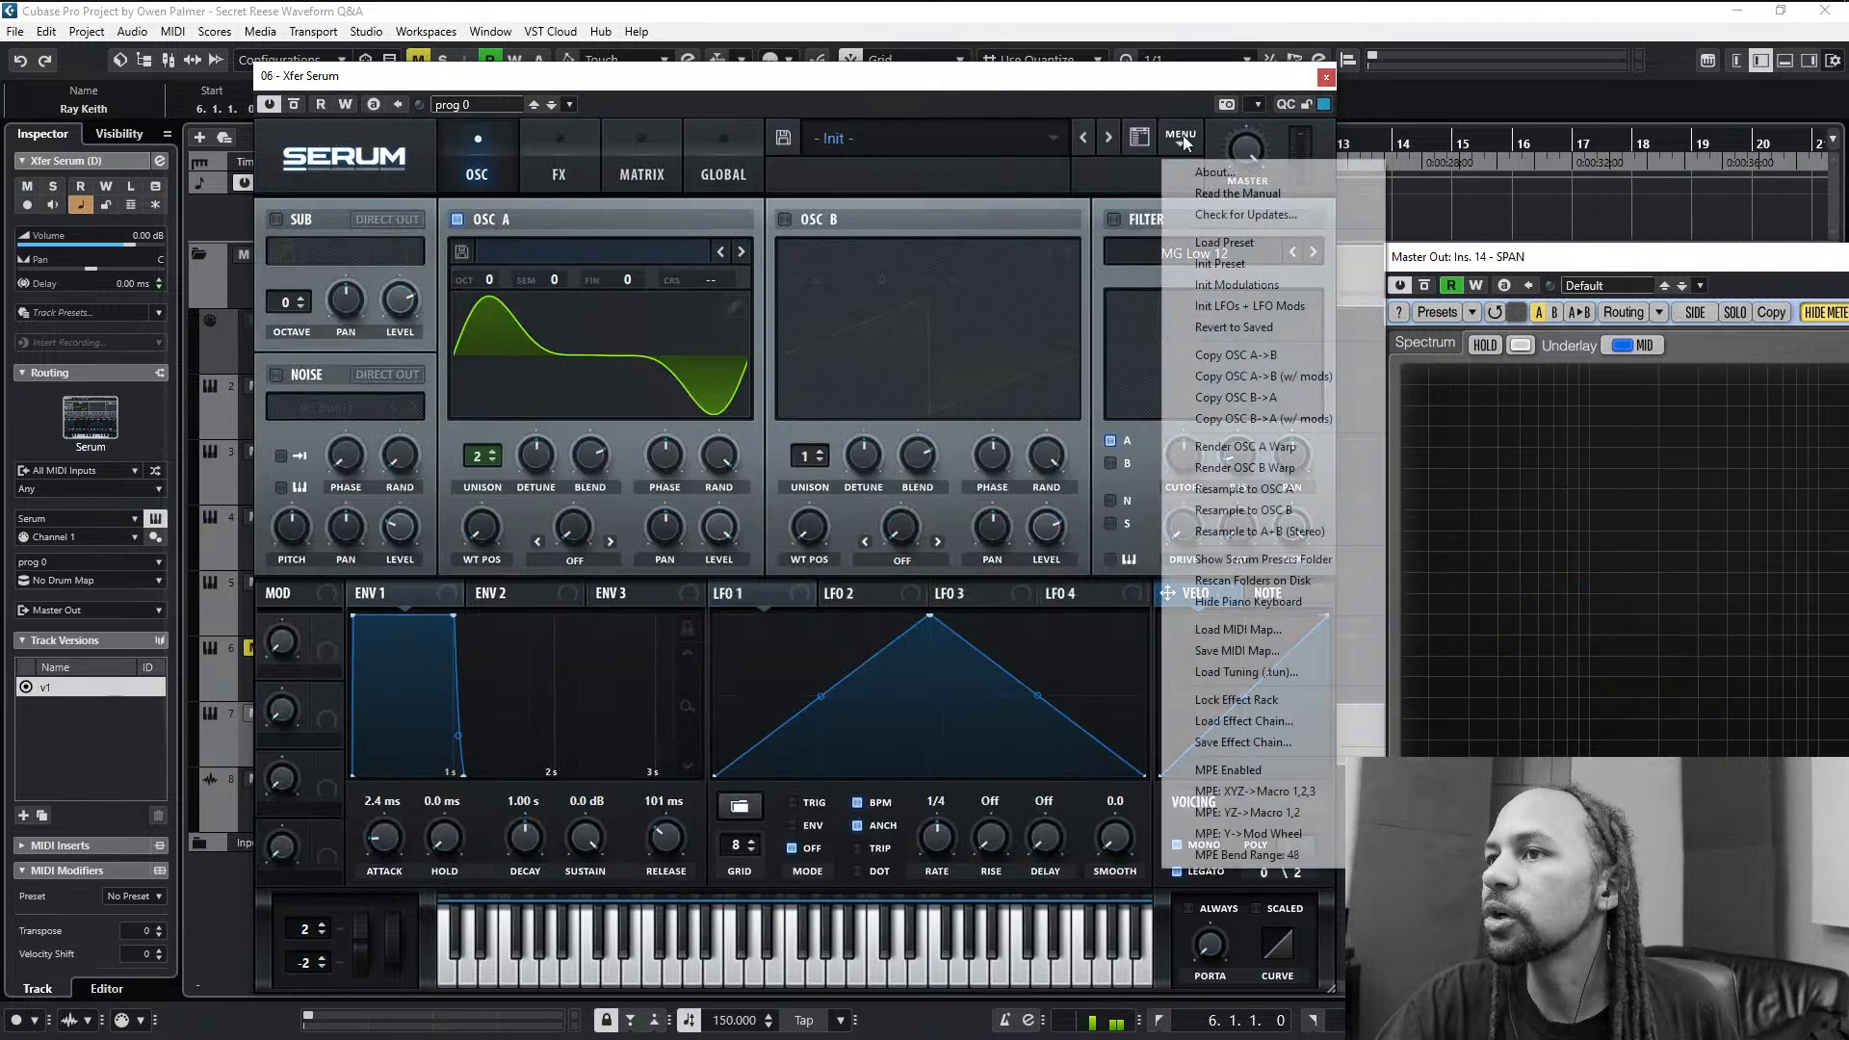
{"action": "left_click", "coordinate": [1217, 355]}
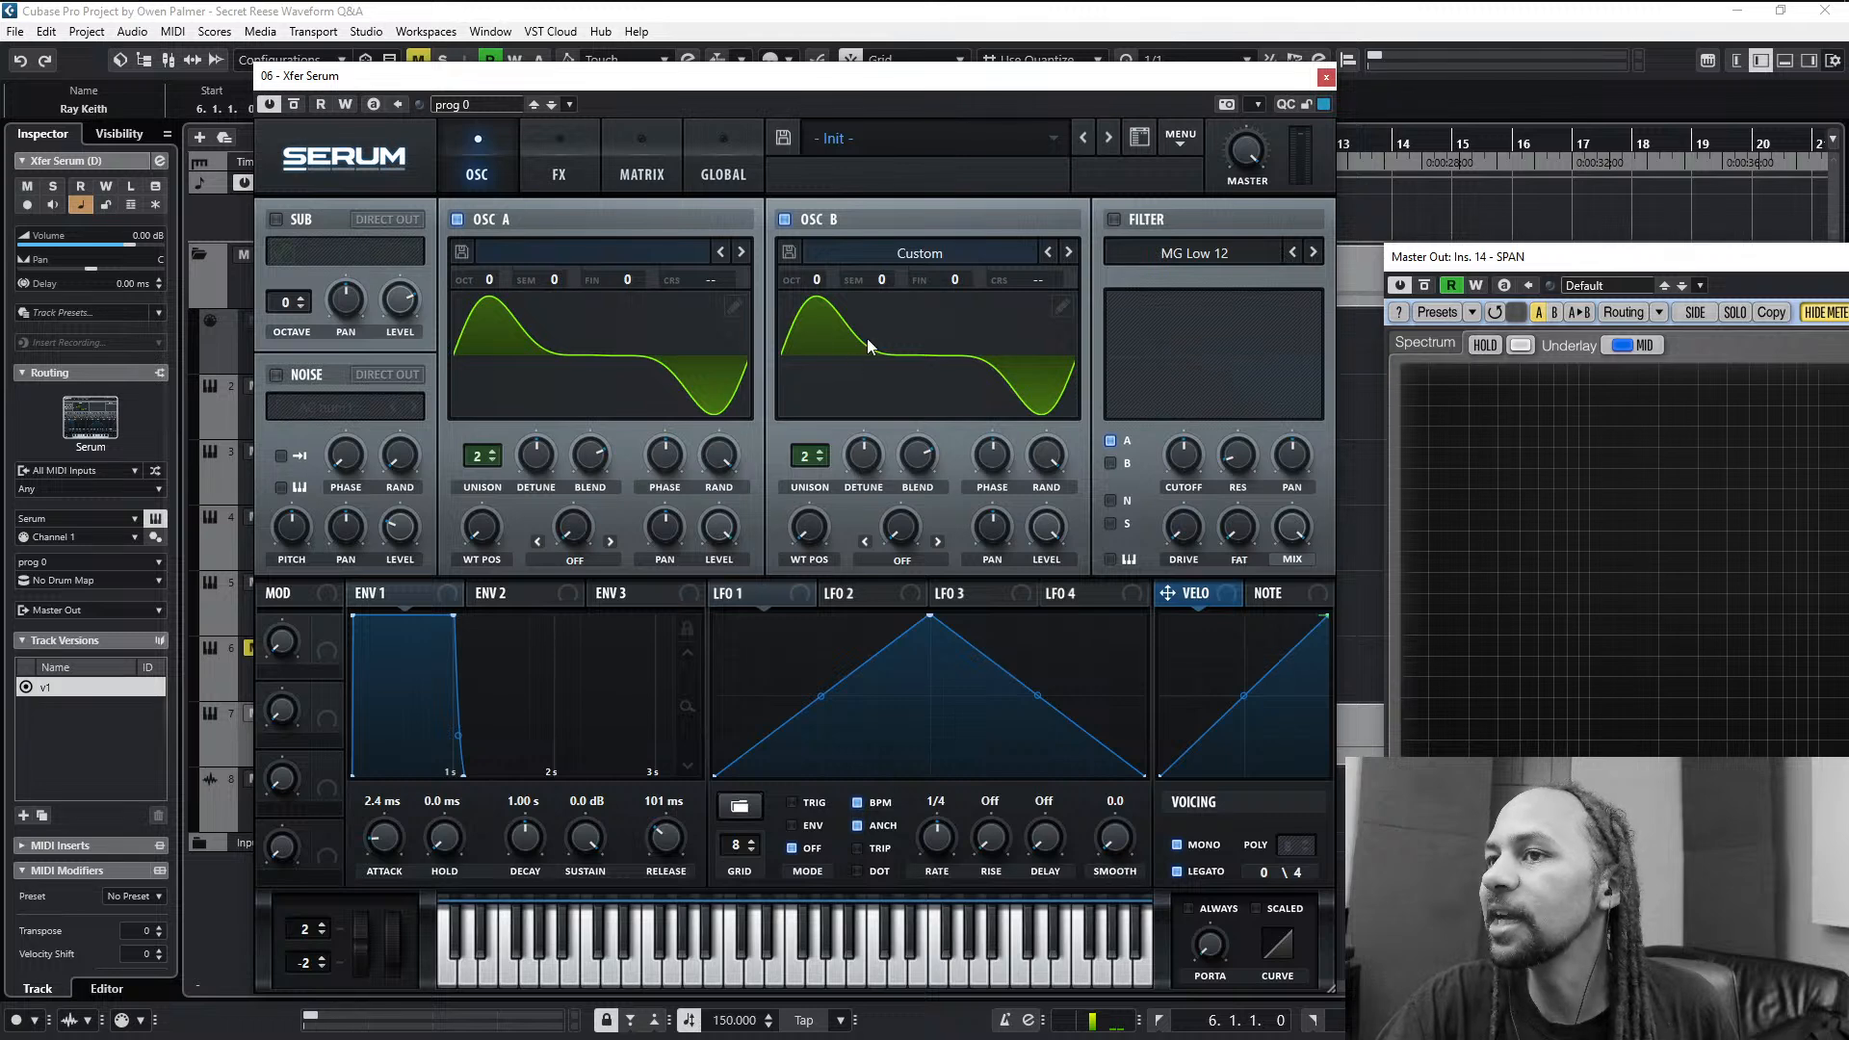
{"action": "left_click", "coordinate": [1065, 305]}
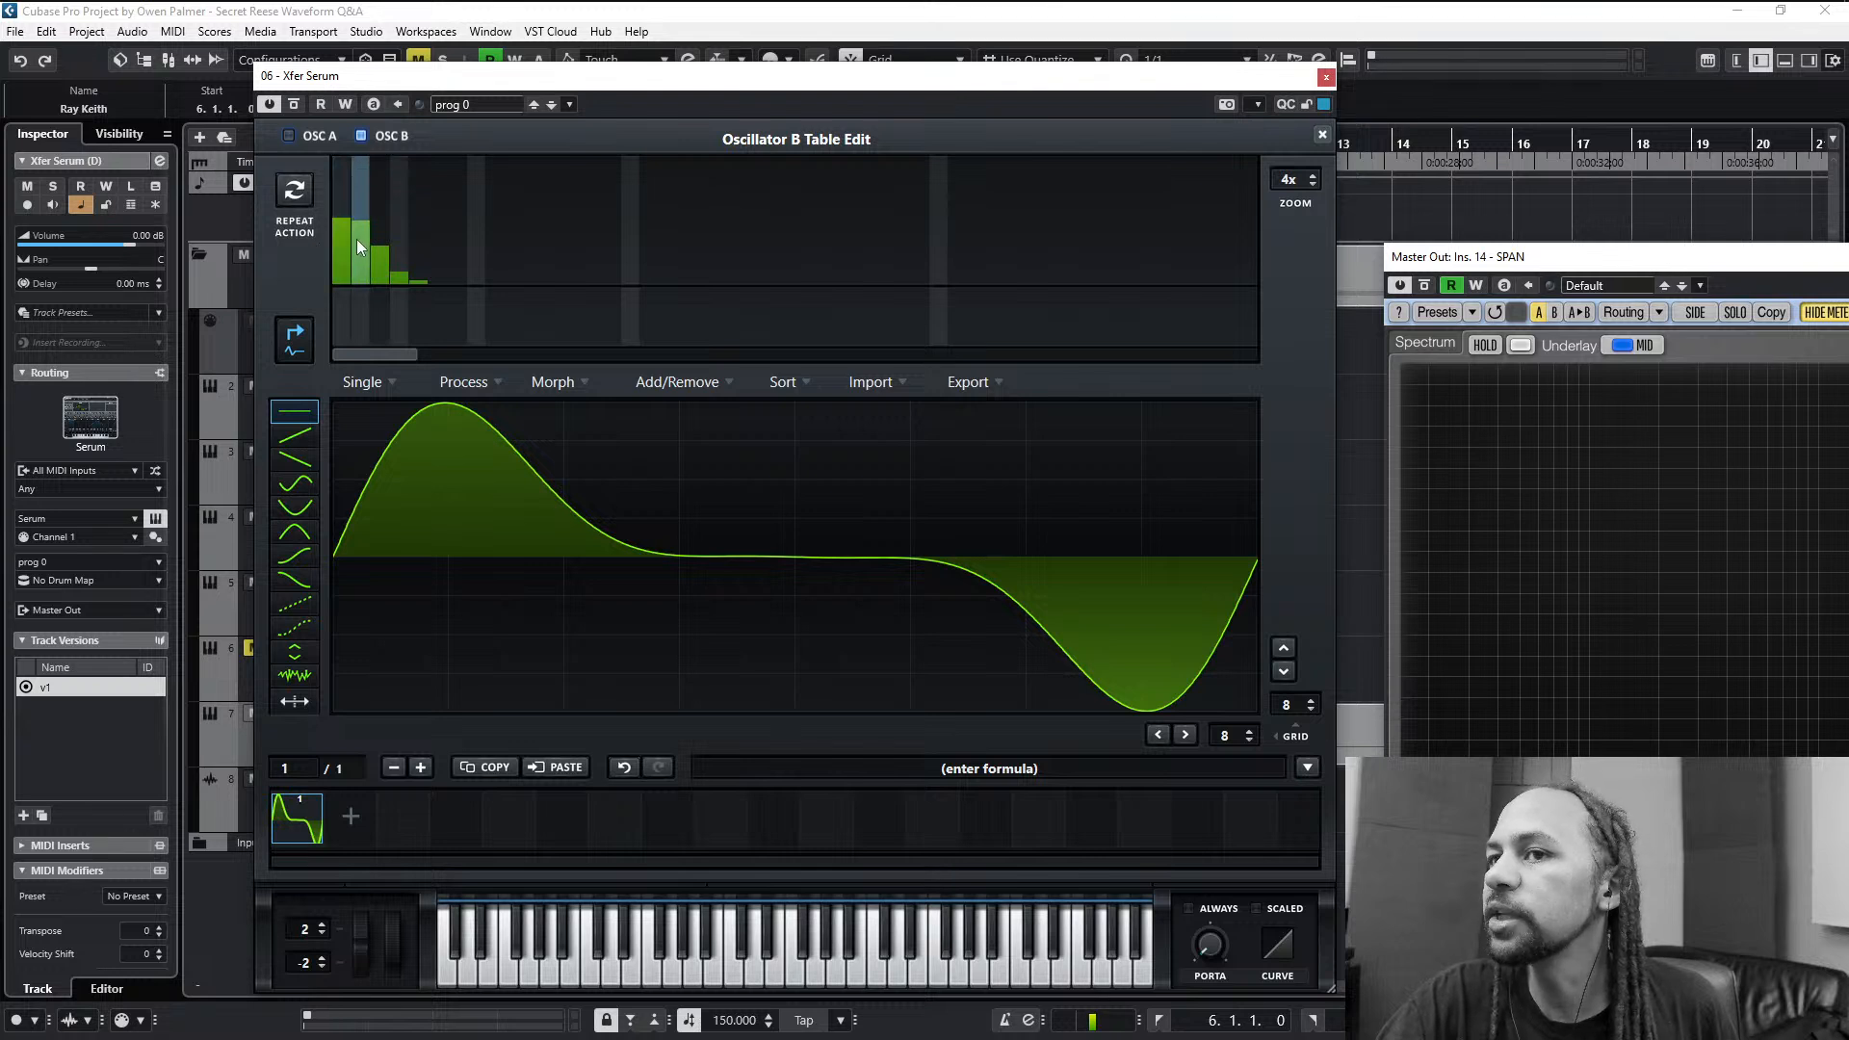
{"action": "mouse_move", "coordinate": [356, 239]}
{"action": "left_mouse_down"}
{"action": "mouse_move", "coordinate": [362, 282]}
{"action": "mouse_move", "coordinate": [518, 362]}
{"action": "mouse_move", "coordinate": [1020, 396]}
{"action": "mouse_move", "coordinate": [864, 416]}
{"action": "mouse_move", "coordinate": [458, 395]}
{"action": "left_mouse_up"}
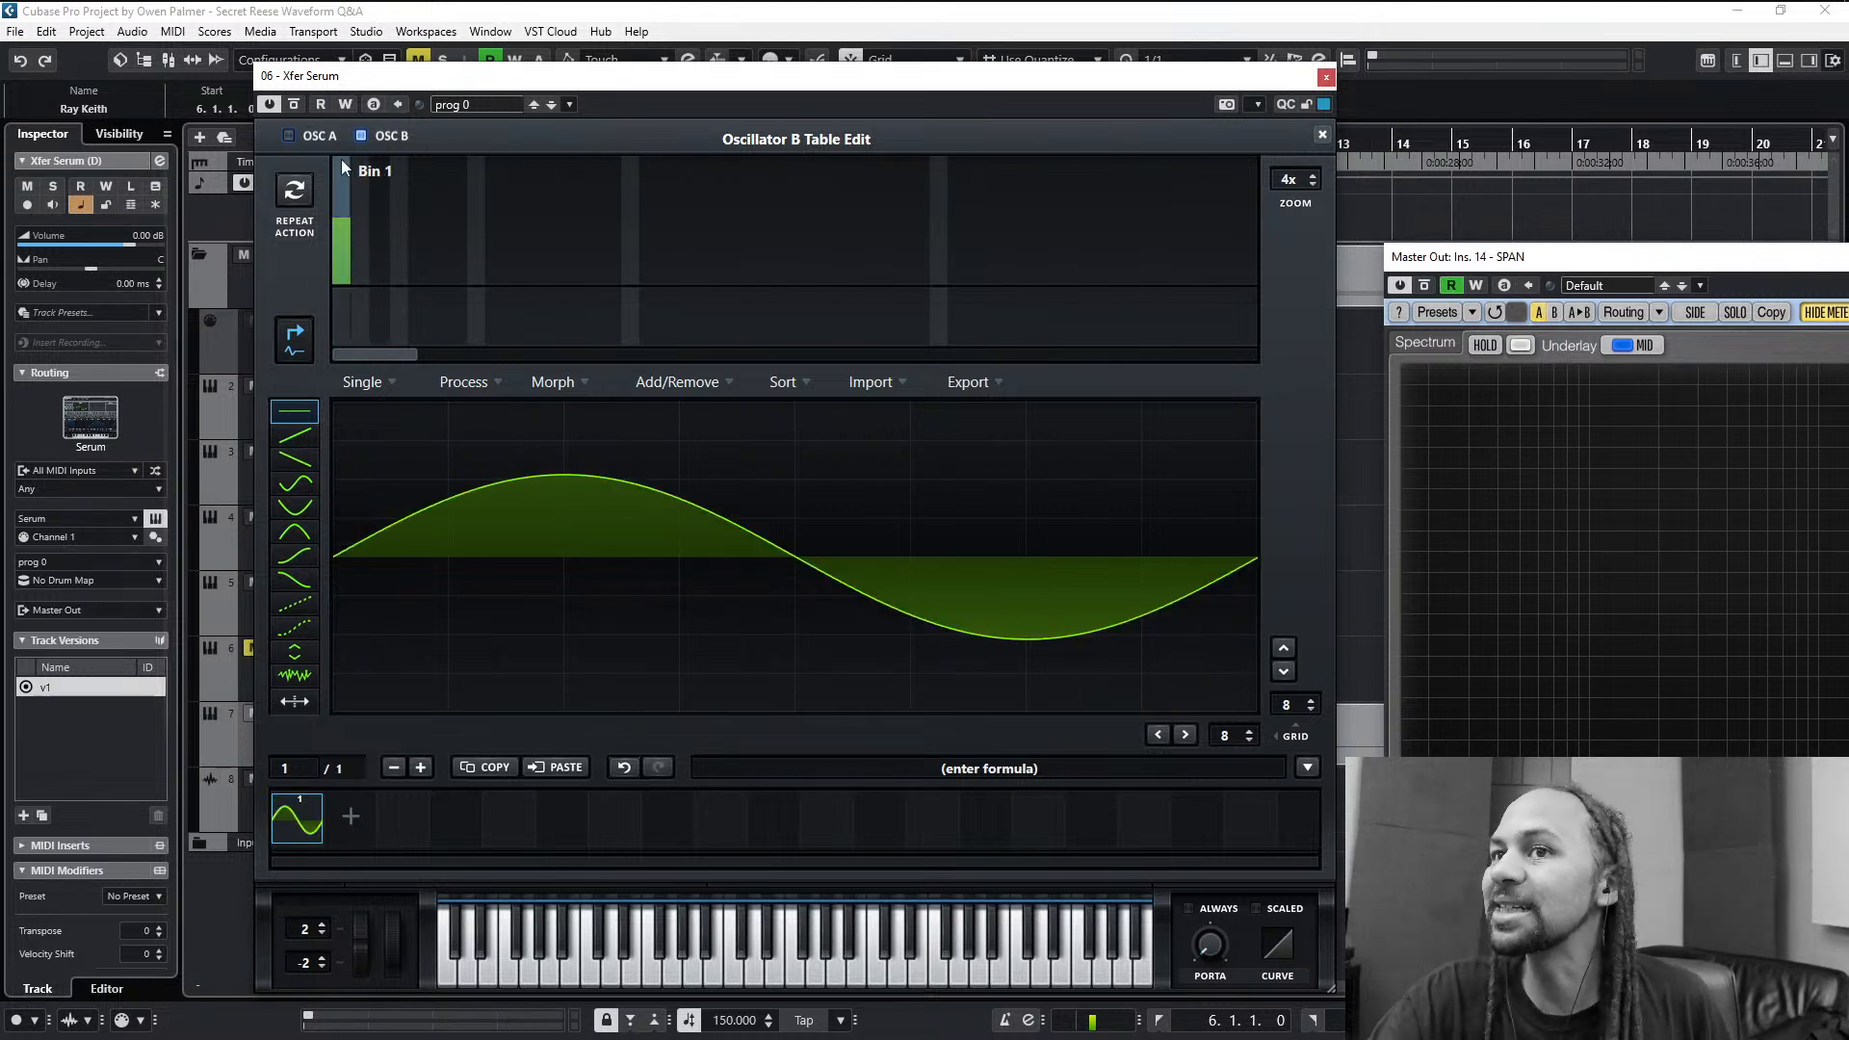
- Remove the fundamental (bin 1) from oscillator A's wavetable and set oscillator B's unison to 1 voice
{"action": "left_click", "coordinate": [318, 137]}
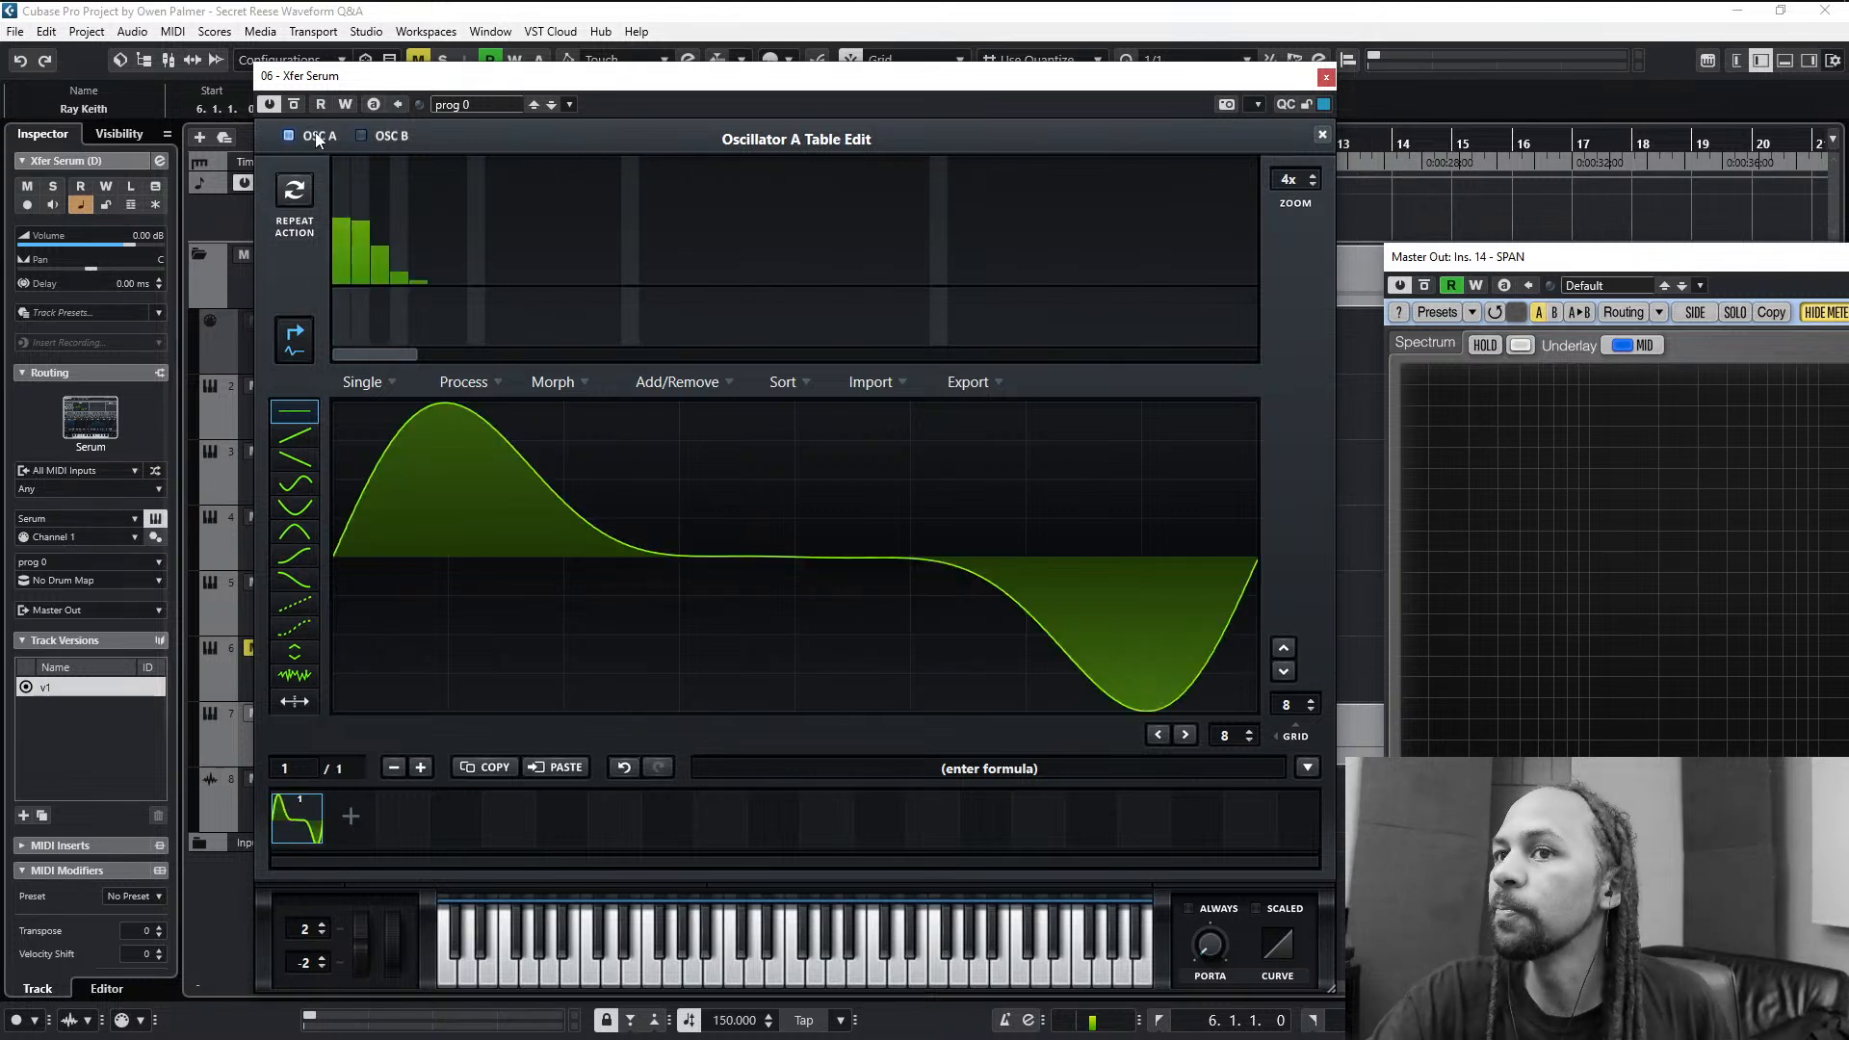
{"action": "left_click", "coordinate": [334, 316]}
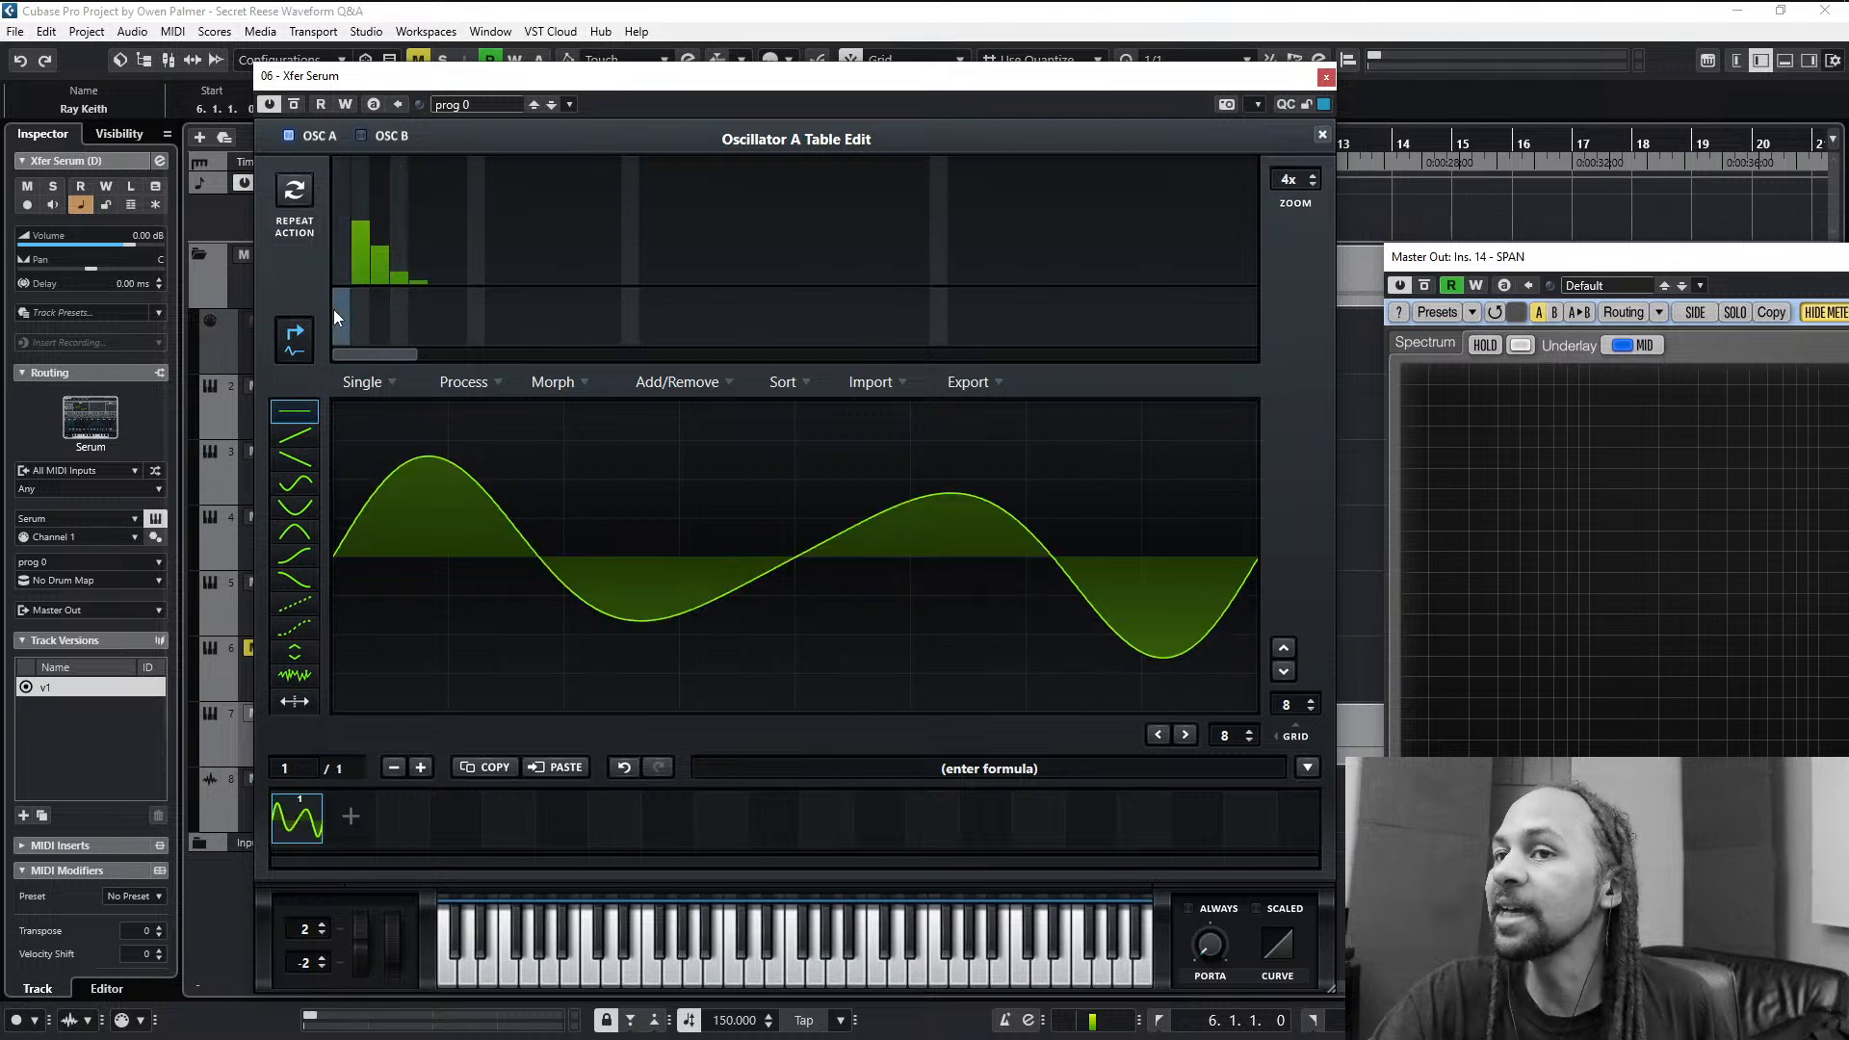
{"action": "left_click", "coordinate": [1323, 135]}
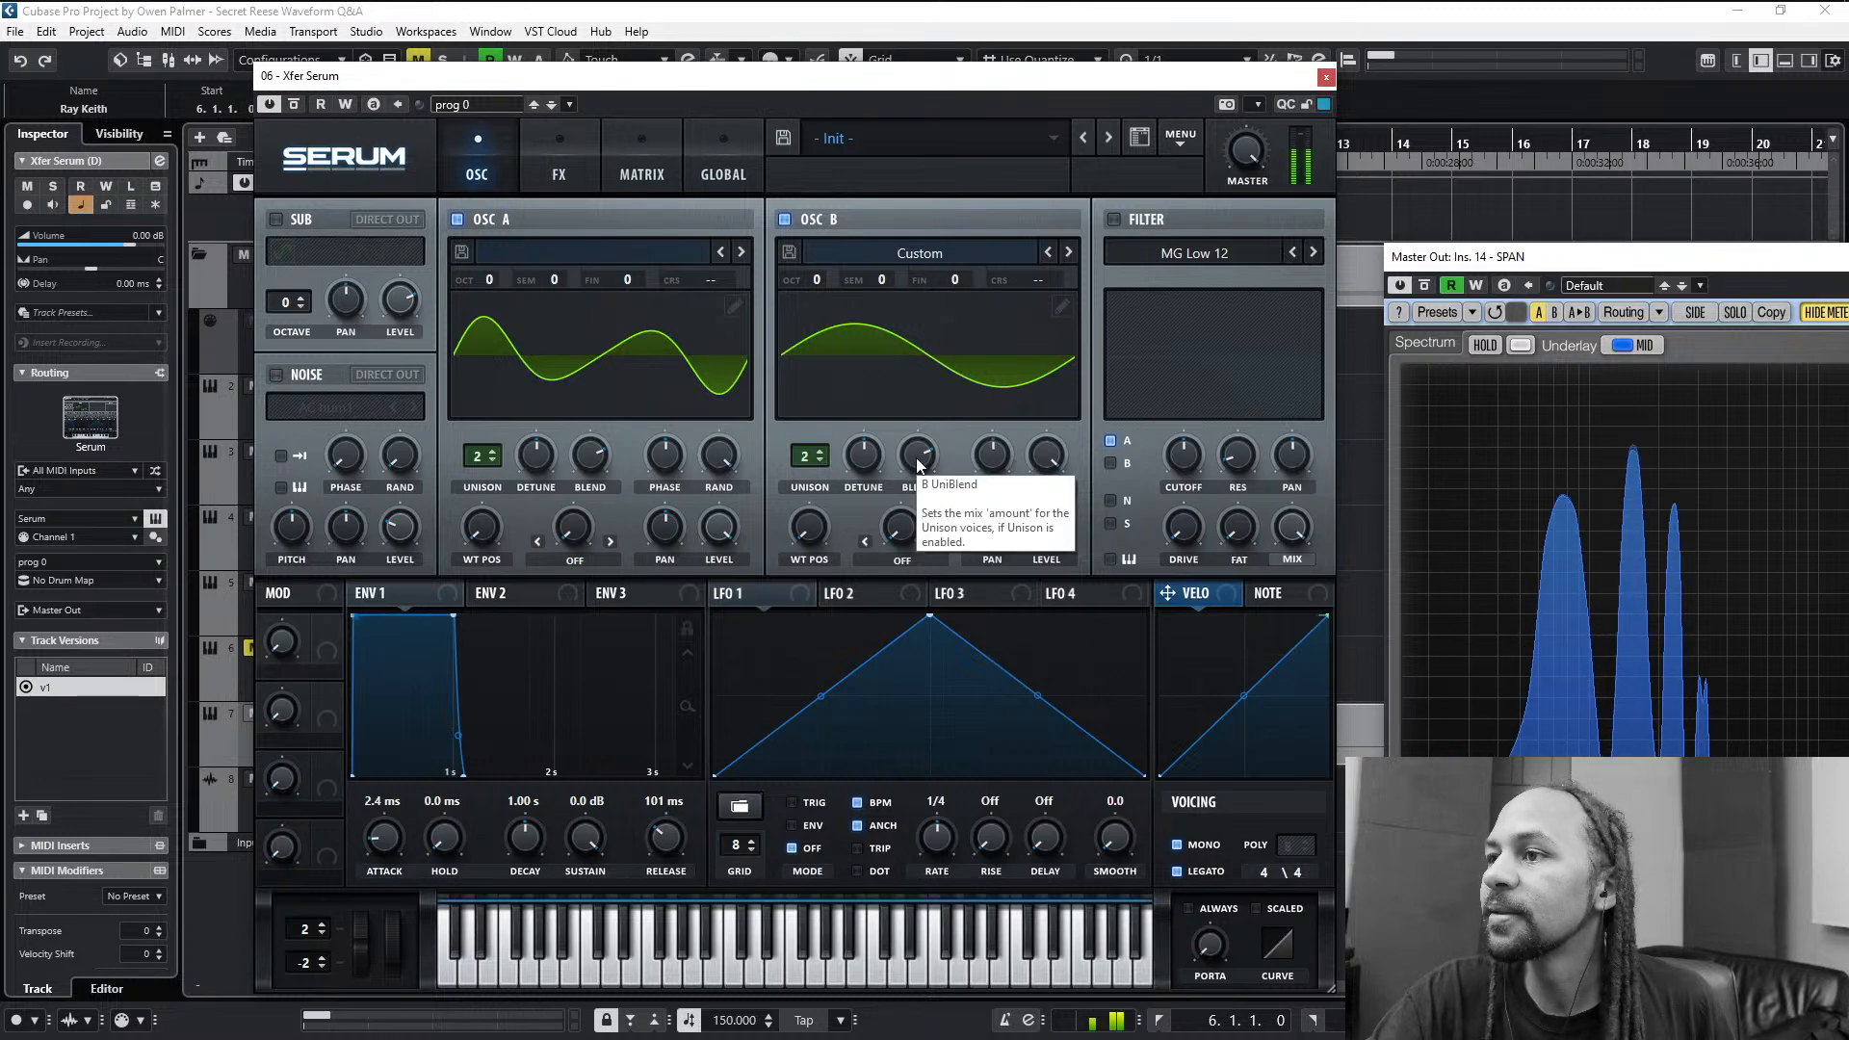
{"action": "left_click", "coordinate": [824, 465]}
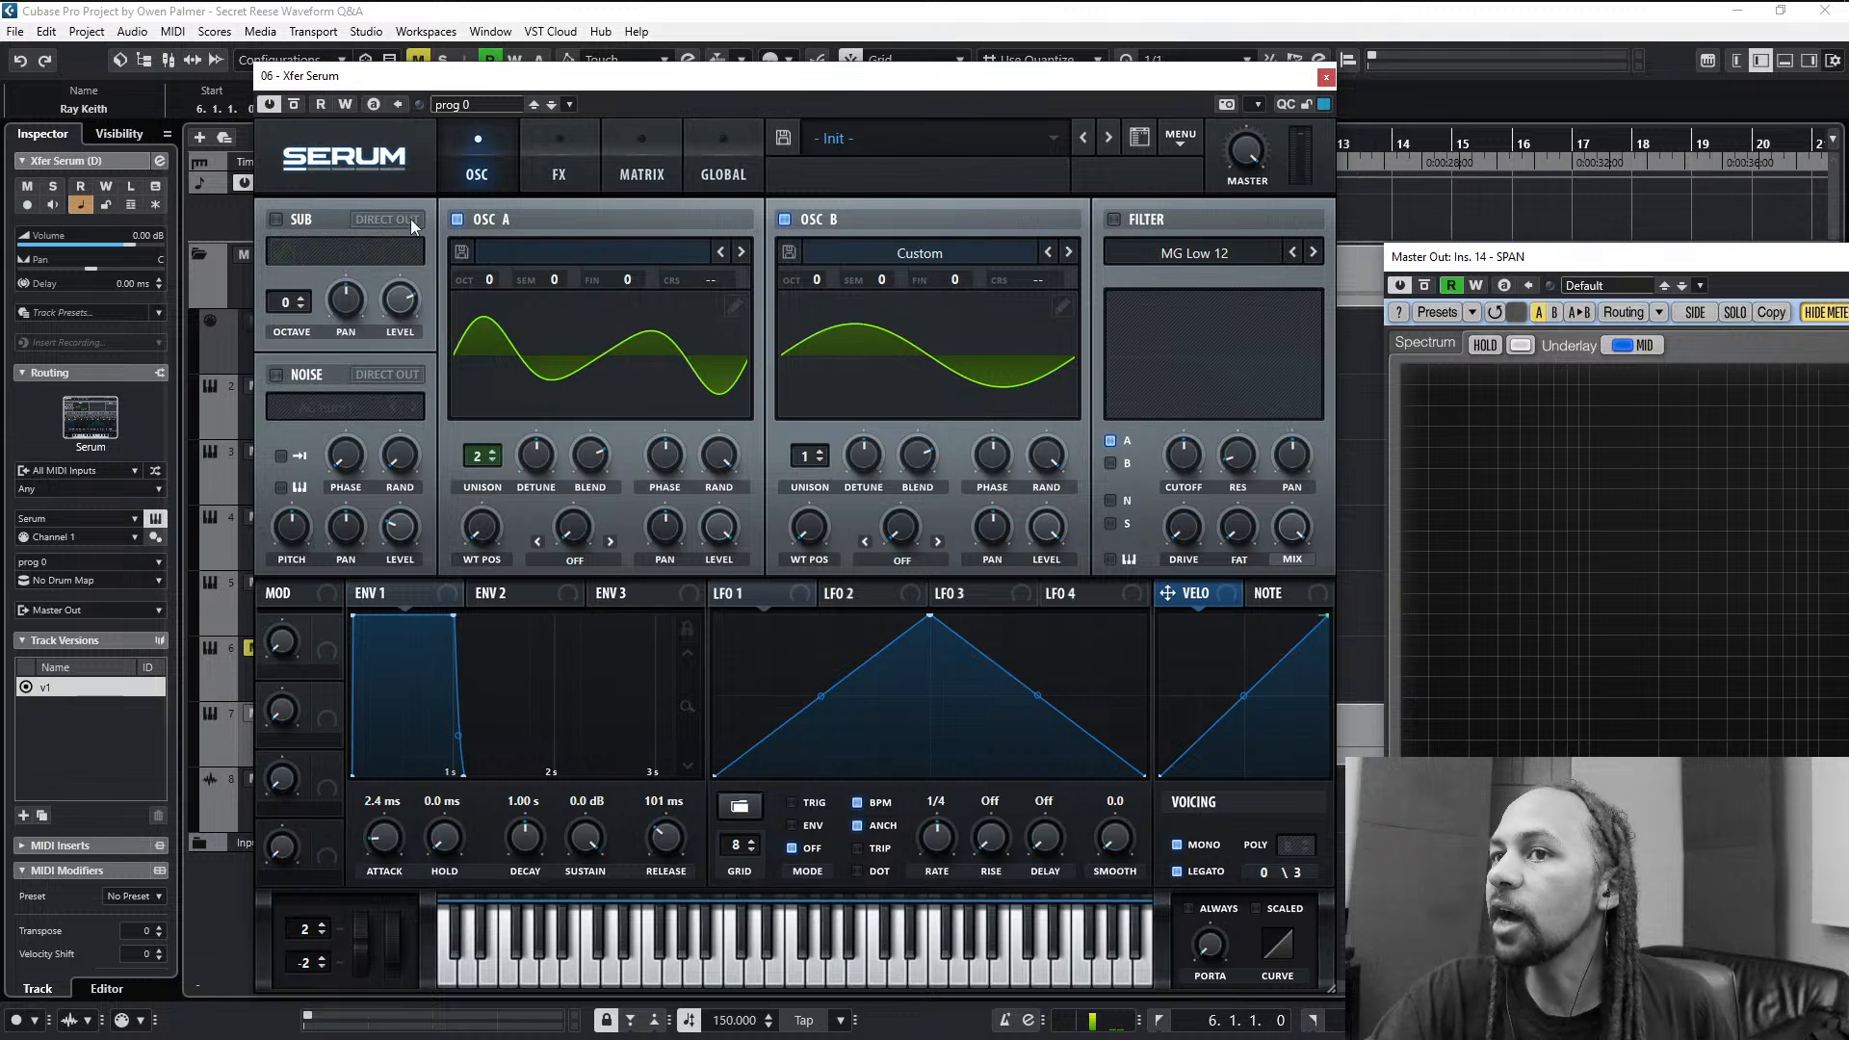
- Listen to each oscillator on its own by briefly switching off oscillator A and then oscillator B
{"action": "left_click", "coordinate": [460, 219]}
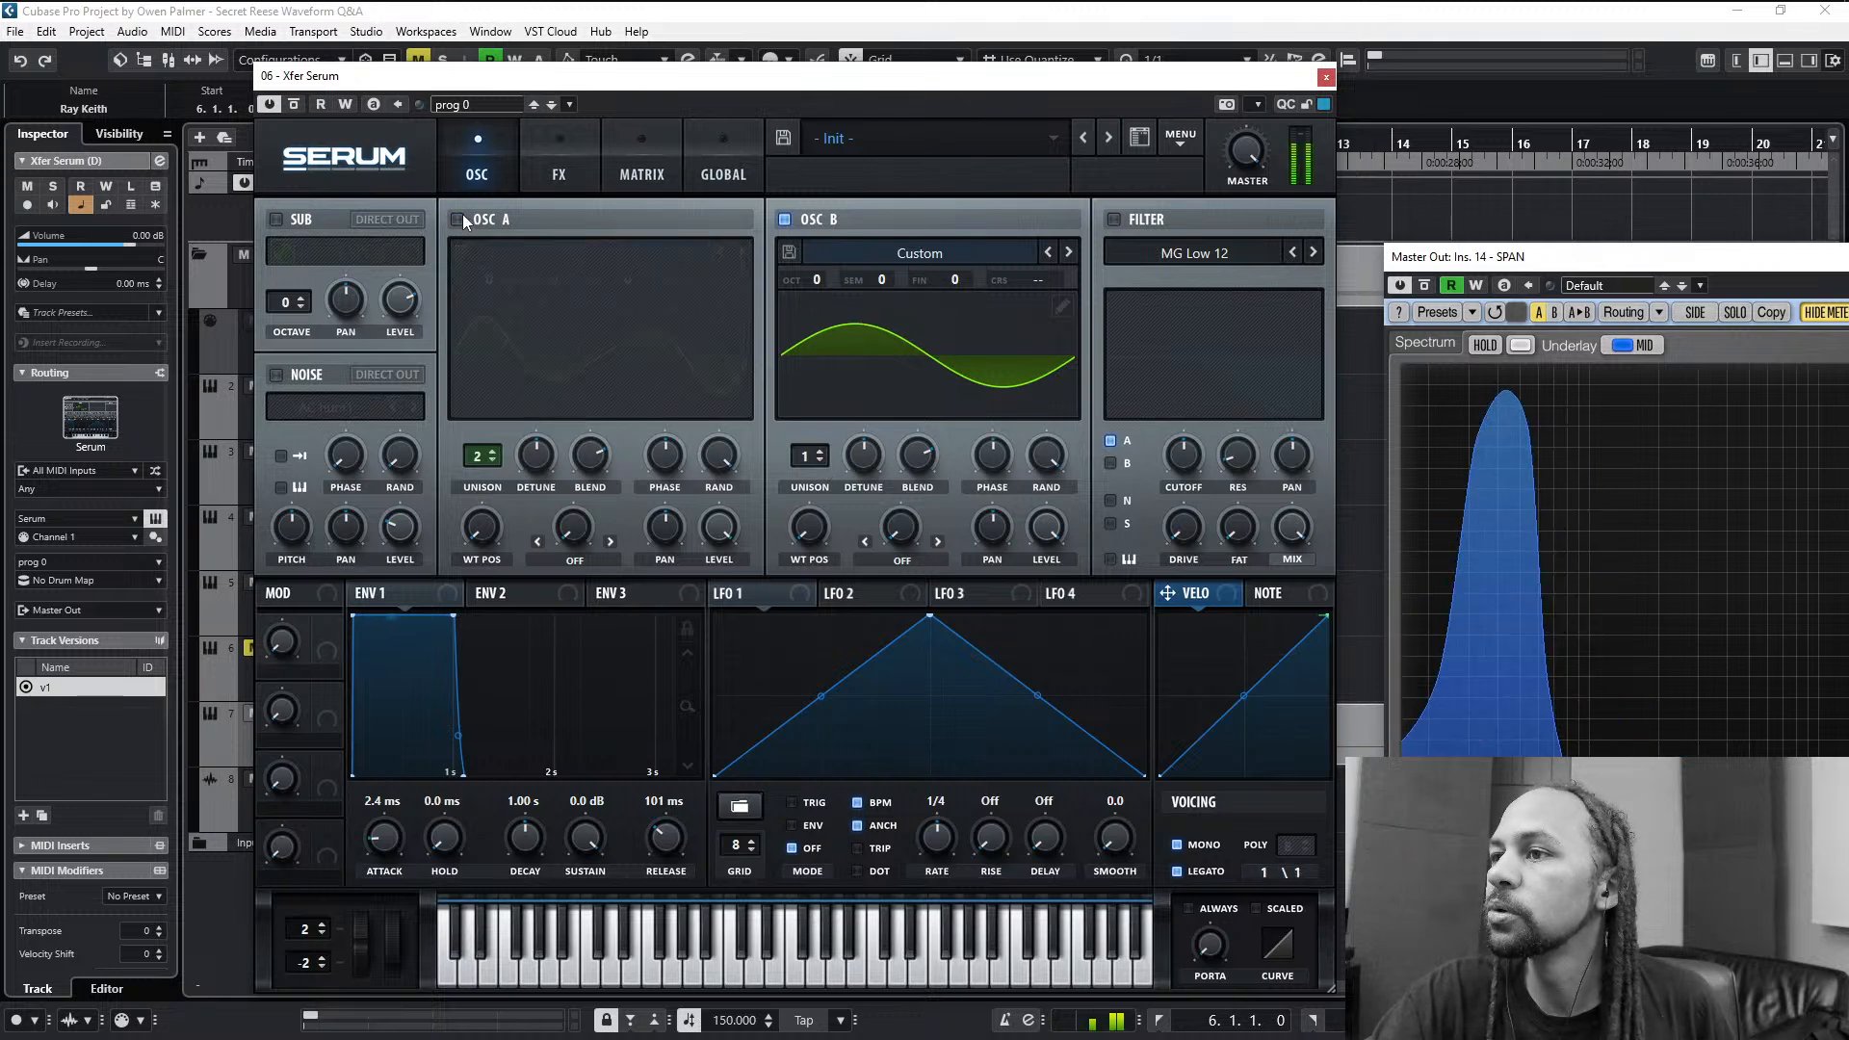
{"action": "left_click", "coordinate": [460, 218]}
{"action": "left_click", "coordinate": [785, 218]}
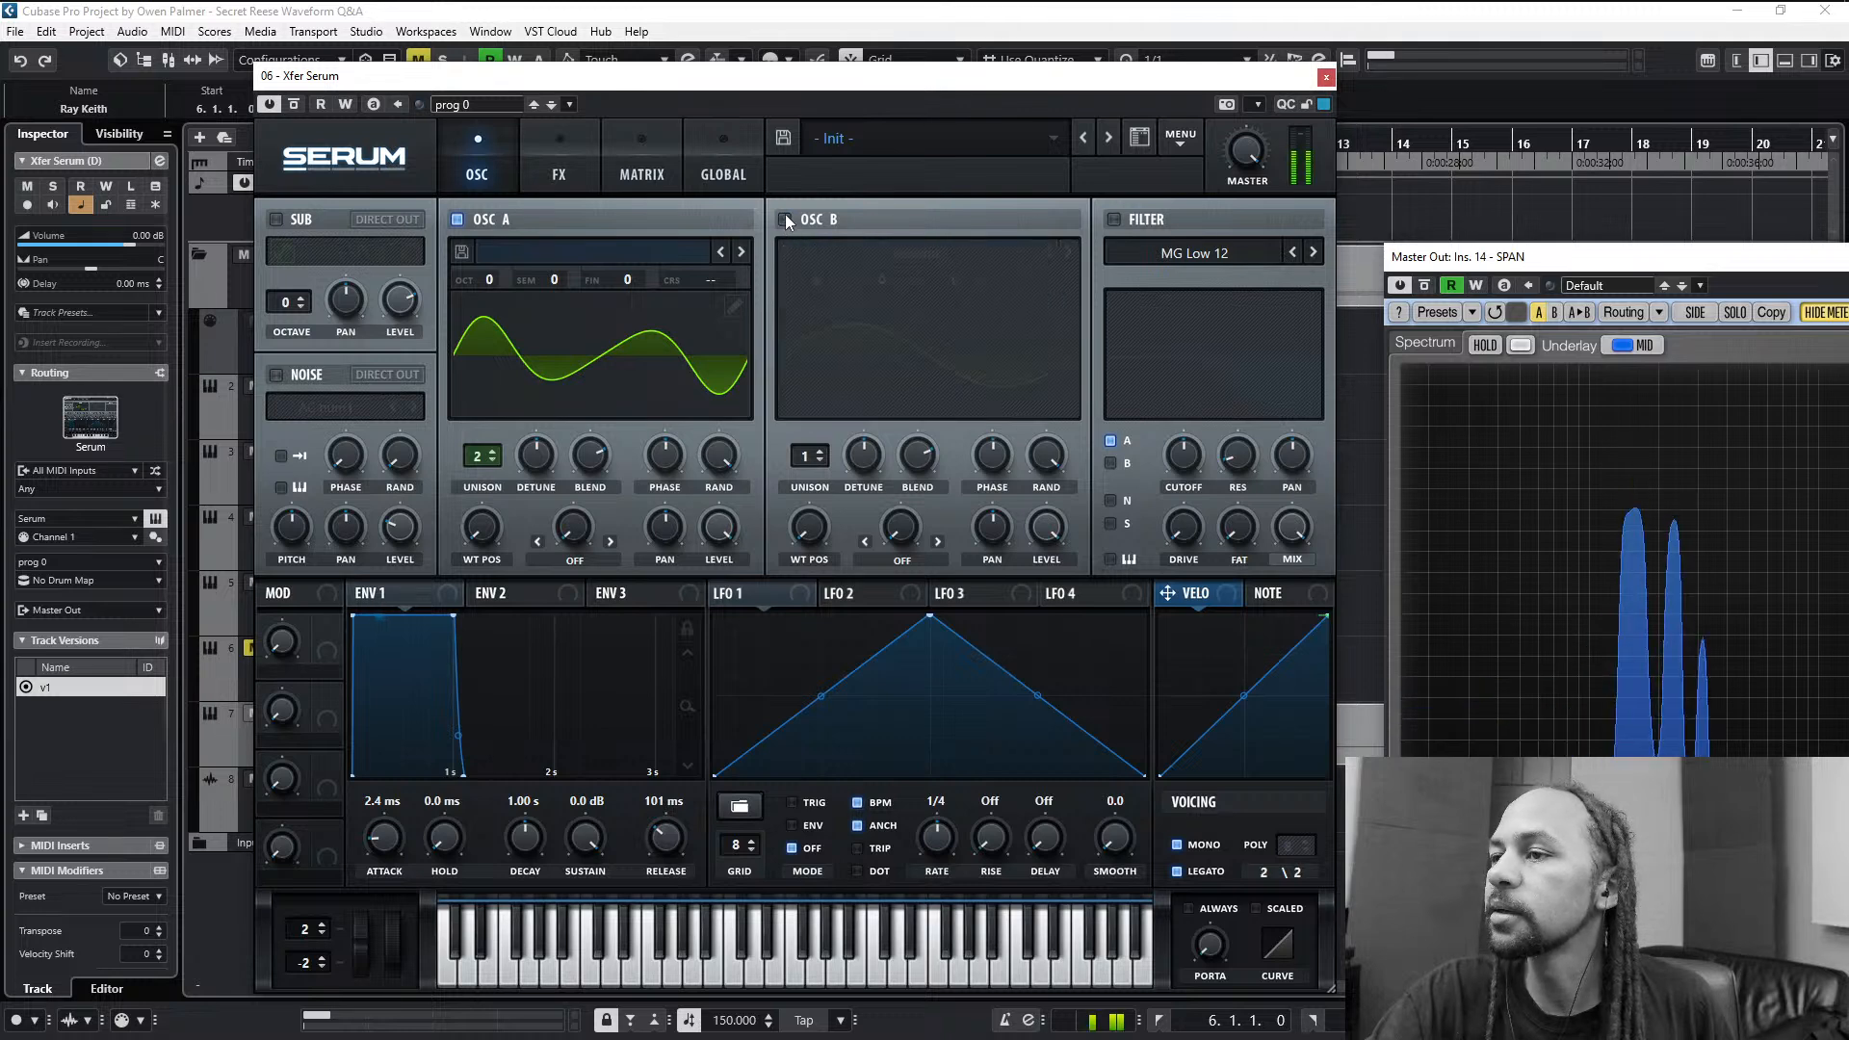
{"action": "left_click", "coordinate": [785, 218]}
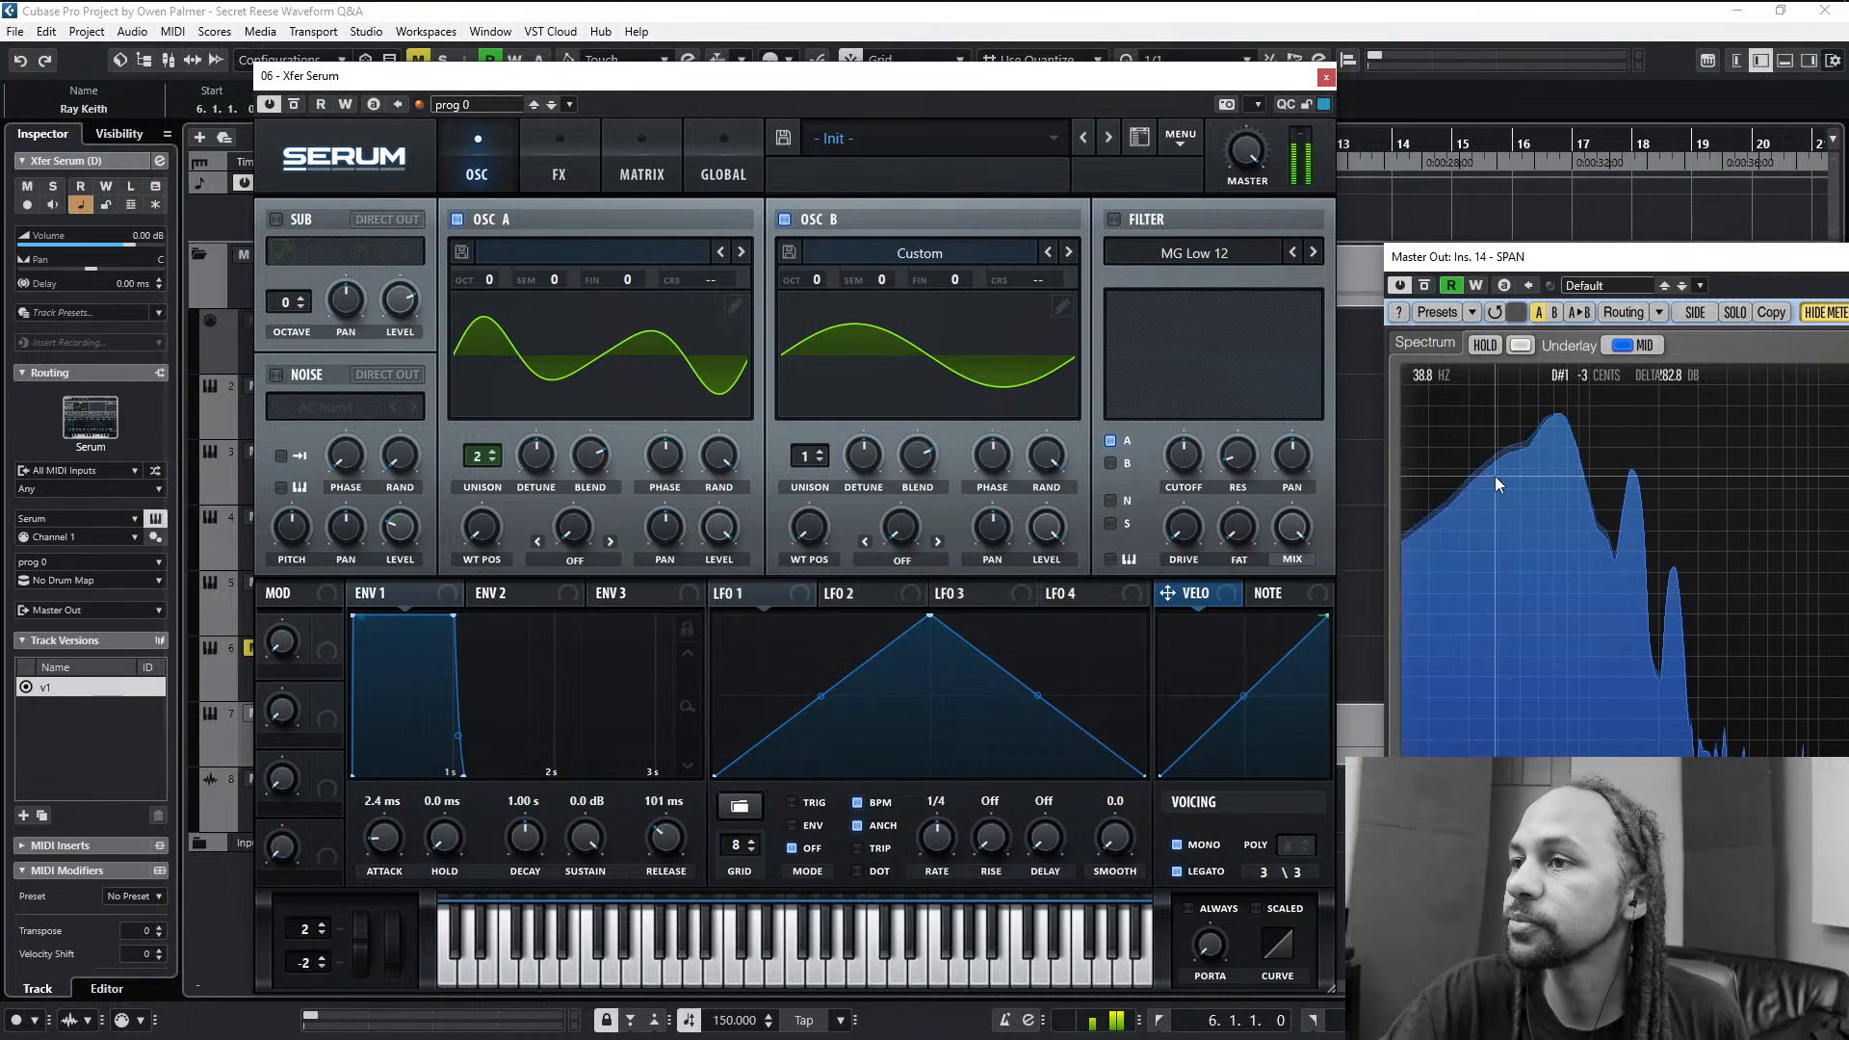
- Loop playback over the first Rude & Deadly clip on the Xfer Serum (D) track and set the project tempo to 160 BPM
{"action": "mouse_move", "coordinate": [1249, 183]}
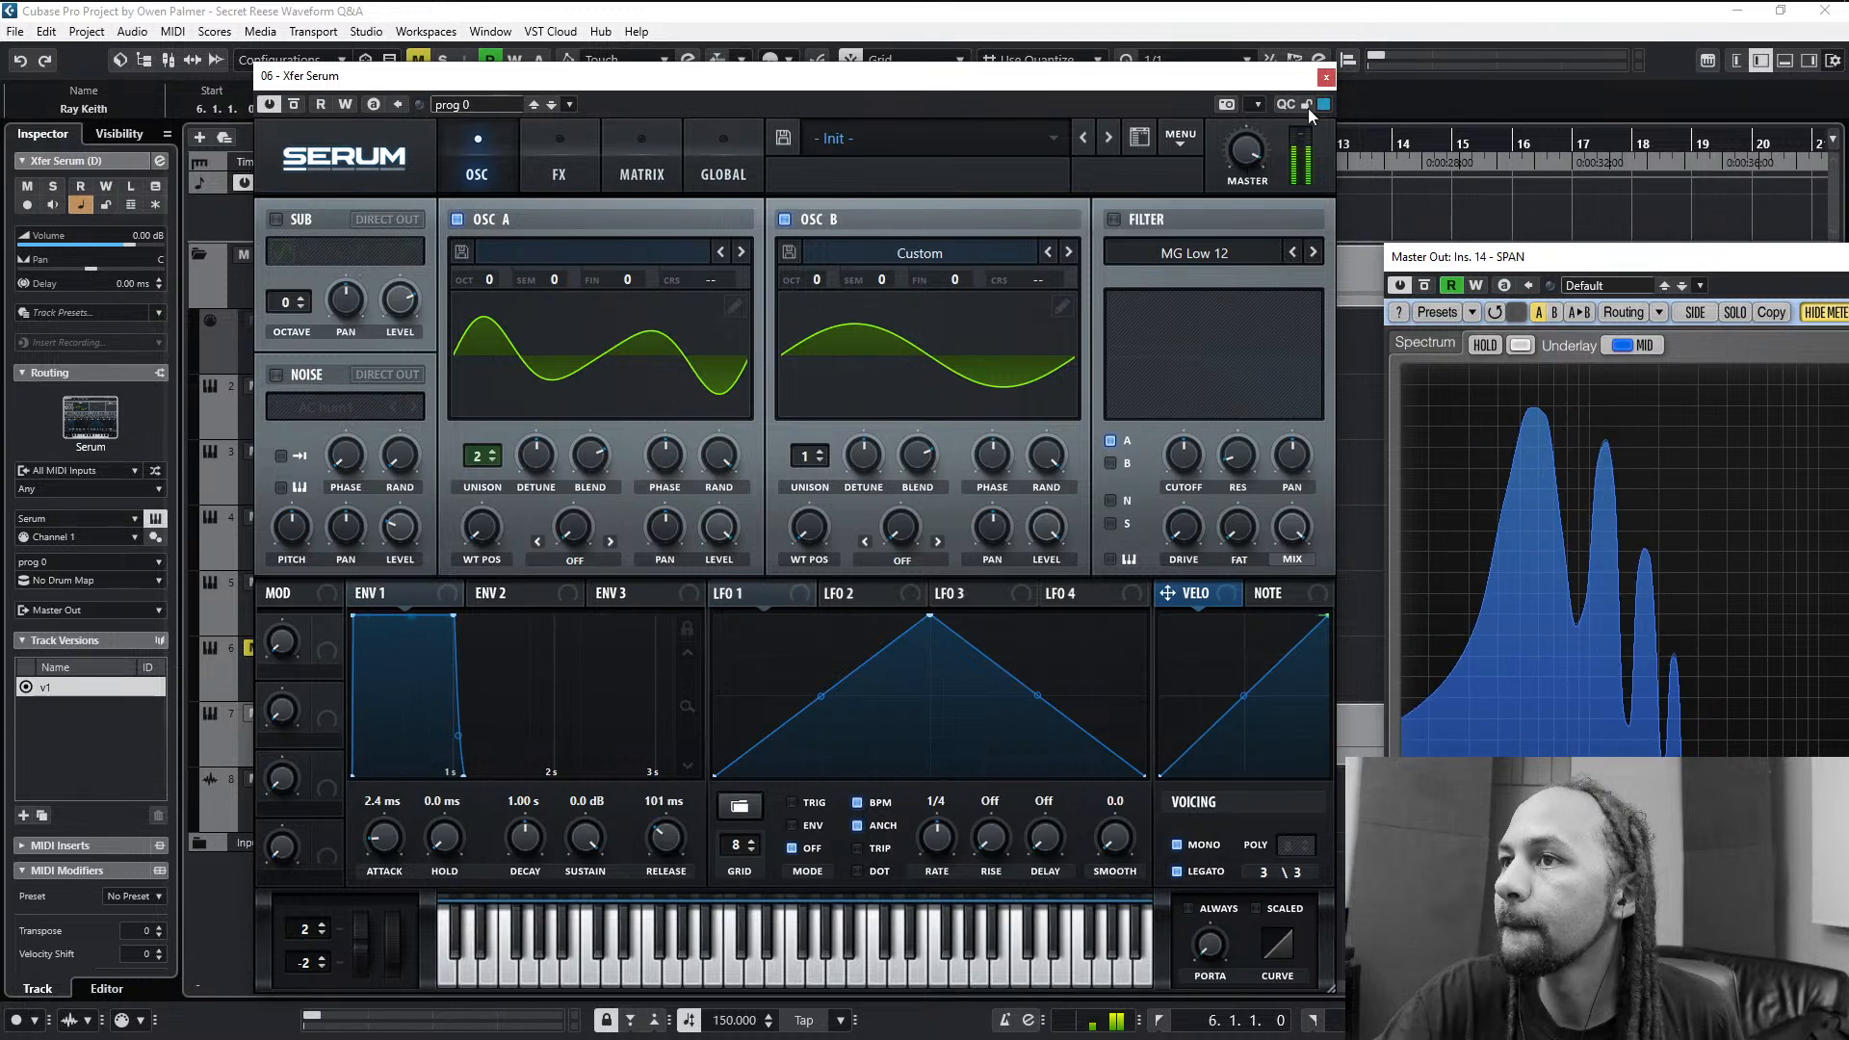
{"action": "left_click", "coordinate": [1326, 77]}
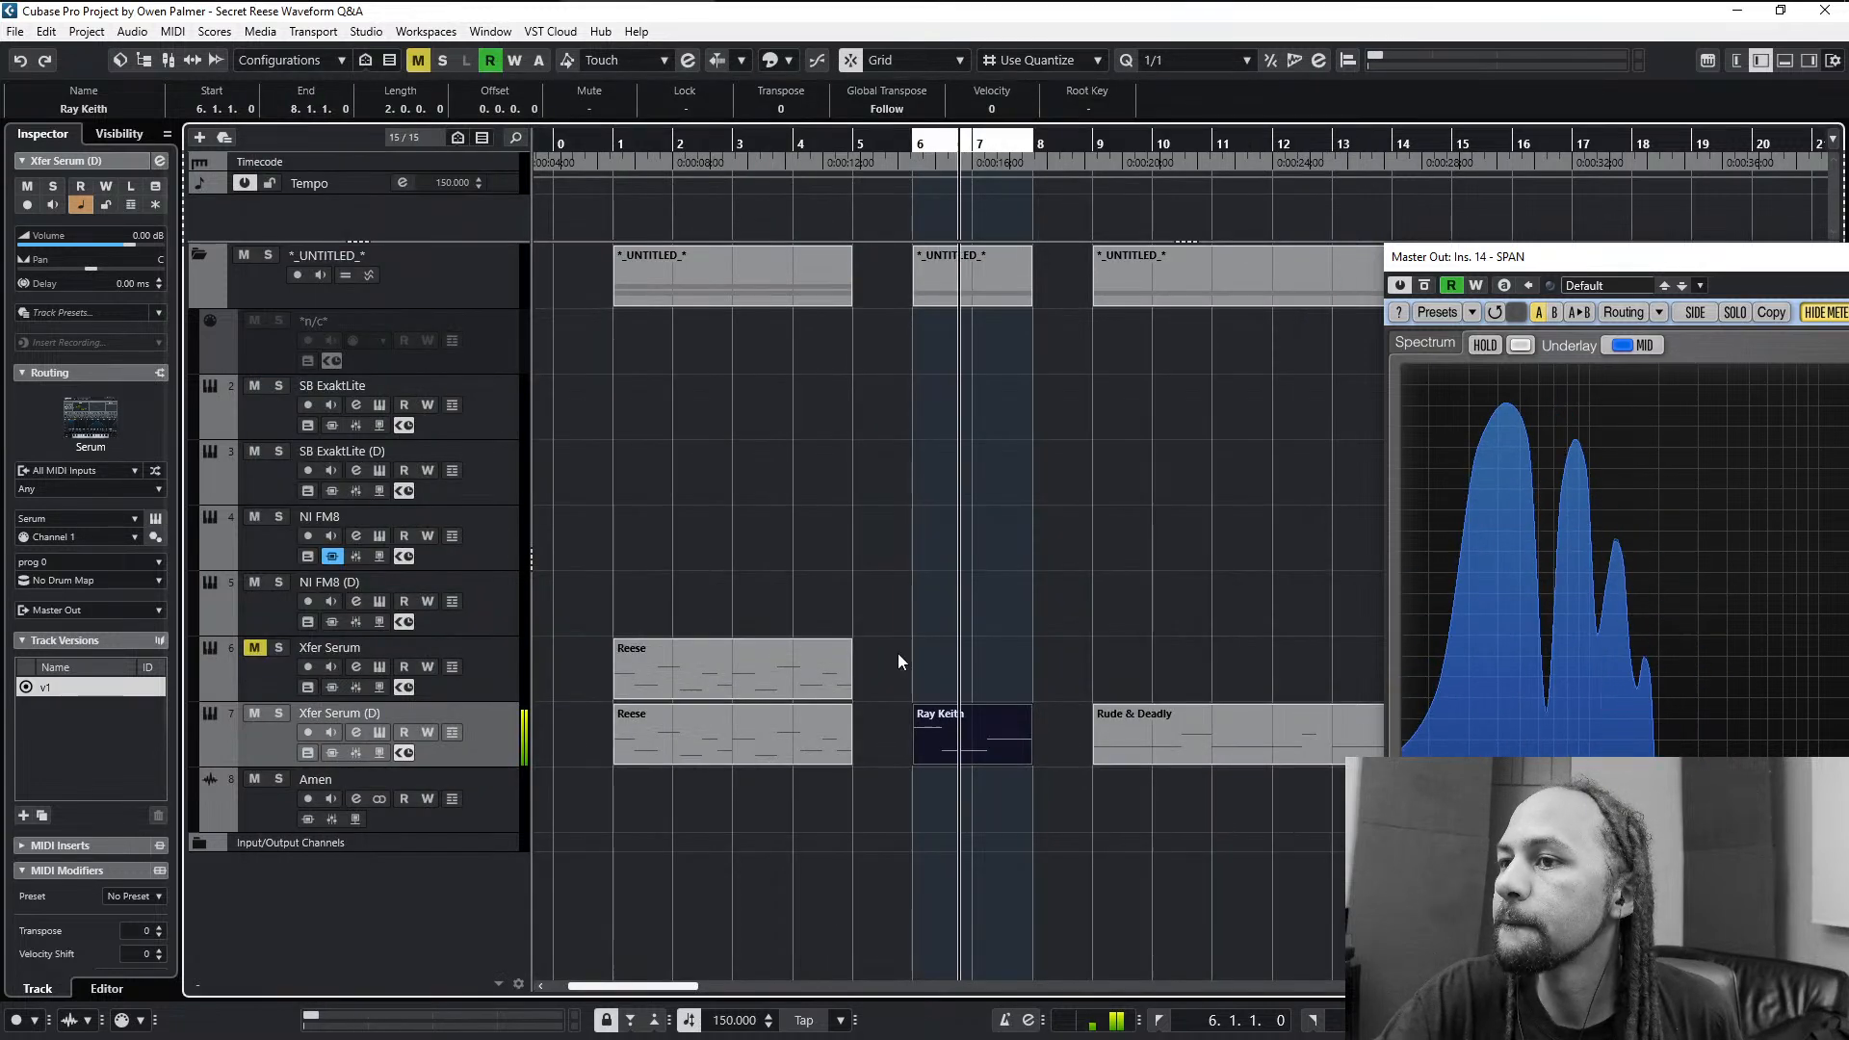
{"action": "left_click", "coordinate": [910, 732]}
{"action": "key", "text": "p"}
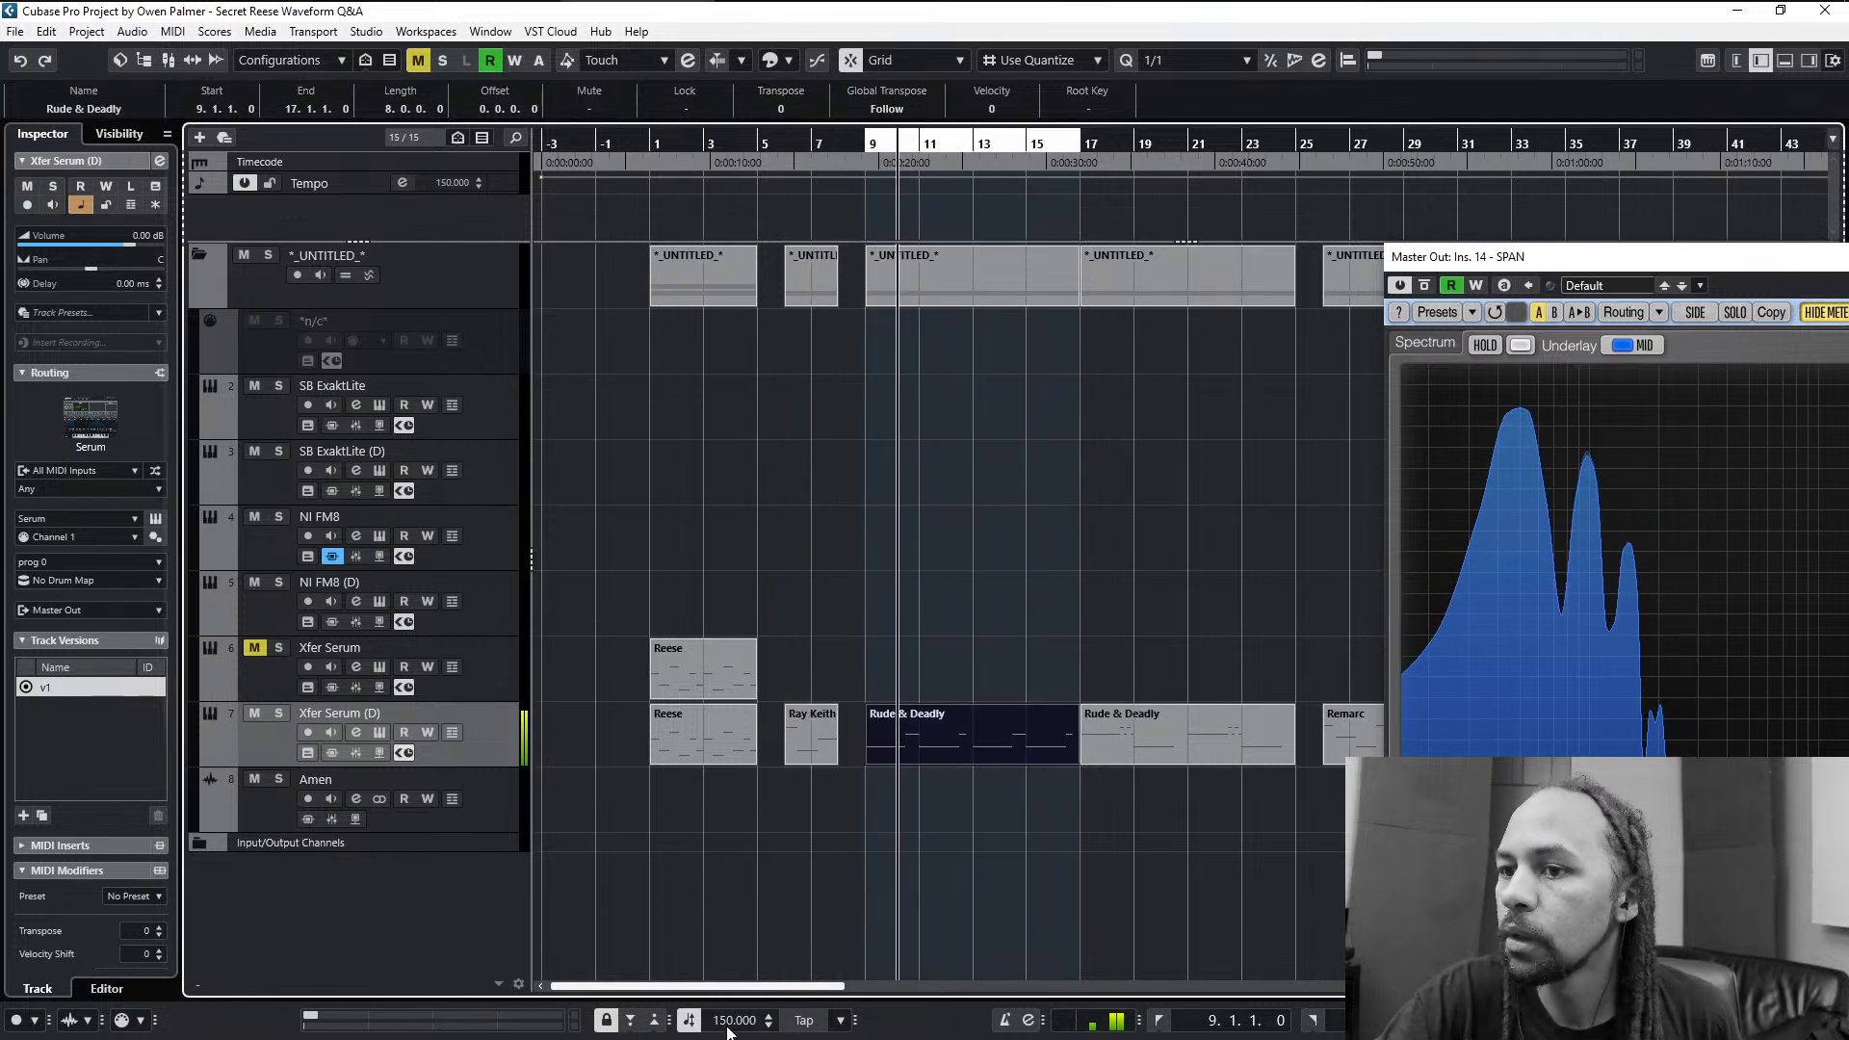
{"action": "scroll", "coordinate": [729, 1023], "scroll_direction": "up", "scroll_amount": 1}
{"action": "scroll", "coordinate": [729, 1023], "scroll_direction": "up", "scroll_amount": 9}
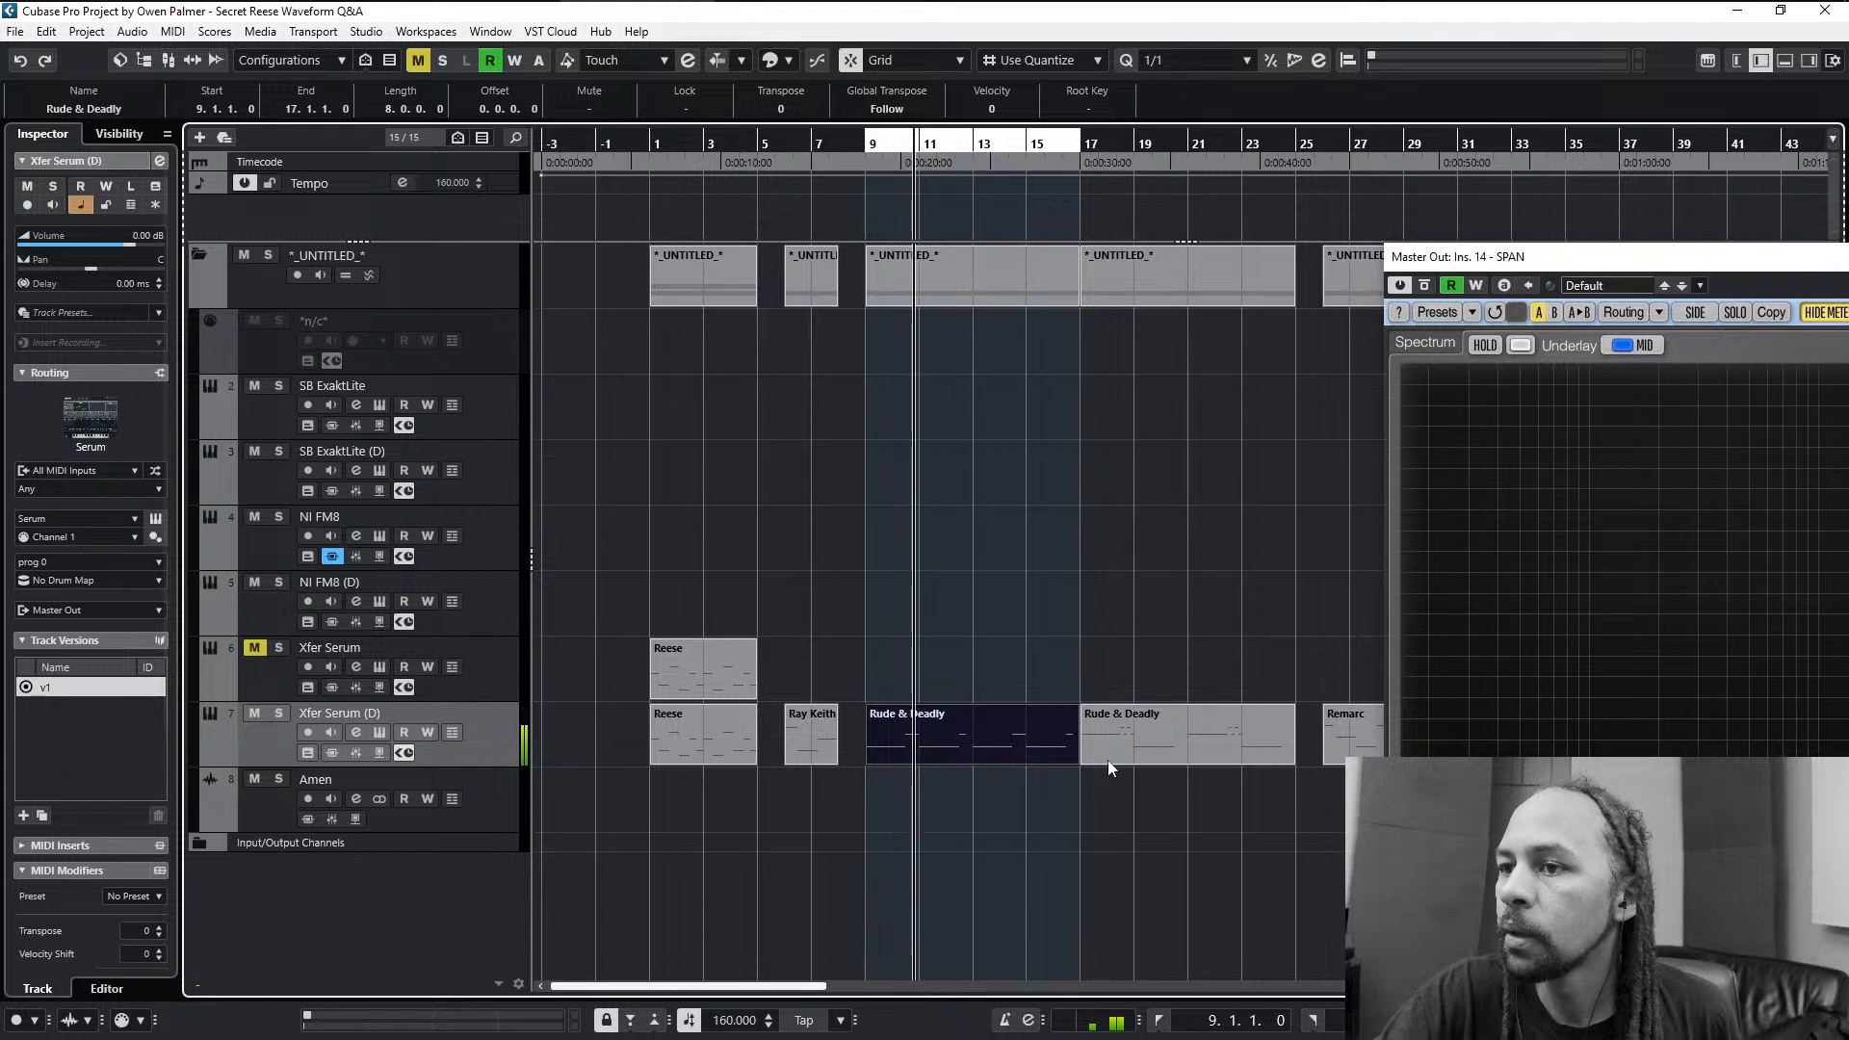
- Loop playback over the second Rude & Deadly clip and reopen the track's Serum window
{"action": "left_click", "coordinate": [1166, 746]}
{"action": "key", "text": "p"}
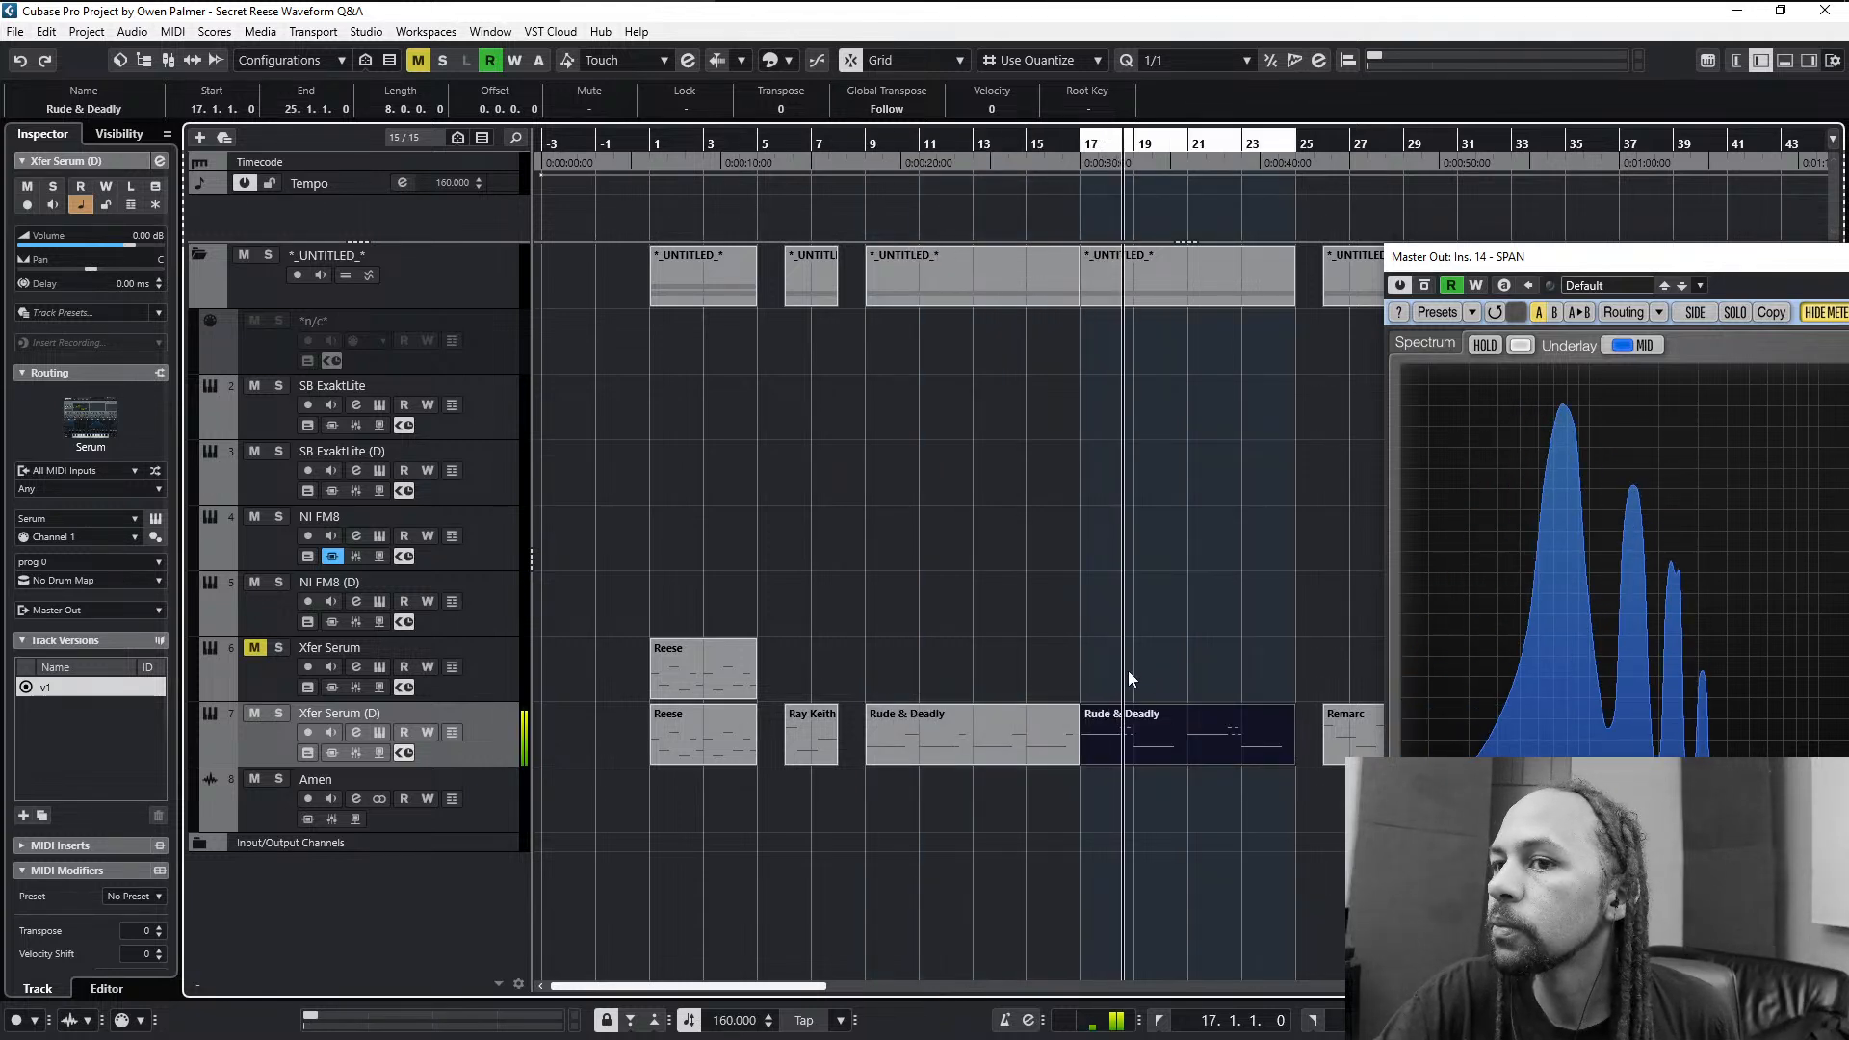
{"action": "key", "text": "F11"}
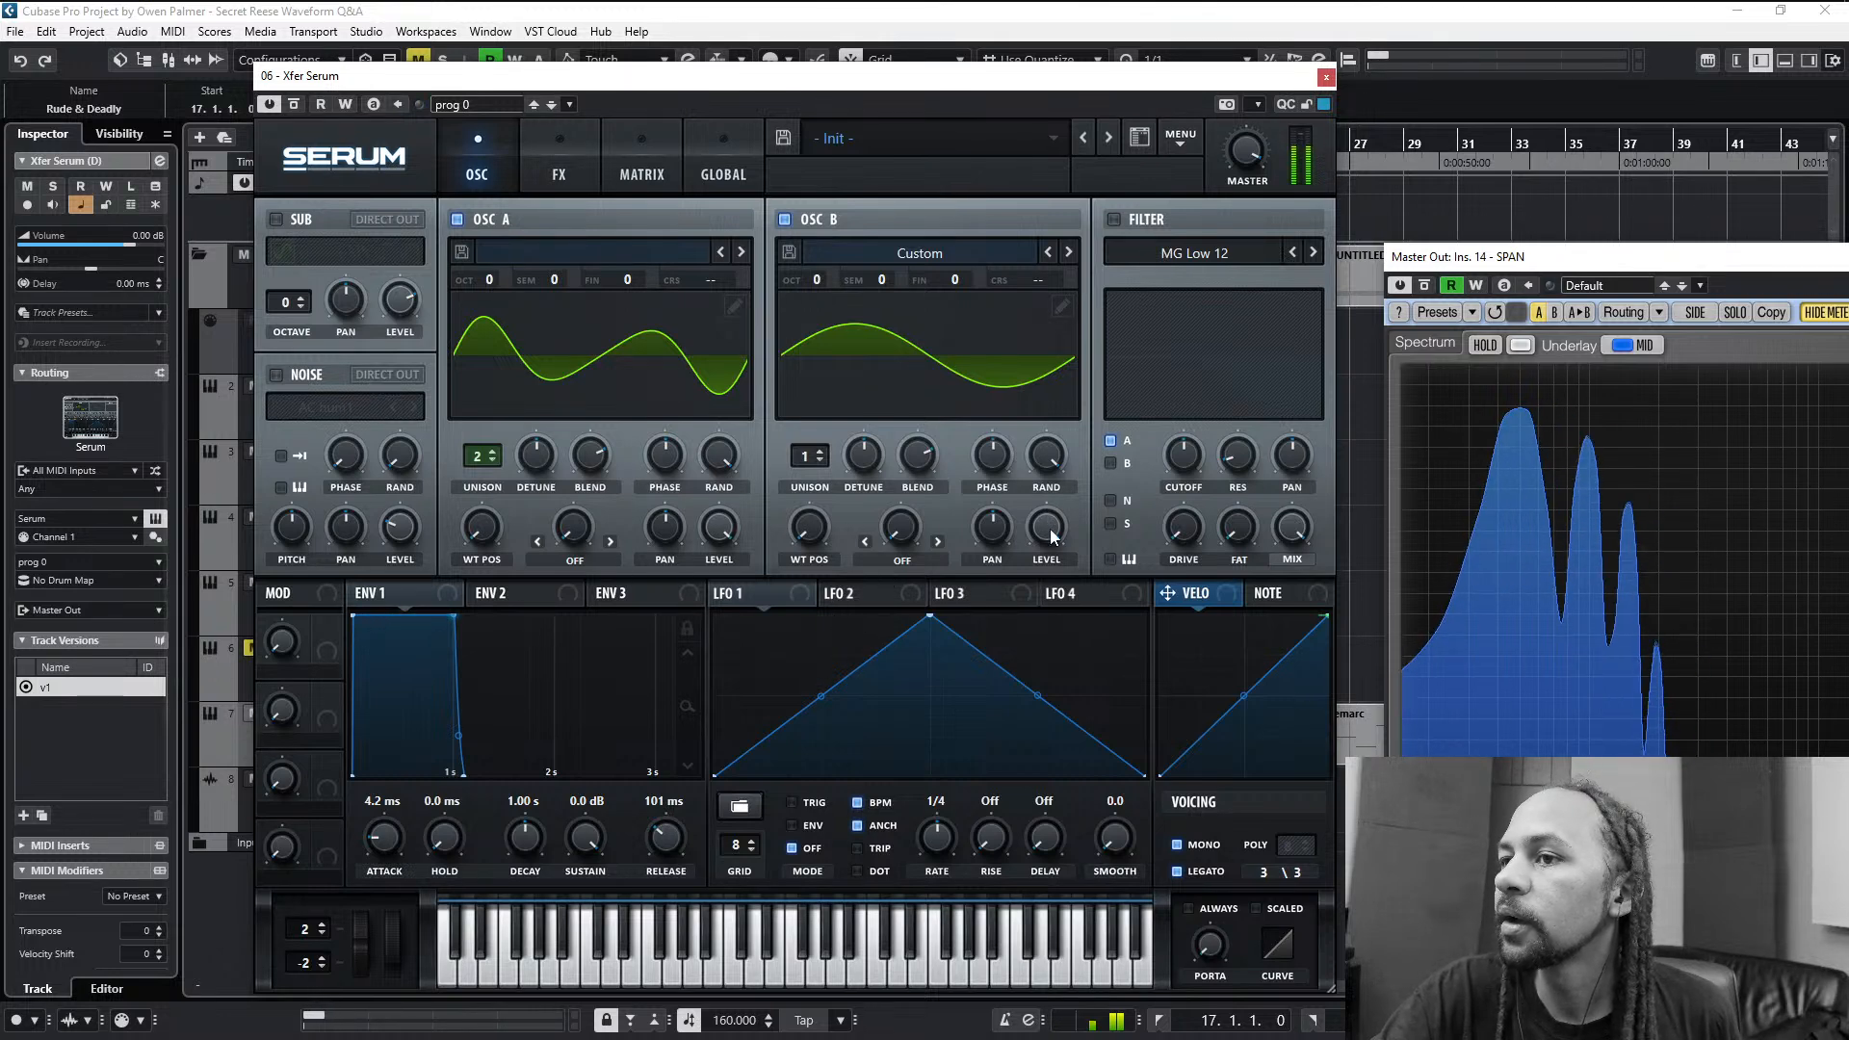
- Try different levels for oscillator B against the upper layer and bring it up to 100%
{"action": "left_click_drag", "start_coordinate": [1050, 528], "coordinate": [1029, 755]}
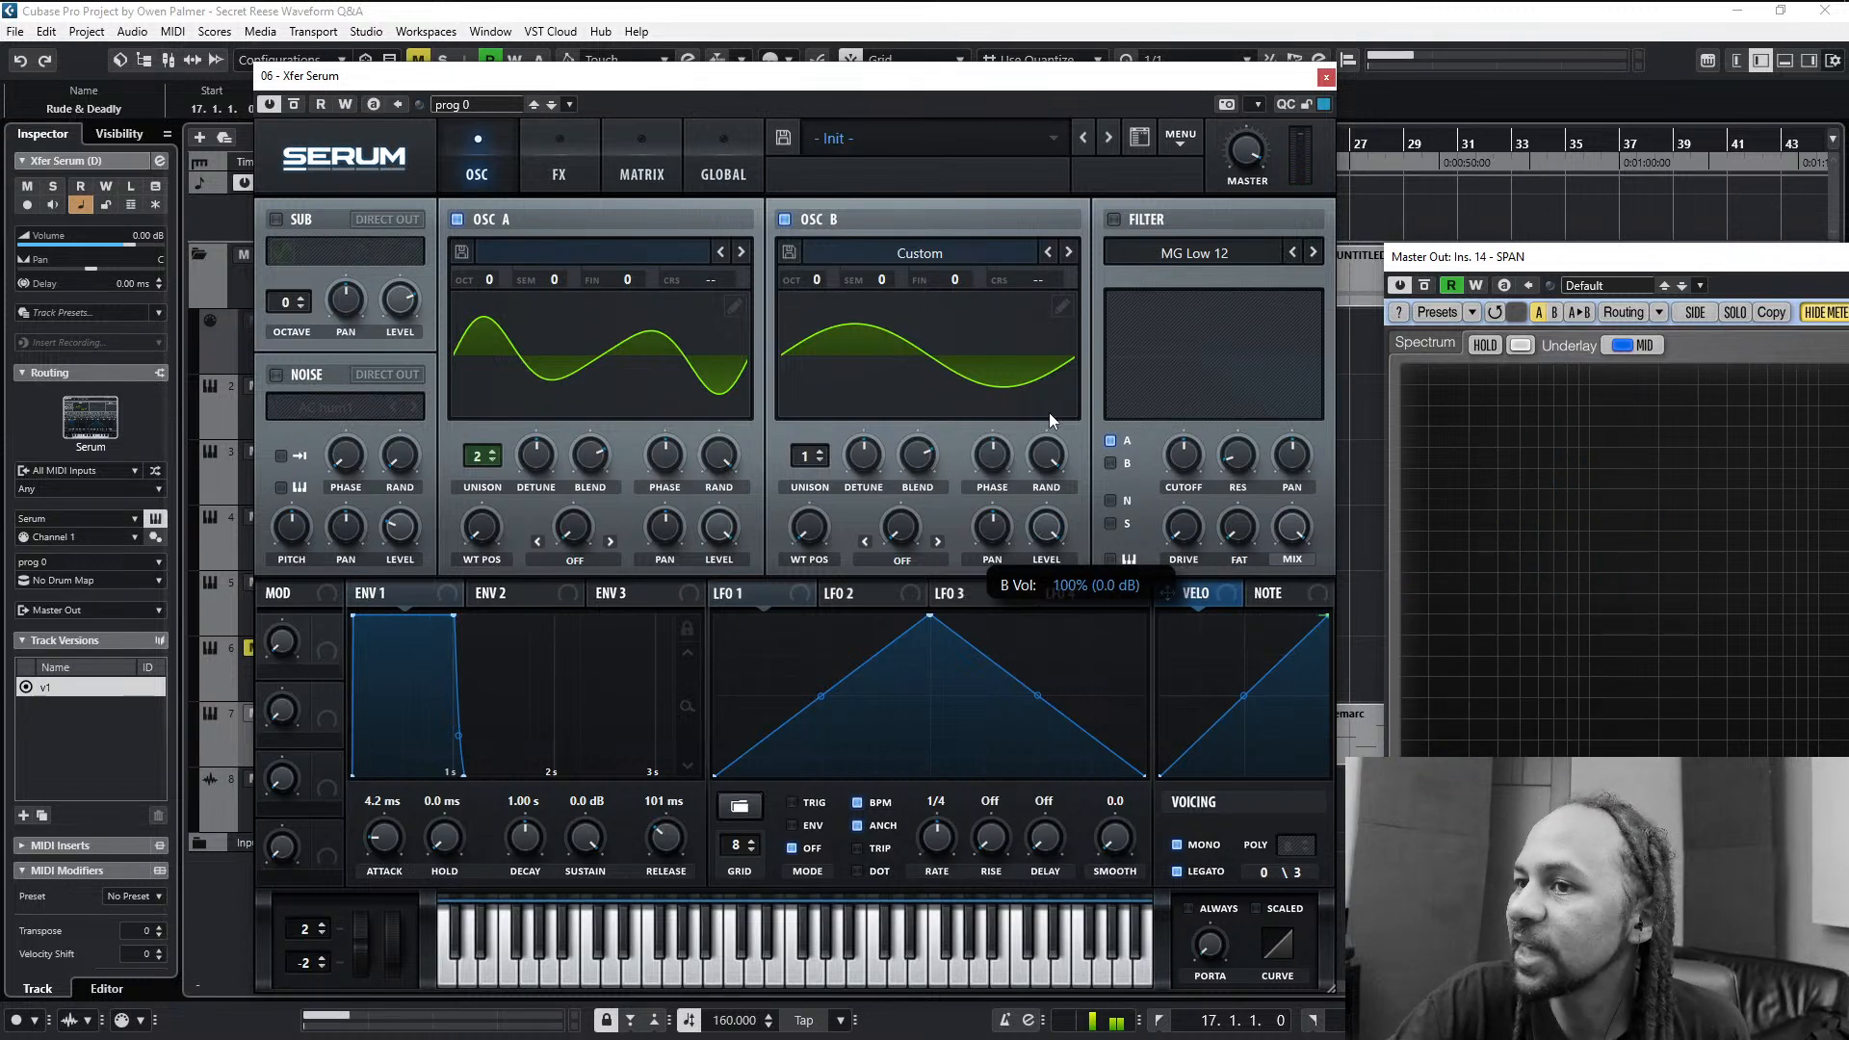
{"action": "left_click_drag", "start_coordinate": [1049, 412], "coordinate": [1047, 523]}
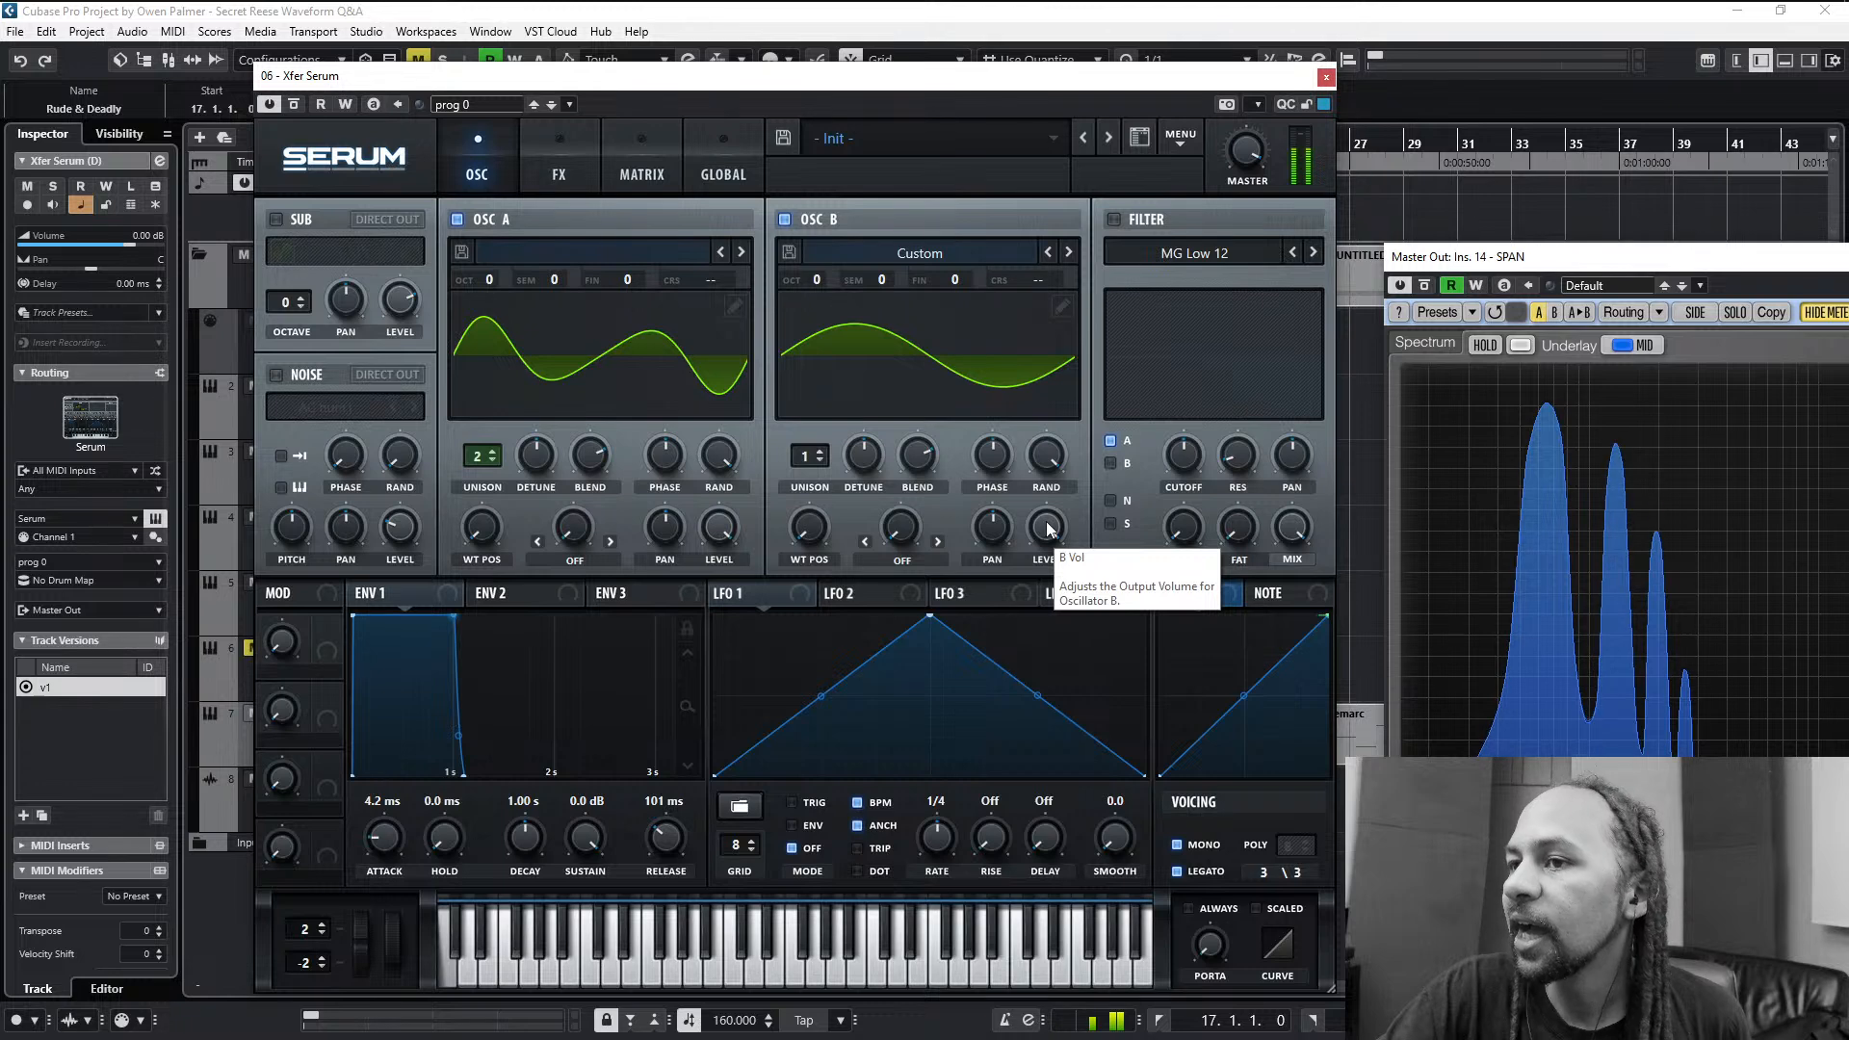
{"action": "left_click_drag", "start_coordinate": [1050, 525], "coordinate": [1103, 457]}
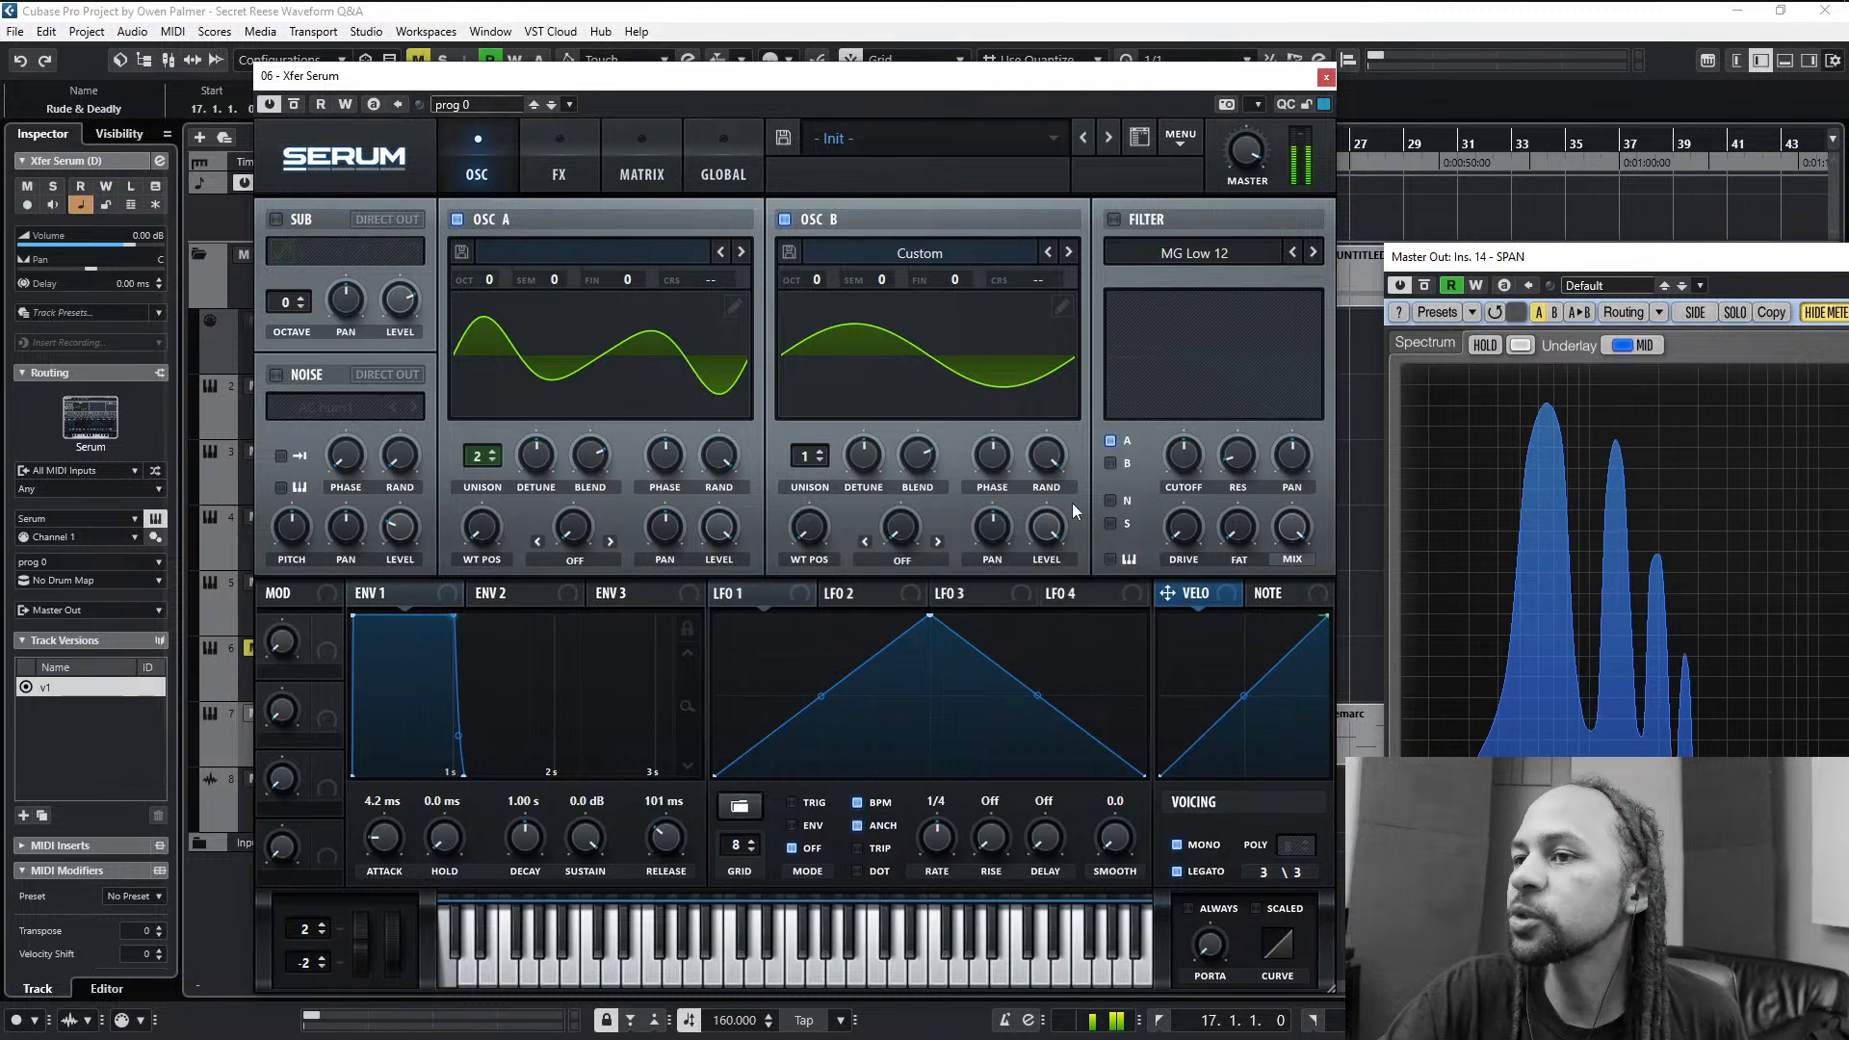
{"action": "left_click_drag", "start_coordinate": [1050, 528], "coordinate": [1042, 757]}
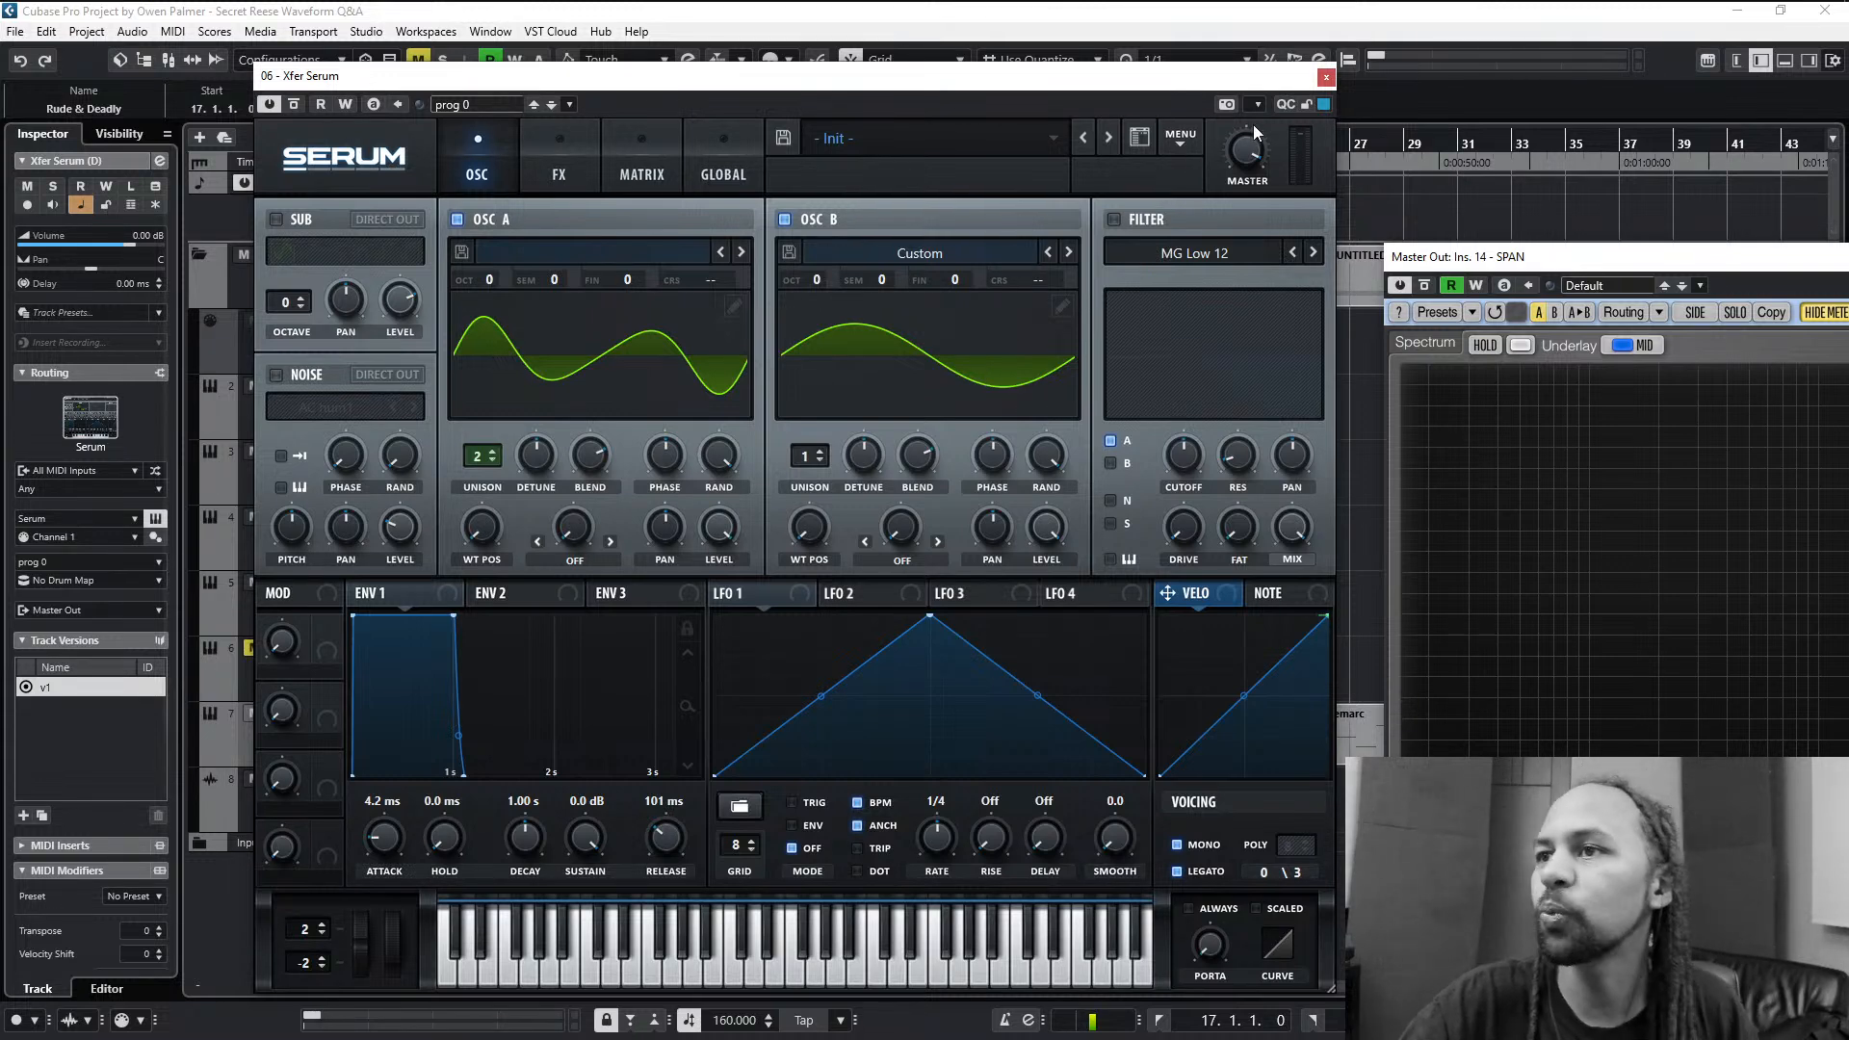
- Close the Serum window and loop playback over the Remarc clip on the Xfer Serum (D) track
{"action": "left_click", "coordinate": [1328, 77]}
{"action": "left_click", "coordinate": [1120, 556]}
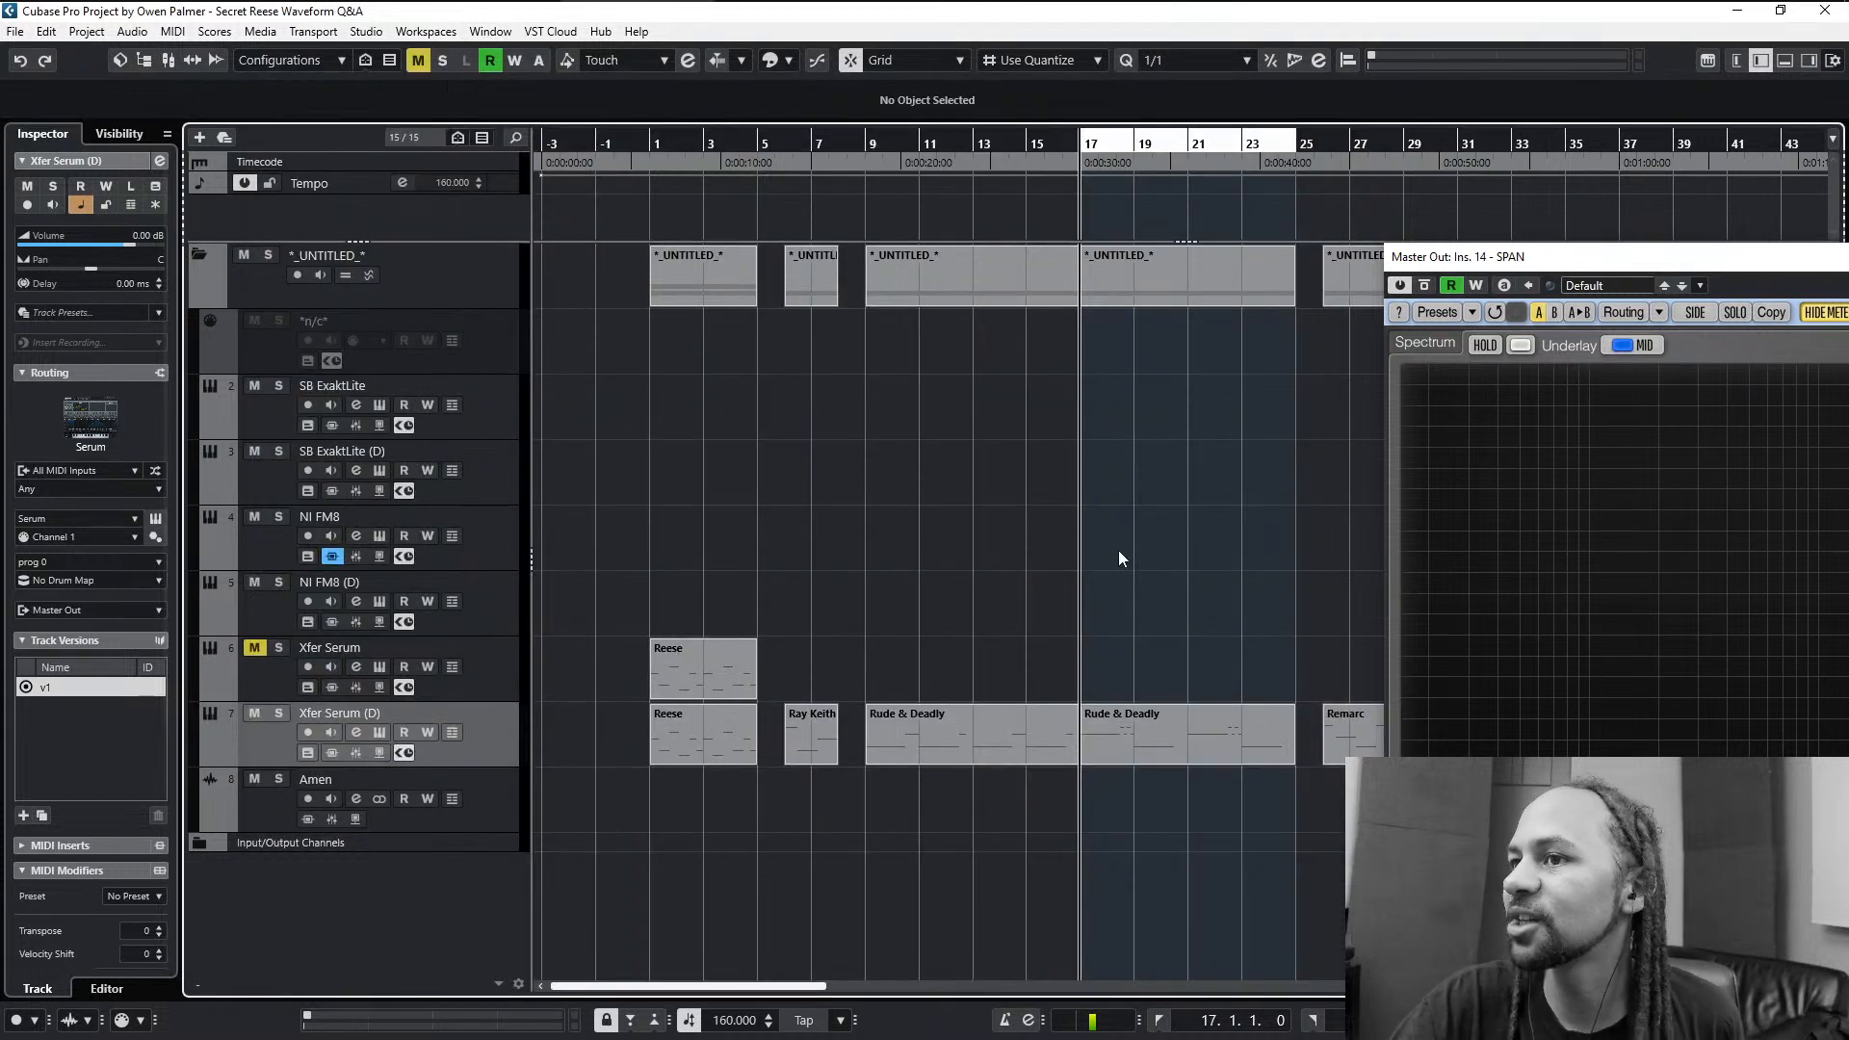
{"action": "scroll", "coordinate": [996, 561], "scroll_direction": "down", "scroll_amount": 4}
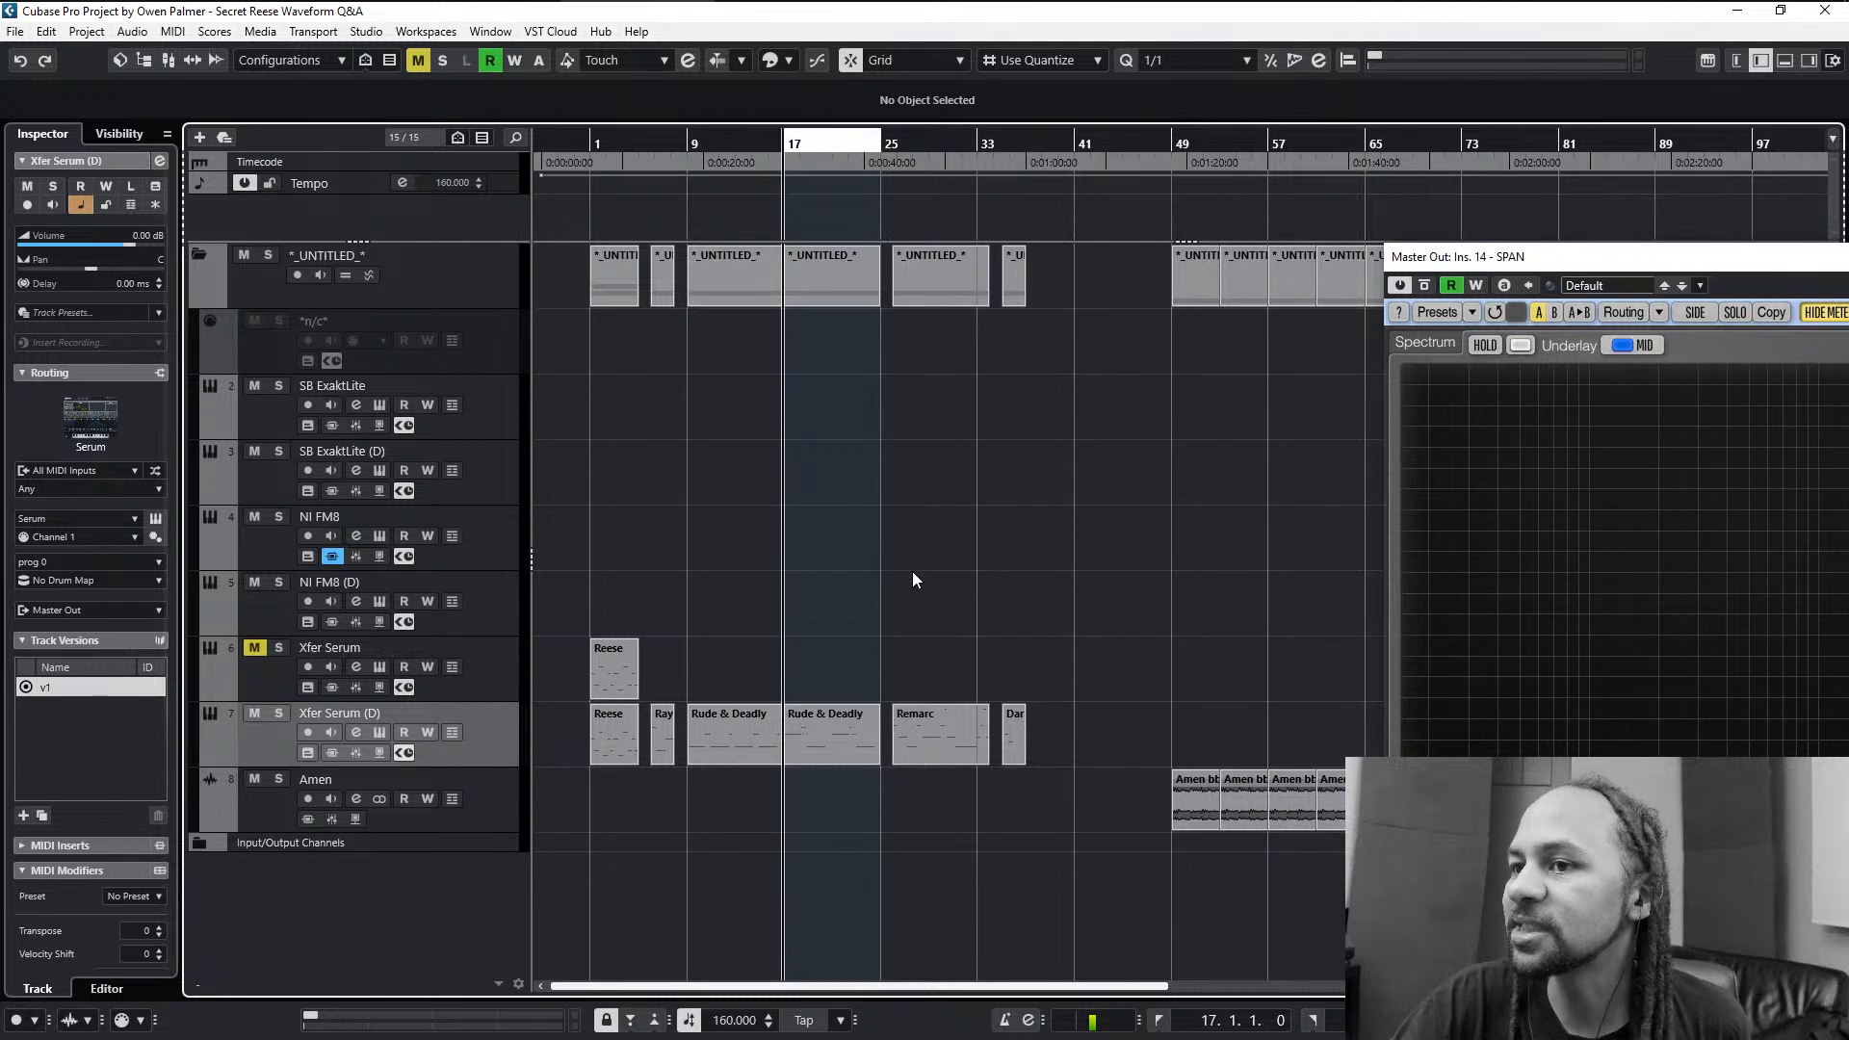
{"action": "scroll", "coordinate": [871, 574], "scroll_direction": "up", "scroll_amount": 1}
{"action": "left_click", "coordinate": [965, 751]}
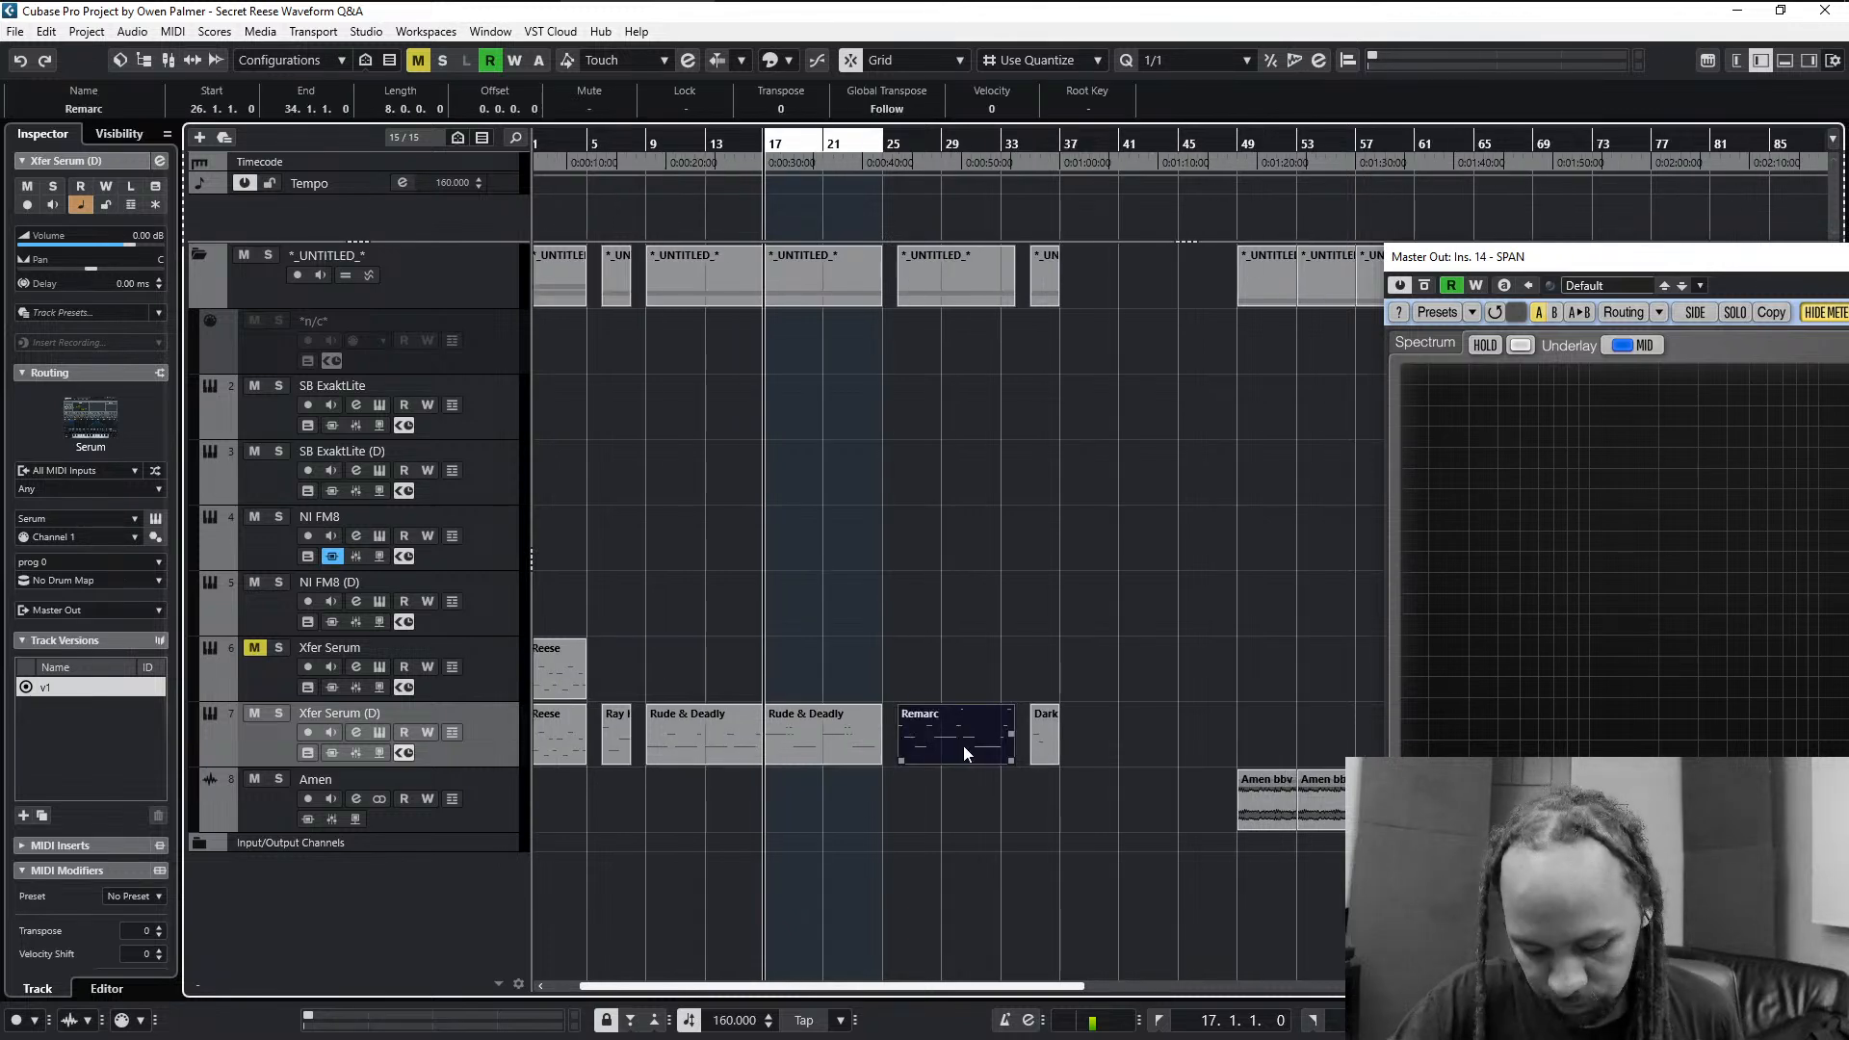
{"action": "key", "text": "shift+g"}
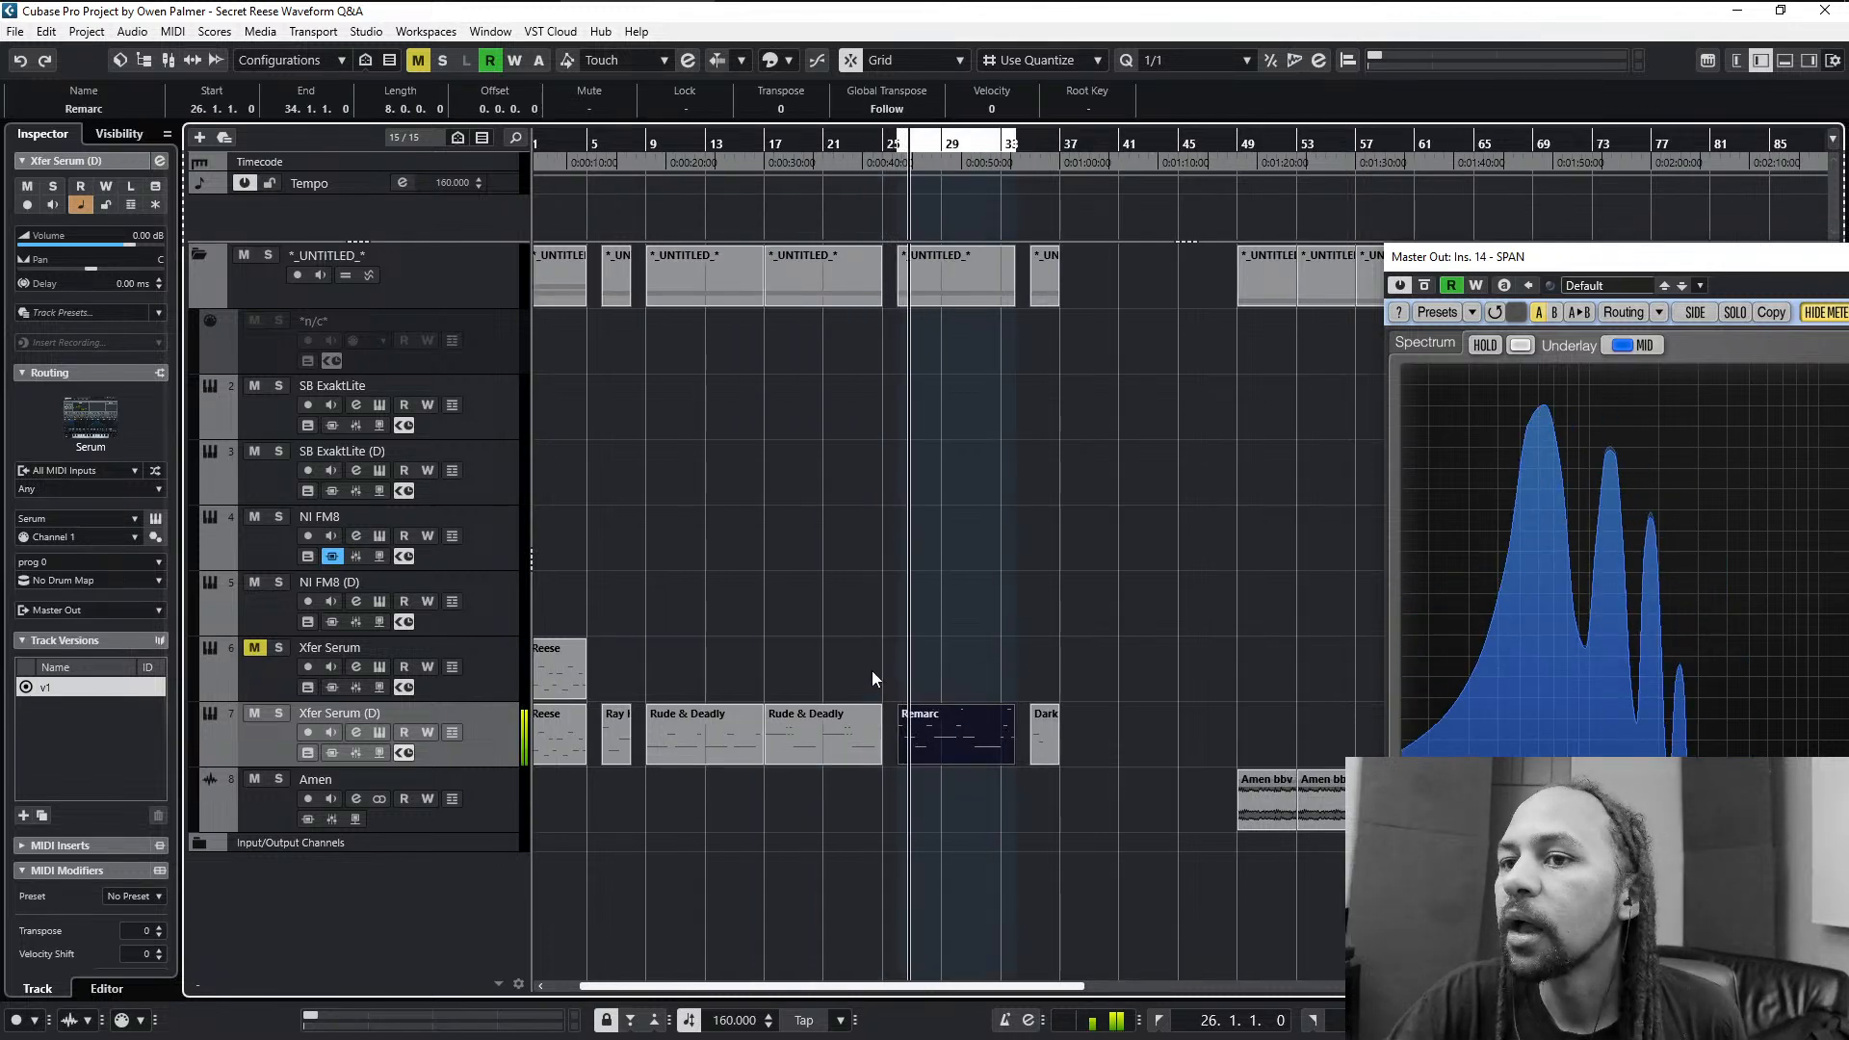
- In Serum, set envelope 1's attack to 6.9 ms and the random phase of both oscillators to 0%
{"action": "key", "text": "F11"}
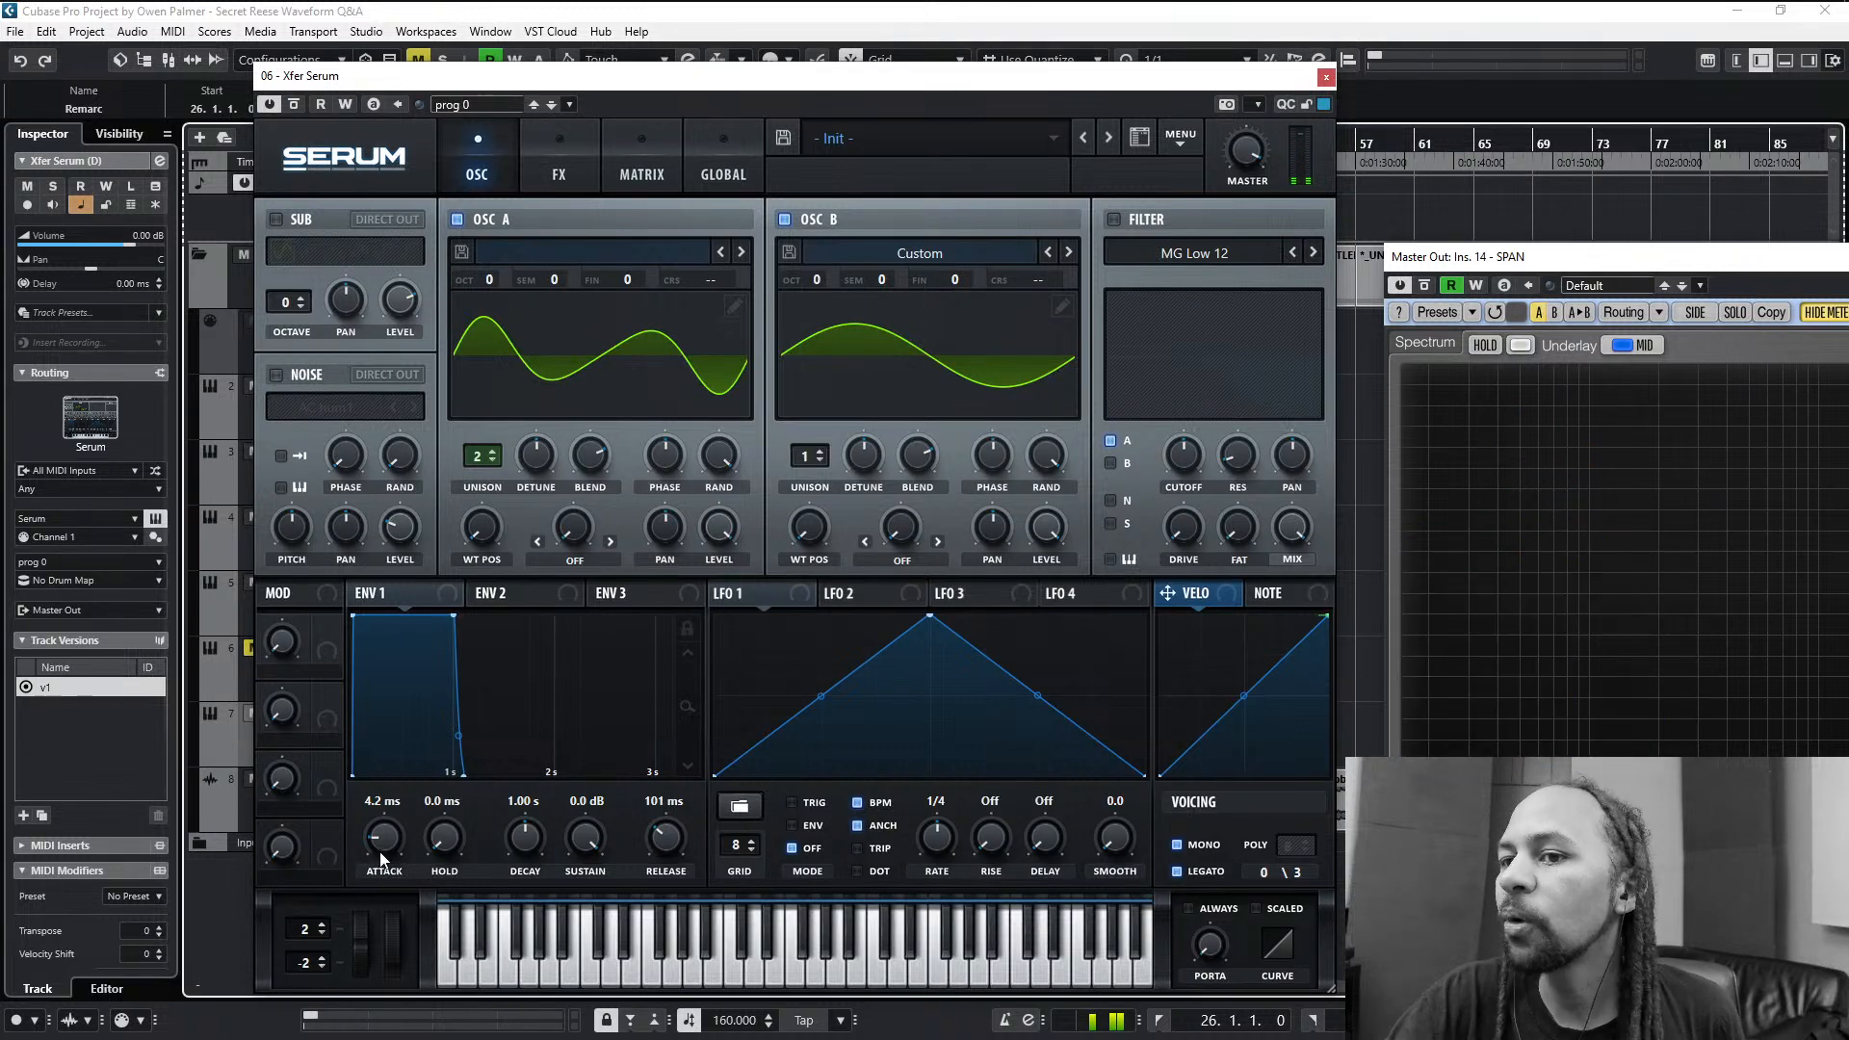
{"action": "left_click_drag", "start_coordinate": [382, 857], "coordinate": [385, 840]}
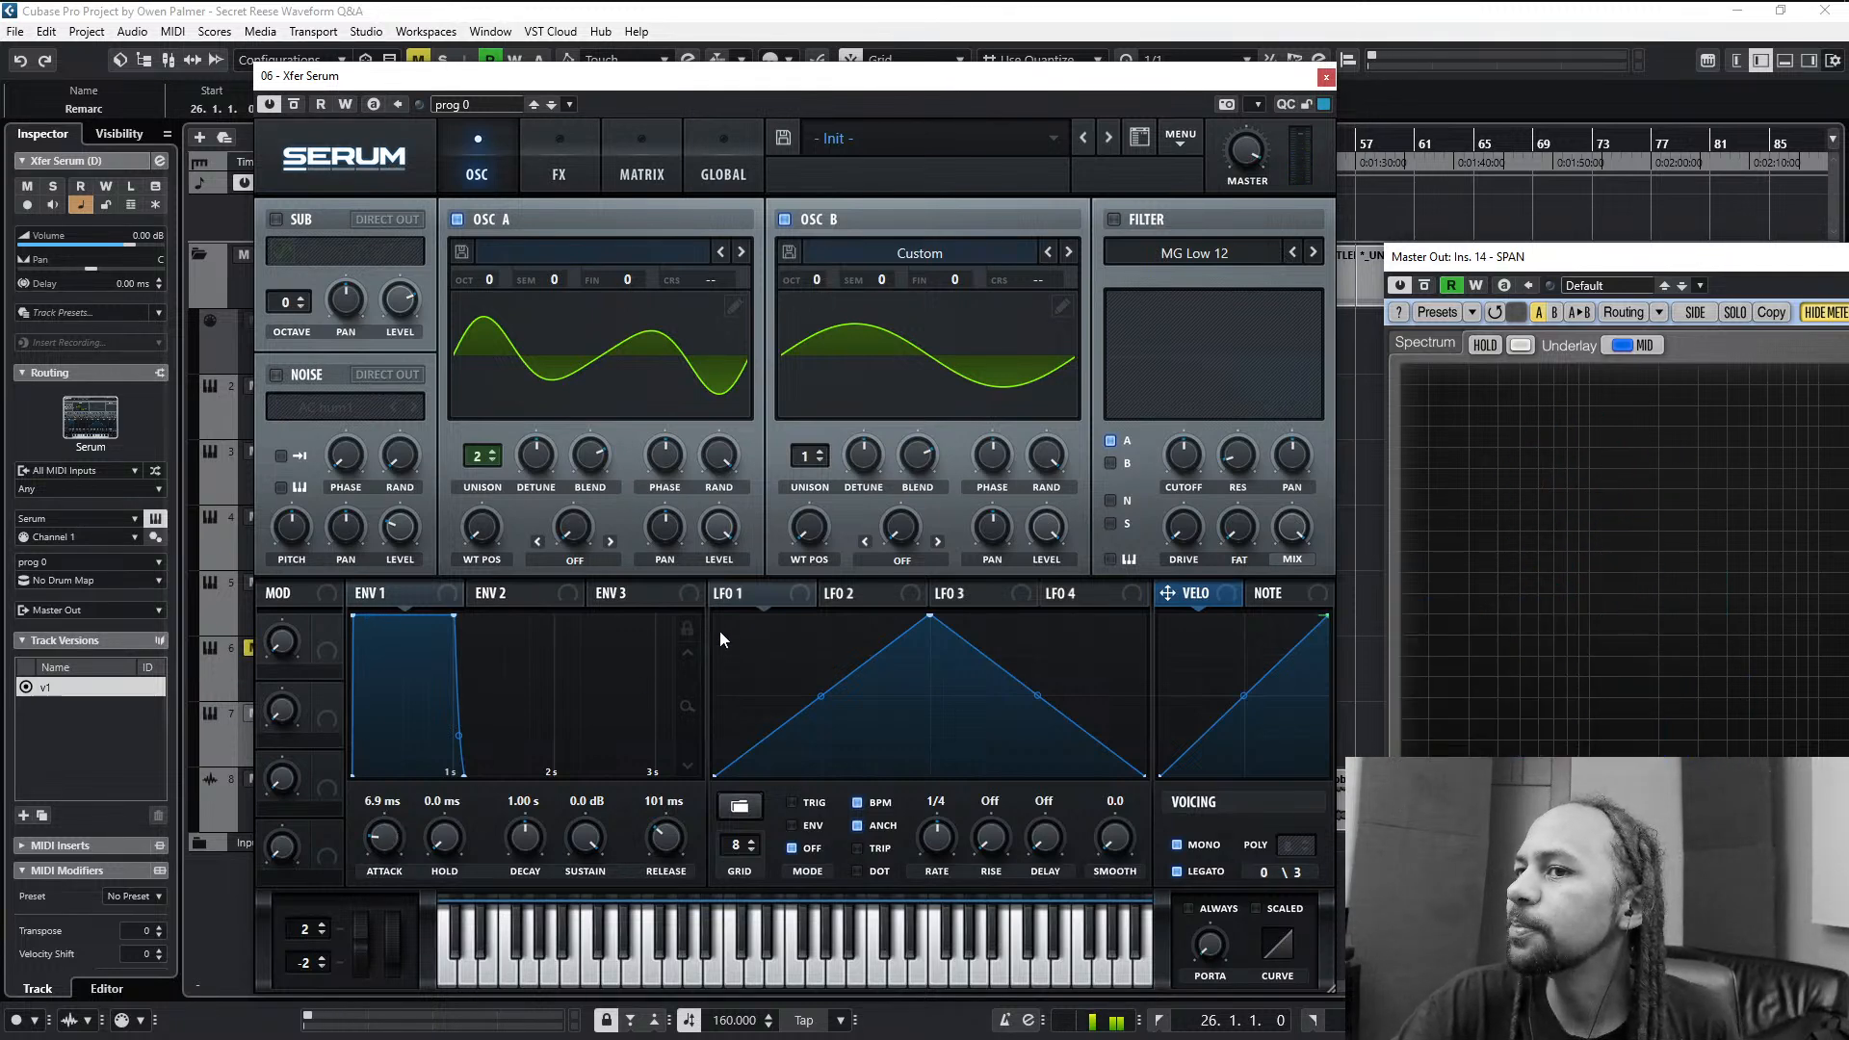
{"action": "left_click", "coordinate": [725, 462]}
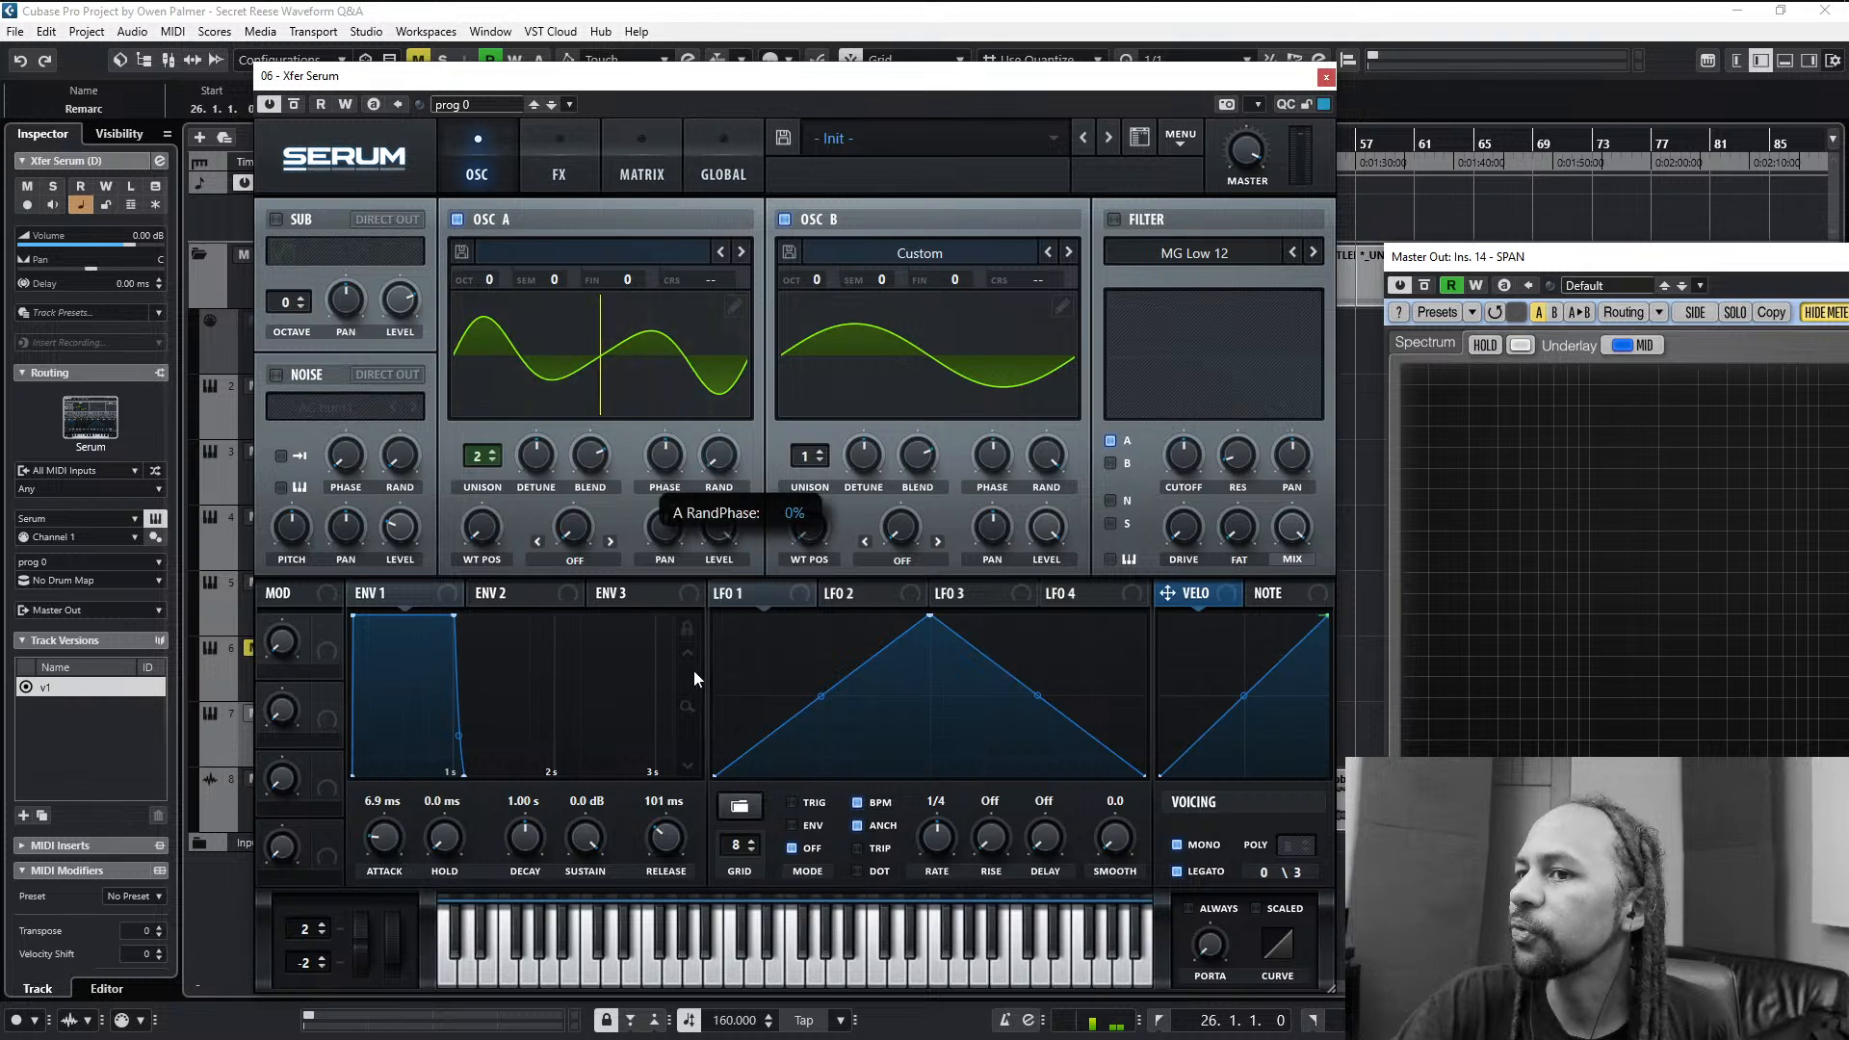
{"action": "left_click_drag", "start_coordinate": [1054, 459], "coordinate": [967, 762]}
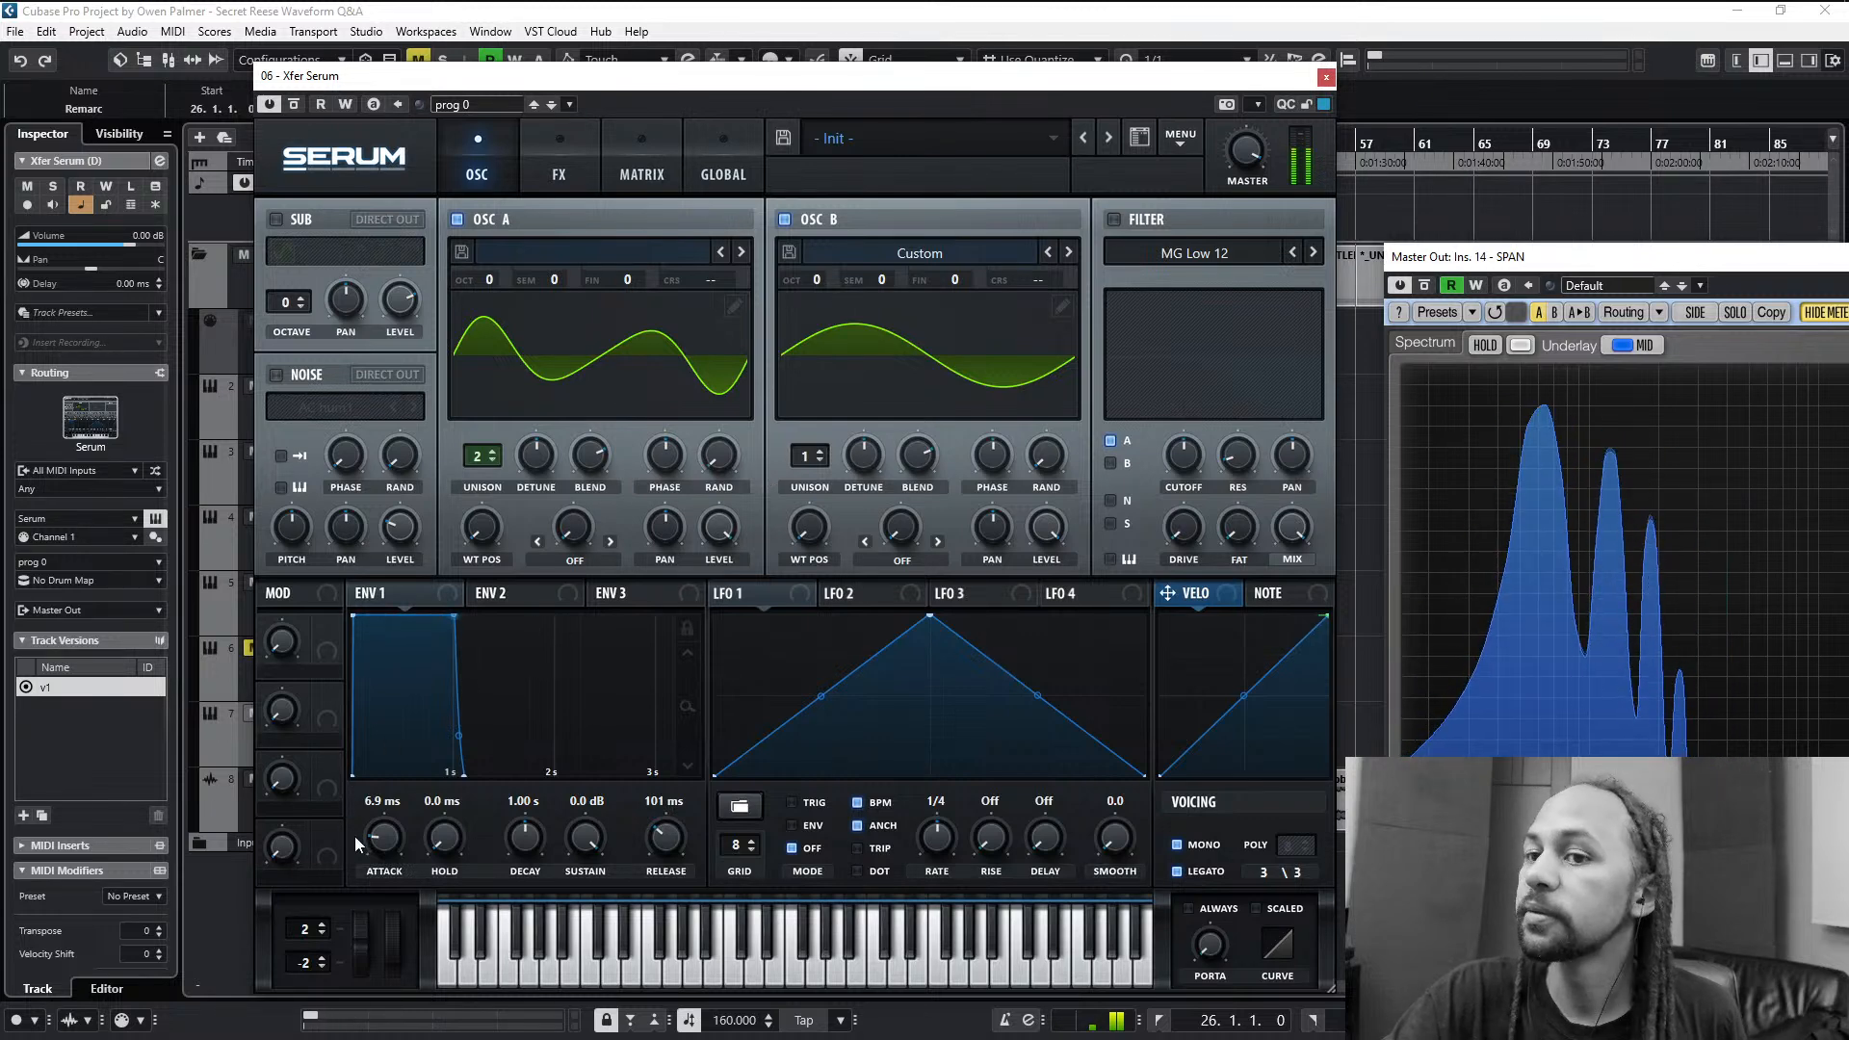
- Set envelope 1's attack to 13 ms and its release to 34 ms
{"action": "left_click_drag", "start_coordinate": [383, 841], "coordinate": [384, 828]}
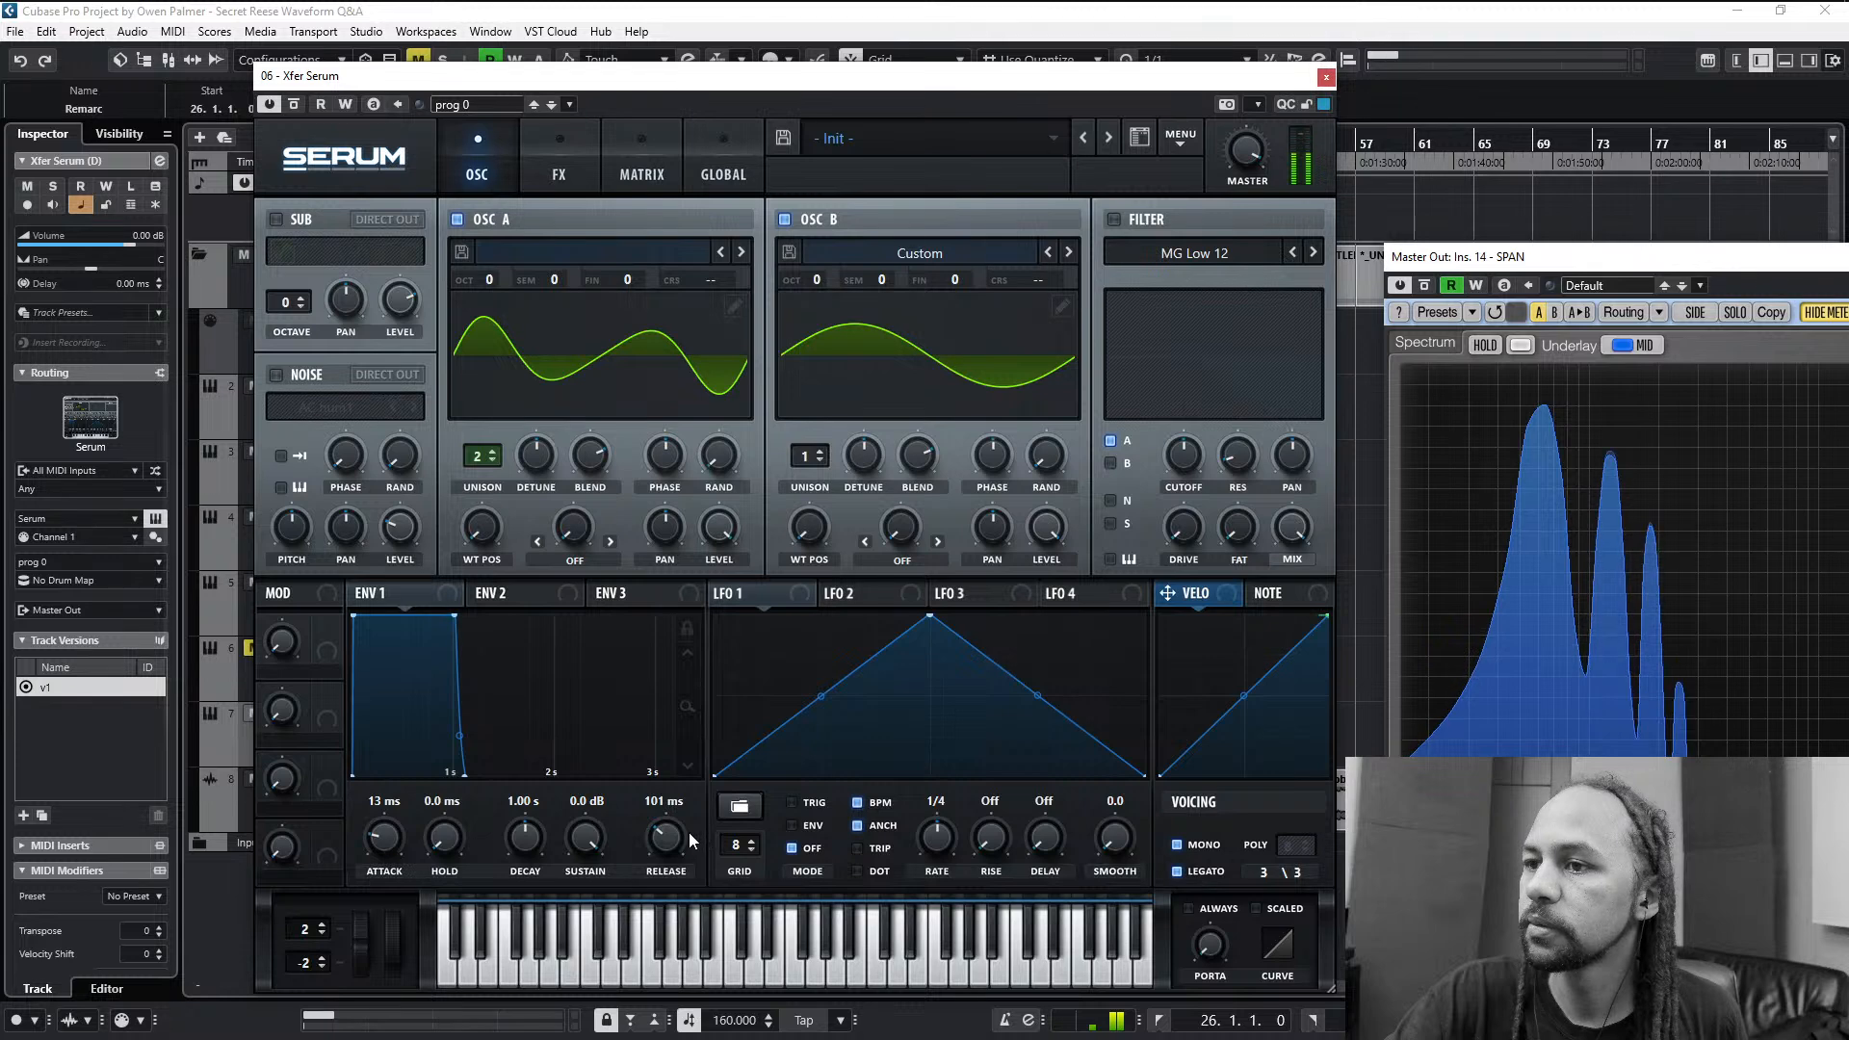
{"action": "left_click_drag", "start_coordinate": [678, 834], "coordinate": [680, 841]}
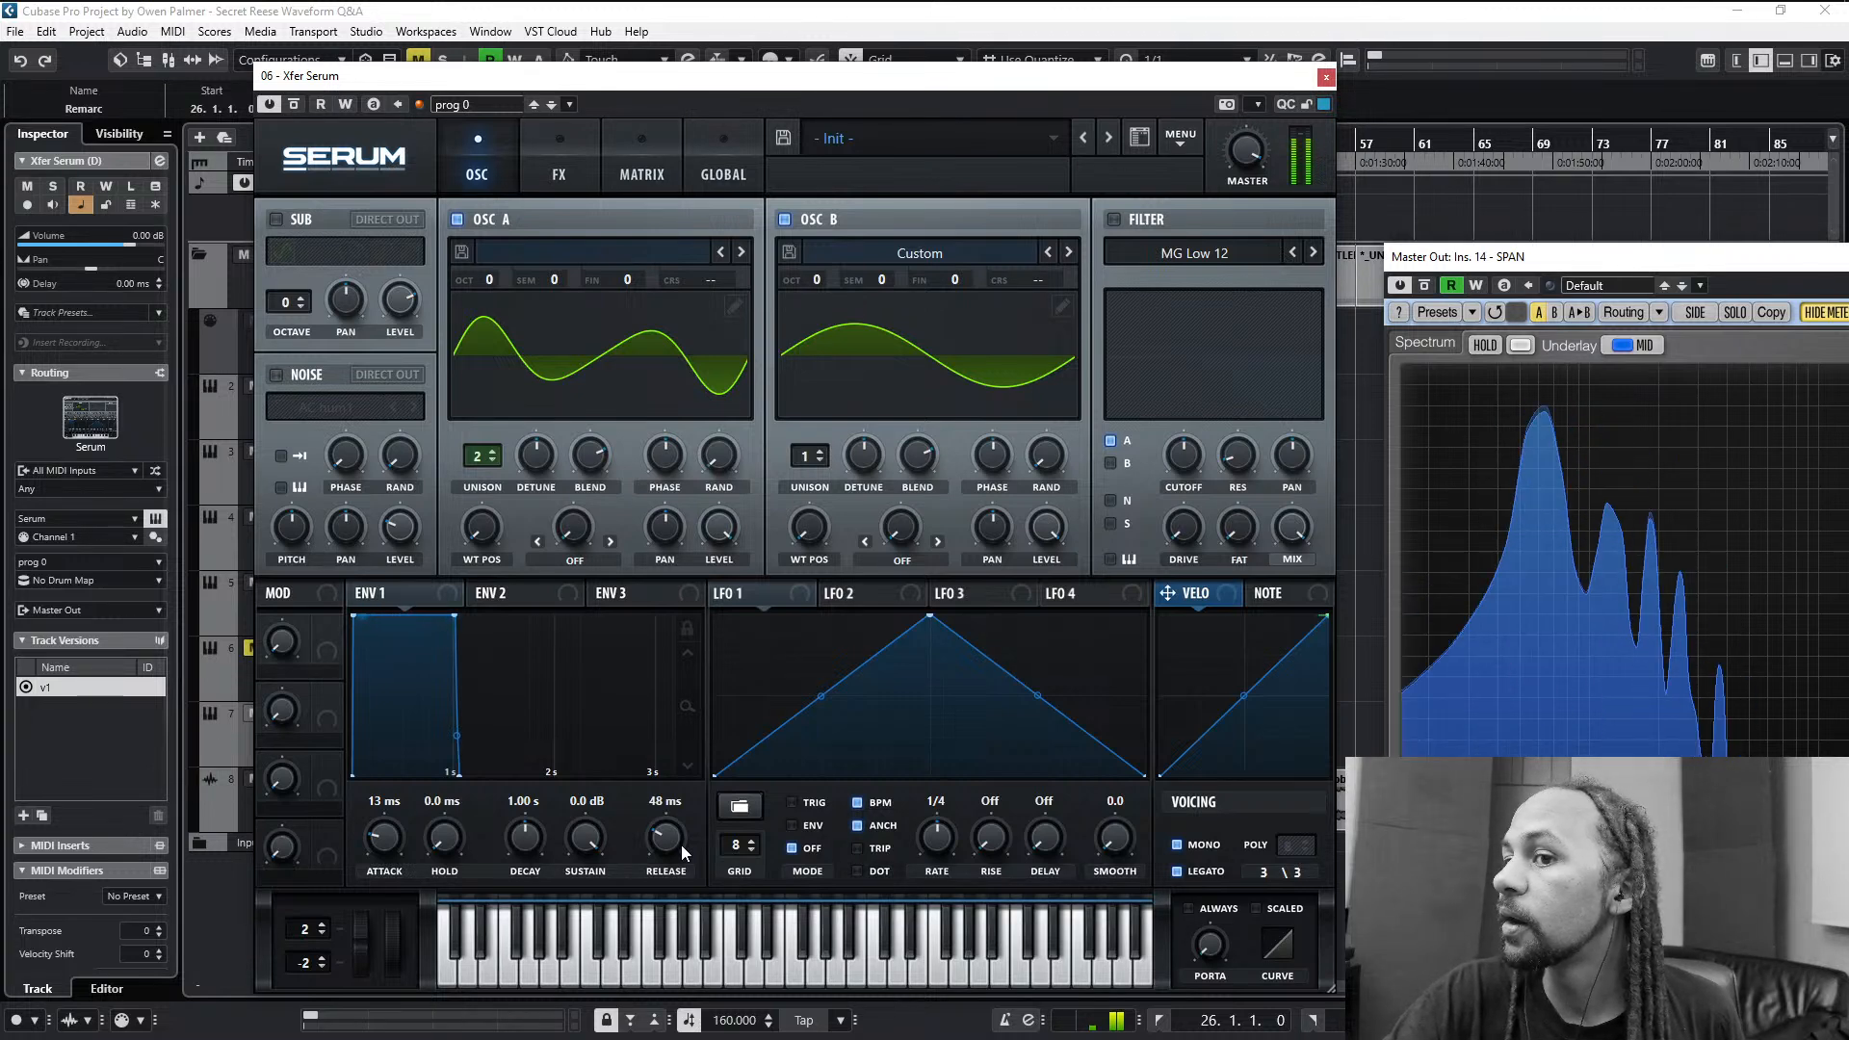
{"action": "scroll", "coordinate": [680, 845], "scroll_direction": "down", "scroll_amount": 4}
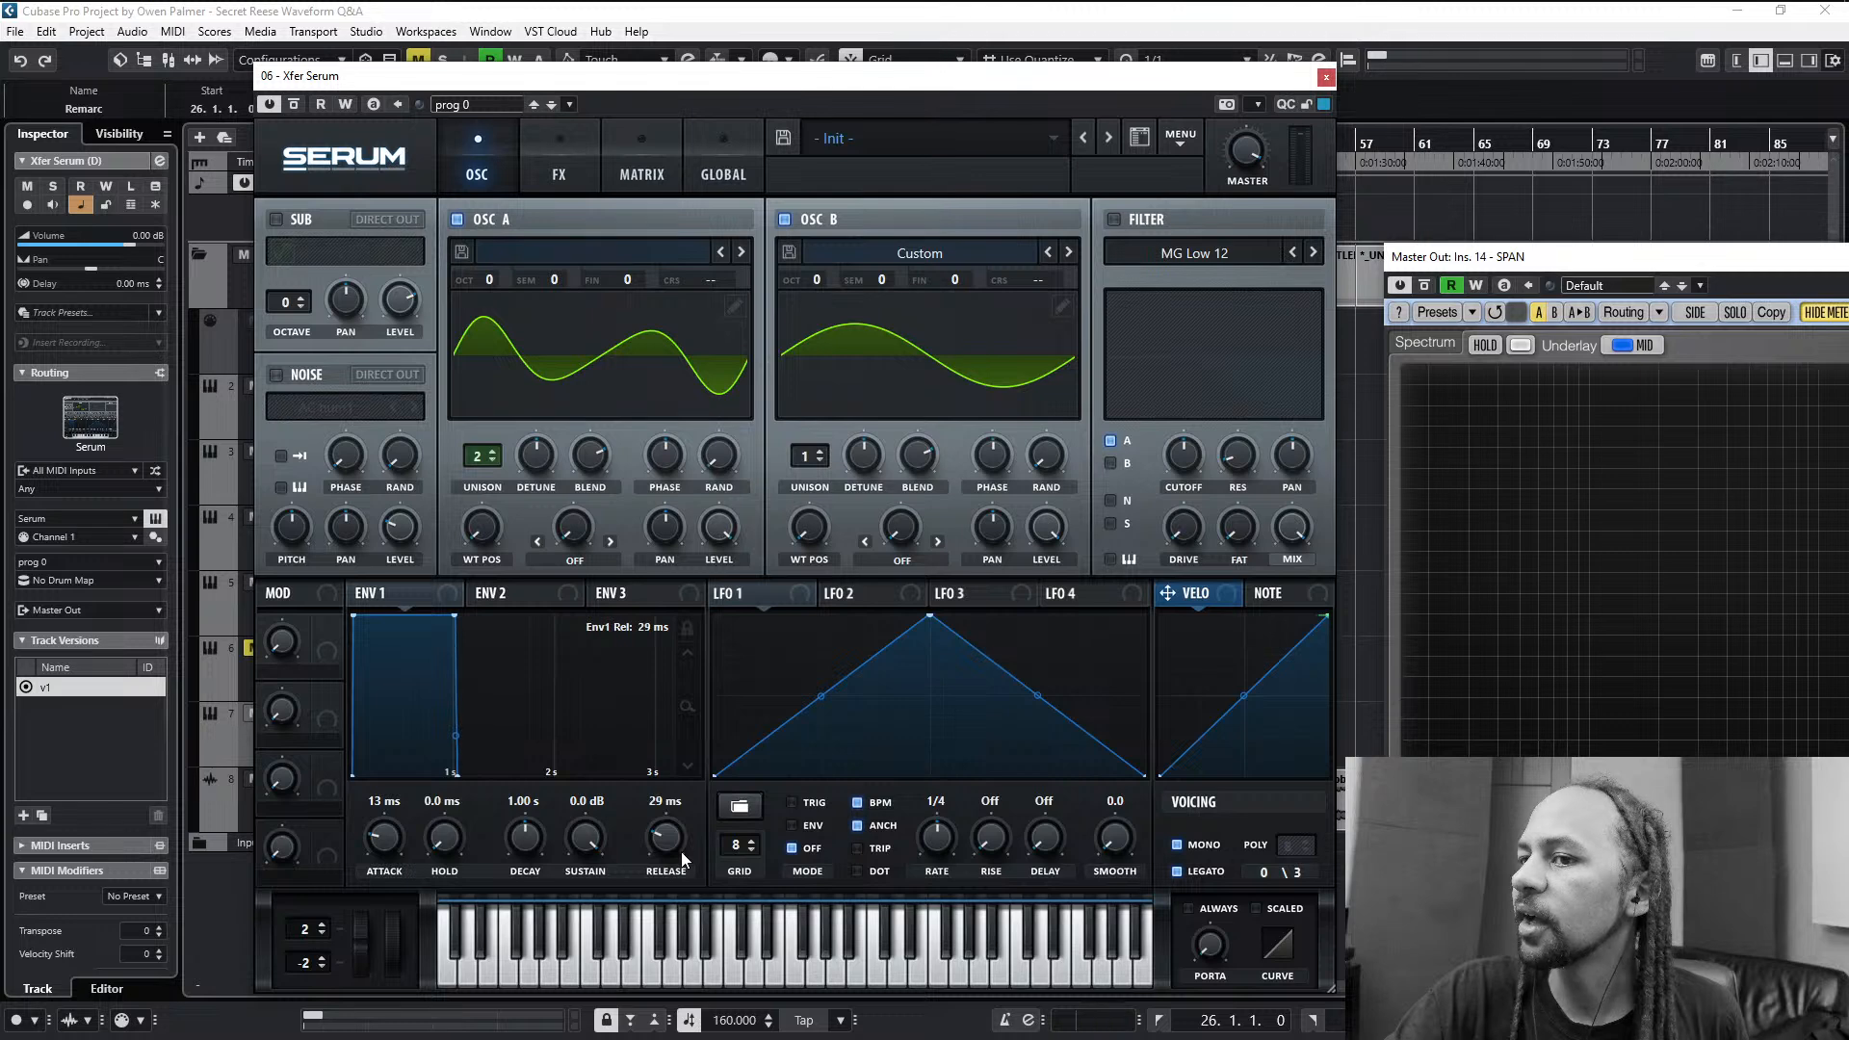
{"action": "scroll", "coordinate": [680, 845], "scroll_direction": "up", "scroll_amount": 1}
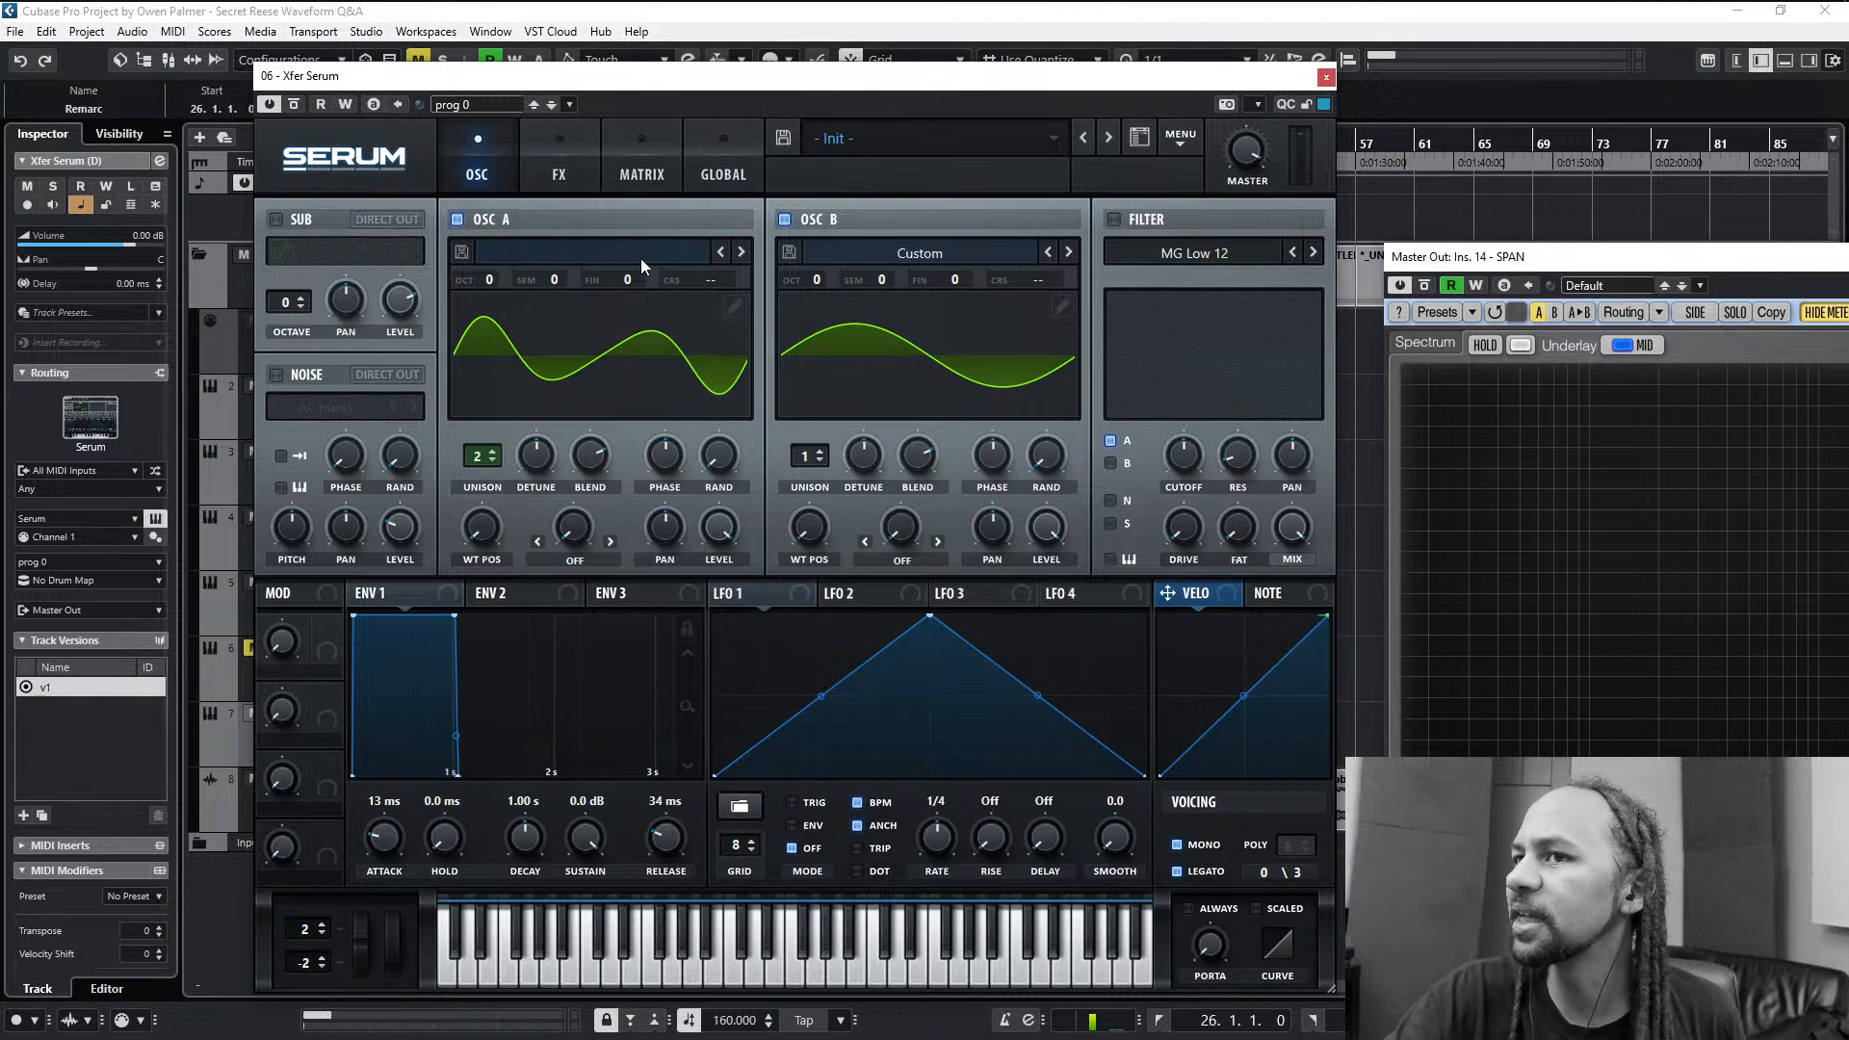
- Set the oscillator quality to 4x in the global settings and return to the oscillator view
{"action": "left_click", "coordinate": [727, 170]}
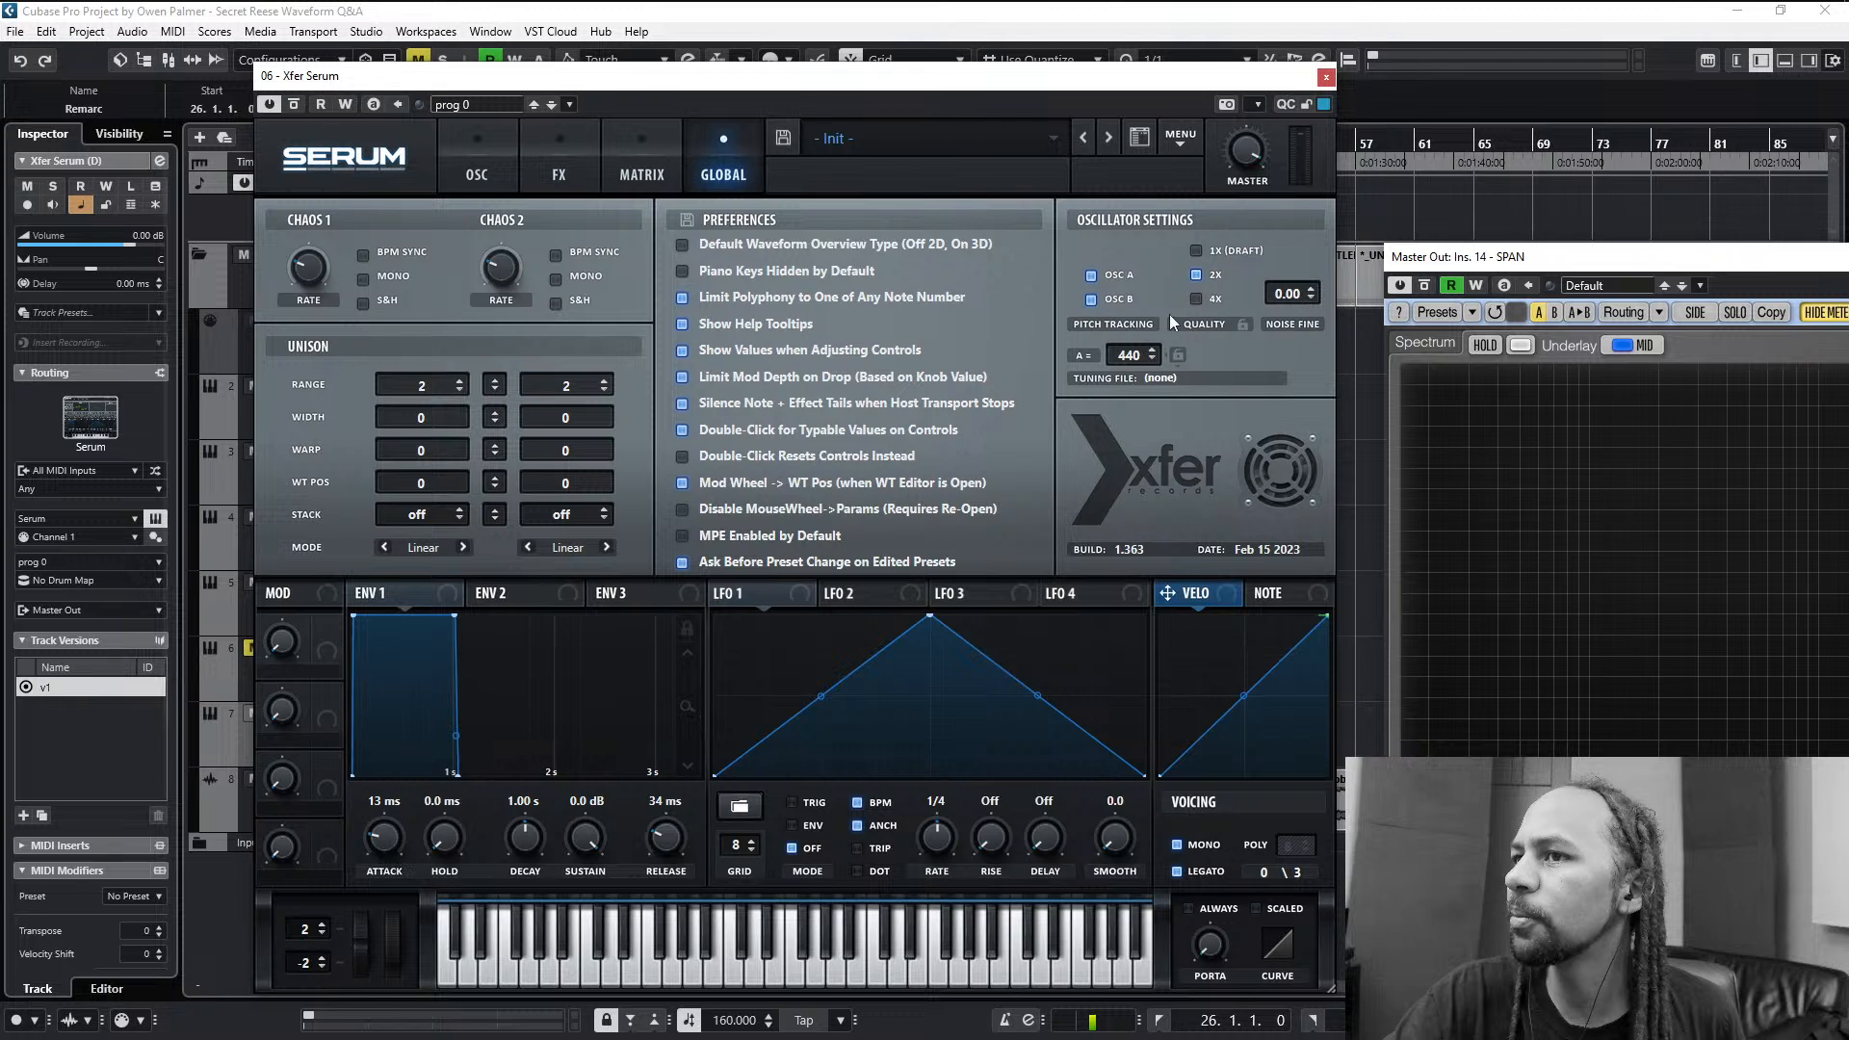
{"action": "left_click", "coordinate": [1215, 297]}
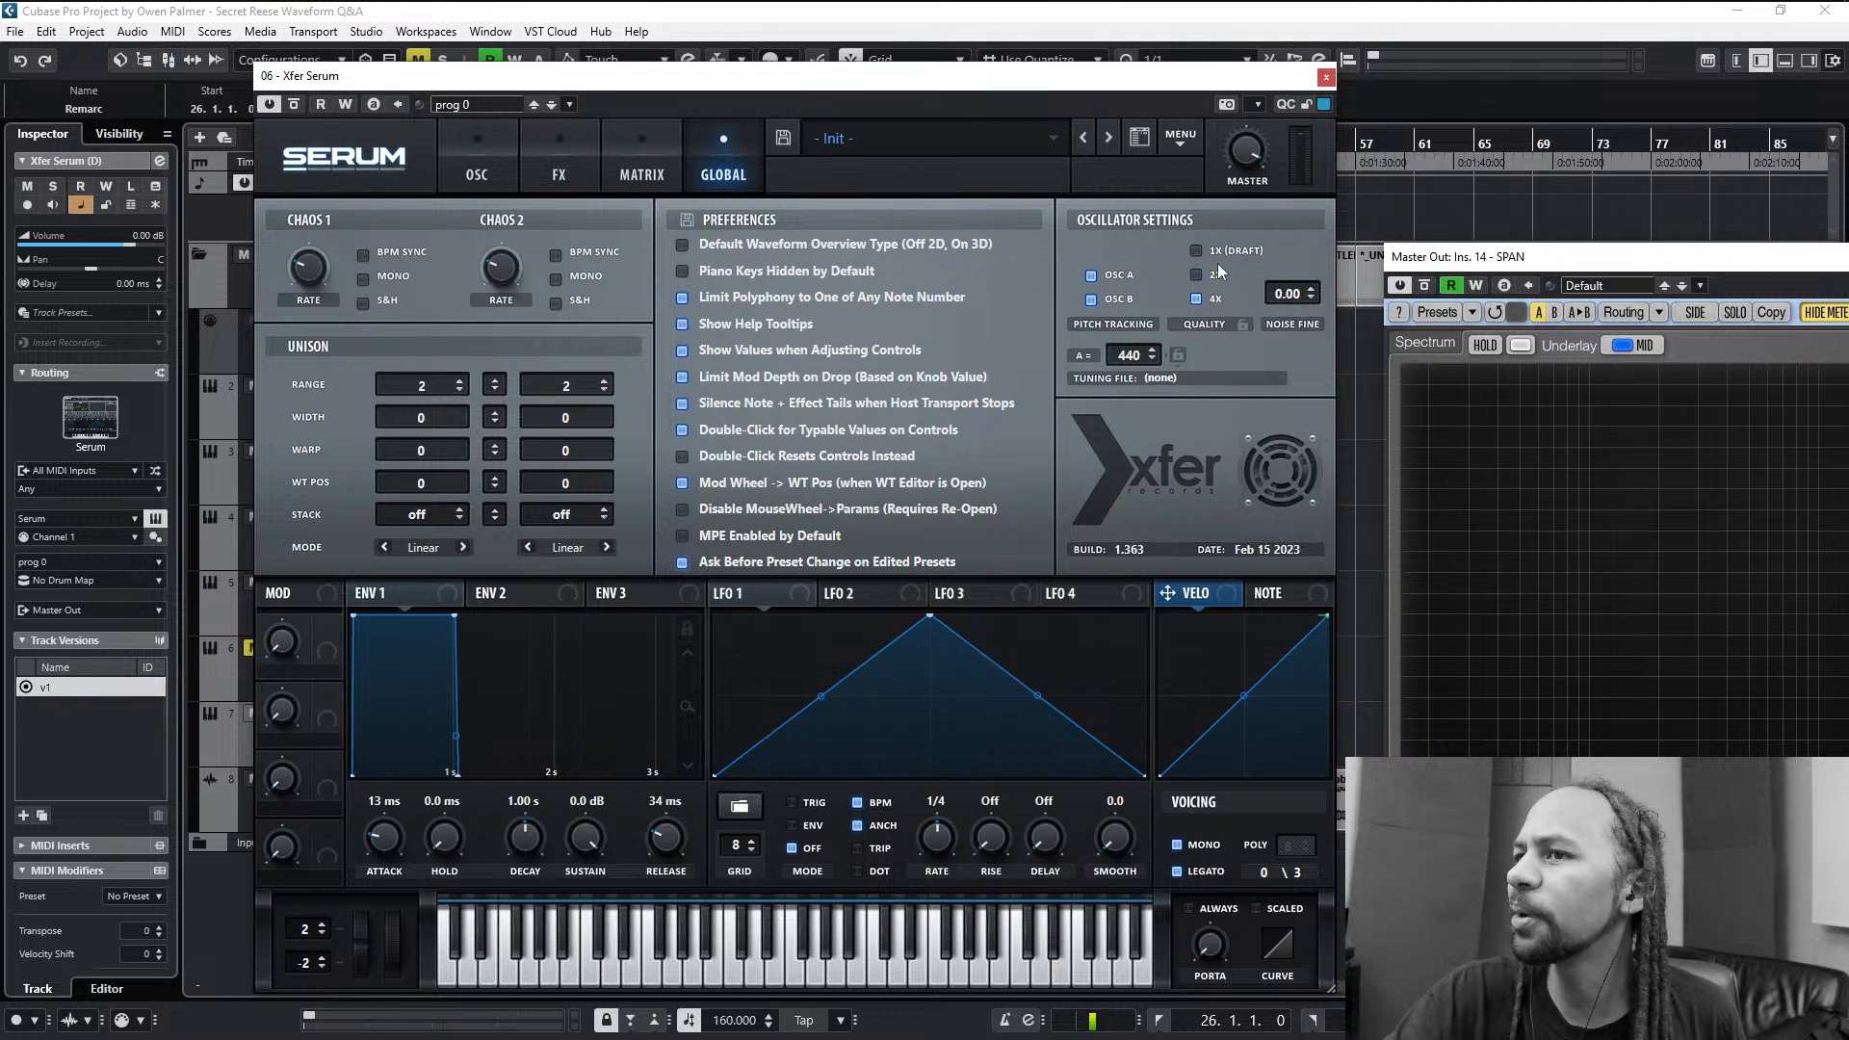
{"action": "left_click", "coordinate": [618, 186]}
{"action": "left_click", "coordinate": [456, 159]}
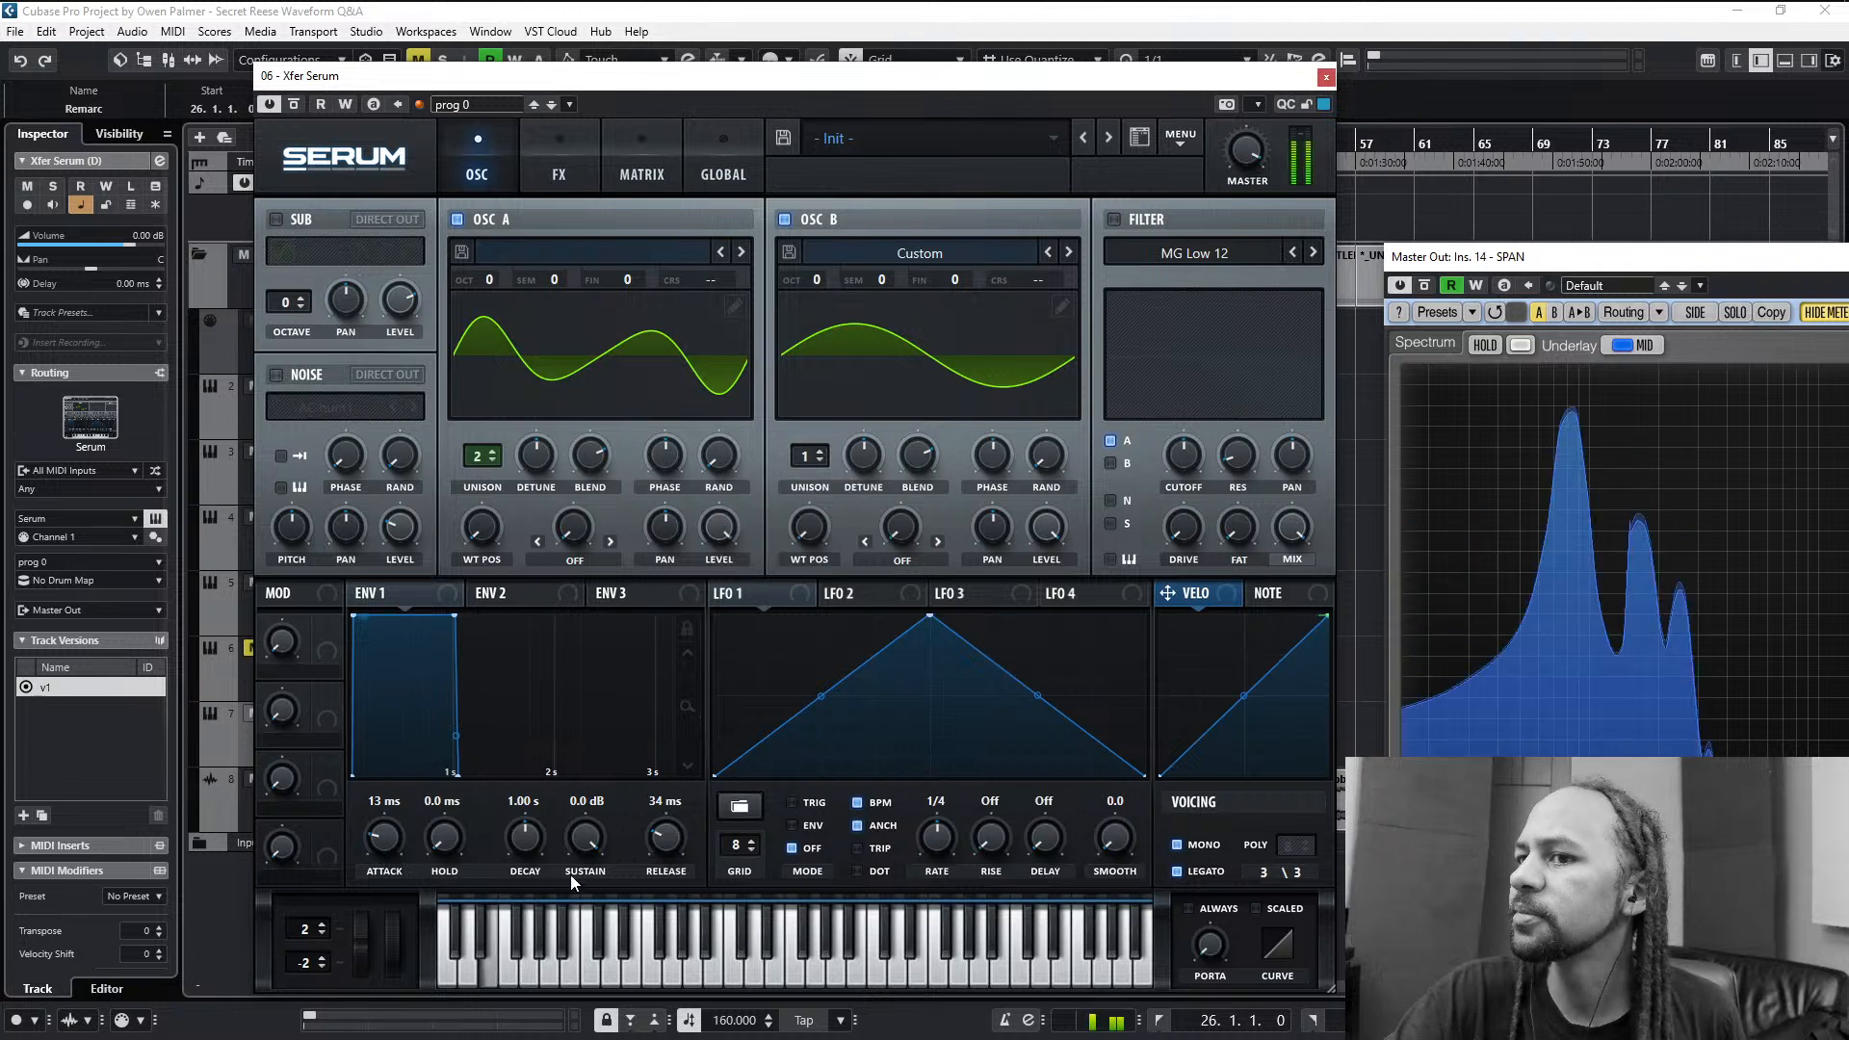
- Set envelope 1's release to 48 ms and try the patch with legato and mono voicing switched off
{"action": "mouse_move", "coordinate": [672, 842]}
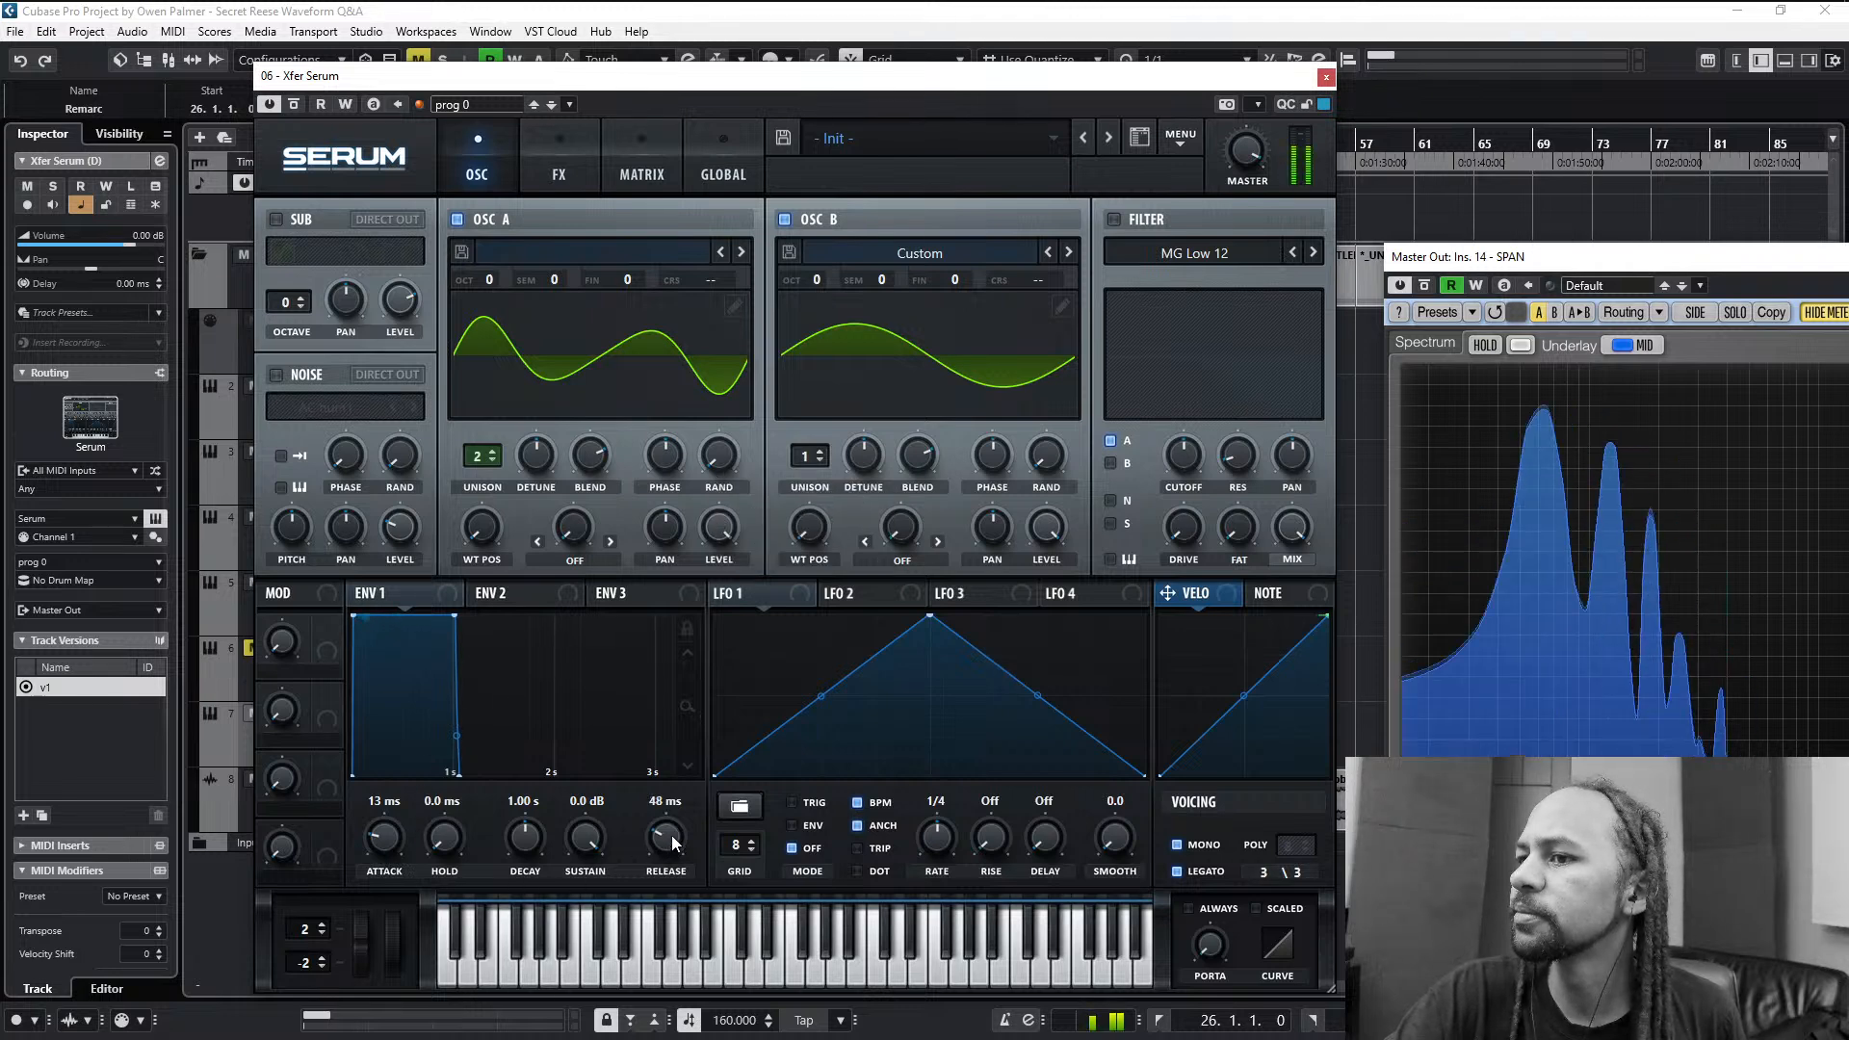
{"action": "left_click", "coordinate": [1179, 872]}
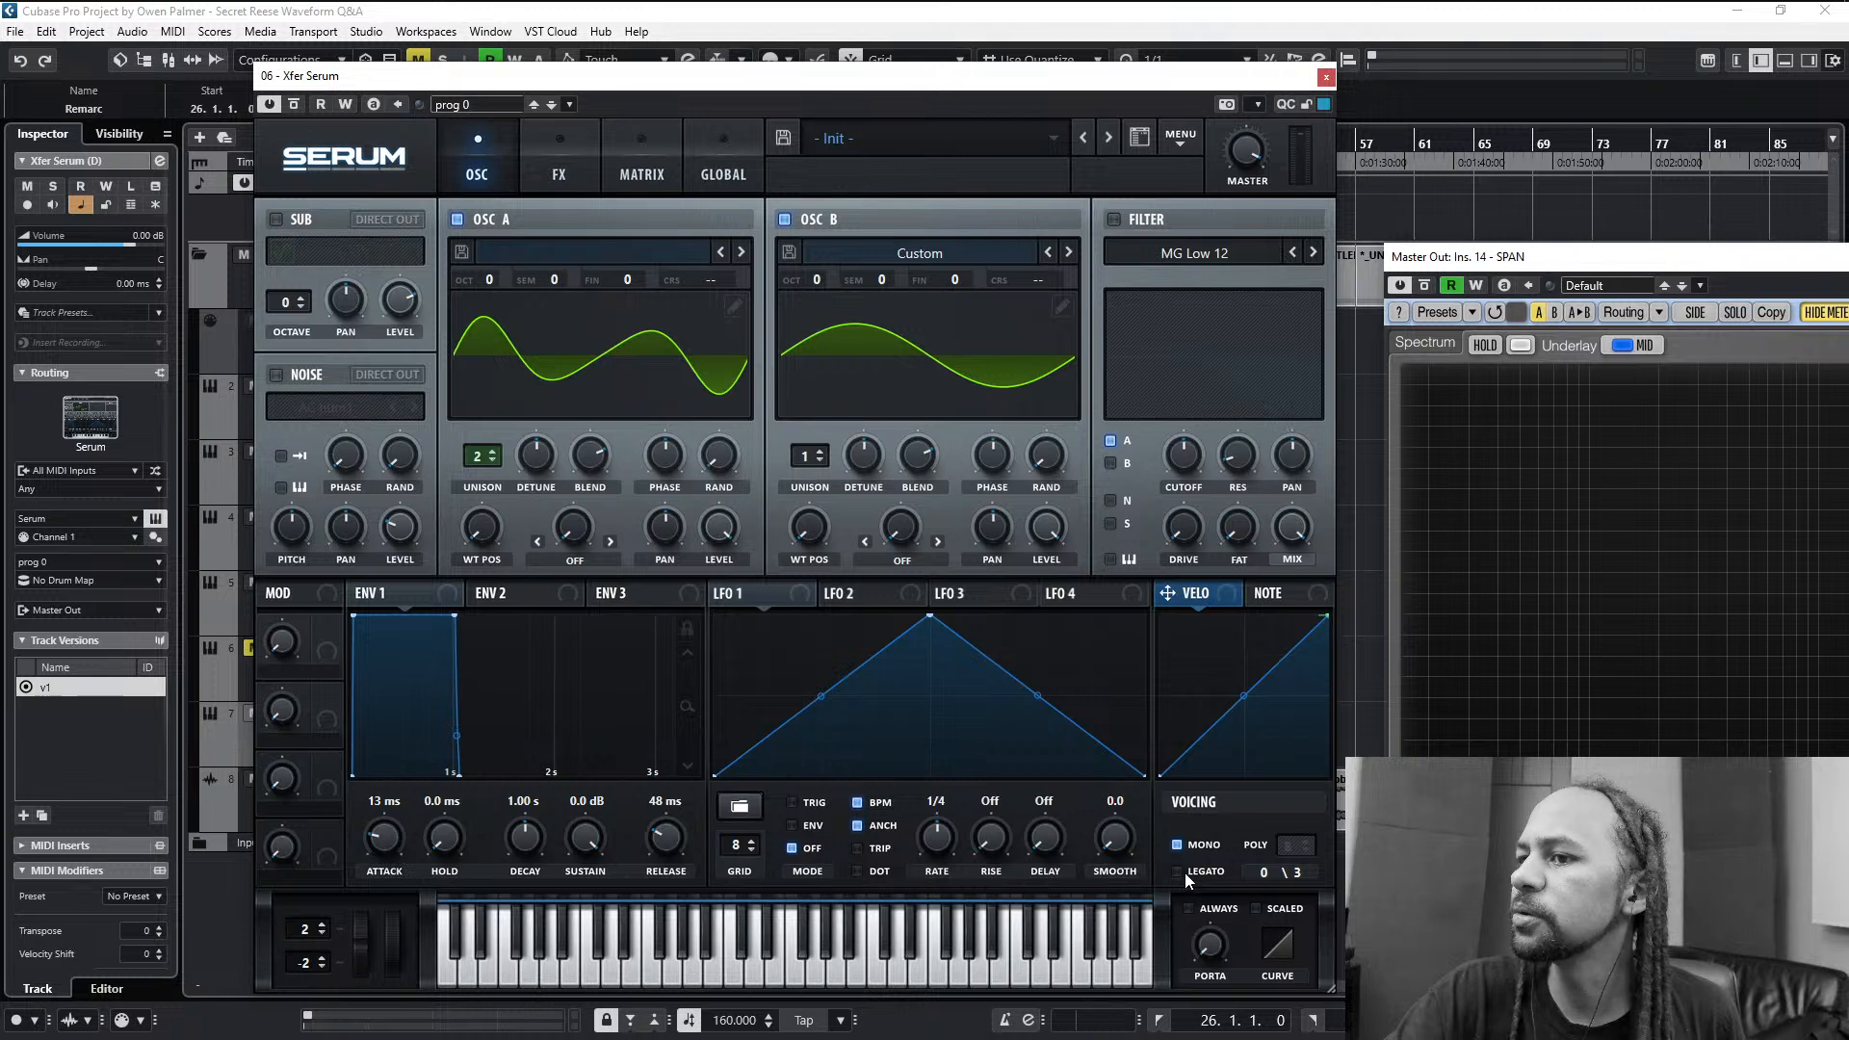
{"action": "left_click", "coordinate": [1177, 845]}
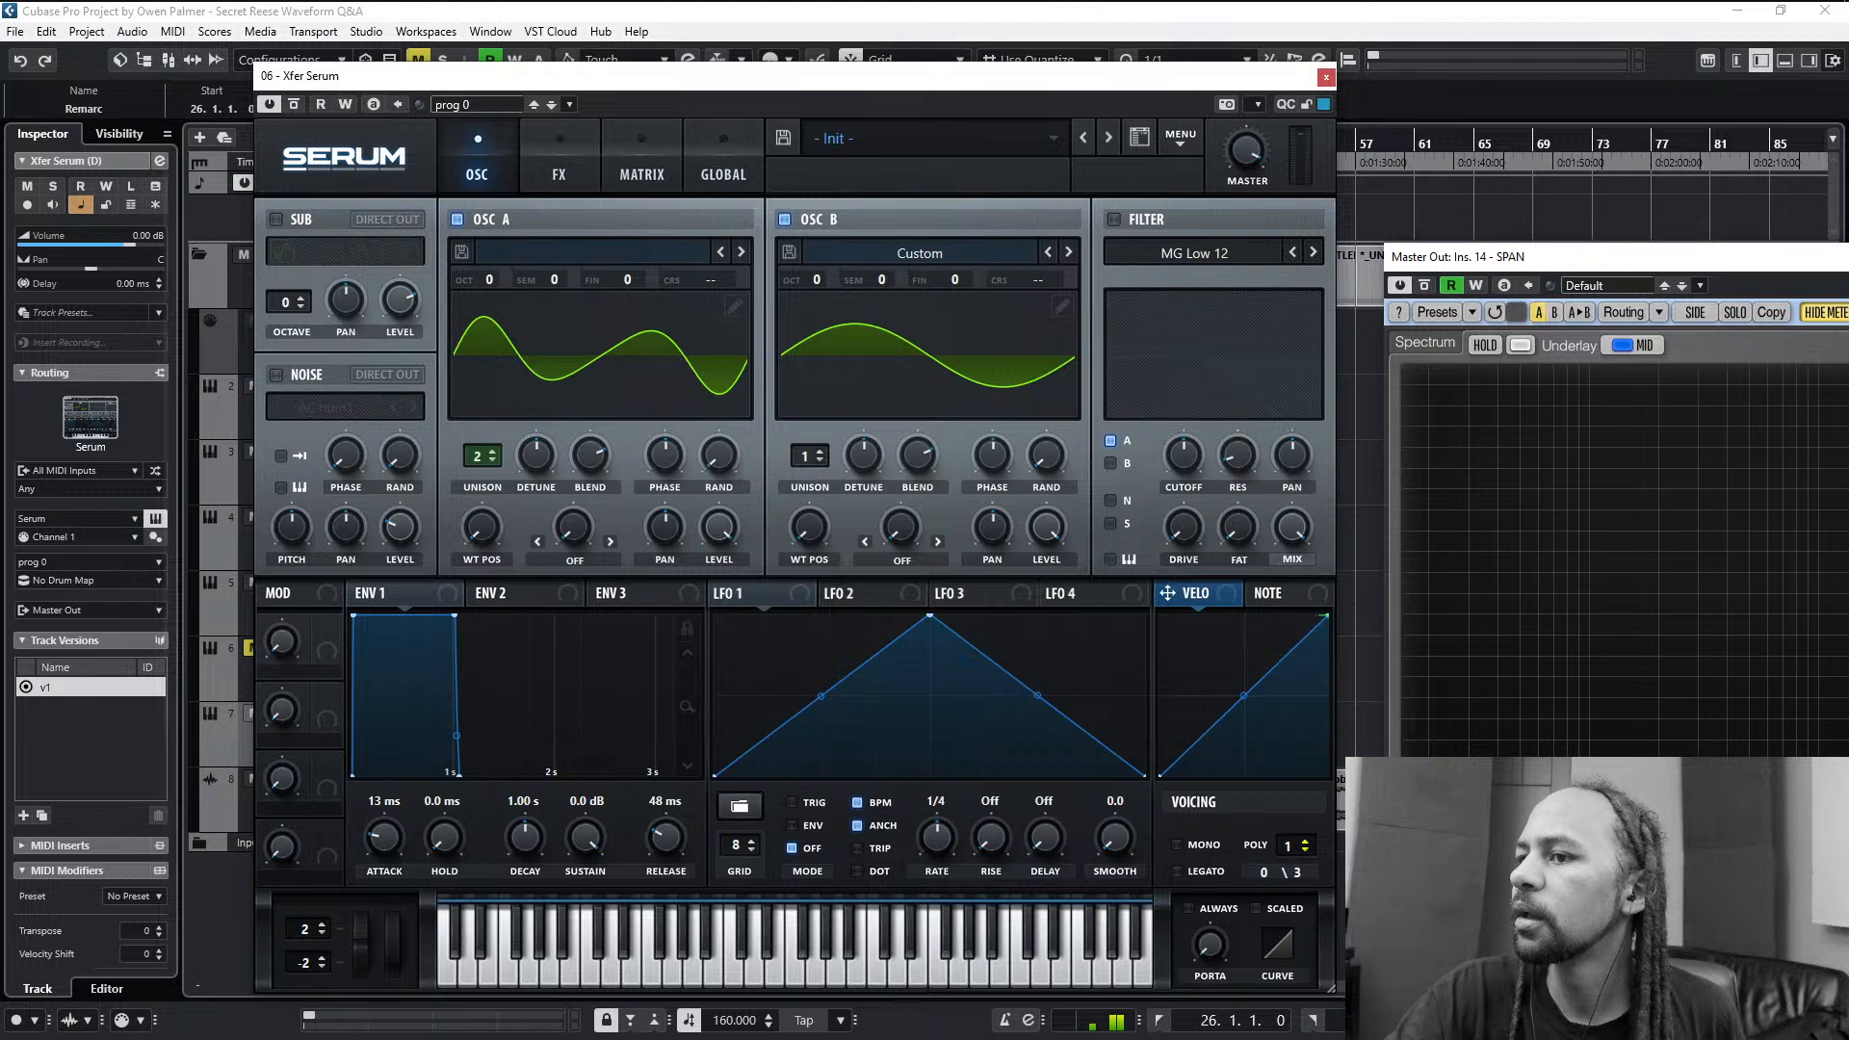
{"action": "left_click", "coordinate": [1196, 847]}
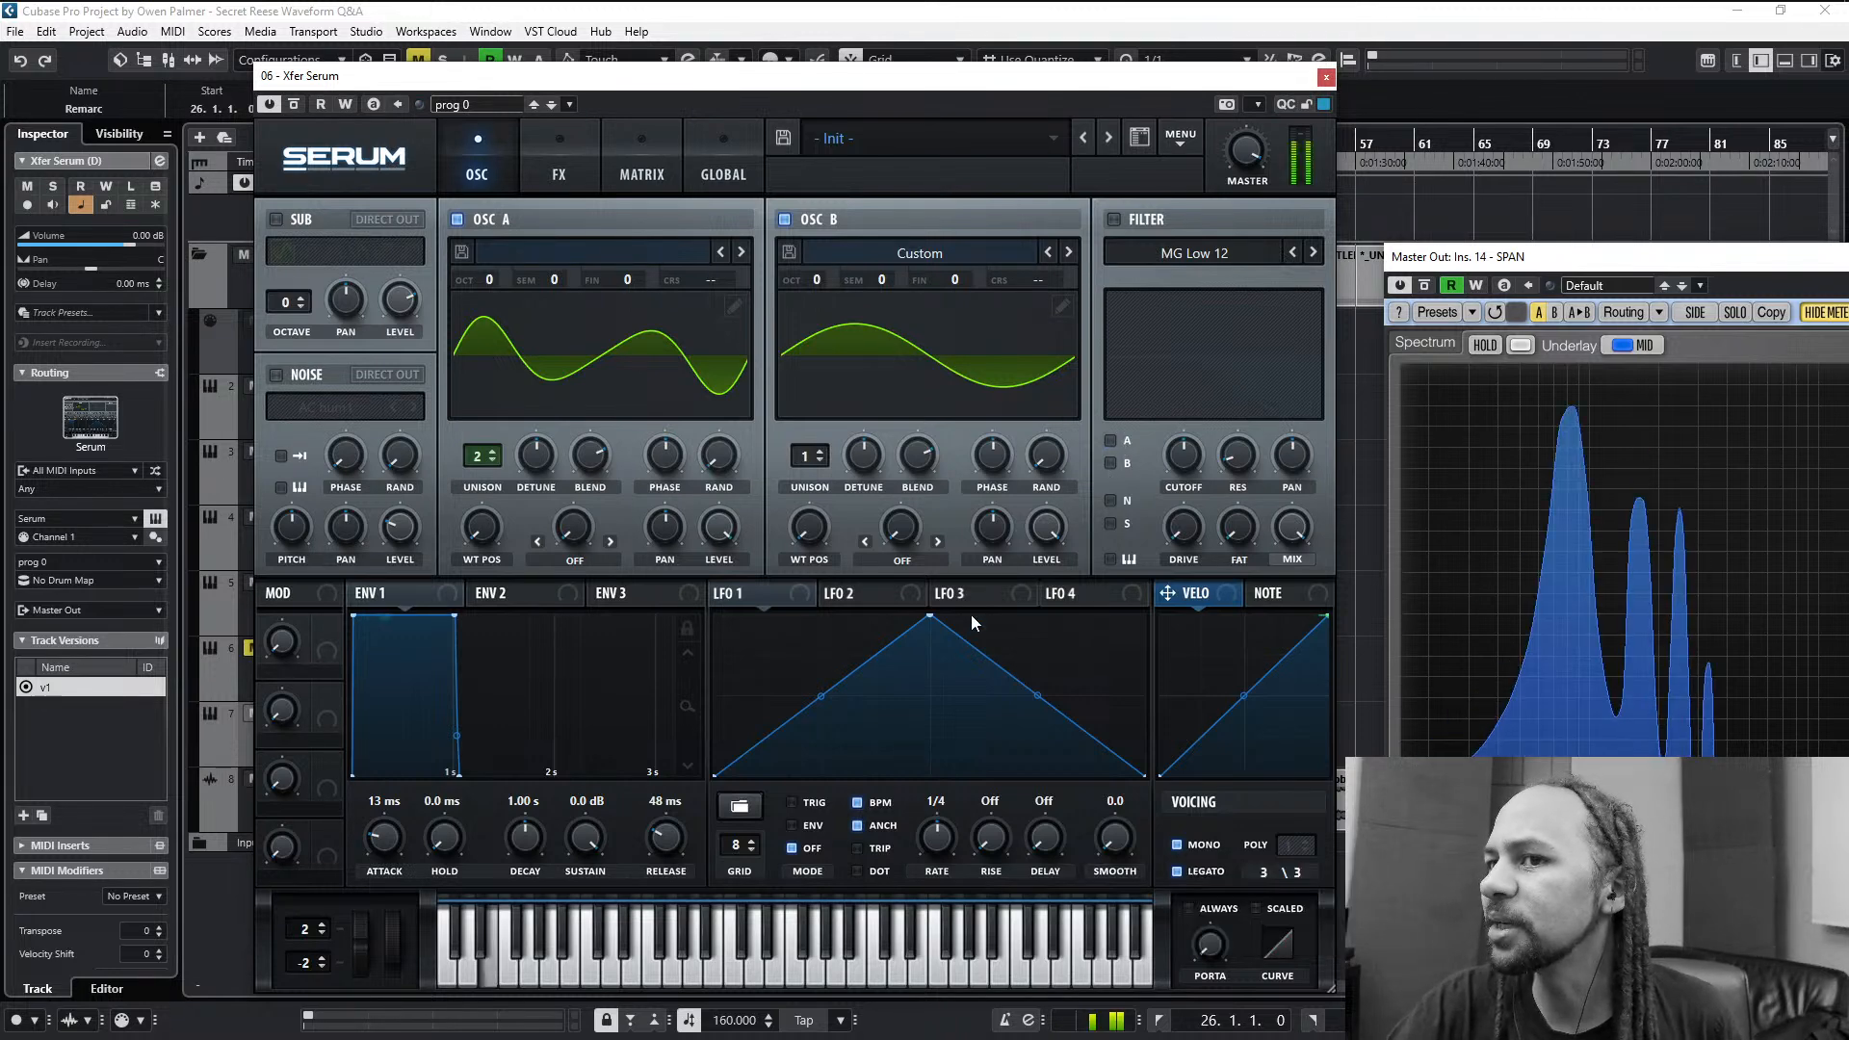
- Set envelope 1's attack to 20 ms and its release to 402 ms, and close the Serum window
{"action": "scroll", "coordinate": [384, 836], "scroll_direction": "up", "scroll_amount": 2}
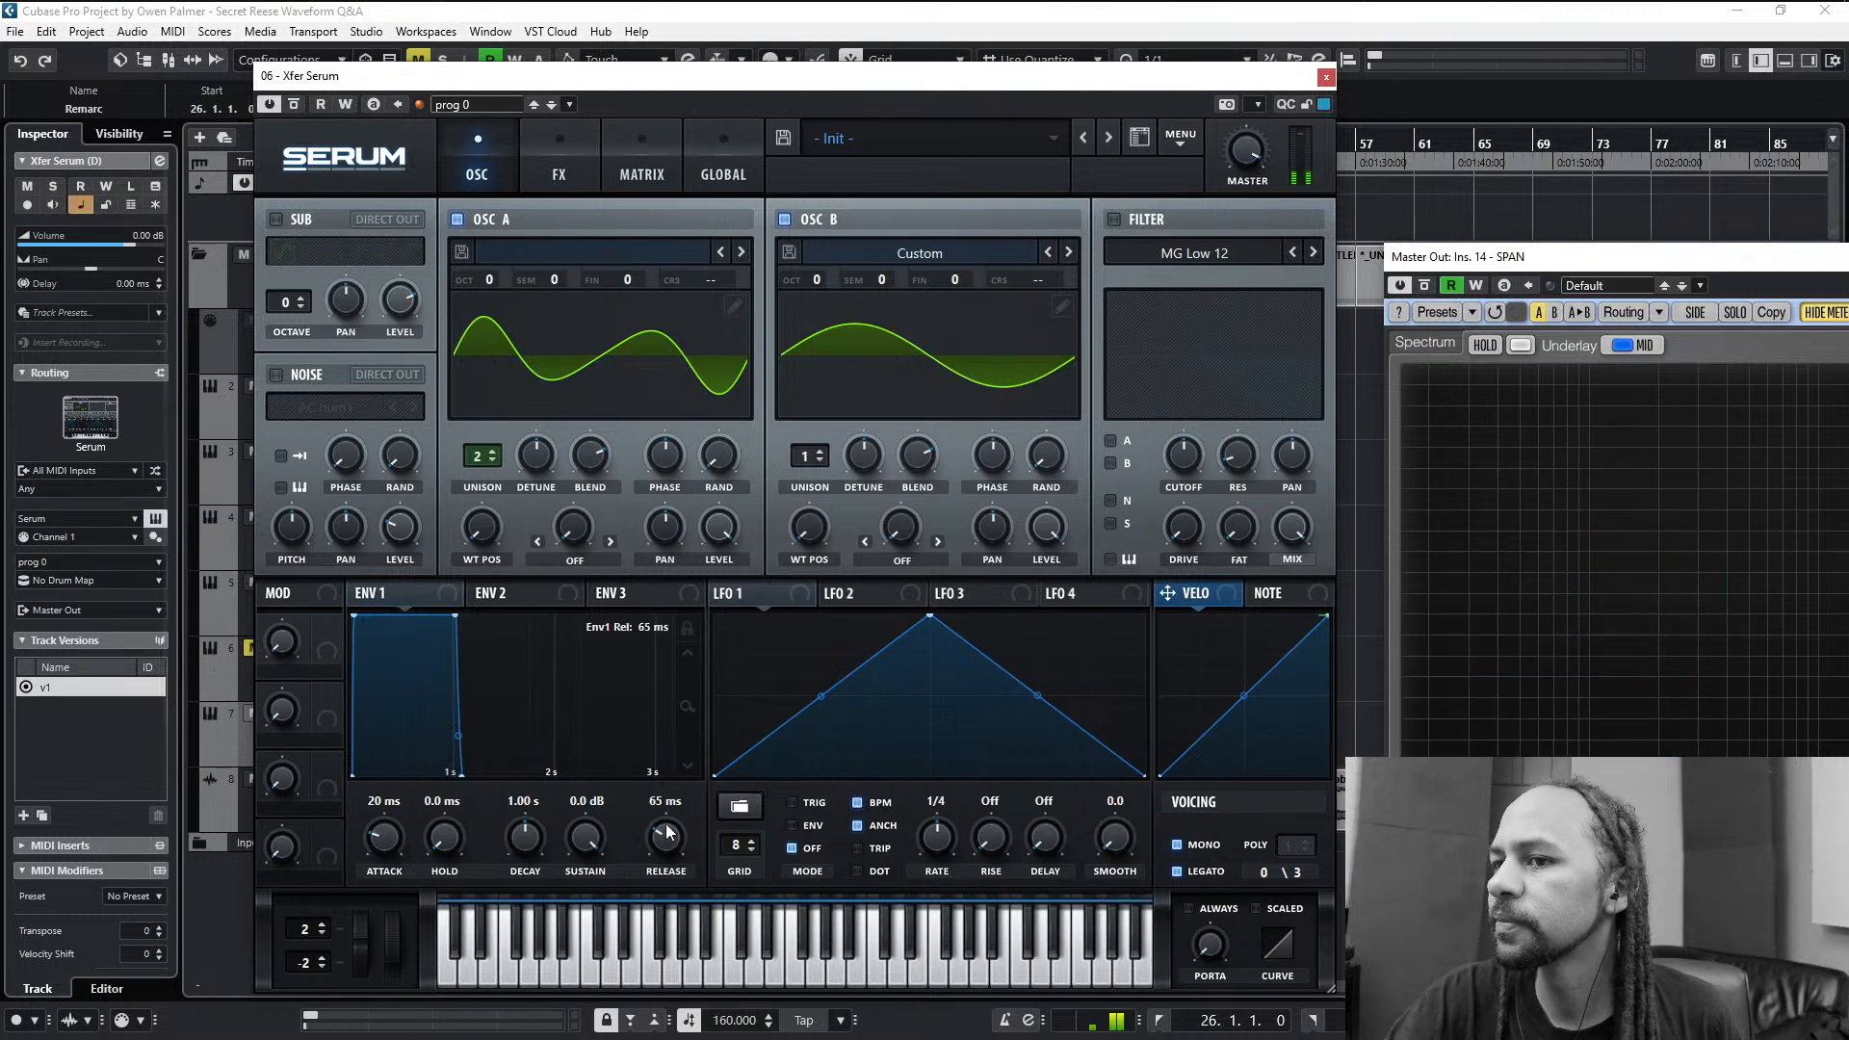
{"action": "left_click_drag", "start_coordinate": [666, 834], "coordinate": [672, 811]}
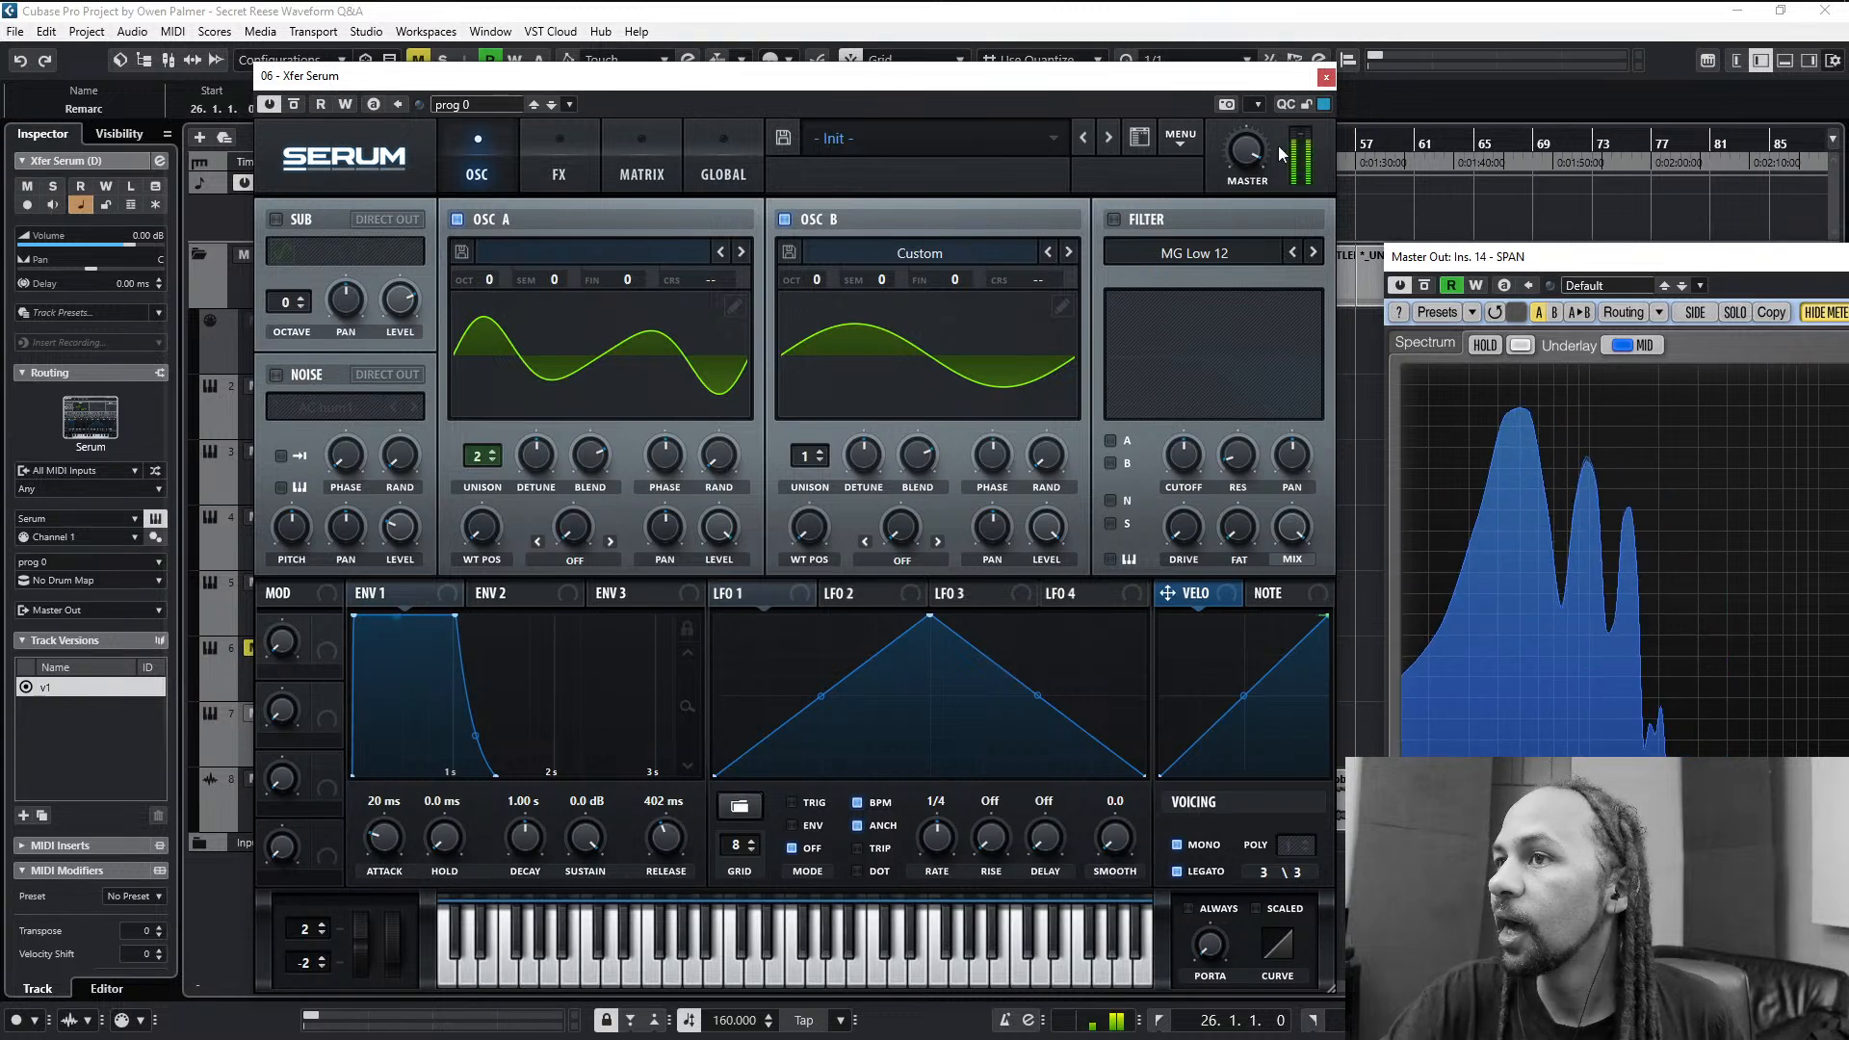
{"action": "left_click", "coordinate": [1326, 77]}
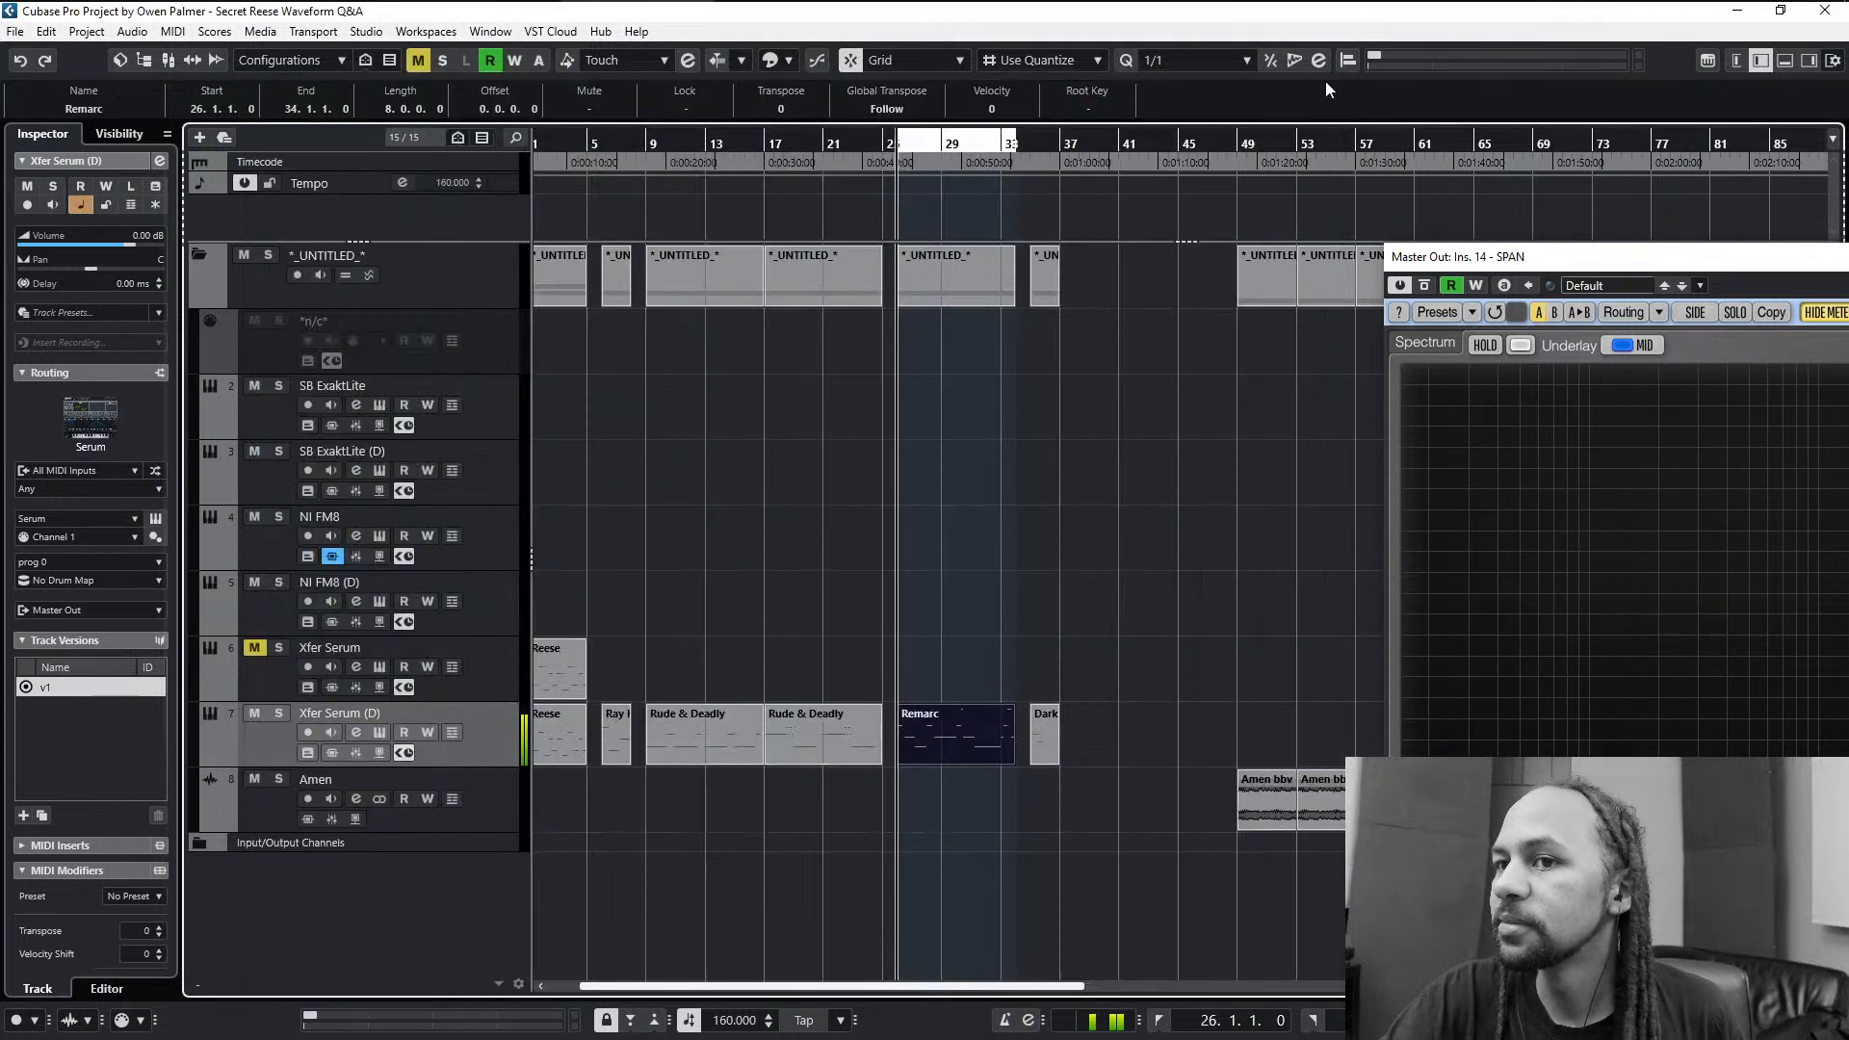
- Set the project tempo to 150 BPM with the whole arrangement in view
{"action": "key", "text": "g"}
{"action": "key", "text": "g"}
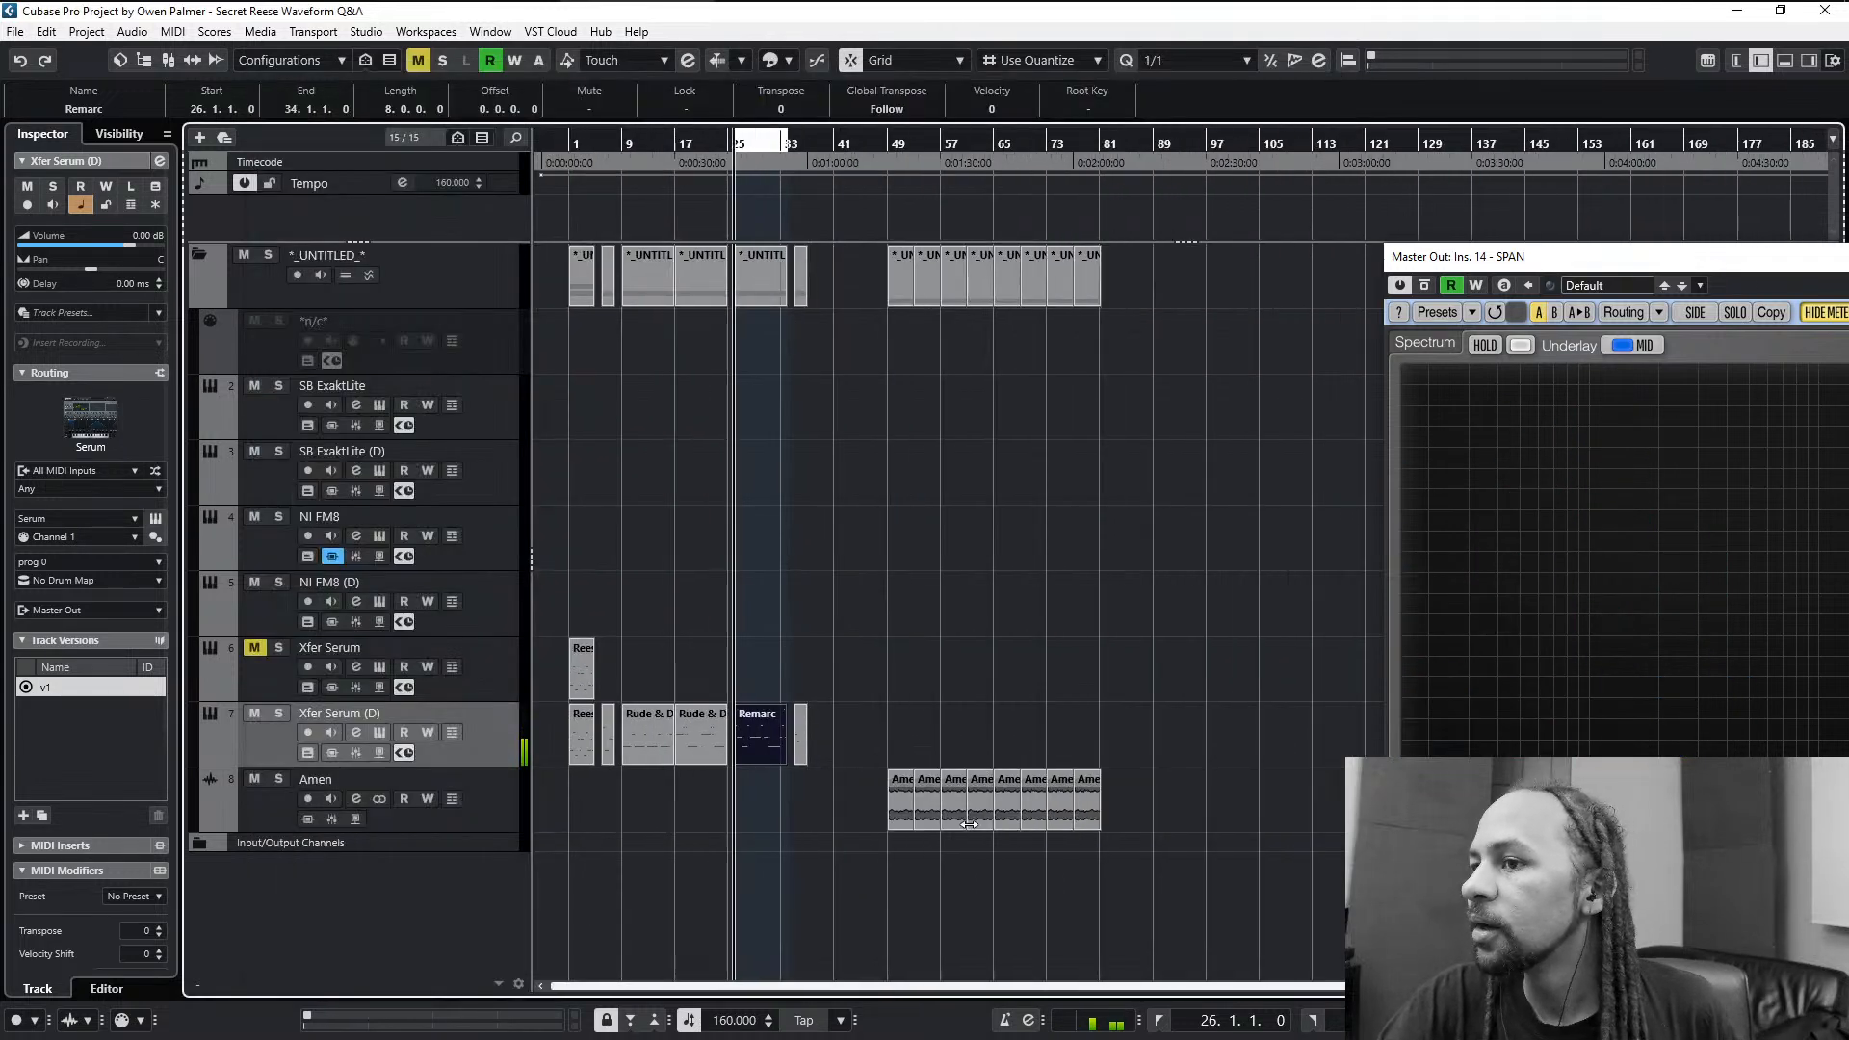
{"action": "key", "text": "F2"}
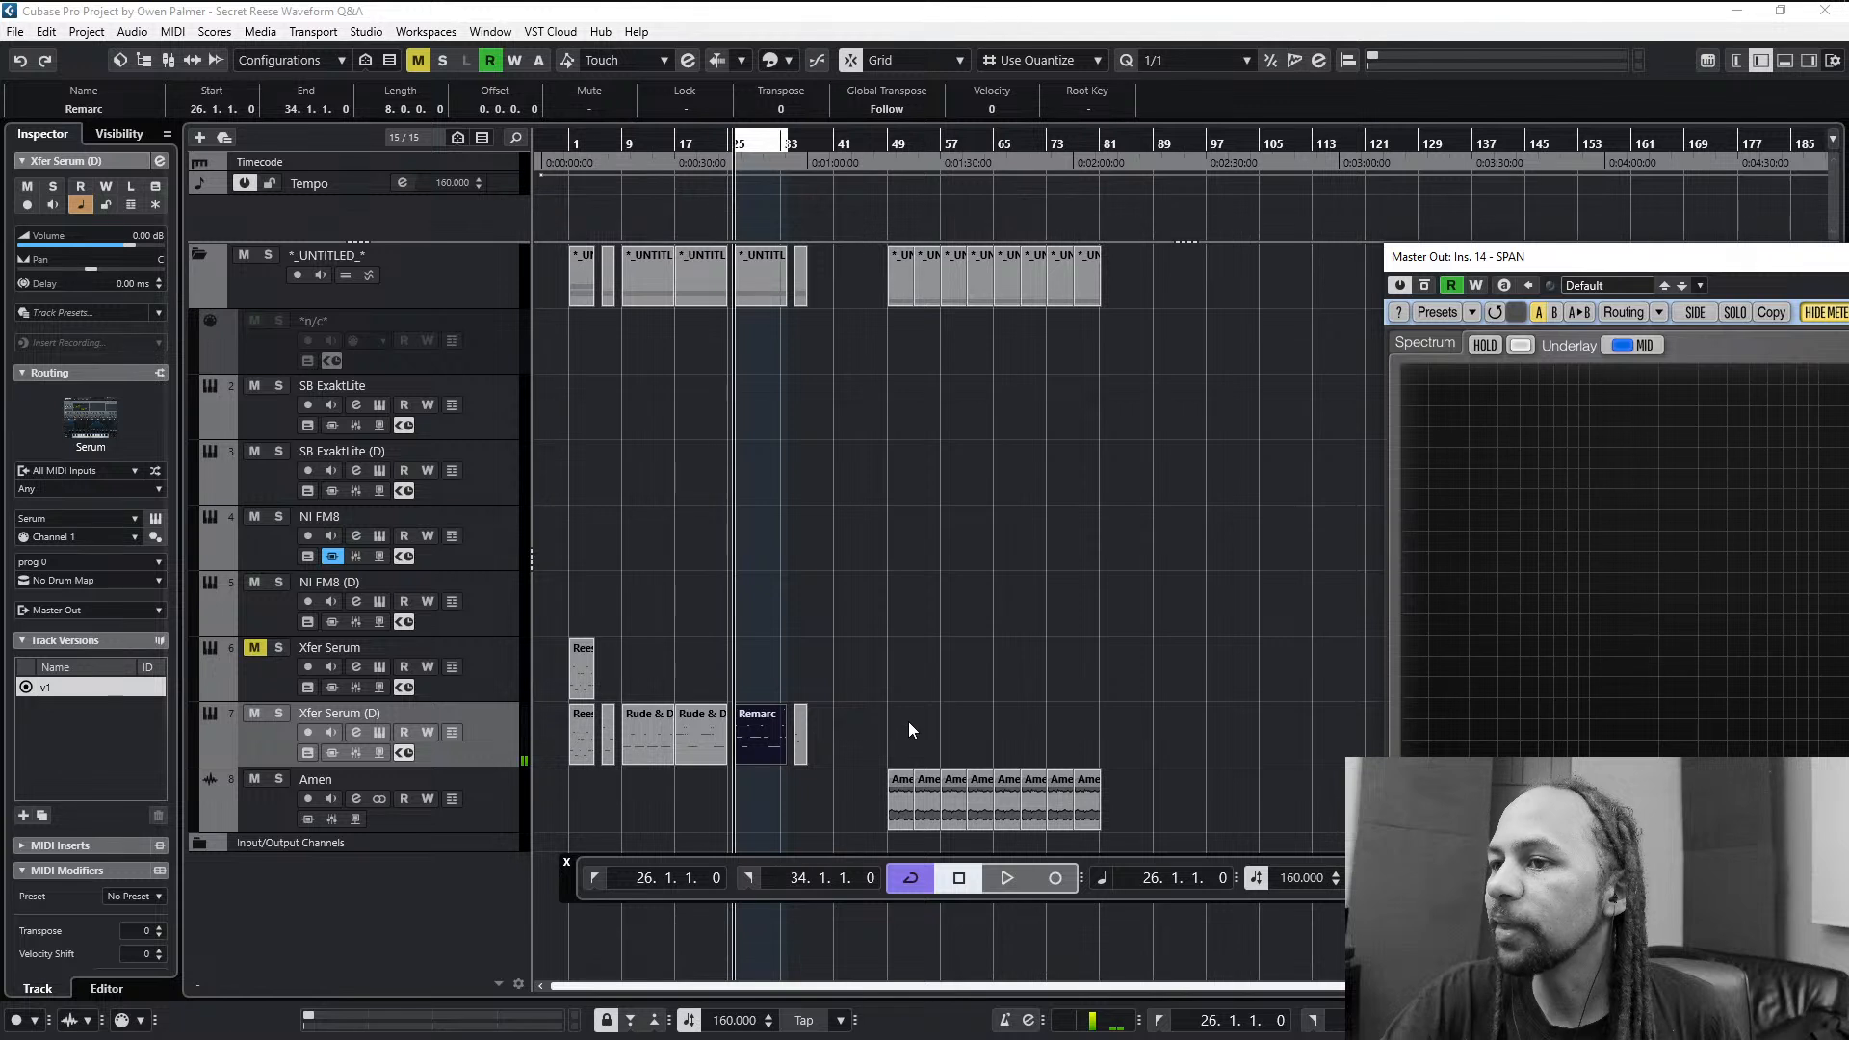
{"action": "scroll", "coordinate": [1293, 884], "scroll_direction": "down", "scroll_amount": 10}
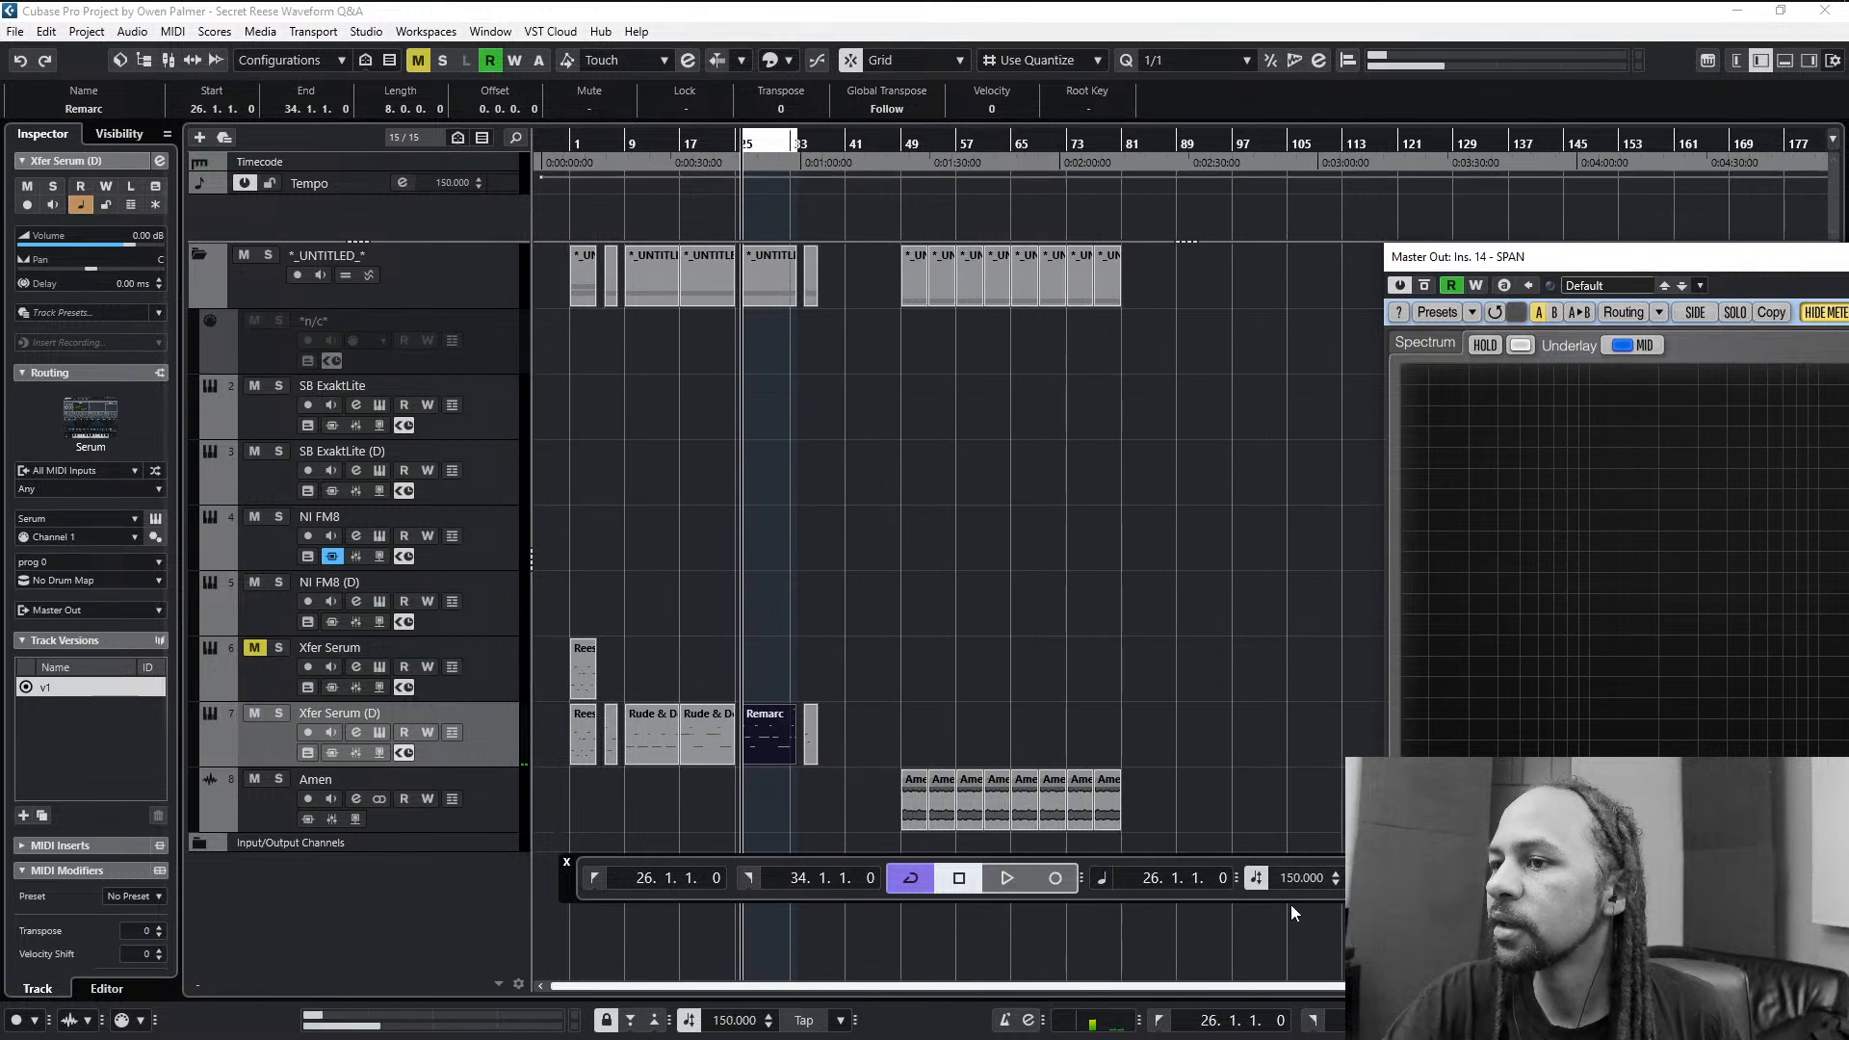
- Move the first Amen break clip to bar 6, under the Ray Keith clip
{"action": "left_click", "coordinate": [910, 736]}
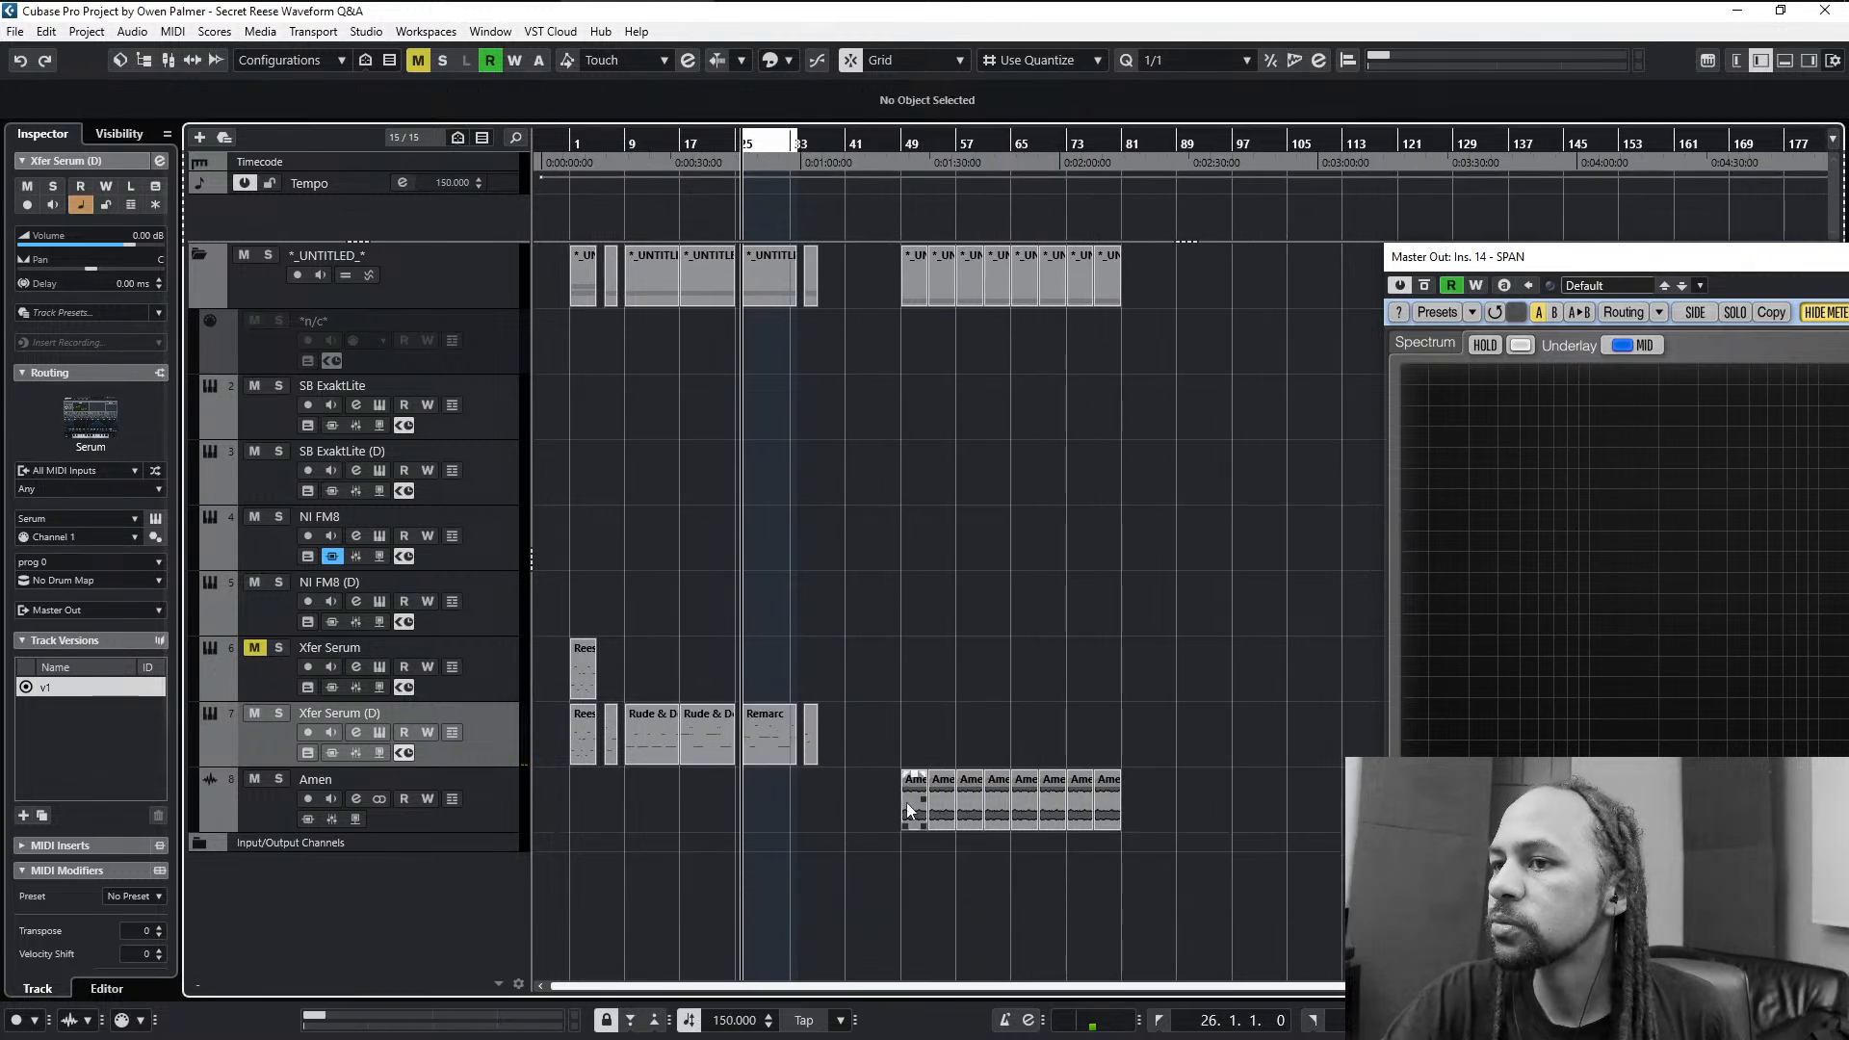
{"action": "left_click_drag", "start_coordinate": [905, 802], "coordinate": [608, 809]}
{"action": "scroll", "coordinate": [608, 799], "scroll_direction": "up", "scroll_amount": 5}
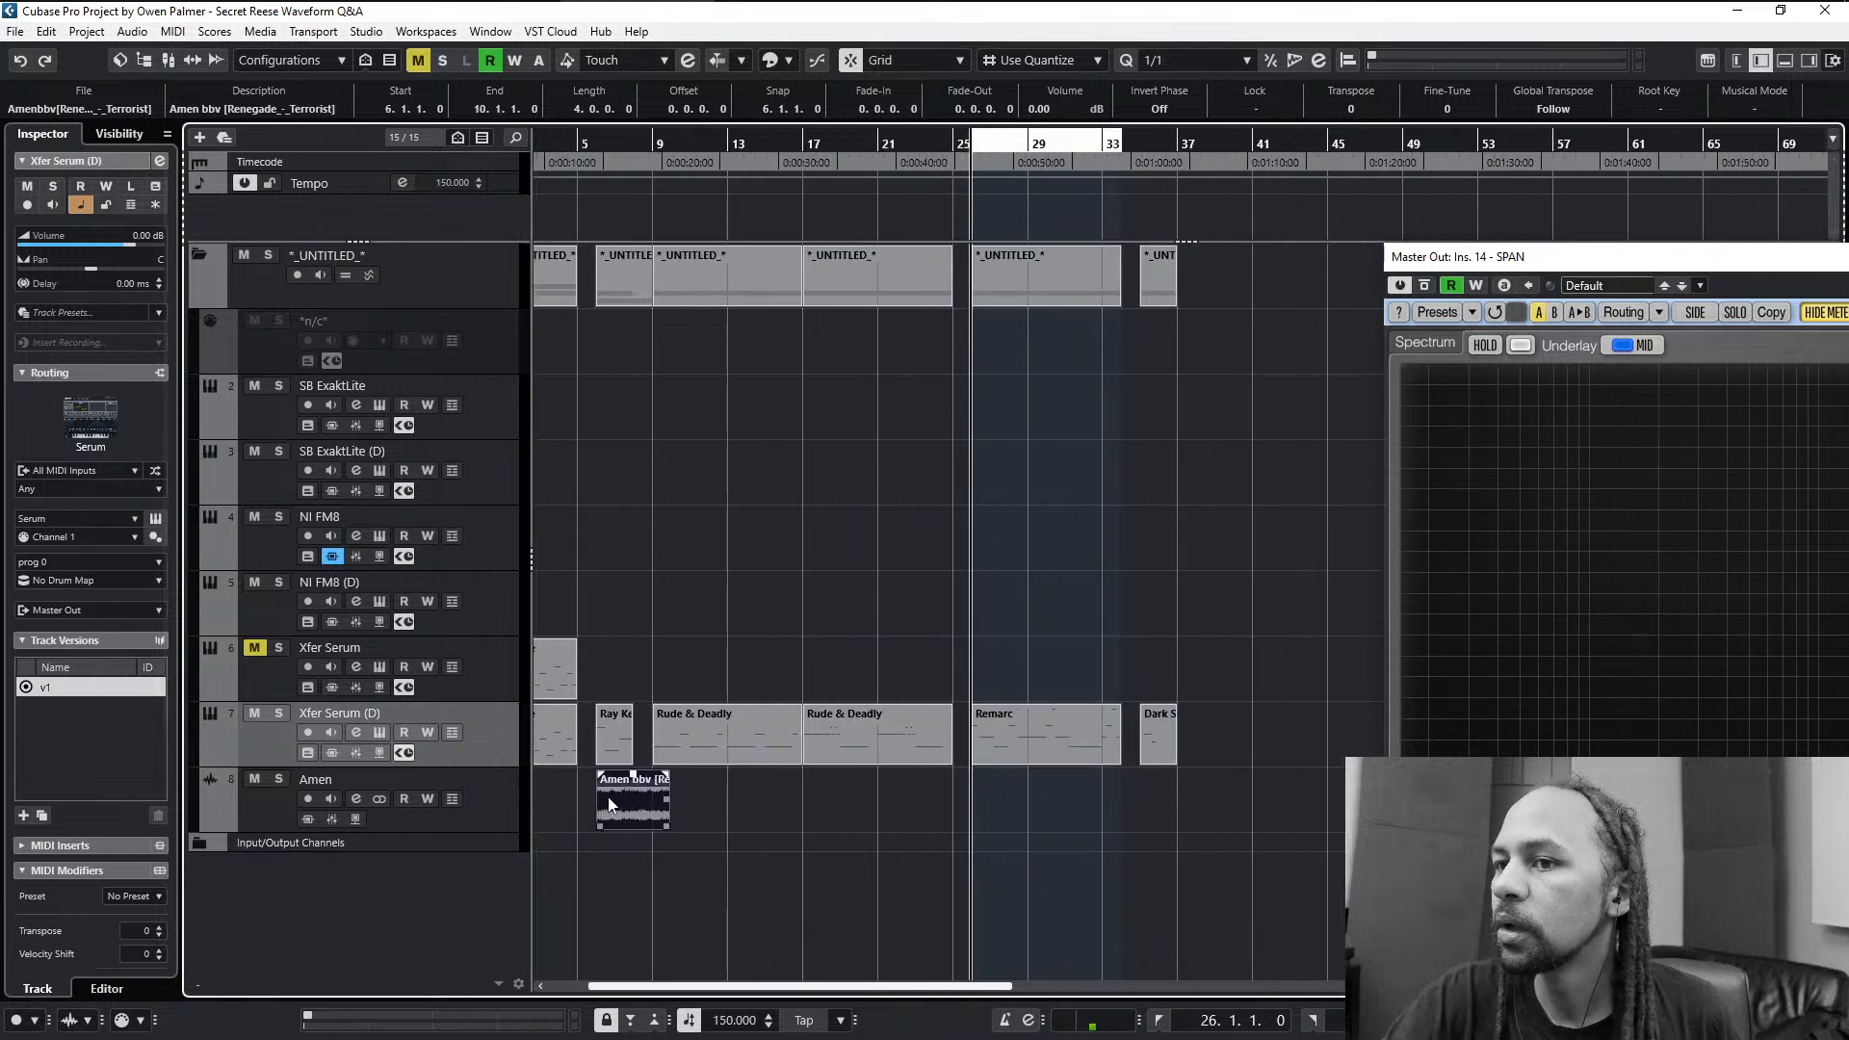
- Shift the MIDI clips after Ray Keith later in the arrangement so the first Rude & Deadly clip starts at bar 14
{"action": "left_click_drag", "start_coordinate": [864, 579], "coordinate": [1076, 766]}
{"action": "scroll", "coordinate": [1077, 766], "scroll_direction": "down", "scroll_amount": 5}
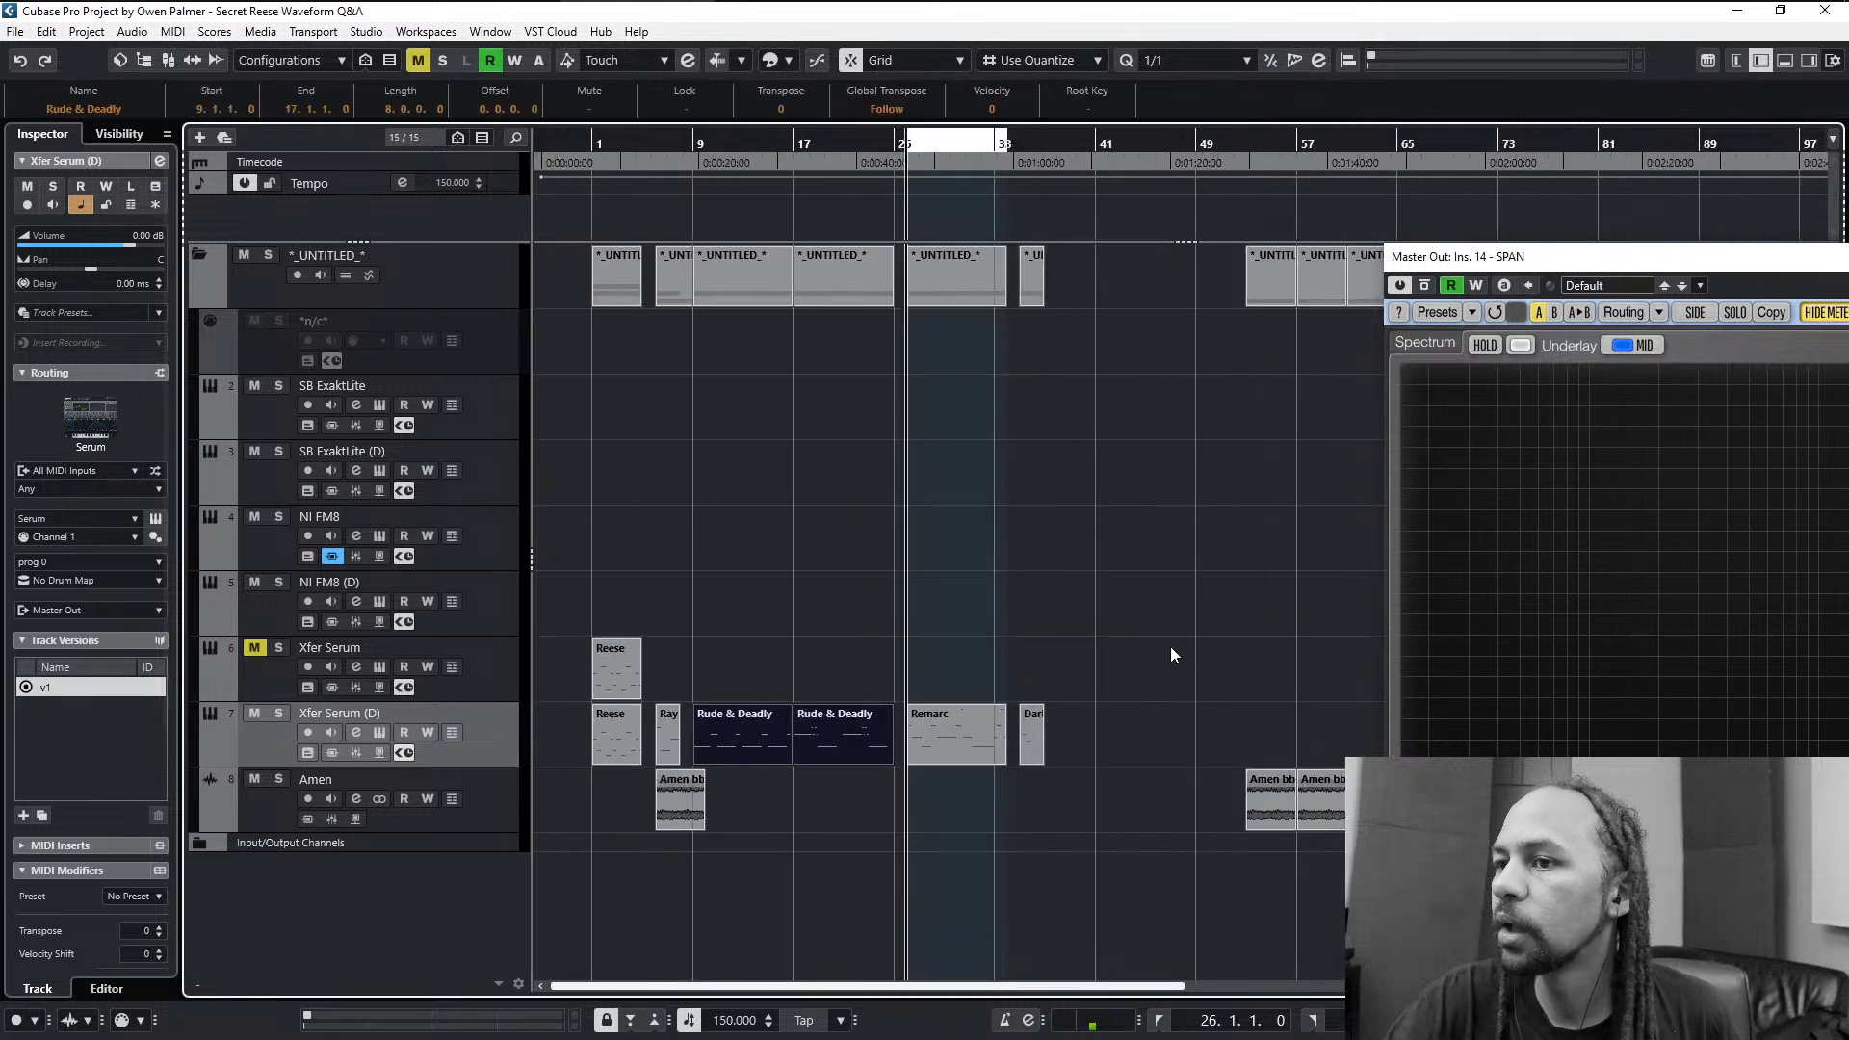
{"action": "left_click_drag", "start_coordinate": [1194, 637], "coordinate": [726, 714]}
{"action": "left_click_drag", "start_coordinate": [720, 716], "coordinate": [780, 715]}
{"action": "left_click", "coordinate": [721, 651]}
- Duplicate the Ray Keith clip directly after itself and loop both copies with the Amen clip from bar 6 to bar 10
{"action": "scroll", "coordinate": [678, 712], "scroll_direction": "up", "scroll_amount": 6}
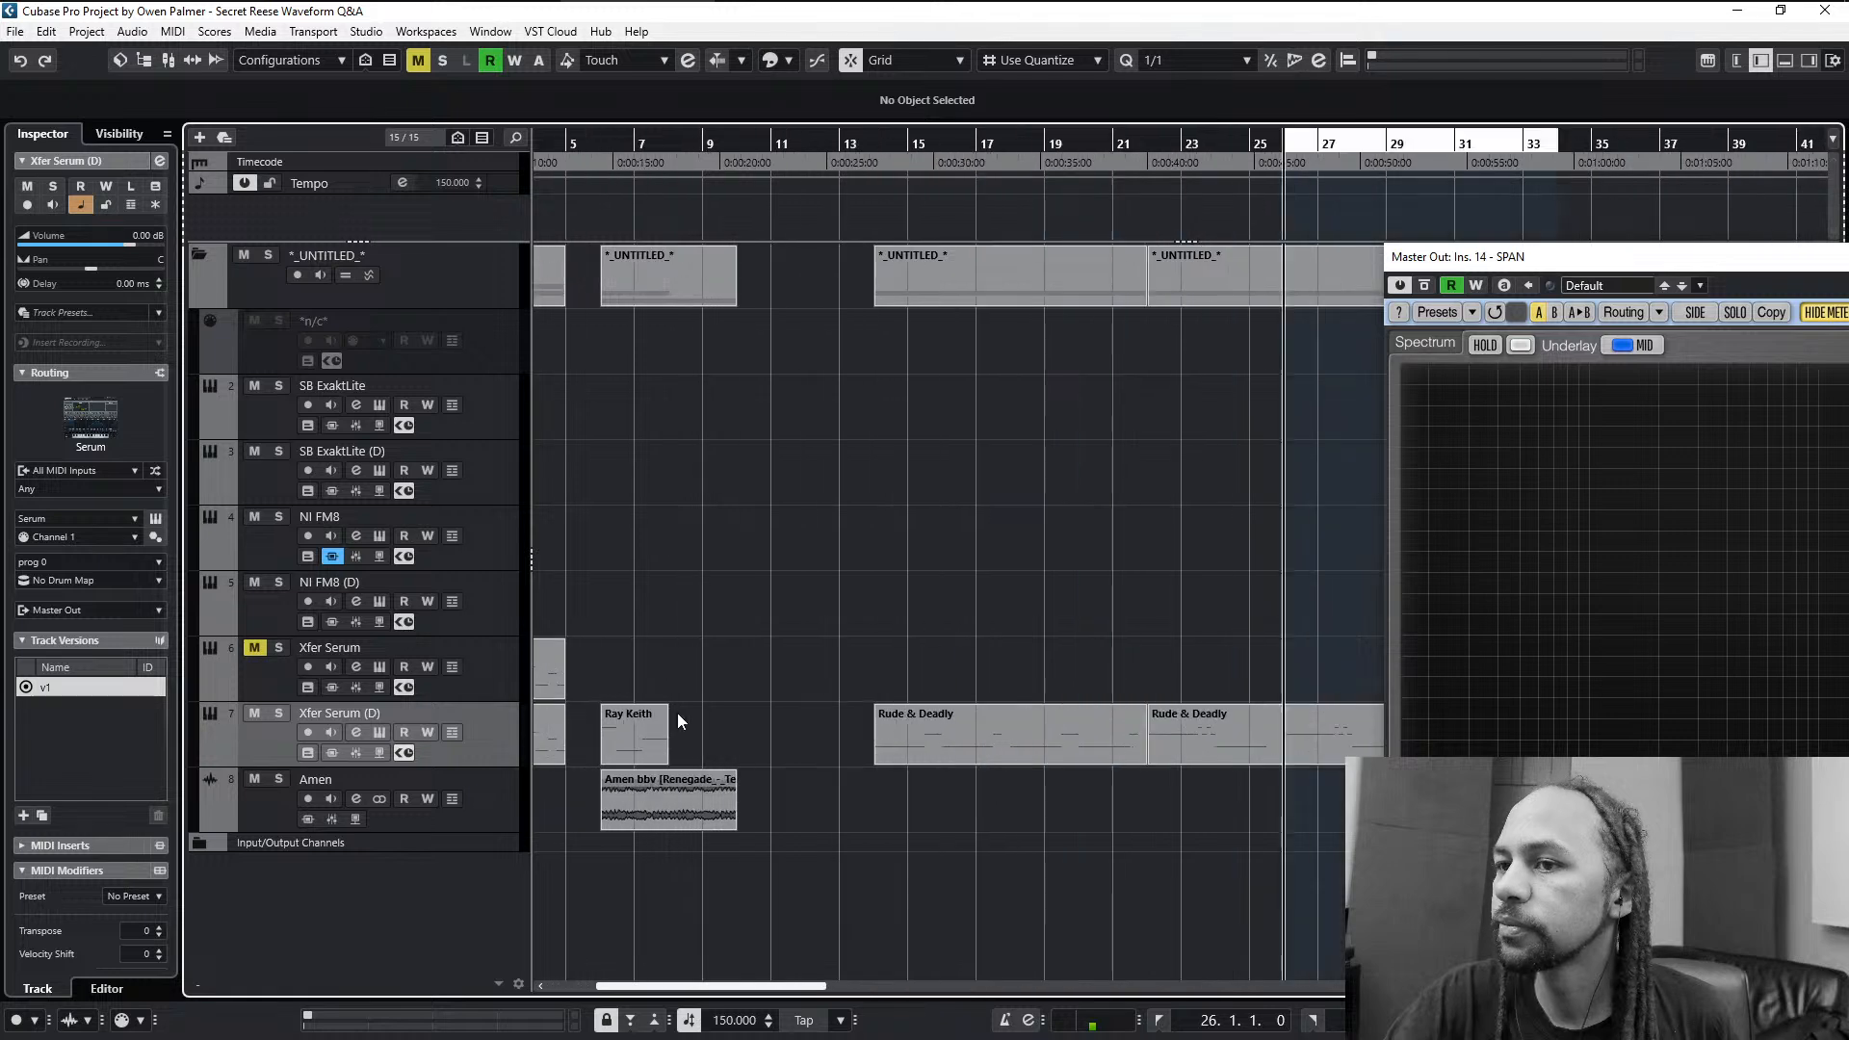
{"action": "left_click_drag", "start_coordinate": [638, 733], "coordinate": [820, 747]}
{"action": "left_click_drag", "start_coordinate": [815, 575], "coordinate": [584, 908]}
{"action": "key", "text": "shift+g"}
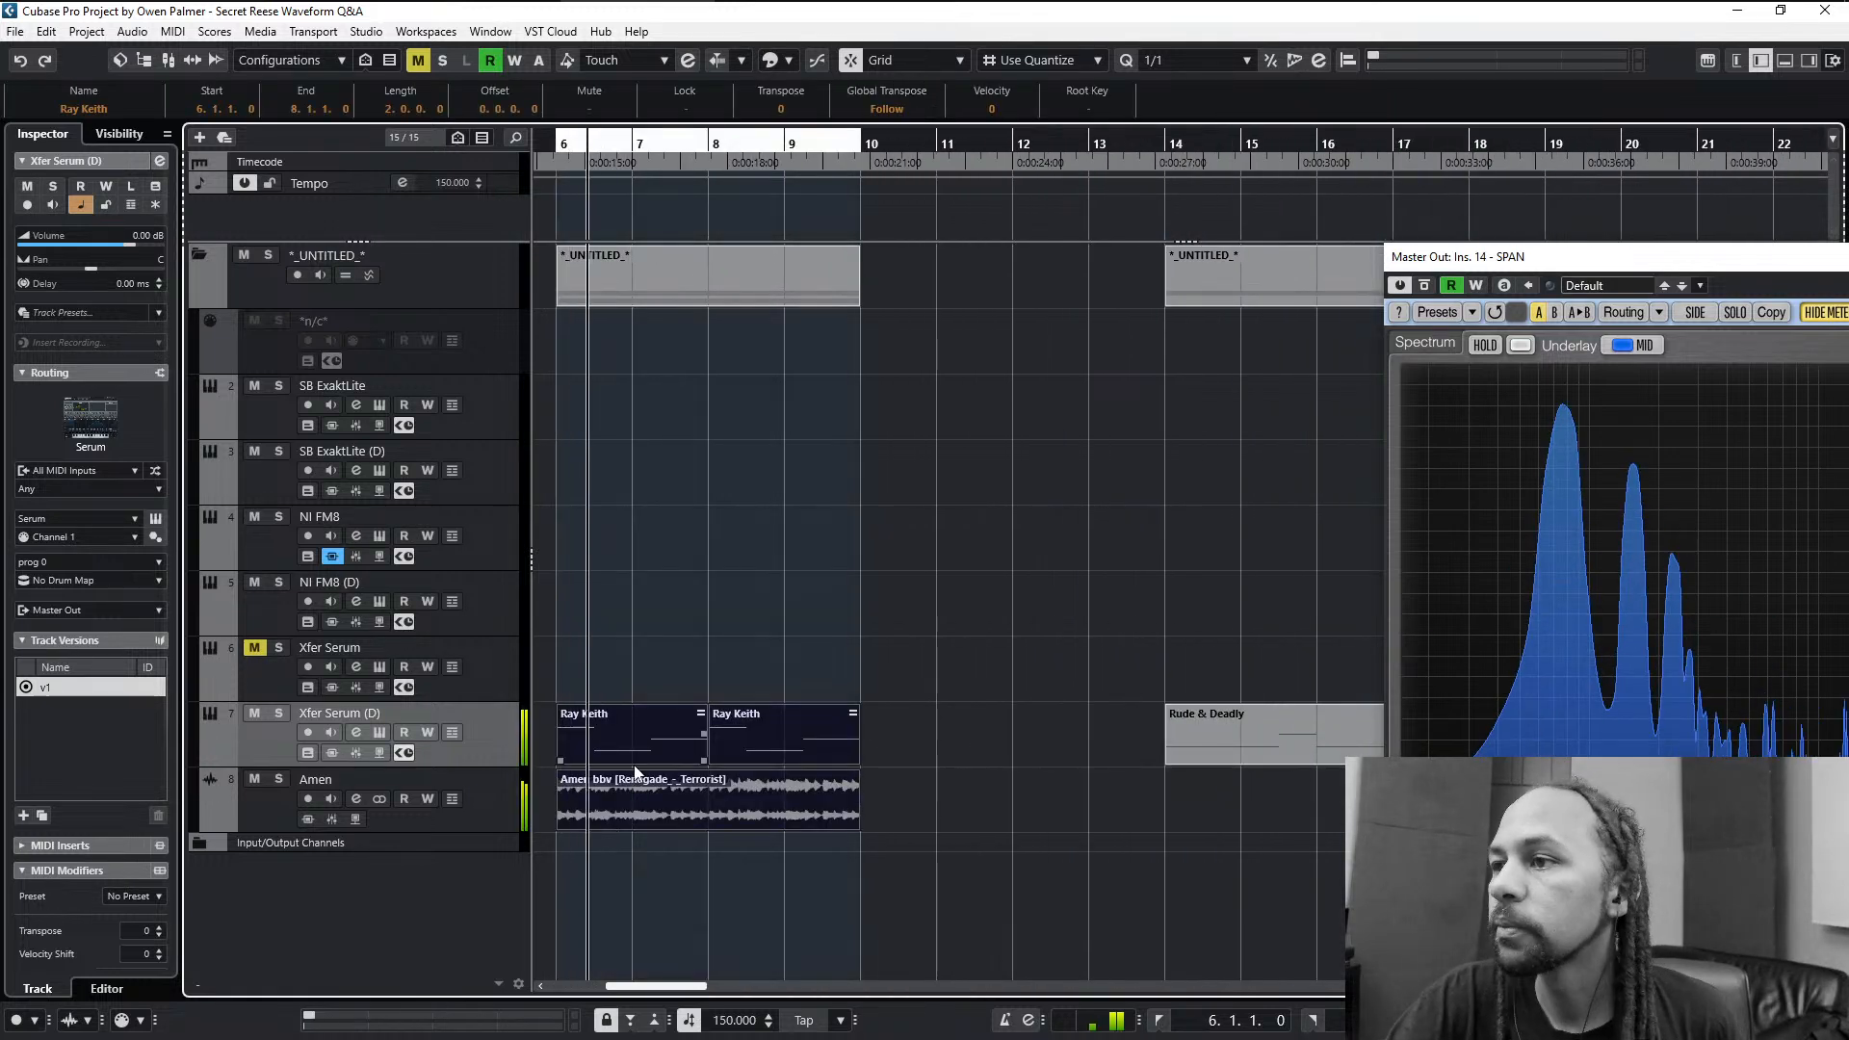
- Reopen Serum on the duplicate track, try a lower oscillator B level, and switch oscillator B off
{"action": "double_click", "coordinate": [456, 744]}
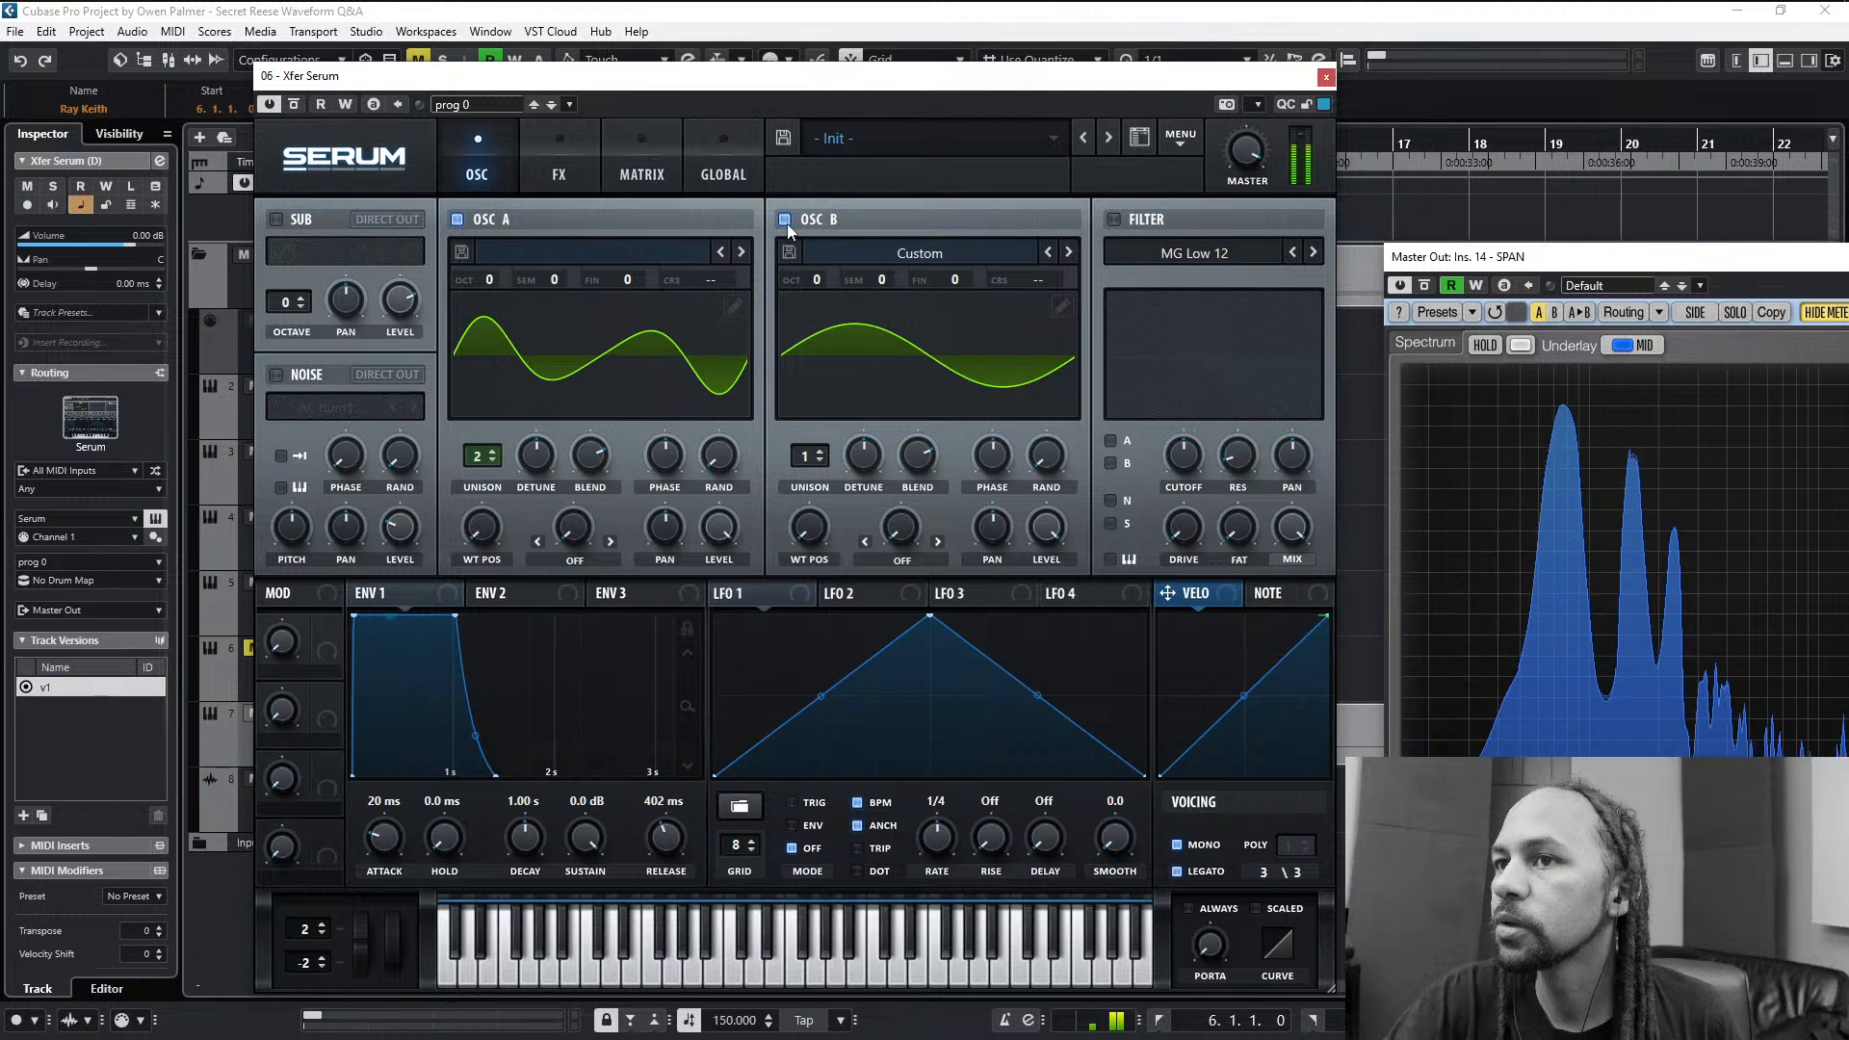
{"action": "left_click_drag", "start_coordinate": [1046, 523], "coordinate": [1040, 798]}
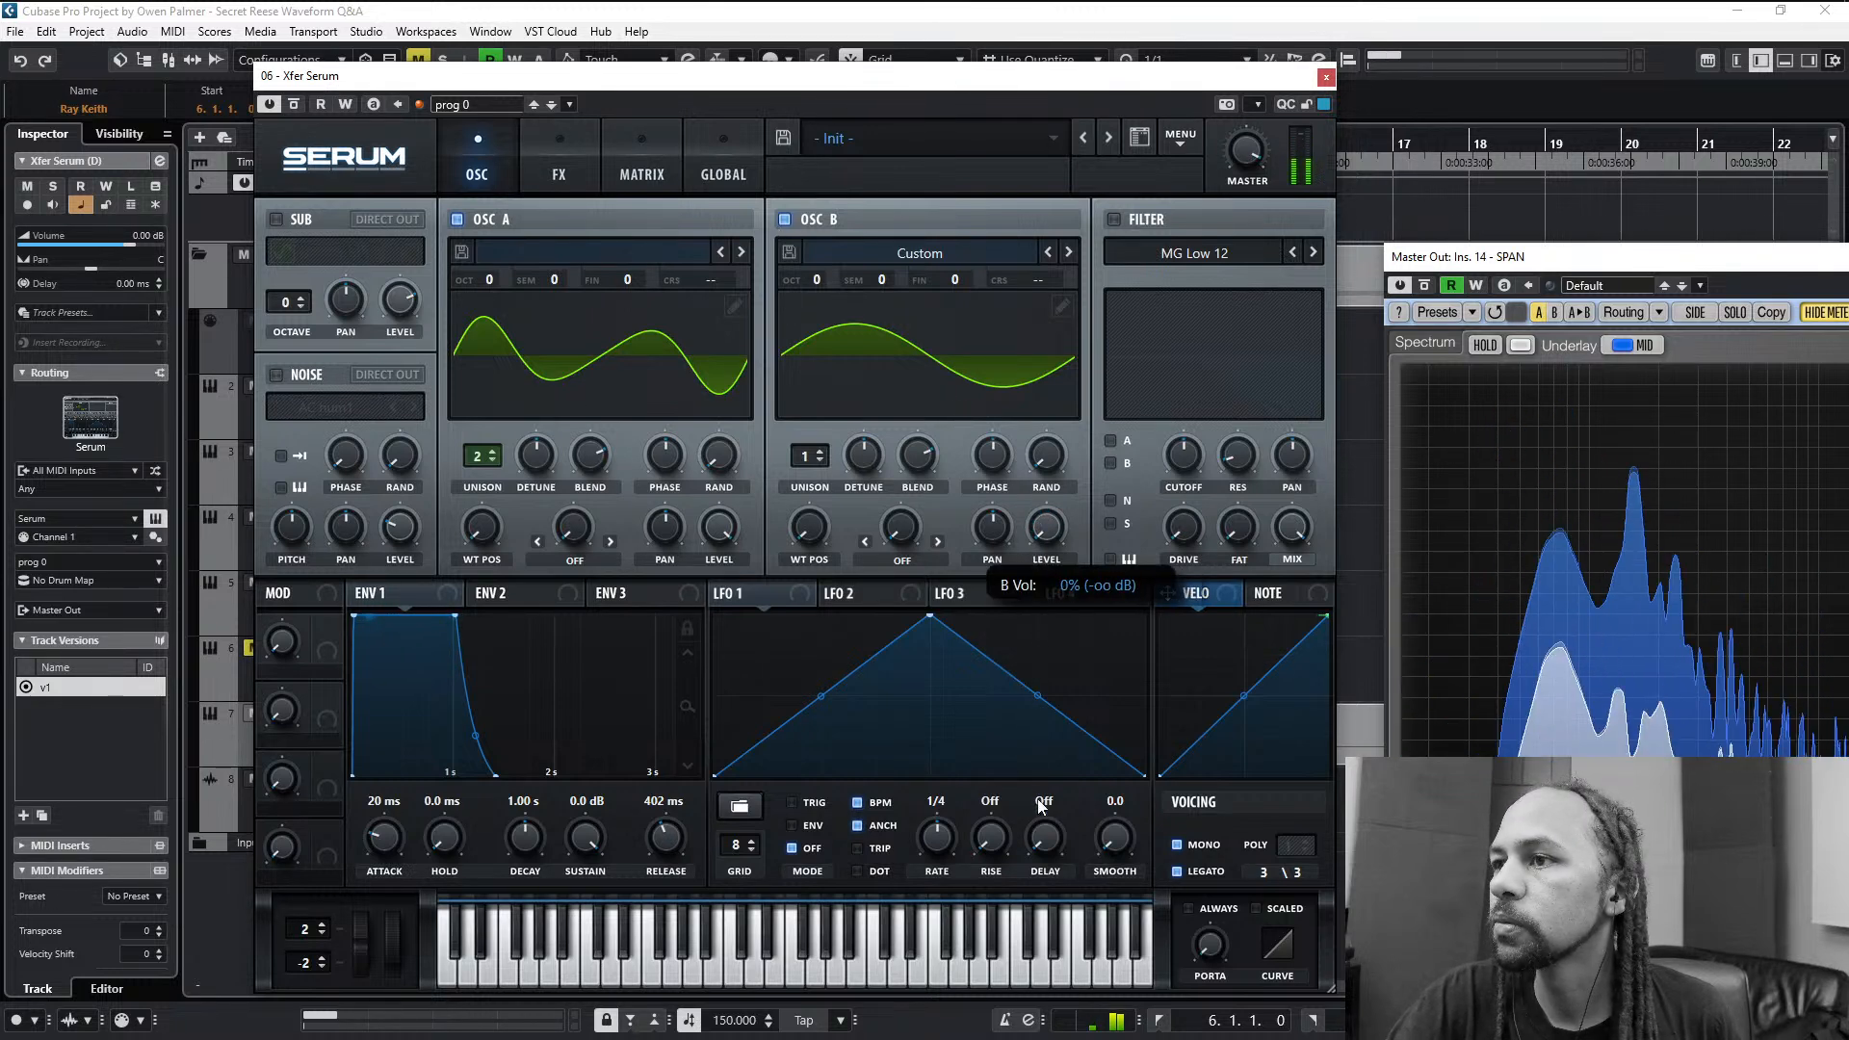
{"action": "left_click", "coordinate": [785, 221]}
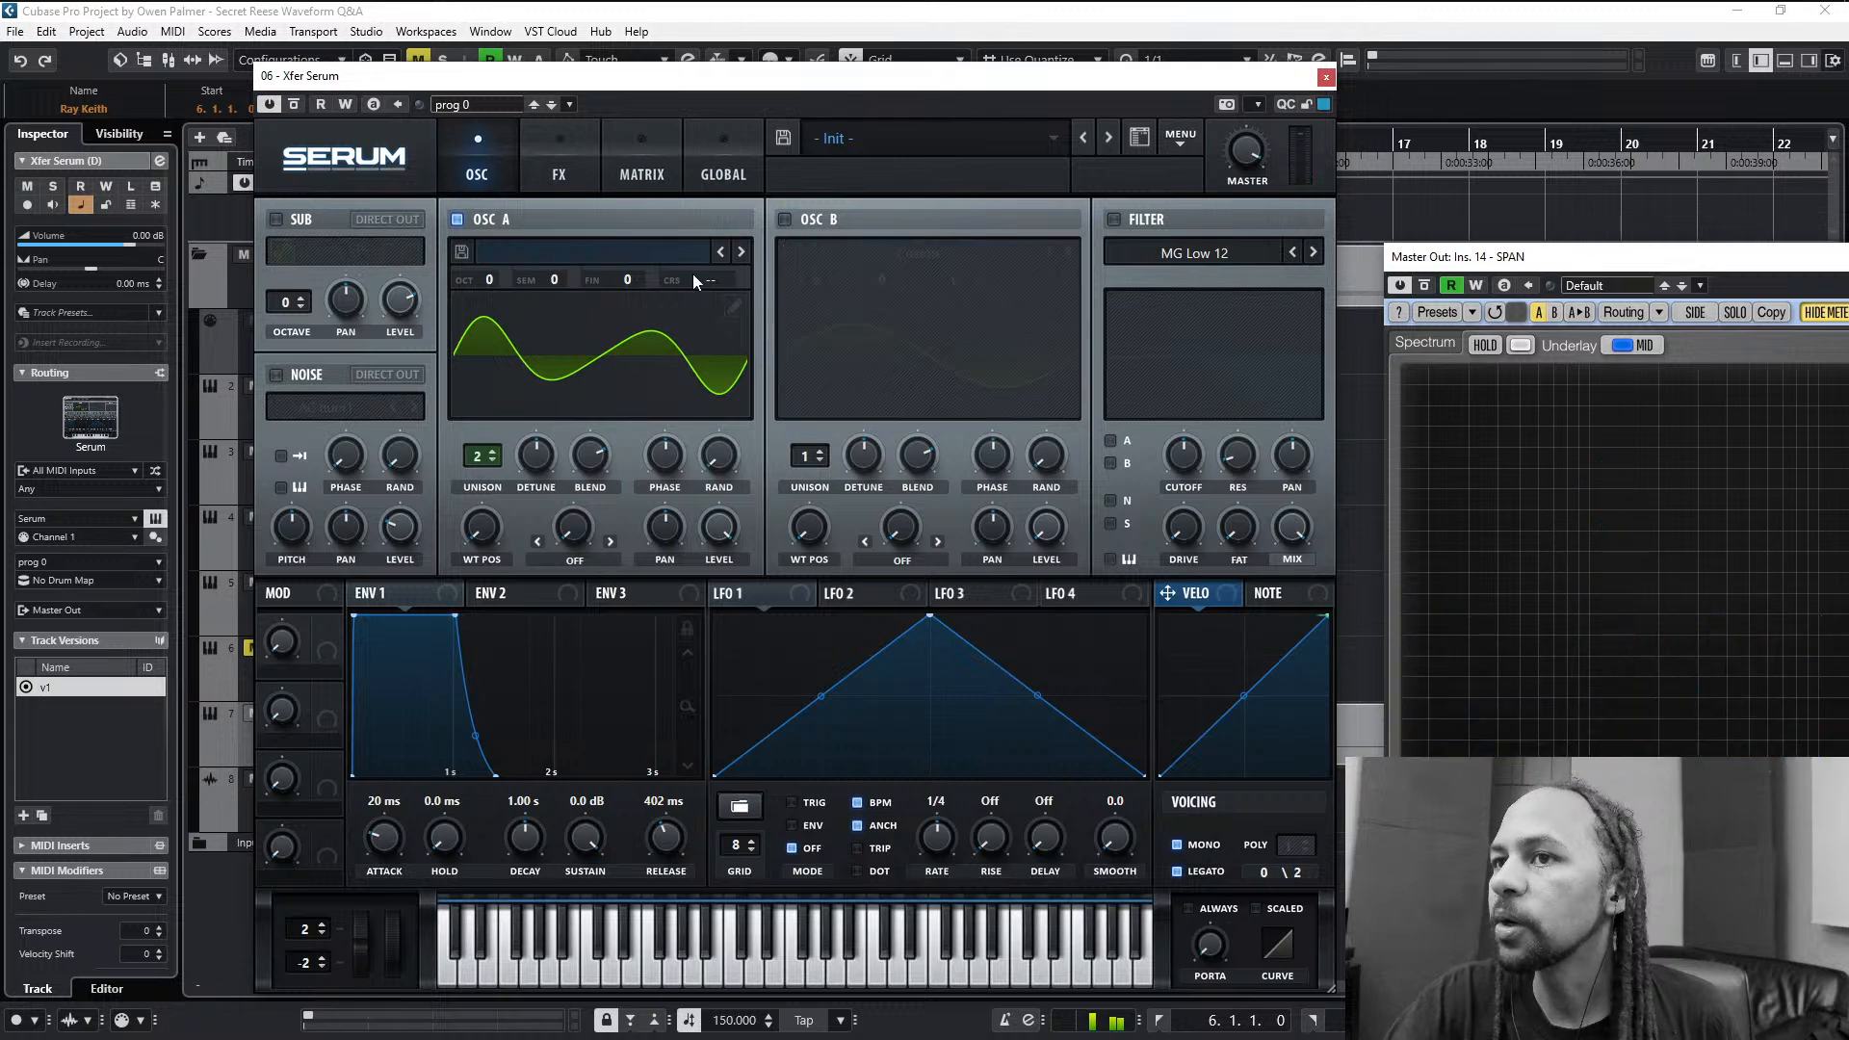
- Load the OTG Saw BP48 Q1.5 wavetable into oscillator A and tune its wavetable position by ear
{"action": "left_click", "coordinate": [486, 252]}
{"action": "mouse_move", "coordinate": [529, 319]}
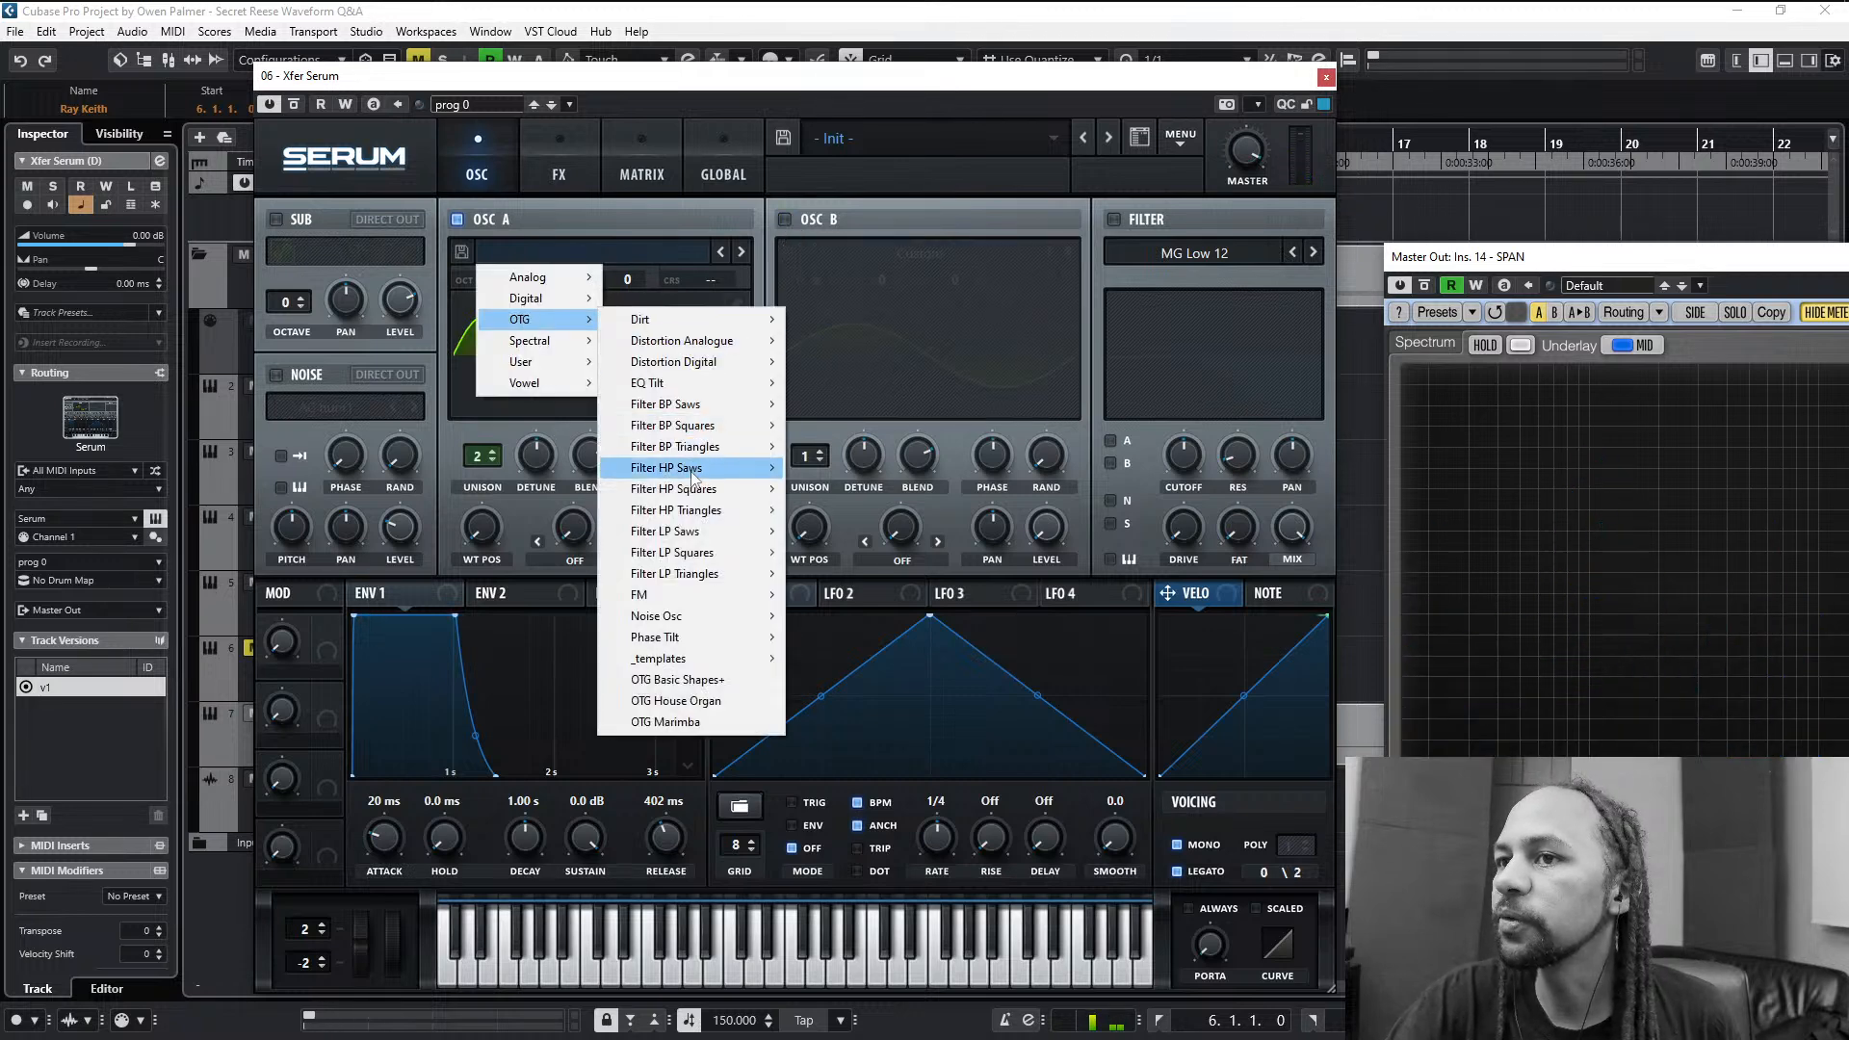
{"action": "mouse_move", "coordinate": [688, 405]}
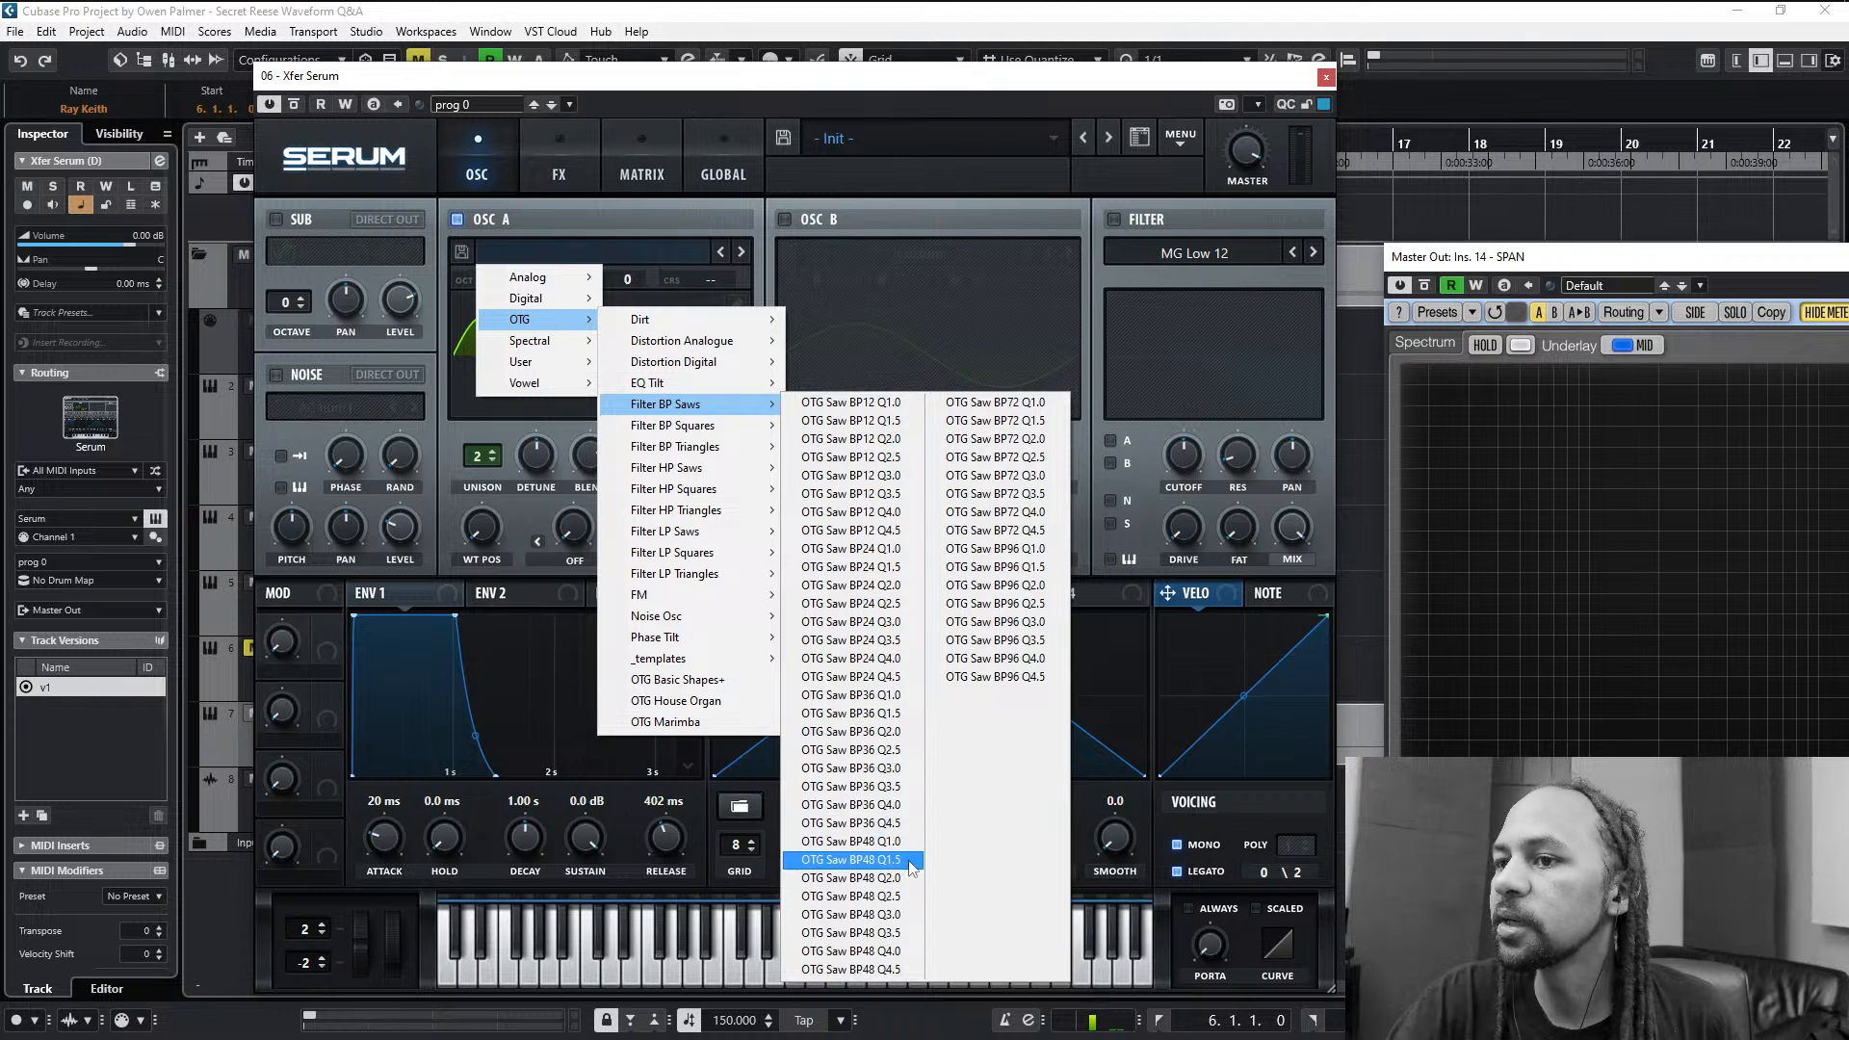
{"action": "left_click", "coordinate": [851, 859]}
{"action": "left_click_drag", "start_coordinate": [487, 541], "coordinate": [488, 529]}
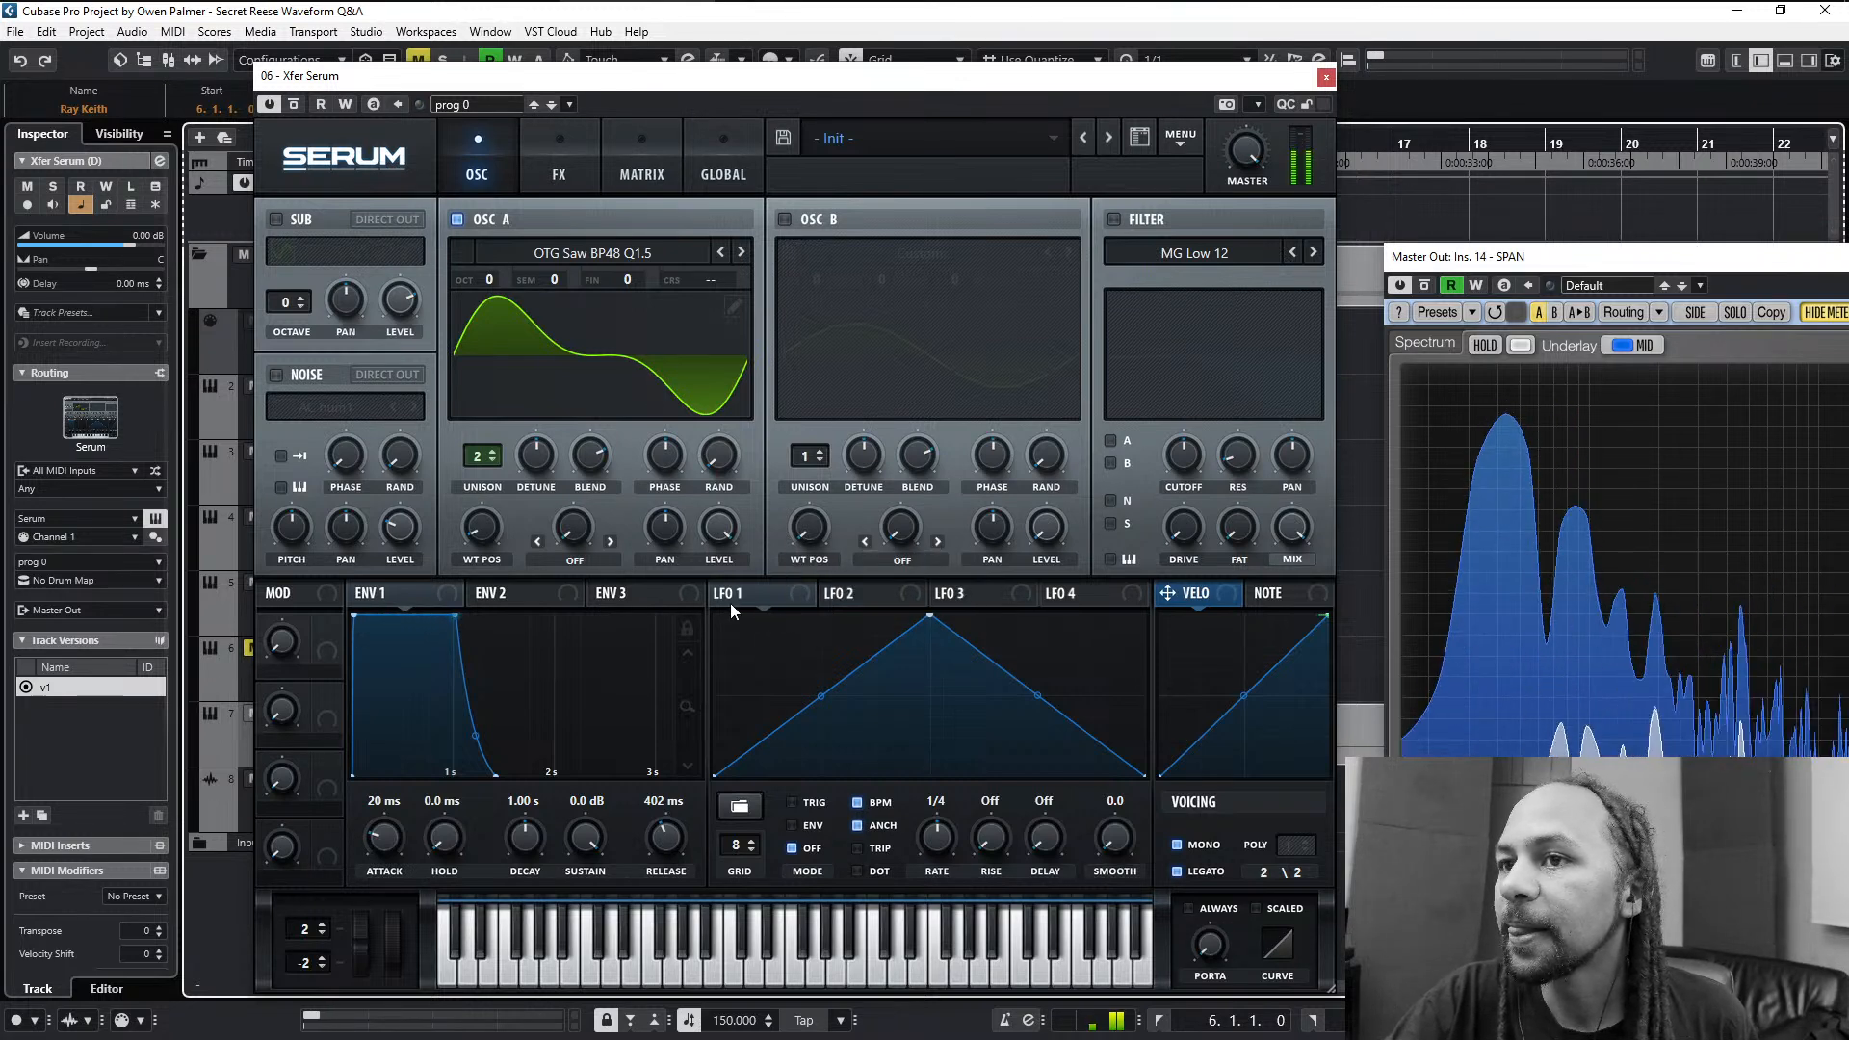
{"action": "left_click_drag", "start_coordinate": [481, 527], "coordinate": [472, 582]}
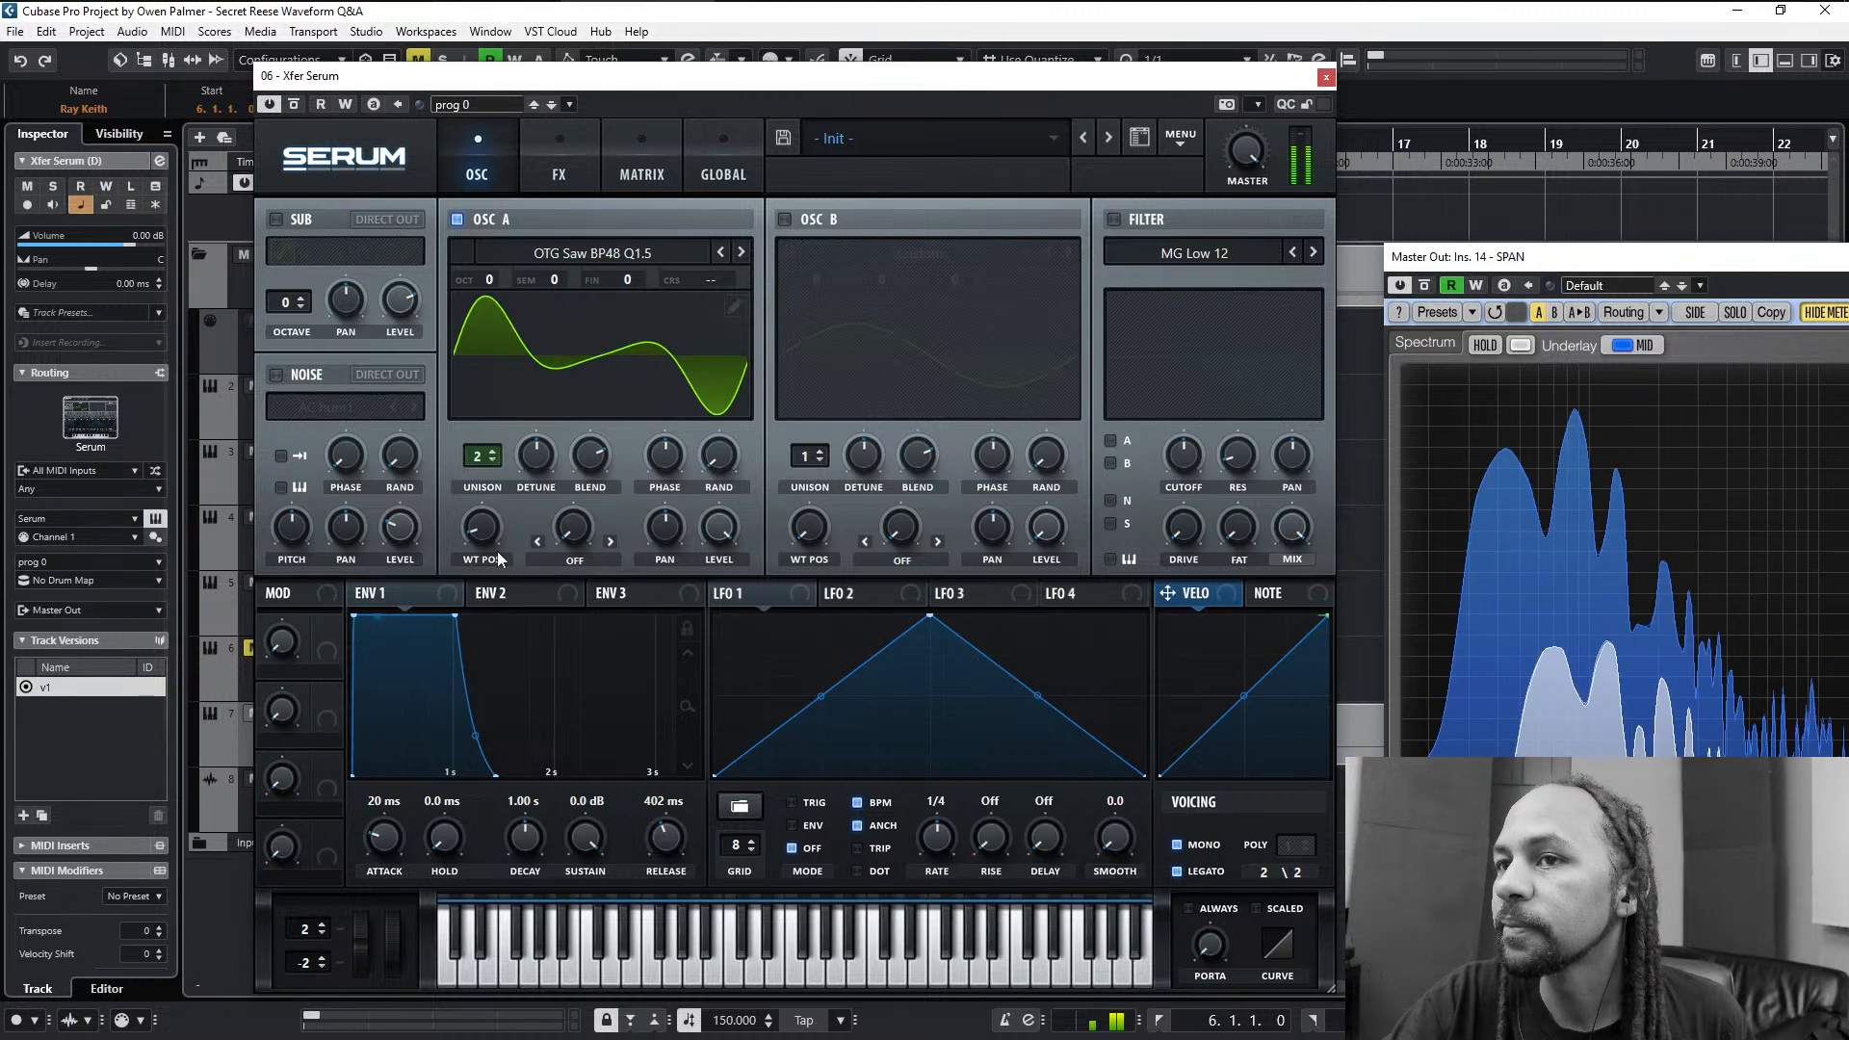
- Copy oscillator A's settings to oscillator B and switch oscillator A off
{"action": "left_click", "coordinate": [1172, 142]}
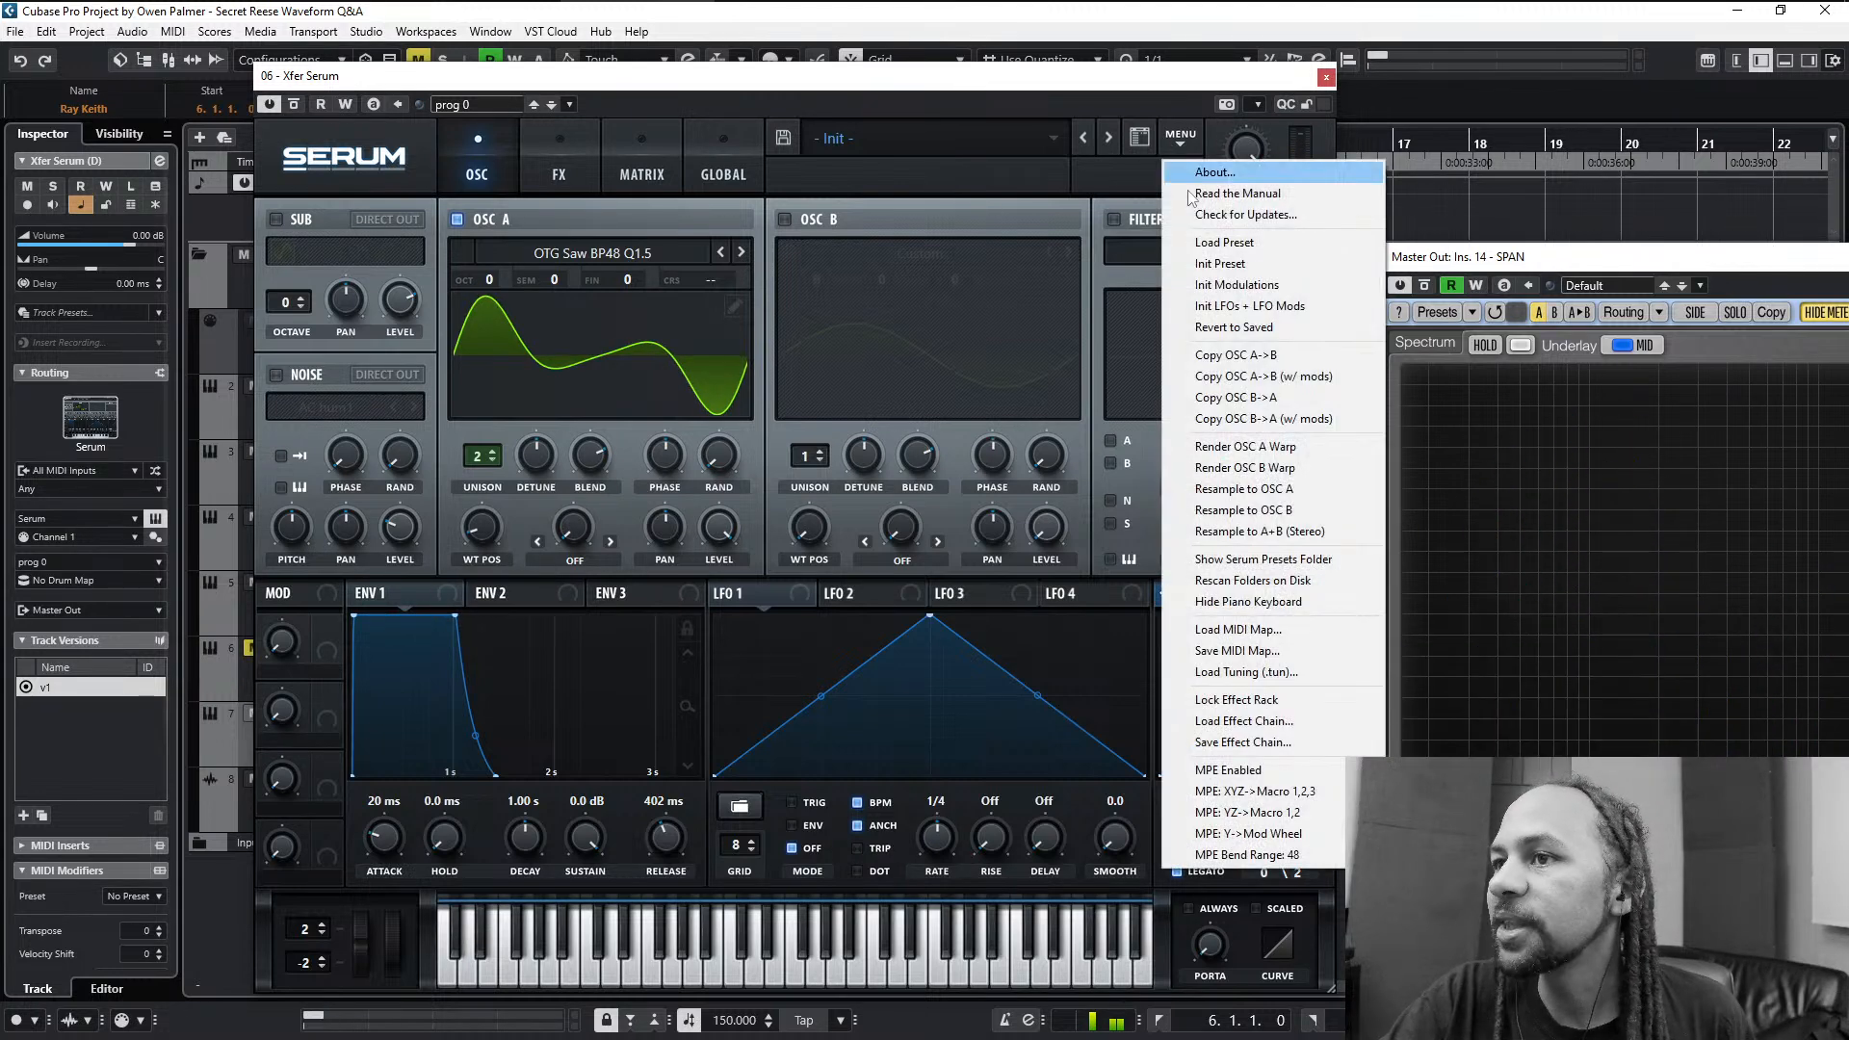
{"action": "left_click", "coordinate": [1203, 356]}
{"action": "left_click", "coordinate": [457, 220]}
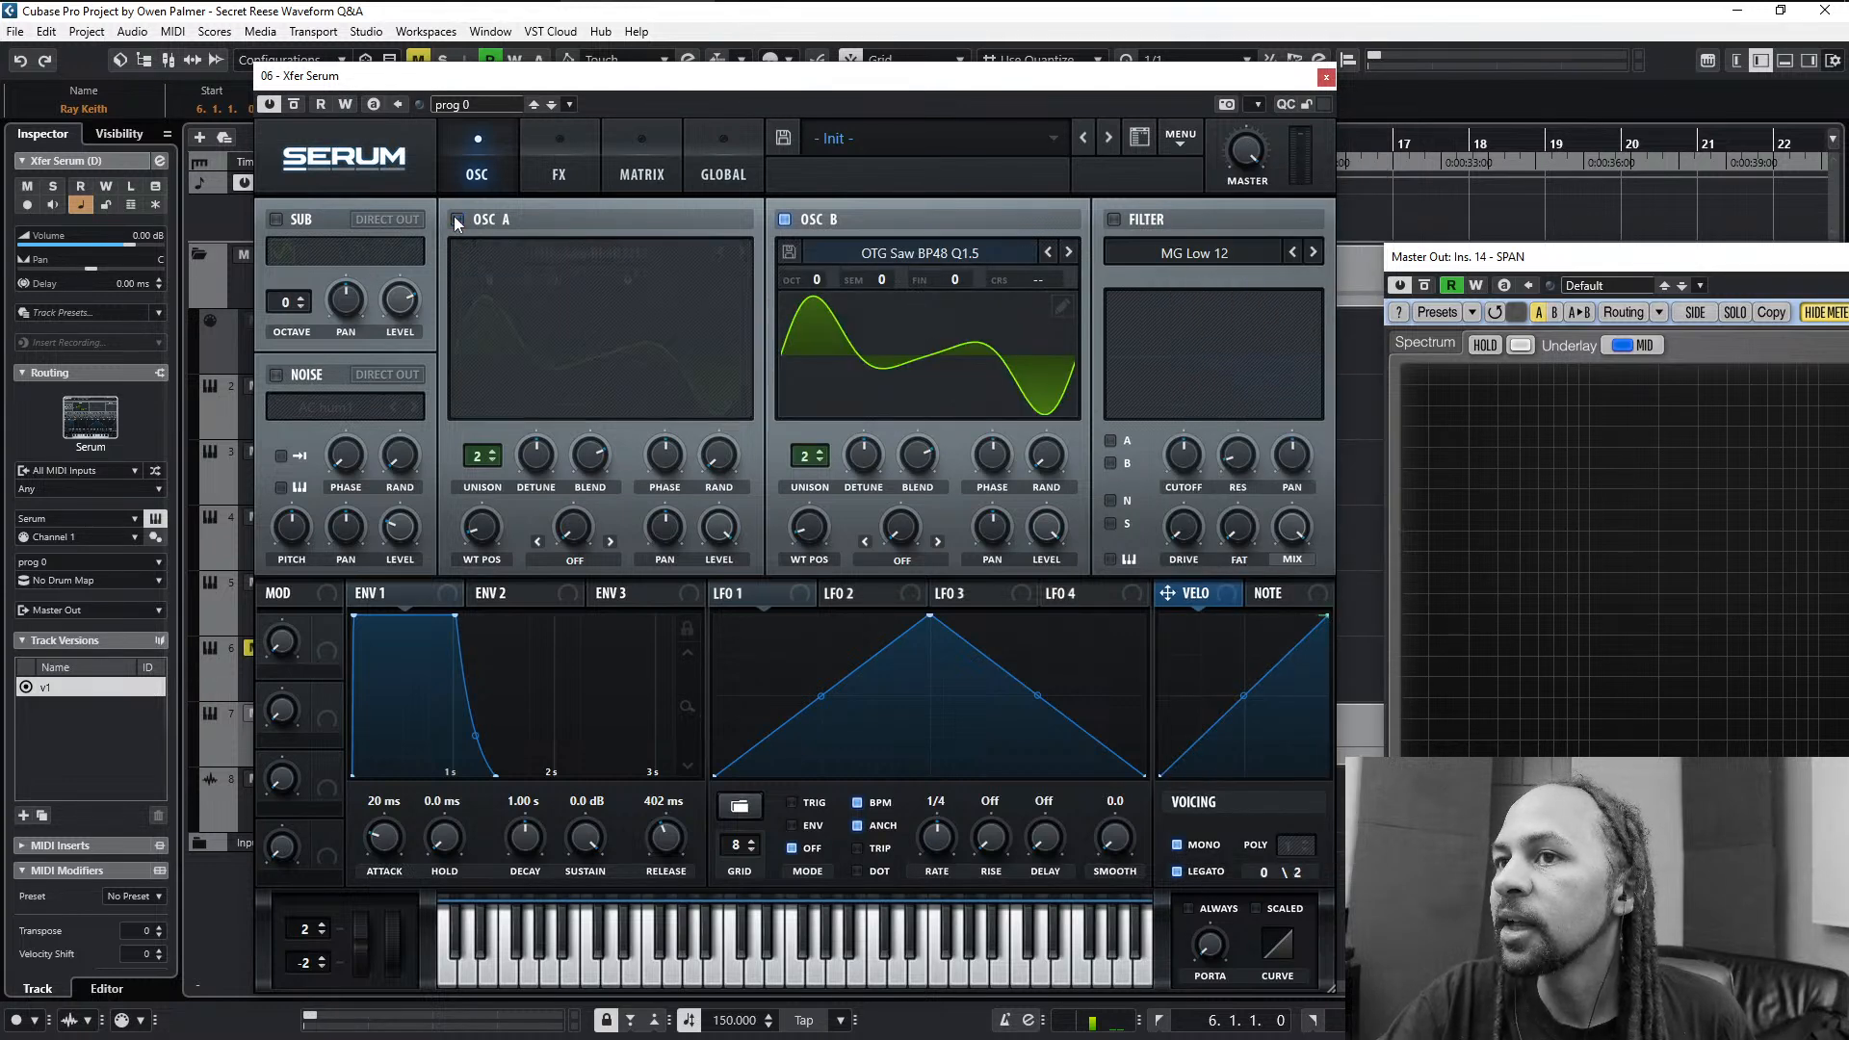
- Load the OTG YamFM 1-1 wavetable into oscillator B and raise its wavetable position to match the Reese waveform
{"action": "left_click", "coordinate": [931, 256]}
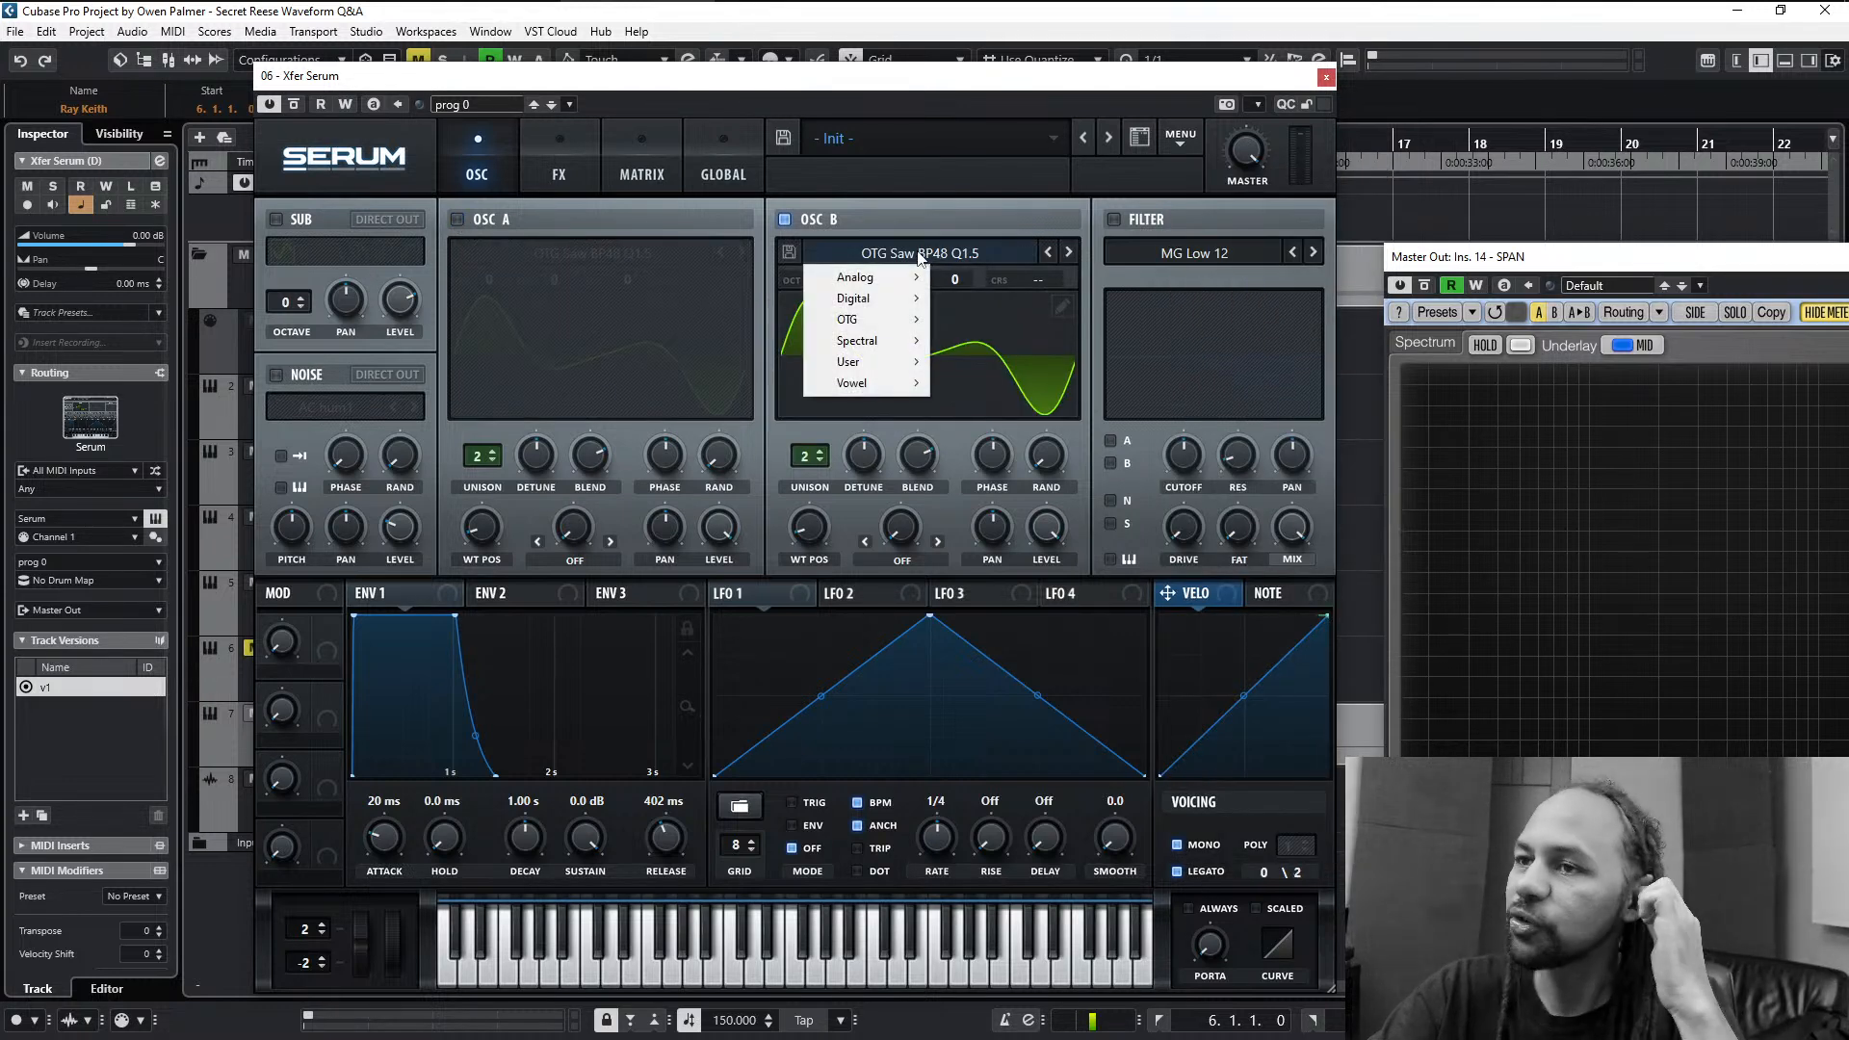
{"action": "mouse_move", "coordinate": [874, 321]}
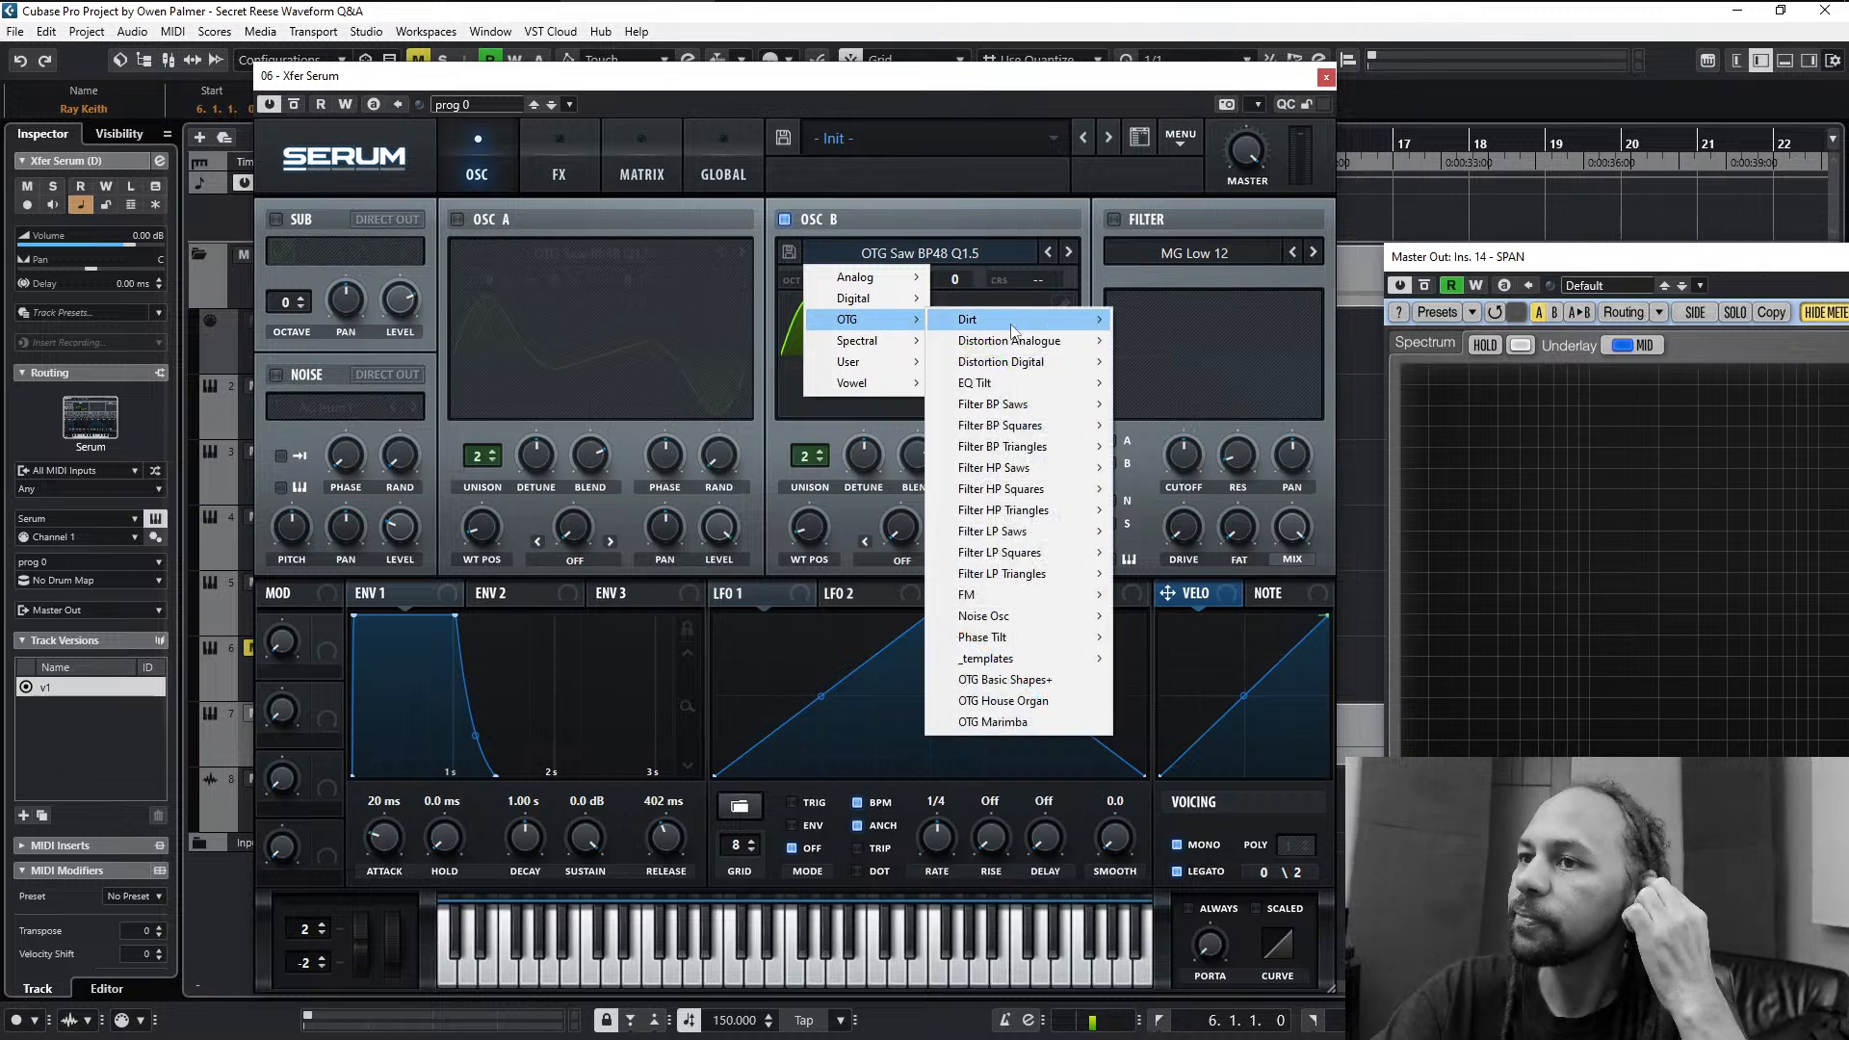
{"action": "mouse_move", "coordinate": [1019, 343]}
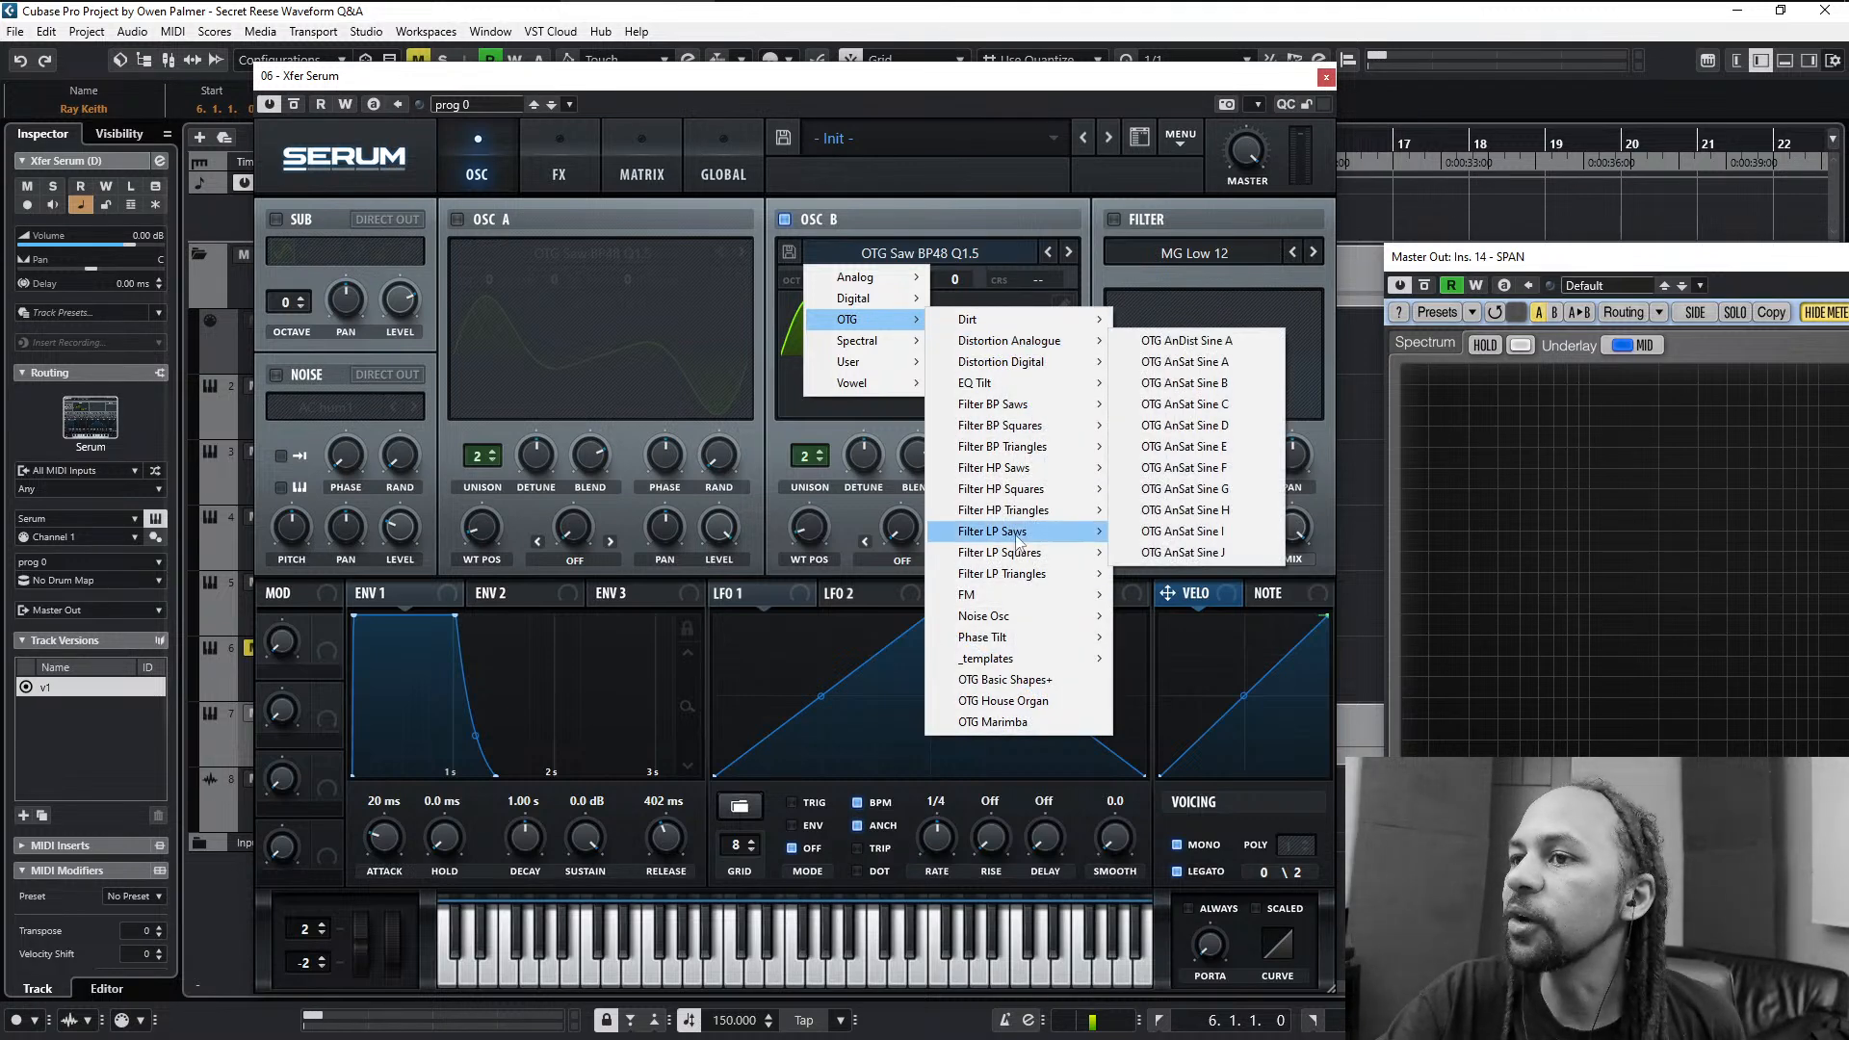
{"action": "mouse_move", "coordinate": [1024, 604]}
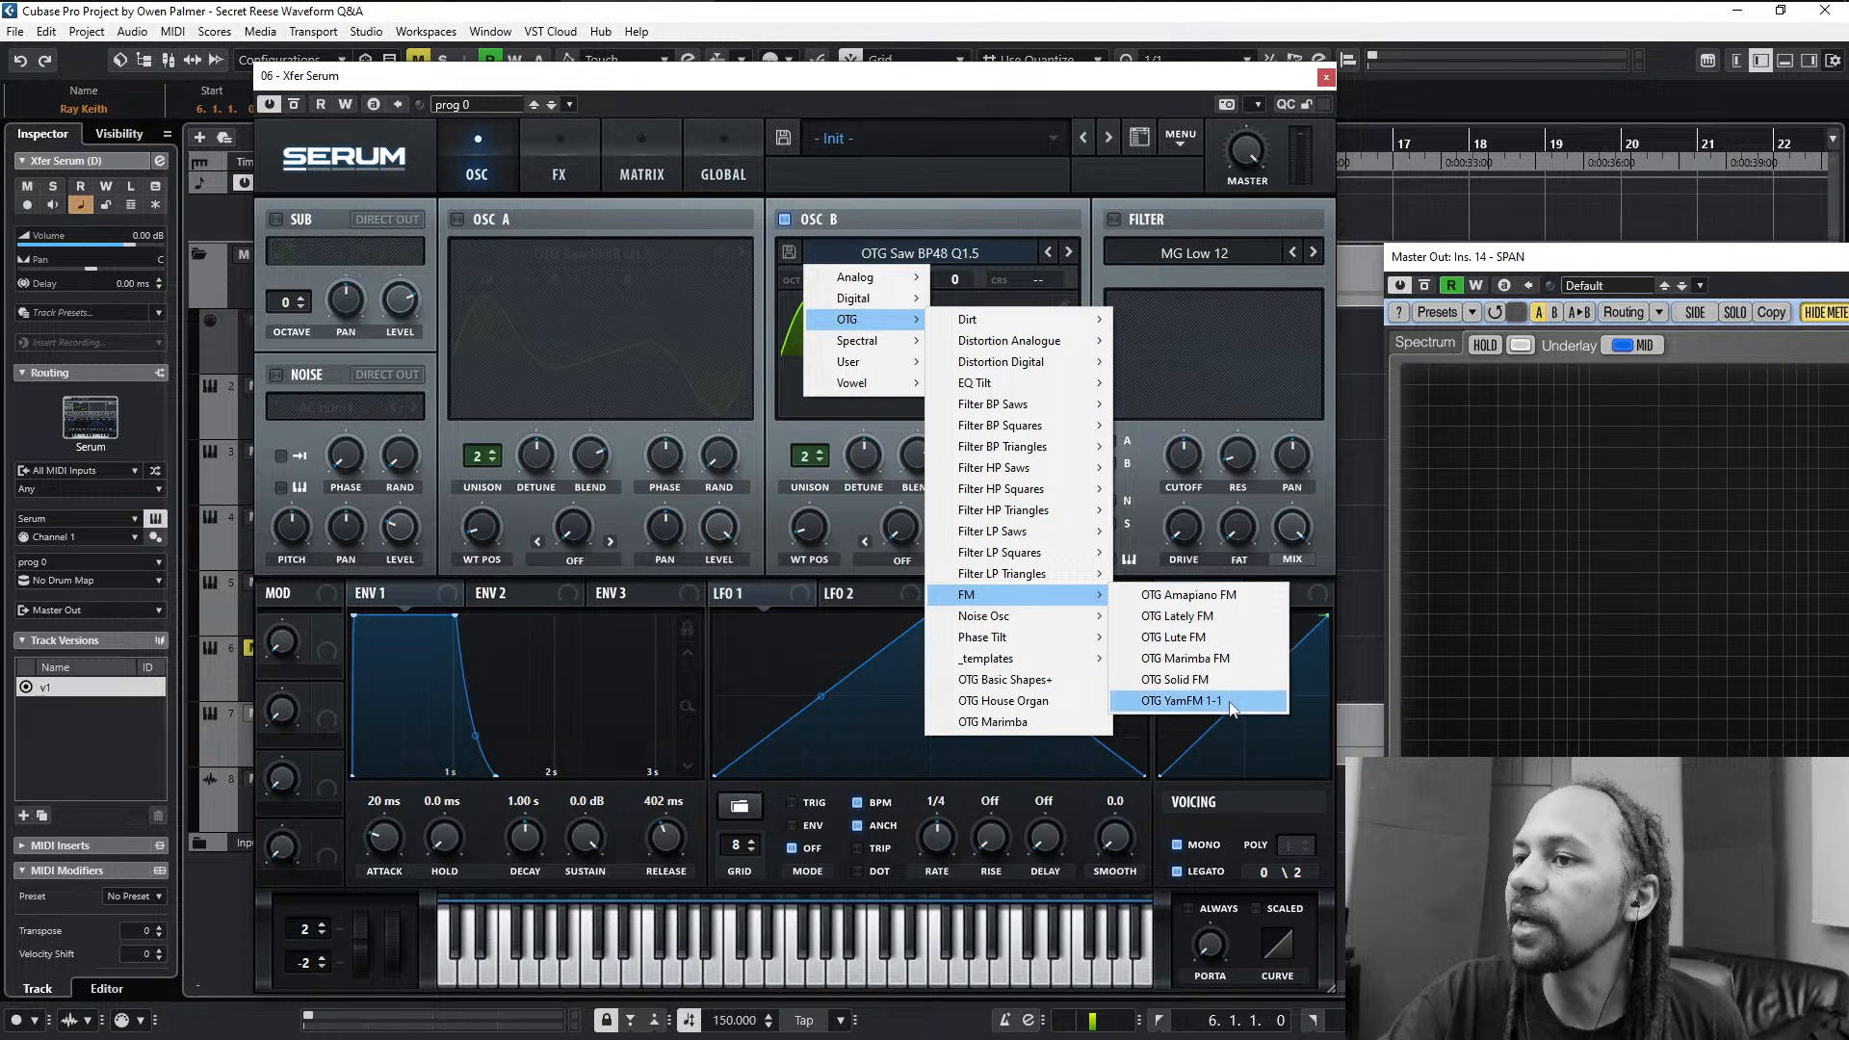
{"action": "left_click", "coordinate": [1170, 701]}
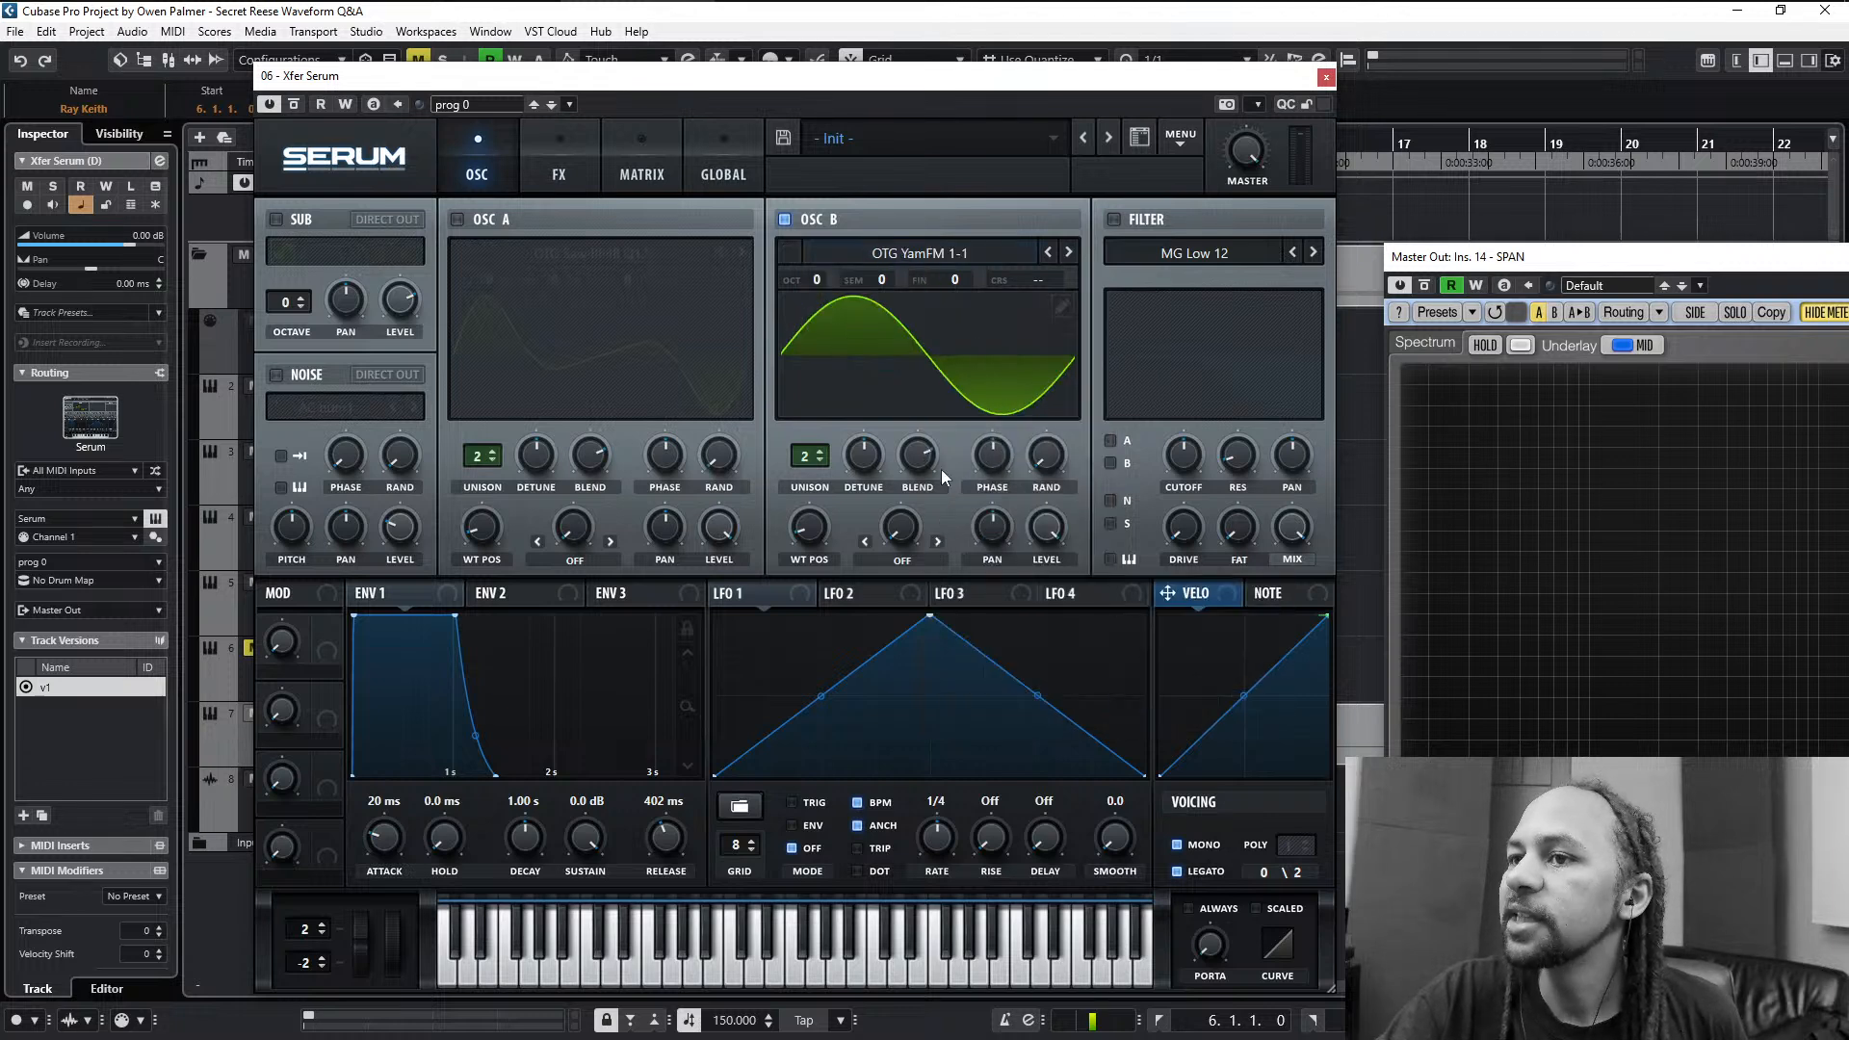
{"action": "left_click_drag", "start_coordinate": [805, 529], "coordinate": [860, 450]}
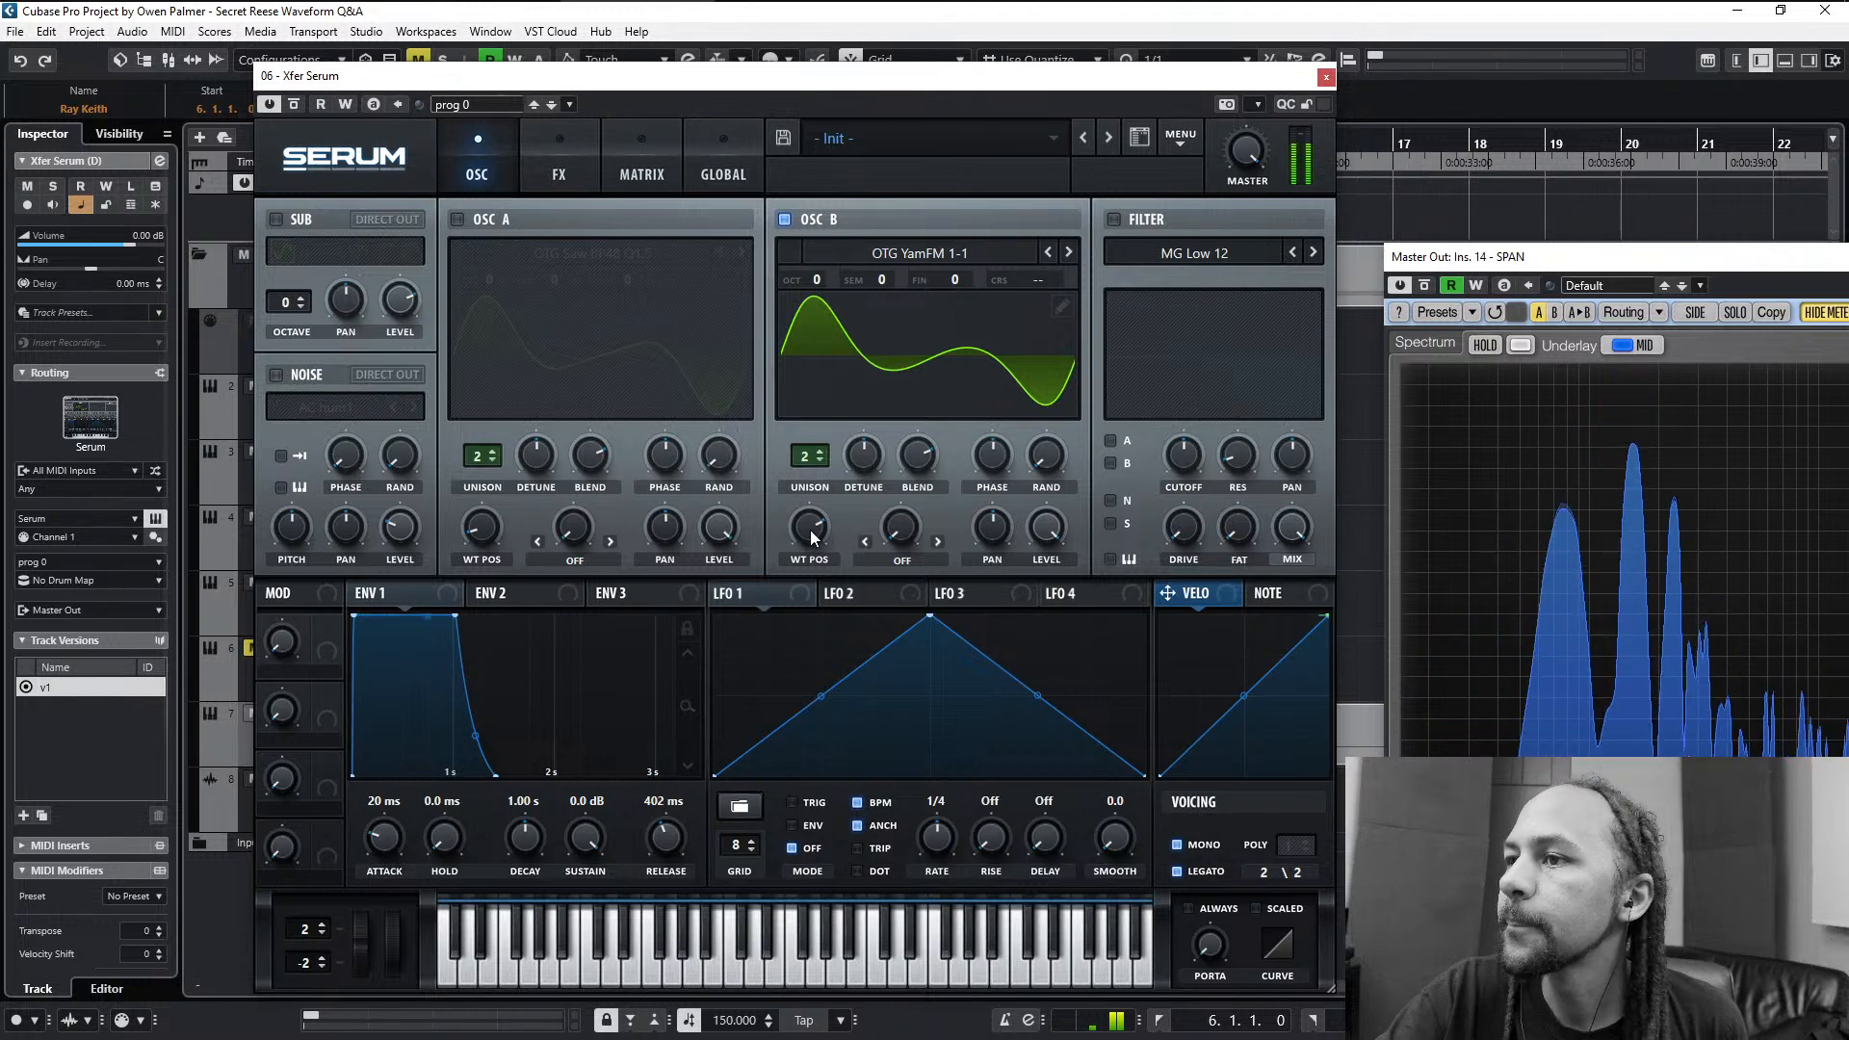
{"action": "left_click_drag", "start_coordinate": [811, 530], "coordinate": [814, 536]}
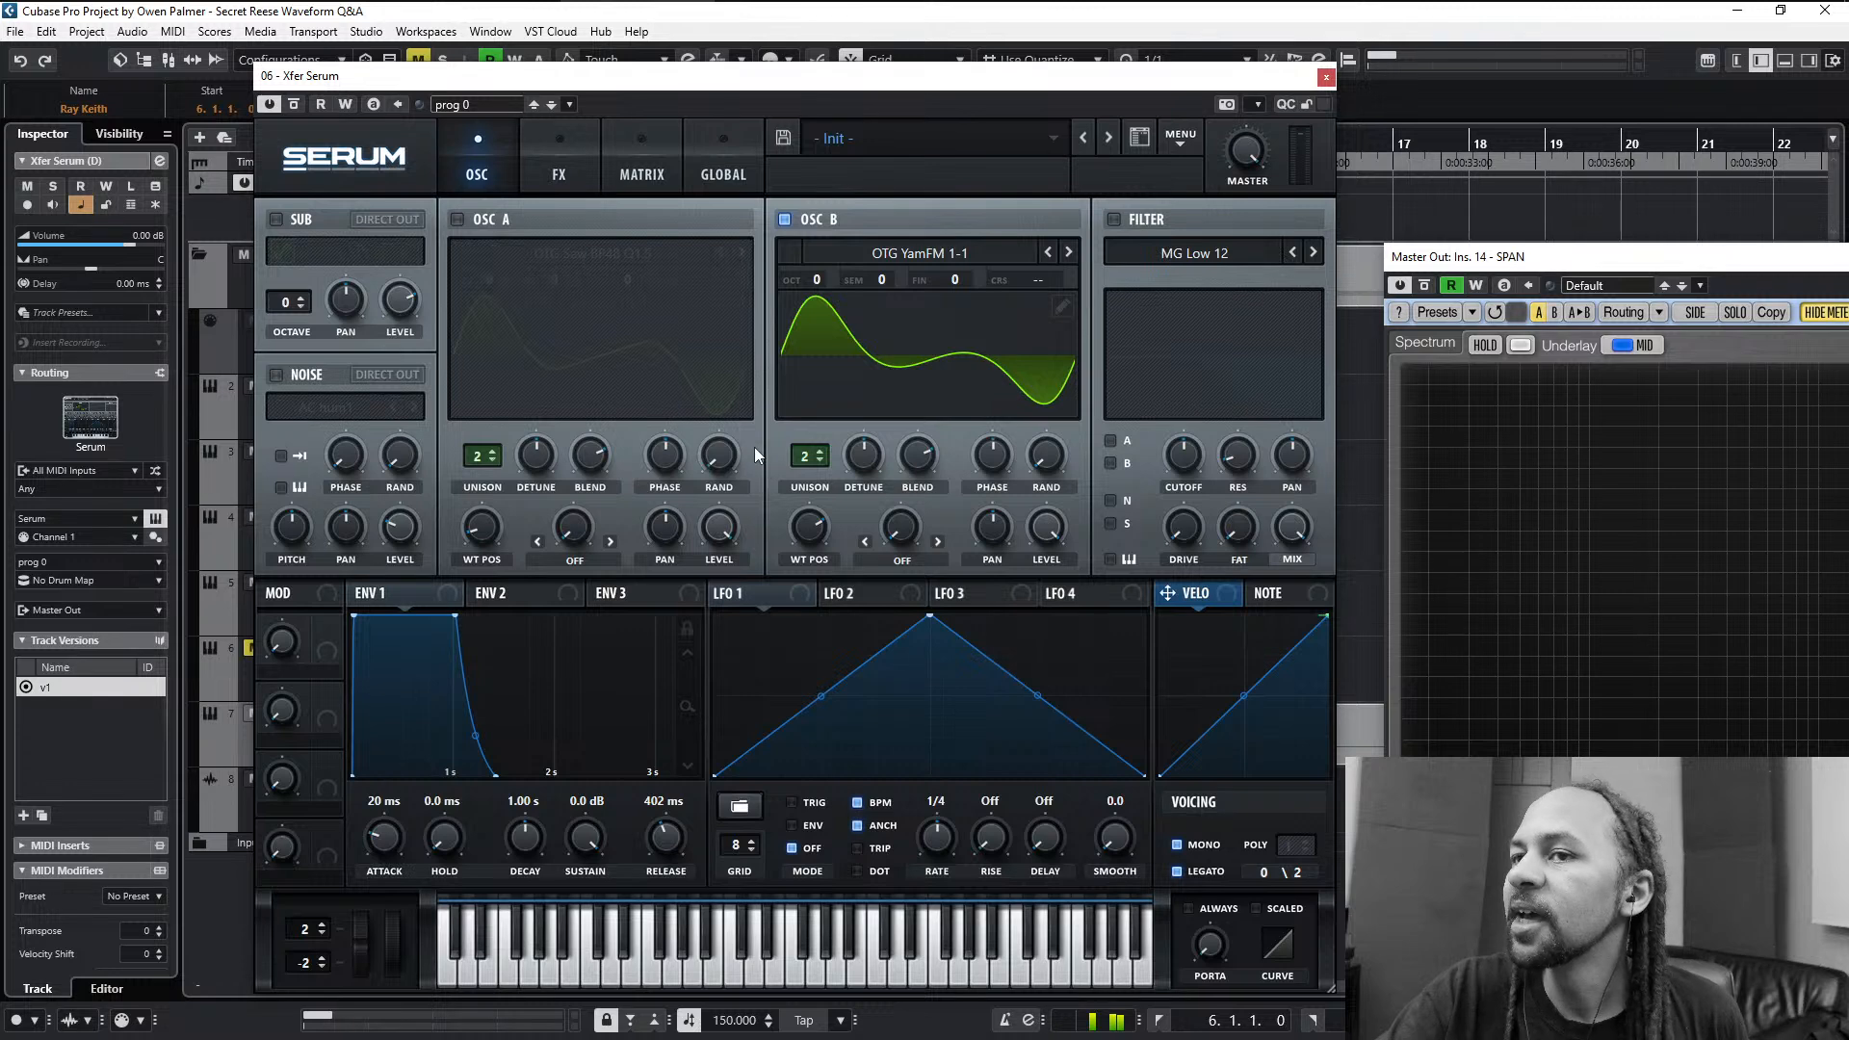
- Fine-tune oscillator A's wavetable position with oscillator B off, and re-enable oscillator B while adjusting the master volume
{"action": "left_click", "coordinate": [802, 214]}
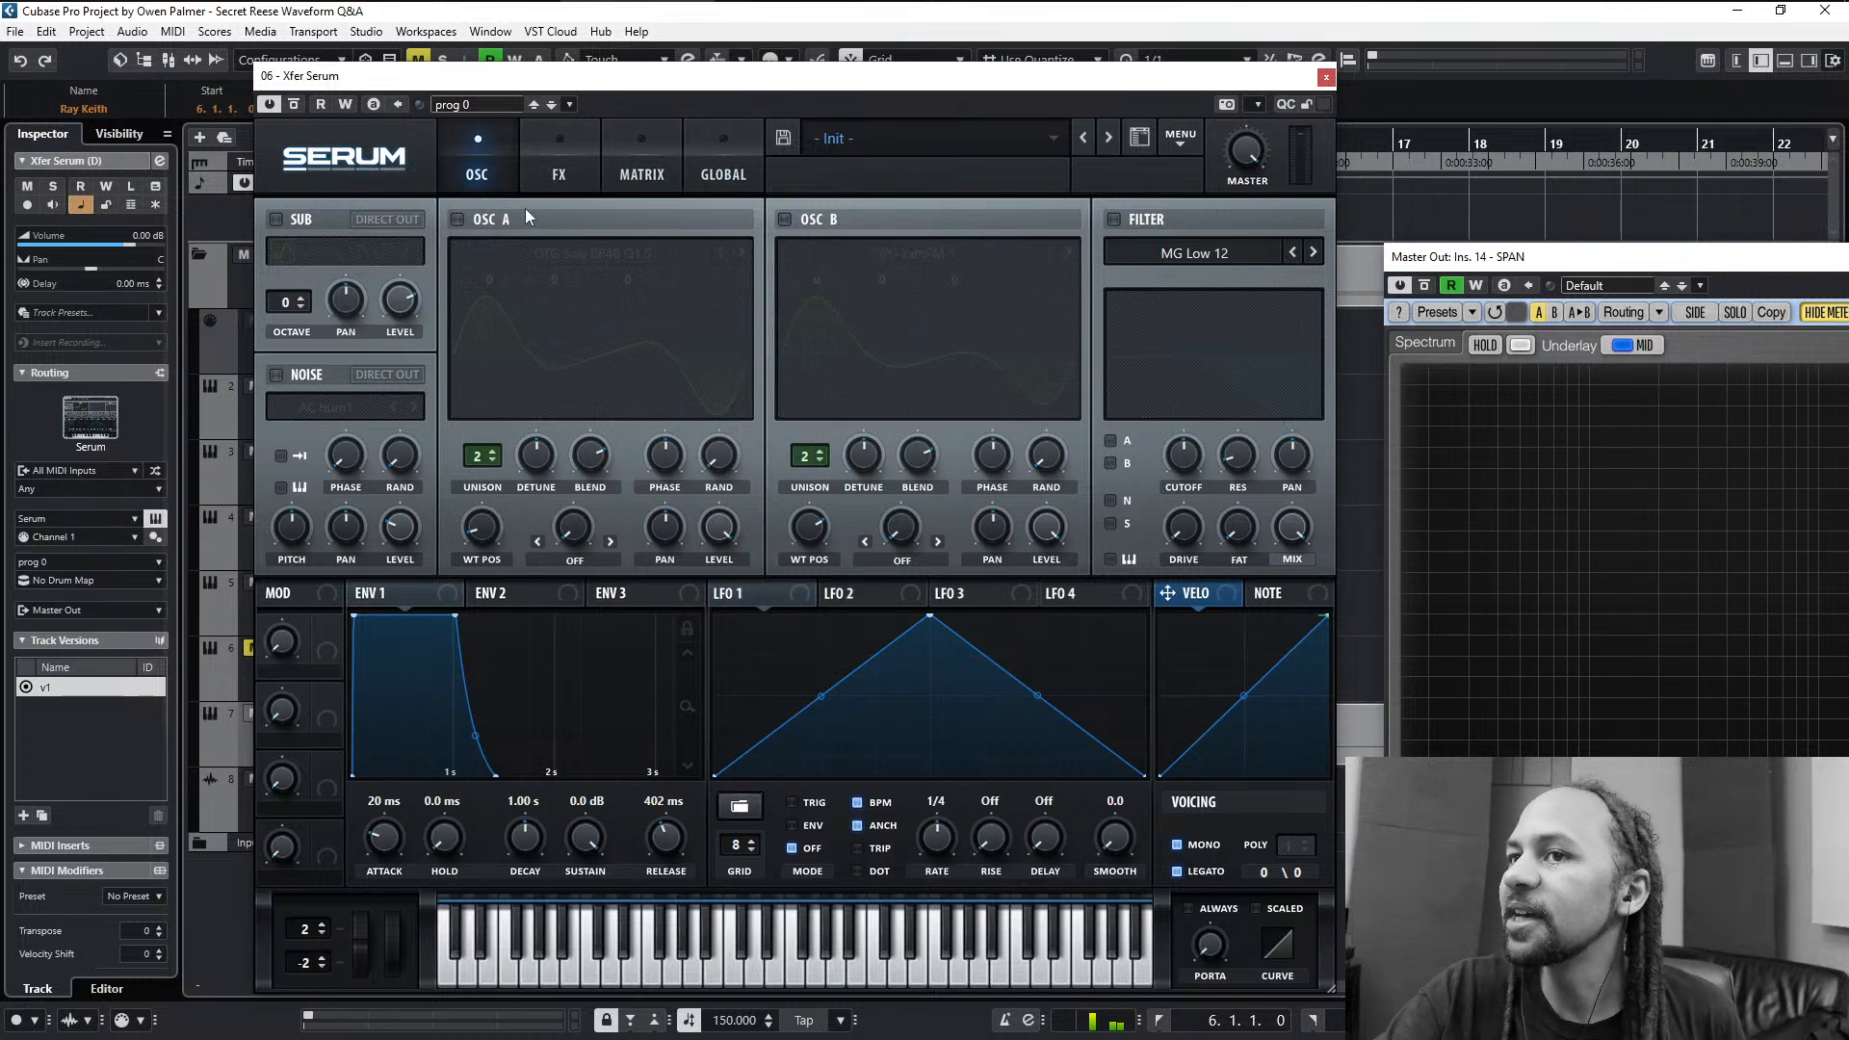
{"action": "left_click", "coordinate": [482, 216]}
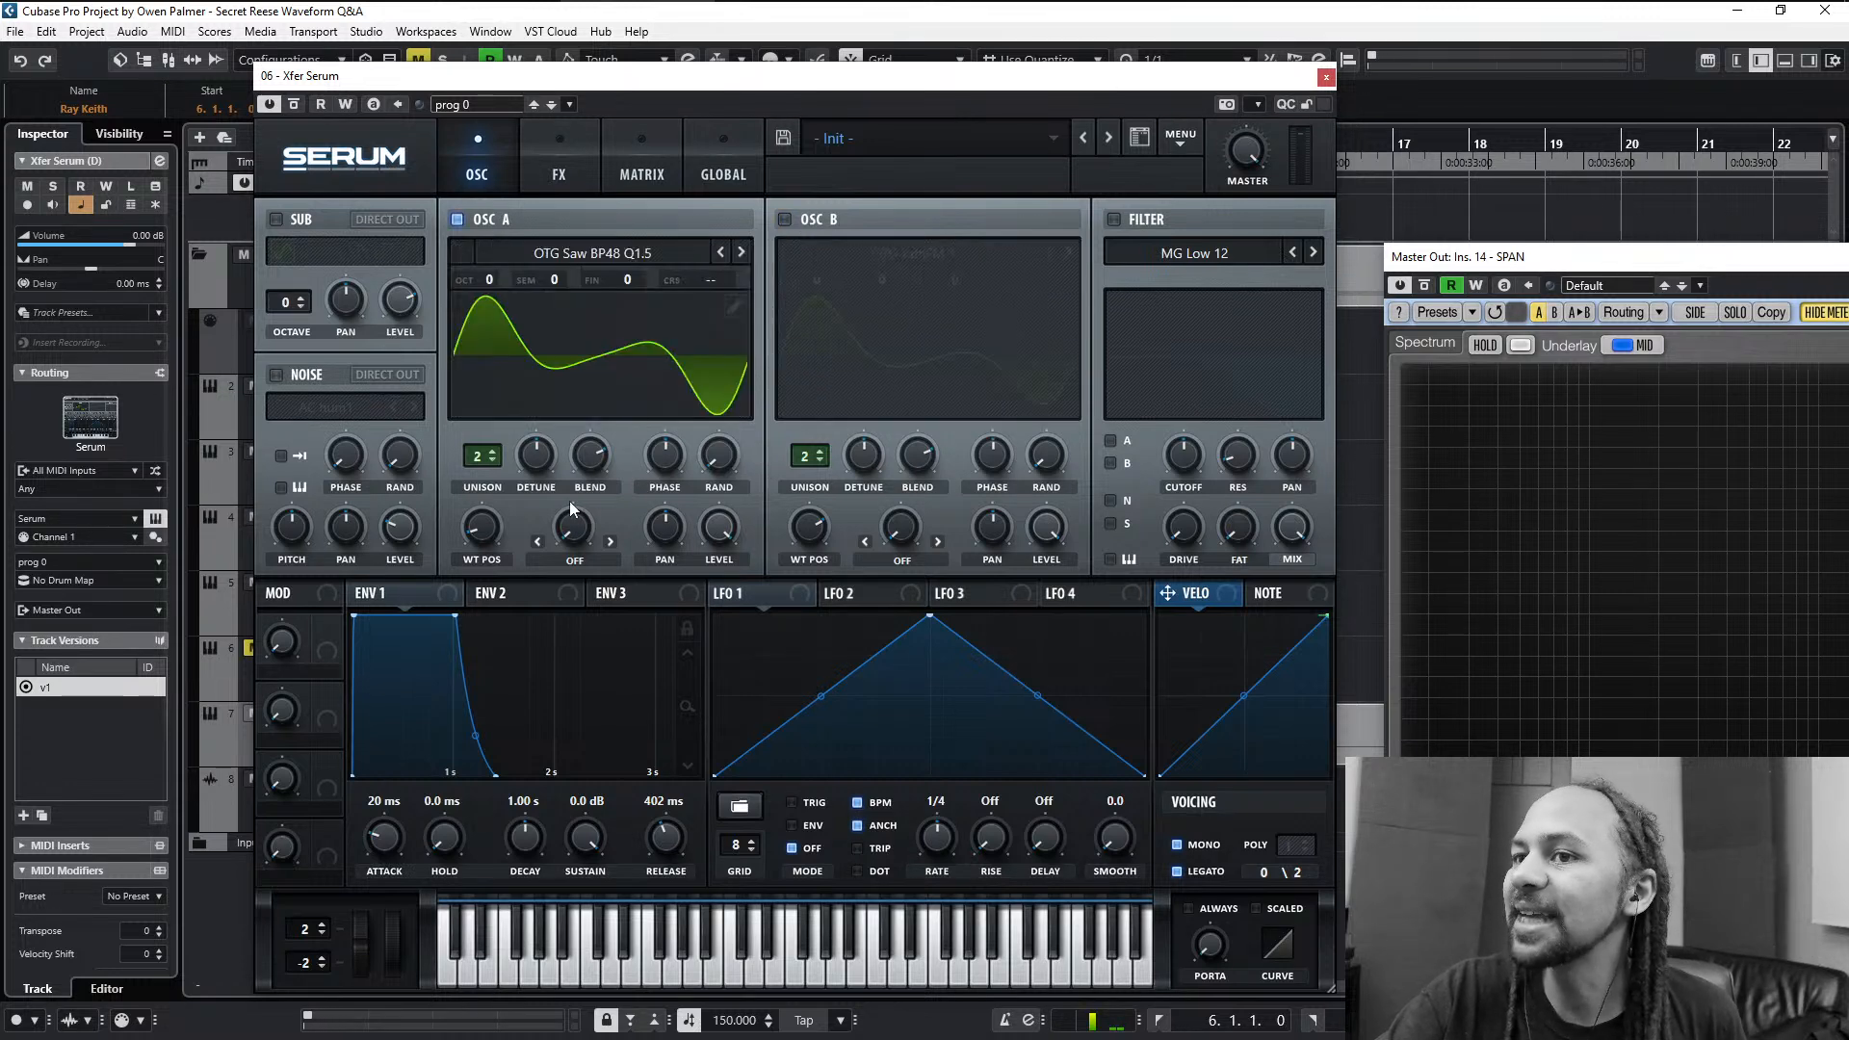
{"action": "left_click_drag", "start_coordinate": [489, 525], "coordinate": [488, 531]}
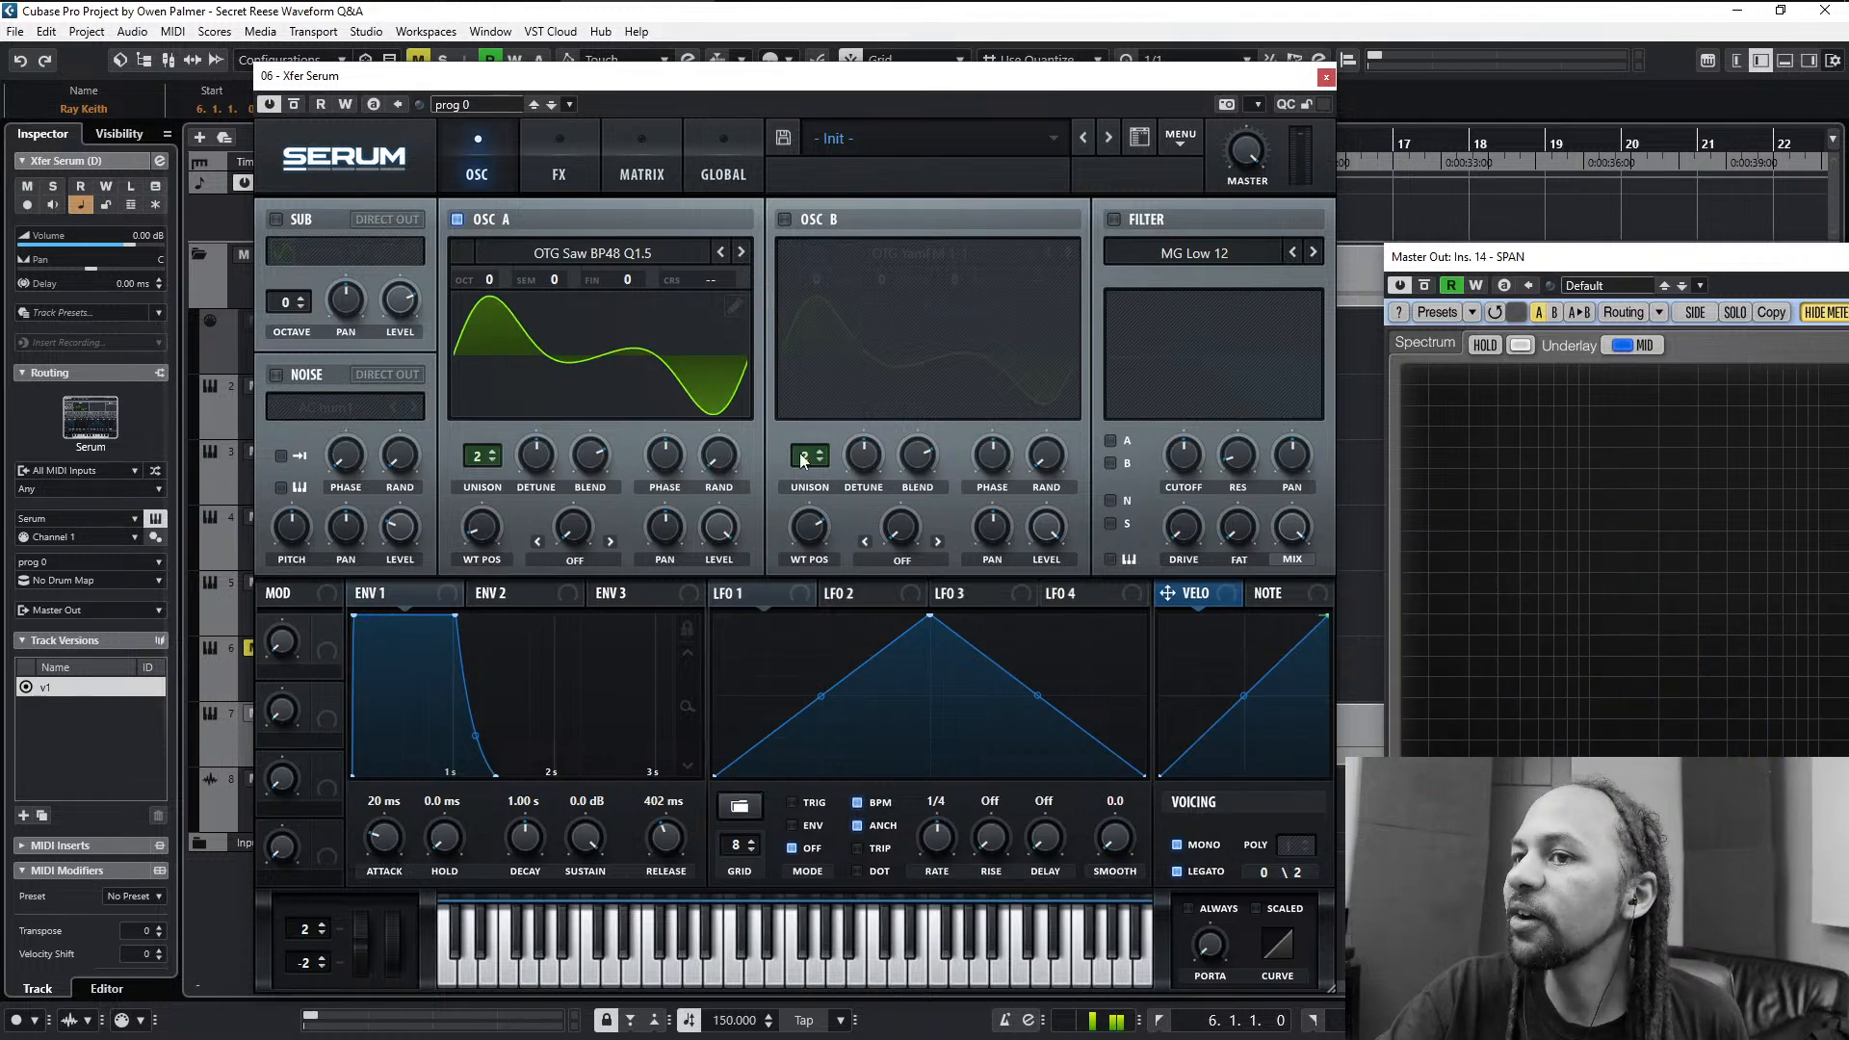
{"action": "left_click", "coordinate": [787, 220]}
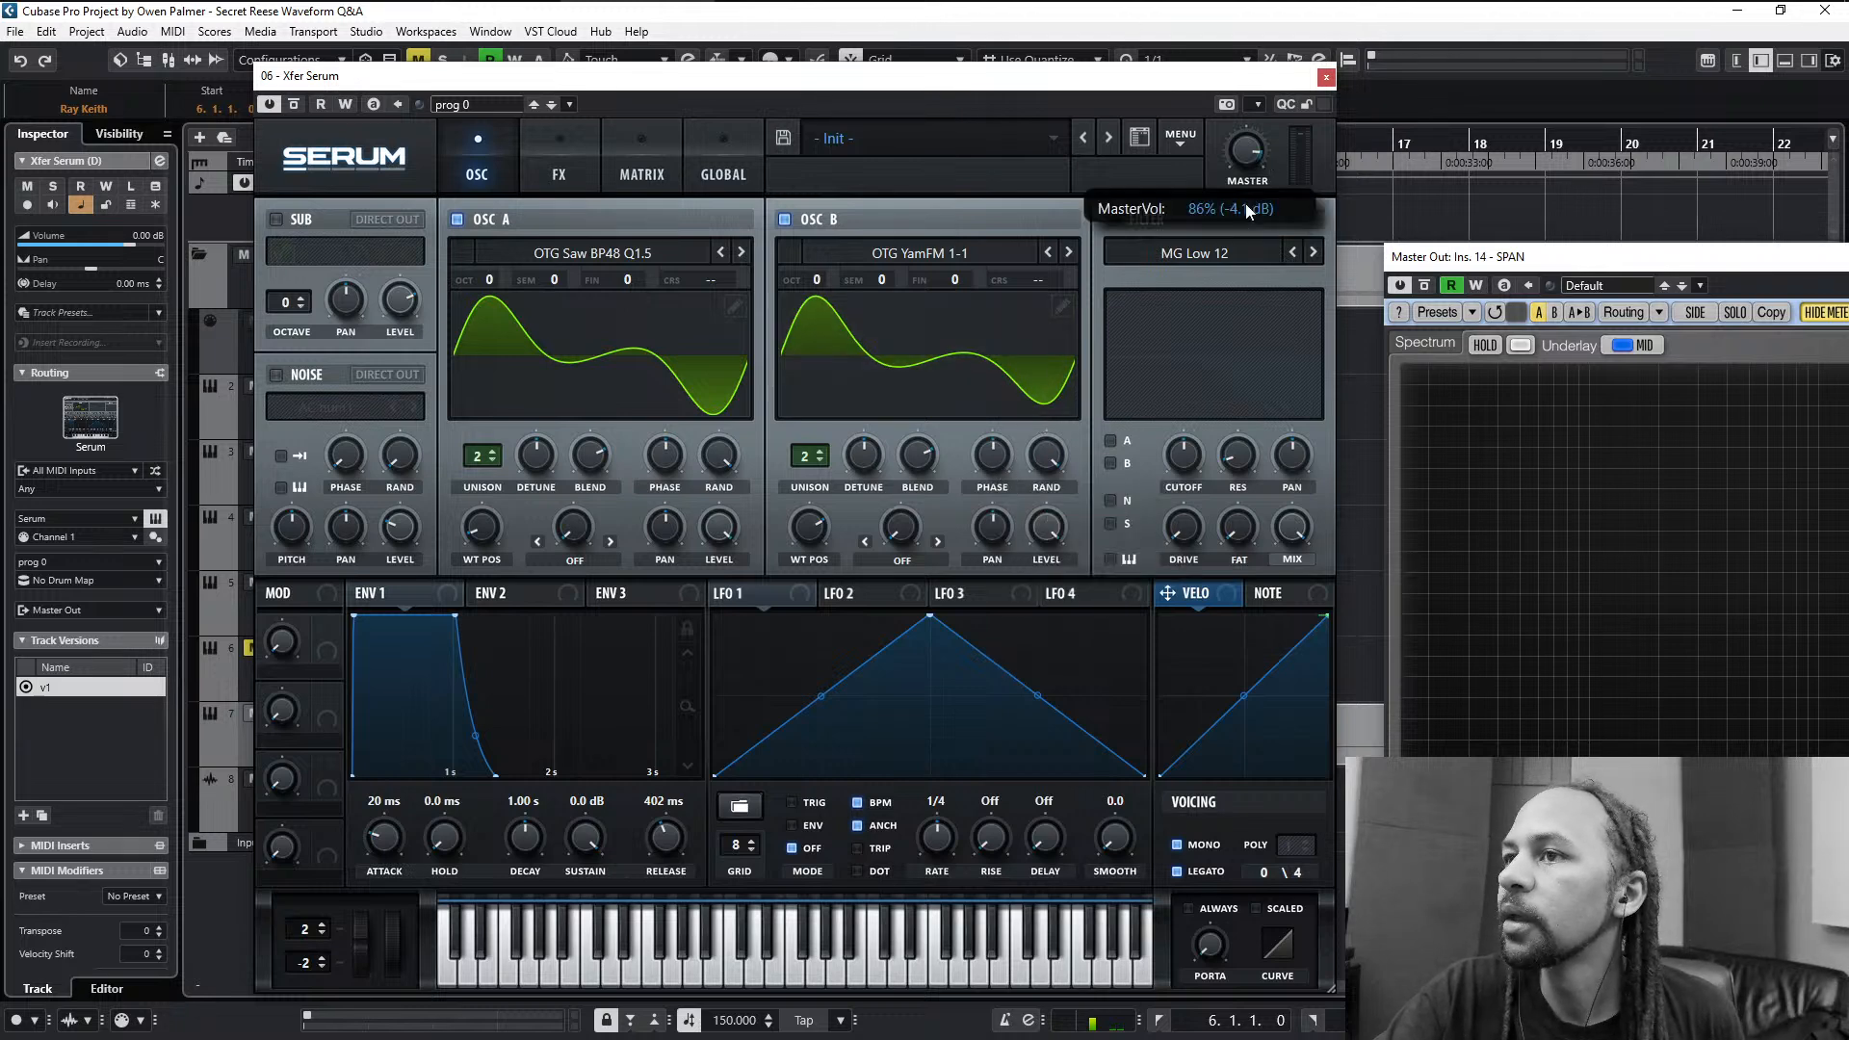
{"action": "left_click_drag", "start_coordinate": [1259, 121], "coordinate": [1272, 83]}
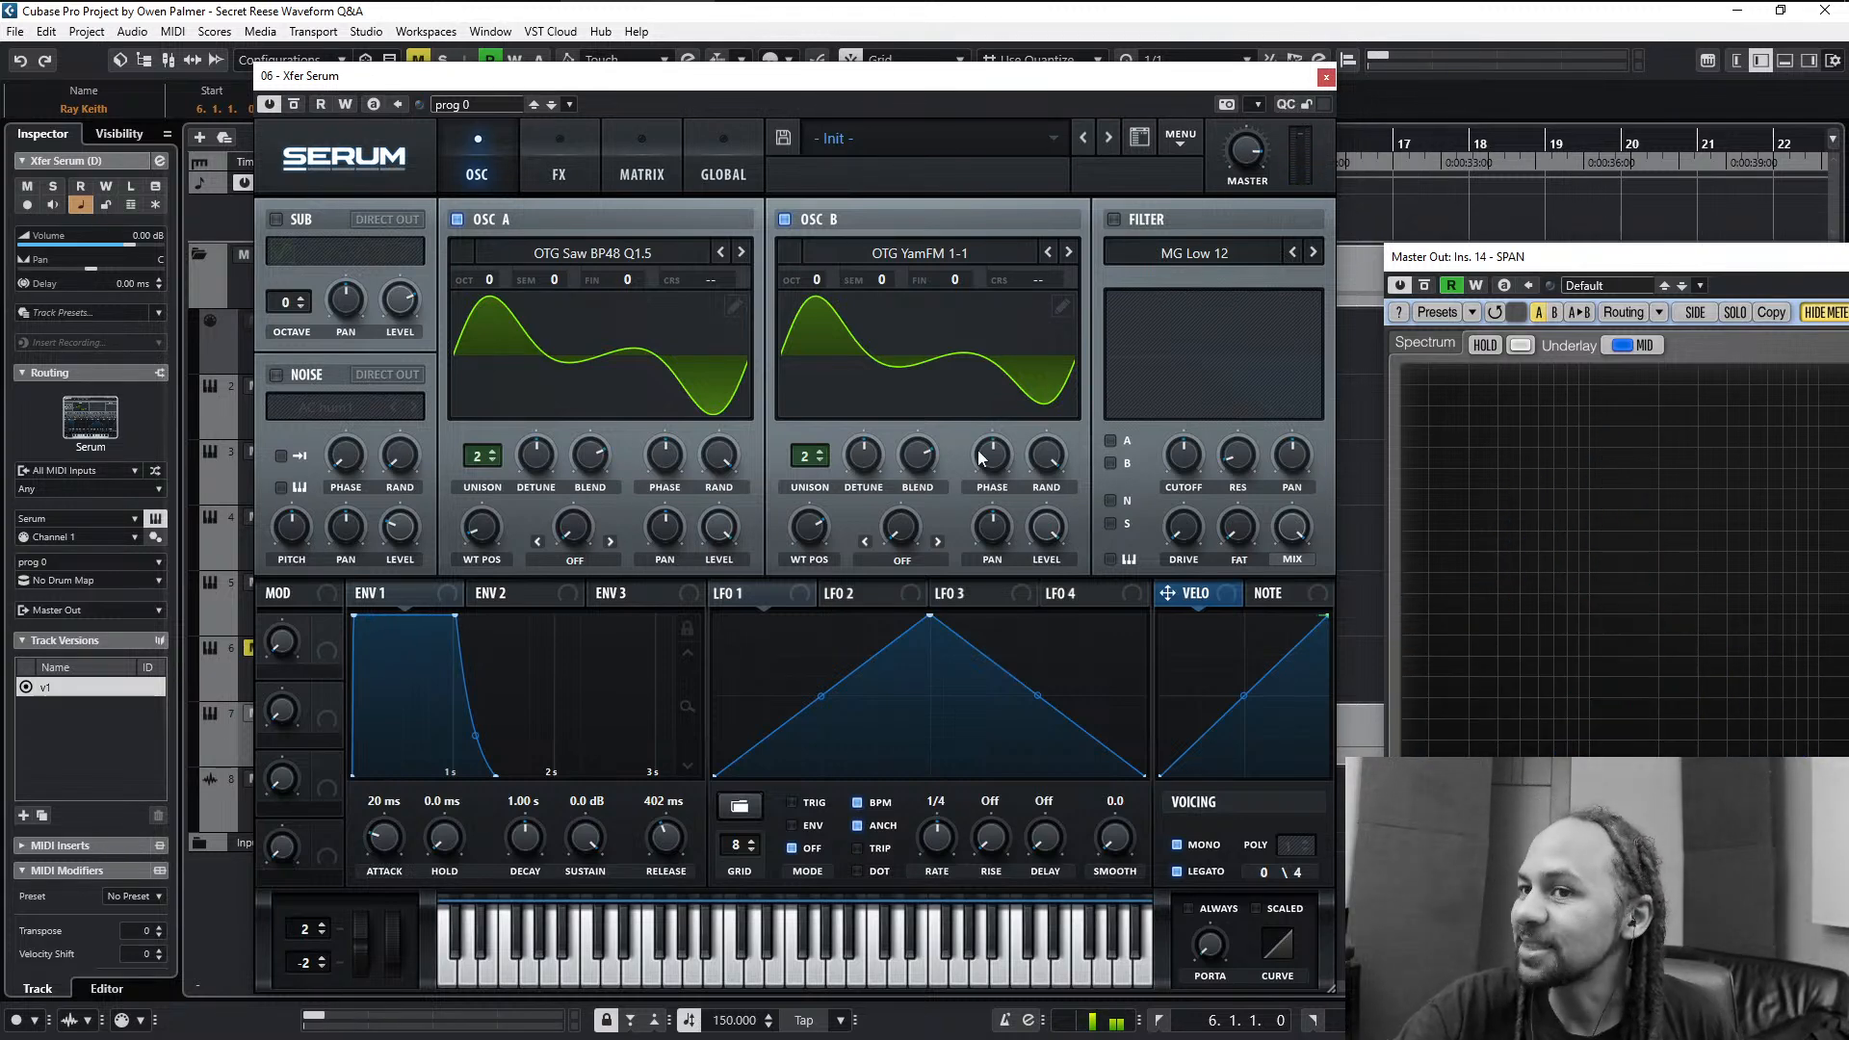
- Insert ShaperBox 3 in the third insert slot of the duplicate Serum channel
{"action": "key", "text": "e"}
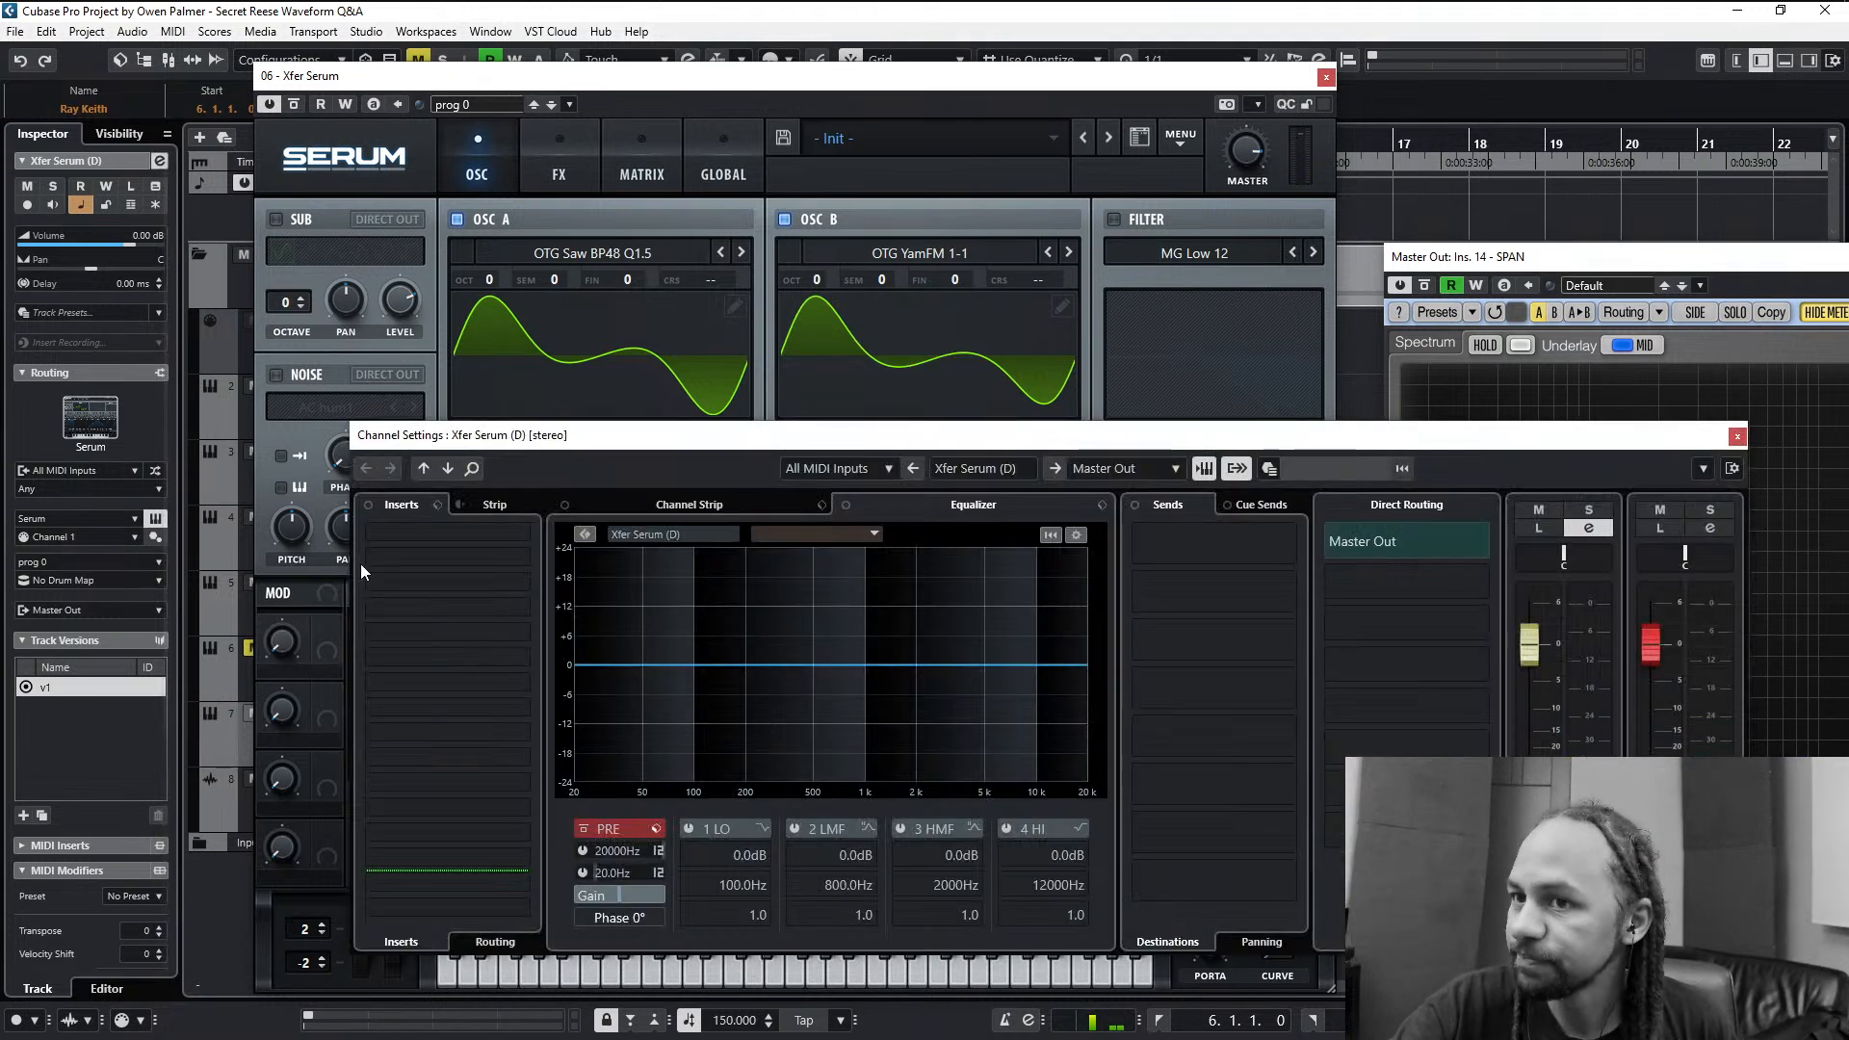
{"action": "left_click", "coordinate": [478, 611]}
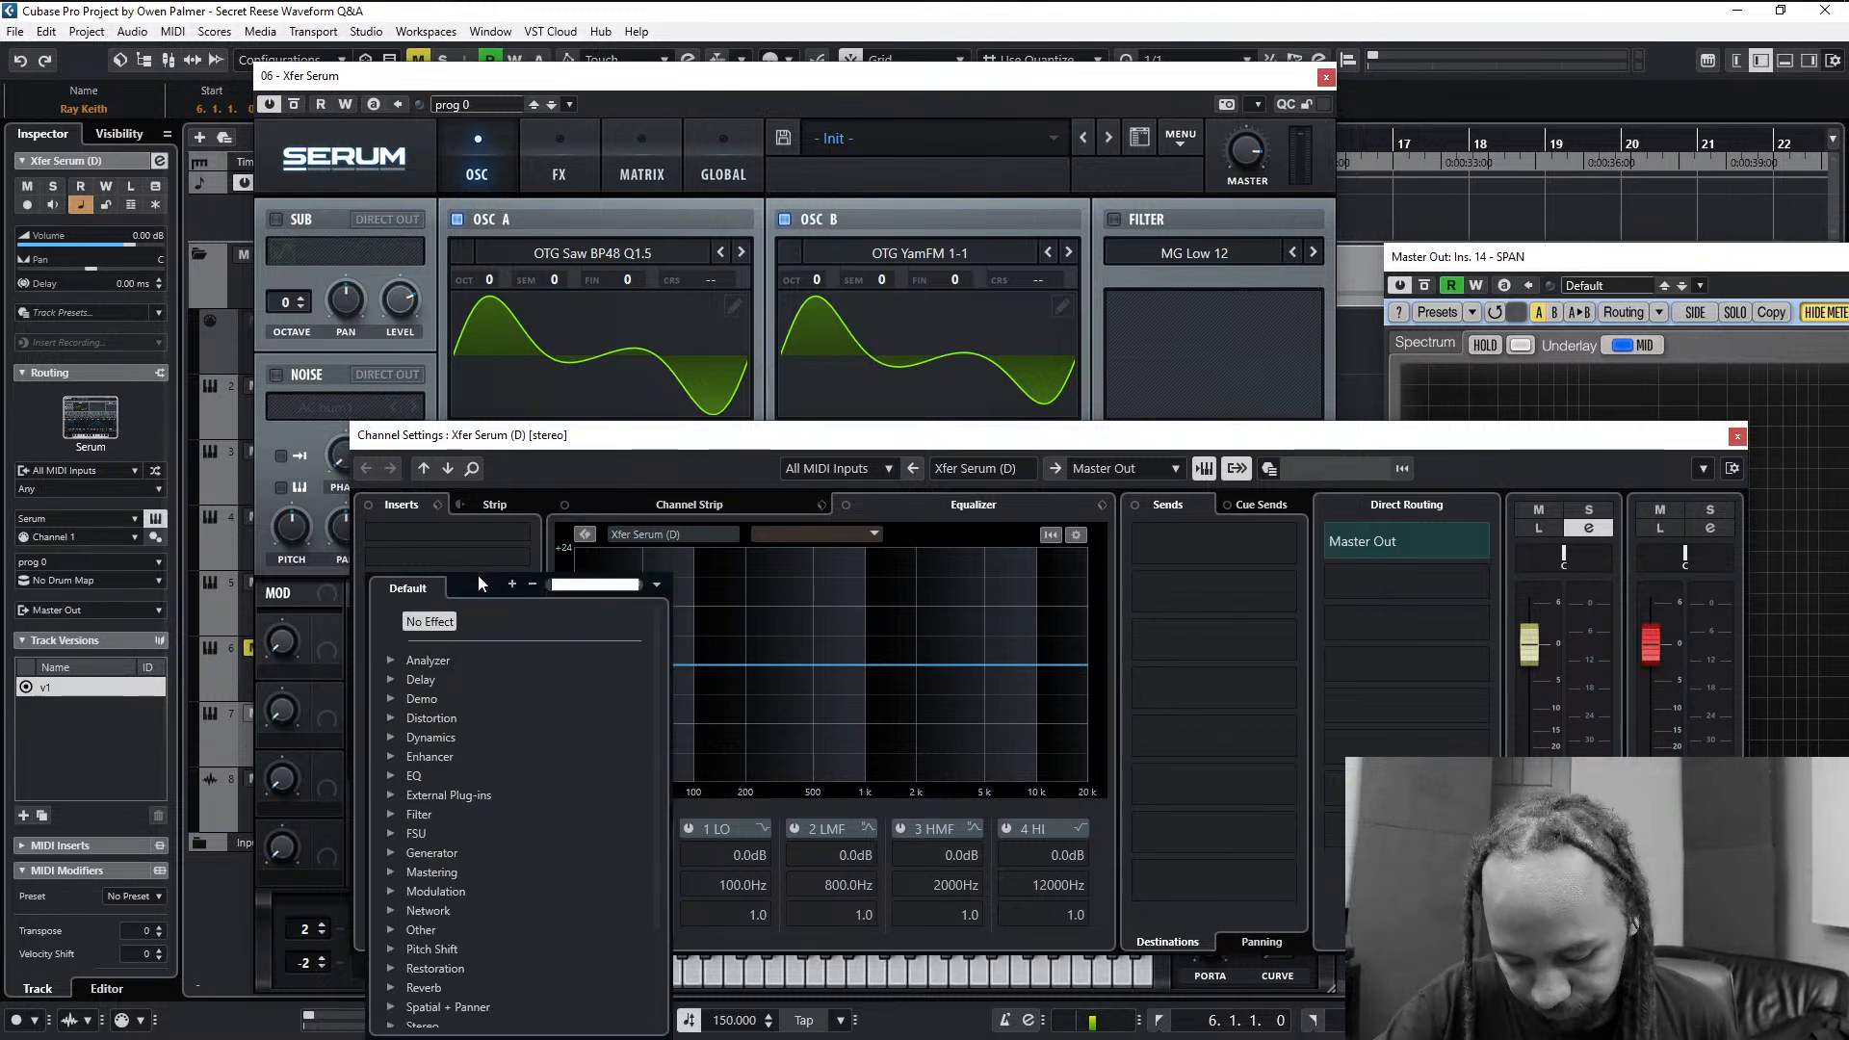
{"action": "type", "text": "shaper"}
{"action": "key", "text": "Return"}
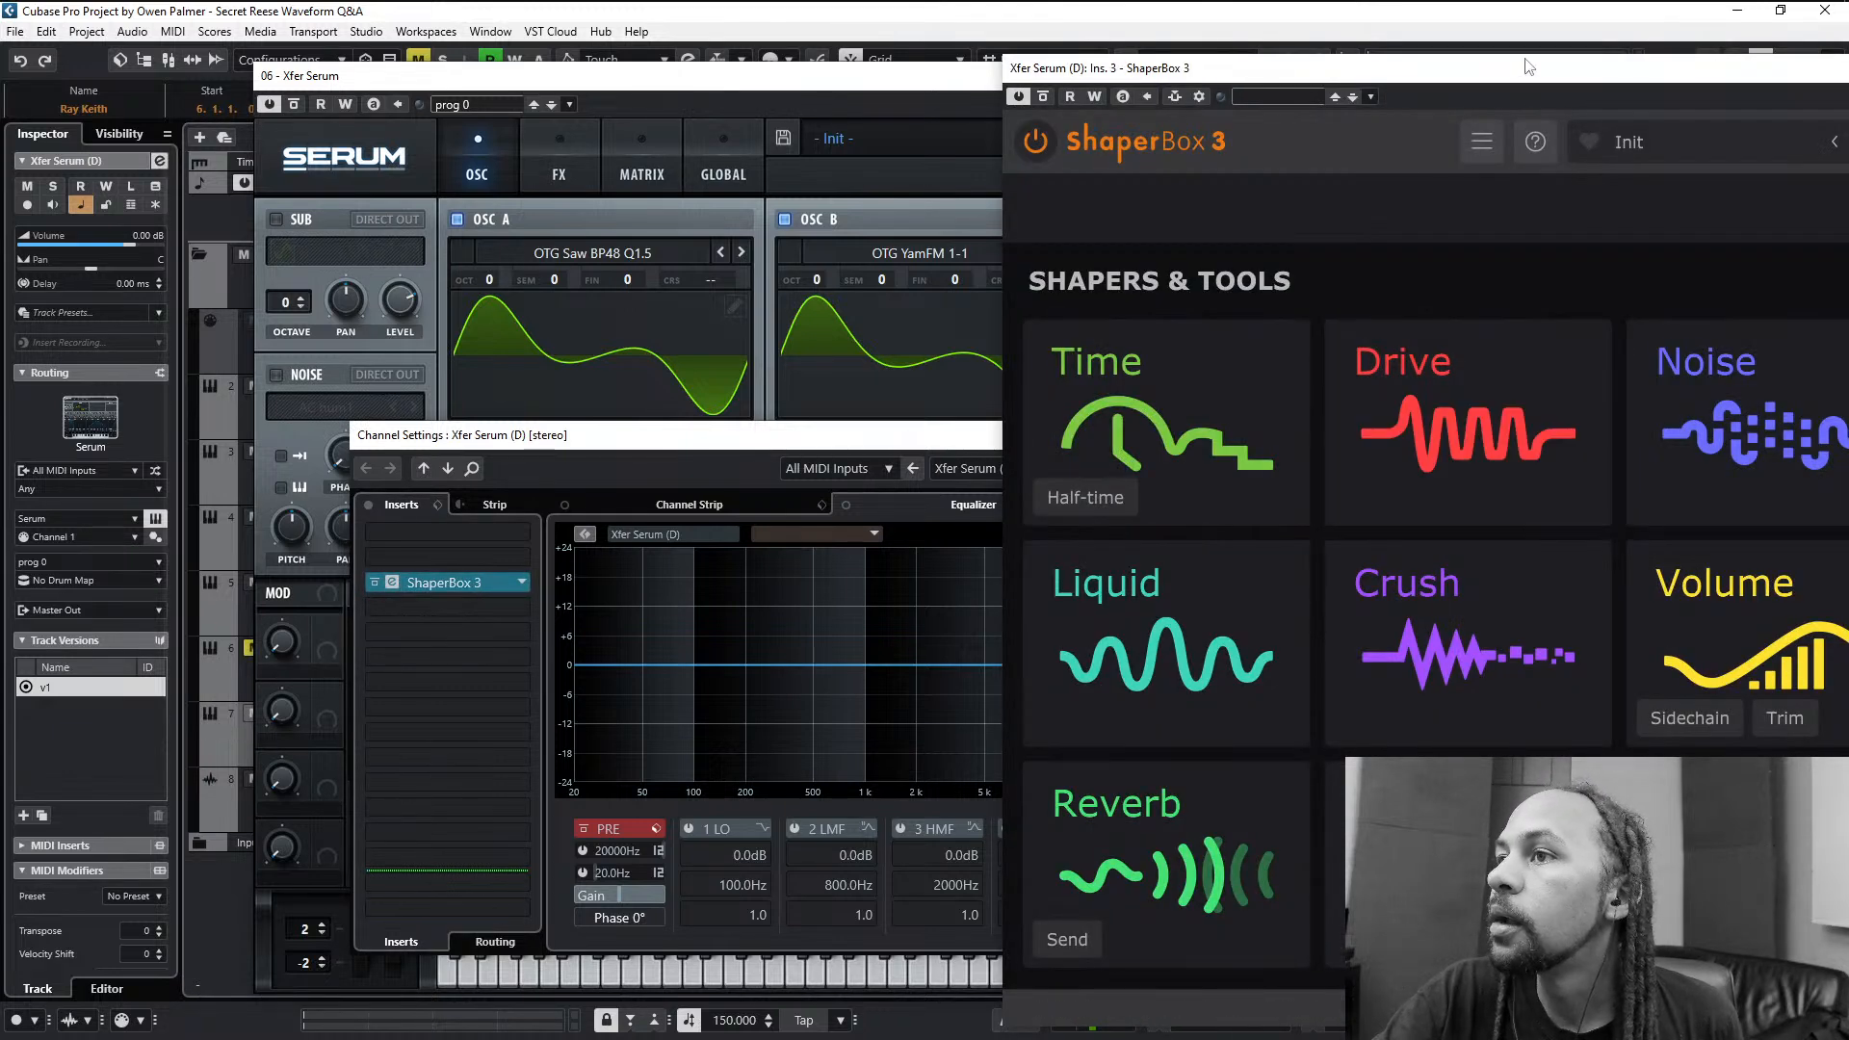
- Show the scope in ShaperBox 3 and arrange its window beside Serum to inspect the bass waveform
{"action": "left_click_drag", "start_coordinate": [1528, 66], "coordinate": [981, 164]}
{"action": "left_click", "coordinate": [1503, 800]}
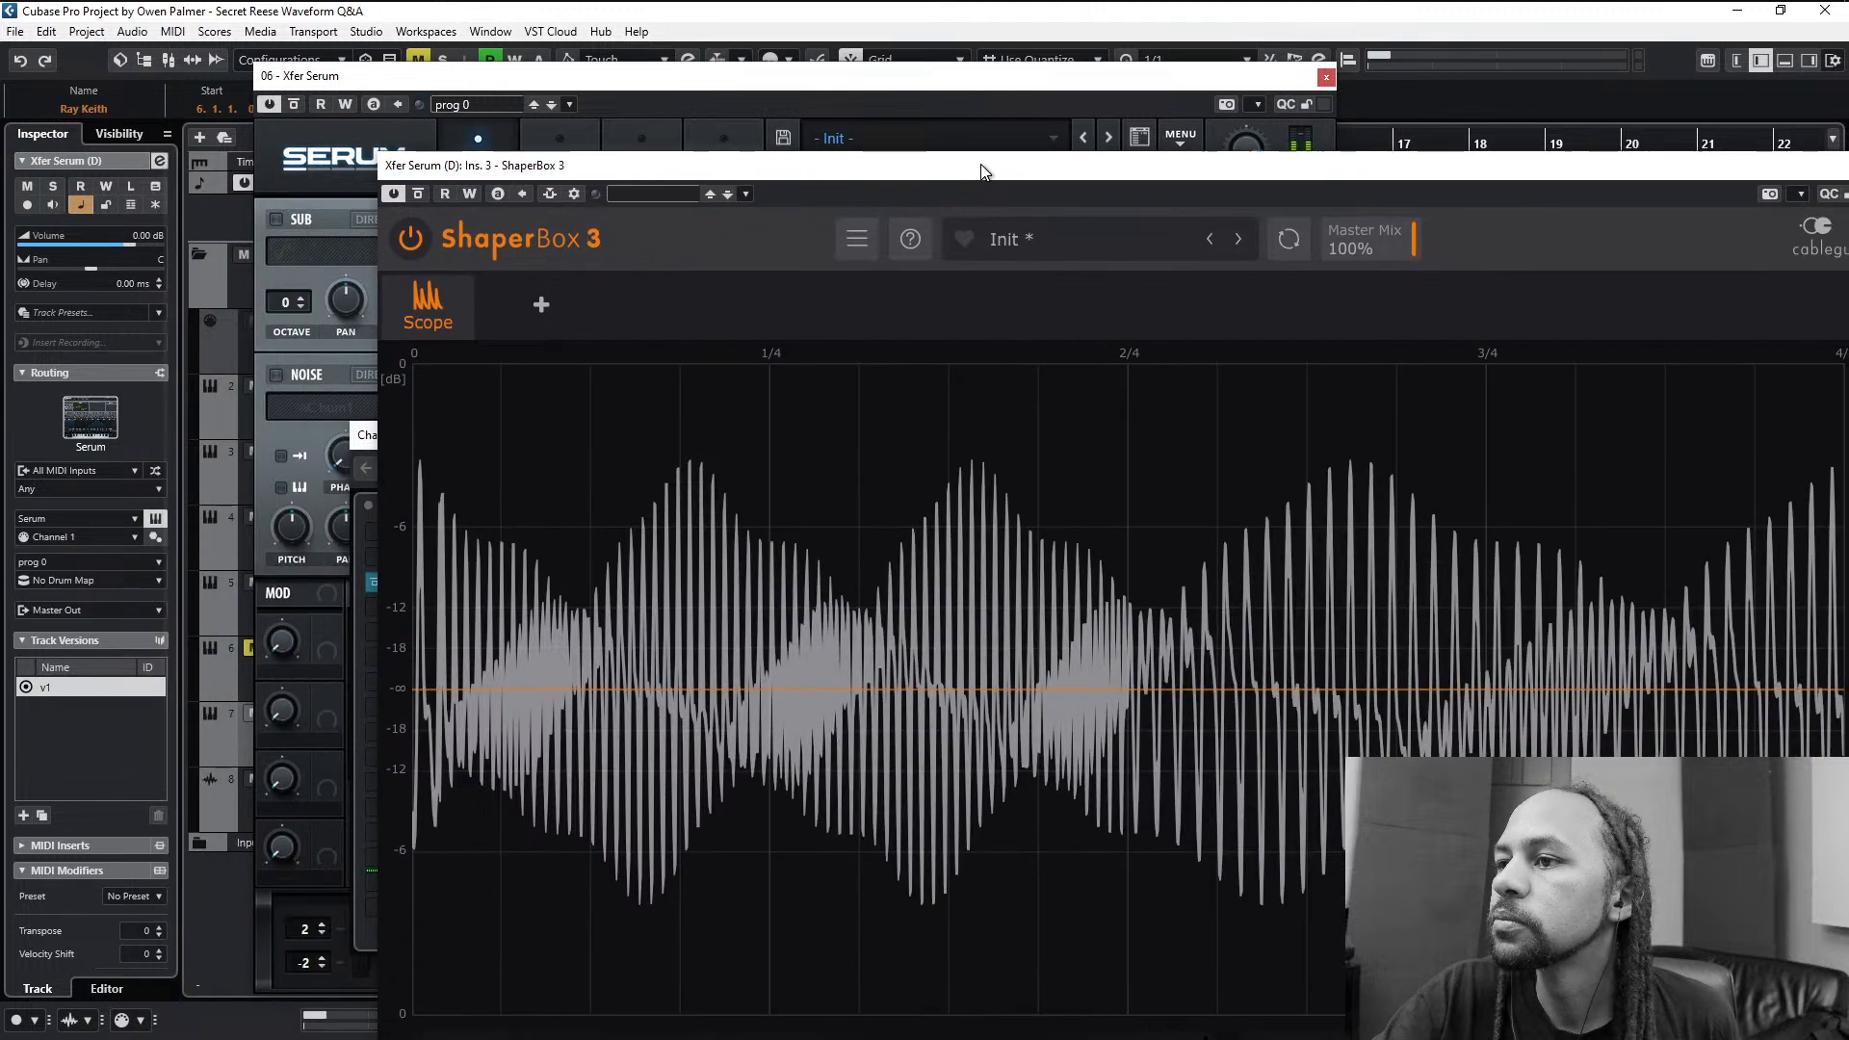
{"action": "left_click_drag", "start_coordinate": [1236, 84], "coordinate": [1064, 88]}
{"action": "left_click", "coordinate": [1306, 166]}
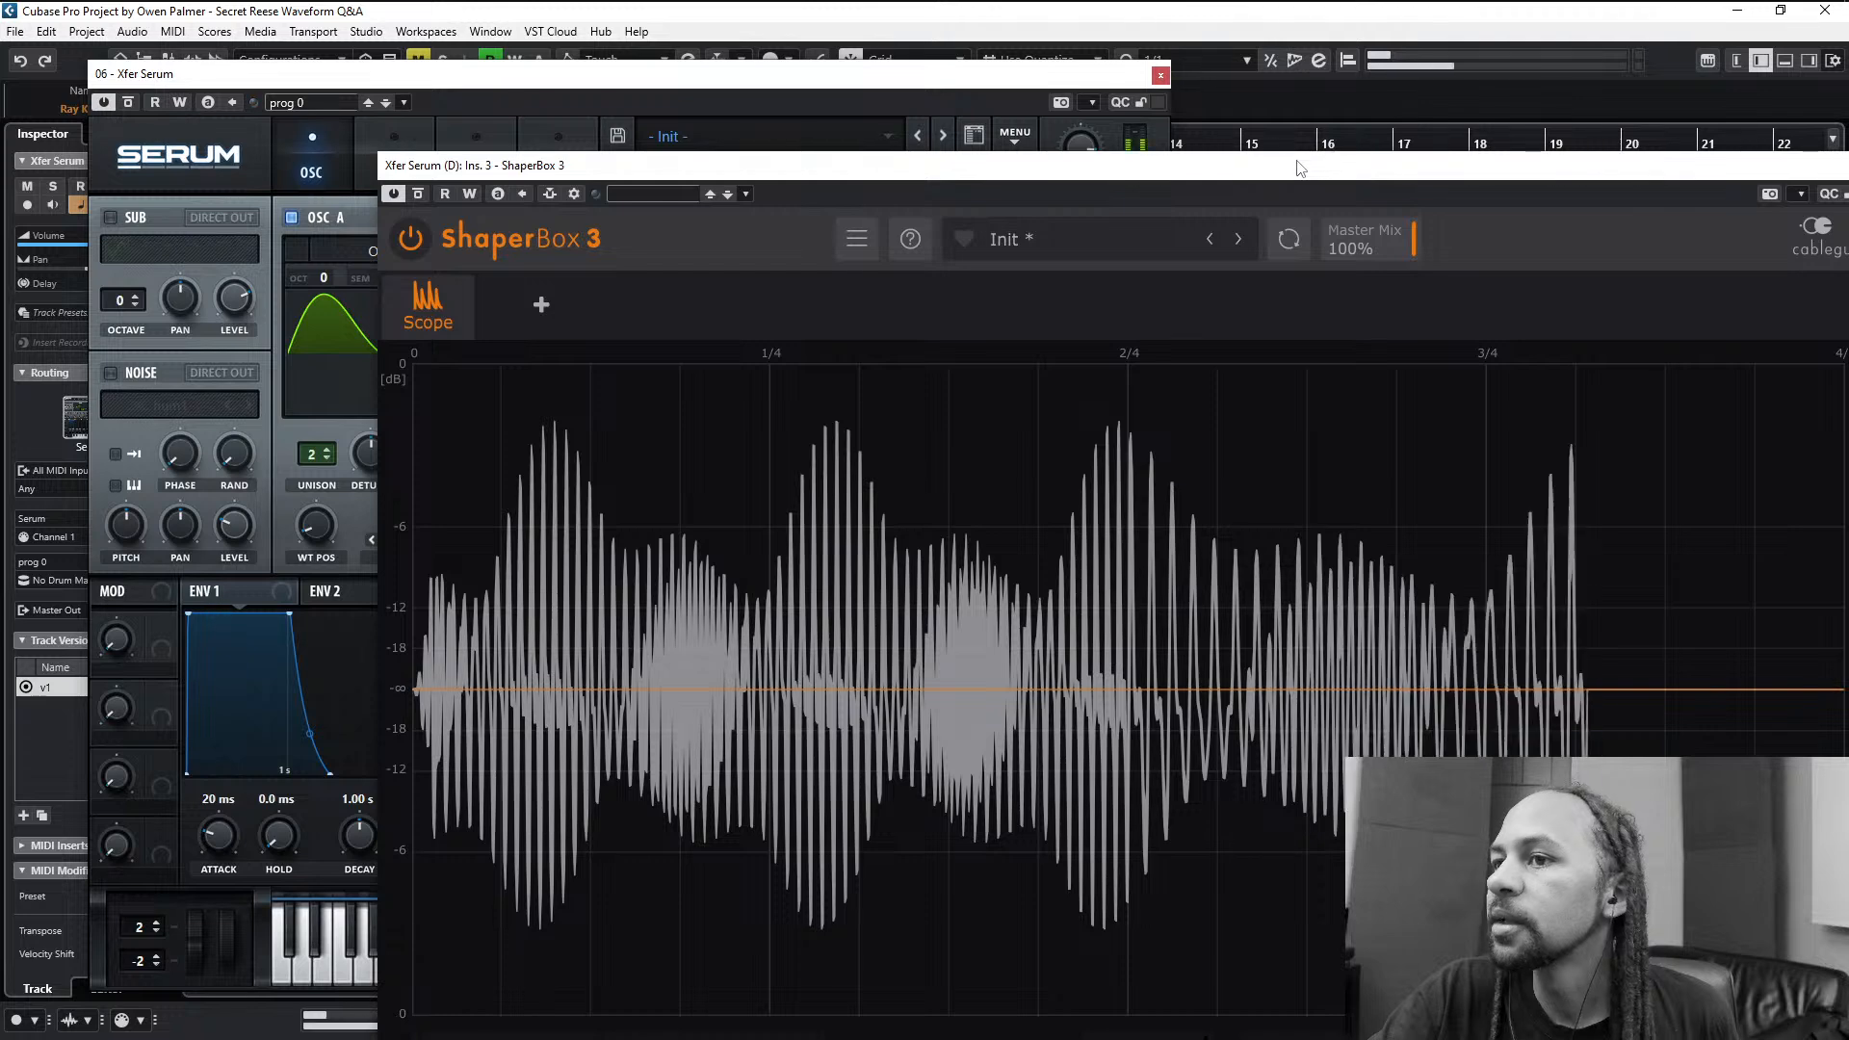
{"action": "left_click_drag", "start_coordinate": [618, 168], "coordinate": [1119, 186]}
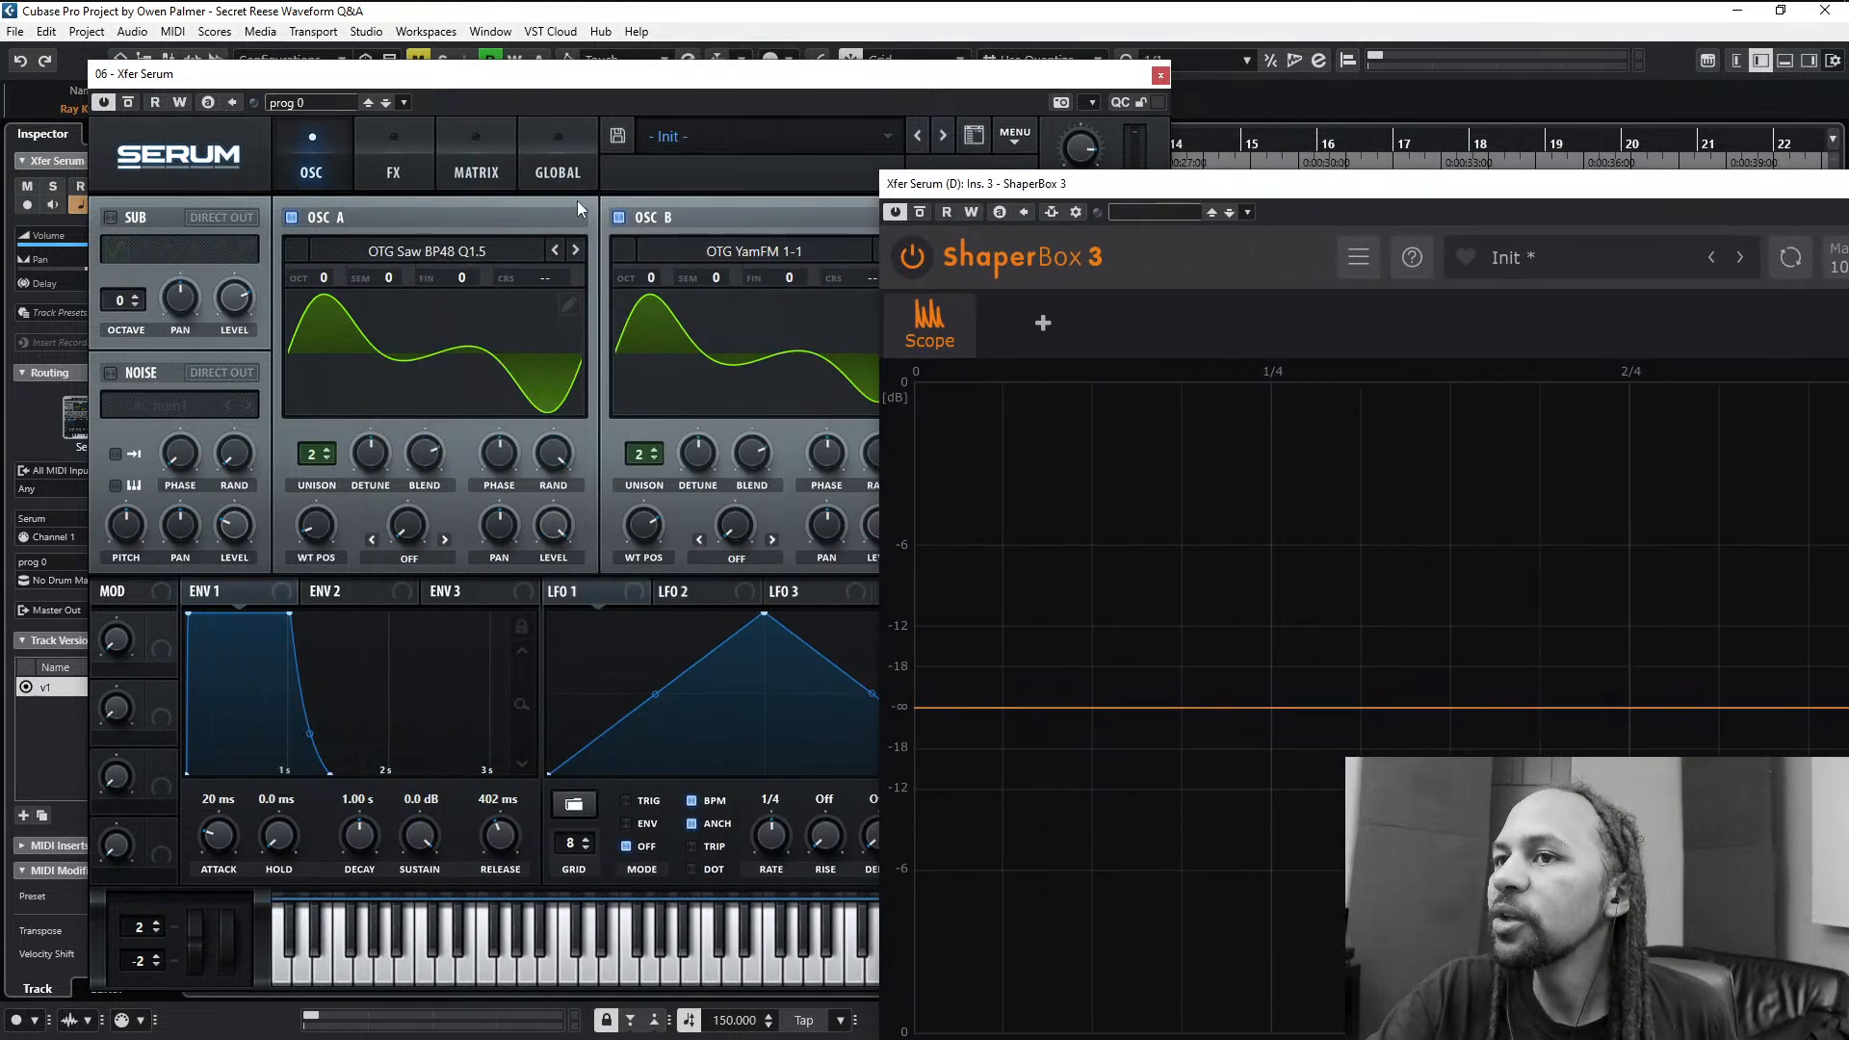
- Turn off oscillator B and rearrange the Serum and ShaperBox 3 windows to inspect oscillator A alone in the scope
{"action": "left_click", "coordinate": [621, 218]}
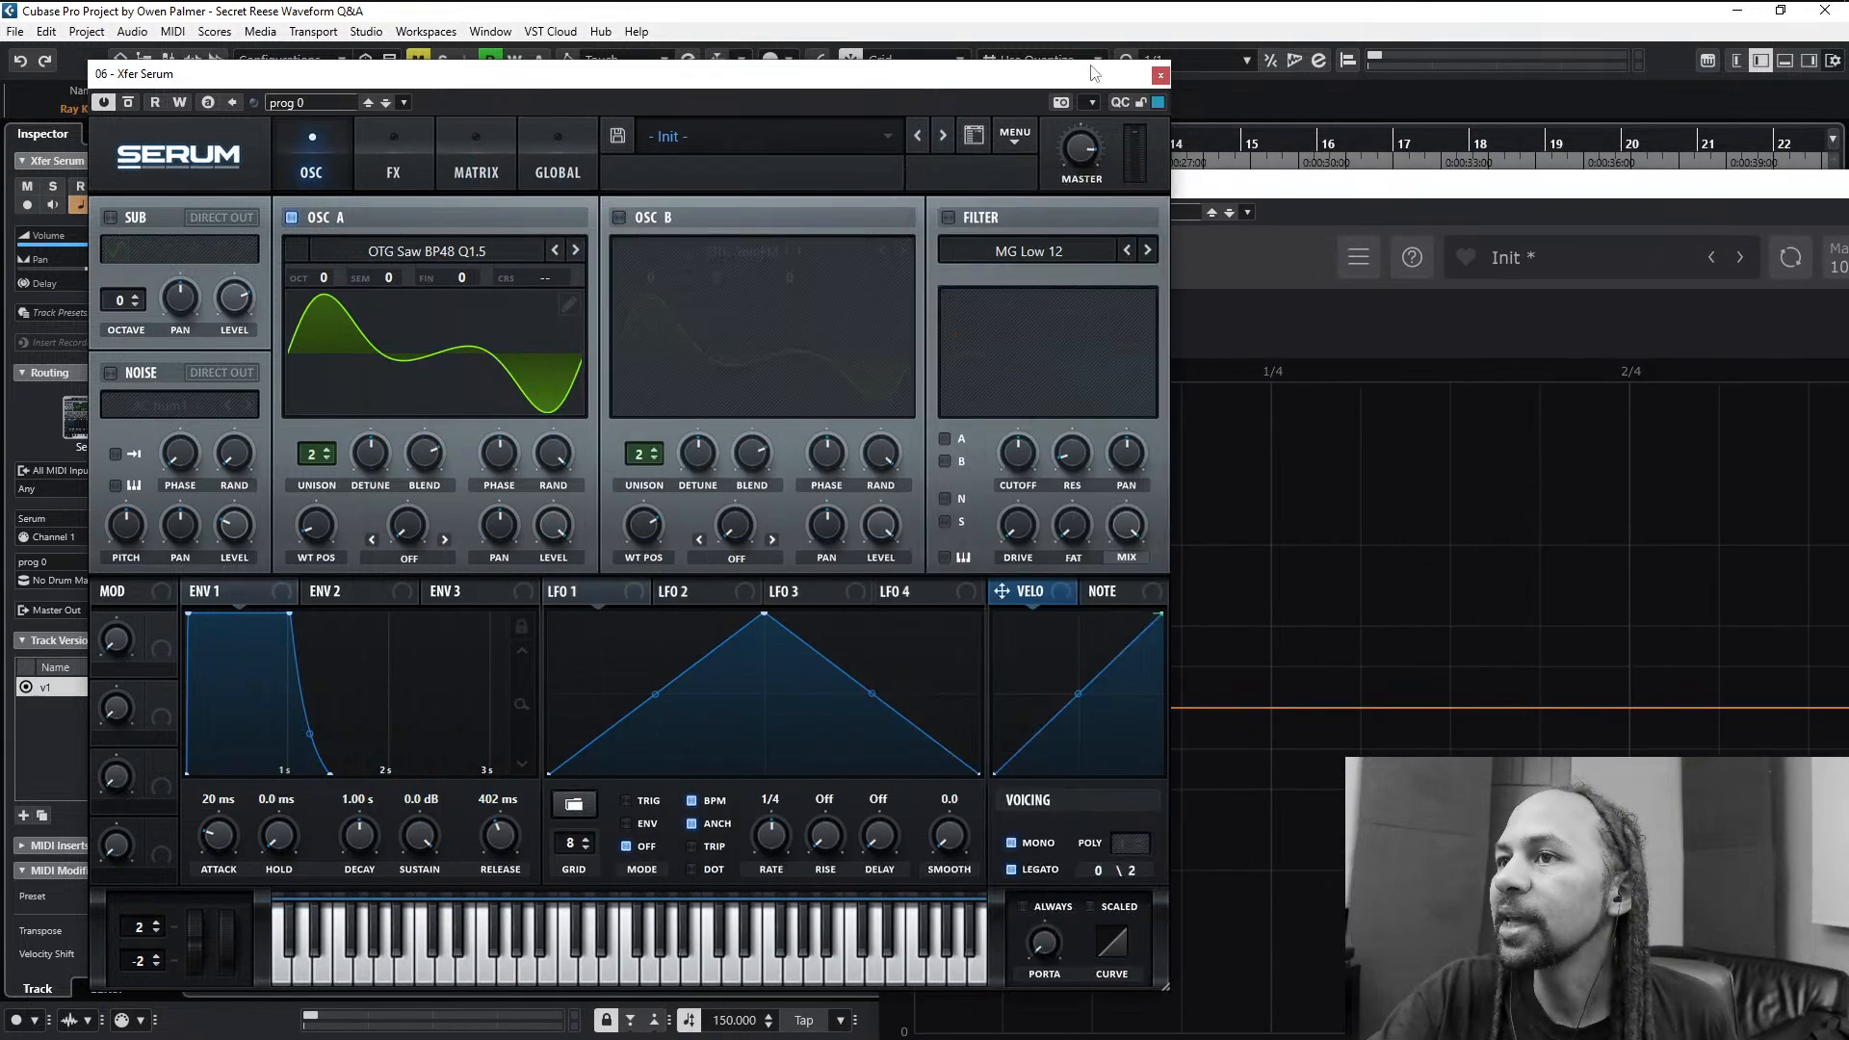
{"action": "left_click_drag", "start_coordinate": [1093, 74], "coordinate": [941, 83]}
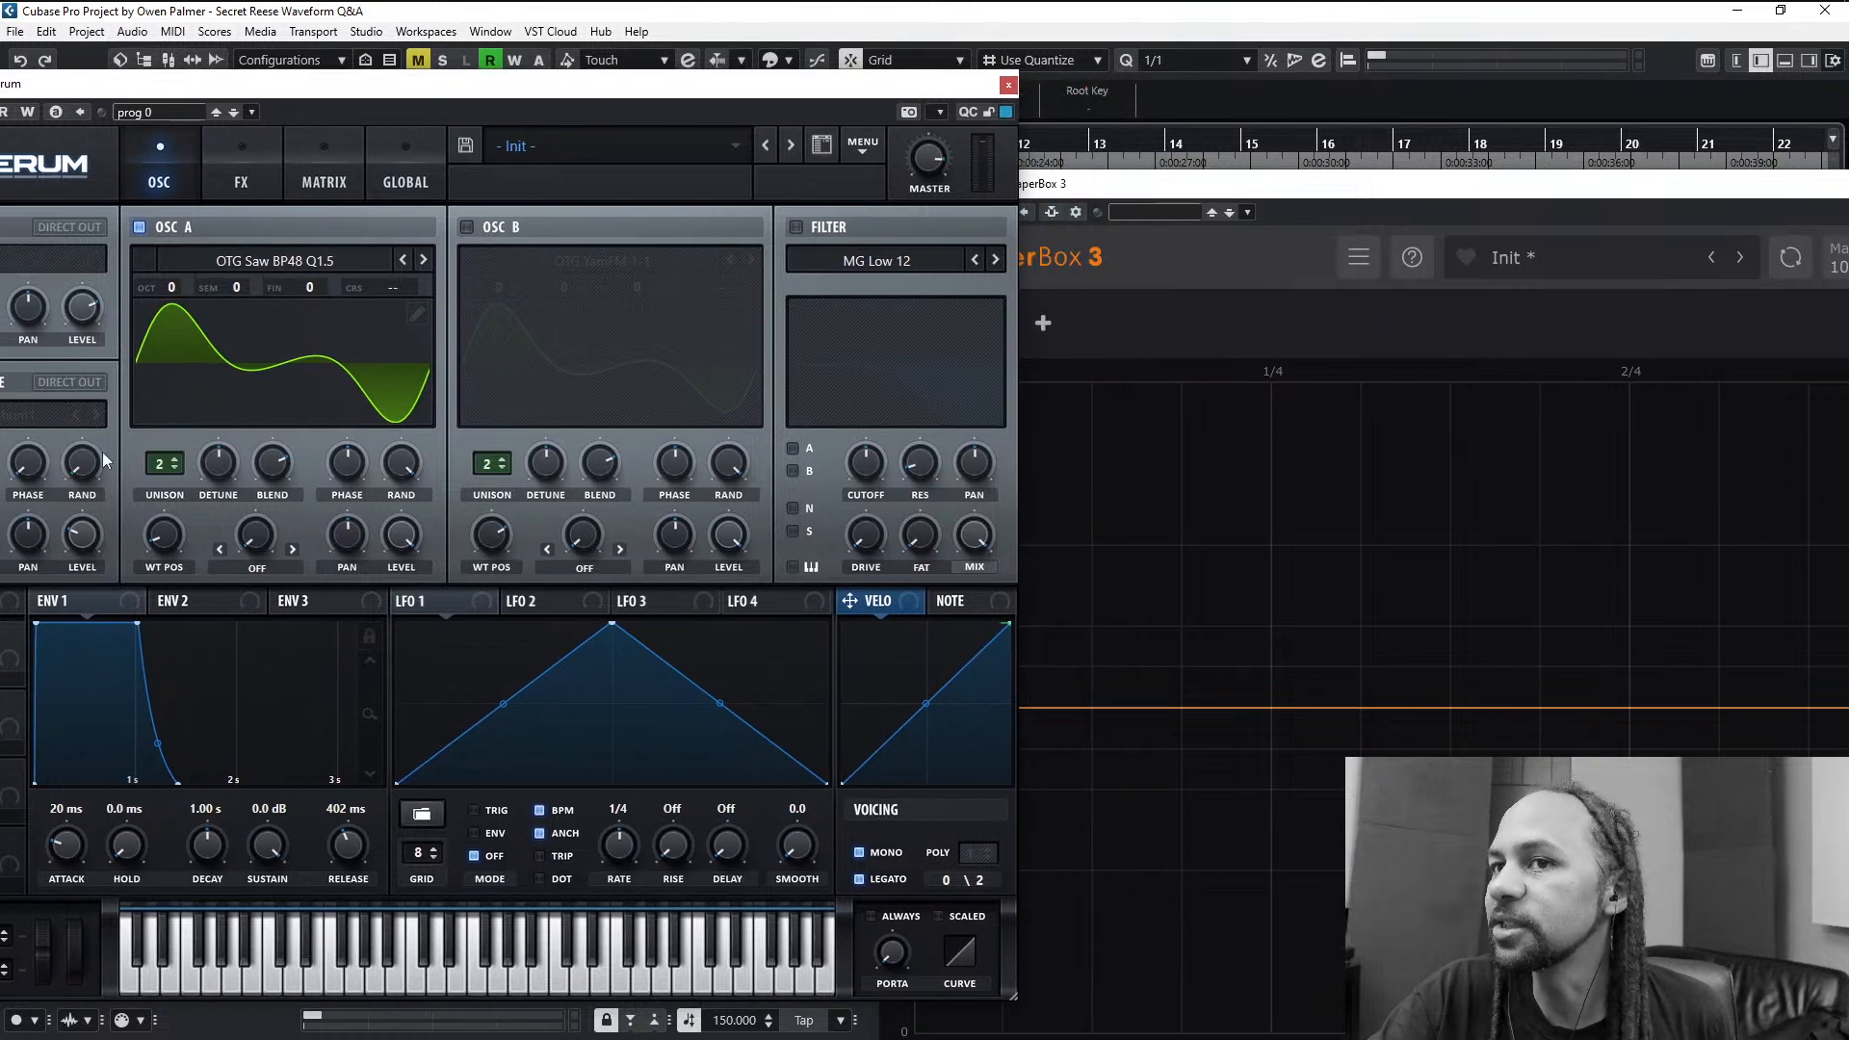
{"action": "left_click_drag", "start_coordinate": [598, 89], "coordinate": [476, 83]}
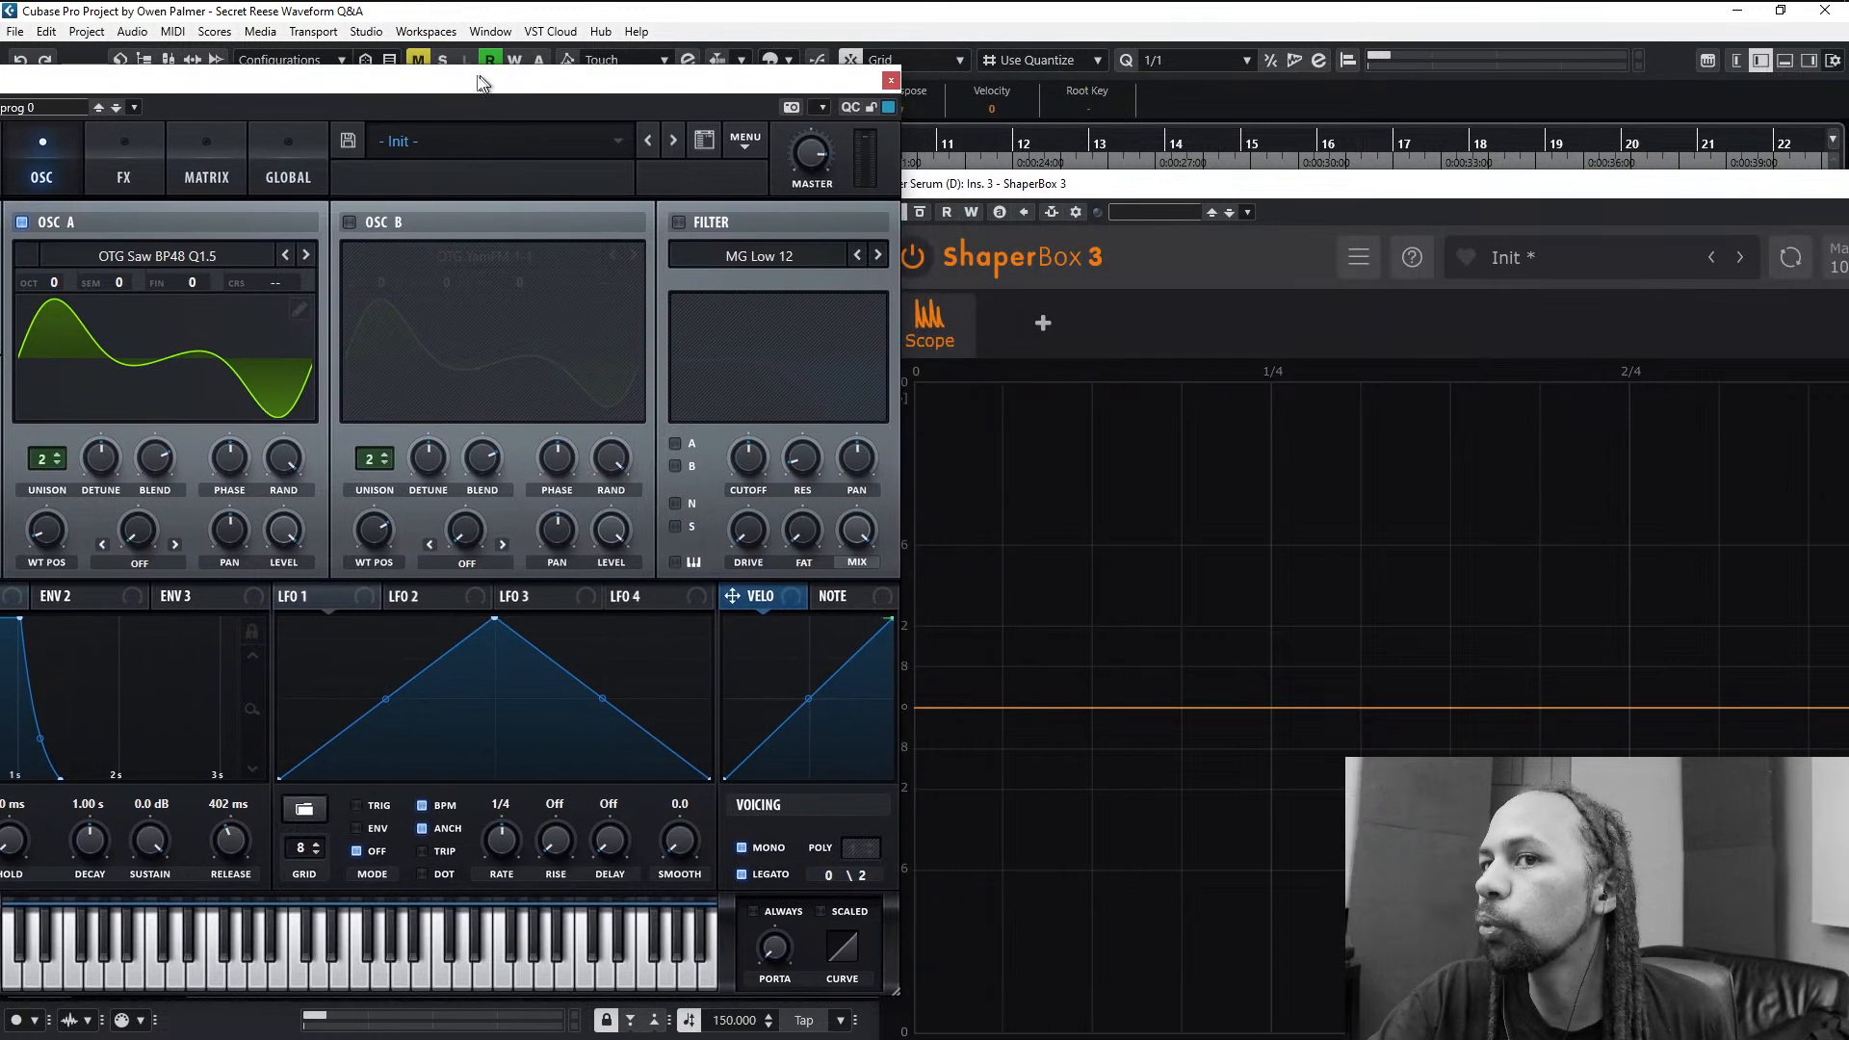
{"action": "left_click_drag", "start_coordinate": [990, 188], "coordinate": [471, 75]}
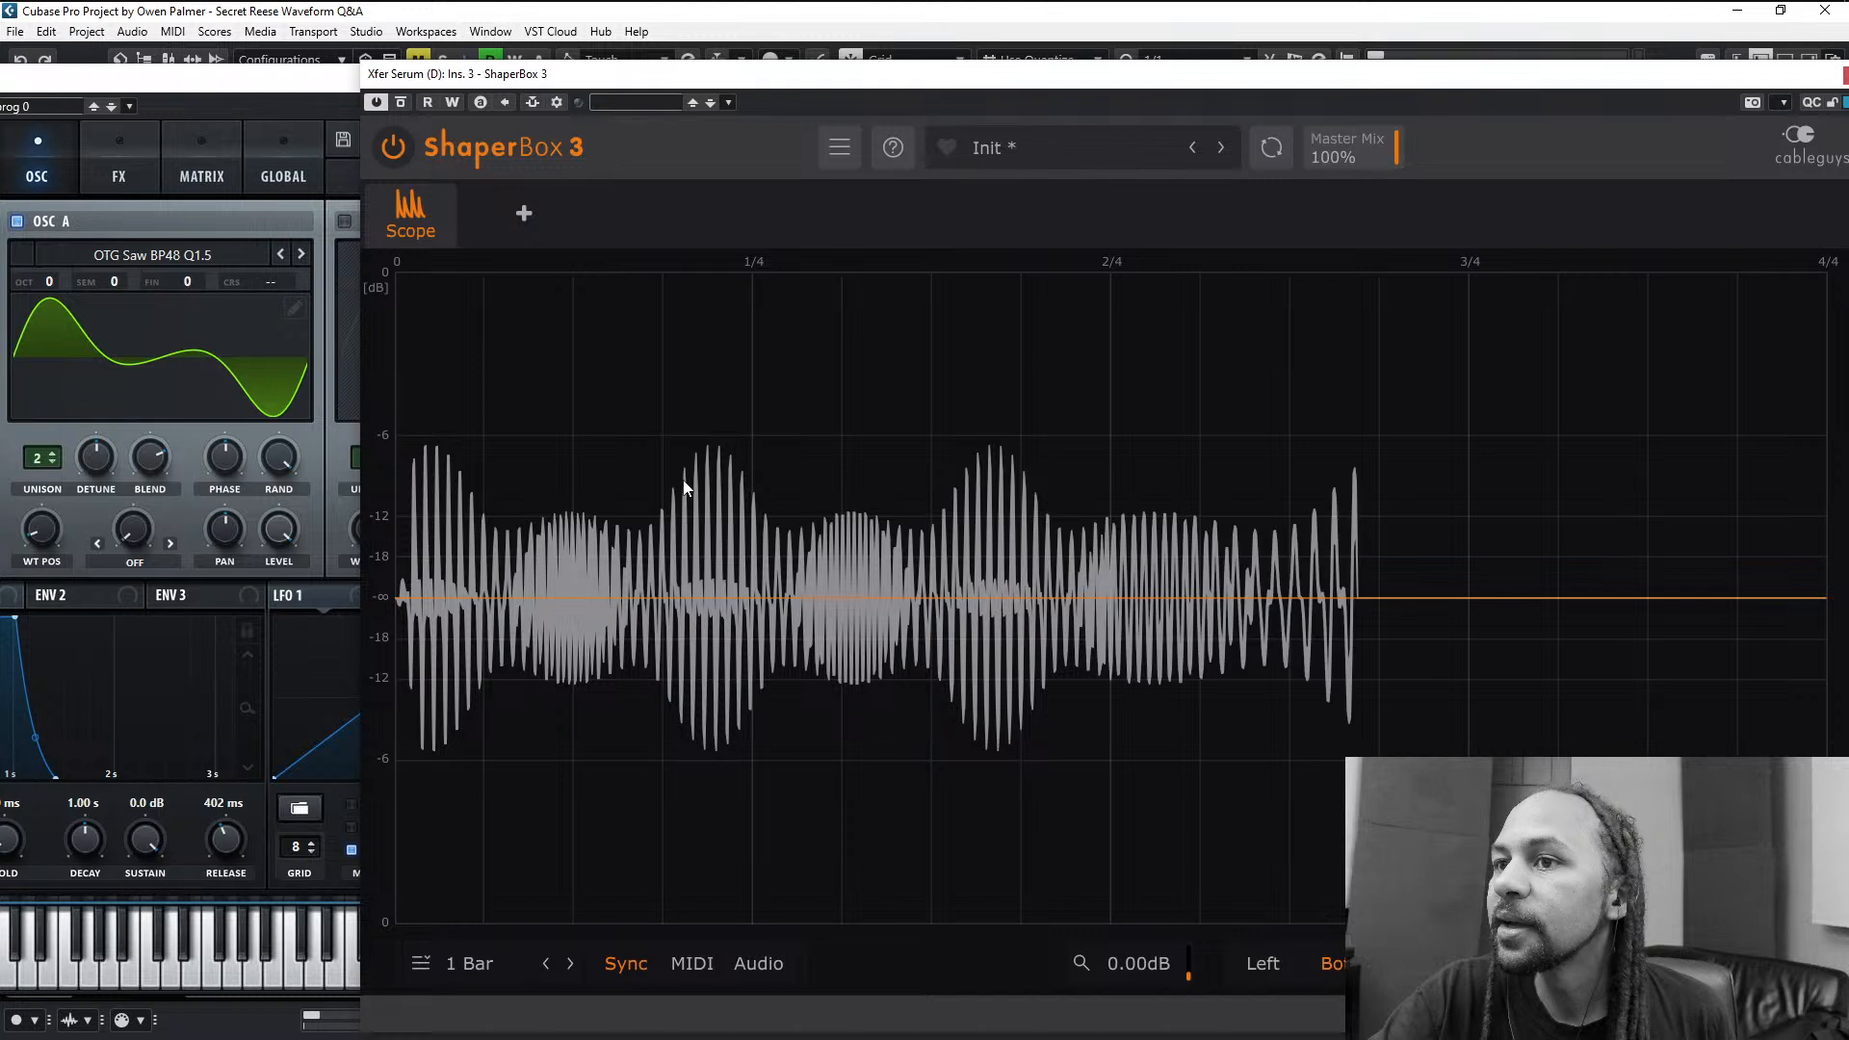
- Re-enable oscillator B and play the bass to inspect both oscillators' combined waveform in the scope
{"action": "mouse_move", "coordinate": [367, 185]}
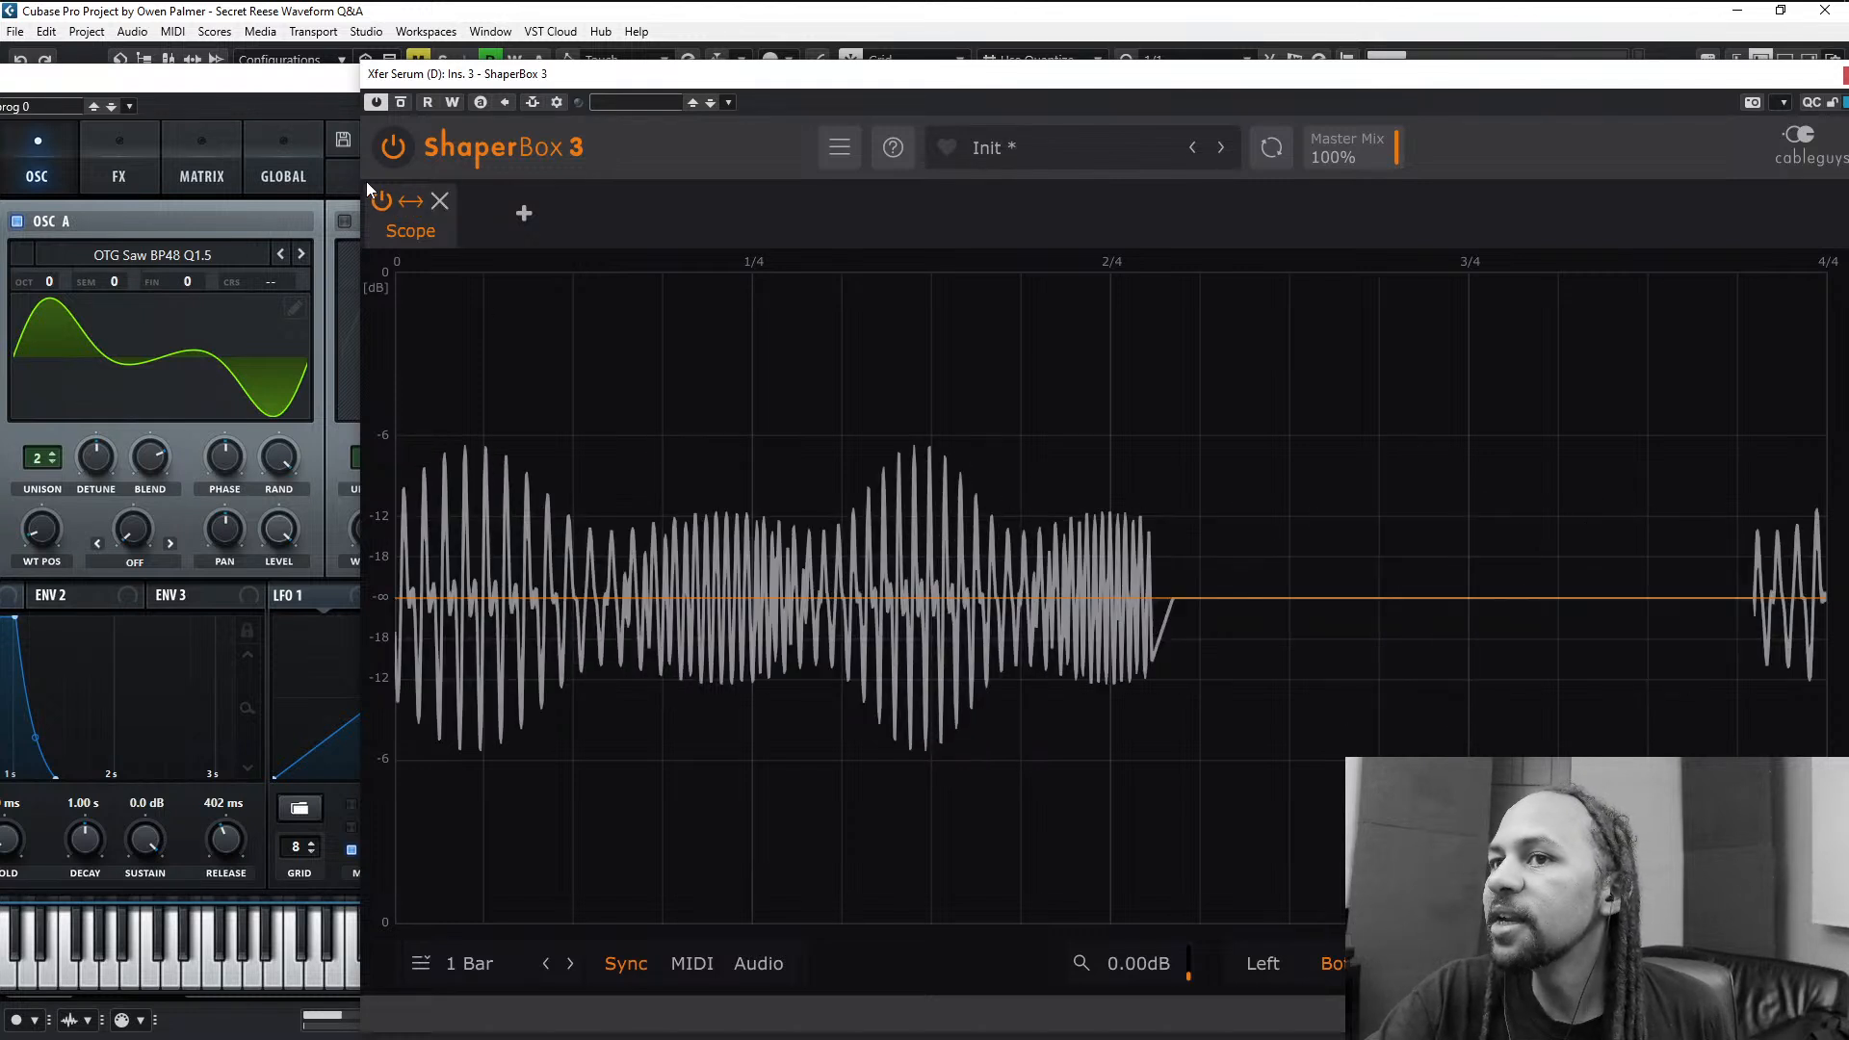
{"action": "left_click", "coordinate": [343, 222]}
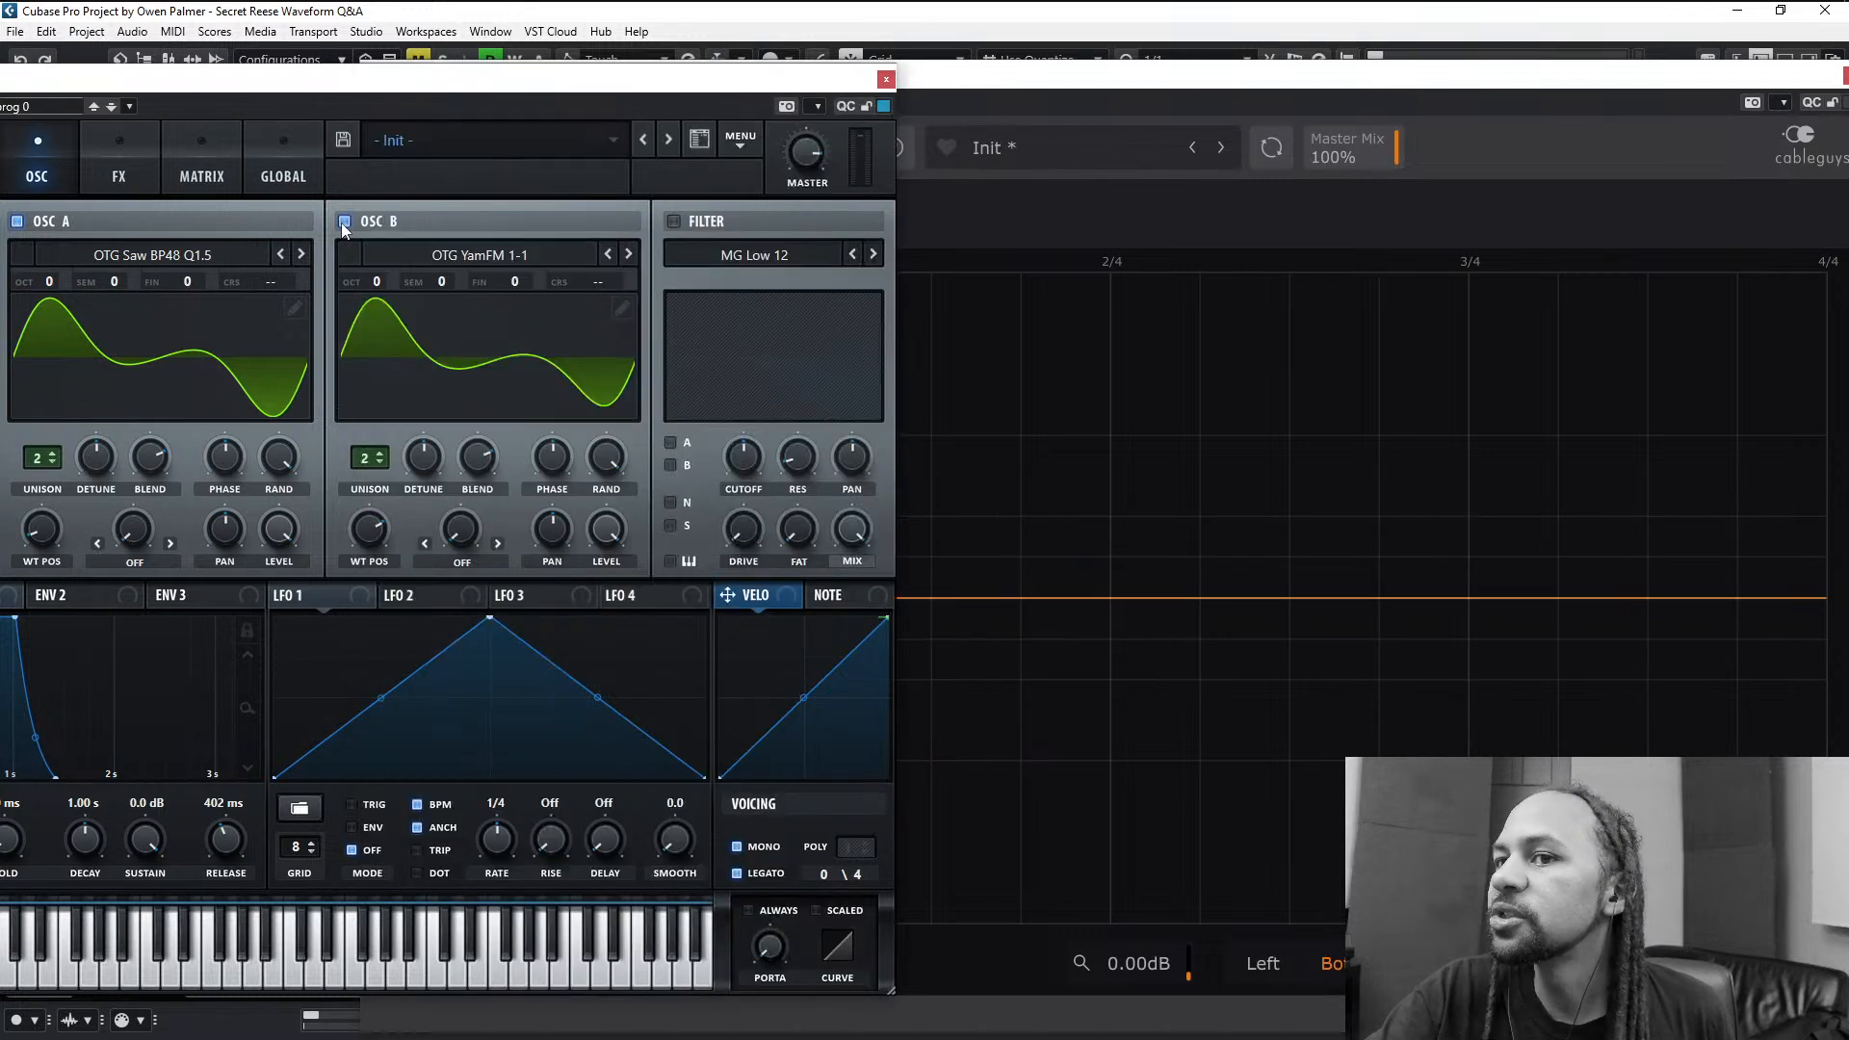
{"action": "left_click", "coordinate": [1186, 95]}
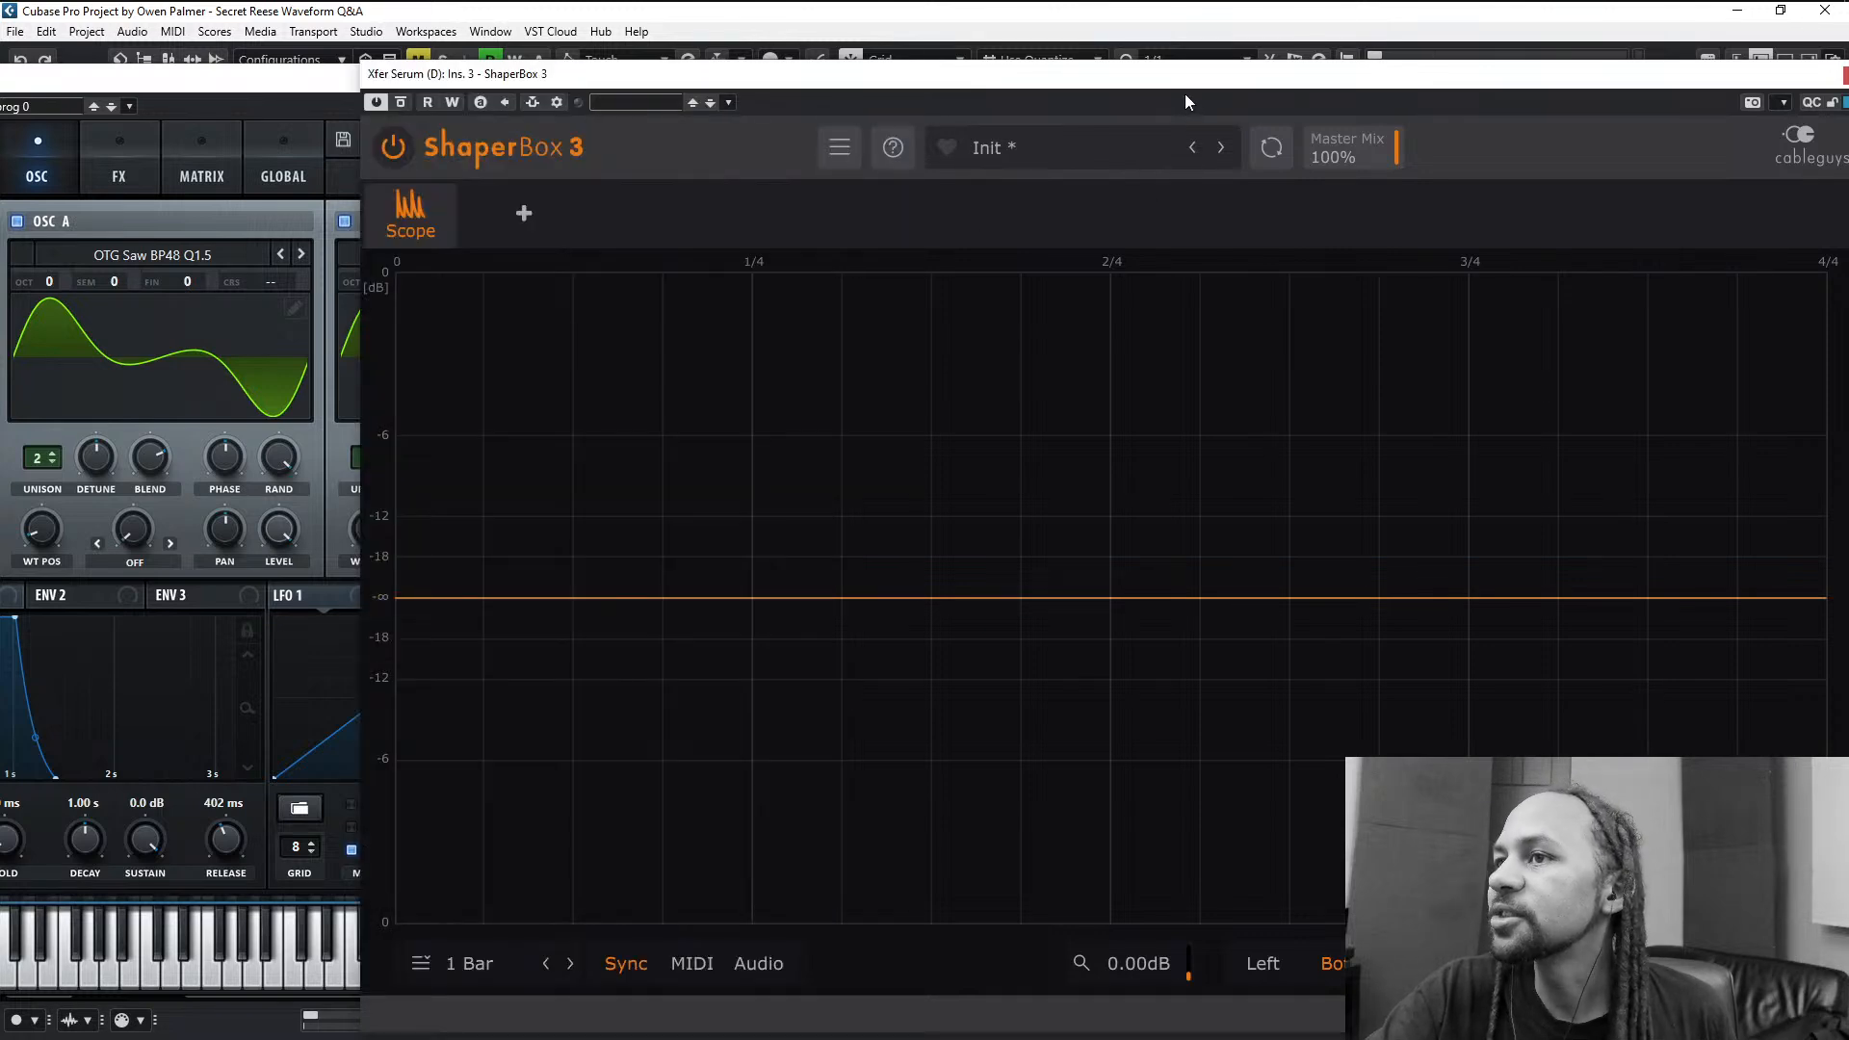
{"action": "left_click", "coordinate": [282, 93]}
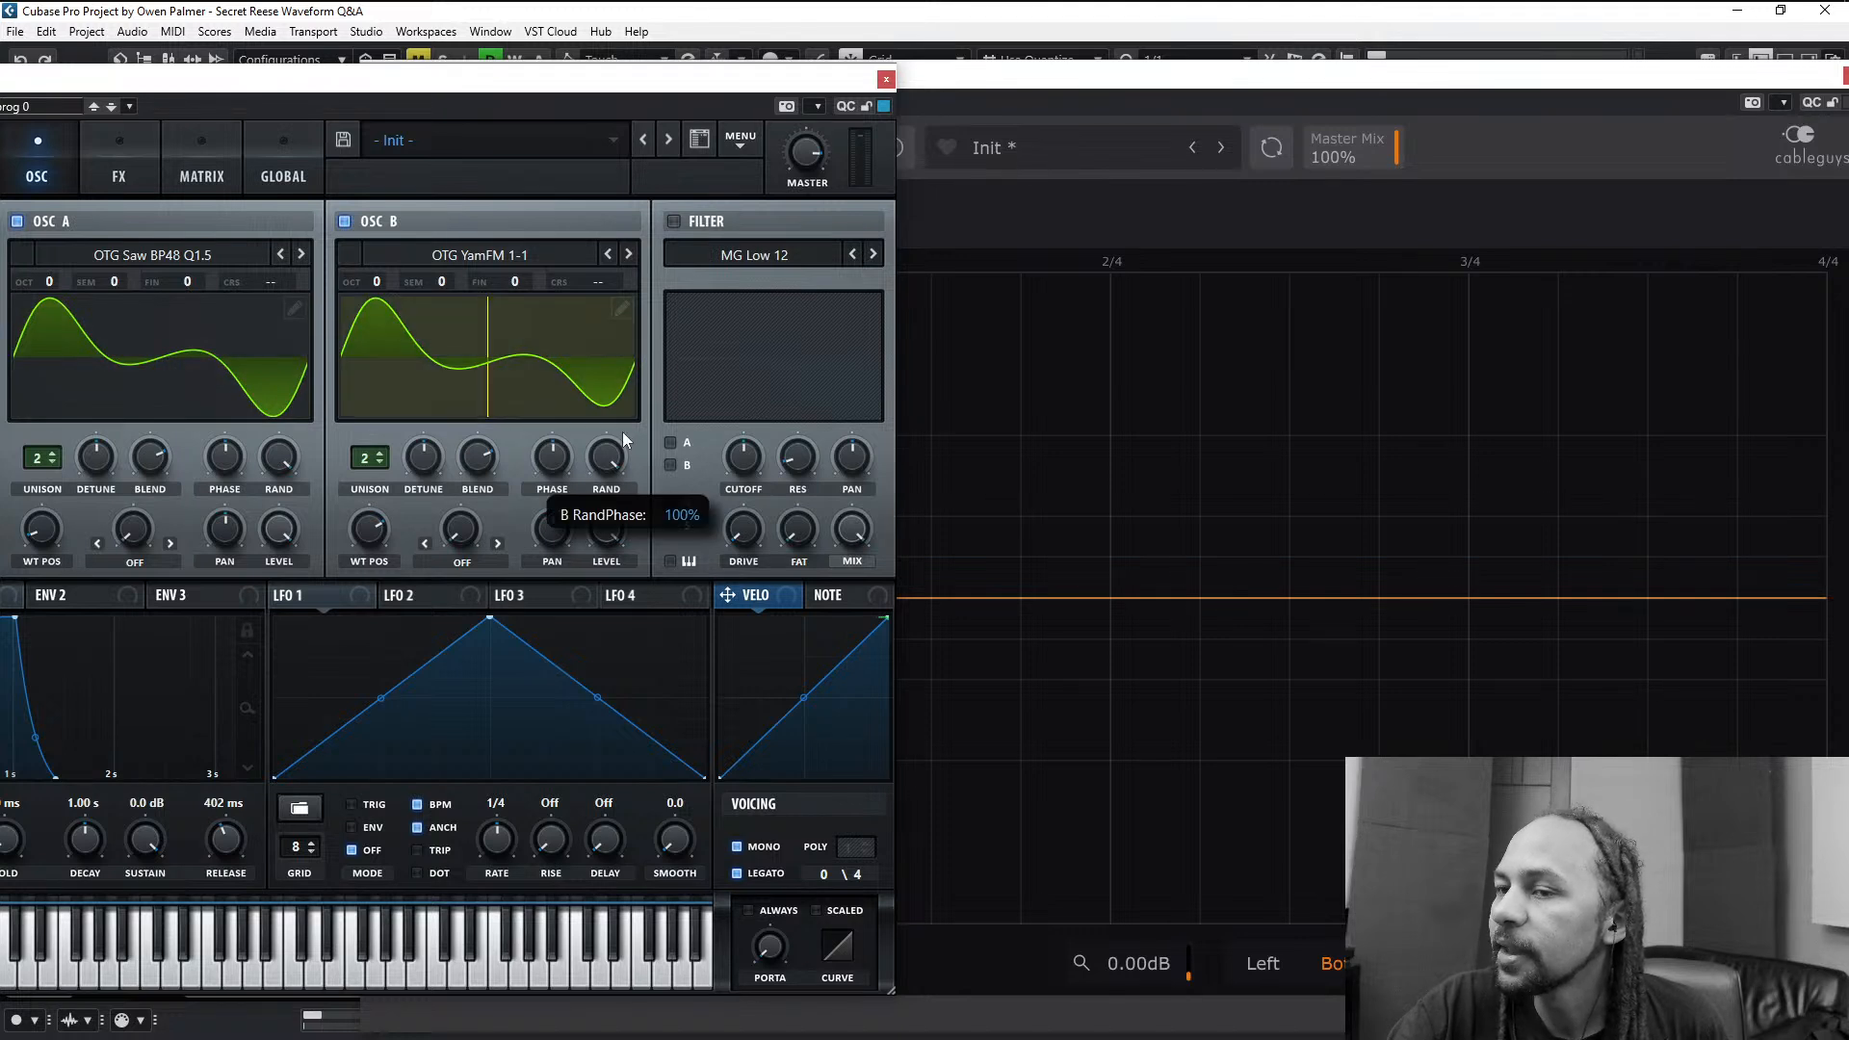
{"action": "left_click", "coordinate": [1323, 93]}
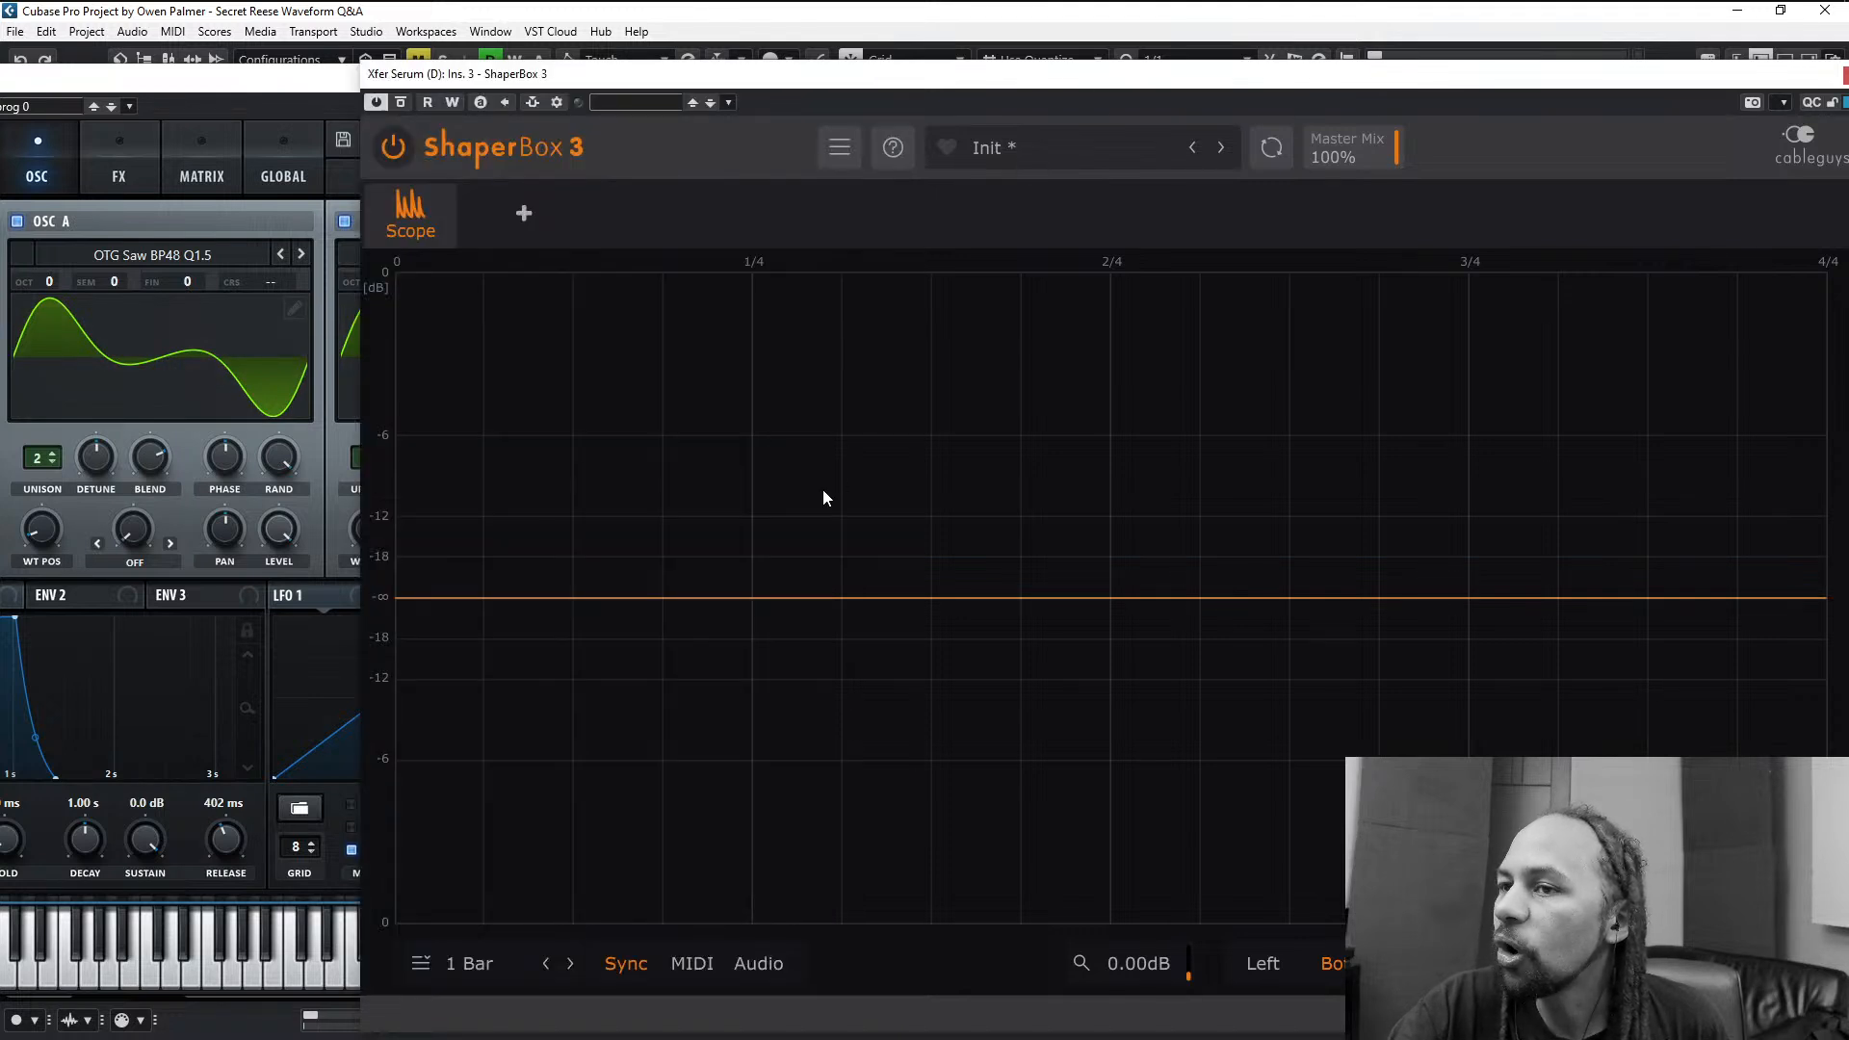
{"action": "key", "text": "space"}
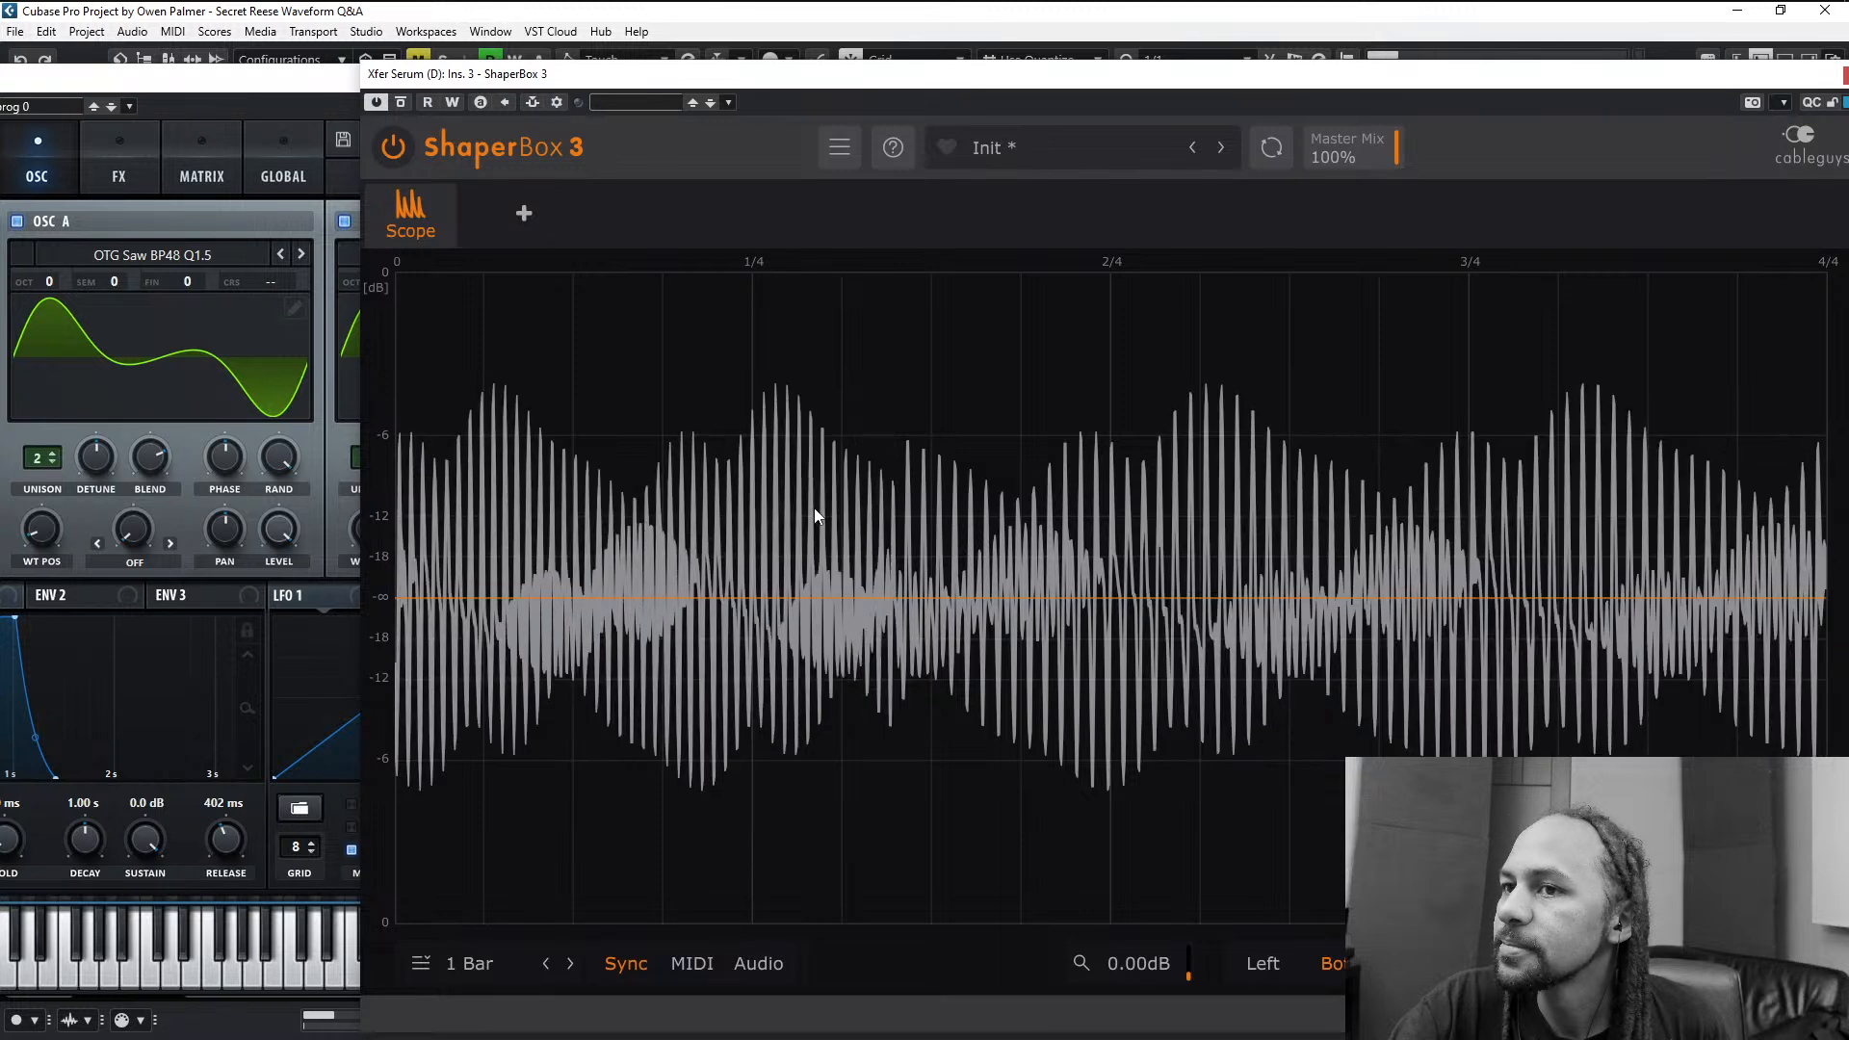
- Turn off oscillator B during playback and examine oscillator A's beating pattern in the scope
{"action": "left_click", "coordinate": [344, 222]}
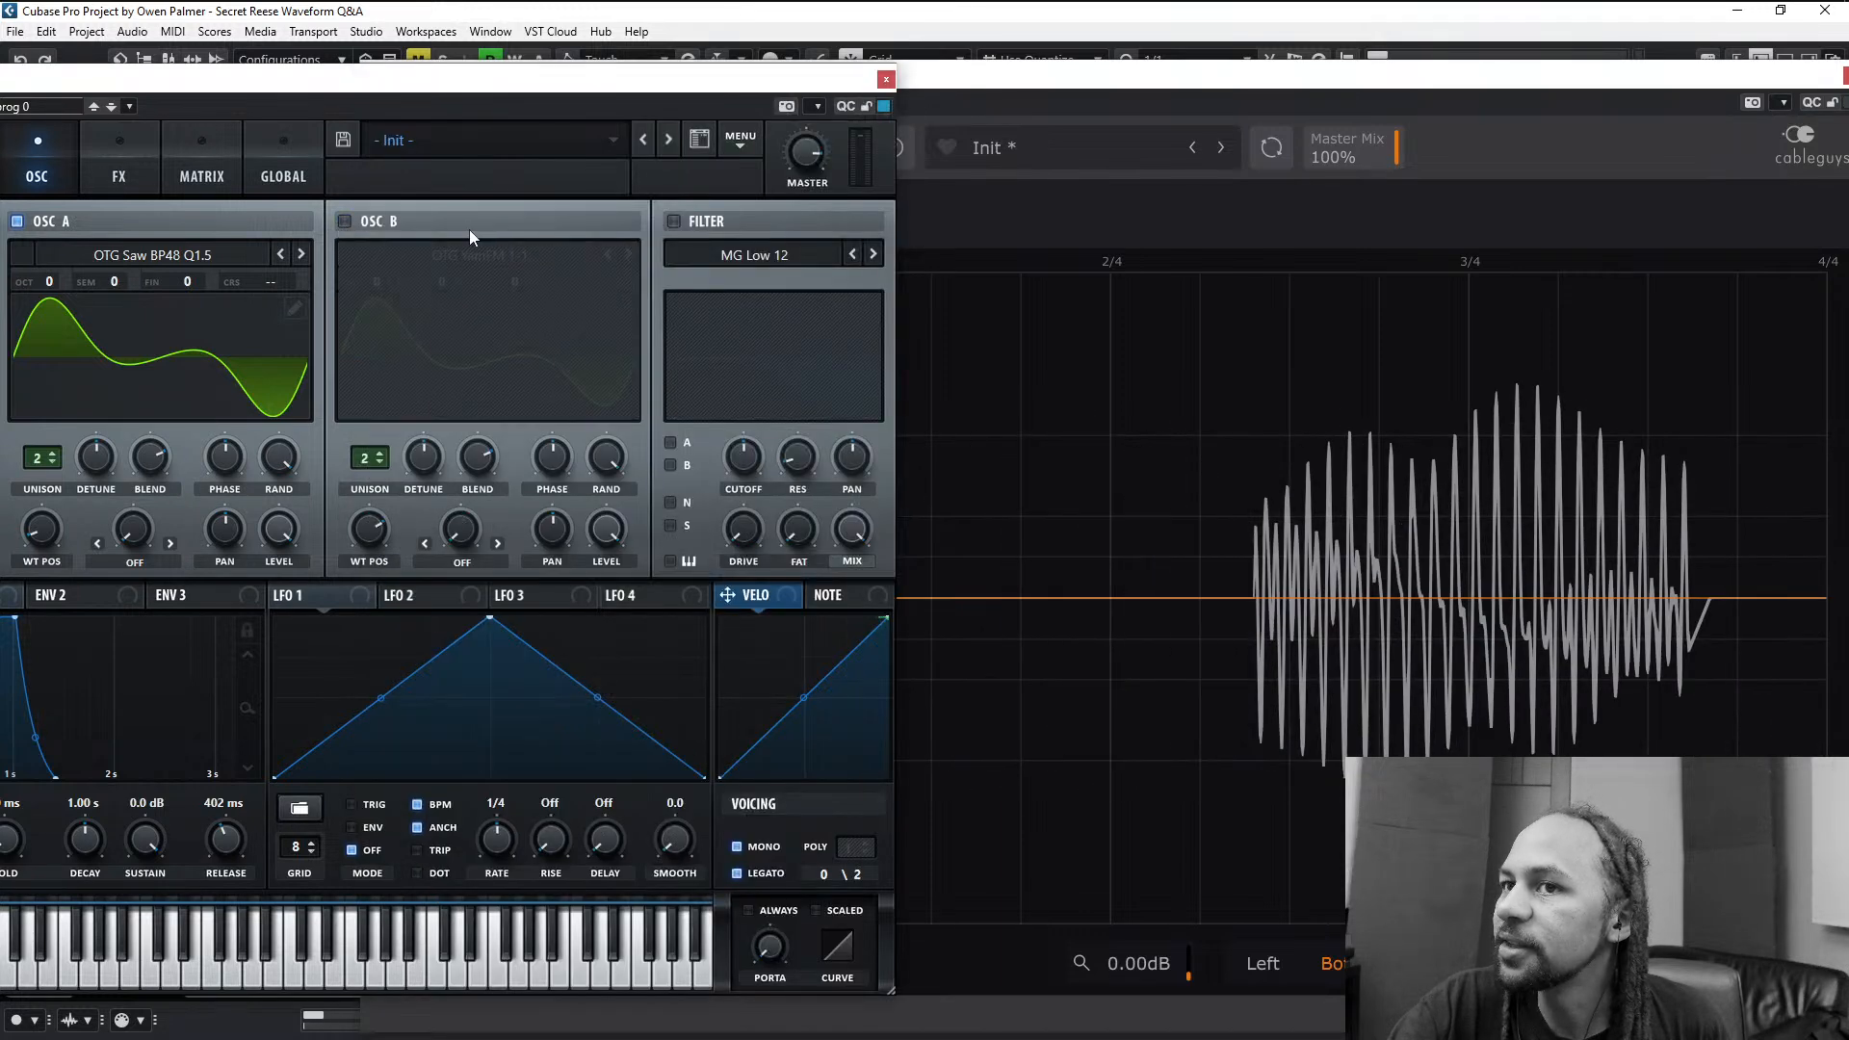
{"action": "left_click", "coordinate": [1214, 188]}
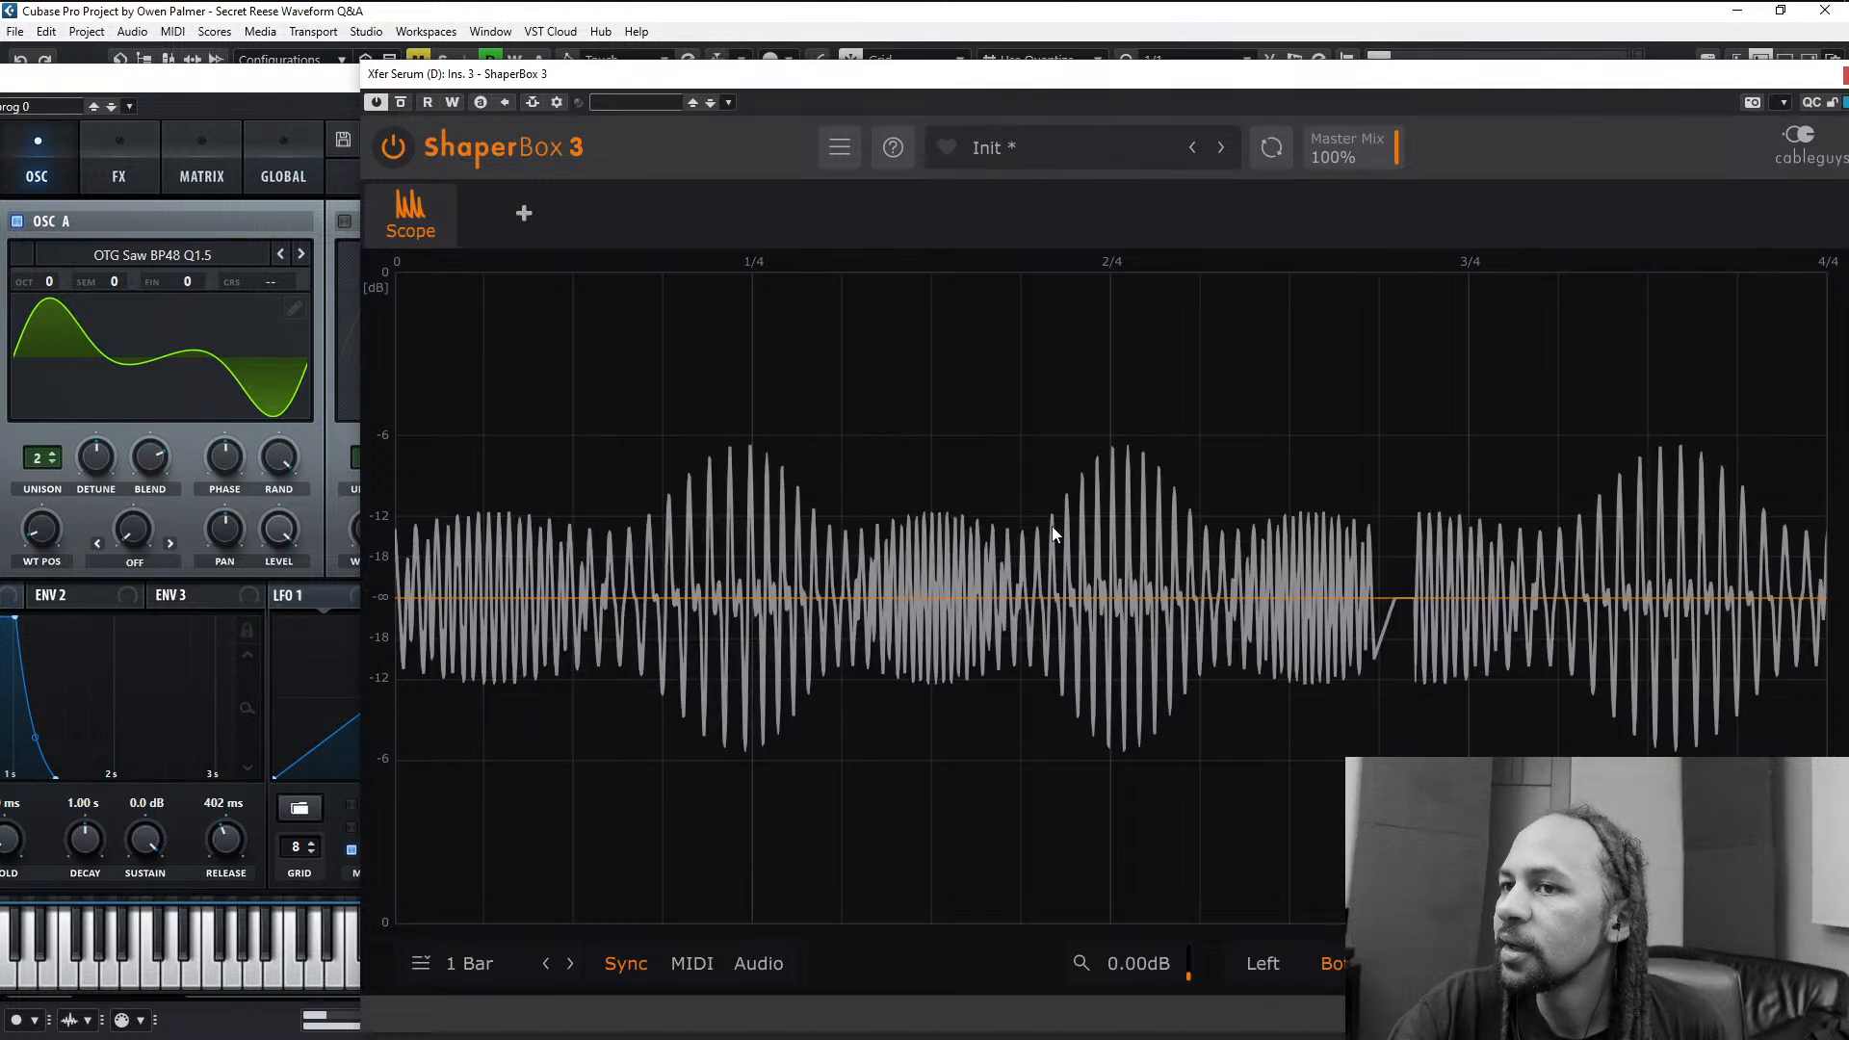
{"action": "left_click", "coordinate": [327, 154]}
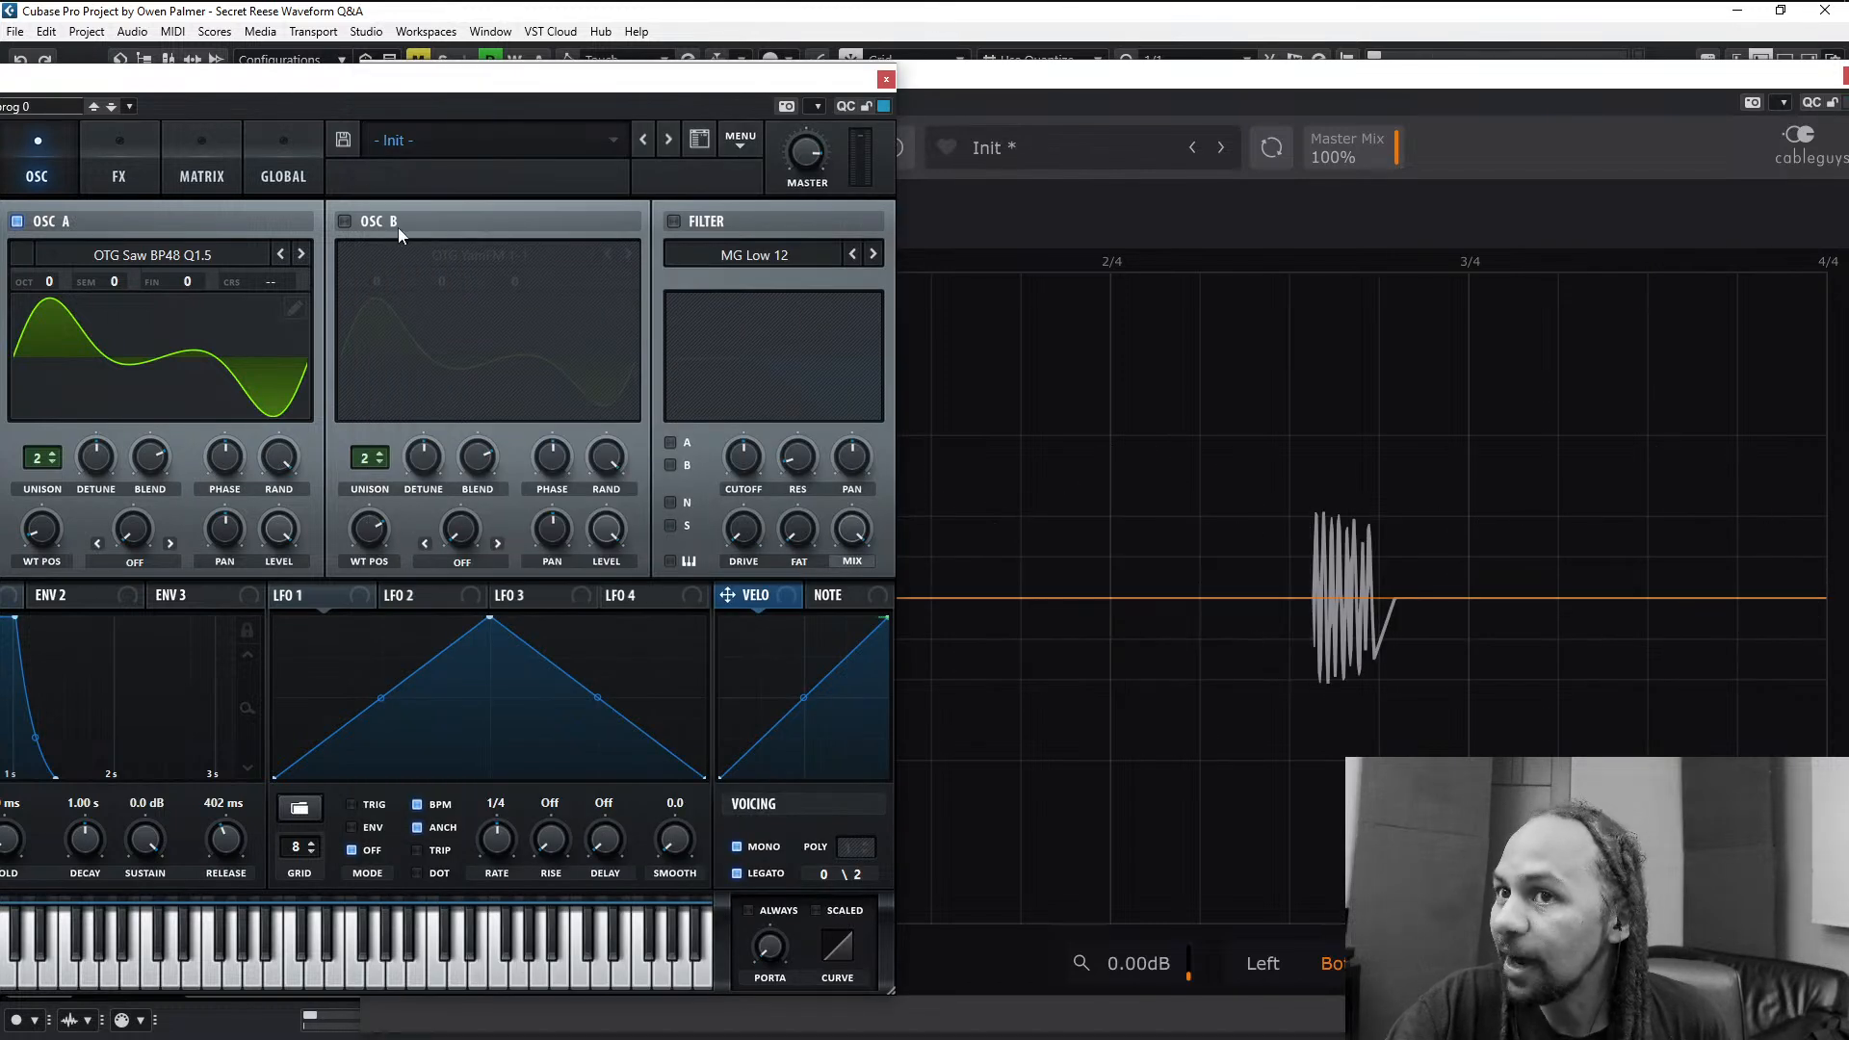
- Turn oscillator B back on and replay the bassline to examine how the two wavetables beat together in the scope
{"action": "left_click", "coordinate": [344, 222]}
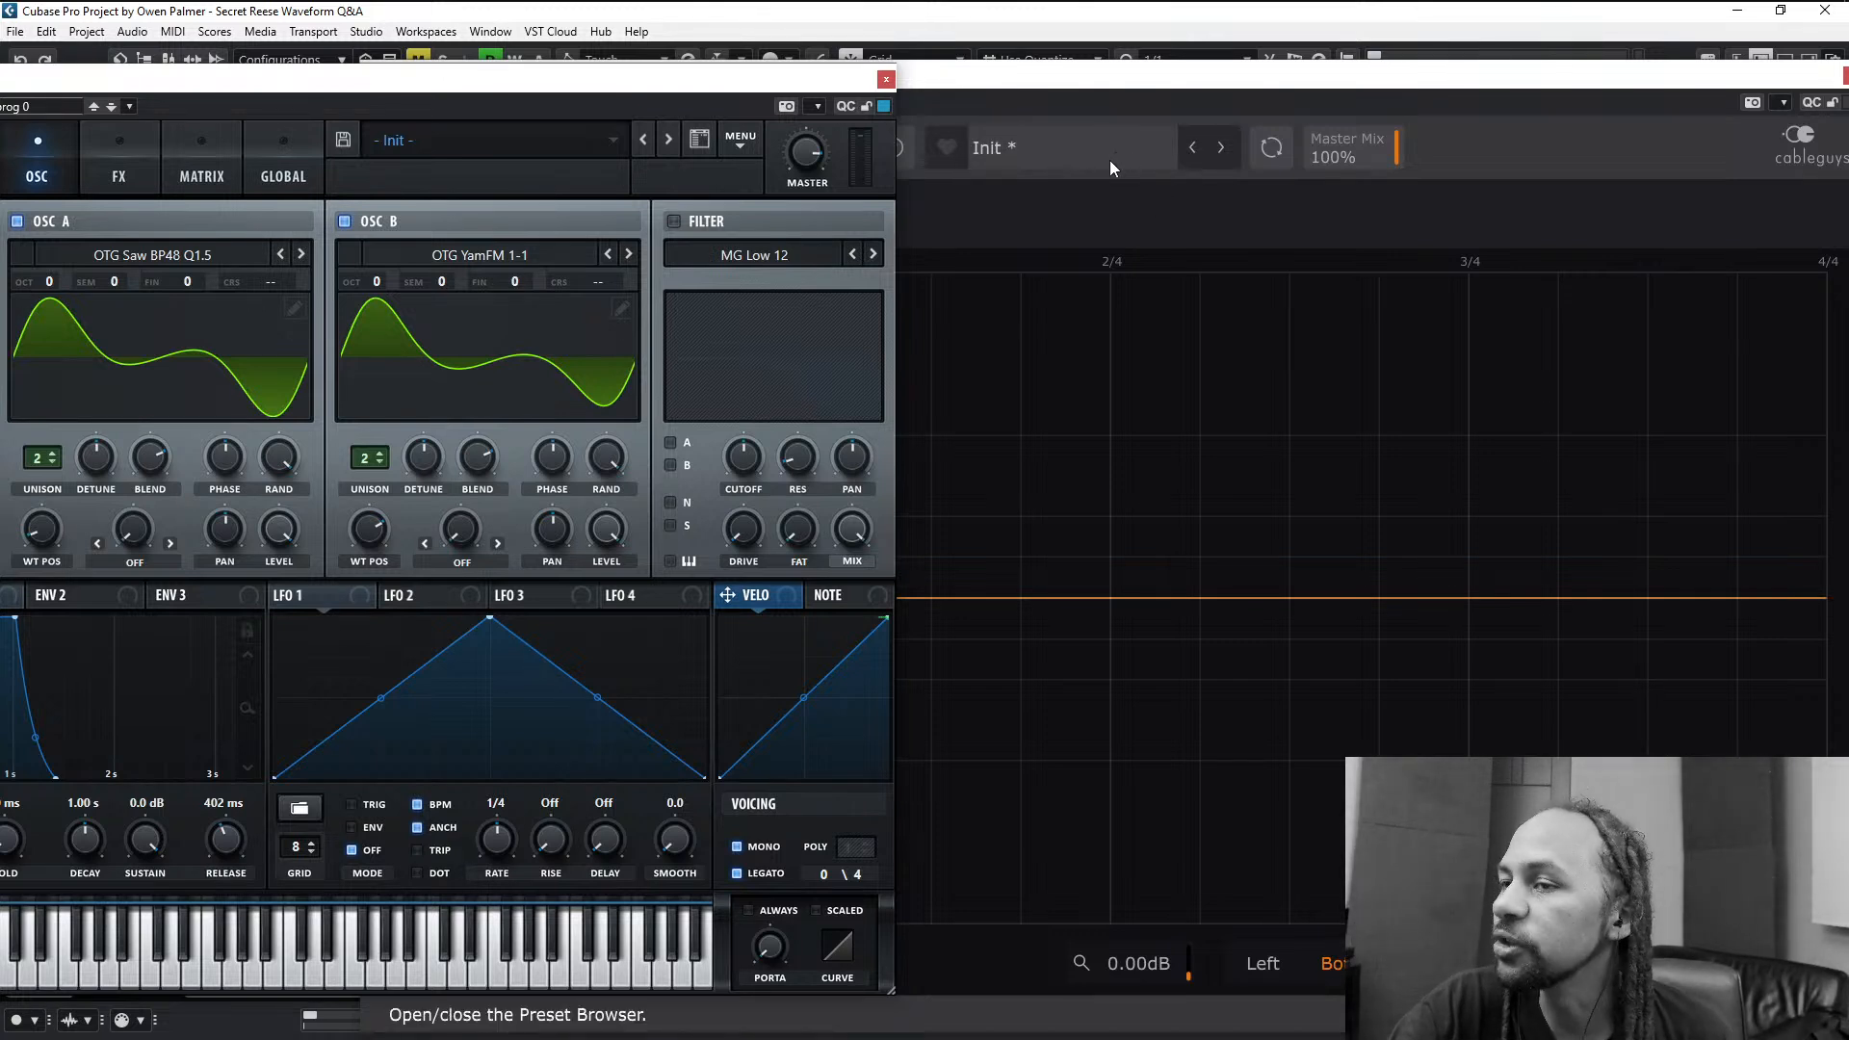
{"action": "left_click", "coordinate": [1135, 227]}
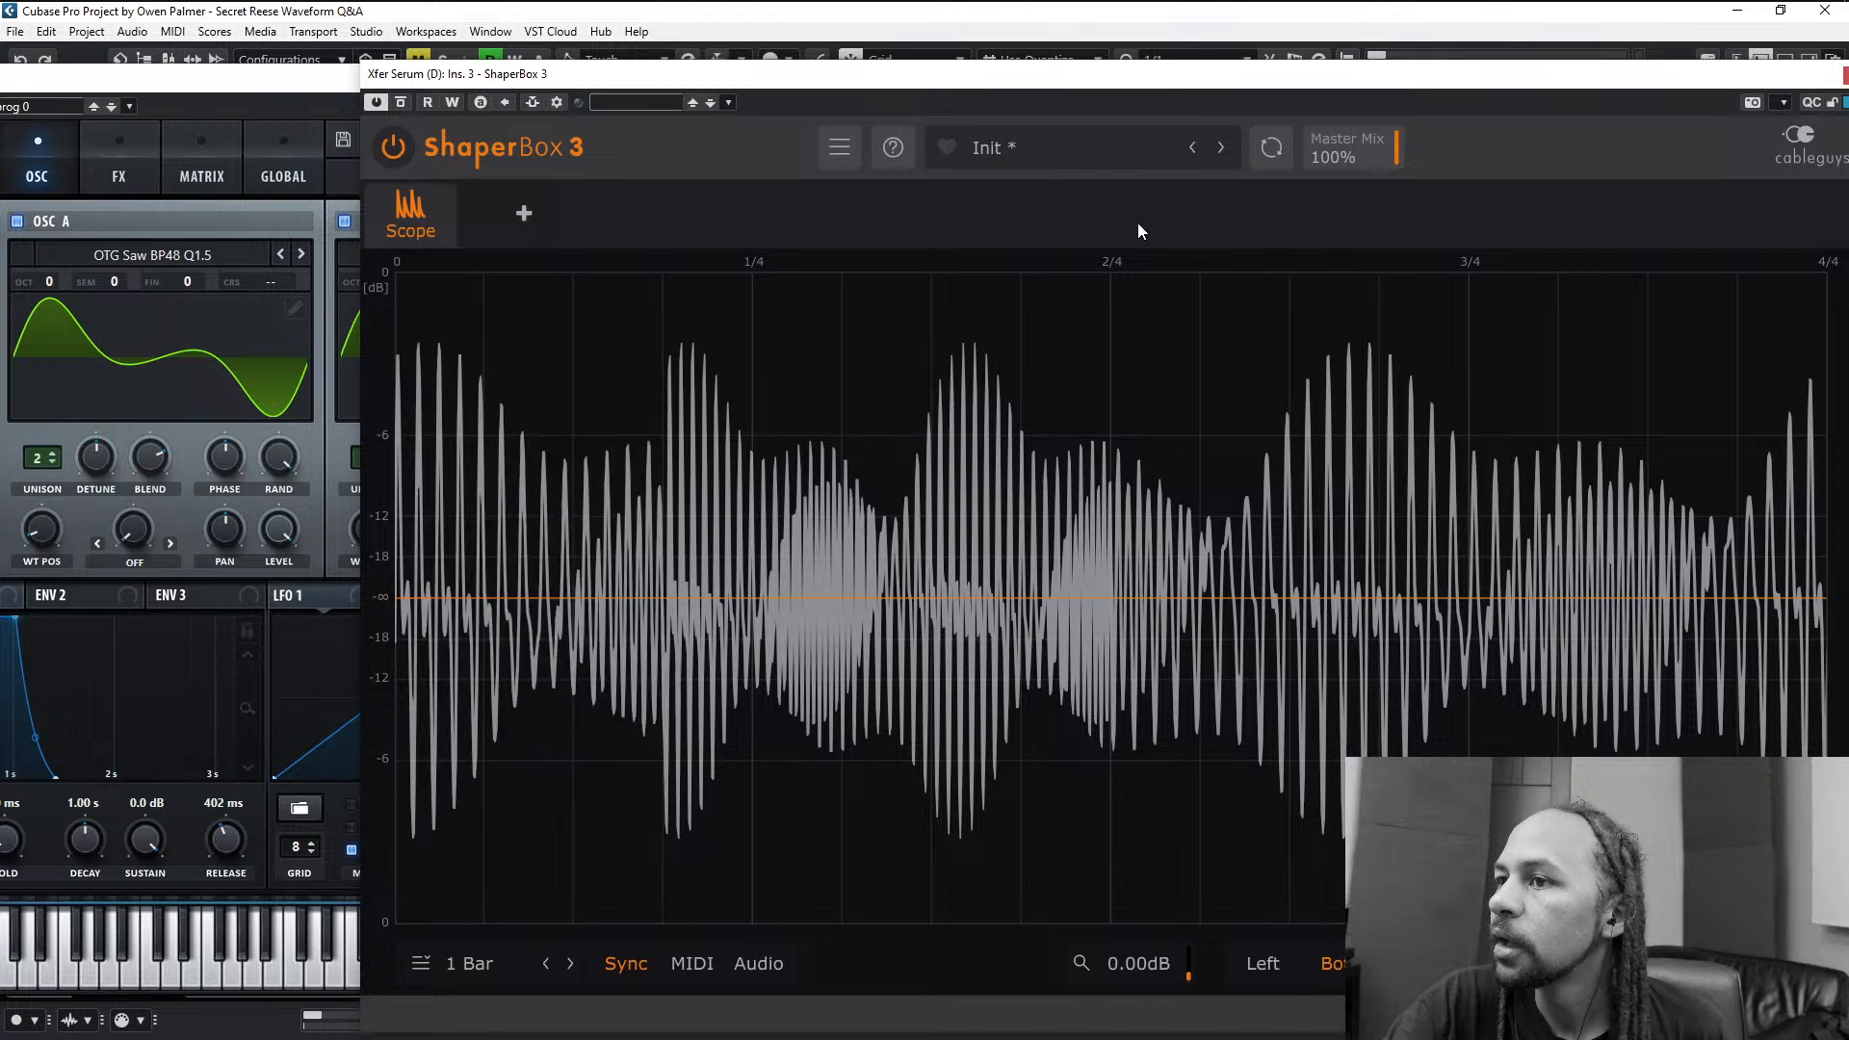
{"action": "key", "text": "space"}
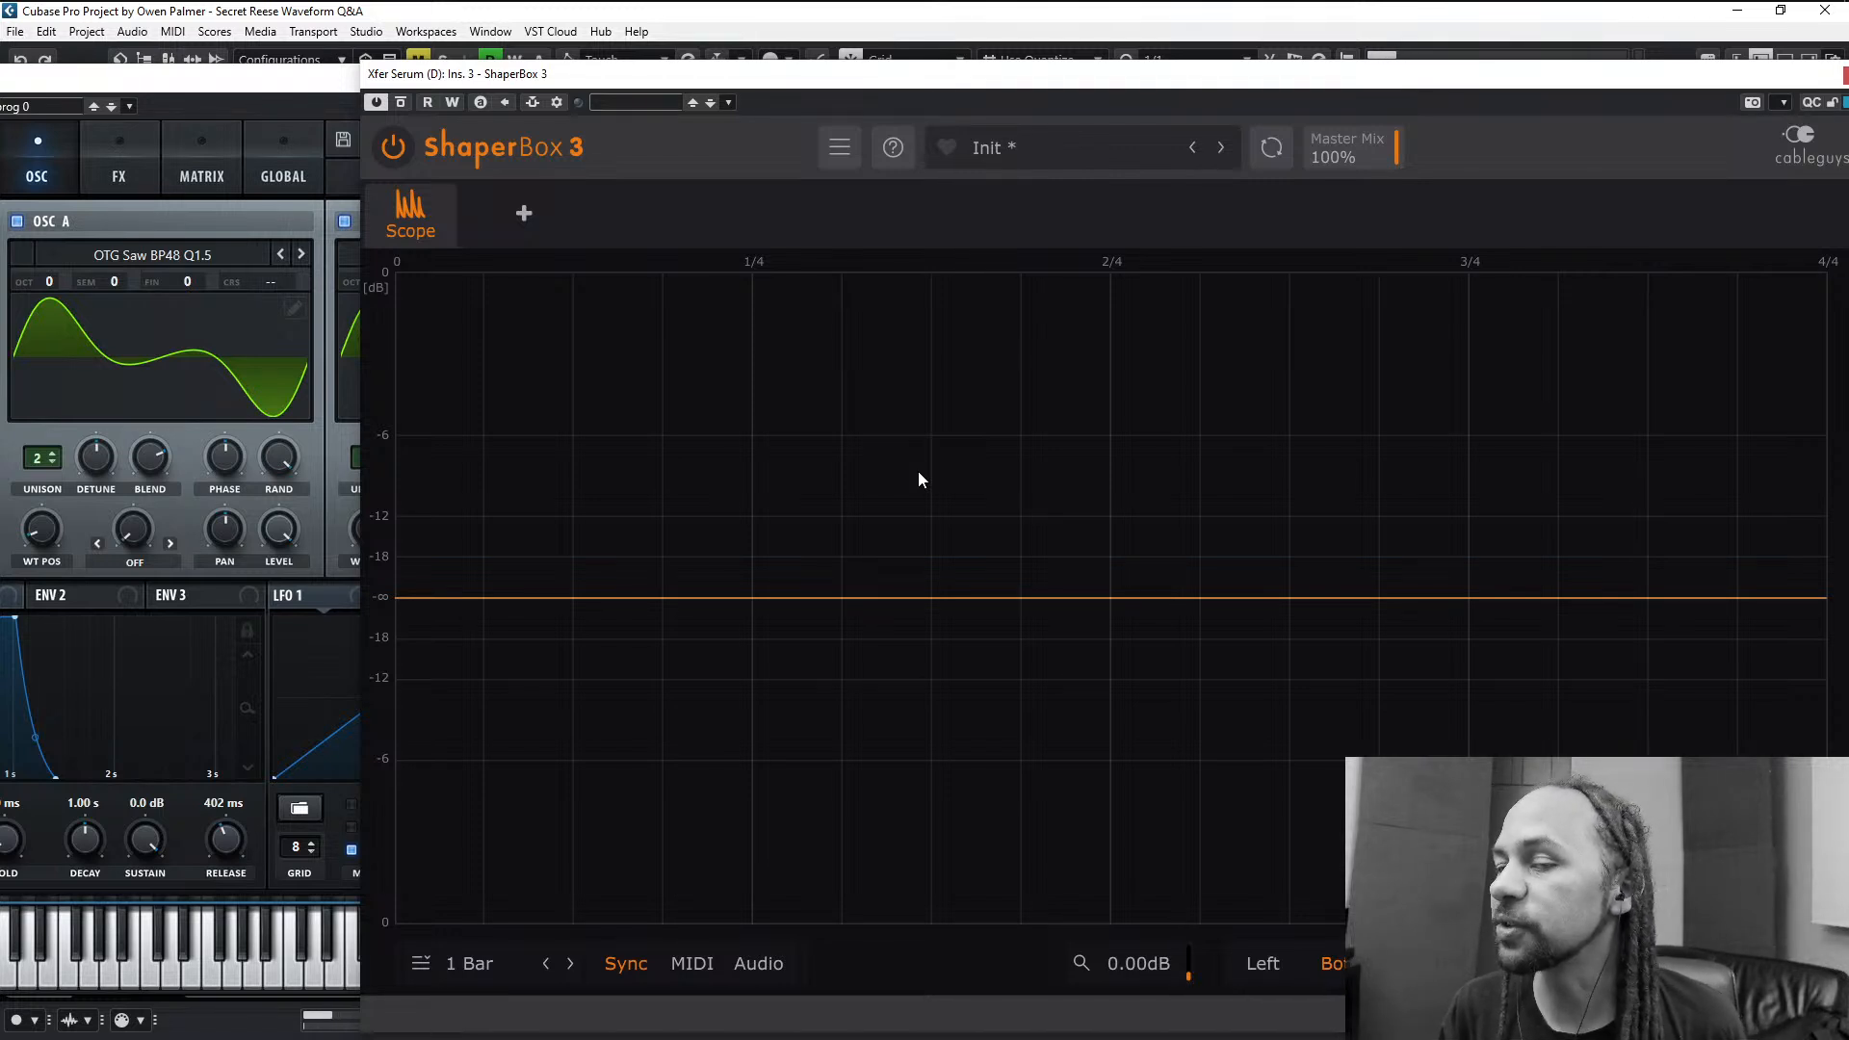
{"action": "key", "text": "space"}
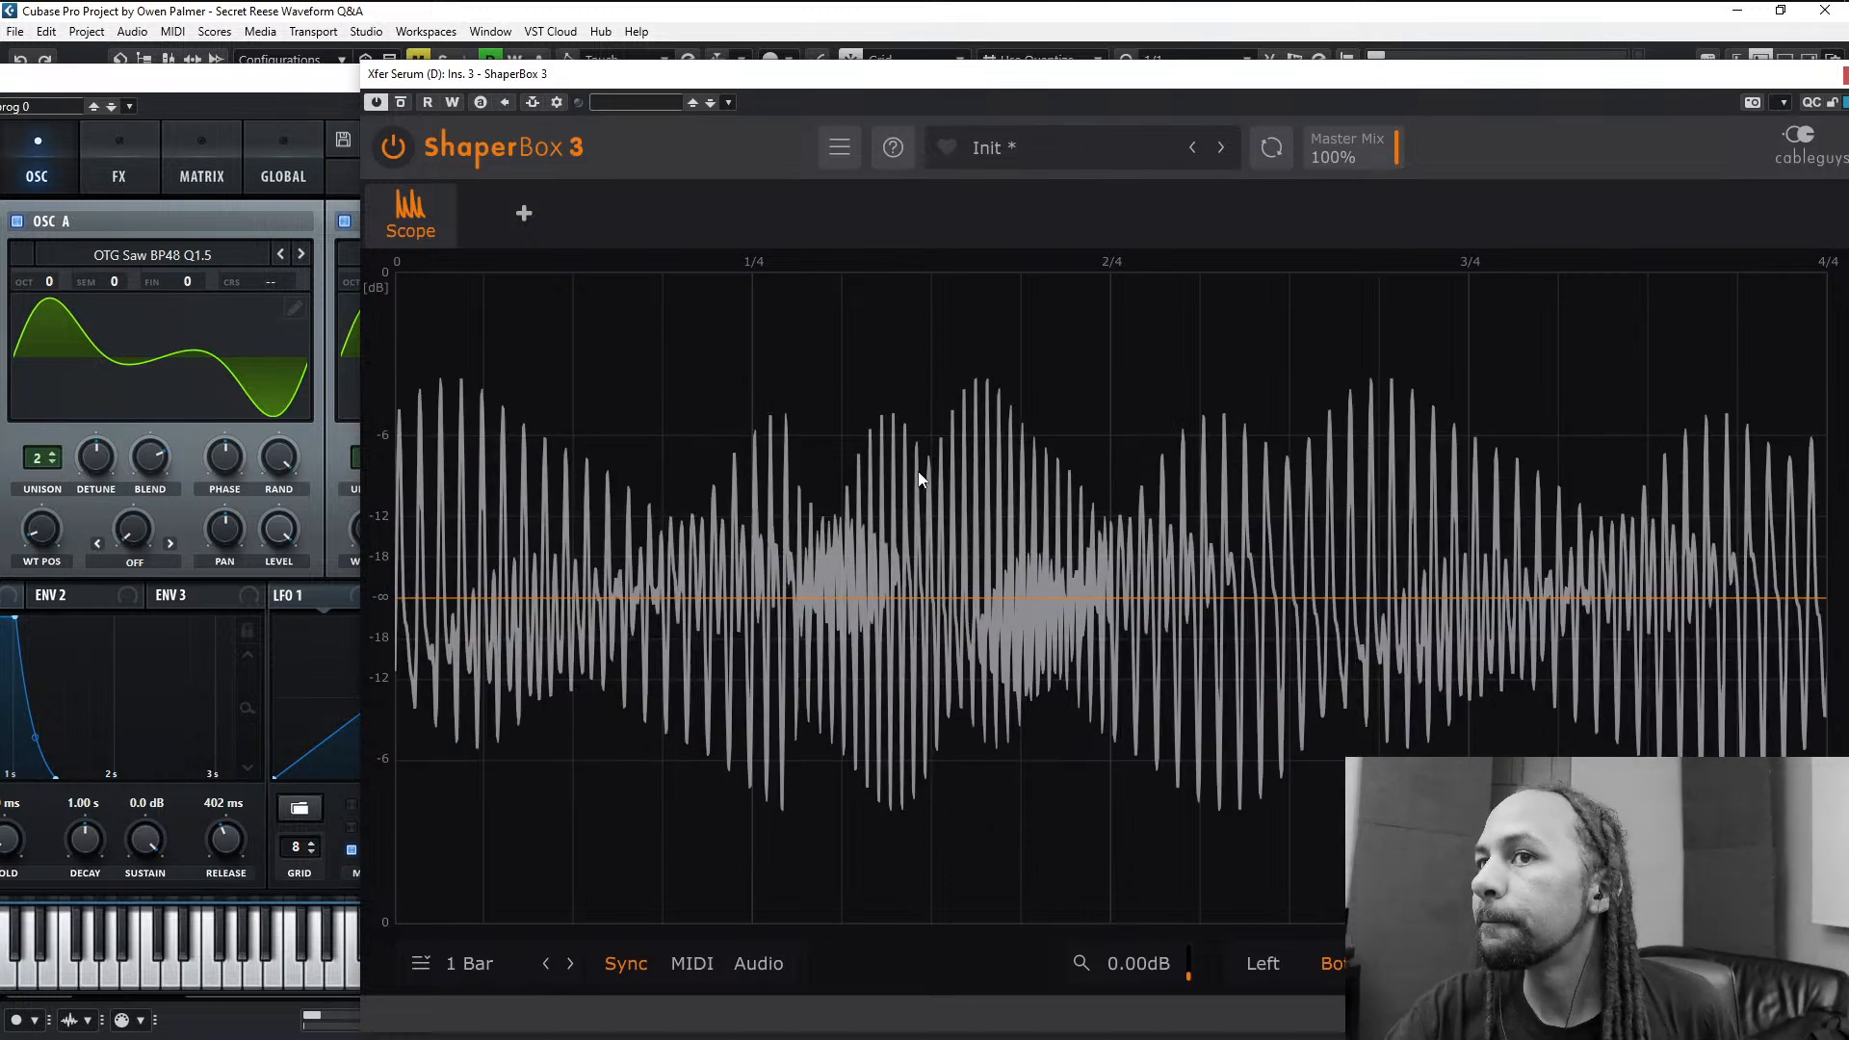
{"action": "key", "text": "space"}
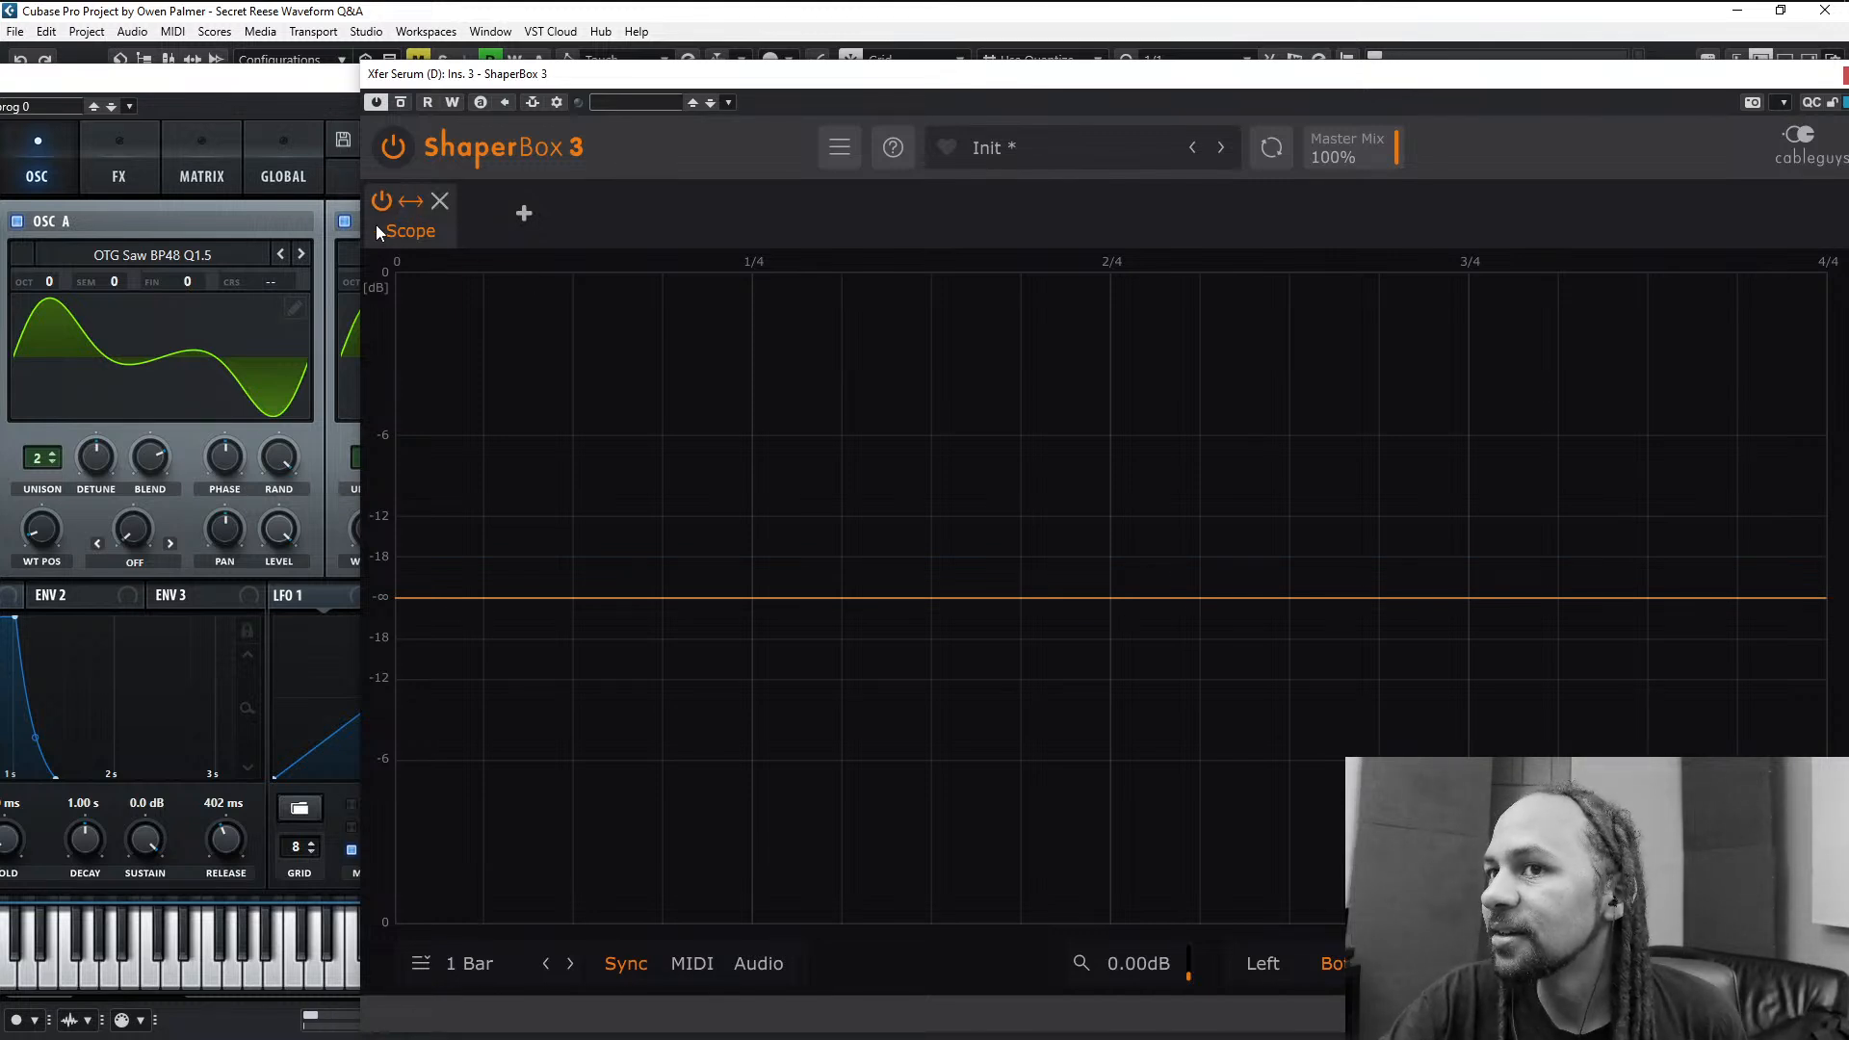
- Switch oscillator B off and on again between playbacks to compare the single and combined waveforms in the scope
{"action": "left_click", "coordinate": [345, 221]}
{"action": "left_click", "coordinate": [1690, 561]}
{"action": "key", "text": "space"}
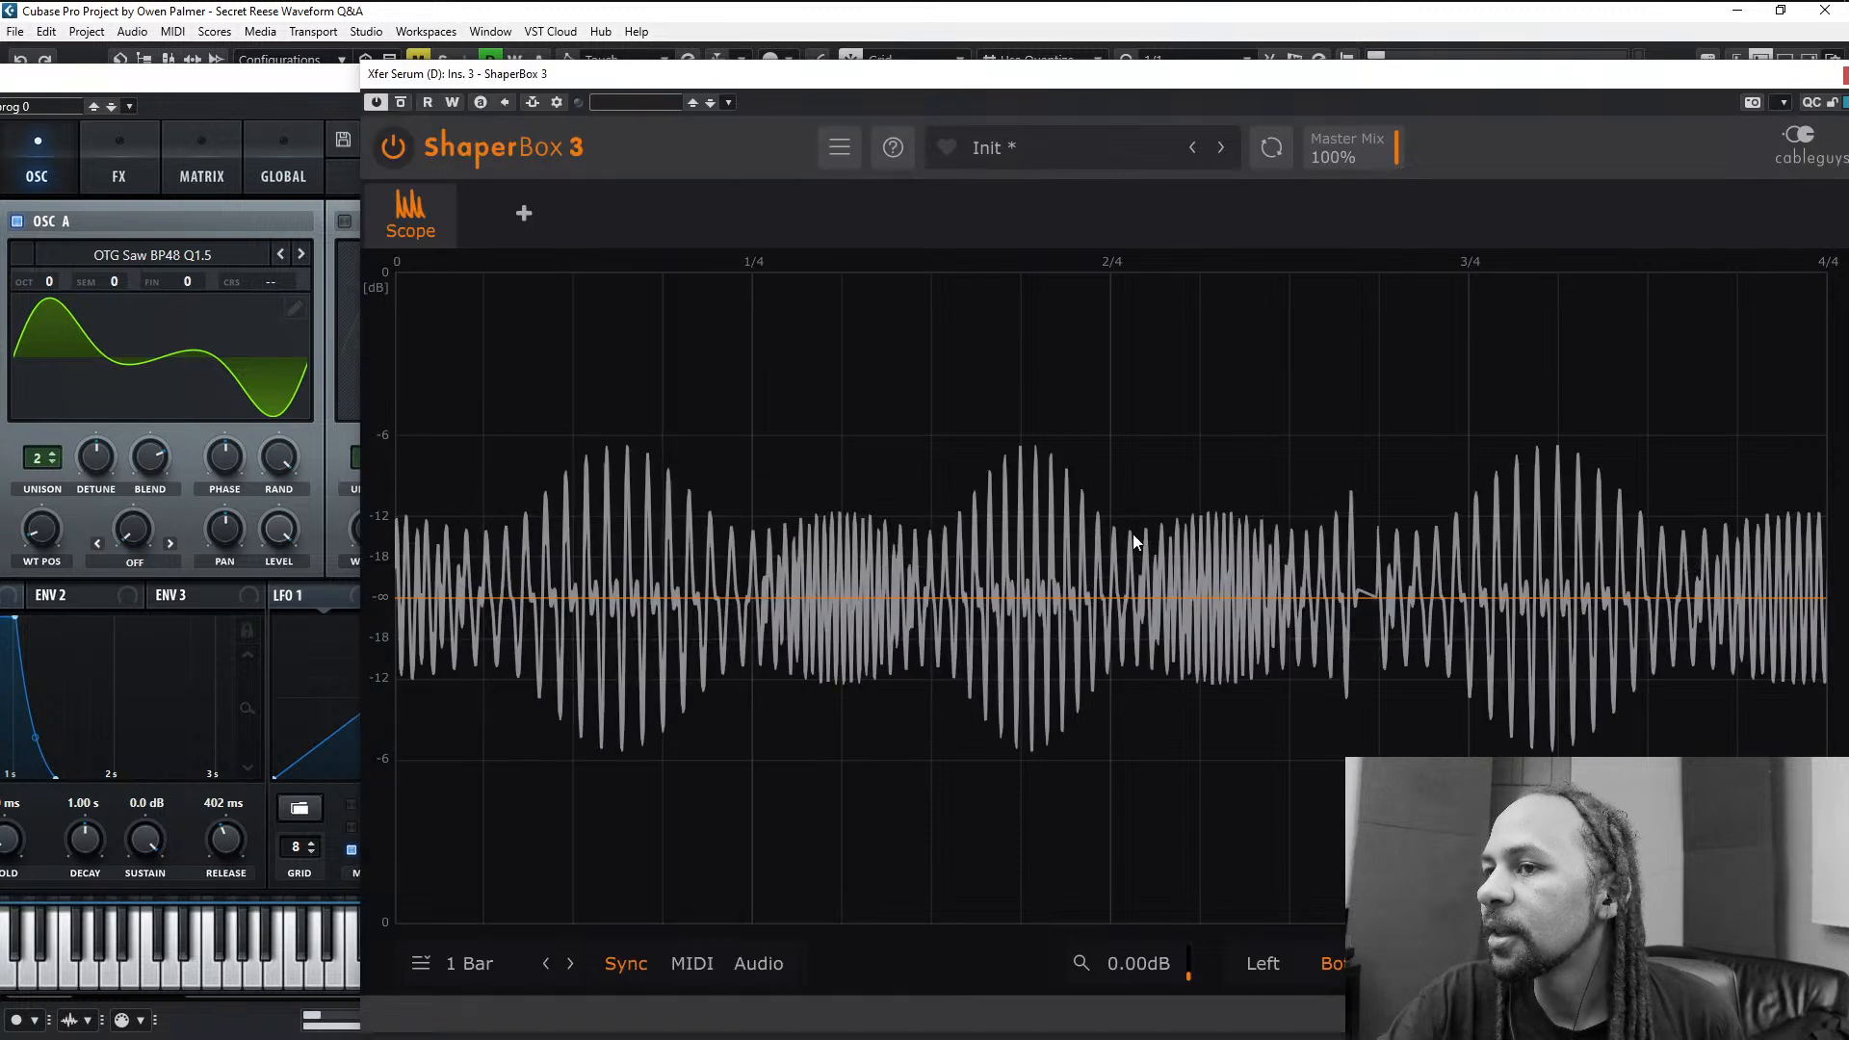
{"action": "left_click", "coordinate": [314, 204]}
{"action": "left_click", "coordinate": [344, 222]}
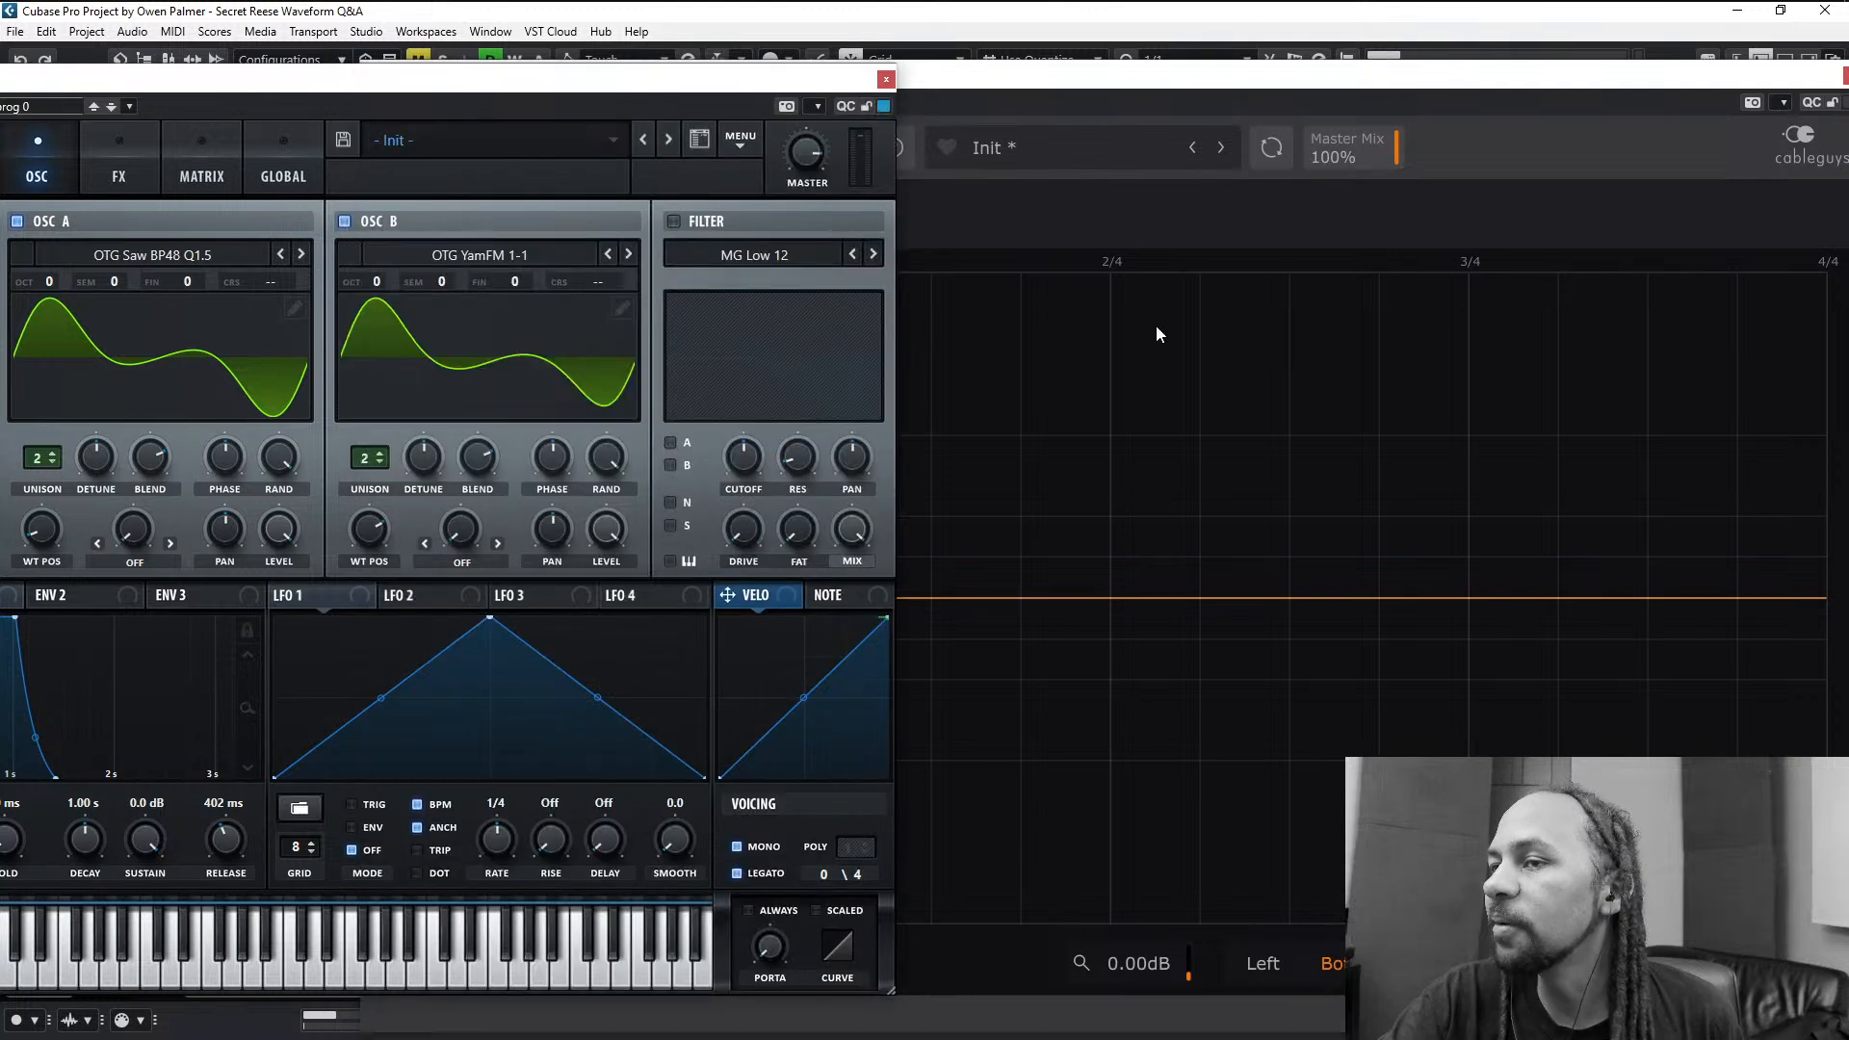
{"action": "left_click", "coordinate": [1577, 184]}
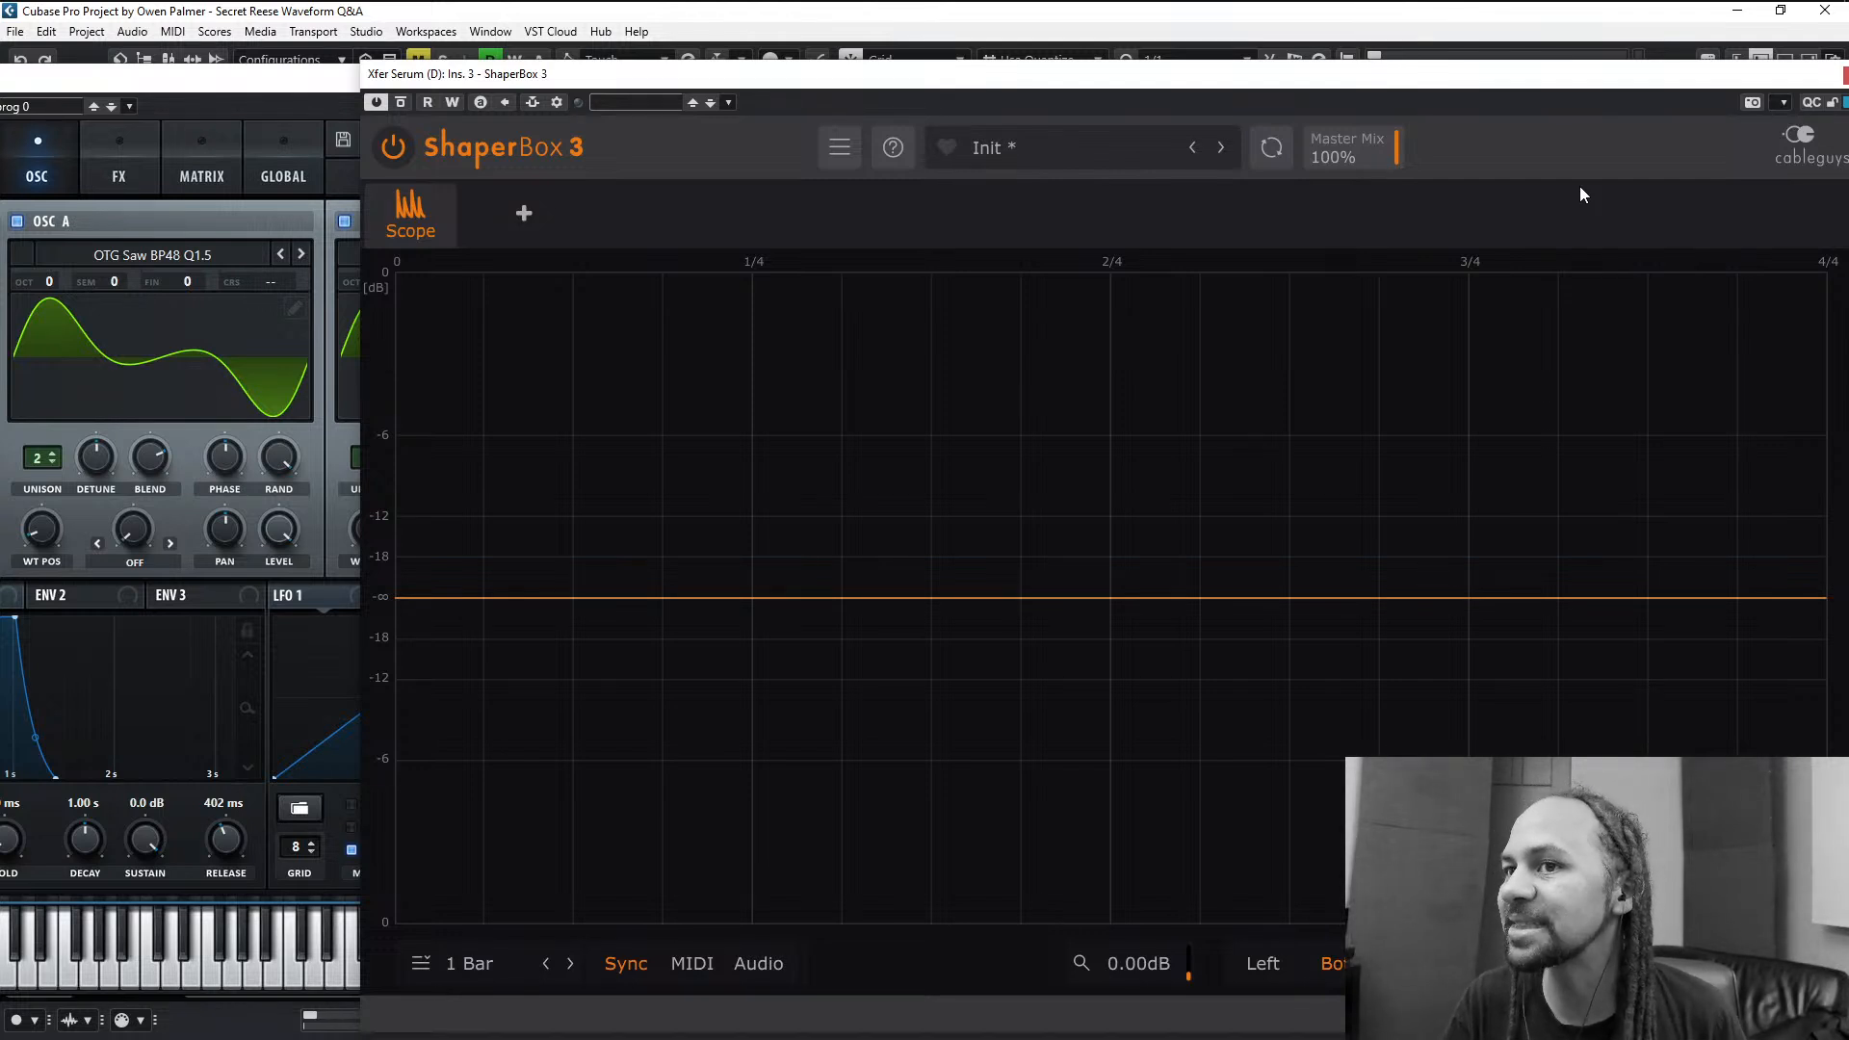
{"action": "key", "text": "space"}
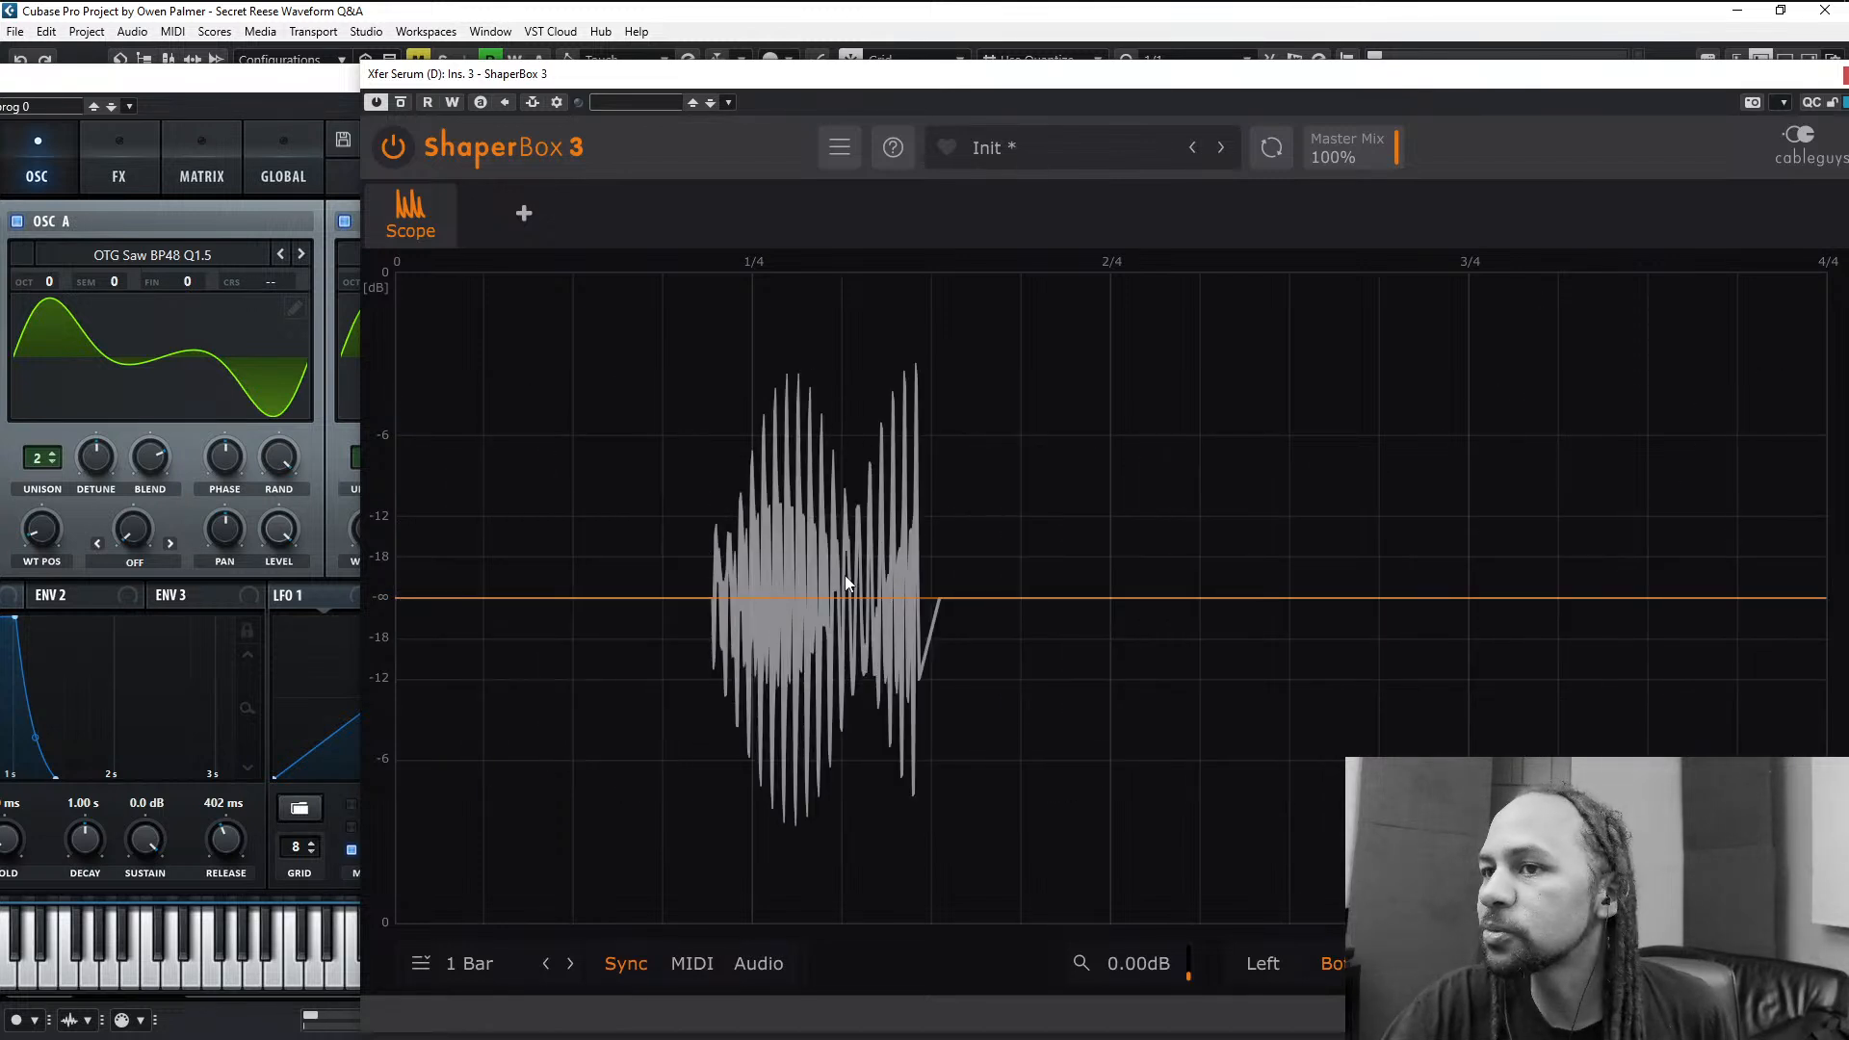
- Compare the combined waveform across repeated playbacks, checking the oscillators' phase controls in Serum against the ShaperBox 3 scope
{"action": "left_click", "coordinate": [304, 456]}
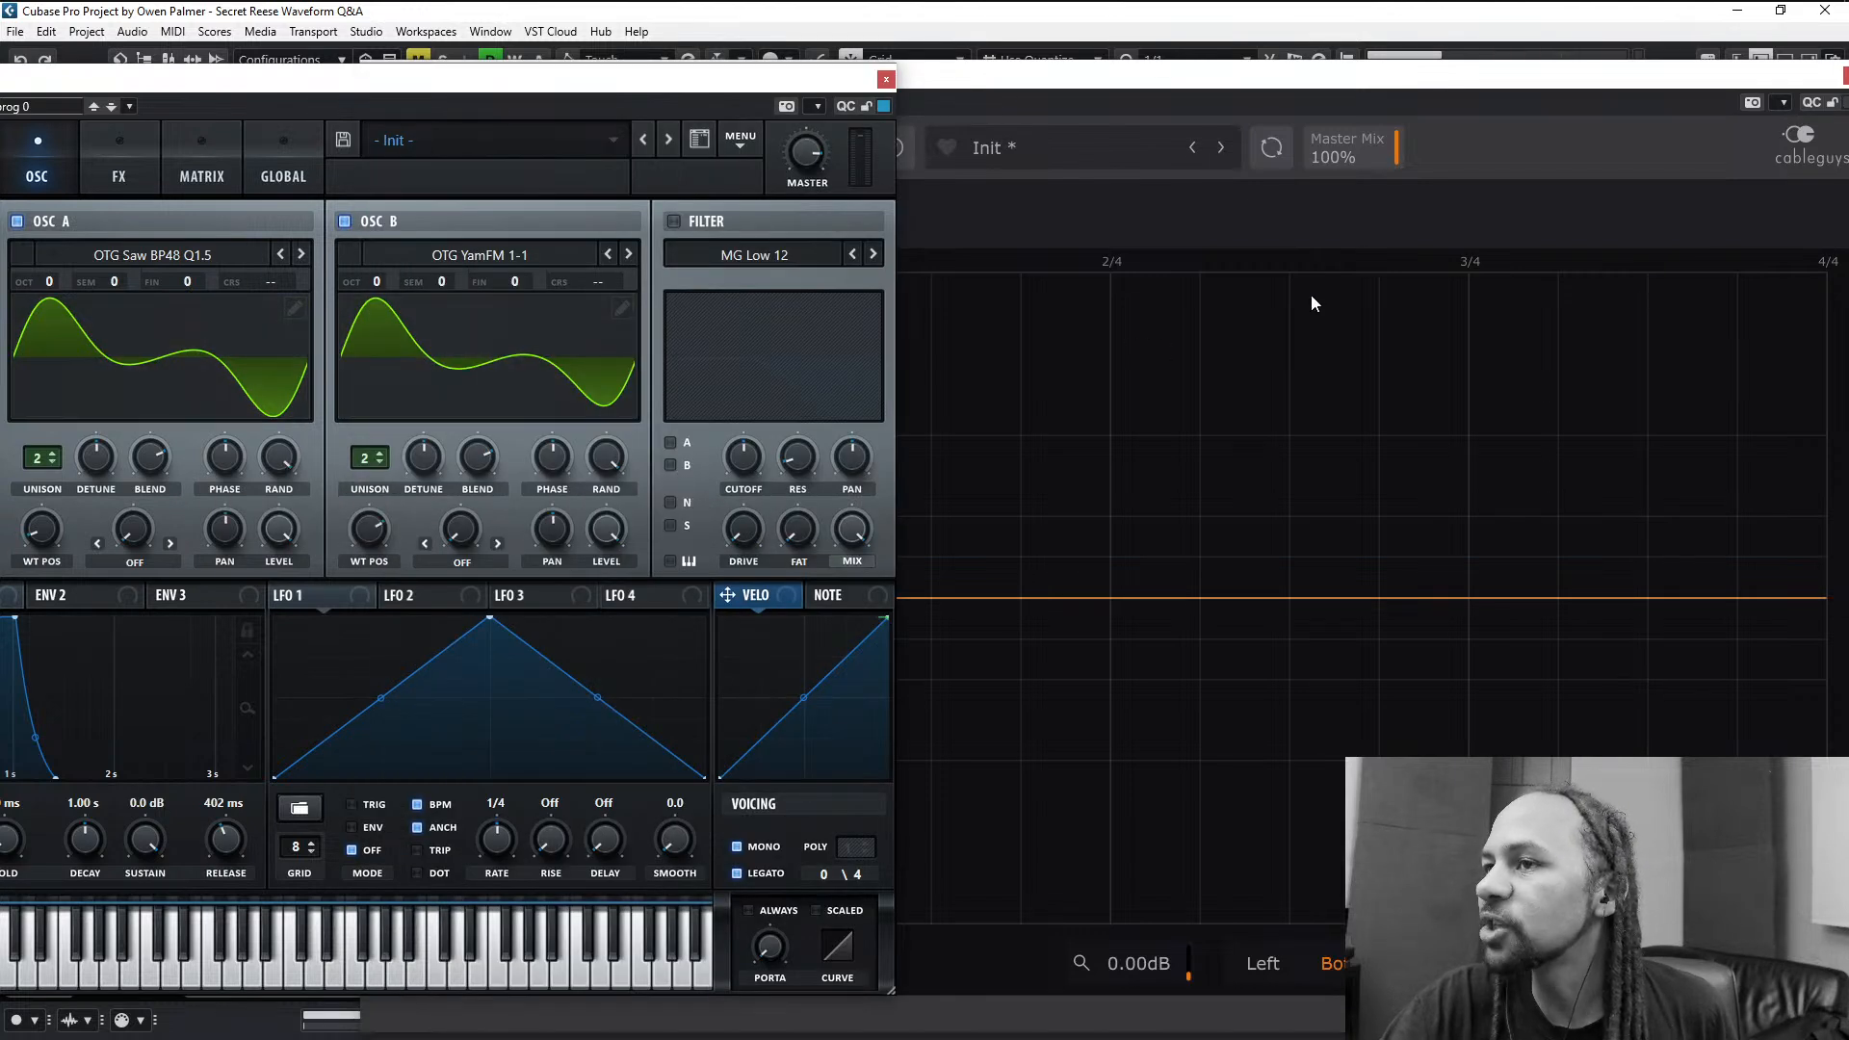
{"action": "left_click", "coordinate": [1595, 136]}
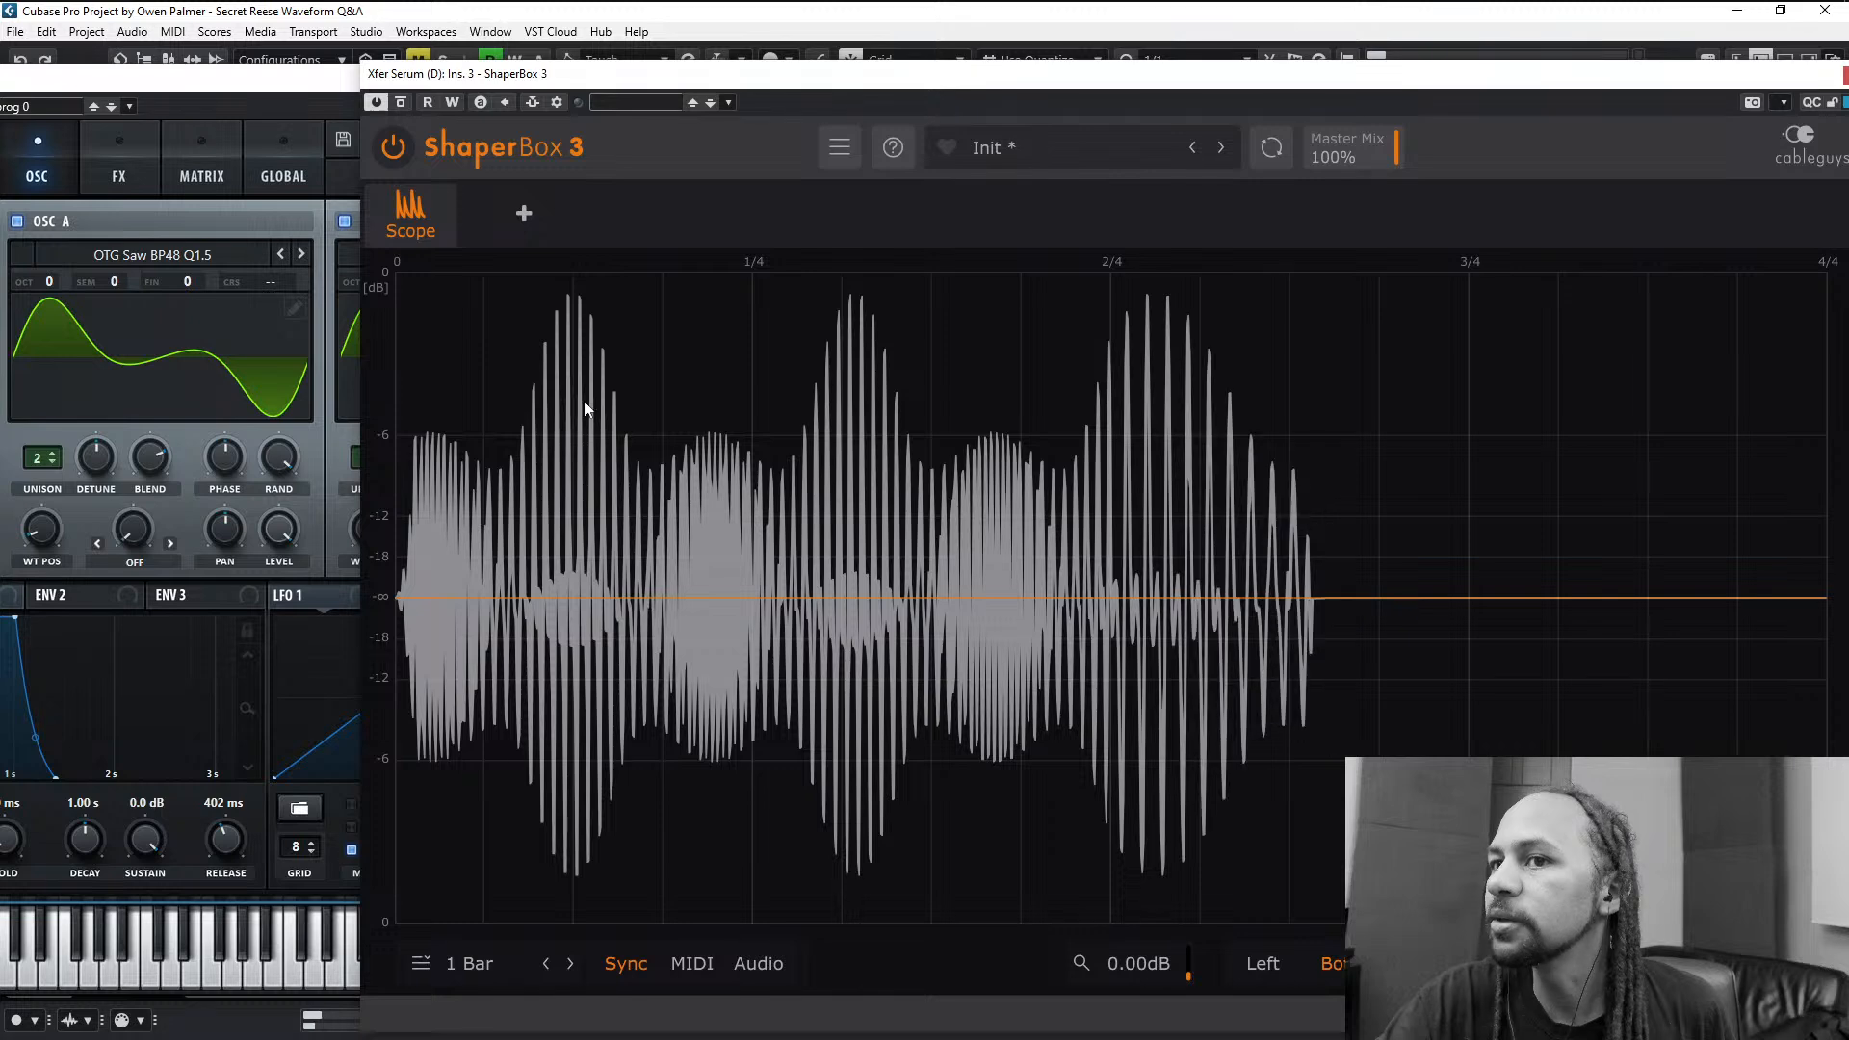
{"action": "left_click", "coordinate": [304, 437]}
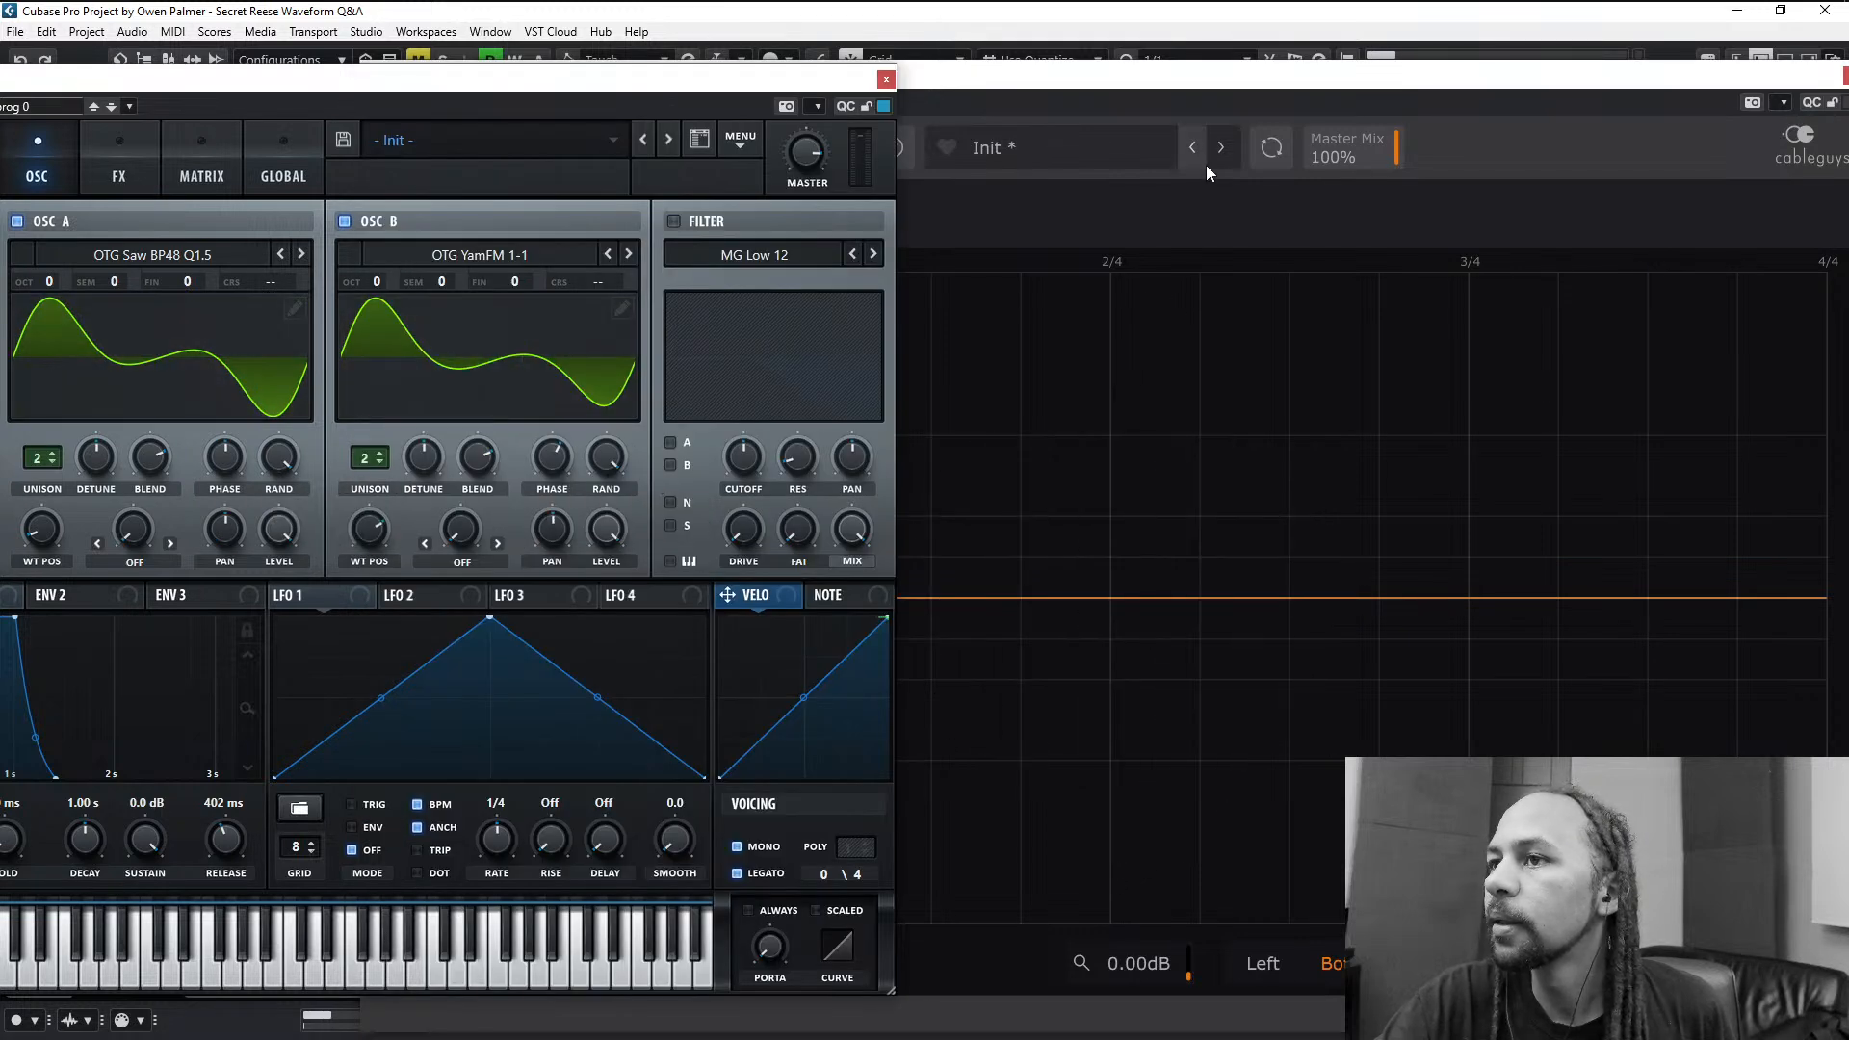
{"action": "left_click", "coordinate": [1210, 202]}
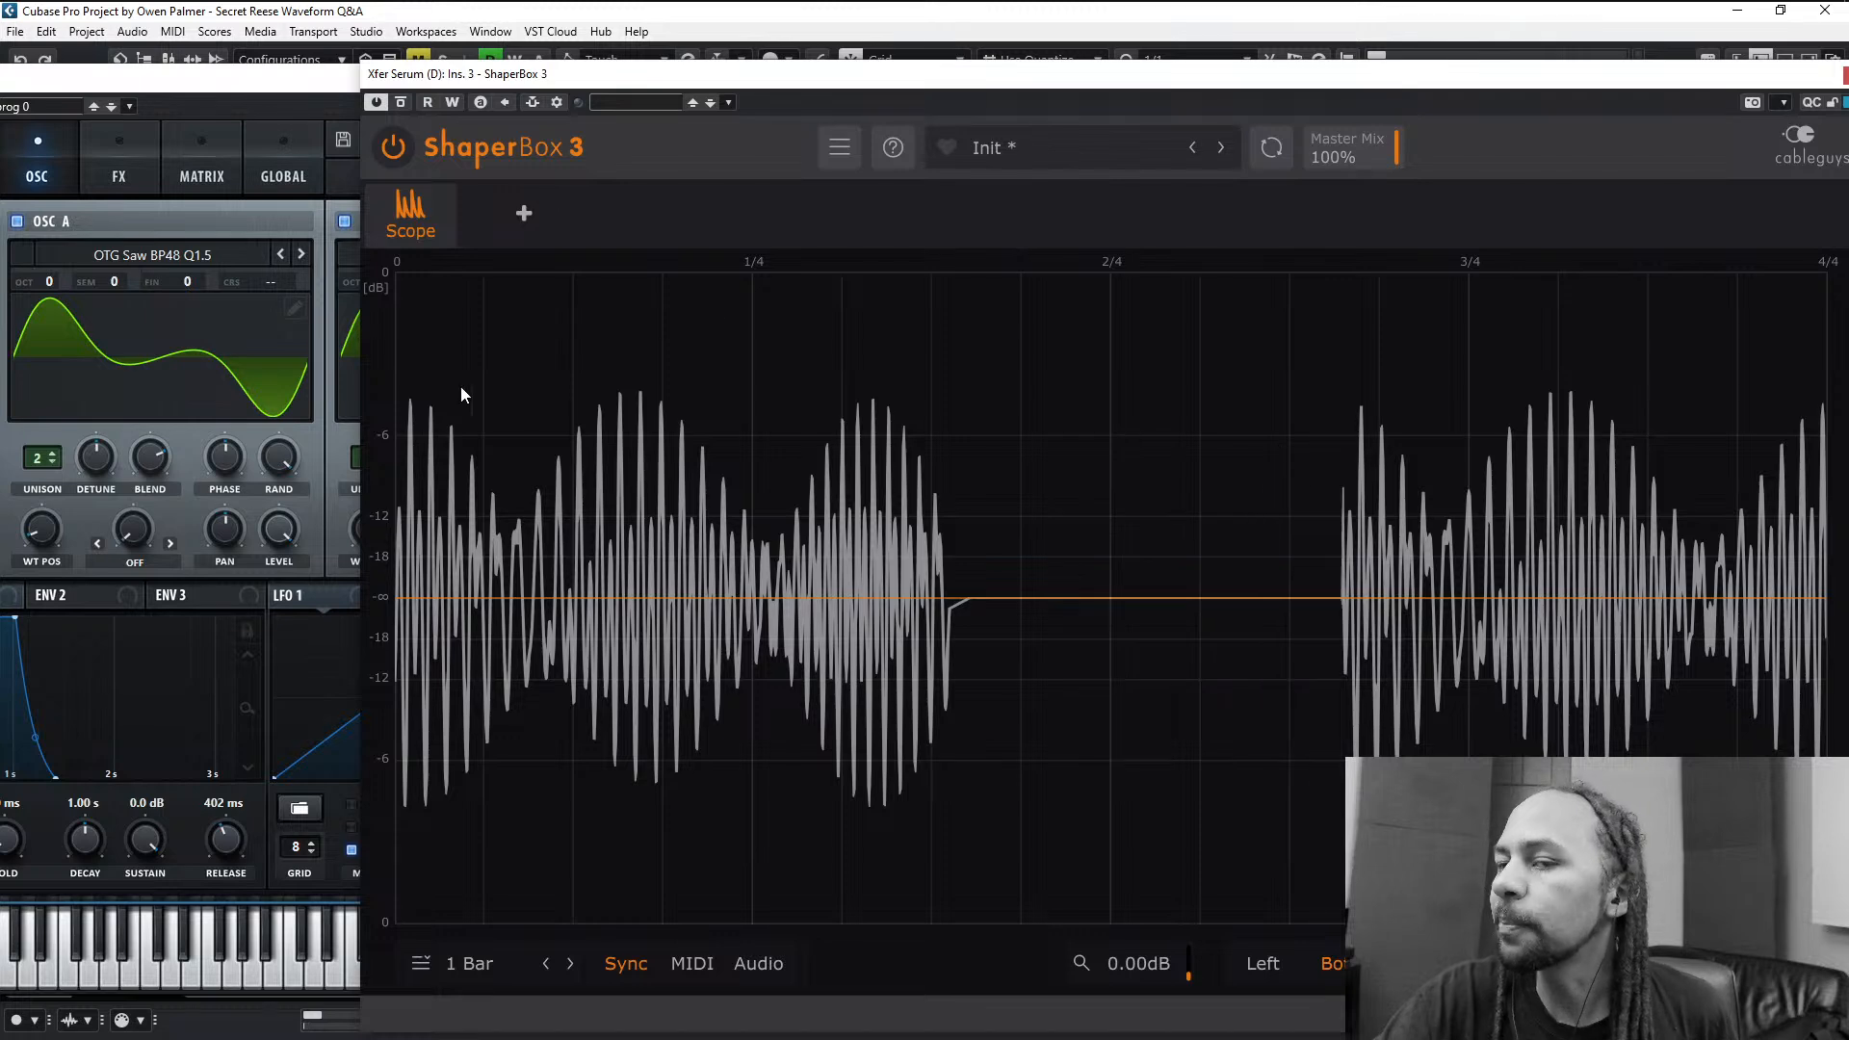
{"action": "left_click", "coordinate": [271, 501]}
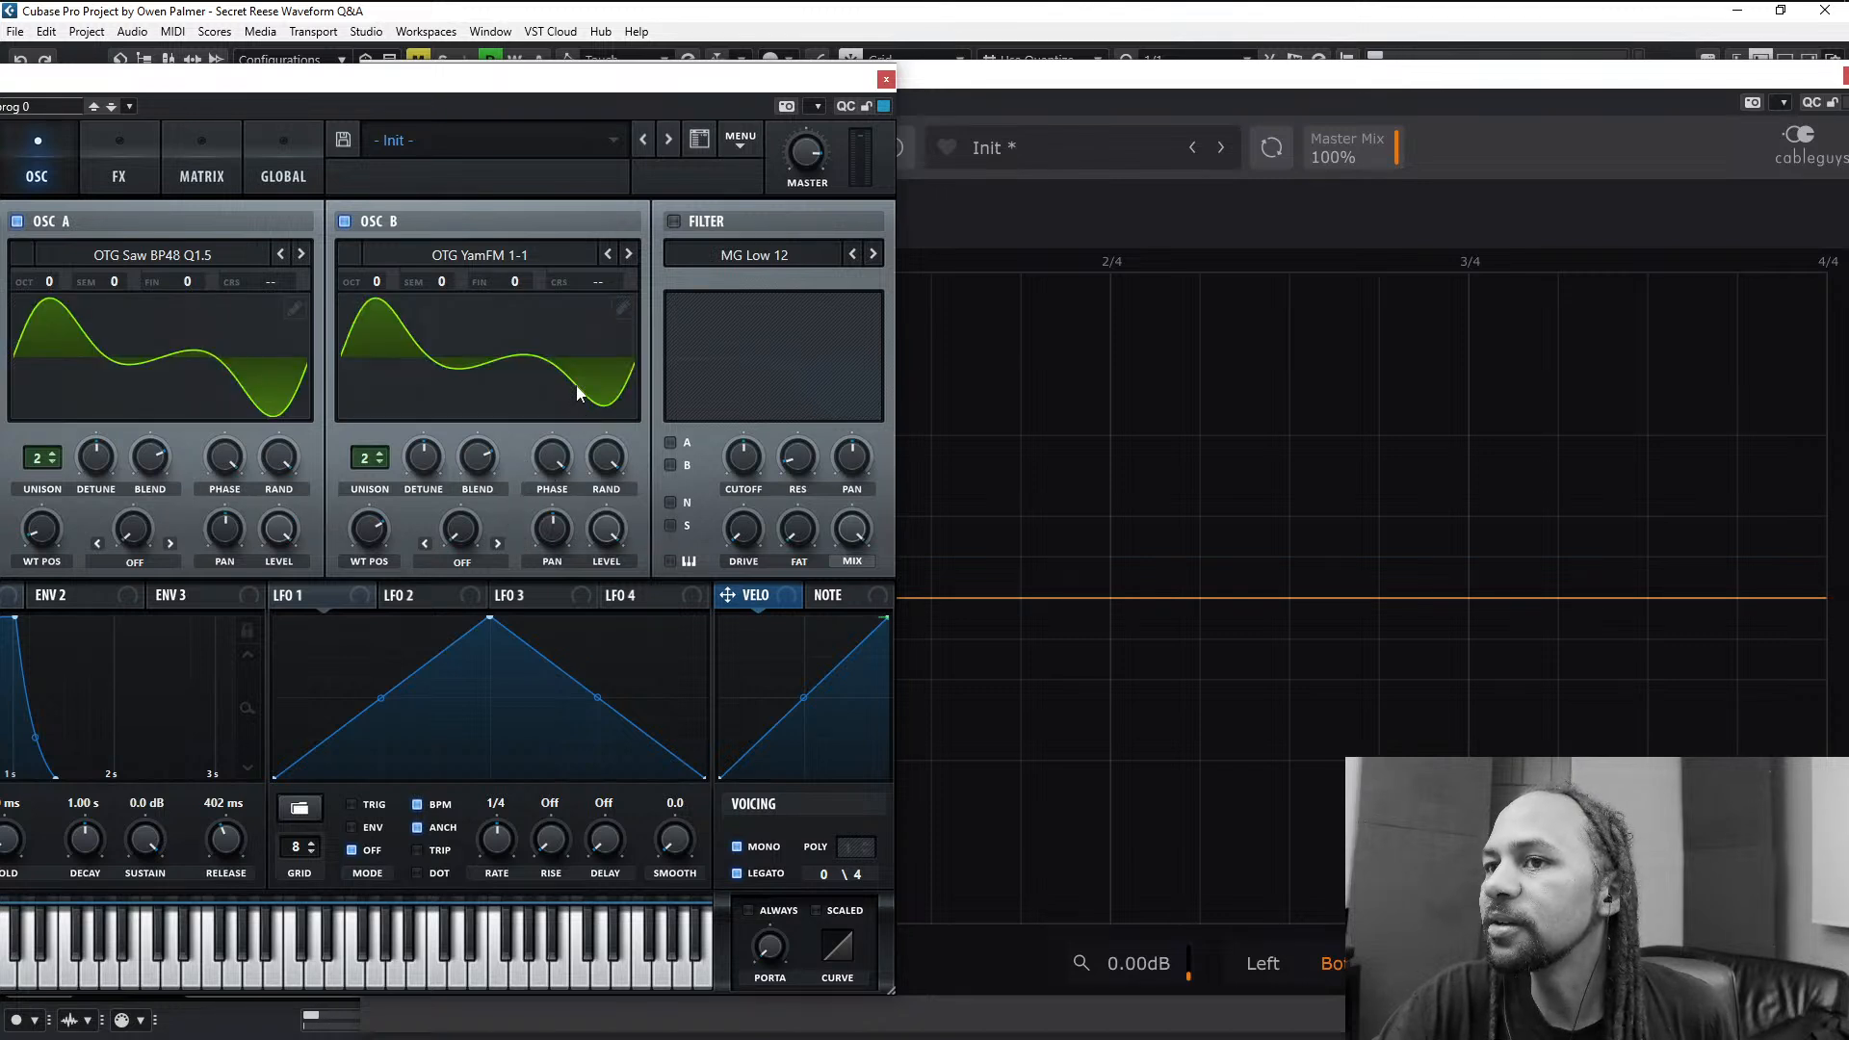
{"action": "key", "text": "space"}
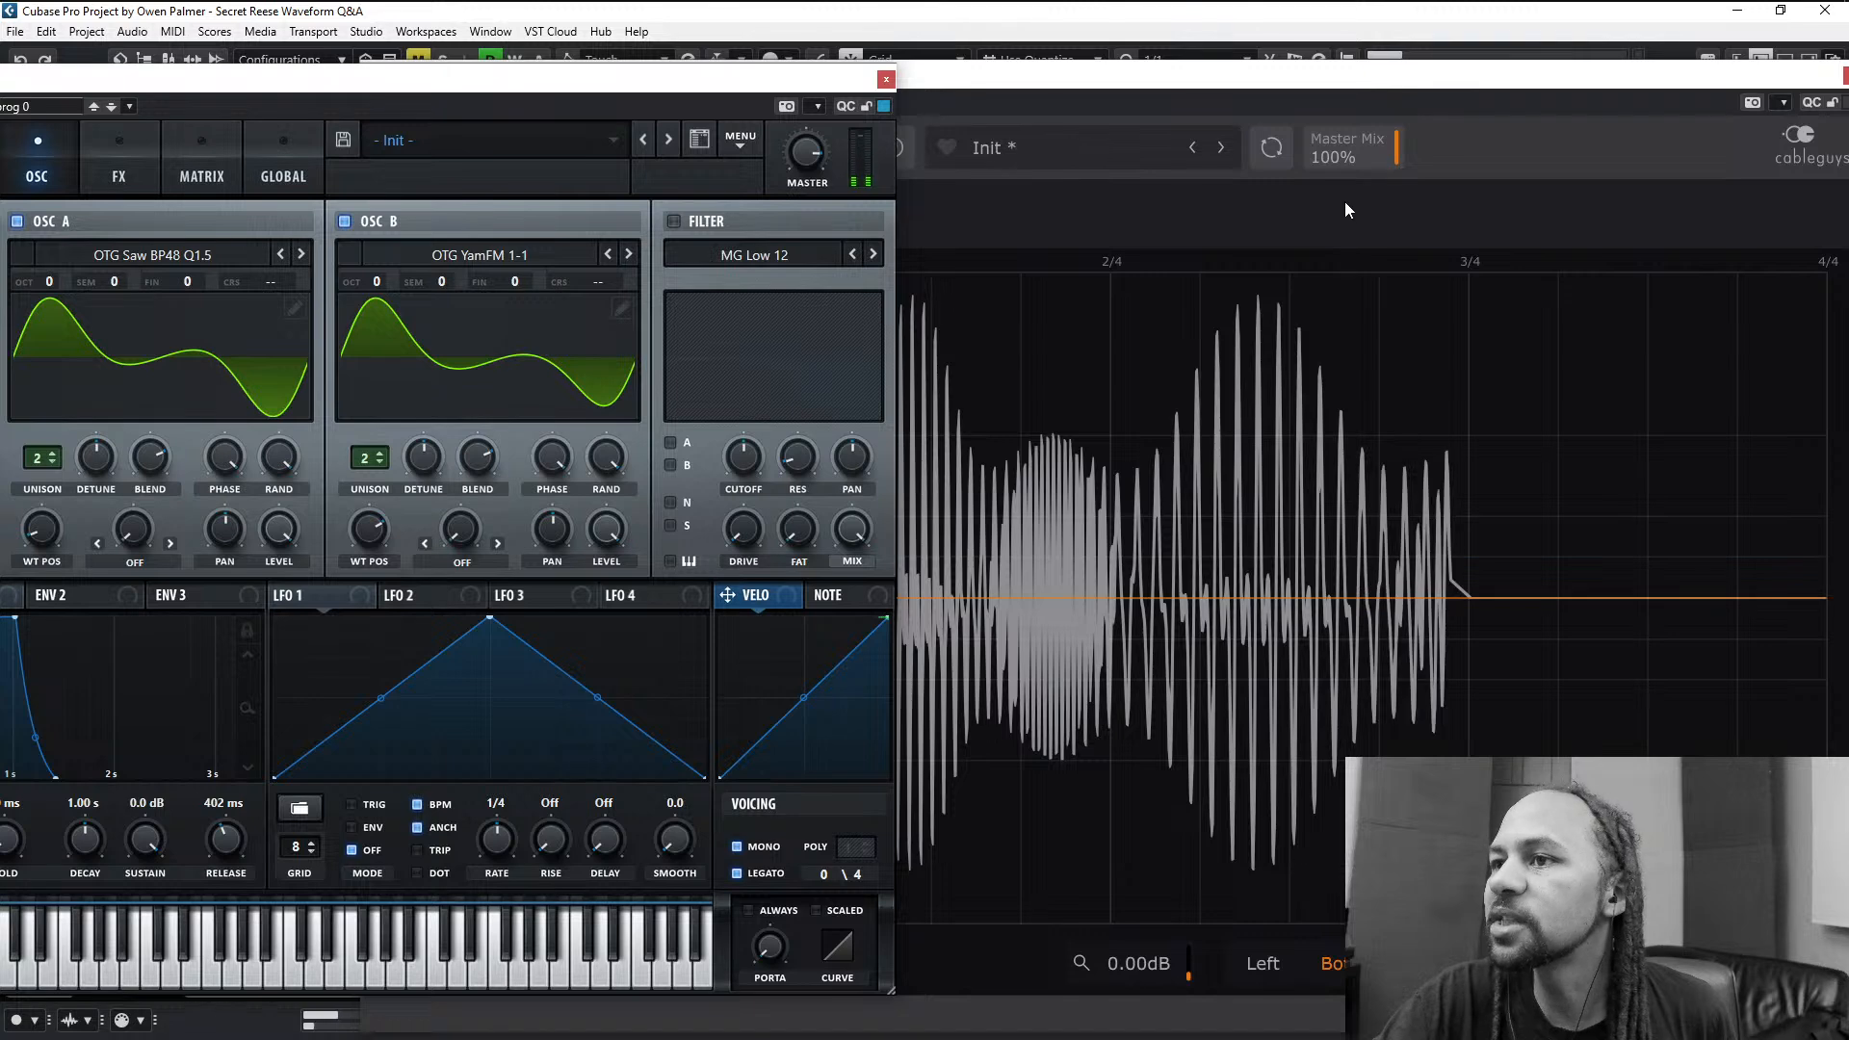
{"action": "left_click", "coordinate": [1138, 200]}
- Set oscillator B's random phase to MemTrig and adjust its start phase while watching the waveform in the scope
{"action": "left_click", "coordinate": [297, 73]}
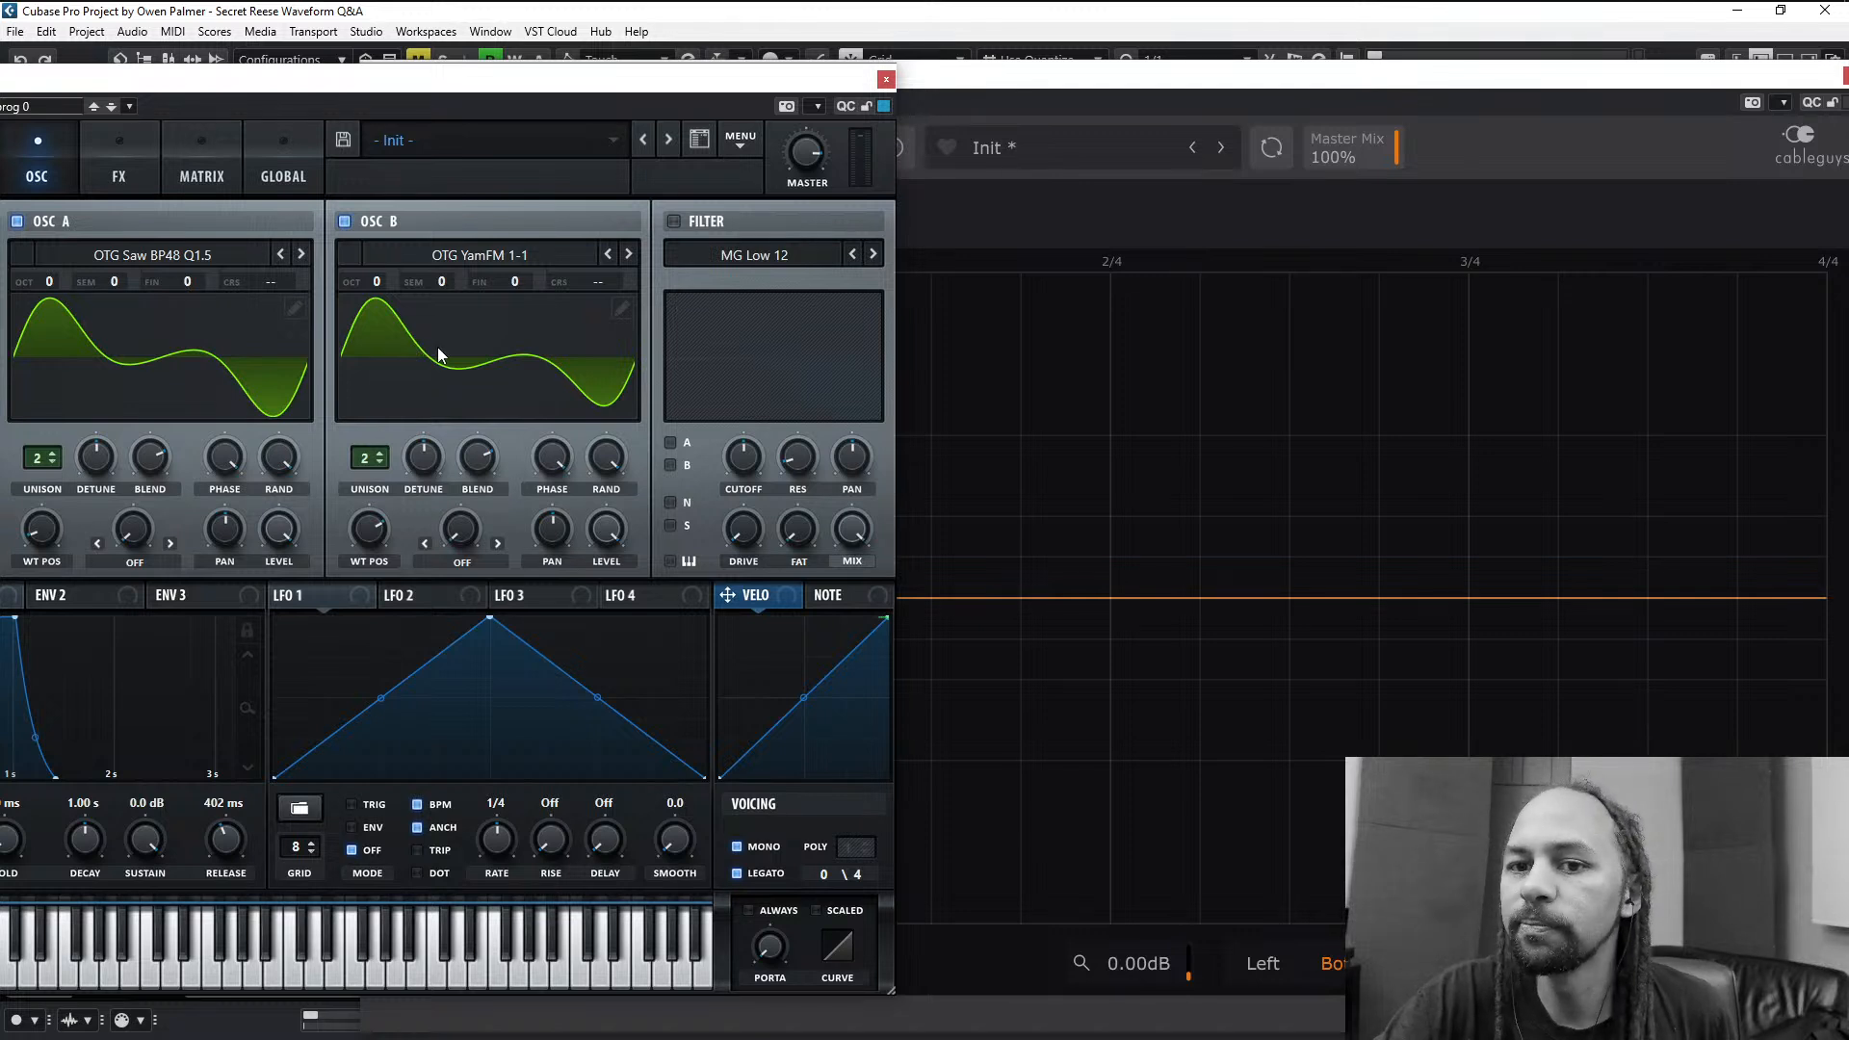
{"action": "key", "text": "space"}
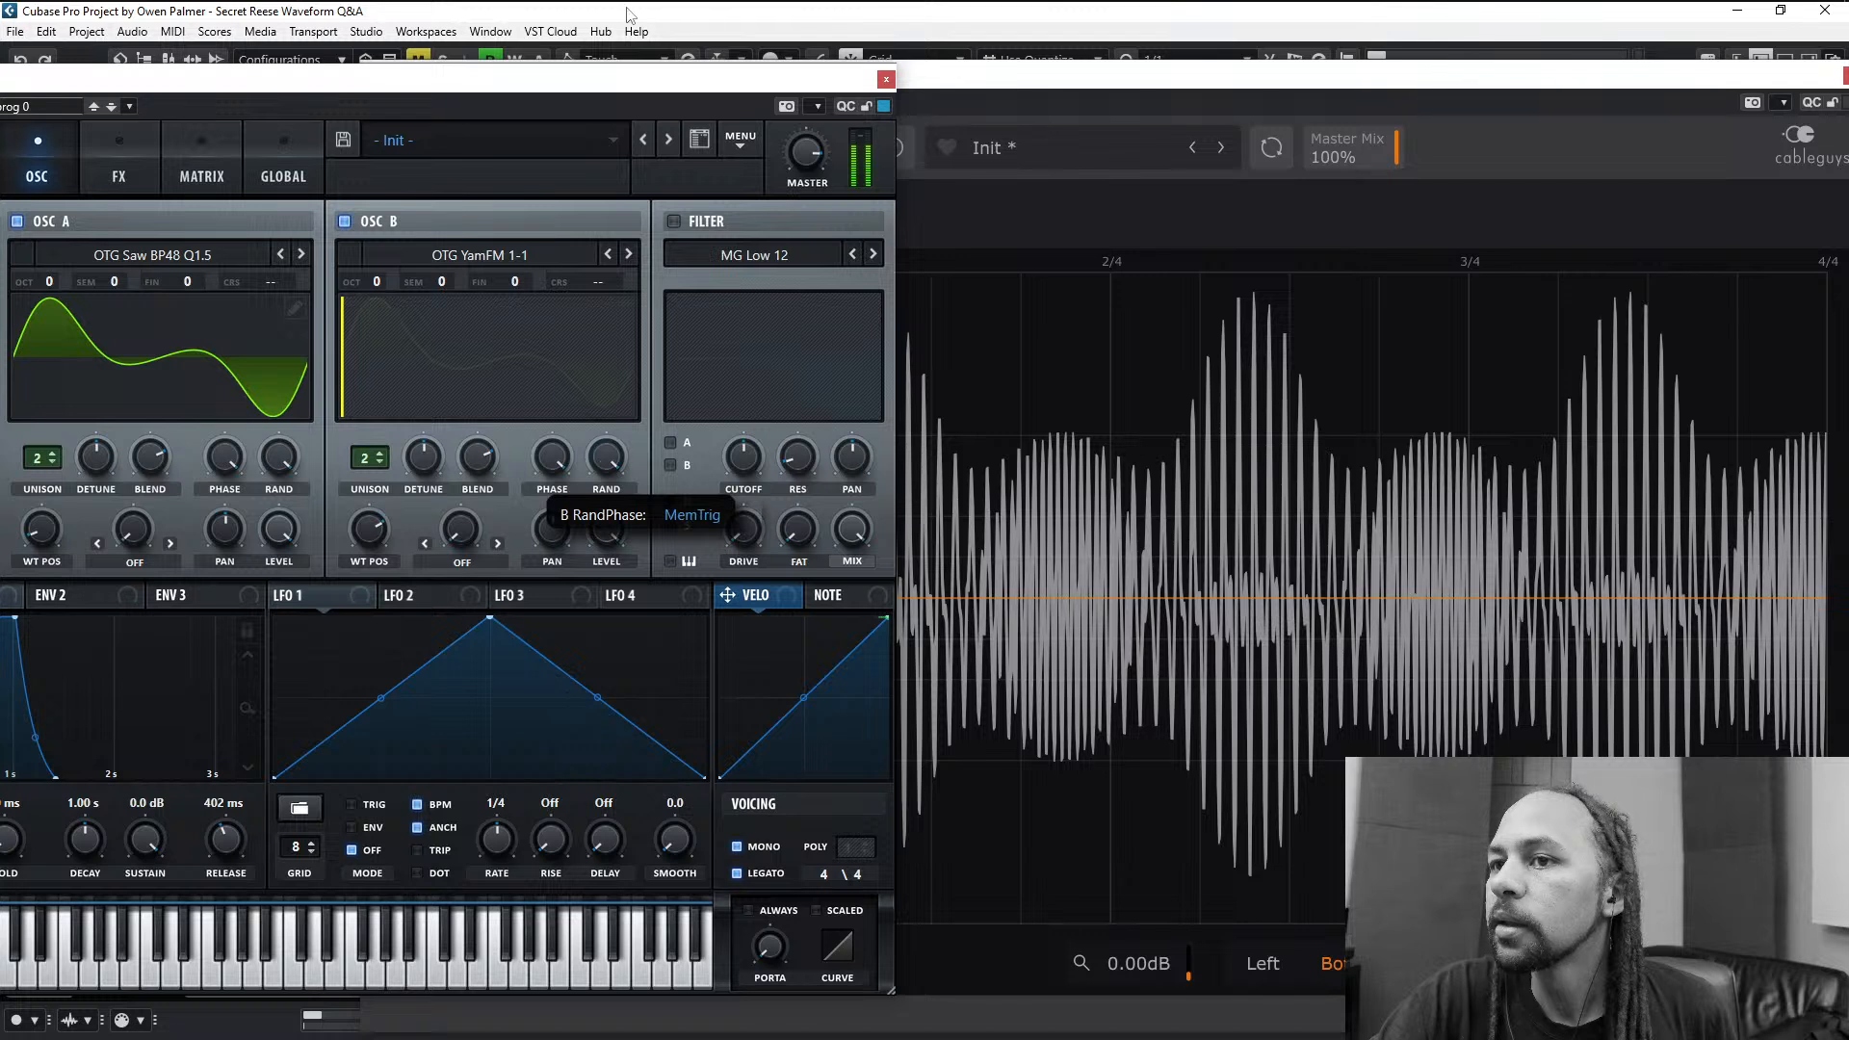
{"action": "left_click_drag", "start_coordinate": [595, 287], "coordinate": [628, 148]}
{"action": "left_click_drag", "start_coordinate": [553, 457], "coordinate": [577, 372]}
{"action": "left_click_drag", "start_coordinate": [607, 456], "coordinate": [608, 206]}
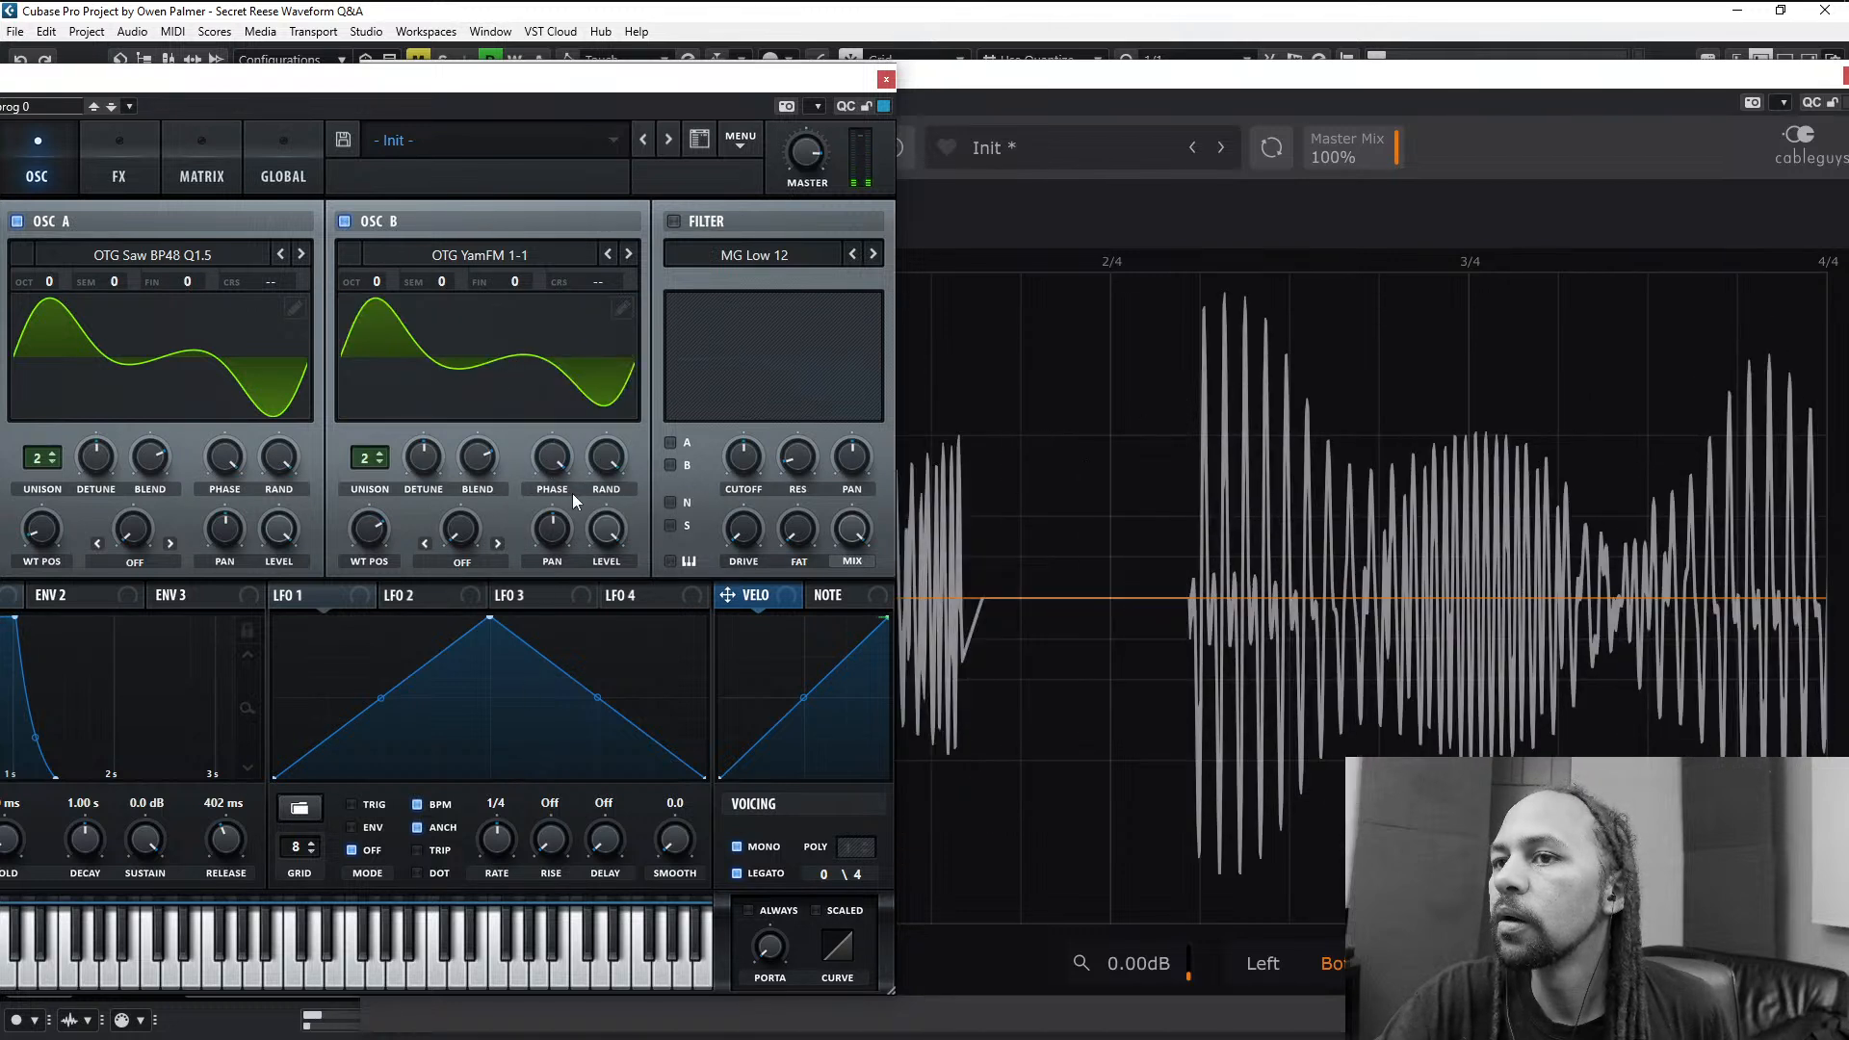
{"action": "left_click_drag", "start_coordinate": [560, 466], "coordinate": [585, 326]}
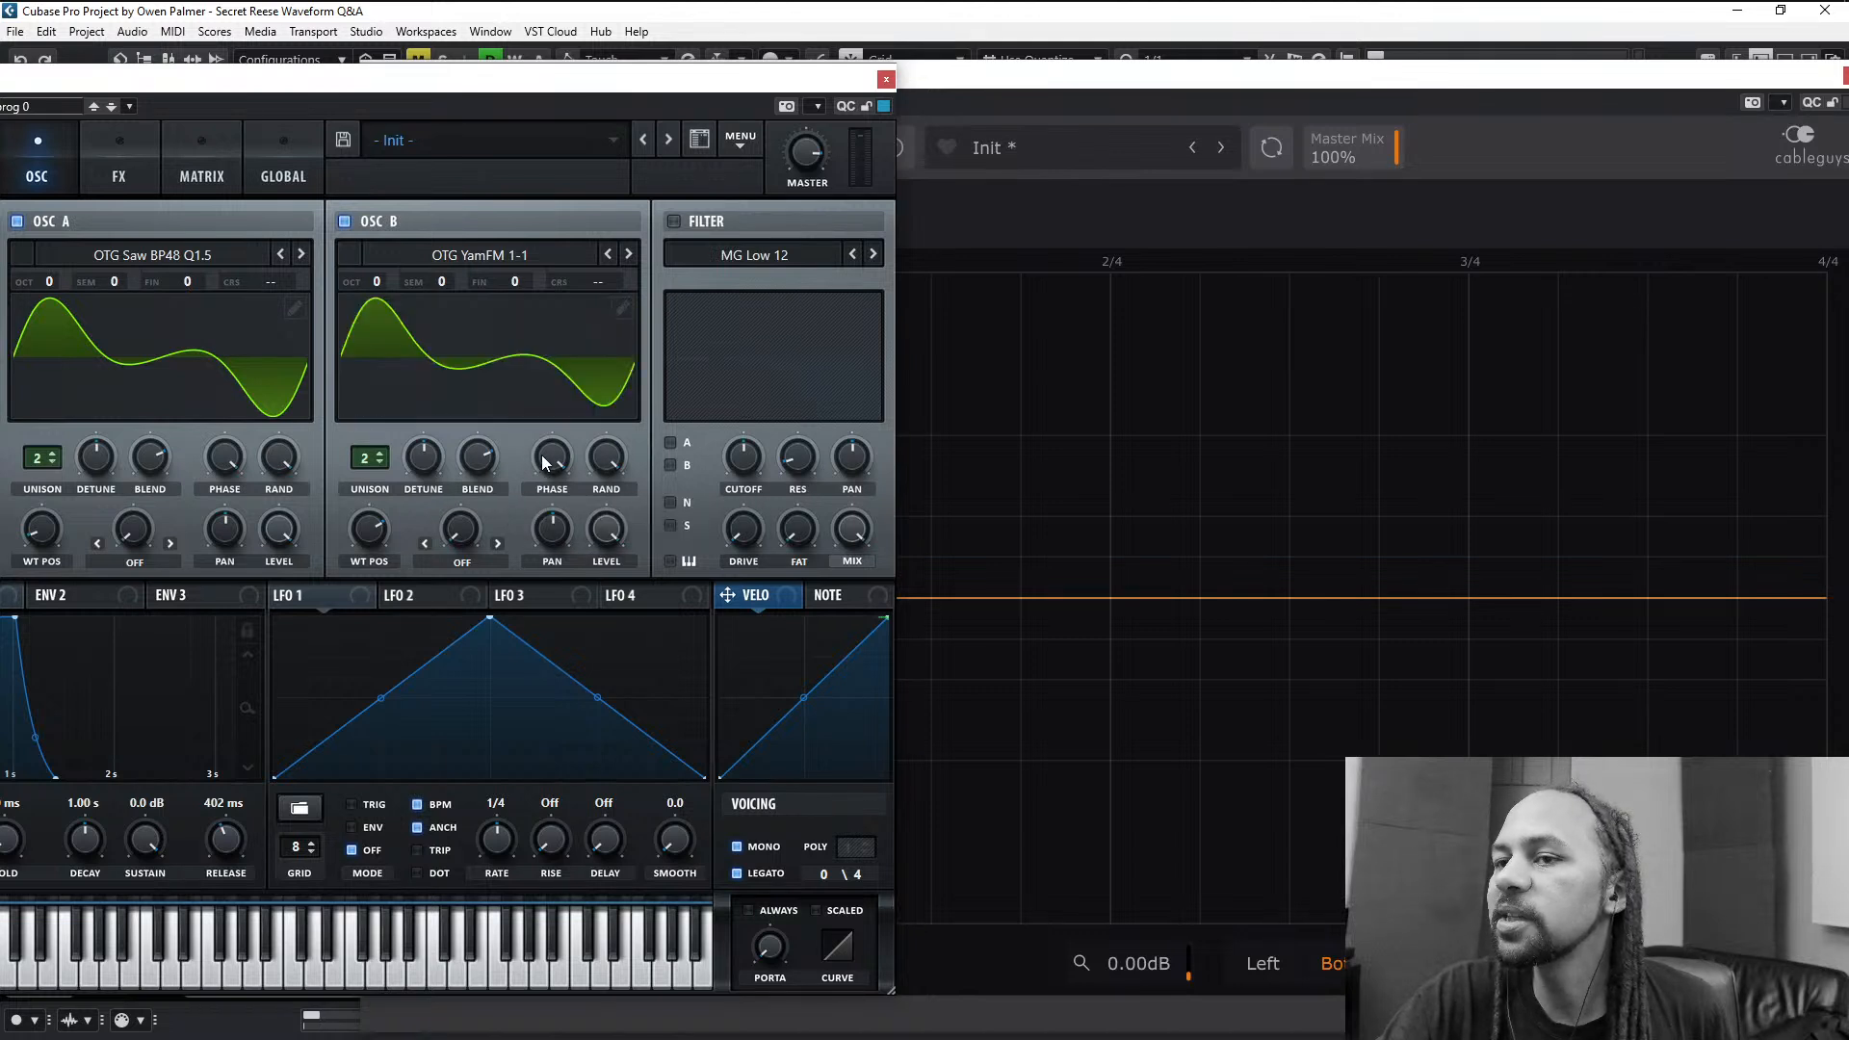
{"action": "left_click_drag", "start_coordinate": [550, 460], "coordinate": [566, 379]}
{"action": "mouse_move", "coordinate": [611, 466]}
{"action": "left_mouse_down"}
{"action": "mouse_move", "coordinate": [605, 496]}
{"action": "mouse_move", "coordinate": [604, 372]}
{"action": "left_mouse_up"}
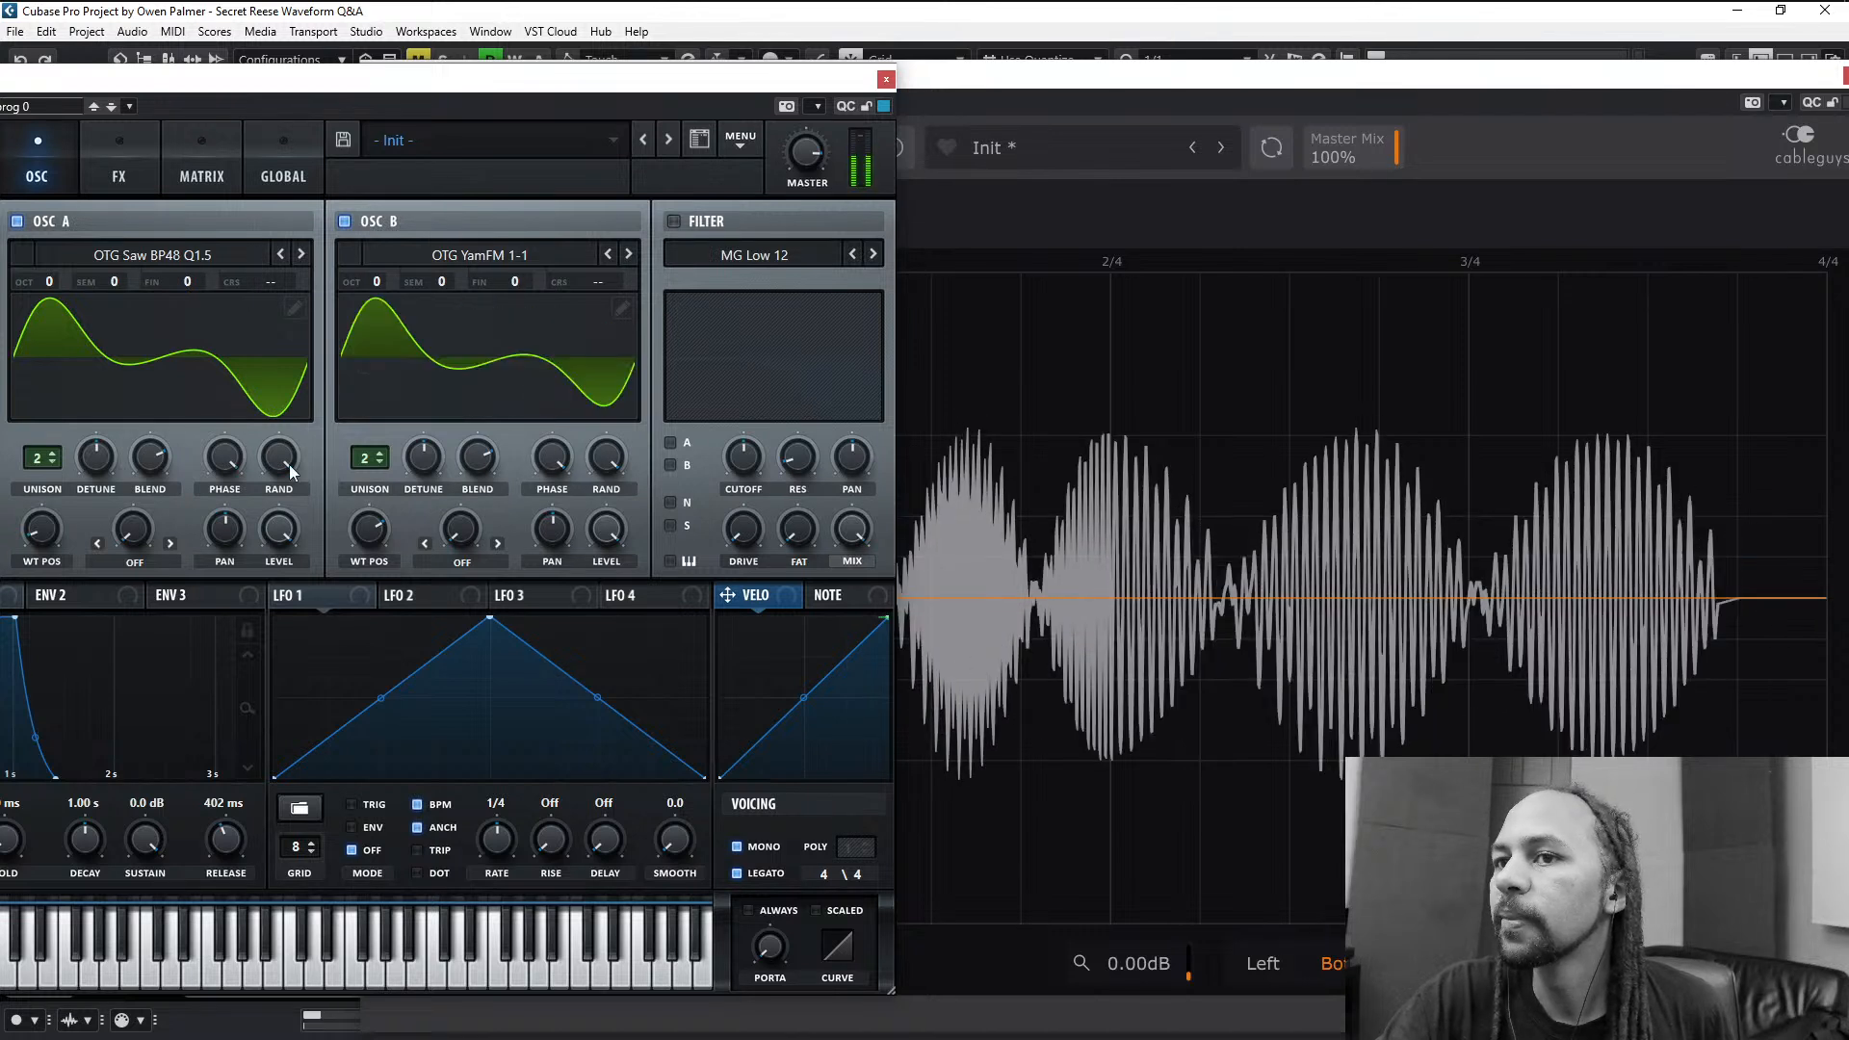
- Adjust oscillator A's random phase and start phase while checking the beating pattern in the scope
{"action": "left_click_drag", "start_coordinate": [281, 460], "coordinate": [268, 364]}
{"action": "left_click_drag", "start_coordinate": [232, 457], "coordinate": [239, 228]}
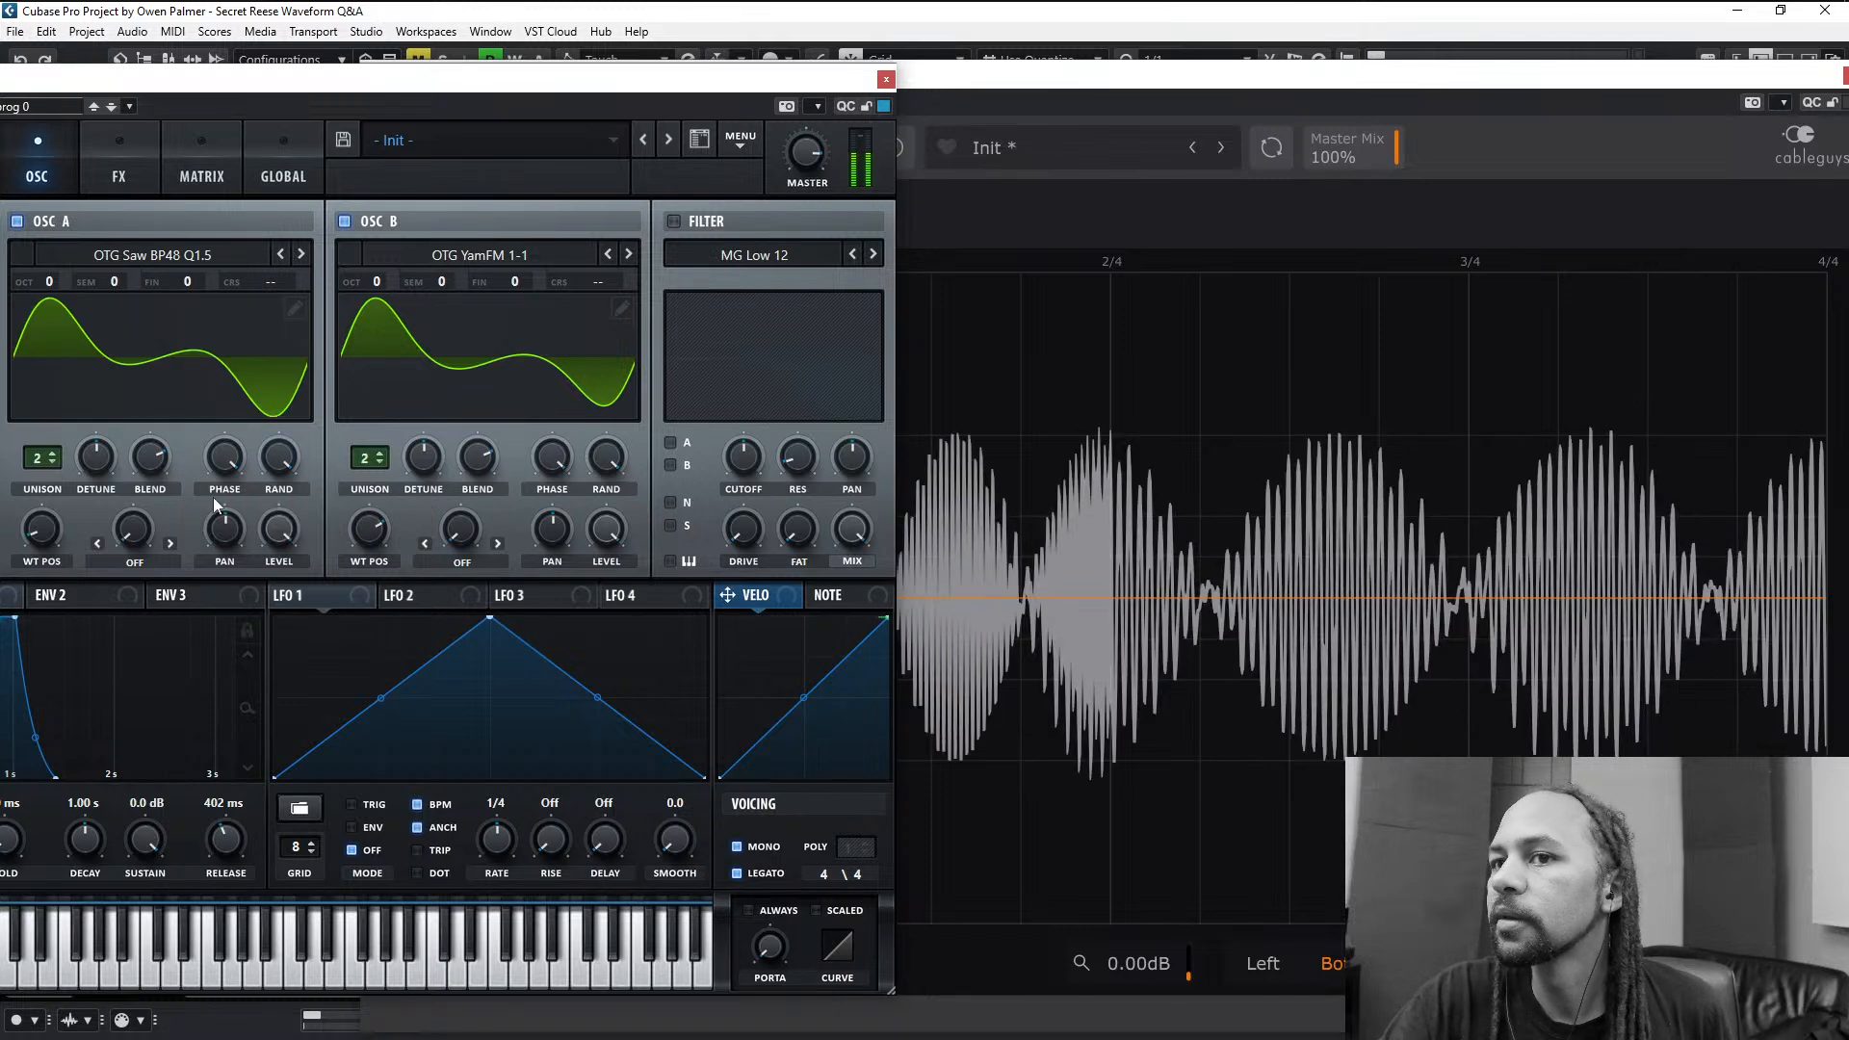
{"action": "left_click_drag", "start_coordinate": [224, 457], "coordinate": [281, 481]}
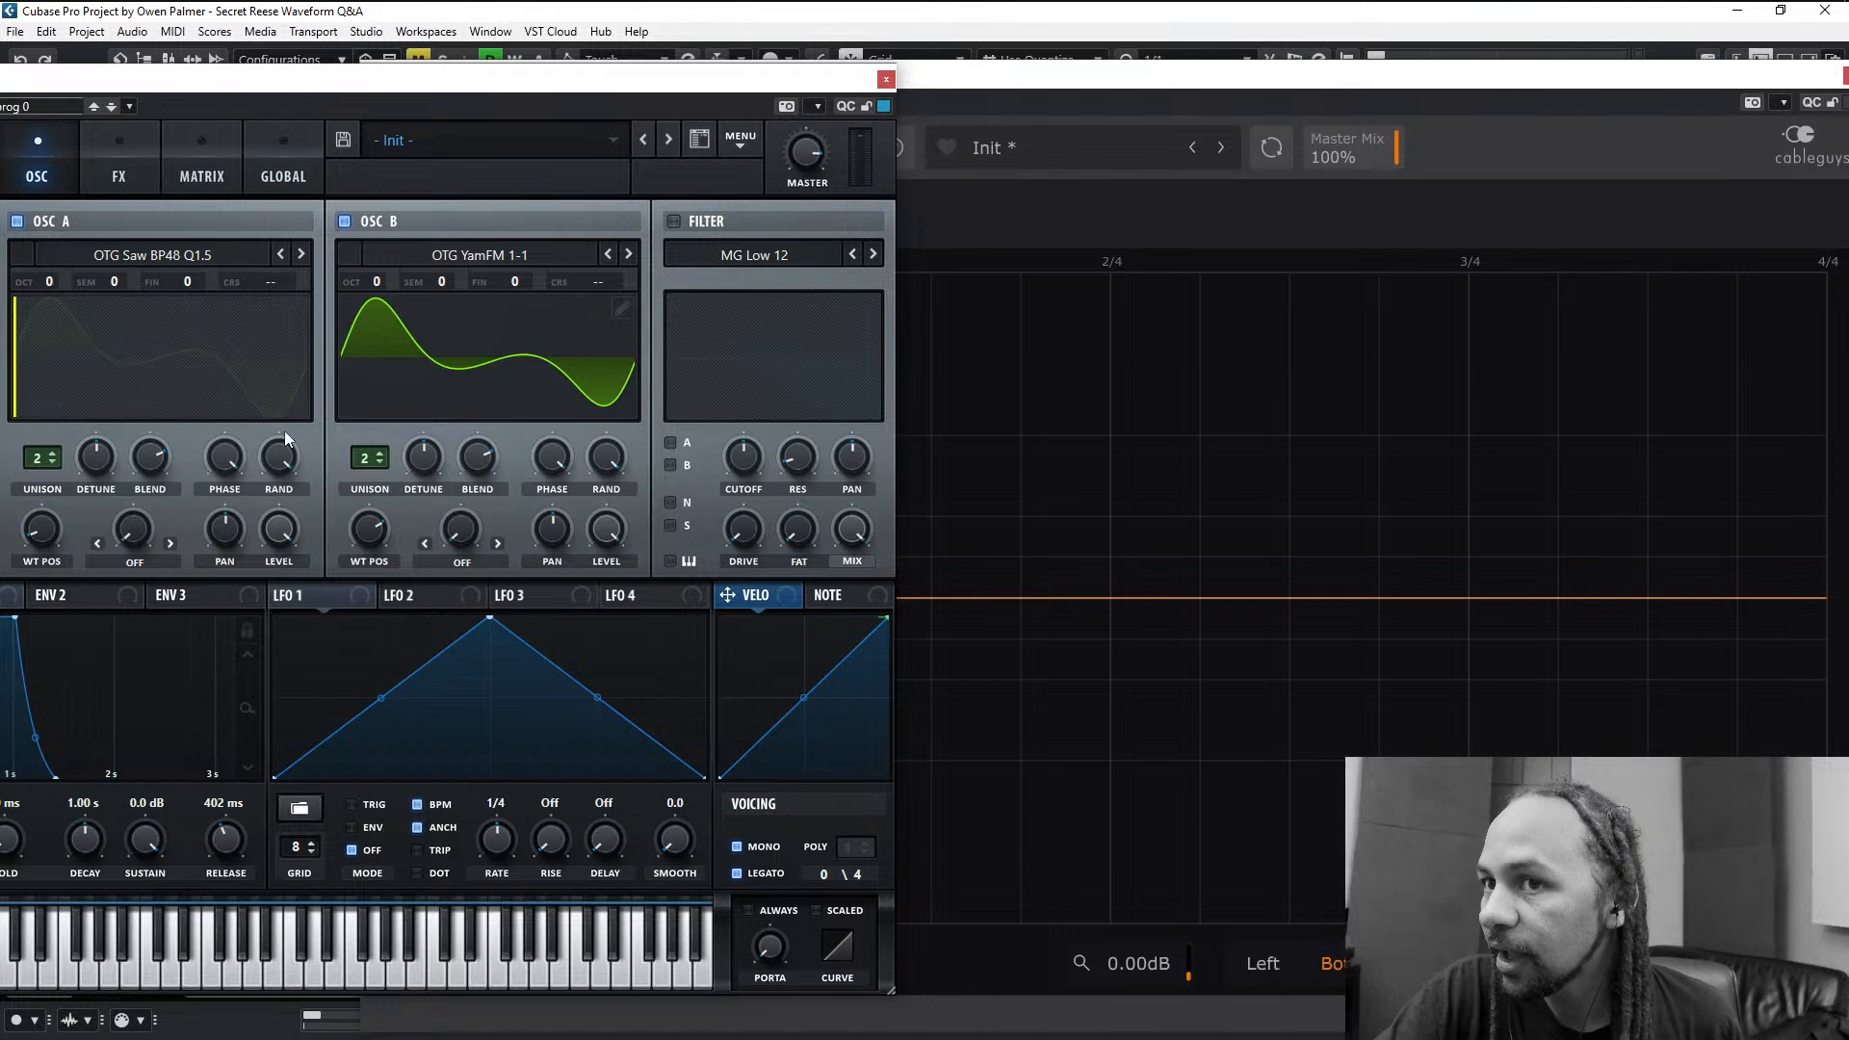
- Adjust oscillator A's random phase and compare the resulting waveform across repeated playbacks in the ShaperBox 3 scope
{"action": "left_click_drag", "start_coordinate": [279, 455], "coordinate": [305, 374]}
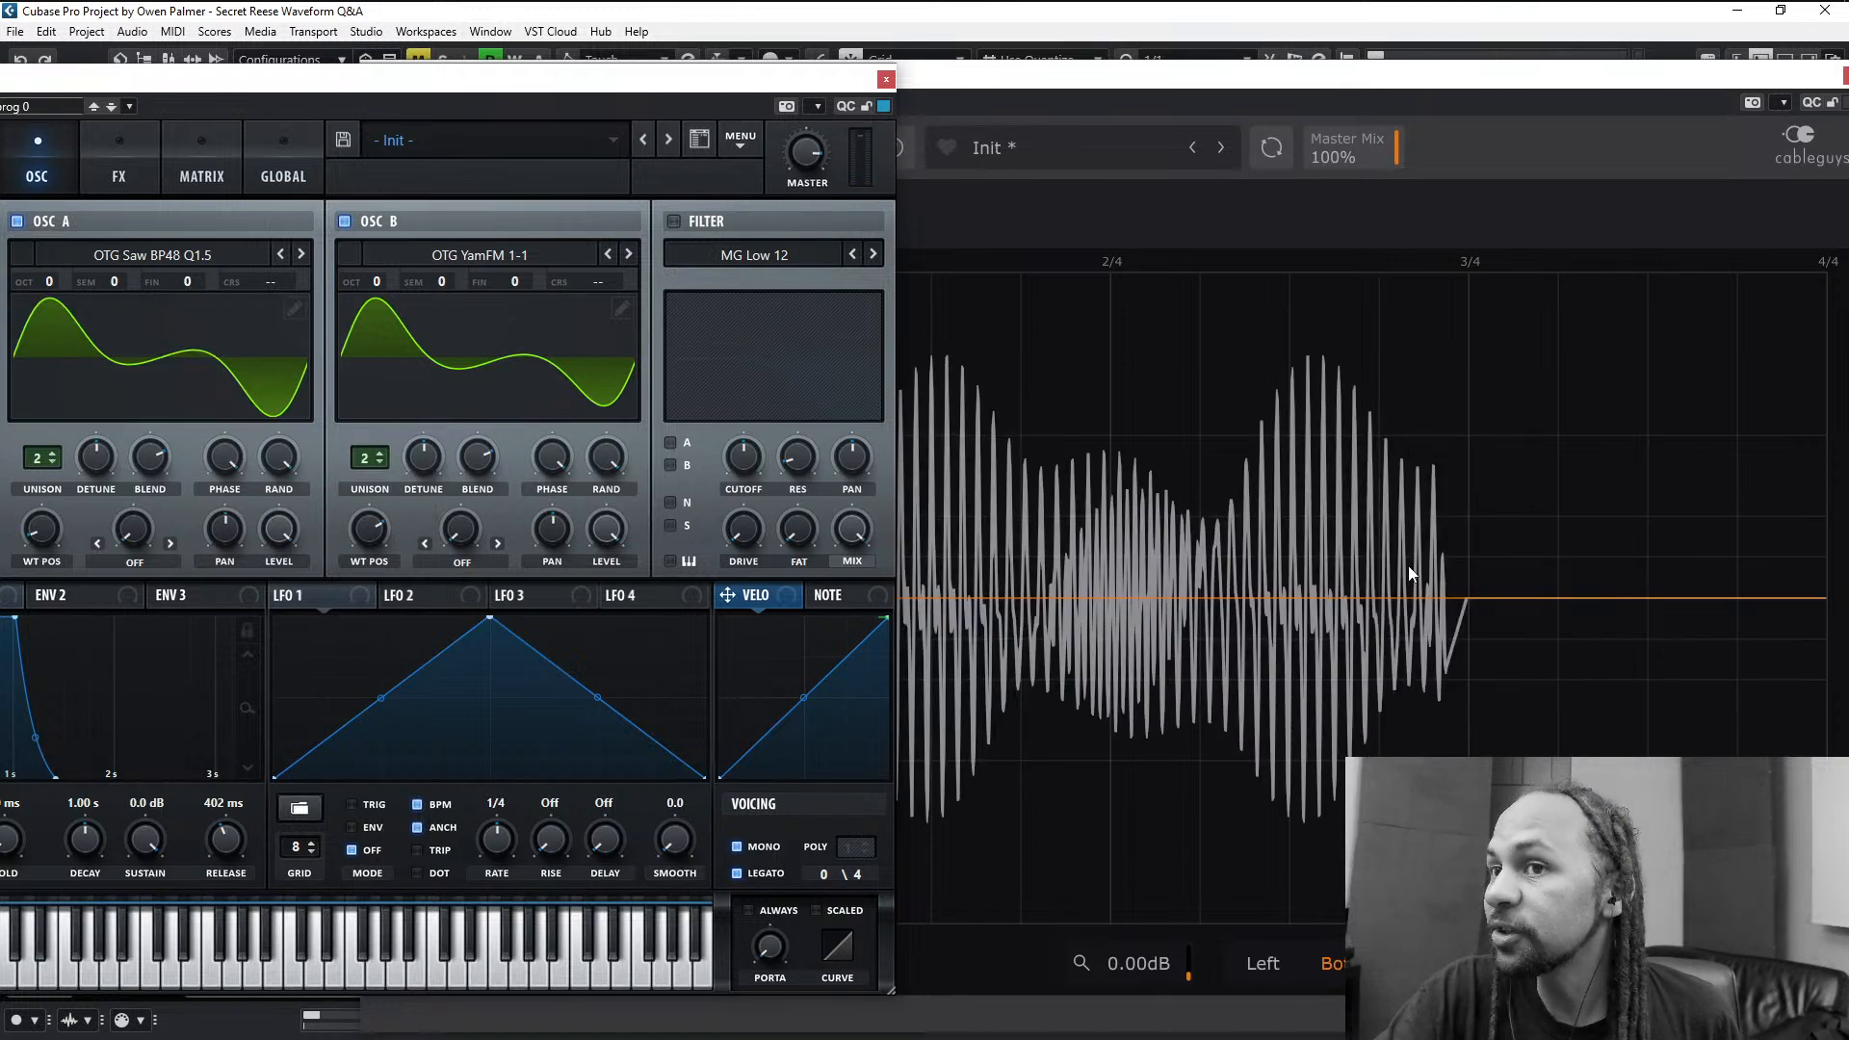
{"action": "left_click", "coordinate": [1501, 187]}
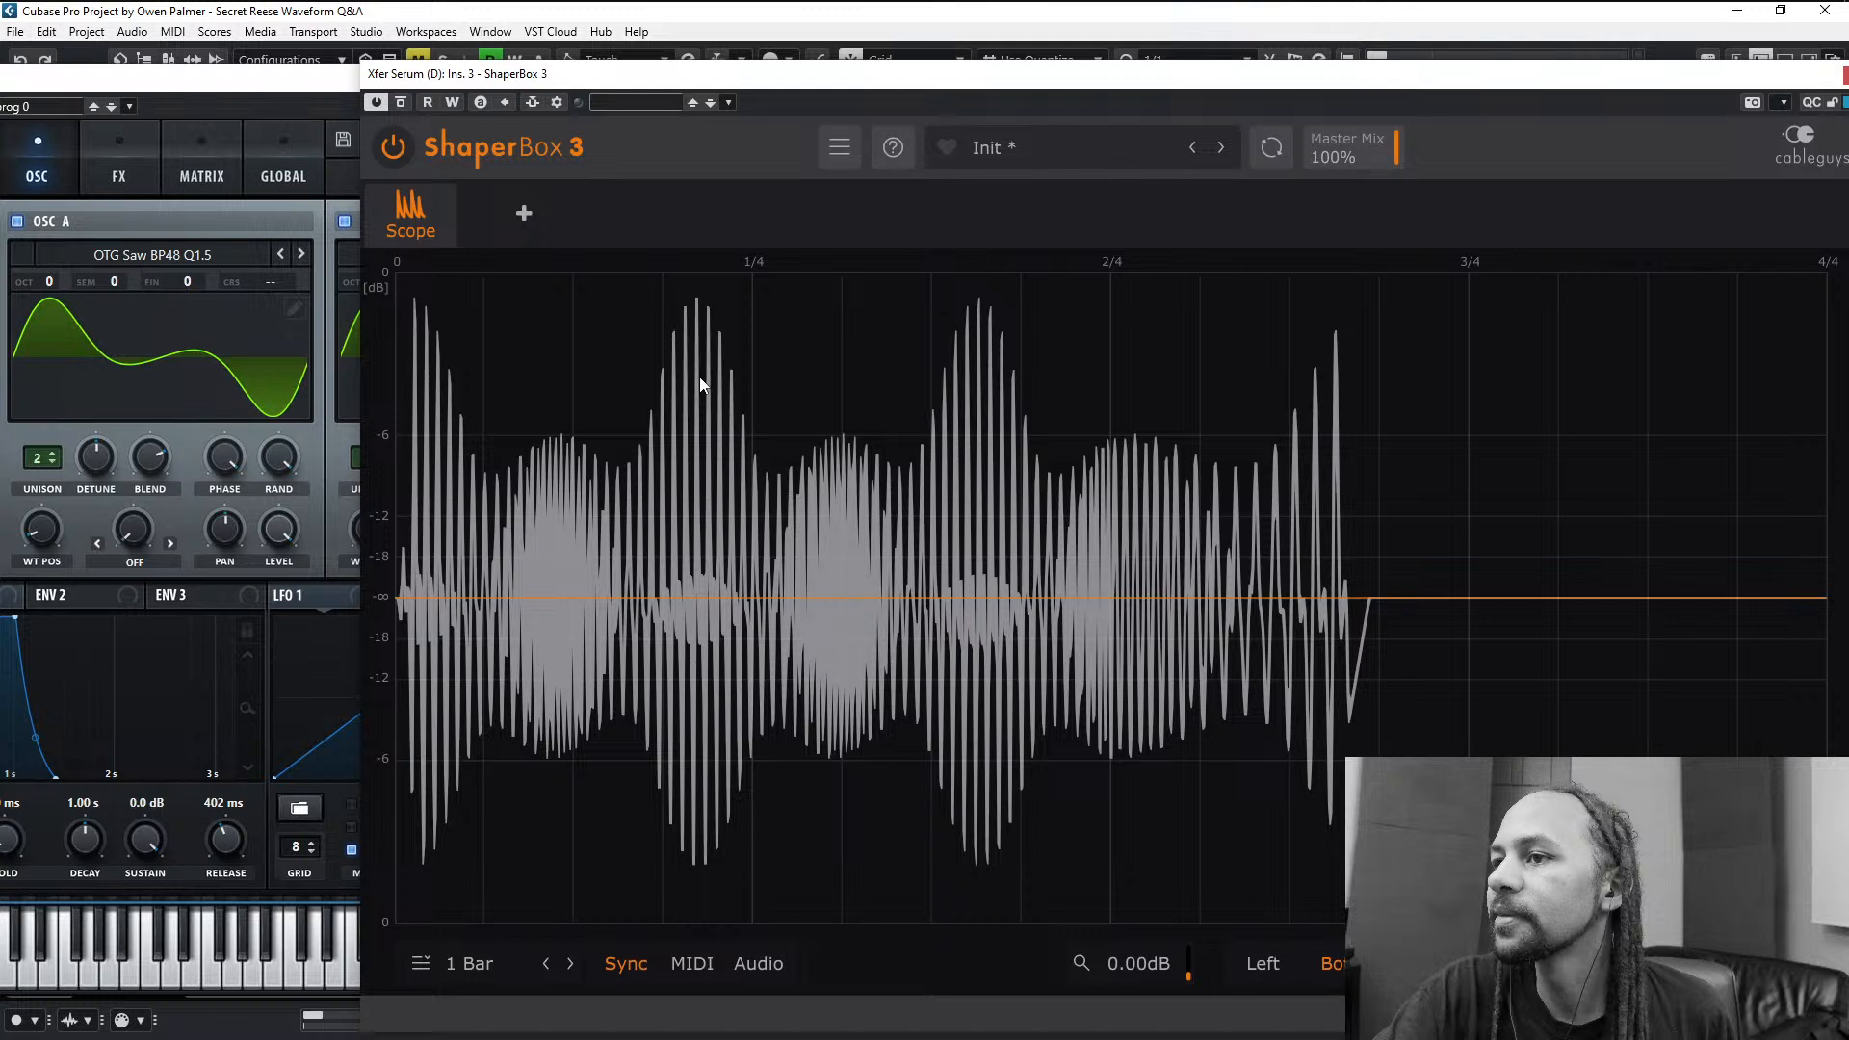
{"action": "key", "text": "space"}
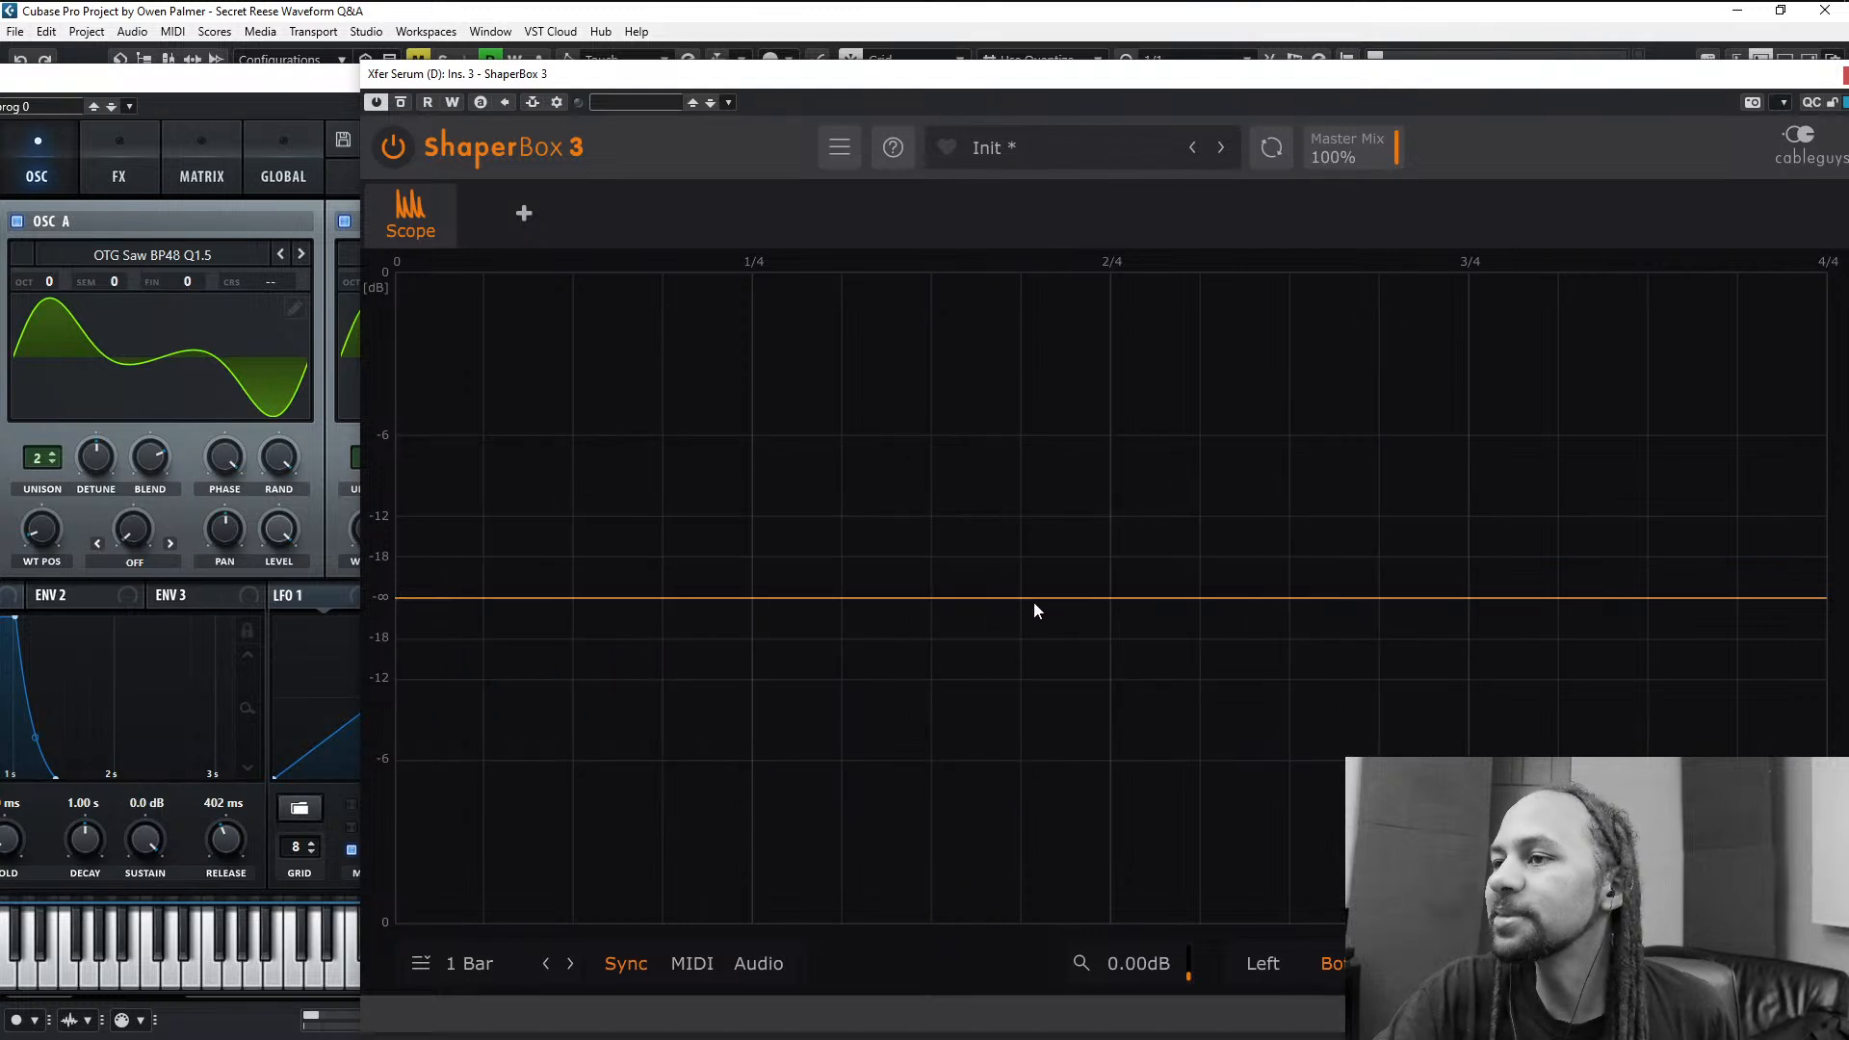
{"action": "key", "text": "space"}
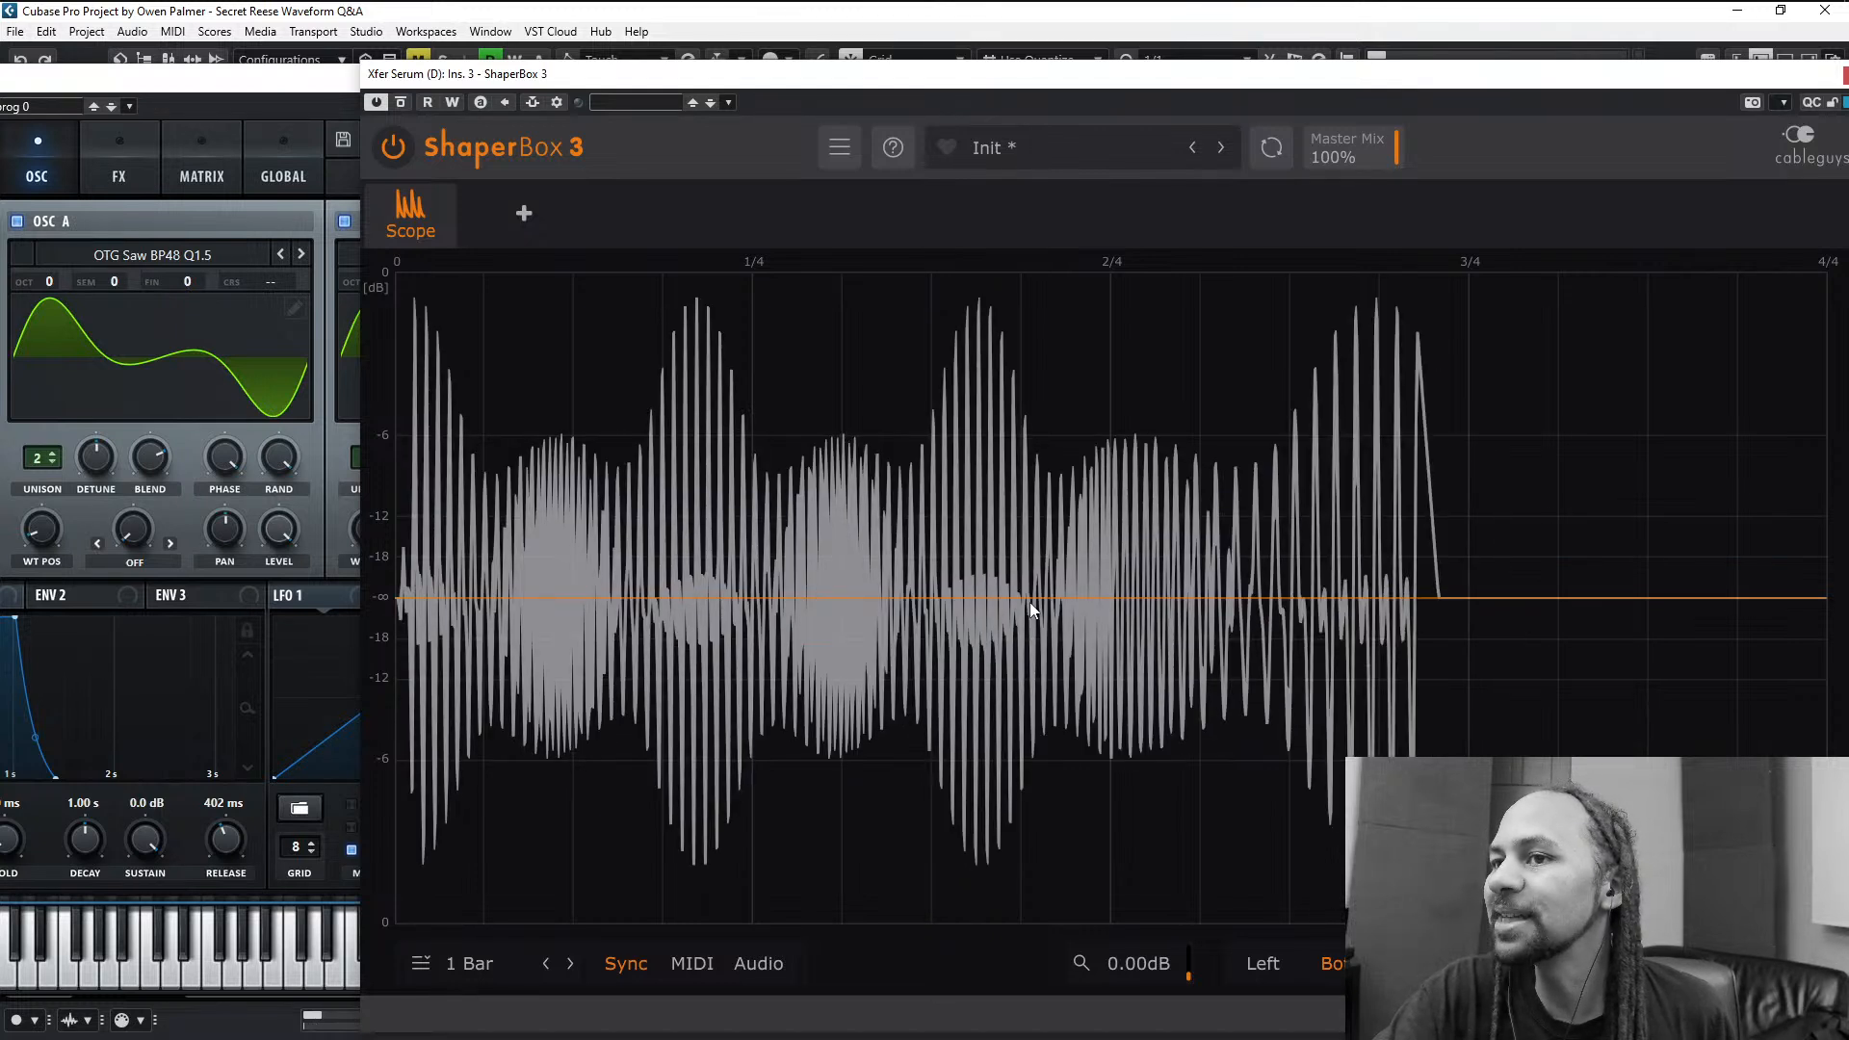
- Adjust oscillator A's start phase in Serum and check how the combined waveform's shape responds in the scope
{"action": "left_click", "coordinate": [264, 229]}
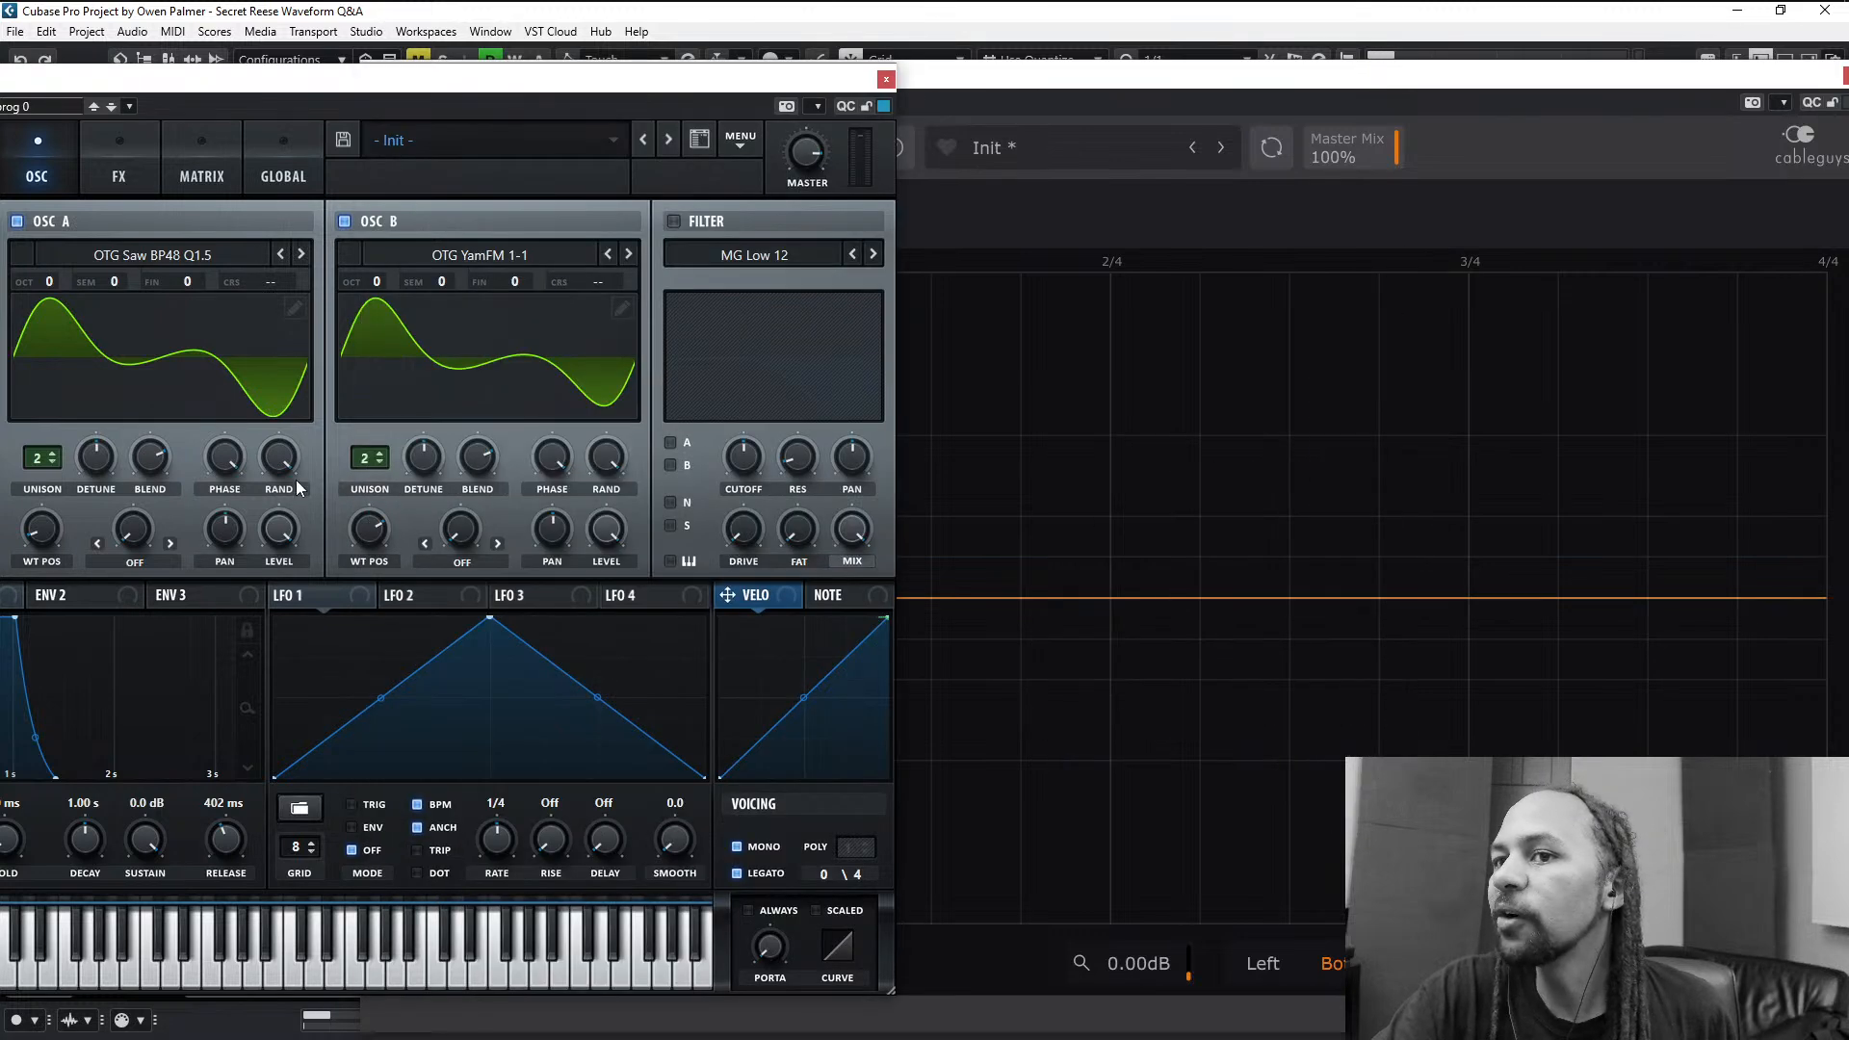
{"action": "mouse_move", "coordinate": [223, 463]}
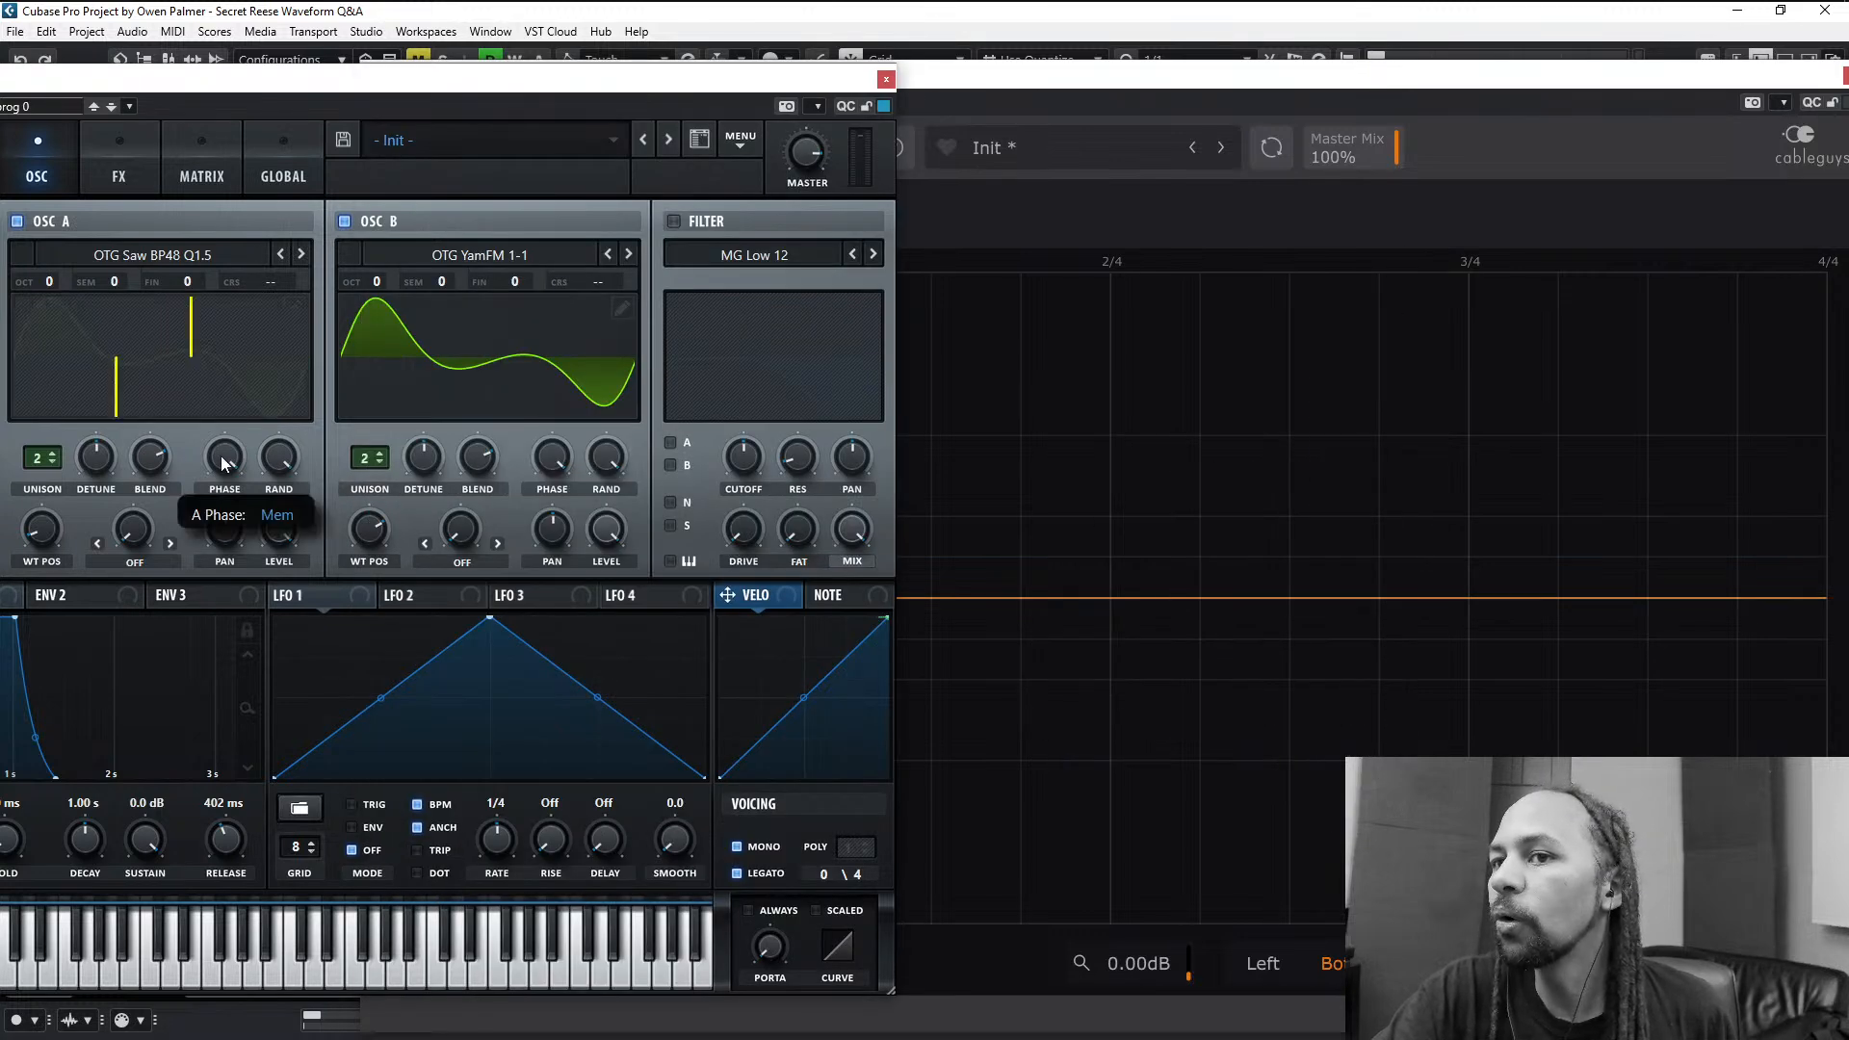
{"action": "left_click_drag", "start_coordinate": [222, 463], "coordinate": [238, 348]}
{"action": "mouse_move", "coordinate": [237, 453]}
{"action": "left_mouse_down"}
{"action": "mouse_move", "coordinate": [214, 517]}
{"action": "mouse_move", "coordinate": [222, 410]}
{"action": "mouse_move", "coordinate": [252, 372]}
{"action": "left_mouse_up"}
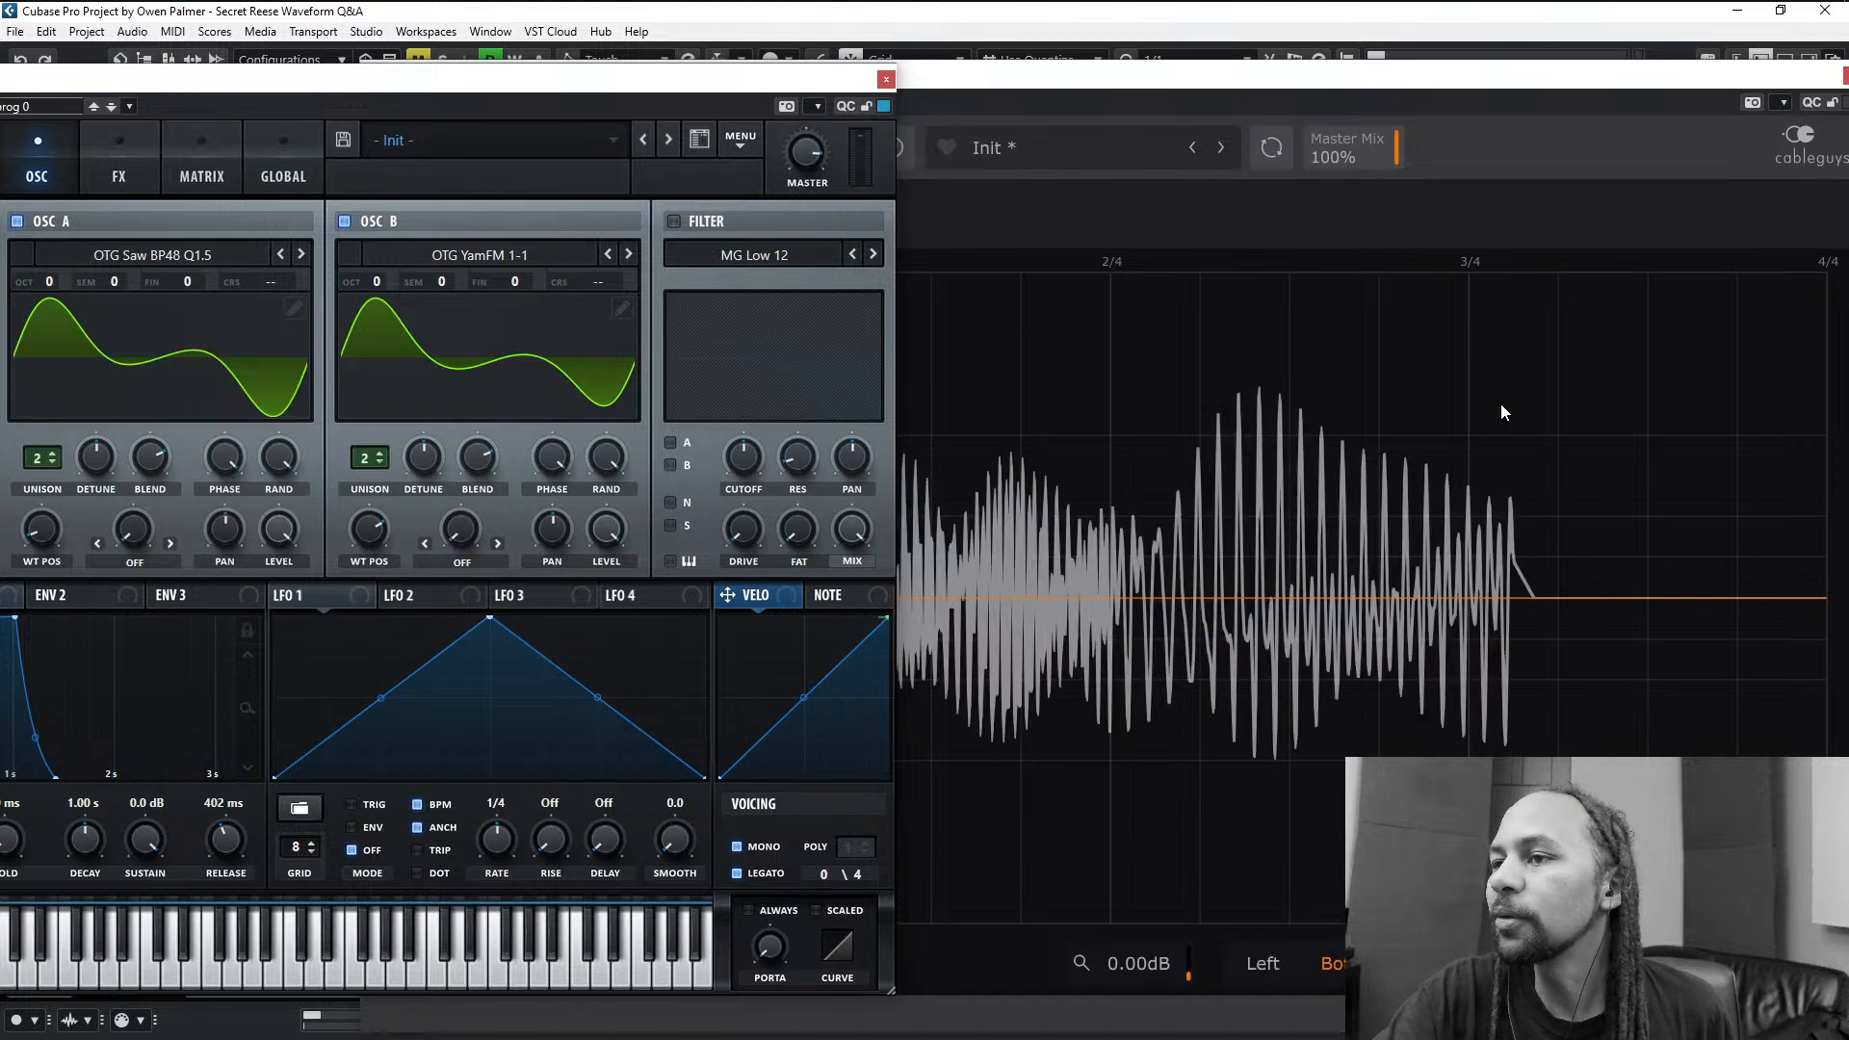
{"action": "left_click", "coordinate": [1500, 162]}
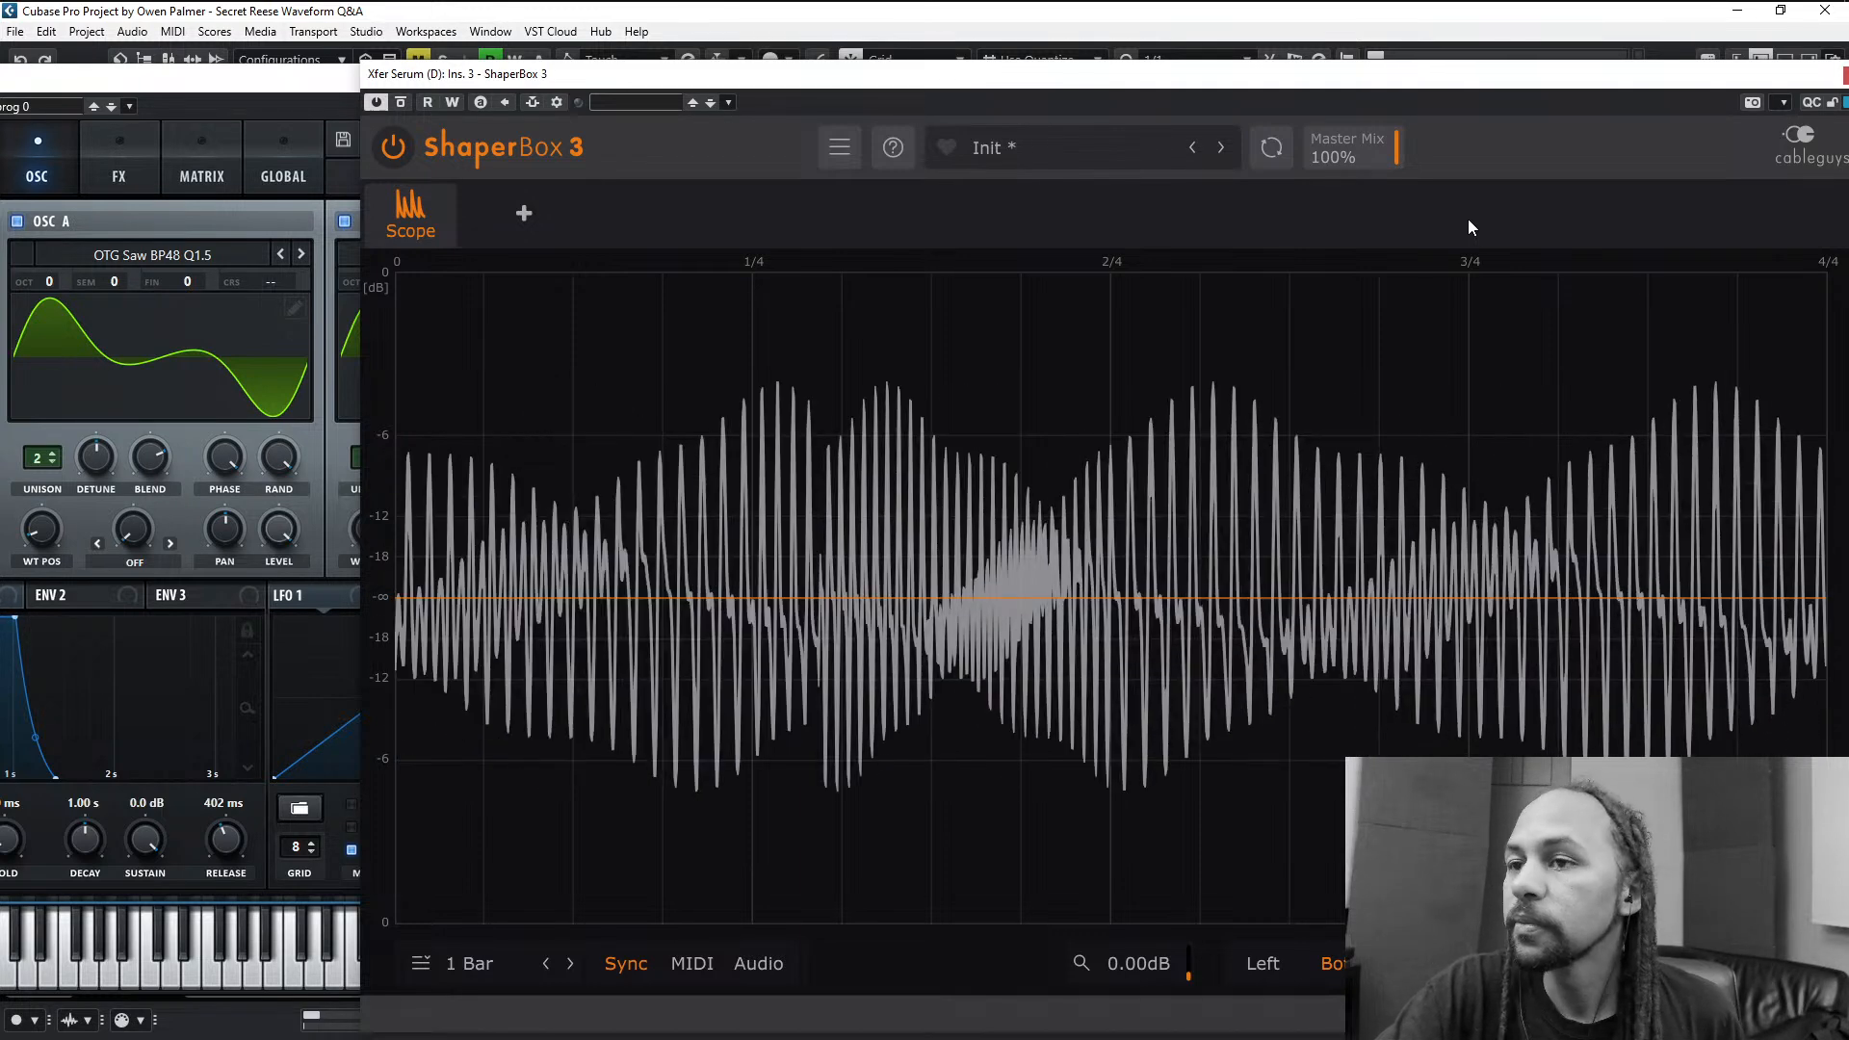
- Close Serum and load MWaveShaper into the first insert slot of the Xfer Serum (D) channel, ahead of ShaperBox 3
{"action": "left_click", "coordinate": [306, 81]}
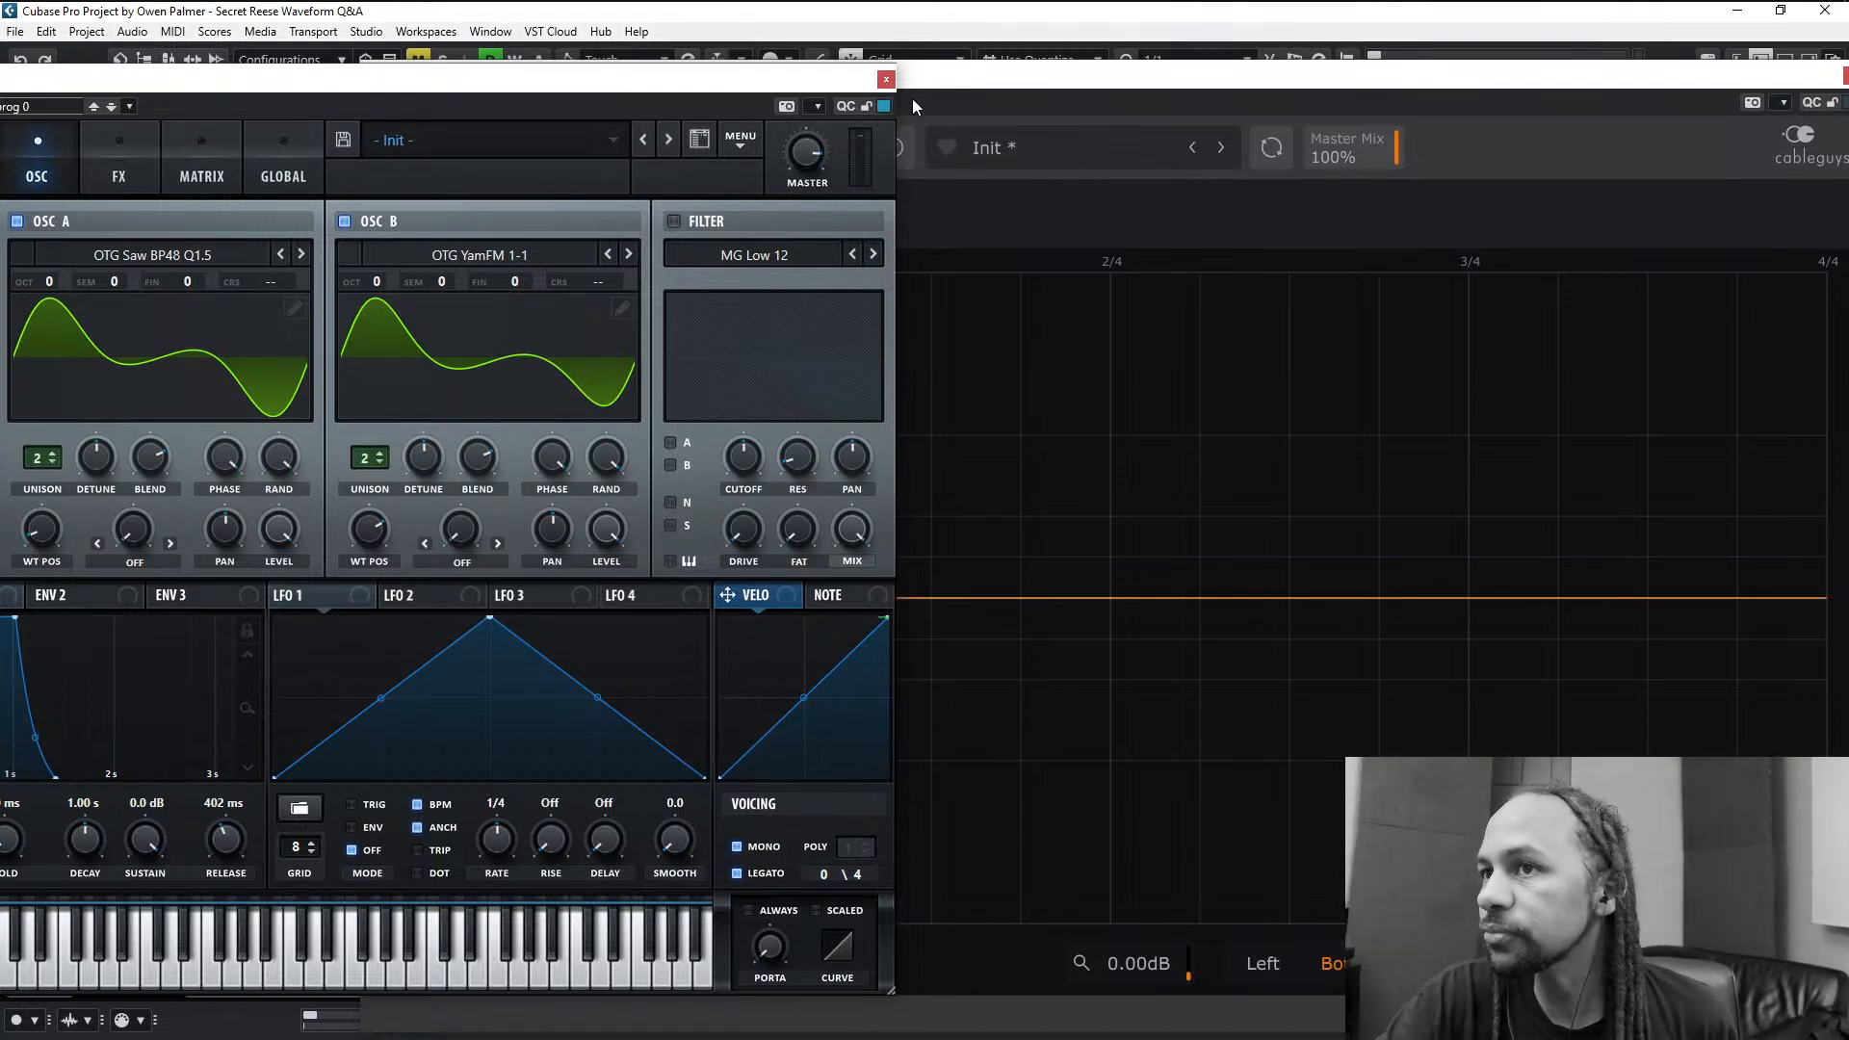
{"action": "left_click", "coordinate": [886, 81]}
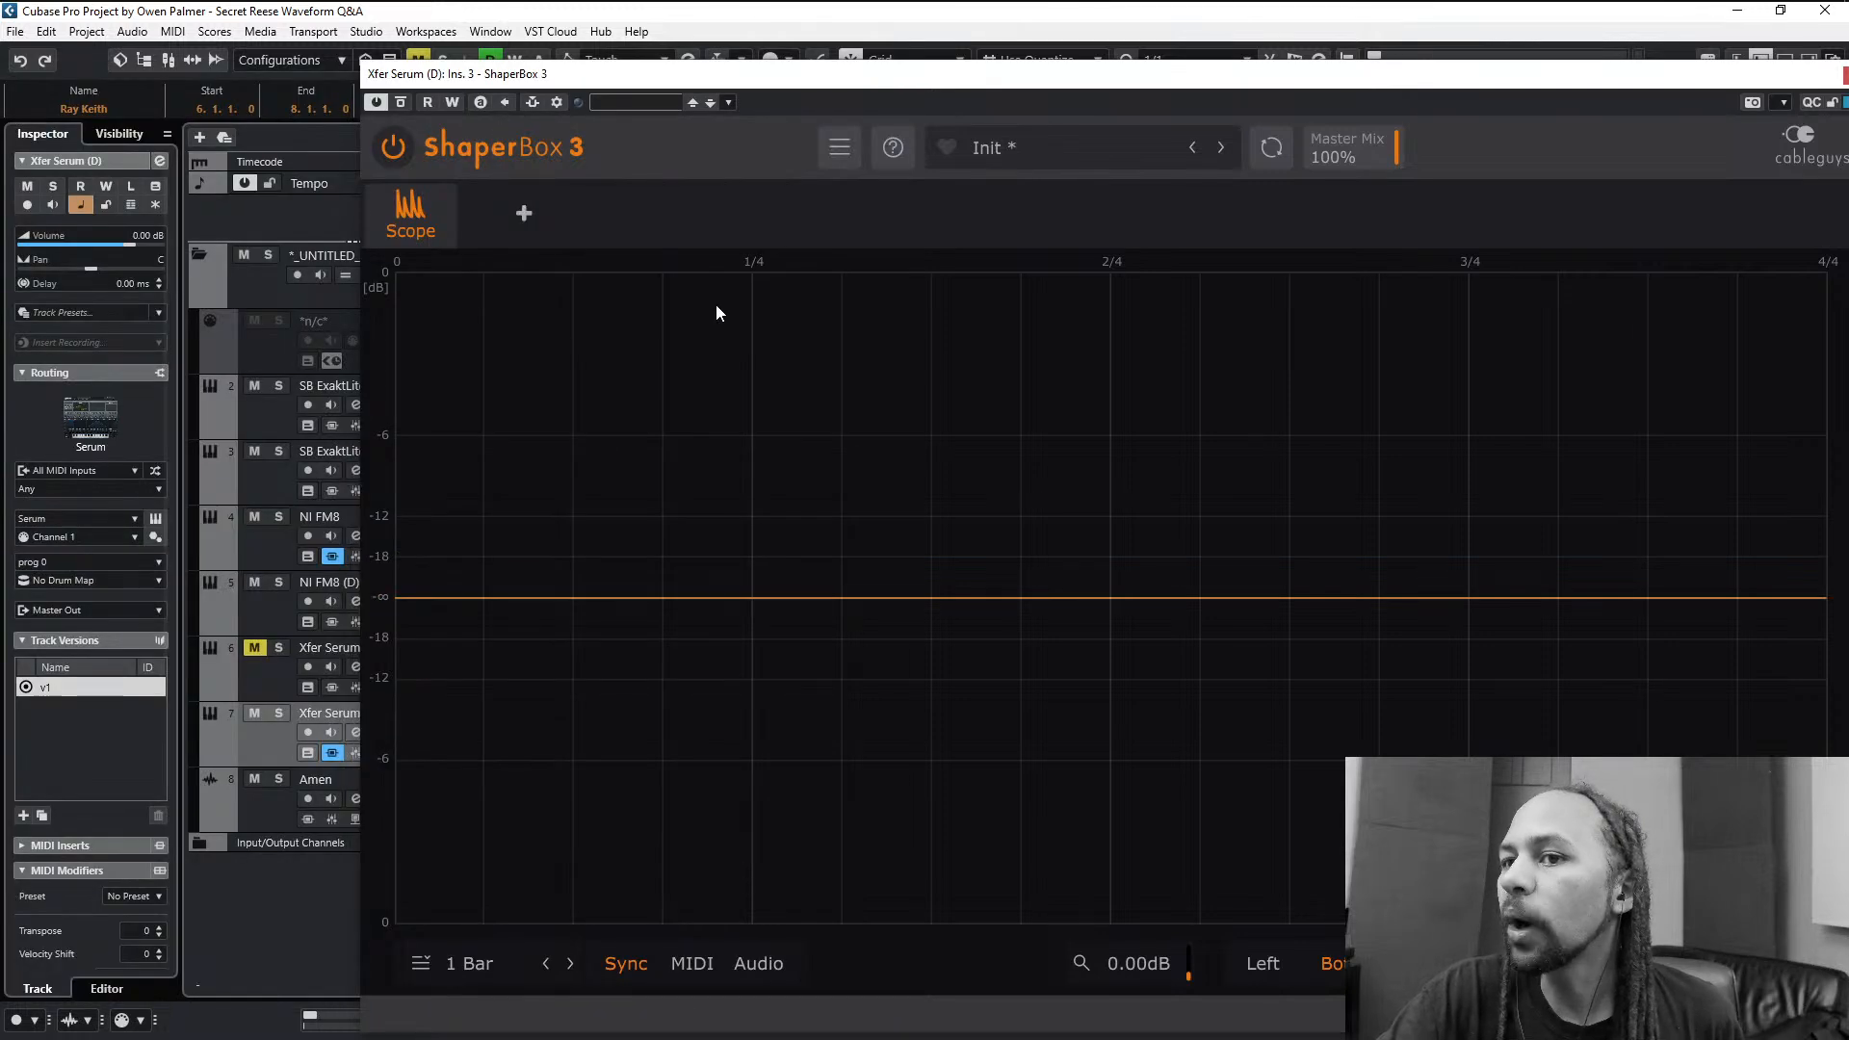
{"action": "key", "text": "e"}
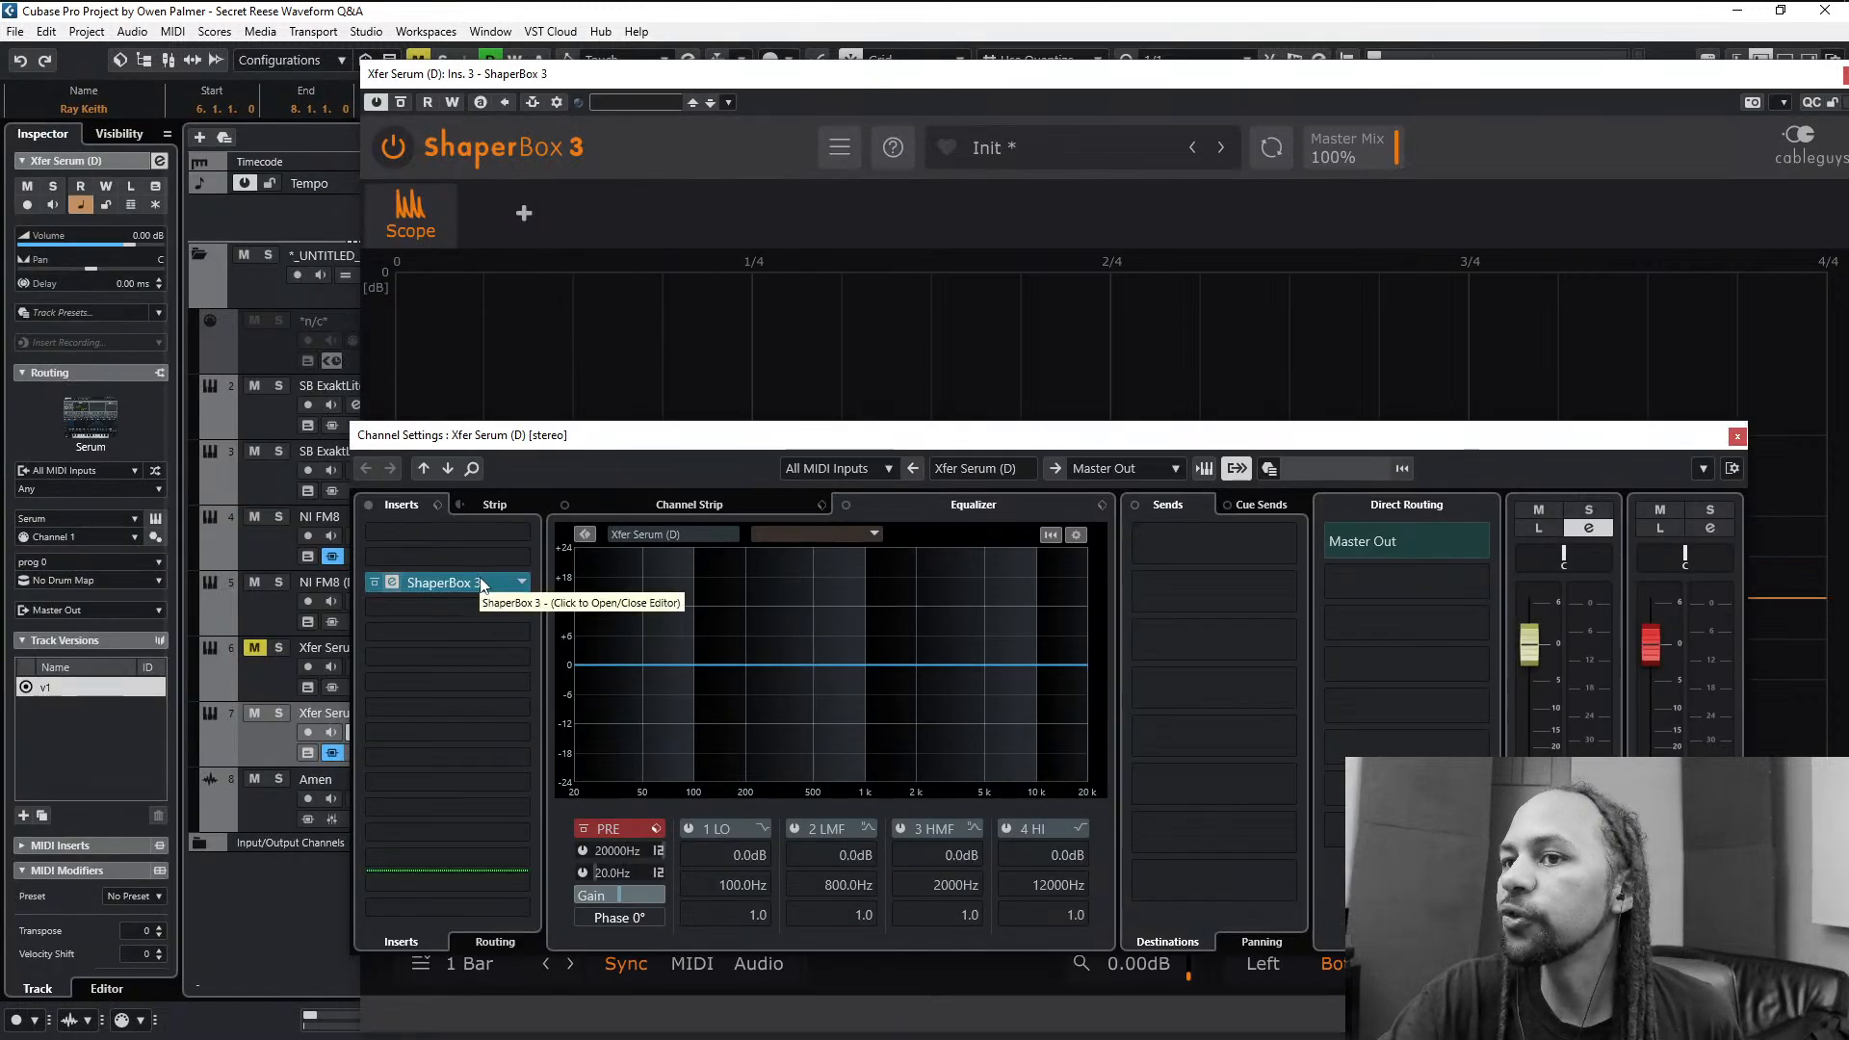
{"action": "left_click", "coordinate": [483, 534]}
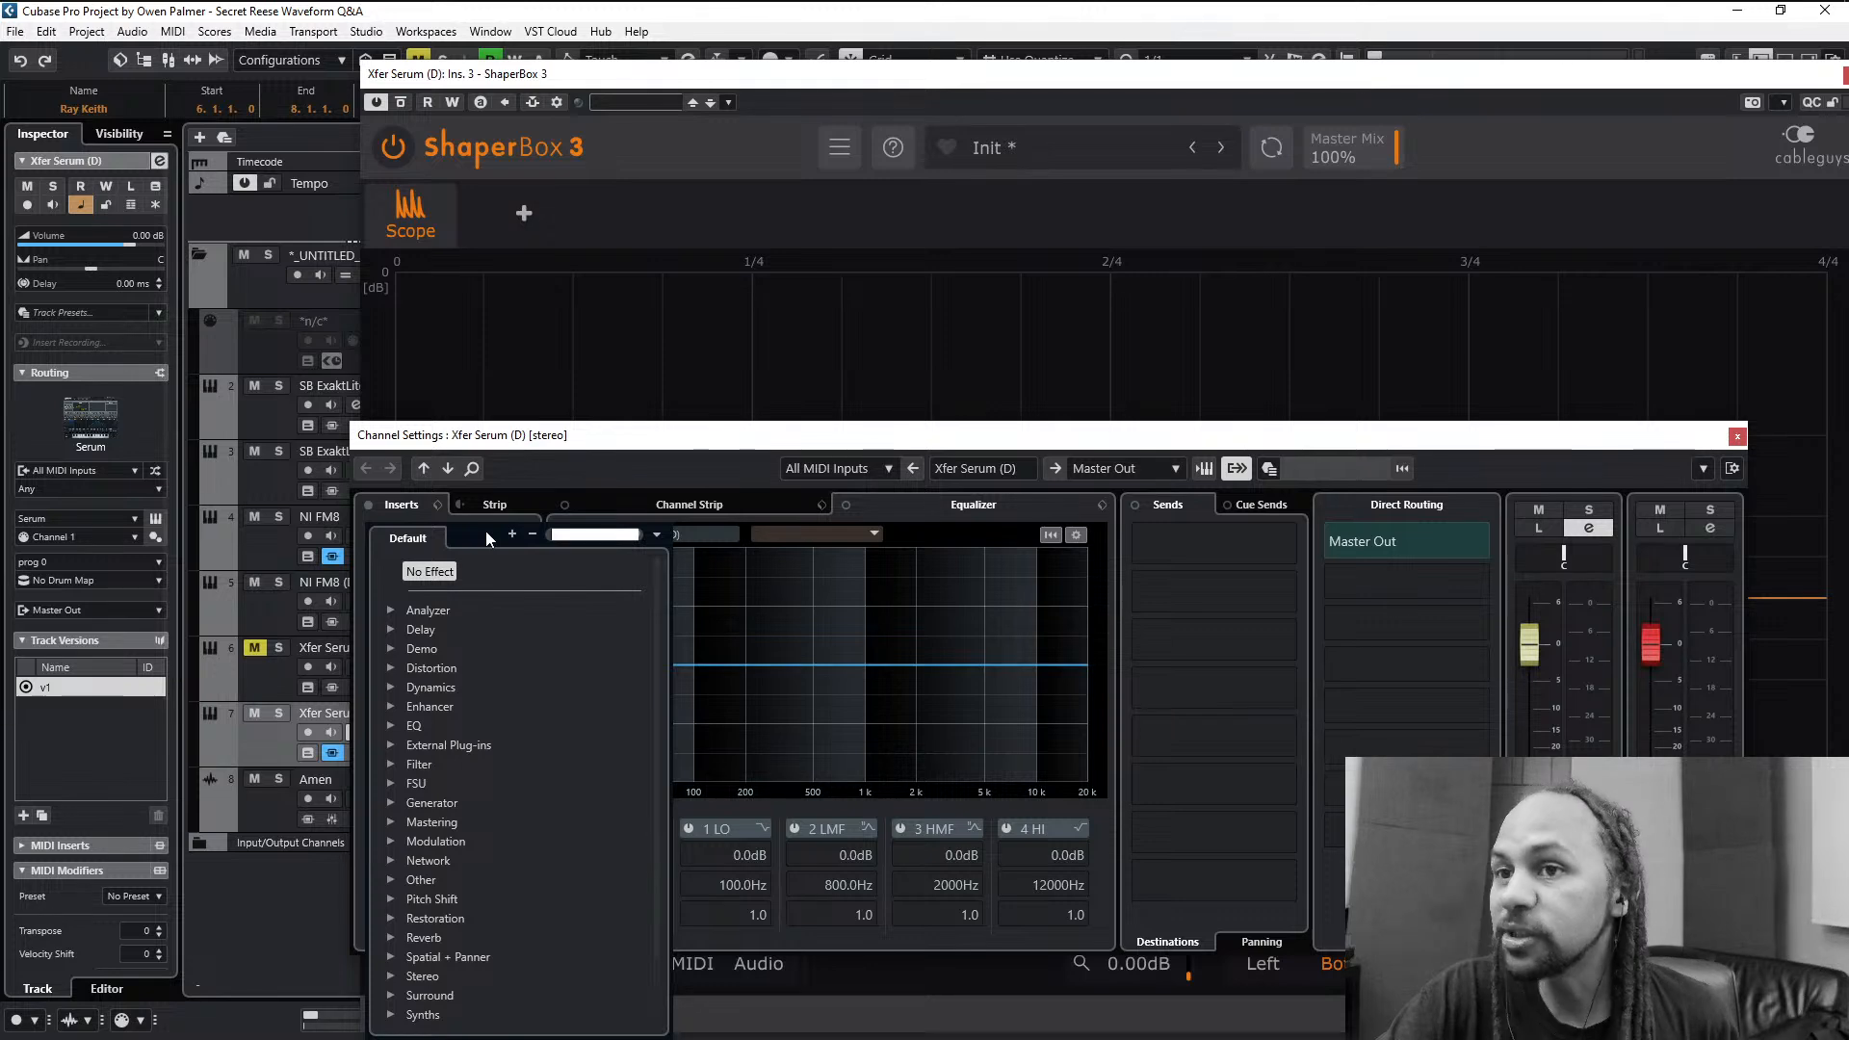
{"action": "type", "text": "mw"}
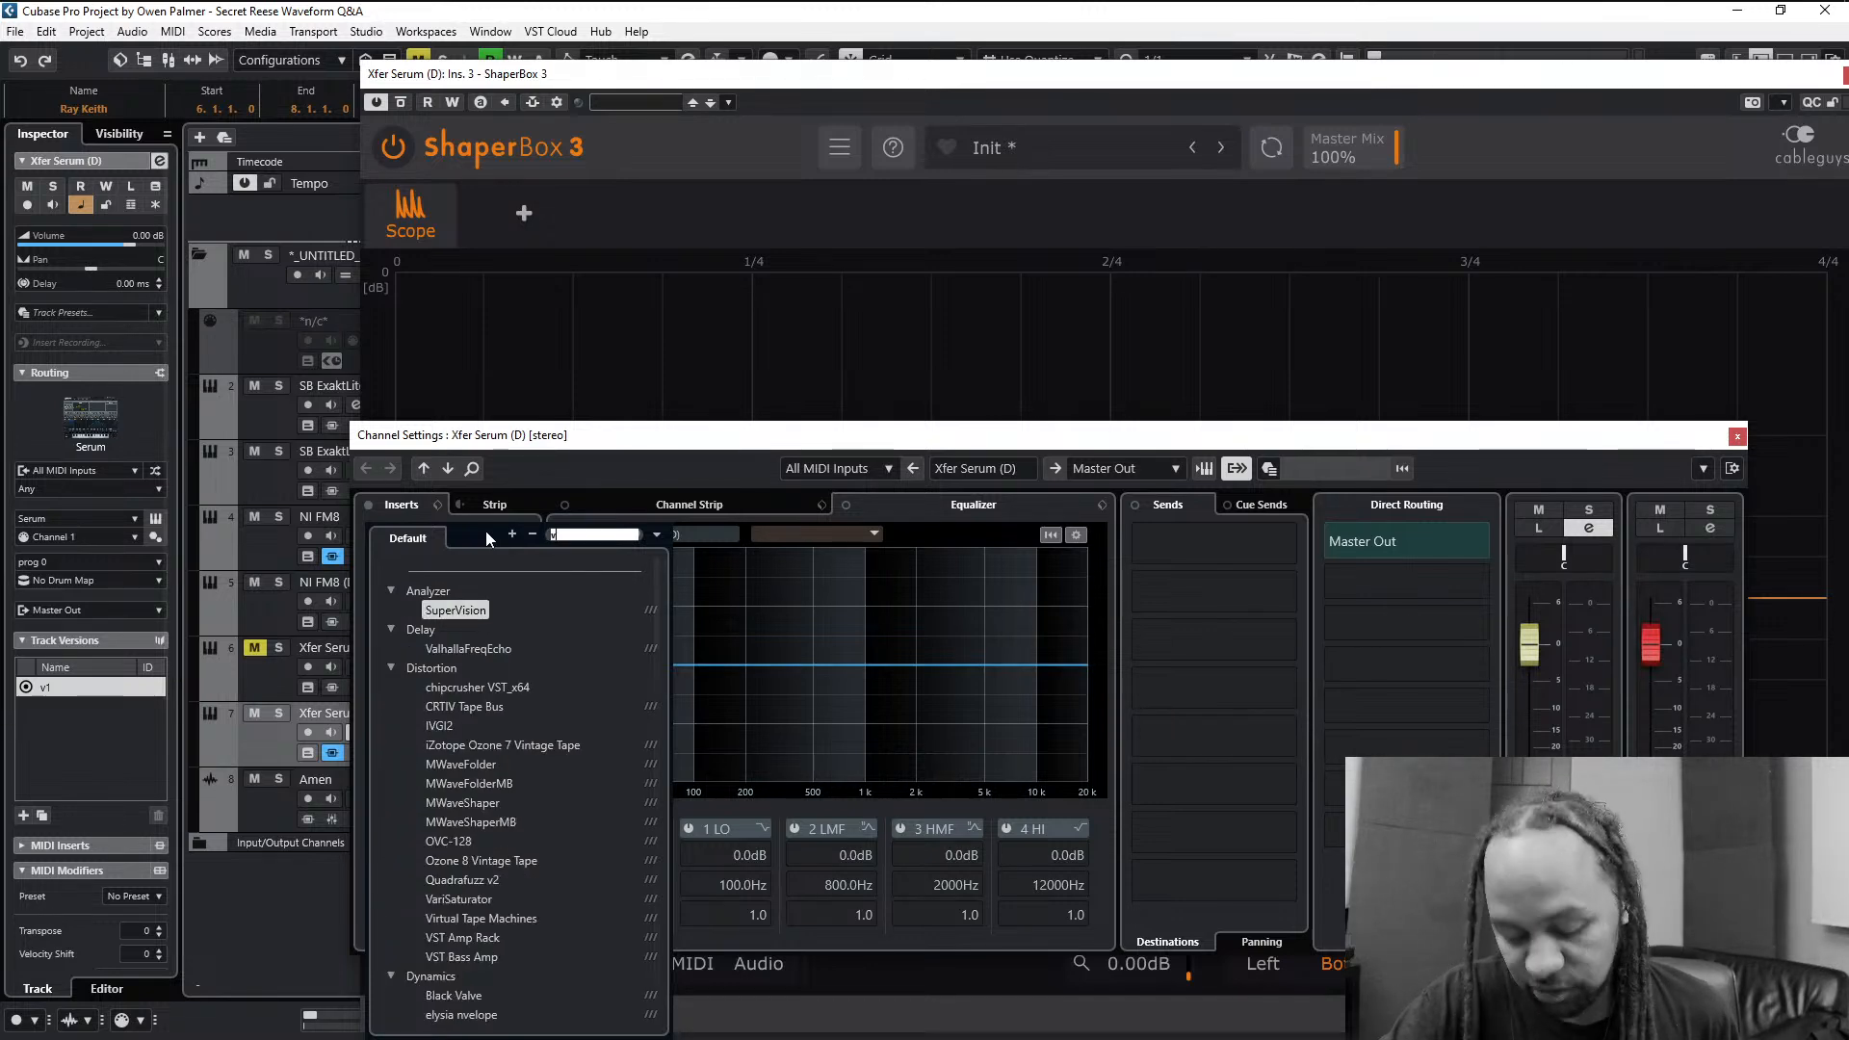
{"action": "key", "text": "Return"}
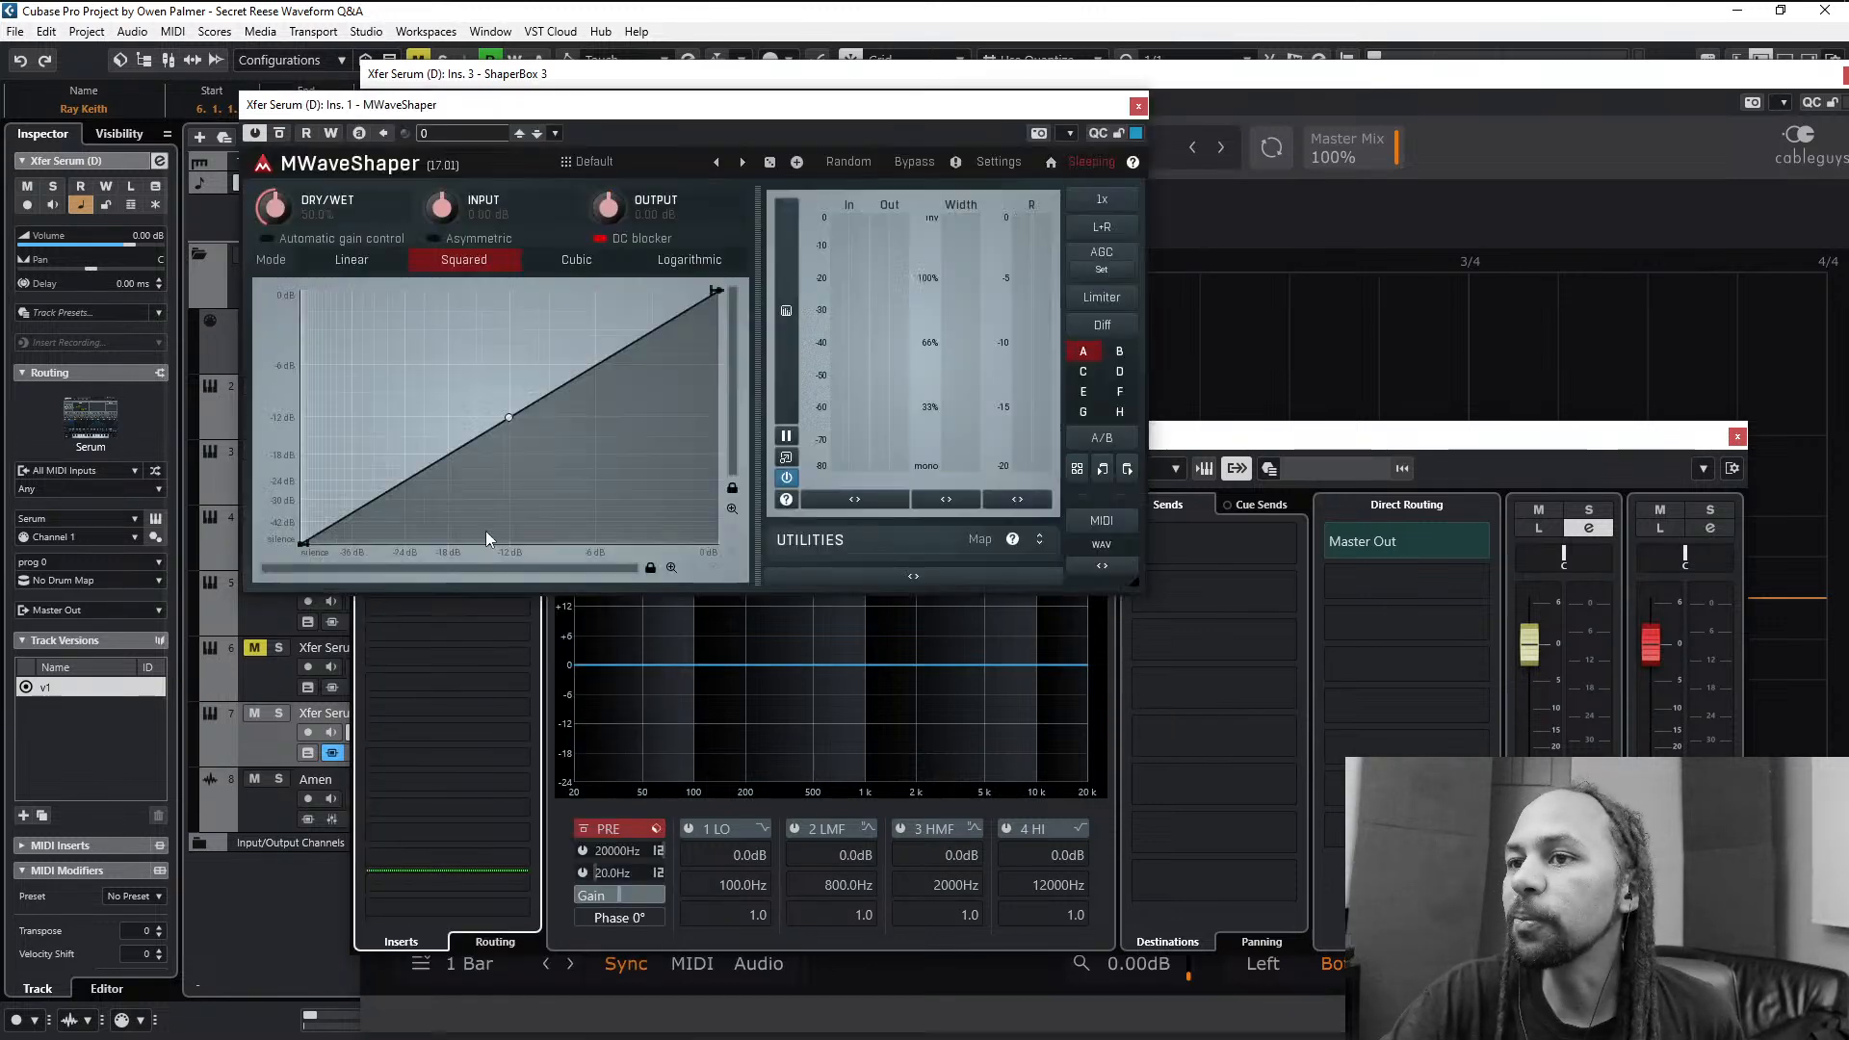
- Collapse MWaveShaper's meters and enable asymmetric shaping for its transfer curve
{"action": "left_click", "coordinate": [936, 581]}
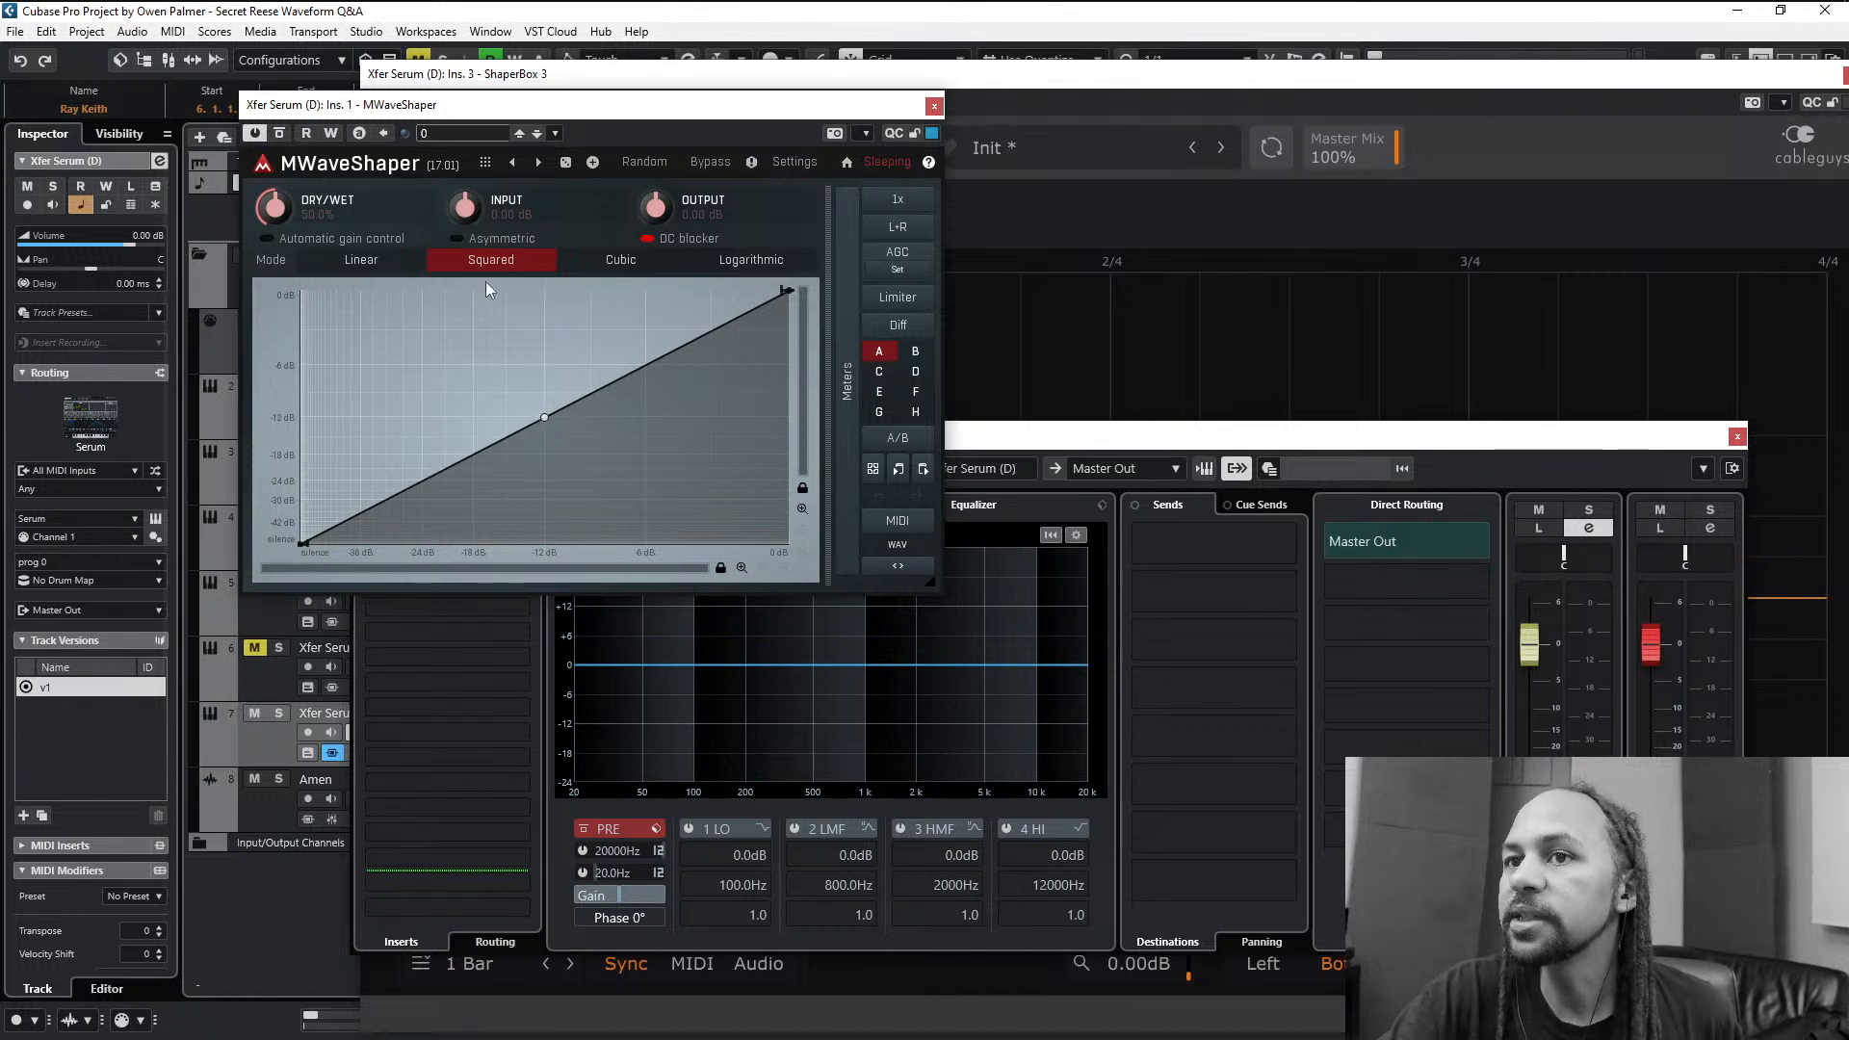
{"action": "left_click", "coordinate": [485, 247]}
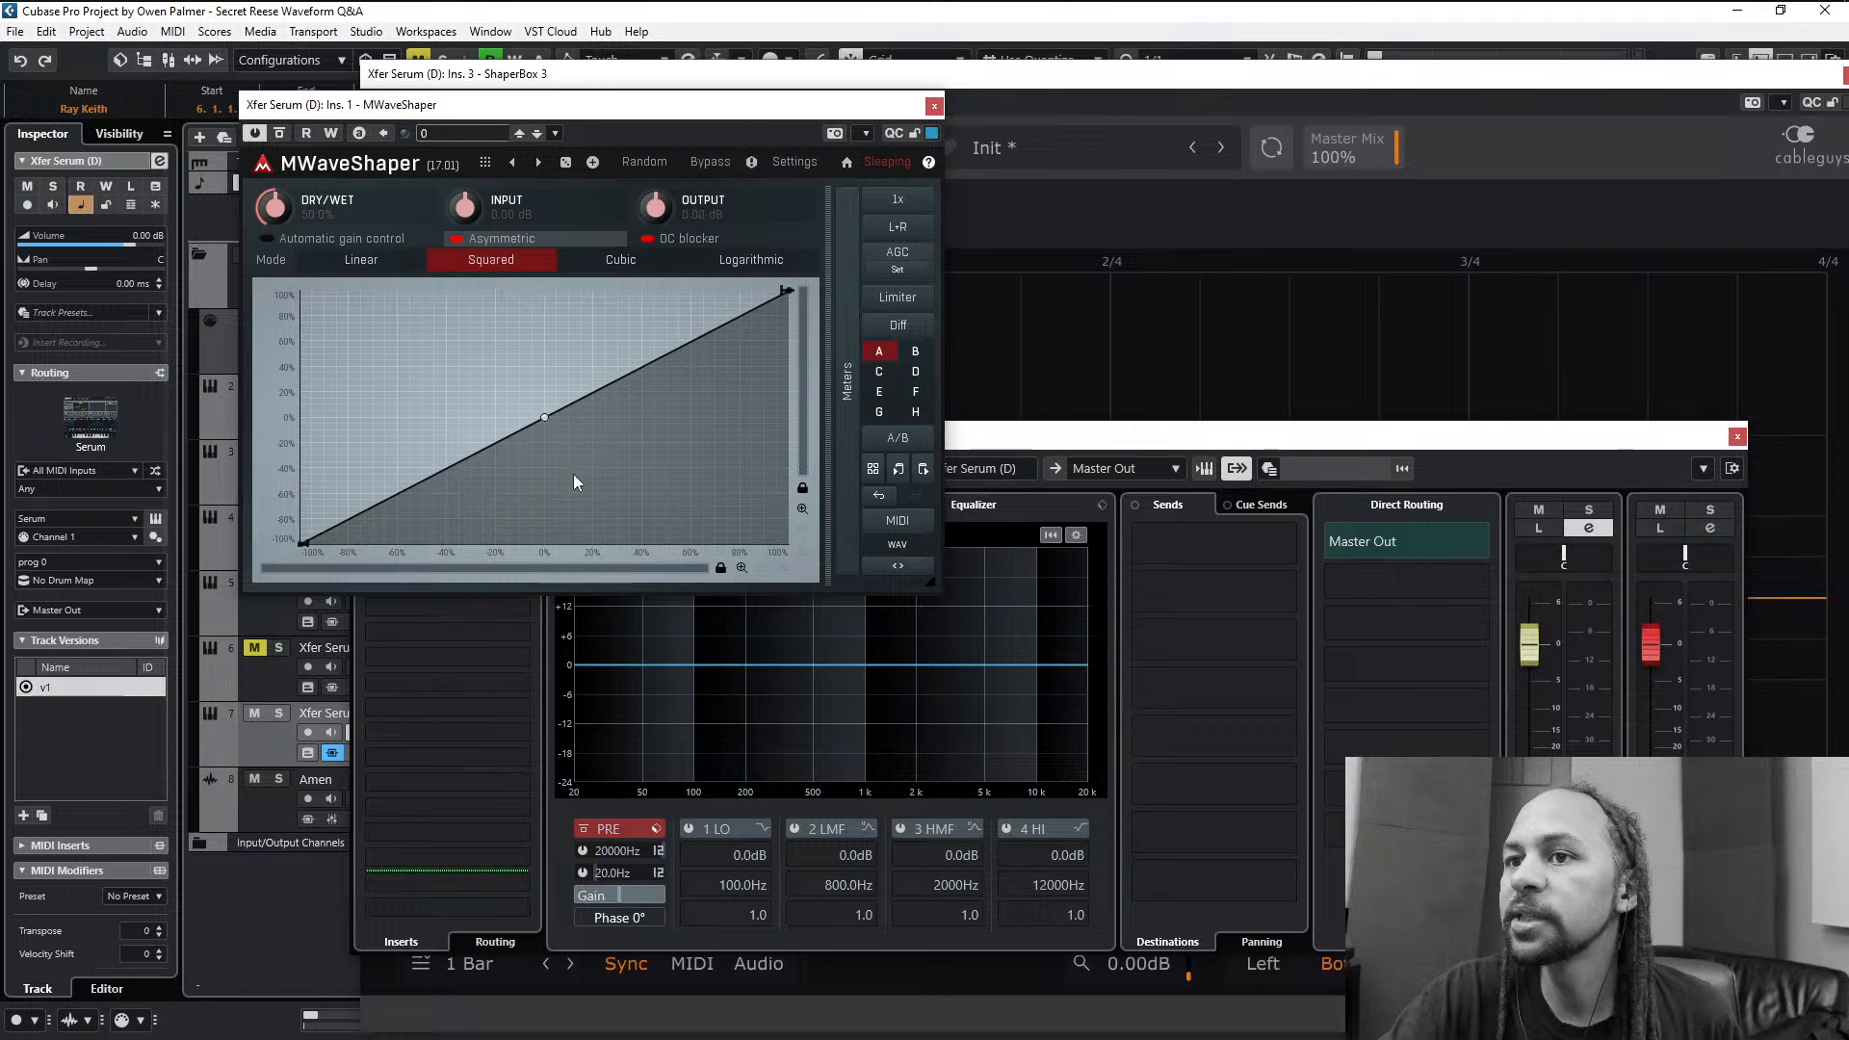
{"action": "right_click", "coordinate": [546, 419]}
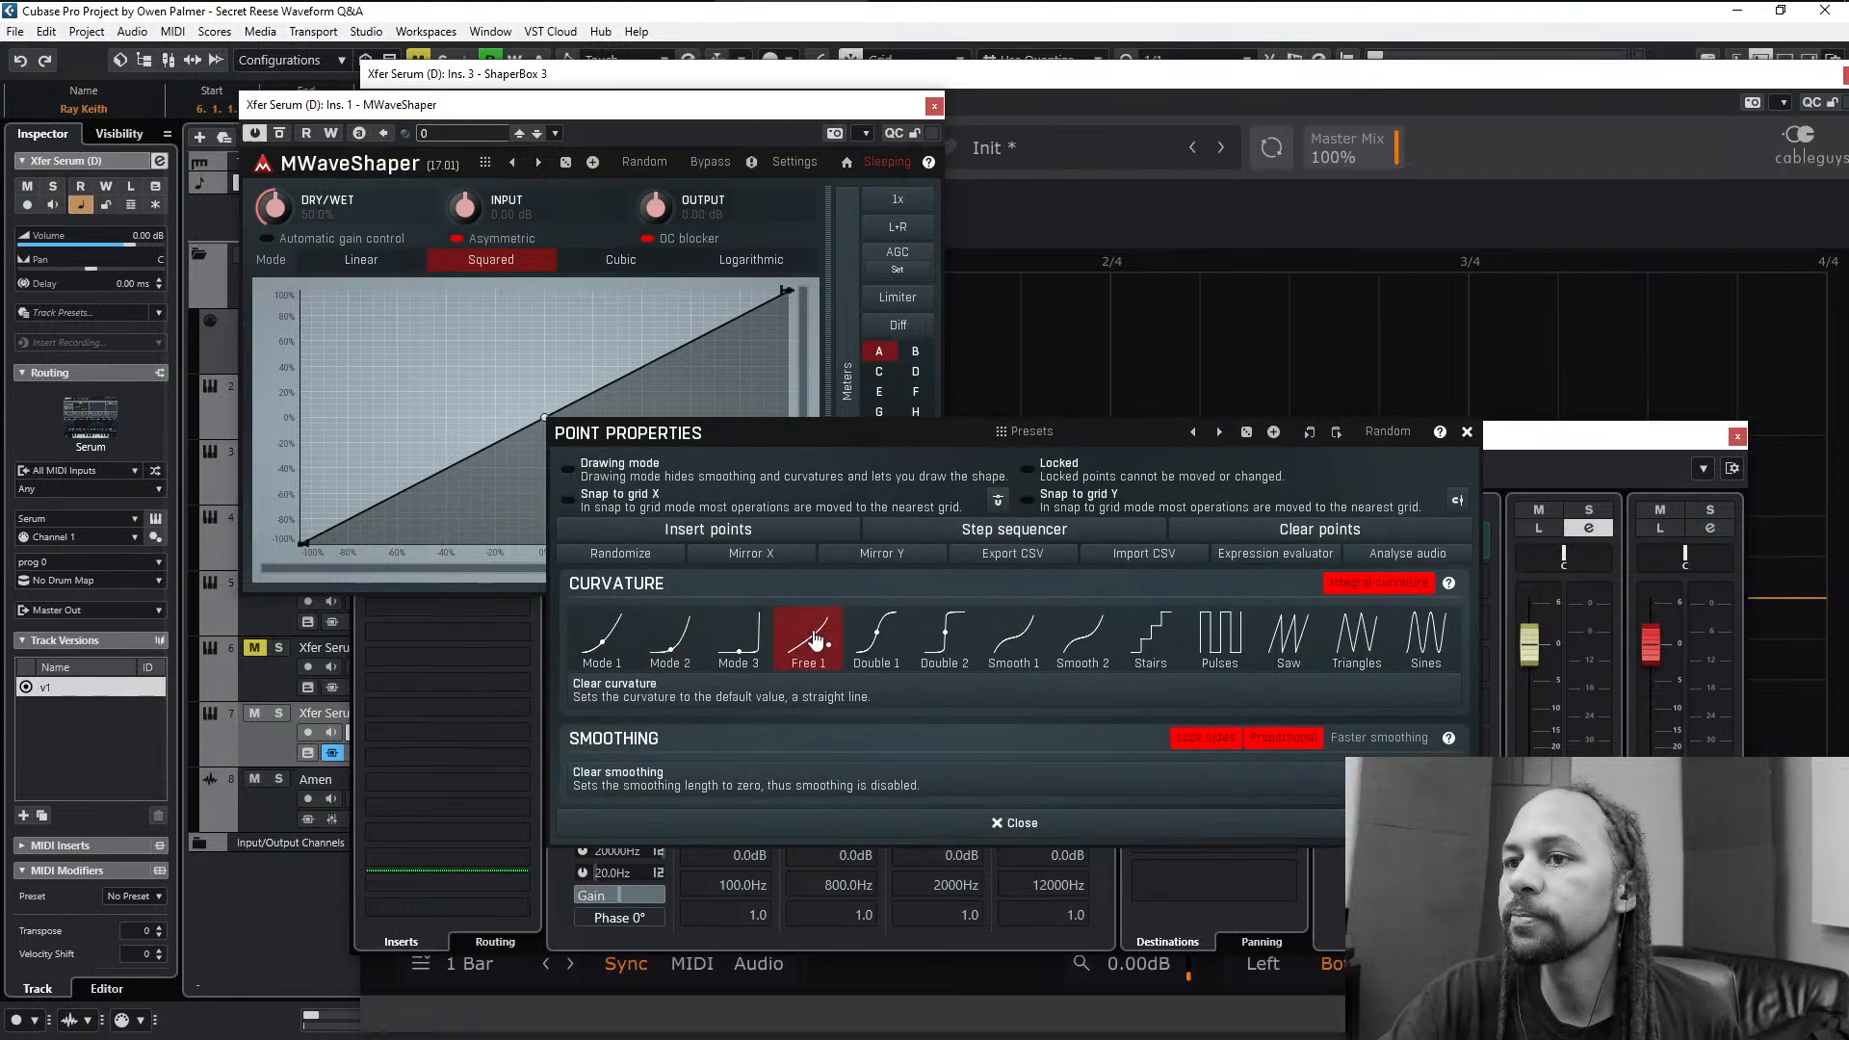
{"action": "left_click", "coordinate": [777, 204]}
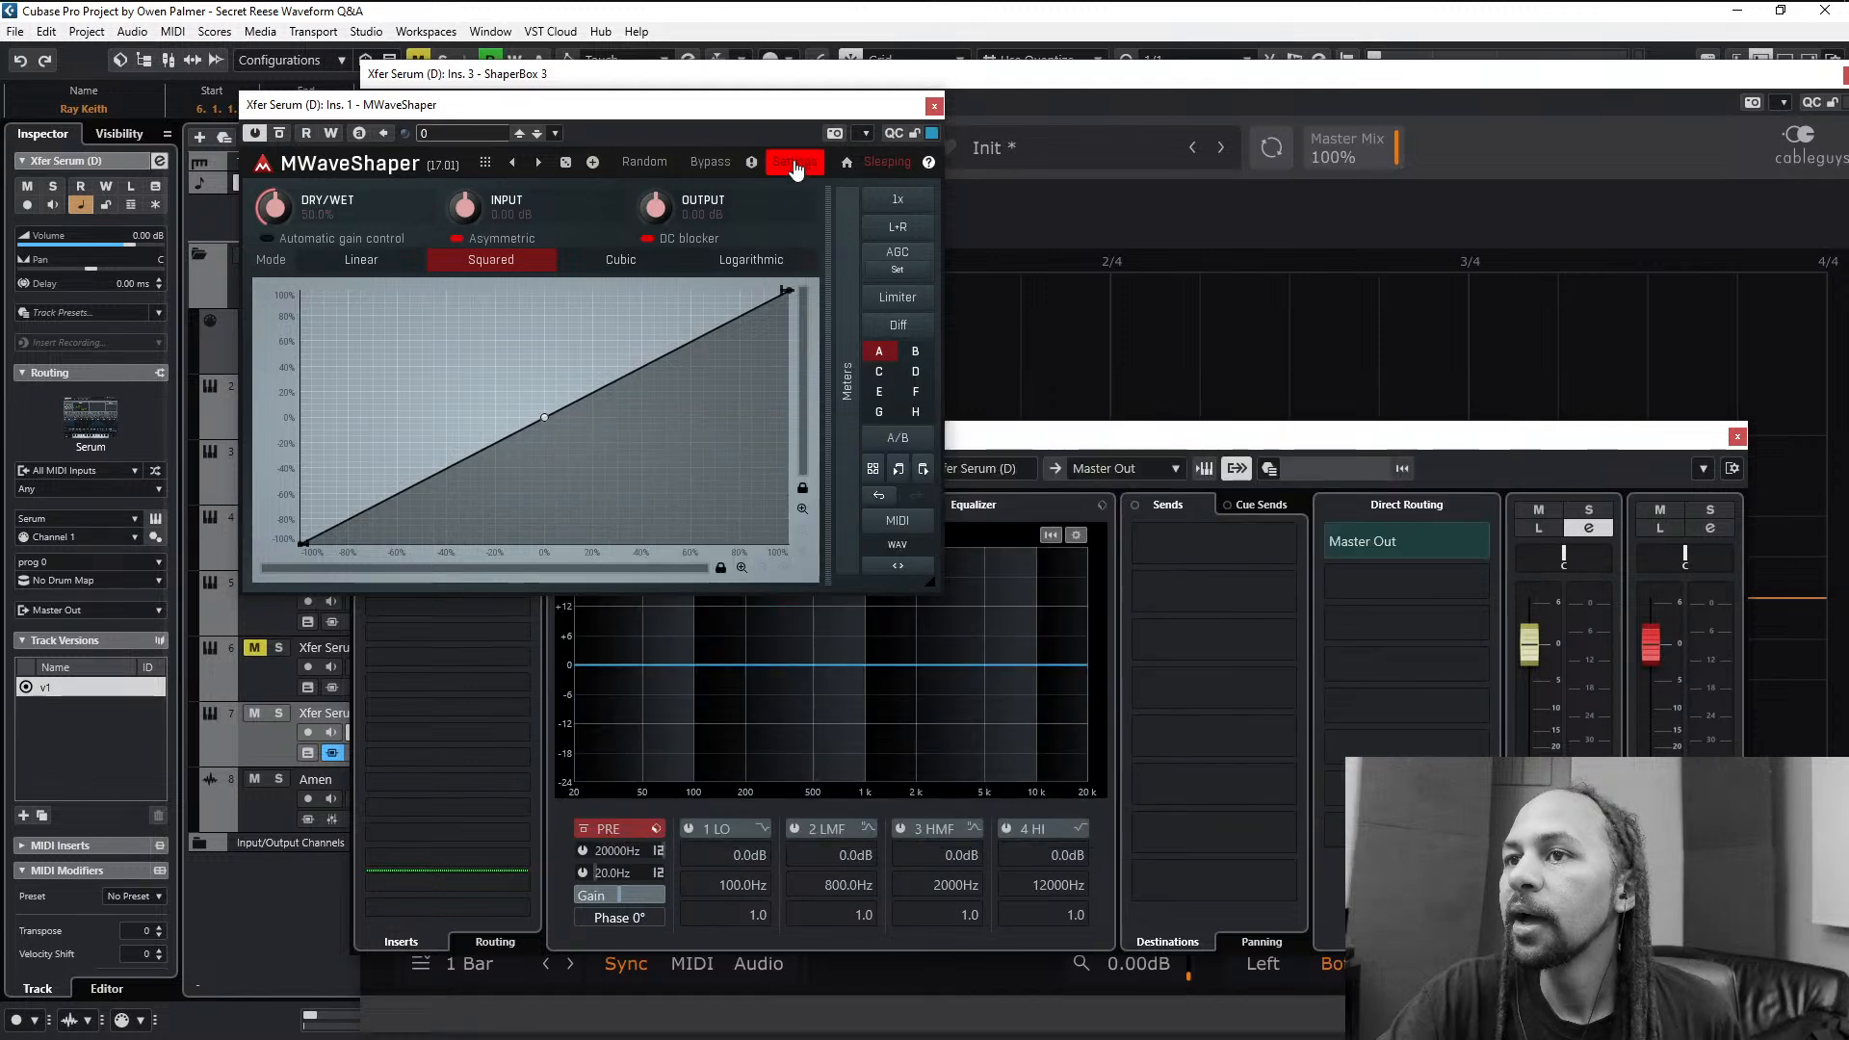
- Enlarge MWaveShaper's interface to 160% in its style configuration
{"action": "left_click", "coordinate": [793, 164]}
{"action": "left_click", "coordinate": [825, 332]}
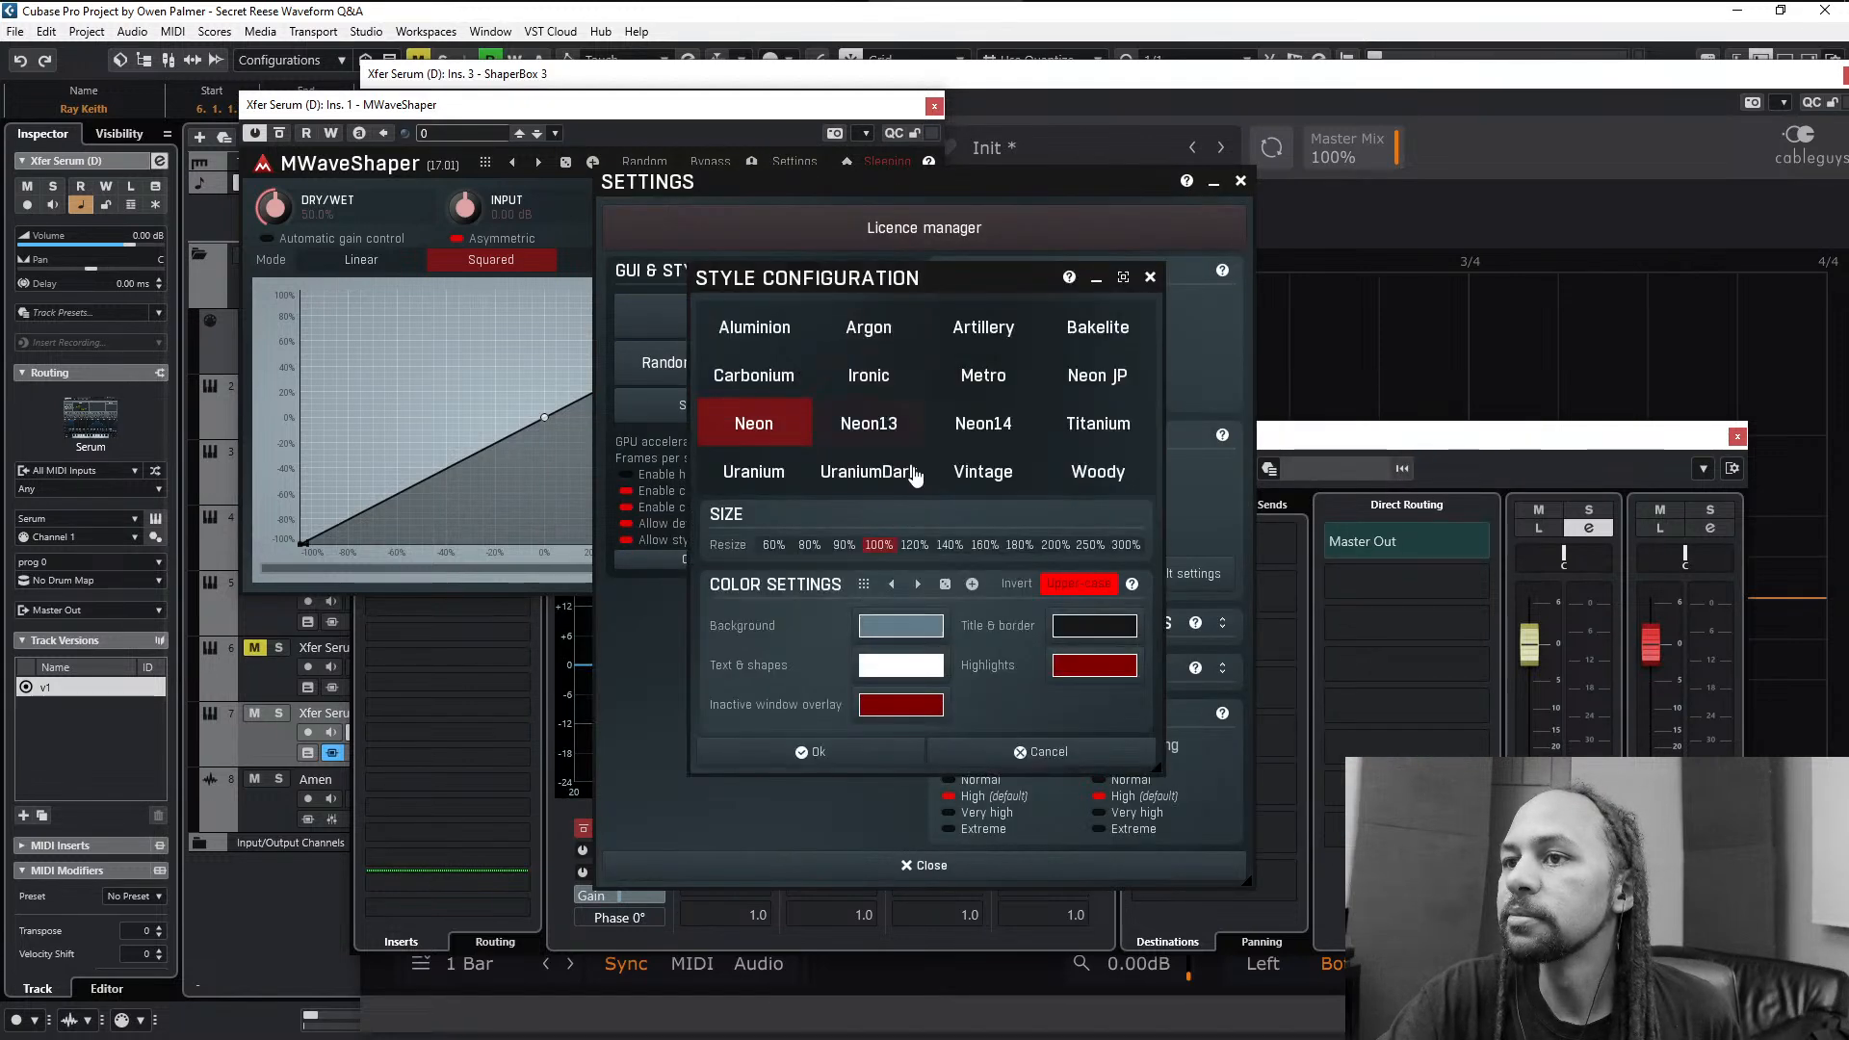
{"action": "left_click", "coordinate": [981, 549]}
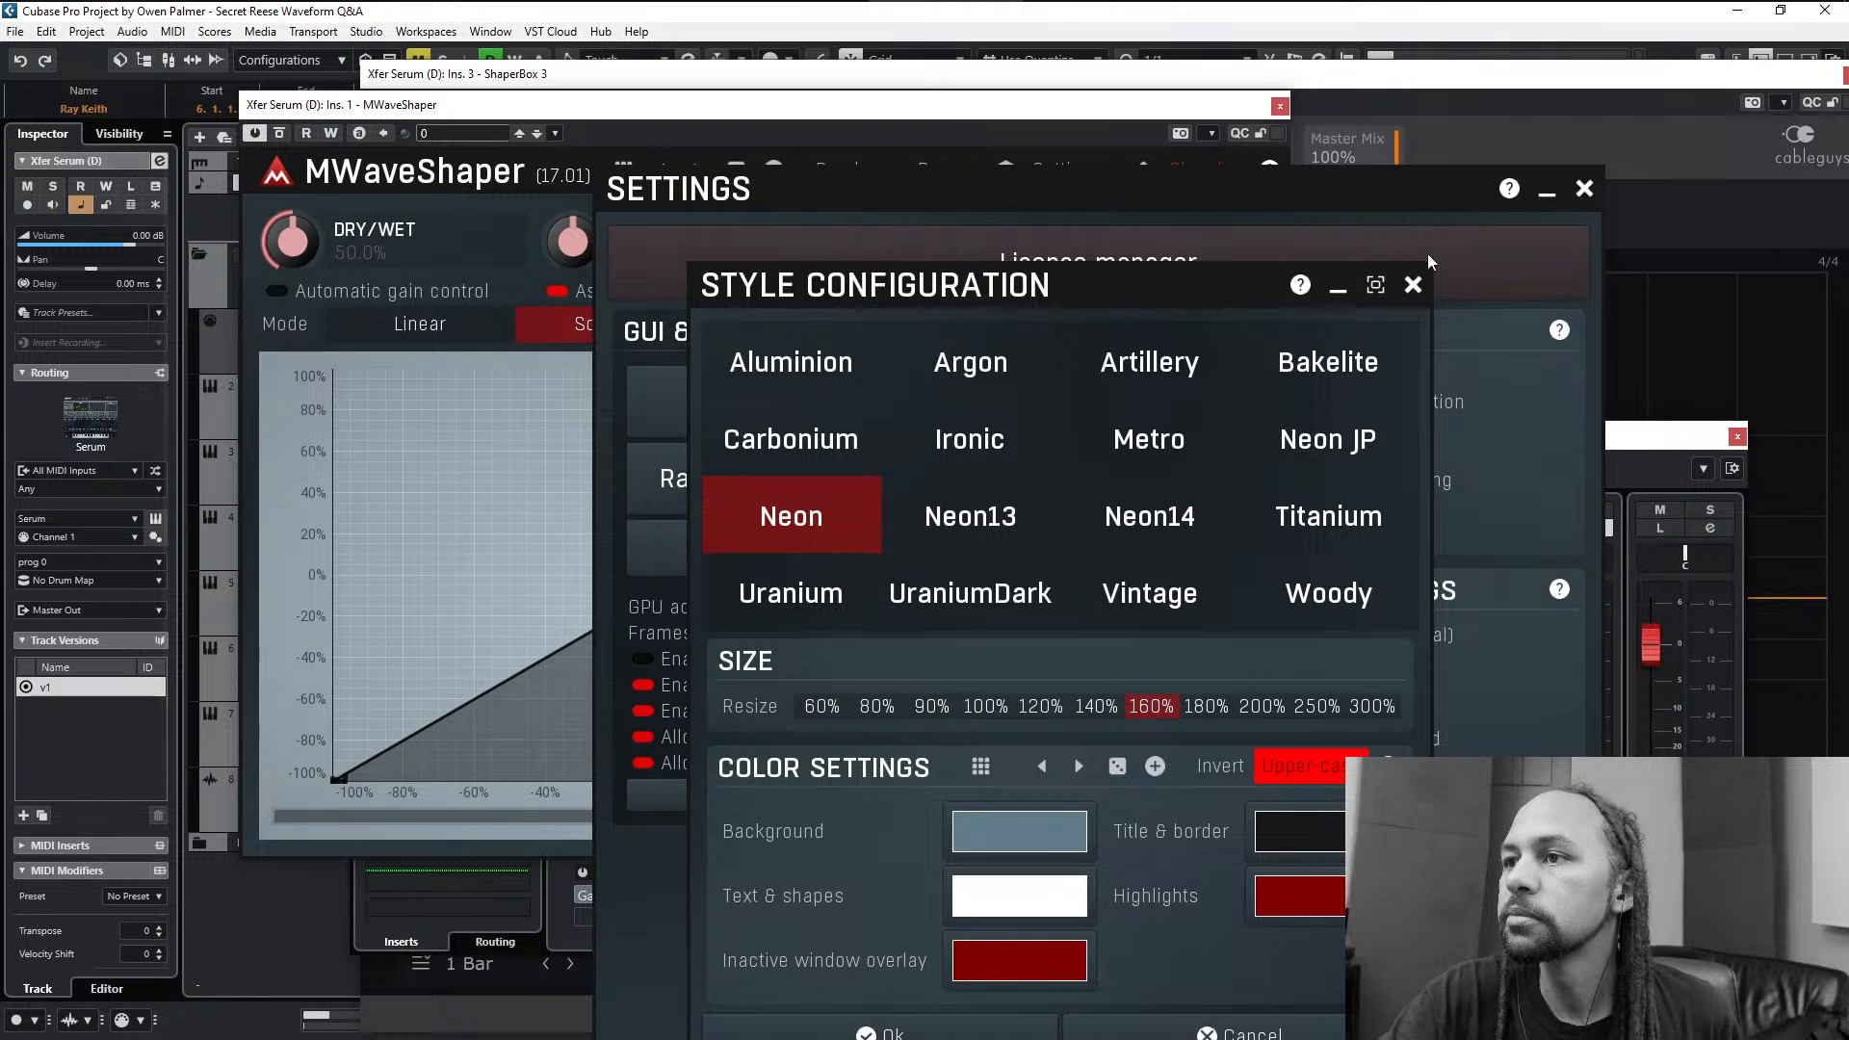
{"action": "left_click", "coordinate": [1411, 285]}
{"action": "left_click", "coordinate": [1585, 190]}
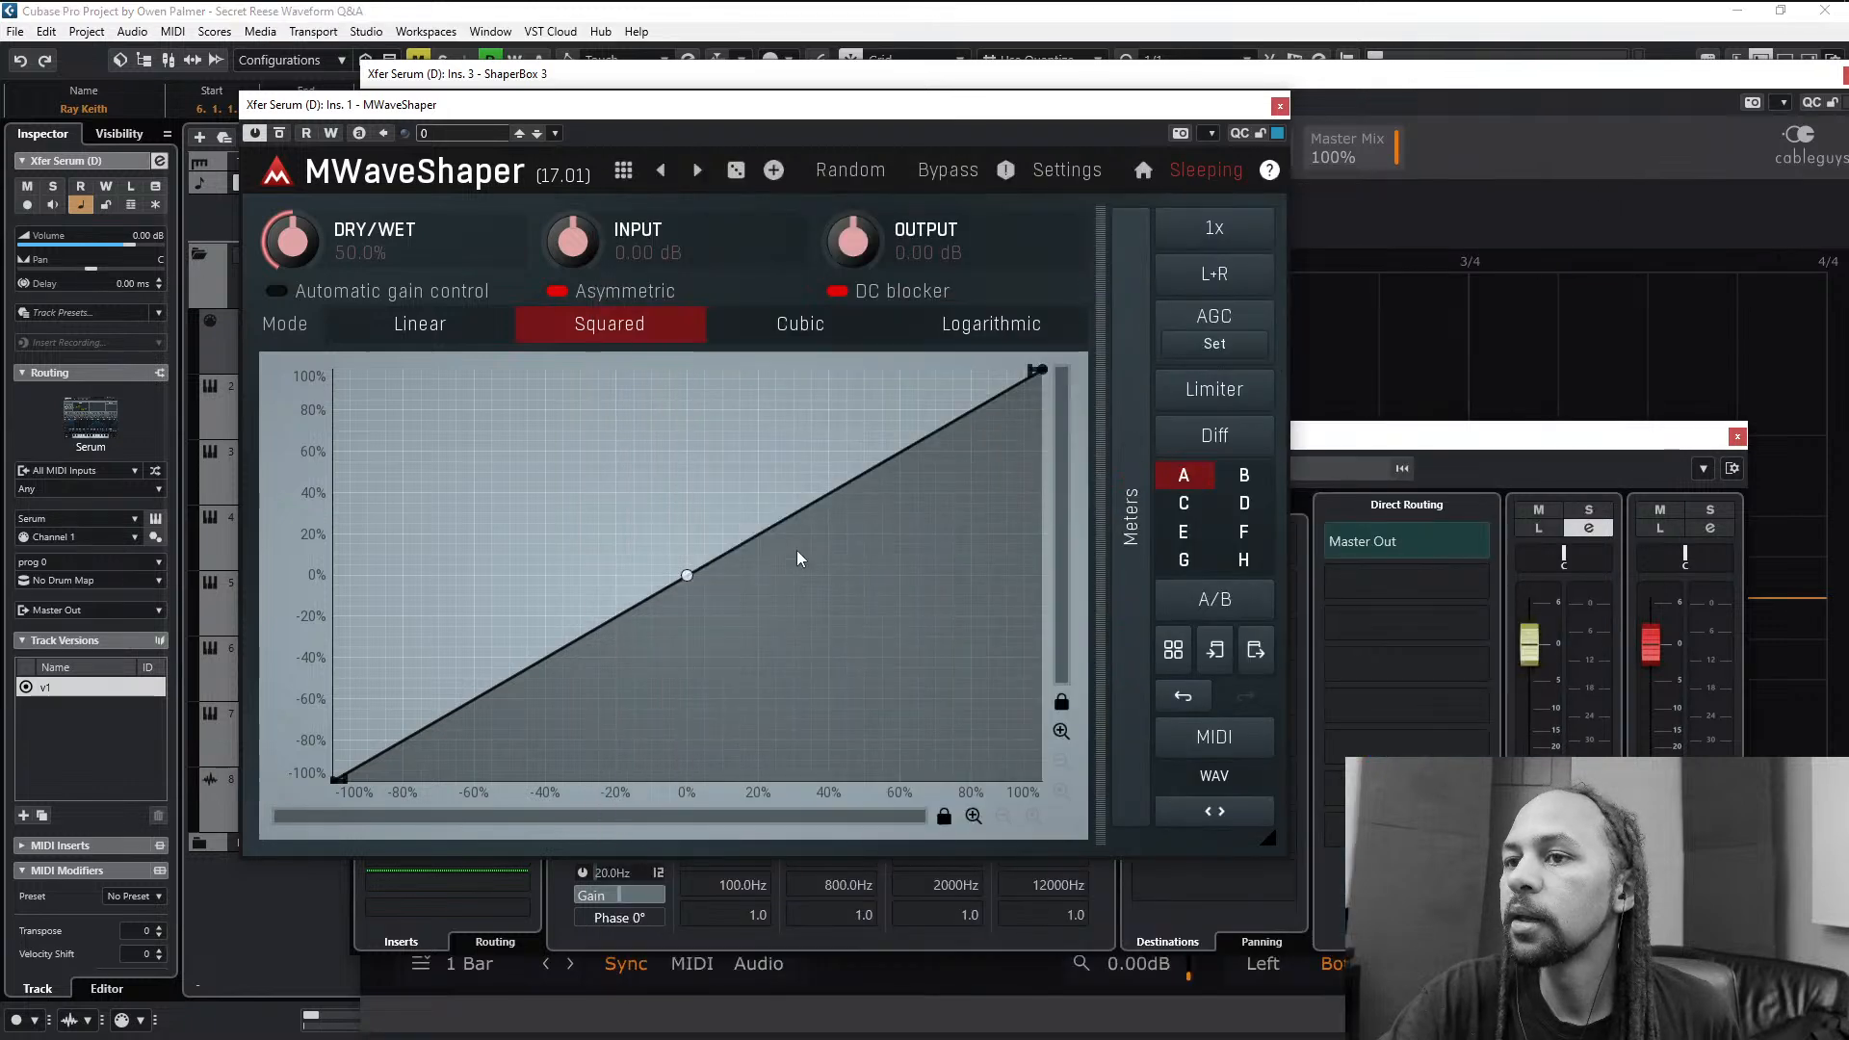
- Bend the transfer curve strongly downward from its centre point and close the channel settings
{"action": "left_click_drag", "start_coordinate": [688, 577], "coordinate": [1065, 686]}
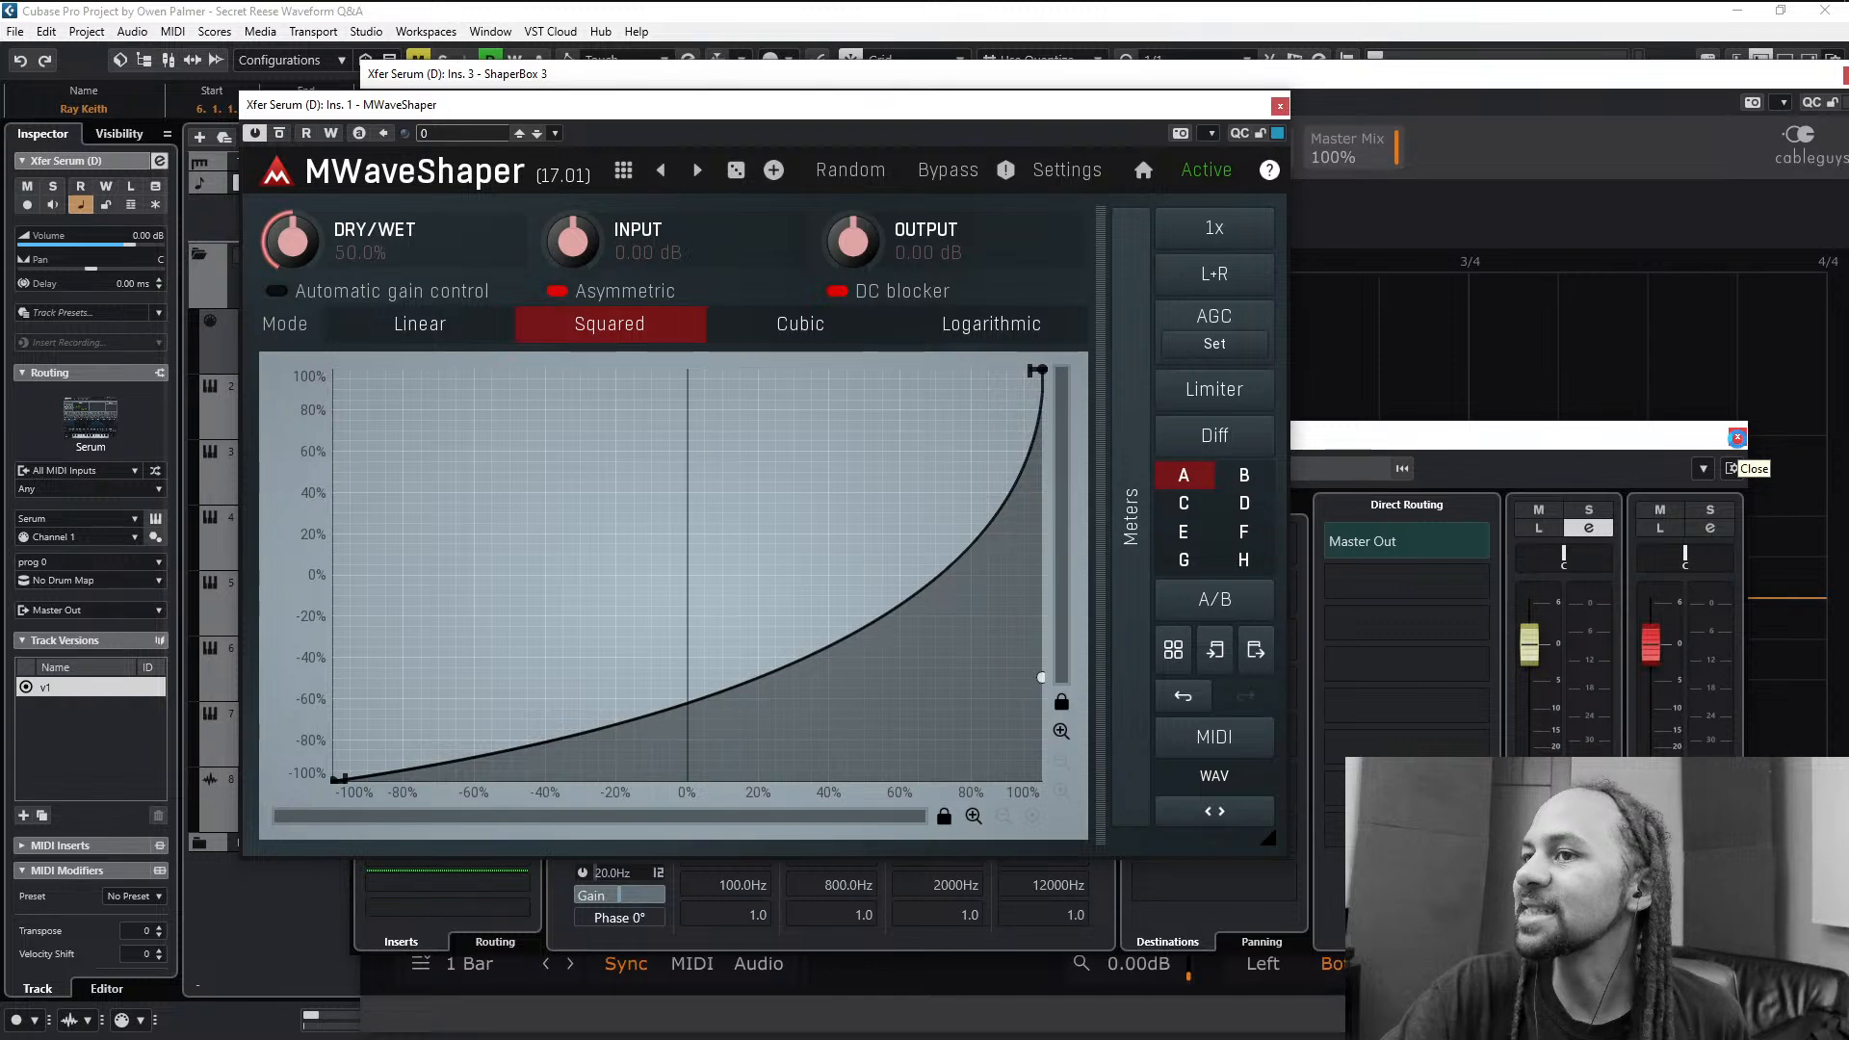
{"action": "left_click", "coordinate": [1738, 439]}
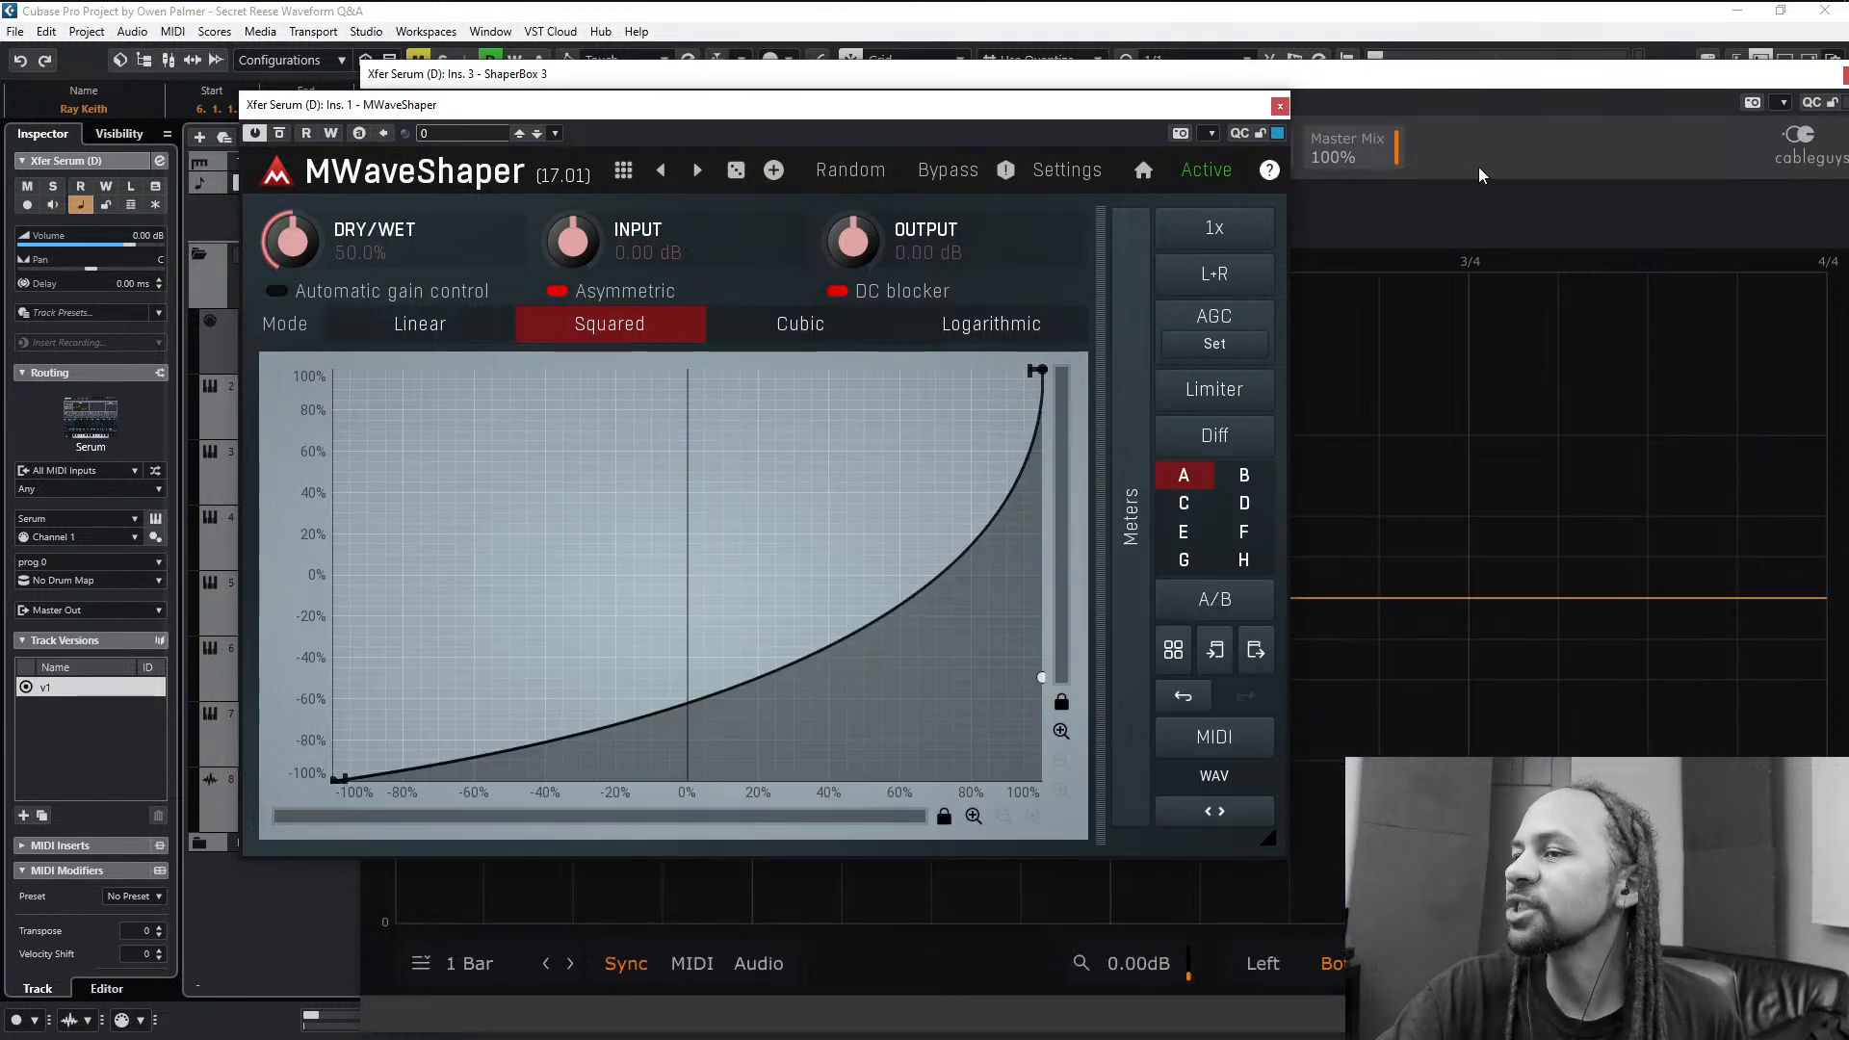
- Arrange the MWaveShaper and ShaperBox 3 windows so the shaping curve and the scope waveform can be viewed together
{"action": "left_click_drag", "start_coordinate": [1166, 111], "coordinate": [960, 111]}
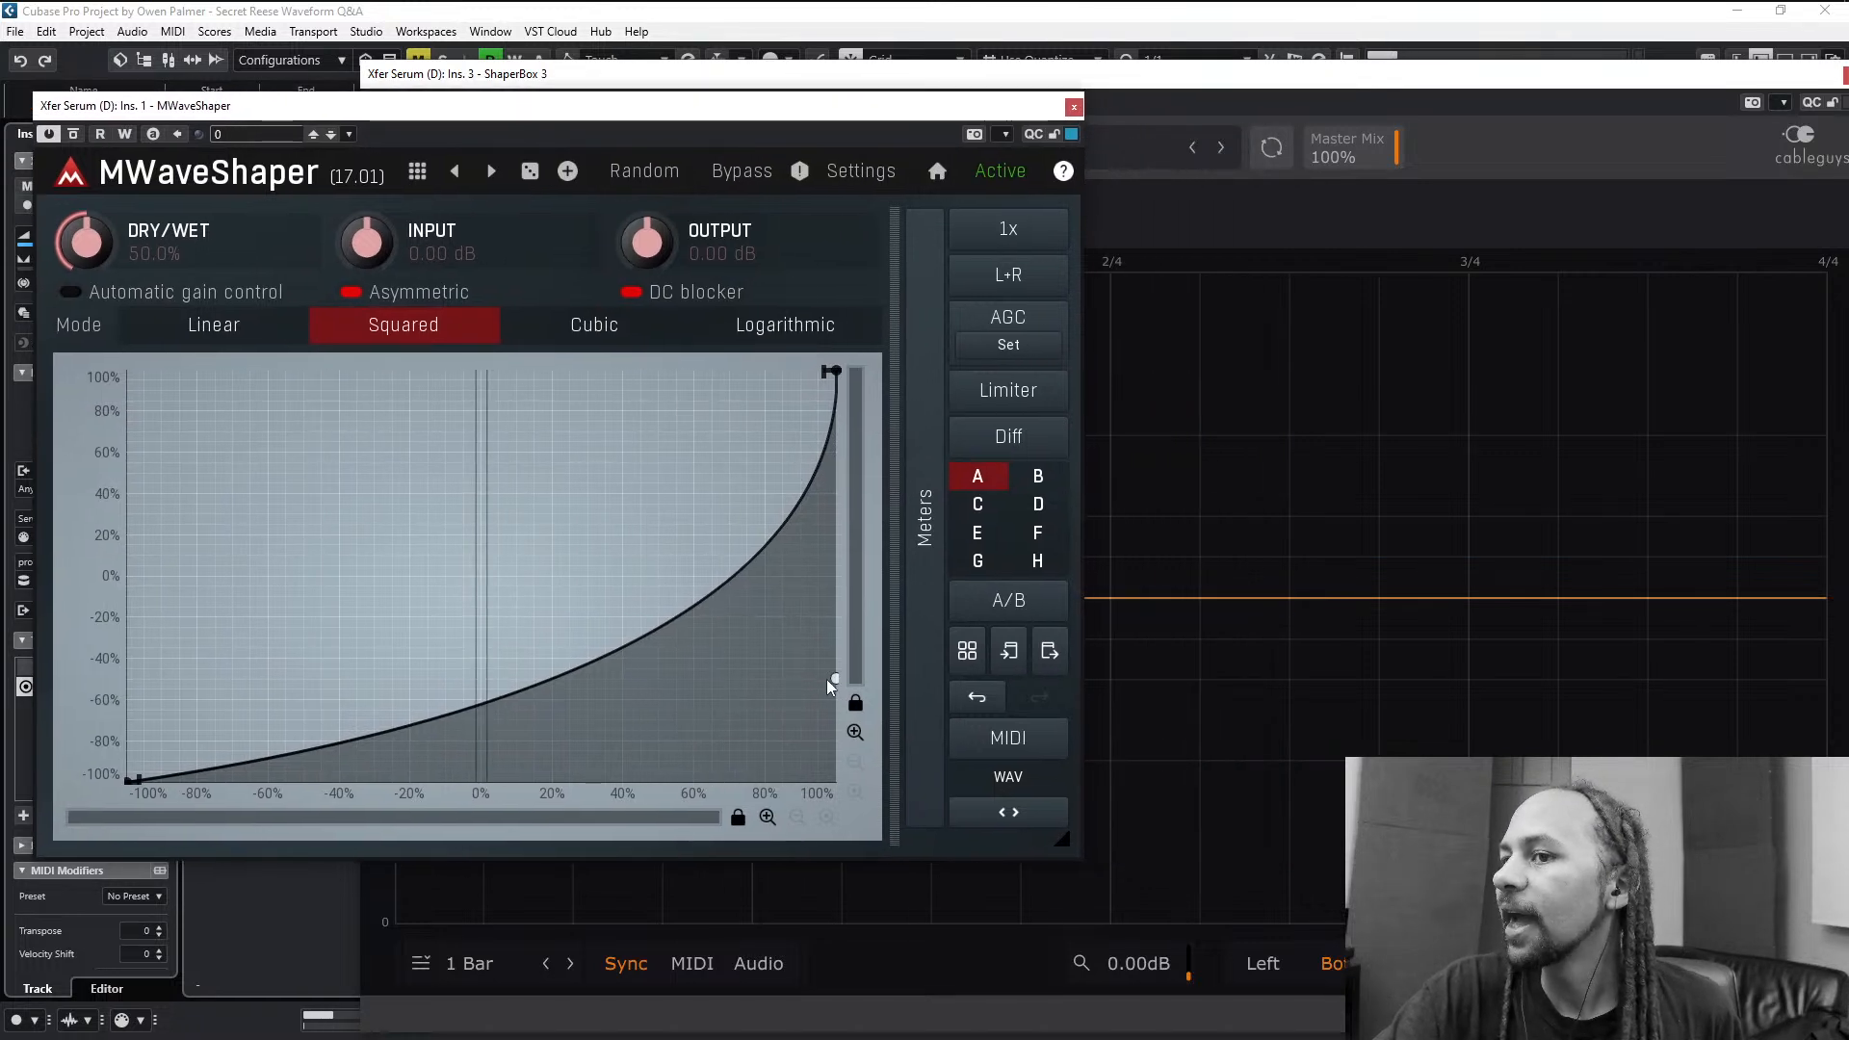
{"action": "left_click", "coordinate": [1275, 104]}
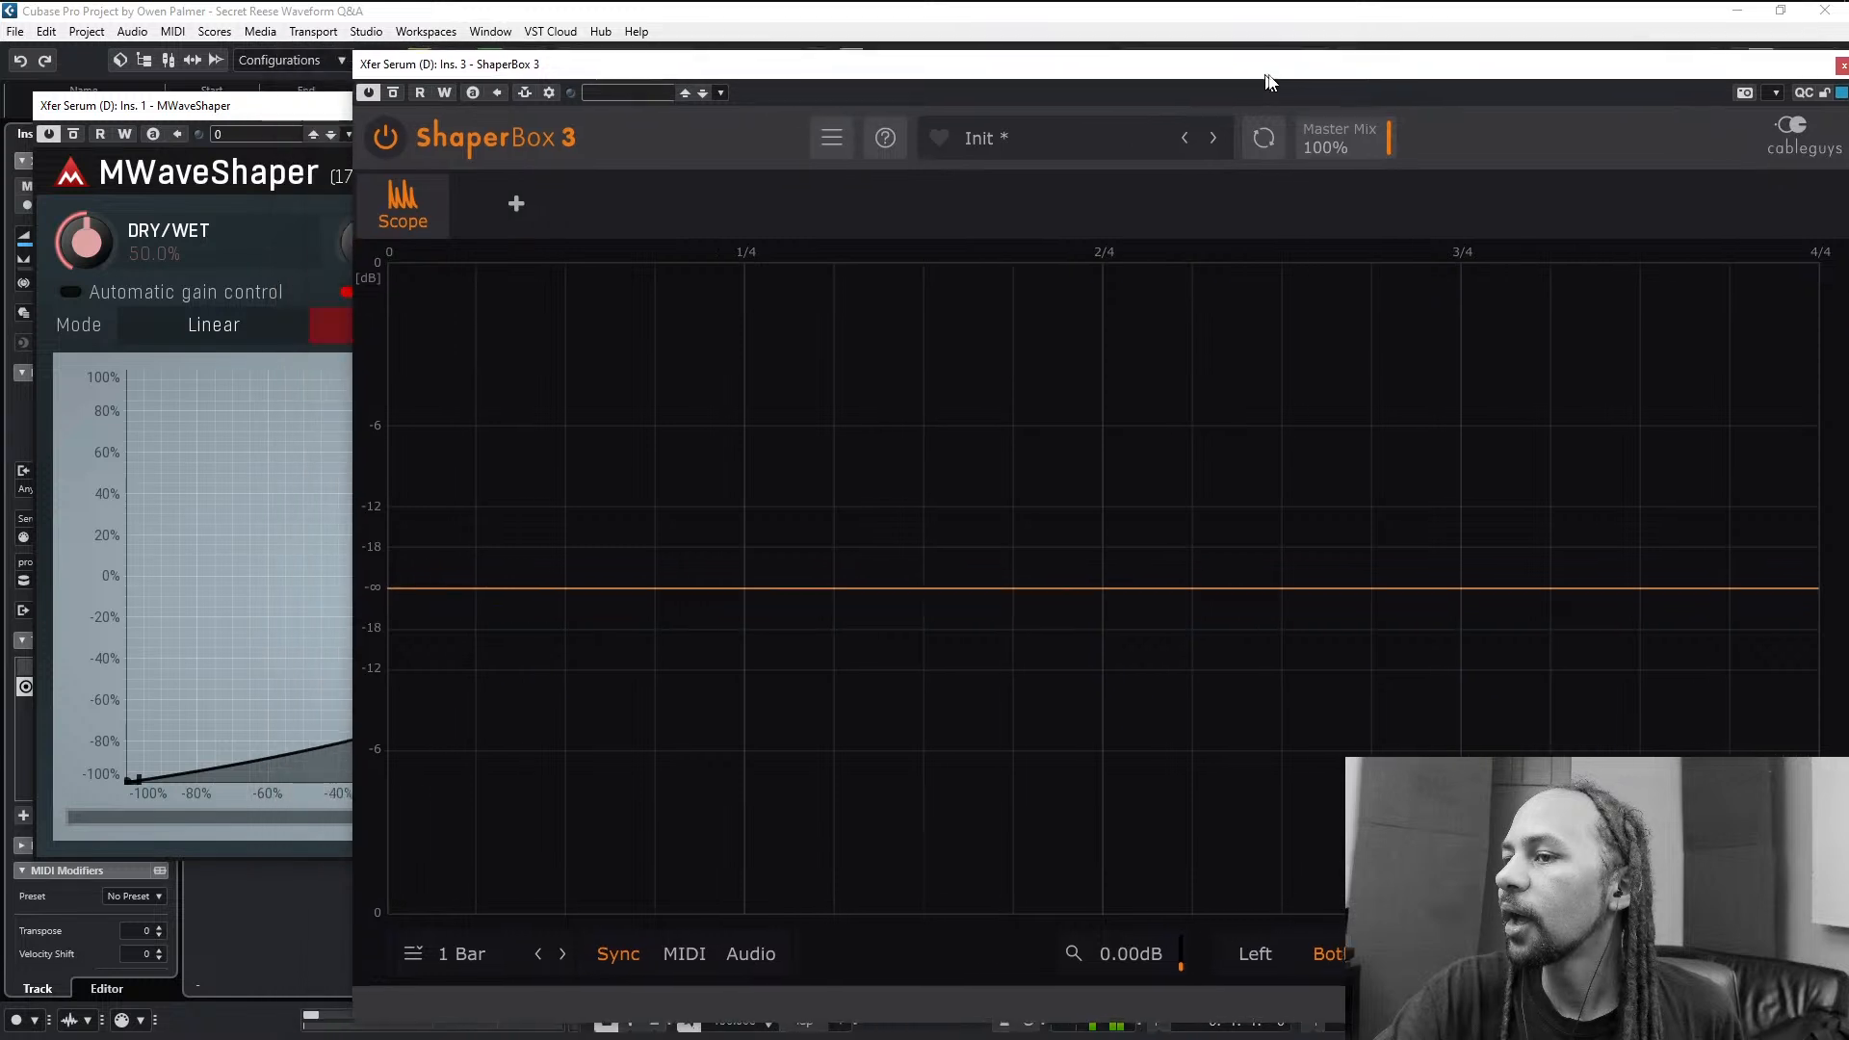
{"action": "left_click_drag", "start_coordinate": [267, 118], "coordinate": [180, 118]}
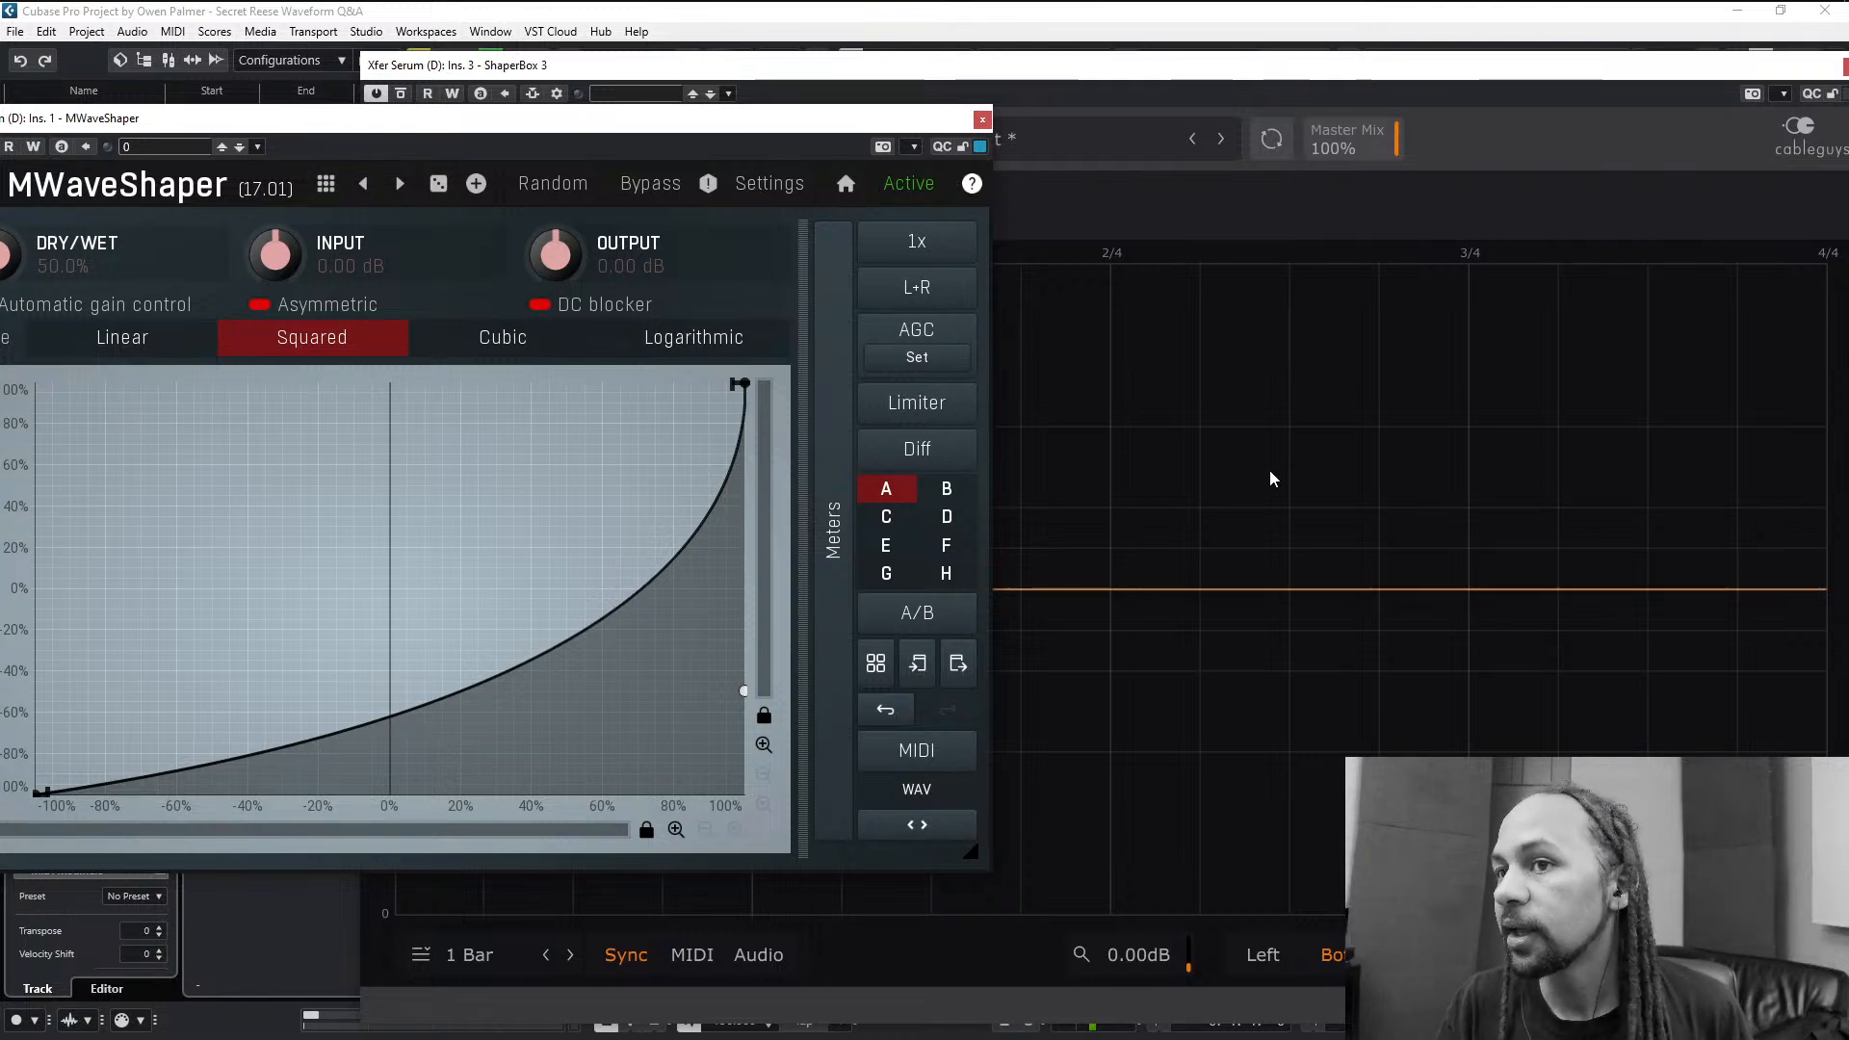
{"action": "left_click", "coordinate": [1493, 146]}
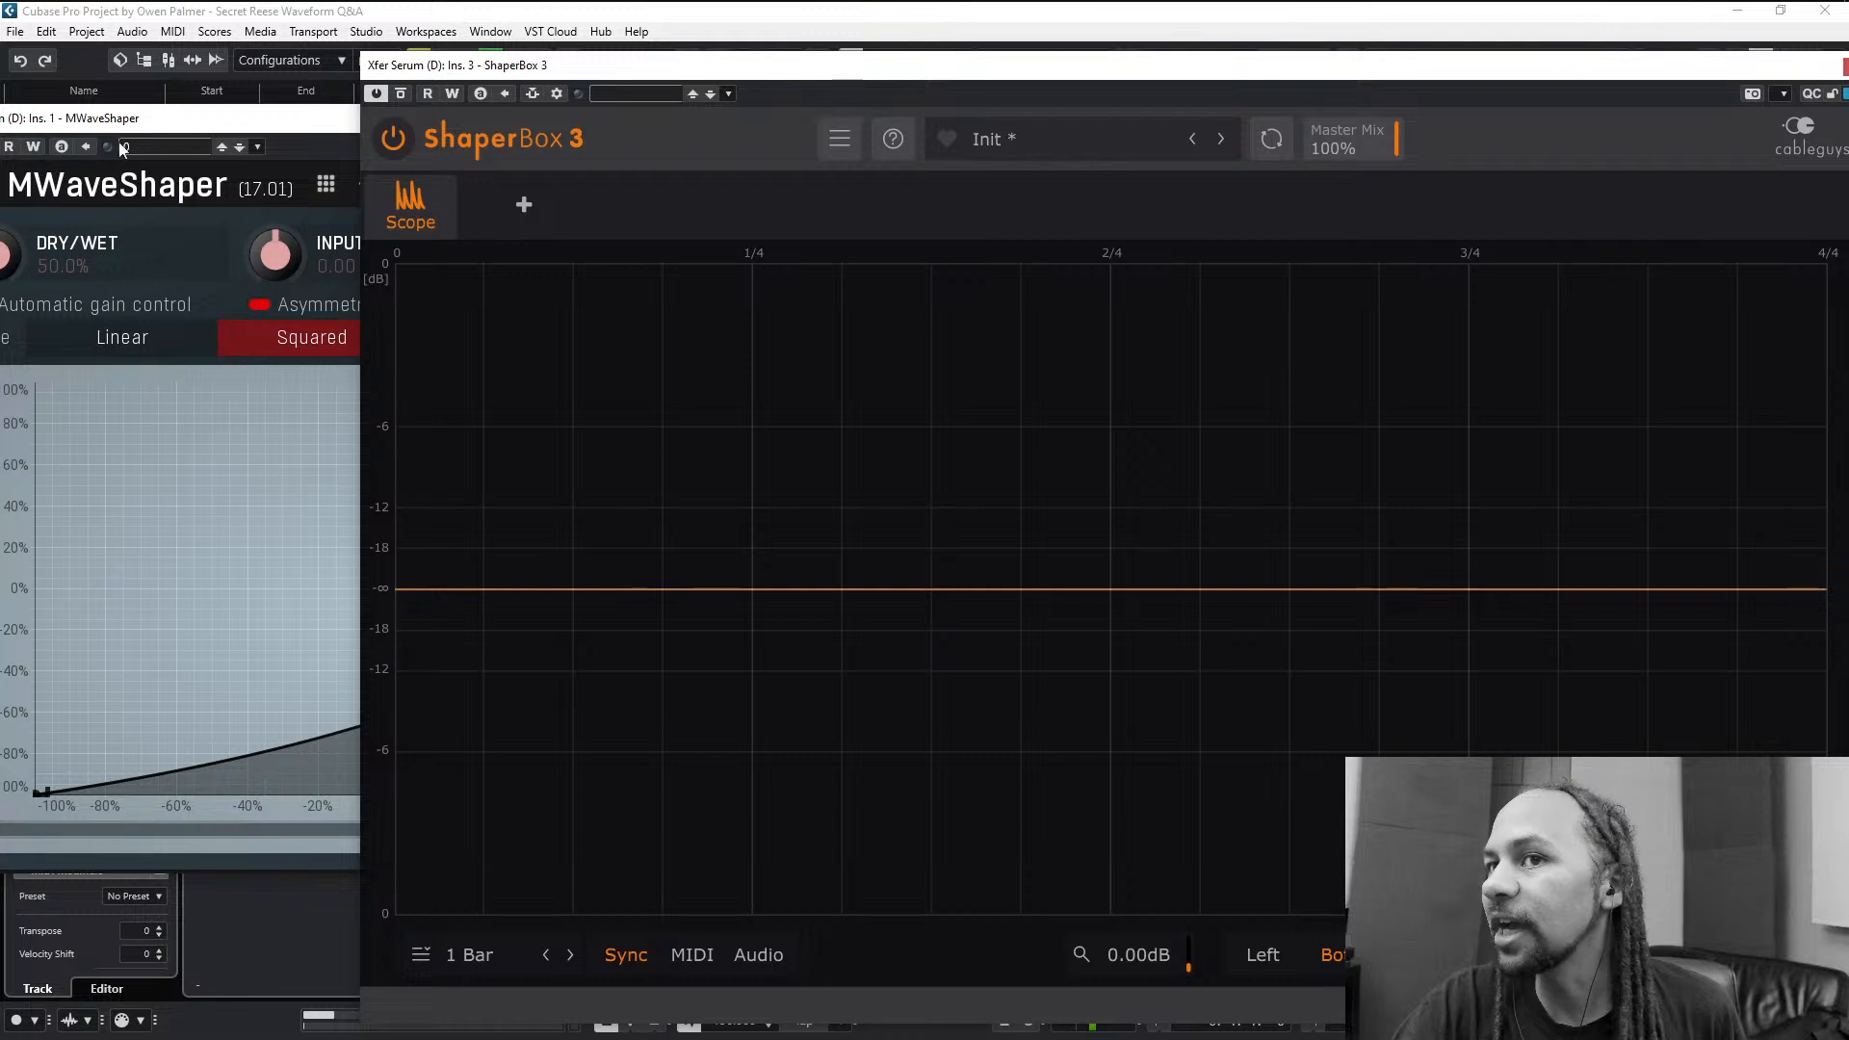
{"action": "left_click", "coordinate": [236, 136]}
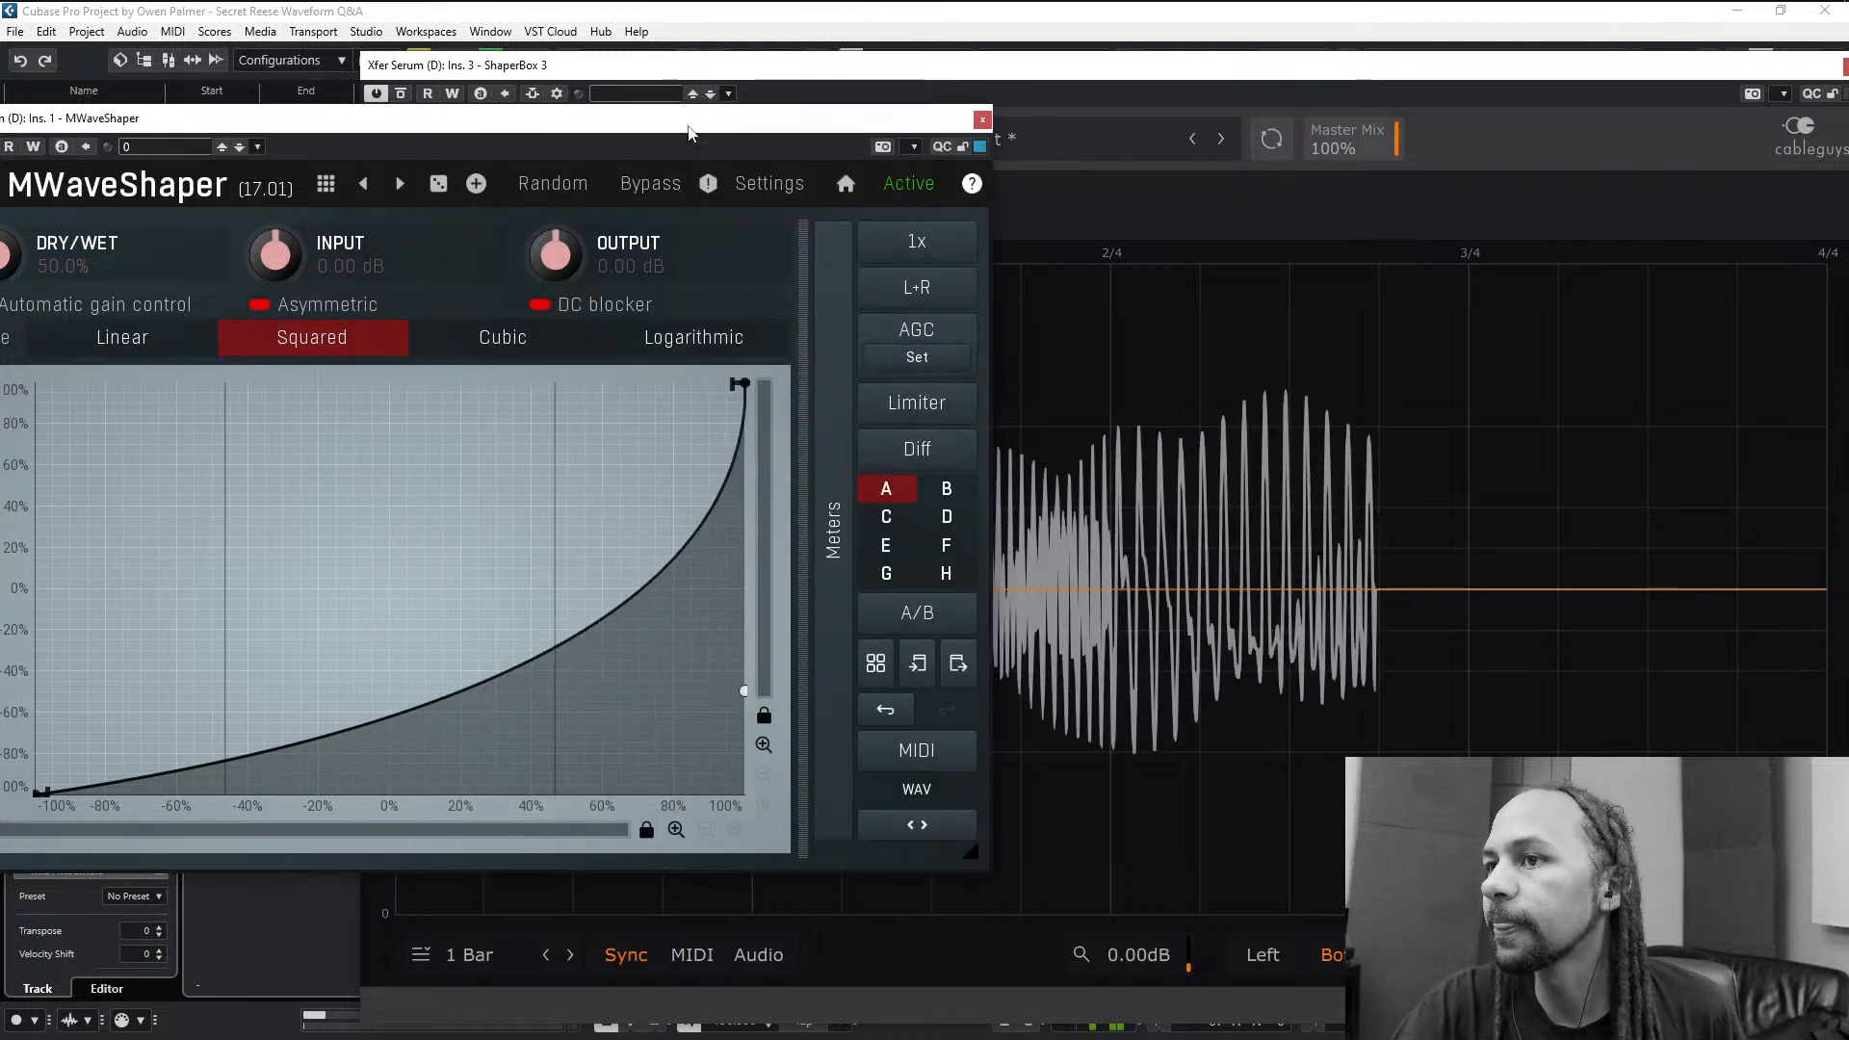
{"action": "left_click_drag", "start_coordinate": [713, 121], "coordinate": [617, 109]}
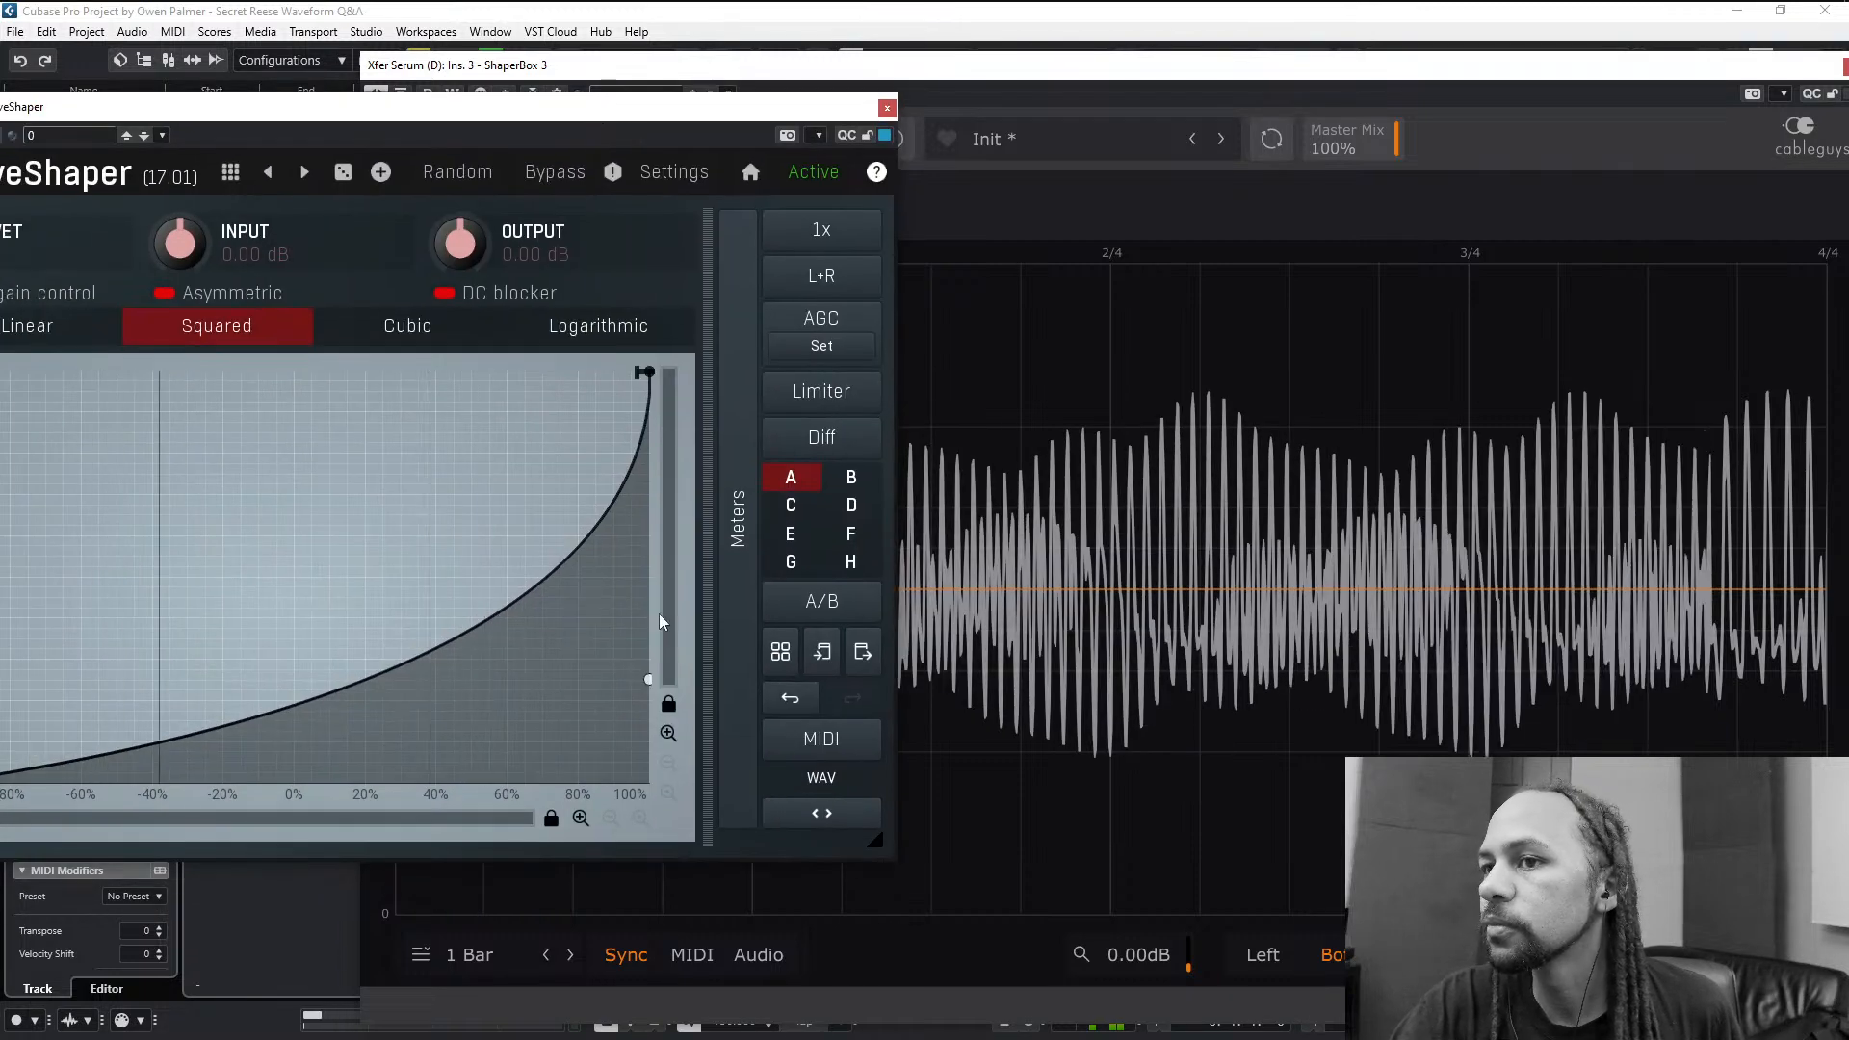
- Reshape the transfer curve through several upward and downward bends during playback, ending with a moderate downward bend
{"action": "left_click_drag", "start_coordinate": [648, 684], "coordinate": [337, 871]}
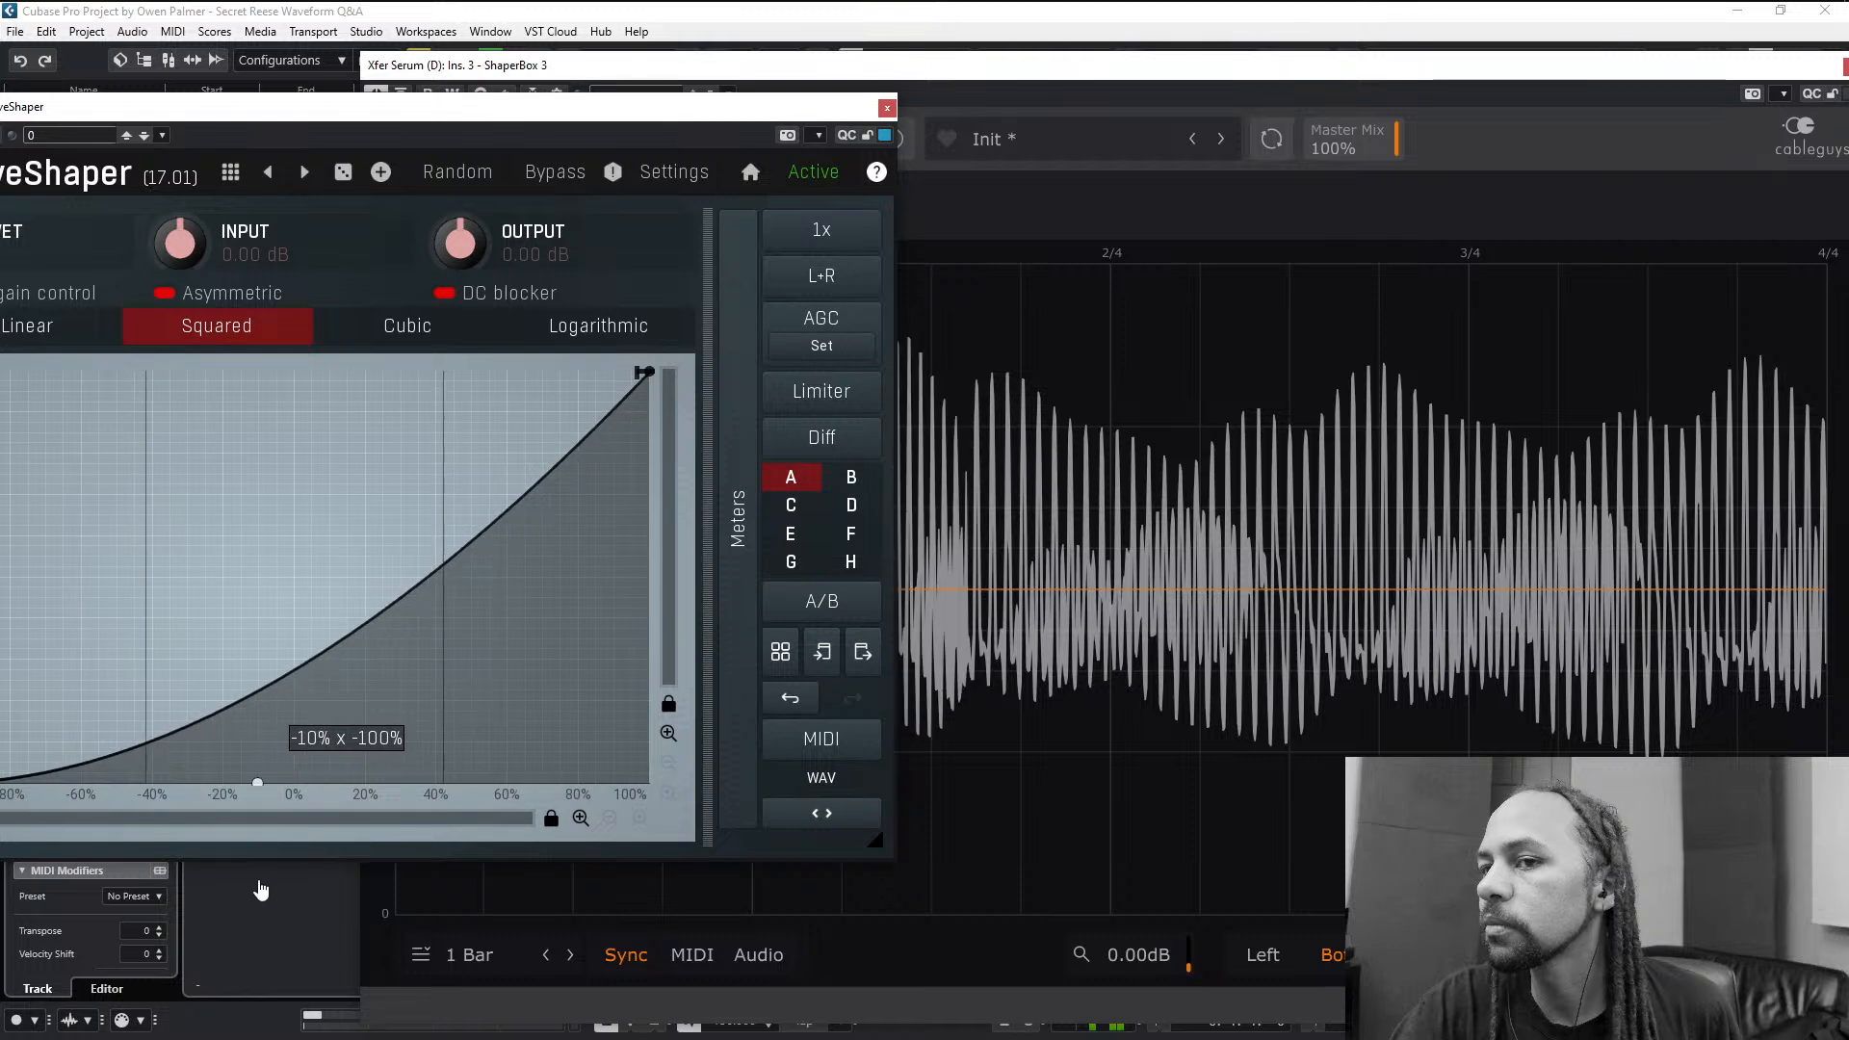
{"action": "left_click_drag", "start_coordinate": [463, 124], "coordinate": [797, 154]}
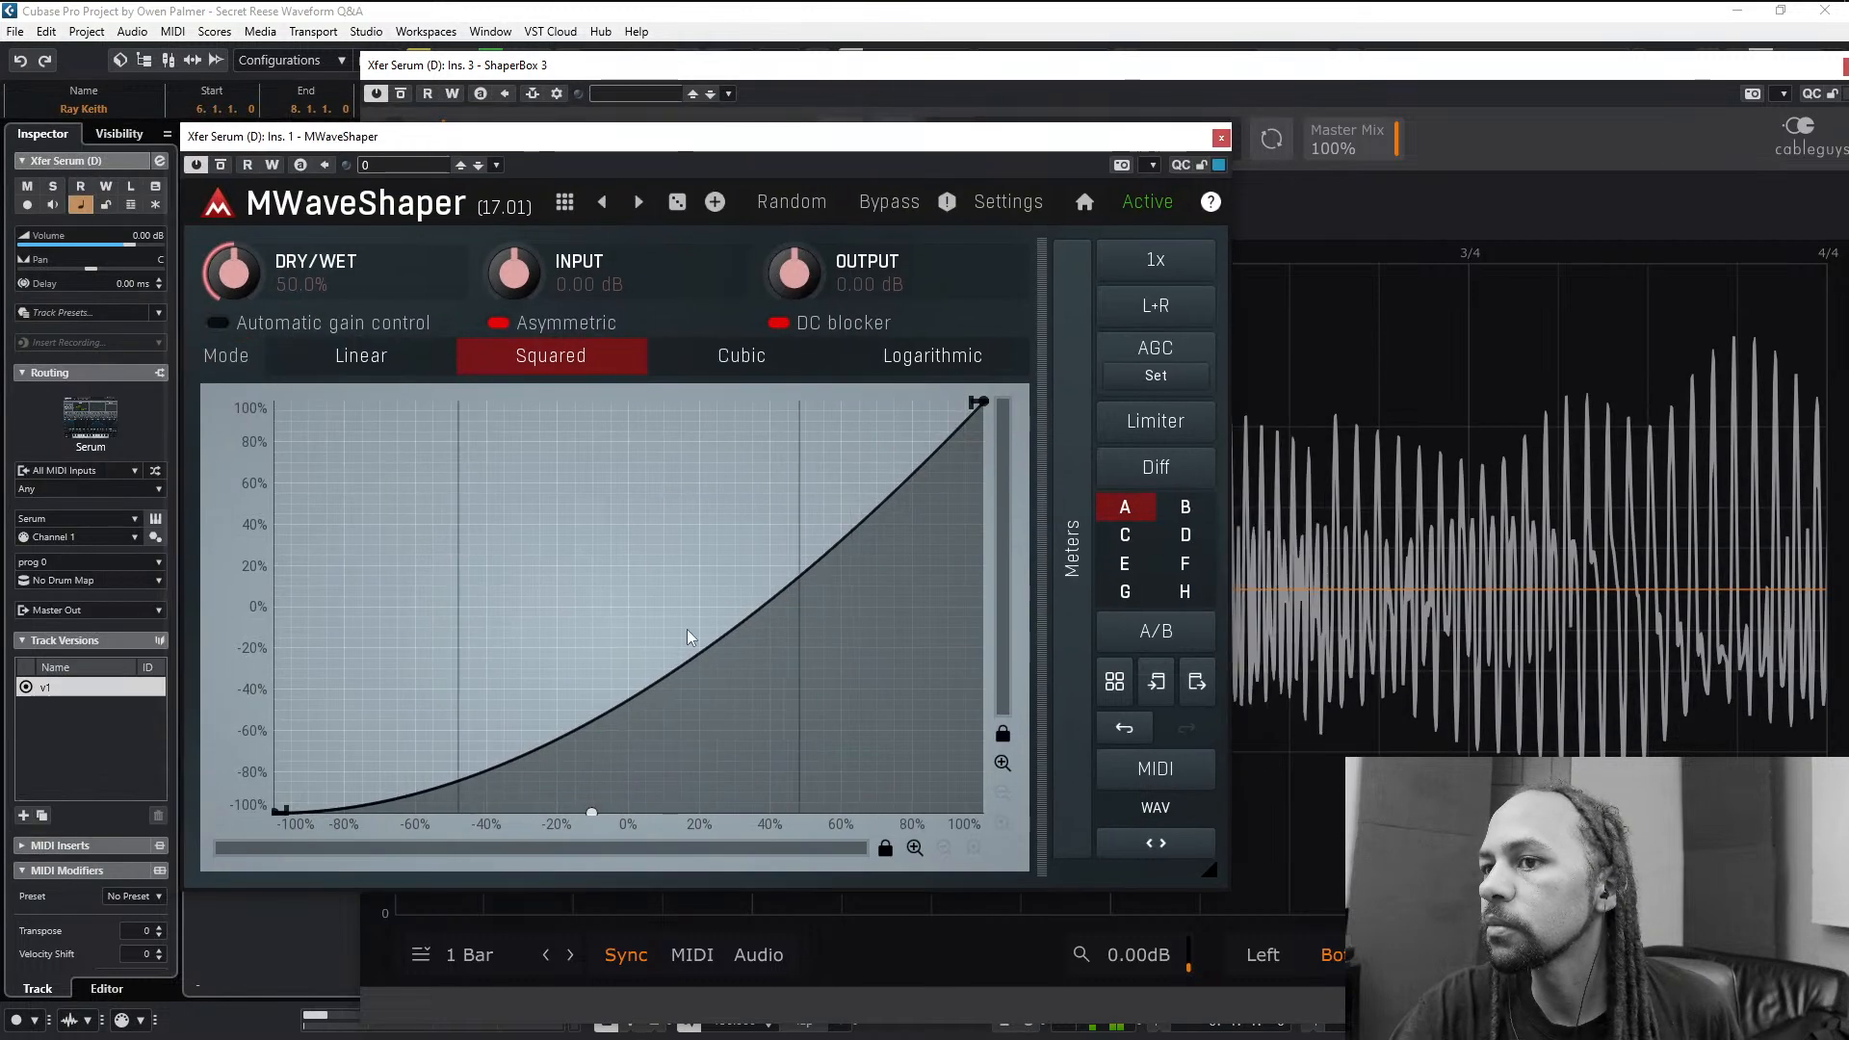
{"action": "left_click_drag", "start_coordinate": [592, 812], "coordinate": [671, 253]}
{"action": "left_click_drag", "start_coordinate": [671, 252], "coordinate": [877, 740]}
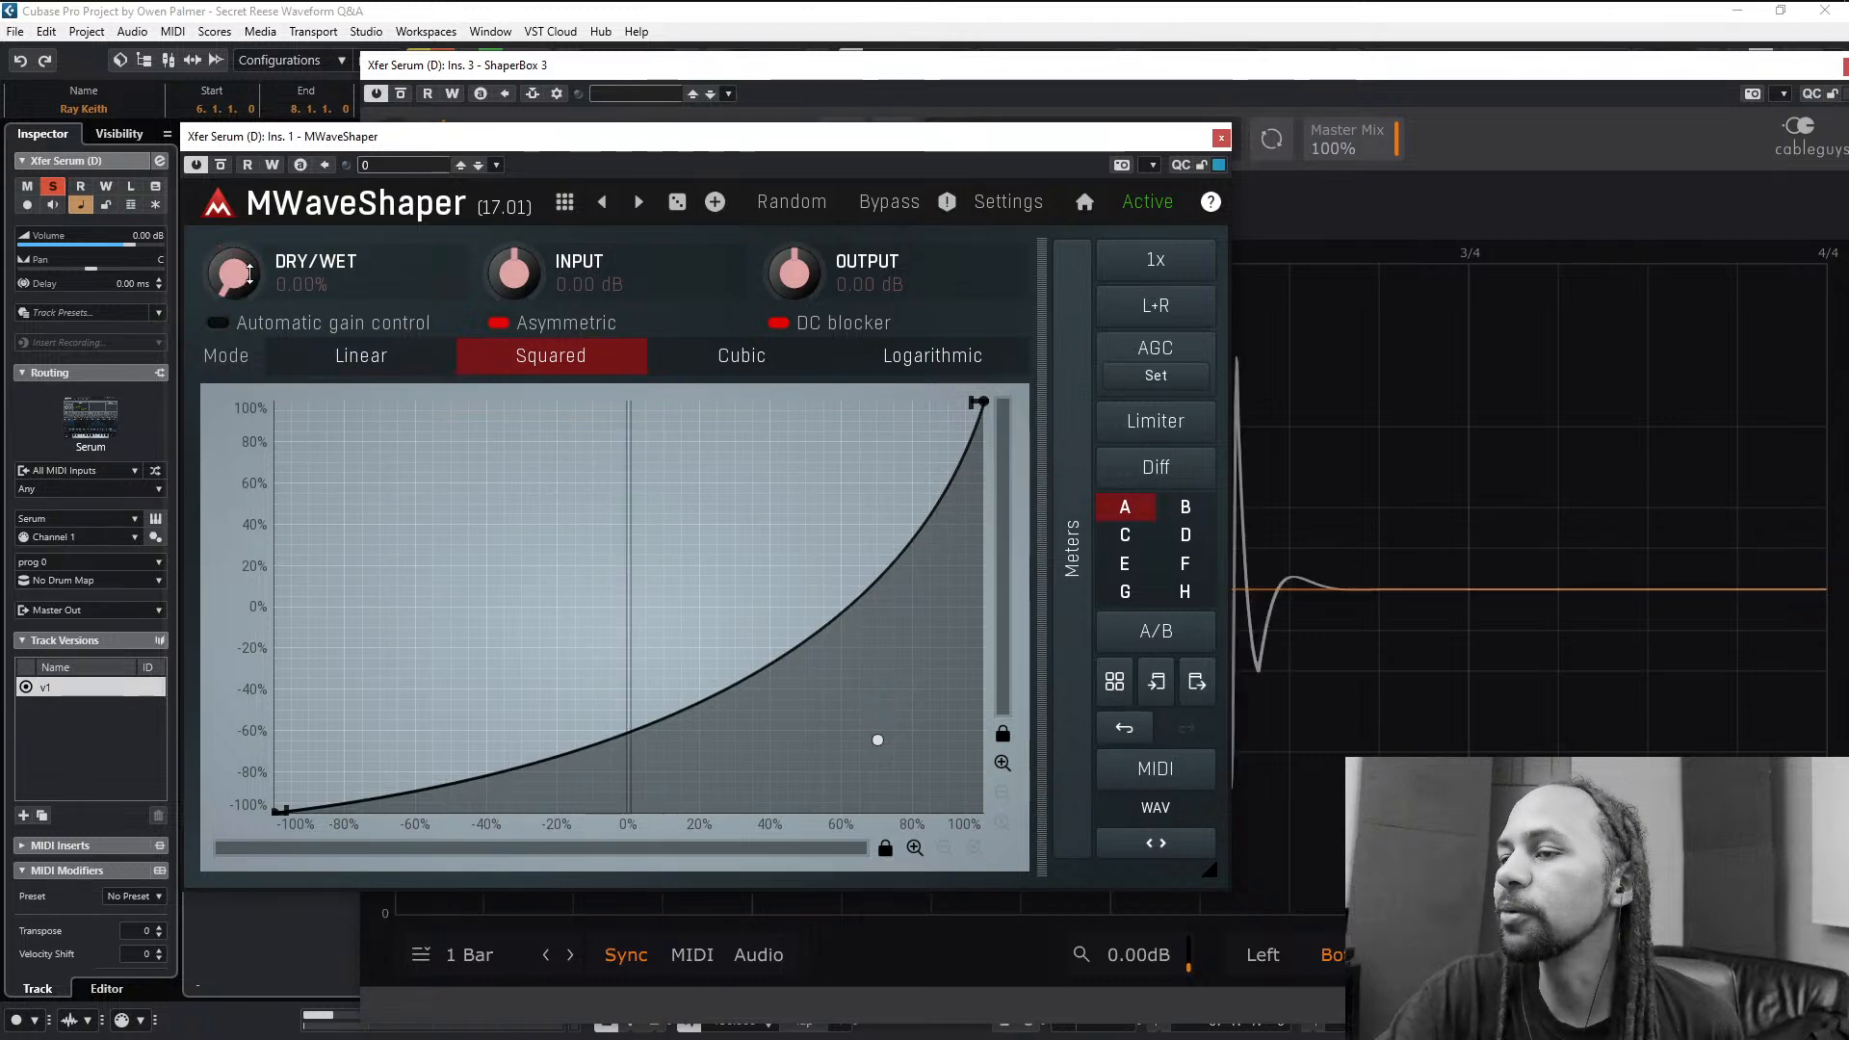
- Bend the transfer curve strongly upward with dry/wet at 100%, and reduce the dry/wet mix to 44.4%
{"action": "double_click", "coordinate": [250, 273]}
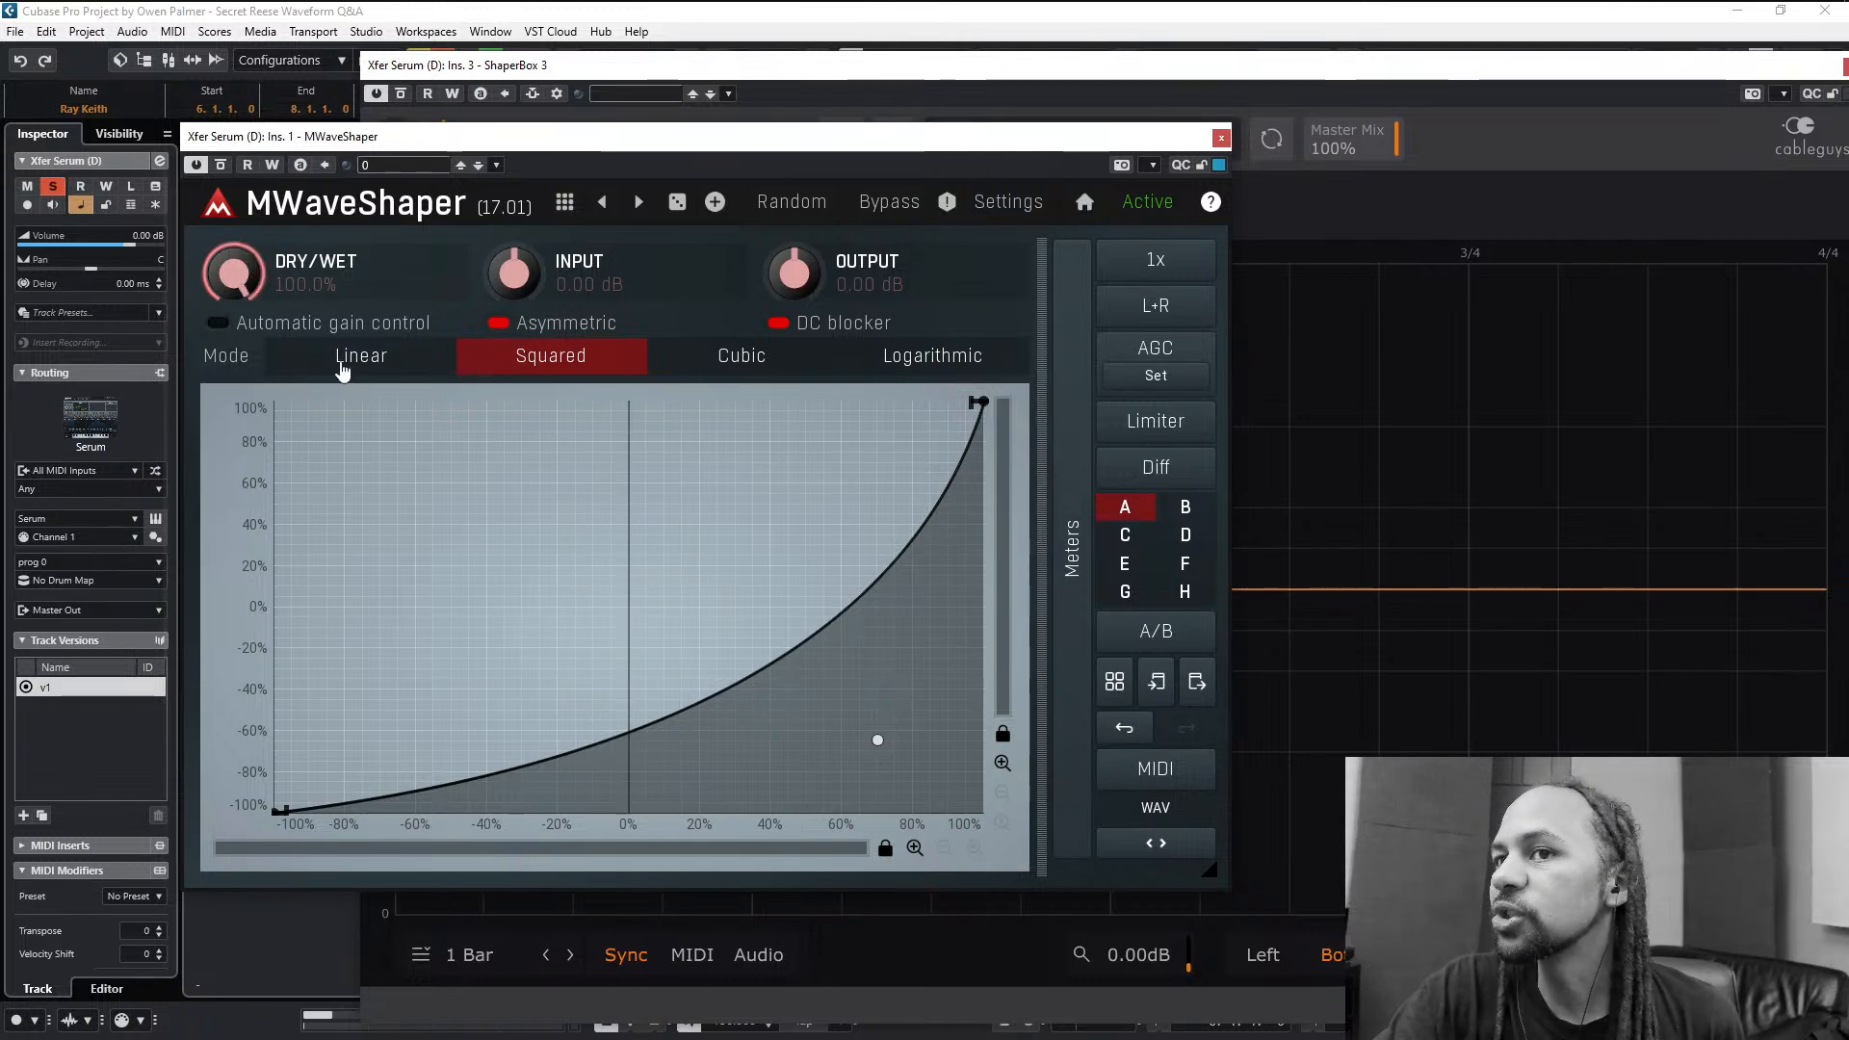
{"action": "left_click_drag", "start_coordinate": [878, 741], "coordinate": [439, 402]}
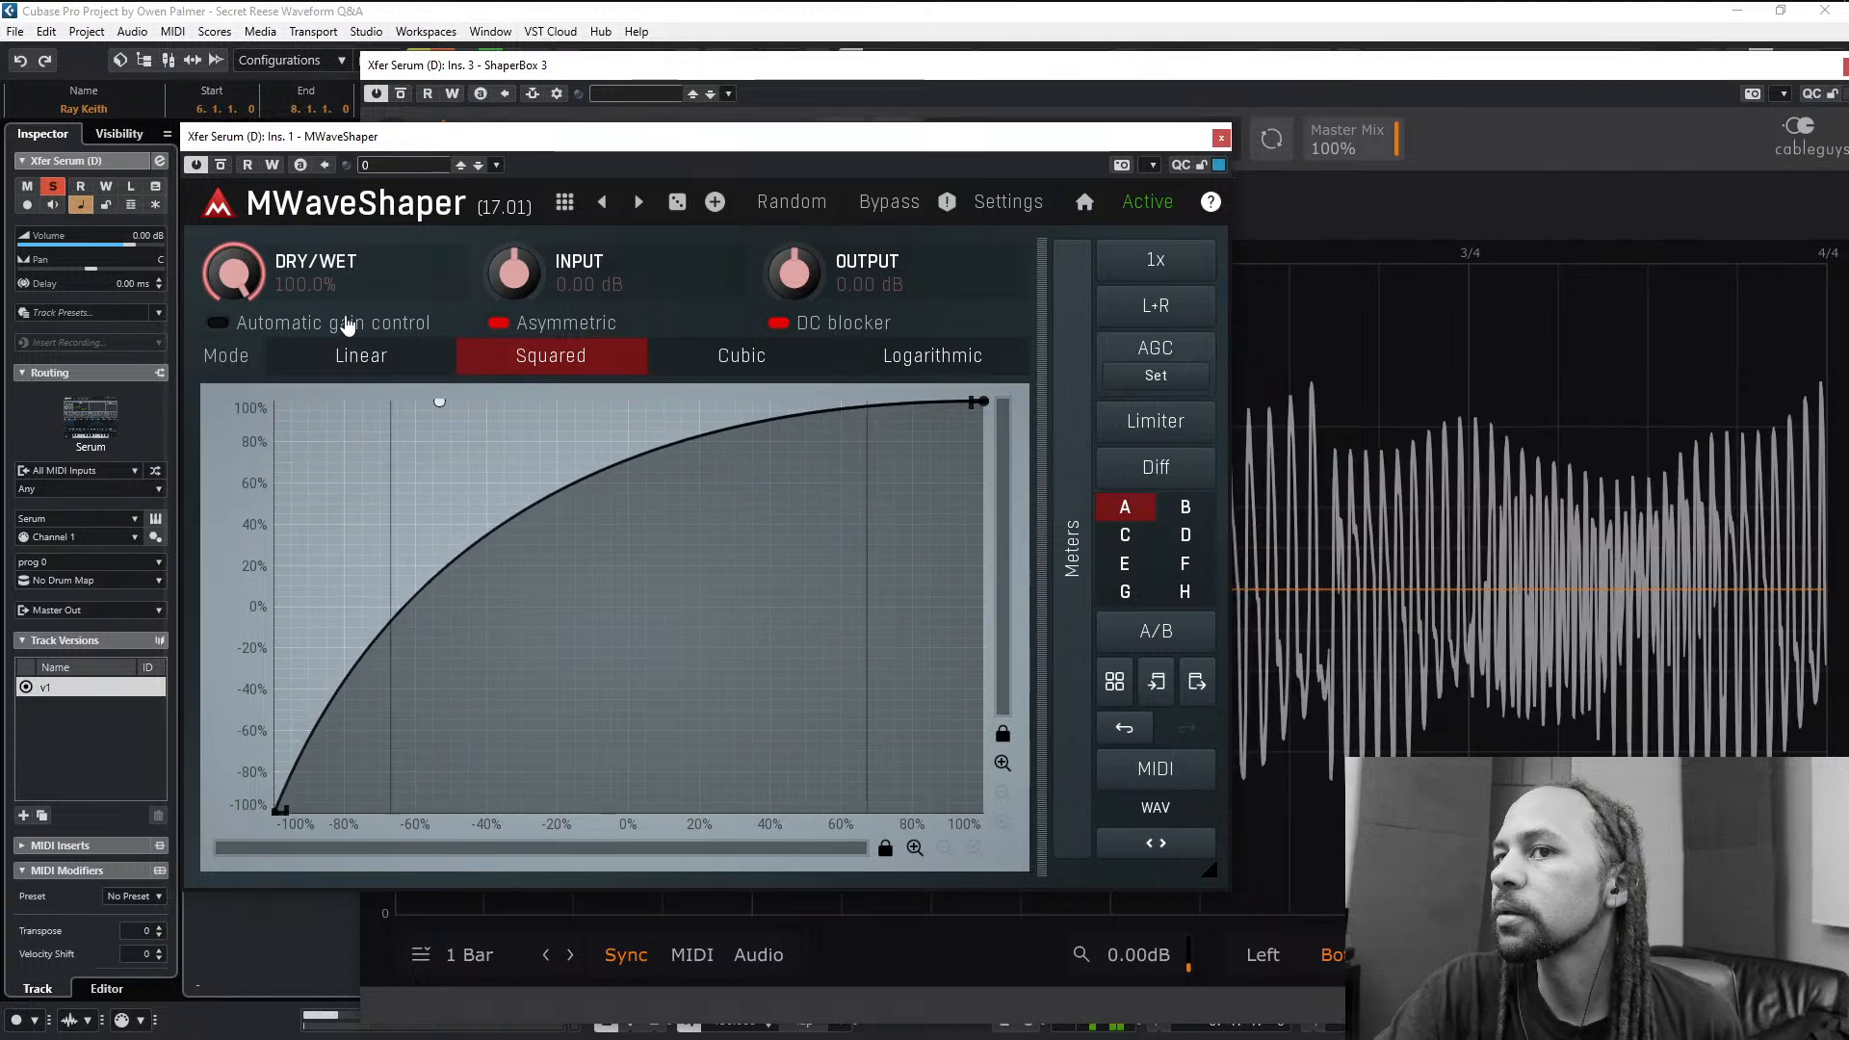
{"action": "left_click_drag", "start_coordinate": [257, 261], "coordinate": [257, 342]}
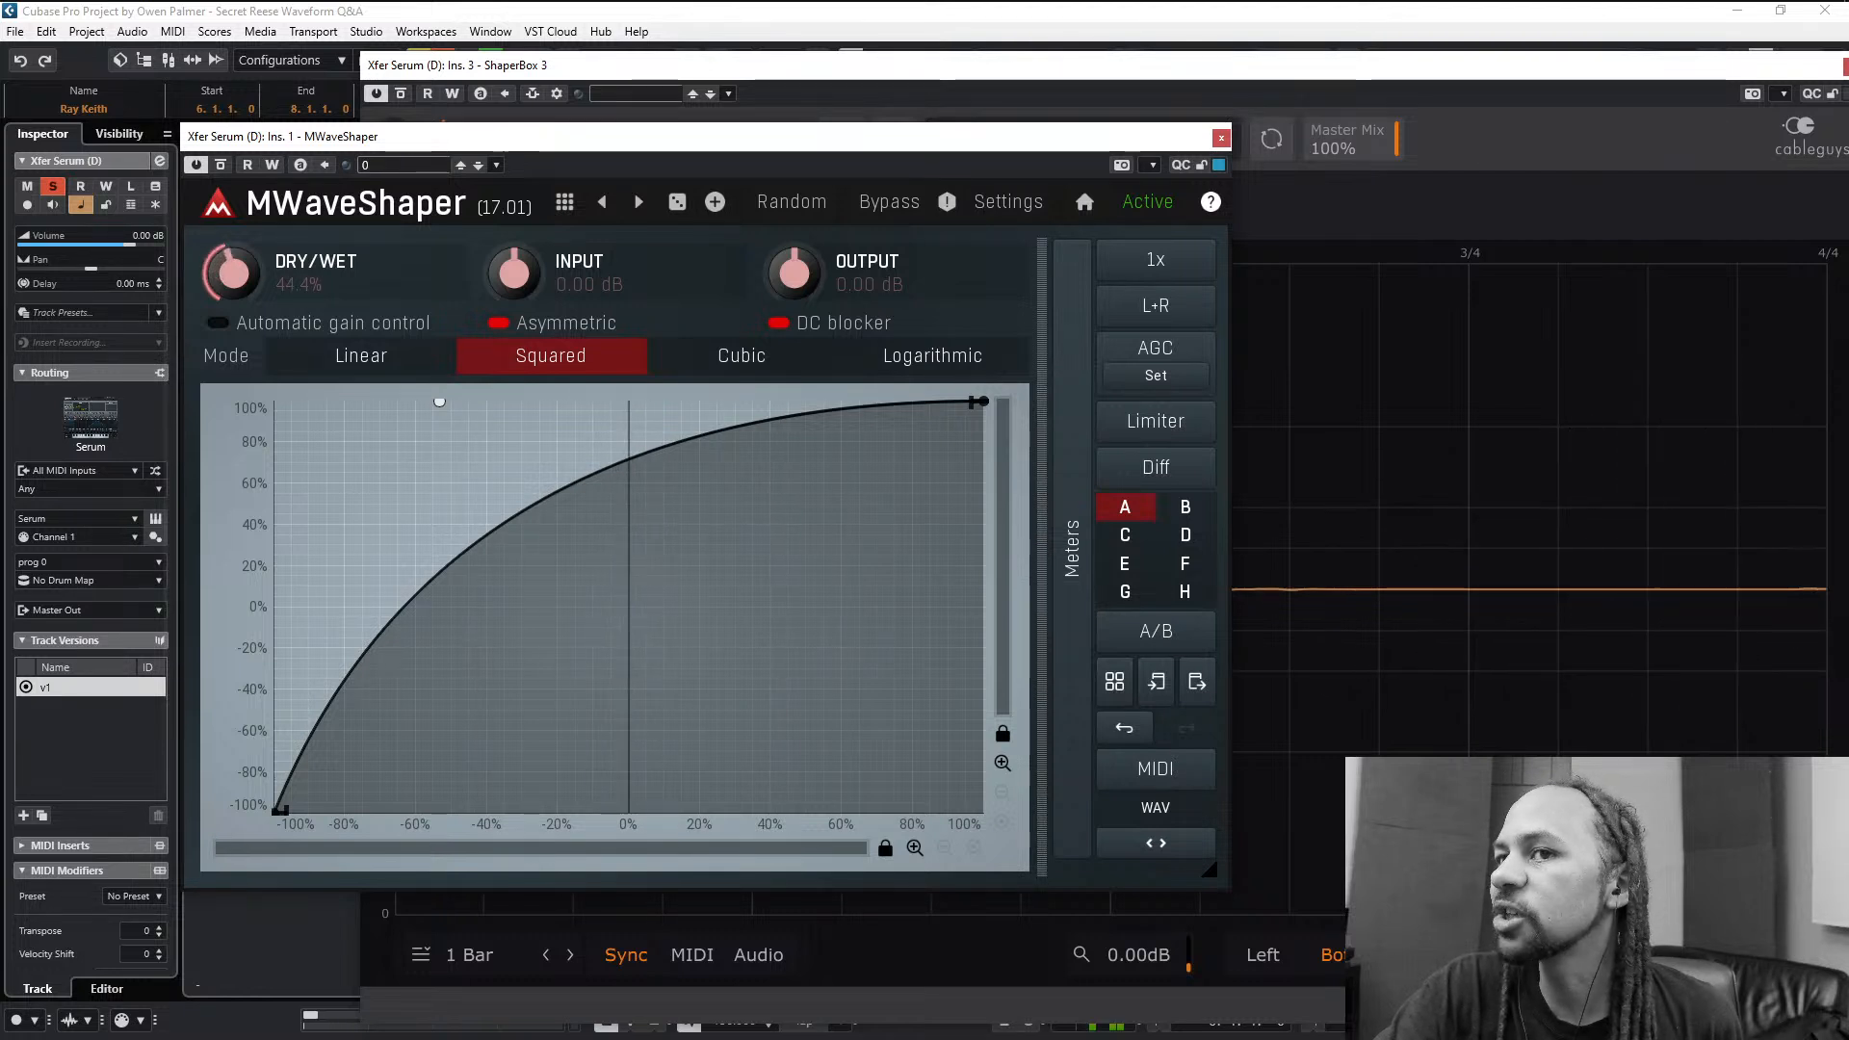
- Try dry/wet mixes of 21.6% and 29.6%, ending at 44.4%, and bend the transfer curve strongly downward
{"action": "left_click_drag", "start_coordinate": [242, 271], "coordinate": [240, 265]}
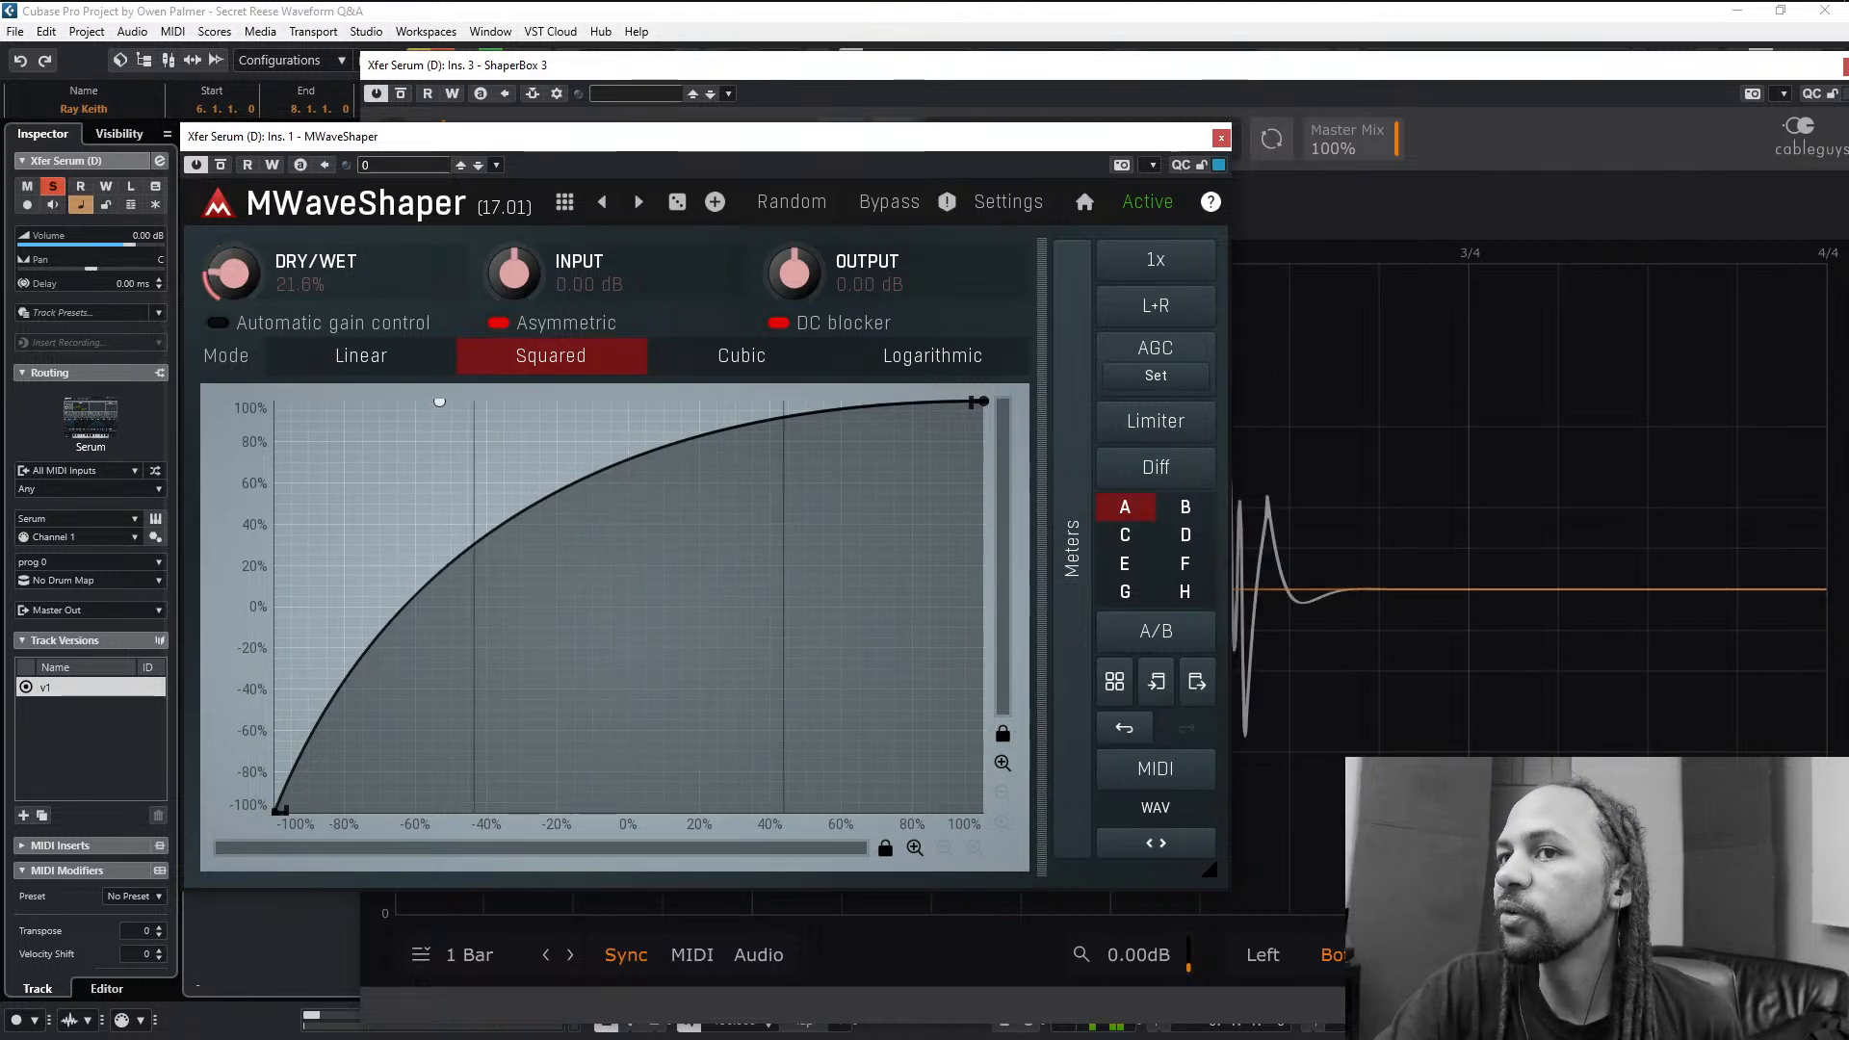
{"action": "left_click_drag", "start_coordinate": [234, 274], "coordinate": [234, 261]}
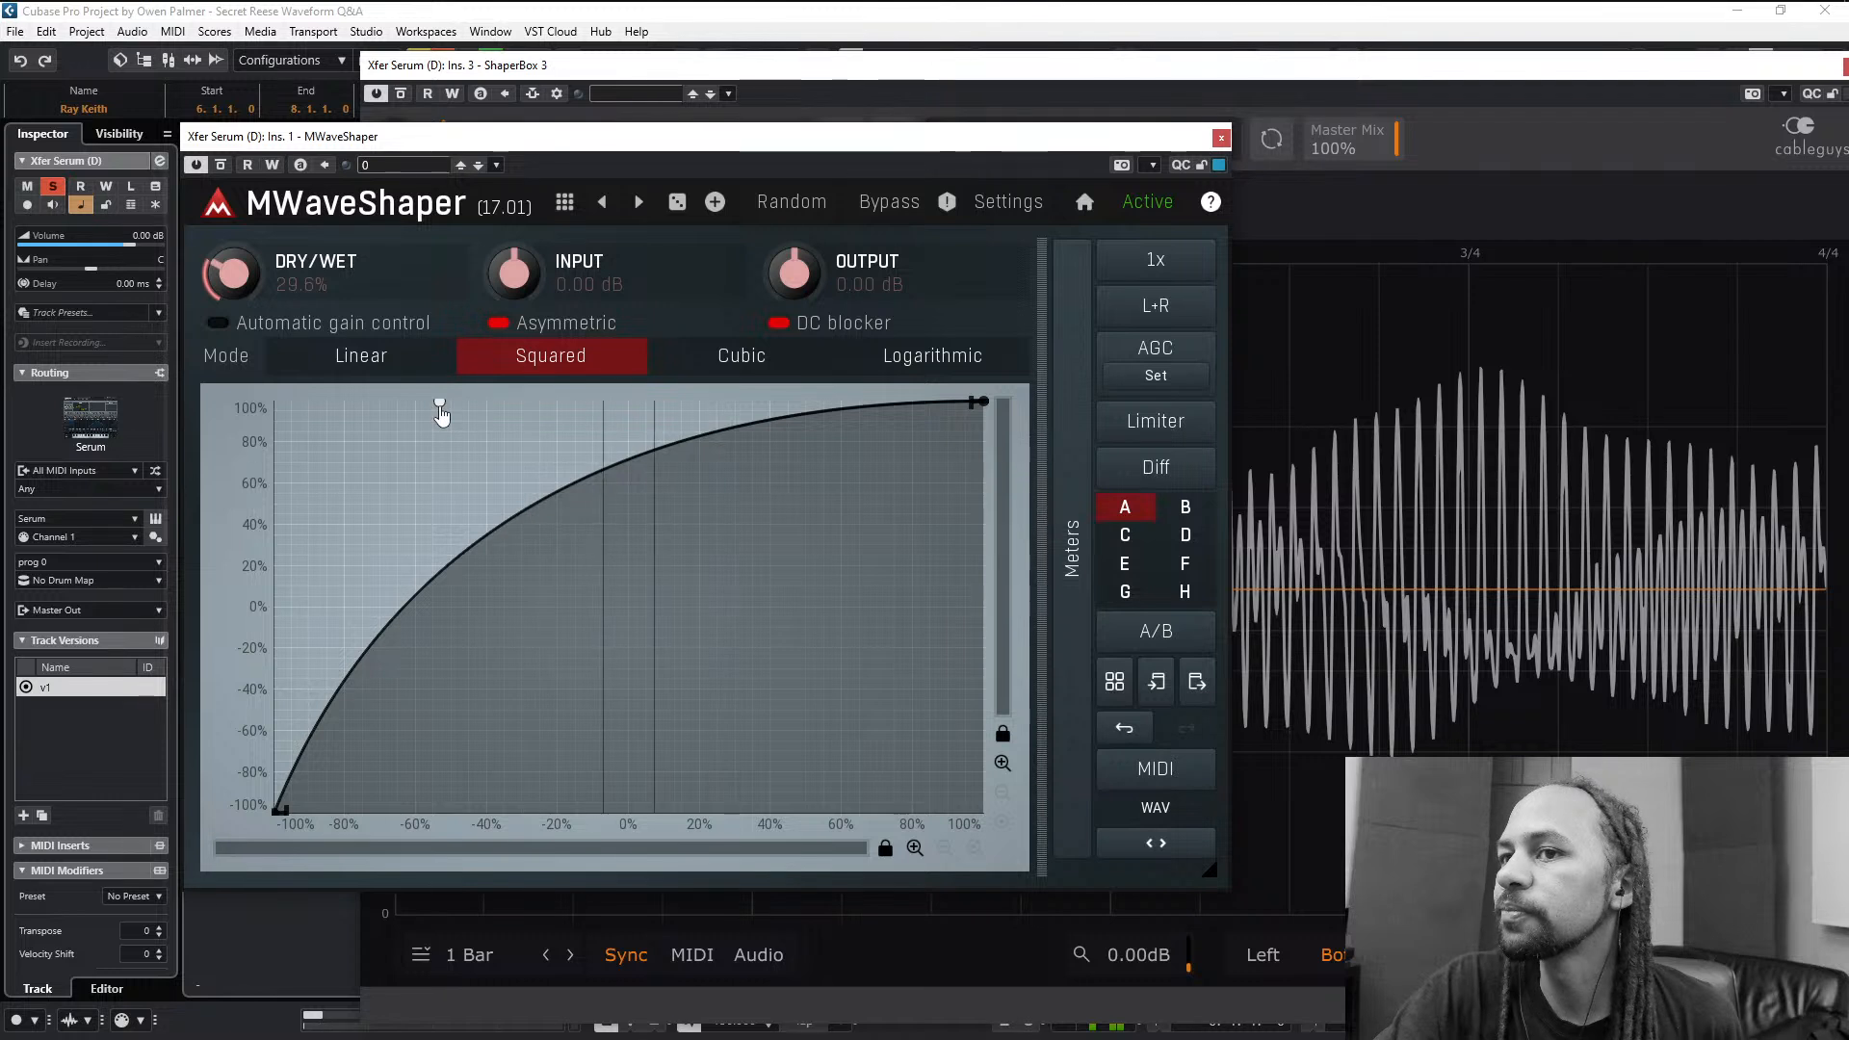
{"action": "left_click_drag", "start_coordinate": [440, 409], "coordinate": [975, 833]}
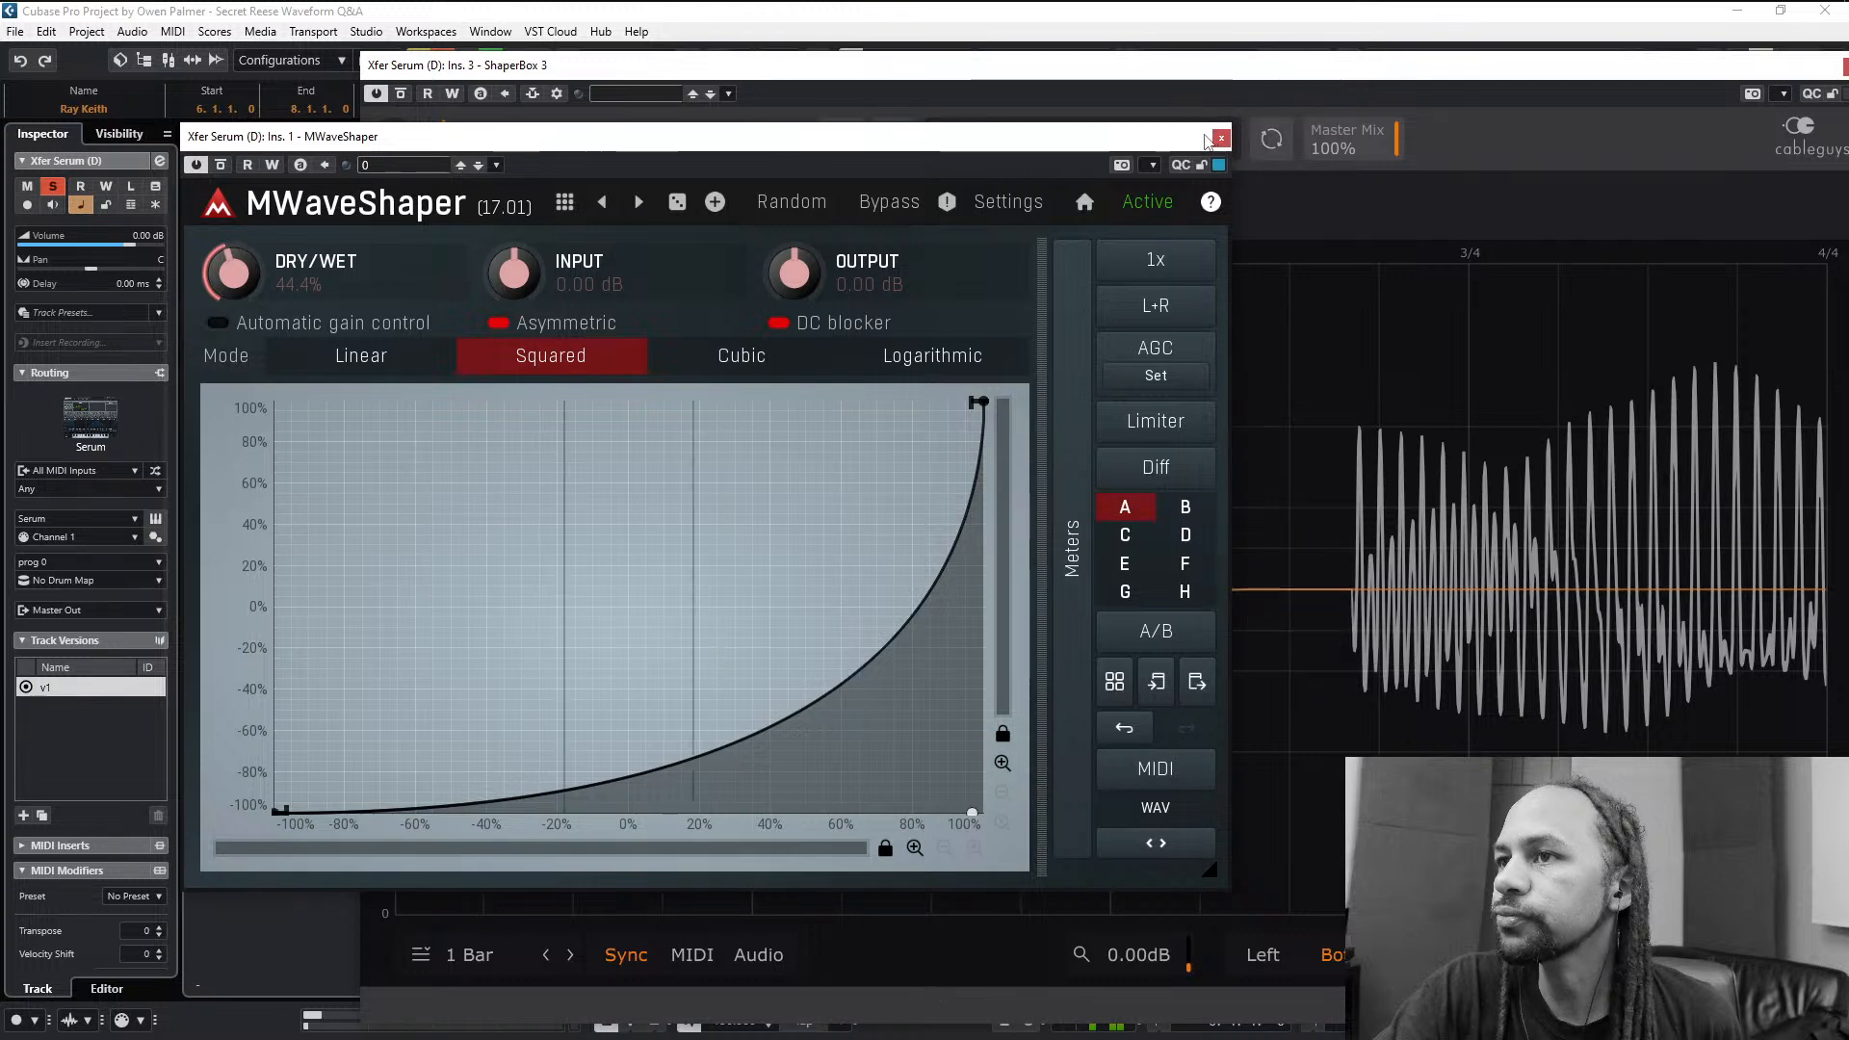
- Close the MWaveShaper and ShaperBox 3 windows and deselect all events in the arrangement
{"action": "left_click", "coordinate": [1220, 137]}
{"action": "left_click_drag", "start_coordinate": [1745, 64], "coordinate": [1539, 127]}
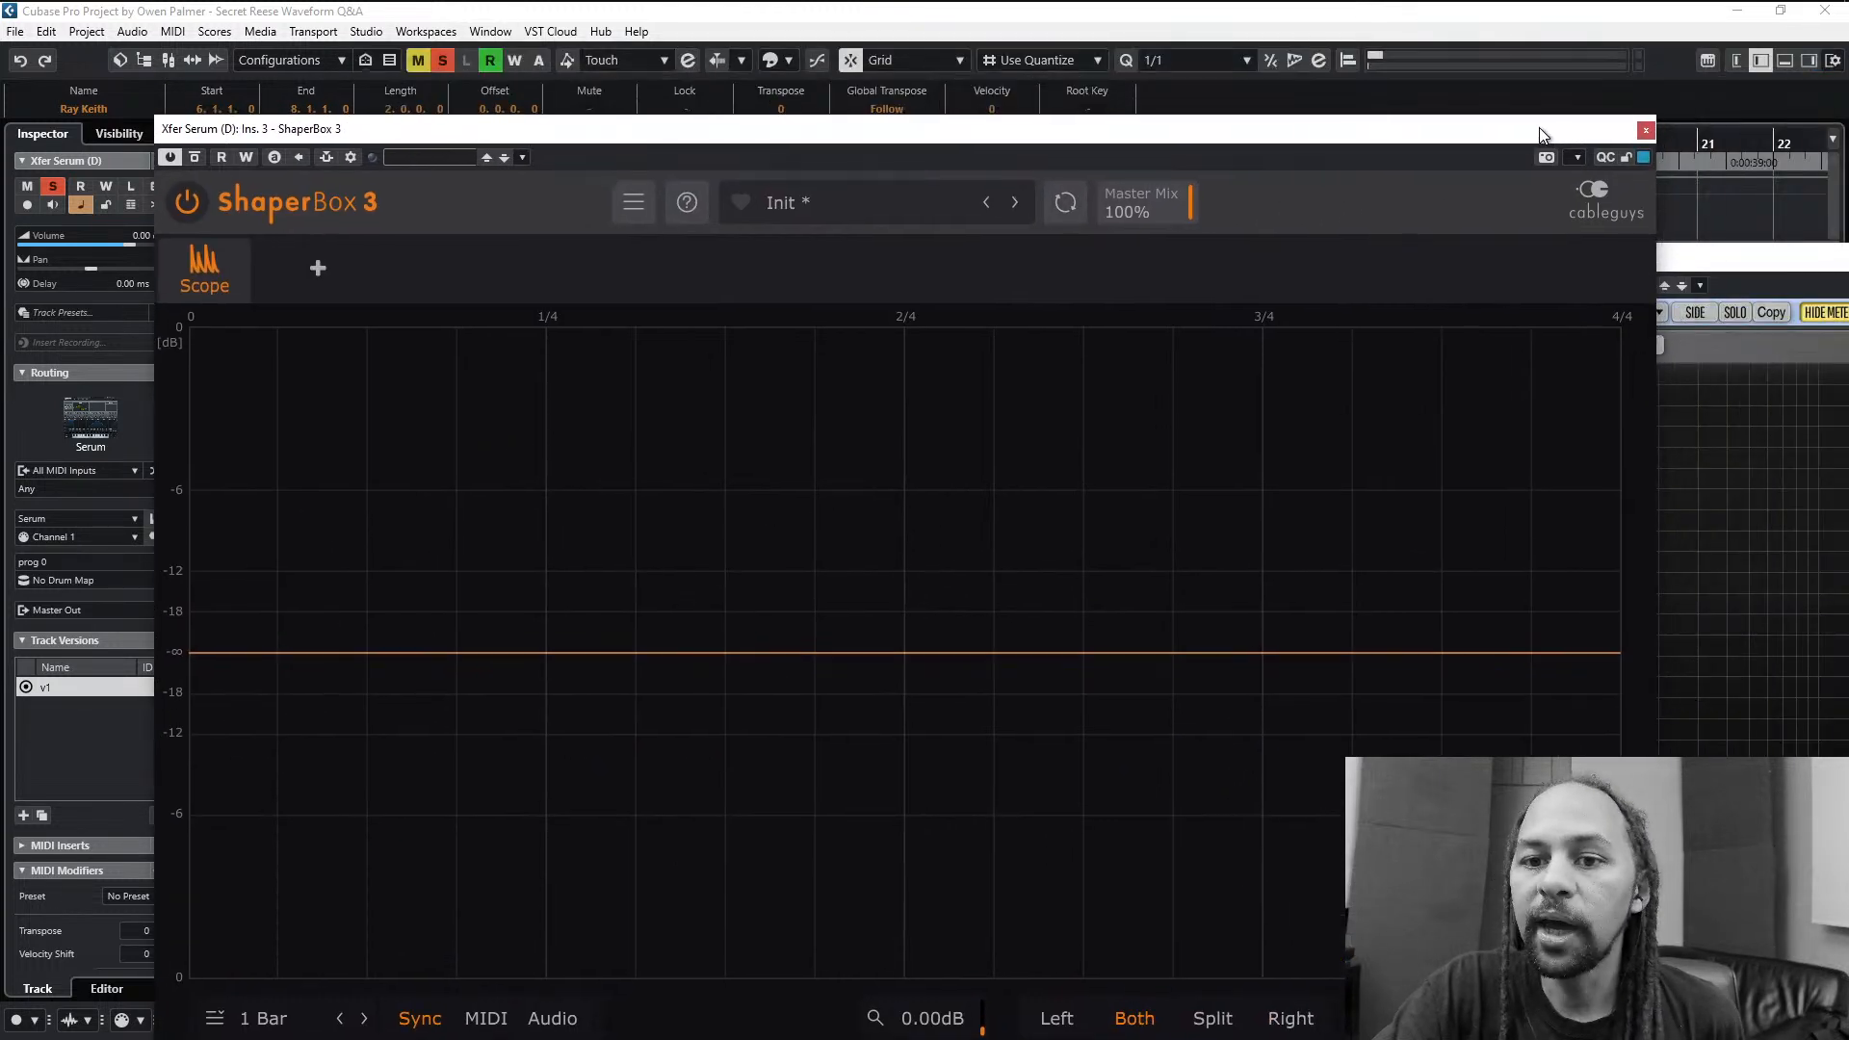
{"action": "left_click", "coordinate": [1646, 130]}
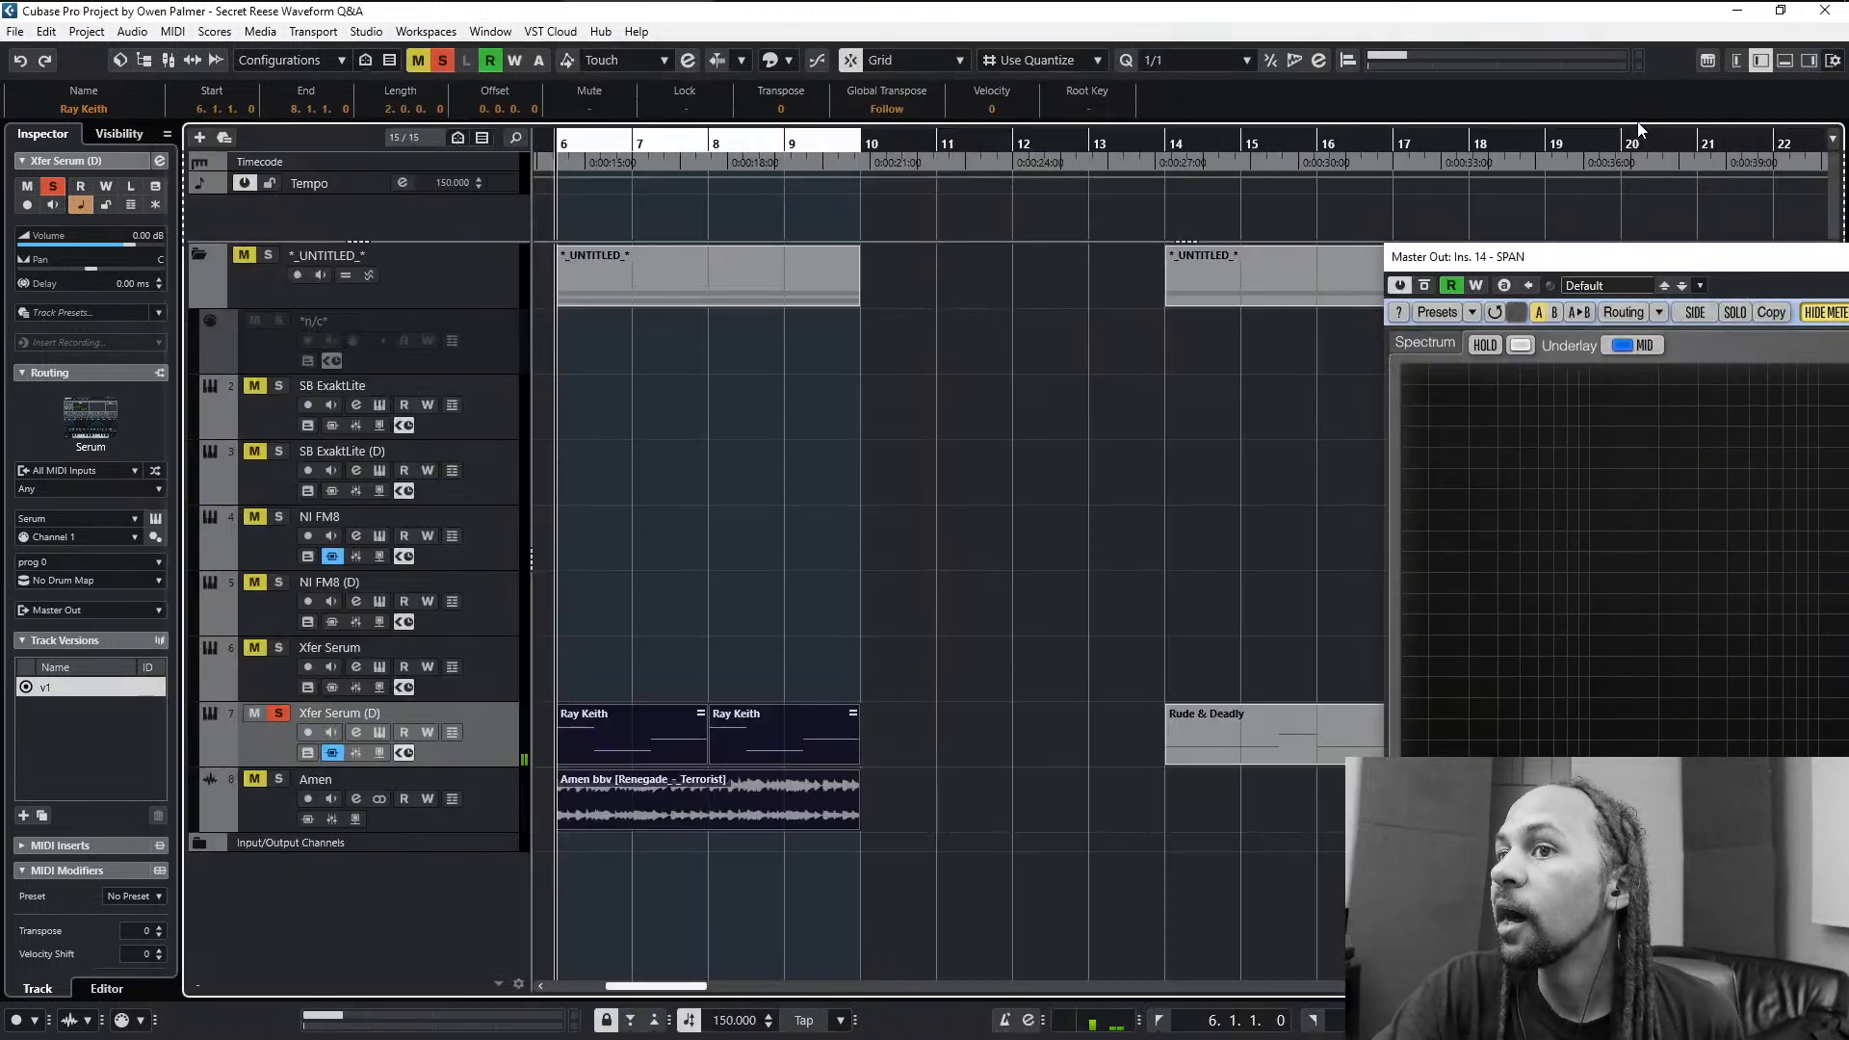
{"action": "left_click", "coordinate": [708, 681]}
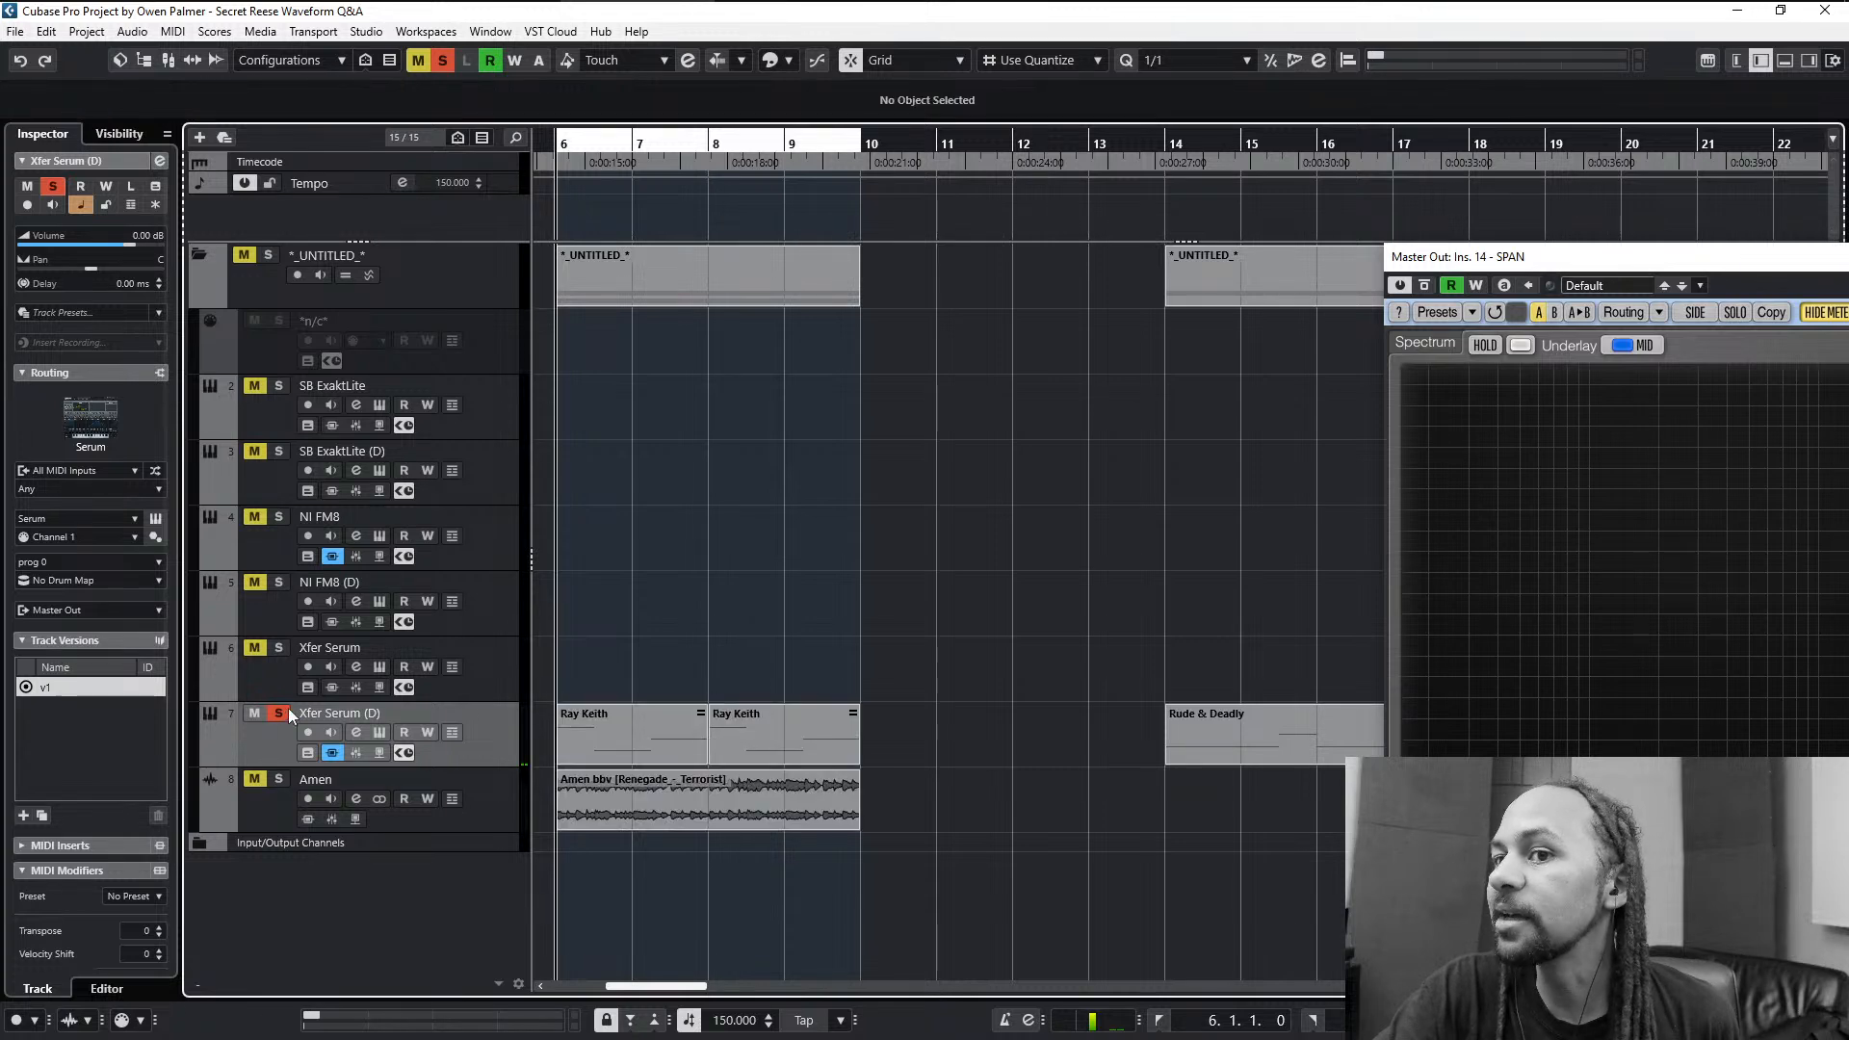
{"action": "scroll", "coordinate": [713, 672], "scroll_direction": "down", "scroll_amount": 9}
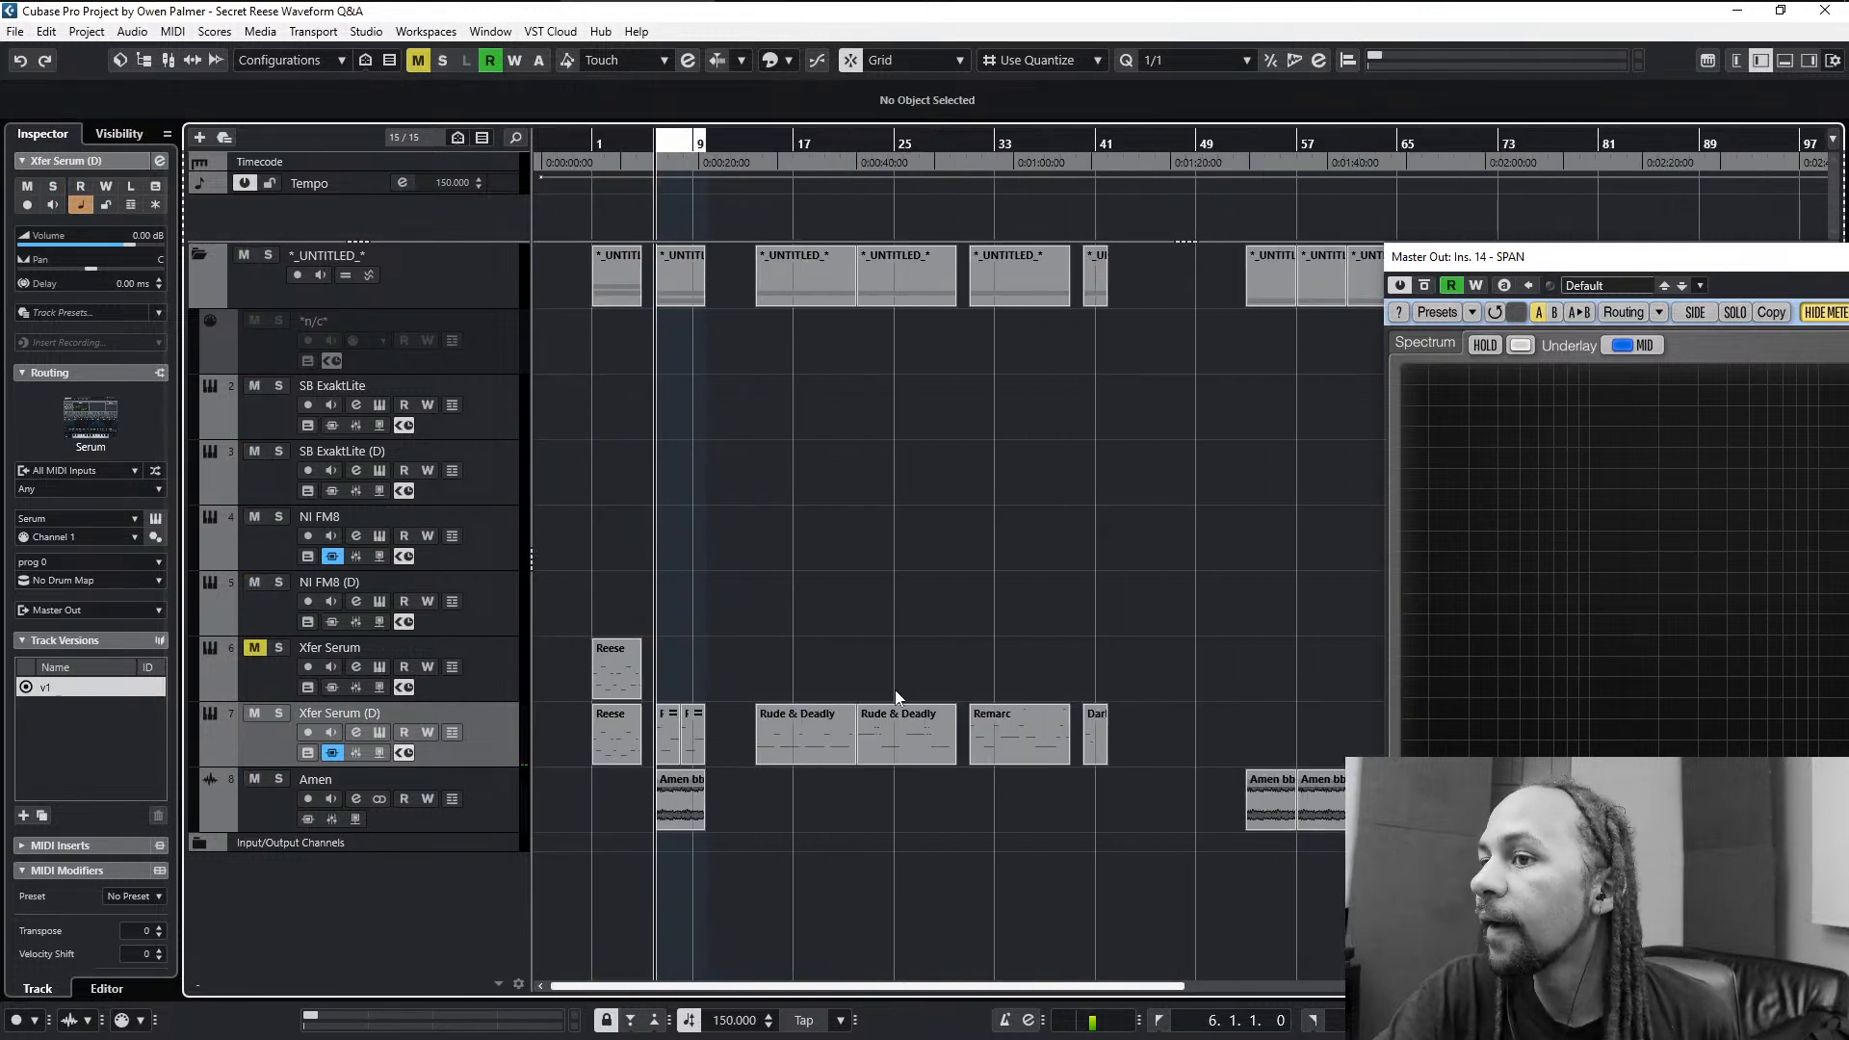
{"action": "scroll", "coordinate": [1161, 740], "scroll_direction": "up", "scroll_amount": 5}
{"action": "scroll", "coordinate": [990, 749], "scroll_direction": "down", "scroll_amount": 5}
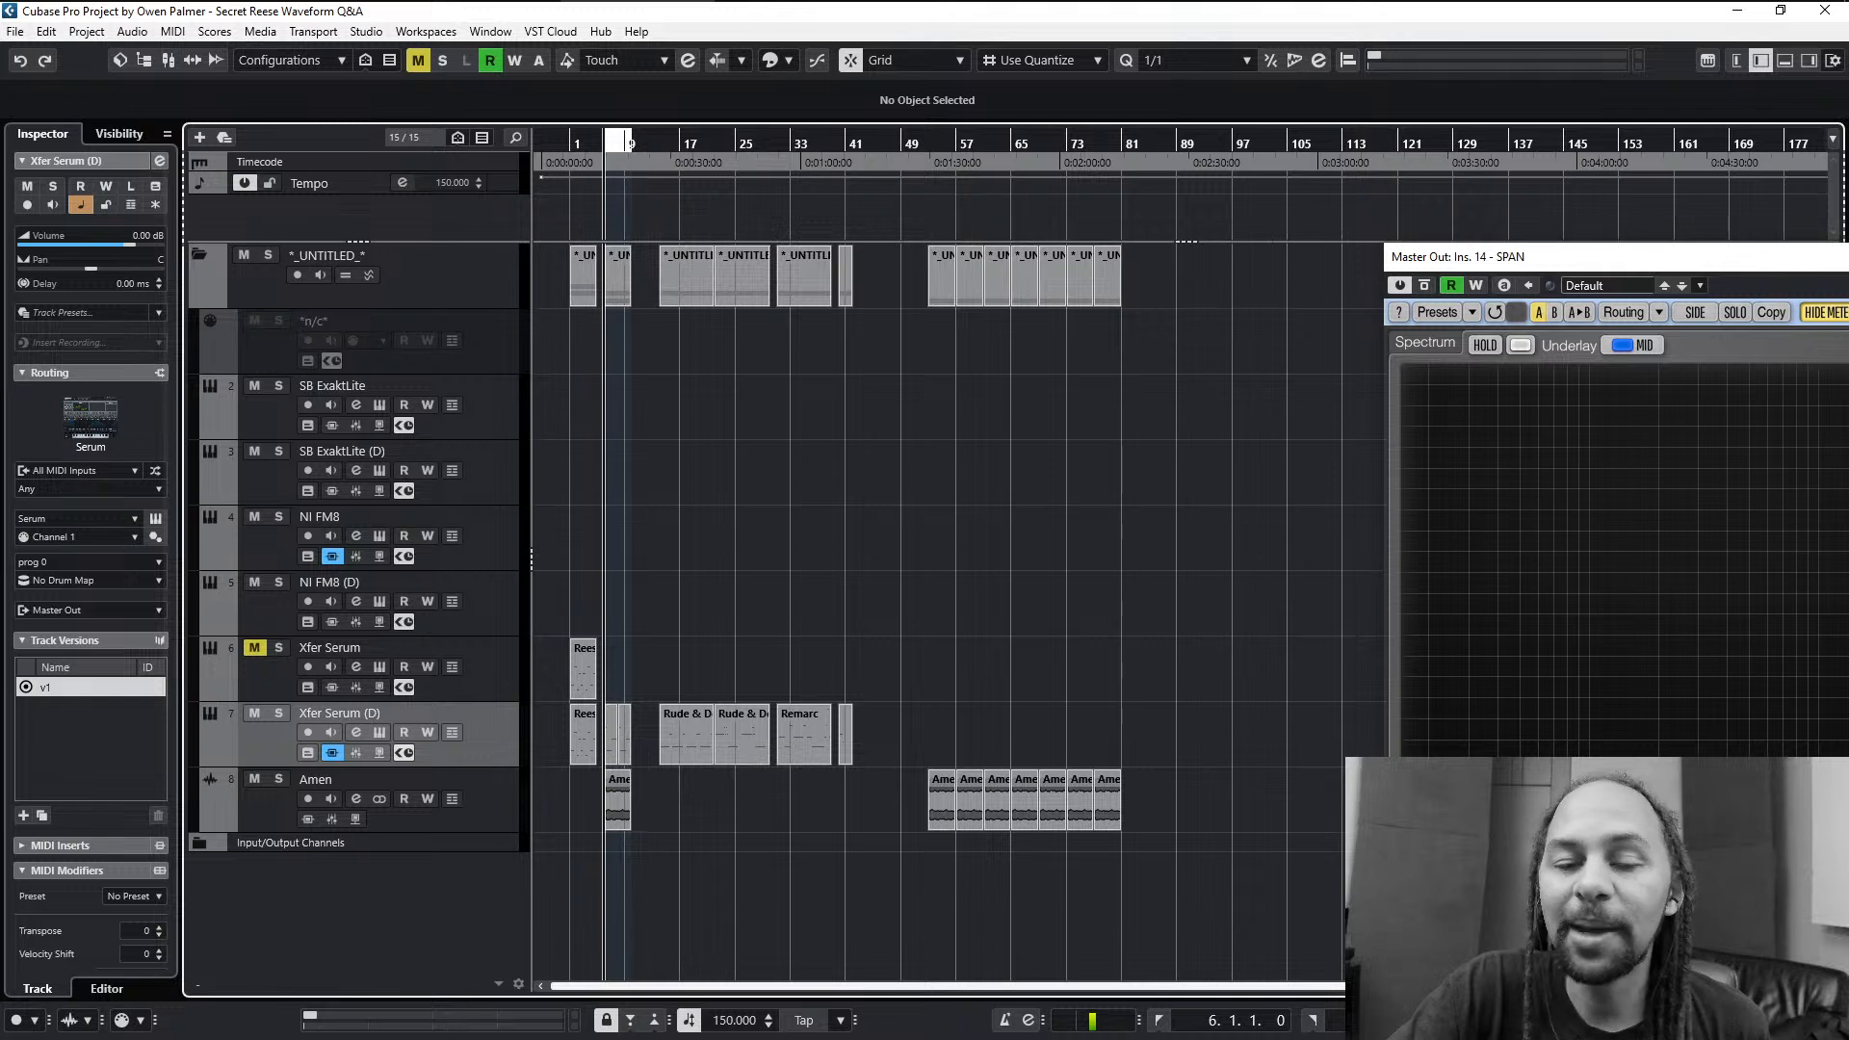
{"action": "key", "text": "alt+Tab"}
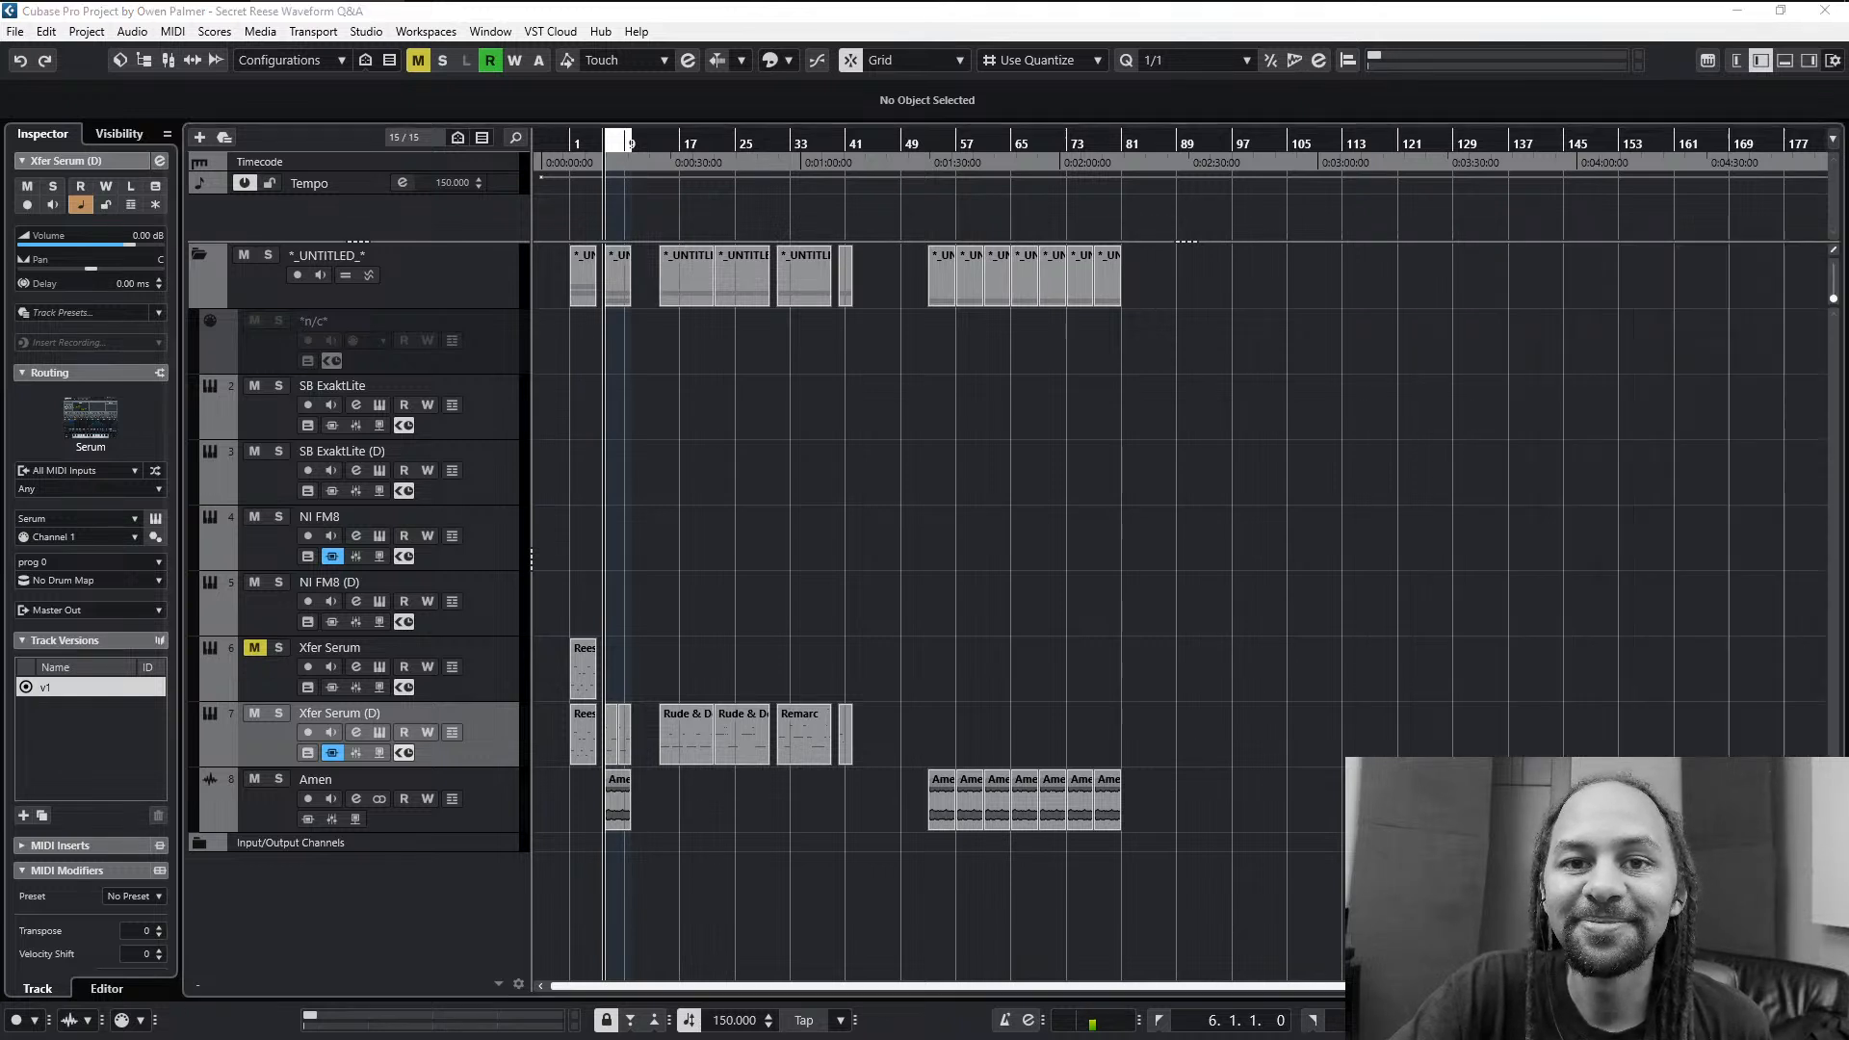